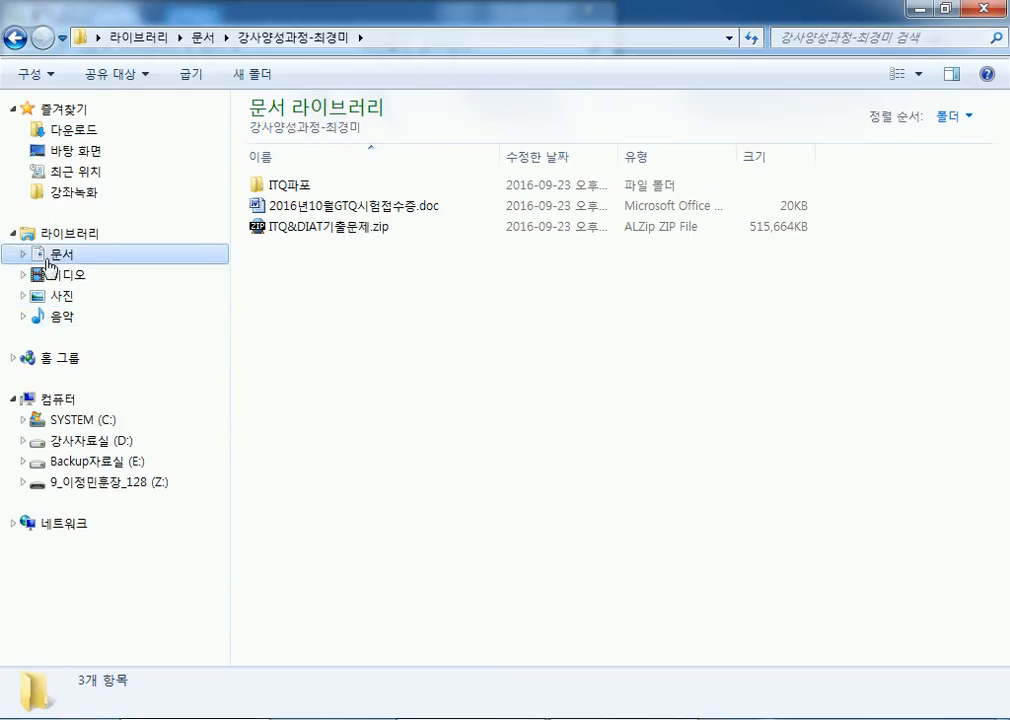
Step: Go up to the 문서 library and into its ITQ folder
left_click(64, 255)
double_click(276, 207)
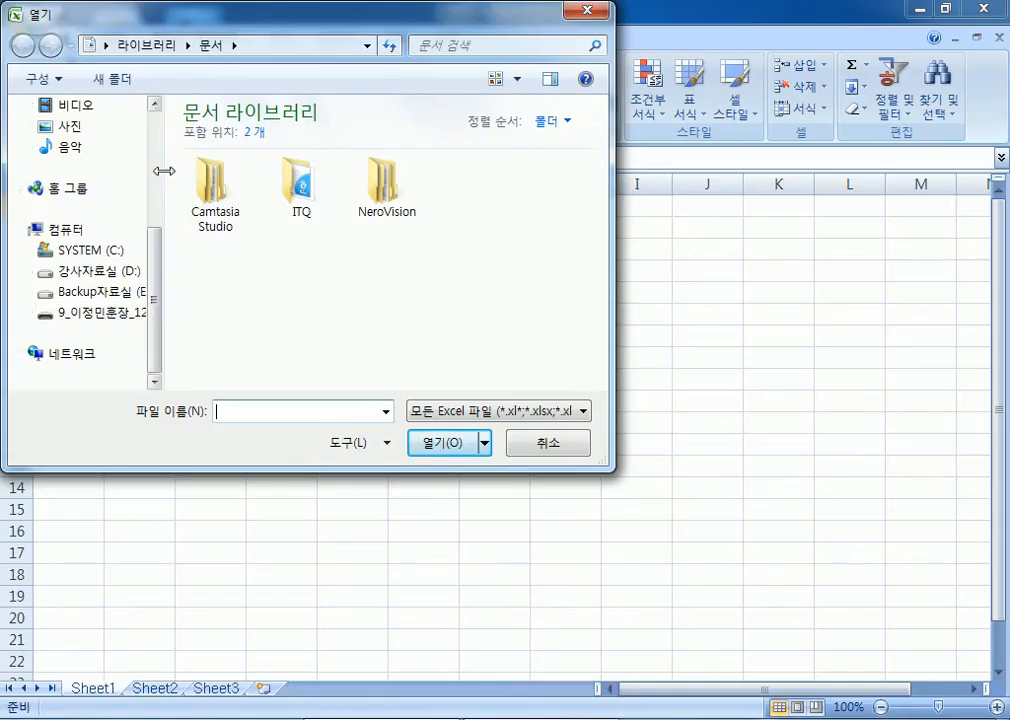
Step: Open 02 16년1회2급D형.xlsm from C:\길벗컴활2급\05 최신기출문제, entering its workbook password
left_click_drag(160, 175, 200, 176)
left_click(95, 250)
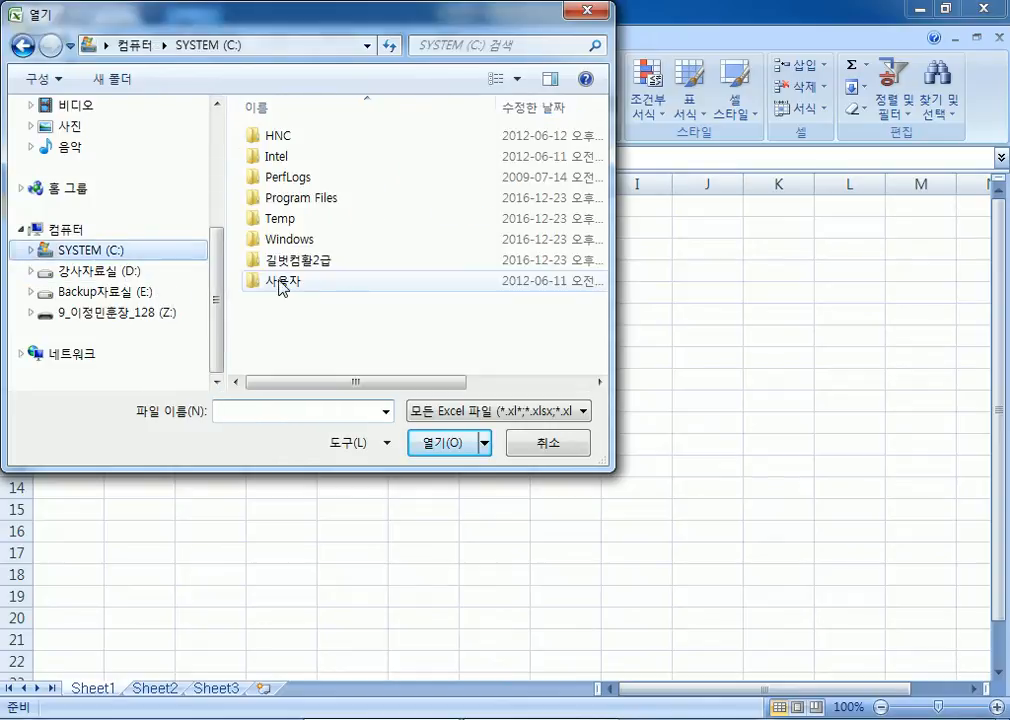
double_click(312, 263)
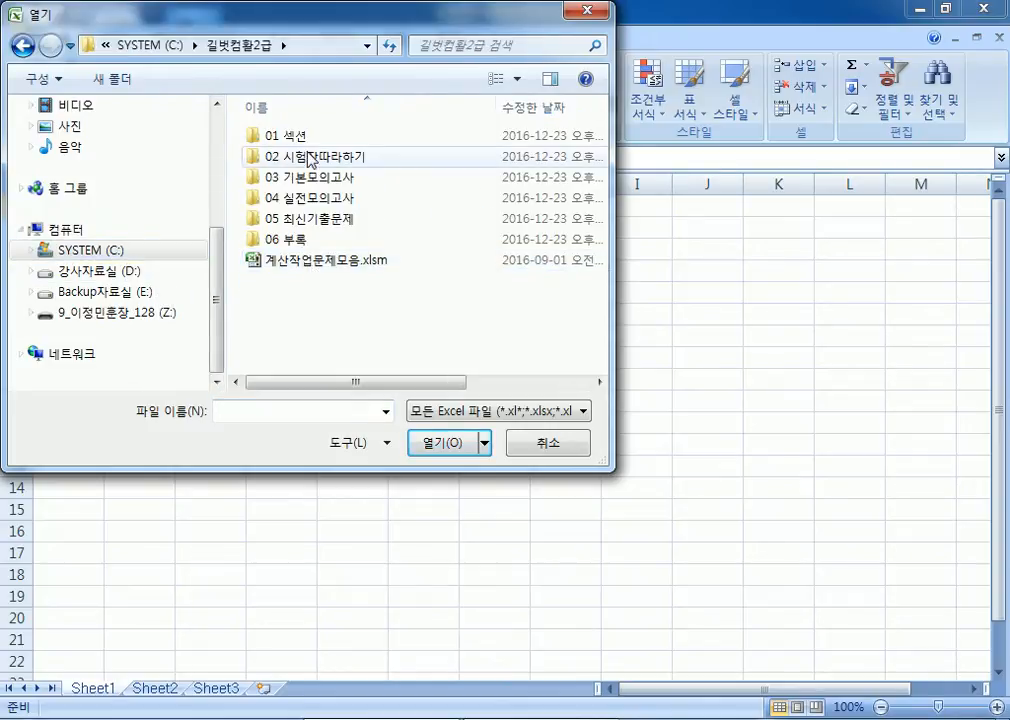
double_click(293, 218)
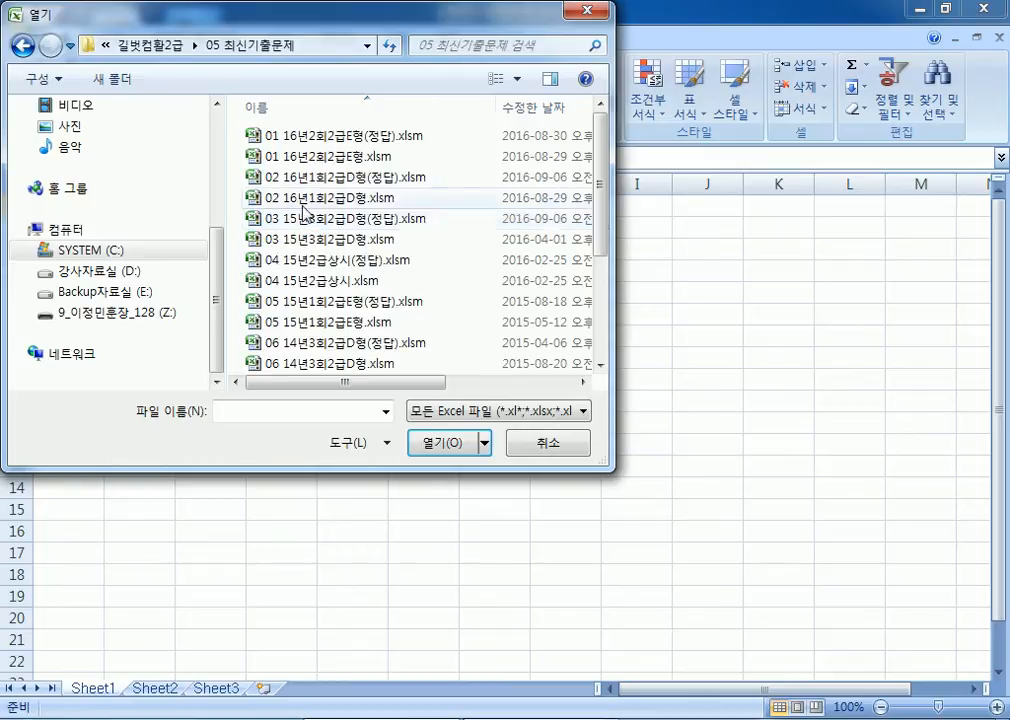
double_click(293, 199)
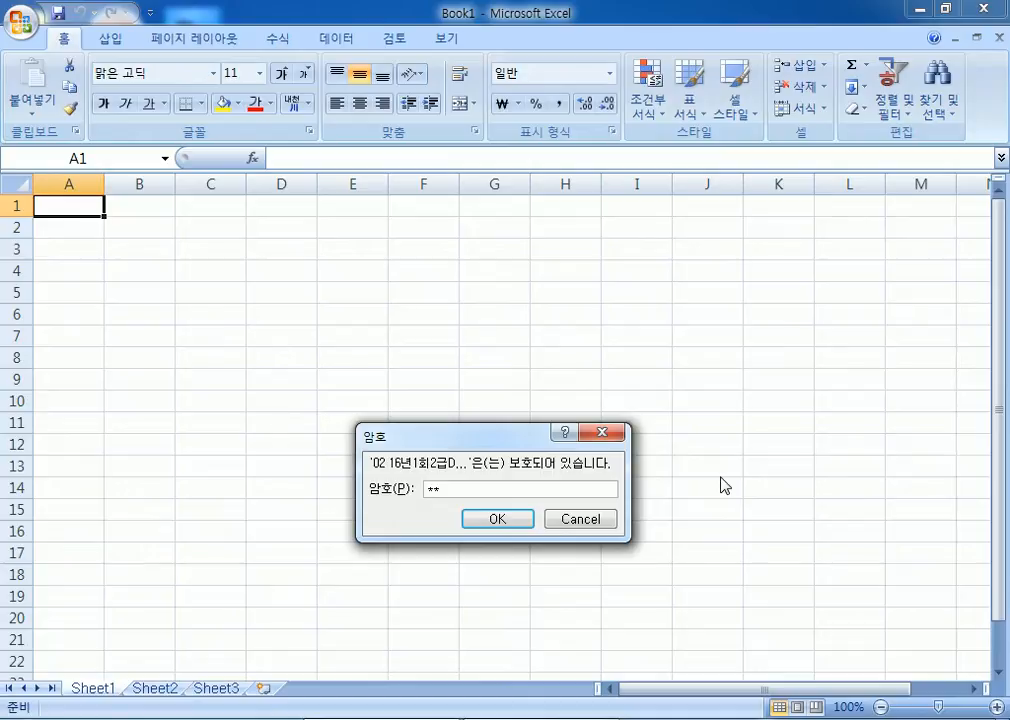
key("Return")
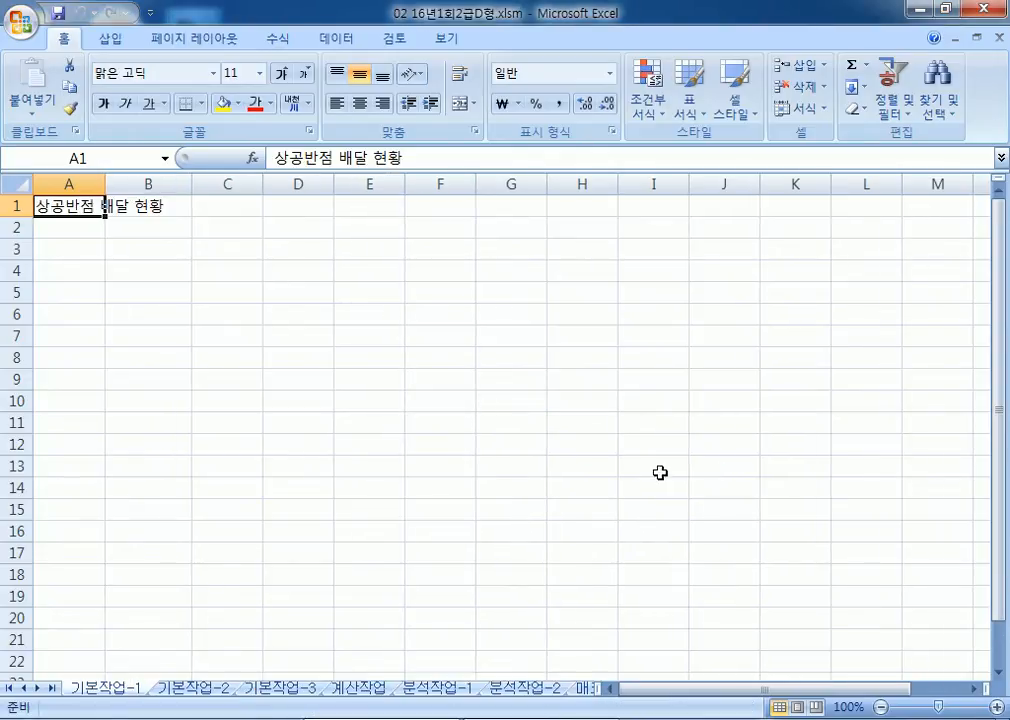
Step: On sheet 기본작업-2, merge and centre the title across A1:H1 in 굴림체
left_click(193, 689)
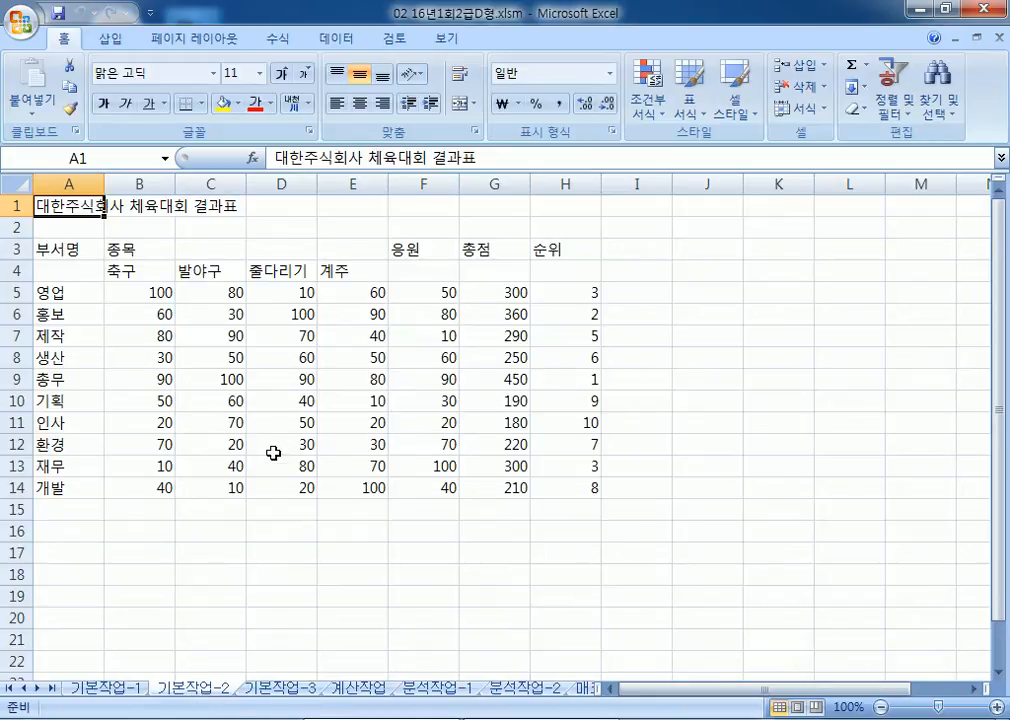
left_click_drag(70, 204, 570, 209)
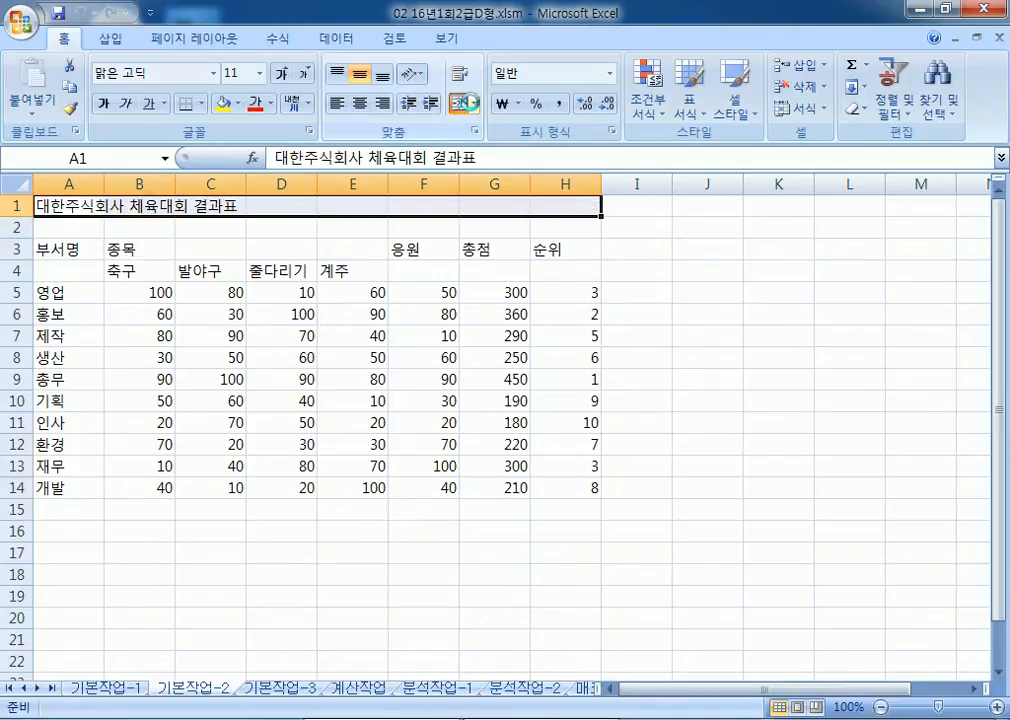
left_click(469, 105)
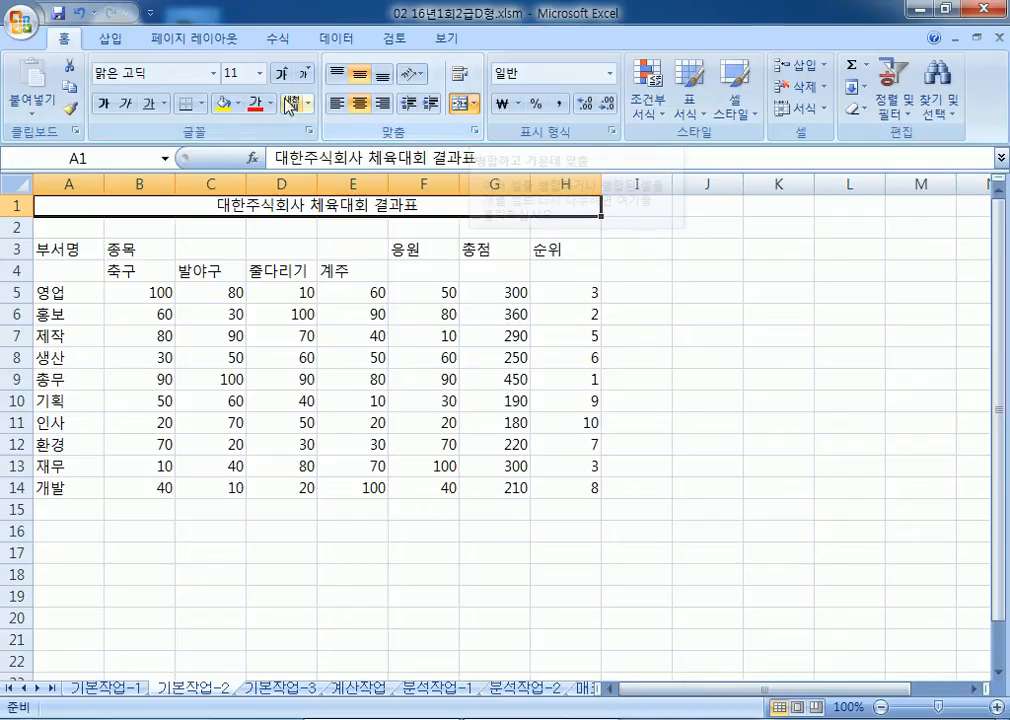
left_click(167, 80)
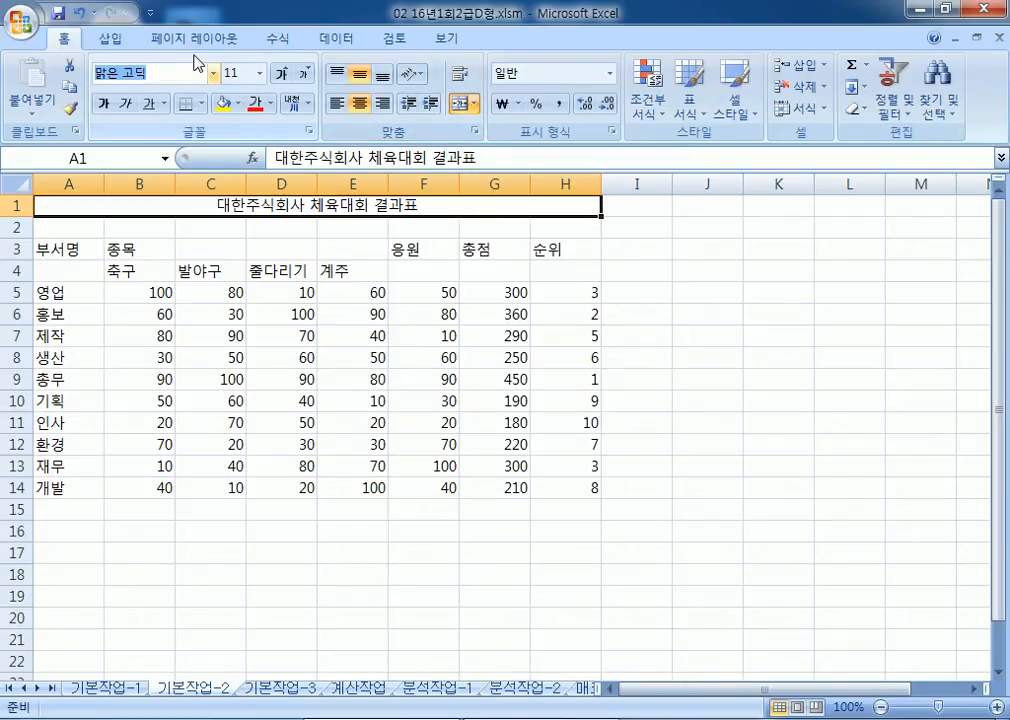
type("굴림체")
key("Return")
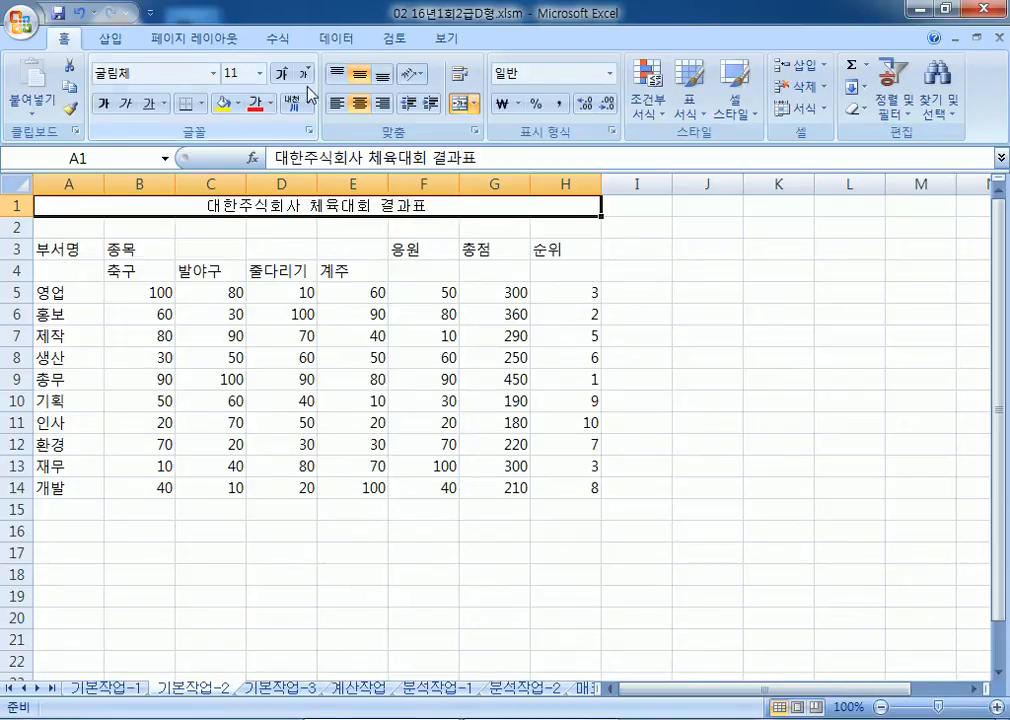
Step: Enlarge the title font to 20 points
left_click(281, 74)
left_click(281, 74)
left_click(281, 75)
left_click(281, 75)
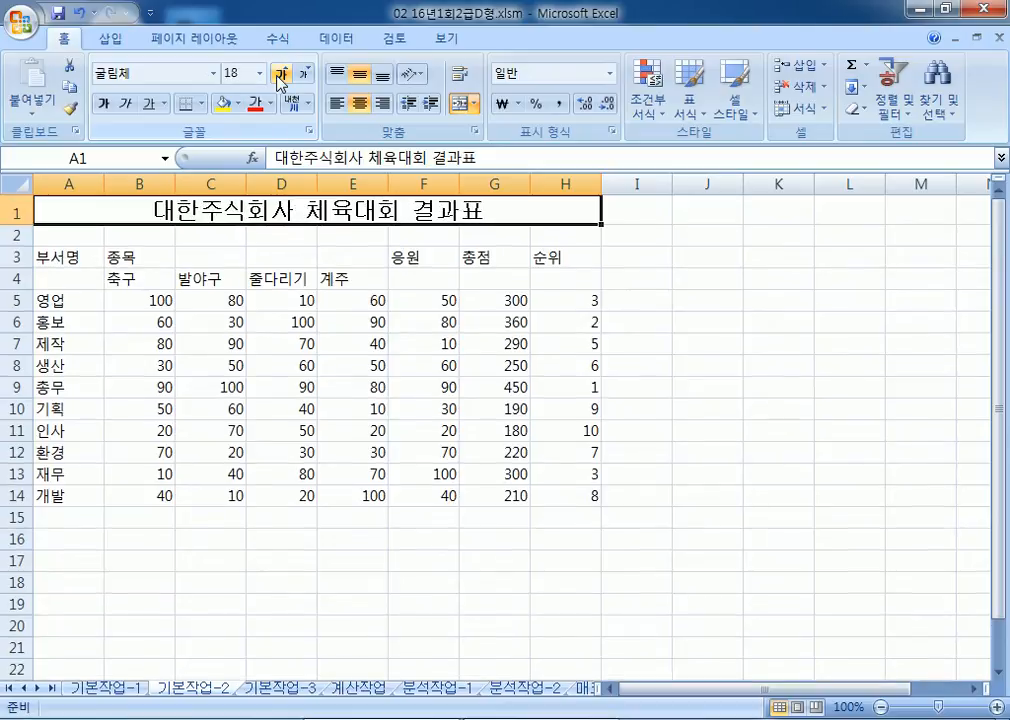
left_click(281, 75)
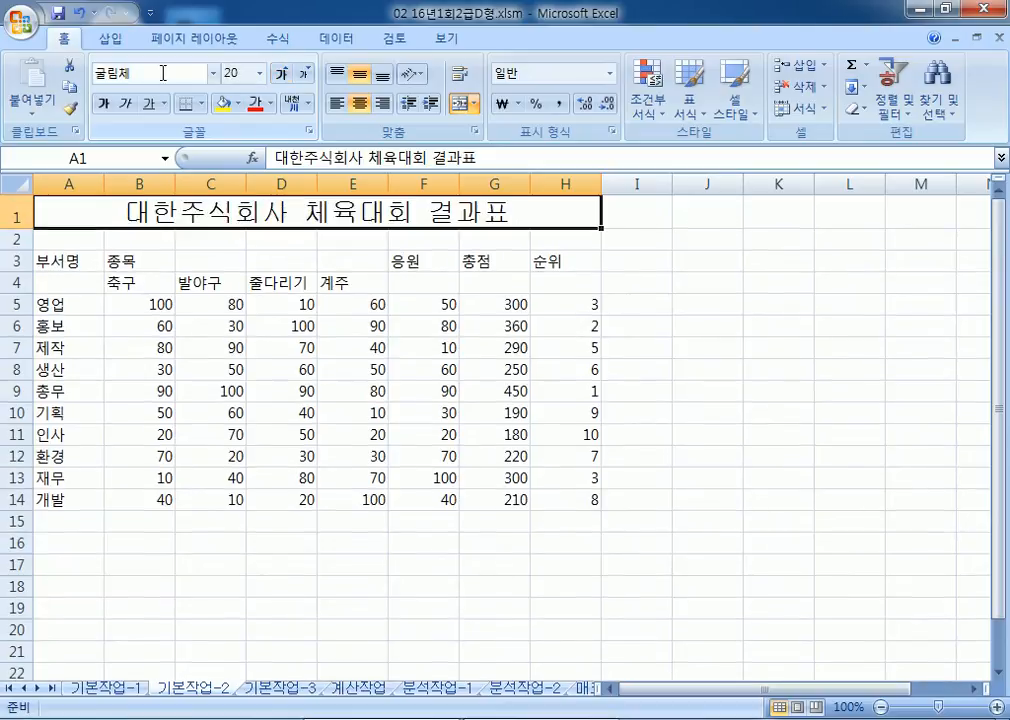
Step: Set row 1 height to 27
right_click(16, 213)
left_click(82, 413)
type("27")
left_click(70, 427)
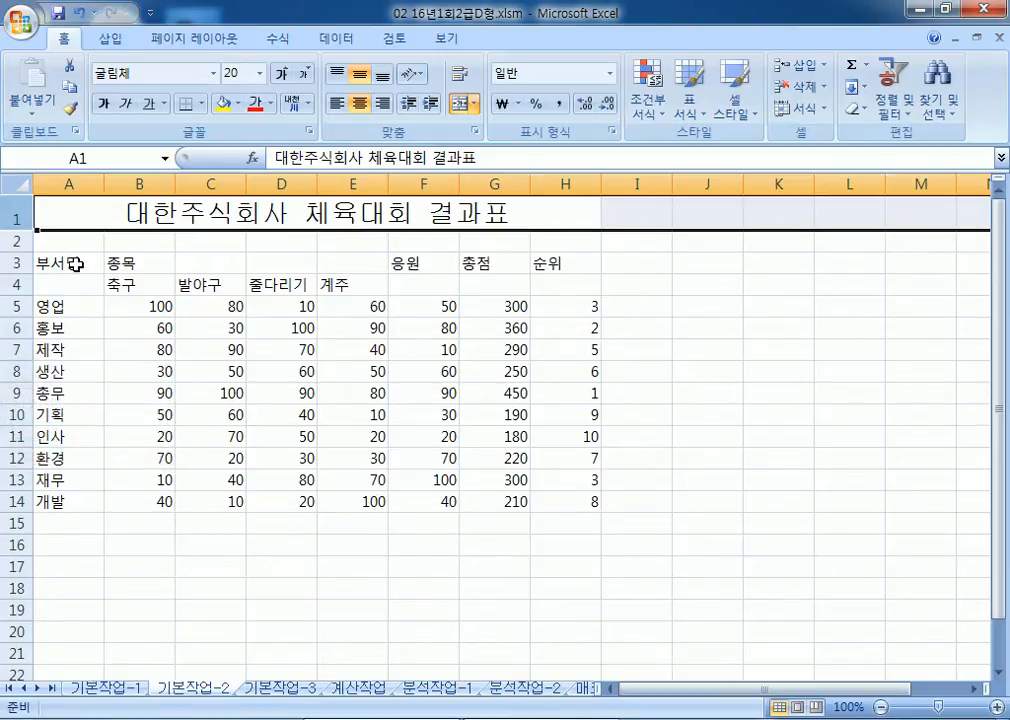
Step: Merge and centre header cells A3:A4, B3:E3, F3:F4, G3:G4 and H3:H4
left_click_drag(79, 264, 79, 282)
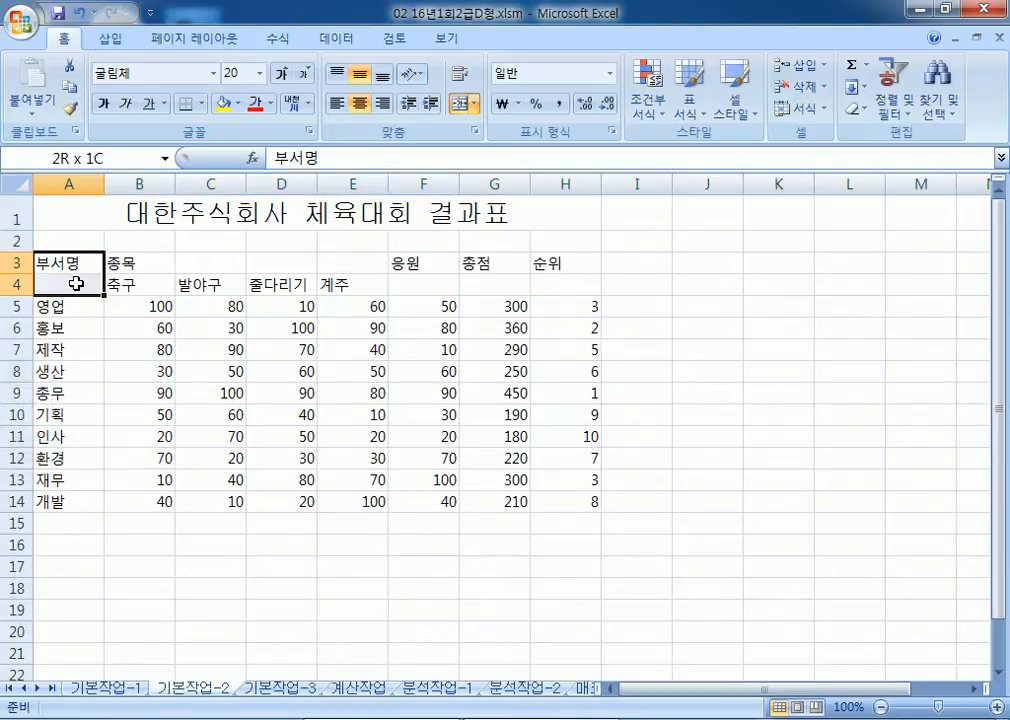
left_click(460, 103)
key("Right")
left_click_drag(197, 269, 390, 264)
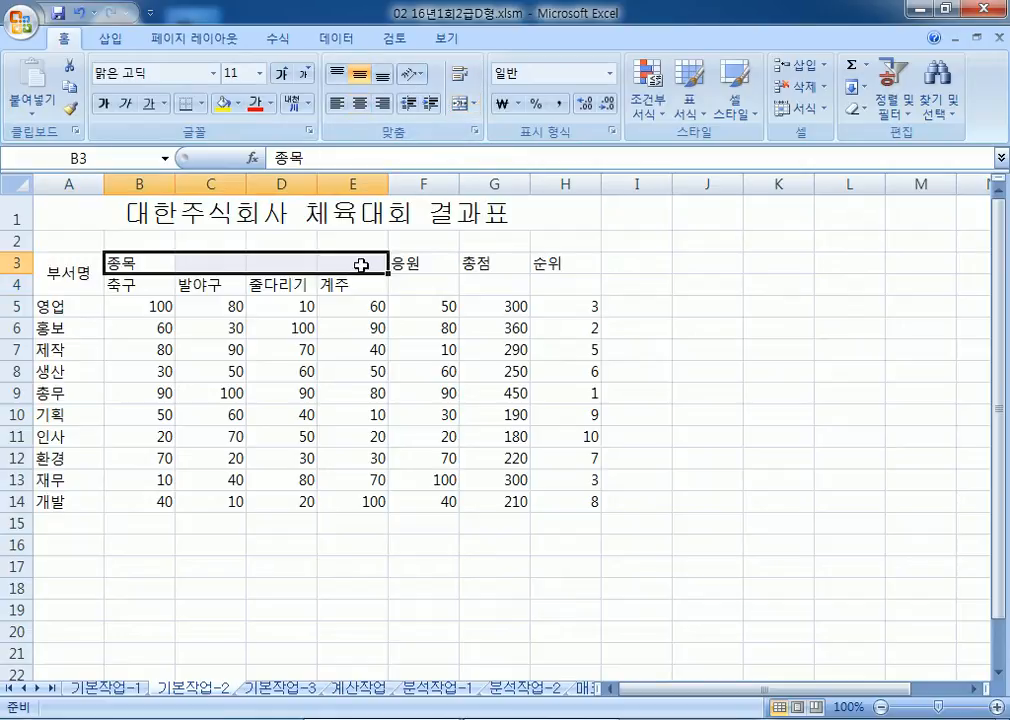
left_click(460, 103)
left_click_drag(413, 262, 406, 280)
left_click_drag(476, 264, 480, 284)
left_click_drag(548, 270, 557, 286)
left_click_drag(394, 261, 462, 289)
left_click_drag(548, 264, 586, 286)
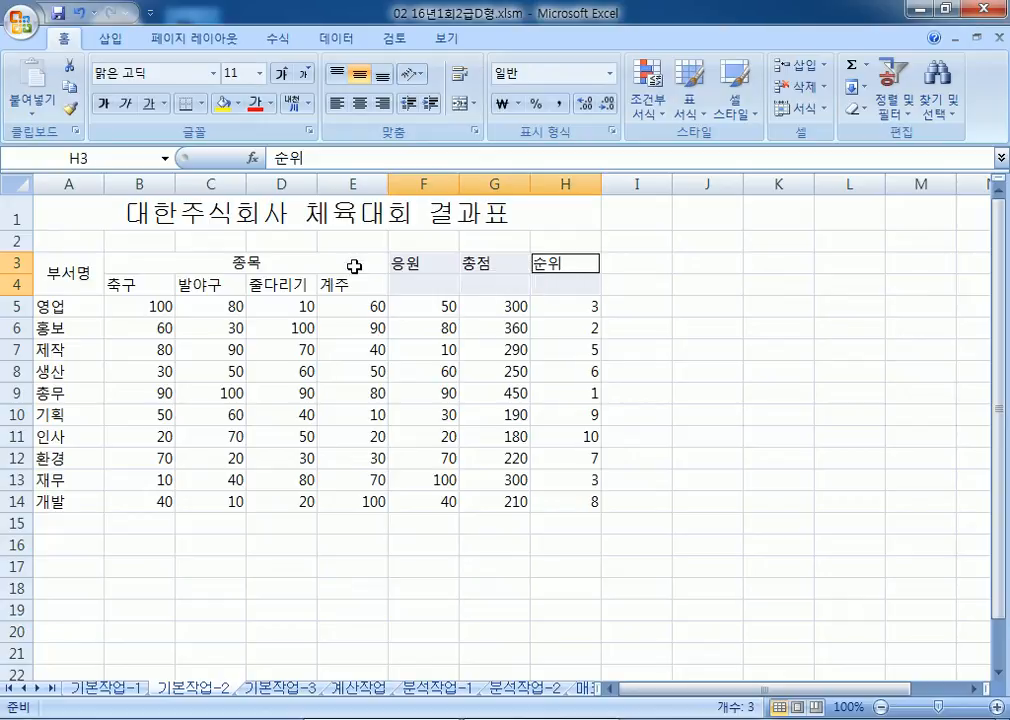
left_click(461, 104)
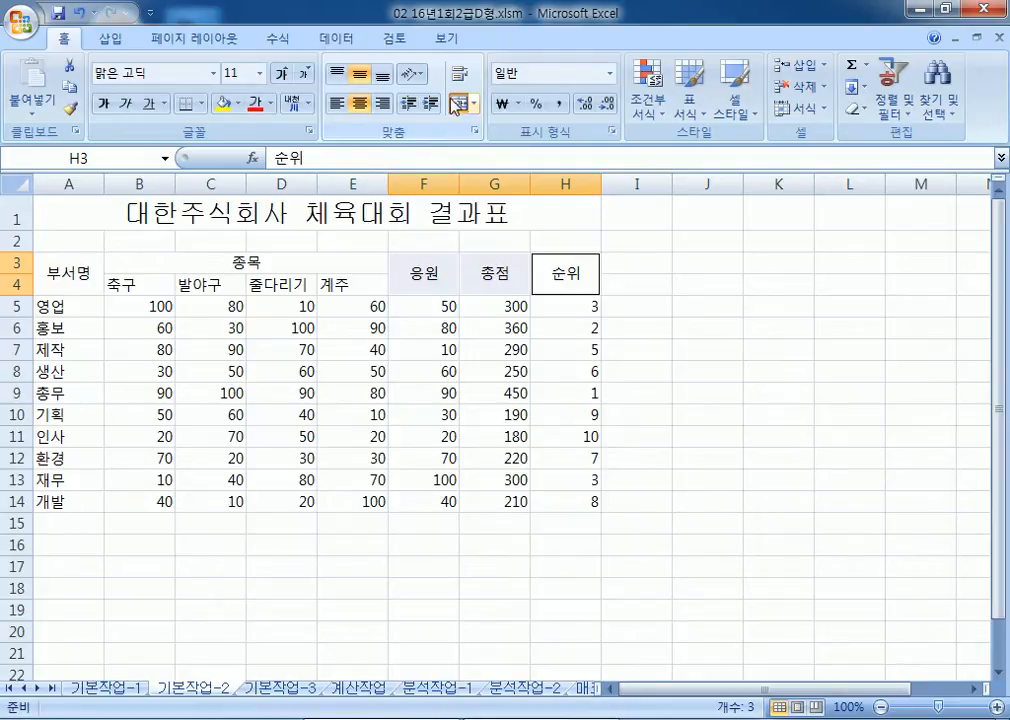
Step: Fill the sport headers B4:E4 with yellow
left_click_drag(149, 283, 273, 283)
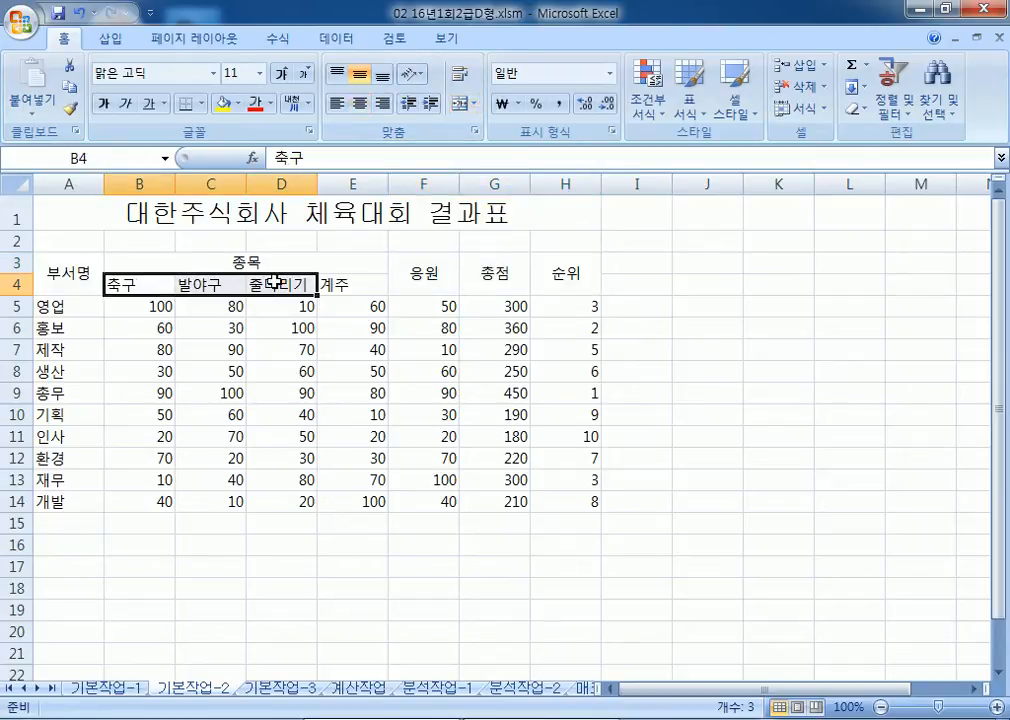
left_click(222, 103)
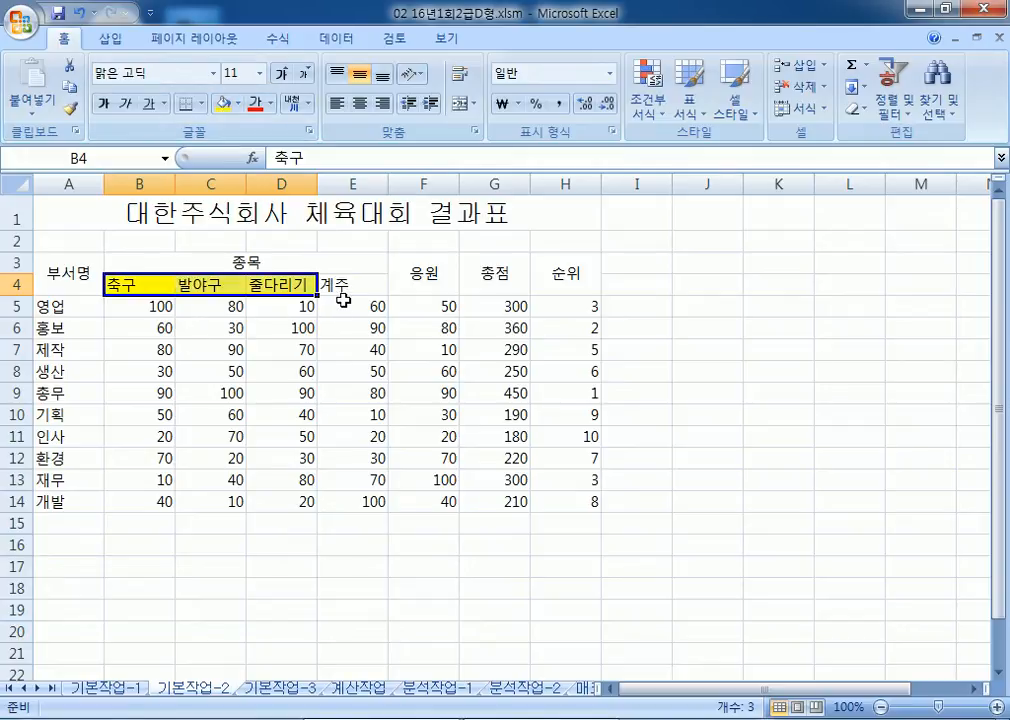
left_click(333, 285)
left_click(222, 103)
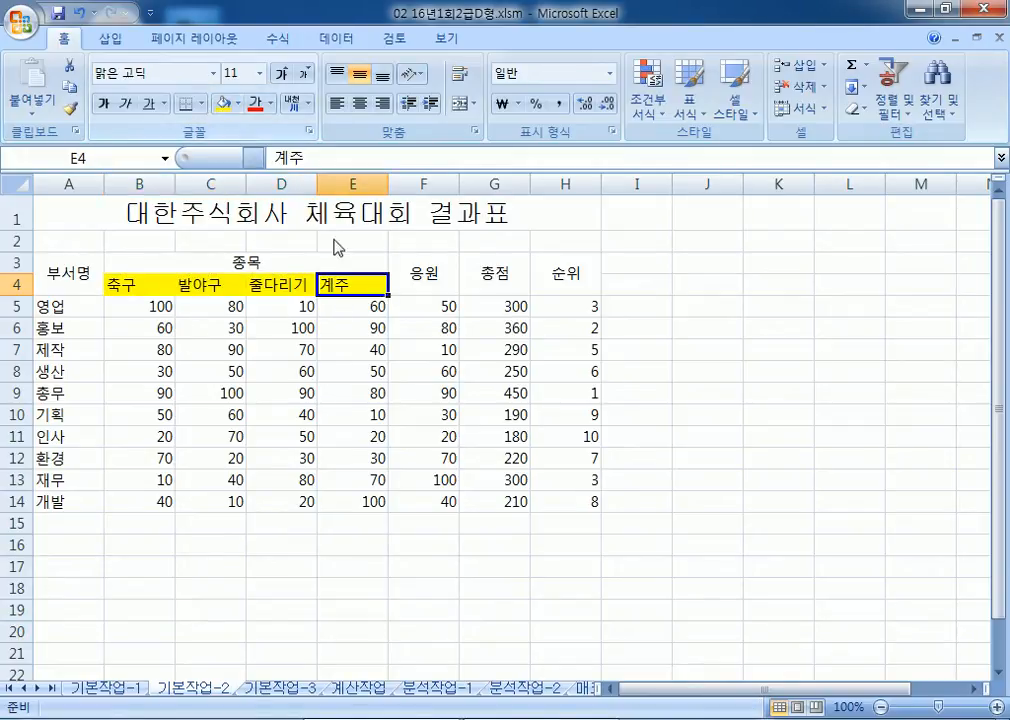
left_click_drag(110, 285, 335, 285)
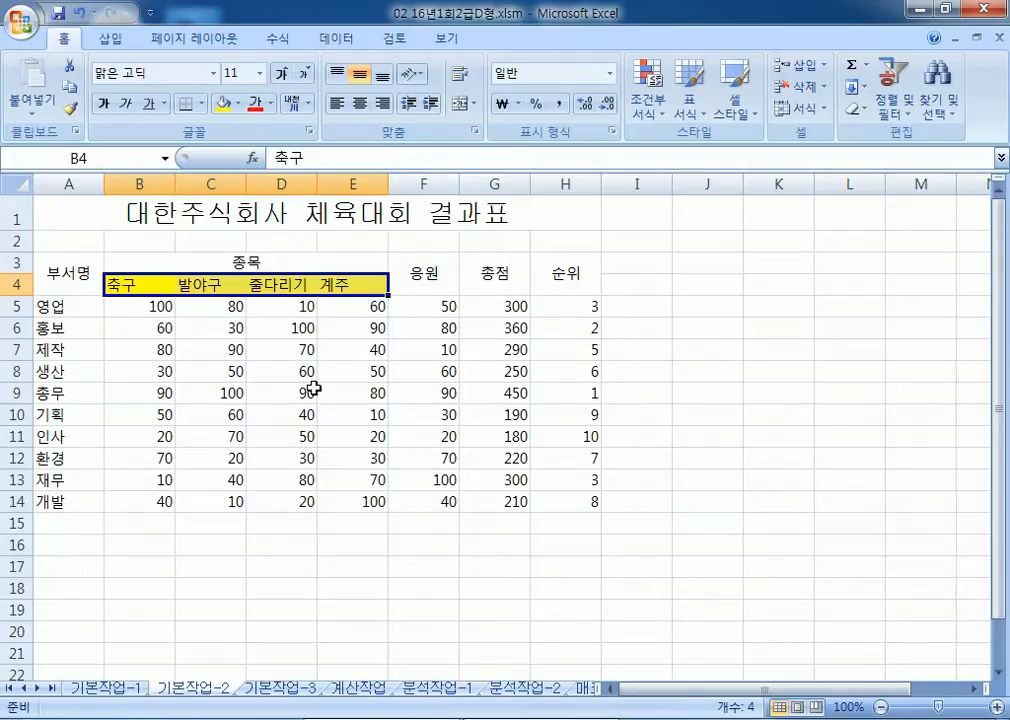
Step: Convert the department name 인사 in A11 to the Hanja 人事
left_click(72, 438)
double_click(72, 438)
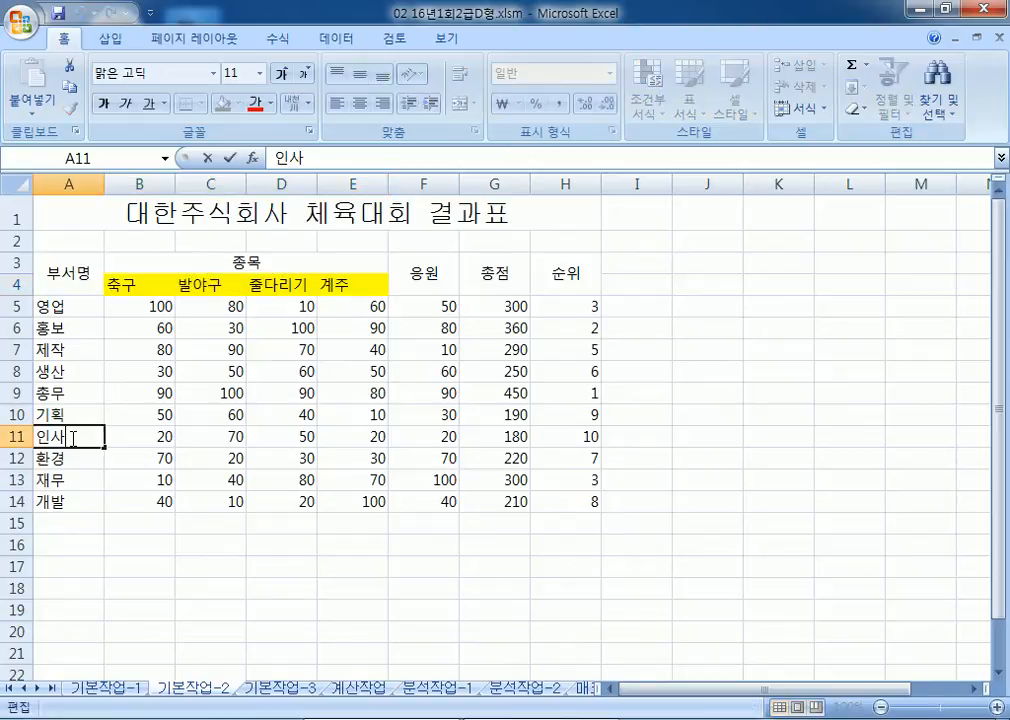
double_click(74, 435)
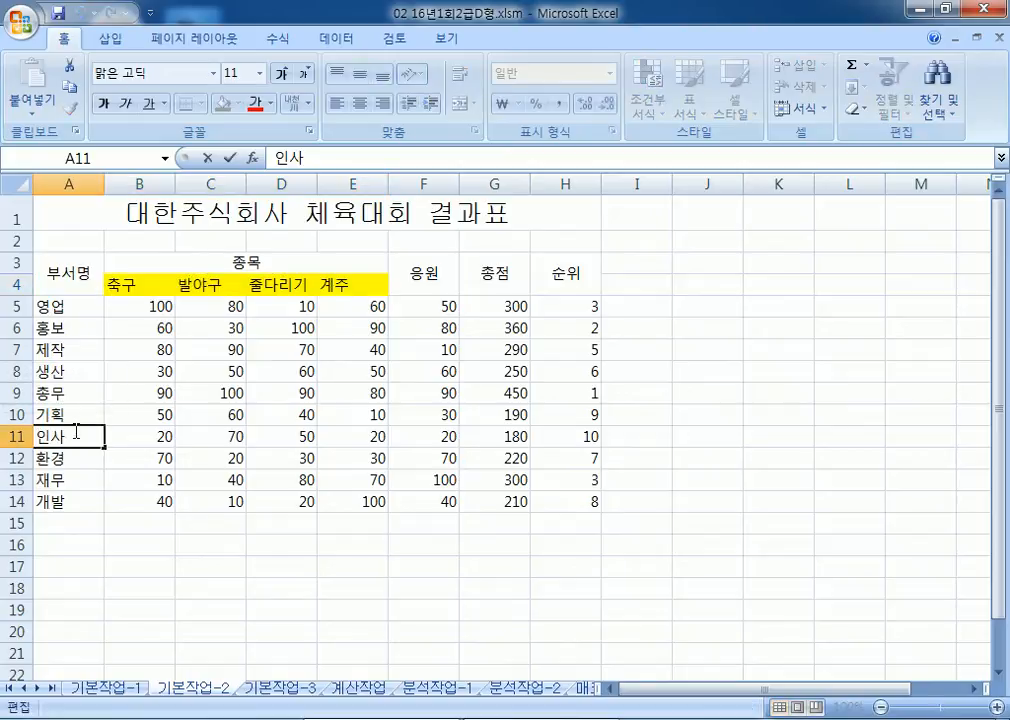
scroll(88, 385, "down", 1)
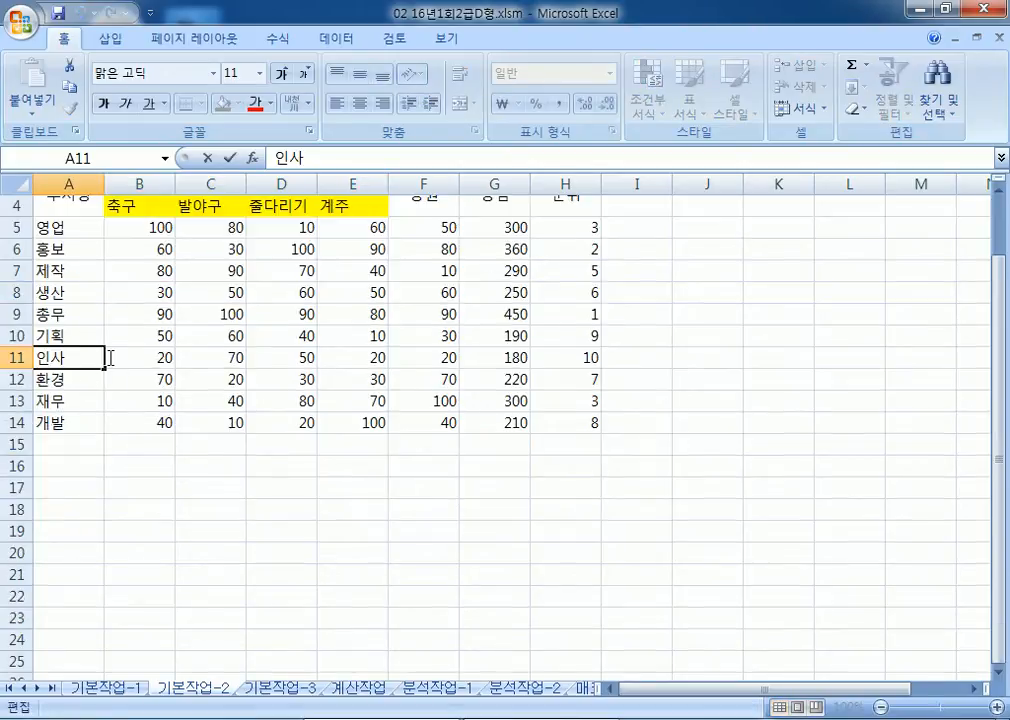
left_click(99, 357)
key("Hangul_Hanja")
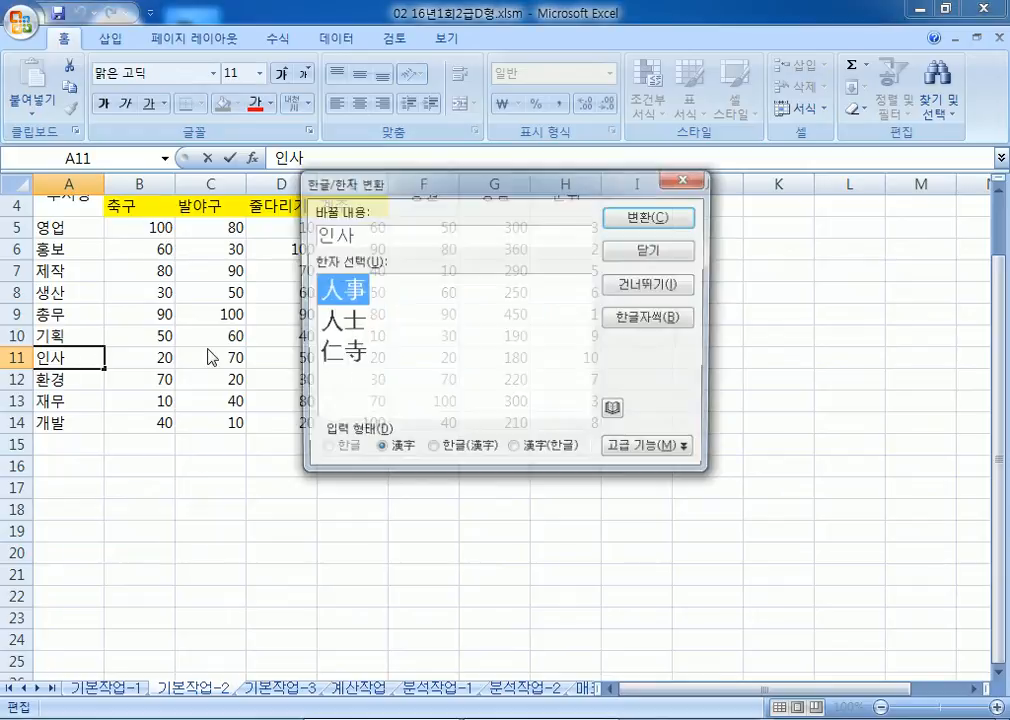
left_click(636, 229)
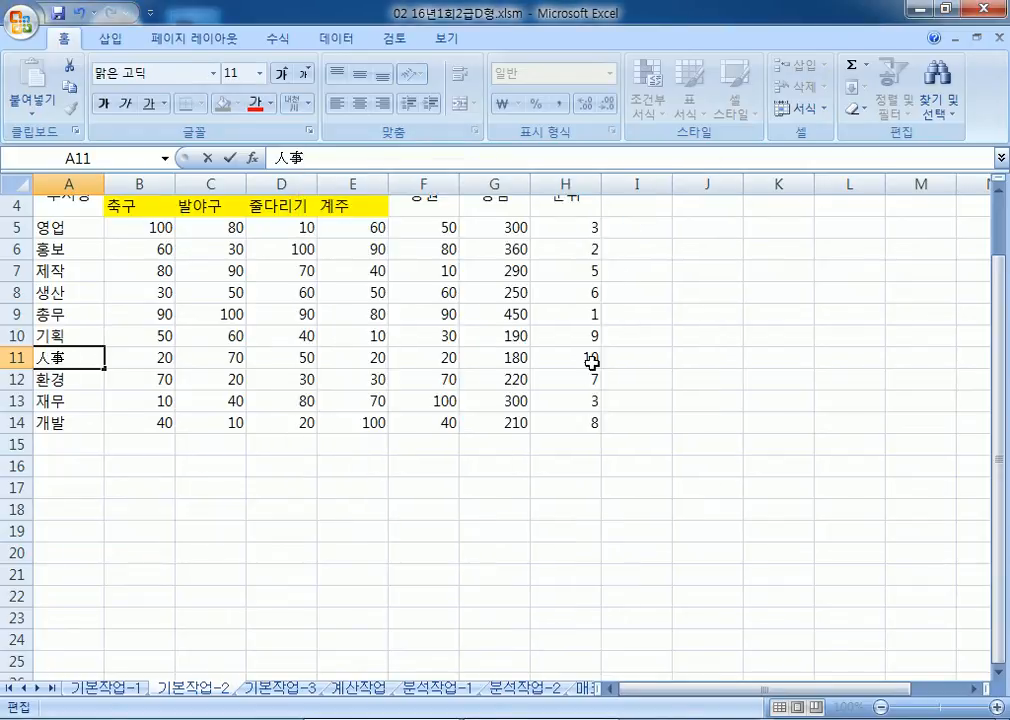
left_click(475, 468)
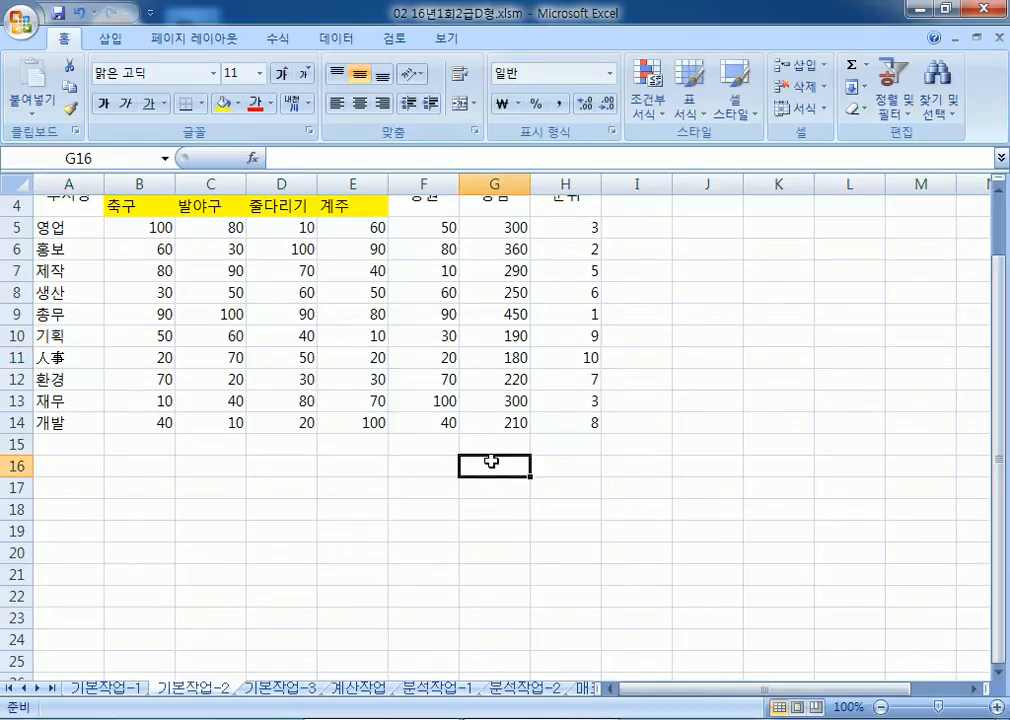
left_click(573, 314)
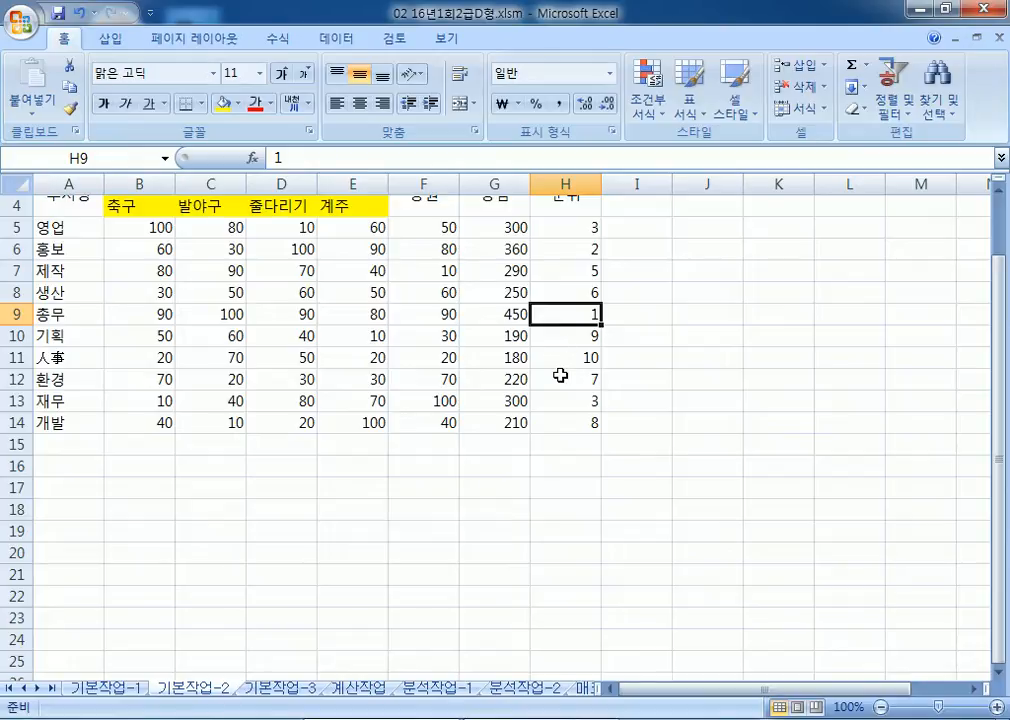
Step: Insert a comment on H9 reading 우승팀은 총무부
scroll(568, 333, "up", 1)
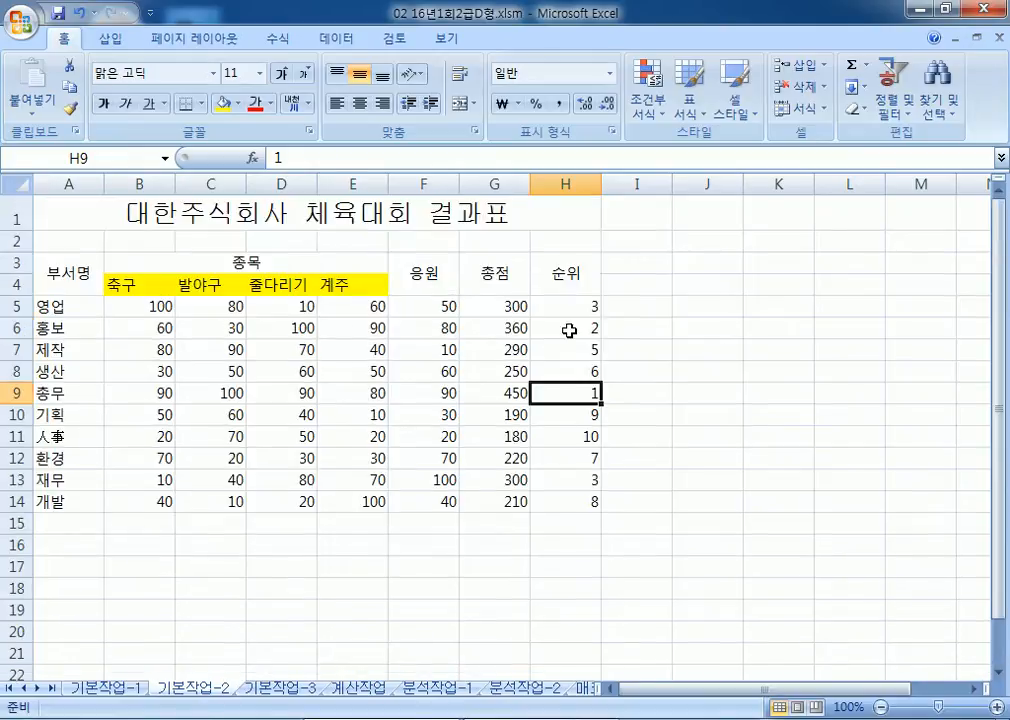
right_click(568, 390)
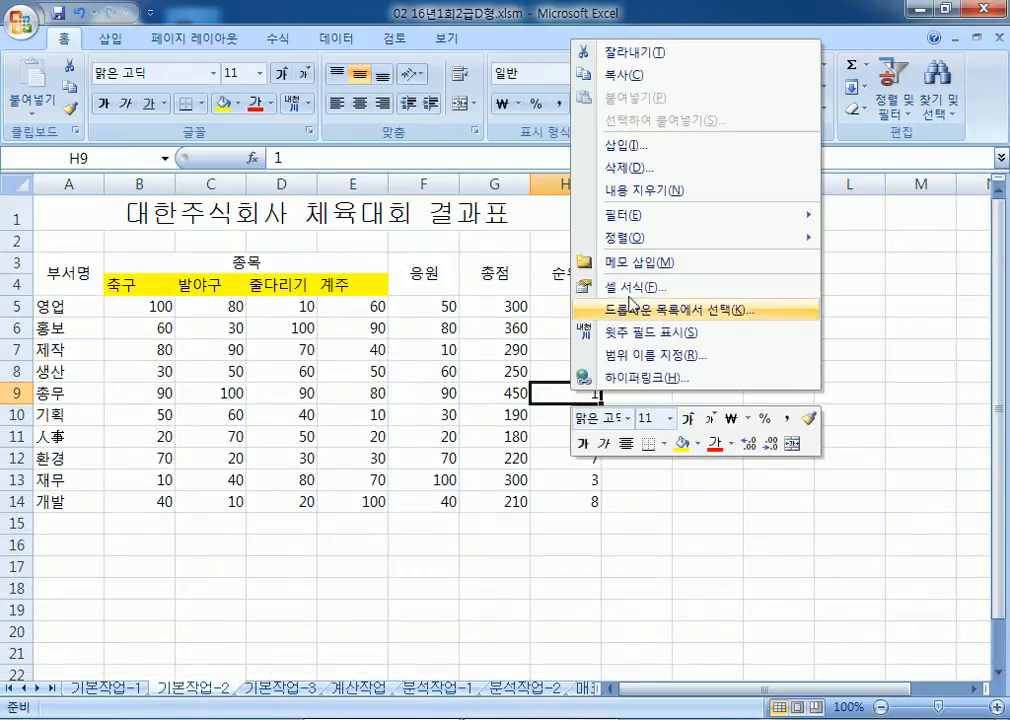
left_click(627, 262)
key("ctrl+a")
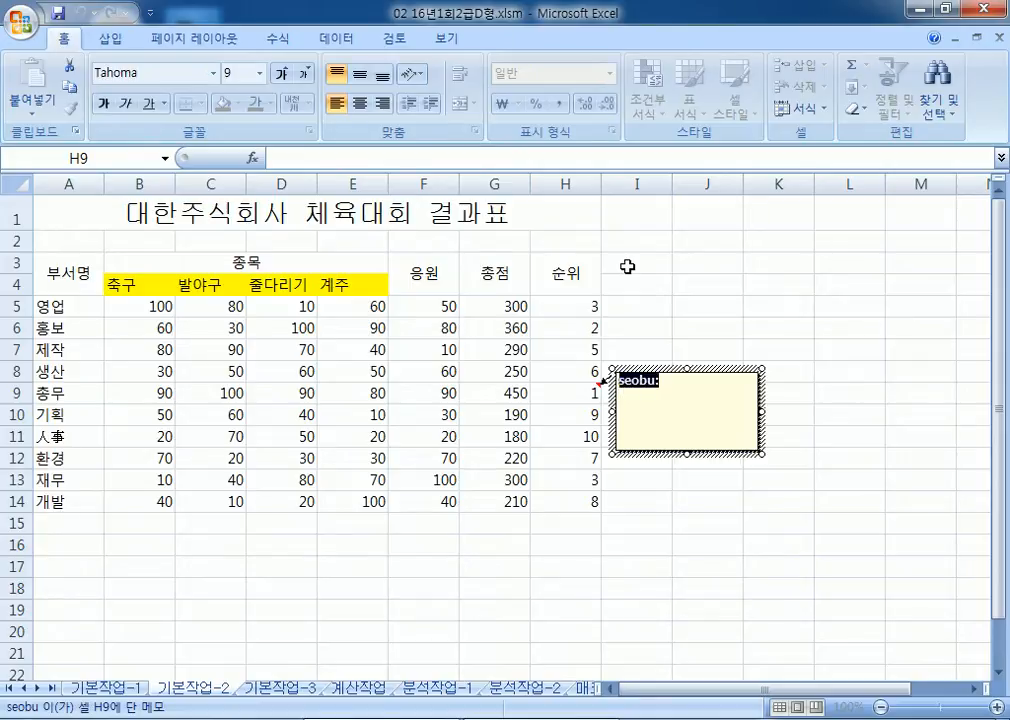
type("DBTHE")
key("BackSpace")
key("BackSpace")
key("BackSpace")
key("BackSpace")
key("BackSpace")
type("유승")
key("BackSpace")
key("BackSpace")
key("BackSpace")
key("BackSpace")
type("우ㅠㅅㅡㅇㅌ")
key("BackSpace")
key("BackSpace")
key("BackSpace")
type("승팀은 ")
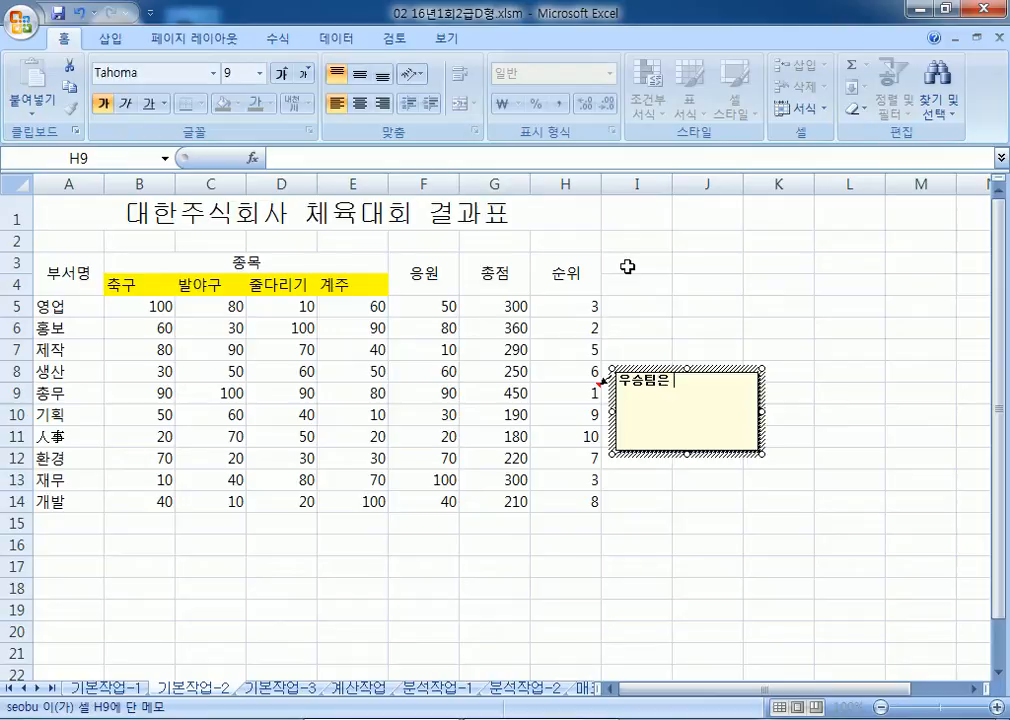
type("총무부")
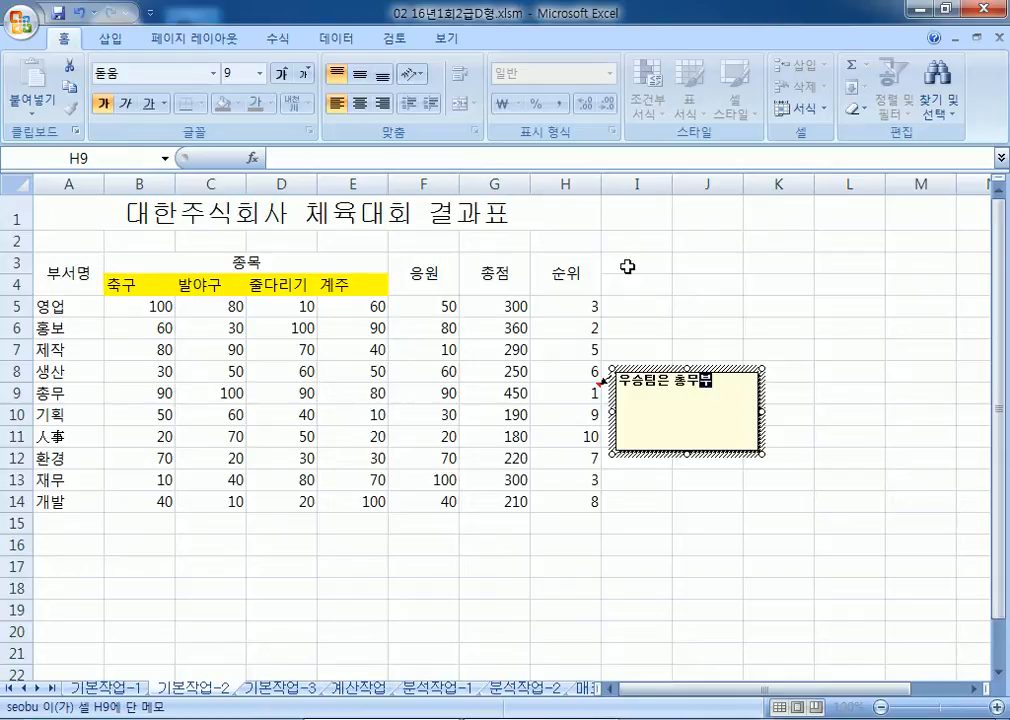
Step: Set the H9 comment's alignment to Automatic size
left_click(728, 369)
double_click(728, 376)
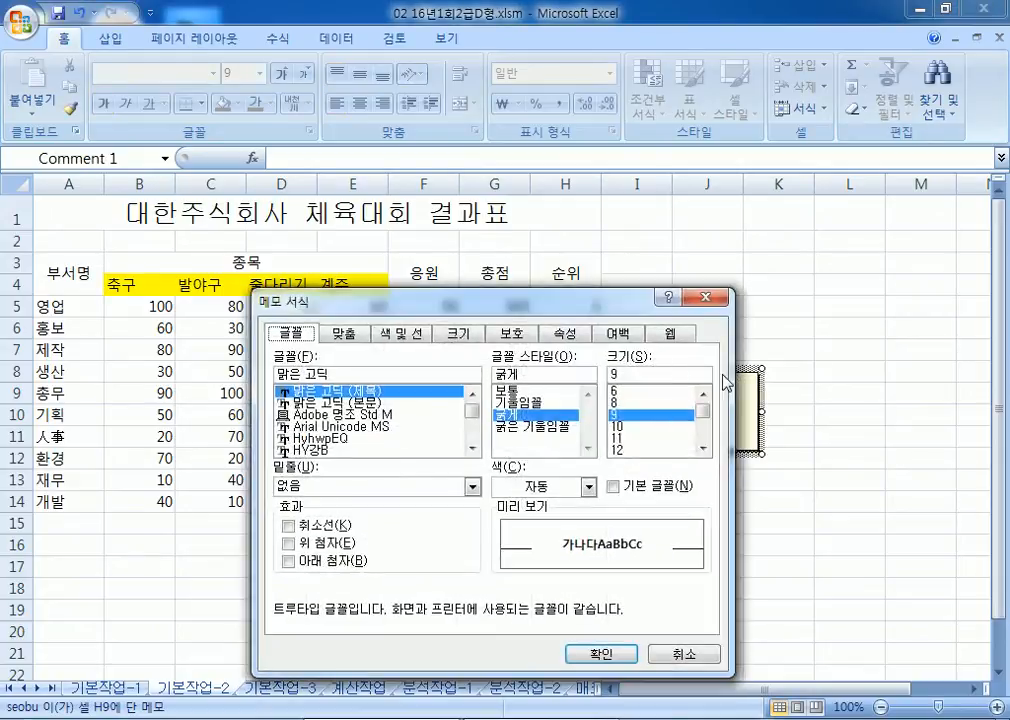
left_click(344, 334)
left_click(289, 428)
left_click_drag(499, 305, 708, 101)
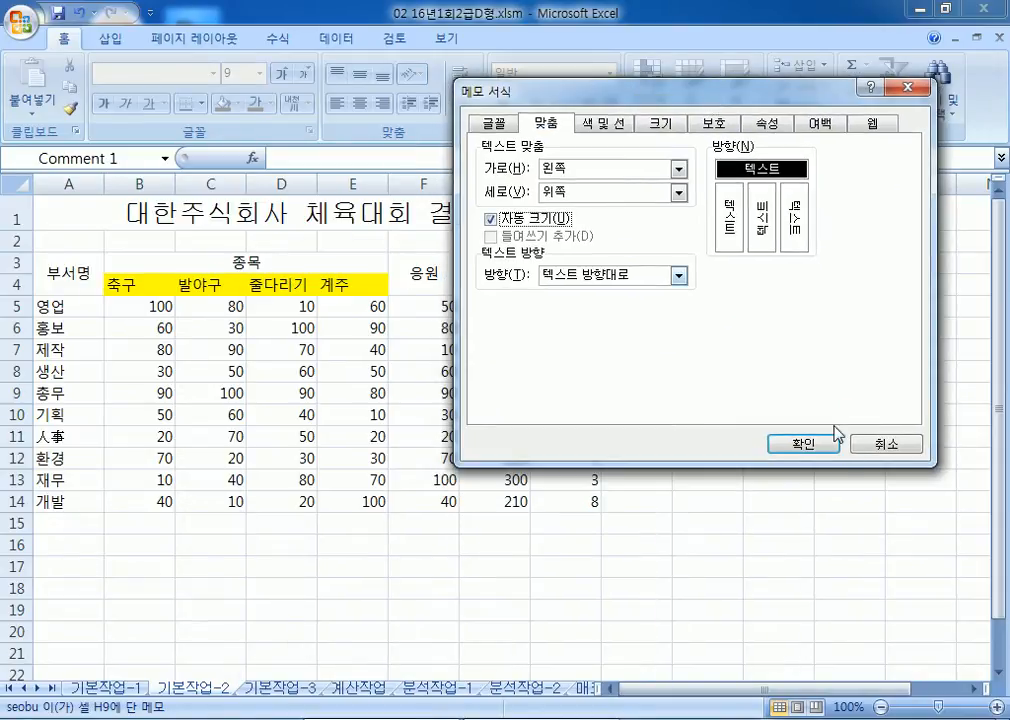
left_click(814, 453)
left_click(660, 436)
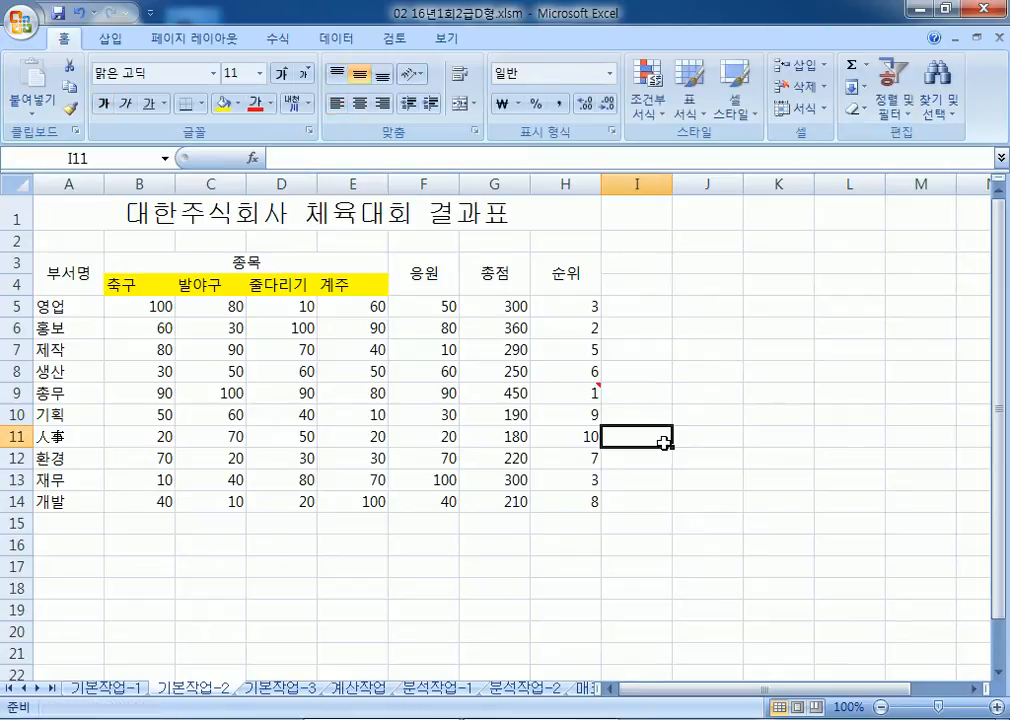
Step: Apply All Borders and a Thick Box Border to the table A3:H14
right_click(586, 395)
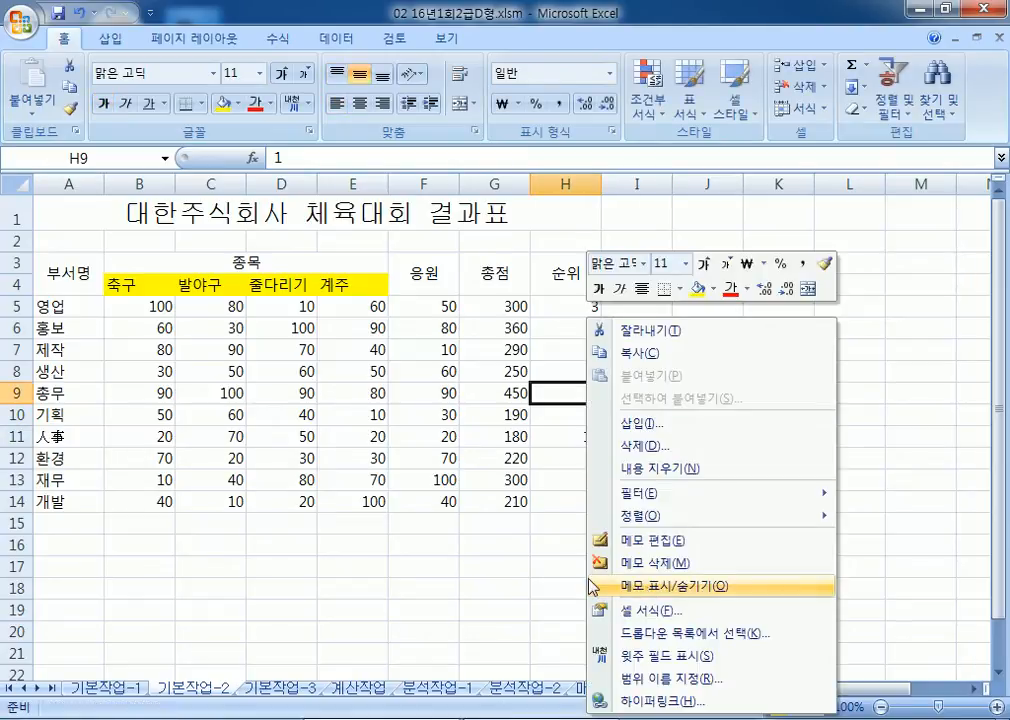
left_click(439, 575)
left_click_drag(75, 270, 600, 512)
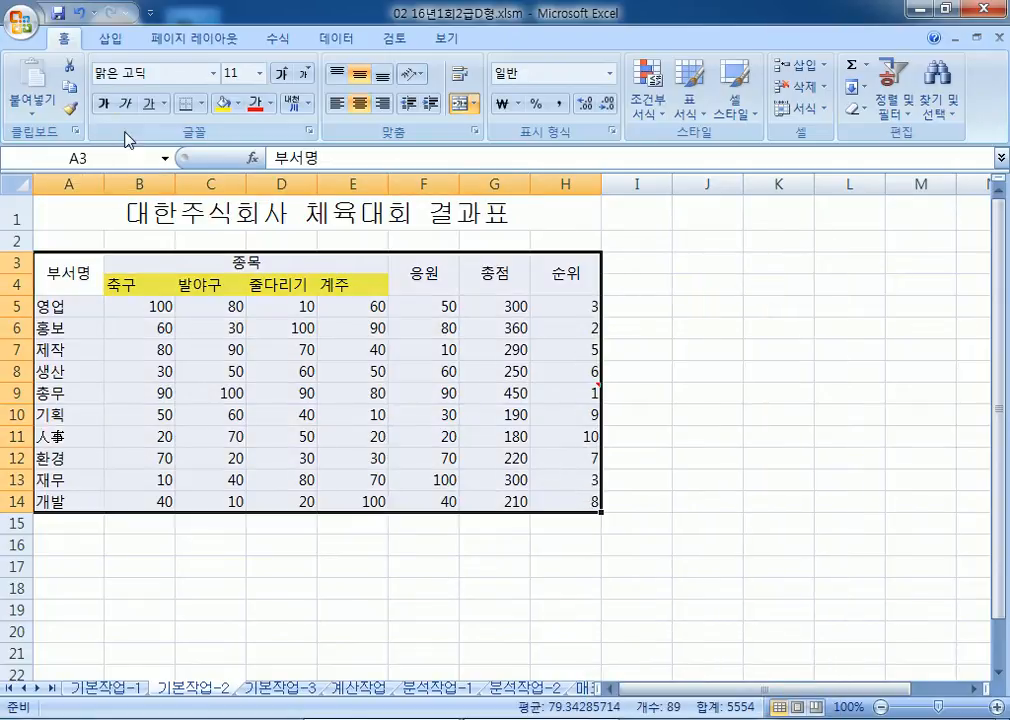
left_click(201, 103)
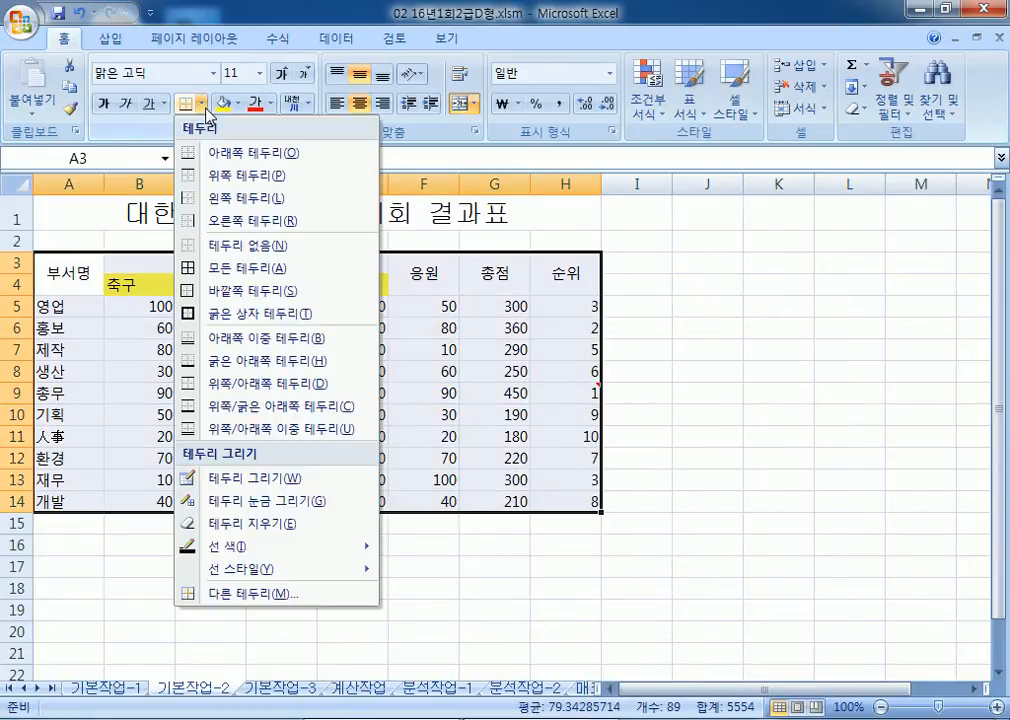
left_click(214, 270)
left_click(201, 103)
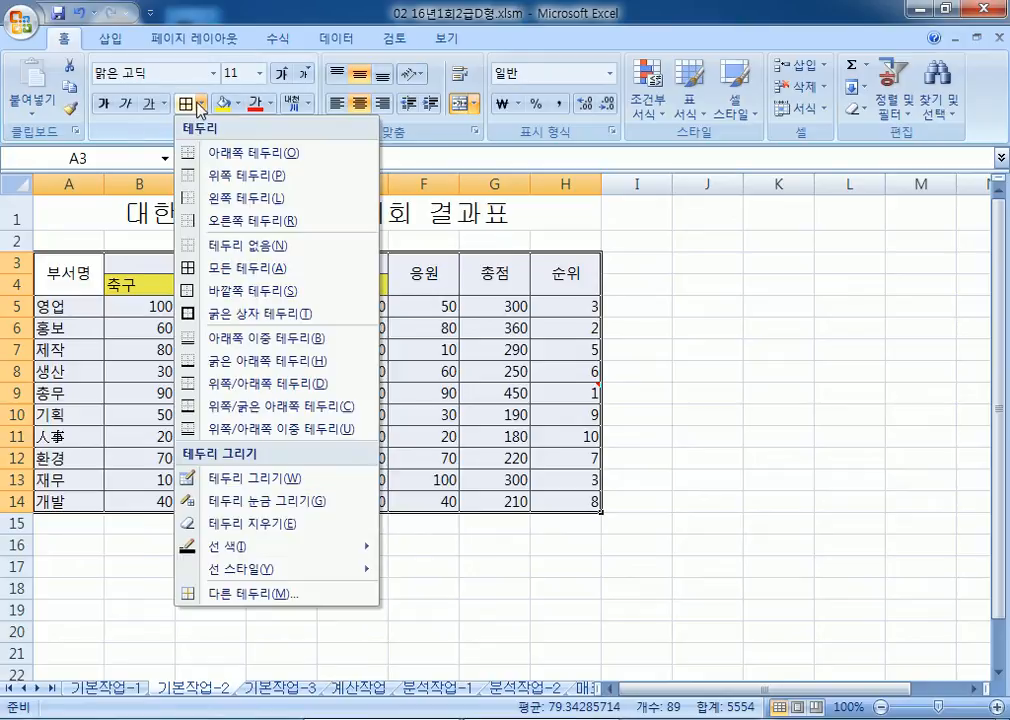
left_click(209, 315)
left_click(748, 504)
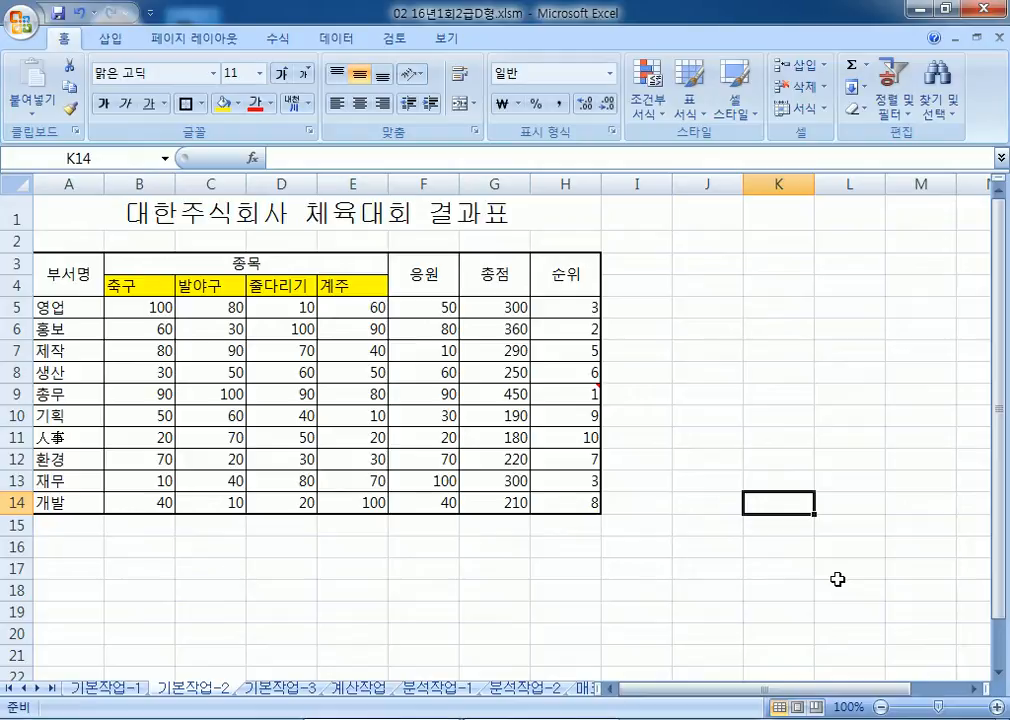
Step: On sheet 기본작업-3, apply a two-colour scale rule to 총점 values F4:F16
left_click(282, 688)
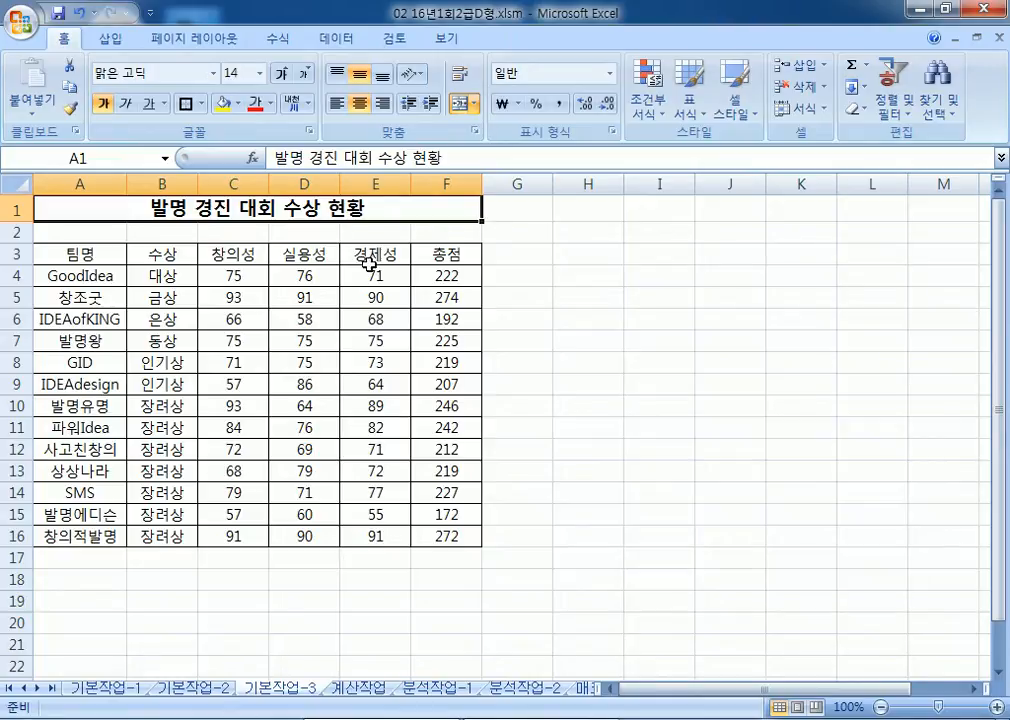
left_click_drag(74, 280, 427, 529)
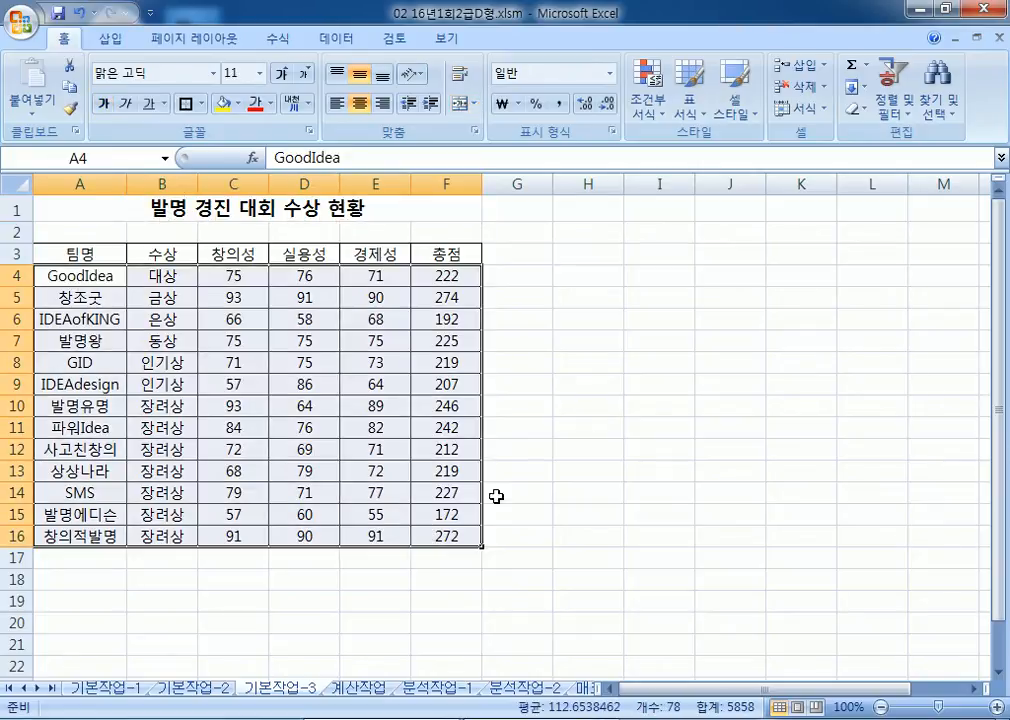
left_click(563, 341)
left_click_drag(446, 275, 437, 536)
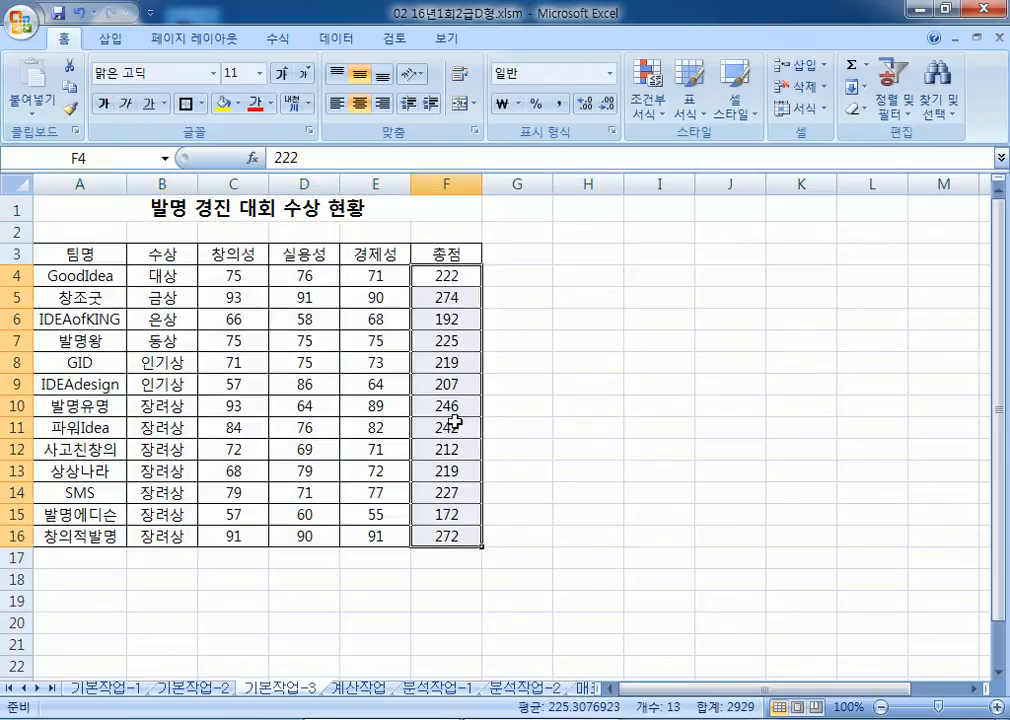
left_click(648, 100)
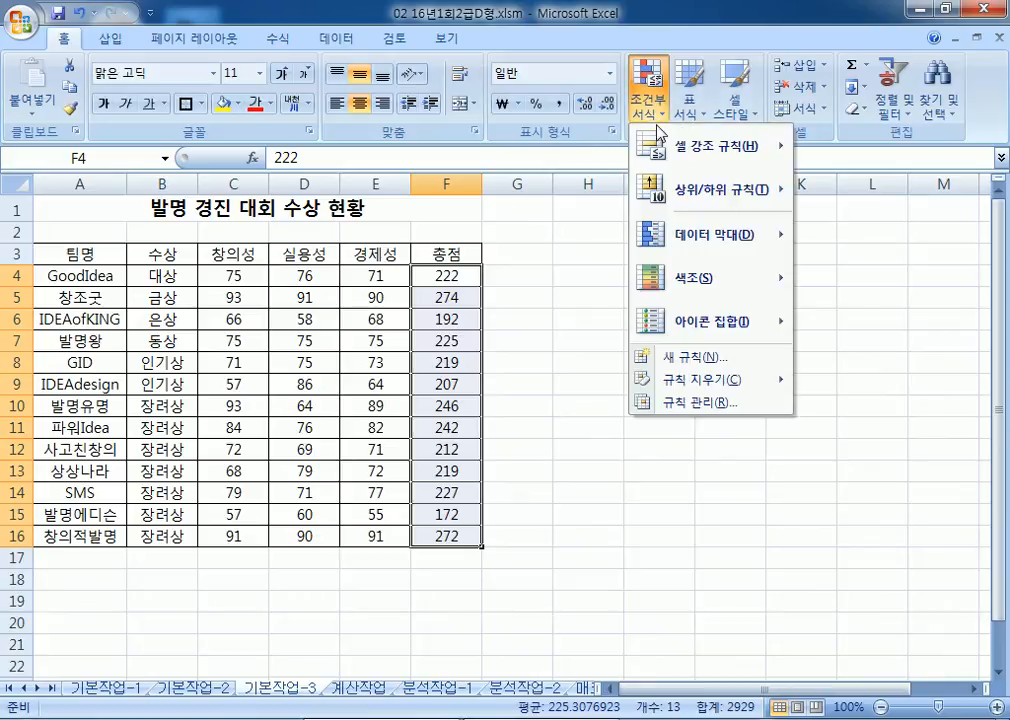
left_click(699, 360)
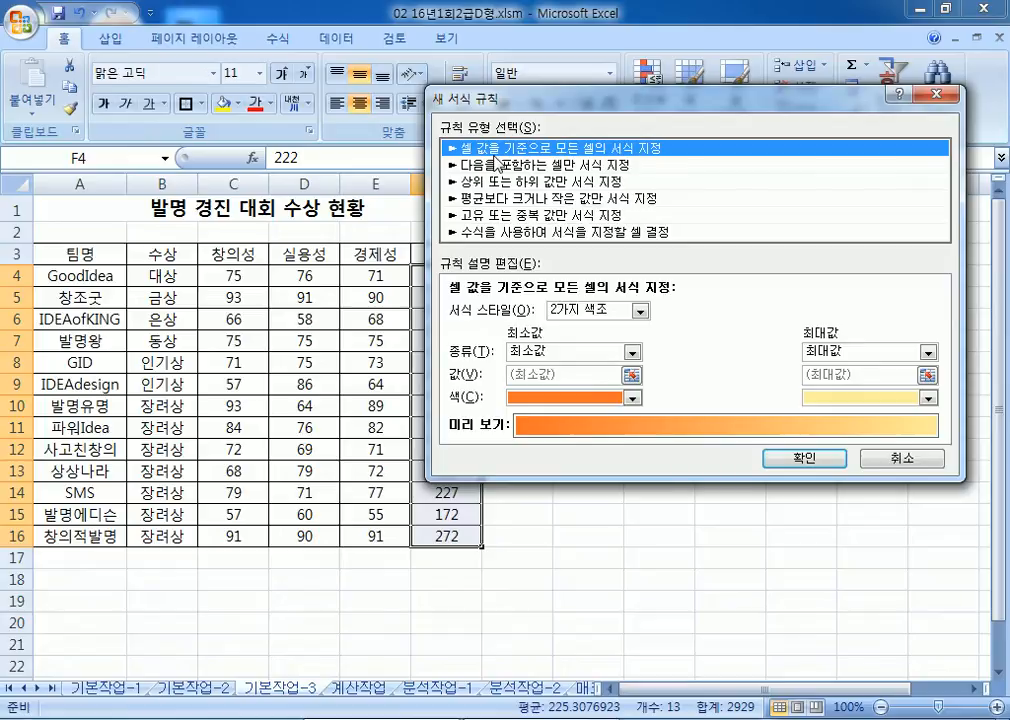
left_click(805, 458)
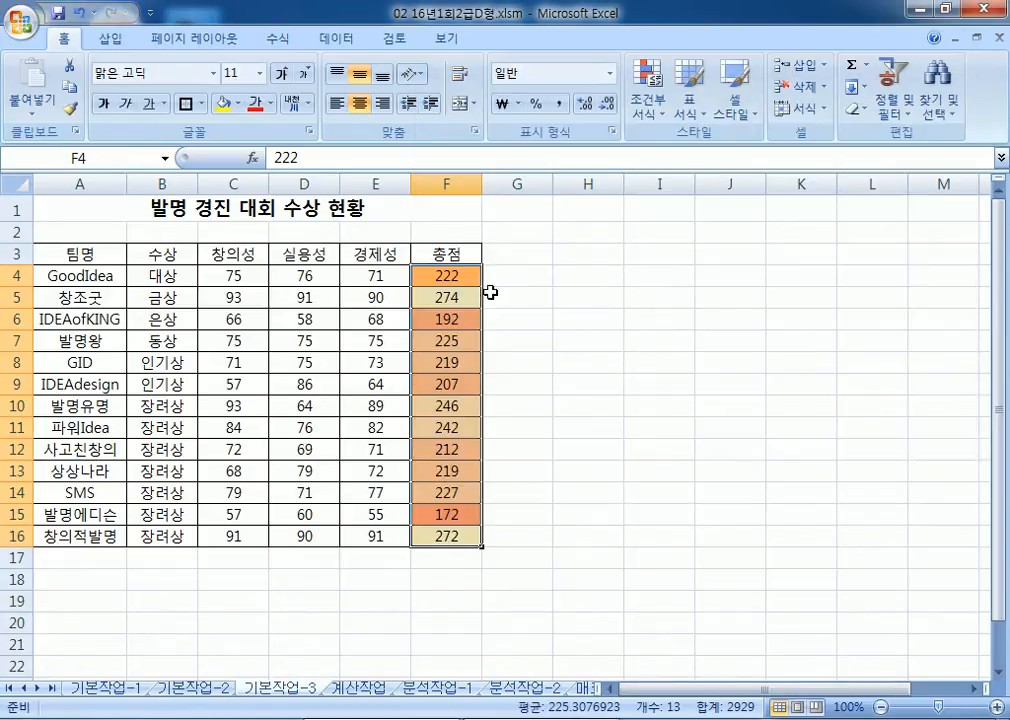
Step: Clear the colour scale rule from F4:F16
left_click(649, 90)
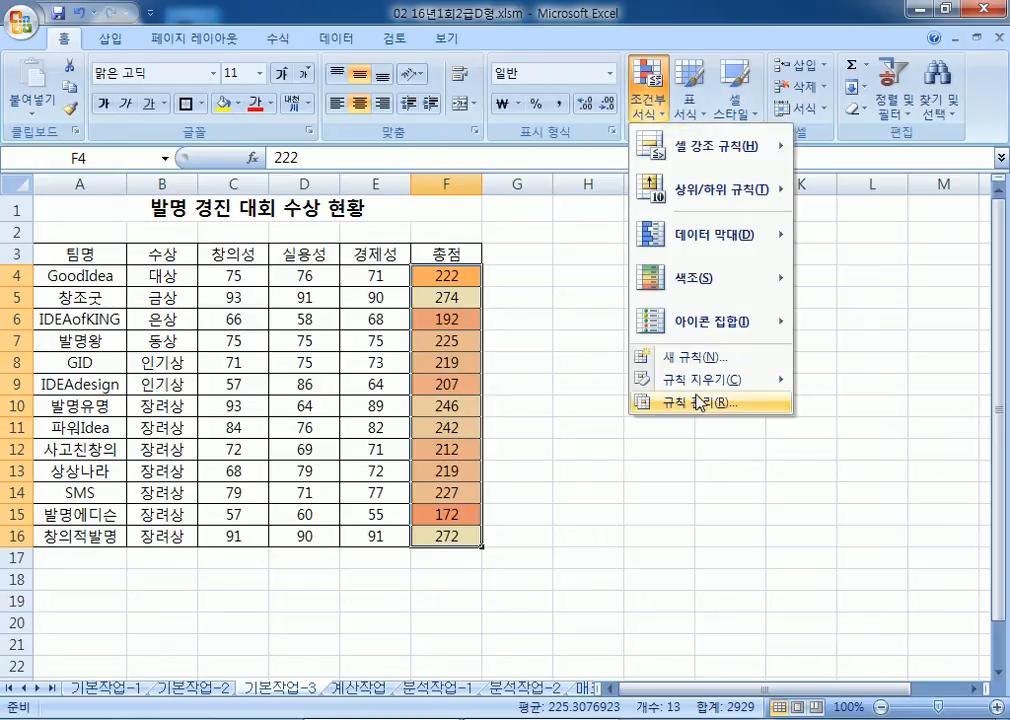
mouse_move(700, 379)
left_click(531, 382)
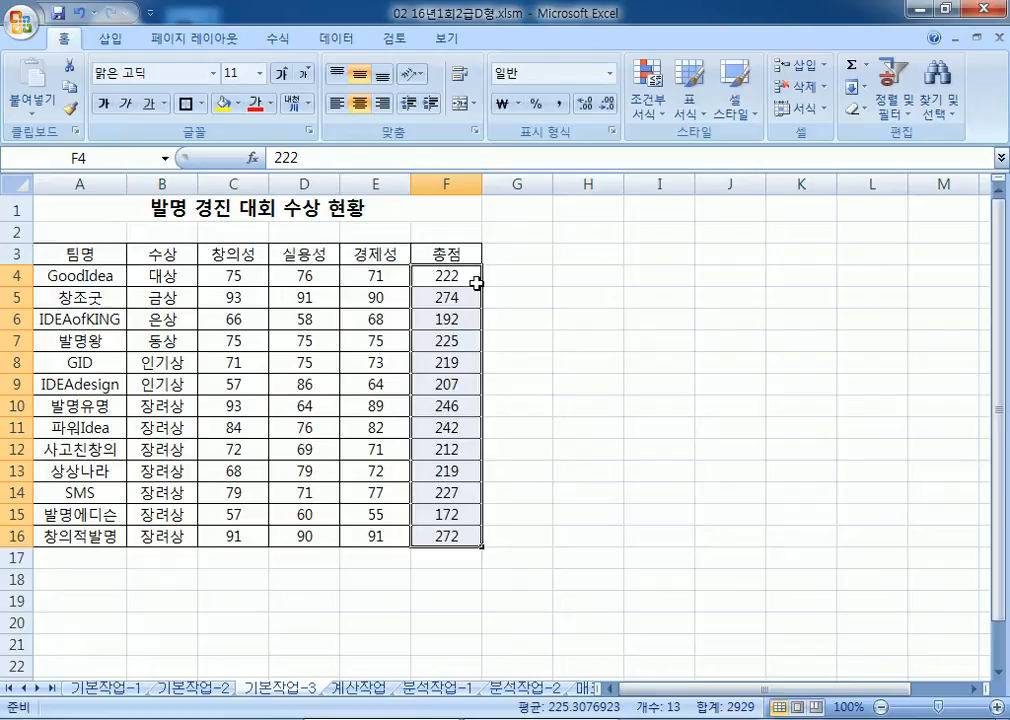
left_click_drag(262, 276, 374, 537)
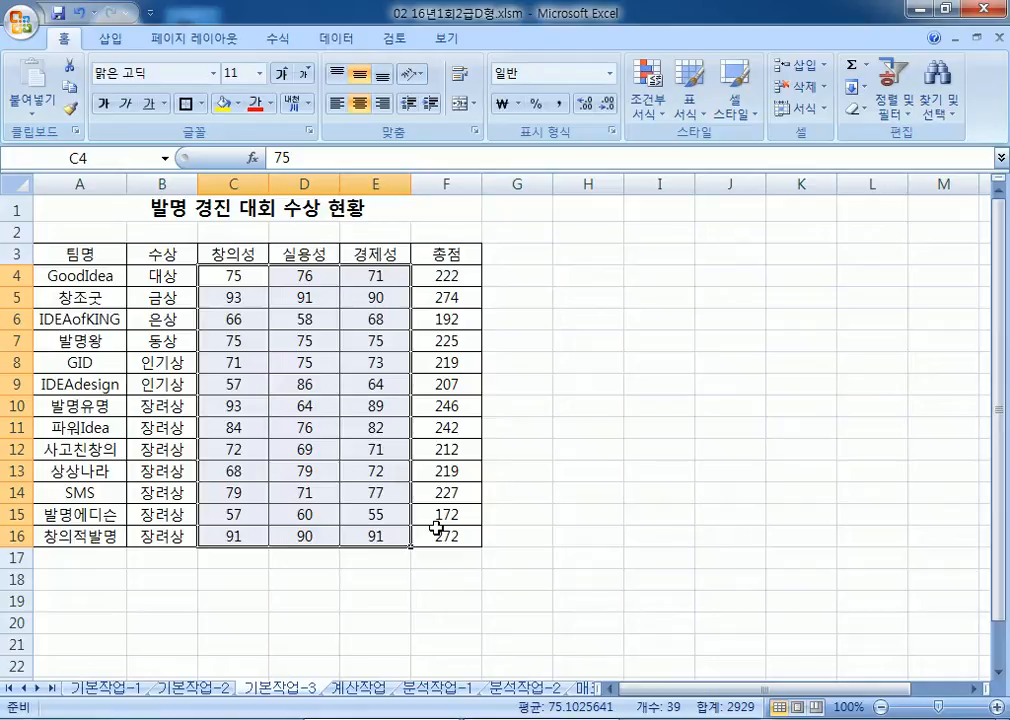
Step: Select 총점 F4:F16 and choose Highlight Cells Rules > Less Than
left_click_drag(458, 274, 460, 548)
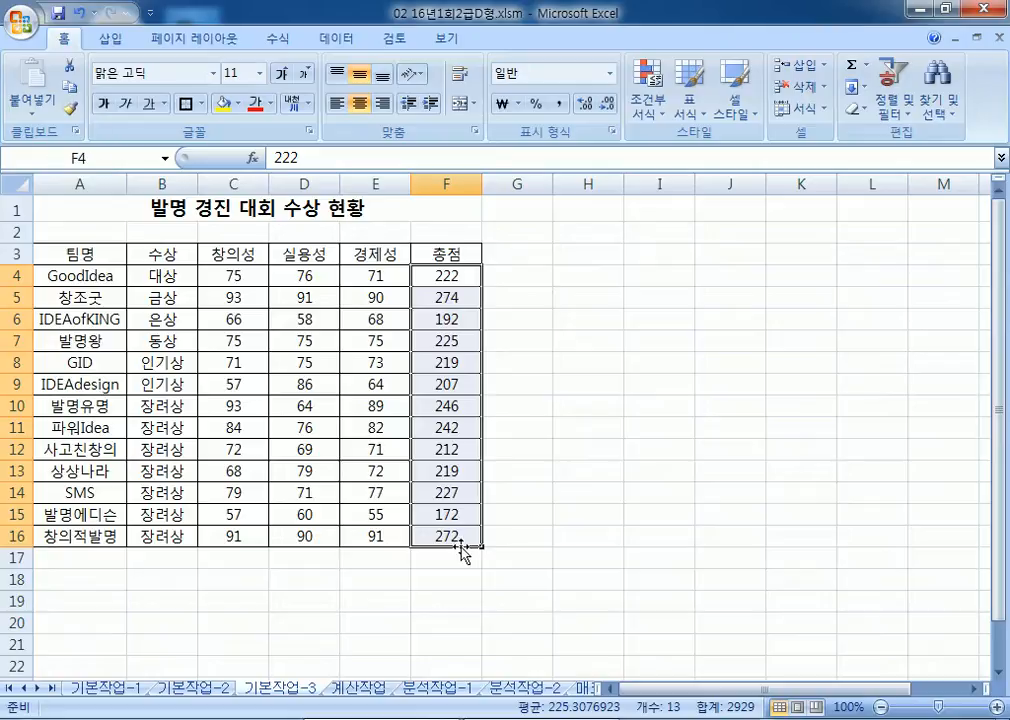
left_click(645, 108)
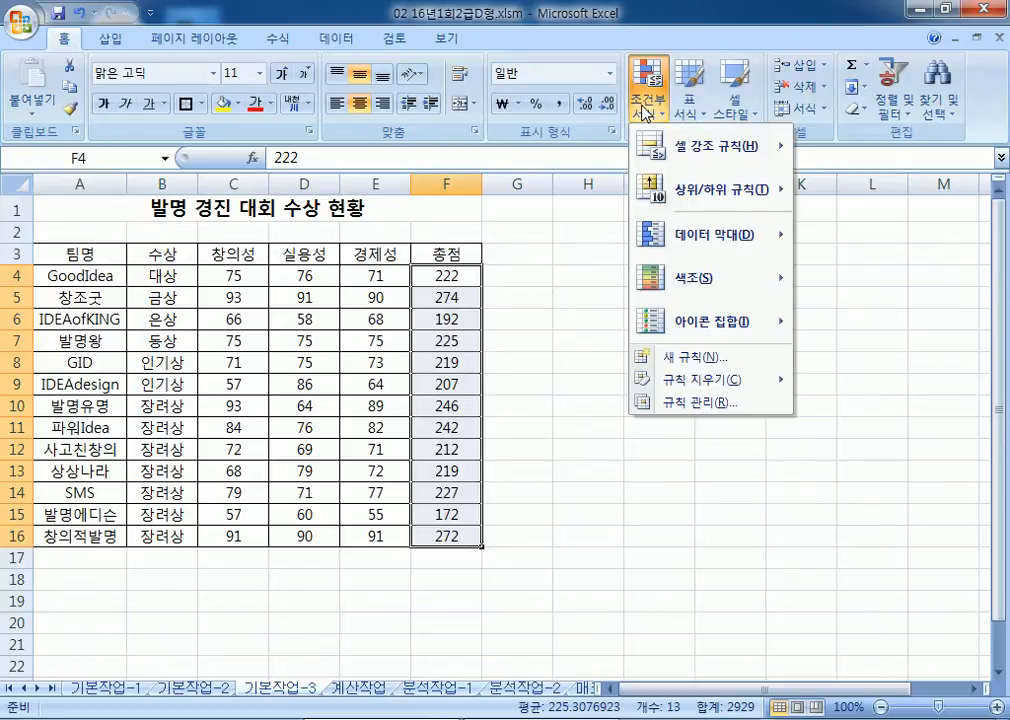
mouse_move(690, 150)
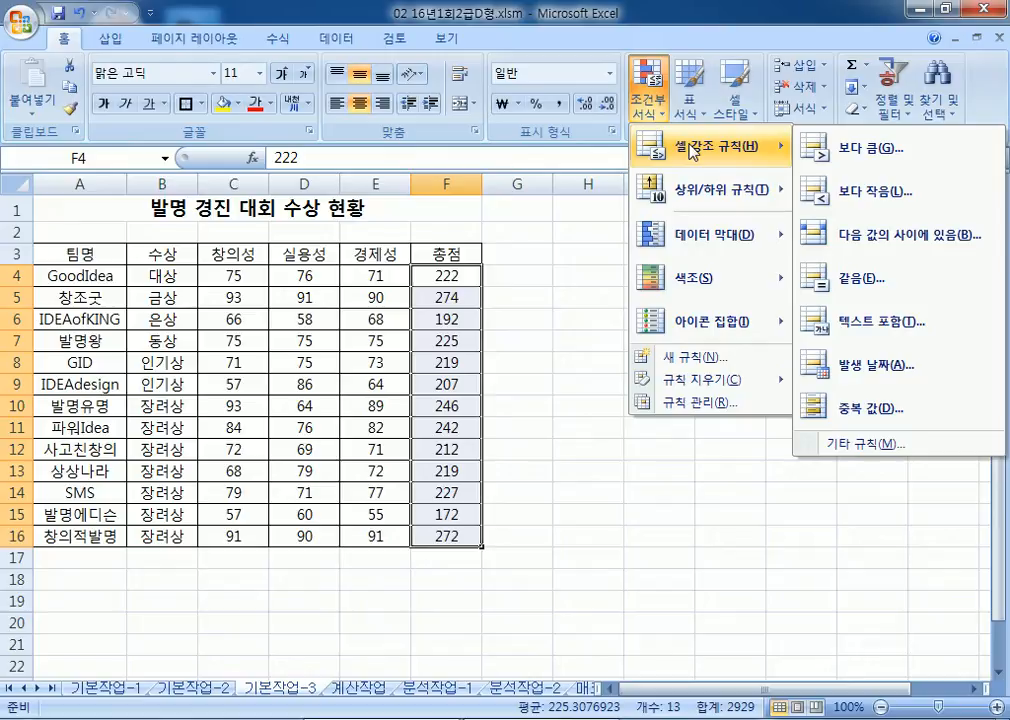
left_click(221, 277)
left_click_drag(221, 277, 368, 535)
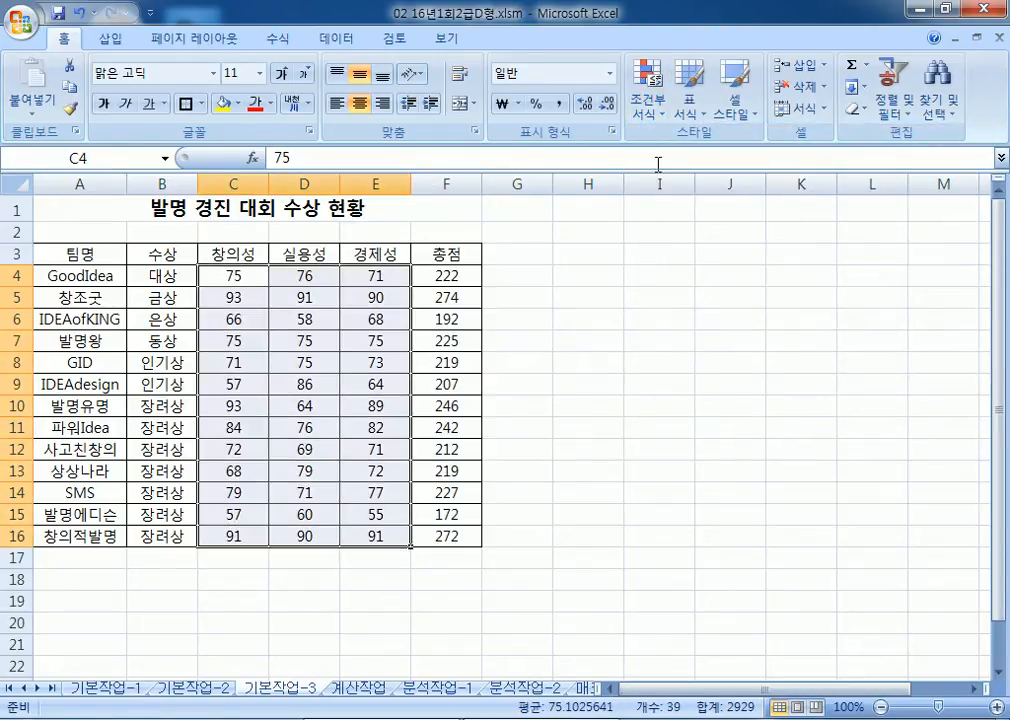
left_click(654, 113)
mouse_move(677, 197)
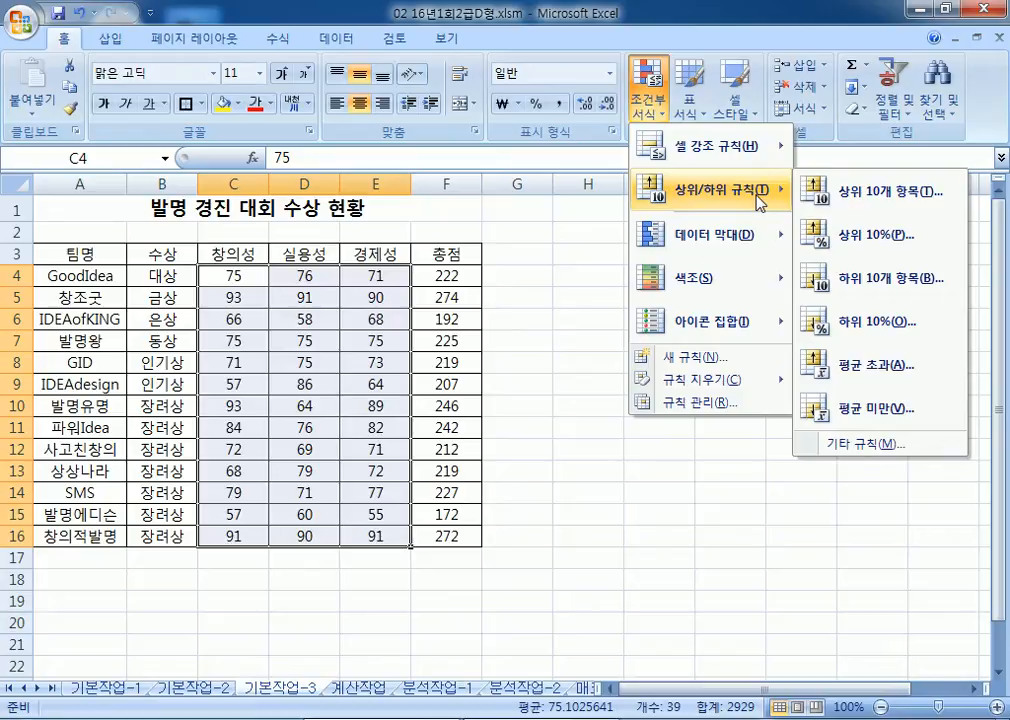
left_click(500, 310)
left_click_drag(450, 276, 450, 530)
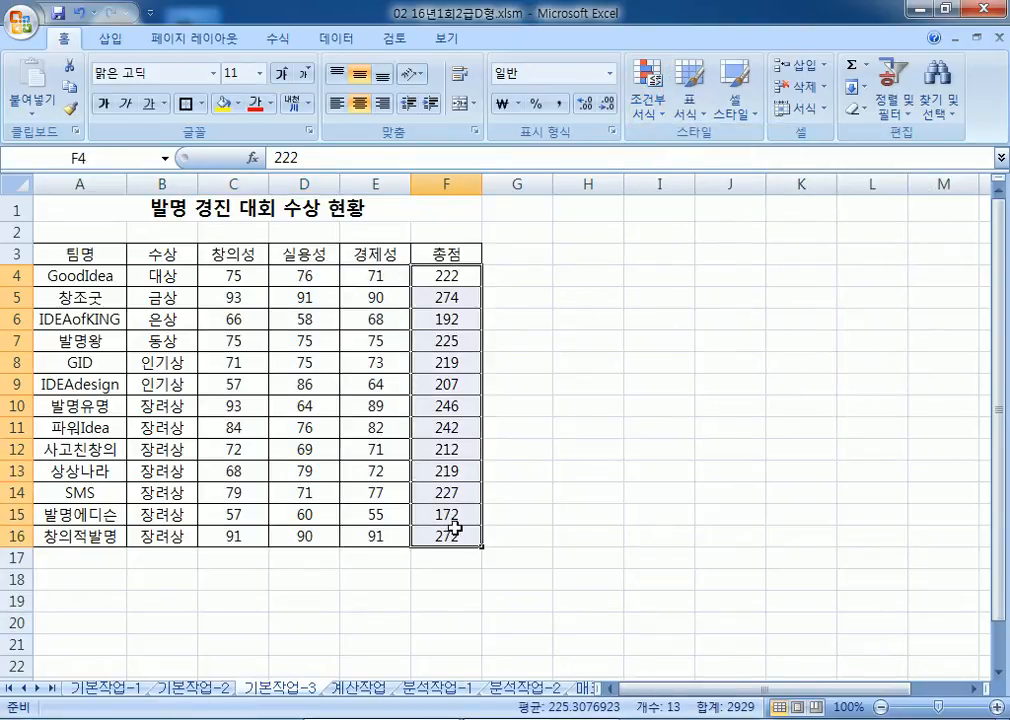
left_click(657, 108)
mouse_move(680, 150)
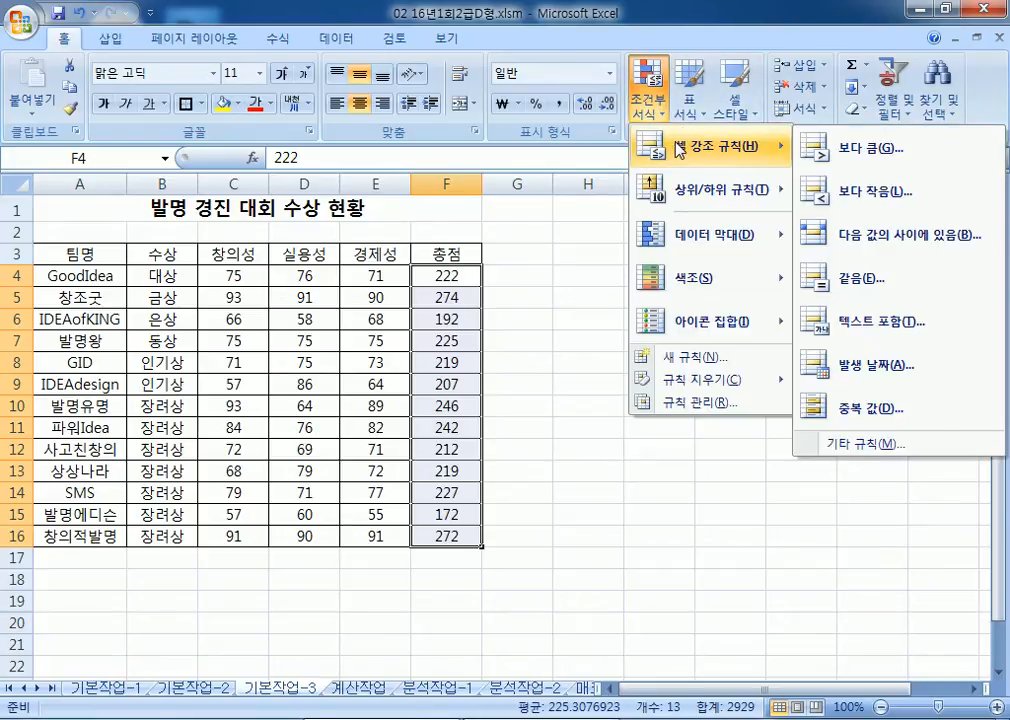
left_click(877, 200)
Step: Highlight totals below 200 with dark green text on green fill
left_click_drag(748, 222, 661, 132)
type("200")
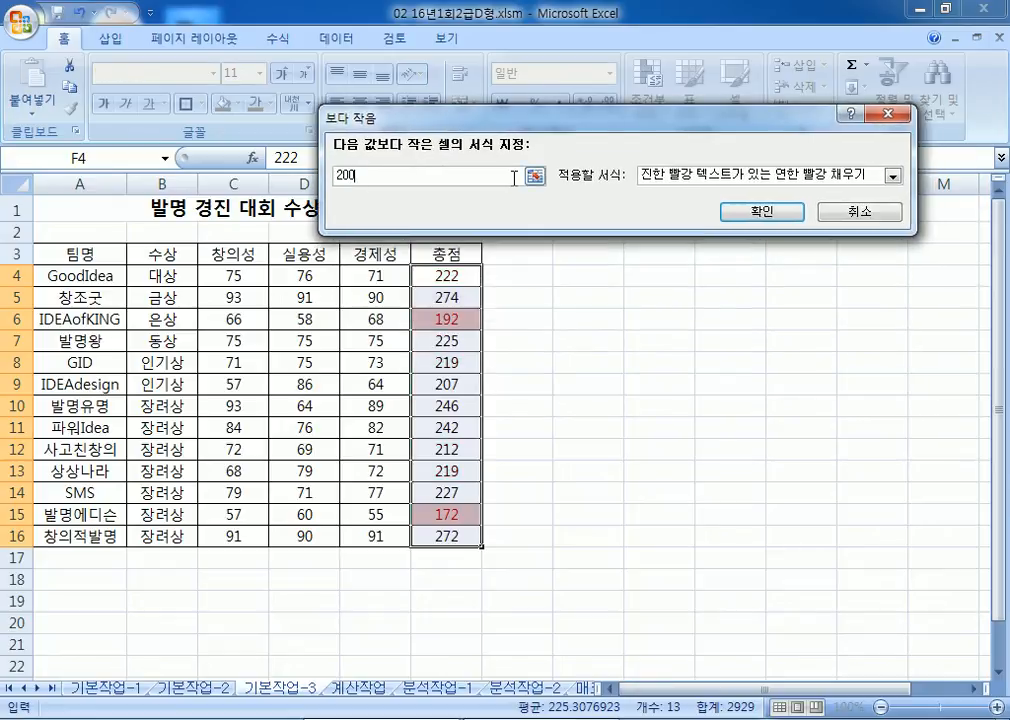
left_click(724, 178)
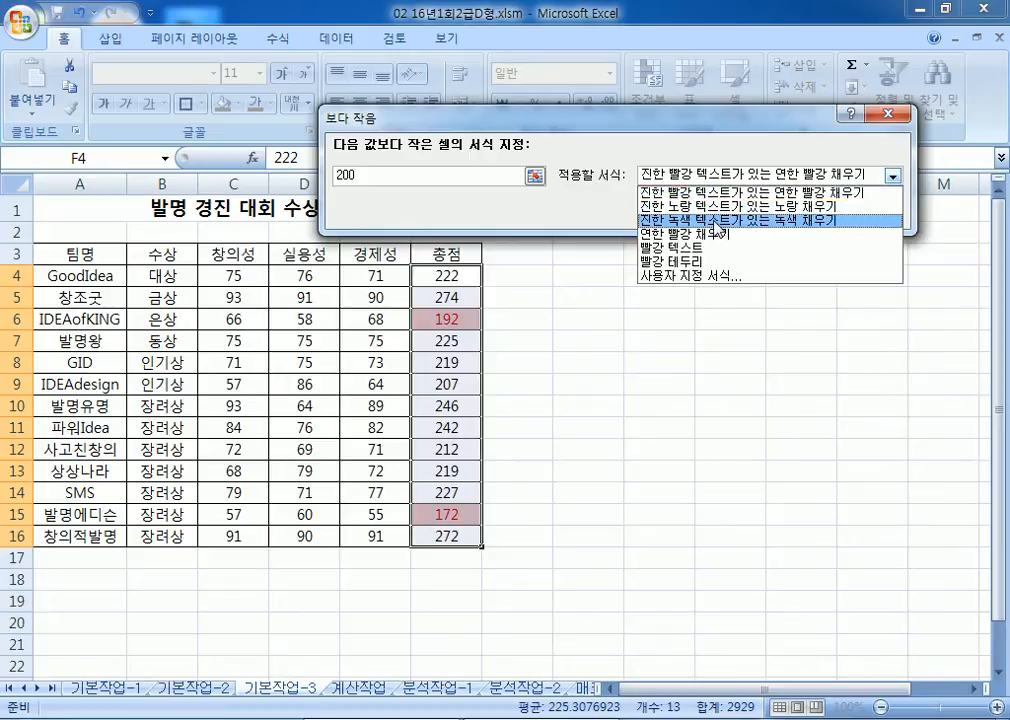
left_click(718, 222)
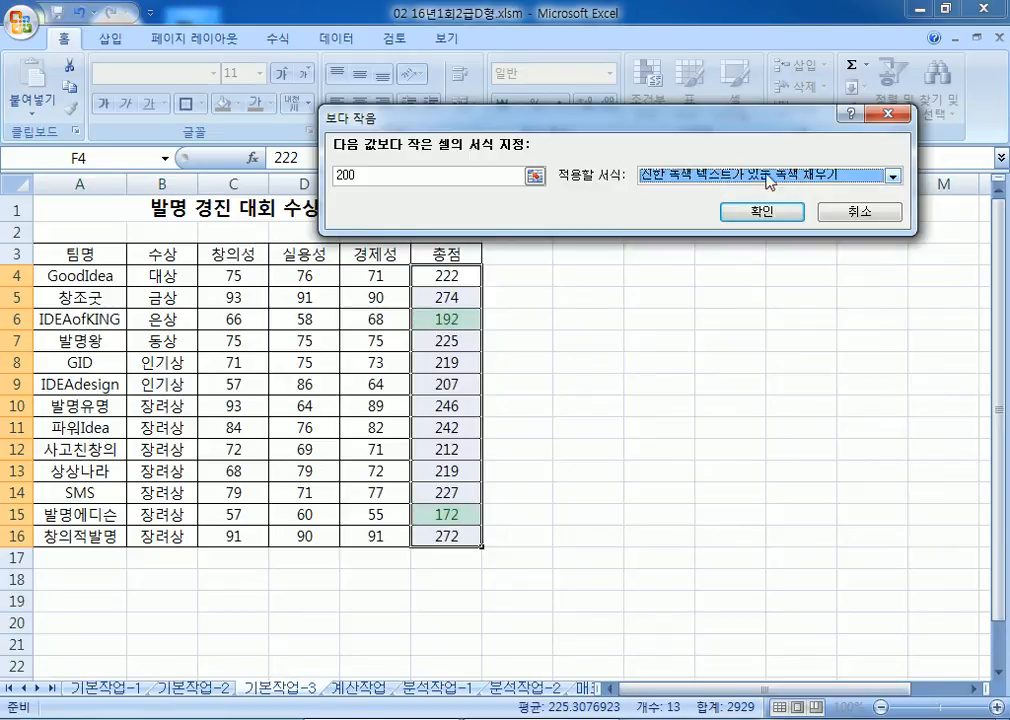
left_click(795, 178)
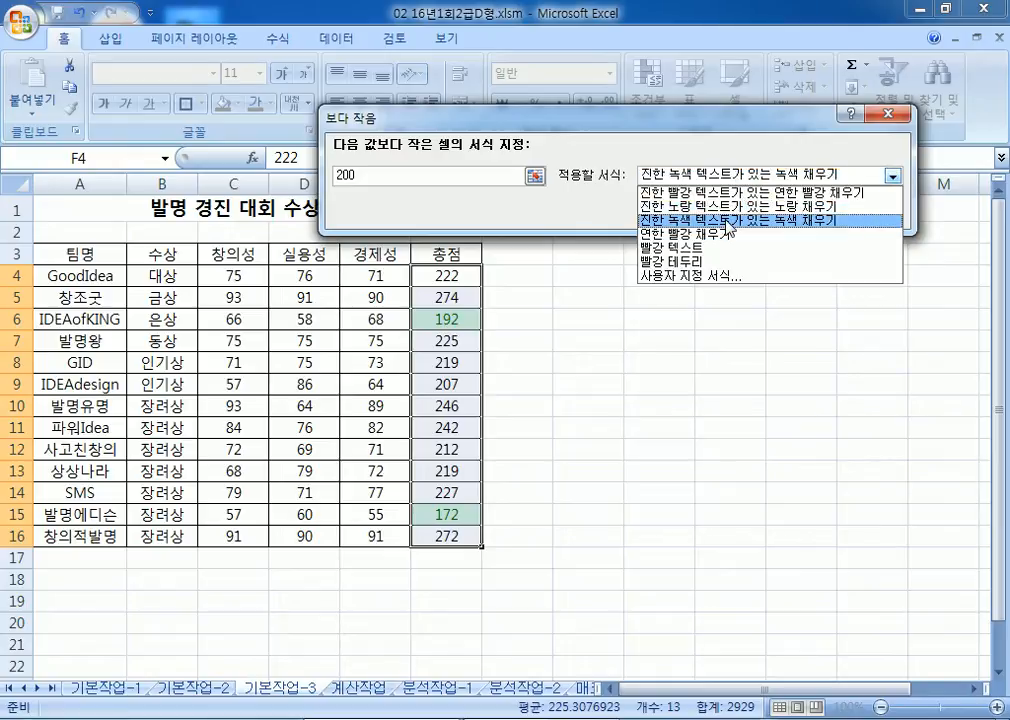
left_click(727, 222)
left_click(752, 215)
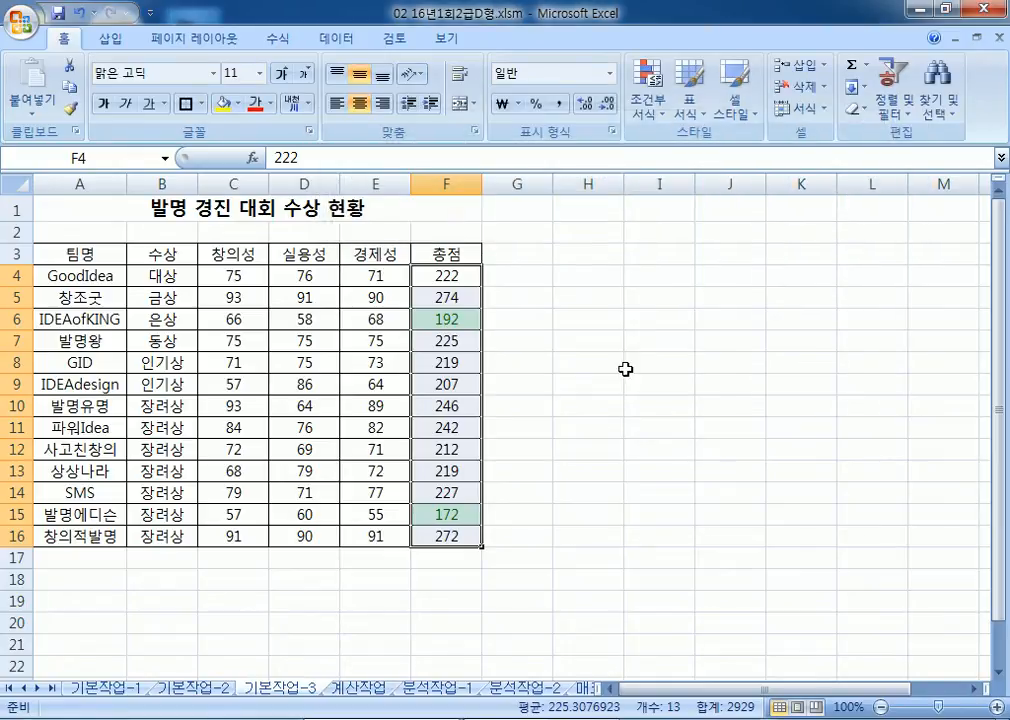
left_click(587, 430)
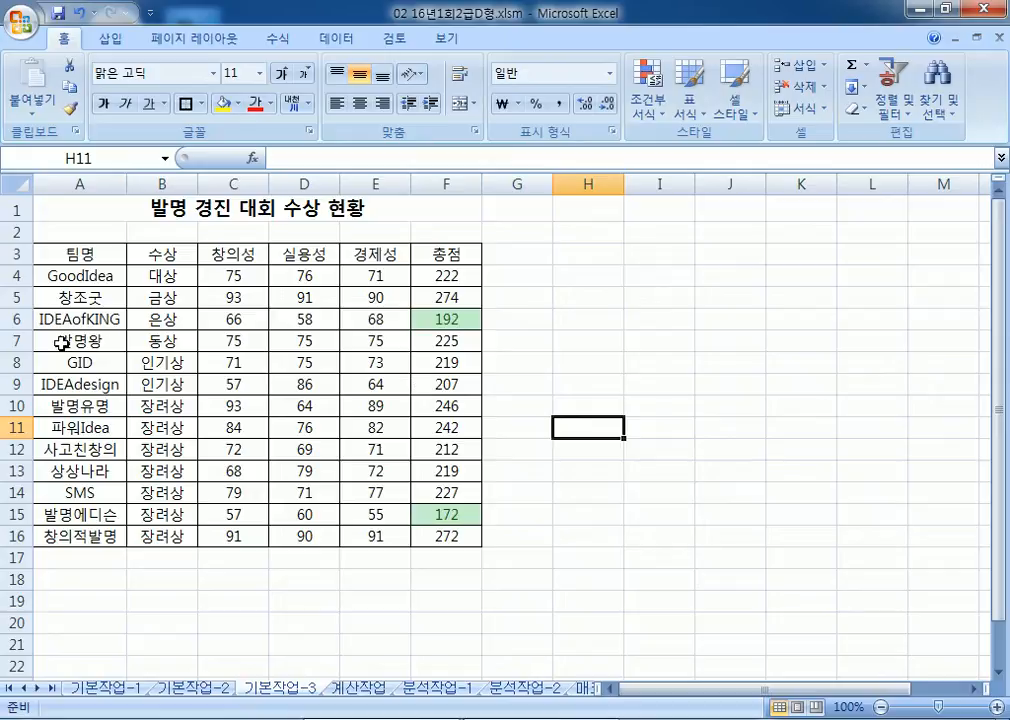
Step: Select scores C4:E16, start an Above Average highlight rule, and open its format list
left_click(253, 281)
left_click_drag(253, 281, 349, 535)
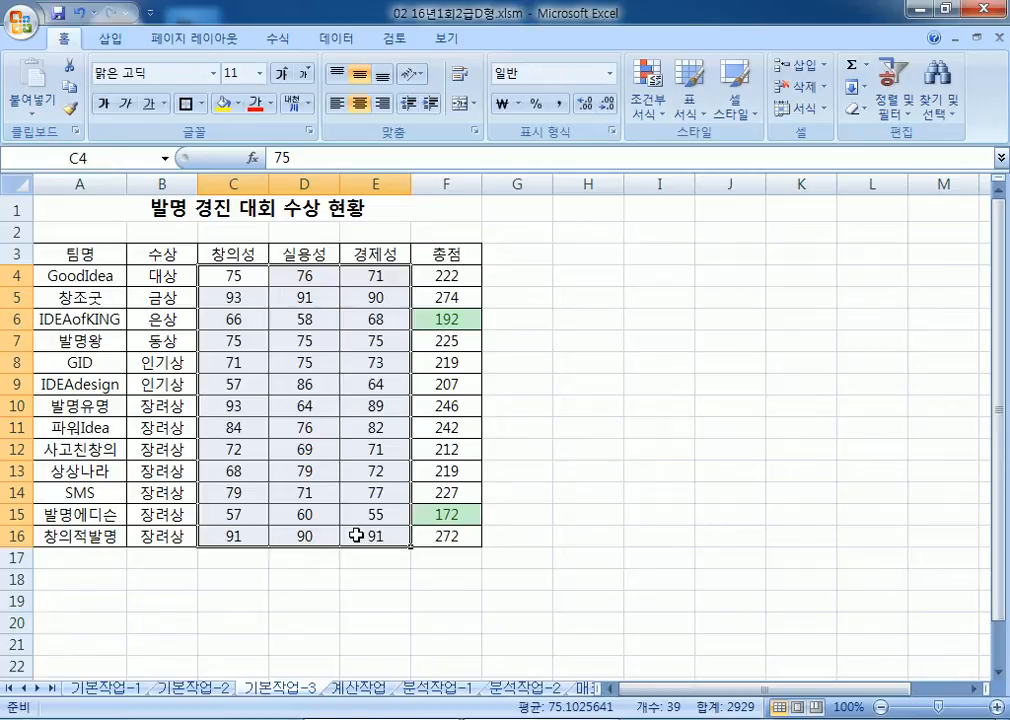
left_click(647, 118)
mouse_move(659, 201)
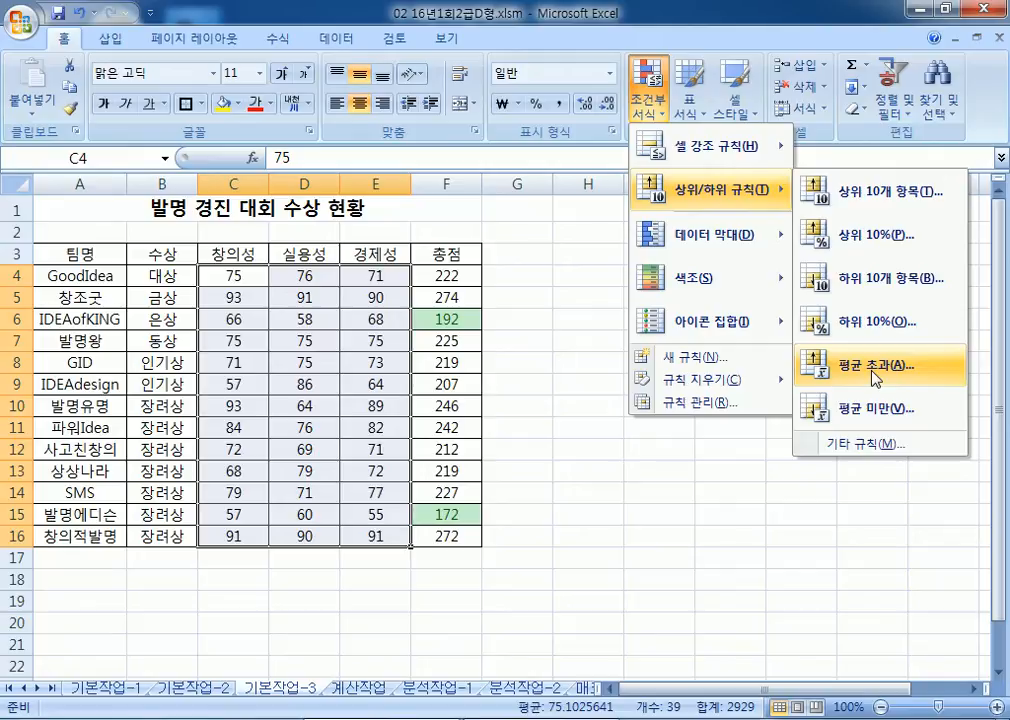
left_click(876, 368)
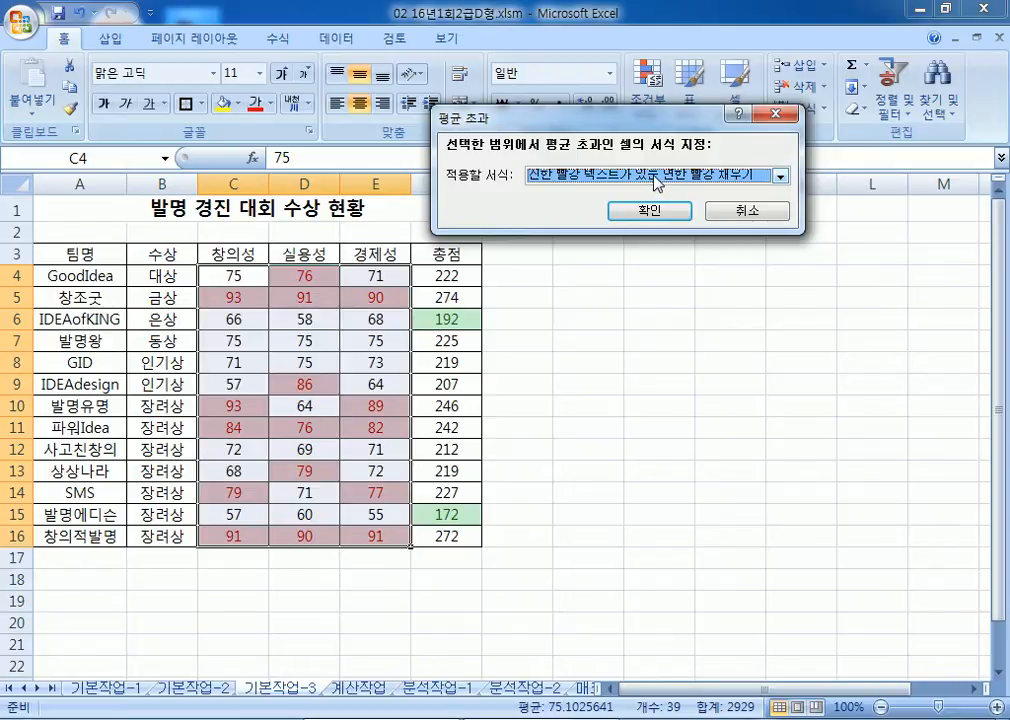
left_click(657, 183)
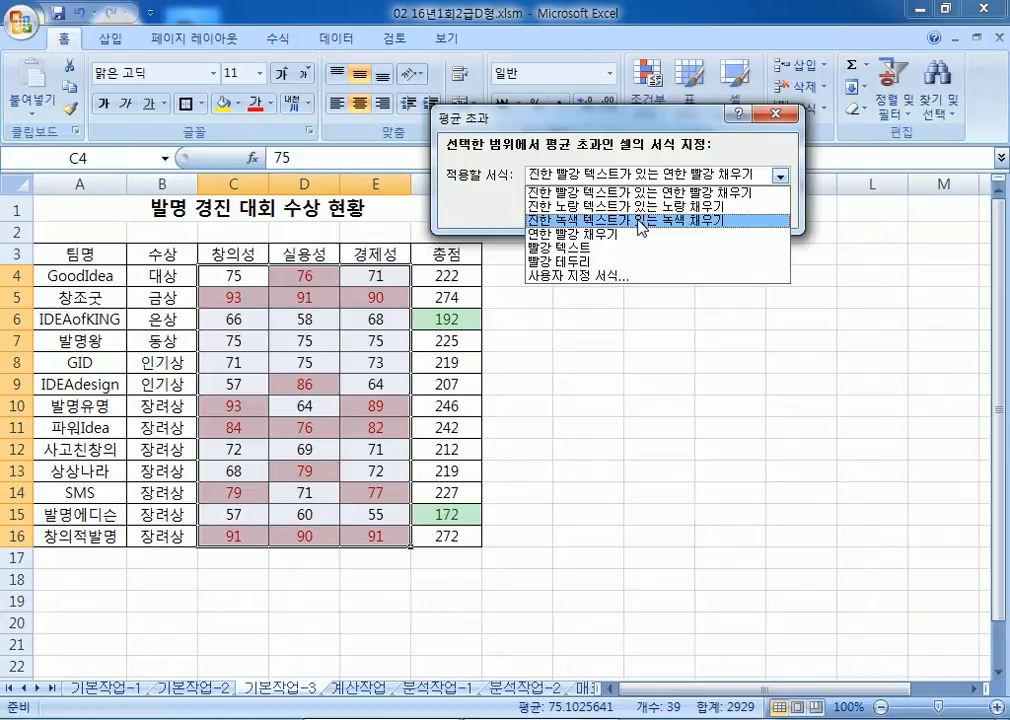
Step: Choose a custom format and set its font colour to red
left_click(613, 276)
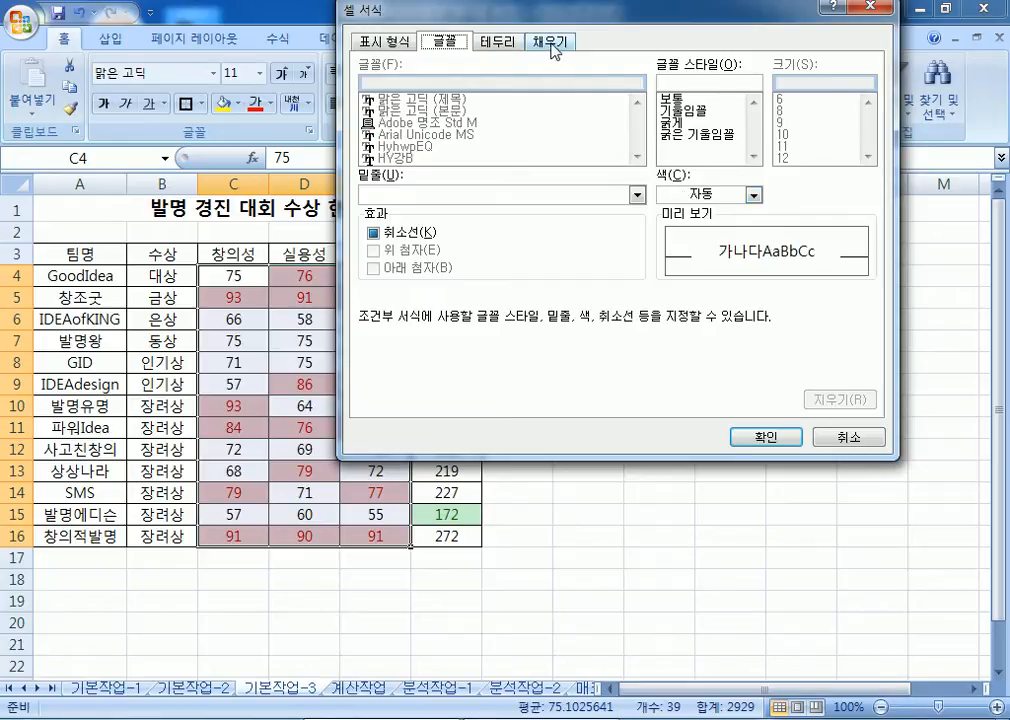
left_click(552, 43)
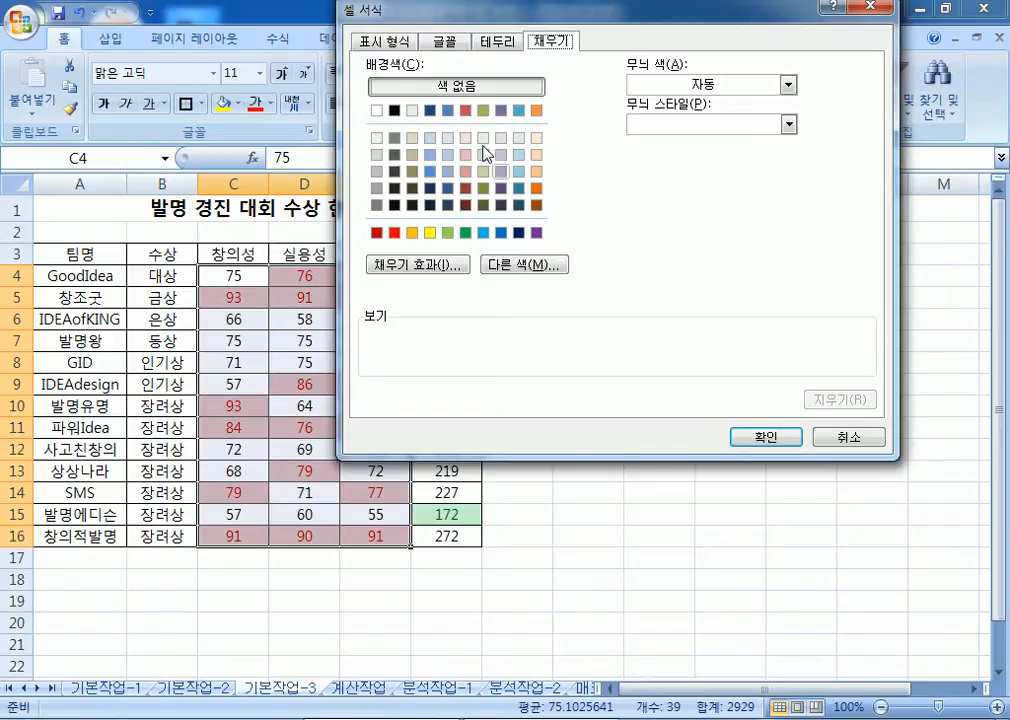
left_click(447, 42)
left_click(710, 196)
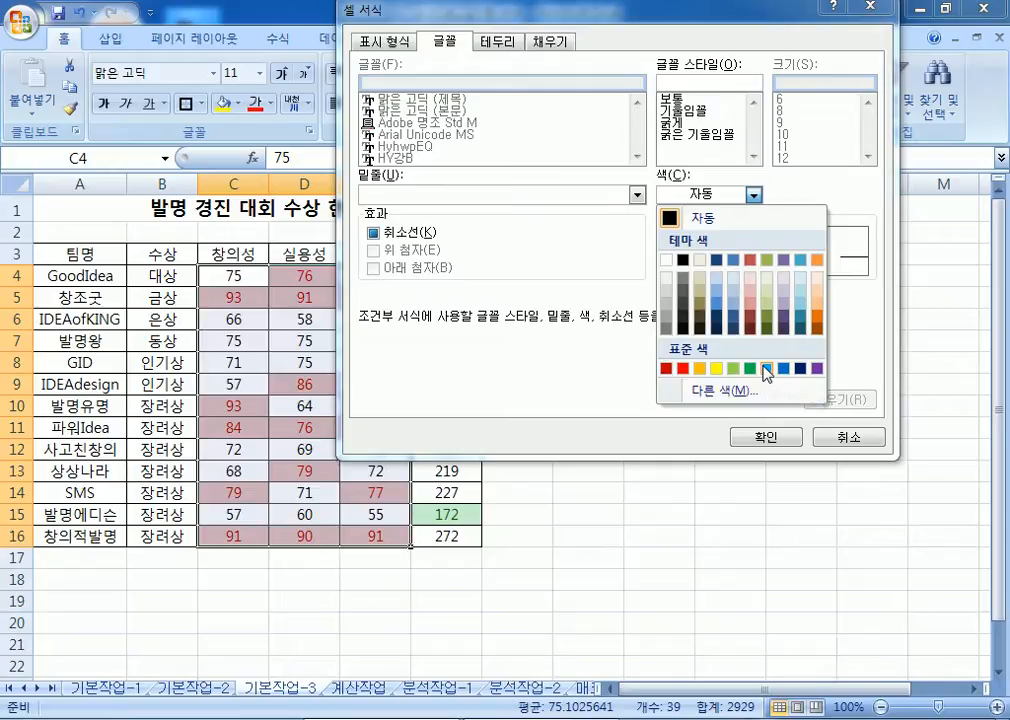
left_click(683, 368)
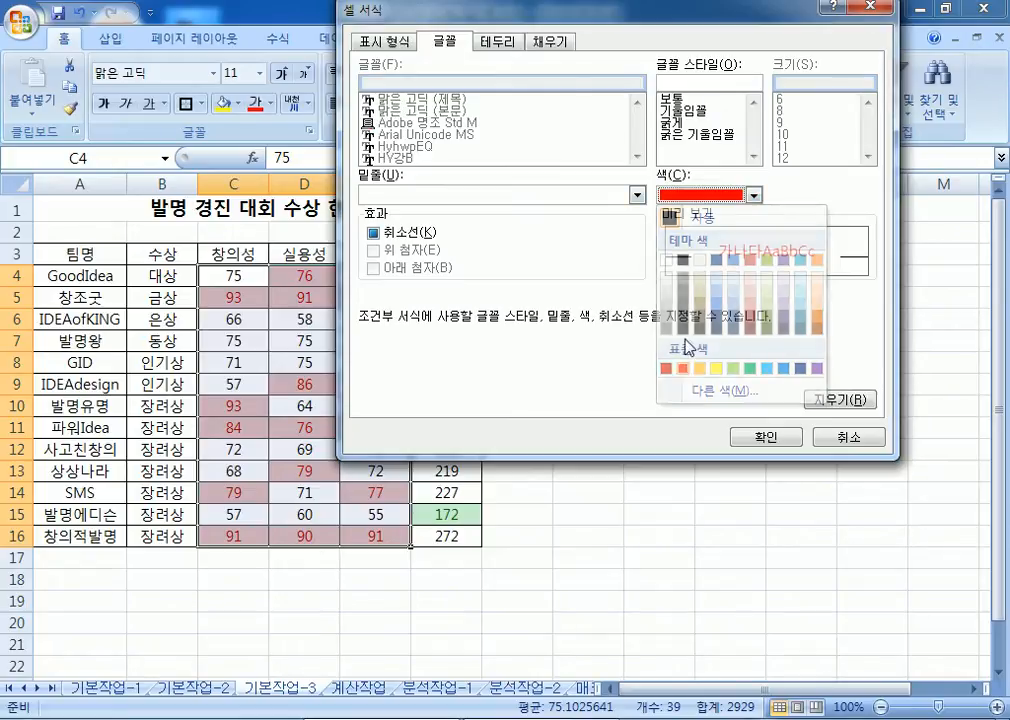
Step: Add a bright blue fill, then confirm and apply the red-on-blue above-average rule
left_click(549, 41)
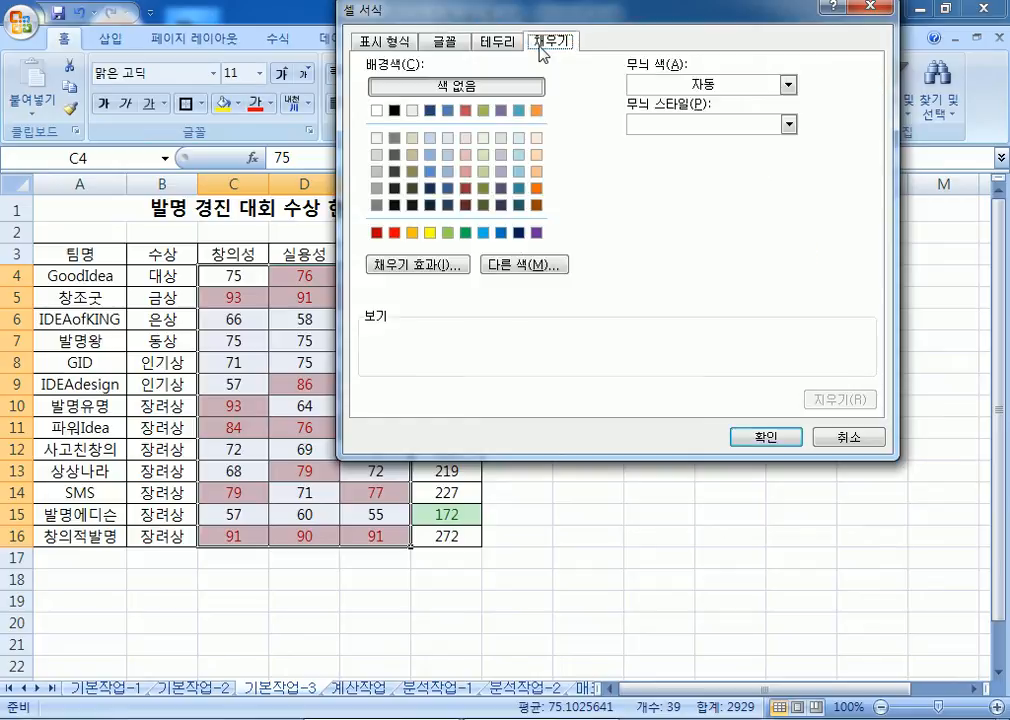
left_click(483, 233)
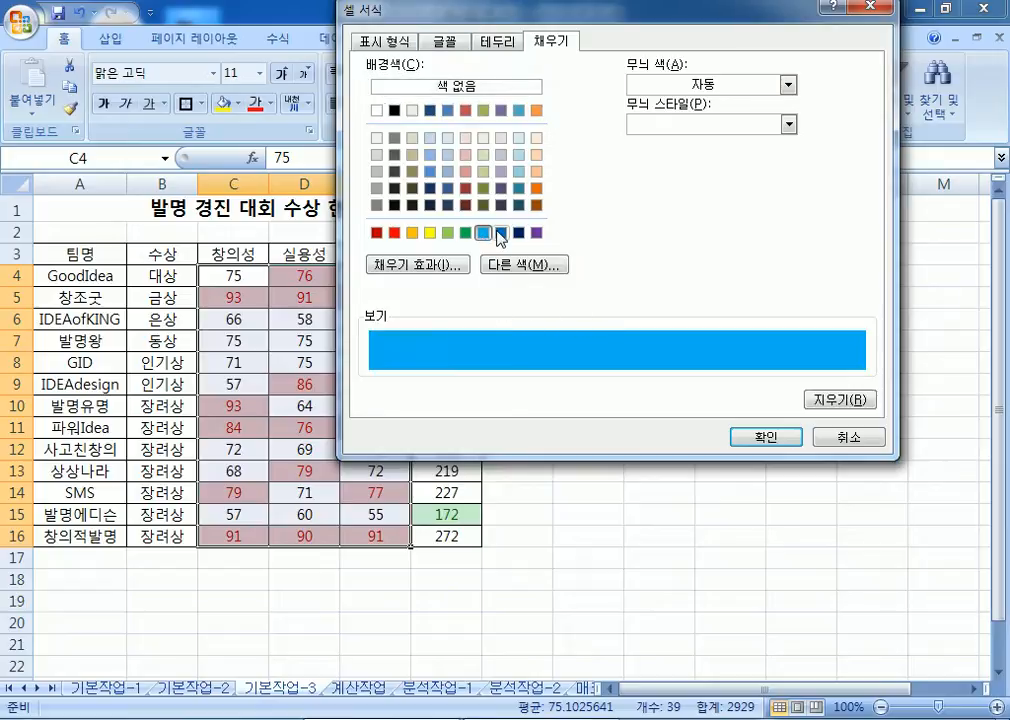
left_click(443, 41)
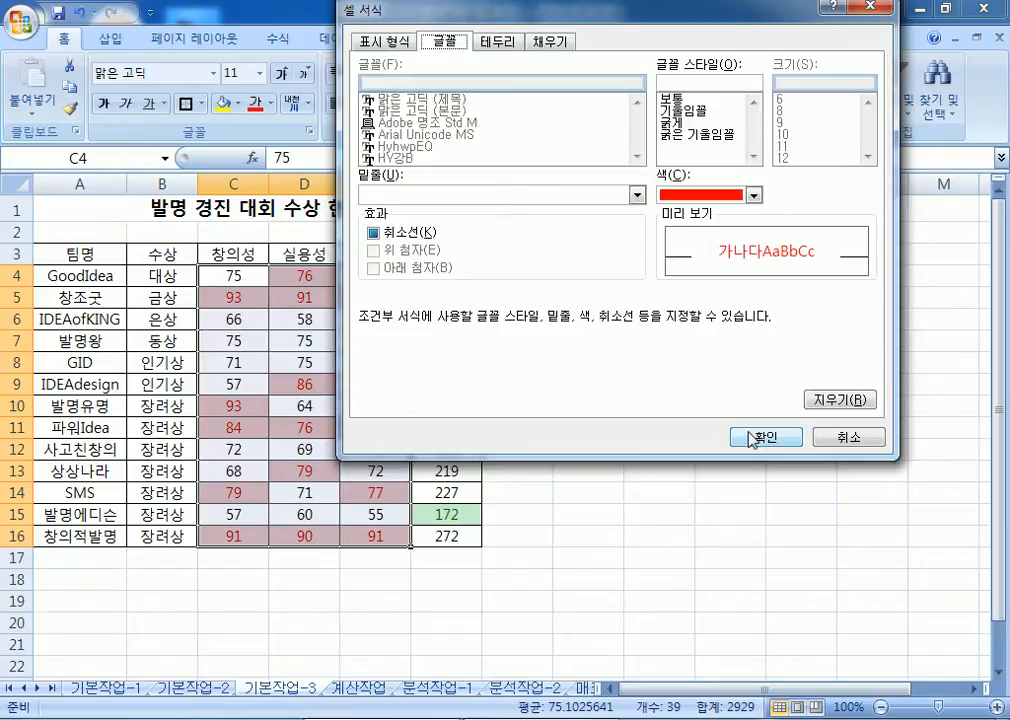
left_click(752, 438)
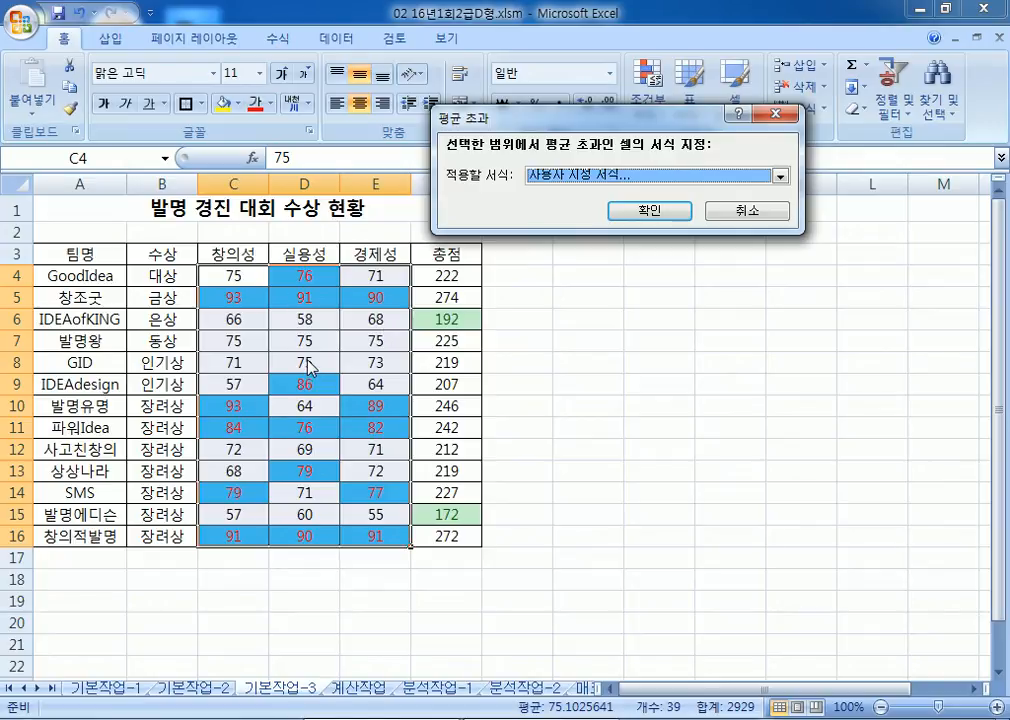
left_click(637, 216)
Step: Switch to the 계산작업 sheet, collapse the ribbon to show more rows, and open Start
left_click(588, 557)
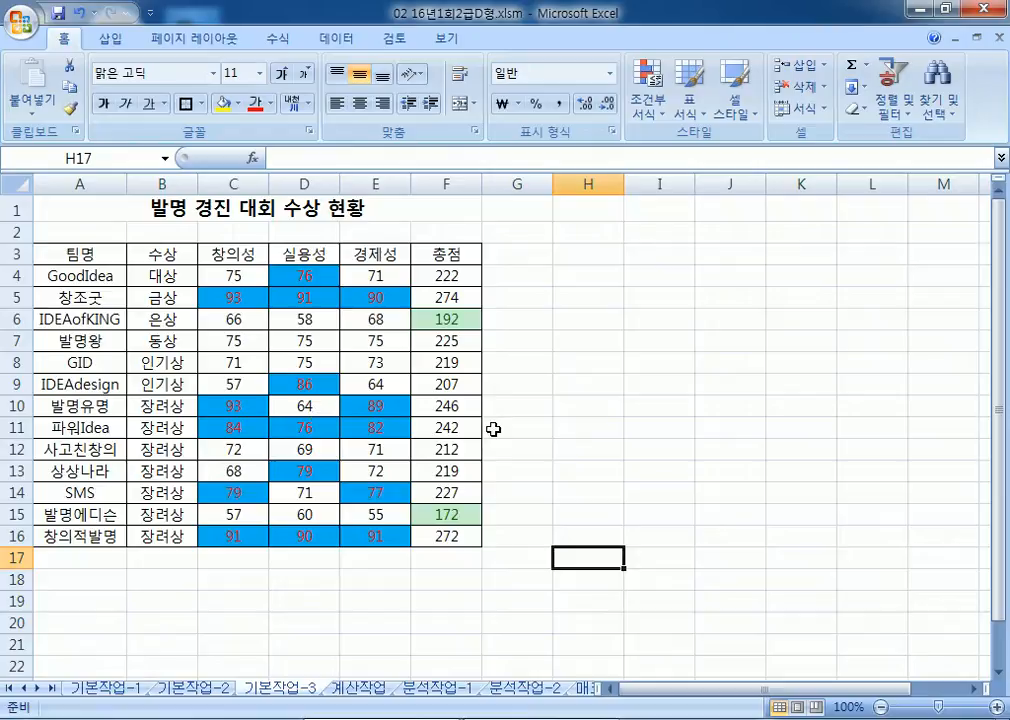
key("ctrl+Home")
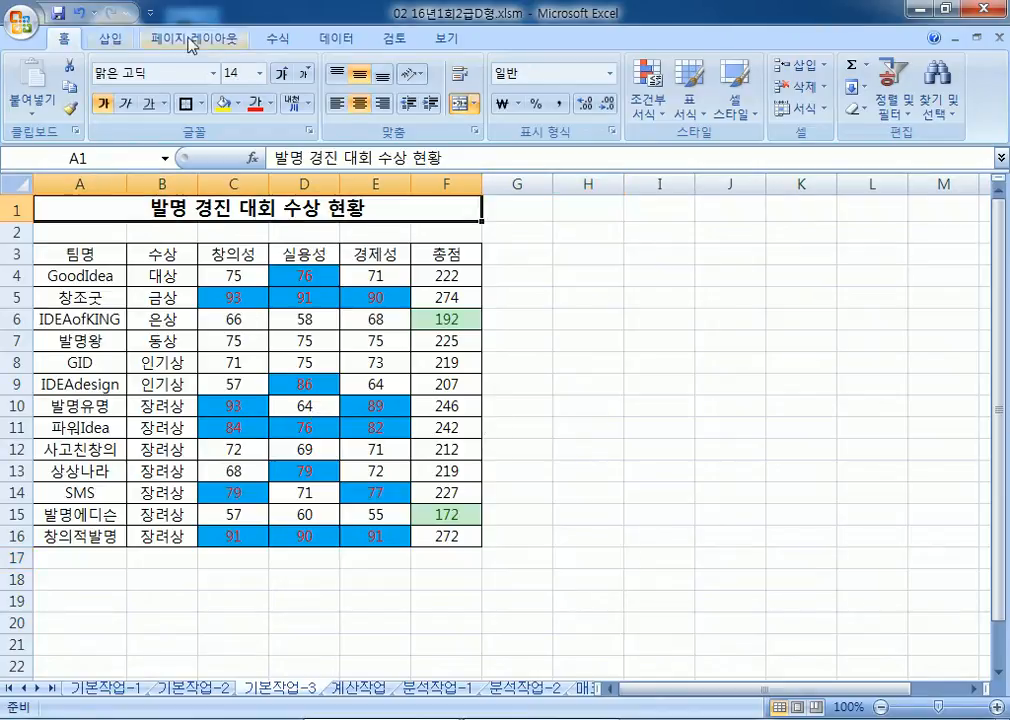
left_click(362, 689)
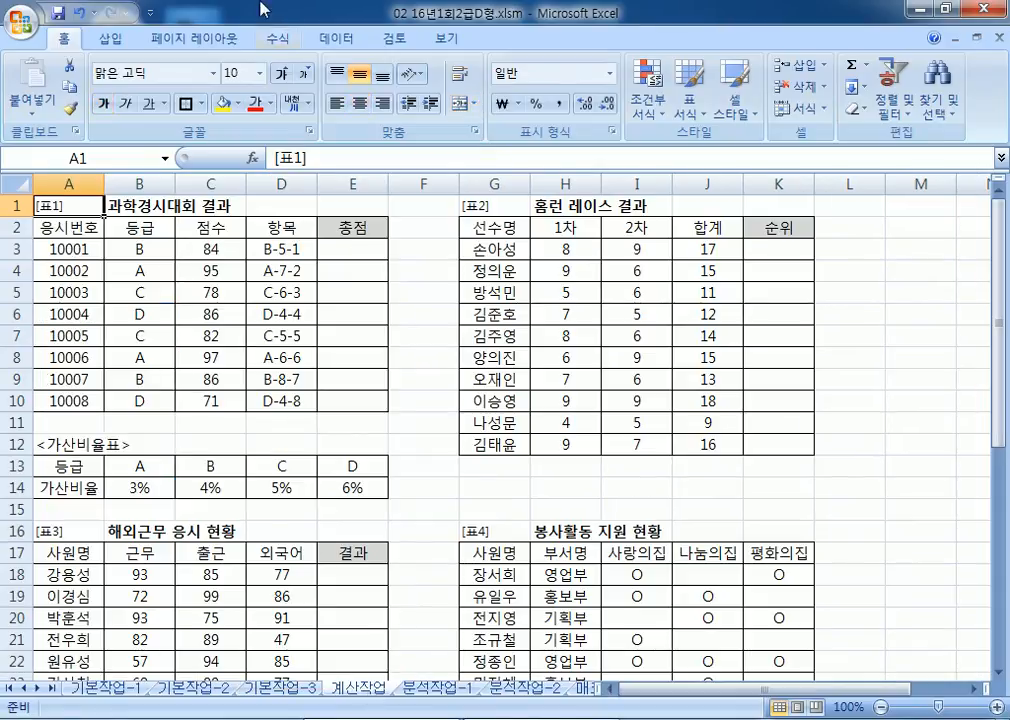
double_click(50, 33)
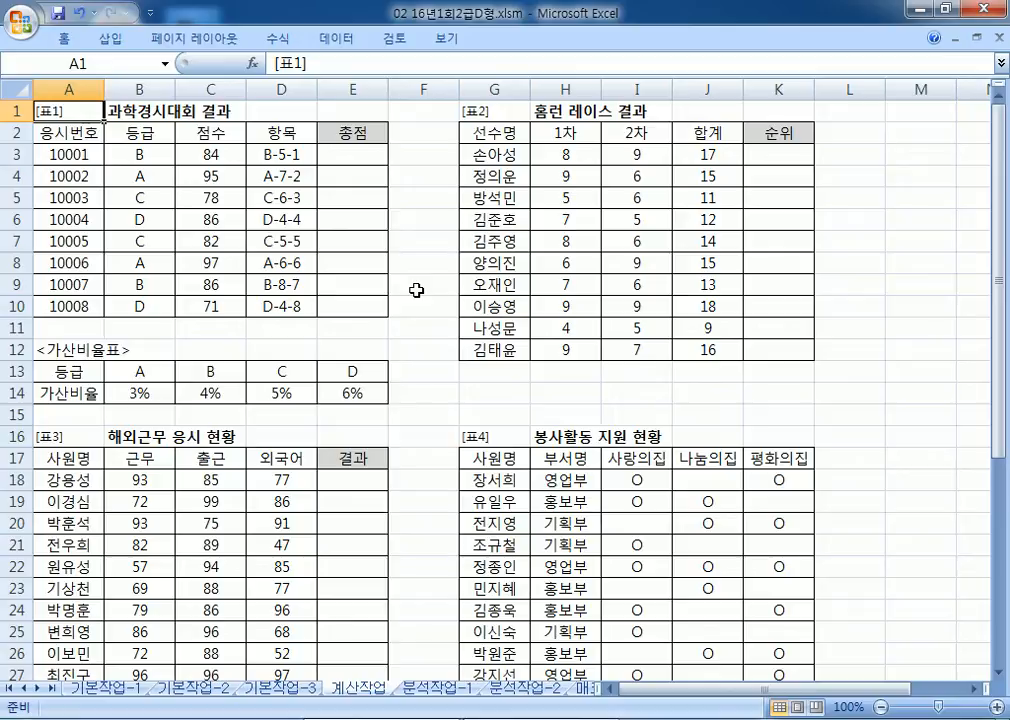
left_click(25, 719)
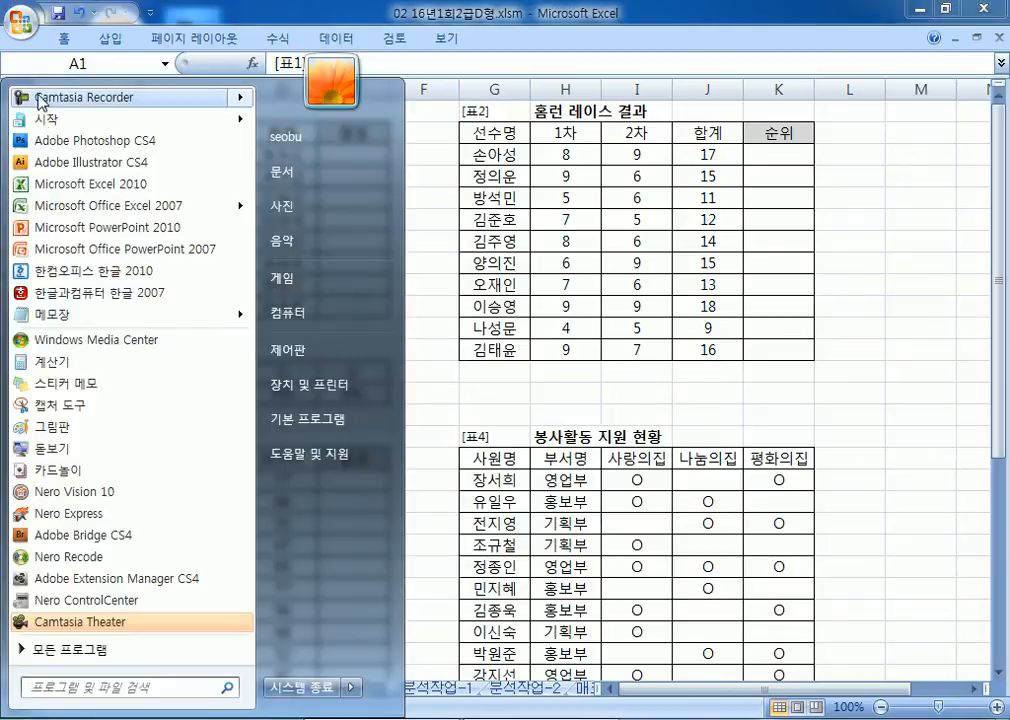
Step: Launch Notepad and dock it beside the Excel sheet
left_click(58, 314)
left_click_drag(361, 164, 1005, 68)
left_click_drag(514, 128, 397, 126)
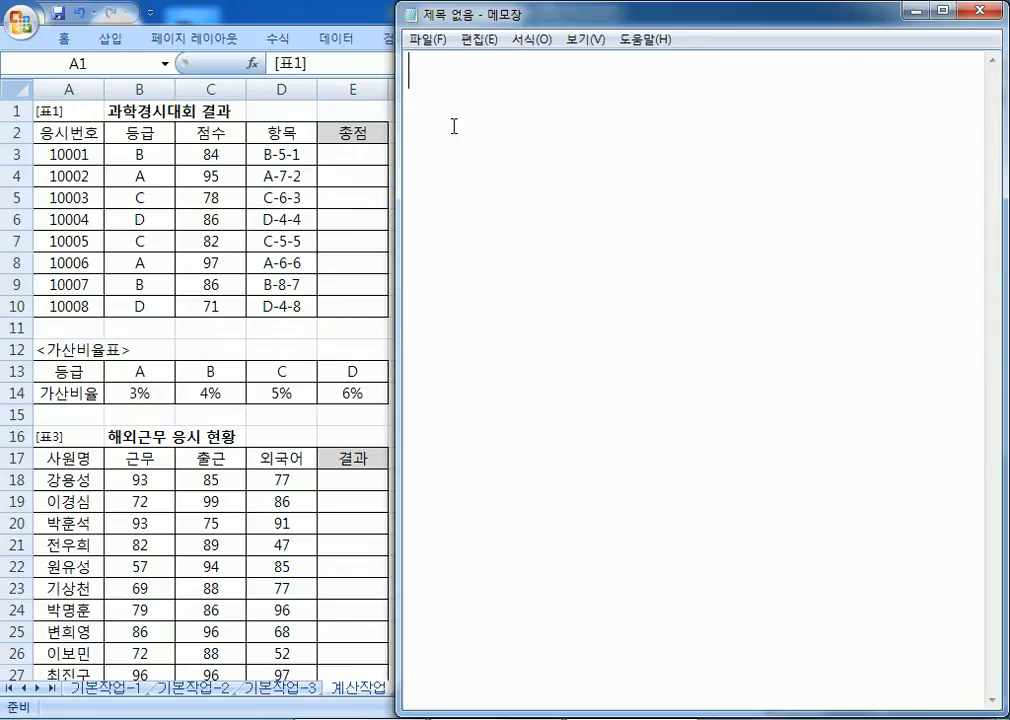
Step: Write the task: use 등급(B3:B10), 점수(C3:C10), 항목(D3:D10), 가산비율표(B13:E14) to compute 총점
type("등급(")
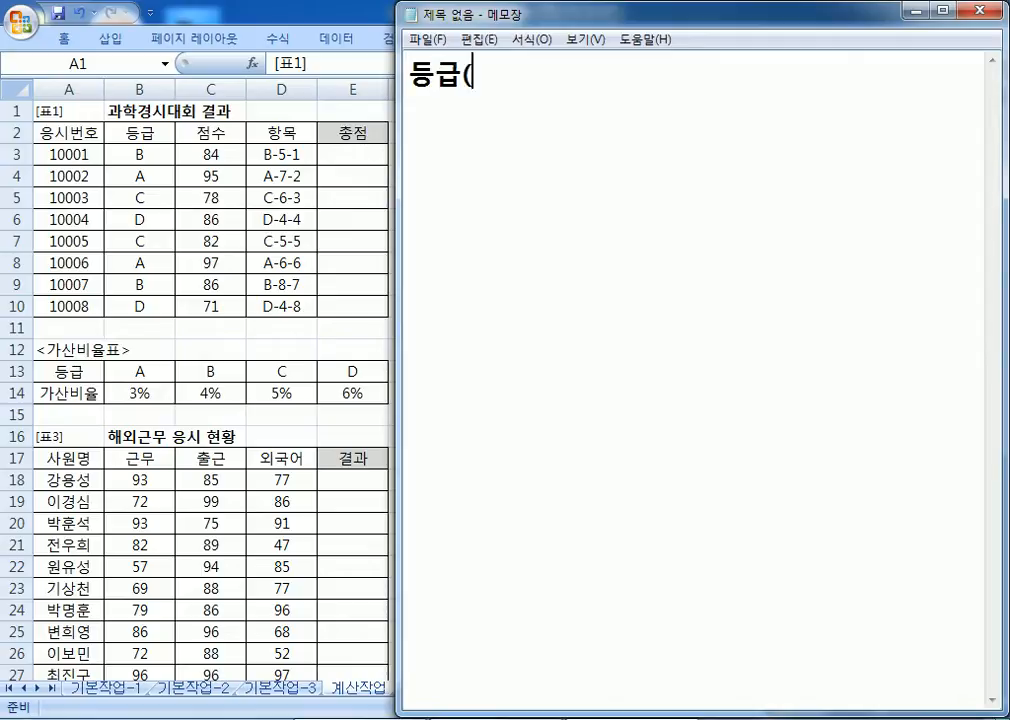
type("B3:")
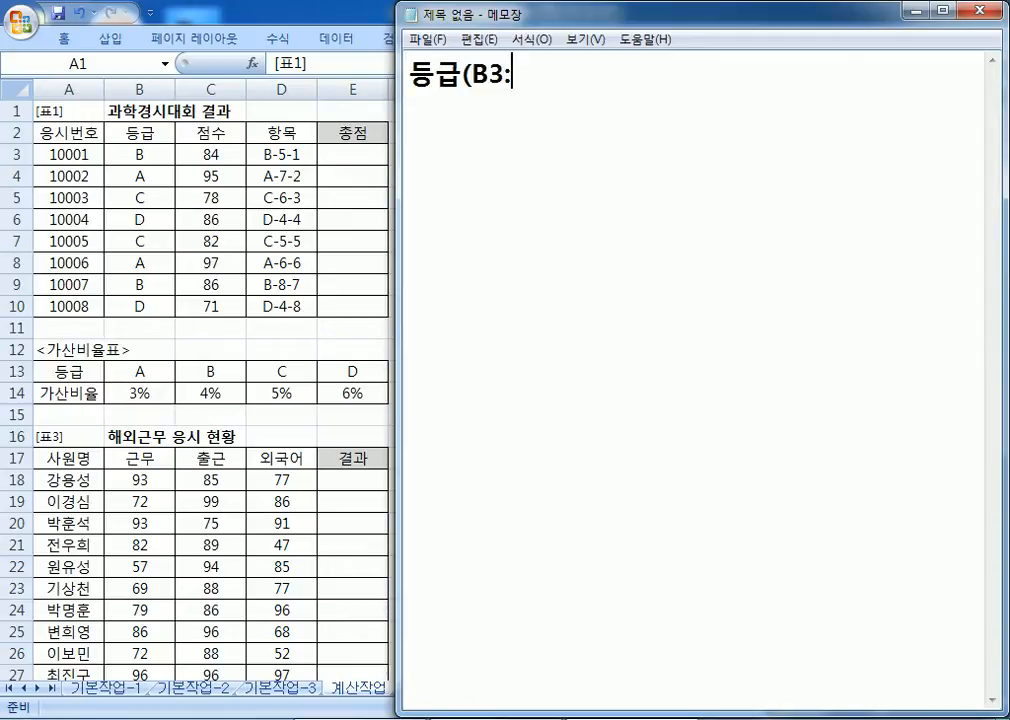
type("B10), WJATN(ㅊ")
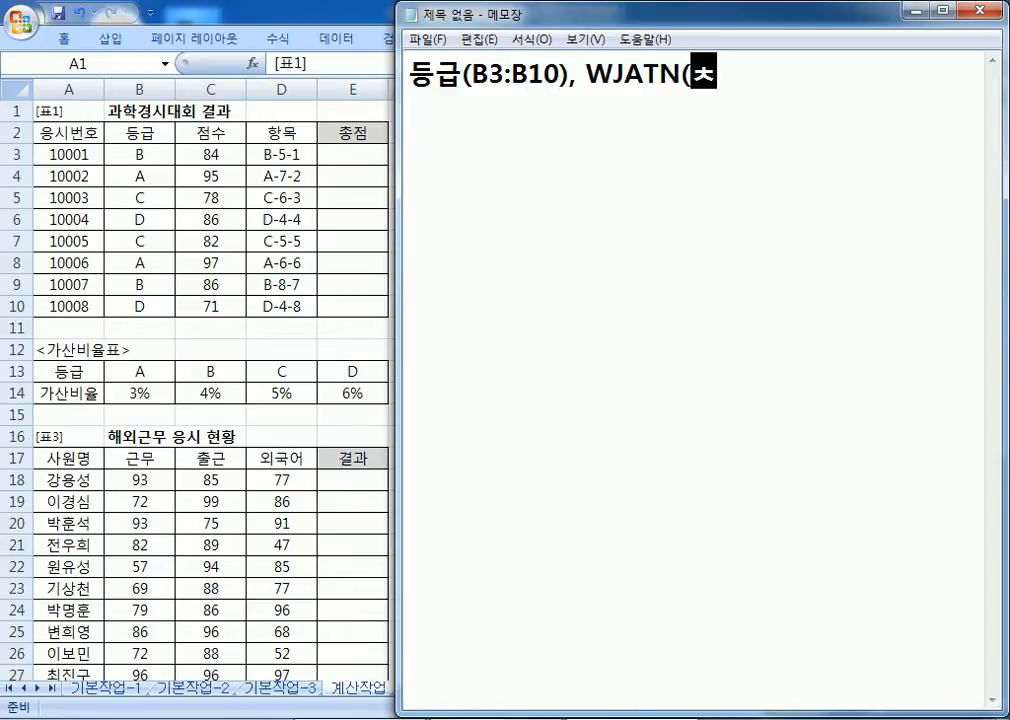
key("BackSpace")
key("BackSpace")
key("BackSpace")
key("BackSpace")
key("BackSpace")
key("BackSpace")
key("BackSpace")
type("점수")
type("(C3?")
key("BackSpace")
type(":c10)")
key("BackSpace")
key("BackSpace")
key("BackSpace")
key("BackSpace")
type("C109")
key("BackSpace")
type("),")
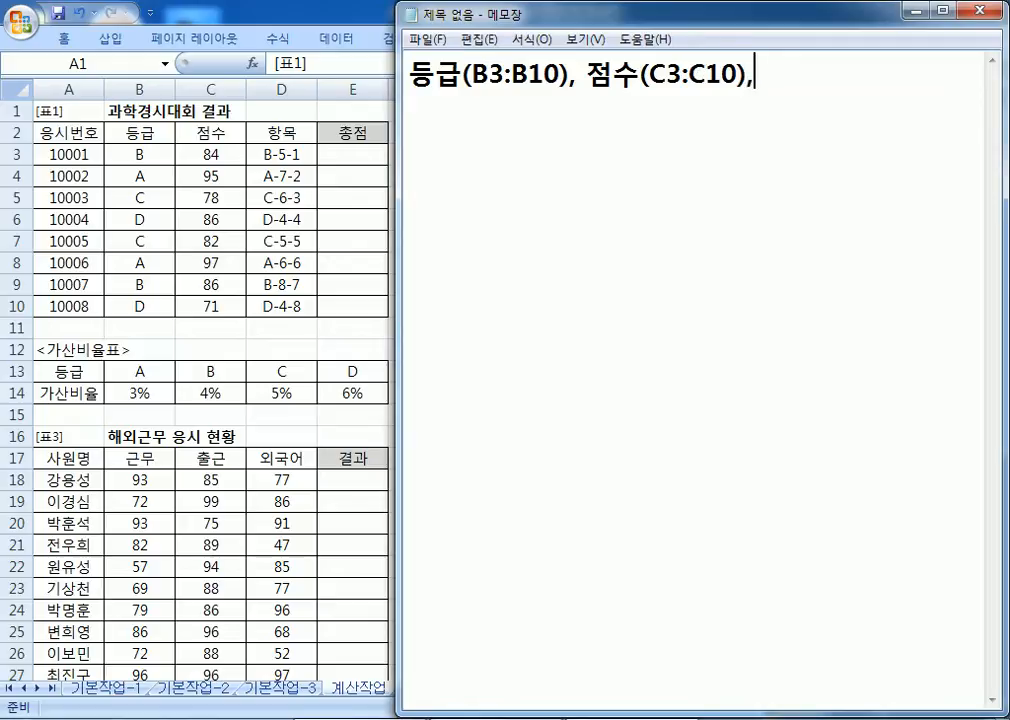
type(" 항")
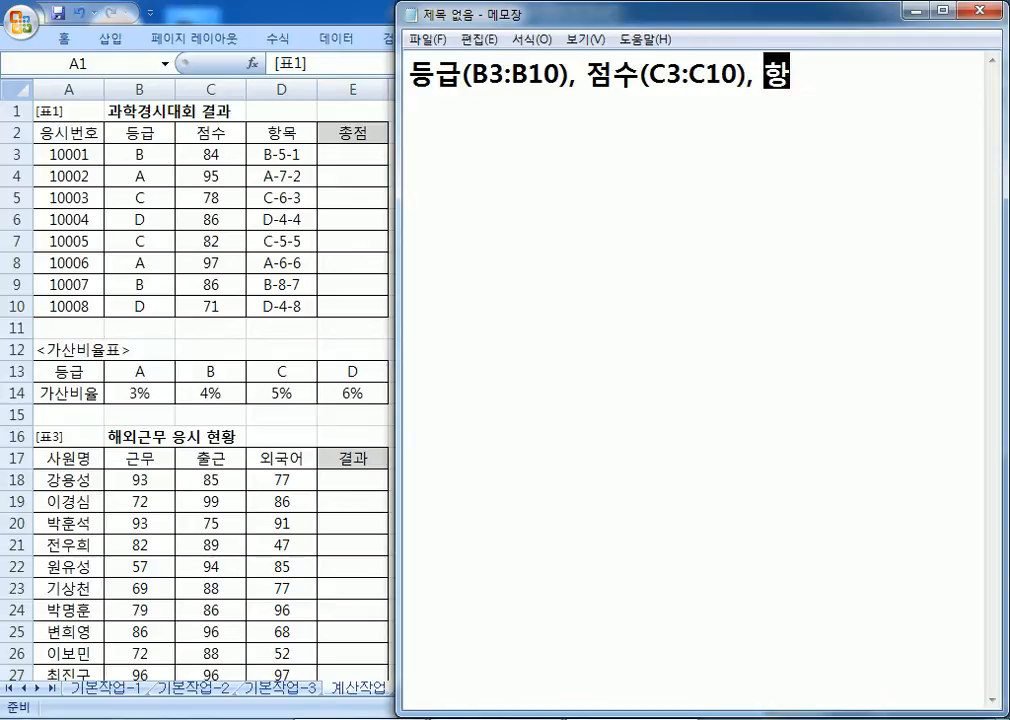
type("목(D3:D10")
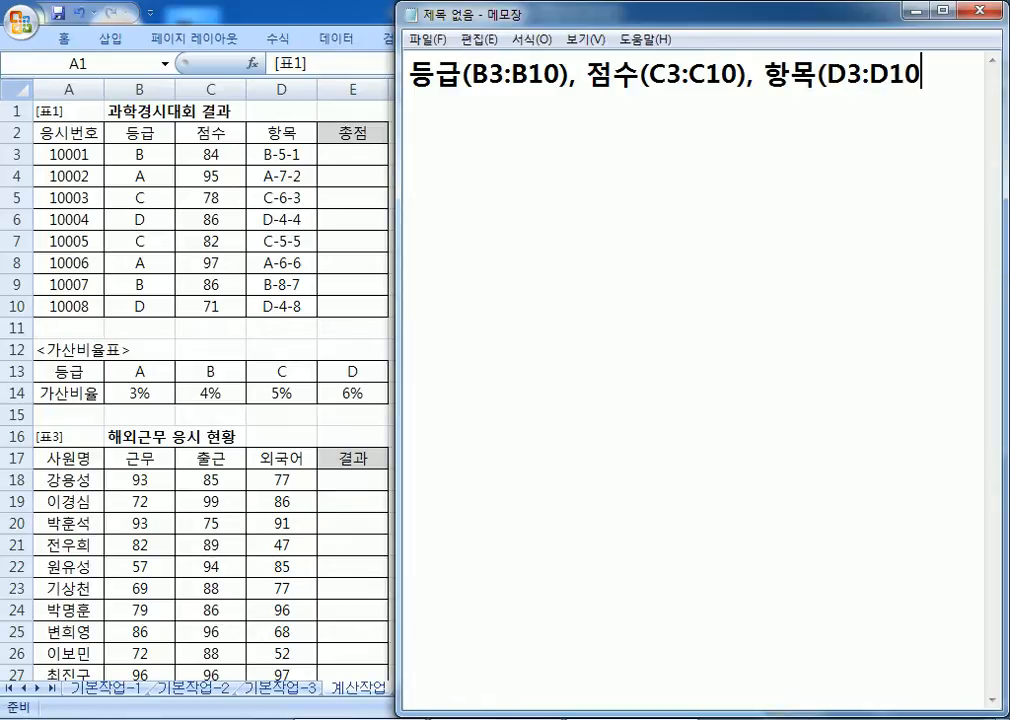
type("), 가산비율표")
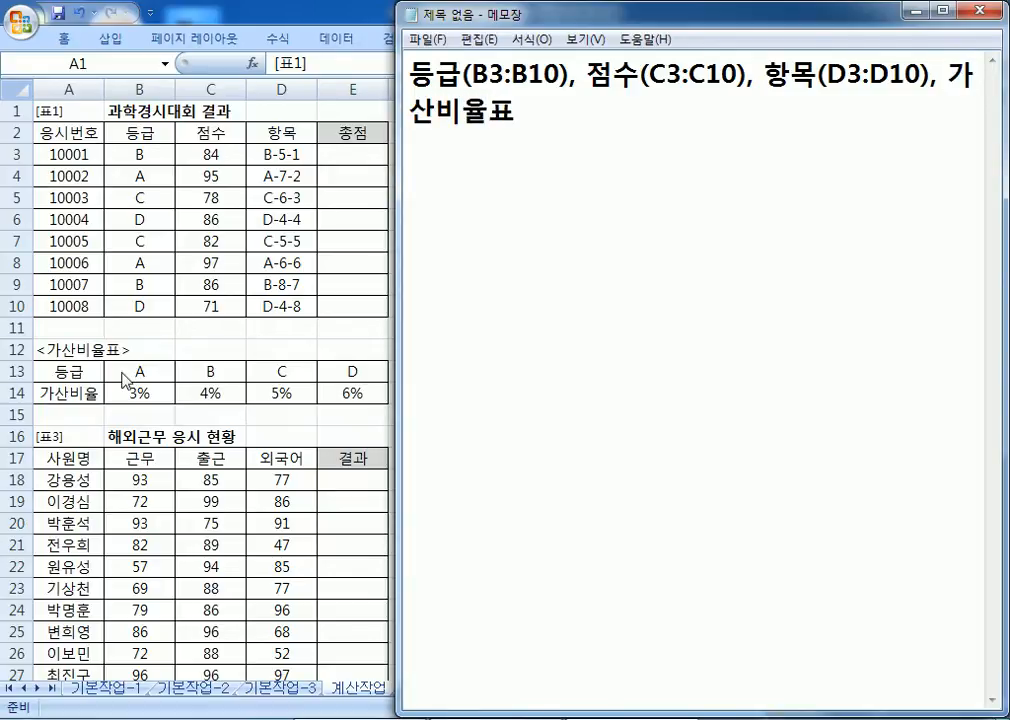
type("(")
type("B13:E14")
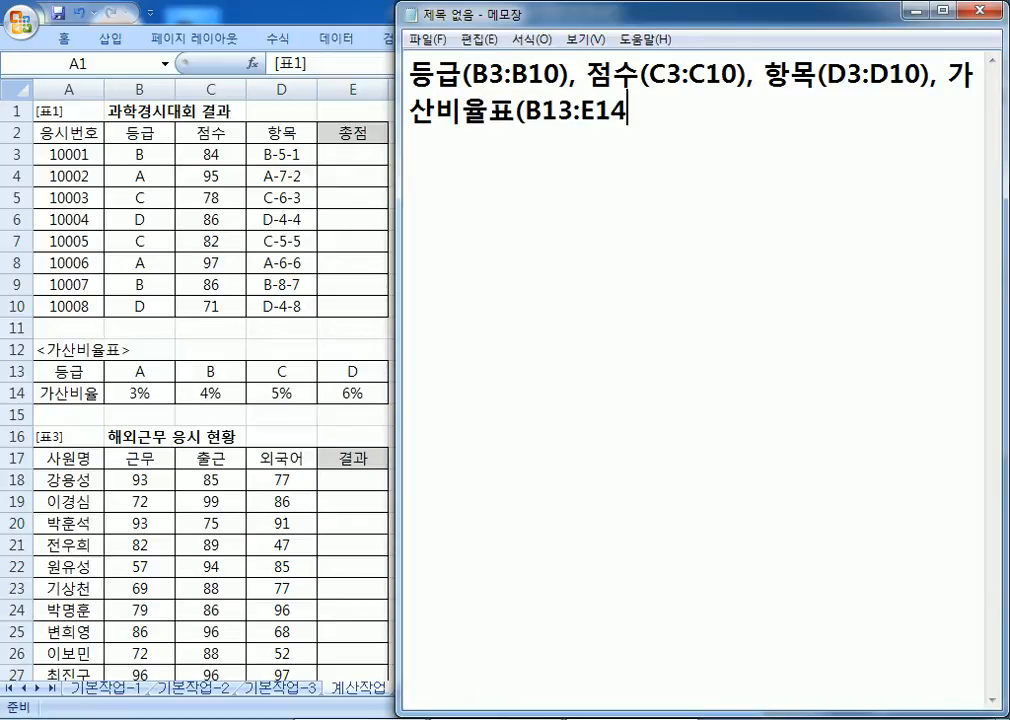
type(")를 링")
key("BackSpace")
key("BackSpace")
key("BackSpace")
type("이")
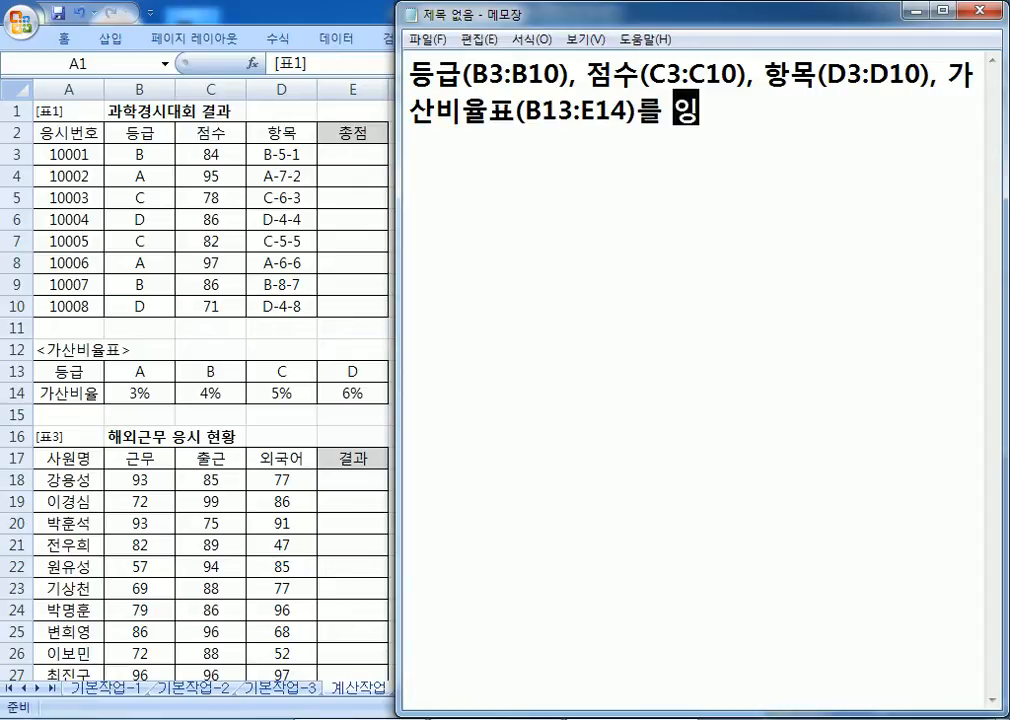
type("용하여 총점")
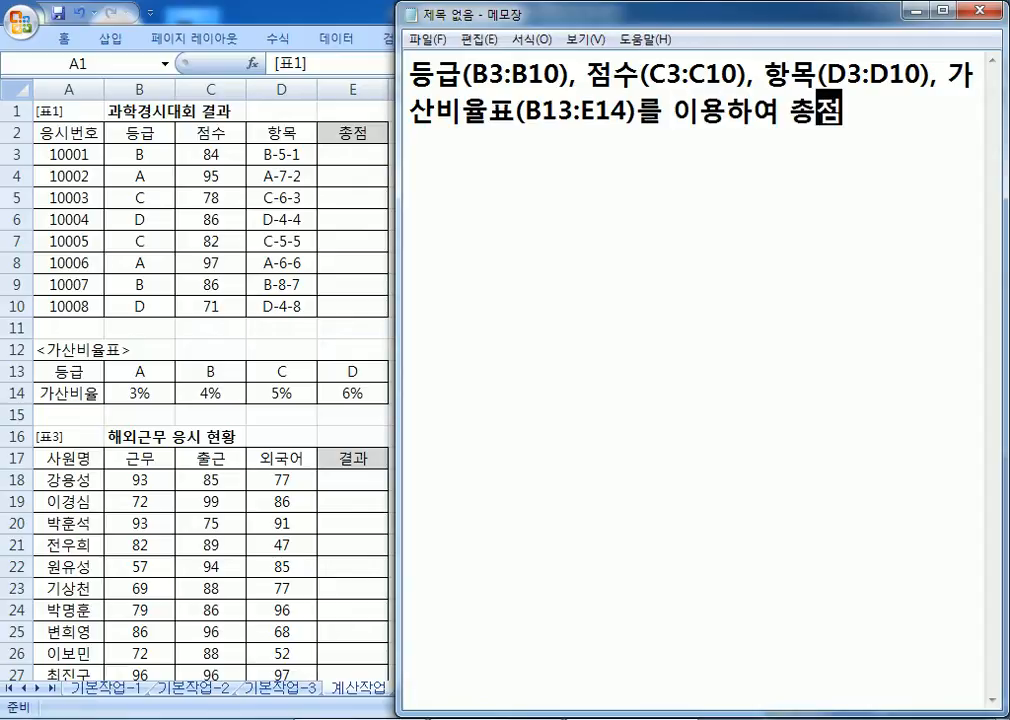
type("을 계산")
Step: Add the line 총점=점수*(1+가산비율)+추가점수
key("Return")
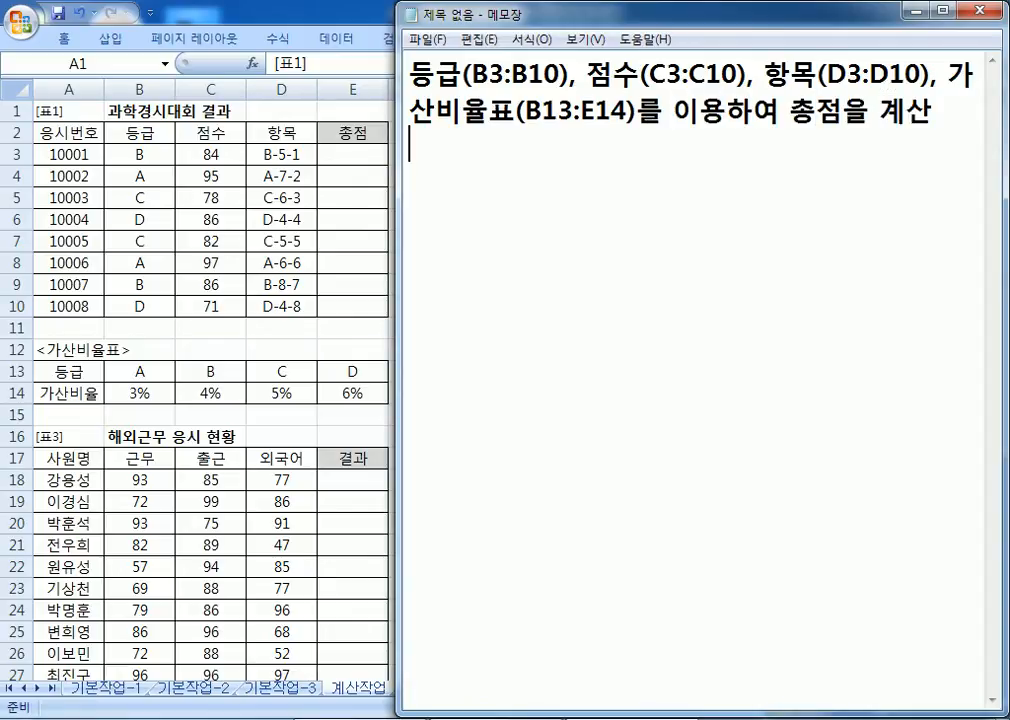
type("총점=점")
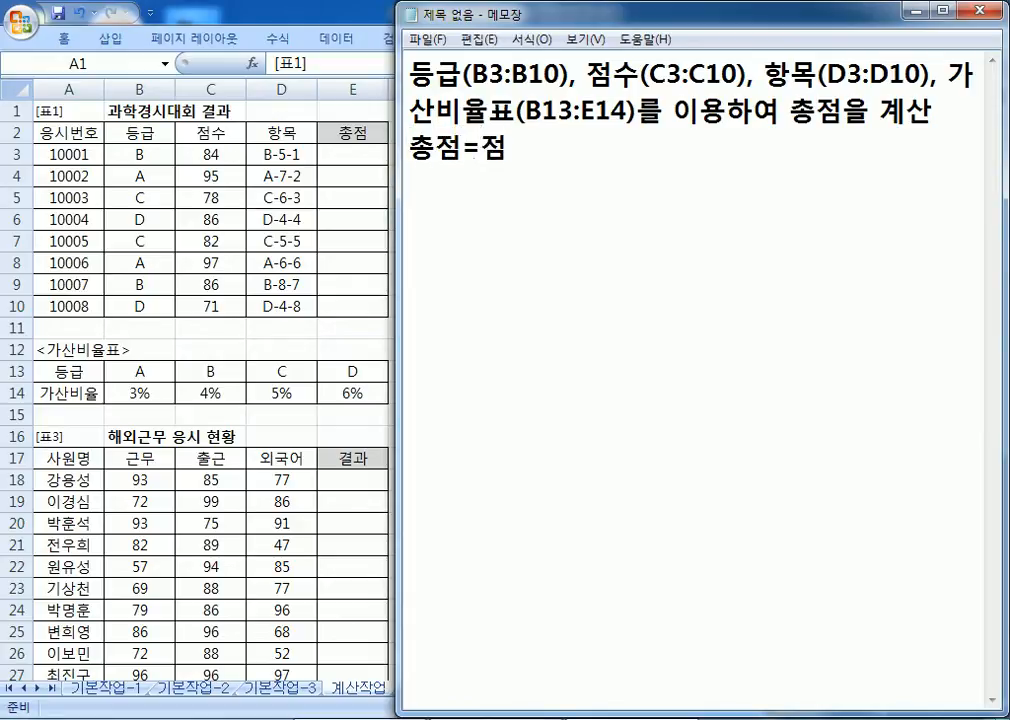
type("수*(")
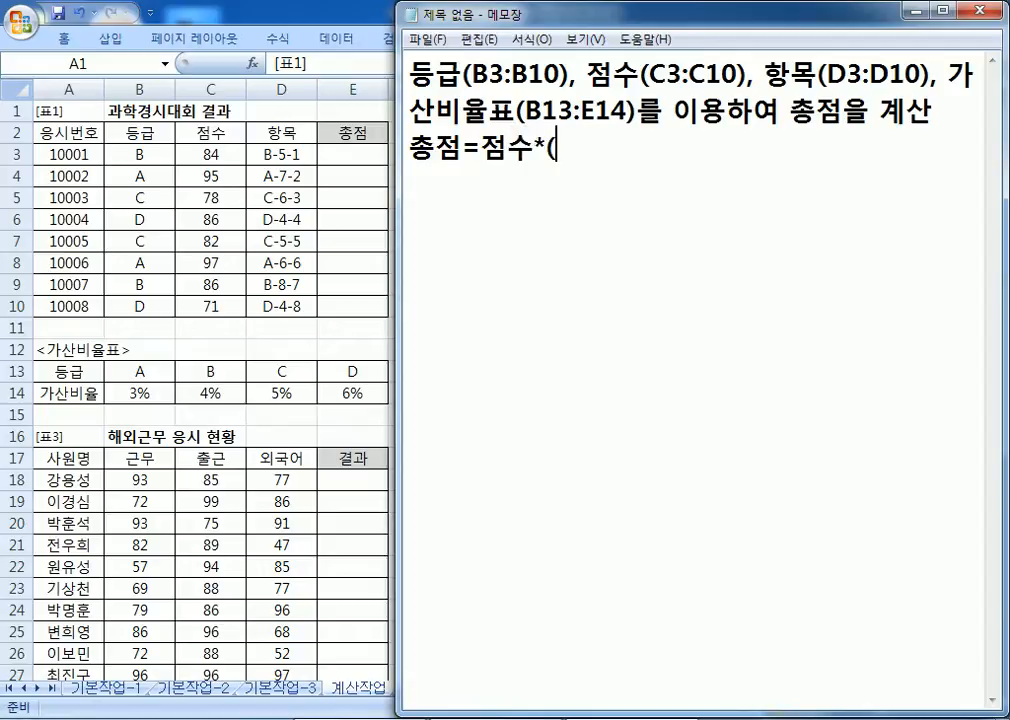
type("1+가산비율)")
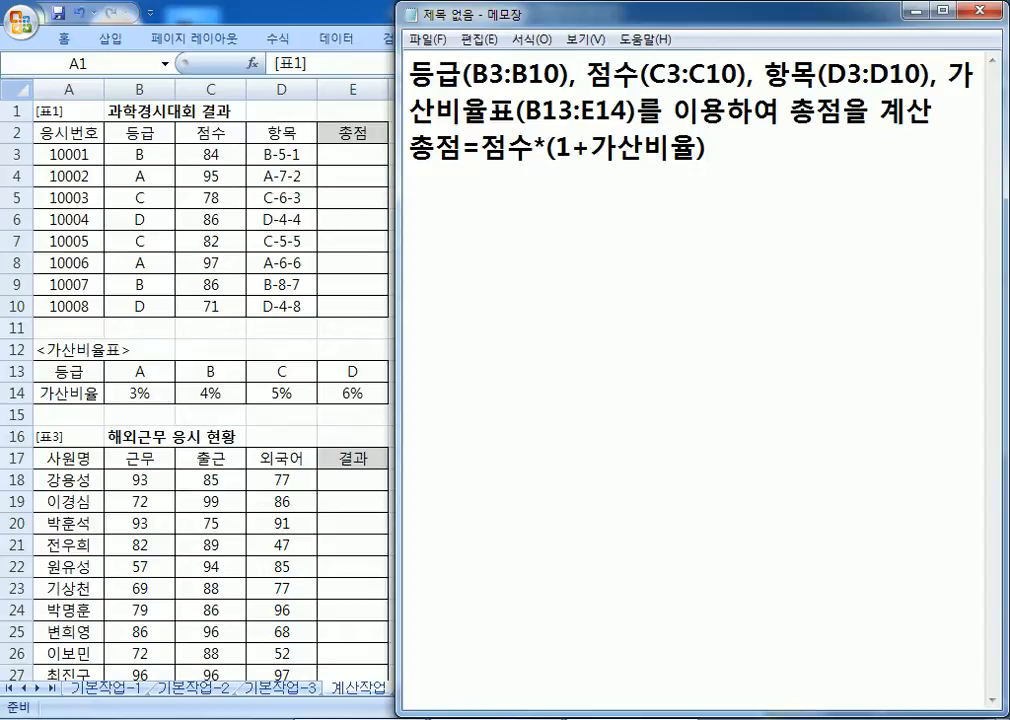
type("+추가점수")
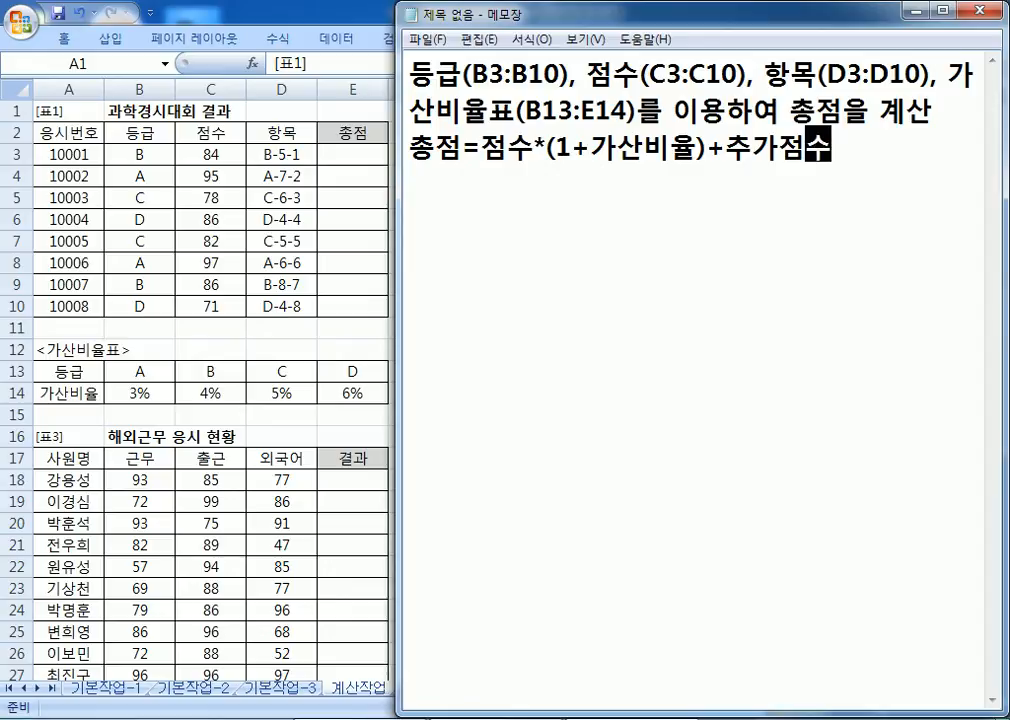
key("Return")
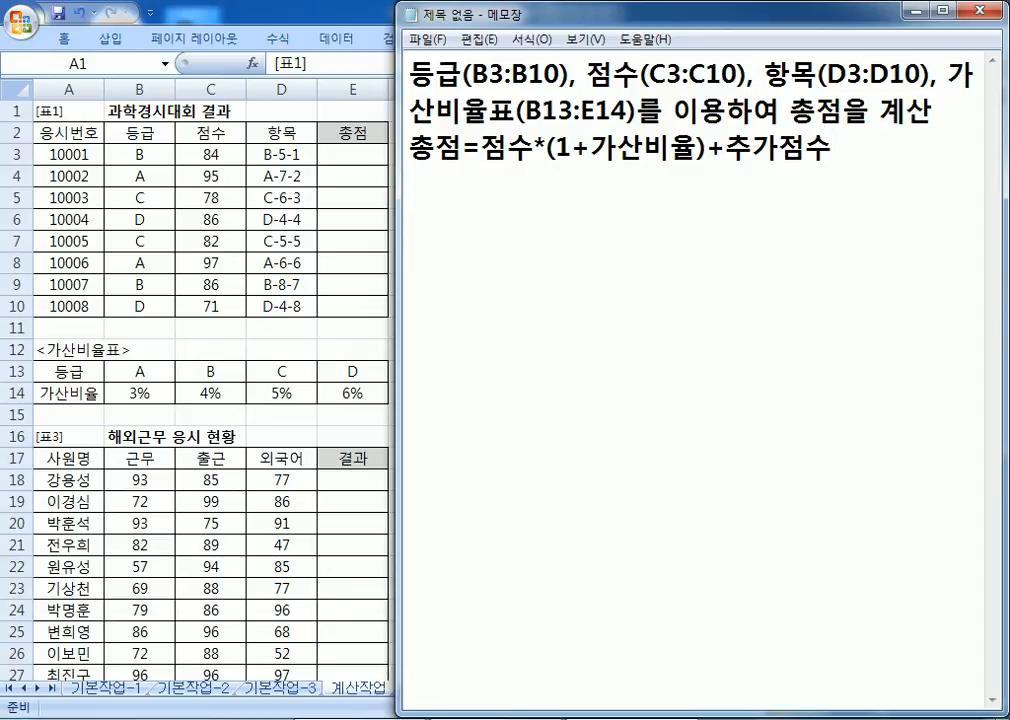
Step: Number the task '1.', bullet the formula, and note 추가점수 is 항목's 3rd digit
key("ctrl+Home")
type("1.")
key("Down")
key("Up")
type("*")
key("Down")
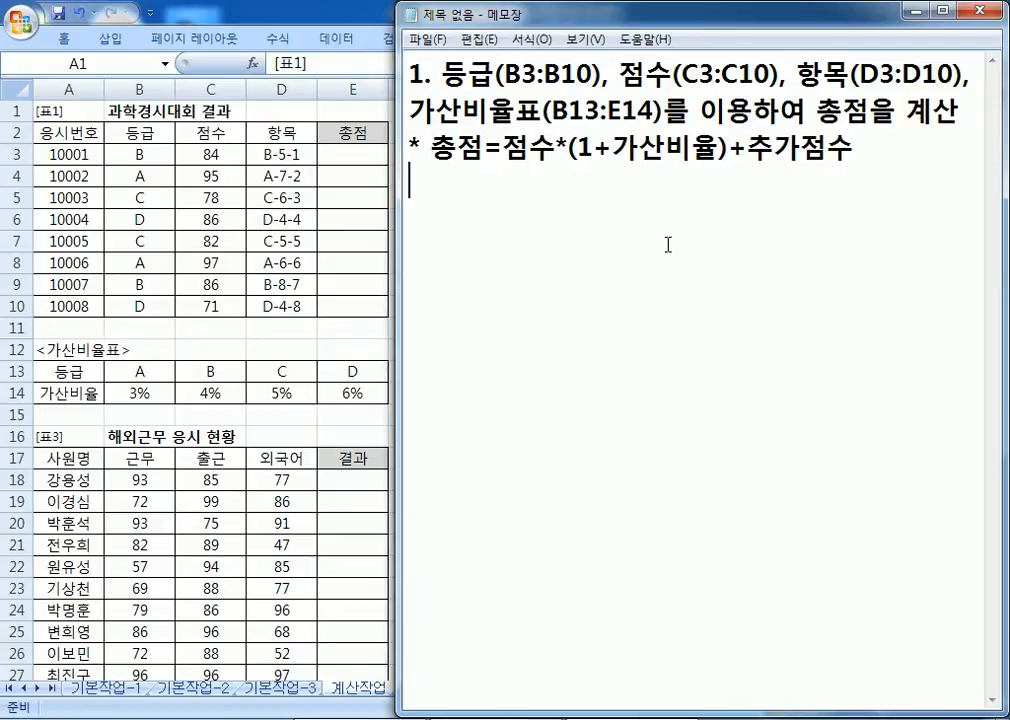
type("* 추가점수")
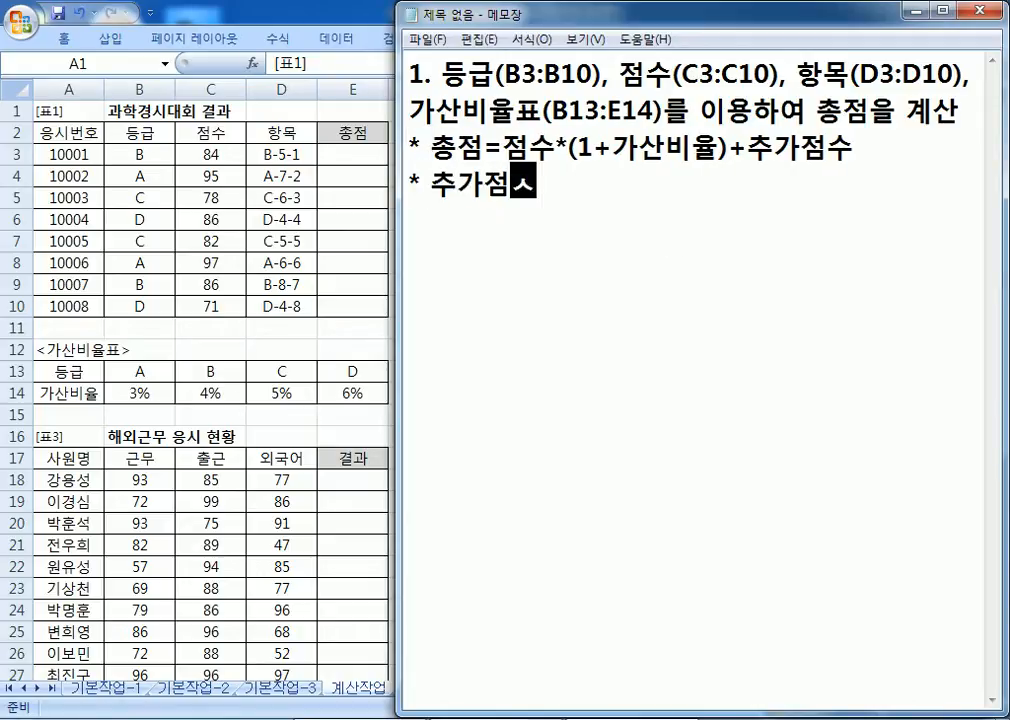
type(" ㄴ")
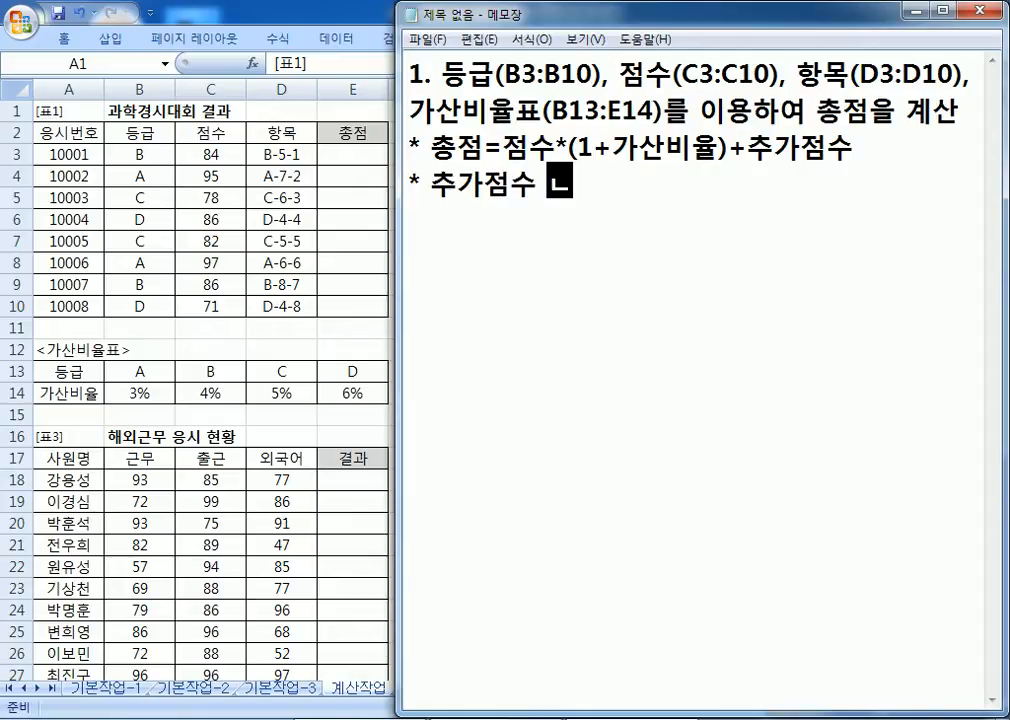
key("BackSpace")
key("BackSpace")
type("는 항목")
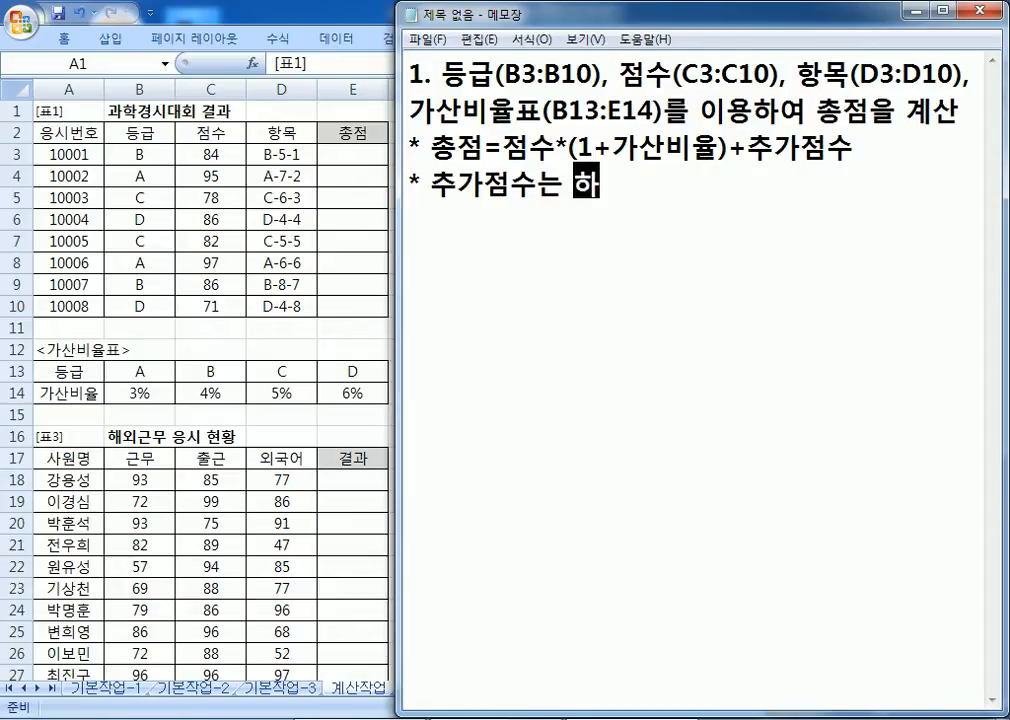
type("의 4버")
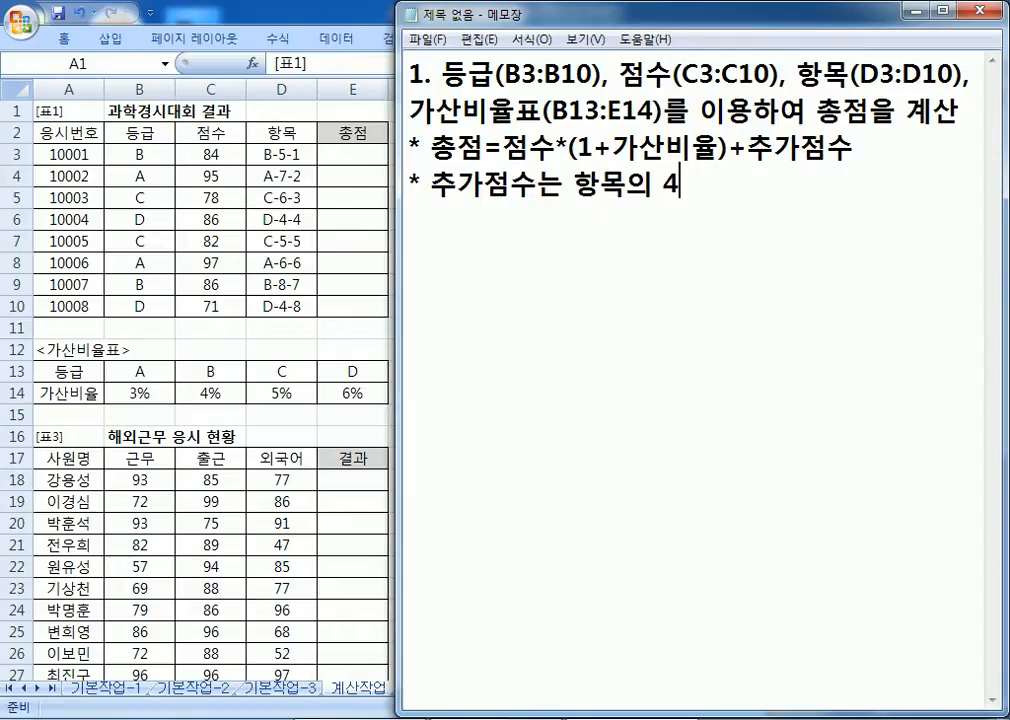
key("BackSpace")
key("BackSpace")
key("BackSpace")
type("3번째 수")
type("ㅅ자")
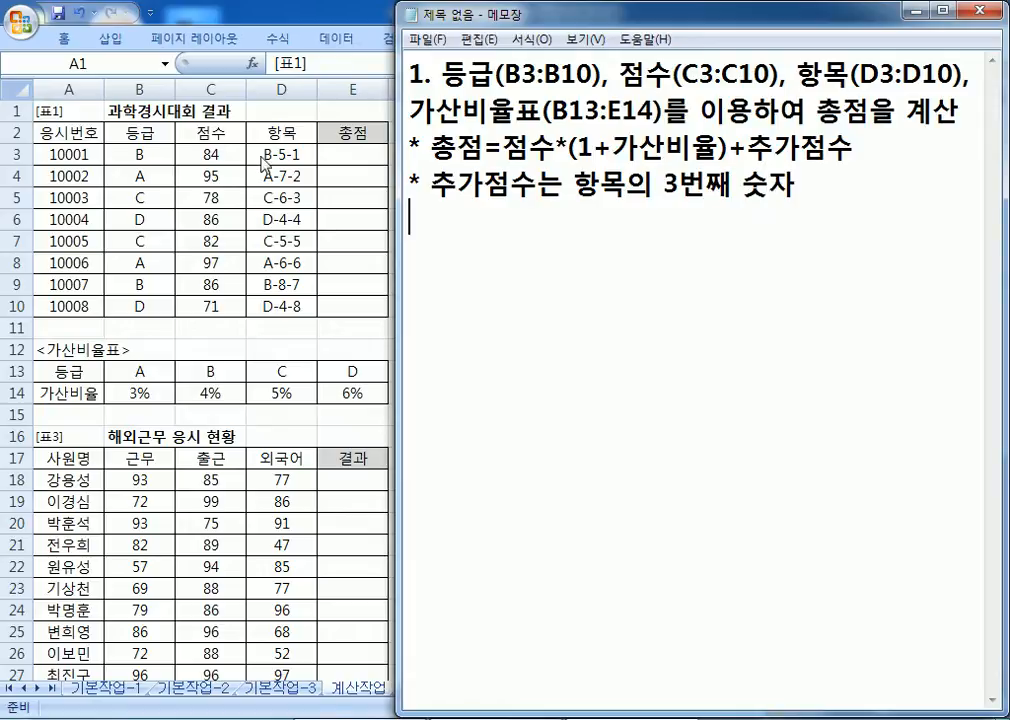
Step: Inspect the item code in Excel cell D3, then return to Notepad
left_click(288, 158)
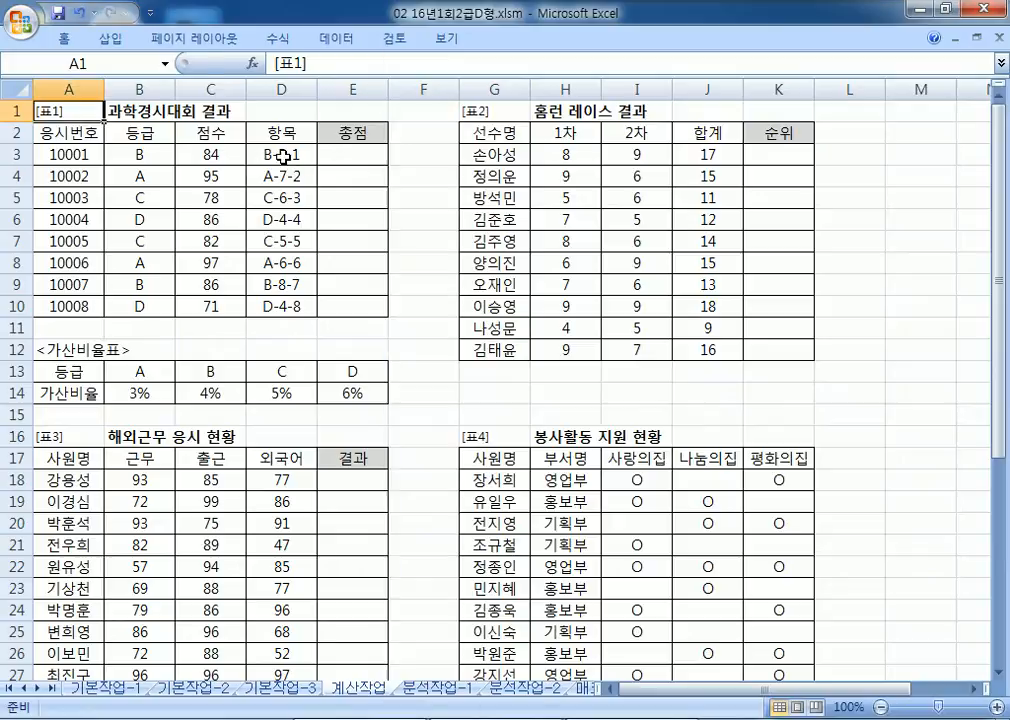
left_click(287, 156)
double_click(285, 156)
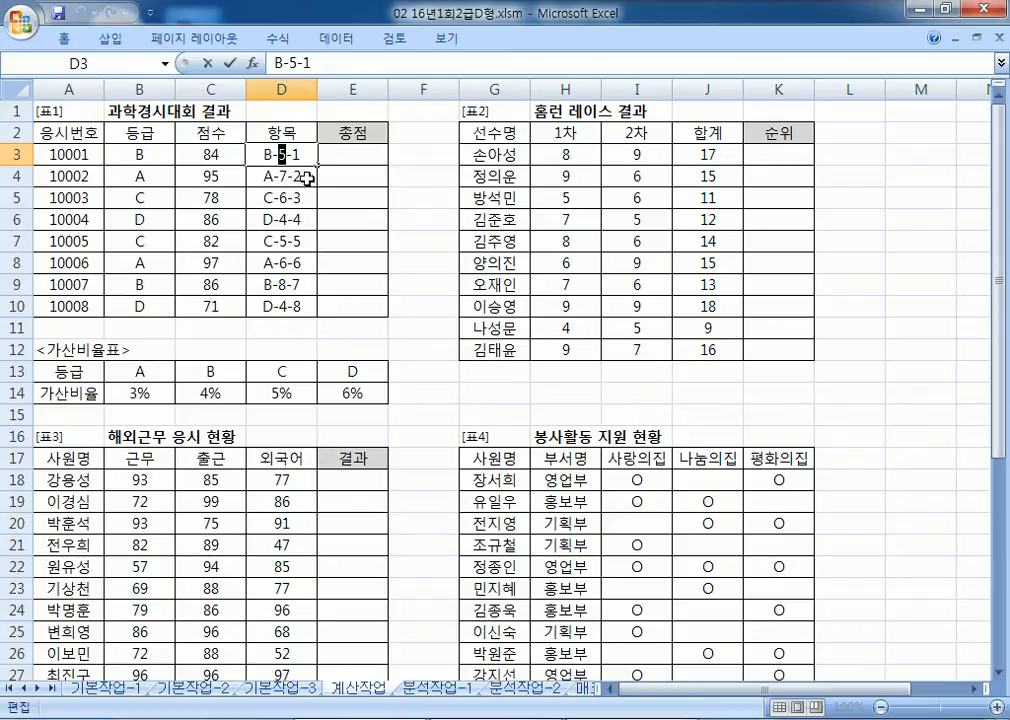
key("Escape")
key("alt+Tab")
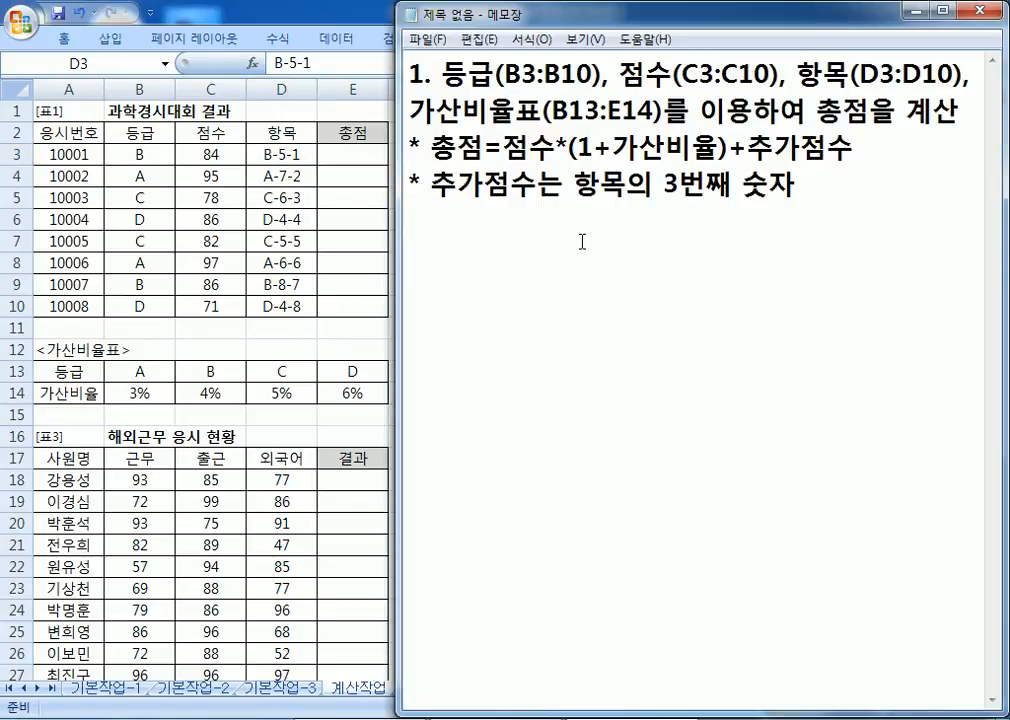
Step: List HLOOKUP, MID and draft =C3*(1+HLOOKUP(B3,B13:E14,2,0))
type("HLOOK")
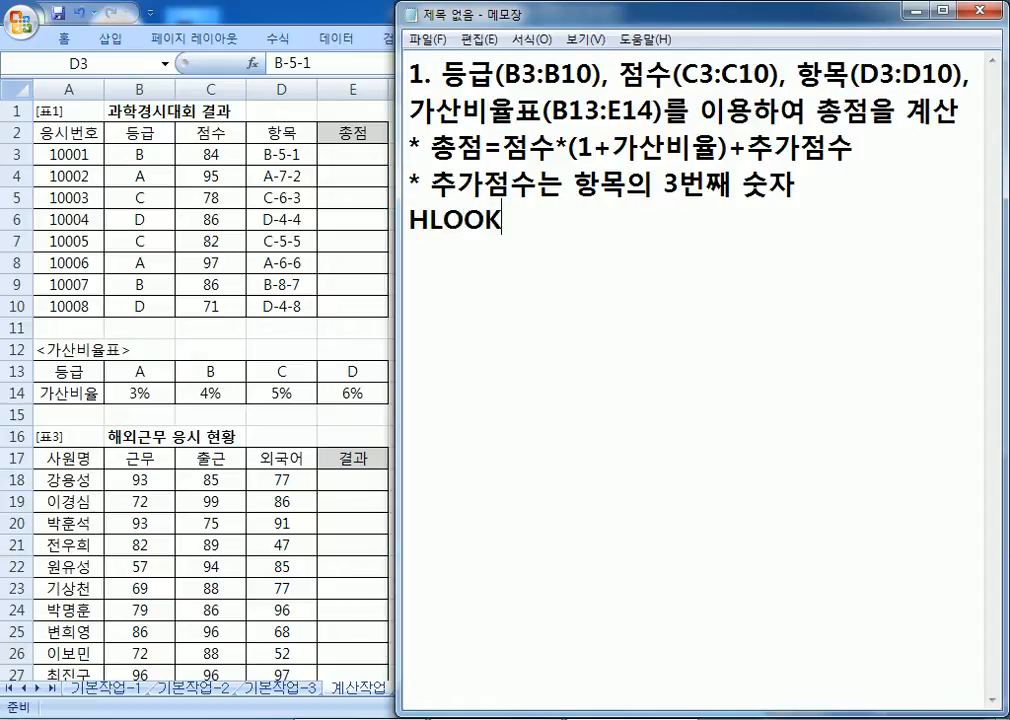
type("UP, MID")
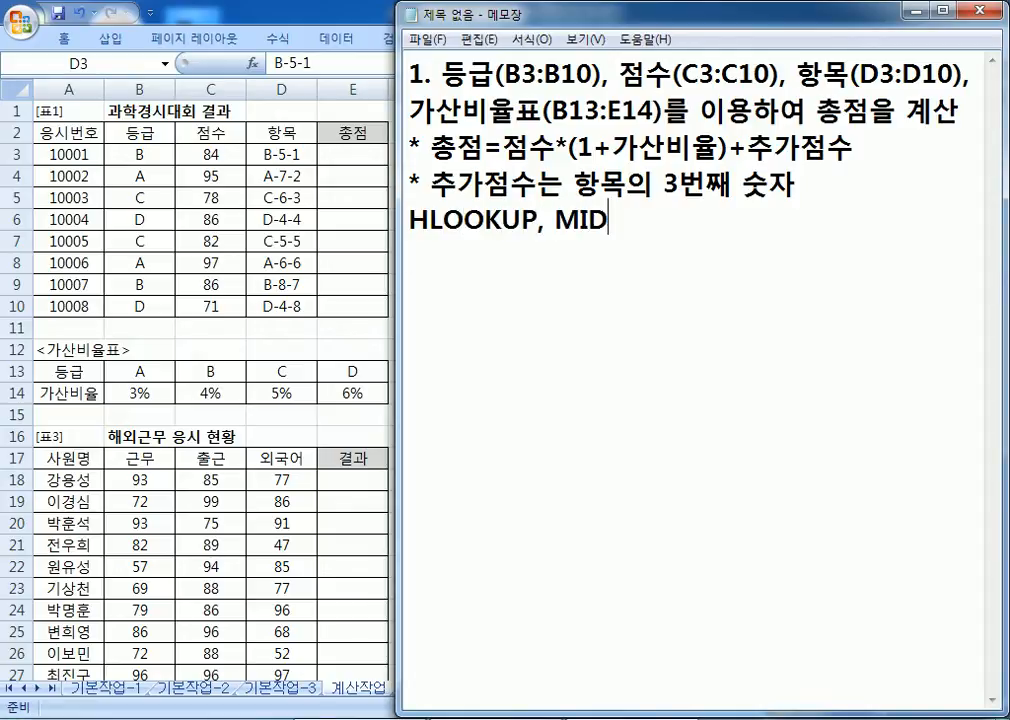
key("Return")
type("=C3+")
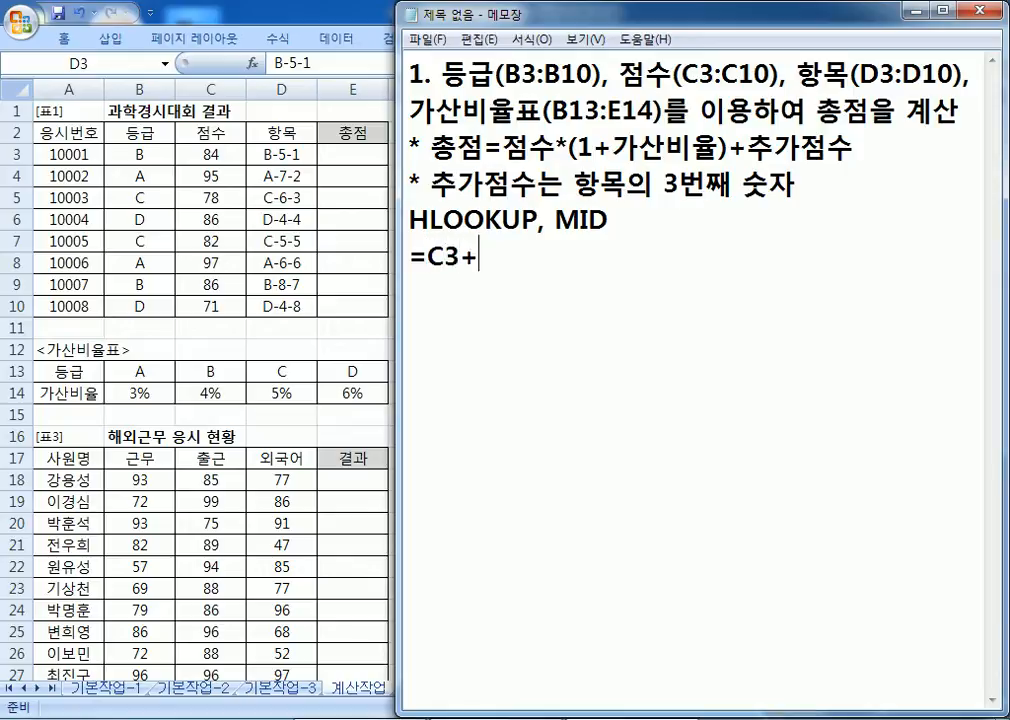
type("(1+")
key("BackSpace")
key("Left")
key("Left")
key("Left")
key("Delete")
type("*(1+")
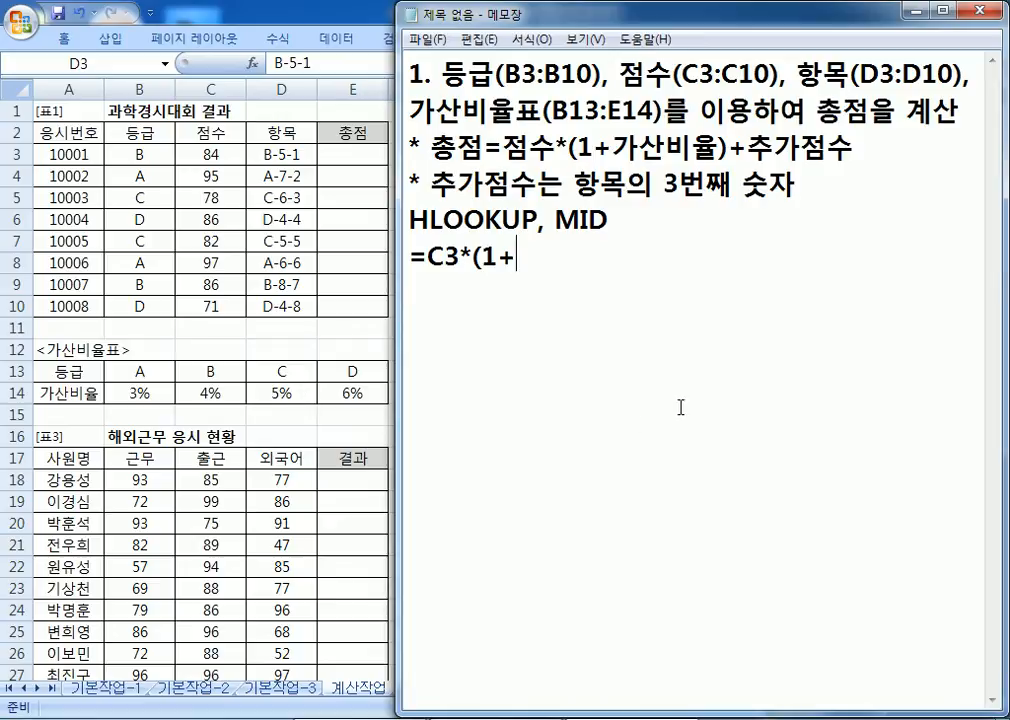
type("HLOOKUP(")
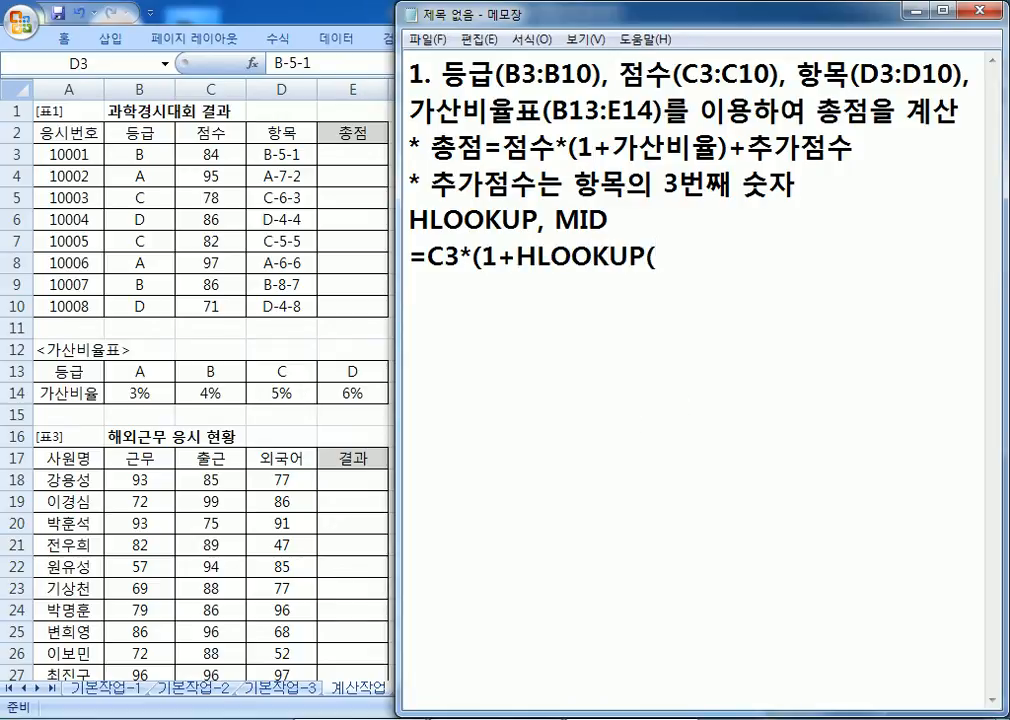
type("))")
key("Left")
key("Left")
key("Left")
type("B3,")
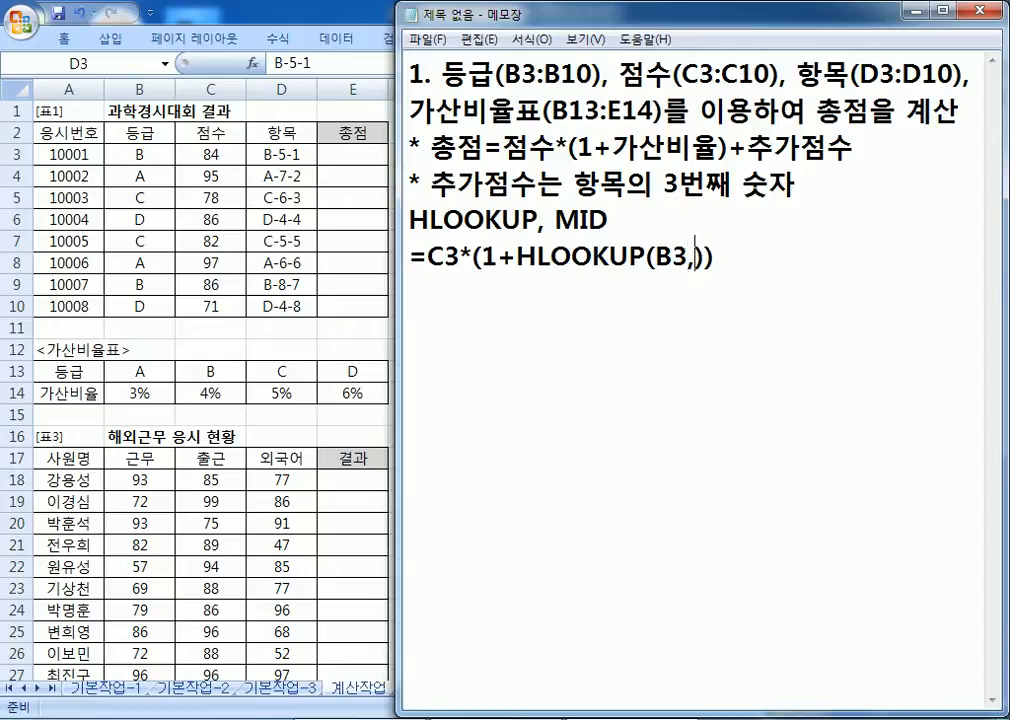
type("B13:")
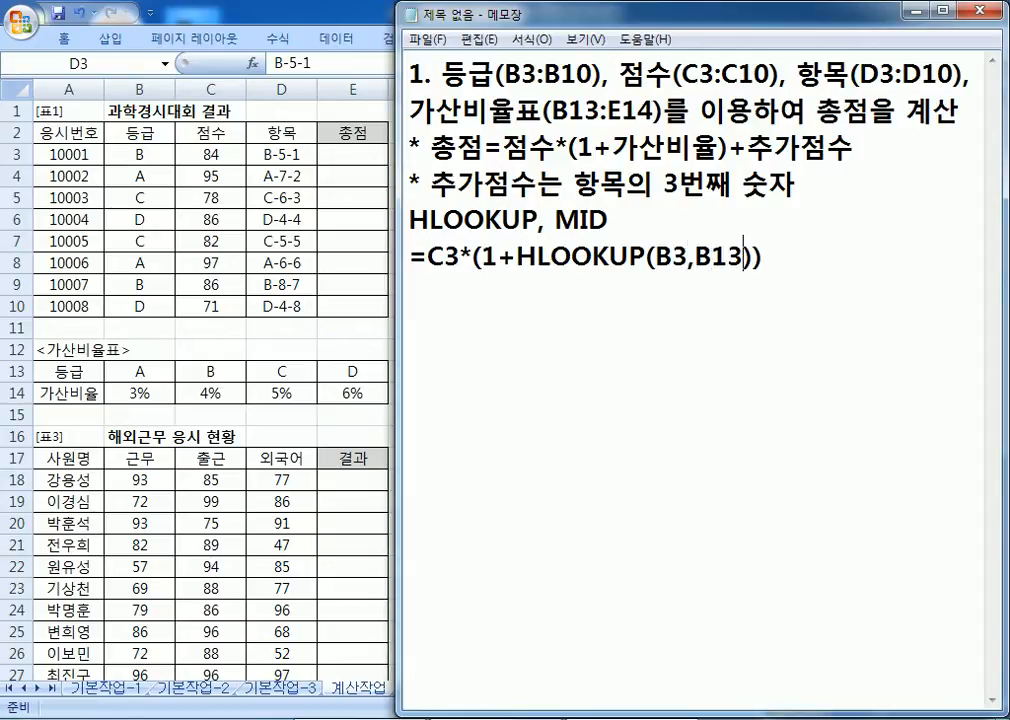
type("E14")
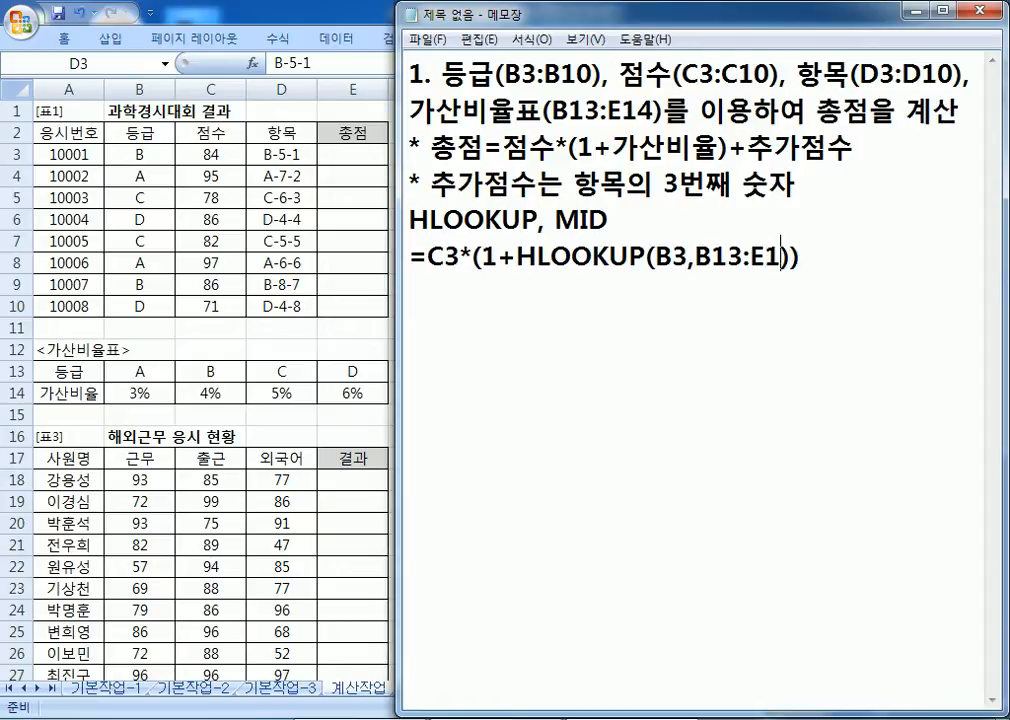
type(",2,0")
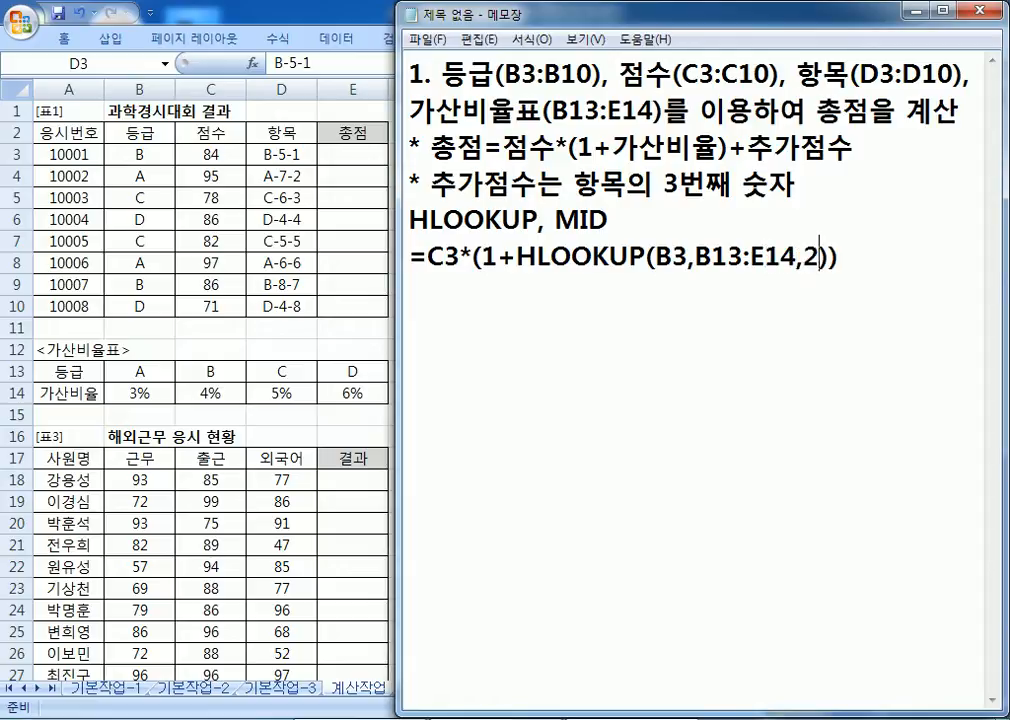
Step: Make the lookup range absolute as $B$13:$E$14
key("Left")
key("Left")
key("Left")
key("Left")
key("Left")
key("Left")
key("Left")
key("Left")
key("Left")
key("Left")
key("Left")
key("Left")
key("Right")
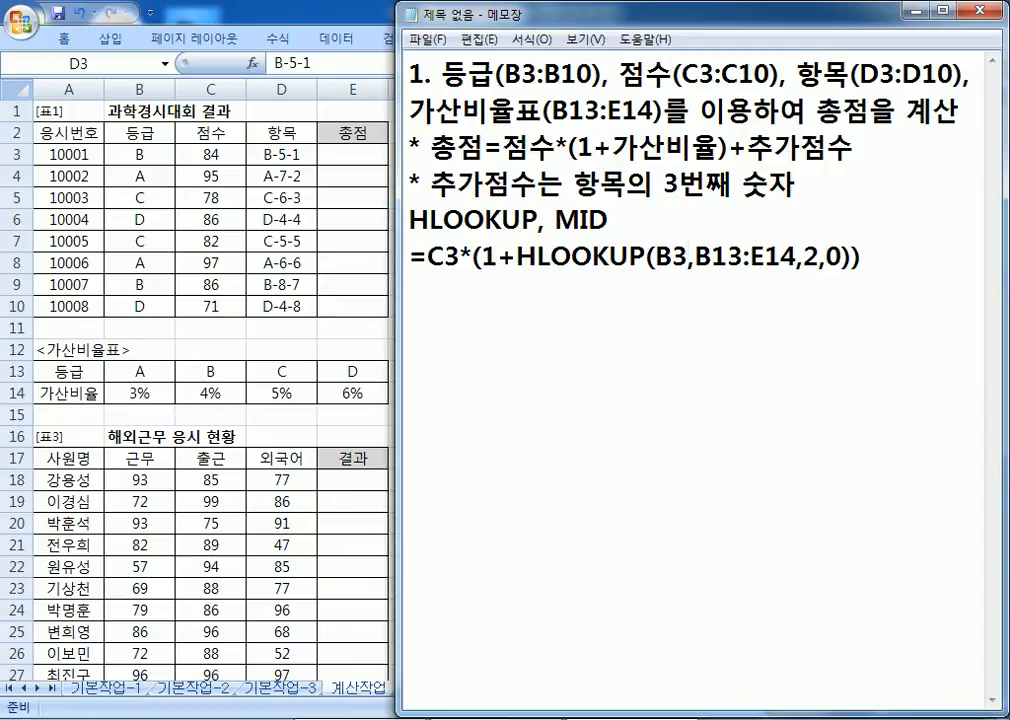
type("$")
key("Right")
type("$")
key("Right")
key("Right")
key("Right")
type("$")
key("Right")
key("Right")
key("Left")
type("$")
key("Right")
key("Right")
key("Right")
key("Right")
key("Right")
key("Right")
key("Right")
key("Right")
Step: Append +MID(D3,3,1) and select the finished formula line to copy it
type("+")
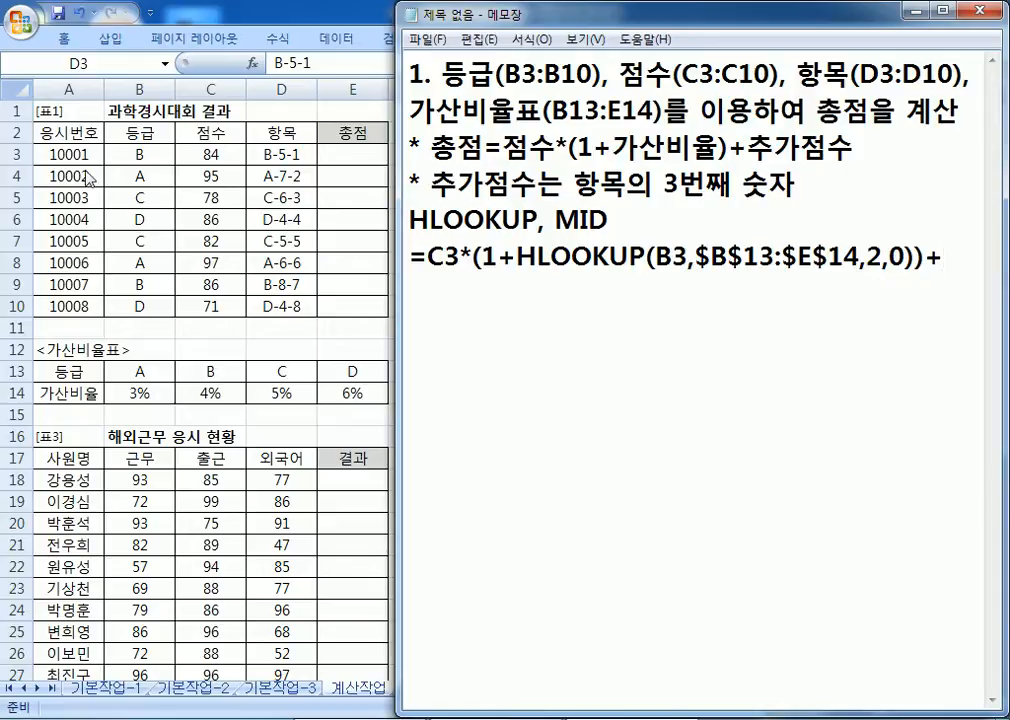
type("MID(D3,3,")
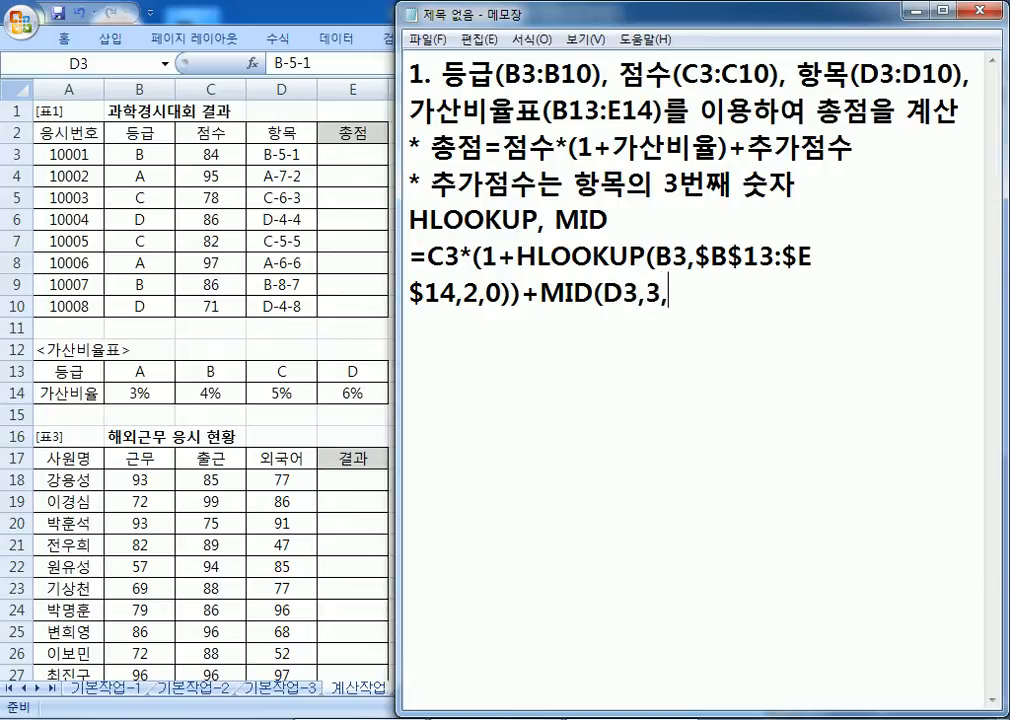
type("1)")
key("shift+Up")
key("shift+Home")
key("ctrl+c")
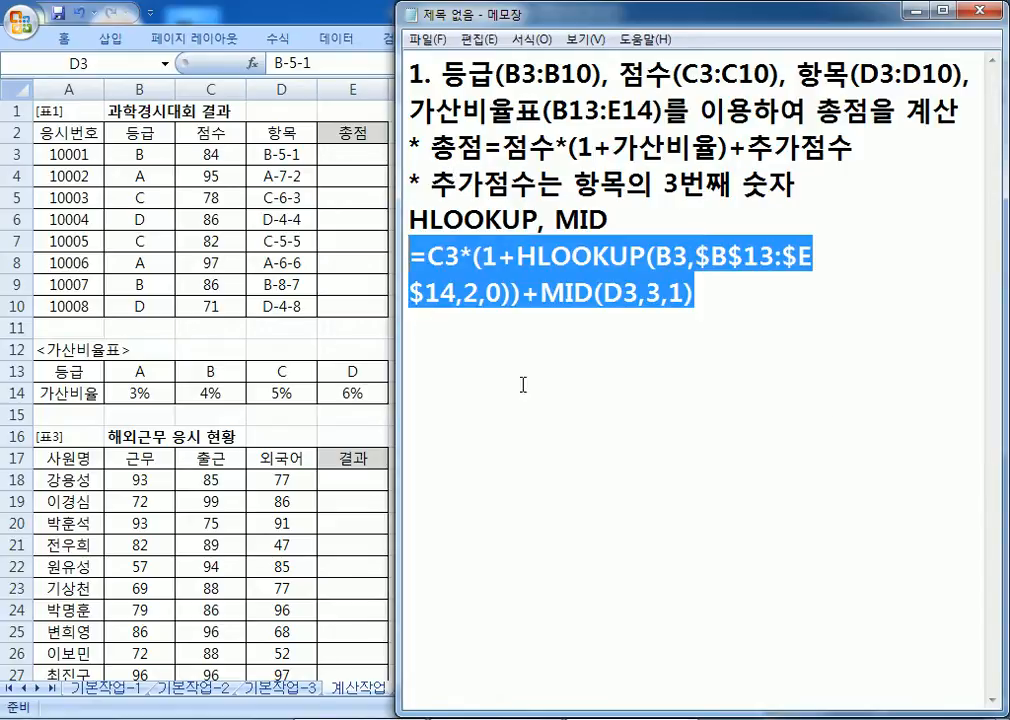
Step: Paste the total-score formula into E3, fill it down to E10, and return to Notepad
left_click(850, 383)
key("Return")
key("Return")
key("Return")
key("Return")
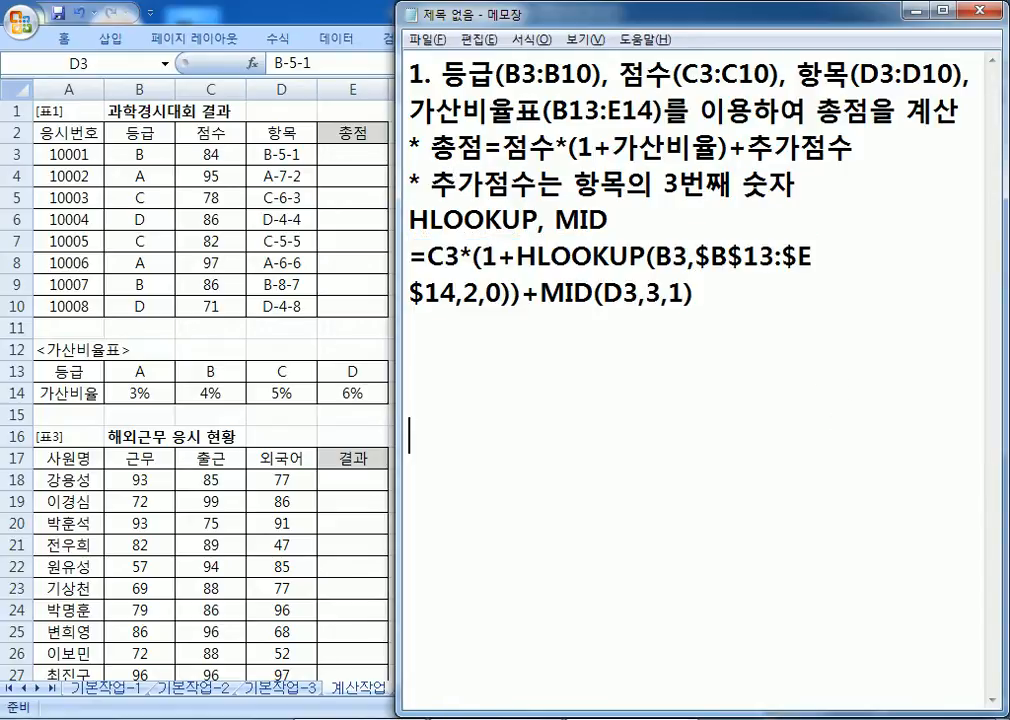
key("alt+Tab")
left_click(380, 156)
key("ctrl+v")
left_click_drag(388, 161, 390, 314)
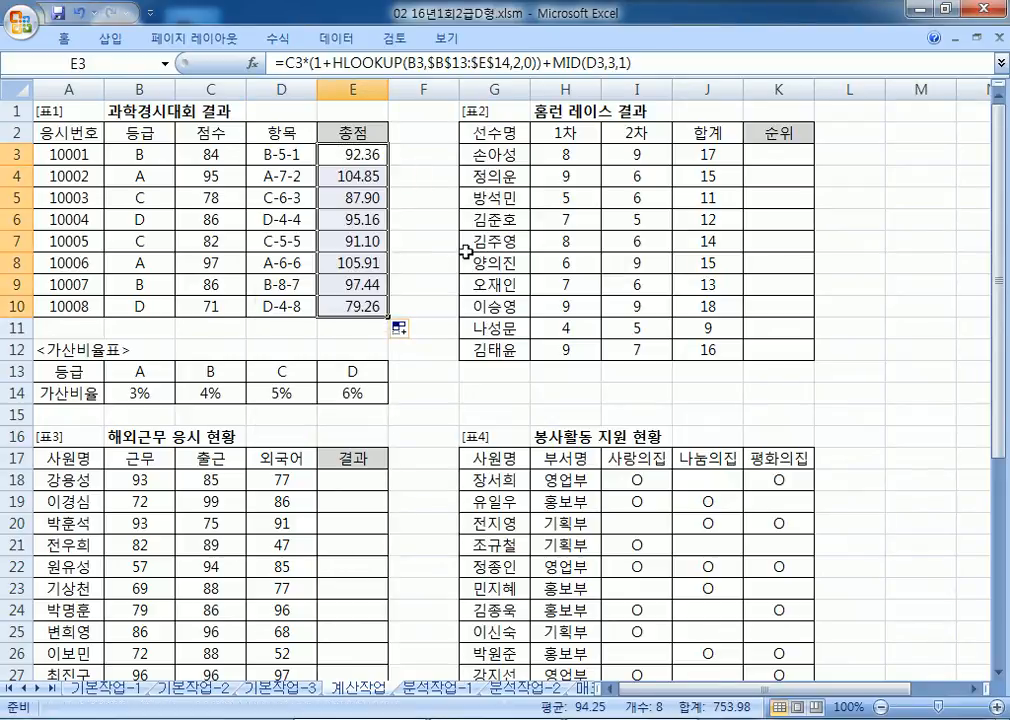
key("alt+Tab")
key("Return")
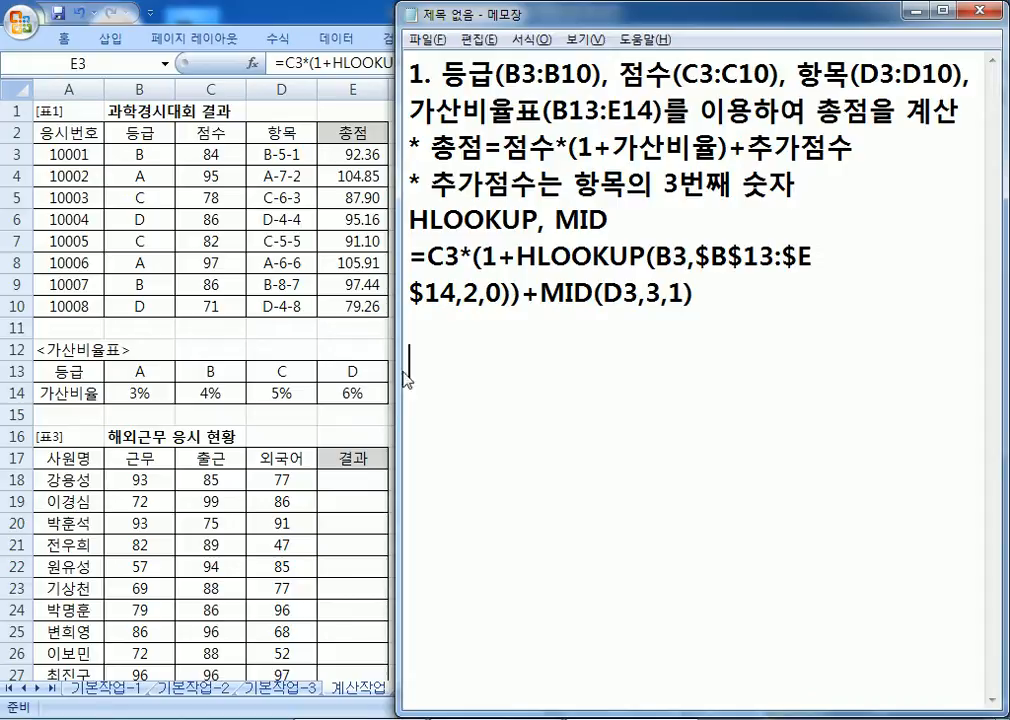
Step: Begin item '2.', scroll Excel to the home-run table, and snap Notepad right
key("Return")
key("Return")
key("Return")
key("Return")
key("Return")
key("Return")
key("Return")
key("Return")
key("Return")
key("Return")
key("Return")
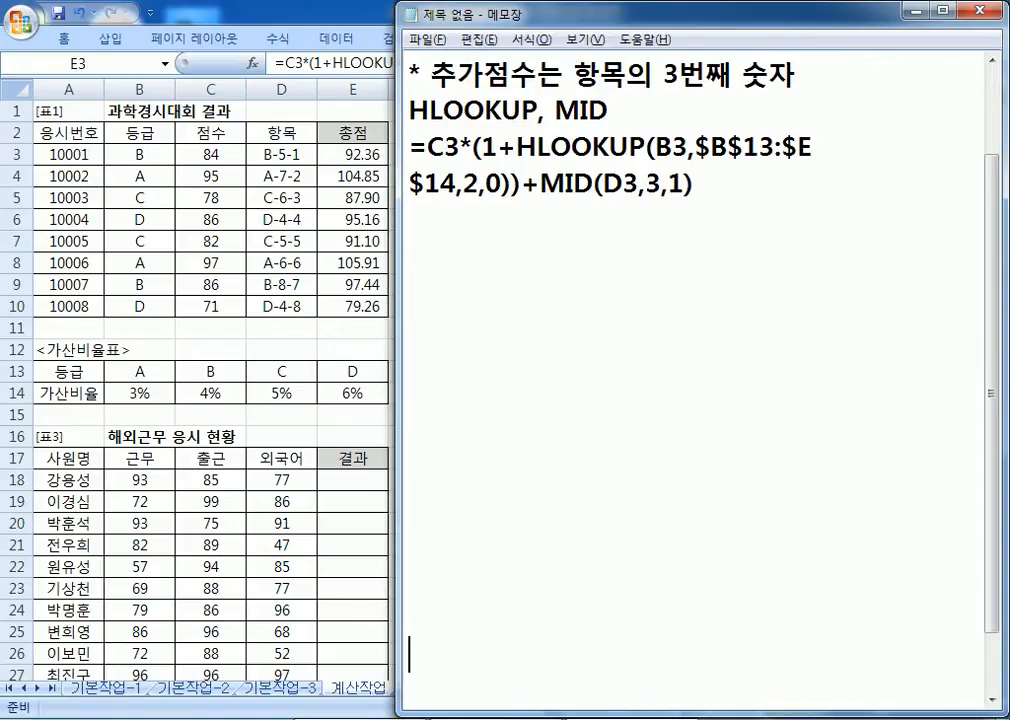
scroll(413, 366, "up", 1)
type("2.")
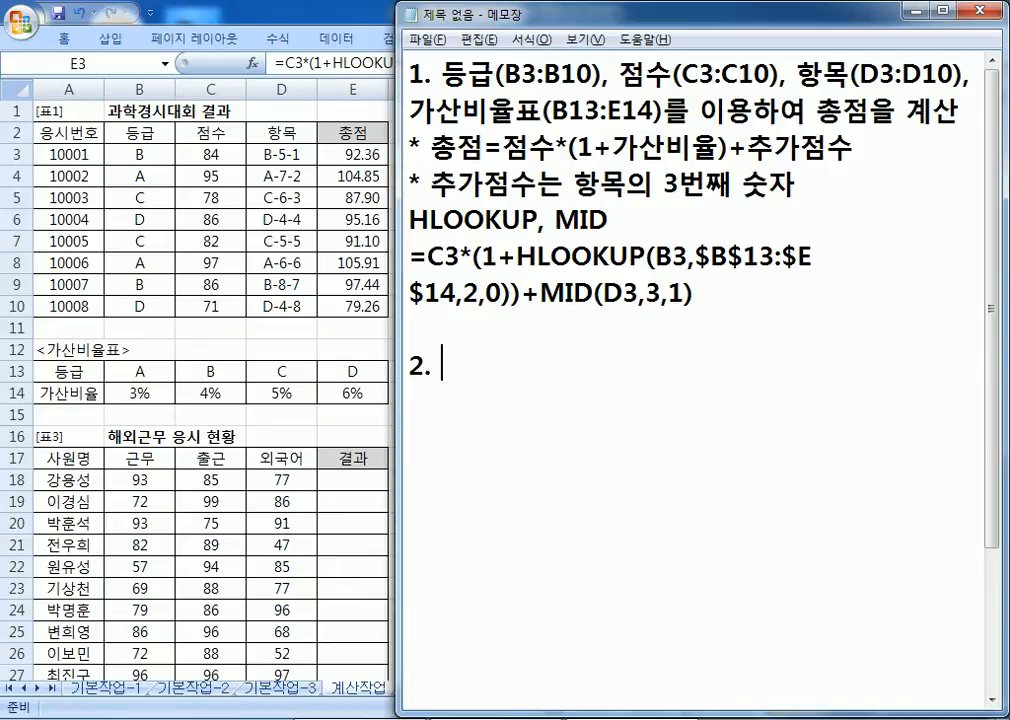
key("alt+Tab")
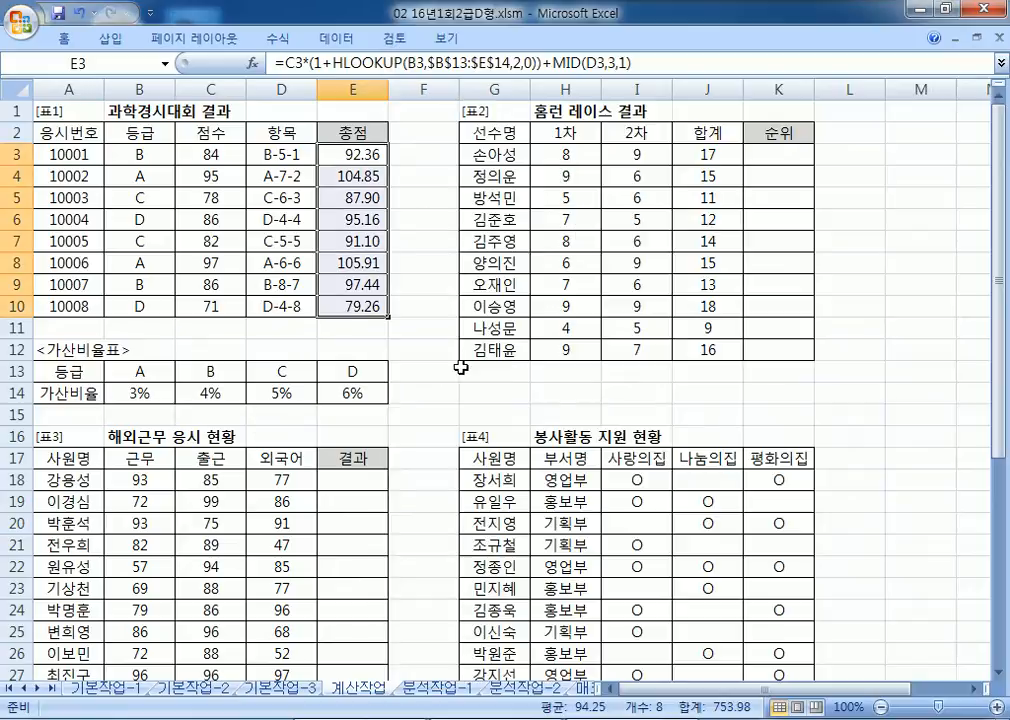
key("alt+Tab")
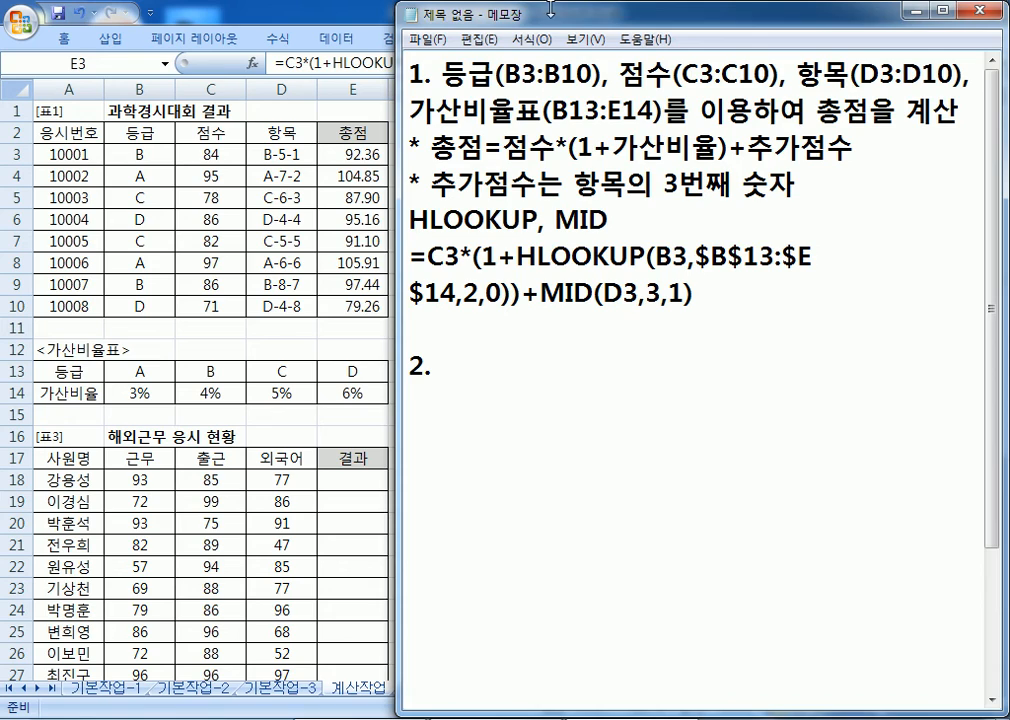
left_click_drag(437, 14, 157, 368)
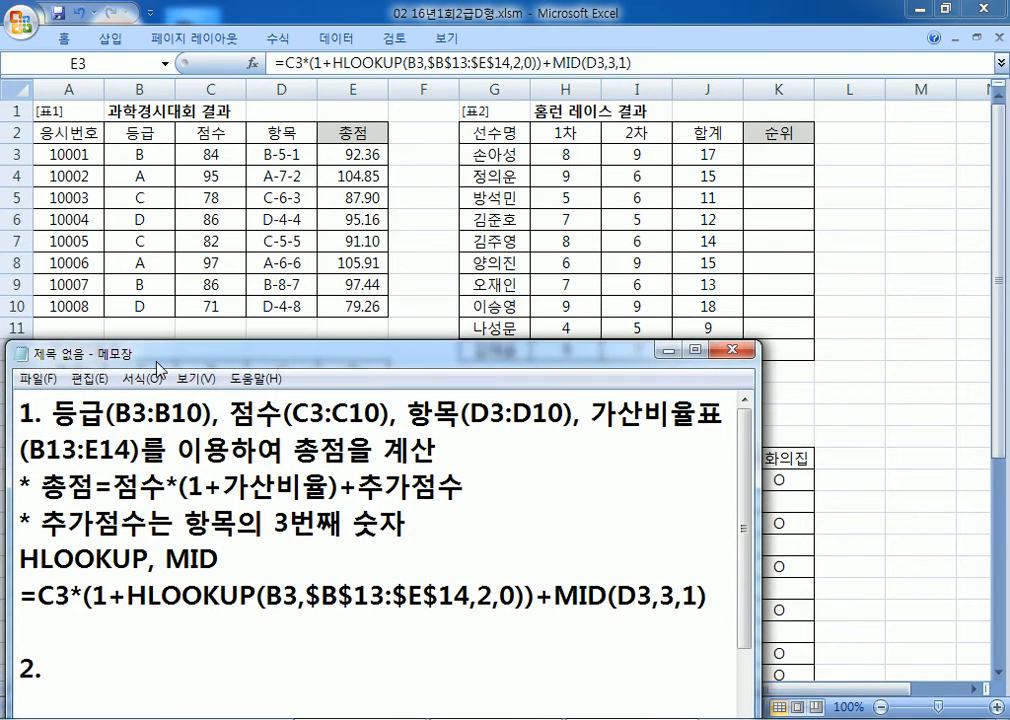
key("alt+Tab")
left_click_drag(766, 689, 974, 700)
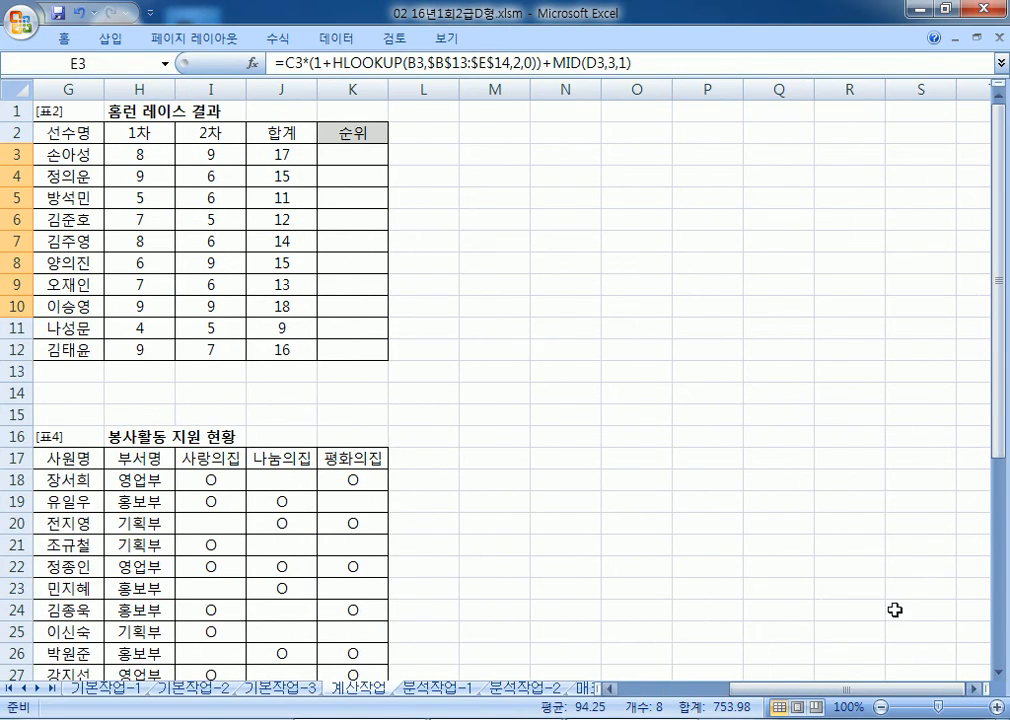
key("alt+Tab")
key("super+Right")
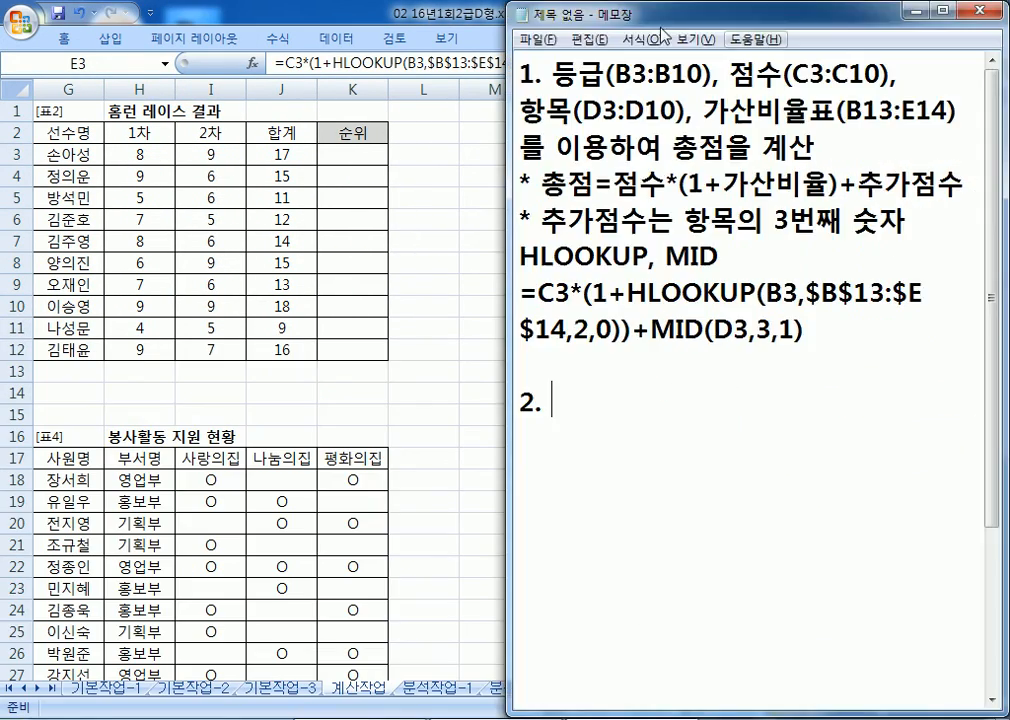
Step: Widen Notepad and start task 2 with '홈런의 합계(J3:J12)가'
left_click_drag(507, 126, 391, 126)
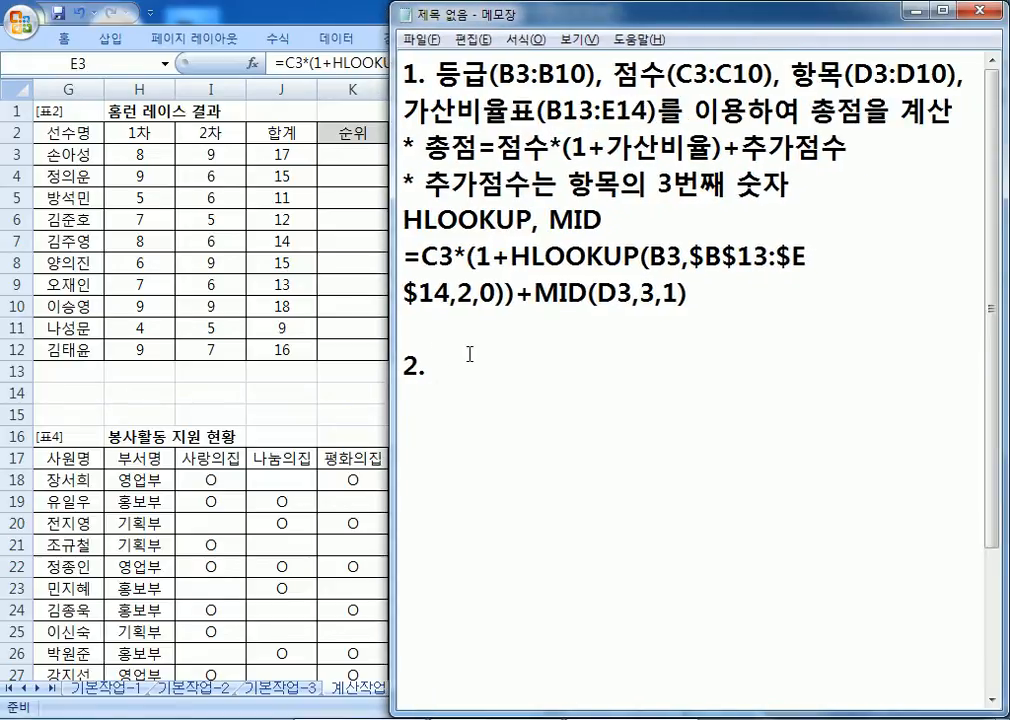
type("홈런의 합계")
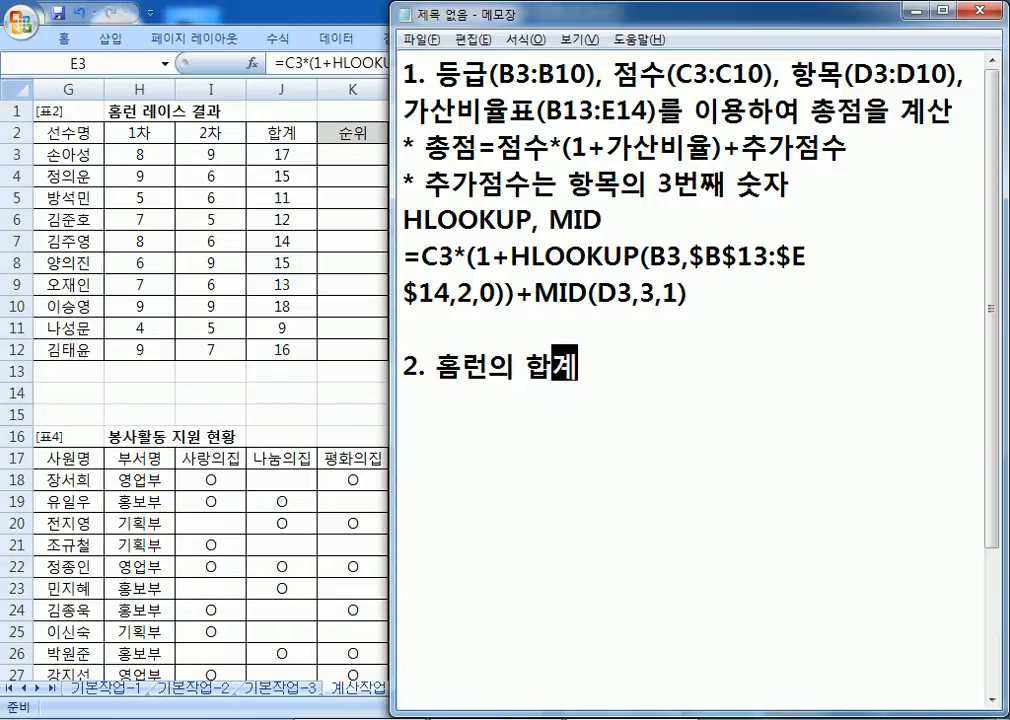
type("가")
key("Left")
key("Left")
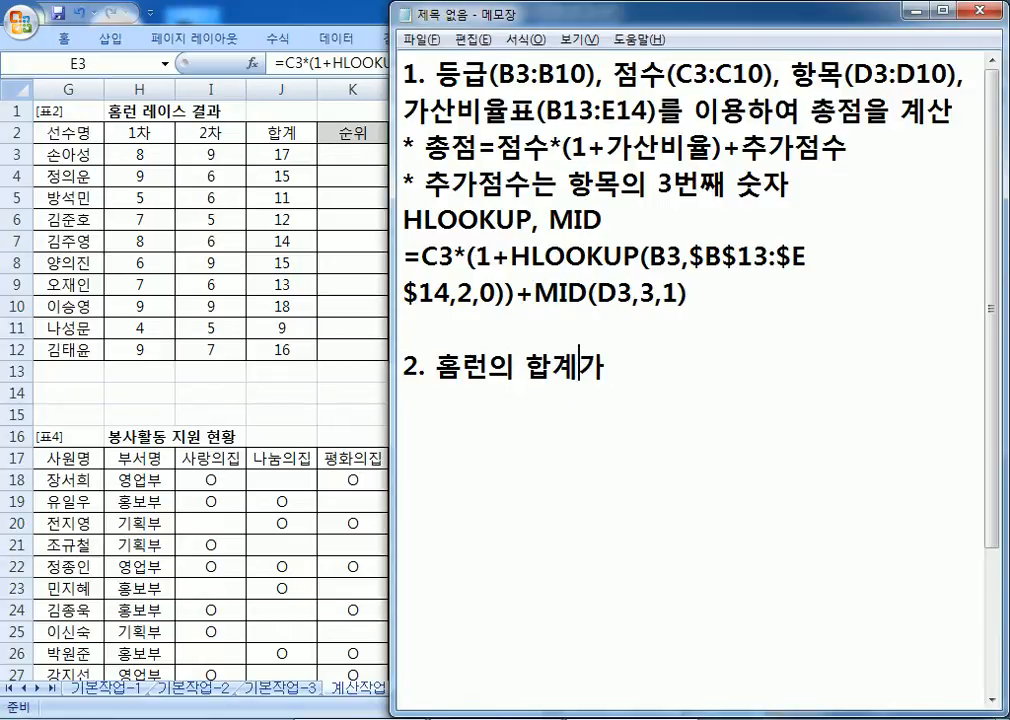
type("(")
type("ㅓ3")
key("BackSpace")
key("BackSpace")
key("Hangul")
type("J3")
type(":J12")
type("(")
key("BackSpace")
type(")")
key("Right")
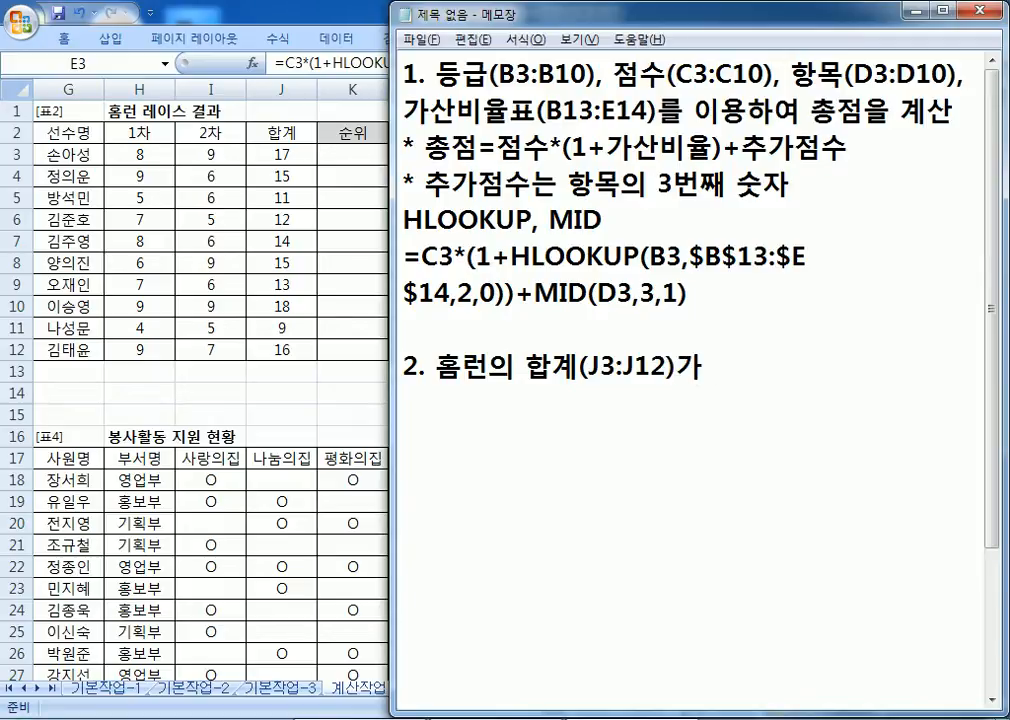
Step: Continue: most is "1위", second "2위", third "3위", all others blank
type("가장 많은 선수는 \"")
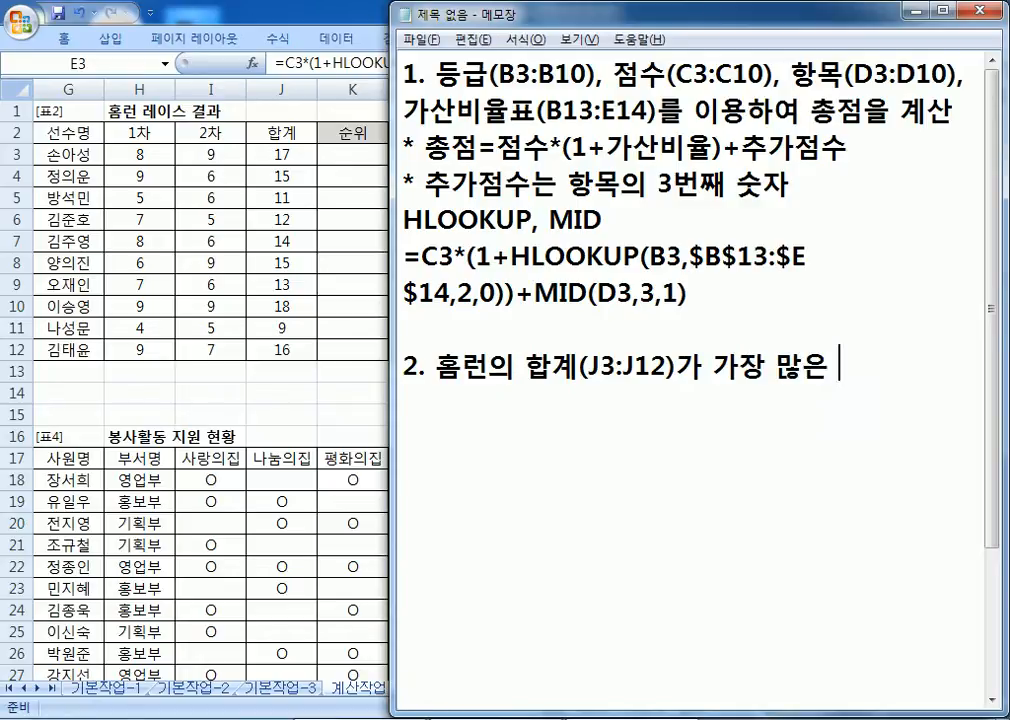
type("!")
key("BackSpace")
type("1위\"ㅡ")
key("BackSpace")
type(",")
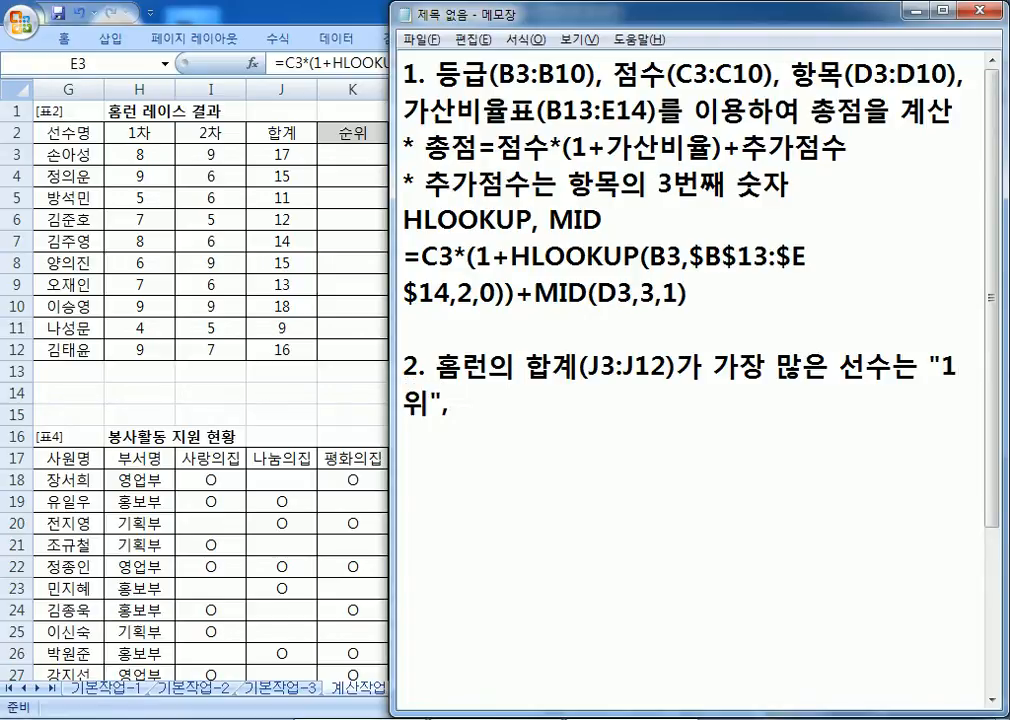
type(" 두번째는 ")
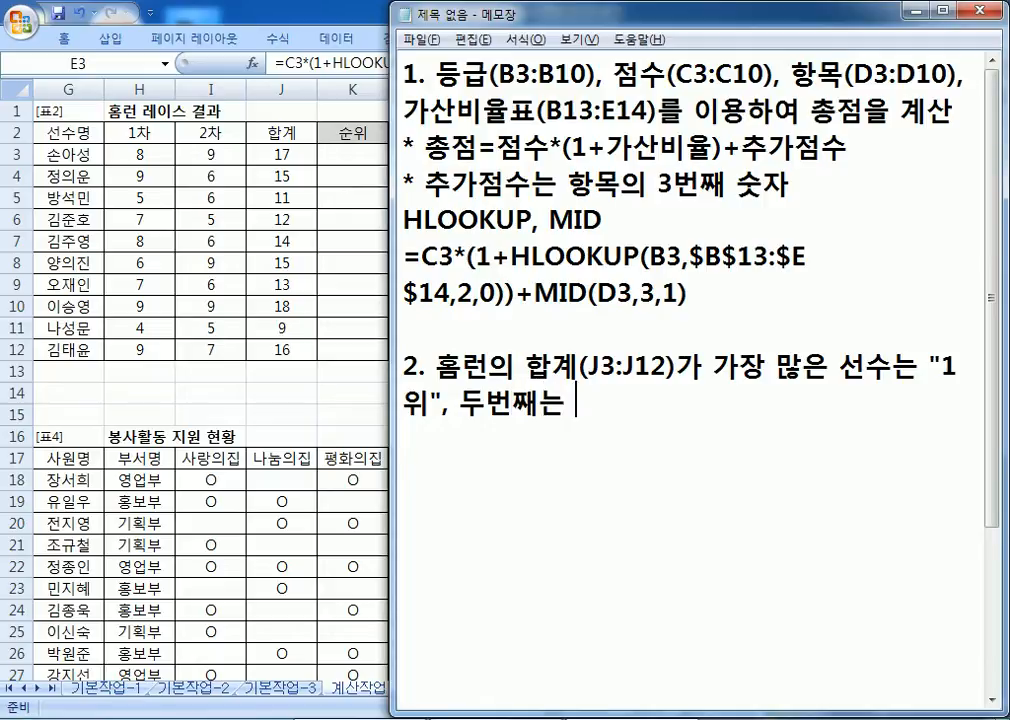
type("\"2ㅇㄹ")
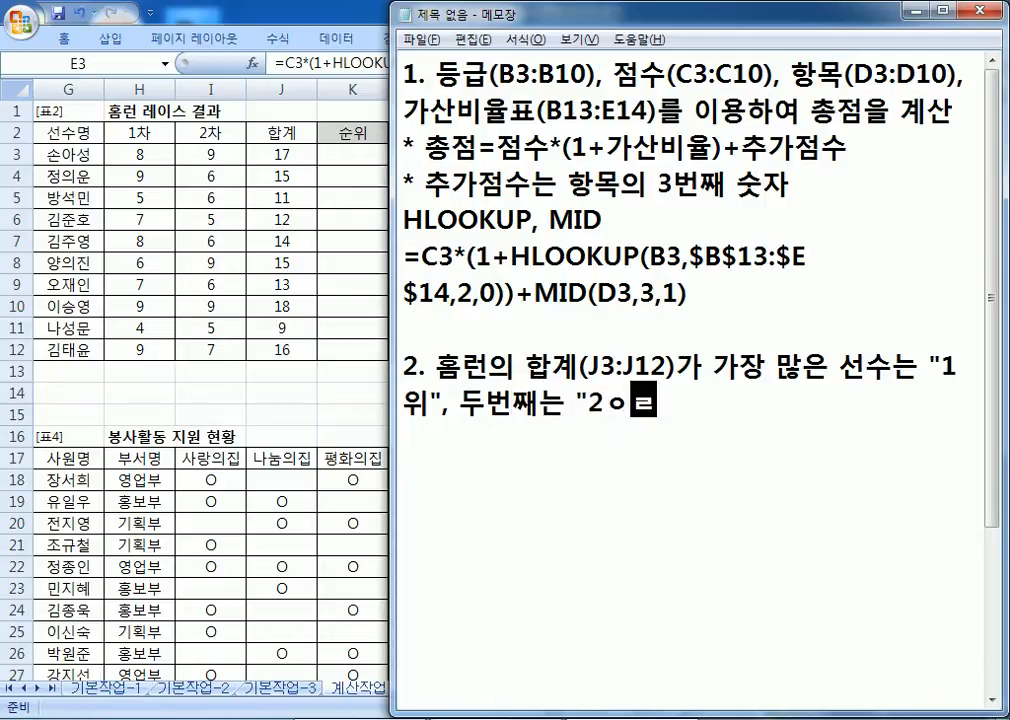
type("위\", ")
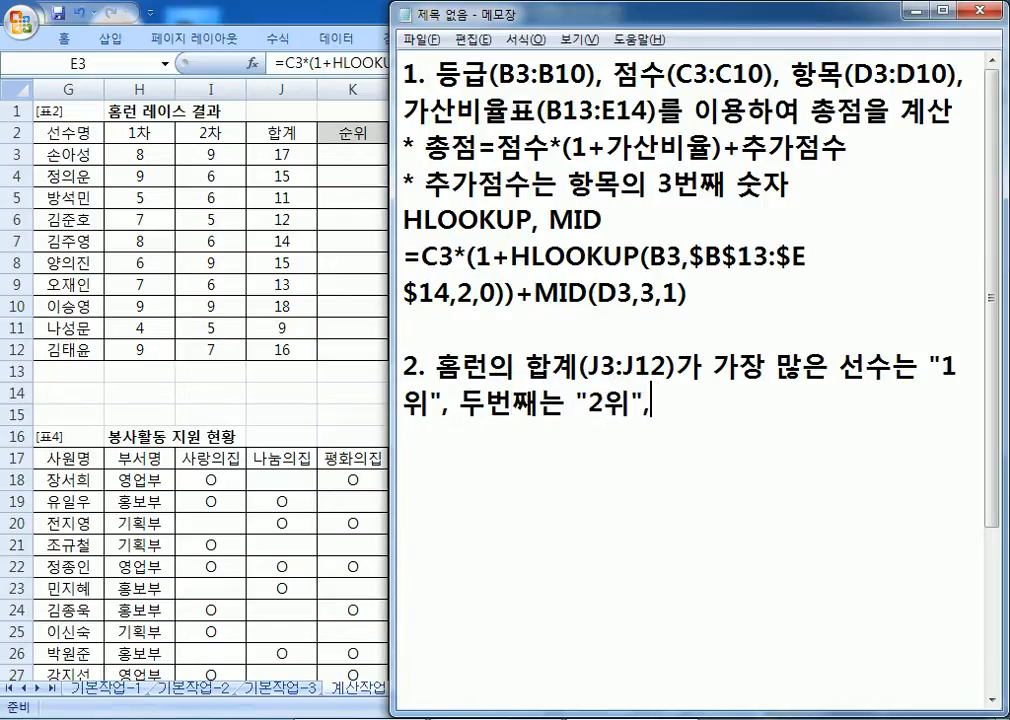
type("세번째는 ")
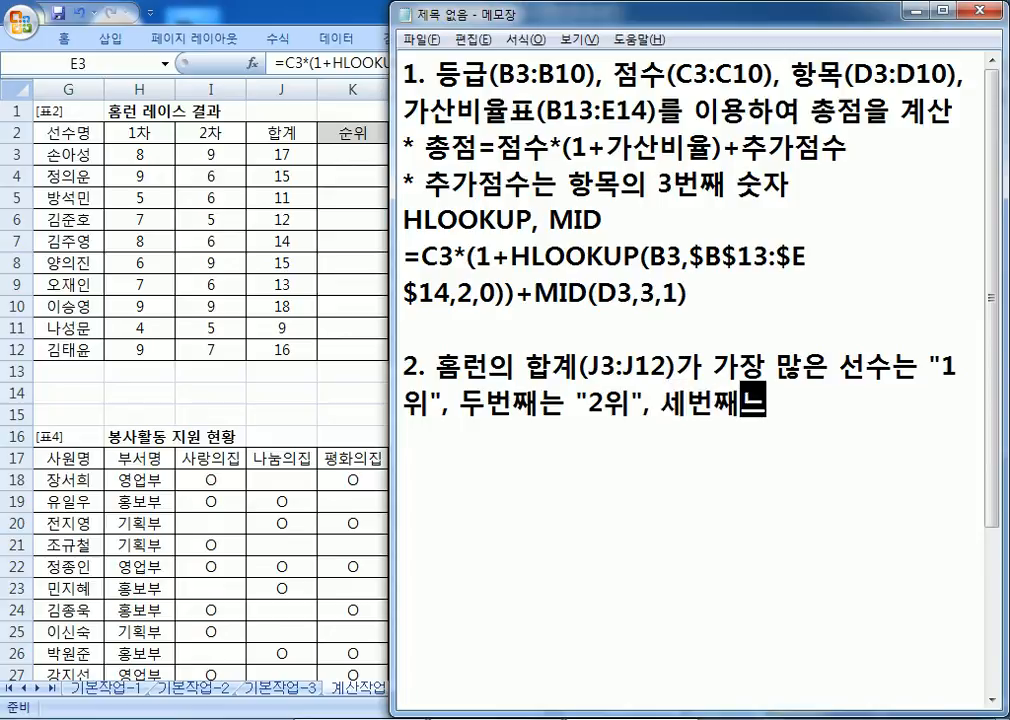
type("\"3위\"")
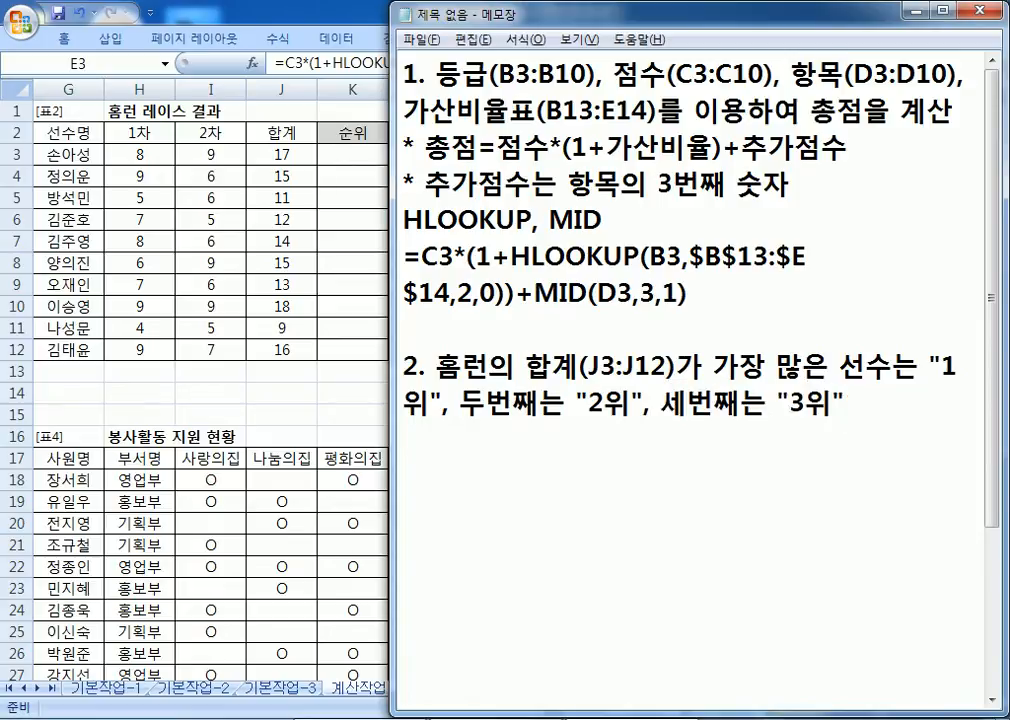
type(", ㄱ")
type(" 외")
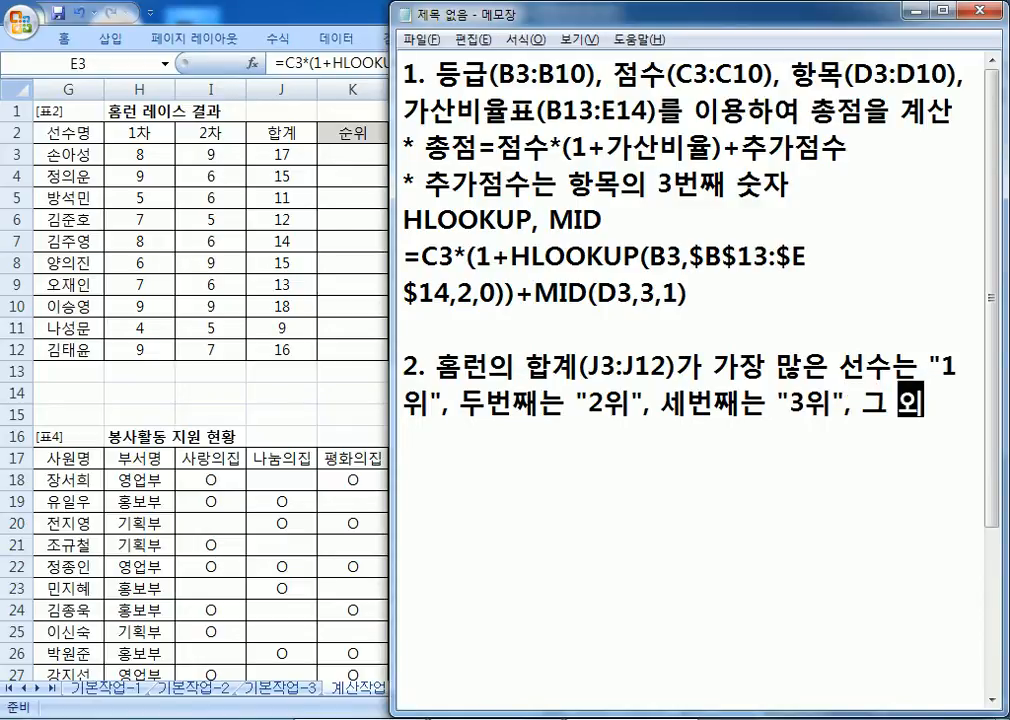
type("에는 공백")
Step: Add the function list IFERROR, CHOOSE, RANK on a new line
key("Return")
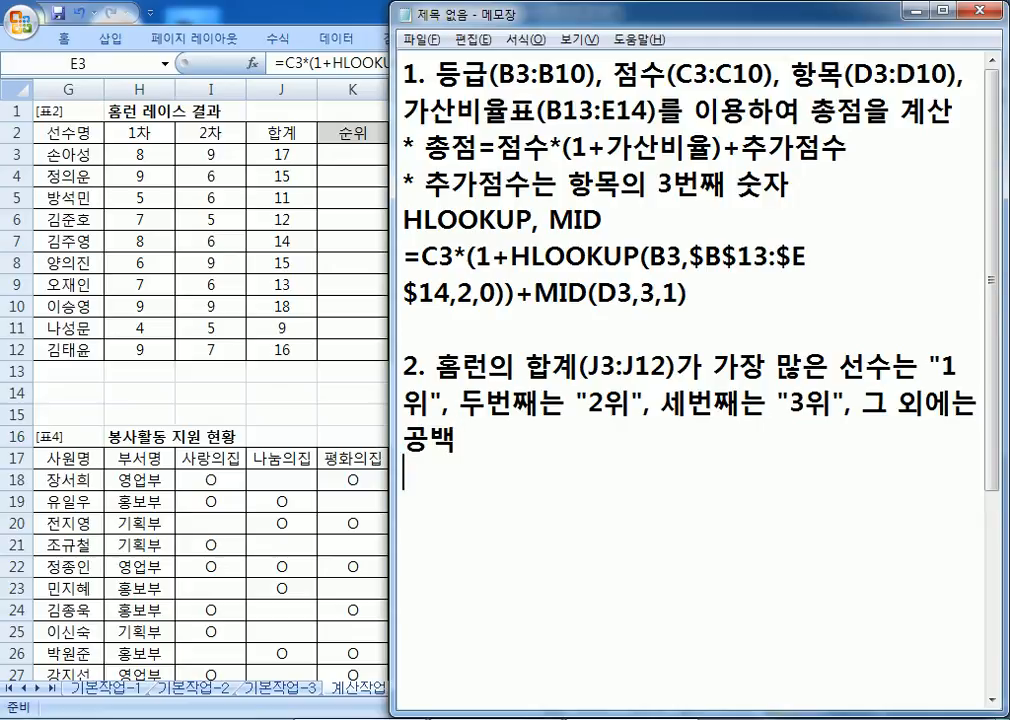
type("IFERROR, CHOOSE, ")
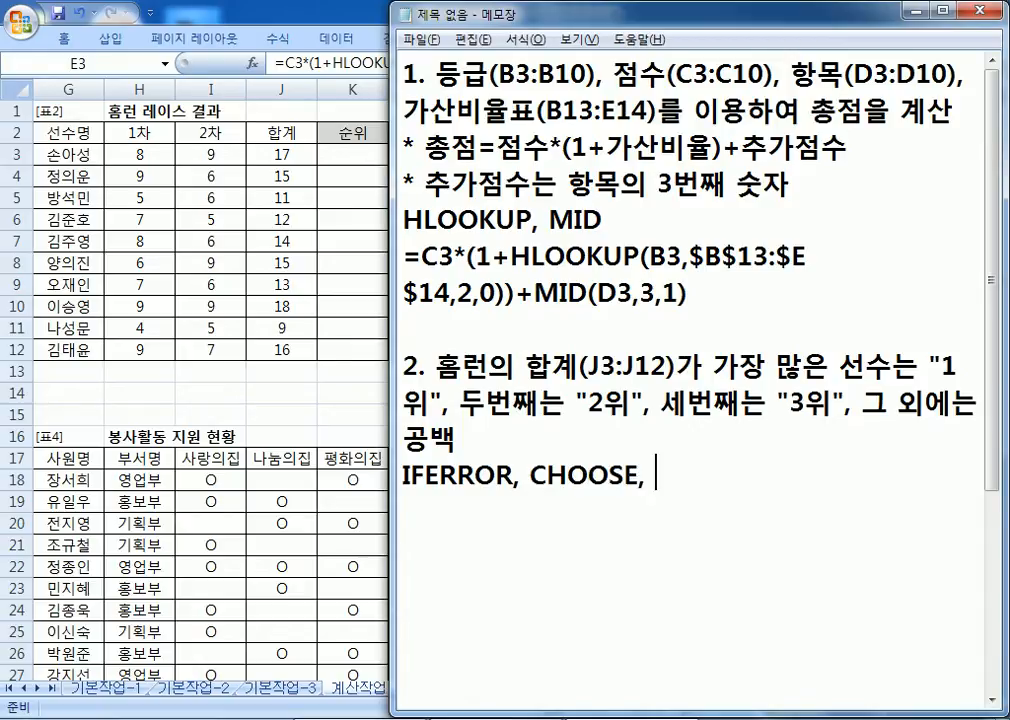
type("RANK")
key("Return")
scroll(553, 488, "down", 3)
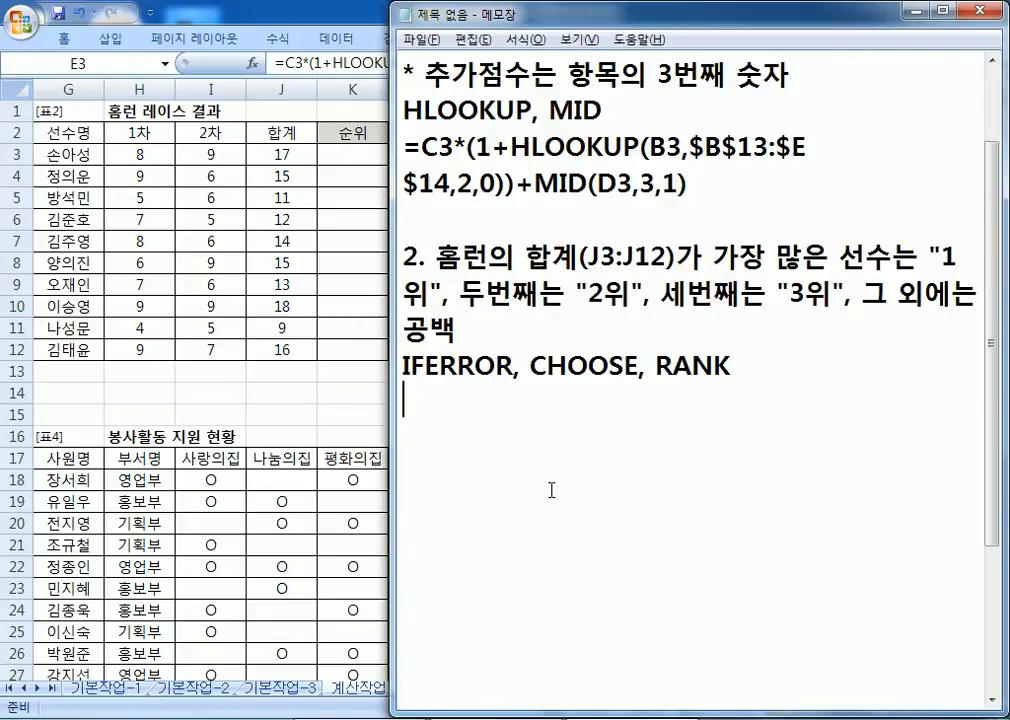
scroll(557, 487, "up", 1)
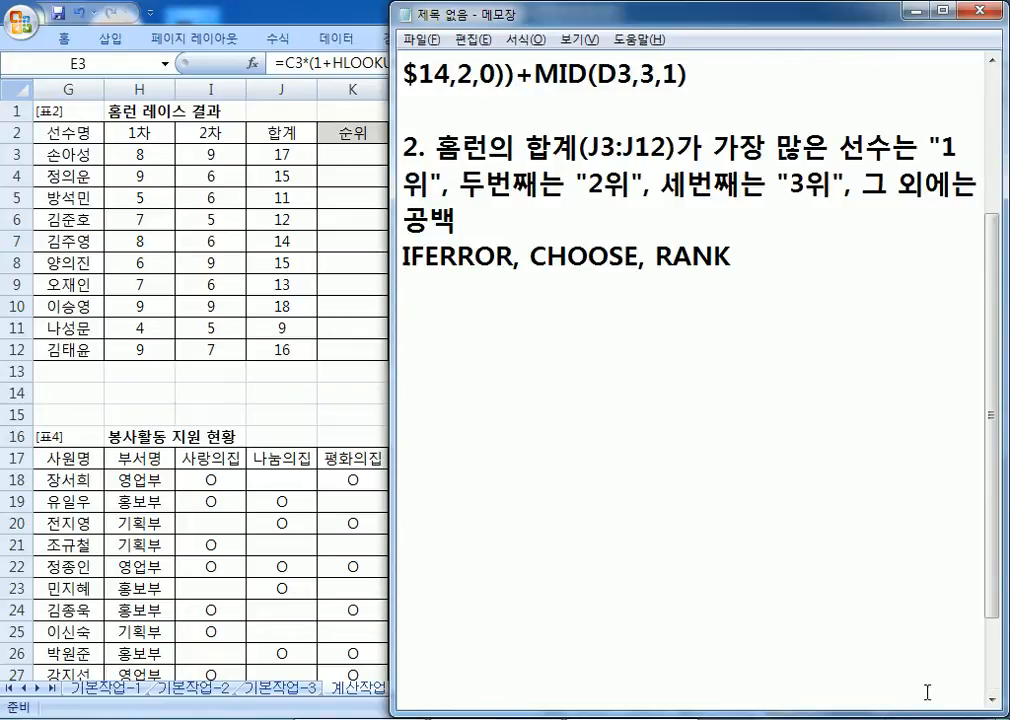
left_click(992, 703)
left_click(992, 703)
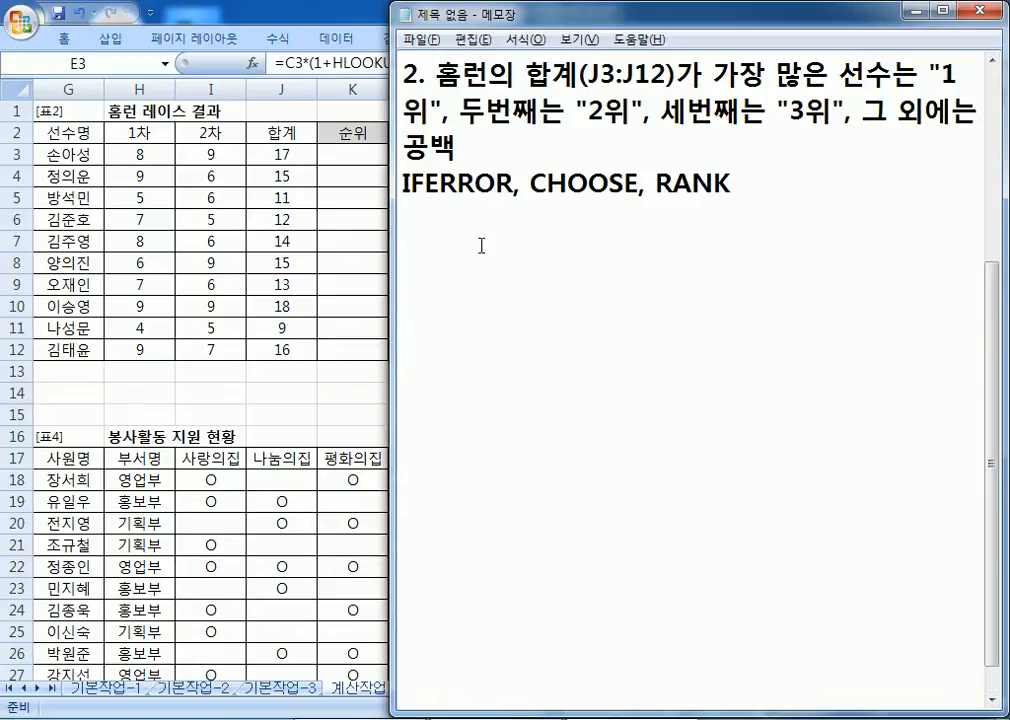
Step: Type =CHOOSE(순위,"1위","2위","3위" plus seven empty-string choices, closing the bracket
type("=쵀")
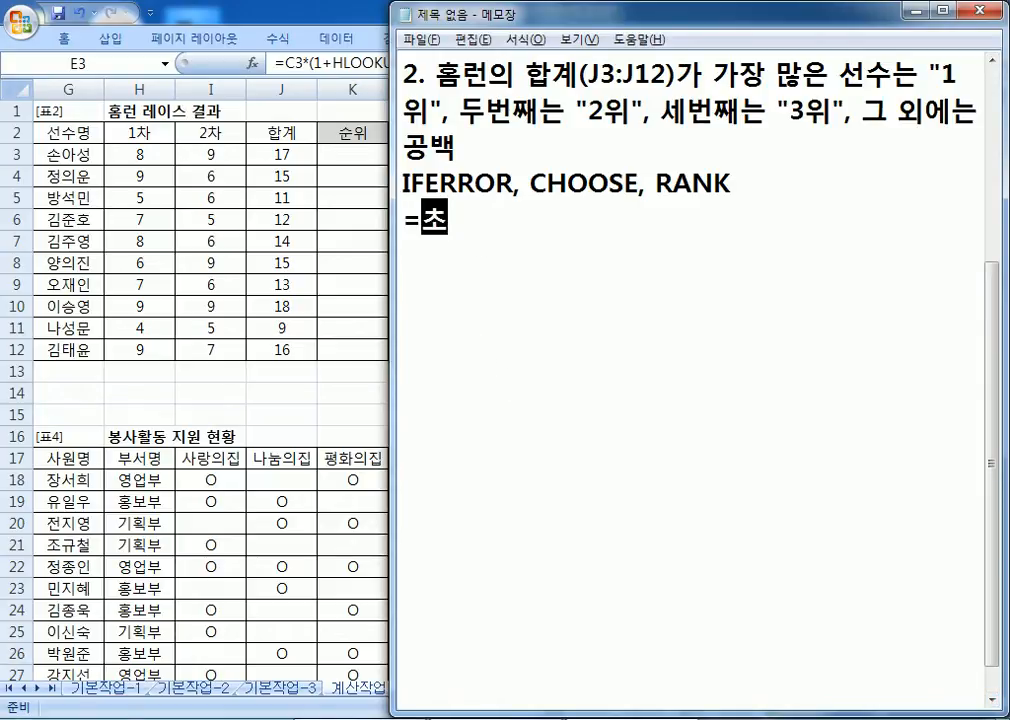
key("BackSpace")
key("BackSpace")
key("BackSpace")
type("CHG")
key("BackSpace")
type("OOSE(")
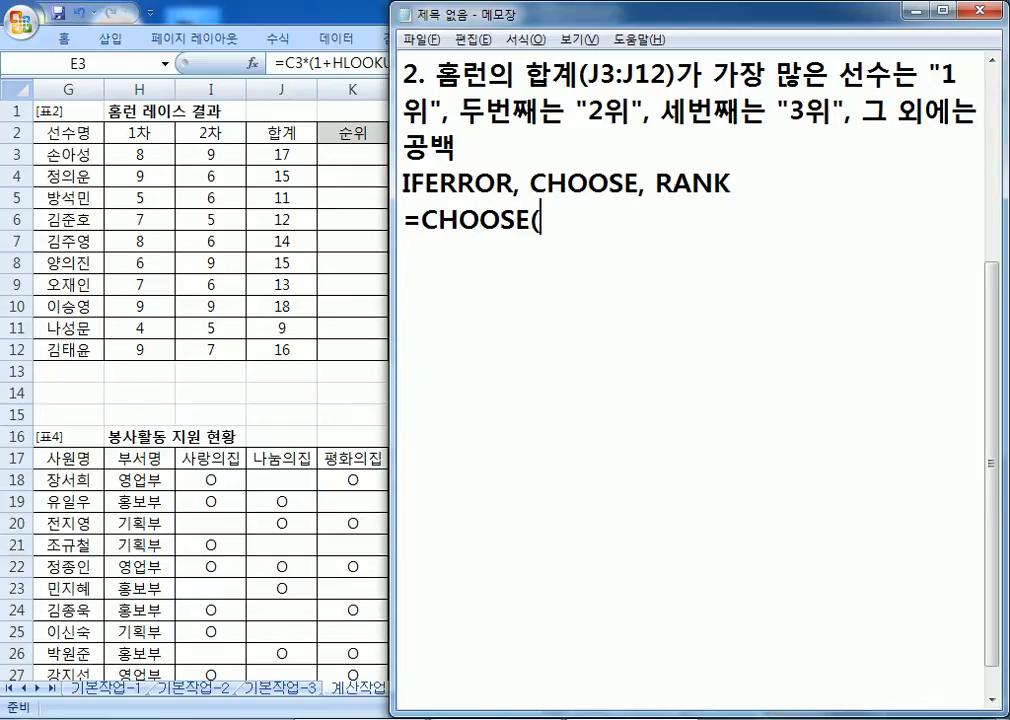
type("TNS")
key("BackSpace")
key("BackSpace")
key("BackSpace")
type("수ㄴ위,")
type("\"1위\",")
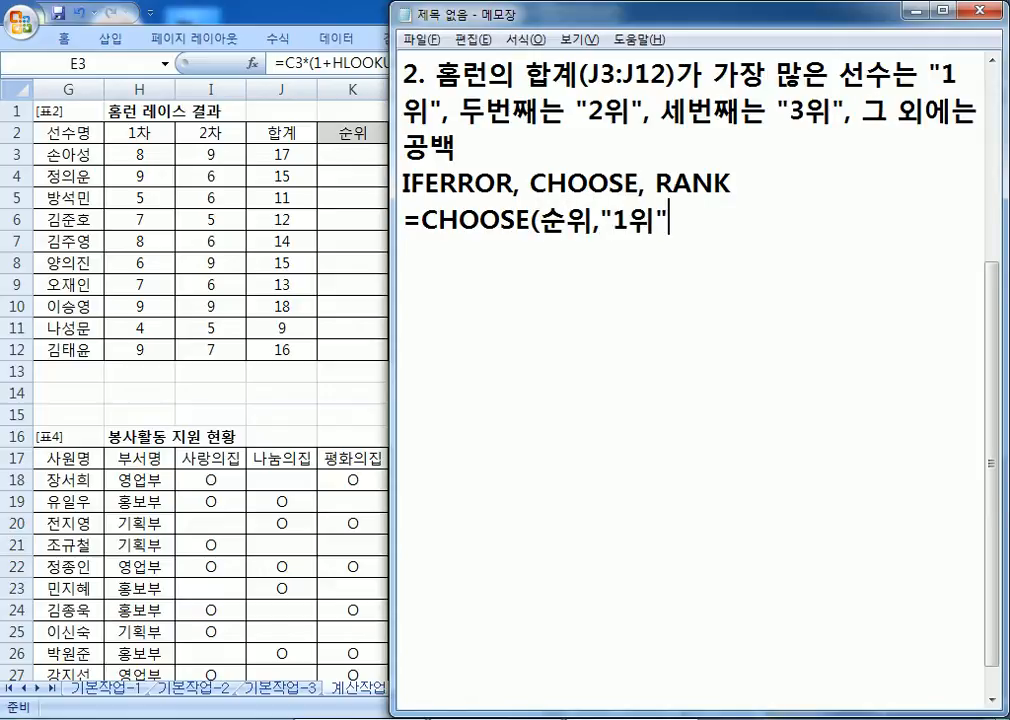
type("\"2위")
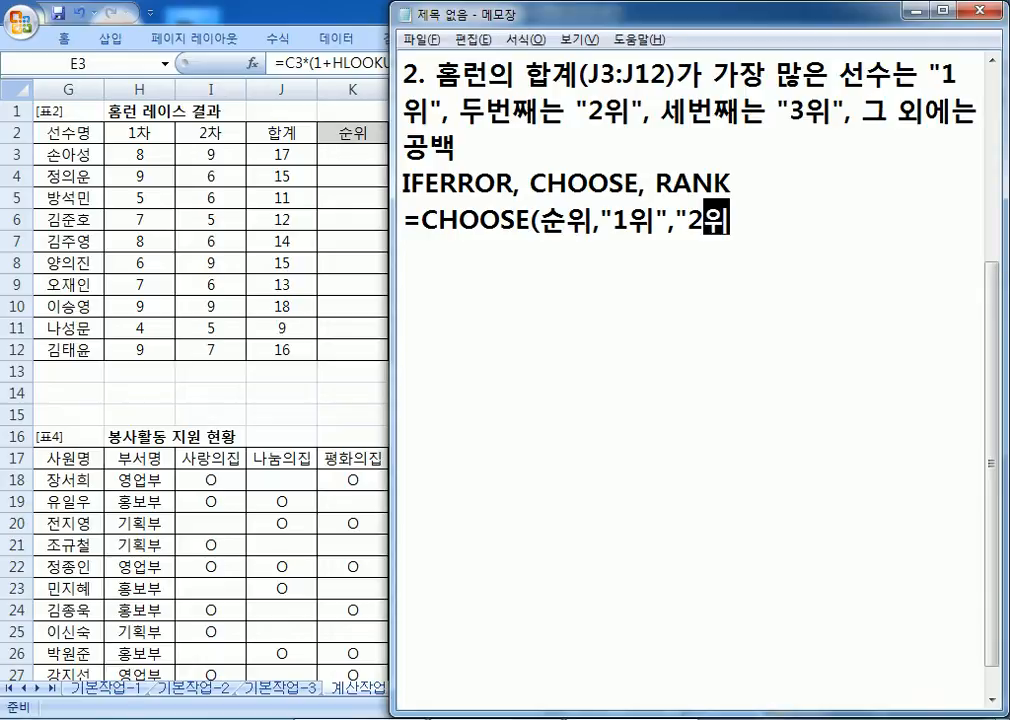
type("\",\"3우")
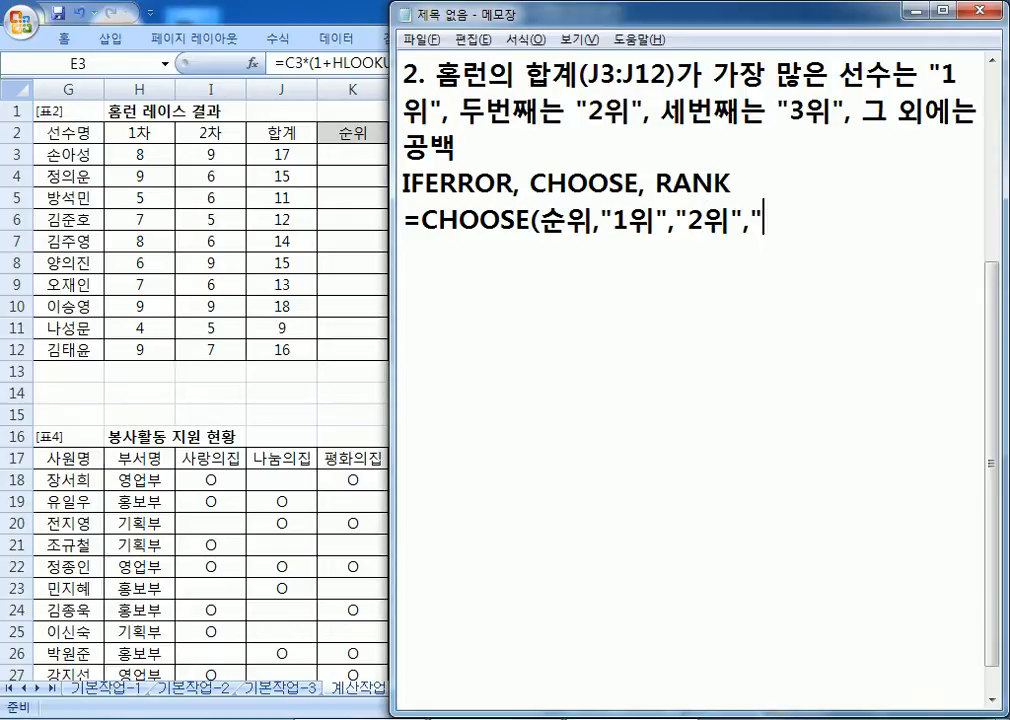
type("ㅣ")
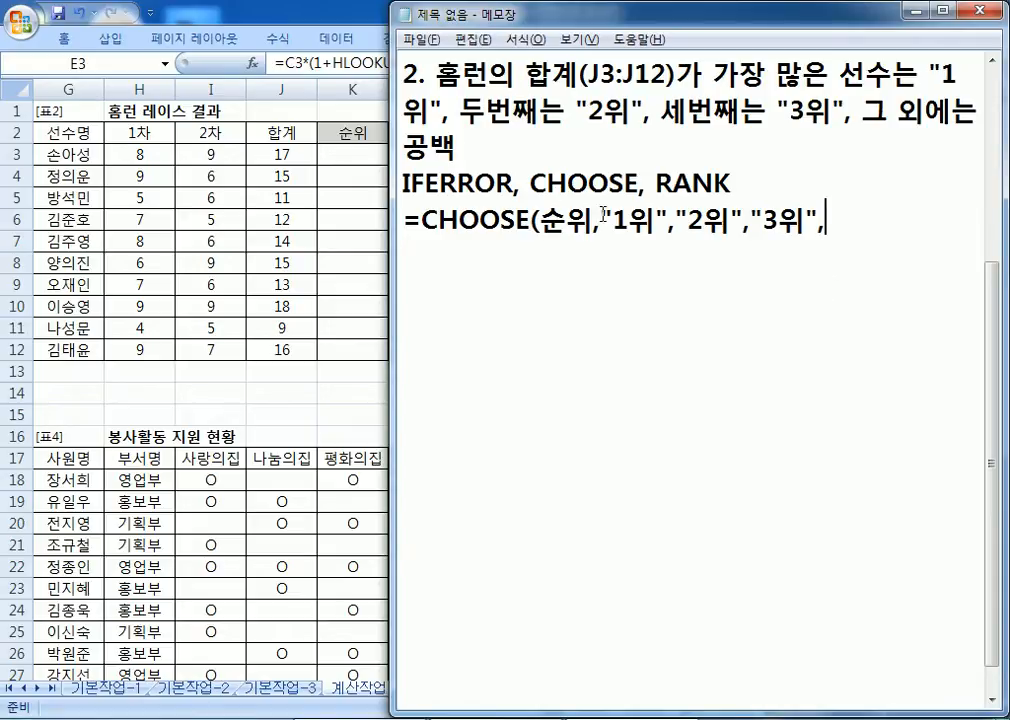
type("\"\",\"\",\"\" <")
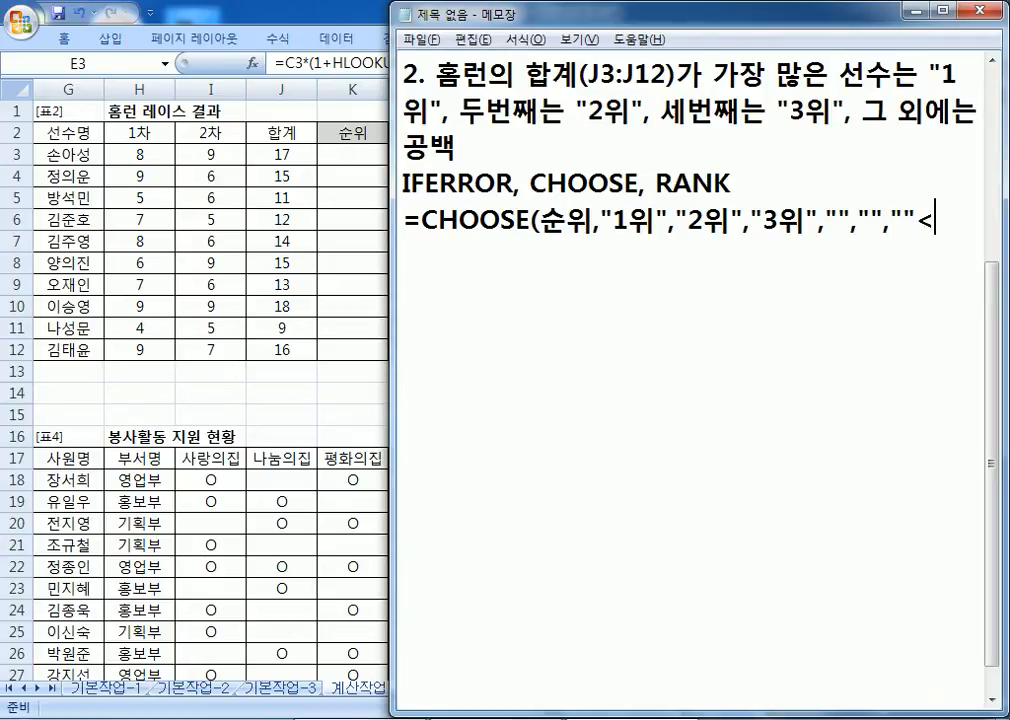
key("BackSpace")
type(",\"\",\"\",\"\",\"\",\"")
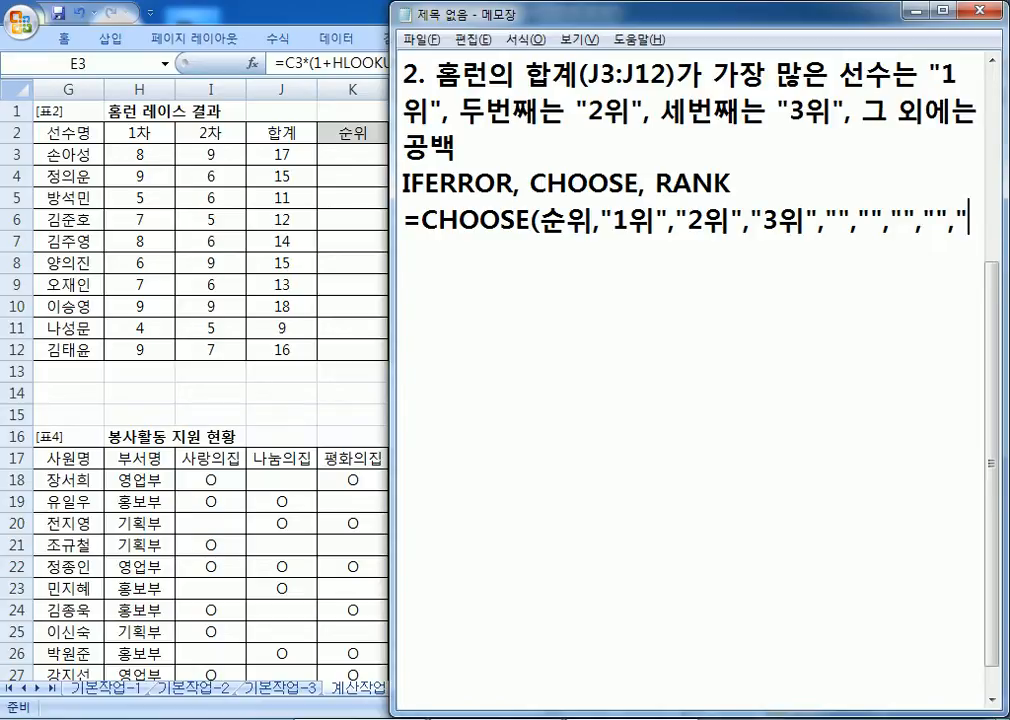
type("\",\"\",")
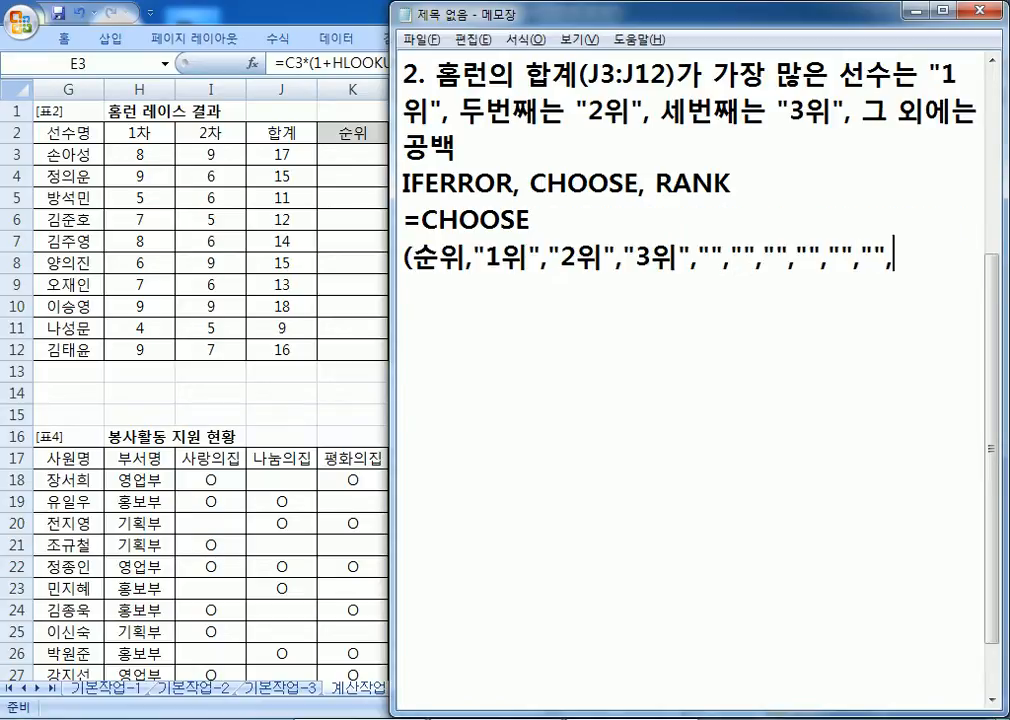
type(")")
key("Return")
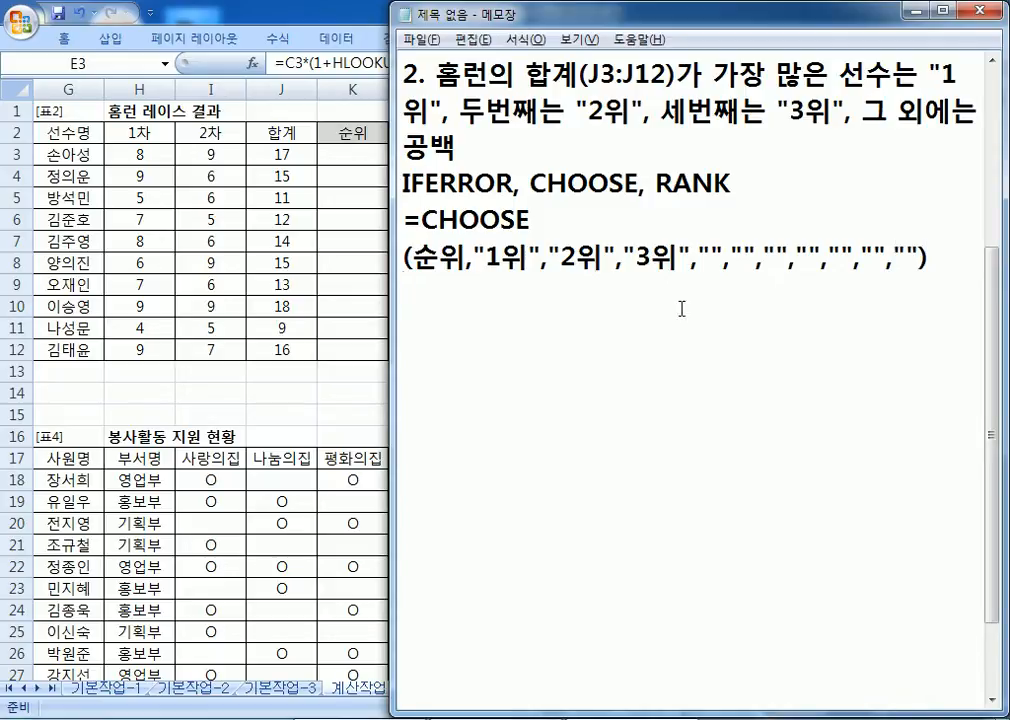
Step: Reposition and widen Notepad, pointing out the 1위/2위/3위 and empty-string choices in the CHOOSE formula
left_click_drag(520, 12, 142, 217)
left_click_drag(757, 361, 993, 361)
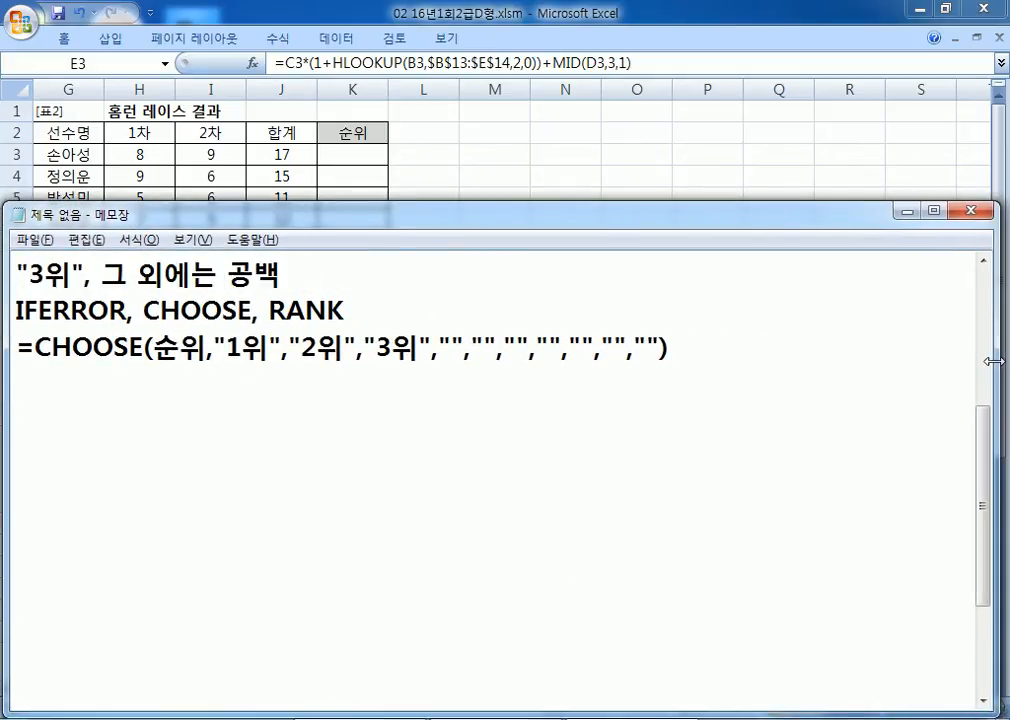
left_click_drag(226, 347, 413, 347)
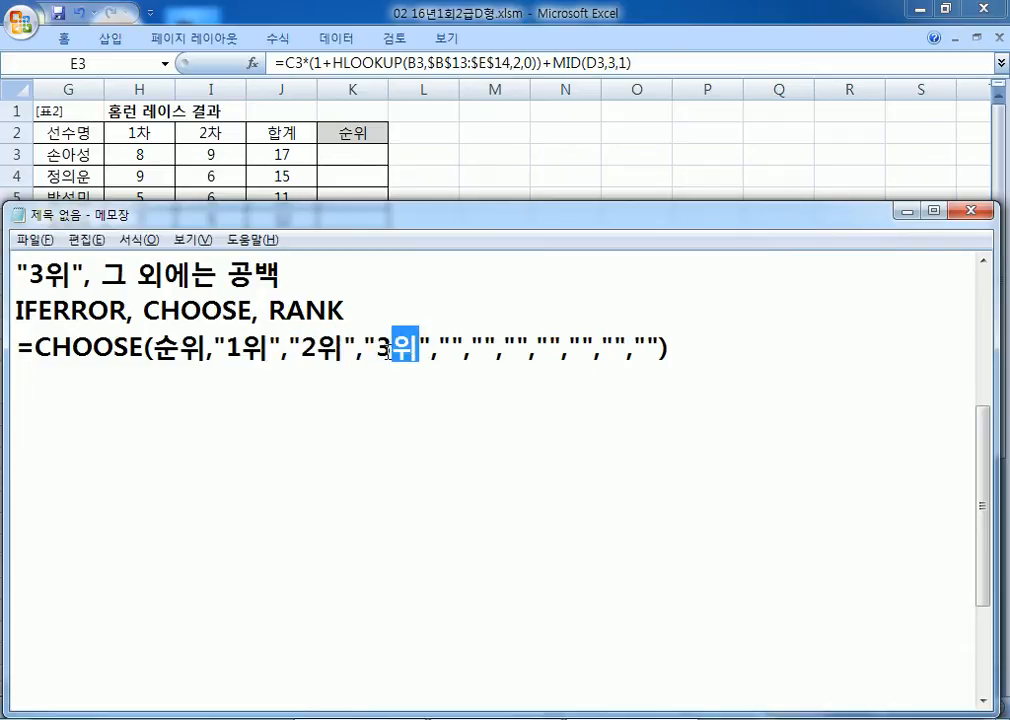
left_click(443, 347)
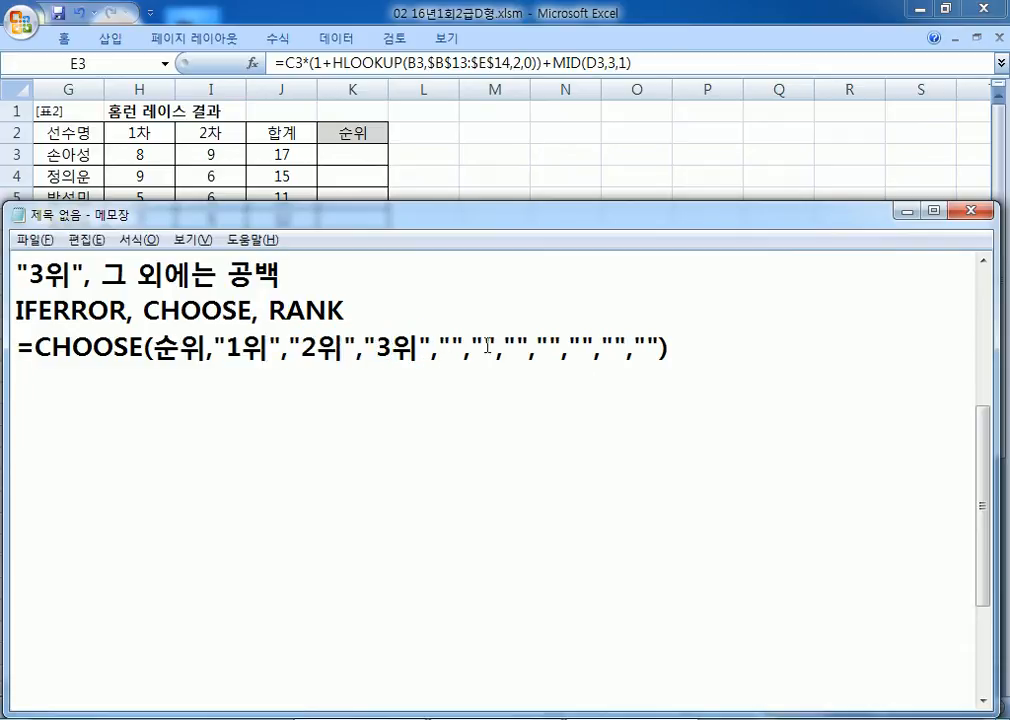
left_click(515, 347)
left_click(552, 348)
left_click(590, 348)
left_click(613, 349)
Step: Append 'X IFERROR함수를 사용 X' to the end of the long CHOOSE formula line
left_click(721, 349)
type("X")
type("IFER")
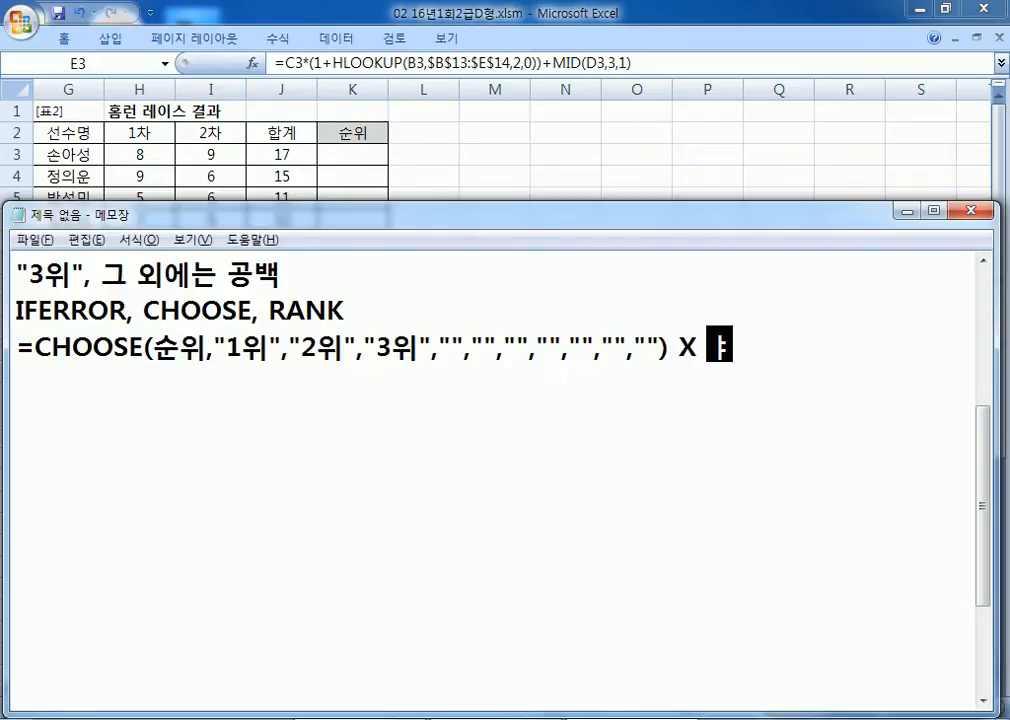
type("OR")
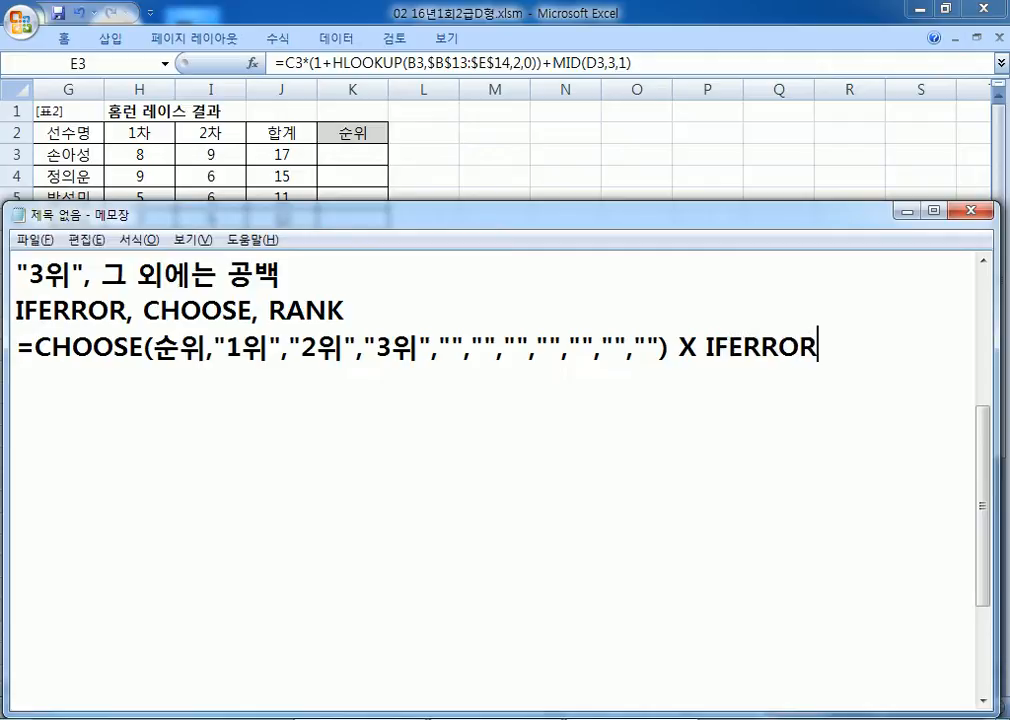
type("함수른 사용")
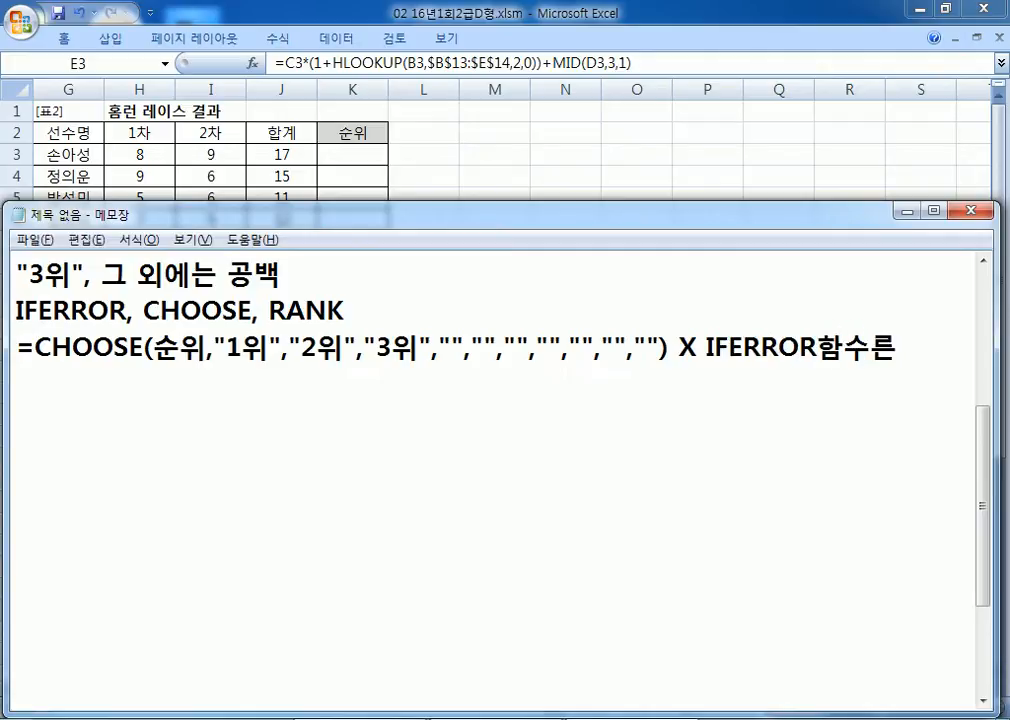
key("Return")
type("*")
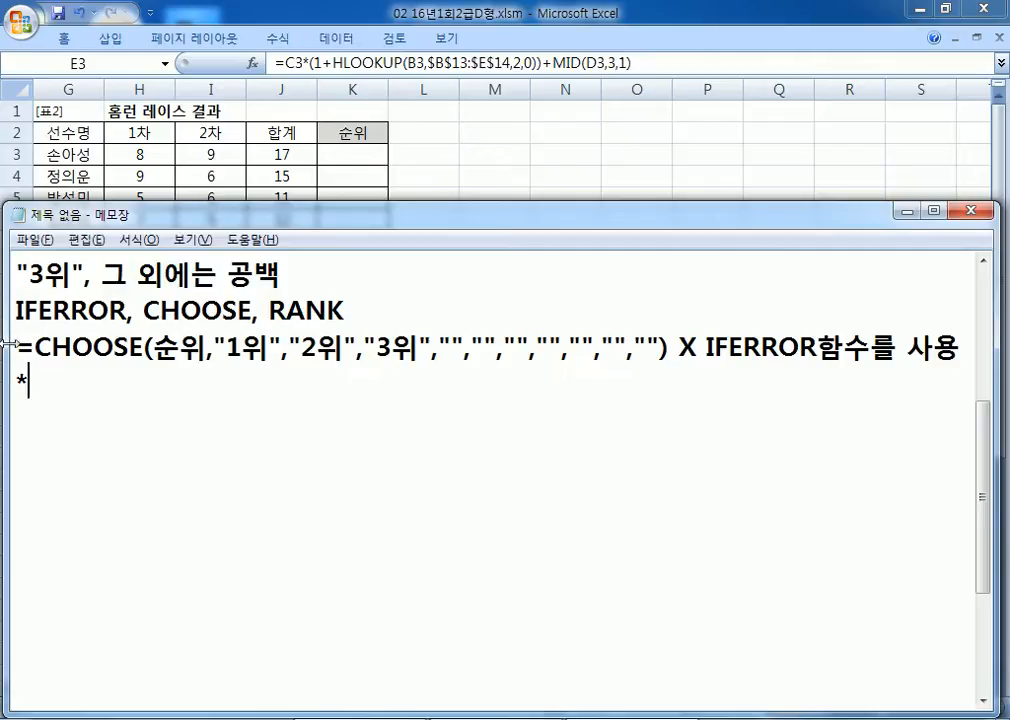
left_click_drag(7, 345, 0, 343)
key("BackSpace")
type("ㅌ")
key("BackSpace")
type("X")
key("Return")
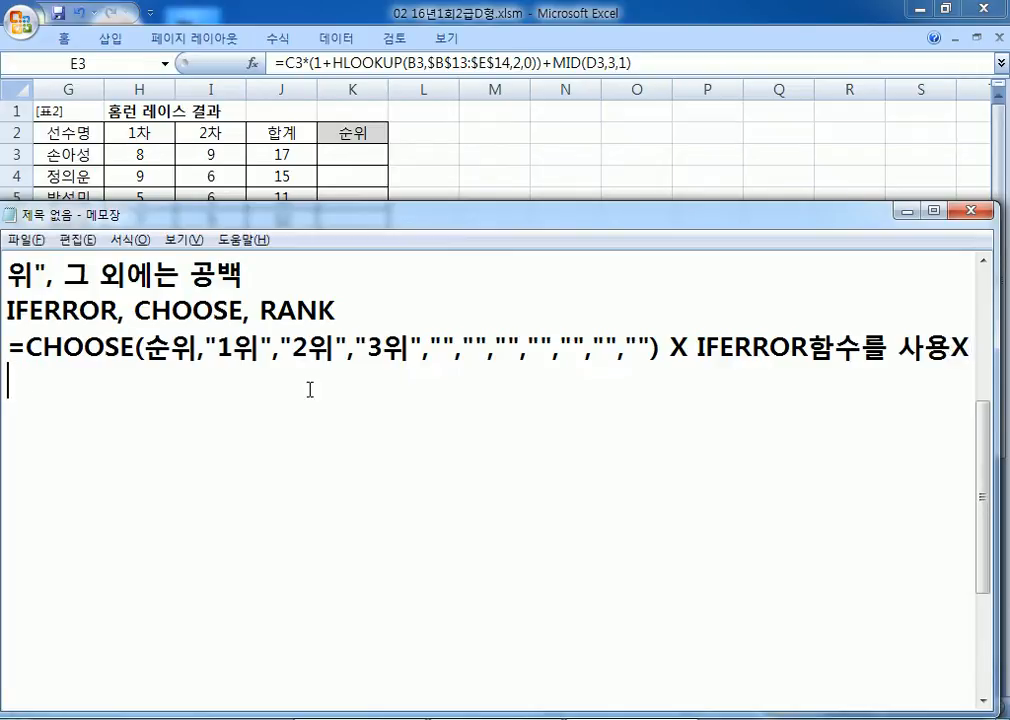
left_click_drag(997, 375, 1001, 375)
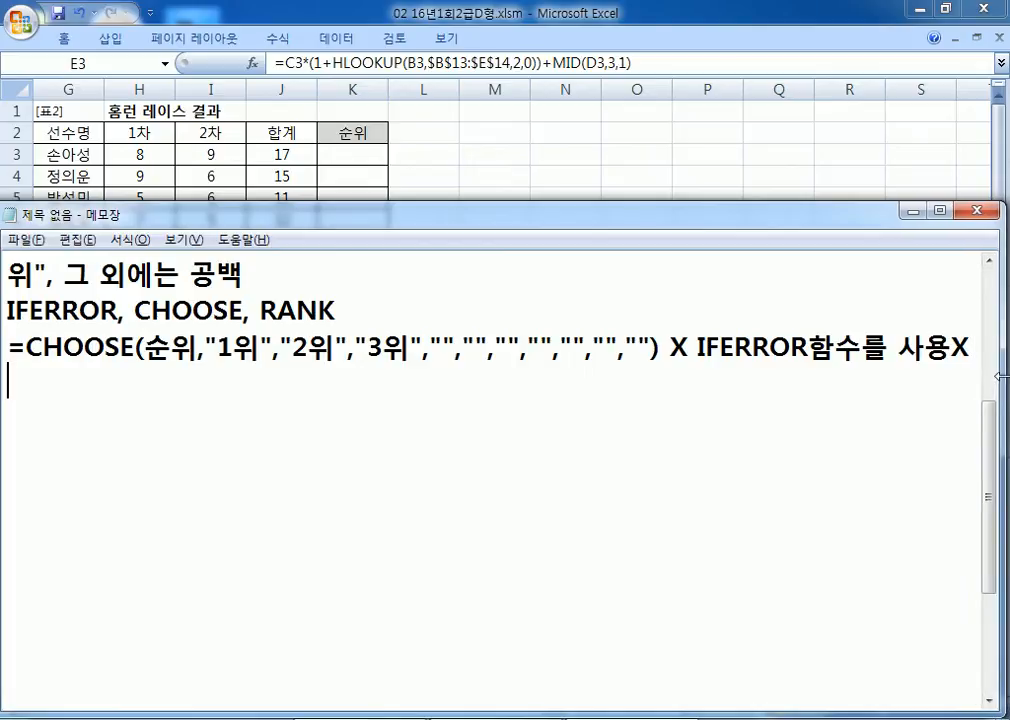
Step: Start a new =IFERROR( line and paste the CHOOSE part of the earlier formula into it
type("=IF")
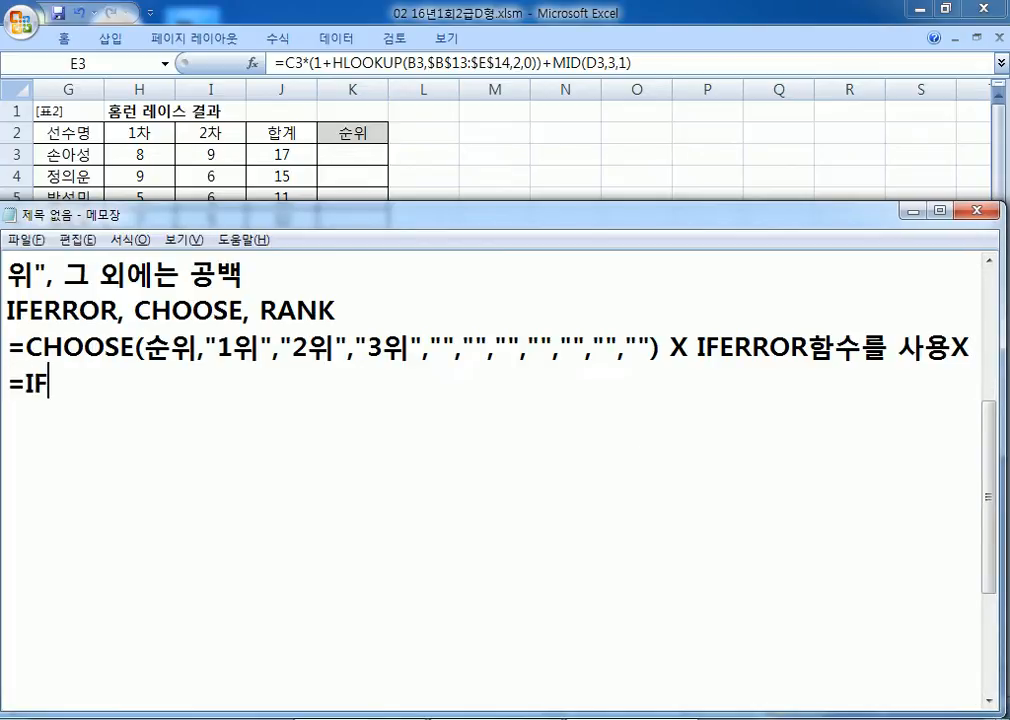
type("RRO")
key("BackSpace")
key("BackSpace")
key("BackSpace")
type("ERROR(")
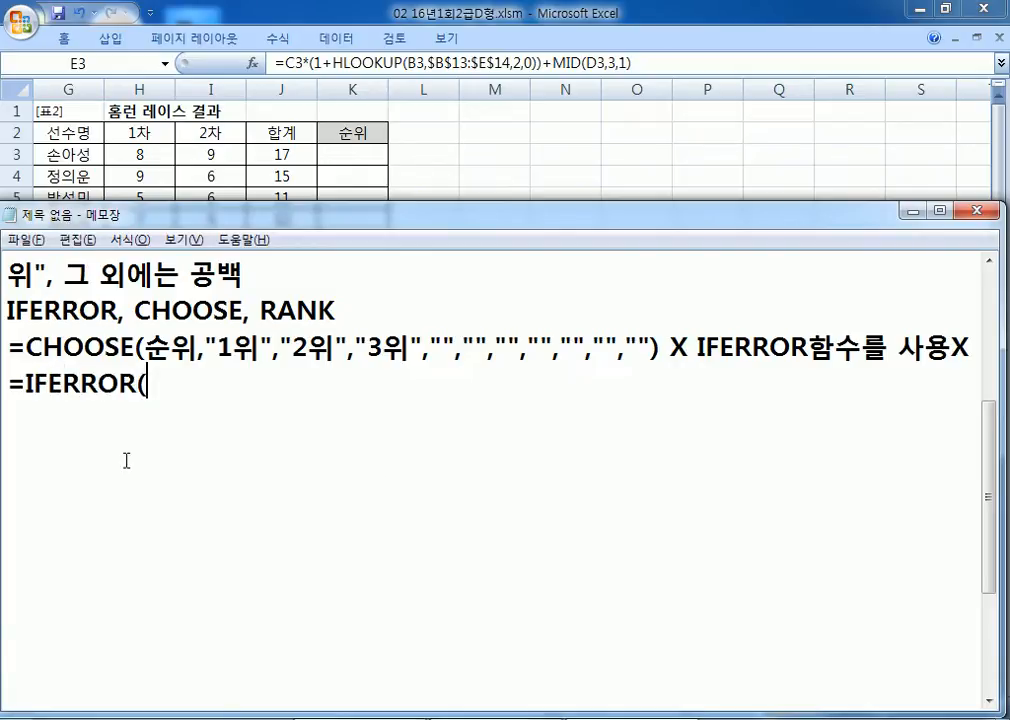
left_click_drag(26, 348, 306, 350)
key("ctrl+c")
left_click(223, 388)
key("ctrl+v")
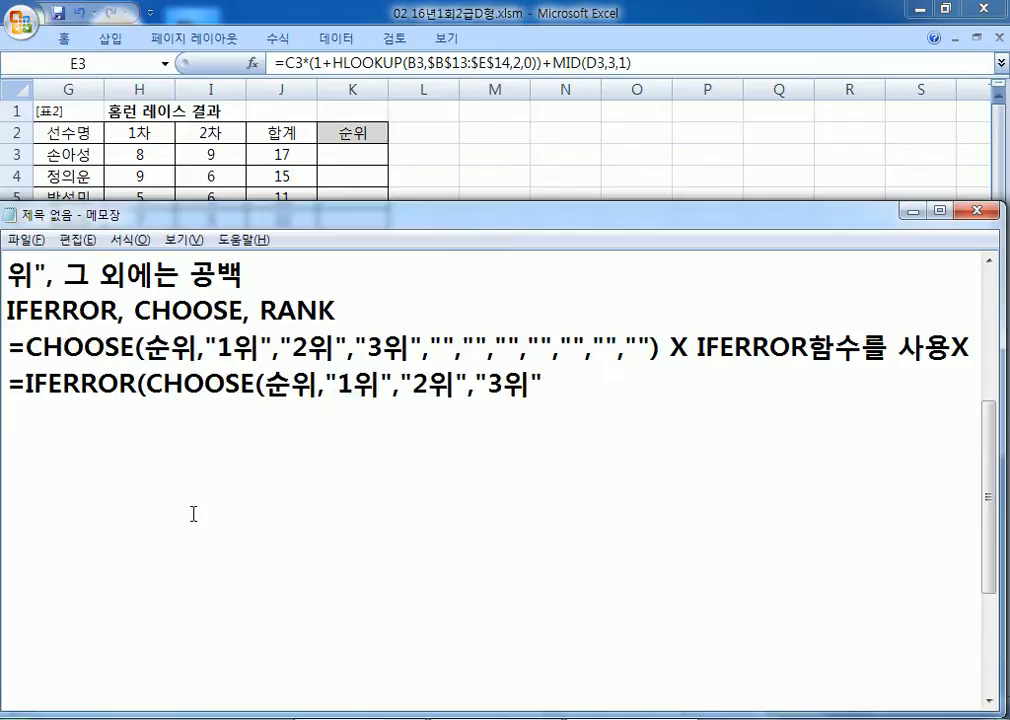
Step: Complete the line as =IFERROR(CHOOSE(순위,"1위","2위","3위"),""), pointing out its arguments
left_click_drag(265, 384, 291, 384)
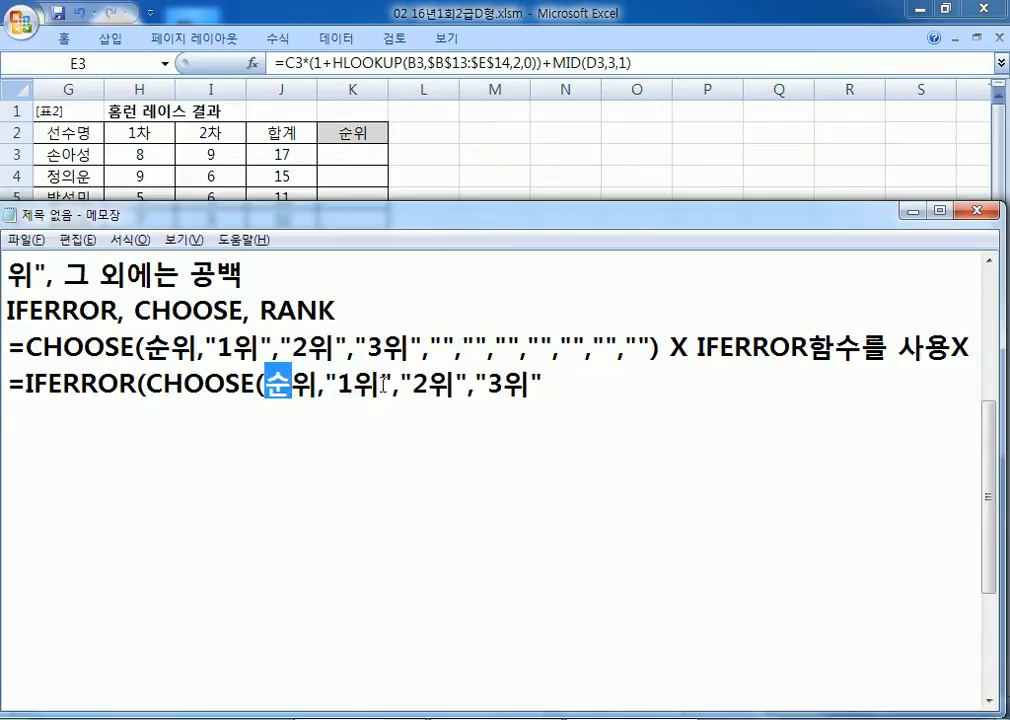
left_click(545, 385)
type("),")
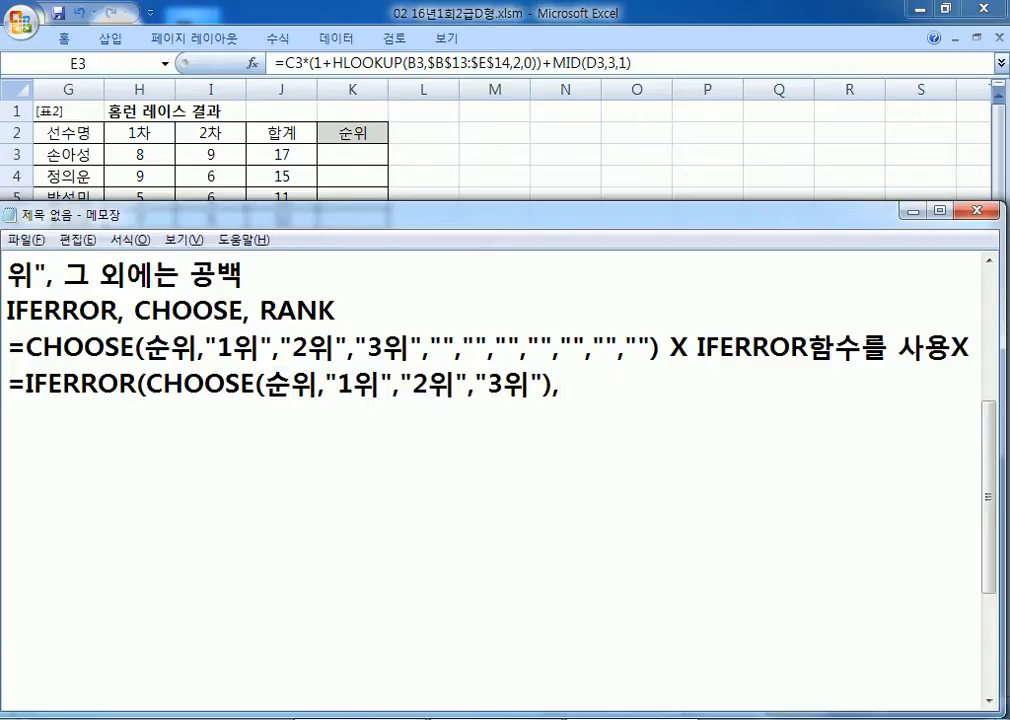
left_click_drag(265, 385, 317, 385)
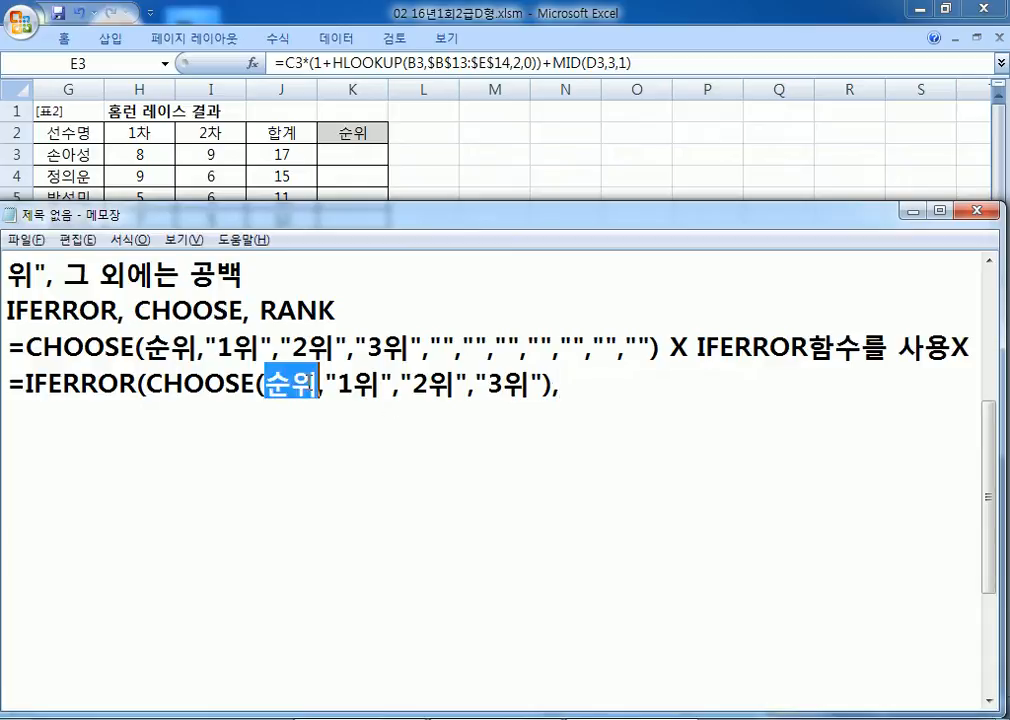
left_click_drag(163, 385, 240, 385)
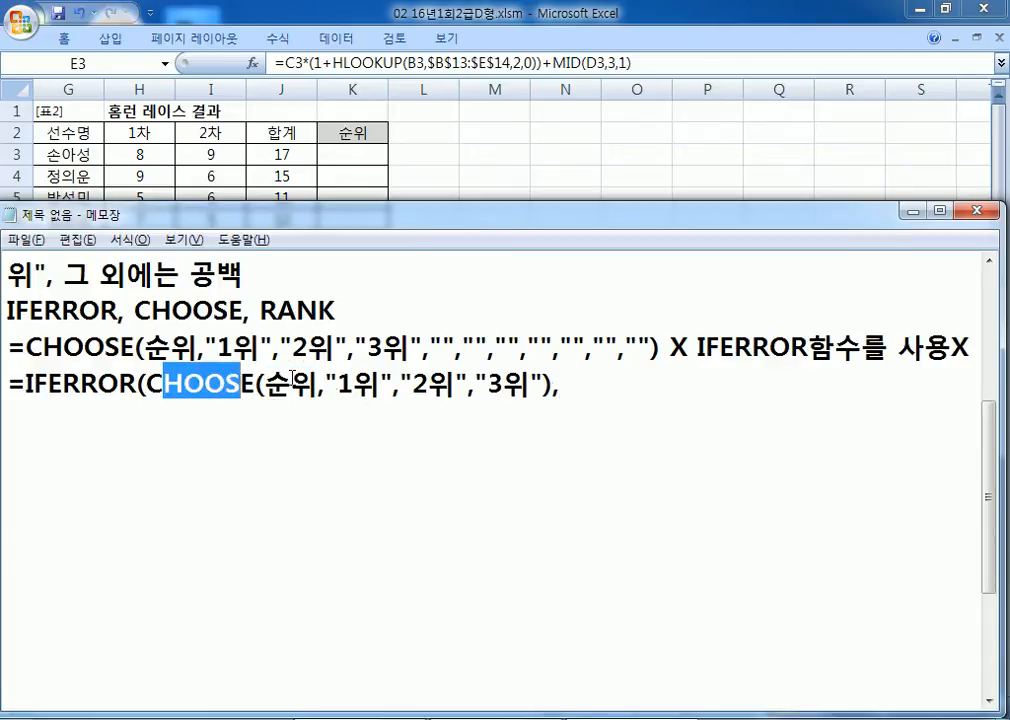
left_click_drag(338, 385, 517, 385)
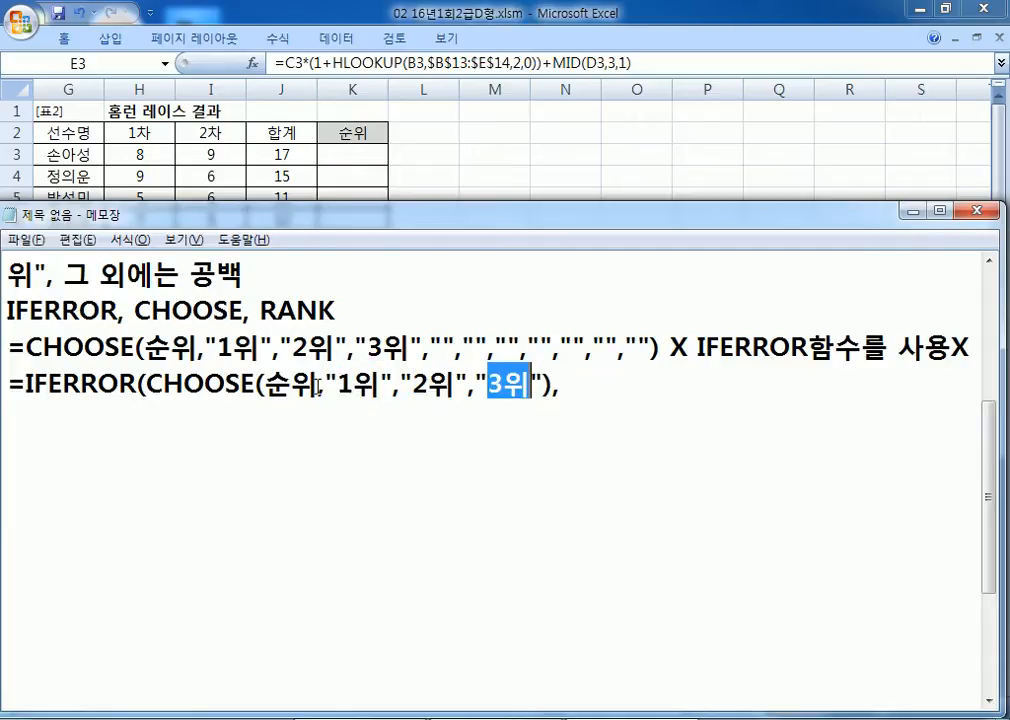
left_click_drag(430, 348, 660, 349)
left_click(570, 385)
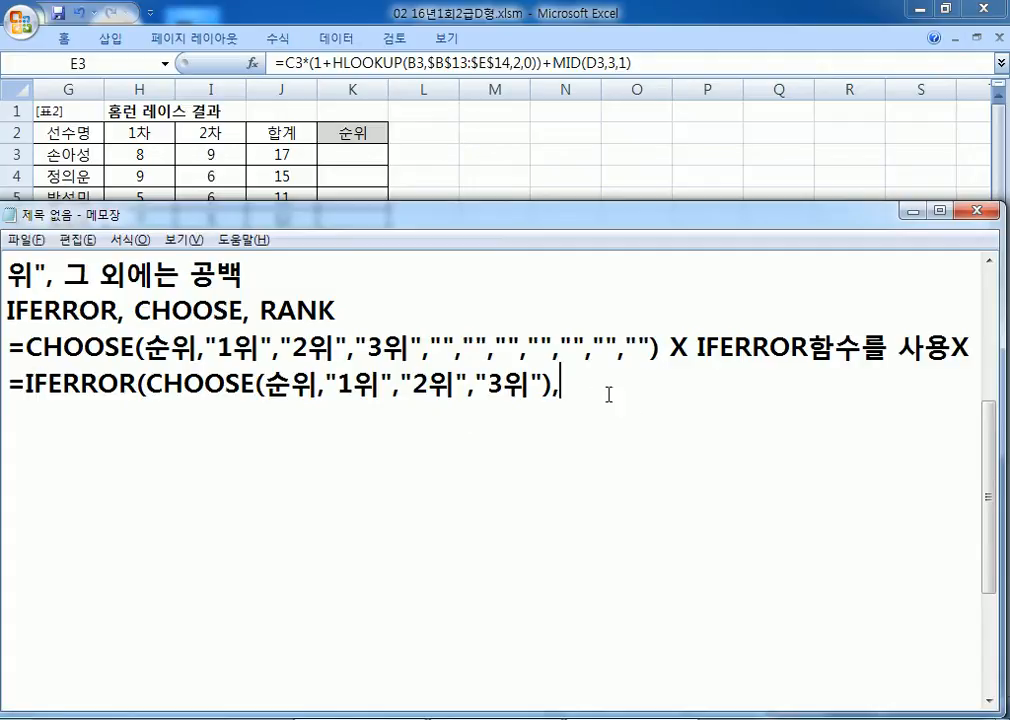
type("\"\")")
Step: Move the IFERROR note onto its own line and mark the new formula with O
left_click_drag(686, 347, 665, 525)
key("Left")
key("End")
key("Left")
key("Return")
key("Left")
key("Left")
key("Left")
key("Left")
key("Left")
key("Left")
key("Left")
key("Left")
key("Left")
key("Left")
key("Left")
key("Left")
key("Left")
key("Left")
key("Left")
key("Left")
key("Left")
key("Right")
key("Right")
key("Return")
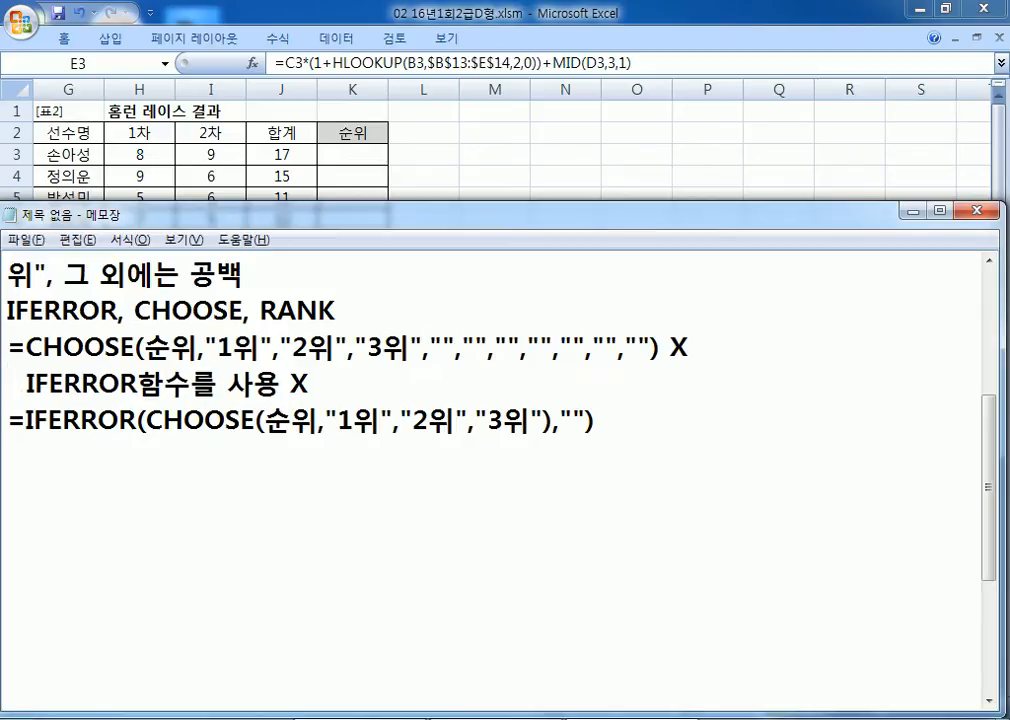
key("Down")
type("ㅐ")
key("BackSpace")
type("O")
key("Return")
Step: Note that CHOOSE outputs 1위, 2위, 3위 by rank and errors from rank 4 upward
type("*")
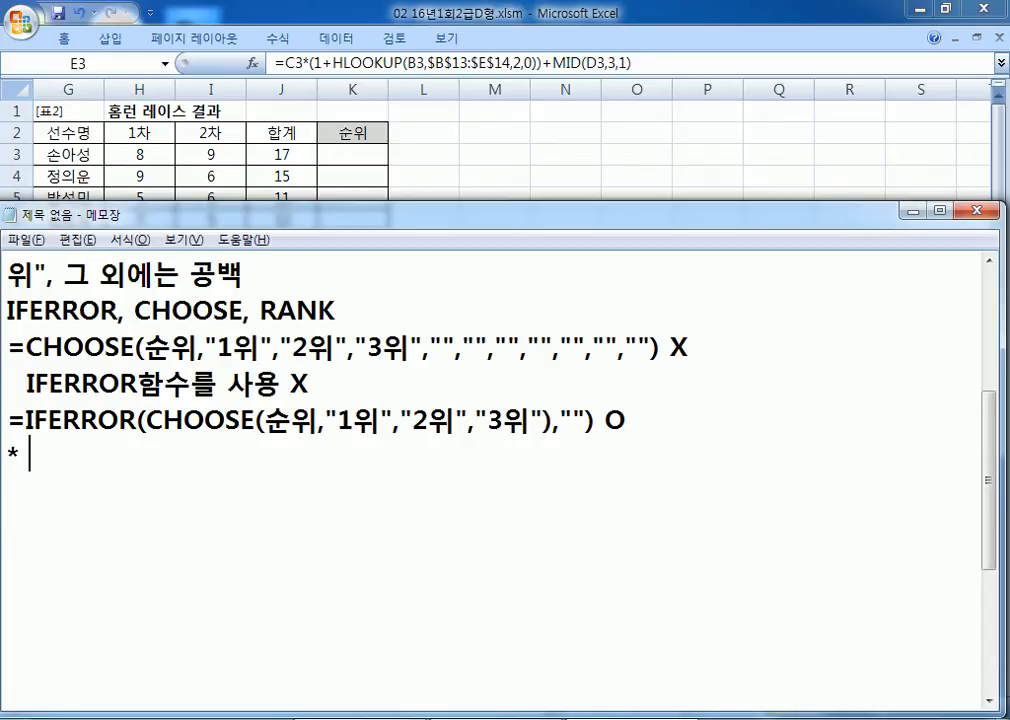
type(" 순우")
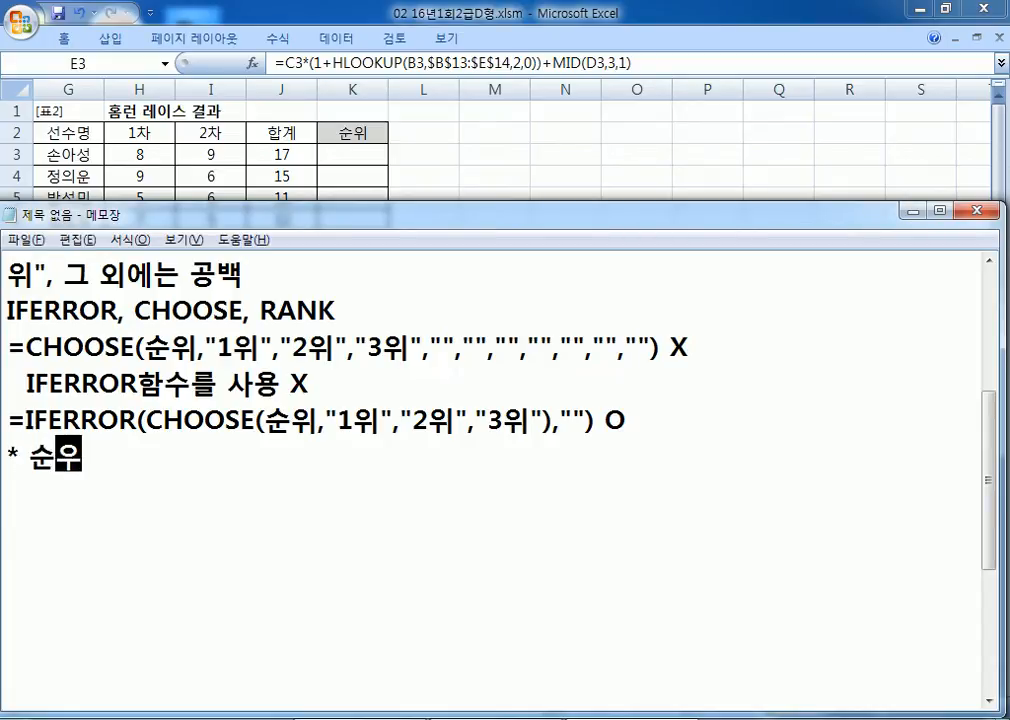
type("에 ")
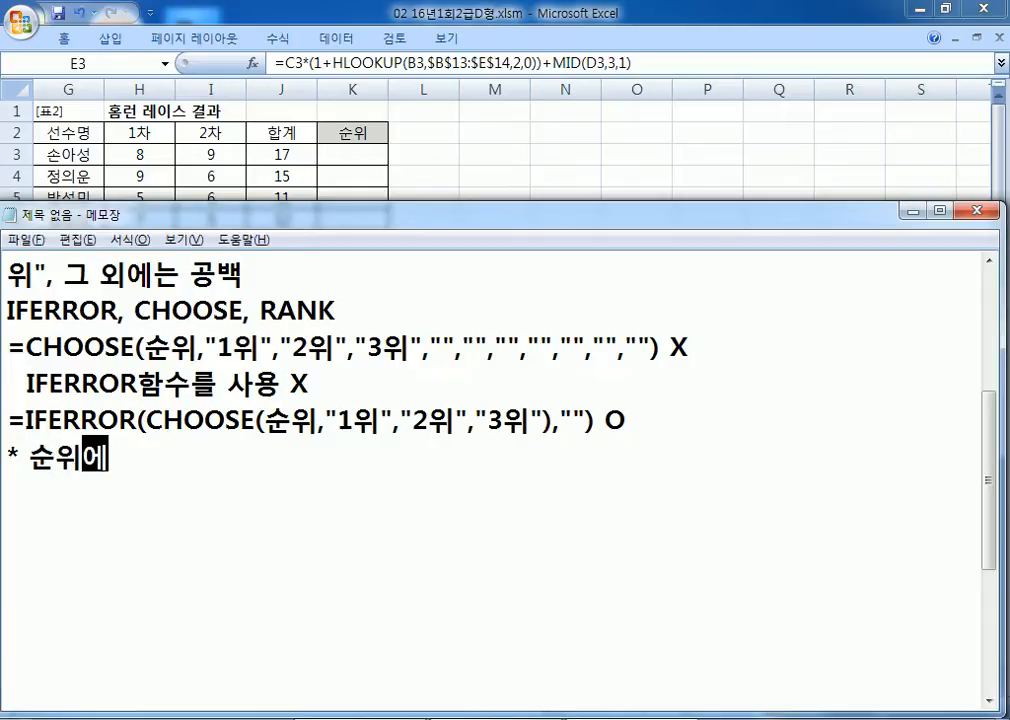
type("의해서 C")
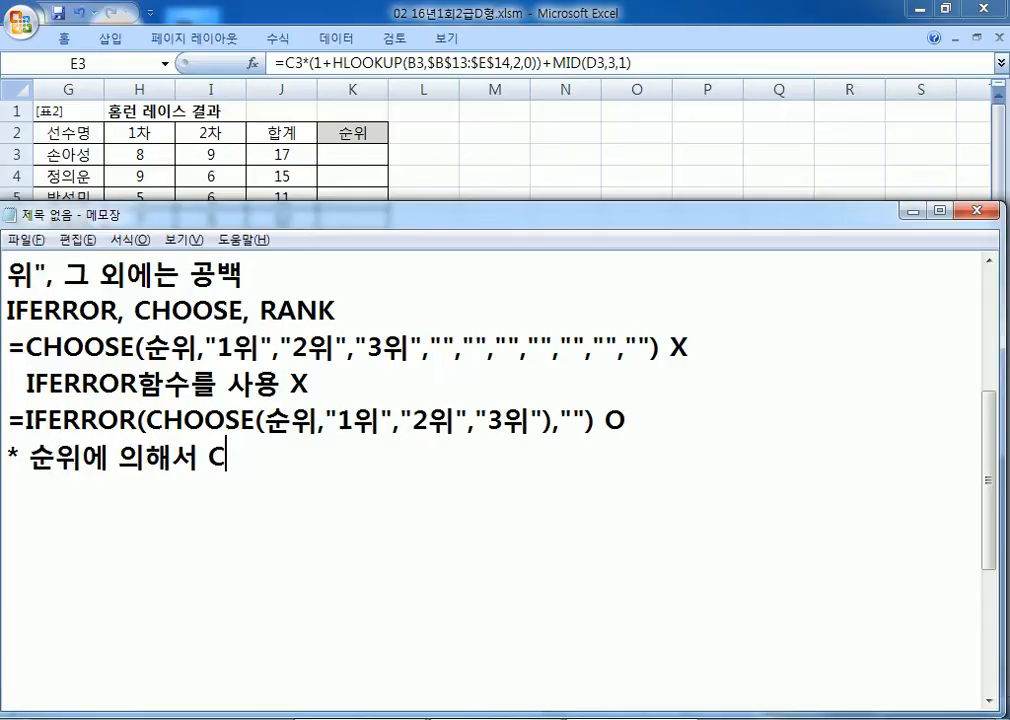
type("HOOSE함수")
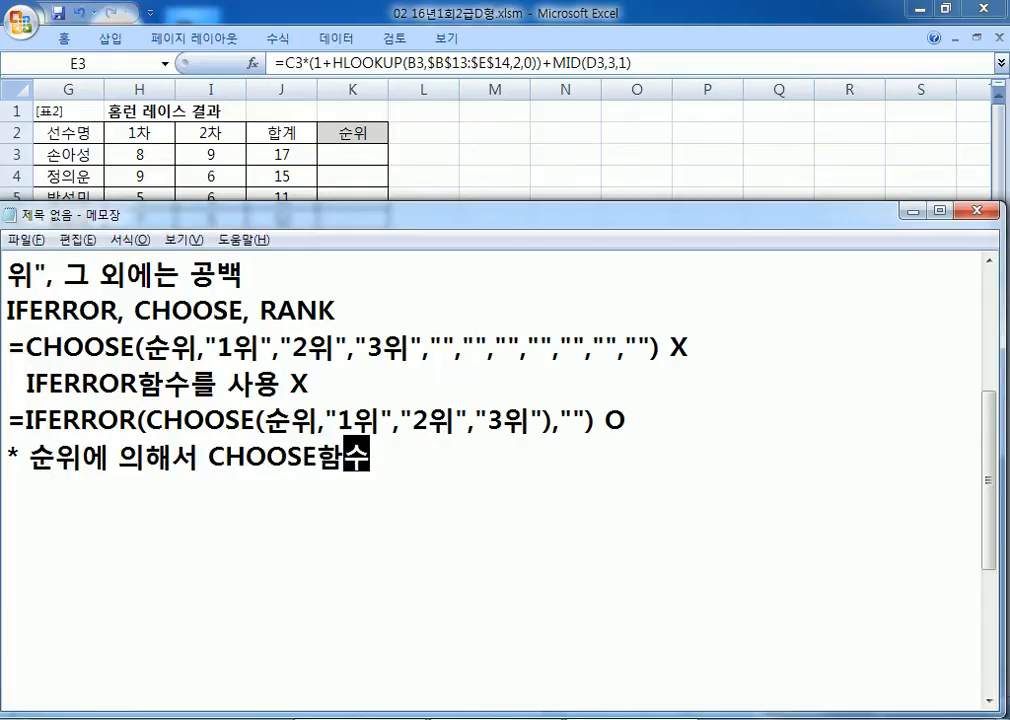
type("가 1, 2, 3")
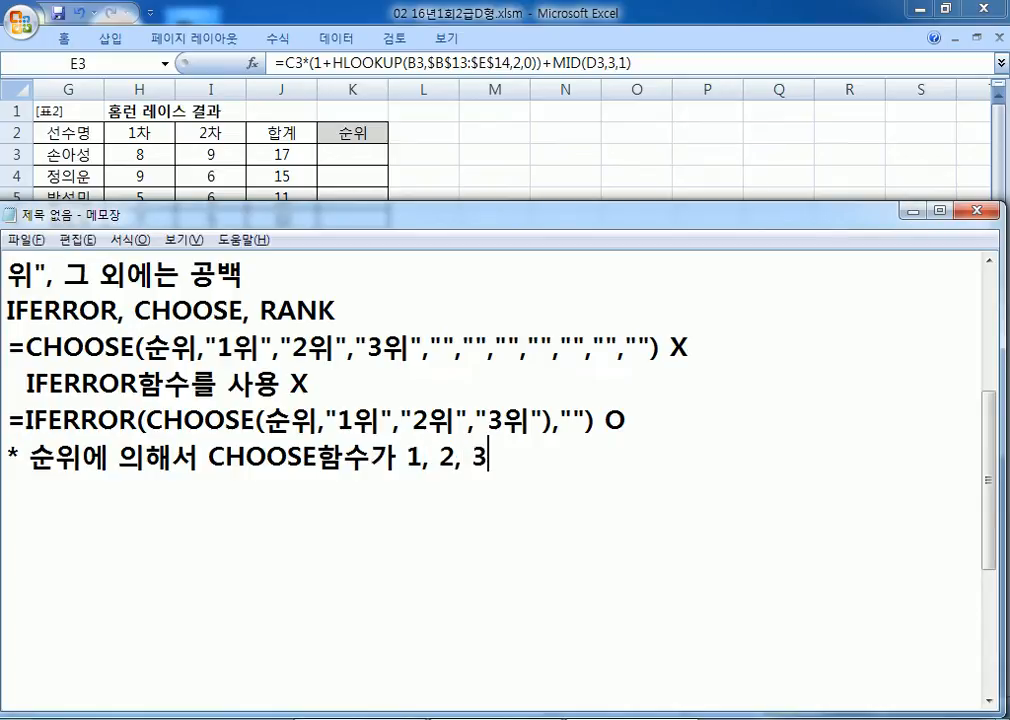
type("일 때")
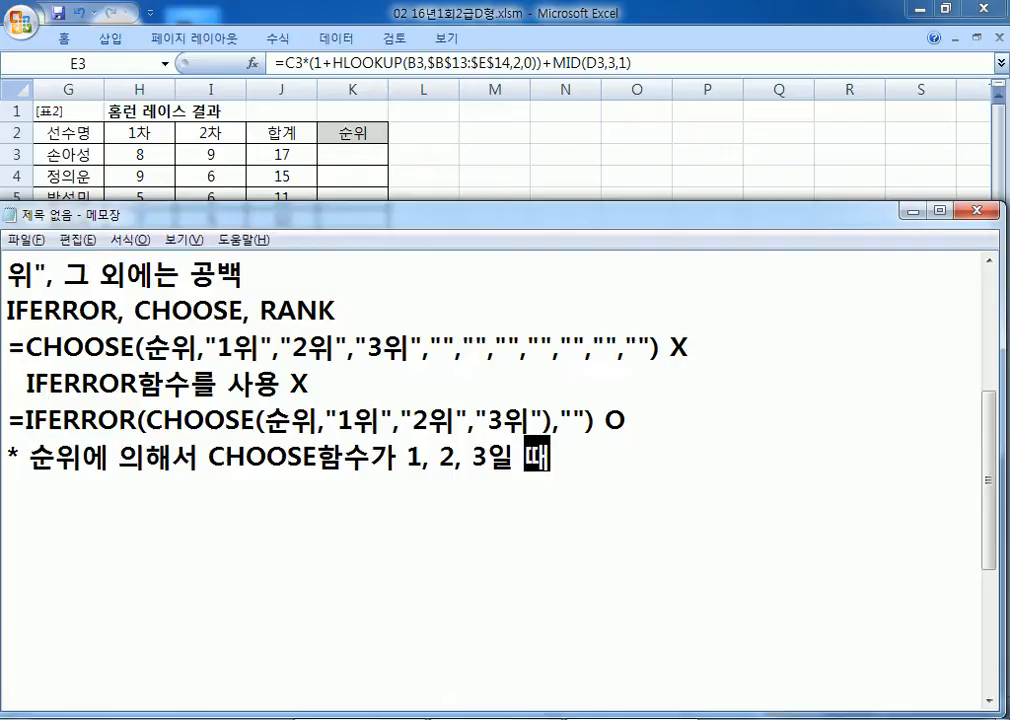
type(" 각")
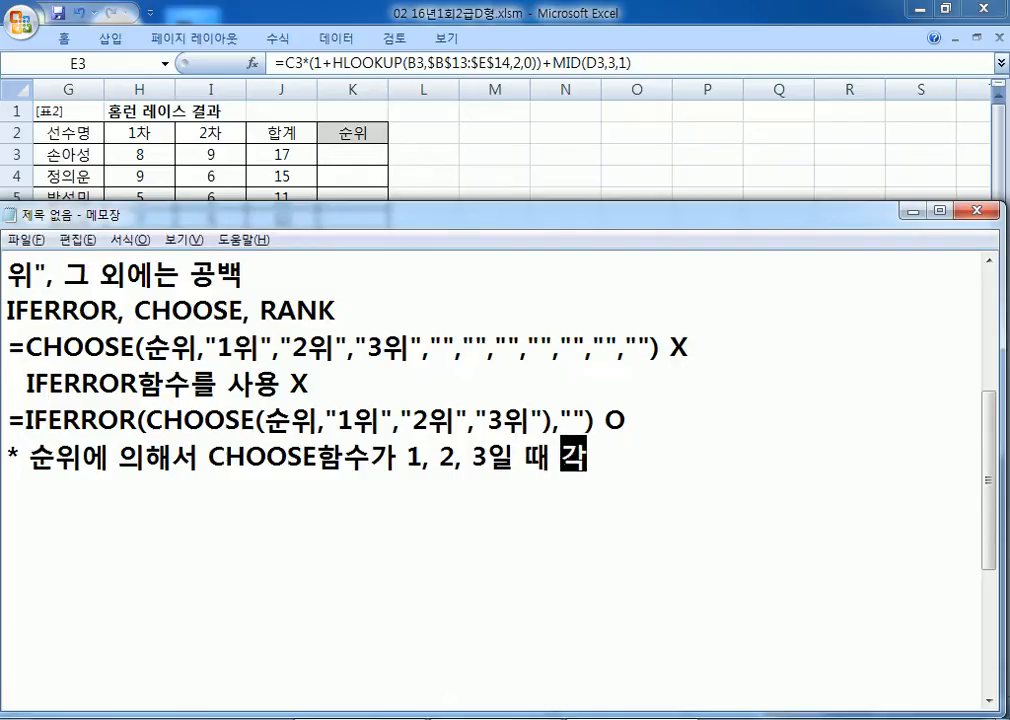
type("각 순위")
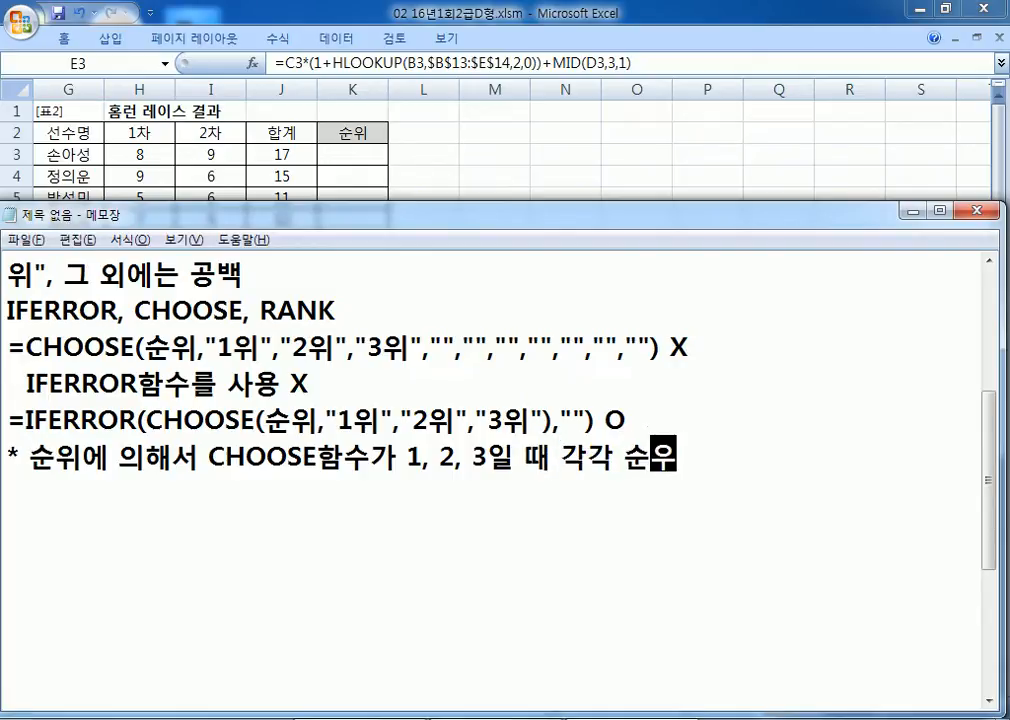
type("를 출력")
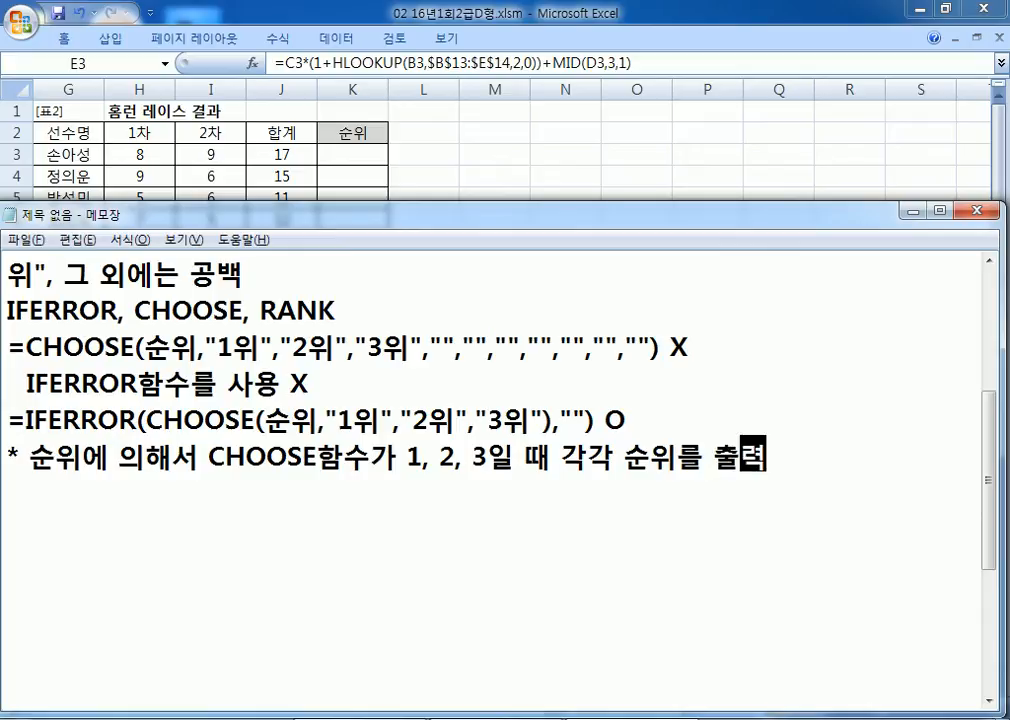
type("하고, ")
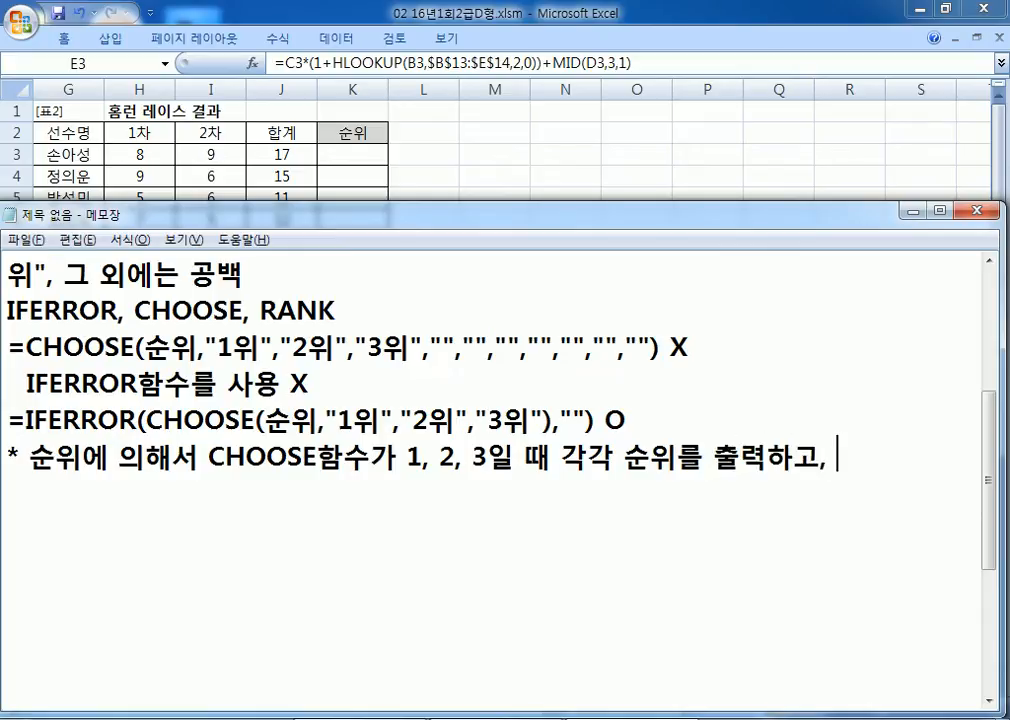
type("4이상이")
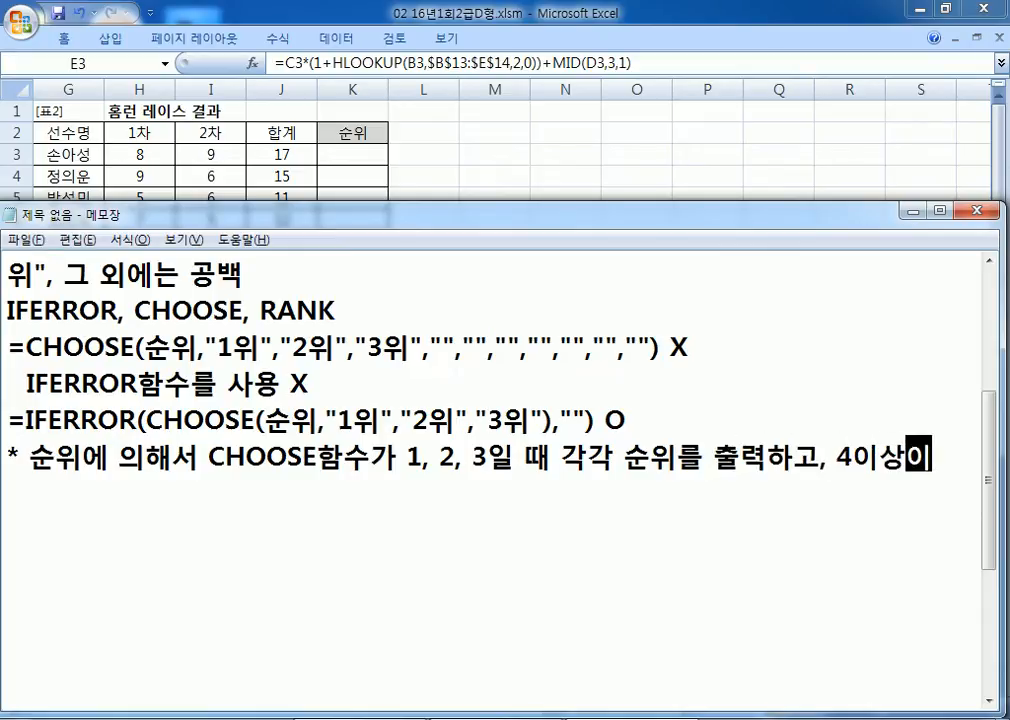
type("면 오류가 발생")
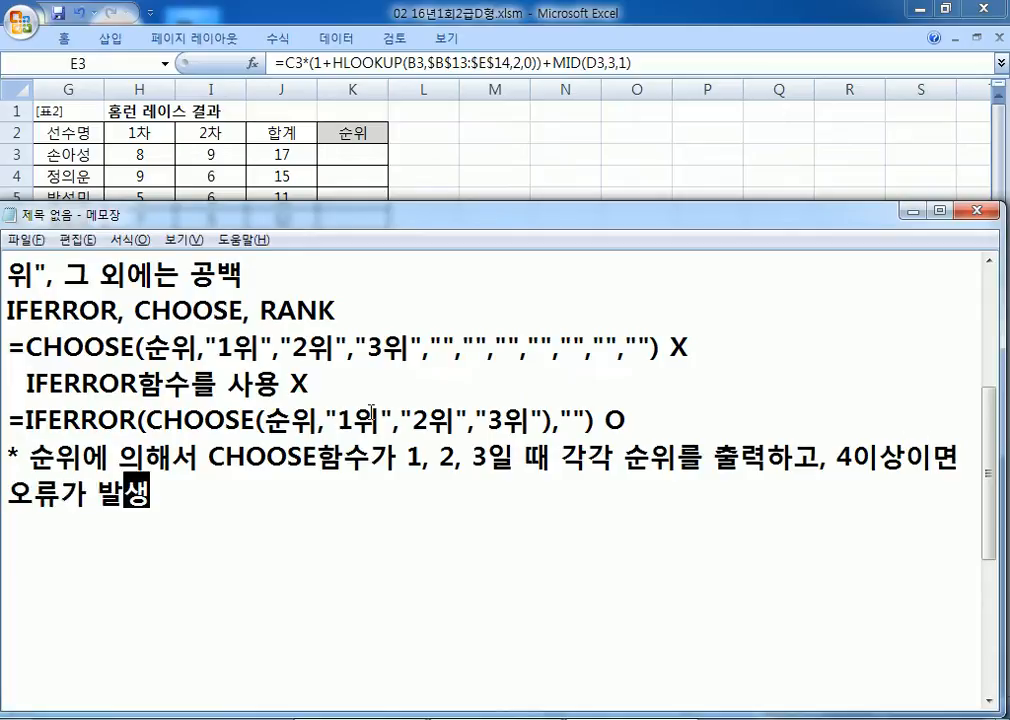
left_click_drag(355, 416, 431, 418)
left_click(508, 416)
left_click_drag(543, 416, 338, 416)
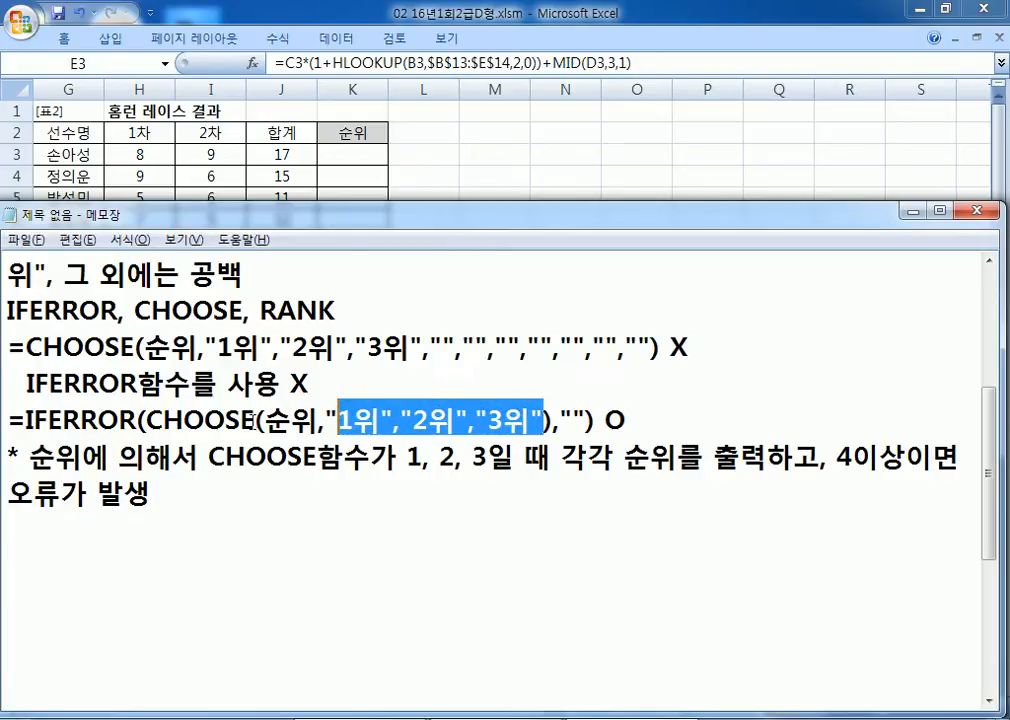
left_click_drag(172, 416, 238, 416)
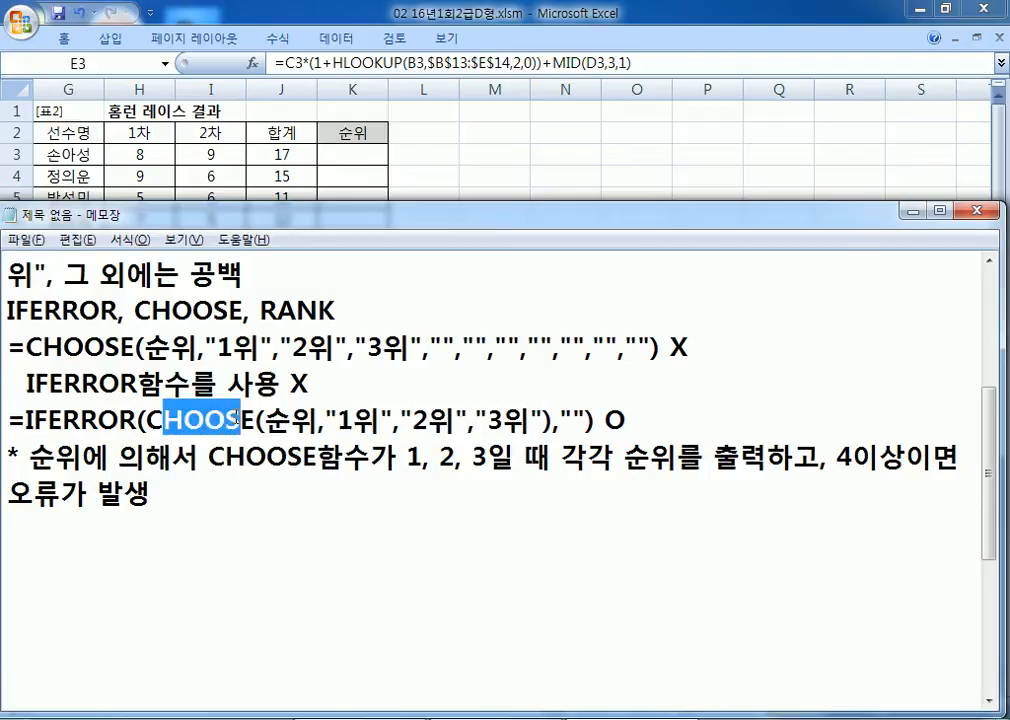
Step: Add that IFERROR turns those errors into blanks (빈칸으로 처리)
left_click(219, 489)
type(", 오류는 ")
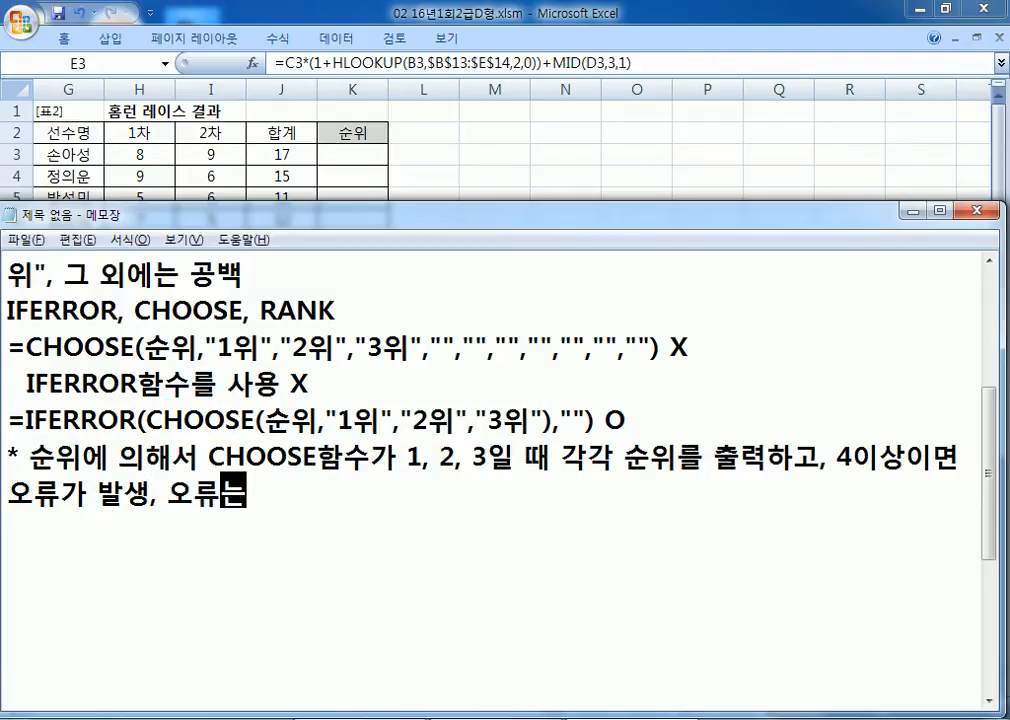
type("IFF")
key("BackSpace")
type("ERROR함수에 의해서 빈칸")
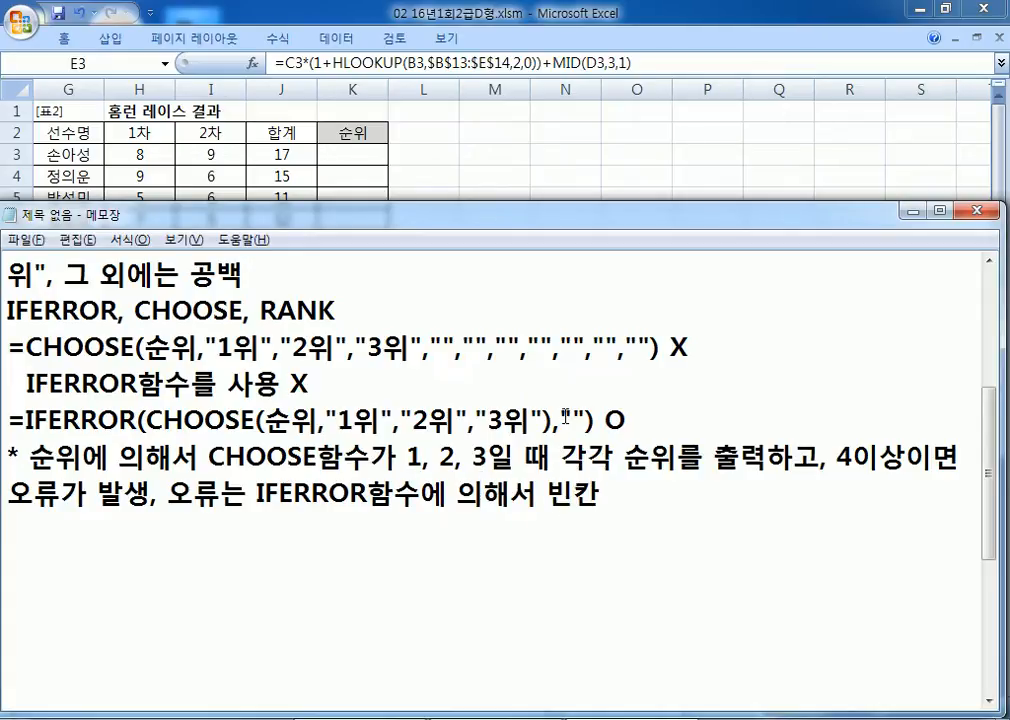
left_click_drag(566, 416, 592, 417)
left_click(636, 495)
type("으로 처리")
key("Return")
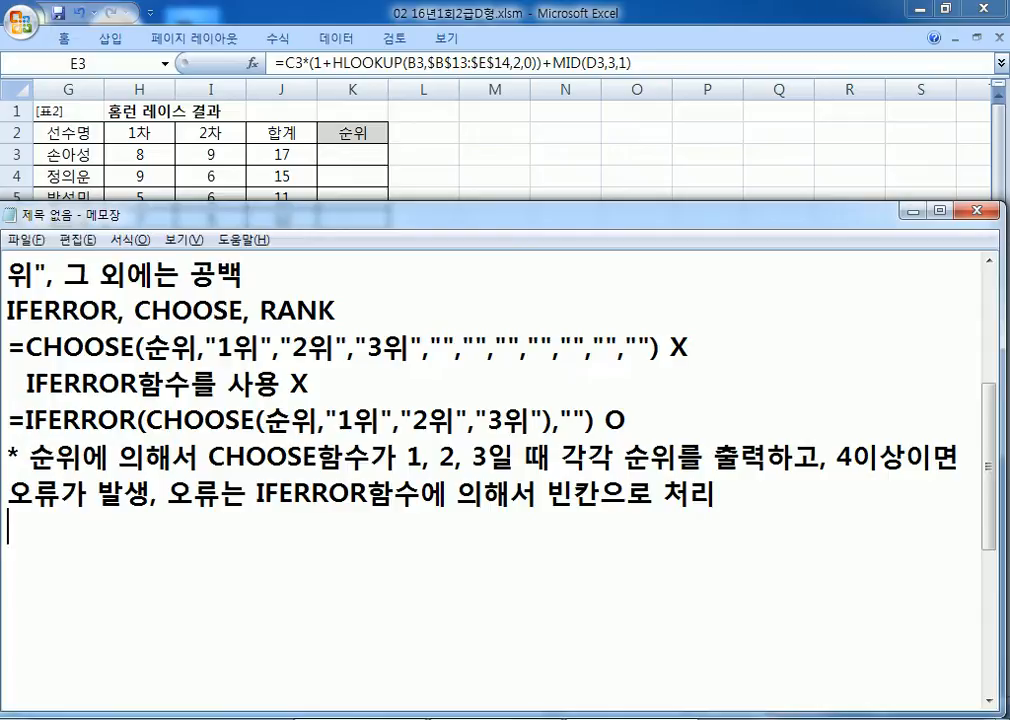
Step: Copy the =IFERROR(CHOOSE(…)) formula line and move to the empty last line
key("Up")
key("Up")
key("Up")
key("shift+End")
key("ctrl+c")
key("ctrl+End")
Step: In a pasted copy of the formula, replace 순위 with RANK(J3,$J$3:$J$12)
key("ctrl+v")
key("BackSpace")
key("BackSpace")
key("Left")
key("Left")
key("Left")
key("Left")
key("Left")
key("Left")
key("Left")
key("Left")
key("Left")
key("Left")
key("Left")
key("Left")
key("Left")
key("Left")
key("Left")
key("Left")
key("Left")
key("Left")
key("Left")
key("Left")
key("Left")
key("Left")
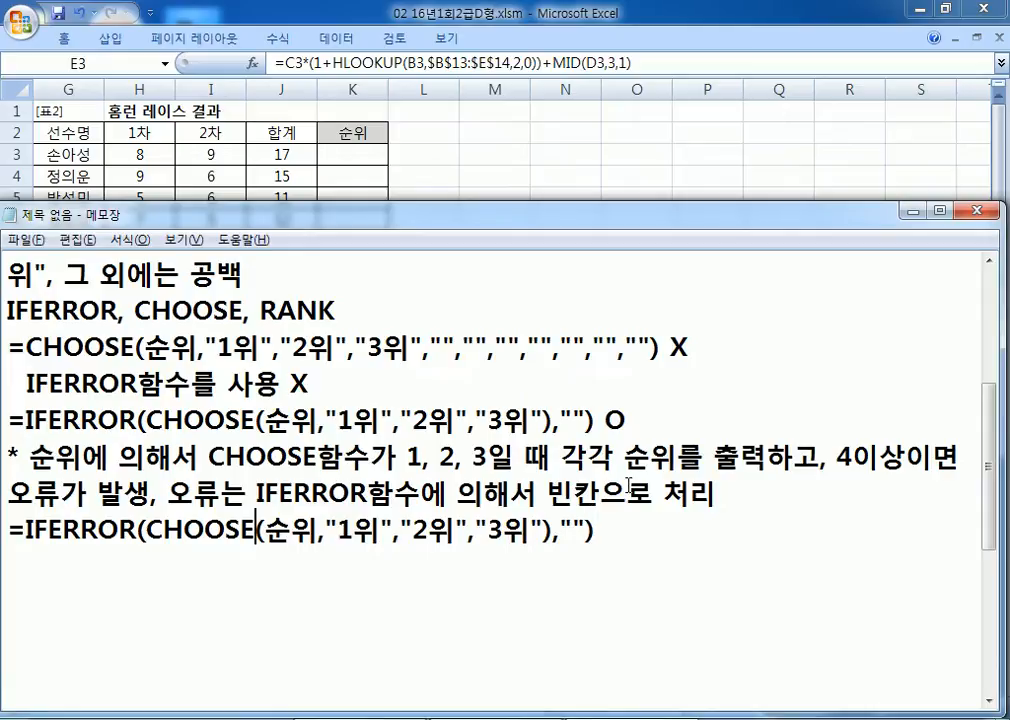
key("shift+Right")
key("shift+Right")
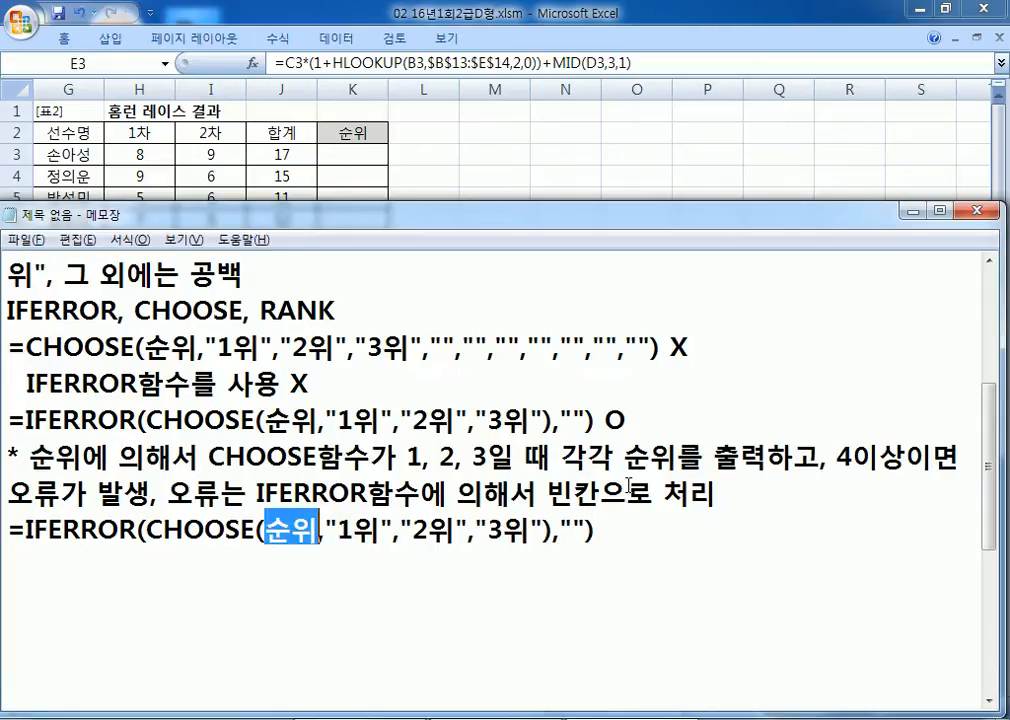
type("RAB")
key("BackSpace")
type("NK(")
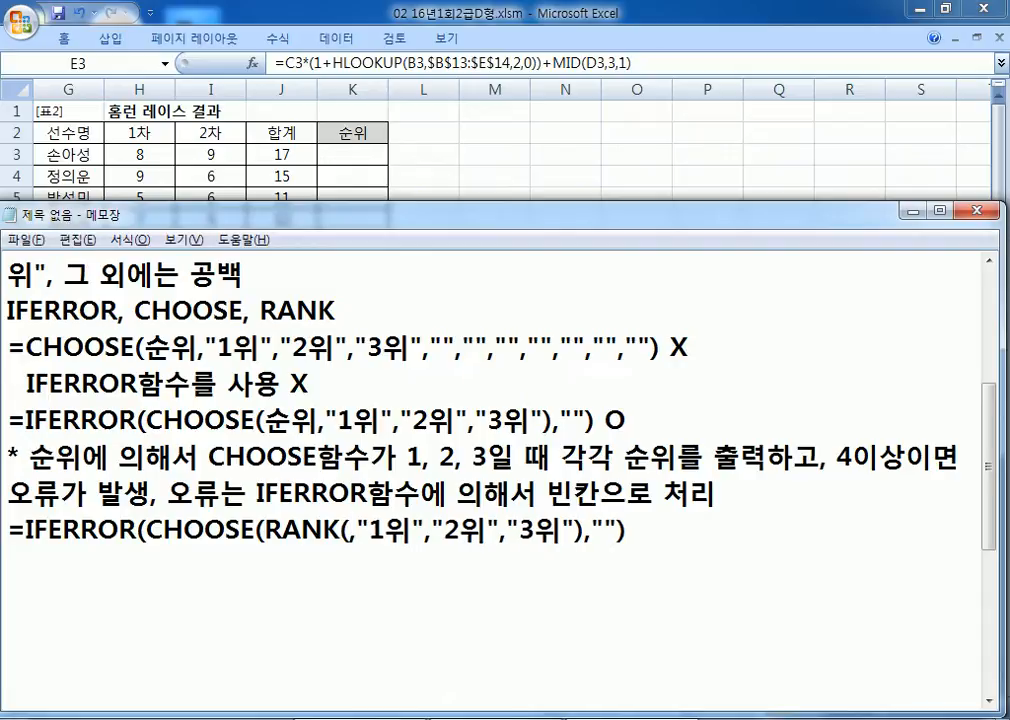
type("J3,")
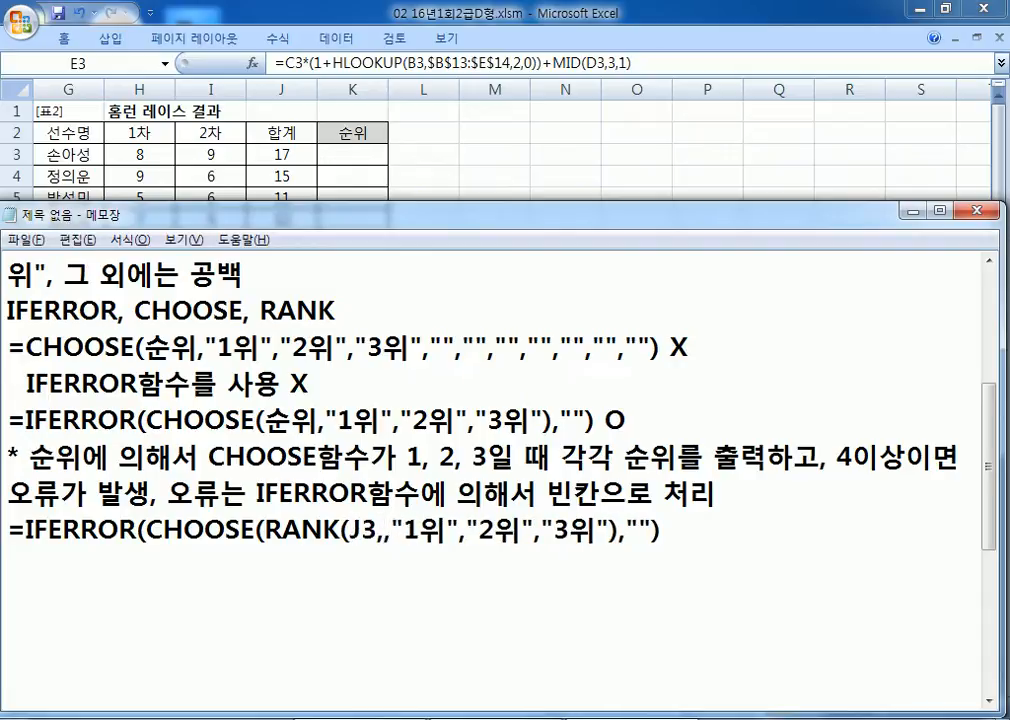
type("J3:J12)")
key("Left")
key("Left")
key("Left")
key("Left")
key("Left")
key("Left")
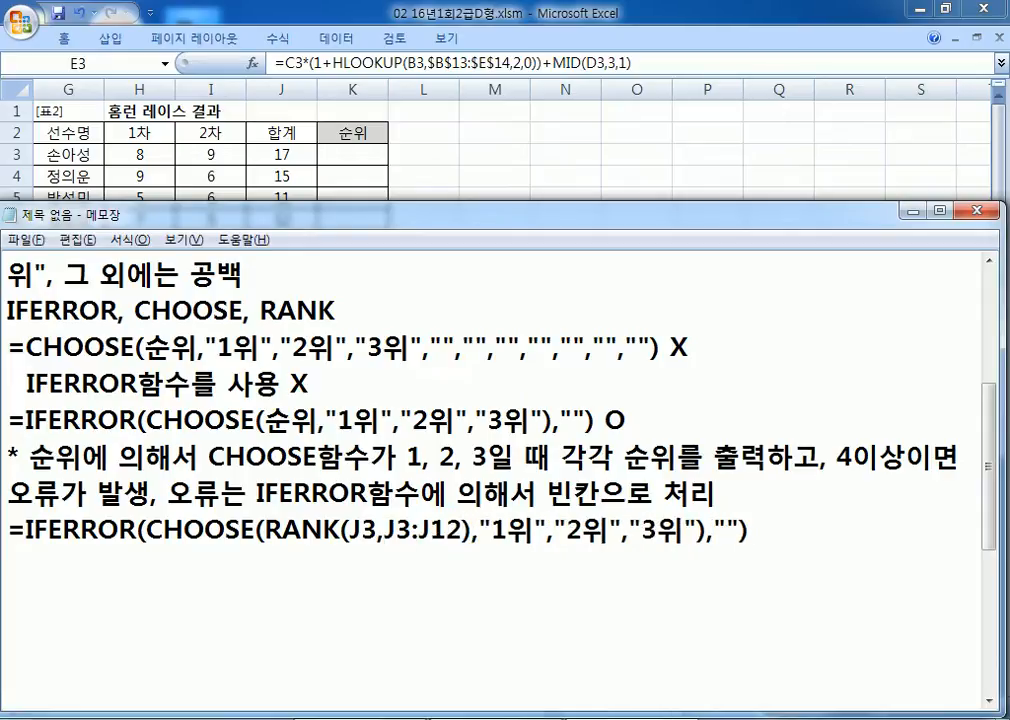
type("$")
key("Right")
type("$")
key("End")
key("Return")
type("$")
key("BackSpace")
key("BackSpace")
key("Left")
key("Left")
key("Left")
key("Left")
key("Left")
key("Left")
key("Left")
key("Left")
key("Left")
key("Left")
key("Left")
key("Left")
key("Left")
key("Left")
key("Left")
key("Left")
key("Left")
key("Left")
key("Left")
key("Left")
type("$")
key("Right")
type("$")
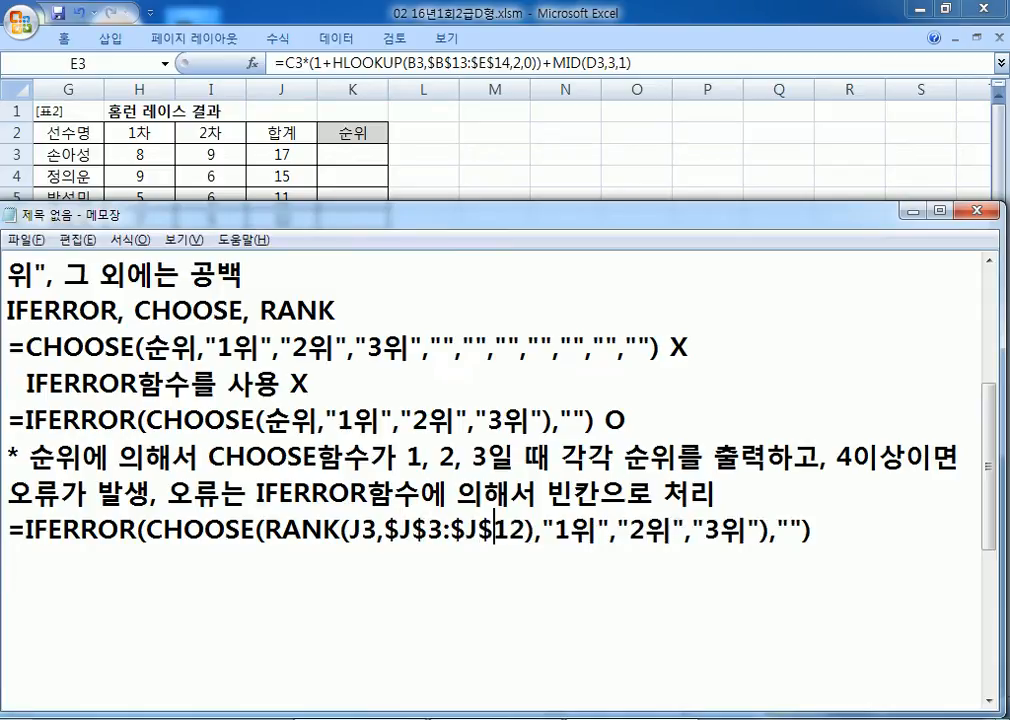
Step: Copy the finished formula into K3 and fill it down to K12
left_click_drag(818, 531, 5, 532)
key("ctrl+c")
left_click(354, 149)
key("ctrl+v")
left_click_drag(389, 167, 388, 352)
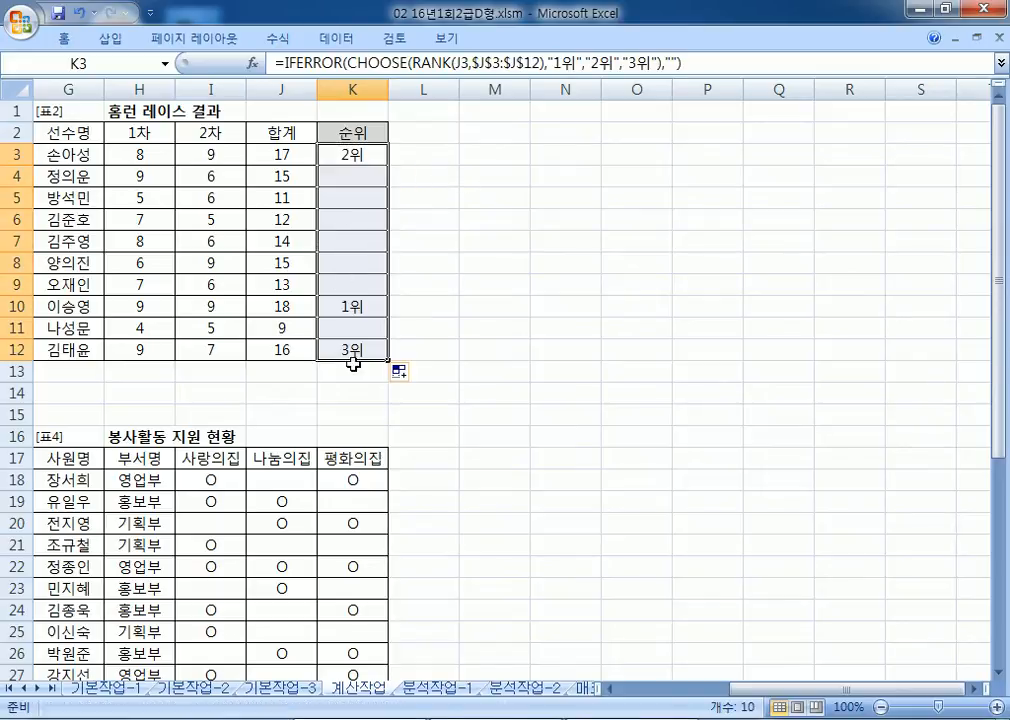
left_click(405, 154)
key("alt+Tab")
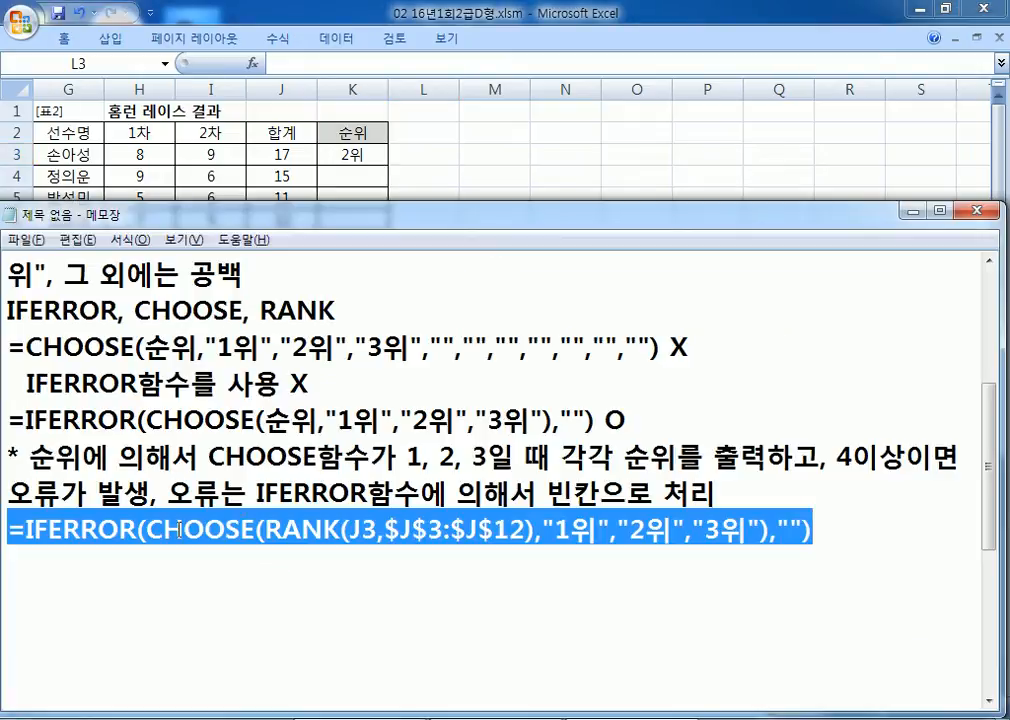
Step: Add a new '3.' item below the RANK formula and make Notepad taller
scroll(178, 535, "down", 1)
left_click(97, 454)
key("Return")
type("3.")
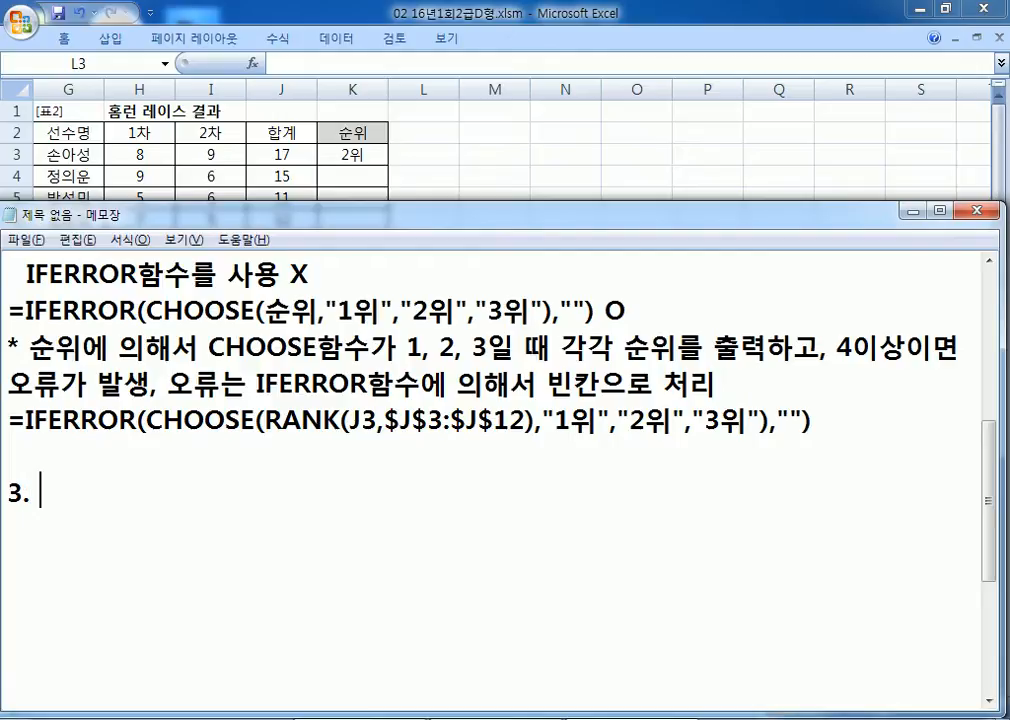
left_click_drag(655, 197, 653, 170)
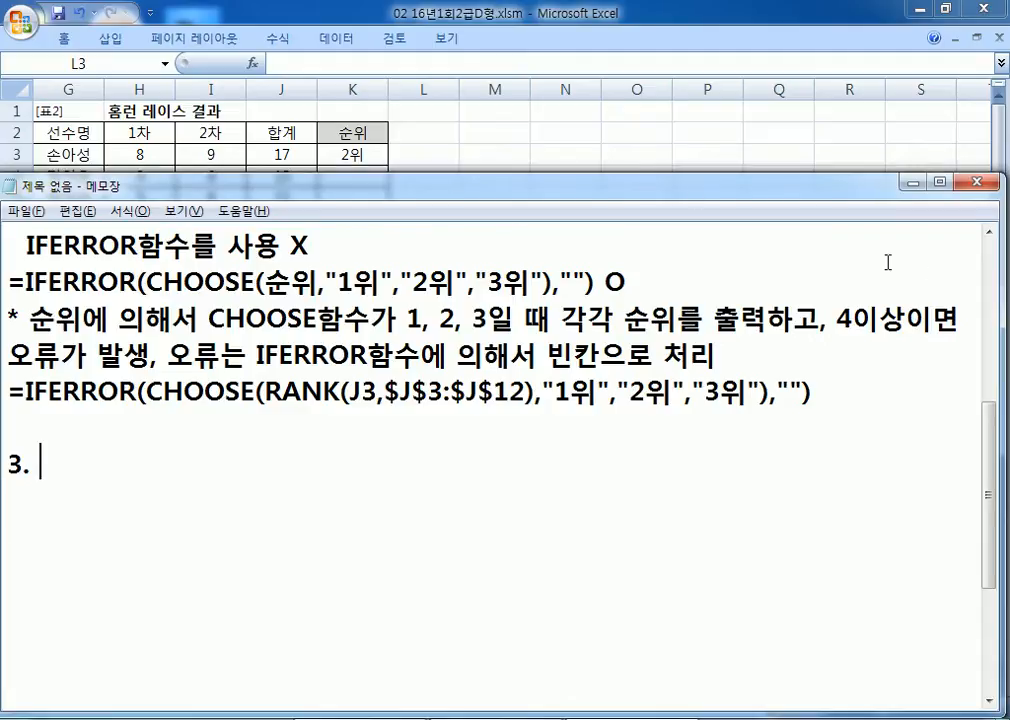
left_click(990, 234)
left_click(990, 234)
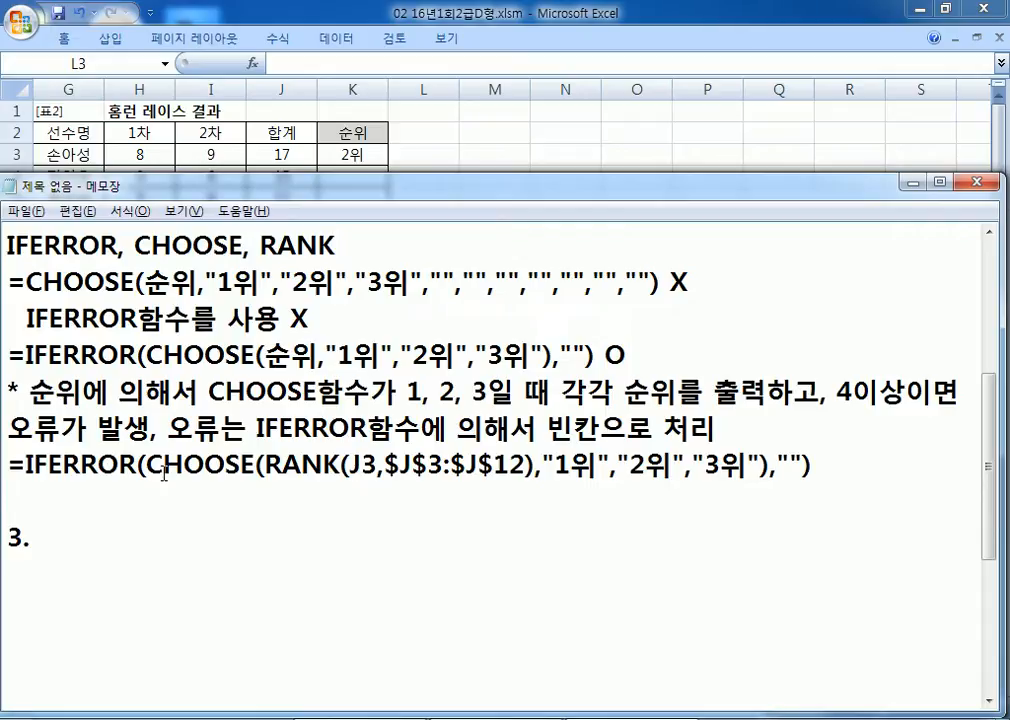
Step: Check the 표3 area of the worksheet, then return to Notepad
key("alt+Tab")
key("Home")
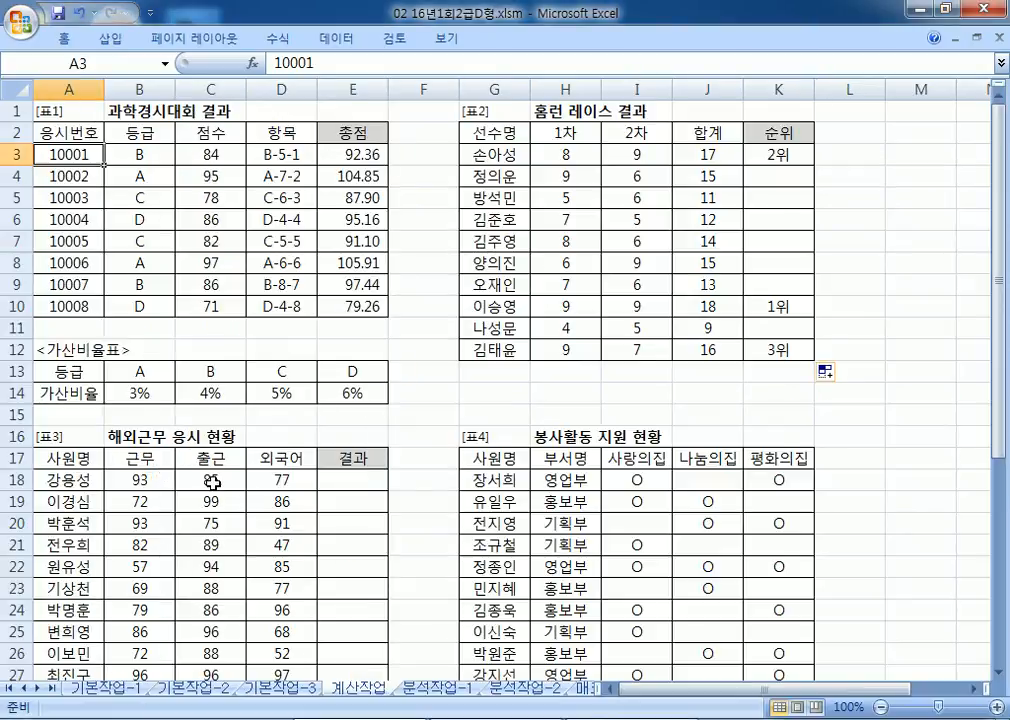
scroll(110, 467, "down", 5)
key("alt+Tab")
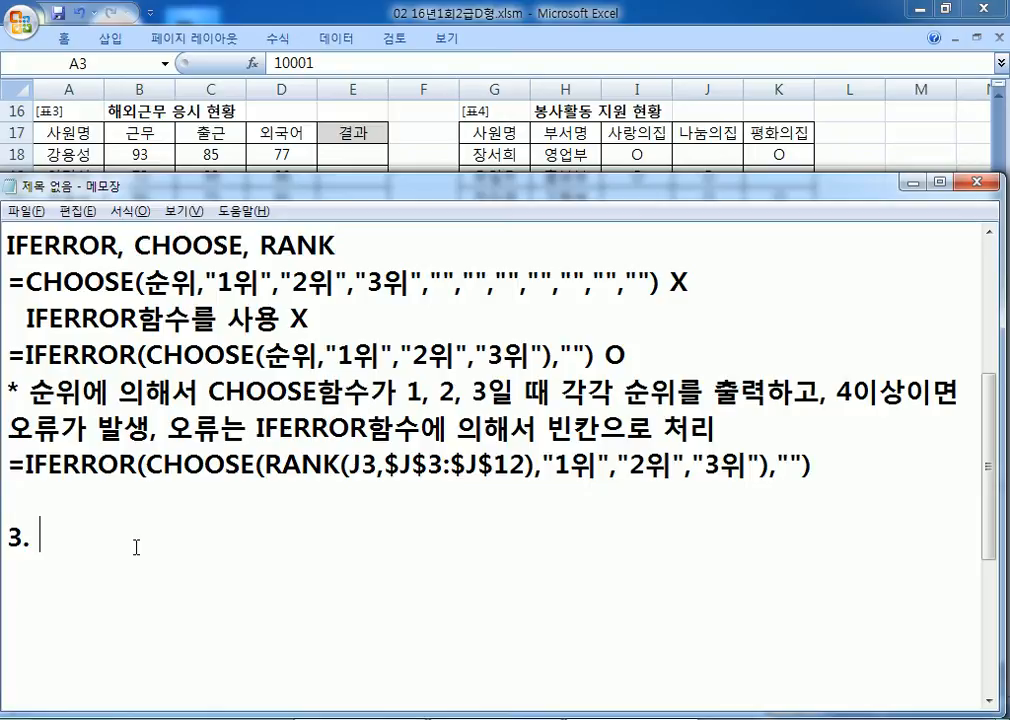
Step: Begin task 3's condition with '근무(B18:B27)나 출근(C18:C27)'
type("CN")
key("BackSpace")
key("BackSpace")
key("Hangul")
type("춬")
type("근")
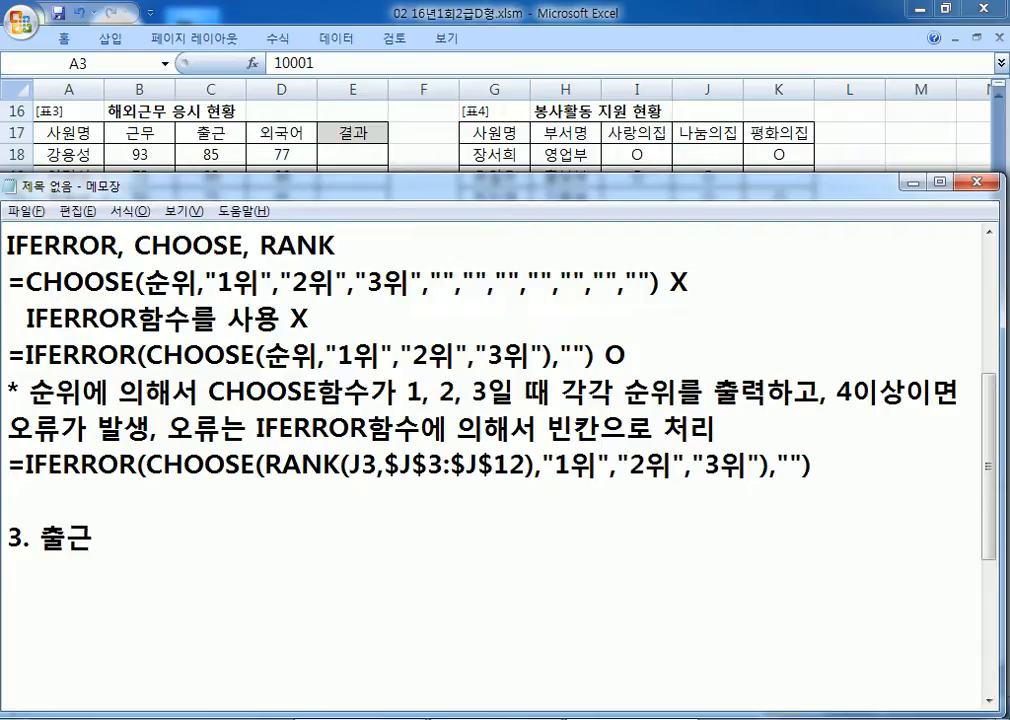
type("(")
key("Hangul")
type("C17")
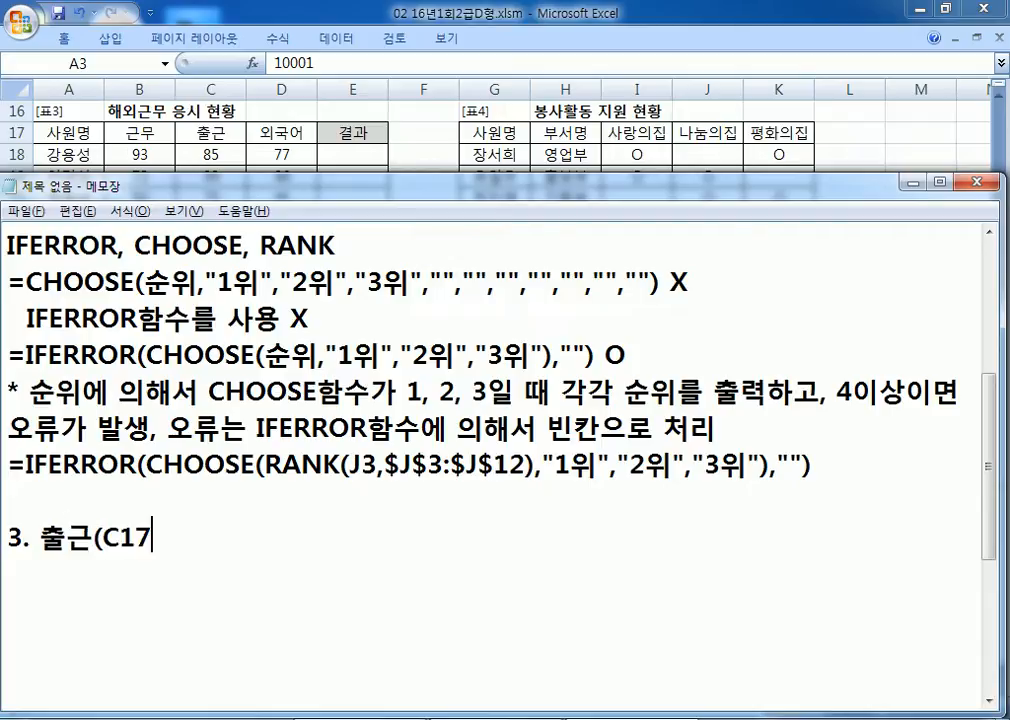
type("9")
key("BackSpace")
type("8:")
key("alt+Tab")
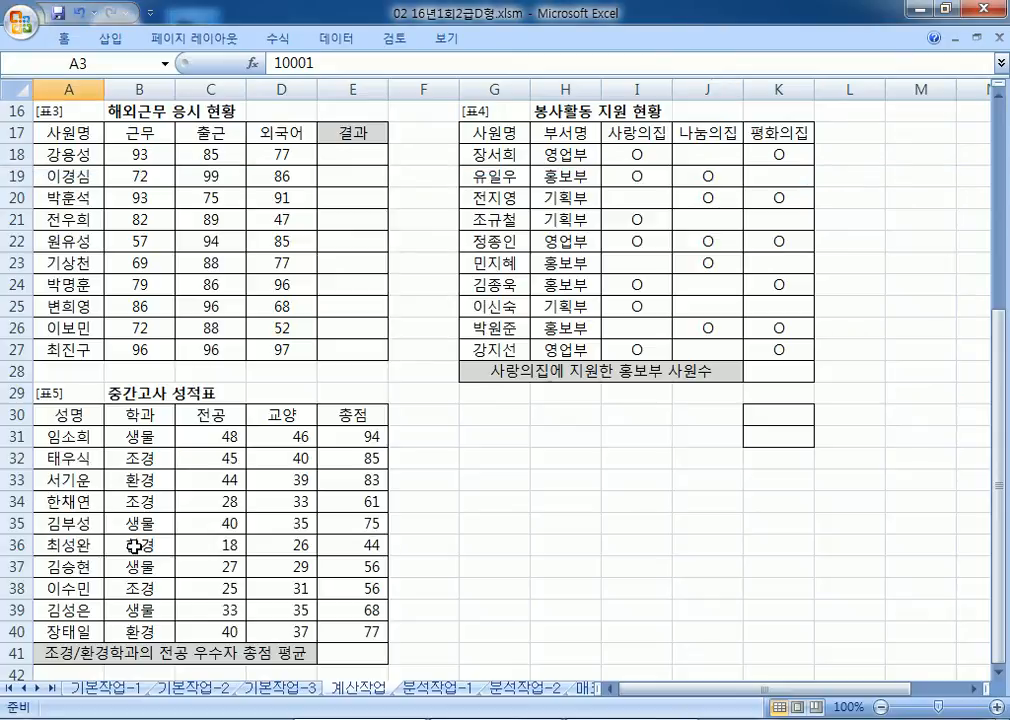
key("alt+Tab")
type("C27")
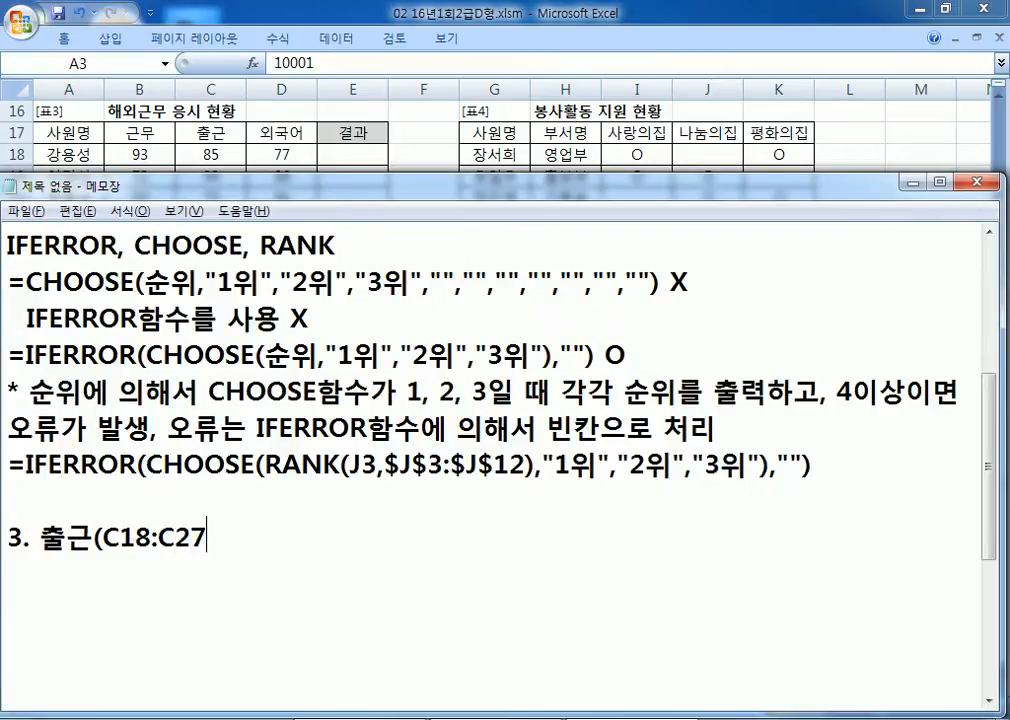
type(")")
key("Left")
key("Left")
key("Left")
key("Left")
key("Left")
key("Left")
key("Left")
key("Left")
key("Left")
key("Left")
key("Left")
type("RMSAN")
key("BackSpace")
key("BackSpace")
key("BackSpace")
type("근무(B1")
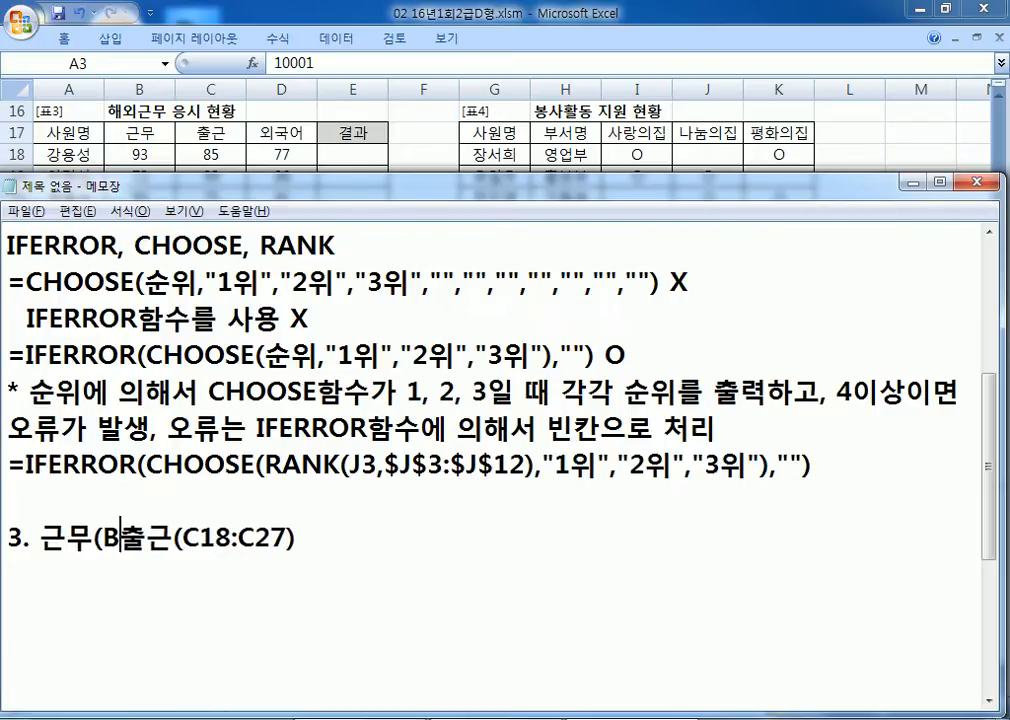
type("8:B27)")
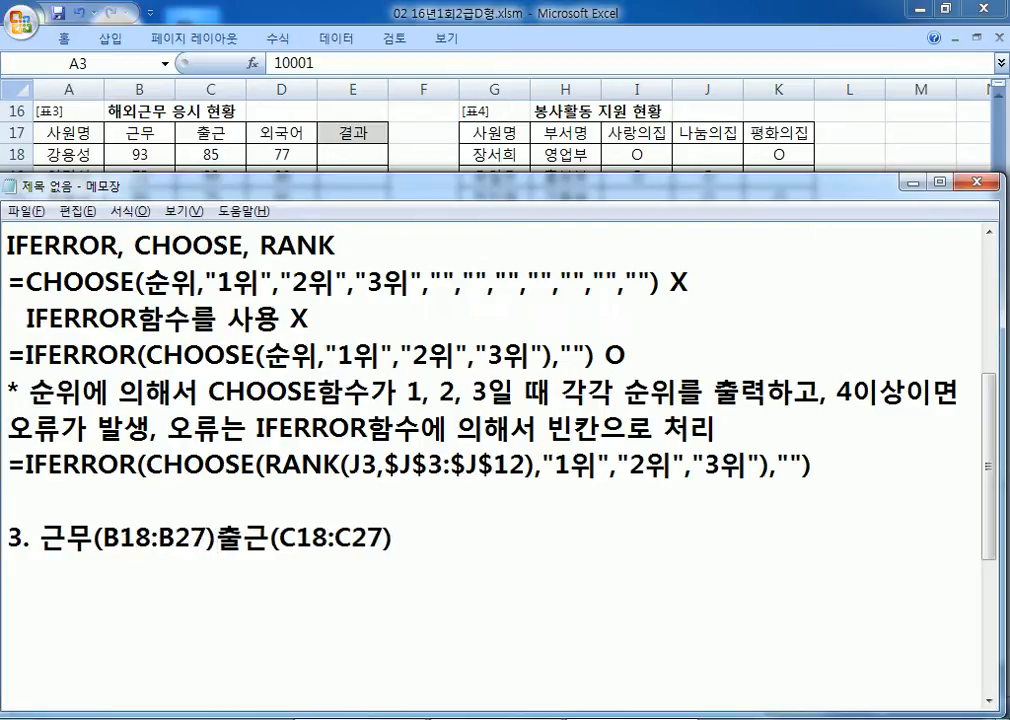
type("SK")
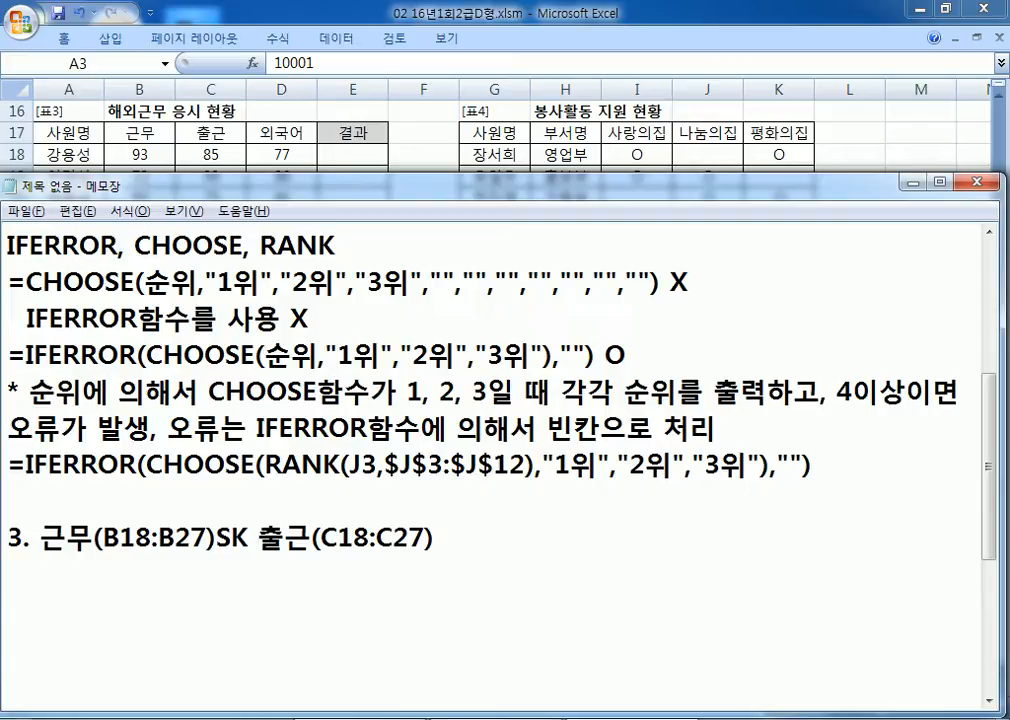
key("BackSpace")
key("BackSpace")
type("나")
Step: Finish it: 80+ and 외국어(D18:D27) 90+ shows "해외근무", otherwise "국내근무"
key("End")
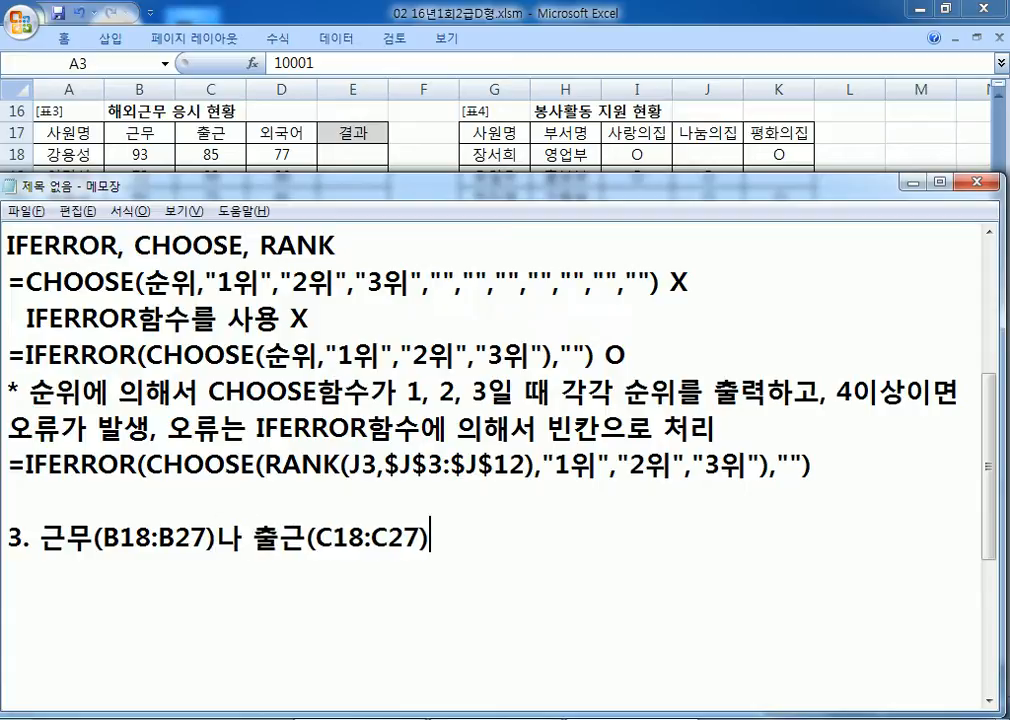
type("이 80있상이면서 ")
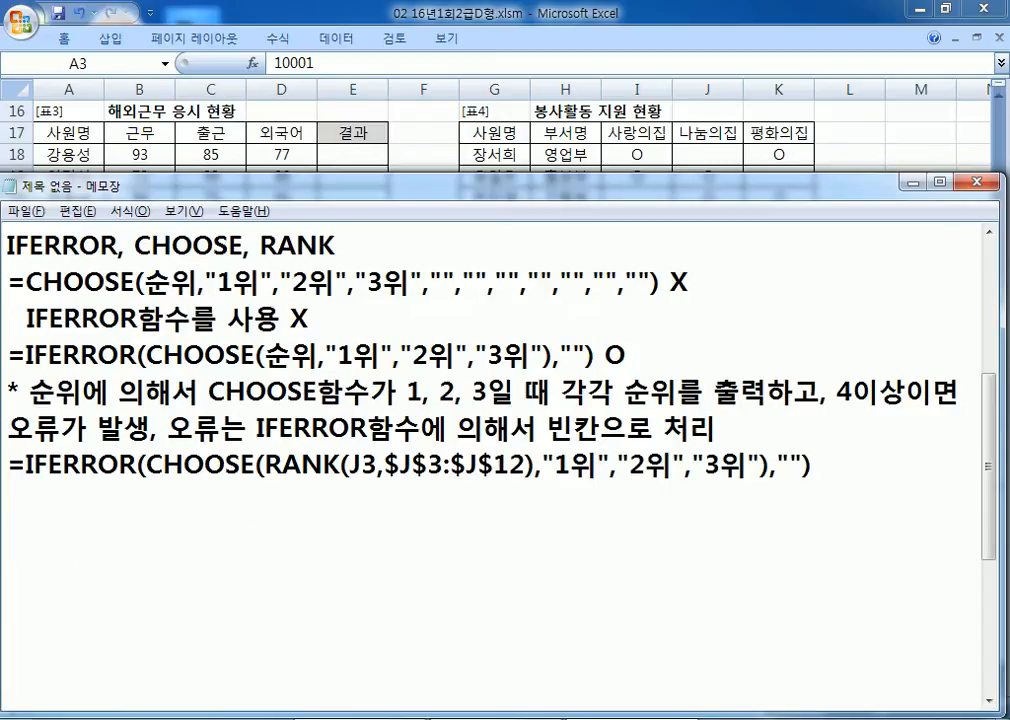
type("외국")
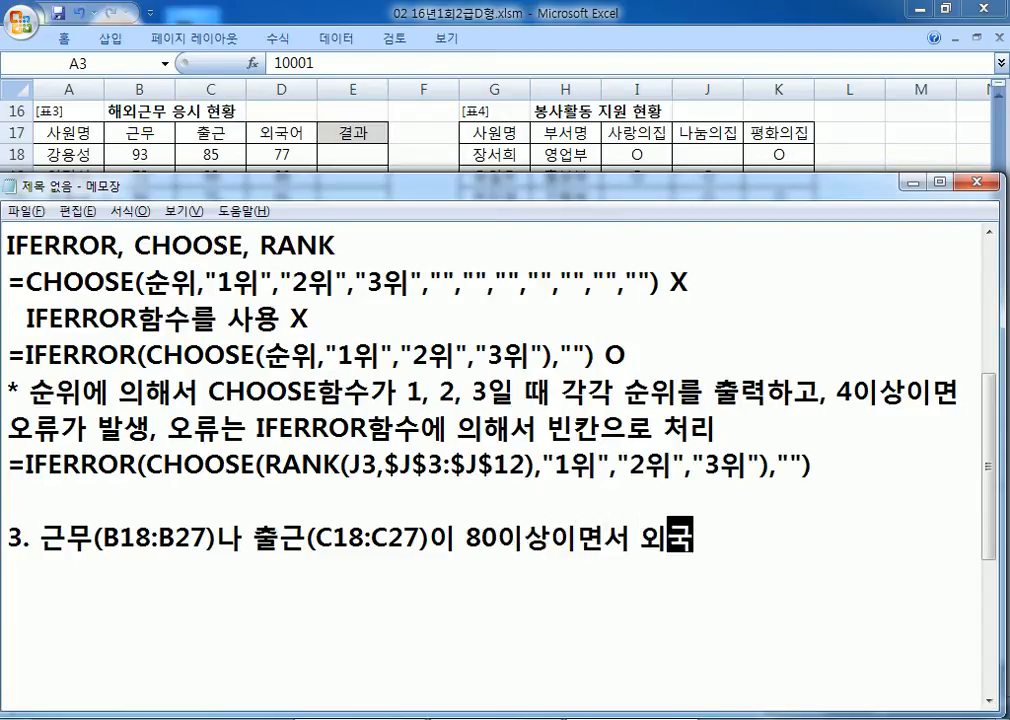
type("어(D1")
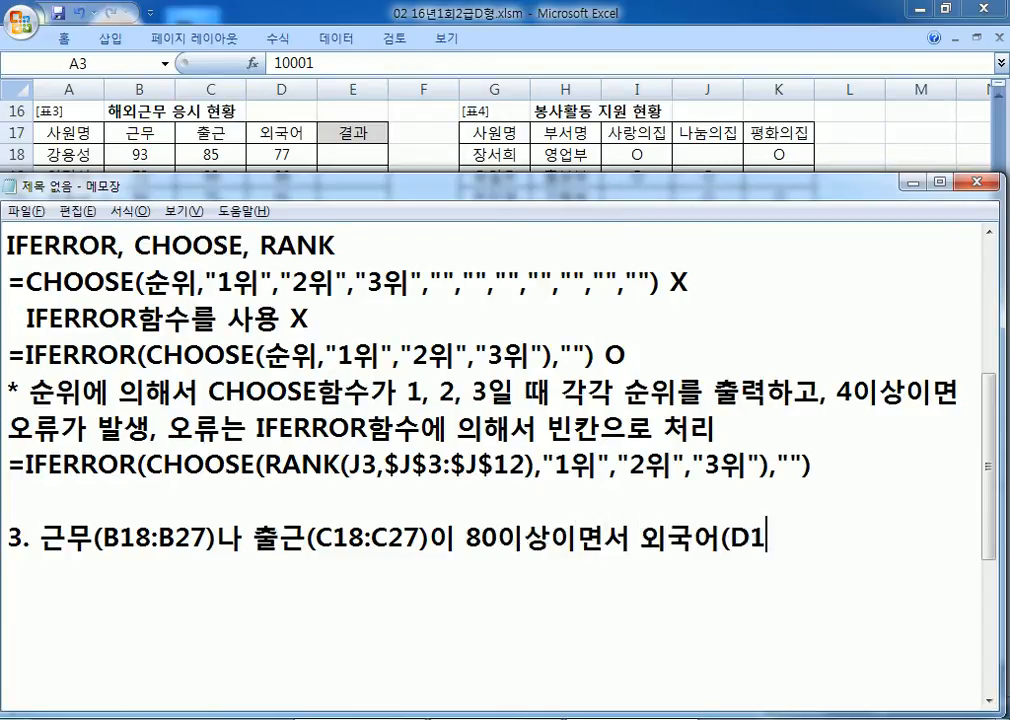
type("8:D27)ㄱ")
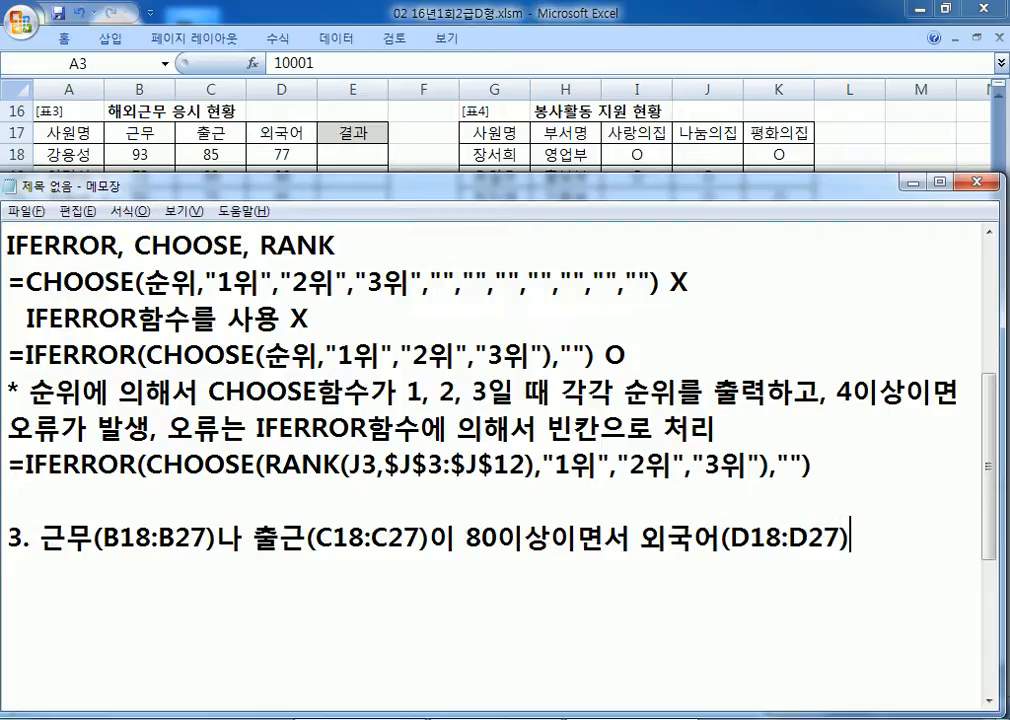
type("ㅏ 90점")
key("BackSpace")
key("BackSpace")
key("BackSpace")
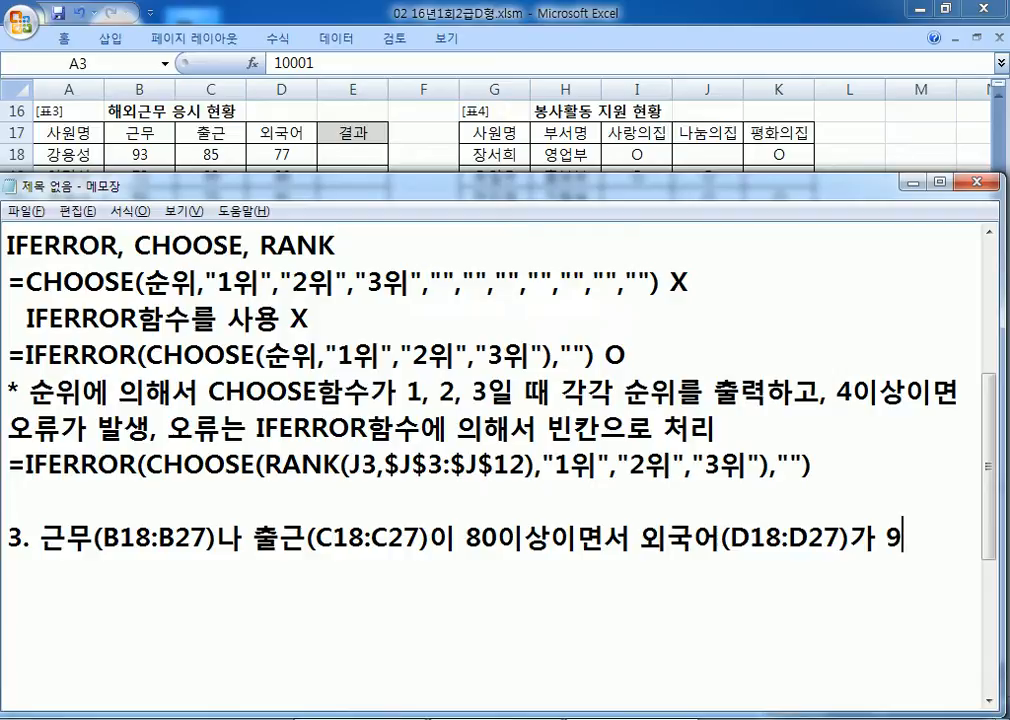
type("0이상")
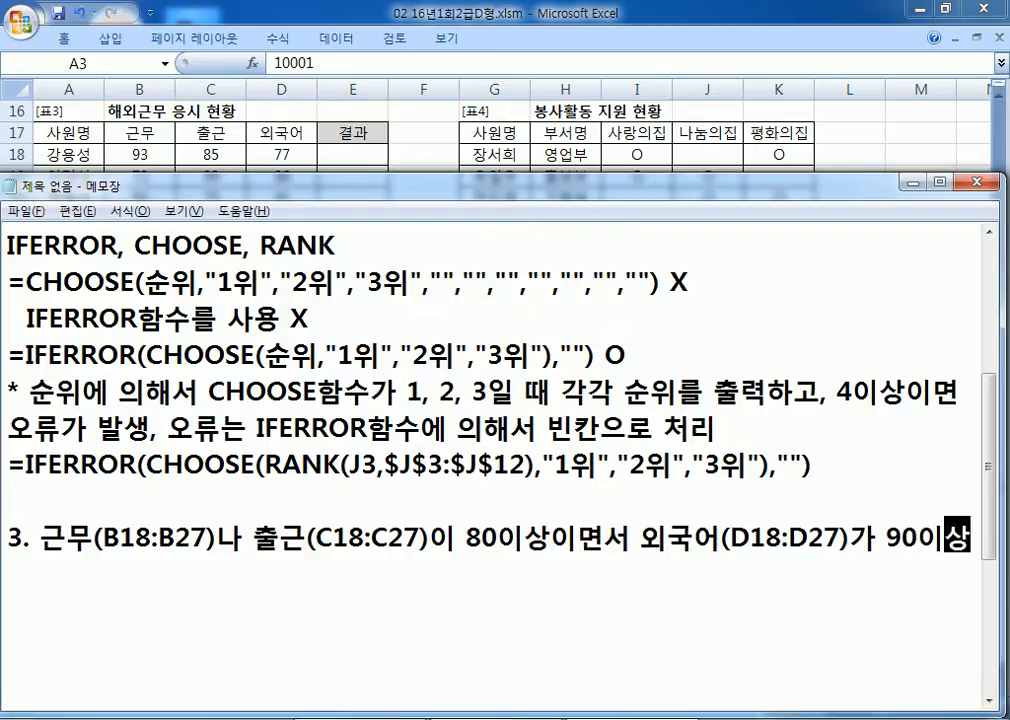
type("임면 \"헤오")
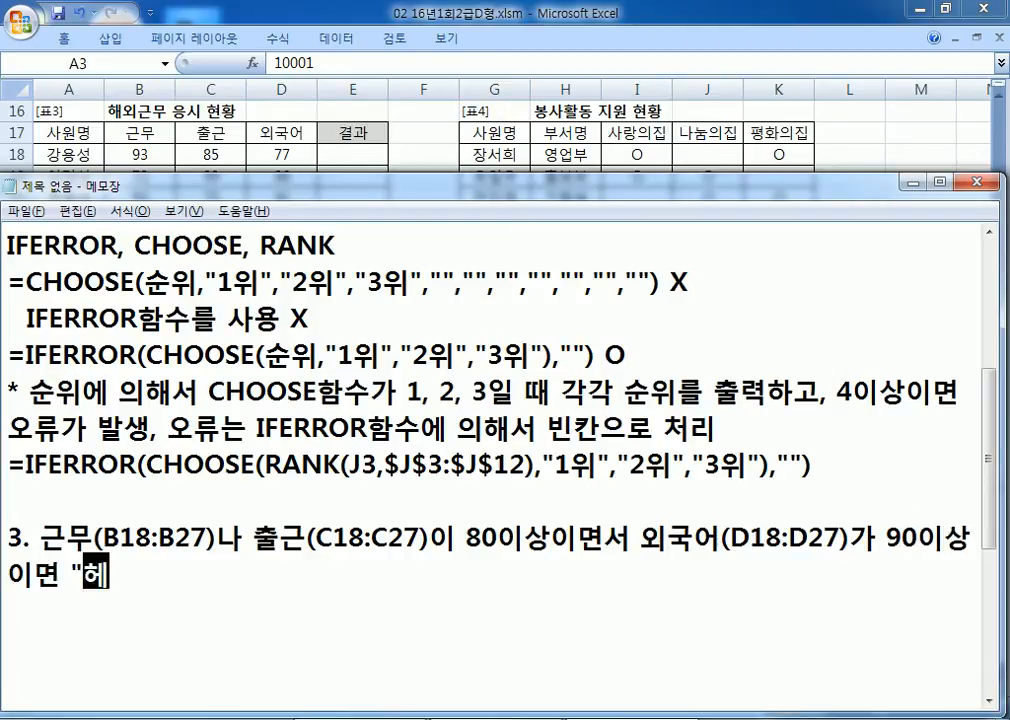
key("BackSpace")
key("BackSpace")
type("해외근무")
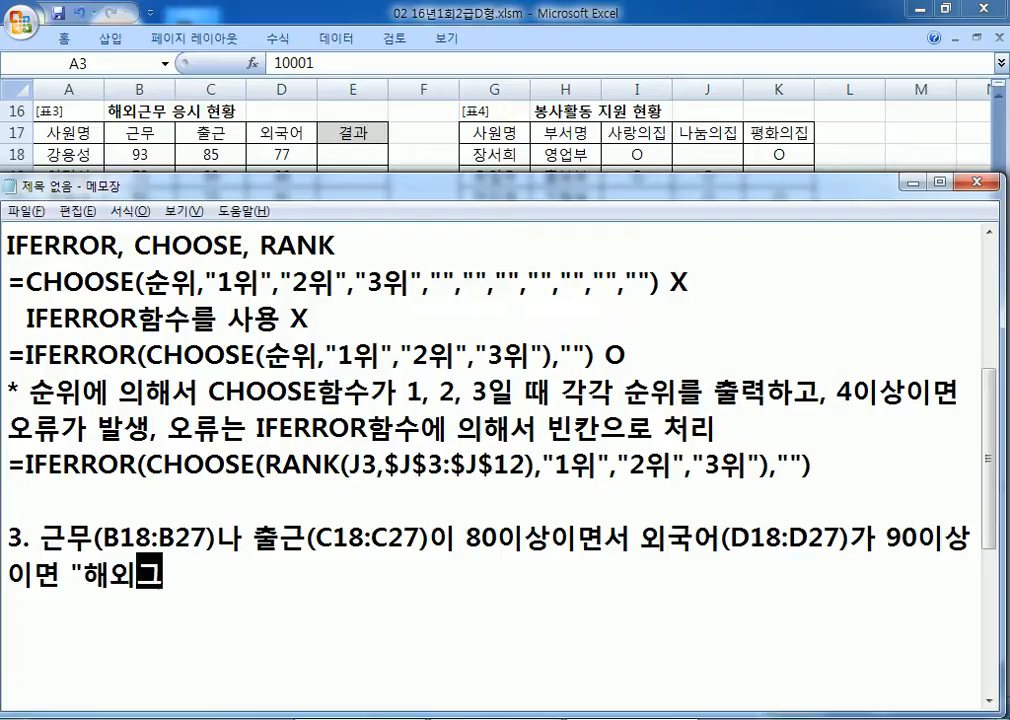
type("\",")
key("BackSpace")
type("ㅇㅏ니면 ")
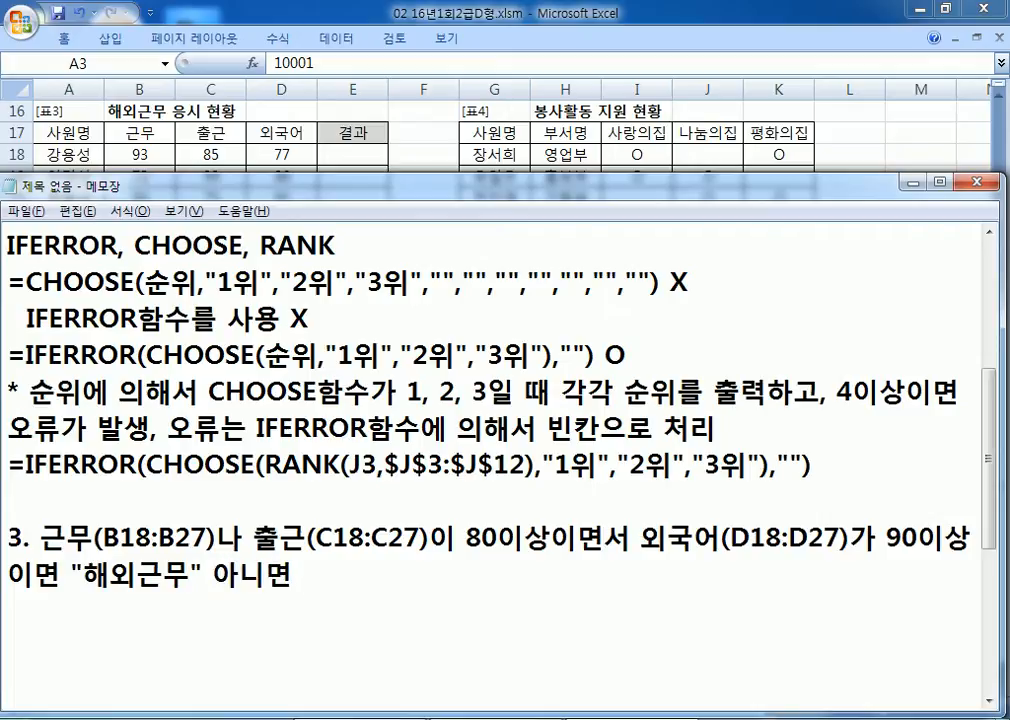
type("\"국내근")
type("무\"")
type("로 표시")
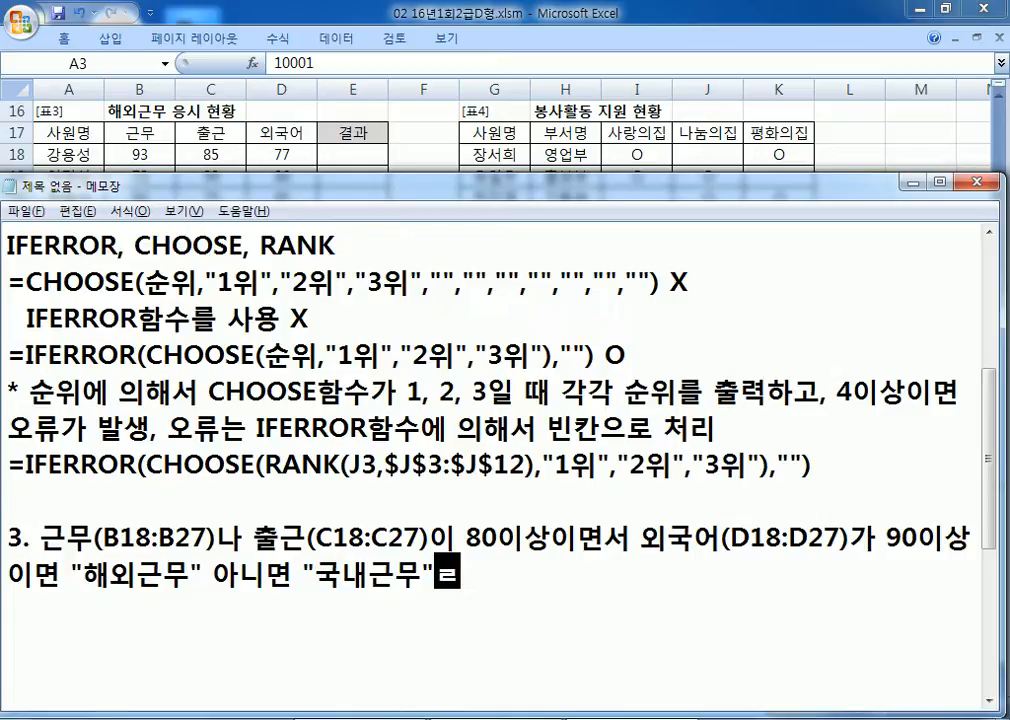
key("Return")
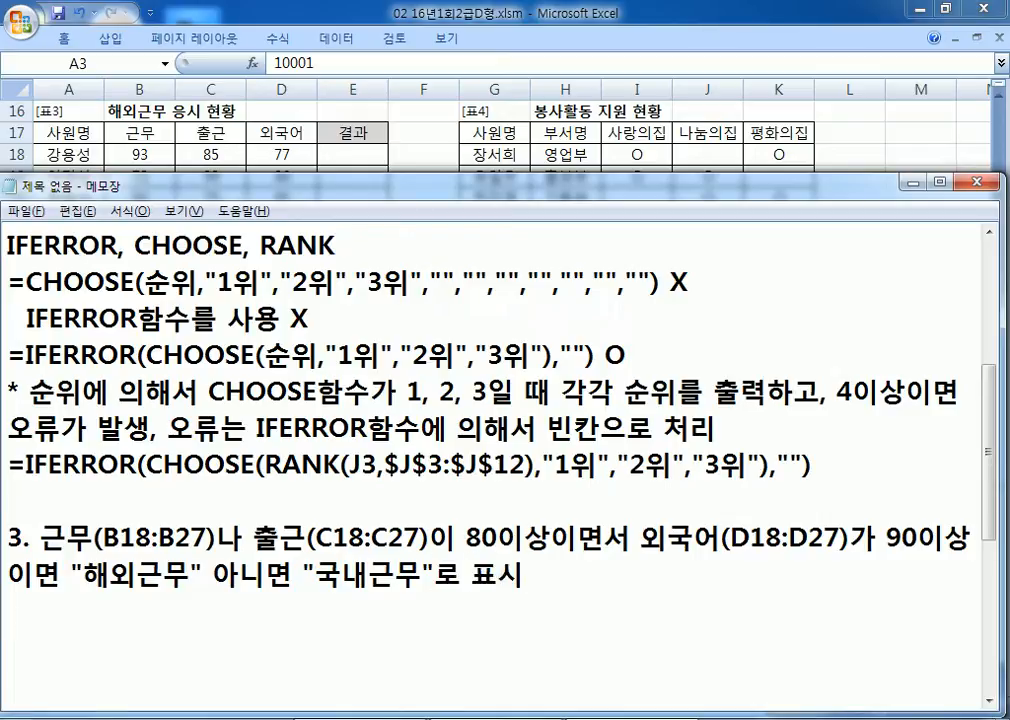
key("Return")
key("Return")
key("Return")
key("Return")
key("Return")
key("Return")
scroll(34, 547, "down", 1)
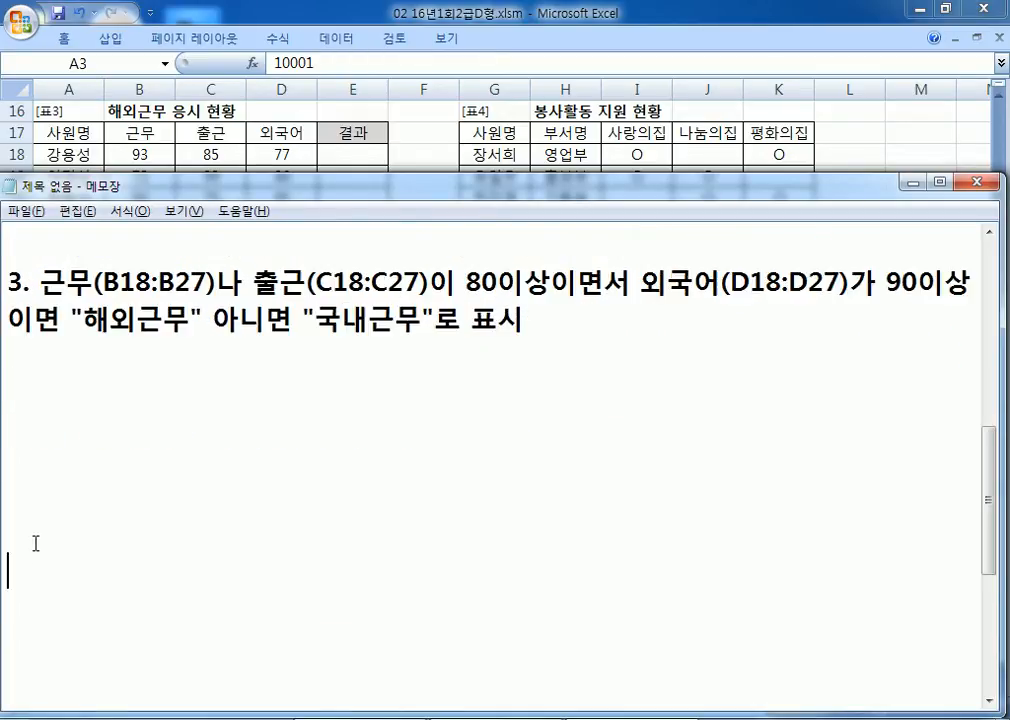
Step: Write 'IF, AND, OR' on the line below the task 3 description and start a new line
left_click(993, 706)
left_click(47, 331)
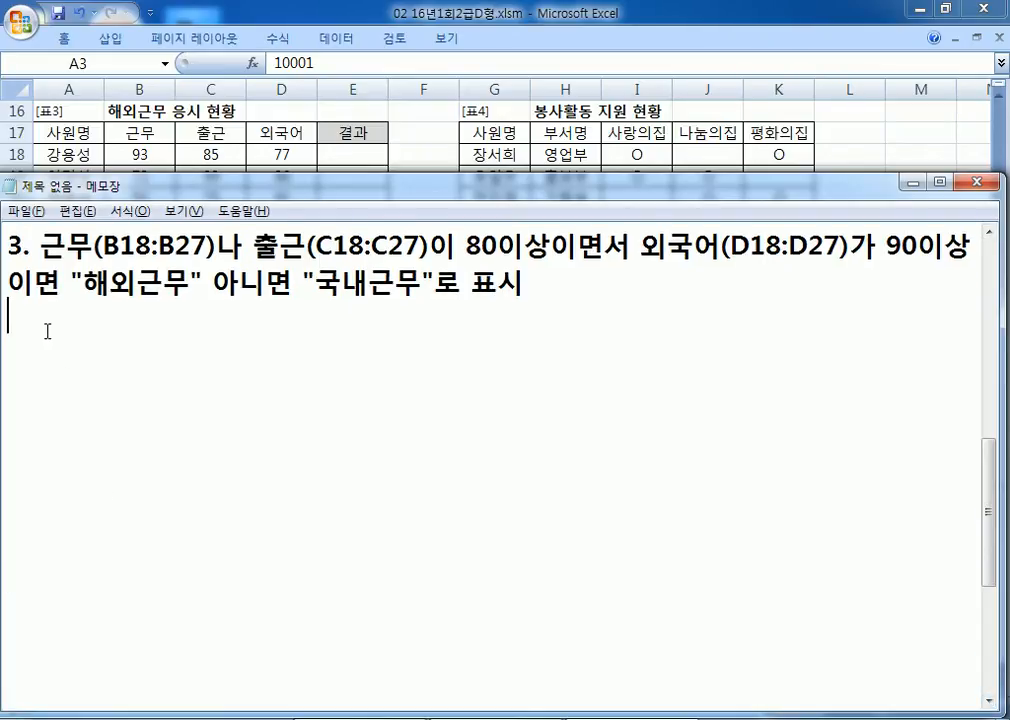
type("IF, AND,")
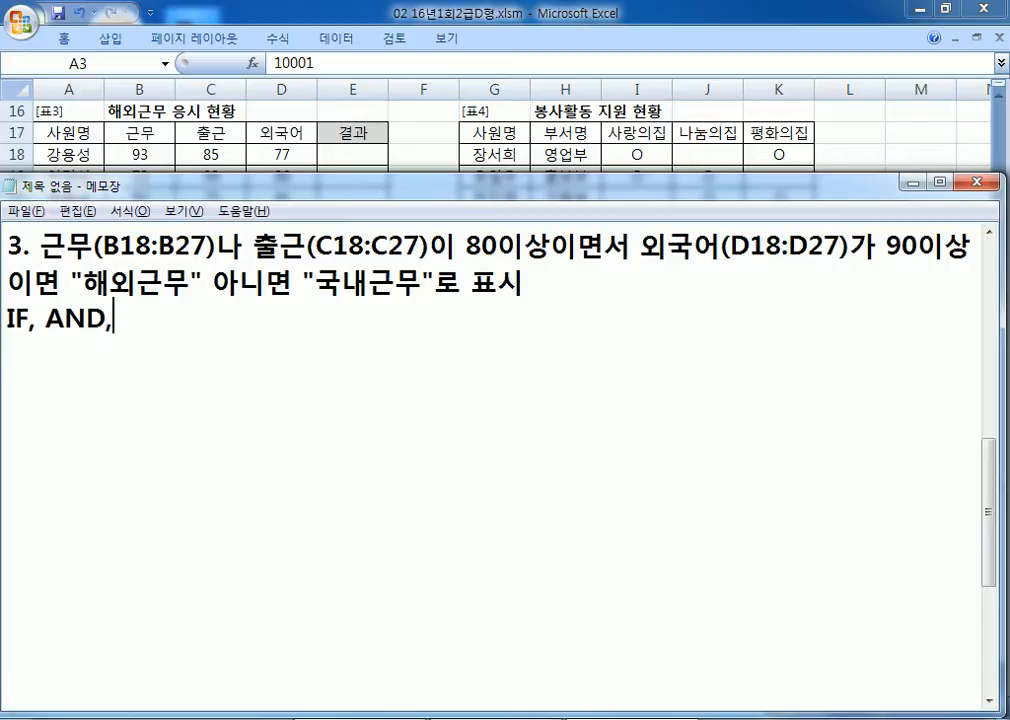
type(" OR")
key("Return")
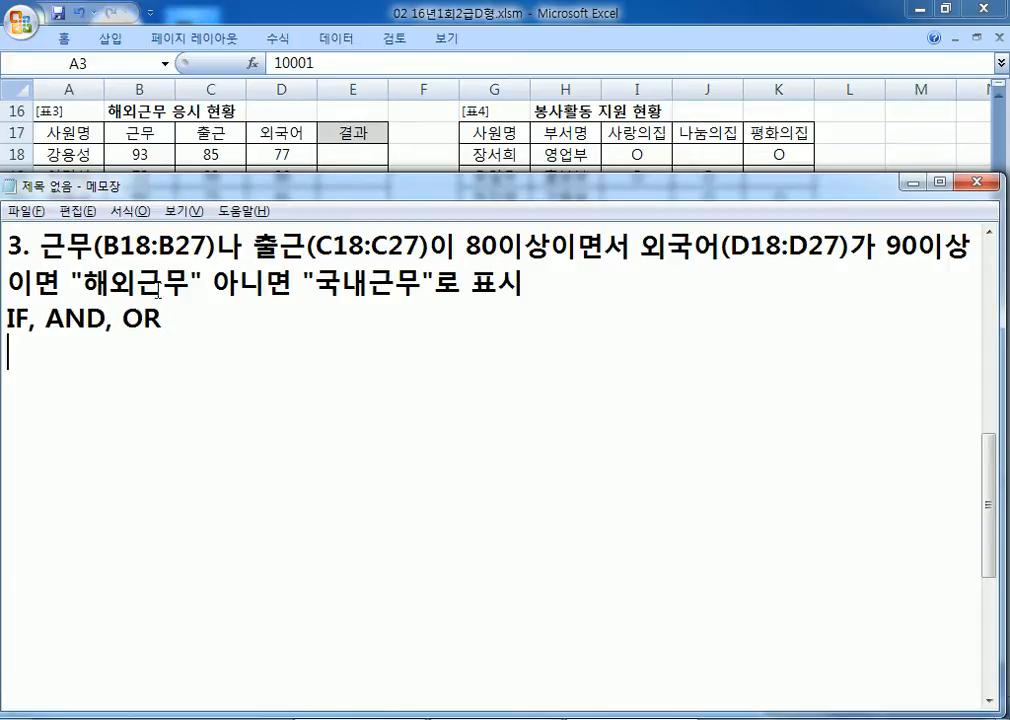
Step: Highlight the 근무/출근 '나' wording and the 이상이면 condition, matching them to OR and AND
left_click_drag(134, 246, 388, 246)
left_click_drag(206, 246, 321, 232)
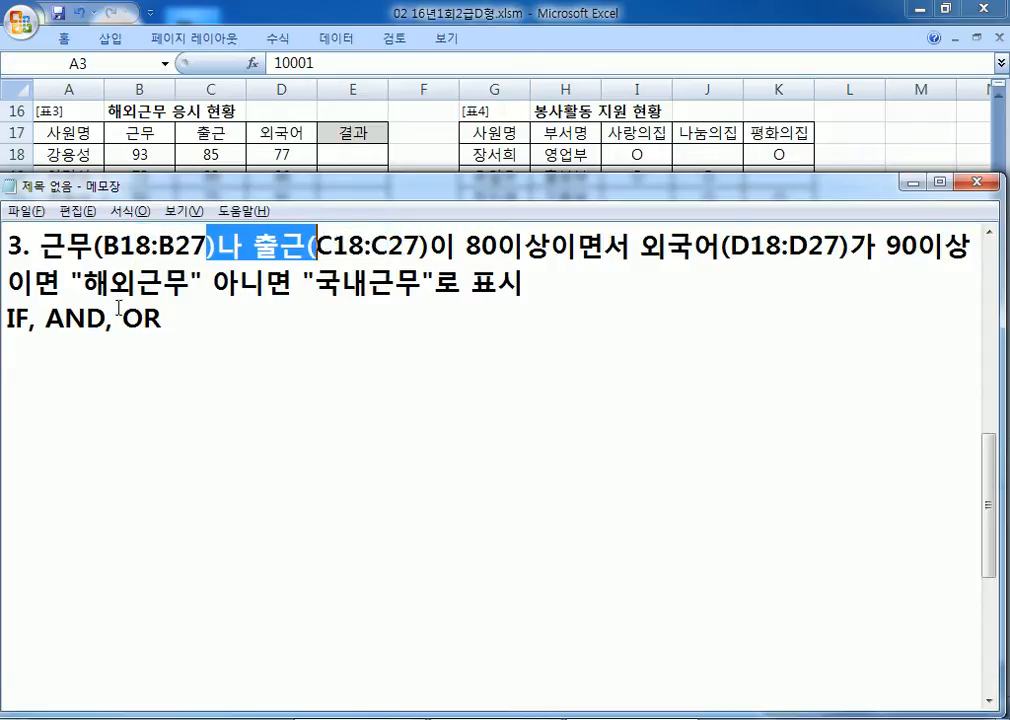
left_click_drag(121, 318, 181, 312)
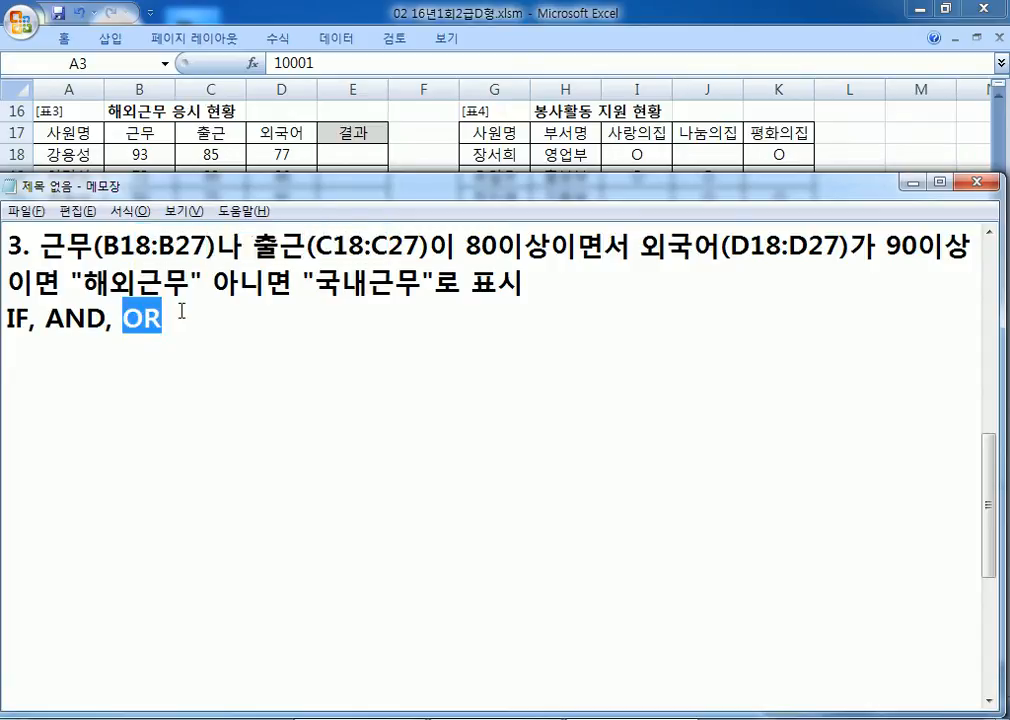
left_click_drag(498, 246, 603, 246)
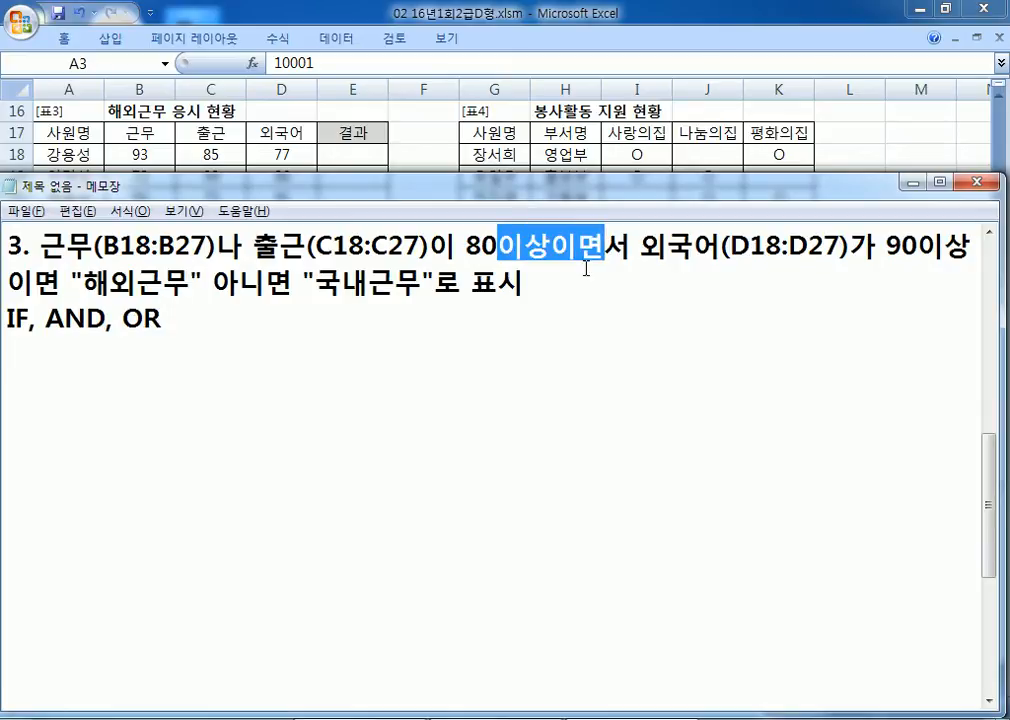
left_click_drag(104, 318, 167, 318)
left_click(217, 327)
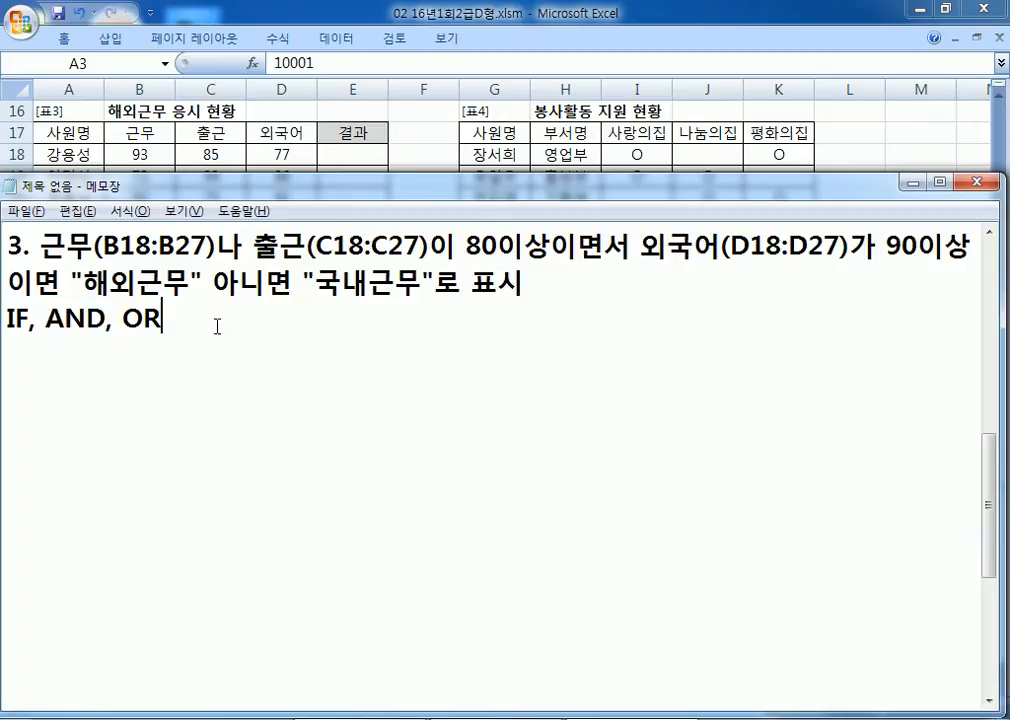
Step: Highlight the whole 근무/출근 condition phrase and the 외국어(D18:D27)가 condition
left_click_drag(66, 245, 388, 245)
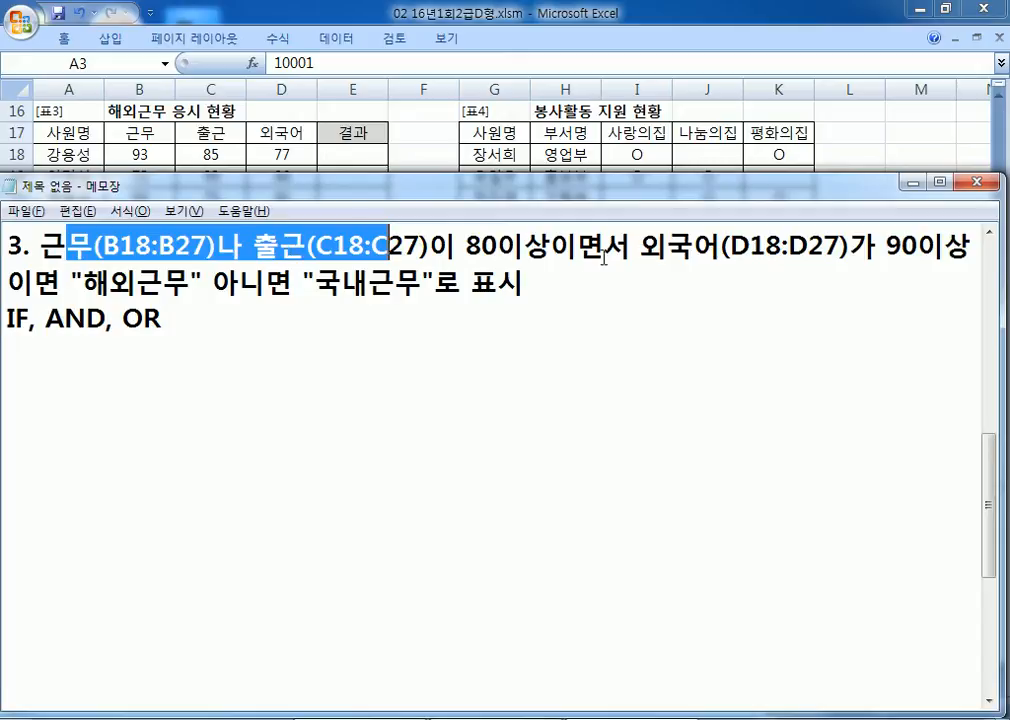
left_click_drag(455, 246, 43, 243)
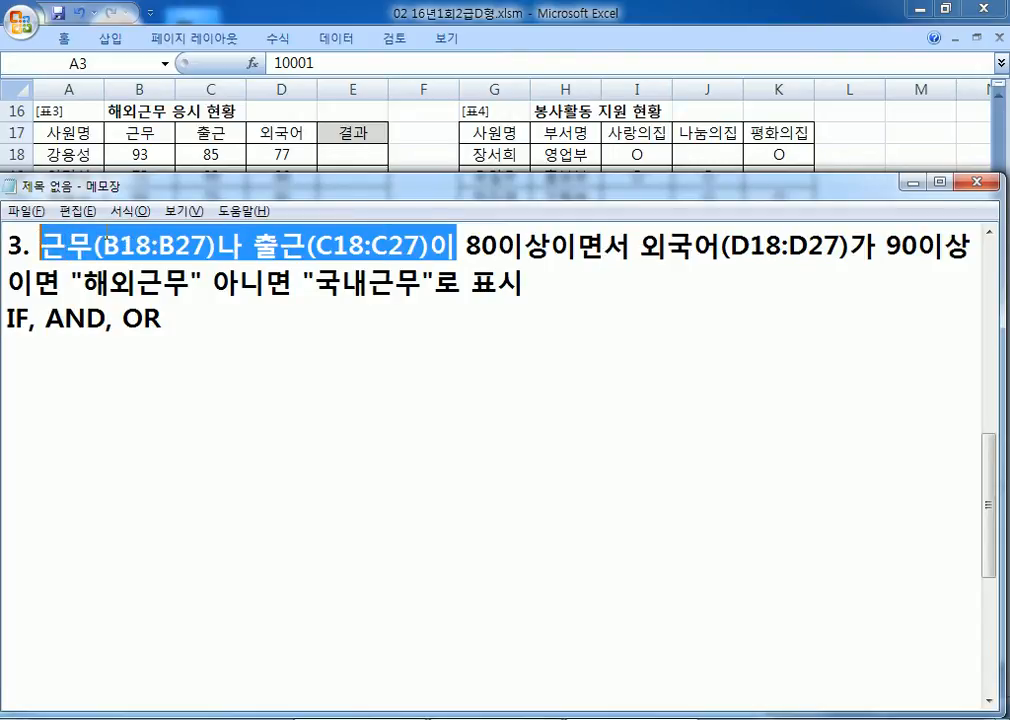
left_click_drag(641, 246, 889, 246)
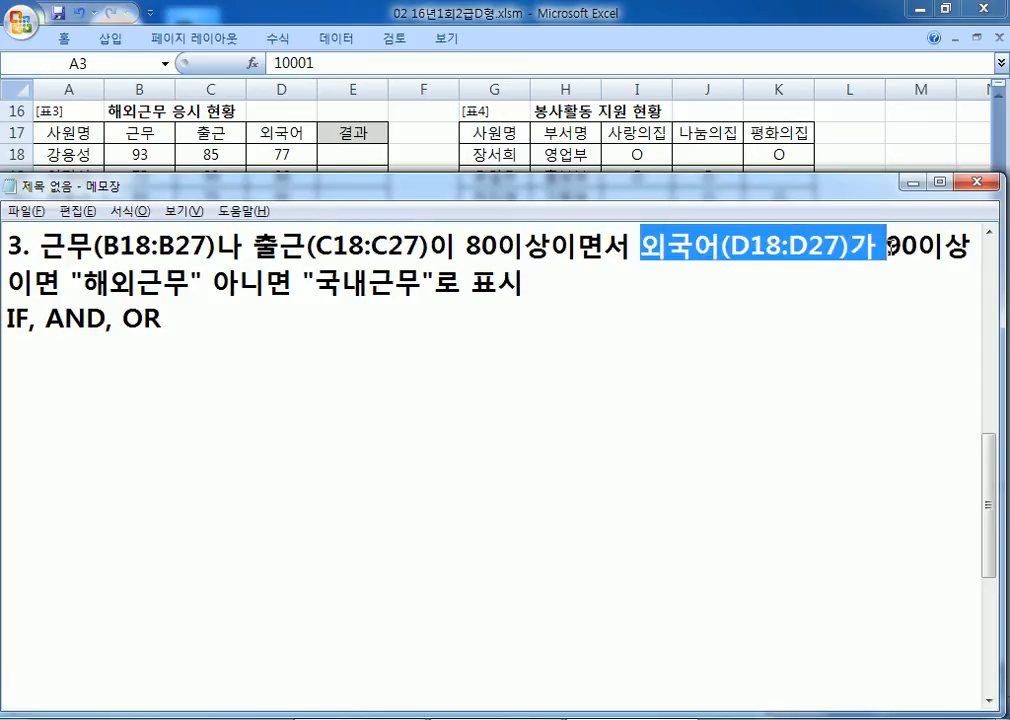
left_click(578, 346)
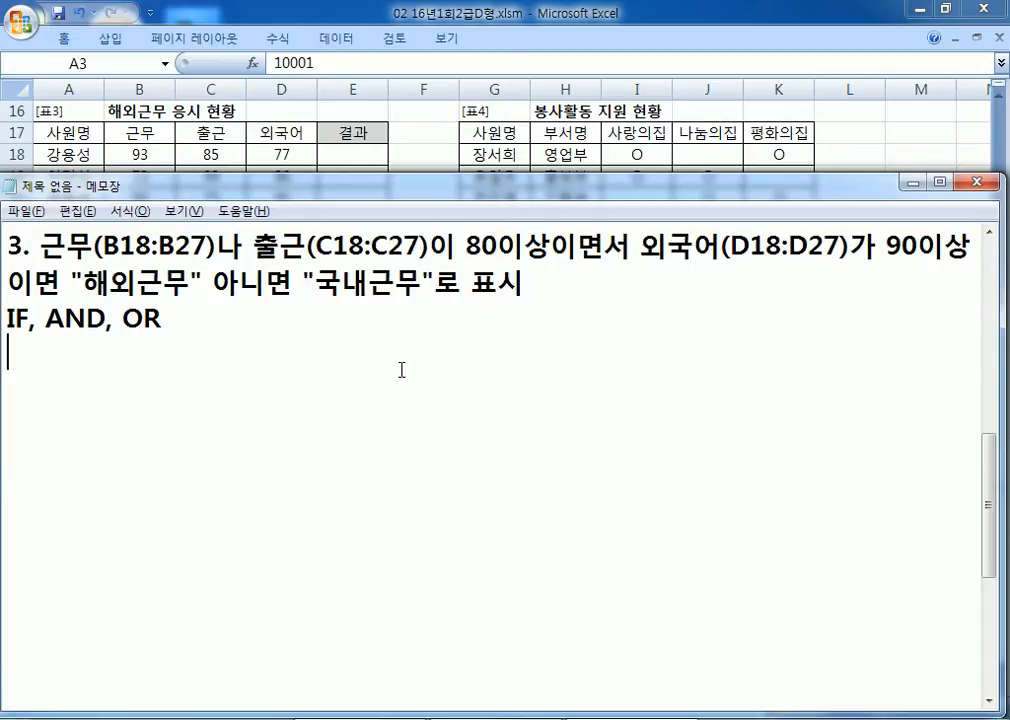
Step: Type the template =IF(조건, 참, 거짓) in Notepad and duplicate it on the next line
type("=IF(W")
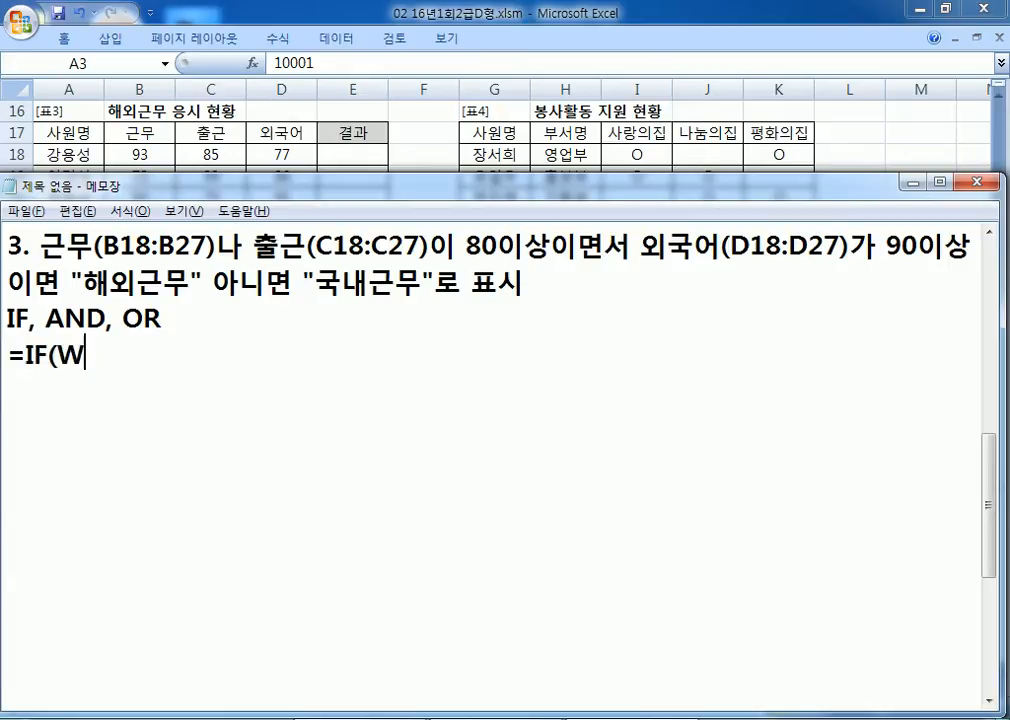
key("BackSpace")
type("조건,ㅡ ㅊ")
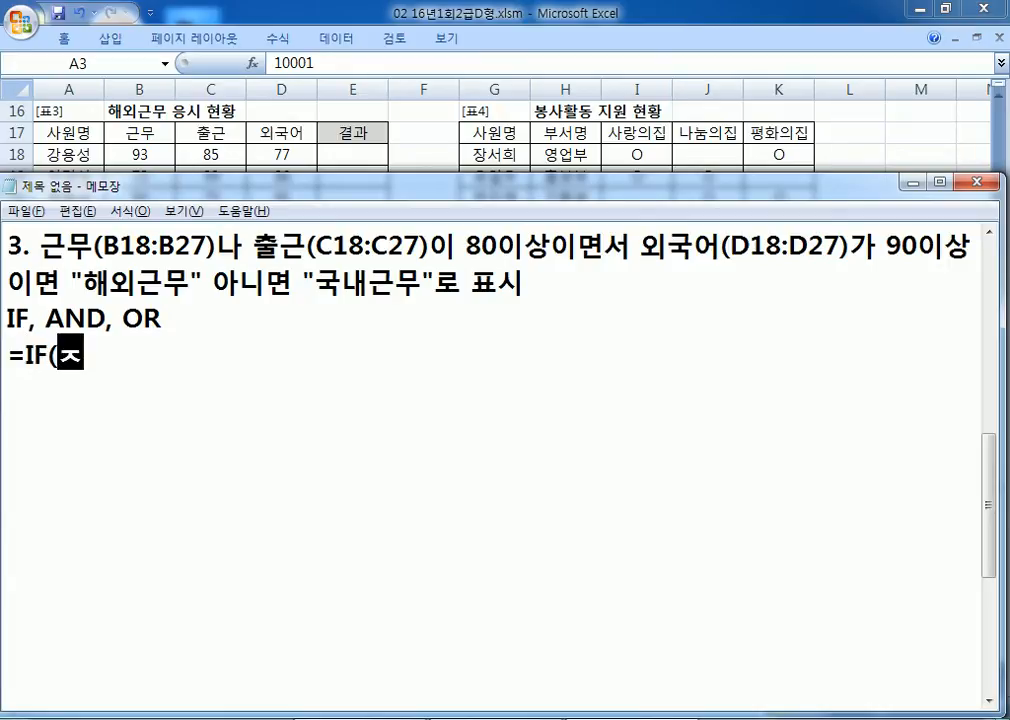
key("BackSpace")
key("BackSpace")
key("BackSpace")
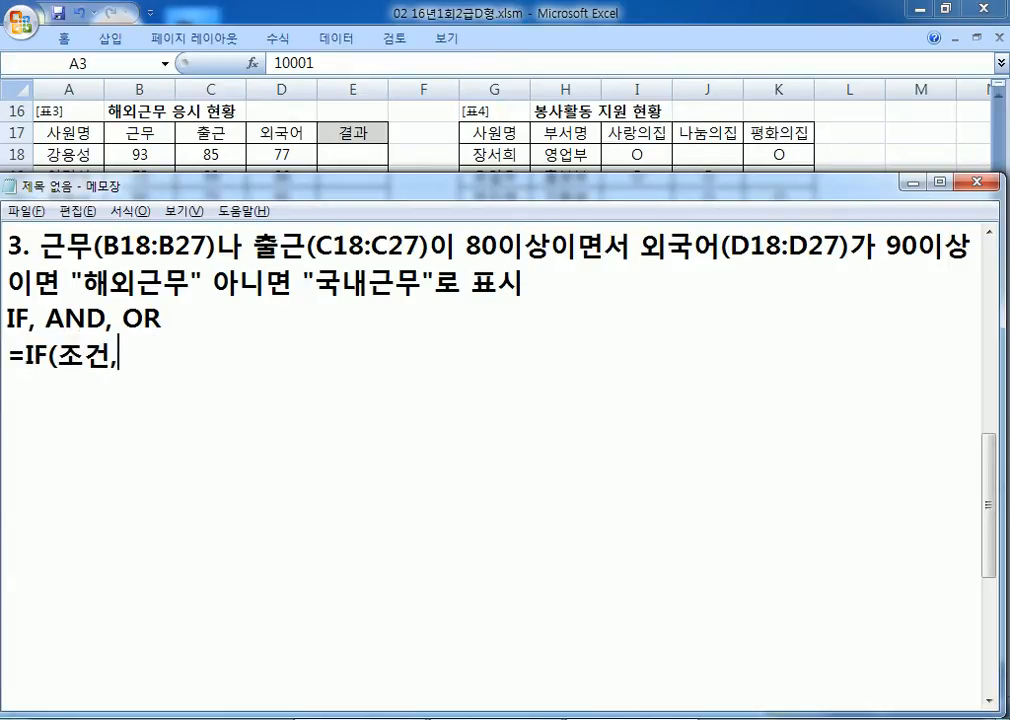
type("참, 거짓)")
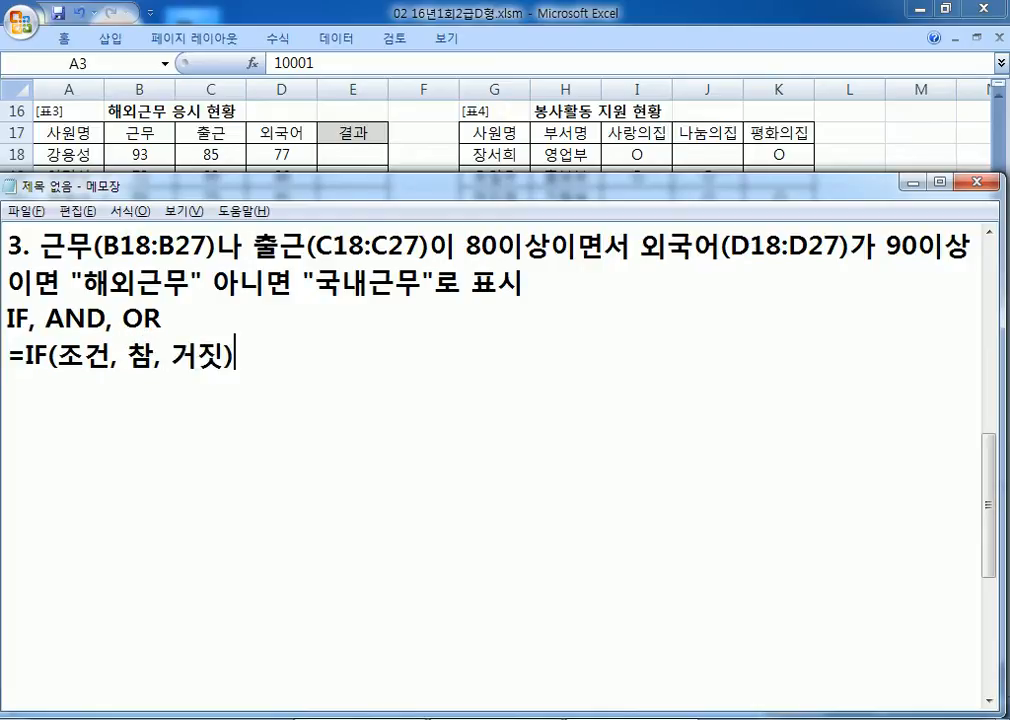
key("Return")
key("Up")
key("shift+Down")
key("ctrl+c")
key("ctrl+v")
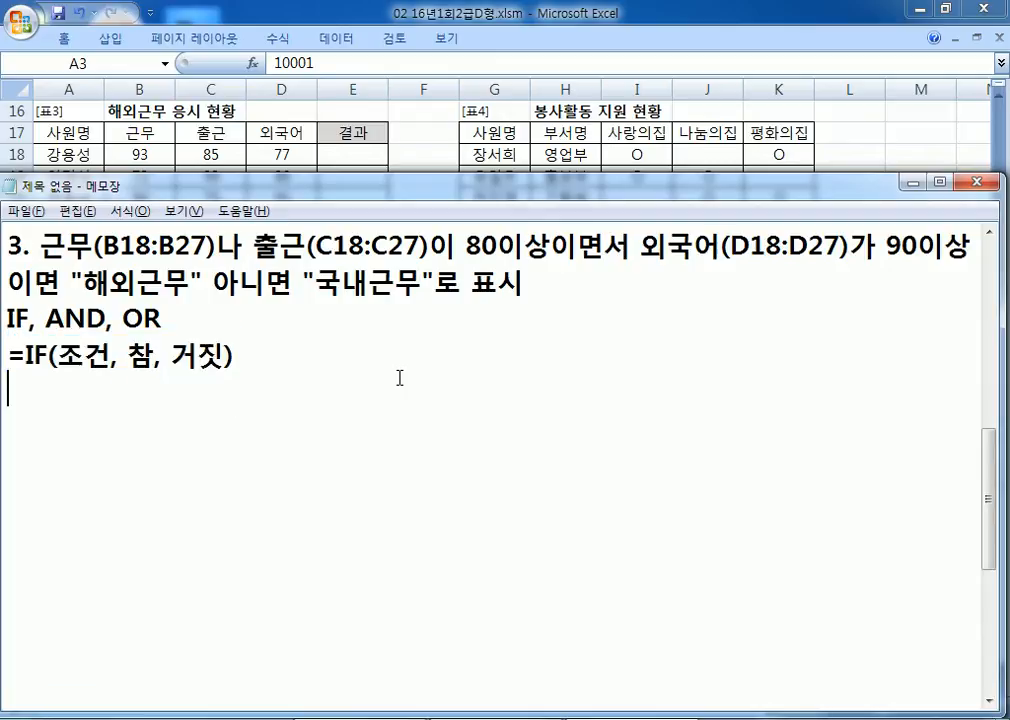
key("ctrl+v")
key("Left")
key("Left")
key("Left")
key("Left")
key("Left")
key("Left")
key("Left")
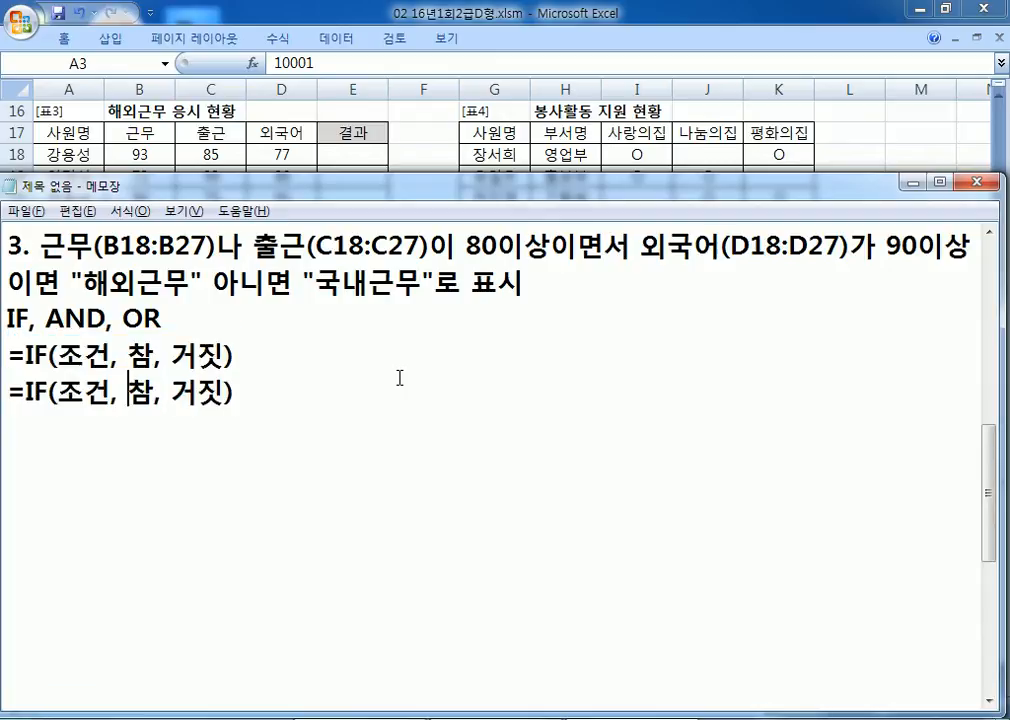
Step: Fill the copy with 근무나 출근이 80이상이면서 외국어가 90이상, "해외근무" and "국내근무"
type("\"헤ㅇ")
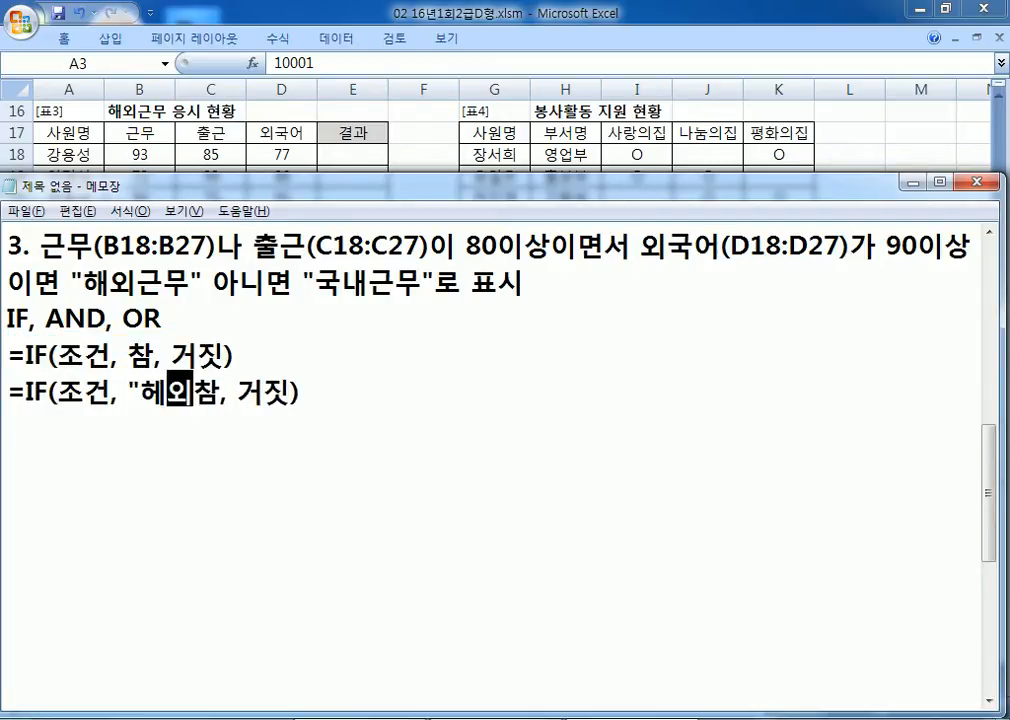
key("BackSpace")
key("BackSpace")
type("해외근무\"")
key("Delete")
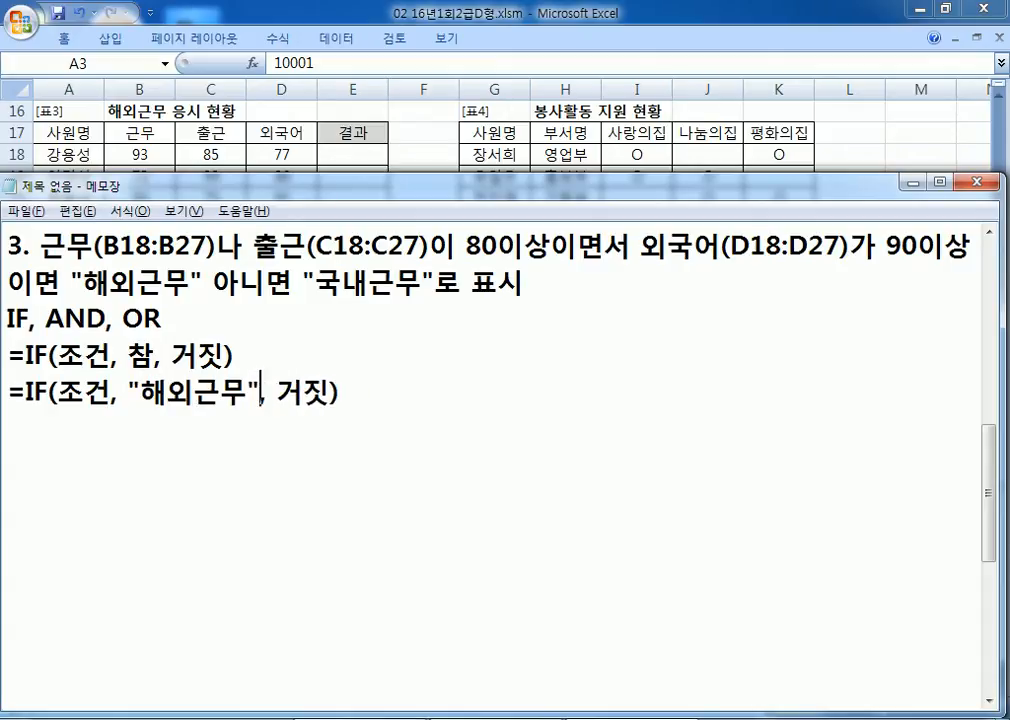
key("Right")
type("\"국내근무\"")
key("Delete")
key("Delete")
key("Home")
key("Right")
key("Right")
key("Right")
key("Right")
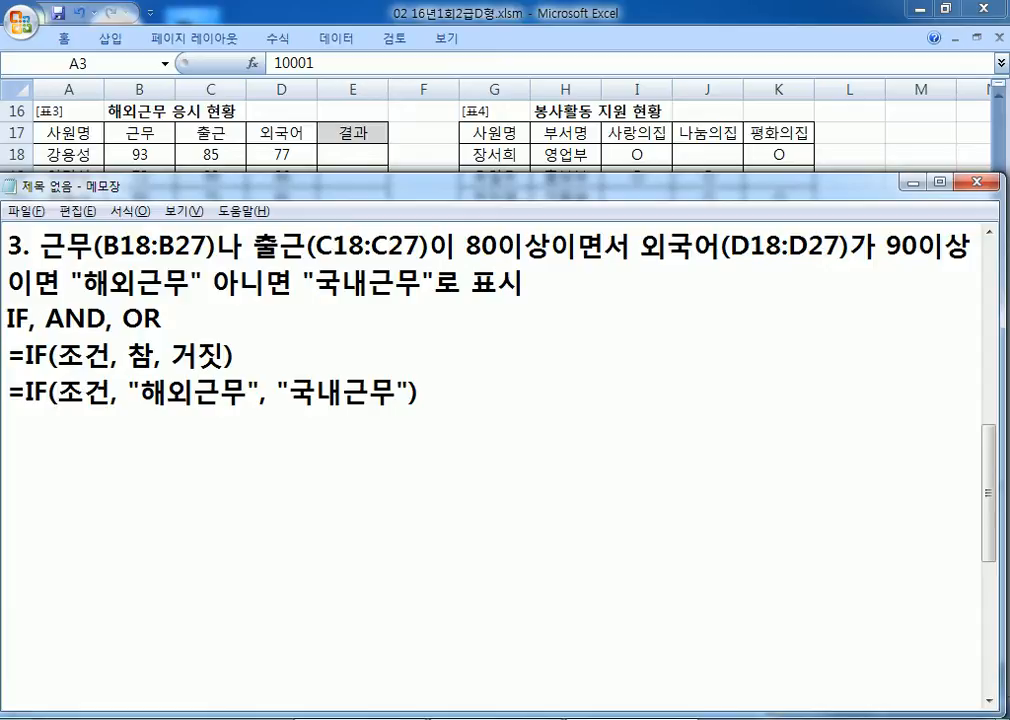
type("근무나 출")
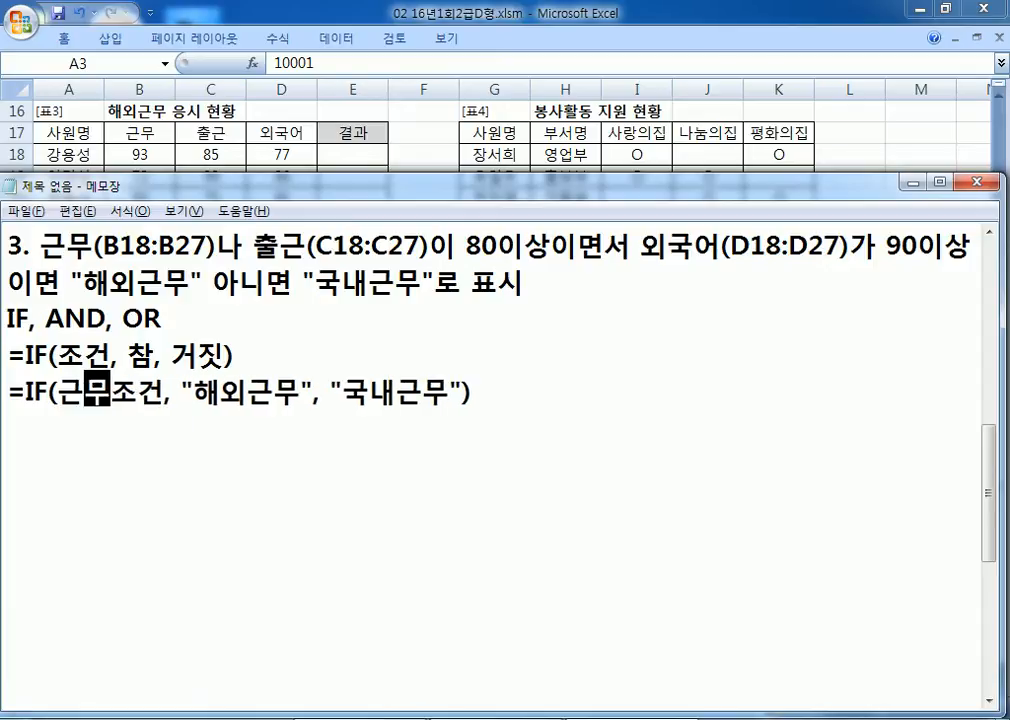
type("근이 ")
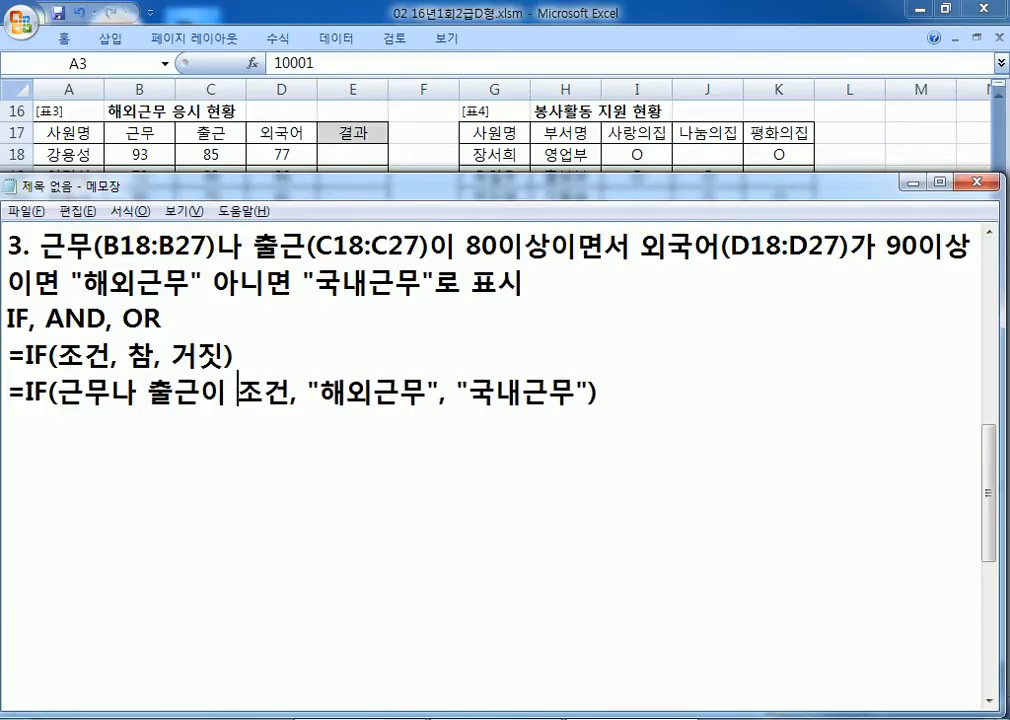
type("80이상")
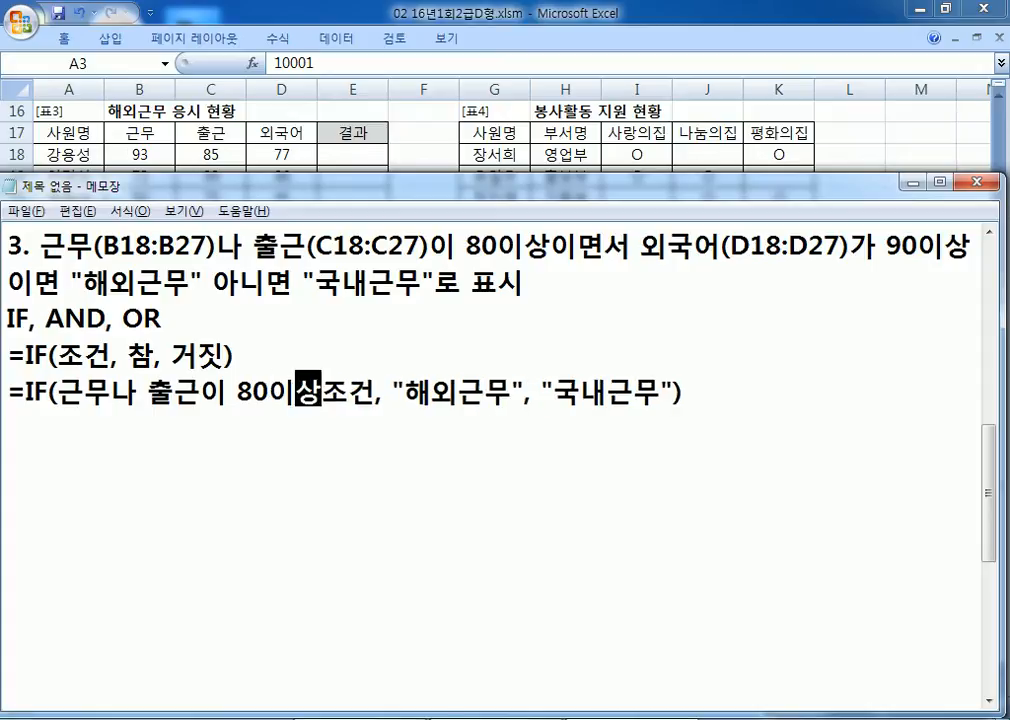
type("이면서 외국")
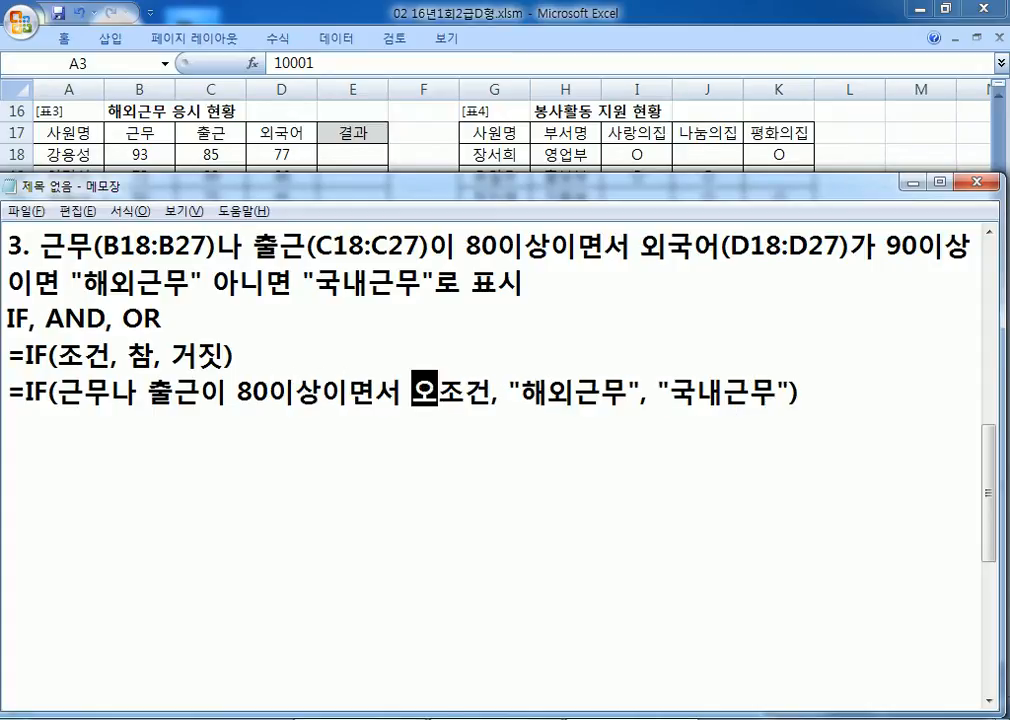
type("어가 90")
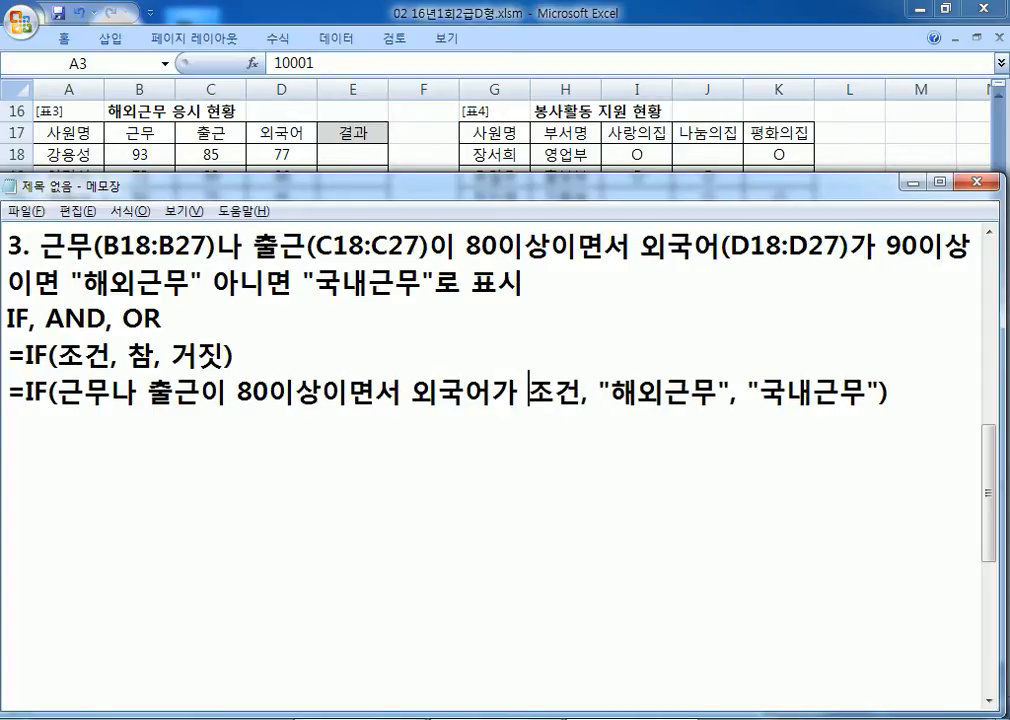
type("이상")
key("Delete")
key("Delete")
Step: Duplicate the filled-in IF line onto a new line
key("Home")
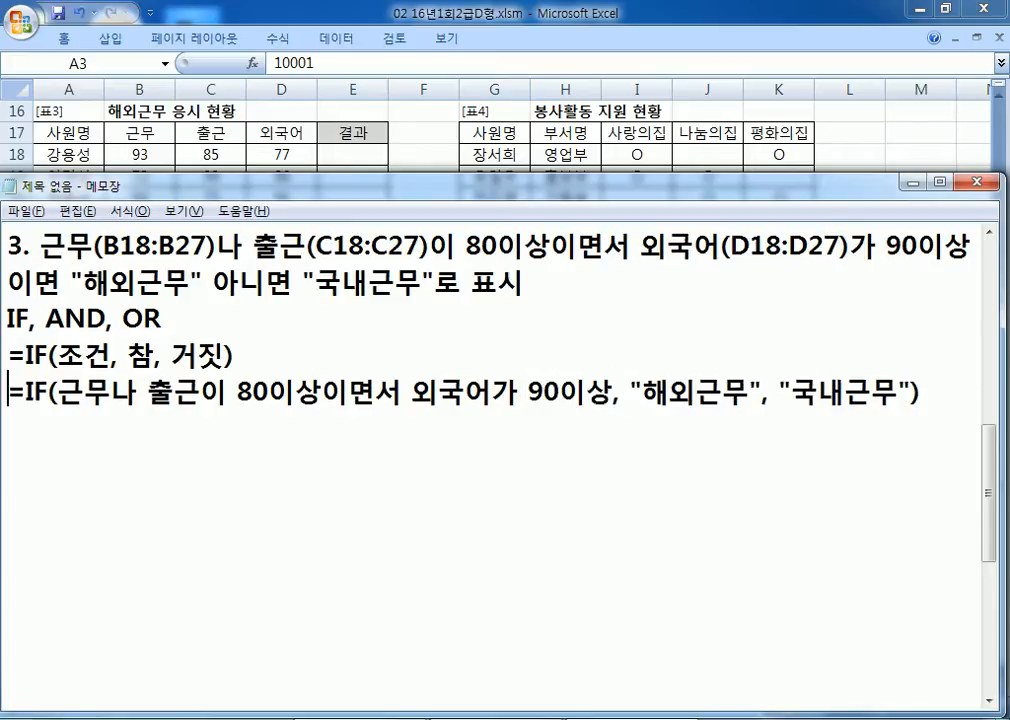
key("shift+Down")
key("ctrl+c")
key("Right")
key("ctrl+v")
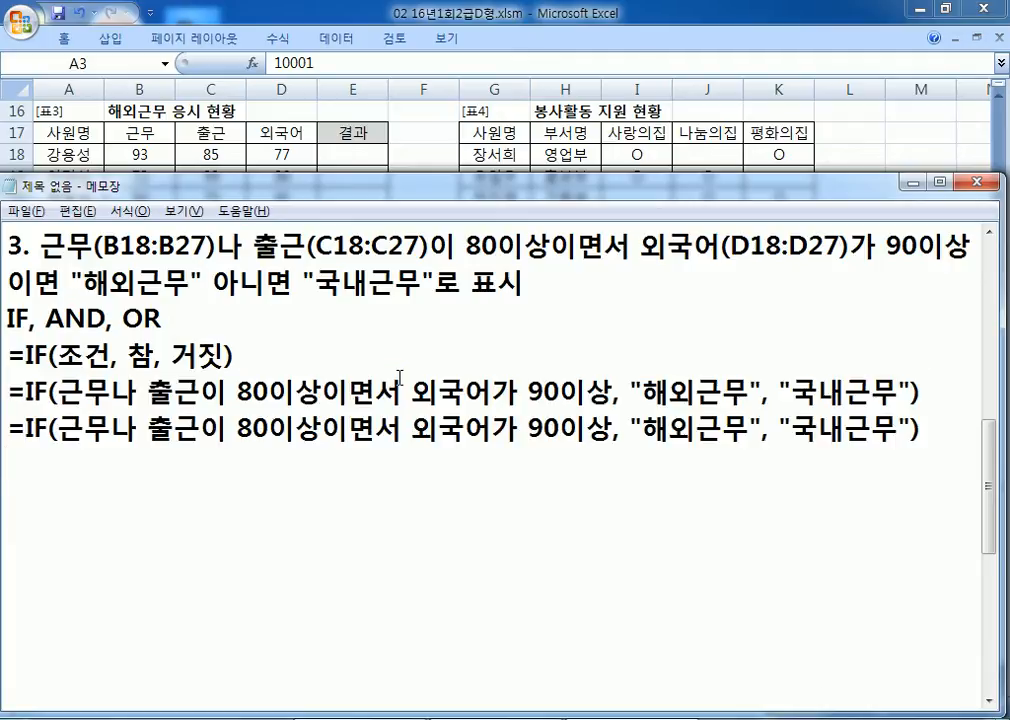
Step: Highlight the 근무/출근 and 이상이면 wording, then paste another copy of the filled-in IF line
left_click_drag(63, 422, 300, 422)
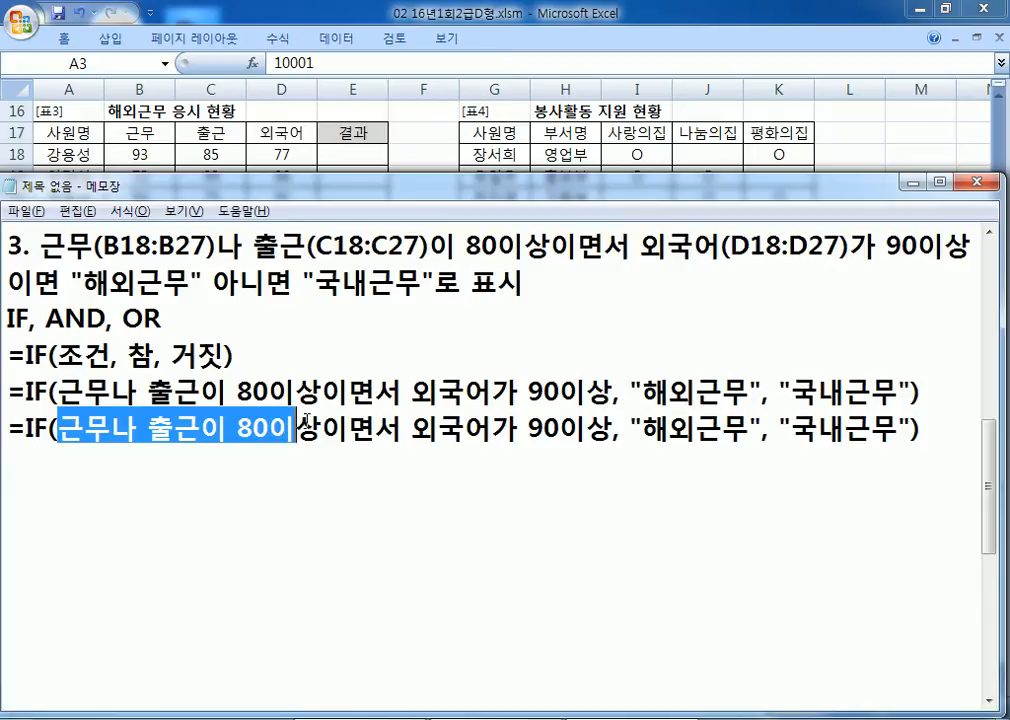
left_click(298, 392)
left_click_drag(298, 392, 376, 392)
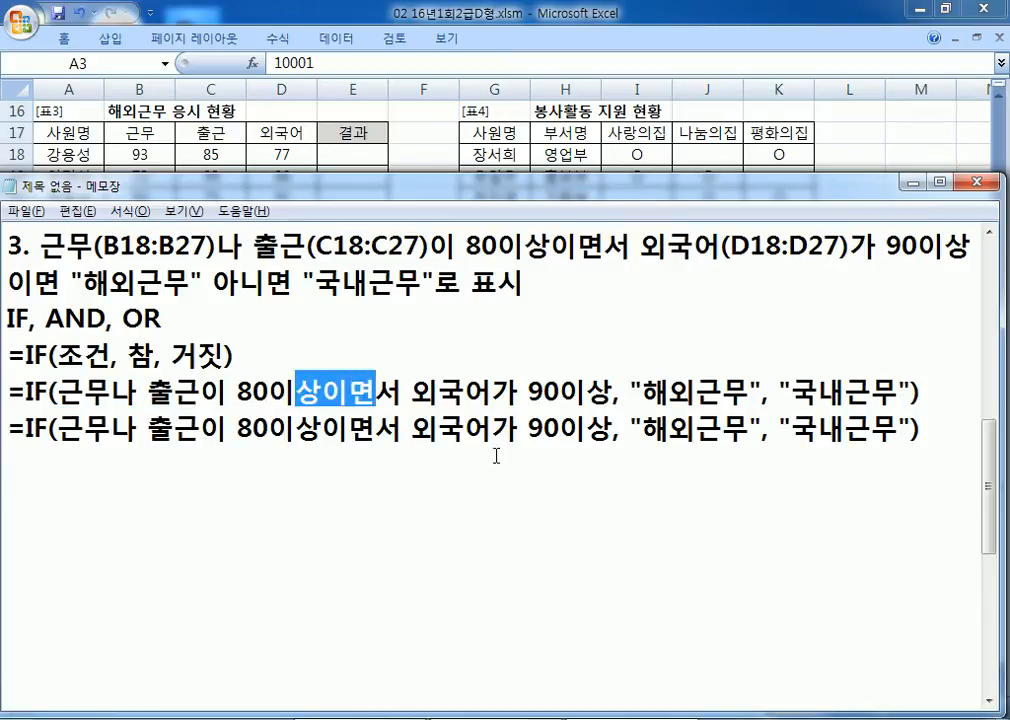
left_click(406, 476)
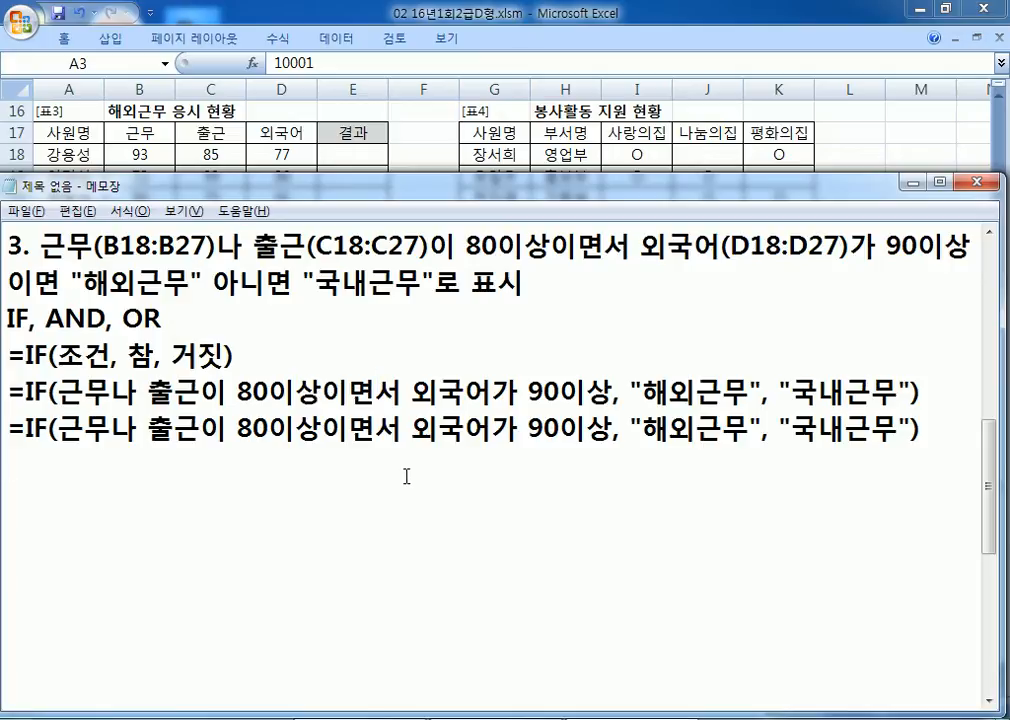
key("shift+Down")
key("ctrl+c")
key("Left")
key("ctrl+v")
Step: Rewrite the copy as =IF(AND(근무나 출근이 80이상, 외국어가 90이상), "해외근무", "국내근무")
key("Right")
key("Right")
key("Right")
key("Right")
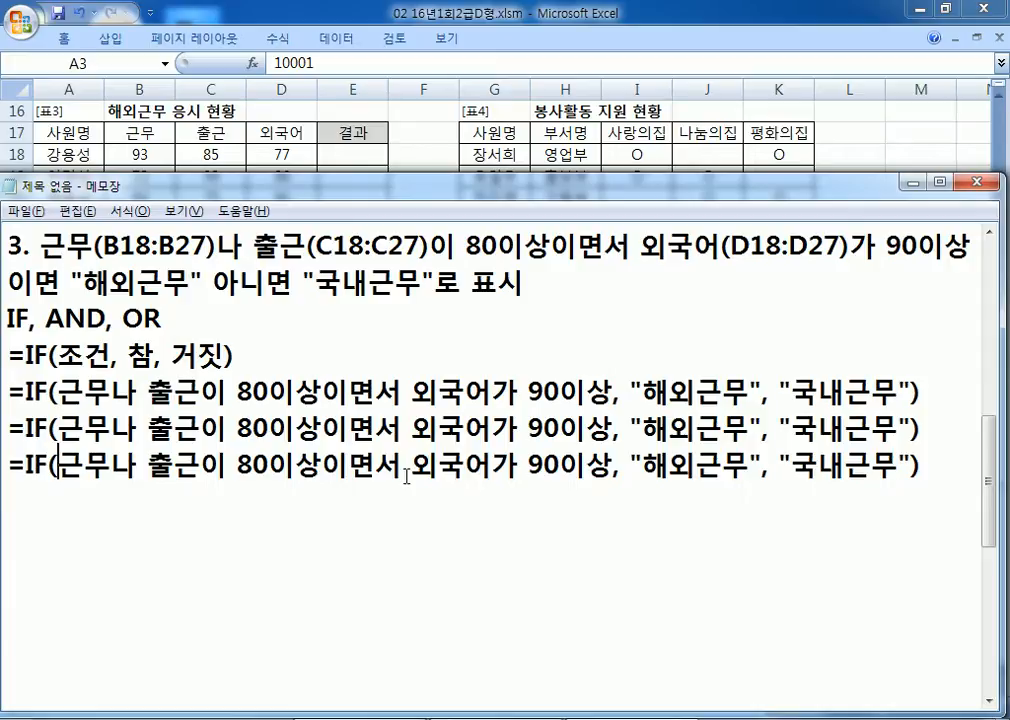
type("AND(")
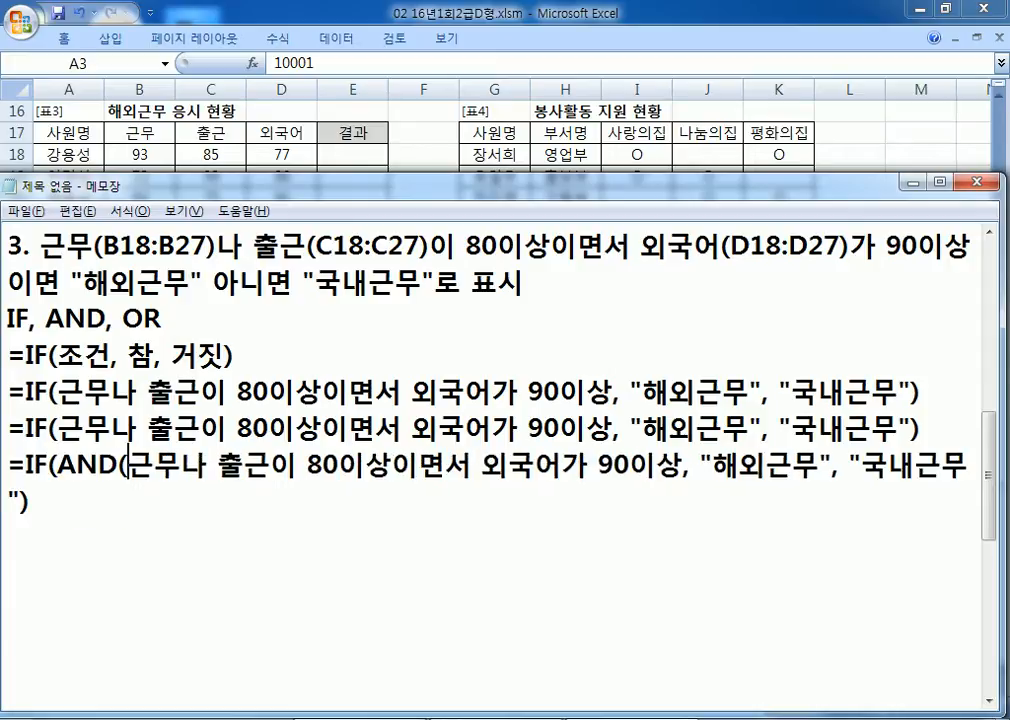
key("Right")
key("Right")
key("Right")
key("Right")
key("Right")
key("Right")
key("Right")
key("Right")
key("Right")
key("Right")
key("Right")
key("Right")
key("Right")
key("Right")
key("Left")
key("Left")
key("Left")
key("Delete")
key("Delete")
key("Delete")
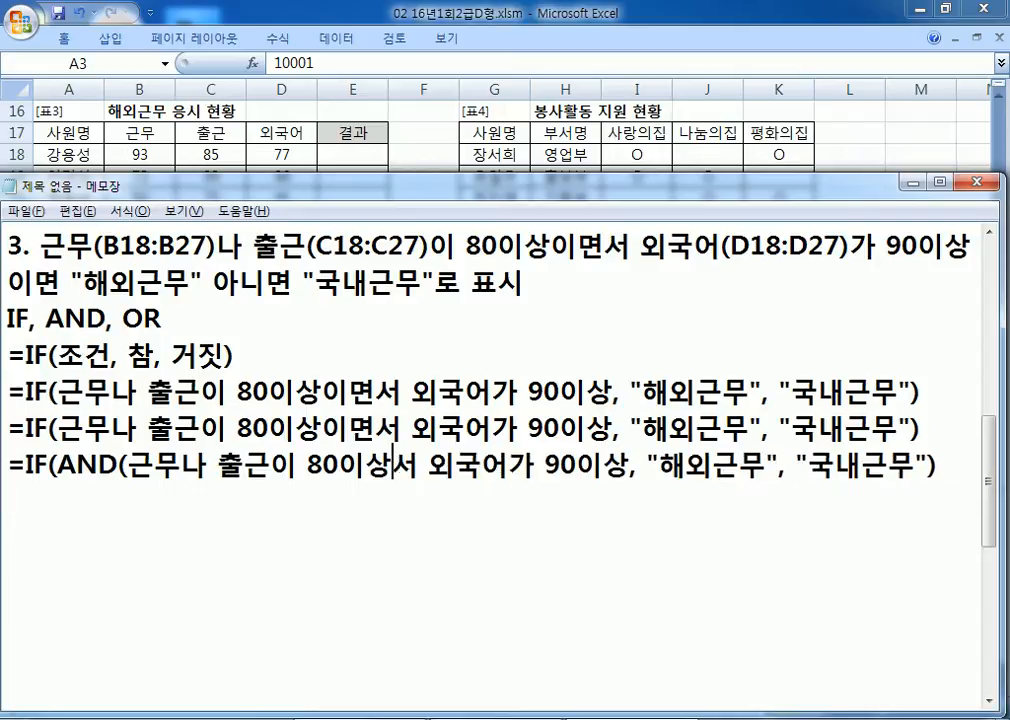
type(",")
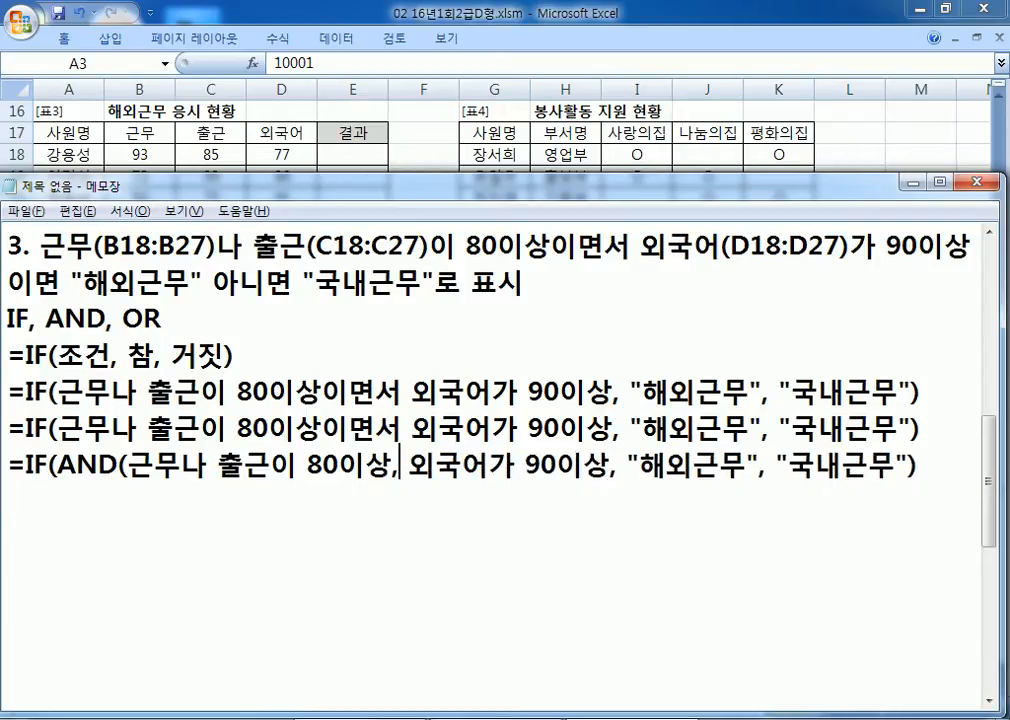
key("Right")
key("Right")
key("Right")
key("Right")
key("Right")
key("Right")
key("Right")
key("Right")
key("Right")
key("Right")
key("Right")
key("Left")
type(")")
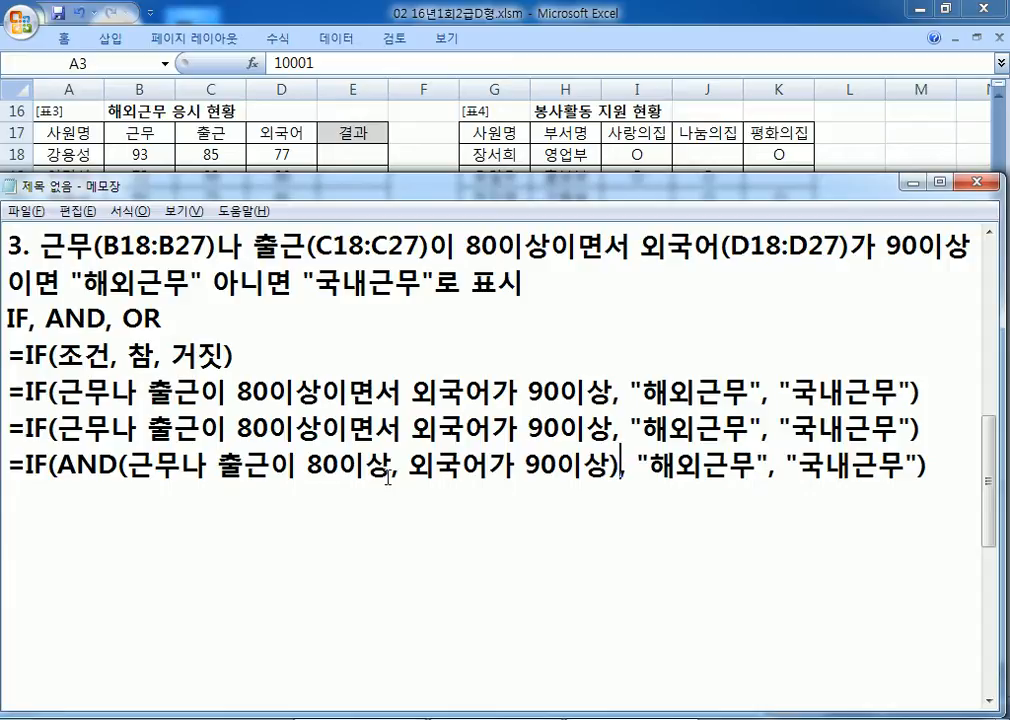
Step: Paste a copy of the AND draft line below it
left_click_drag(390, 467, 132, 467)
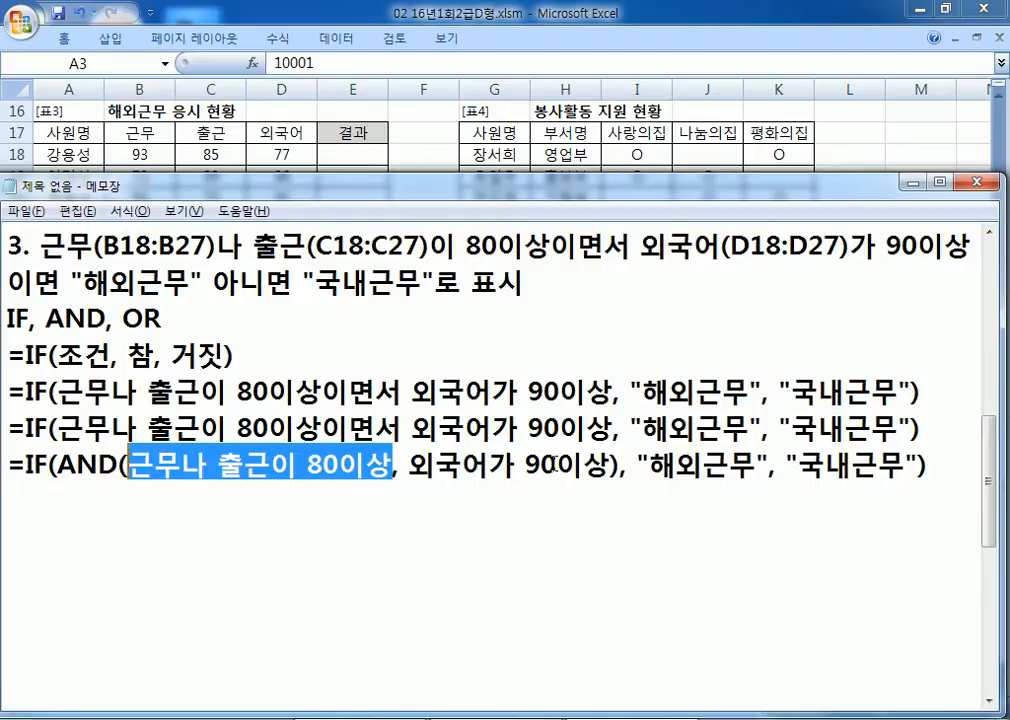
left_click_drag(9, 463, 5, 495)
left_click(5, 495)
key("ctrl+v")
Step: Nest OR(근무80이상, 출근80이상) inside the AND condition of the copied line
left_click_drag(129, 502, 391, 501)
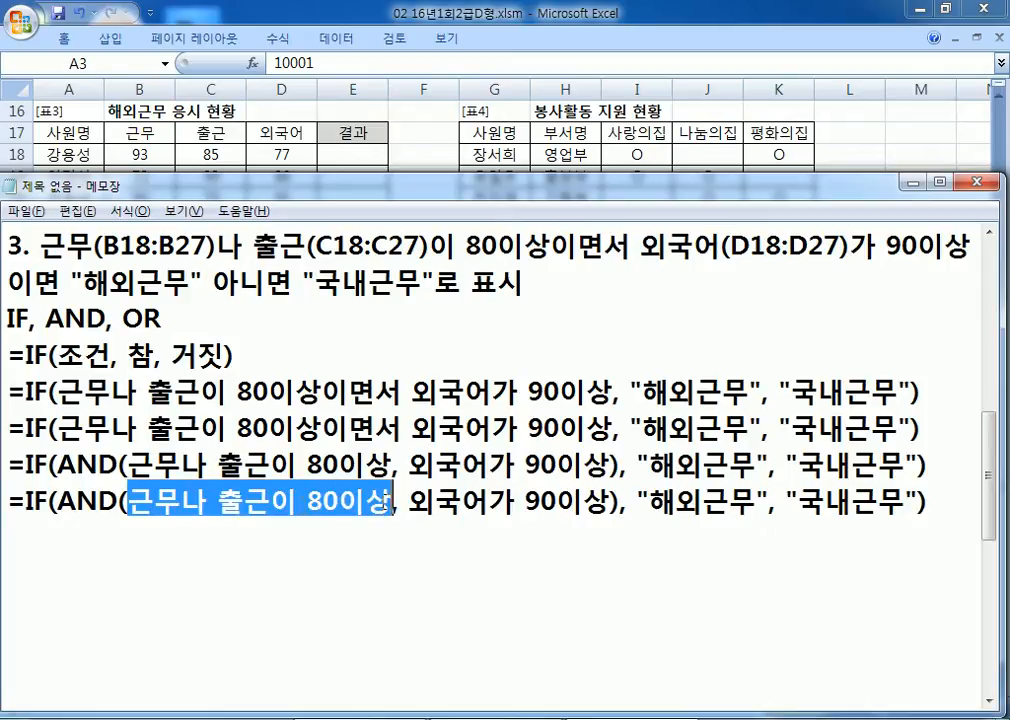
left_click(132, 499)
type("OR(")
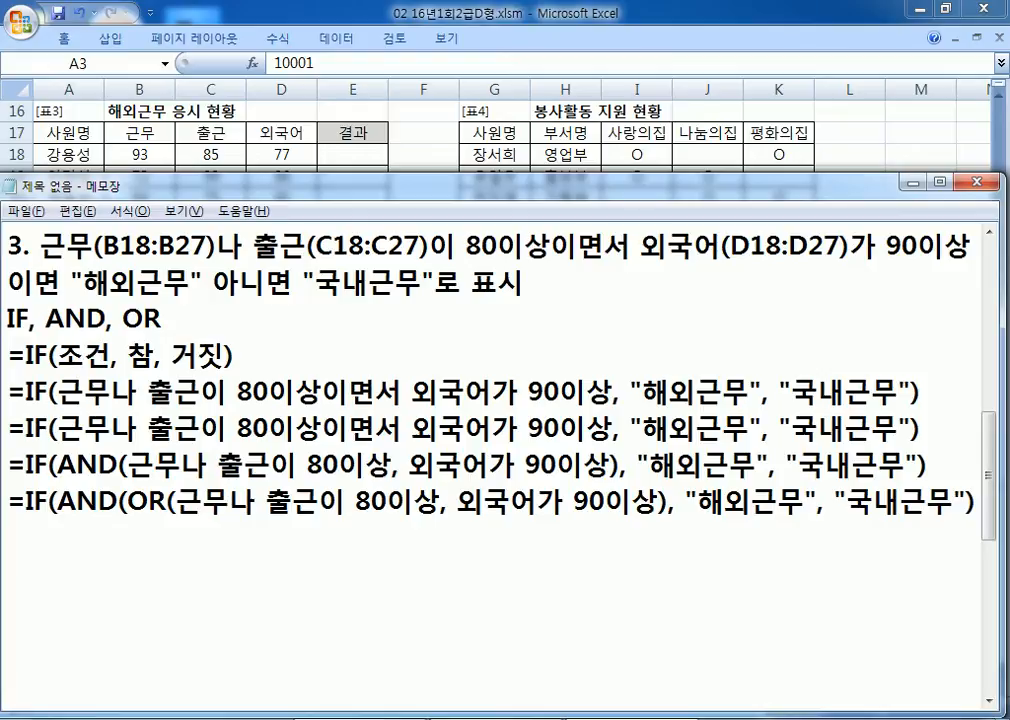
left_click(213, 500)
type("80DLTK")
key("BackSpace")
key("BackSpace")
key("BackSpace")
key("BackSpace")
key("BackSpace")
type("0이상,")
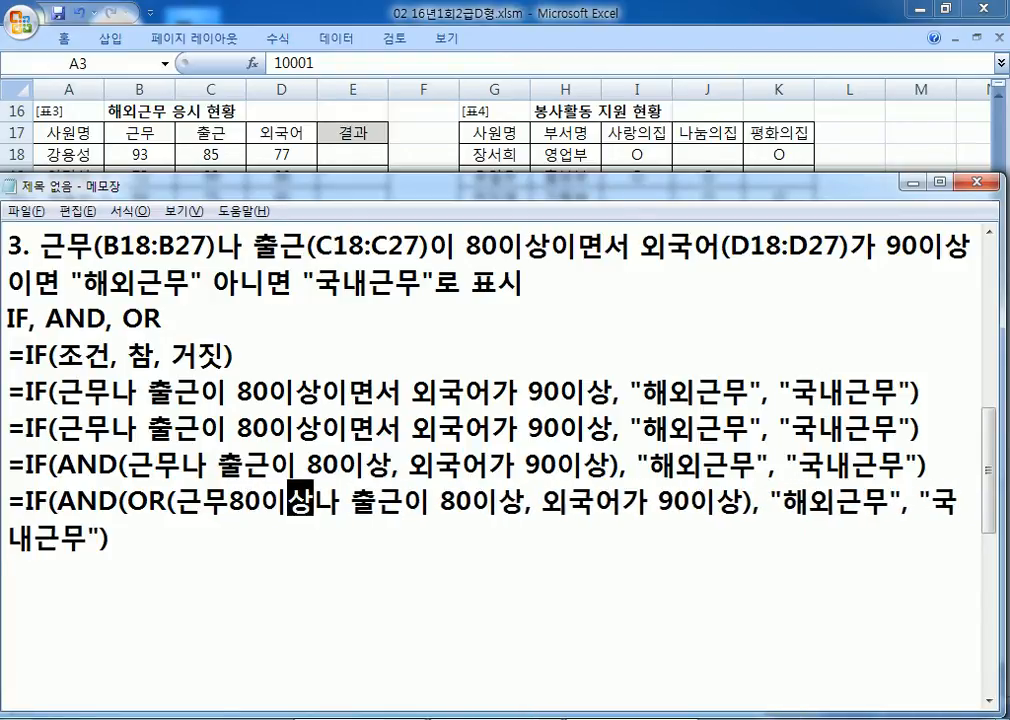
key("Delete")
key("Right")
key("Right")
key("Right")
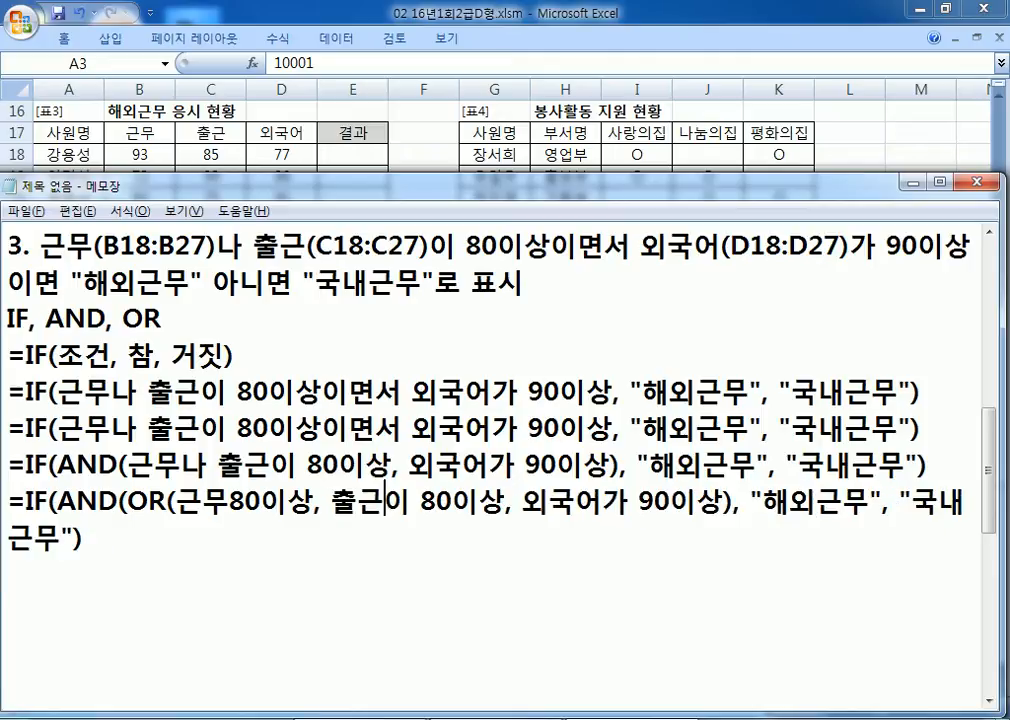
key("Delete")
key("Delete")
key("Right")
key("Right")
key("Right")
key("Right")
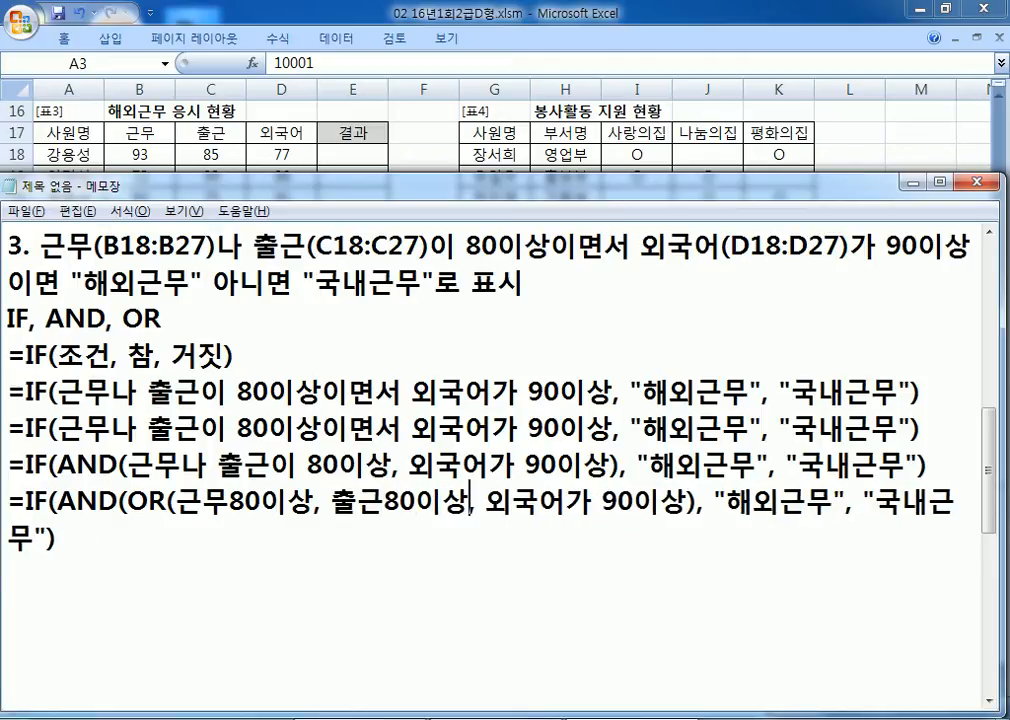
type(")")
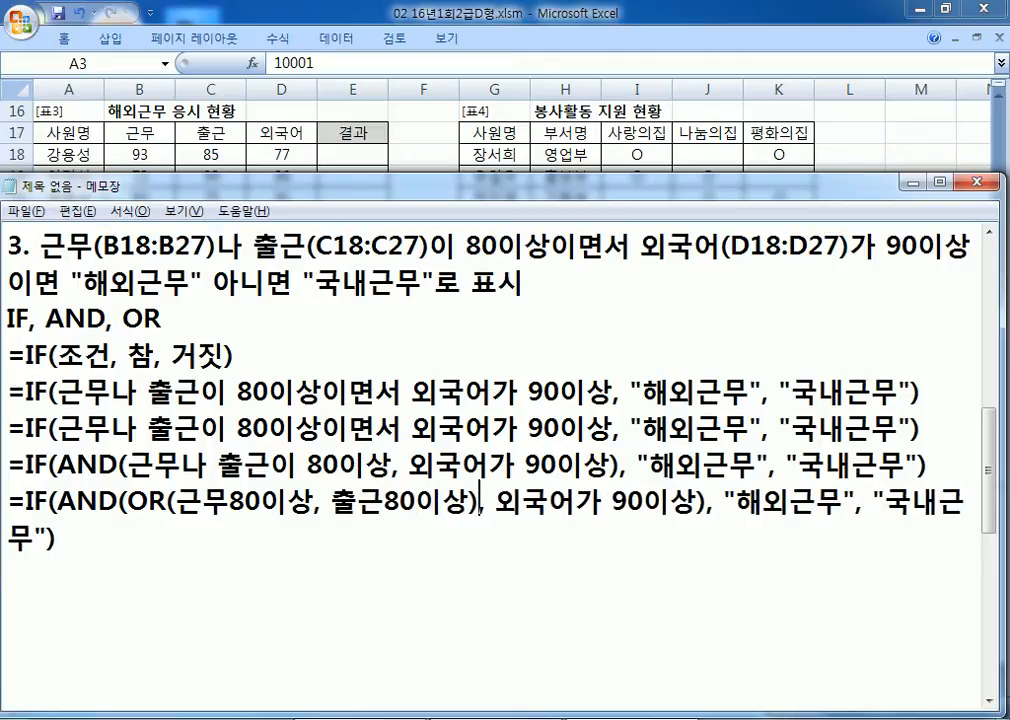
Step: Paste a second copy of the OR draft line below it
scroll(349, 532, "down", 1)
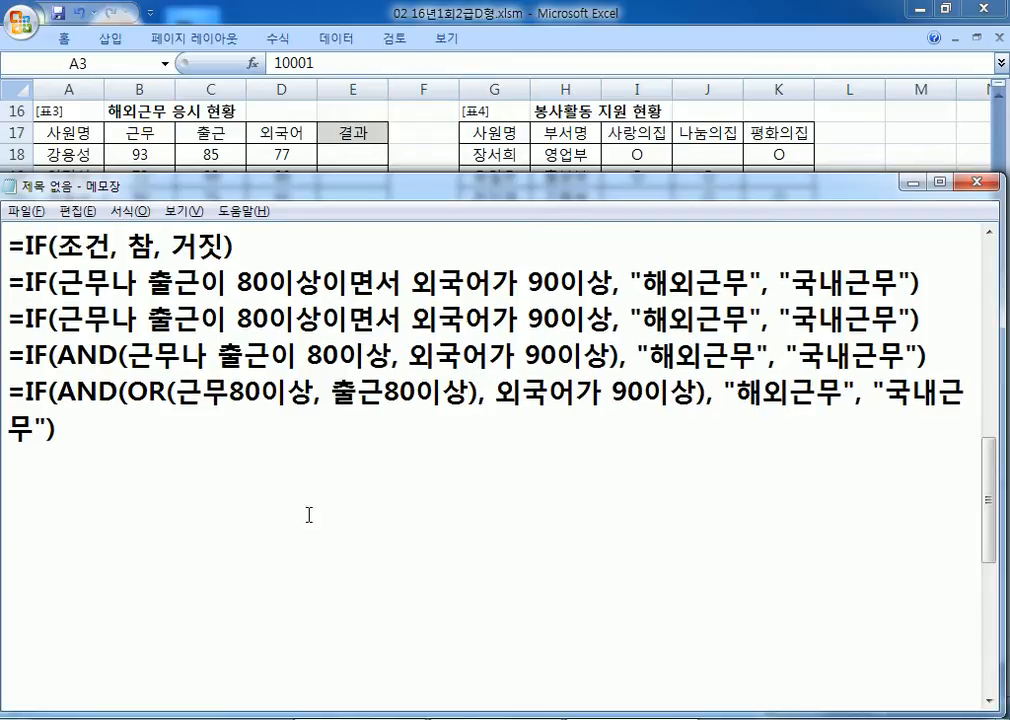
left_click_drag(11, 398, 13, 462)
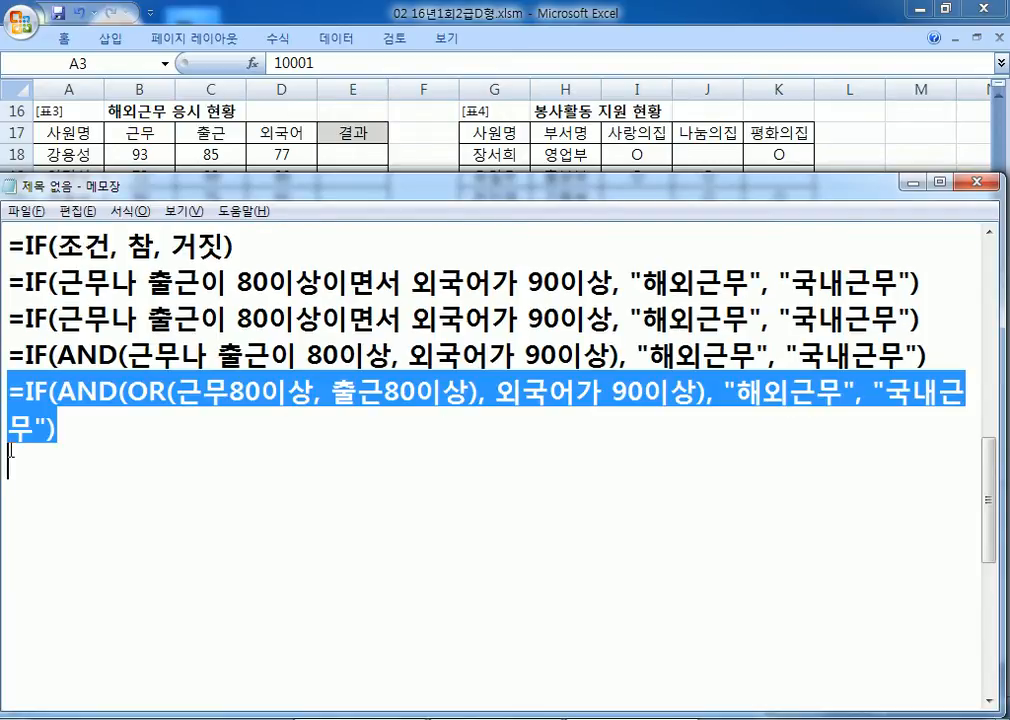
key("ctrl+c")
key("Right")
key("ctrl+v")
Step: Replace the OR conditions with B18>=80 and C18>=80
left_click_drag(174, 462, 230, 463)
type("B18")
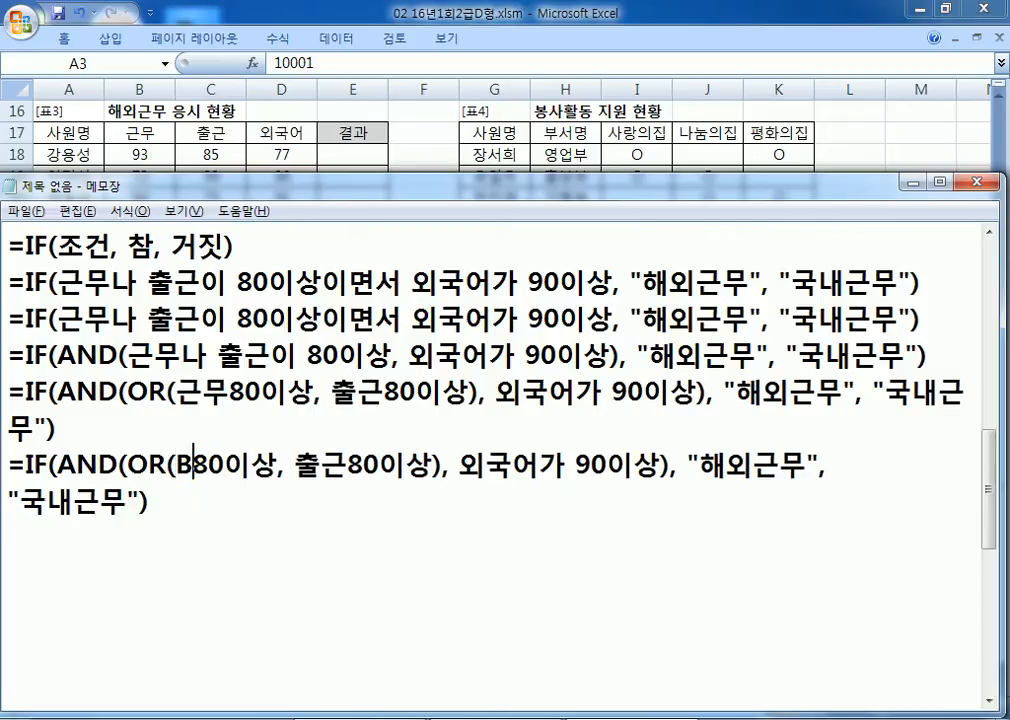
key("Delete")
key("Delete")
type(">=")
key("Delete")
key("Delete")
type("80")
key("Right")
key("Delete")
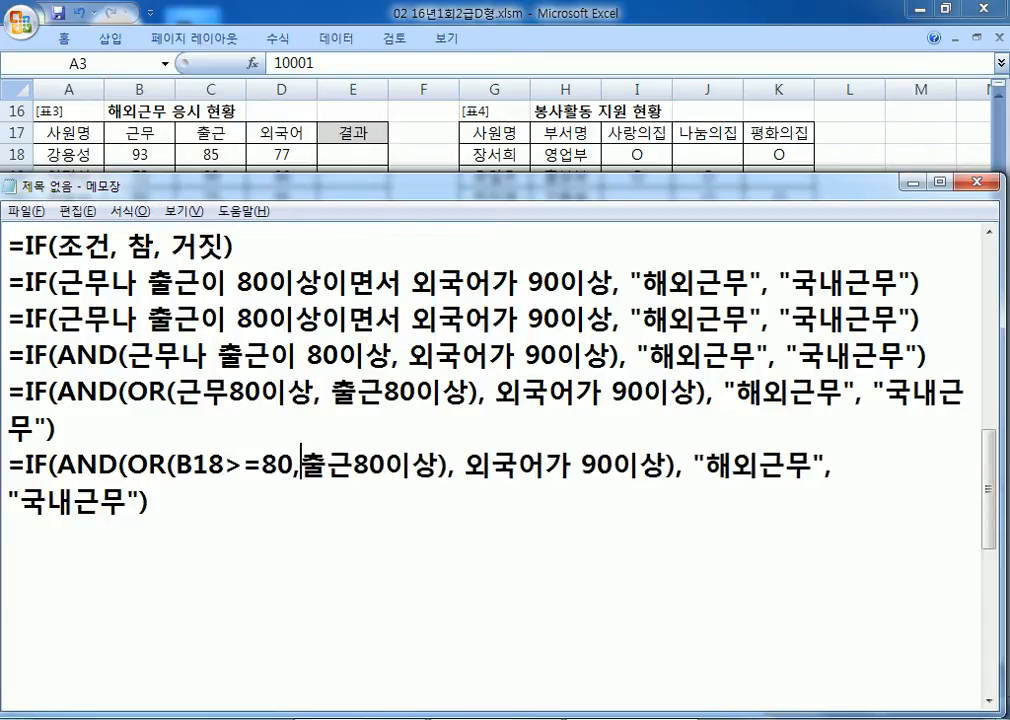
type("C")
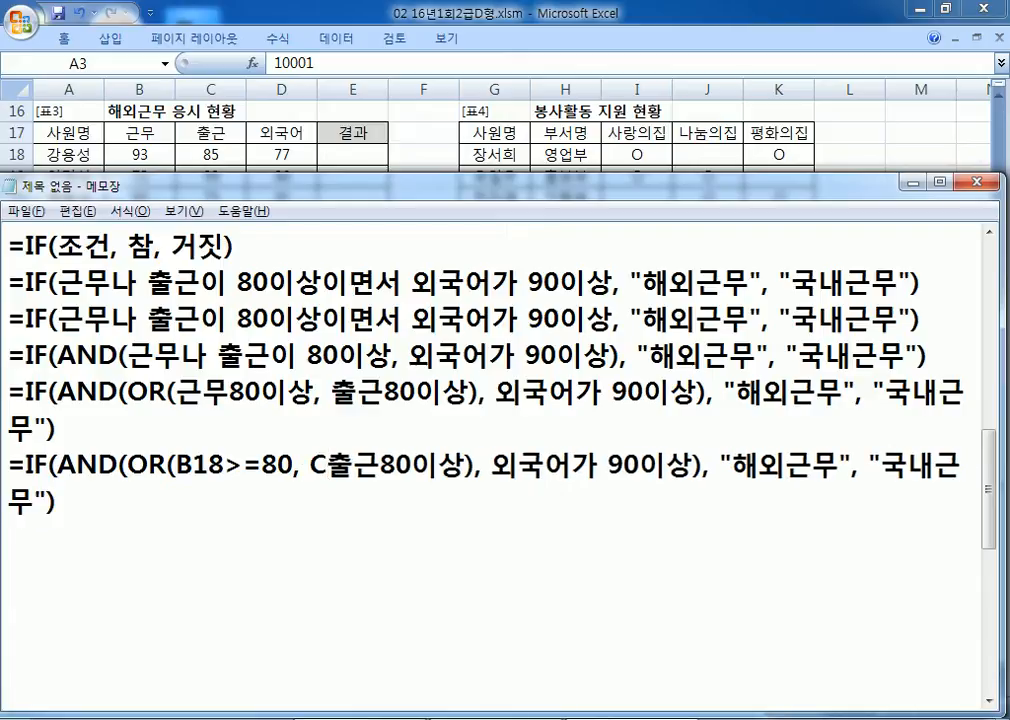
type("18")
key("Delete")
key("Delete")
type(">=")
key("Right")
key("Right")
key("Delete")
key("Delete")
Step: Change 외국어가 90이상 to D18>=90 and copy the finished formula line
key("Right")
key("Right")
type("D18")
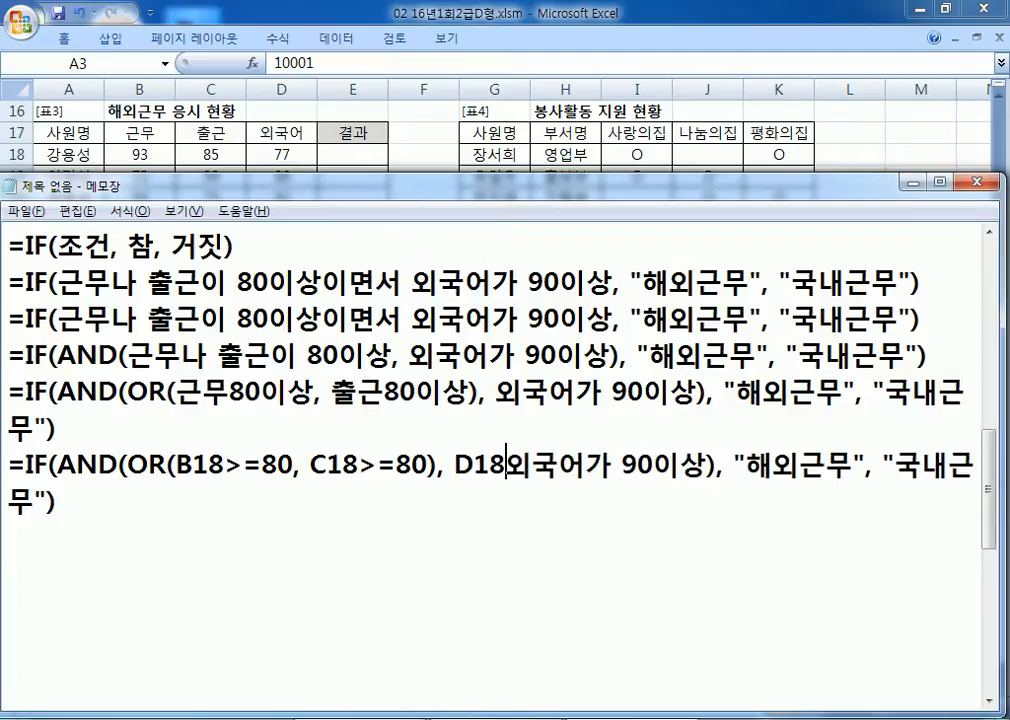
key("Delete")
key("Delete")
key("Delete")
key("Delete")
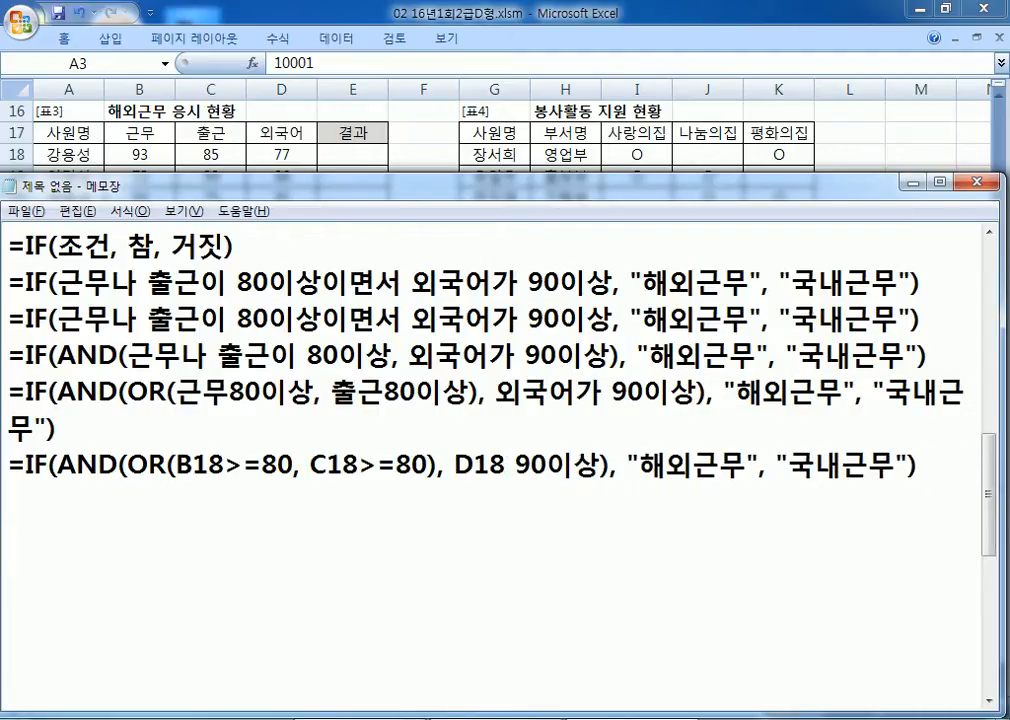
type(">=")
key("Delete")
key("Right")
key("Right")
key("Delete")
key("Delete")
key("shift+End")
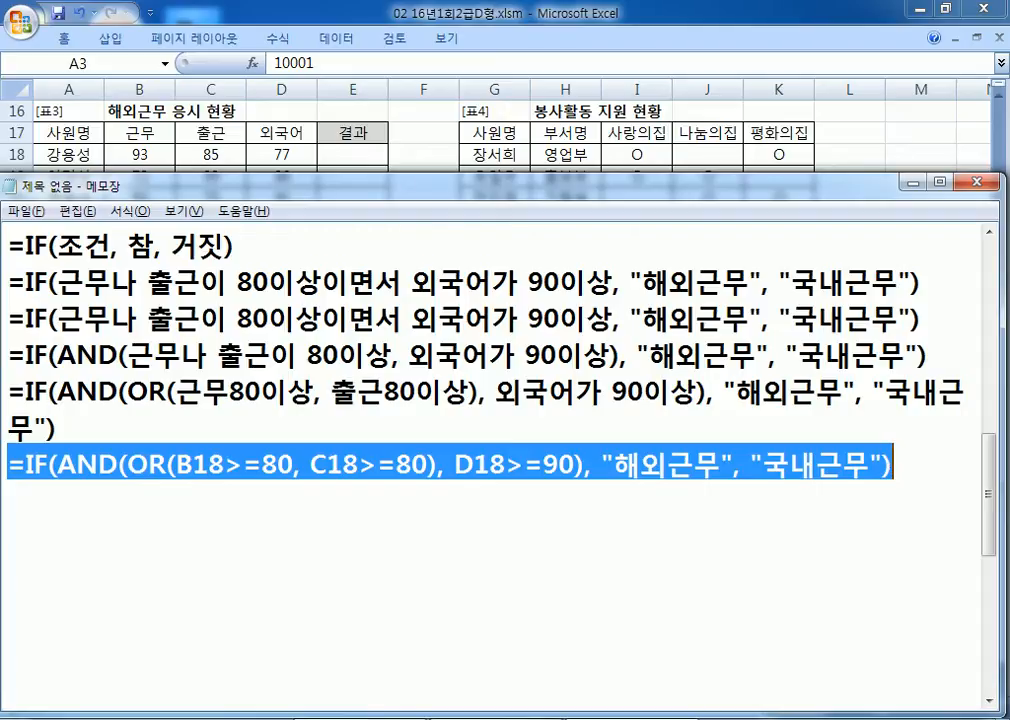
key("Down")
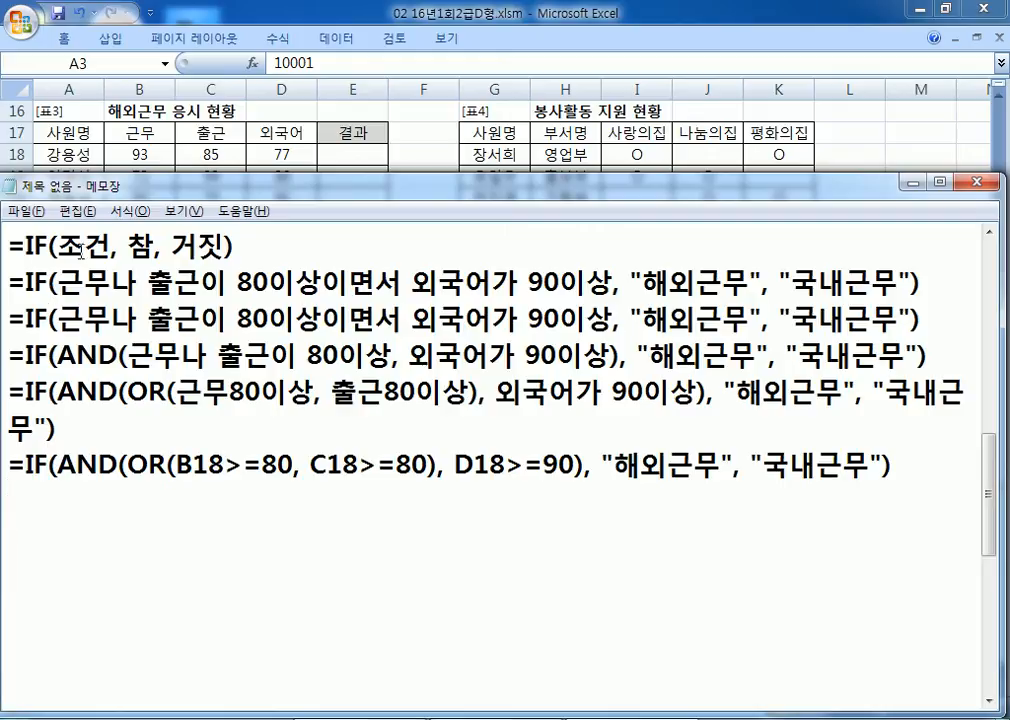
Step: Highlight 조건, 참 and the condition part in the earlier drafts
left_click_drag(57, 246, 226, 246)
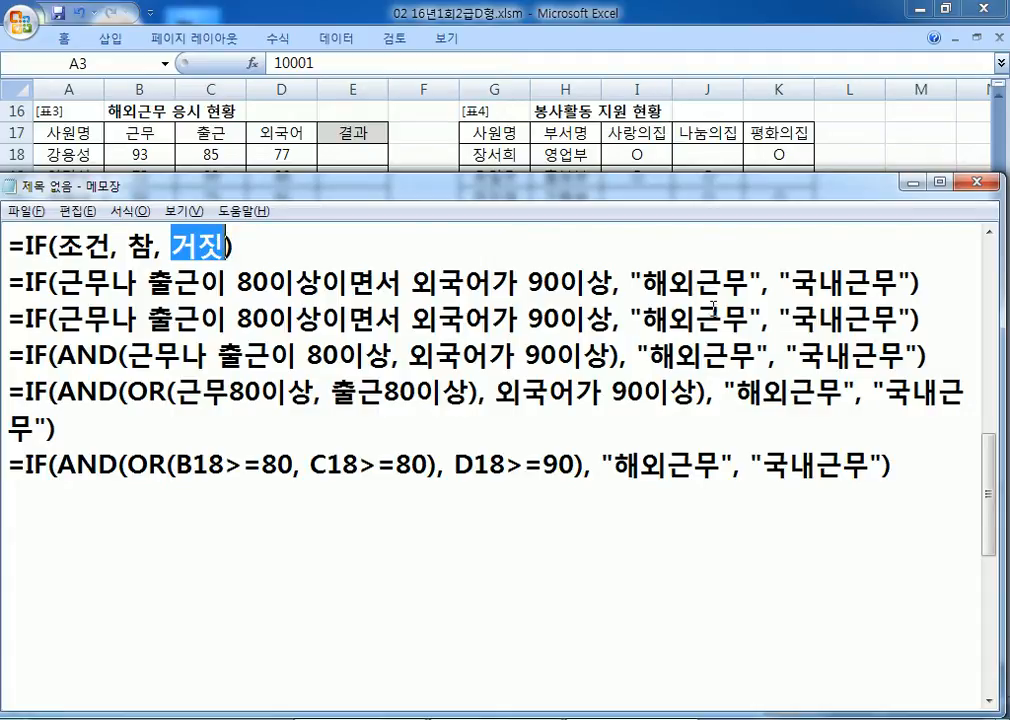
left_click_drag(57, 268, 612, 283)
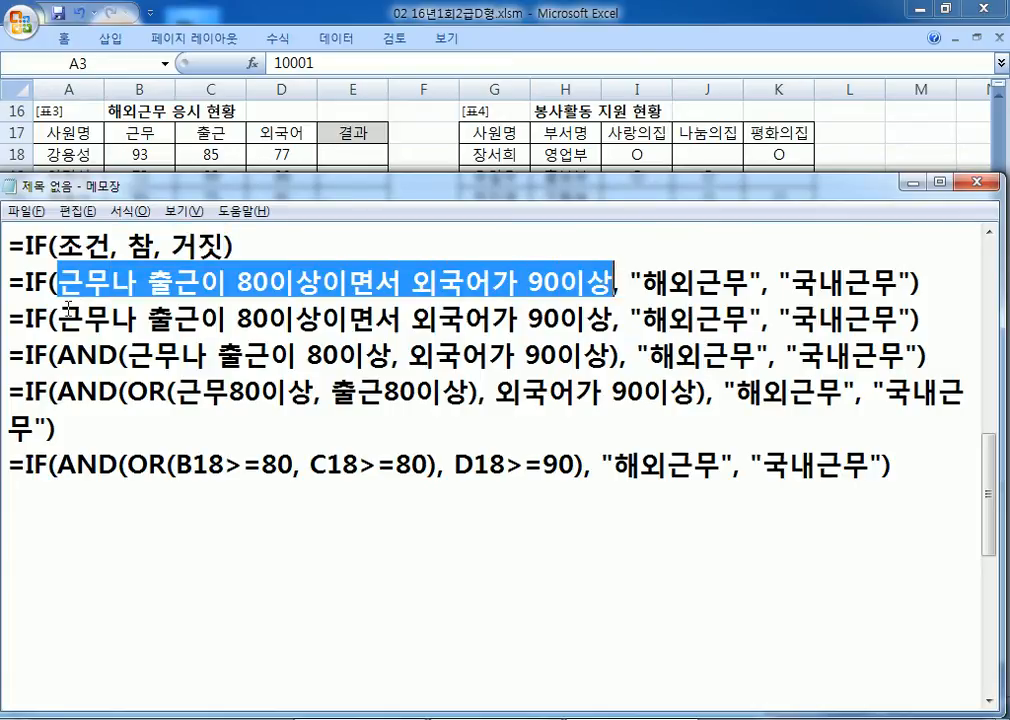
scroll(120, 325, "up", 1)
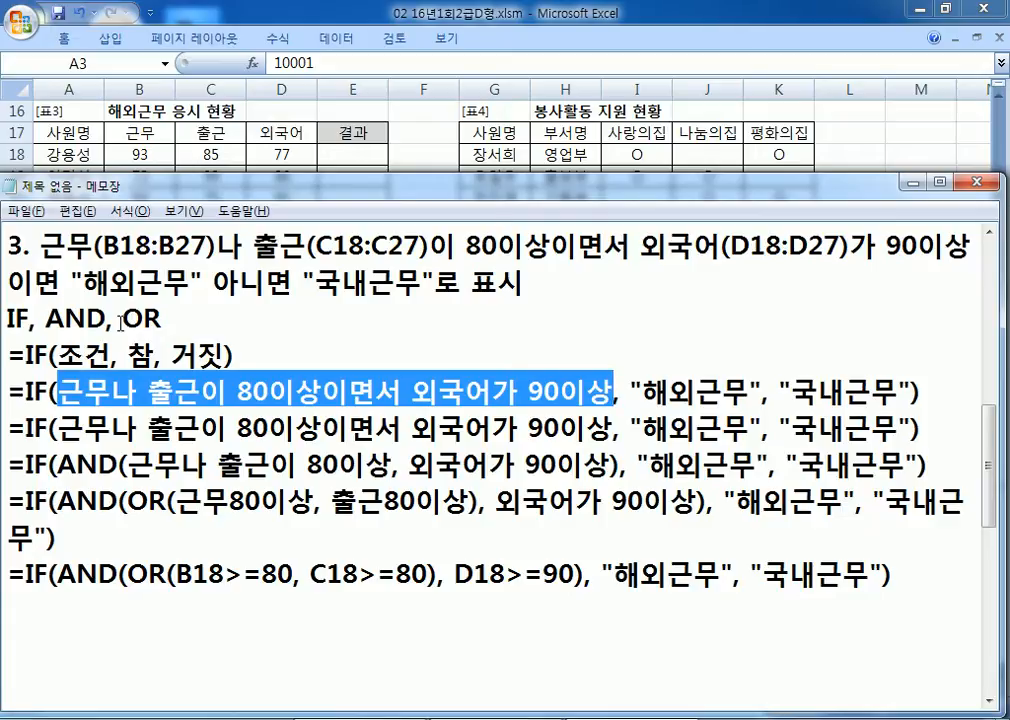
Step: Paste the IF/AND/OR formula into E18 and fill it down to E27
key("alt+Tab")
left_click(349, 156)
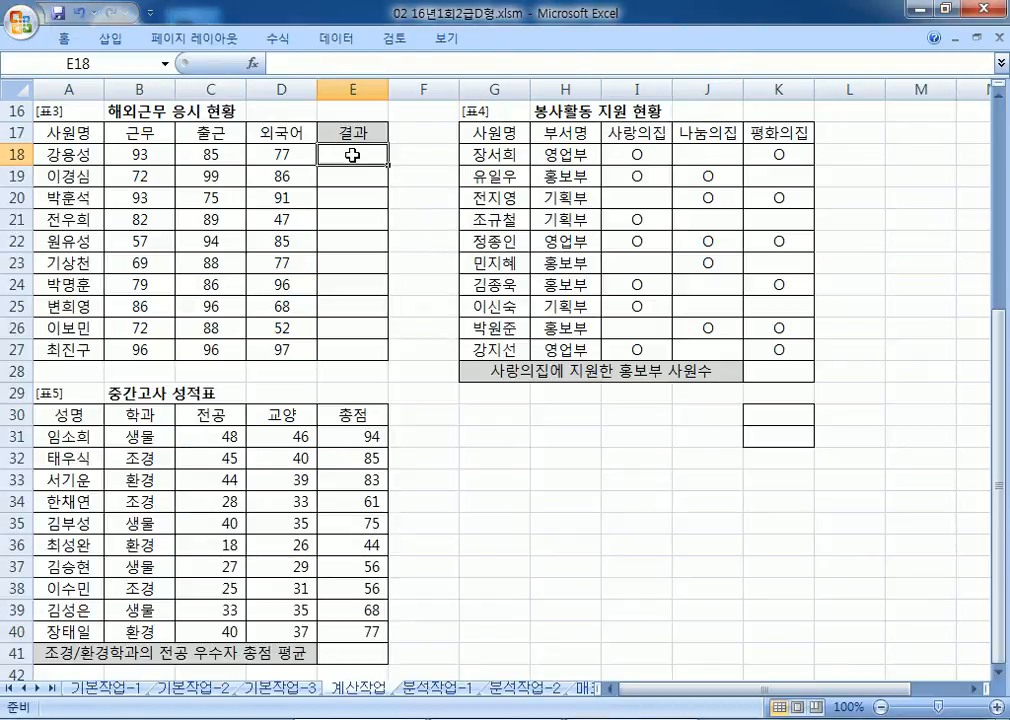
key("ctrl+v")
left_click_drag(386, 165, 386, 352)
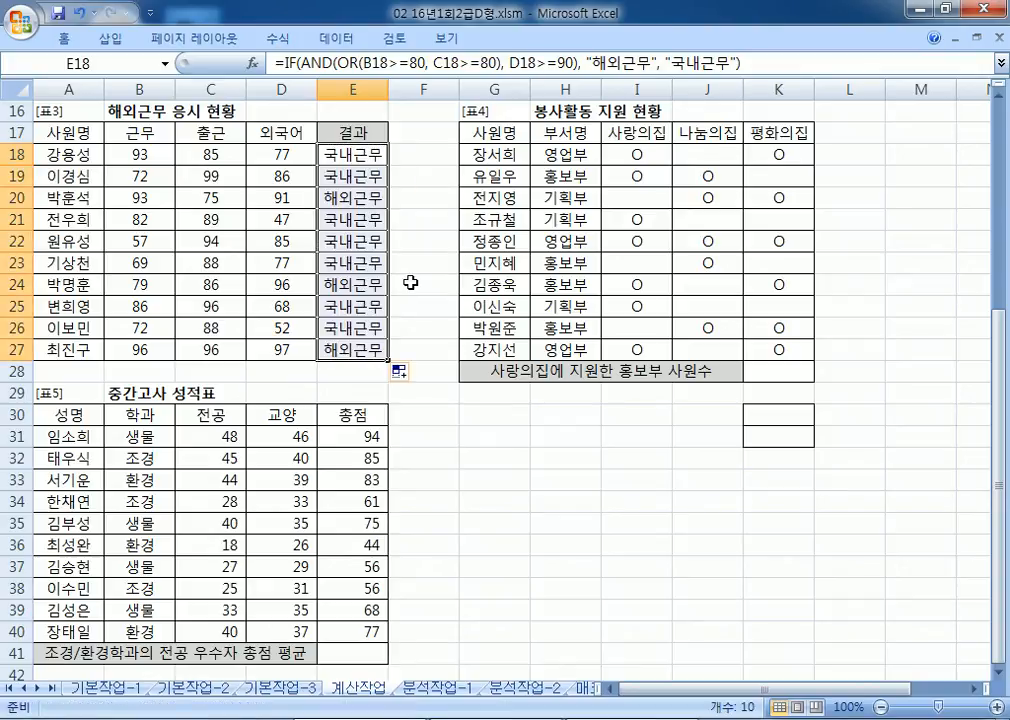
key("alt+Tab")
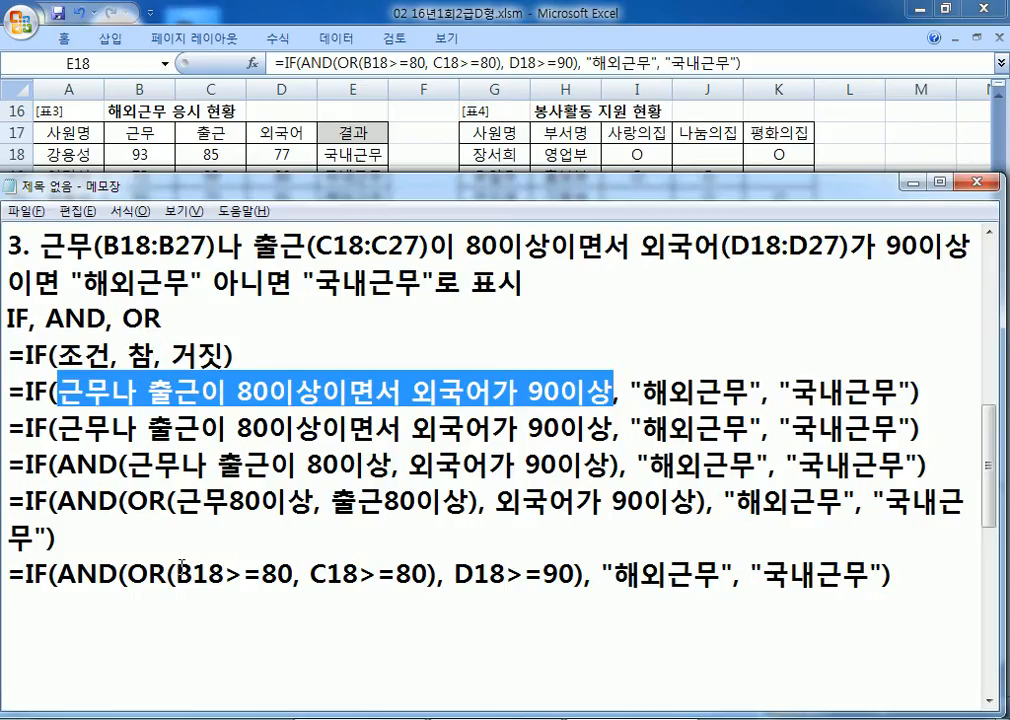
left_click(296, 584)
scroll(296, 584, "down", 1)
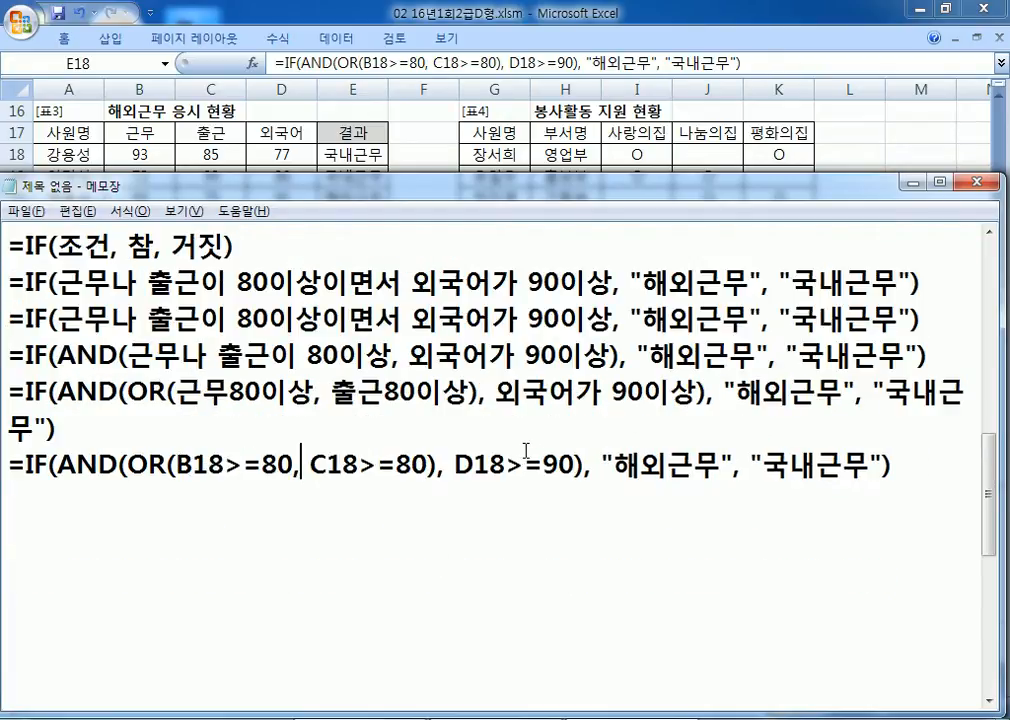
left_click_drag(57, 283, 398, 275)
left_click_drag(465, 283, 558, 283)
left_click_drag(345, 283, 145, 283)
left_click_drag(433, 283, 588, 283)
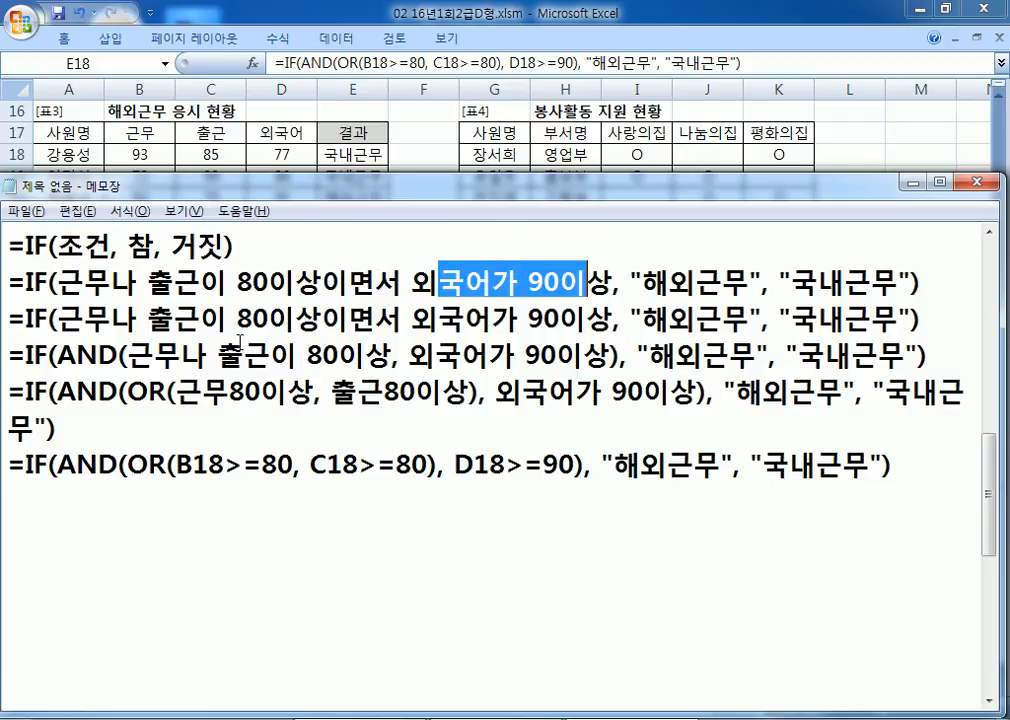
left_click_drag(131, 360, 600, 357)
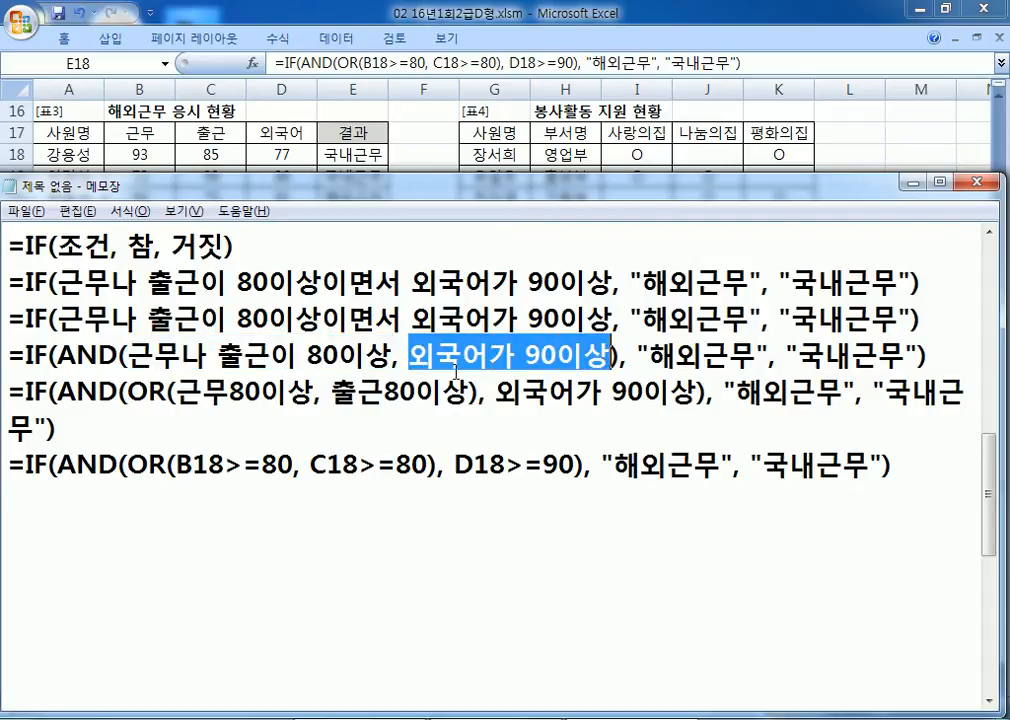
left_click_drag(128, 357, 618, 355)
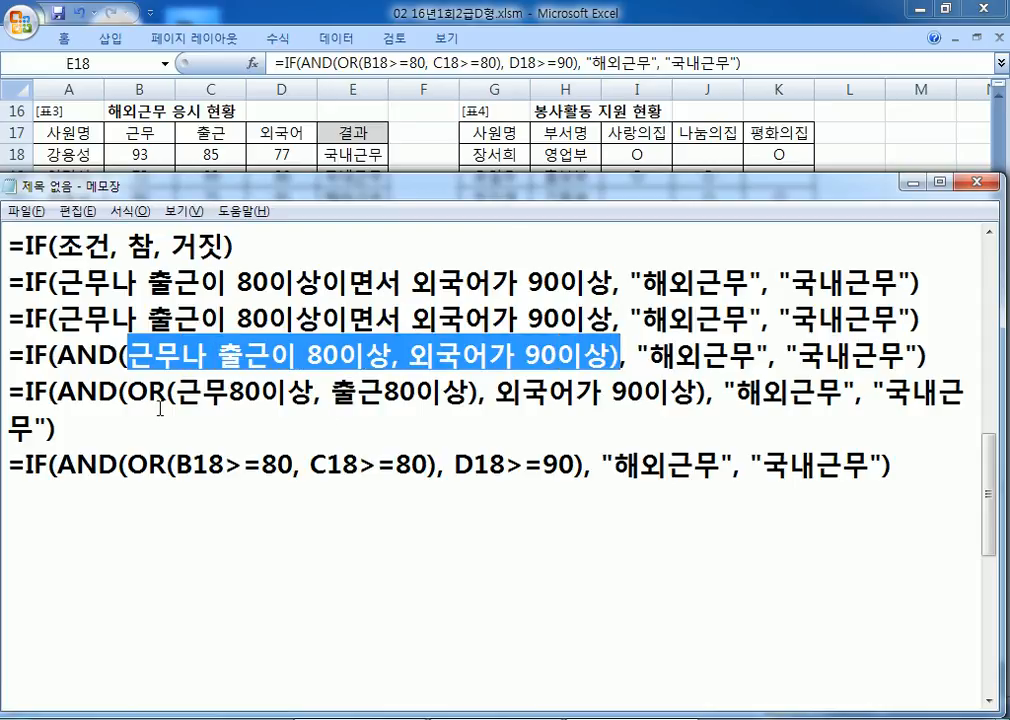
left_click_drag(127, 357, 392, 357)
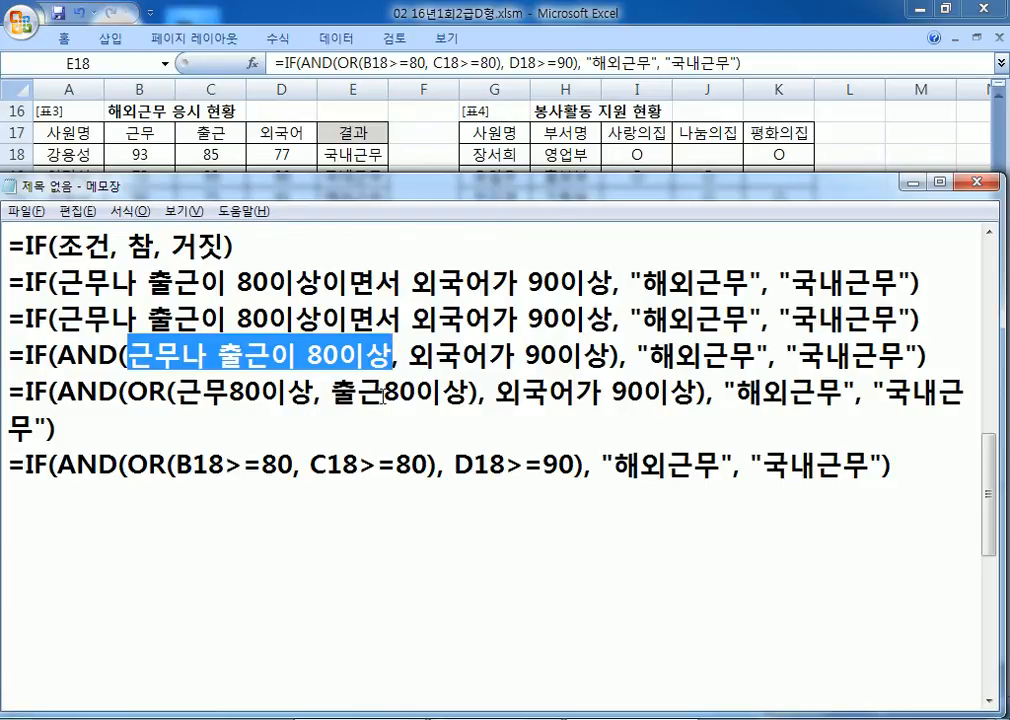
left_click_drag(128, 392, 457, 403)
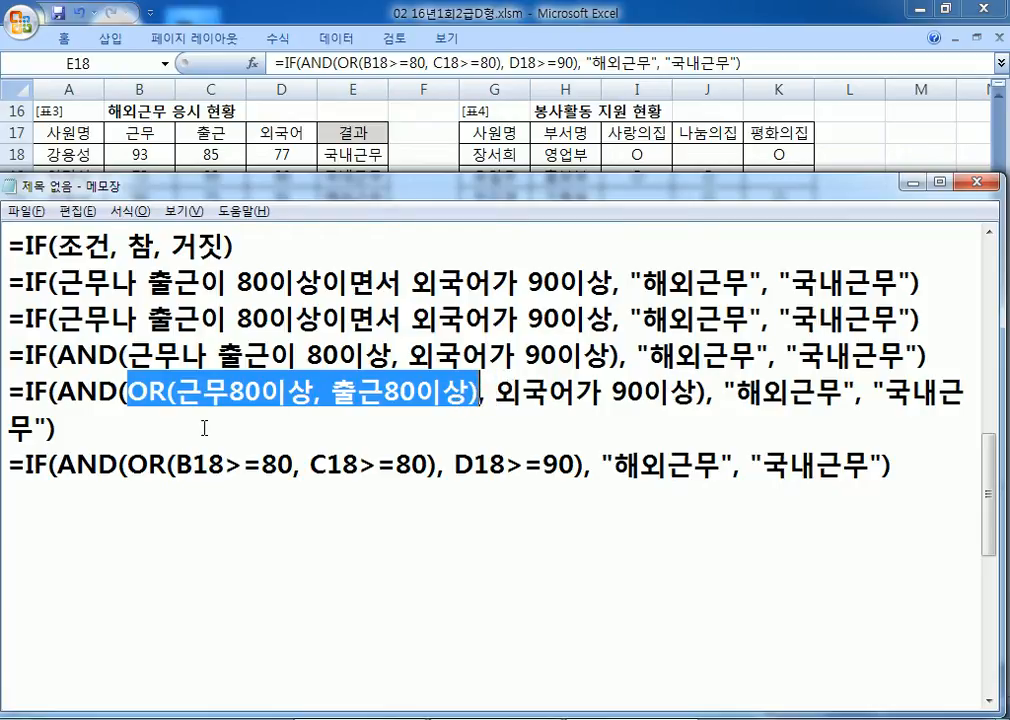
left_click(123, 502)
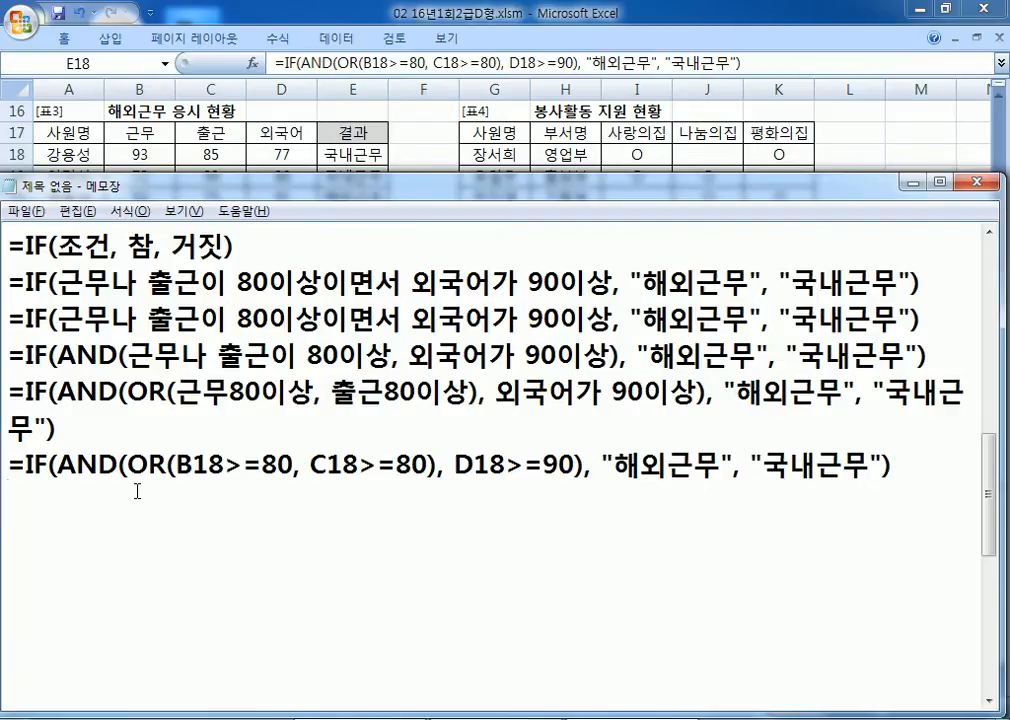
Step: Start the task 4 note on a new line with '4. 사랑의집('
key("Return")
type("4.")
scroll(215, 550, "down", 2)
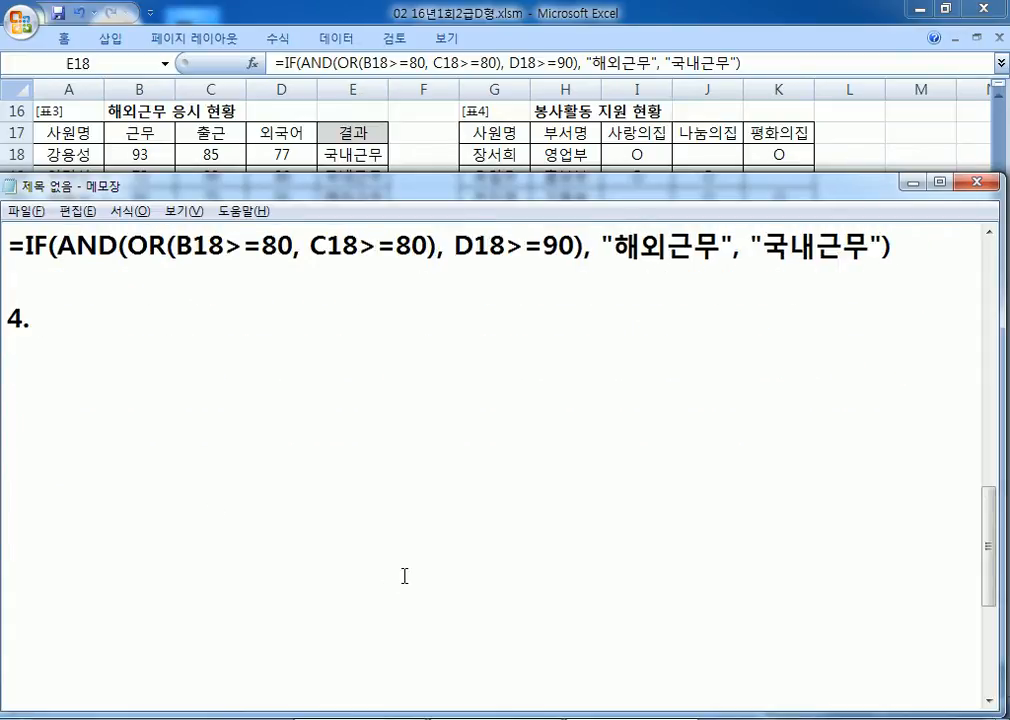
key("alt+Tab")
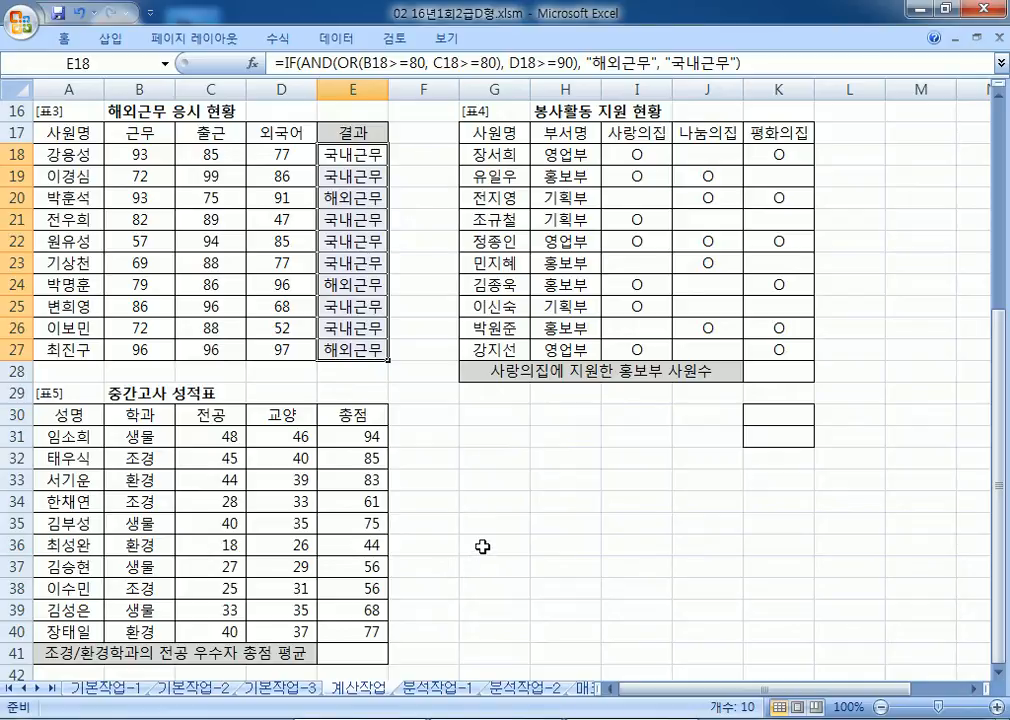
key("alt")
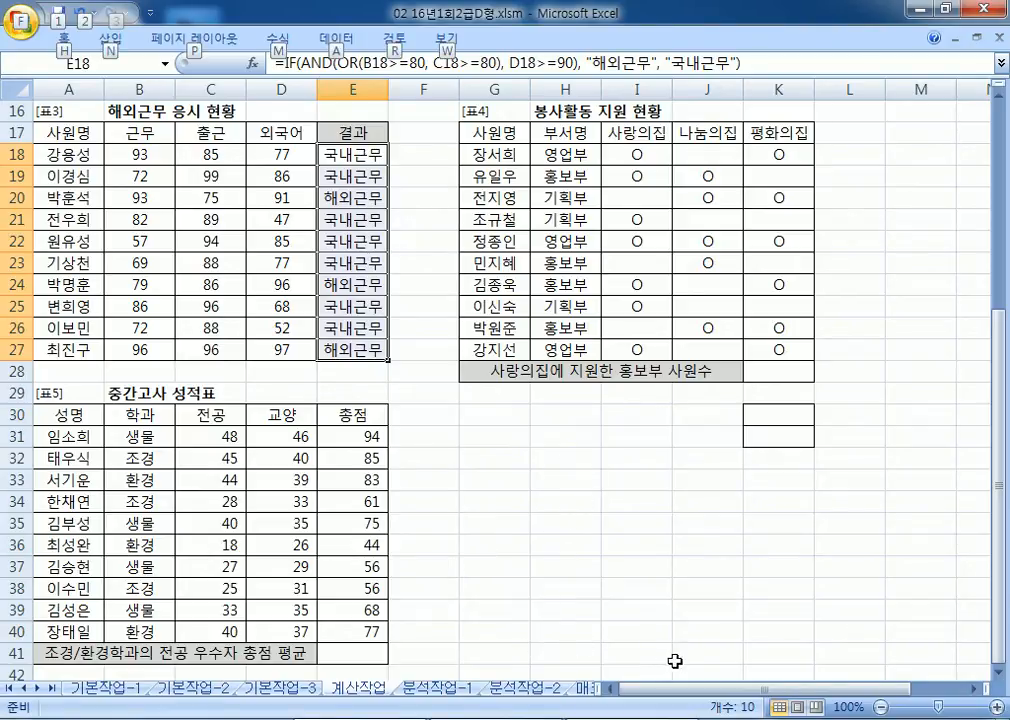
key("alt+Tab")
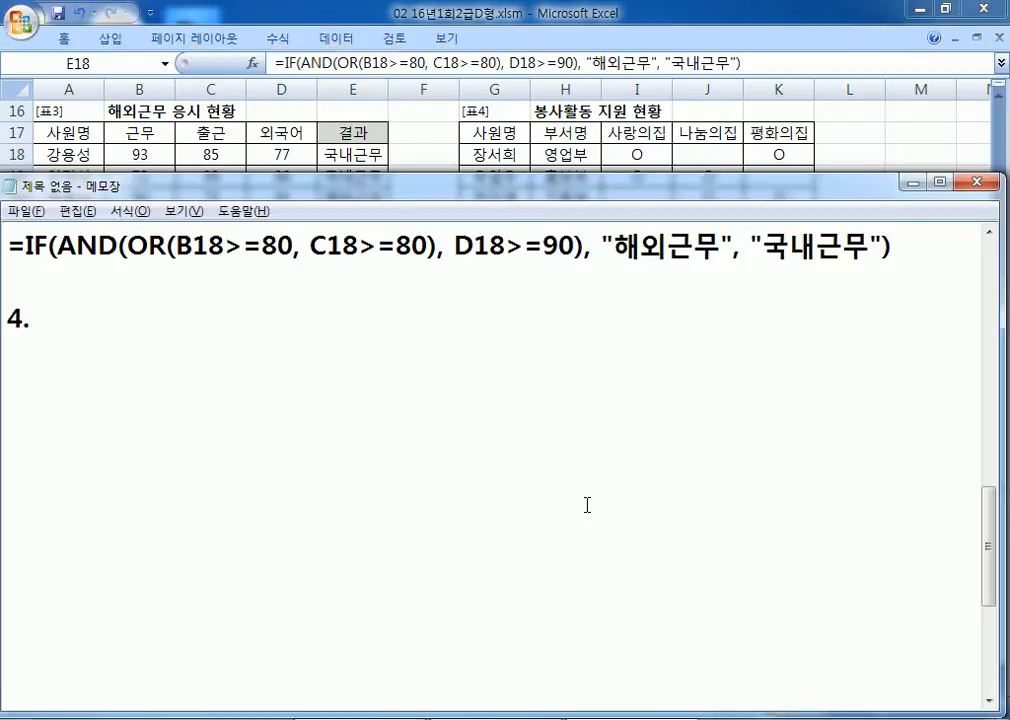
type("TKFKD")
key("BackSpace")
key("BackSpace")
key("BackSpace")
key("BackSpace")
key("BackSpace")
type("TKFKD=")
key("BackSpace")
key("BackSpace")
key("BackSpace")
key("BackSpace")
key("BackSpace")
key("BackSpace")
type("사랑의집")
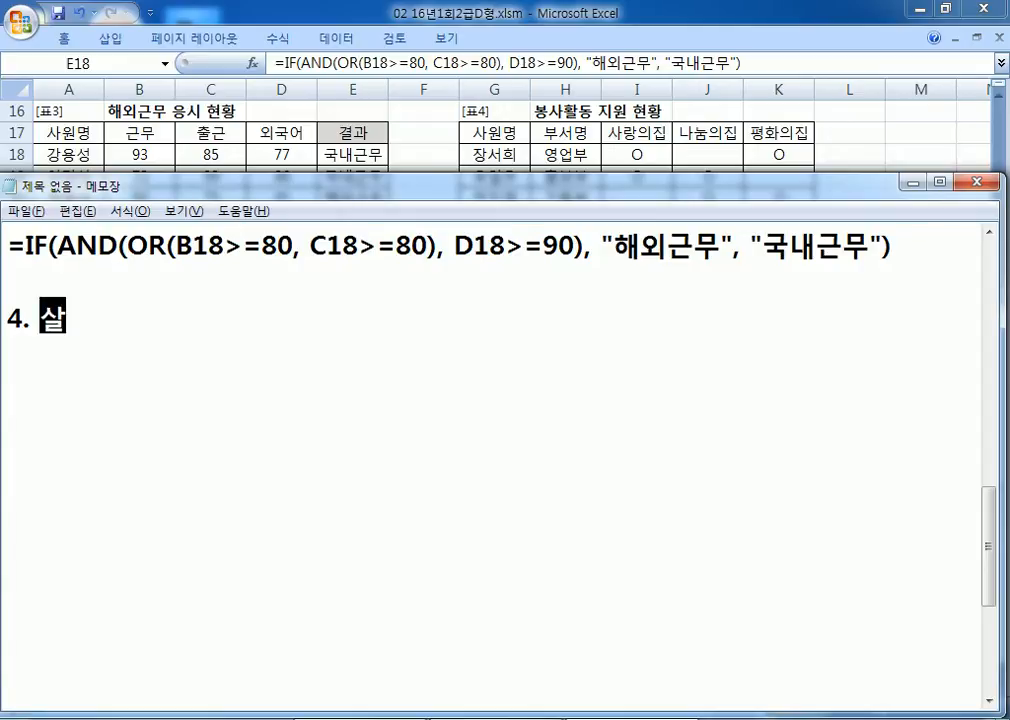
type("(")
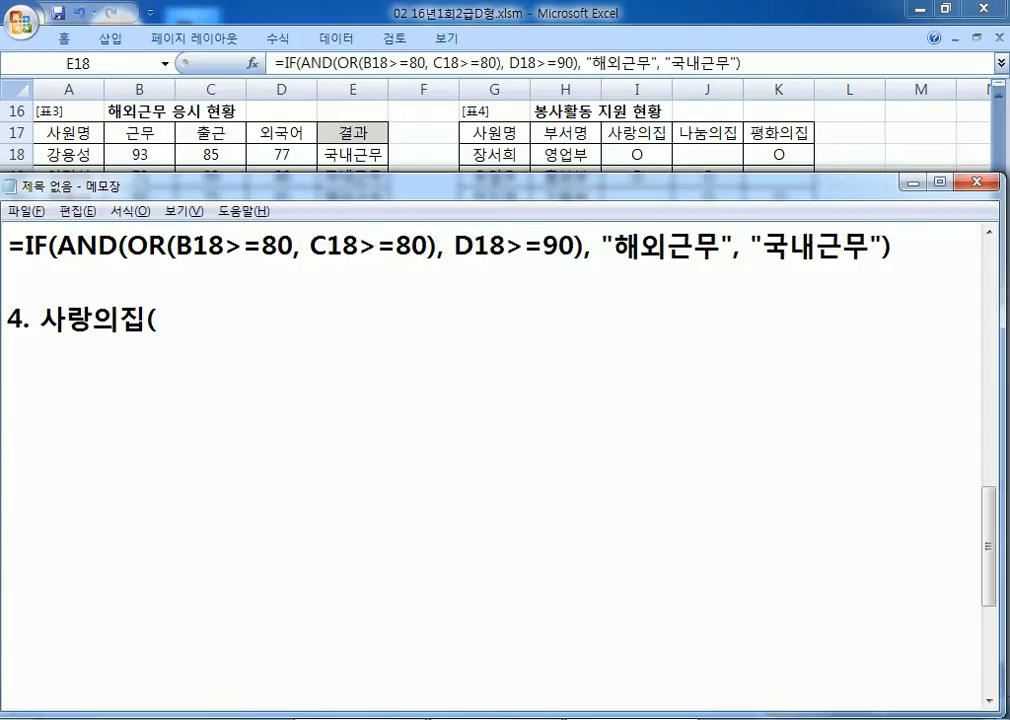
Step: Finish the note: count 홍보부 employees in 부서(H18:JH27) who volunteered at 사랑의집(I18:I27)
key("alt+Tab")
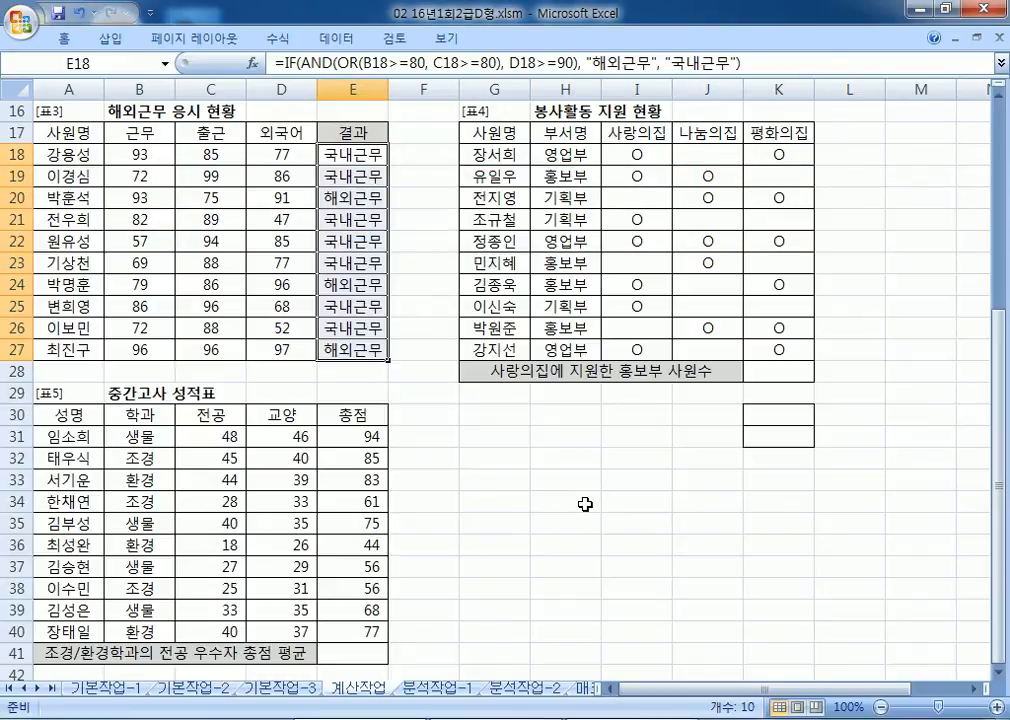
key("alt+Tab")
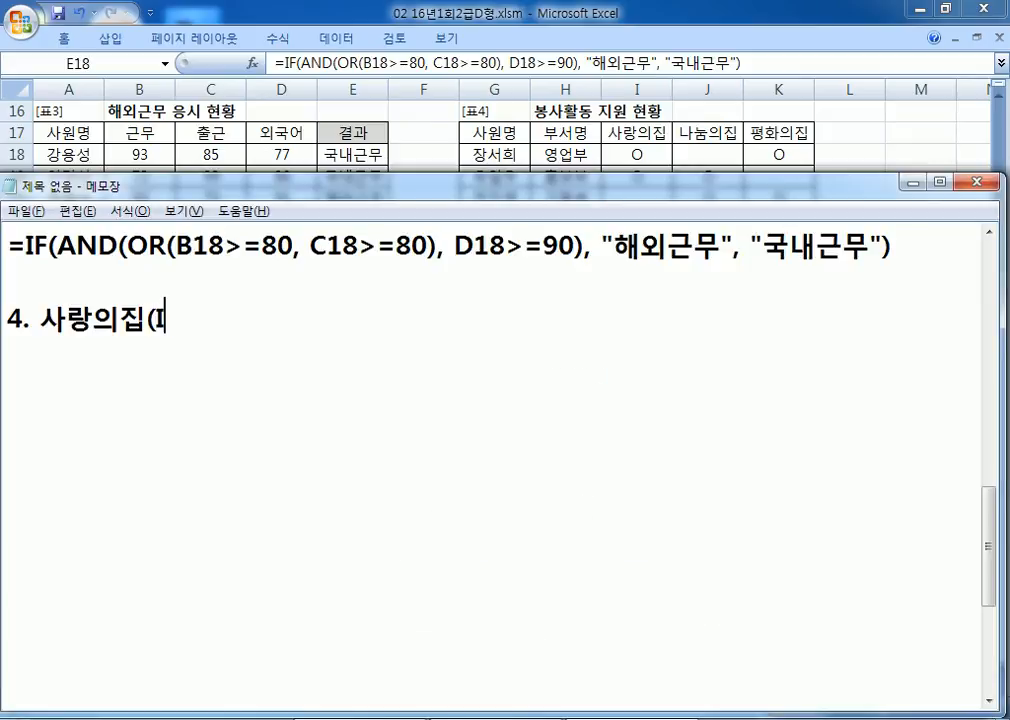
type("I18:")
type("I27)에 ㅂ")
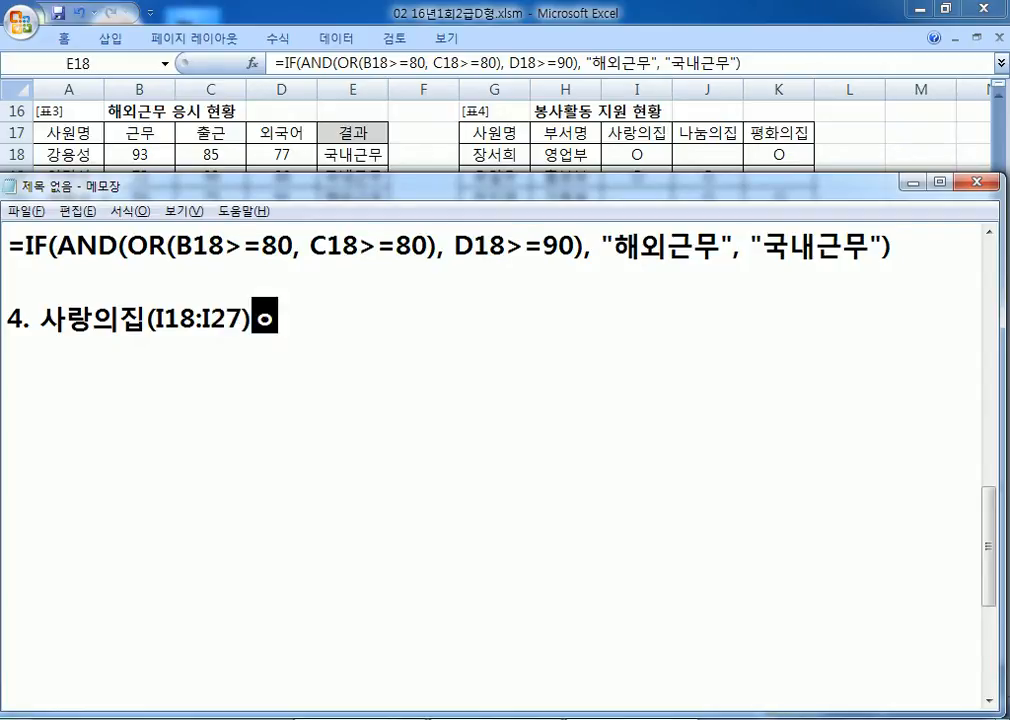
type("봉사활")
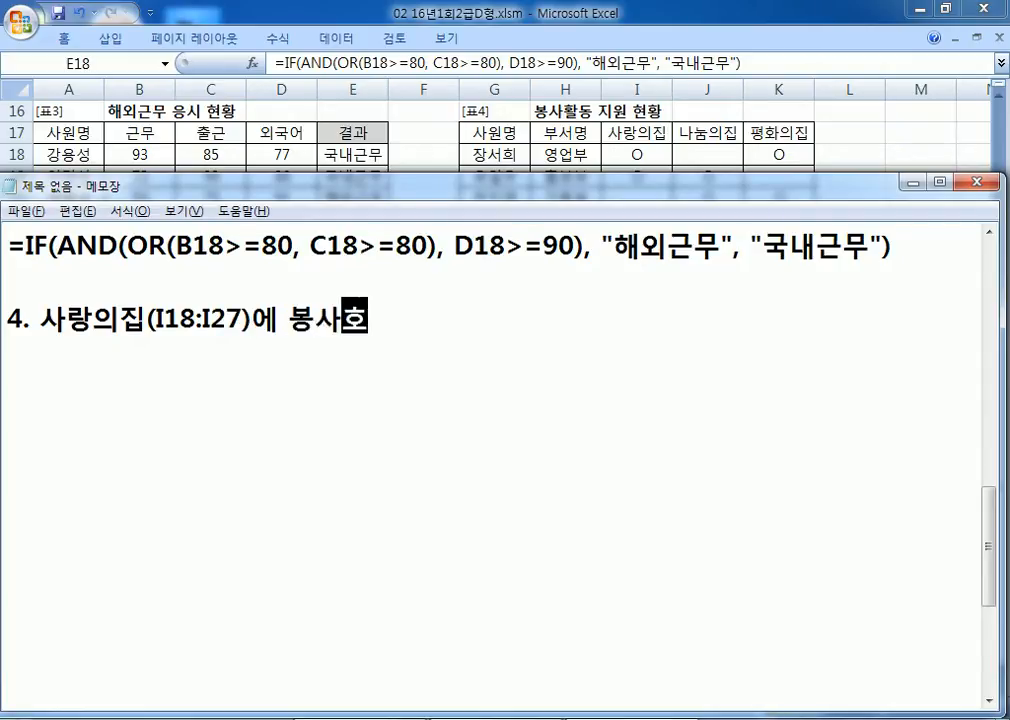
type("동")
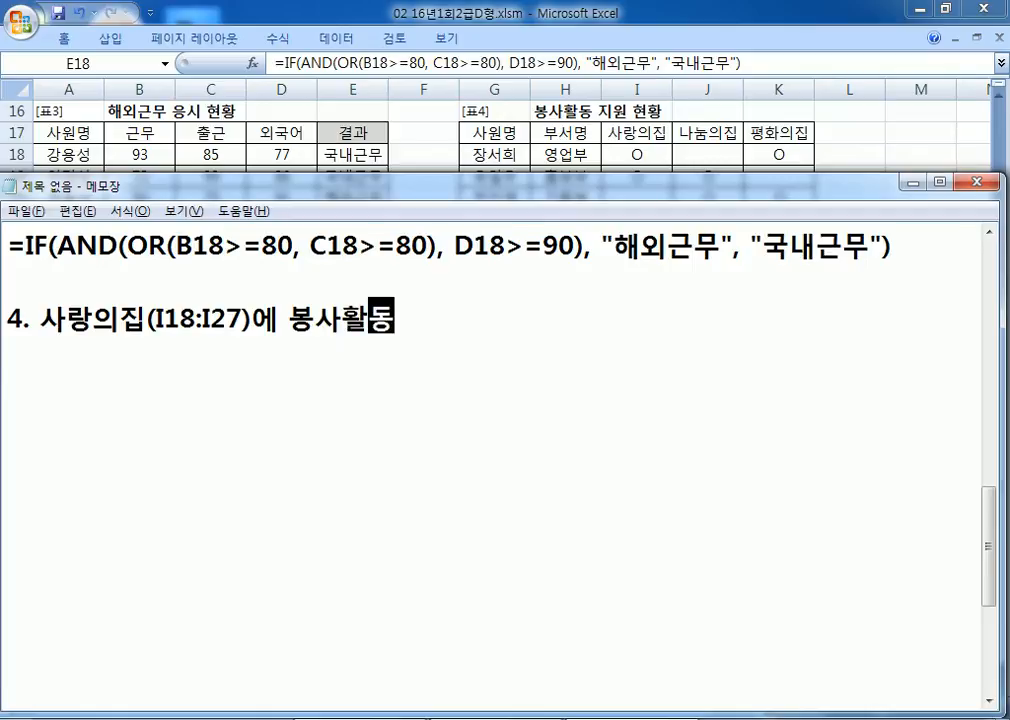
type("을 지원한 ")
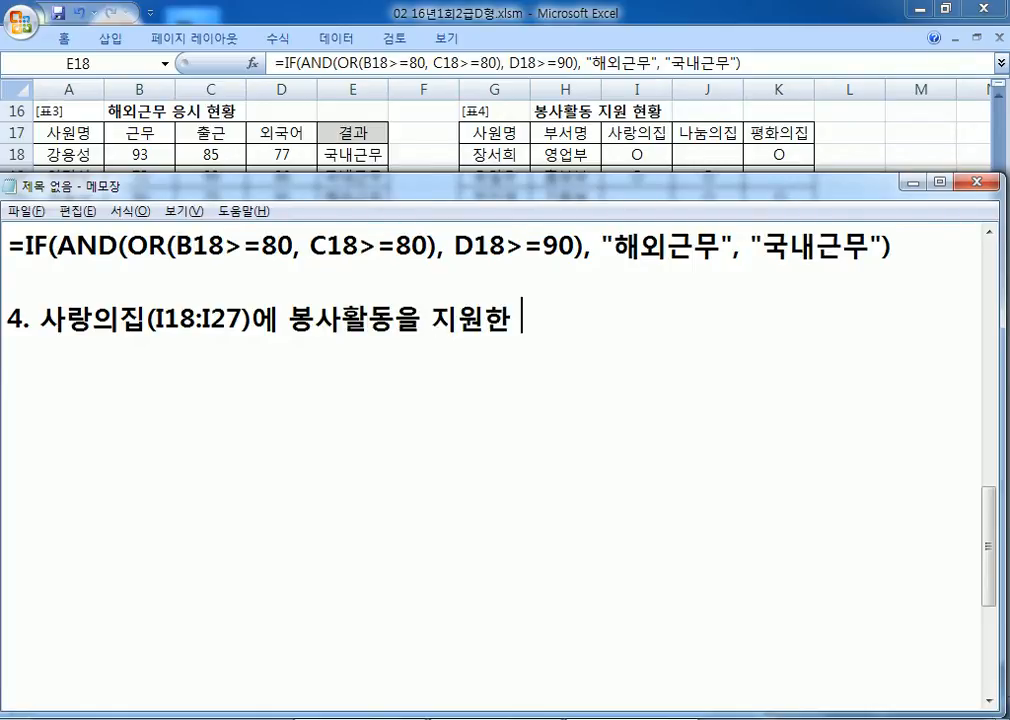
type("붓서(")
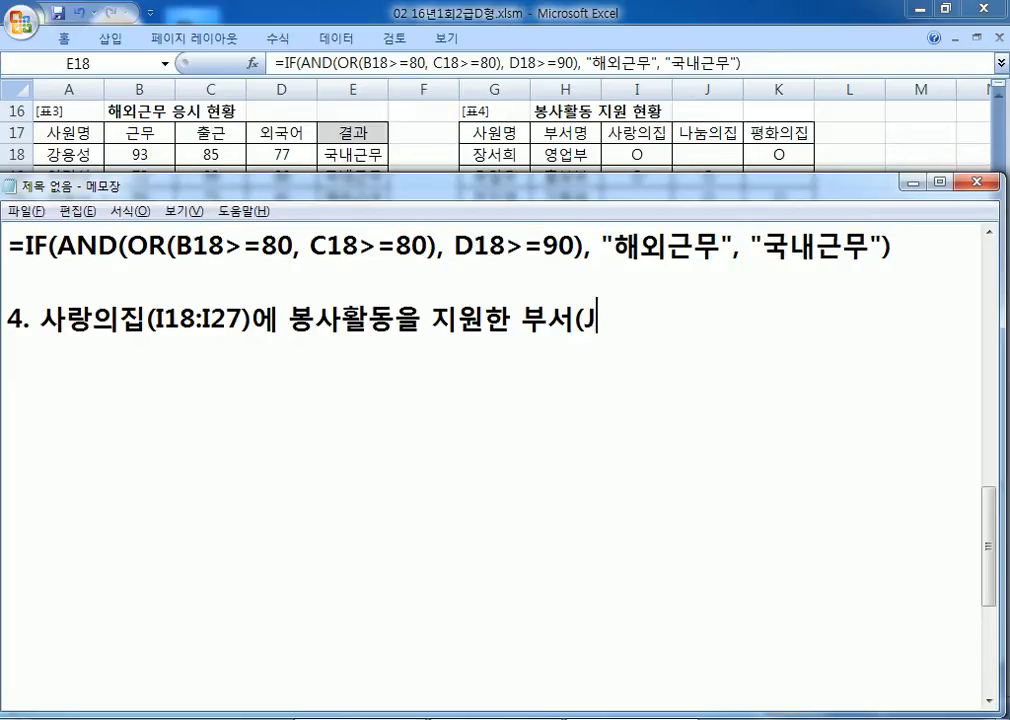
type("H18:JH27)")
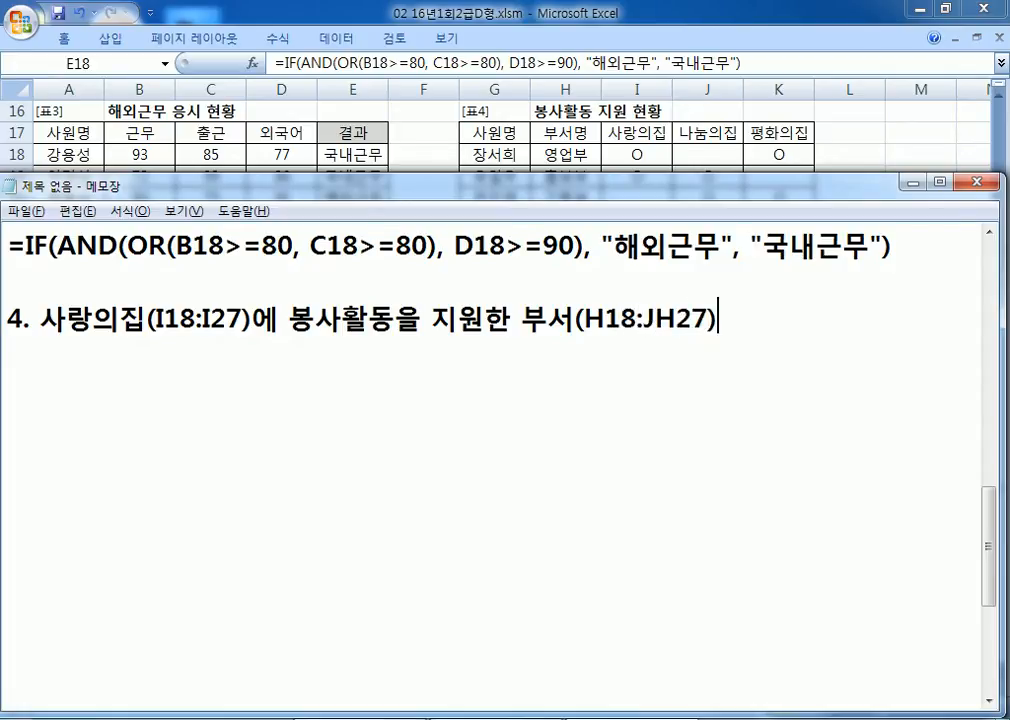
type("중 \"호")
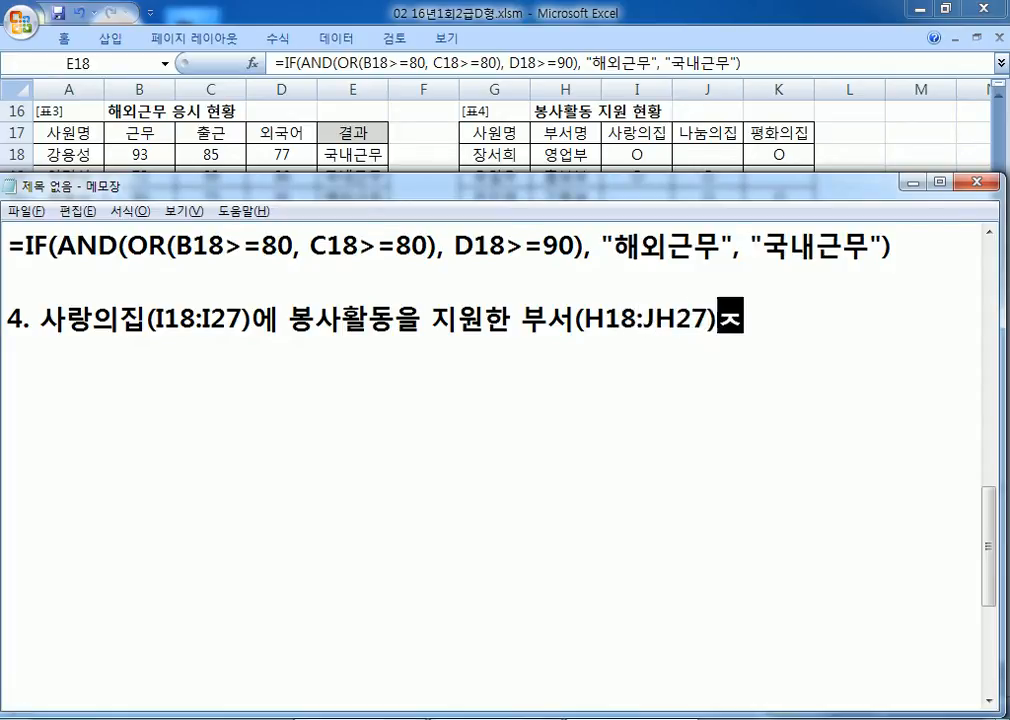
type("ㅇ보부\"ㅇ")
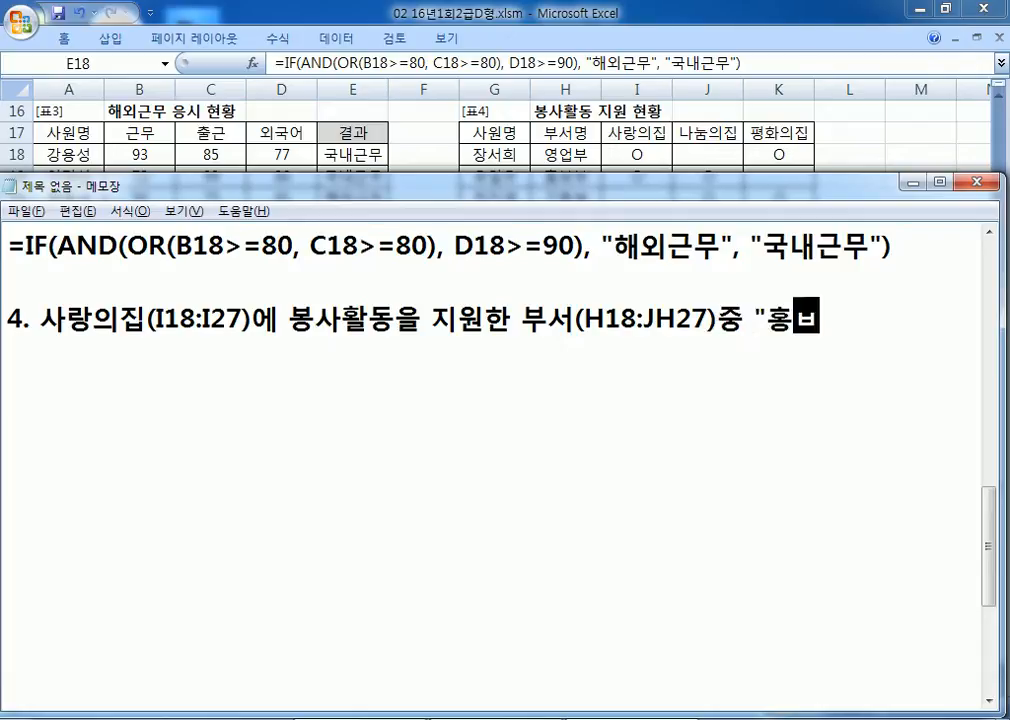
type("의 사원수를 ㄱ")
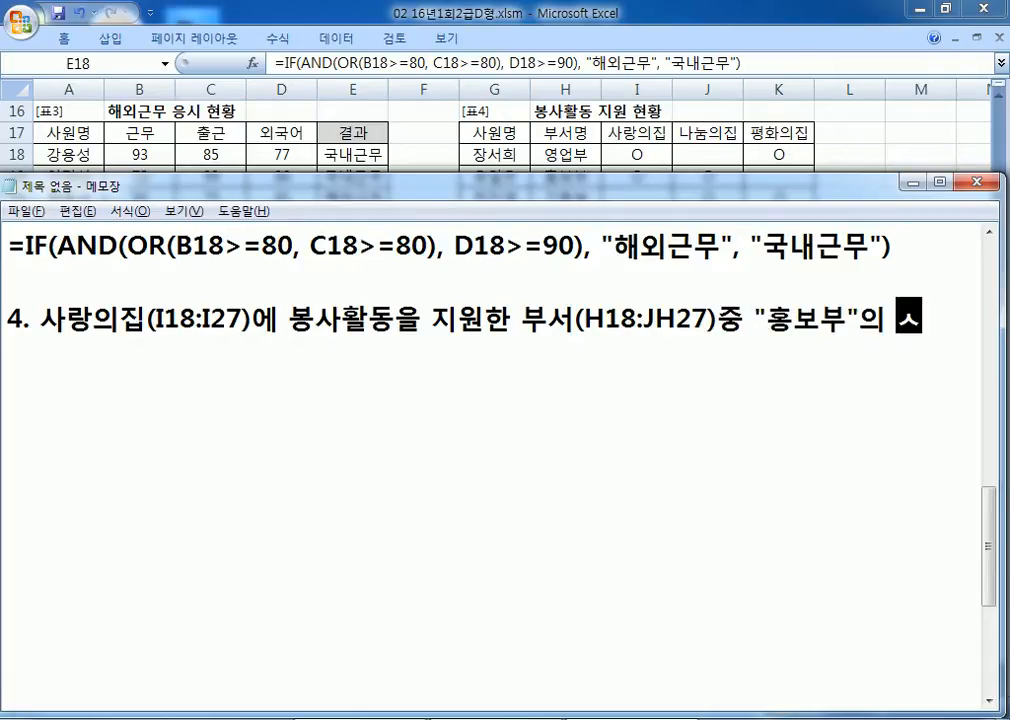
type("계산")
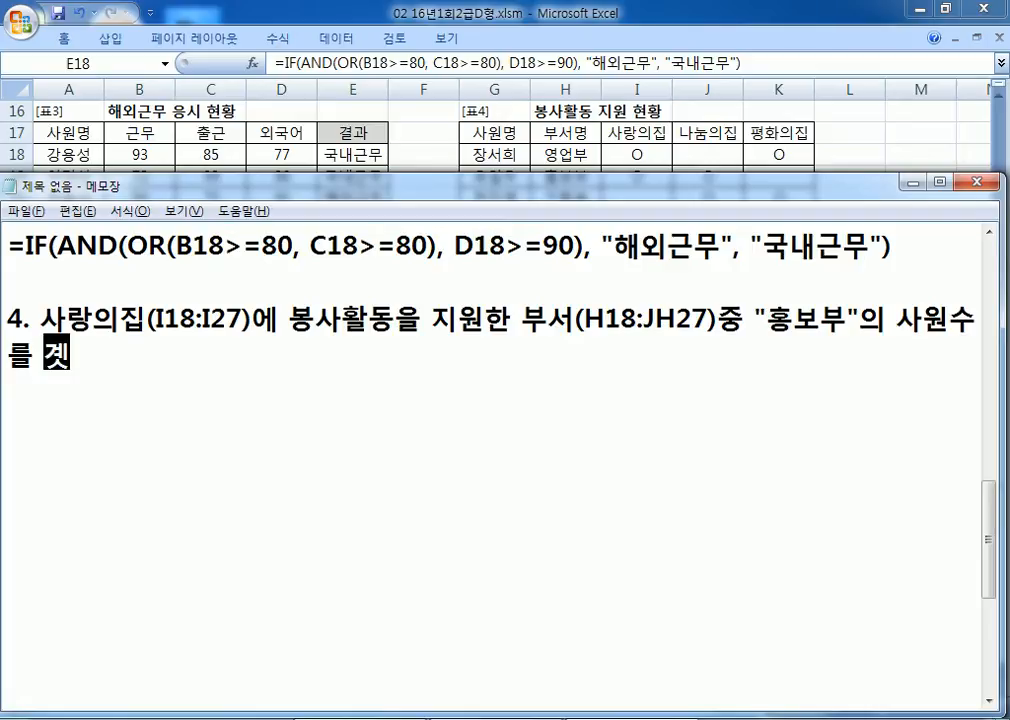
key("Return")
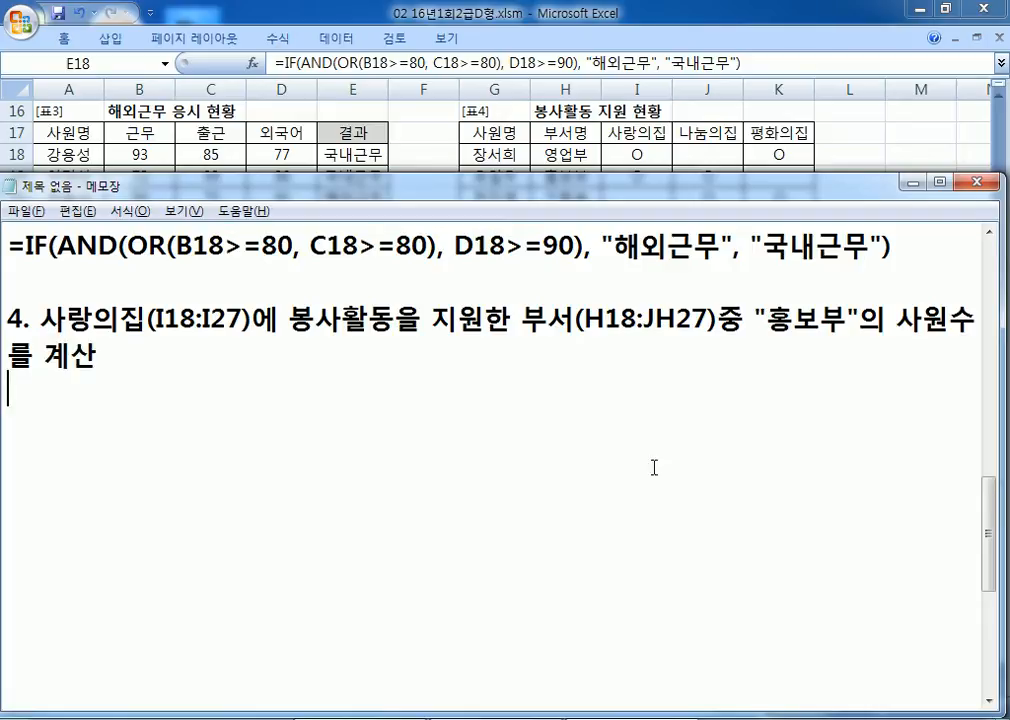
Step: Select the 사랑의집 entries I18:I27 and the 홍보부 example rows H19:I19 and H24:I24
left_click(505, 122)
left_click(637, 157)
left_click_drag(637, 157, 637, 350)
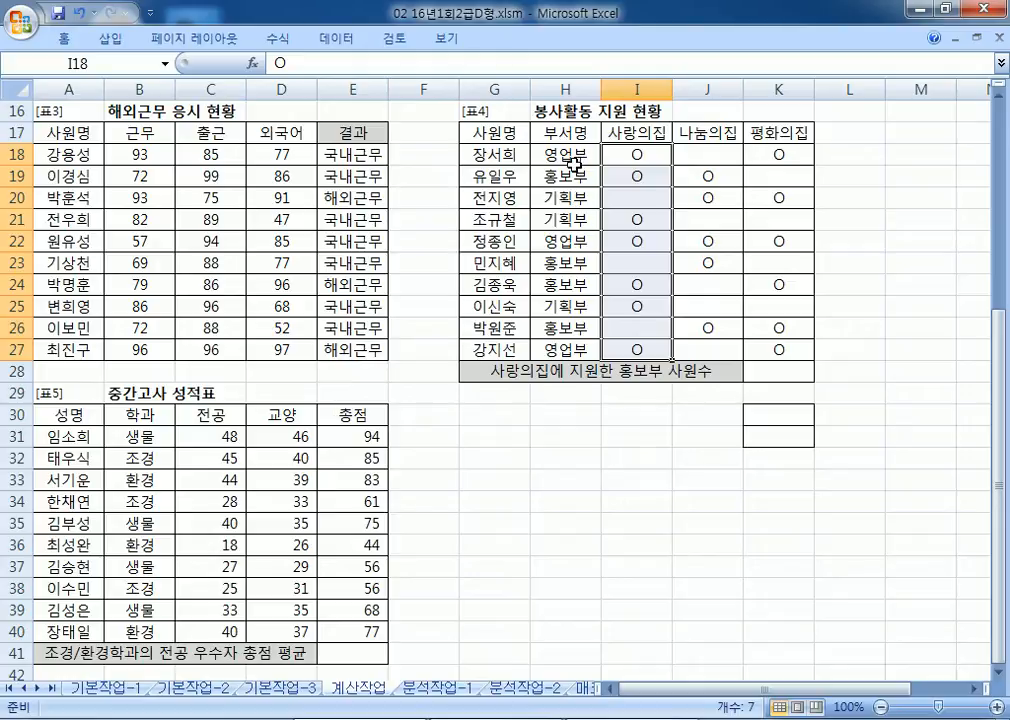
left_click_drag(575, 176, 639, 178)
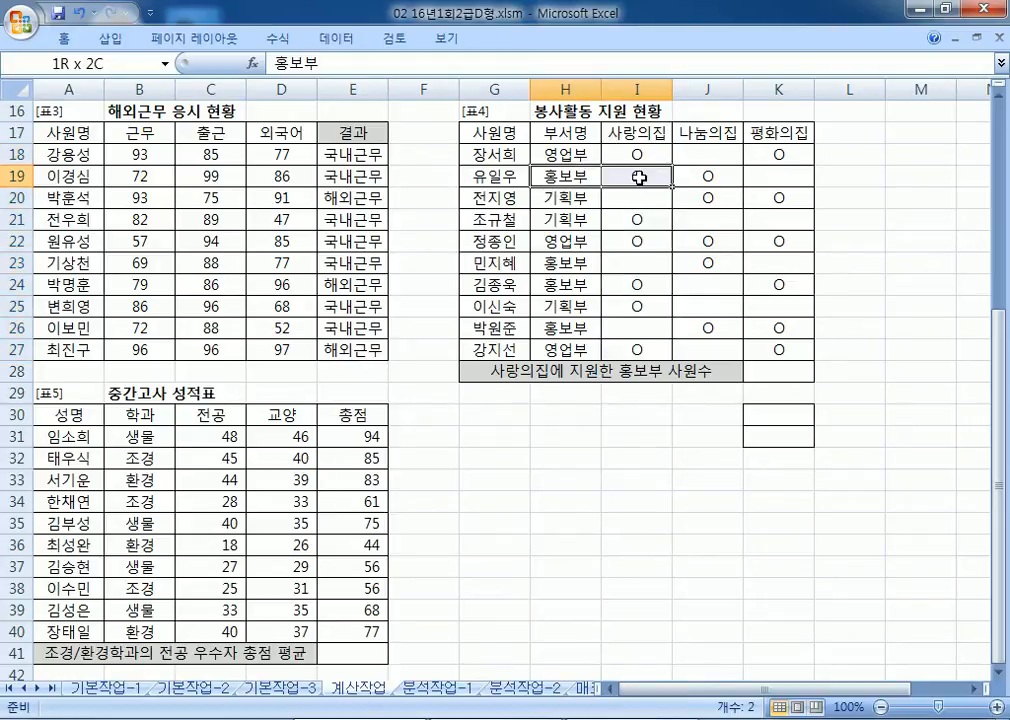
left_click_drag(565, 284, 641, 291, "ctrl")
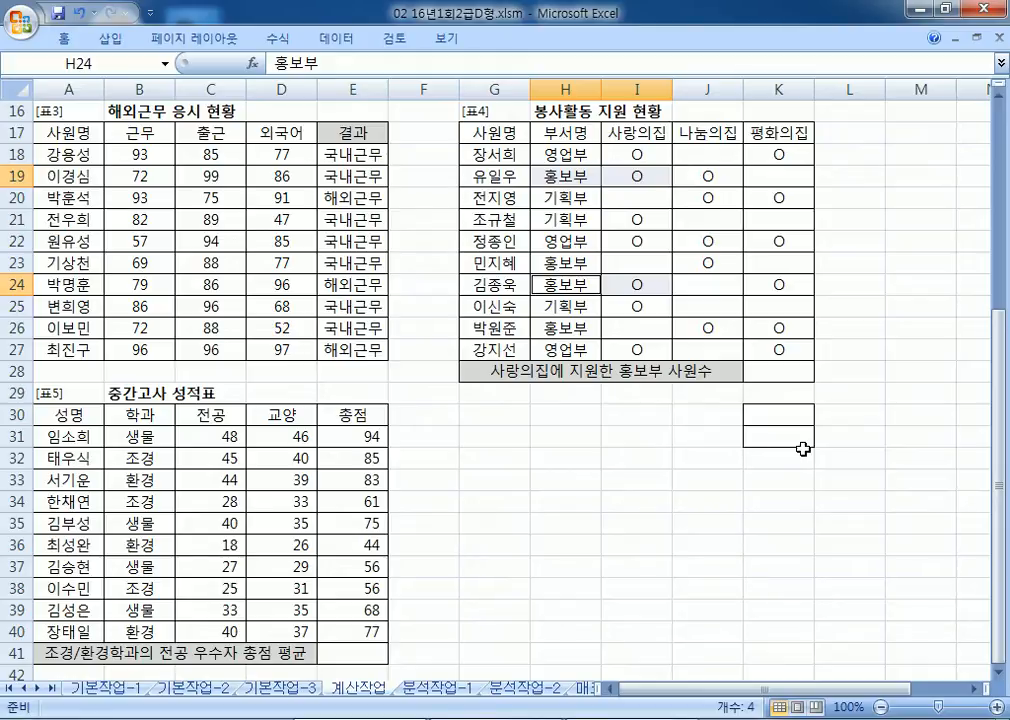
Step: Mark K30:K31 for the criteria and select the 사랑의집 header I17 with its first entry
left_click_drag(778, 421, 778, 441)
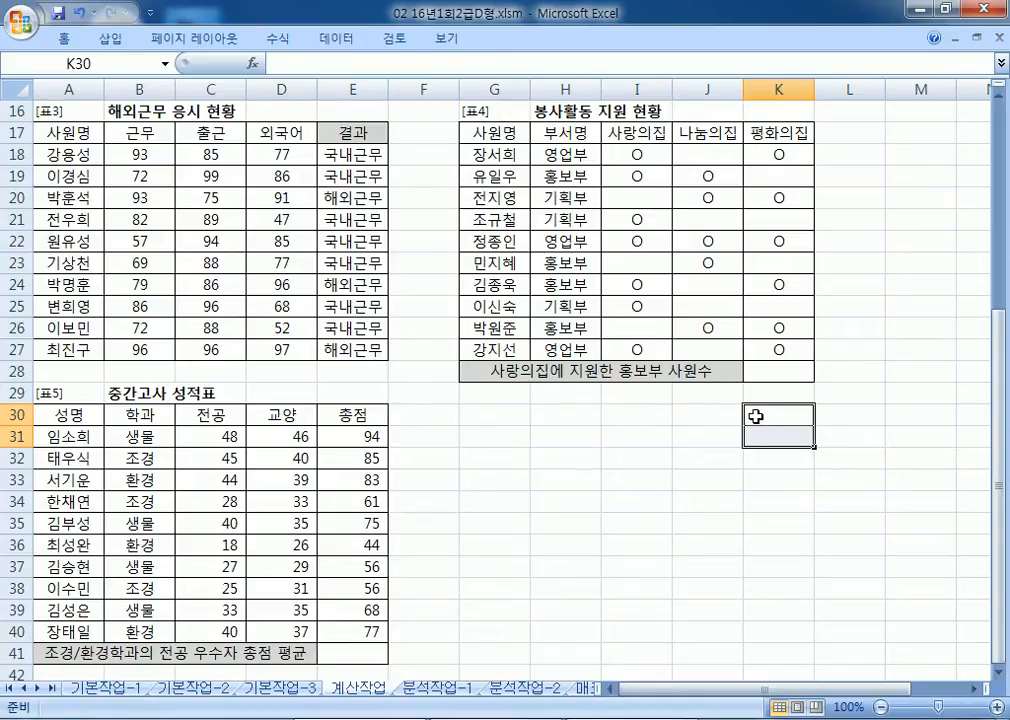
left_click(641, 139)
left_click_drag(641, 139, 636, 157)
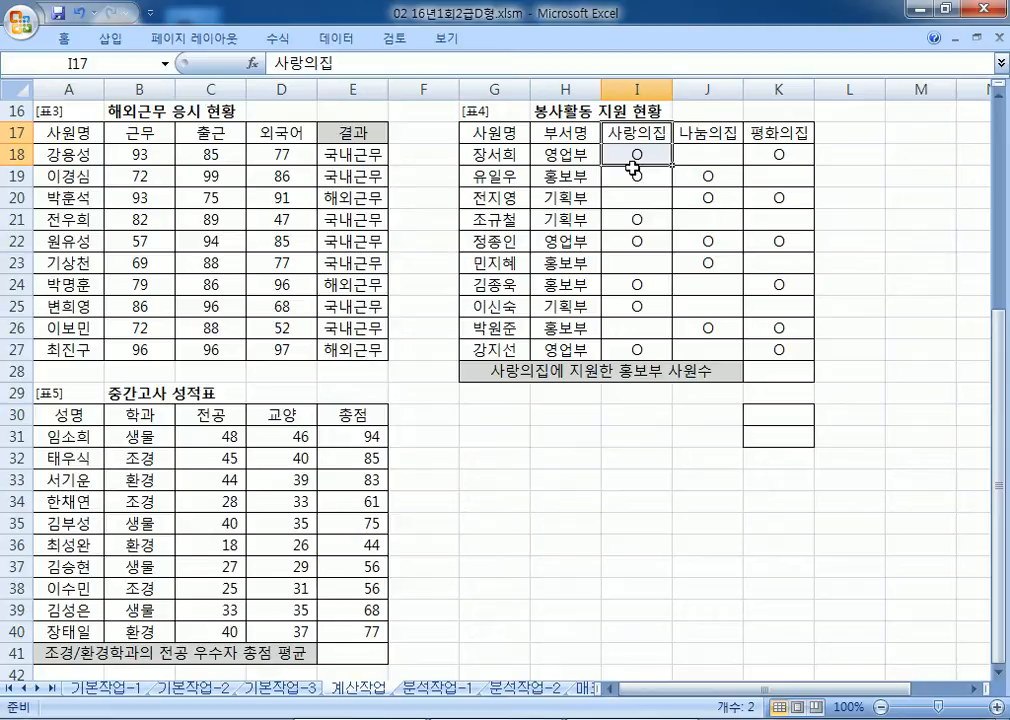
left_click_drag(564, 153, 603, 290)
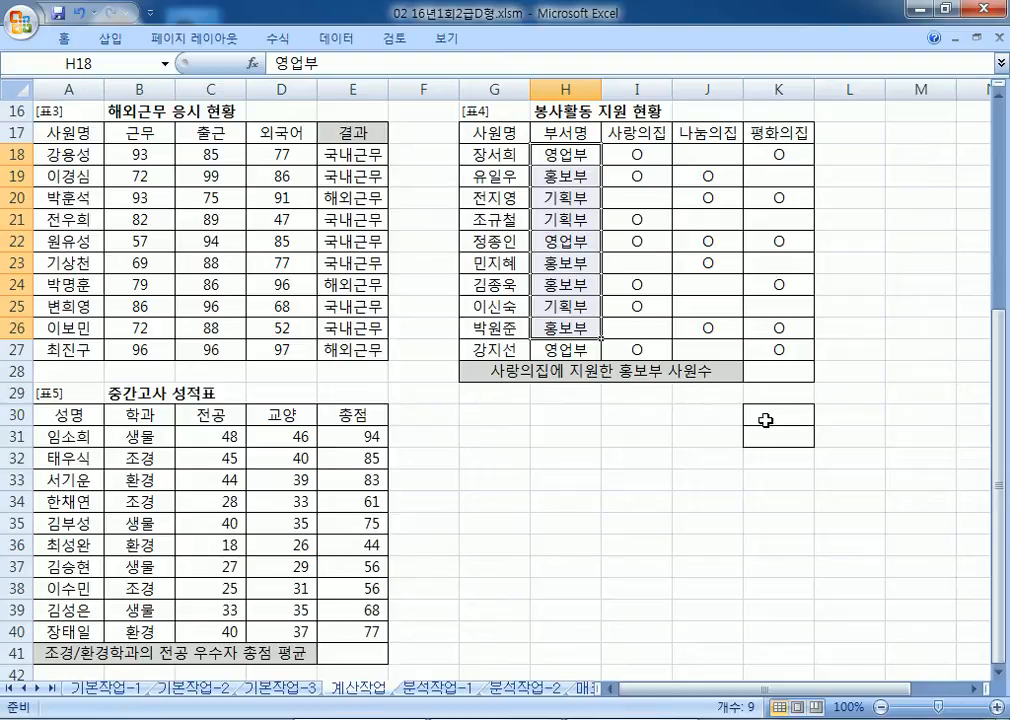
left_click_drag(751, 408, 775, 441)
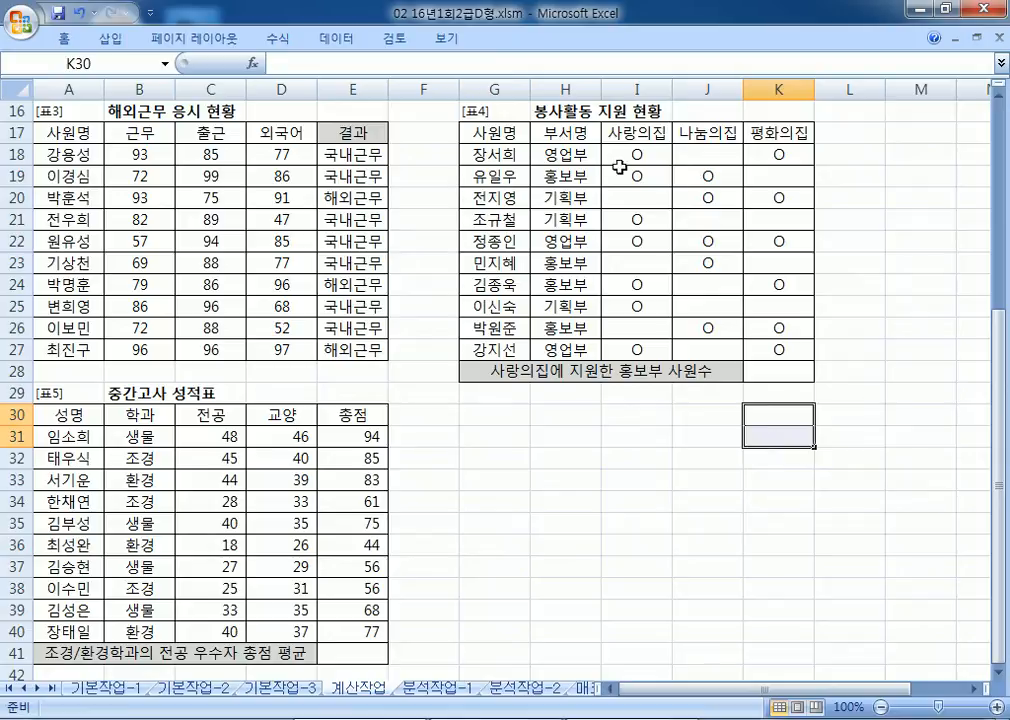
left_click(636, 140)
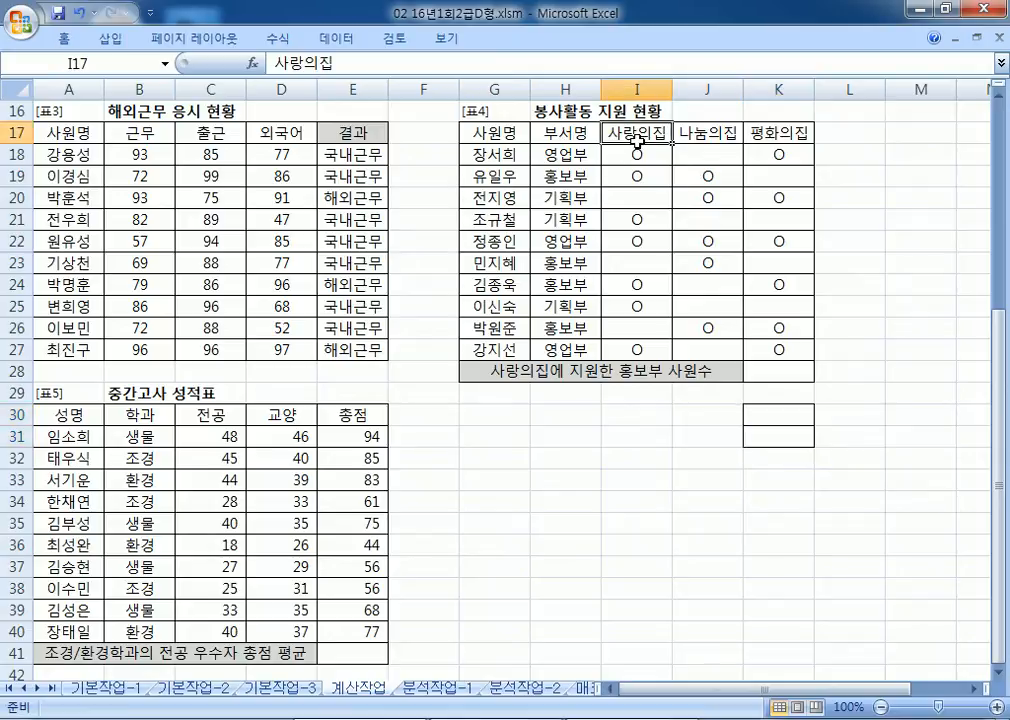
left_click(780, 412)
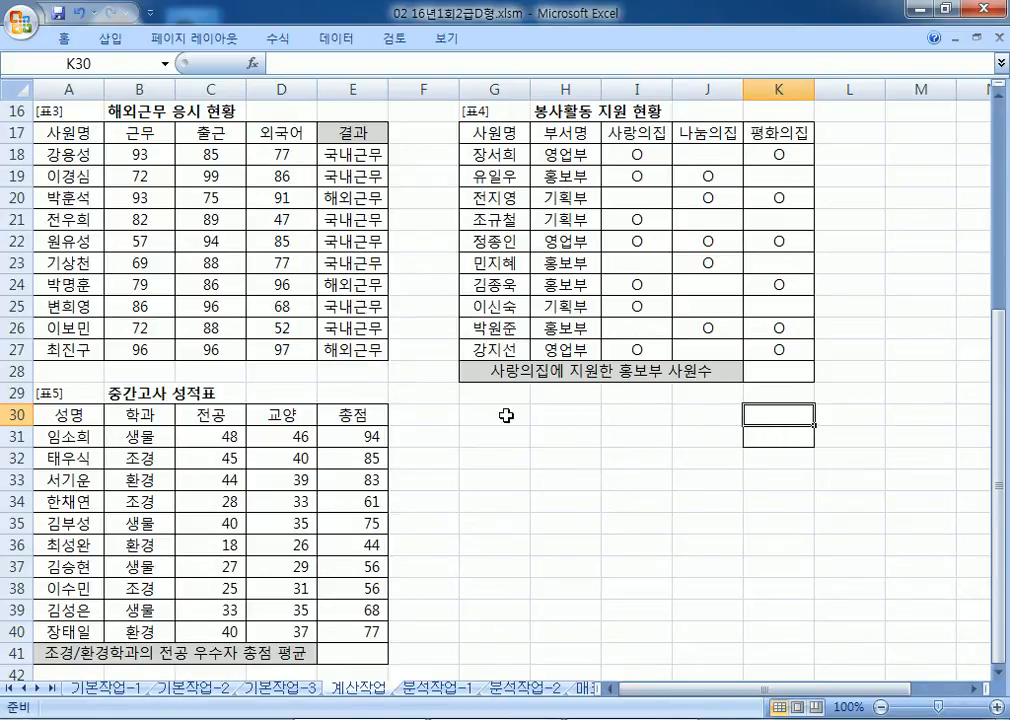
left_click(572, 135)
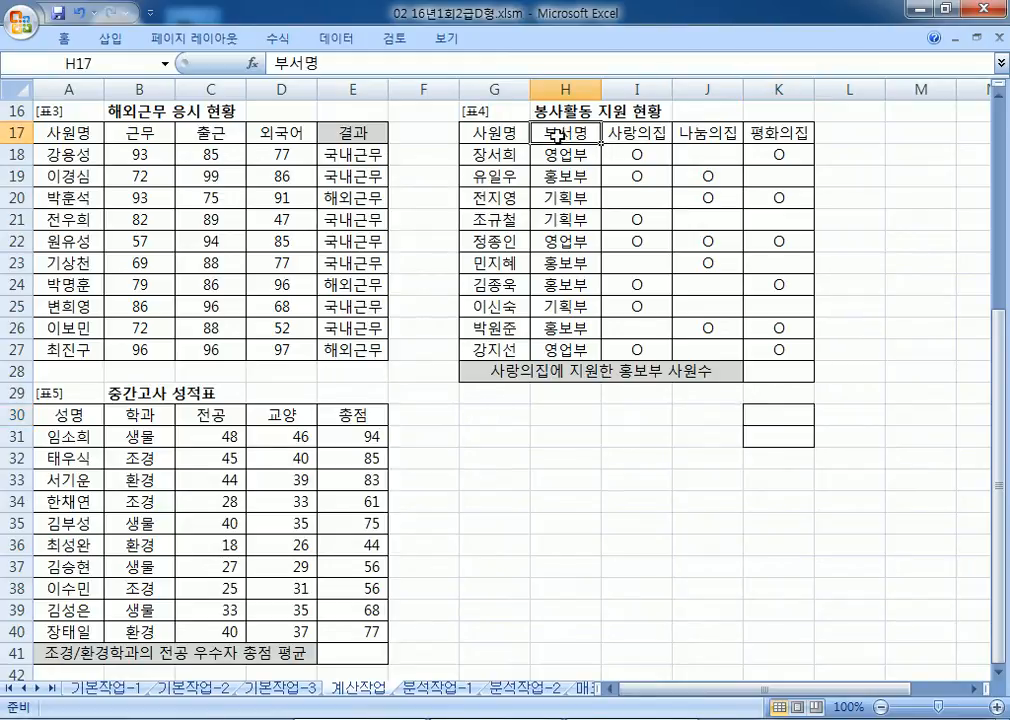
left_click(550, 176)
left_click(558, 137)
left_click(550, 176)
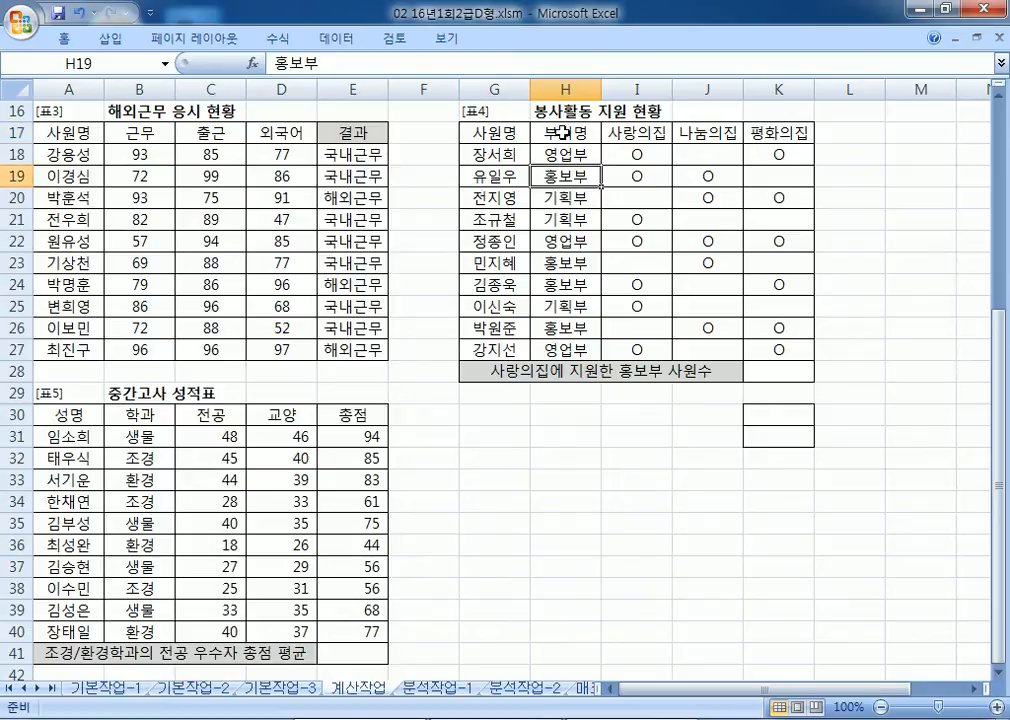
left_click(645, 133)
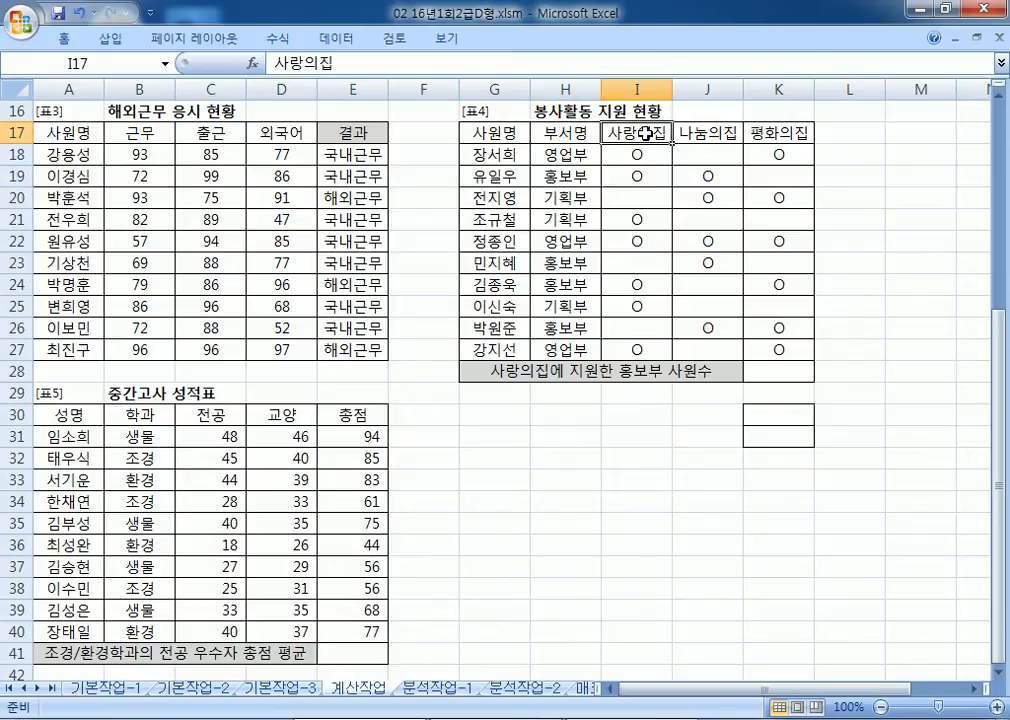
left_click_drag(645, 133, 642, 155)
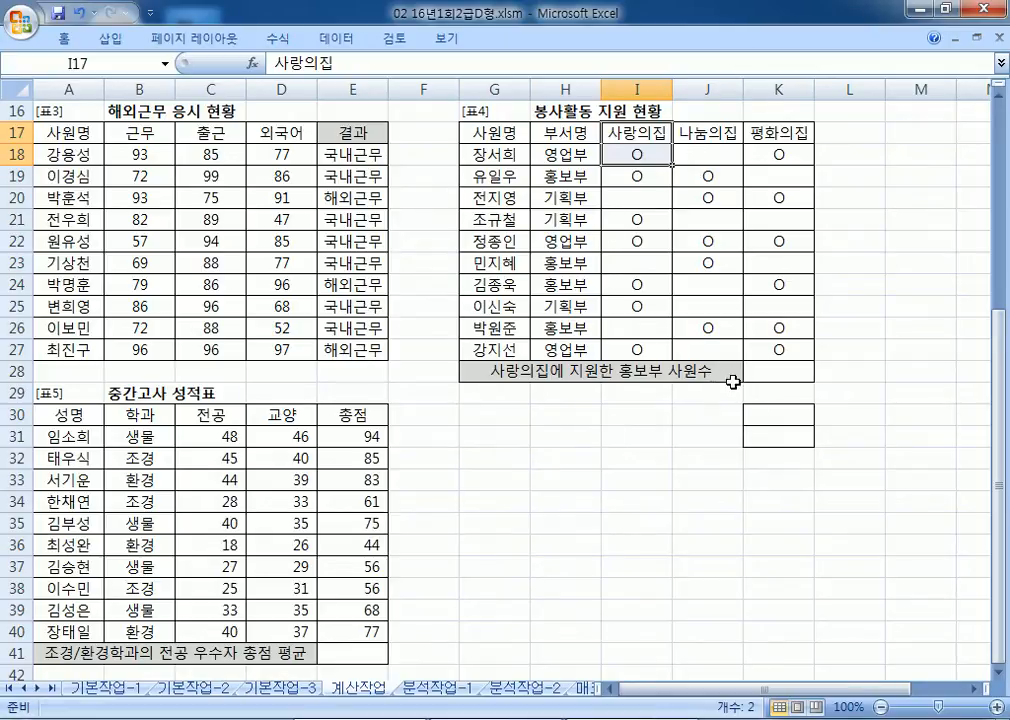
left_click(777, 415)
Step: Enter 부서명 in K30 and 홍보부 in K31, replacing an initial 사랑의집 entry
type("사랑")
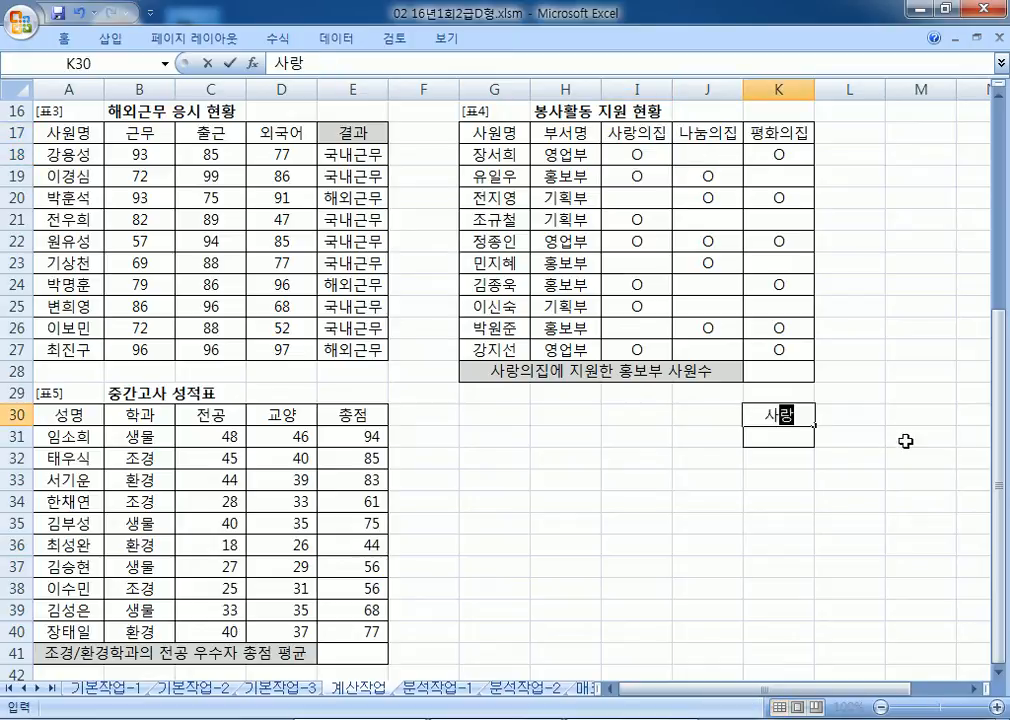
type("의집")
key("Return")
type("ㅇ")
type("O")
key("Return")
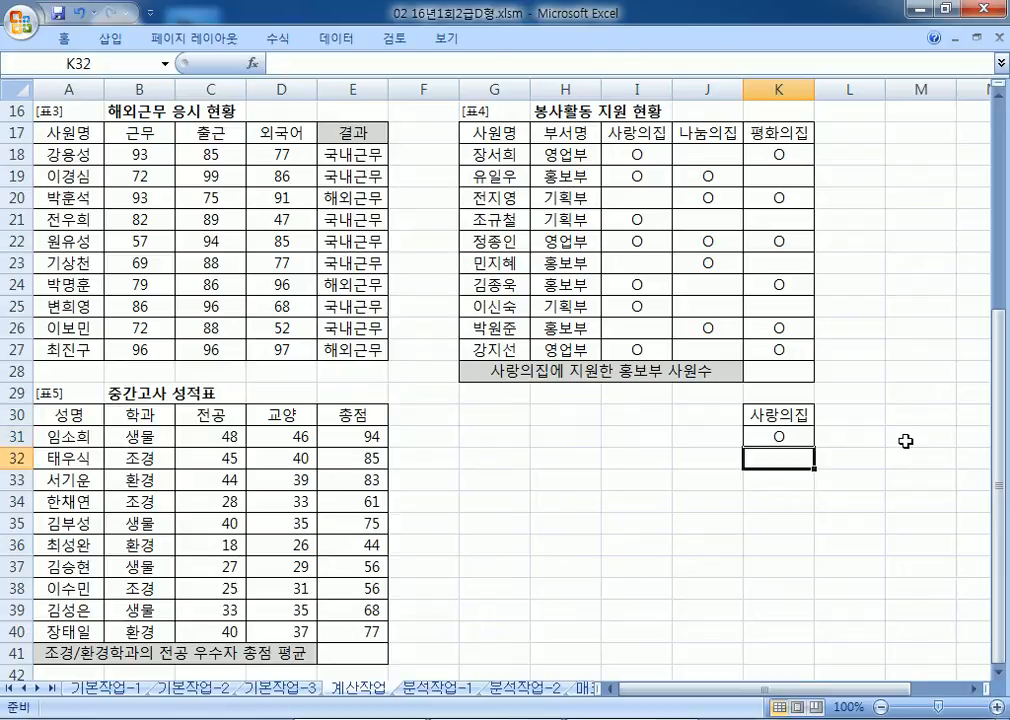
key("Up")
key("Up")
type("부서명")
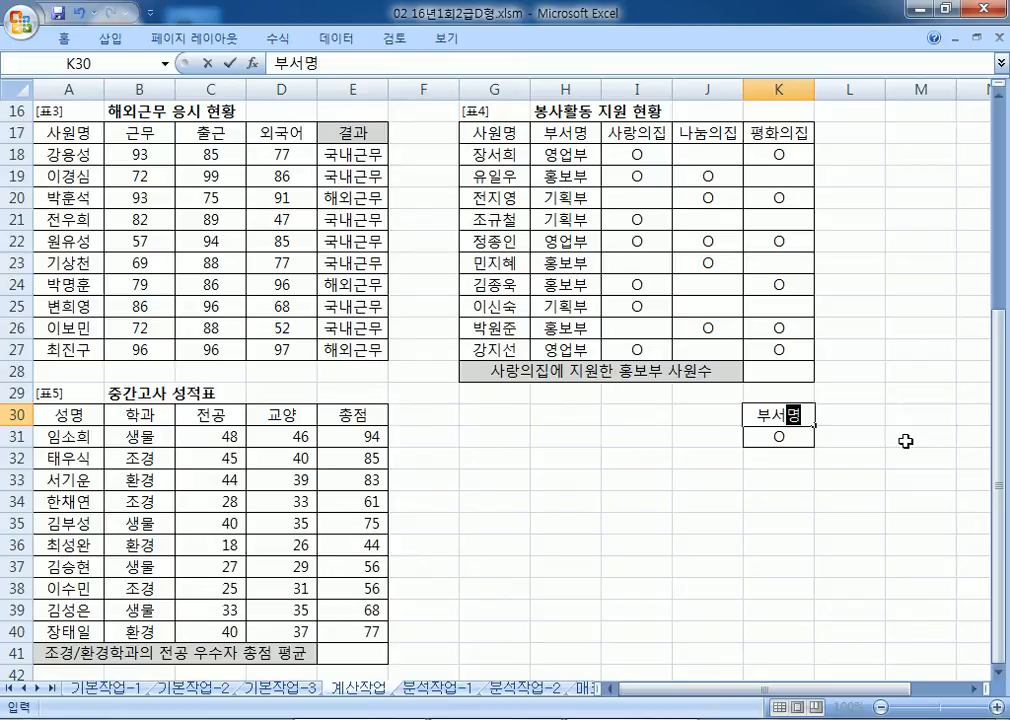
key("Return")
type("홍보부")
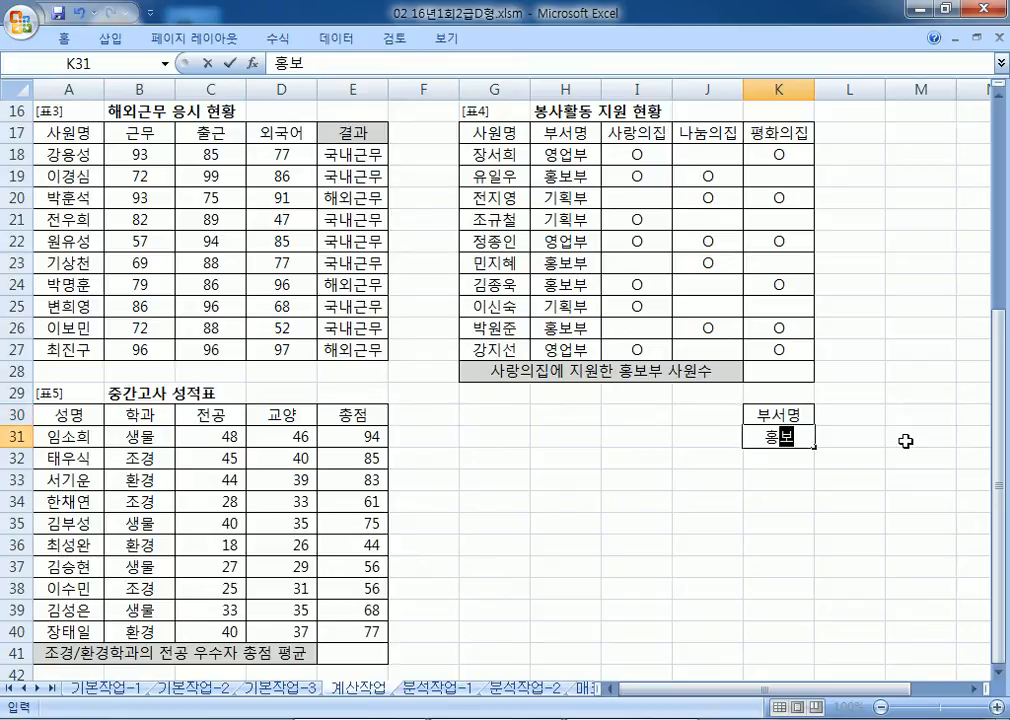
key("Return")
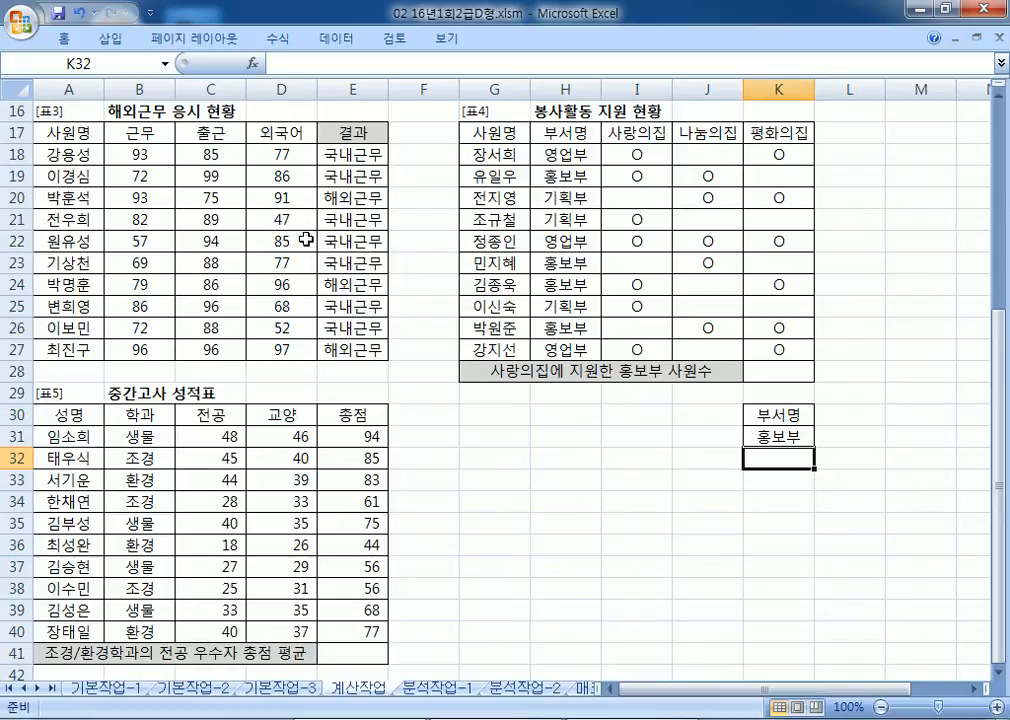
left_click_drag(350, 131, 362, 158)
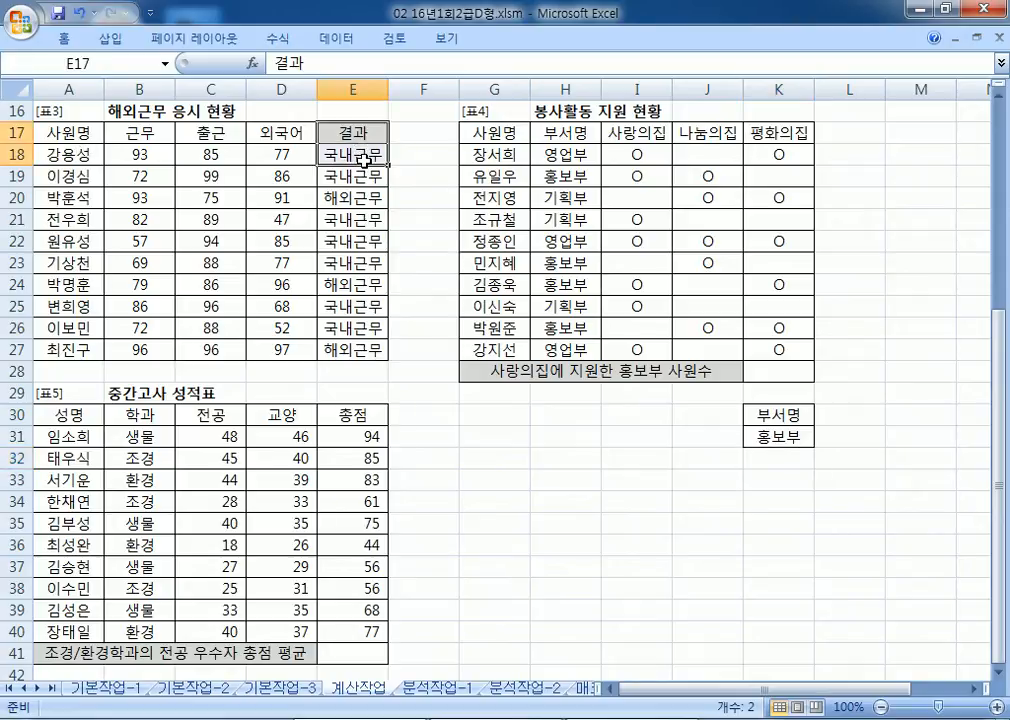
left_click(284, 131)
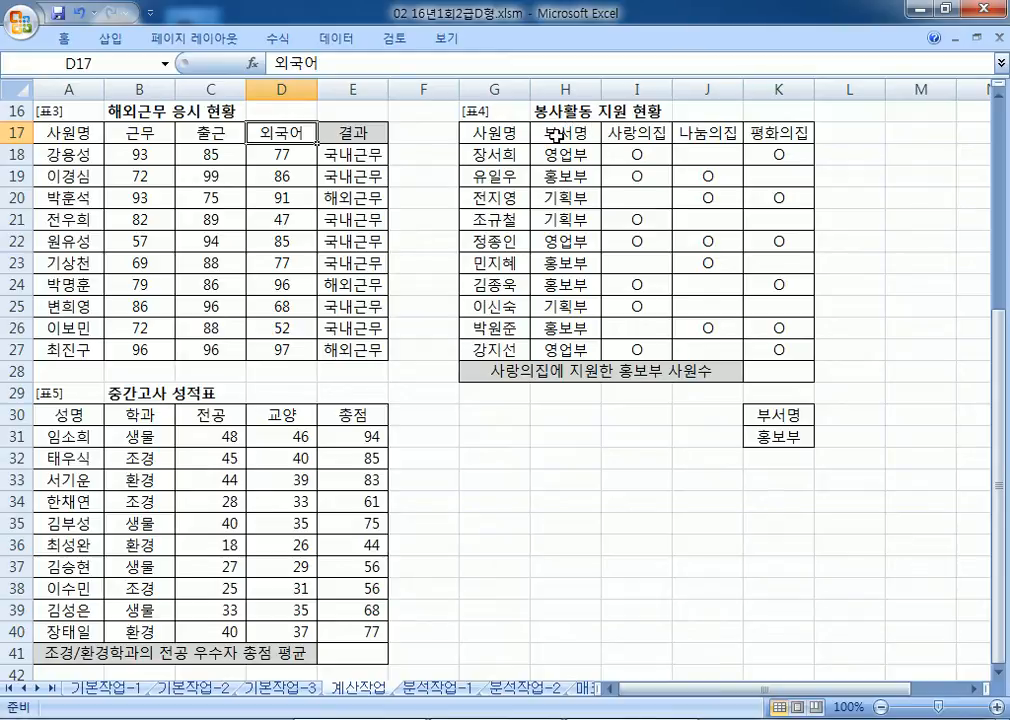
left_click(639, 128)
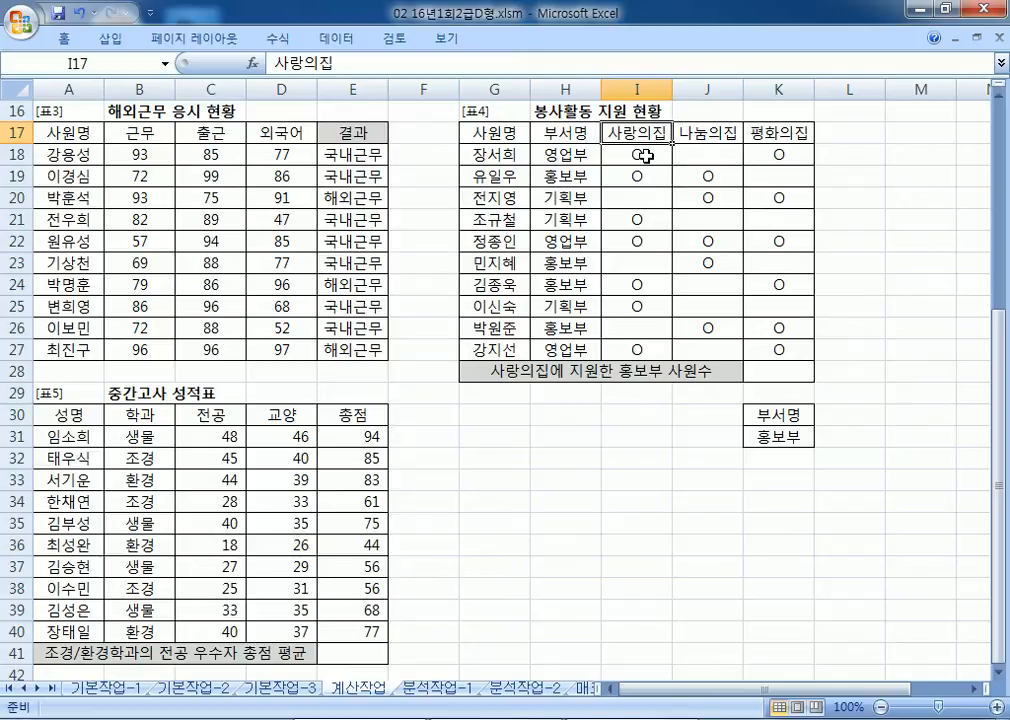
left_click(643, 153)
left_click(642, 175)
left_click(642, 219)
left_click(640, 241)
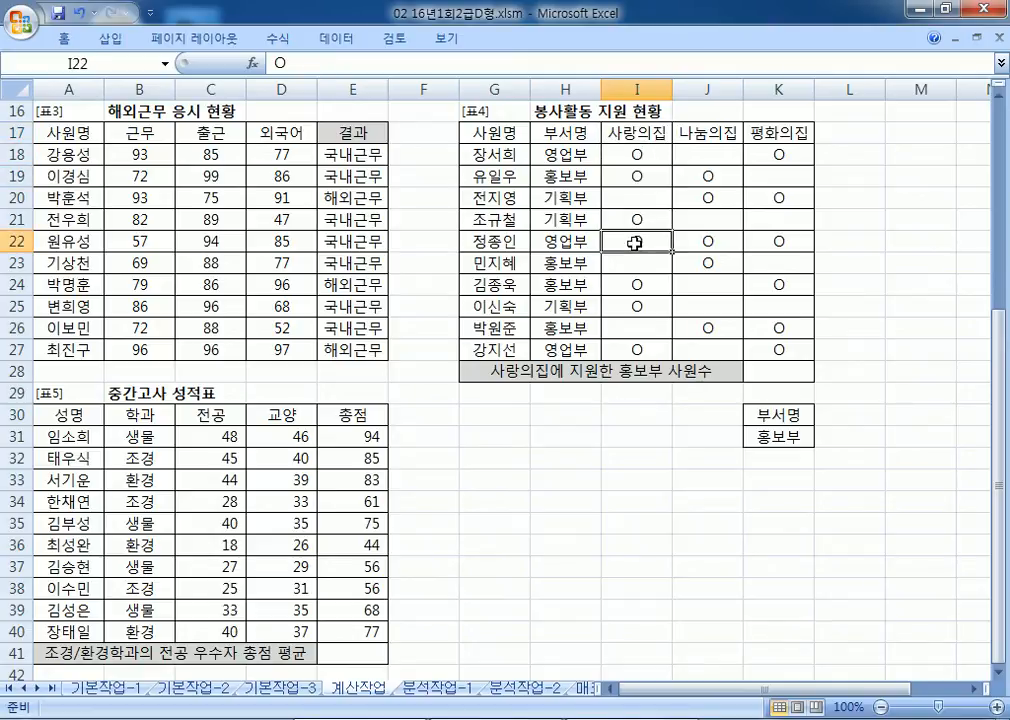
left_click(637, 306)
left_click(637, 197)
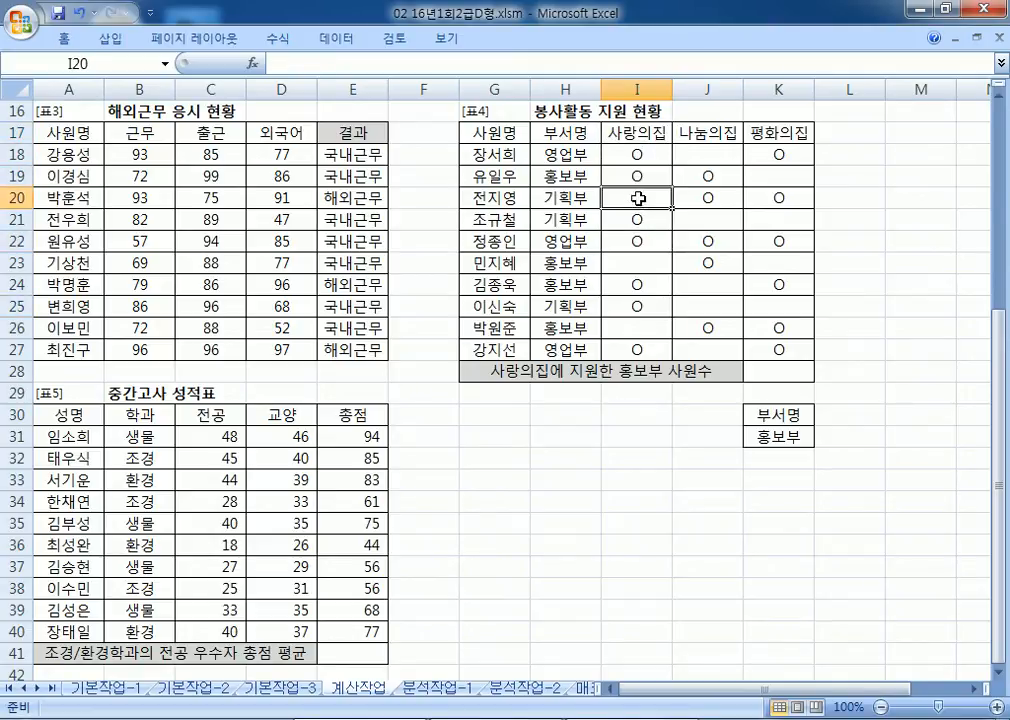
left_click(640, 263)
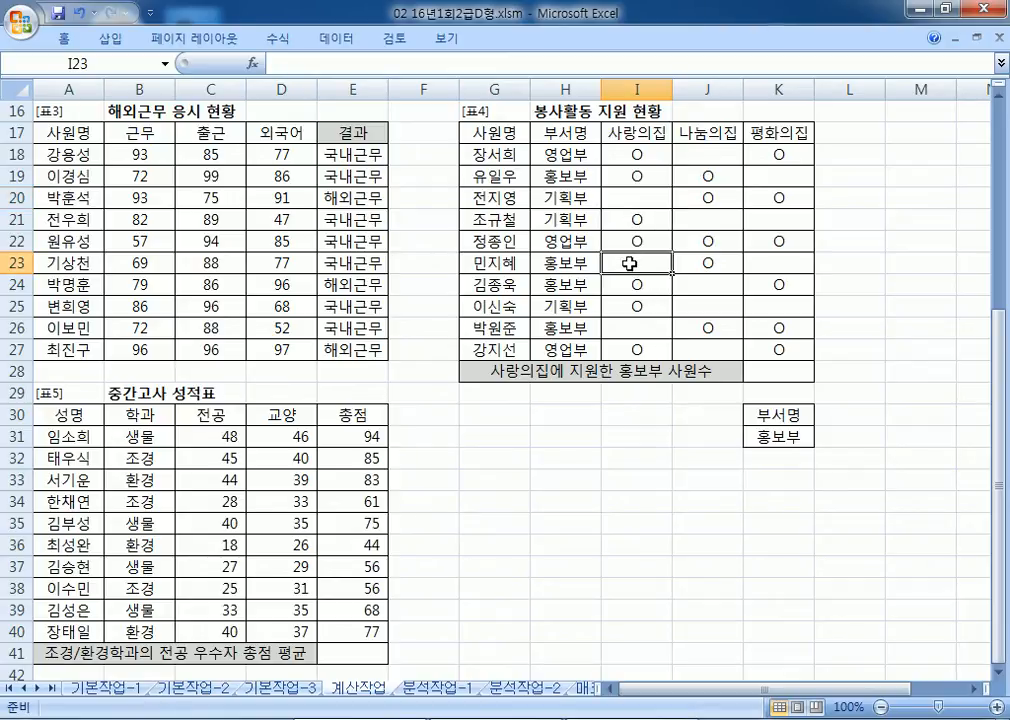
left_click(578, 137)
left_click(575, 175)
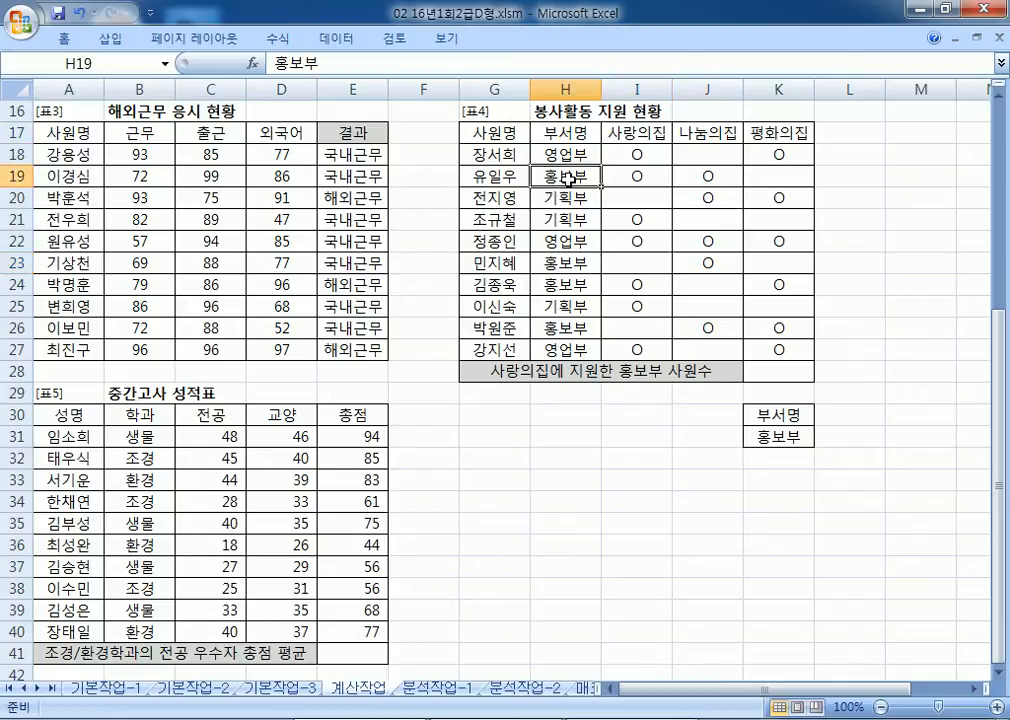
left_click(632, 128)
left_click(641, 179)
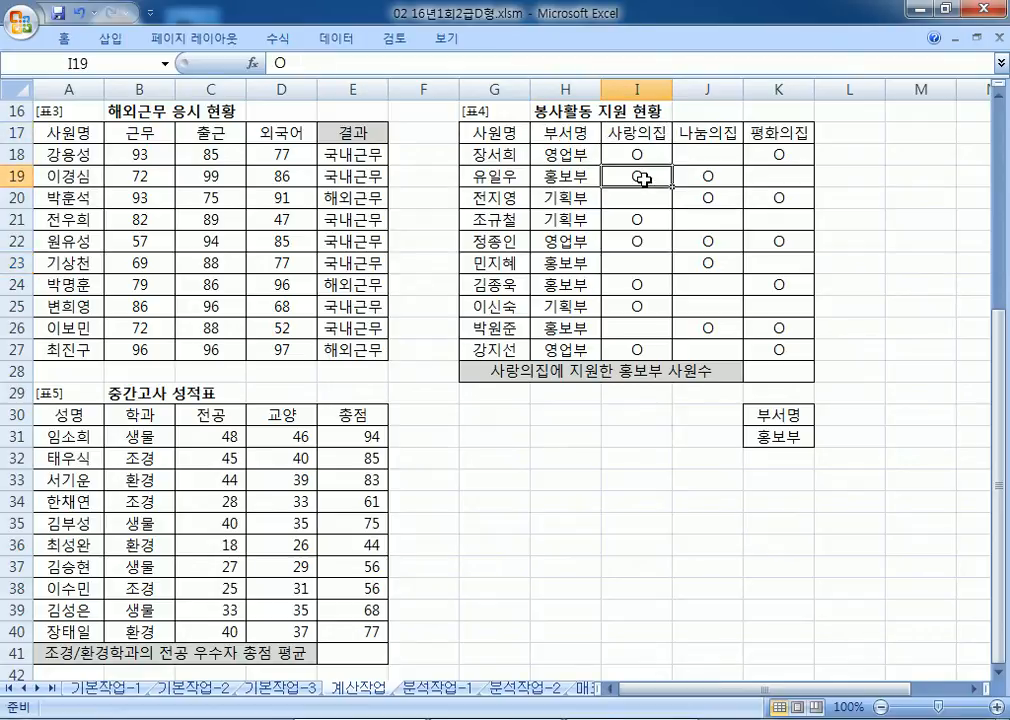
left_click(622, 287)
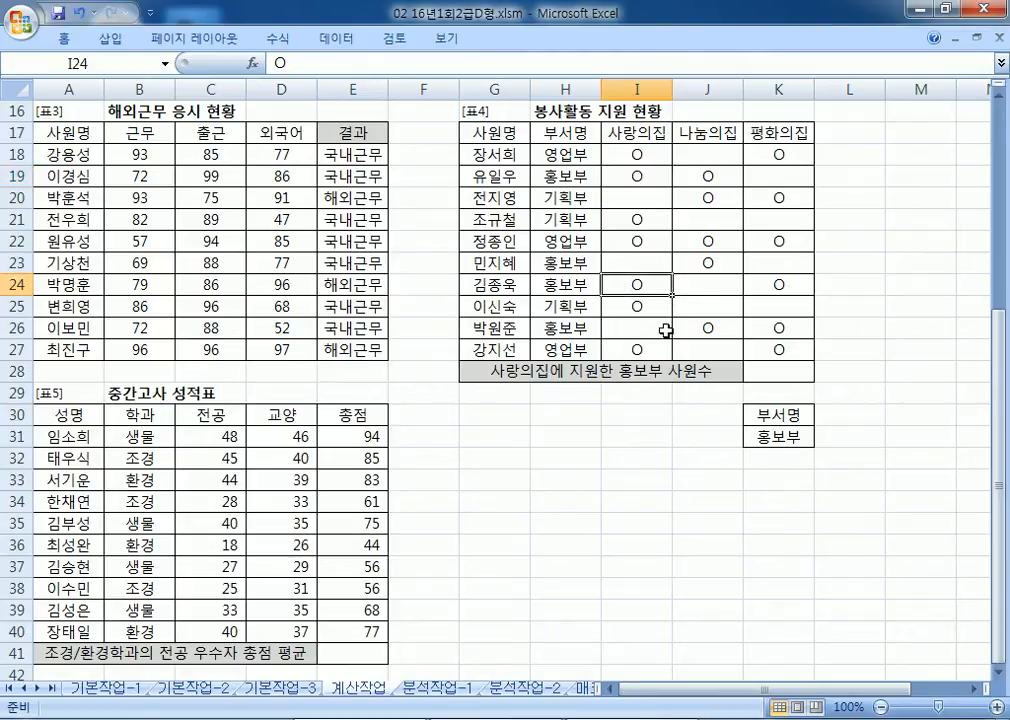
left_click(773, 370)
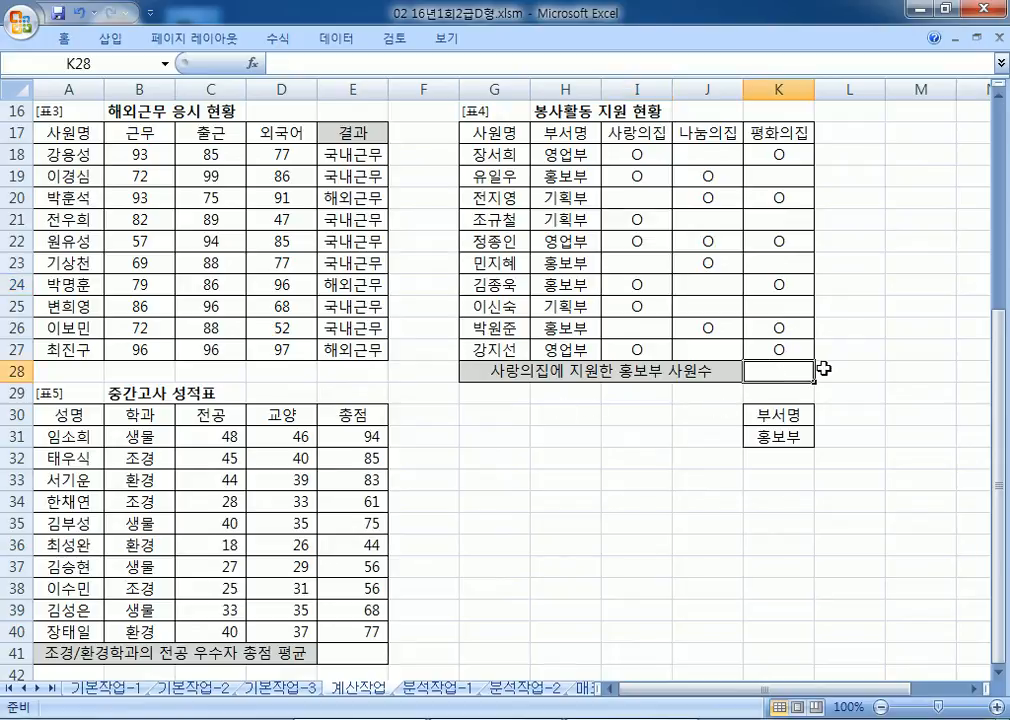
Step: In Notepad, type the template =DCOUNTA(데이터베이스, 계산할 항목, 조건범위)
key("alt+Tab")
type("=")
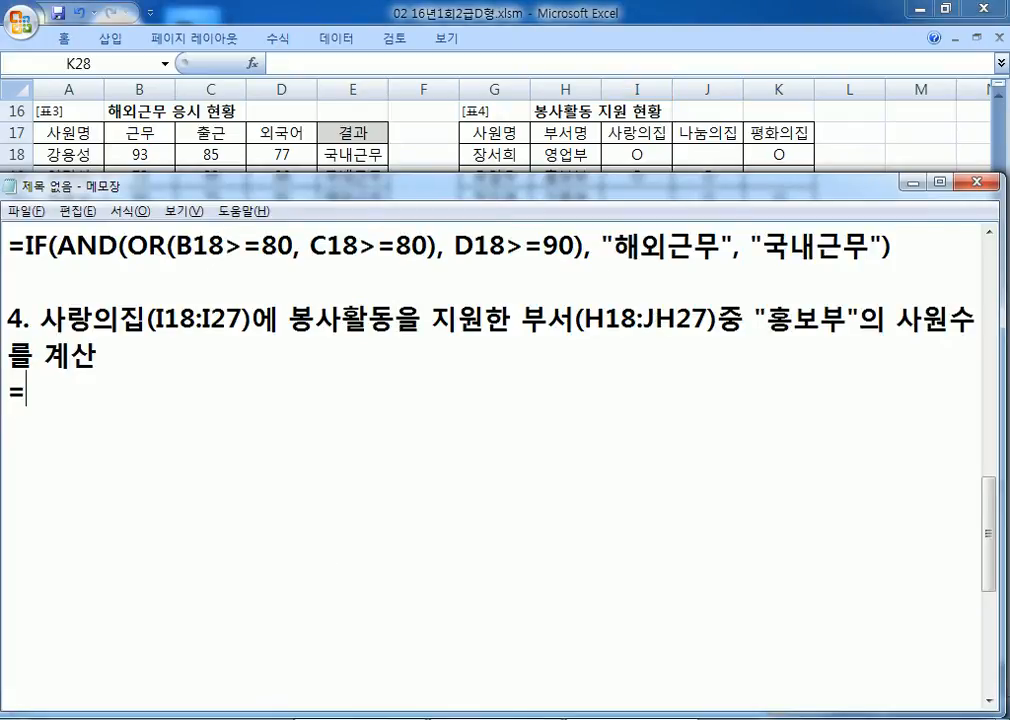
type("DCO")
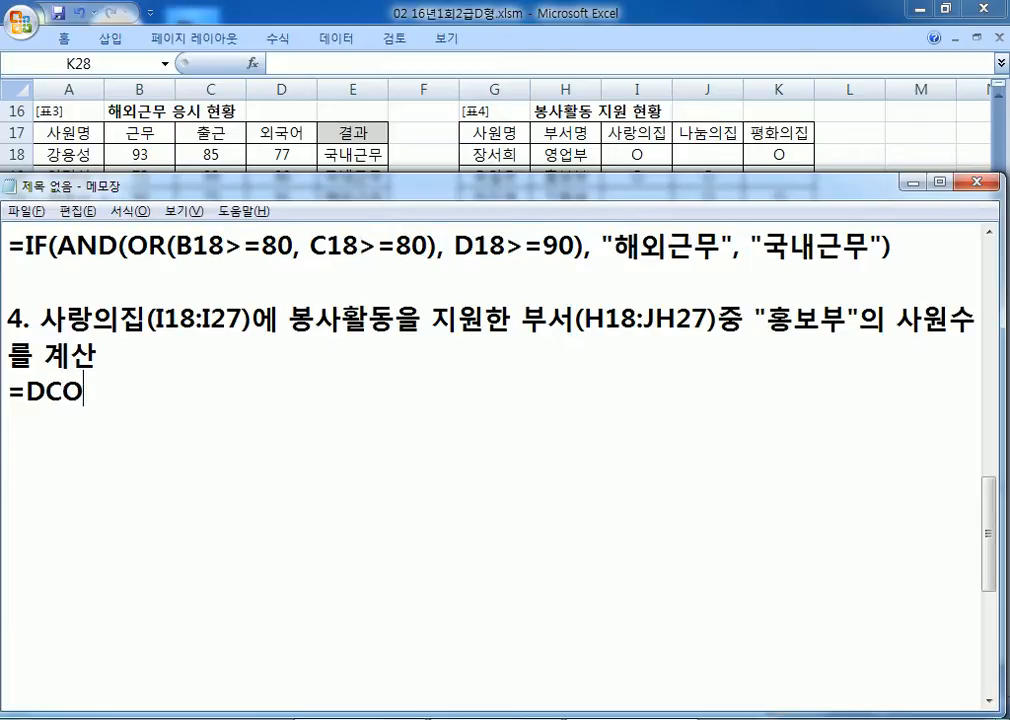
type("UNTA(데잍ㅓ베")
key("BackSpace")
key("BackSpace")
key("BackSpace")
type("터베이스, 항목")
key("BackSpace")
key("BackSpace")
key("BackSpace")
key("BackSpace")
type("계사ㄴ할 항목, ㅈㅗ건범ㅇㅜㅣ)")
key("Return")
Step: Duplicate the DCOUNTA template line onto the line below
key("Up")
key("shift+Down")
key("ctrl+c")
key("Down")
key("ctrl+v")
key("Left")
key("Left")
key("Left")
key("Left")
key("Left")
key("Left")
key("Left")
key("Left")
key("Left")
key("Left")
key("Left")
key("Left")
key("Left")
key("Left")
key("Left")
key("Left")
key("Left")
key("Left")
key("Left")
key("Left")
key("Left")
key("Left")
key("Left")
key("Left")
key("Right")
key("Right")
key("Right")
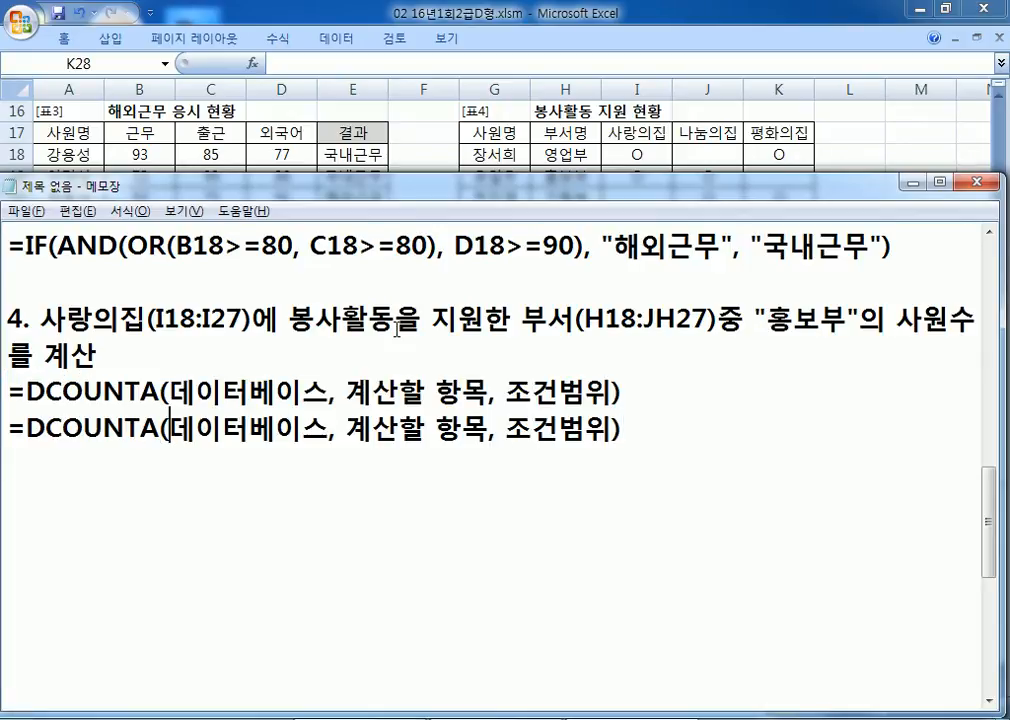
Step: Replace the copy's 데이터베이스 placeholder with G17:K27, checking the table range in Excel
key("alt+Tab")
key("alt+Tab")
type("G17:")
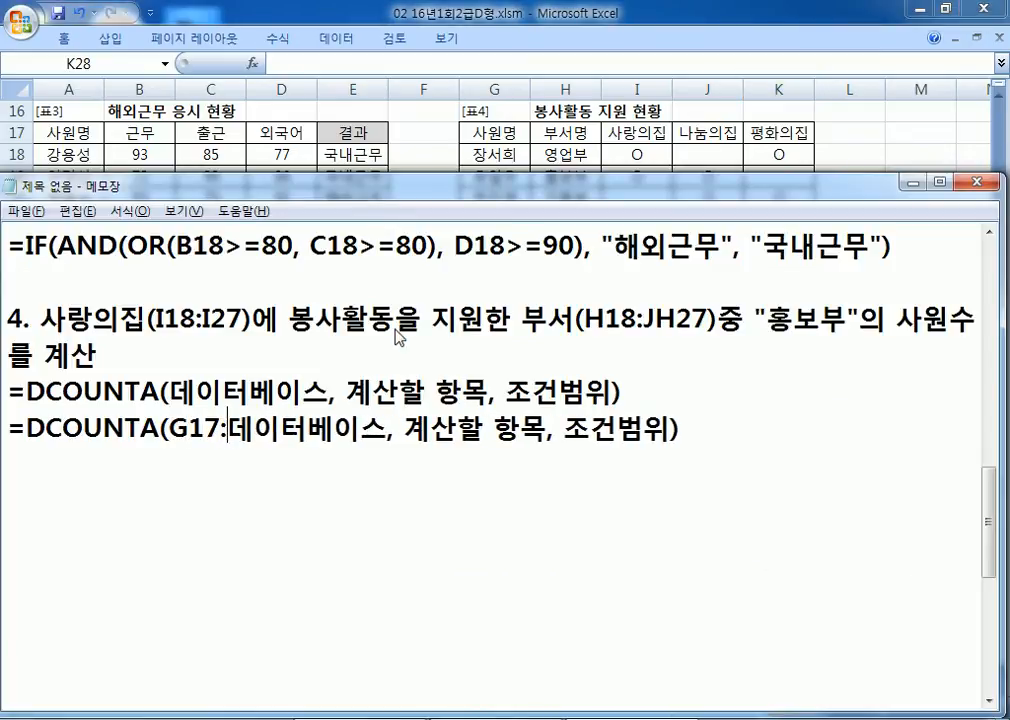
key("alt+Tab")
key("alt+Tab")
type("K27")
key("Delete")
key("Delete")
key("Delete")
key("Delete")
key("Delete")
key("Delete")
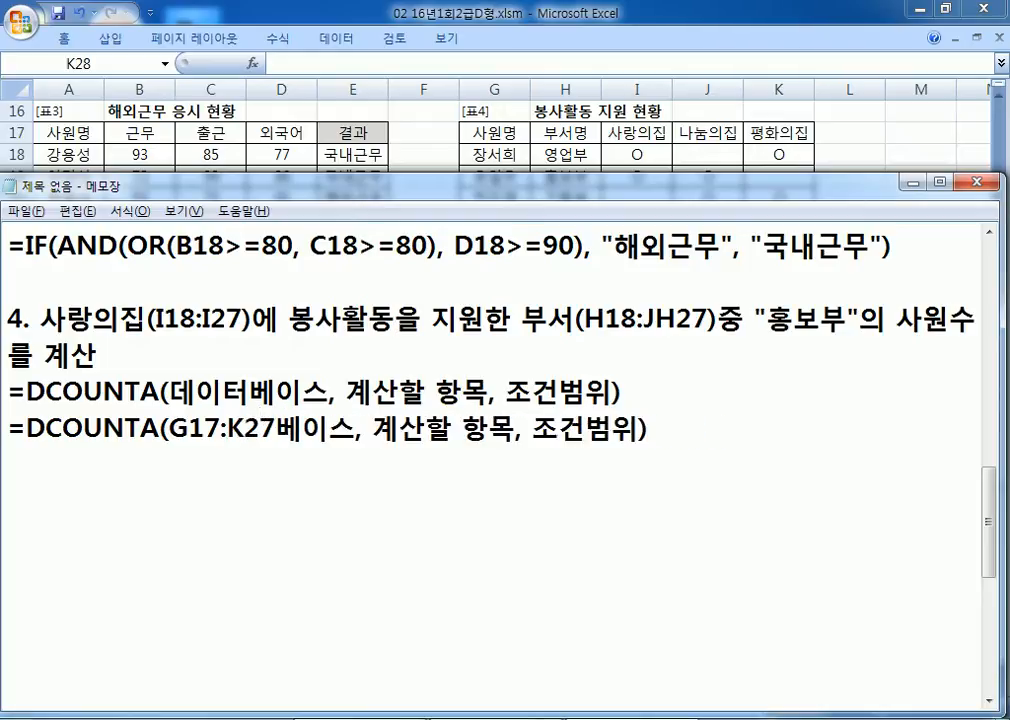
key("Right")
key("Right")
key("Right")
key("Right")
key("Right")
key("Right")
key("Right")
key("Right")
key("Right")
key("Right")
key("Right")
key("Right")
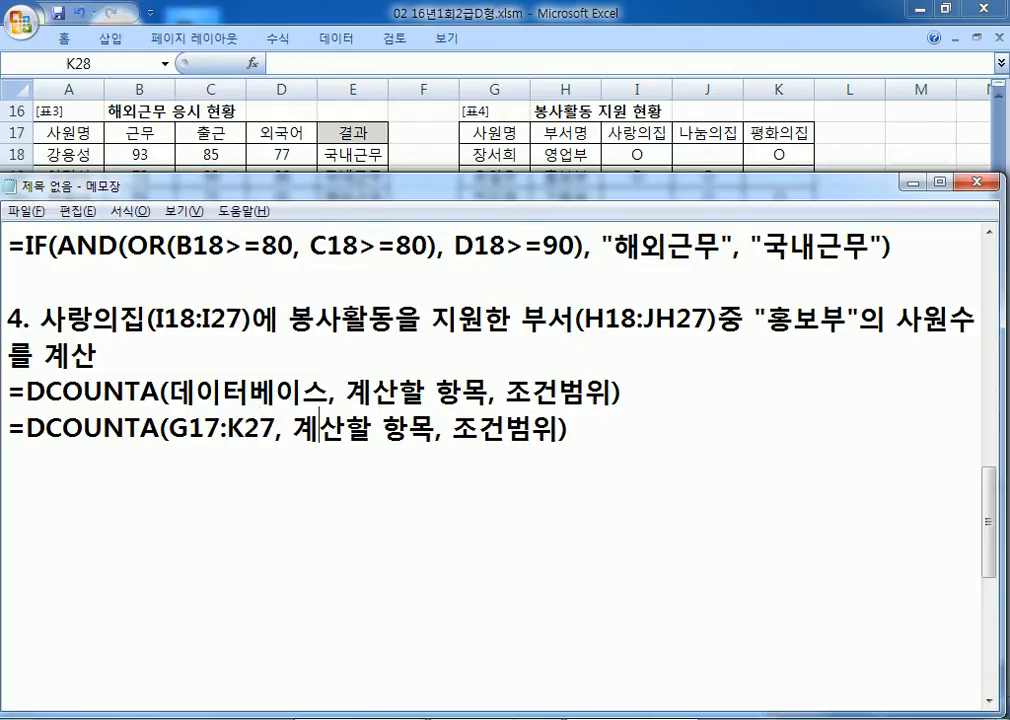
key("alt+Tab")
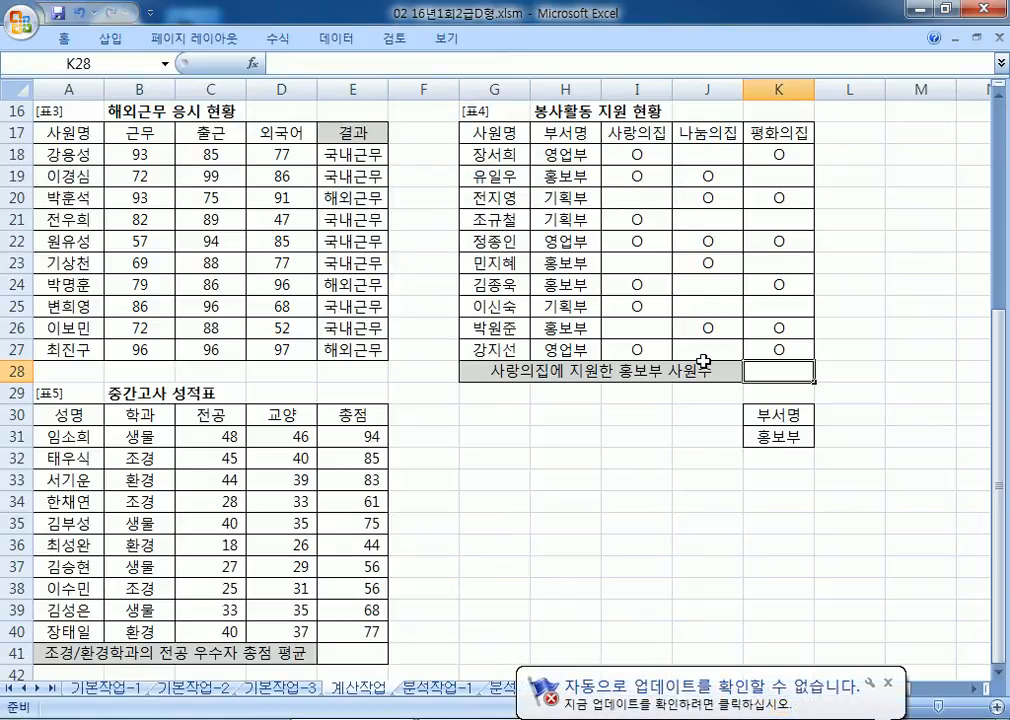
Step: Fill in the copied formula with criteria range K30:K31 and field I27
key("alt+Tab")
type("K30IK")
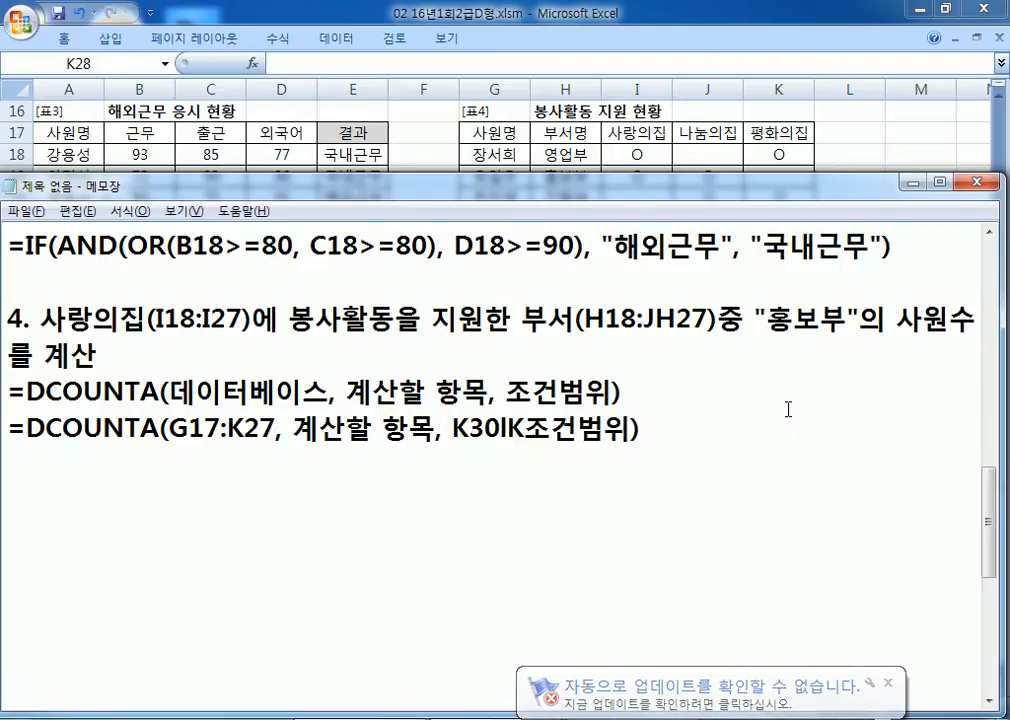
type("21")
key("BackSpace")
key("BackSpace")
type("31")
key("Left")
type(":")
key("Delete")
key("Delete")
key("Delete")
key("Delete")
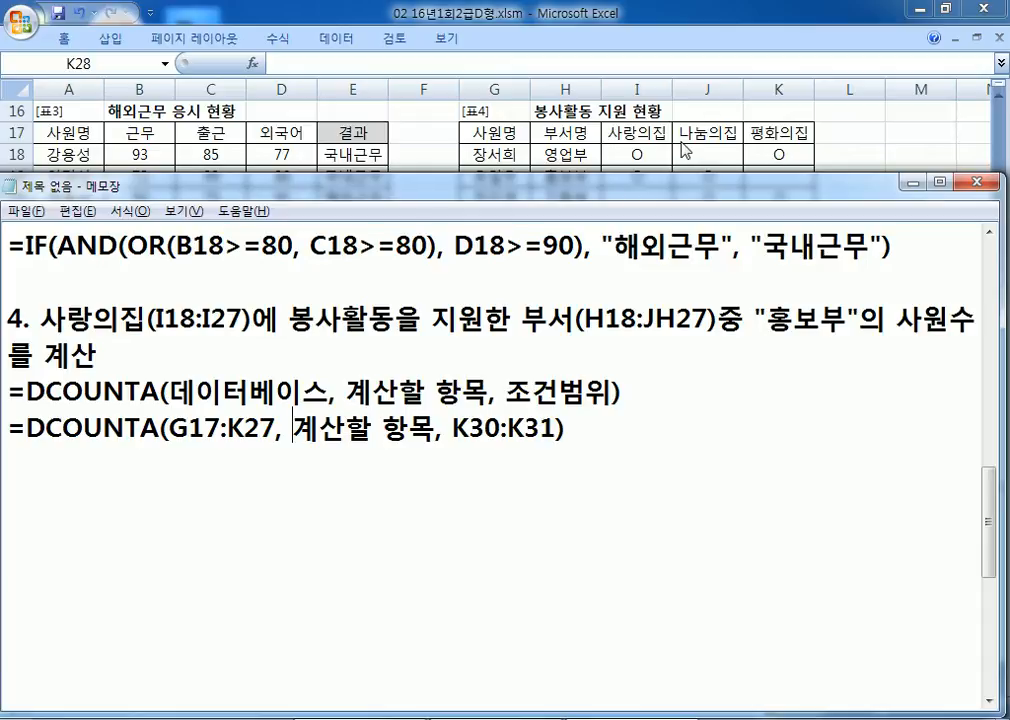
left_click_drag(297, 428, 430, 426)
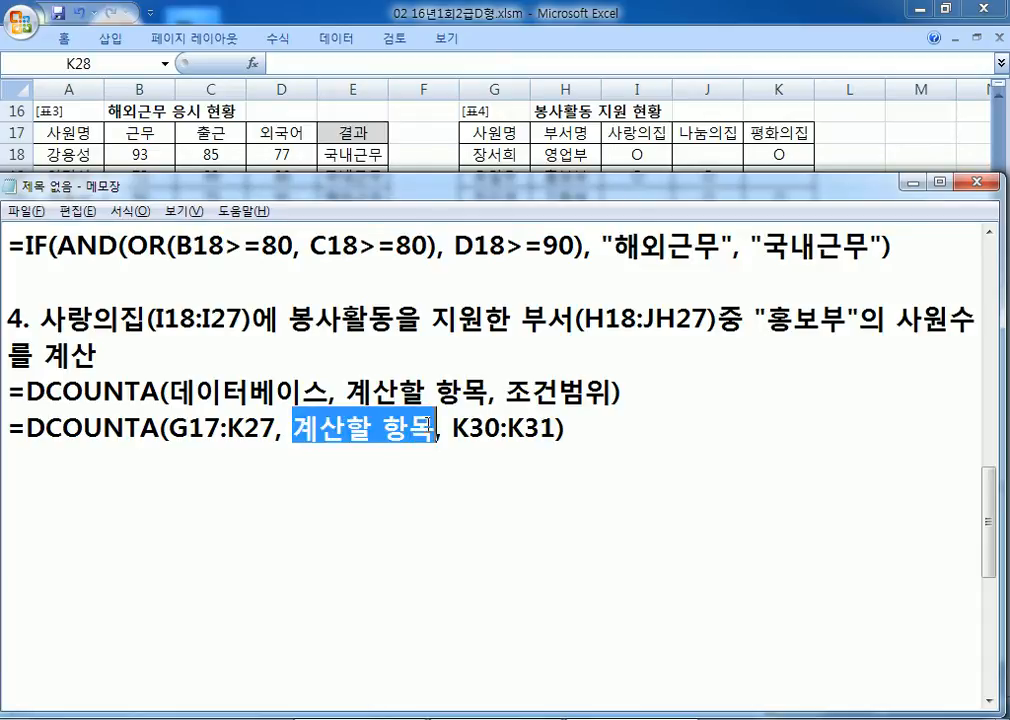
type("I2")
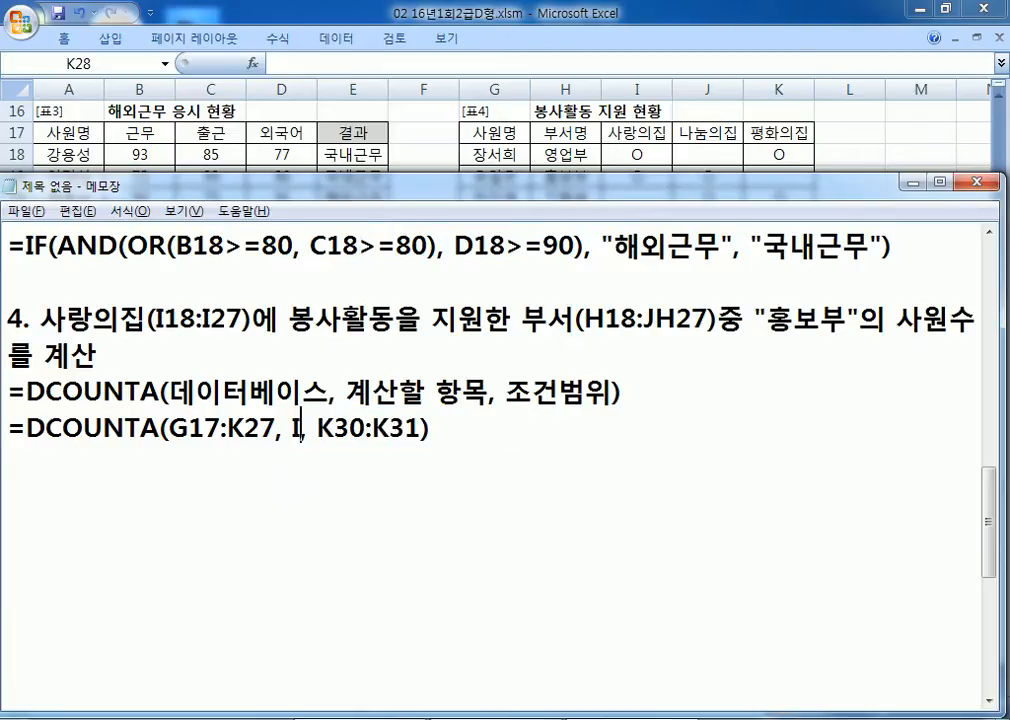
type("7")
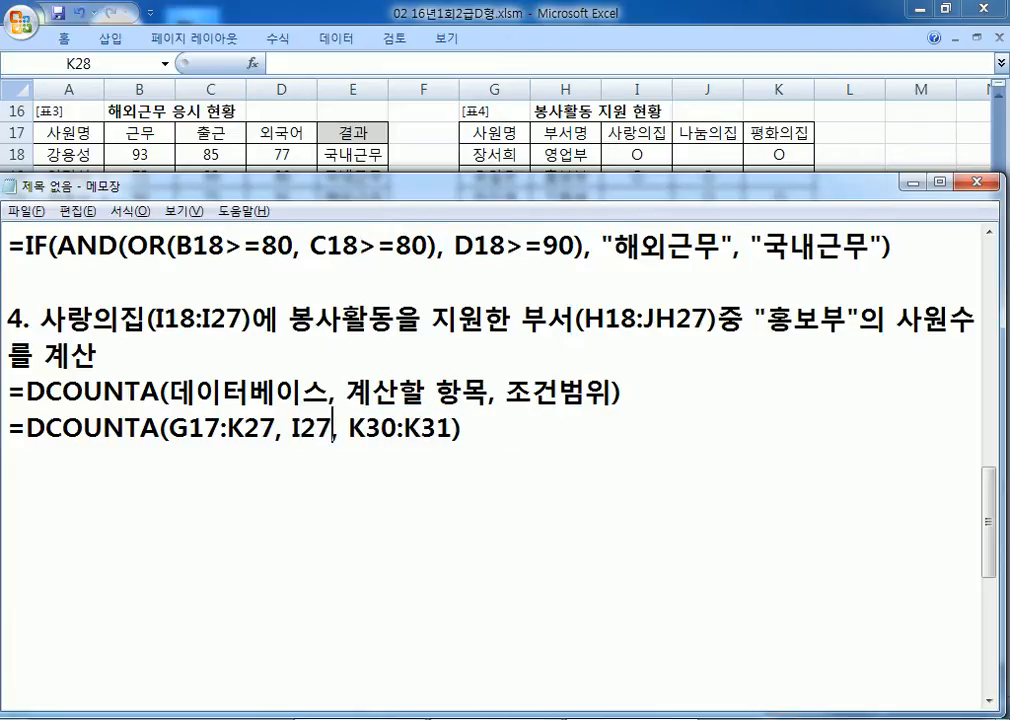
Step: Copy the I27 formula line and make a version using field 3
key("shift+Left")
key("Up")
key("Down")
key("shift+Down")
key("ctrl+c")
key("Right")
key("ctrl+v")
key("Left")
key("Left")
key("Left")
key("Left")
key("Left")
key("Left")
key("Left")
key("Left")
key("Left")
key("Left")
key("Left")
key("Left")
key("Left")
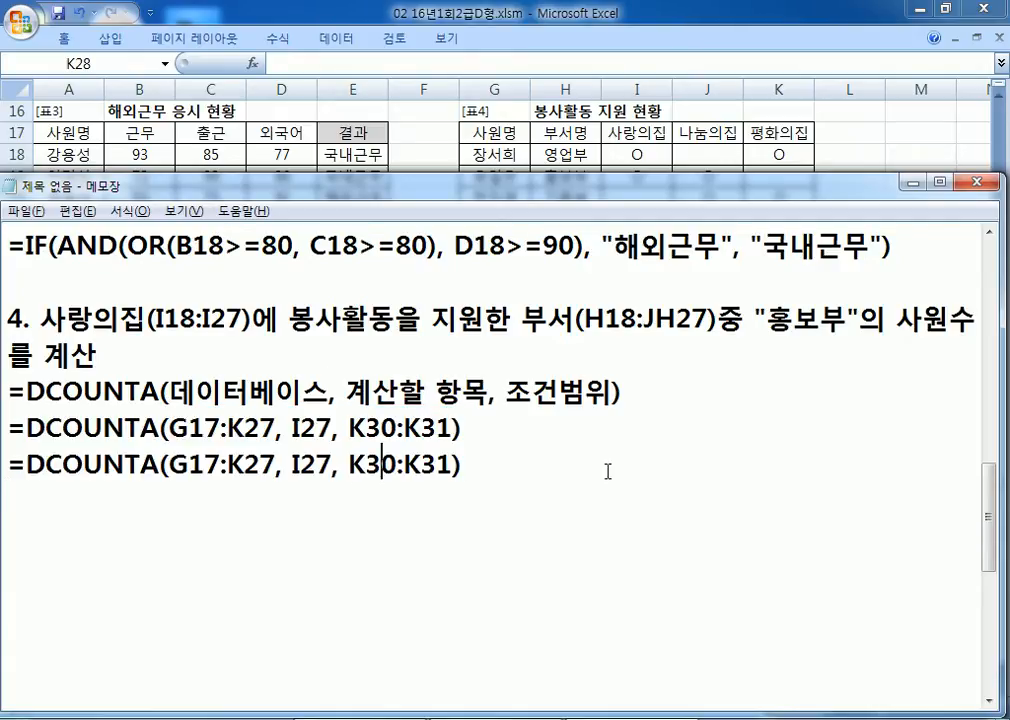
key("Delete")
type("3")
key("Delete")
key("Delete")
key("End")
Step: Paste another copy and make its field argument "사랑의집"
key("Return")
key("ctrl+v")
key("Left")
key("Left")
key("Left")
key("Left")
key("Left")
type("\"사랑의집")
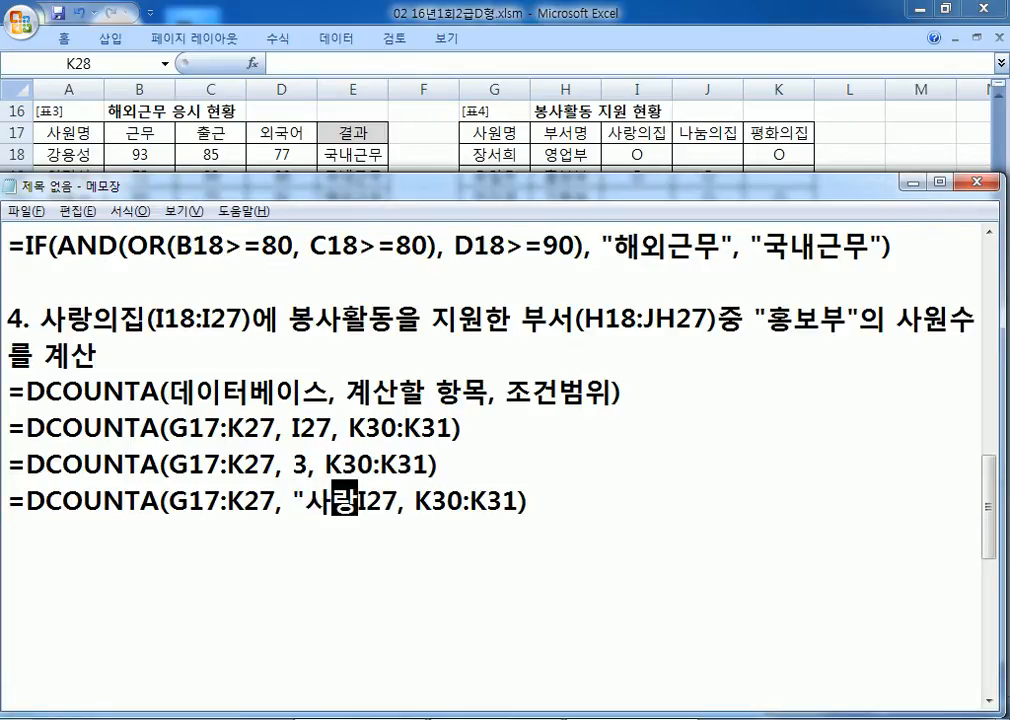
type("\"")
key("Delete")
key("Delete")
key("Delete")
key("End")
key("Return")
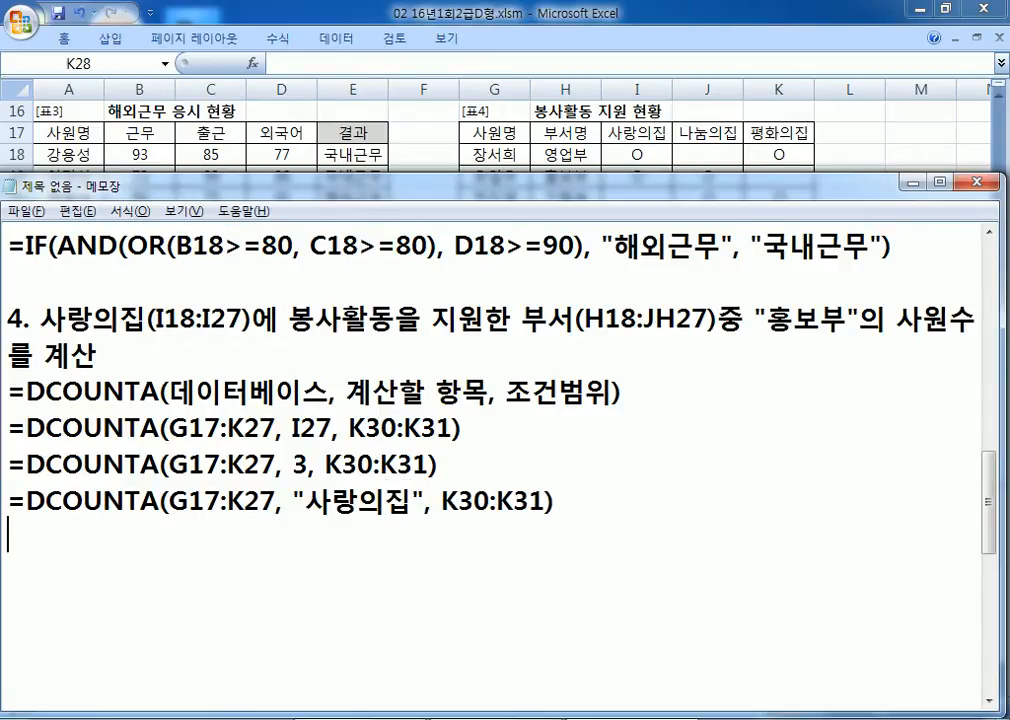
left_click(640, 133)
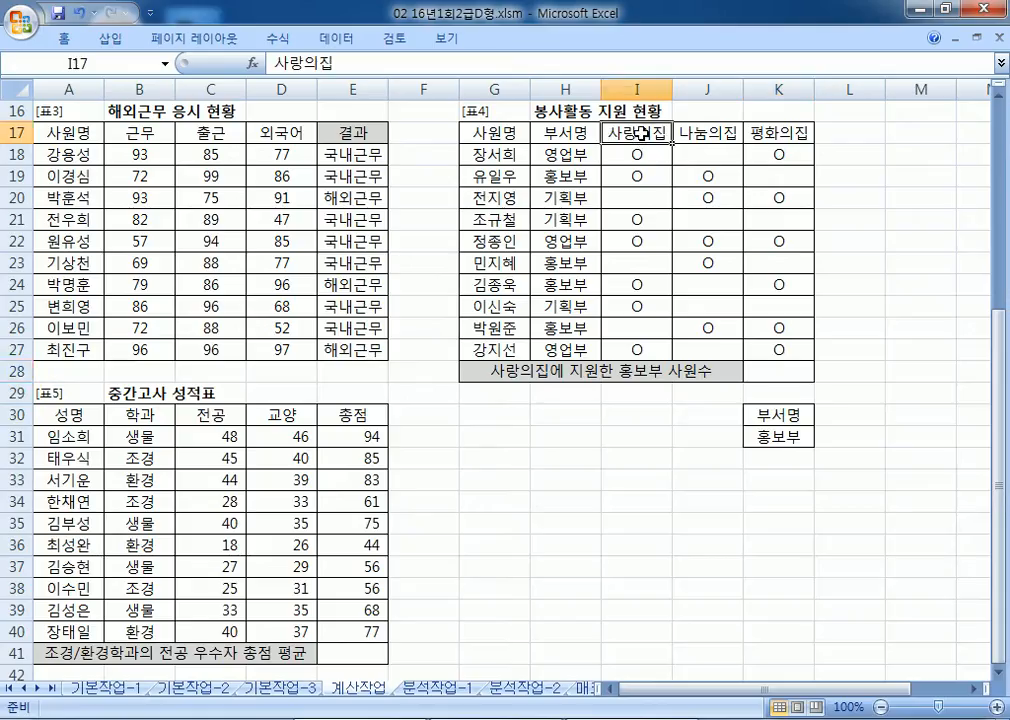
key("alt+Tab")
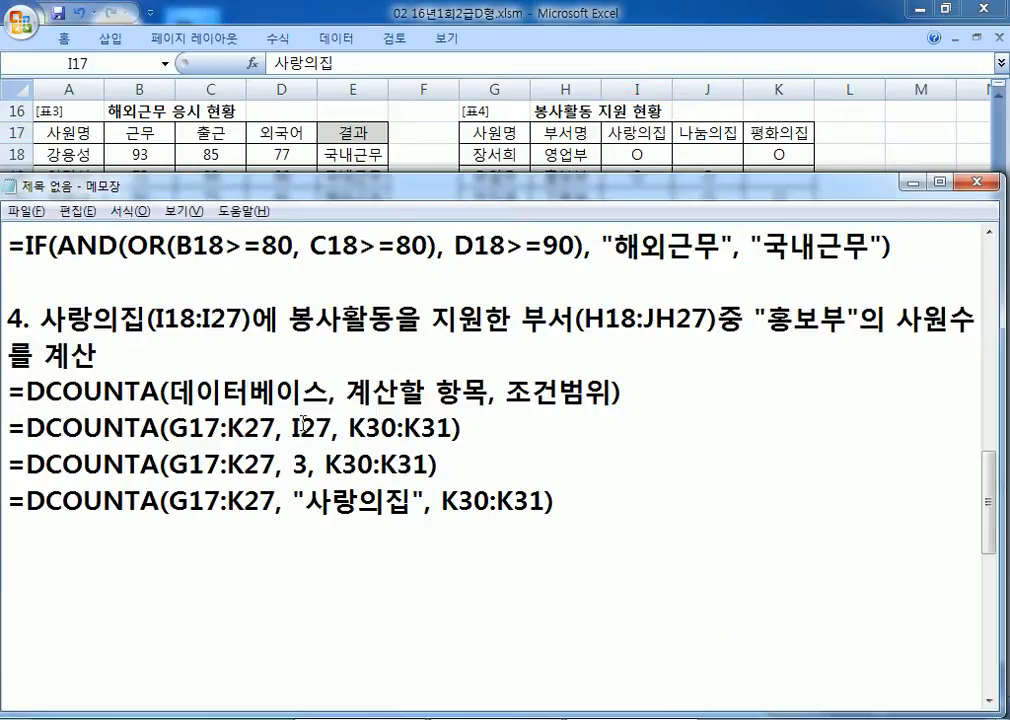
left_click_drag(302, 426, 315, 428)
type("1")
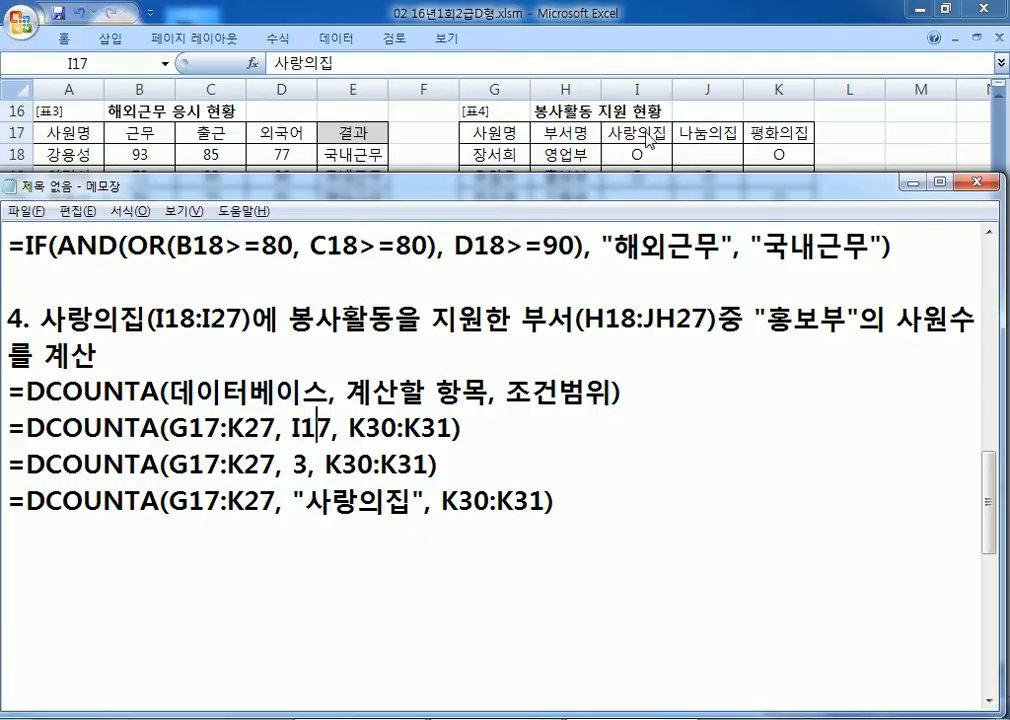
left_click(627, 138)
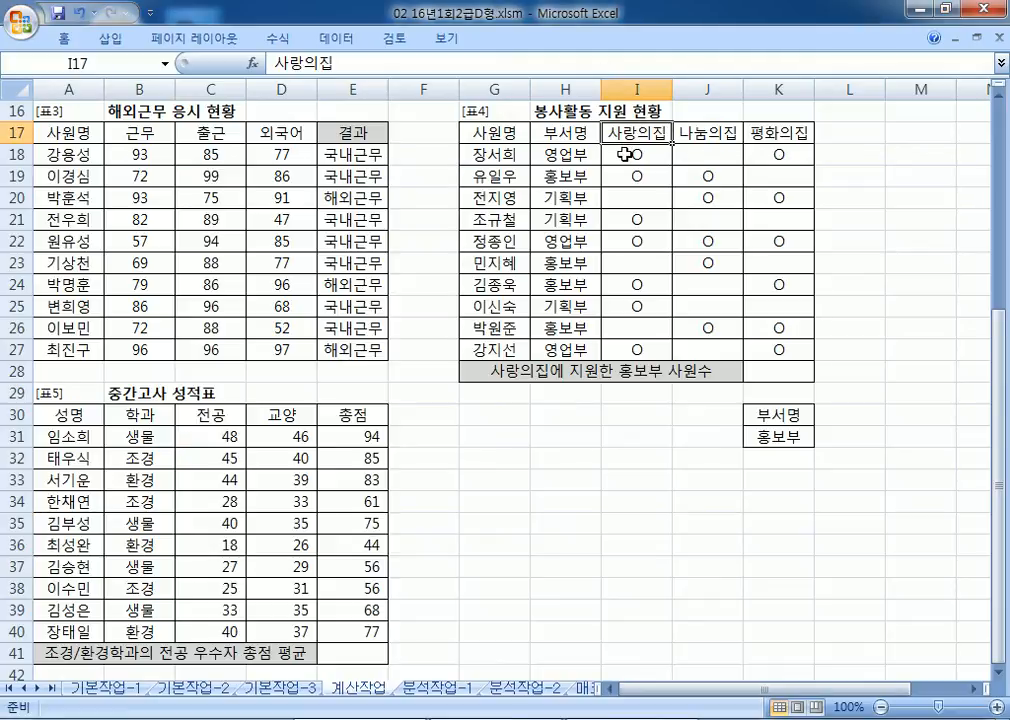
left_click(627, 176)
left_click(627, 219)
left_click(627, 241)
left_click(625, 306)
left_click(624, 351)
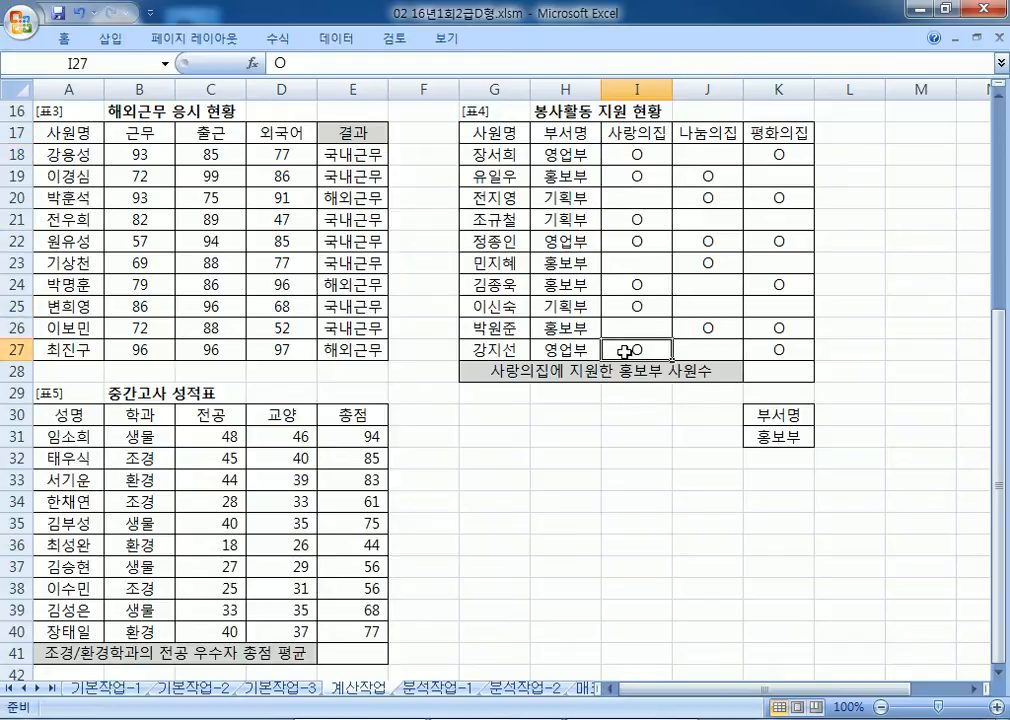
left_click(590, 176)
left_click(634, 175)
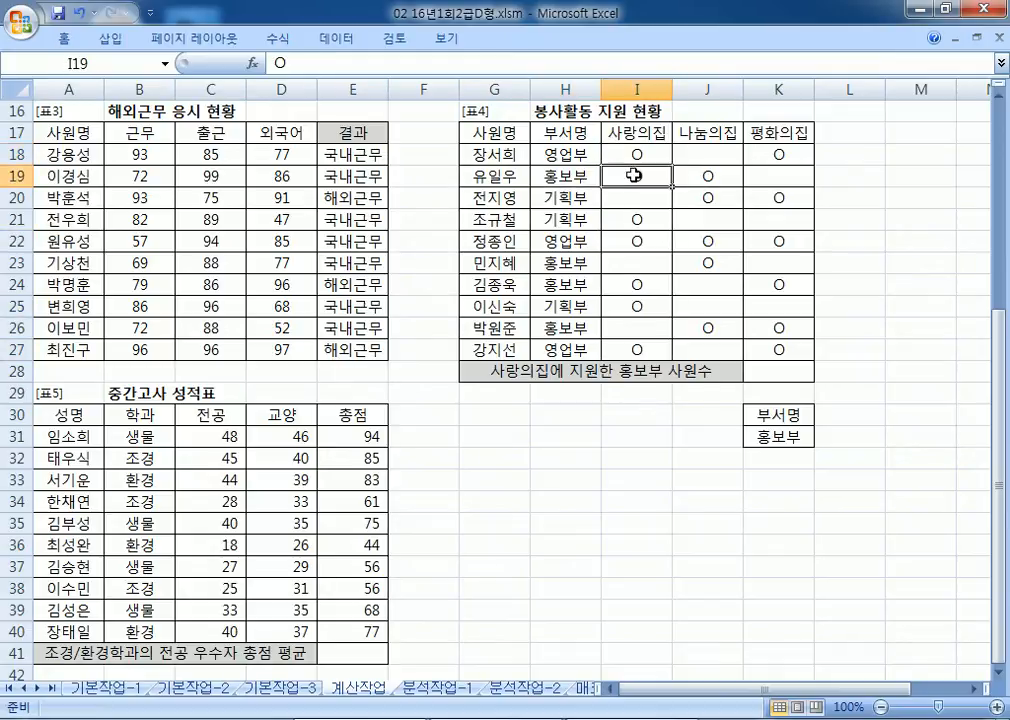
left_click(644, 289)
key("alt+Tab")
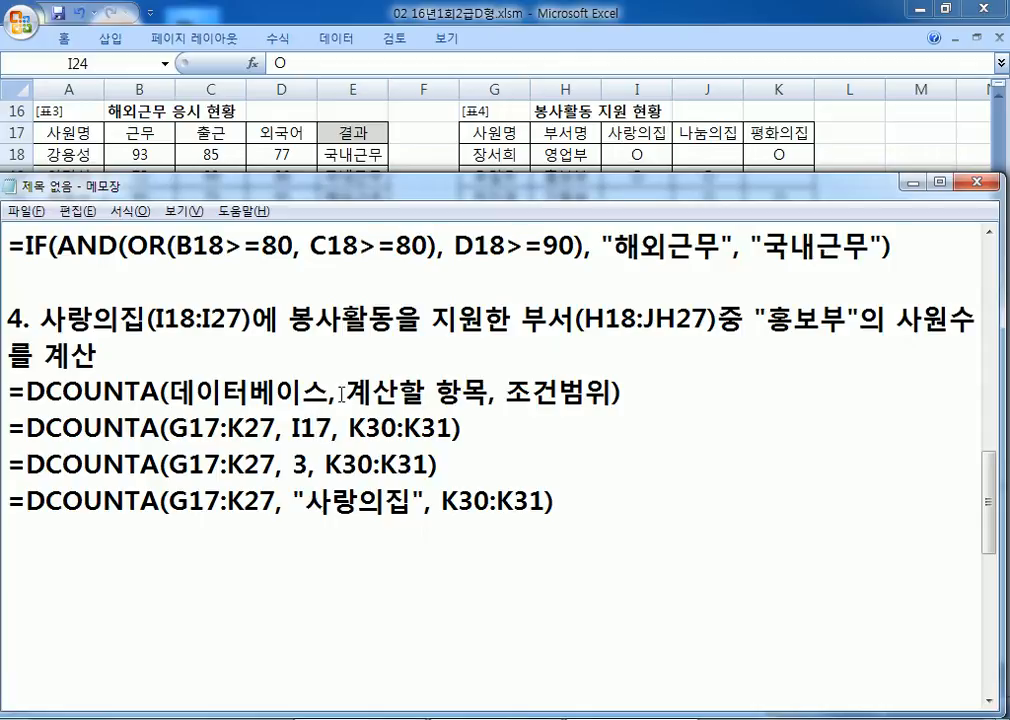
double_click(298, 467)
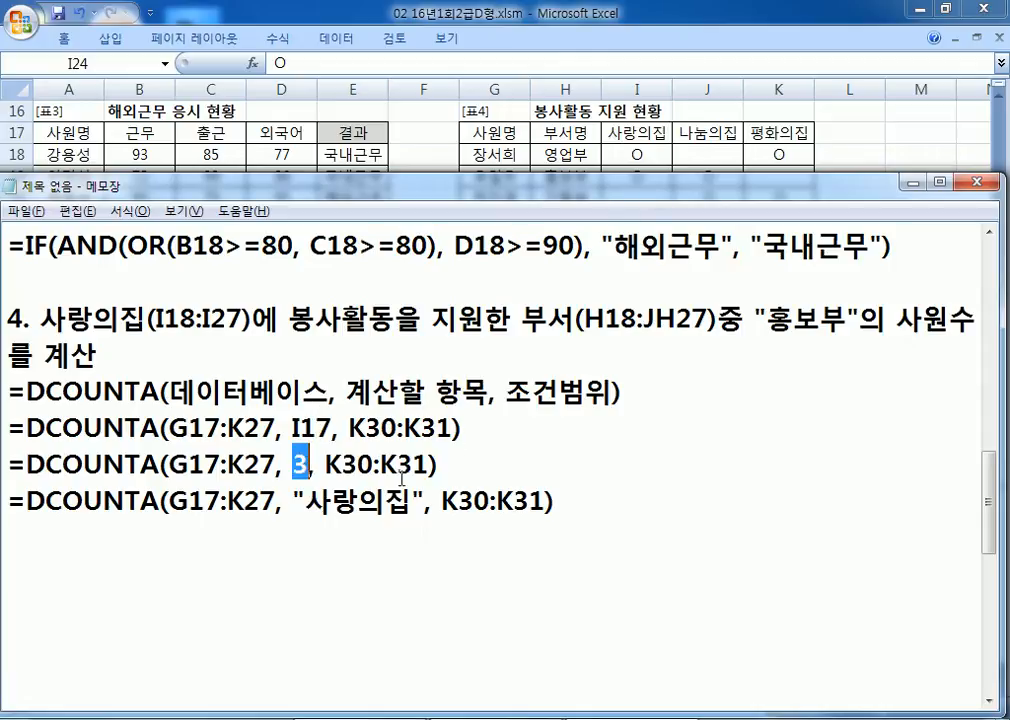
left_click_drag(303, 500, 410, 502)
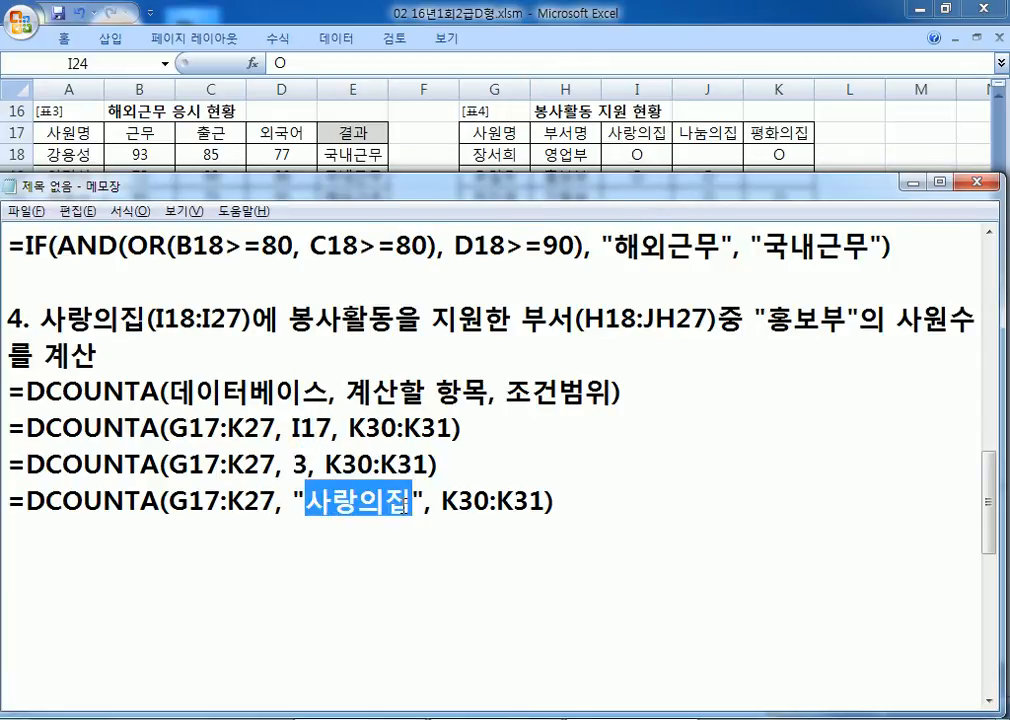
left_click_drag(446, 468, 5, 461)
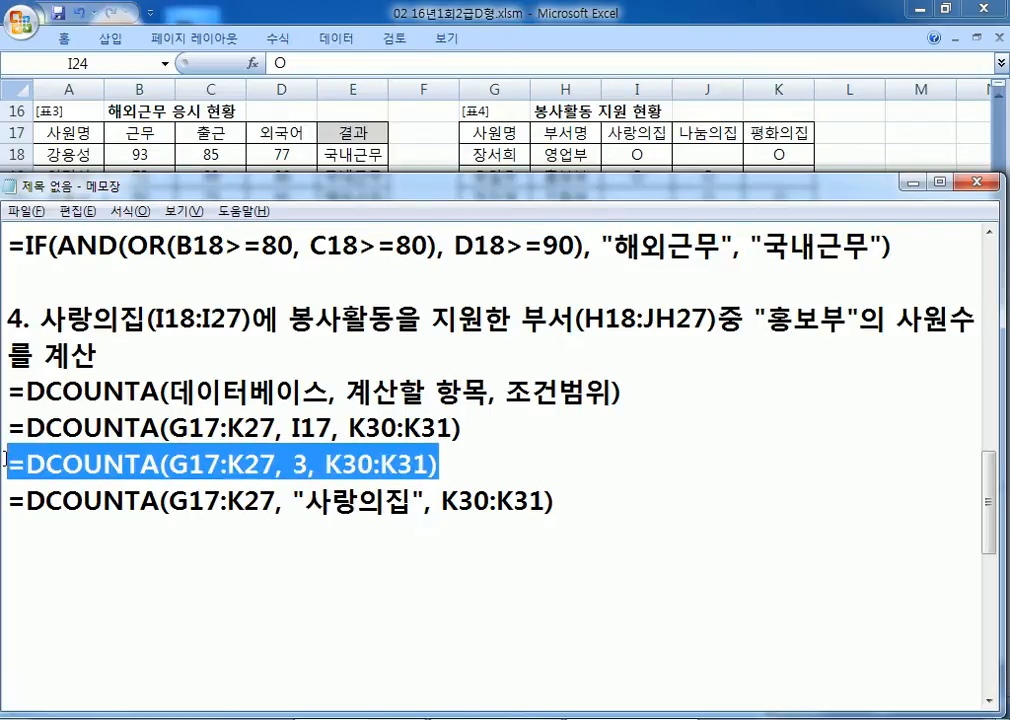
left_click(656, 140)
left_click(645, 134)
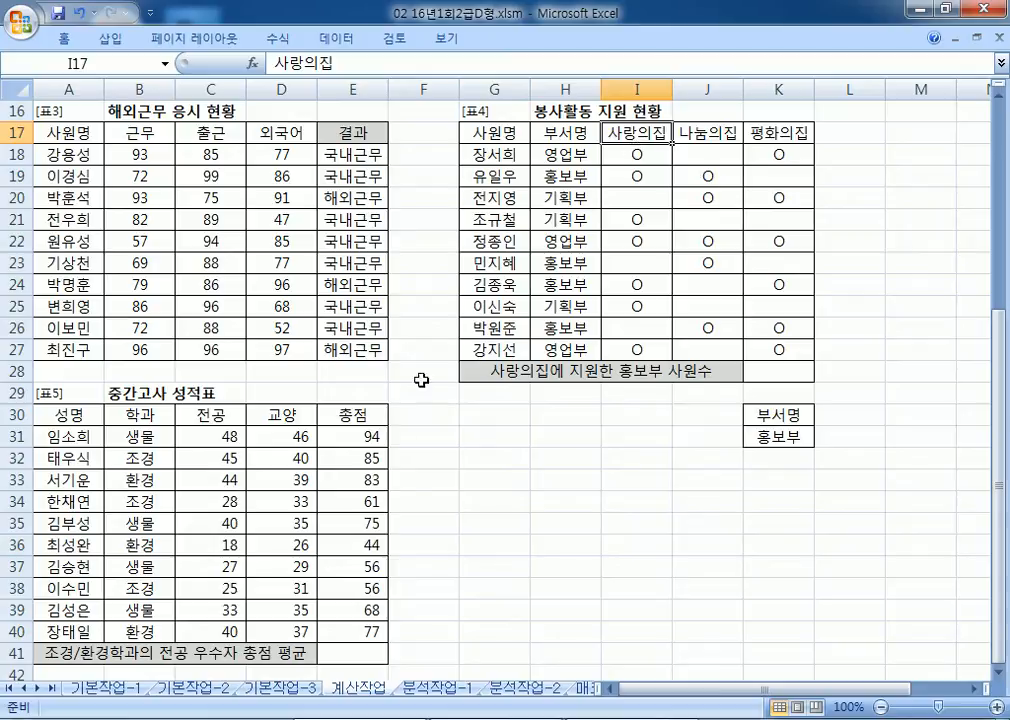
key("alt+Tab")
left_click_drag(293, 428, 331, 428)
left_click_drag(305, 500, 419, 500)
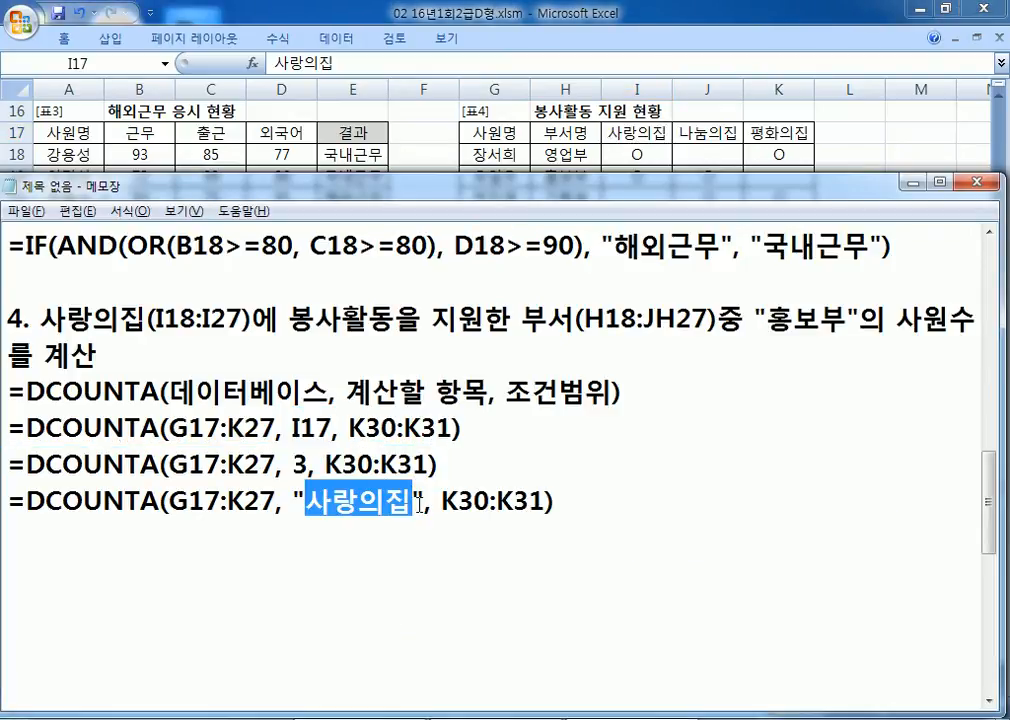
left_click(460, 478)
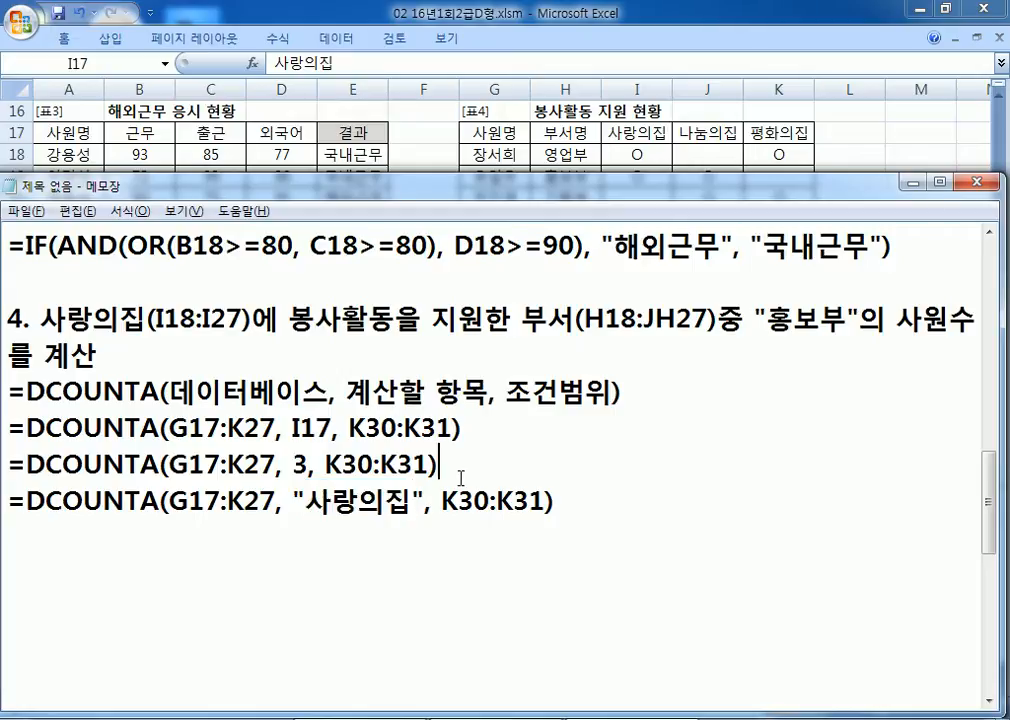
Step: Paste =DCOUNTA(G17:K27, 3, K30:K31) from Notepad into cell K28
left_click_drag(438, 464, 3, 460)
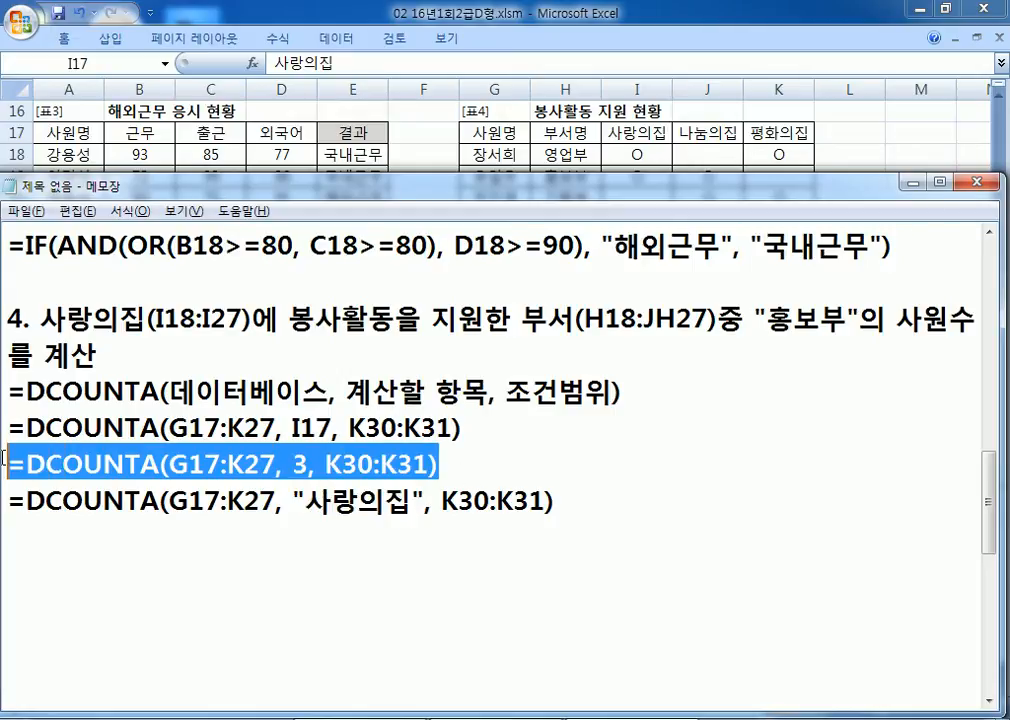
key("ctrl+c")
key("alt+Tab")
left_click(778, 371)
key("ctrl+v")
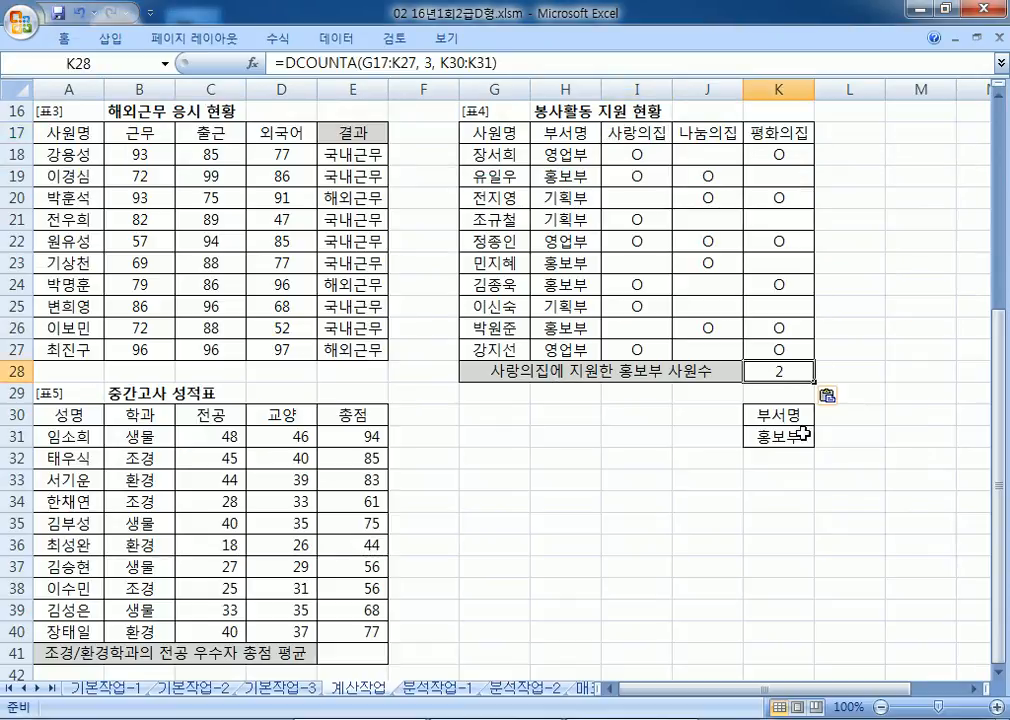
Step: Fill I19, I24, H19 and H24 yellow to mark the matching 홍보부 사랑의집 rows
left_click(636, 174)
left_click(629, 292, "ctrl")
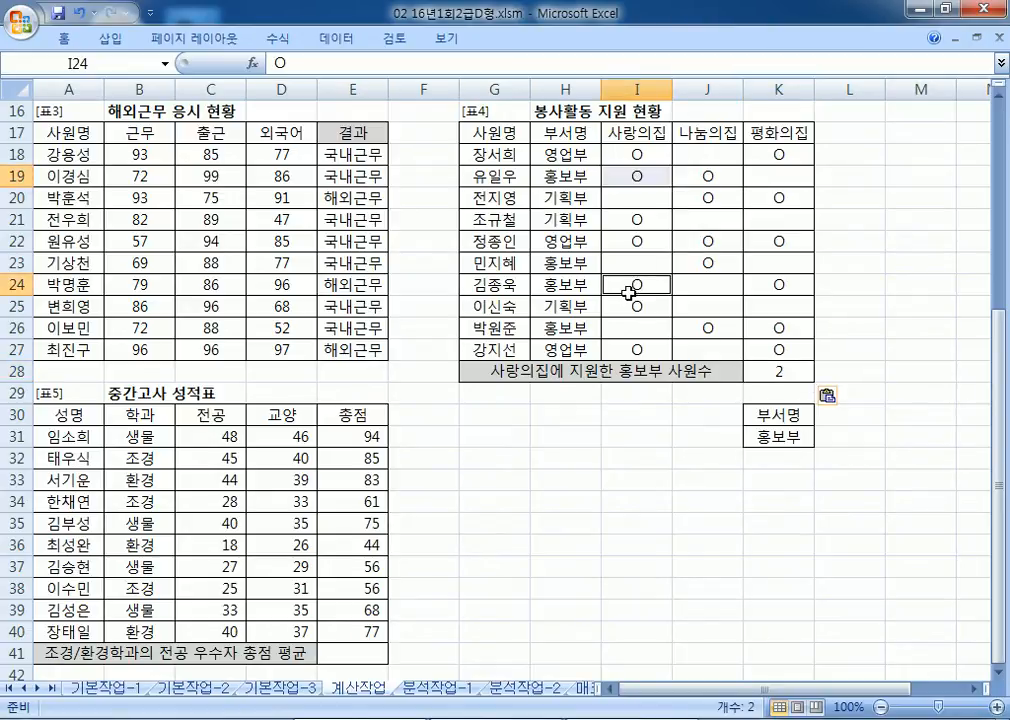
right_click(630, 292)
left_click(742, 266)
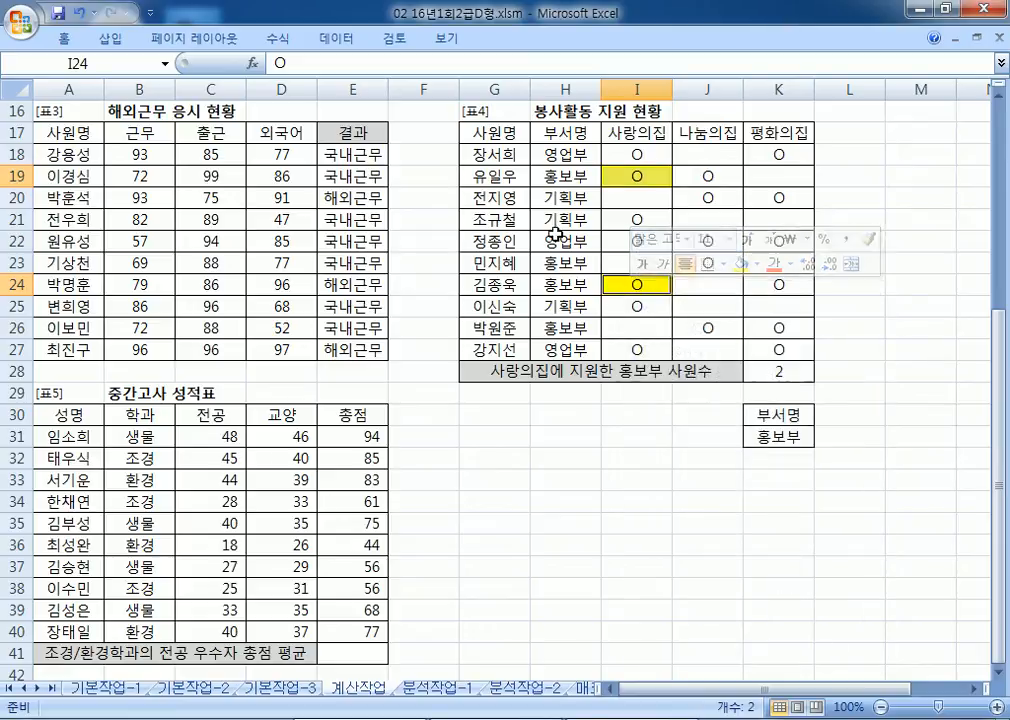
left_click(565, 176)
left_click(582, 285, "ctrl")
right_click(583, 287)
left_click(692, 258)
left_click(664, 503)
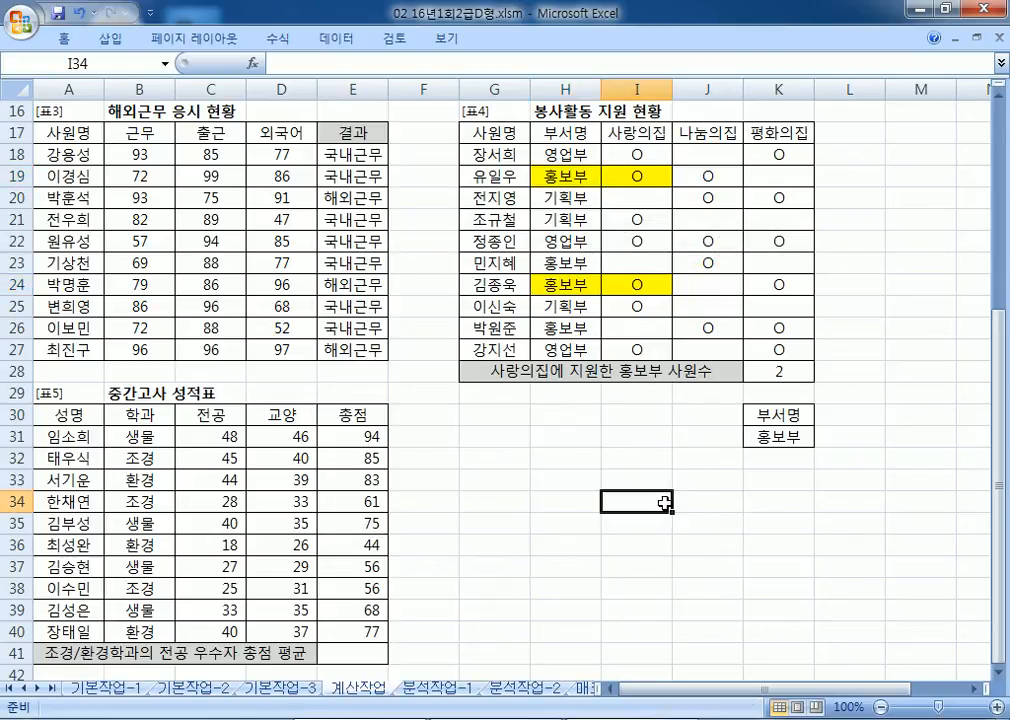
Step: Start a task 5 note in Notepad headed "5. 중간고사 성적표에서"
key("Home")
scroll(690, 490, "down", 5)
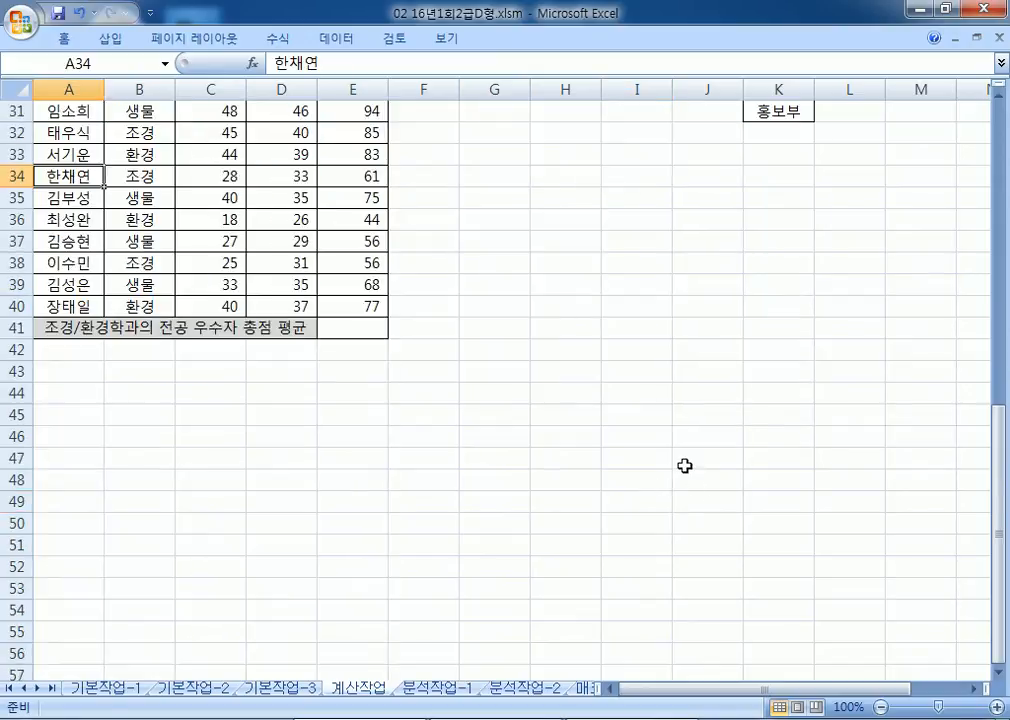
scroll(712, 460, "up", 1)
left_click(1000, 676)
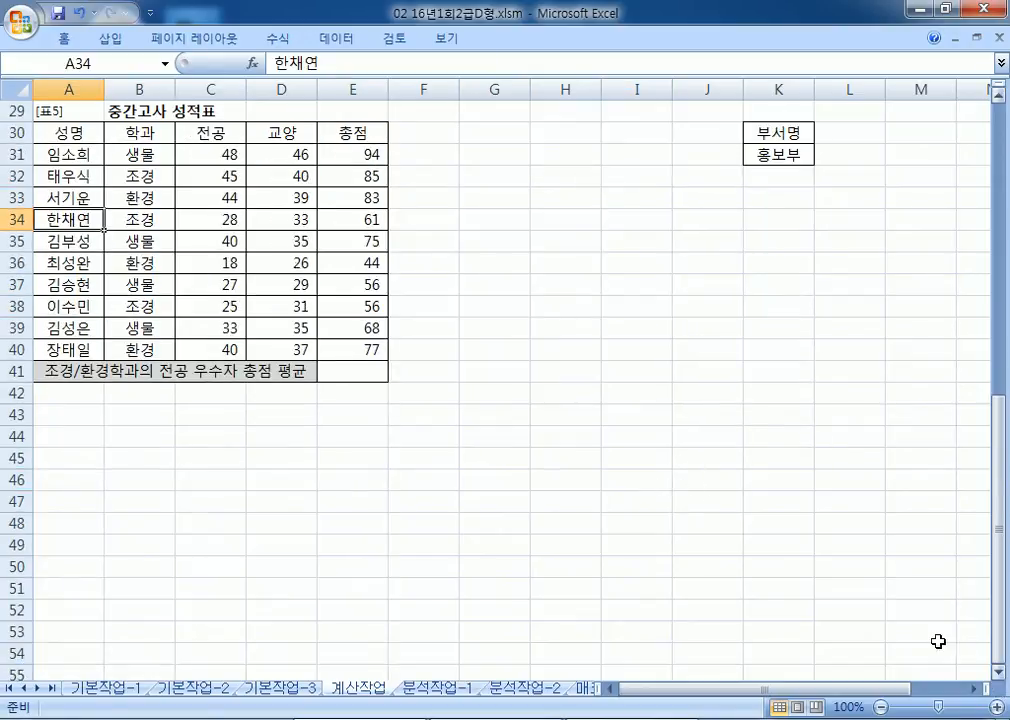
left_click(445, 149)
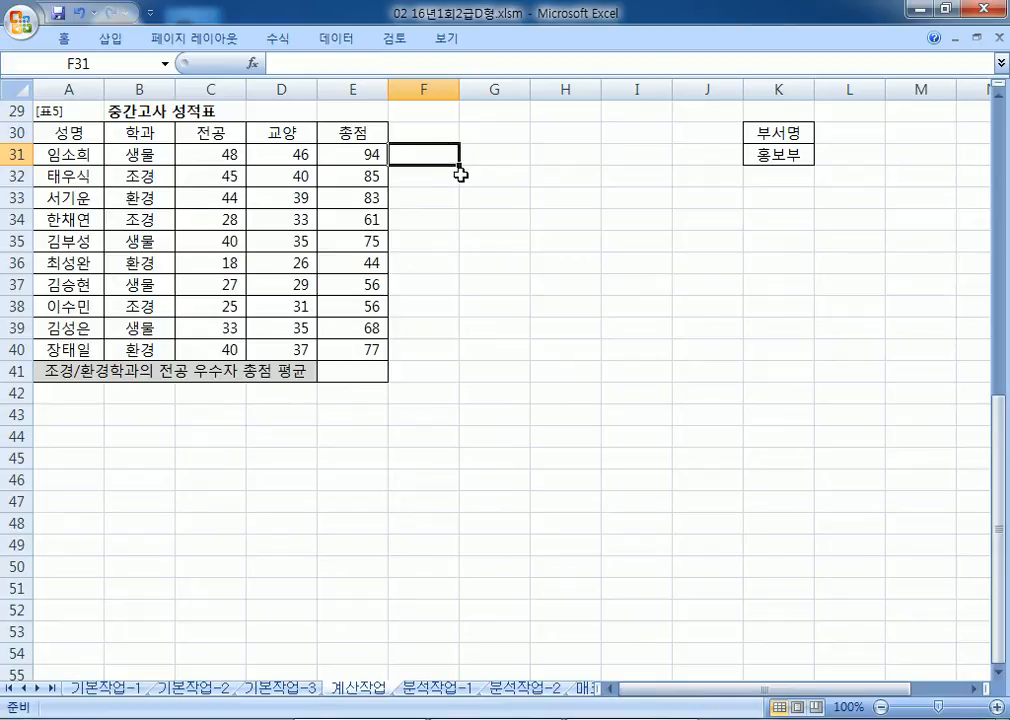
key("alt+Tab")
left_click(408, 553)
scroll(440, 553, "down", 4)
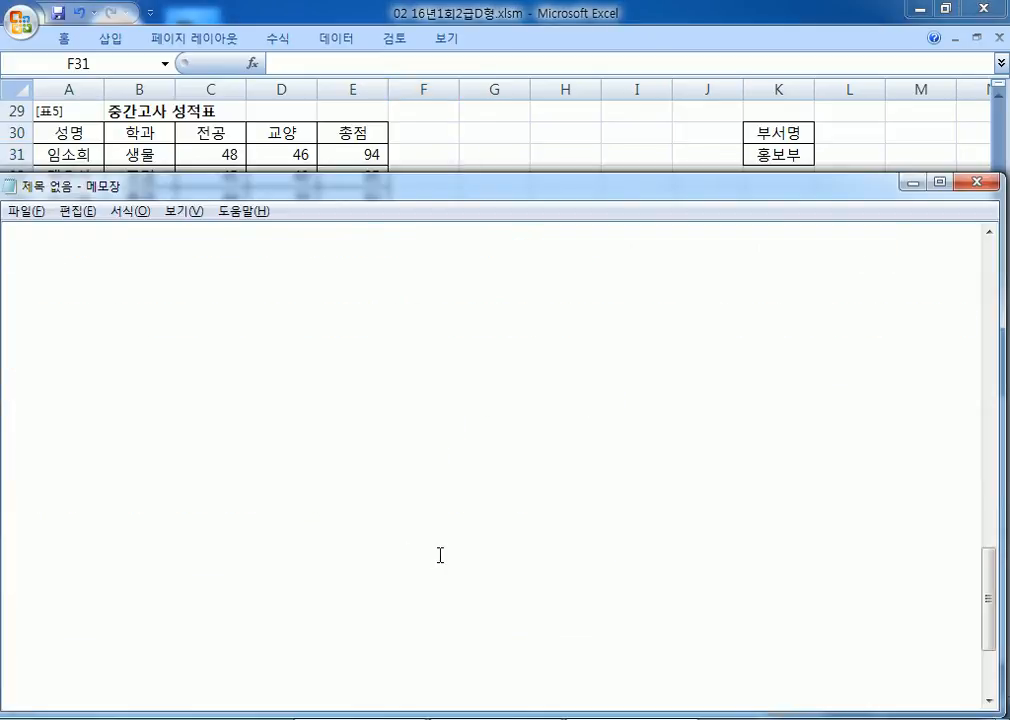
scroll(441, 553, "up", 3)
scroll(441, 555, "down", 1)
type("5.")
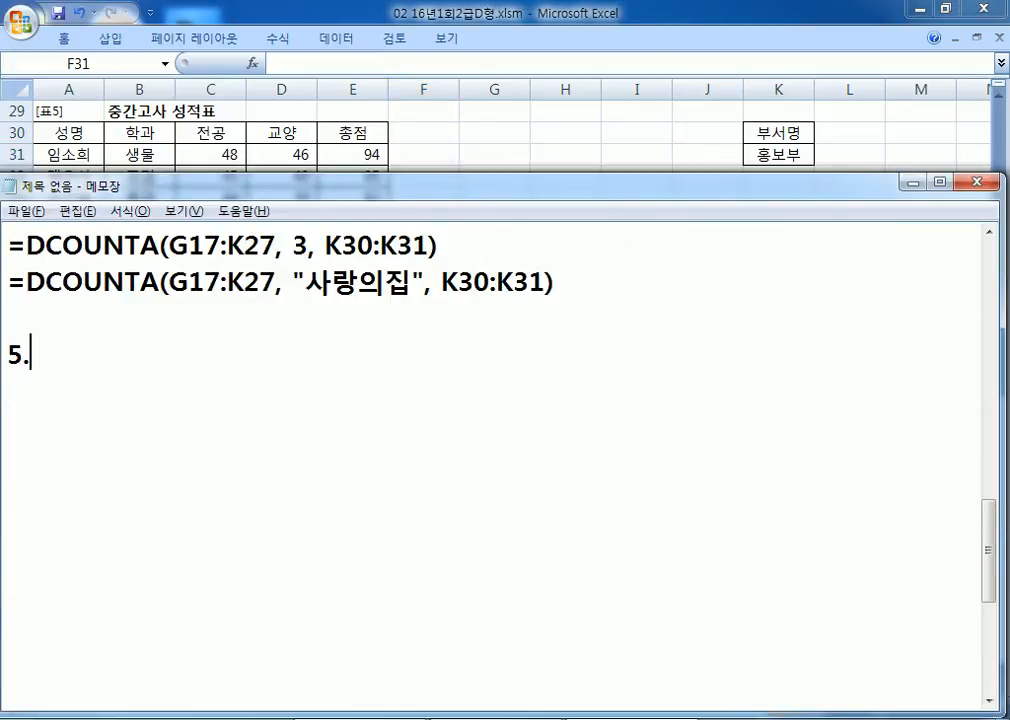
type(" ㄱㅜ")
key("BackSpace")
key("BackSpace")
type("중가ㄴ고사 성")
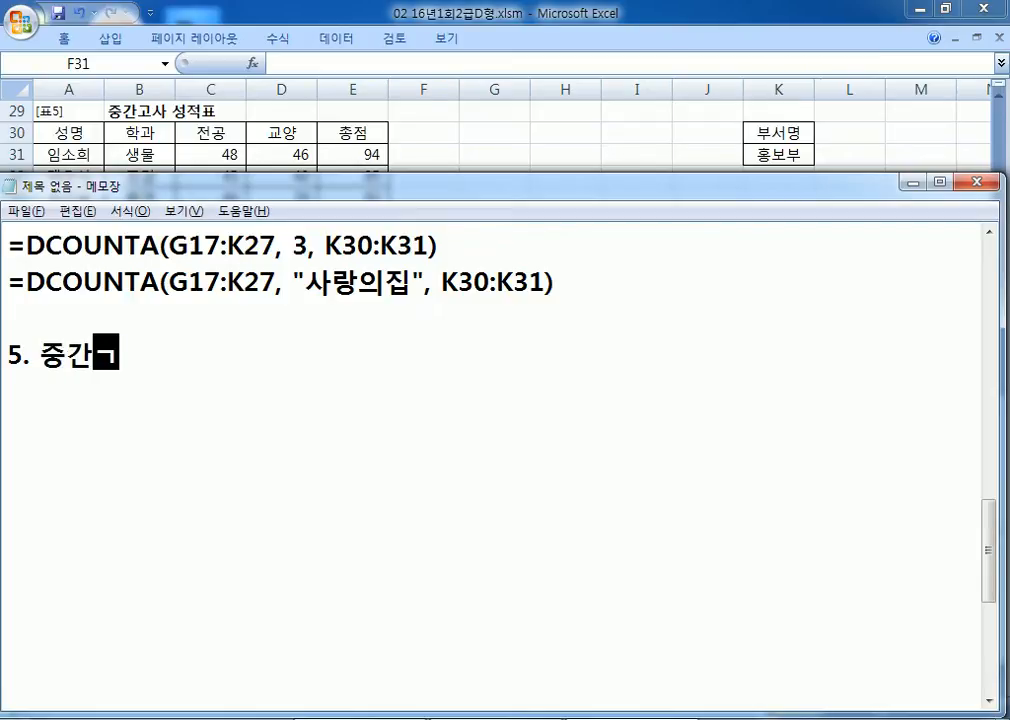
type("적표")
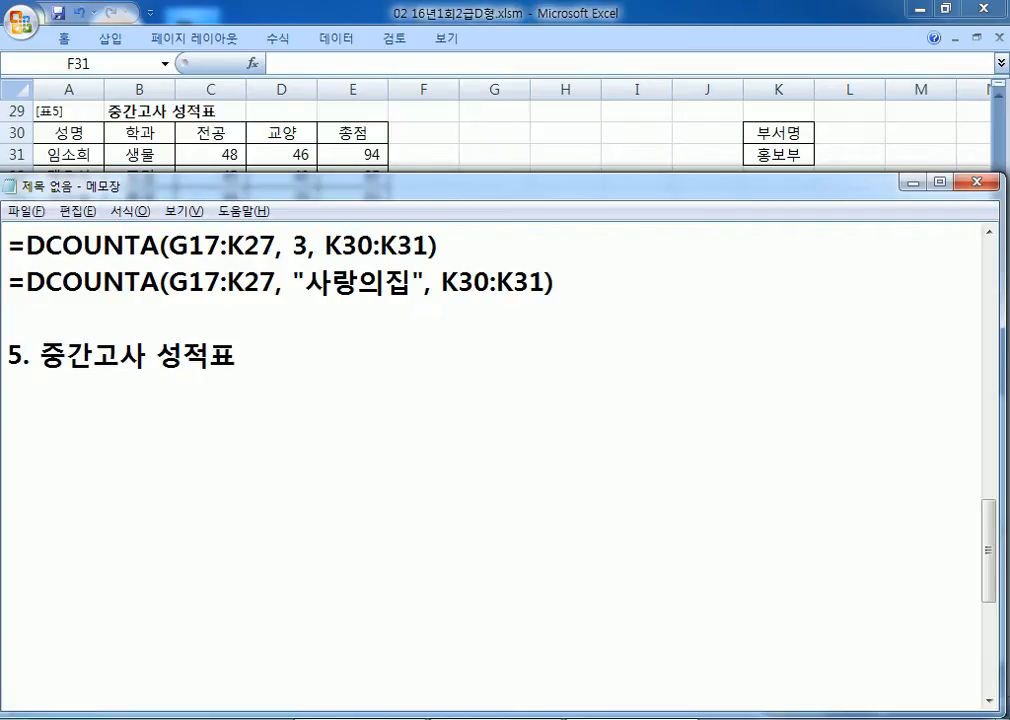
type("에서")
Step: Begin the next line with the 학과 range 학과(B31:B40)
key("Return")
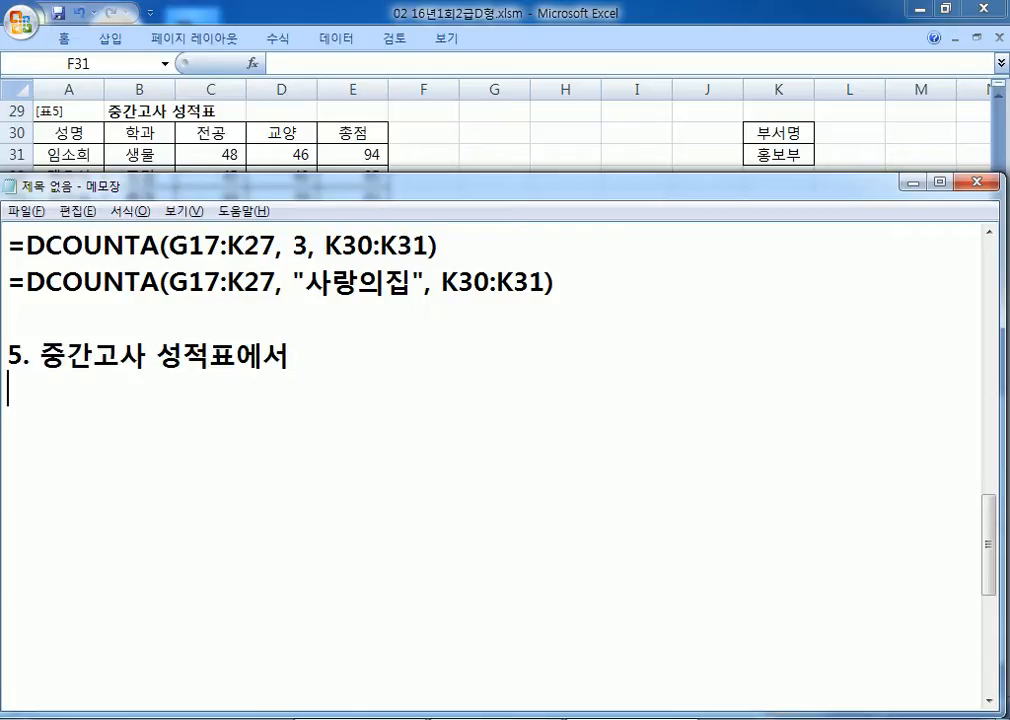
type("학과")
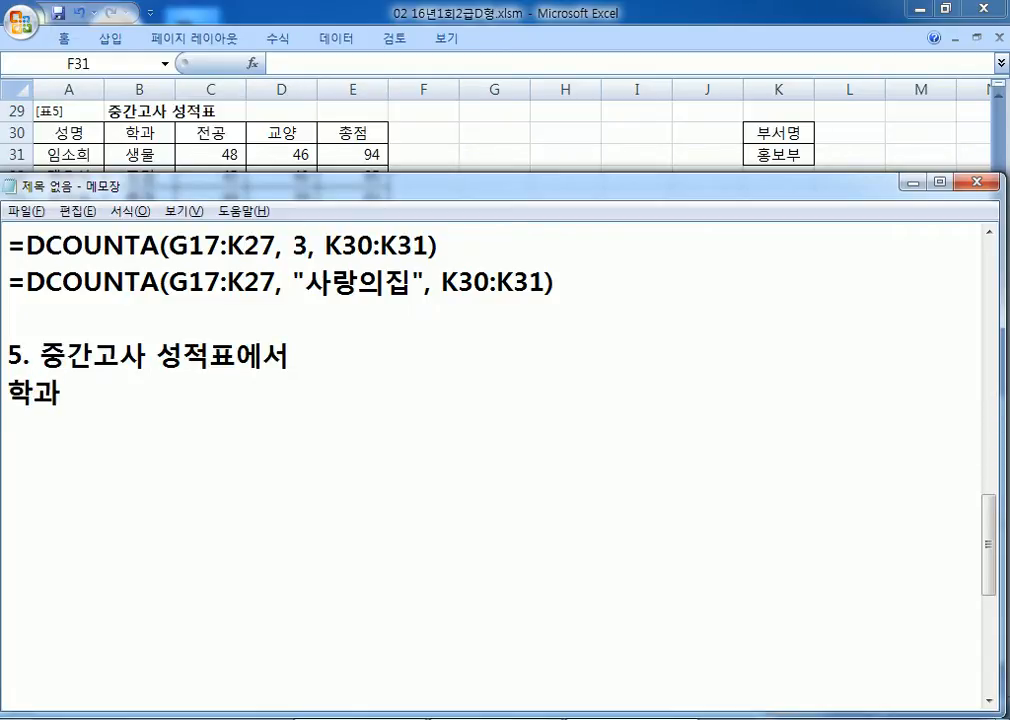
type("(B31:B50)")
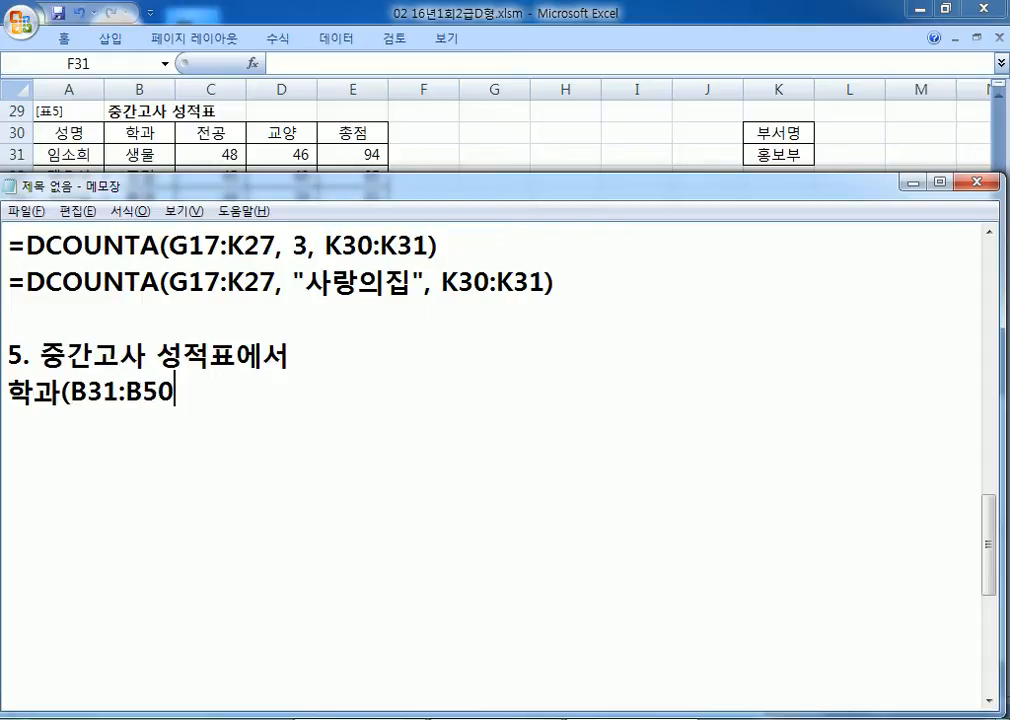
key("Left")
key("Left")
type("3")
key("Delete")
key("End")
key("Left")
key("Left")
key("Left")
type("4")
key("Delete")
key("End")
Step: Add the conditions 학과 not "생물" and 전공(C31:C40) ≥30, average of 총점, plus a rounding line
type("가 \"생ㅁ")
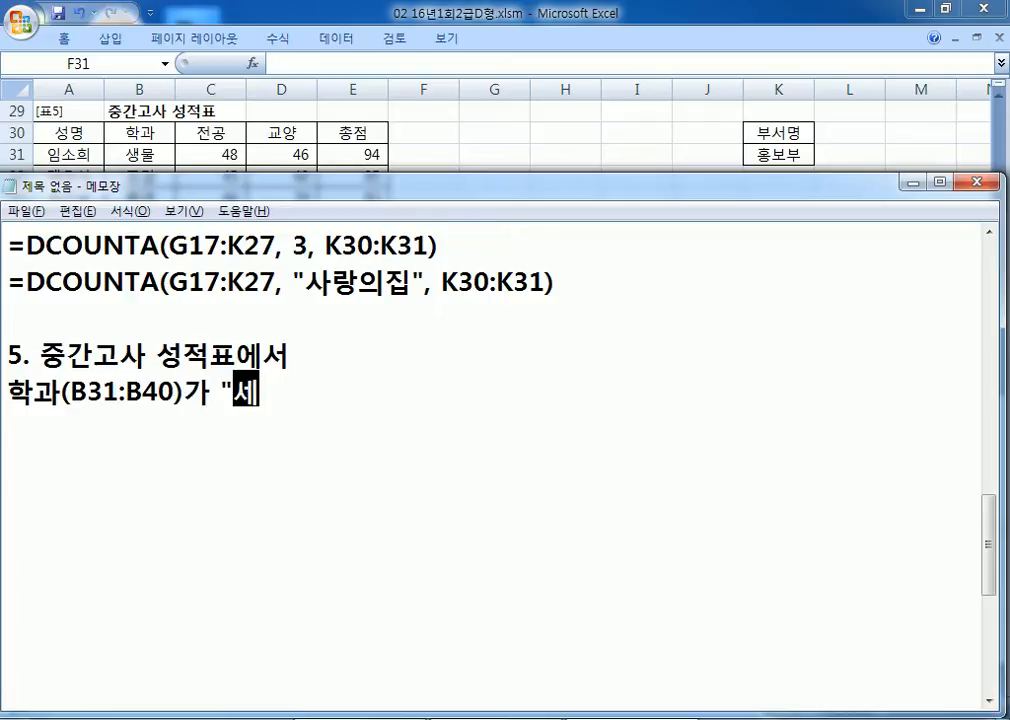
key("BackSpace")
key("BackSpace")
type("생물")
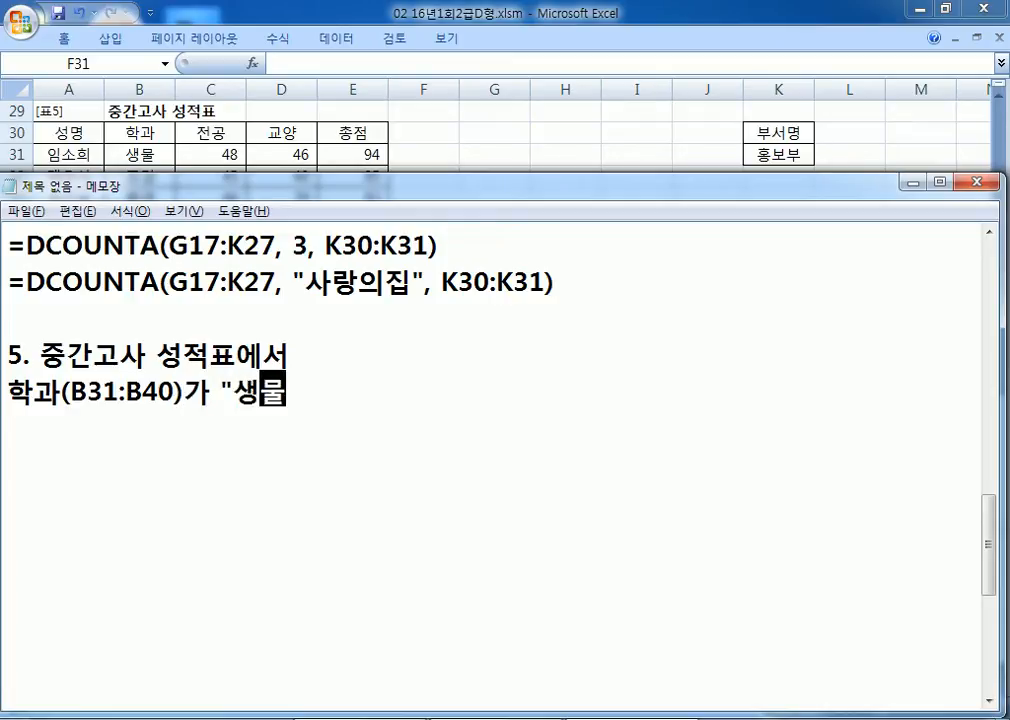
type("\"이 아니면서")
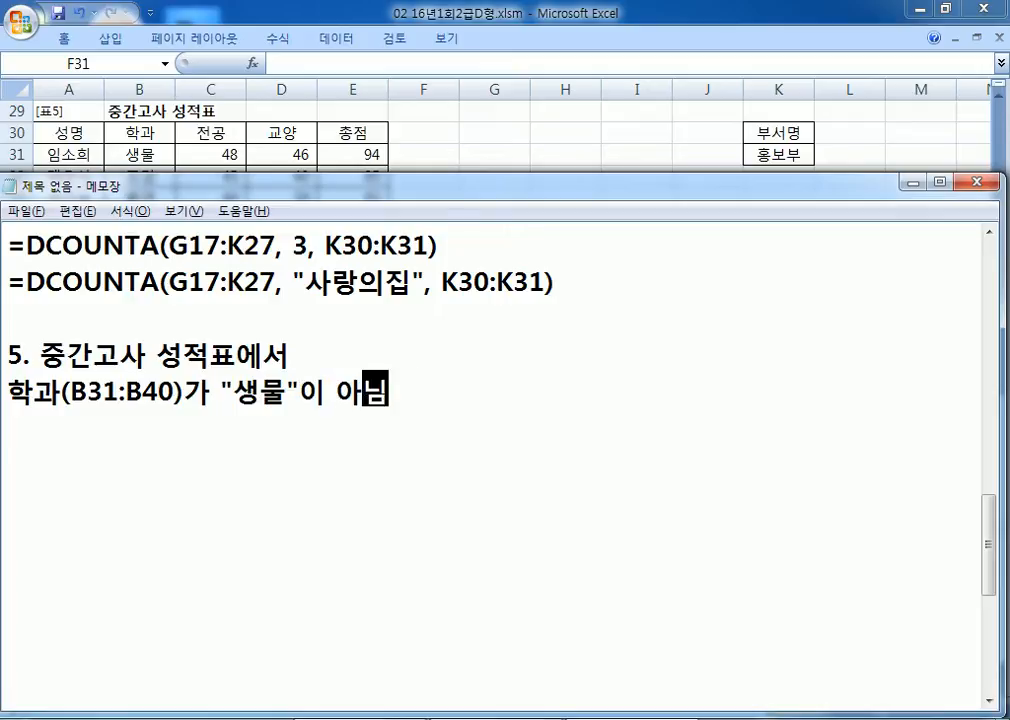
type(" 전공")
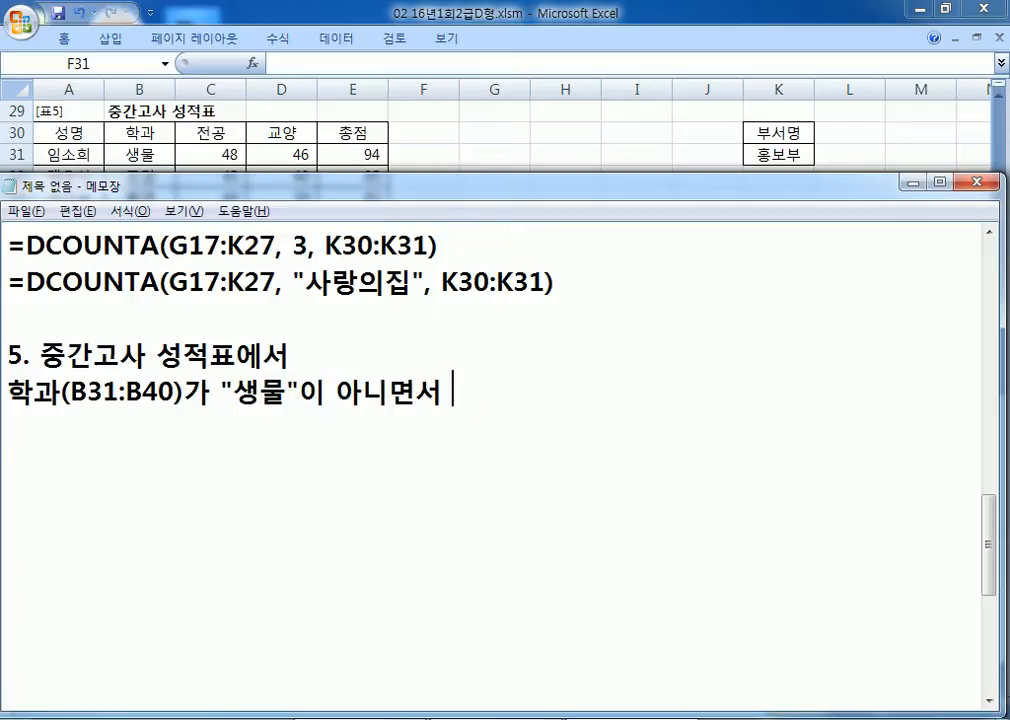
type("(C")
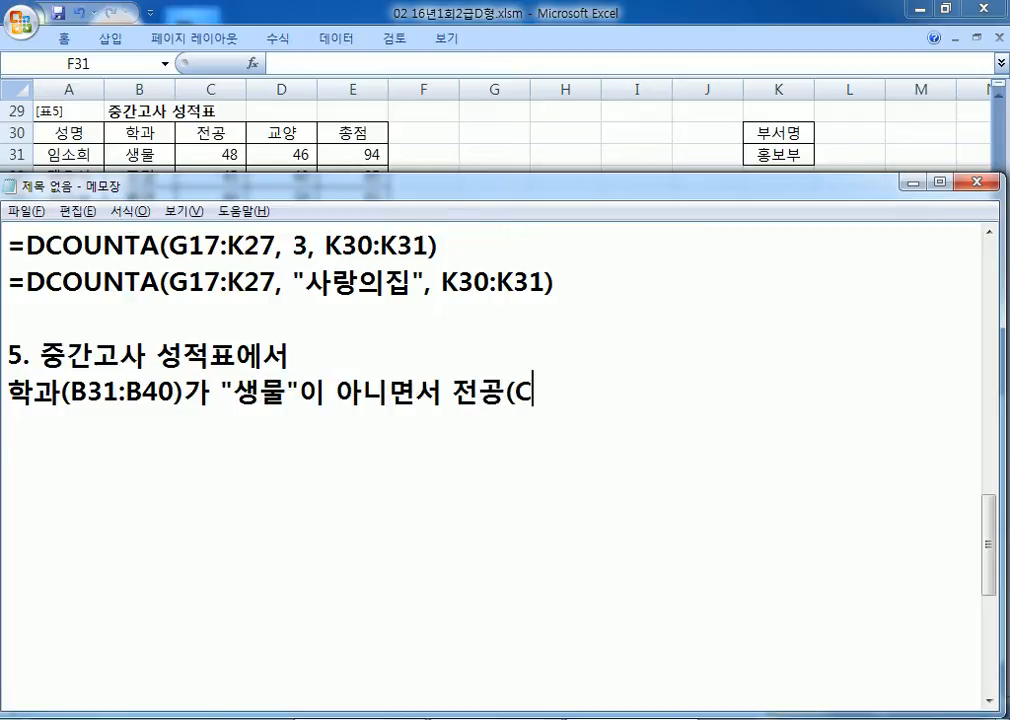
type("31:C340")
key("BackSpace")
key("BackSpace")
key("BackSpace")
type("40)")
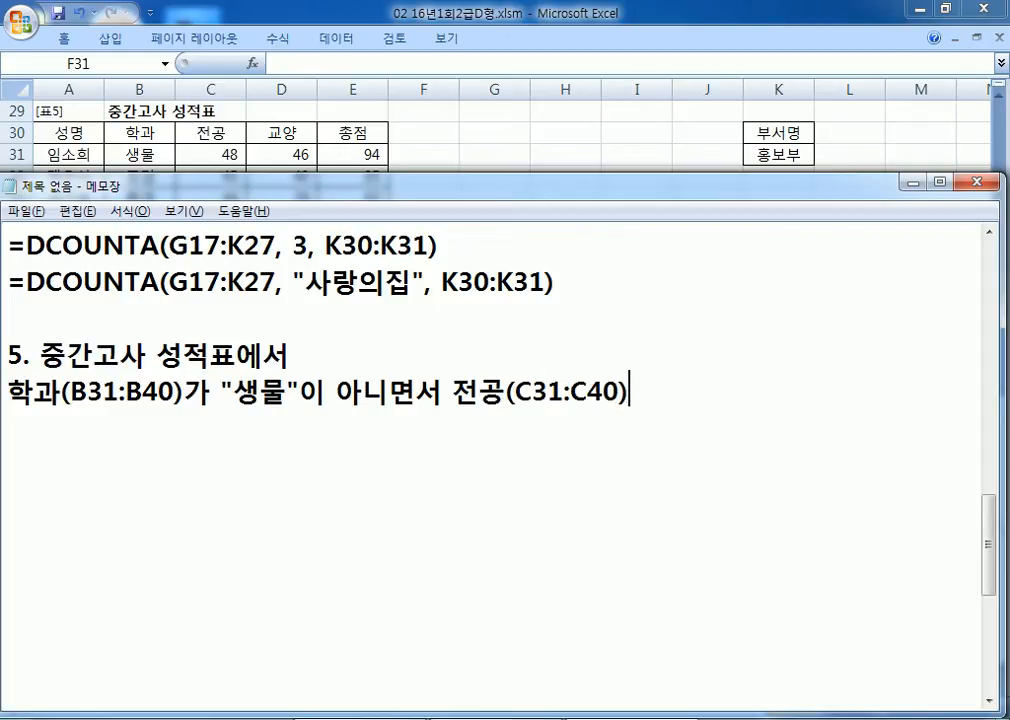
type("이 4")
key("BackSpace")
type("30")
type(" 이상인 학새")
type("ㅇ들의 총ㅈ")
type("ㅓㅁ의 평균으")
type("ㄹ 계산")
key("Return")
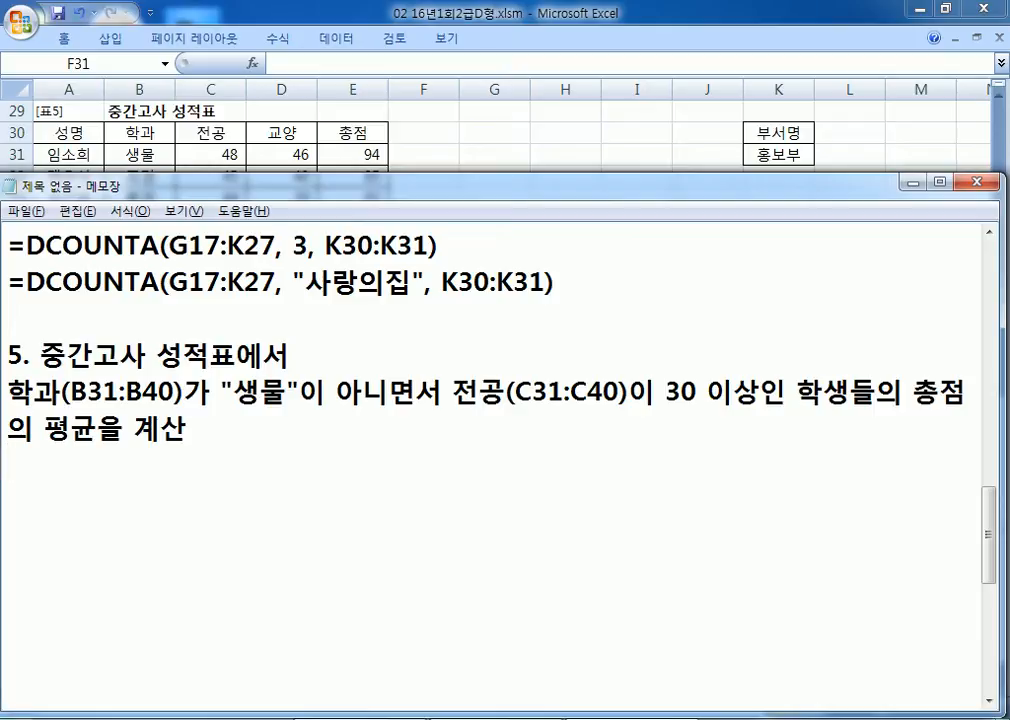
type("소수이하 둘")
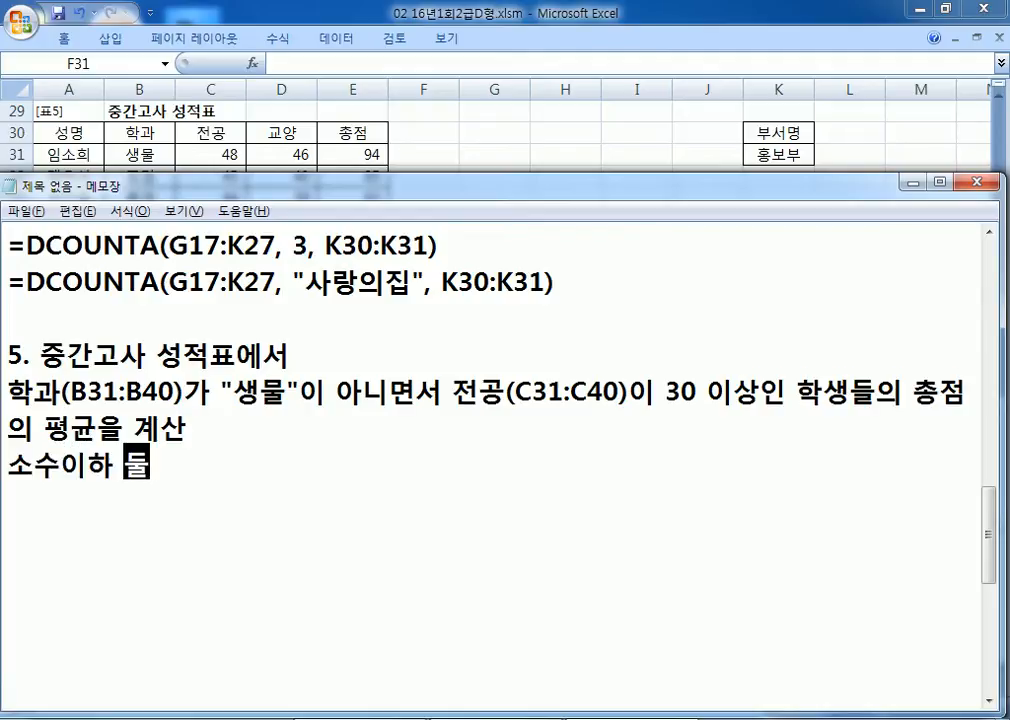
type("째 자리")
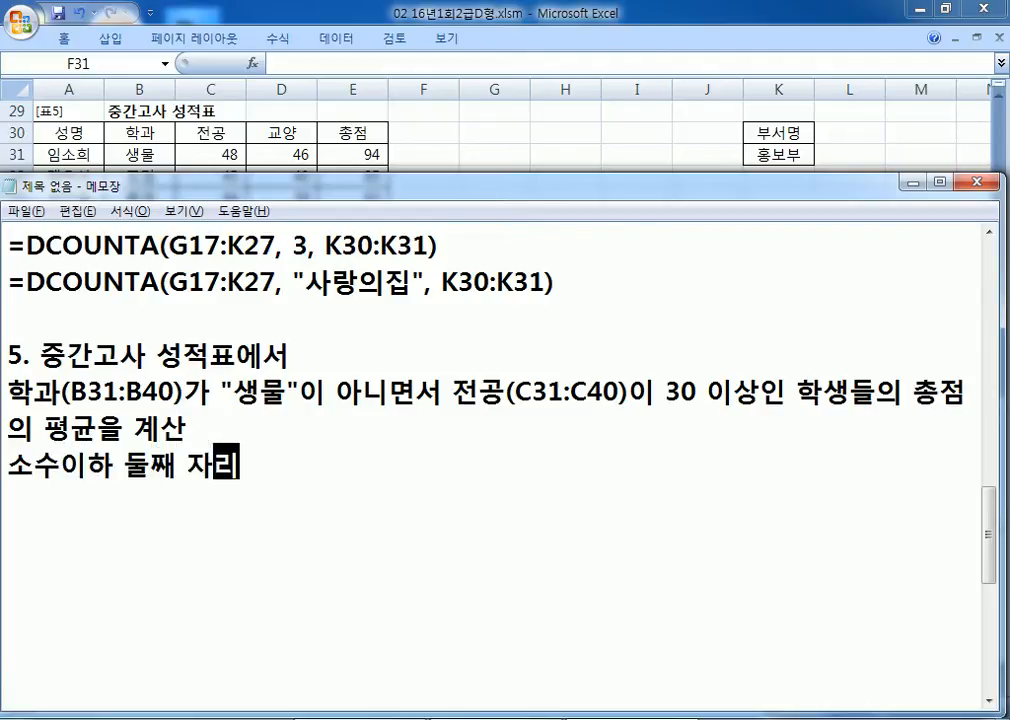
type("에서 ㅂ반올림")
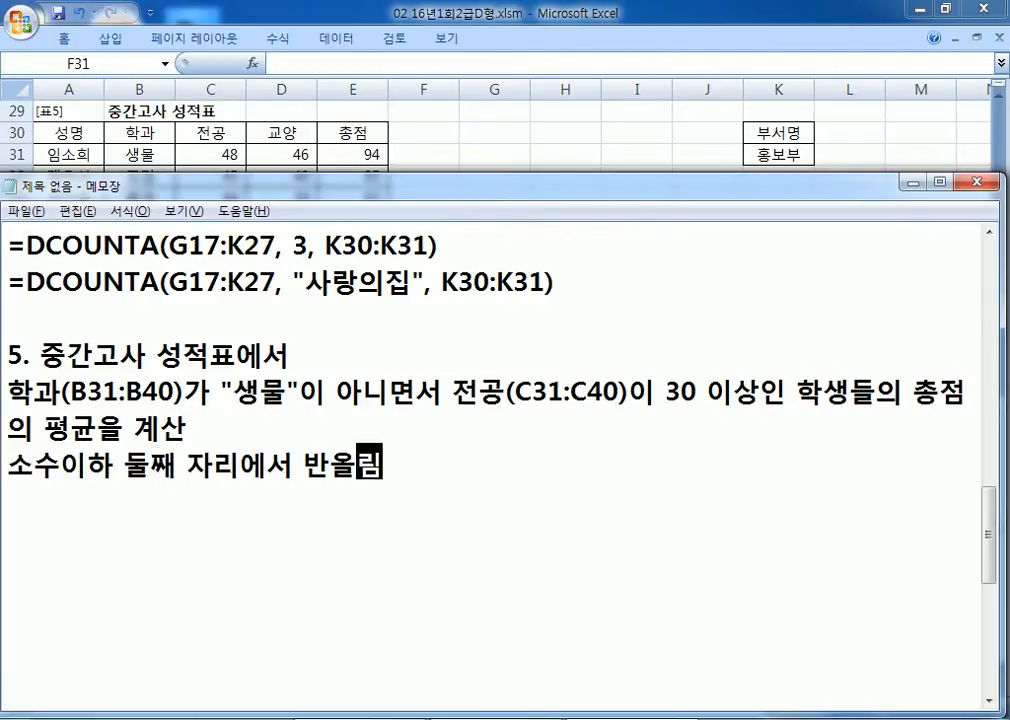
type("하여 표시,")
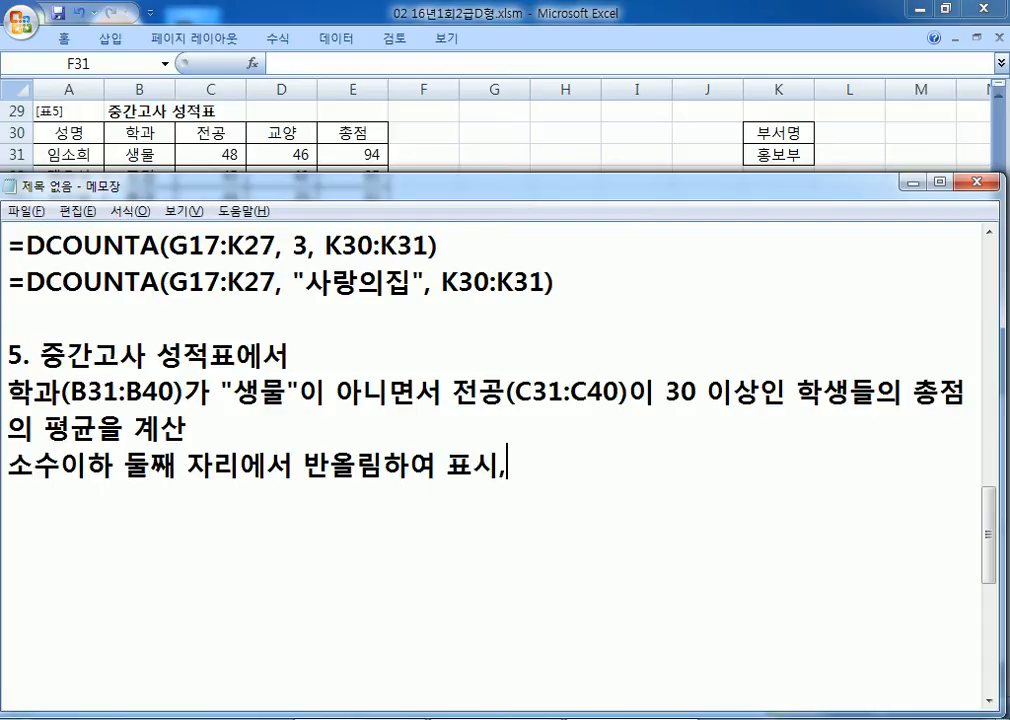
Step: Complete the rounding note with "(소수이하 첫째자리까지 계산)"
key("BackSpace")
type("(소수")
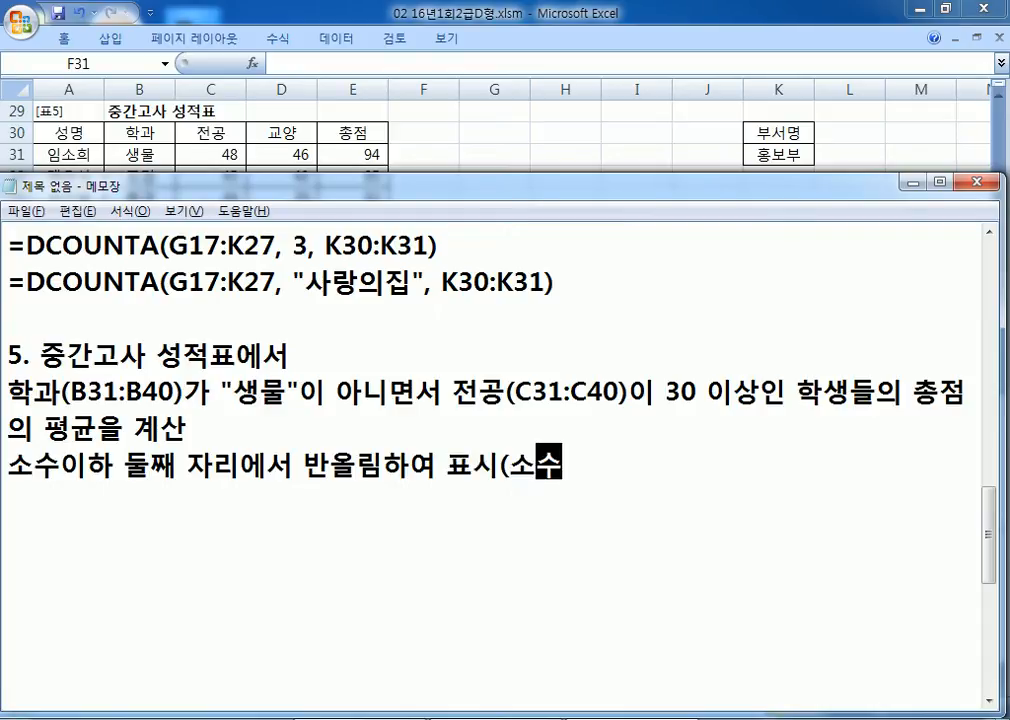
type(" ㅇ이하")
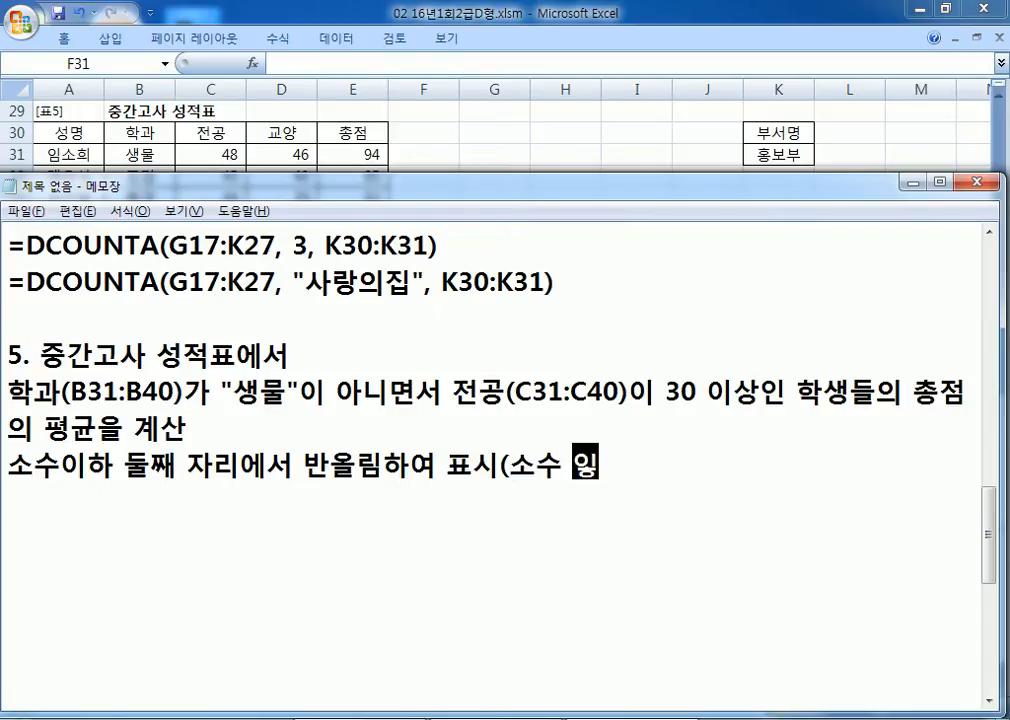
key("Delete")
key("End")
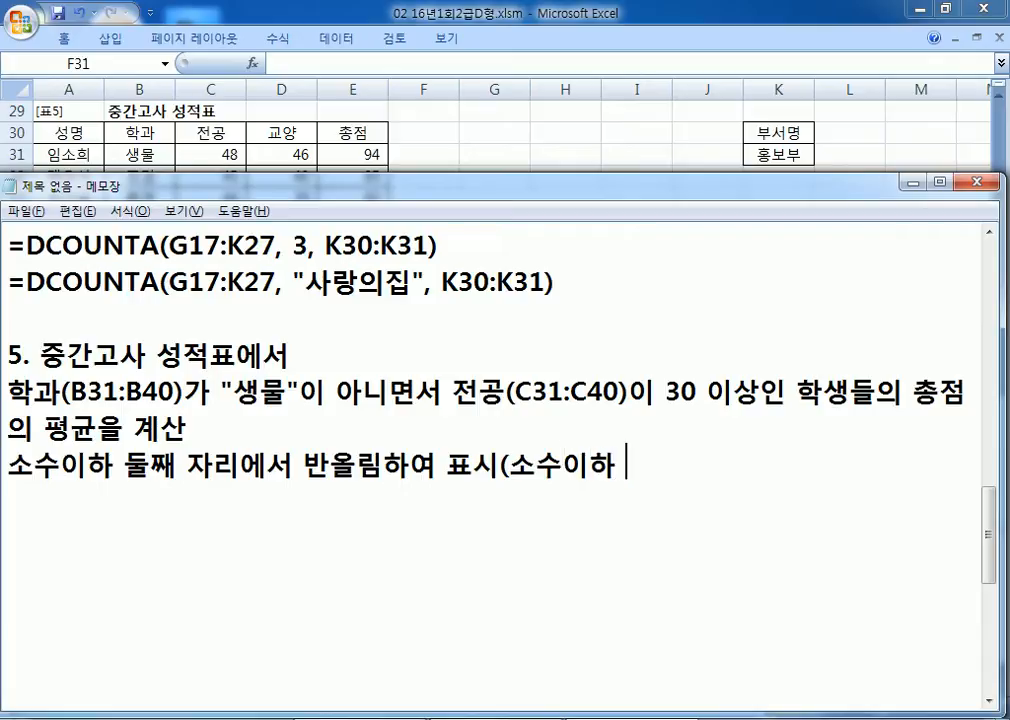
type("첫째")
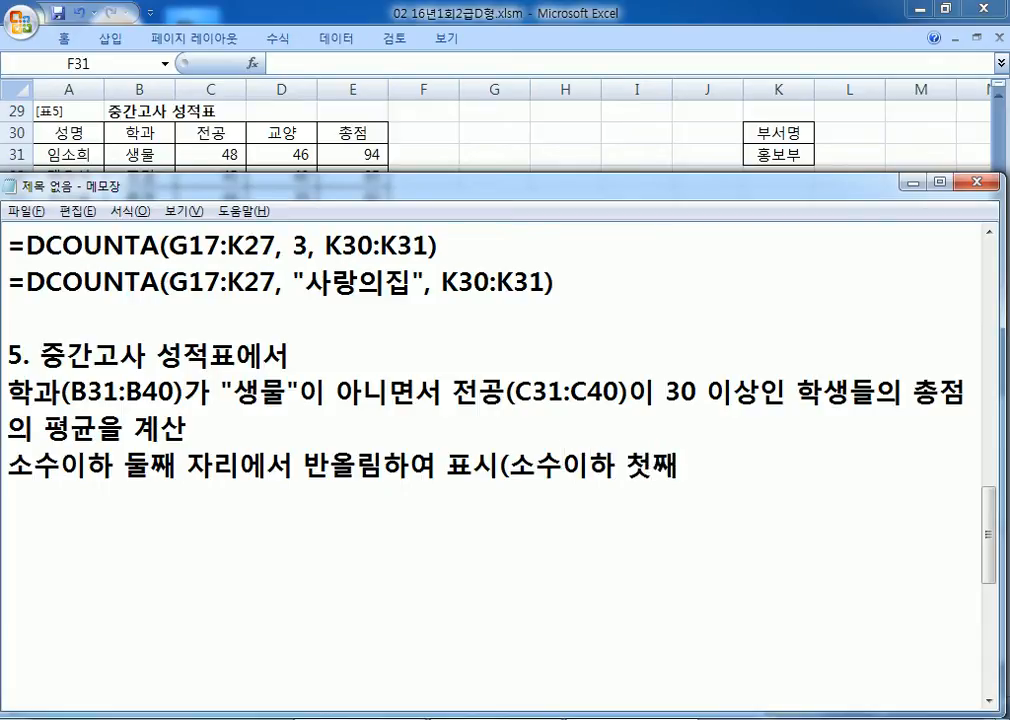
type("잘리까지 계산")
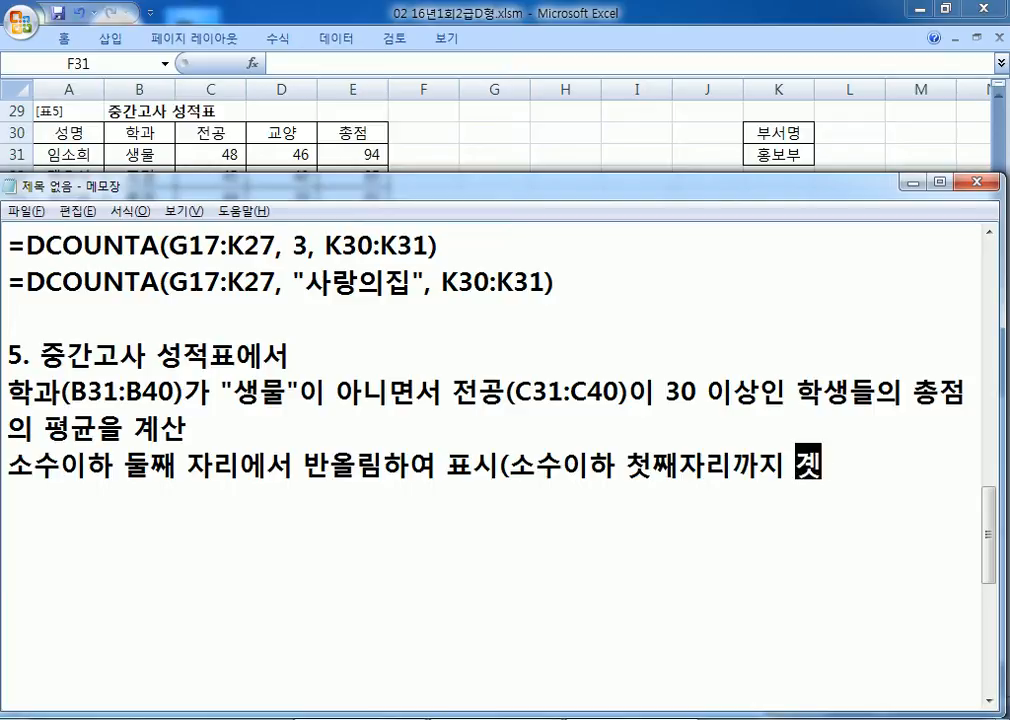
type(")")
key("Return")
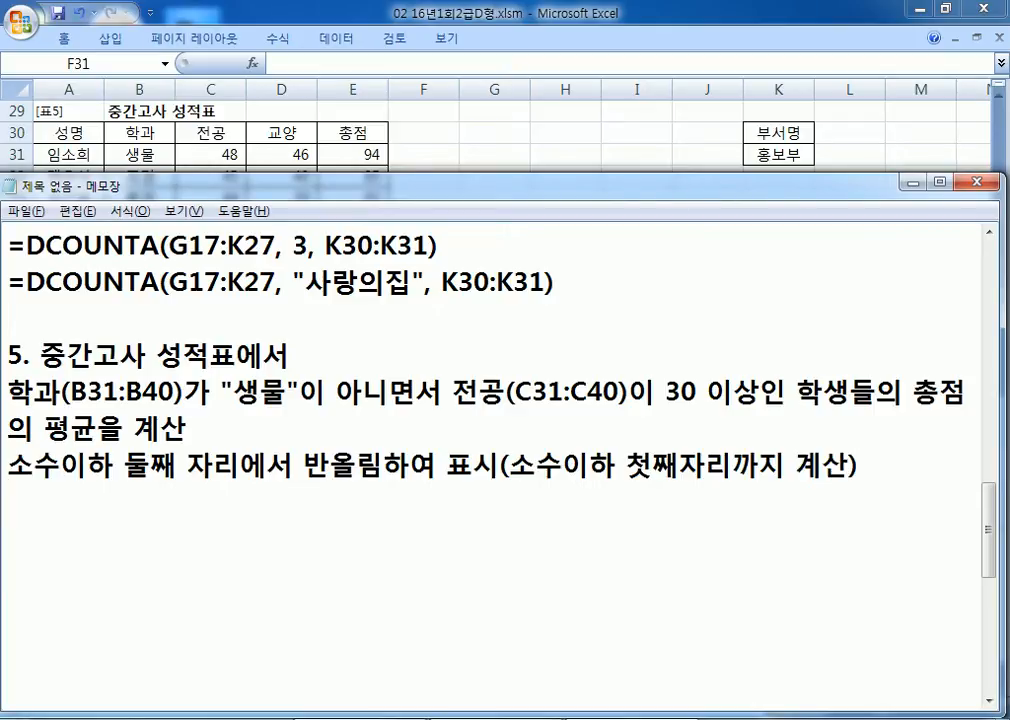
Step: Add a =ROUND(값, 1) template line beneath the rounding note
type("=ROUND")
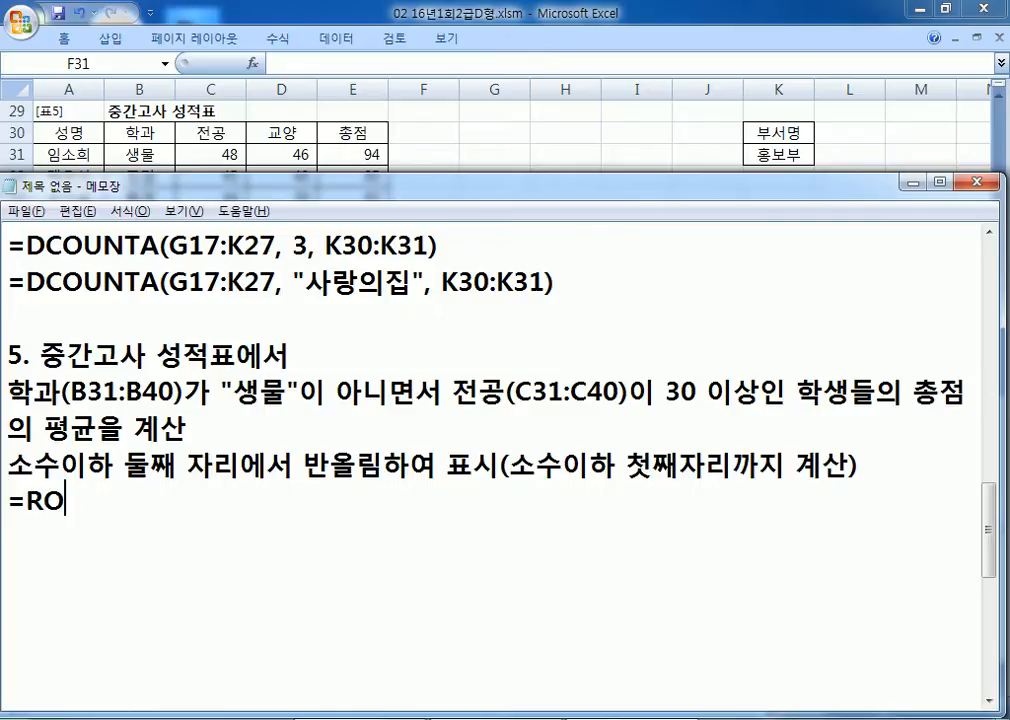
type("값, 1)")
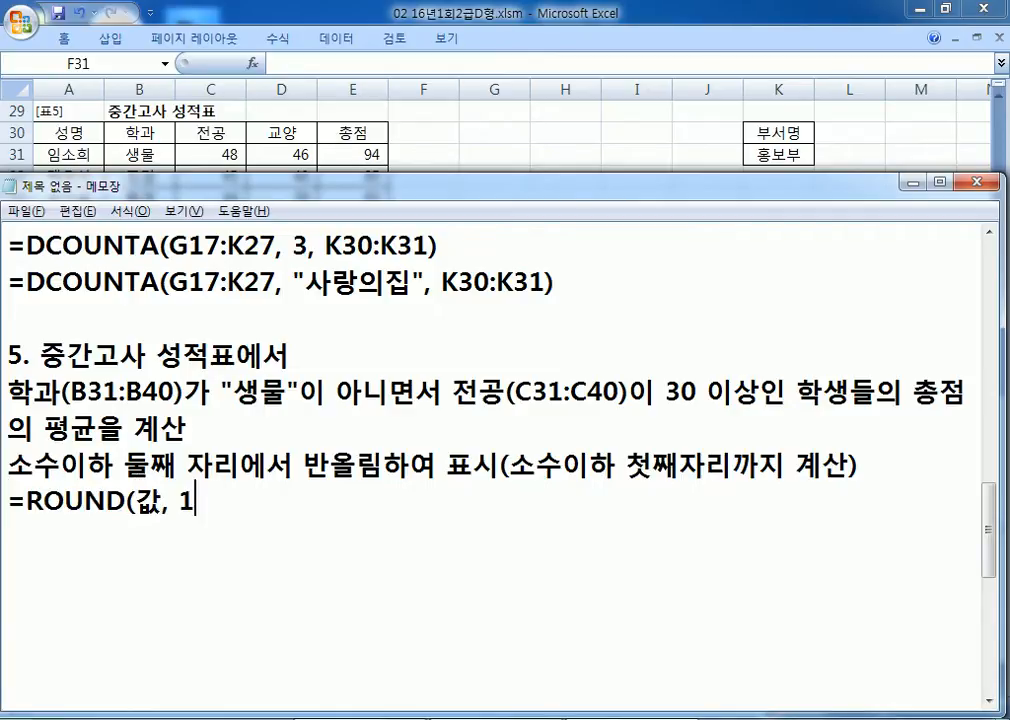
key("Return")
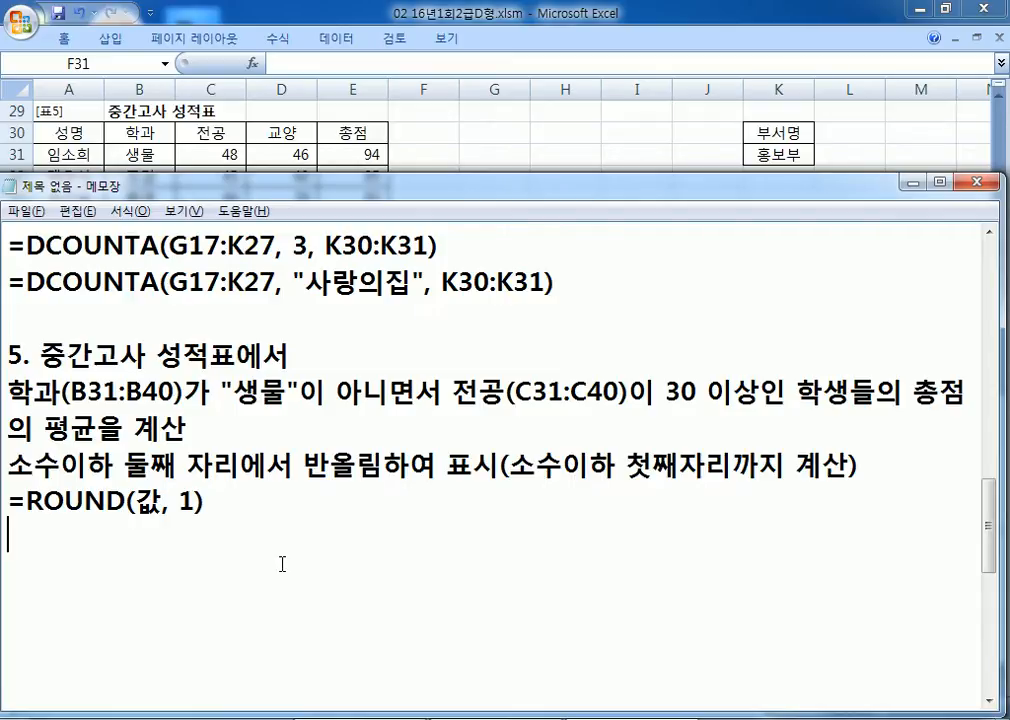
double_click(186, 500)
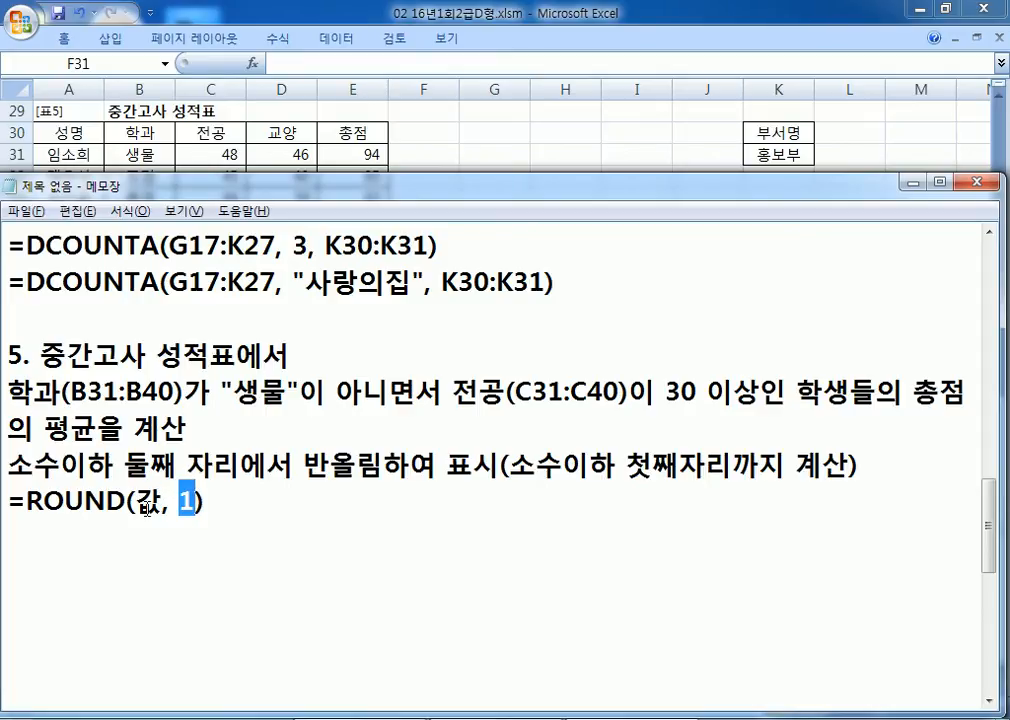
left_click(291, 507)
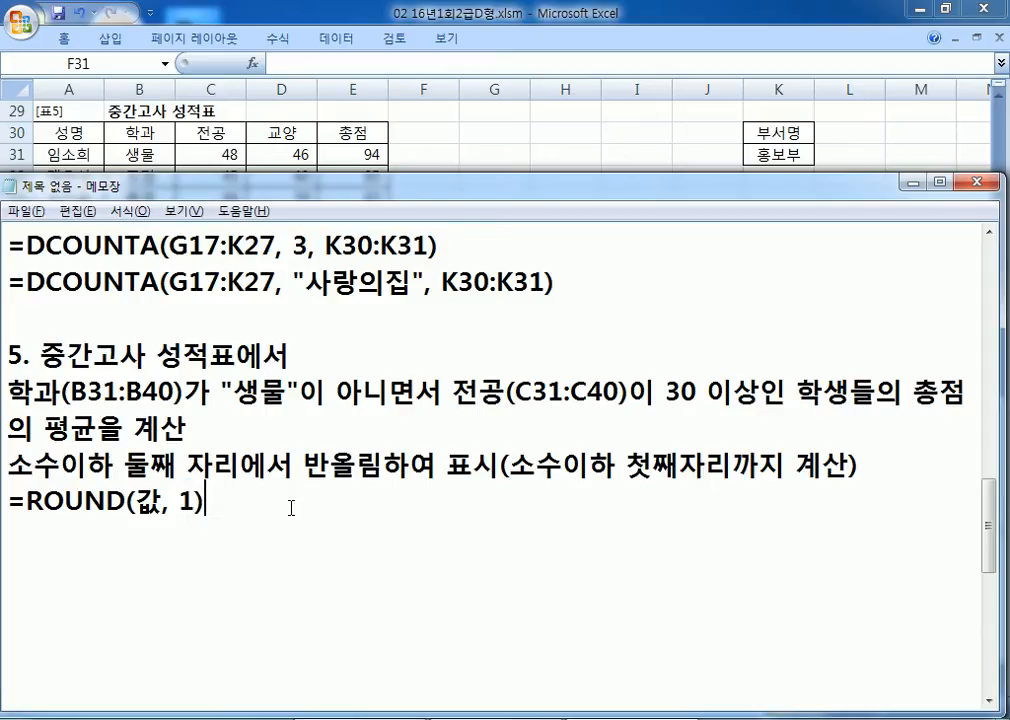
Step: Append "(ROUND, AVERAGEIFS)" to the 평균을 계산 line as the functions to use
left_click(289, 420)
type("(ROUND,")
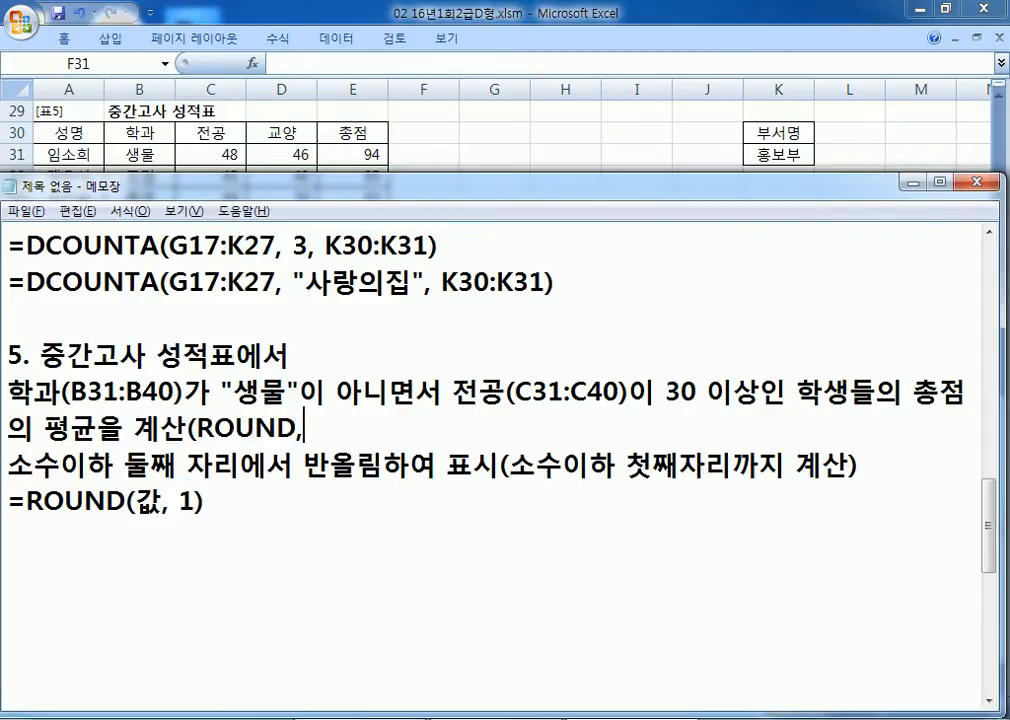
type(" AVERAGEIFS")
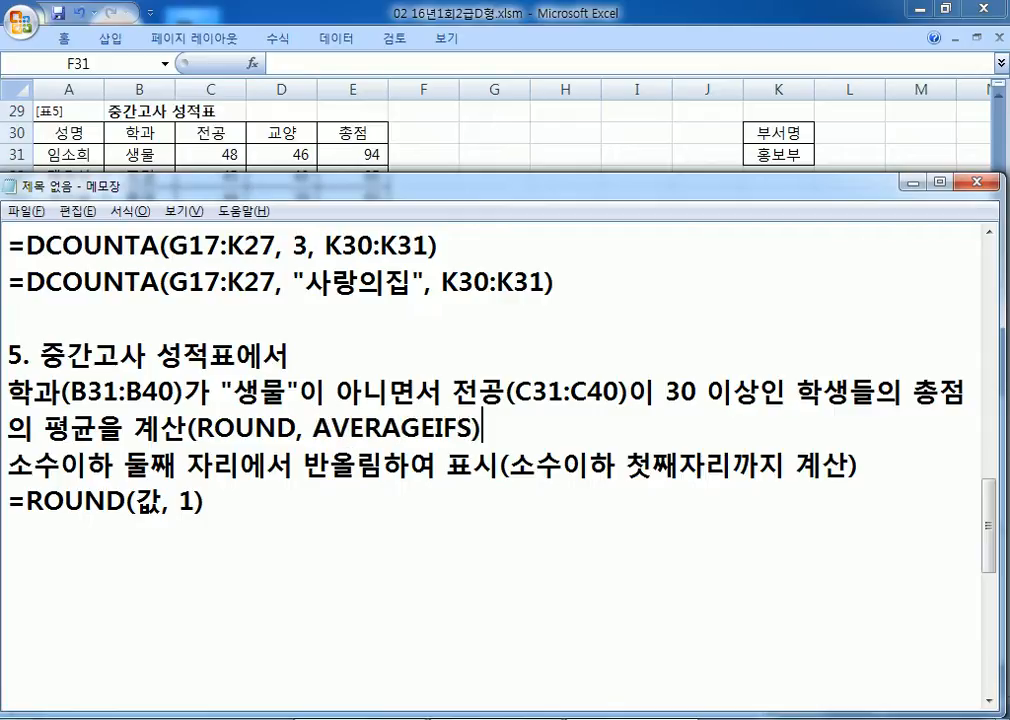
type(")")
scroll(266, 438, "down", 3)
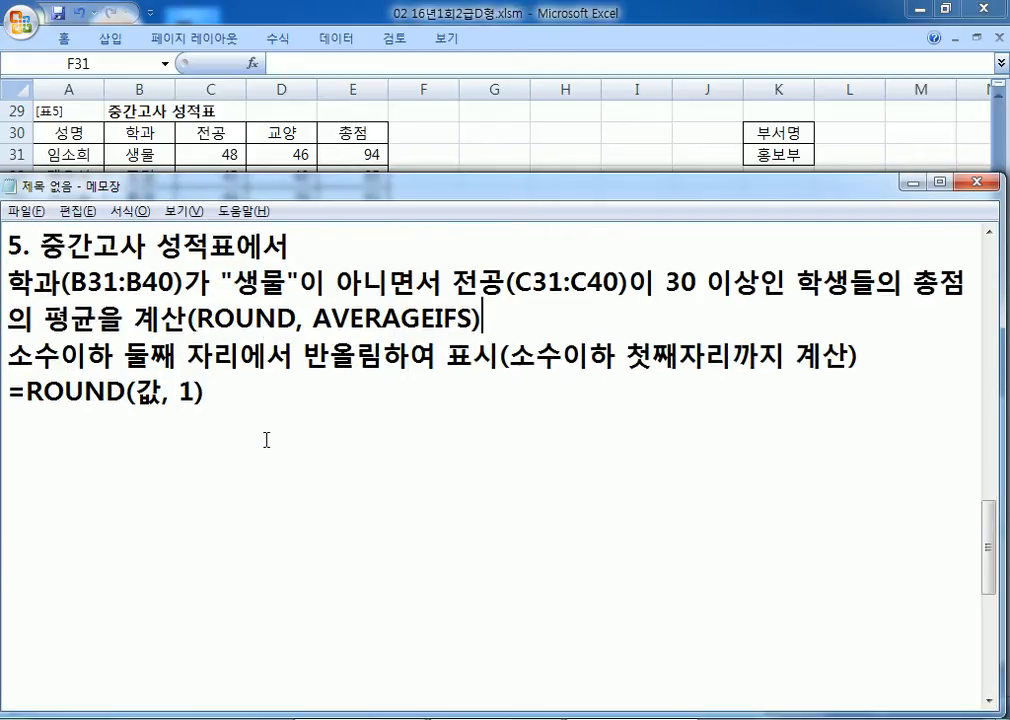
scroll(266, 422, "up", 2)
Step: Type =AVERAGEIFS(평균을 구할 범위, 범위1, 조건1, 범위2, 조건2, ...) below the ROUND line
left_click(254, 407)
type("=ㅁㅍㄷㄱ")
key("BackSpace")
key("BackSpace")
key("BackSpace")
key("BackSpace")
key("Hangul")
type("AVERAGE")
type("FISS")
key("Left")
key("Left")
key("Left")
key("BackSpace")
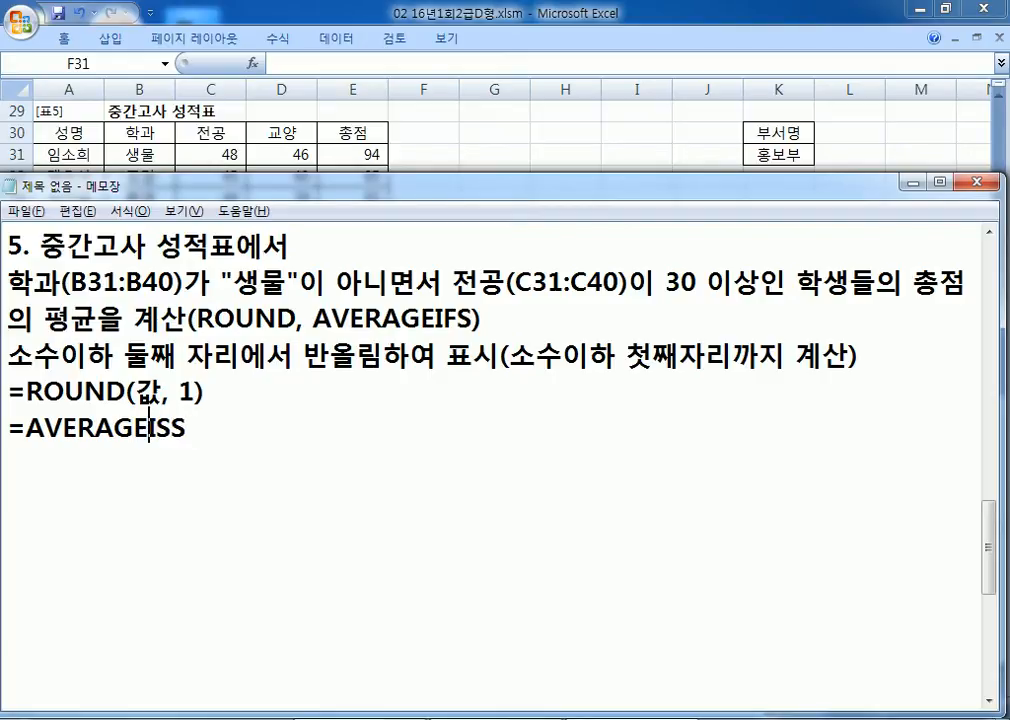
type("F")
key("Delete")
key("Right")
type("(평균을 ㄱ구할 범위,")
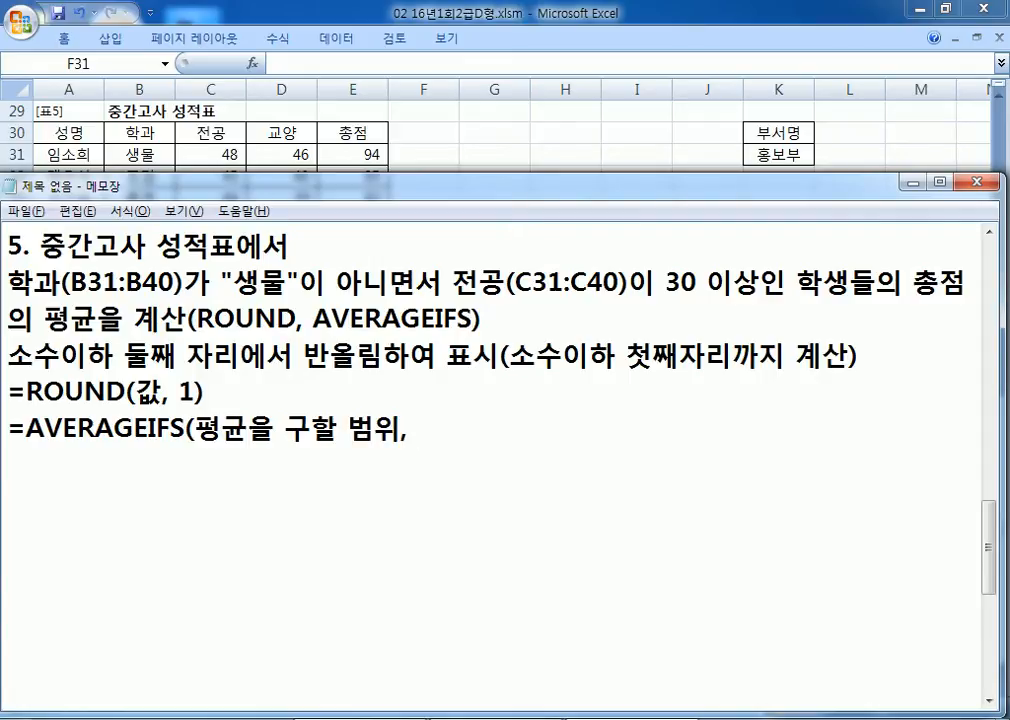
type(" 범위1, 조")
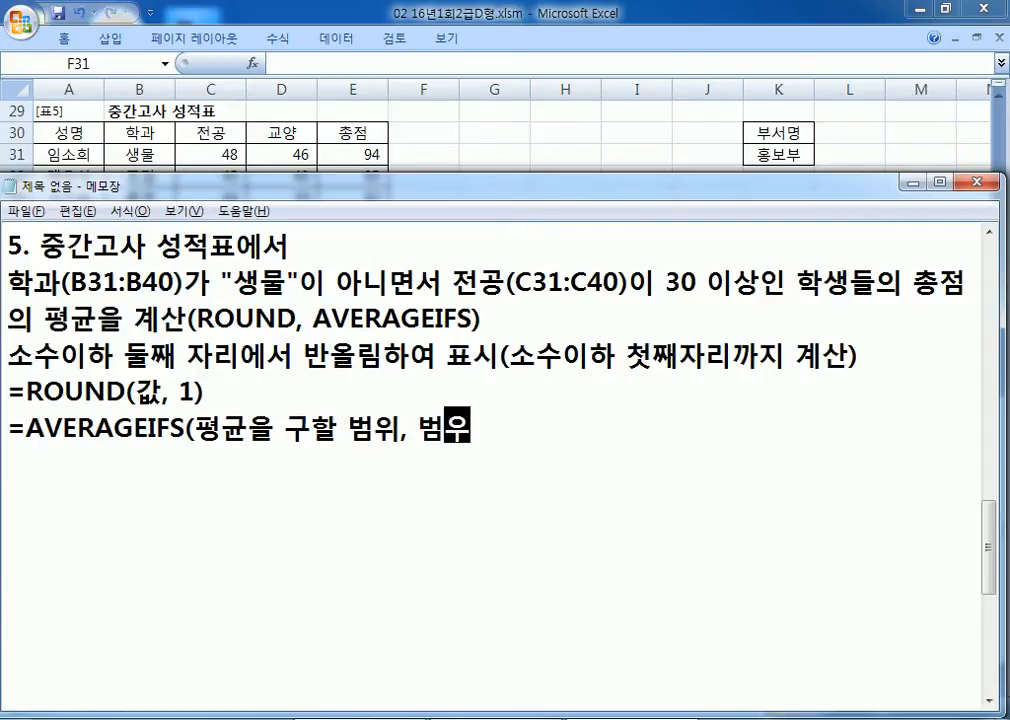
type("건1, 번우")
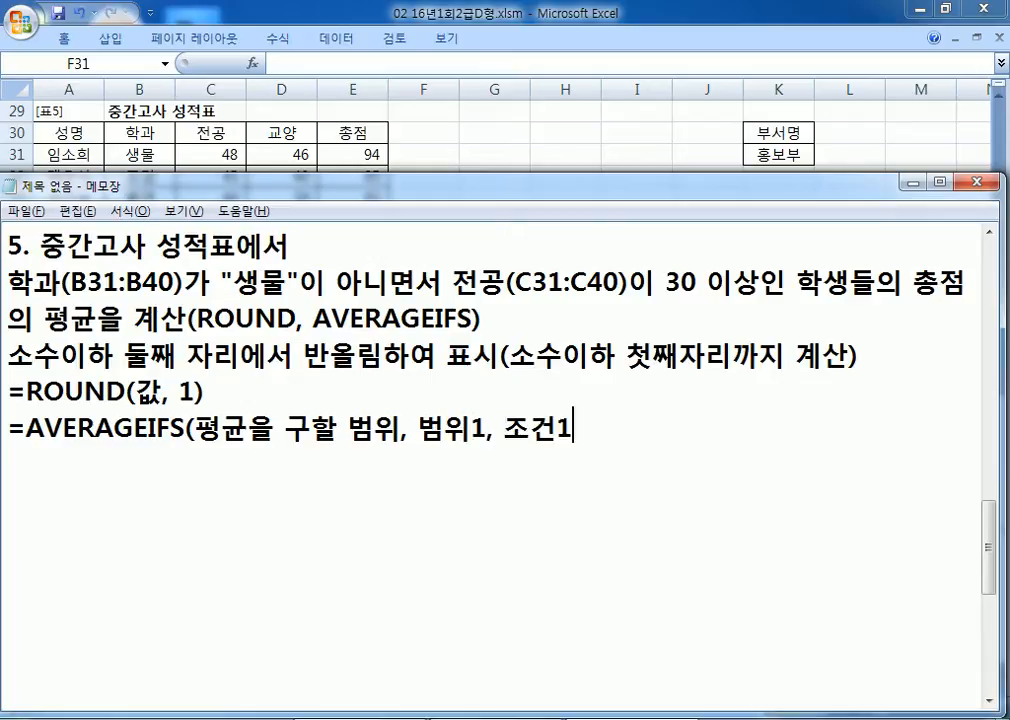
key("BackSpace")
key("BackSpace")
key("BackSpace")
type("범위2")
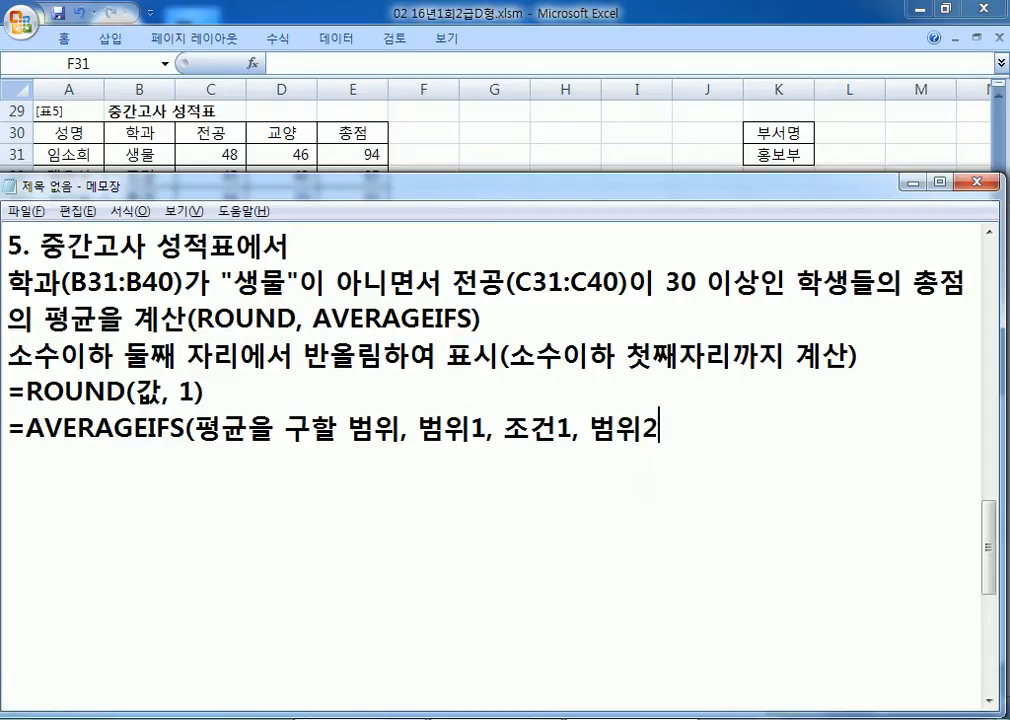
type(", ㅈ조건2, ...)")
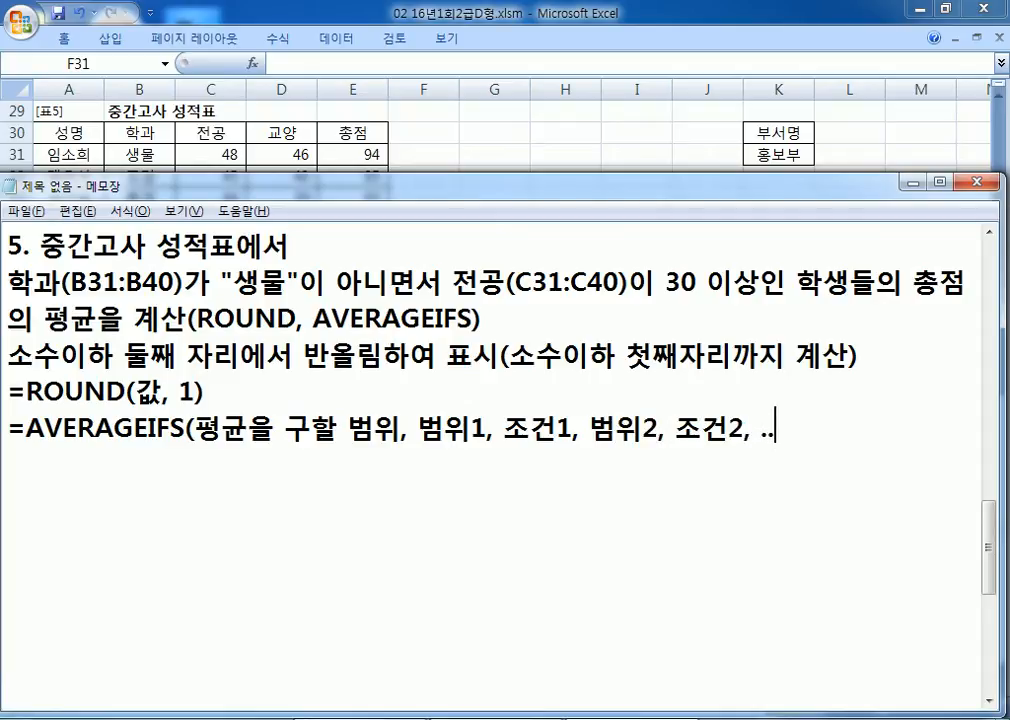
Step: Copy the AVERAGEIFS template line for reuse on the empty line below
key("Return")
key("Up")
key("shift+End")
key("ctrl+c")
key("Down")
Step: Paste a copy of the AVERAGEIFS template and replace its average-range placeholder with 총점
key("ctrl+v")
key("Home")
key("Right")
key("Right")
key("Right")
key("Right")
key("Right")
key("Right")
key("Right")
key("Right")
key("Right")
key("Right")
key("Right")
key("Right")
key("Right")
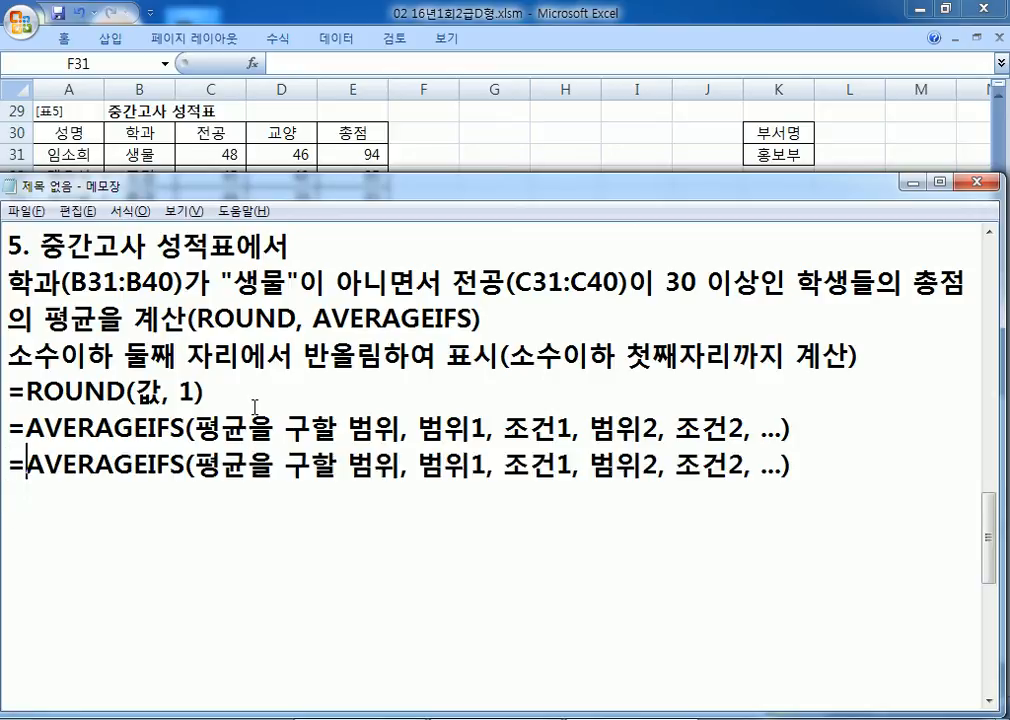
key("Left")
type("CHD")
key("BackSpace")
key("BackSpace")
key("BackSpace")
type("ㅊㅗㅇㅈㅓㅁ")
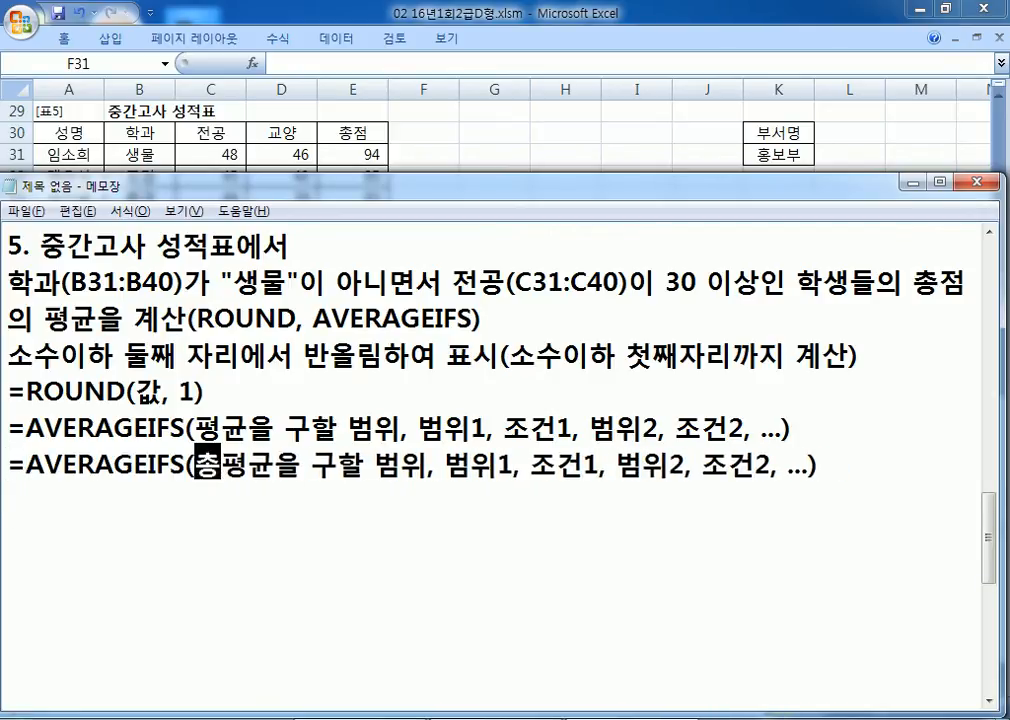
key("Delete")
key("Delete")
key("Delete")
key("Delete")
key("Delete")
key("Delete")
key("Delete")
key("Delete")
key("Delete")
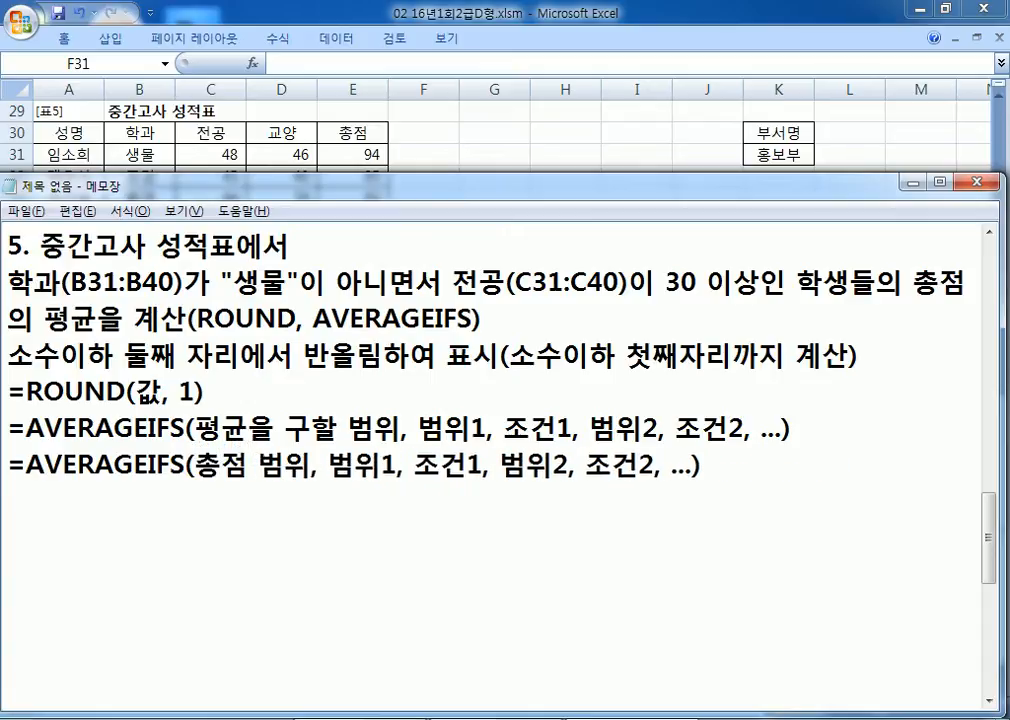
key("Right")
key("Right")
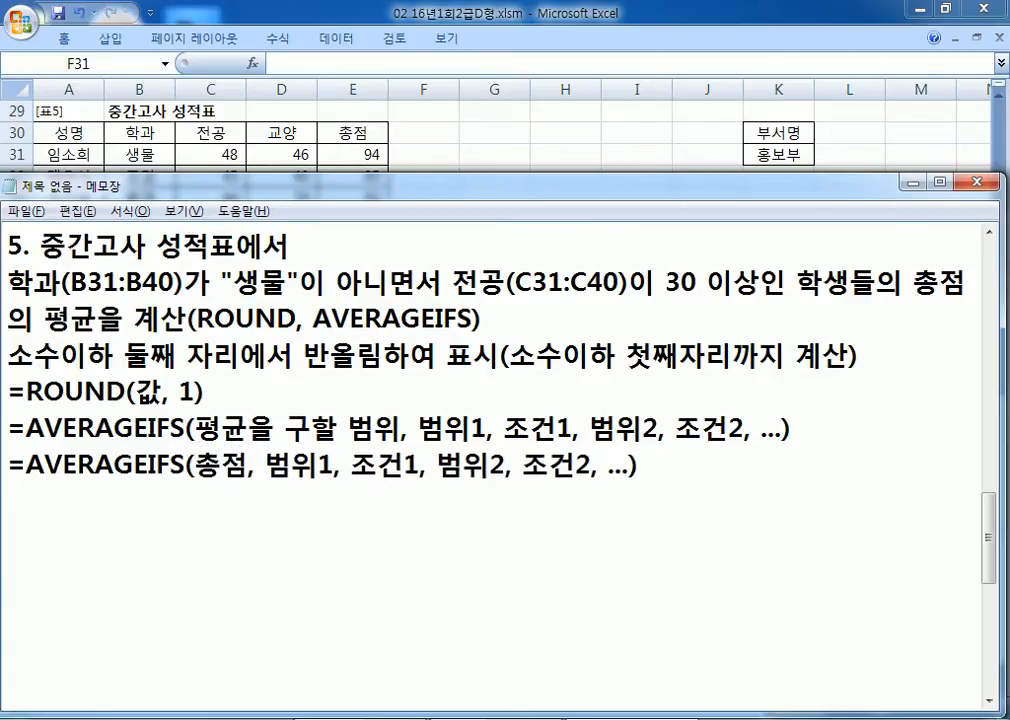
key("Right")
key("Right")
key("Right")
key("Right")
key("Right")
Step: Fill the first criteria pair as 학과 with "생물"이 아닌
type("\"쌩ㅁ")
key("BackSpace")
key("BackSpace")
type("ㅅ생물\"이 ㅇ")
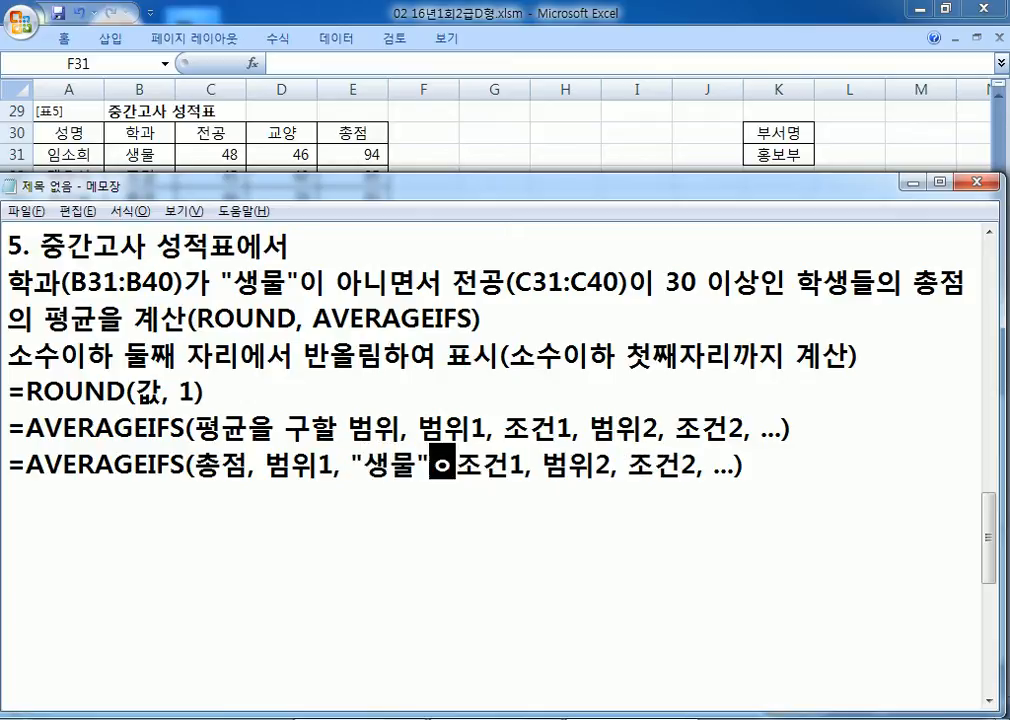
type("ㅏㄴㅣㄴ")
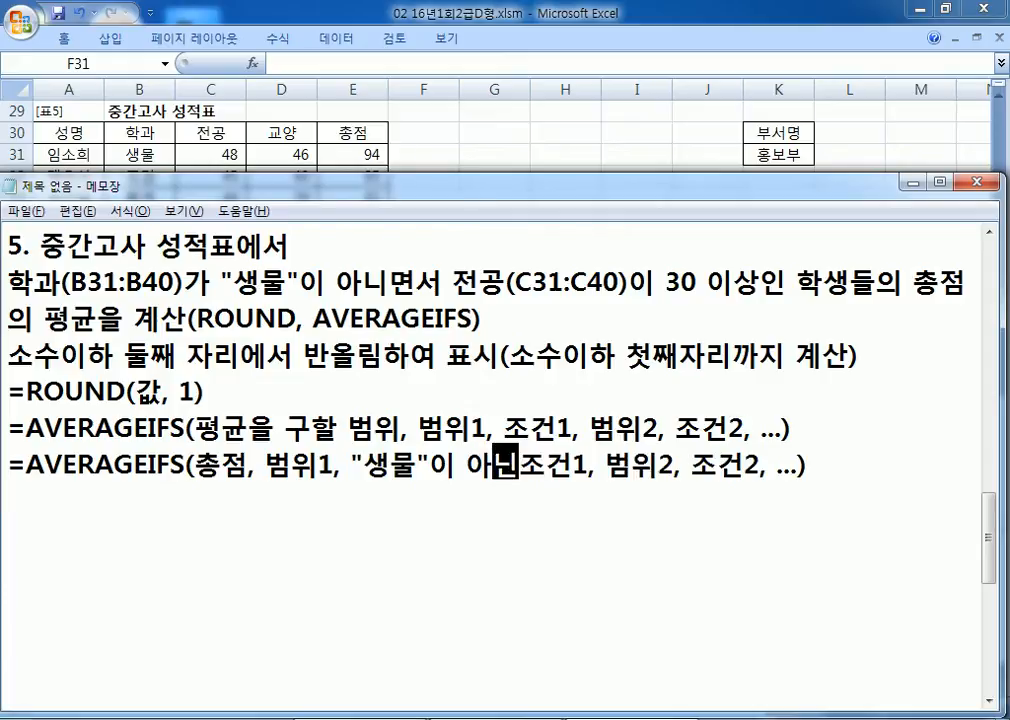
key("Delete")
key("Delete")
key("Delete")
key("Left")
key("Left")
key("Left")
key("Left")
key("Left")
key("Left")
key("Left")
key("Left")
key("Left")
key("Left")
key("Left")
key("Left")
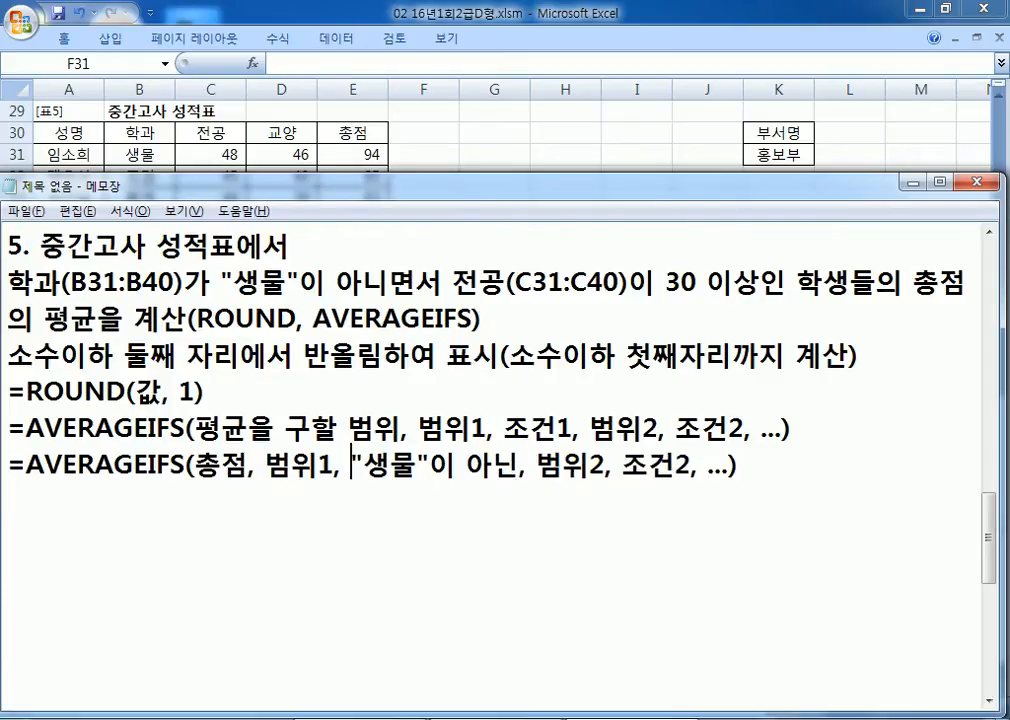
type("학과")
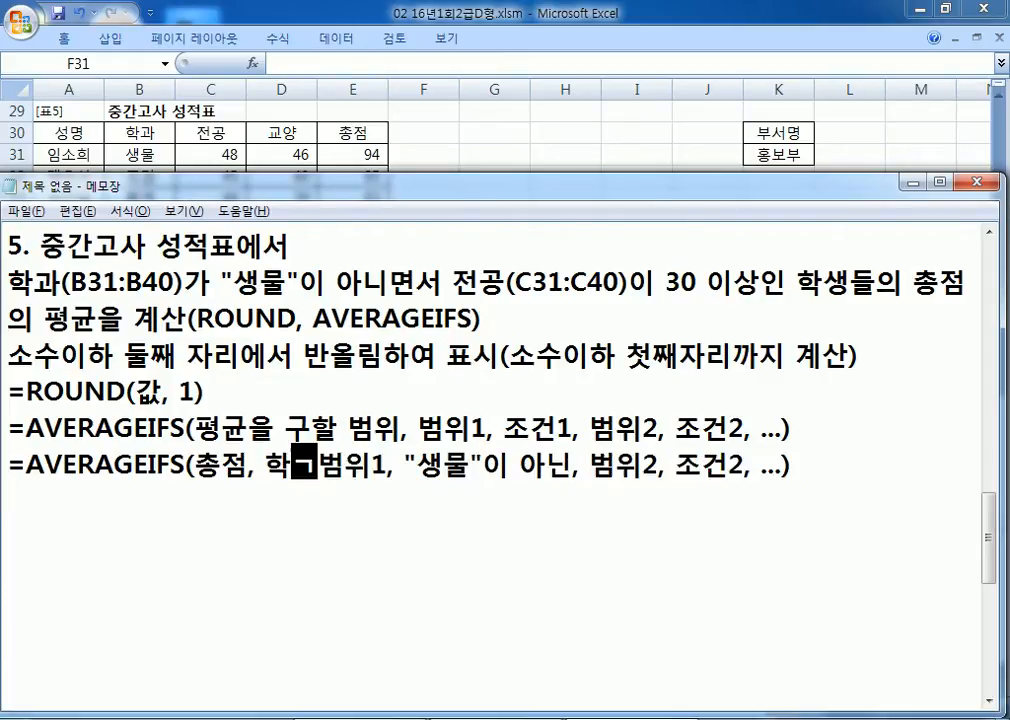
key("Delete")
key("Delete")
key("Delete")
Step: Fill the second criteria pair as 전공 with 30 이상 and delete the leftover extra criteria
key("Right")
key("Right")
key("Right")
key("Right")
key("Right")
key("Right")
key("Right")
key("Right")
key("Right")
key("Right")
key("Right")
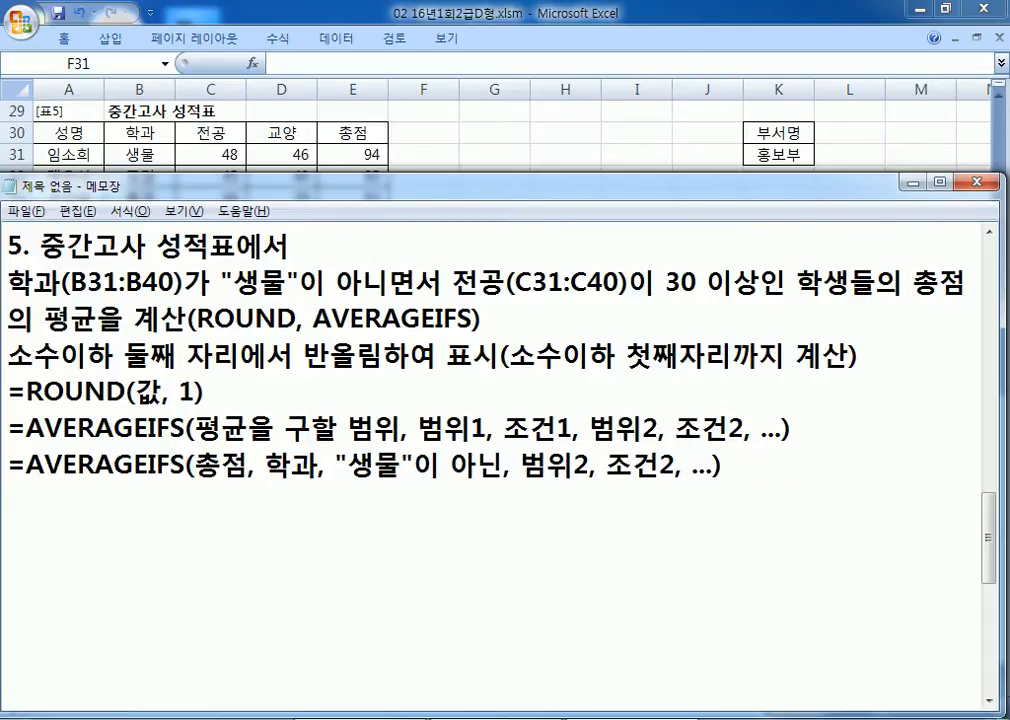
type("전공")
key("Delete")
key("Delete")
key("Delete")
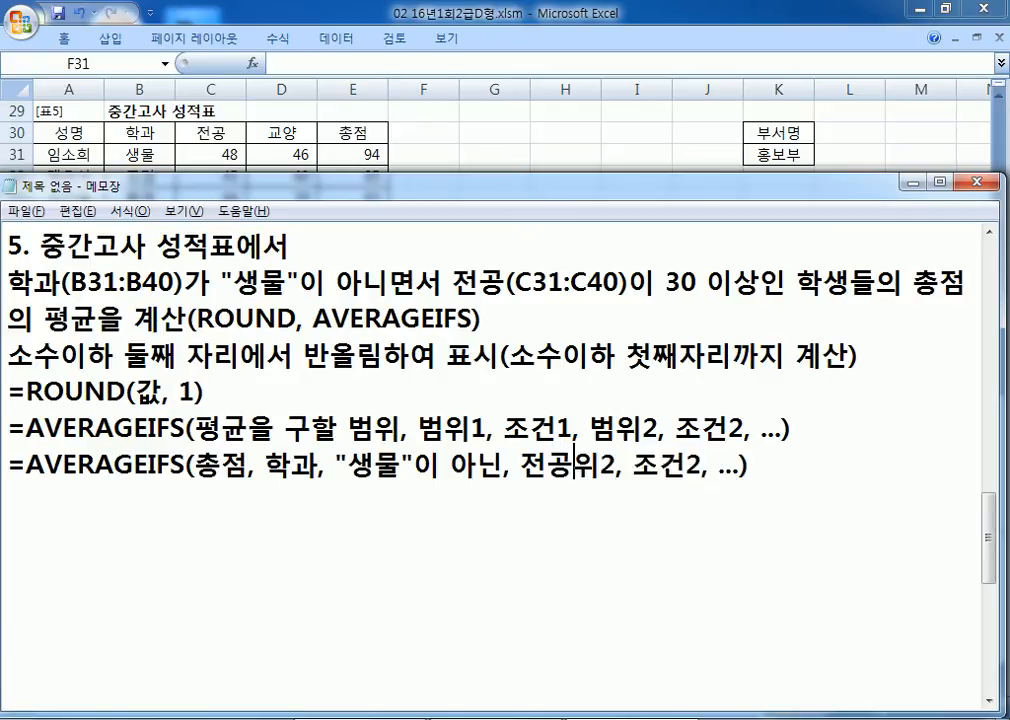
key("Right")
key("Right")
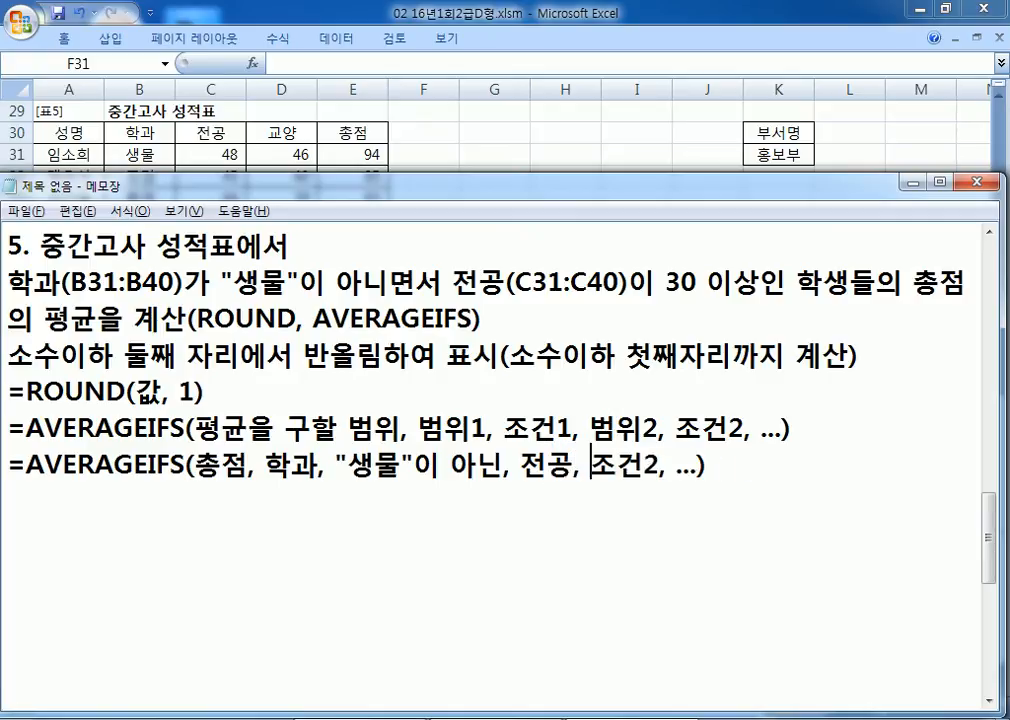
type("30 이상")
key("Delete")
key("Delete")
key("Delete")
key("Delete")
key("Delete")
key("Delete")
key("Delete")
key("Delete")
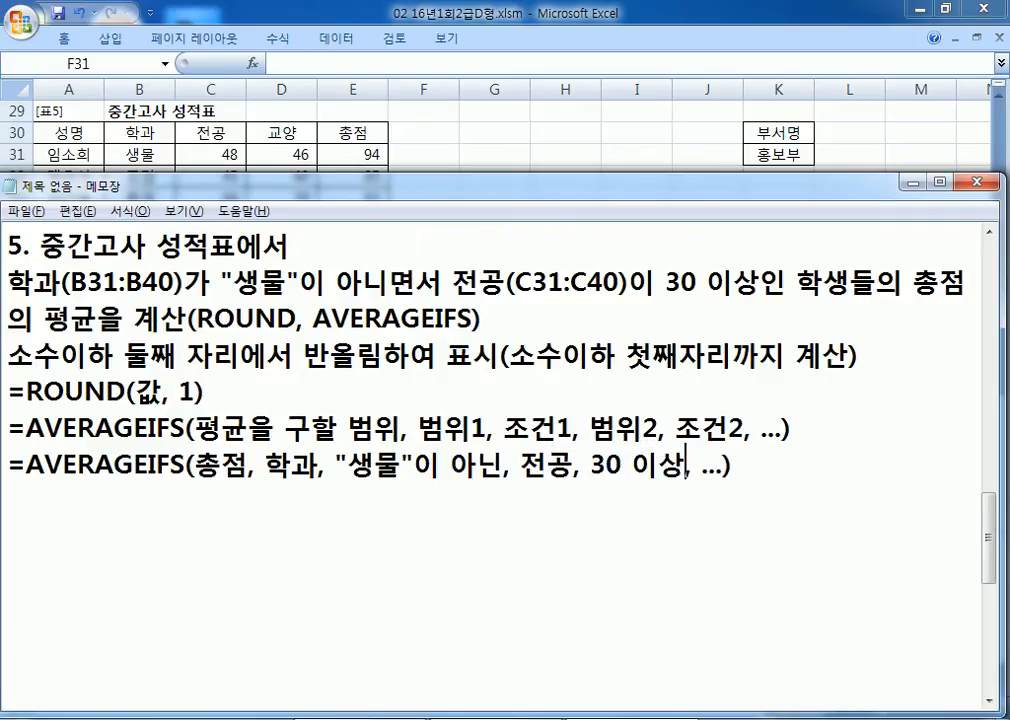
Step: Duplicate the filled AVERAGEIFS draft line onto a new line below
key("Home")
key("shift+Down")
key("ctrl+c")
key("Right")
key("ctrl+v")
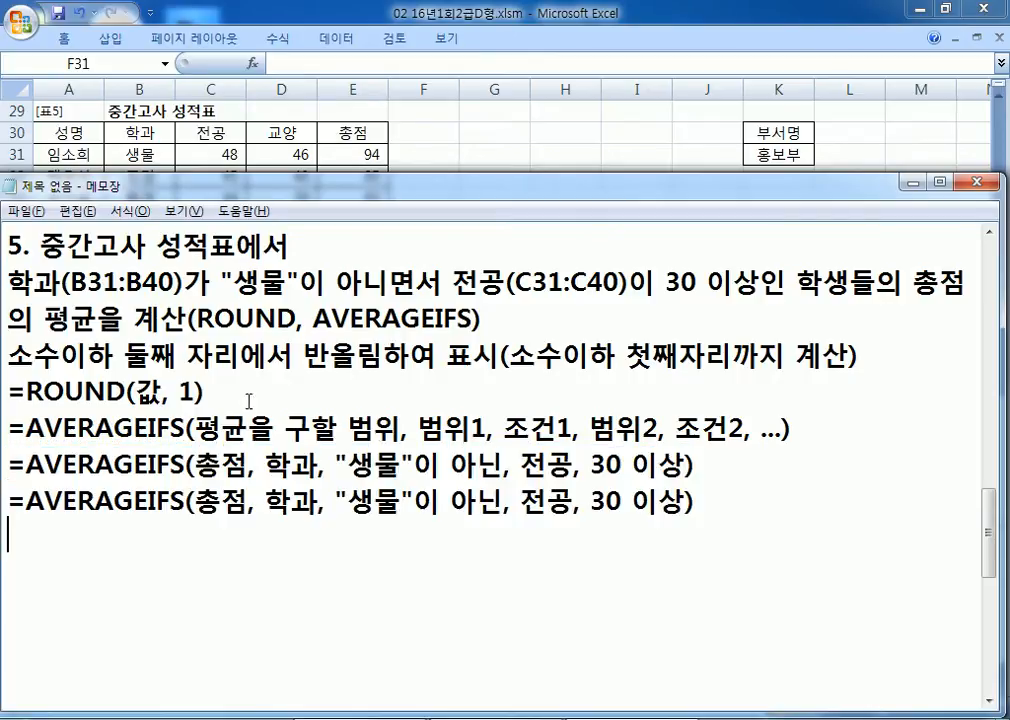
Step: Replace 총점 in the duplicated line with the range E31:E40
scroll(219, 375, "down", 2)
scroll(219, 375, "up", 1)
left_click_drag(196, 391, 159, 384)
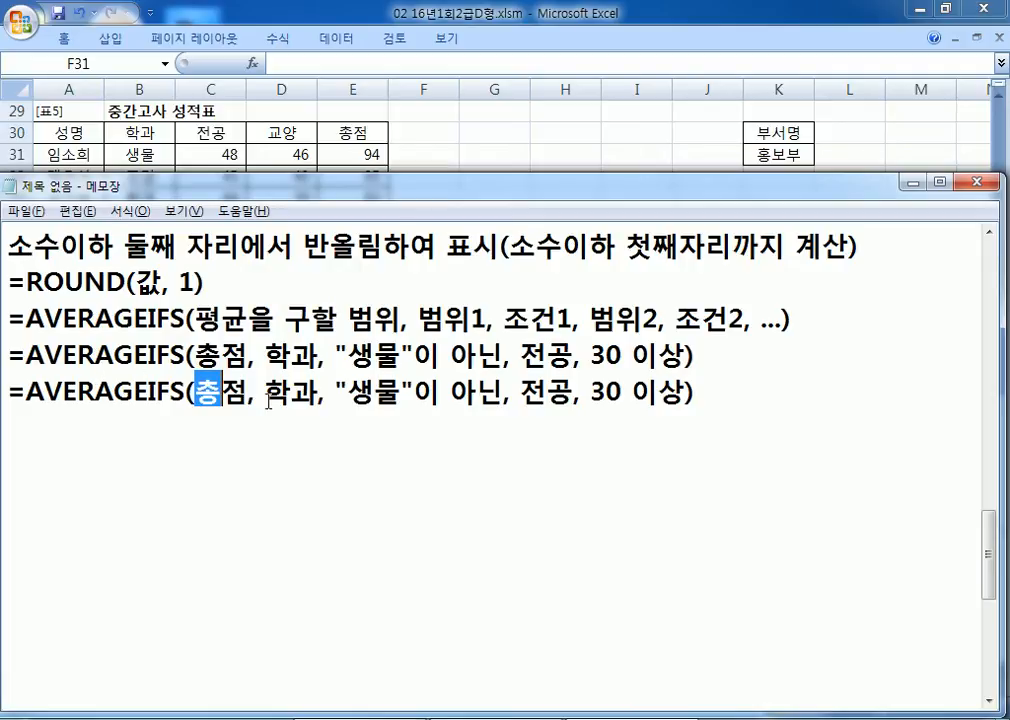
left_click_drag(264, 391, 336, 391)
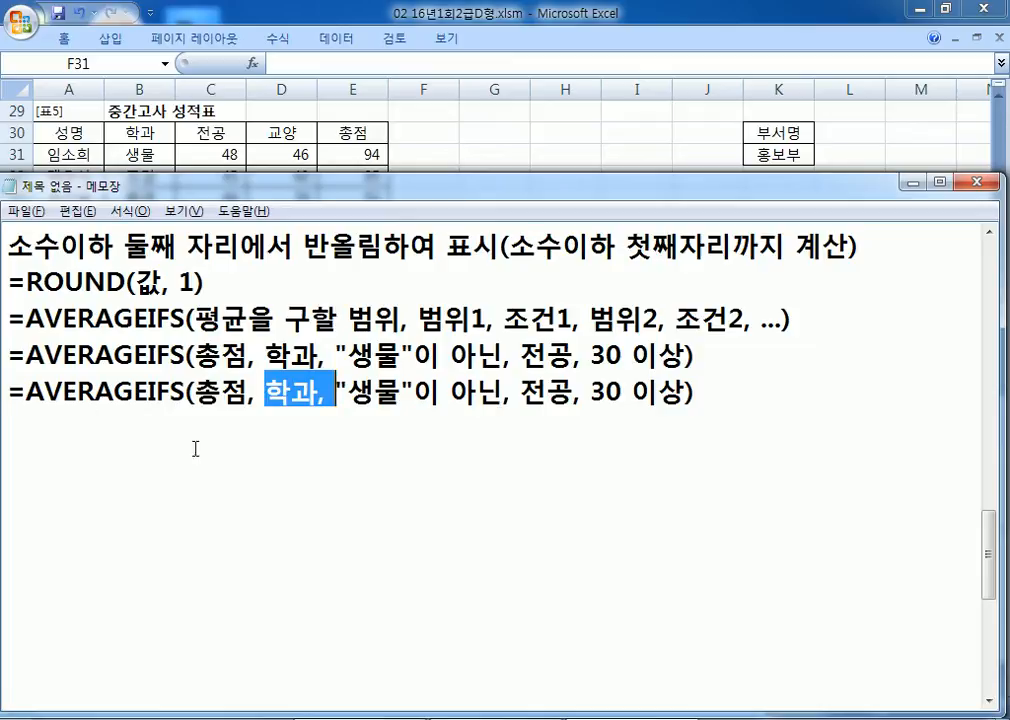
left_click_drag(195, 392, 222, 392)
scroll(263, 404, "up", 1)
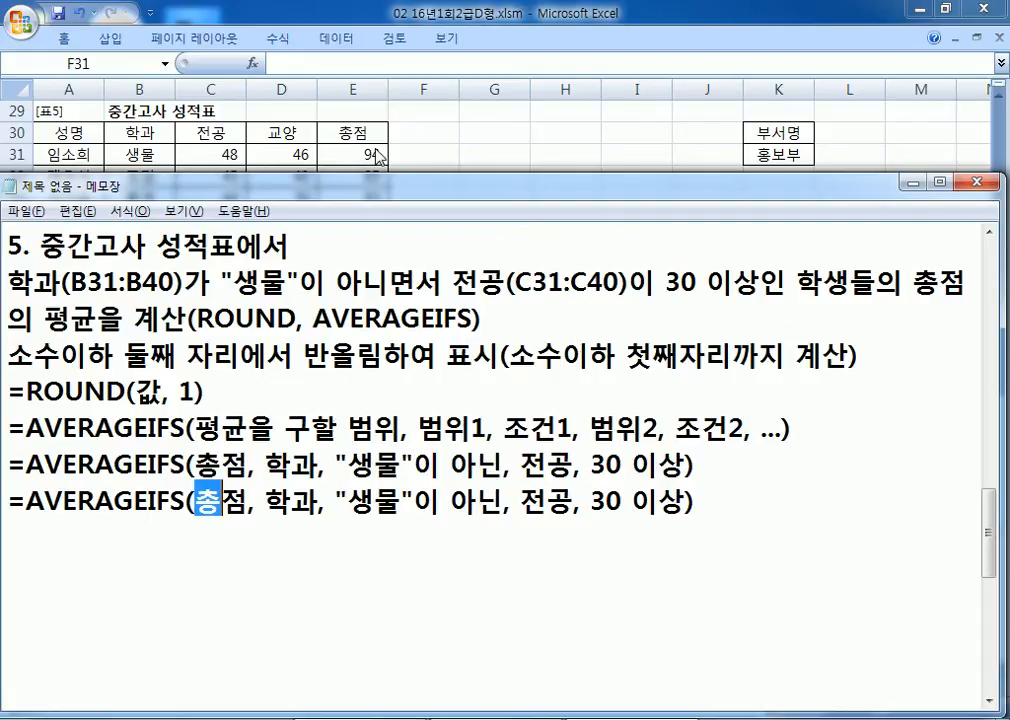
key("Left")
type("ㄷ")
key("BackSpace")
type("E31:")
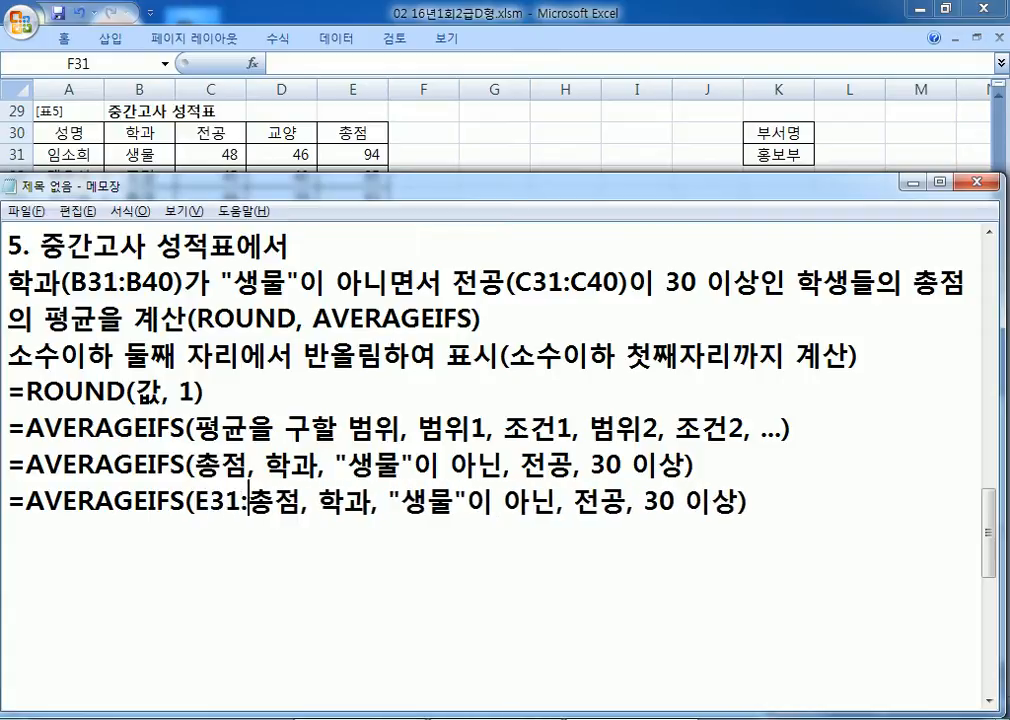
type("E3")
key("BackSpace")
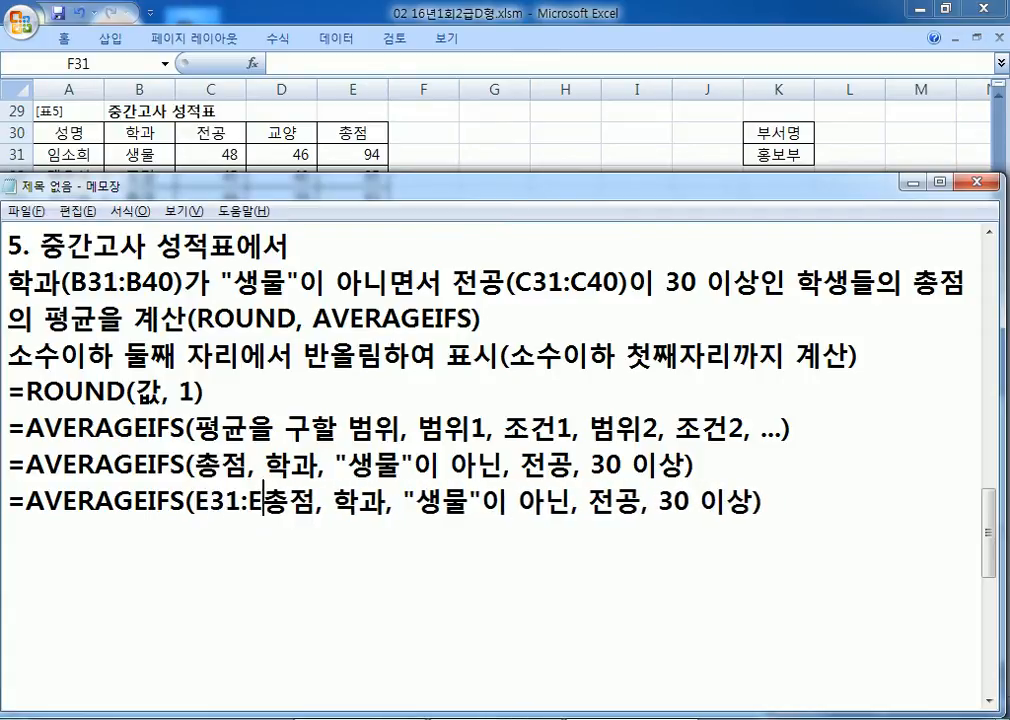
type("409")
key("BackSpace")
key("Delete")
key("Delete")
Step: Confirm E31:E40 in Excel, then replace 학과 with B31:B40
key("alt+Tab")
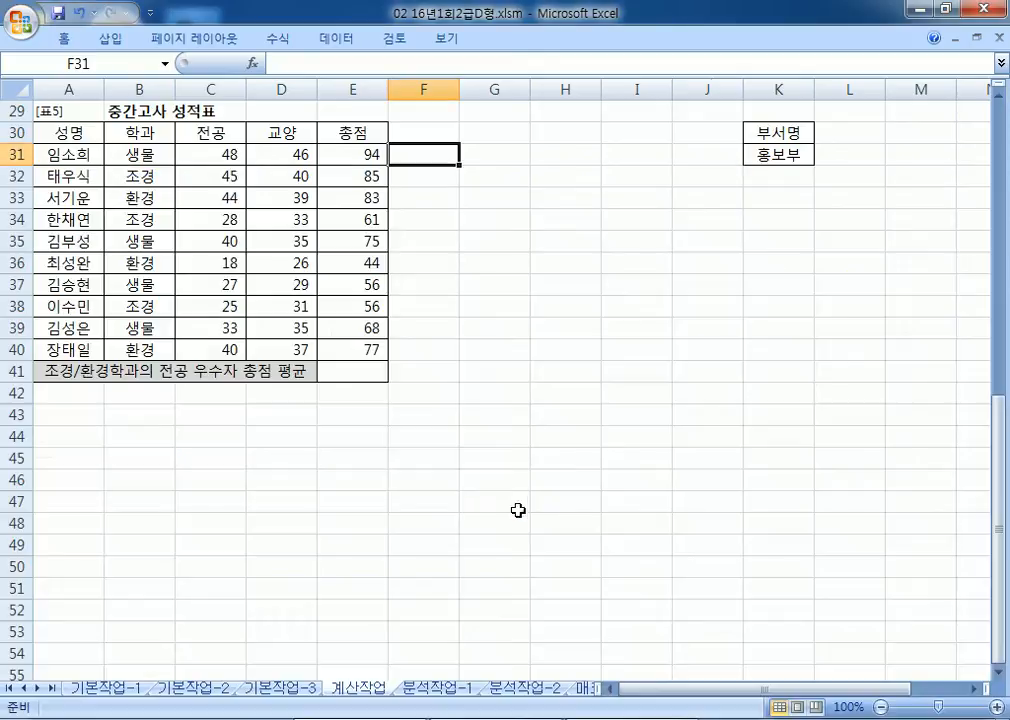
left_click_drag(365, 154, 358, 349)
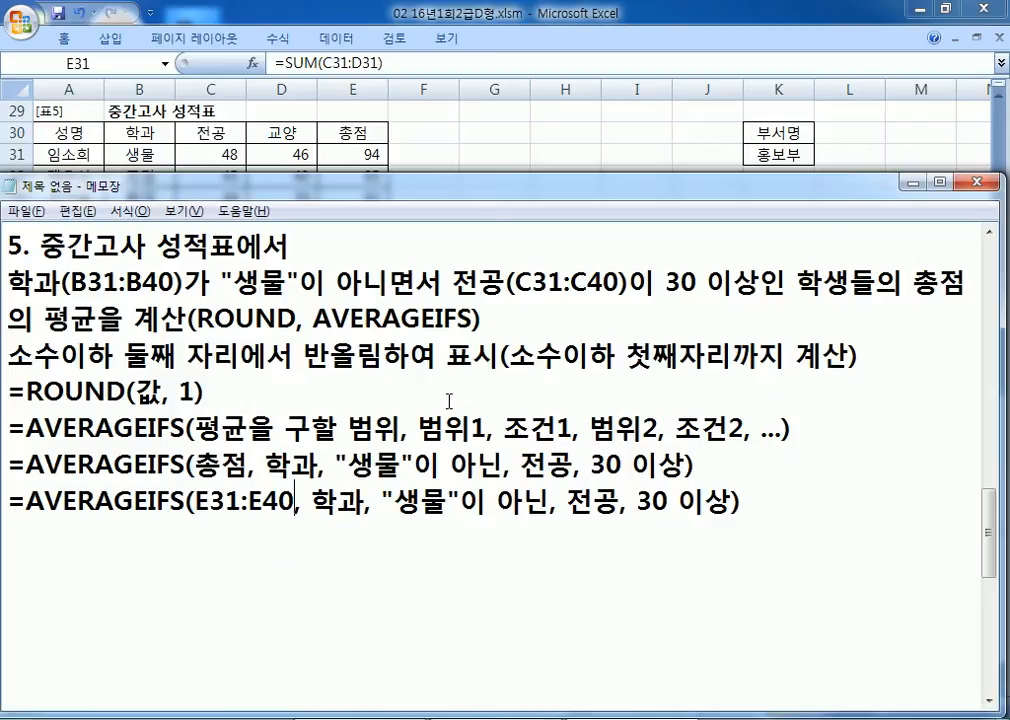
key("alt+Tab")
left_click_drag(312, 500, 366, 497)
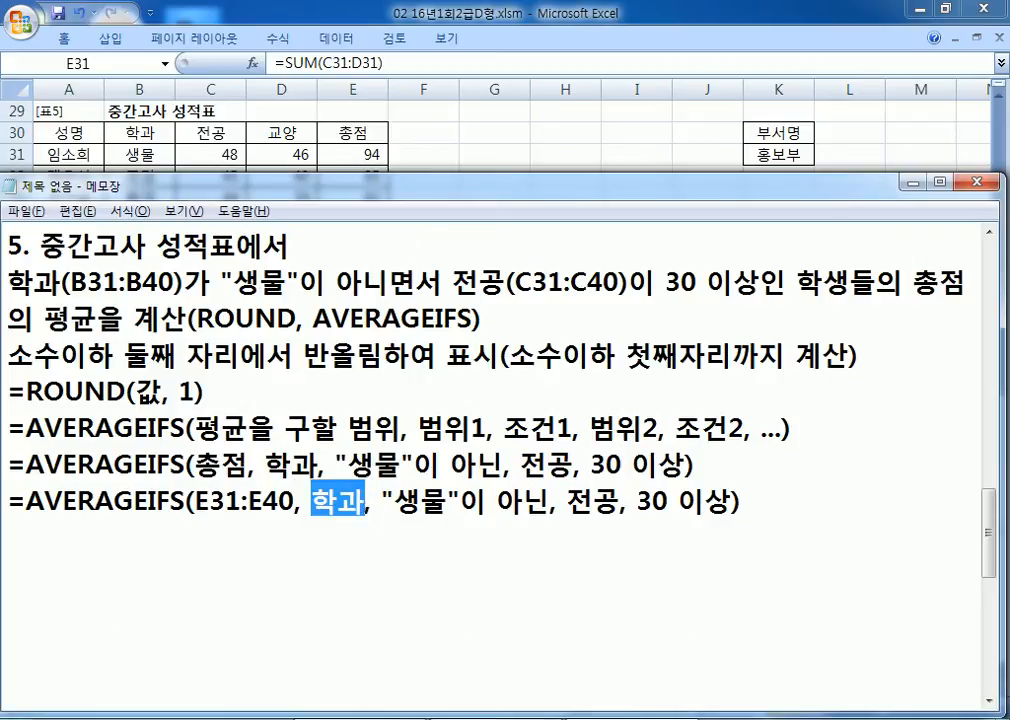
type("B31:B40")
key("Right")
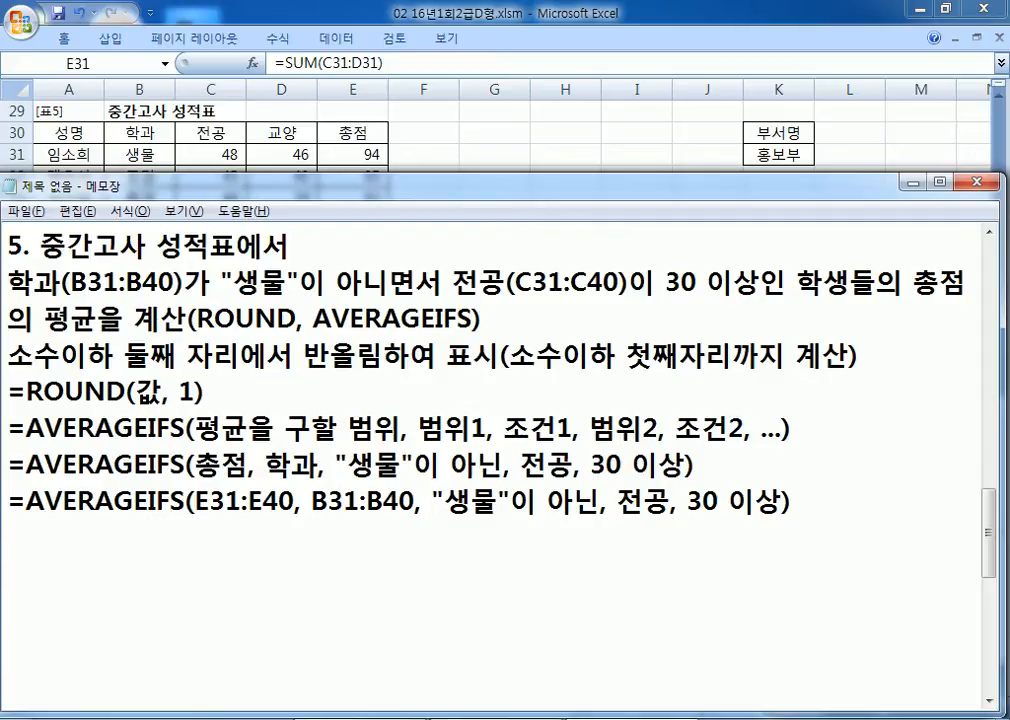
Step: Rewrite the first criterion as "<>생물", removing the 이 아닌 wording
type("<>")
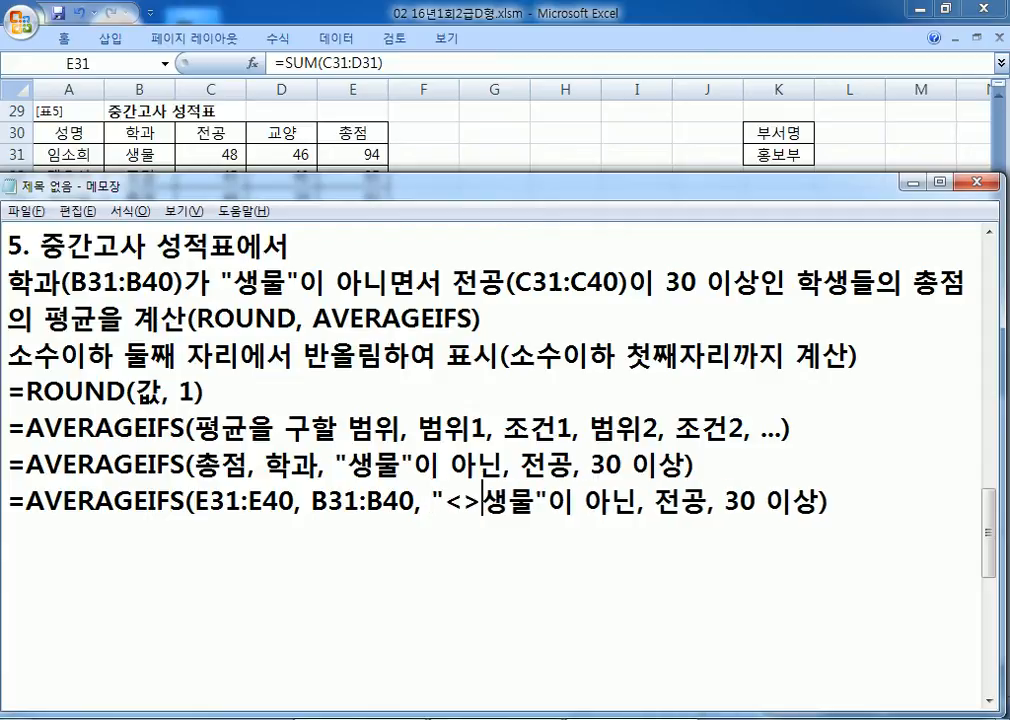
left_click(601, 496)
key("Delete")
left_click(803, 497)
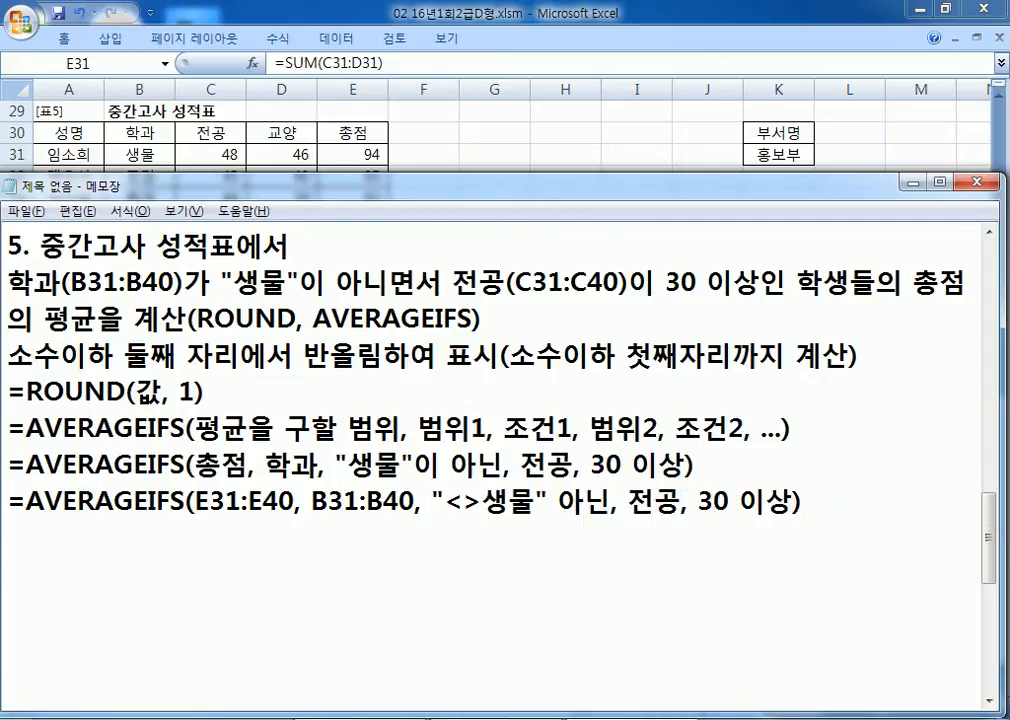
key("Left")
key("Left")
key("Left")
key("Left")
key("Left")
key("Left")
key("Left")
key("Left")
key("Left")
key("Left")
key("Left")
key("Left")
key("Left")
key("Left")
key("Left")
key("Right")
key("Delete")
key("Delete")
key("Delete")
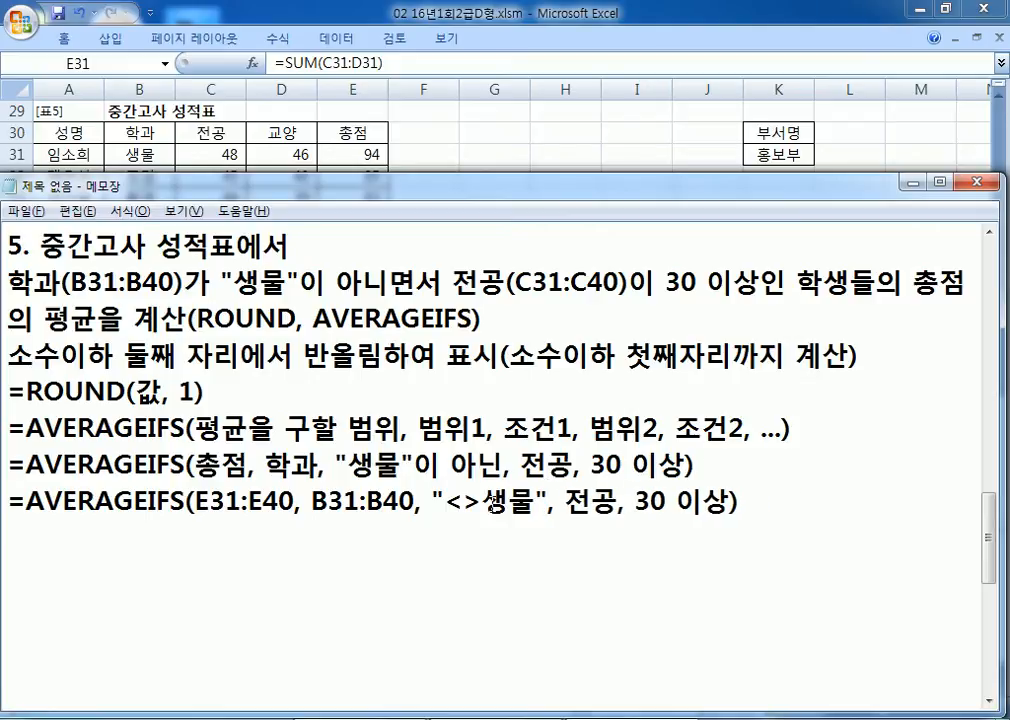
Step: Replace 전공 with C31:C40 and turn 30 이상 into ">=30"
left_click_drag(564, 500, 604, 497)
type("CV")
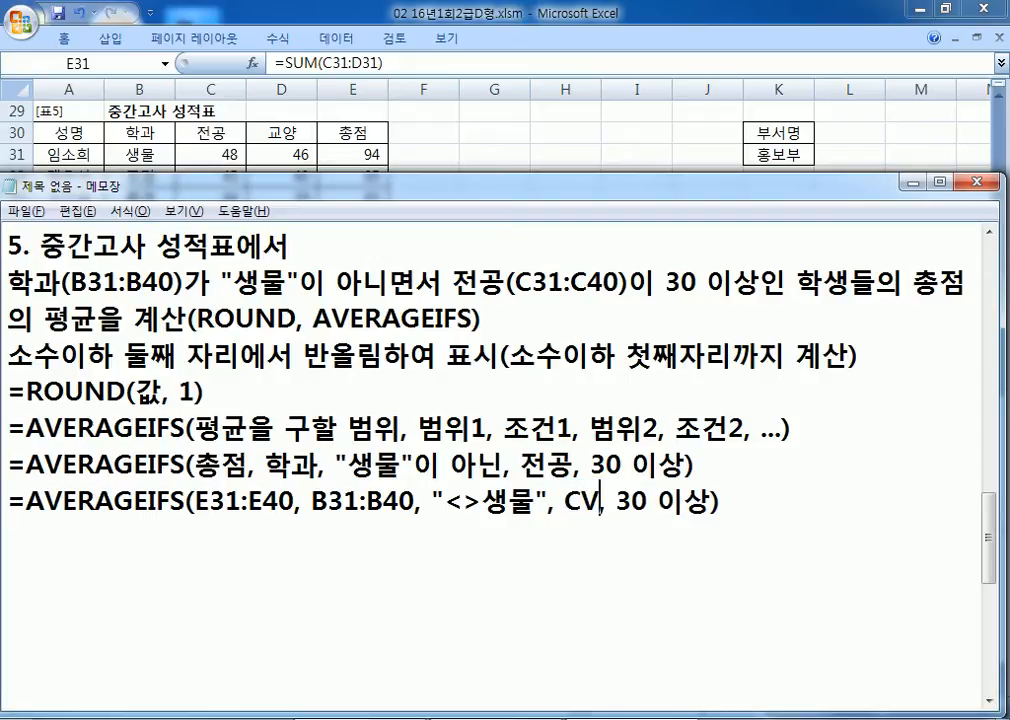
key("BackSpace")
type("31:C40")
key("Right")
key("Right")
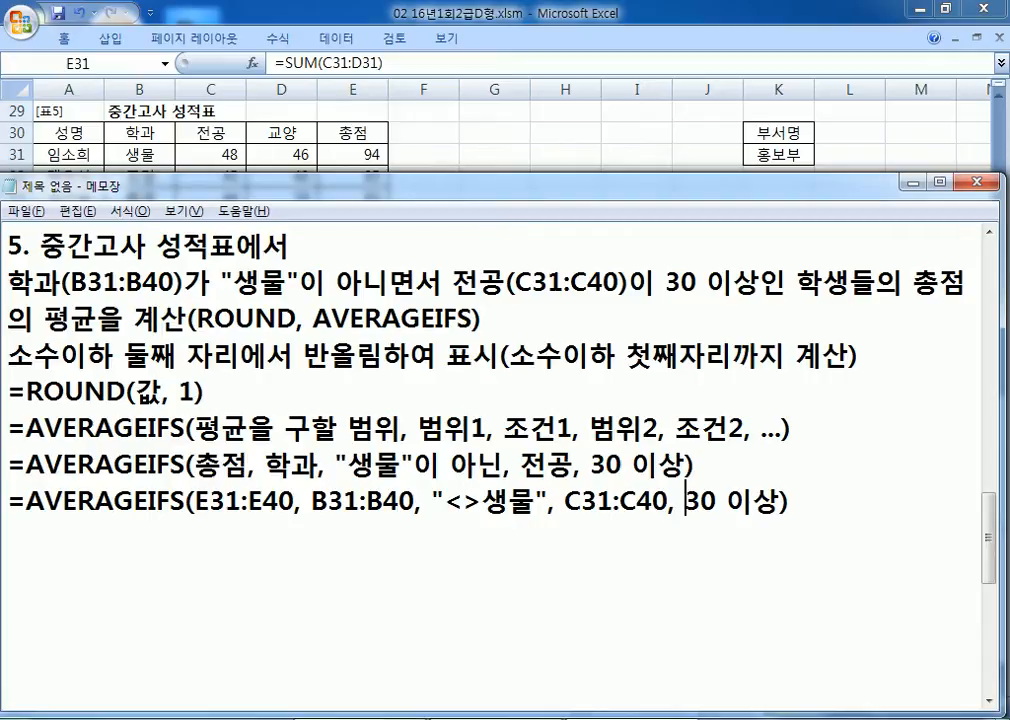
type("\">=")
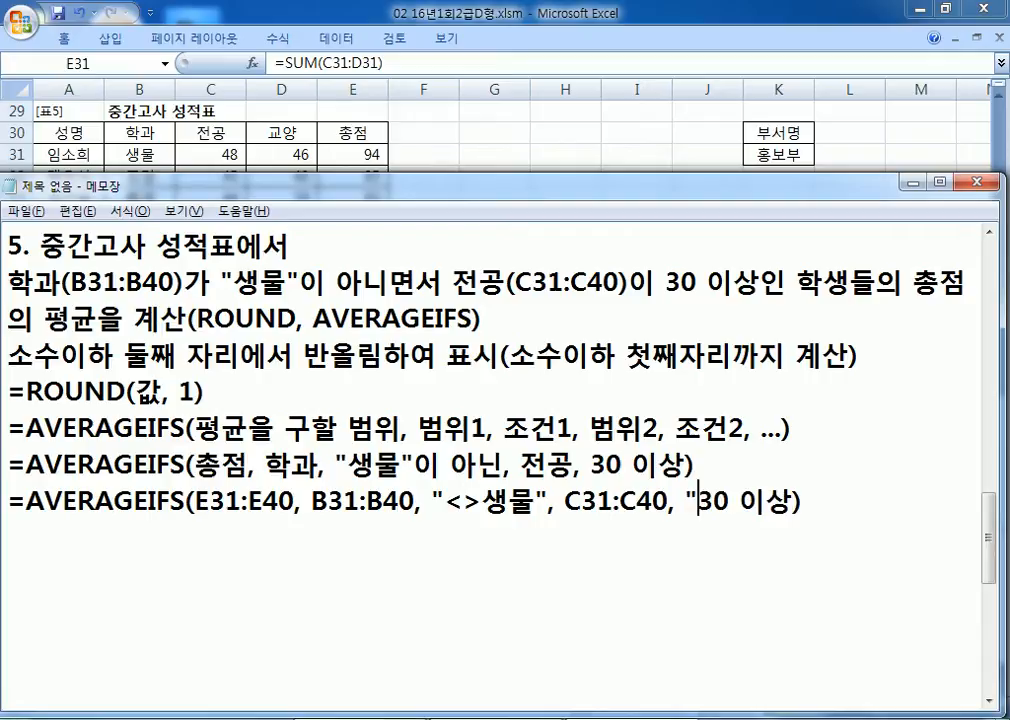
key("Right")
type("\"")
key("Delete")
key("Delete")
key("Delete")
key("Right")
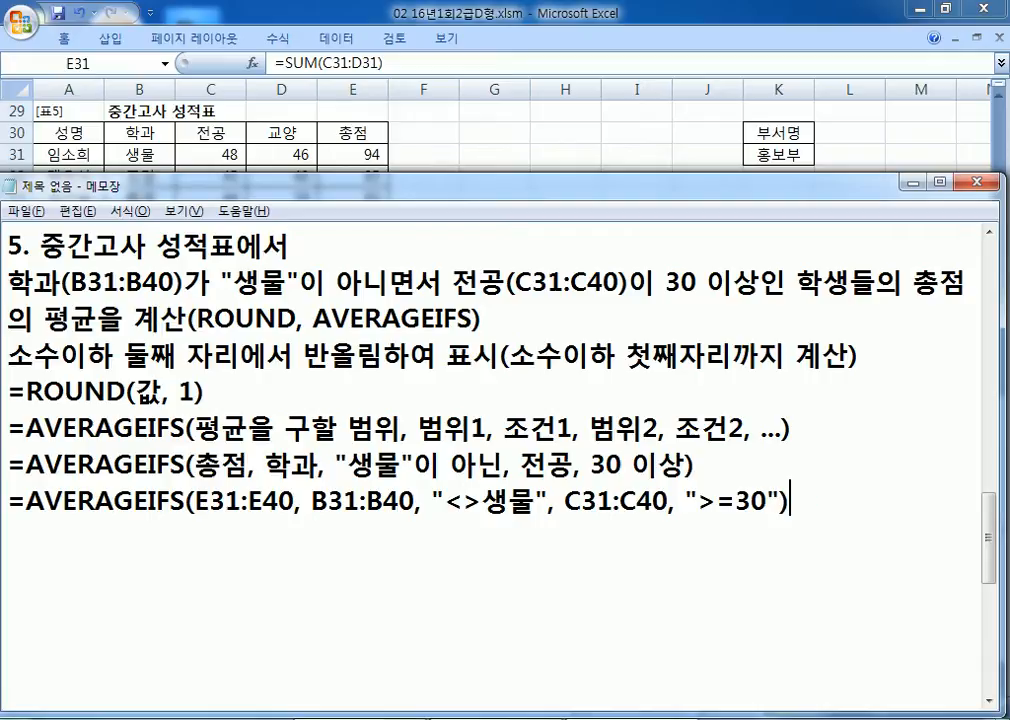
Step: Copy the =ROUND(값, 1) template line onto a new line at the end of the notes
key("Home")
key("Up")
key("Up")
key("Up")
key("shift+Down")
key("ctrl+c")
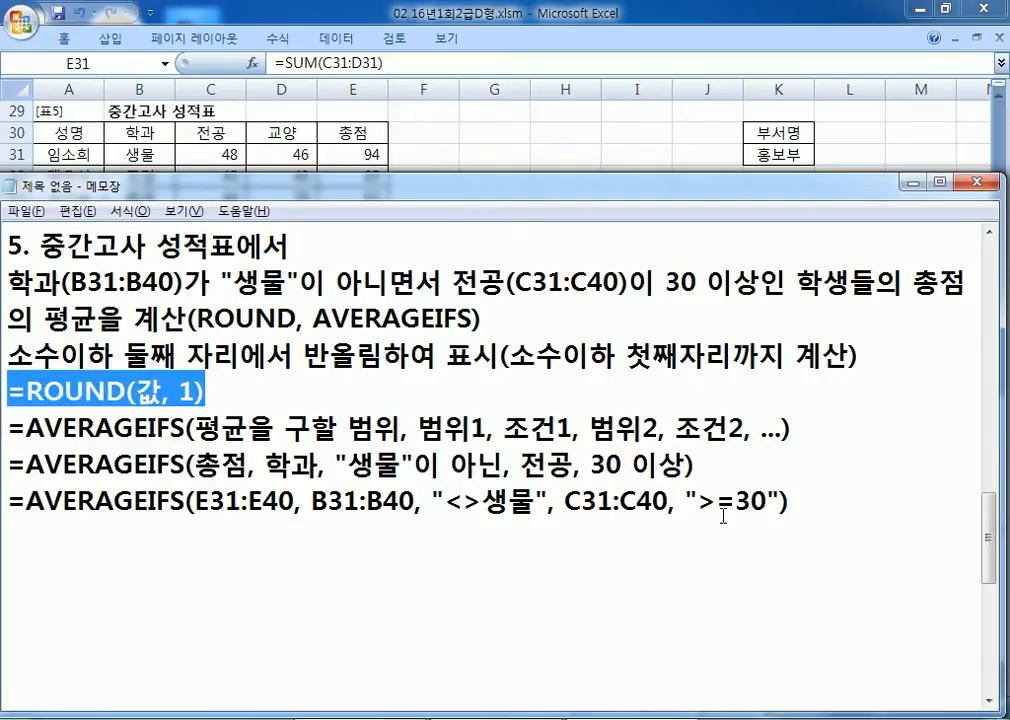
key("ctrl+End")
key("ctrl+v")
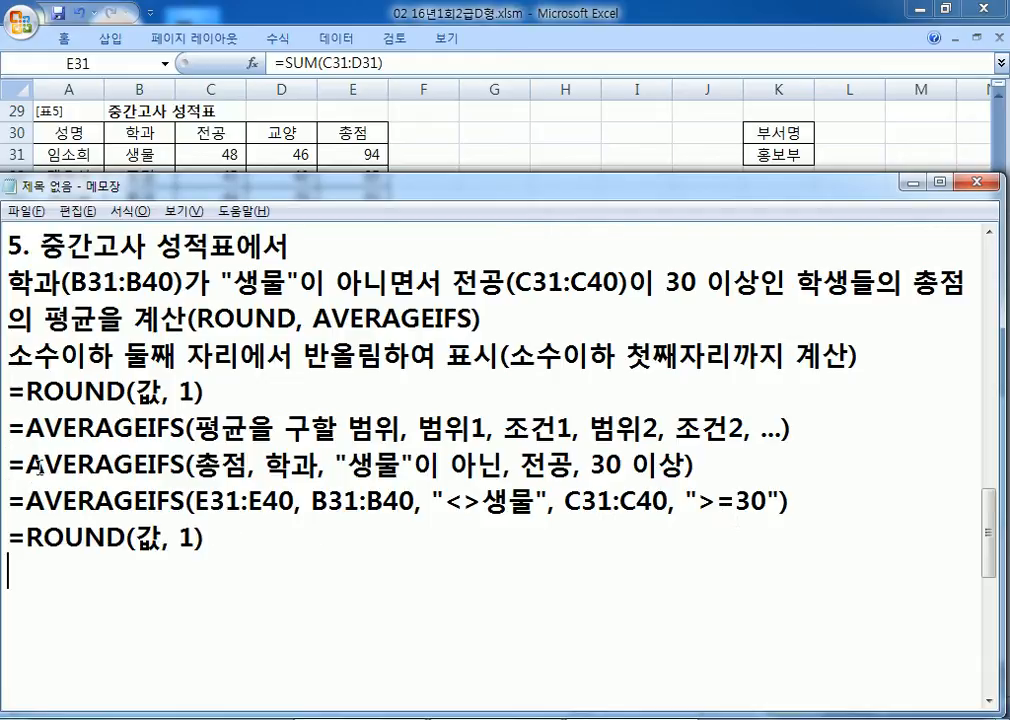
Step: Put the AVERAGEIFS formula in place of 값 and copy the combined ROUND line
left_click_drag(26, 500, 793, 499)
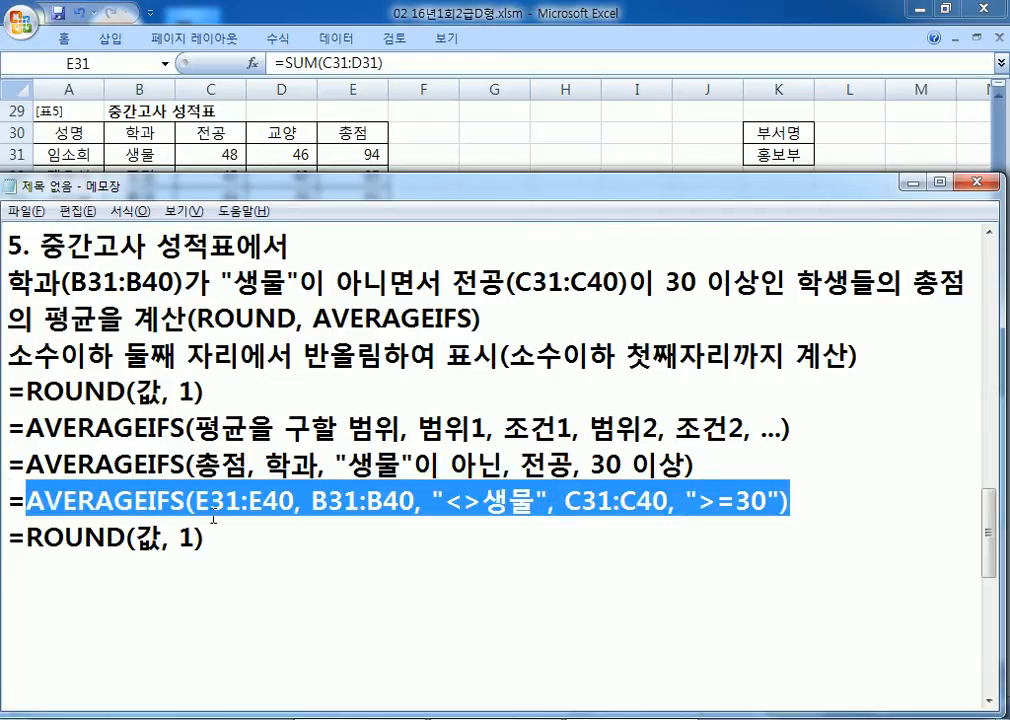
double_click(147, 538)
key("ctrl+v")
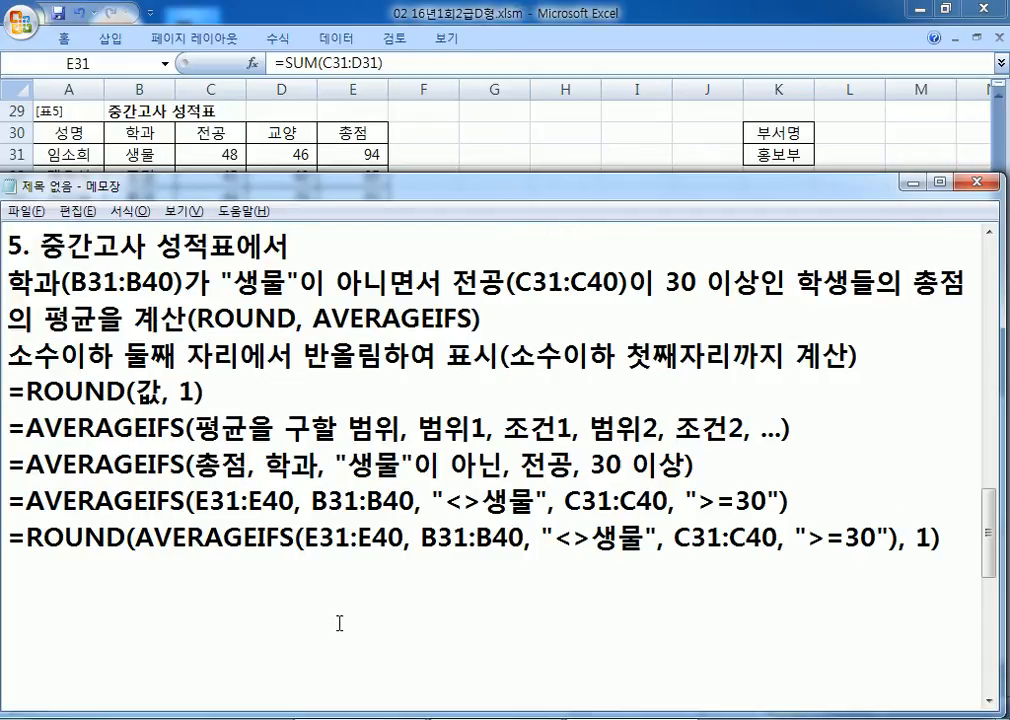
scroll(782, 424, "down", 1)
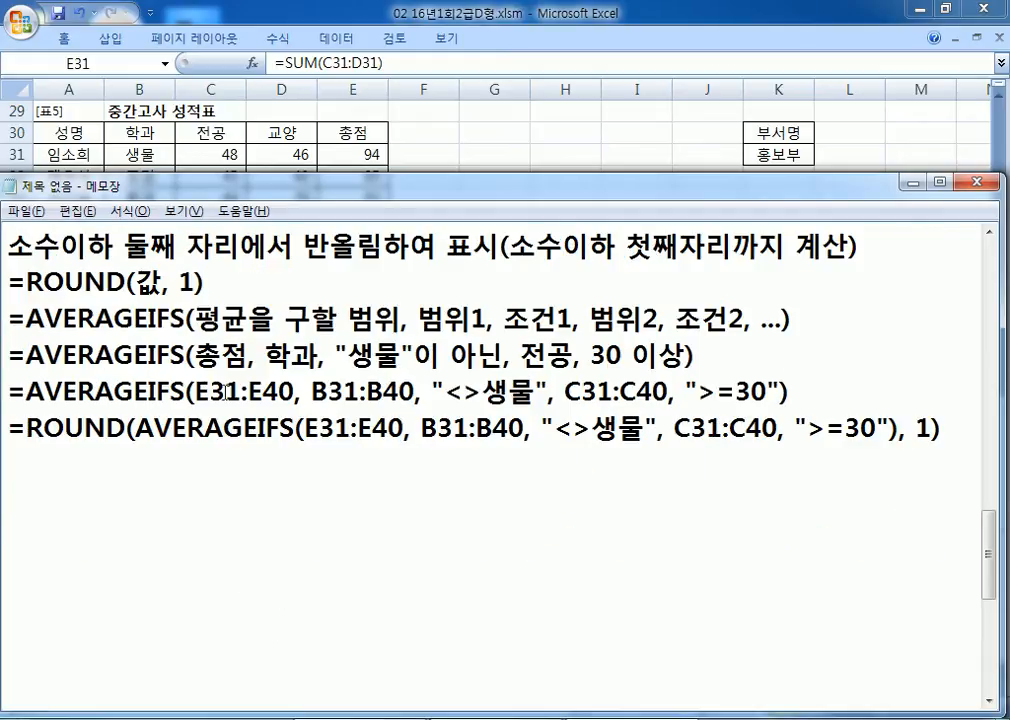
left_click_drag(38, 277, 158, 283)
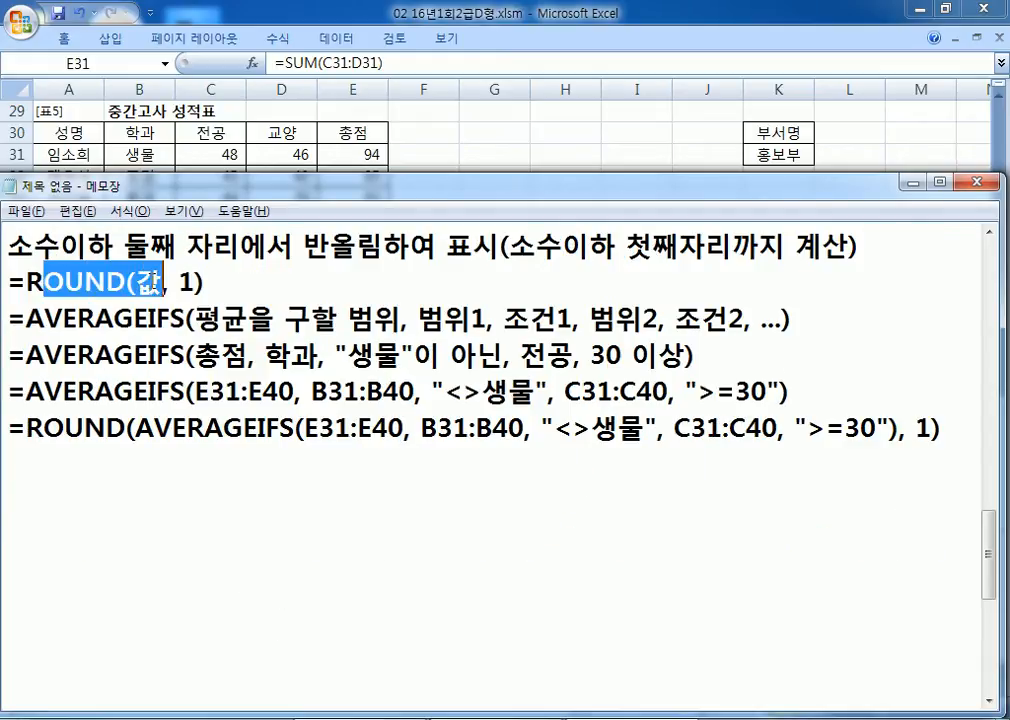
left_click(127, 281)
left_click_drag(27, 391, 187, 391)
left_click_drag(29, 428, 952, 458)
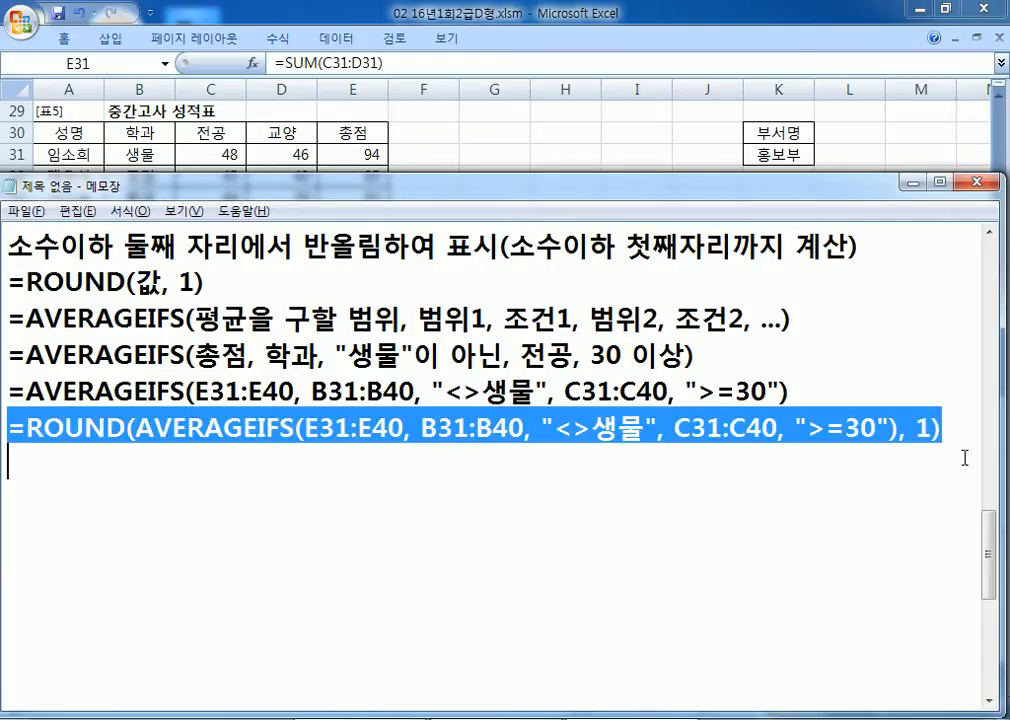
Step: Paste =ROUND(AVERAGEIFS(E31:E40, B31:B40, "<>생물", C31:C40, ">=30"), 1) into E41
key("alt+Tab")
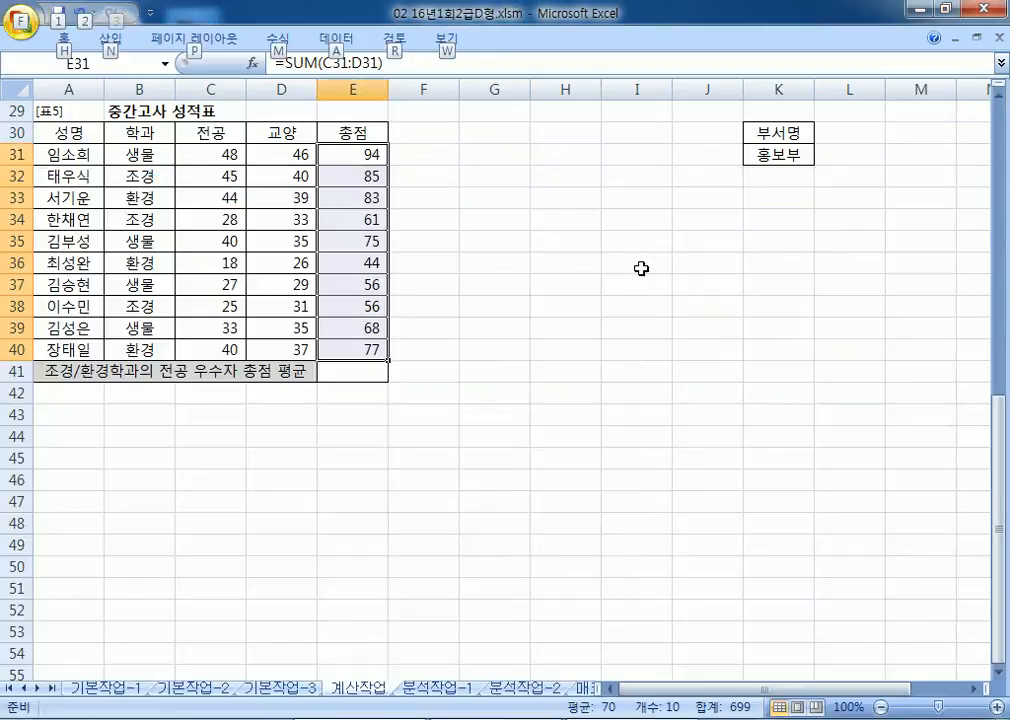
left_click(334, 367)
key("ctrl+v")
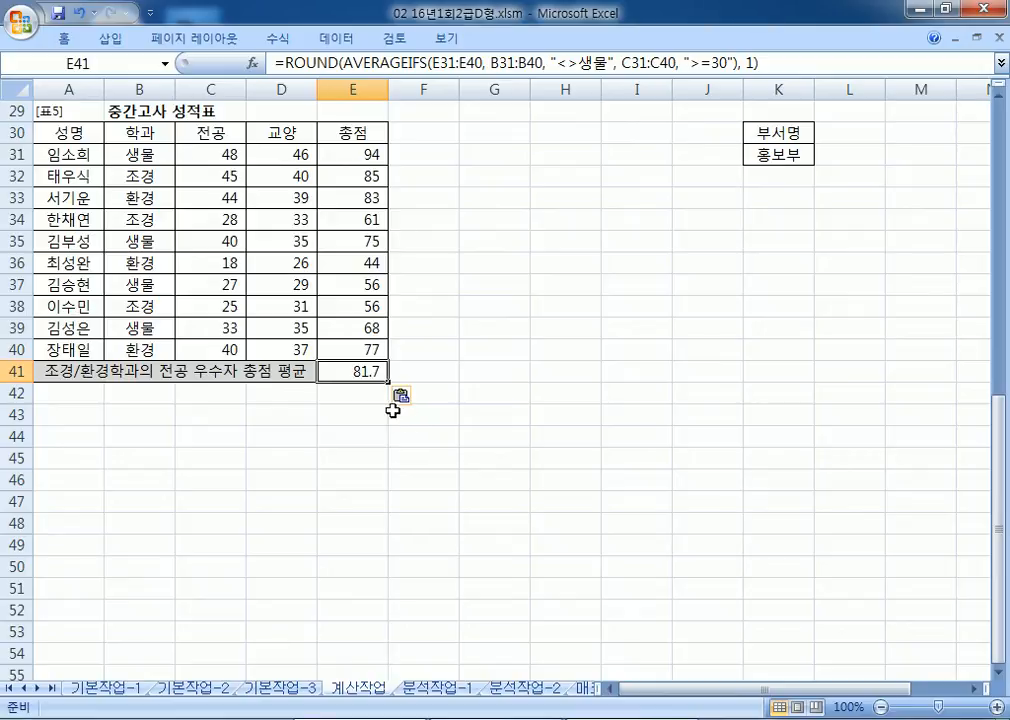
key("alt+Tab")
left_click(399, 479)
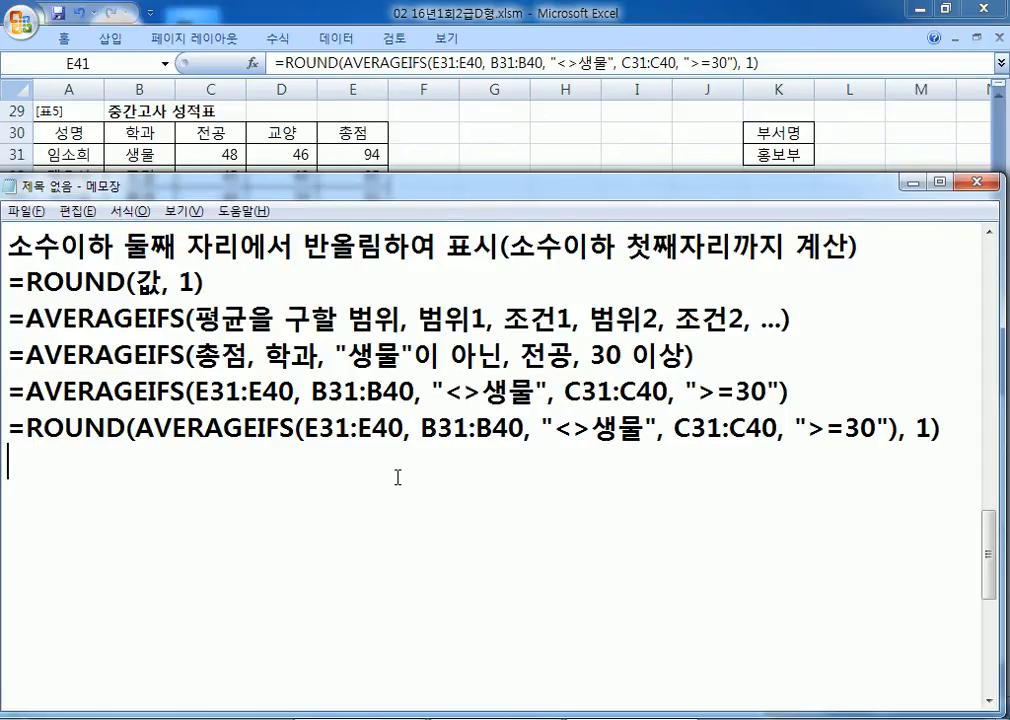
Step: Close the formula notes, go to the 분석작업-1 sheet, and expand the ribbon
scroll(370, 467, "up", 1)
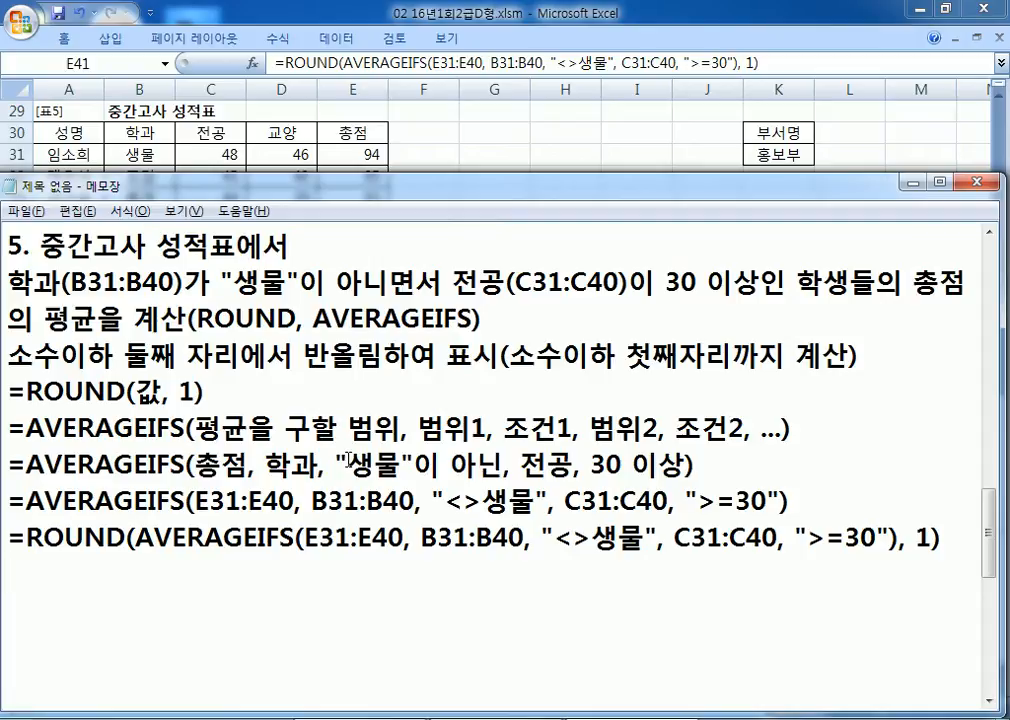
left_click(50, 600)
key("alt+Tab")
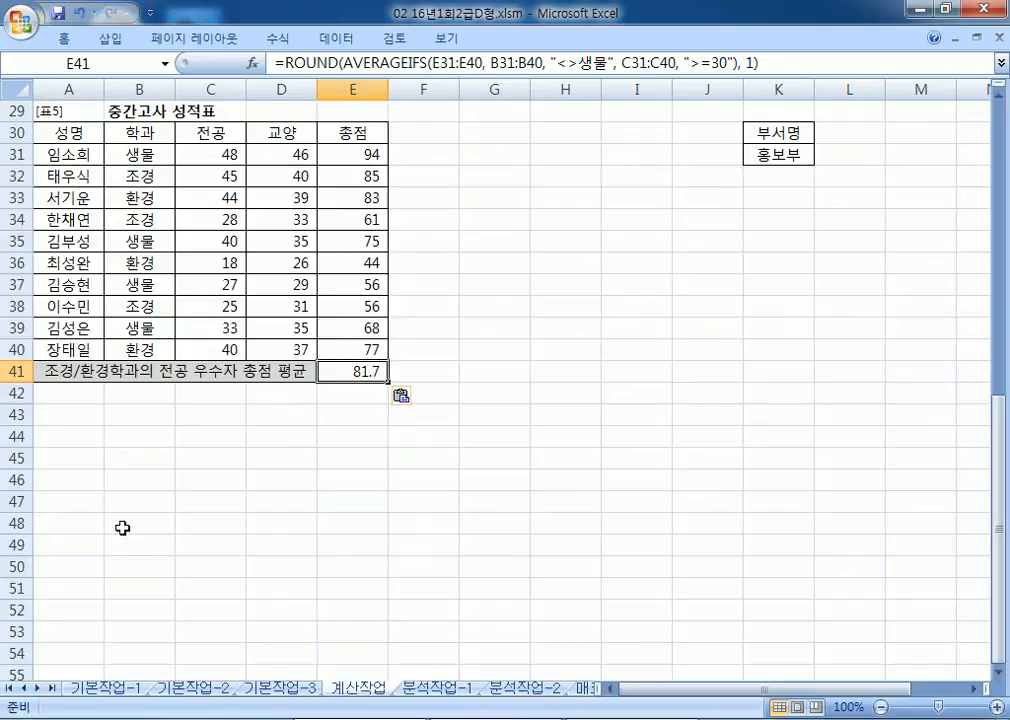
left_click(436, 690)
double_click(63, 40)
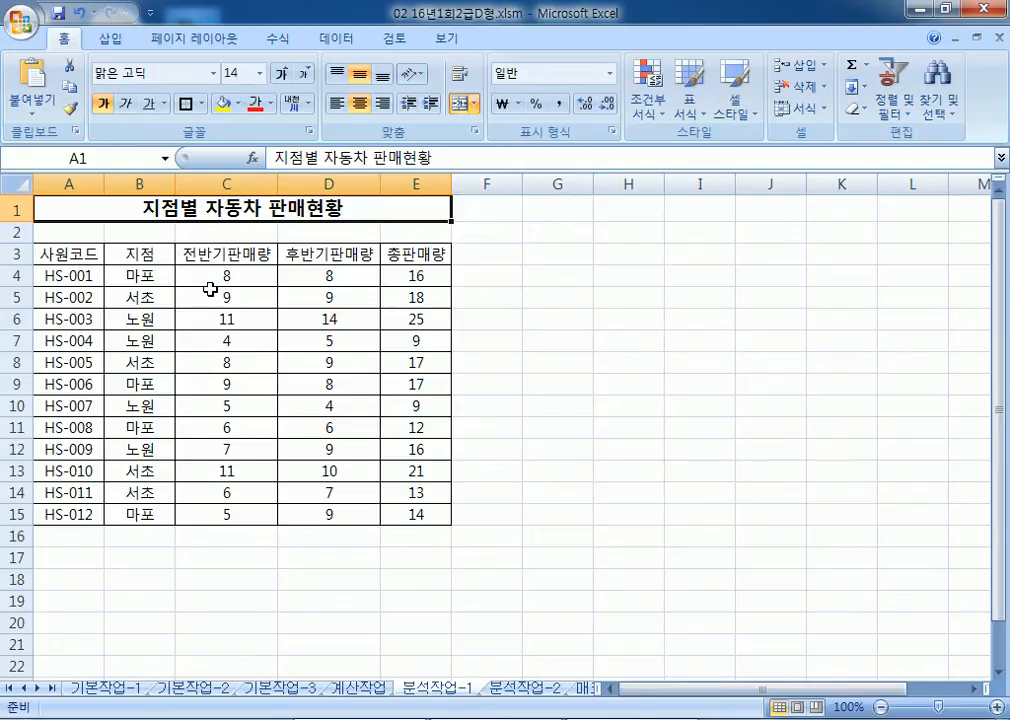
Step: Review the 지점, 전반기/후반기 sales and 총판매량 columns of the car sales table
left_click_drag(151, 274, 130, 492)
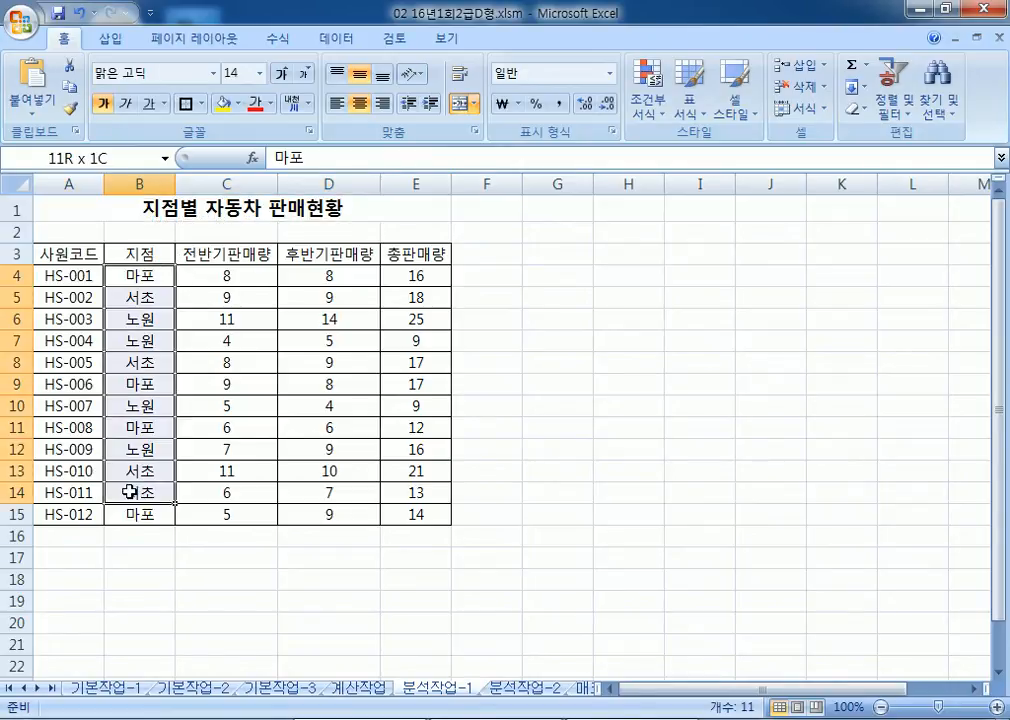
left_click(143, 380)
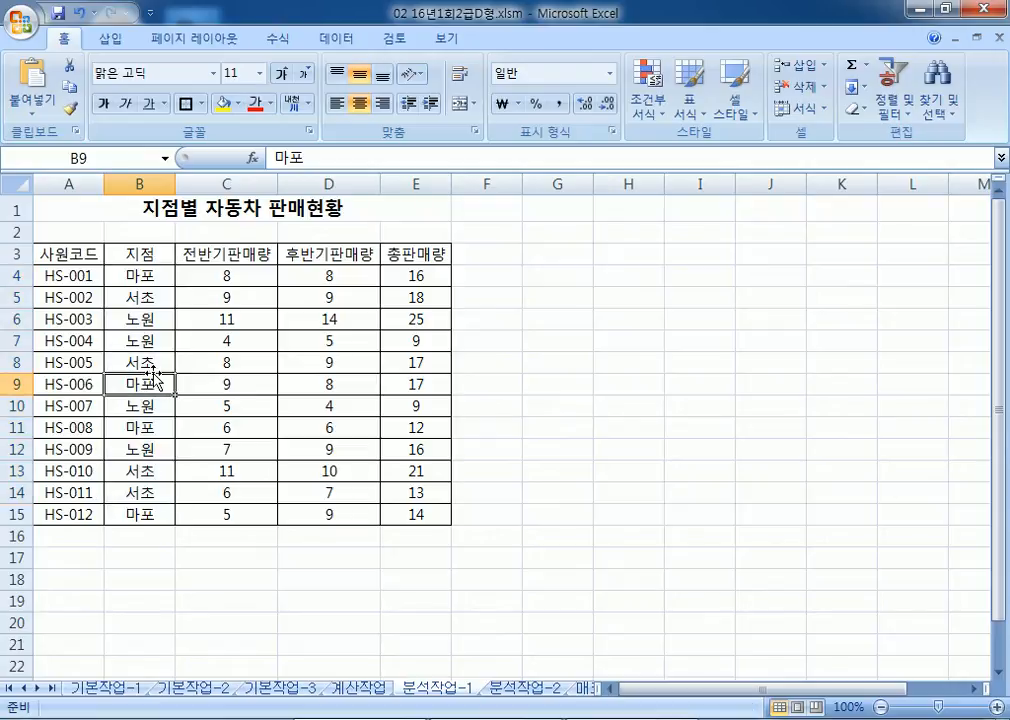
left_click_drag(226, 275, 224, 428)
left_click_drag(329, 275, 309, 415)
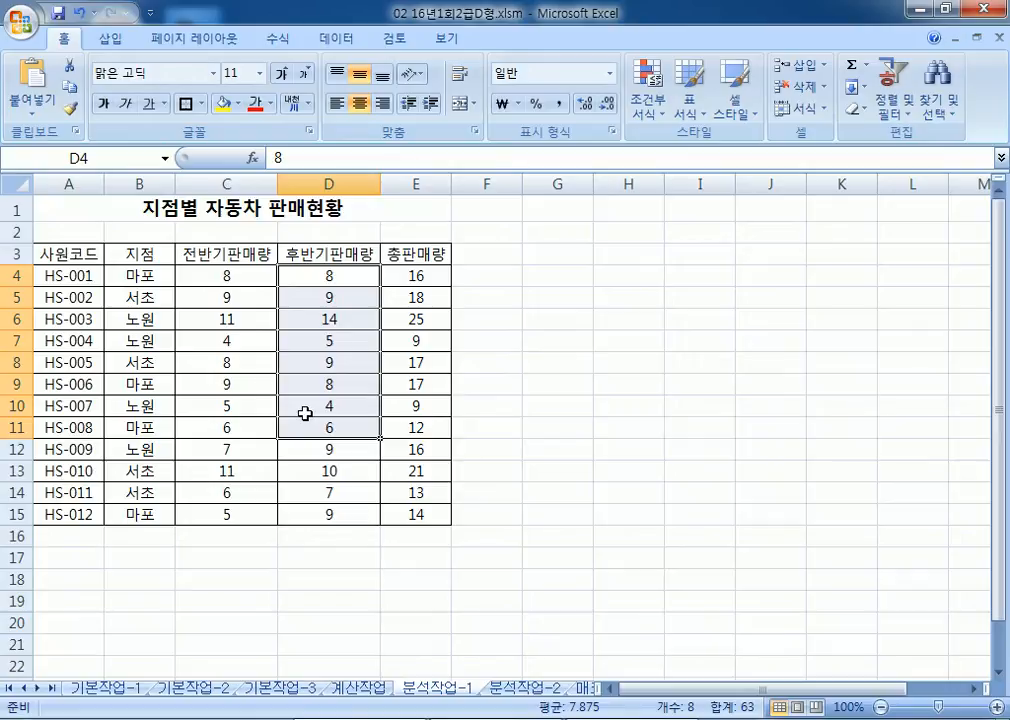
left_click_drag(228, 254, 315, 514)
left_click_drag(417, 254, 423, 494)
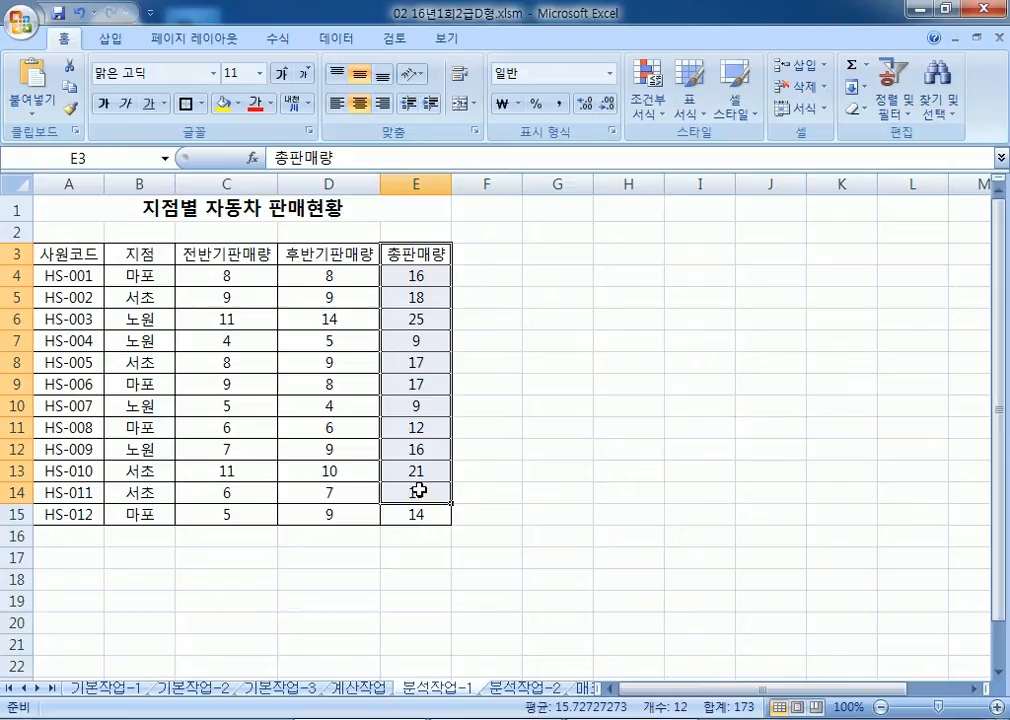
left_click(75, 338)
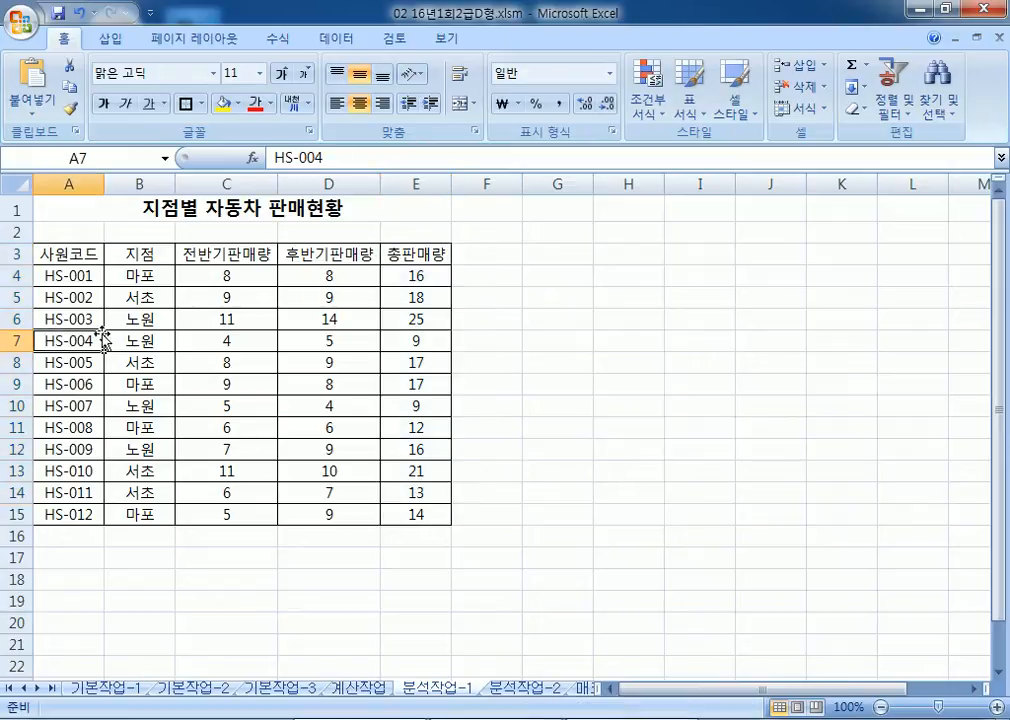
left_click(136, 279)
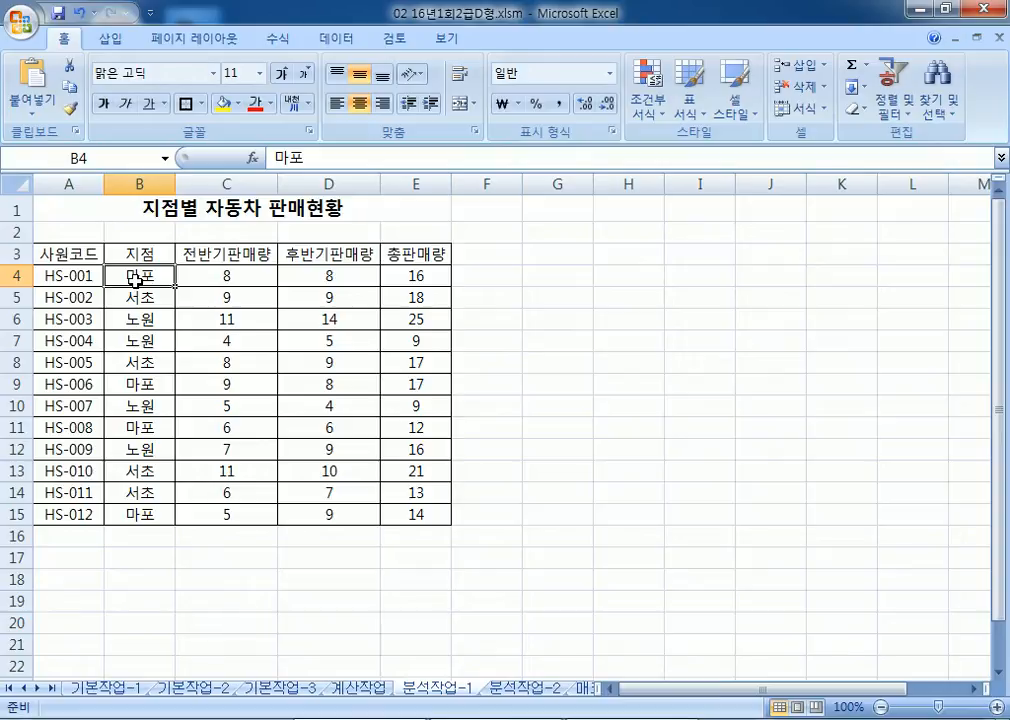
left_click(138, 184)
Step: Sort A3:E15 ascending by 지점, using Sort Ascending and then the Sort dialog
left_click(144, 283)
left_click(338, 40)
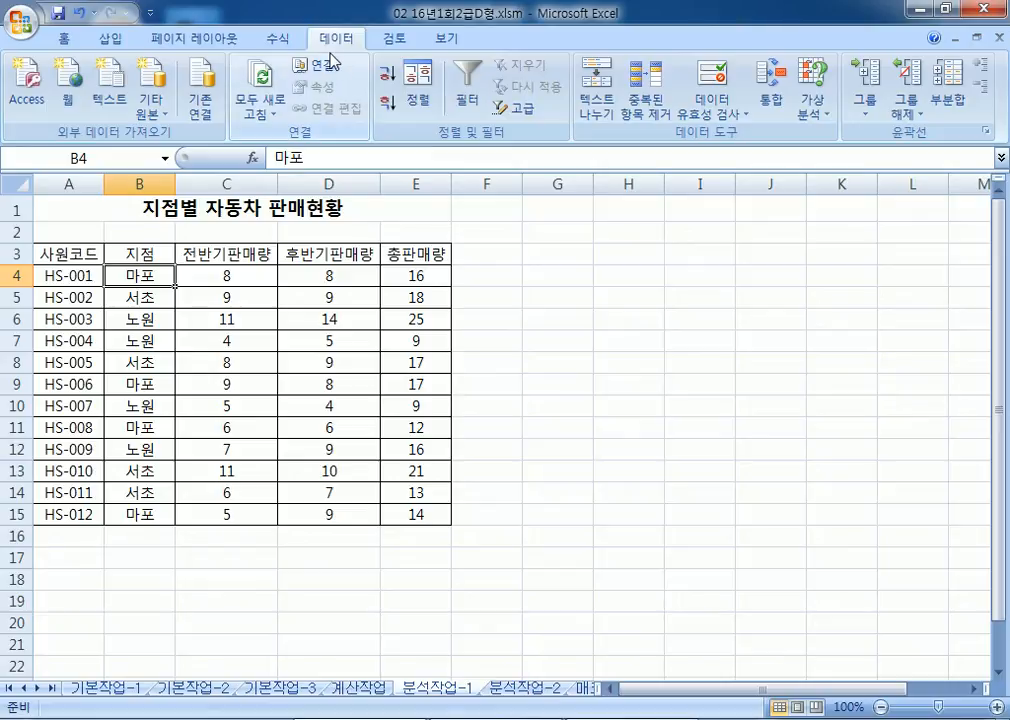
left_click(386, 73)
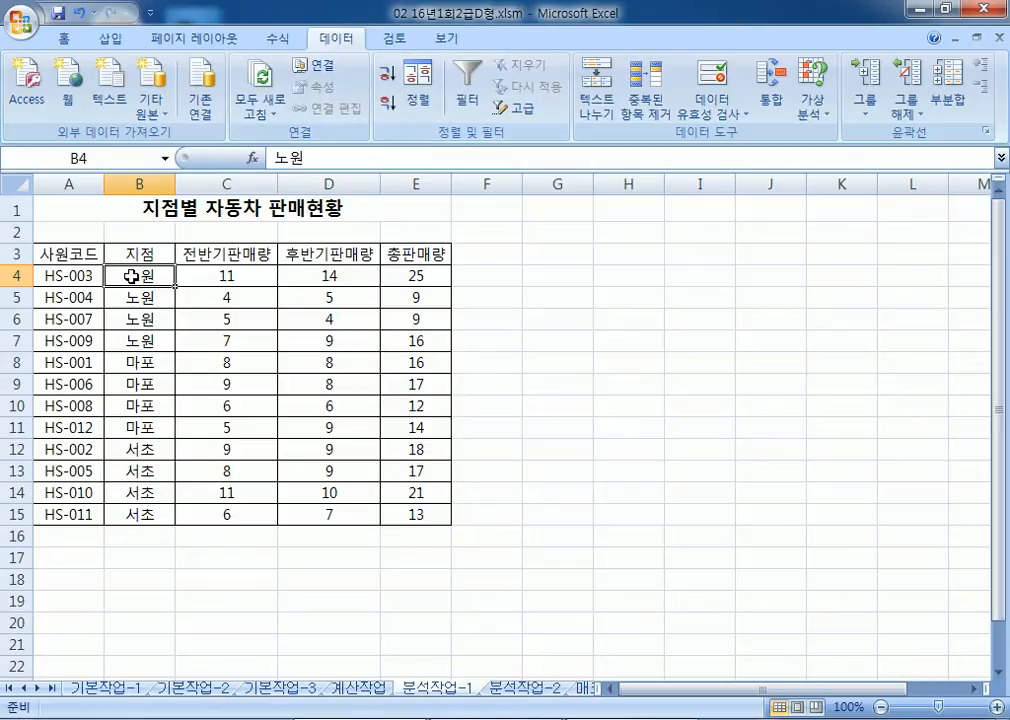
mouse_move(56, 253)
left_mouse_down()
mouse_move(406, 329)
mouse_move(413, 505)
mouse_move(416, 492)
left_mouse_up()
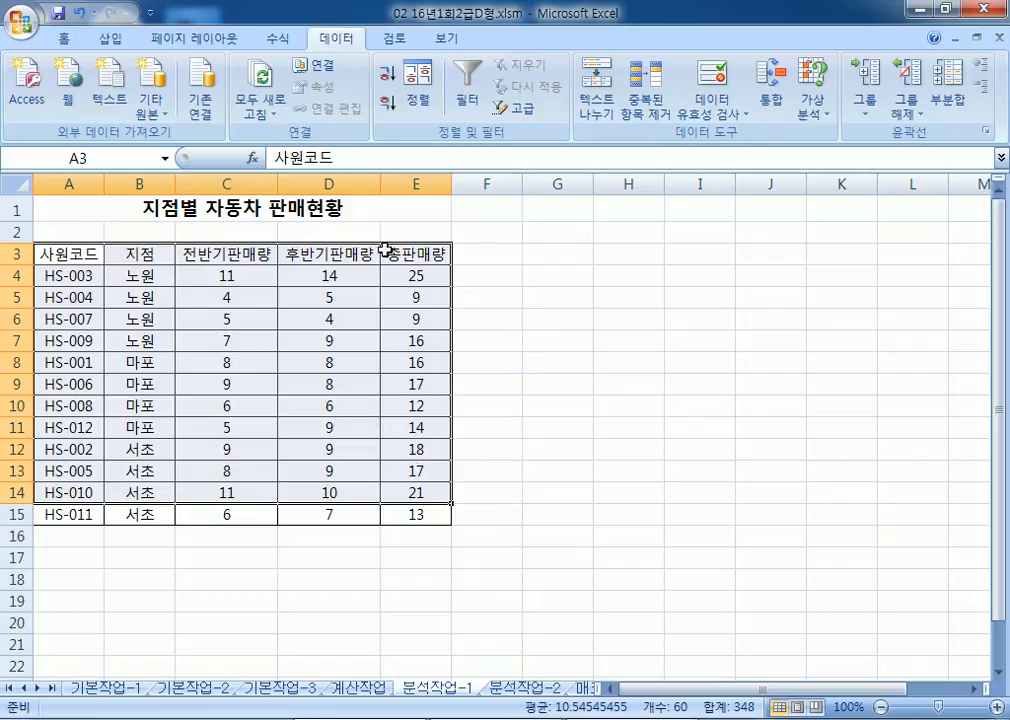
left_click(421, 517, "shift")
left_click(418, 100)
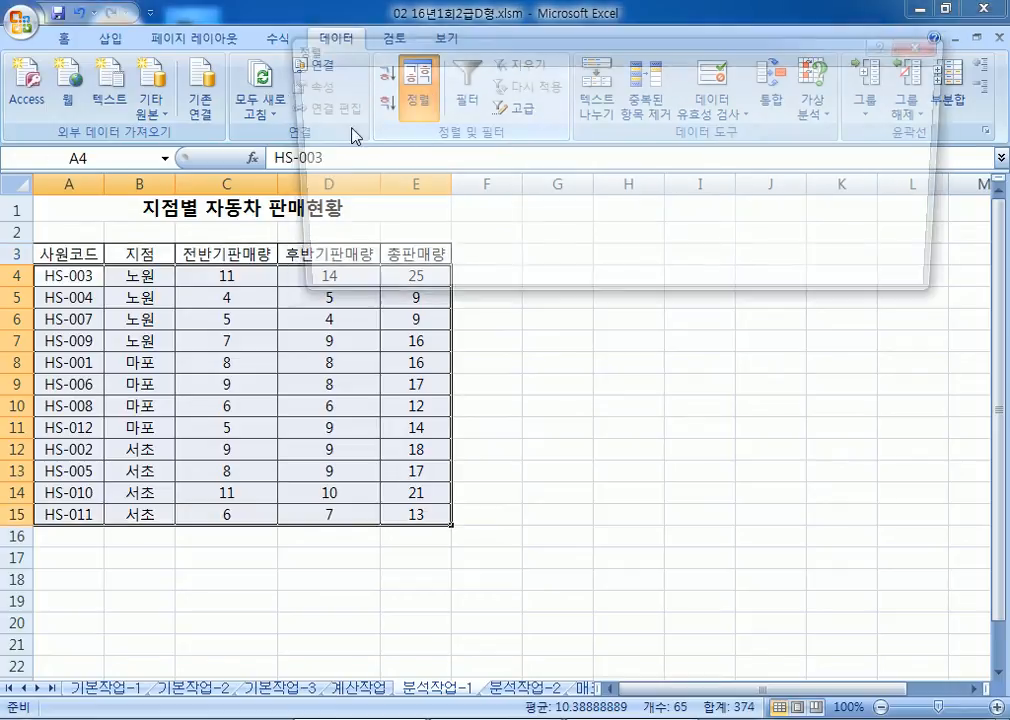
left_click(381, 134)
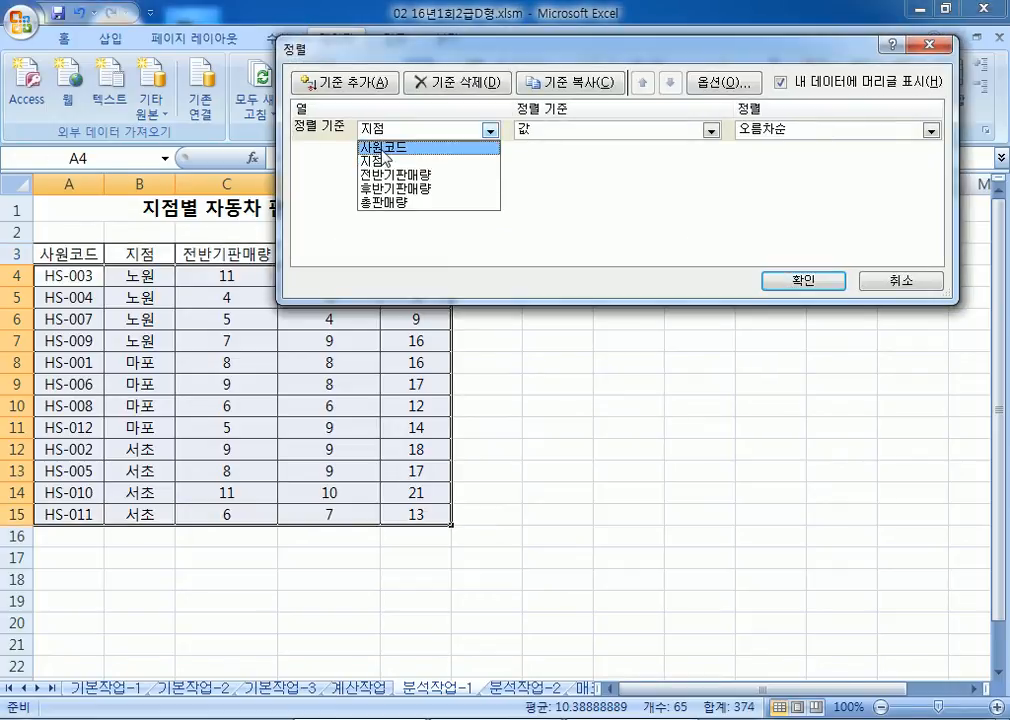
left_click(380, 153)
left_click(805, 281)
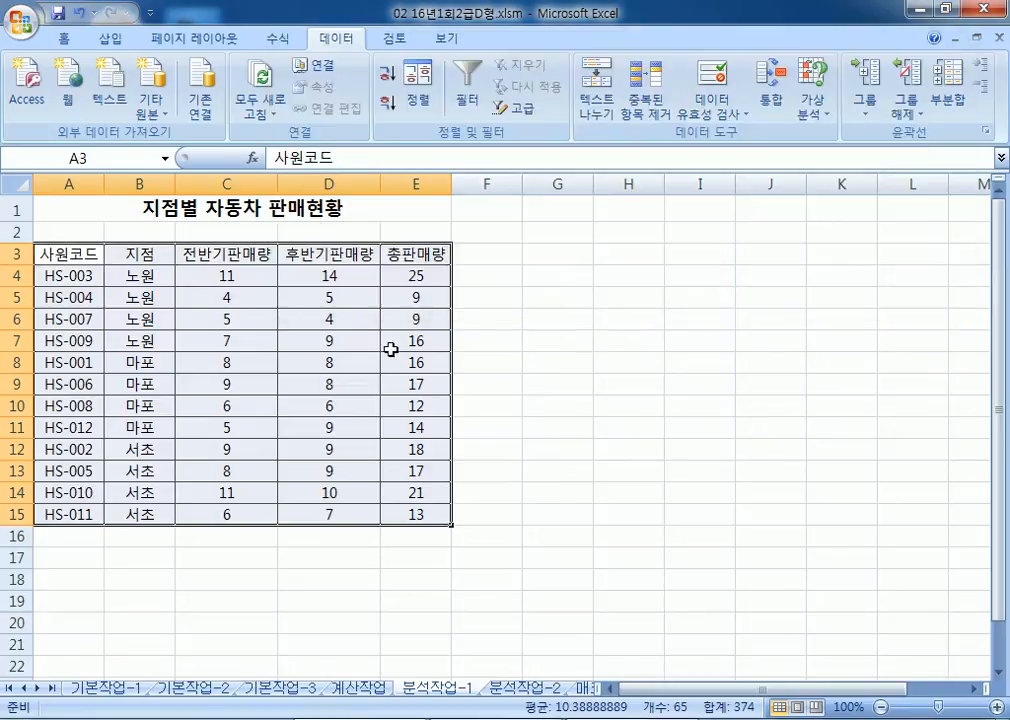
Step: Put the cursor in the 지점 column at B6 and bring up the 부분합 dialog
left_click(138, 365)
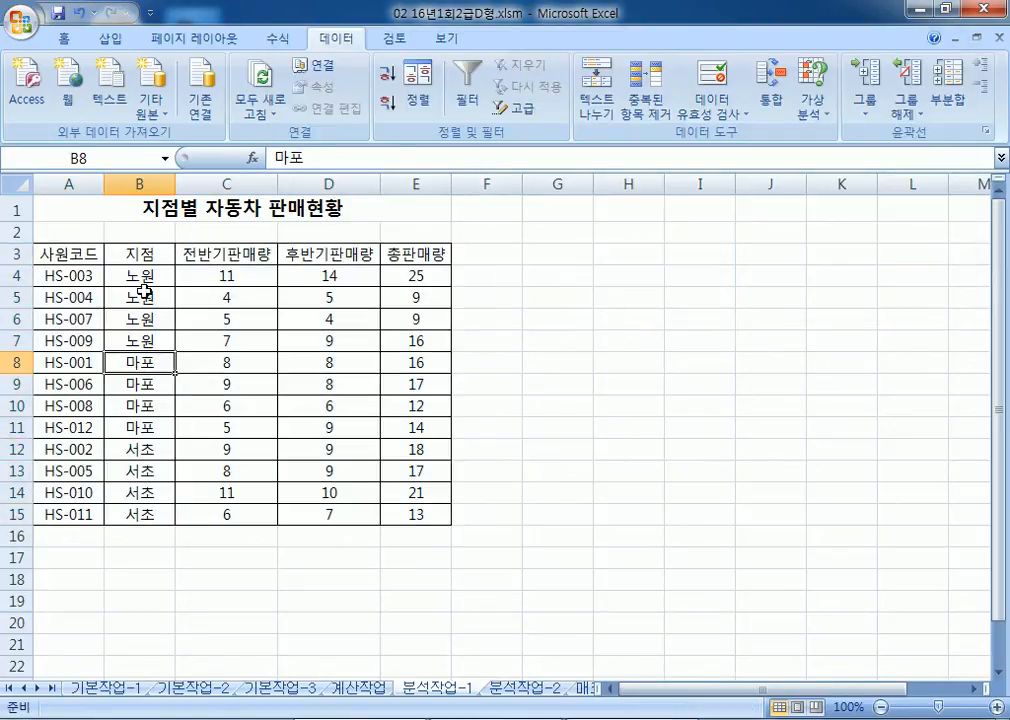
left_click(140, 183)
left_click(145, 317)
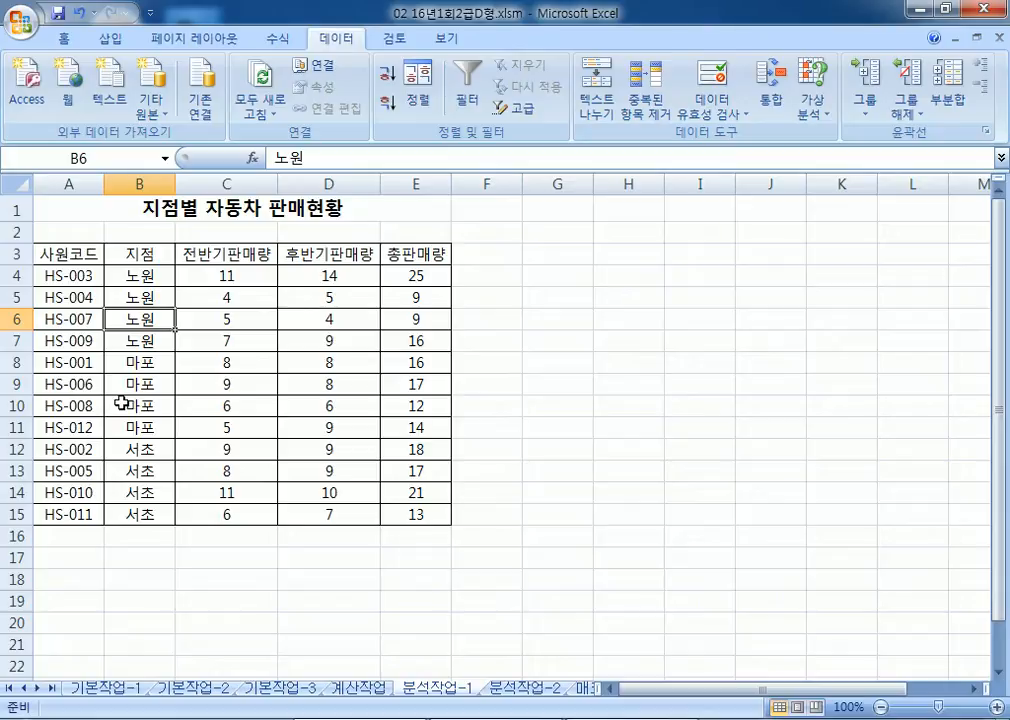
left_click(953, 98)
Step: Subtotal by 지점 with 합계 of 전반기판매량 and 후반기판매량 only, leaving 총판매량 unchecked
left_click_drag(572, 18, 507, 254)
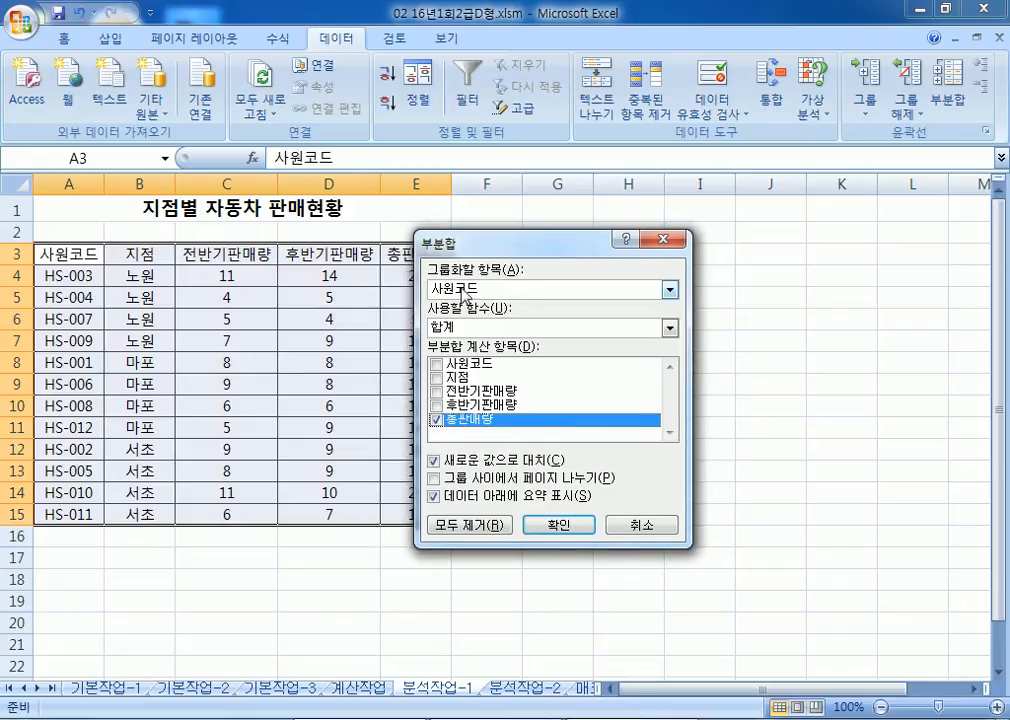
left_click(462, 290)
left_click(462, 317)
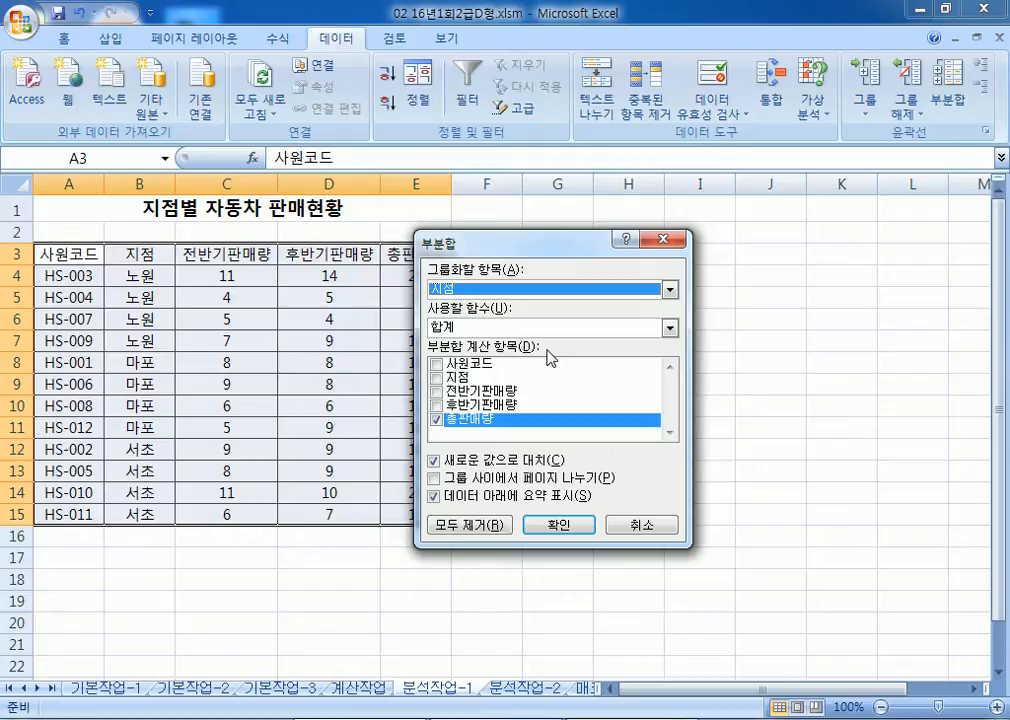
left_click(437, 391)
left_click(436, 405)
left_click(438, 422)
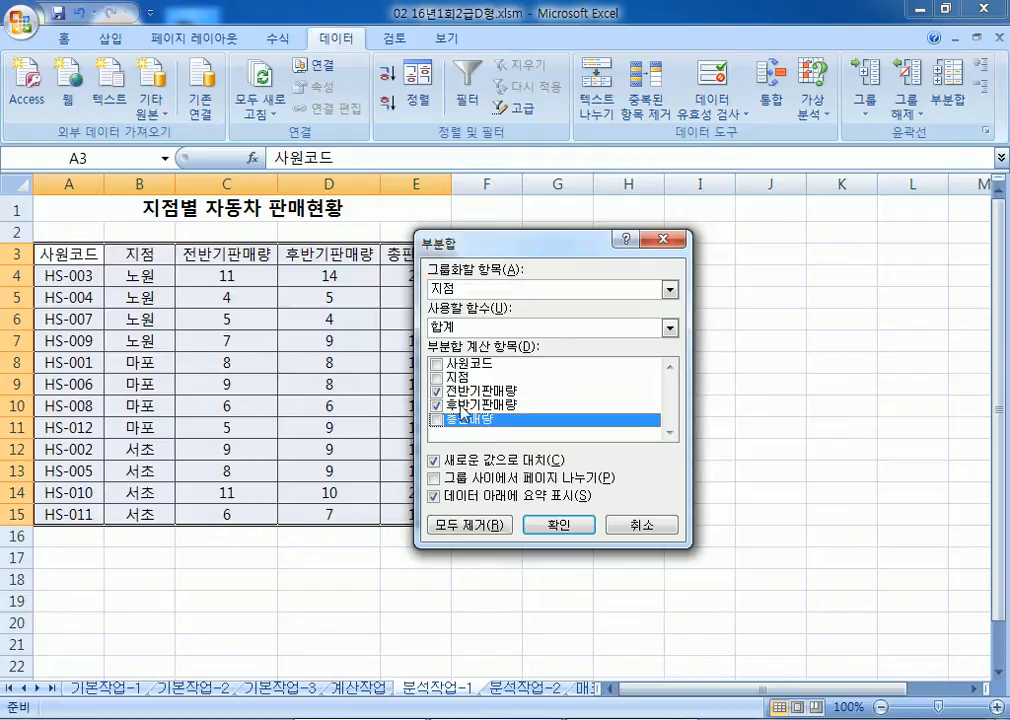
left_click(458, 328)
left_click(450, 344)
left_click(559, 524)
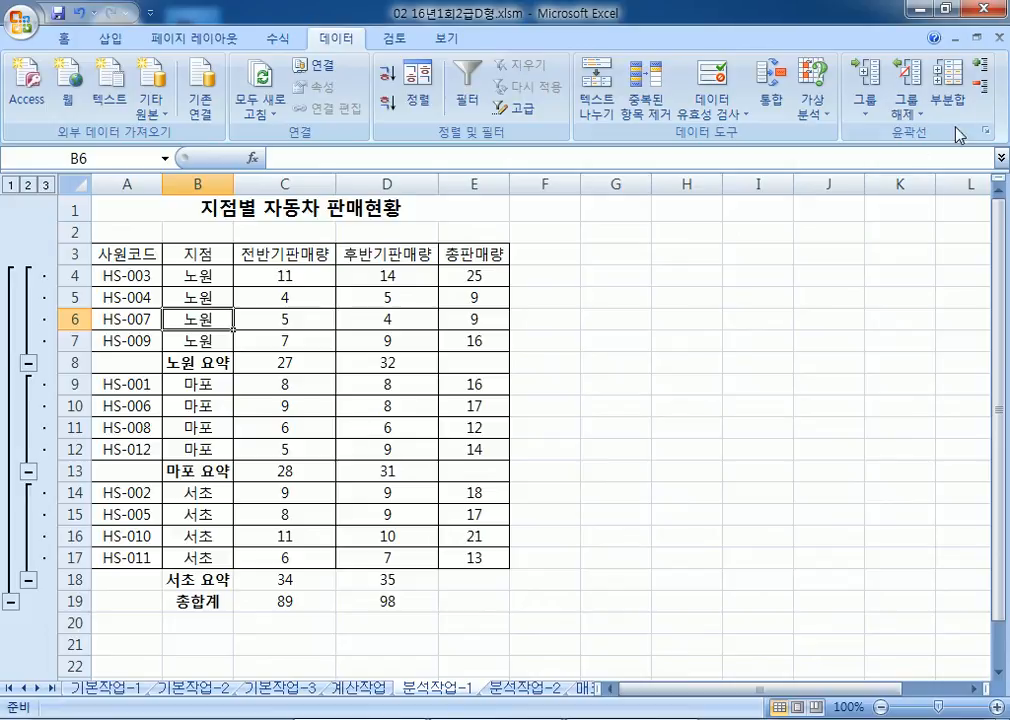
left_click(963, 93)
Step: Add 최대값 subtotals of 총판매량 only, with 새로운 값으로 대치 unchecked to keep the sums
left_click(436, 392)
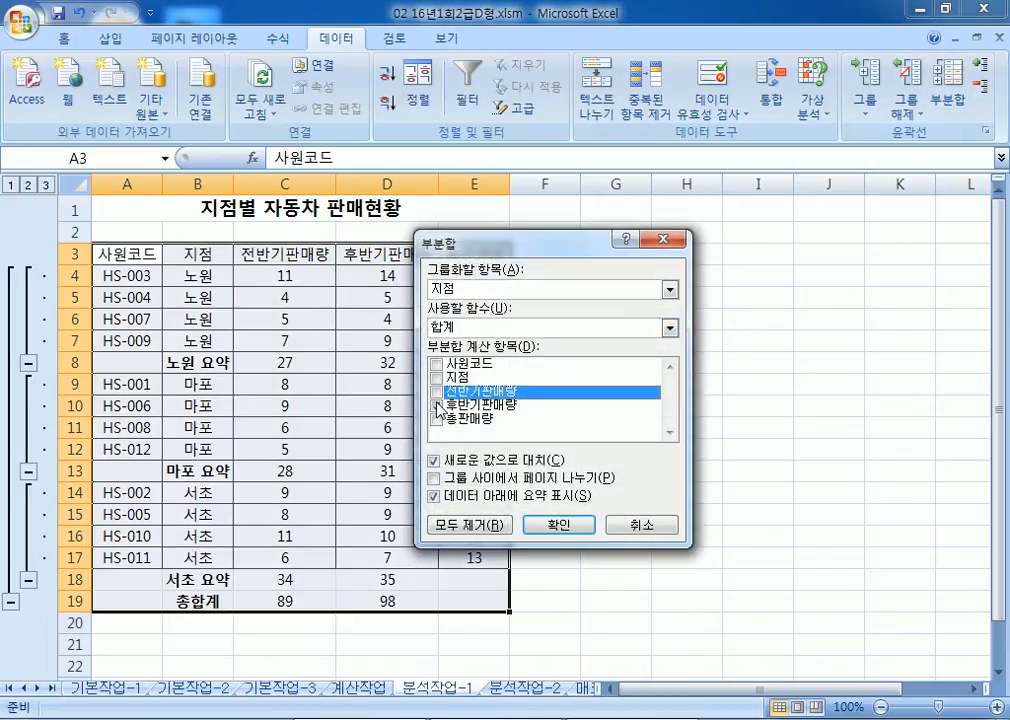
left_click(436, 406)
left_click(437, 420)
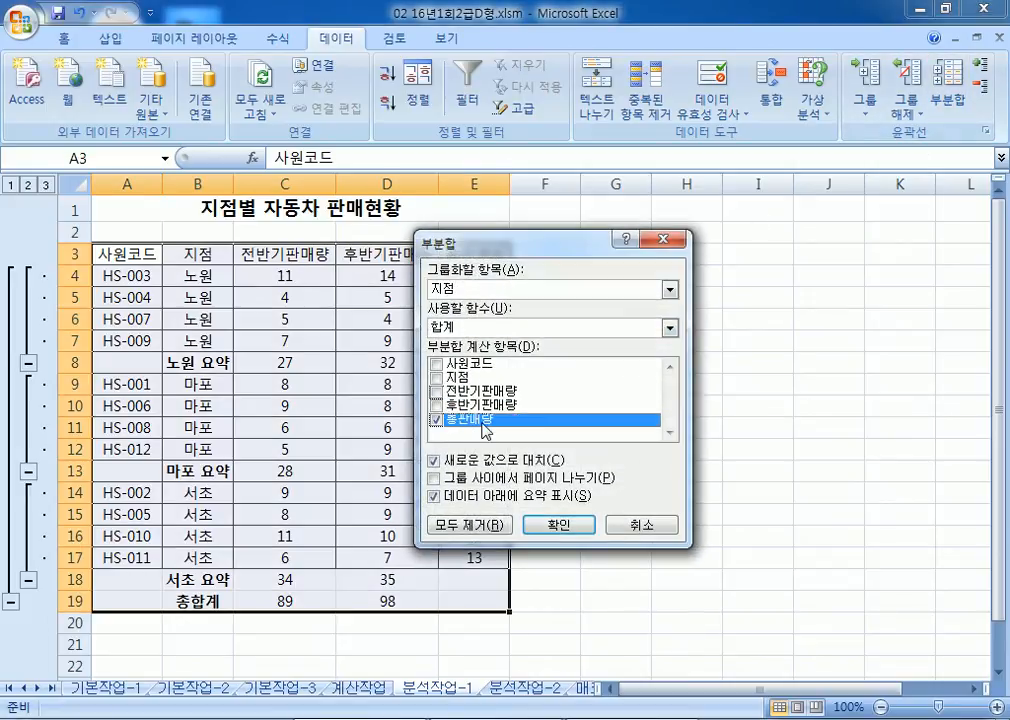
left_click(463, 327)
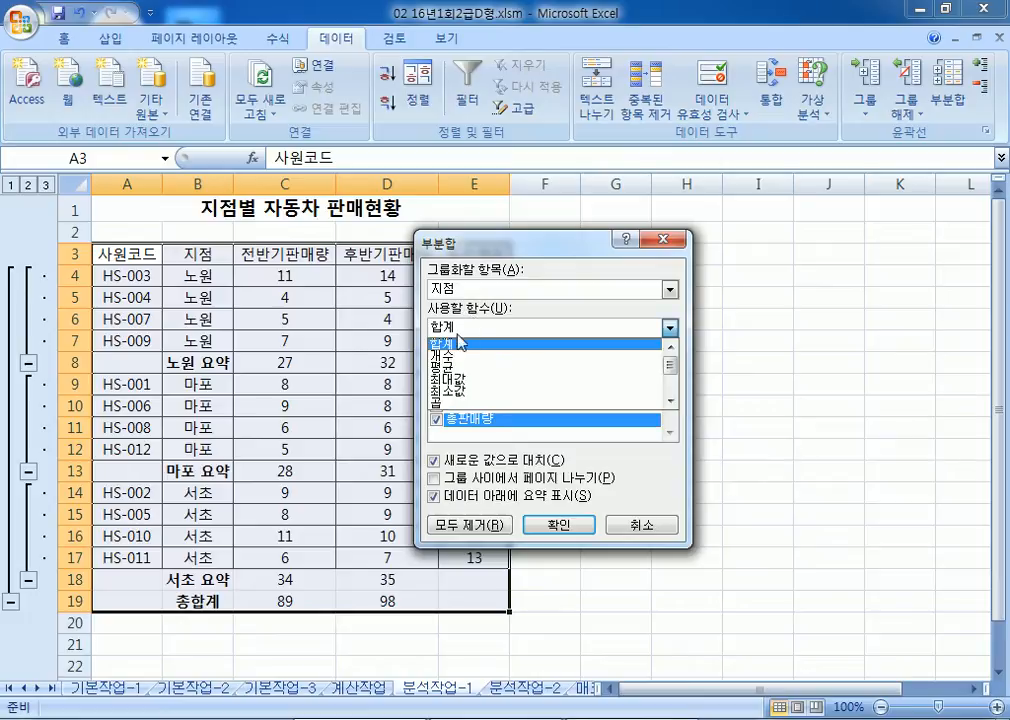
left_click(452, 384)
left_click_drag(500, 246, 559, 117)
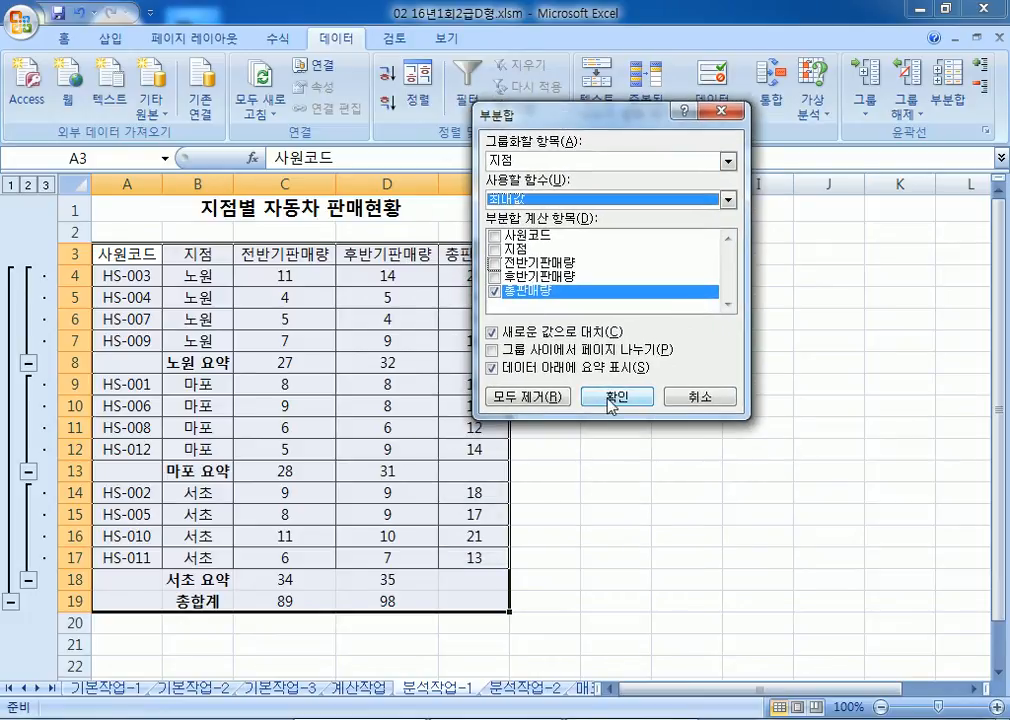
left_click(491, 333)
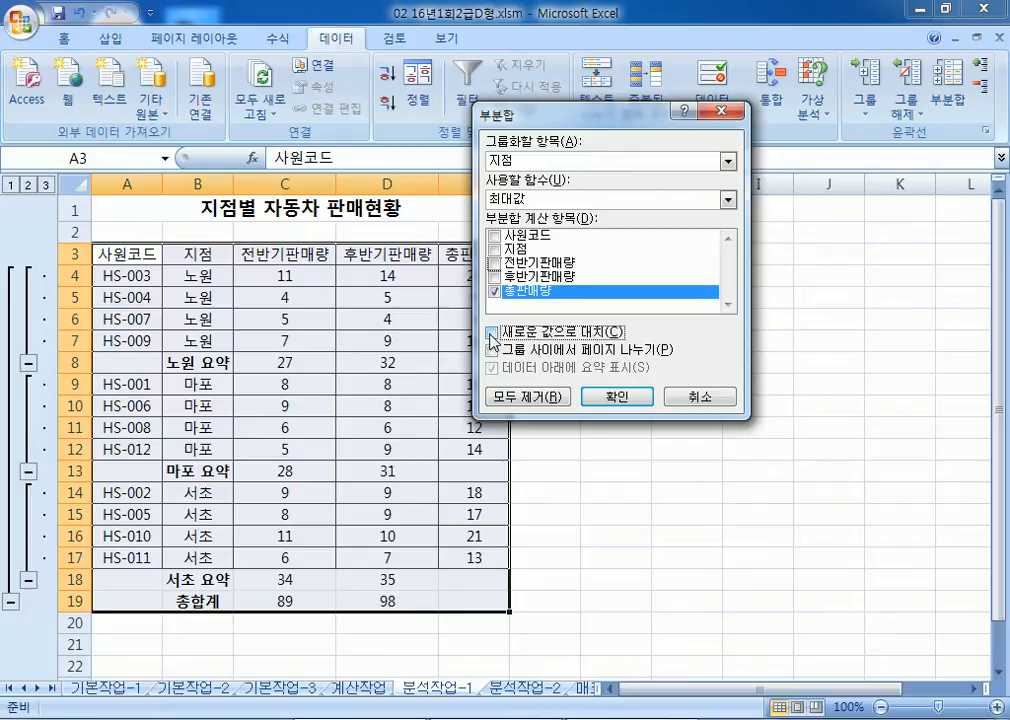
left_click(618, 399)
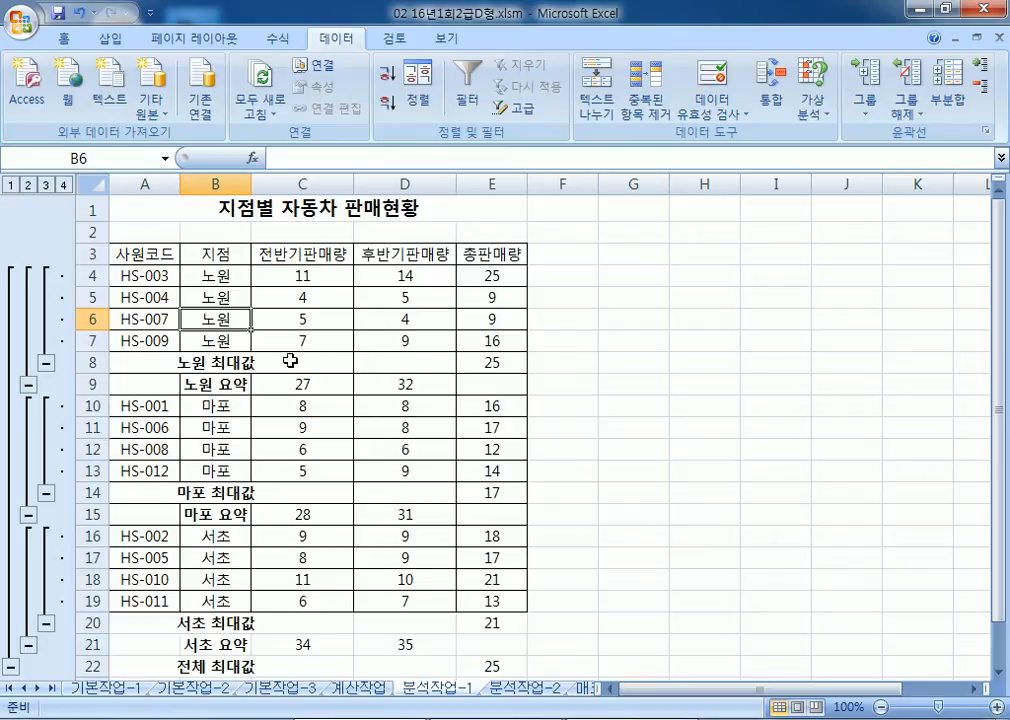
Step: Check the 노원 요약 and 노원 최대값 subtotal rows, then go to the 분석작업-2 sheet
left_click(308, 517)
left_click_drag(315, 384, 394, 388)
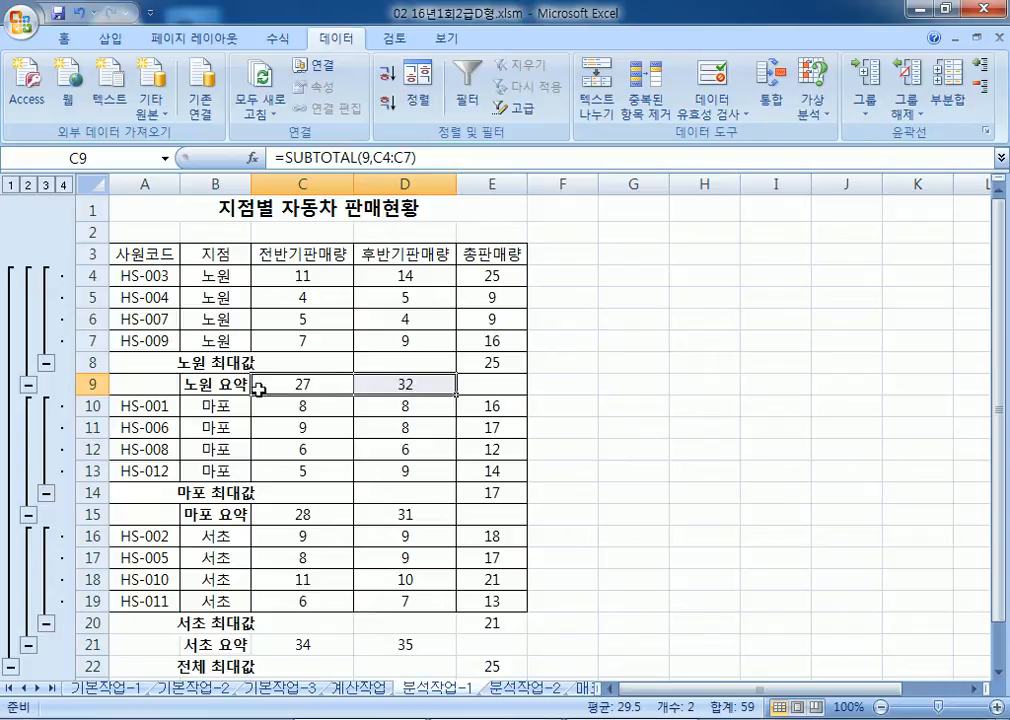
left_click(88, 383)
left_click(88, 362)
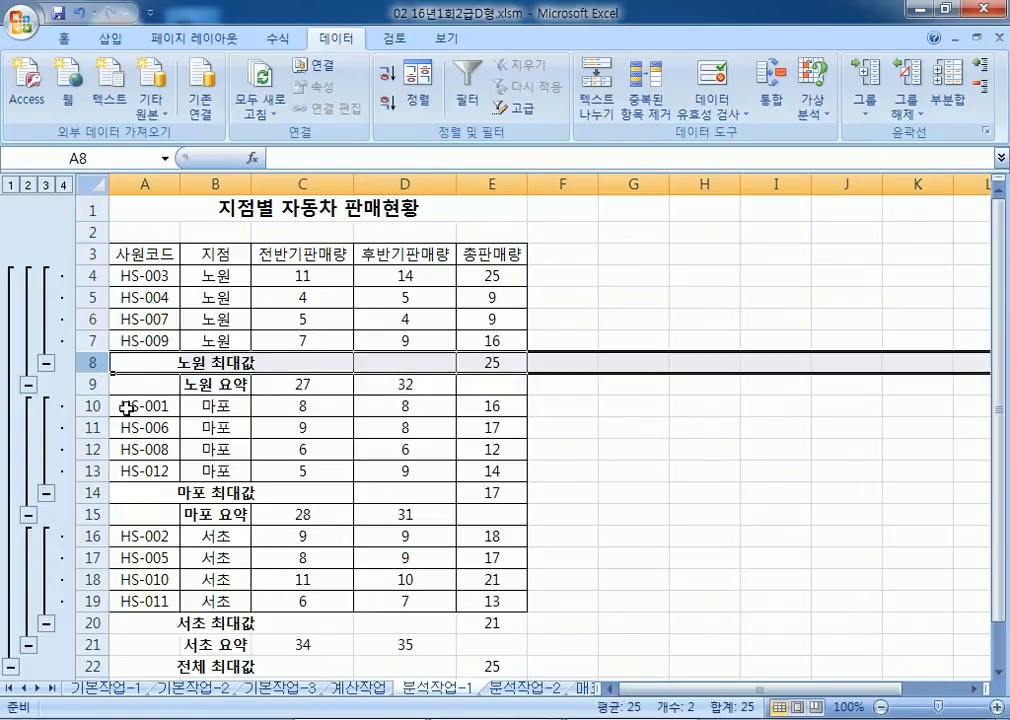
left_click(246, 386)
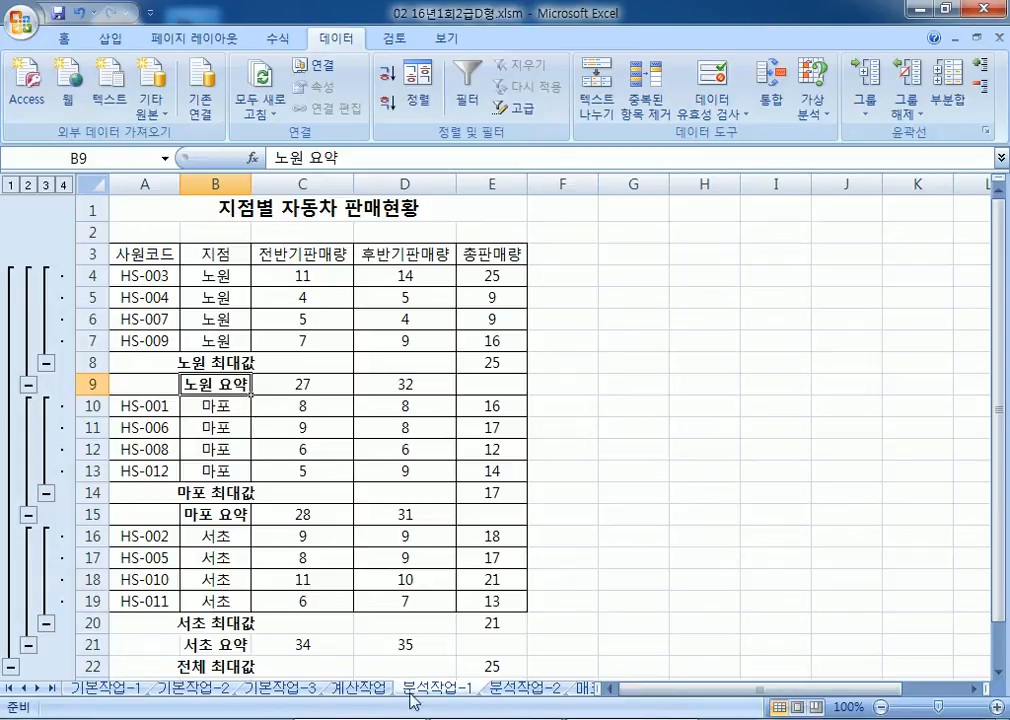
left_click(507, 689)
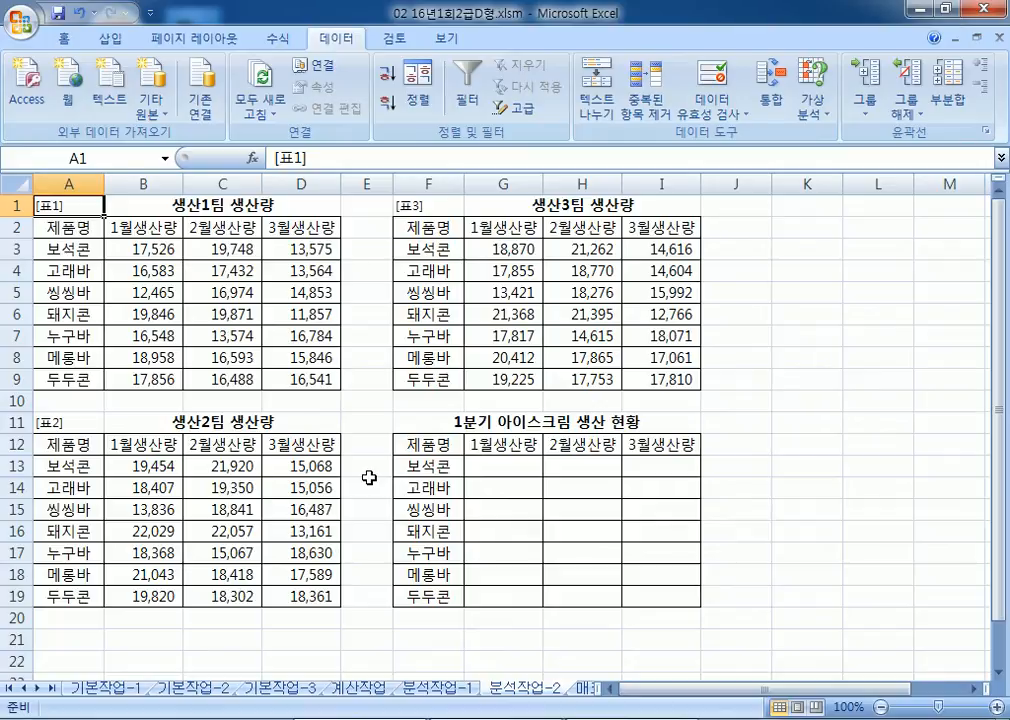
Step: Go over the three team tables and select the F12:I19 summary table as the destination
scroll(435, 446, "down", 2)
scroll(435, 446, "up", 2)
left_click_drag(93, 229, 273, 335)
left_click_drag(437, 267, 578, 337)
left_click_drag(255, 441, 285, 576)
left_click_drag(110, 198, 300, 357)
left_click_drag(428, 227, 660, 379)
left_click_drag(428, 444, 643, 596)
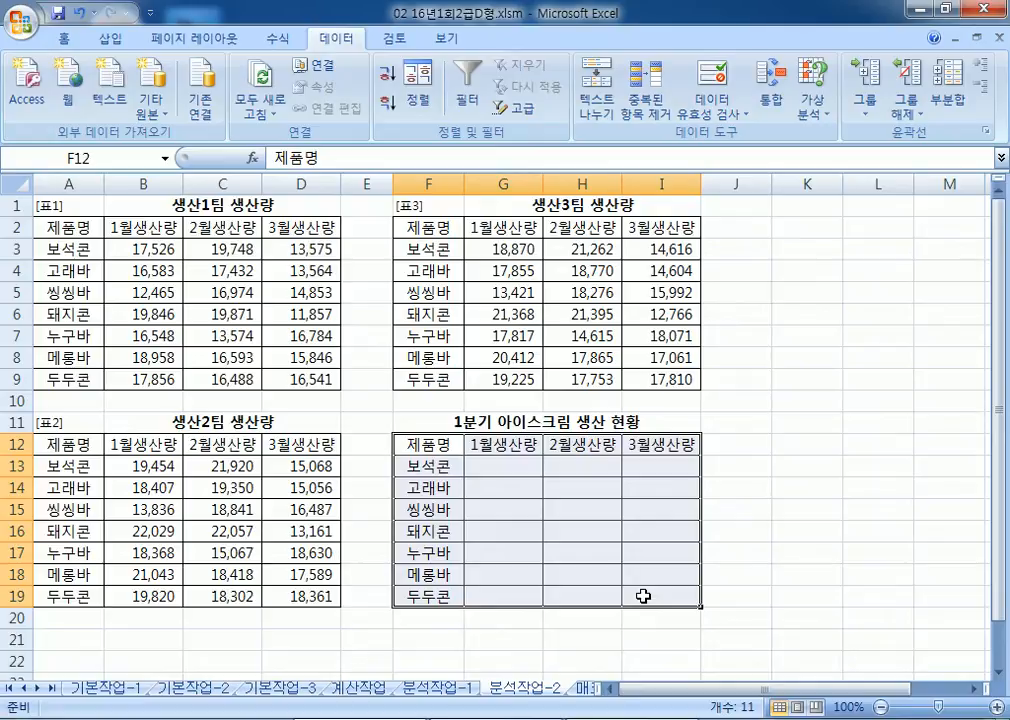
scroll(643, 596, "down", 2)
left_click_drag(425, 316, 669, 476)
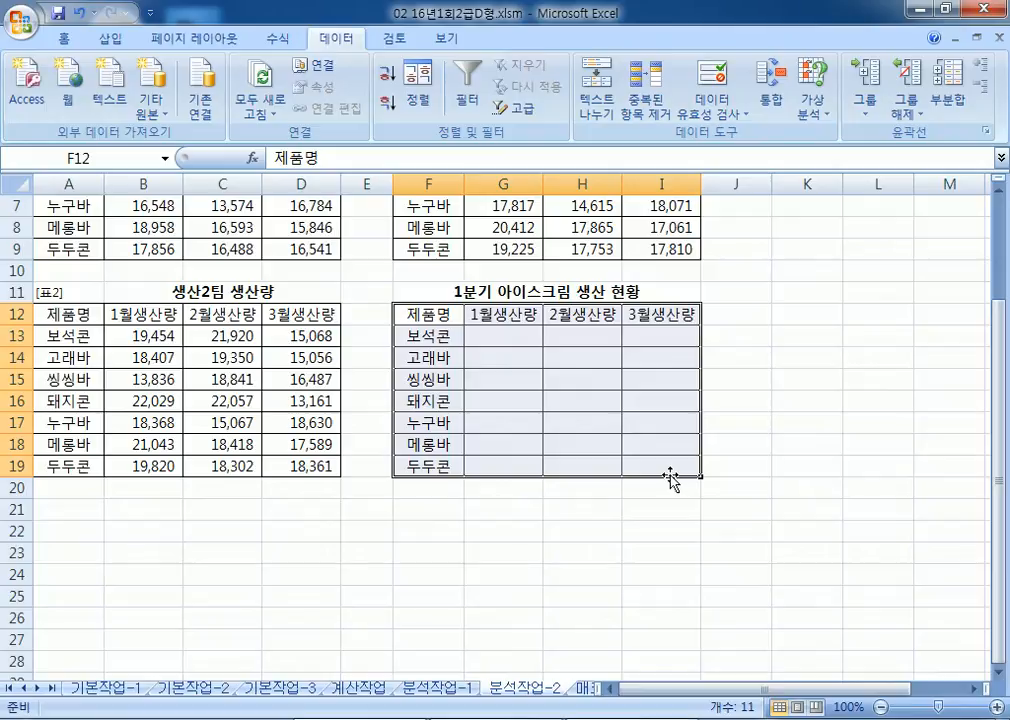
Step: Open 통합 with the 합계 function and add the 생산2팀 range A12:D19
left_click(773, 100)
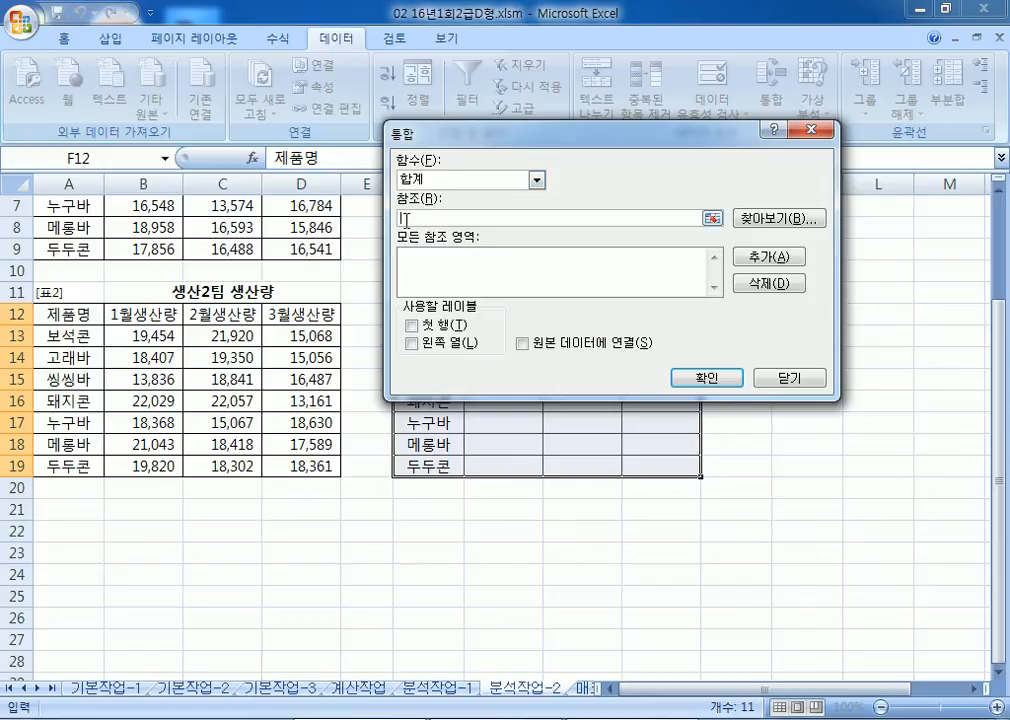
left_click(430, 180)
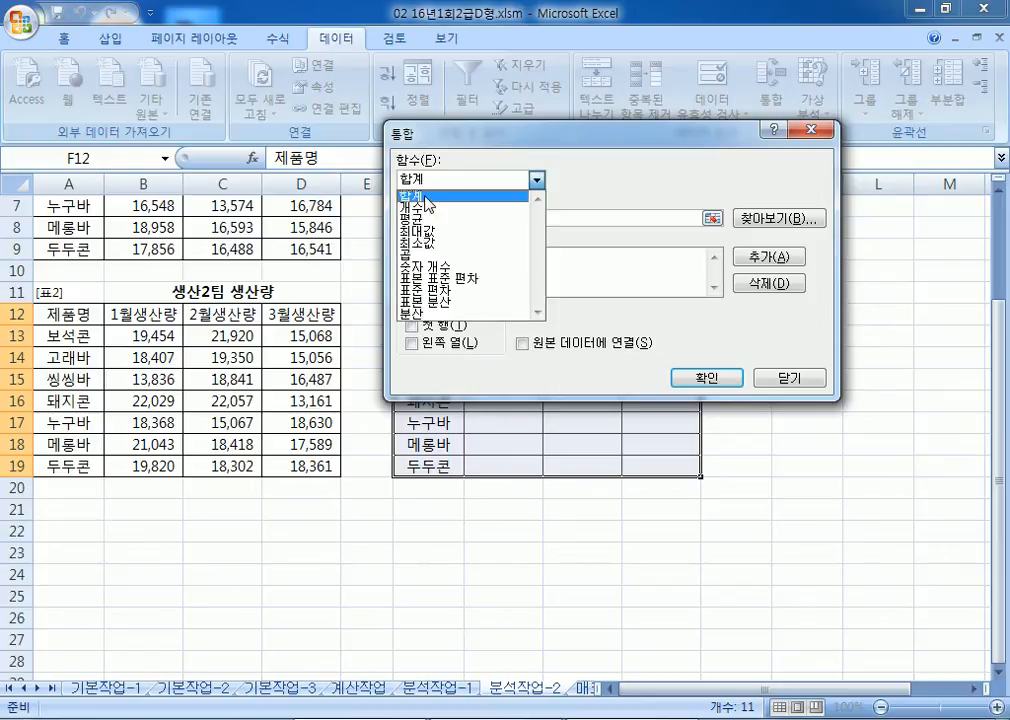
left_click(425, 198)
scroll(102, 364, "up", 1)
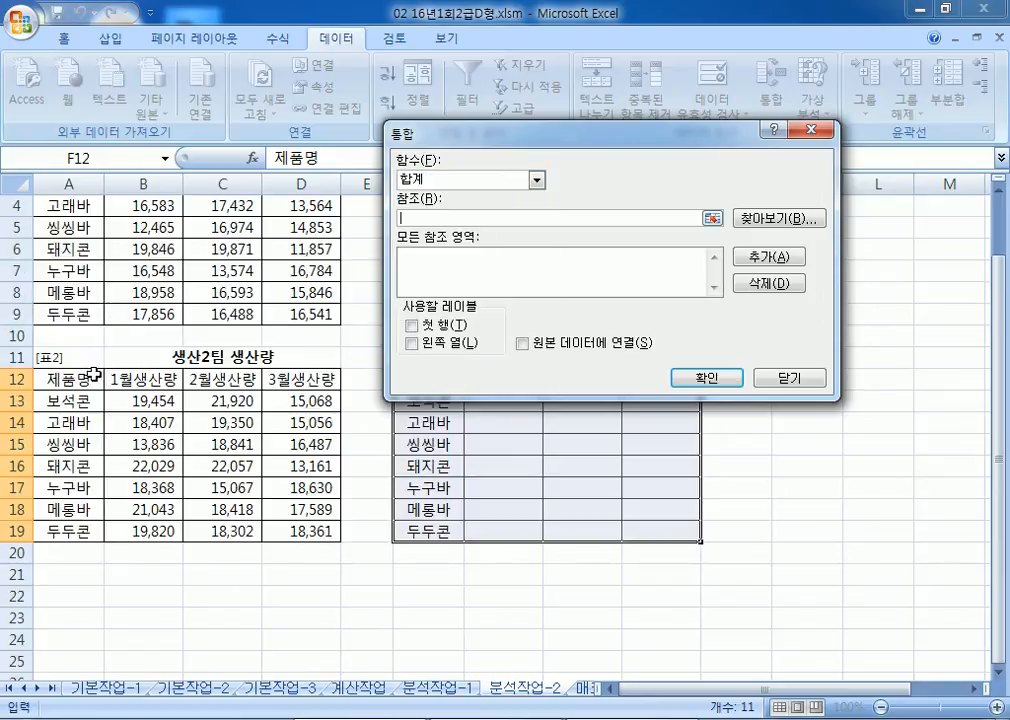
left_click_drag(68, 380, 322, 530)
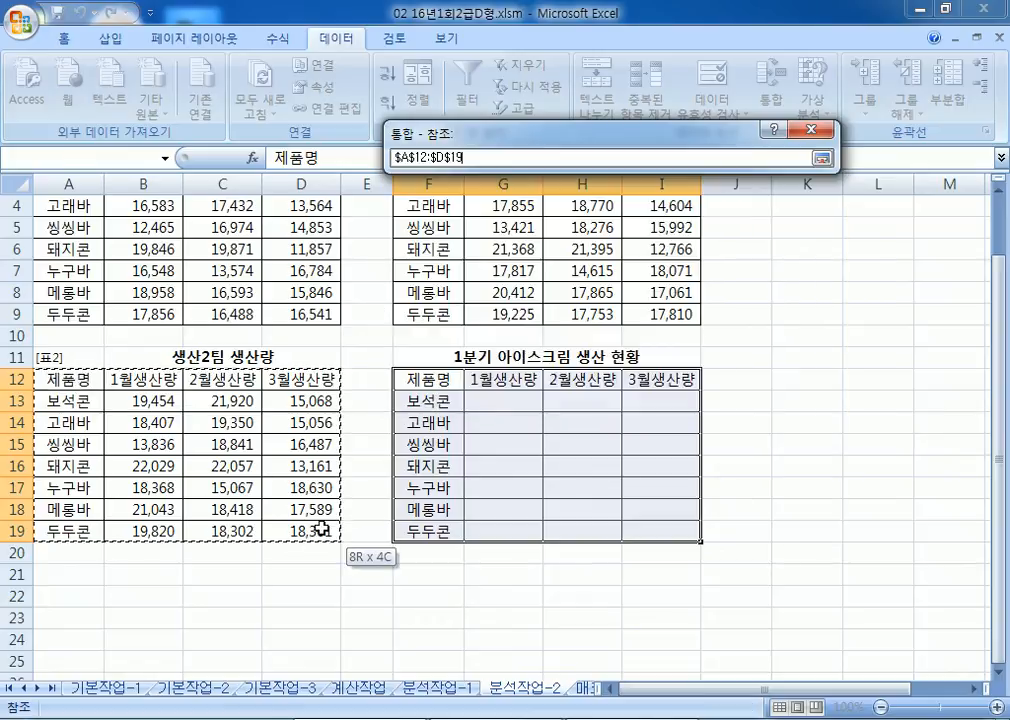
left_click(769, 256)
Step: Add the 생산1팀 range A2:D9 and the 생산3팀 range F2:I9 as references
scroll(118, 245, "up", 1)
left_click_drag(68, 226, 320, 380)
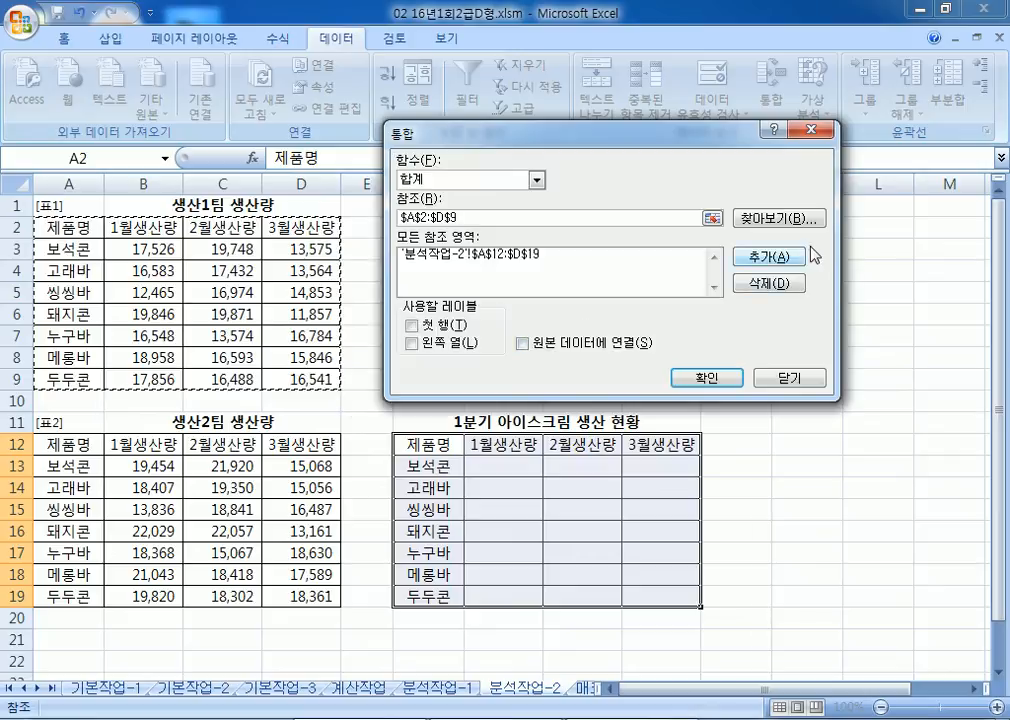
left_click(769, 257)
left_click_drag(655, 133, 850, 340)
left_click_drag(441, 229, 679, 384)
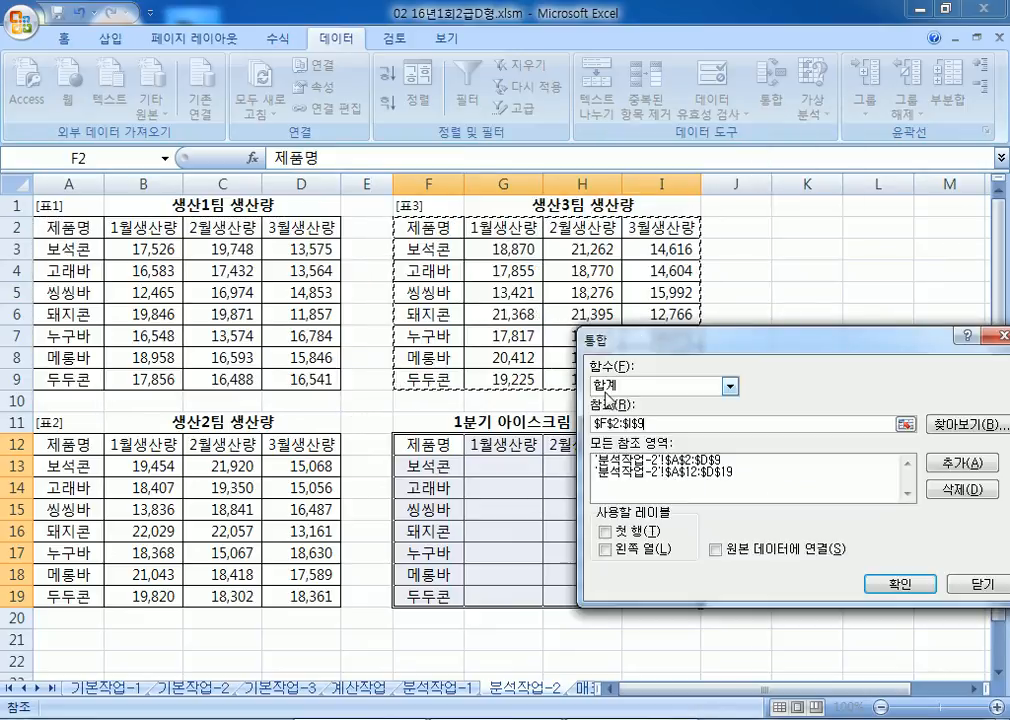
left_click(962, 479)
left_click_drag(700, 340, 620, 148)
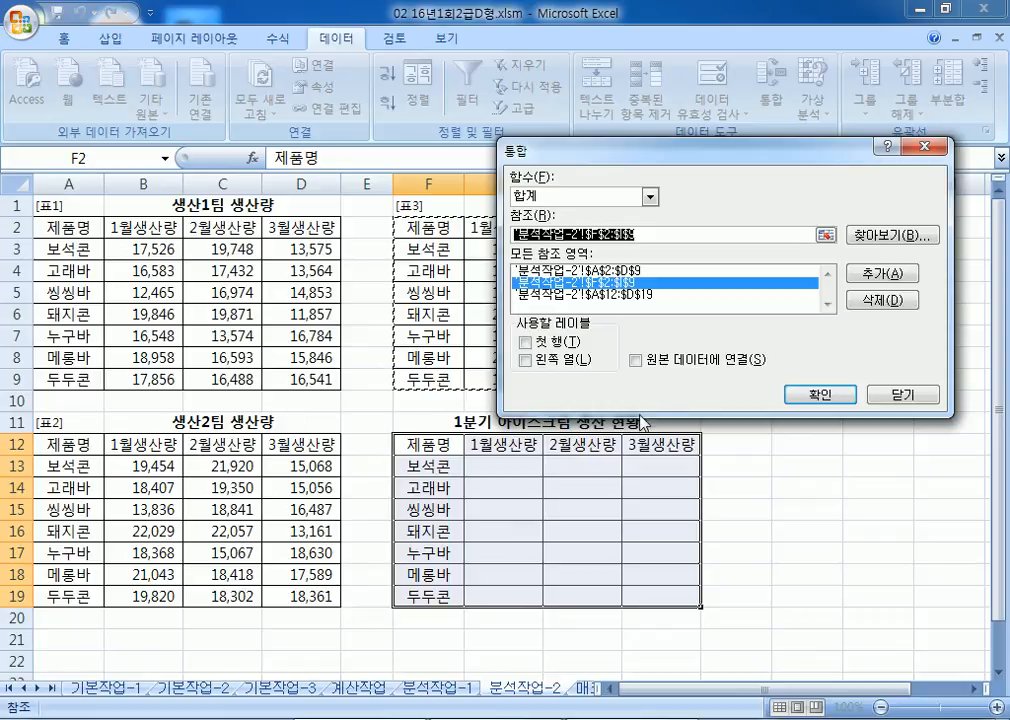
Step: Use 첫 행 and 왼쪽 열 as labels and run the consolidation
left_click(525, 342)
left_click(527, 360)
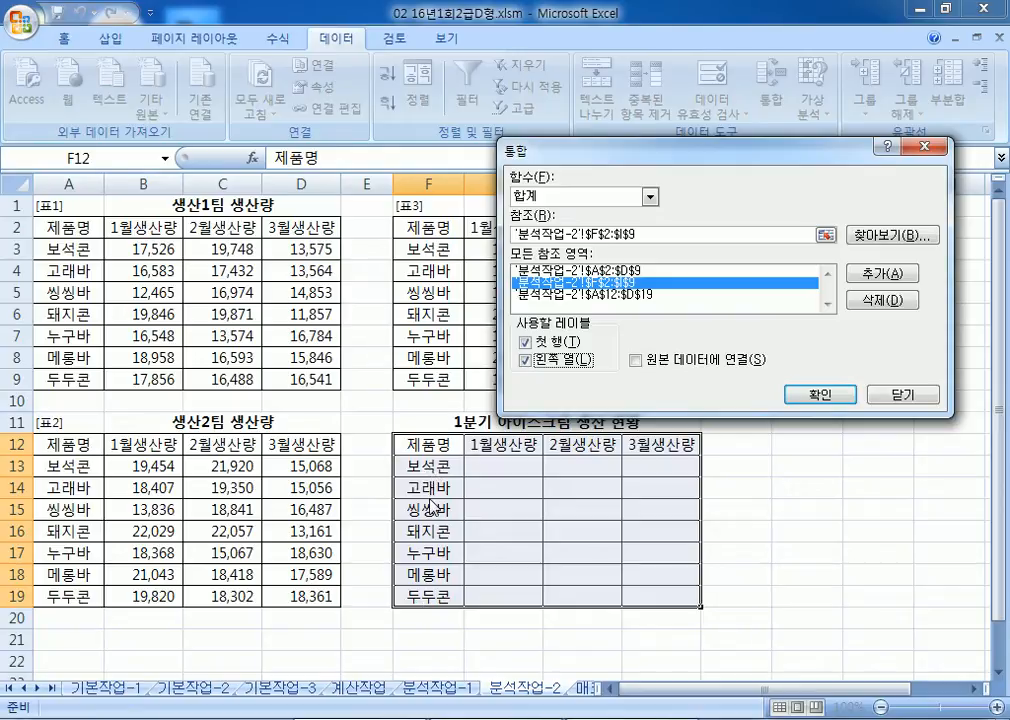
left_click(812, 395)
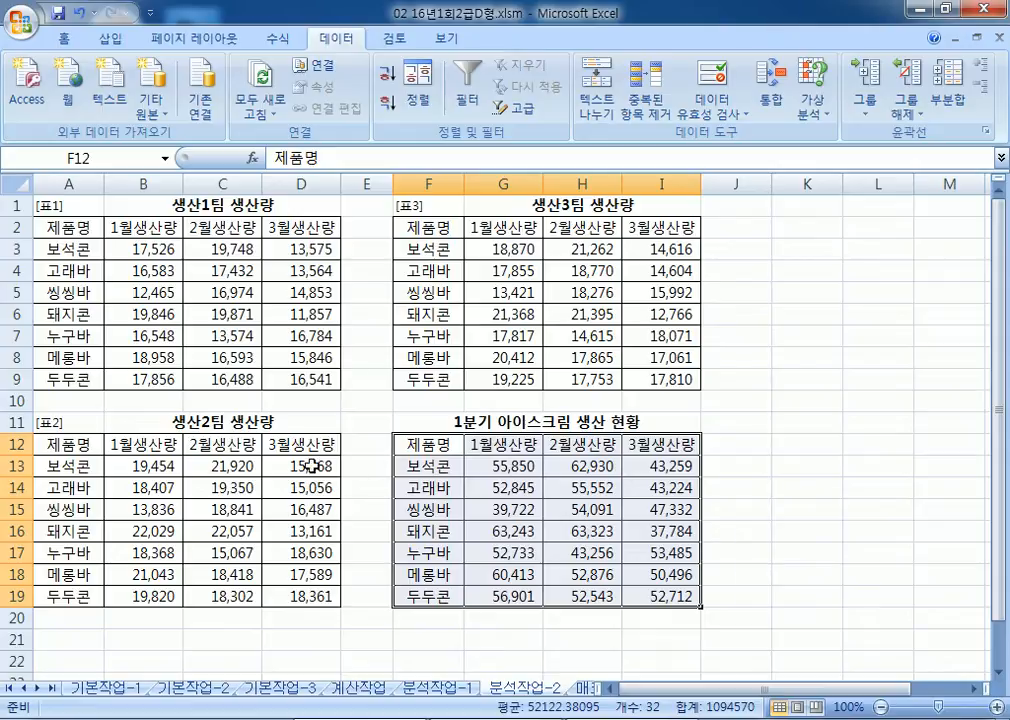
left_click(61, 402)
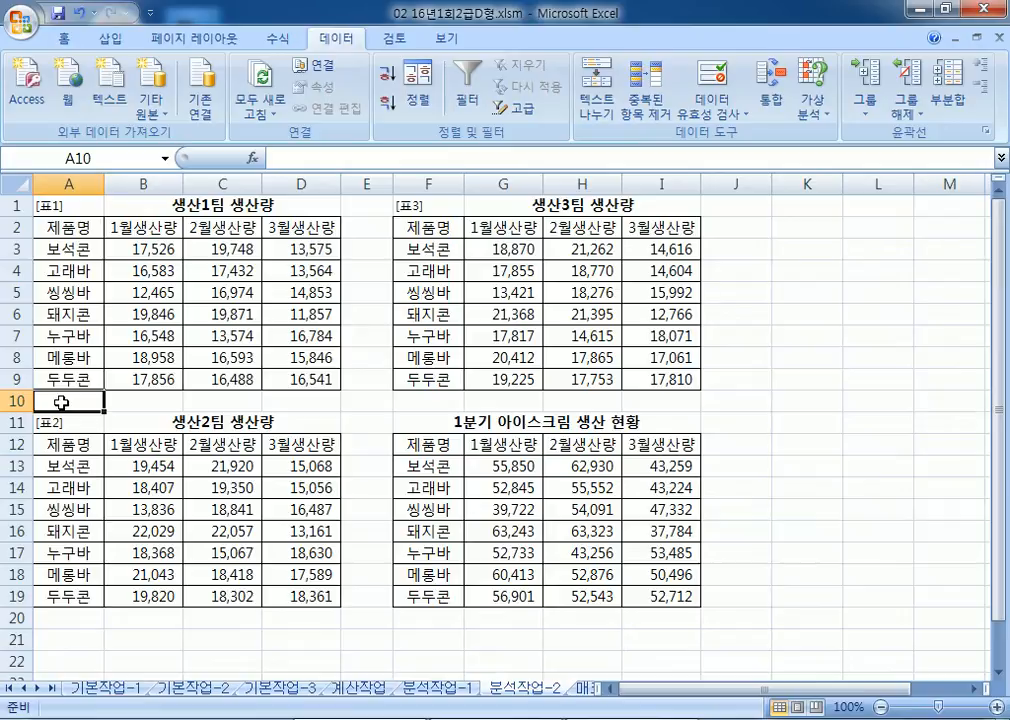
Step: Open the 매크로작업 sheet and mark B12:C13 below the medal table for the button
left_click(582, 692)
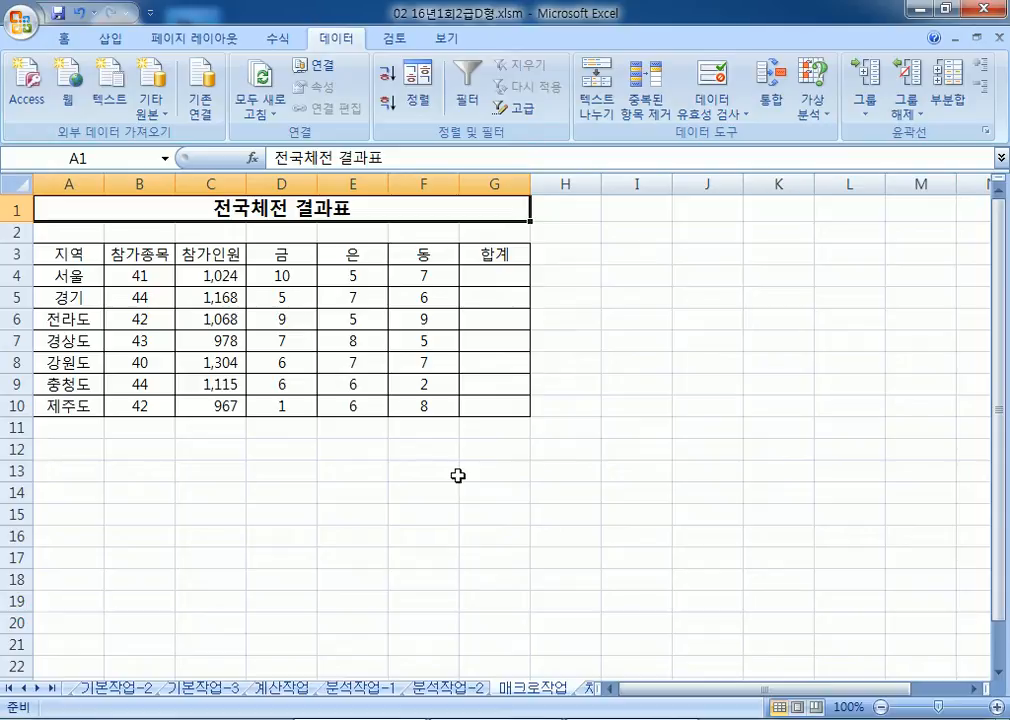
left_click_drag(282, 276, 491, 278)
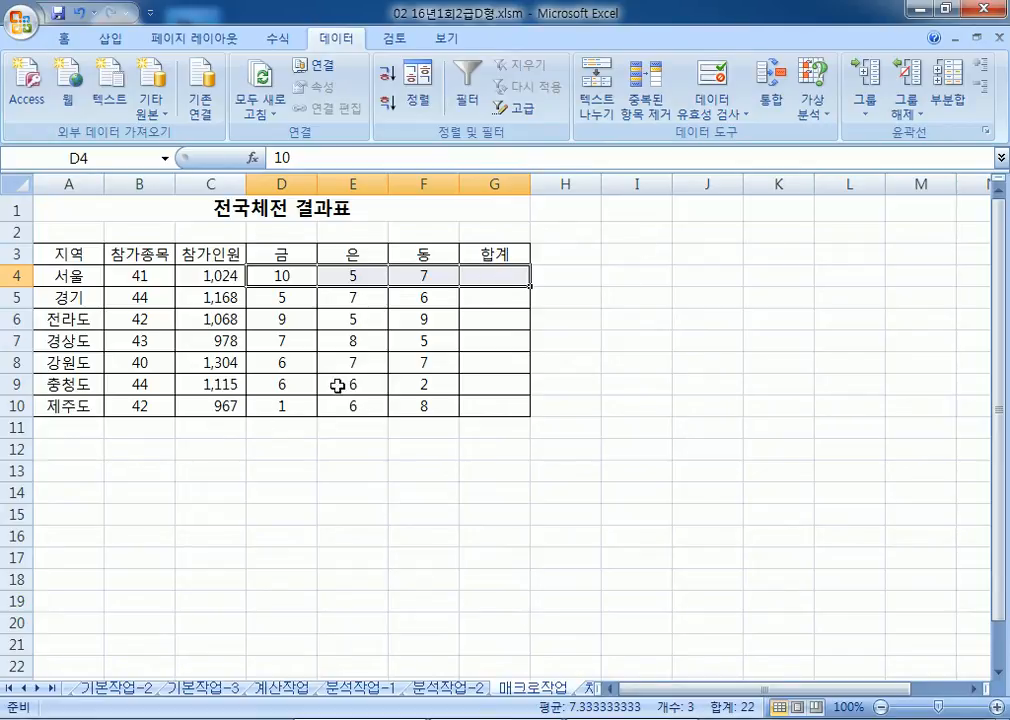
left_click(151, 447)
left_click_drag(151, 447, 188, 459)
left_click(128, 453)
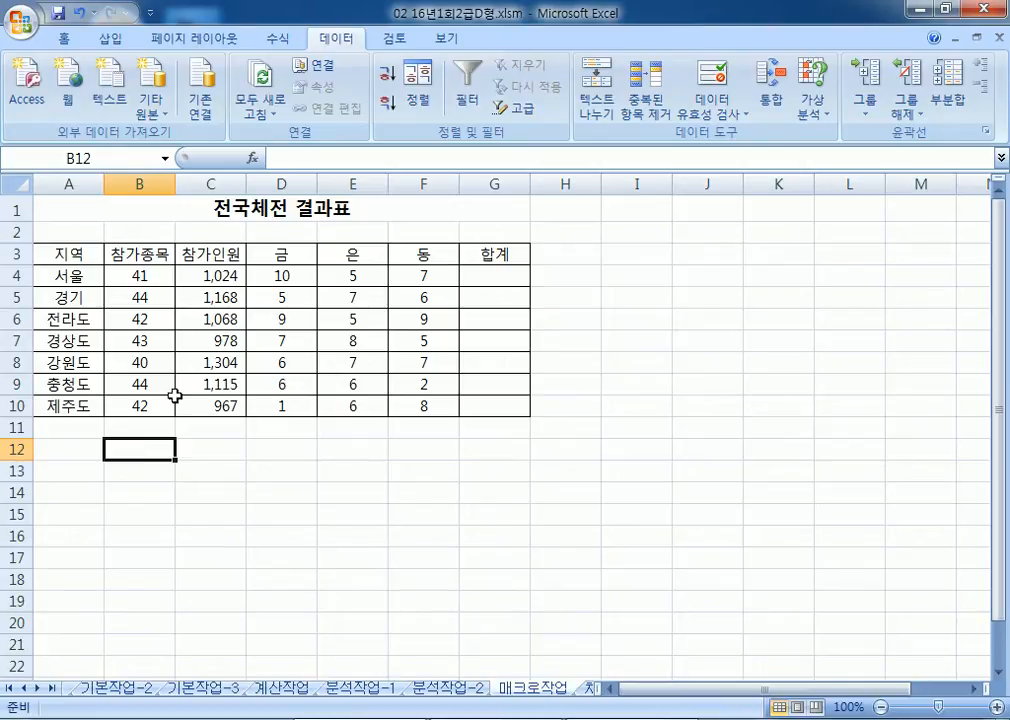
left_click_drag(140, 449, 211, 470)
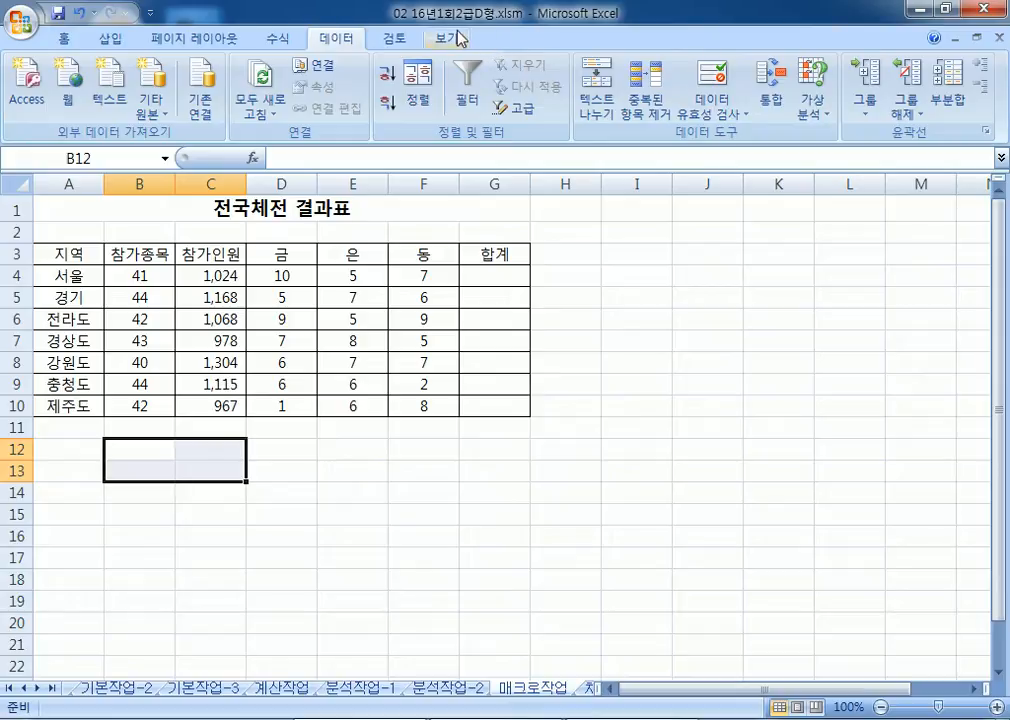
Step: Turn on 리본 메뉴에 개발 도구 탭 표시 in Excel 옵션's 기본 설정
left_click(18, 16)
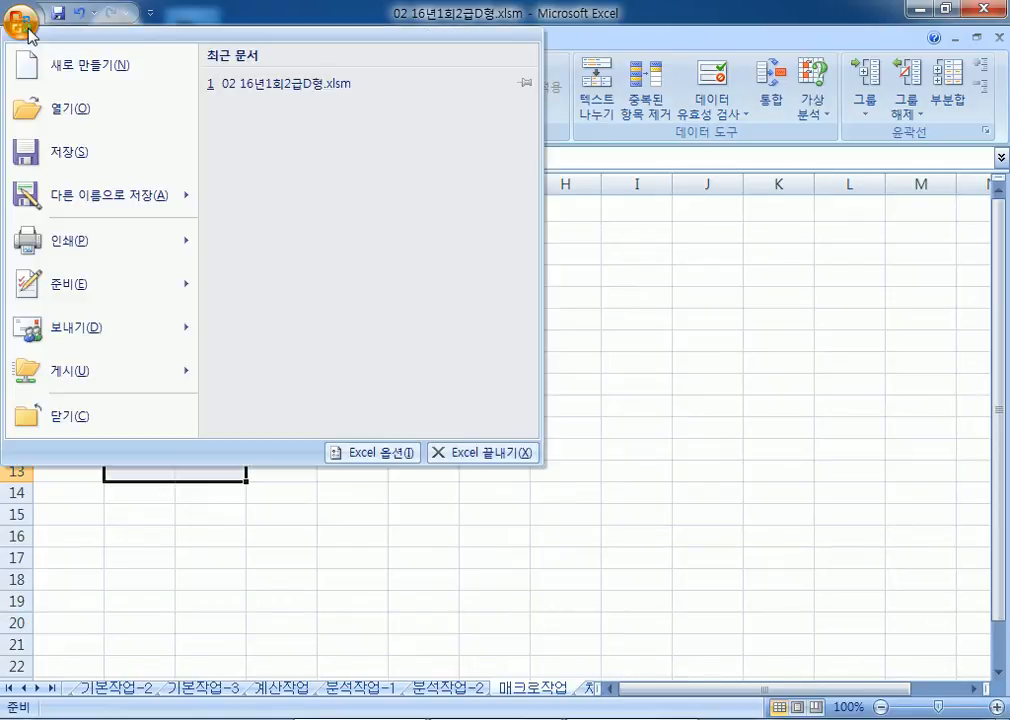
left_click(353, 455)
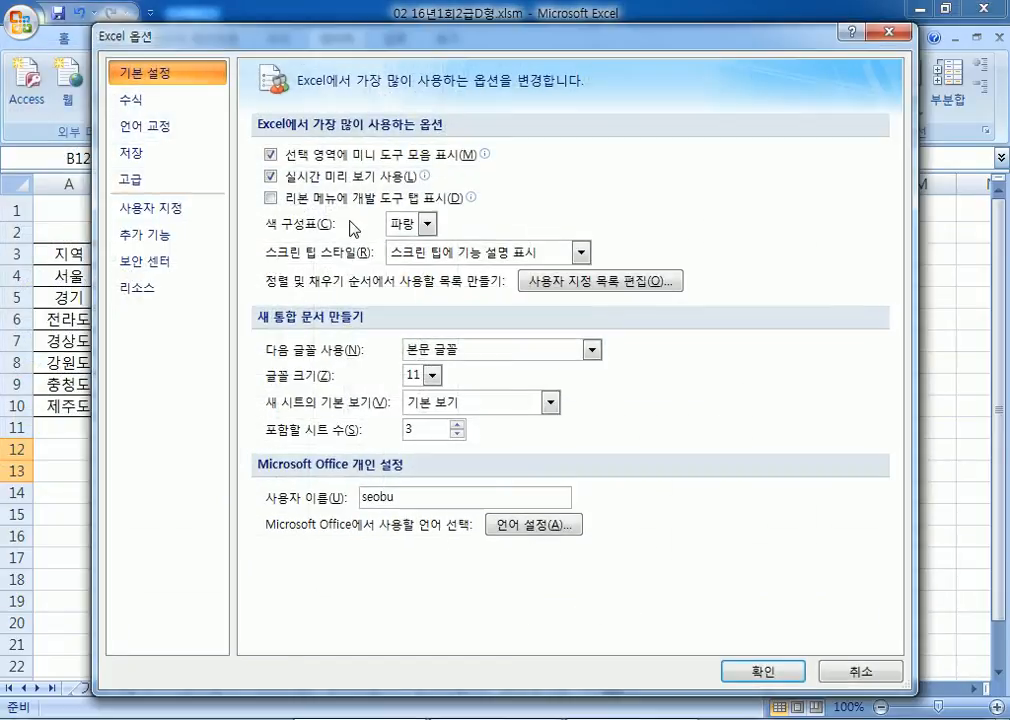
left_click(291, 200)
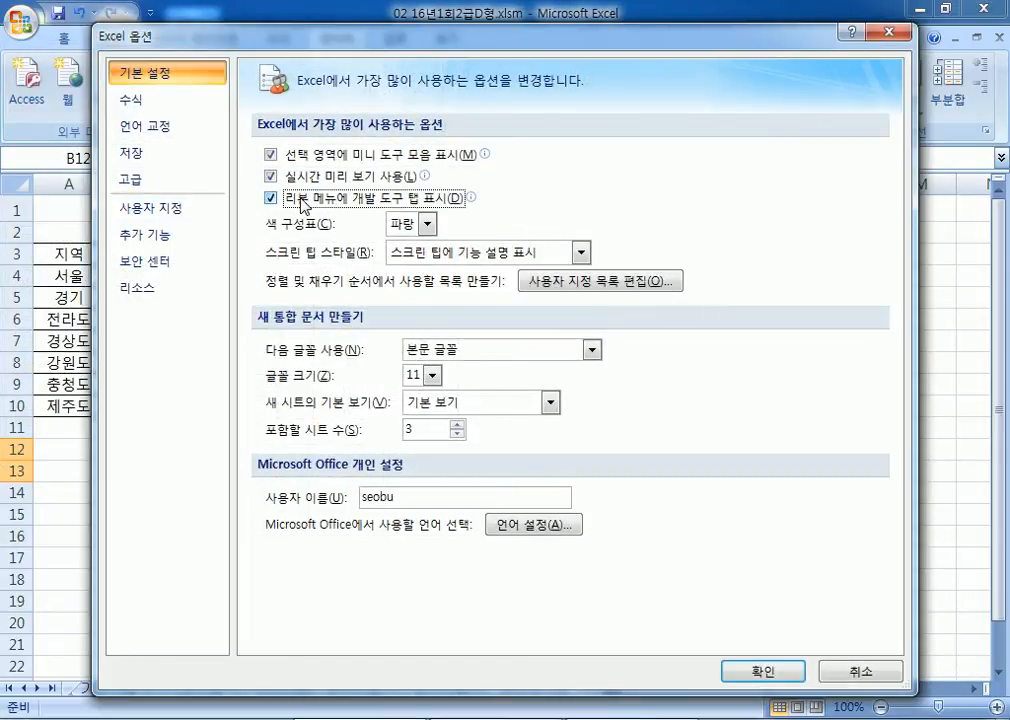
left_click_drag(327, 40, 303, 18)
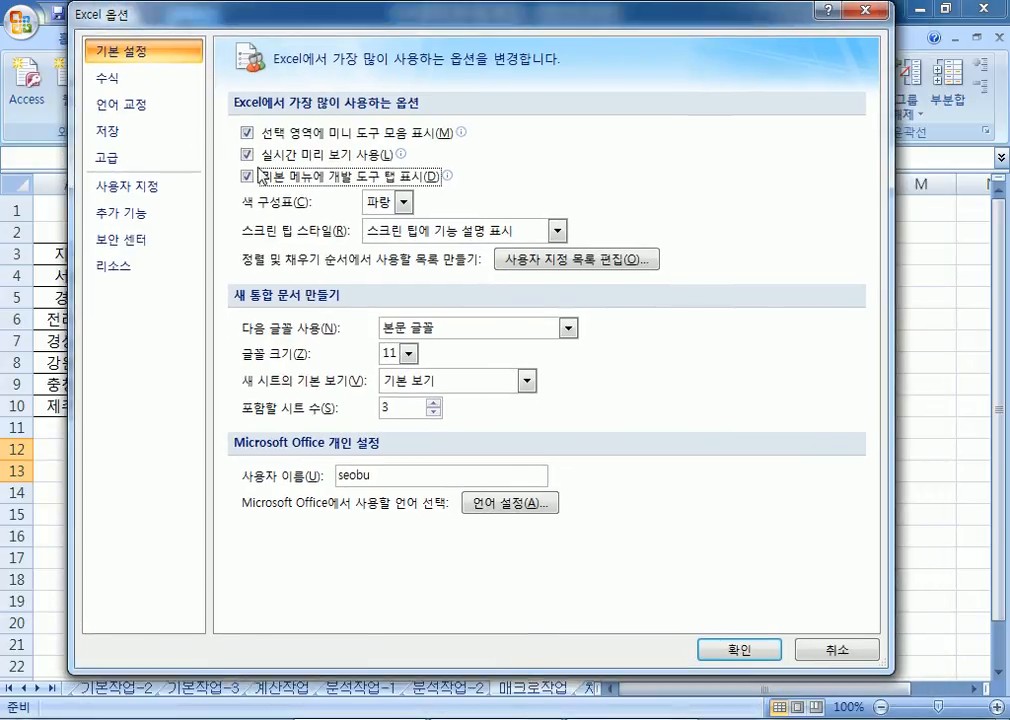
left_click_drag(394, 24, 416, 140)
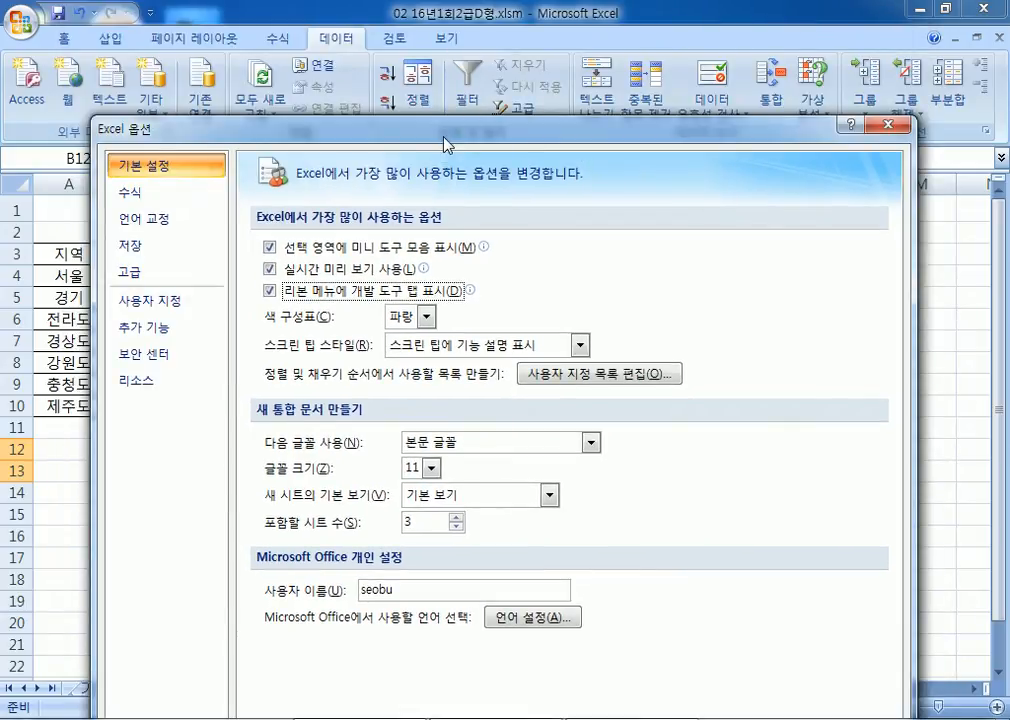
left_click_drag(447, 140, 436, 26)
left_click(750, 650)
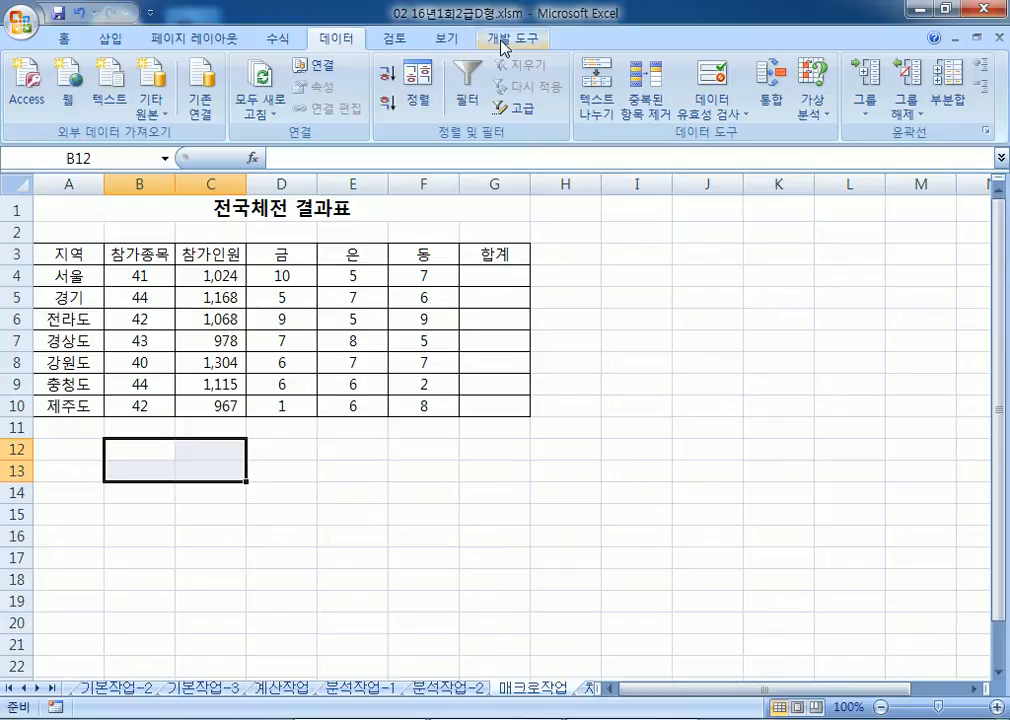
Step: Draw a form button over B12:C13 from the 개발 도구 tab
left_click(503, 42)
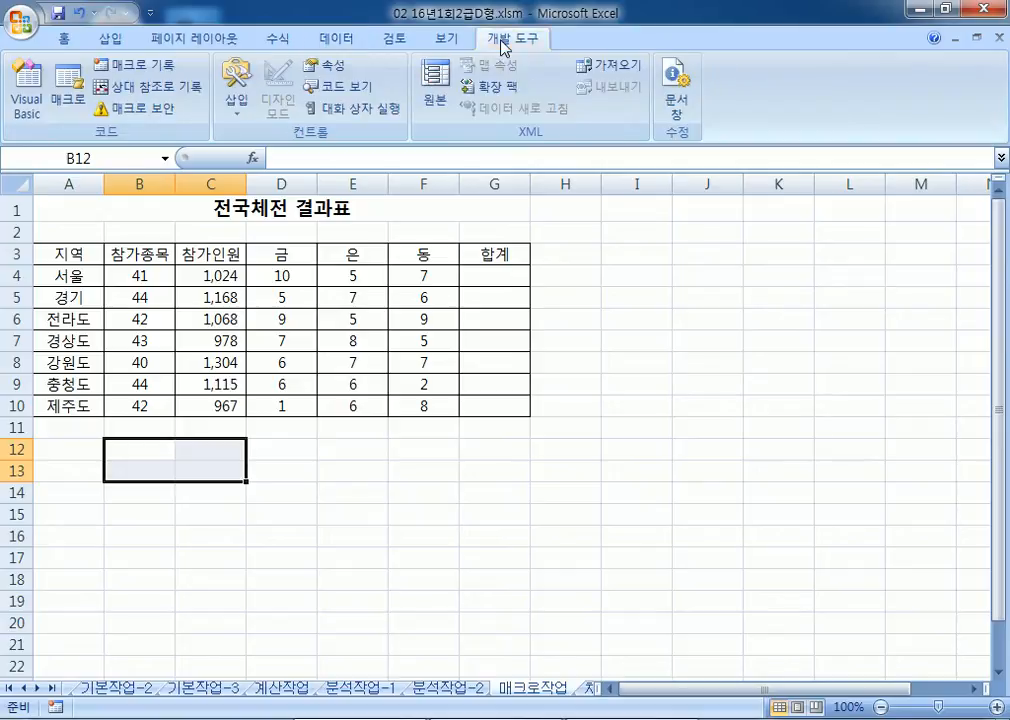
left_click(238, 100)
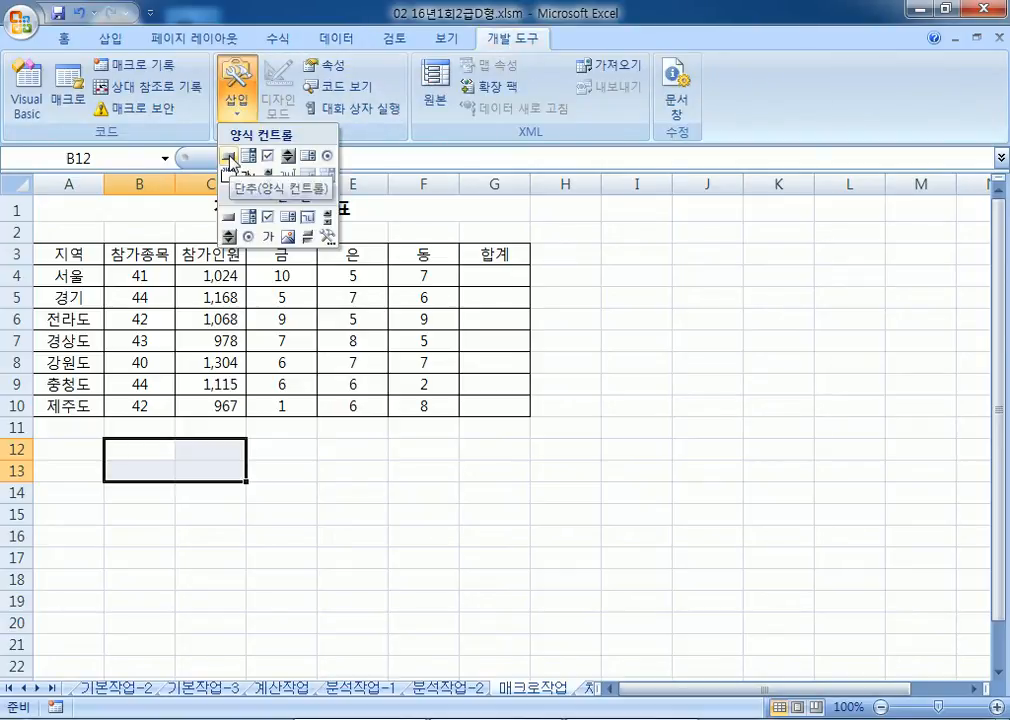
left_click(231, 157)
left_click_drag(108, 440, 249, 485)
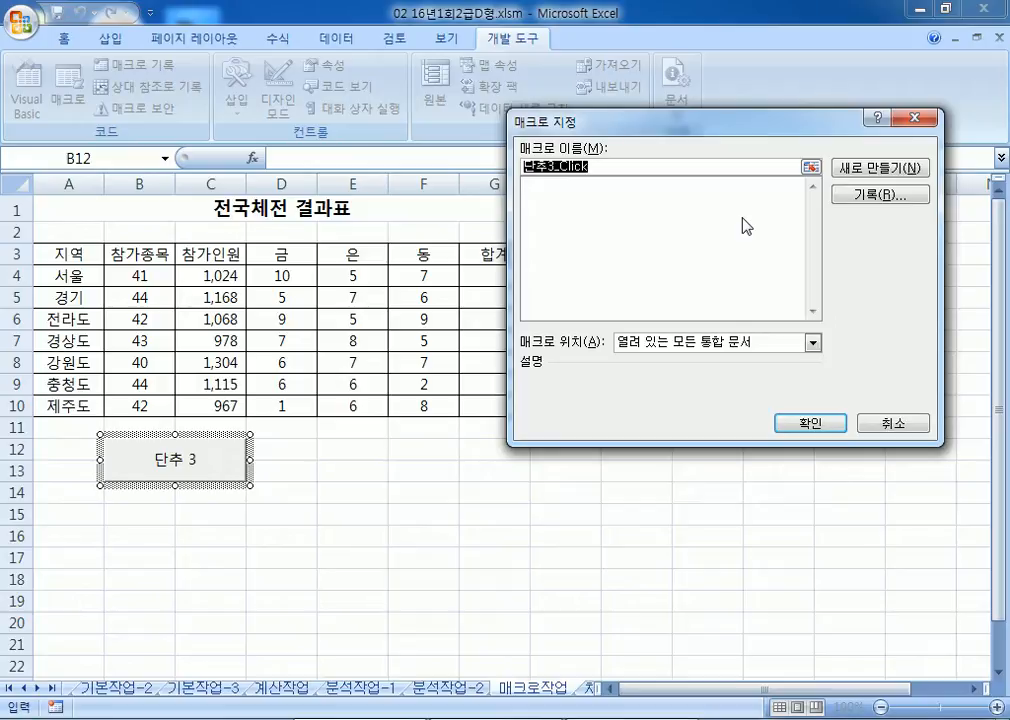
Step: Begin recording a new macro named 합계 assigned to the button
type("합계")
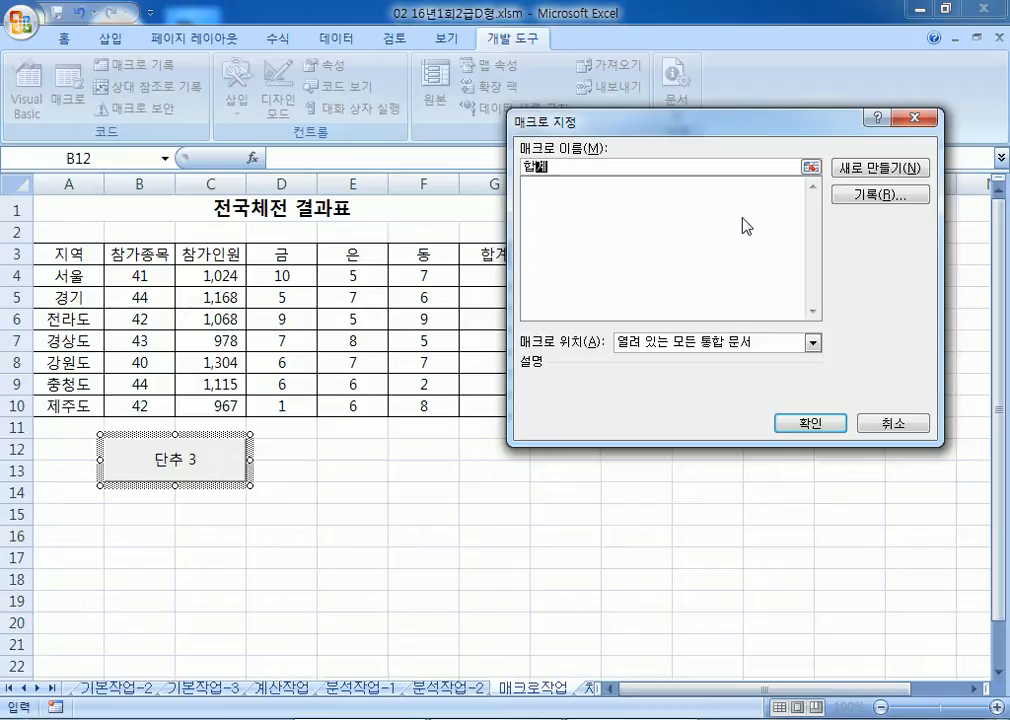
left_click(876, 195)
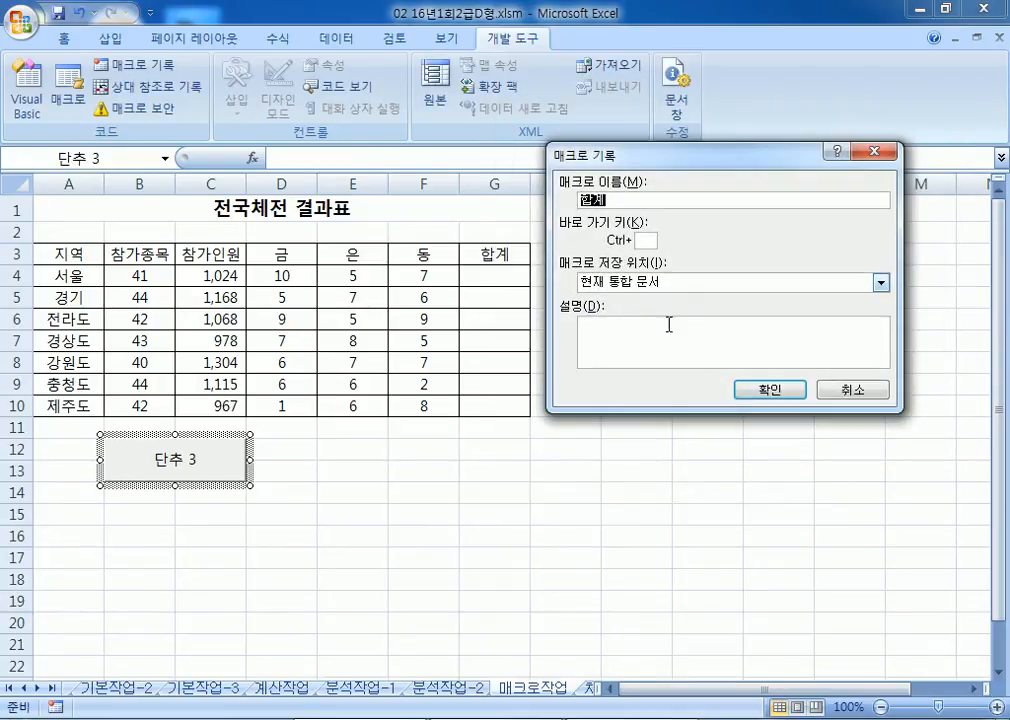
left_click(769, 391)
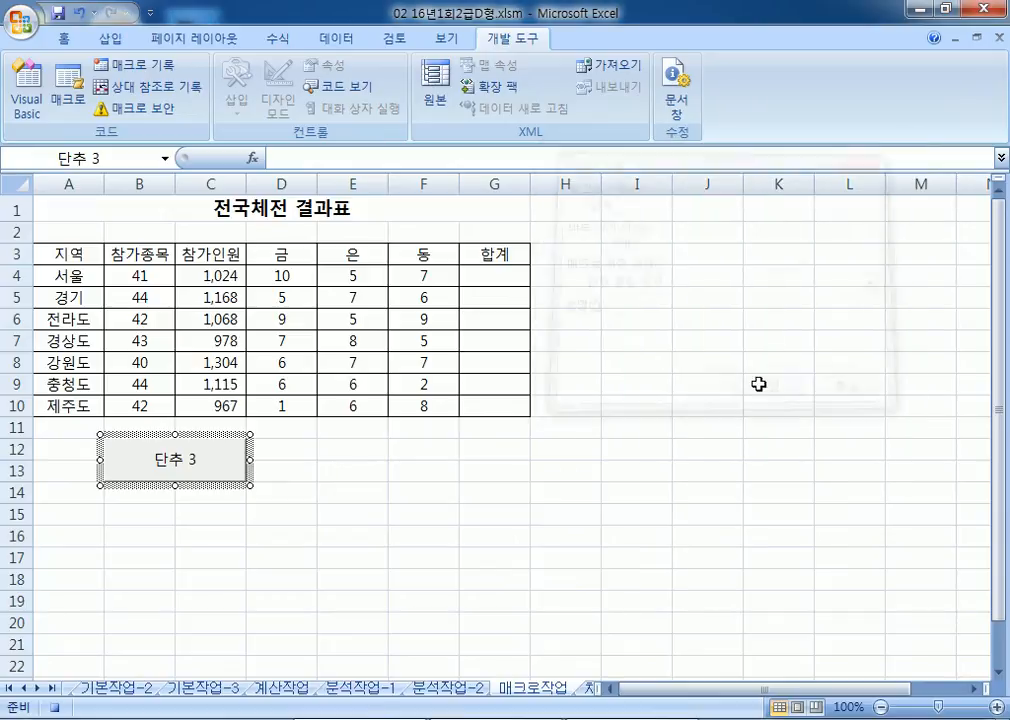
Step: Record =SUM(D4:F4) in G4, fill it down to G10, and stop recording
left_click(508, 279)
type("=SUM(")
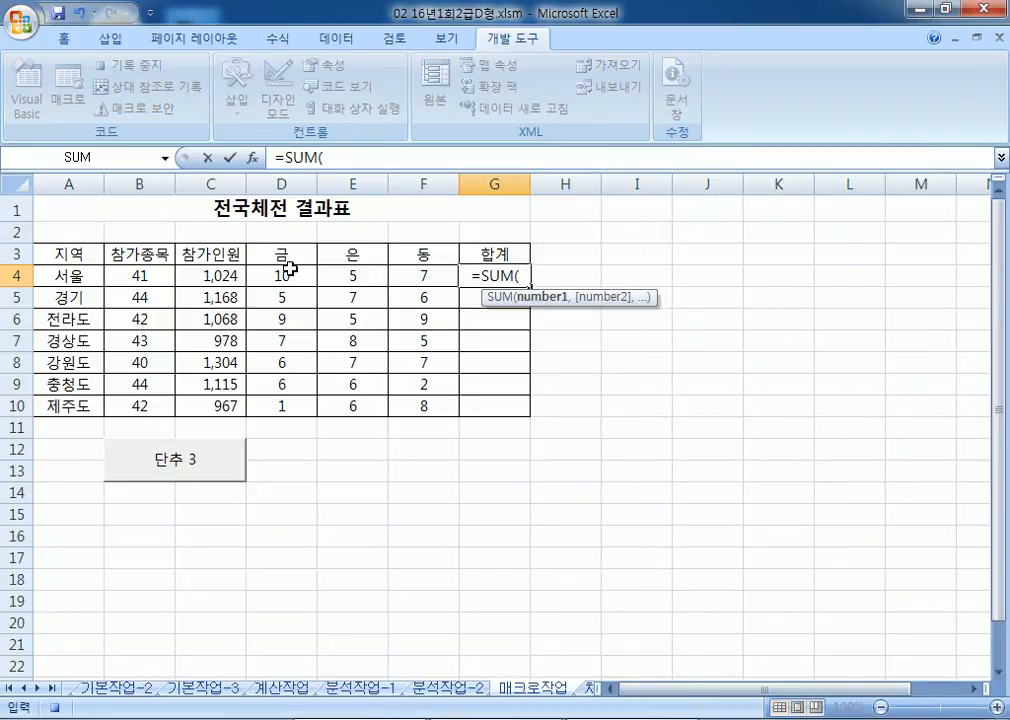
left_click_drag(289, 268, 403, 272)
key("Return")
left_click(490, 274)
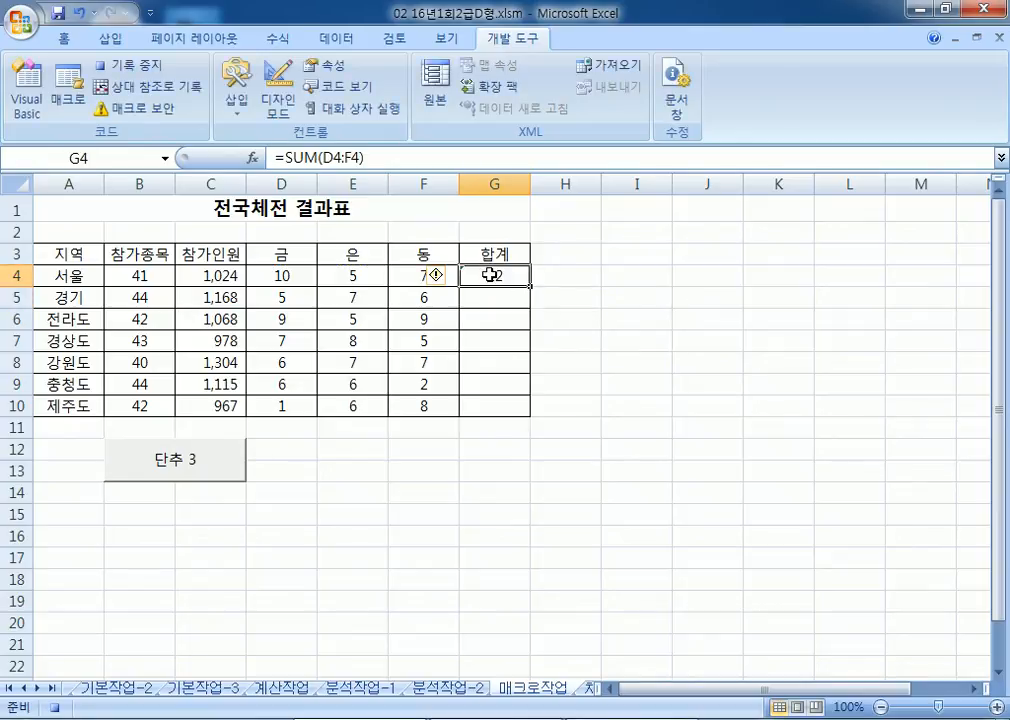
left_click_drag(533, 288, 528, 412)
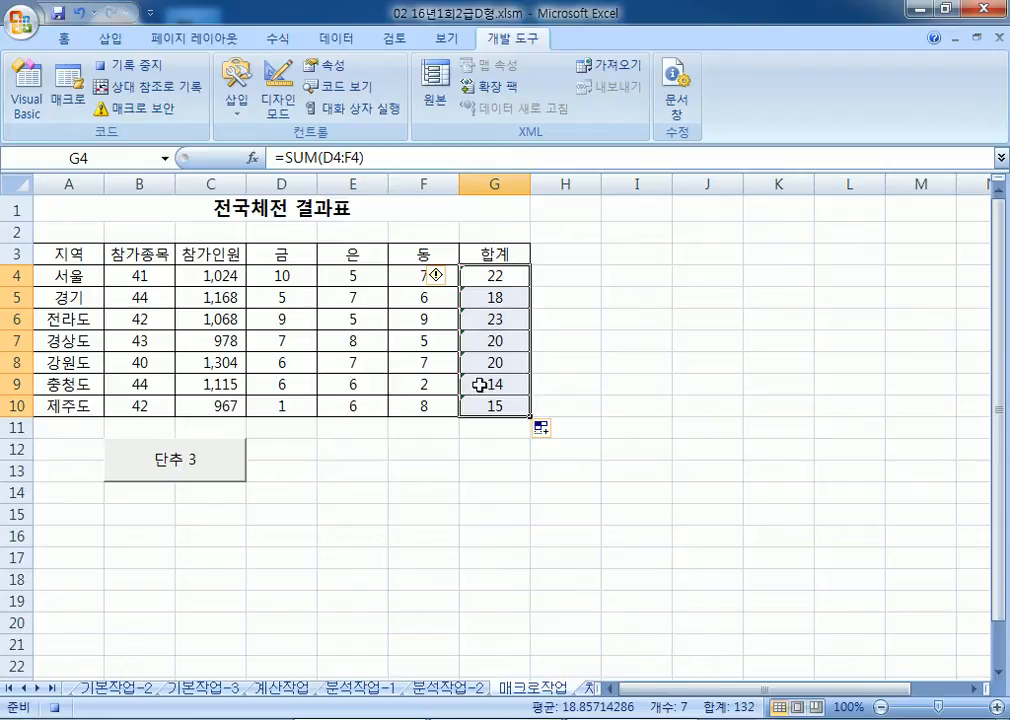
left_click(126, 64)
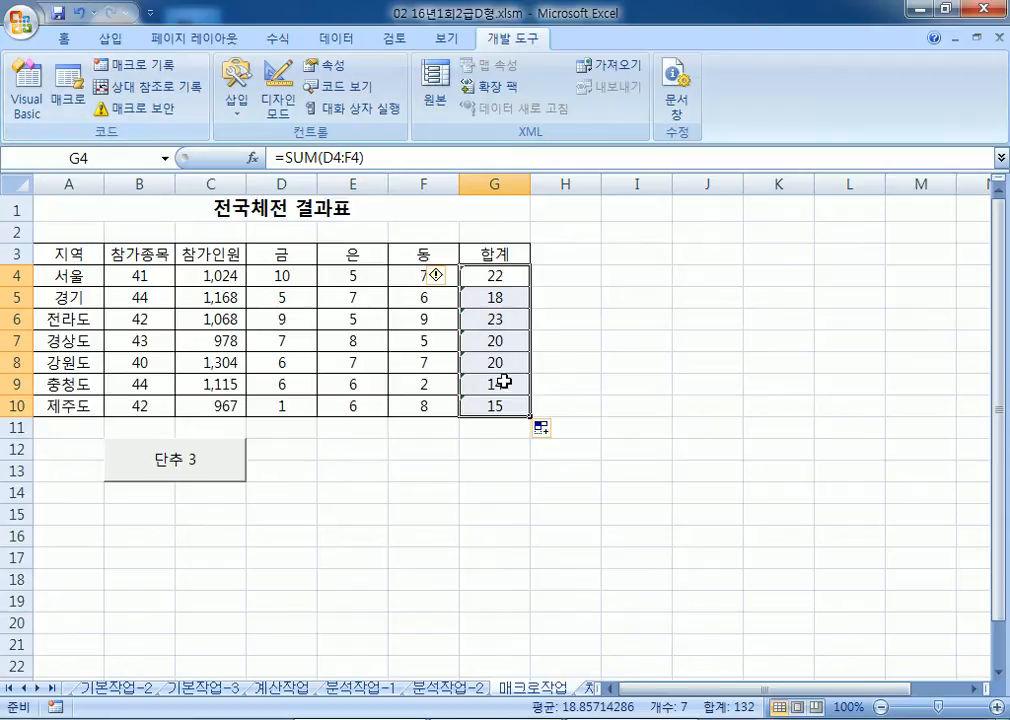
Step: Clear G4:G10 and run the 단추 3 button to refill the medal totals
left_click_drag(131, 276, 195, 274)
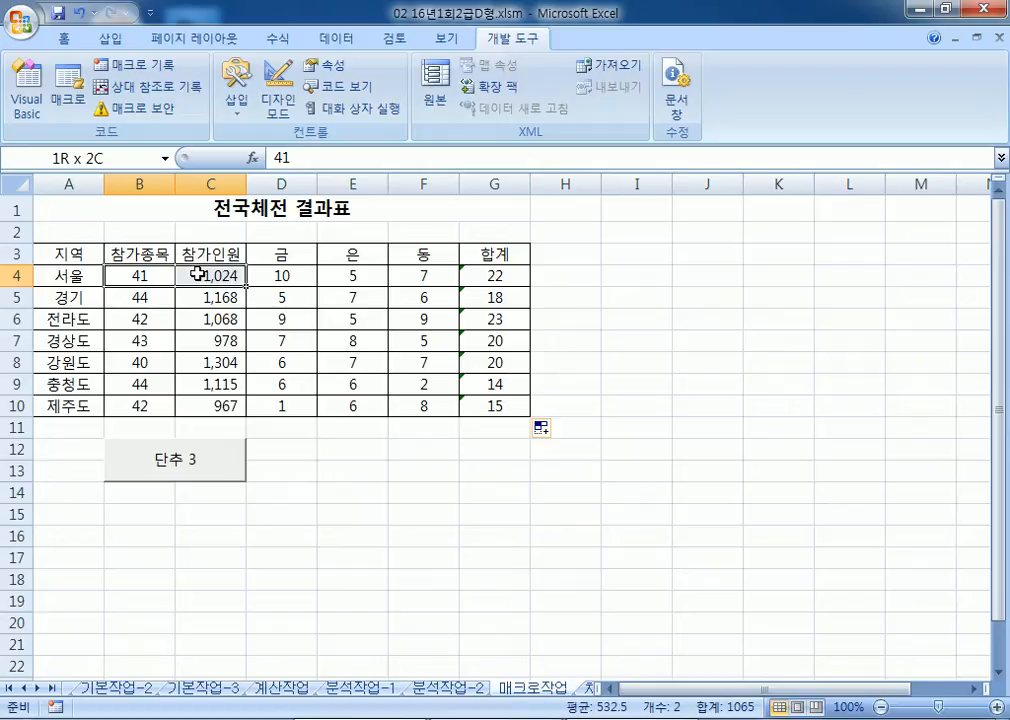
left_click_drag(271, 275, 483, 279)
left_click(442, 274)
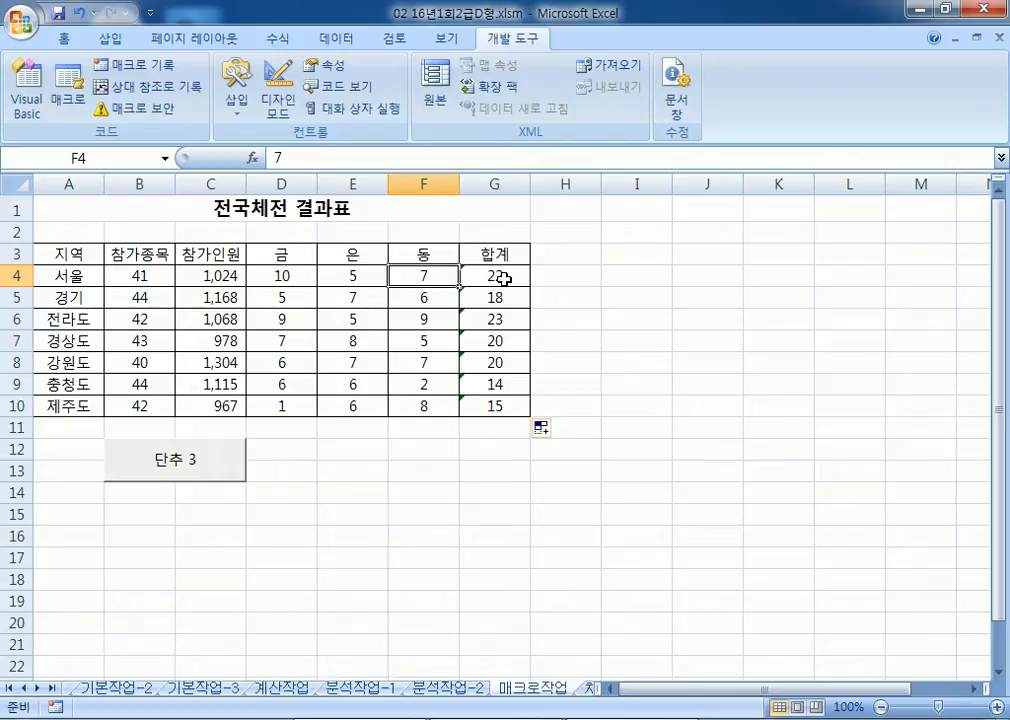
left_click_drag(521, 449, 505, 427)
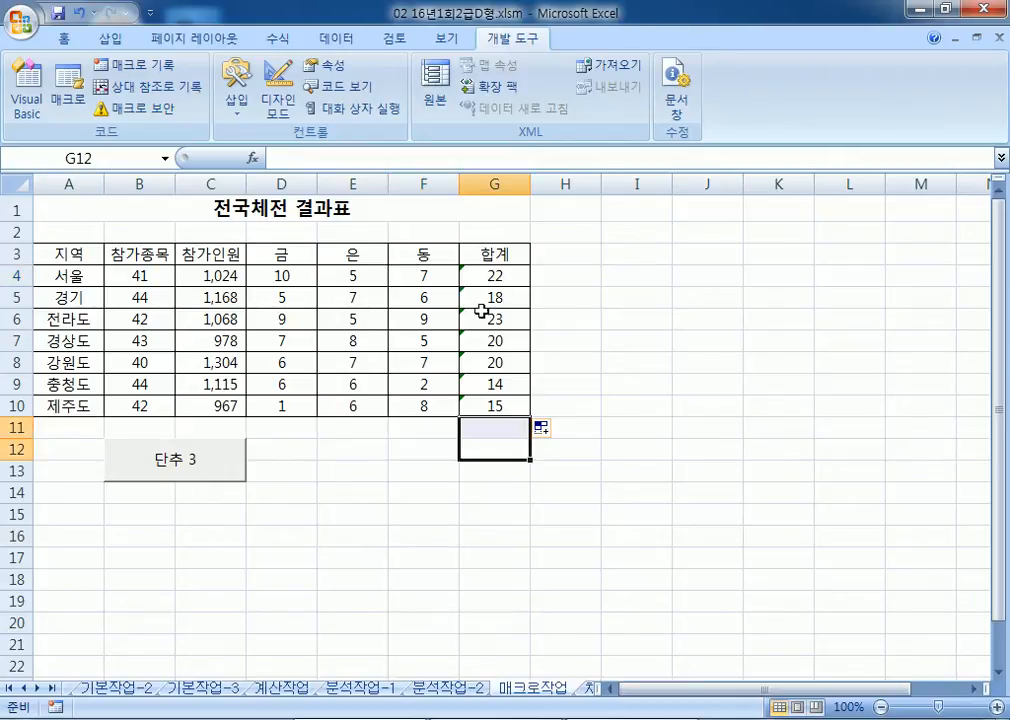
left_click_drag(483, 277, 487, 408)
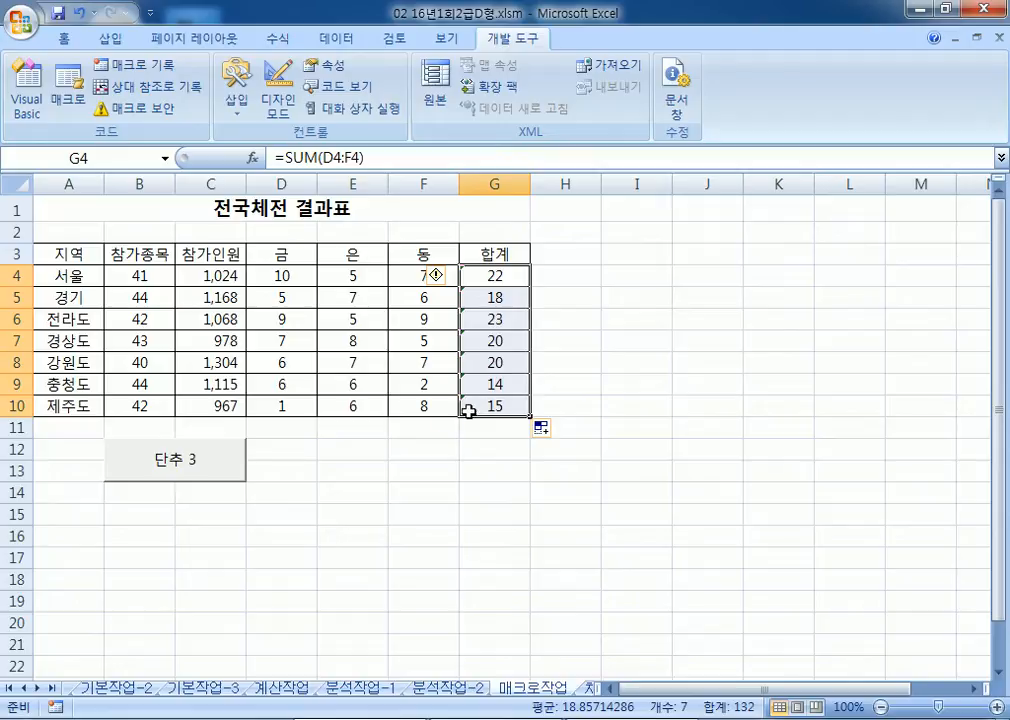
key("Delete")
left_click(405, 469)
left_click(192, 463)
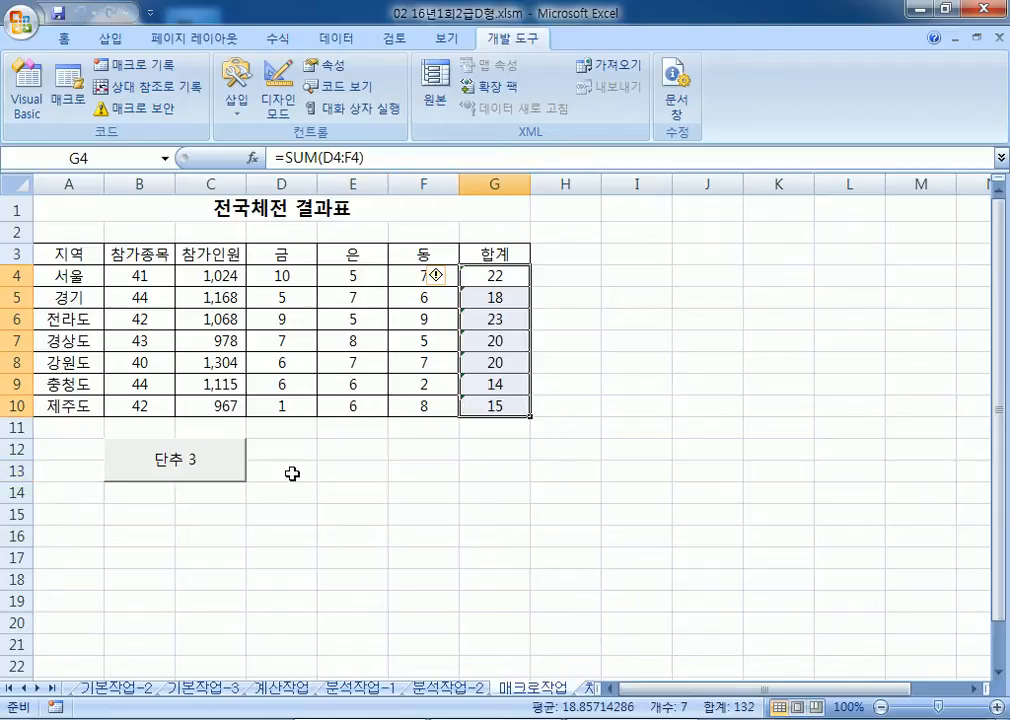
Step: Change the macro button's caption from 단추 3 to 합계
right_click(193, 459)
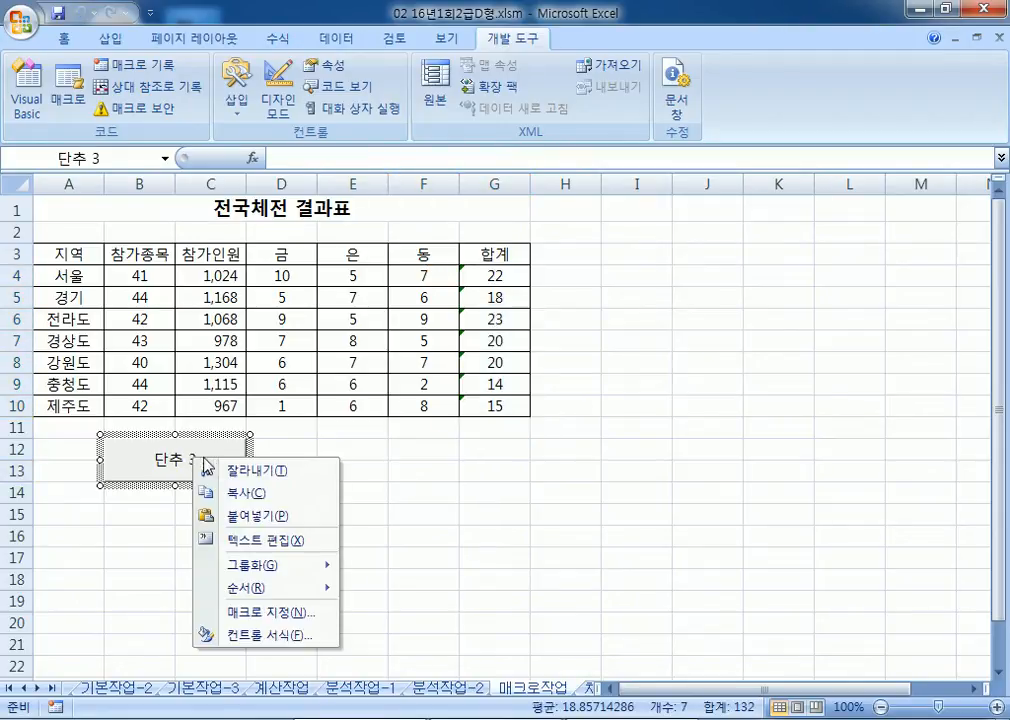
left_click(247, 541)
type("GKQRp")
key("shift+Home")
type("합계")
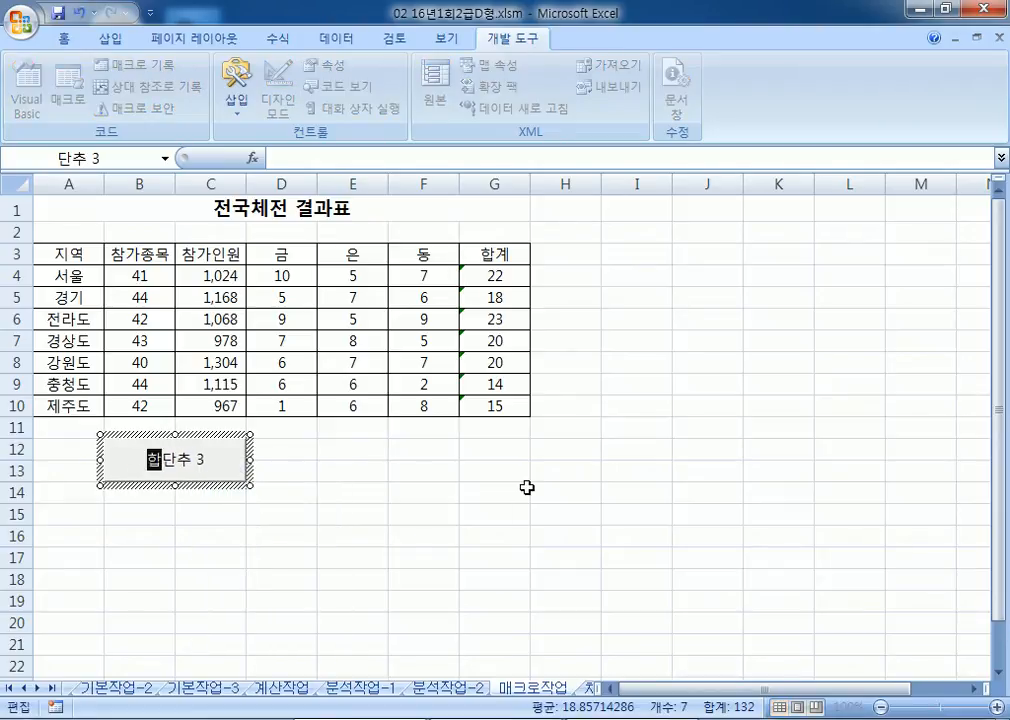
key("Delete")
key("Delete")
key("Delete")
key("Delete")
key("Escape")
Step: Clear the G4:G10 totals and rerun the 합계 button to refill them
left_click_drag(515, 282, 509, 397)
key("Delete")
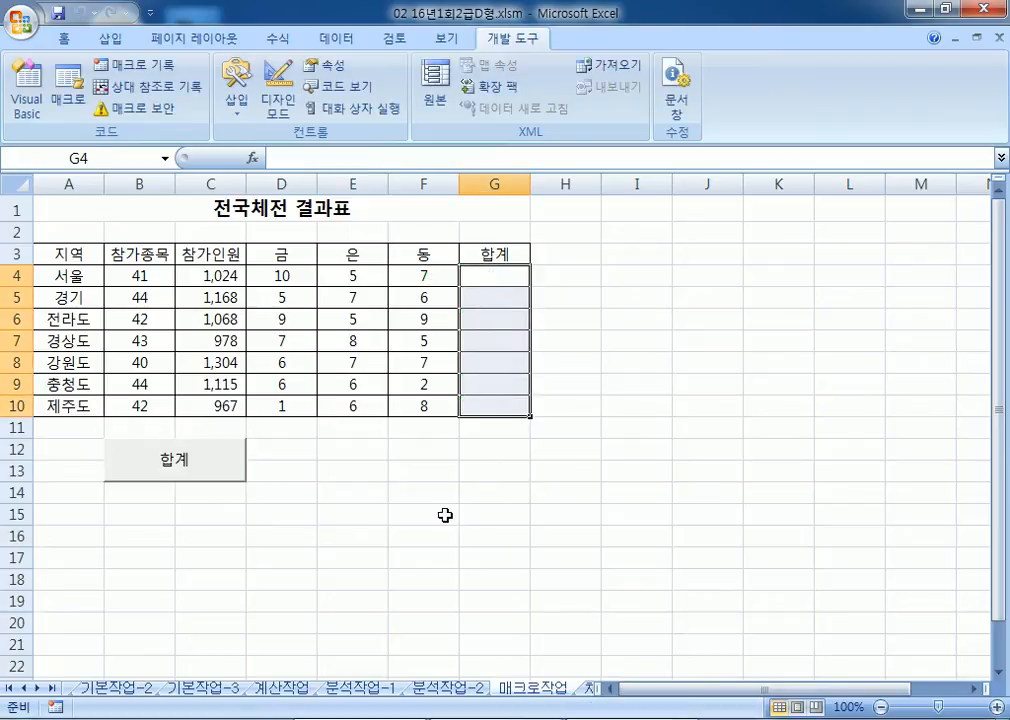
left_click(424, 514)
left_click(214, 462)
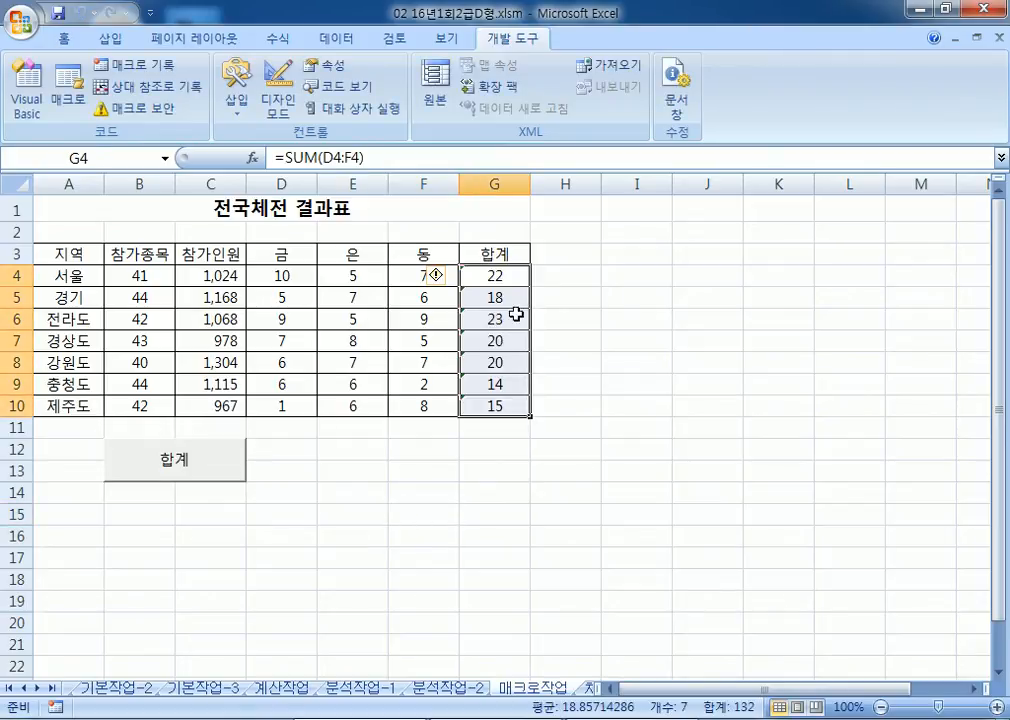
left_click(412, 486)
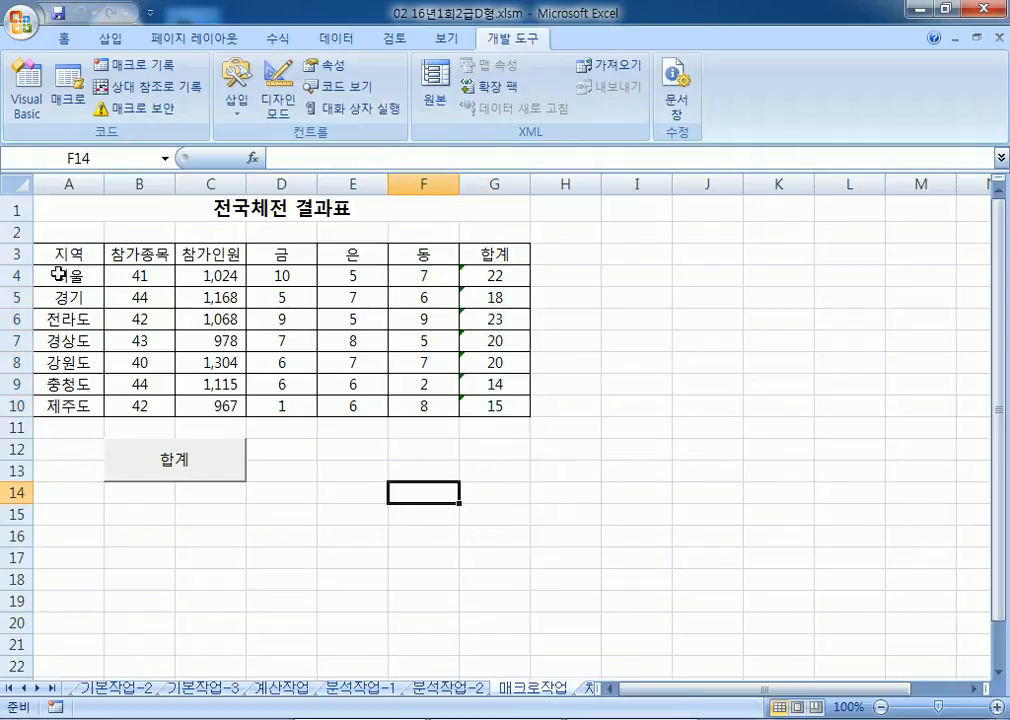
Step: Try a yellow fill on D4:F10, undo it, and select E12:F13 for a new shape
left_click_drag(279, 281, 424, 404)
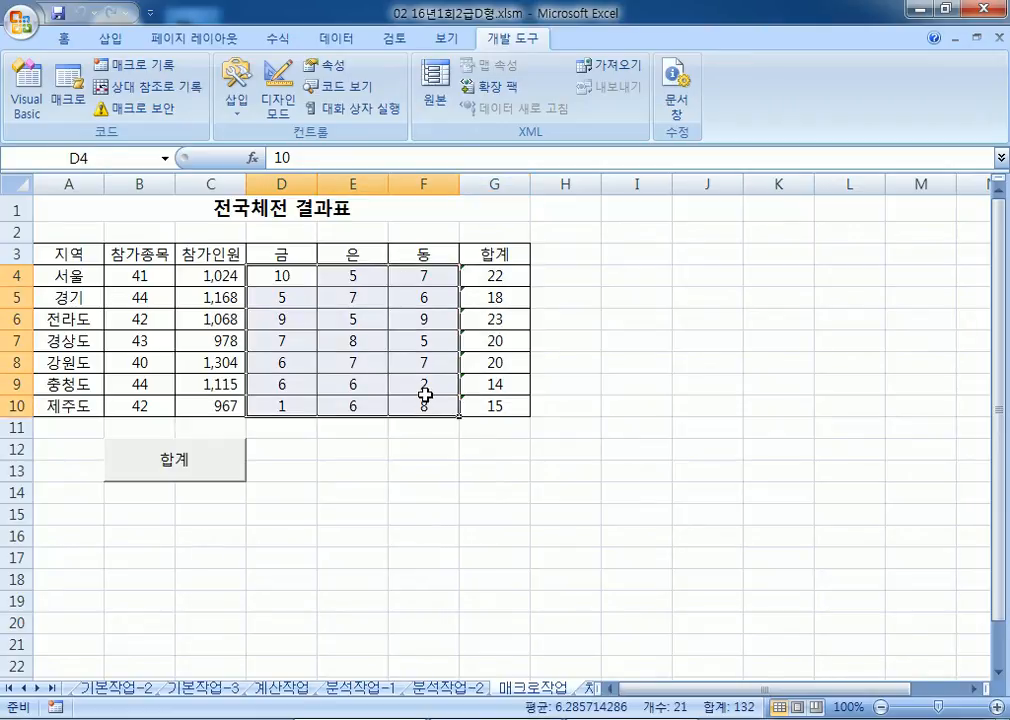
left_click(64, 38)
left_click(225, 103)
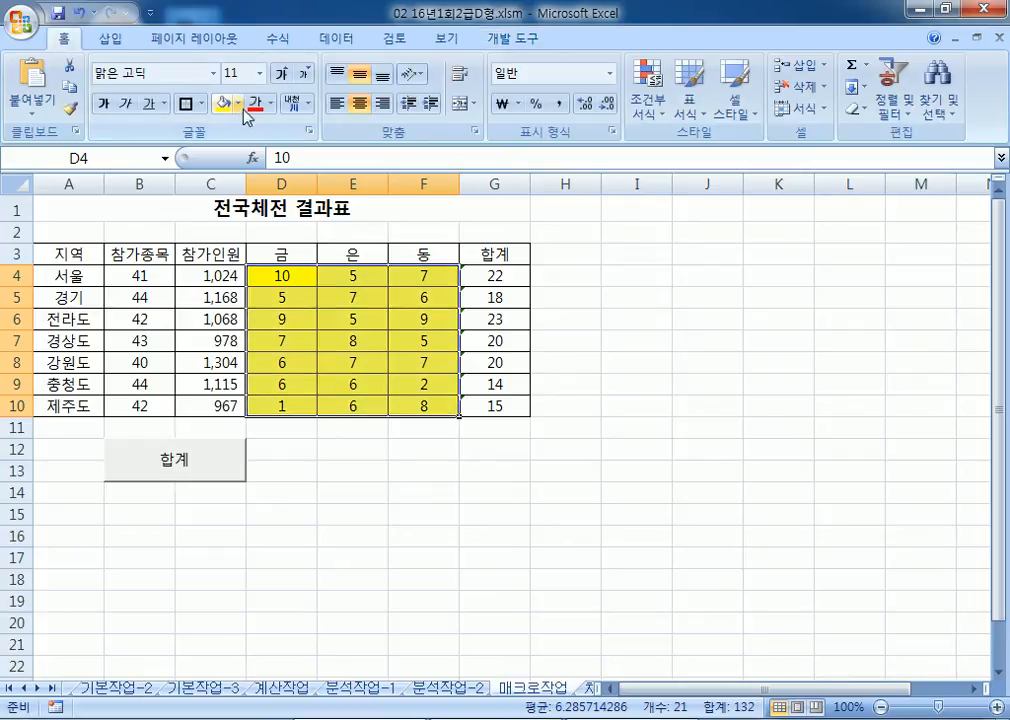
left_click(78, 13)
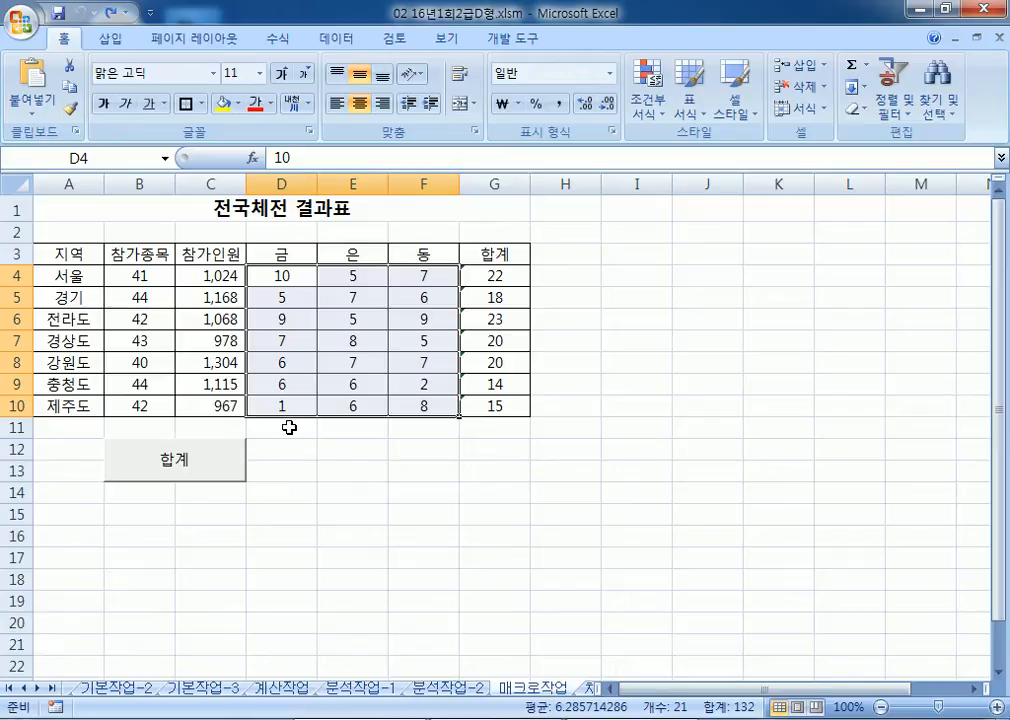
left_click_drag(338, 450, 407, 475)
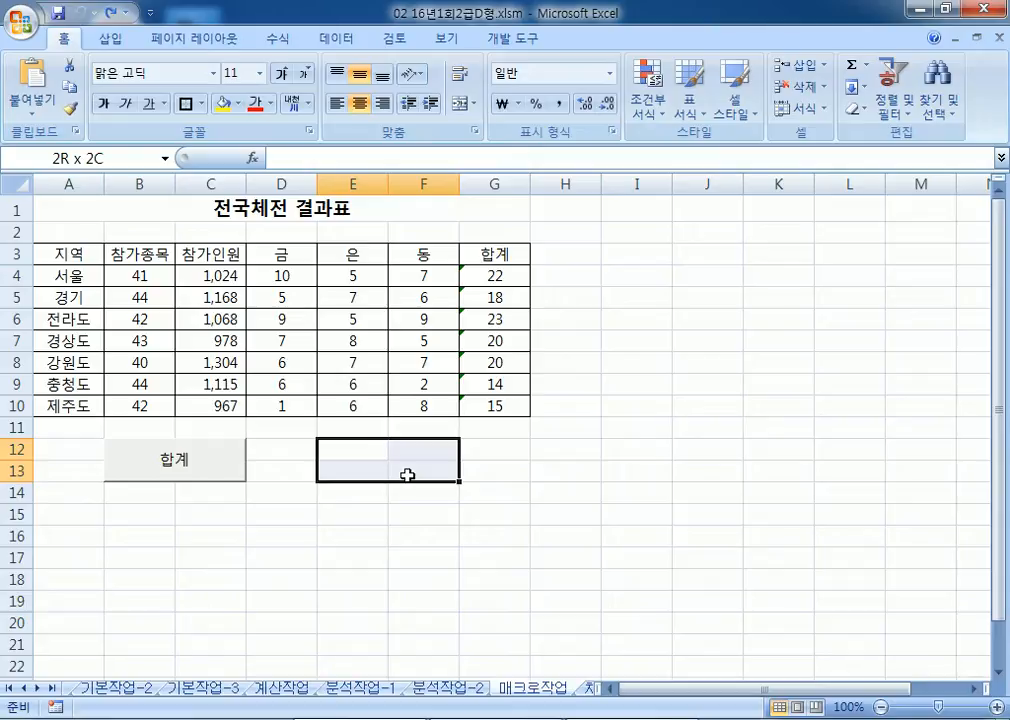
left_click_drag(407, 475, 407, 475)
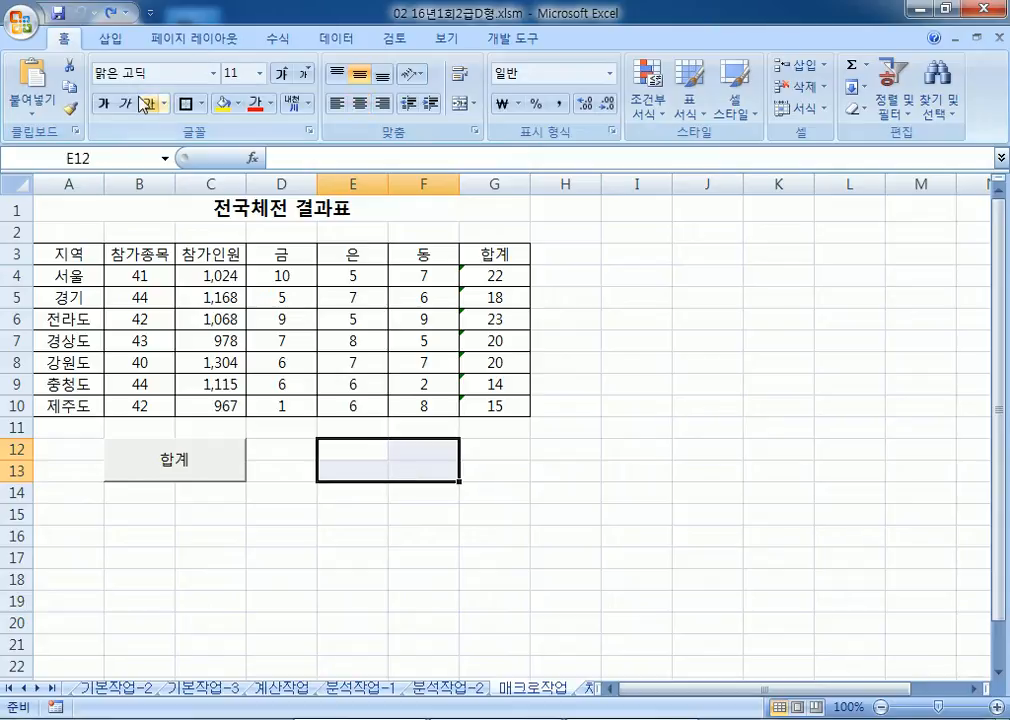
Step: Draw a rounded rectangle over E12:F13 captioned 서식
left_click(112, 40)
left_click(211, 85)
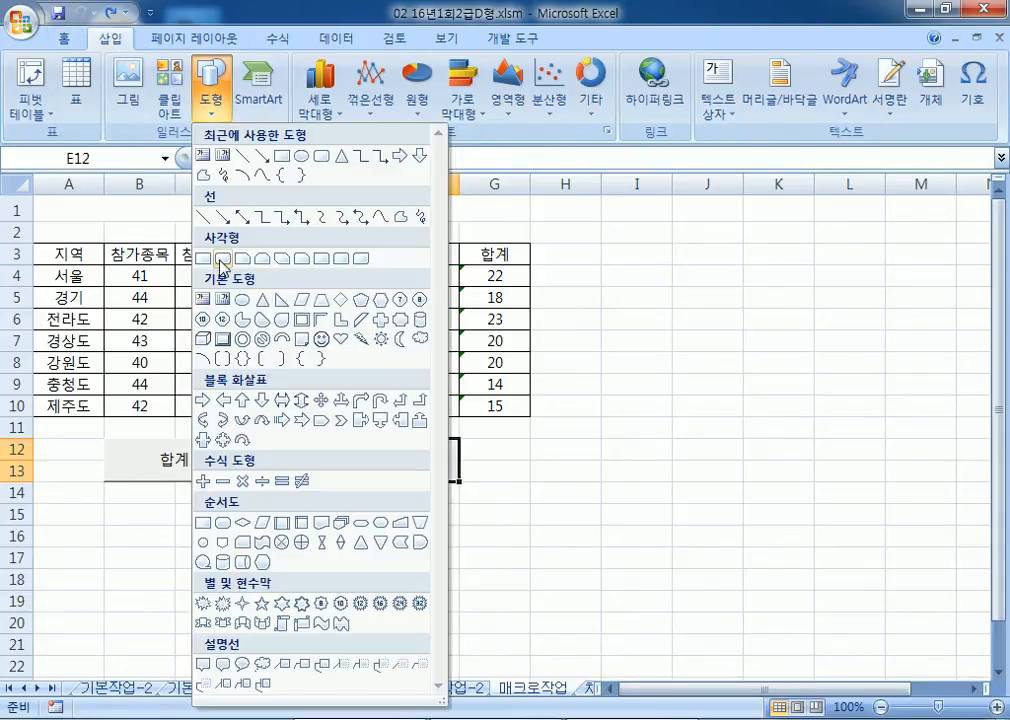
left_click(220, 259)
left_click_drag(317, 438, 460, 481)
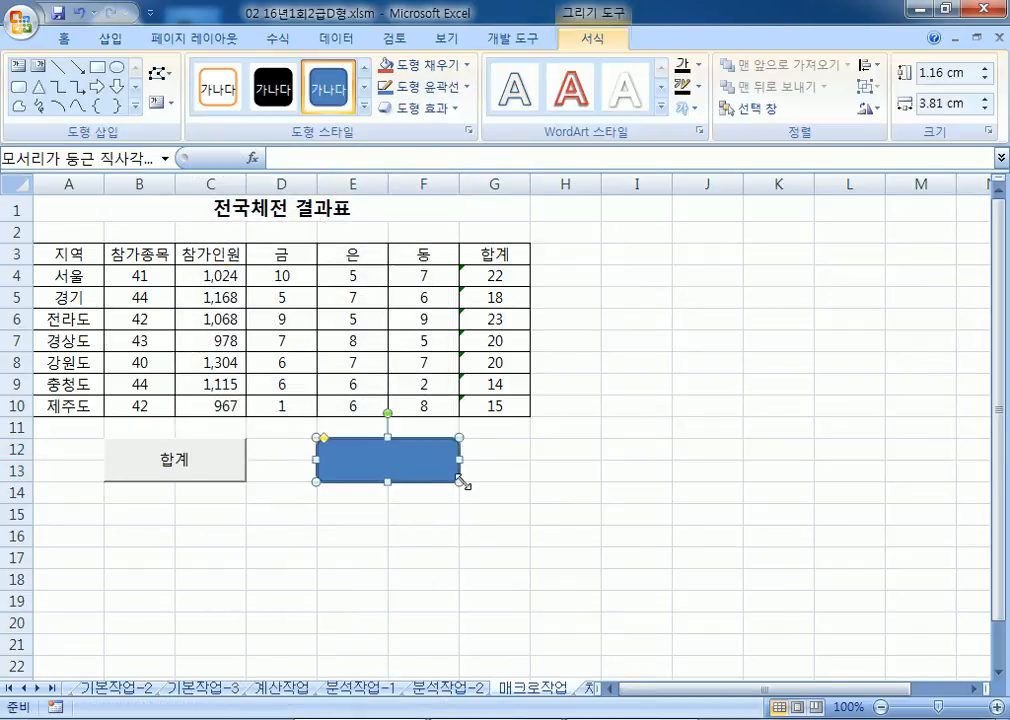
type("서식")
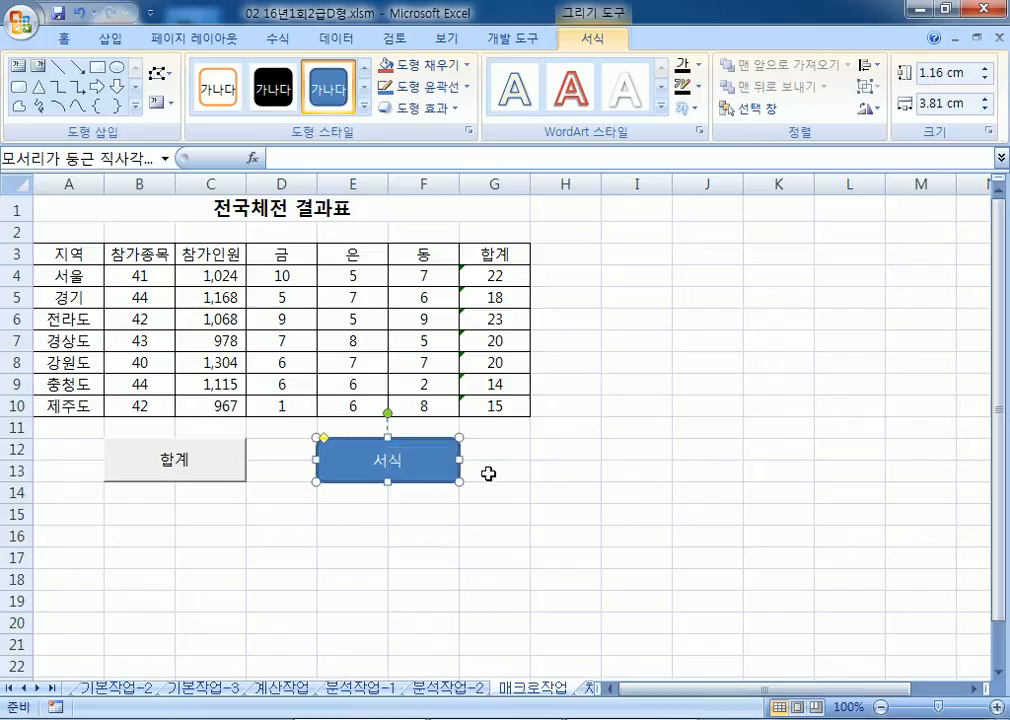
Step: Assign a new macro named 서식 to the shape and begin recording it from D4
right_click(443, 470)
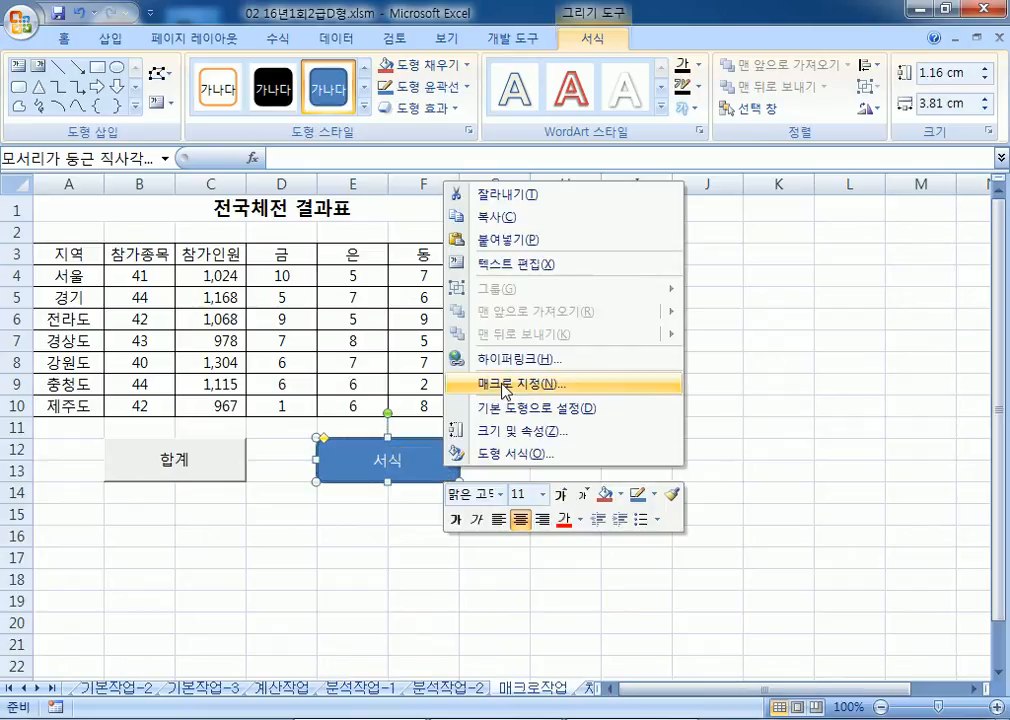
left_click(583, 383)
type("서식")
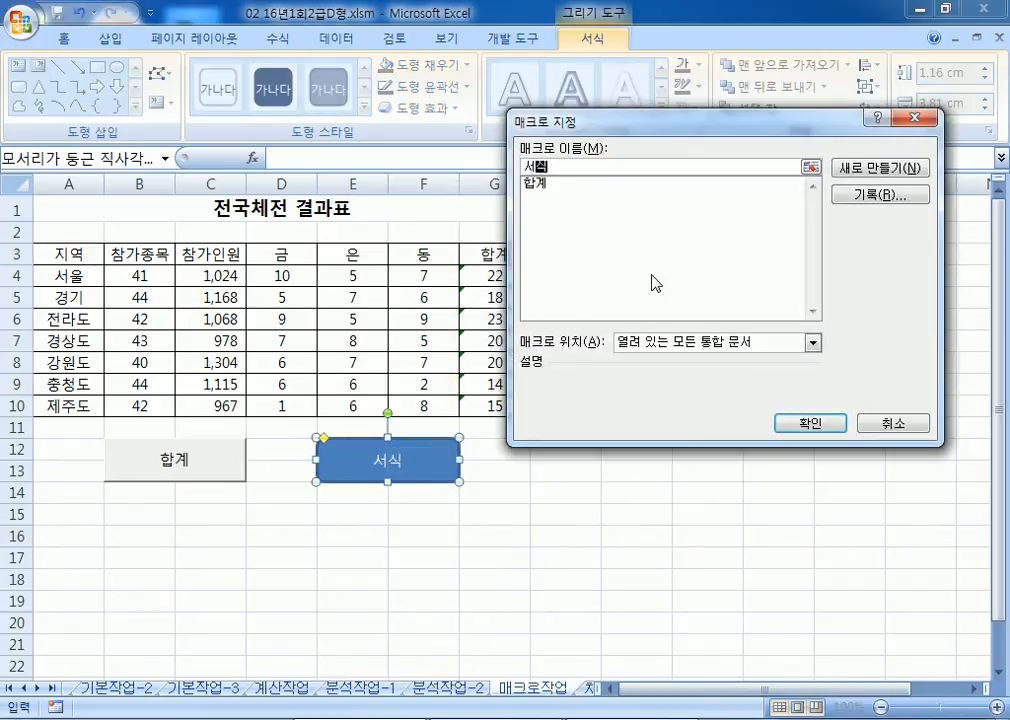
left_click(882, 196)
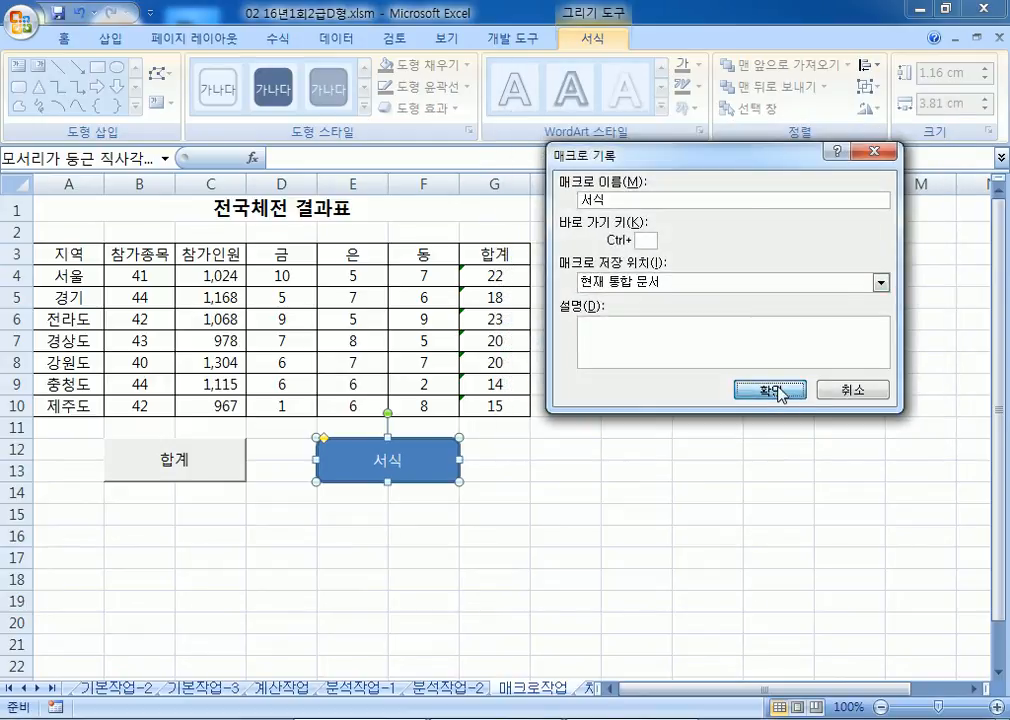
left_click(784, 398)
left_click(282, 275)
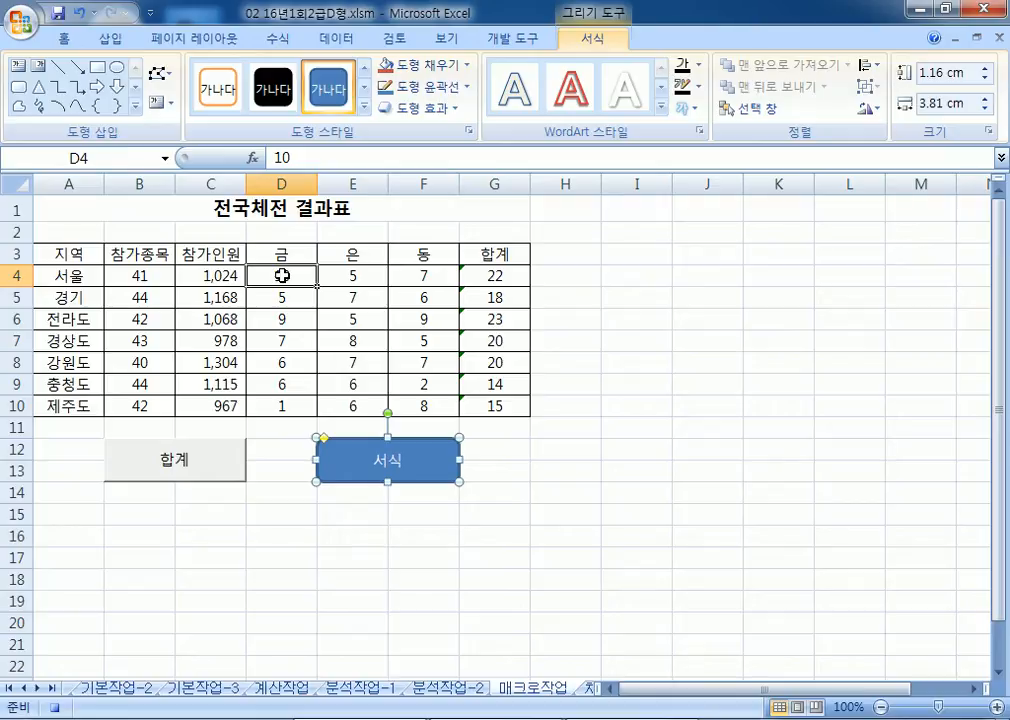
Step: Fill D4:F10 yellow and stop the macro recording
left_click_drag(290, 275, 410, 405)
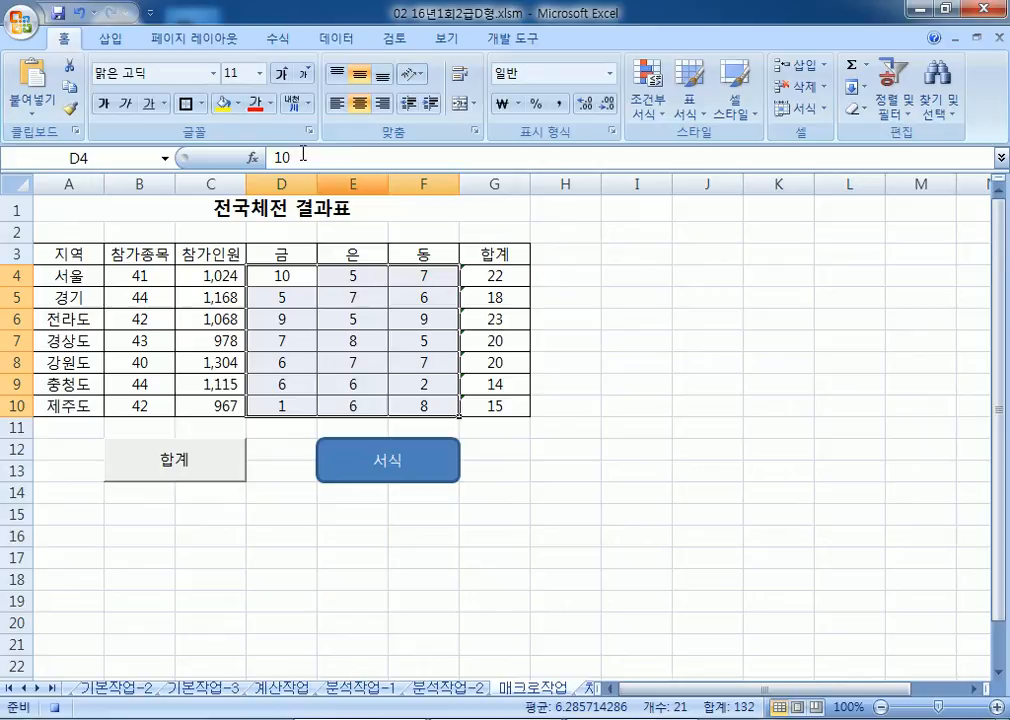
left_click(224, 104)
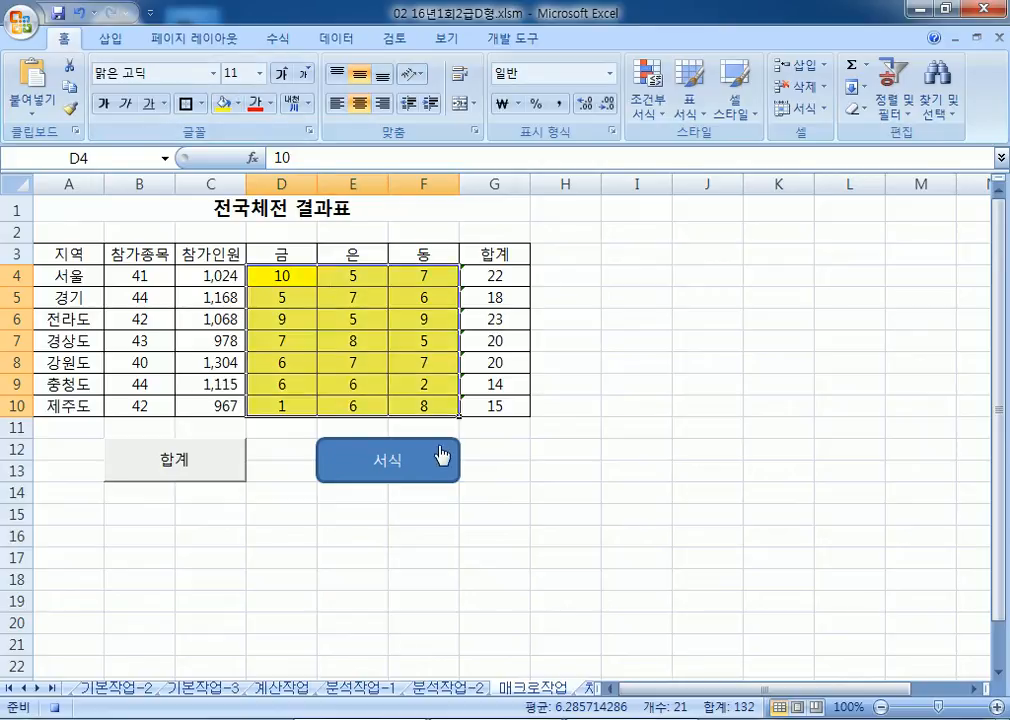
left_click(515, 40)
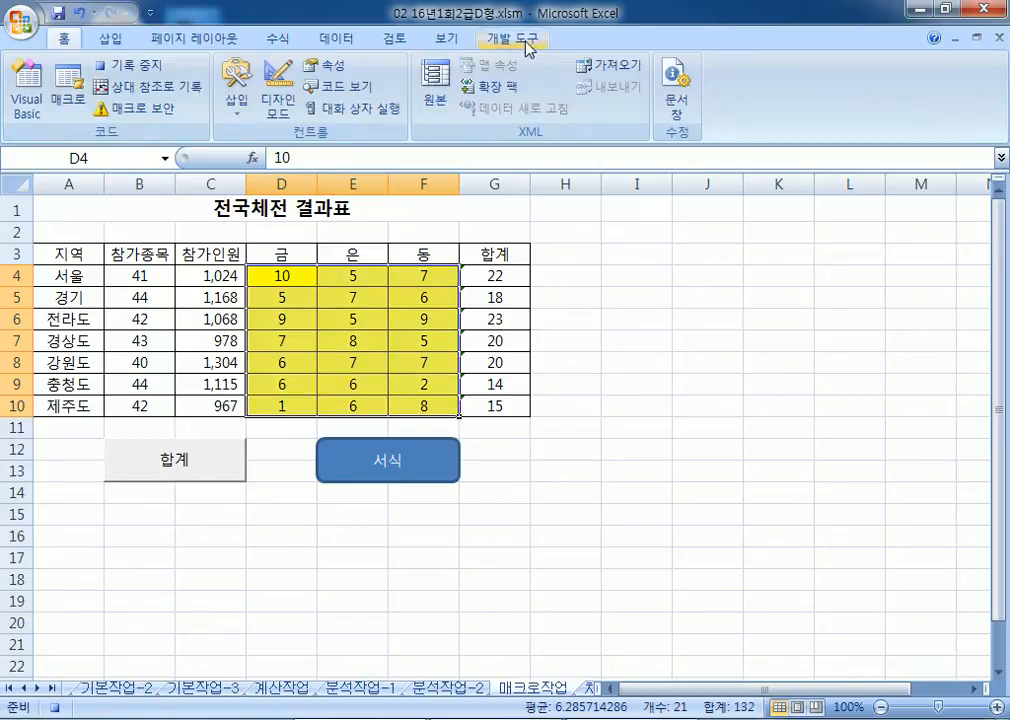
left_click(153, 72)
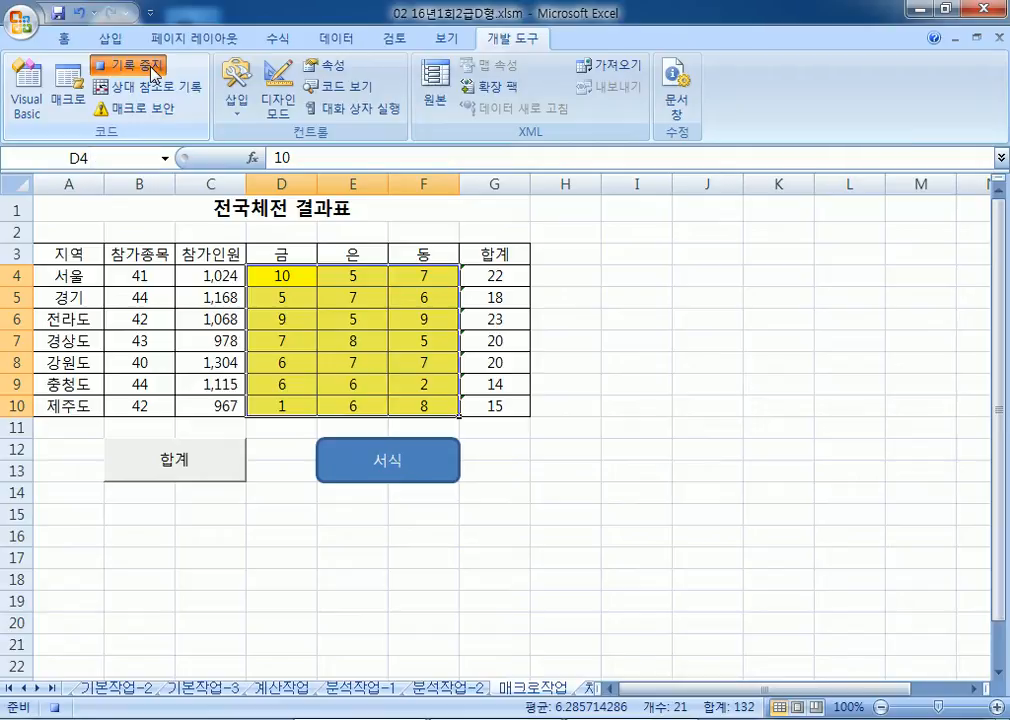
Step: Fill D4:F10 orange, then run the 서식 button to restore the yellow fill
left_click_drag(282, 279, 428, 406)
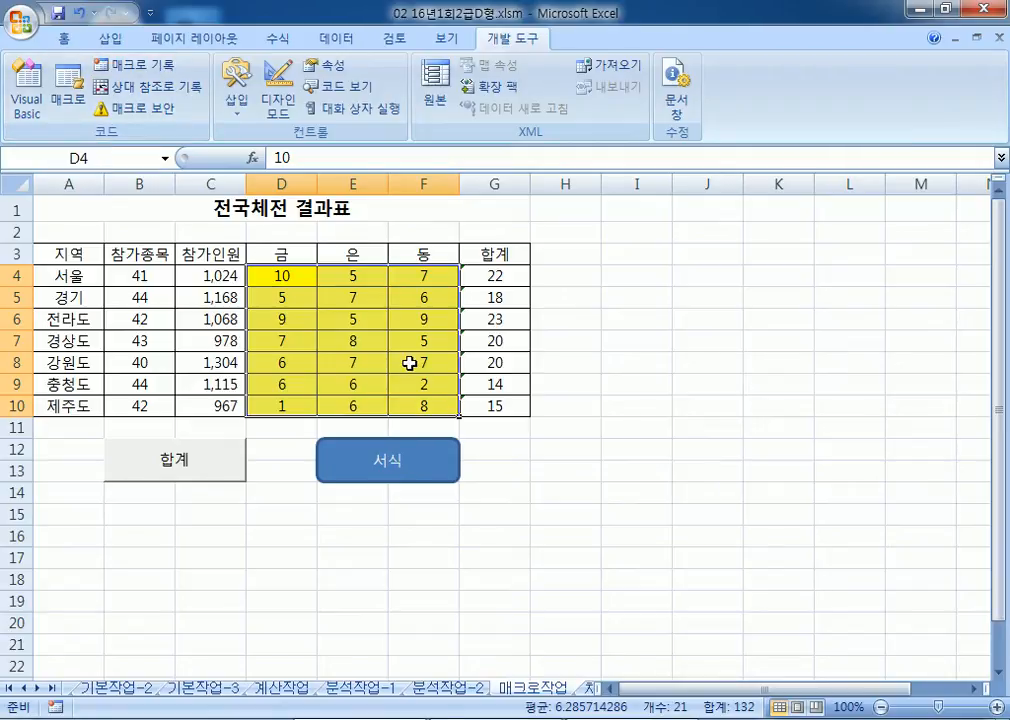
left_click(64, 39)
left_click(238, 103)
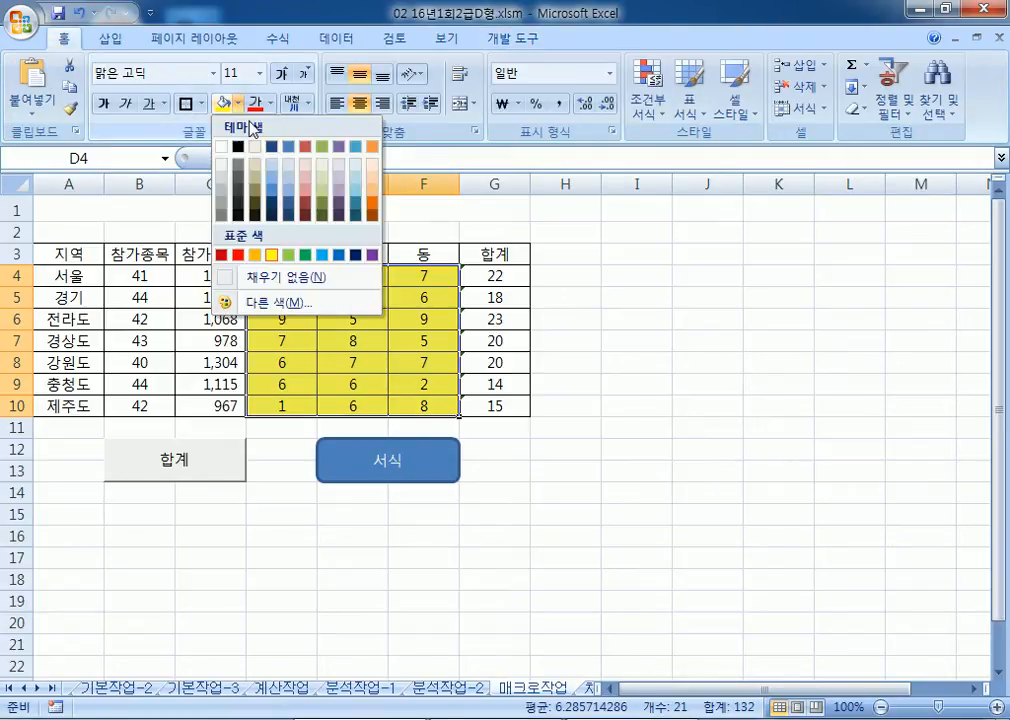
left_click(264, 253)
left_click(250, 252)
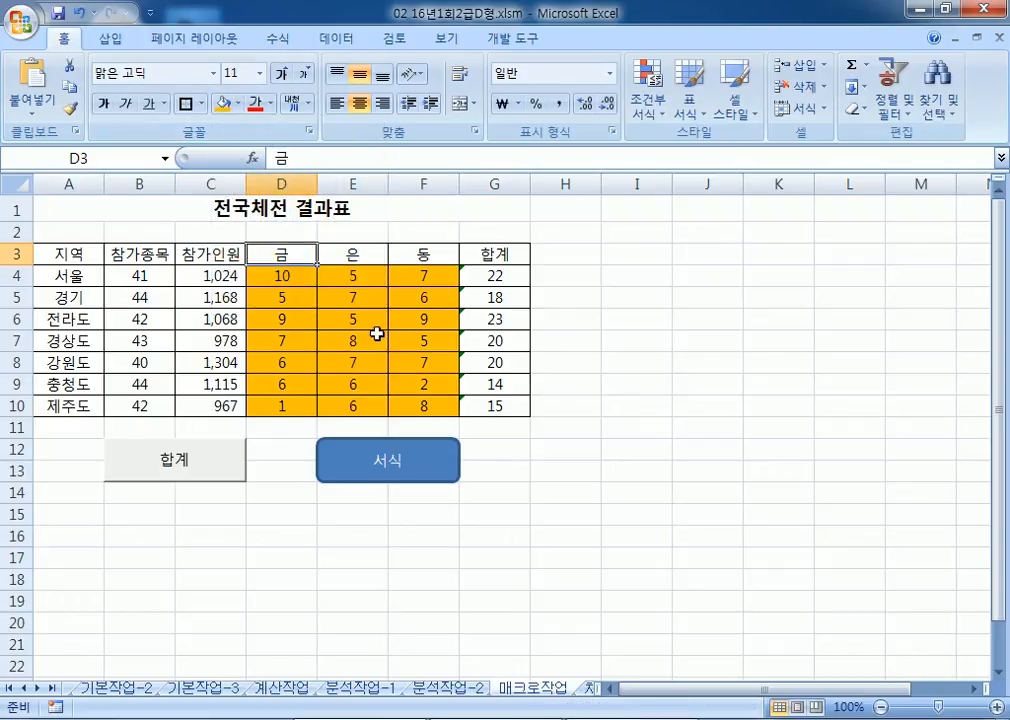
left_click(615, 540)
left_click(425, 470)
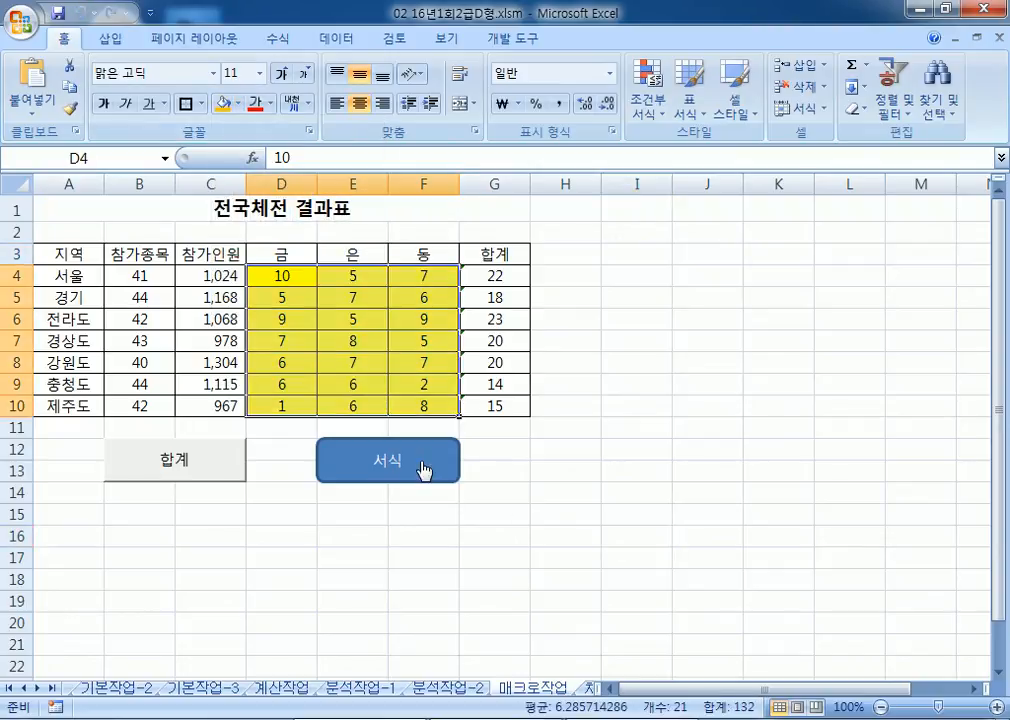
left_click(135, 209)
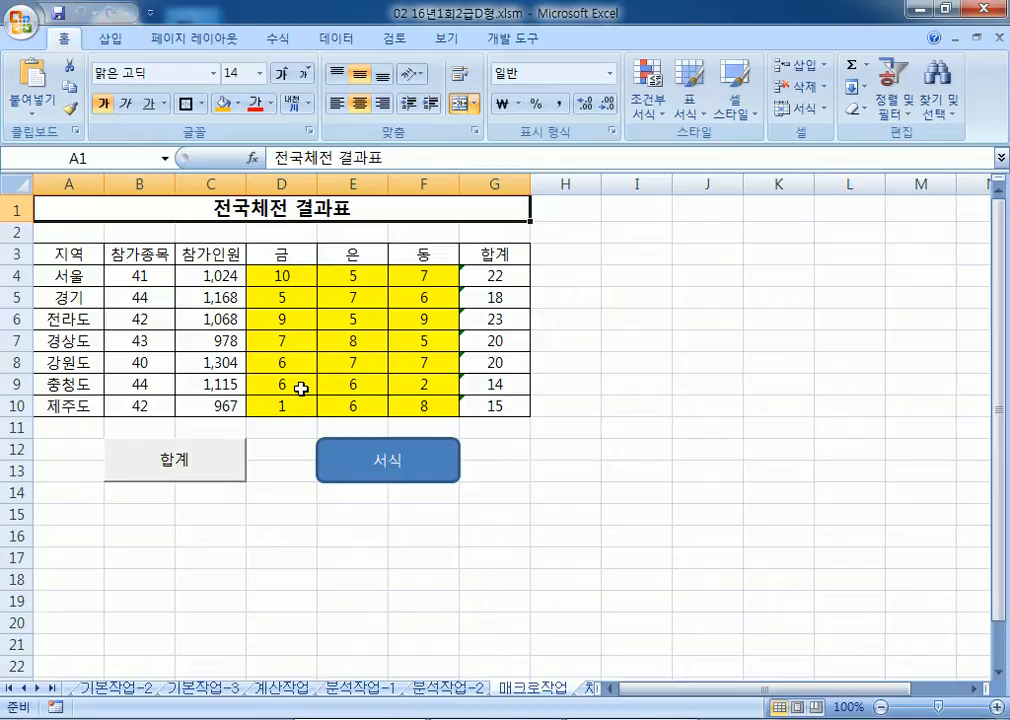
Step: Switch to the 차트작업 sheet and look over its table and chart
left_click(588, 690)
scroll(606, 371, "down", 3)
scroll(606, 371, "up", 3)
scroll(605, 383, "down", 4)
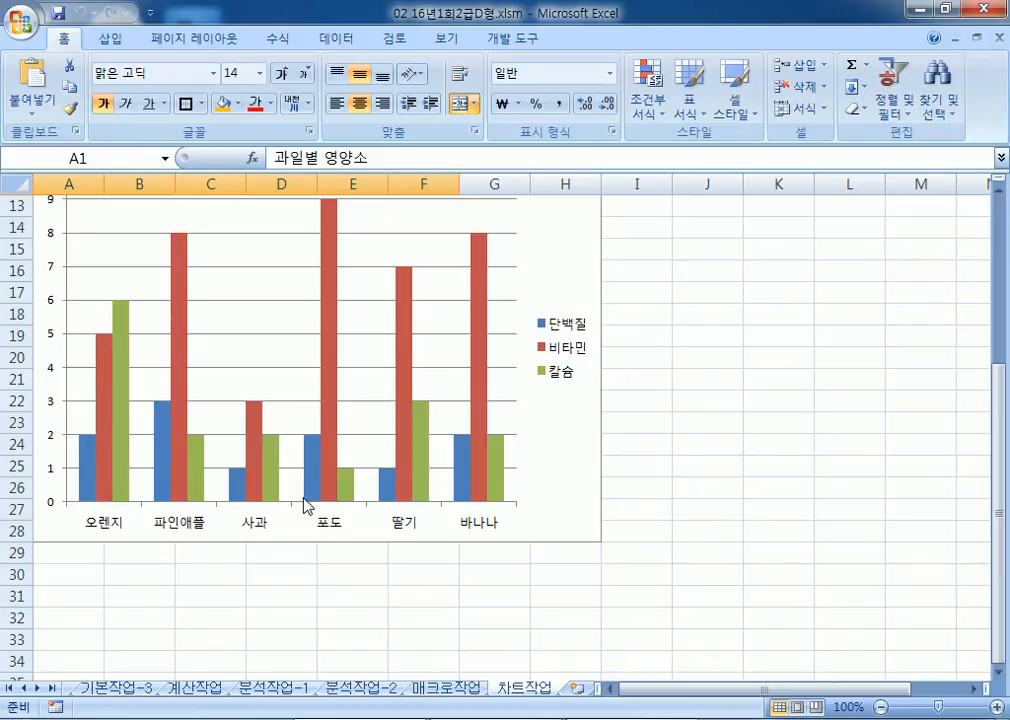
scroll(318, 541, "up", 3)
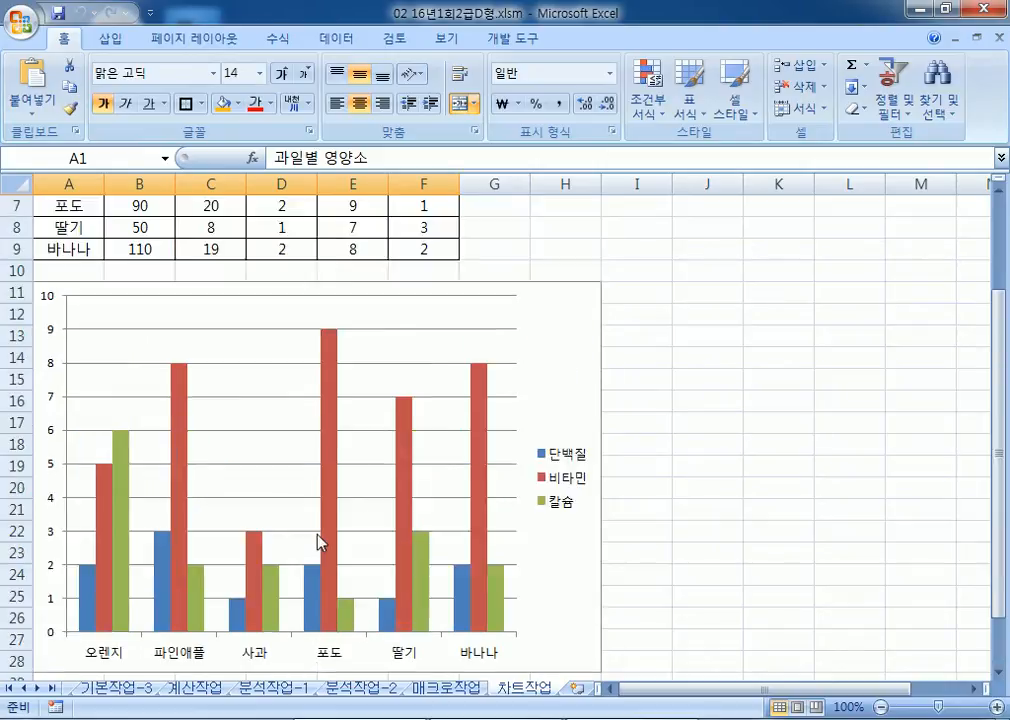
left_click(568, 404)
left_click(585, 39)
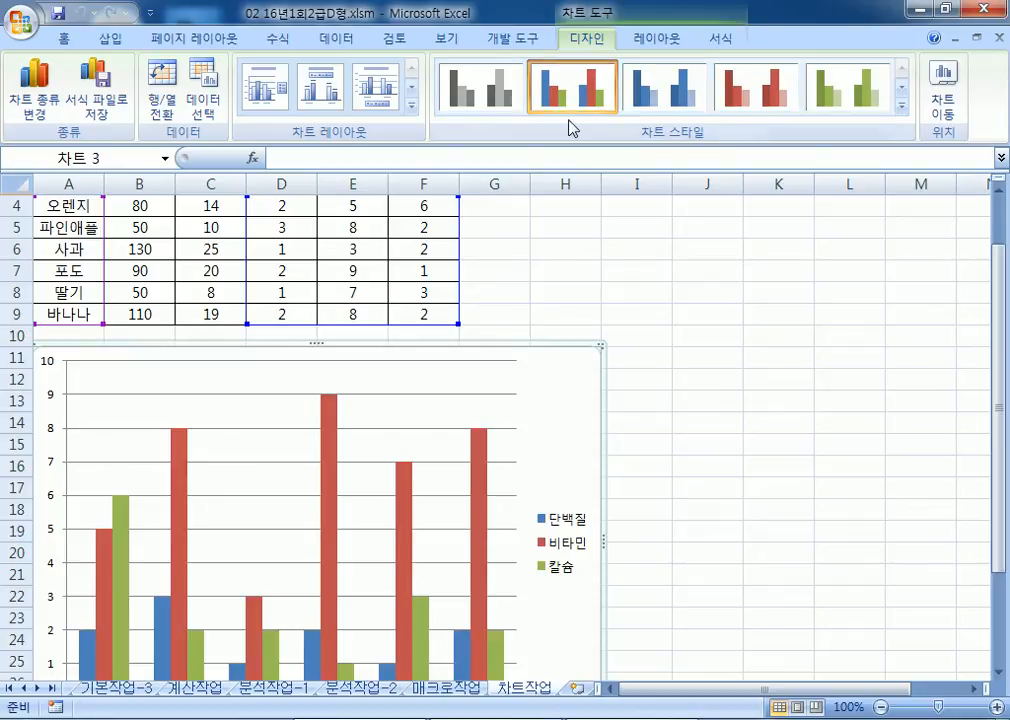
scroll(365, 178, "down", 2)
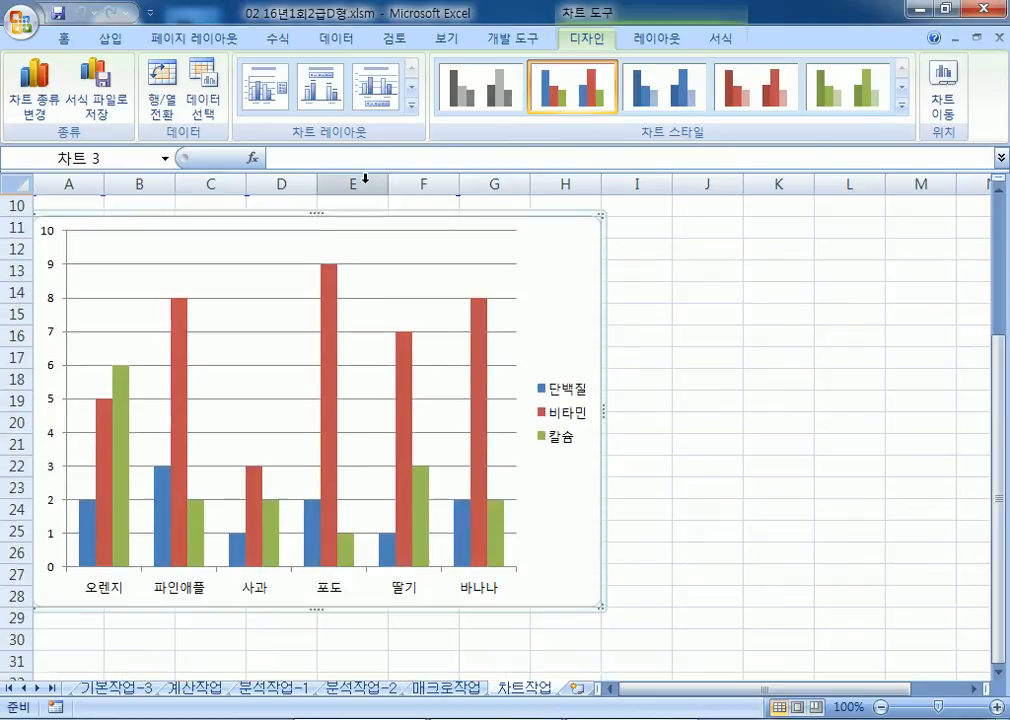
left_click(204, 86)
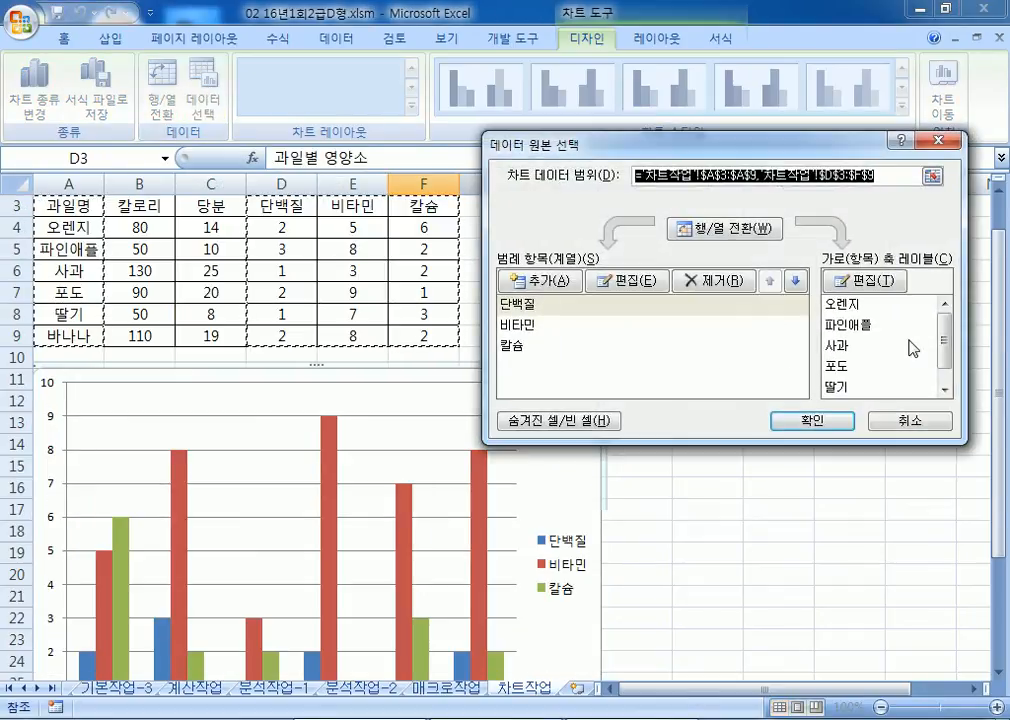
left_click(836, 370)
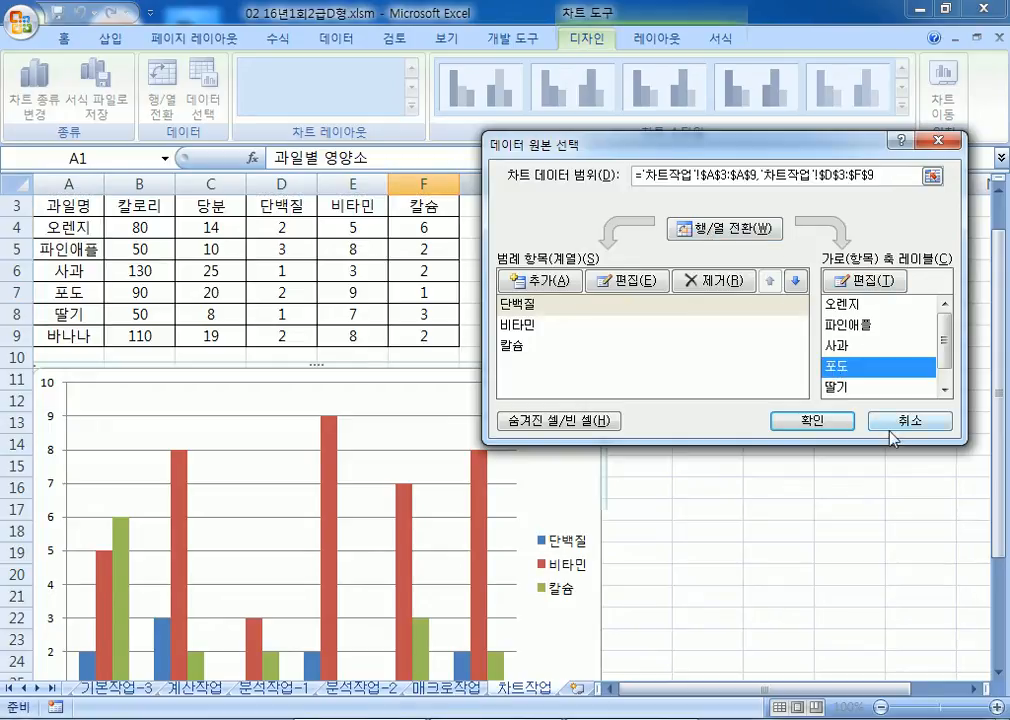
left_click(745, 231)
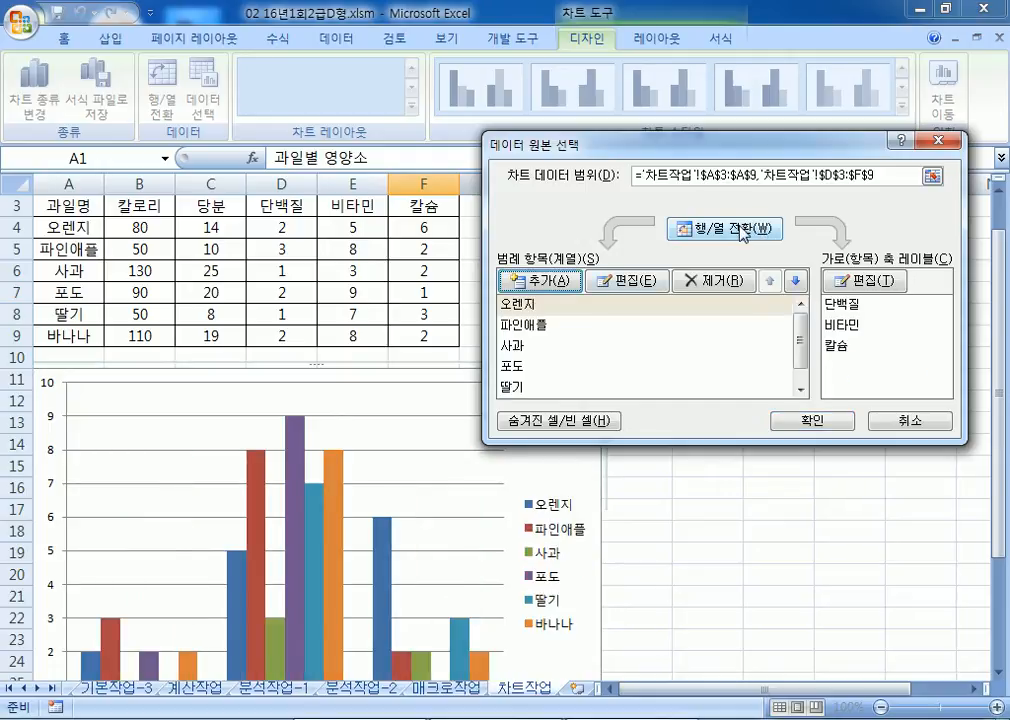
left_click(512, 367)
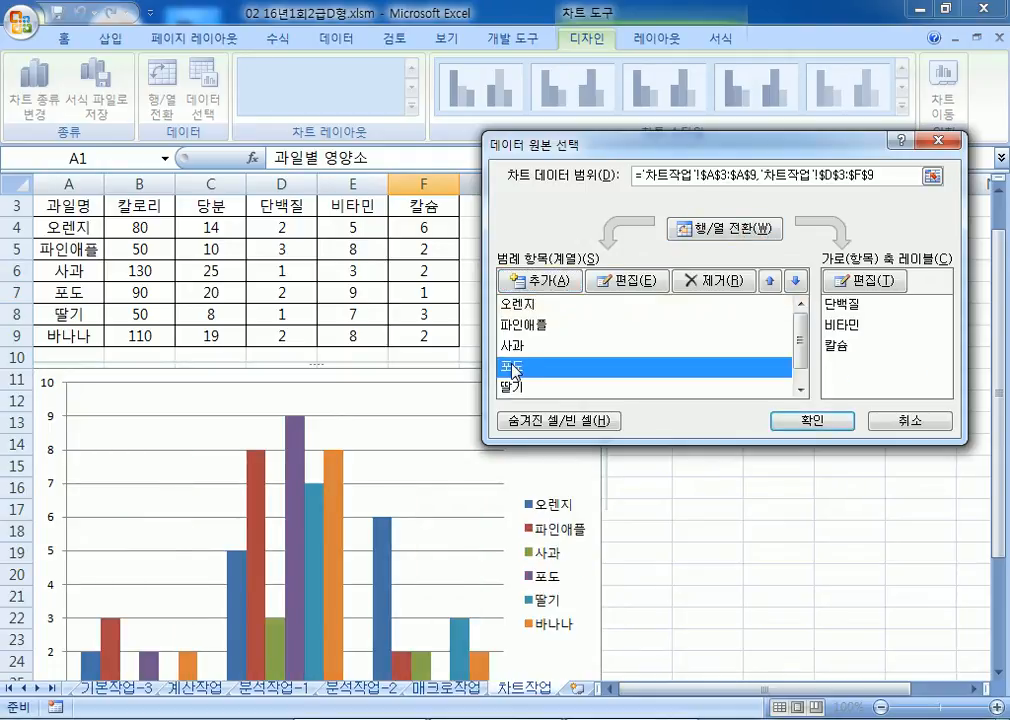
left_click(714, 283)
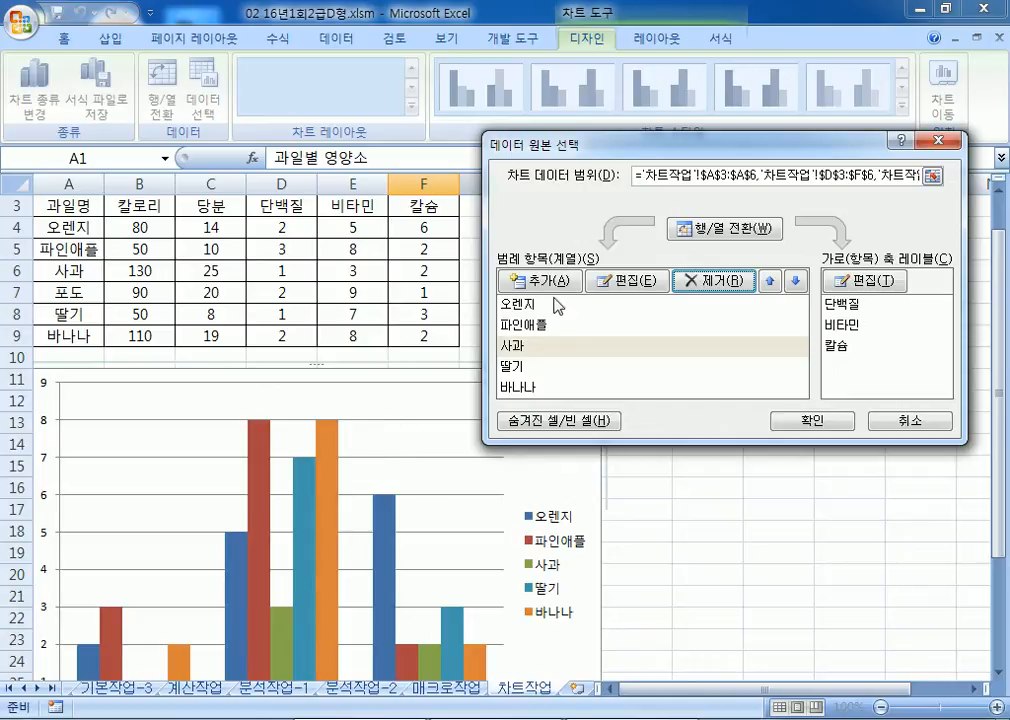
left_click(712, 229)
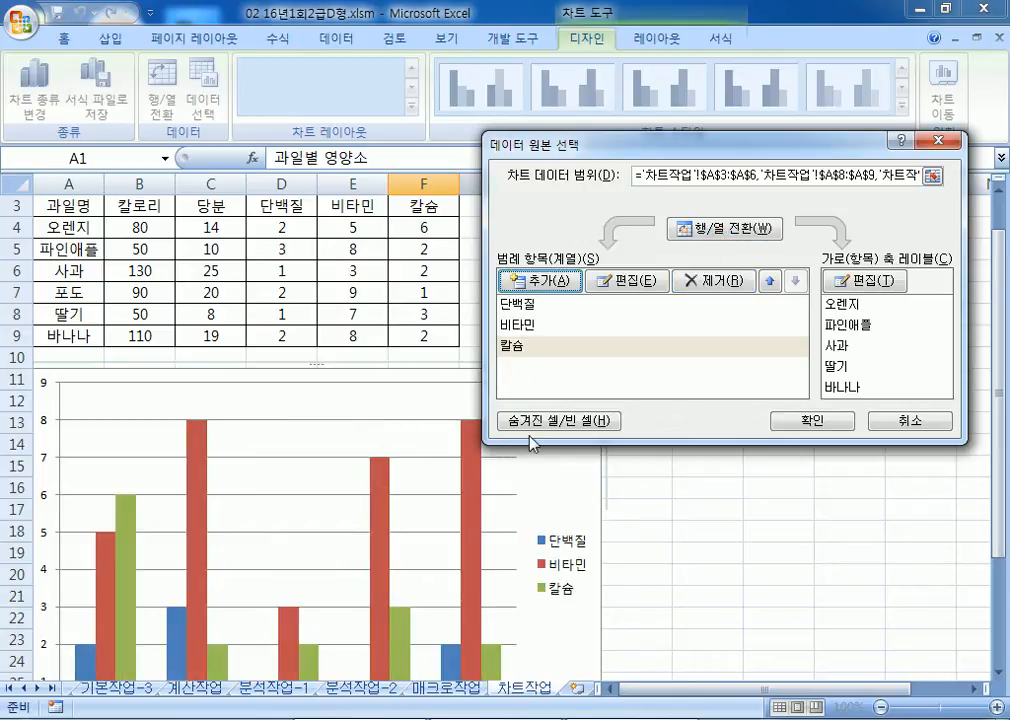
left_click(910, 420)
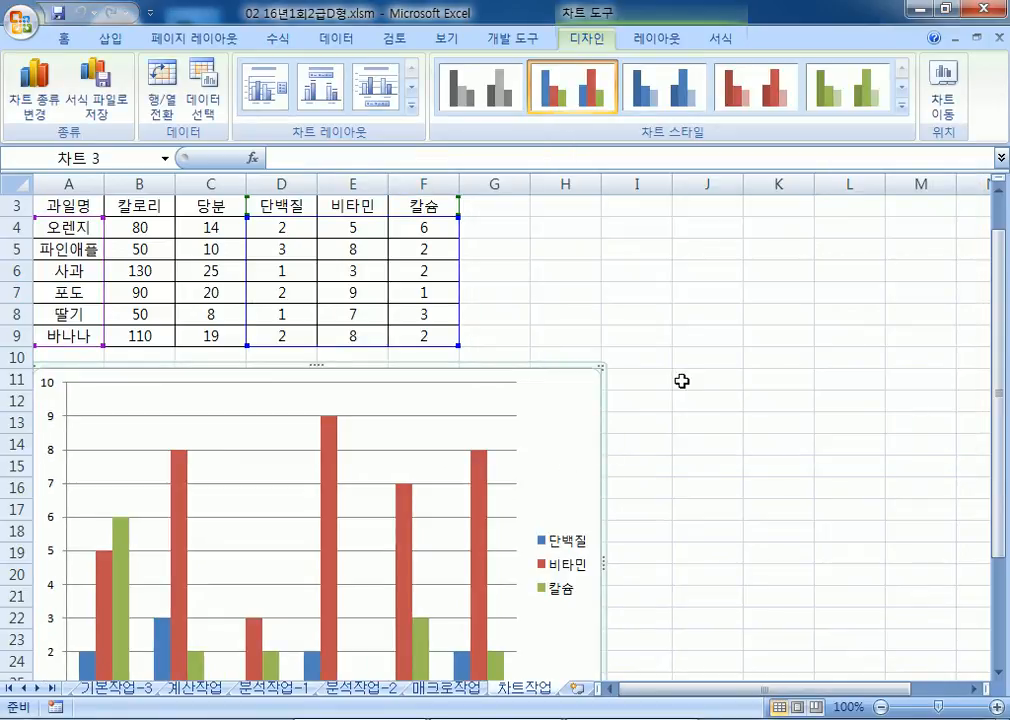
scroll(670, 385, "down", 3)
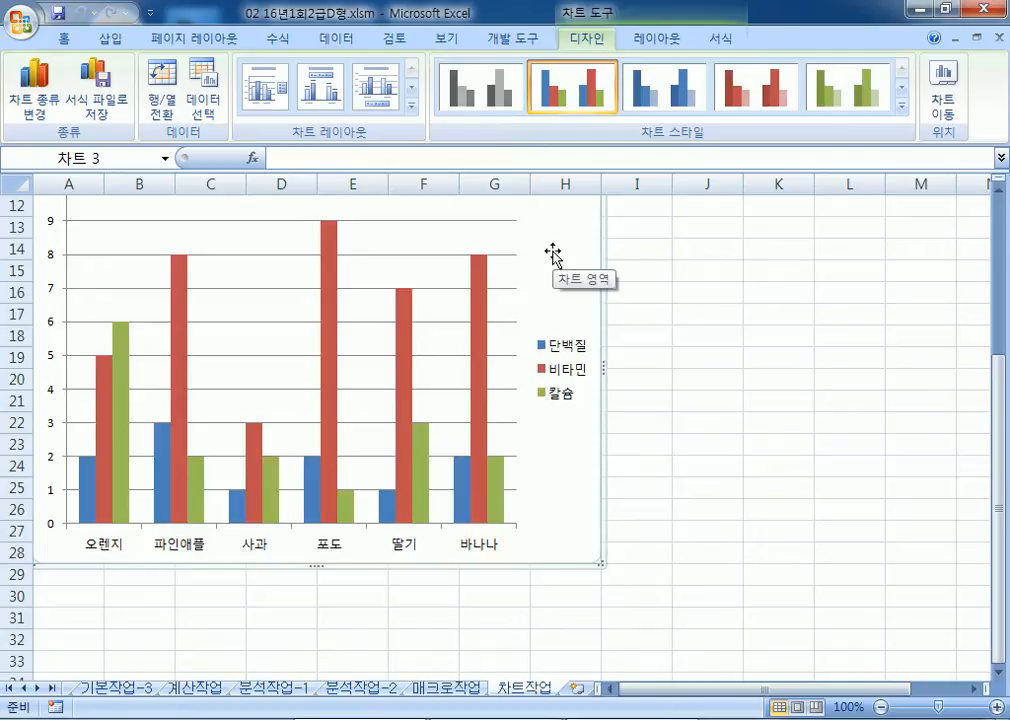
scroll(560, 258, "up", 2)
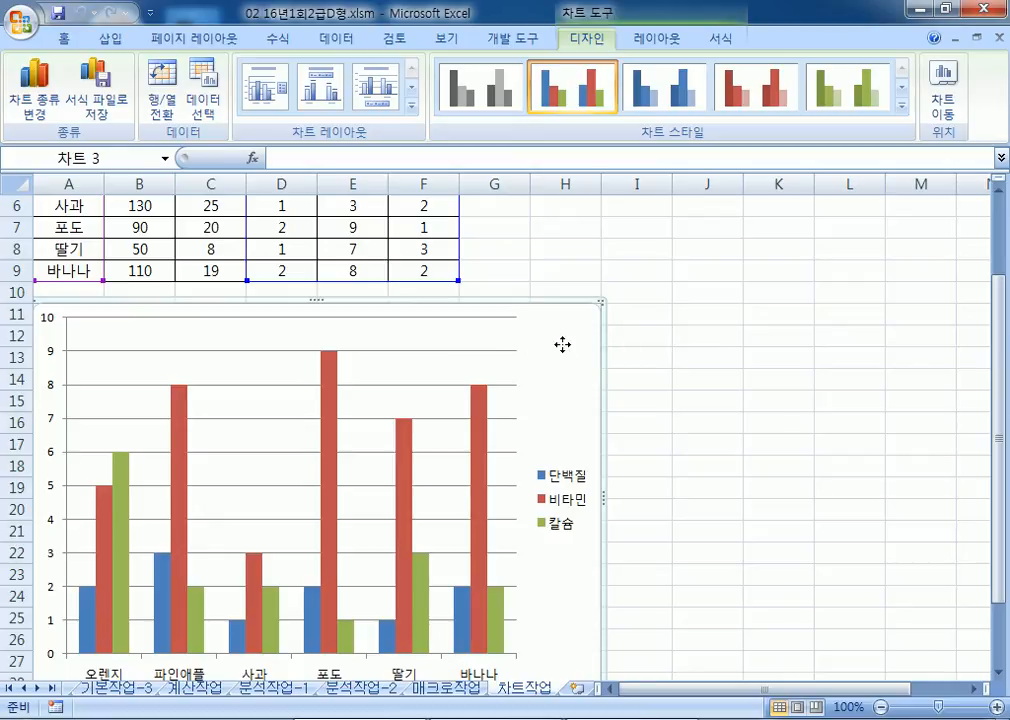
left_click(212, 100)
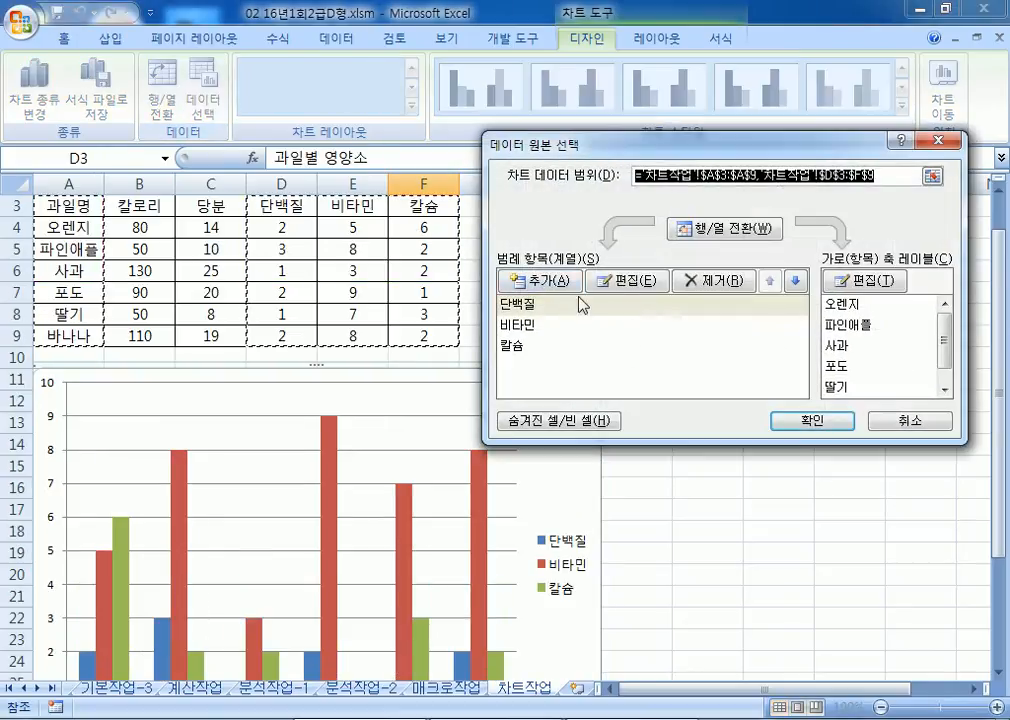
left_click(706, 236)
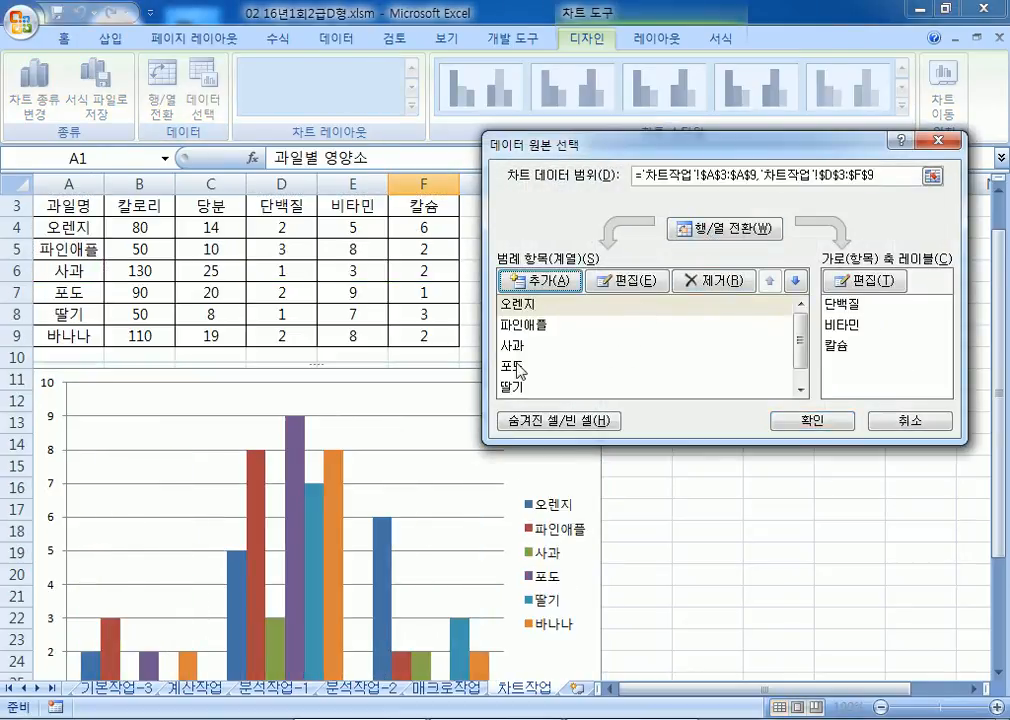
left_click(515, 370)
left_click(712, 283)
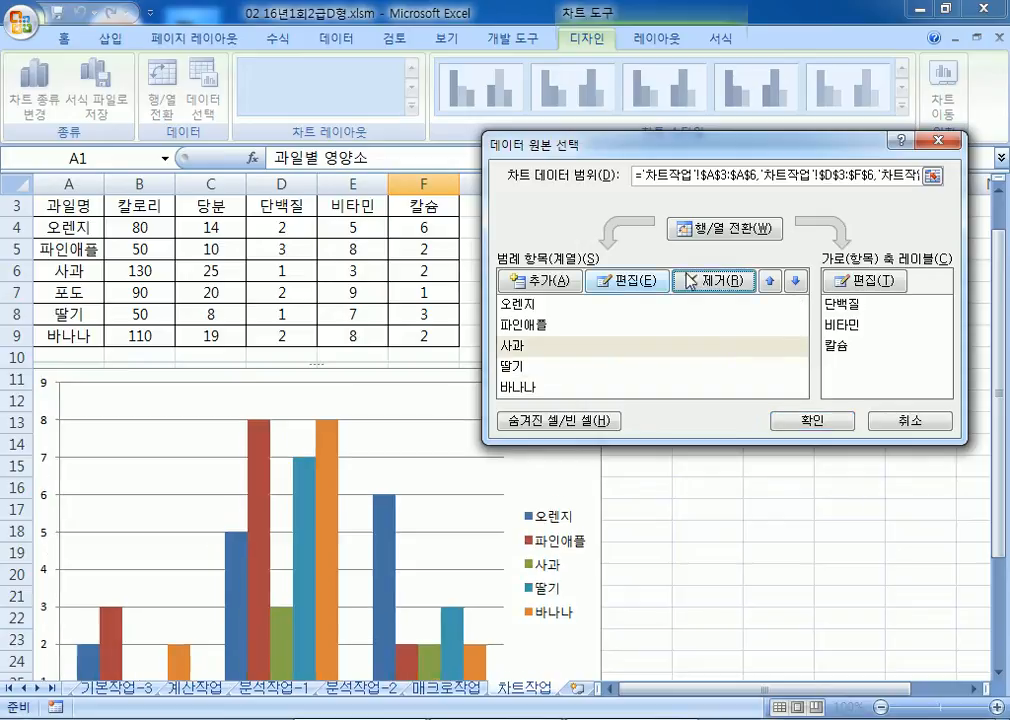
left_click(716, 236)
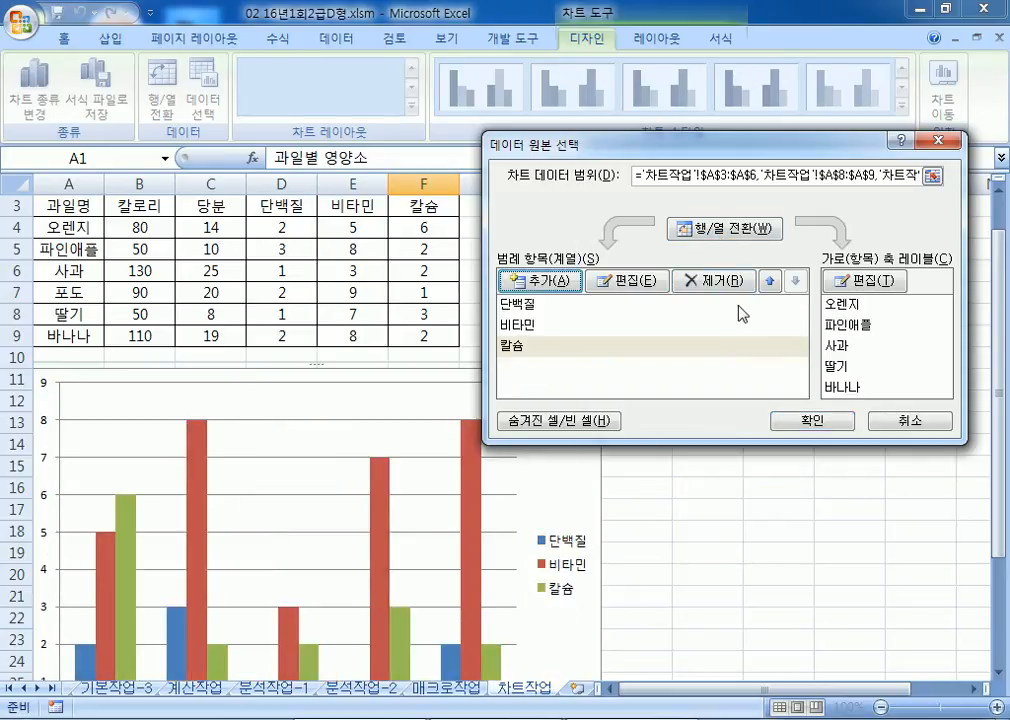
left_click(905, 422)
scroll(565, 420, "down", 3)
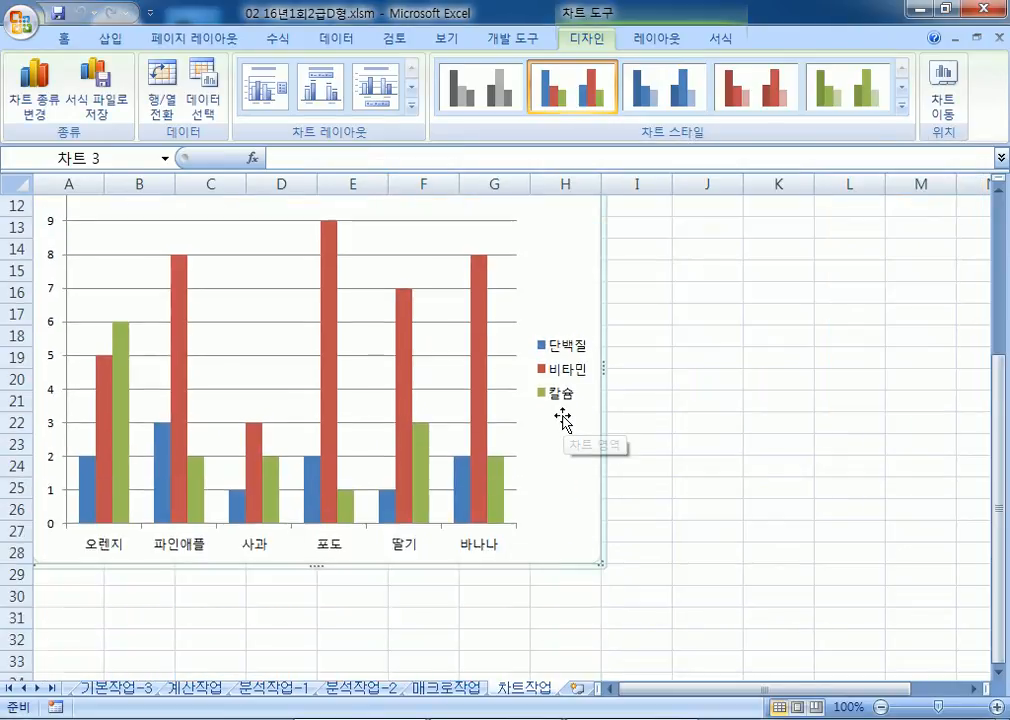
Step: Remove the 포도 series from the chart, keeping fruits as the categories
left_click(158, 104)
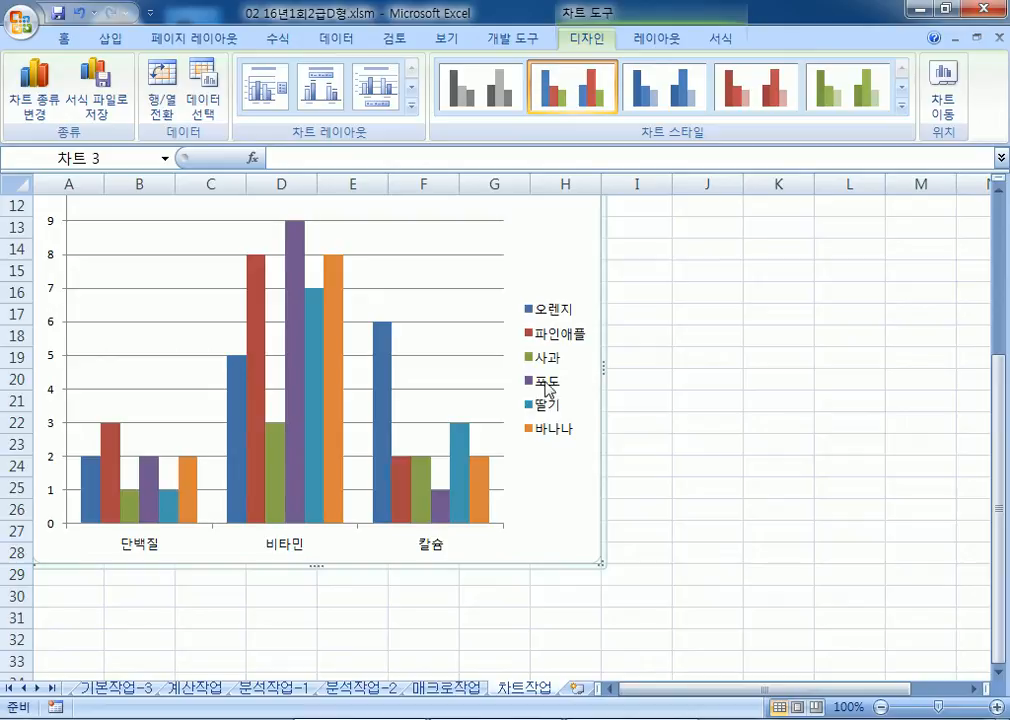
left_click(298, 392)
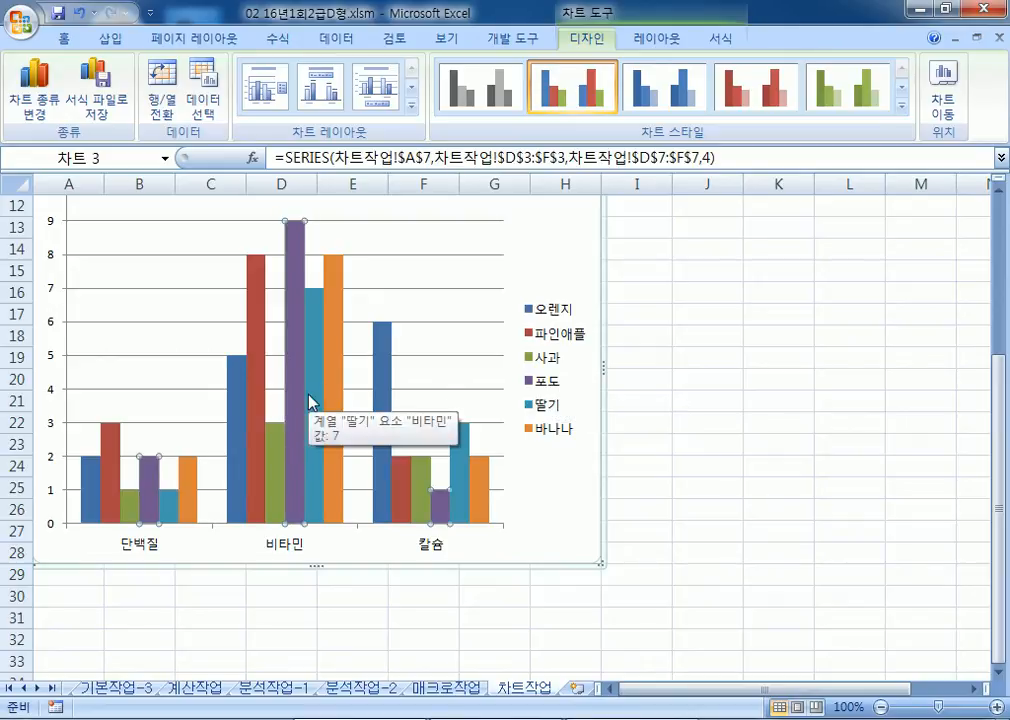
key("Delete")
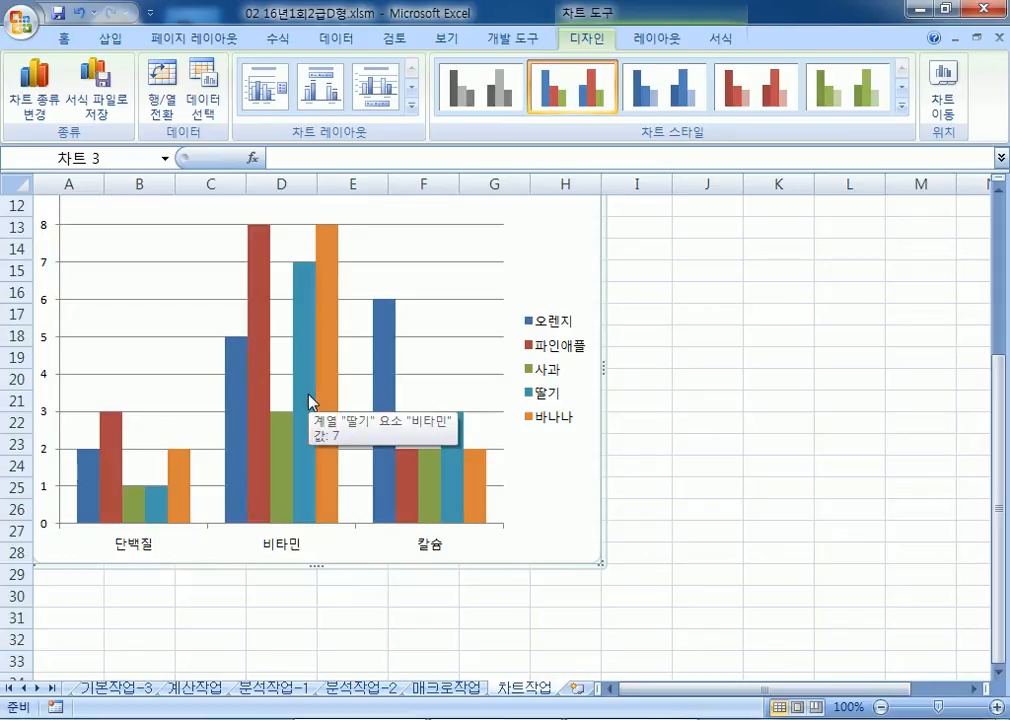
left_click(162, 100)
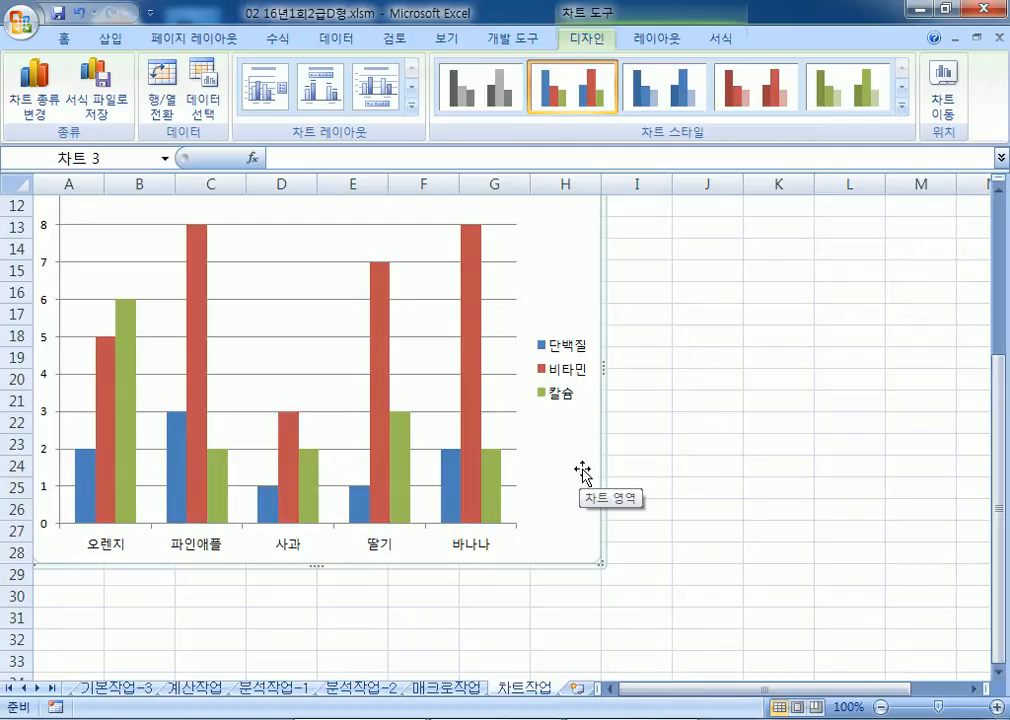
Step: Add the chart title 과일별 영양소 above the plot
left_click(662, 38)
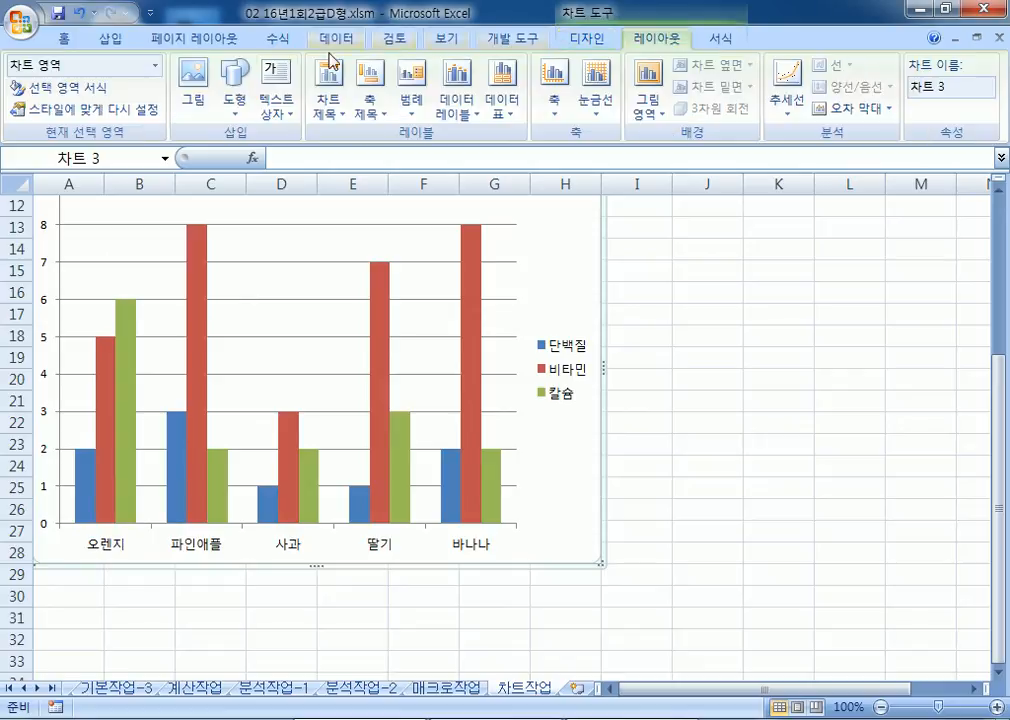
left_click(330, 105)
left_click(310, 245)
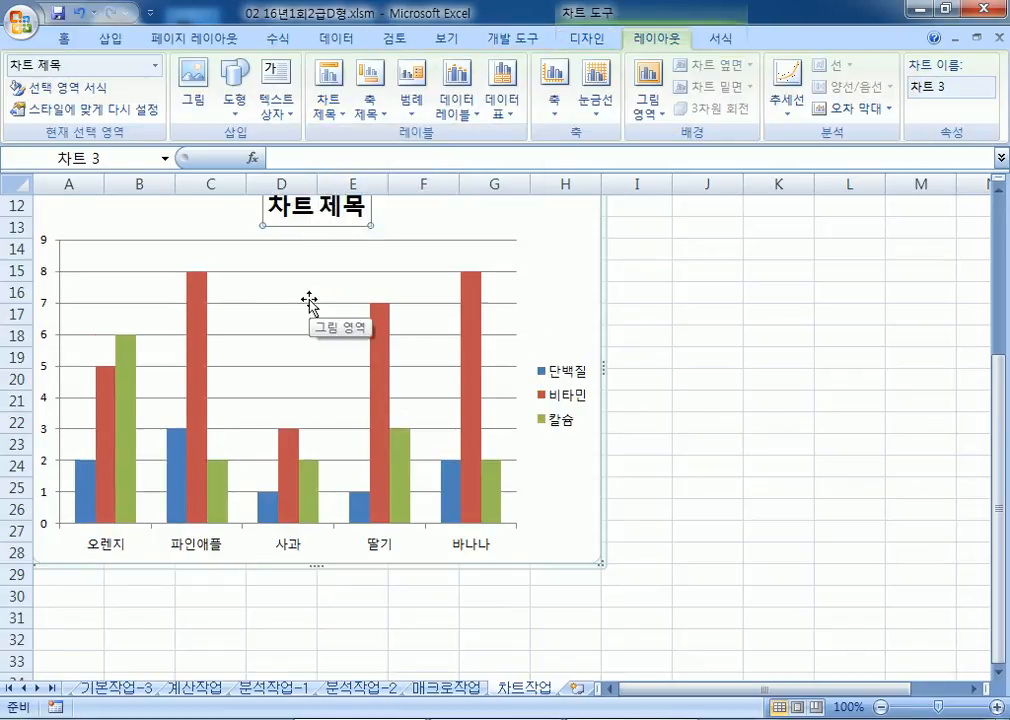
scroll(308, 302, "up", 1)
type("광")
type("일별")
type(" 영양소")
key("Delete")
key("Delete")
key("Delete")
key("Delete")
key("Delete")
left_click(560, 294)
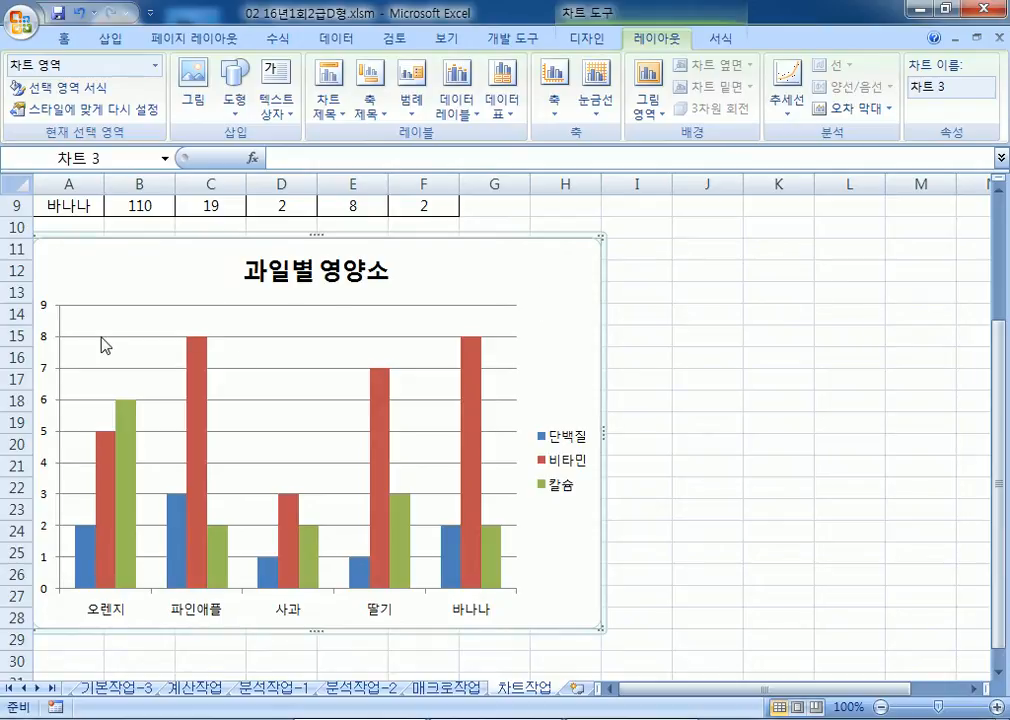
Step: Add a vertical value-axis title and a title below the horizontal axis
left_click(371, 102)
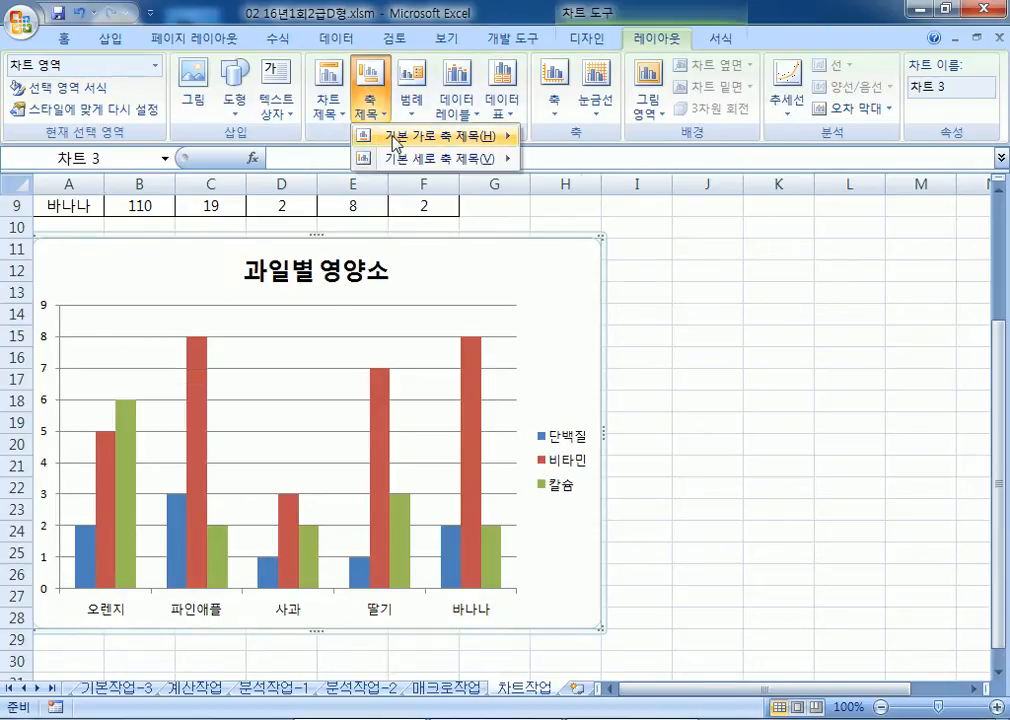
mouse_move(398, 163)
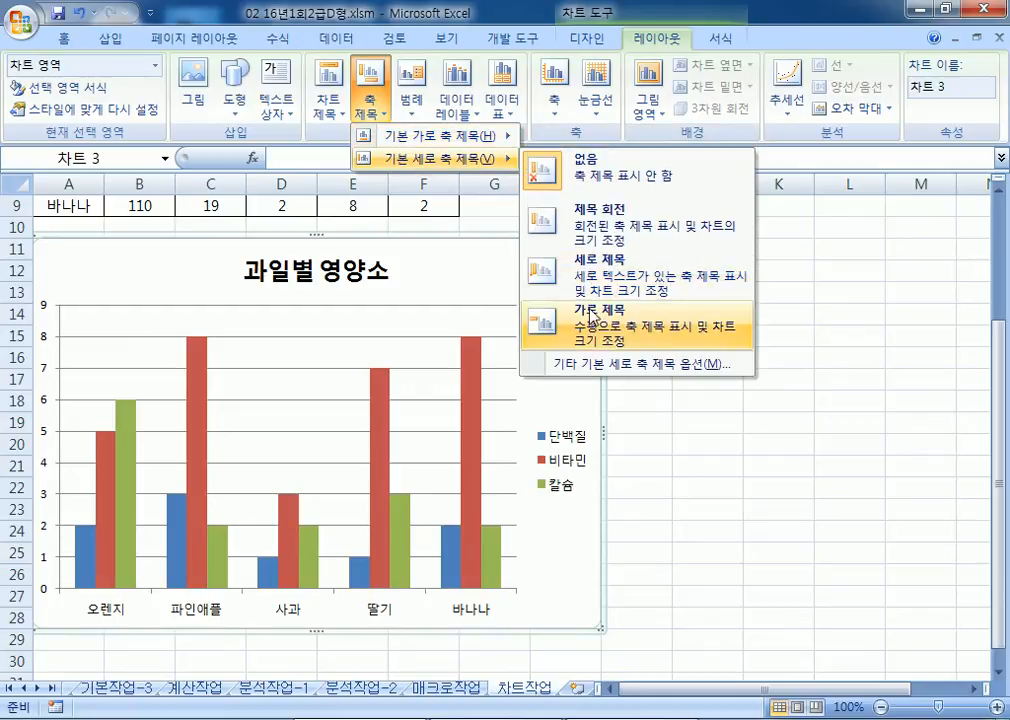
left_click(597, 277)
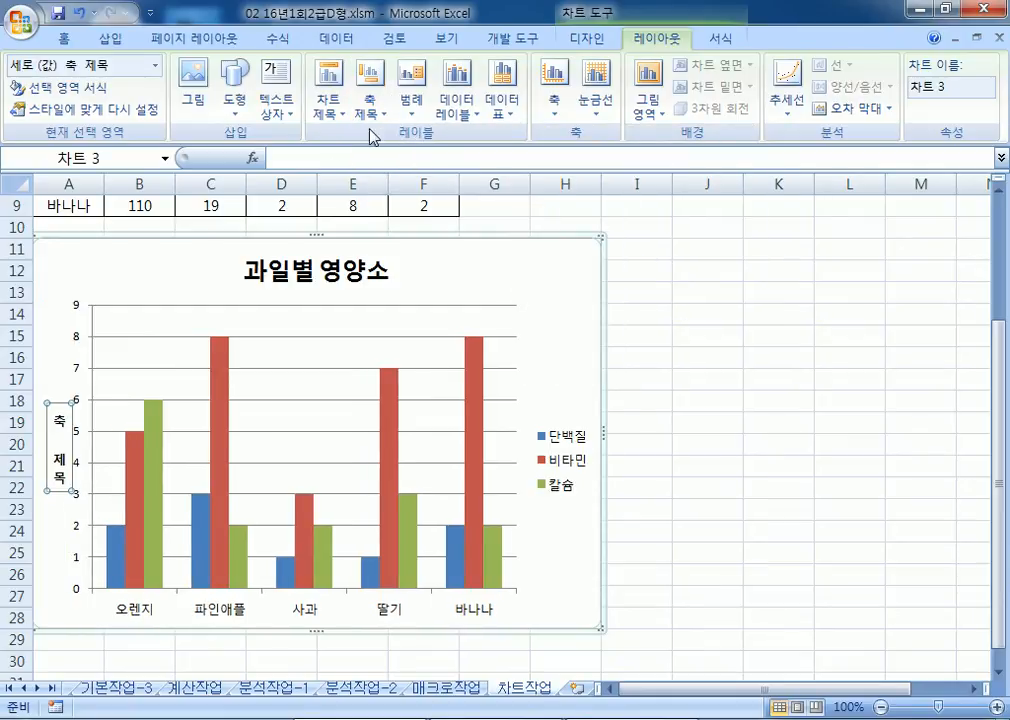
left_click(371, 102)
mouse_move(420, 148)
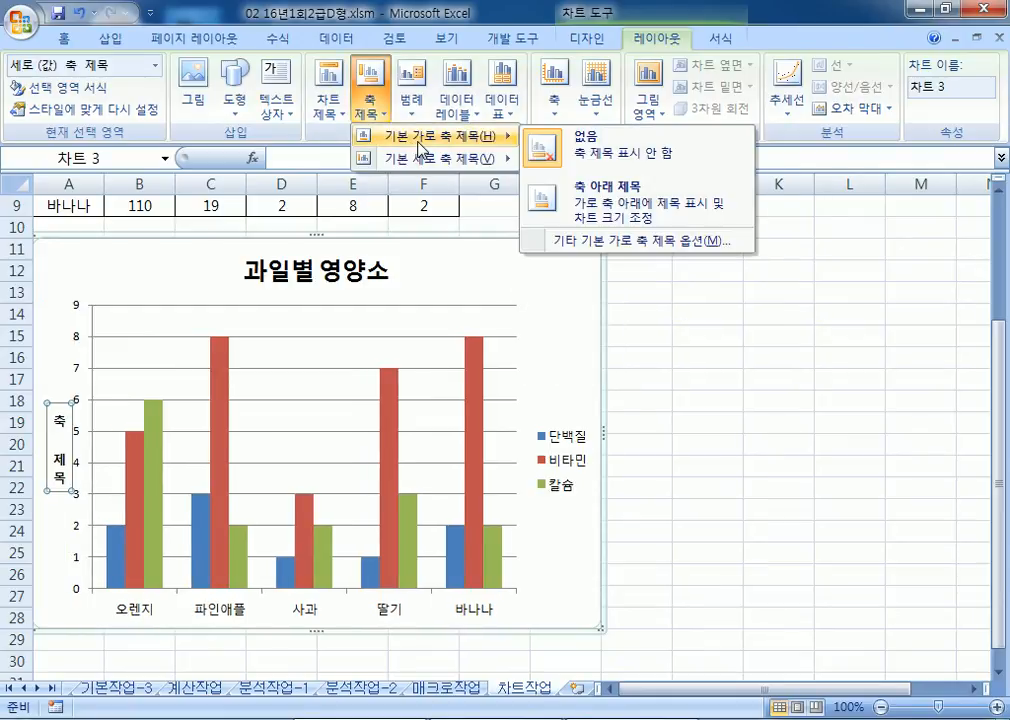
left_click(550, 199)
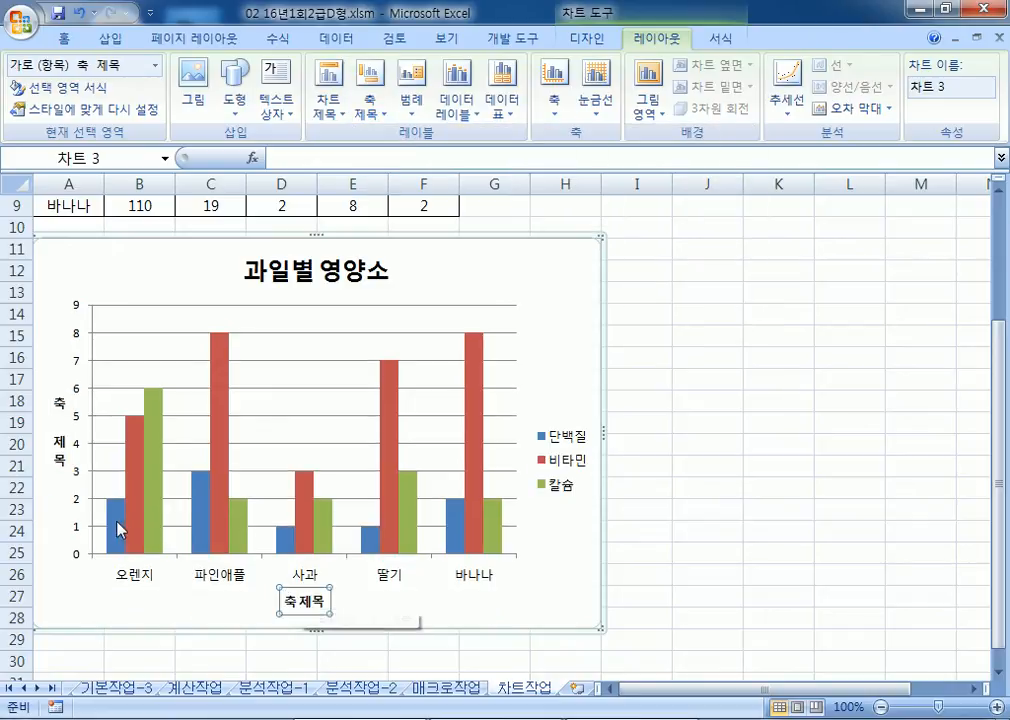
Step: Rename the vertical axis title to 영양소(g)
left_click(60, 410)
type("여")
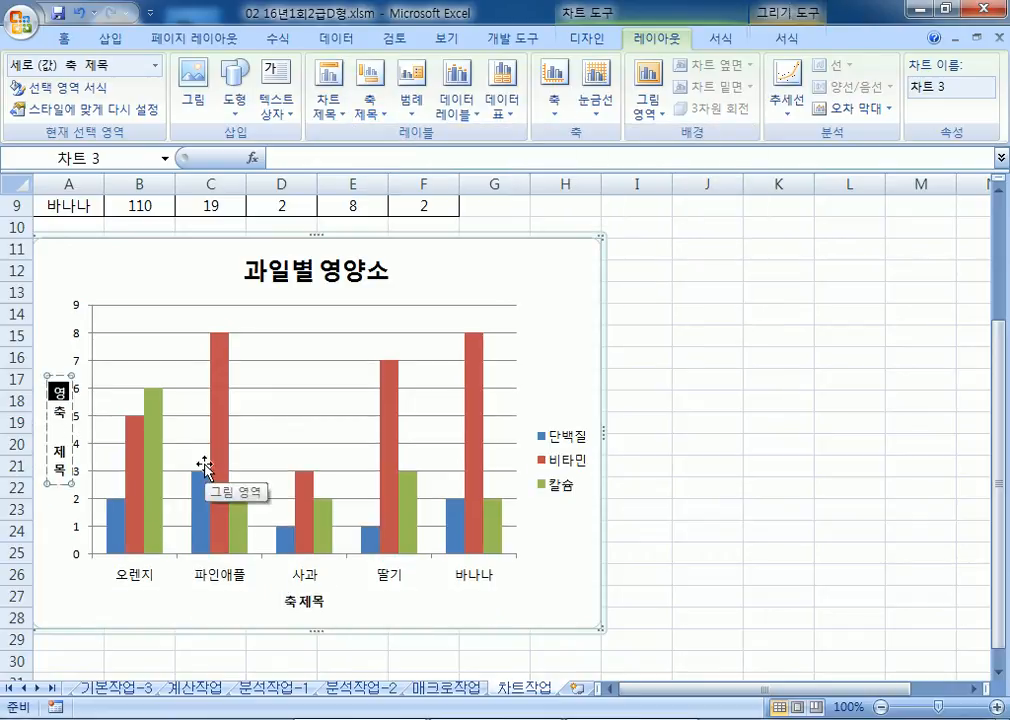
type("ㅇ양소")
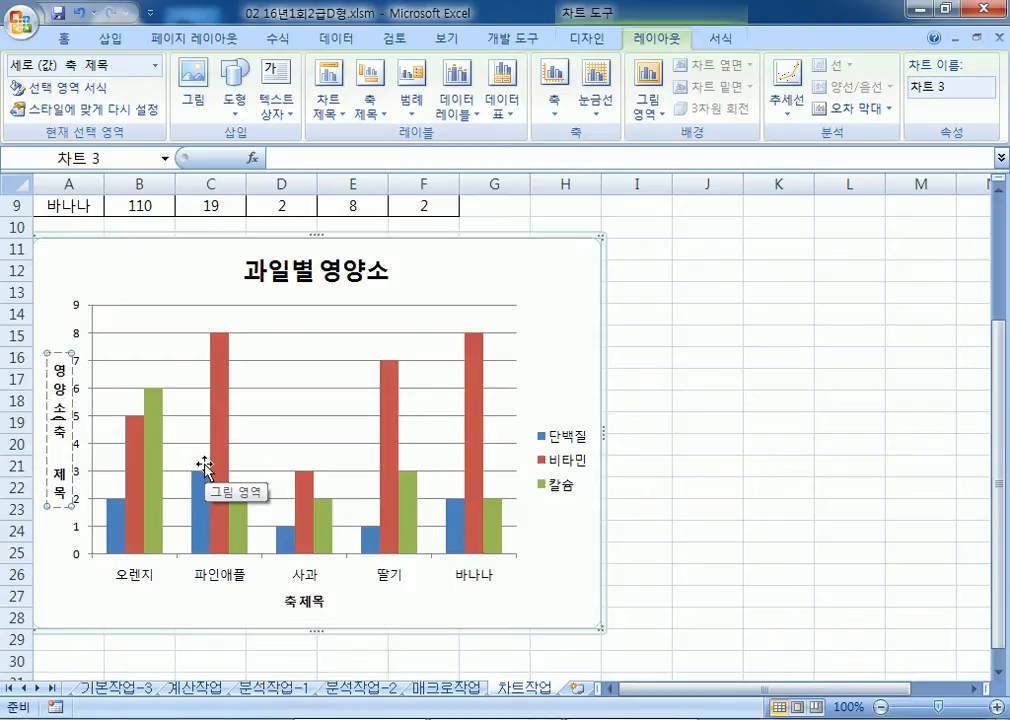
type("(G")
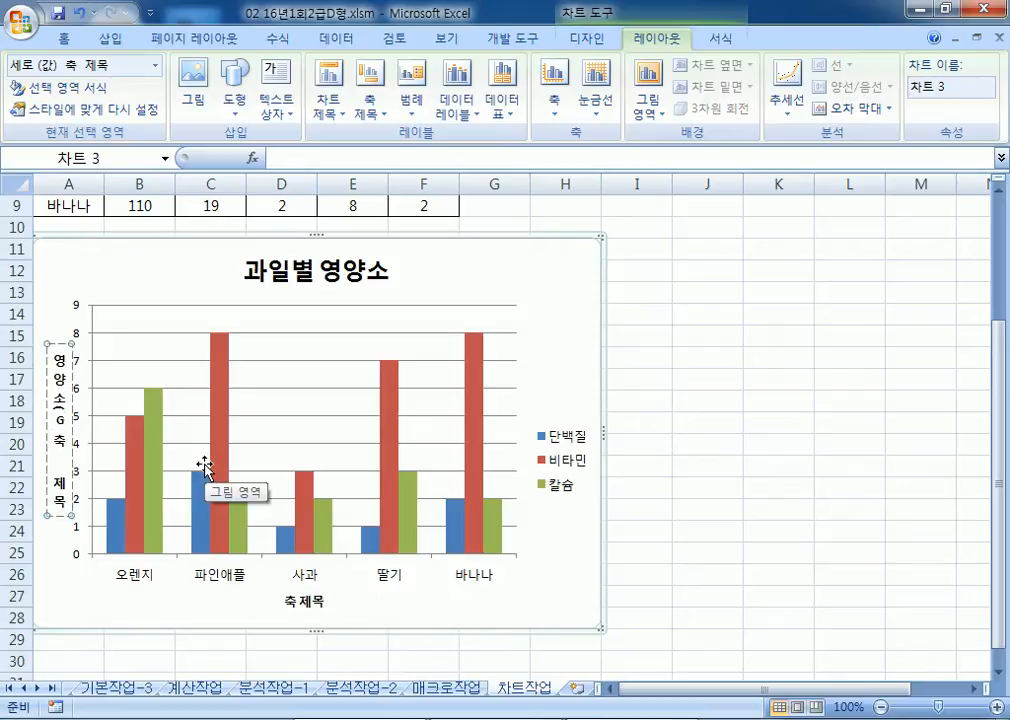
key("Delete")
key("Delete")
key("Delete")
type(")")
key("Delete")
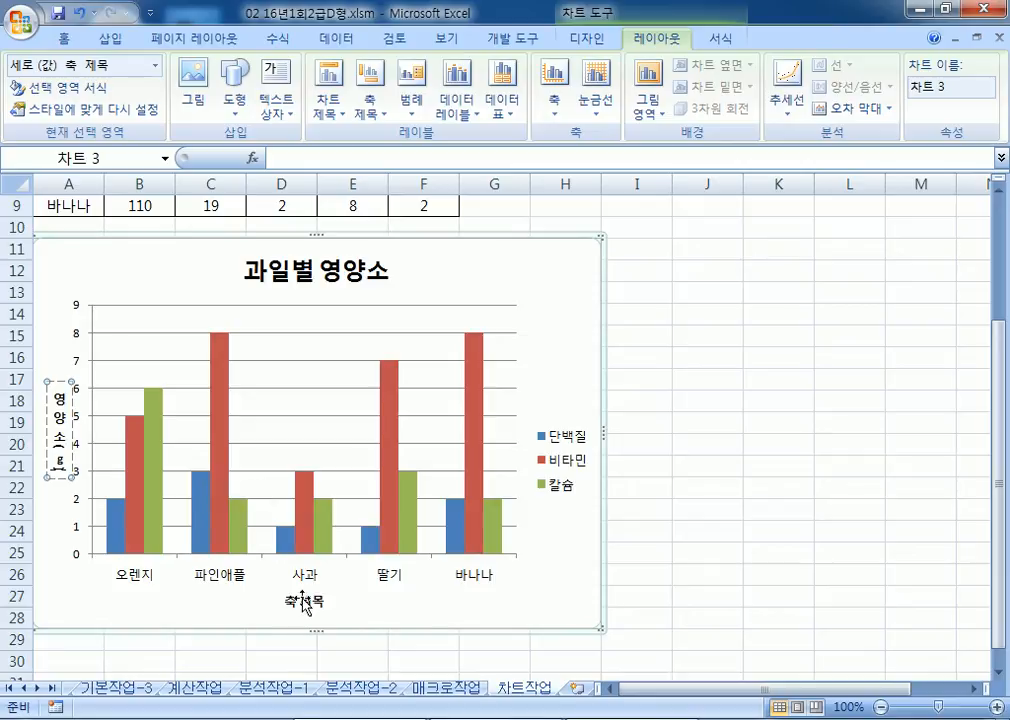
Step: Rename the horizontal axis title to 과일명
left_click(303, 598)
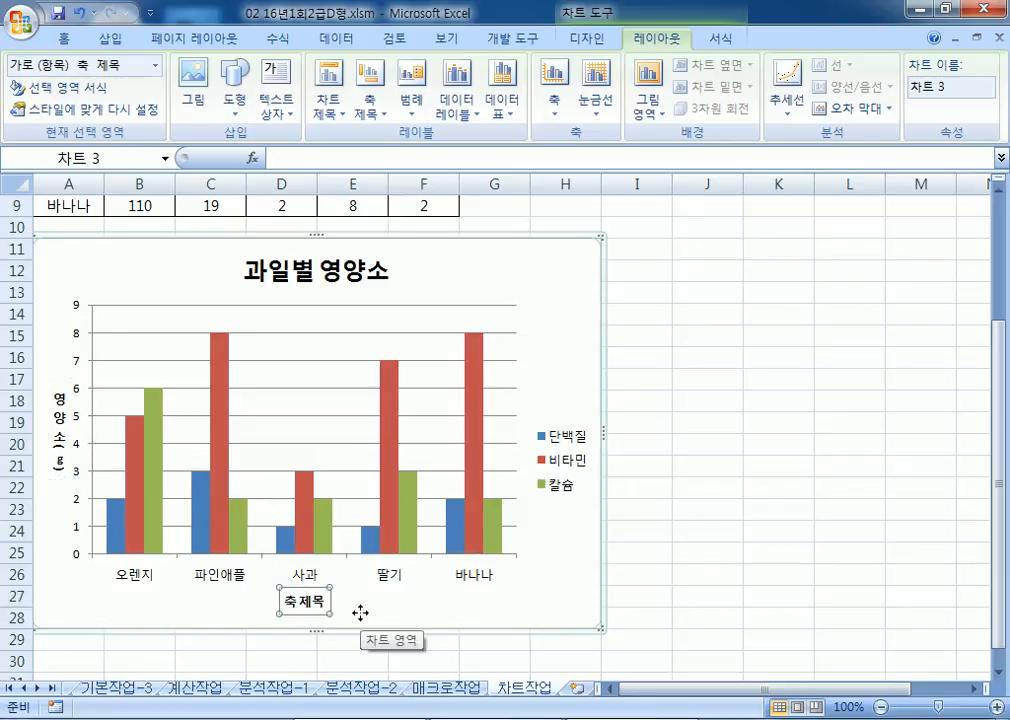
type("RHKD")
key("BackSpace")
key("BackSpace")
key("BackSpace")
key("BackSpace")
type("광")
type("일명")
key("Return")
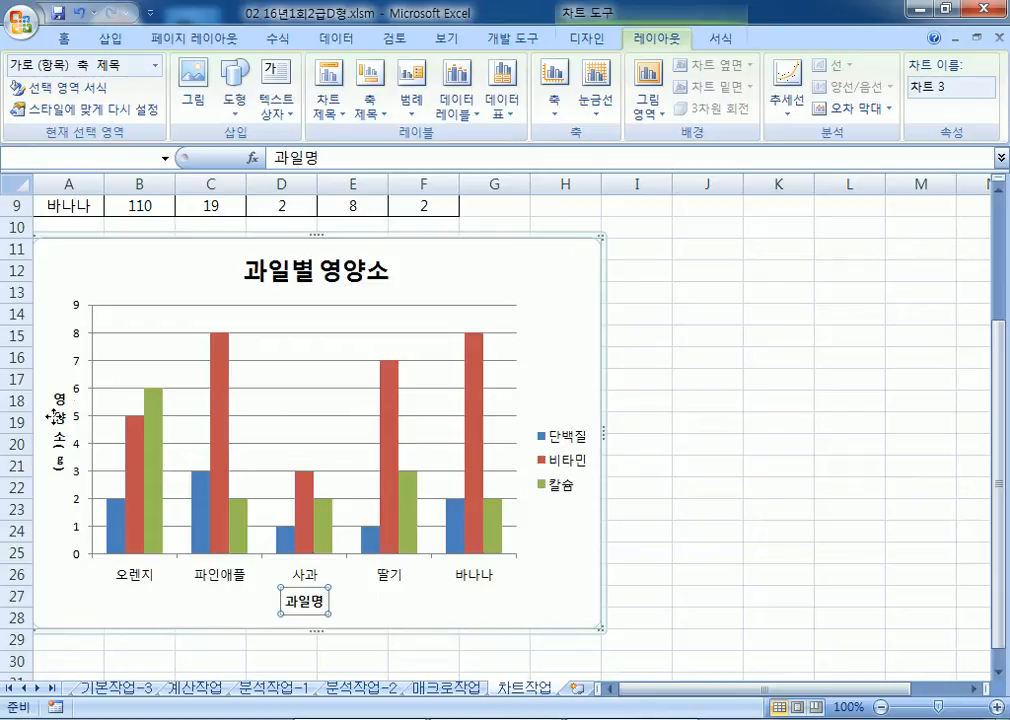
left_click(75, 387)
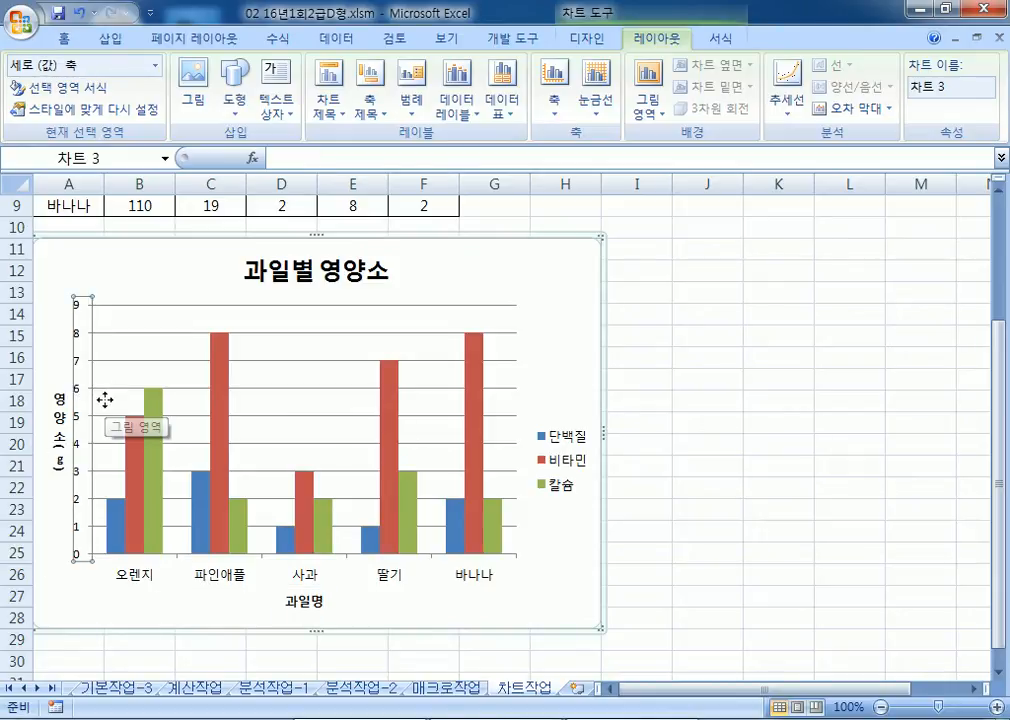
Step: Fix the value axis maximum at 10 with a major unit of 2
key("ctrl+1")
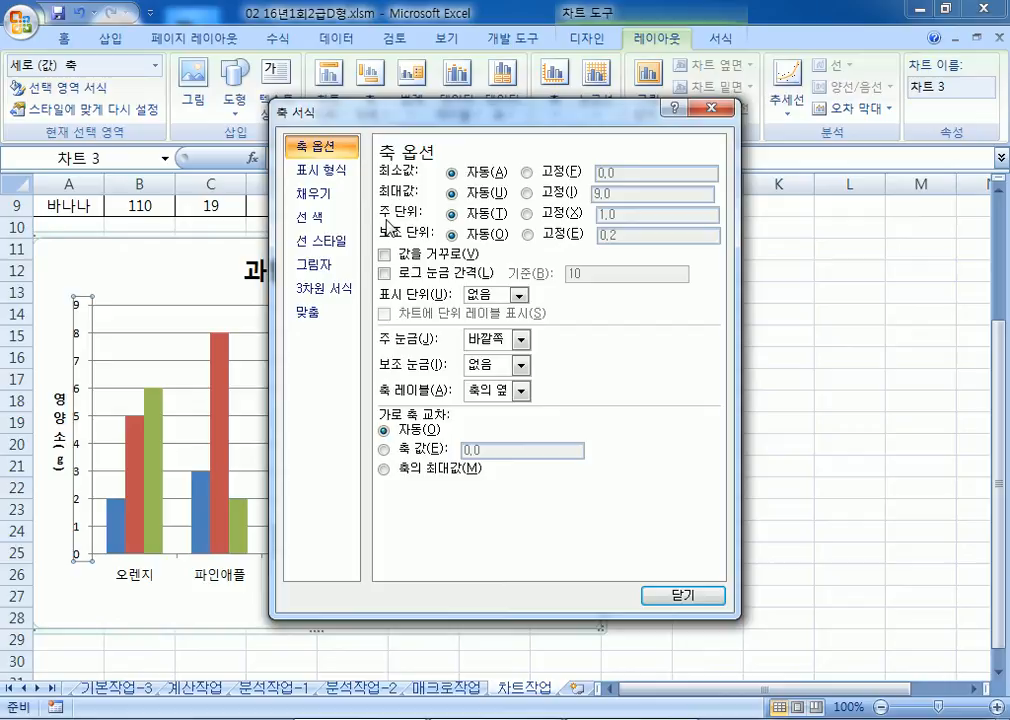
left_click(529, 194)
type("10")
left_click(545, 215)
type("2")
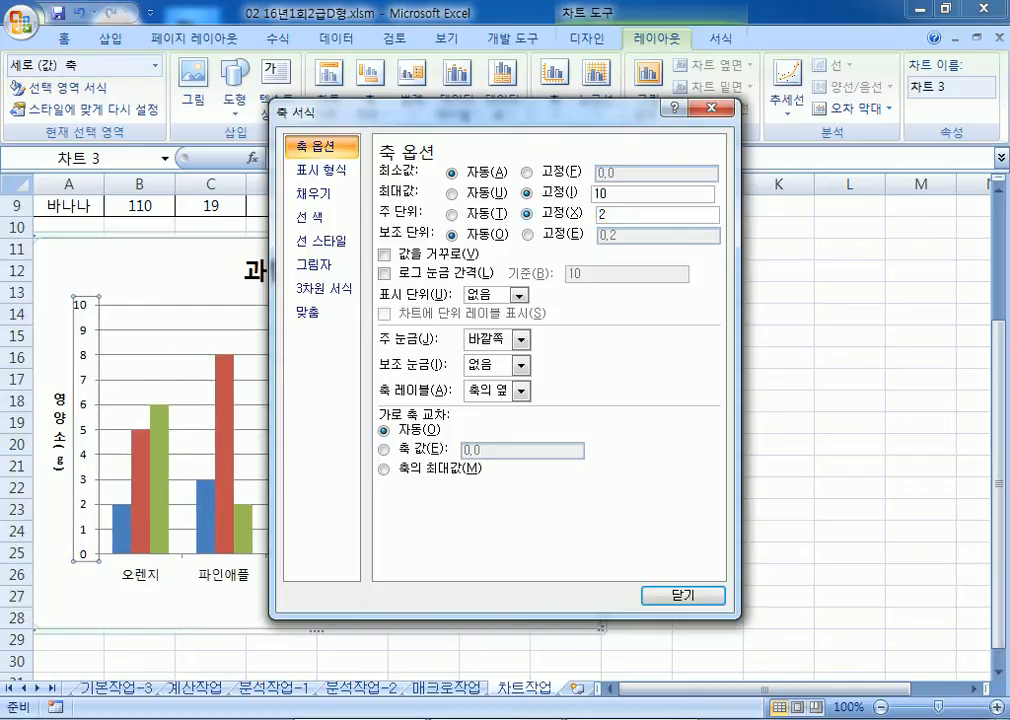
left_click(662, 598)
left_click(595, 40)
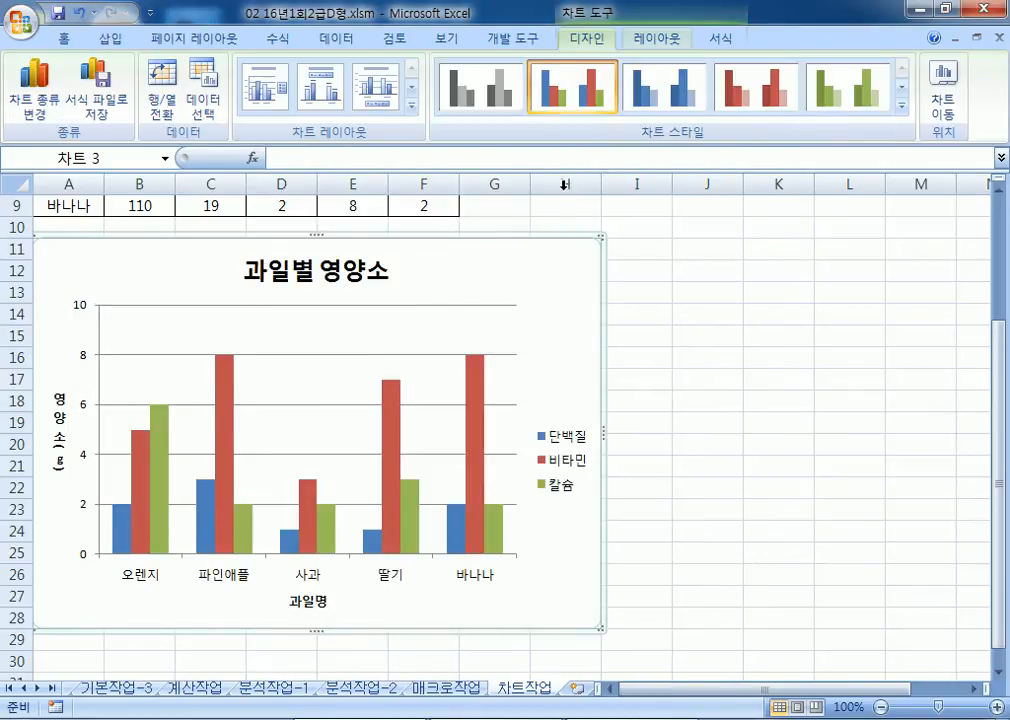
Step: Apply Style 18 from the expanded Chart Styles gallery
left_click(905, 110)
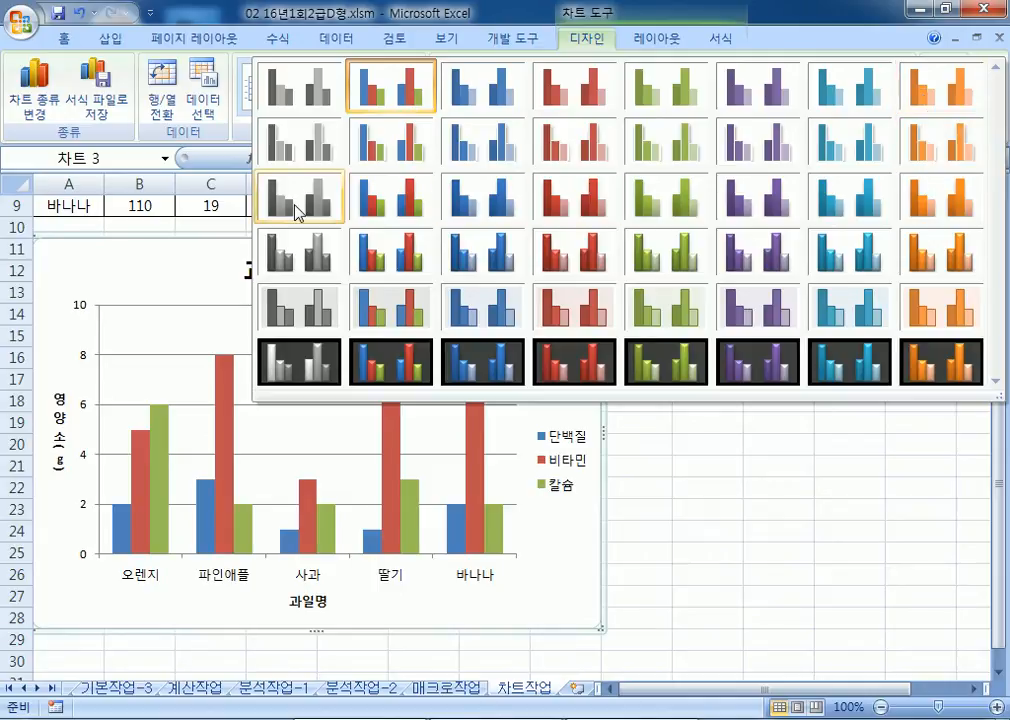
left_click(413, 200)
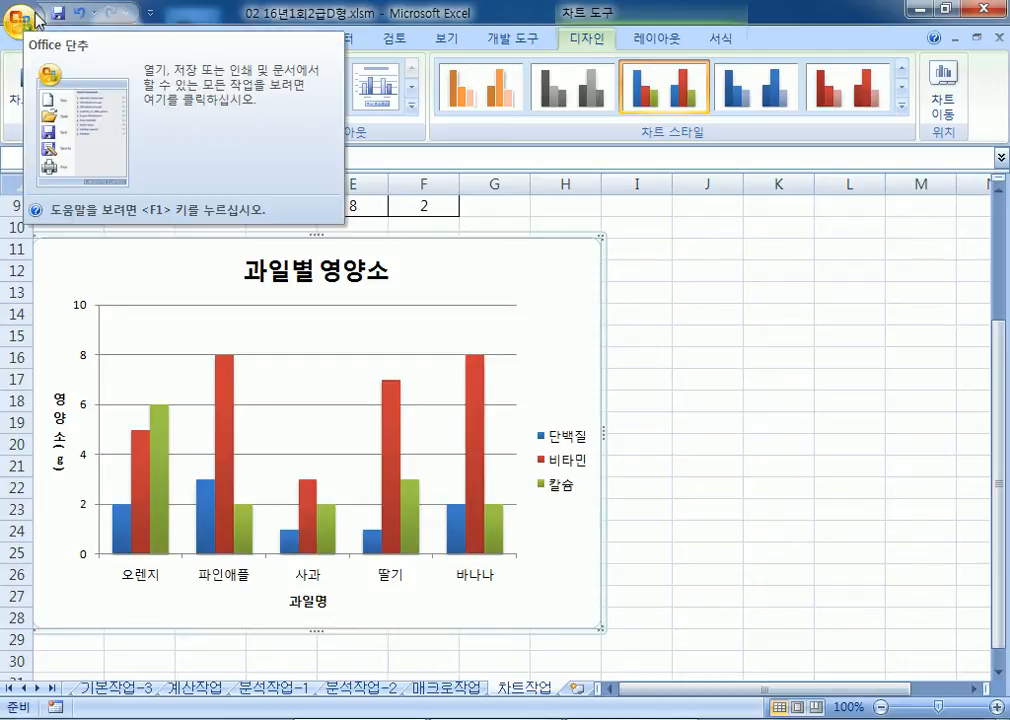
Step: Close the chart workbook without saving changes
left_click(24, 12)
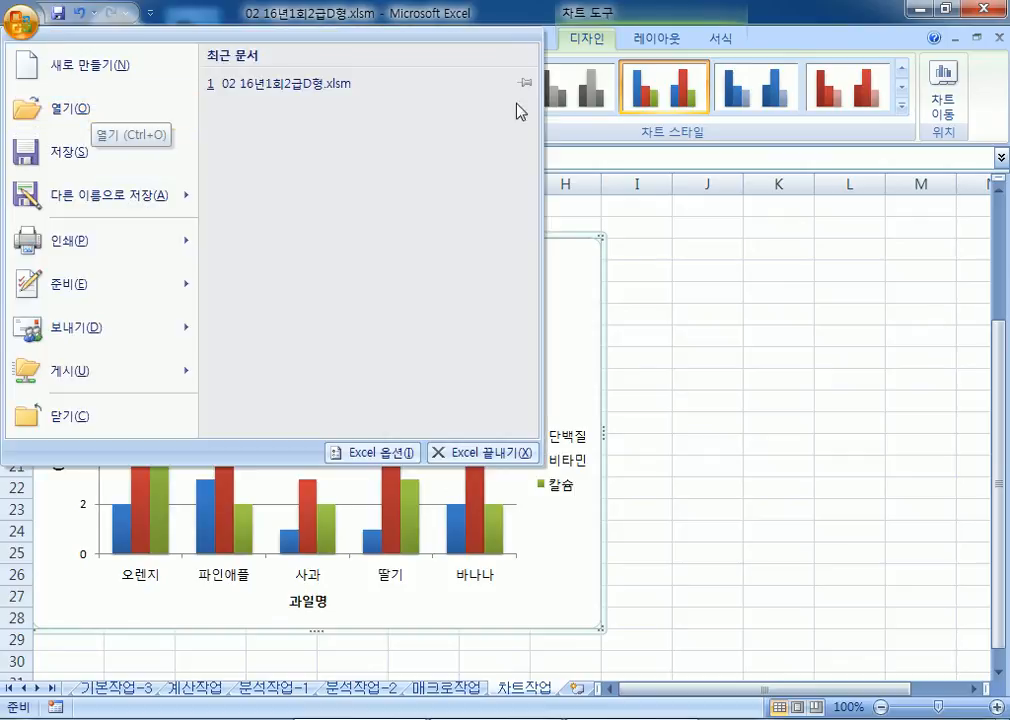
left_click(1001, 39)
left_click(1001, 39)
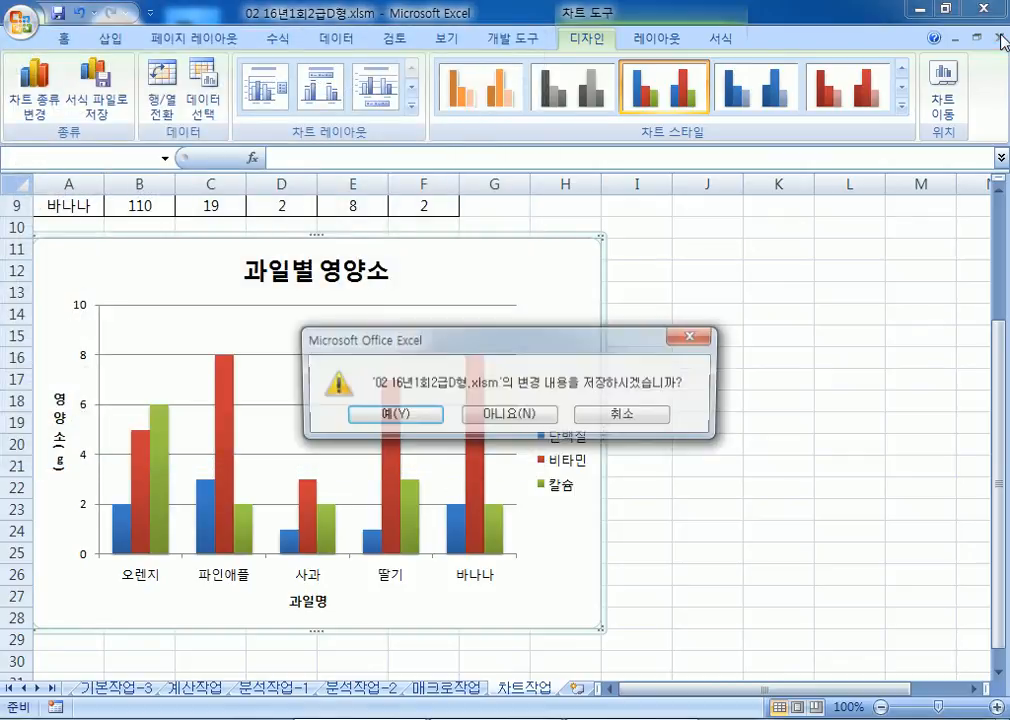
left_click(510, 413)
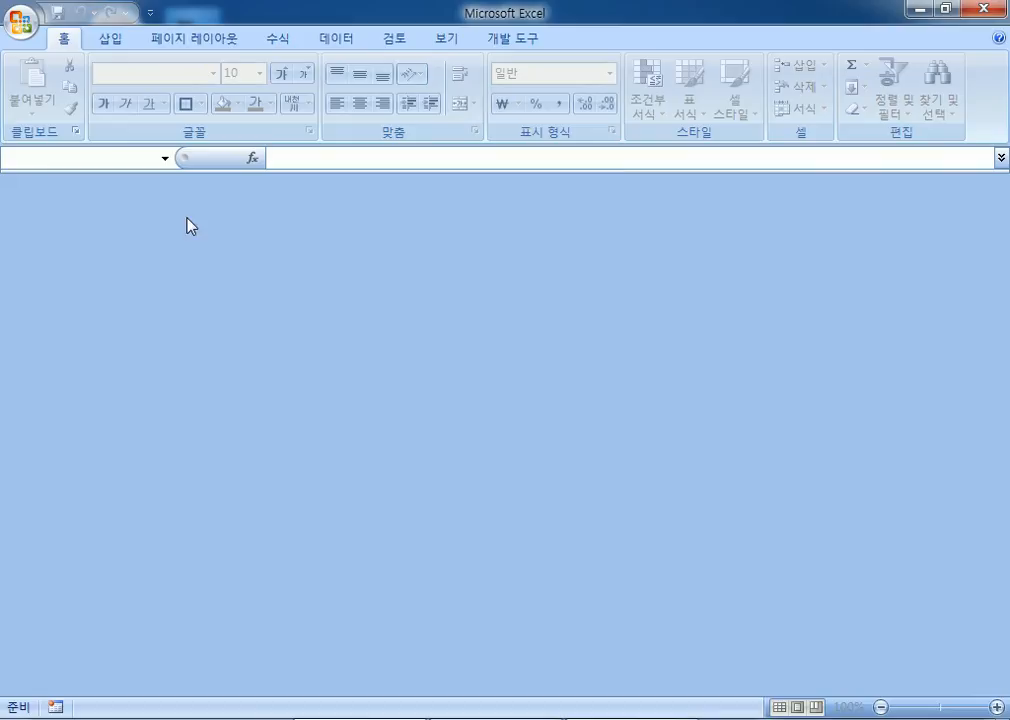
Step: Open 03 15년3회2급D형.xlsm and enter its password
left_click(22, 25)
left_click(68, 103)
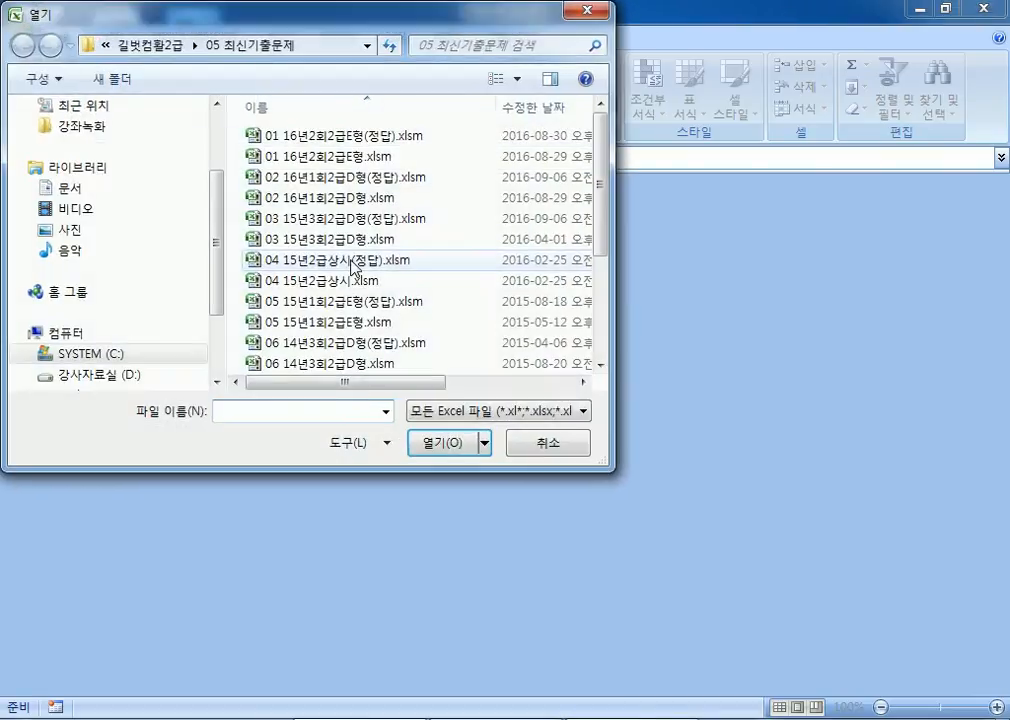
left_click(301, 240)
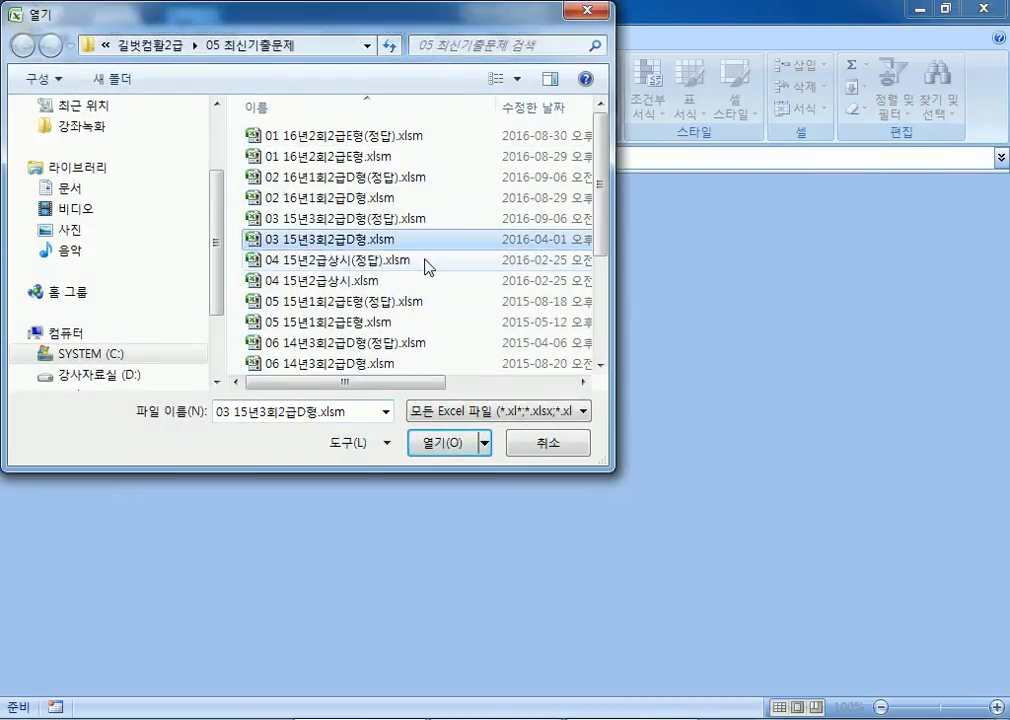
left_click(414, 442)
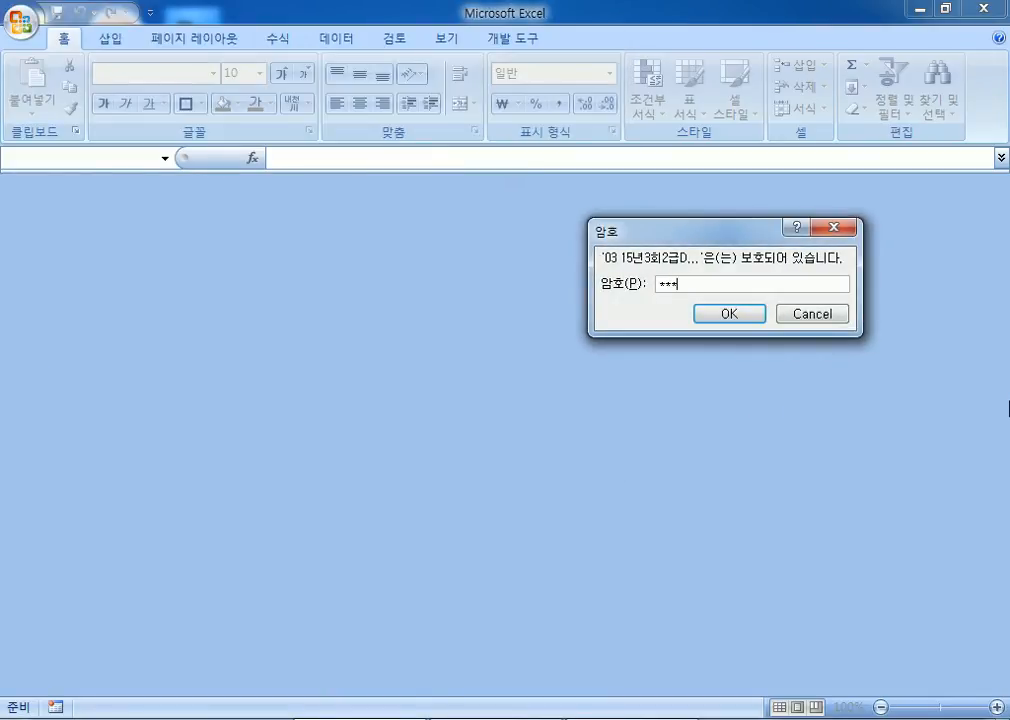
key("Return")
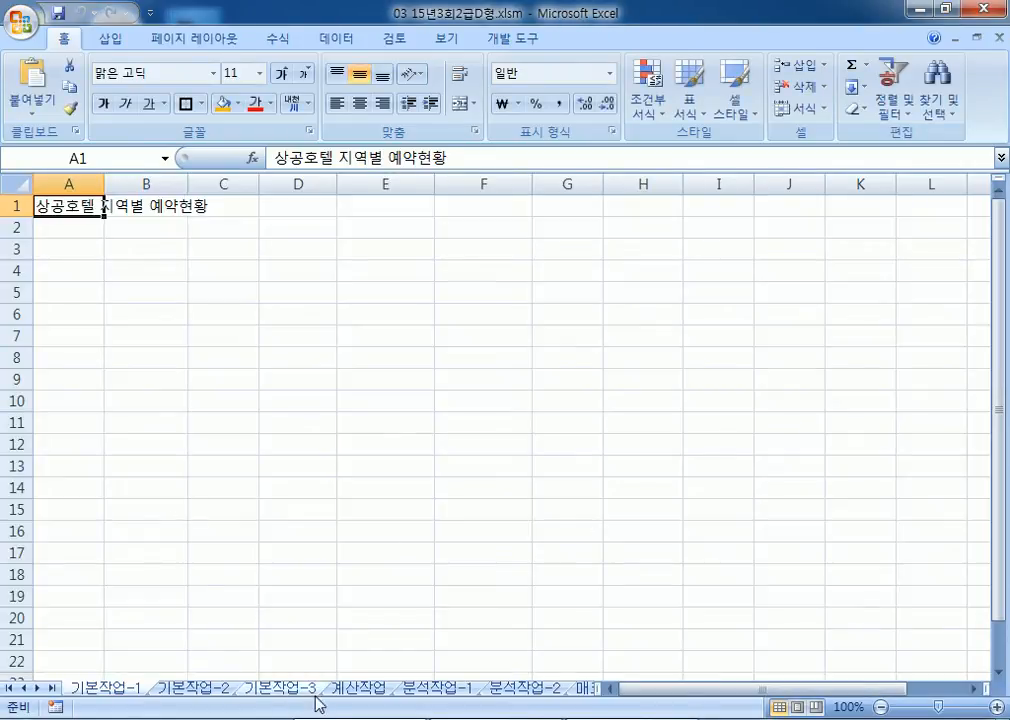
Step: On the 기본작업-2 sheet, merge and centre A1:F1 and set the title in 바탕체
left_click(194, 690)
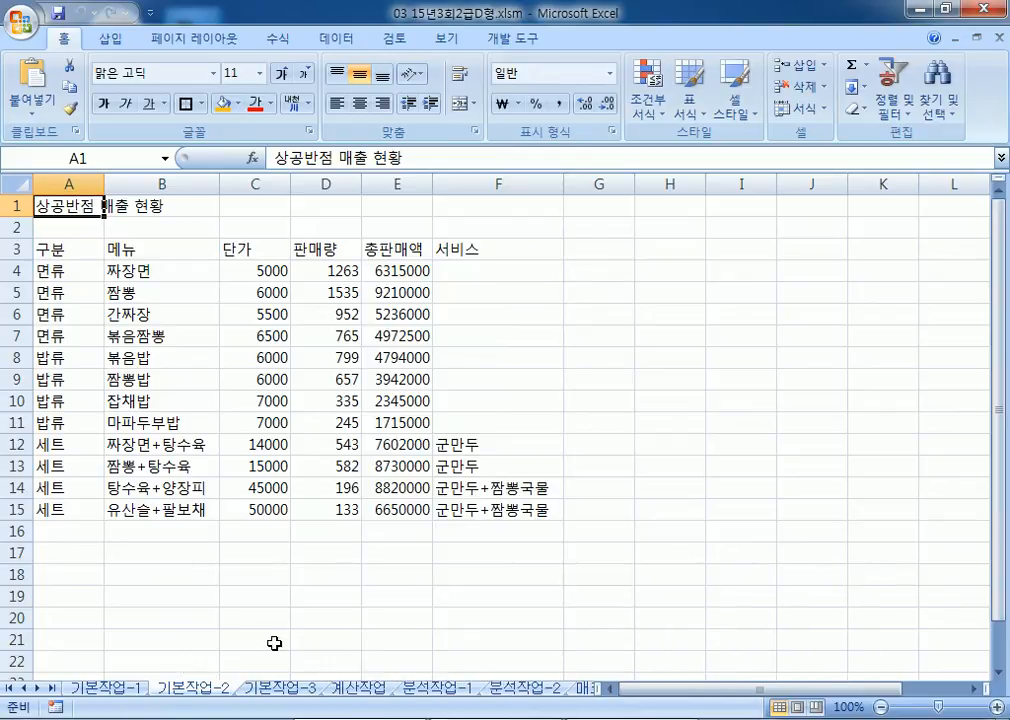
left_click_drag(45, 205, 513, 207)
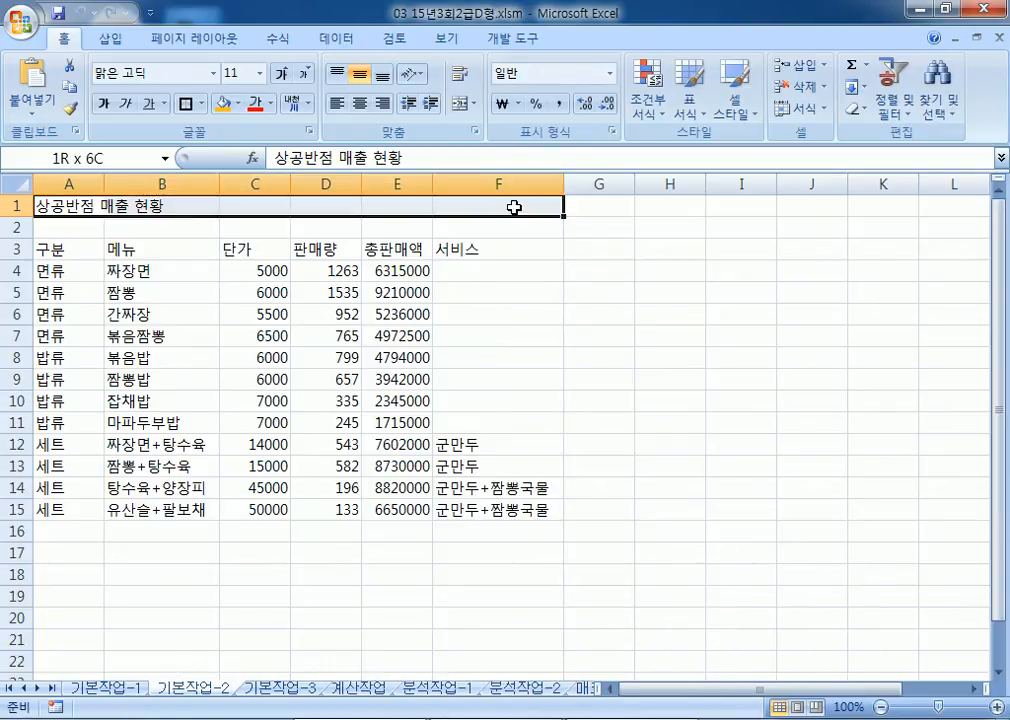
left_click(460, 104)
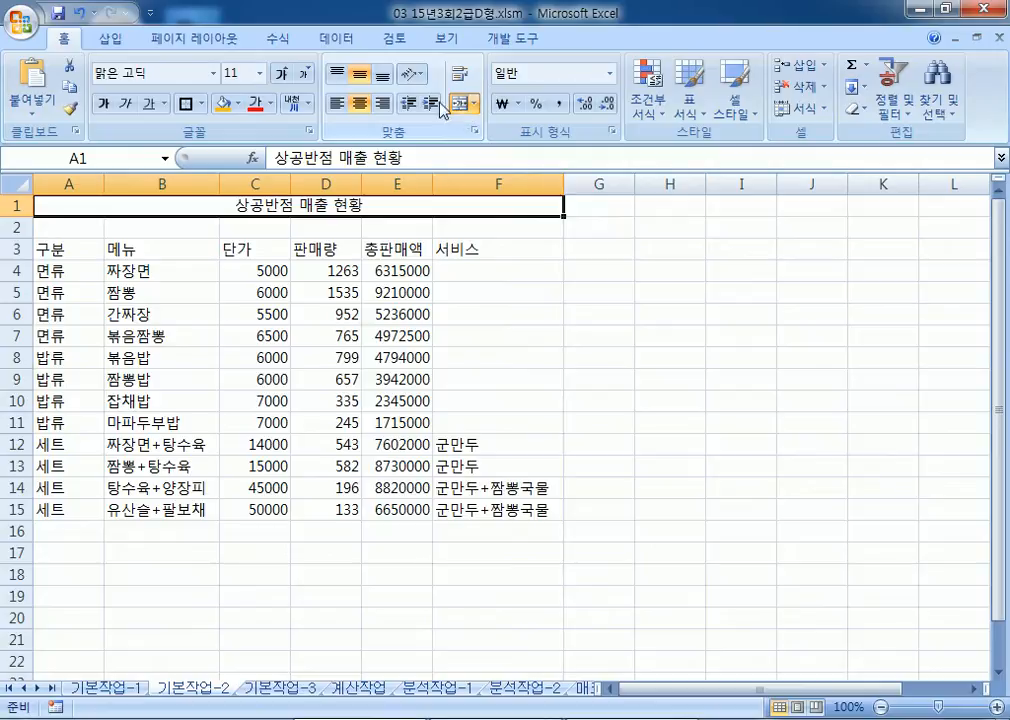
left_click(171, 71)
type("바탕체")
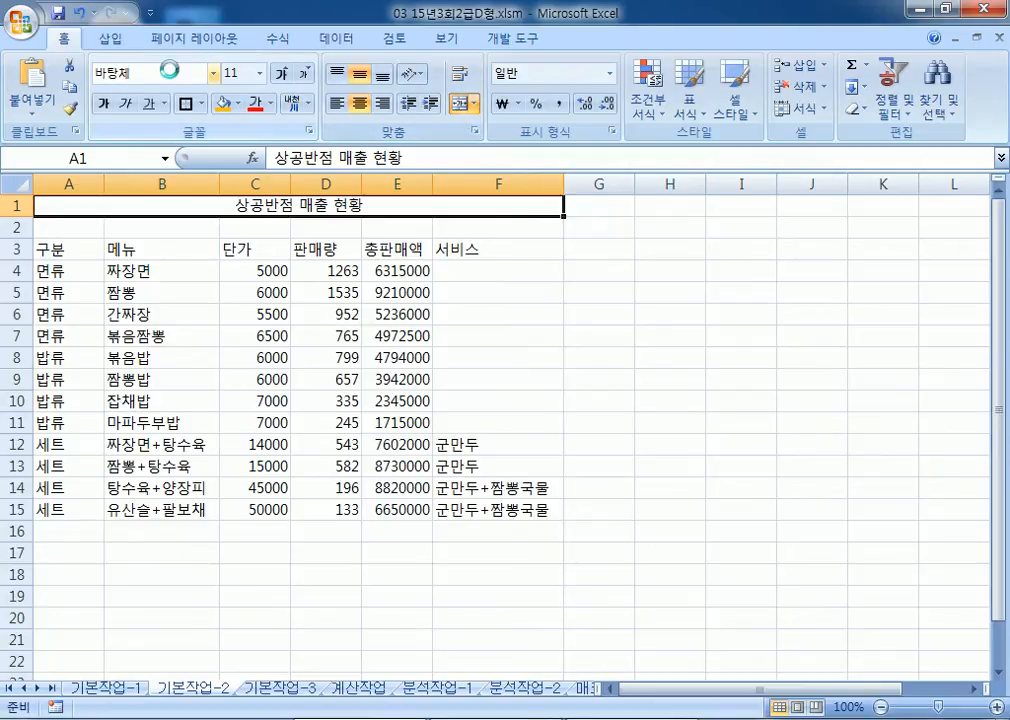
key("Return")
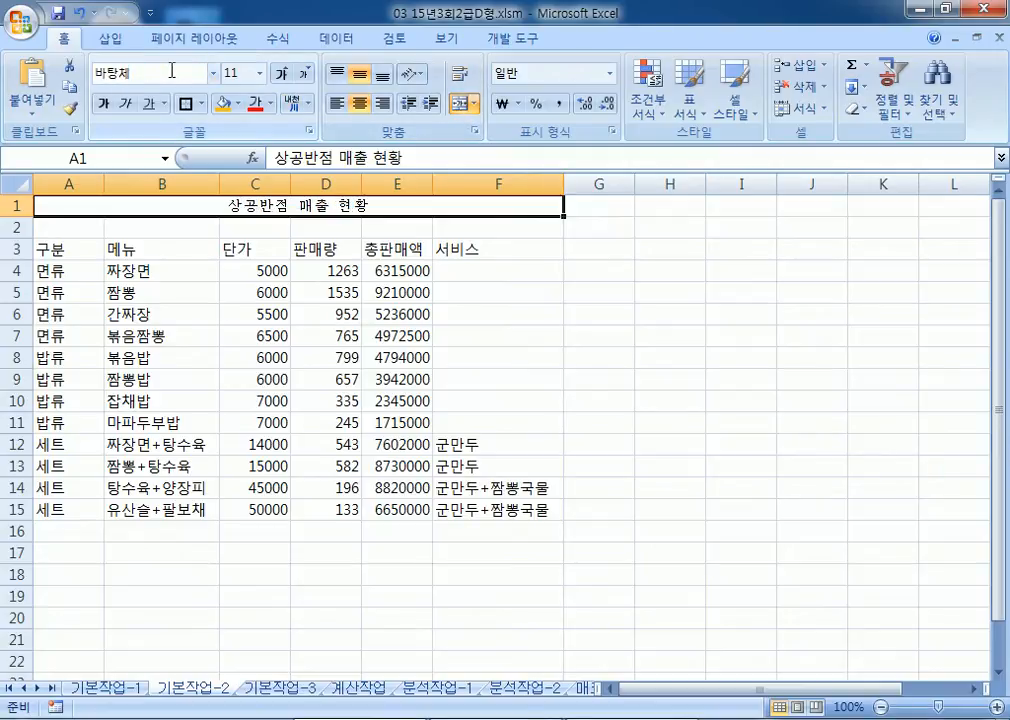
Step: Enlarge the title to 18 pt and make it bold italic
left_click(282, 76)
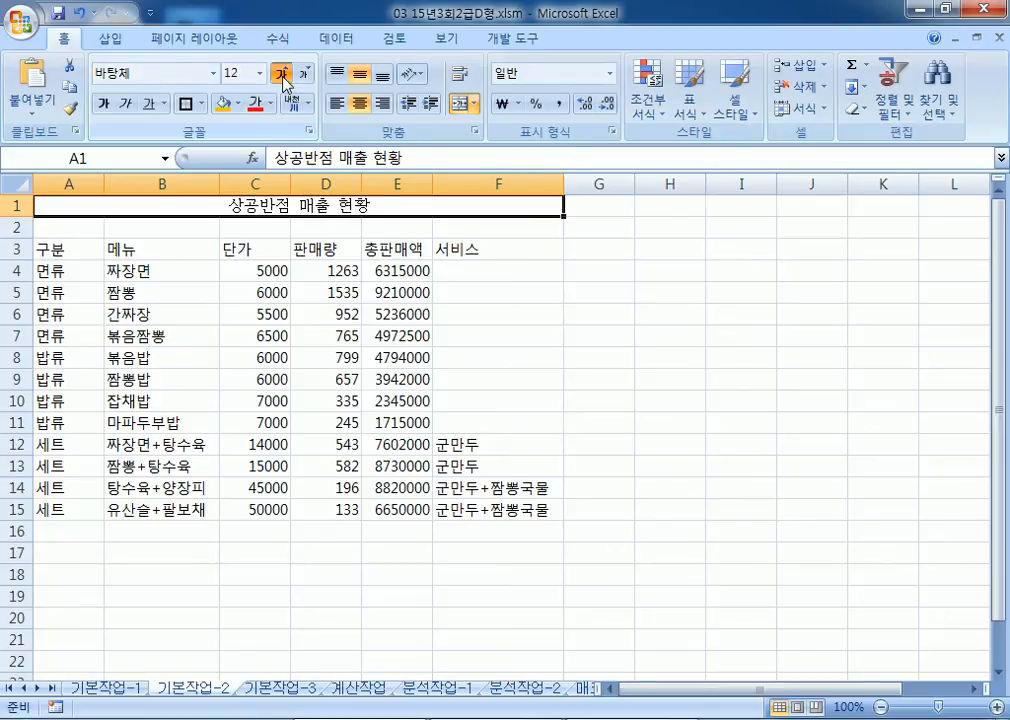
left_click(282, 76)
left_click(282, 76)
left_click(282, 76)
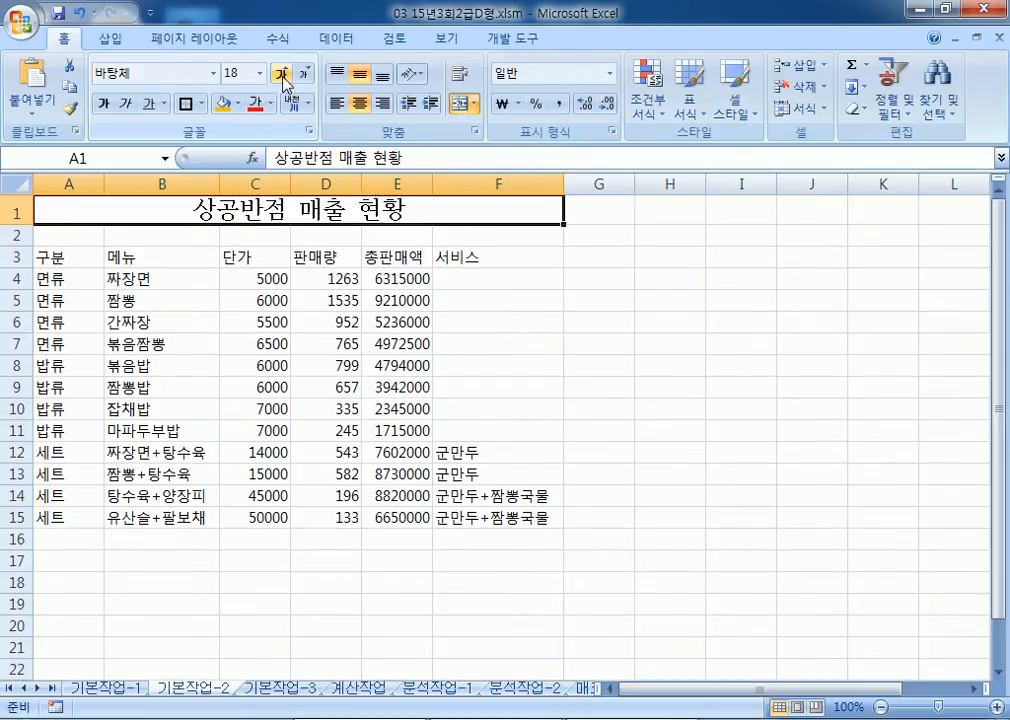
left_click(101, 104)
left_click(126, 105)
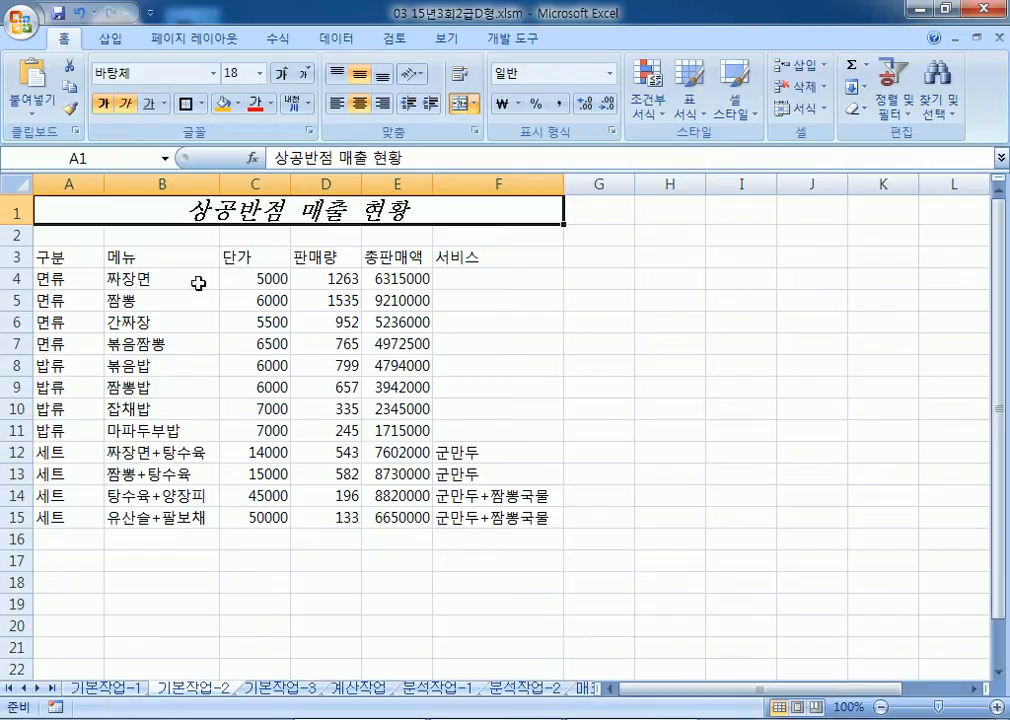
left_click_drag(70, 259, 478, 253)
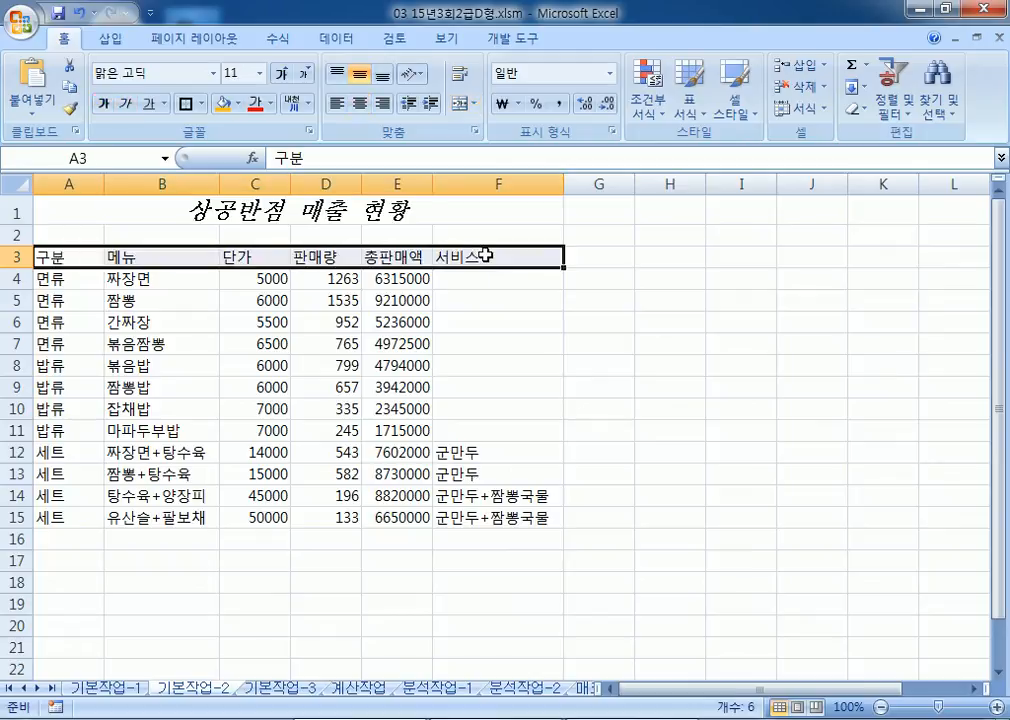
Step: Apply the red 강조색2 cell style to header row A3:F3, centre it, then select C4:D15
left_click(742, 118)
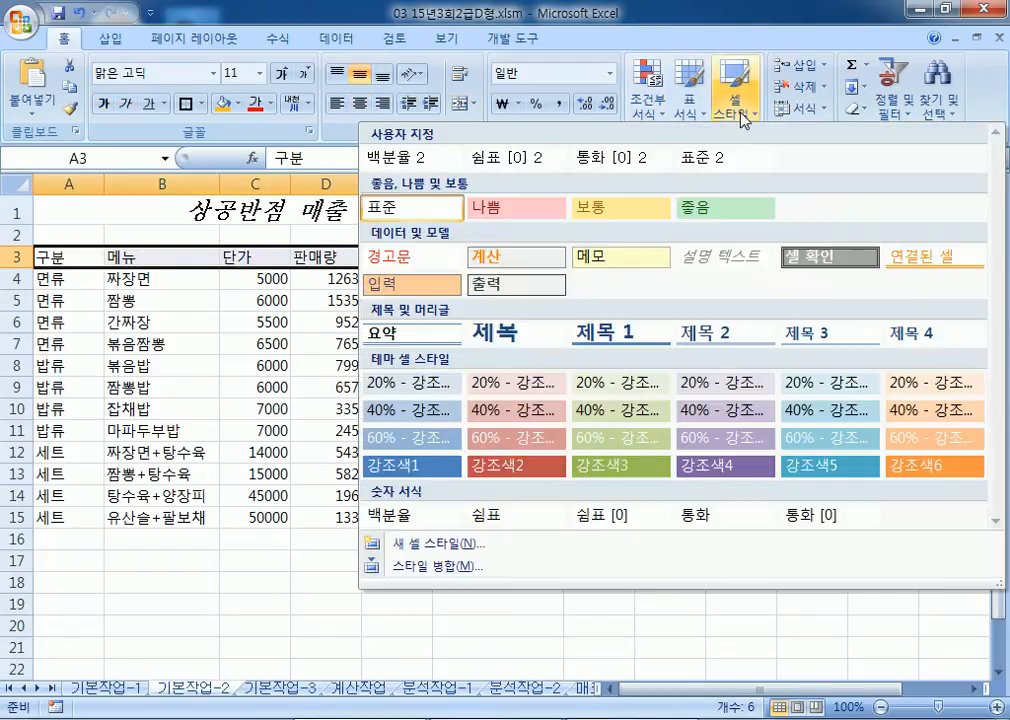
left_click(522, 470)
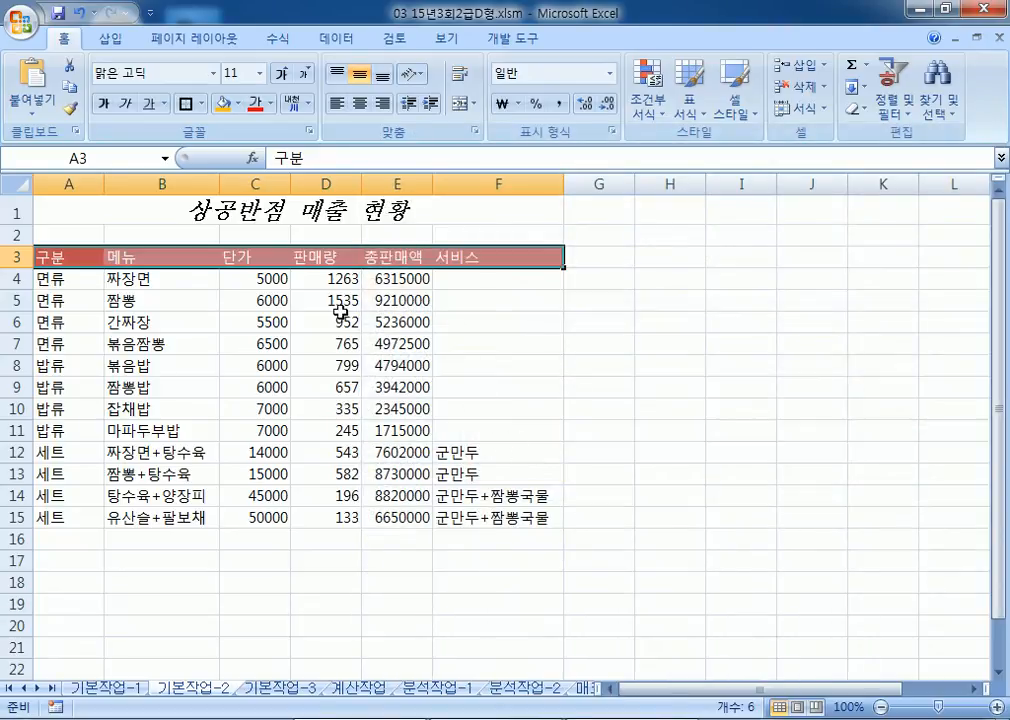
left_click(360, 104)
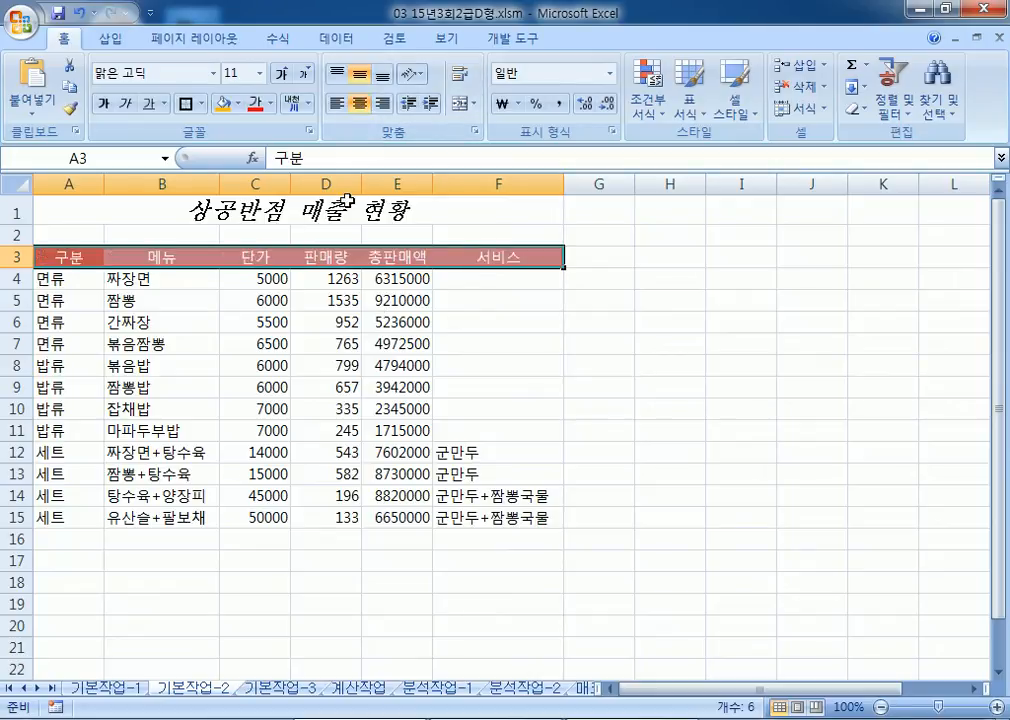
left_click(250, 281)
left_click_drag(285, 283, 343, 510)
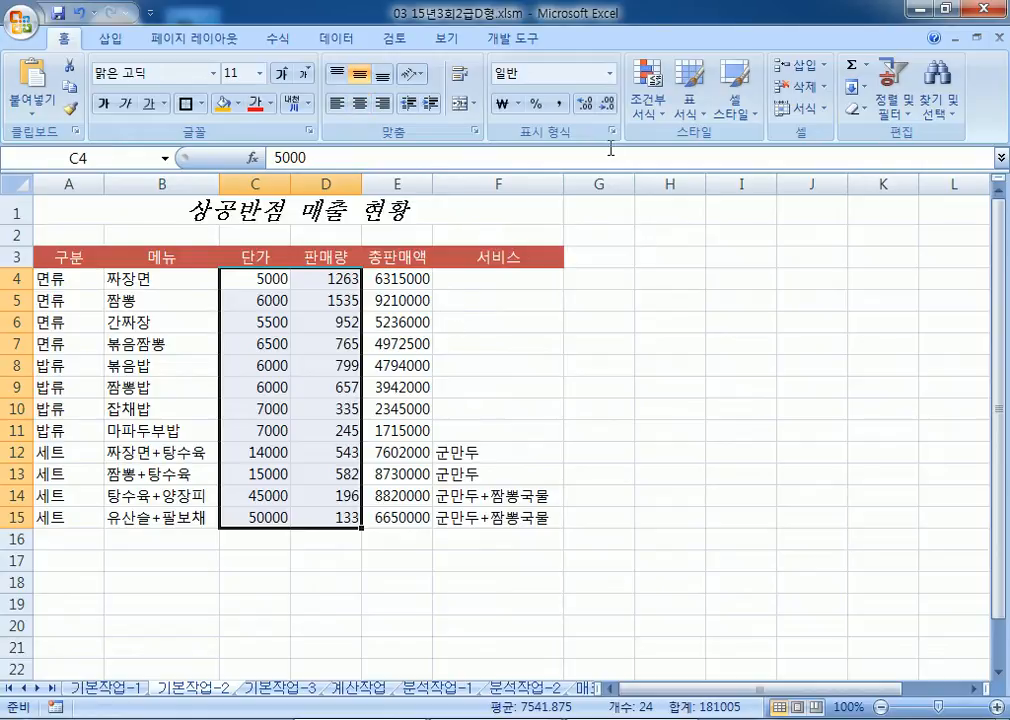
Step: Apply Comma Style to C4:D15 for thousands separators, then select the 총판매액 values E4:E15
left_click(557, 103)
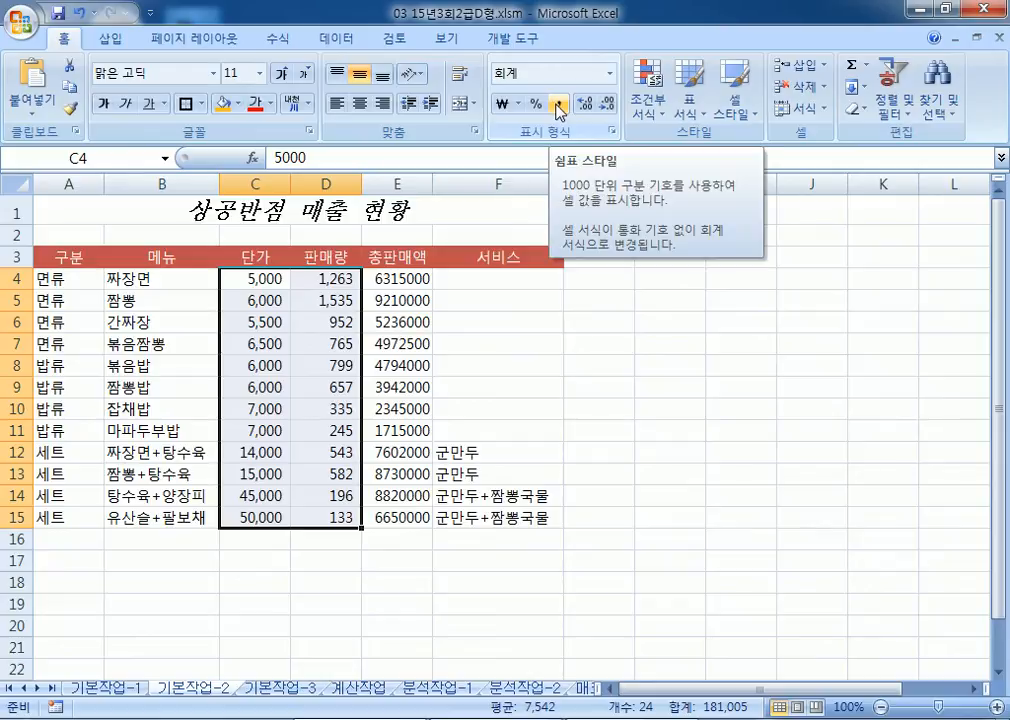
left_click_drag(400, 280, 396, 514)
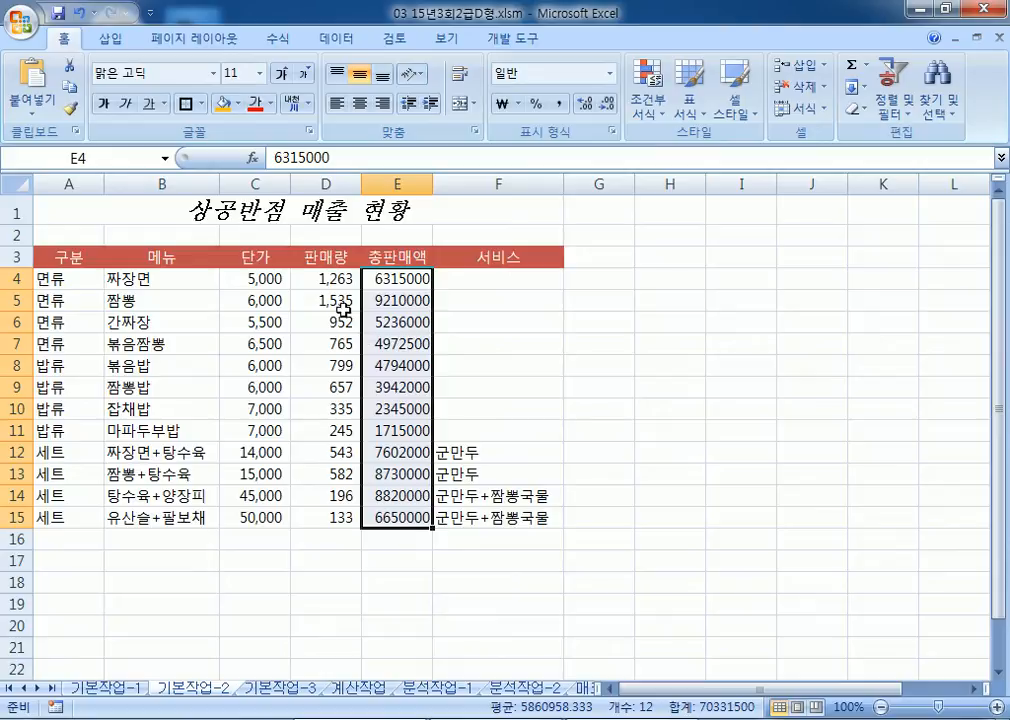
Step: Give E4:E15 the custom number format #,##0원, e.g. 6,315,000원
key("ctrl+1")
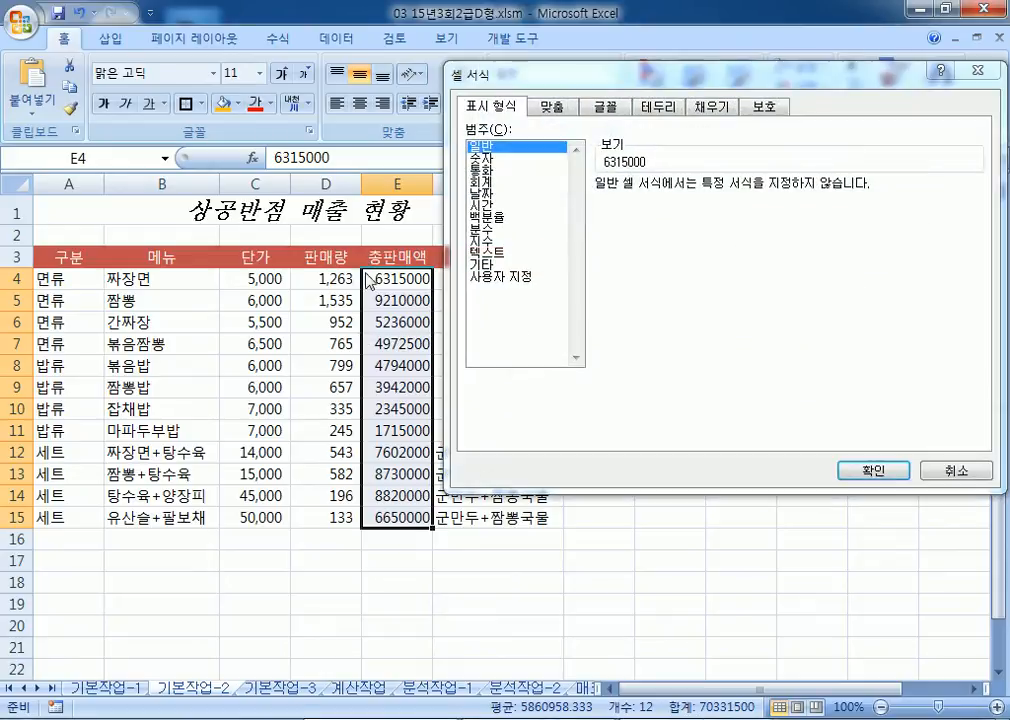
left_click(488, 278)
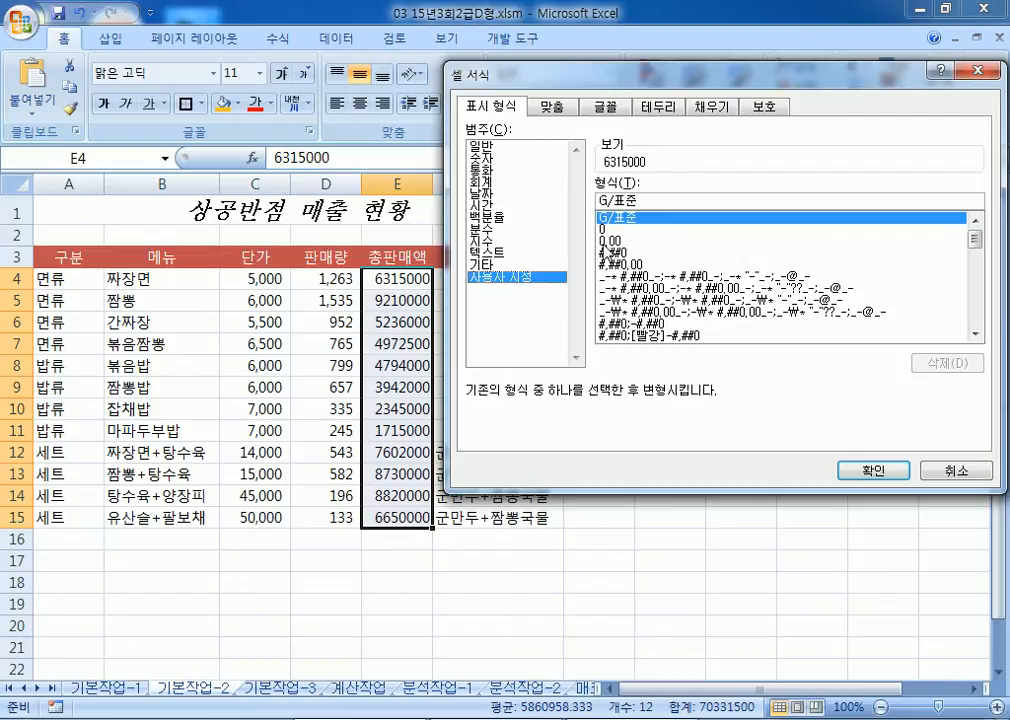
left_click(604, 254)
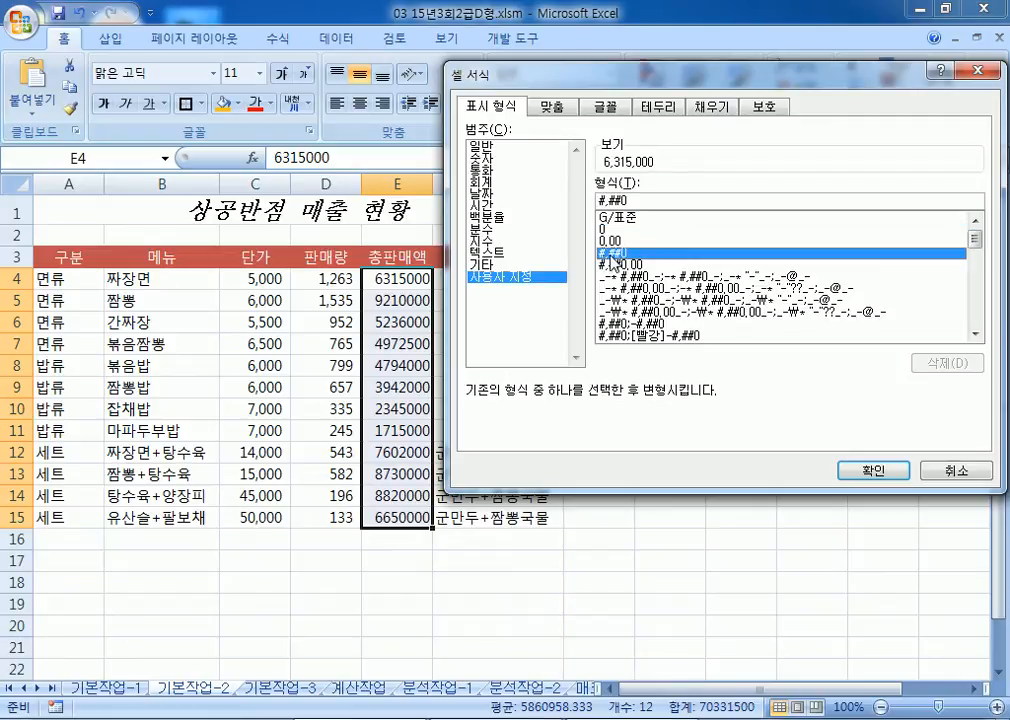
left_click(661, 205)
type("ㅇ")
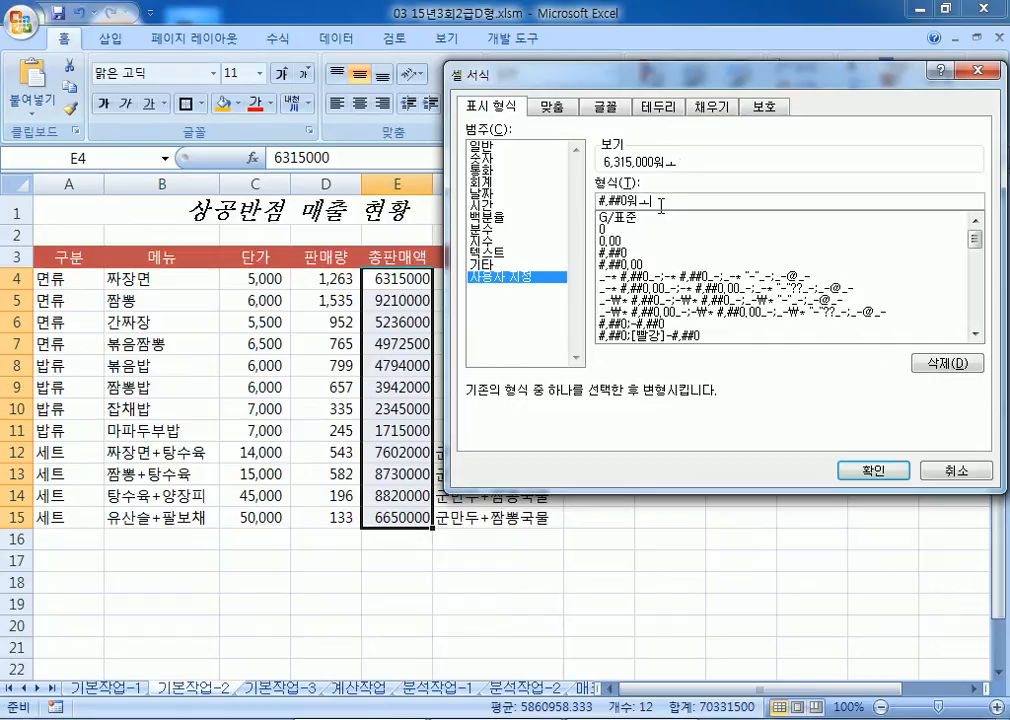
type("원")
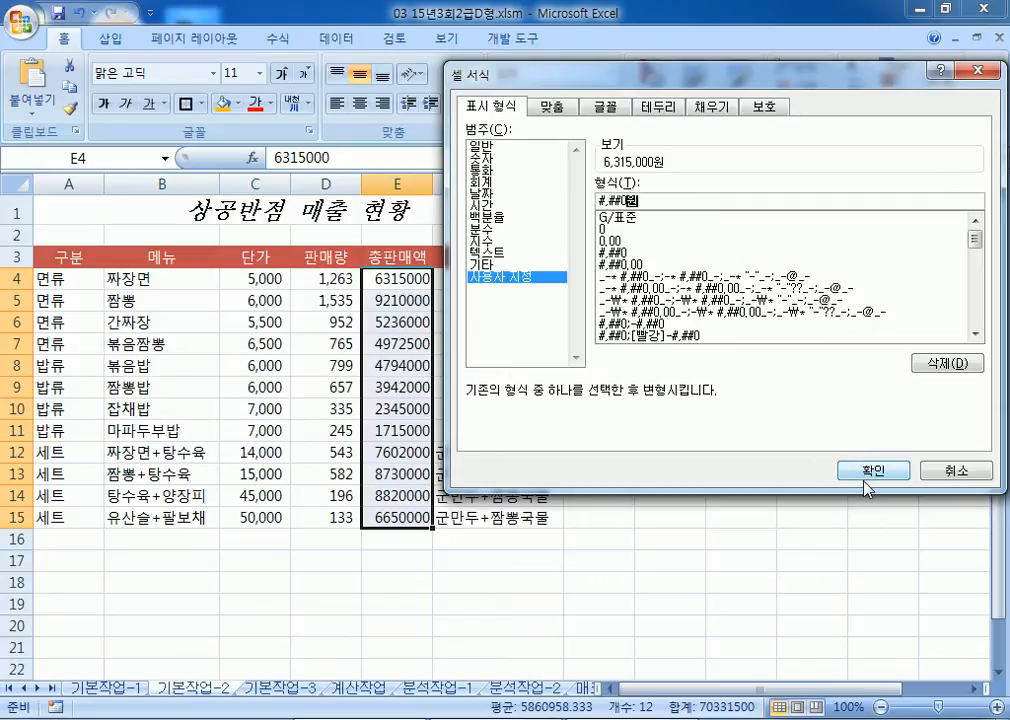
key("Return")
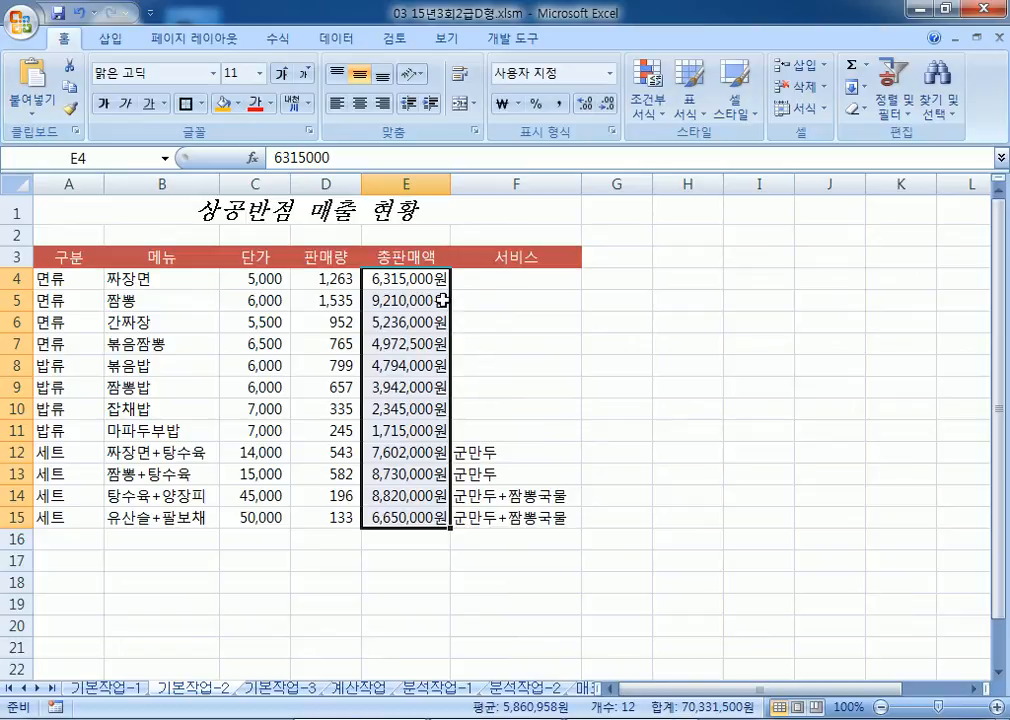
Step: Add a comment reading 효자메뉴 to cell E5
left_click(394, 300)
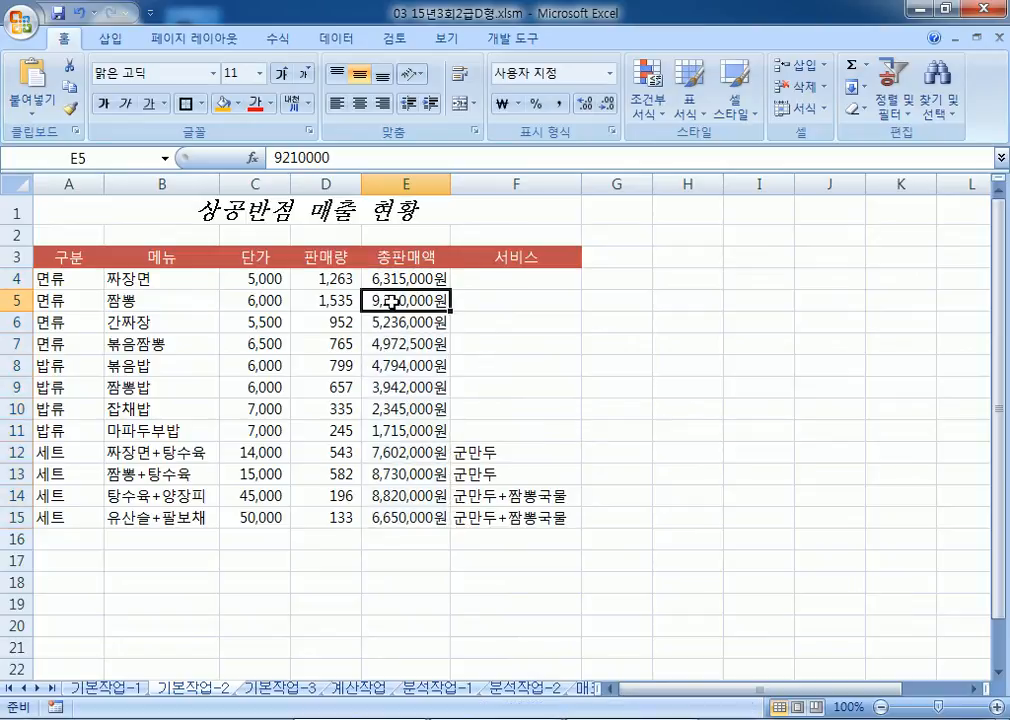
right_click(394, 305)
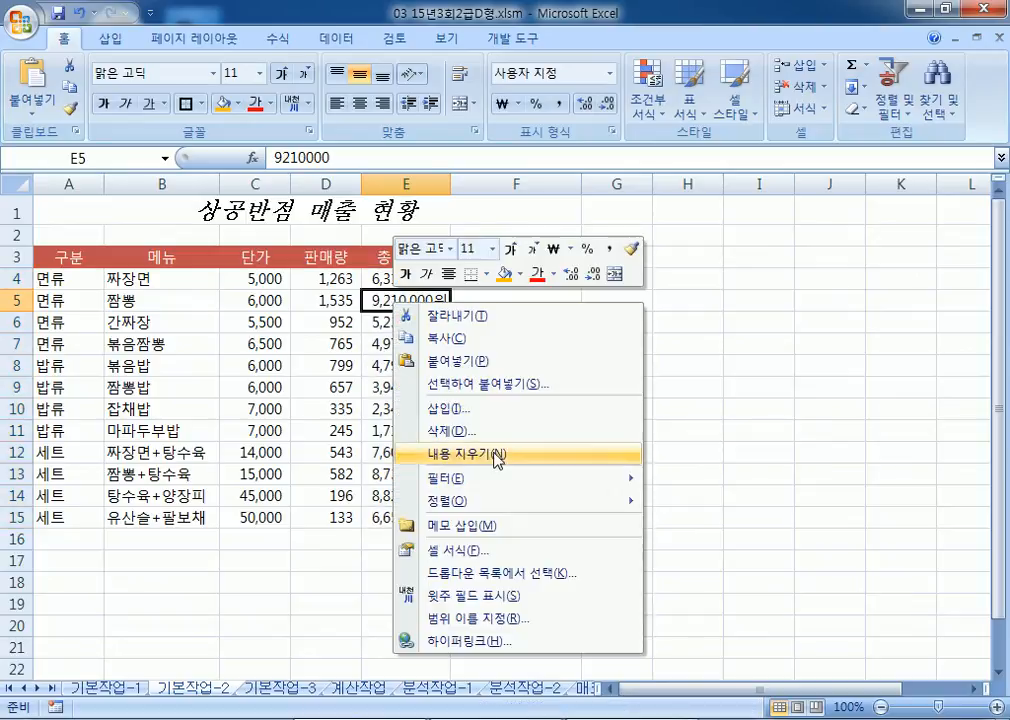
left_click(488, 528)
key("ctrl+a")
type("효")
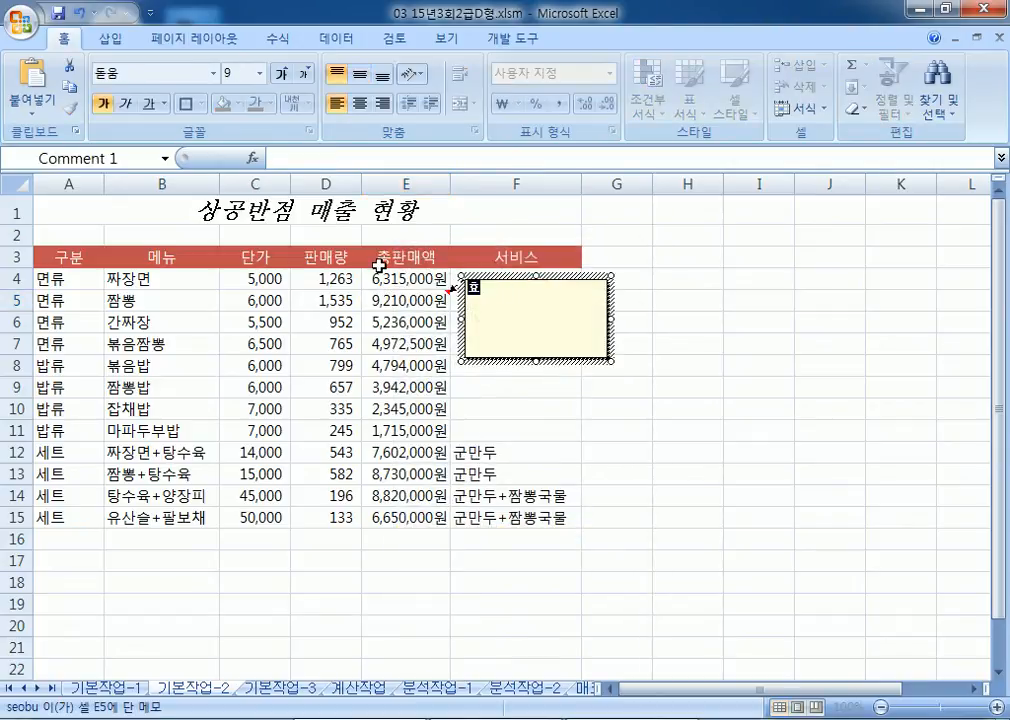
type("자메뉴")
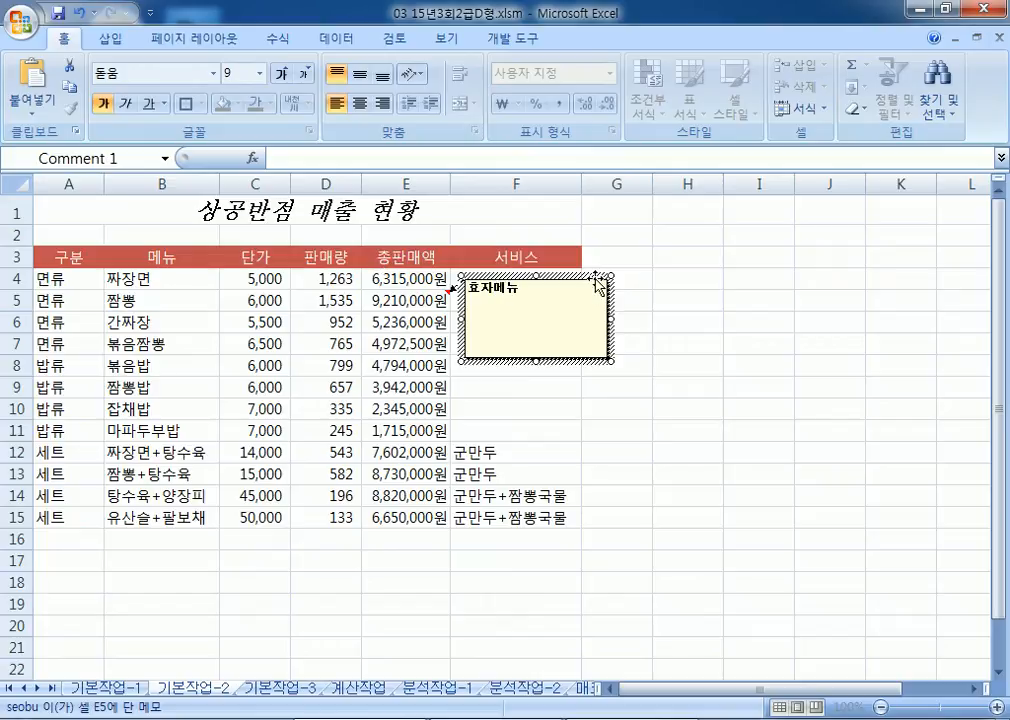
Step: Keep the E5 comment always shown and set it to 자동 크기 in the 맞춤 settings
right_click(414, 298)
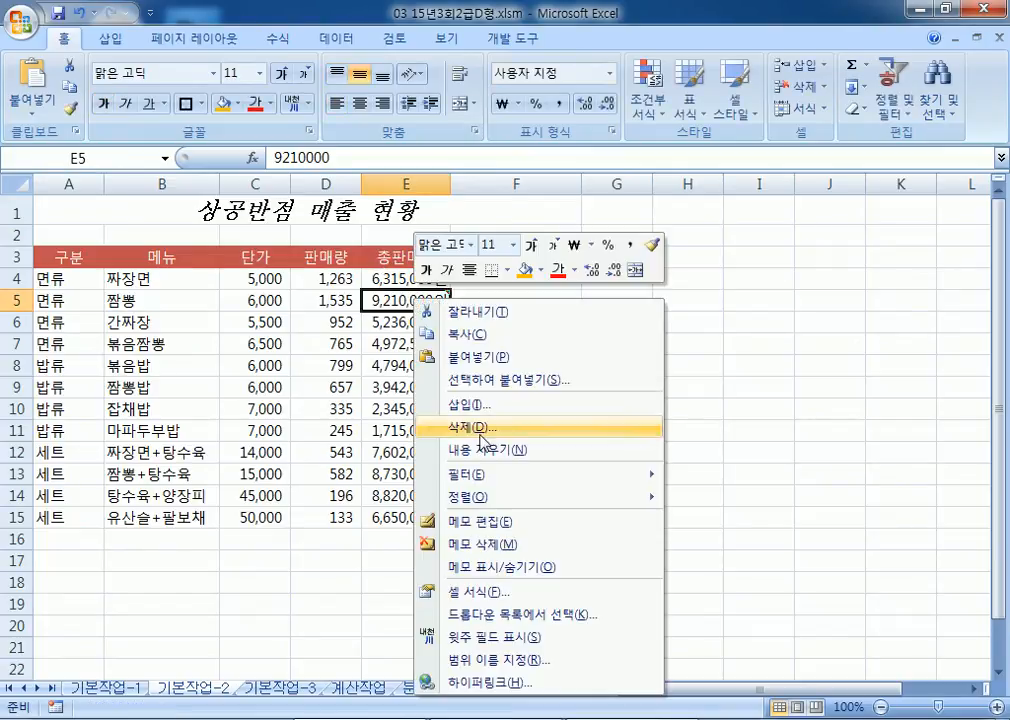
left_click(485, 567)
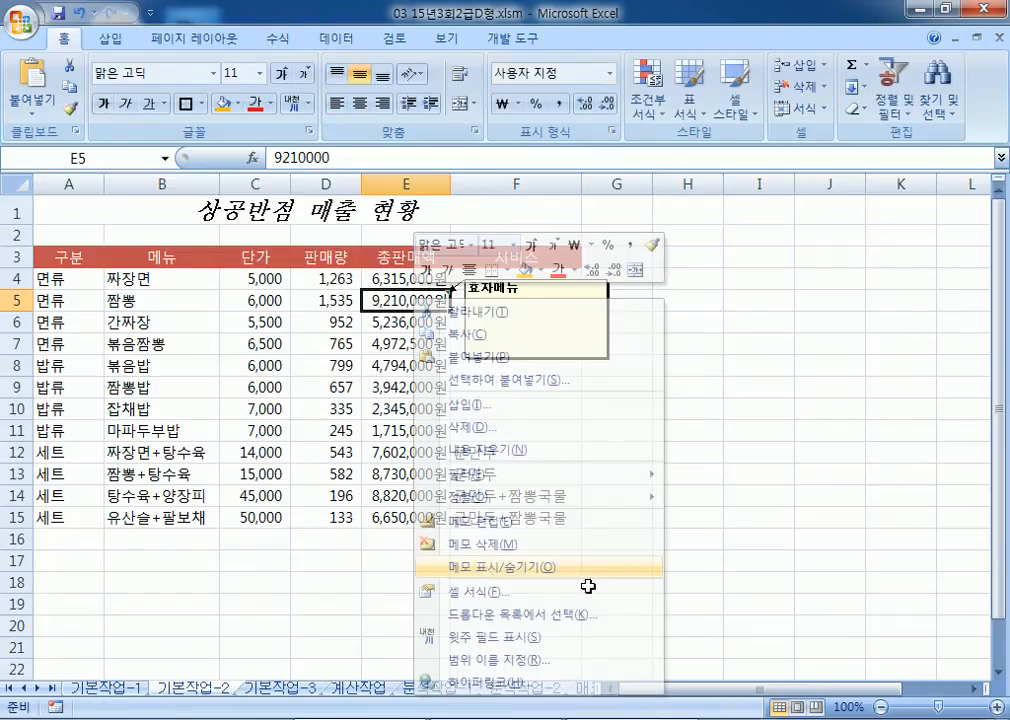
left_click(588, 287)
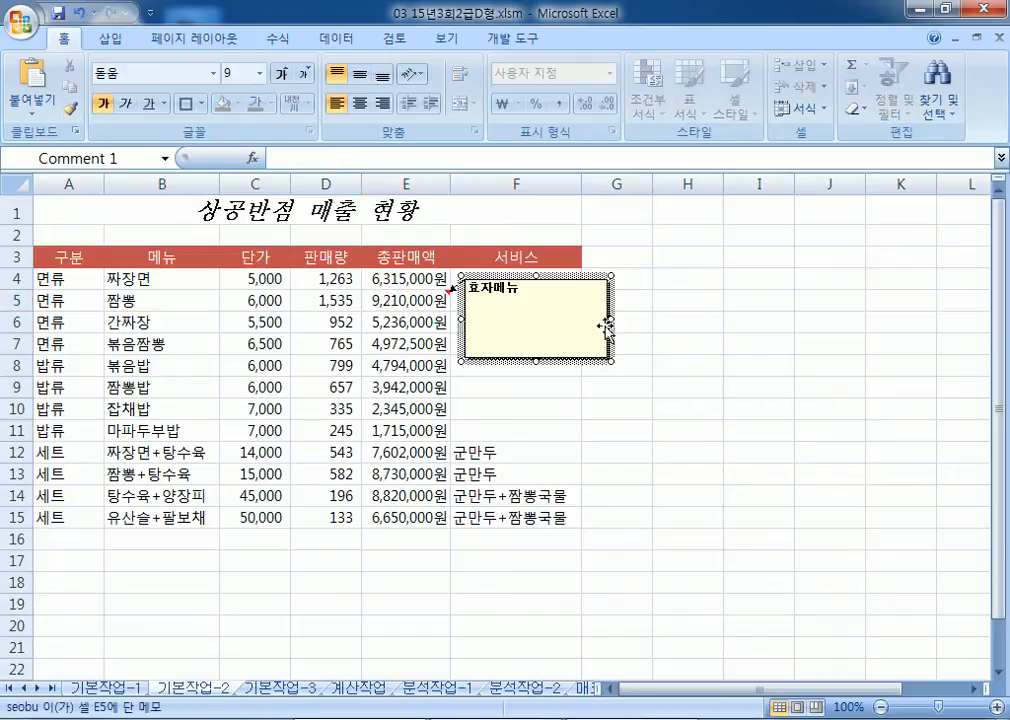
double_click(612, 333)
left_click(586, 132)
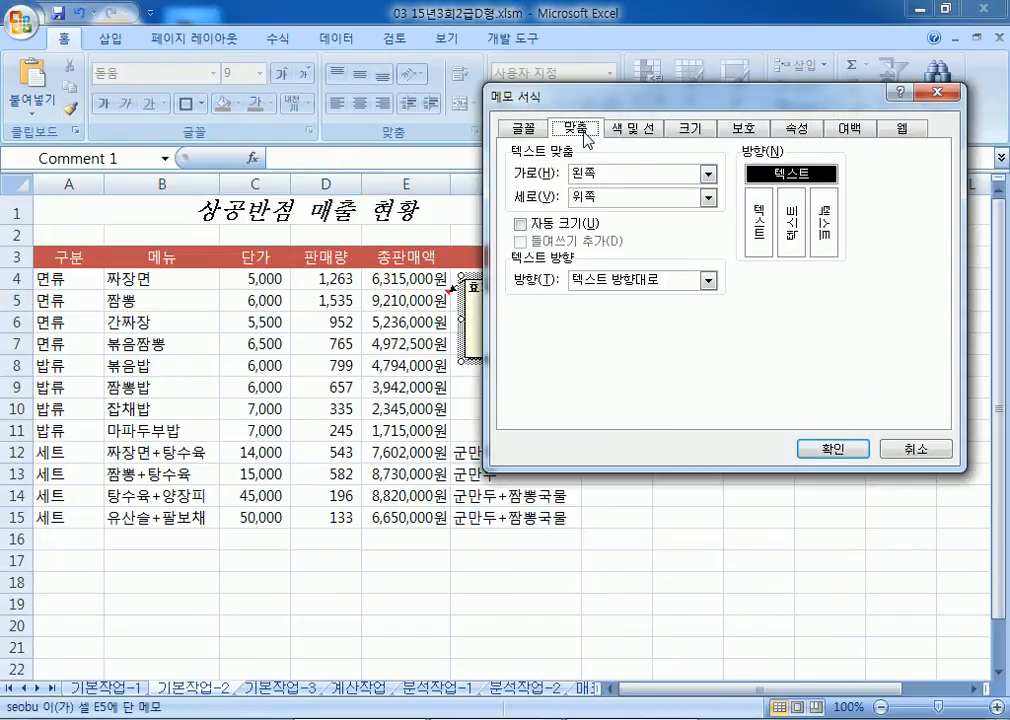
left_click(566, 233)
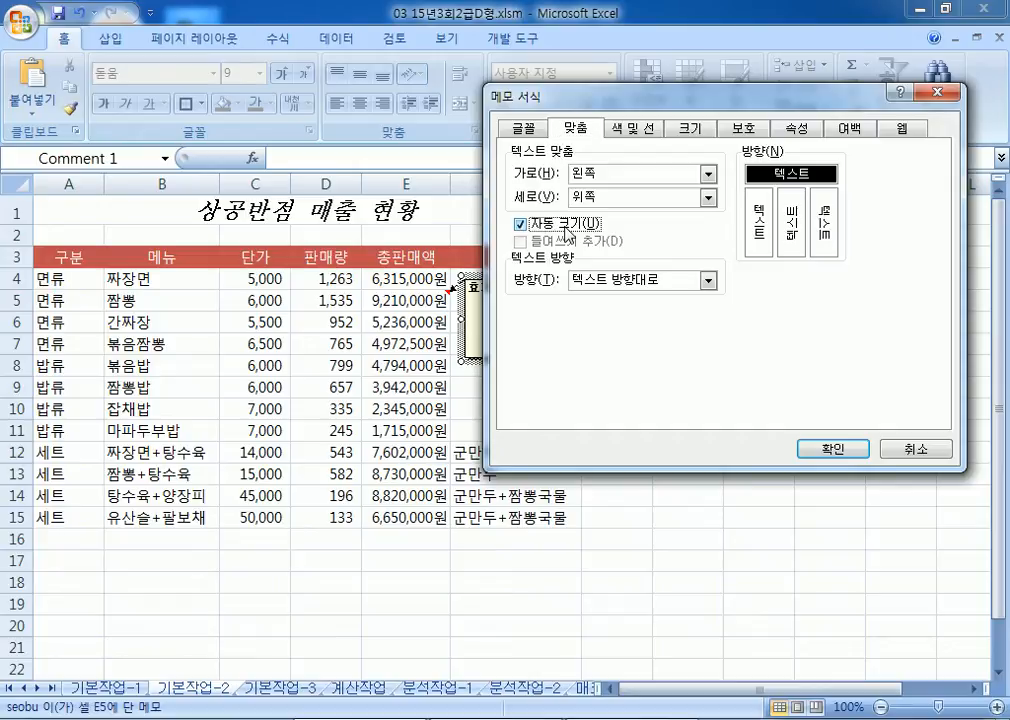
left_click_drag(590, 99, 666, 80)
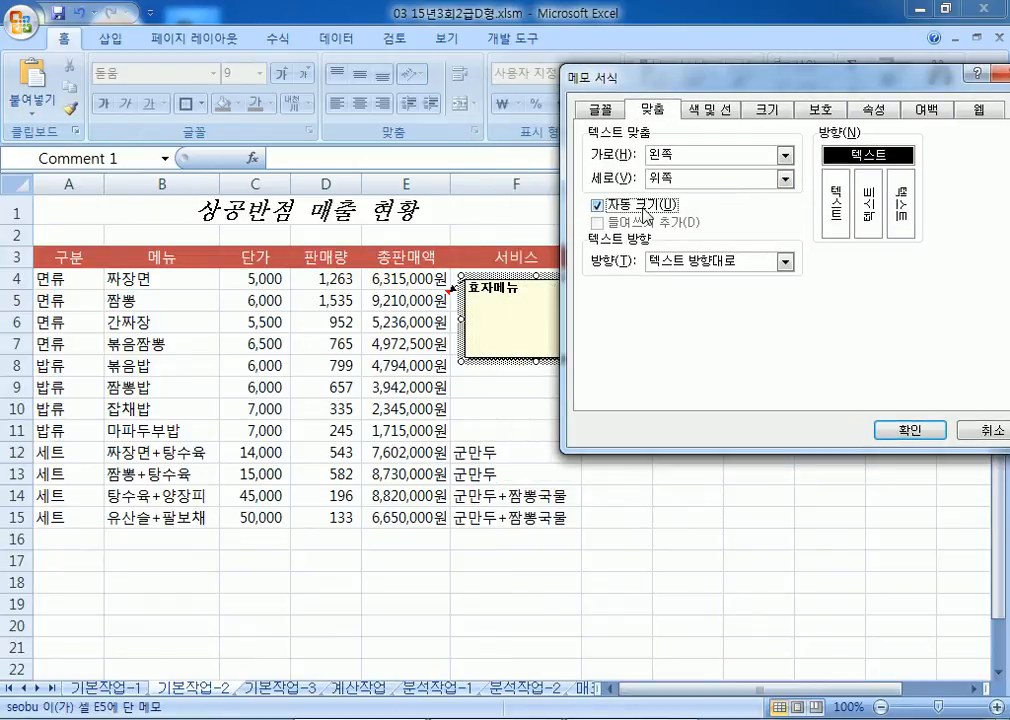
left_click(909, 430)
left_click(628, 477)
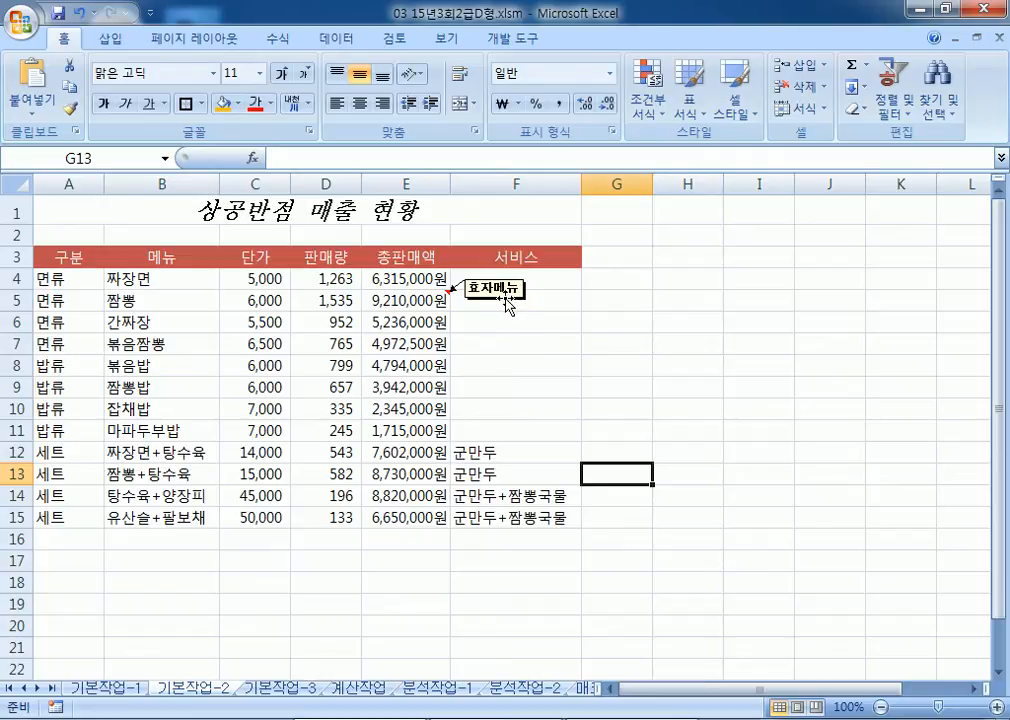
left_click_drag(68, 261, 565, 517)
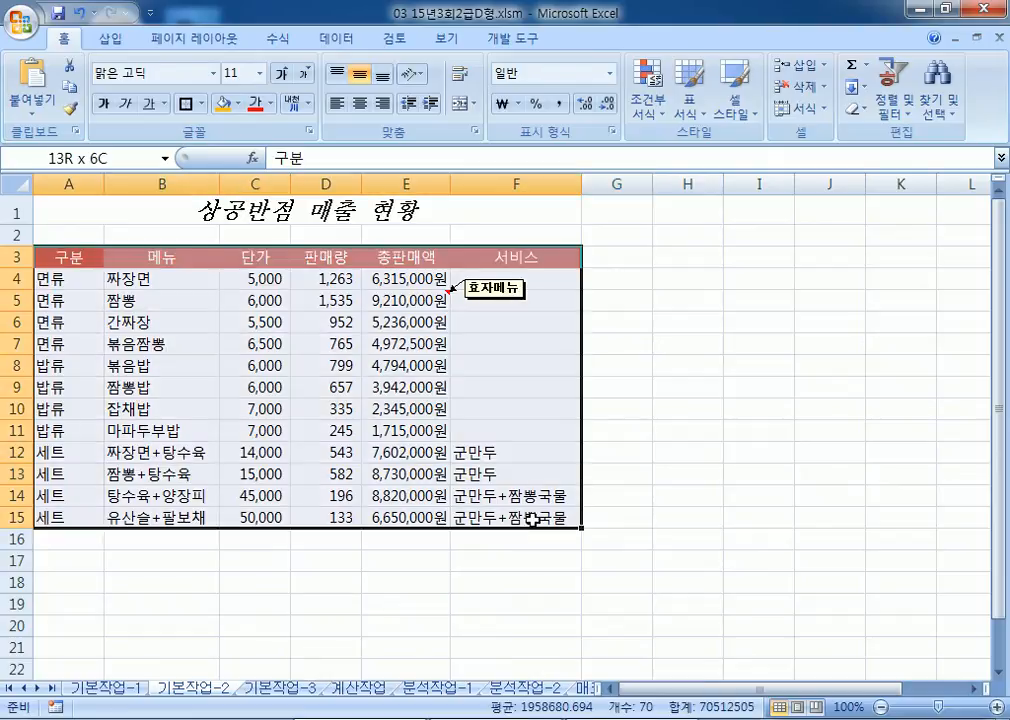
Step: Apply 모든 테두리 borders to every cell of the table A3:F15
left_click(202, 104)
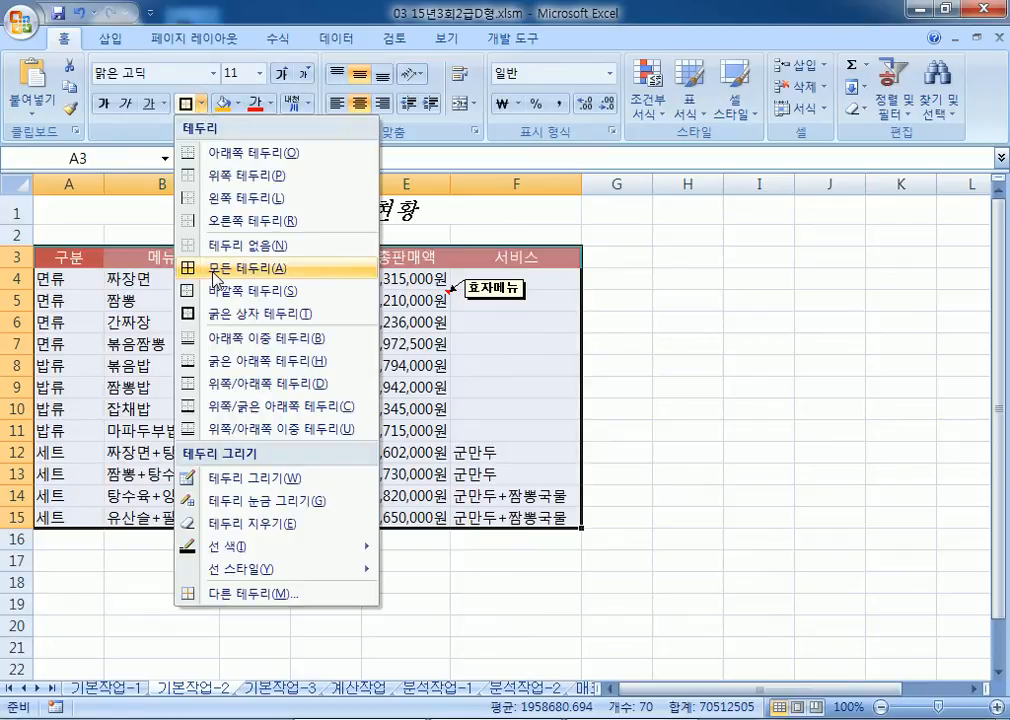
left_click(215, 268)
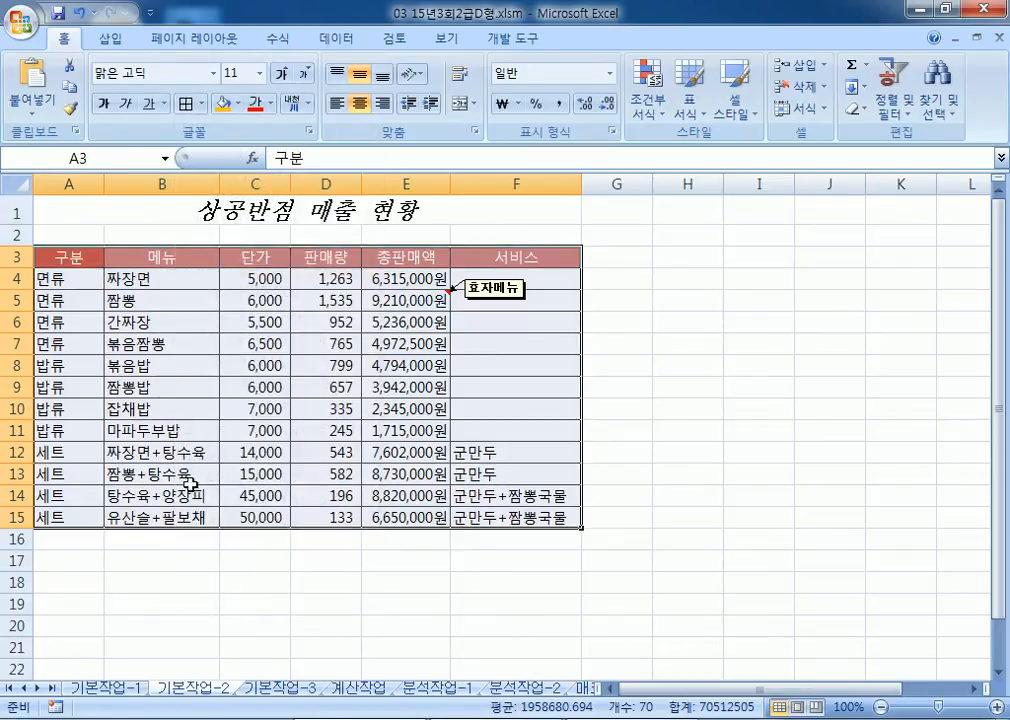
left_click(135, 207)
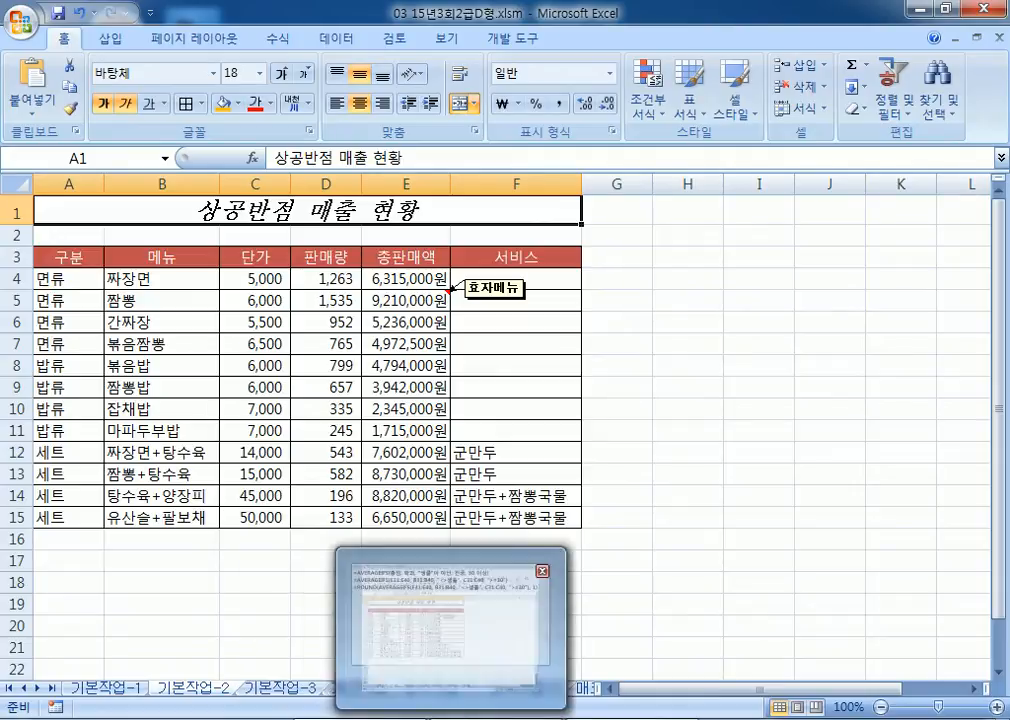
Step: Switch to the 기본작업-3 sheet
mouse_move(292, 688)
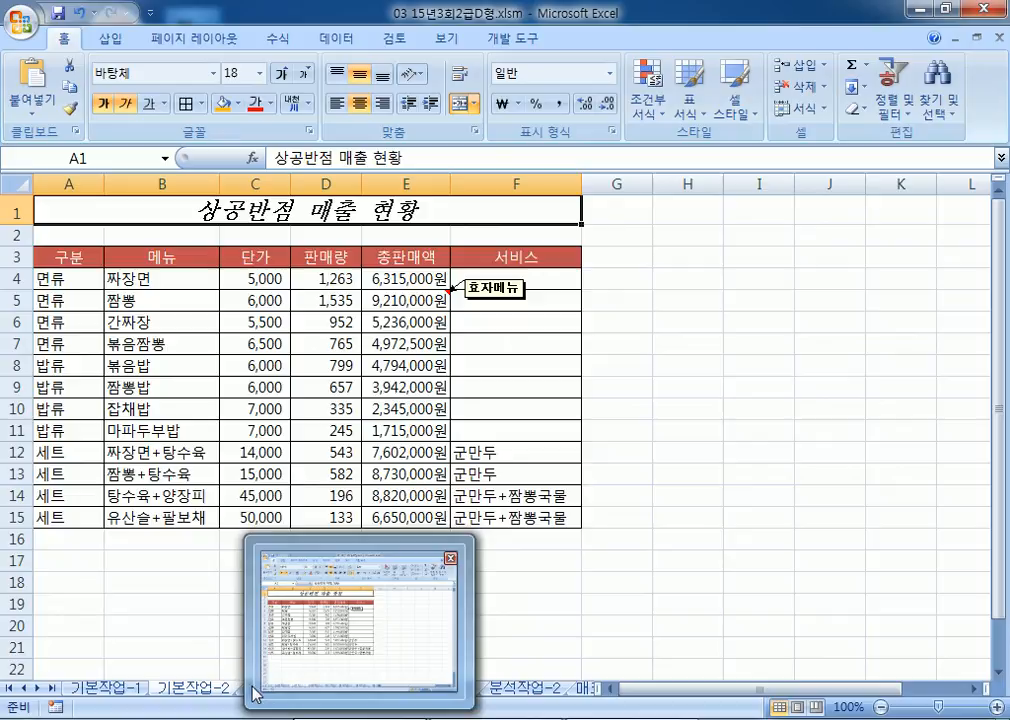
left_click(180, 599)
left_click(278, 689)
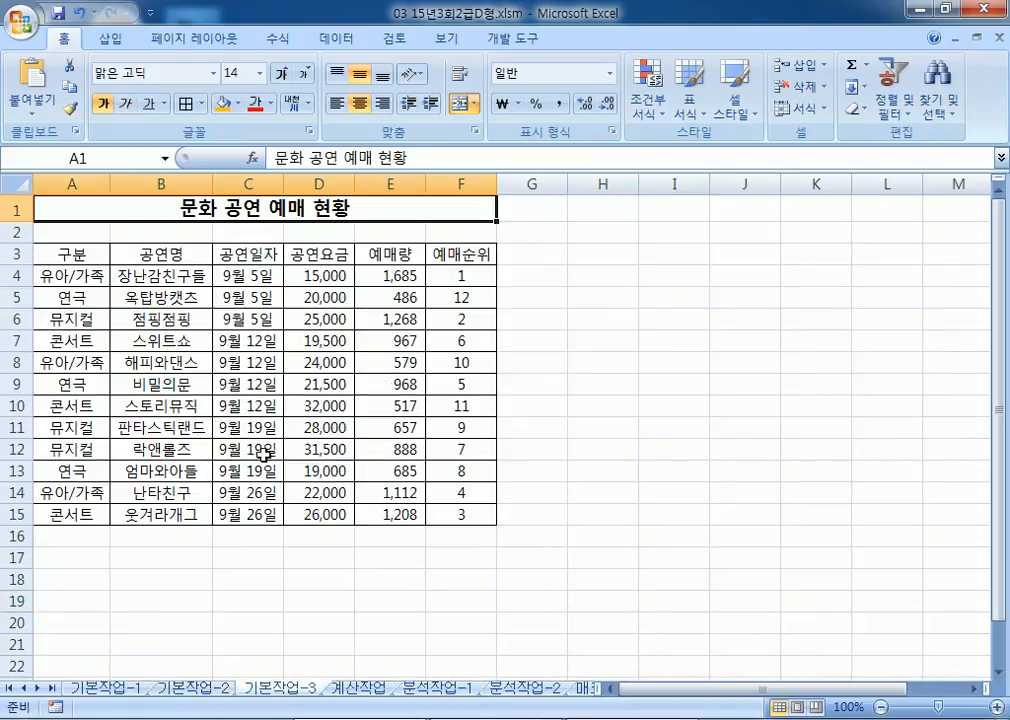
Step: Go to the 계산작업 sheet, collapse the ribbon, and bring Notepad to the upper right
left_click(368, 690)
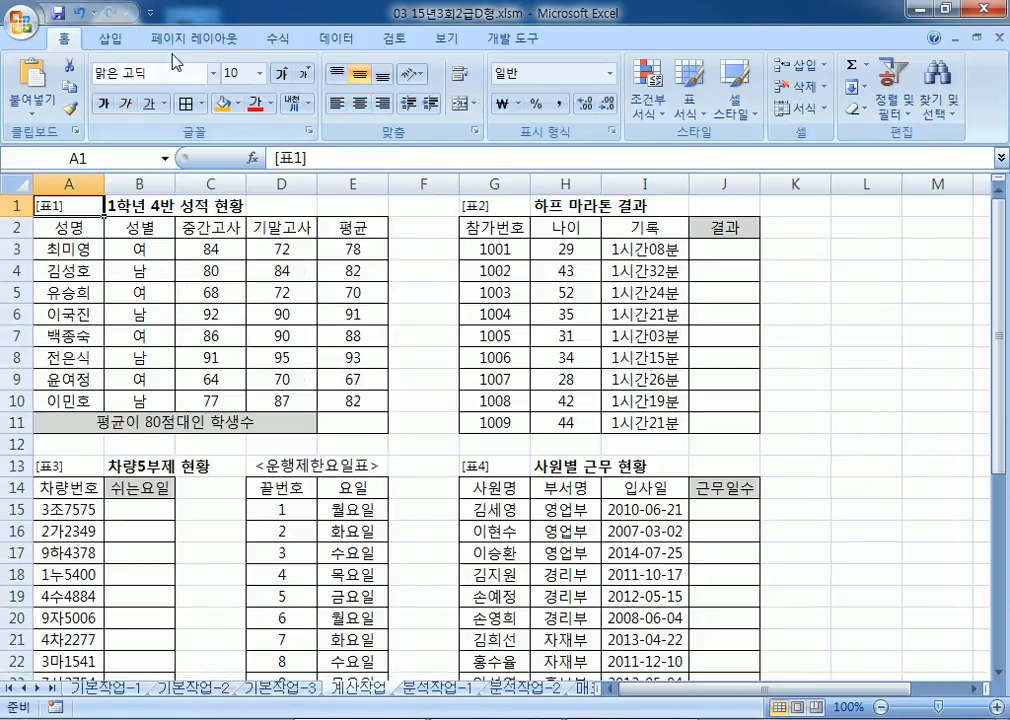
double_click(68, 38)
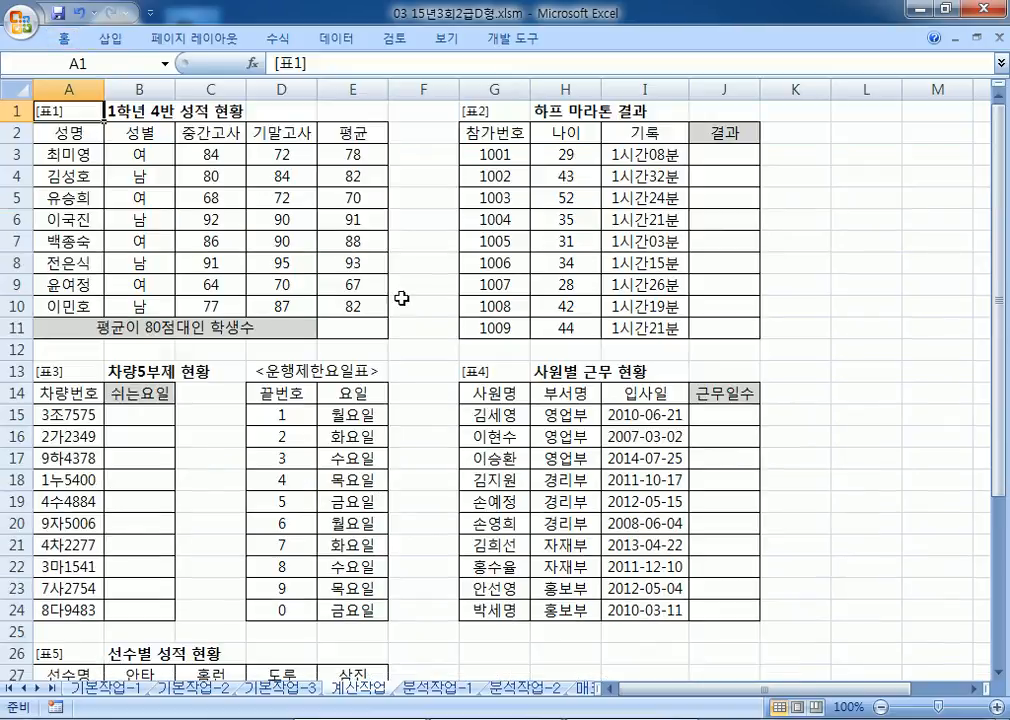
left_click(610, 718)
left_click_drag(331, 190, 753, 53)
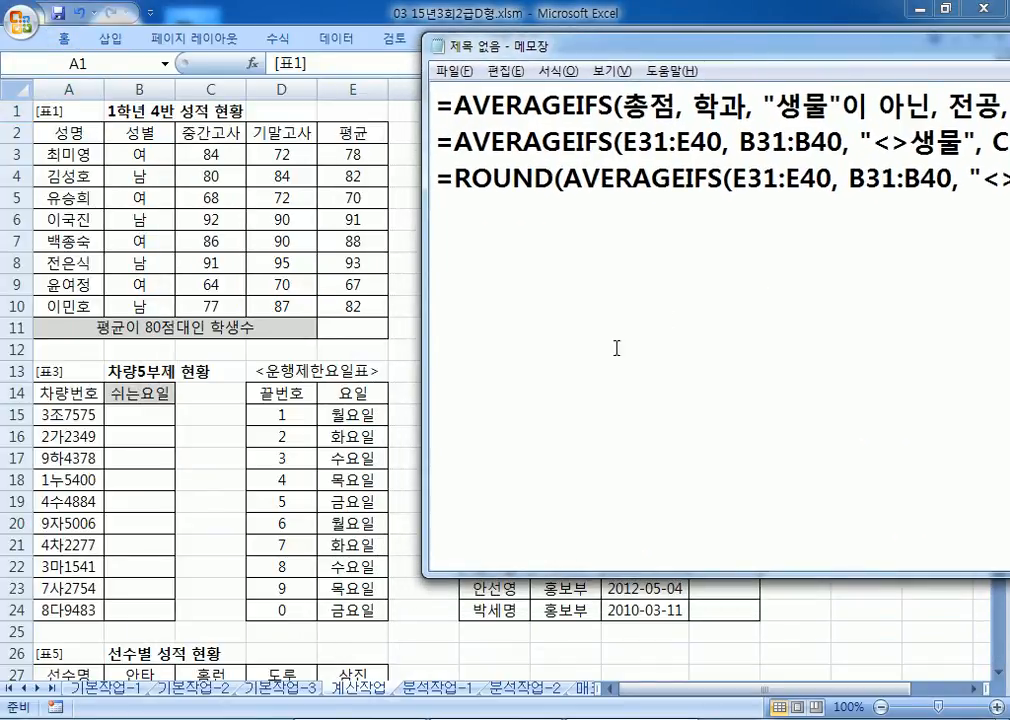
Step: Note task 1: count students whose average (E3:E10) is in the 80s, appending "명"
type("1")
type(". VUD")
key("BackSpace")
key("BackSpace")
key("BackSpace")
type("펴ㅑㅇ")
key("BackSpace")
key("BackSpace")
type("ㅇ균(")
type("E3:E")
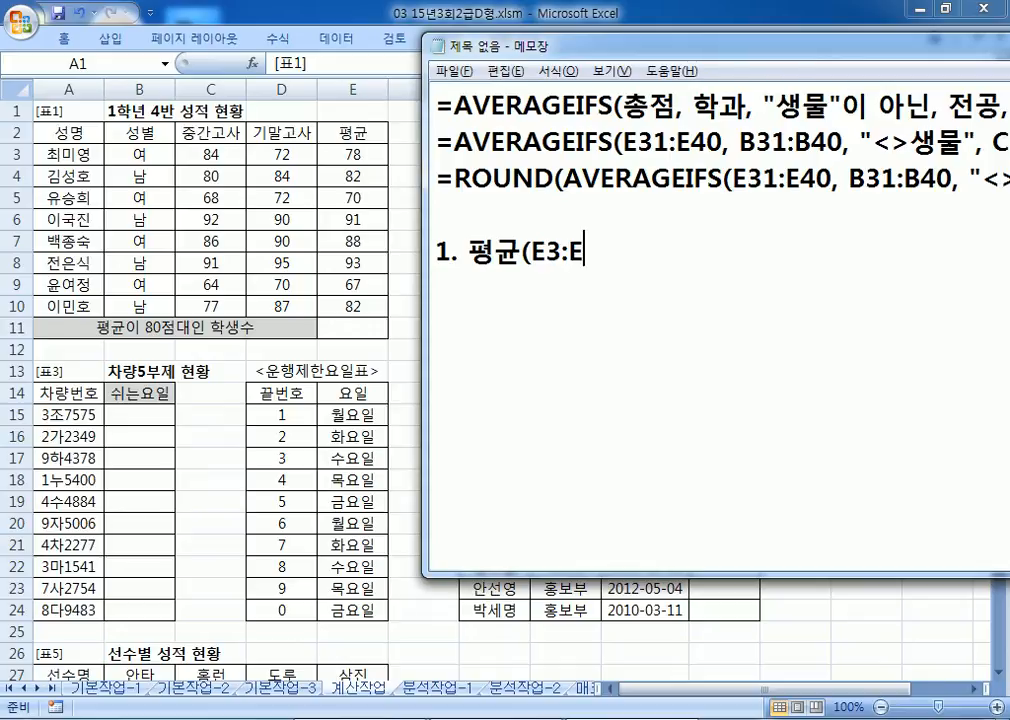
type("10)이 80")
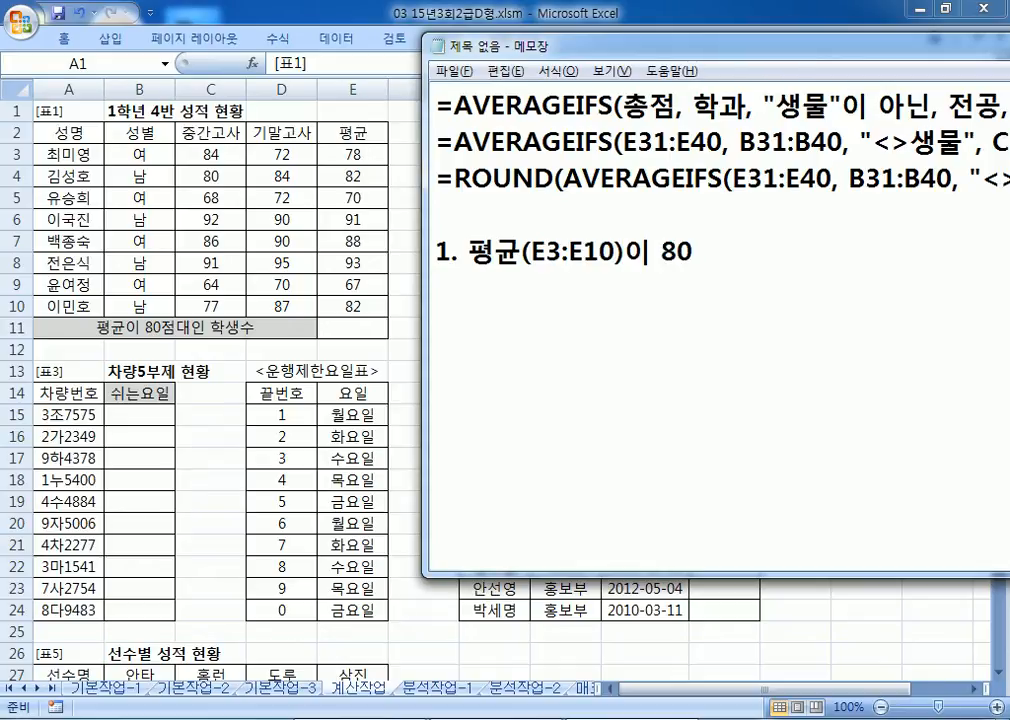
type("점대인 학")
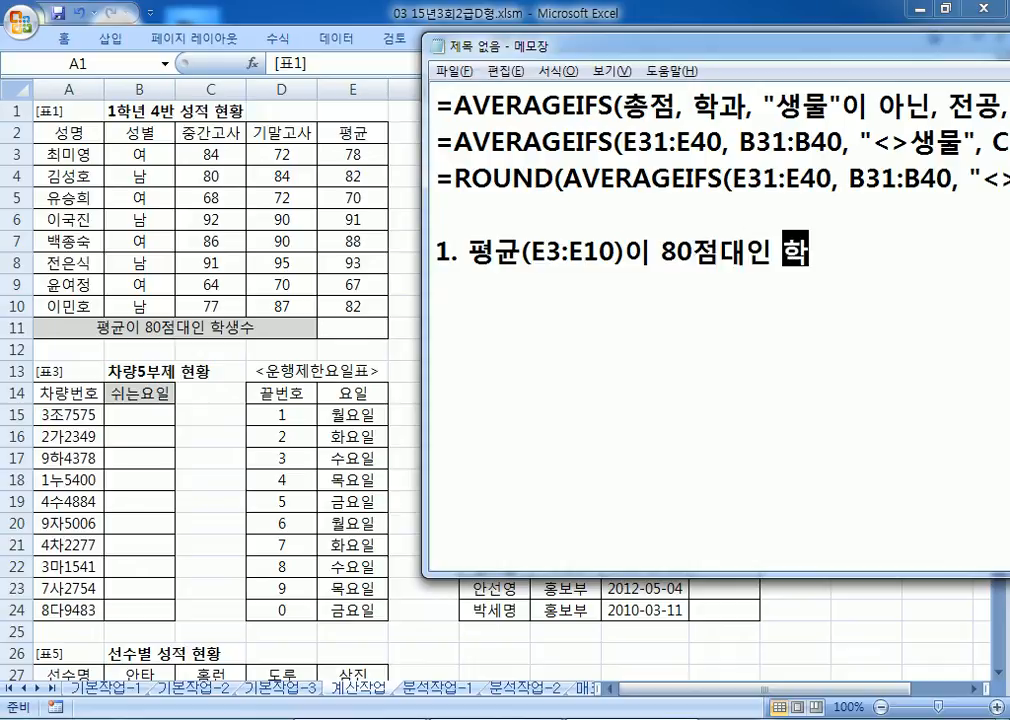
type("생수를 구하")
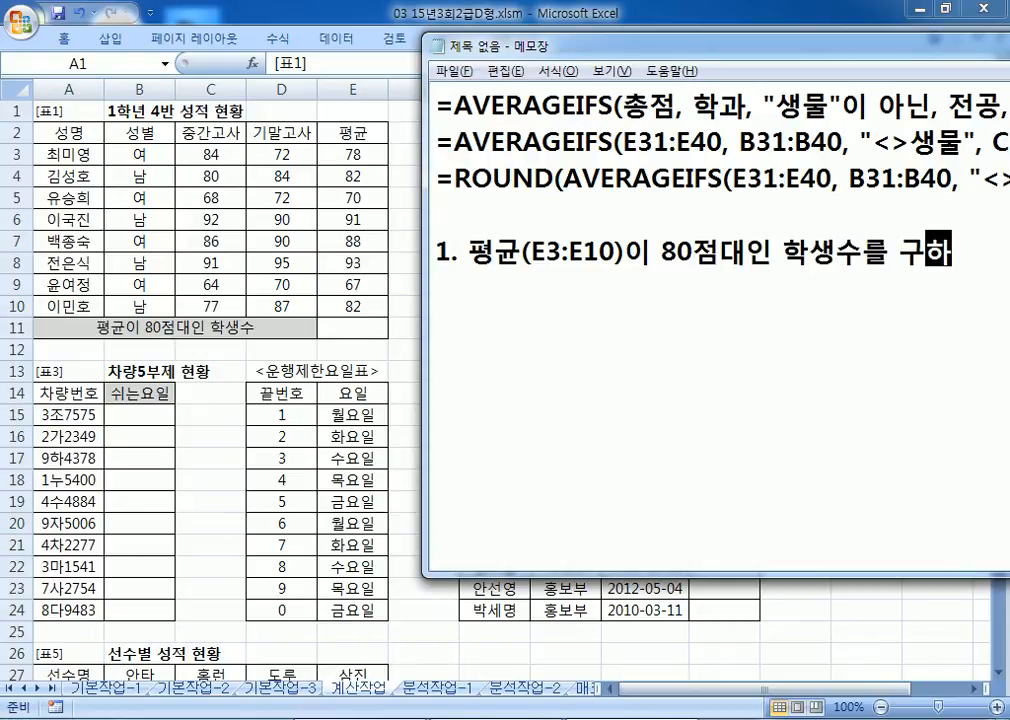
type("시오")
key("Return")
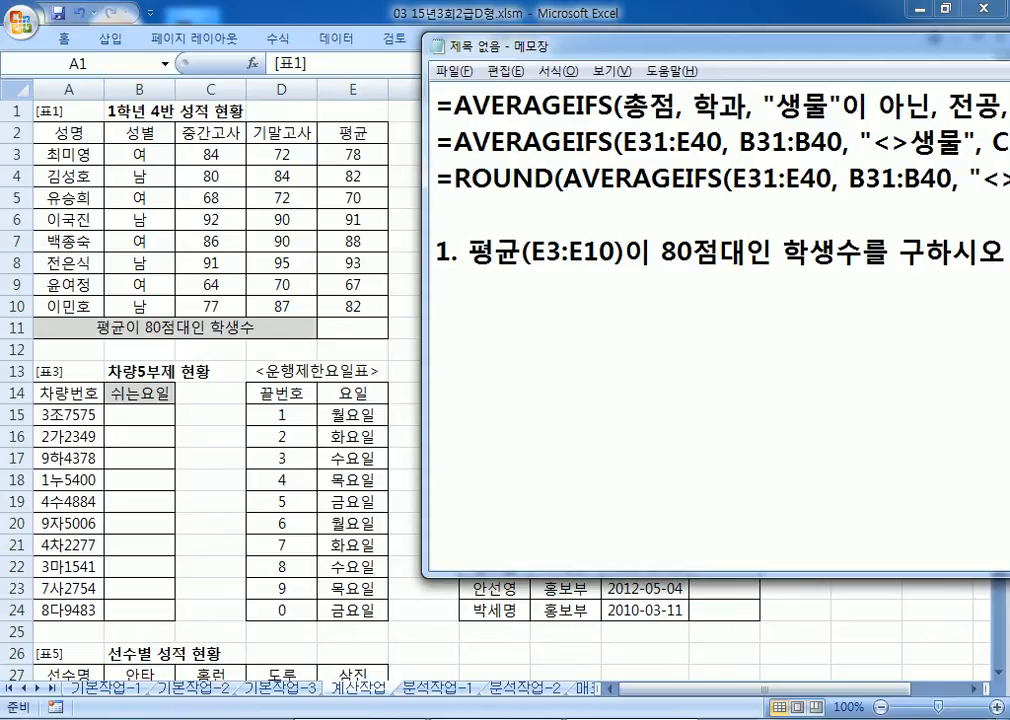
type("\"명\"를")
type(" 붙이시오")
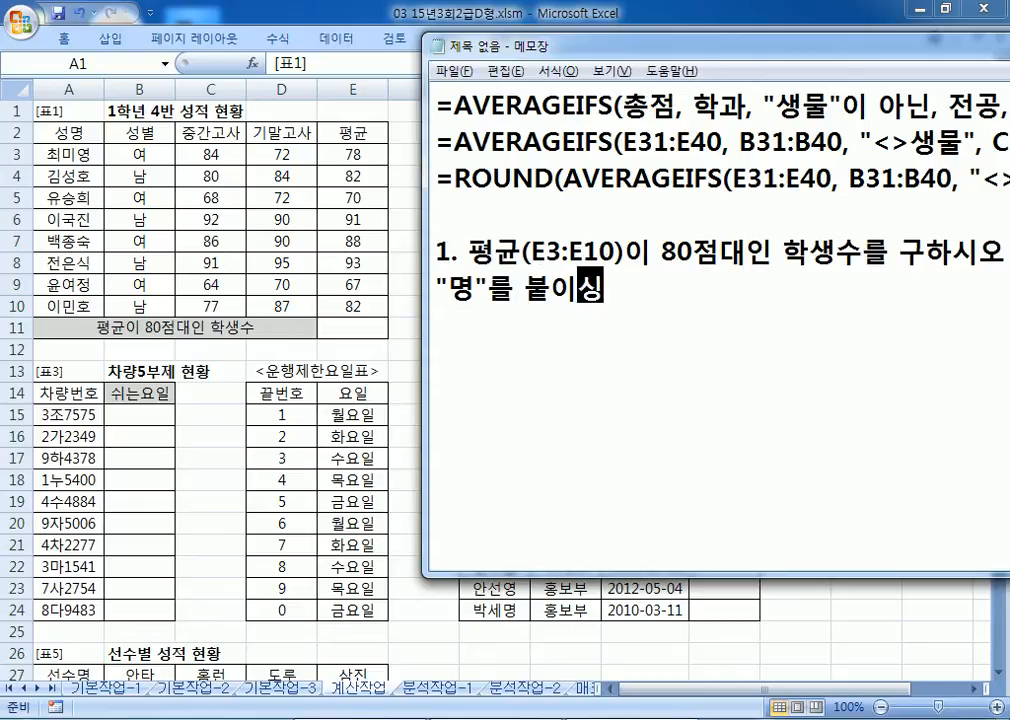
type(".")
key("Return")
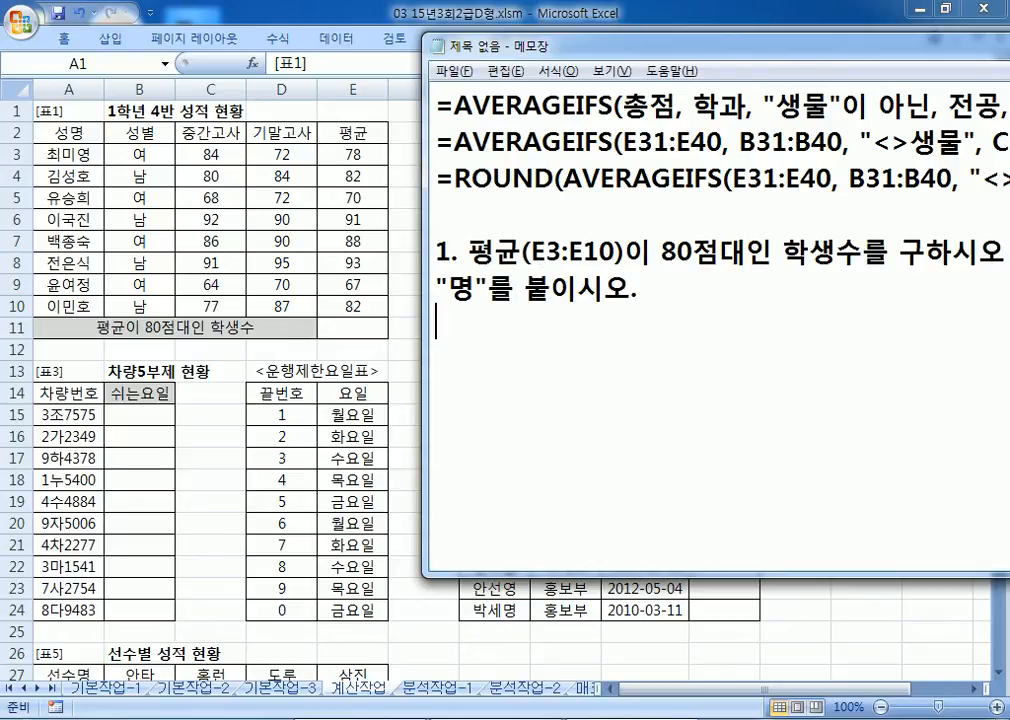
Step: Add the line "AVERAGEIFS, COUNTIFS, SUMIFS 중에서 선택," to the notes
type("AVER")
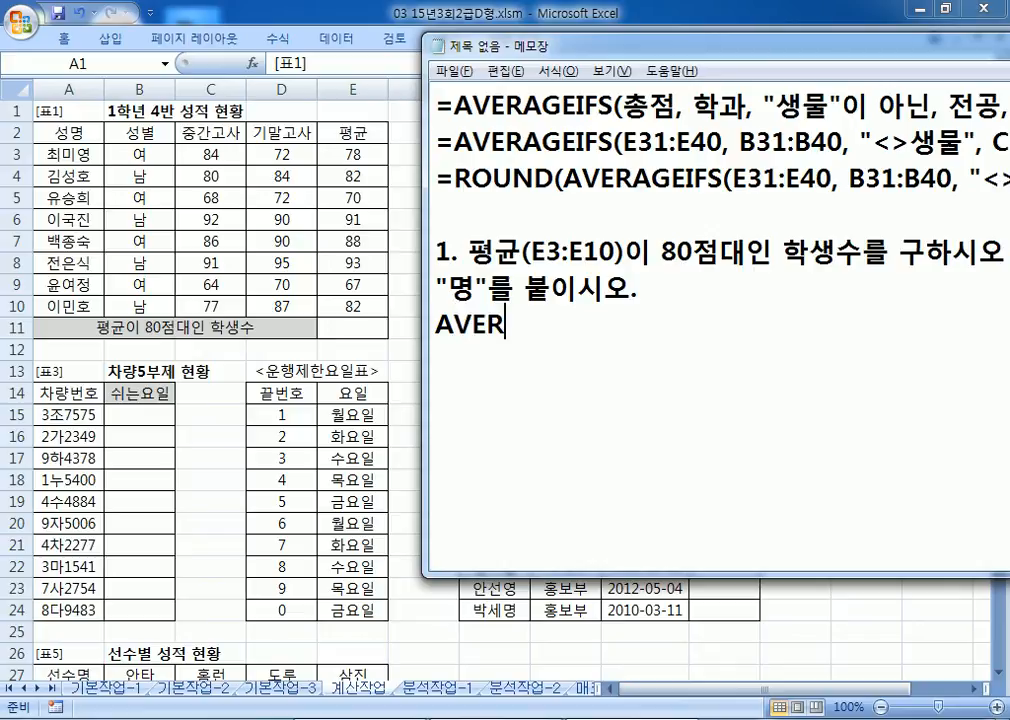
type("AGEIF")
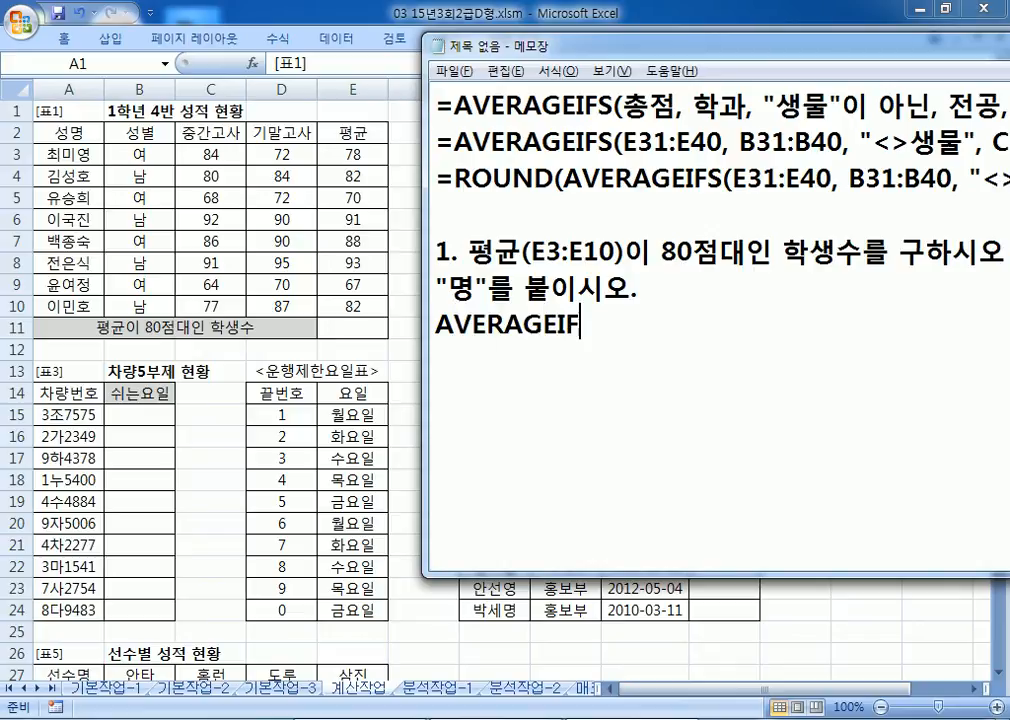
type("S, COUNTIFS, SU")
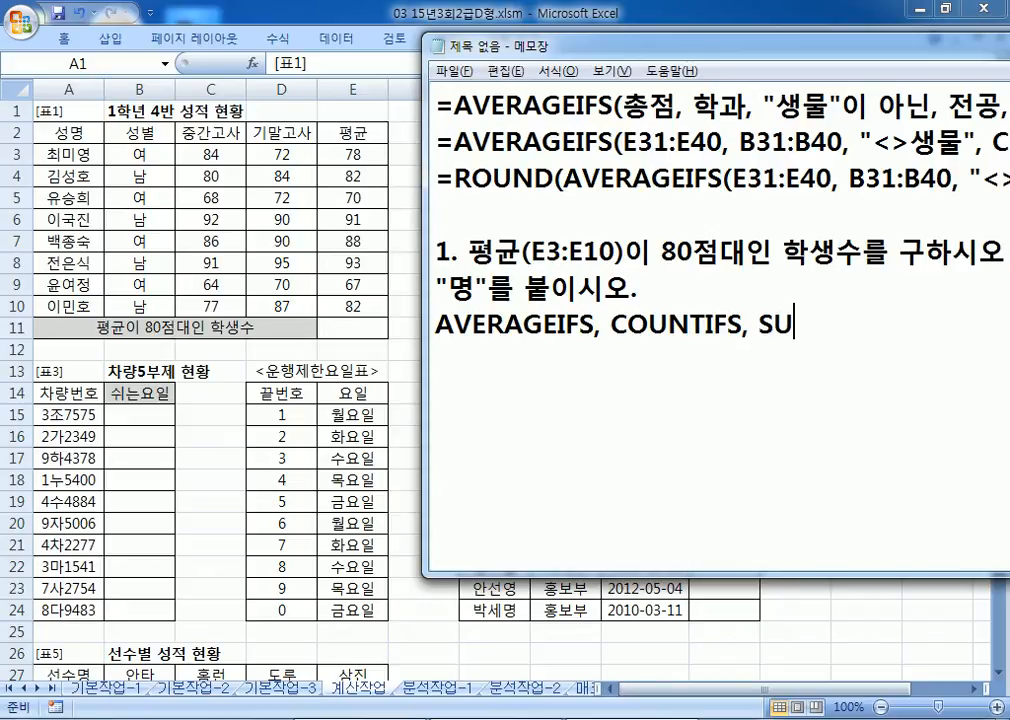
type("MIFS 중에서 선택")
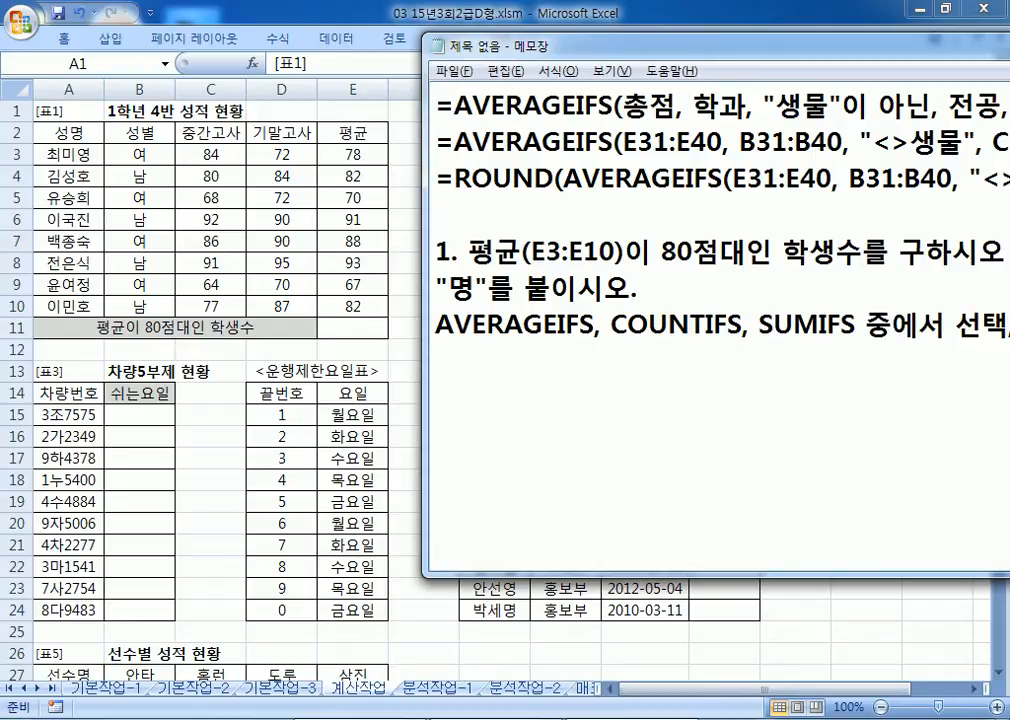
type(",")
left_click_drag(580, 35, 250, 45)
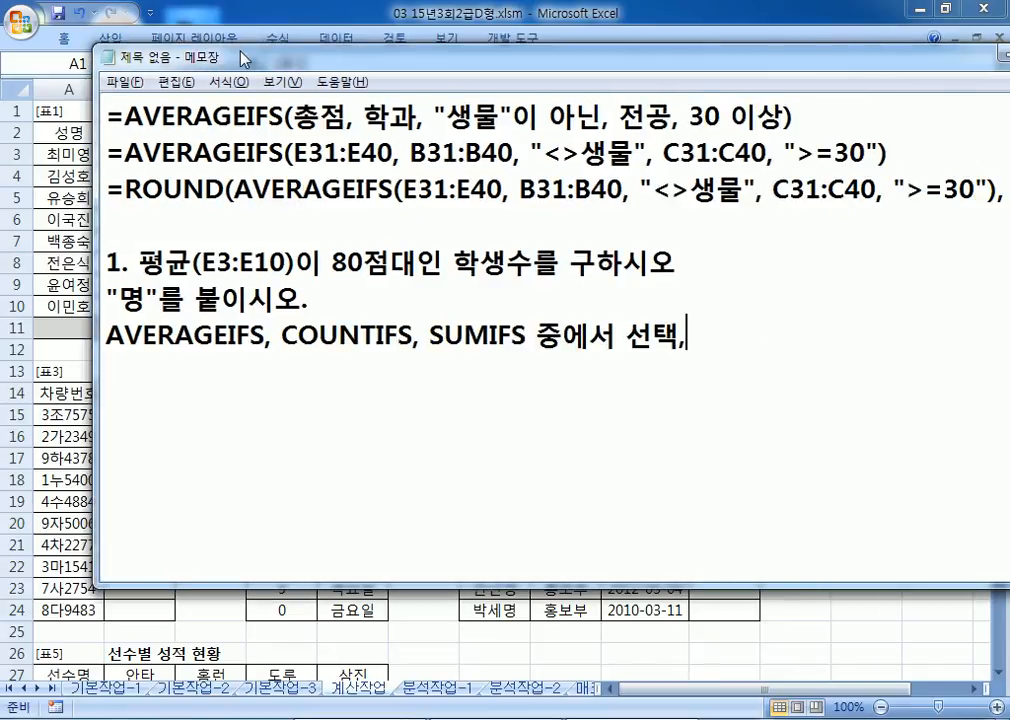
Step: Append "& 연산자" to the candidate-functions line in the notes
type("& 연산자")
key("Return")
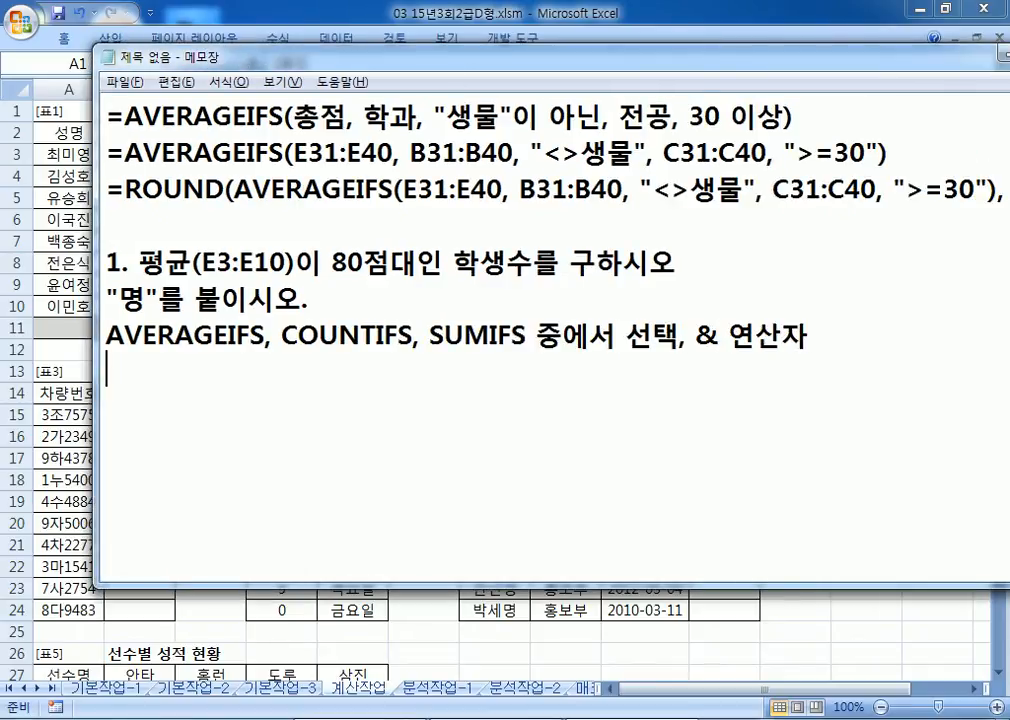
left_click_drag(295, 62, 213, 25)
Step: Write the =COUNTIFS(범위1, 조건1, 범위2, 조건2,...)&"명" template line and duplicate it
left_click_drag(249, 296, 381, 296)
left_click(346, 334)
type("=COUNTIFS(범위1, 조건1, ㅂ범위2, 조건2,...)")
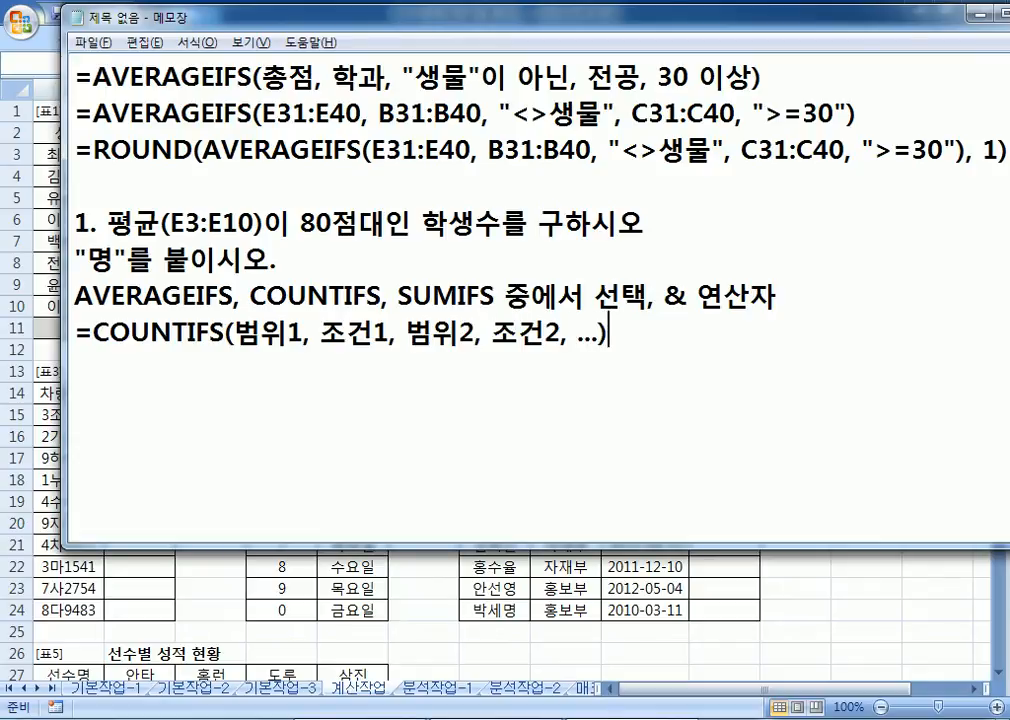
type("&\"AUD")
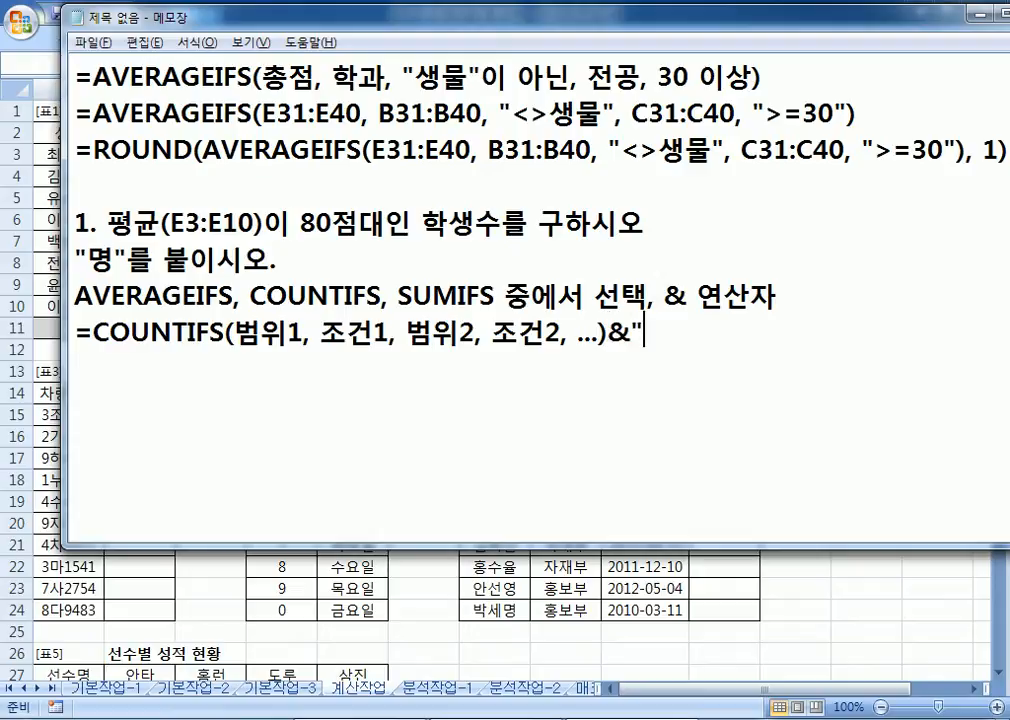
key("BackSpace")
key("BackSpace")
key("BackSpace")
type("명\"")
key("Return")
key("Up")
key("shift+Down")
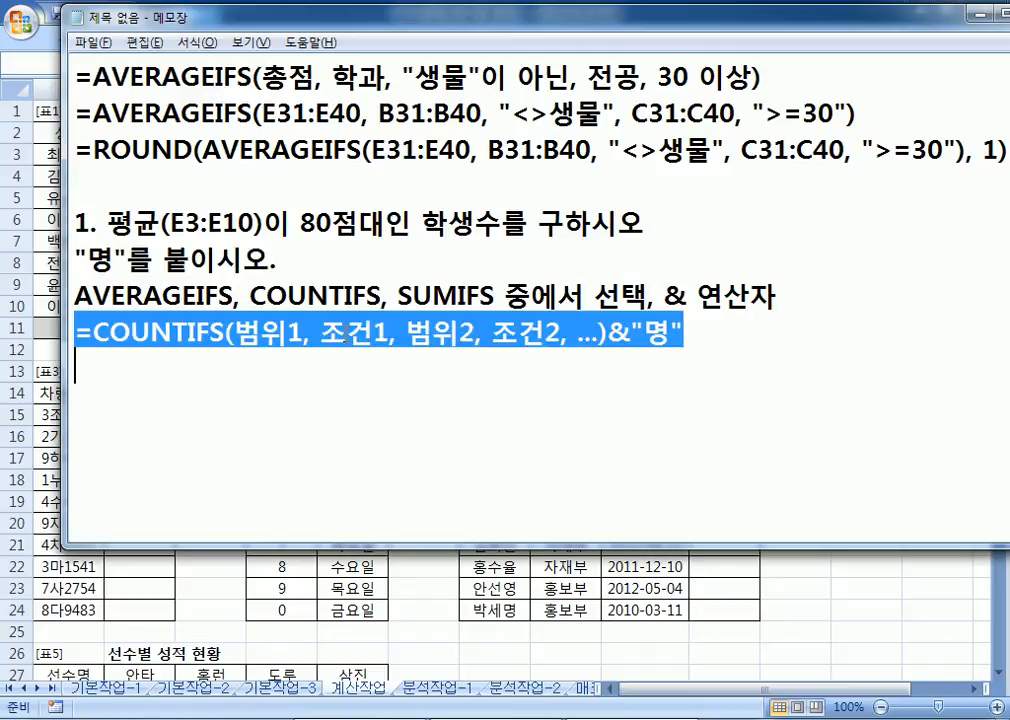
key("ctrl+c")
key("ctrl+v")
key("ctrl+v")
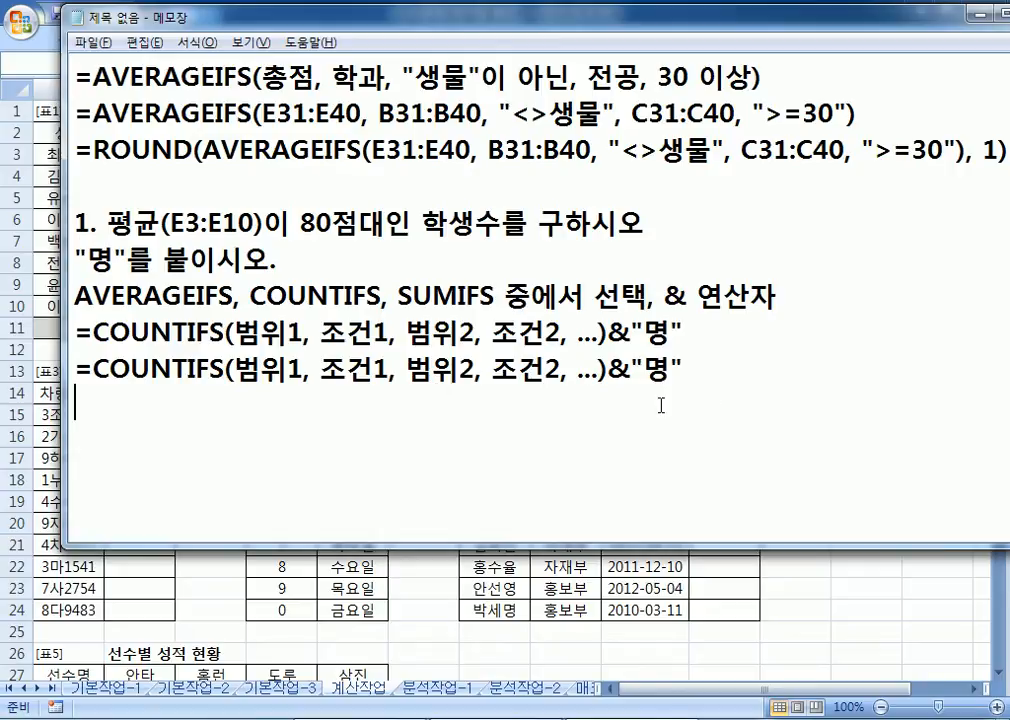
Step: Insert a "* 80점대" heading line above the COUNTIFS templates
left_click(803, 297)
key("Return")
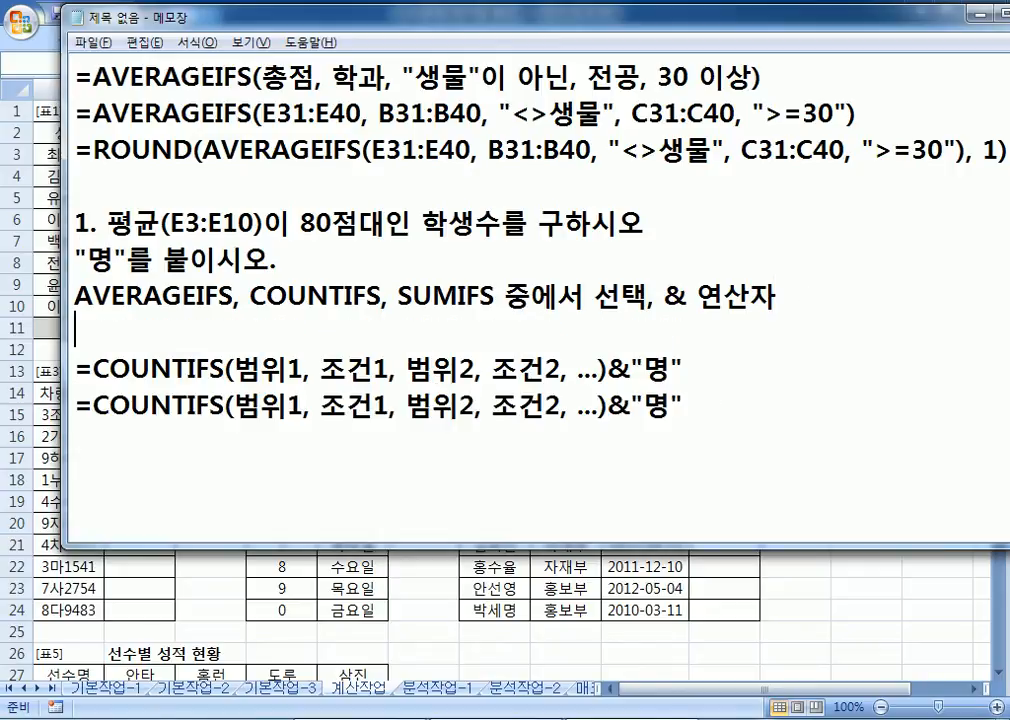
key("Return")
type("* 80점대")
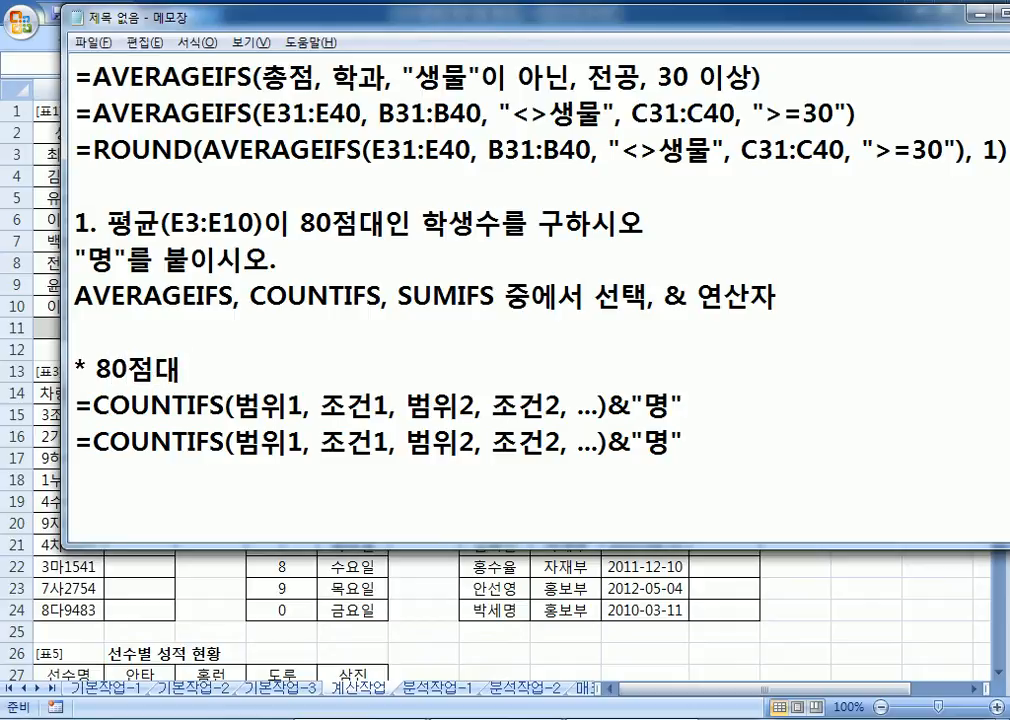
type("으ㅝㅏ")
Step: Extend the heading to "* 80점대의 의미" and add "80점 이상, 90점 미만" below it
key("BackSpace")
key("BackSpace")
key("BackSpace")
key("BackSpace")
type("의 의미")
key("Return")
key("Return")
key("Return")
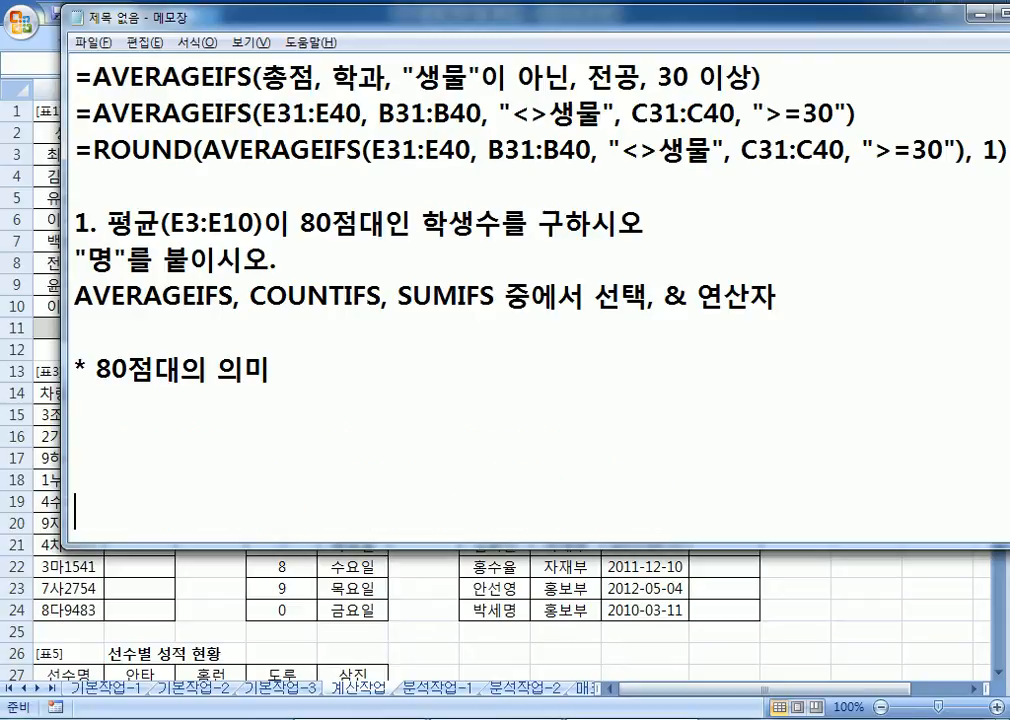
key("Return")
key("Return")
key("BackSpace")
key("BackSpace")
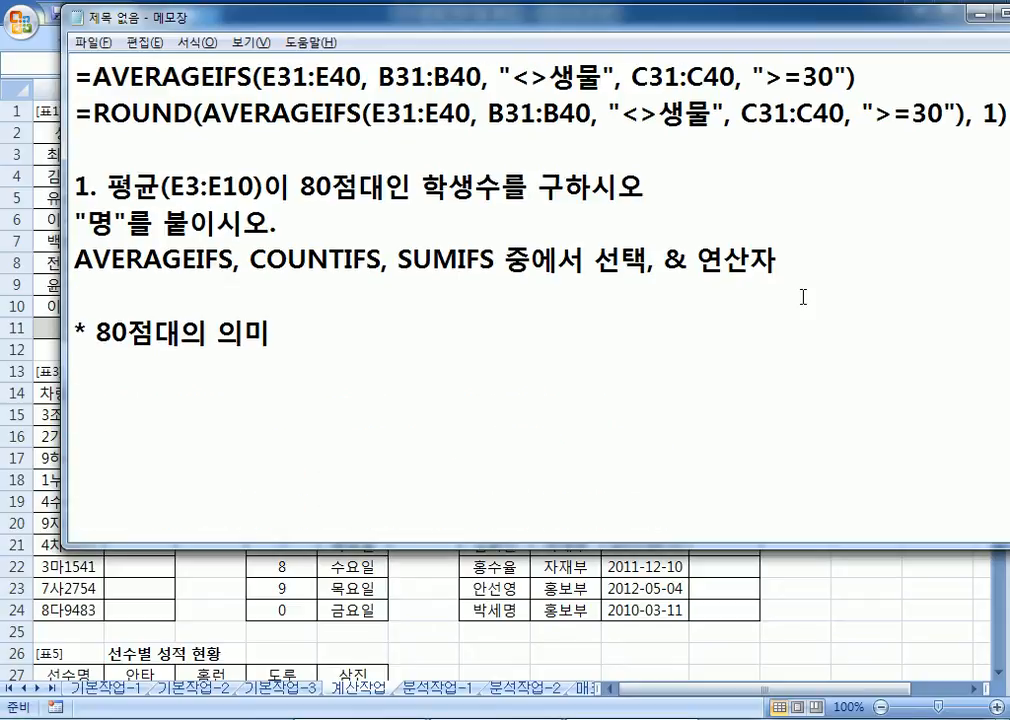
type("80점 이사")
type("ㅇ, 8")
key("BackSpace")
type("90점 미만")
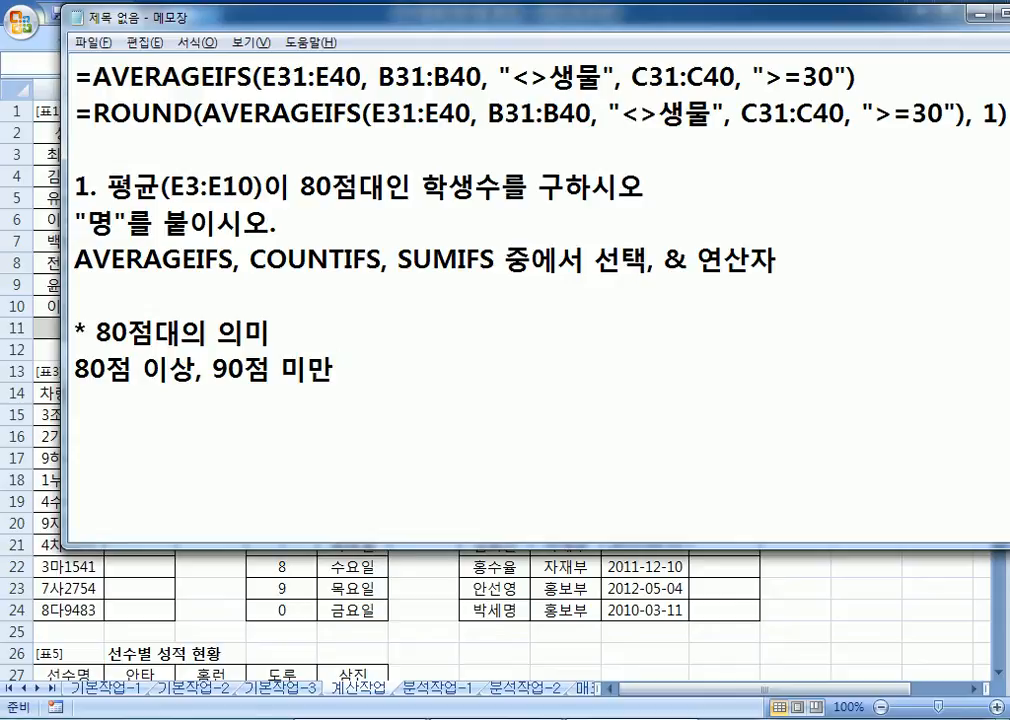
Step: Write the set notation { X | 80<=X<90 } after the 80점 이상, 90점 미만 text
type("( ")
type("X")
type("X")
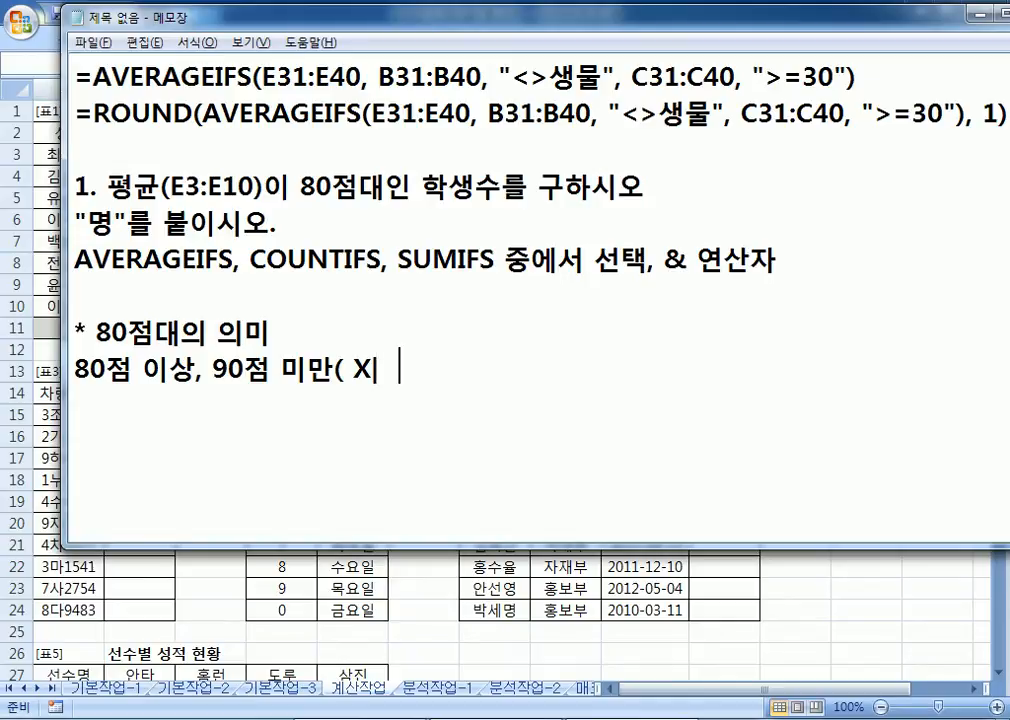
type(" |")
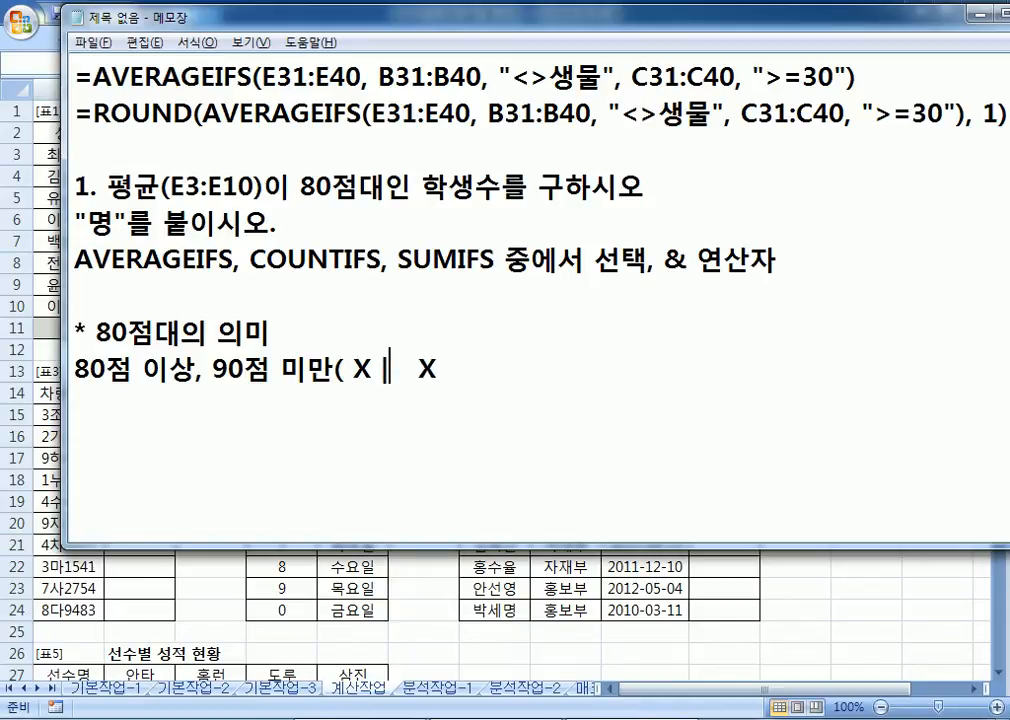
type(" 90")
key("BackSpace")
key("BackSpace")
type("80<=")
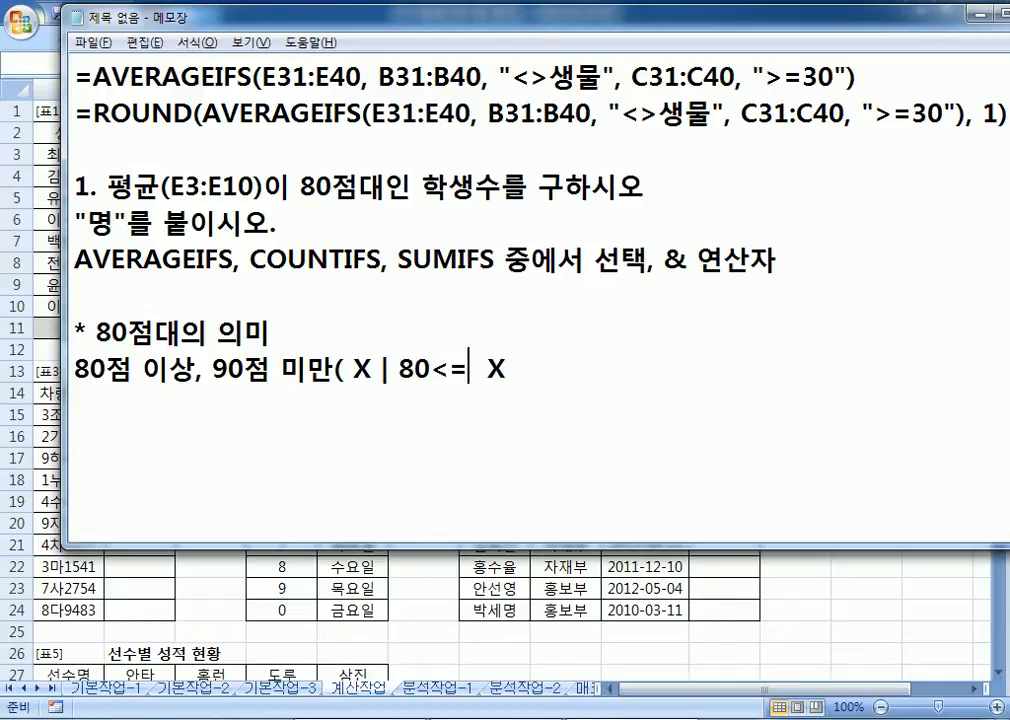
key("Delete")
key("End")
type("<90")
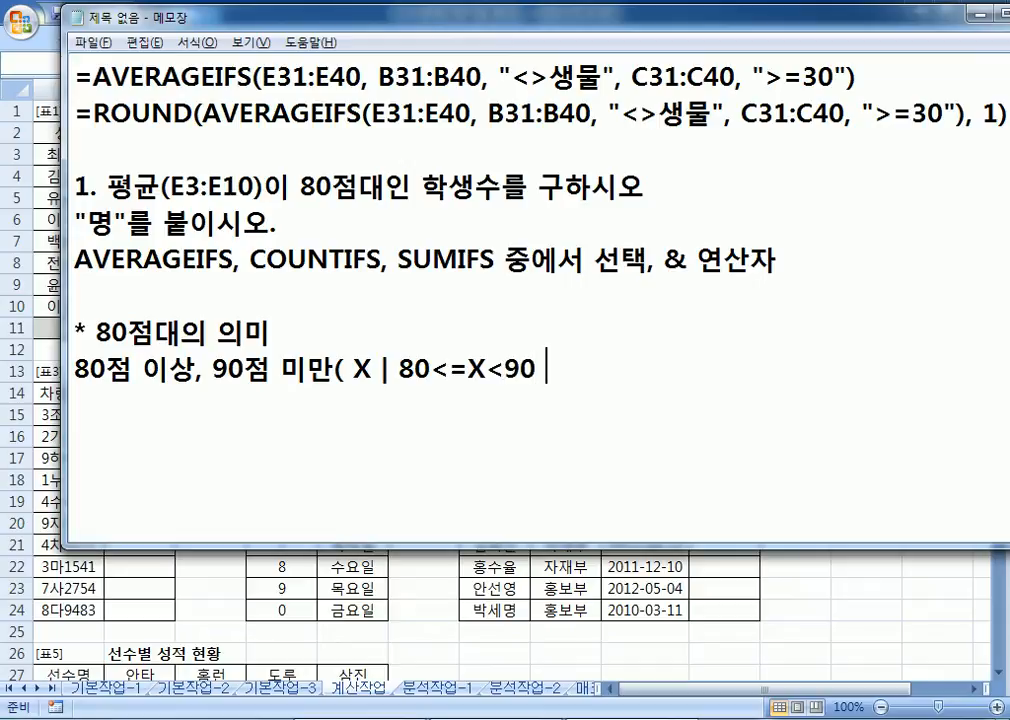
type(" }")
key("Left")
key("Left")
key("Left")
key("Left")
key("Left")
key("Left")
key("Left")
key("Left")
key("Left")
key("Left")
key("Left")
key("Left")
key("Left")
key("Left")
key("Left")
key("Left")
type("{")
key("Delete")
key("End")
key("Left")
key("Left")
key("Left")
key("Left")
key("Left")
key("Left")
key("Left")
key("Left")
key("Left")
key("Left")
key("Left")
key("Left")
key("Left")
key("Left")
key("Left")
key("Left")
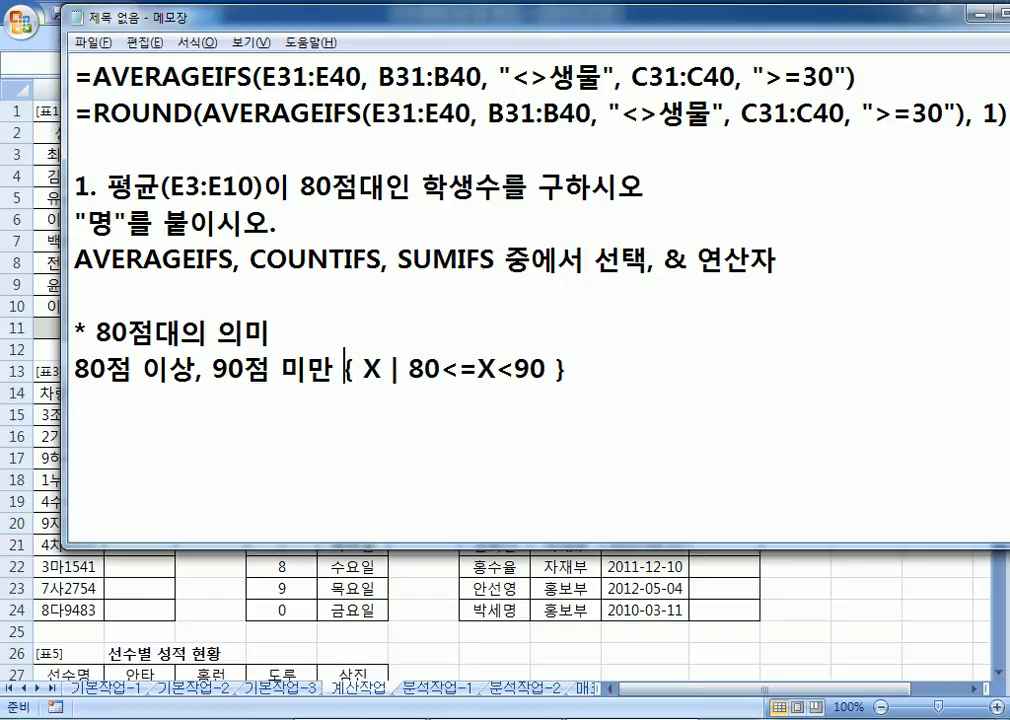
Step: Put the set notation on its own line and remove blank lines above the COUNTIFS templates
key("Return")
key("End")
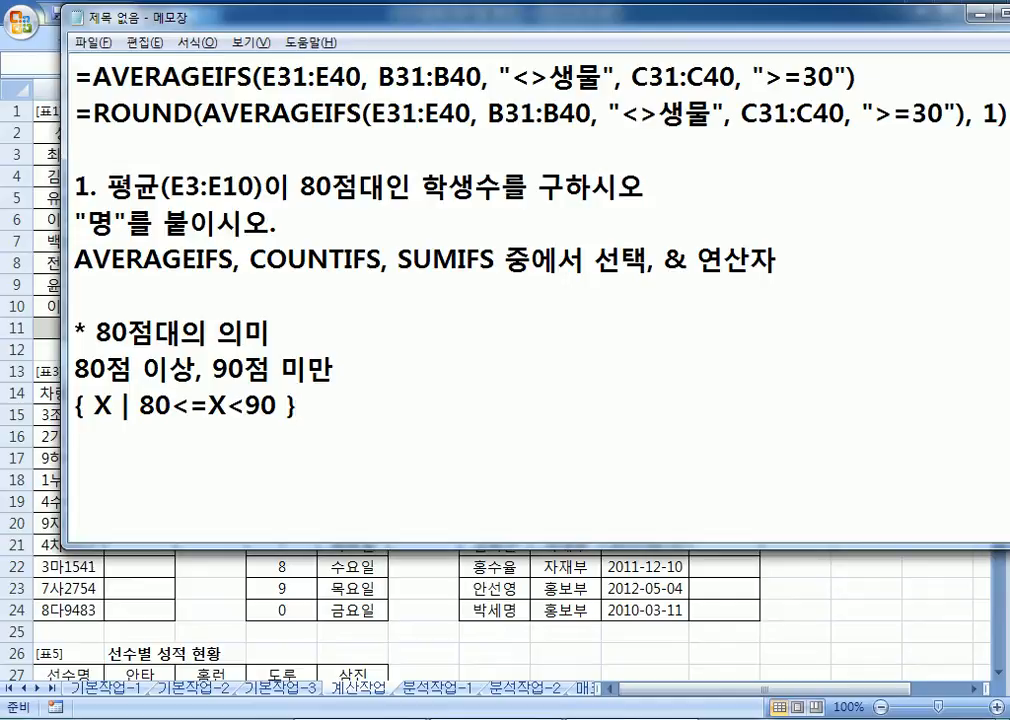
key("Down")
key("Delete")
key("Delete")
key("Delete")
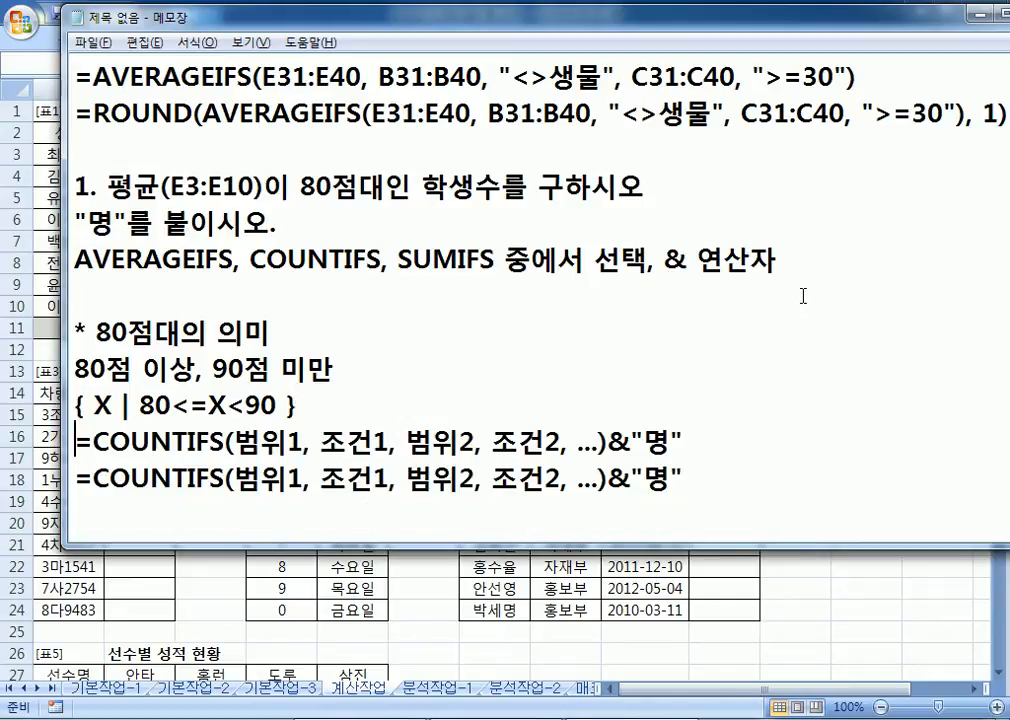
Step: Fill the COUNTIFS template with 평균, 80점 이상, 평균, 90점 미만 in place of the placeholders
scroll(232, 252, "down", 2)
left_click_drag(234, 260, 303, 260)
scroll(303, 260, "up", 1)
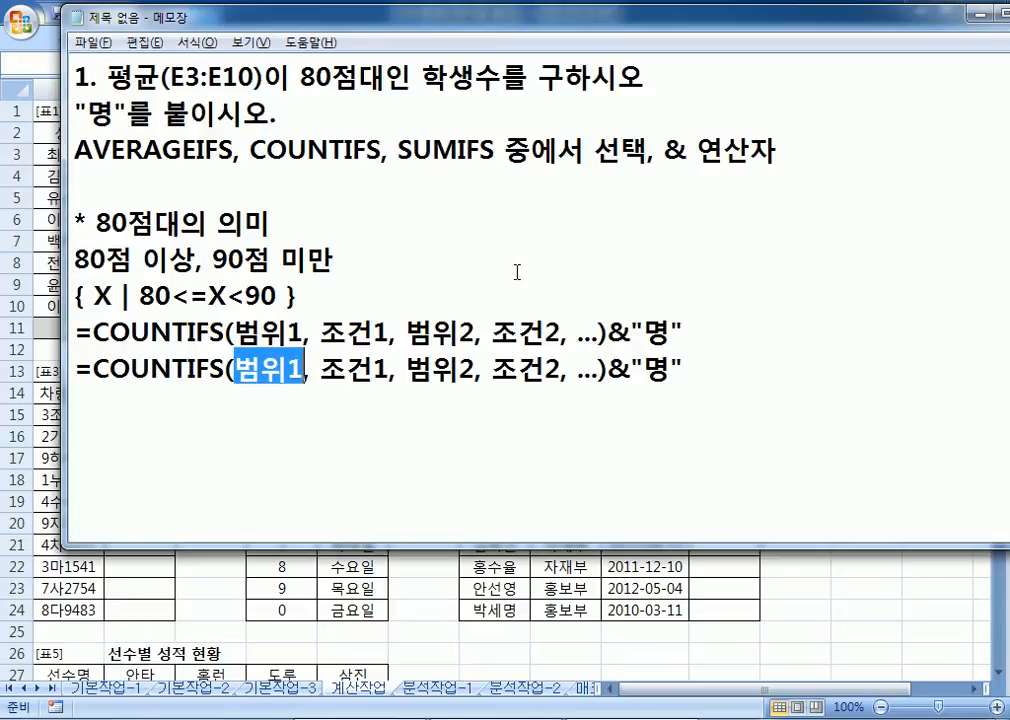
type("VUDRB")
key("BackSpace")
key("BackSpace")
key("BackSpace")
key("BackSpace")
key("BackSpace")
type("평균")
key("Right")
type("80점 이상")
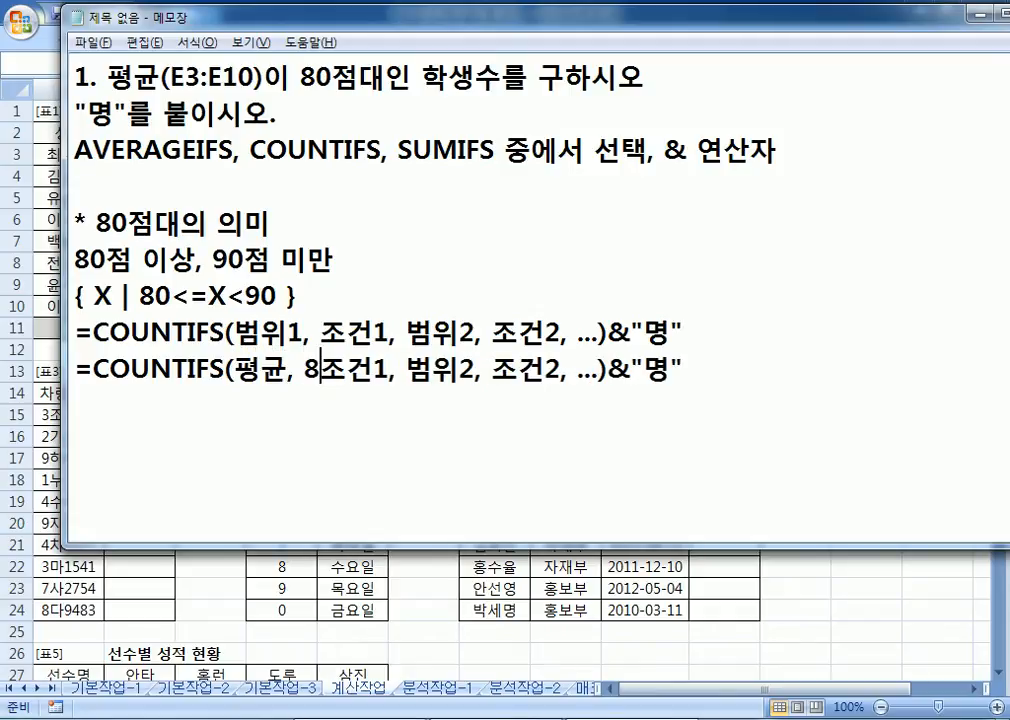
key("Delete")
key("Delete")
key("Delete")
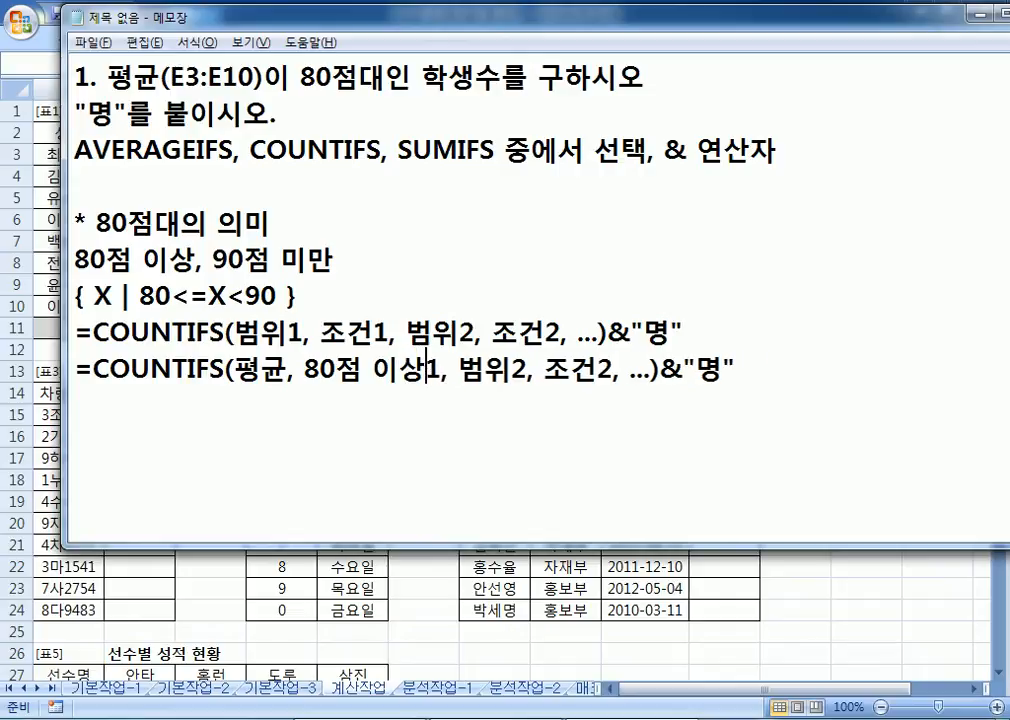
key("Right")
key("Right")
type("평균")
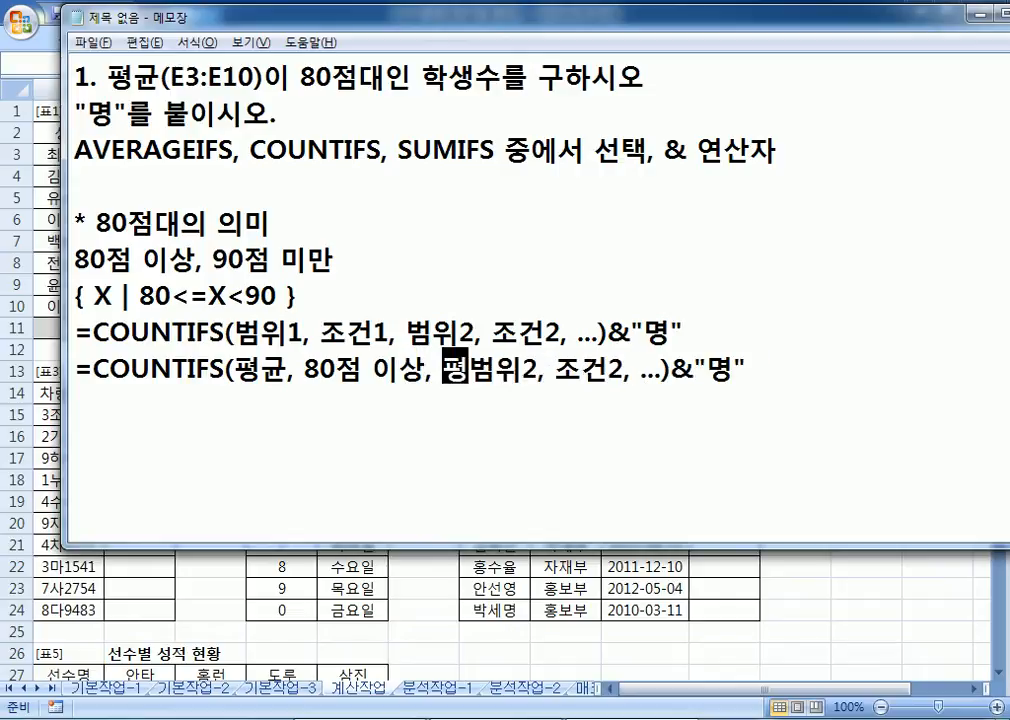
key("Delete")
key("Delete")
key("Delete")
key("Right")
key("Right")
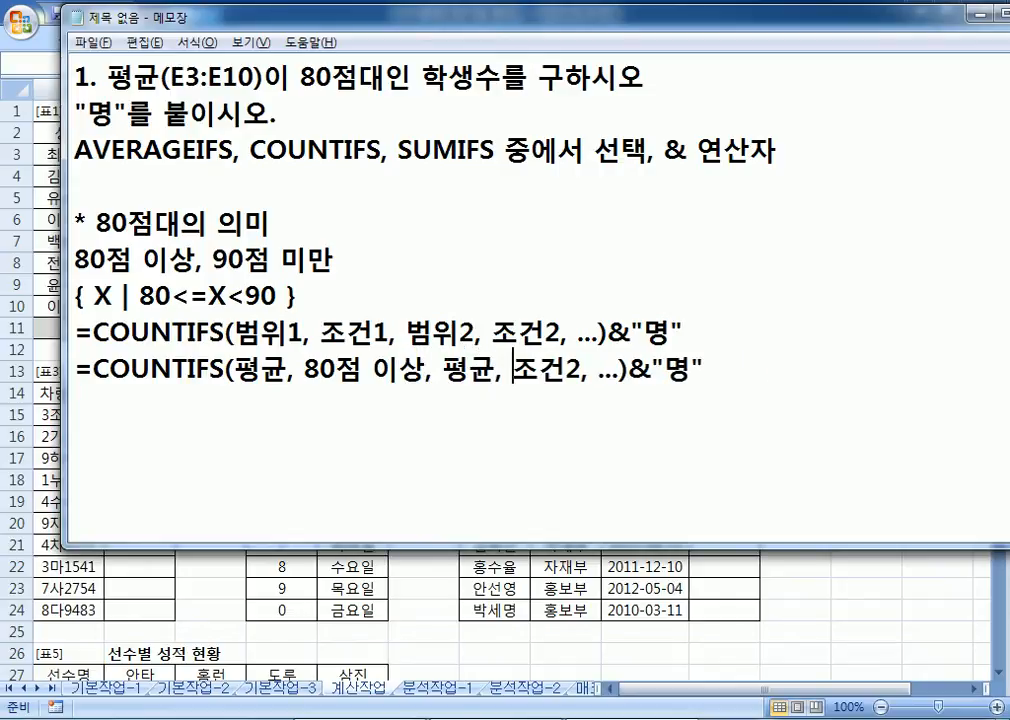
type("90점 ")
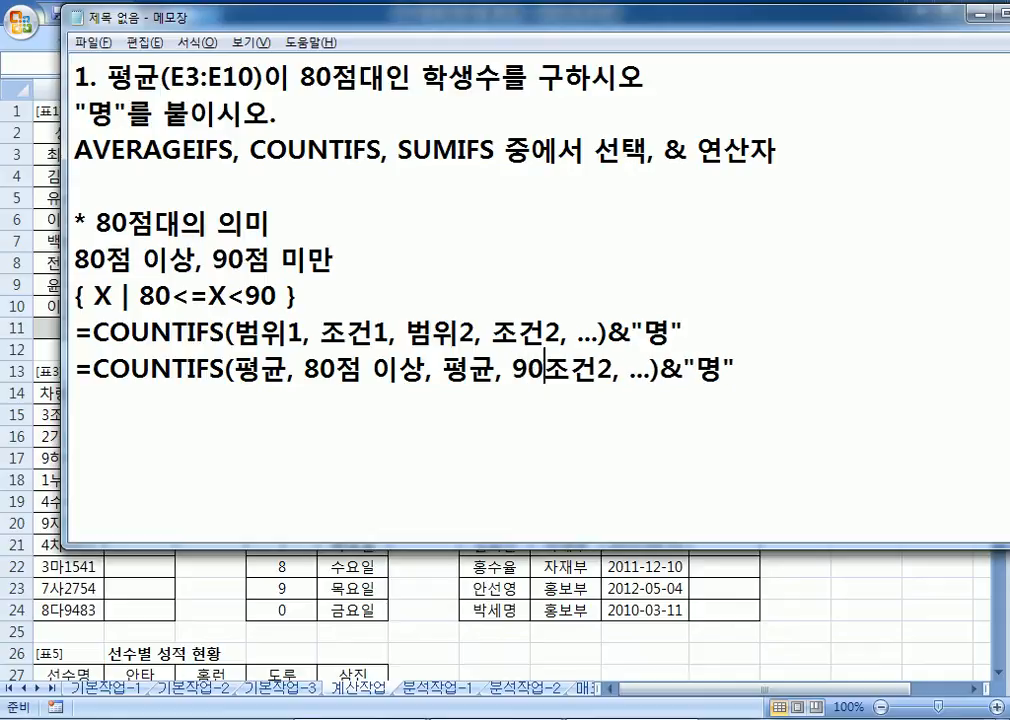
type("미만")
key("Delete")
key("Delete")
key("Delete")
key("Delete")
key("Delete")
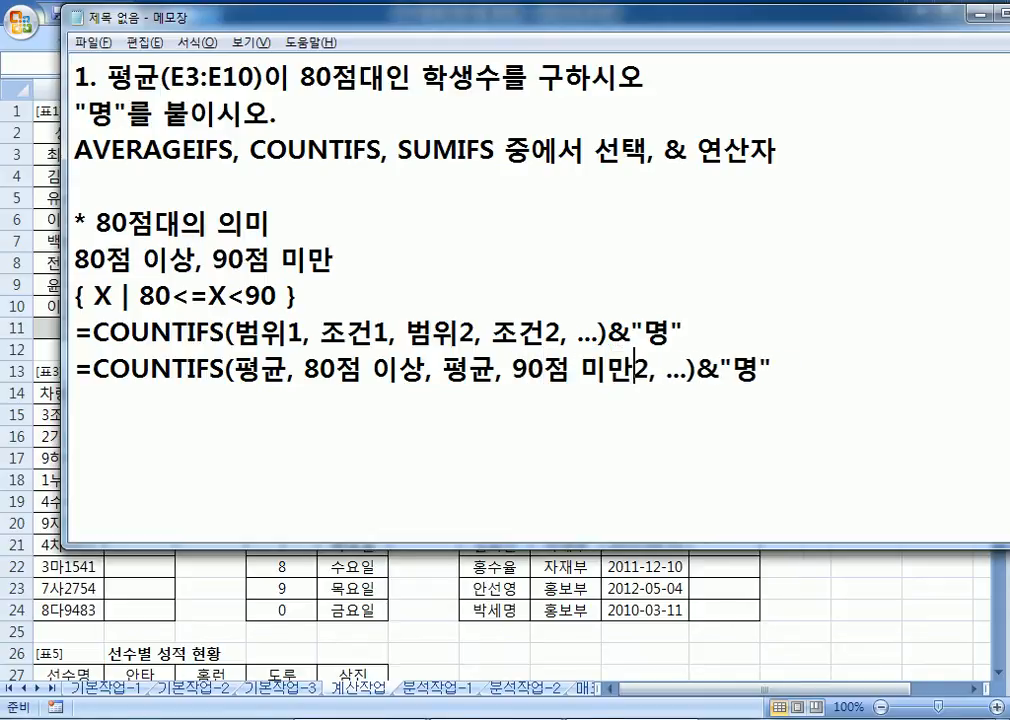
key("Delete")
key("Delete")
key("Delete")
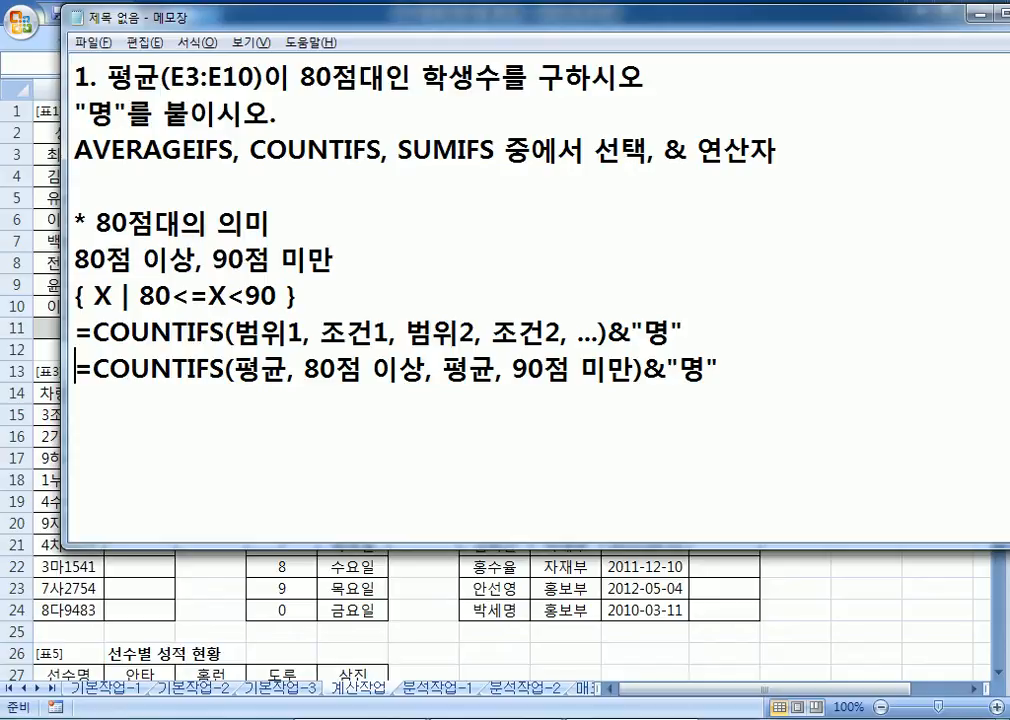
Step: Duplicate the filled-in COUNTIFS line in the notes
key("Home")
key("shift+Down")
key("ctrl+c")
key("ctrl+v")
key("ctrl+v")
key("Up")
key("Right")
key("Right")
key("Right")
key("Right")
key("Right")
key("Right")
key("Right")
key("Right")
key("Right")
key("Right")
key("Right")
key("Right")
key("Left")
key("Left")
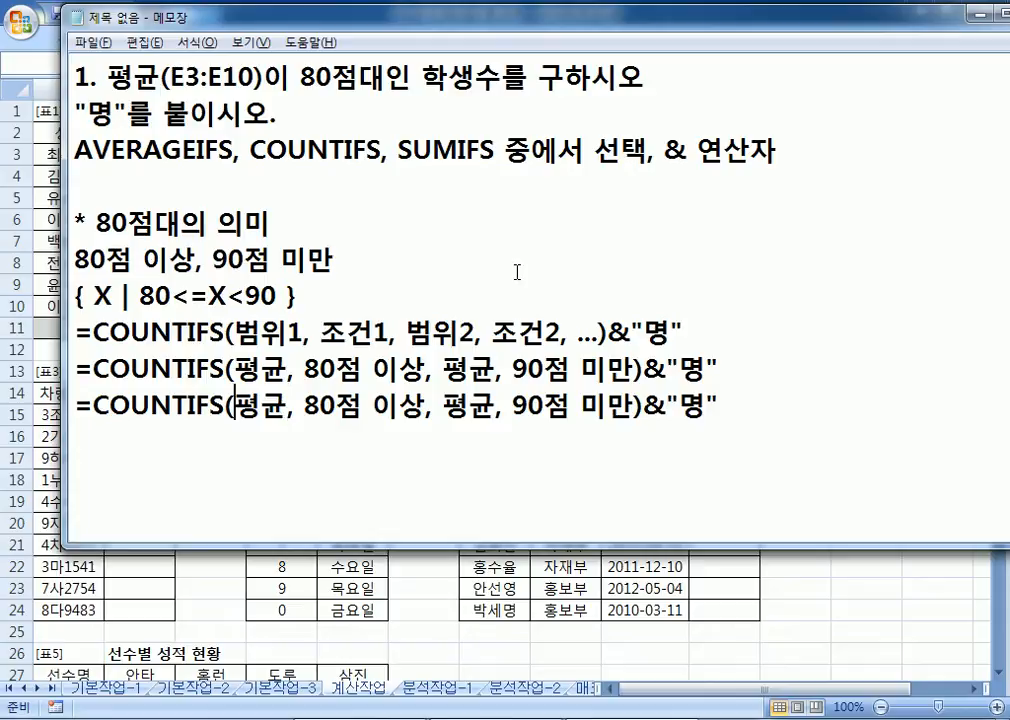
Step: Replace the two 평균 words in the duplicate with ranges E3:D10 and D3:D10
type("E3:D10")
key("Delete")
key("Delete")
key("Right")
key("Right")
key("Right")
key("Right")
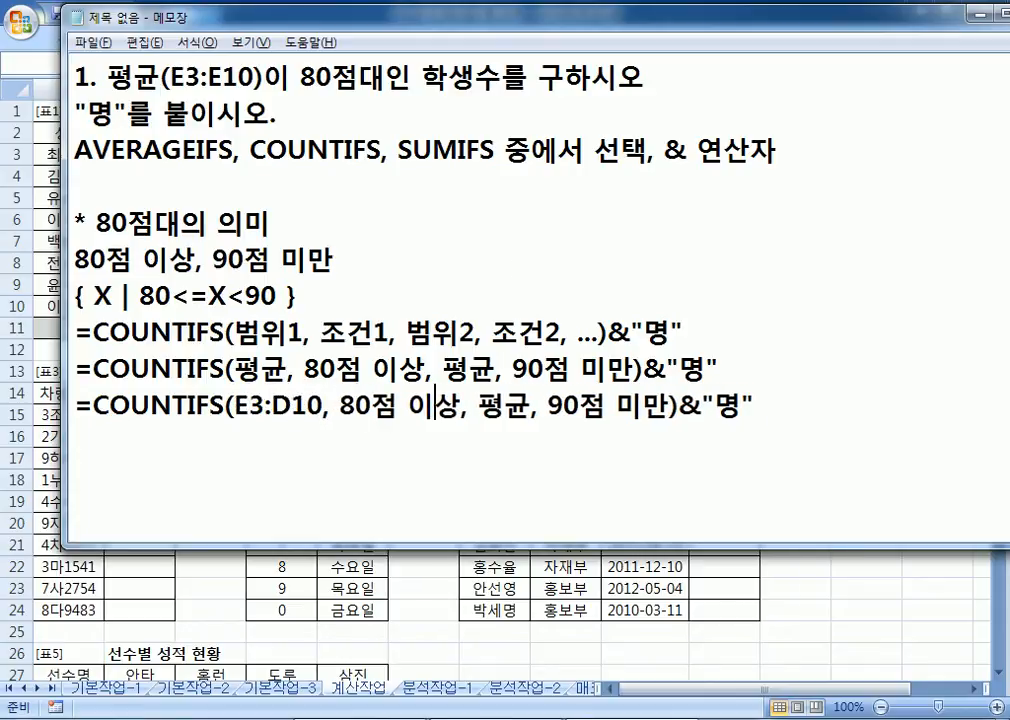
left_click(496, 405)
type("D3:D10")
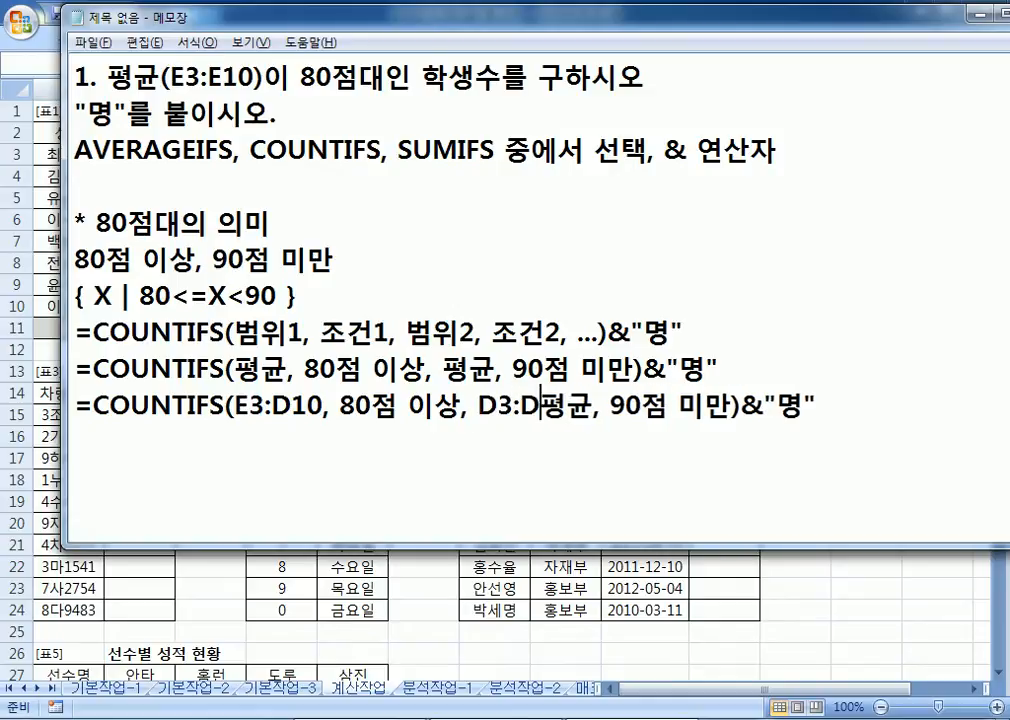
key("Delete")
key("Delete")
Step: Turn the criteria into ">=80" and "<90", giving =COUNTIFS(E3:D10, ">=80", D3:D10, "<90")&"명"
key("Left")
key("Left")
key("Left")
key("Left")
key("Left")
key("Left")
key("Left")
key("Left")
key("Left")
key("Left")
key("Left")
key("Left")
key("Left")
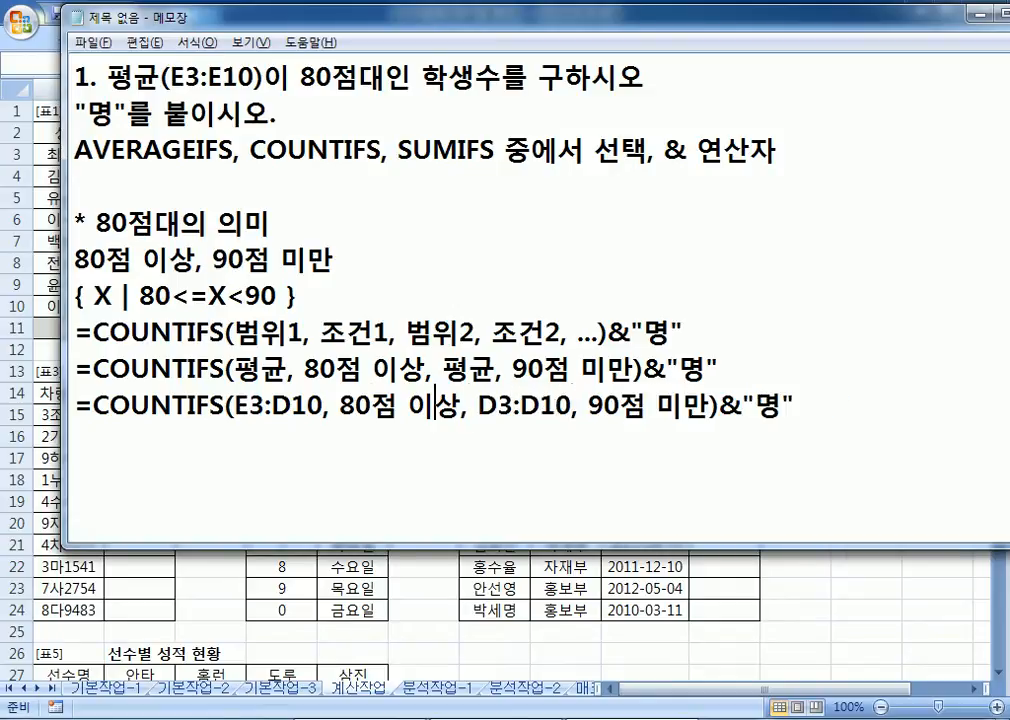
type("\">=")
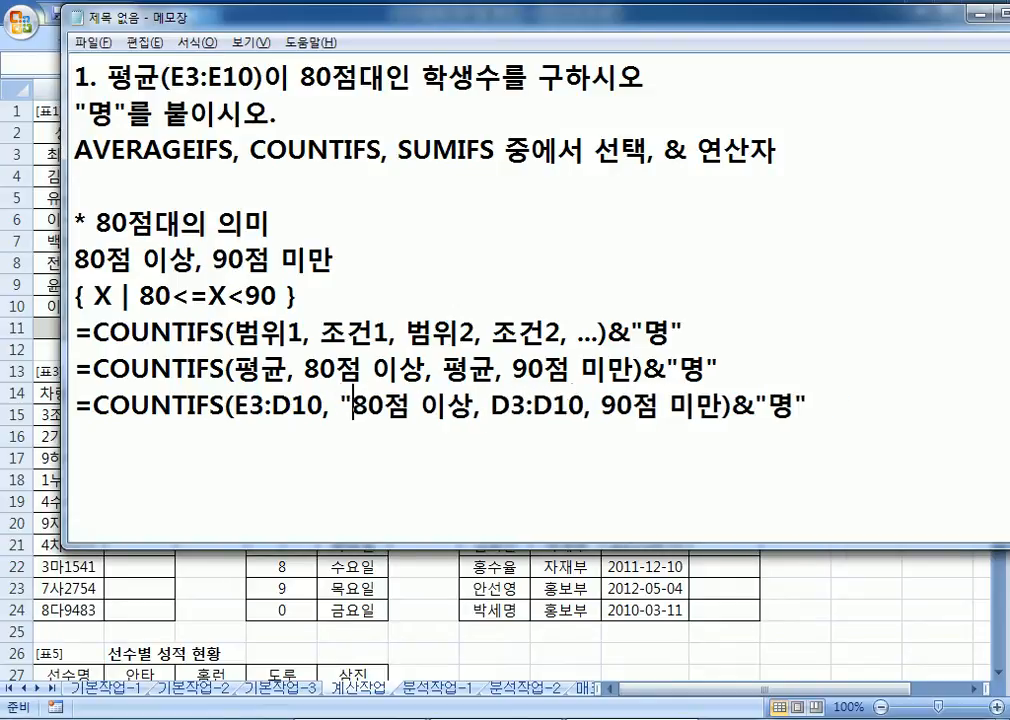
key("Right")
key("Right")
type("\"")
key("Delete")
key("Delete")
key("Delete")
key("Delete")
key("Right")
key("Right")
key("Right")
key("Right")
key("Right")
key("Right")
key("Right")
key("Right")
key("Right")
key("Right")
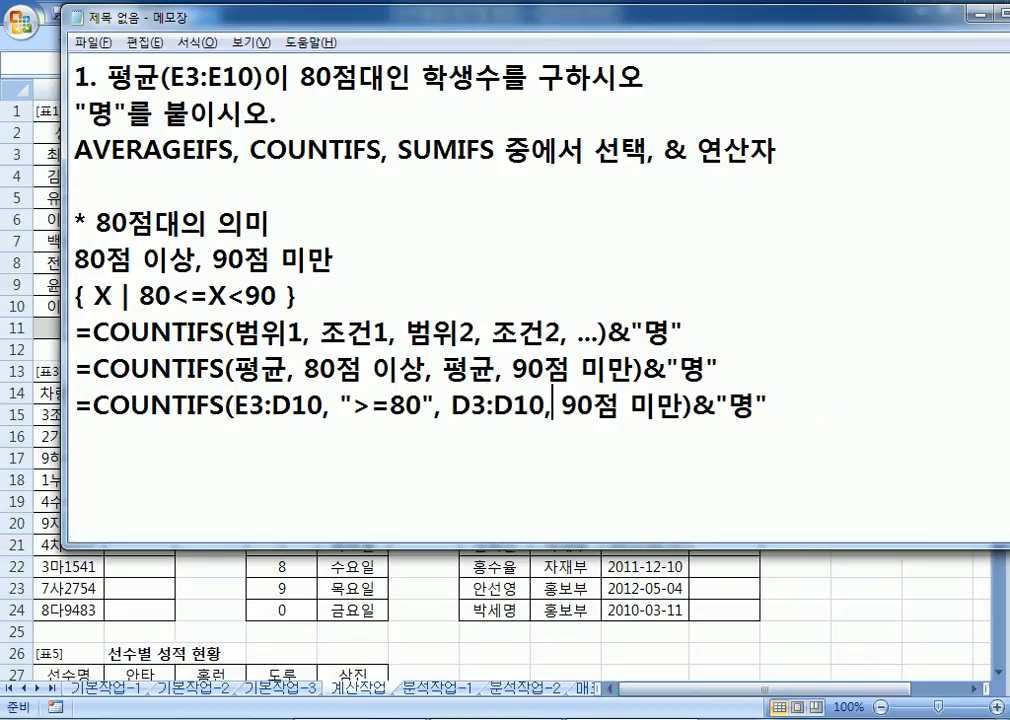
type("\"<")
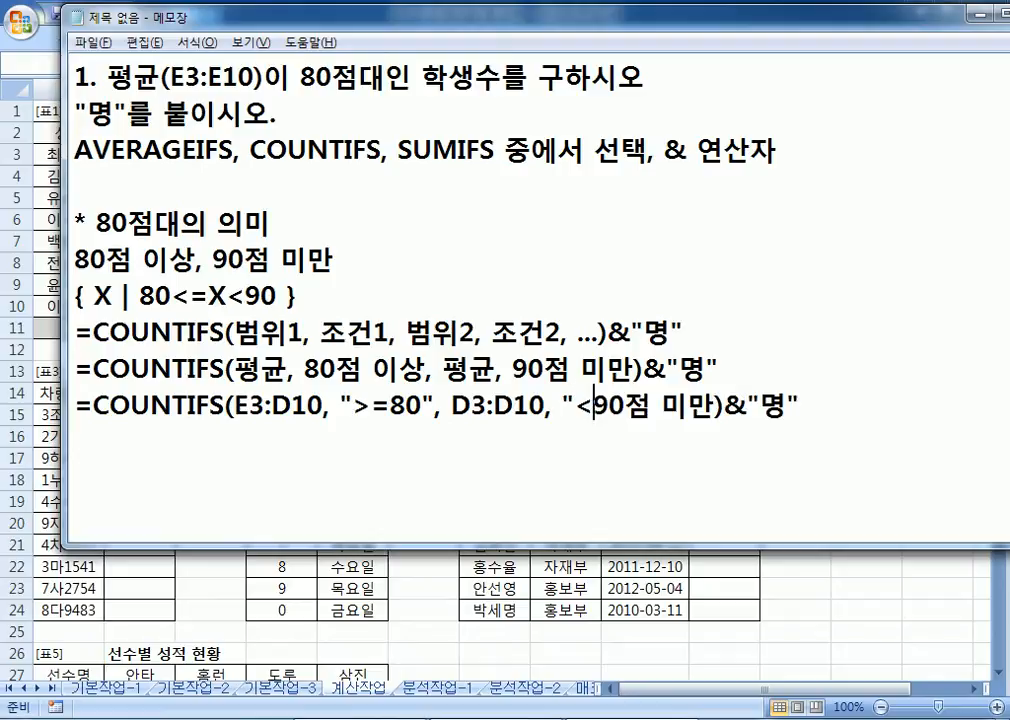
key("Right")
type("\"")
key("Delete")
key("Delete")
key("Delete")
key("Delete")
key("Delete")
type(")")
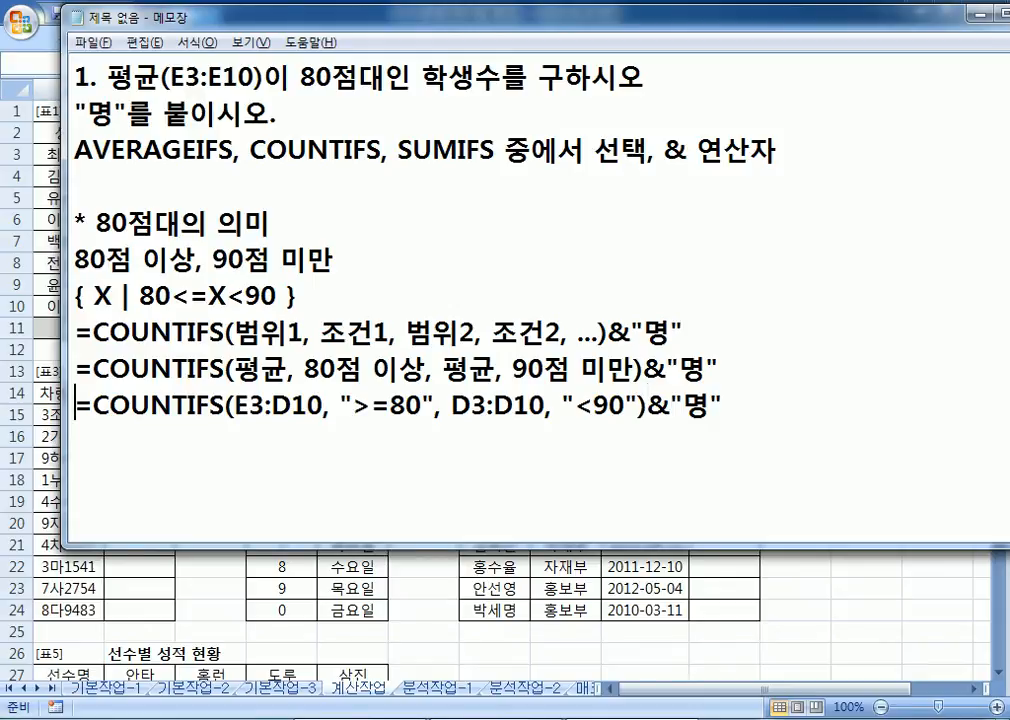
Step: Copy the finished formula into Excel cell E11 on the 계산작업 sheet
key("shift+End")
key("ctrl+c")
key("alt+Tab")
left_click(384, 327)
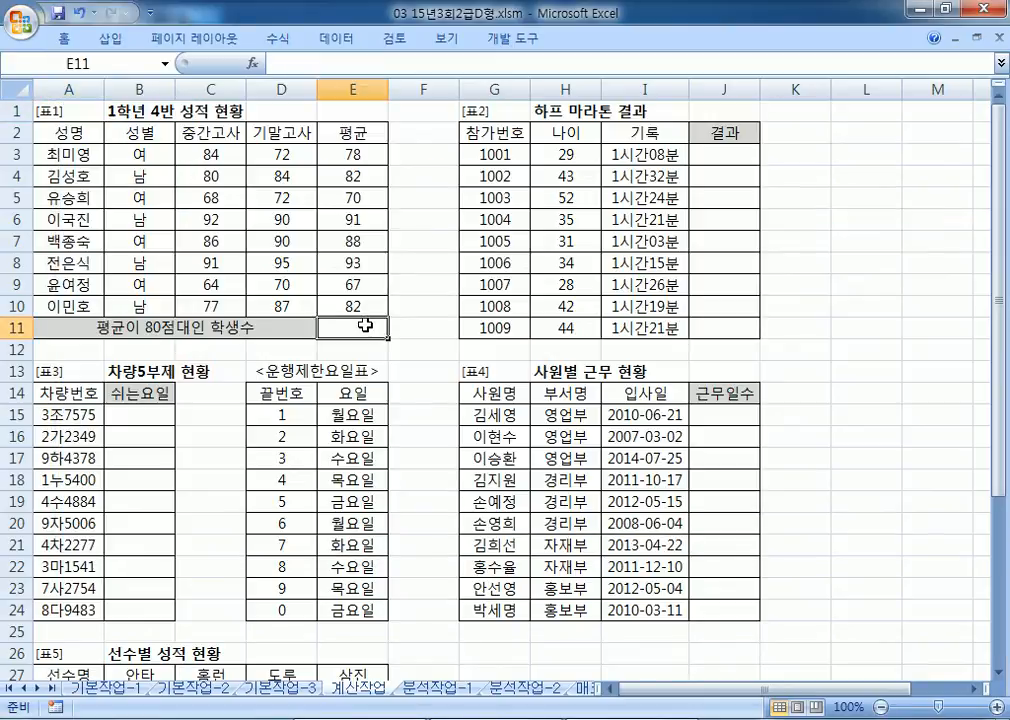
key("ctrl+v")
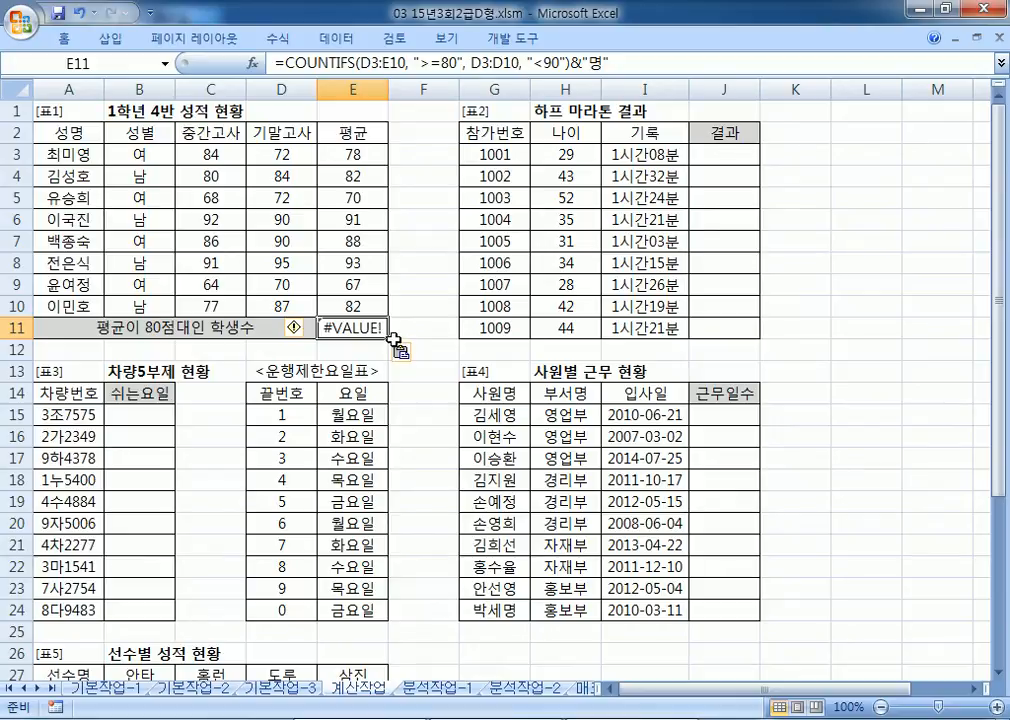
Step: In the notes, correct both COUNTIFS ranges (E3:D10 and D3:D10) to E3:E10
key("alt+Tab")
left_click(236, 408)
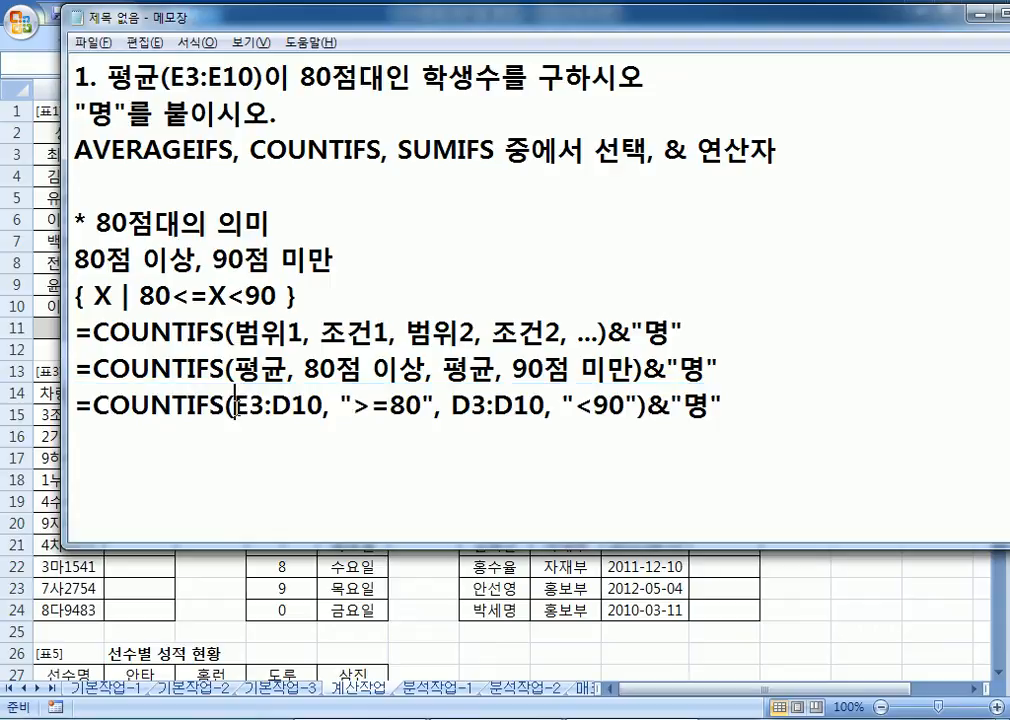
key("alt+Tab")
key("alt+Tab")
key("alt+Tab")
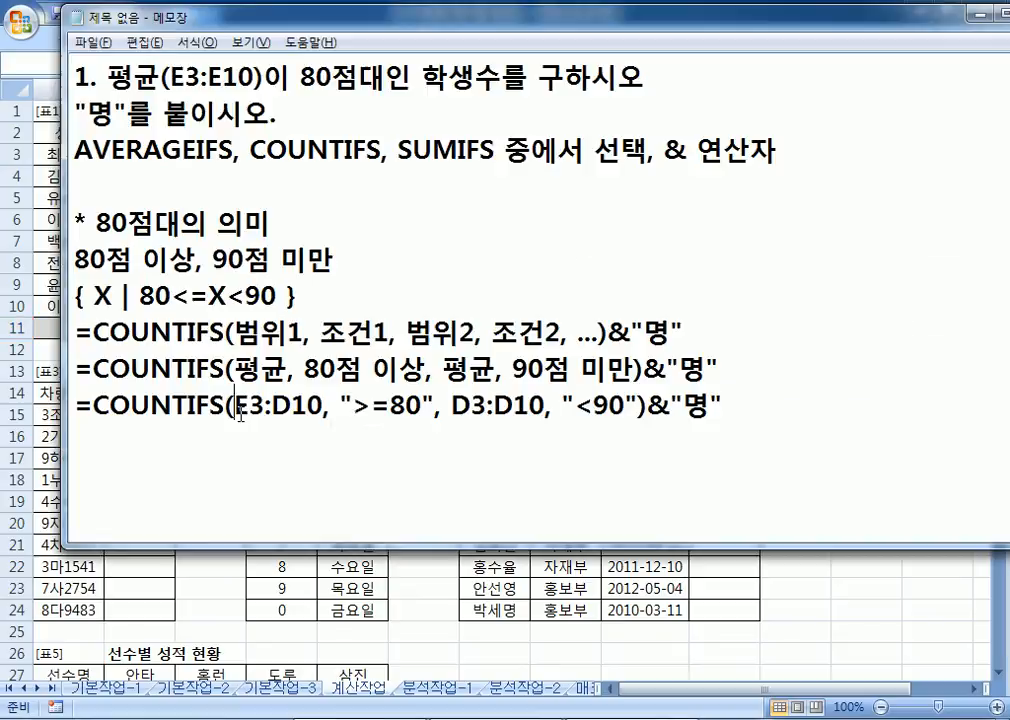
key("alt+Tab")
key("alt")
left_click_drag(409, 26, 476, 117)
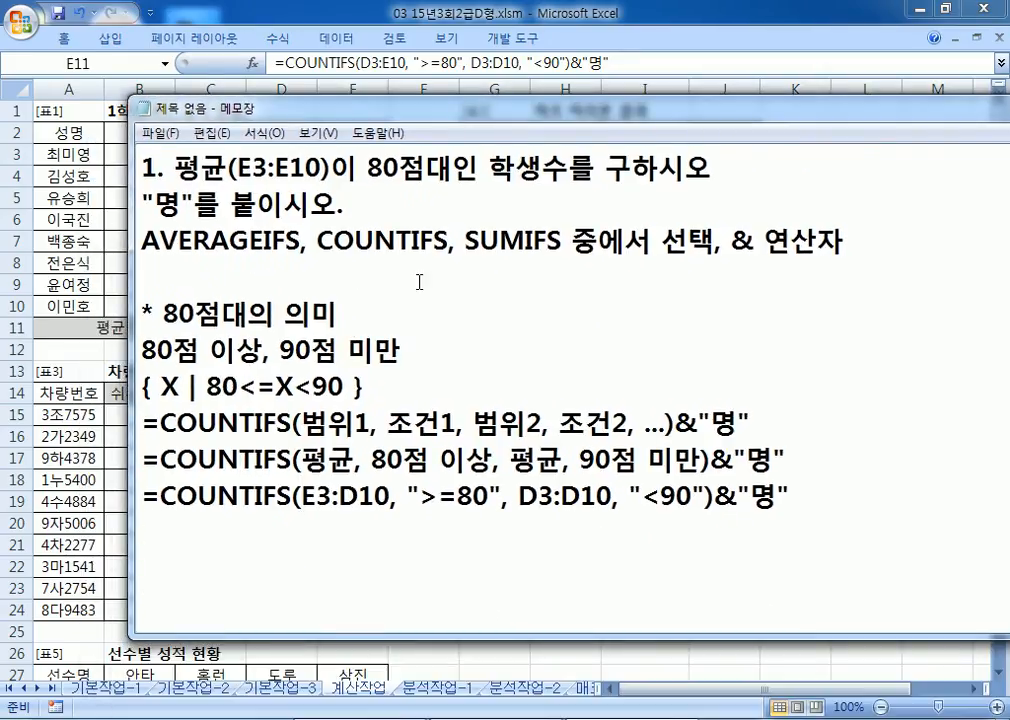
left_click_drag(340, 496, 356, 496)
type("E")
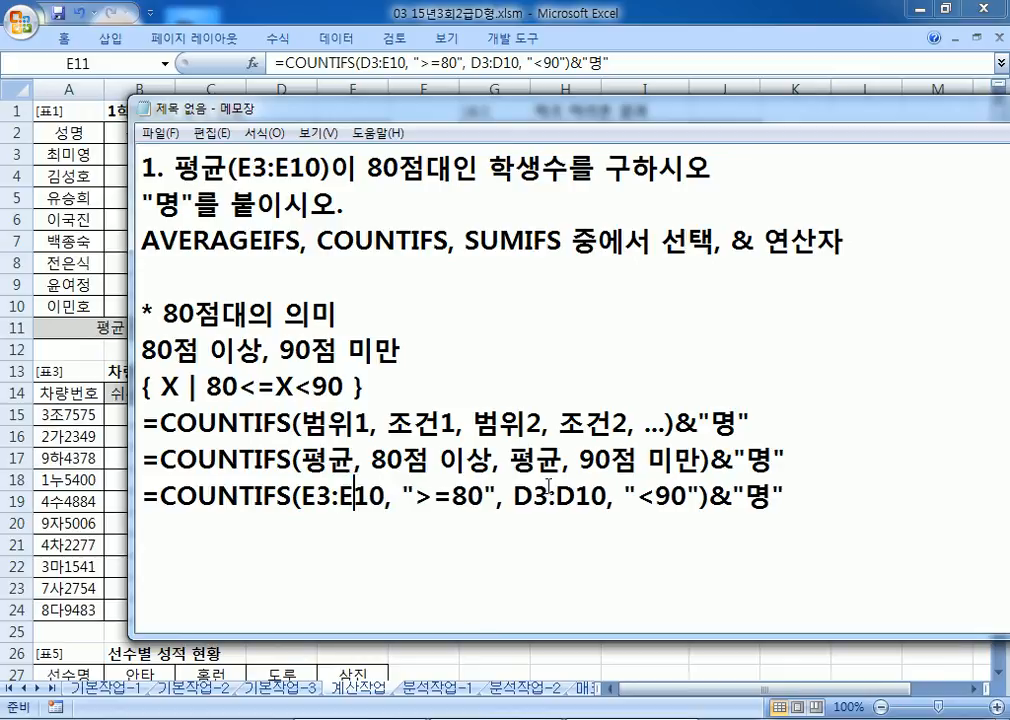
key("alt+Tab")
Step: Copy the corrected COUNTIFS formula into E11 so it returns 3명
key("alt+Tab")
left_click_drag(515, 496, 563, 496)
type("E3:E")
left_click(763, 493)
left_click_drag(763, 493, 97, 492)
key("ctrl+c")
key("alt+Tab")
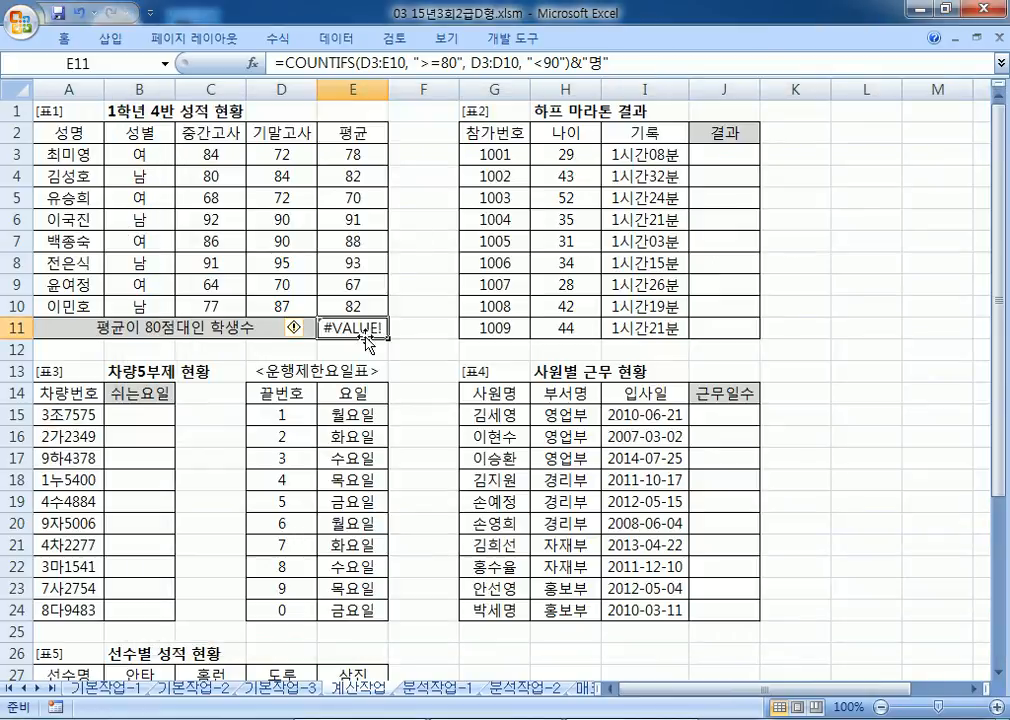
key("ctrl+v")
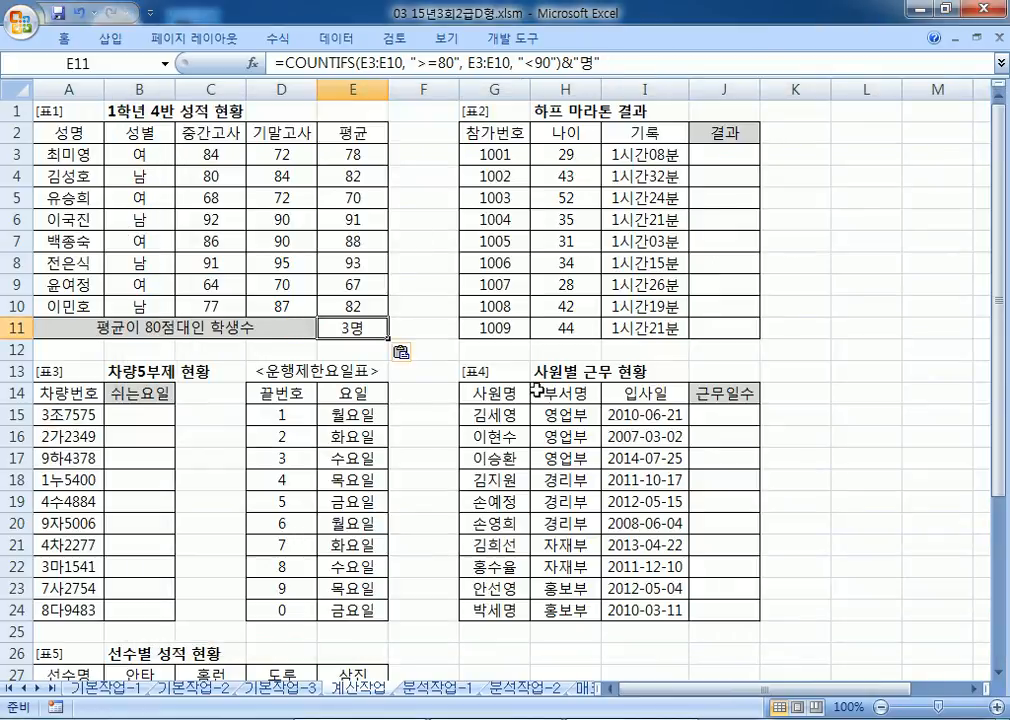
Step: Fill the three averages in the 80s (E4, E7, E10) yellow
left_click(350, 176)
left_click(352, 241)
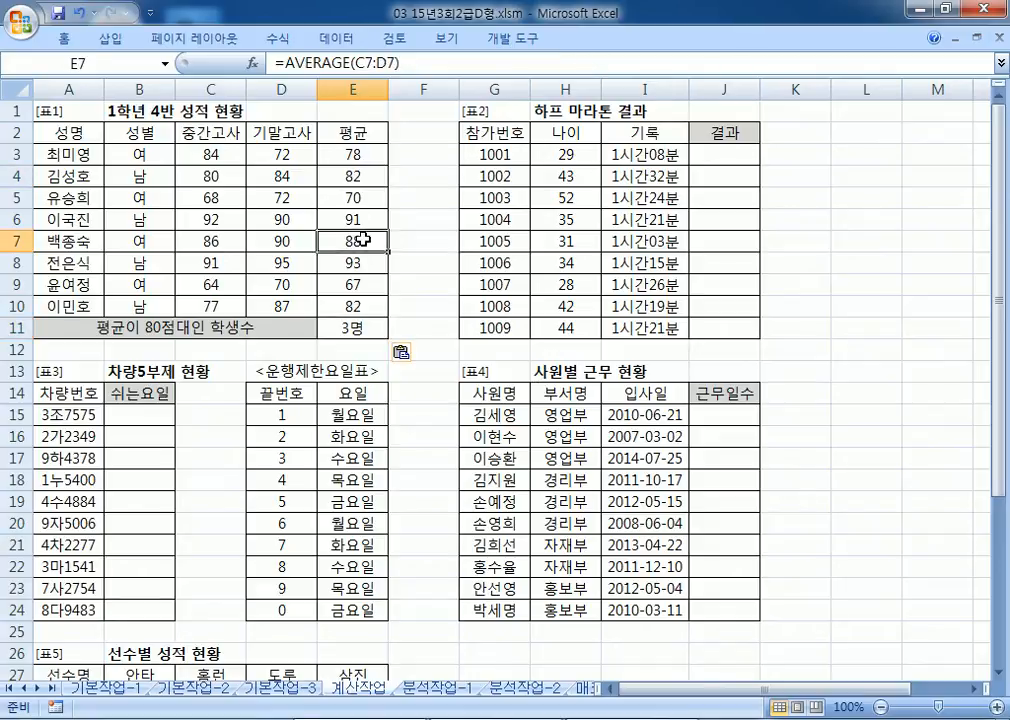
left_click(355, 306)
left_click(383, 173, "ctrl")
left_click(376, 240, "ctrl")
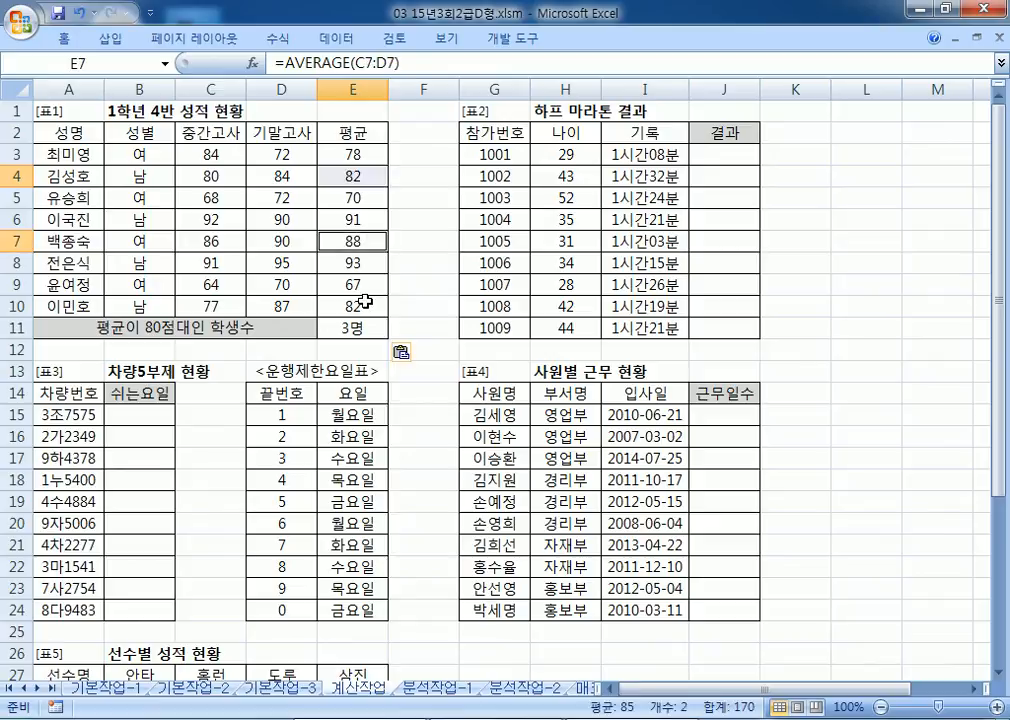
left_click(378, 306, "ctrl")
right_click(370, 306)
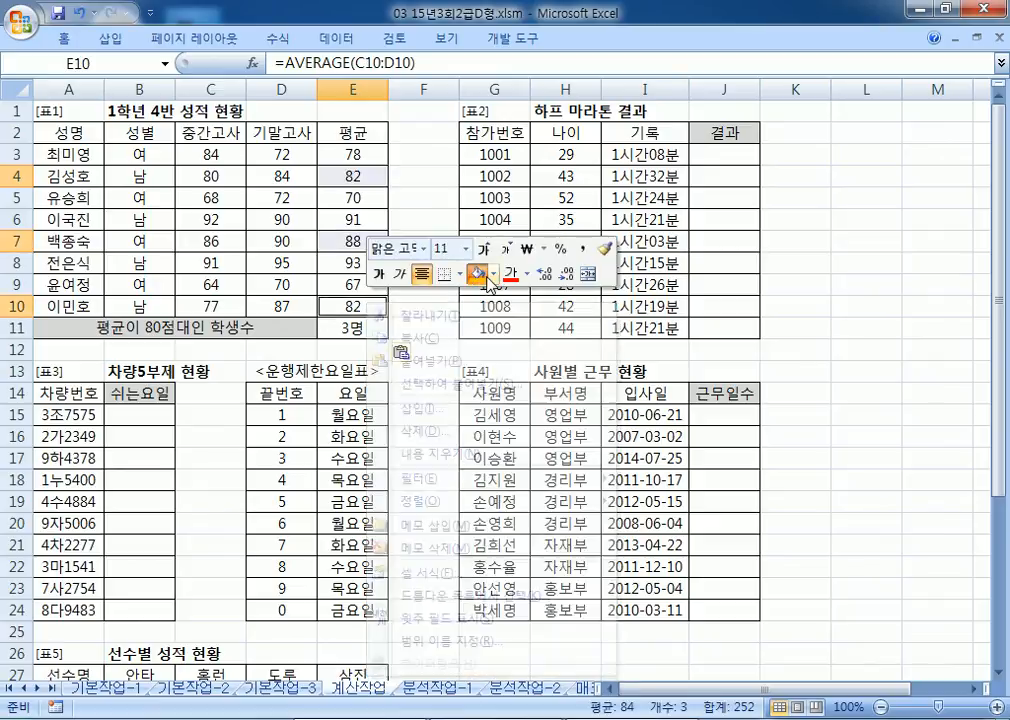
left_click(495, 276)
left_click(527, 425)
left_click(373, 328)
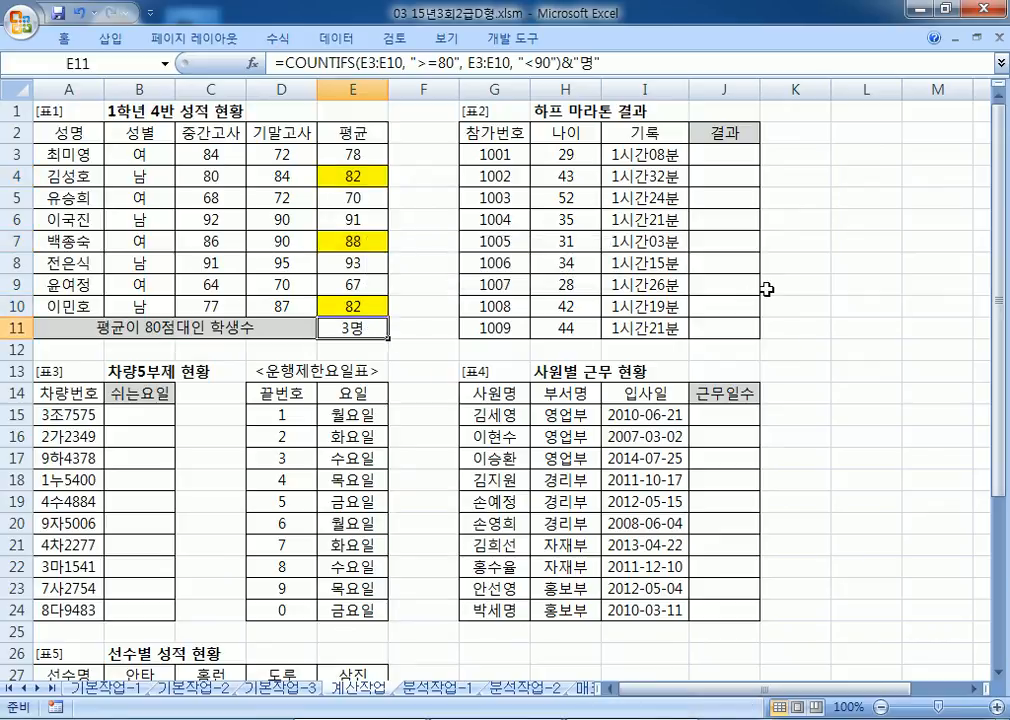
key("alt+Tab")
scroll(343, 480, "down", 2)
Step: Write the alternative =COUNTIF(E3:E10, ">=80")-COUNTIF(E3:E10, ">=90")&"명" on a new notes line
left_click(296, 333)
type("*")
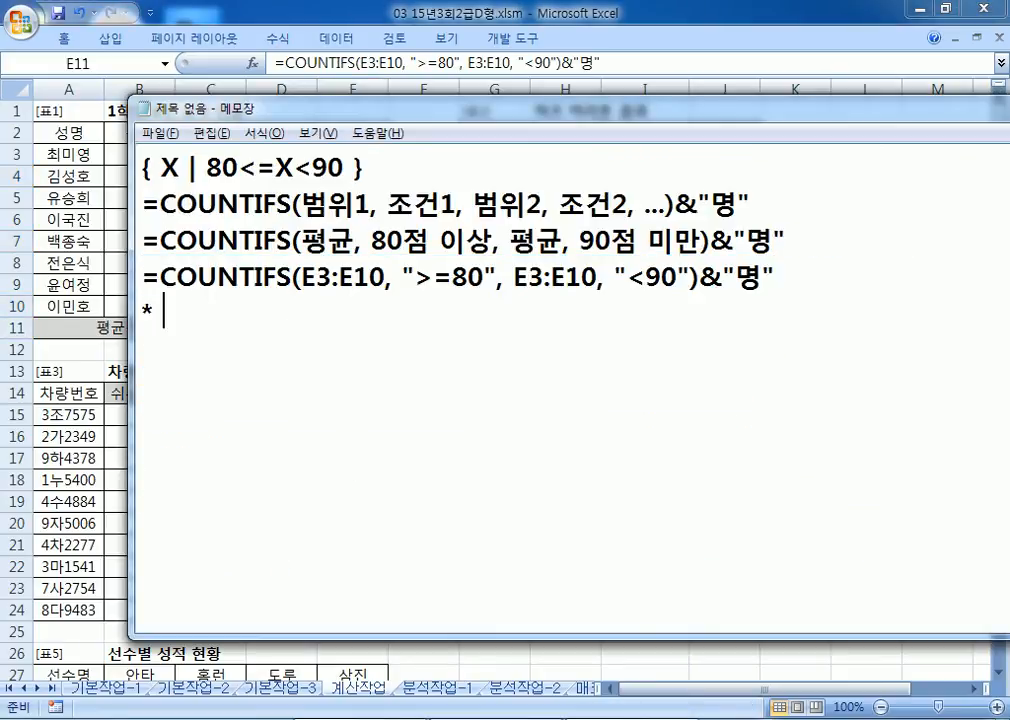
type(" =COUNTIF(E3:E")
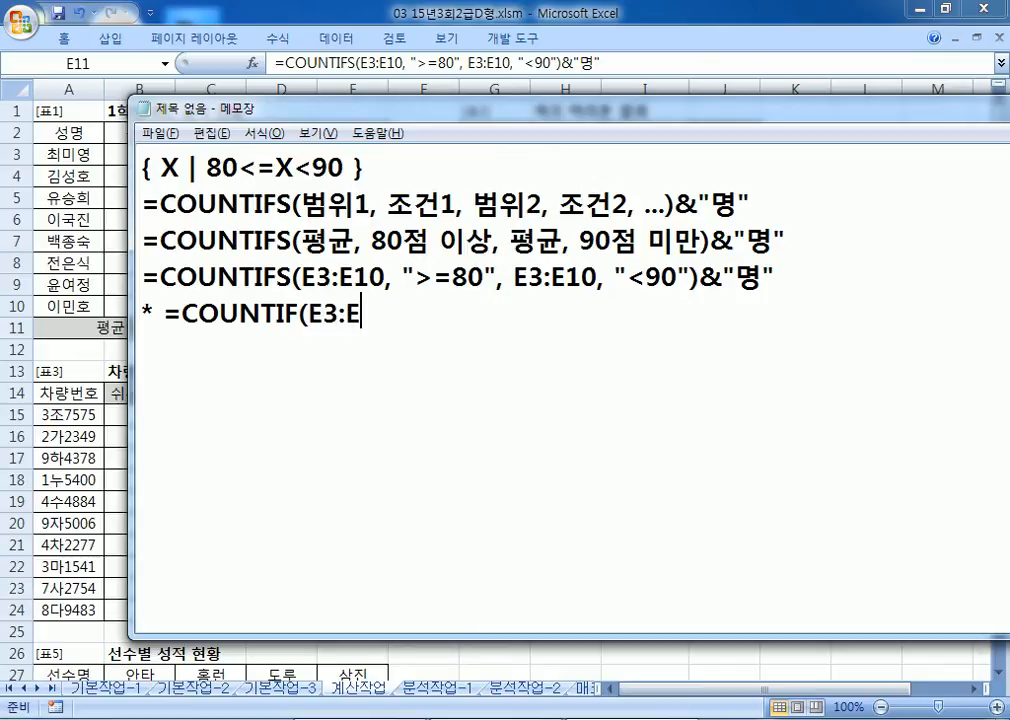
type("10, \">=")
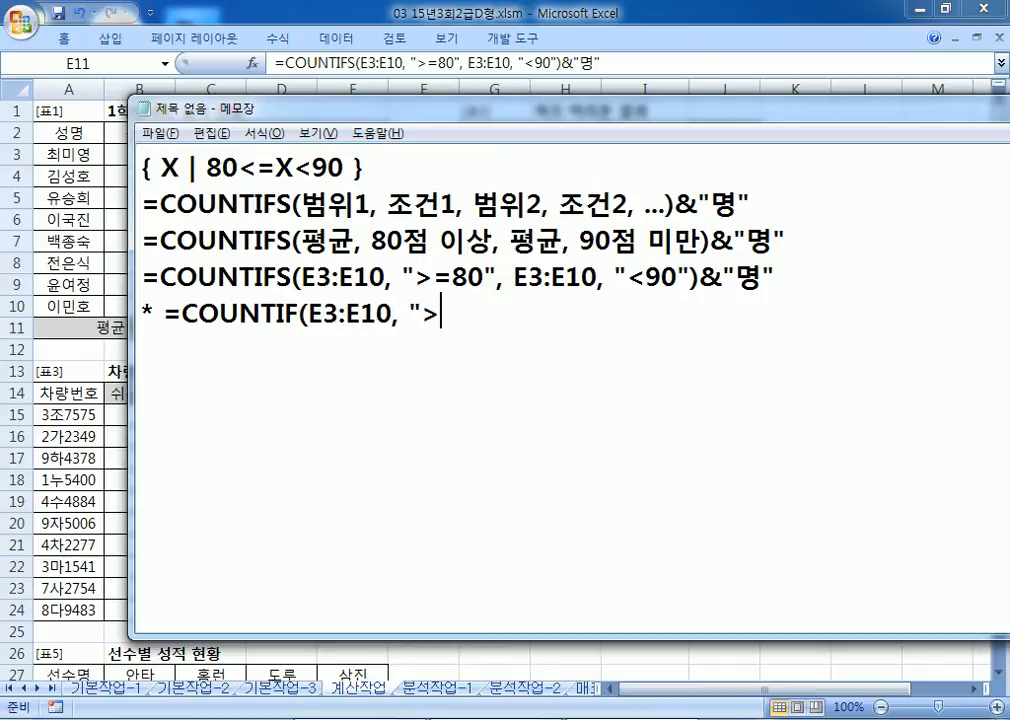
type("80\")")
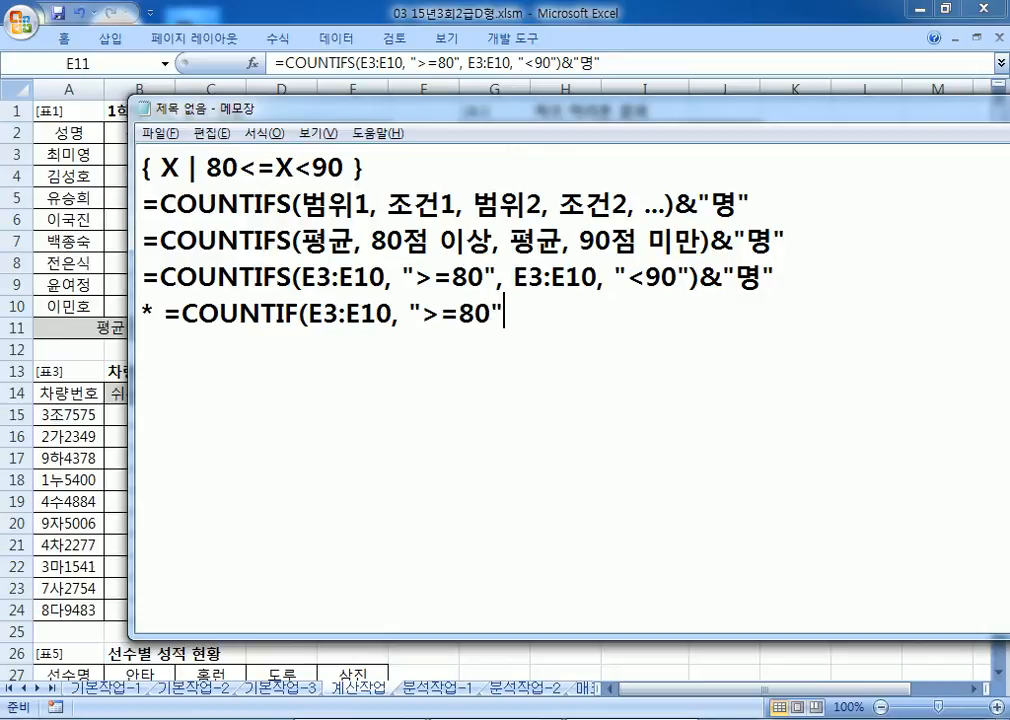
type("-COUNTIF(*")
key("BackSpace")
type("E3:E10)")
key("BackSpace")
type(", \">=90\")&\"명\"")
Step: Copy the alternative COUNTIF formula into cell E12, which also shows 3명
key("shift+Home")
key("shift+Right")
key("shift+Right")
key("ctrl+c")
key("alt+Tab")
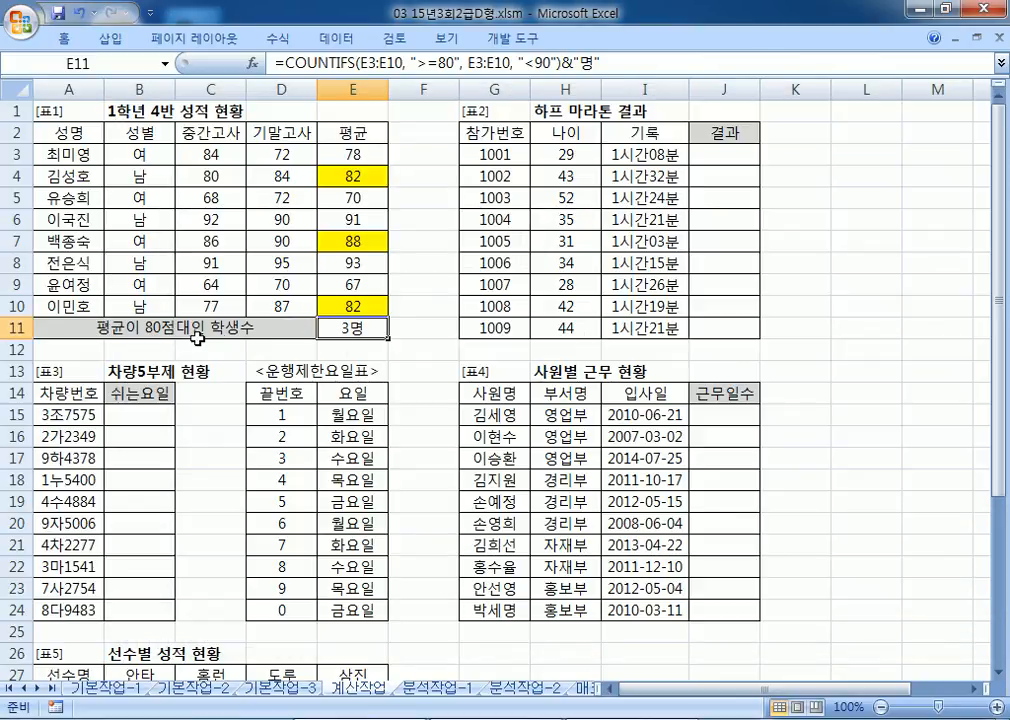
left_click(350, 349)
key("ctrl+v")
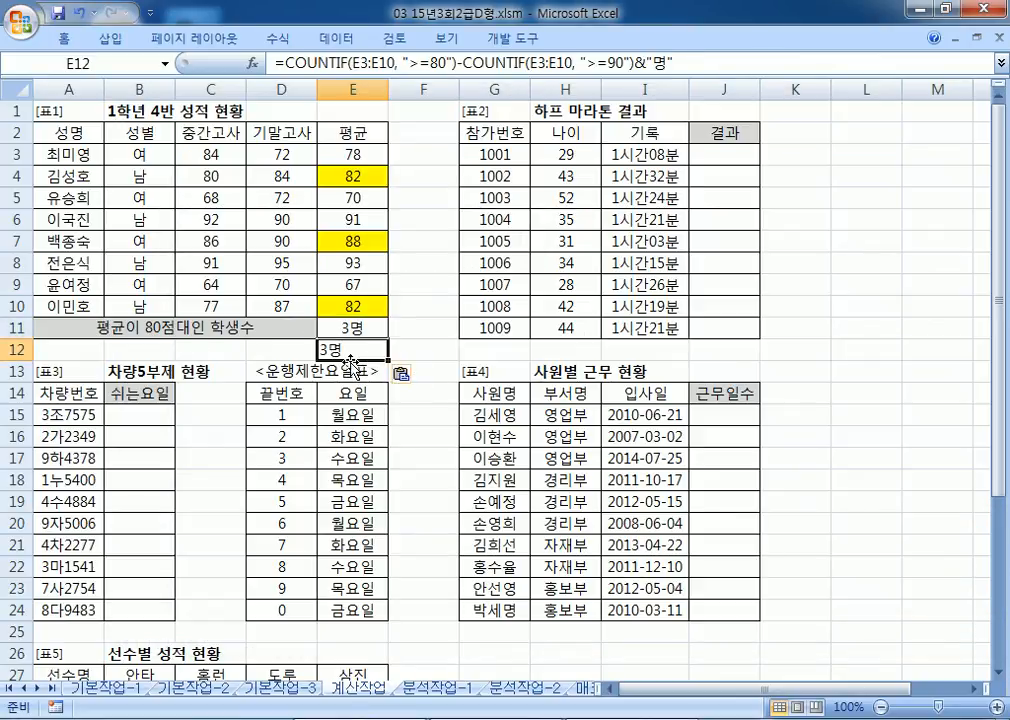
key("alt+Tab")
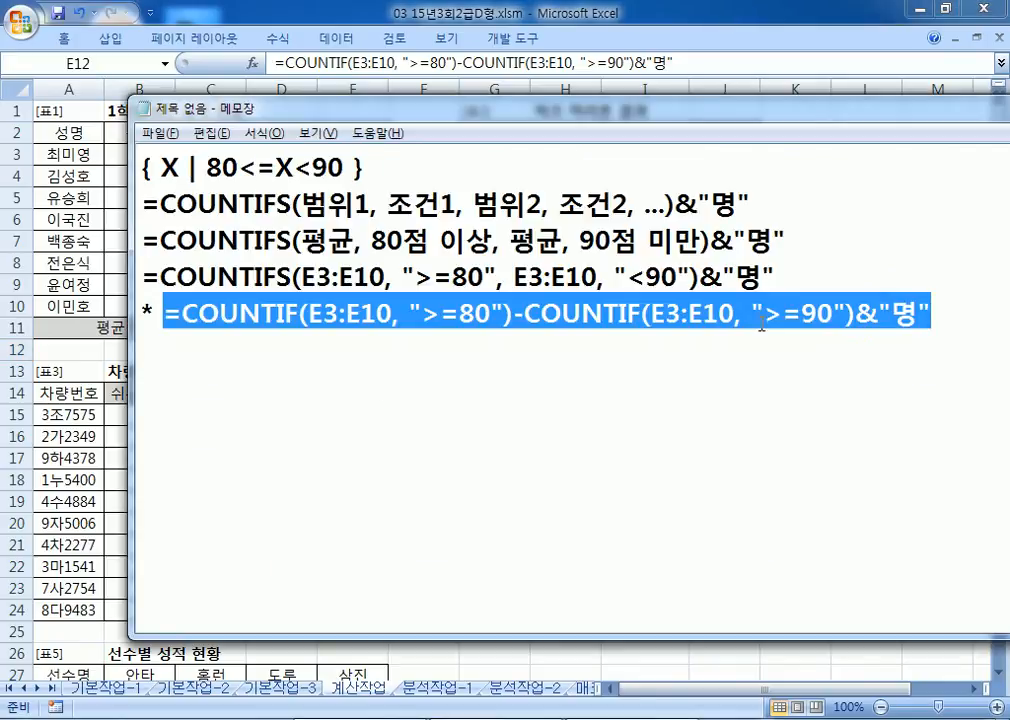
left_click(795, 360)
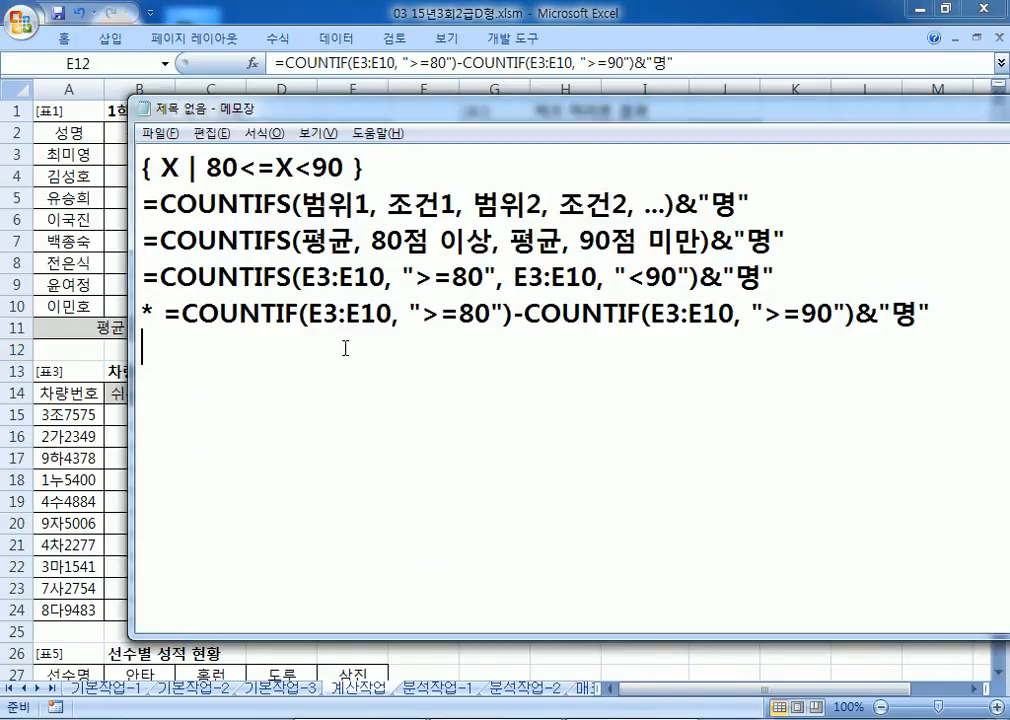
Step: Start a new numbered item '2.' on an empty line in the notes
left_click_drag(286, 274, 276, 274)
left_click(293, 314)
left_click(212, 373)
type("2.")
left_click_drag(400, 112, 283, 226)
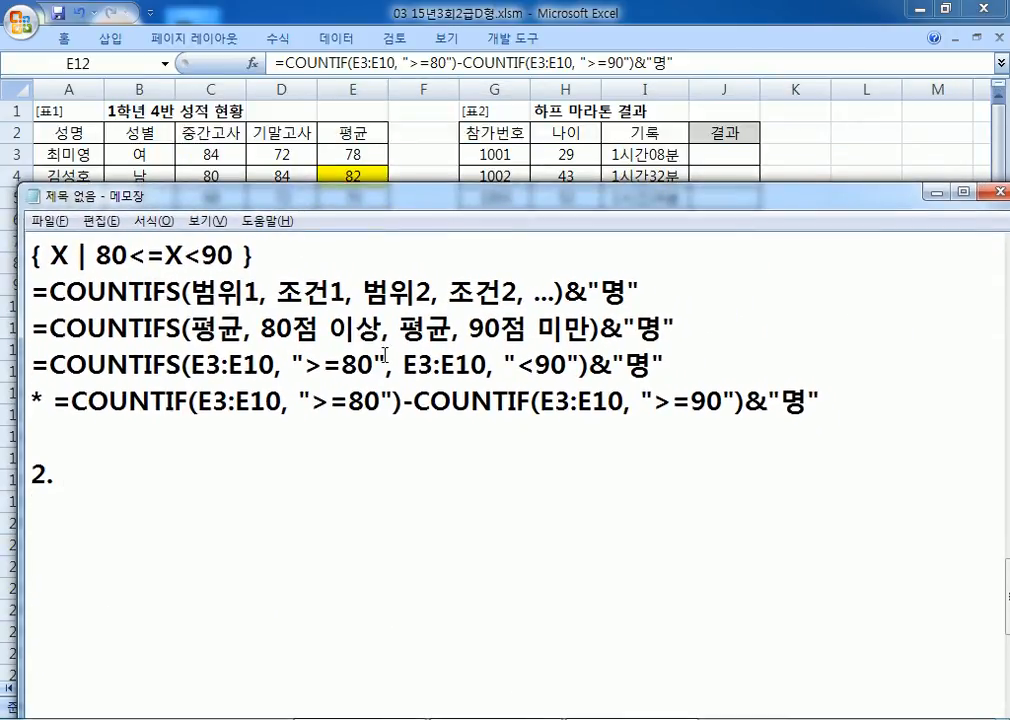
Step: Write the task: 하프 마라톤에서 기록(I3:I11)이 빠른 3명은 "입상" 그 외에는 공백
type("하프 마")
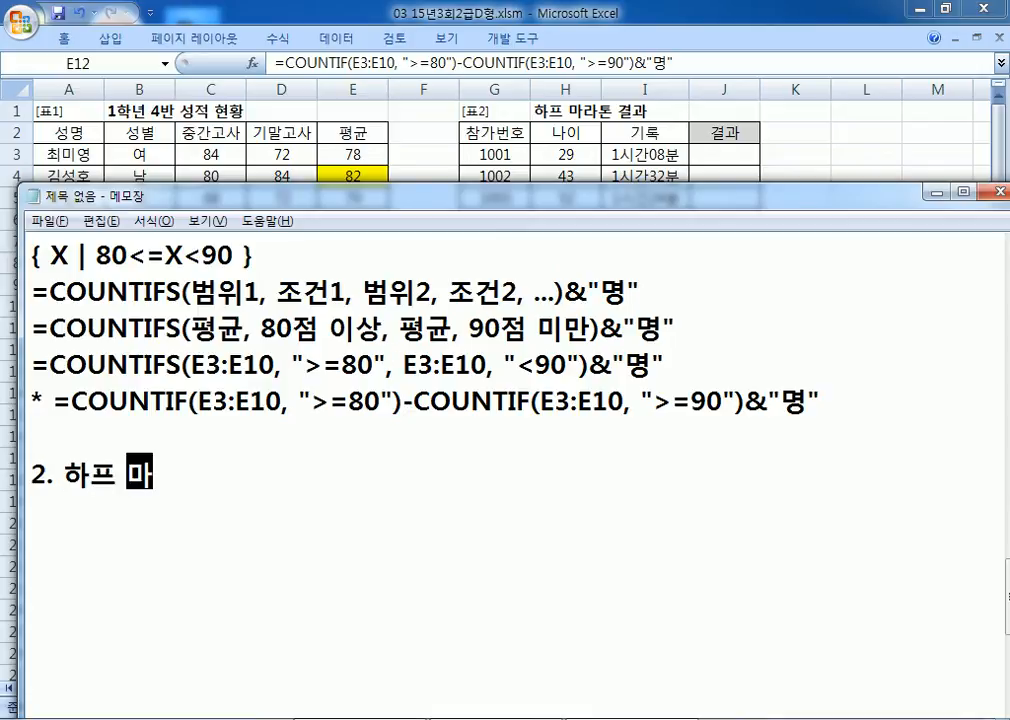
type("라톤에서 ")
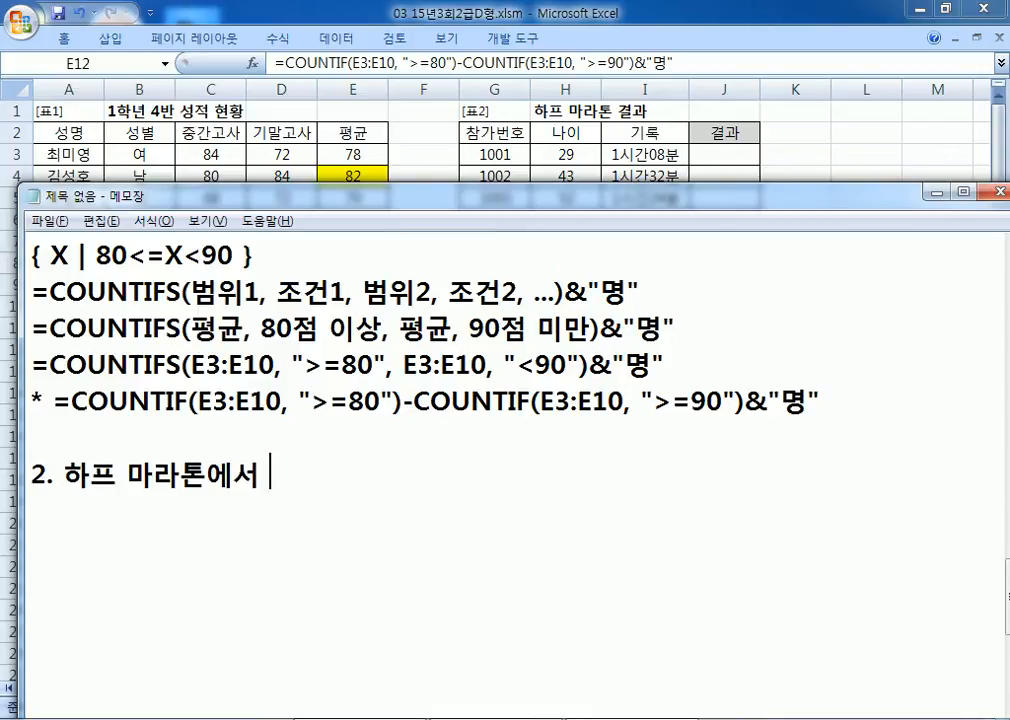
type("기록이")
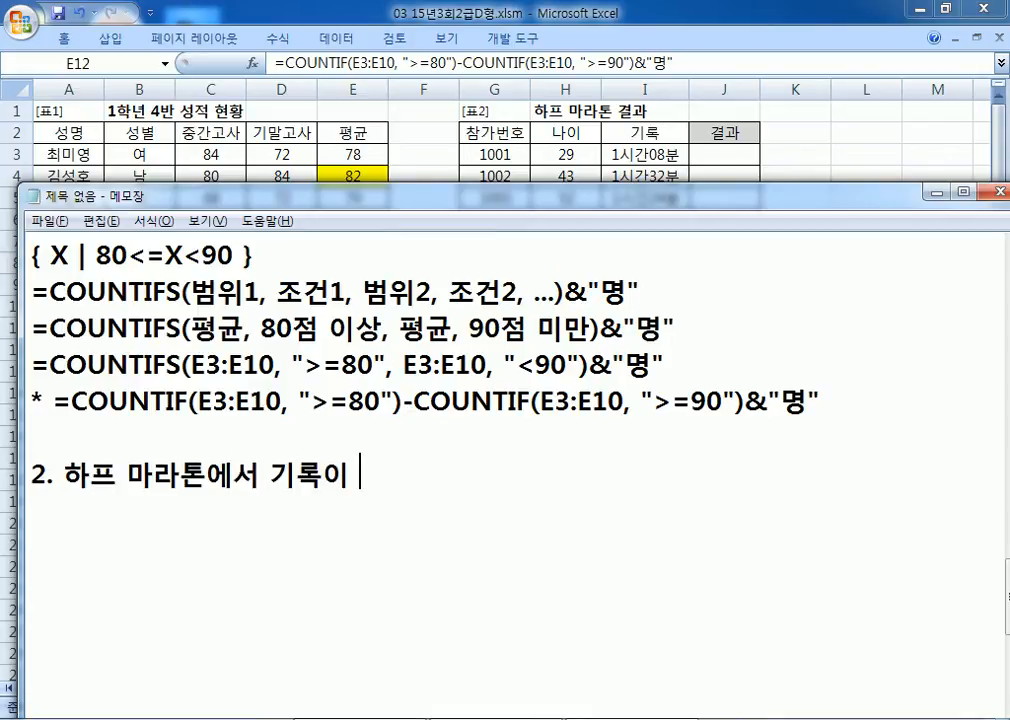
key("Left")
key("Left")
key("Right")
type("(")
type("I3")
type("11(")
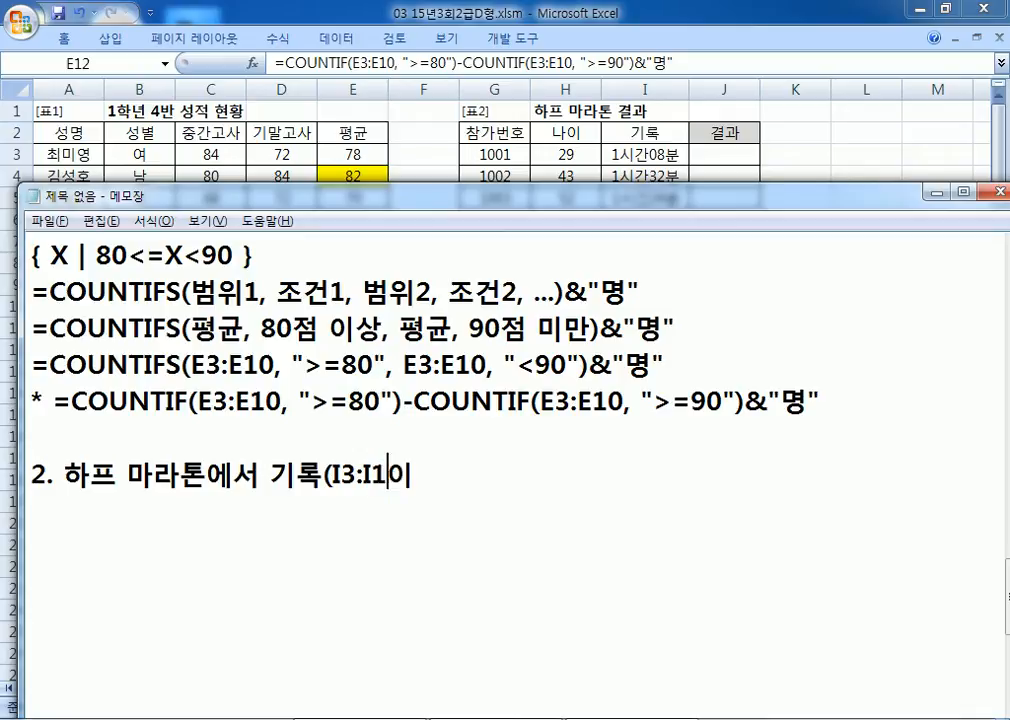
type("이")
key("BackSpace")
key("BackSpace")
type(")이 ㄱ")
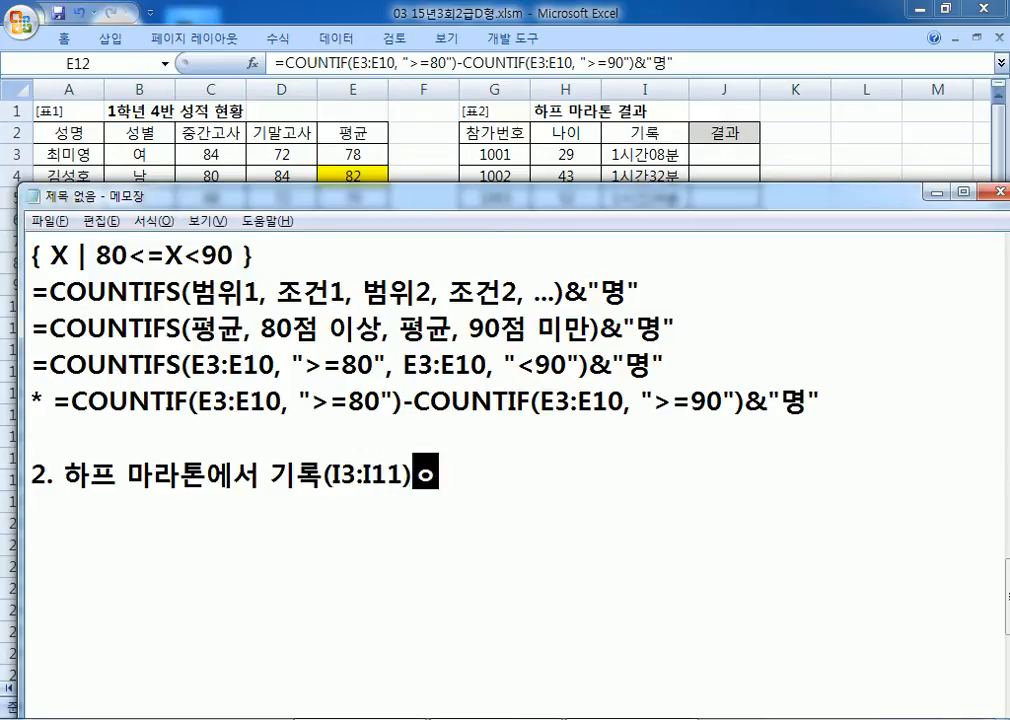
type("ㅏ자")
key("BackSpace")
key("BackSpace")
key("BackSpace")
type("빨ㅡ 3명은 ")
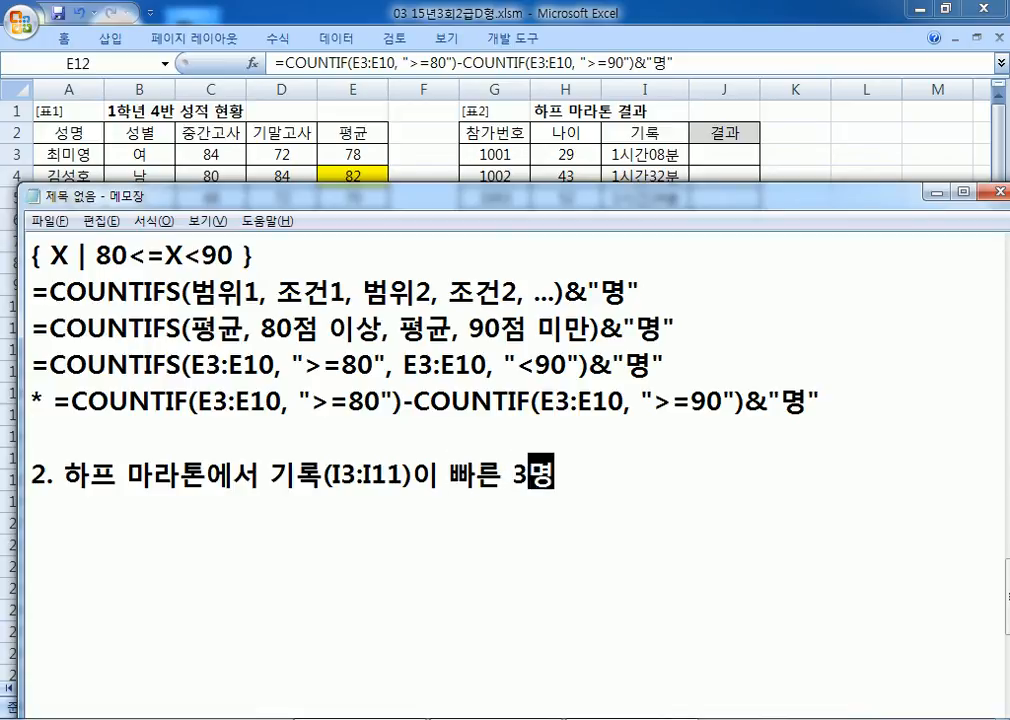
type("\"입상\"")
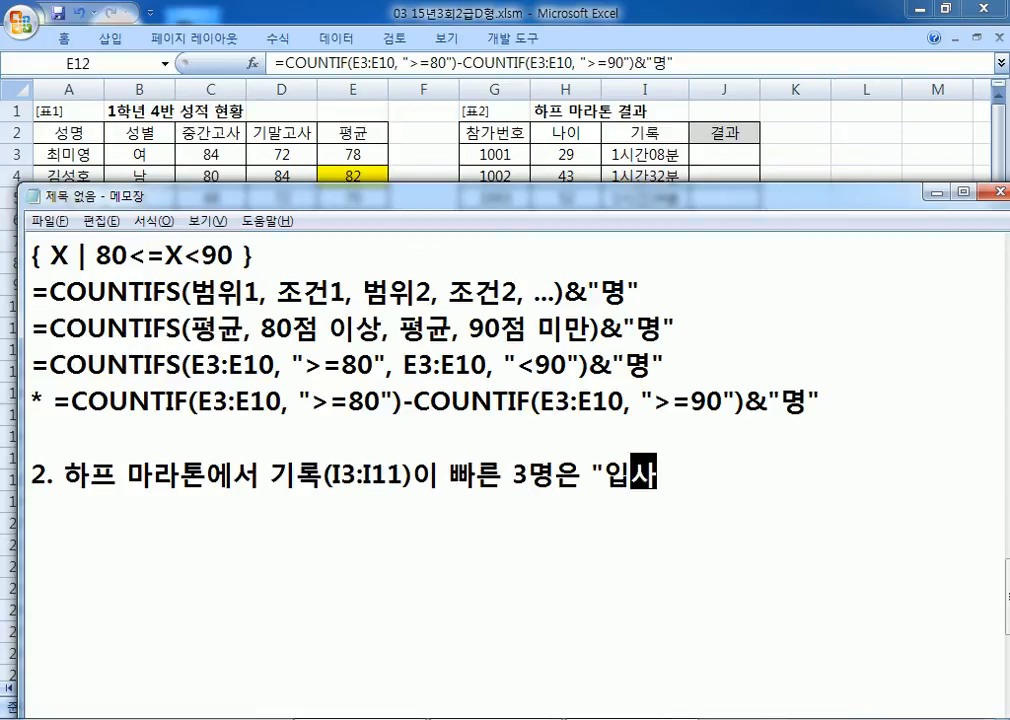
type(" 그ㄹ")
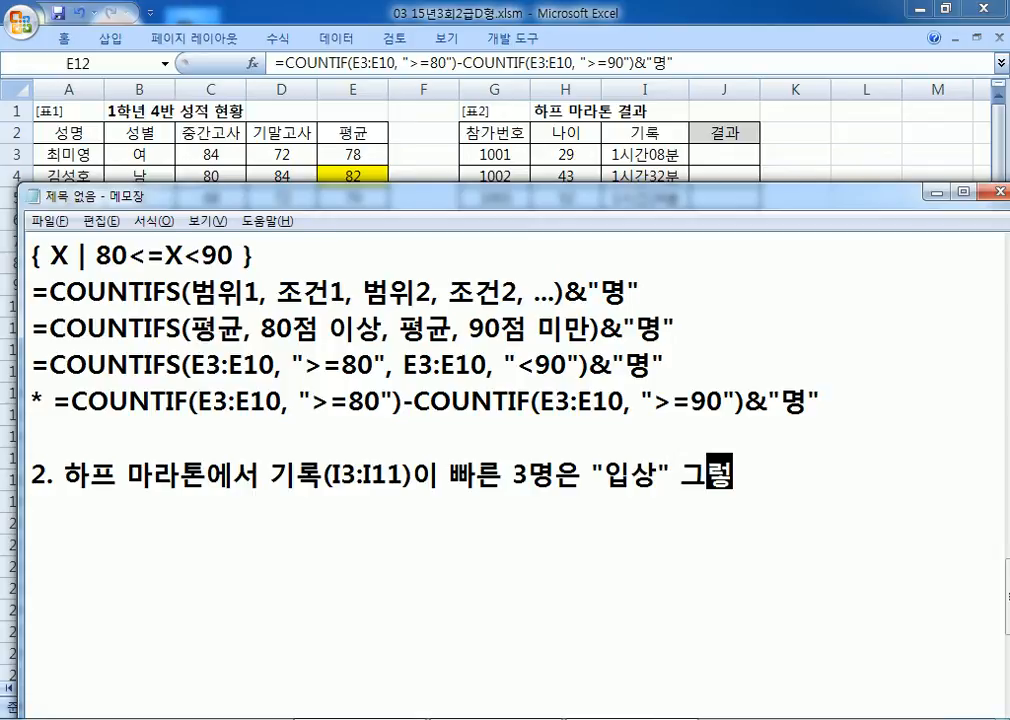
key("BackSpace")
type("ㅇ")
key("BackSpace")
type("오ㅣ에는 고ㅛㅇ")
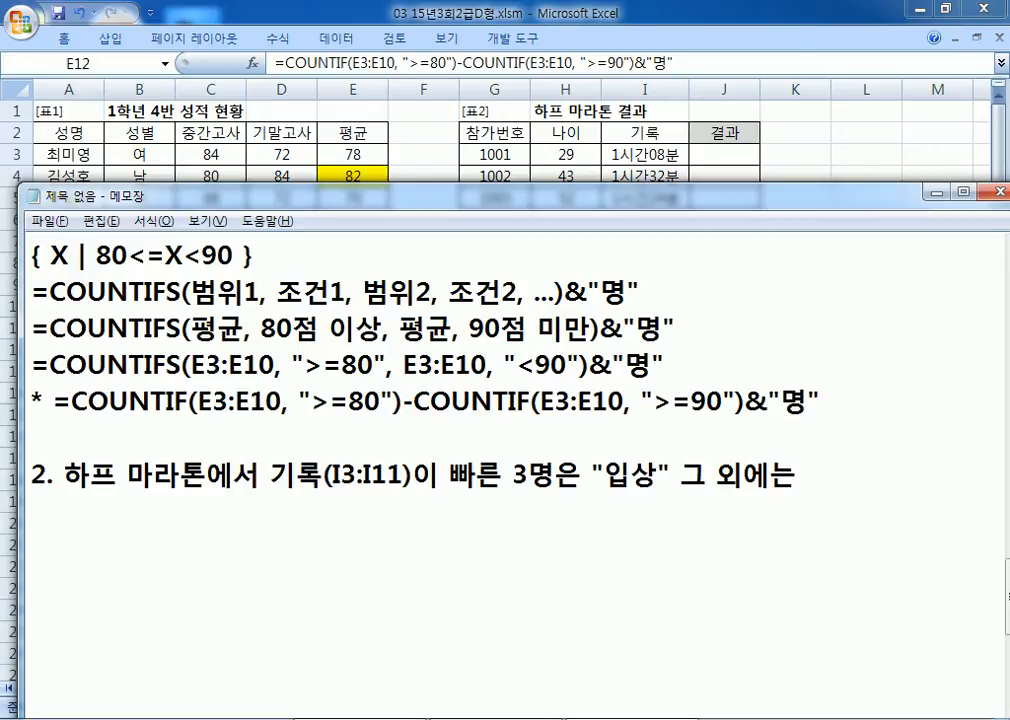
type("백")
key("BackSpace")
key("BackSpace")
key("BackSpace")
key("BackSpace")
key("BackSpace")
key("BackSpace")
type("교")
key("BackSpace")
type("공백")
key("Return")
Step: Review the record times in I3:I11 and select result cell J3 in the spreadsheet
key("alt+Tab")
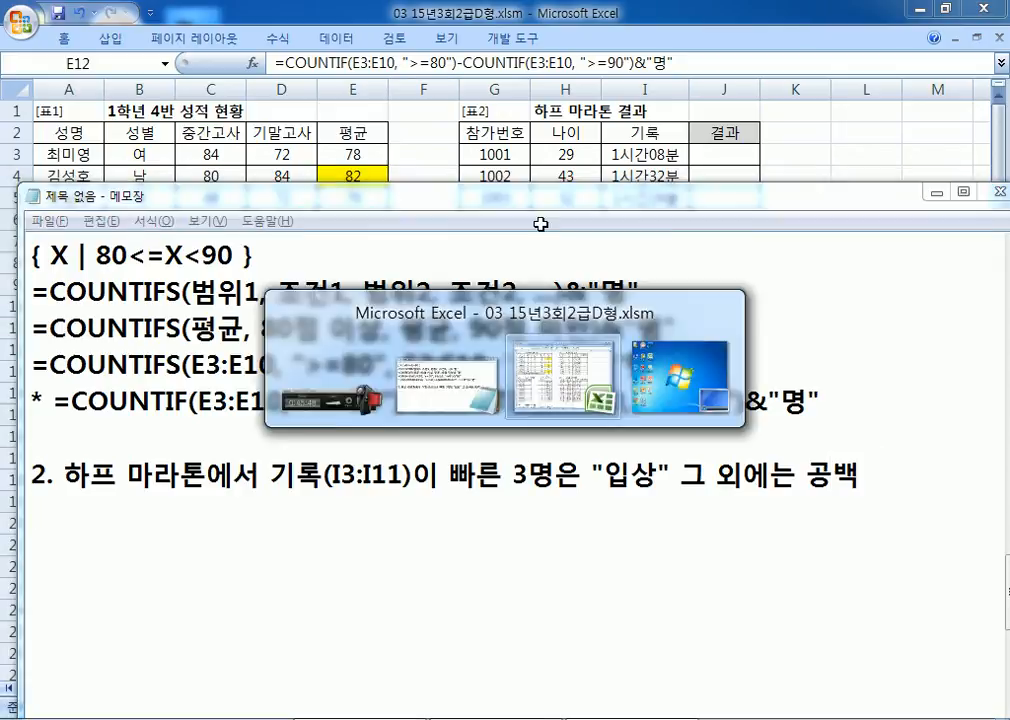
left_click_drag(648, 155, 651, 324)
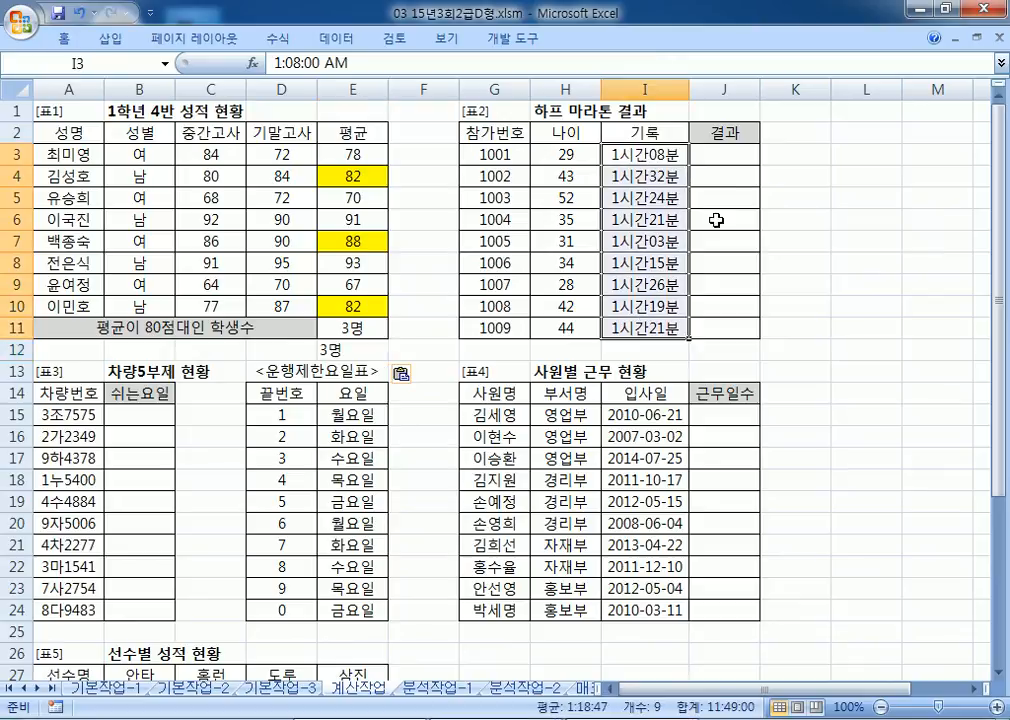
left_click(731, 150)
left_click(648, 155)
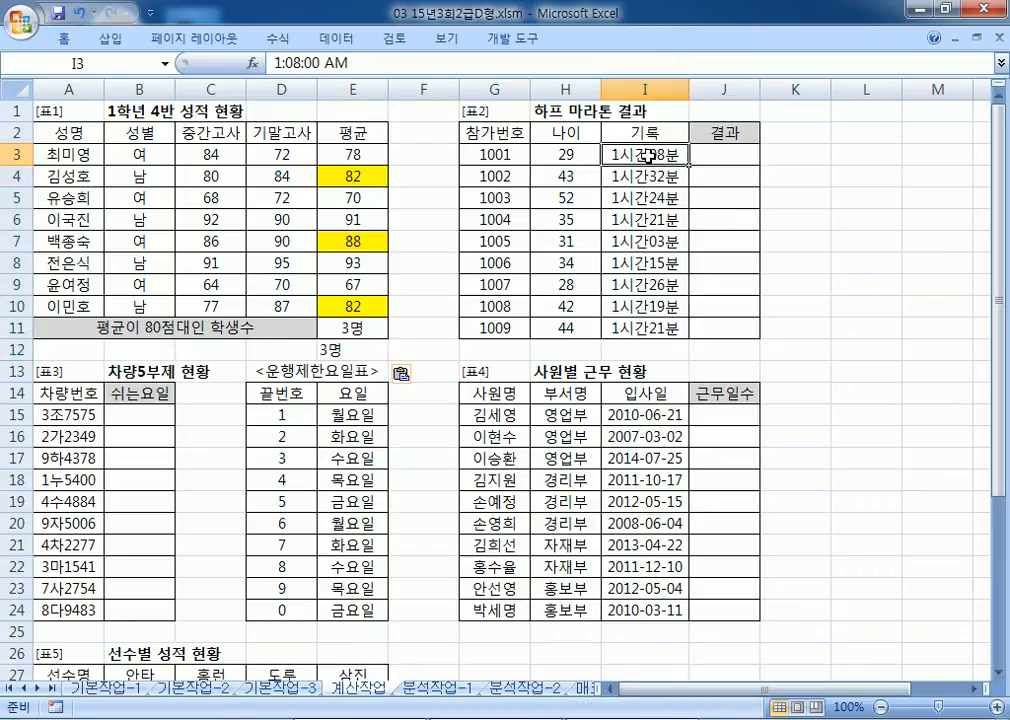
left_click(714, 155)
key("alt+Tab")
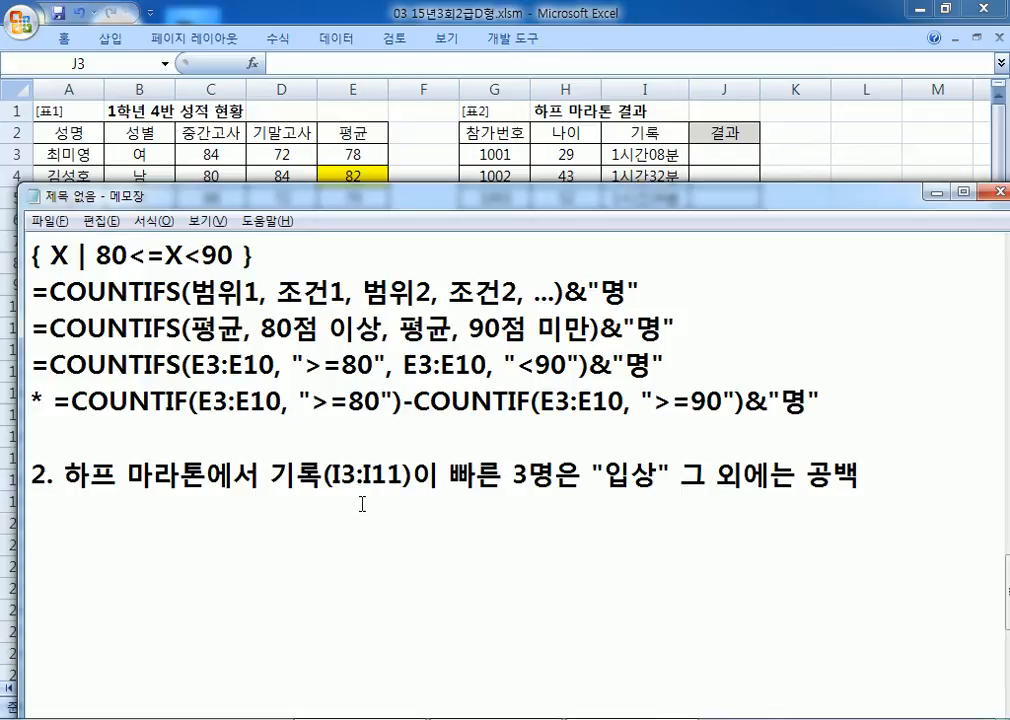
Step: Type the hints 'IF, SMALL' and a template line =IF(조건, 참, 거짓) beneath them
type("IF, SMALL")
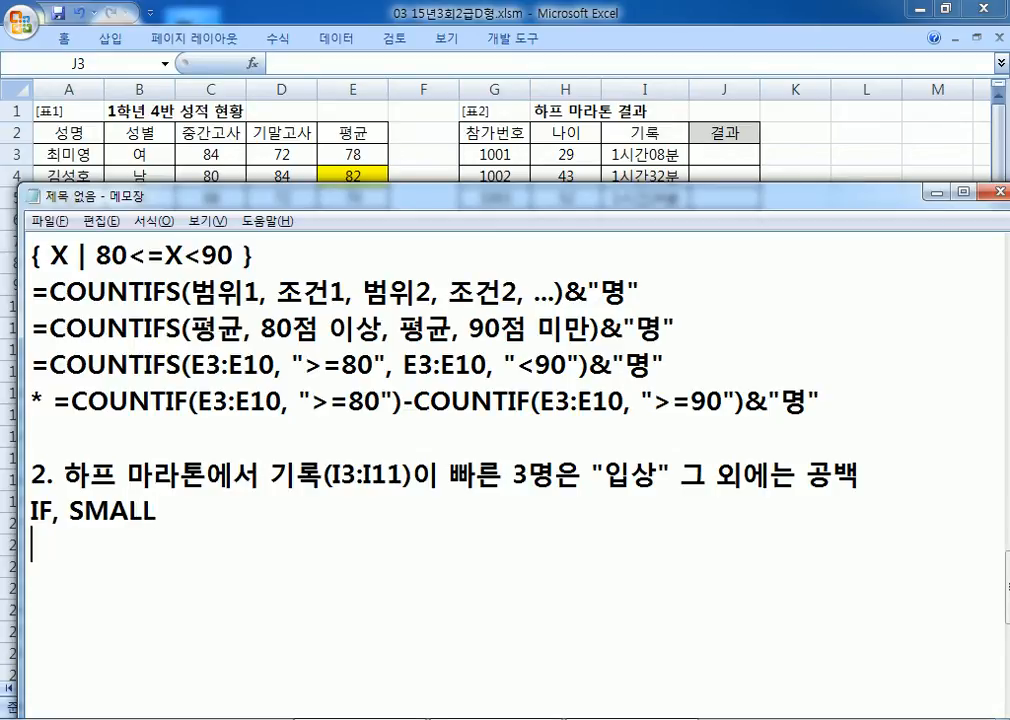
key("Return")
type("=ㅑㄹ")
key("Hangul")
key("BackSpace")
type("IF(")
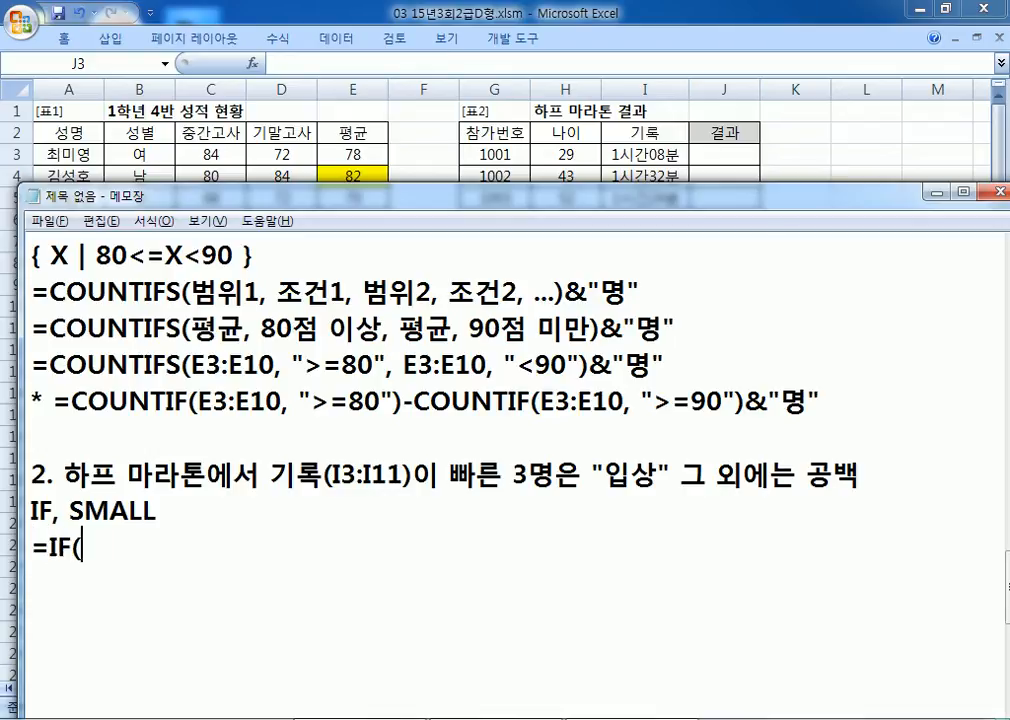
scroll(337, 467, "down", 2)
key("Hangul")
type("조건, 참, 거짓)")
Step: Duplicate the IF template and replace 참 with "입상" and 거짓 with ""
key("Home")
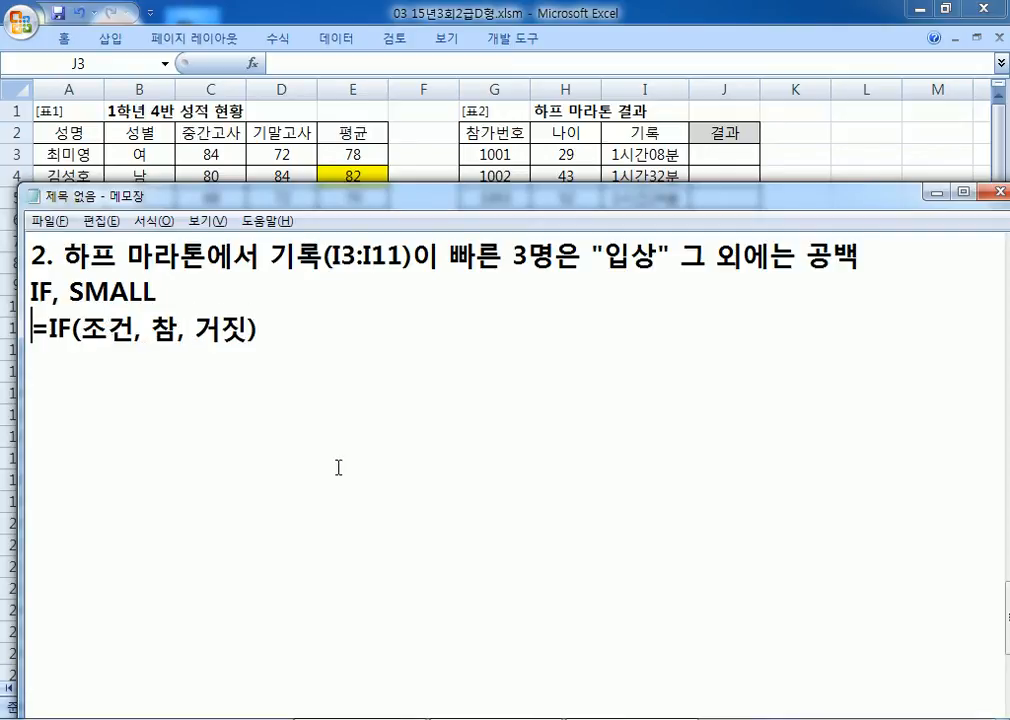
key("shift+Down")
key("ctrl+c")
key("End")
key("Return")
key("ctrl+v")
key("Left")
key("Left")
key("Left")
key("Left")
key("Left")
key("Left")
type("\"이상")
key("BackSpace")
key("BackSpace")
key("BackSpace")
key("BackSpace")
type("입사ㅇ\"")
key("Delete")
key("Right")
key("Right")
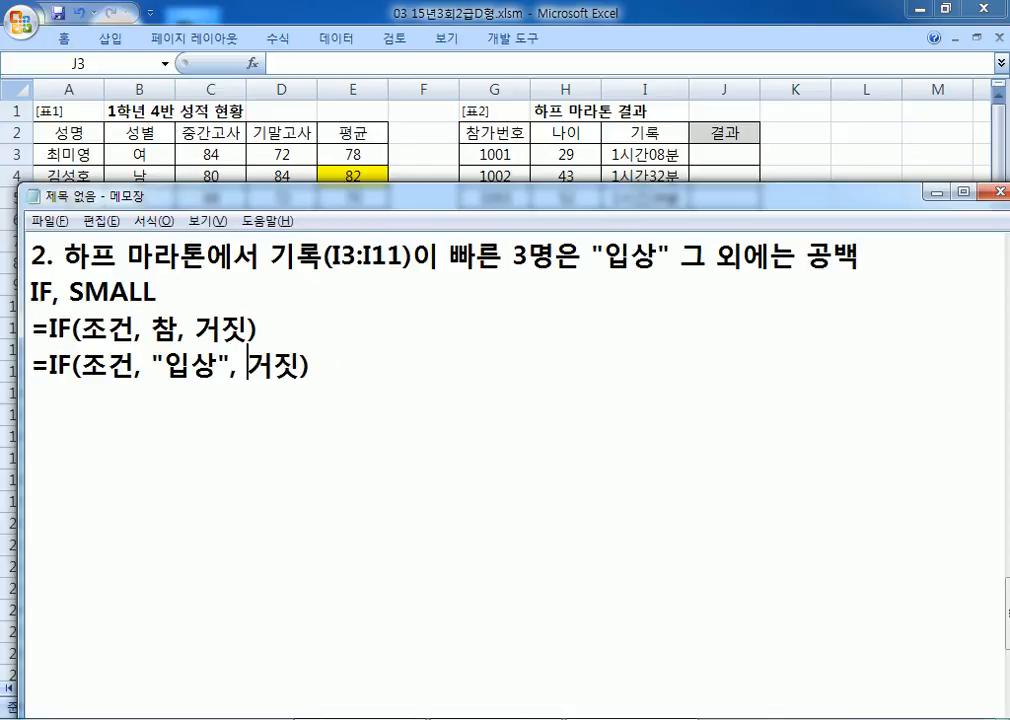
type("\"\"")
key("Delete")
key("Delete")
Step: Replace the 조건 placeholder with the wording 기록이 빠른 3명
key("Left")
key("Left")
key("Left")
key("Left")
key("Left")
key("Left")
key("Left")
key("Left")
key("Left")
key("Left")
key("Left")
key("Left")
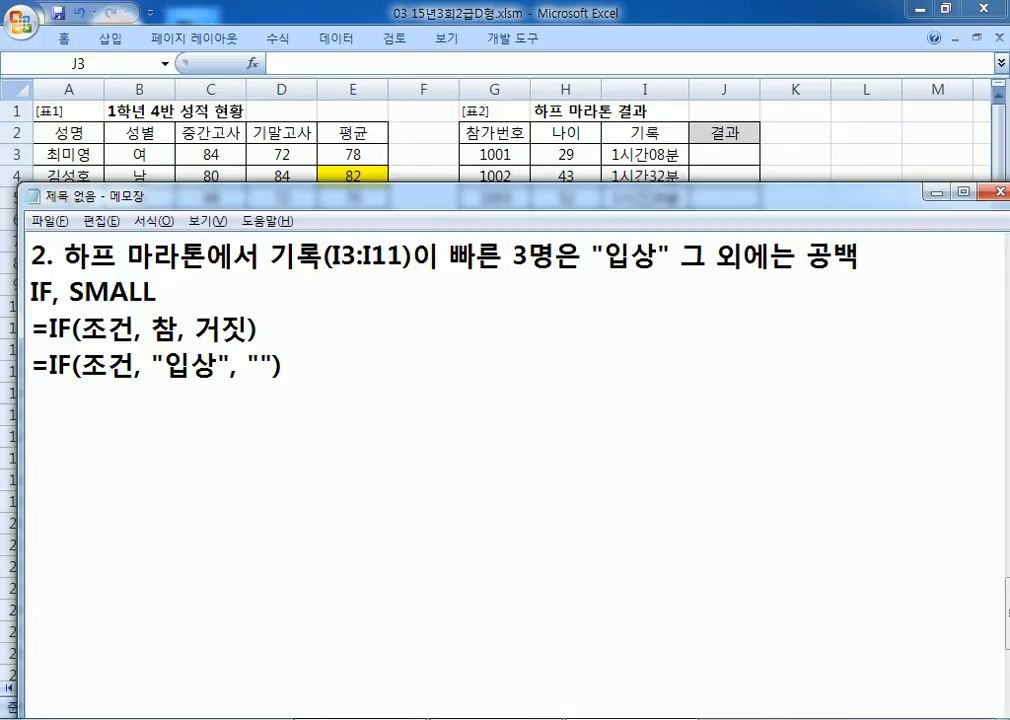
type("빠른 3명")
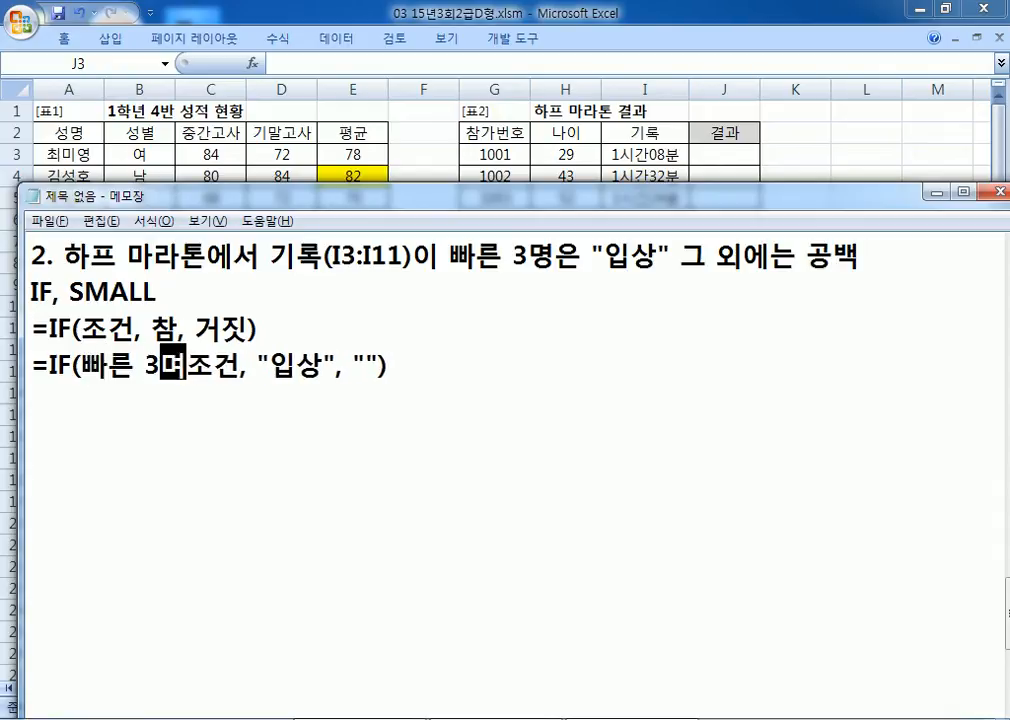
key("Delete")
key("Delete")
key("Delete")
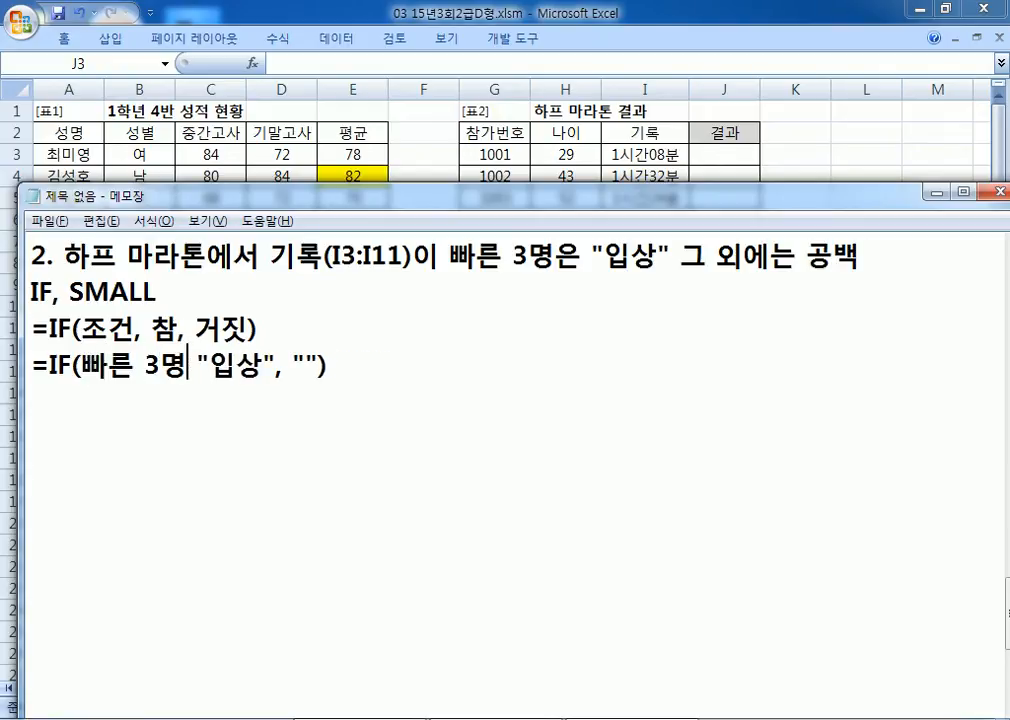
type(",")
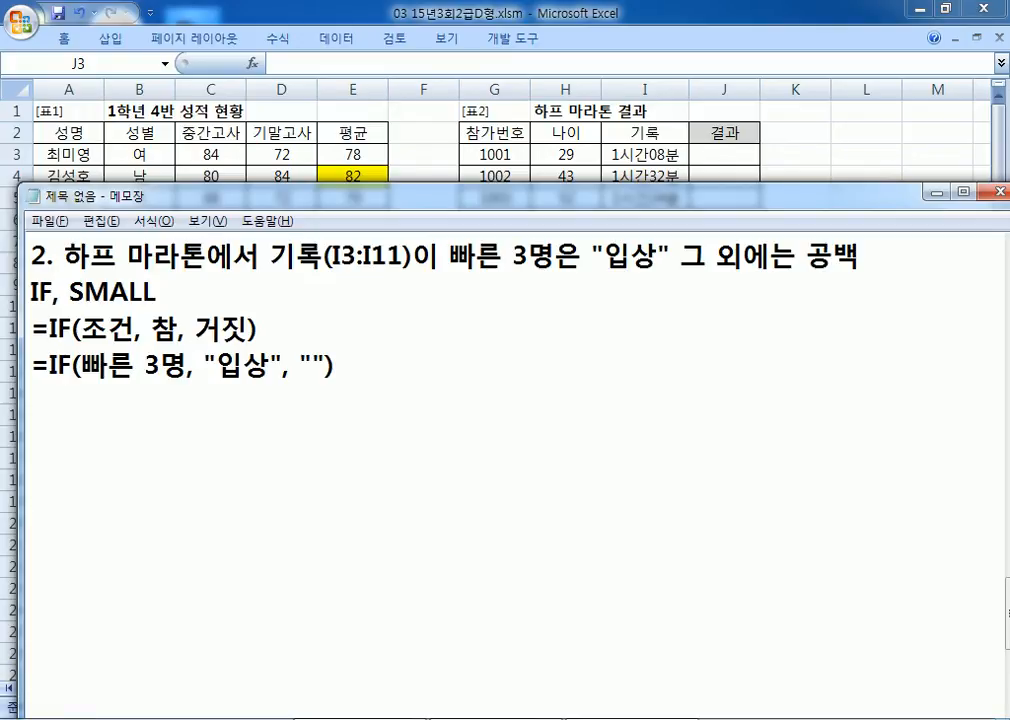
key("Left")
key("Left")
key("Left")
key("Left")
key("Left")
key("Left")
type("기로")
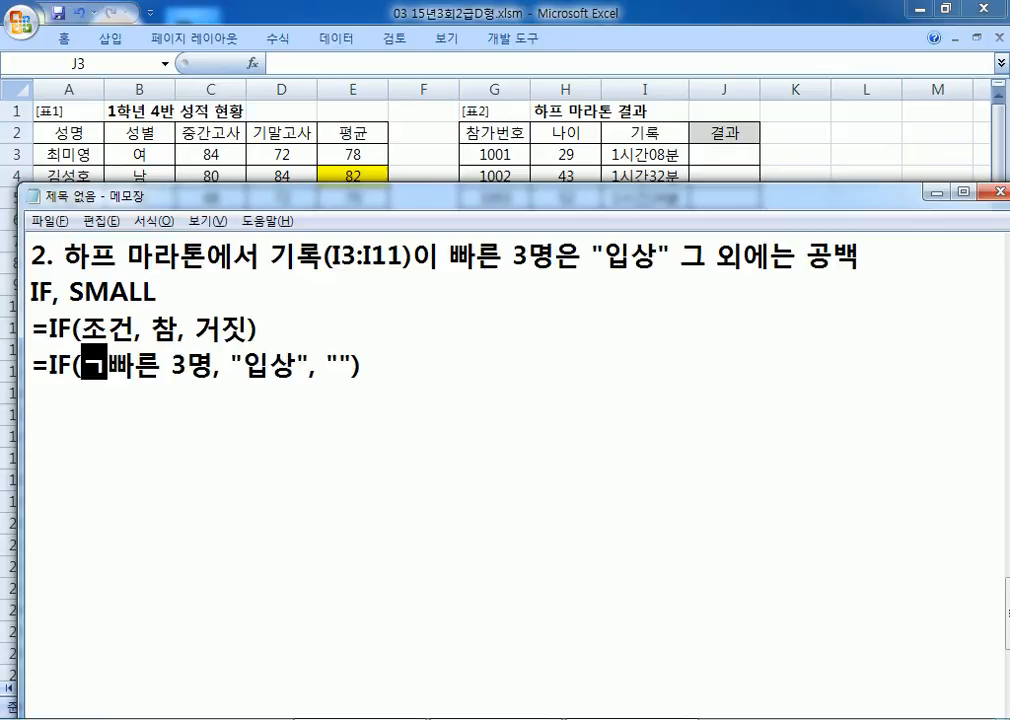
type("ㄱ이")
key("End")
key("Home")
Step: Duplicate that line and reword its condition as 내 기록이 3등 이하
key("shift+Down")
key("ctrl+c")
key("Right")
key("ctrl+v")
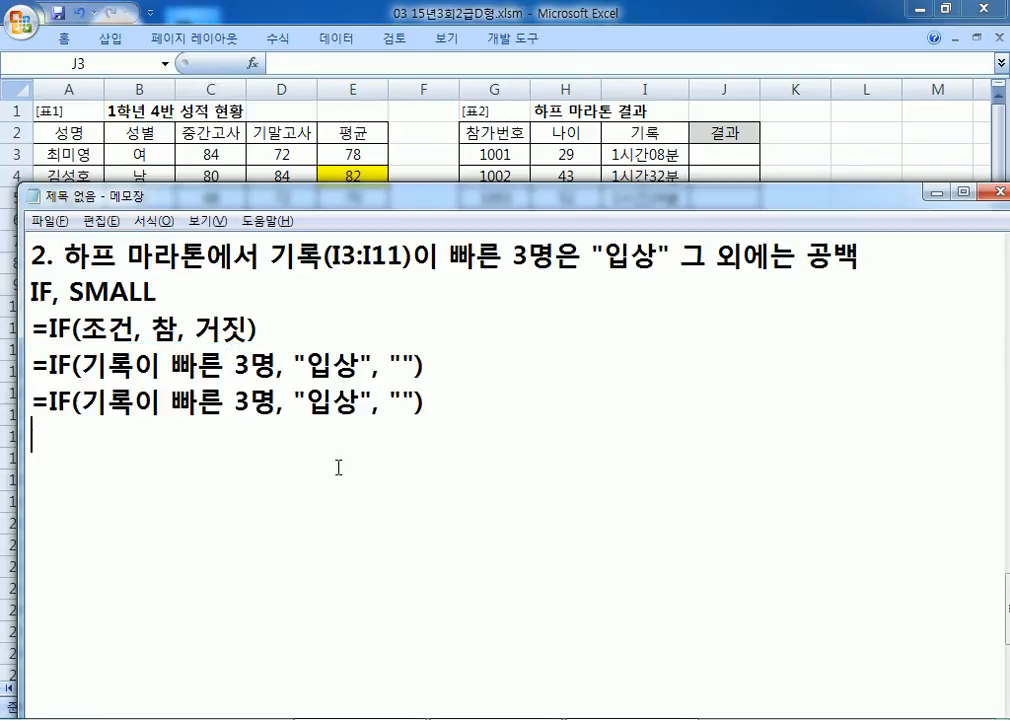
key("Up")
key("Right")
key("Right")
key("Right")
key("Right")
type("RL")
key("BackSpace")
key("BackSpace")
type("내 기록")
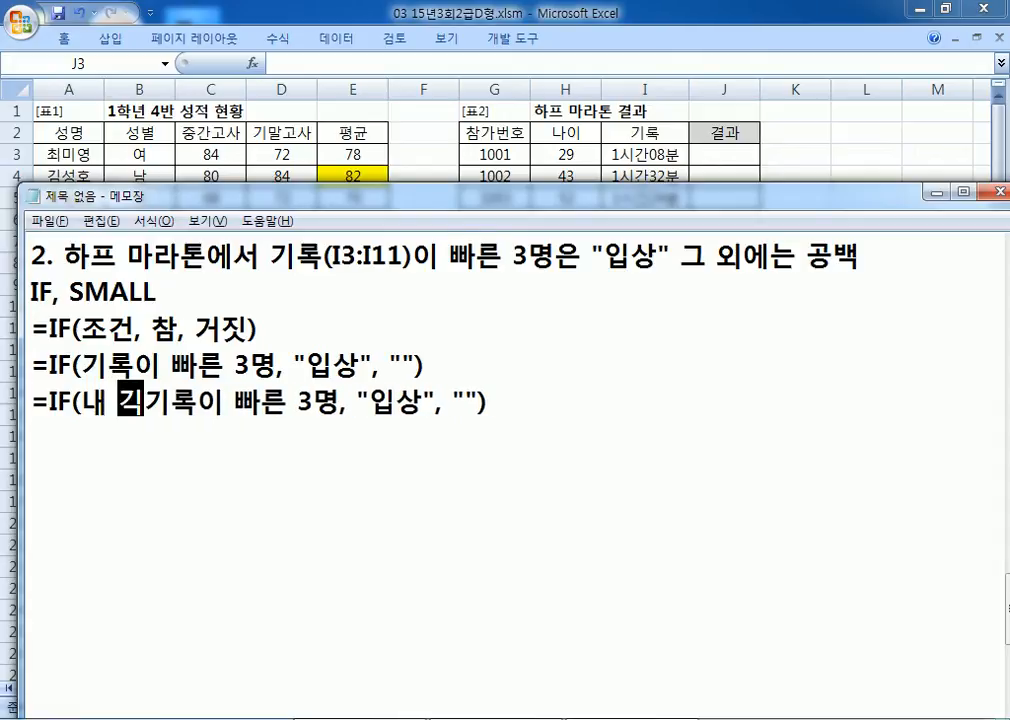
type("이 ")
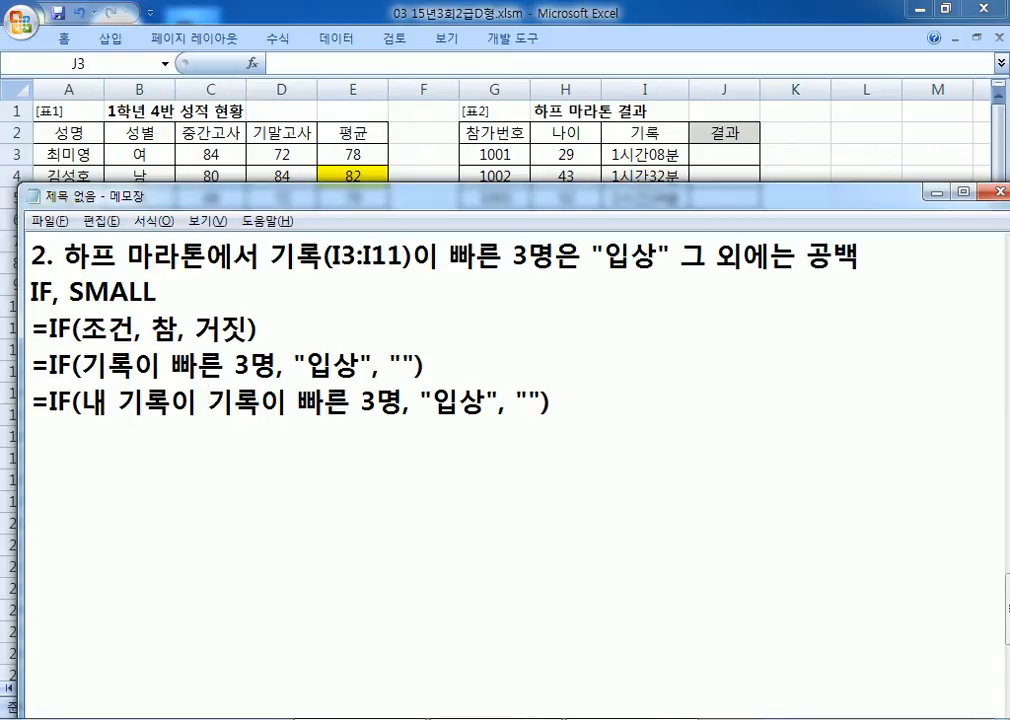
type("3ㄷ기록이 빠른 3")
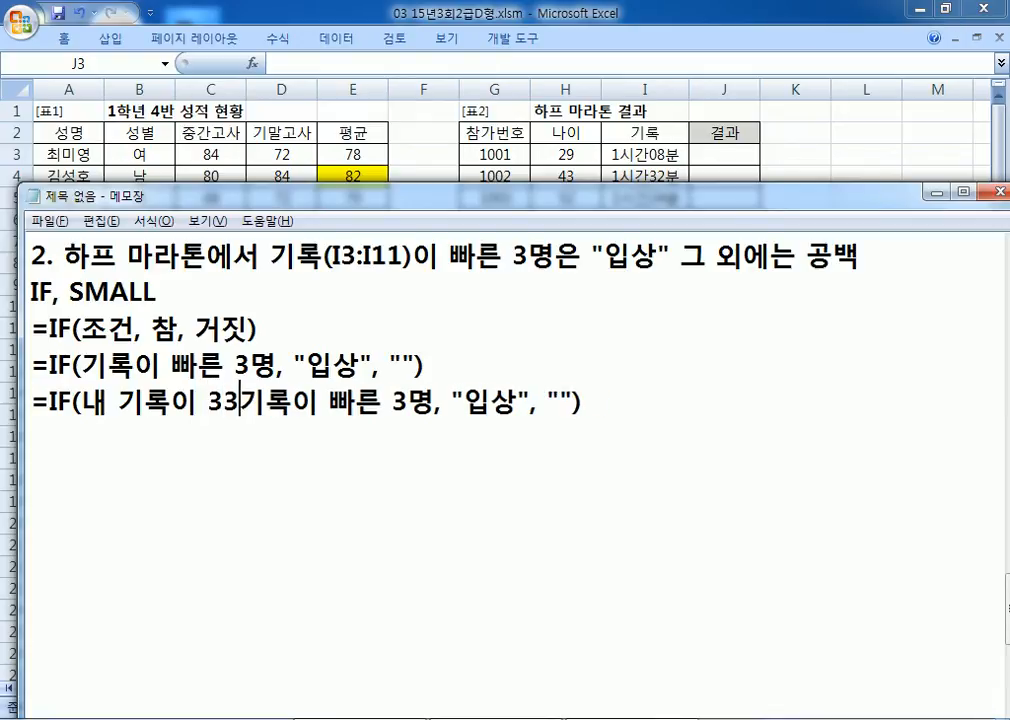
key("BackSpace")
type("ㄷ등보ㄷ")
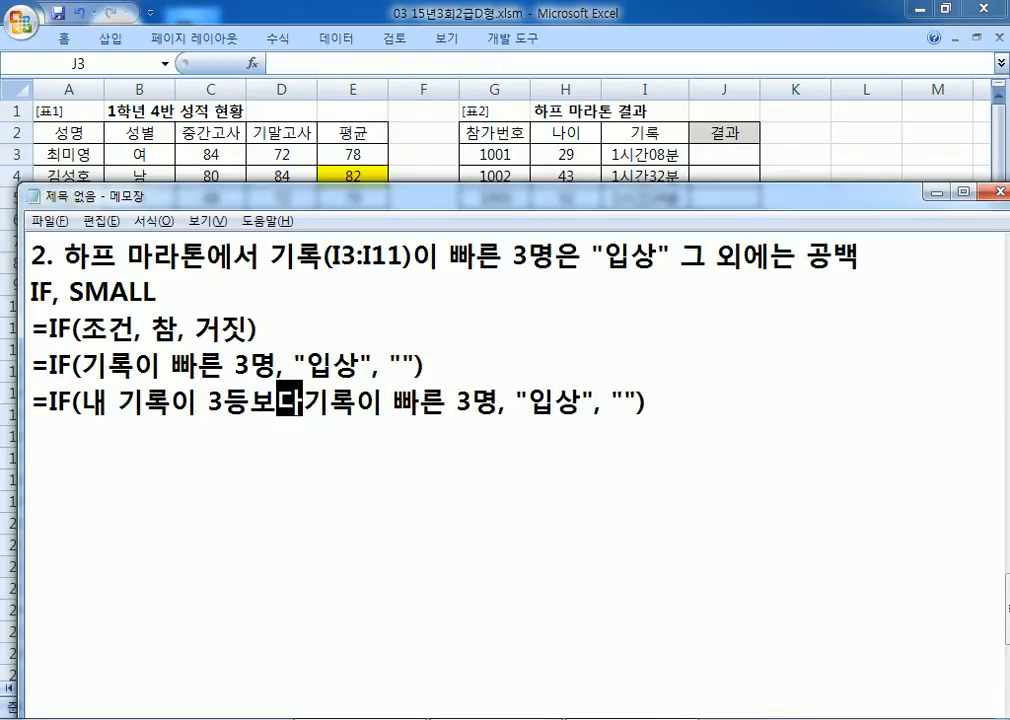
key("BackSpace")
key("BackSpace")
type("이하")
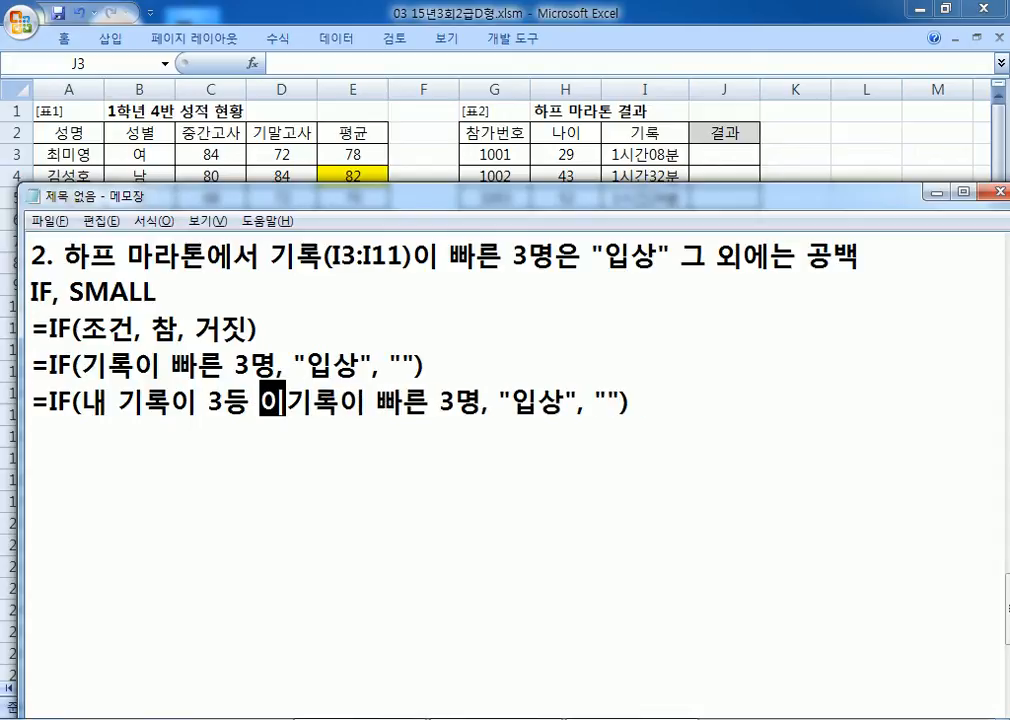
key("Delete")
key("Delete")
key("Delete")
key("Delete")
key("Delete")
key("Delete")
key("Delete")
key("Delete")
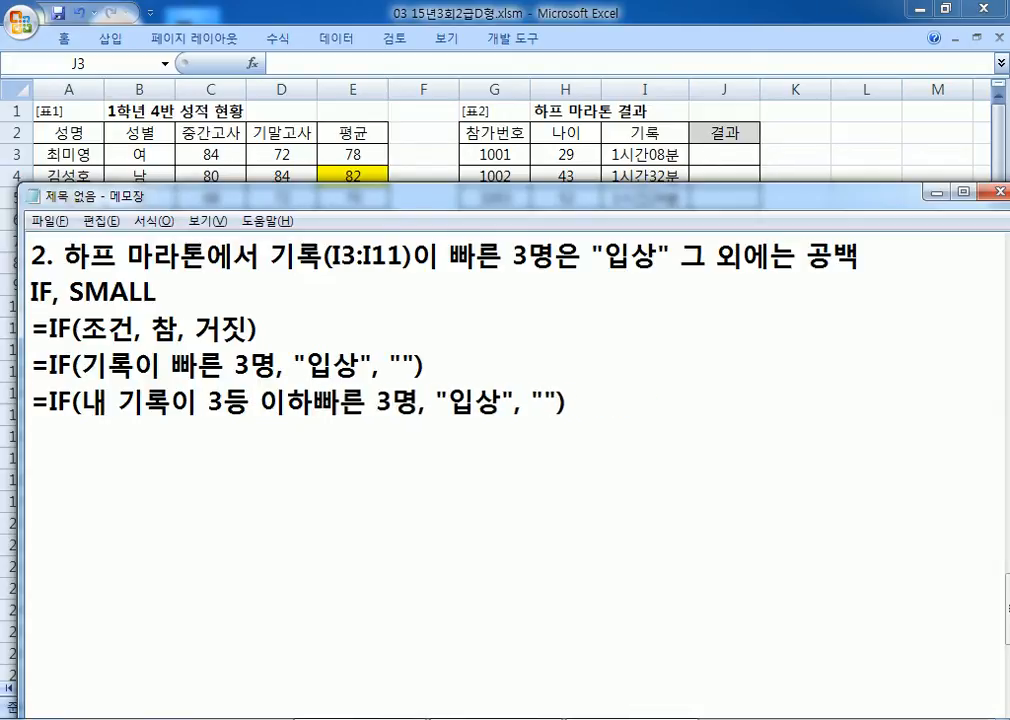
key("Delete")
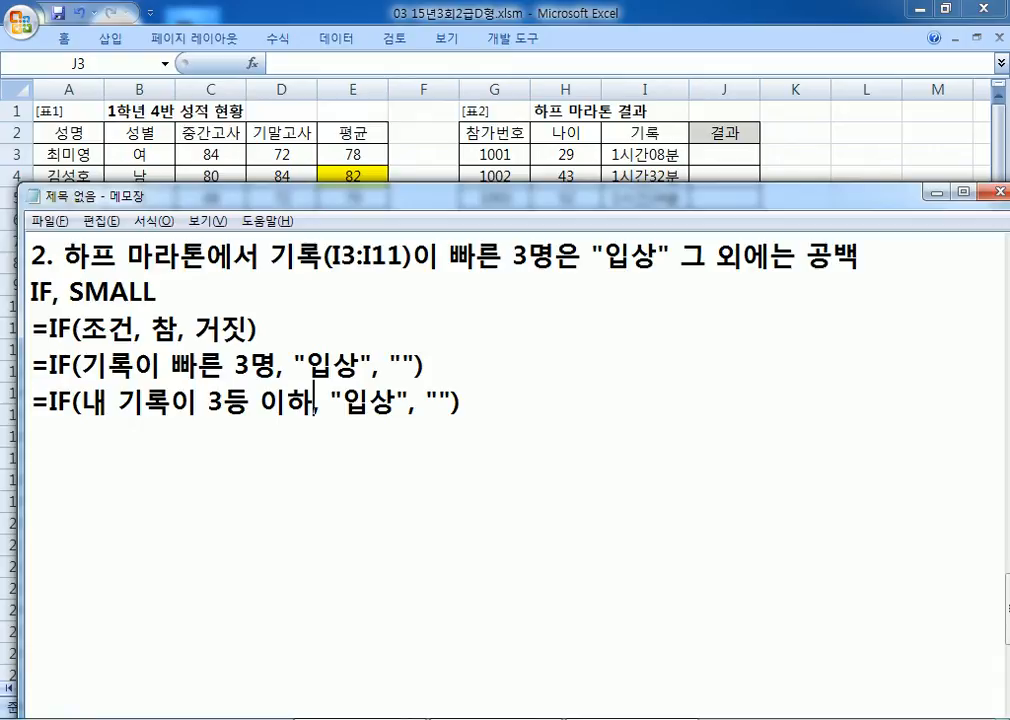
Step: Duplicate the line again and write the condition as I3<=SMALL(I3:I11)
left_click(338, 467)
key("shift+Up")
key("ctrl+c")
key("Left")
key("ctrl+v")
key("Right")
key("Right")
key("Right")
key("Right")
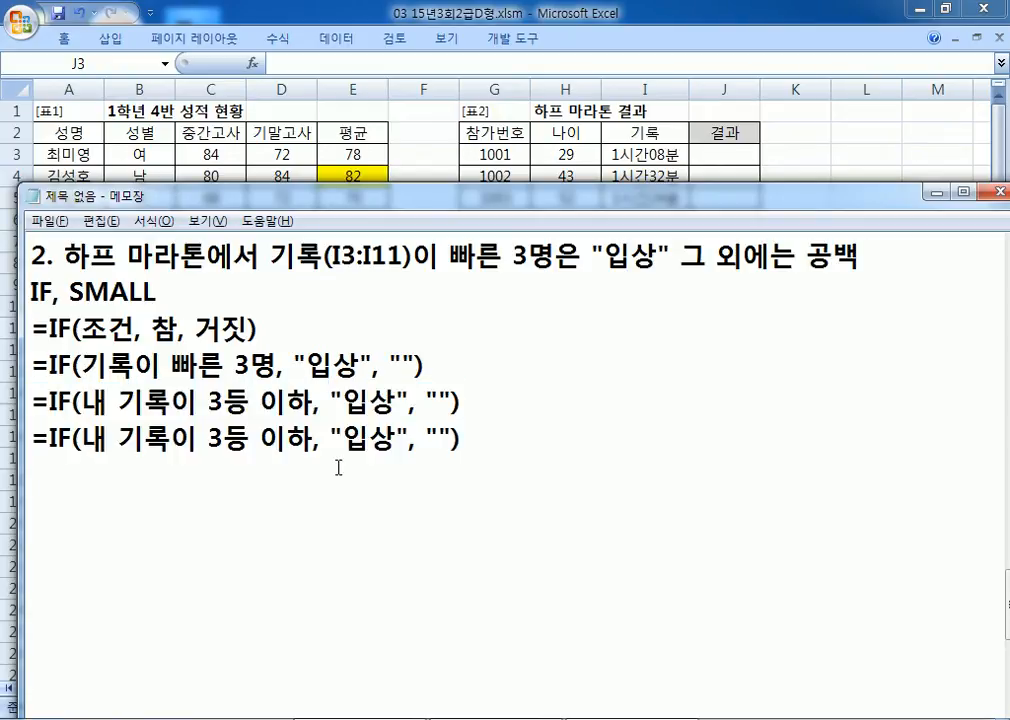
key("alt+Tab")
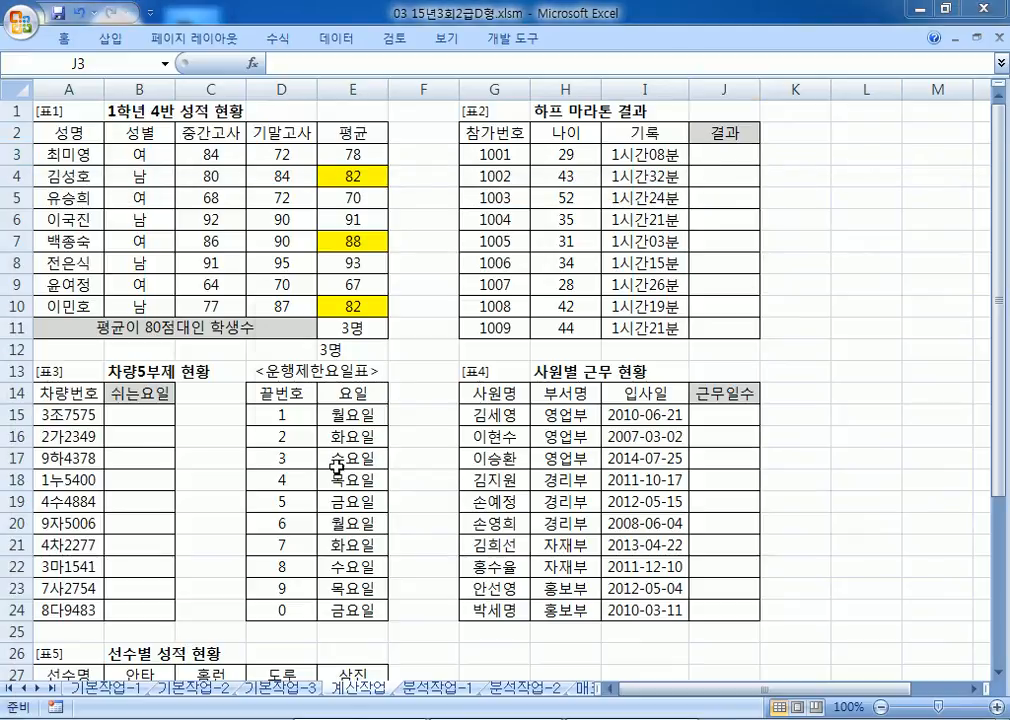
key("alt+Tab")
type("I3")
key("Delete")
key("Delete")
key("Delete")
type("<=록이 3등 이하, \"입상\", \"\")")
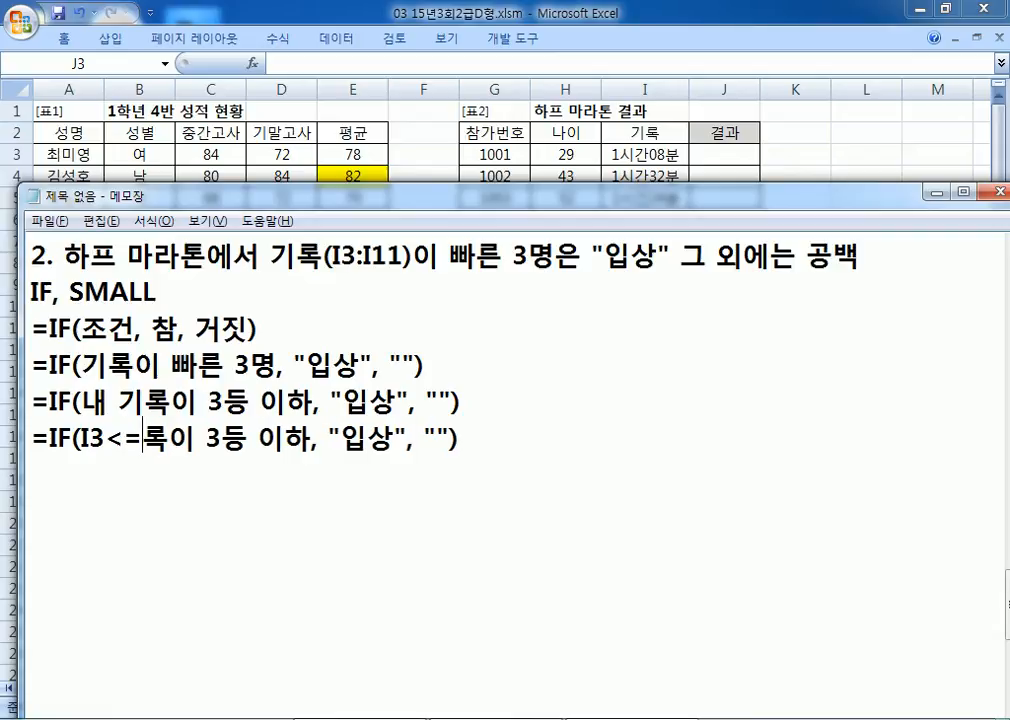
key("Delete")
key("Delete")
key("Delete")
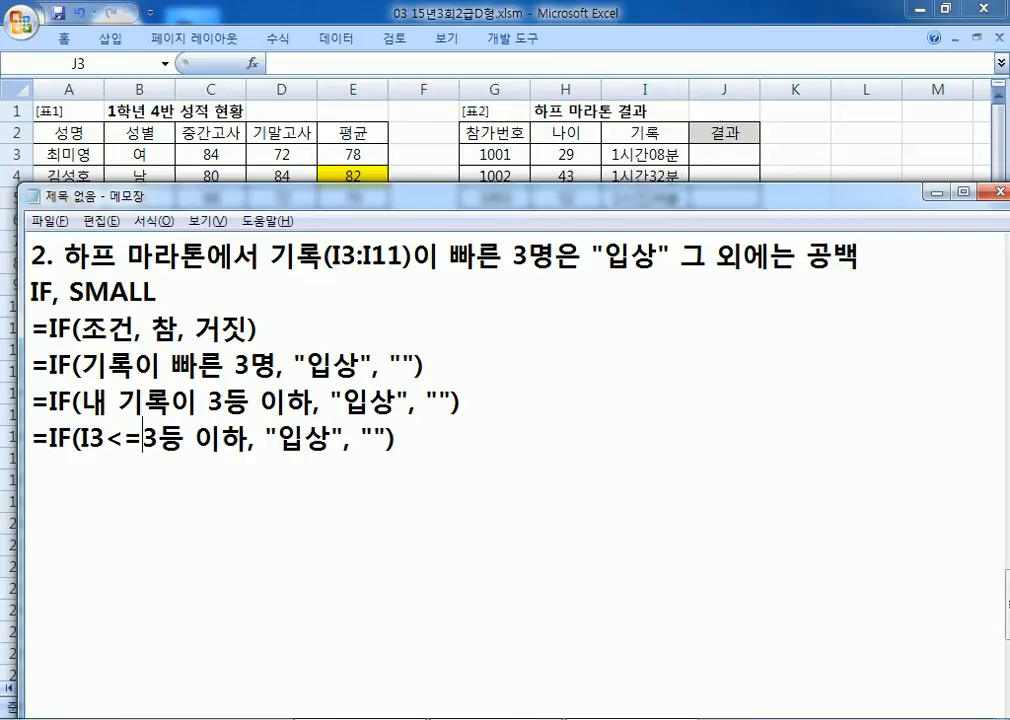
type("SMALL(")
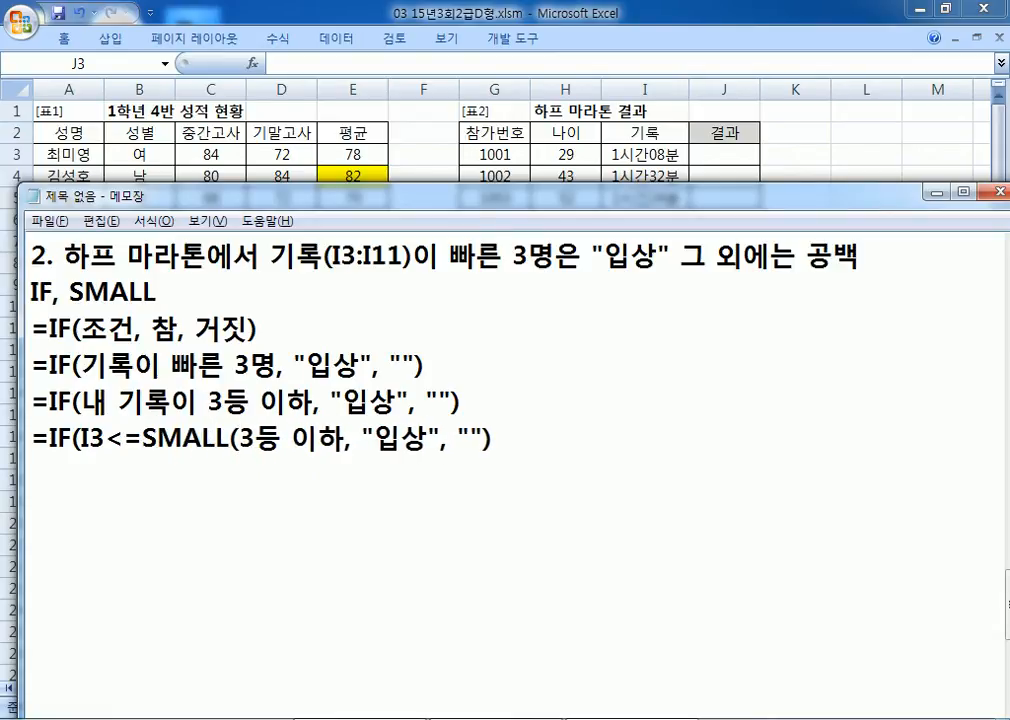
type("I3:I1")
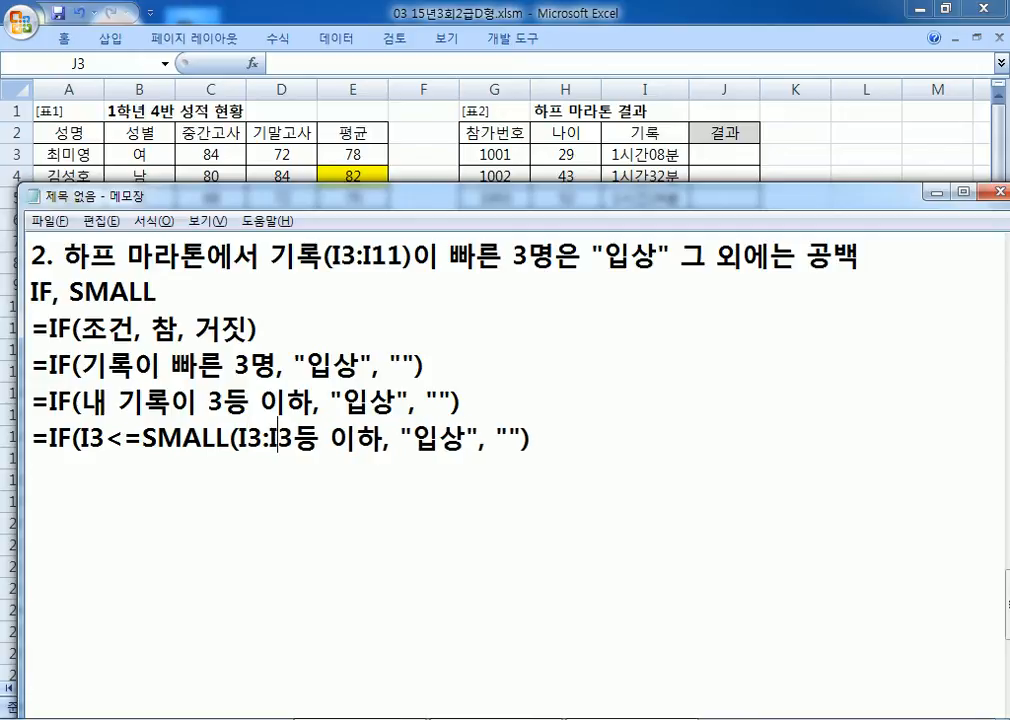
type("10")
key("Delete")
key("Delete")
key("Delete")
key("Delete")
key("Delete")
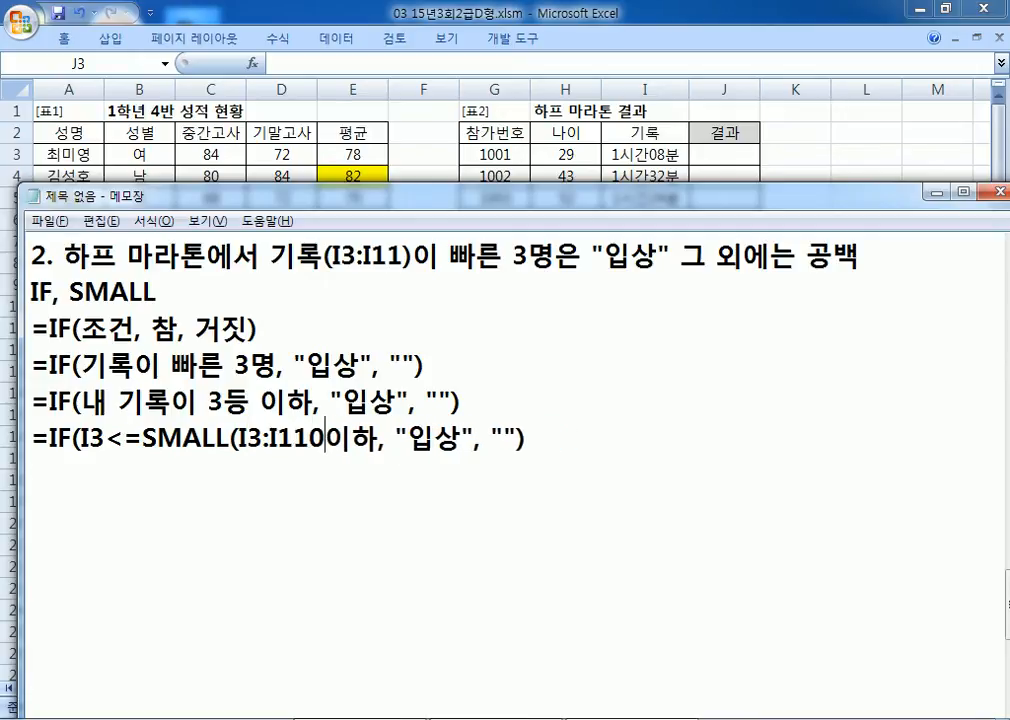
key("BackSpace")
type(")(")
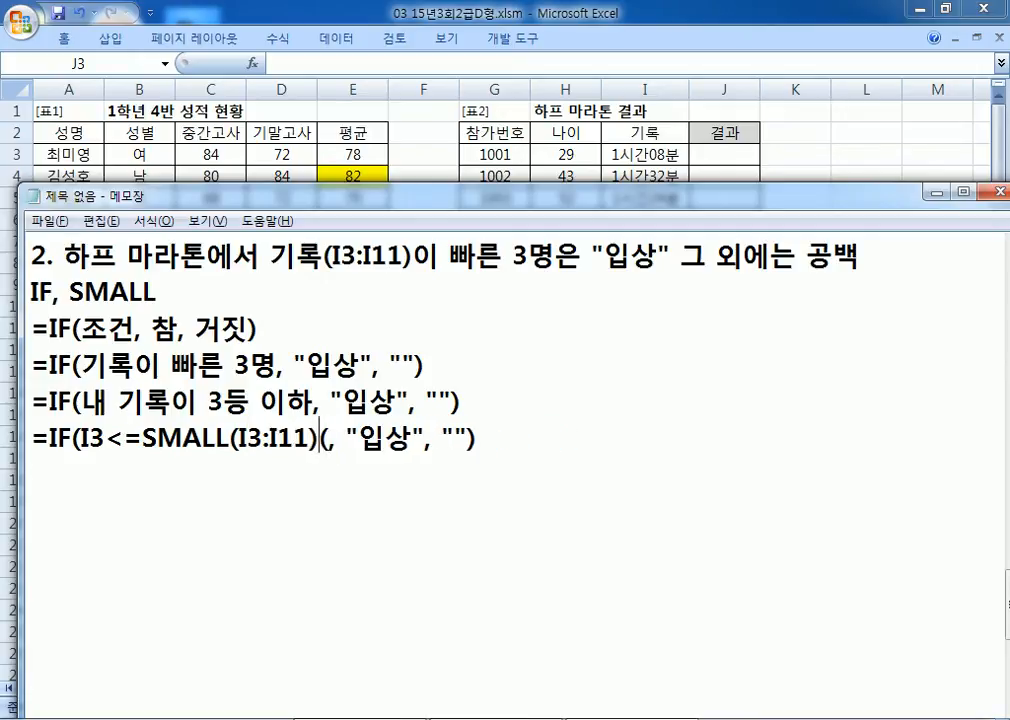
Step: Make the range absolute as $I$3:$I$11 and add 3 as SMALL's second argument
key("Left")
key("Left")
key("Left")
key("Left")
key("Left")
key("Left")
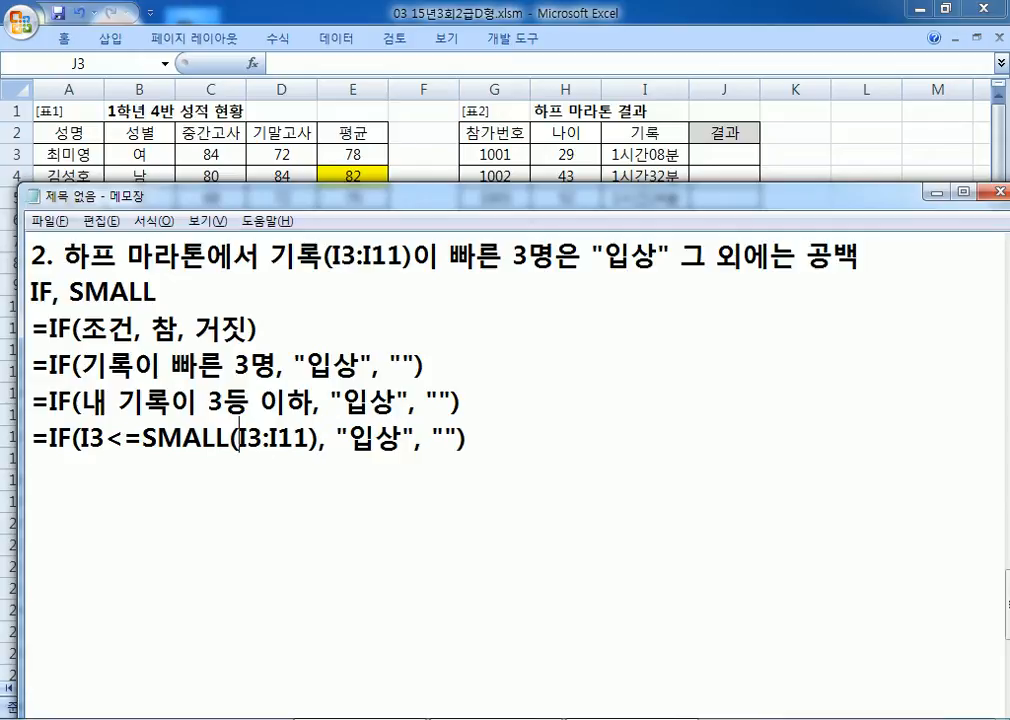
type("$")
key("Right")
type("$")
key("Right")
key("Right")
type("$")
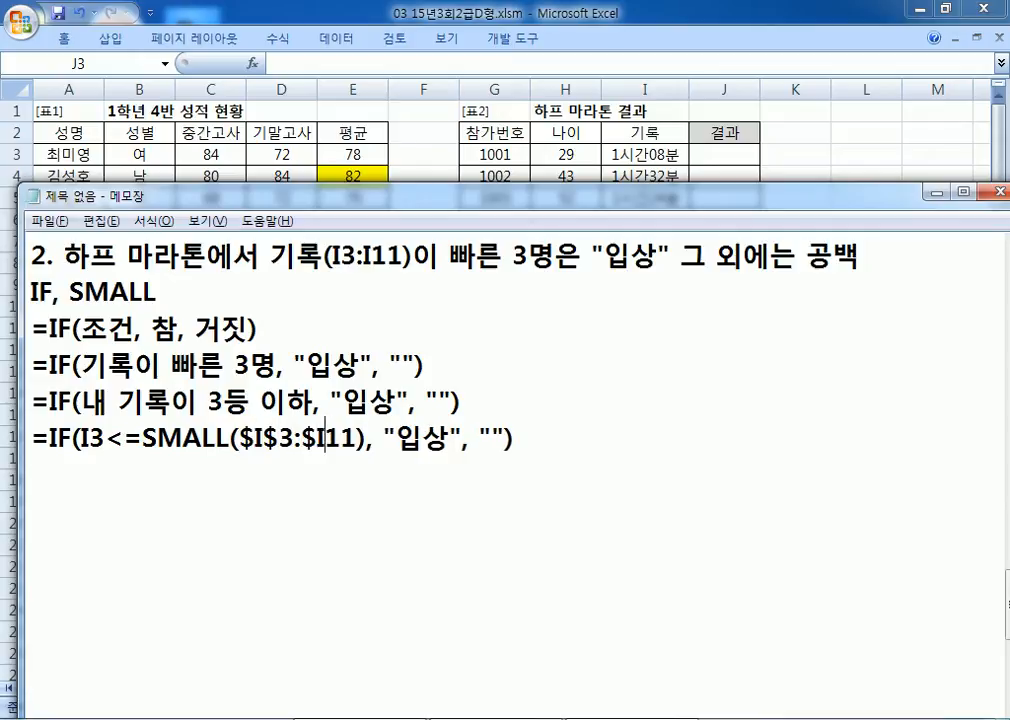
key("Right")
type("$")
key("Right")
key("Right")
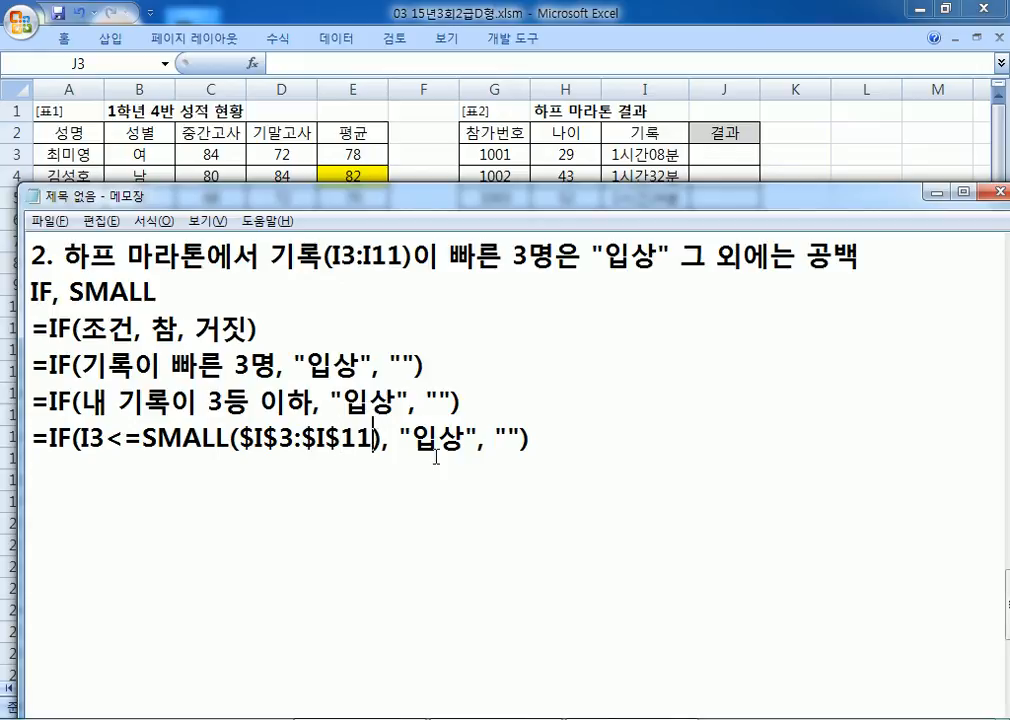
type(", 3")
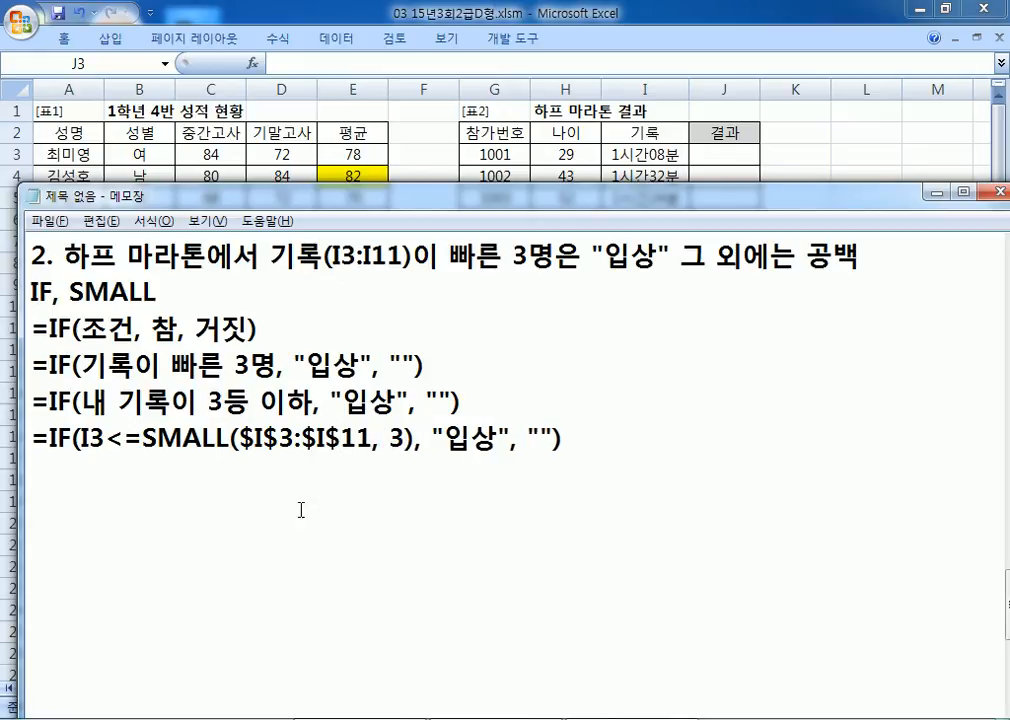
Step: Highlight the SMALL($I$3:$I$11, 3) part, then copy the formula onto the next line
left_click_drag(142, 438, 262, 438)
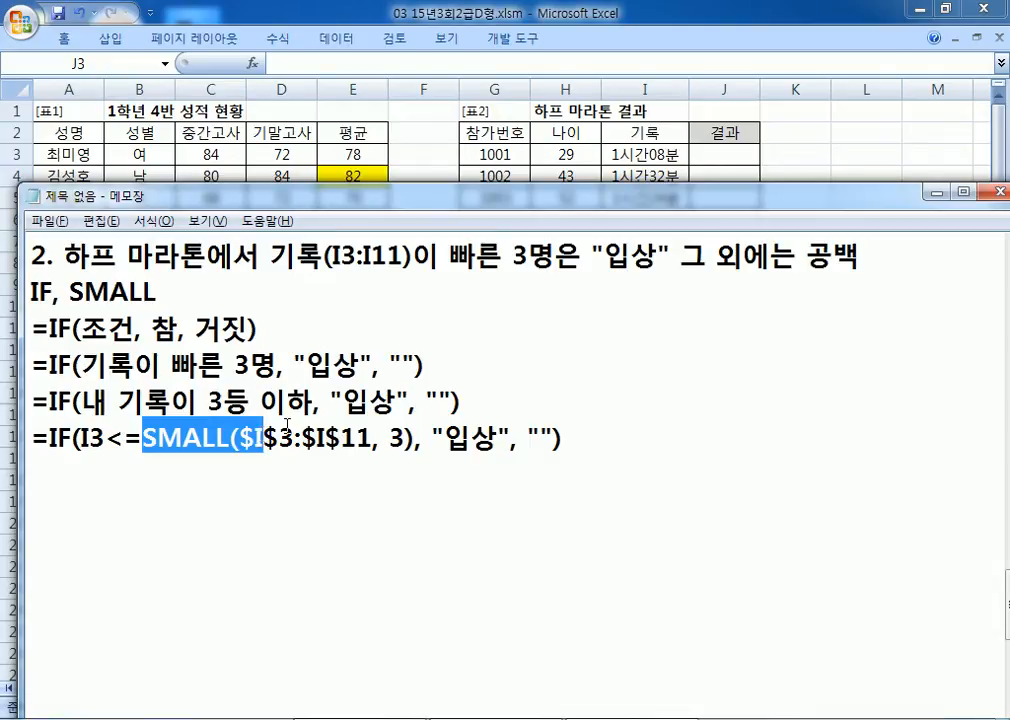
left_click_drag(405, 438, 141, 436)
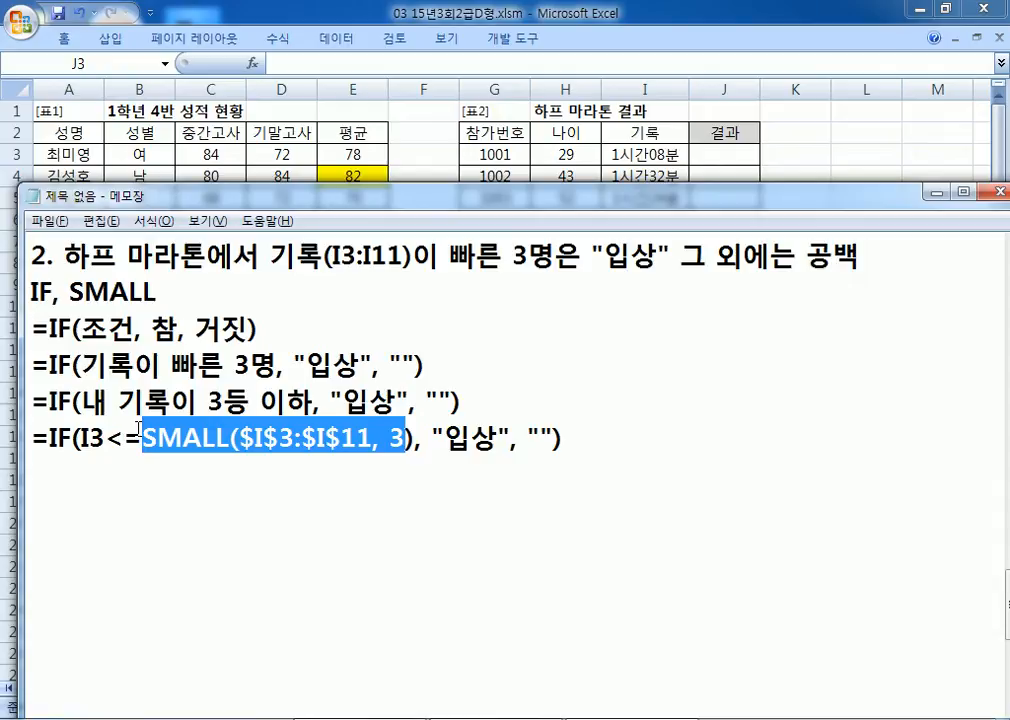
left_click_drag(32, 441, 32, 474)
left_click(150, 461)
key("ctrl+v")
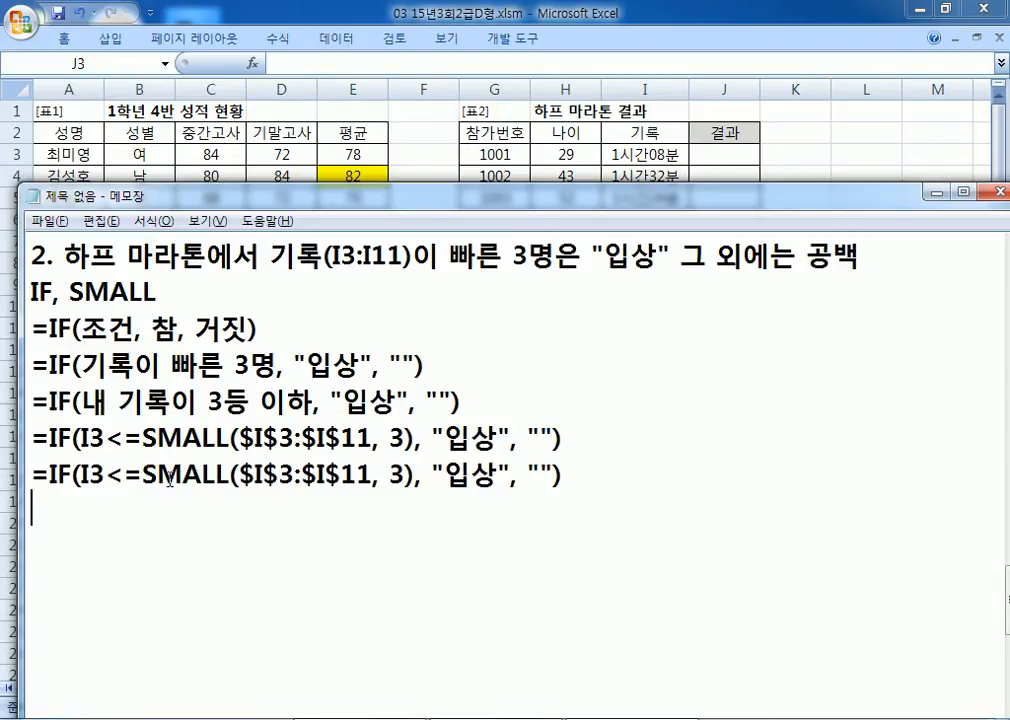
Step: In the copy, change 3 to 4 and <= to <
double_click(397, 474)
type("4")
left_click(120, 474)
key("Delete")
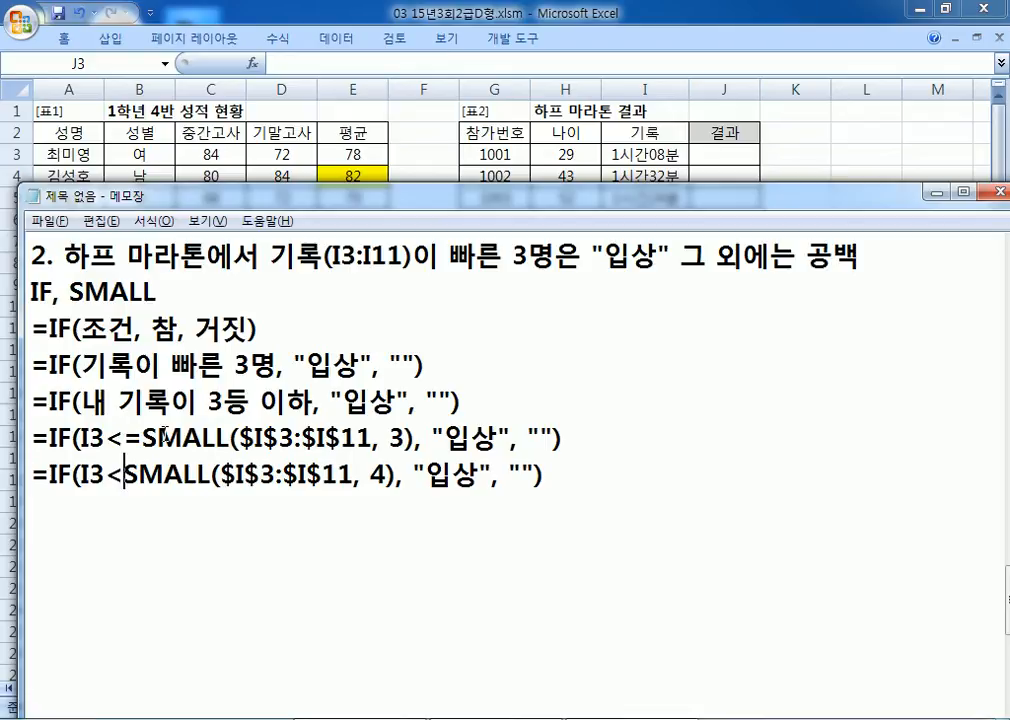
left_click_drag(369, 475, 385, 475)
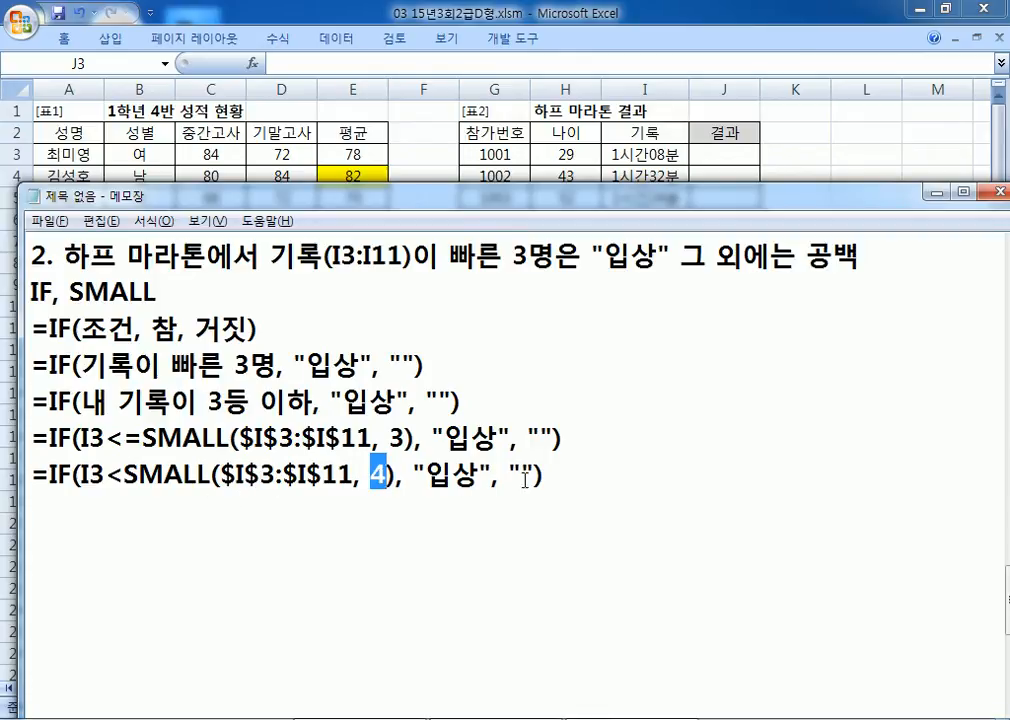
left_click_drag(31, 438, 570, 440)
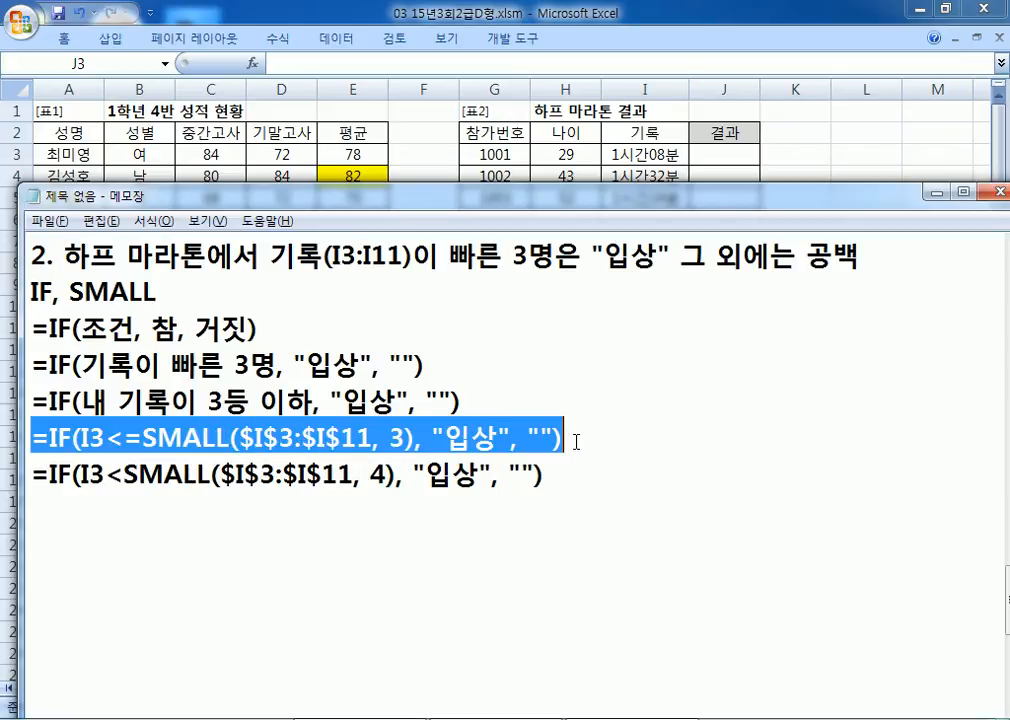
Step: Paste the top-three formula into J3 and fill it down through J11
key("ctrl+c")
key("alt+Tab")
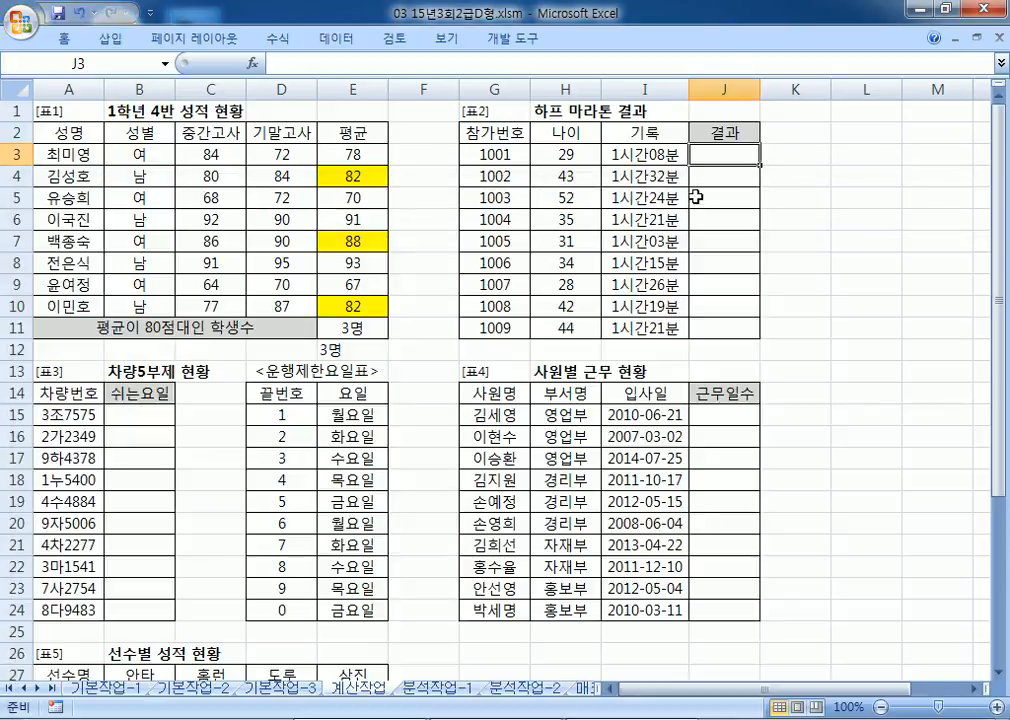
key("ctrl+v")
double_click(759, 163)
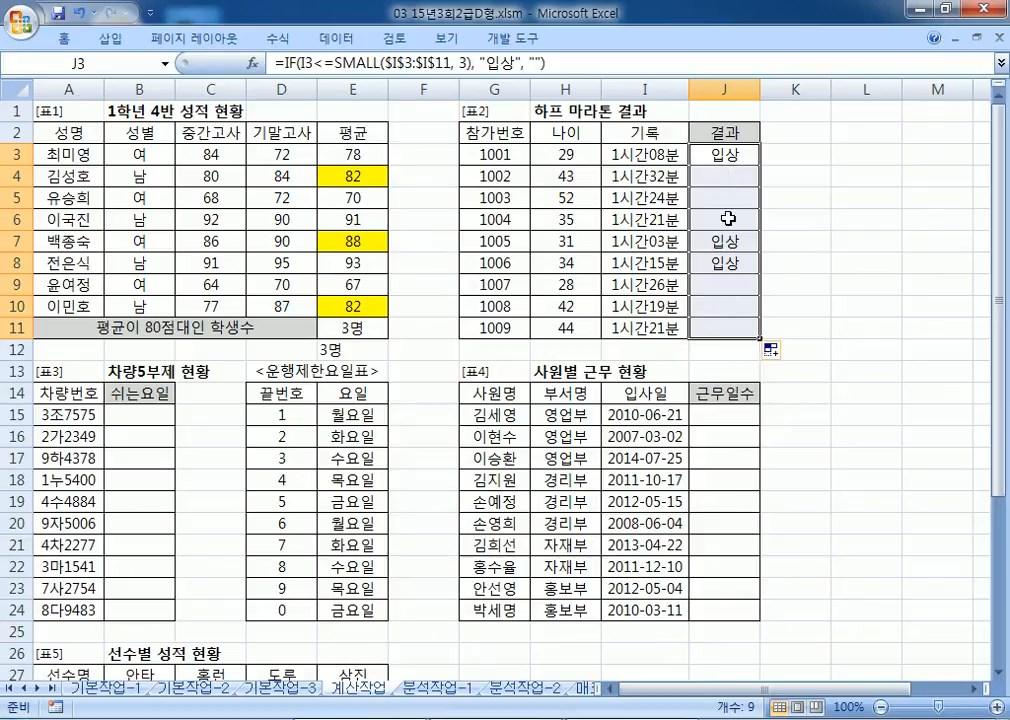
left_click(713, 152)
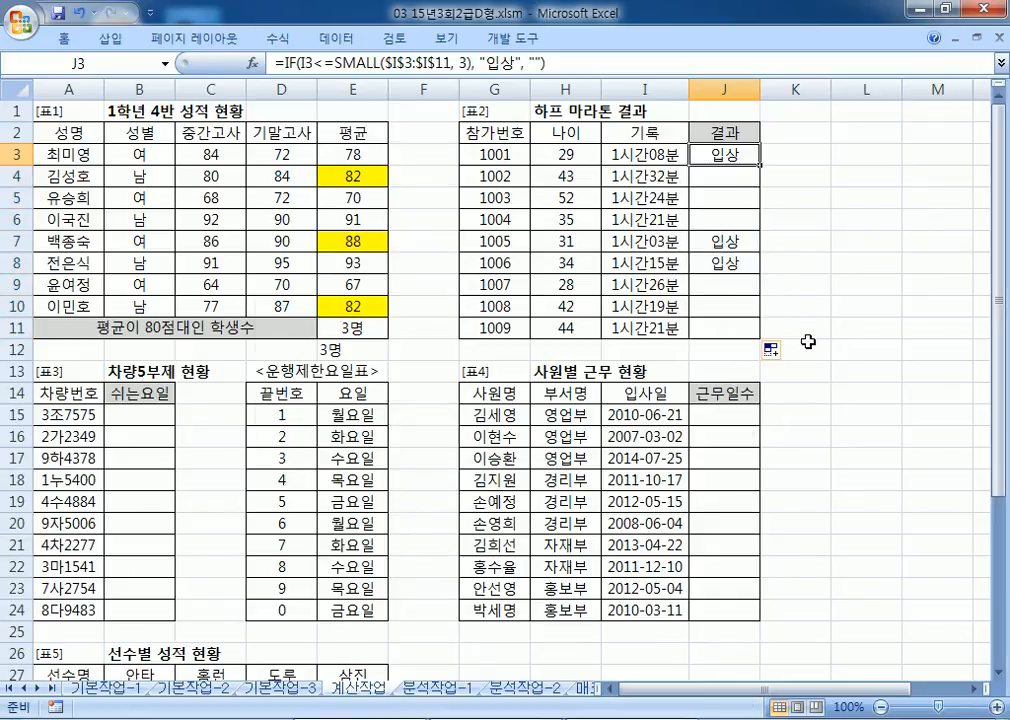
Step: Start note '3.' on a new line in Notepad
key("alt+Tab")
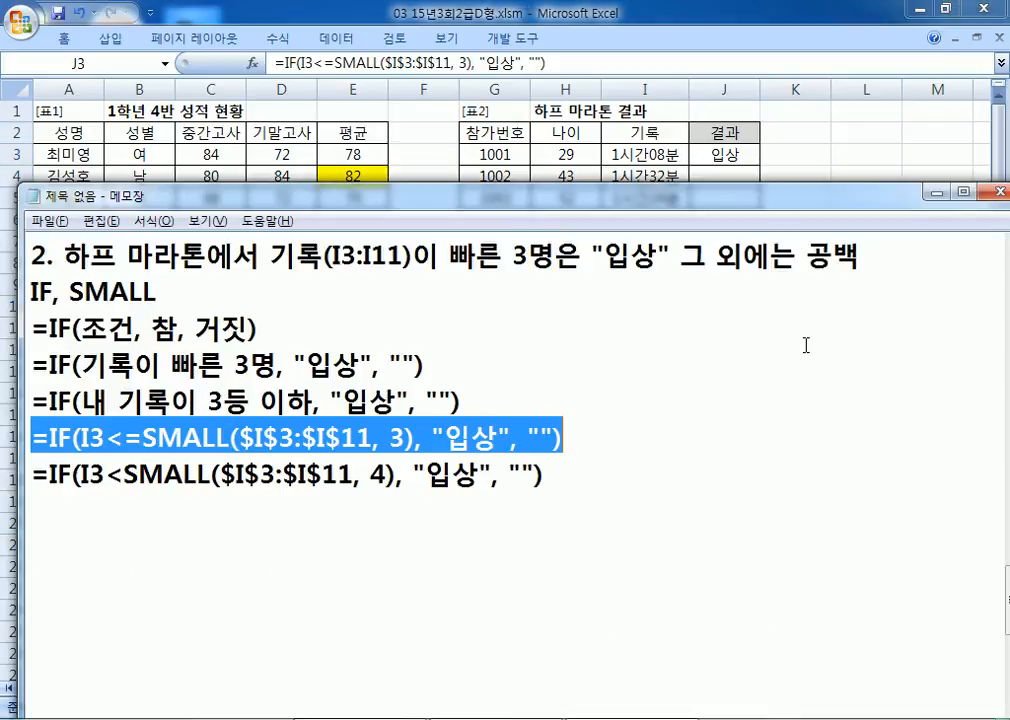
left_click(440, 564)
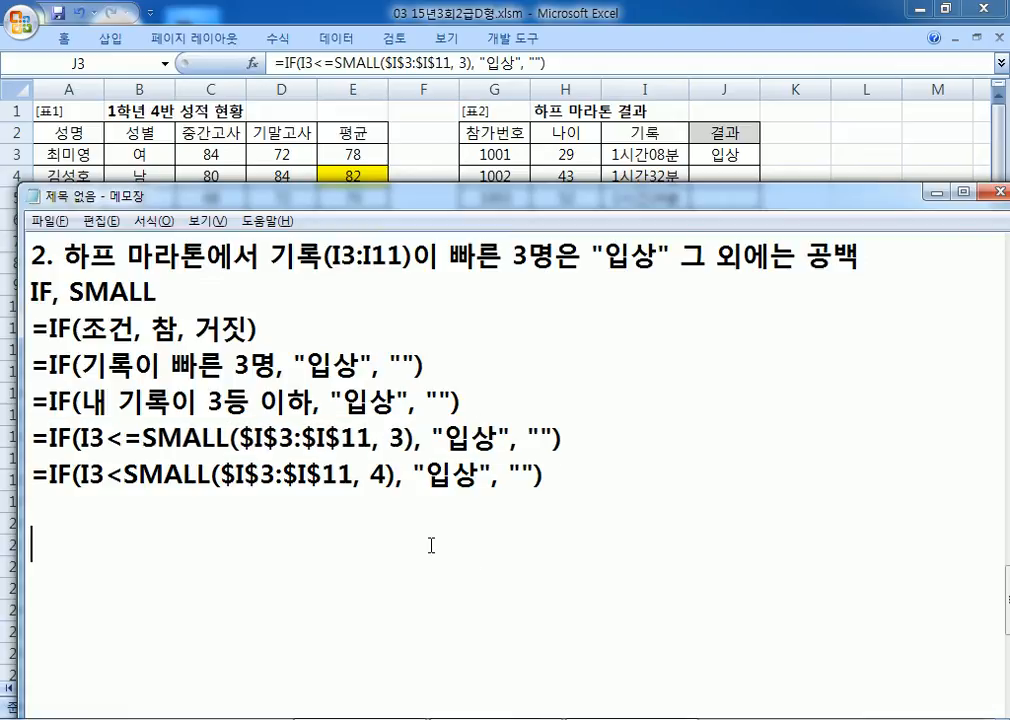
type("3.")
key("alt+Tab")
Step: Write task 3: 차량번호(A15:A24)와 운행제한요일표를 이용하여 쉬는요일을 표시
scroll(428, 460, "down", 4)
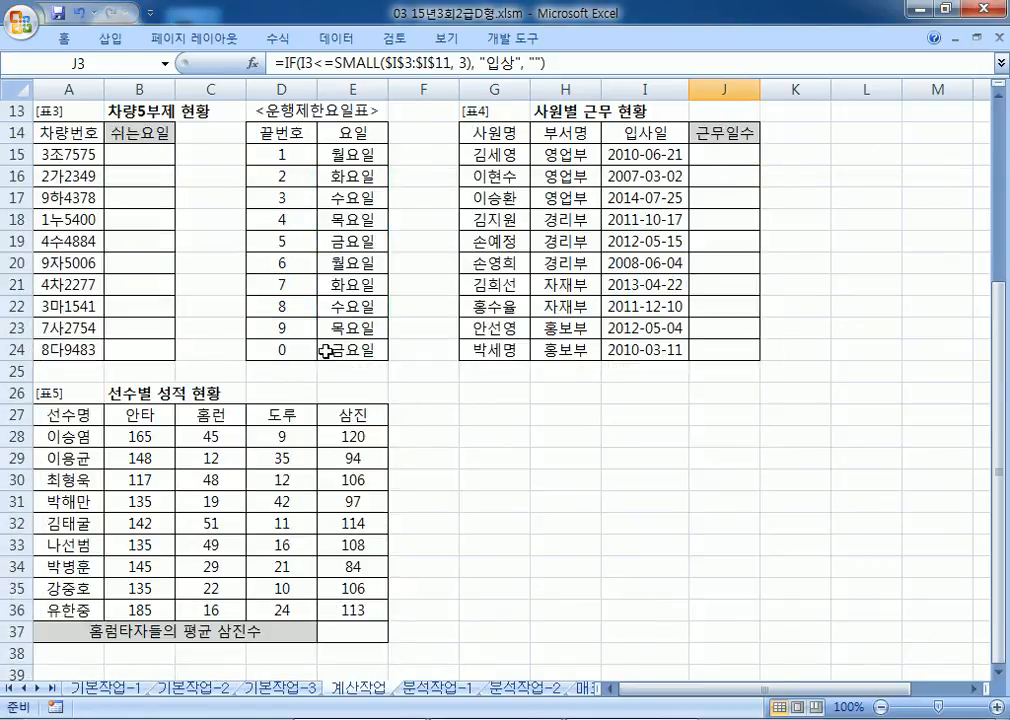
key("alt+Tab")
left_click_drag(250, 211, 758, 83)
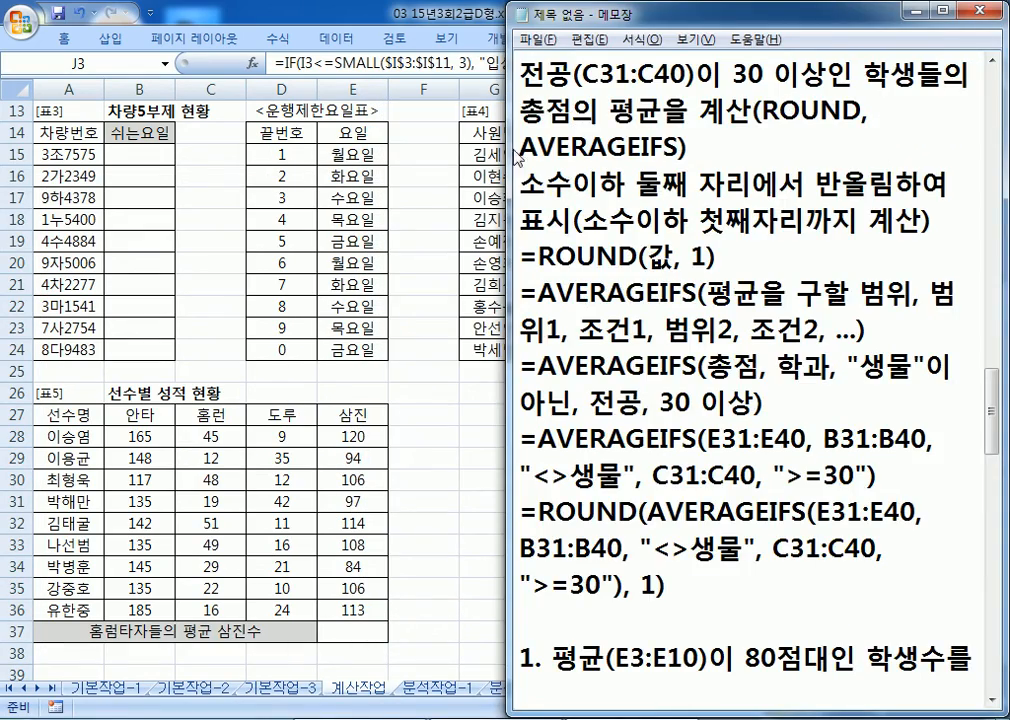
left_click_drag(500, 150, 386, 152)
scroll(510, 242, "down", 8)
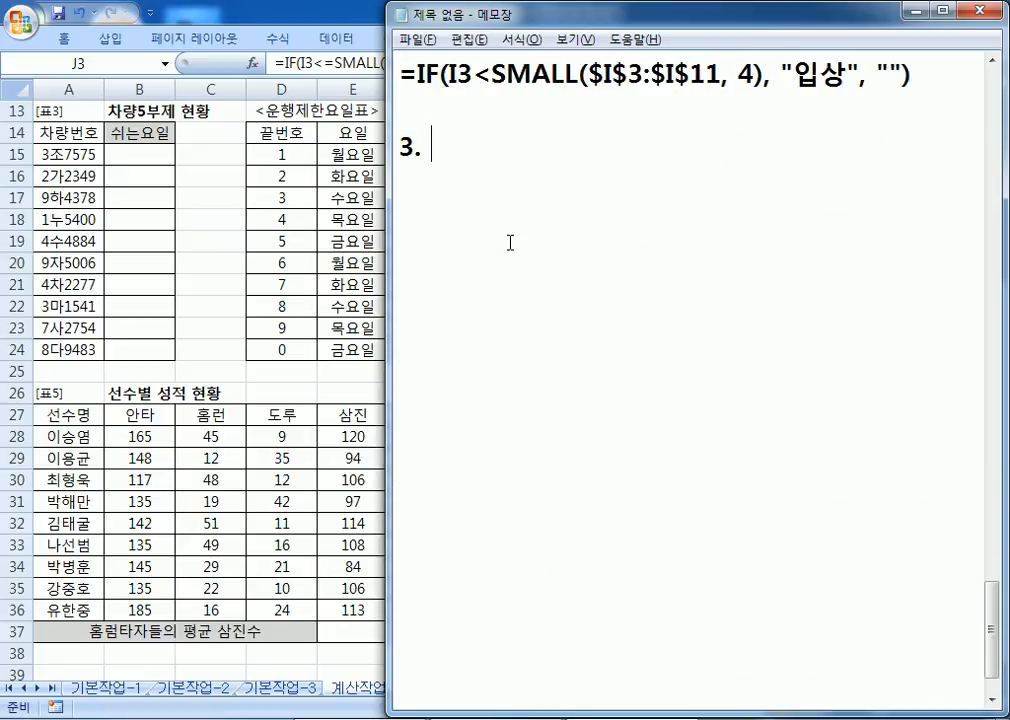
type("VK")
key("BackSpace")
key("BackSpace")
type("차라")
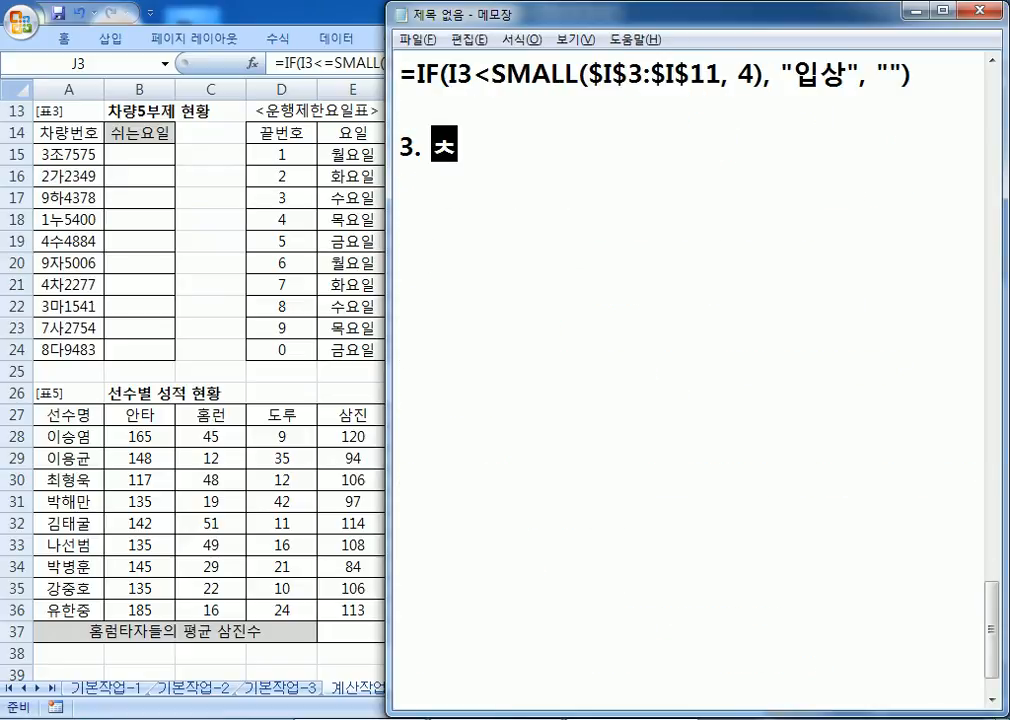
type("ㅑㅇ")
key("BackSpace")
key("BackSpace")
key("BackSpace")
type("량번호(")
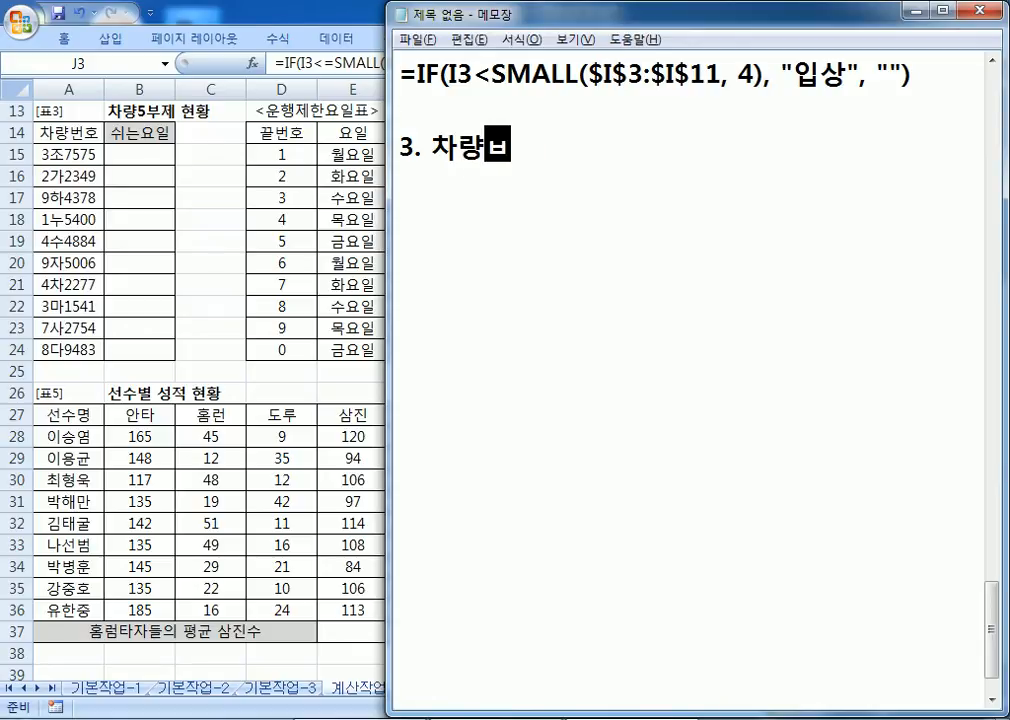
type("A15:A24)")
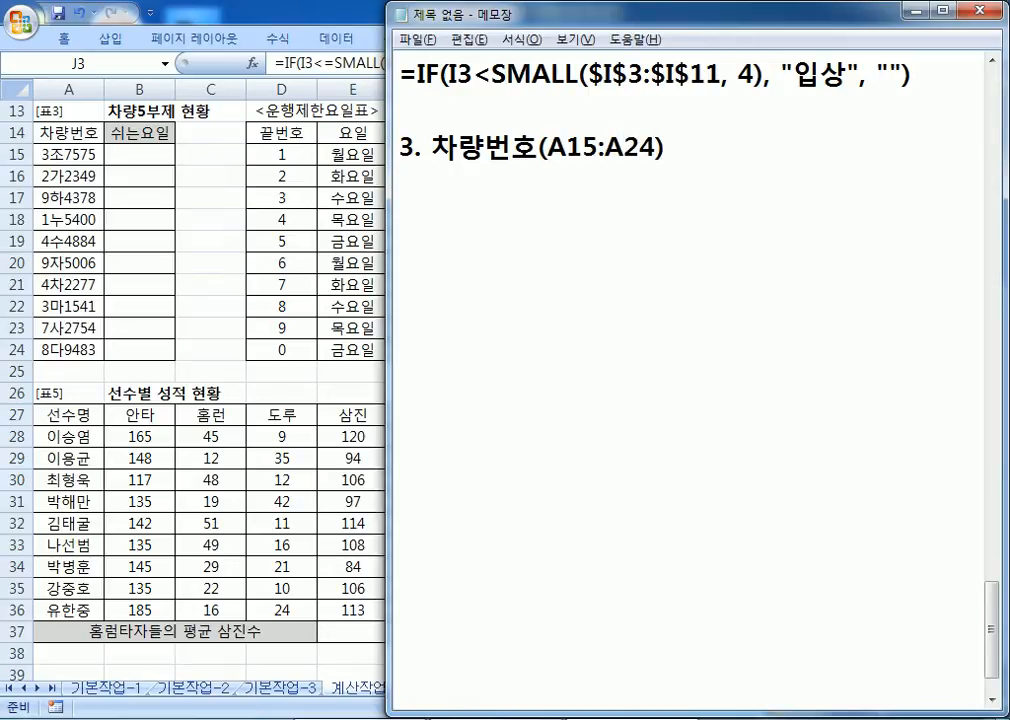
type("와 운")
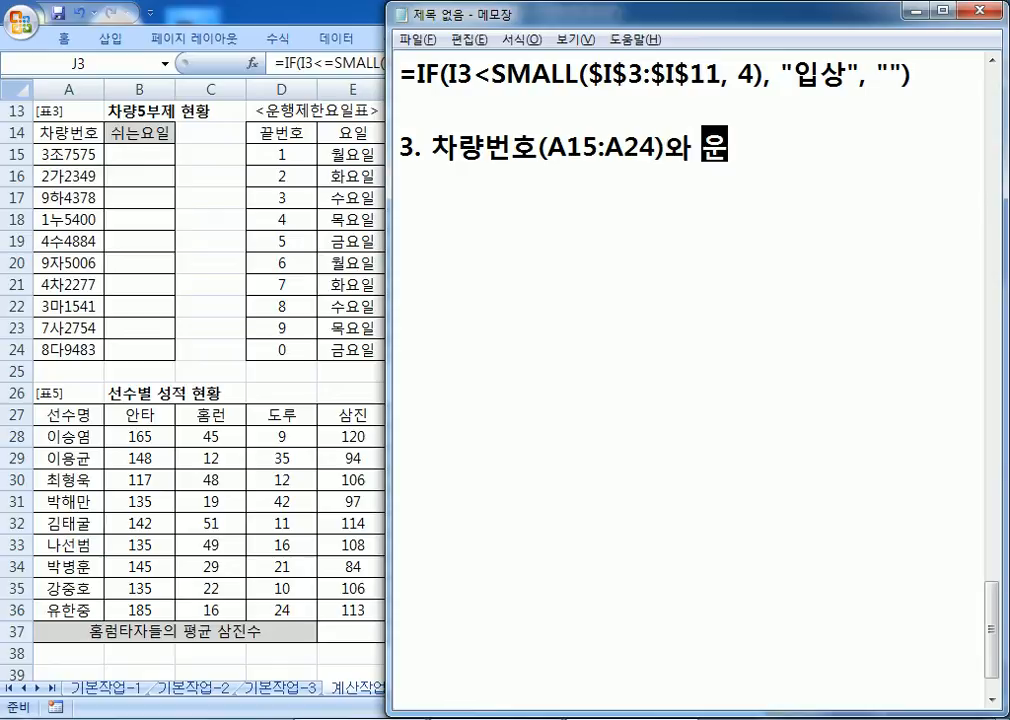
type("행제한")
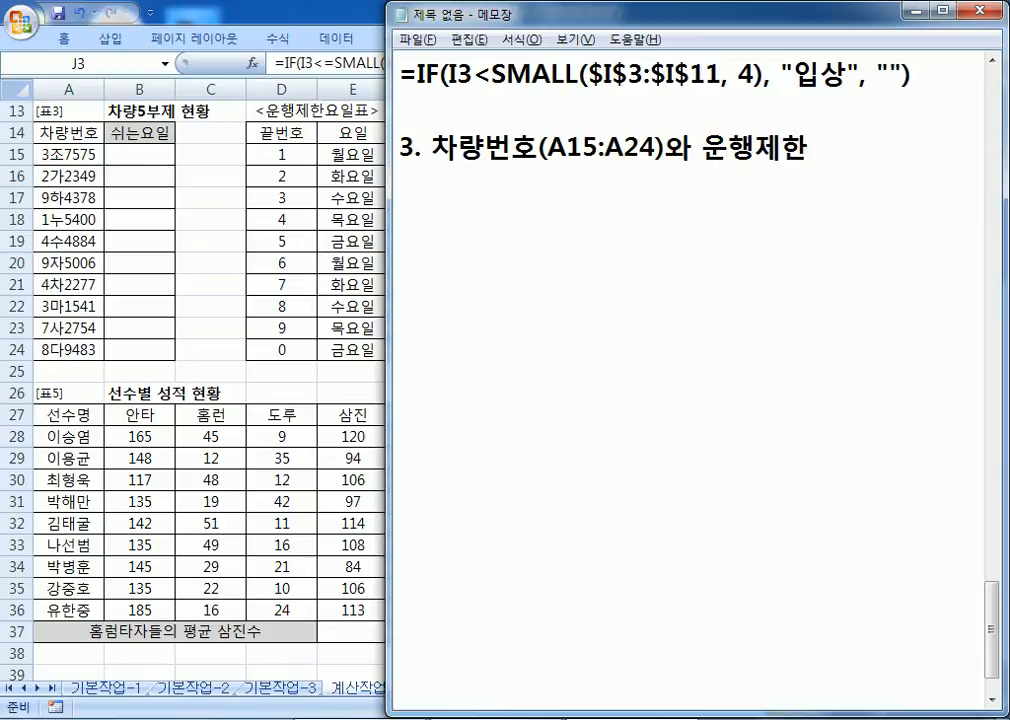
type("요일")
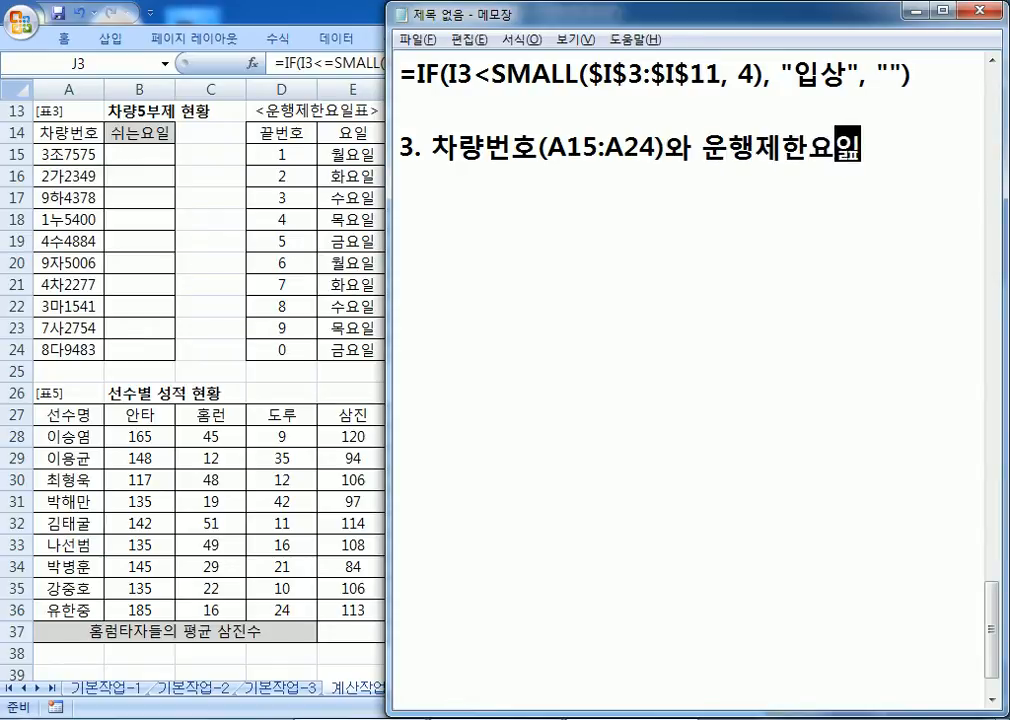
type("표를 잉용하여 ")
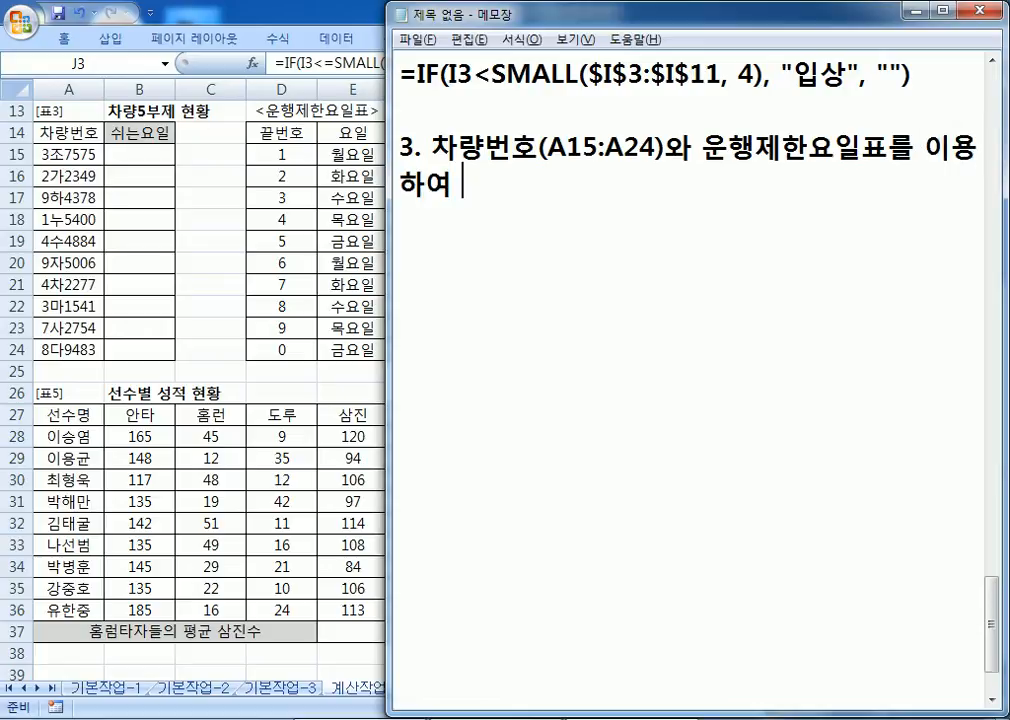
type("쉰ㄴ")
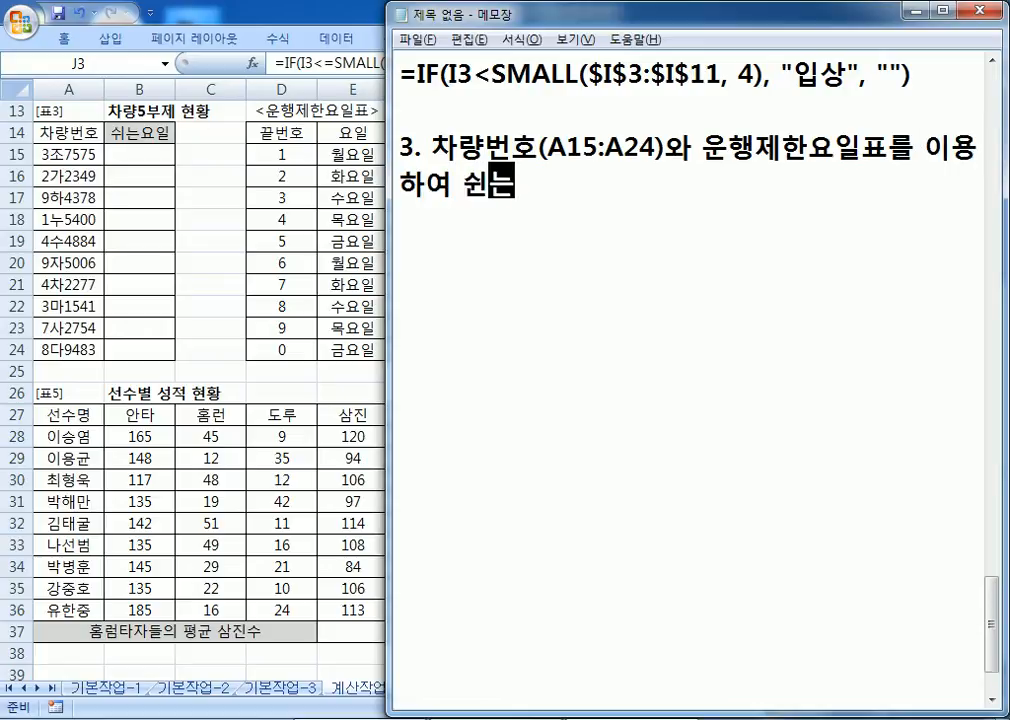
key("BackSpace")
key("BackSpace")
type("쉬")
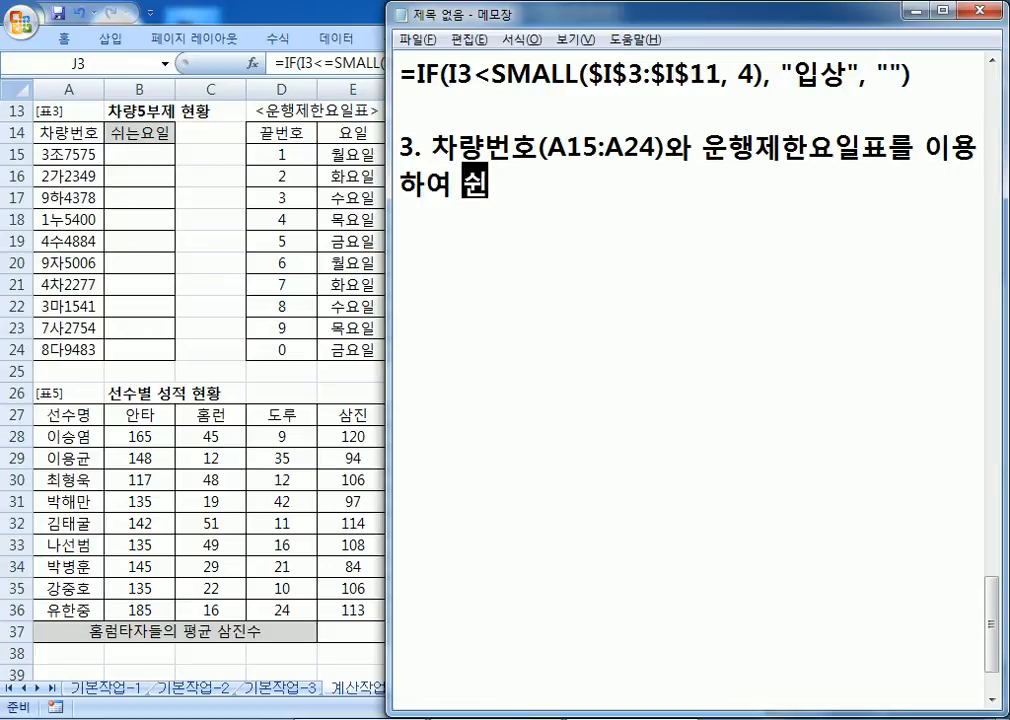
type("는요일을 표시")
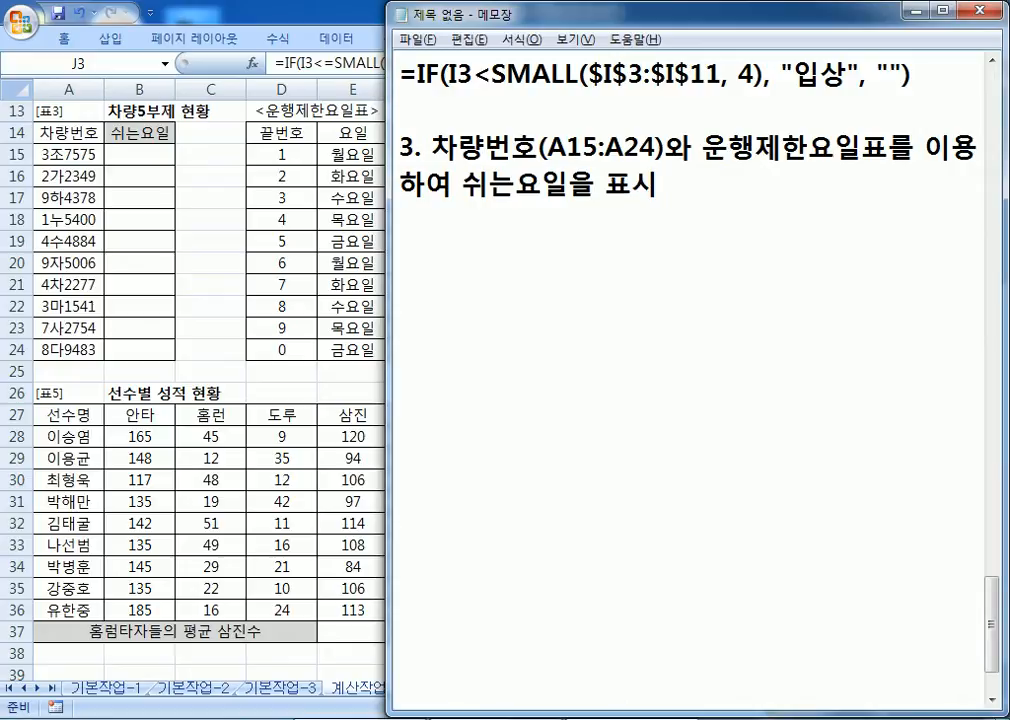
Step: Add the hint line 차량번호의 끝자리 숫자를 이용하여 처리
key("Return")
type("차량")
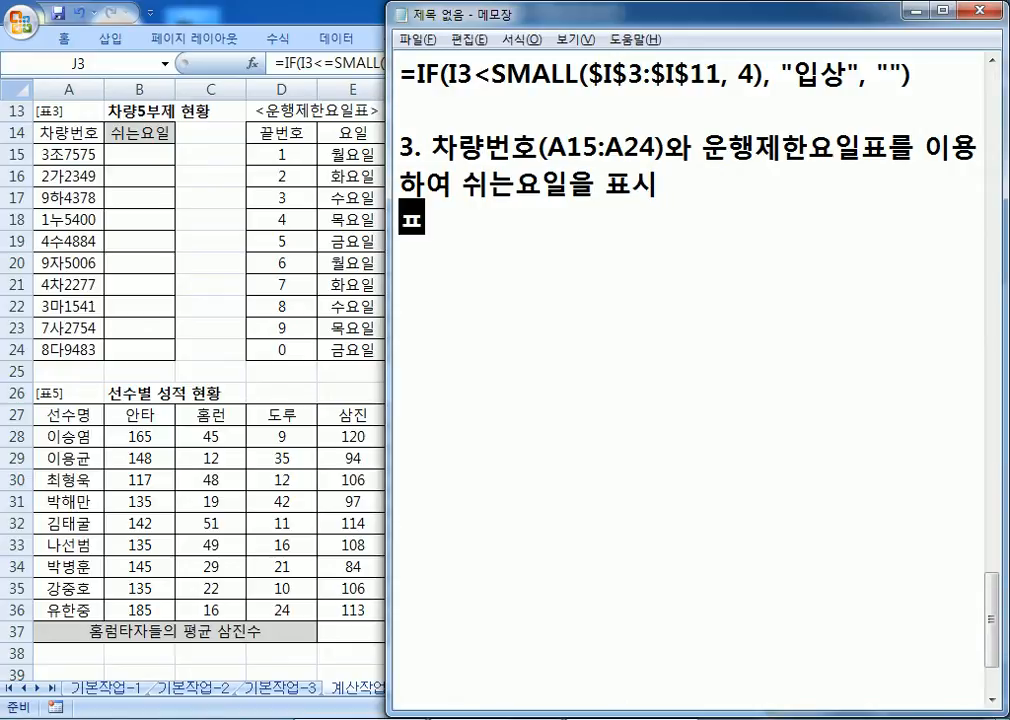
type("번호의 ㄱ")
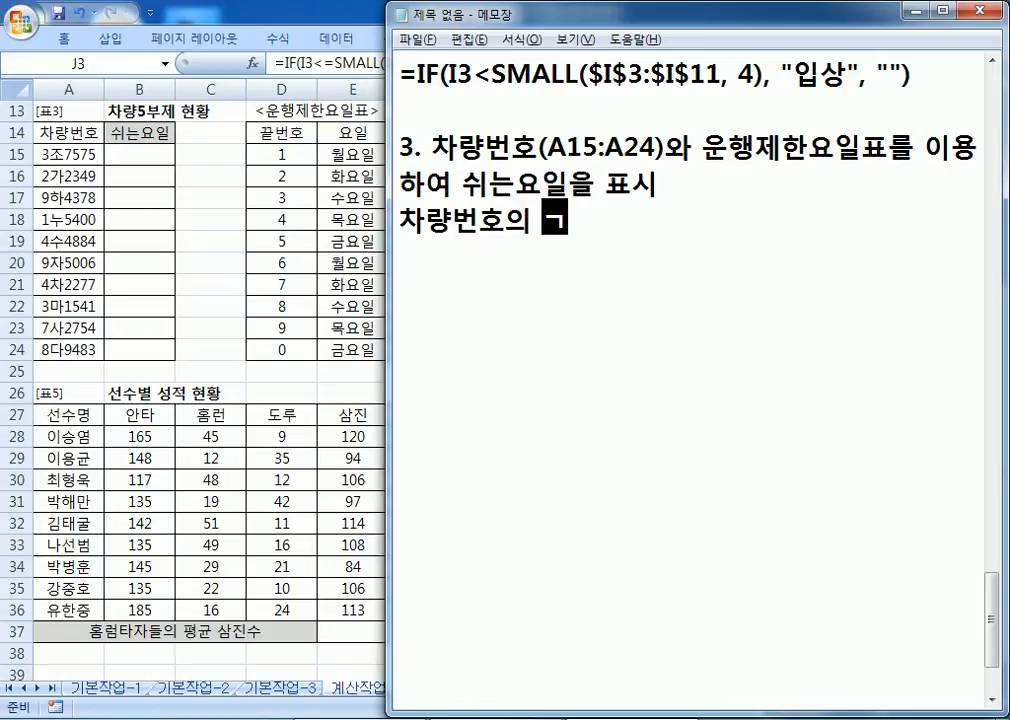
key("BackSpace")
type("끝")
type("자리 수리")
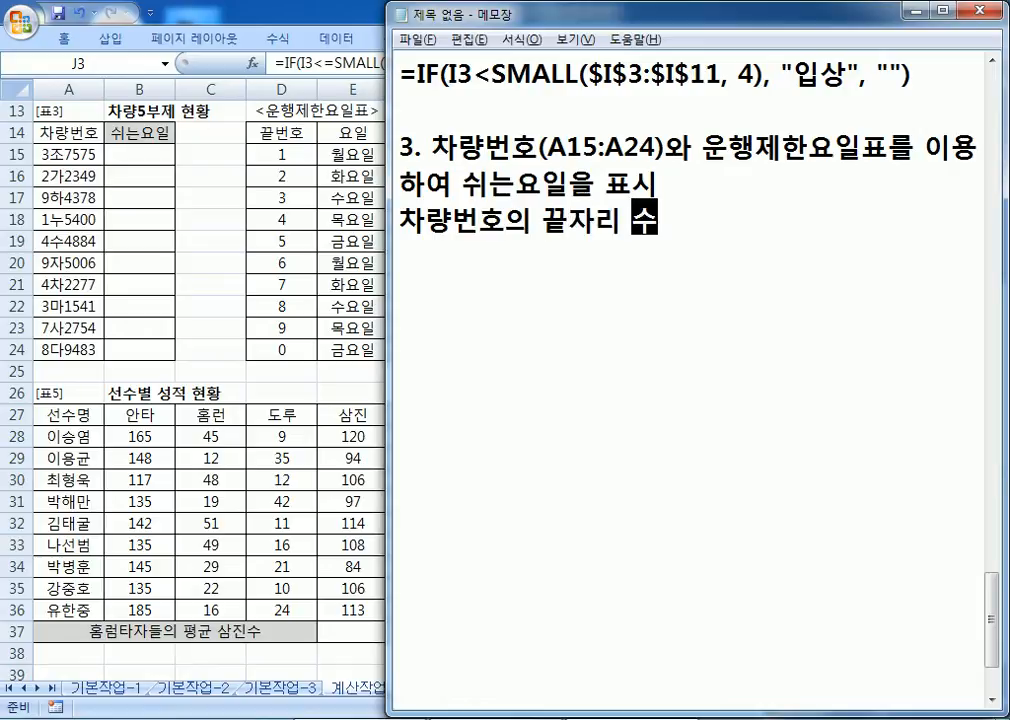
key("BackSpace")
key("BackSpace")
type("ㅈ")
key("BackSpace")
key("BackSpace")
key("BackSpace")
type("수ㅅ자를 이용ㅎ")
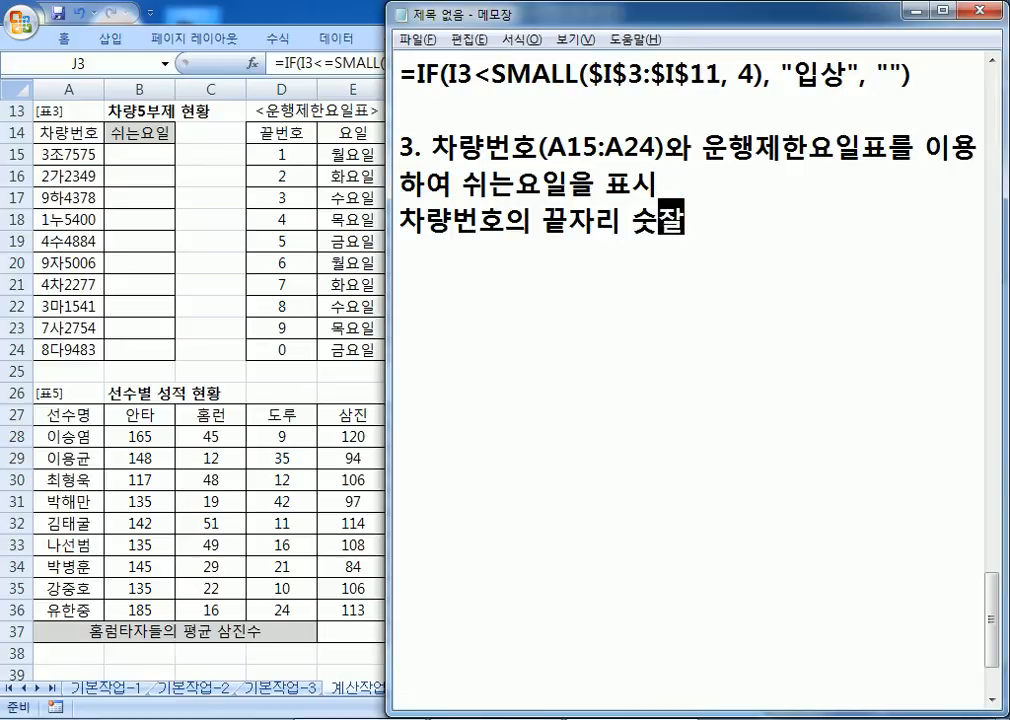
type("ㅏ여 처리")
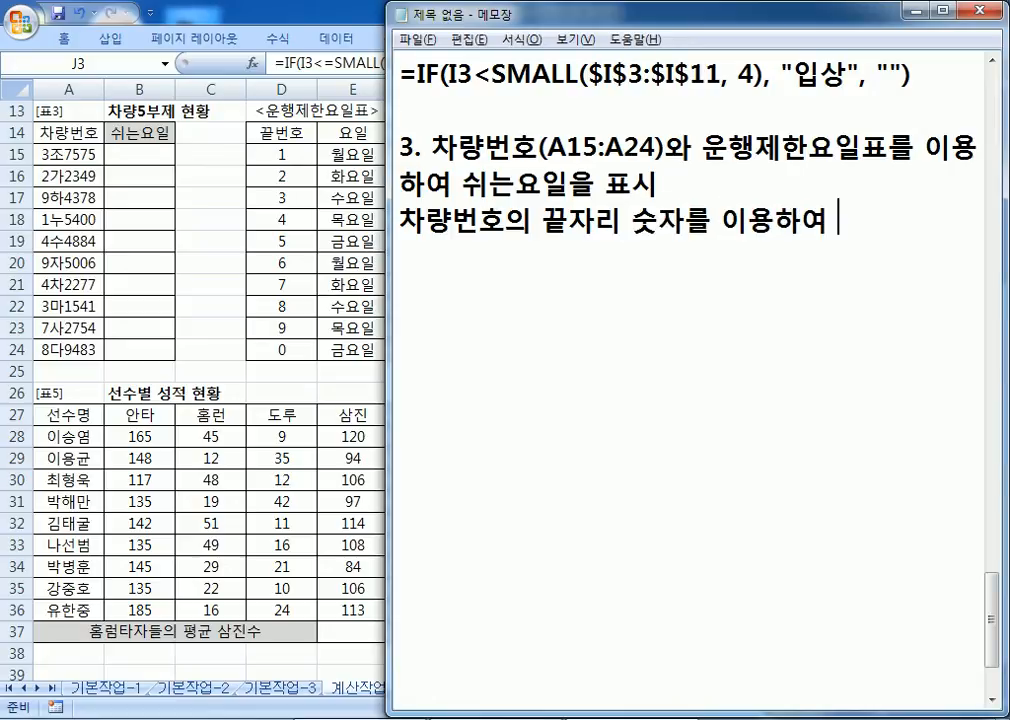
key("Return")
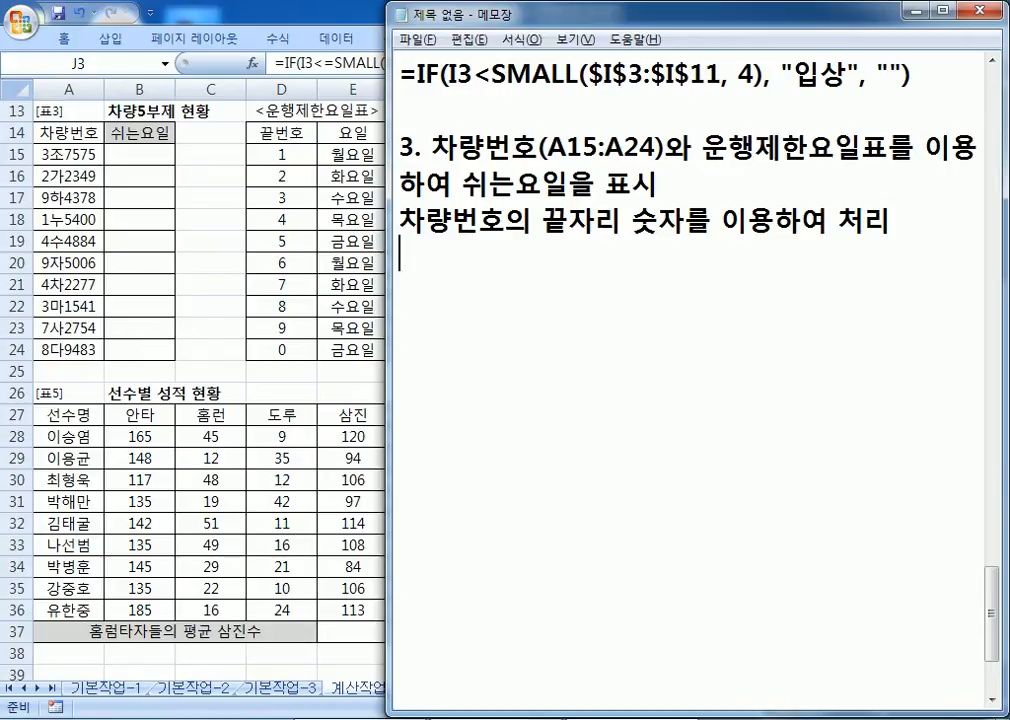
Step: Add 'VLOOKUP, RIGHT' and the syntax line =VLOOKUP(찾는 값, 참조 영역, 인덱스, 옵션)
type("VLOO")
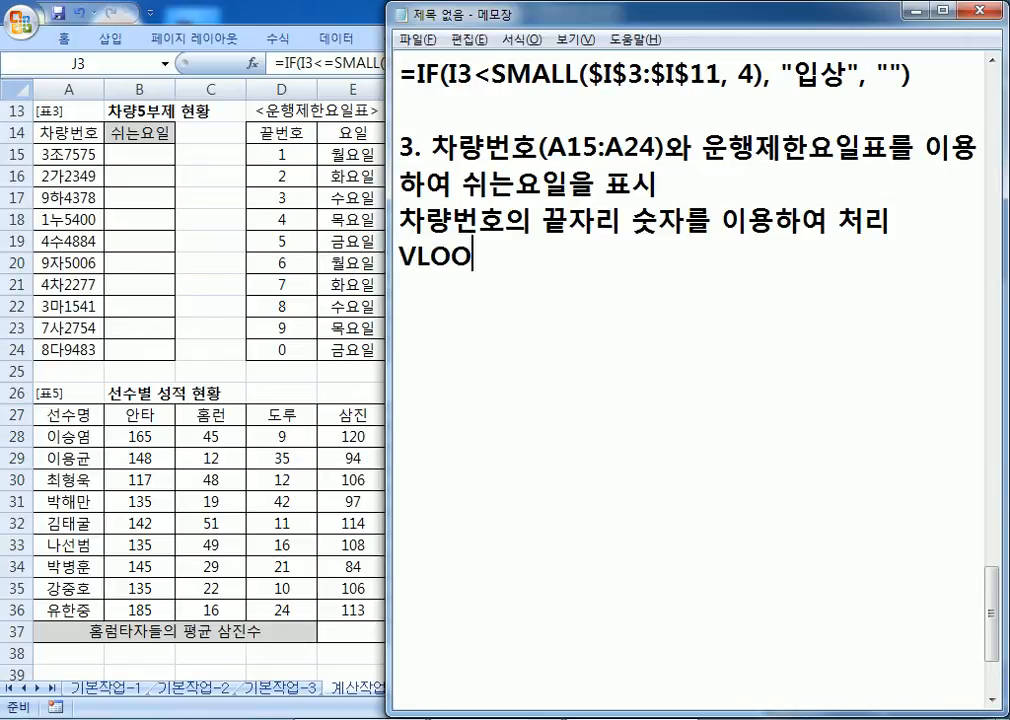
type("KUP, ")
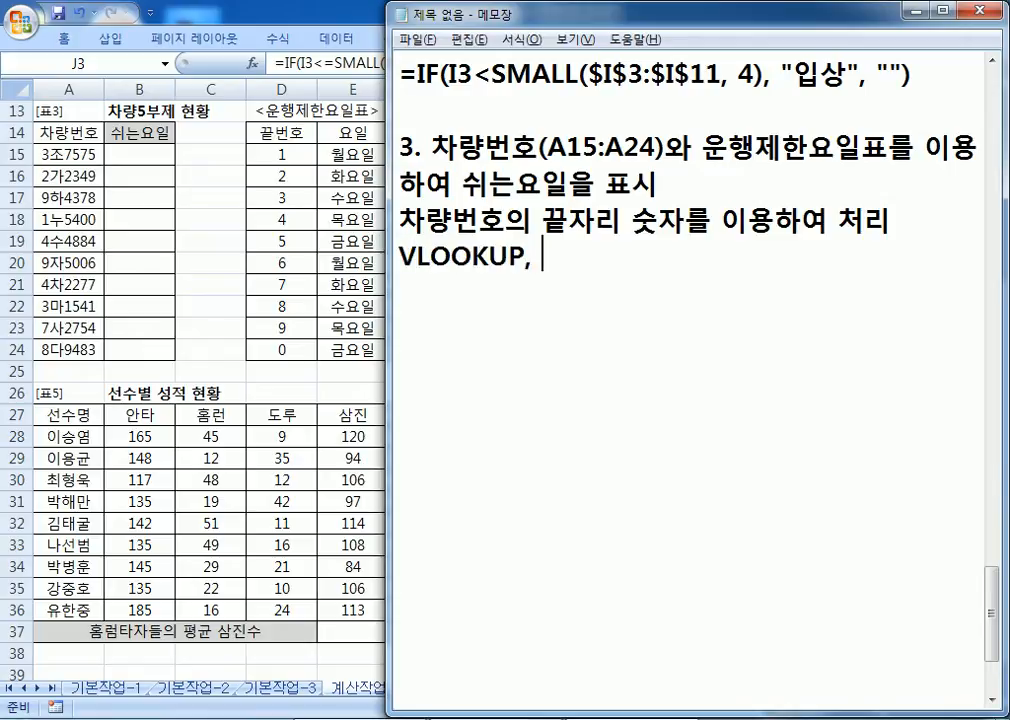
type("RIGHT")
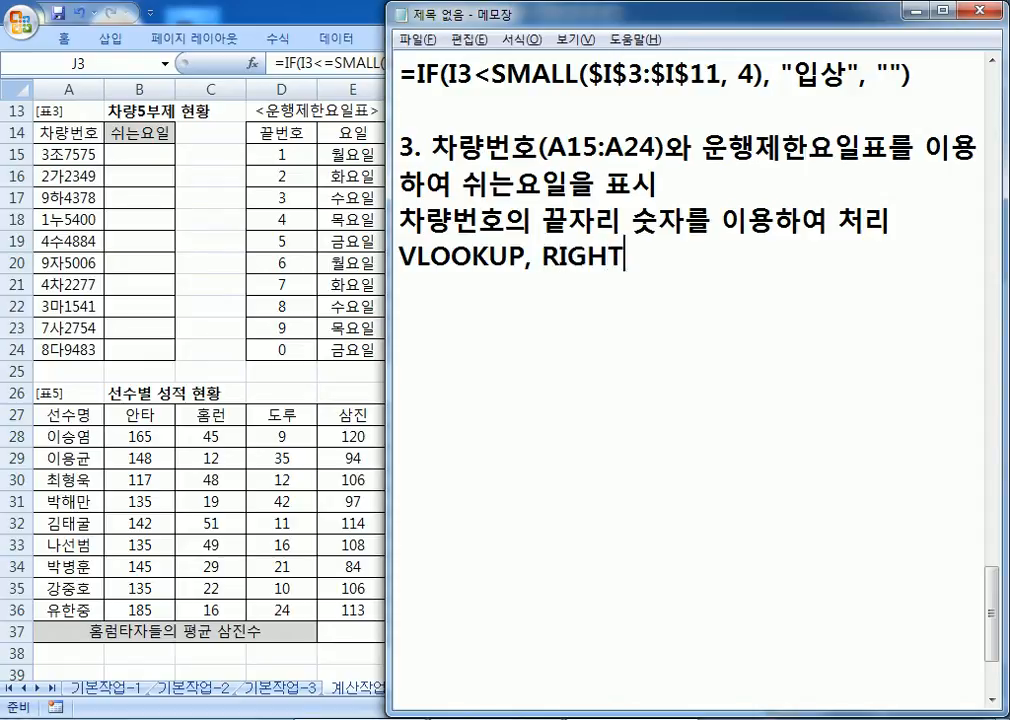
key("Return")
type("VLOO")
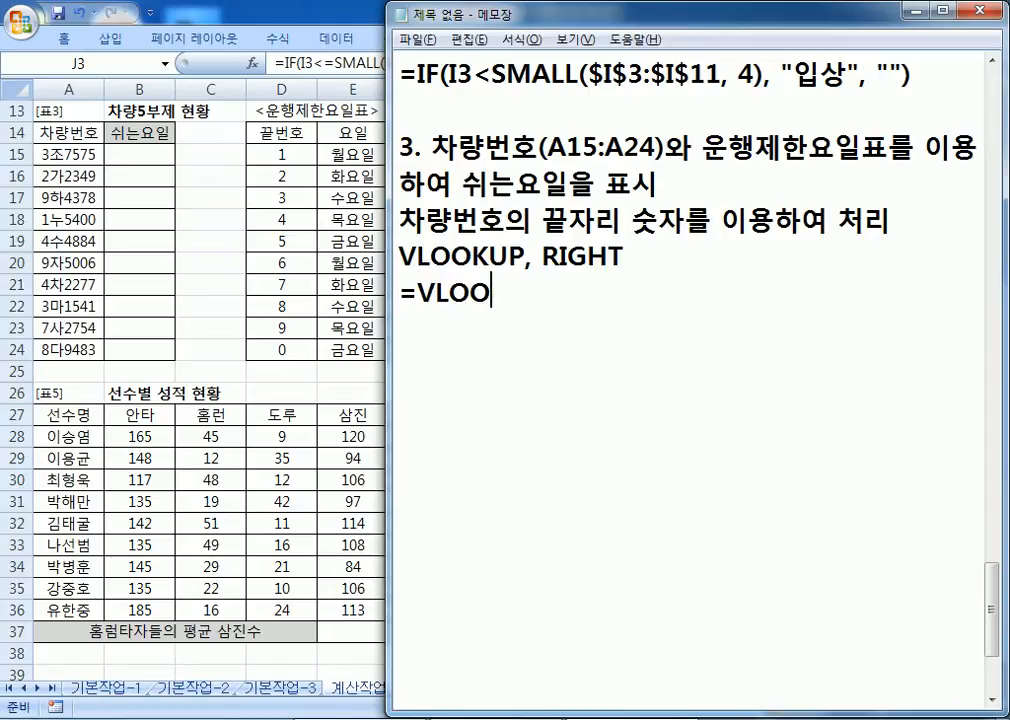
type("KUP(찾는 값")
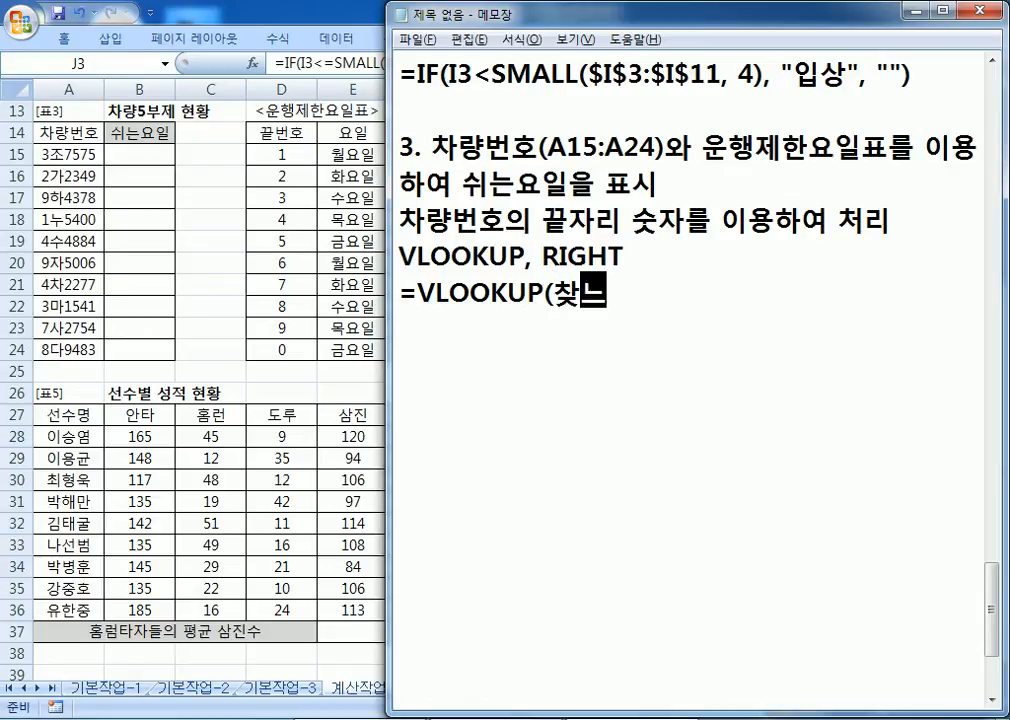
type(", 참조표")
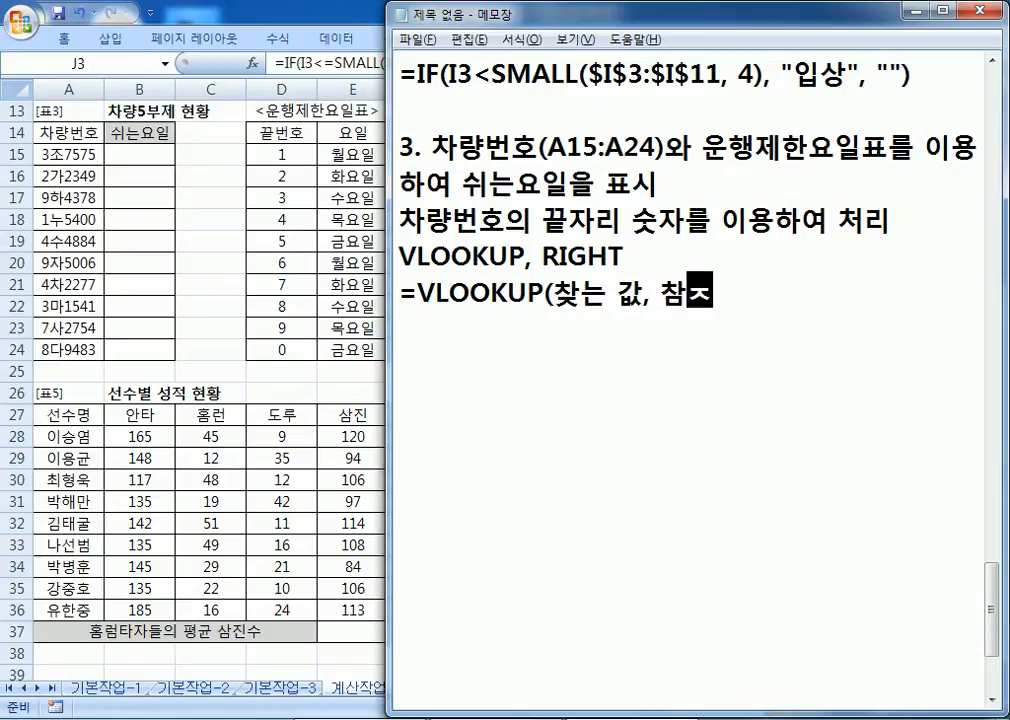
key("BackSpace")
key("BackSpace")
key("BackSpace")
type("조 ㅇㅇㅇ")
key("BackSpace")
key("BackSpace")
key("BackSpace")
type("영역,")
type(" ㅅ")
key("BackSpace")
type("인덱스, 옵션)")
key("Return")
key("shift+Up")
type("ㅊ")
key("ctrl+z")
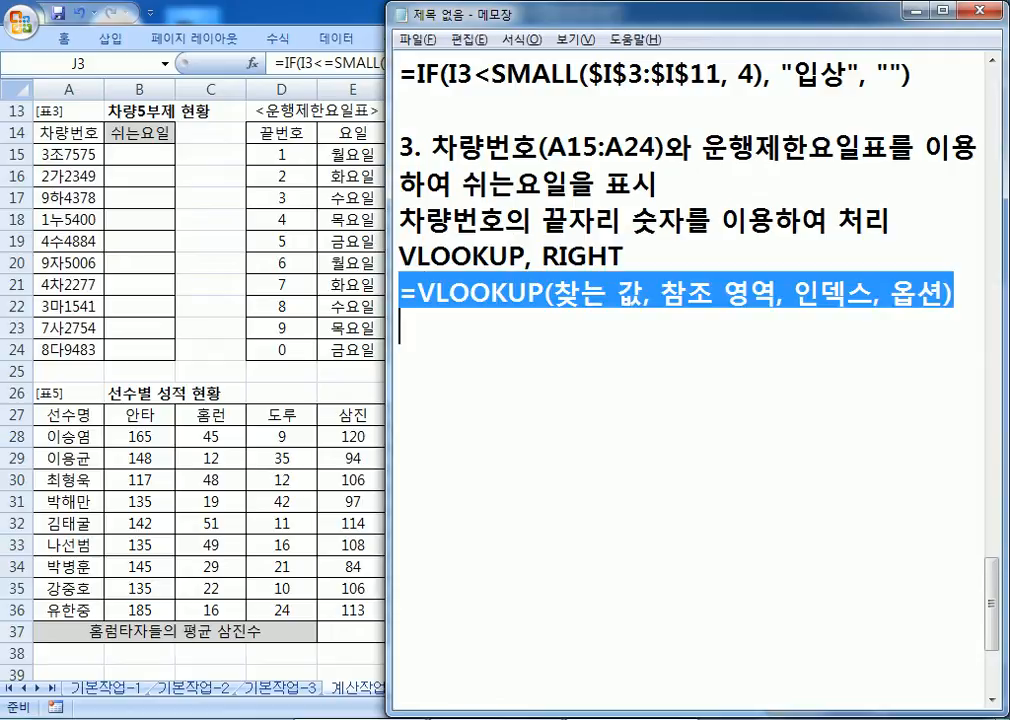
Step: Duplicate the VLOOKUP syntax line and make RIGHT(A15, 1) the lookup value
key("ctrl+c")
key("Right")
key("ctrl+v")
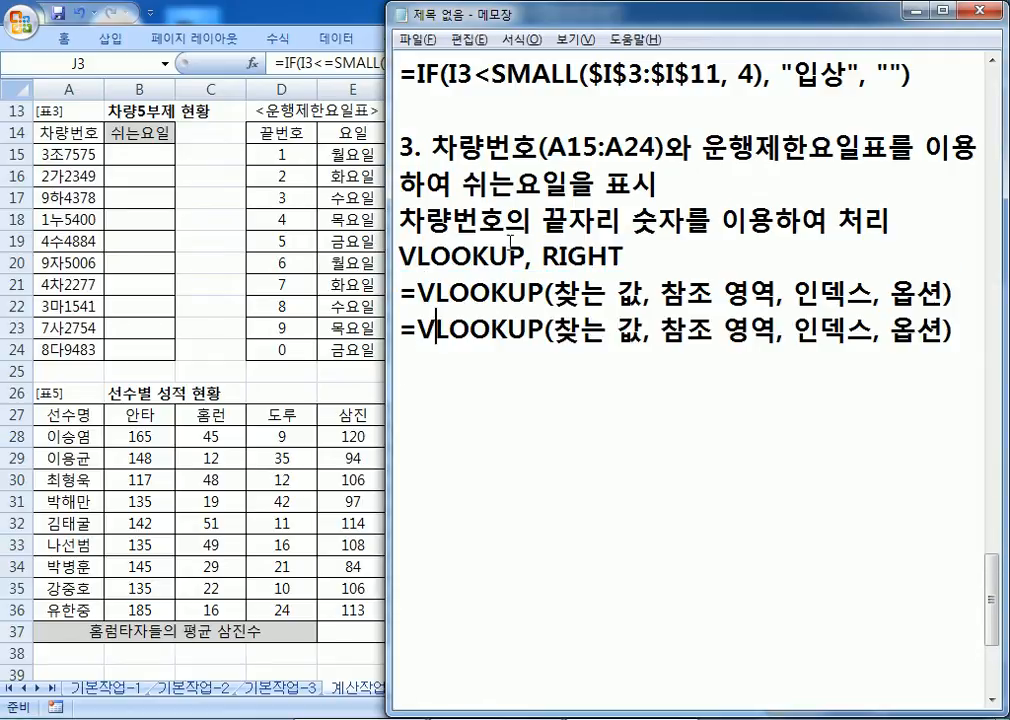
left_click(546, 330)
type("RIGHTZ9")
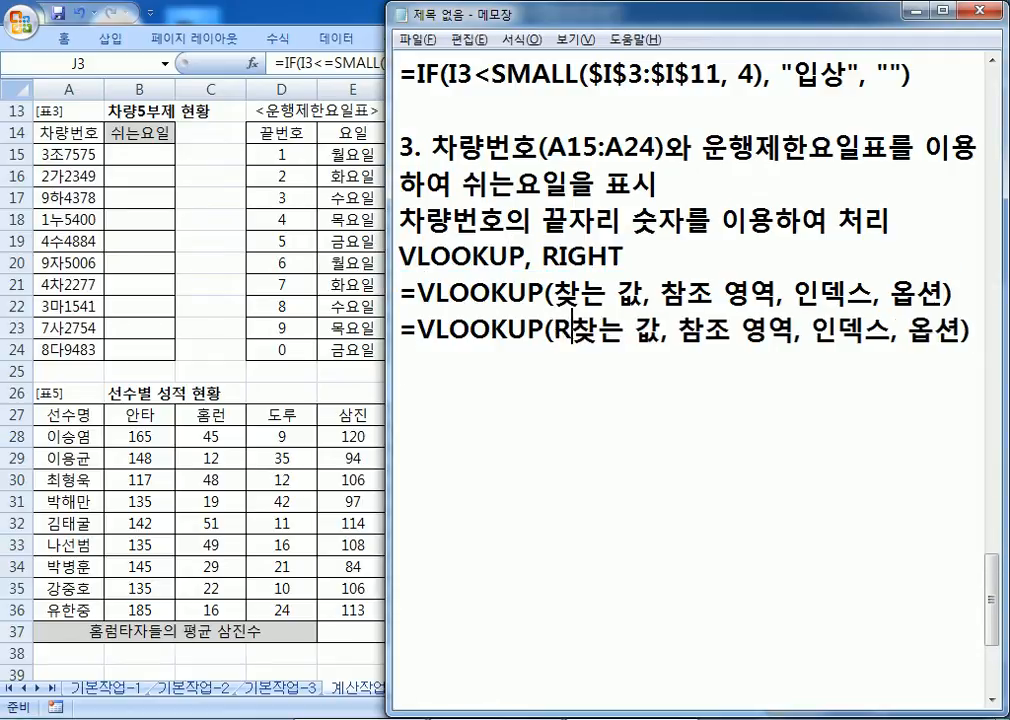
key("BackSpace")
key("BackSpace")
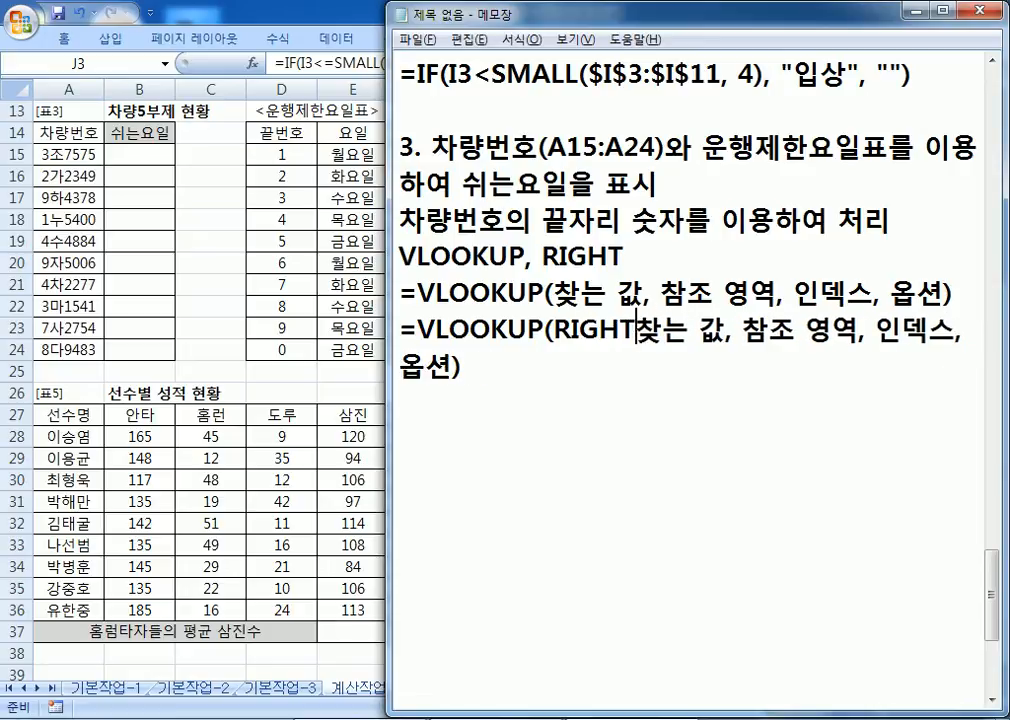
type("(A15")
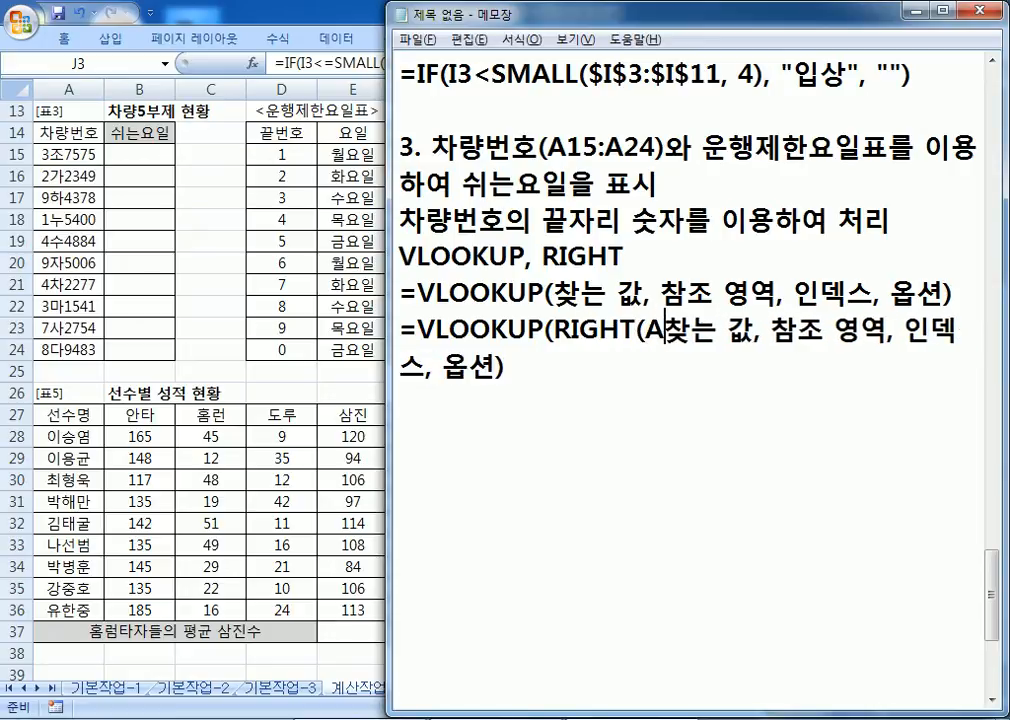
type(",1")
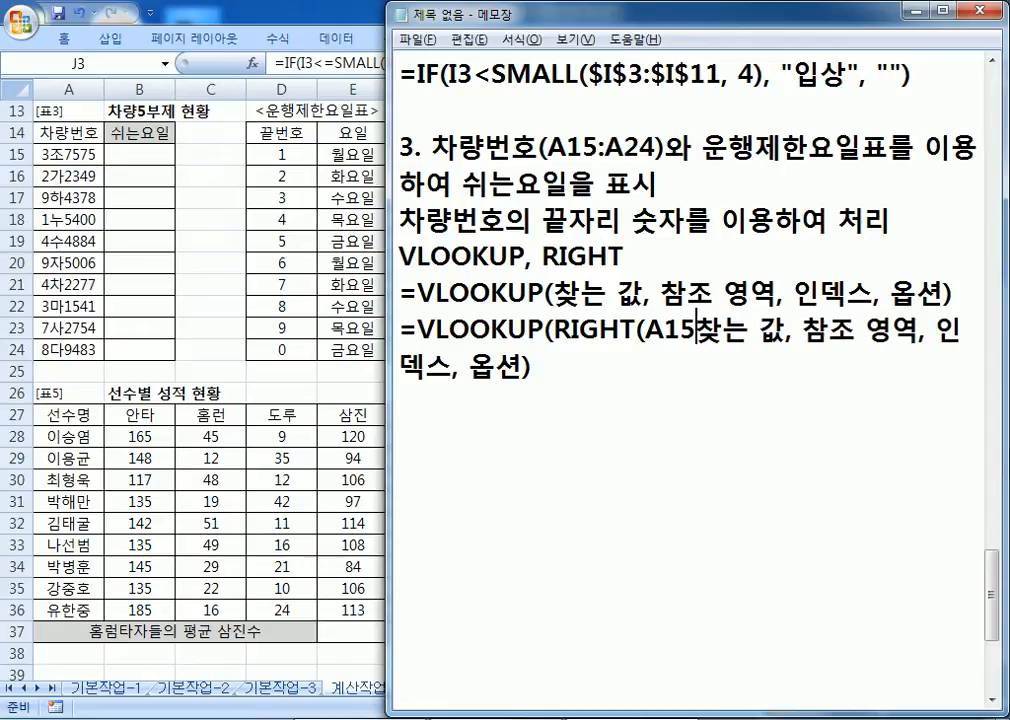
key("BackSpace")
key("BackSpace")
type(", 1)")
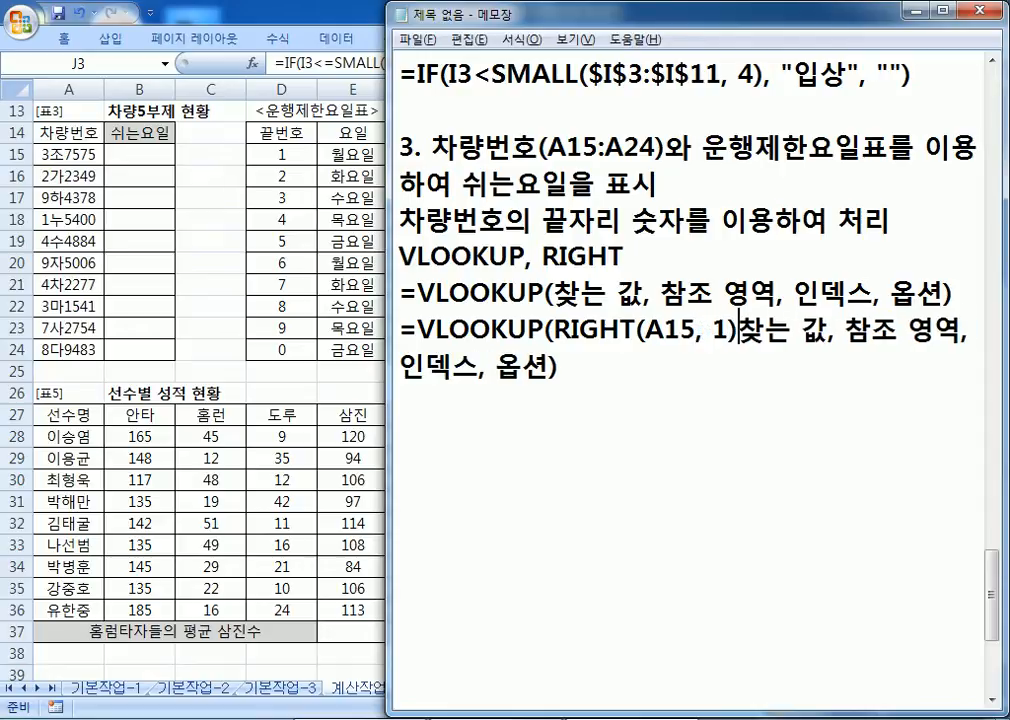
key("Delete")
key("Delete")
key("Delete")
key("Delete")
Step: Replace the 참조 영역 placeholder with the absolute range $D$15:$E$24
key("Right")
key("Right")
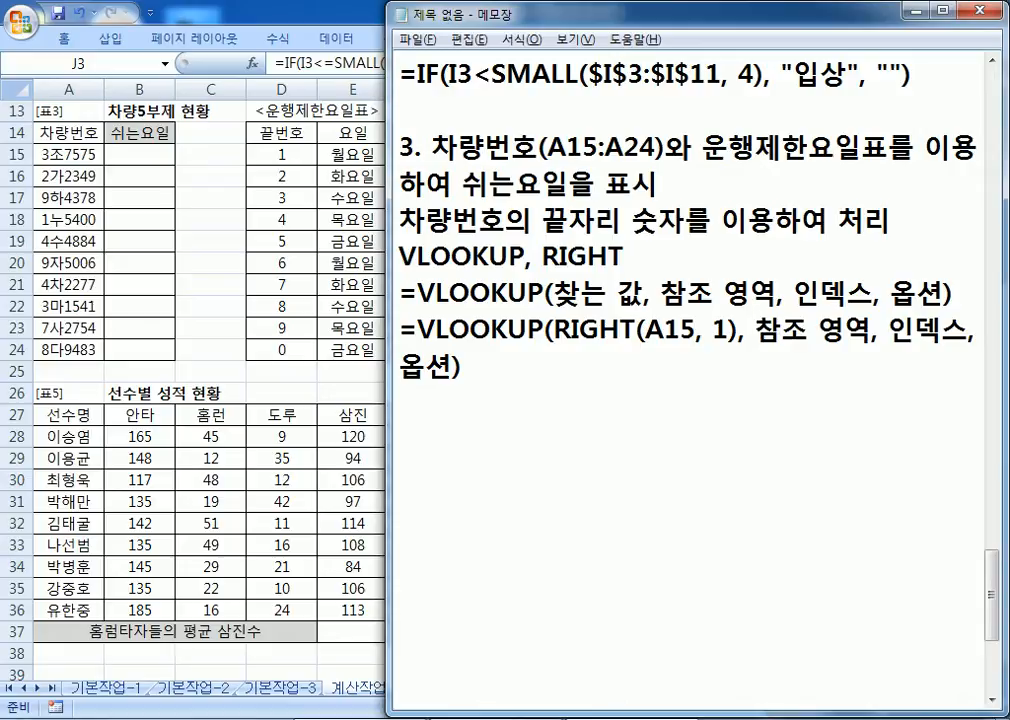
type("D15:")
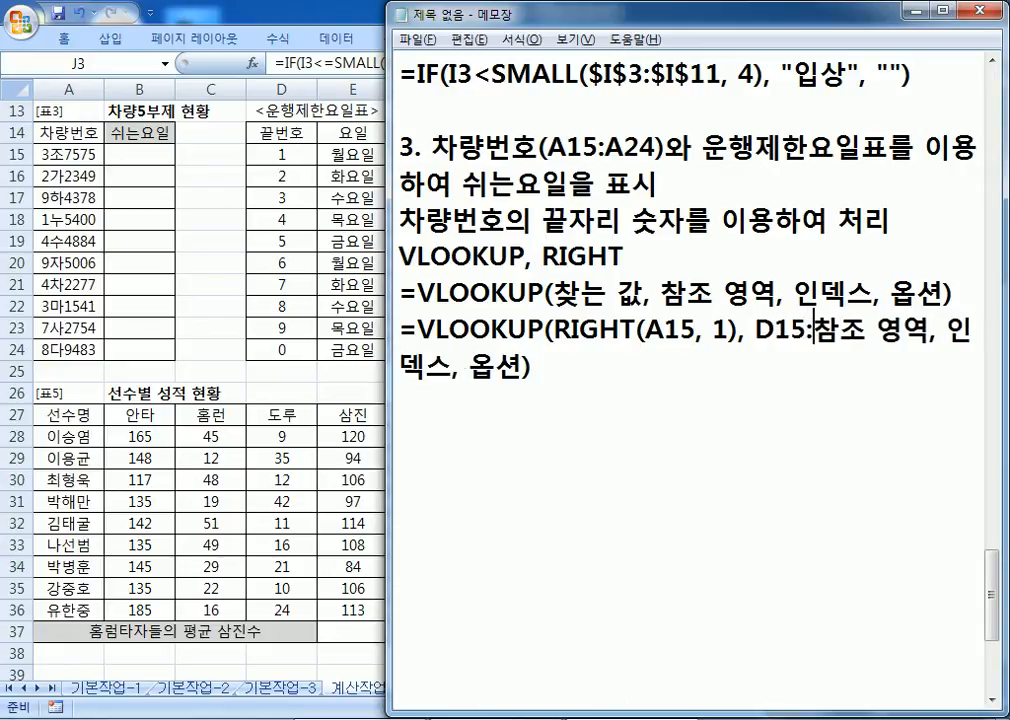
type("E24")
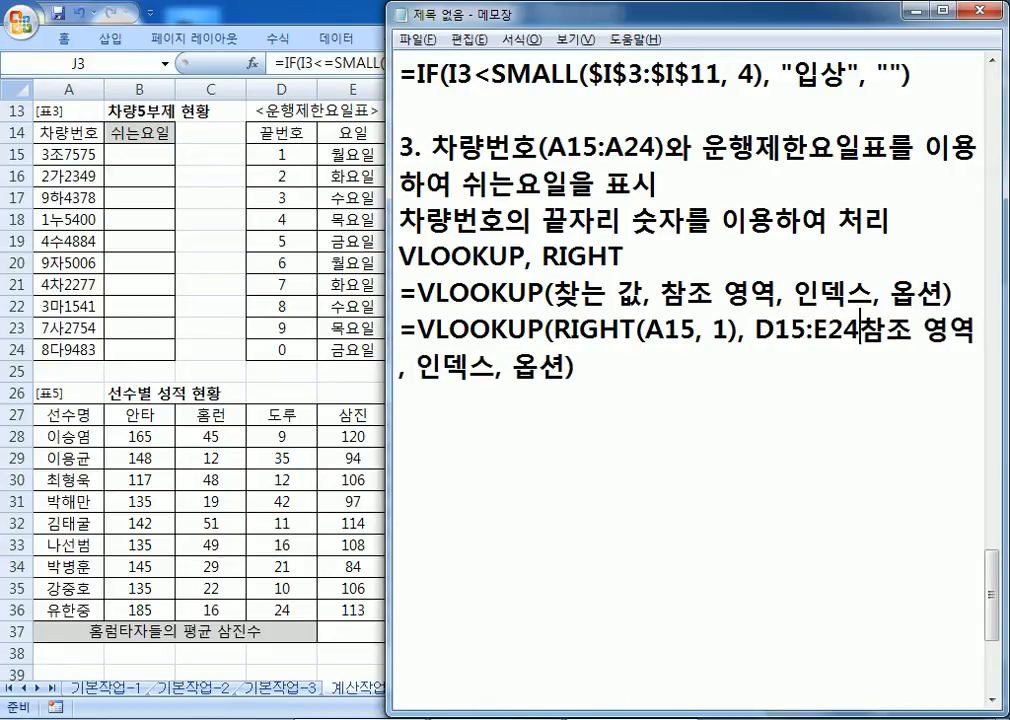
key("Delete")
key("Delete")
key("Delete")
key("Delete")
key("Delete")
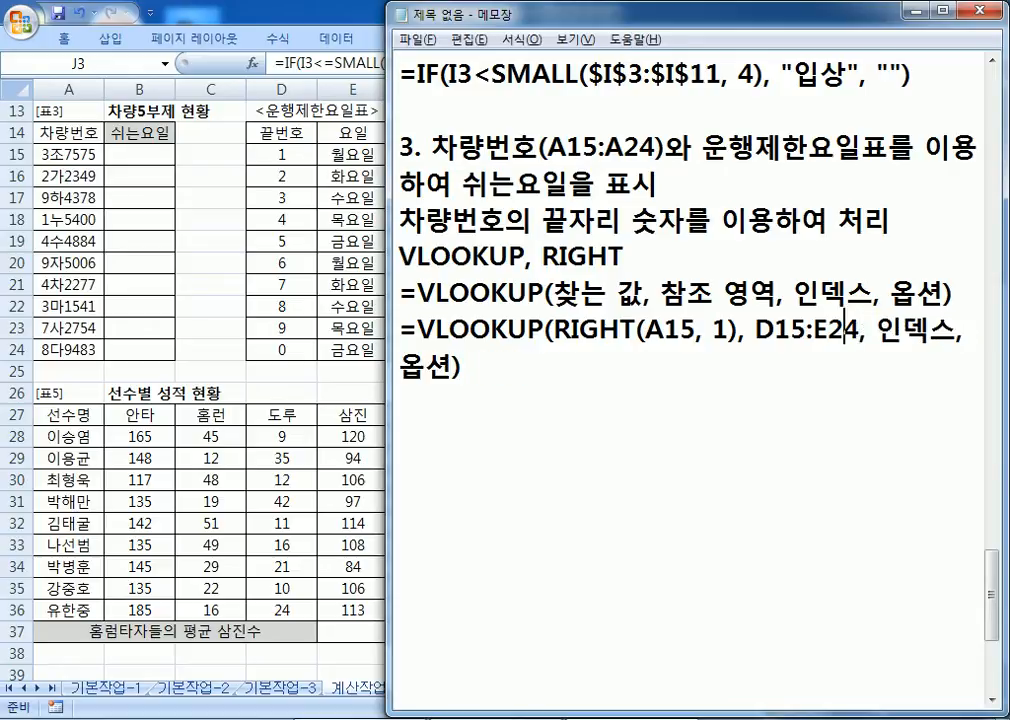
type("$D$")
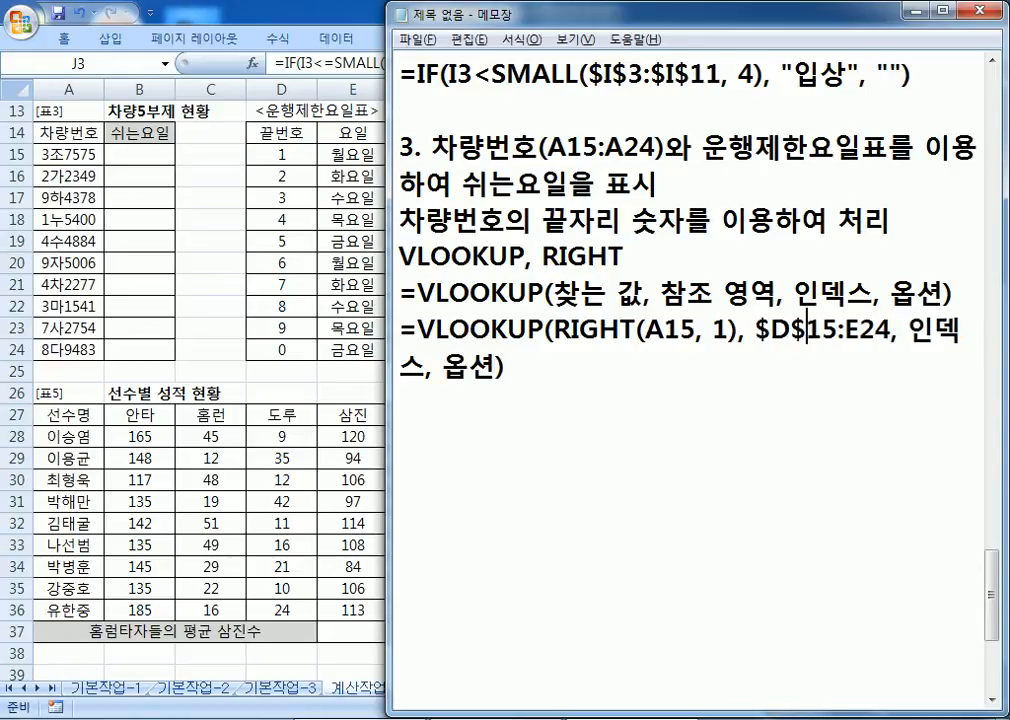
key("Right")
key("Right")
key("Right")
type("$")
key("Right")
type("$")
key("Right")
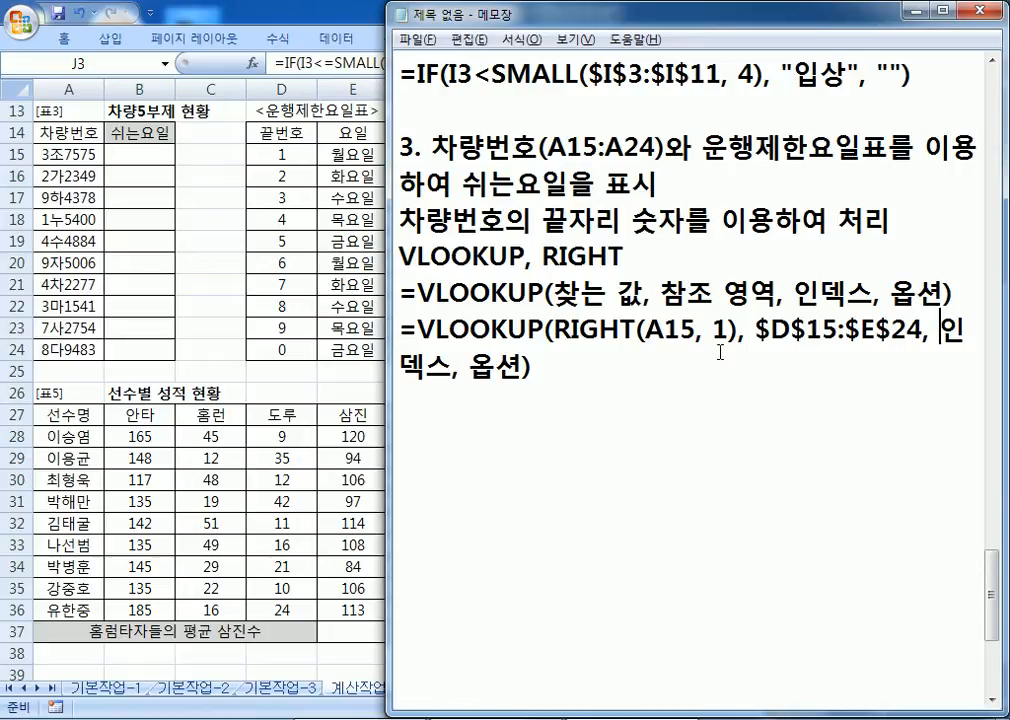
Step: Fill in column index 2 and match option 0, then copy the finished VLOOKUP formula
type("2")
key("Delete")
key("Delete")
key("Delete")
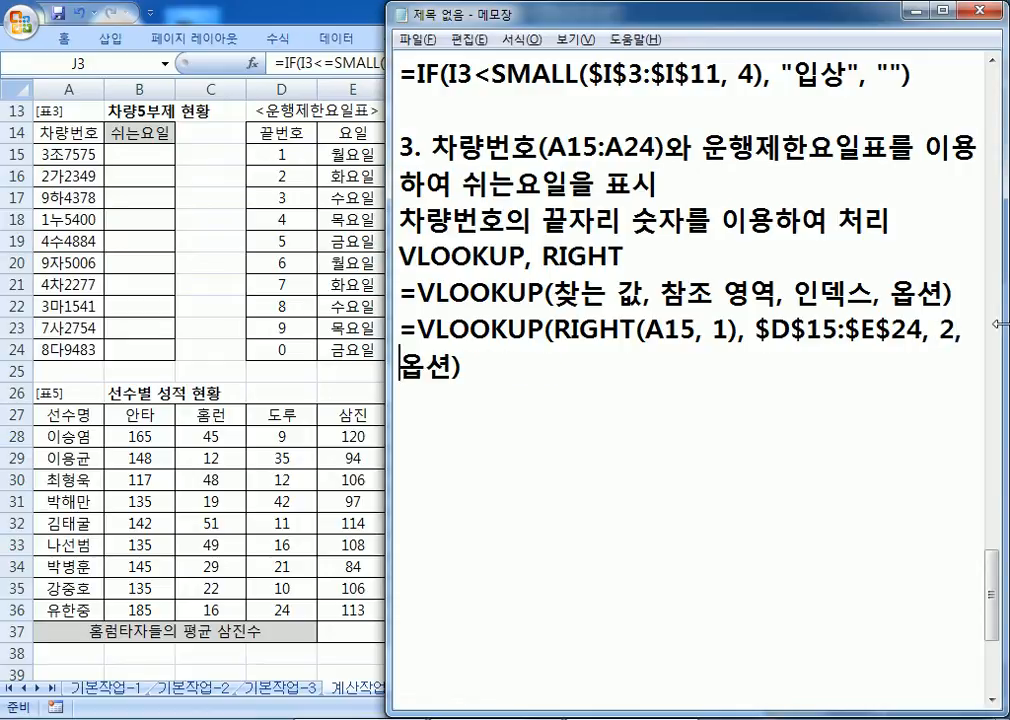
key("Delete")
key("Delete")
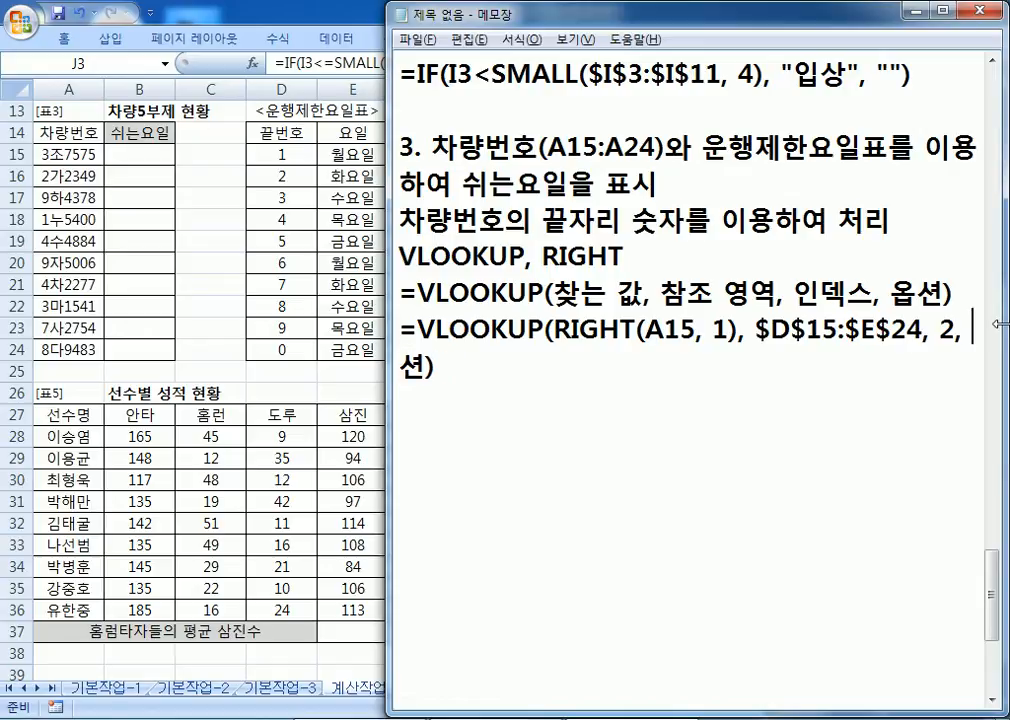
type("0")
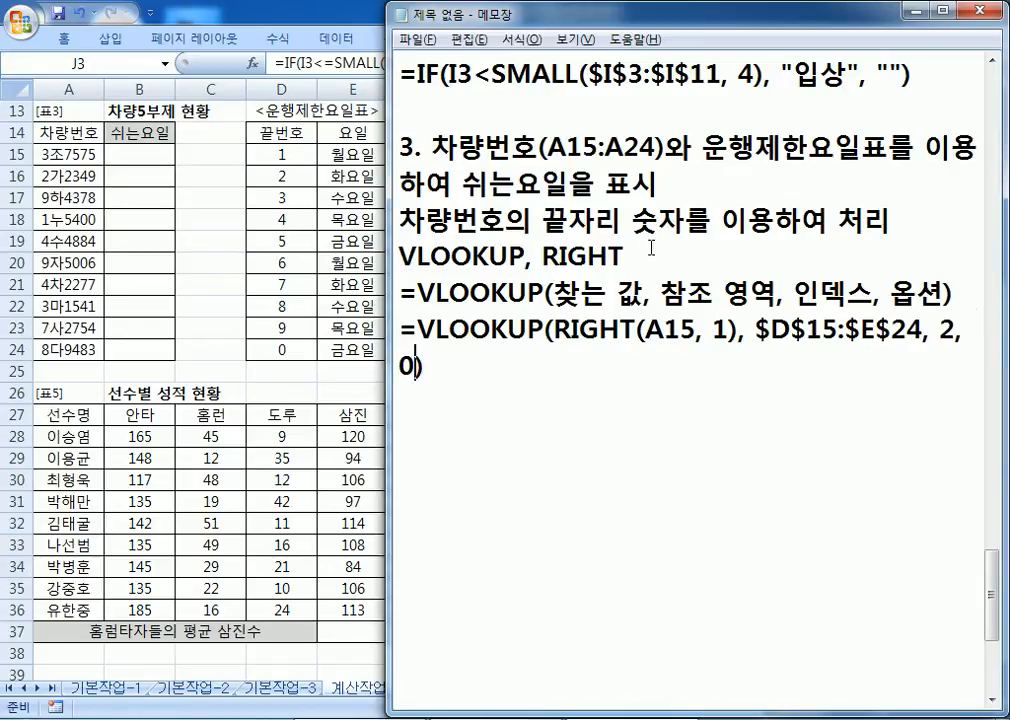
left_click_drag(386, 258, 970, 257)
key("ctrl+c")
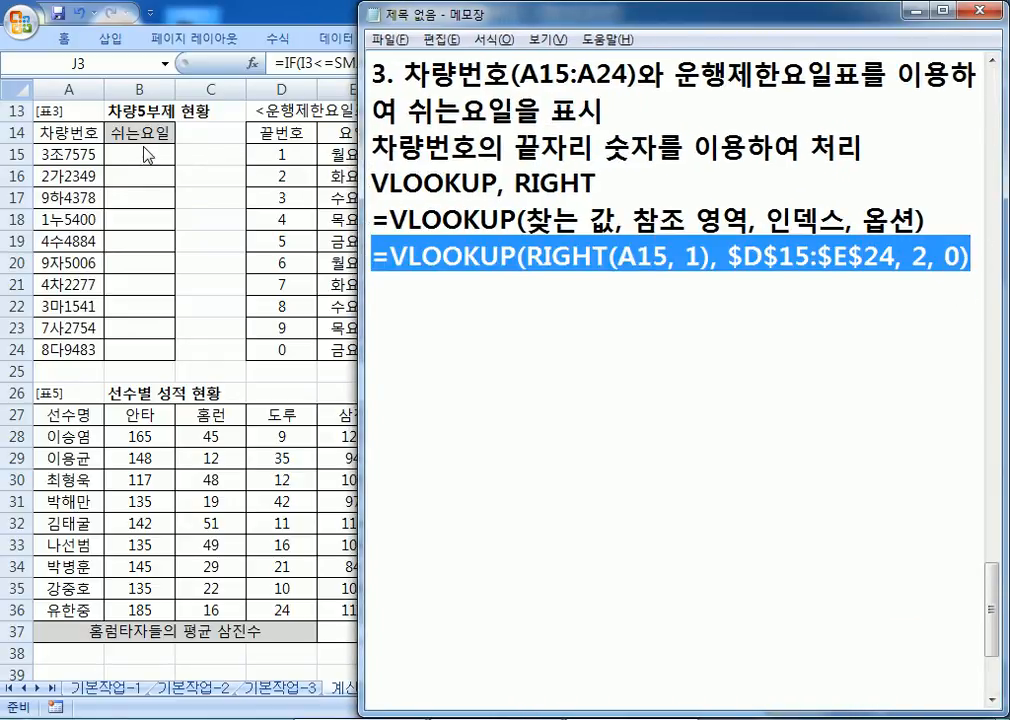
Step: Paste the rest-day VLOOKUP formula into B15 and fill it down to B24
left_click(140, 155)
key("ctrl+v")
left_click_drag(177, 163, 176, 357)
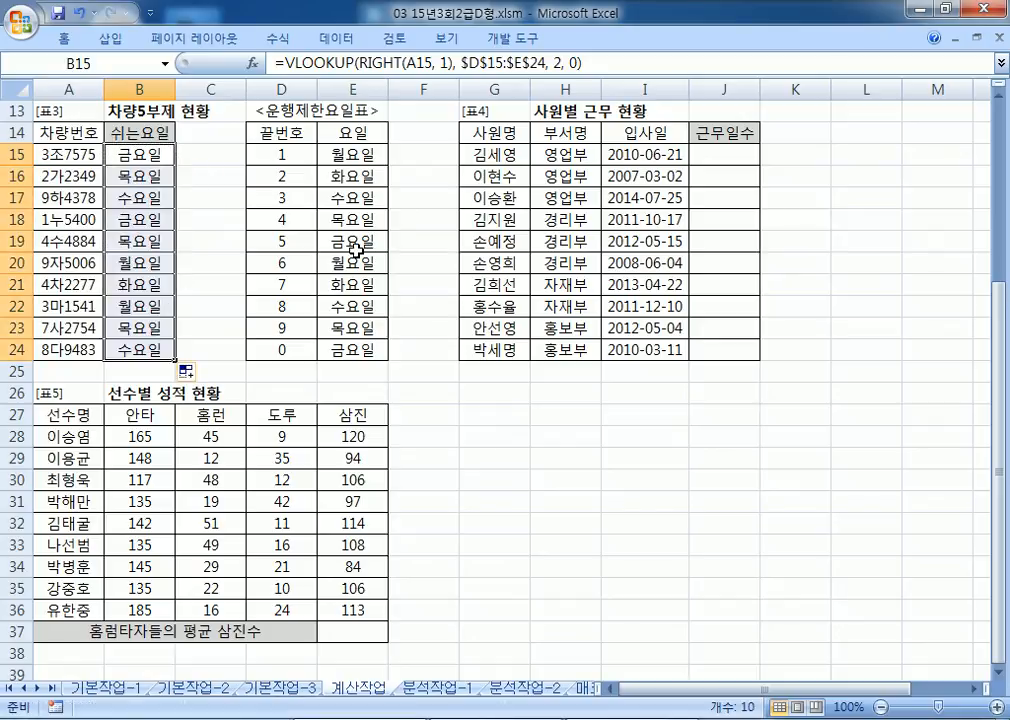
Step: Spot-check the car numbers in A16, A18, A19, A22, A24 and A21, then return to the notes
left_click(74, 174)
left_click(84, 219)
left_click(87, 244)
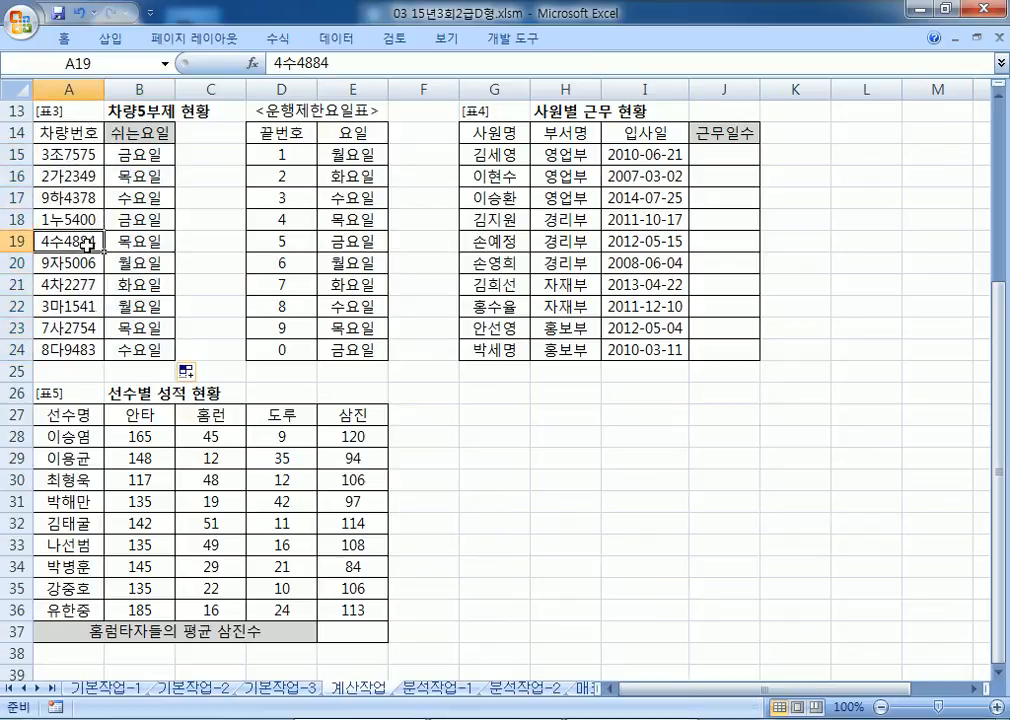
left_click(97, 302)
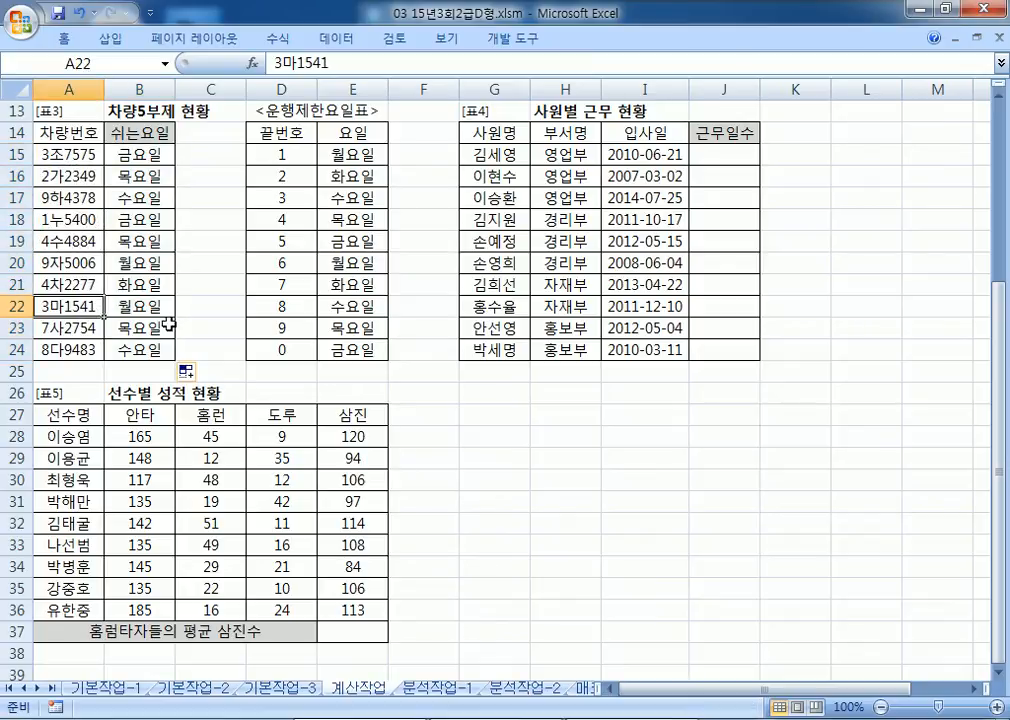
left_click(93, 348)
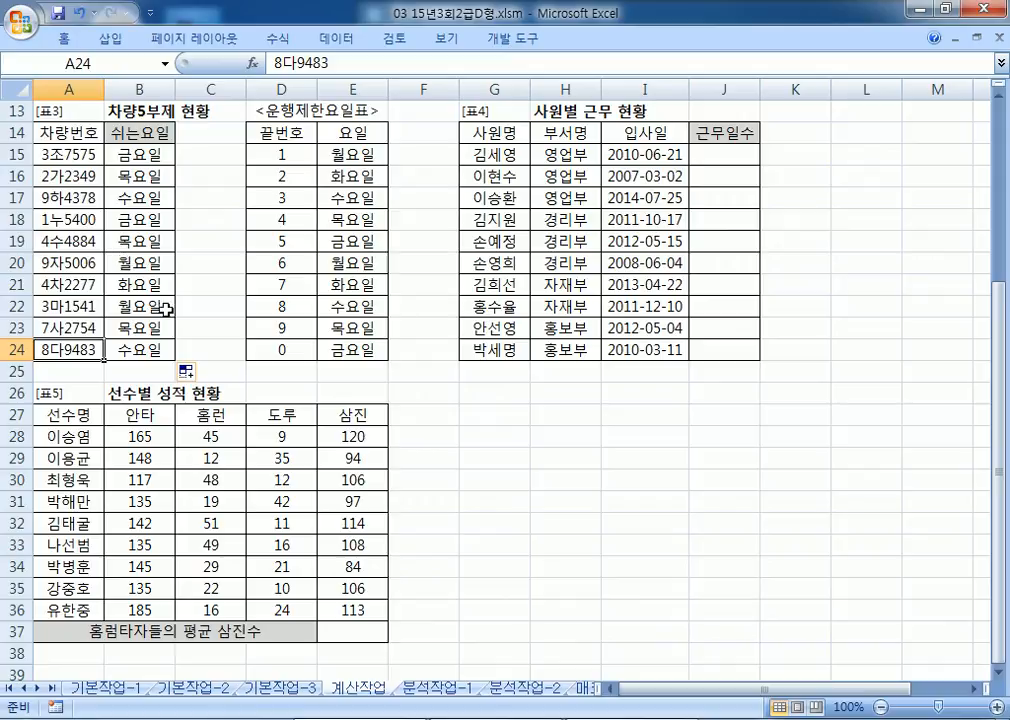
left_click(74, 284)
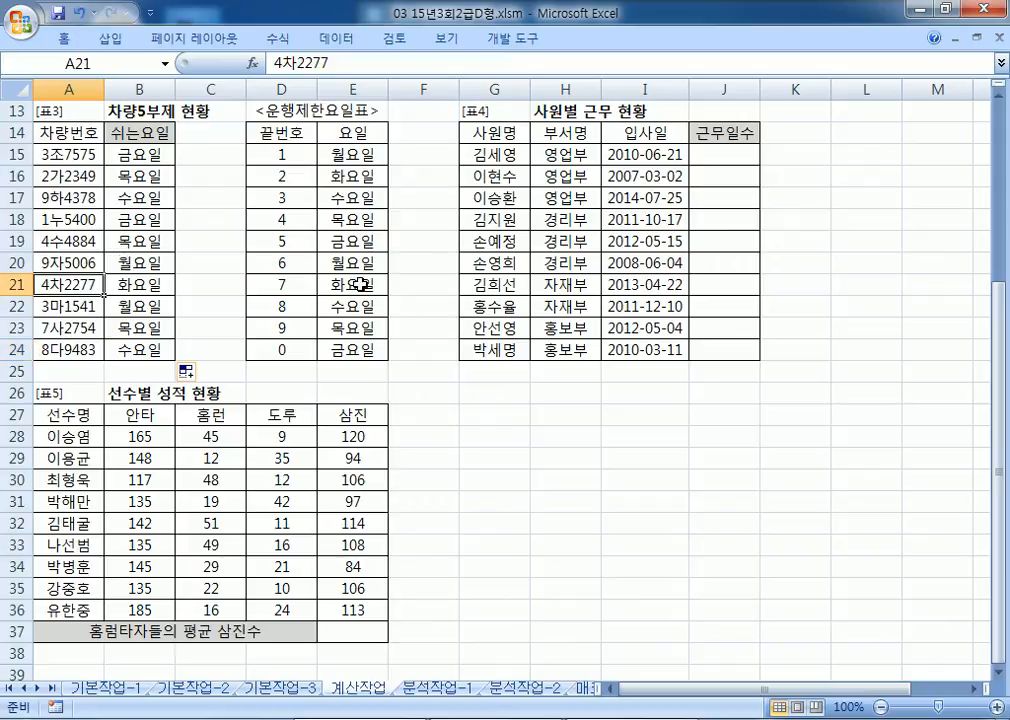
key("alt+Tab")
left_click(429, 319)
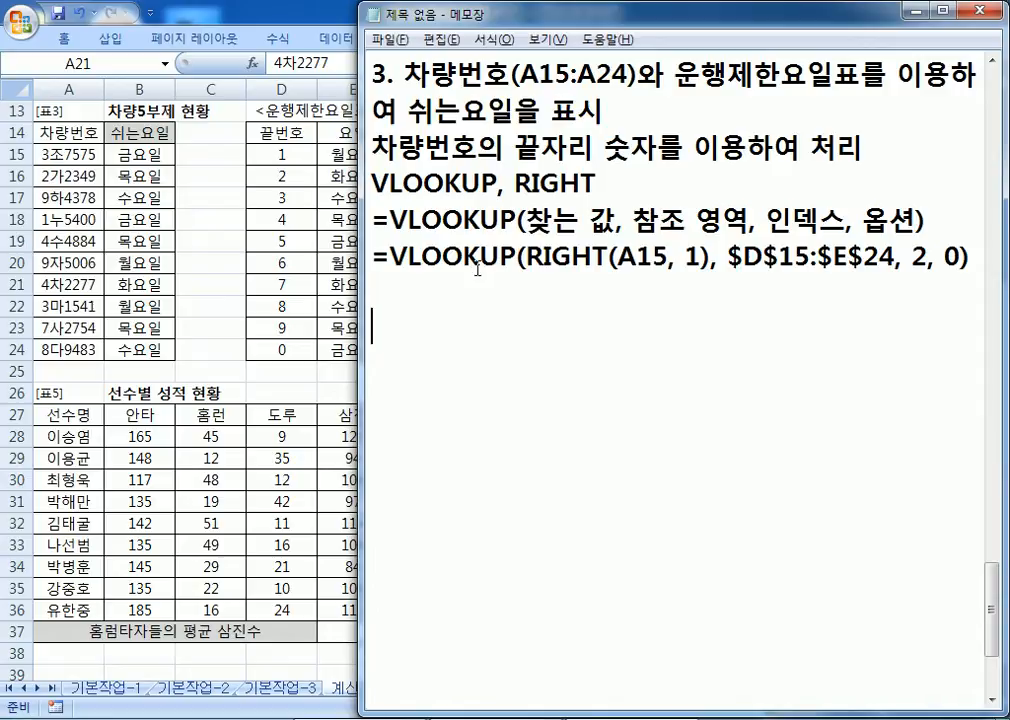
Step: Start line '4' below the formula and move Notepad down to reveal the Excel tables
key("Return")
key("Return")
type("4")
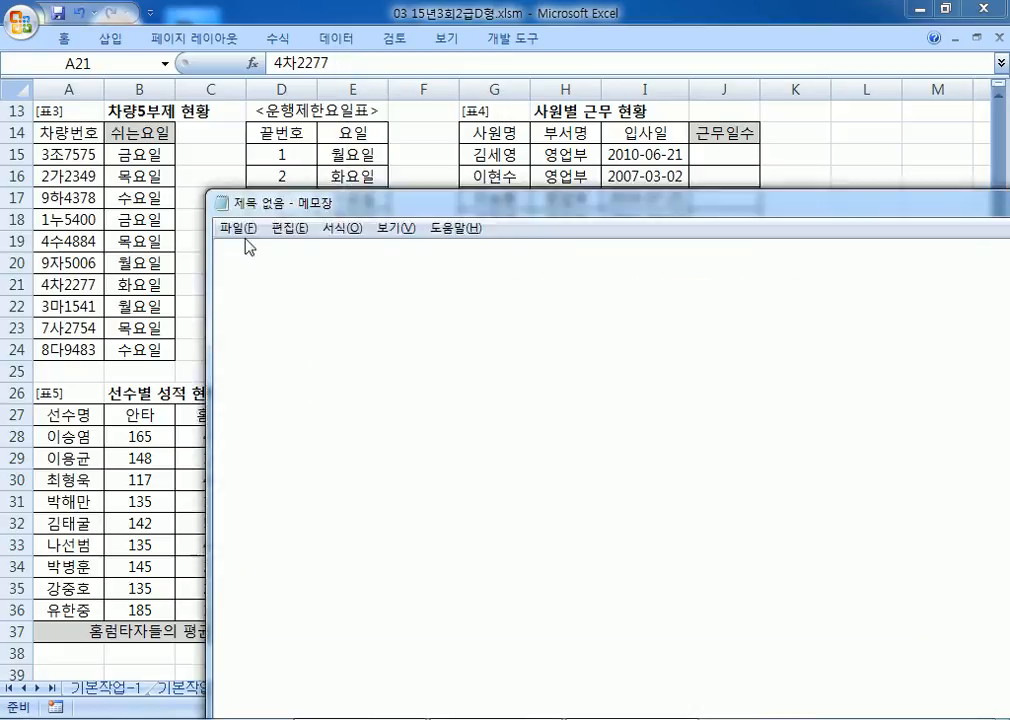
left_click_drag(292, 207, 88, 216)
scroll(155, 369, "down", 2)
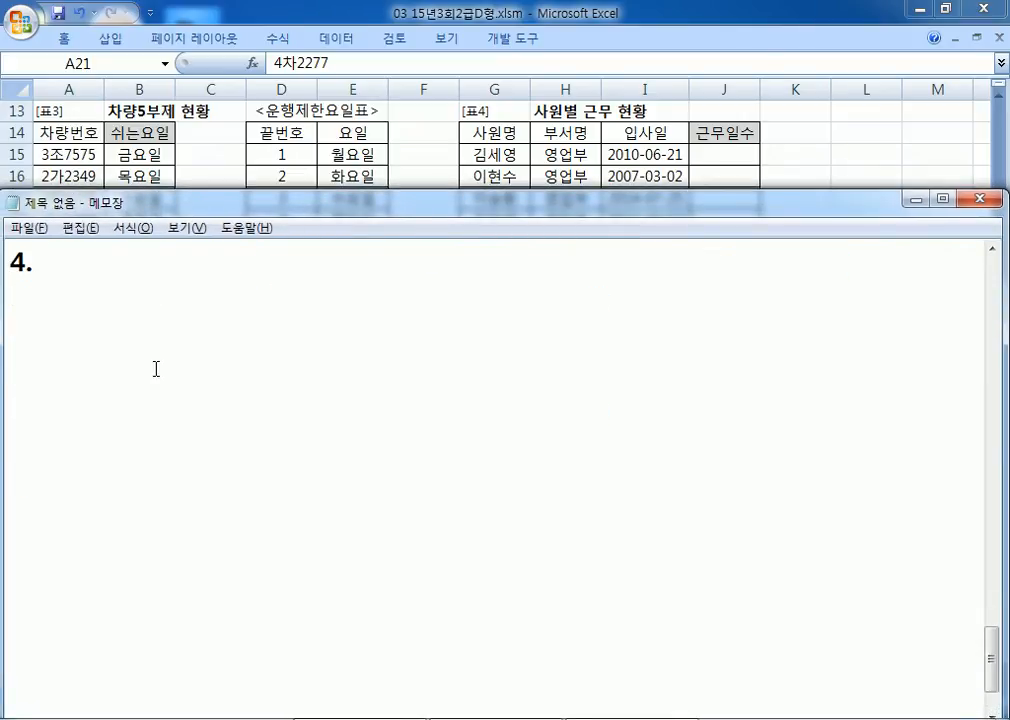
Step: Write task 4: calculate 근무일수 from 입사일(I15:I24) up to today
type("DLQ")
key("BackSpace")
key("BackSpace")
key("BackSpace")
key("Hangul")
type("이ㅏㅂ")
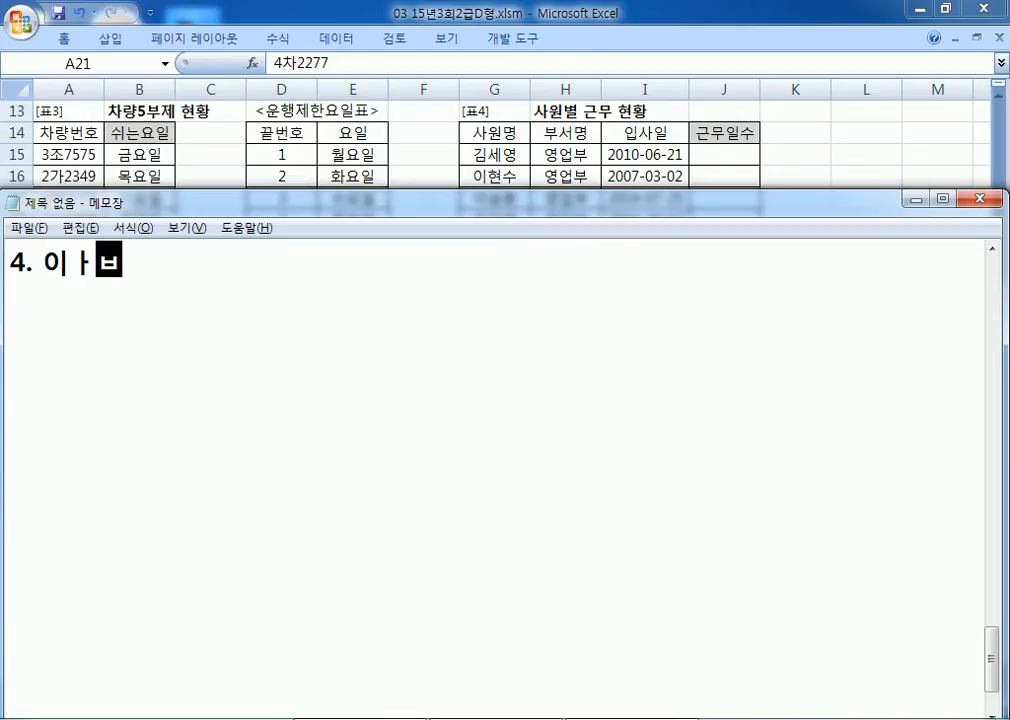
key("BackSpace")
key("BackSpace")
key("BackSpace")
type("이ㅏㅂ")
key("BackSpace")
key("BackSpace")
key("BackSpace")
type("입사일")
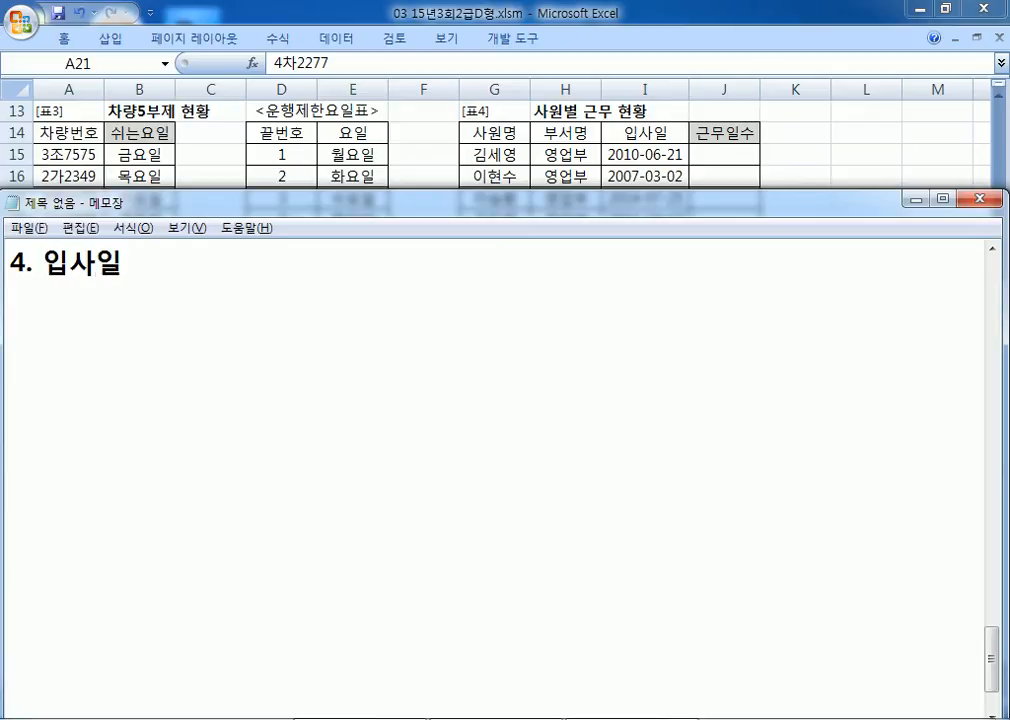
type("(I15:")
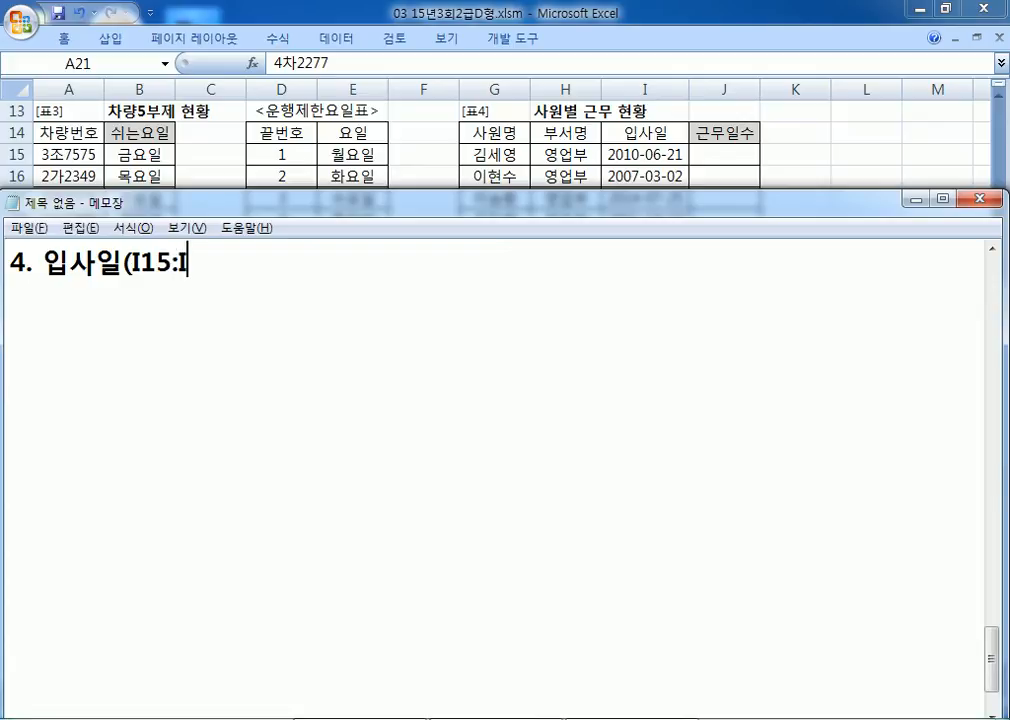
type("I24)")
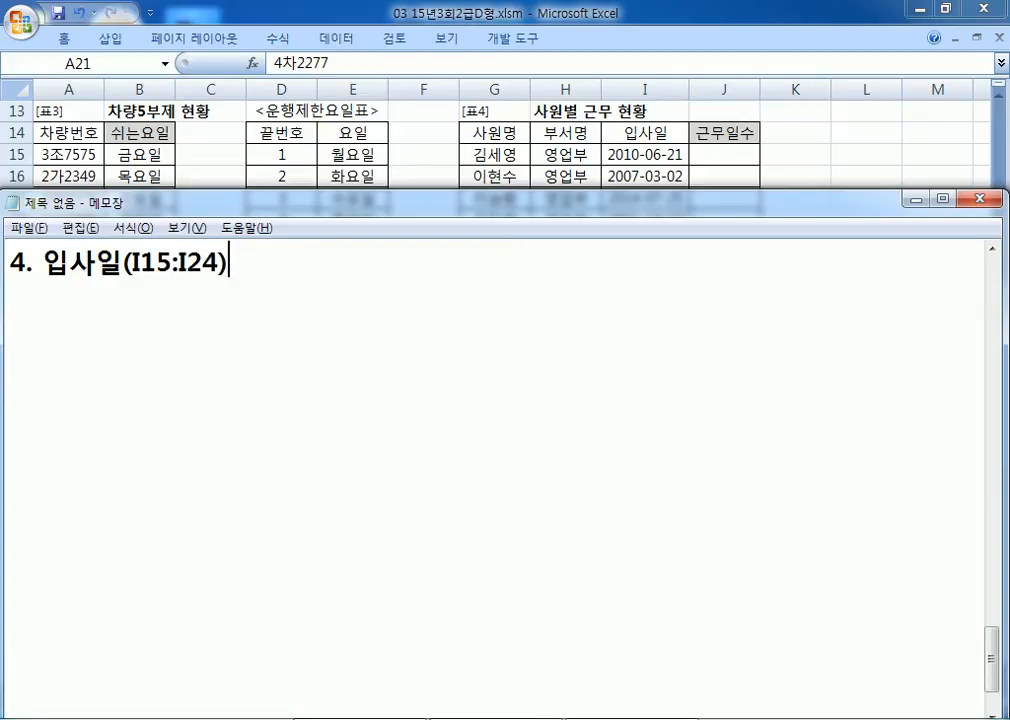
type("QNX")
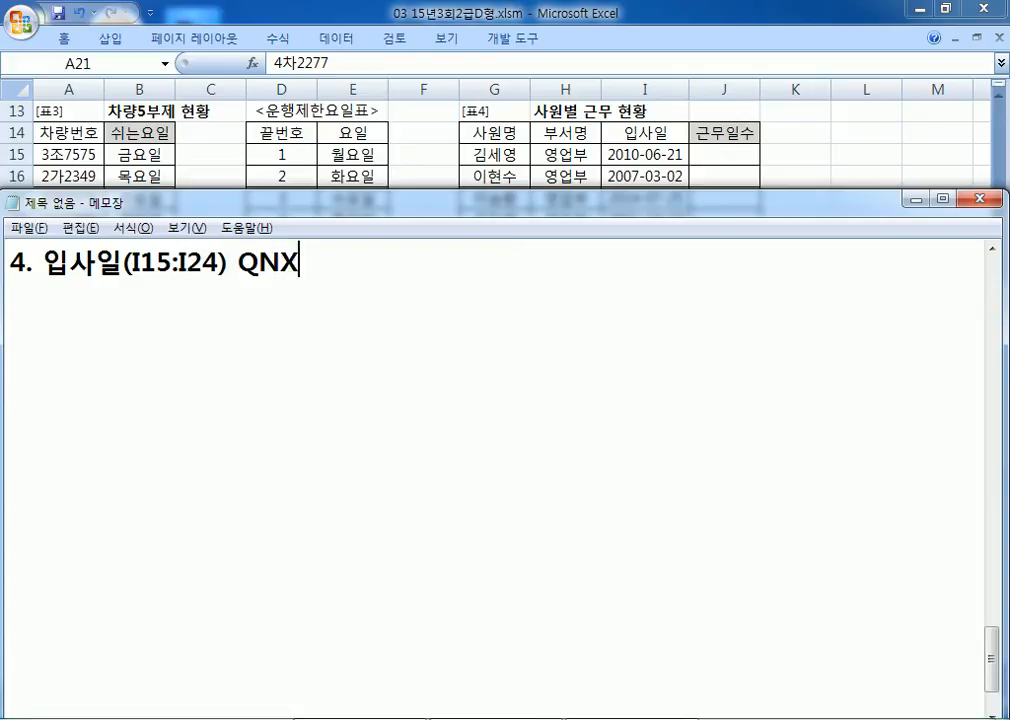
key("BackSpace")
key("BackSpace")
key("BackSpace")
type("부터 오늘날")
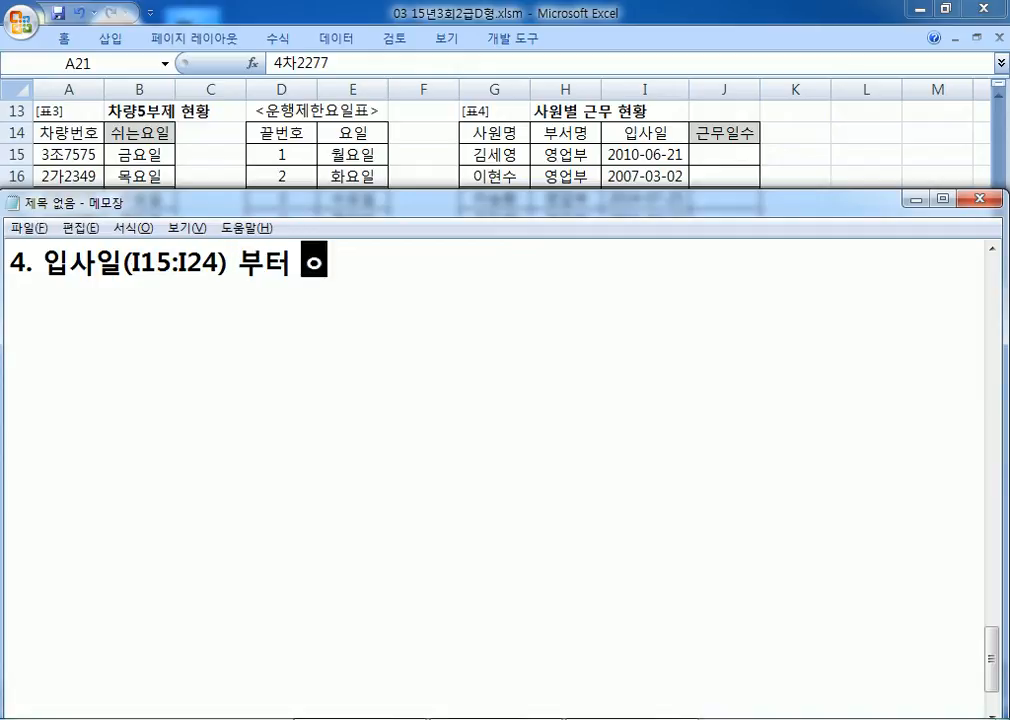
type("까지")
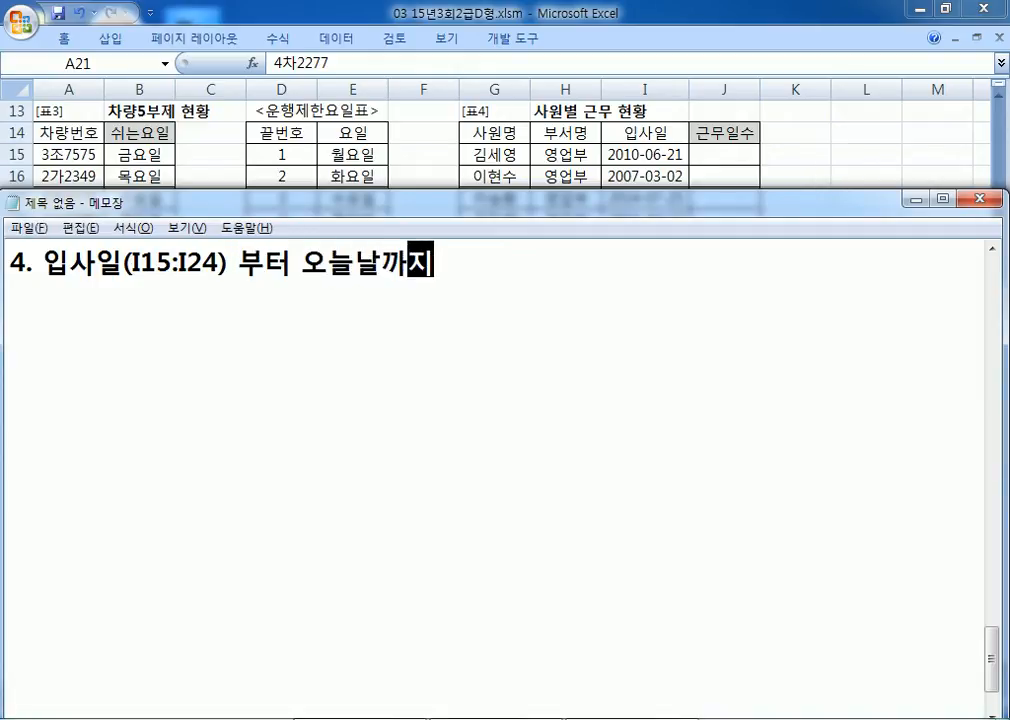
type("의 근무일수")
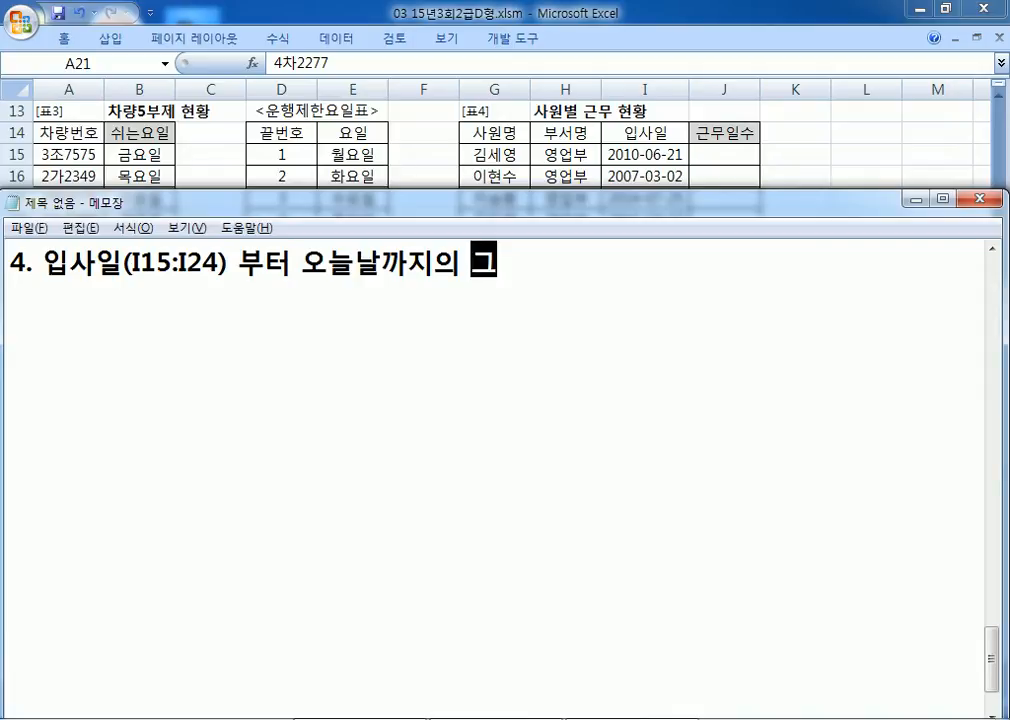
type("를 계산")
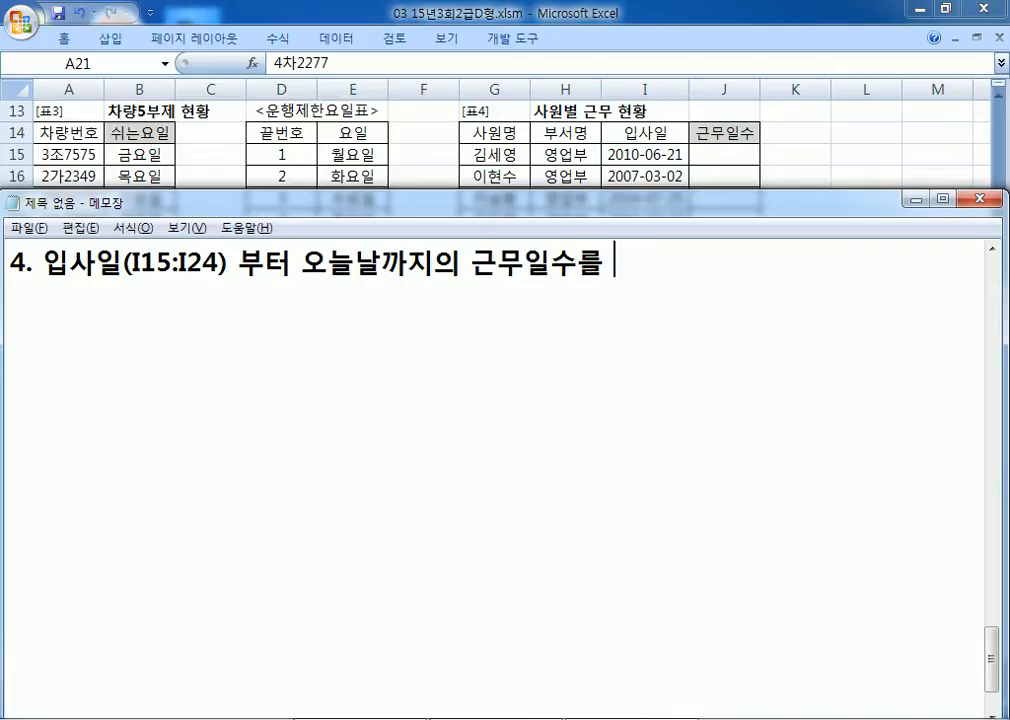
key("Return")
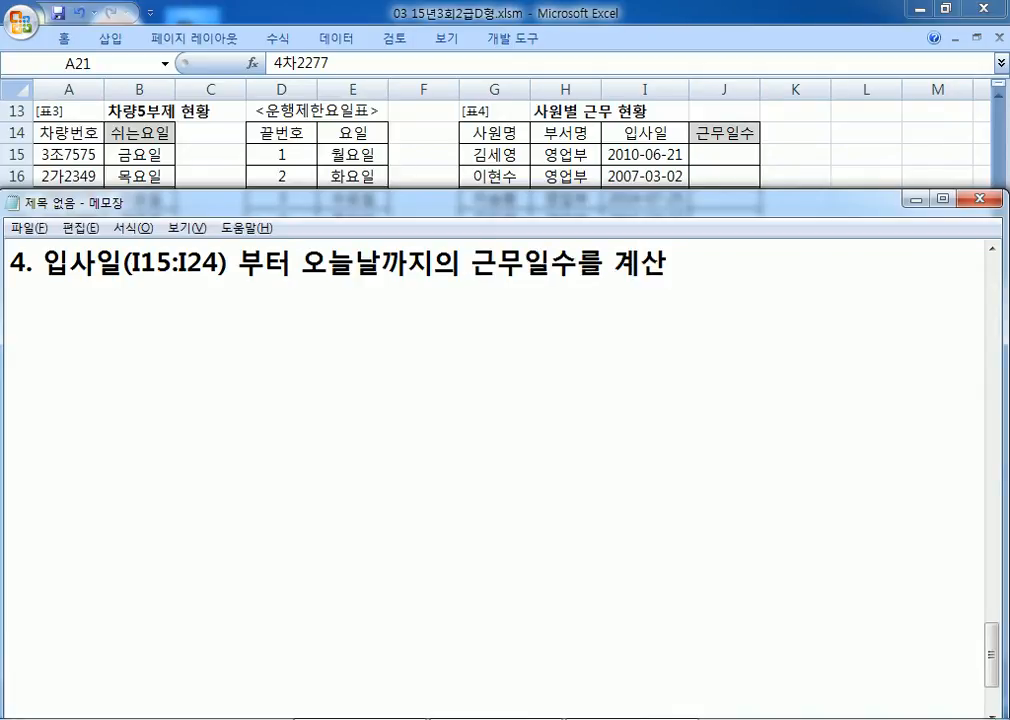
Step: Add the hints 'DAYS360, TODAY' and '=날짜와 연관된 함수(작은 날짜, 큰 날짜)'
type("DAYS")
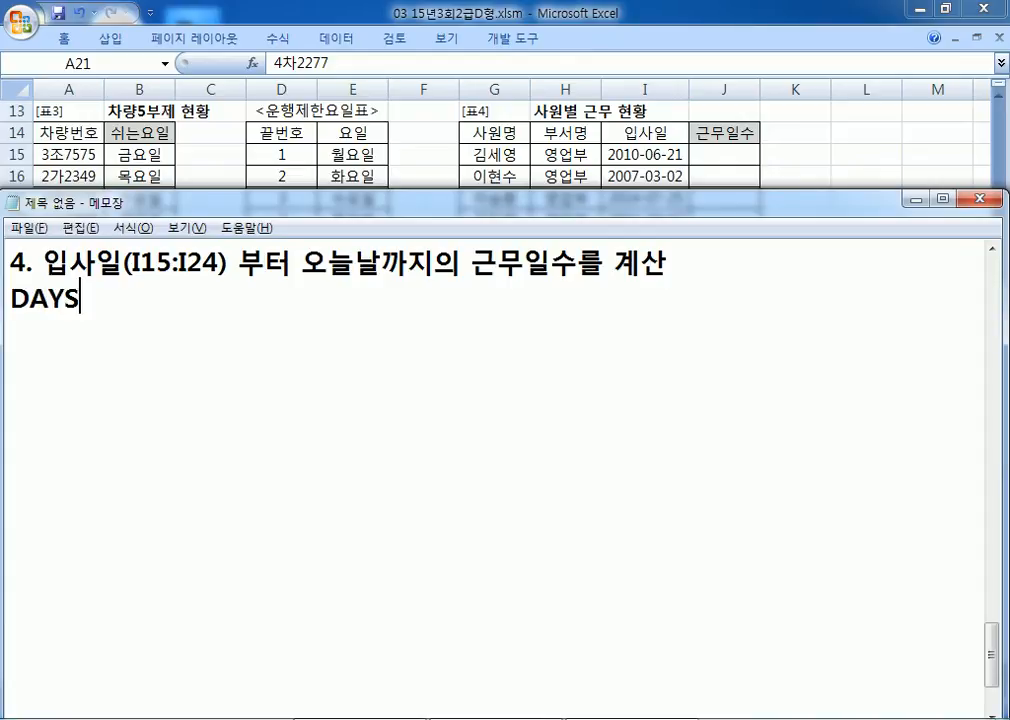
type("360, ")
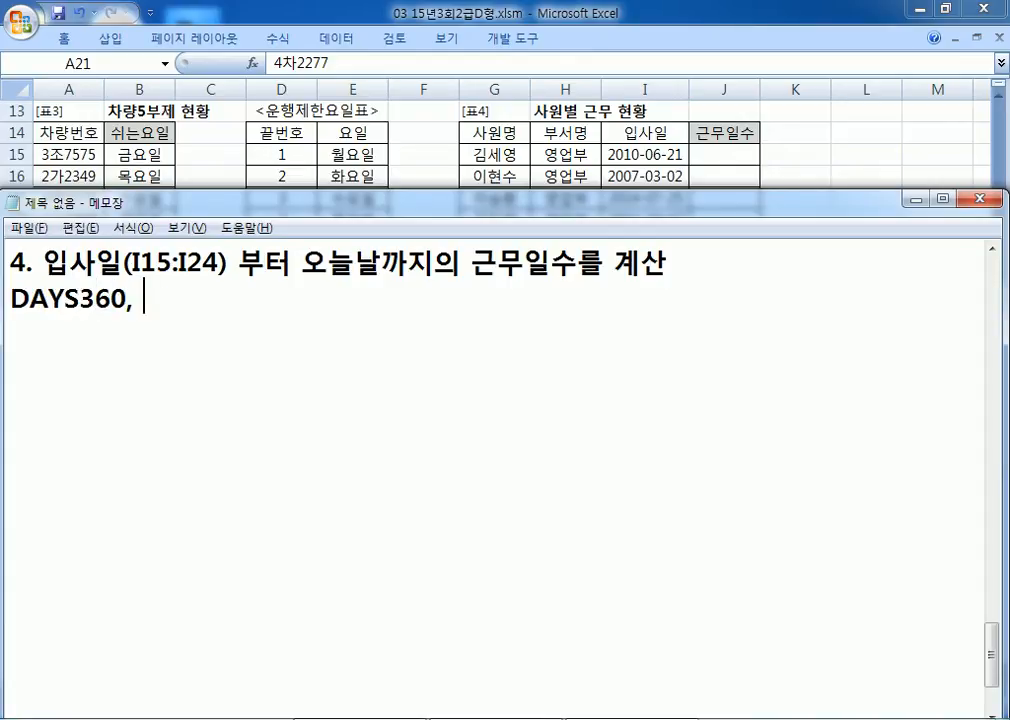
type("TODAY")
key("Return")
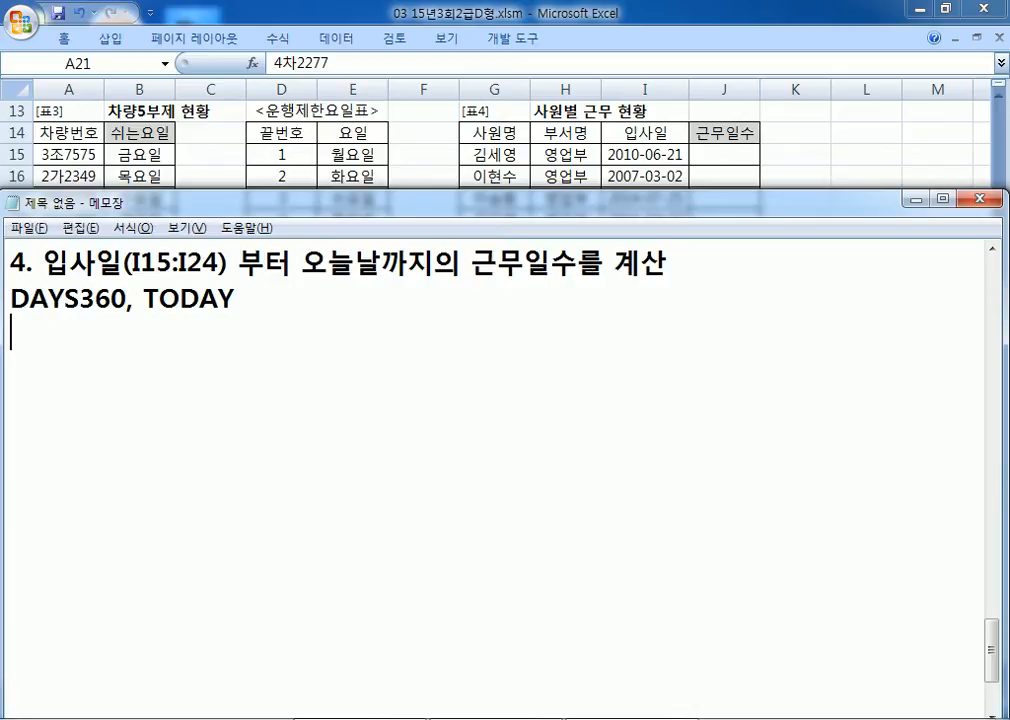
type("=날짜에")
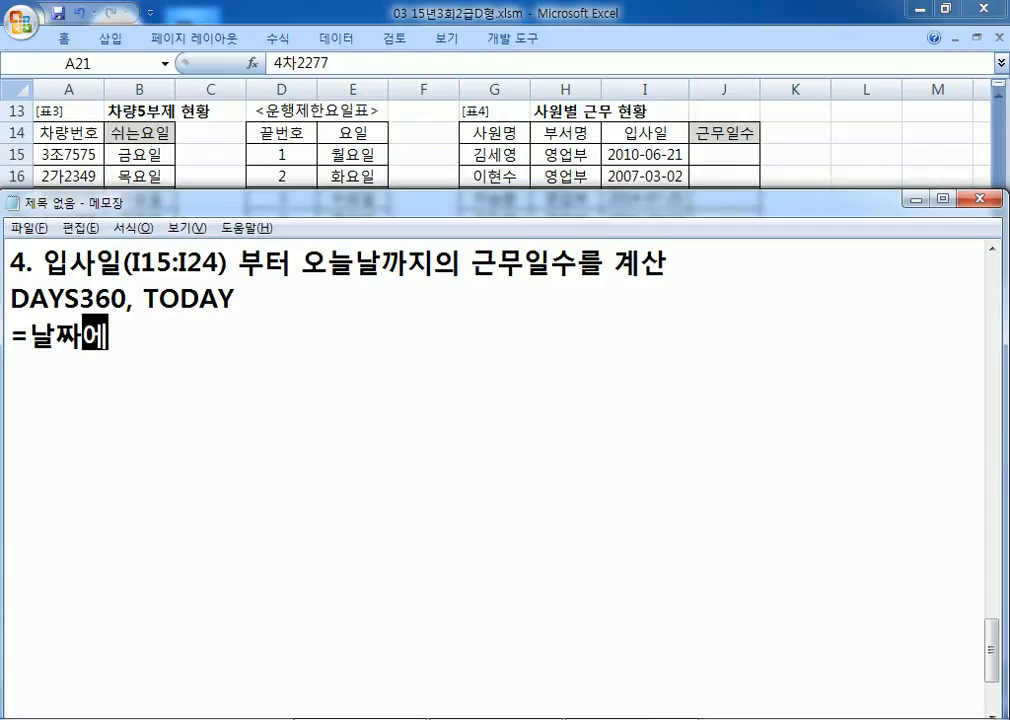
key("BackSpace")
type("와 연관된 함")
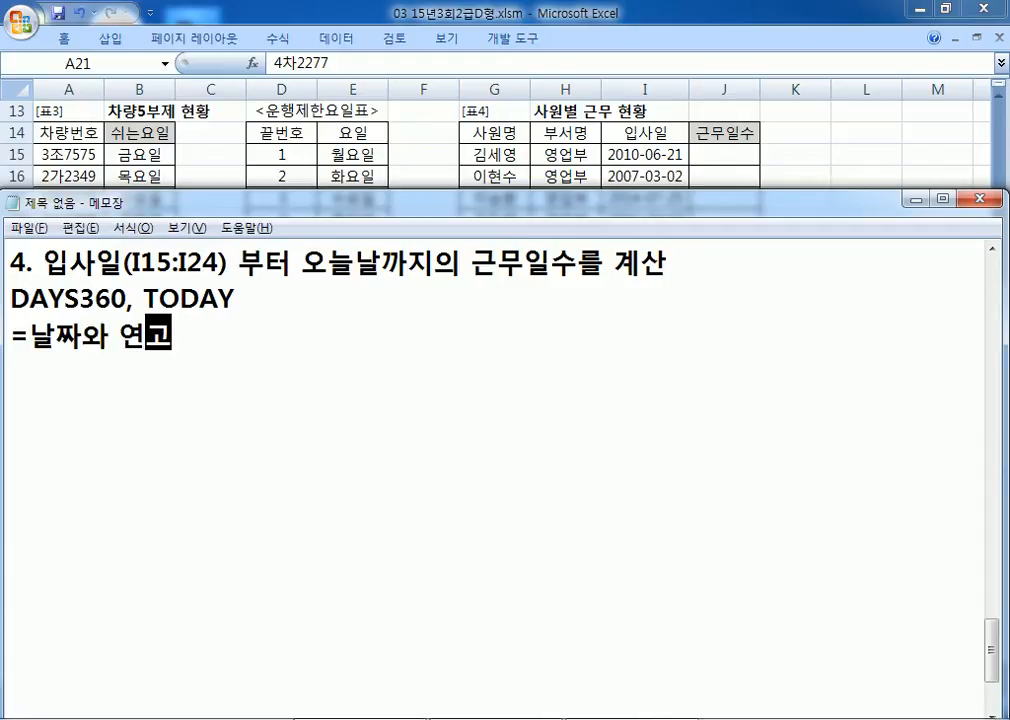
type("수")
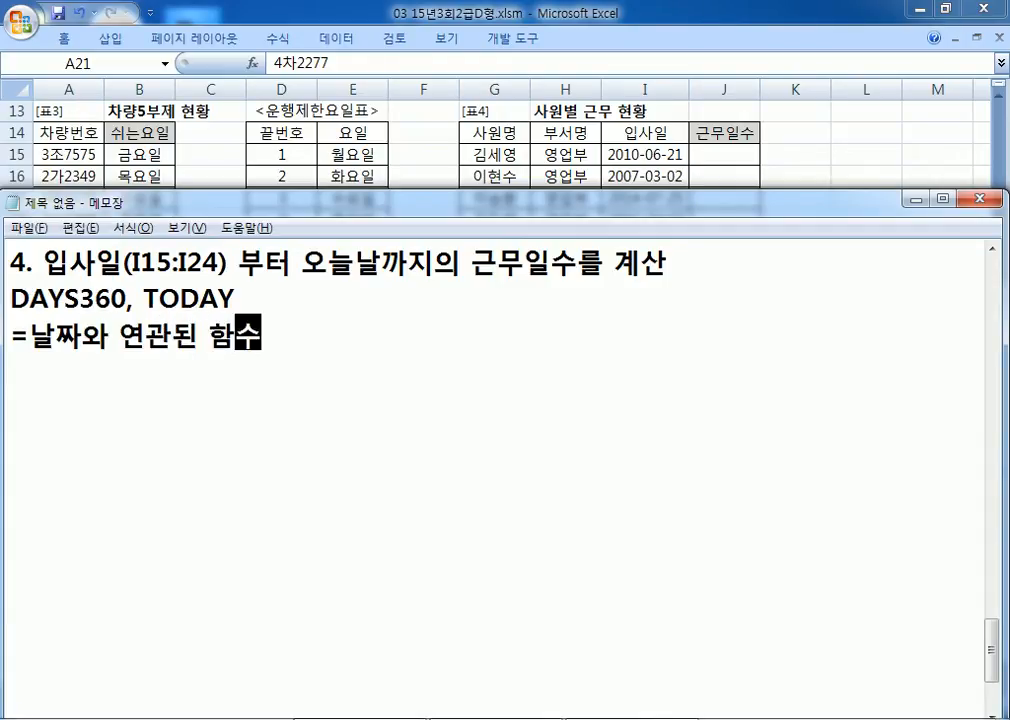
type("(작은 날")
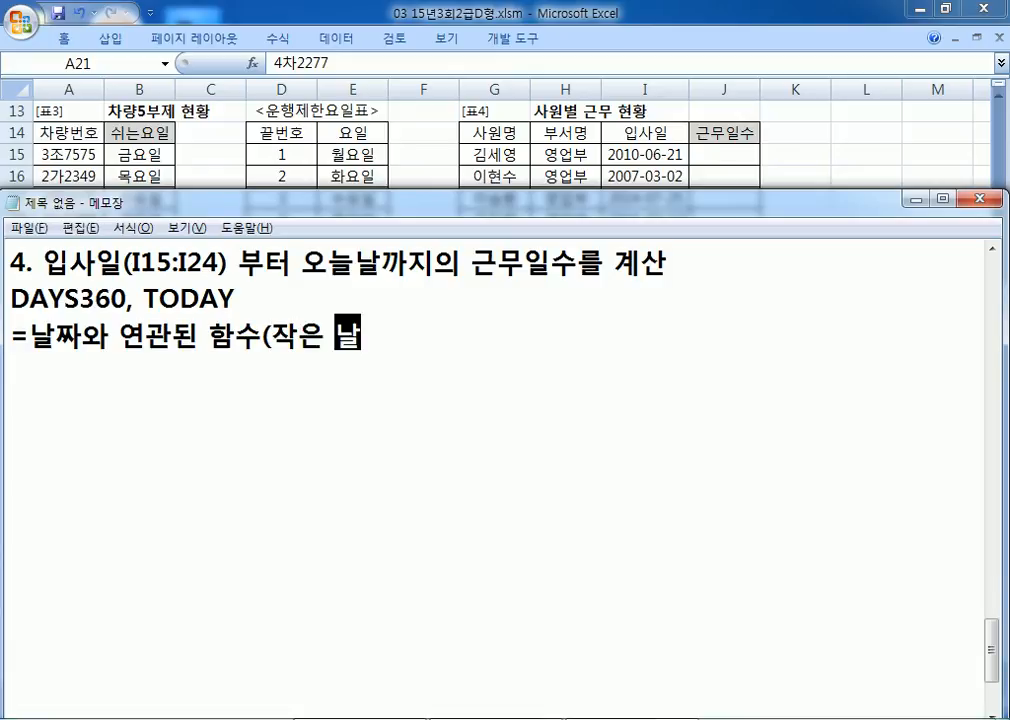
type("짜, 큰 날짜")
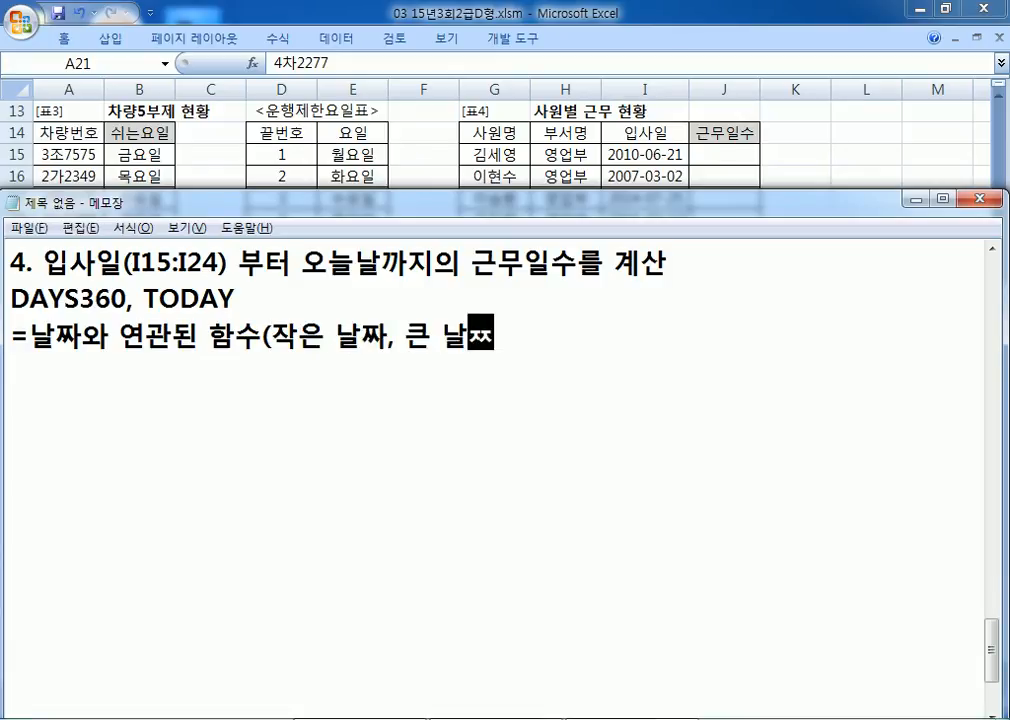
type(")")
key("Return")
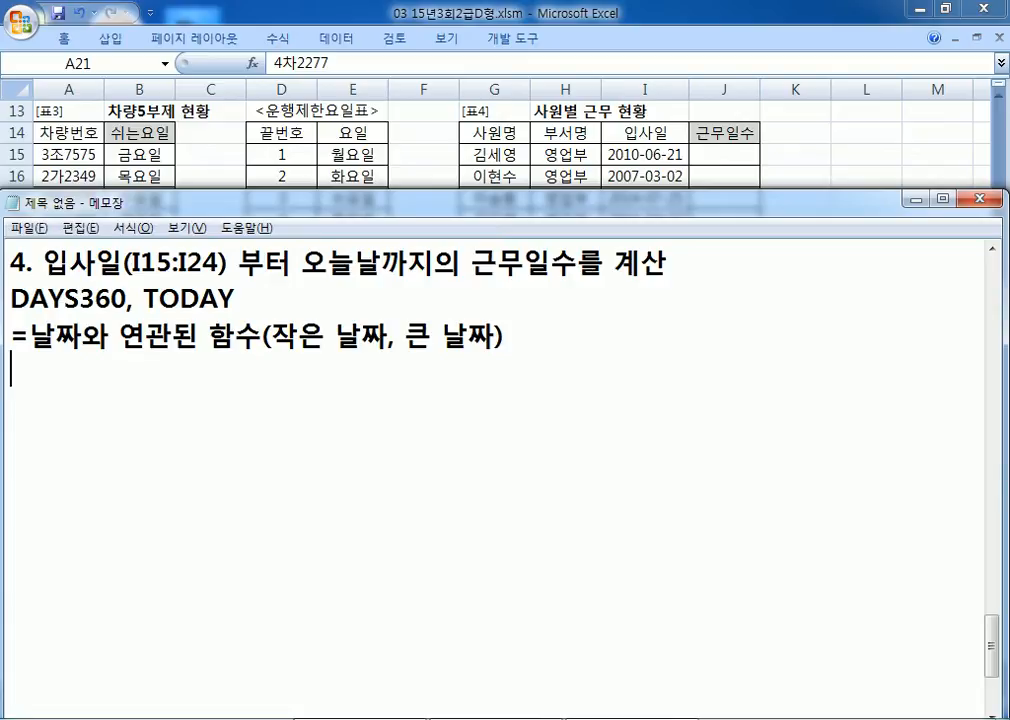
Step: Write =DAYS360(입사일, 오늘날) and duplicate that line beneath it
type("=DAYS360(")
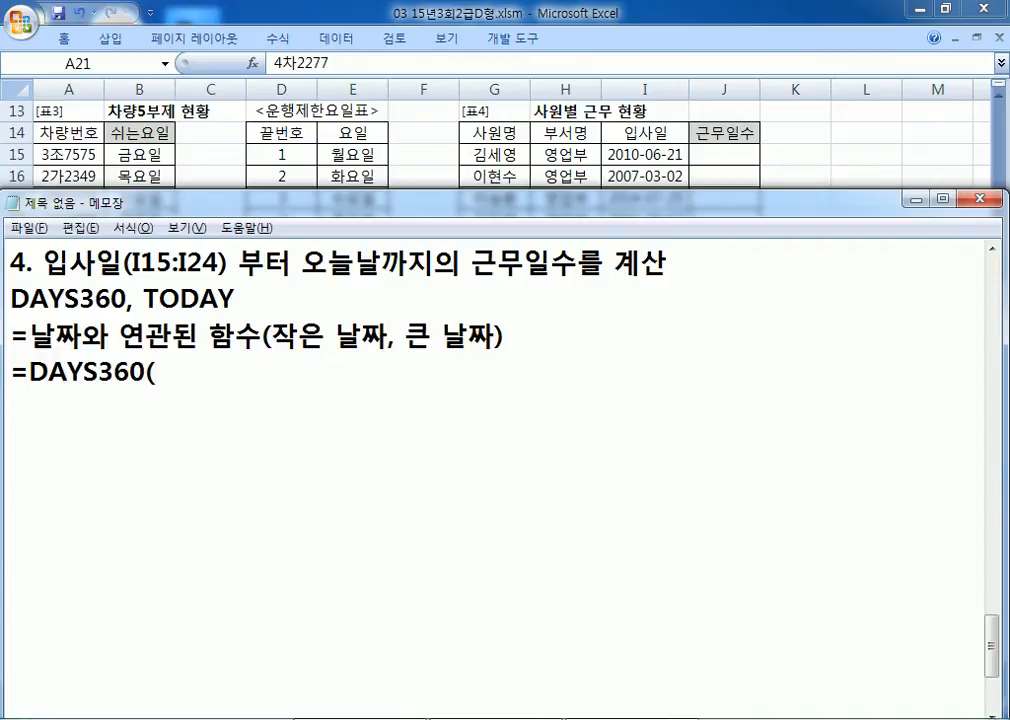
type("DL")
key("BackSpace")
key("BackSpace")
type("입사")
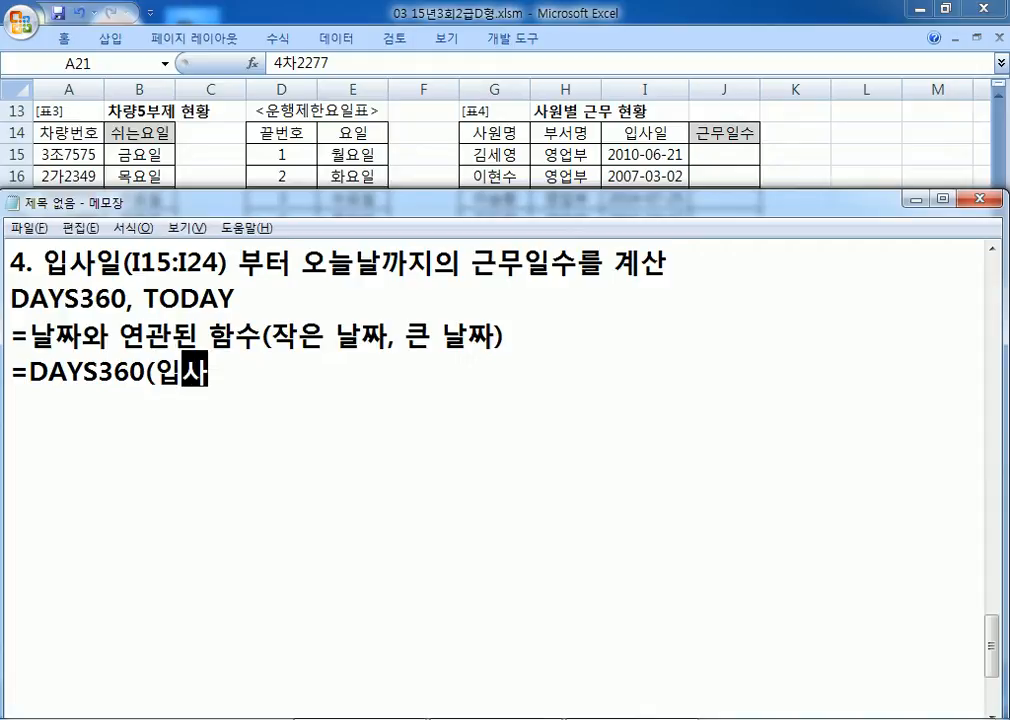
type("일, ")
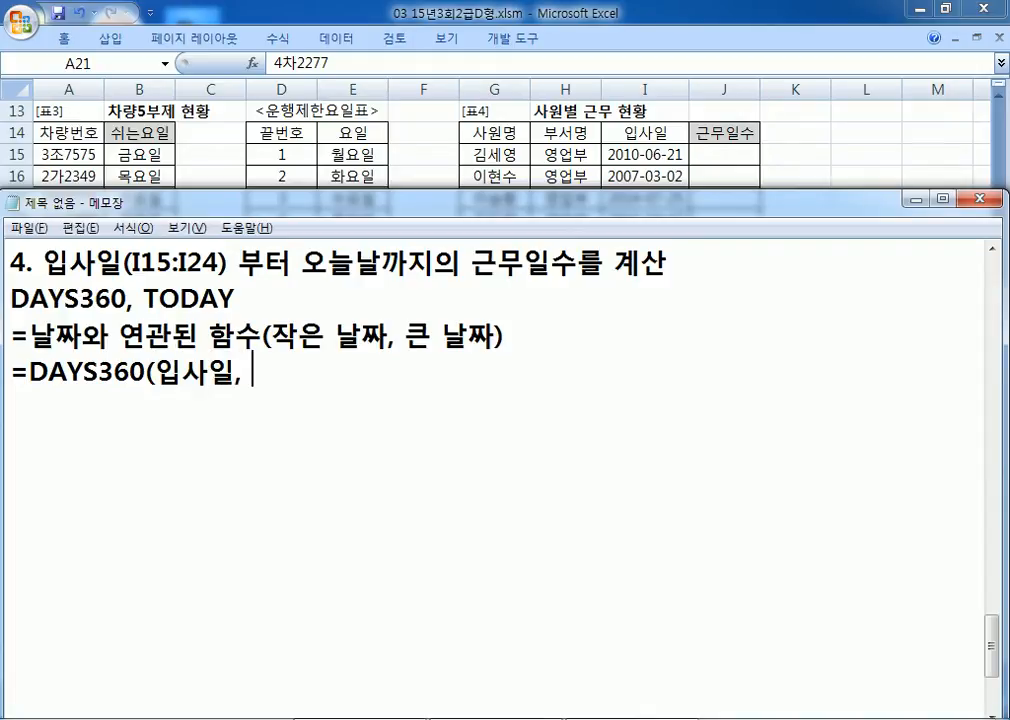
type("오늘")
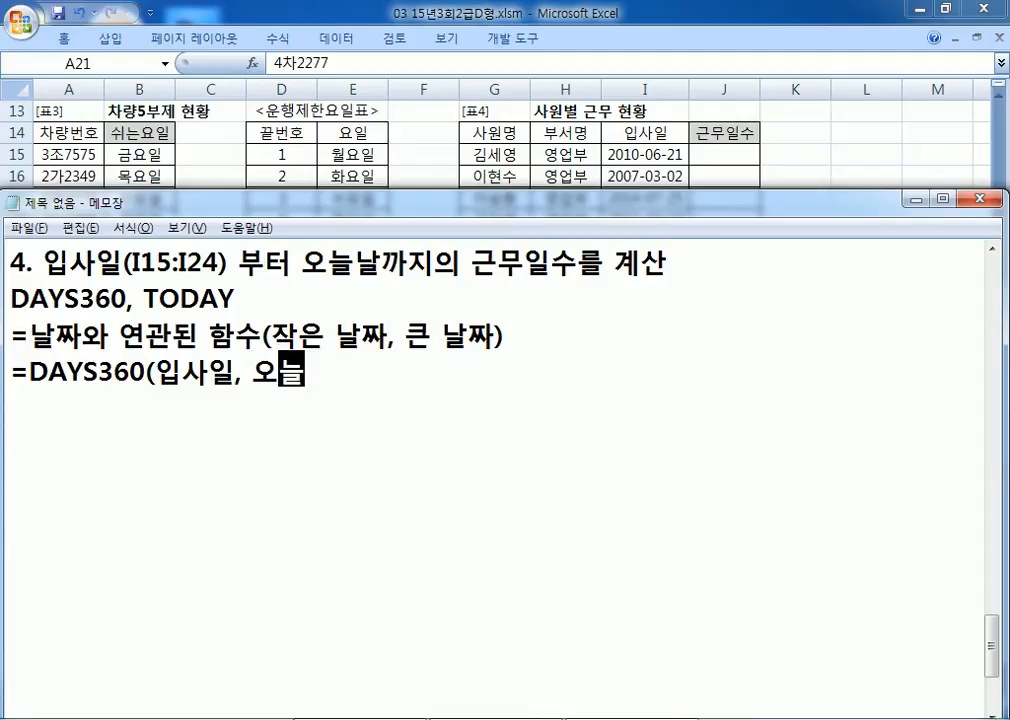
type("날)")
key("Return")
key("Up")
key("shift+Down")
key("ctrl+c")
key("ctrl+v")
key("ctrl+v")
key("Up")
key("Up")
key("Right")
Step: Change the first copy to =DAYS360(오늘날, 입사일) marked X, and mark the original O
left_click(157, 372)
key("Right")
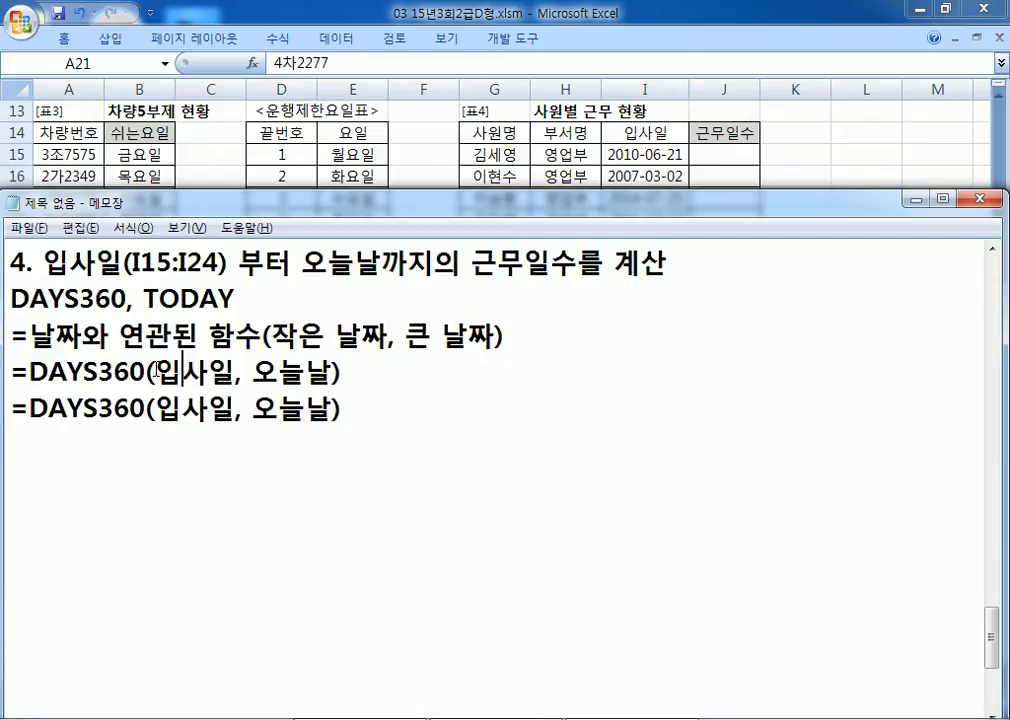
key("Delete")
key("Delete")
key("Delete")
key("Delete")
key("Delete")
key("Right")
key("Right")
key("Right")
type(", 입")
type("사일")
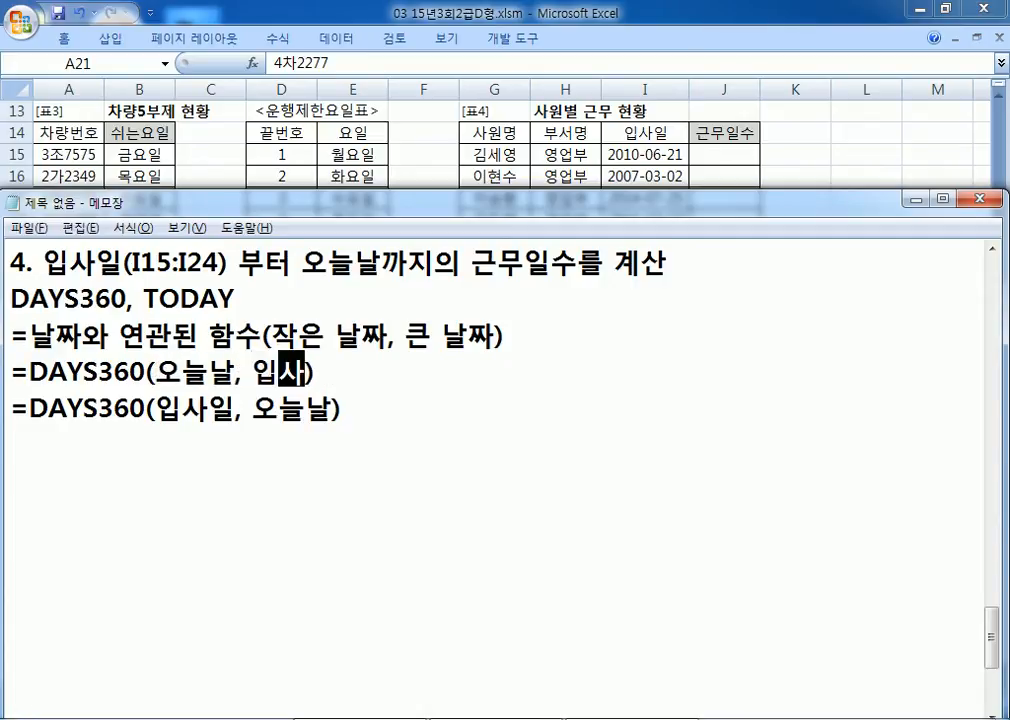
key("Right")
type("X")
key("Down")
type("O")
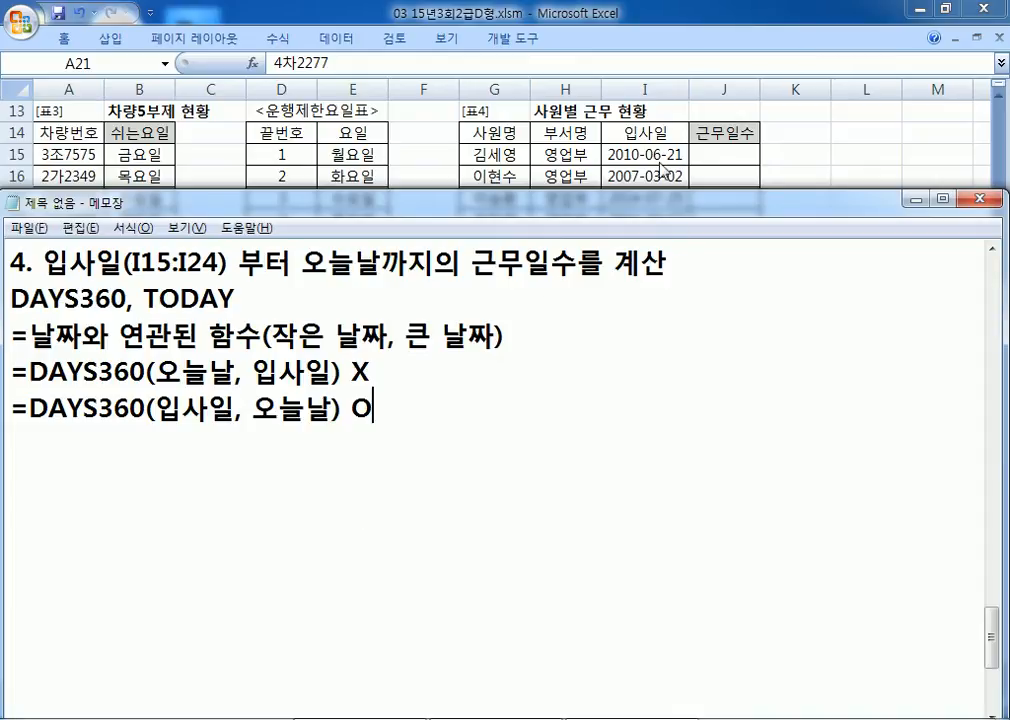
Step: Add the line =DAYS360(I15, TODAY()) below both versions
key("Return")
type("=ㅇ묘")
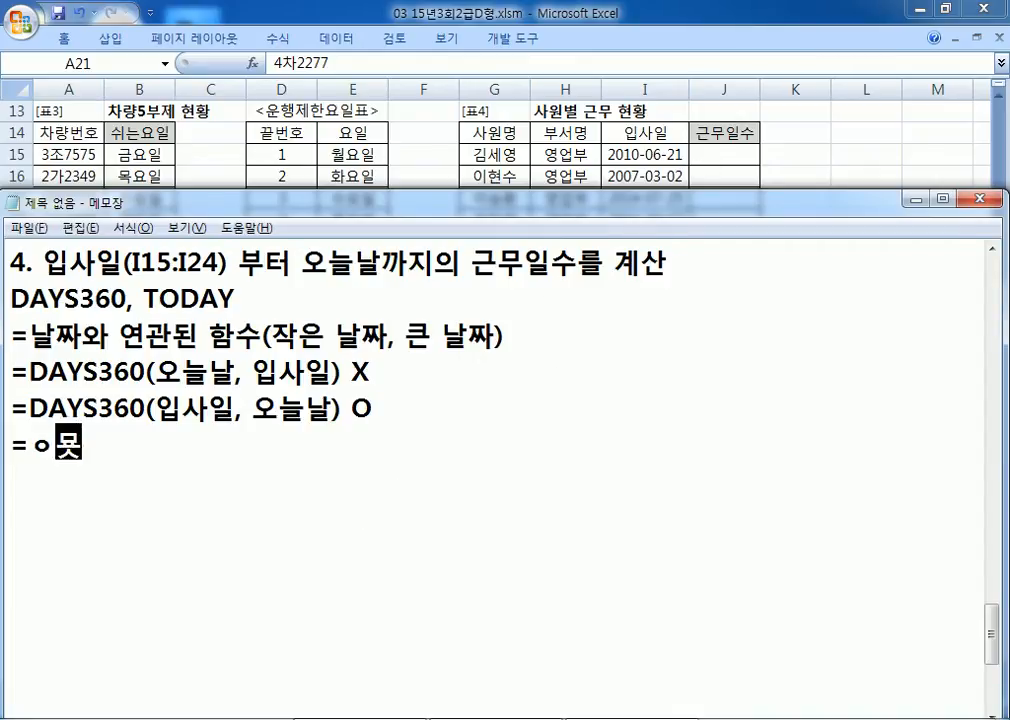
key("BackSpace")
key("BackSpace")
key("BackSpace")
type("DAY3")
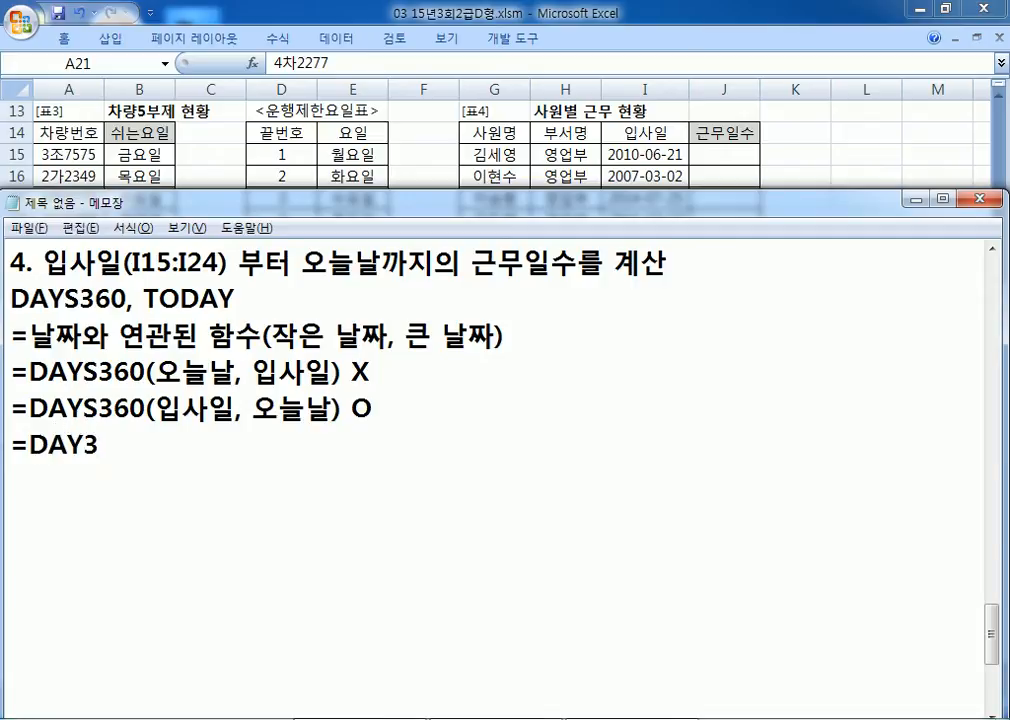
key("BackSpace")
type("S360(")
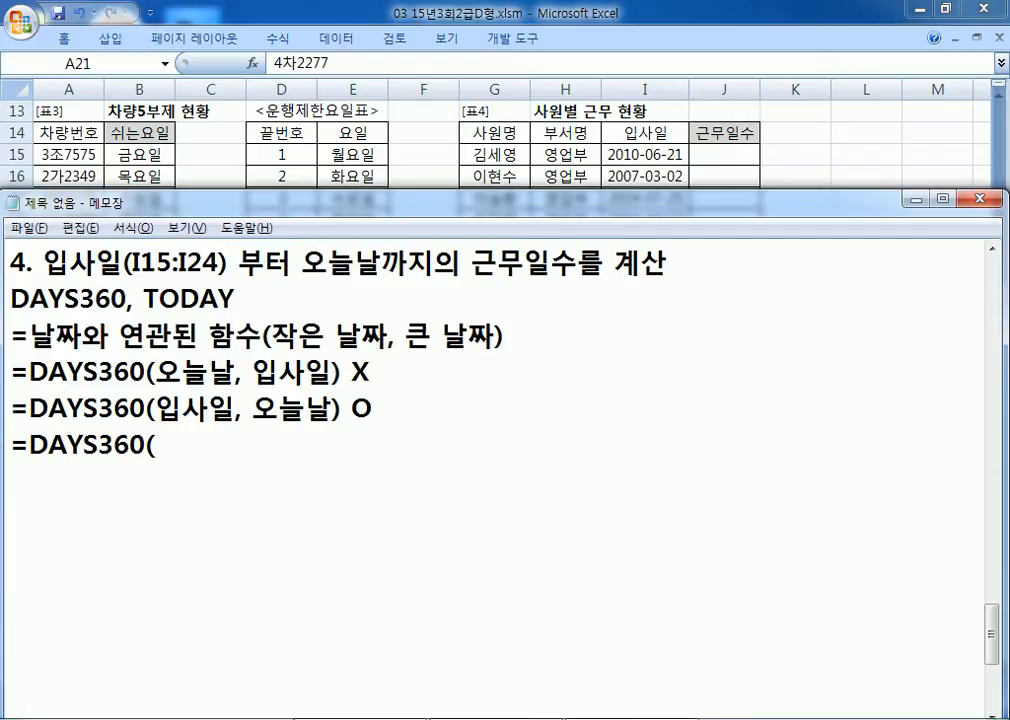
type("I15, TODAY())")
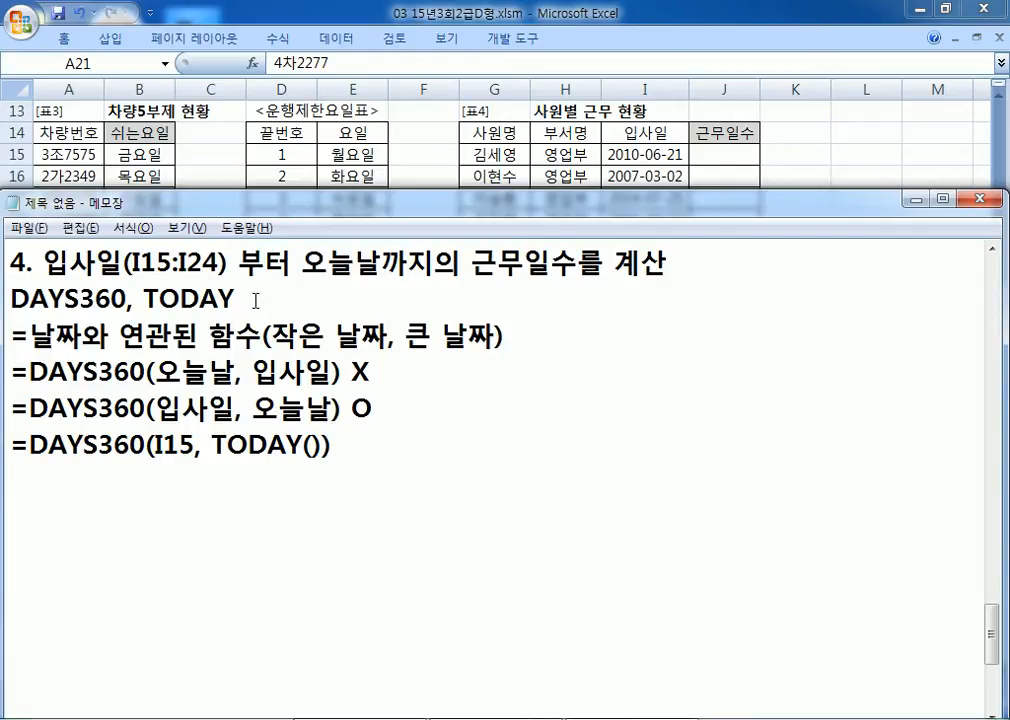
Step: Paste =DAYS360(I15, TODAY()) into J15 and fill down to J24, starting at 2,342
left_click_drag(343, 447, 8, 445)
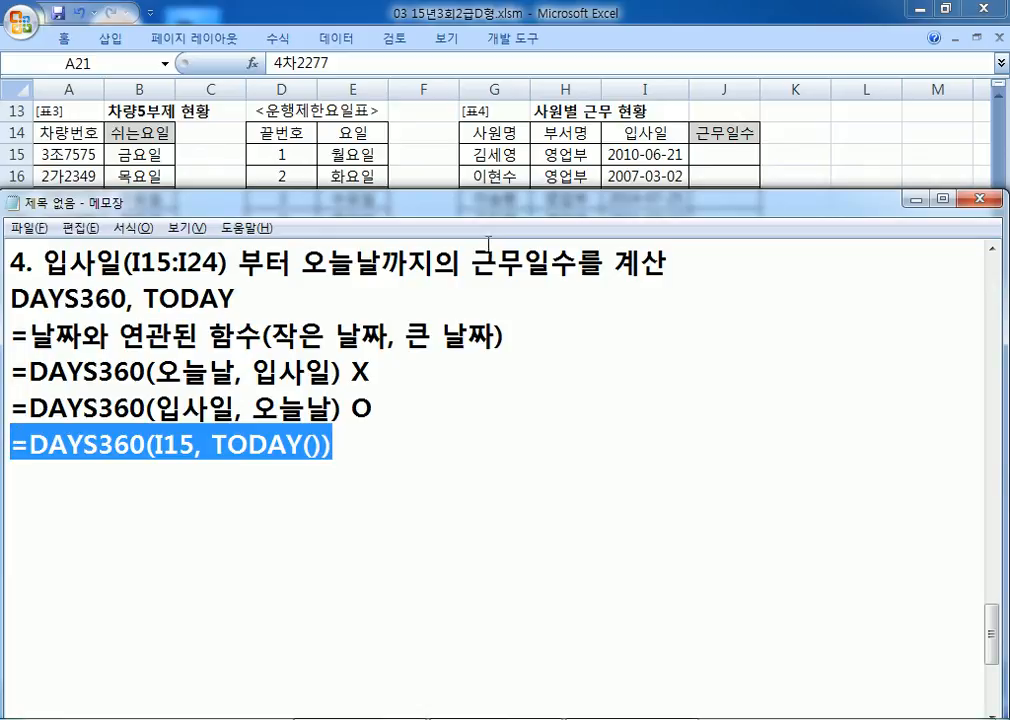
left_click(721, 155)
key("ctrl+v")
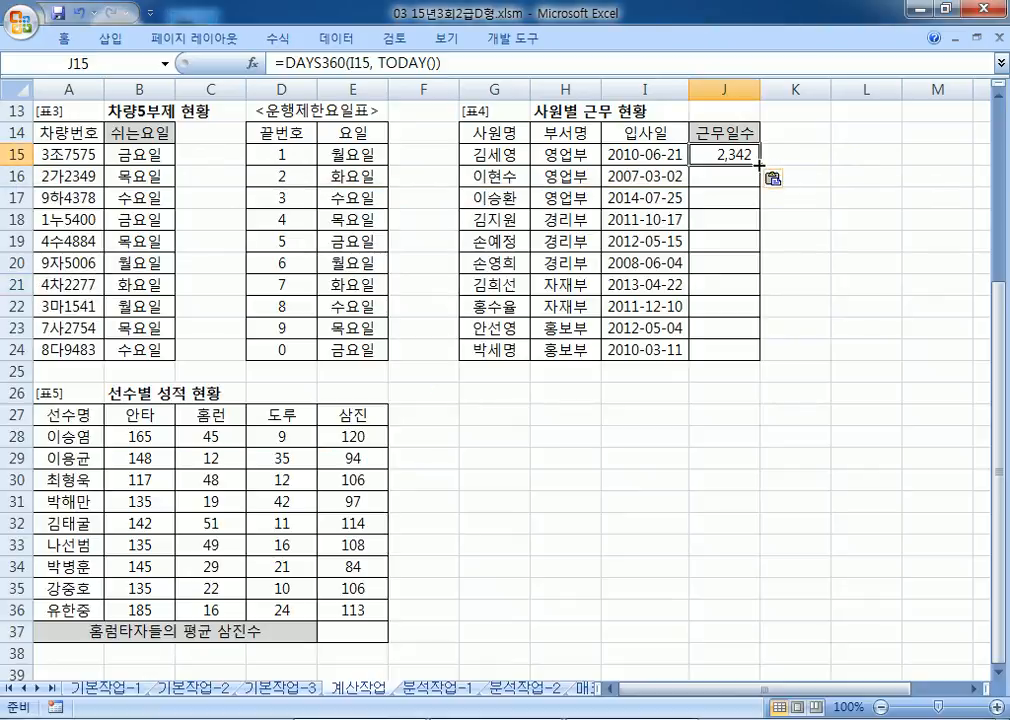
double_click(759, 164)
left_click(741, 160)
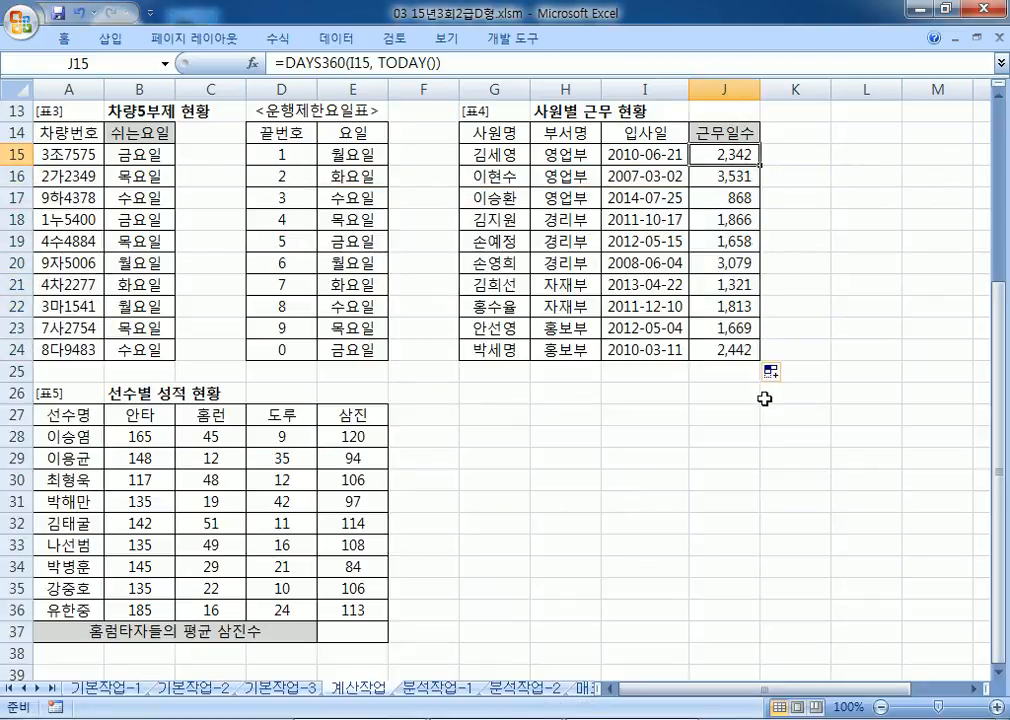
key("alt+Tab")
left_click(88, 470)
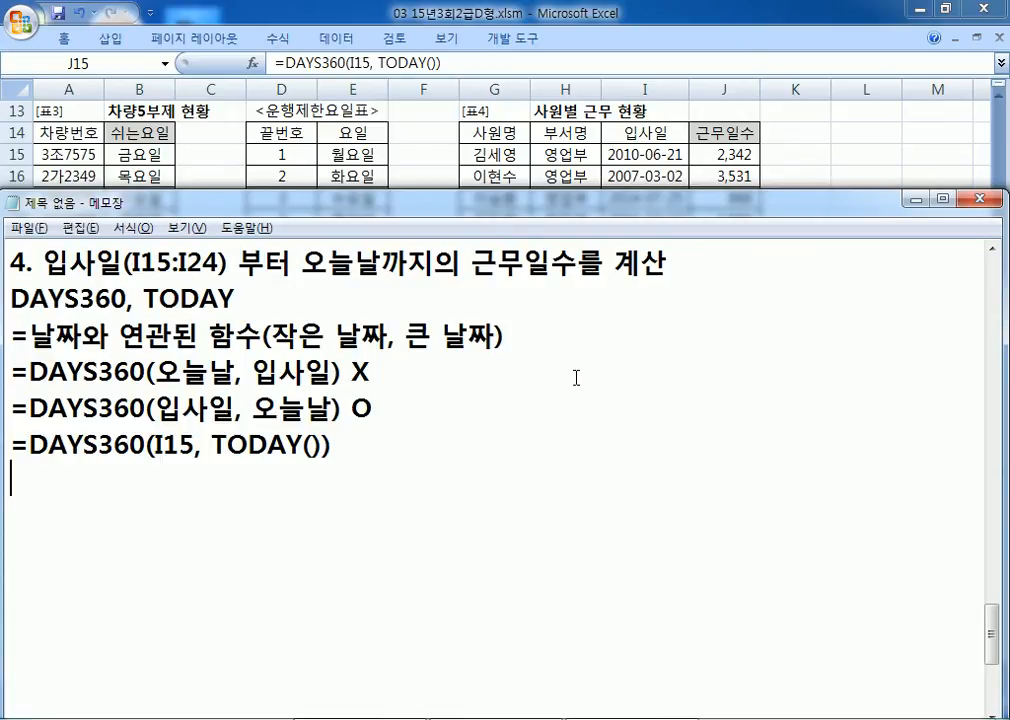
Step: Enter the check formula =TODAY()-I15 in K15
left_click(797, 158)
left_click(797, 155)
type("=")
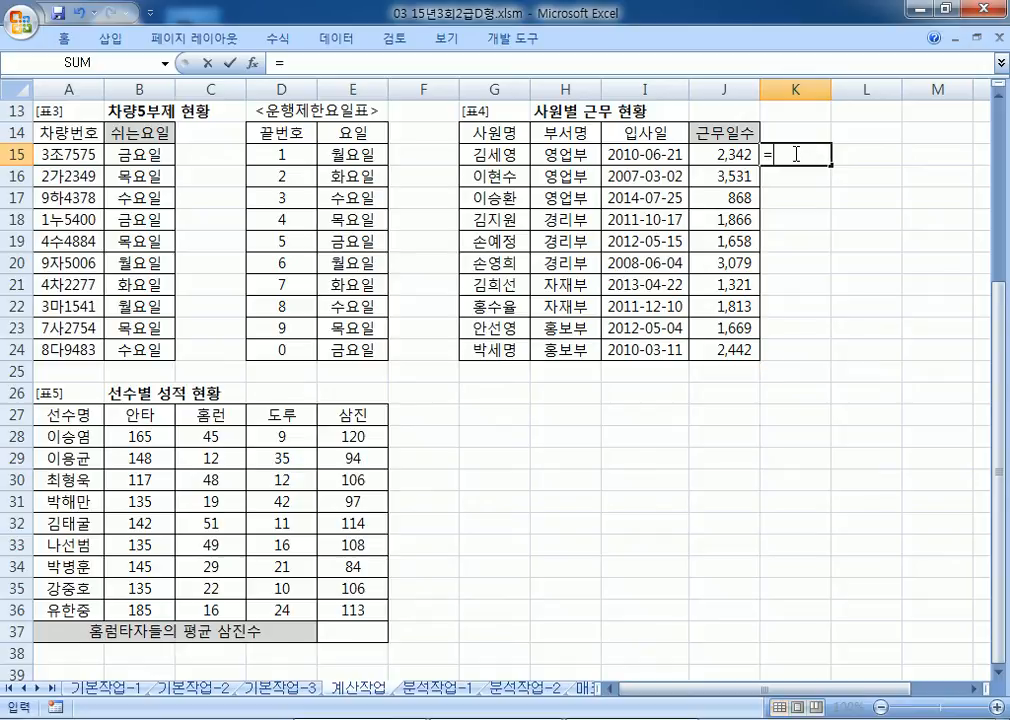
type("TODAY()-")
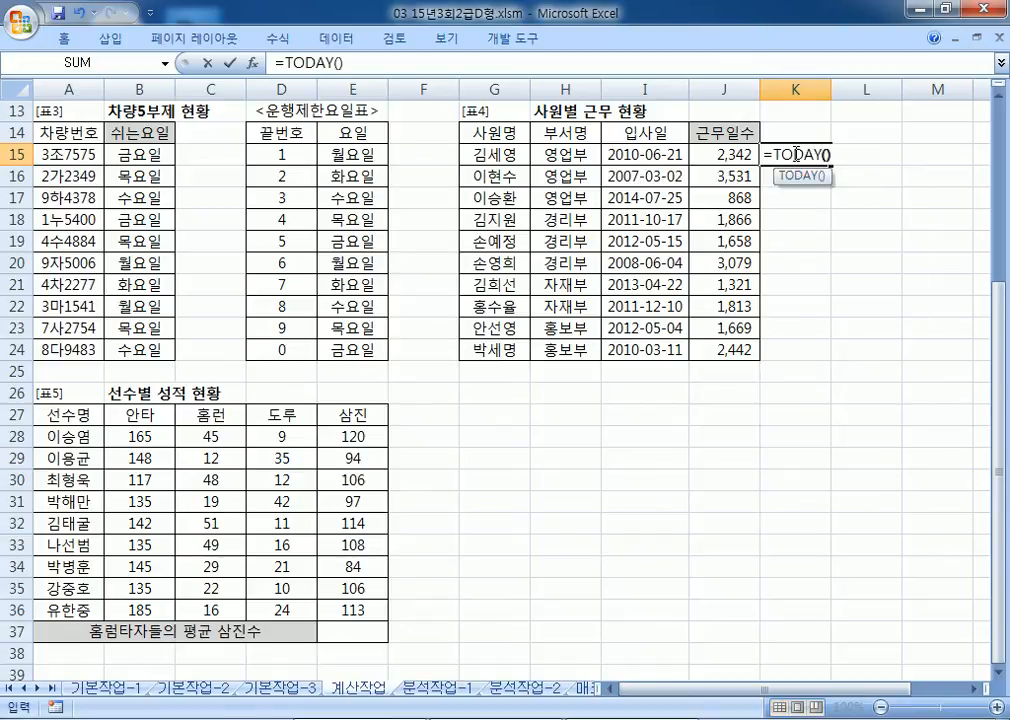
left_click(680, 156)
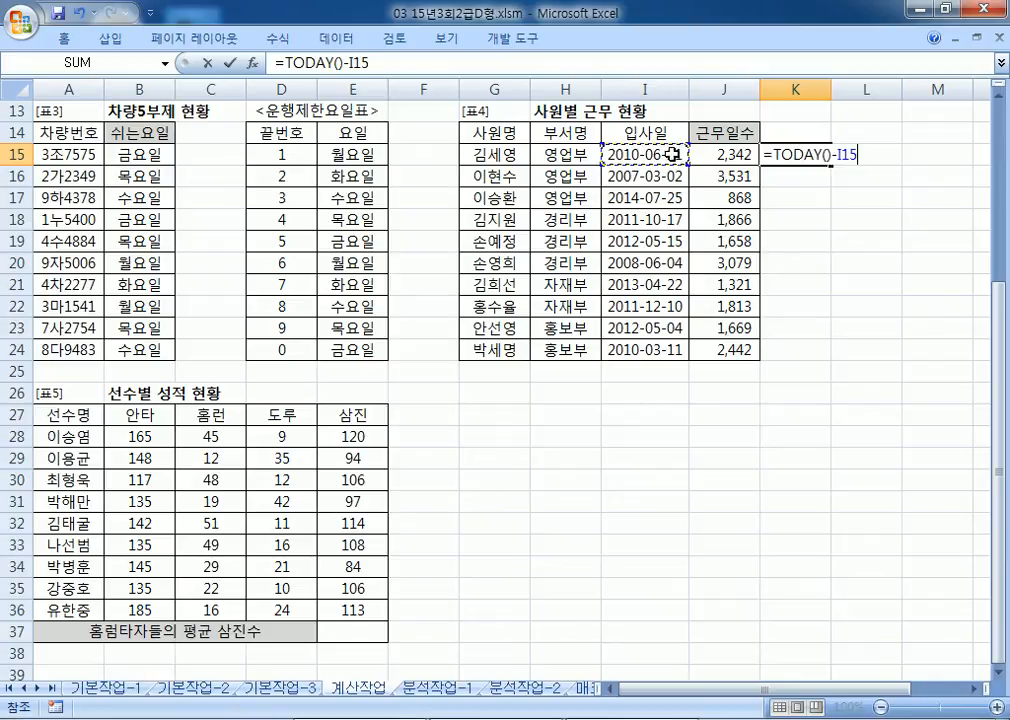
key("Return")
Step: Format K15 as a comma-style number, fill it to K24, and compare with J15's DAYS360 formula
left_click(800, 152)
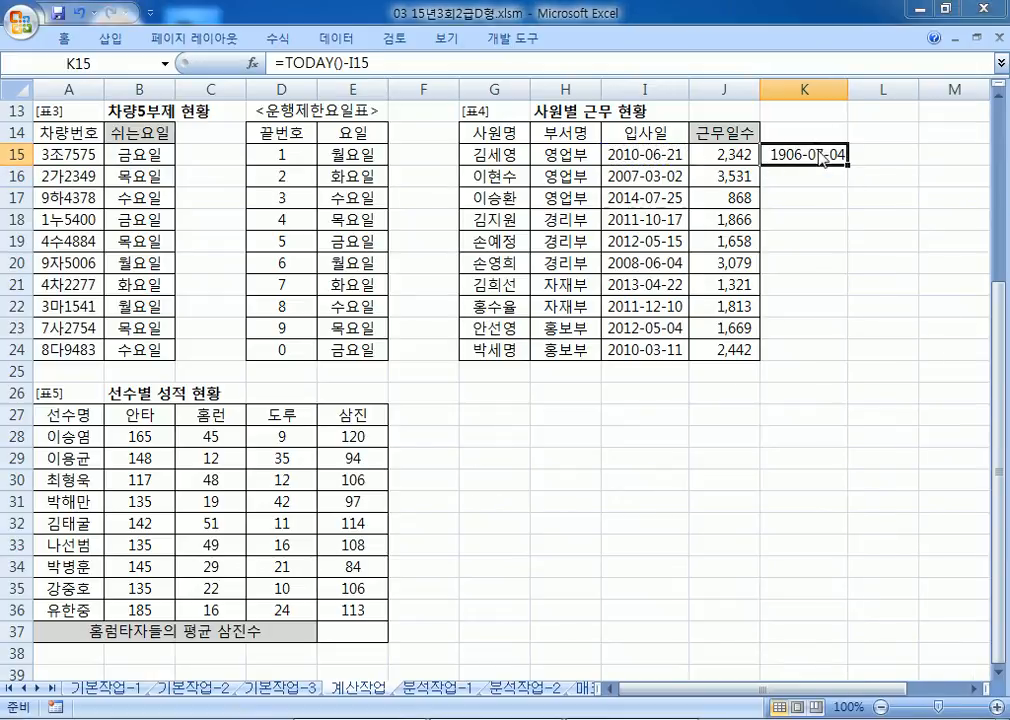
key("ctrl+1")
left_click(489, 138)
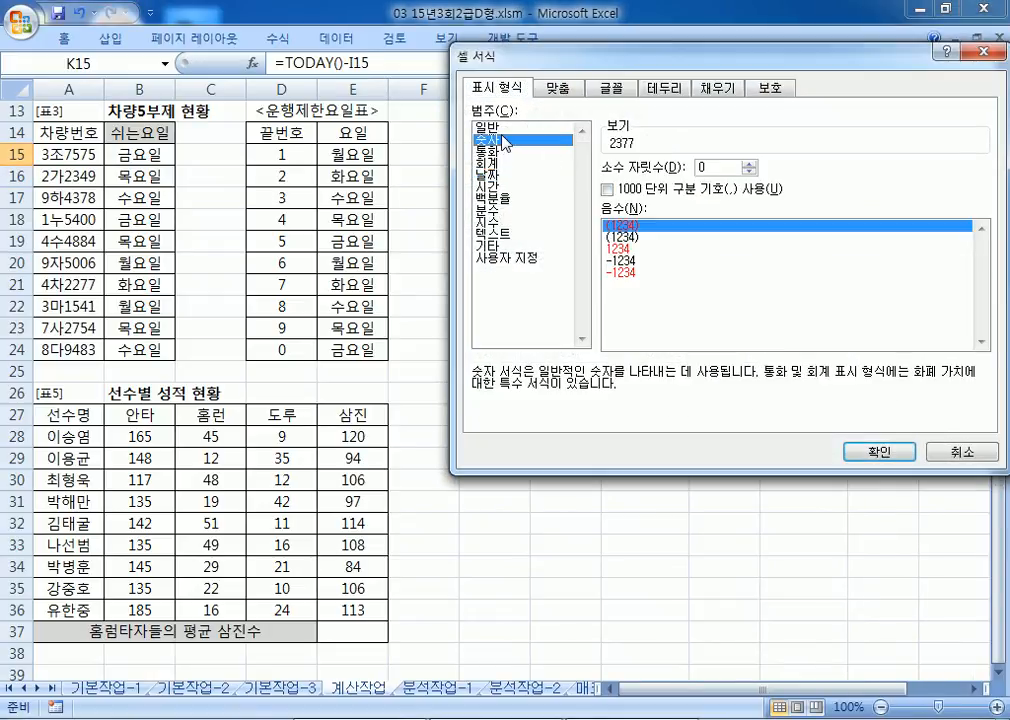
left_click(879, 451)
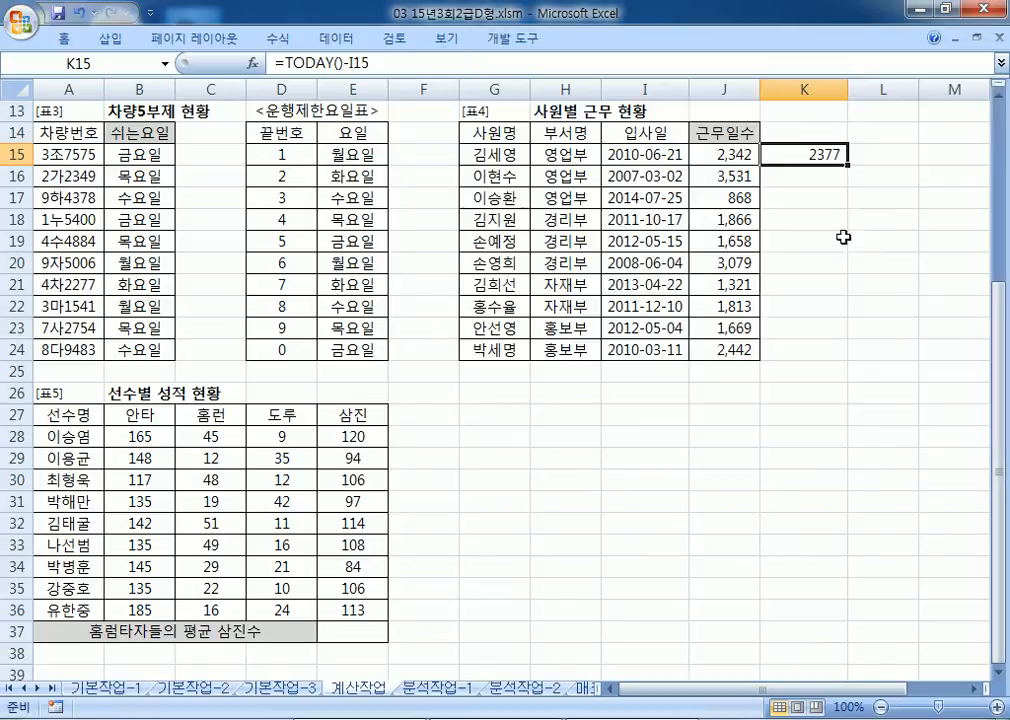
left_click(63, 38)
left_click(561, 103)
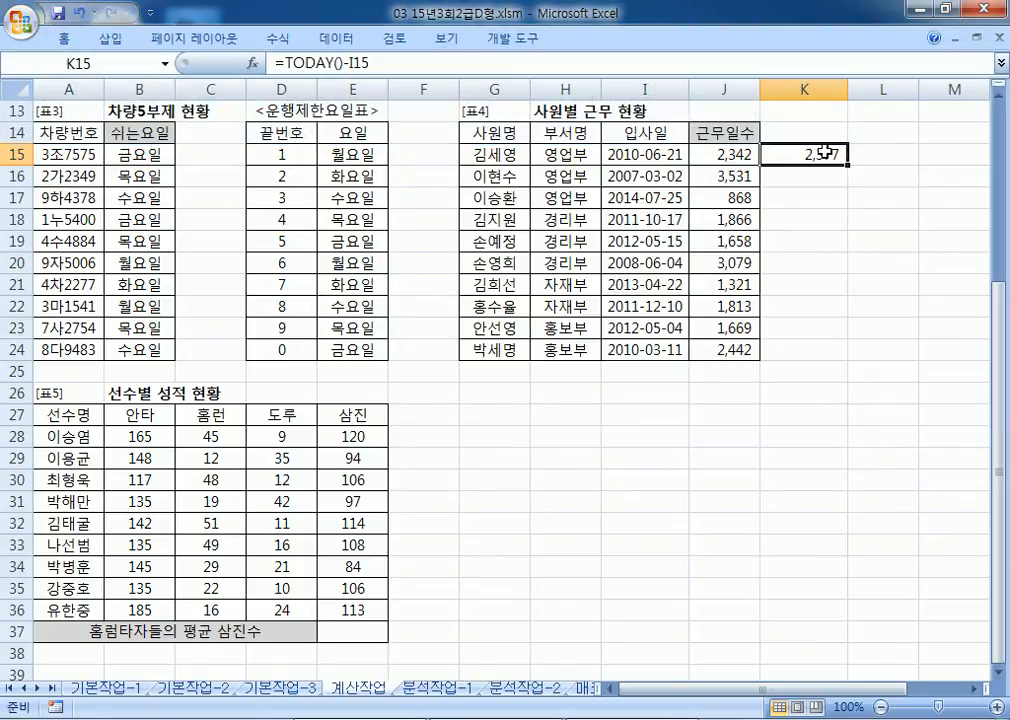
left_click_drag(847, 163, 848, 358)
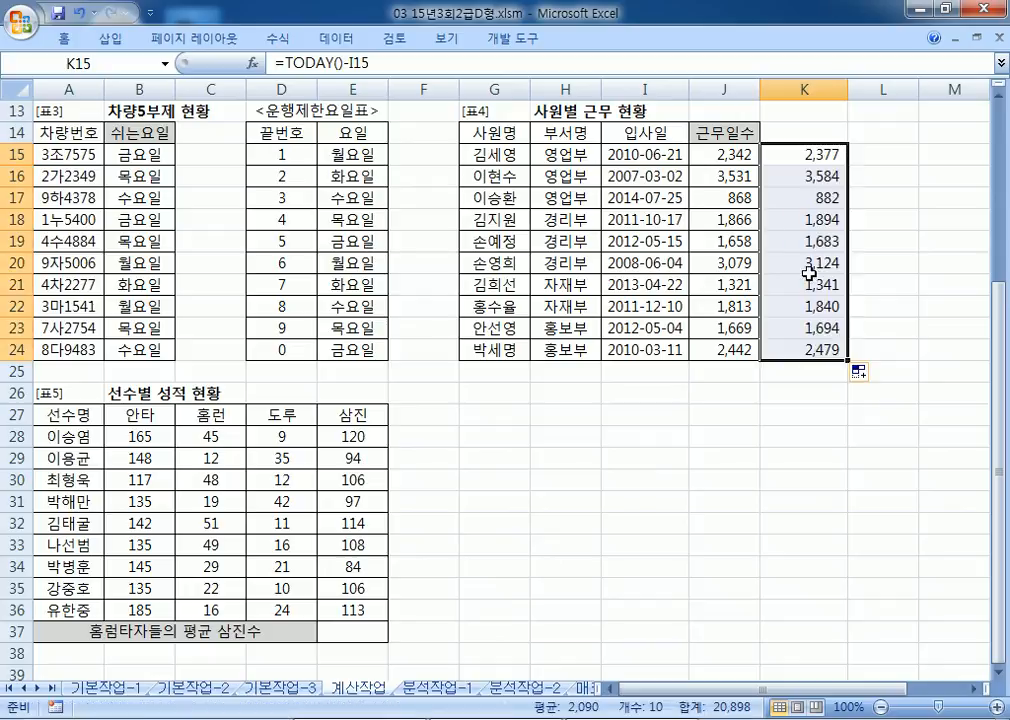
left_click(725, 155)
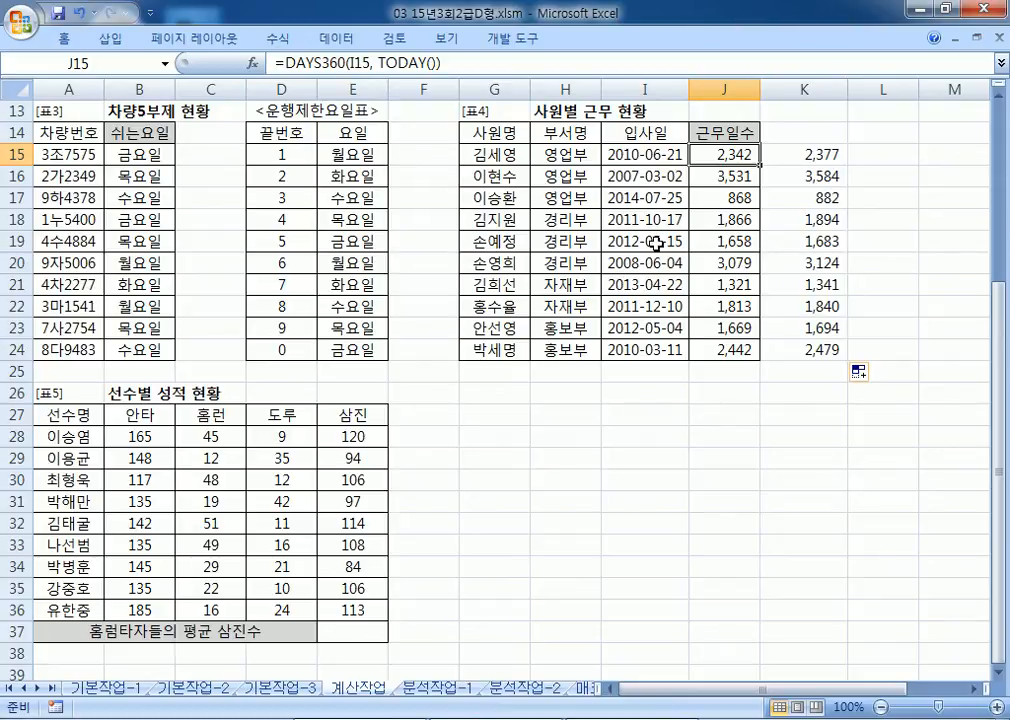
left_click(756, 395)
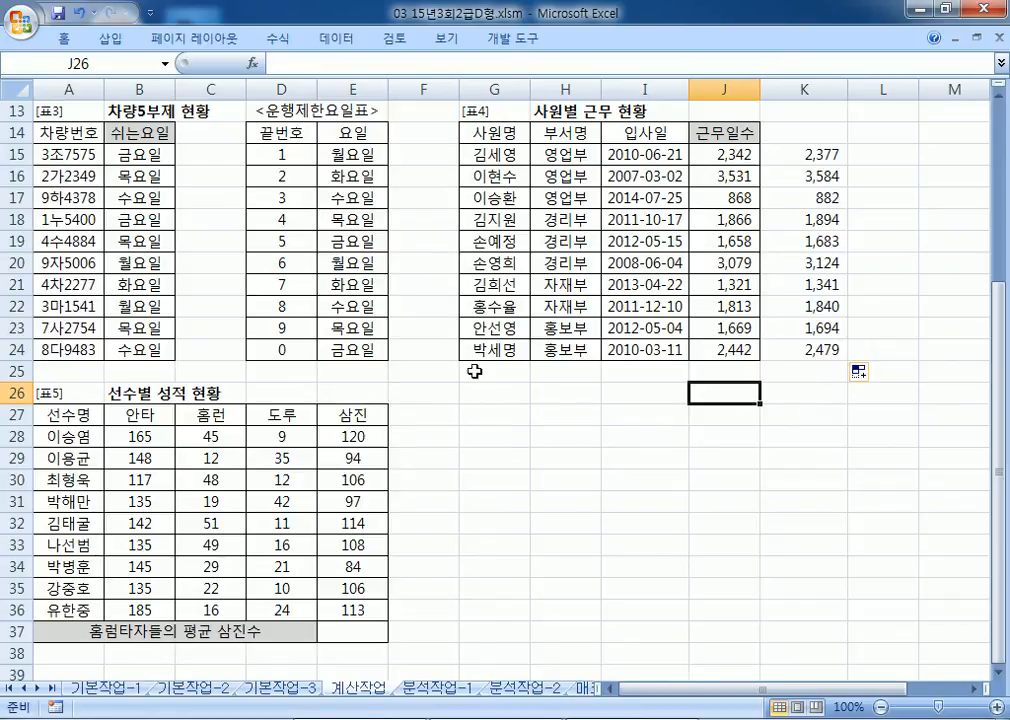
Step: Start note '5.' and look over the player table in the workbook
key("alt+Tab")
scroll(169, 488, "down", 1)
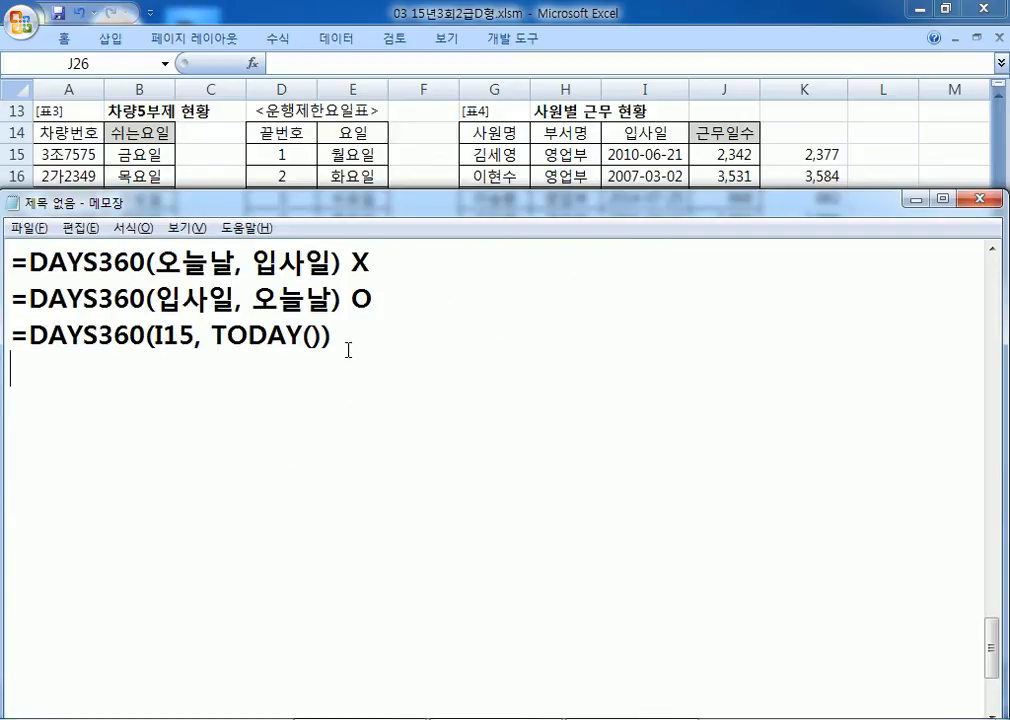
key("Return")
key("Return")
type("5.")
key("alt+Tab")
scroll(192, 361, "down", 5)
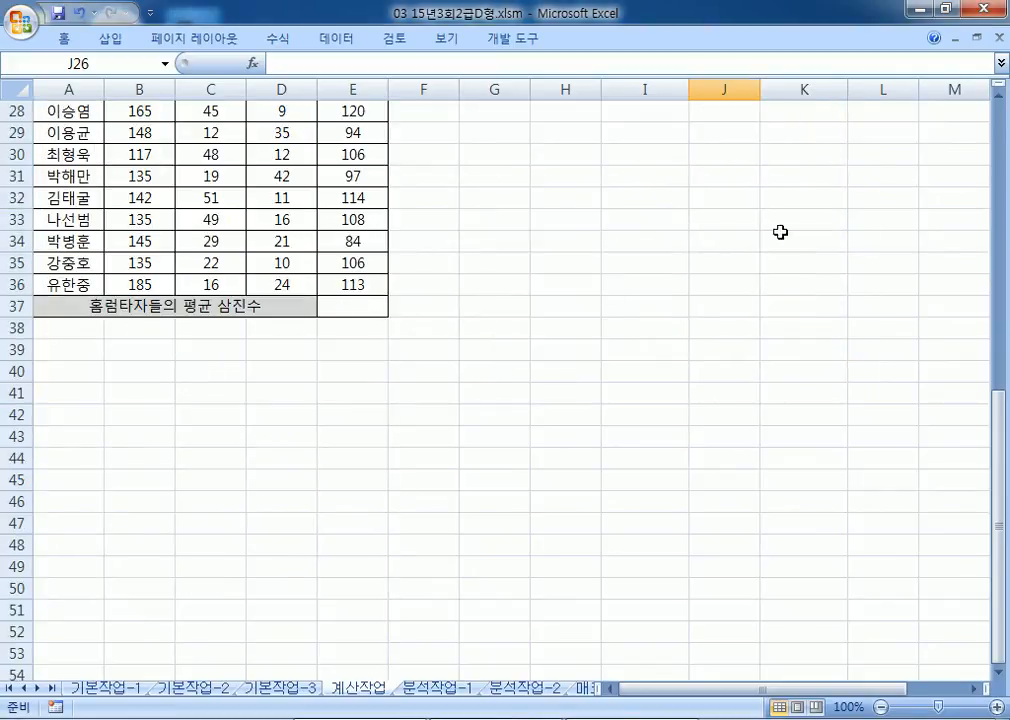
left_click(997, 98)
left_click(997, 98)
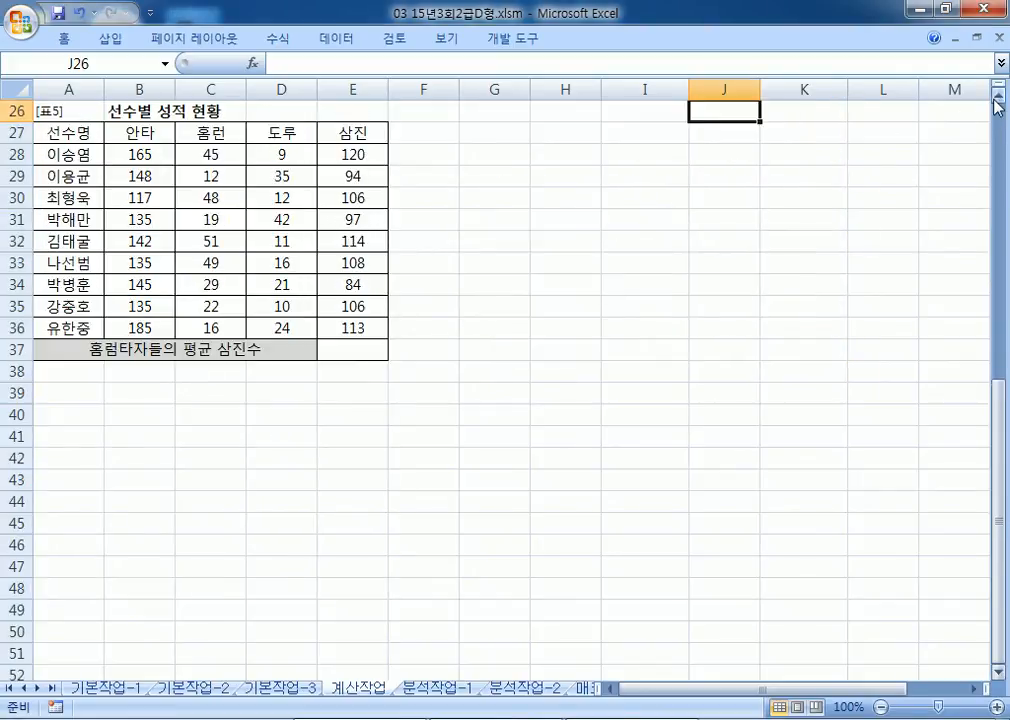
key("alt+Tab")
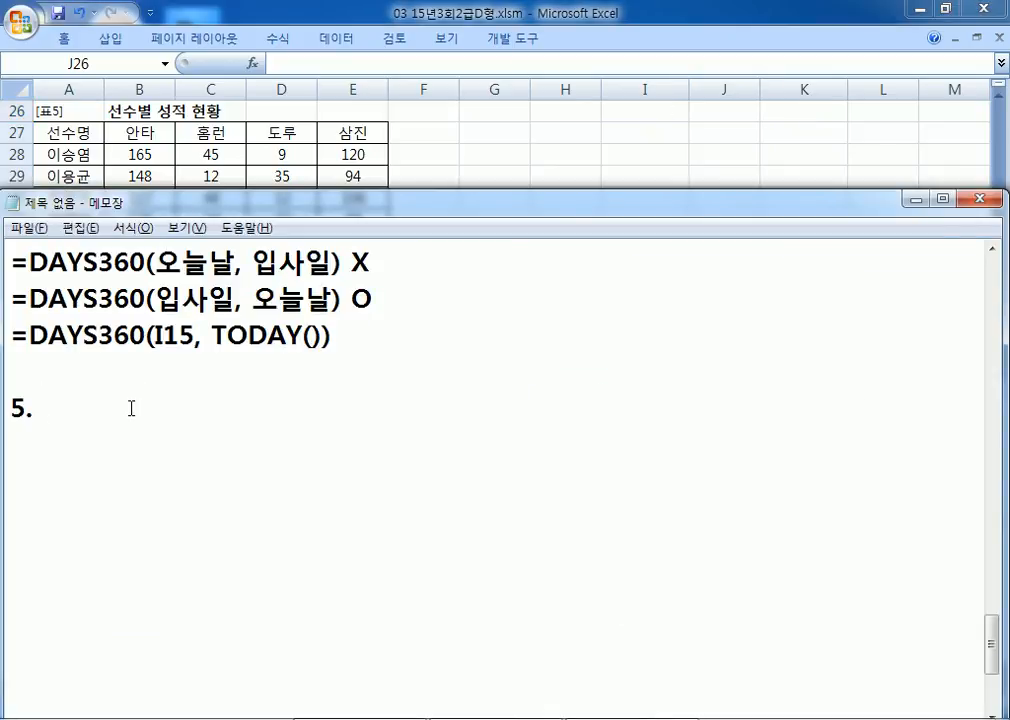
Step: Begin the task text with 홈런(C28:, checking the home-run range in the workbook
type("GHAFJ")
key("BackSpace")
key("BackSpace")
key("BackSpace")
key("BackSpace")
type("H")
key("BackSpace")
key("BackSpace")
key("Hangul")
type("혼")
key("BackSpace")
type("ㅁ런(")
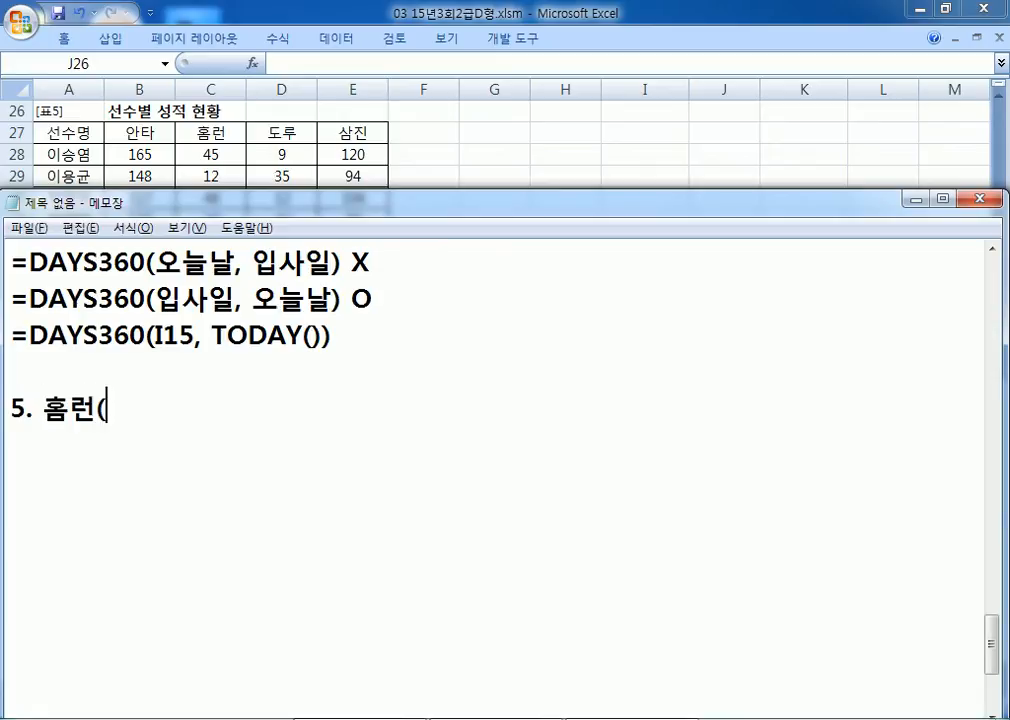
type("C28:")
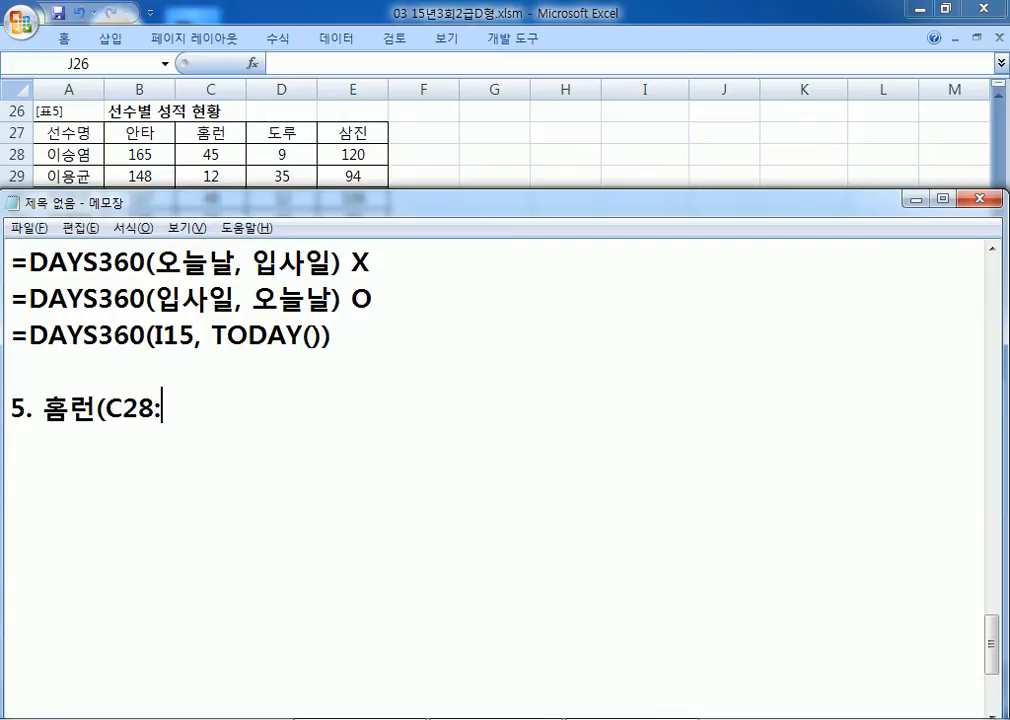
key("alt+Tab")
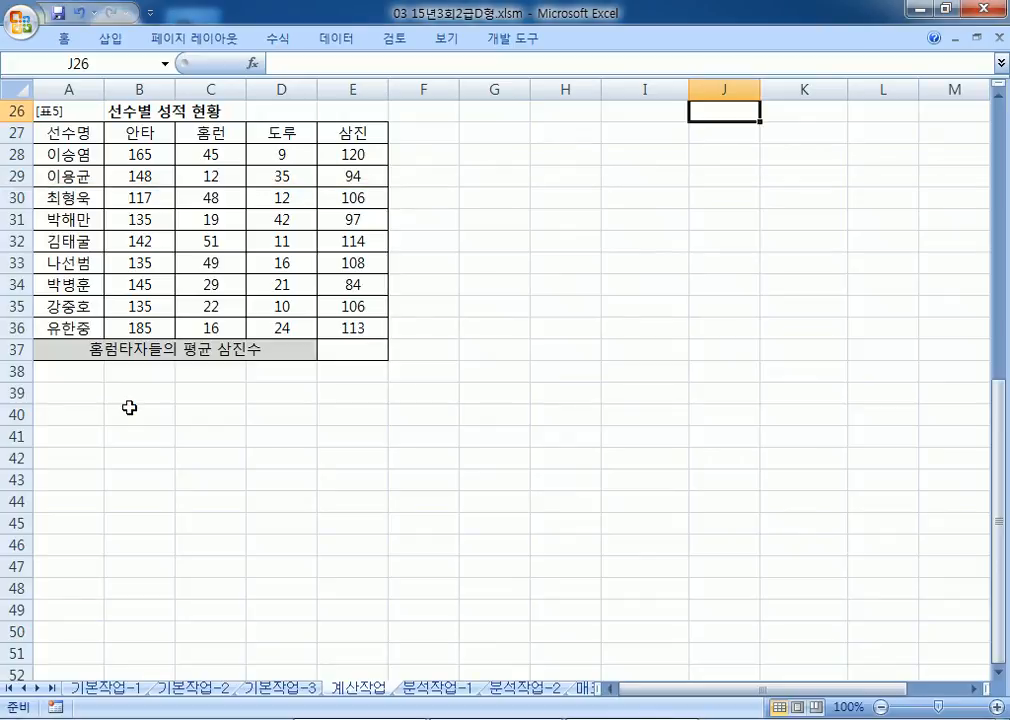
key("alt+Tab")
Step: Finish task 5 as averaging 삼진(E28:E36) for 40+ home runs, listing COUNIF, SUMIF, AVERAGEIF
type("C3")
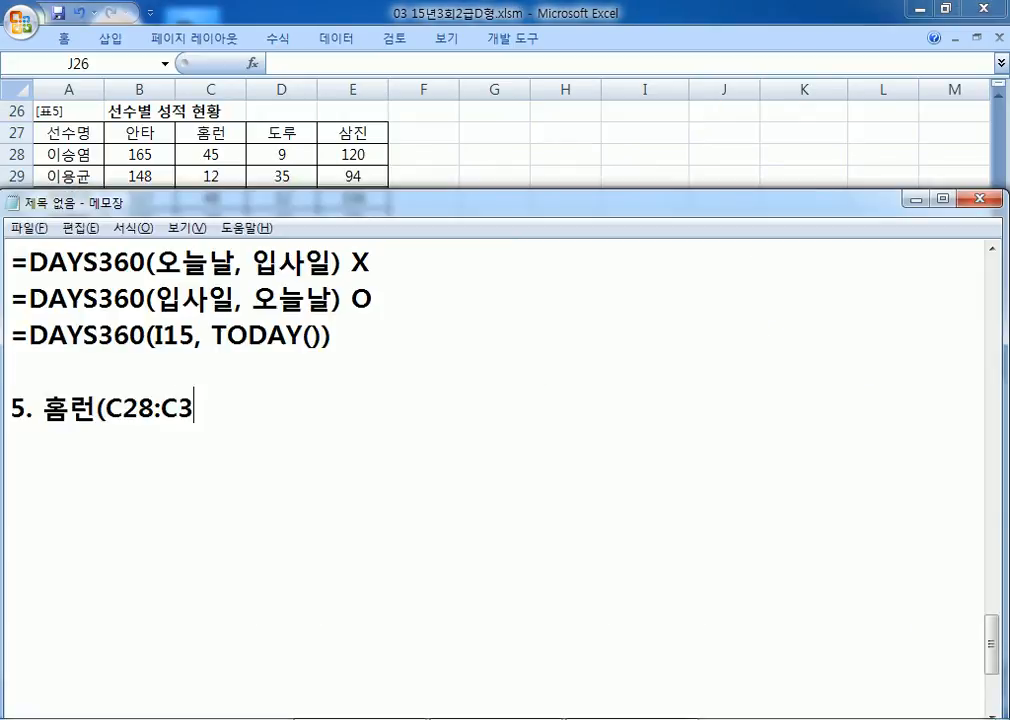
type("6)이 40")
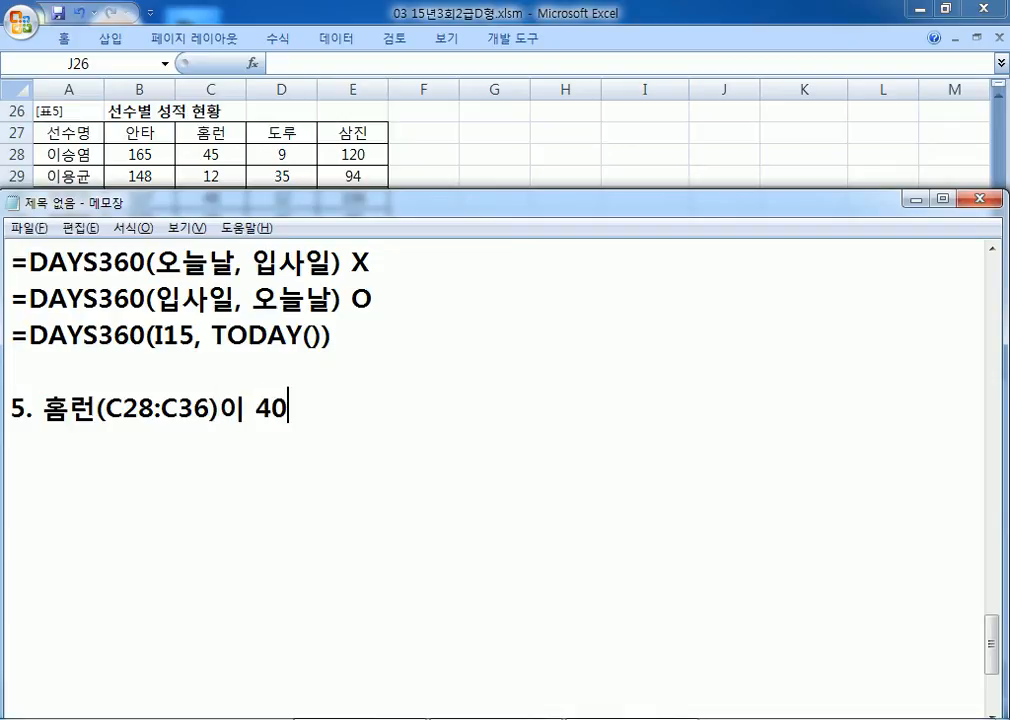
type("개 이상인 선")
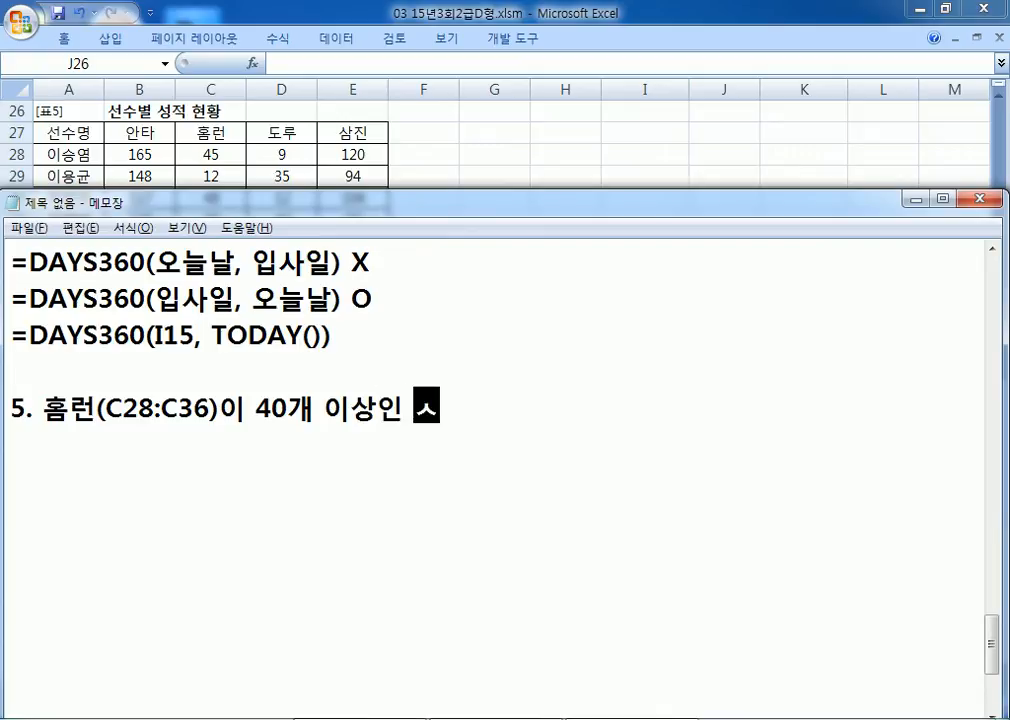
type("숫ㄷ")
key("BackSpace")
key("BackSpace")
type("ㅅㅠㅜ")
key("BackSpace")
key("BackSpace")
type("수들으")
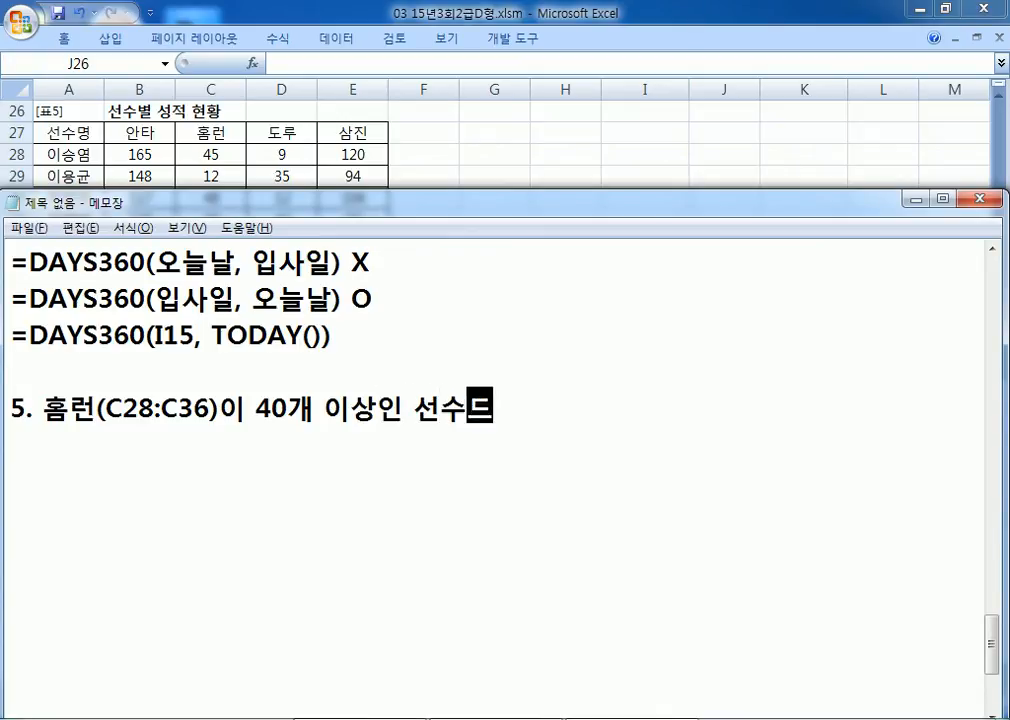
type("ㅣ 삼진(")
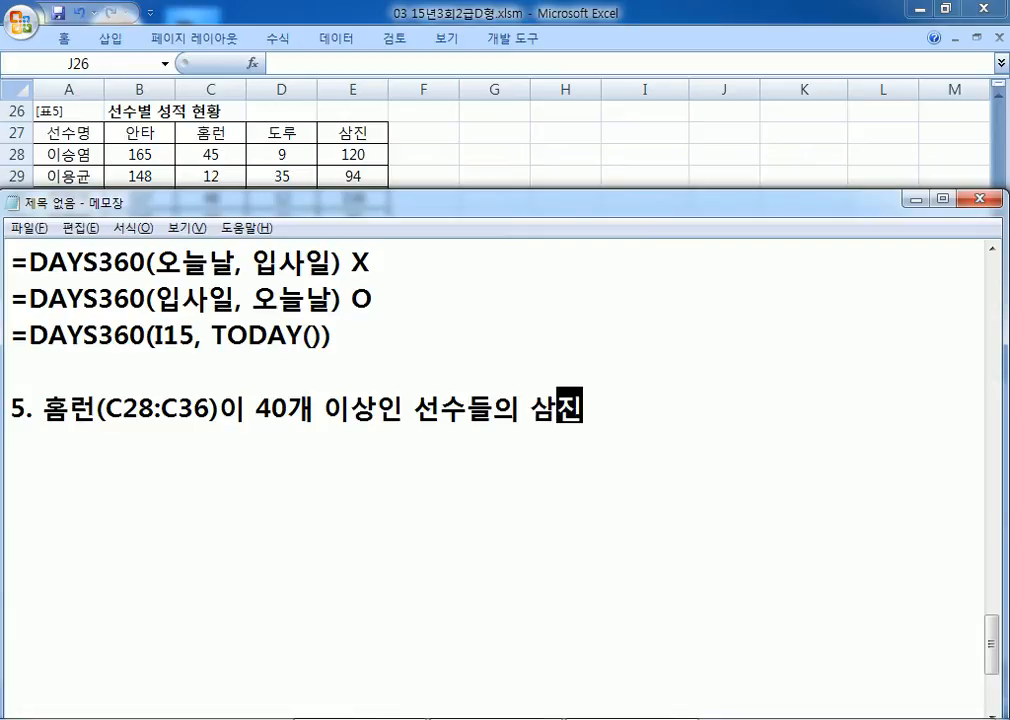
type("E28")
type(":2")
type("36)")
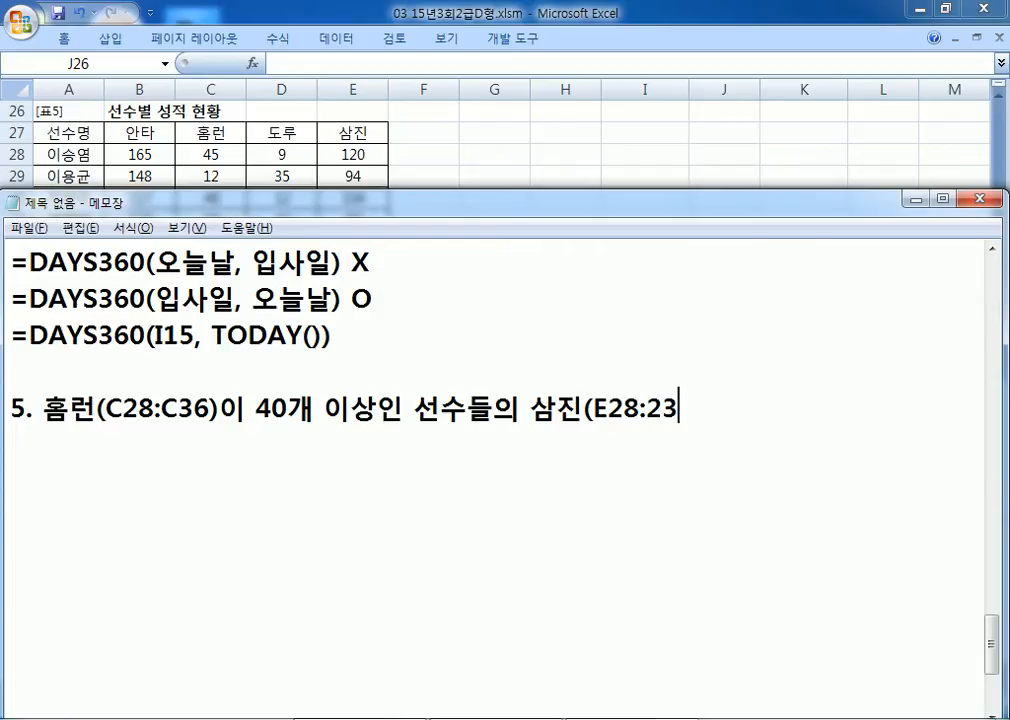
key("Left")
key("Left")
key("BackSpace")
type("ㄷ")
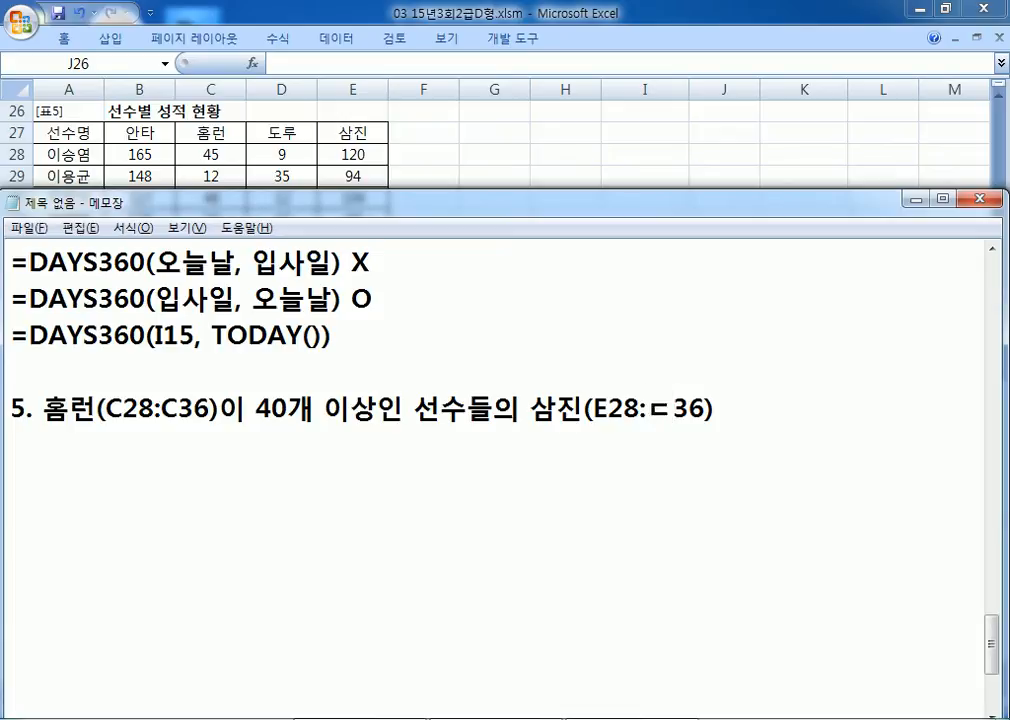
key("BackSpace")
type("E")
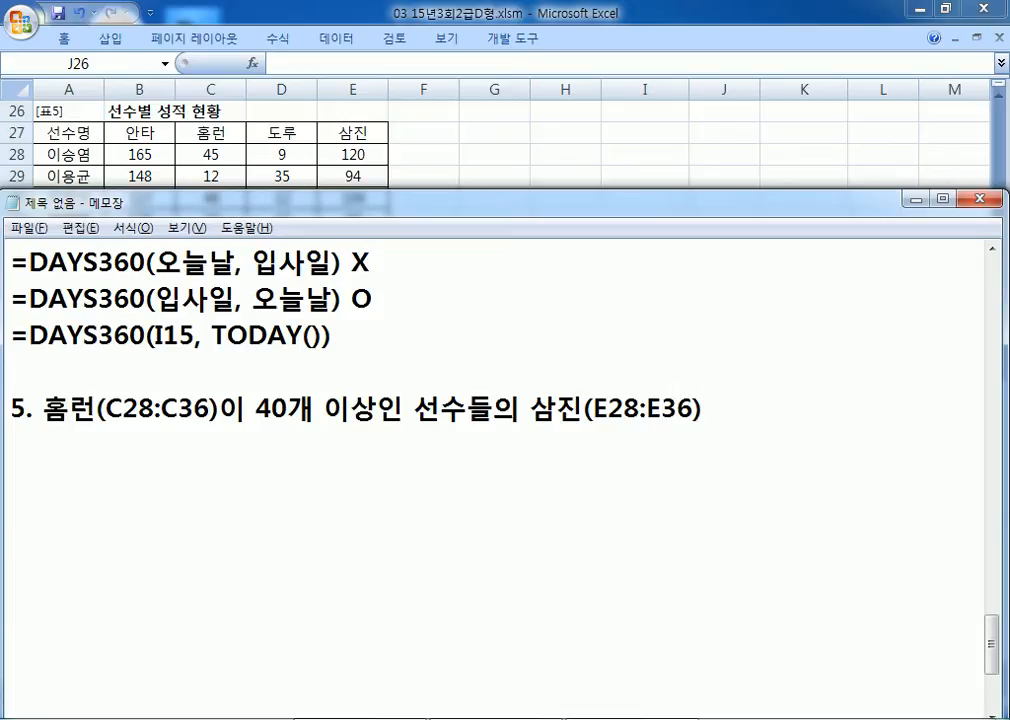
type("ㅡ이")
key("BackSpace")
key("BackSpace")
key("BackSpace")
type("의 평")
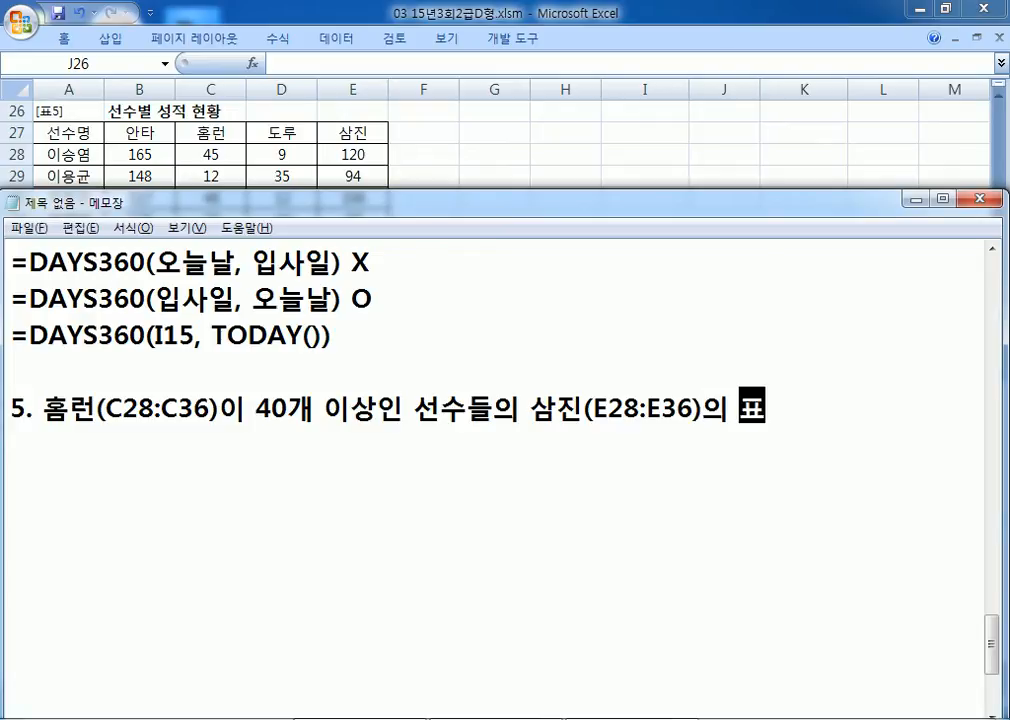
type("균")
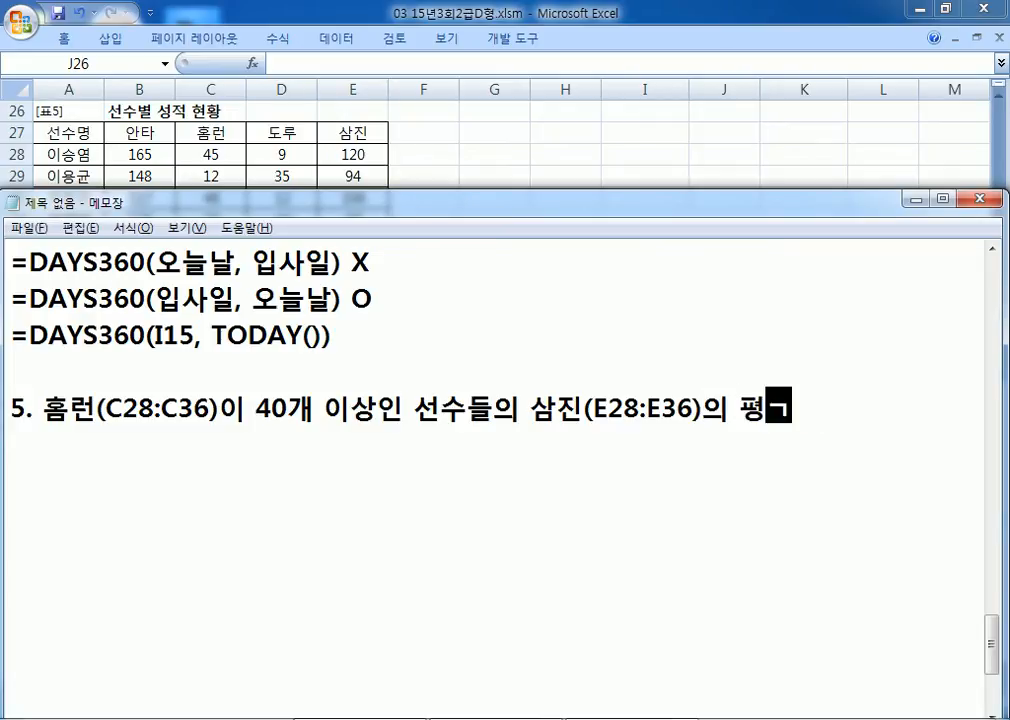
key("Return")
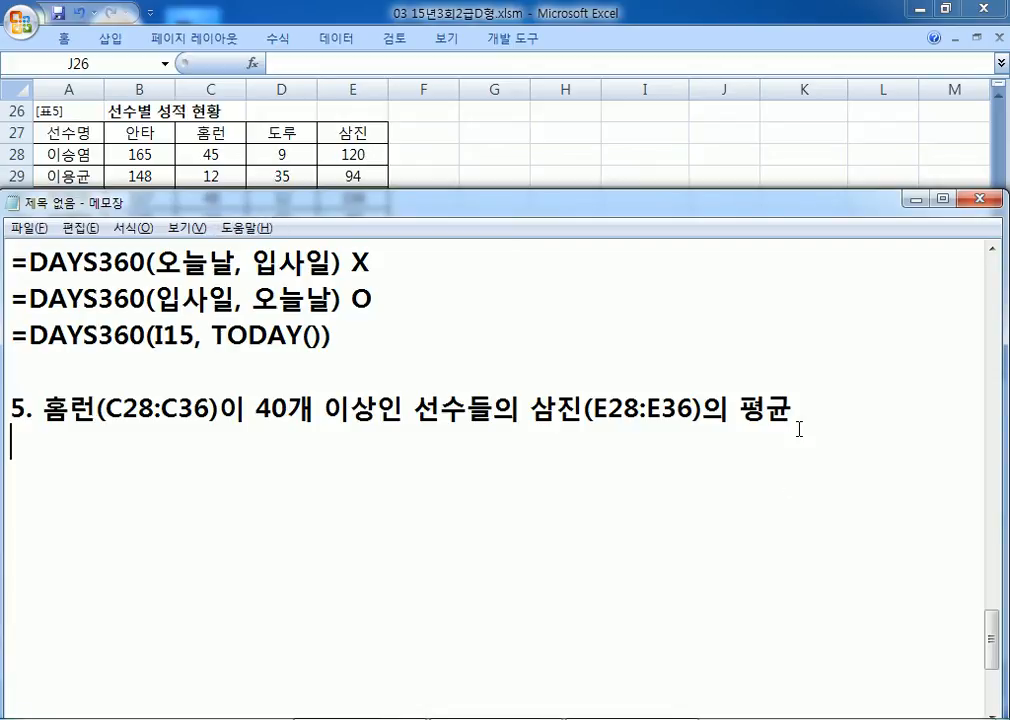
type("CO")
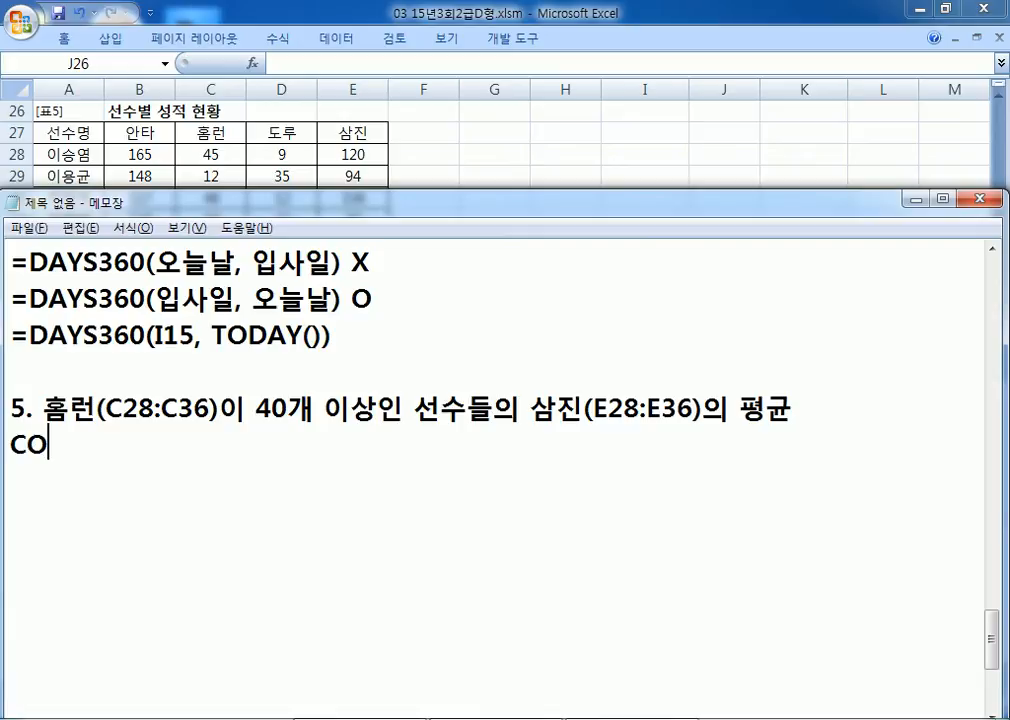
type("UNIF")
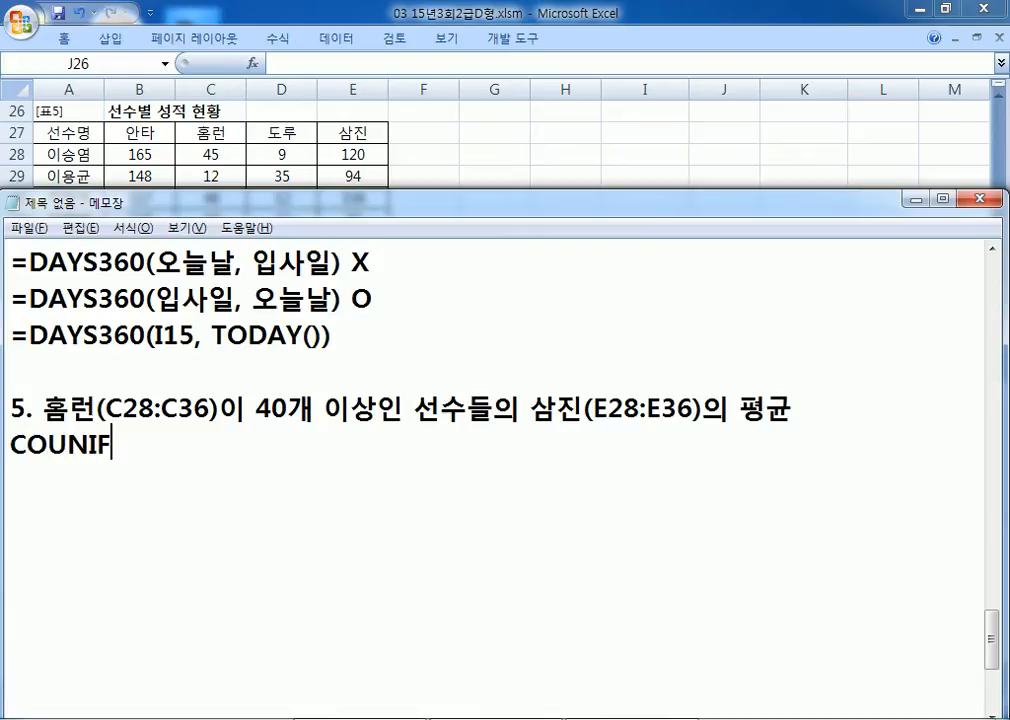
type(", SU")
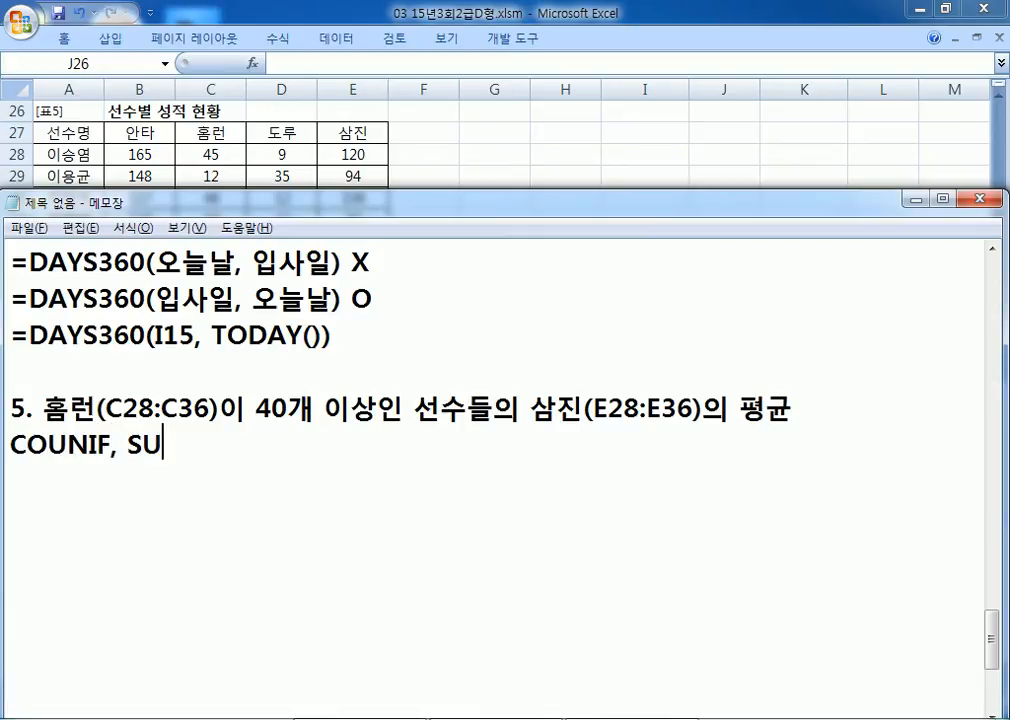
type("MIF, ")
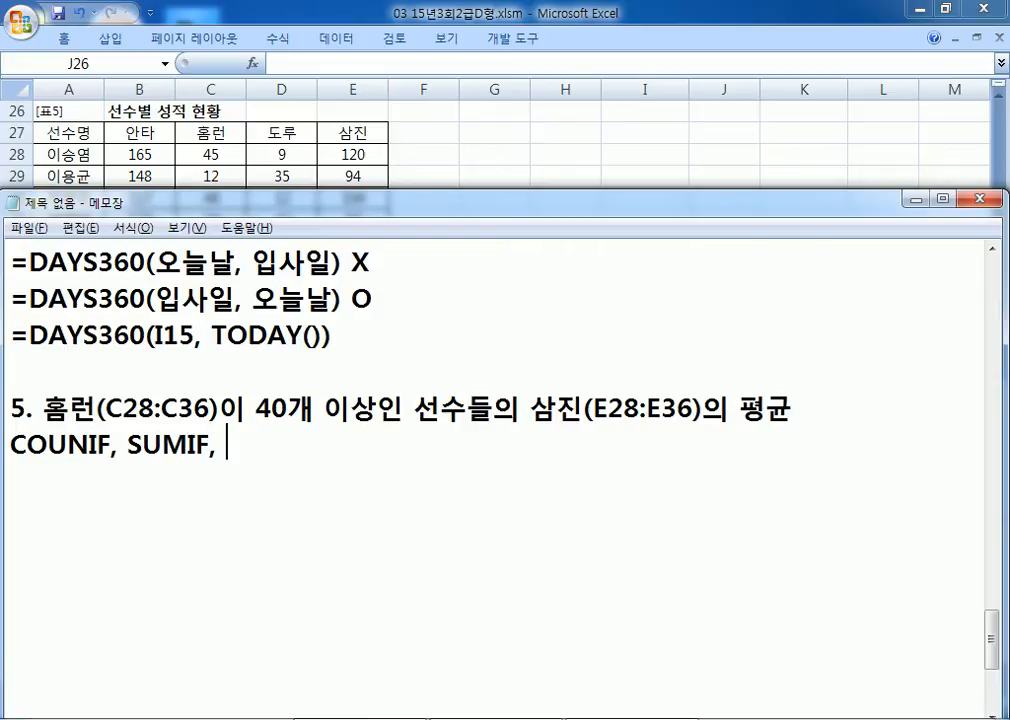
type("AVERAGEIF")
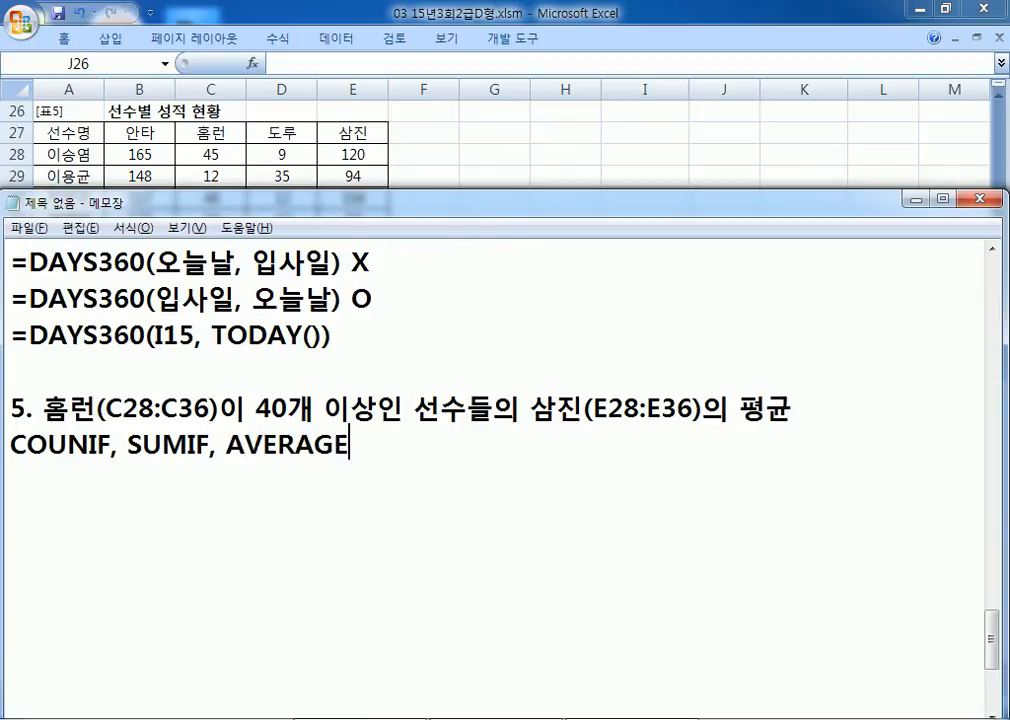
Step: On a new line, write the template AVERAGEIF(범위, 조건, 평균을 구할 범위)
key("Return")
type("=ㅁㅍㄷ")
key("BackSpace")
key("BackSpace")
key("BackSpace")
type("AVERAGEIF(범위, 조건, ㅍ평균을 구하할 범위)")
Step: Add the line =AVERAGEIFS(평균을 구할 범위, 범위1, 조건1, 범위2, 조건2, ...)
key("Return")
type("=AVERAG")
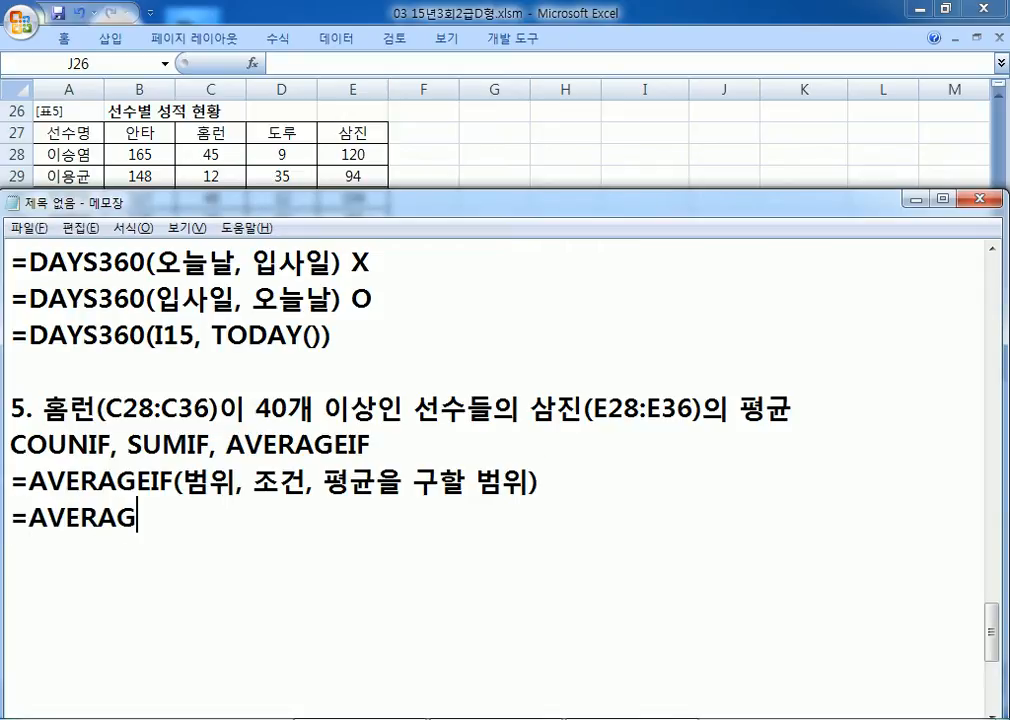
type("EIFS")
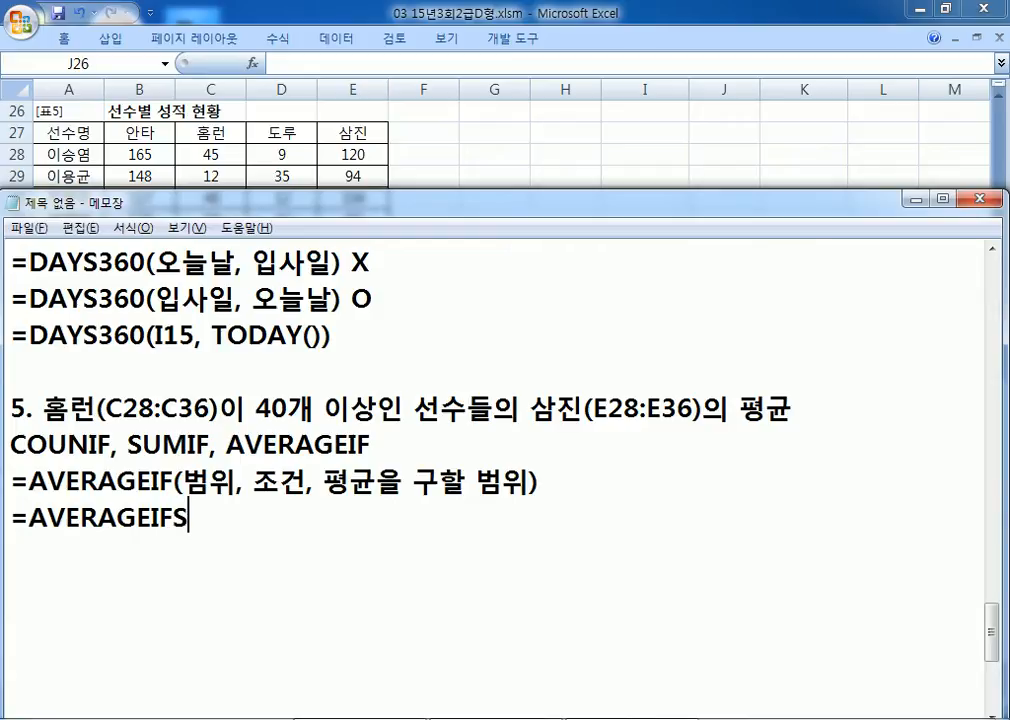
type("(평균을")
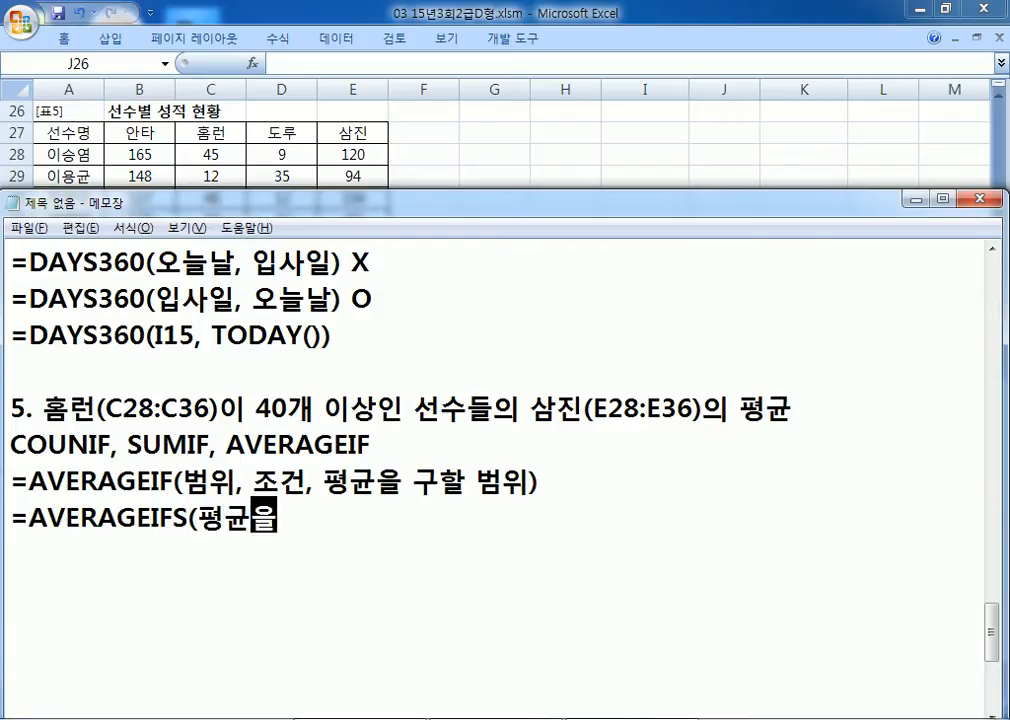
type(" 구할 범위, ")
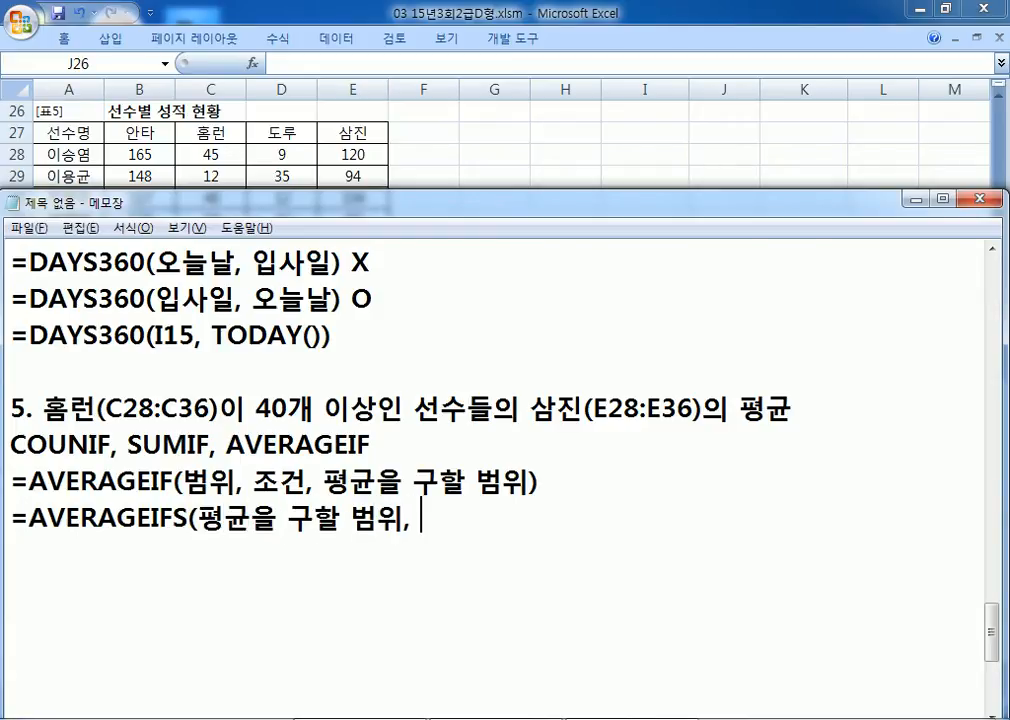
type("범위1, 조")
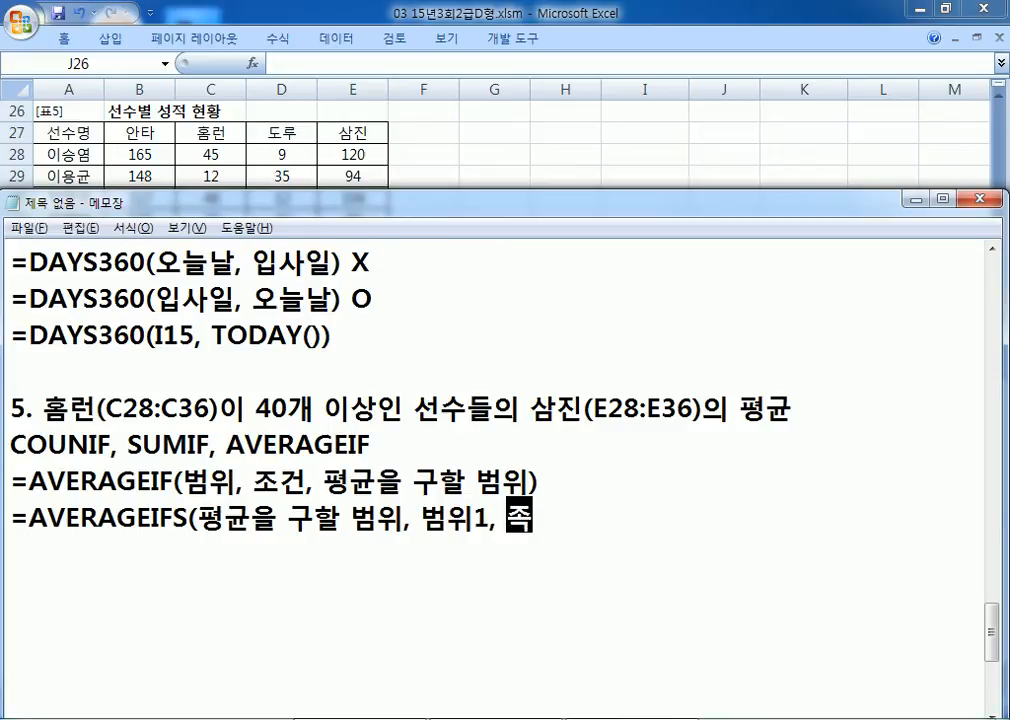
type("건1, 범위2, ㅈ")
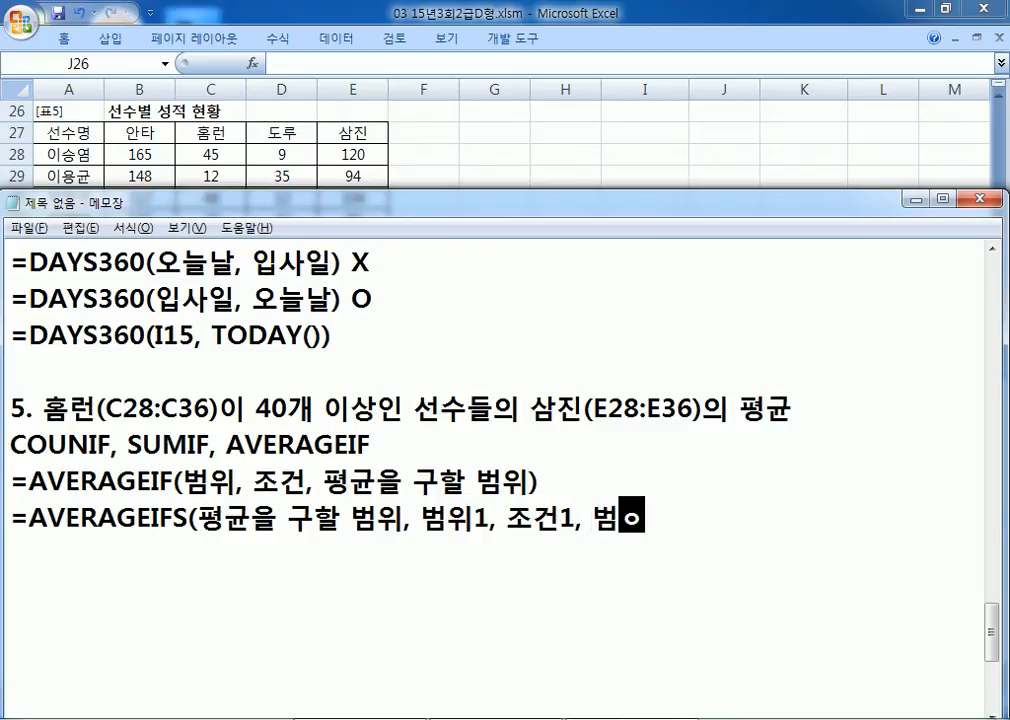
type("조건2, ")
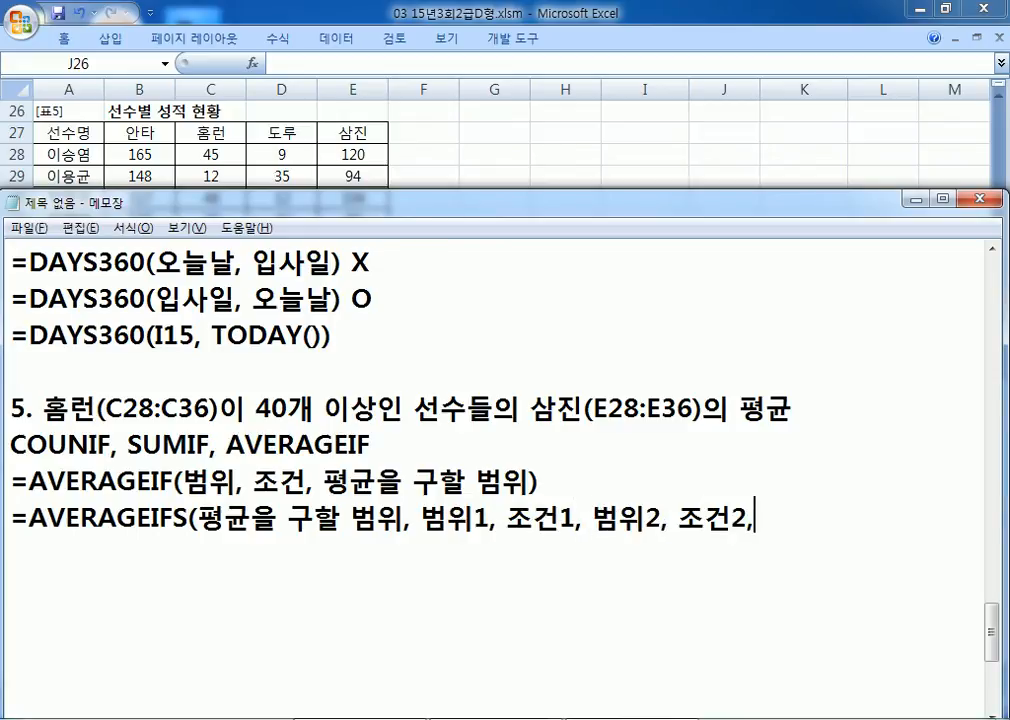
type("...)")
key("Return")
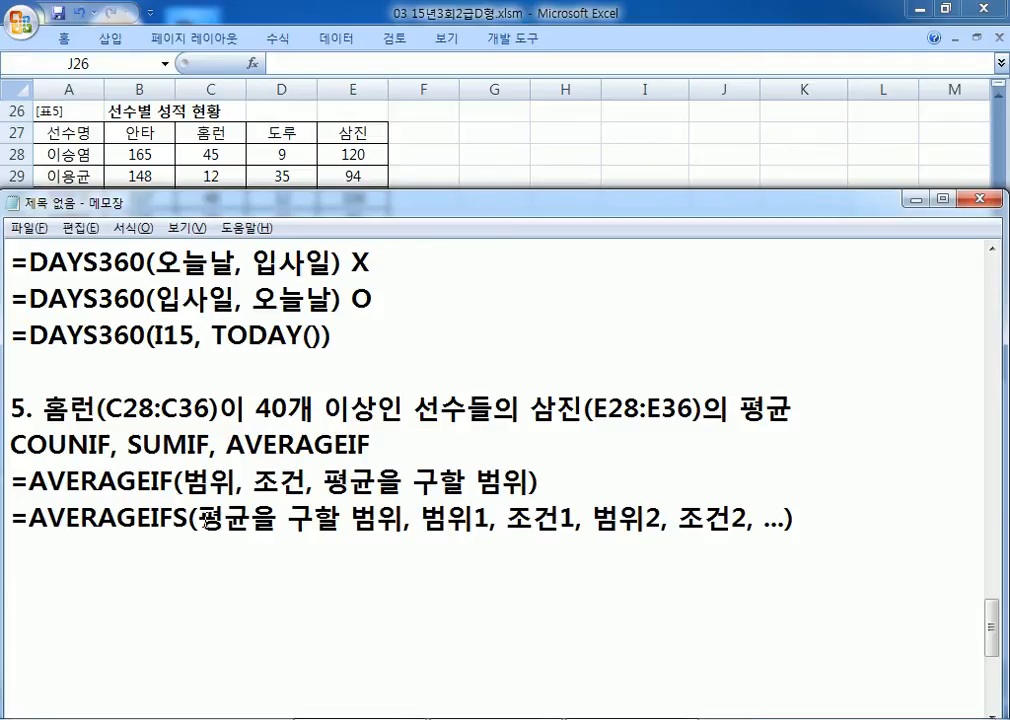
Step: Compare the AVERAGEIF and AVERAGEIFS arguments, then paste a copy of the AVERAGEIF line below
left_click_drag(196, 517, 371, 517)
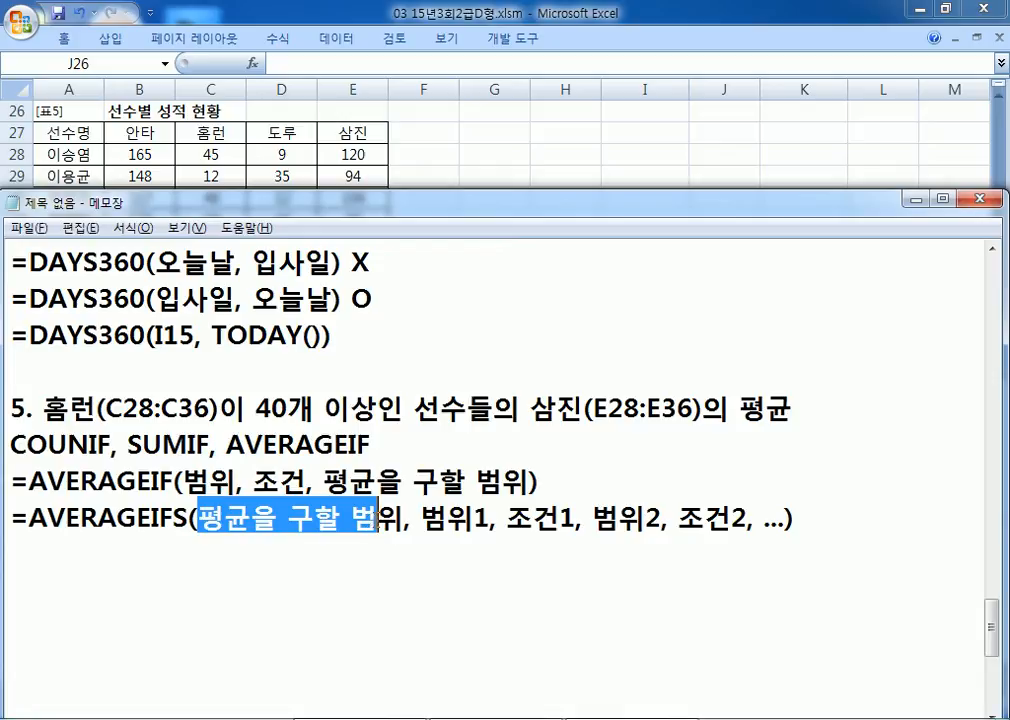
left_click_drag(47, 482, 183, 482)
scroll(157, 476, "up", 1)
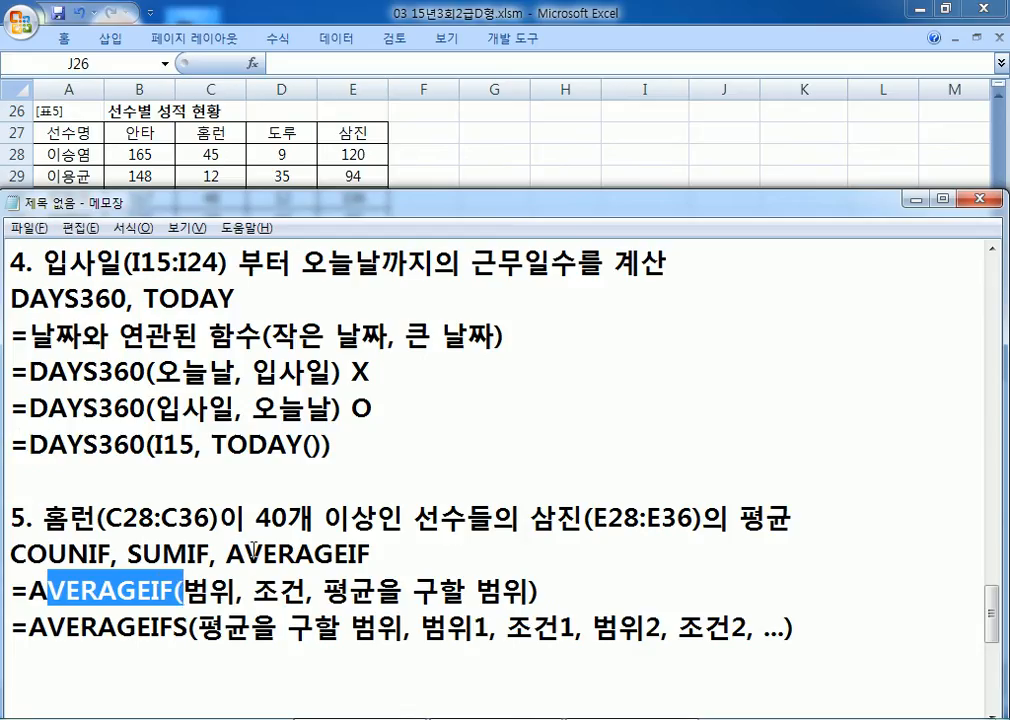
left_click_drag(141, 556, 176, 556)
scroll(255, 548, "down", 1)
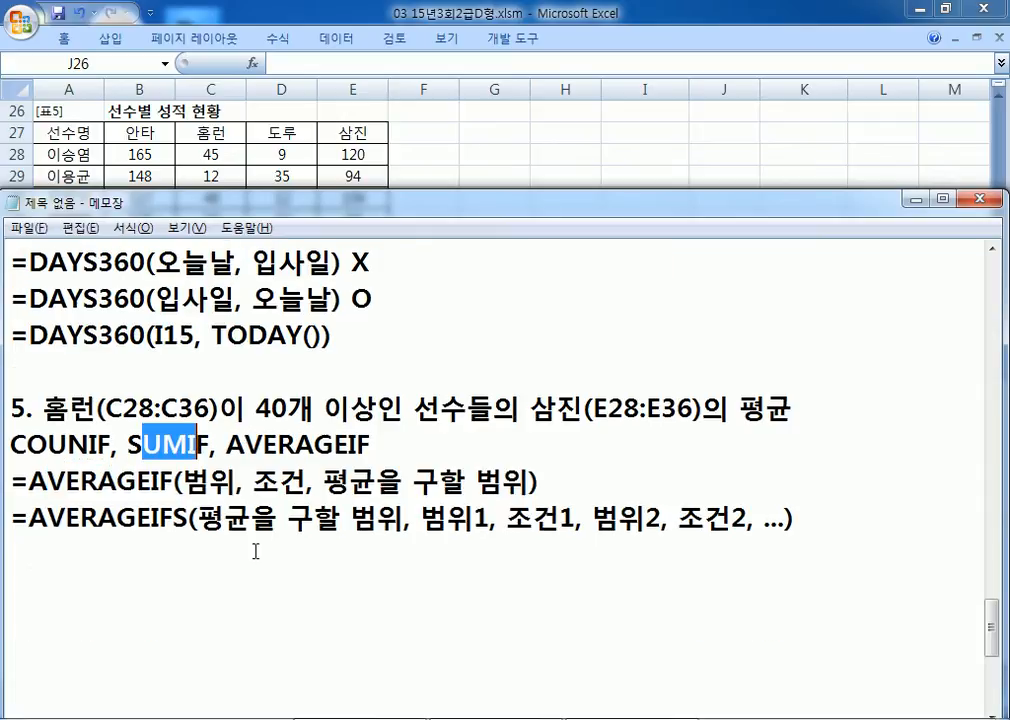
left_click(349, 482)
left_click_drag(349, 482, 533, 474)
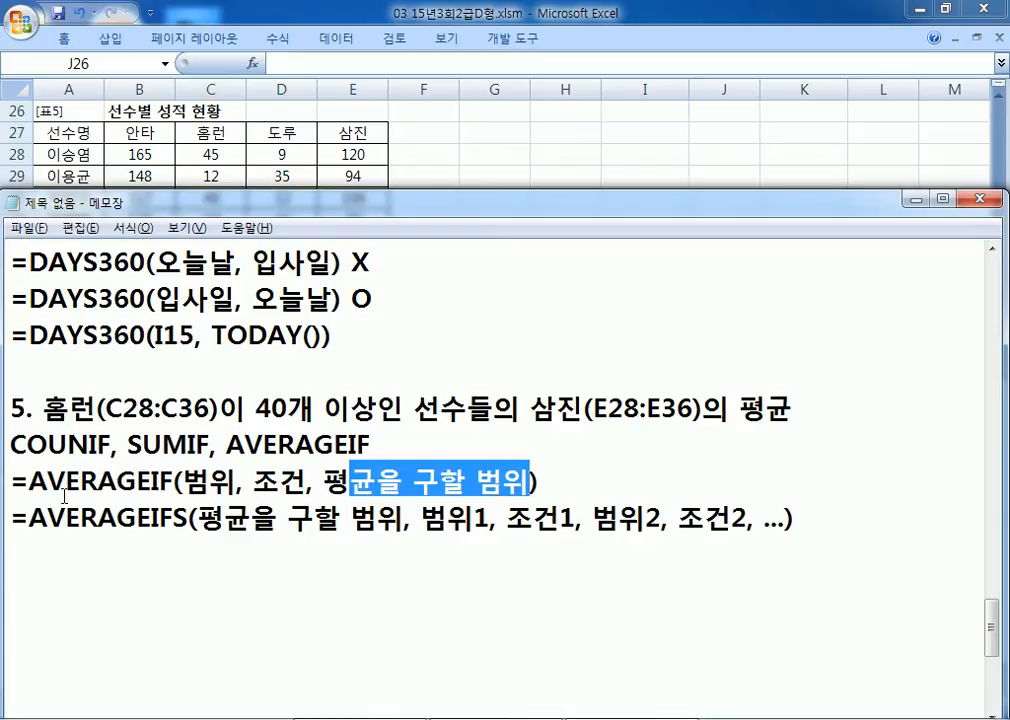
left_click_drag(14, 477, 16, 521)
key("ctrl+c")
left_click(16, 550)
key("ctrl+v")
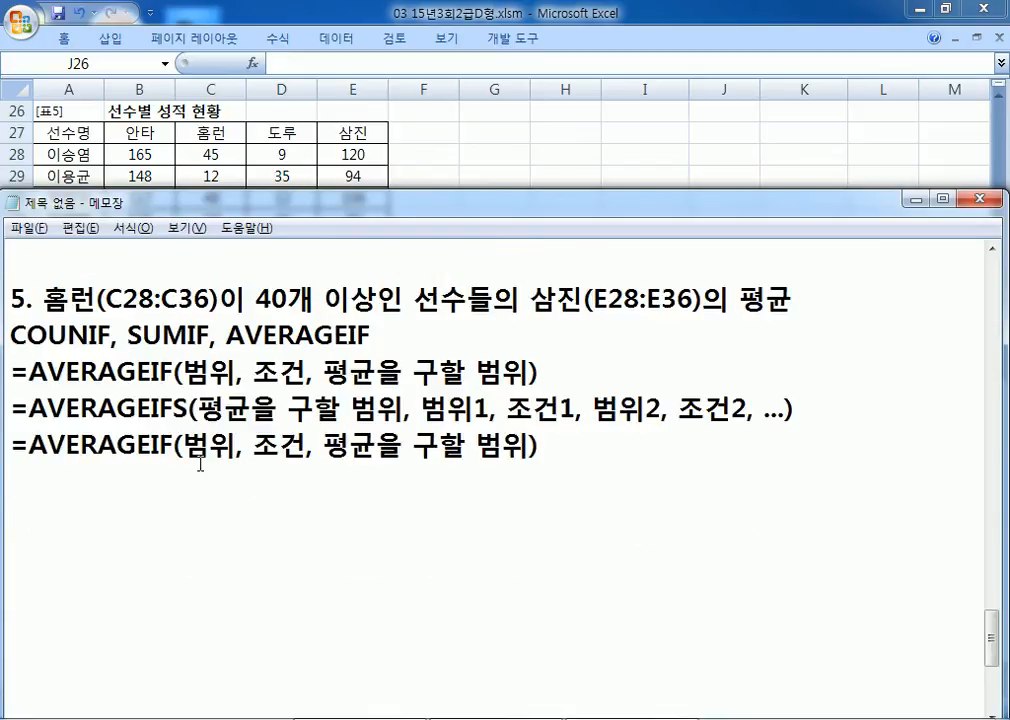
Step: Rewrite the copied arguments in plain language as =AVERAGEIF(홈런, 40개 이상, 삼진)
left_click_drag(181, 445, 237, 446)
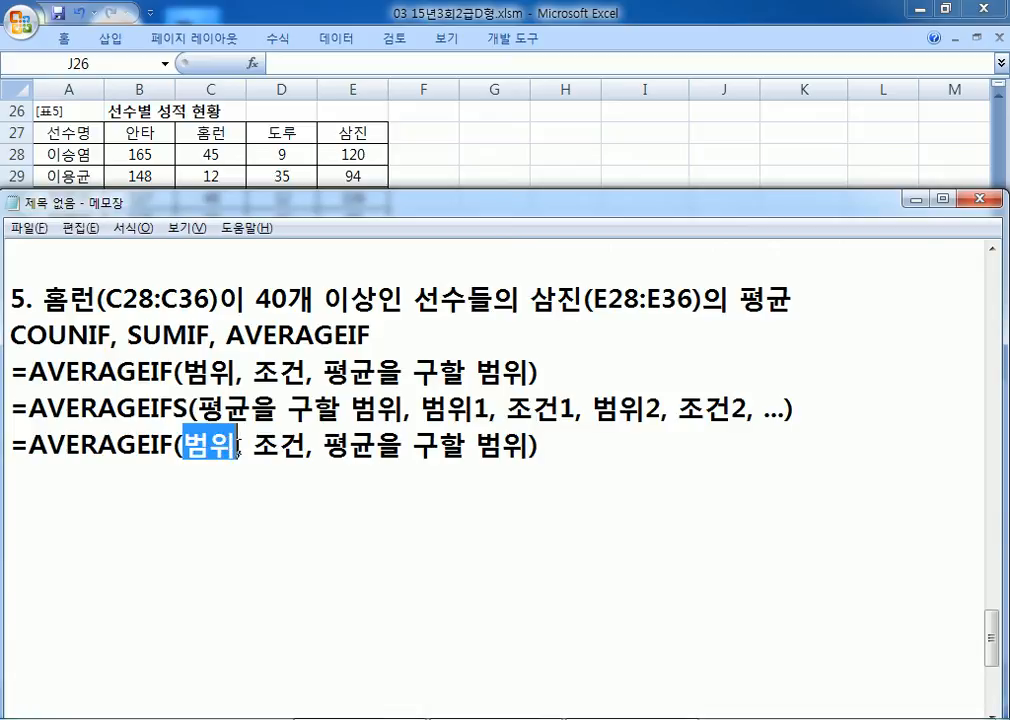
type("GHA")
key("BackSpace")
key("BackSpace")
key("BackSpace")
key("Hangul")
type("홈런")
key("Right")
key("Right")
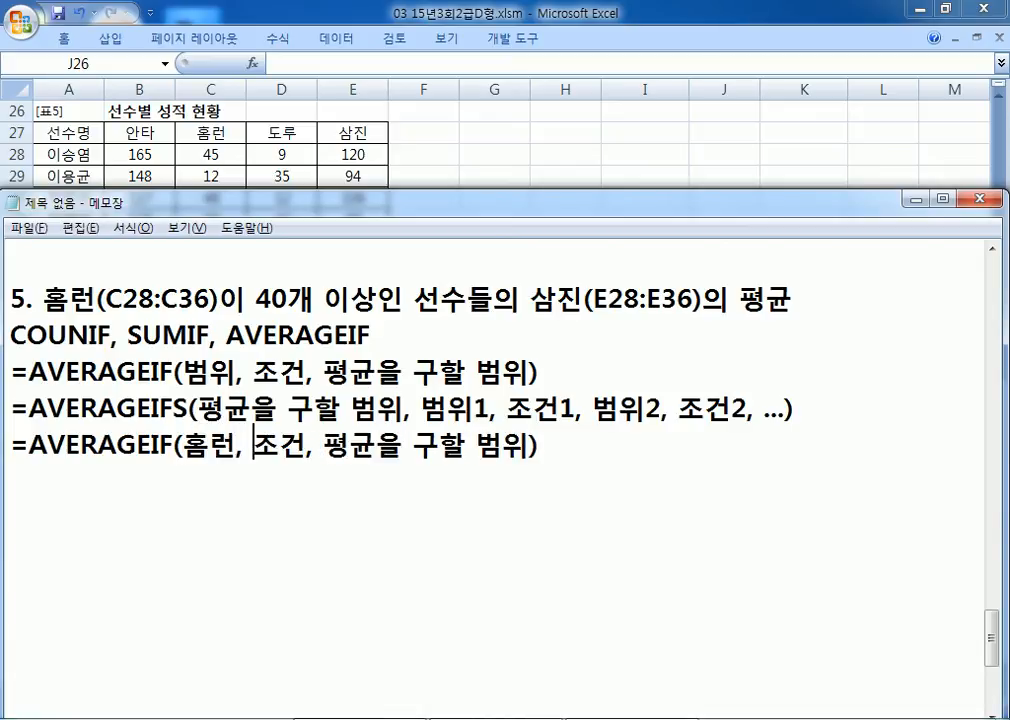
type("40개 이")
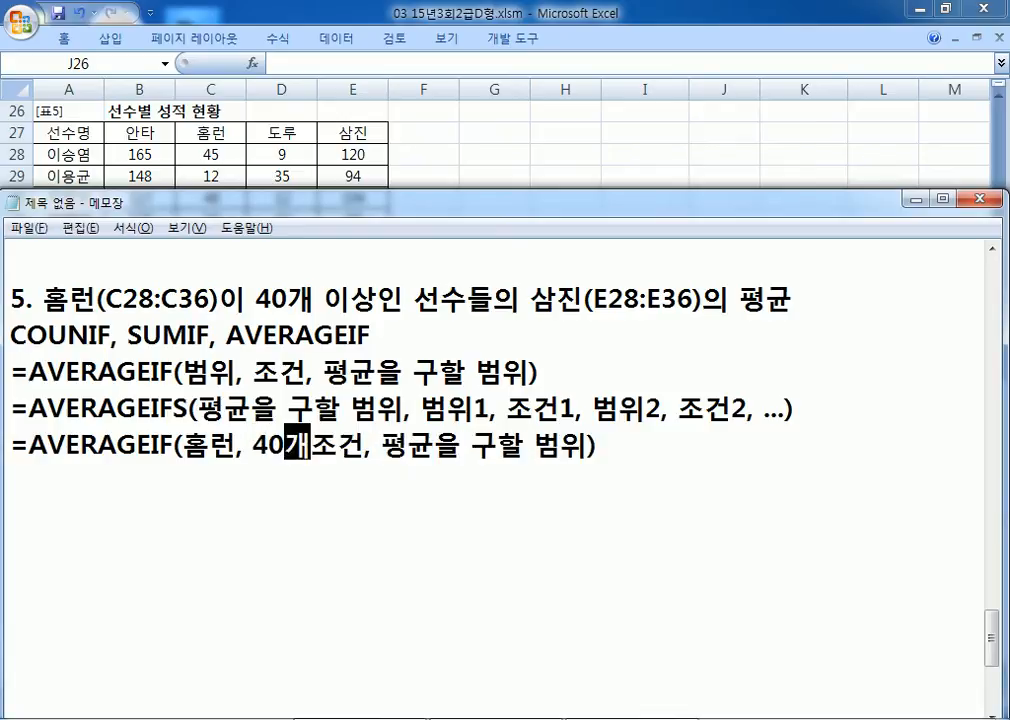
type("상")
key("Delete")
key("Delete")
key("Right")
key("Right")
type("삼진")
key("Delete")
key("Delete")
key("Delete")
key("Delete")
key("Delete")
key("Delete")
key("Delete")
key("Delete")
key("Delete")
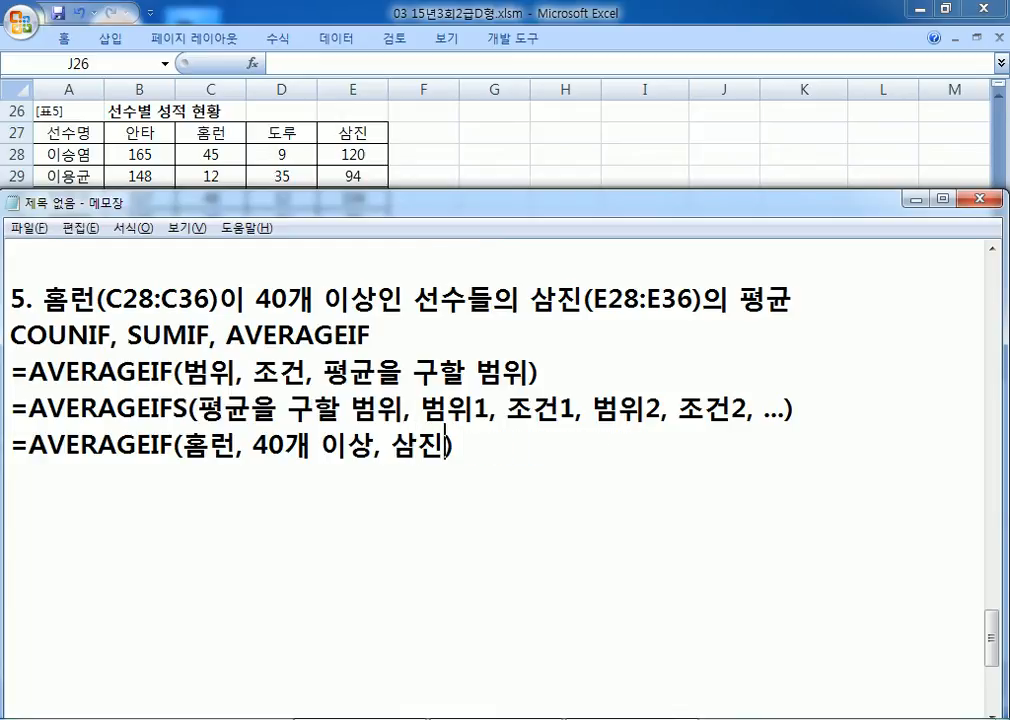
Step: Duplicate the plain-language line and replace 홈런 with C28:C36
key("Home")
key("shift+Down")
key("ctrl+c")
key("ctrl+v")
key("ctrl+v")
key("Left")
key("Left")
key("Left")
key("Left")
key("Left")
key("Left")
key("Left")
key("Left")
key("Left")
key("Left")
key("Left")
key("Left")
key("Left")
key("Left")
key("Left")
key("Left")
type("C28:")
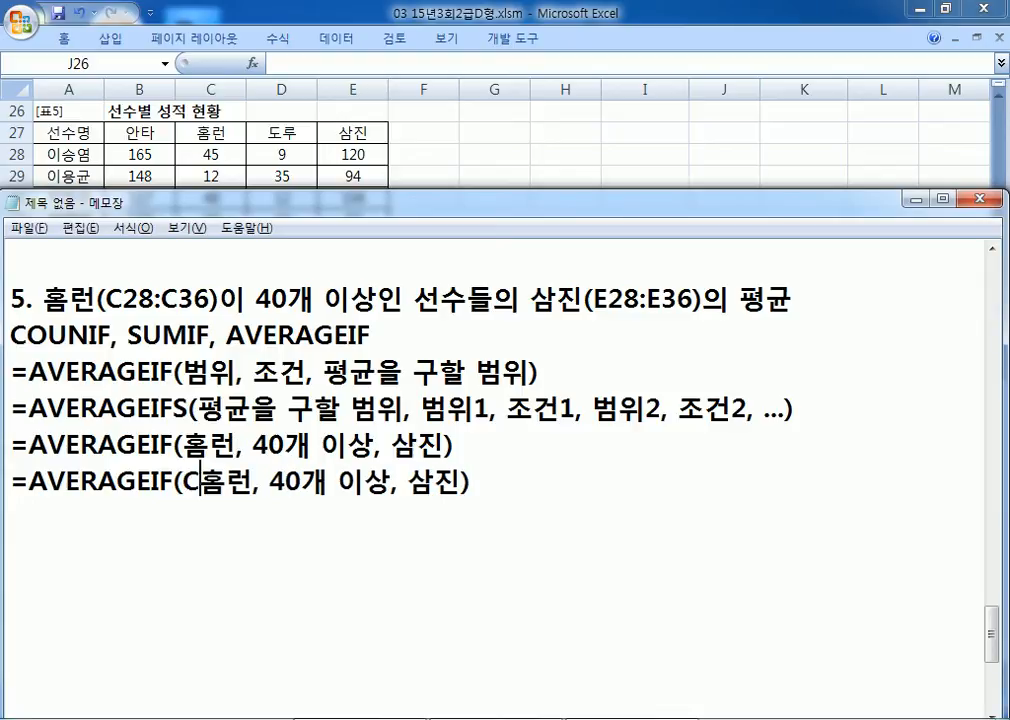
type("C36")
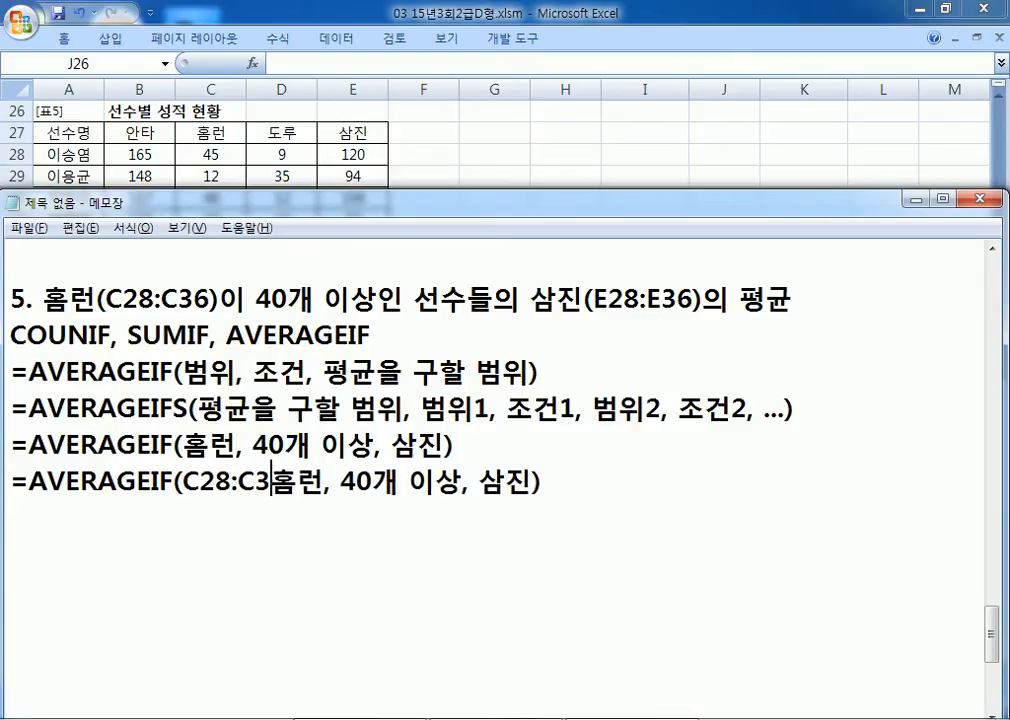
key("Delete")
key("Delete")
Step: Change the condition to ">=40" and the average range to E28:E36, then select the line
key("Right")
key("Right")
type("\">=")
key("Right")
key("Right")
type("\"")
key("Delete")
key("Right")
key("BackSpace")
key("Delete")
key("Delete")
key("Right")
key("Right")
type("E28")
type(":E36")
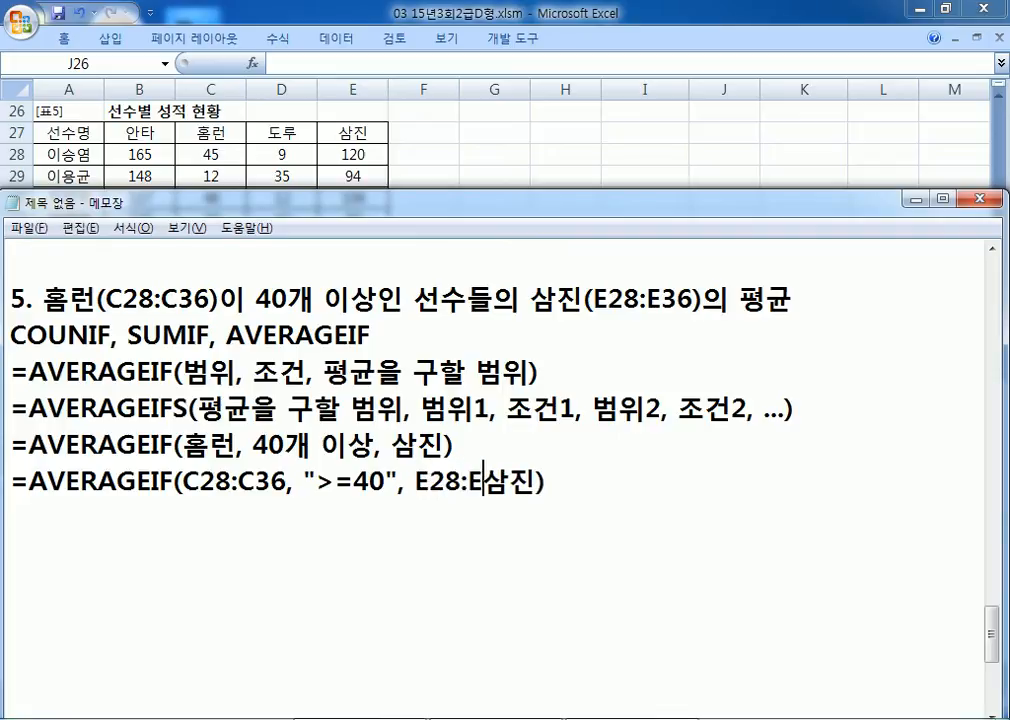
key("Delete")
key("Delete")
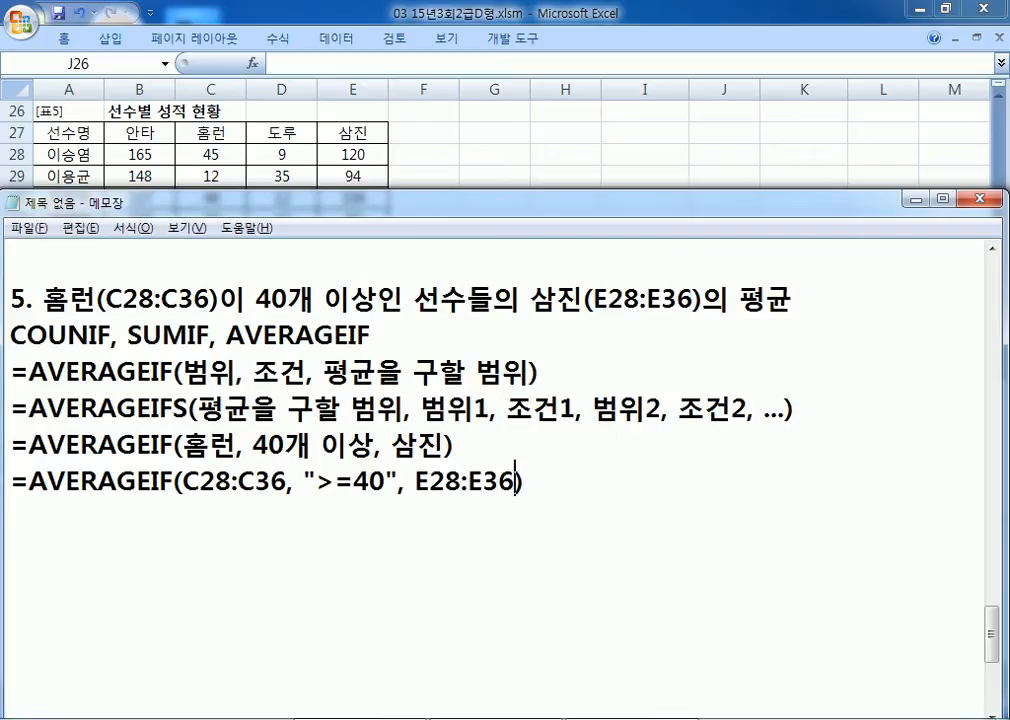
key("shift+End")
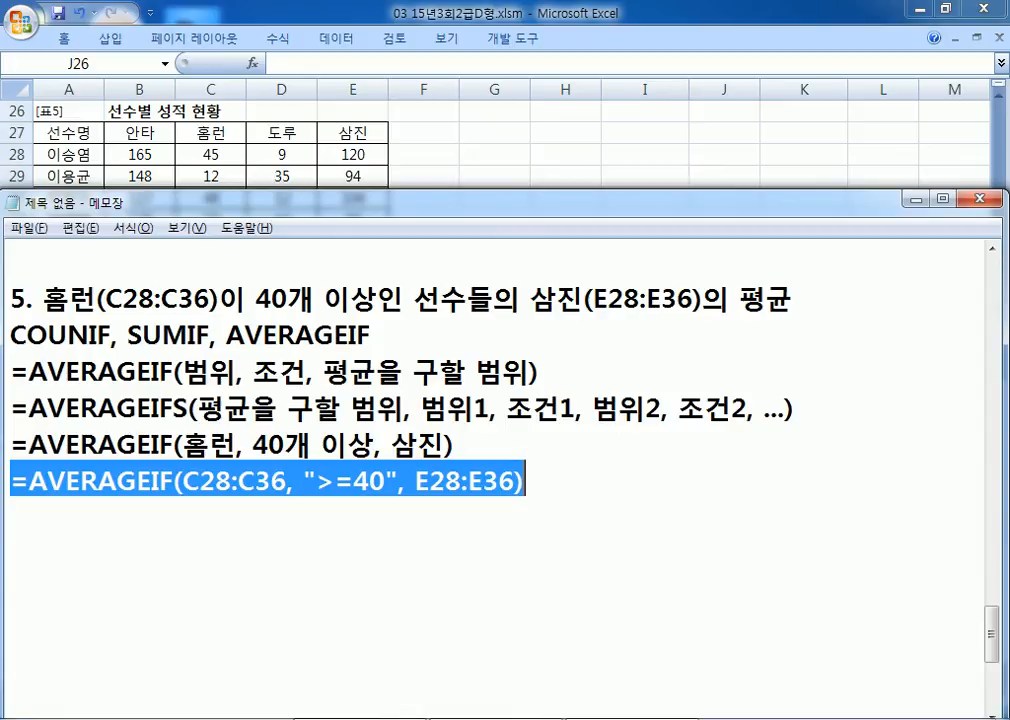
Step: Paste =AVERAGEIF(C28:C36, ">=40", E28:E36) into cell E37 of the sheet
key("ctrl+c")
key("alt+Tab")
left_click(347, 349)
key("ctrl+v")
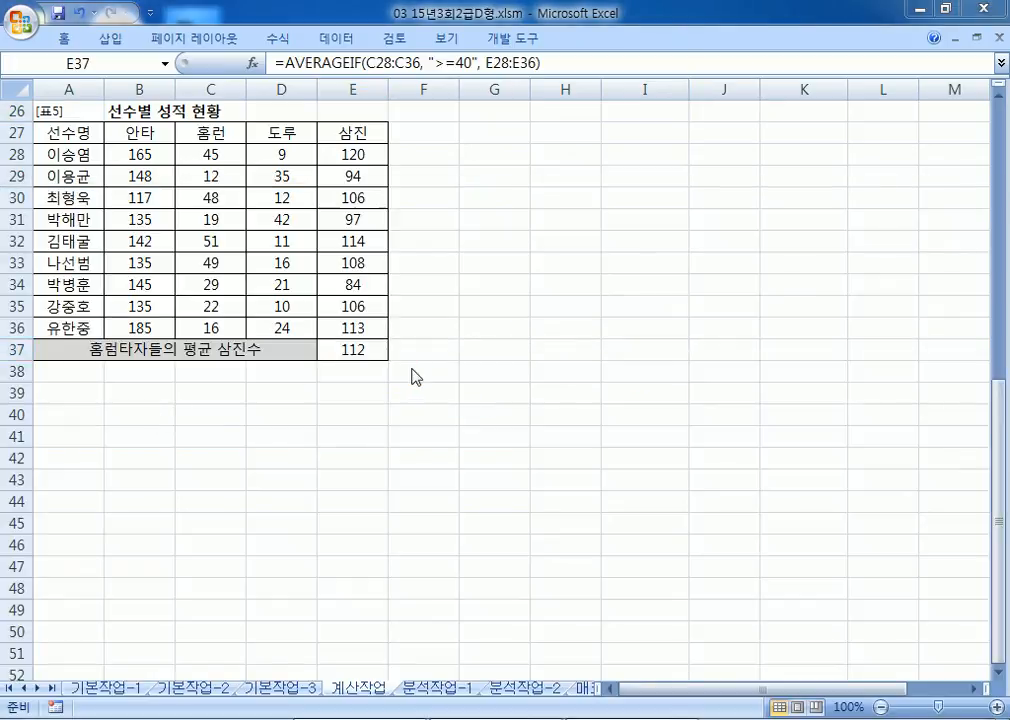
Step: Back in Notepad, resize the notes window to reveal more sheet rows
key("alt+Tab")
left_click(397, 512)
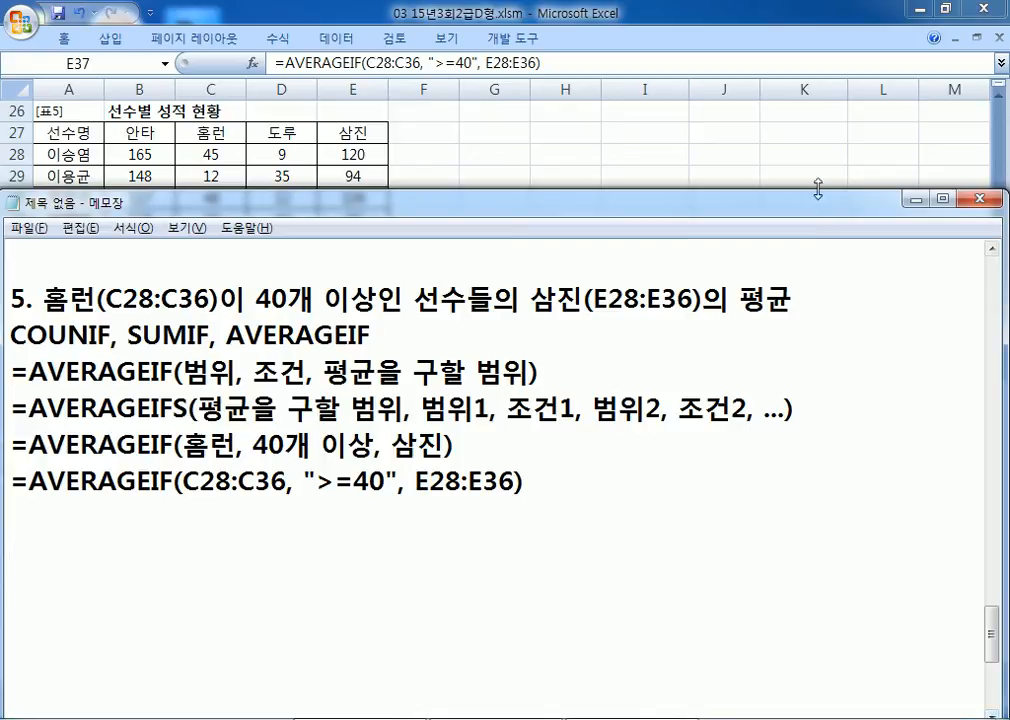
mouse_move(818, 189)
left_mouse_down()
mouse_move(810, 405)
mouse_move(800, 180)
left_mouse_up()
left_click_drag(602, 645, 600, 679)
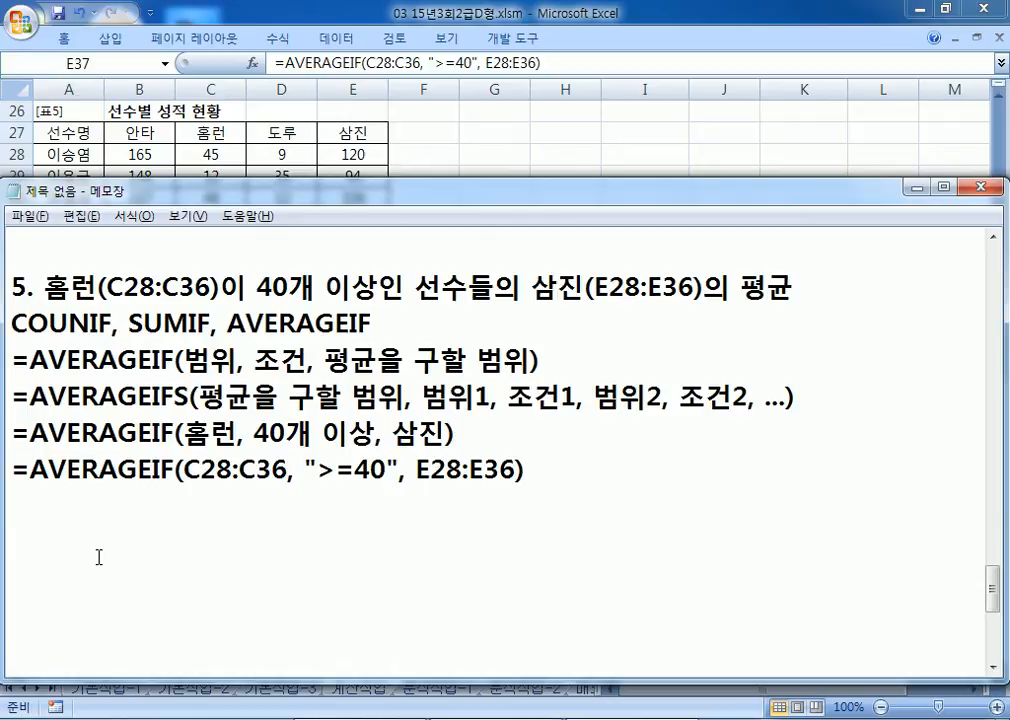
Step: Correct COUNIF to COUNTIF in the notes and return to Excel
left_click(92, 323)
type("ㅅ")
key("Hangul")
key("BackSpace")
type("T")
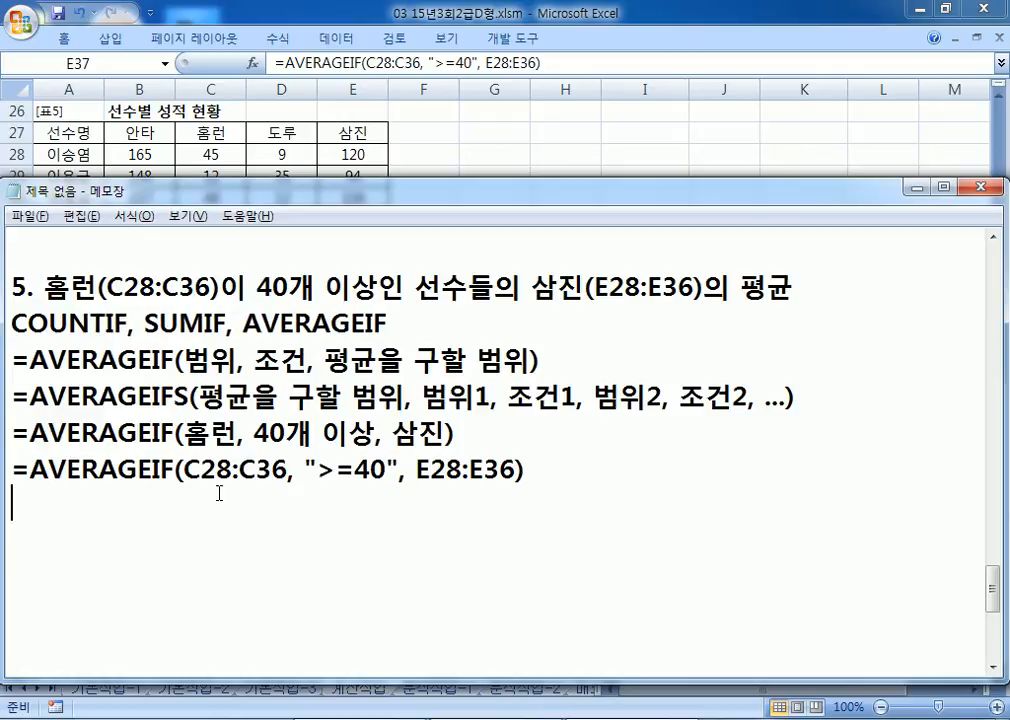
key("alt+Tab")
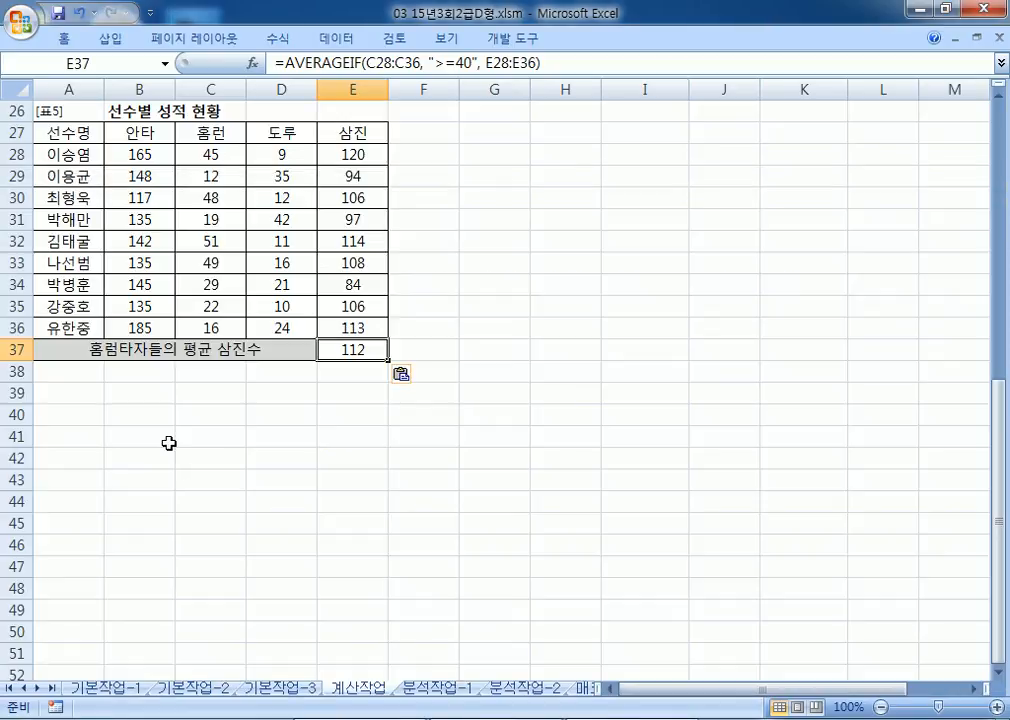
Step: Expand the ribbon and go to the 분석작업-1 sheet
double_click(340, 38)
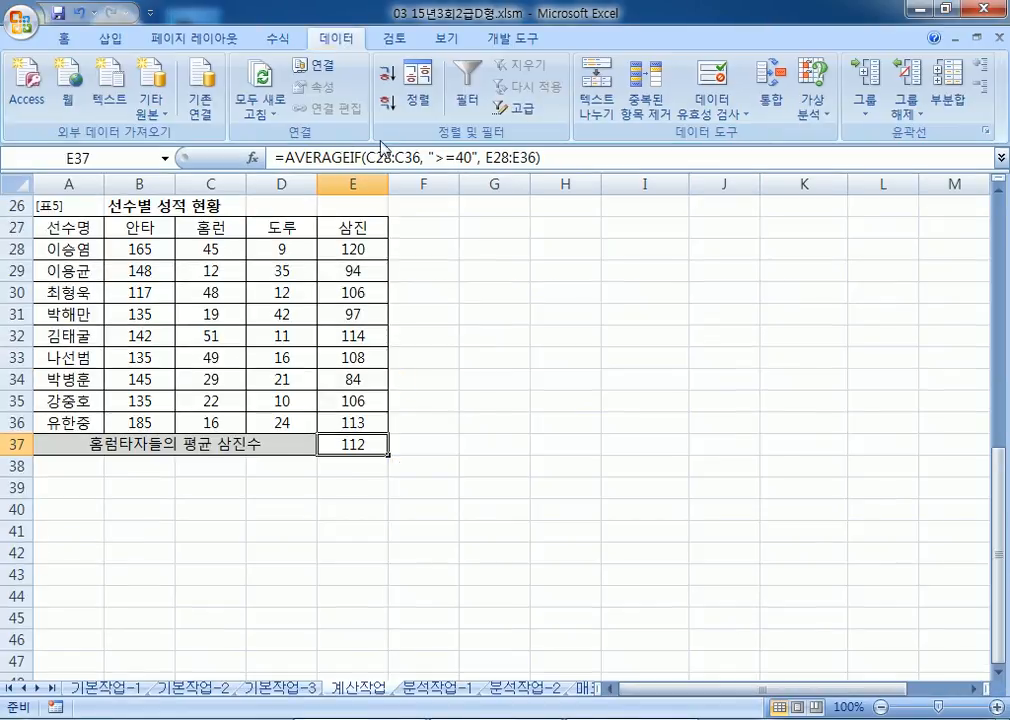
left_click(437, 688)
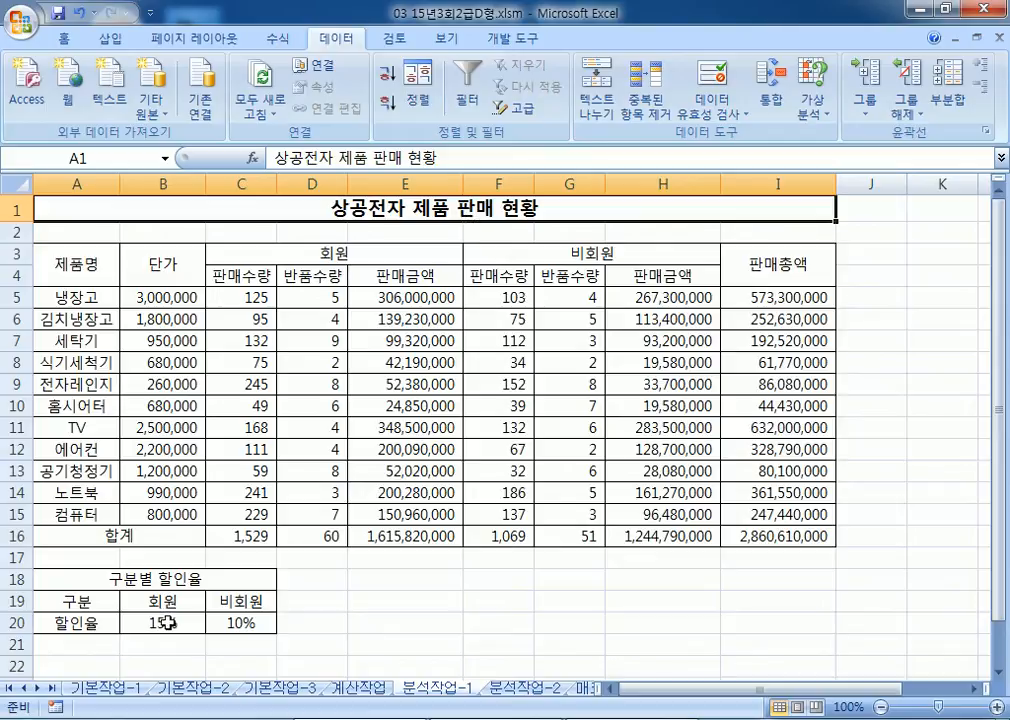
Step: Locate the discount rates in B20:C20 and the grand total in I16, ending on B20
scroll(196, 606, "down", 1)
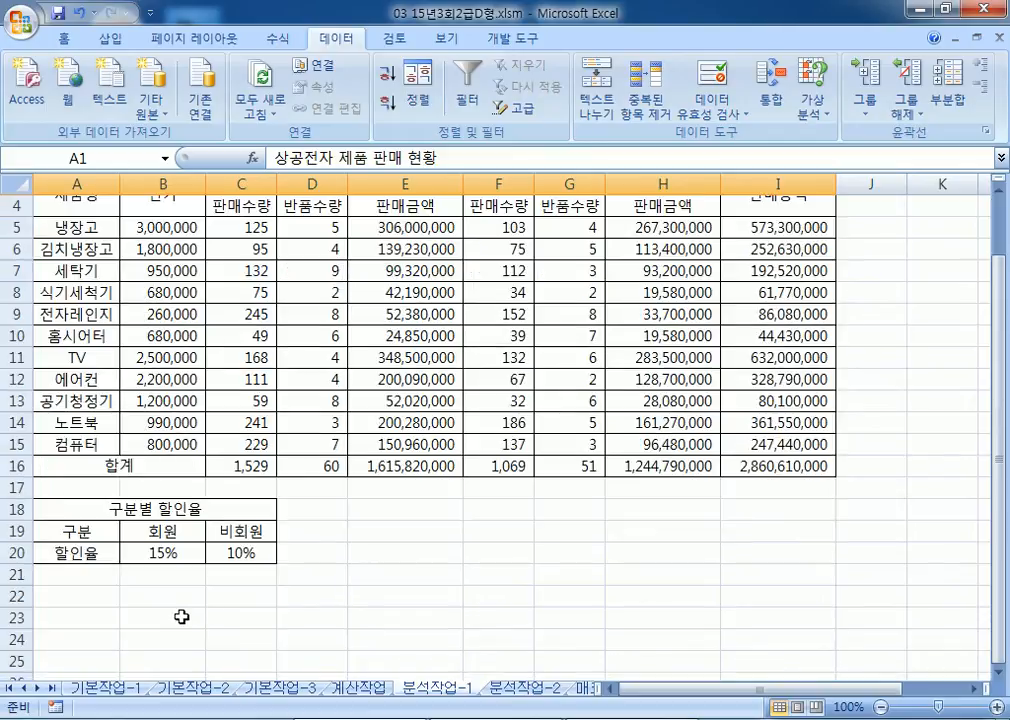
left_click_drag(148, 553, 228, 551)
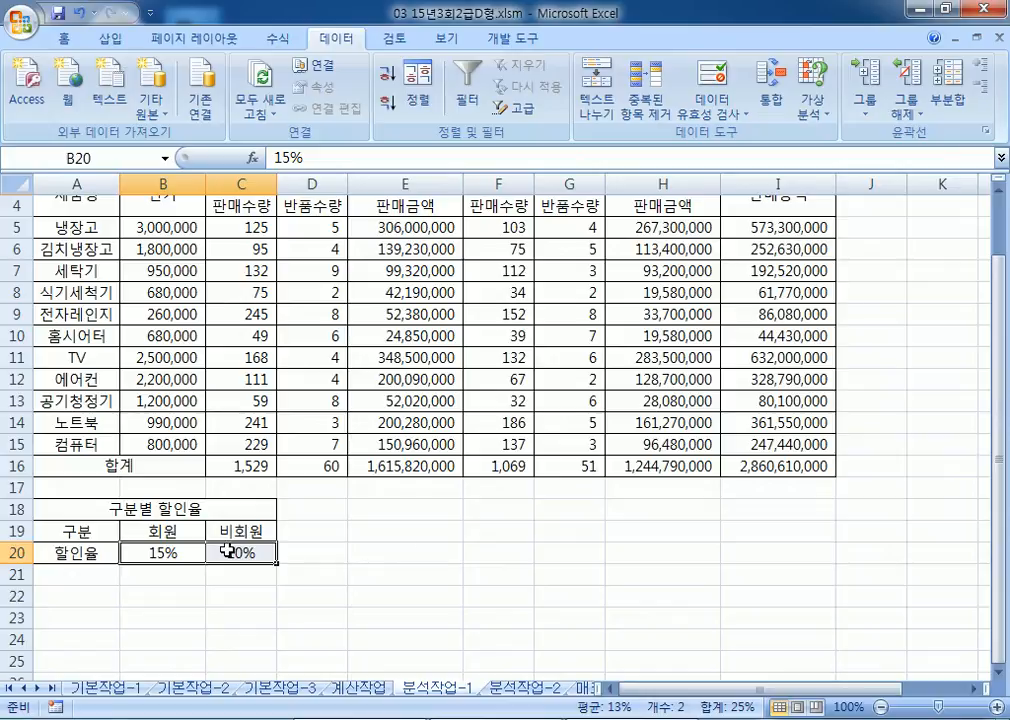
left_click(724, 466)
scroll(718, 596, "up", 1)
scroll(718, 596, "down", 1)
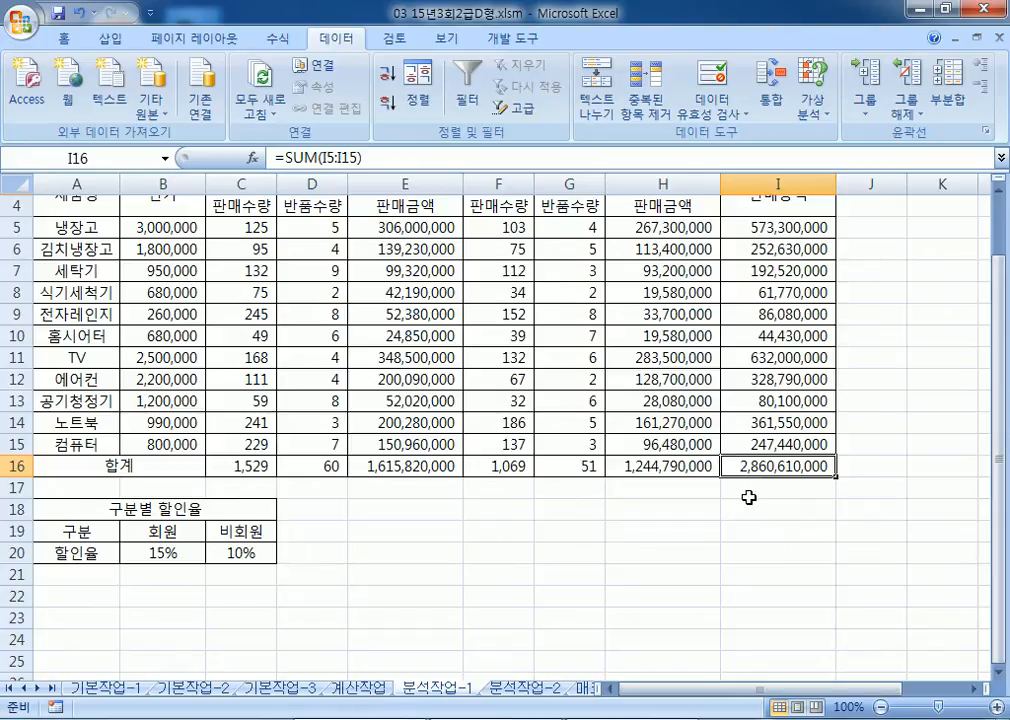
left_click_drag(142, 553, 266, 559)
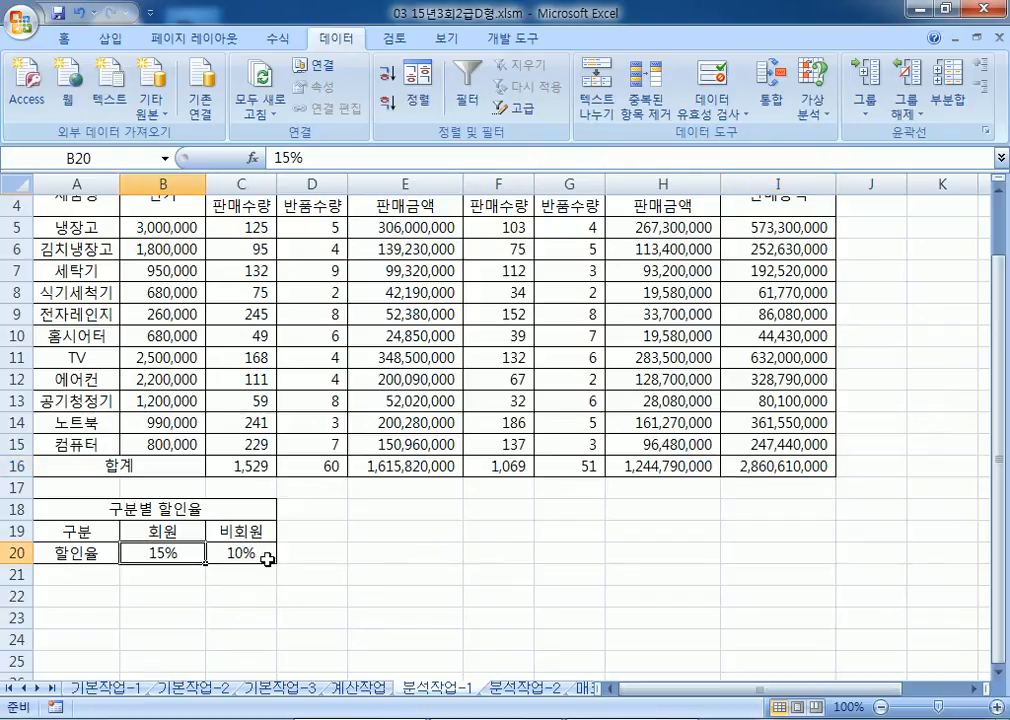
left_click(266, 559)
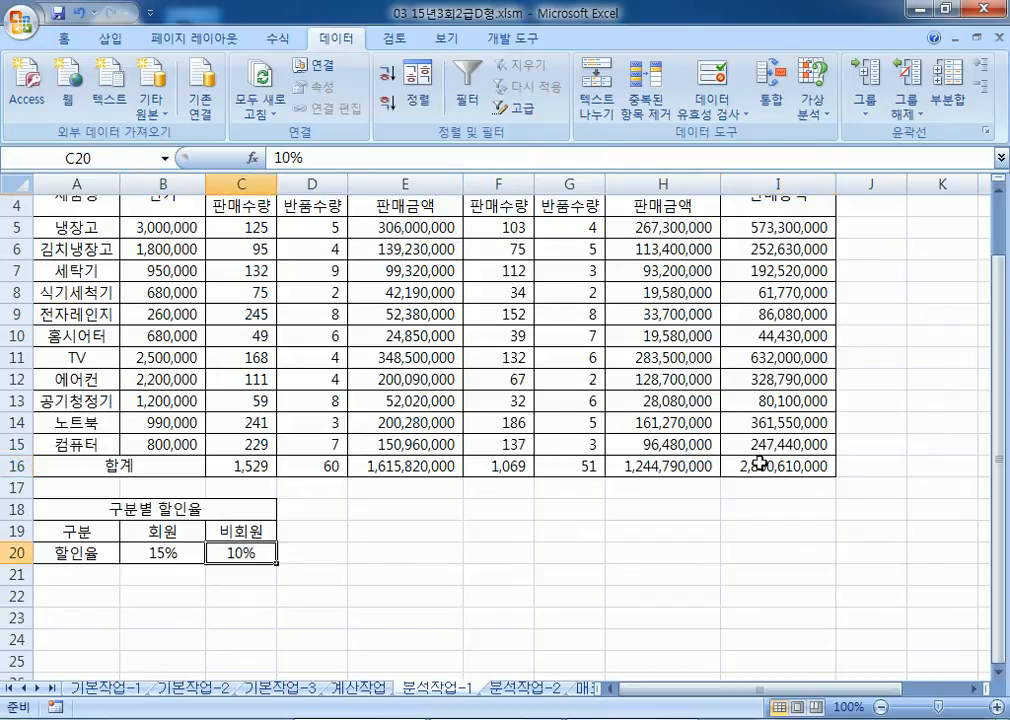
left_click(805, 465)
left_click(158, 552)
scroll(155, 408, "down", 2)
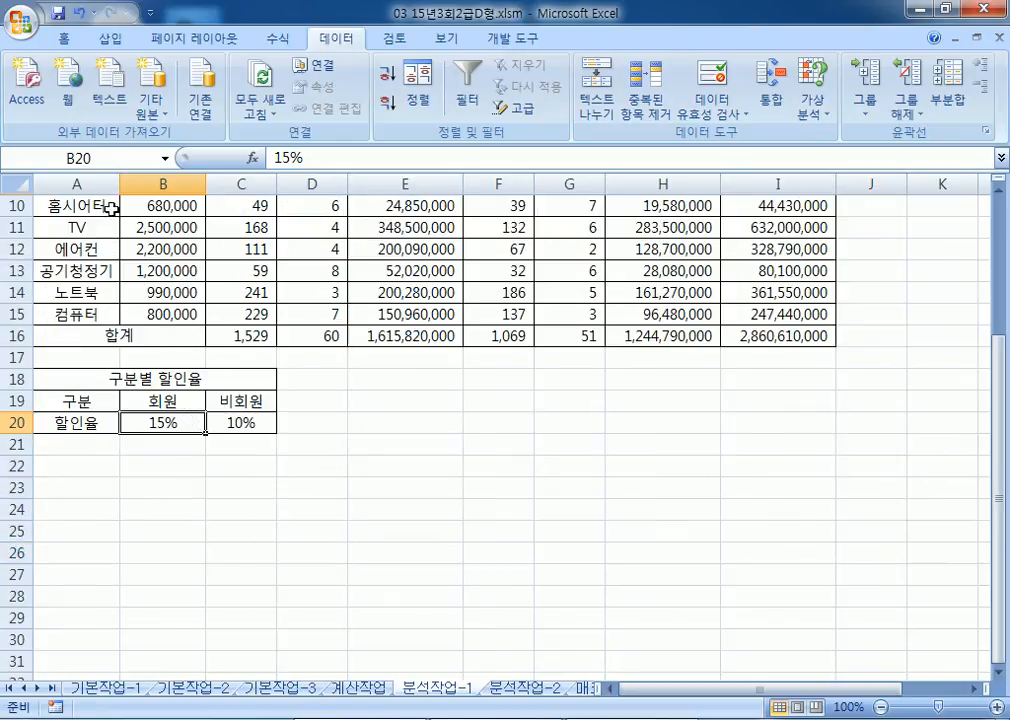
Step: Name cell B20 회원할인율 in the Name Box
left_click(119, 158)
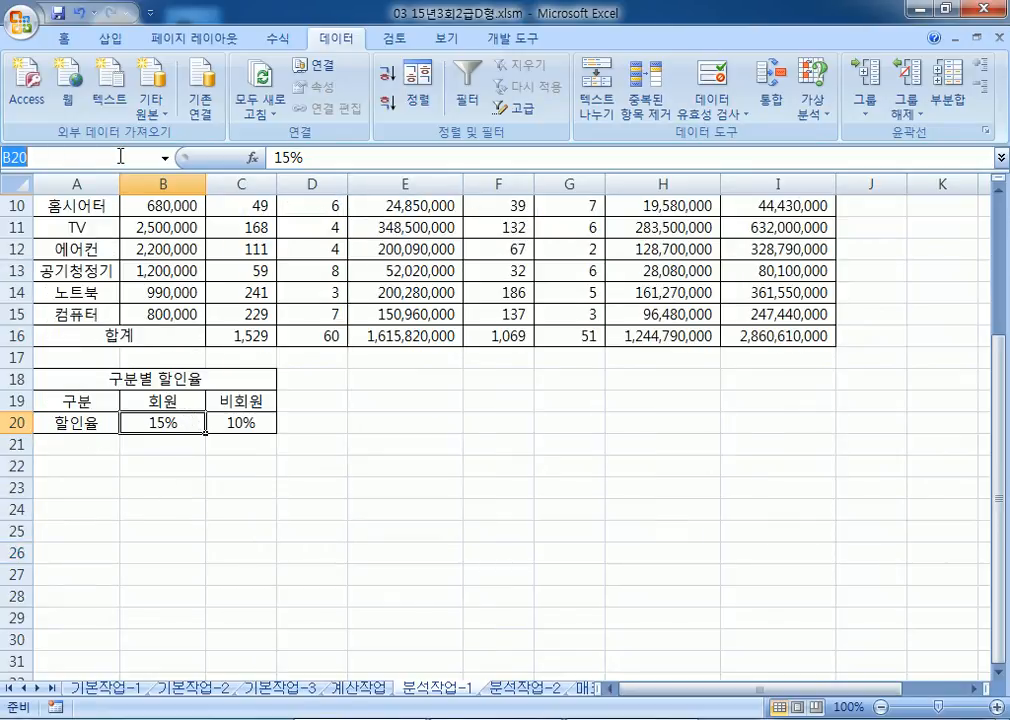
type("GHLDN")
key("shift+Home")
type("호ldnjsgkfdlsdbf")
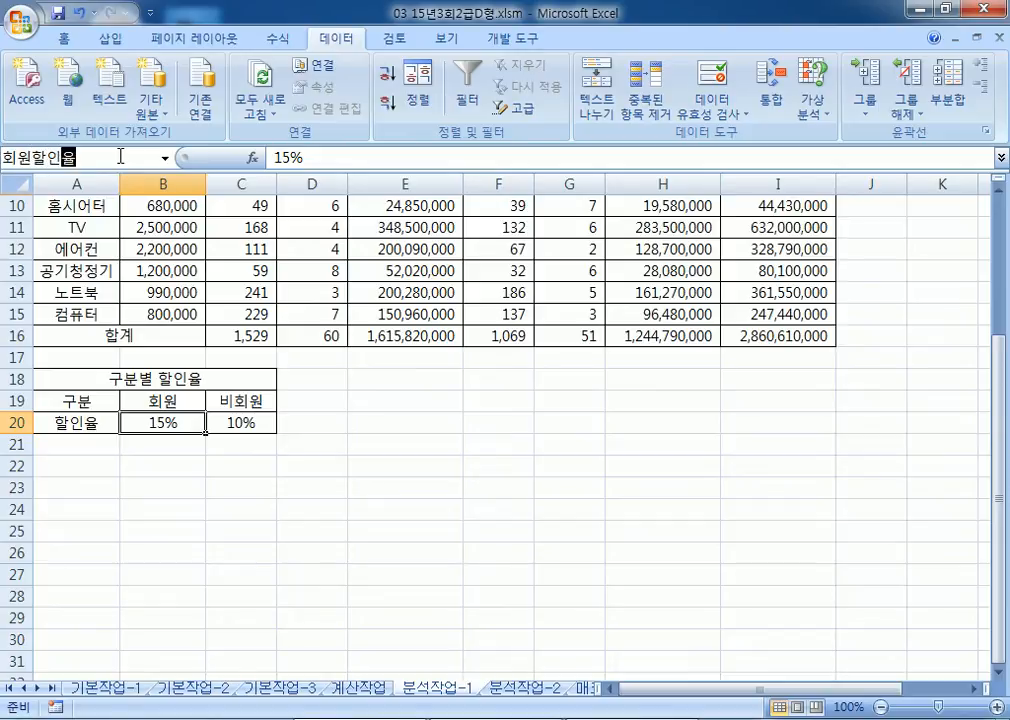
key("Return")
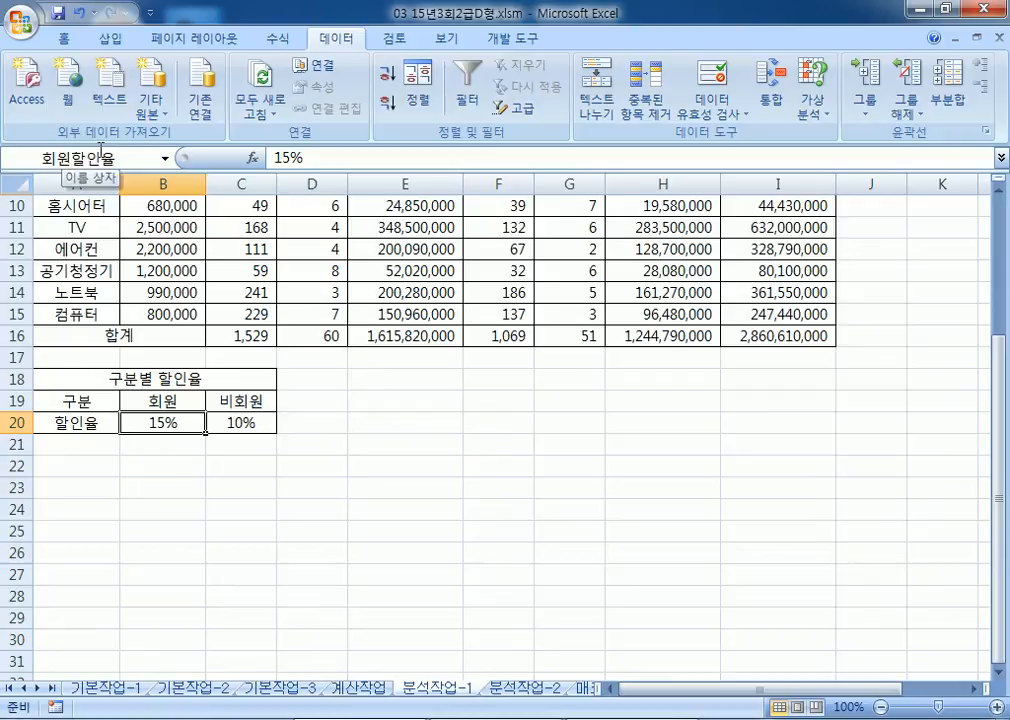
Step: Name cell C20 비회원할인율
left_click(228, 426)
left_click(110, 155)
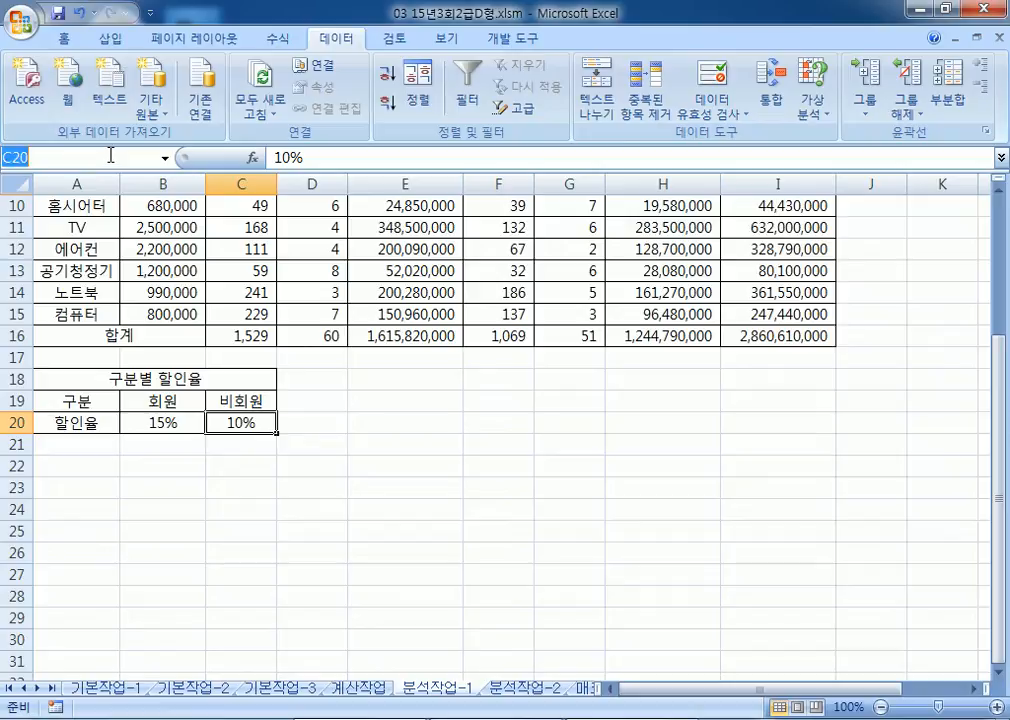
type("비회원")
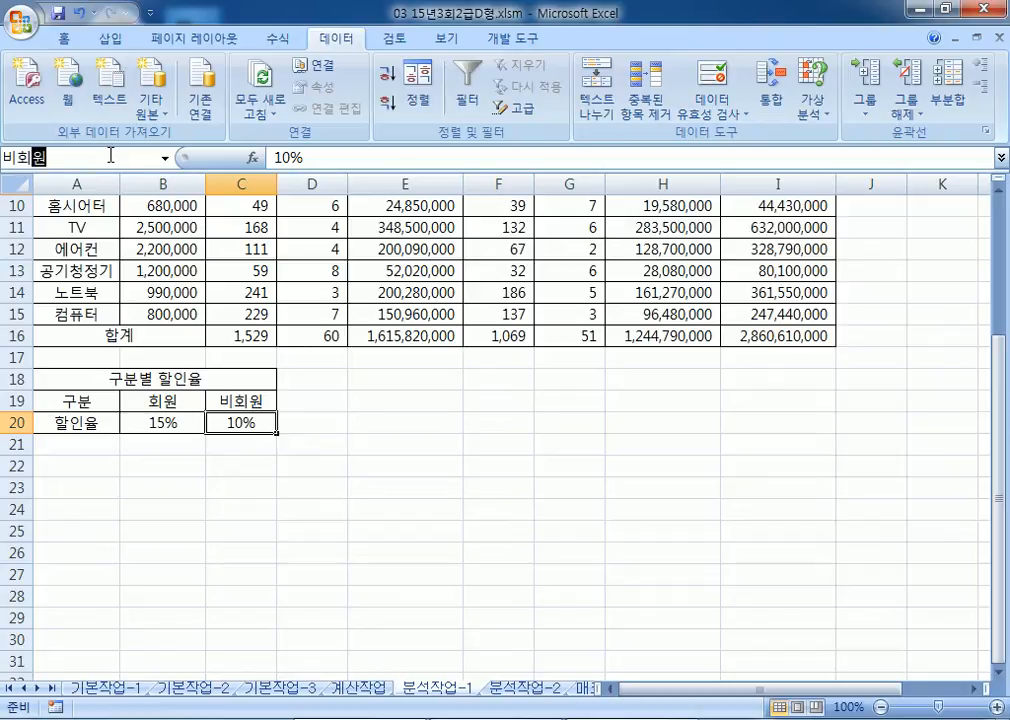
type("할인ㅇ")
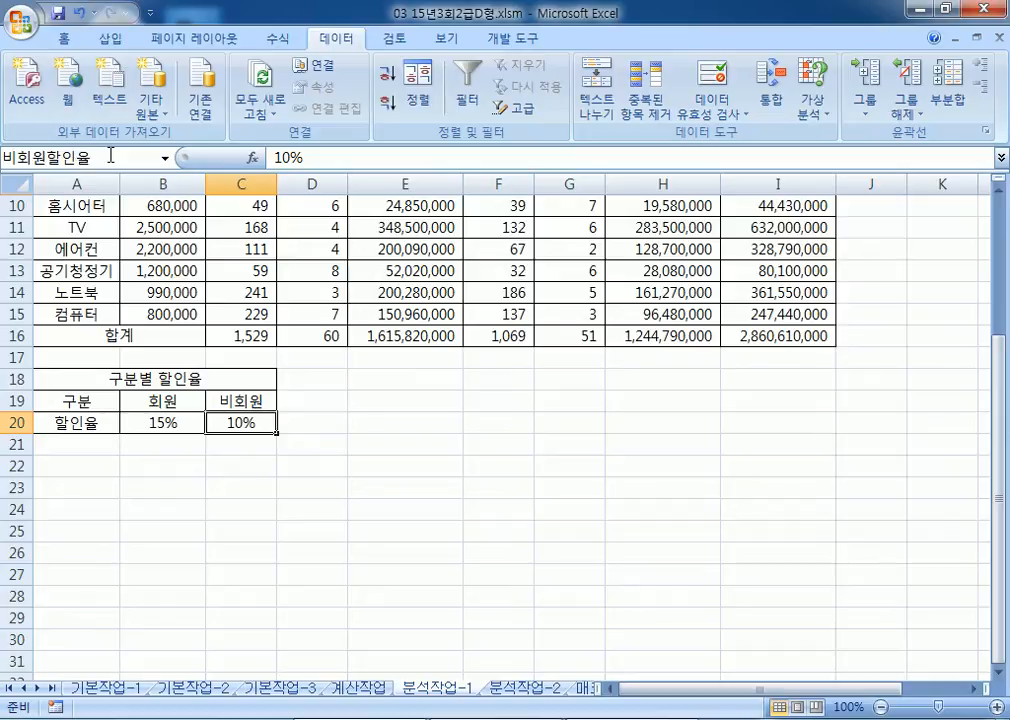
key("Return")
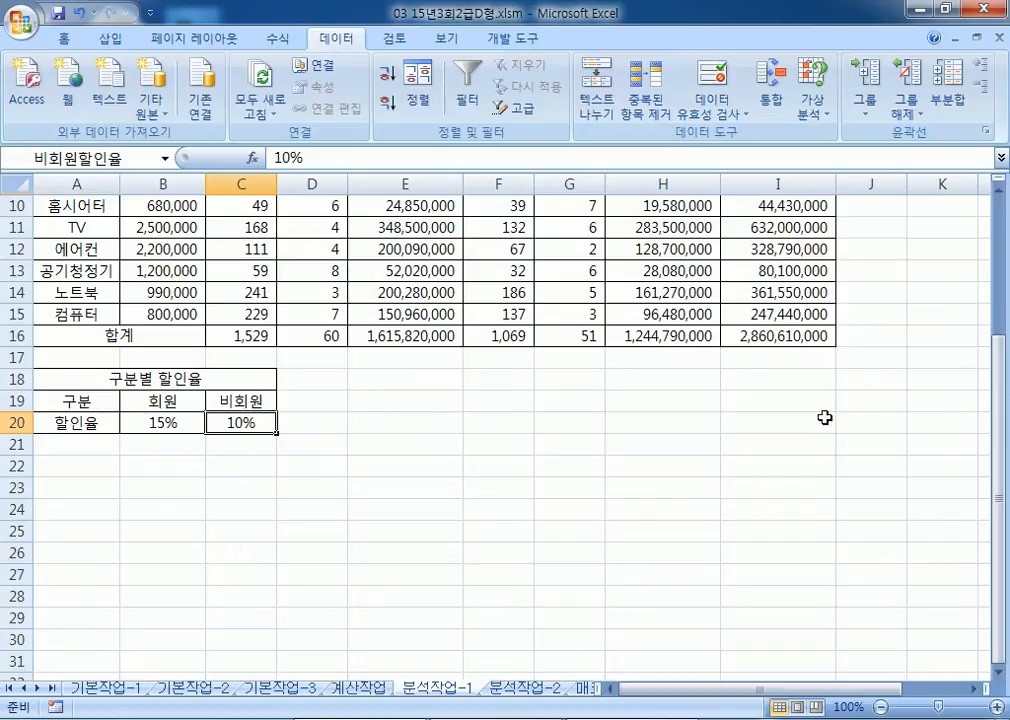
Step: Name the grand total cell I16 판매총액총계
left_click(800, 339)
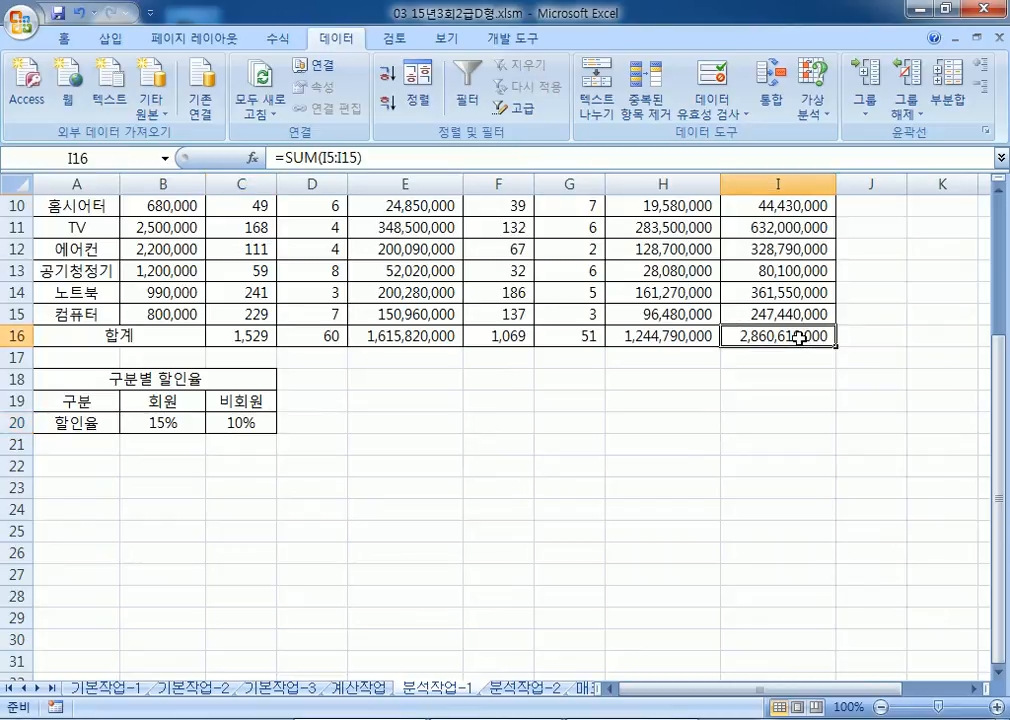
left_click(137, 161)
type("파ㄴ매초ㅇ")
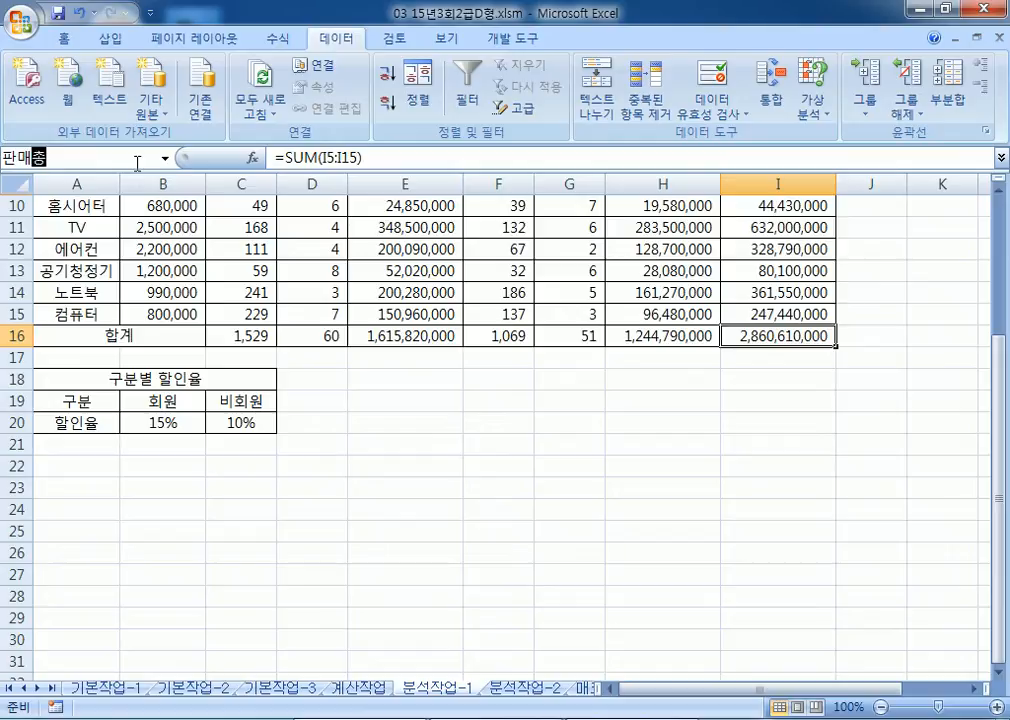
type("액ㅊㅗㅇ")
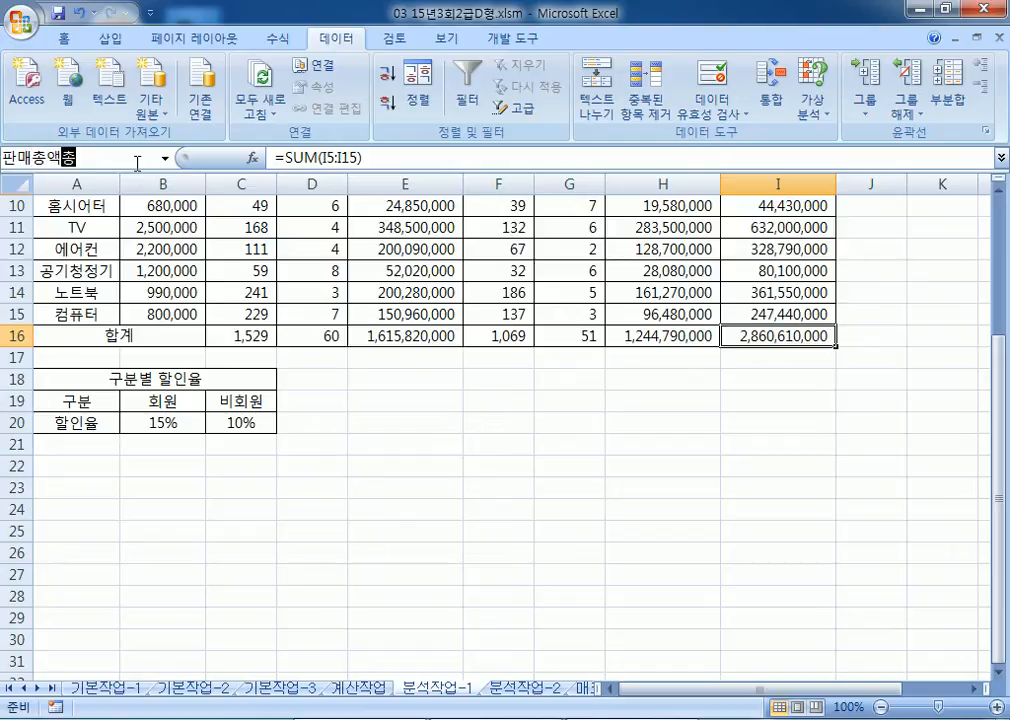
type("계")
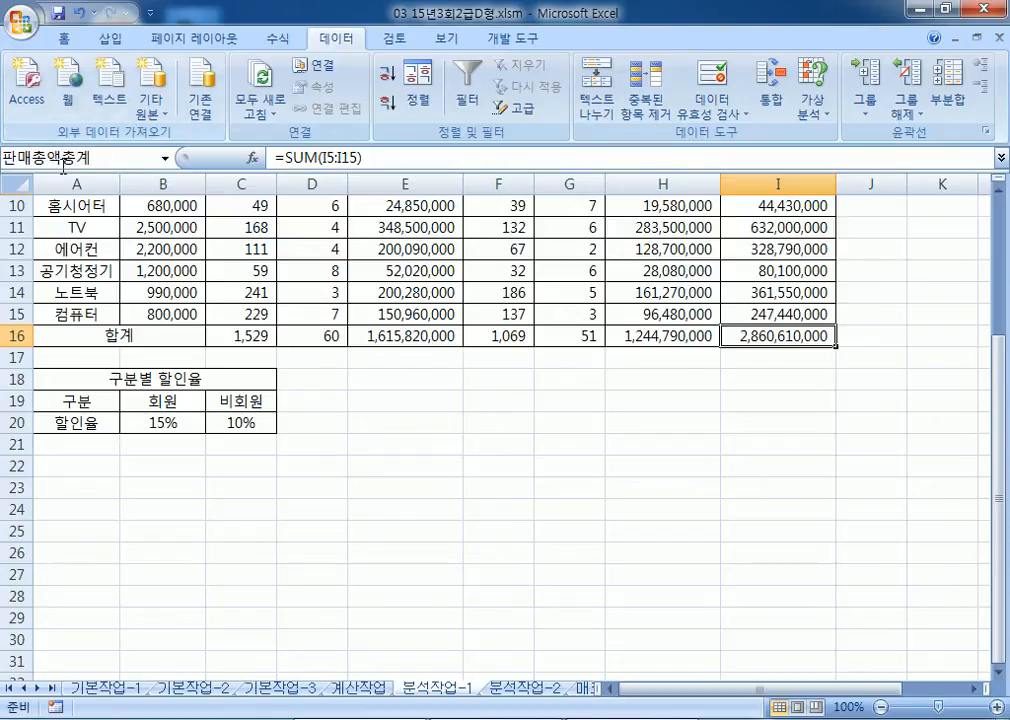
key("Return")
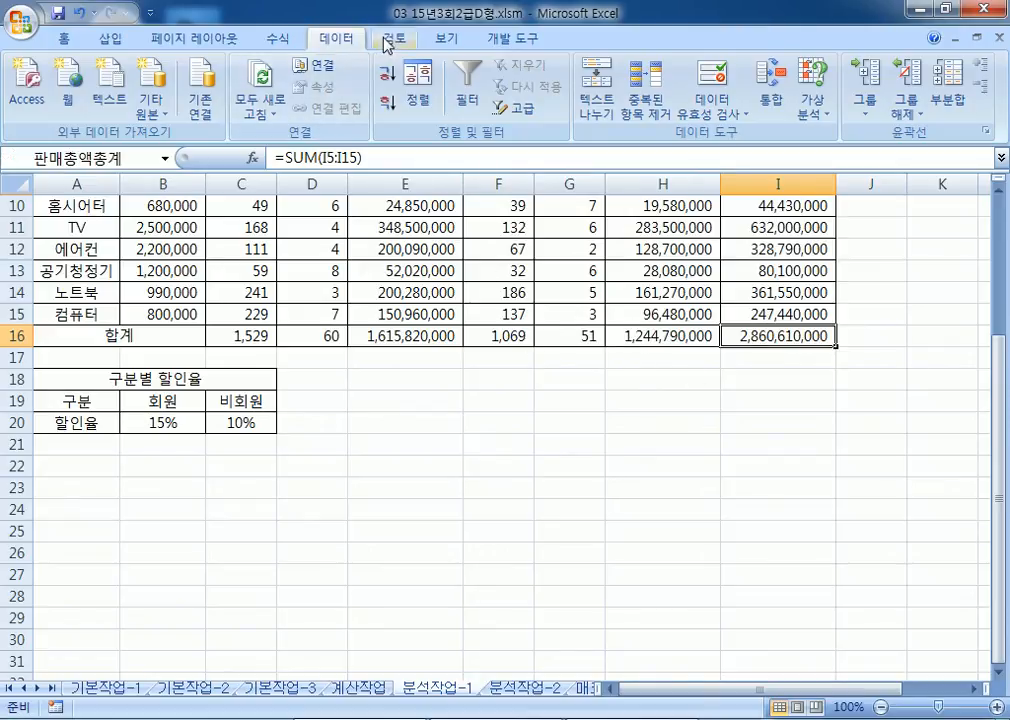
left_click(277, 38)
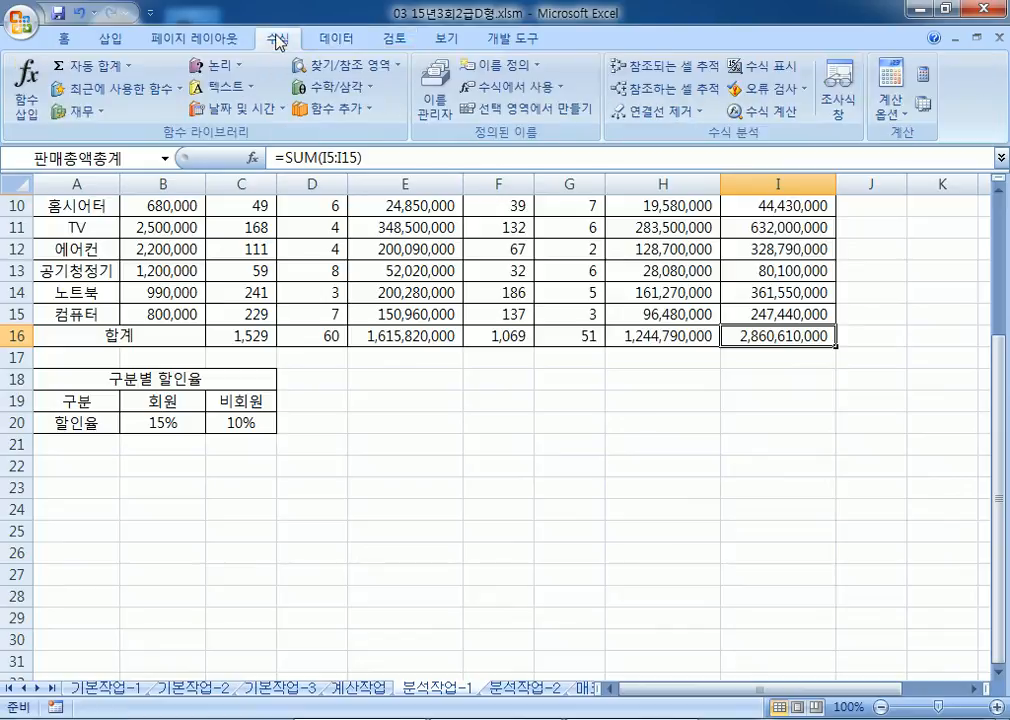
left_click(447, 121)
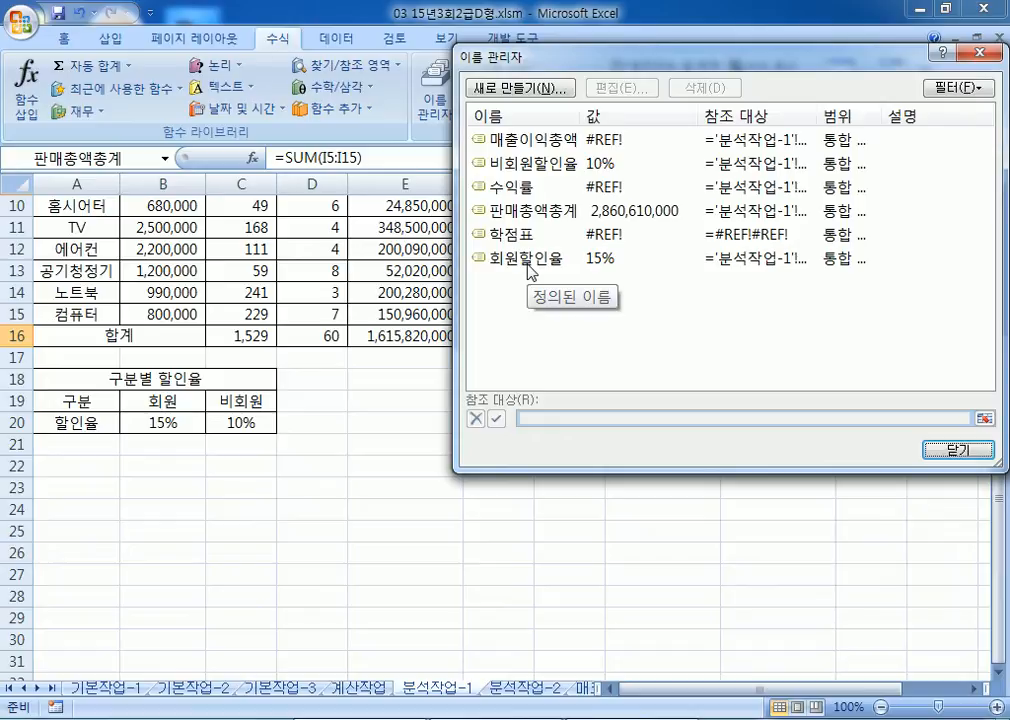
left_click(957, 449)
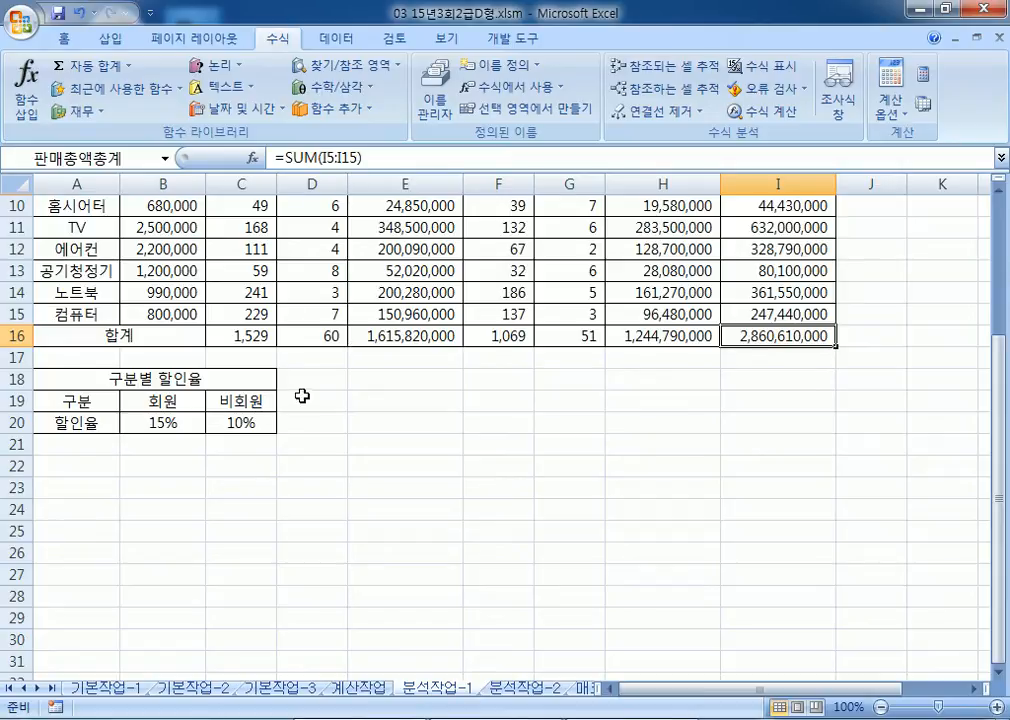
scroll(250, 428, "down", 2)
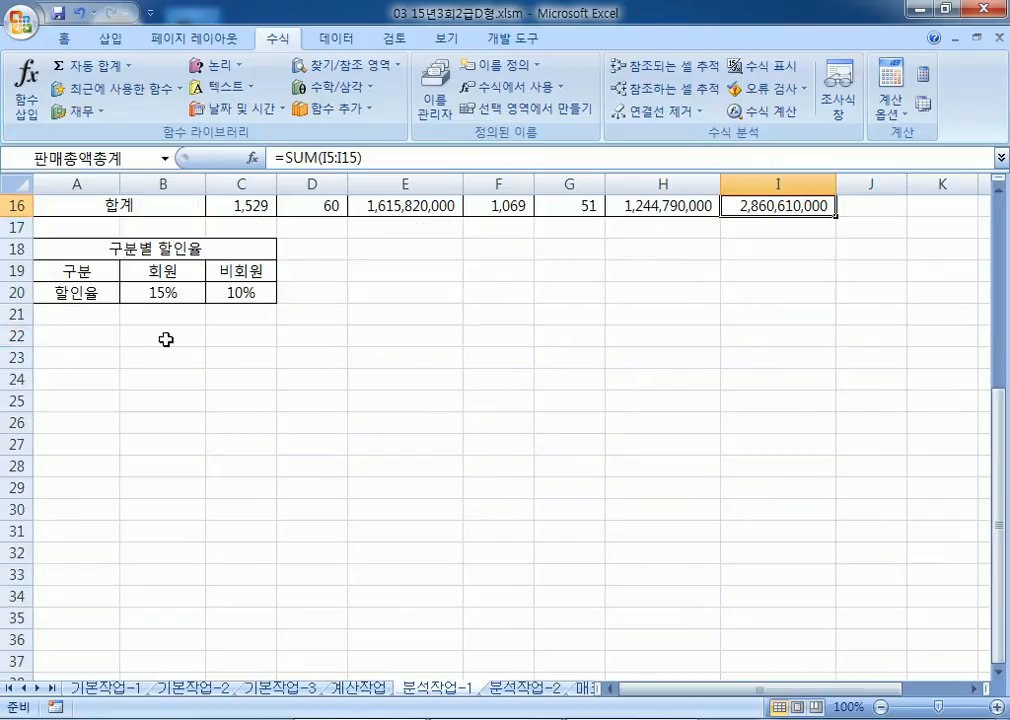
left_click_drag(151, 291, 241, 291)
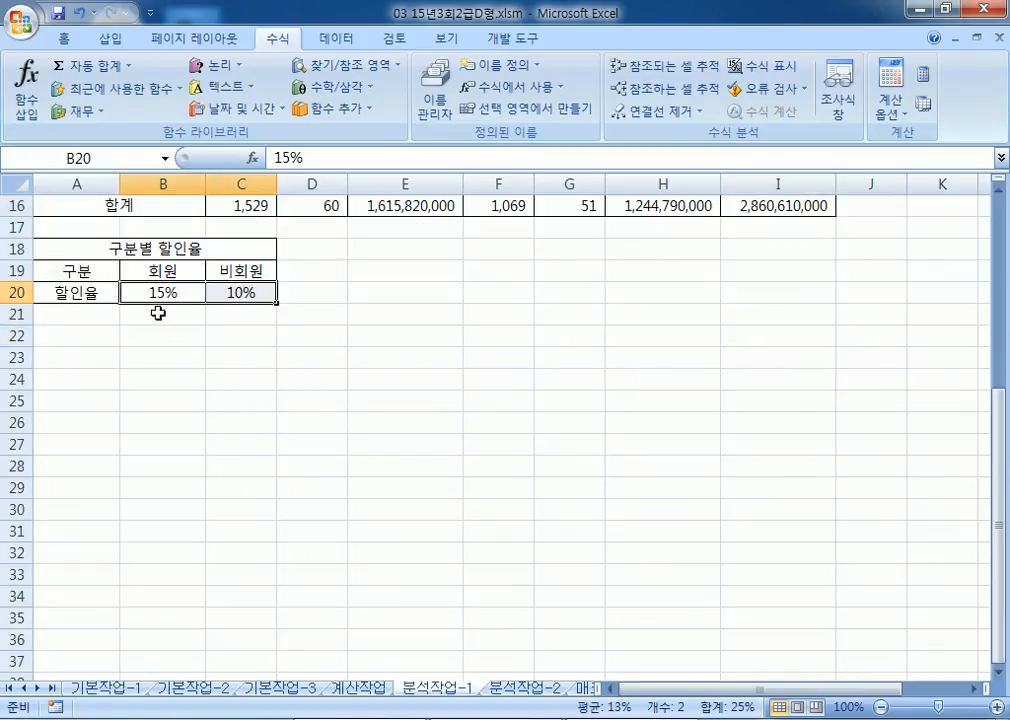
scroll(160, 329, "up", 1)
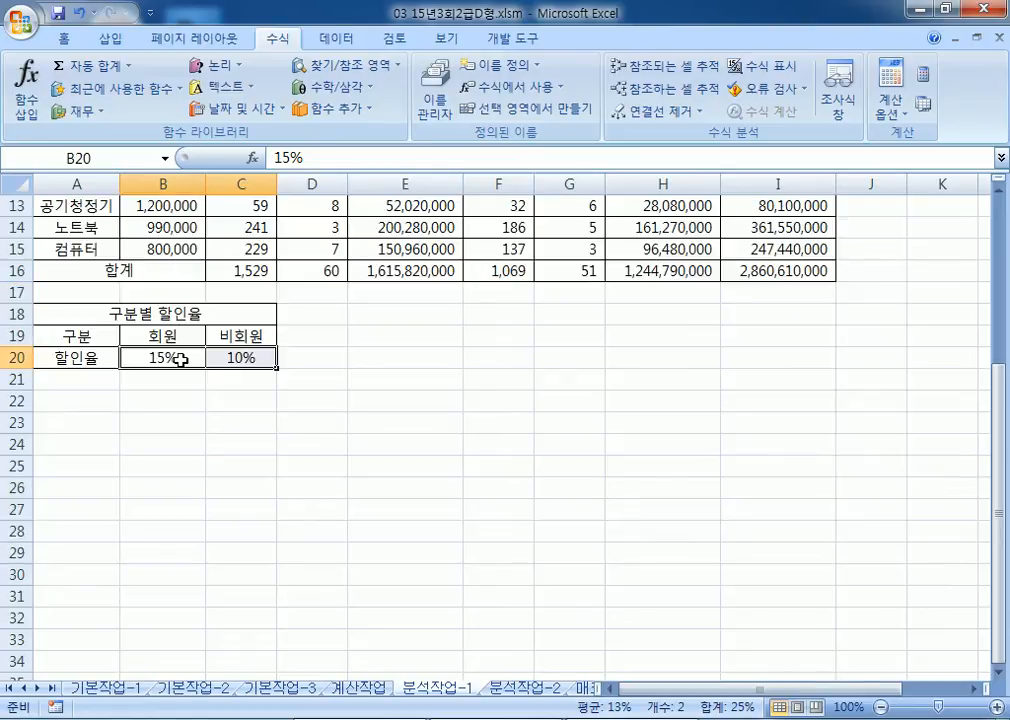
left_click(345, 42)
Step: Start adding a scenario in Scenario Manager, then cancel both dialogs and select E18
left_click(826, 112)
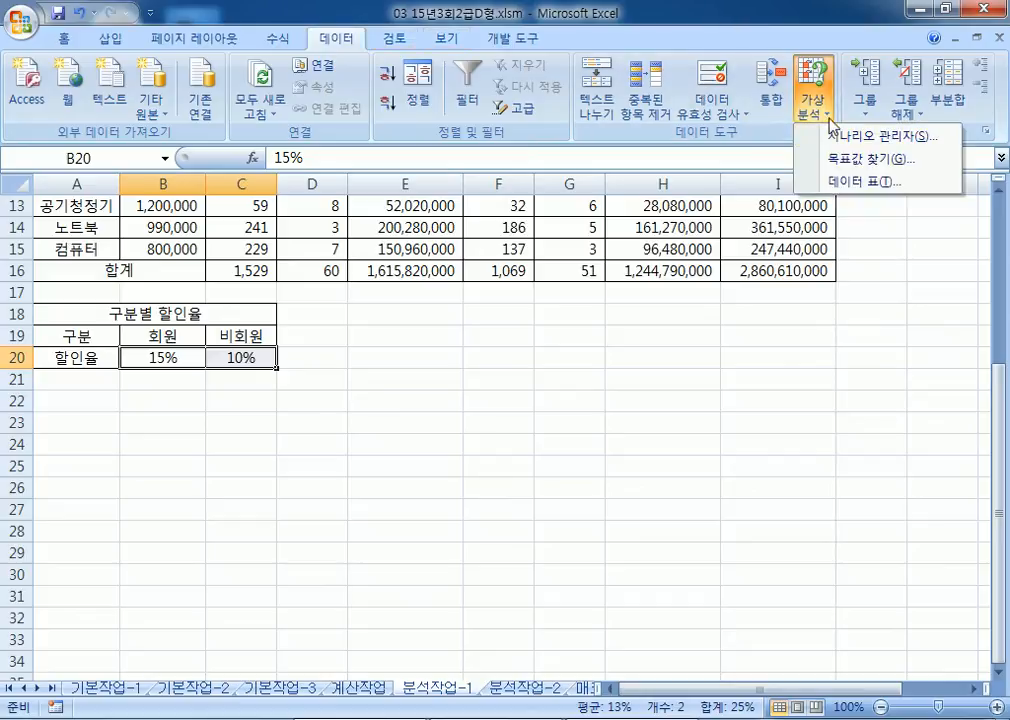
left_click(843, 147)
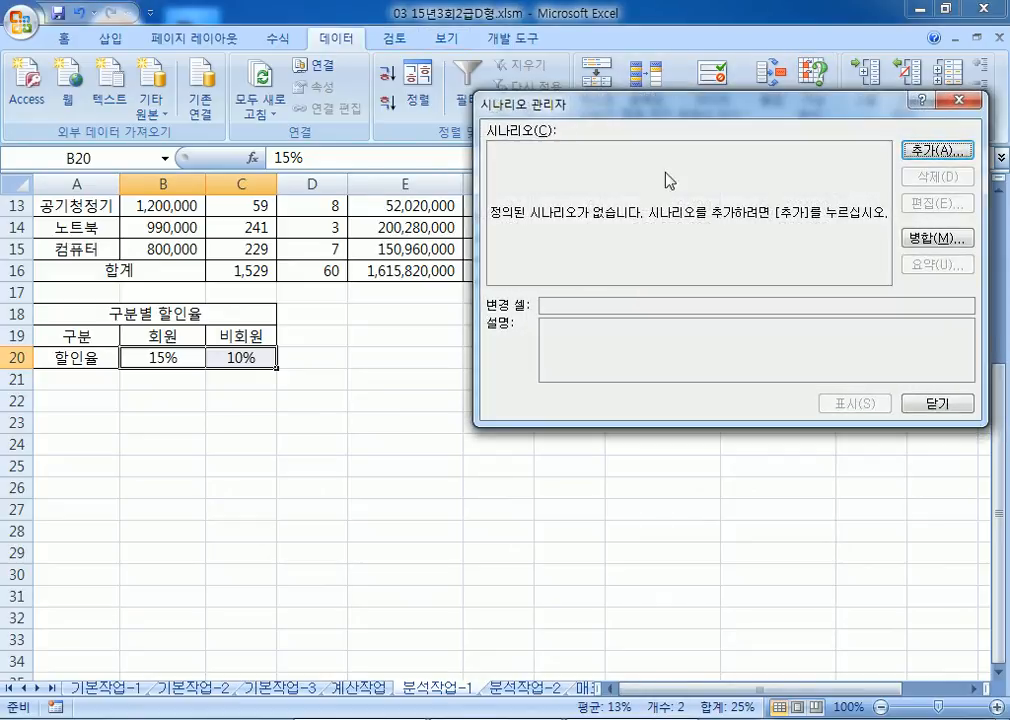
left_click(956, 153)
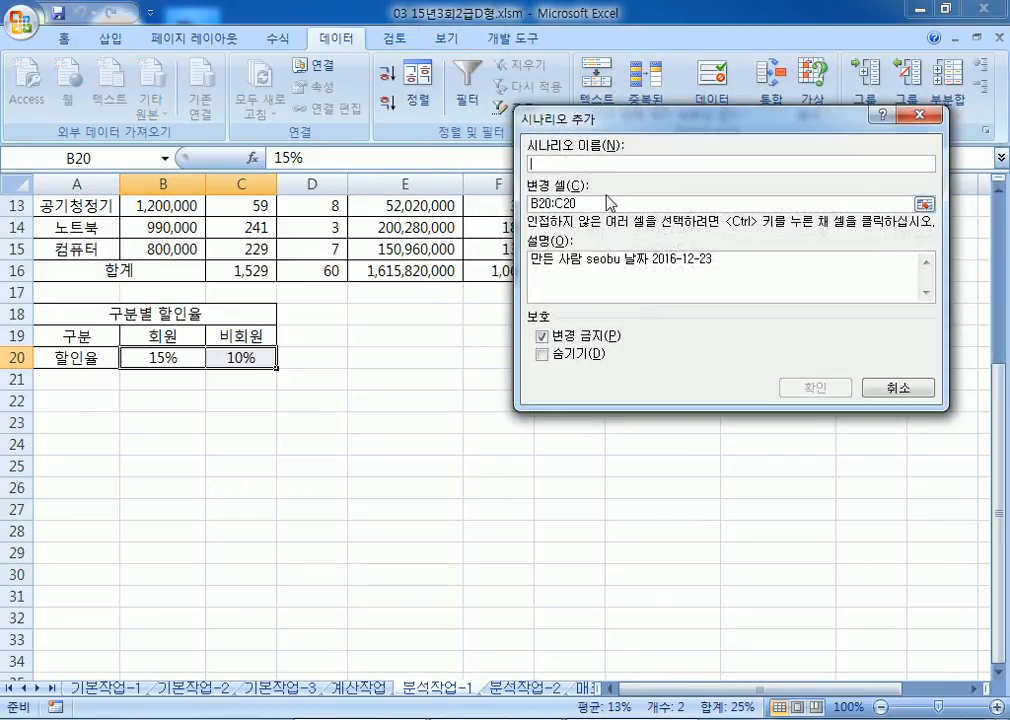
key("Tab")
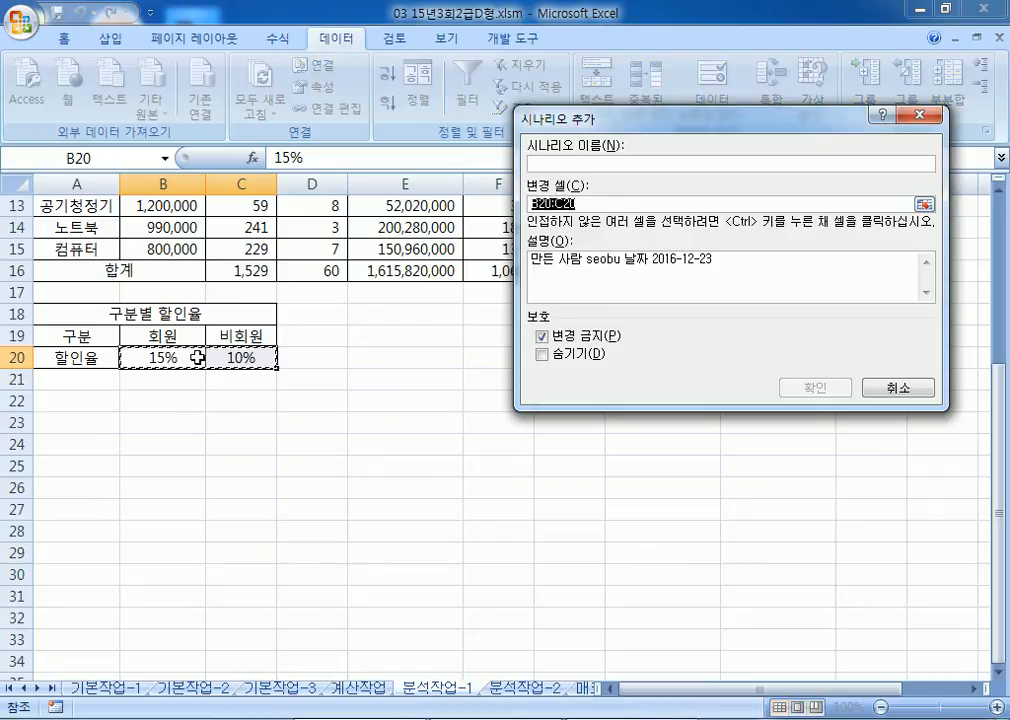
left_click(897, 387)
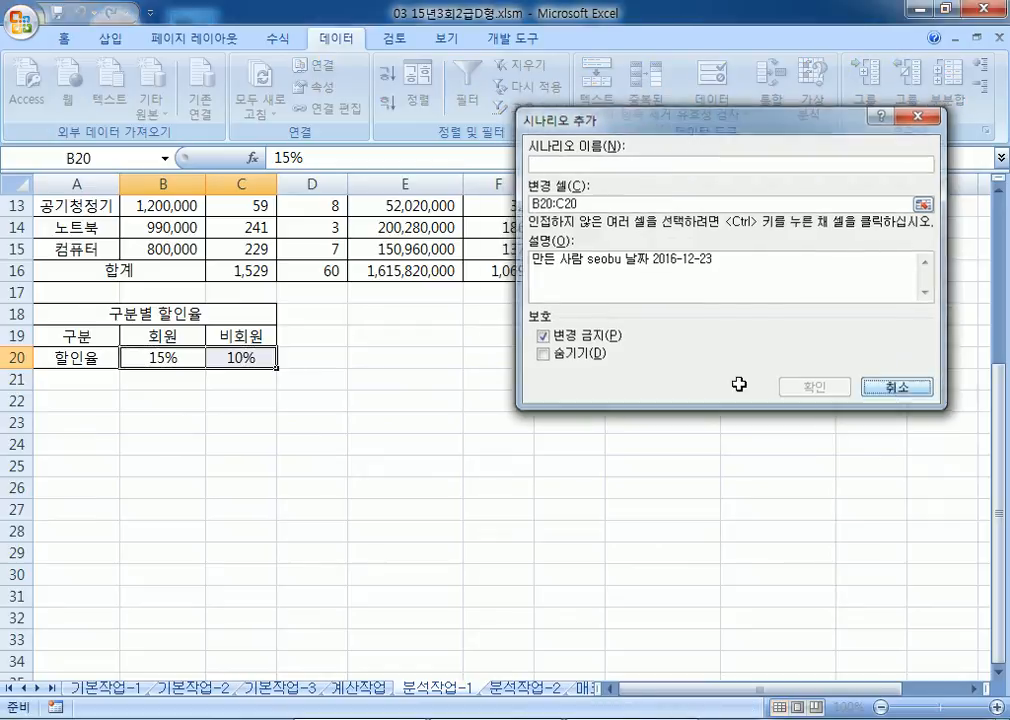
left_click(937, 403)
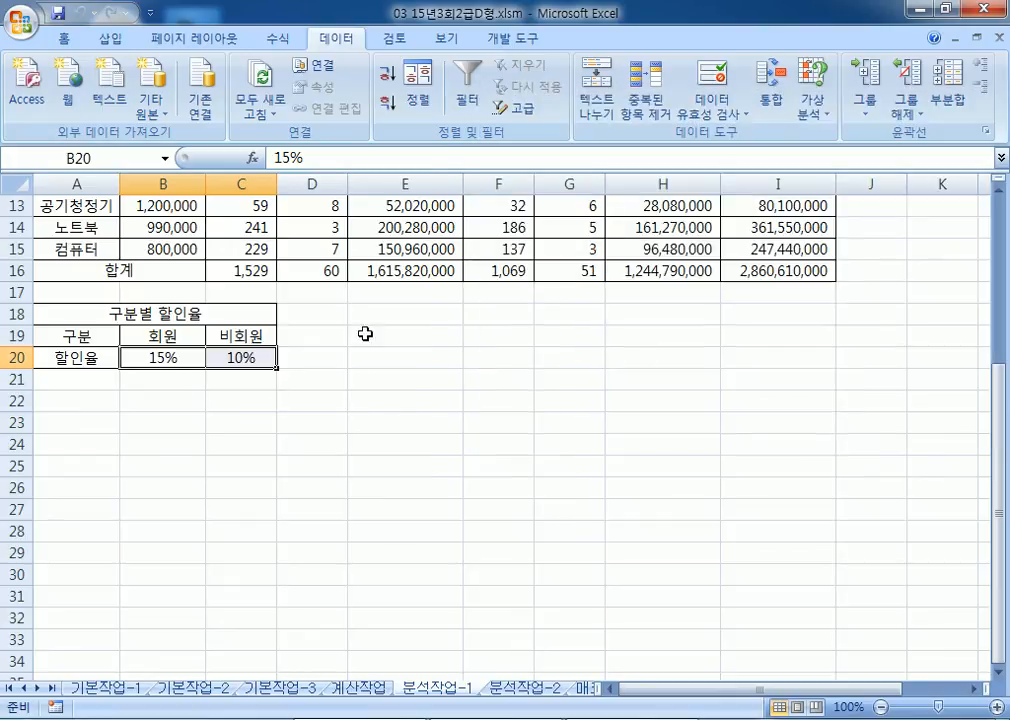
left_click(428, 317)
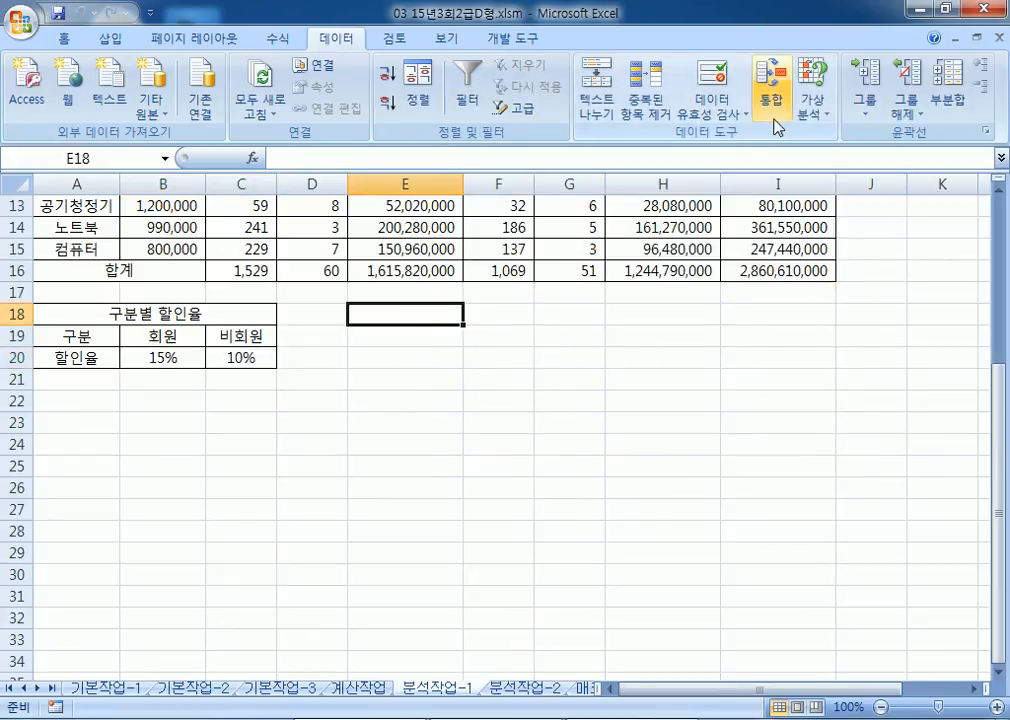
Step: Begin a scenario with changing cells B20:C20, abandon it, and reopen What-If Analysis from E19
left_click(812, 105)
left_click(820, 142)
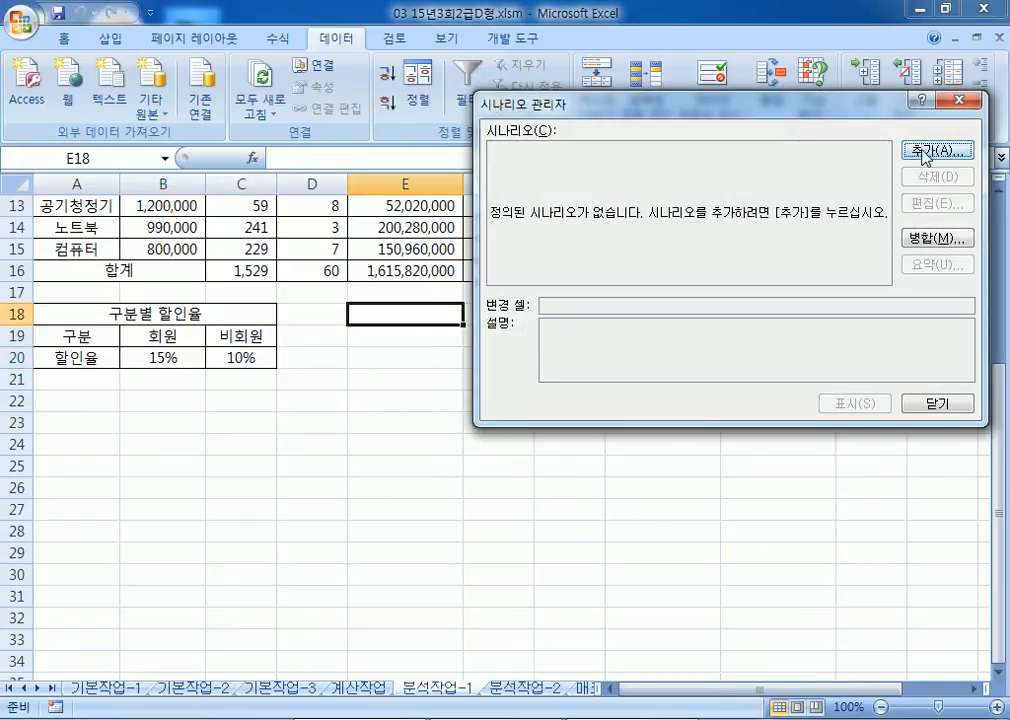
left_click(938, 151)
left_click_drag(560, 205, 495, 201)
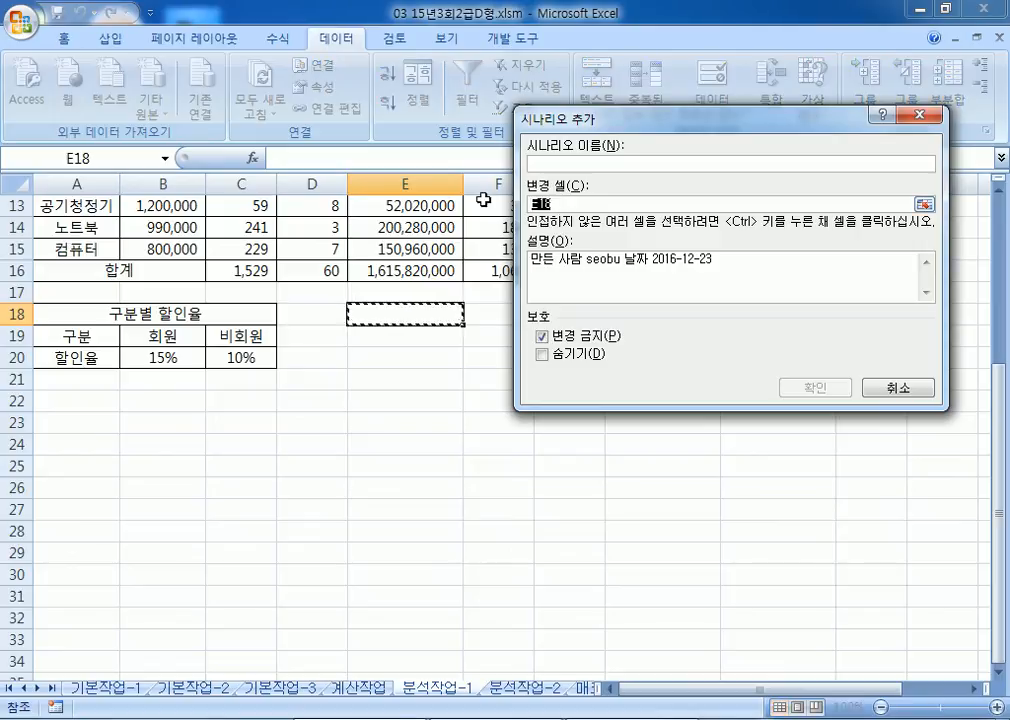
left_click_drag(162, 361, 241, 362)
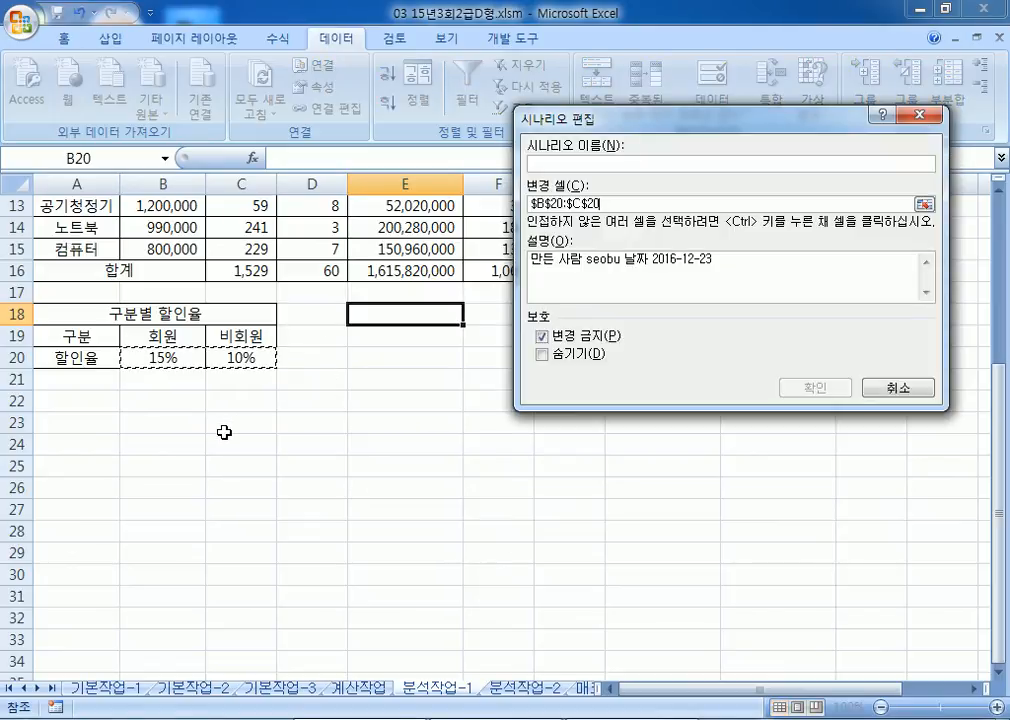
key("Escape")
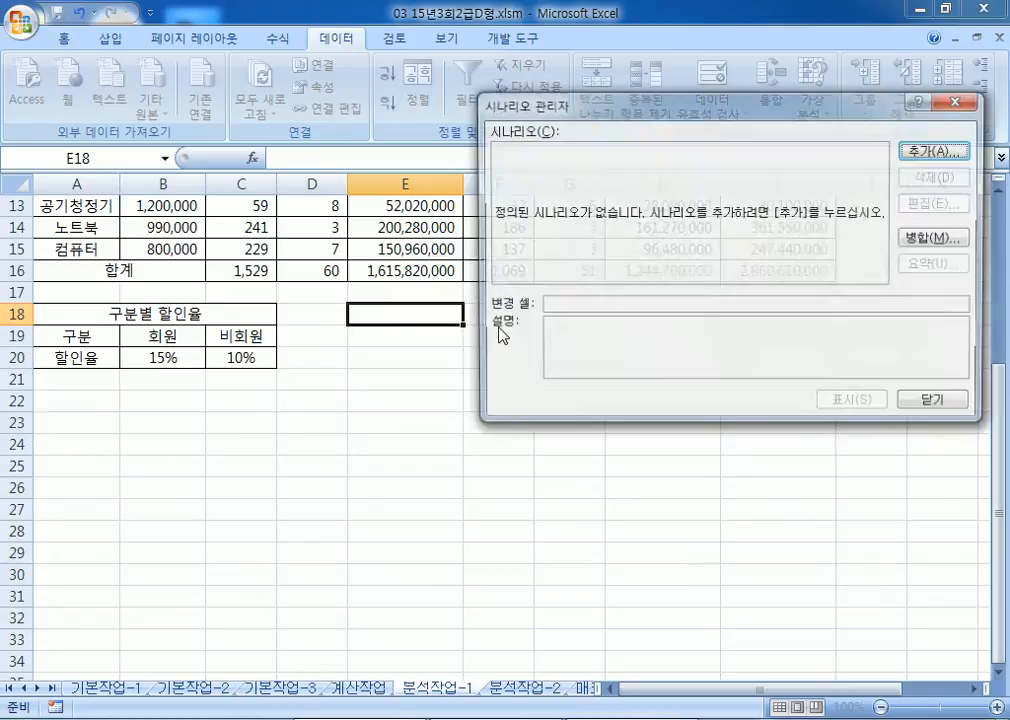
key("Escape")
left_click(377, 340)
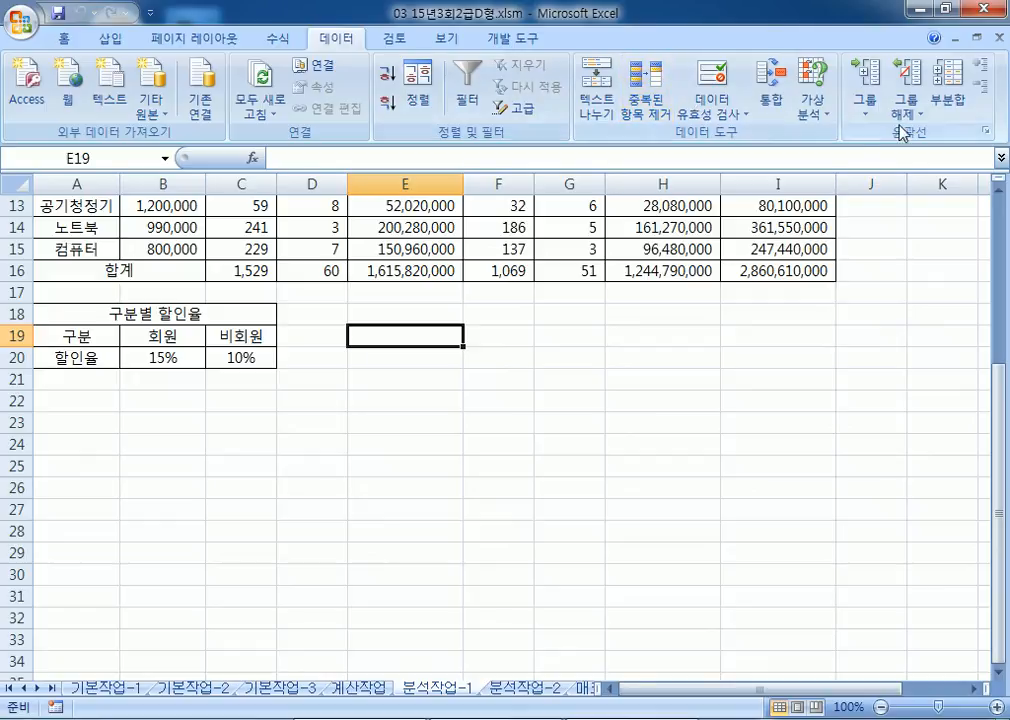
left_click(808, 116)
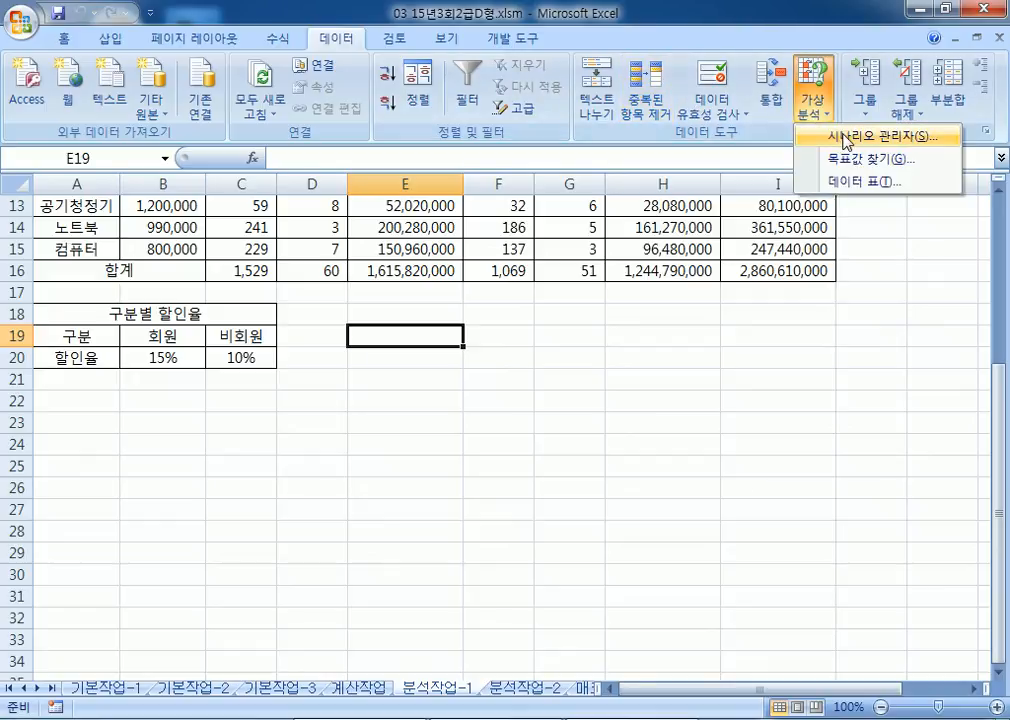
Step: Add a scenario named 할인율인상 with changing cells B20:C20
left_click(846, 141)
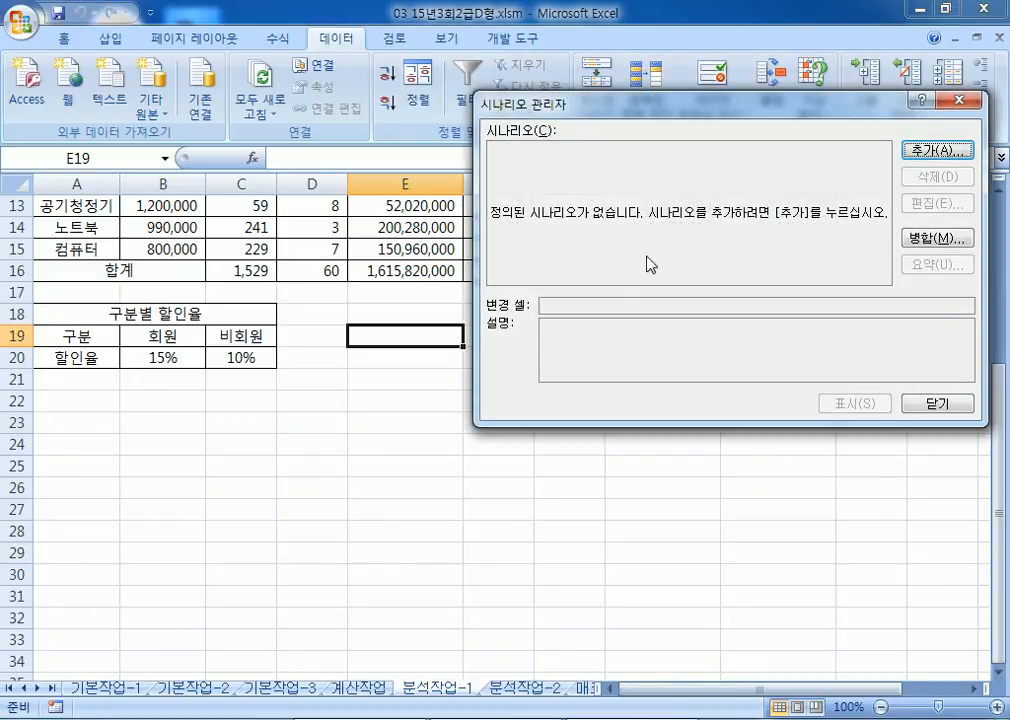
left_click(929, 152)
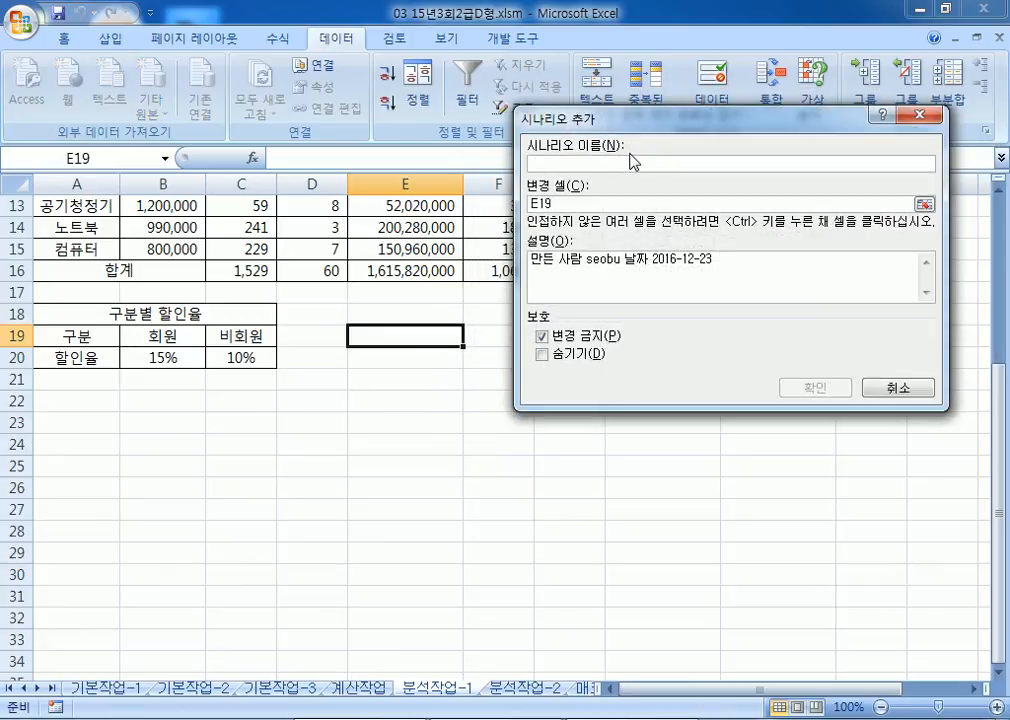
type("ㅎㅏㄹㅇㅇ")
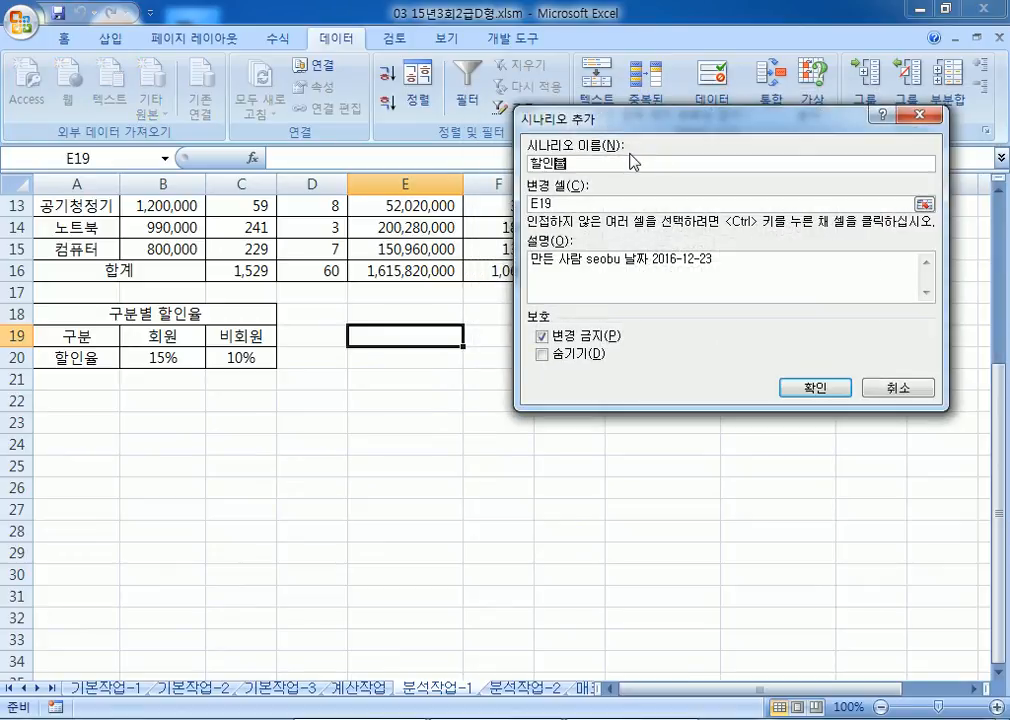
type("ㅠㄹㅇㅣㄴㅅㅏㅇ")
key("Tab")
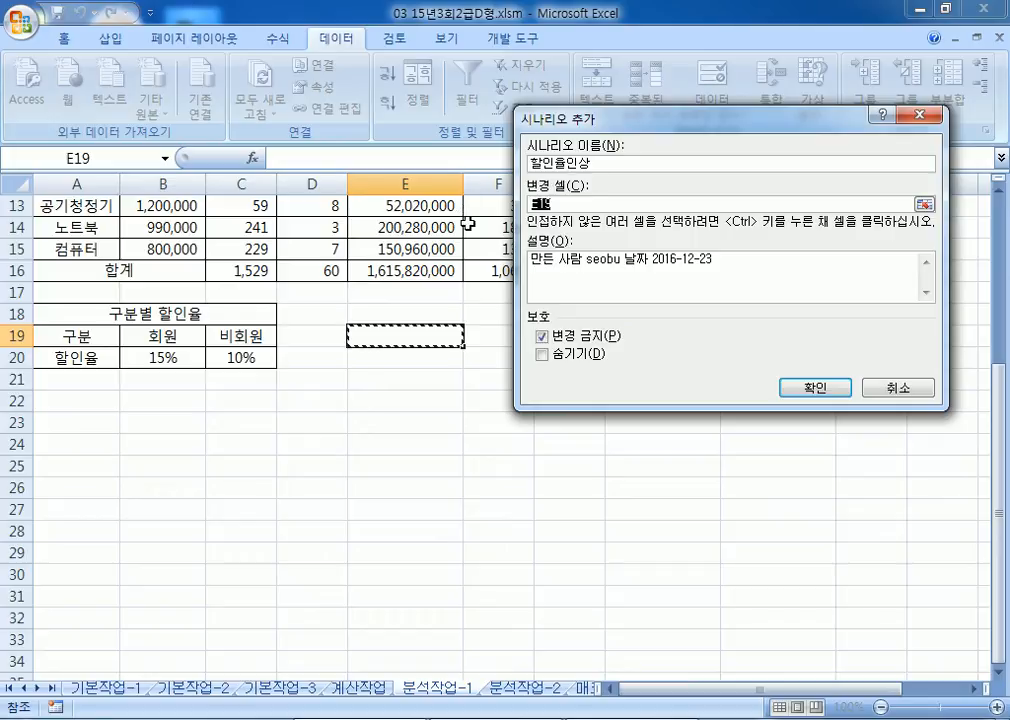
left_click_drag(161, 355, 244, 356)
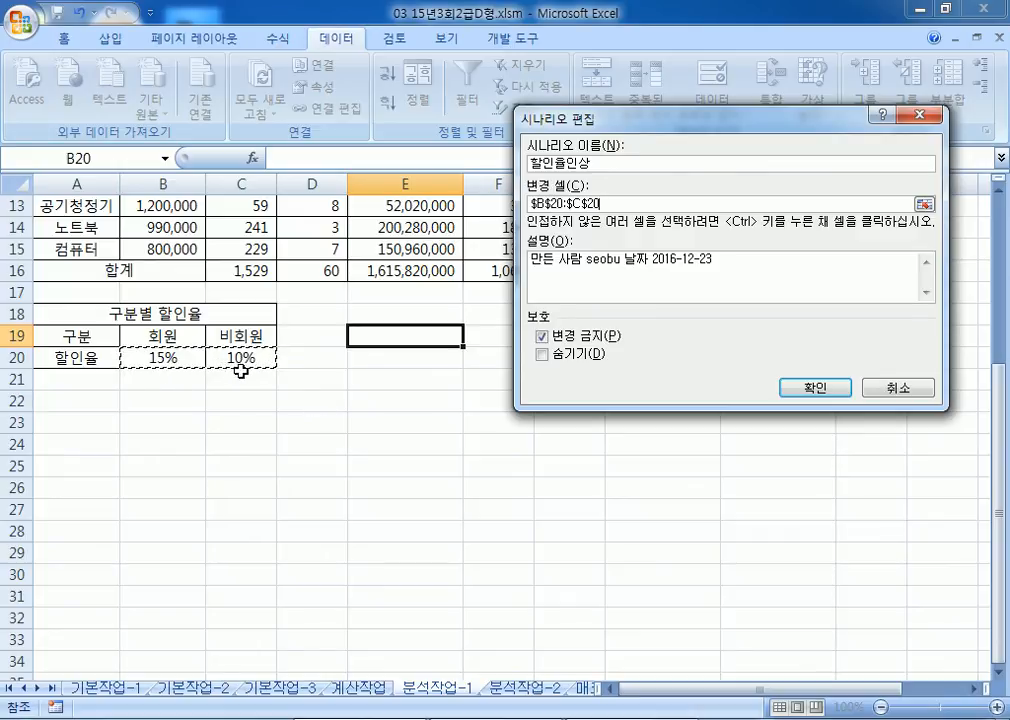
left_click(812, 388)
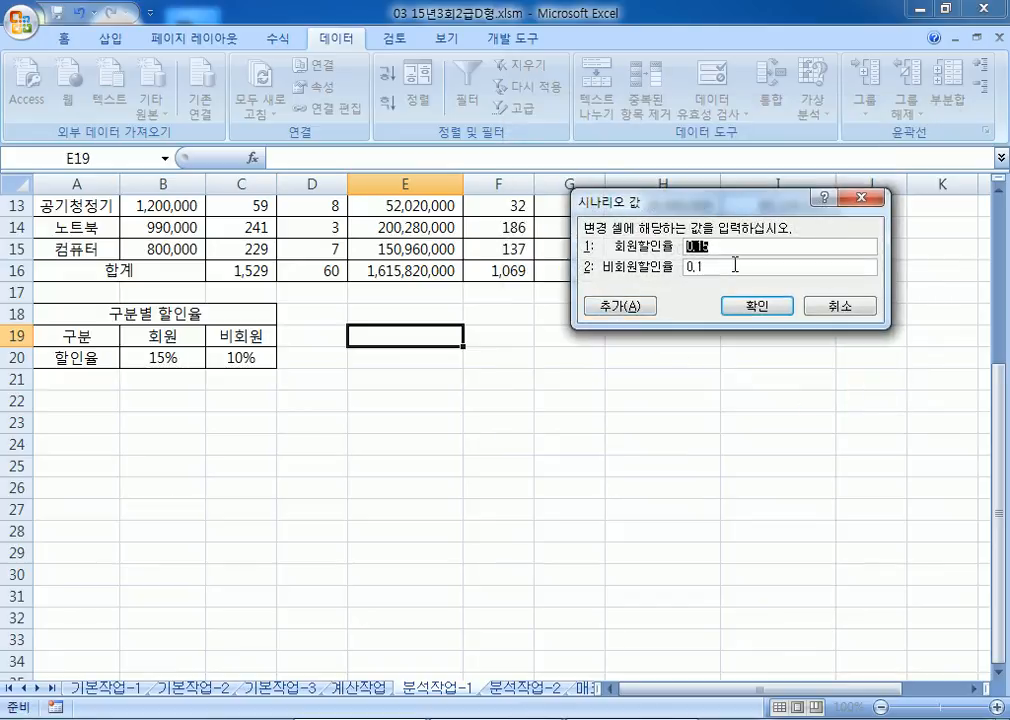
Step: Enter scenario values 20% and 0.15 for the two discount rates and save it
type("10")
key("BackSpace")
key("BackSpace")
key("Tab")
type("1")
left_click(736, 312)
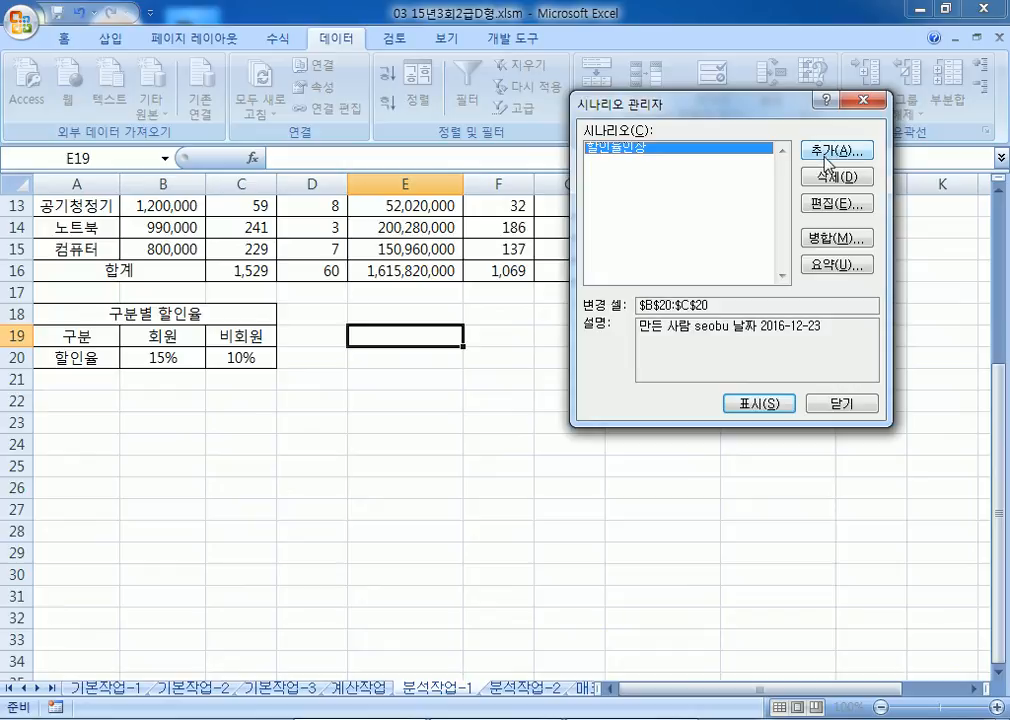
left_click(830, 152)
Step: Name the scenario 할인율인하, keep changing cells B20:C20, and enter rates 0.1 and 0.05
type("할인")
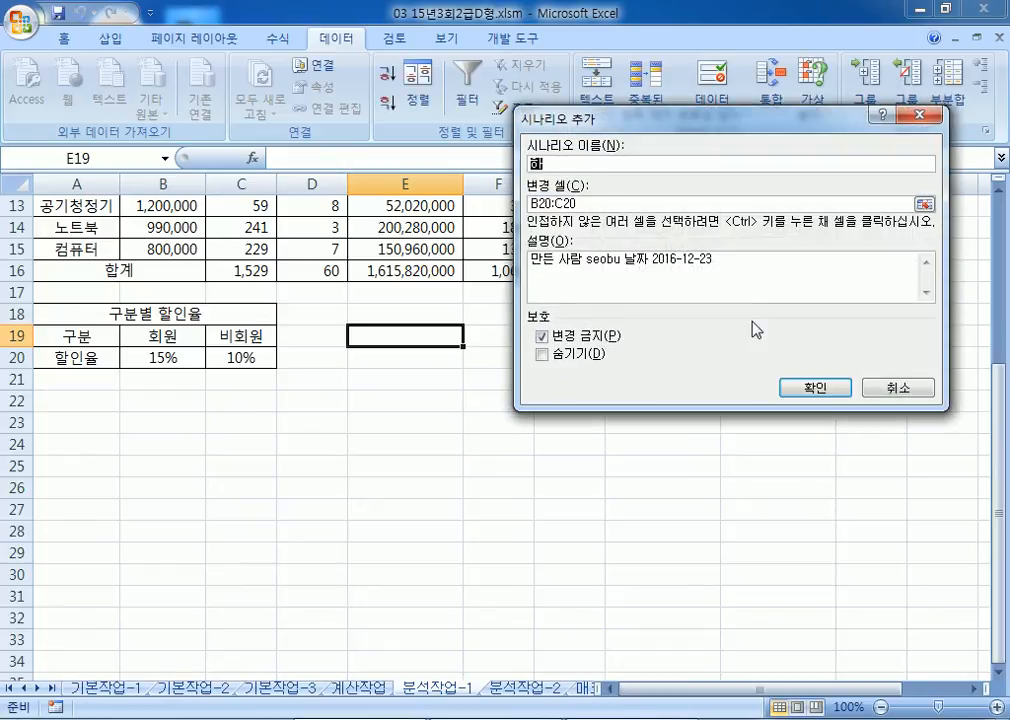
type("율인")
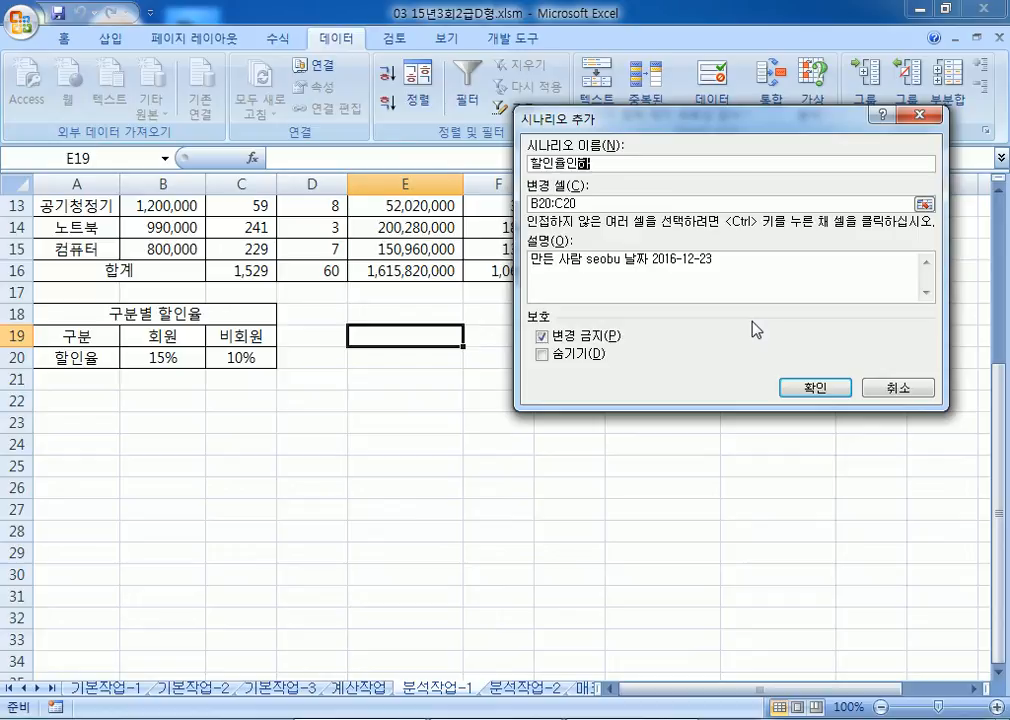
type("하")
left_click_drag(587, 203, 522, 203)
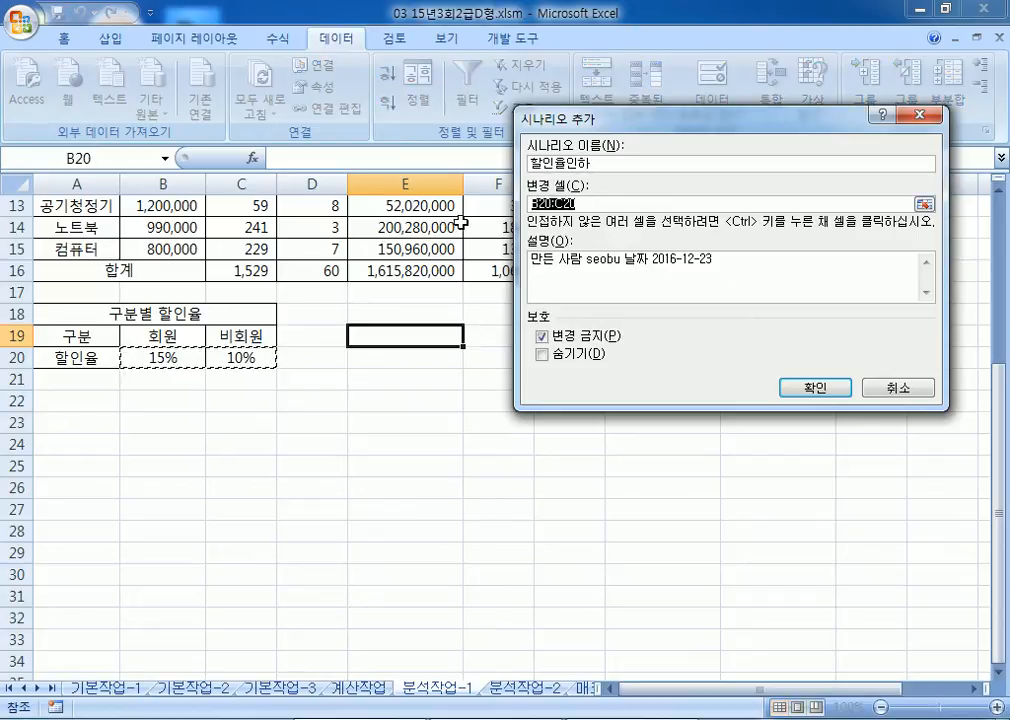
left_click(612, 203)
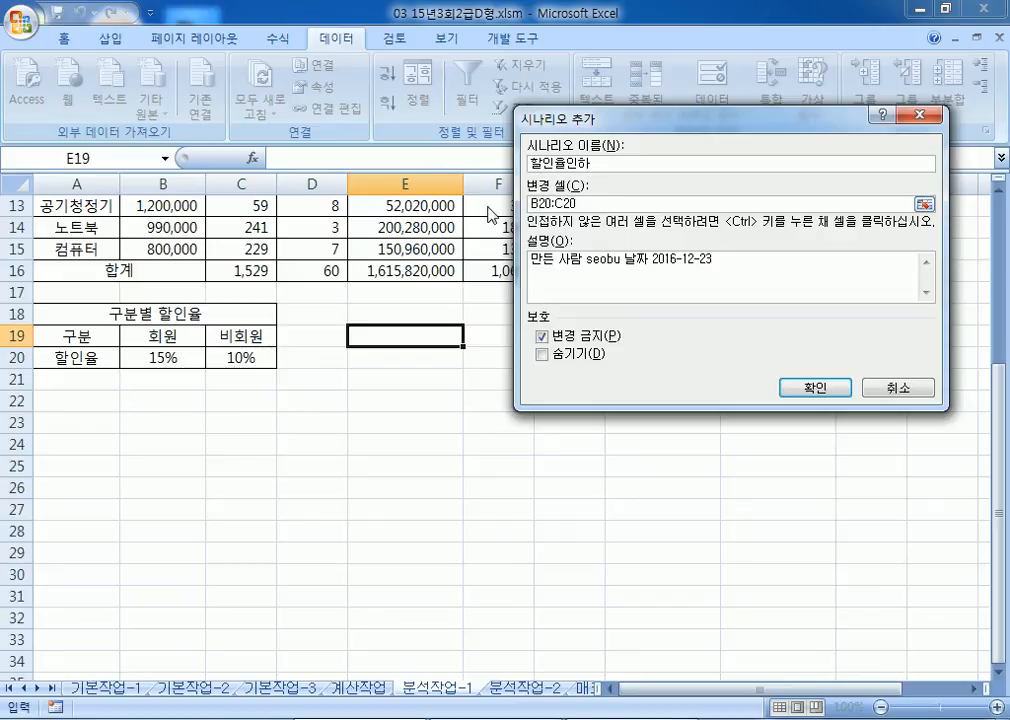
left_click_drag(603, 205, 496, 204)
left_click(599, 205)
left_click(815, 388)
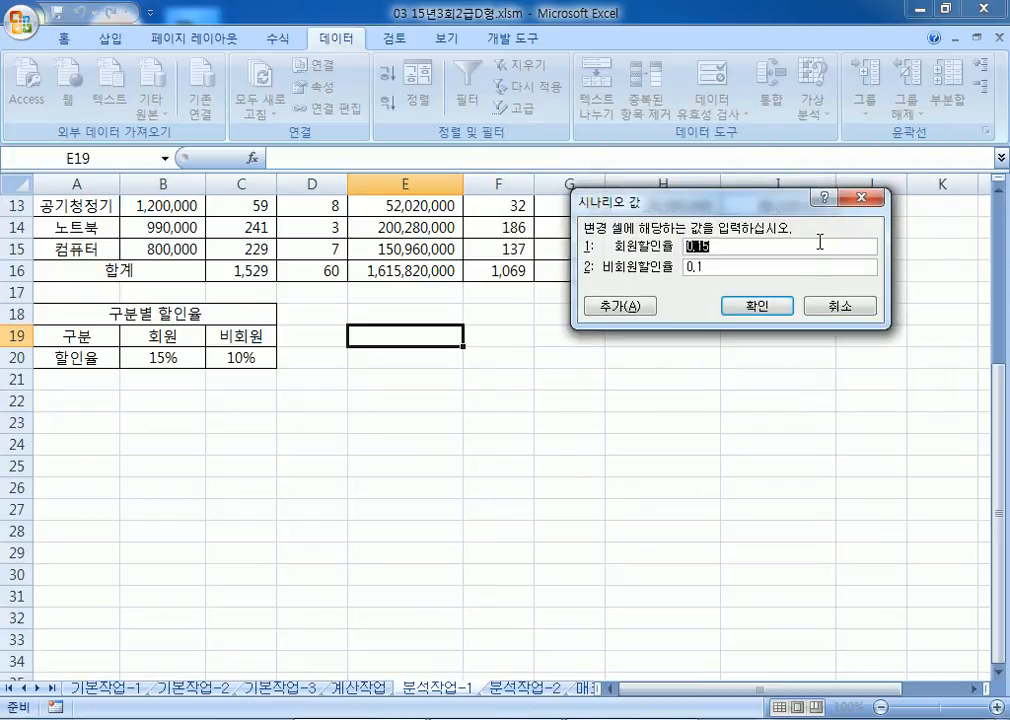
type("0.3")
key("Tab")
type("0.")
Step: Save the 할인율인하 scenario values and toggle between the two scenarios in the list
left_click(757, 308)
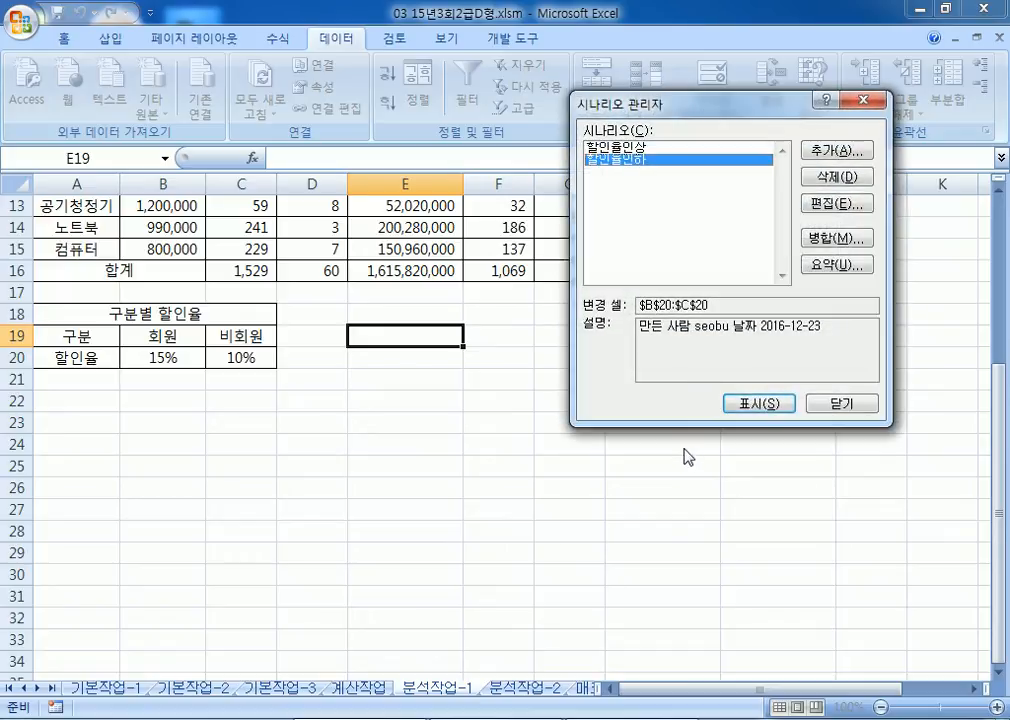
left_click(620, 147)
left_click(632, 159)
left_click(631, 149)
left_click(631, 160)
left_click(631, 148)
left_click(631, 160)
Step: Select 할인율인하 and create a scenario summary report with result cell I16
left_click(648, 158)
left_click(836, 265)
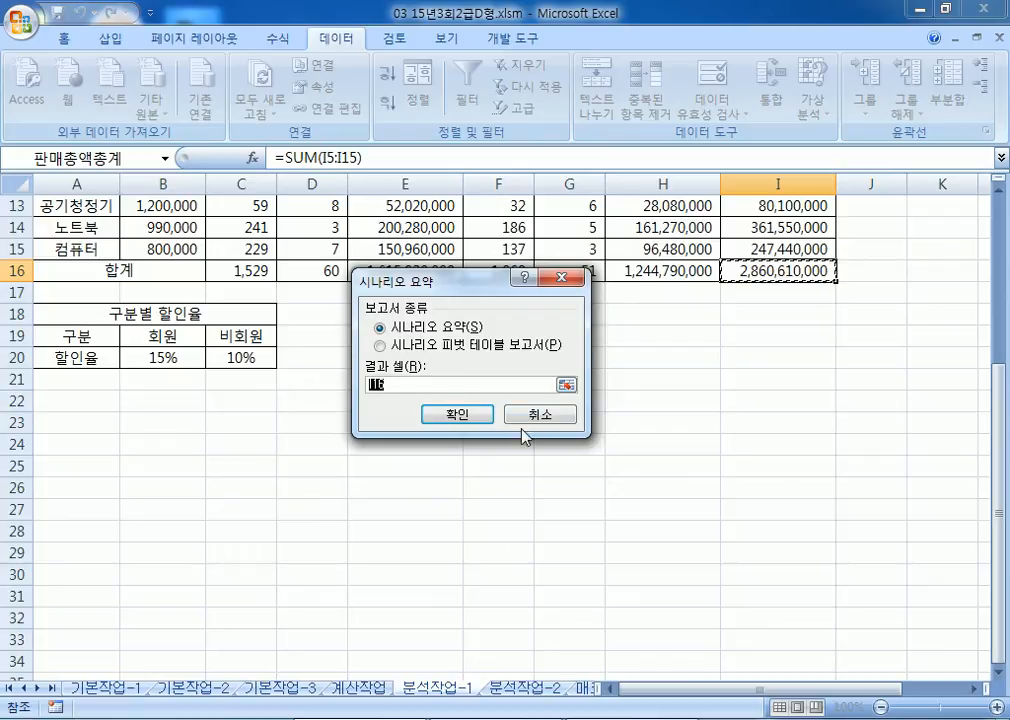
left_click(472, 415)
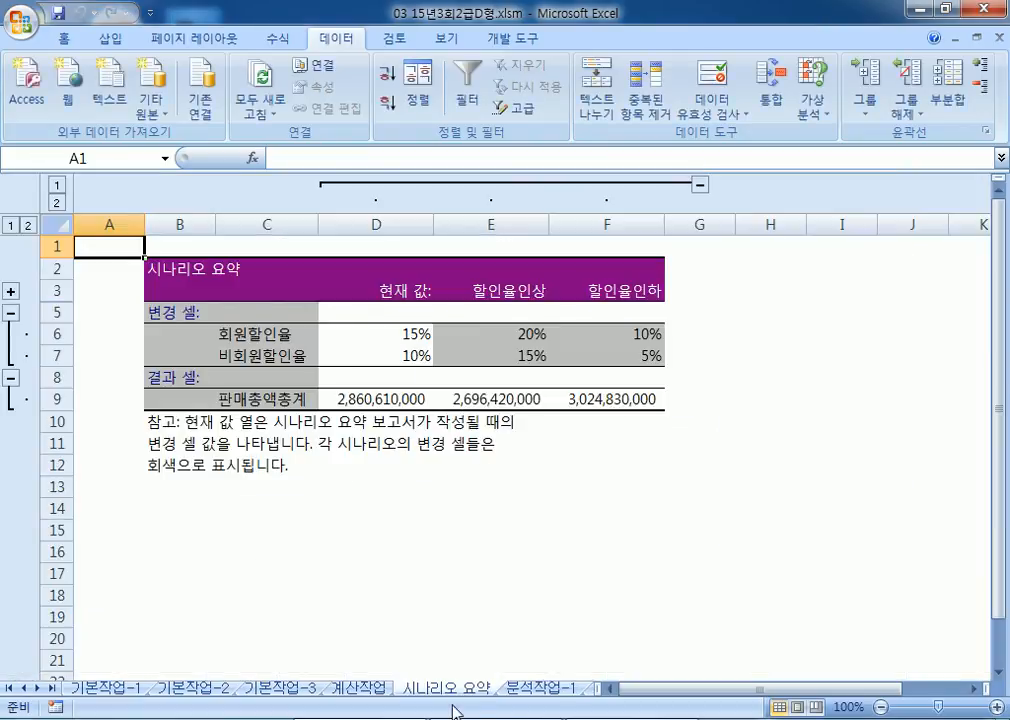
Step: Restore the Excel window to a smaller size and shorten it to reveal the notes
left_click(525, 690)
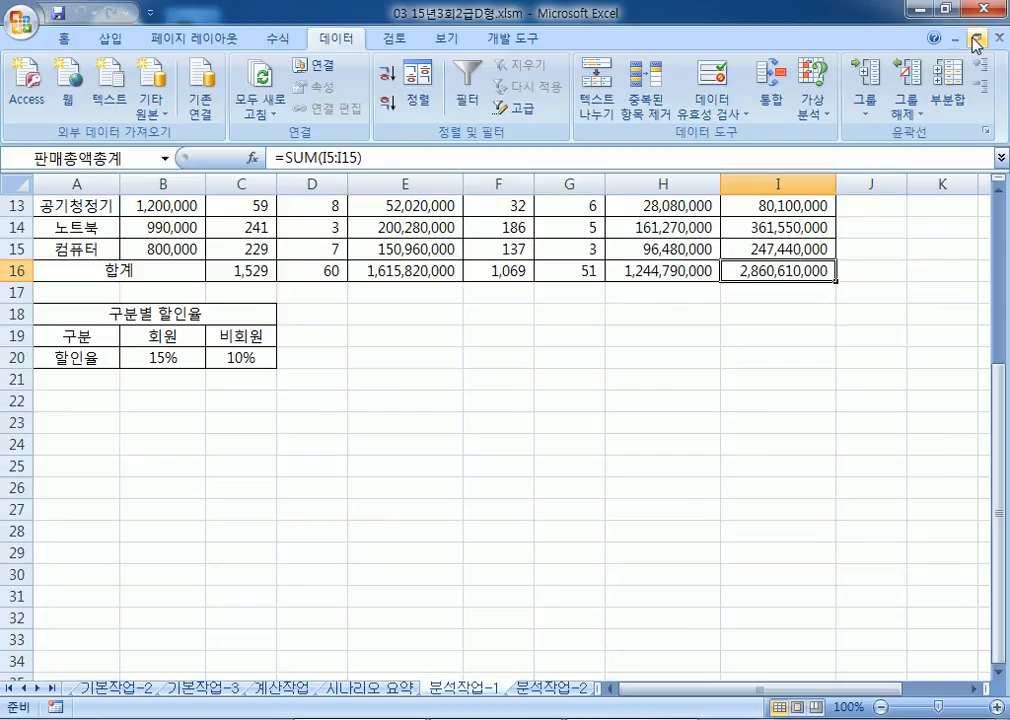
left_click(945, 8)
left_click_drag(537, 163, 513, 2)
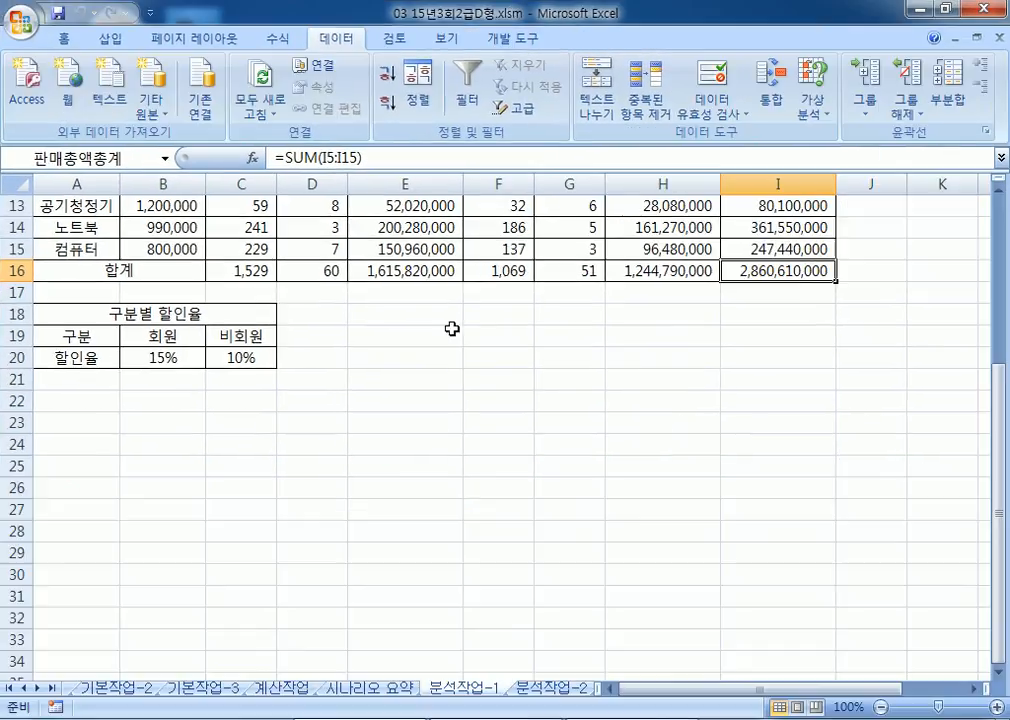
left_click(944, 10)
left_click_drag(570, 157, 485, 20)
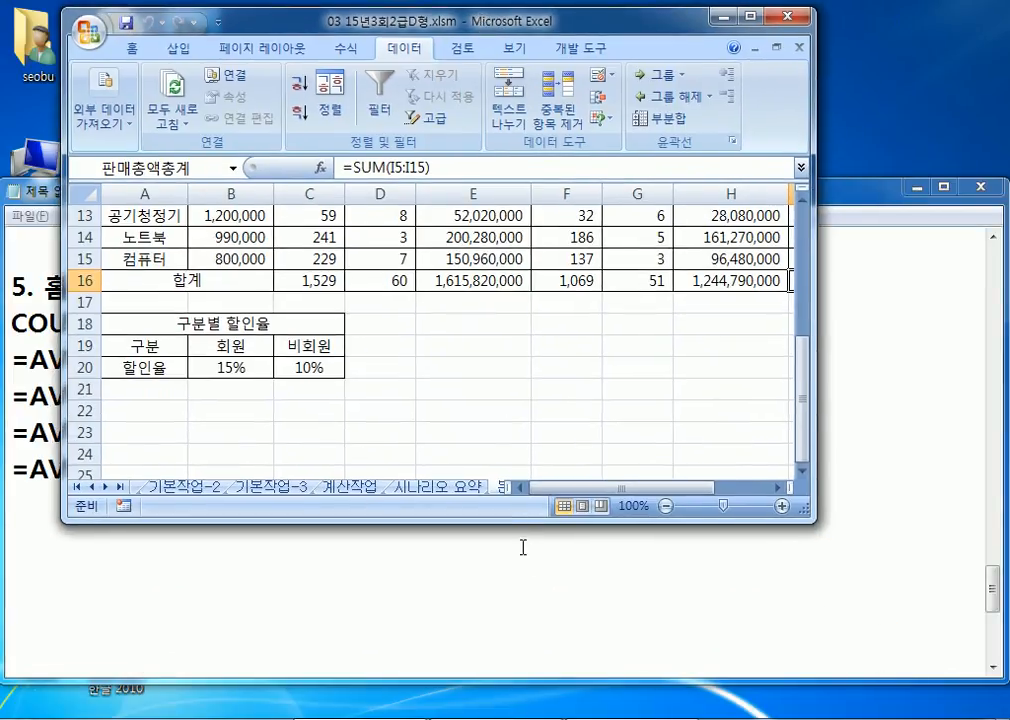
left_click_drag(516, 524, 514, 433)
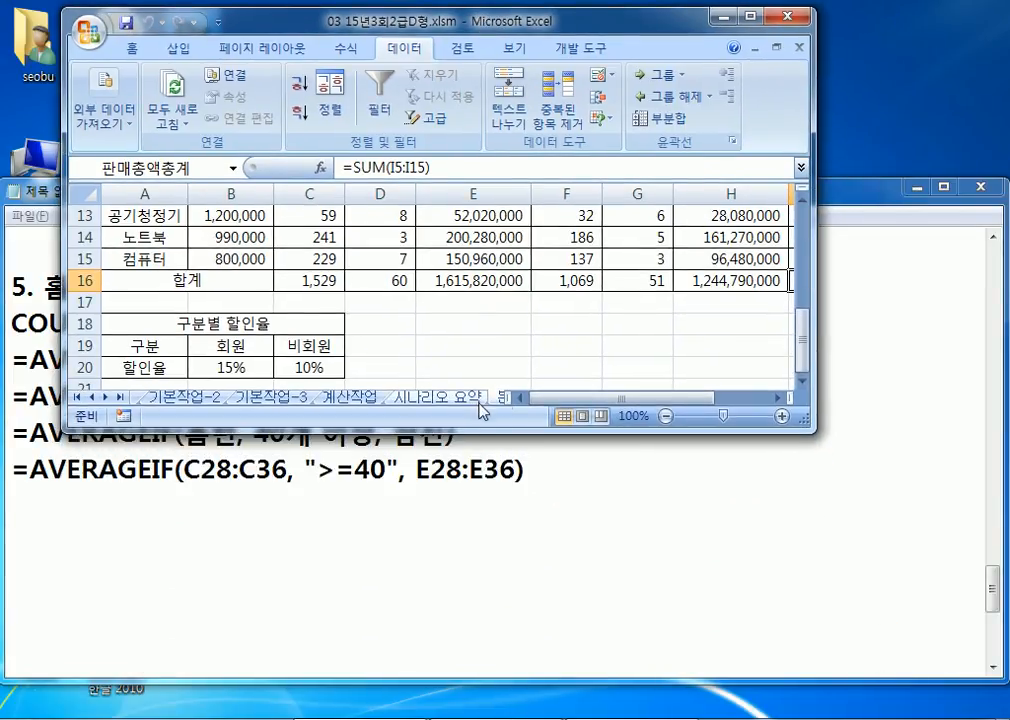
Step: Compare the 시나리오 요약 report against the 분석작업-1 totals by switching between sheets
left_click(440, 398)
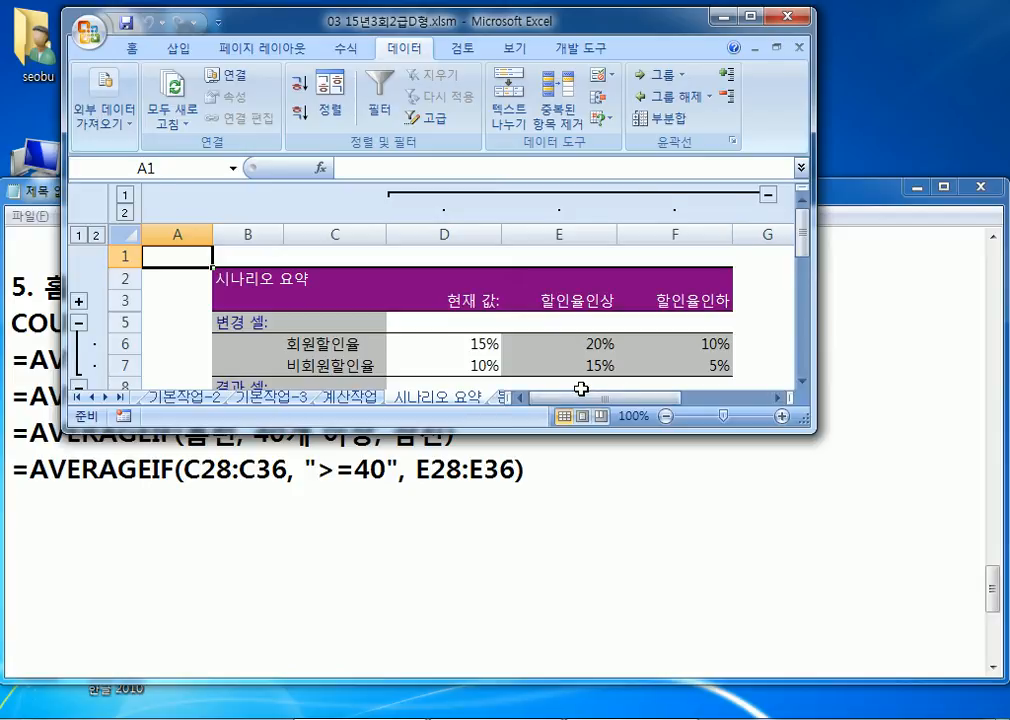
key("ctrl+Page_Down")
left_click(362, 400)
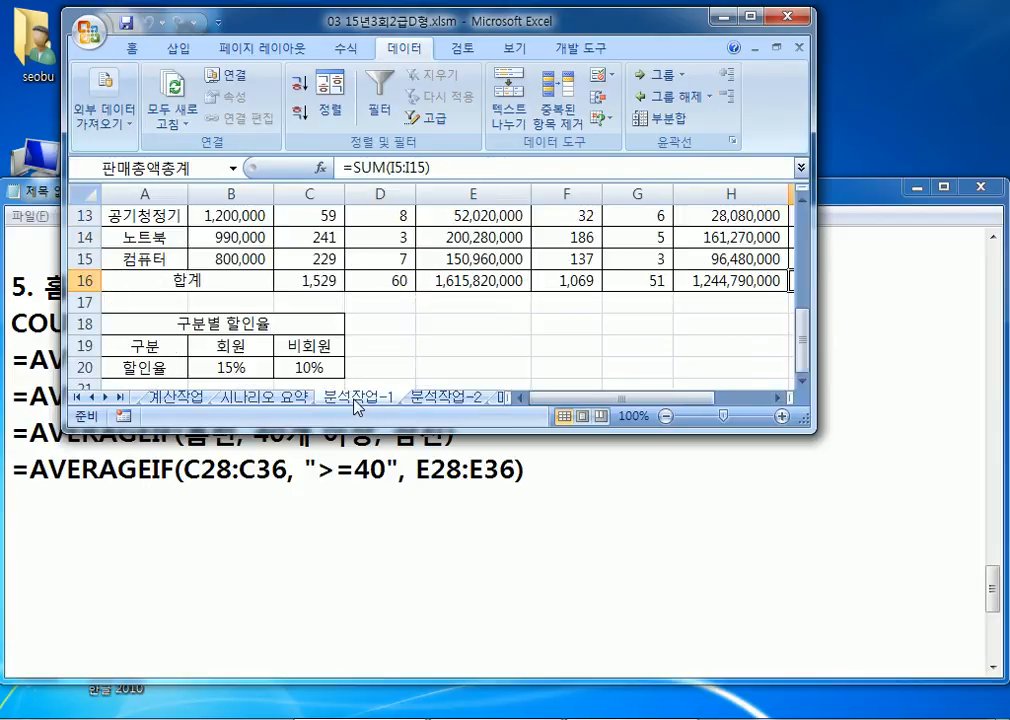
left_click(277, 399)
scroll(483, 330, "down", 3)
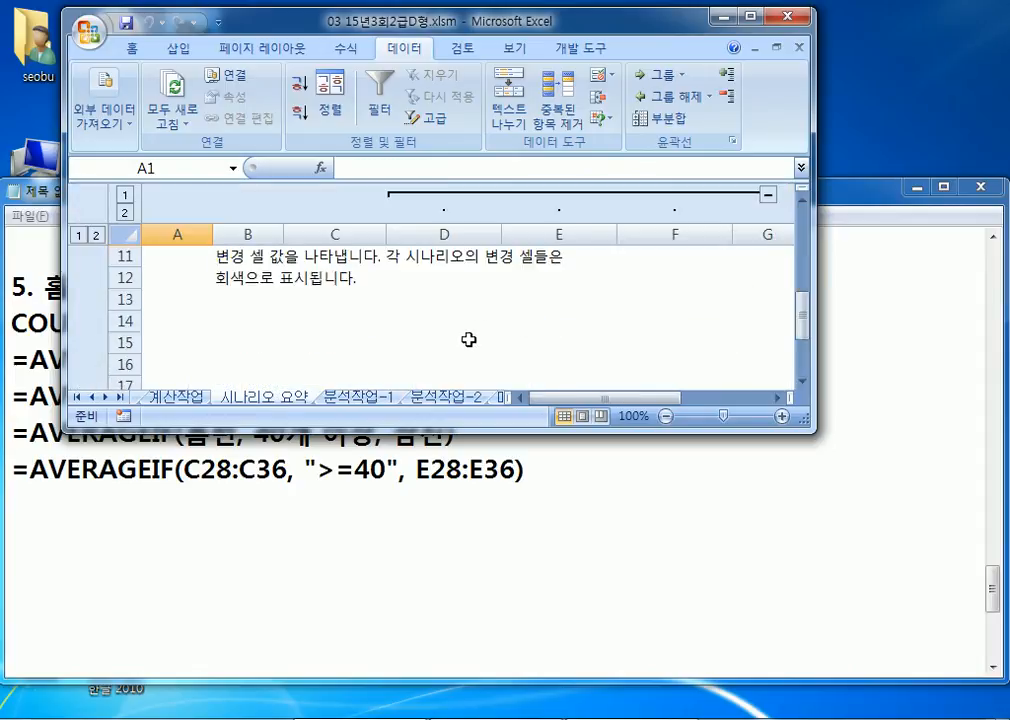
scroll(394, 346, "up", 1)
left_click(376, 402)
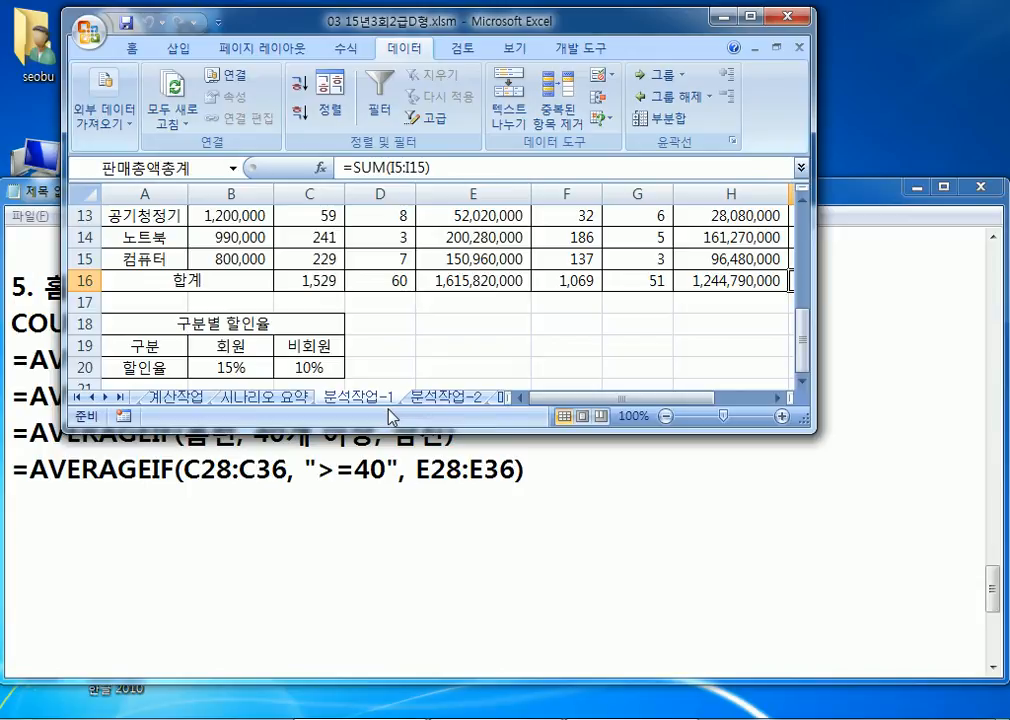
left_click(265, 397)
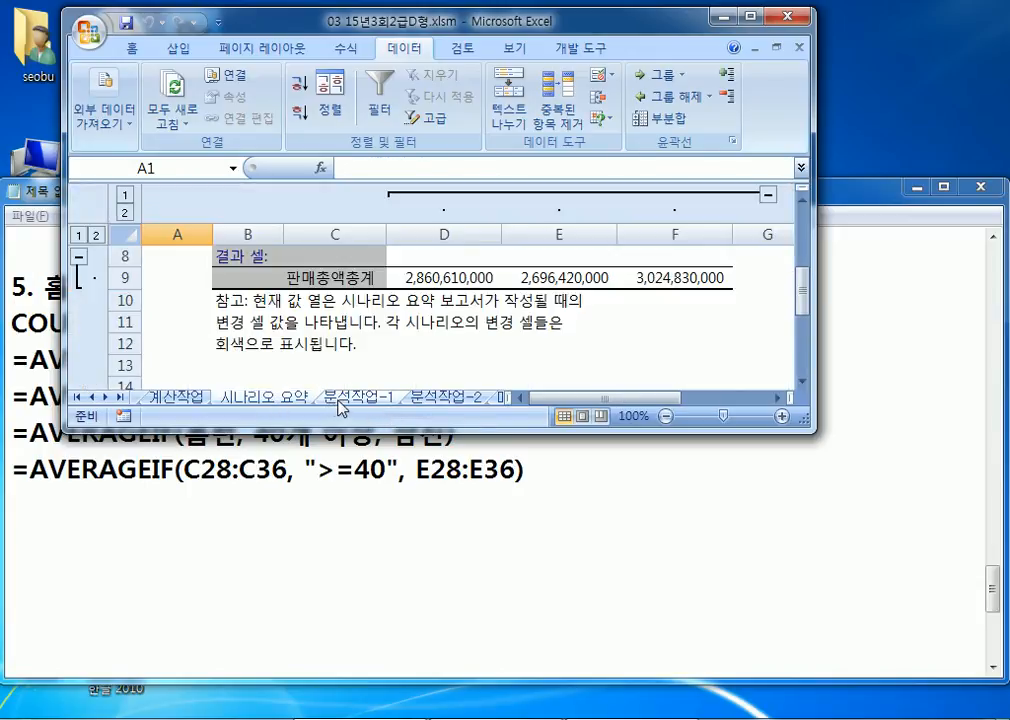
left_click(336, 398)
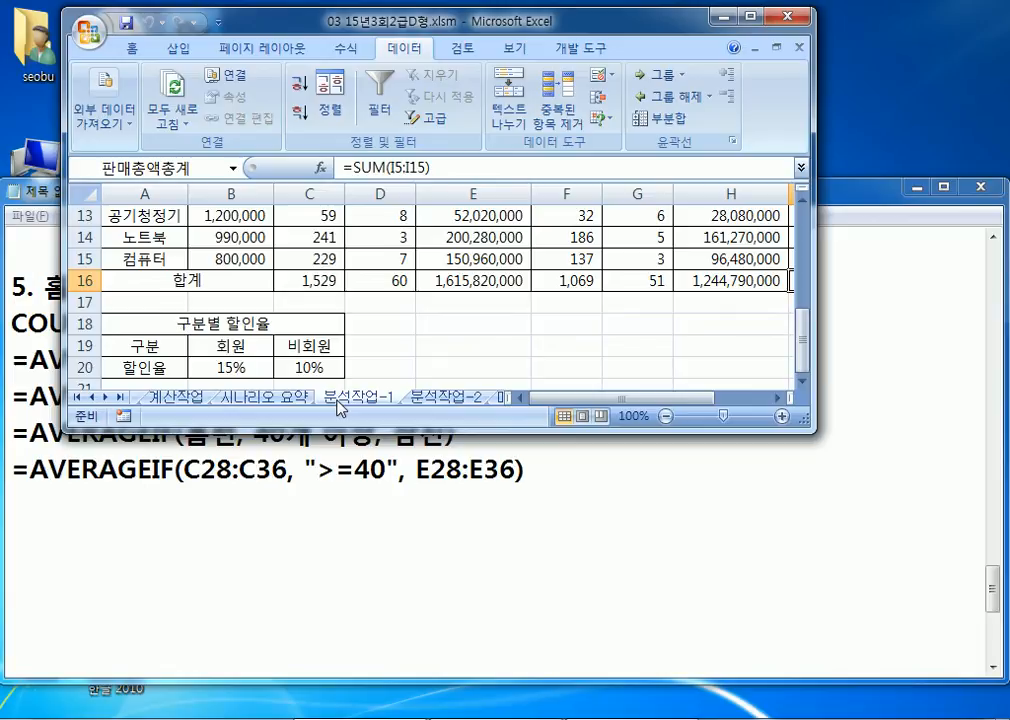
left_click(288, 398)
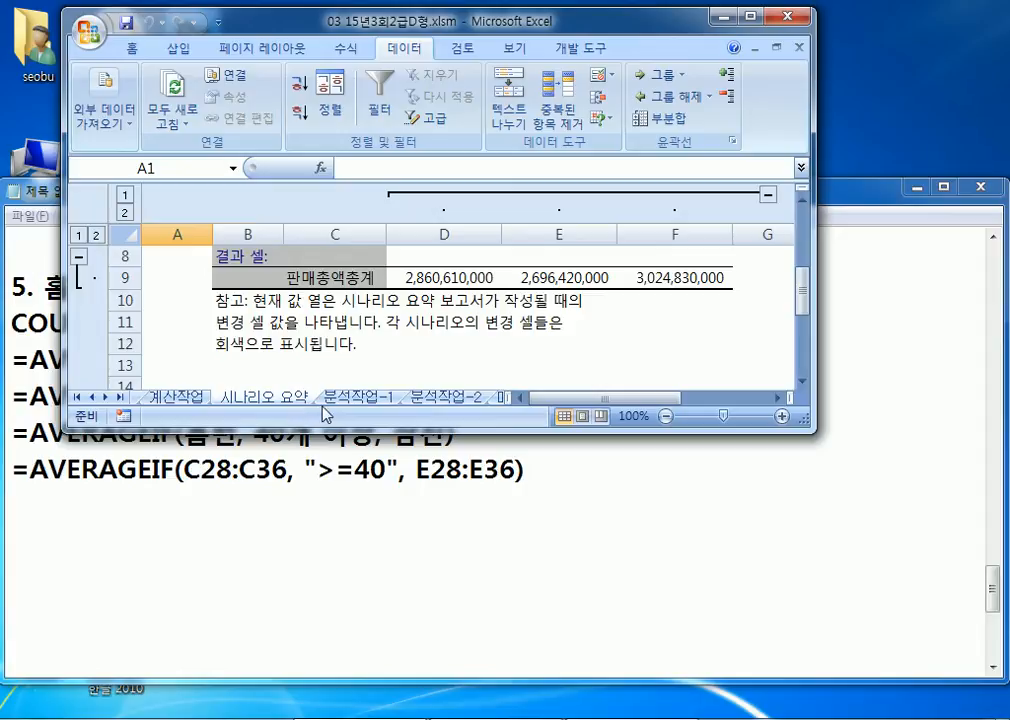
Step: Move the 시나리오 요약 tab back before 분석작업-1 and maximize the workbook window
left_click_drag(275, 400, 390, 426)
left_click(252, 399)
left_click(336, 399)
left_click(265, 399)
left_click_drag(337, 393, 239, 398)
left_click(335, 399)
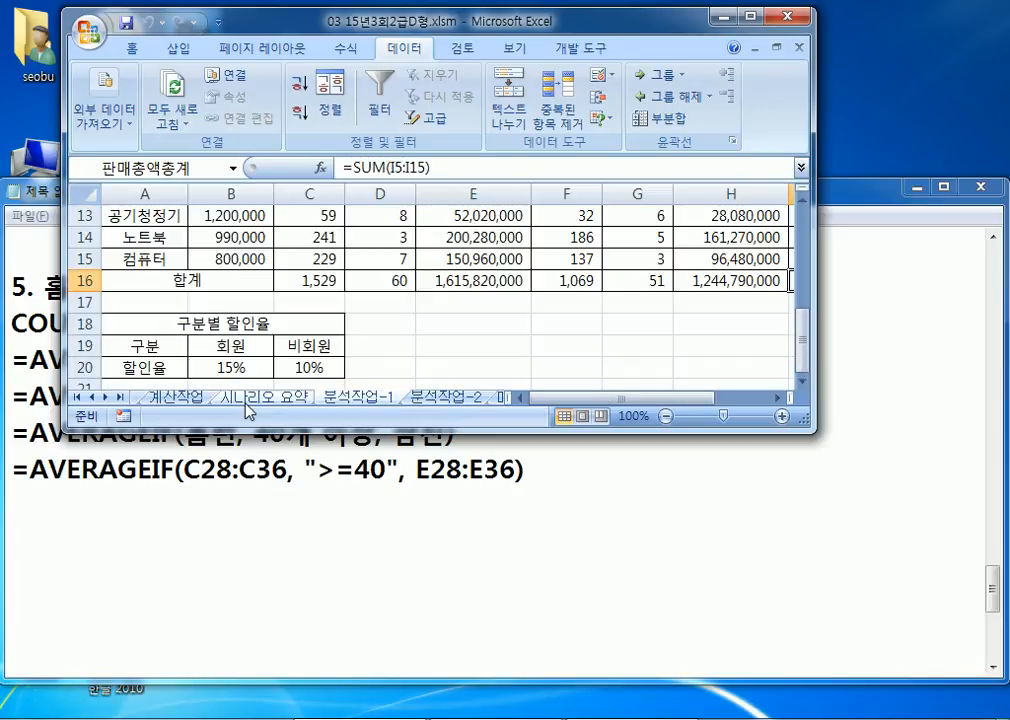
left_click(750, 15)
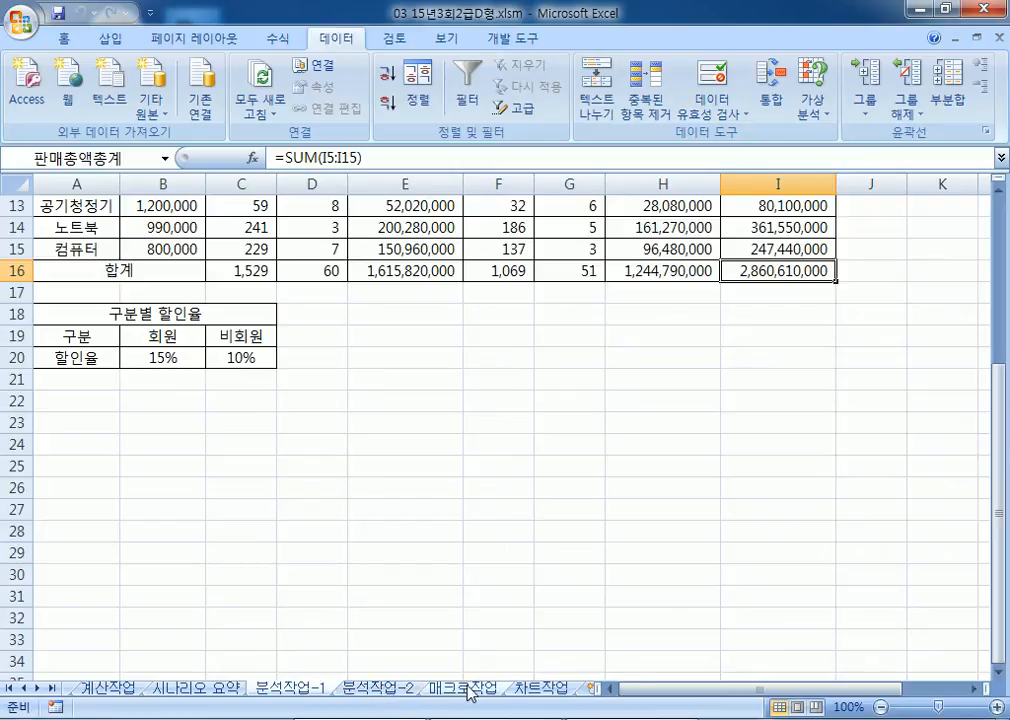
Step: On the 분석작업-2 sheet, select the delivery data A3:G15
left_click(388, 690)
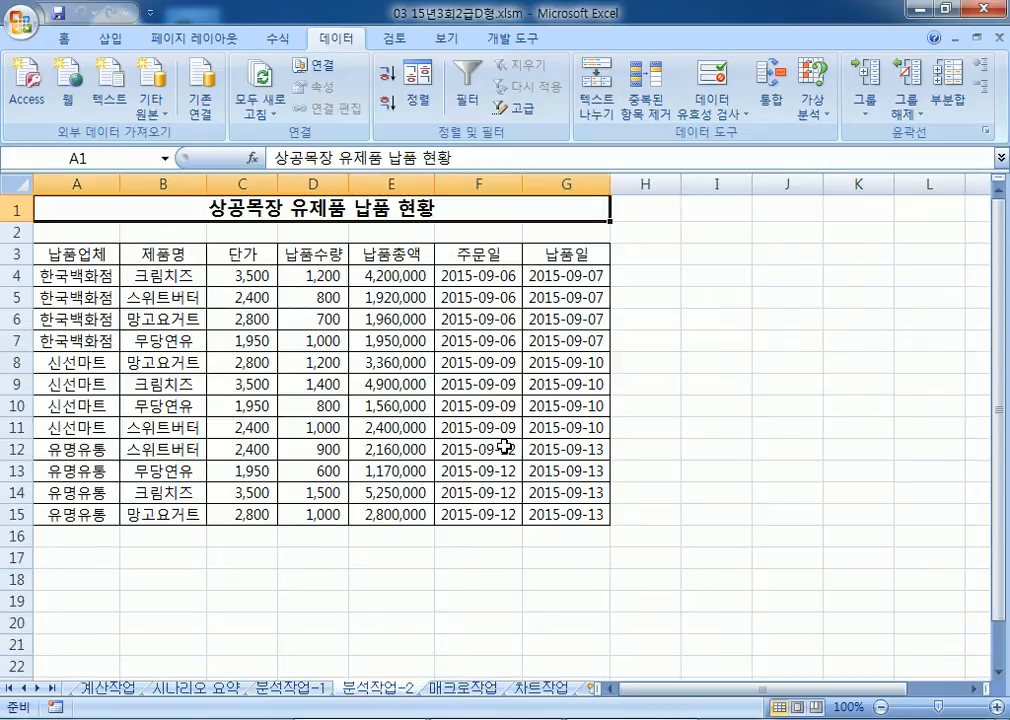
left_click_drag(56, 258, 561, 521)
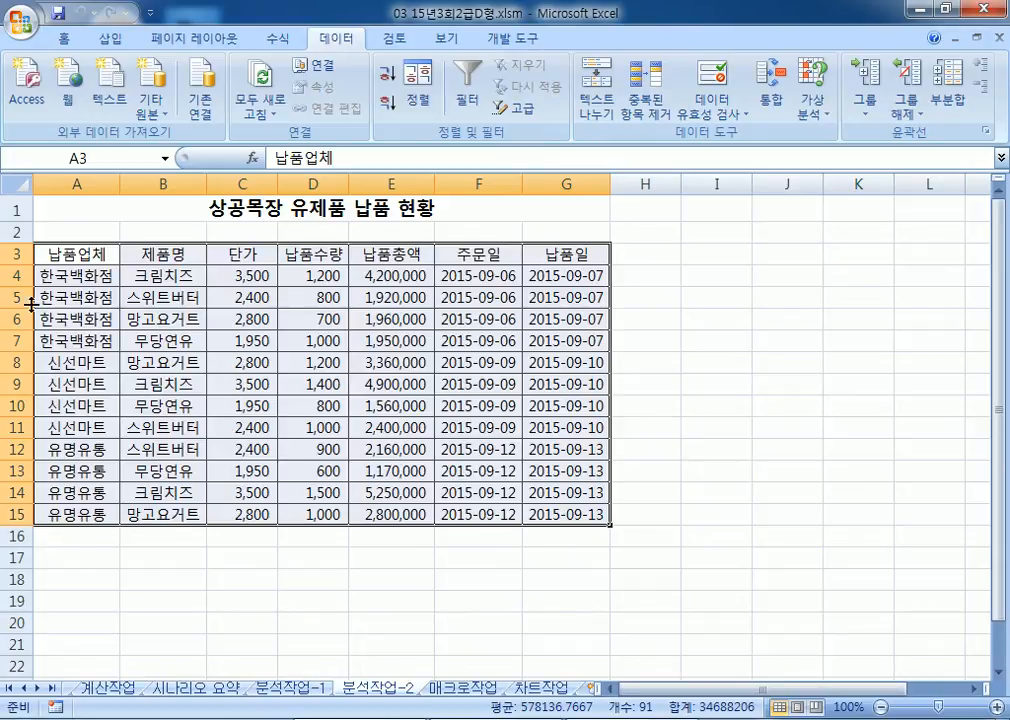
left_click(101, 255)
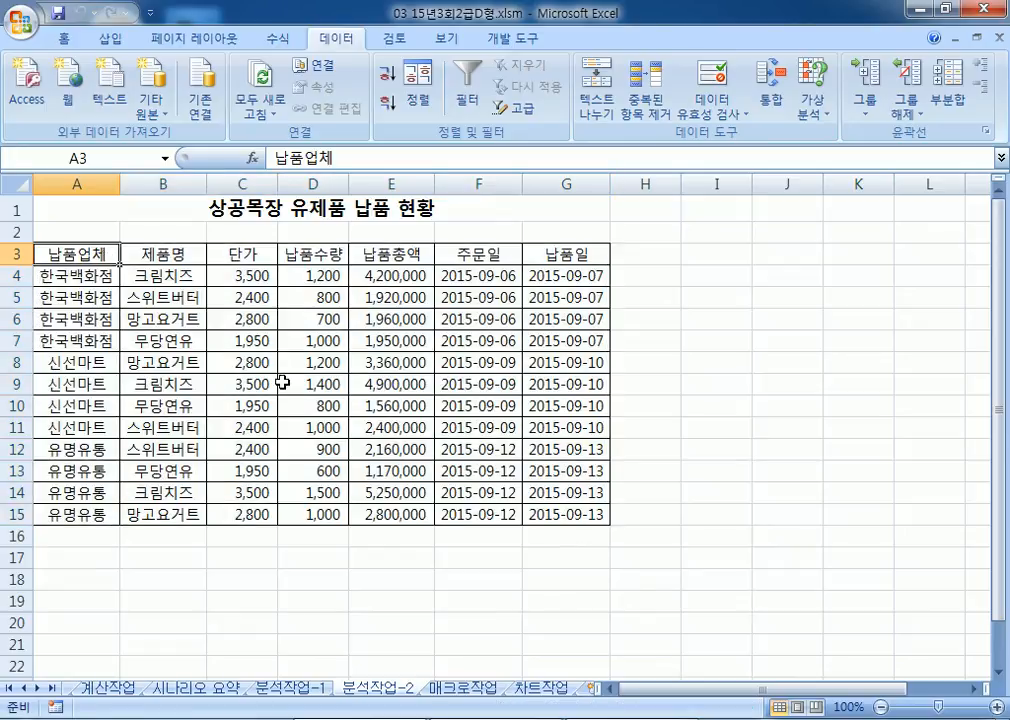
left_click_drag(112, 255, 549, 517)
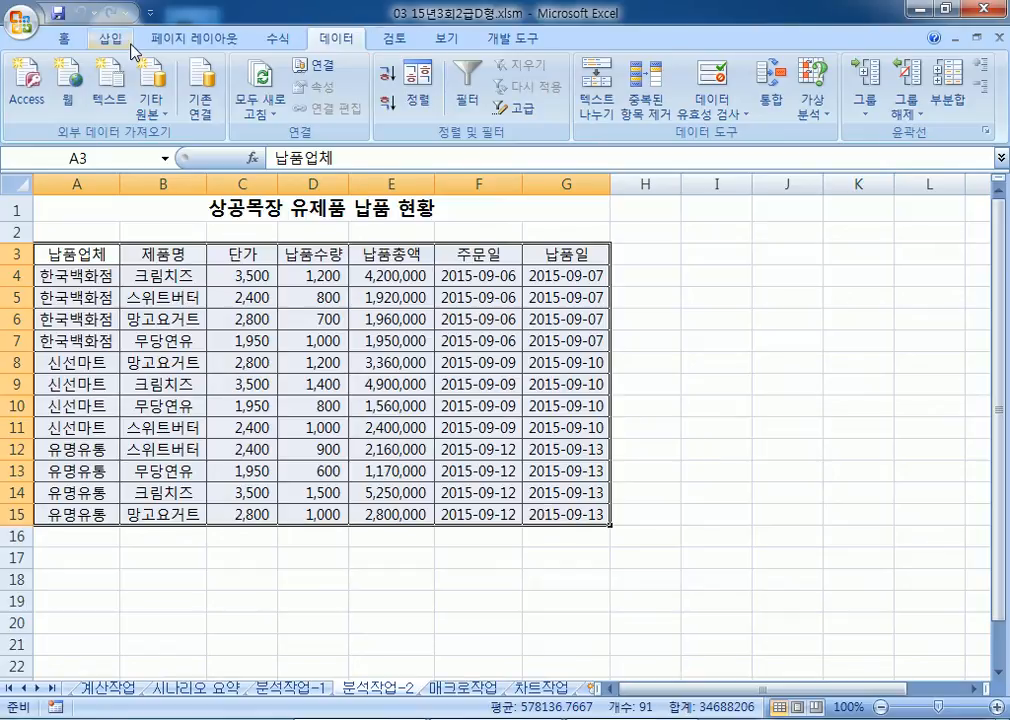
Step: Insert a PivotTable from A3:G15 on the existing worksheet at cell A22
left_click(102, 38)
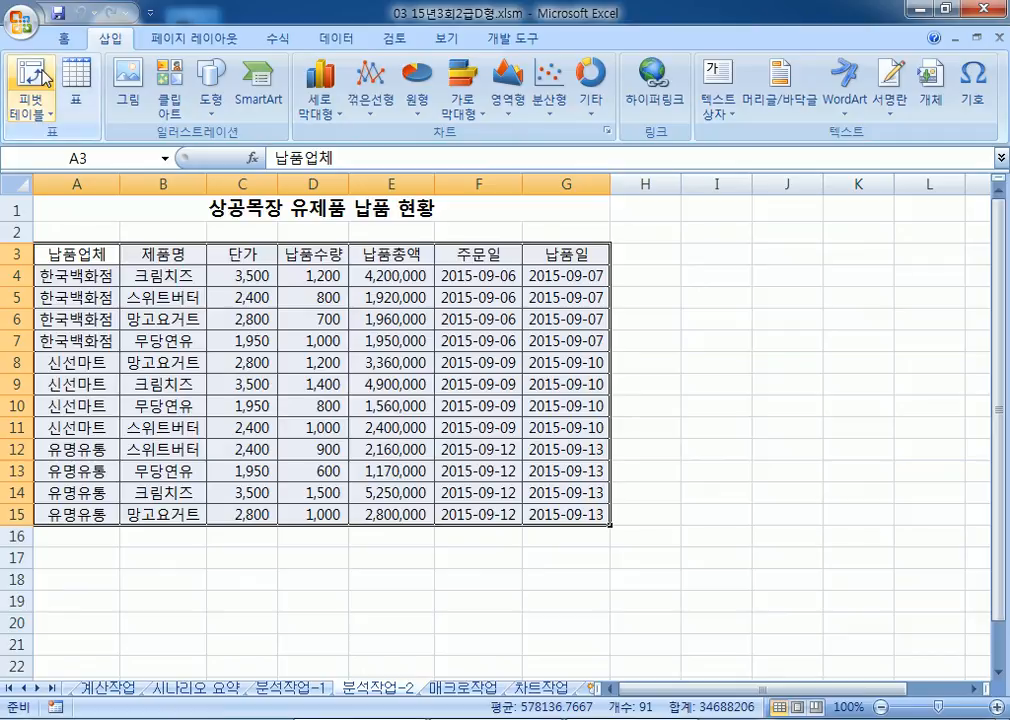
left_click(42, 75)
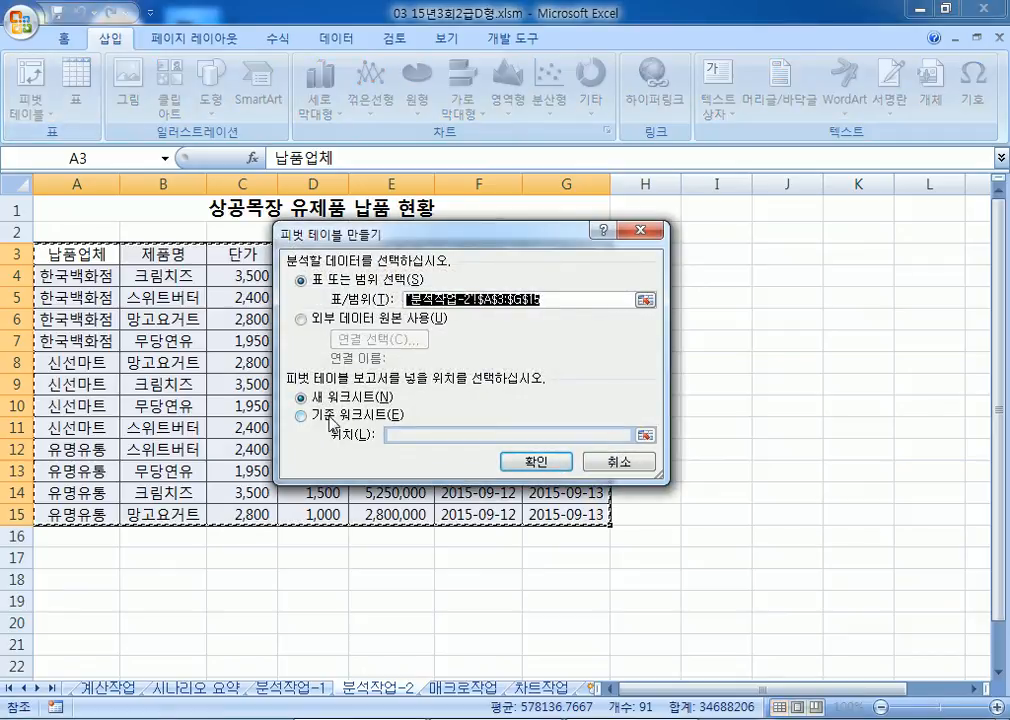
left_click(332, 416)
scroll(101, 395, "down", 4)
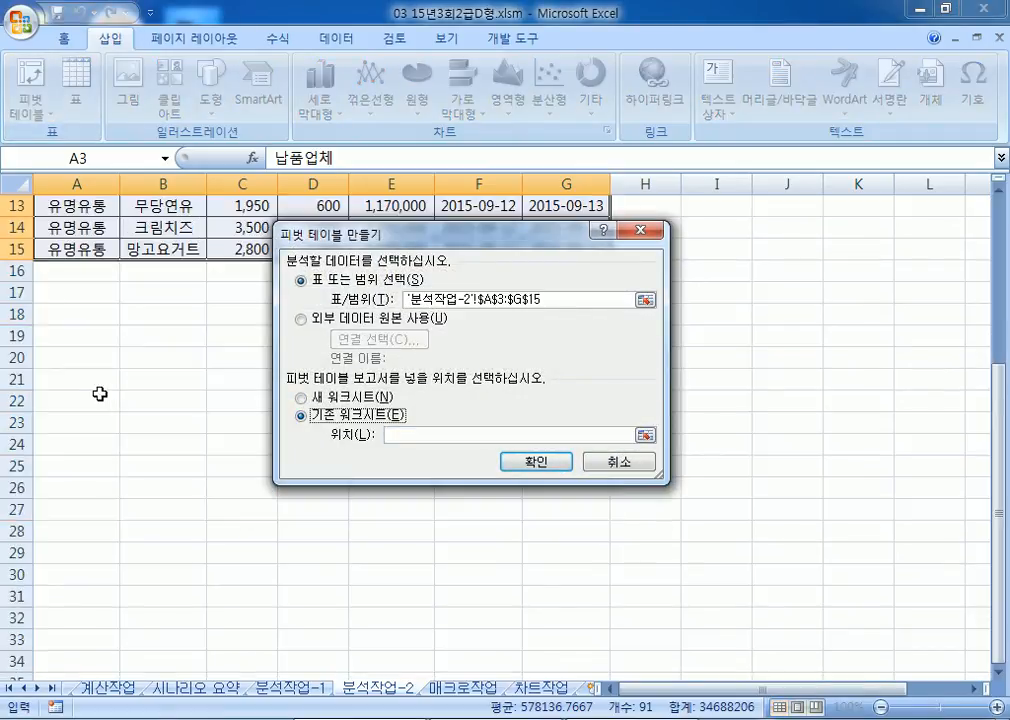
scroll(124, 363, "up", 2)
scroll(124, 363, "down", 1)
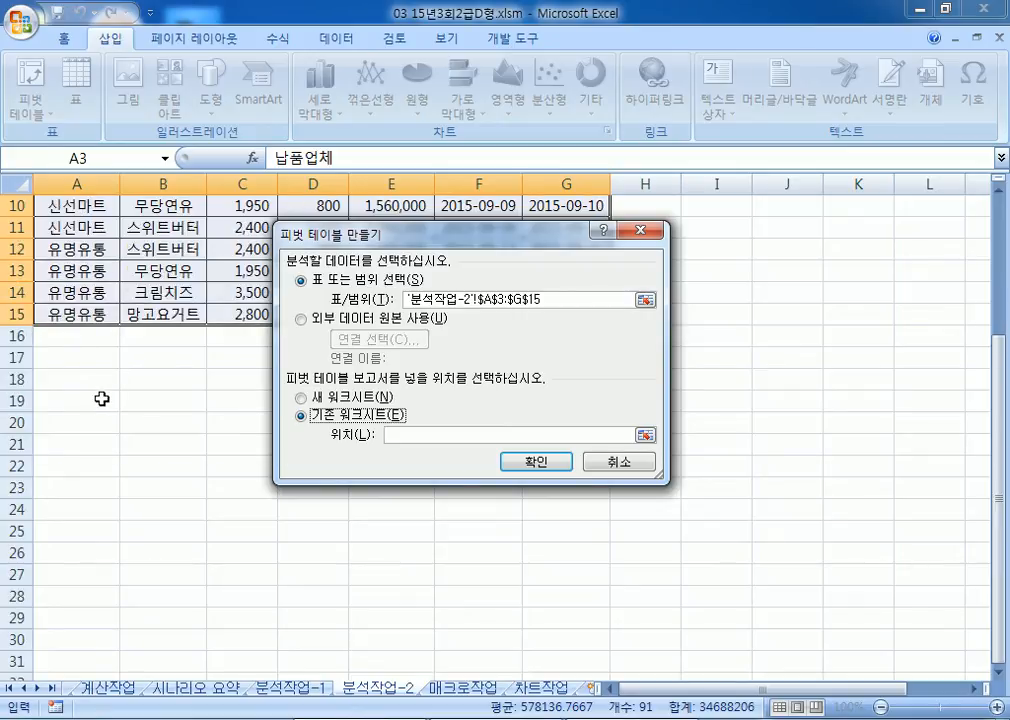
left_click(59, 462)
scroll(102, 373, "down", 2)
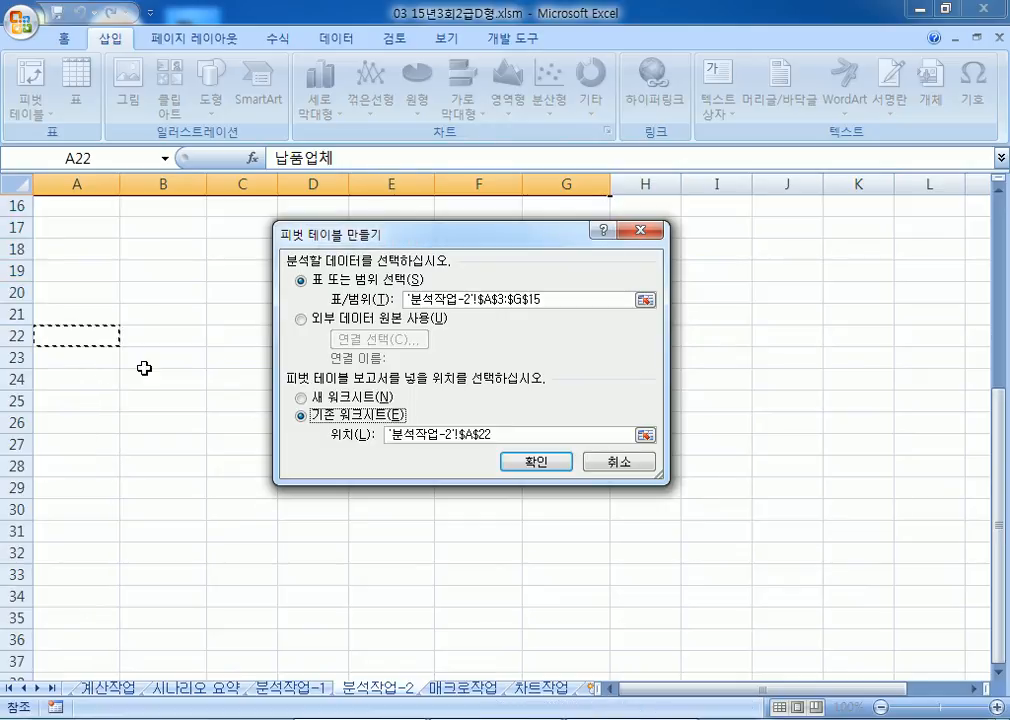
left_click(530, 466)
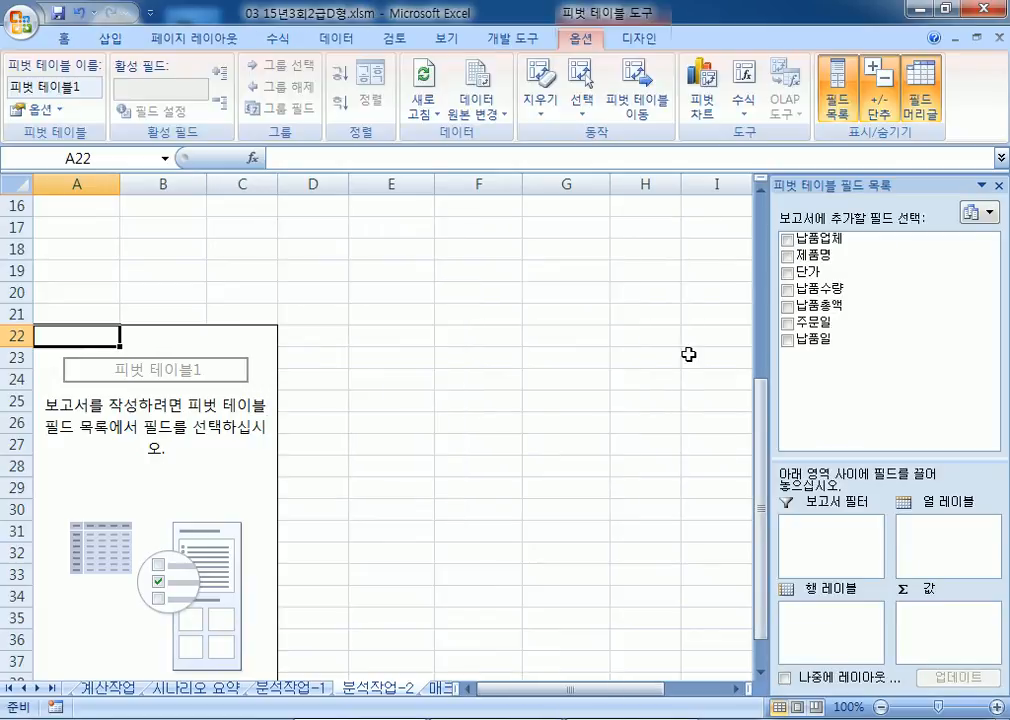
Step: Float the PivotTable field list over the sheet and enlarge it to show all seven fields
left_click_drag(830, 461, 830, 389)
scroll(428, 392, "down", 2)
left_click_drag(881, 183, 394, 185)
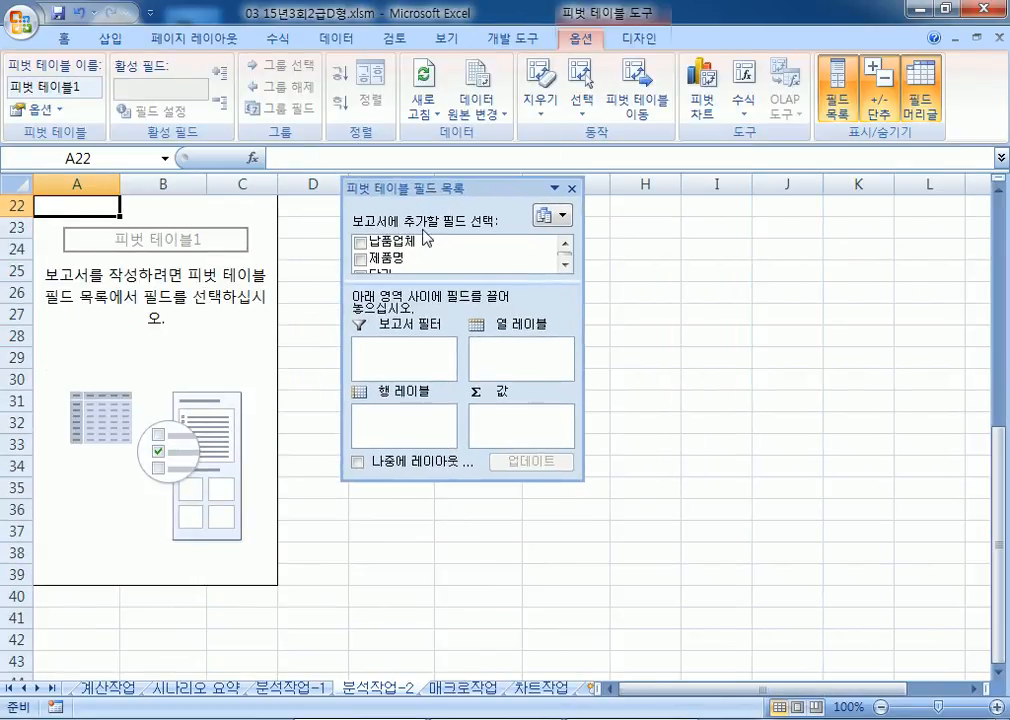
left_click_drag(446, 480, 446, 544)
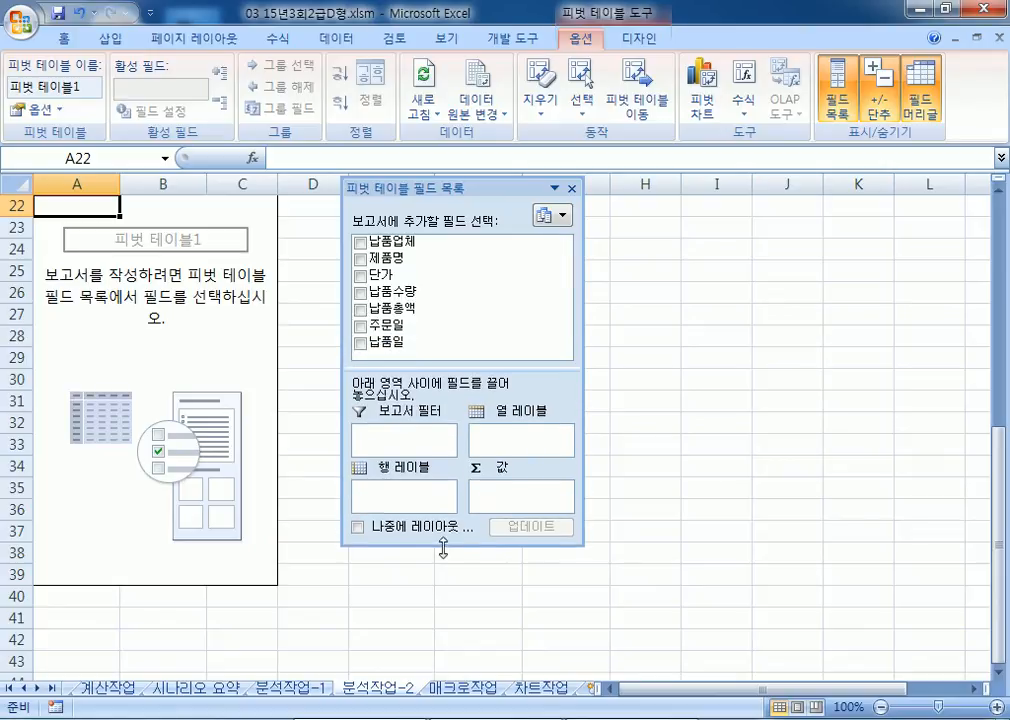
left_click(585, 442)
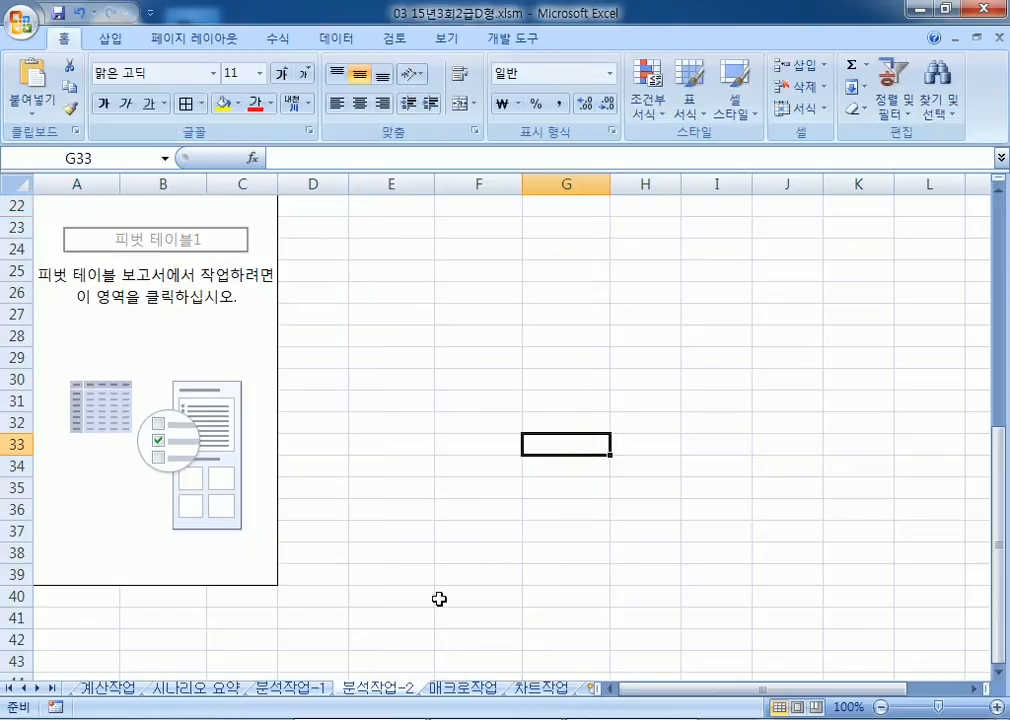
left_click(163, 336)
left_click_drag(583, 378, 638, 380)
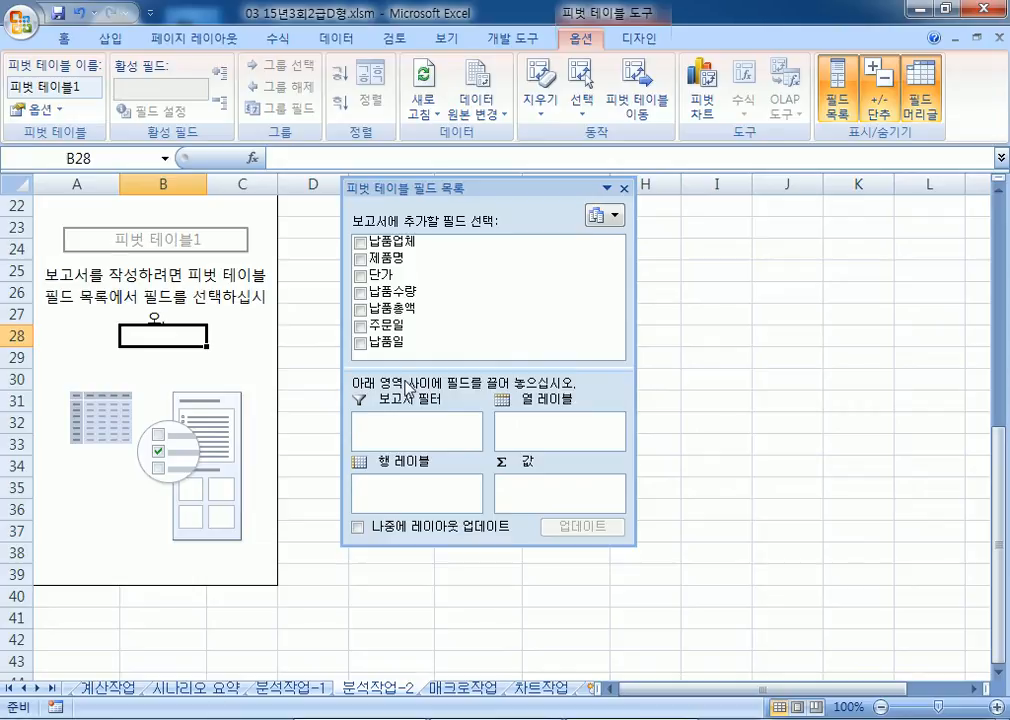
Step: Filter by 납품업체, rows 제품명, columns 납품일, sum 납품수량 and 납품총액, then dock the list
left_click_drag(395, 241, 400, 436)
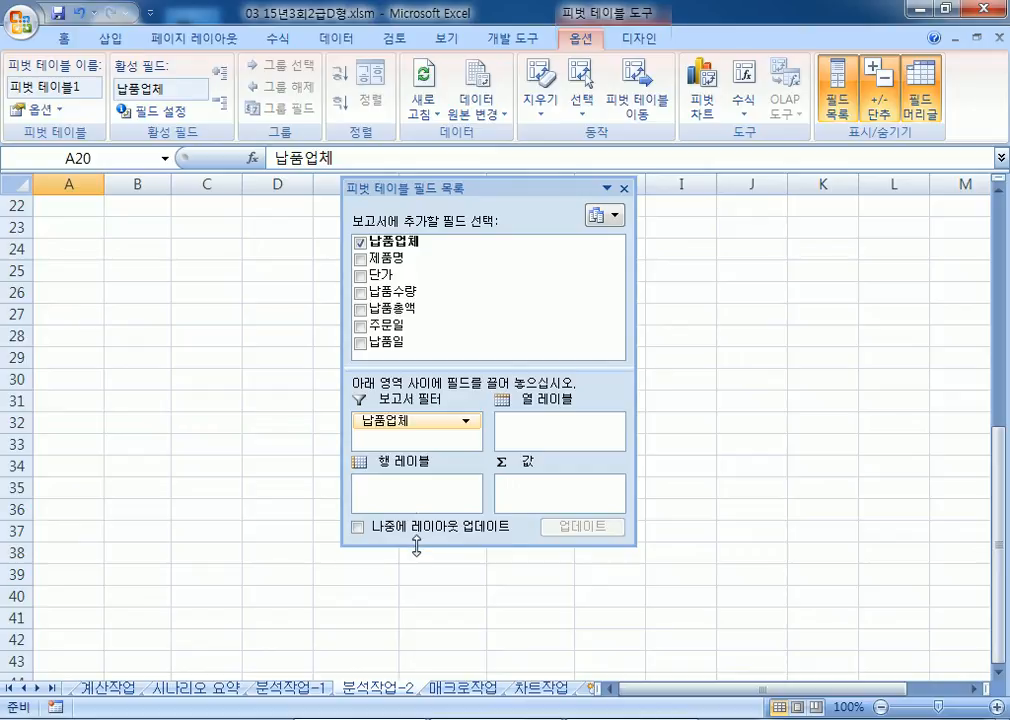
left_click_drag(414, 545, 409, 590)
scroll(114, 394, "up", 2)
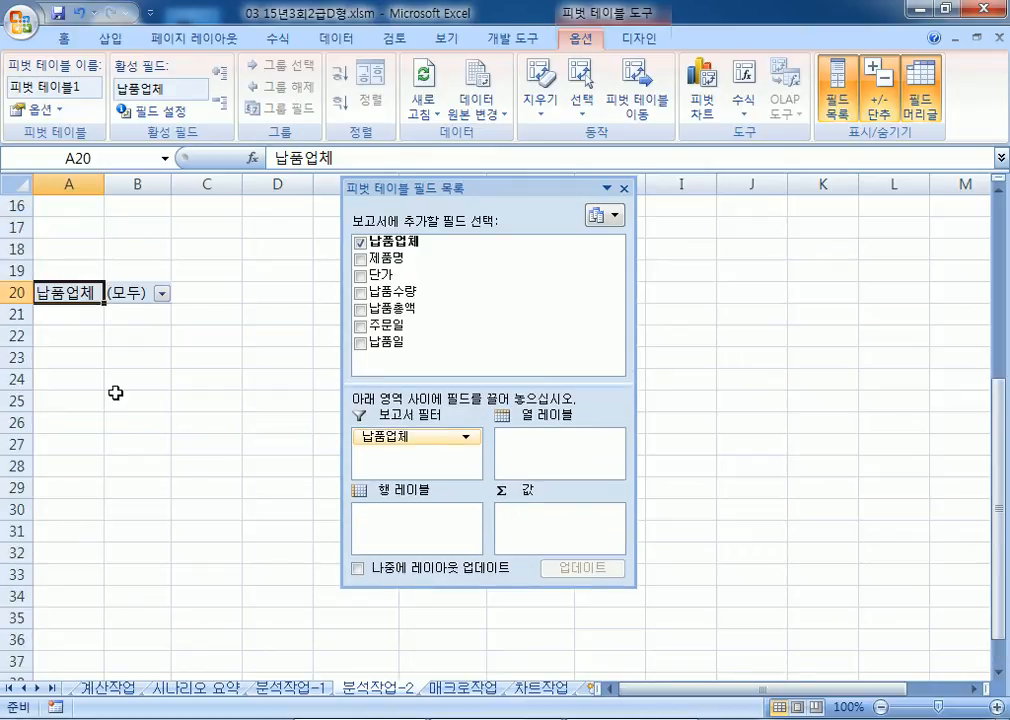
left_click_drag(385, 257, 412, 523)
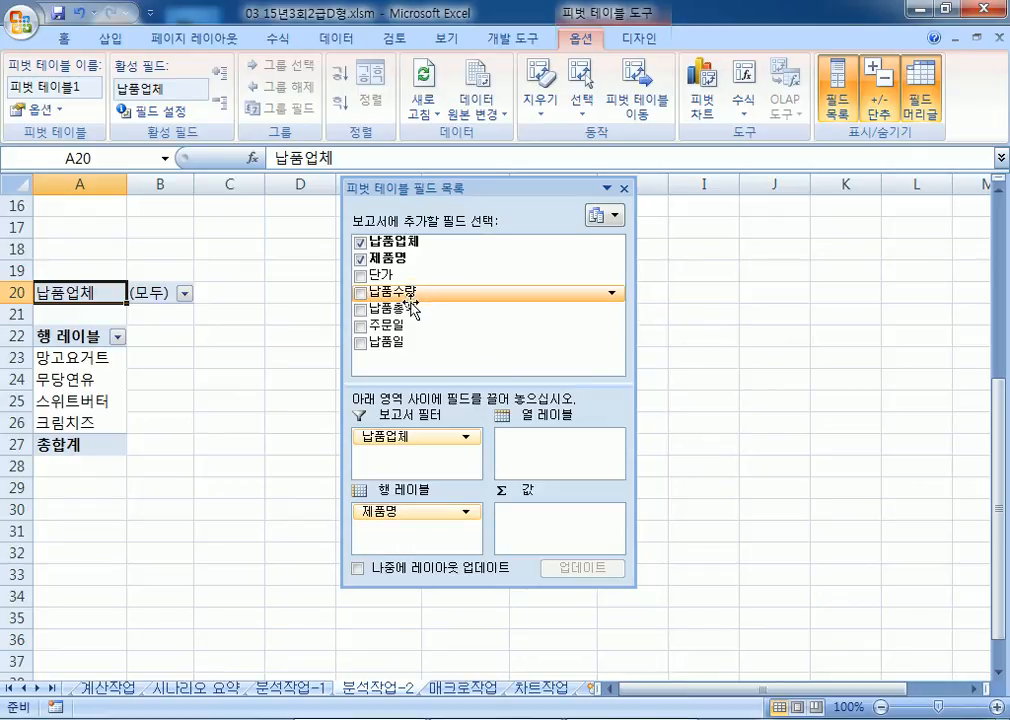
left_click_drag(410, 345, 551, 443)
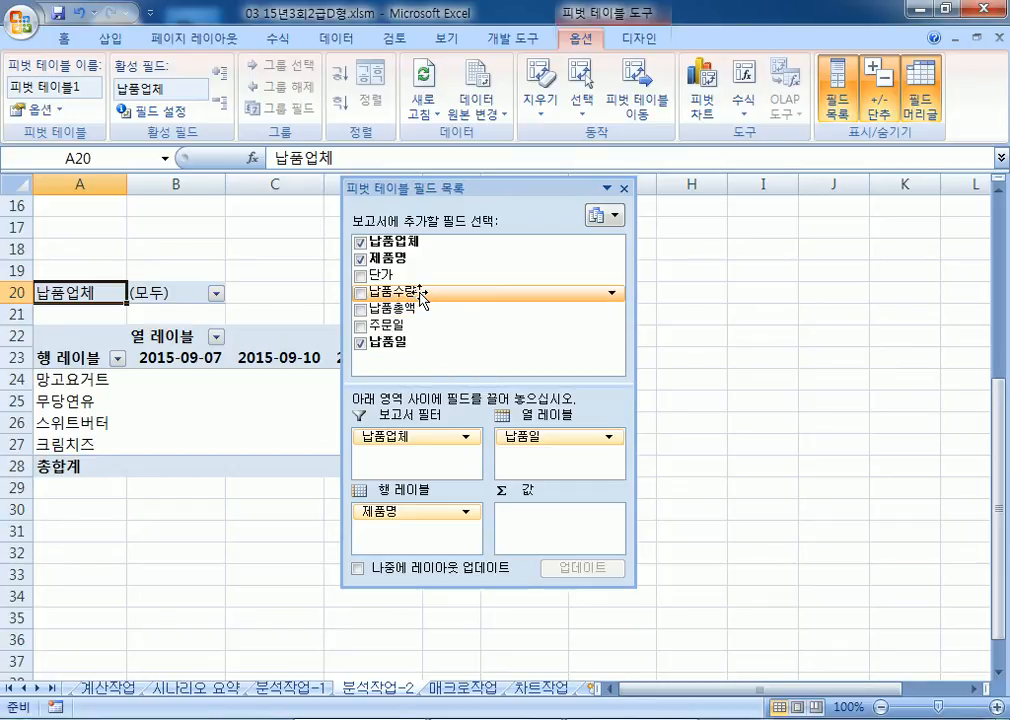
left_click_drag(424, 300, 548, 544)
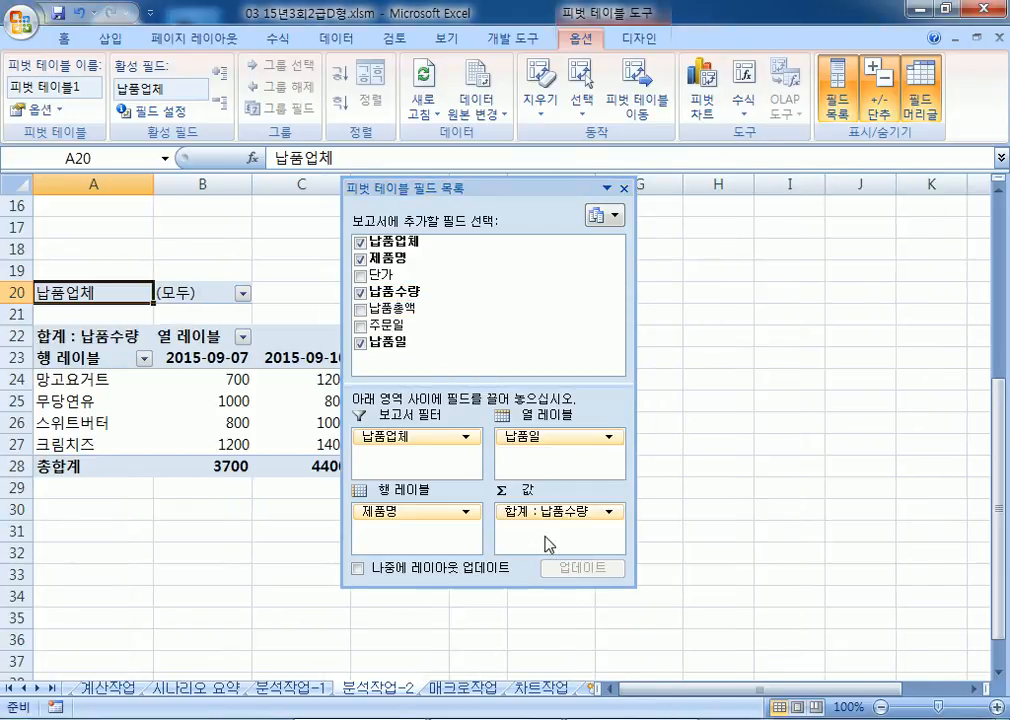
left_click_drag(419, 311, 541, 541)
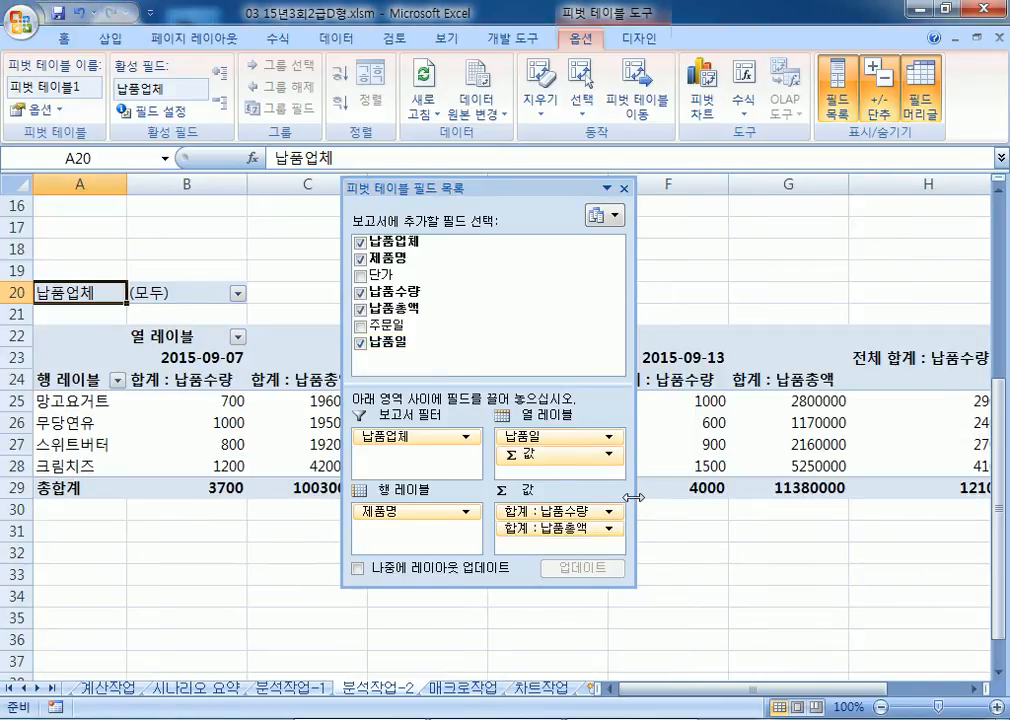
left_click_drag(634, 498, 658, 498)
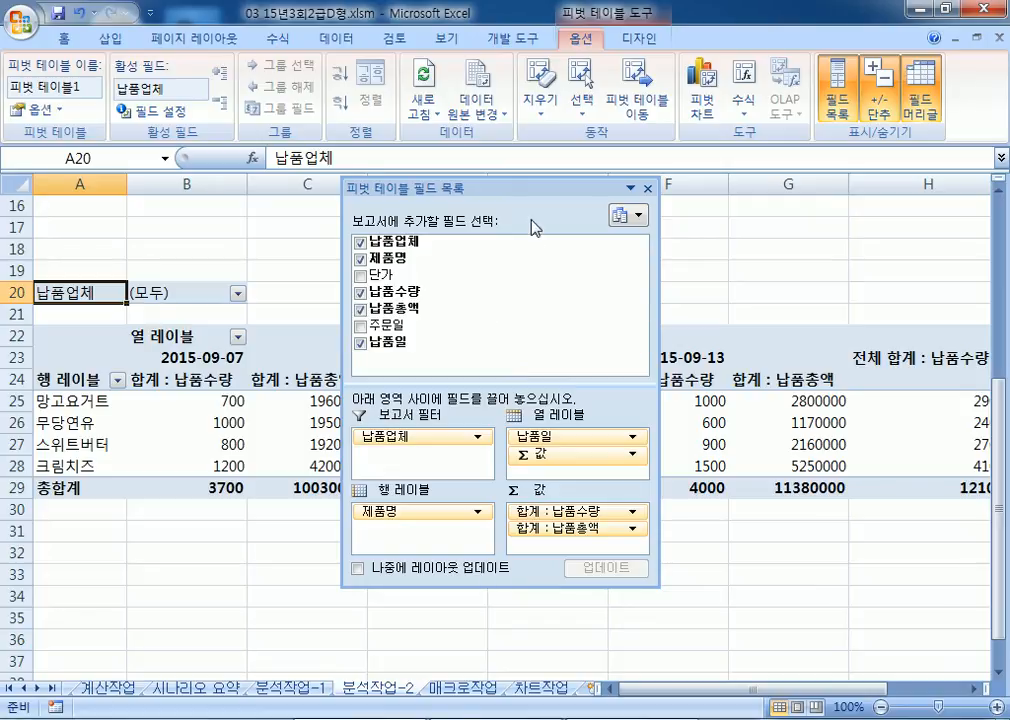
double_click(525, 190)
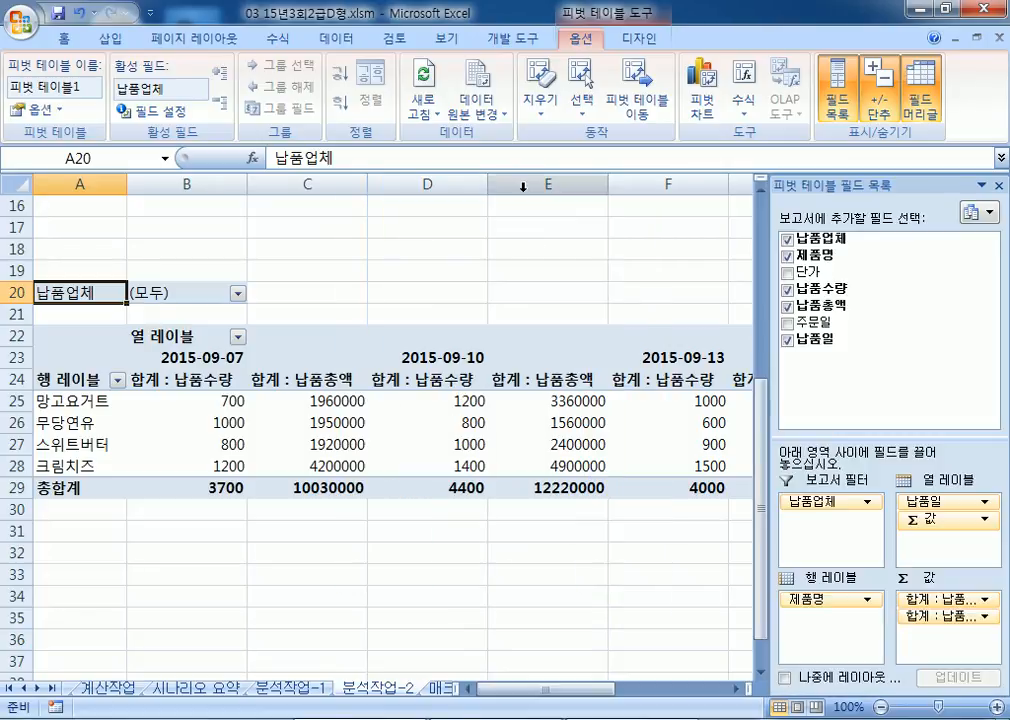
Step: Uncheck 행 총합계 표시 and 열 총합계 표시 in PivotTable Options' 요약 및 필터 tab
left_click(35, 110)
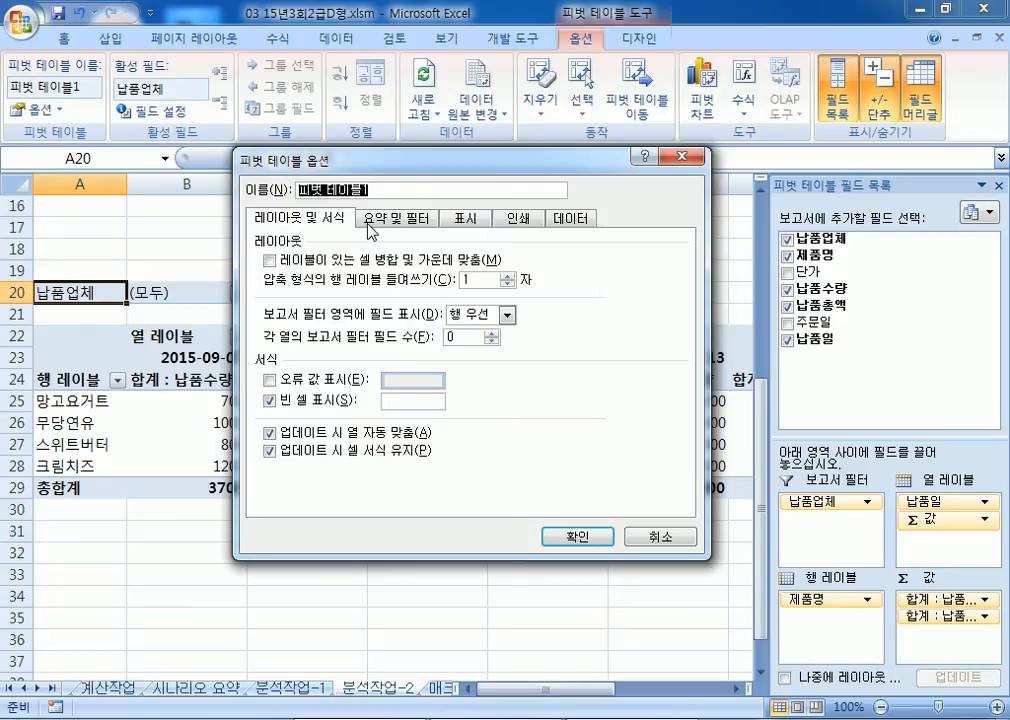
left_click(371, 225)
left_click(268, 260)
left_click(268, 277)
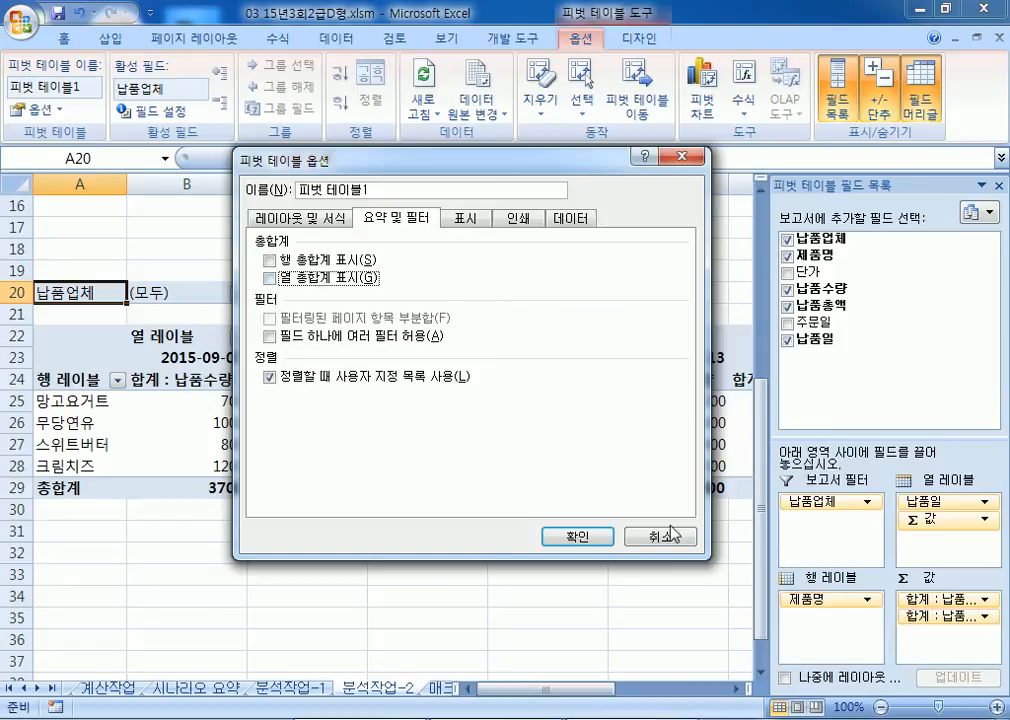
left_click(598, 537)
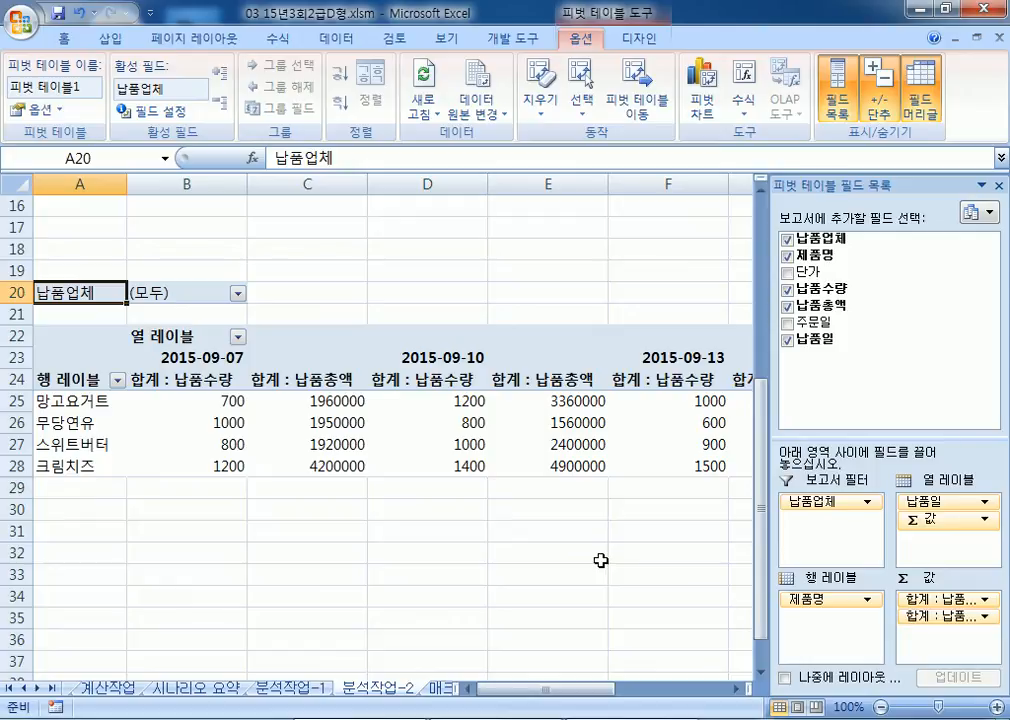
left_click(636, 42)
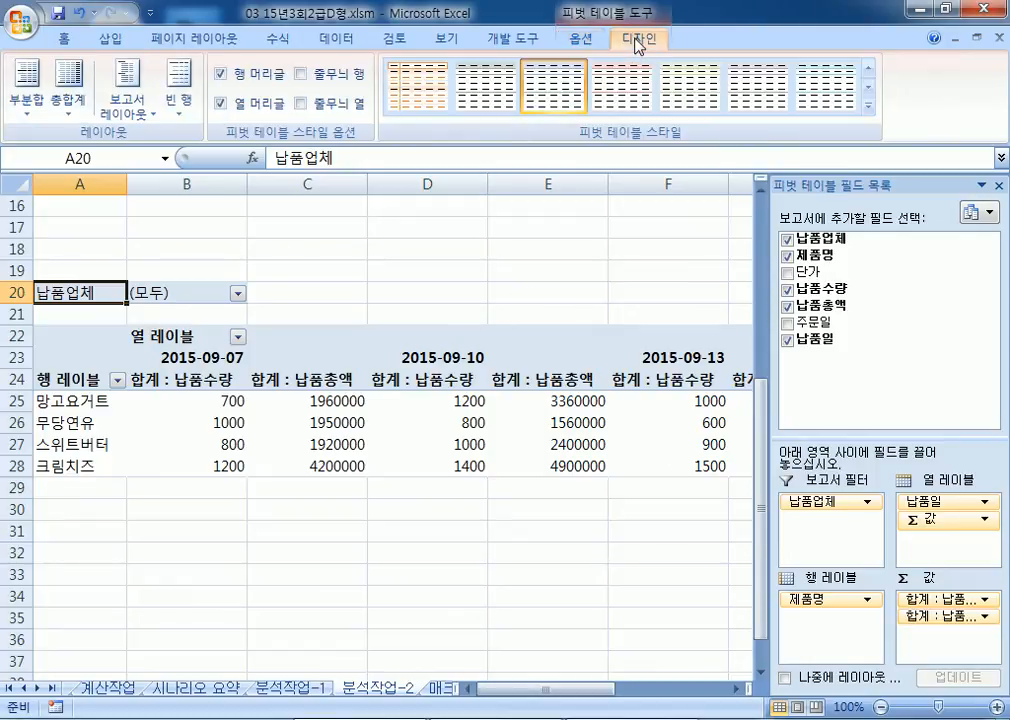
Step: Set the pivot report layout to 개요 형식으로 표시 (outline form)
left_click(123, 110)
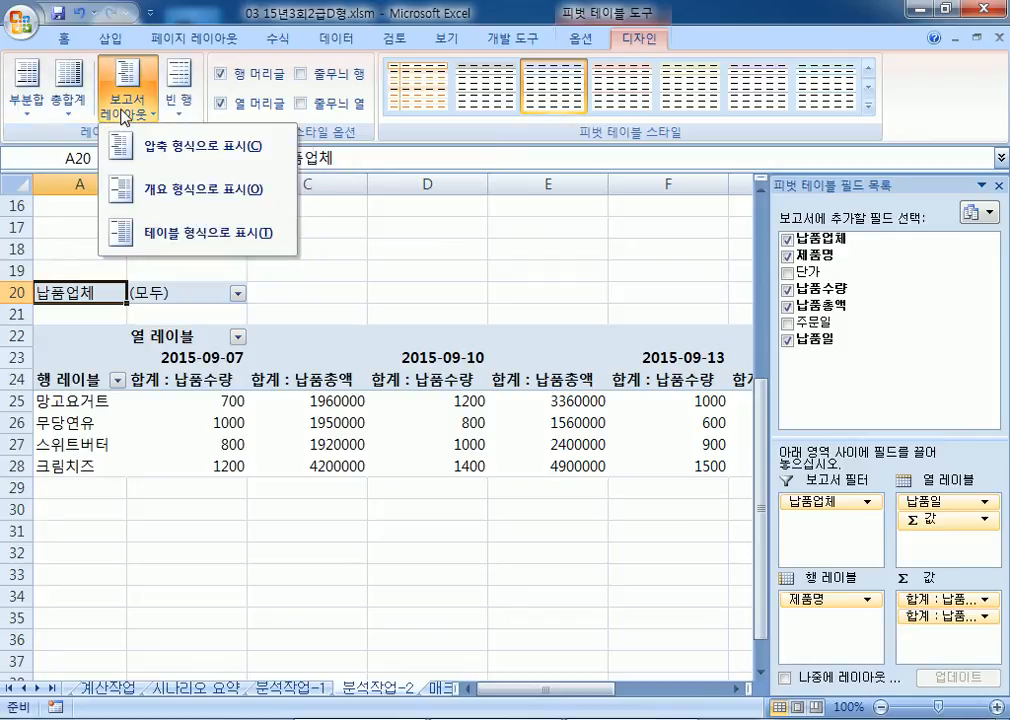
left_click(180, 189)
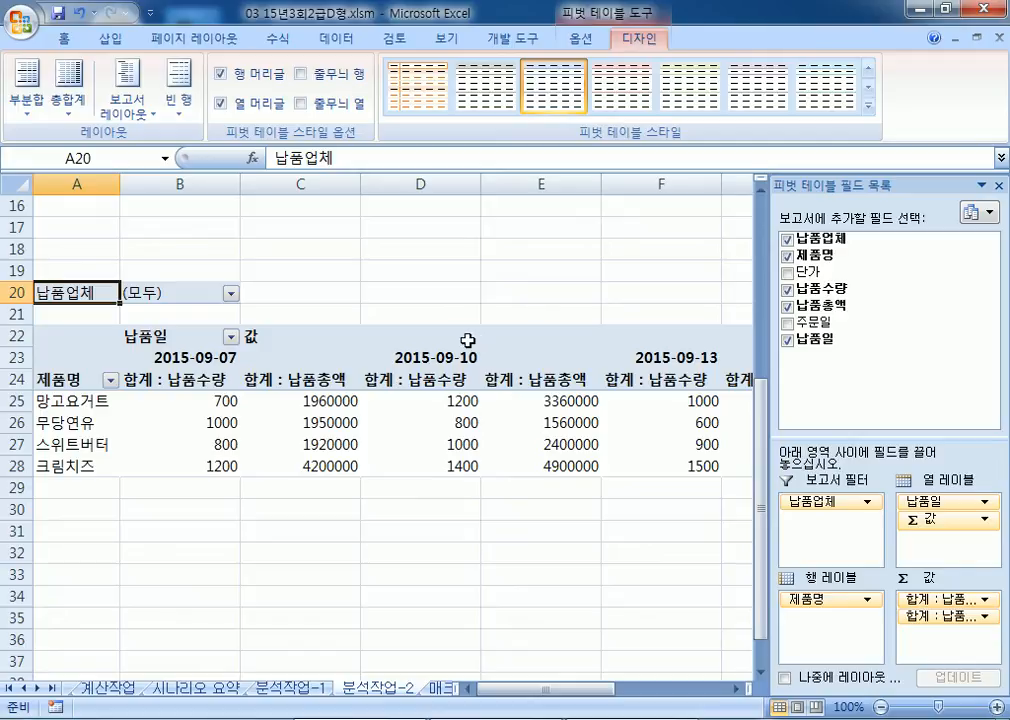
Step: Open the 합계 : 납품수량 value field settings from the field list, then cancel without changes
left_click(229, 401)
left_click_drag(229, 401, 427, 471)
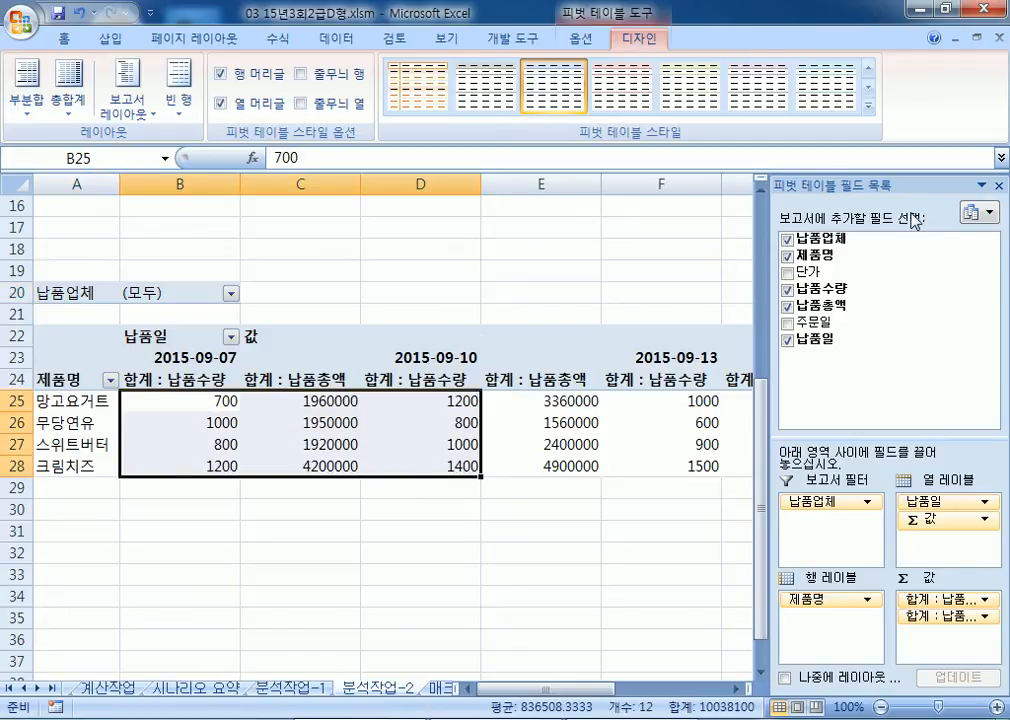
left_click_drag(895, 185, 542, 81)
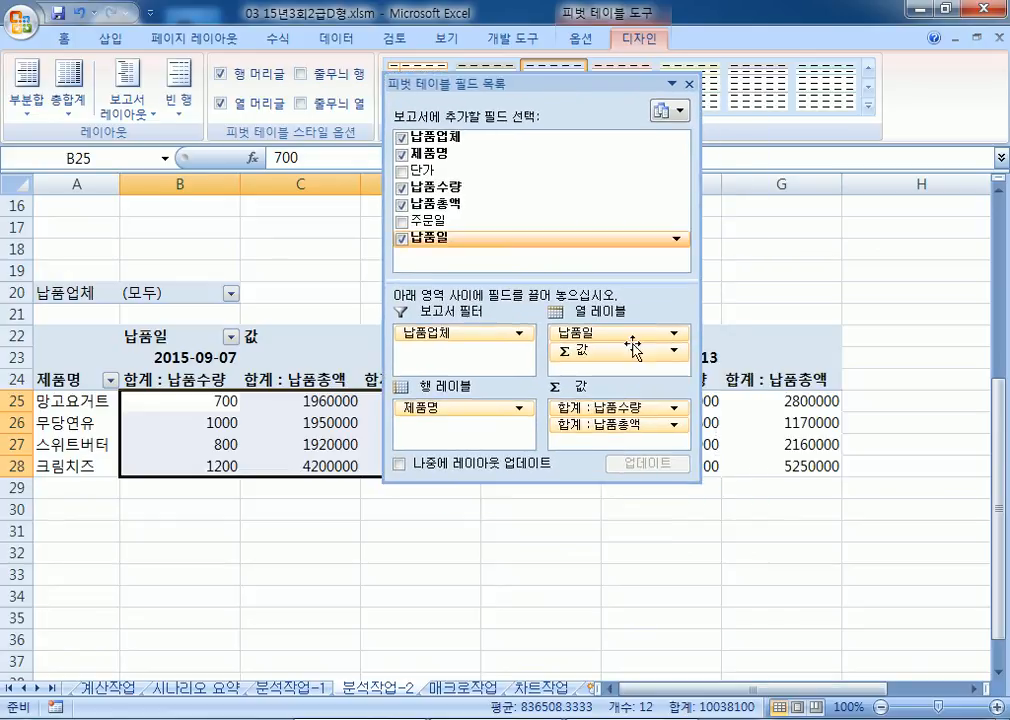
left_click(643, 410)
left_click(643, 410)
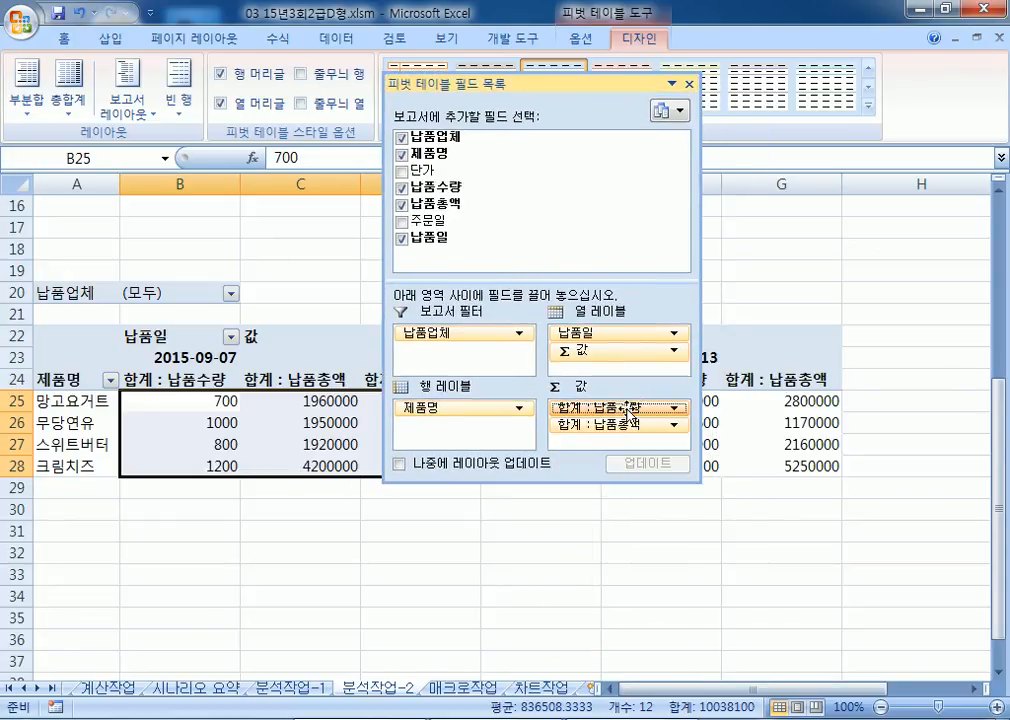
left_click(628, 409)
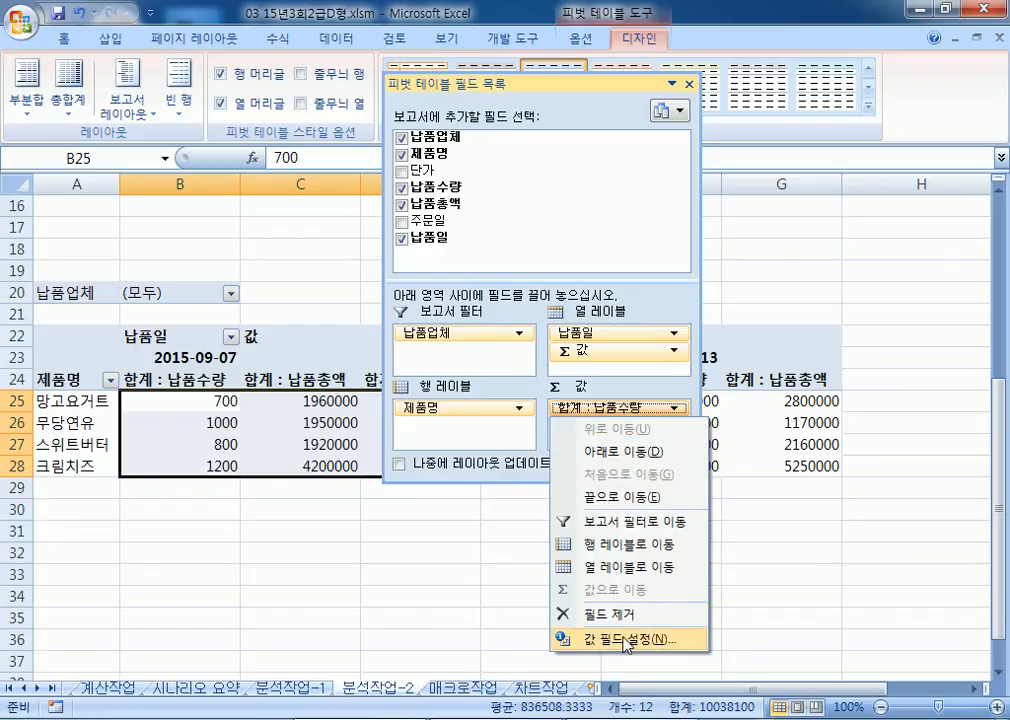
left_click(626, 640)
left_click_drag(330, 216, 268, 120)
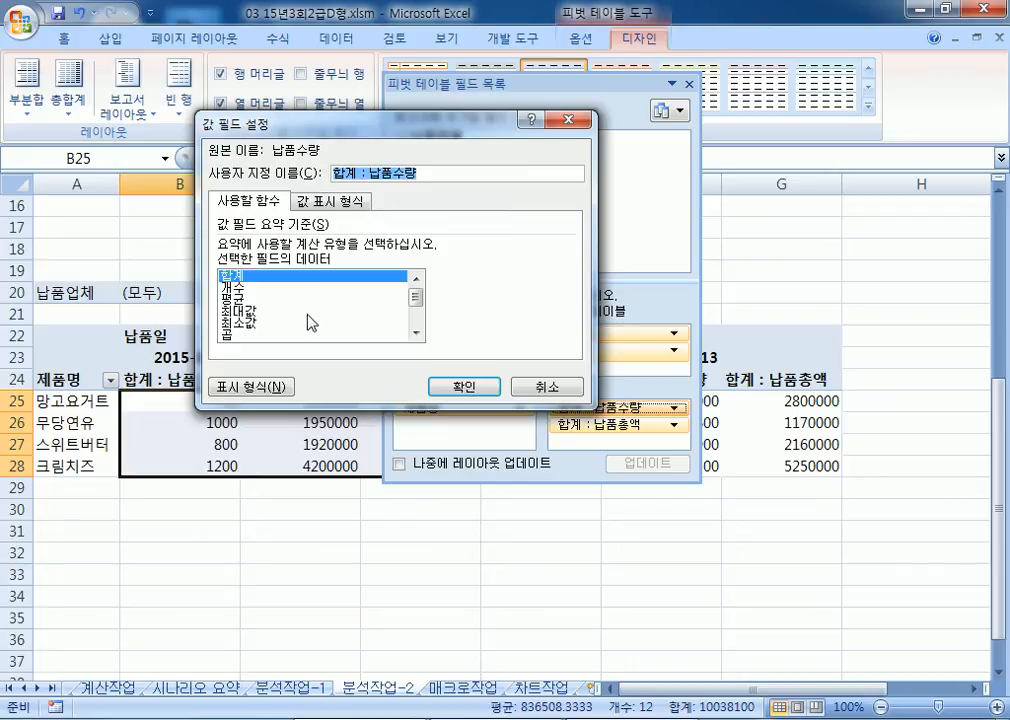
left_click(326, 203)
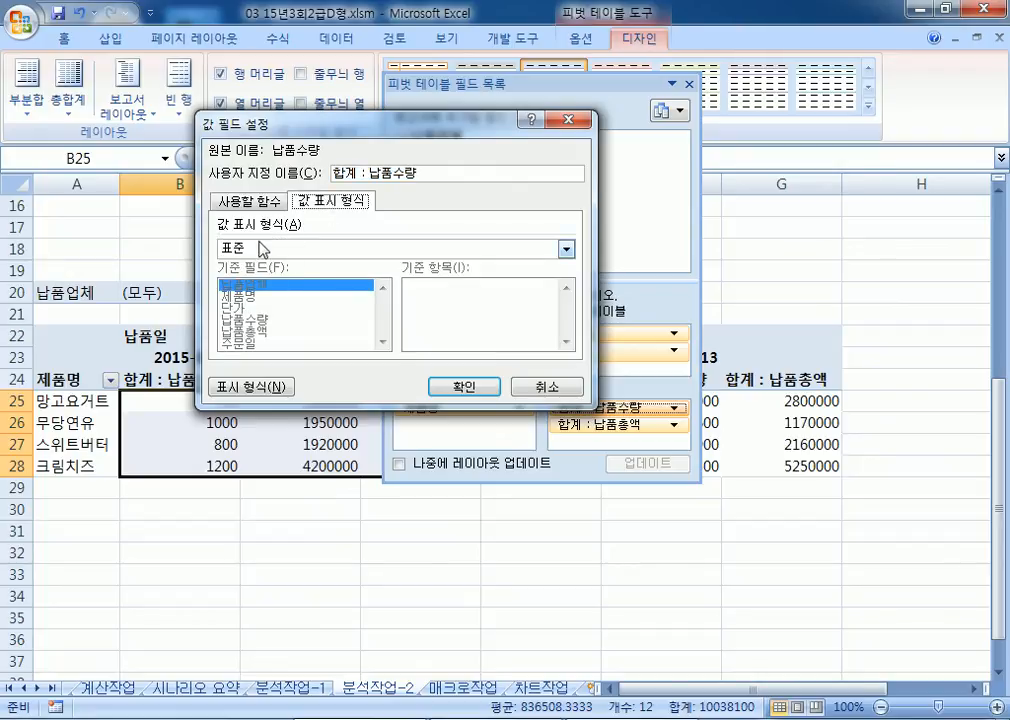
left_click(248, 201)
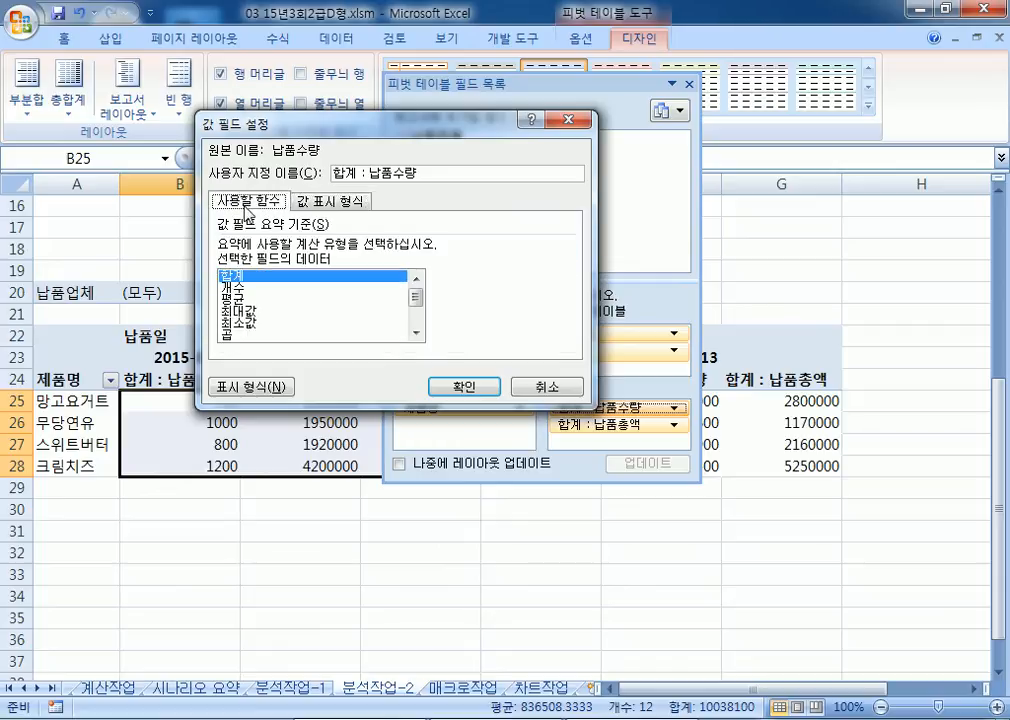
left_click(523, 386)
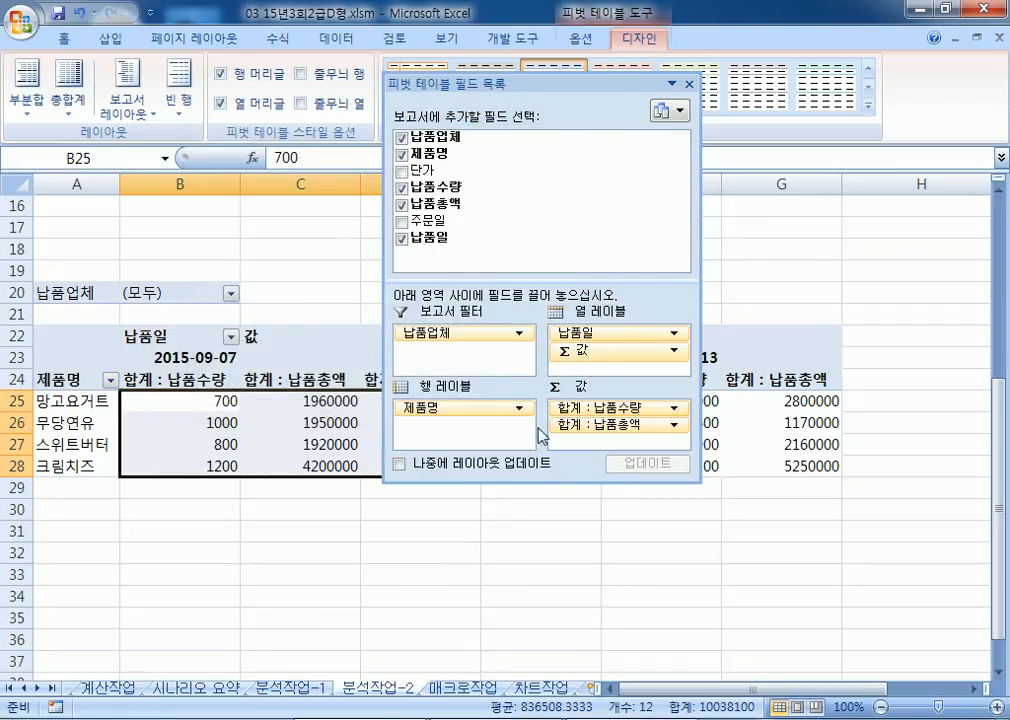
double_click(421, 80)
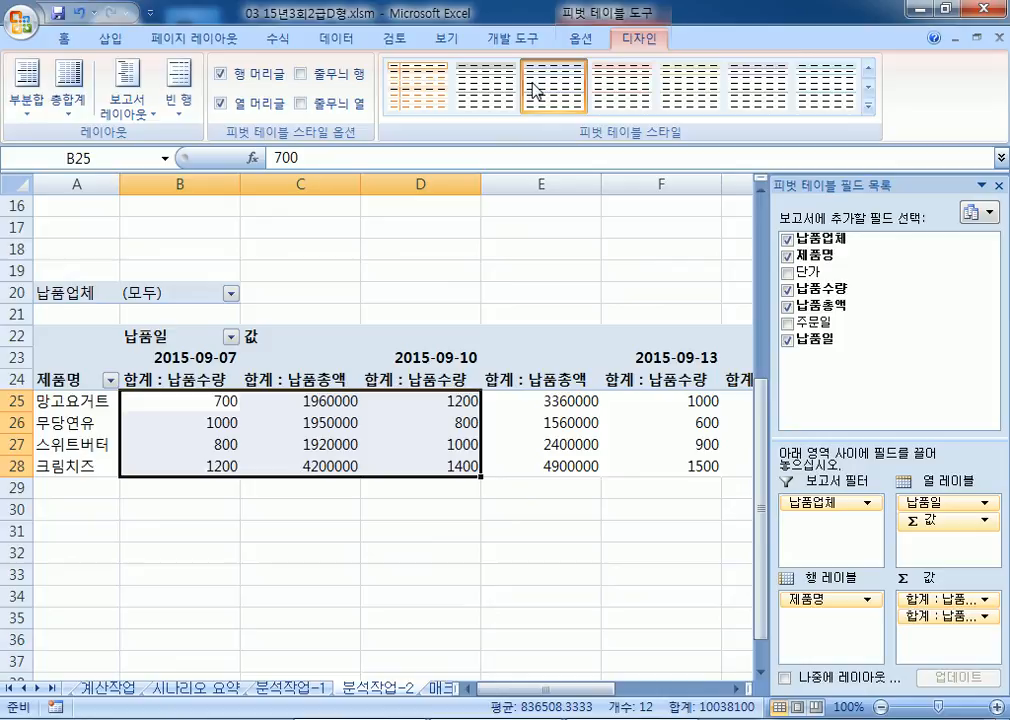
Step: Reopen the 납품수량 value field settings from cell B25 and keep the 표준 value display
left_click(212, 401)
right_click(211, 402)
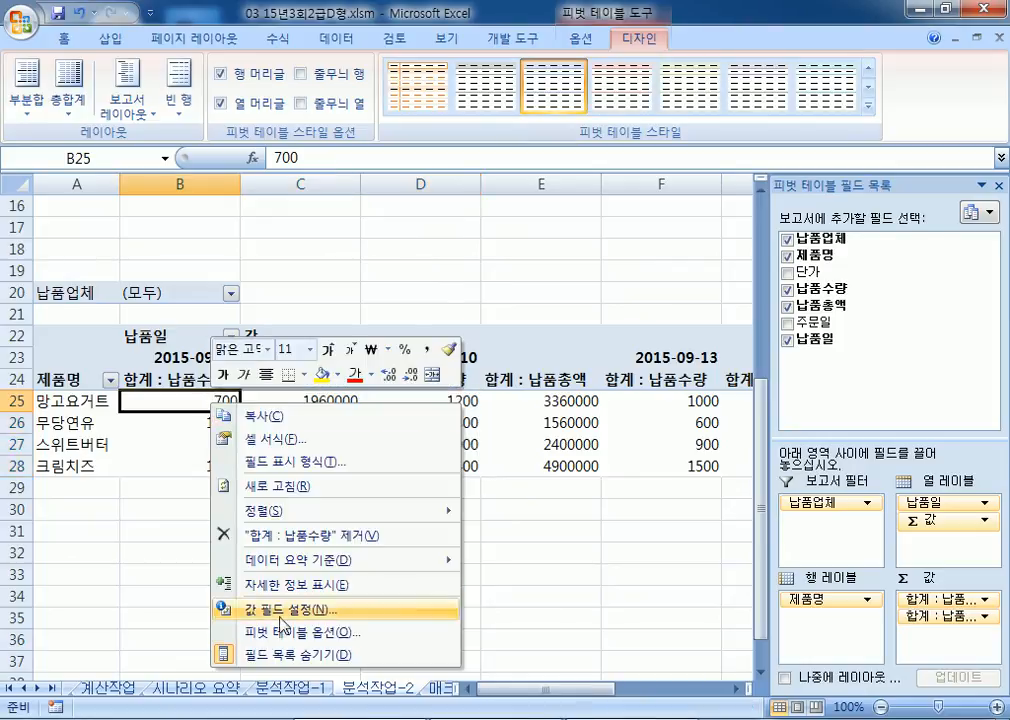
left_click(290, 609)
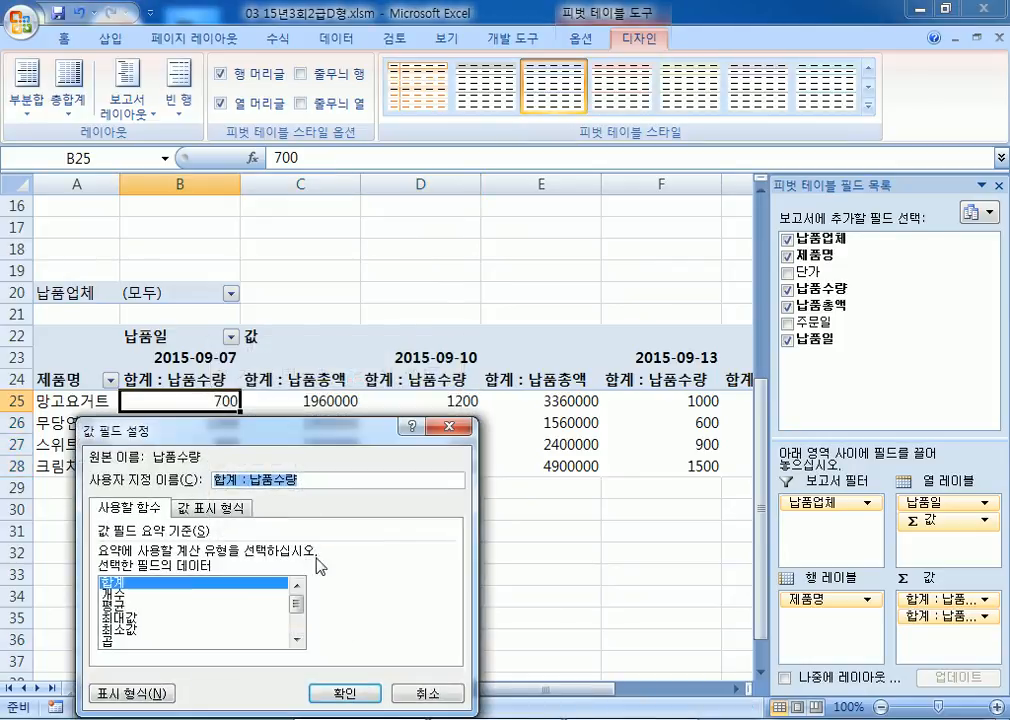
left_click(210, 510)
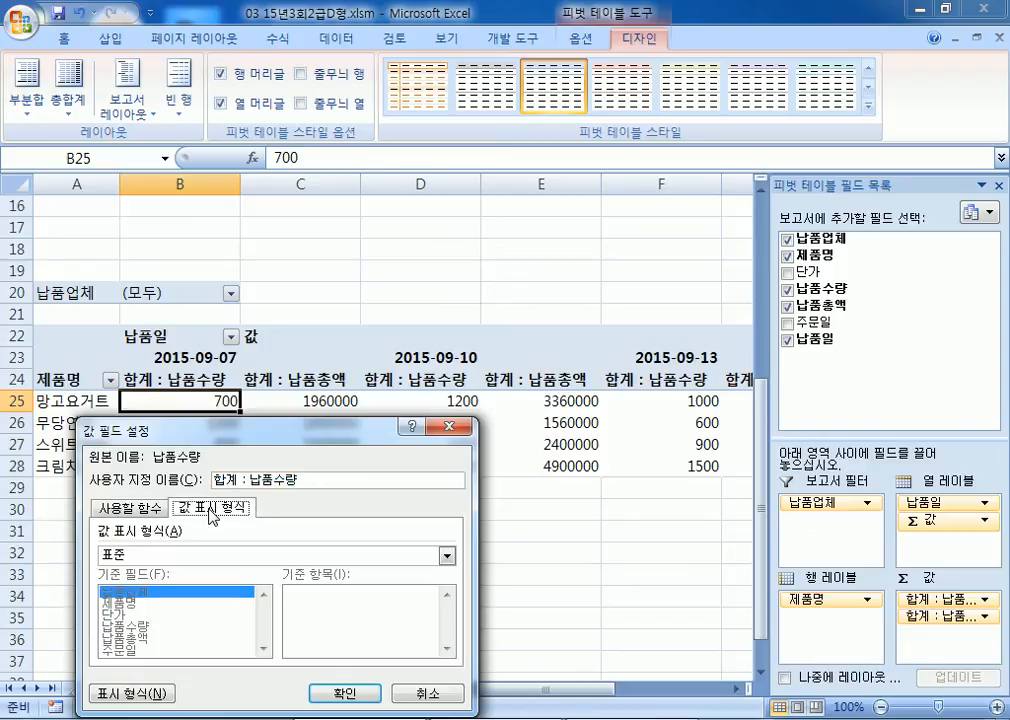
left_click(163, 556)
scroll(166, 564, "down", 1)
scroll(169, 567, "up", 1)
left_click(169, 569)
Step: Format the 합계 : 납품수량 values as 숫자 with 1000 단위 구분 기호 and apply
left_click_drag(196, 437, 376, 142)
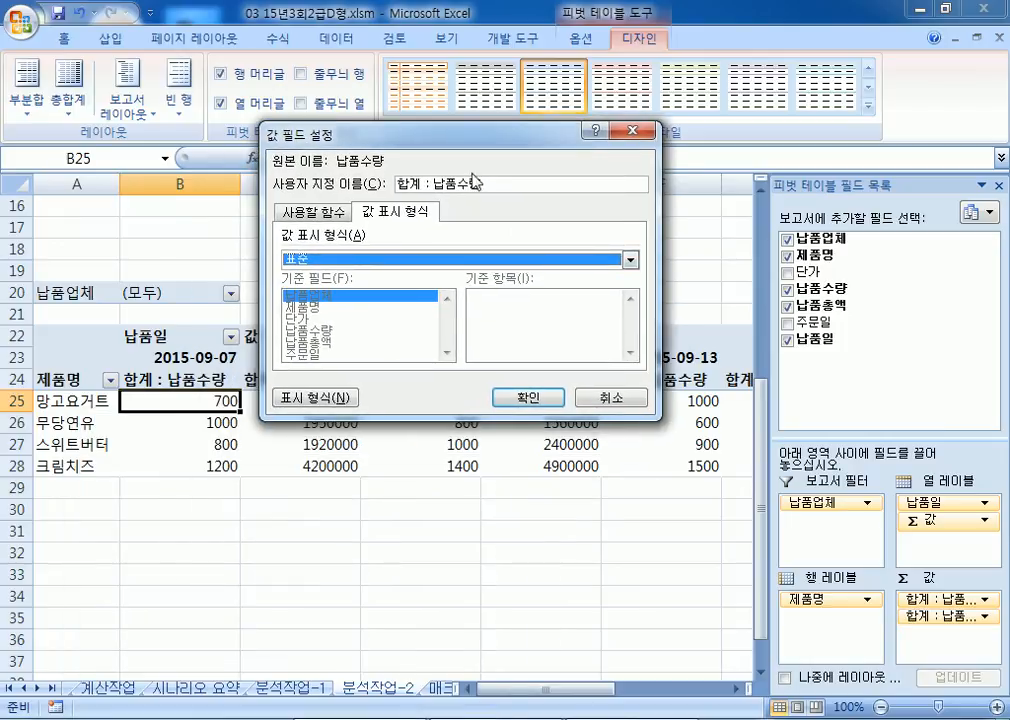
left_click(324, 398)
left_click(35, 385)
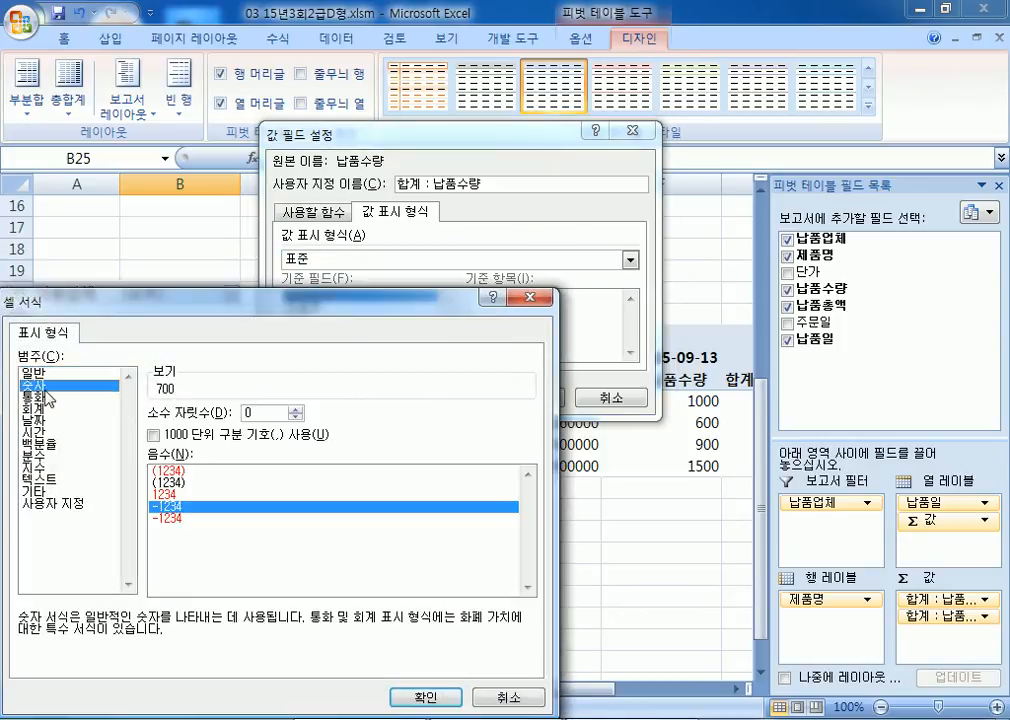
left_click(178, 437)
left_click(430, 698)
left_click(524, 393)
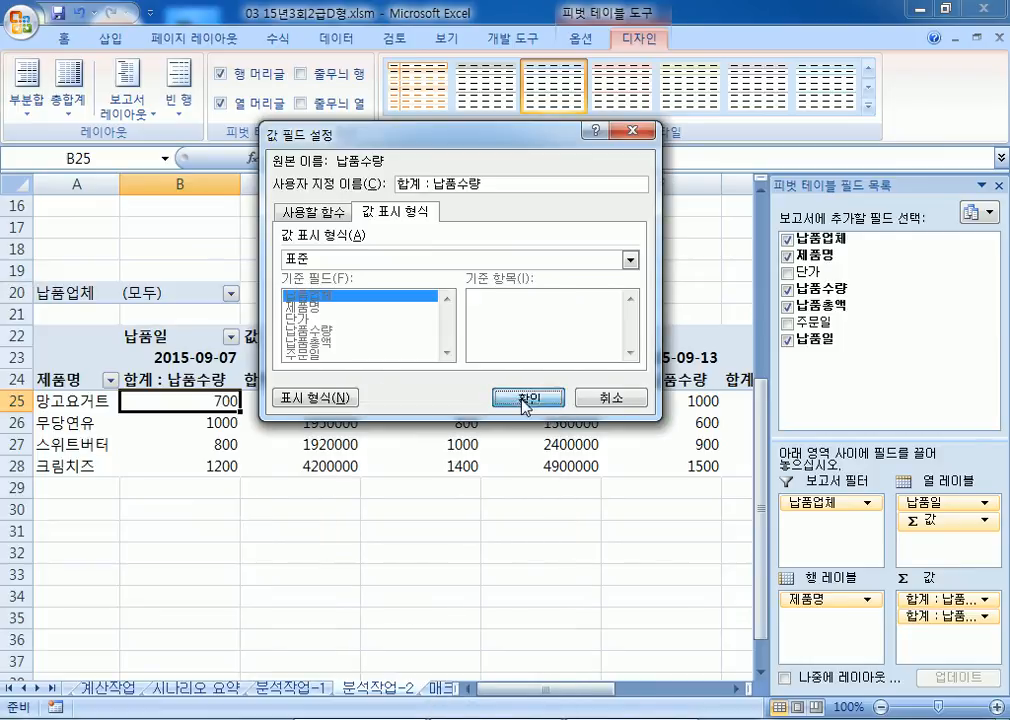
left_click(317, 401)
left_click(305, 378)
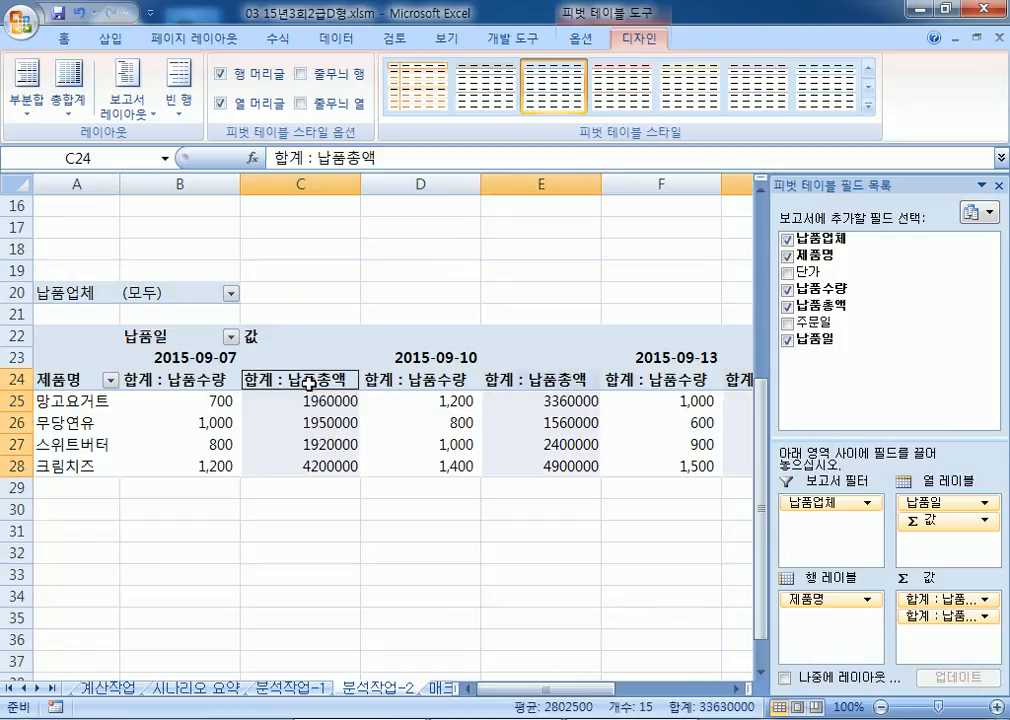
Step: Give the 합계 : 납품총액 value field a 숫자 format with thousands separator and 0 decimals
right_click(312, 386)
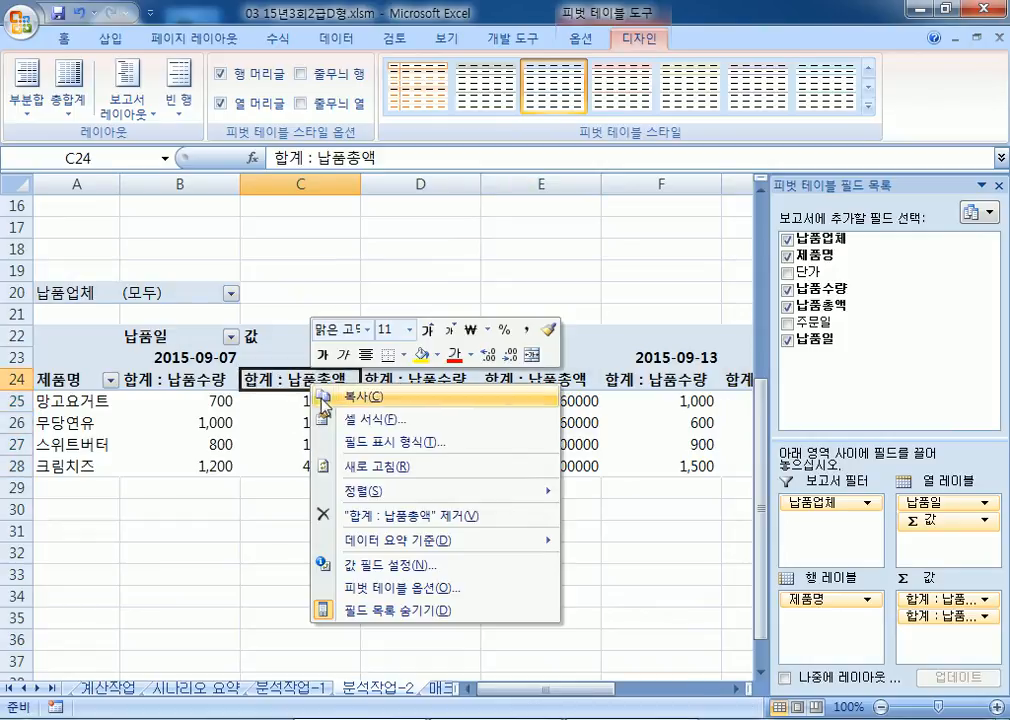
left_click(385, 565)
left_click_drag(320, 421, 477, 136)
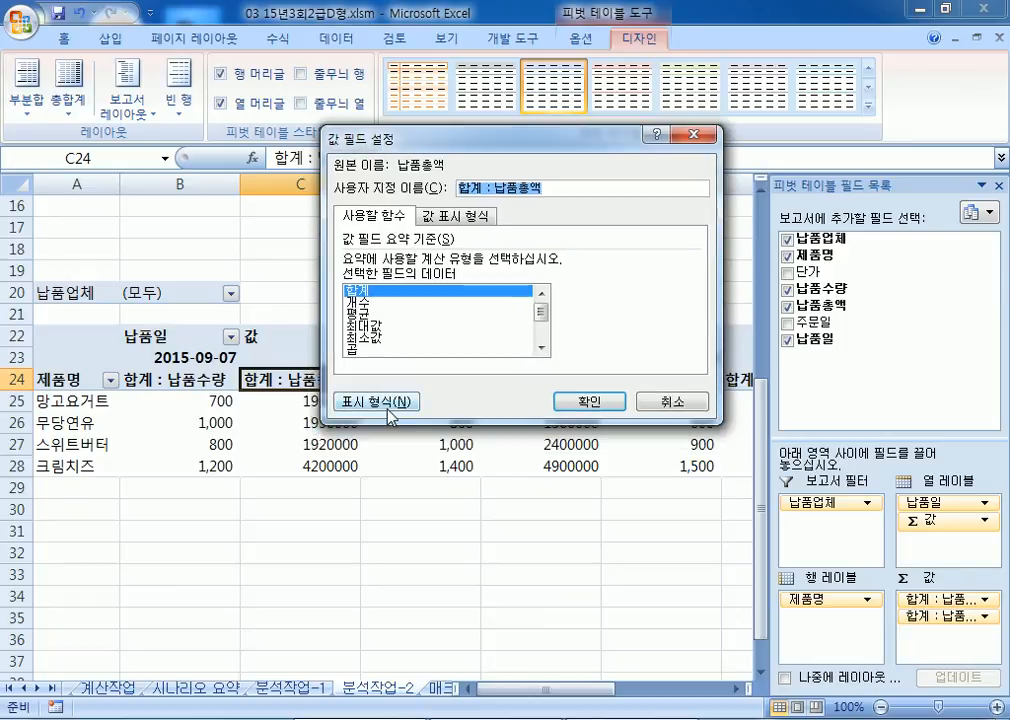
left_click(385, 402)
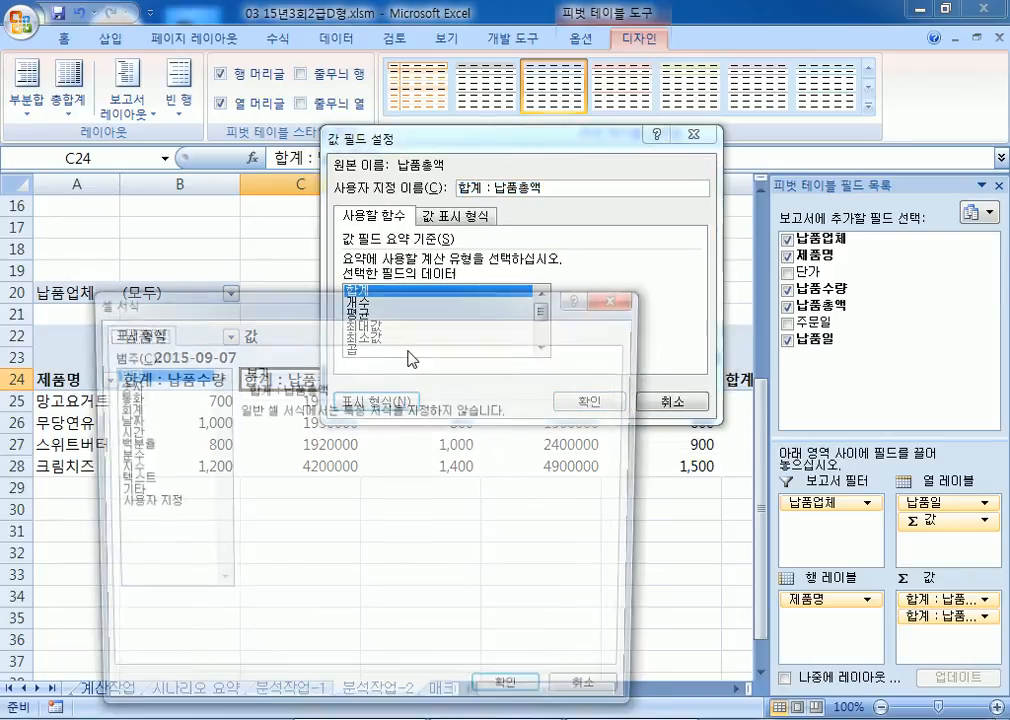
left_click(132, 384)
left_click(243, 436)
left_click(513, 697)
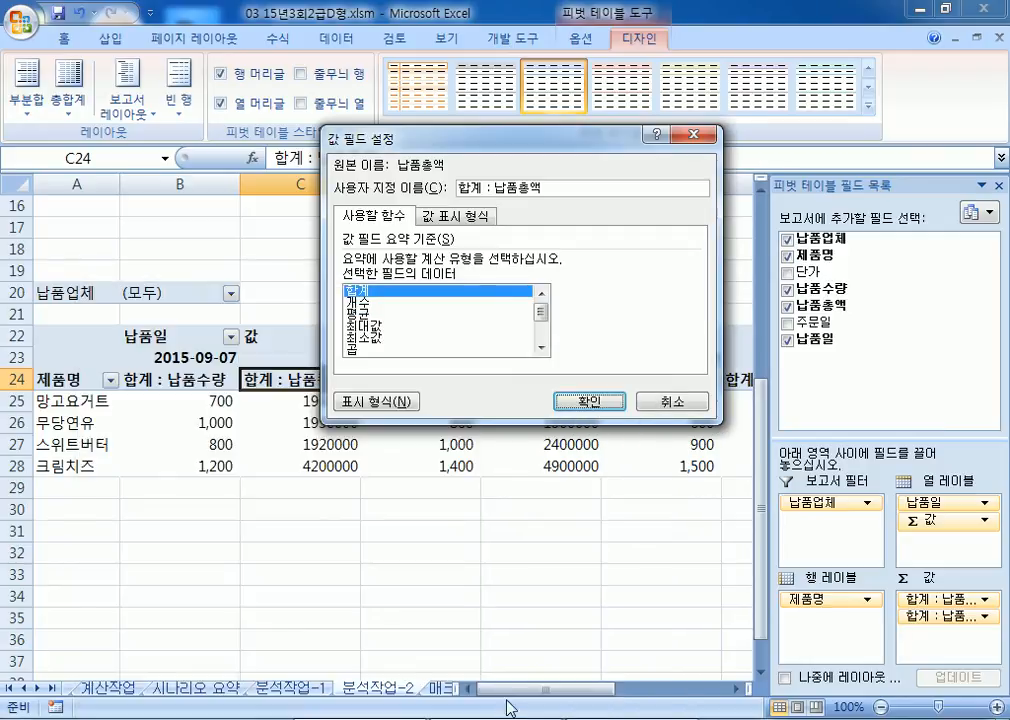
left_click(590, 401)
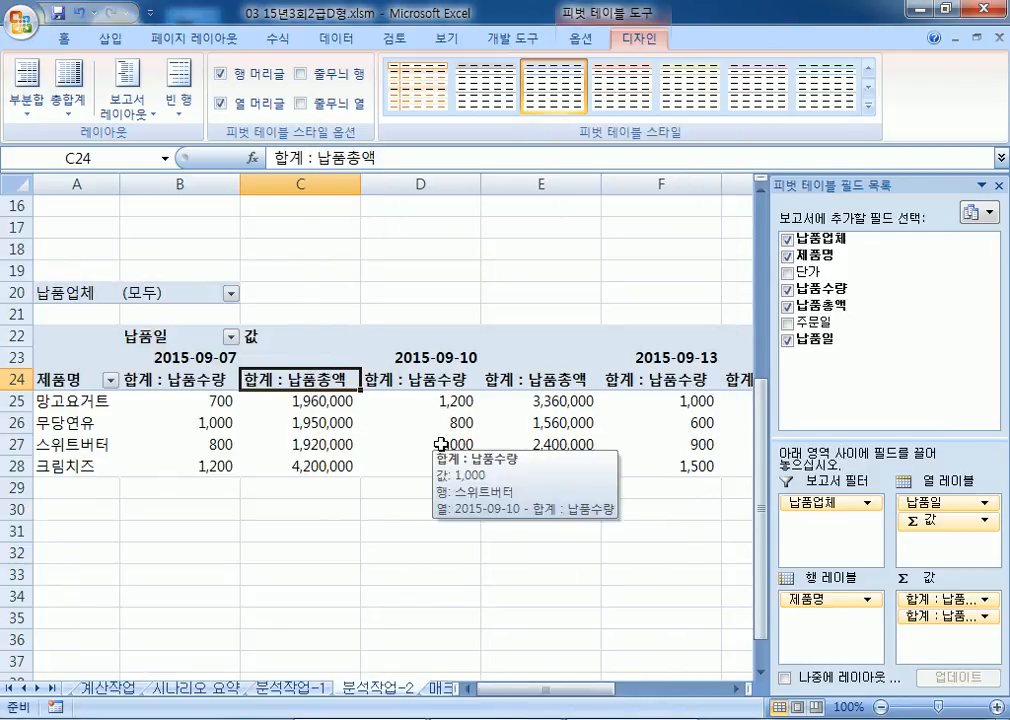
Step: Apply a thousands-separator number format to the pivot values B25:G28
left_click(222, 402)
left_click_drag(222, 402, 656, 469)
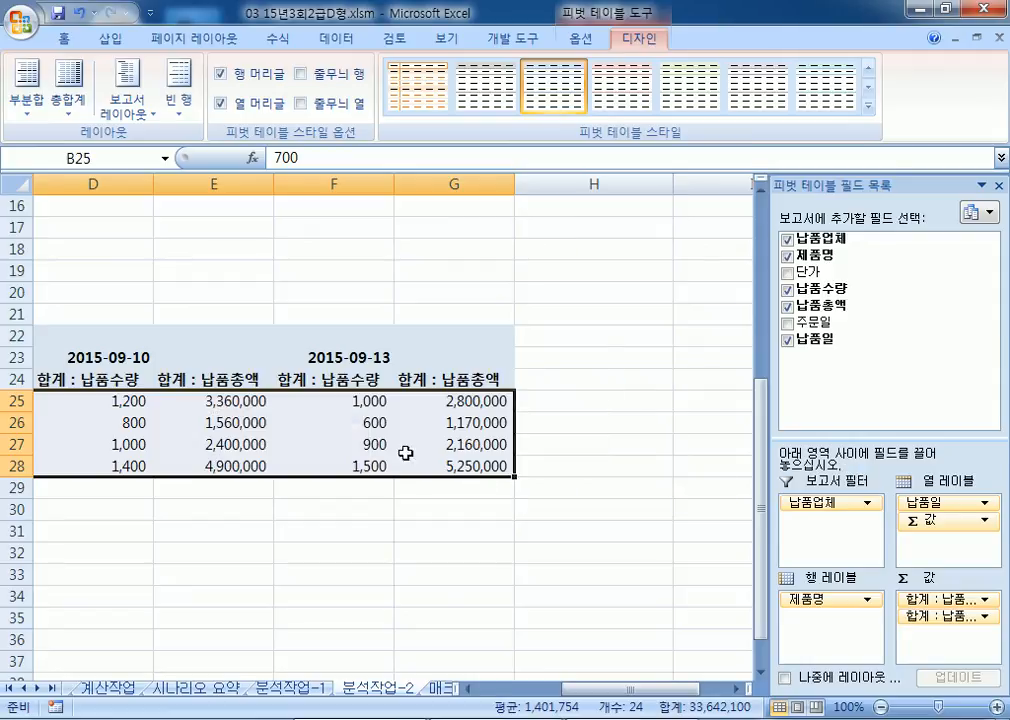
right_click(284, 420)
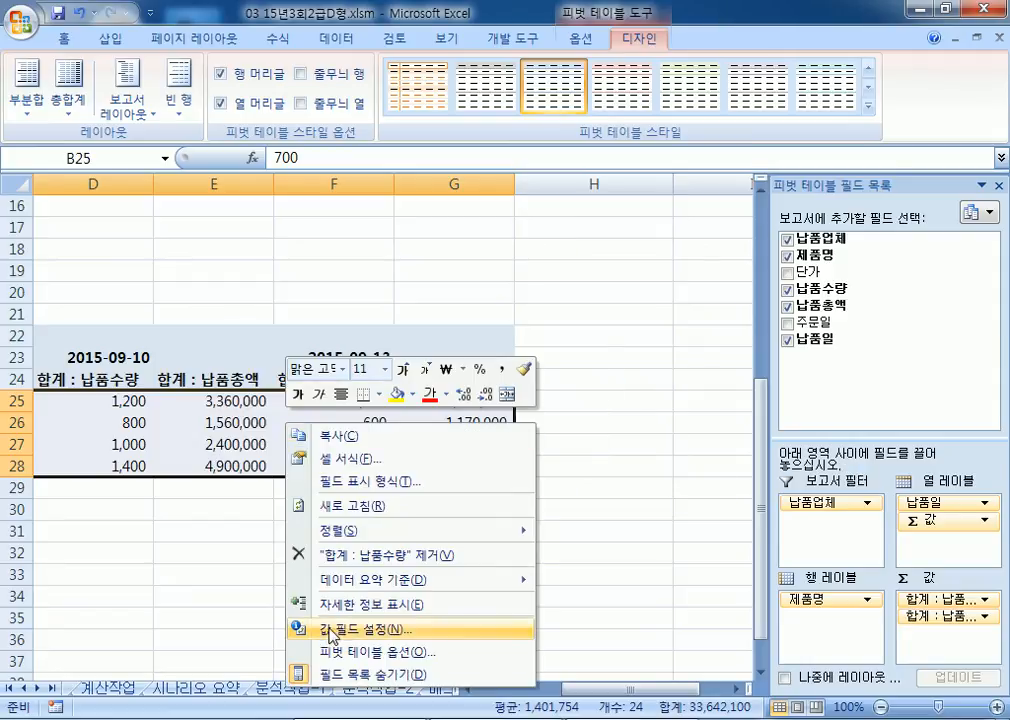
key("f")
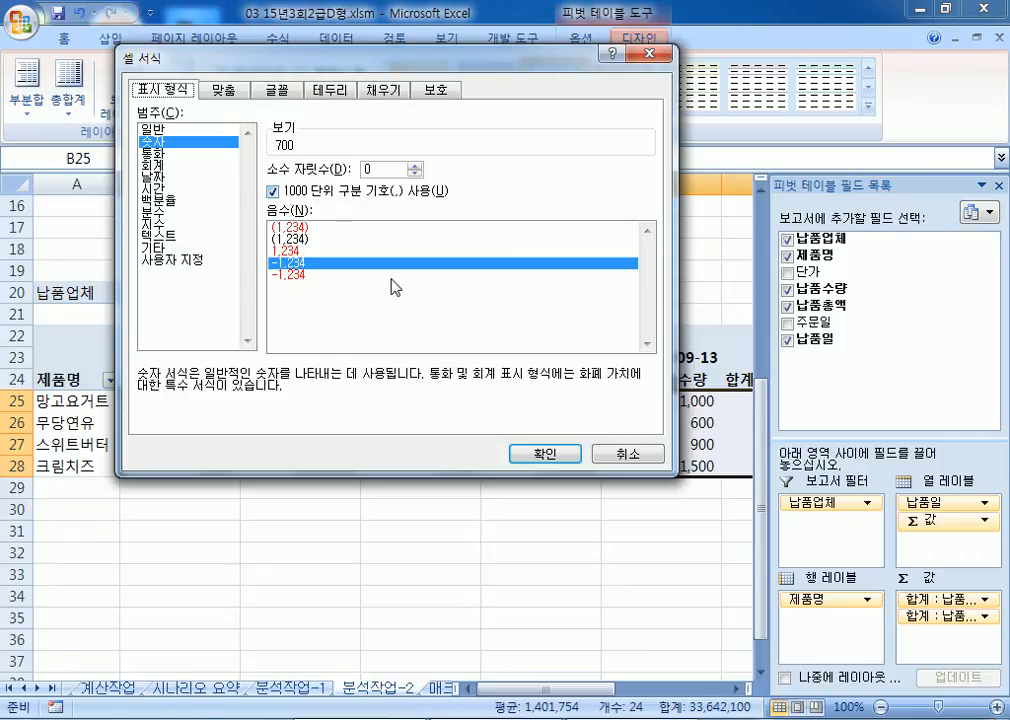
left_click(545, 453)
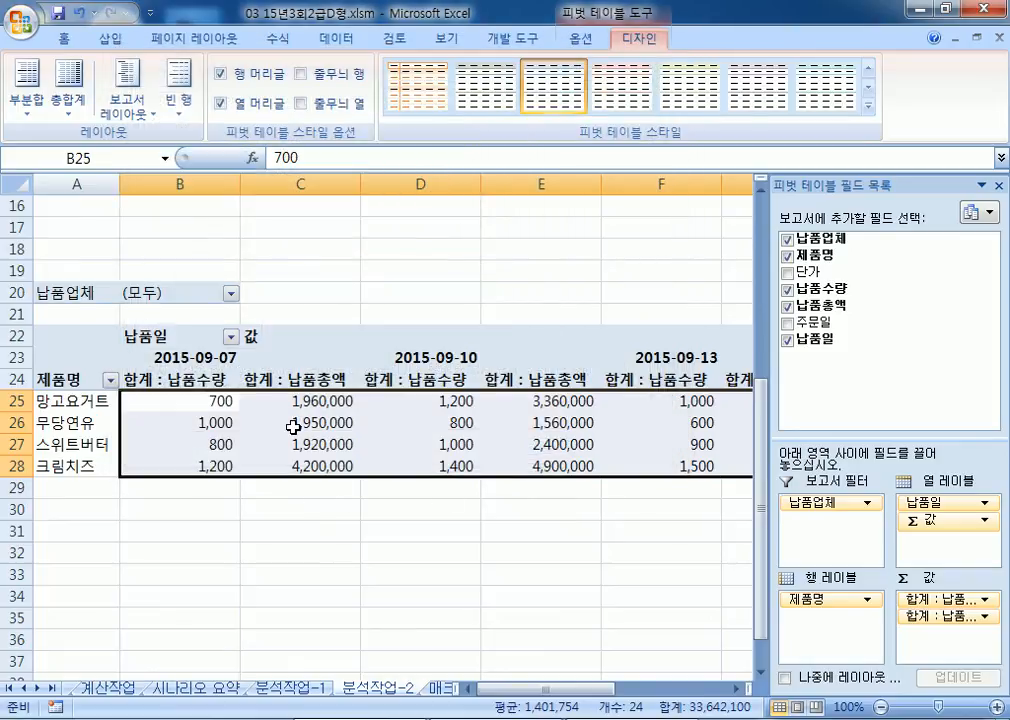
Step: Check the 합계 : 납품수량 number format in its value field settings, closing without applying
left_click(292, 428)
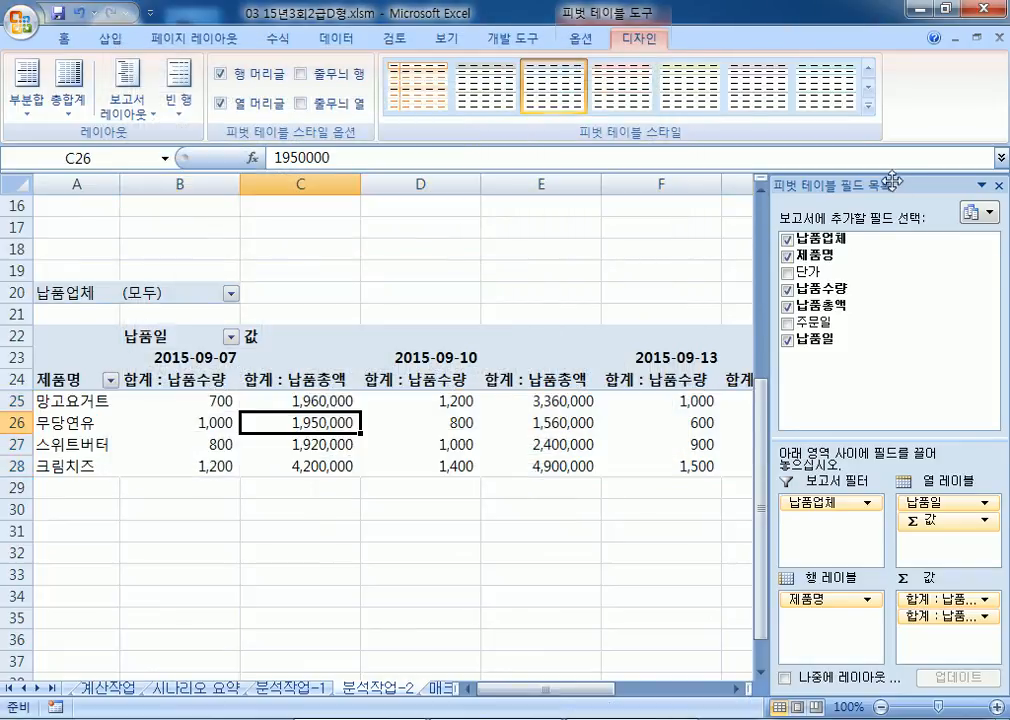
left_click_drag(880, 185, 638, 73)
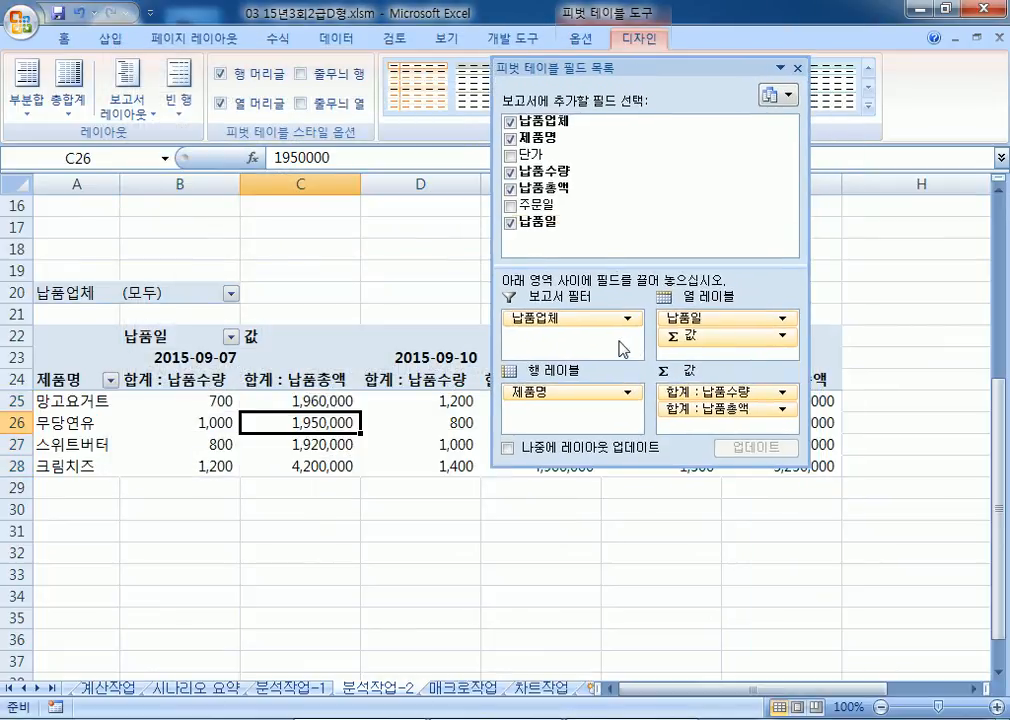
left_click(698, 393)
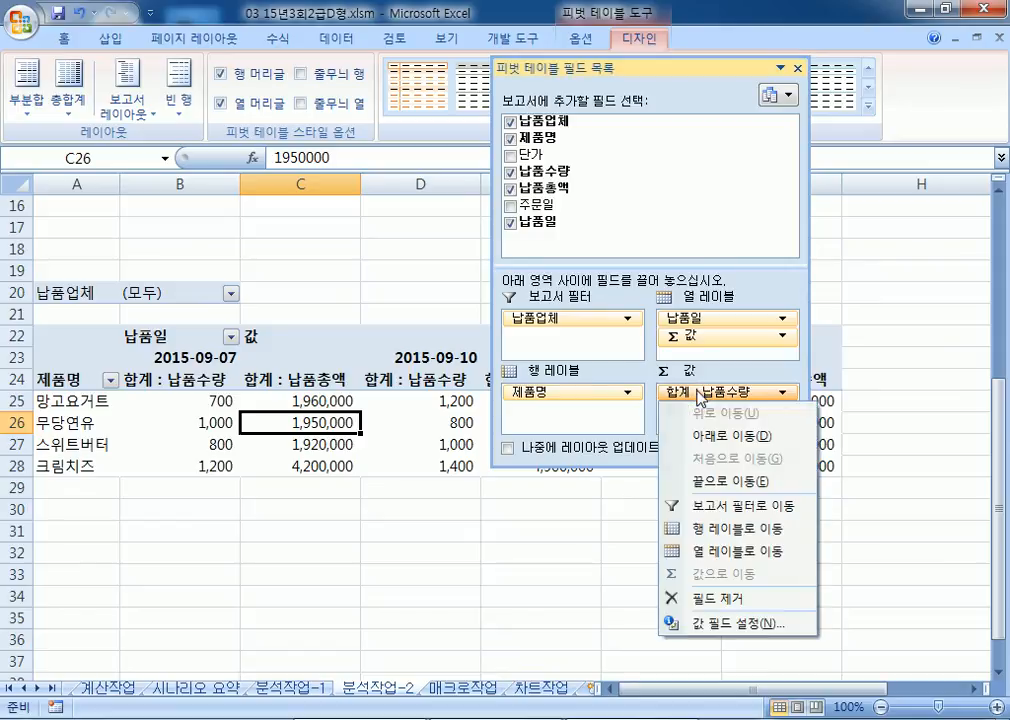
left_click(700, 624)
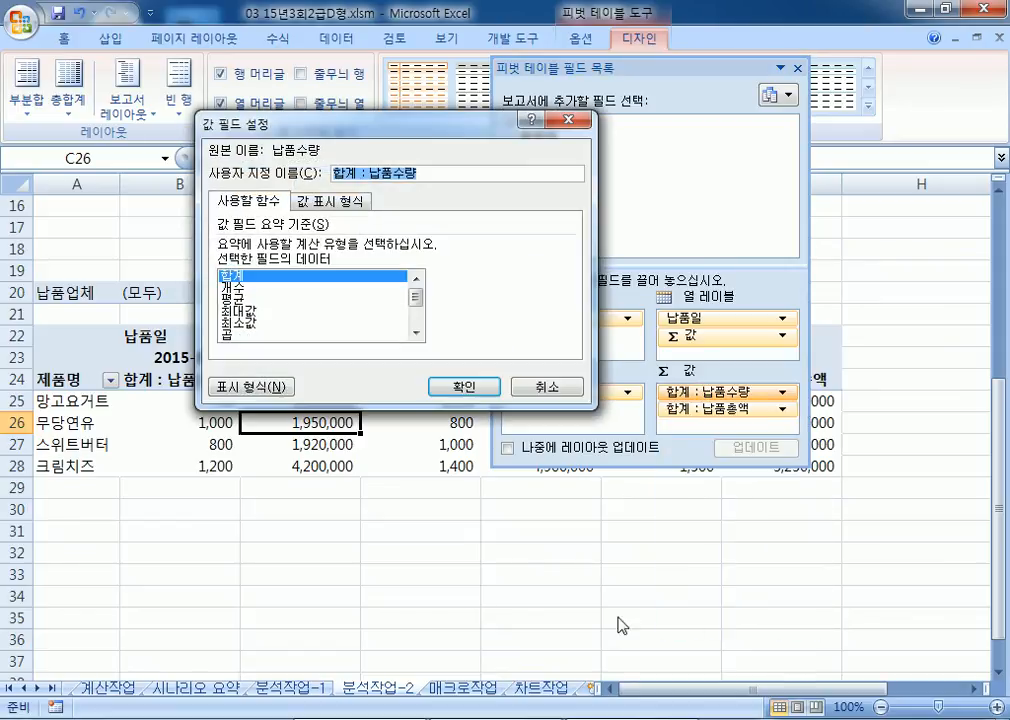
left_click(273, 396)
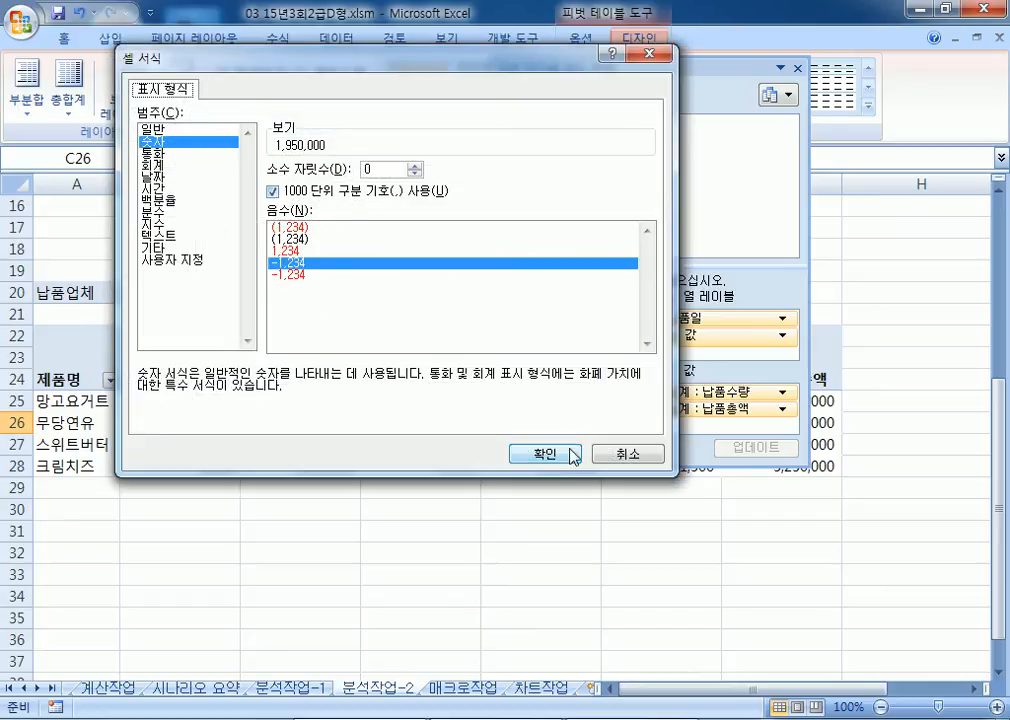
left_click(528, 458)
left_click(526, 384)
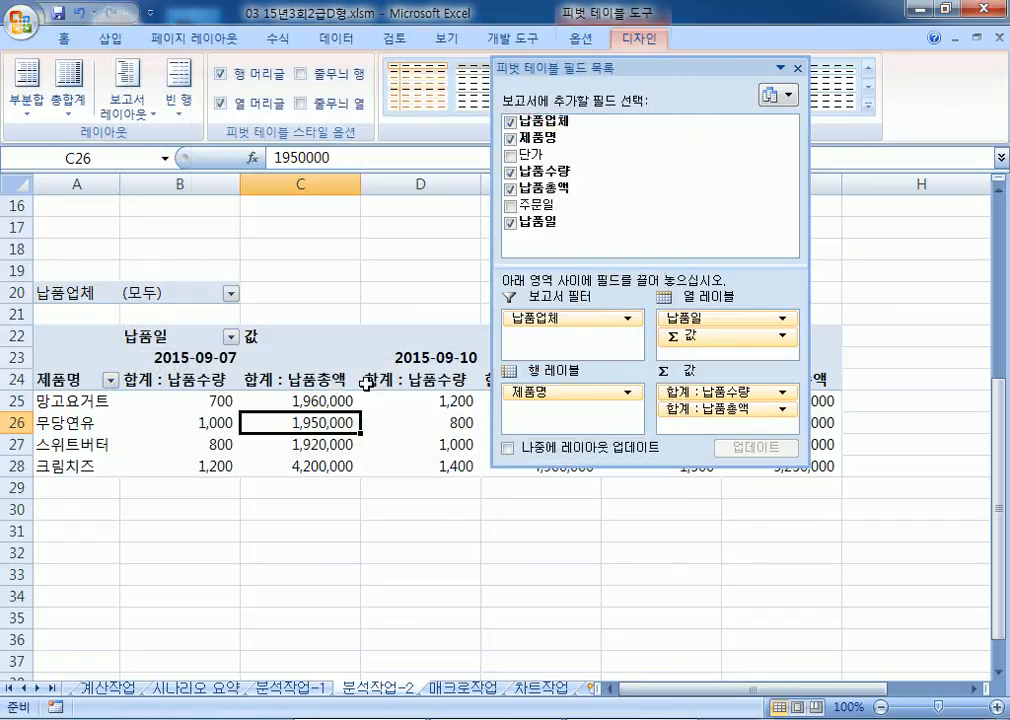
double_click(632, 68)
left_click_drag(196, 400, 480, 467)
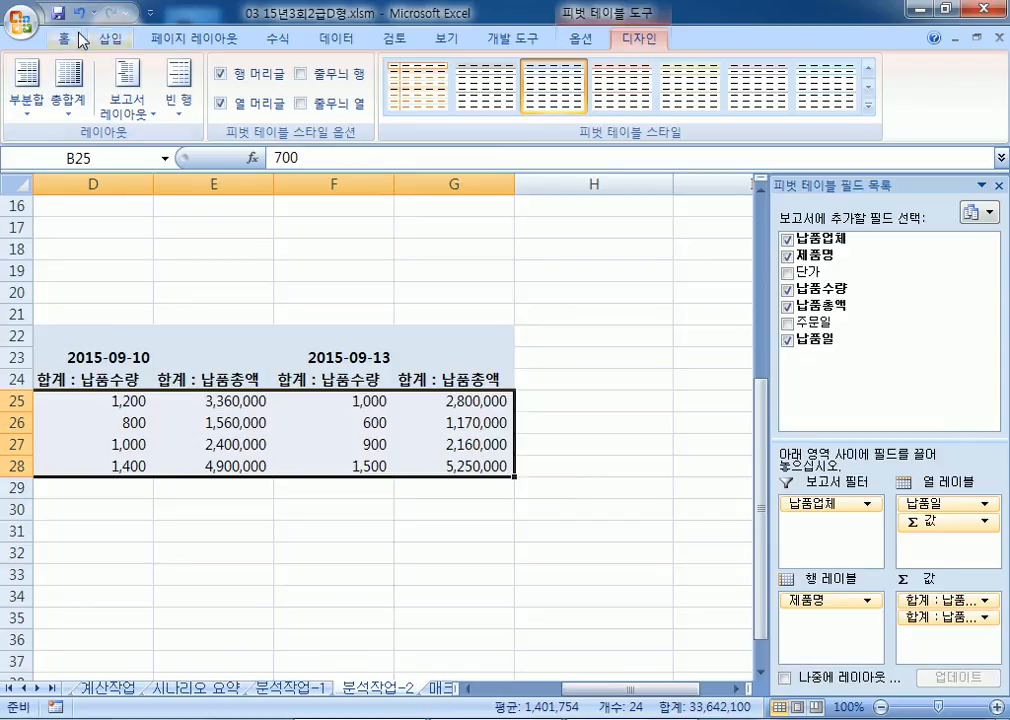
Step: Apply Comma Style to the selected pivot values, then undo it
left_click(64, 38)
left_click(558, 104)
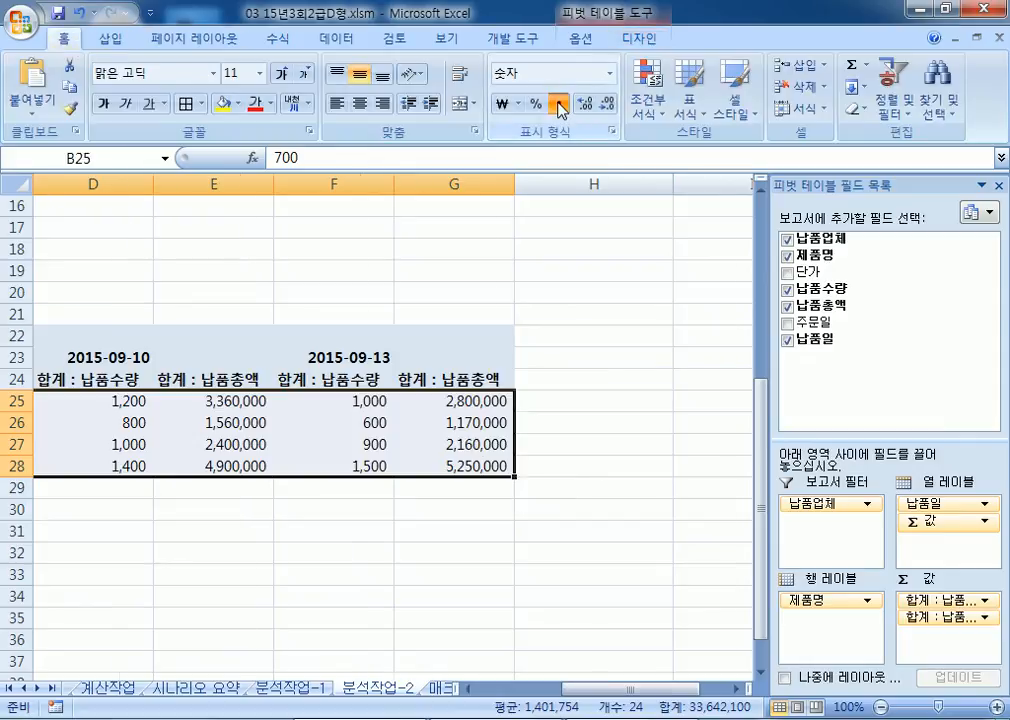
left_click(78, 13)
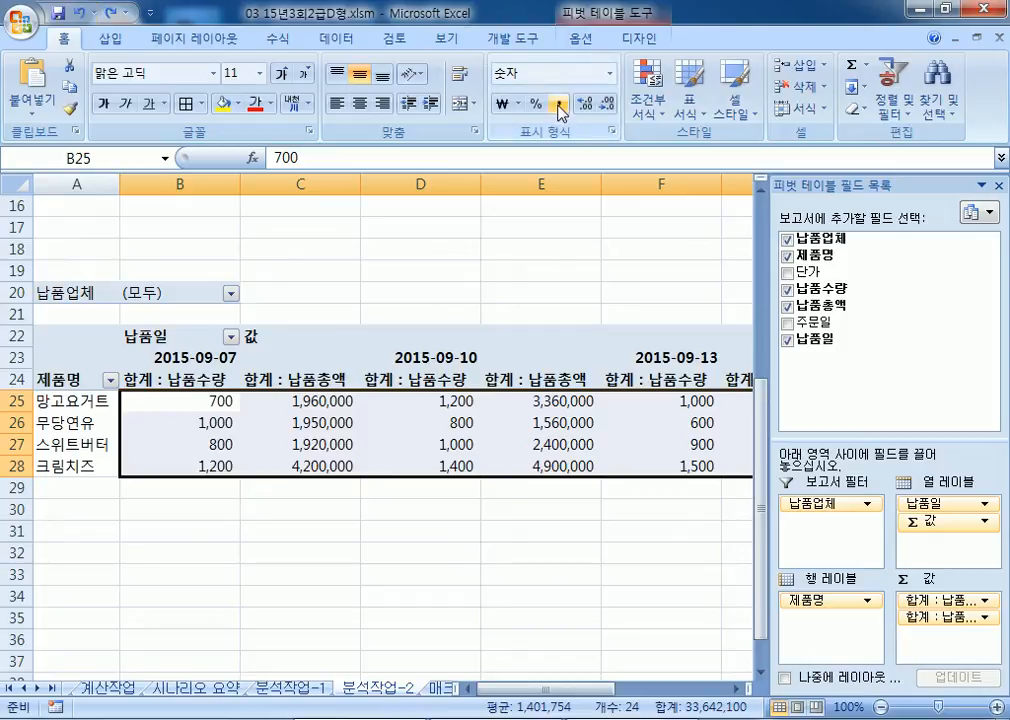
Step: Set the 합계 : 납품수량 value field to 숫자 format with thousands separator and apply it
right_click(316, 399)
left_click(376, 603)
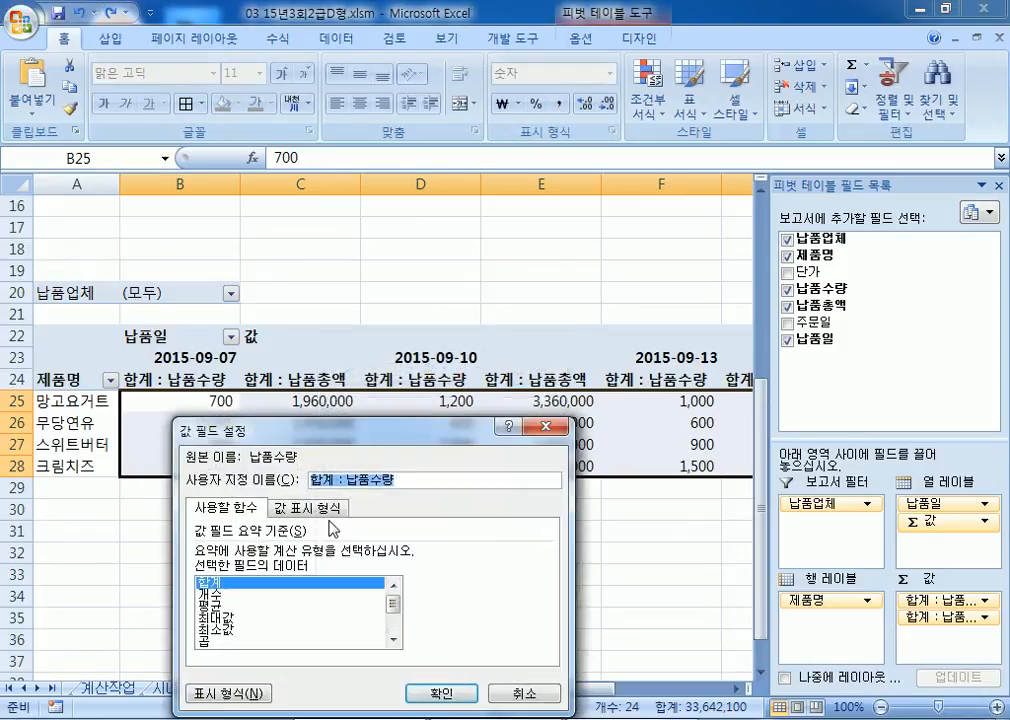
left_click_drag(281, 431, 510, 165)
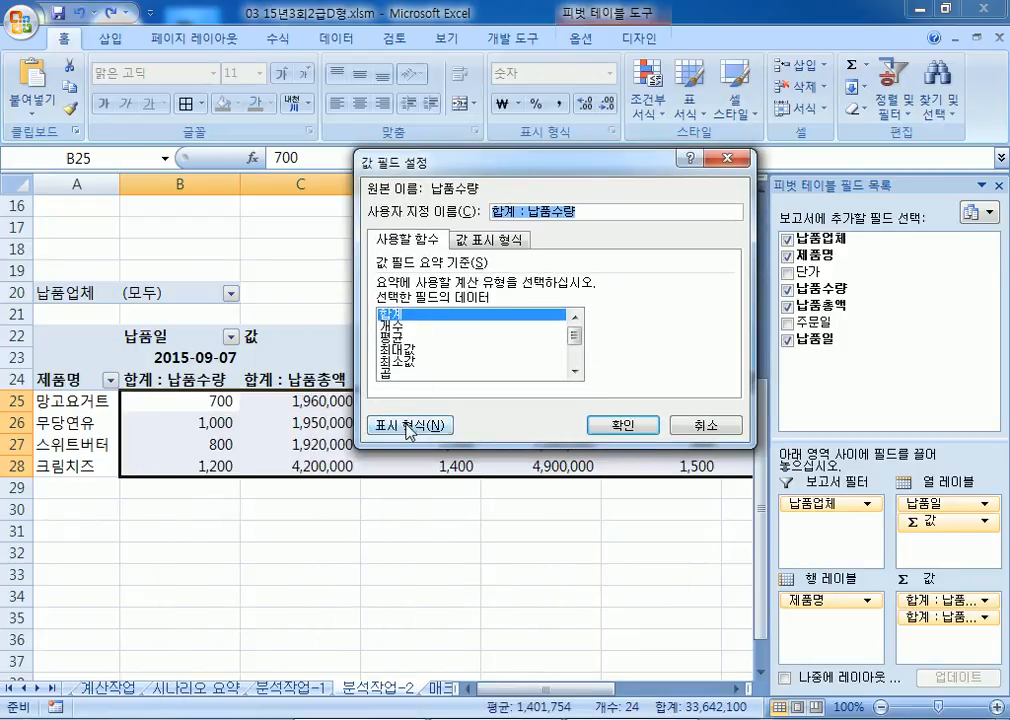
left_click(409, 428)
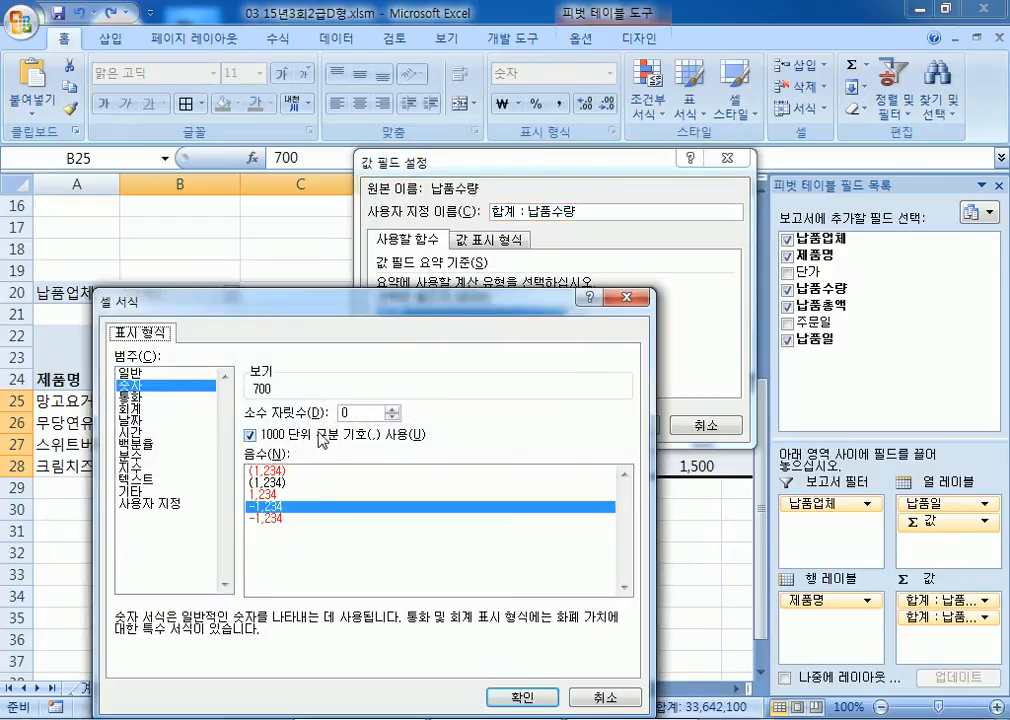
left_click(509, 697)
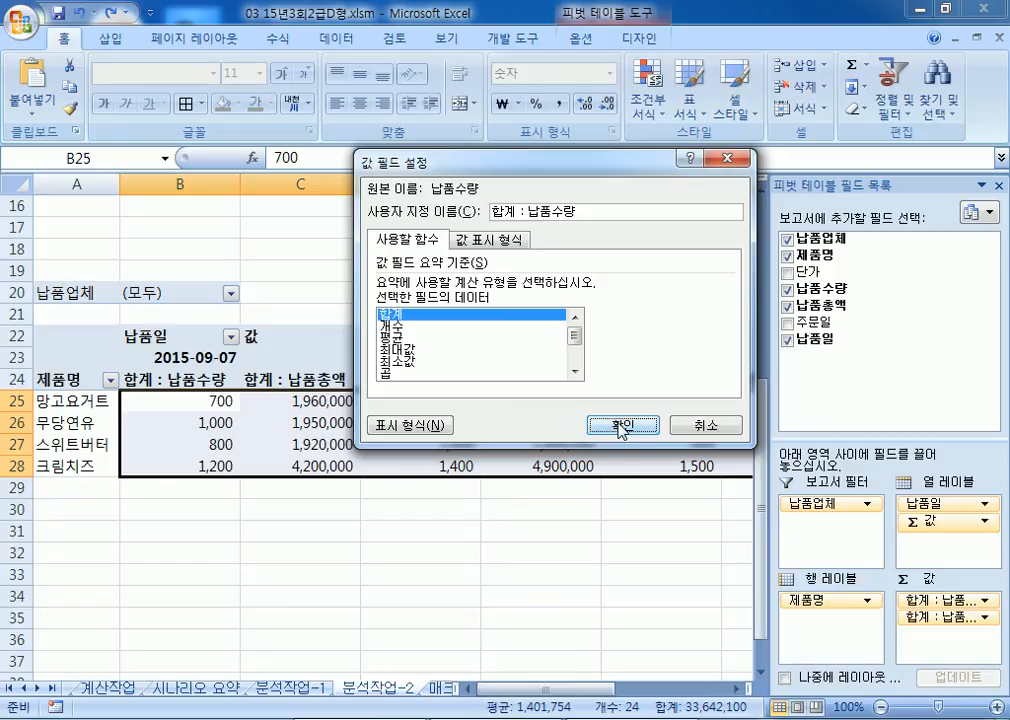
key("Return")
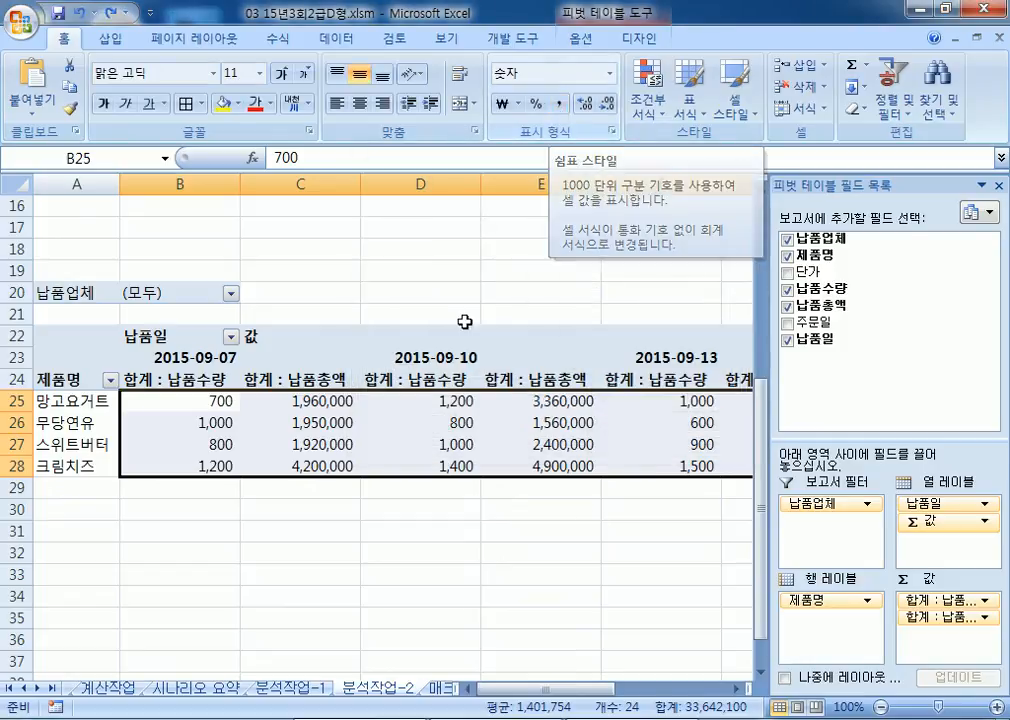
left_click(430, 436)
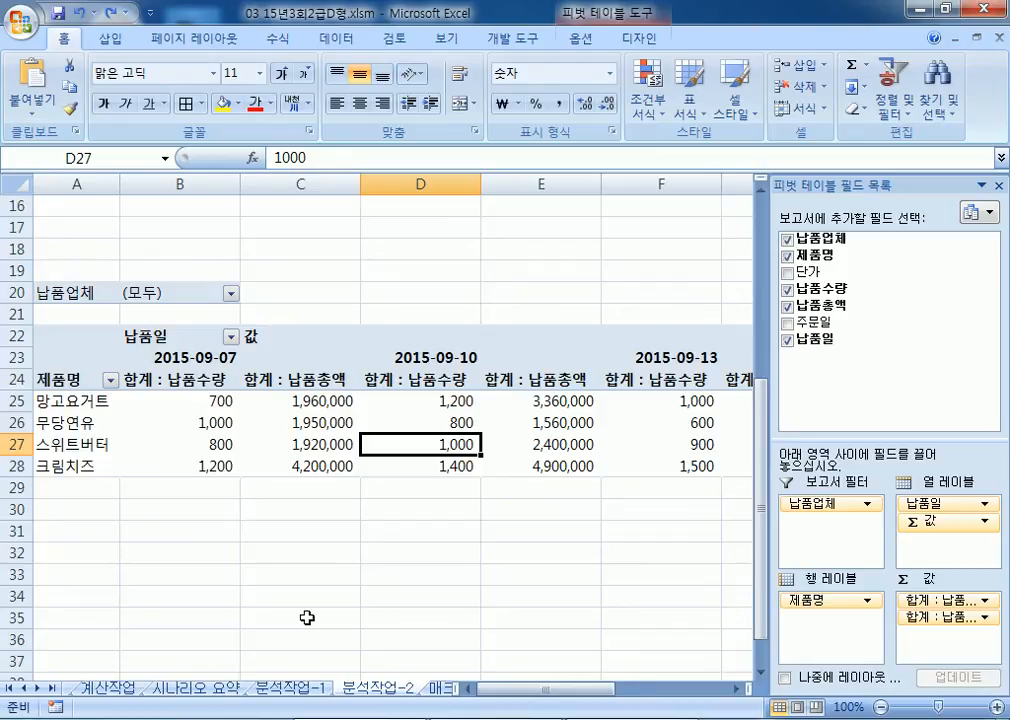
Step: Look at the 시나리오 요약 sheet, back to 분석작업-2, then go to 매크로작업
left_click(198, 688)
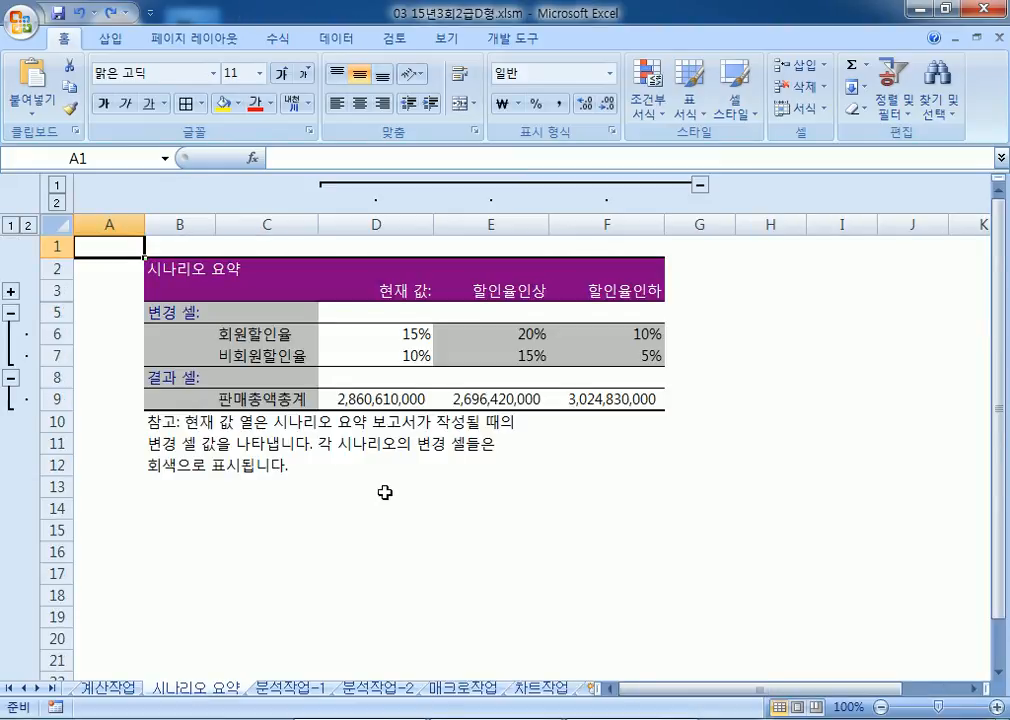
left_click(408, 688)
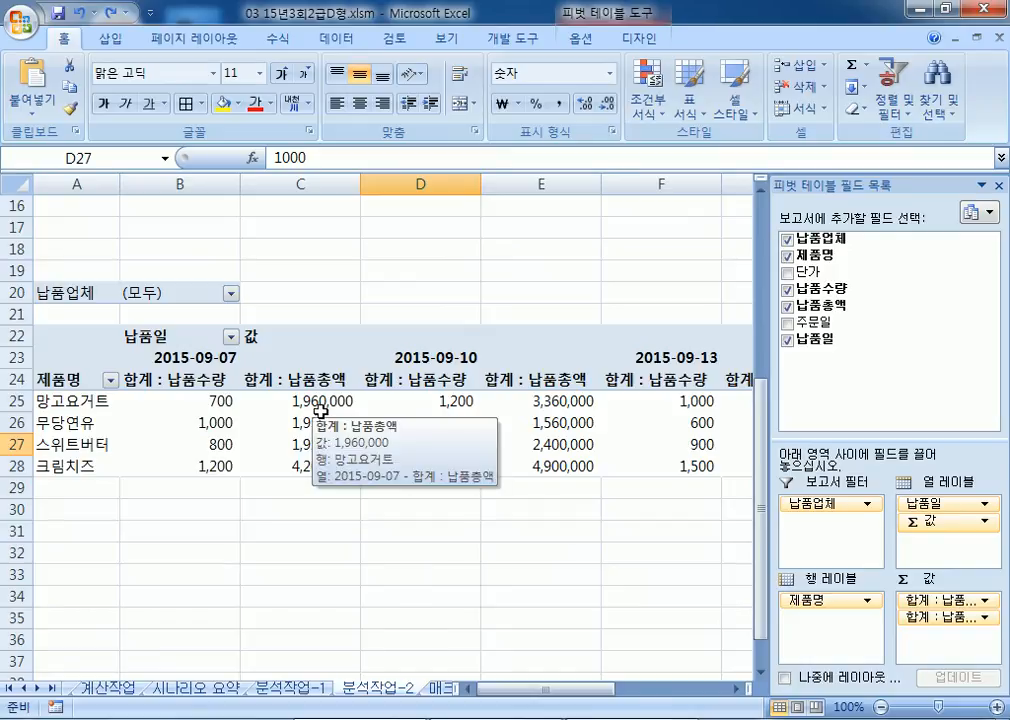
left_click(318, 399)
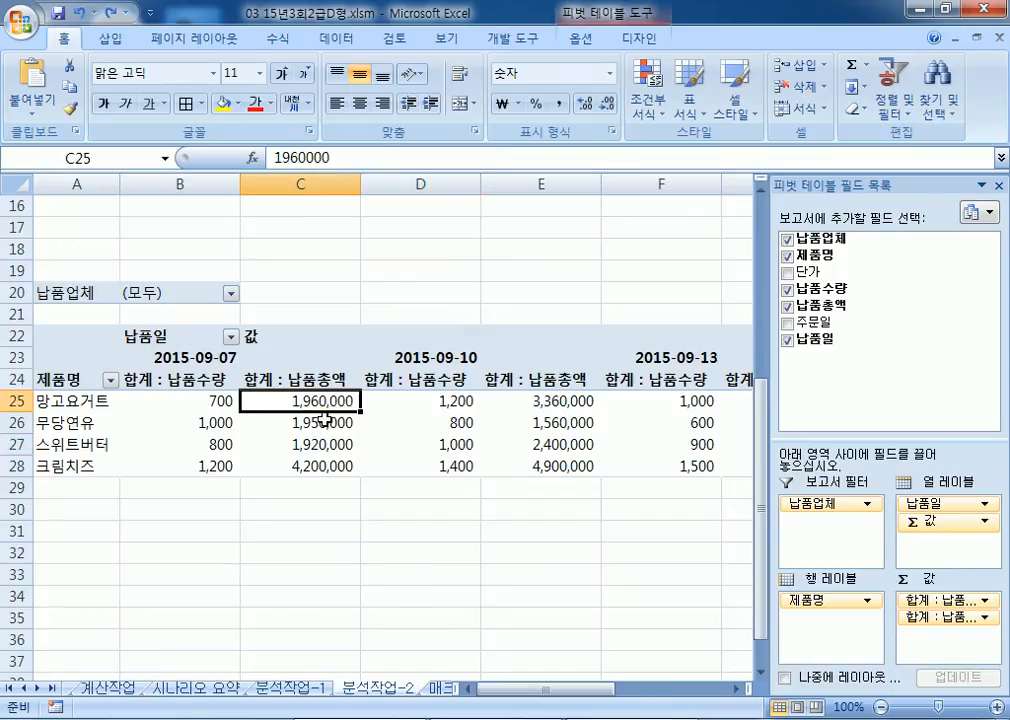
left_click(436, 690)
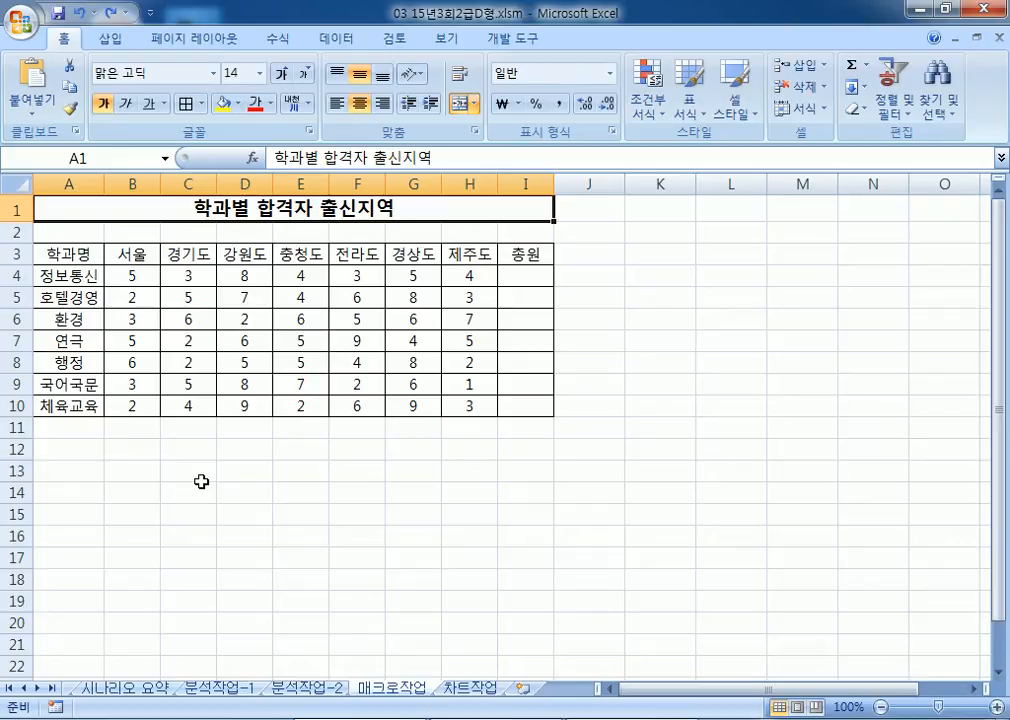
Step: Draw a rectangle over B12:C13 on 매크로작업 and start typing its 총원 label
left_click_drag(520, 276, 539, 404)
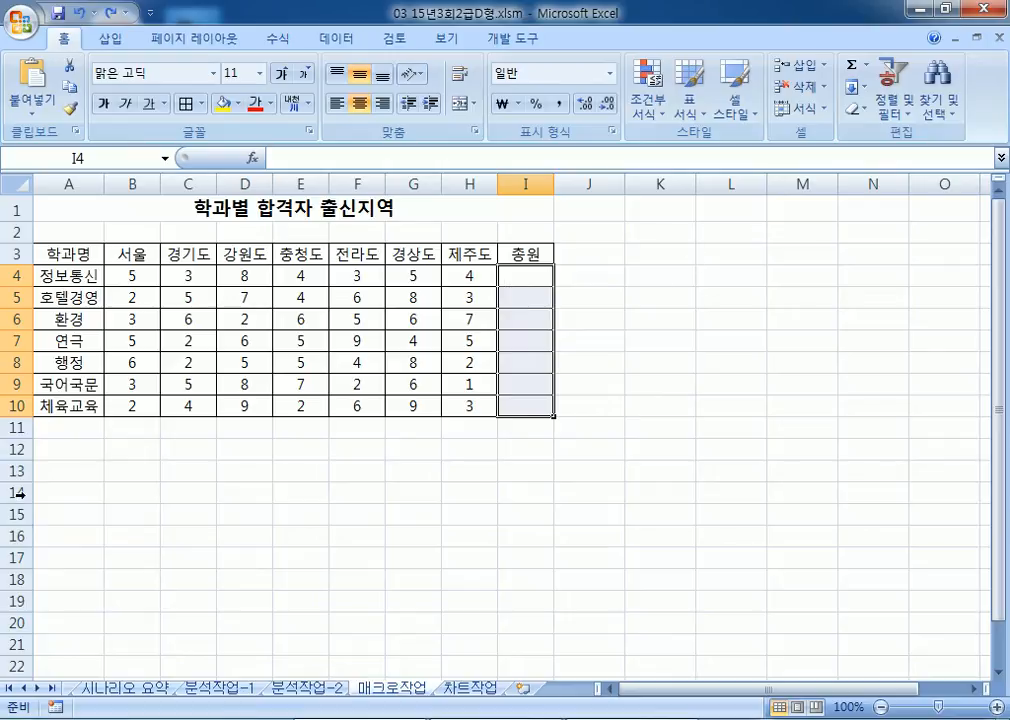
left_click_drag(117, 451, 187, 461)
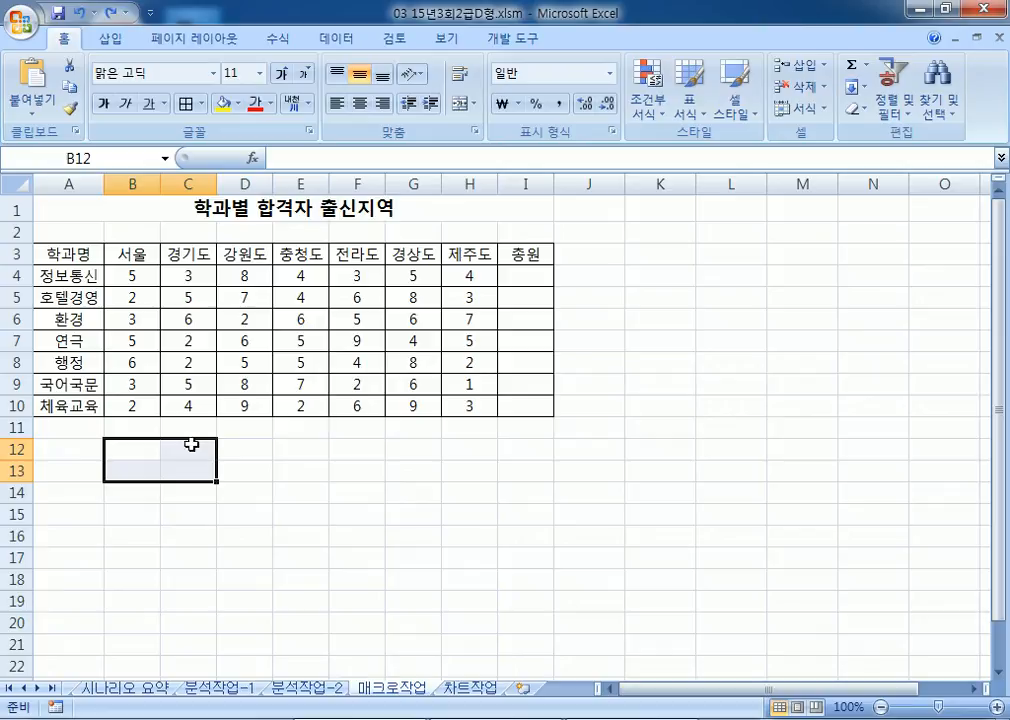
left_click(110, 38)
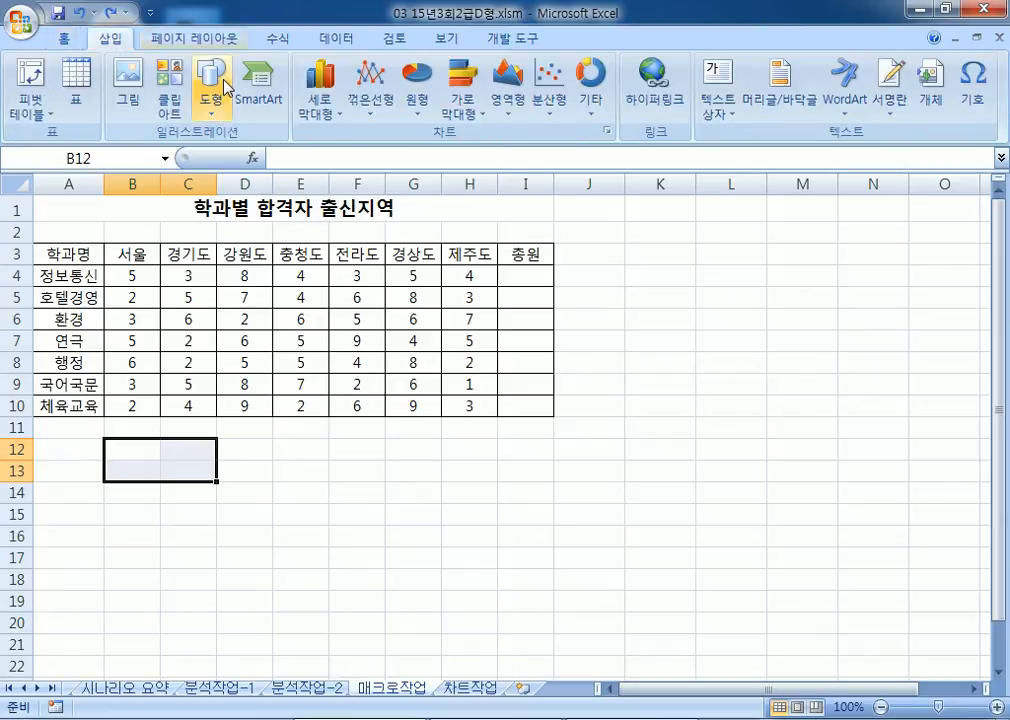
left_click(212, 80)
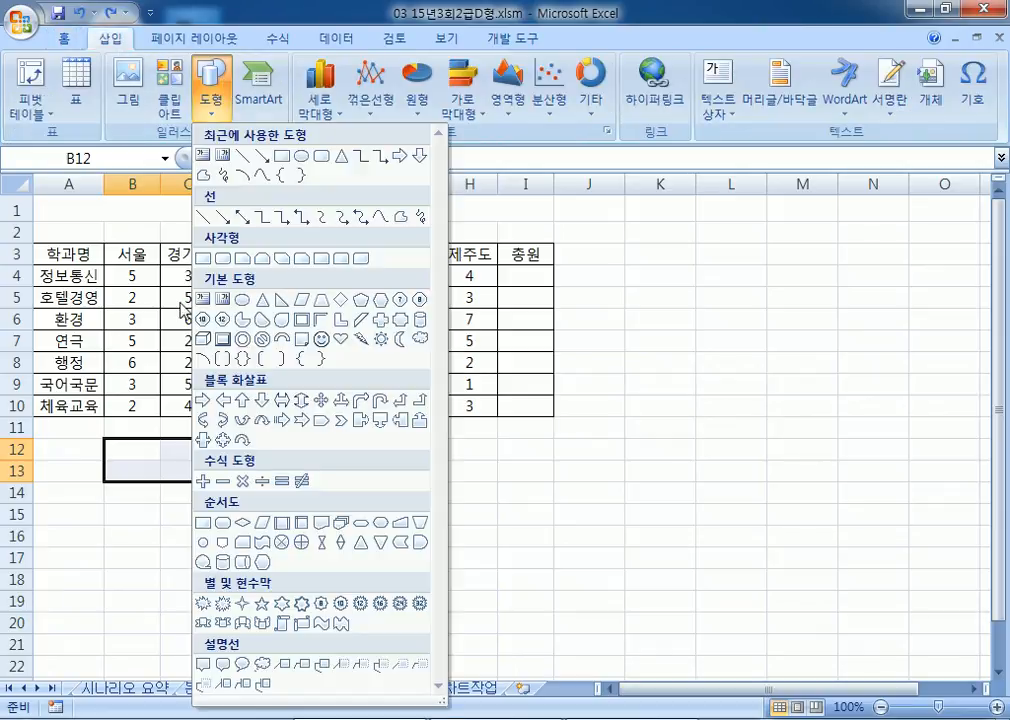
left_click(203, 258)
left_click_drag(108, 440, 216, 481)
type("워ㅡㄴ")
key("BackSpace")
key("BackSpace")
key("BackSpace")
type("우")
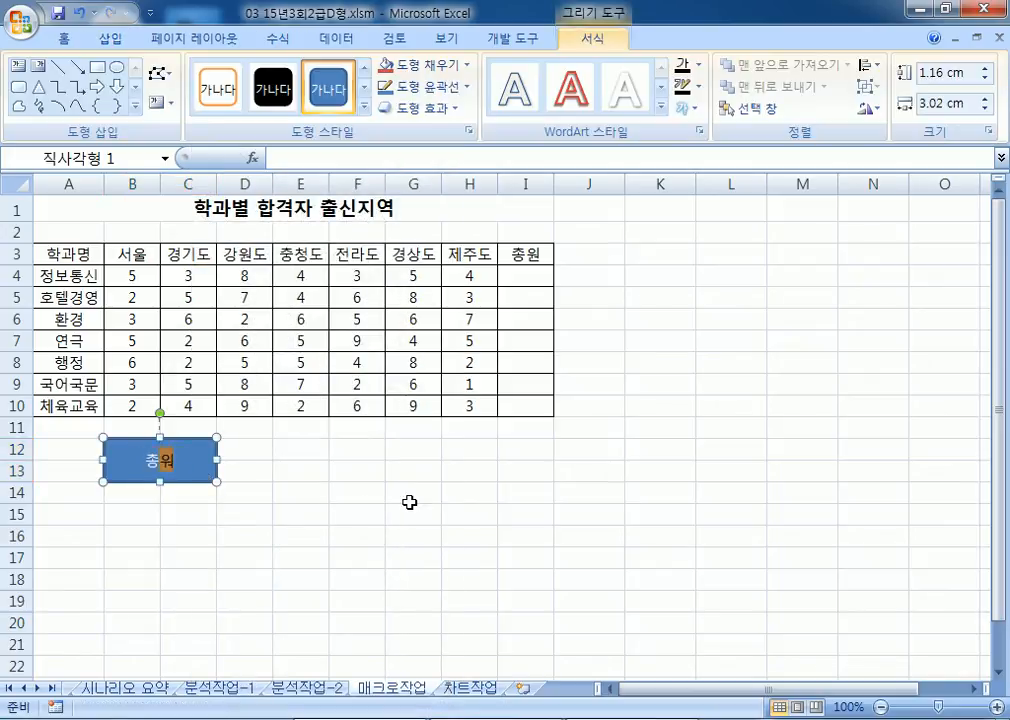
Step: Assign a new macro named 총원 to the rectangle and begin recording it
right_click(210, 474)
left_click(283, 396)
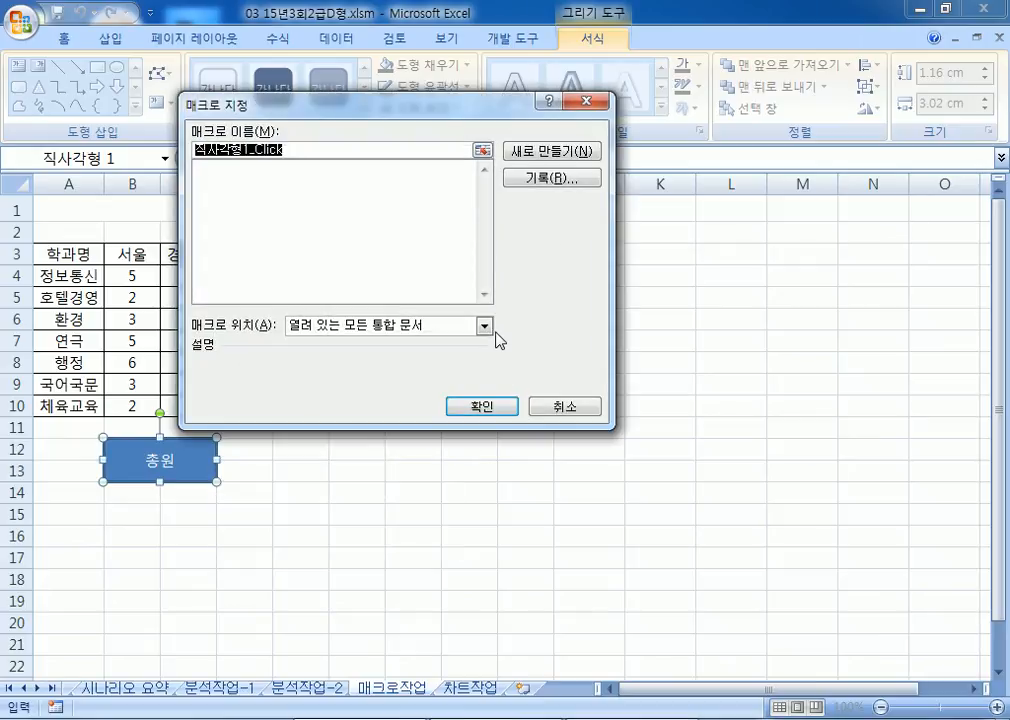
type("ㅊ")
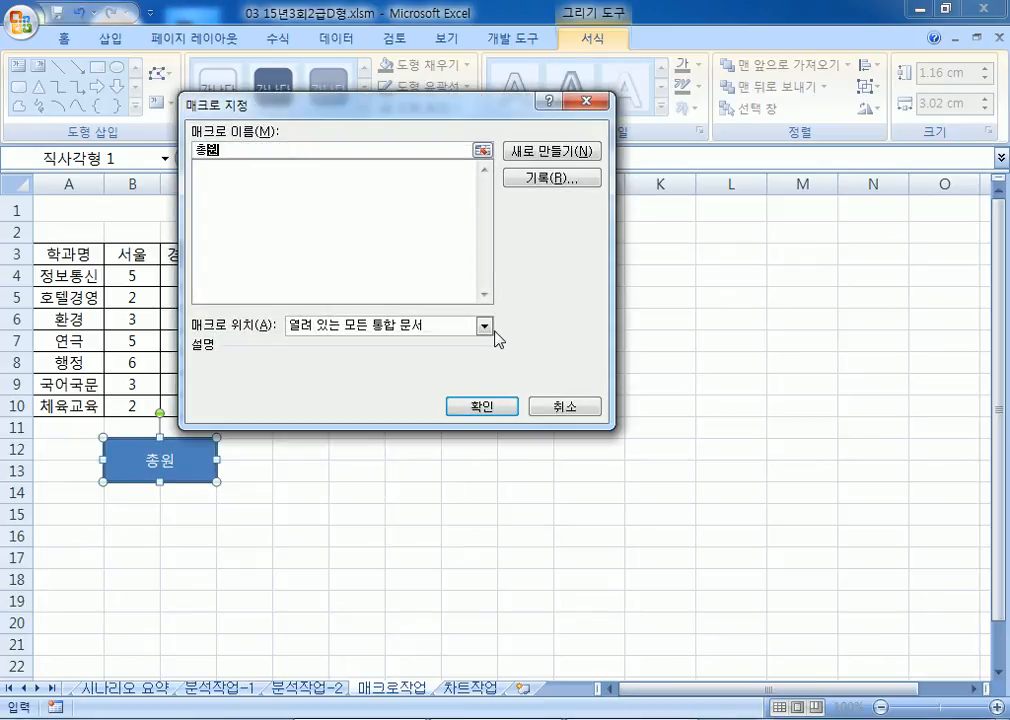
left_click(551, 177)
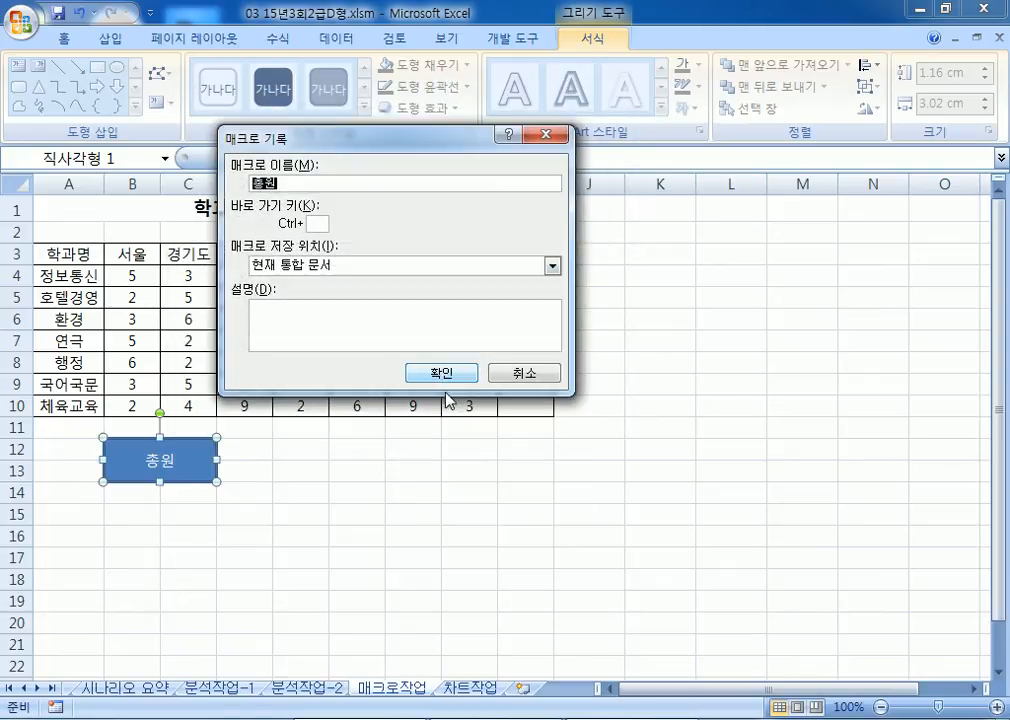
left_click(440, 380)
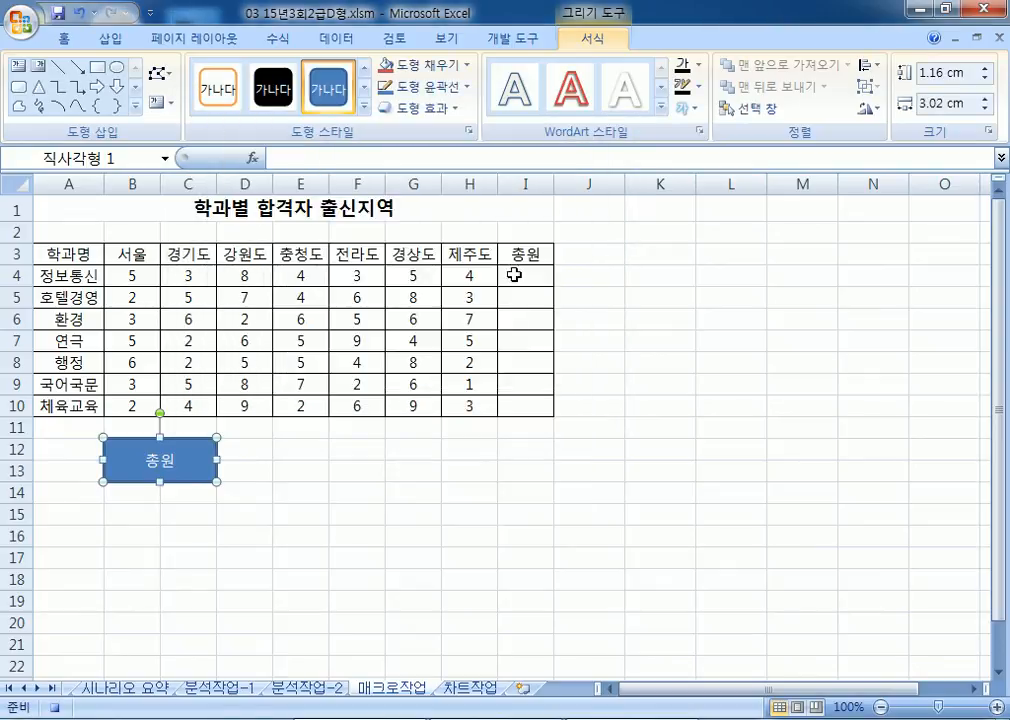
Step: Enter =SUM(B4:H4) in I4 and fill it down to I10
left_click(525, 276)
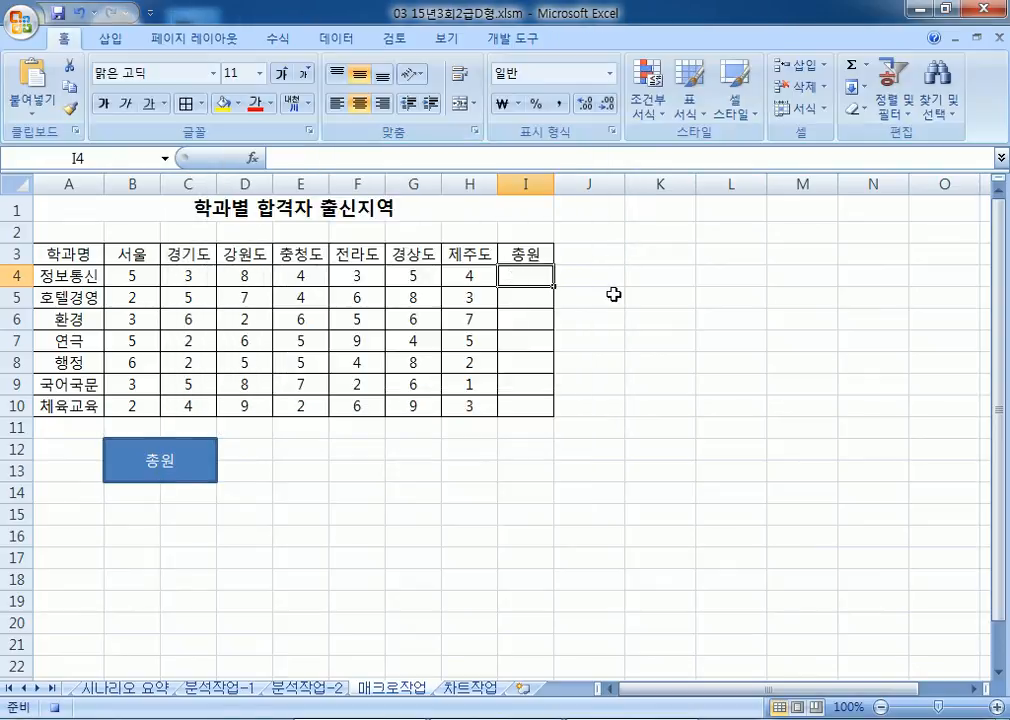
type("=SWUM(")
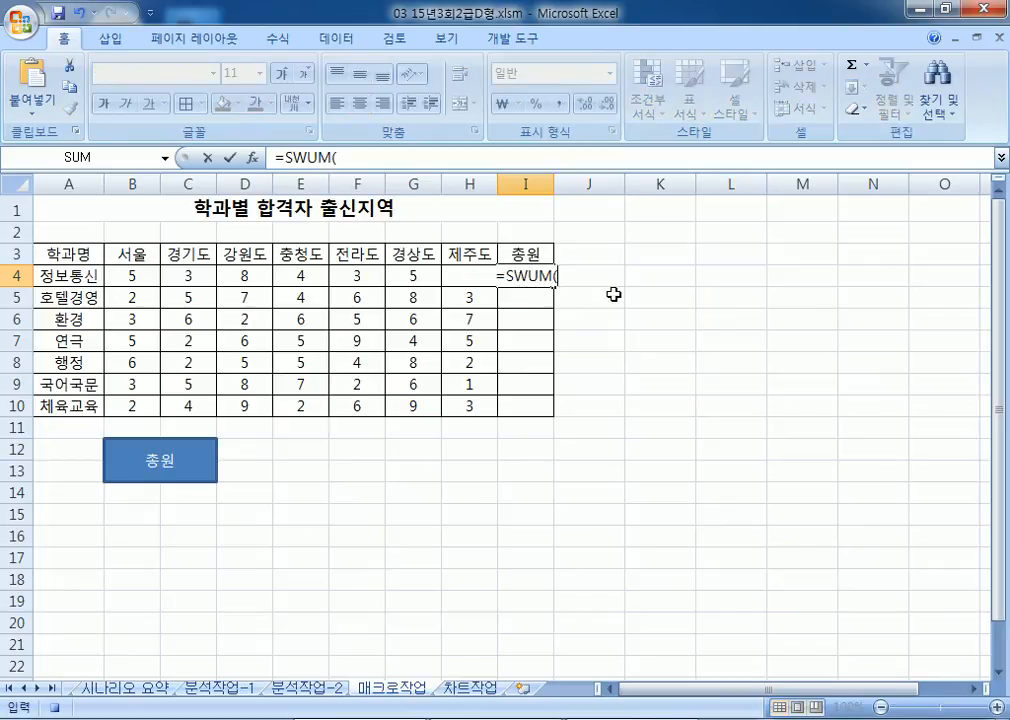
key("BackSpace")
key("BackSpace")
key("BackSpace")
key("BackSpace")
type("UM(")
left_click_drag(122, 276, 472, 276)
key("Return")
left_click(545, 277)
left_click_drag(557, 286, 551, 410)
Step: Stop recording, then clear I4:I10 and click the 총원 shape to test the macro
left_click(505, 40)
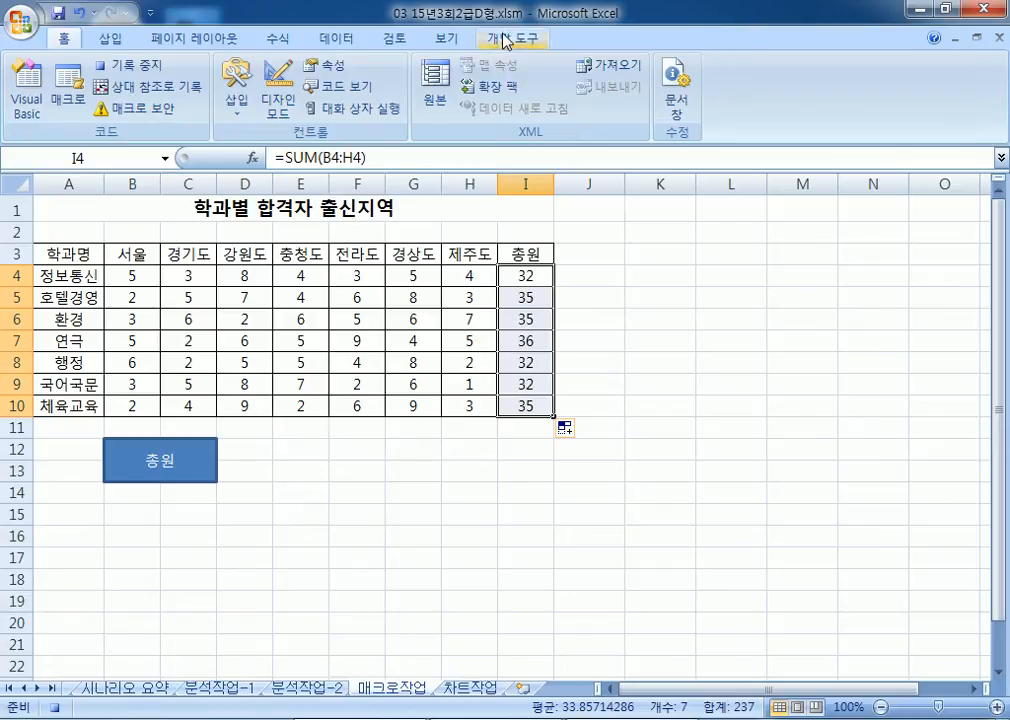
left_click(148, 70)
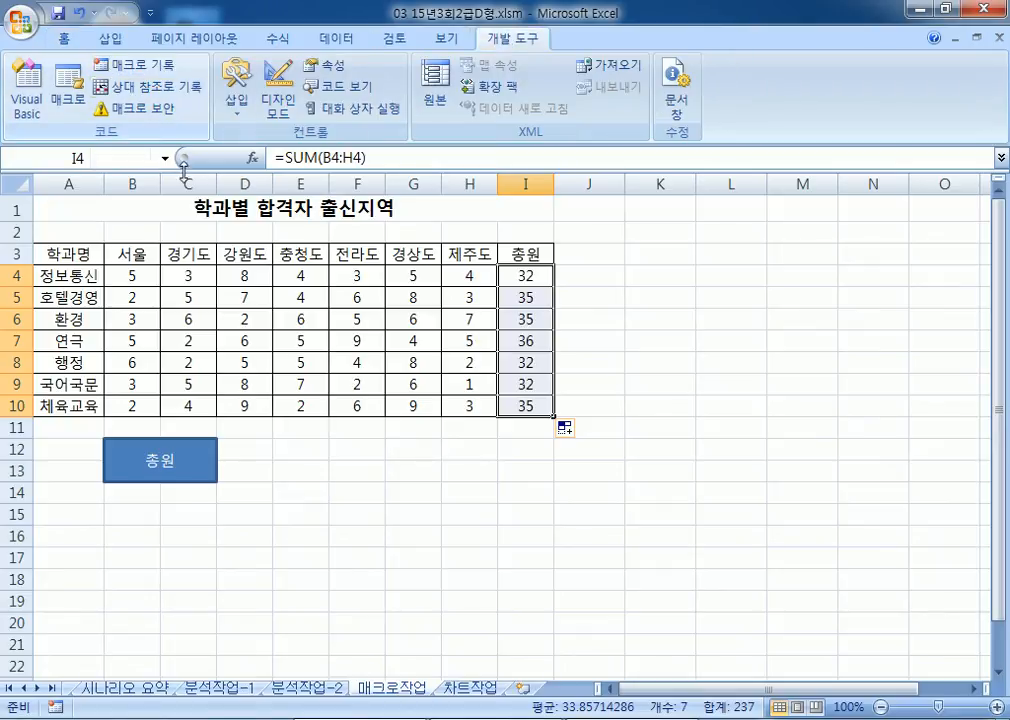
key("Delete")
left_click(210, 472)
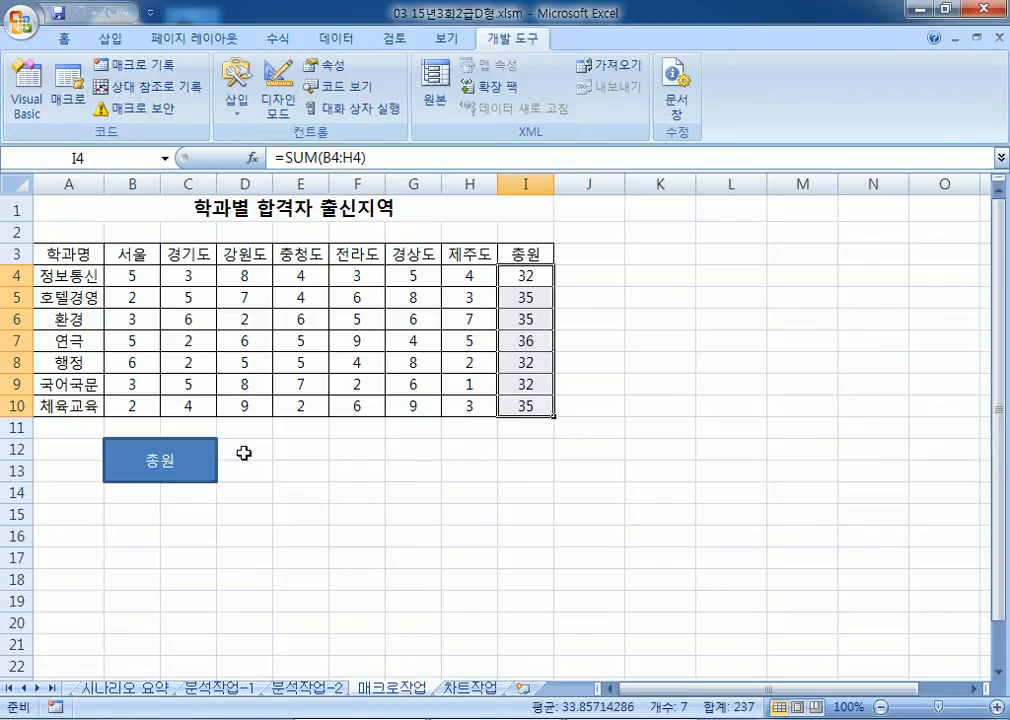
key("Delete")
Step: Run the 총원 macro again to refill the totals, then mark E12:F13 for a button
left_click(218, 472)
left_click_drag(72, 258, 521, 255)
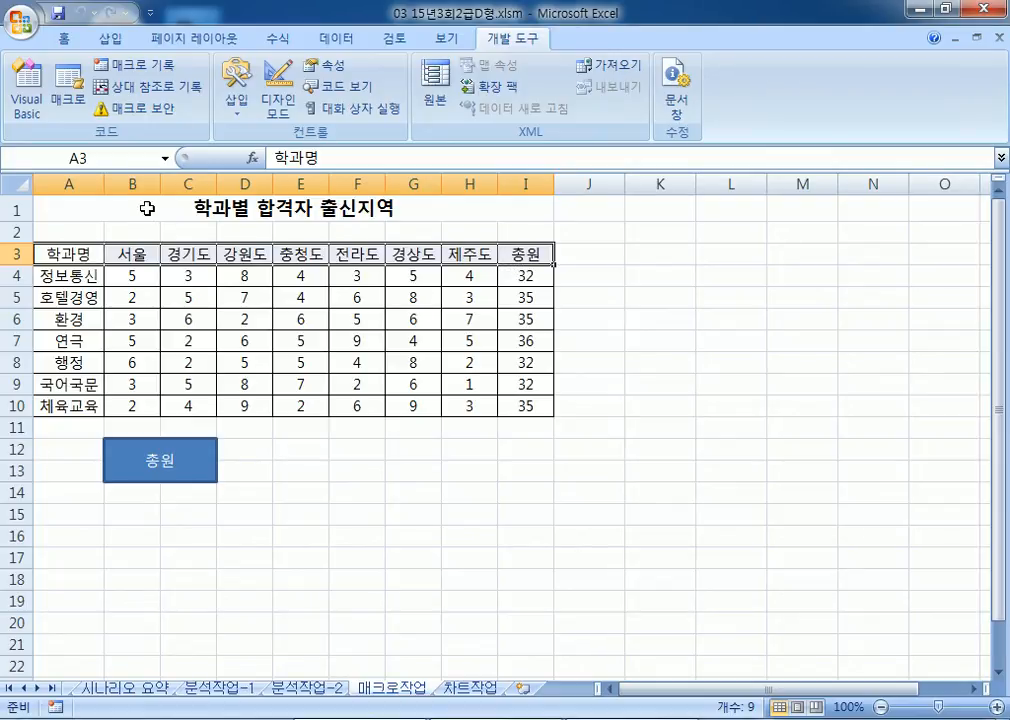
left_click(302, 494)
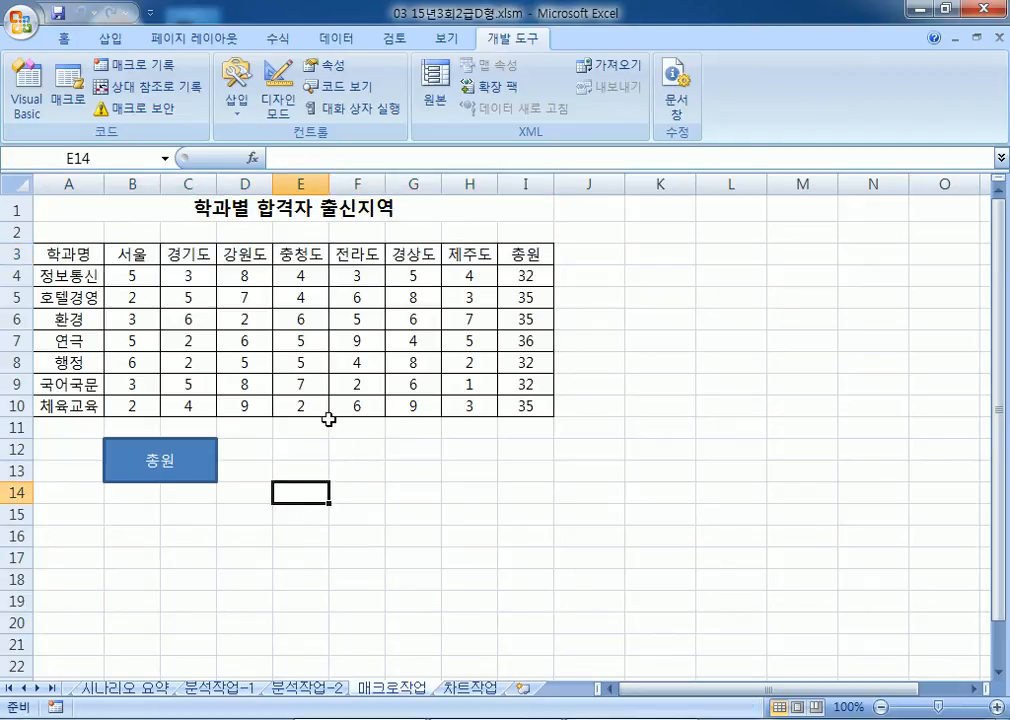
left_click_drag(286, 449, 352, 476)
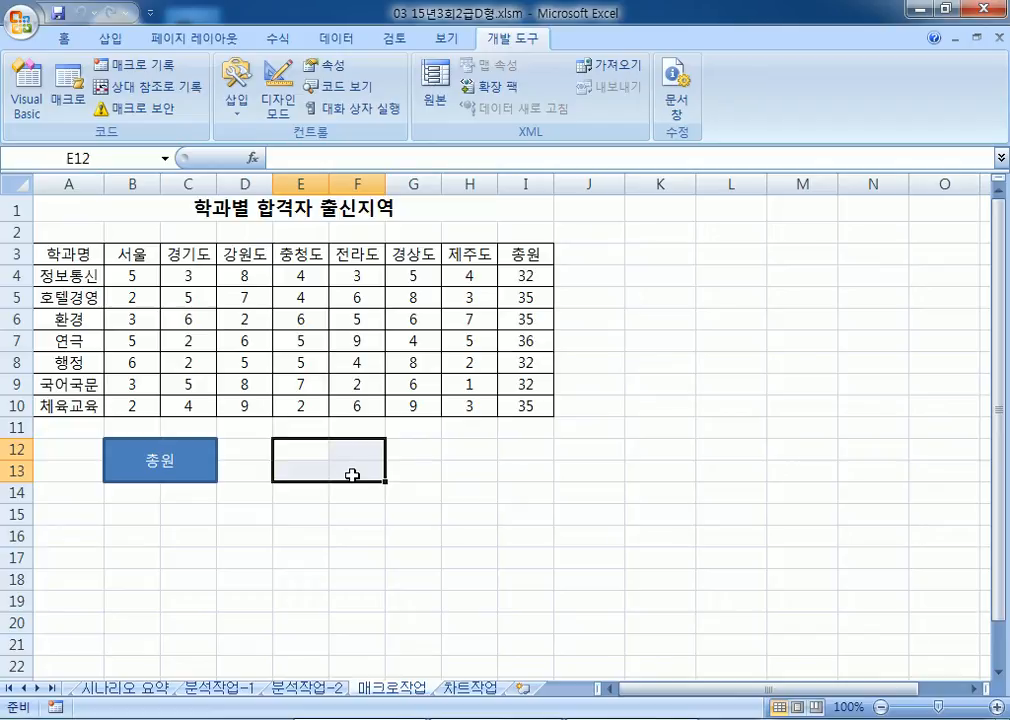
Step: Draw a form button over E12:F13 and start recording a macro named 서식 for it
left_click(236, 98)
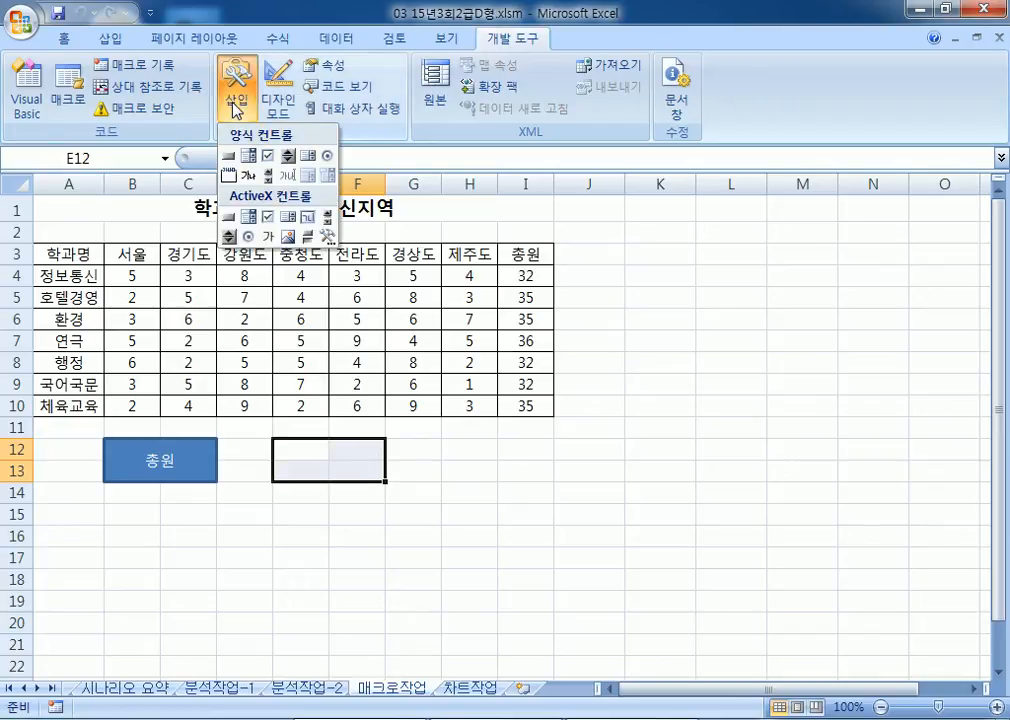
left_click(229, 157)
left_click_drag(276, 438, 386, 482)
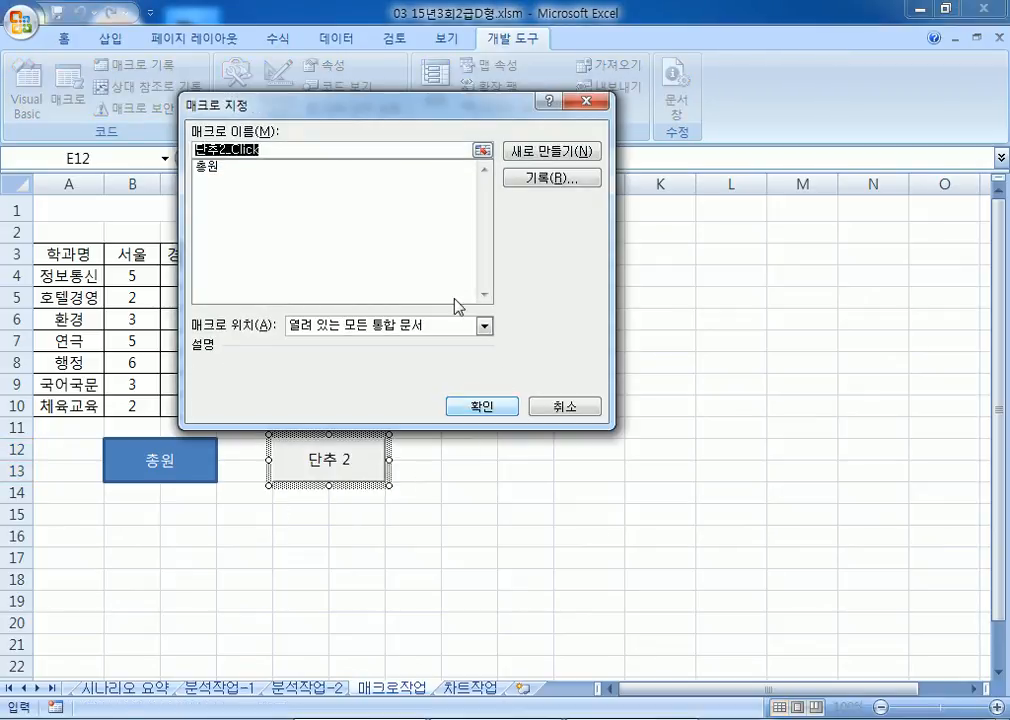
left_click_drag(324, 114, 408, 334)
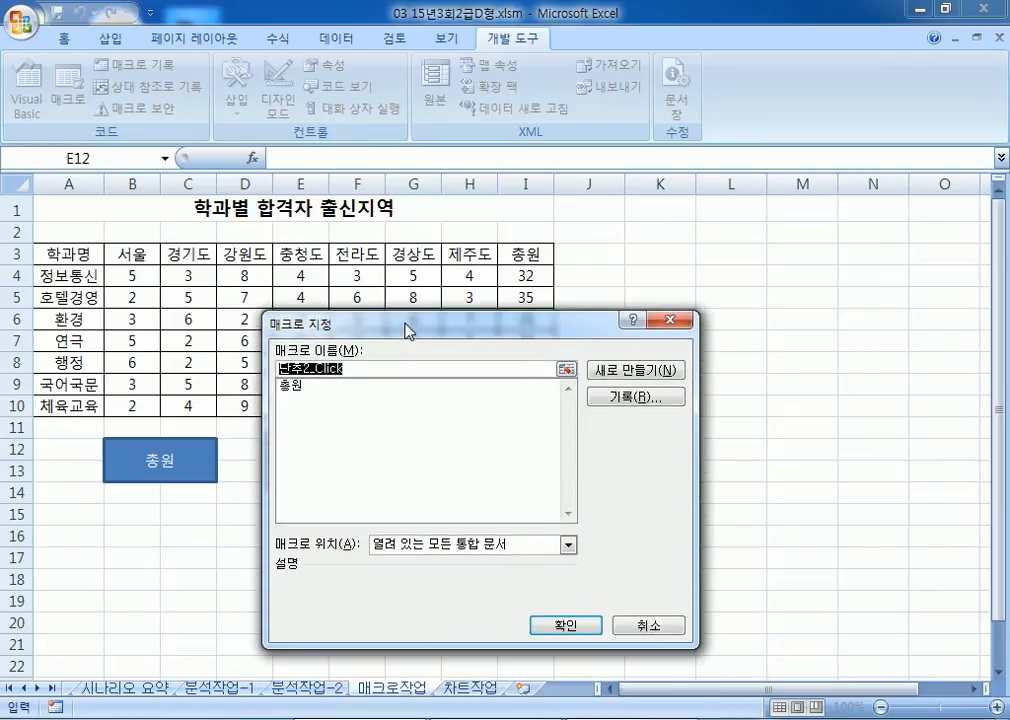
type("TJTㄴ")
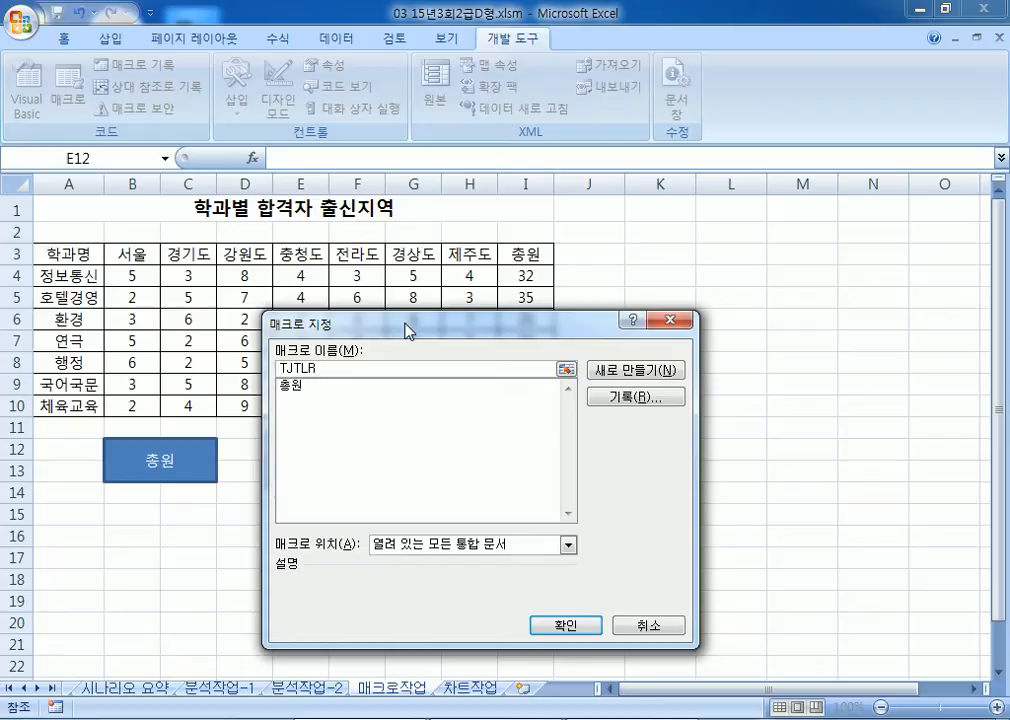
key("BackSpace")
key("BackSpace")
type("서식")
left_click(650, 399)
left_click(530, 597)
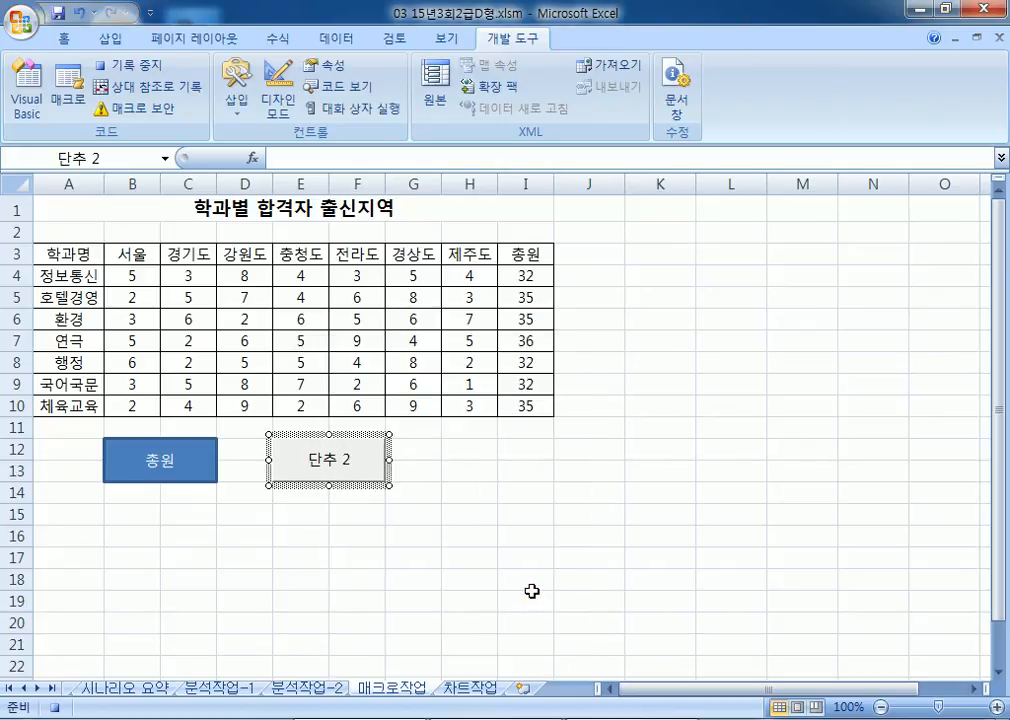
Step: Give header row A3:I3 a red fill and orange text, then stop recording 서식
left_click_drag(80, 253, 521, 266)
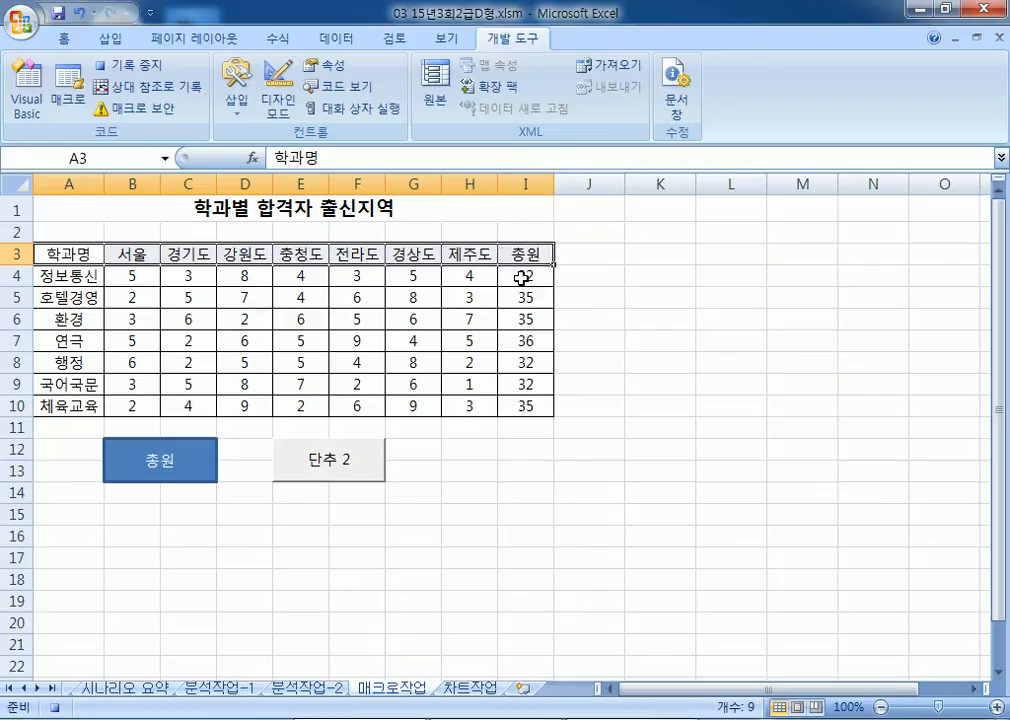
left_click(64, 39)
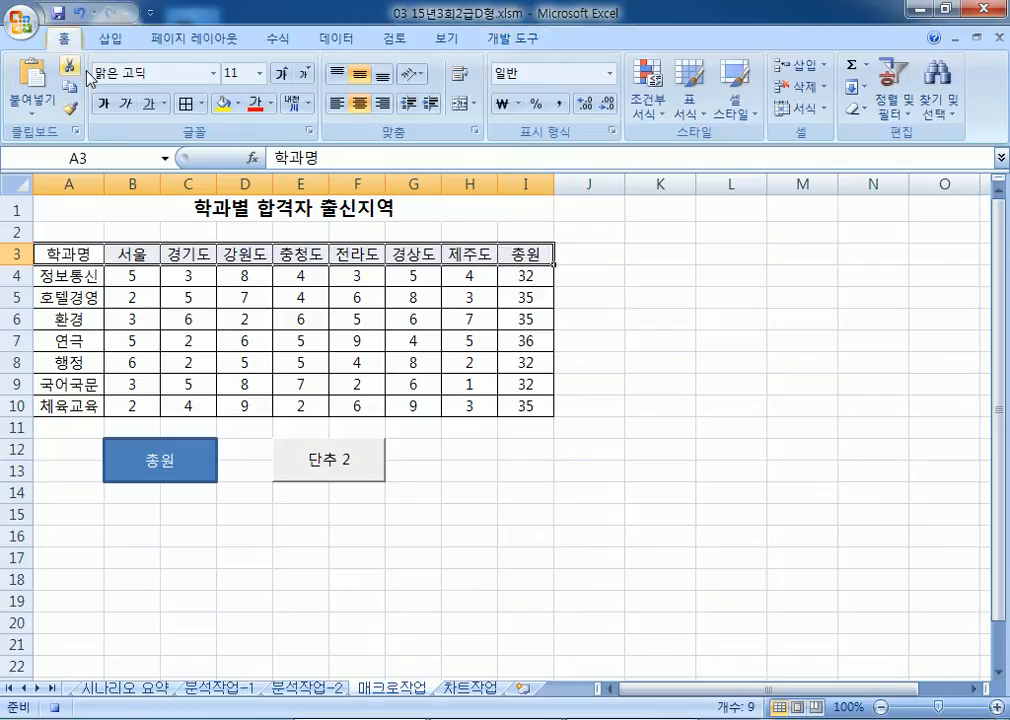
left_click(245, 104)
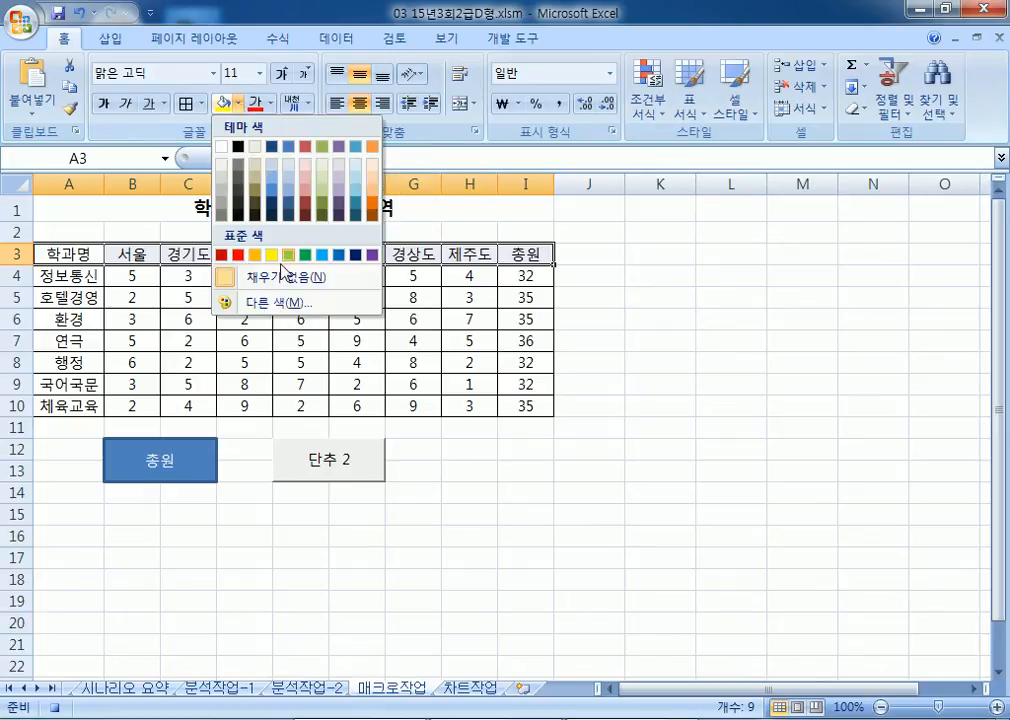
left_click(242, 255)
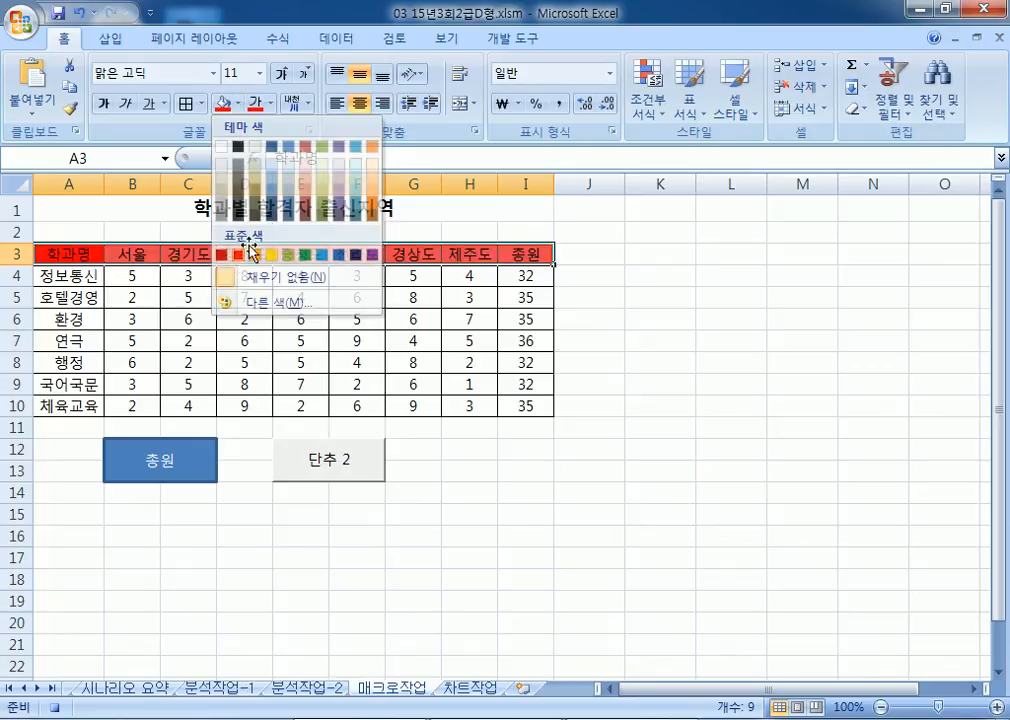
left_click(273, 108)
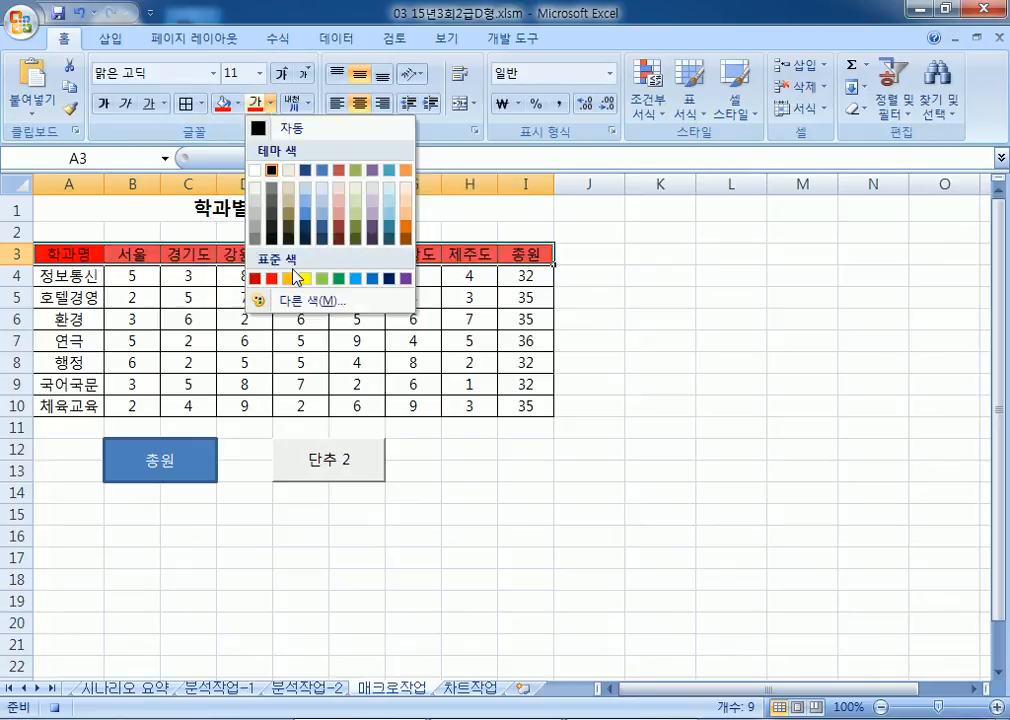
left_click(238, 279)
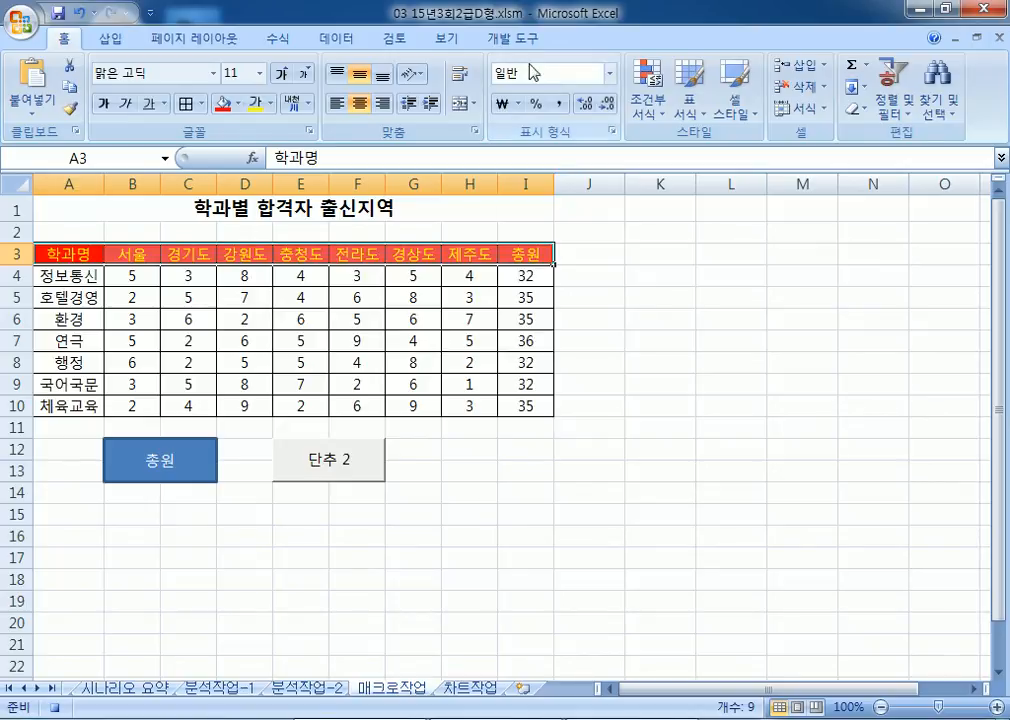
left_click(515, 38)
left_click(128, 65)
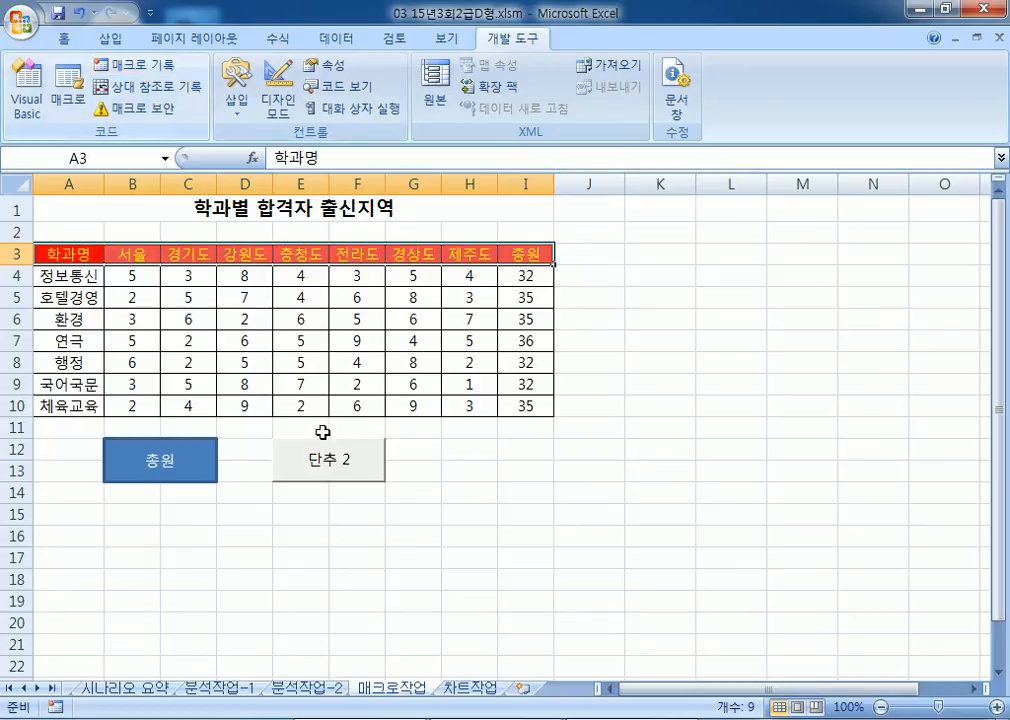
left_click(335, 481)
Step: Relabel the 단추 2 button as 서식
right_click(335, 478)
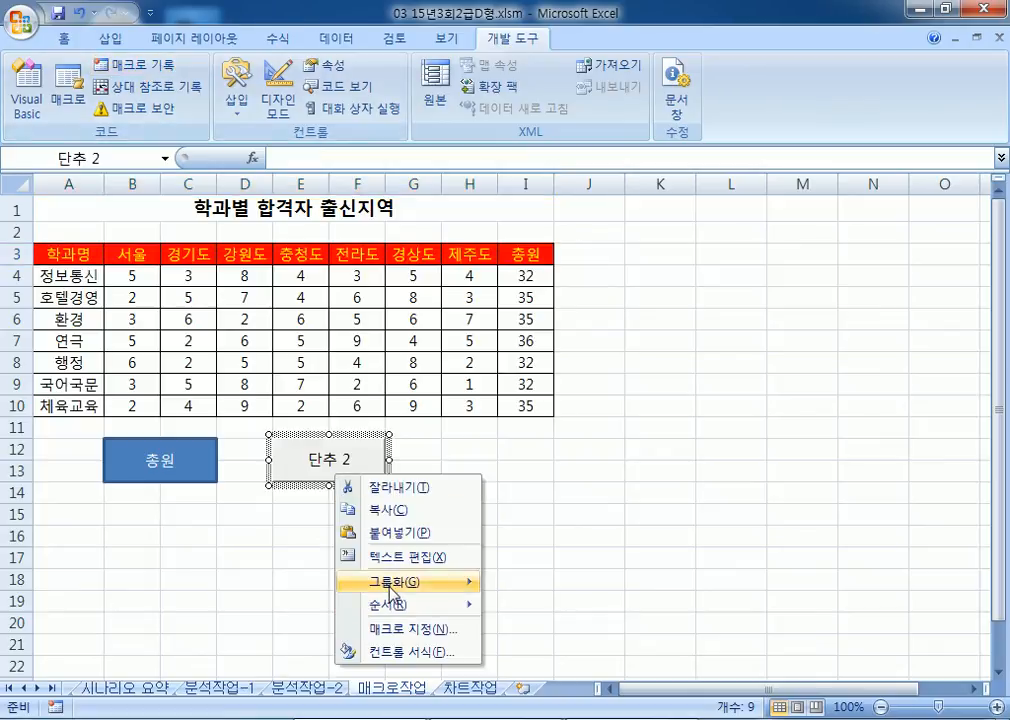
left_click(400, 557)
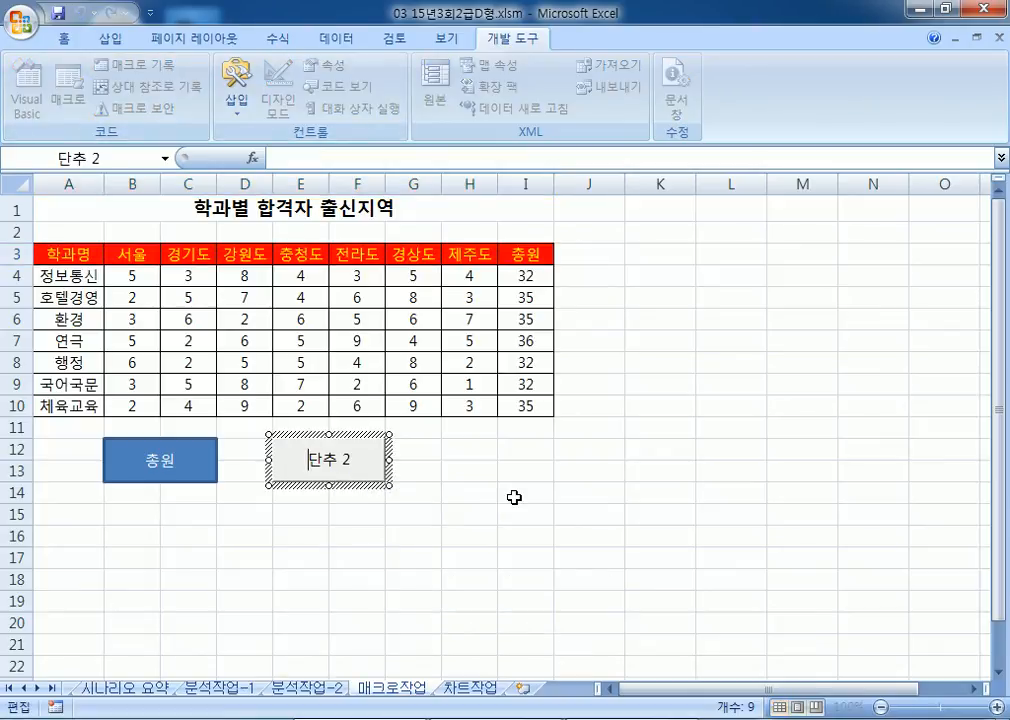
type("ㅅ서식")
key("Delete")
key("Delete")
key("Delete")
key("Delete")
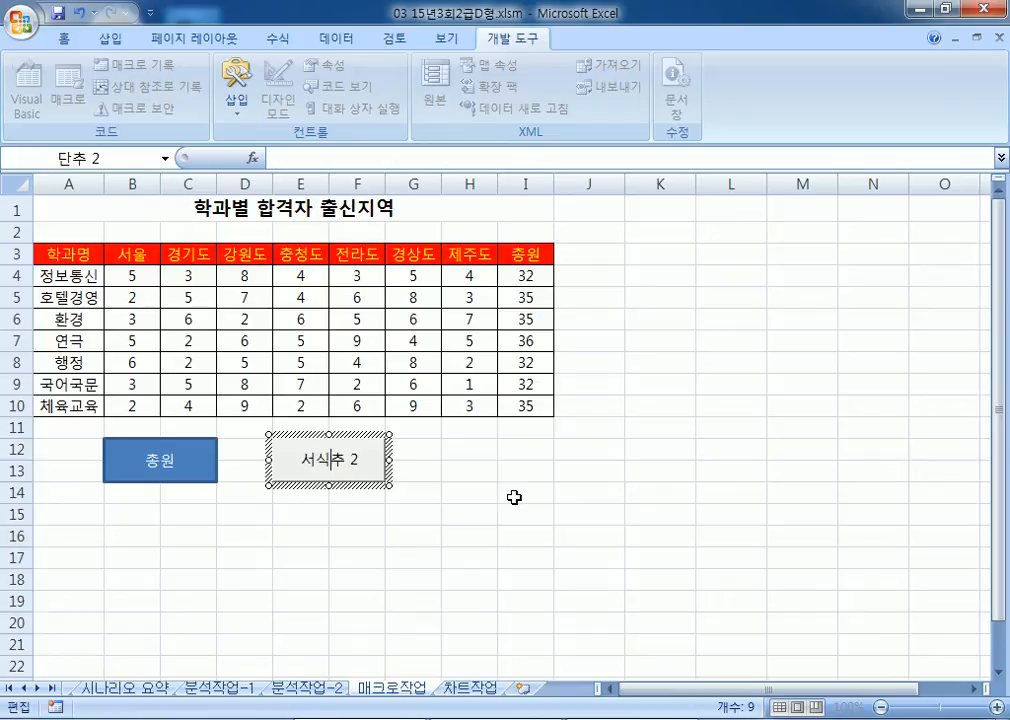
Step: Restyle A3:I3 dark grey with white text, then run the 서식 macro to restore red and orange
left_click_drag(79, 250, 515, 250)
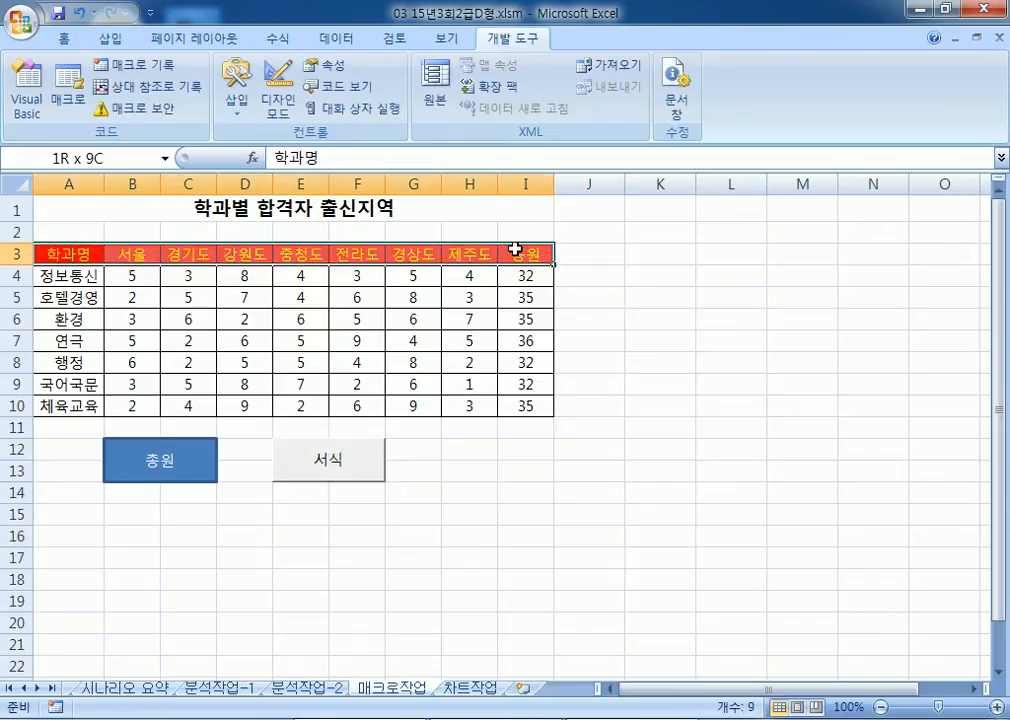
left_click(68, 40)
left_click(239, 103)
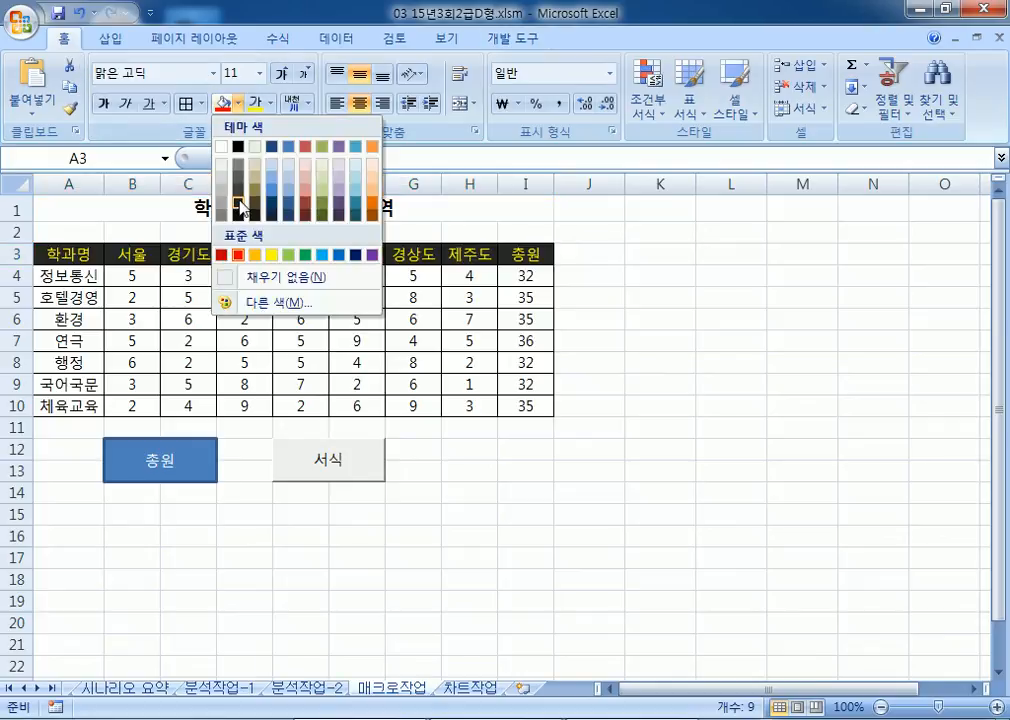
left_click(238, 220)
left_click(271, 103)
left_click(255, 170)
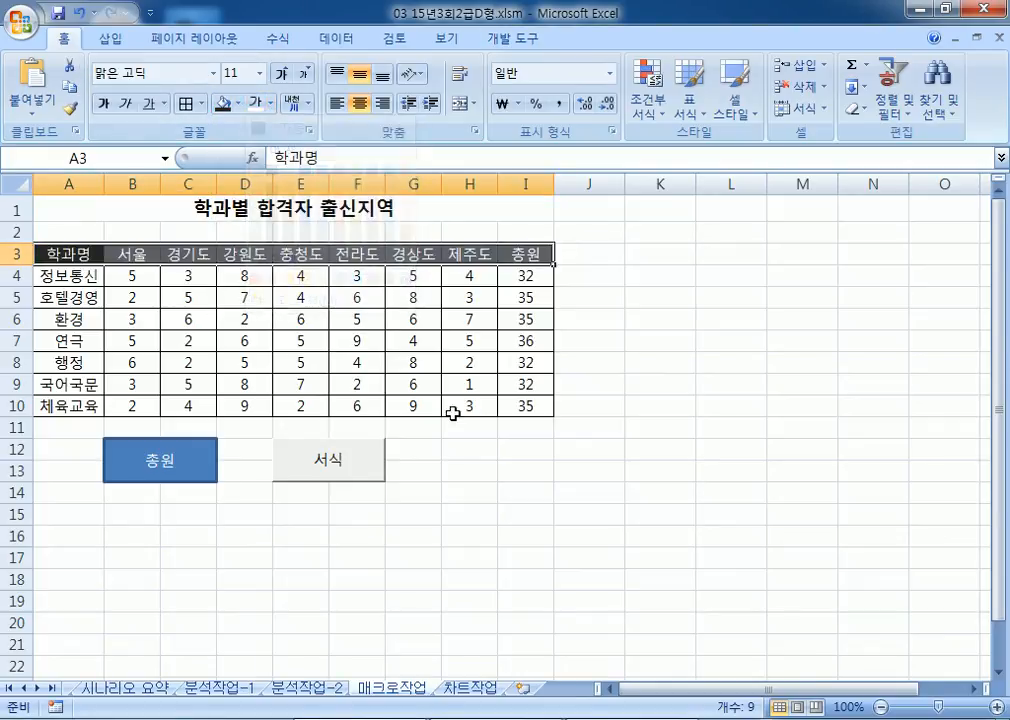
left_click(525, 491)
left_click(376, 474)
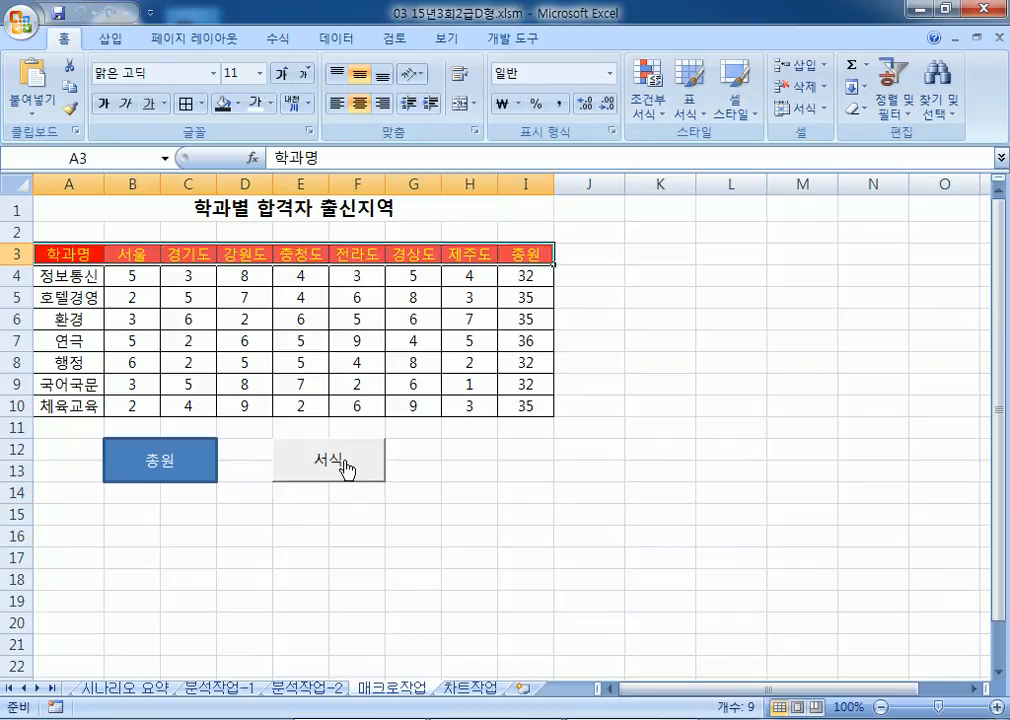
left_click(428, 533)
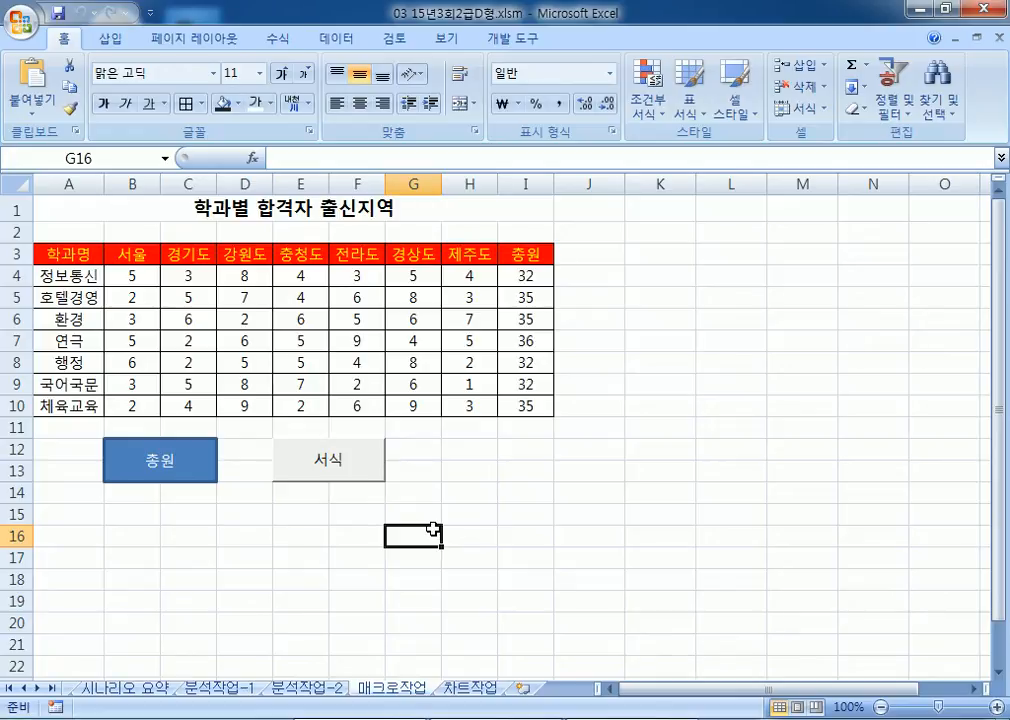
Step: On 차트작업, copy the 하반기 cells D3:D4, D7:D8, D10 and D12
left_click(468, 687)
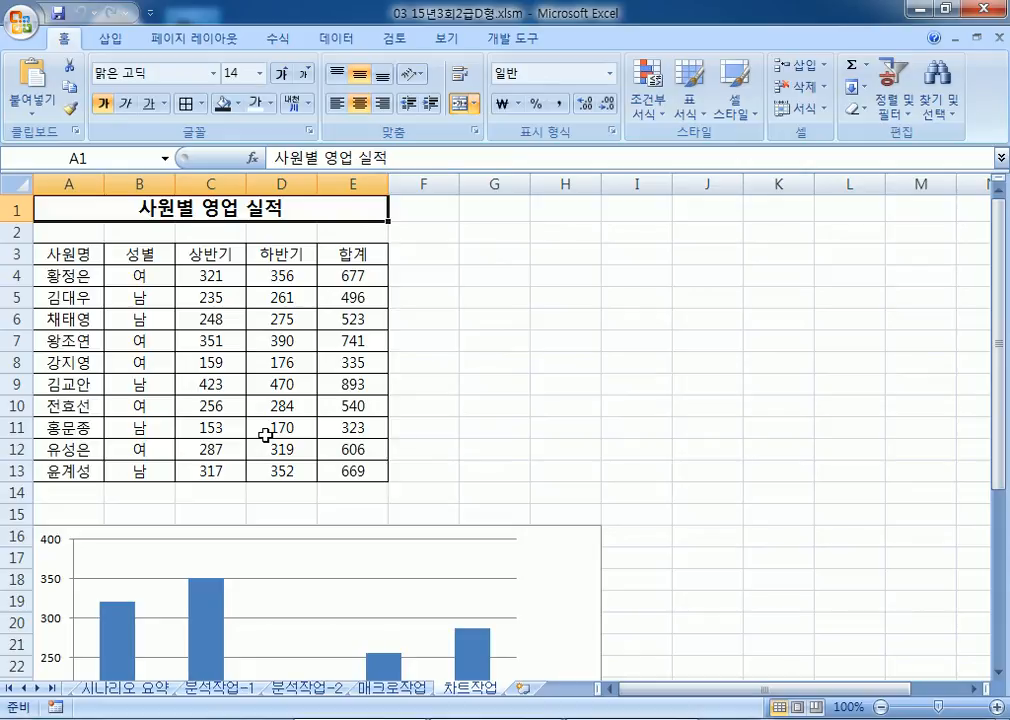
scroll(557, 582, "down", 6)
scroll(556, 580, "up", 3)
scroll(557, 582, "up", 3)
left_click(283, 256)
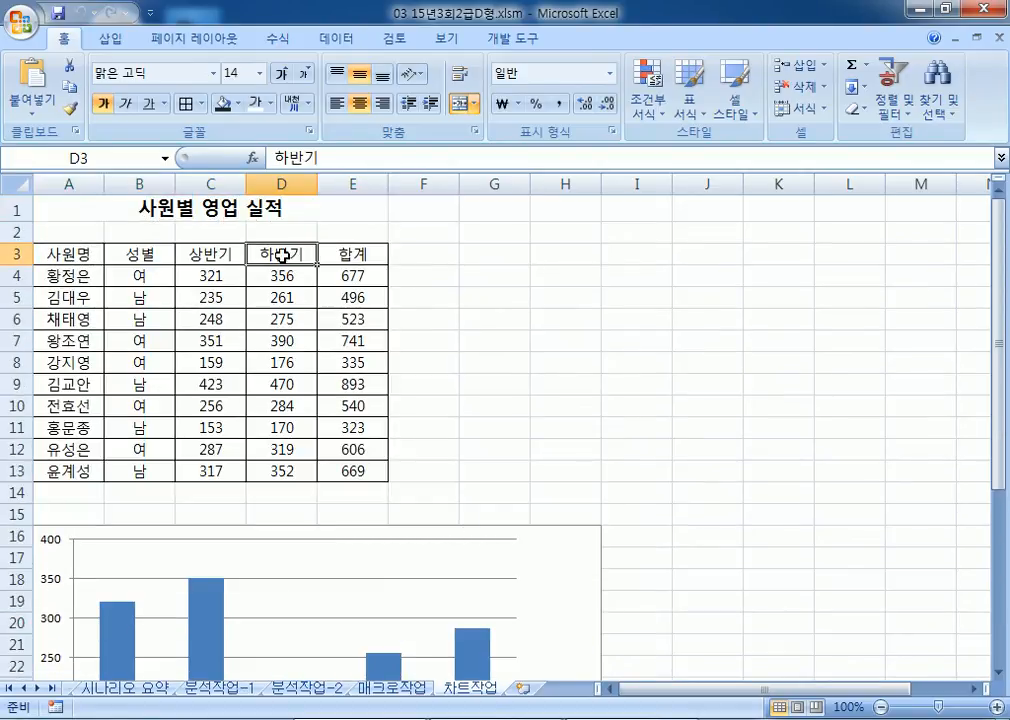
left_click_drag(283, 256, 283, 268)
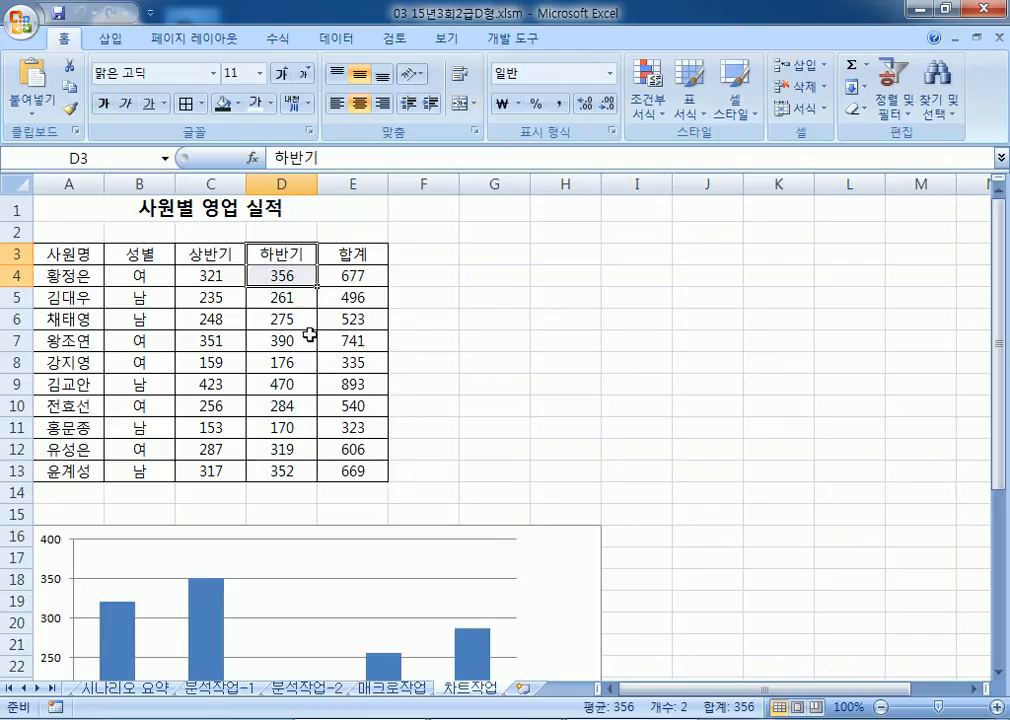
left_click_drag(273, 342, 270, 362)
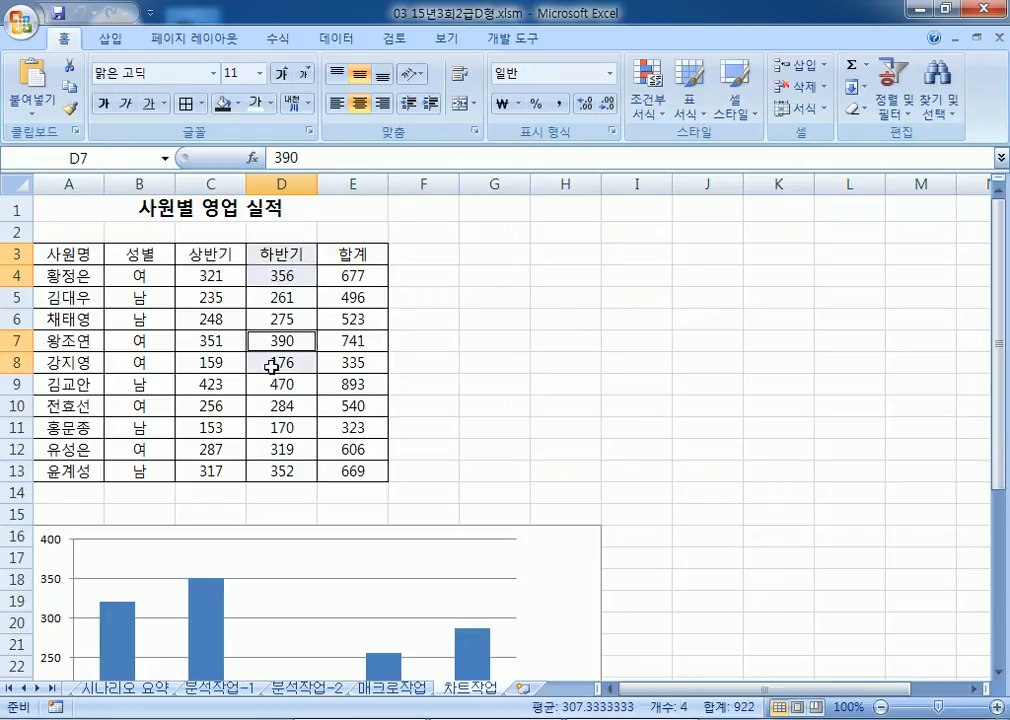
left_click(267, 407, "ctrl")
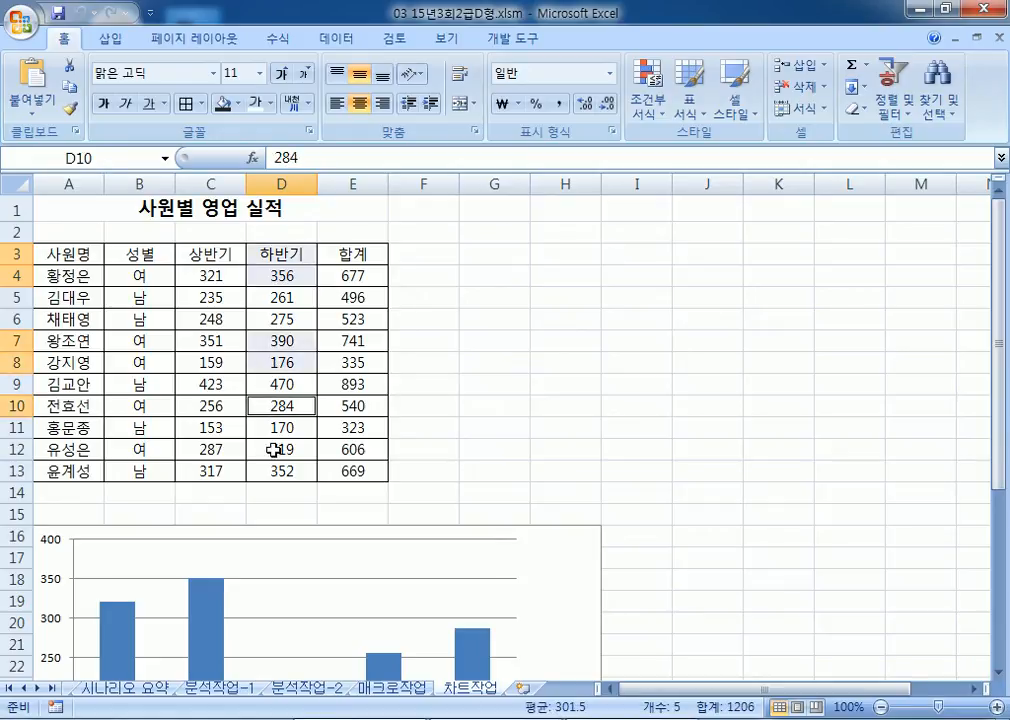
left_click(275, 449, "ctrl")
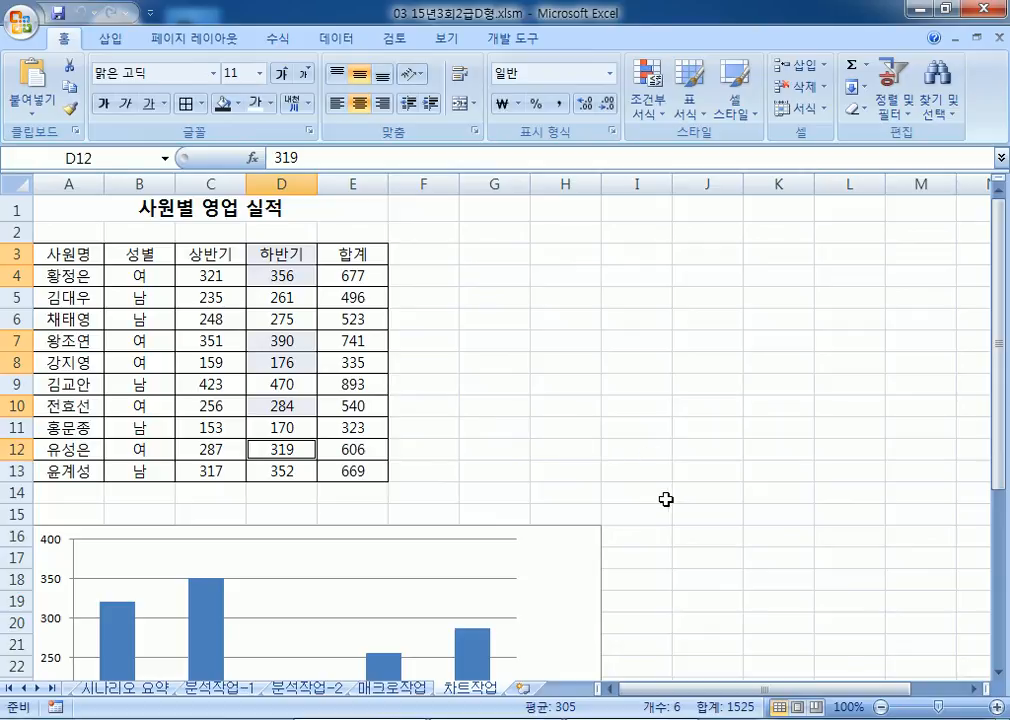
right_click(275, 272)
left_click(380, 310)
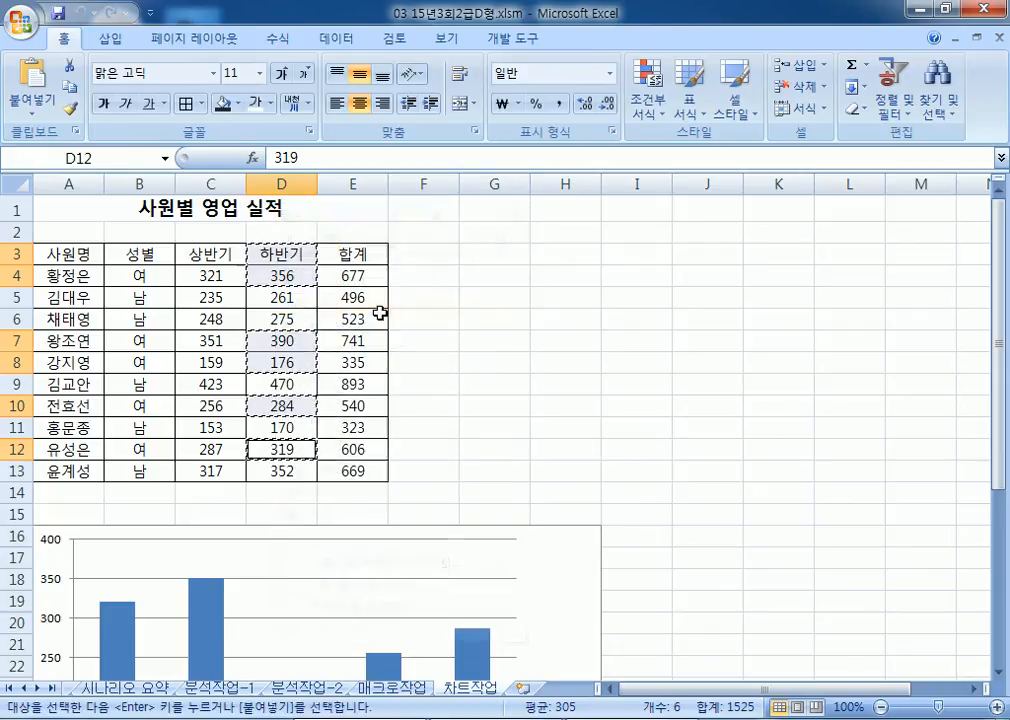
Step: Paste the copied 하반기 cells into the chart as a second series beside 상반기
scroll(373, 314, "down", 4)
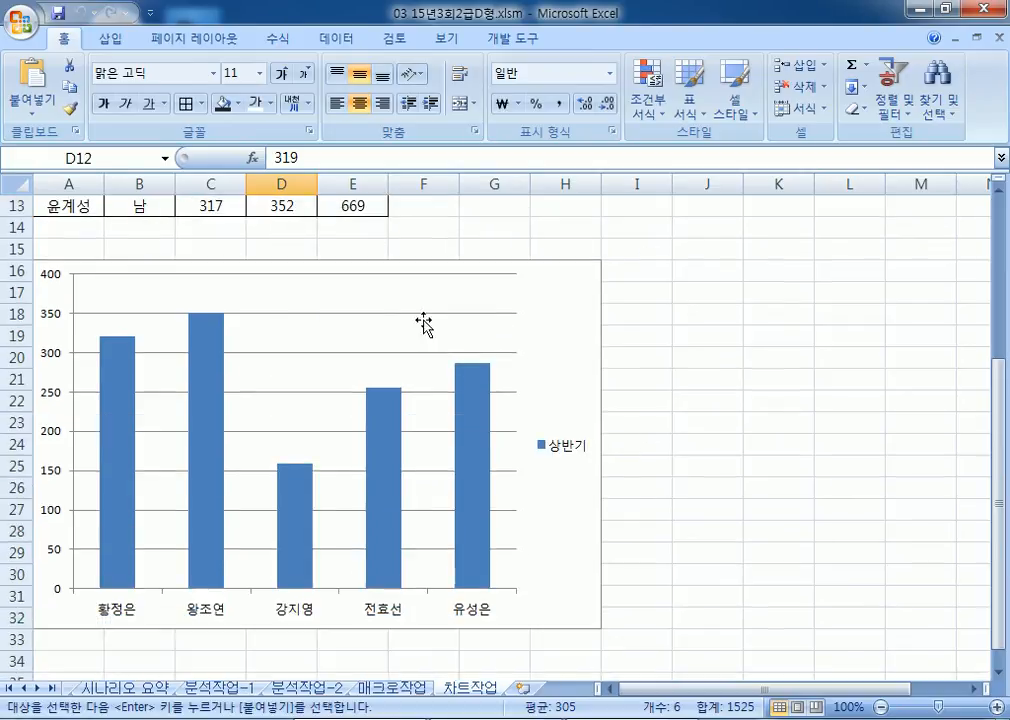
left_click(570, 305)
right_click(569, 302)
left_click(617, 364)
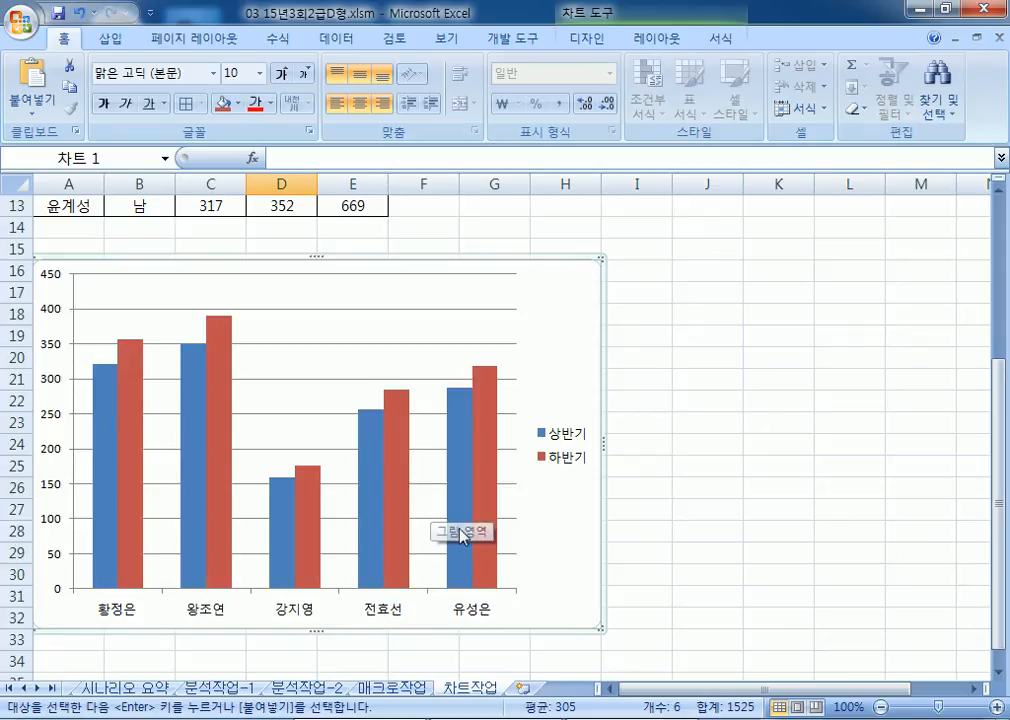
scroll(310, 351, "up", 2)
scroll(310, 351, "up", 2)
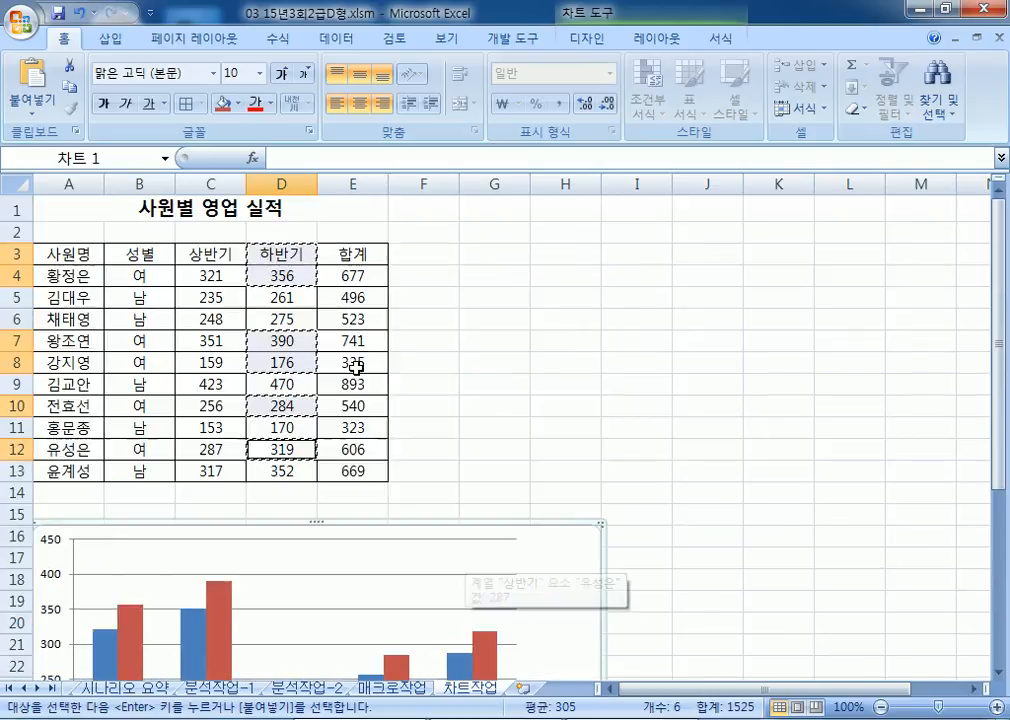
scroll(370, 401, "down", 3)
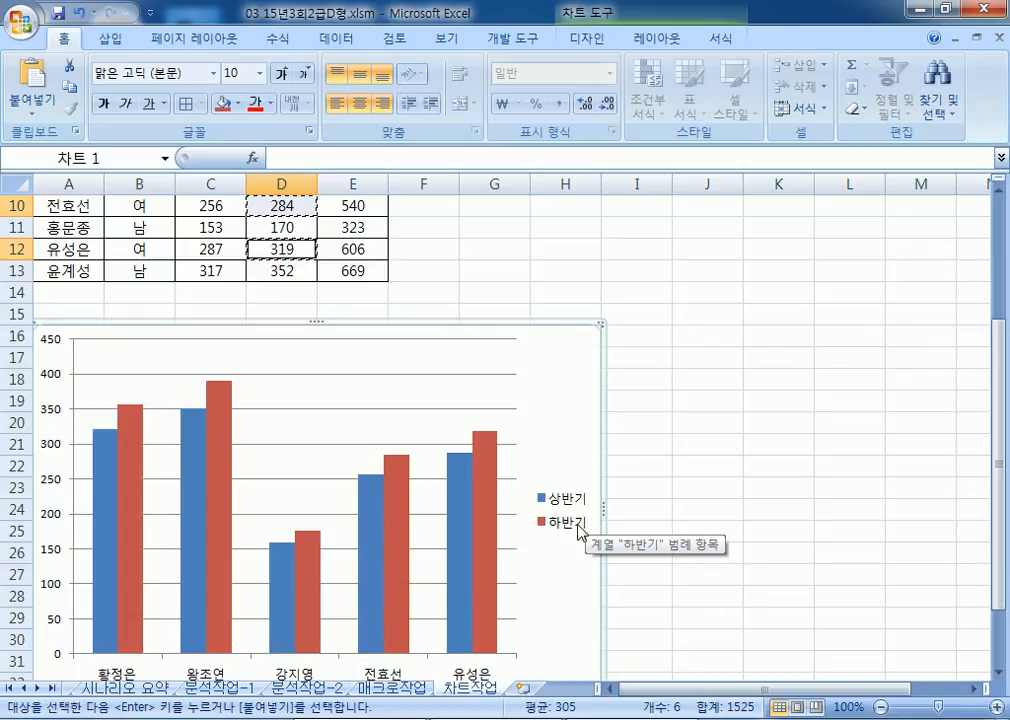
scroll(570, 518, "up", 3)
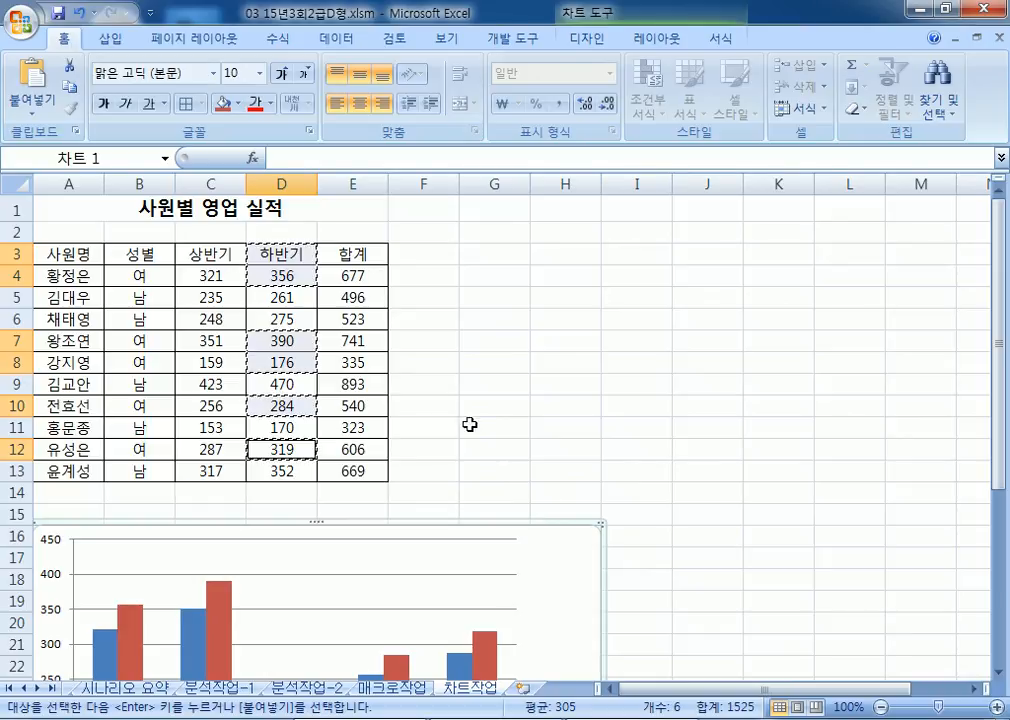
key("Escape")
key("Escape")
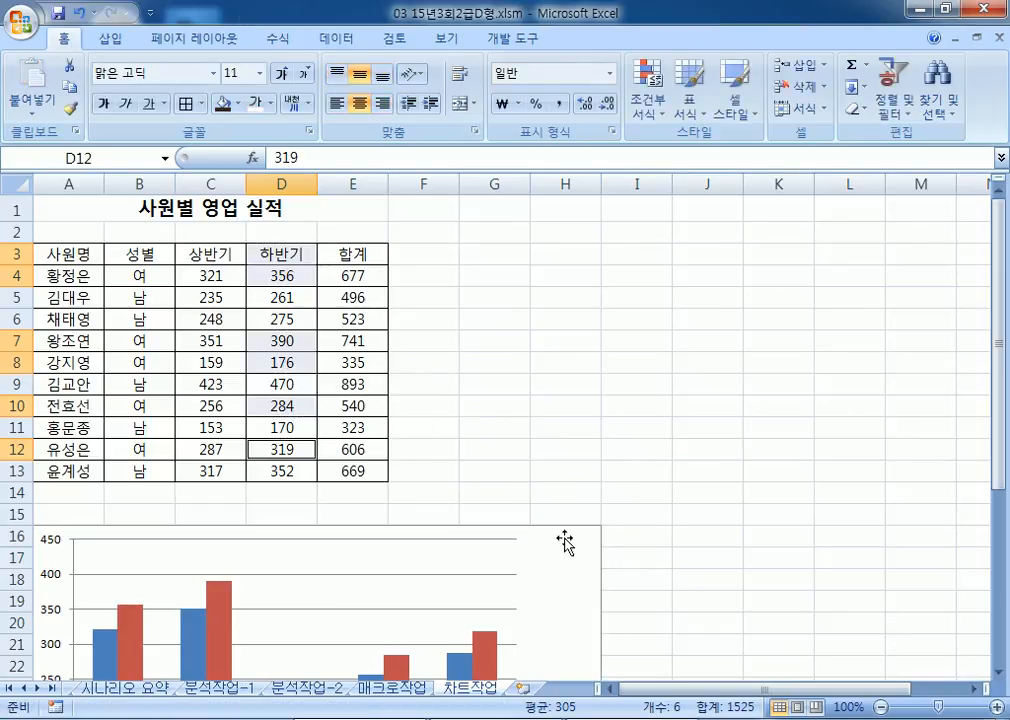
Step: Add a 차트 위 title to the chart reading 여사원 영업 실적 현황
left_click(566, 450)
double_click(572, 576)
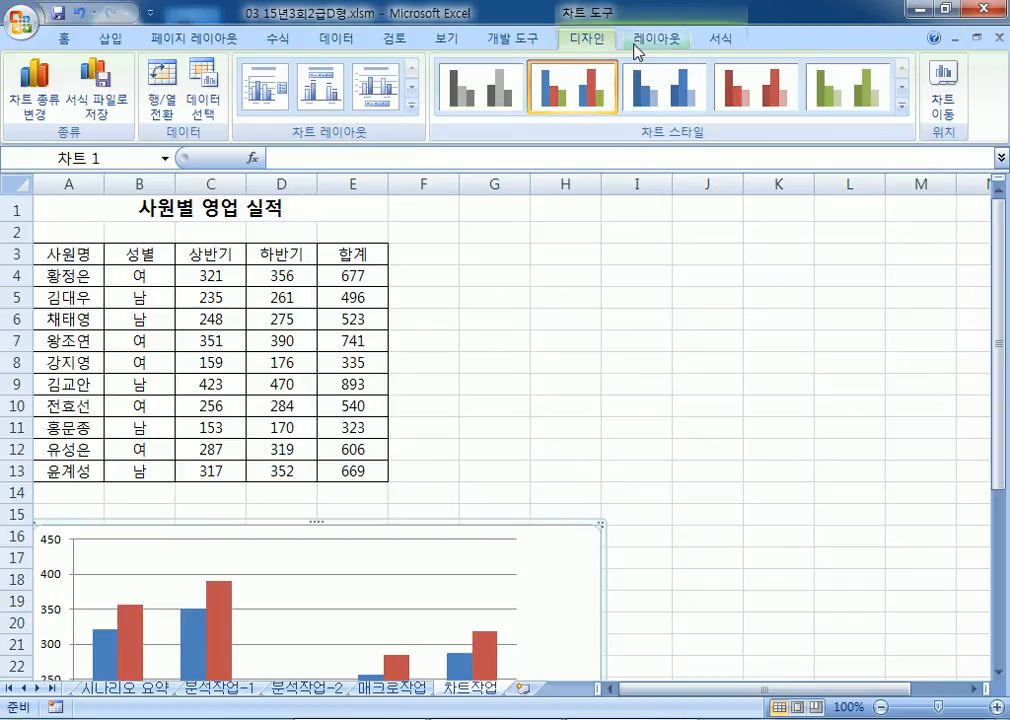
scroll(474, 70, "down", 1)
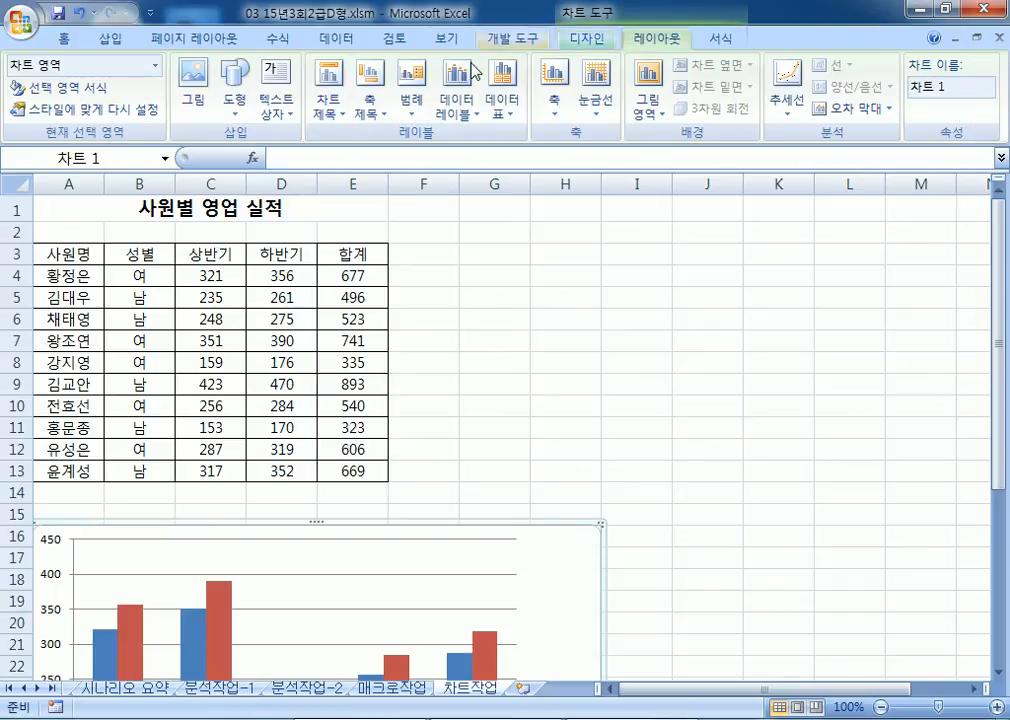
left_click(327, 106)
scroll(490, 443, "down", 3)
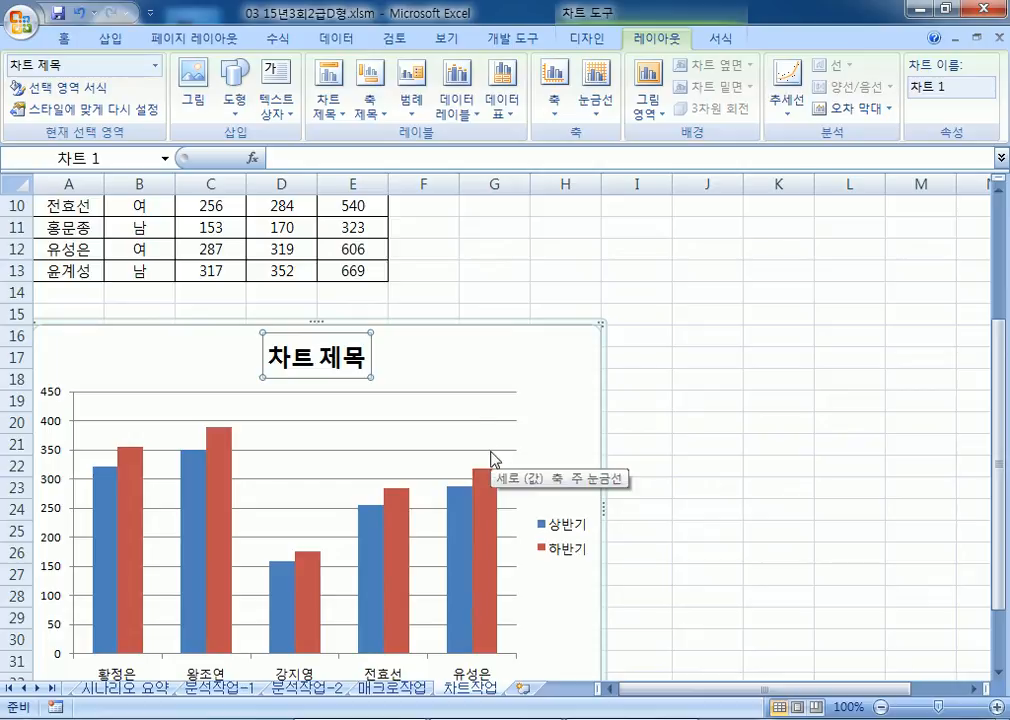
type("여사원")
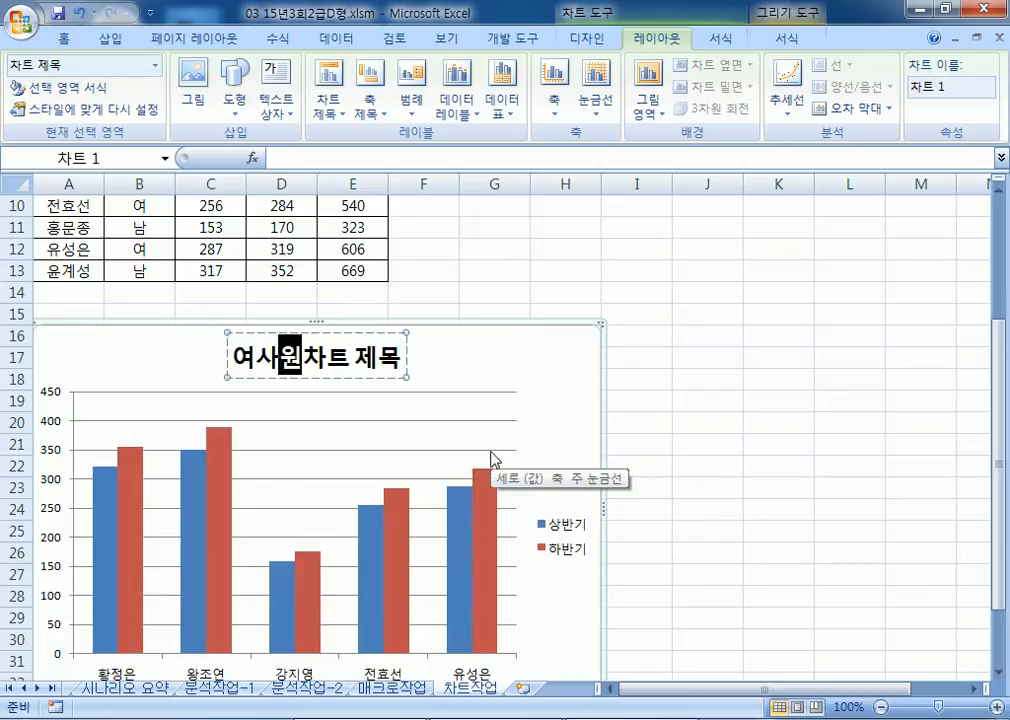
type(" 영업 실적")
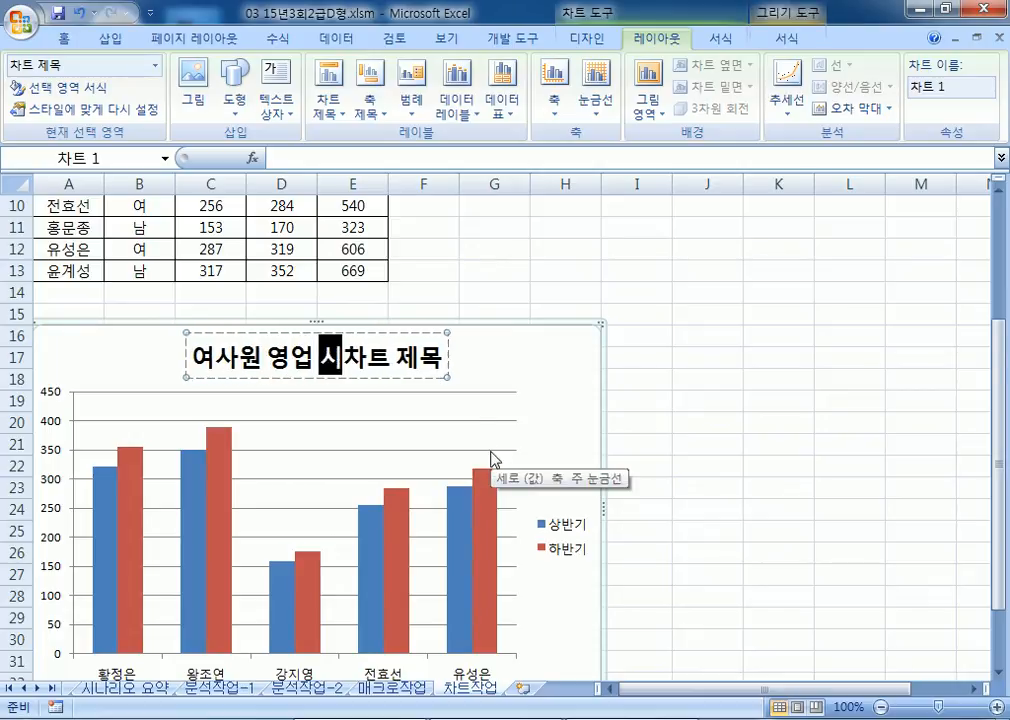
type(" 현황")
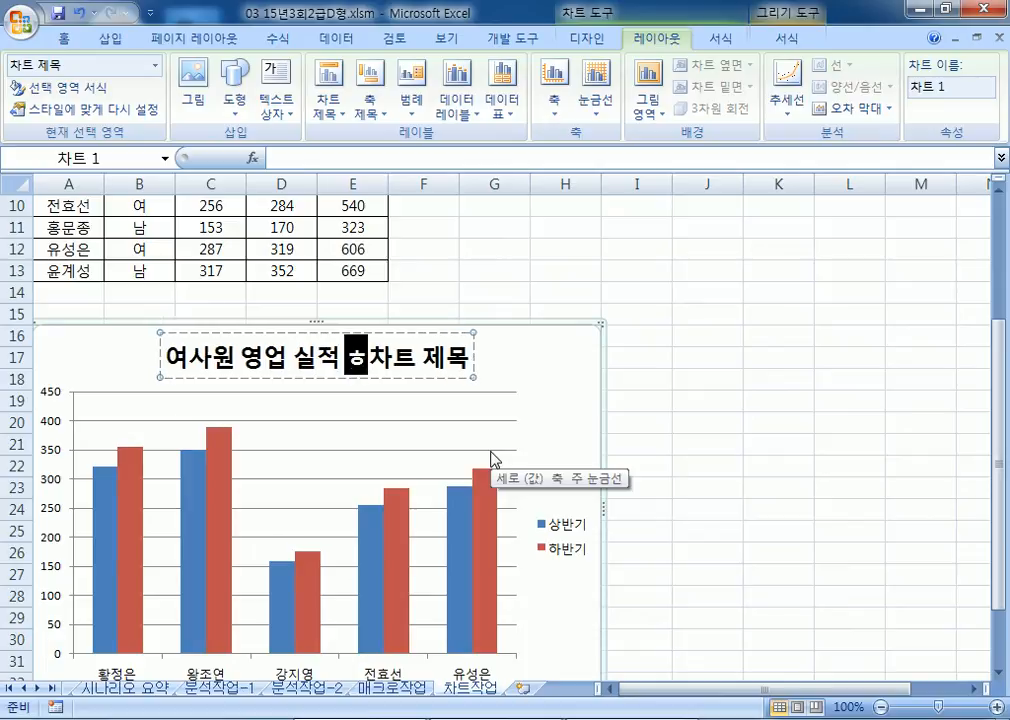
key("Delete")
key("Delete")
key("Delete")
key("Delete")
key("Delete")
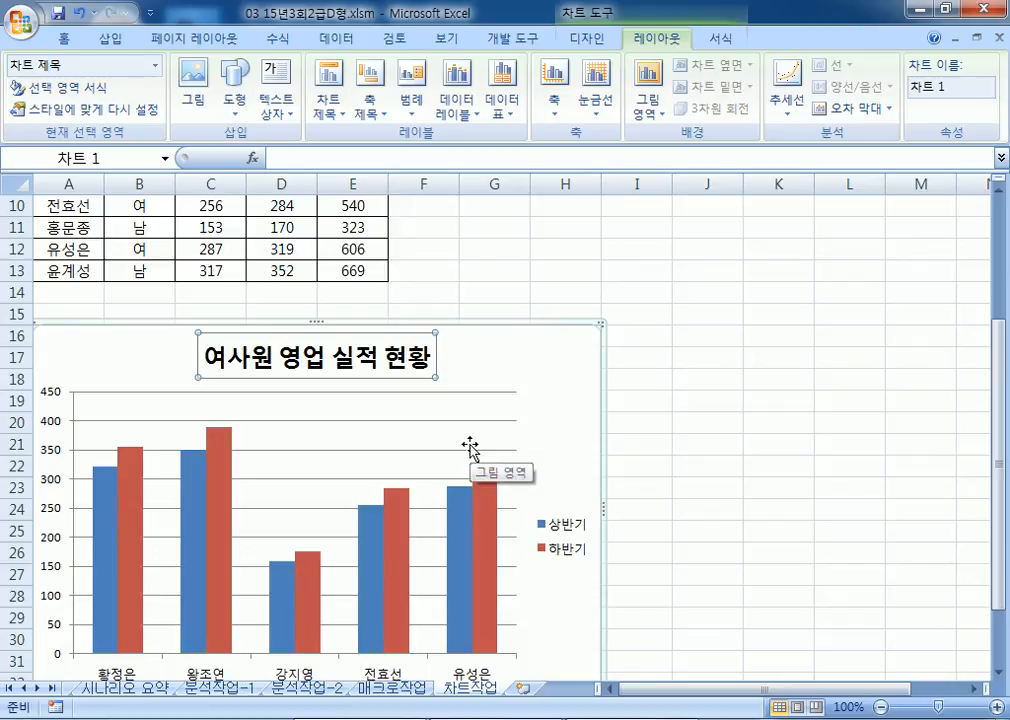
Step: Set the chart title font to 궁서체
left_click(55, 40)
left_click(212, 74)
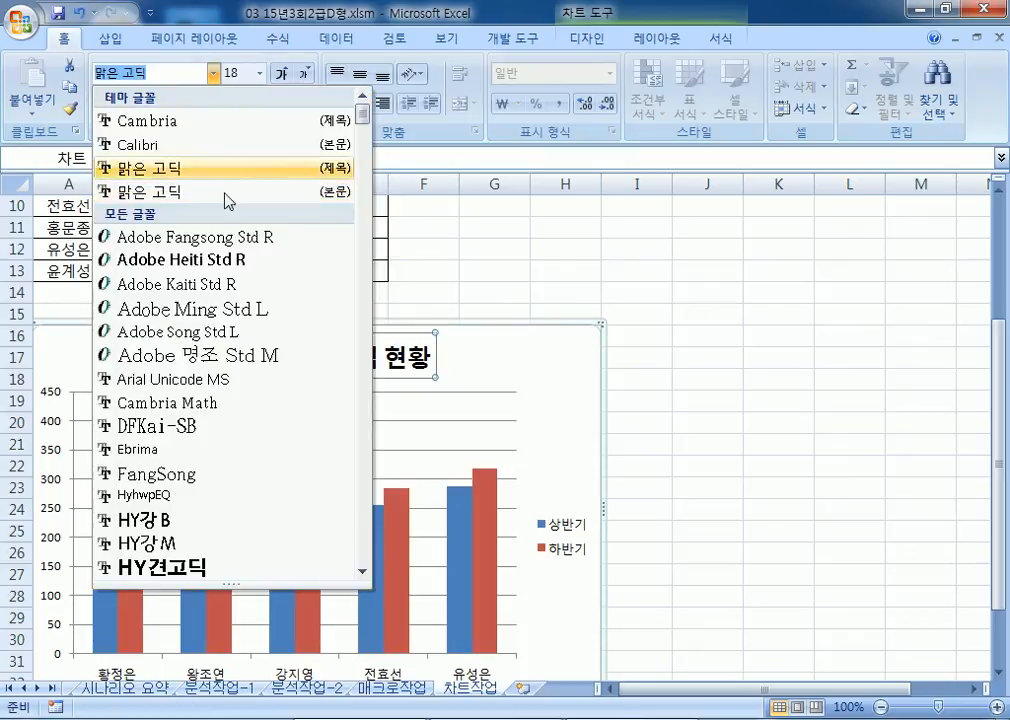
scroll(216, 360, "down", 15)
scroll(222, 368, "down", 12)
scroll(161, 262, "up", 4)
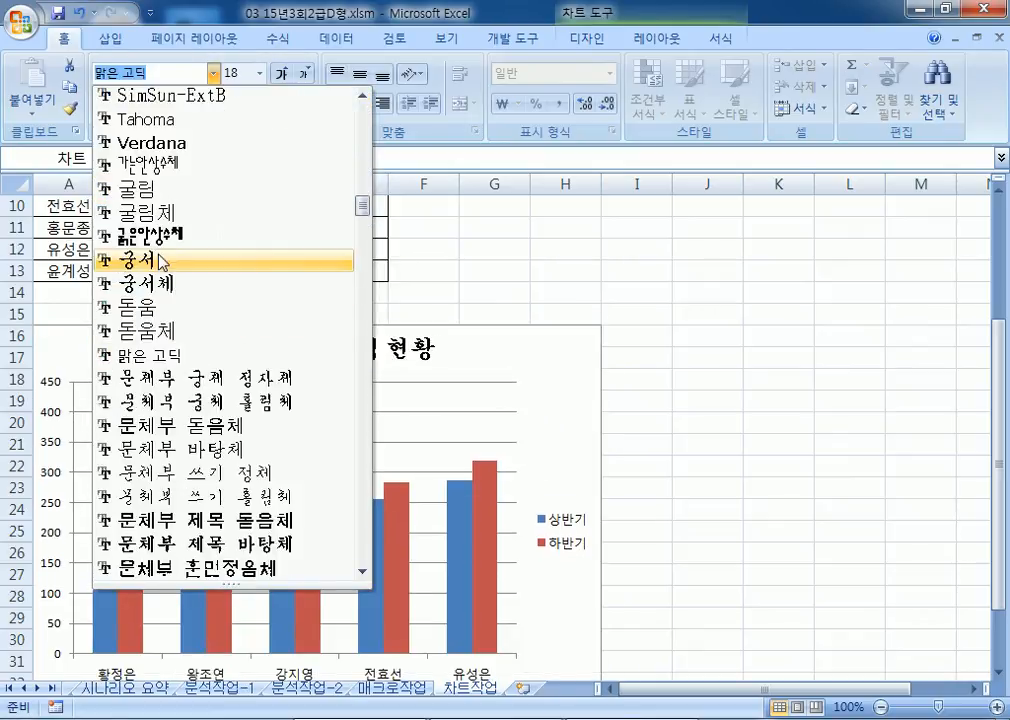
left_click(165, 284)
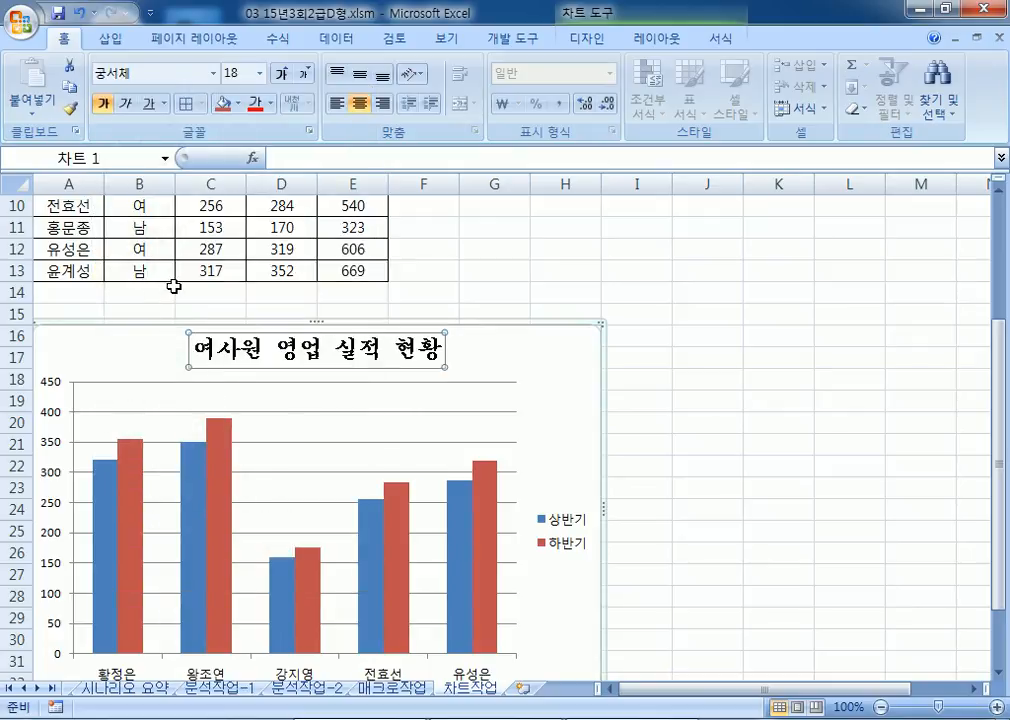
Step: Make the title text orange with a navy fill colour
left_click(270, 103)
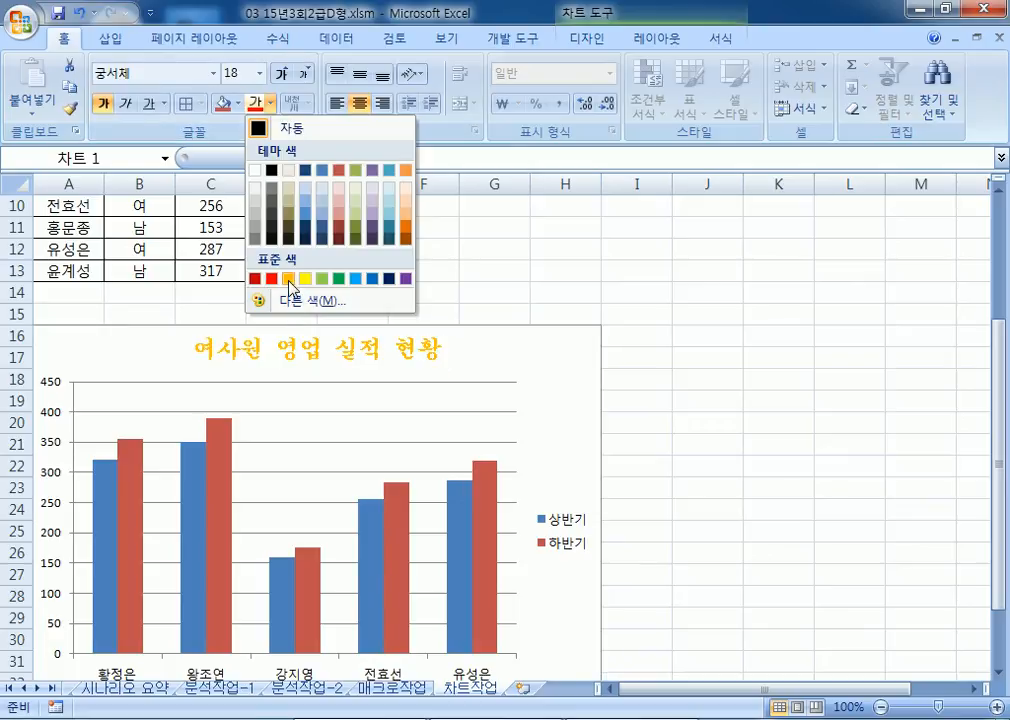
left_click(289, 279)
left_click(240, 104)
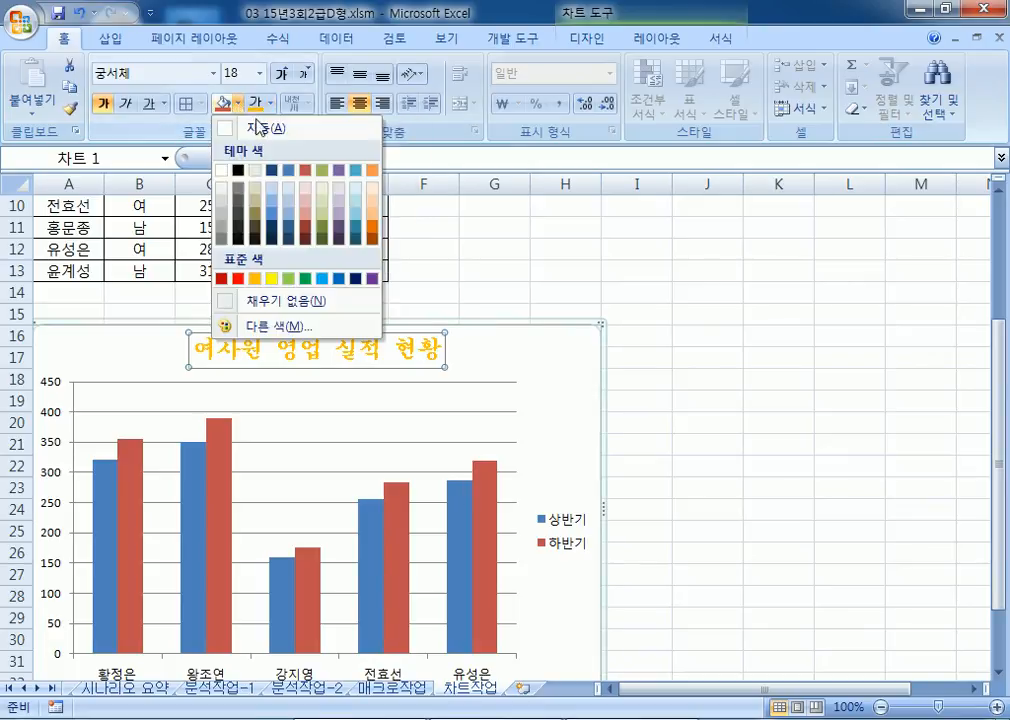
left_click(340, 277)
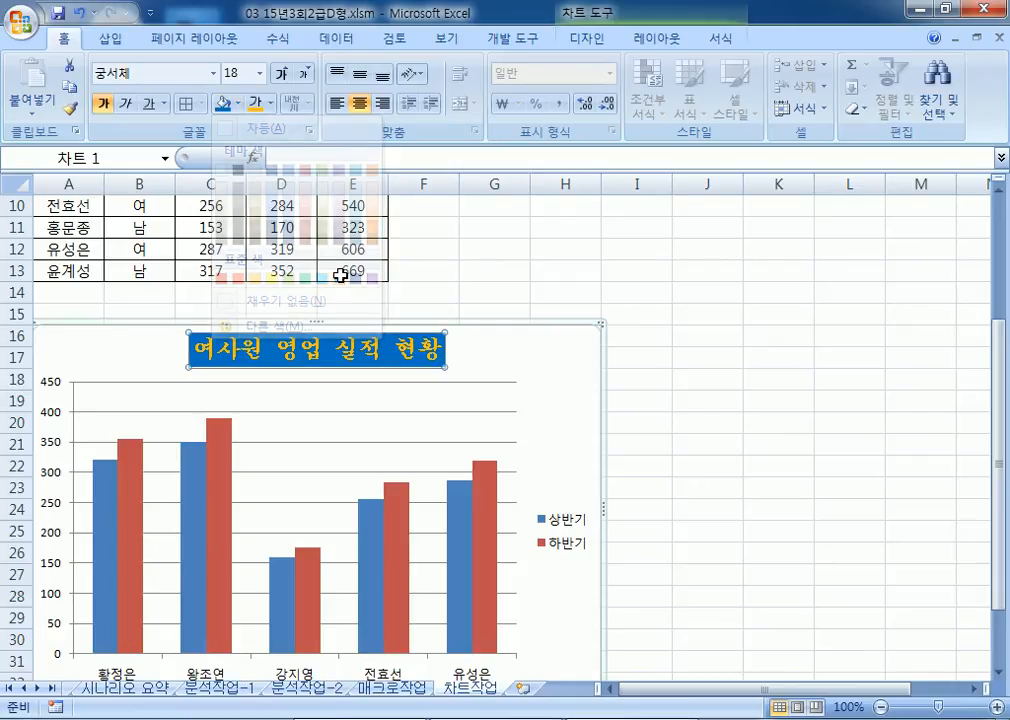
left_click(358, 372)
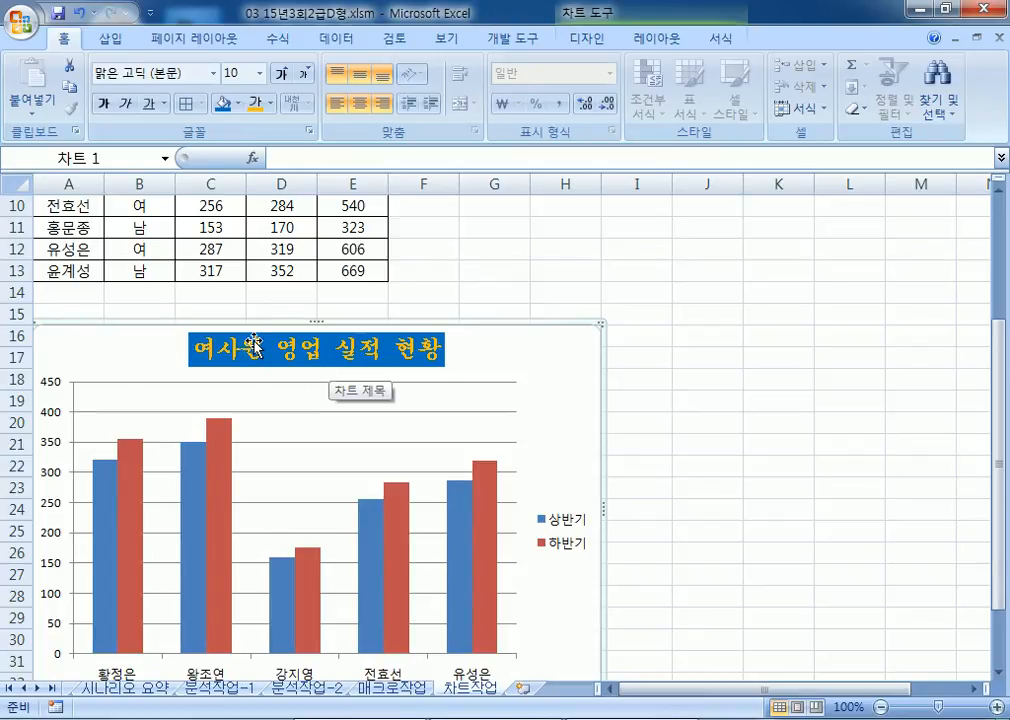
scroll(255, 340, "down", 2)
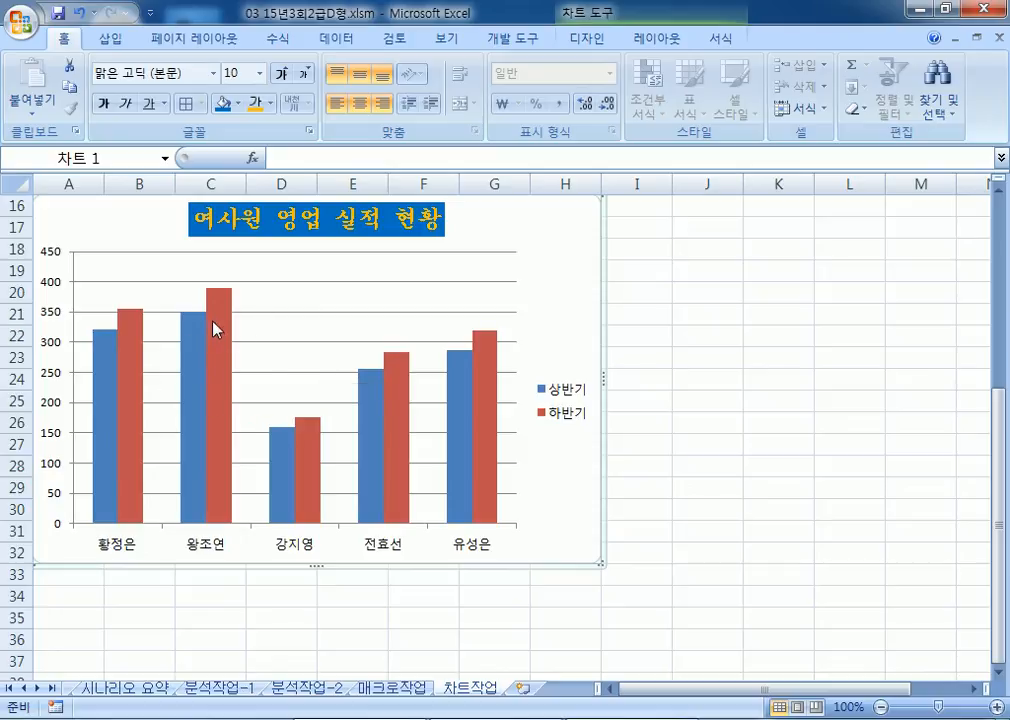
left_click(203, 340)
left_click(218, 333)
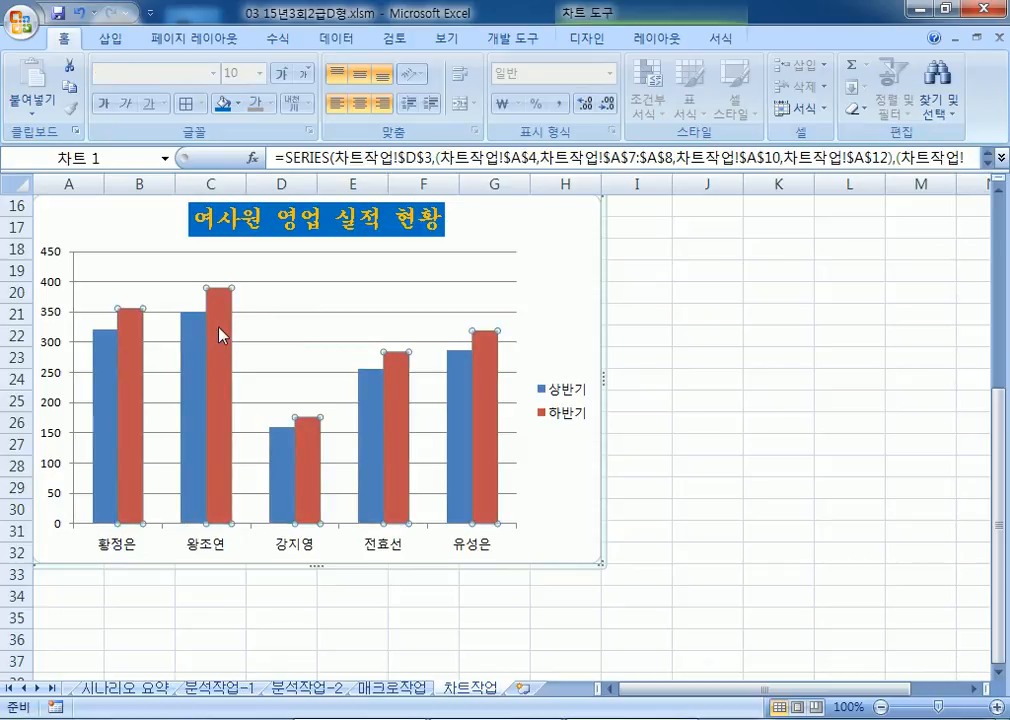
left_click(196, 349)
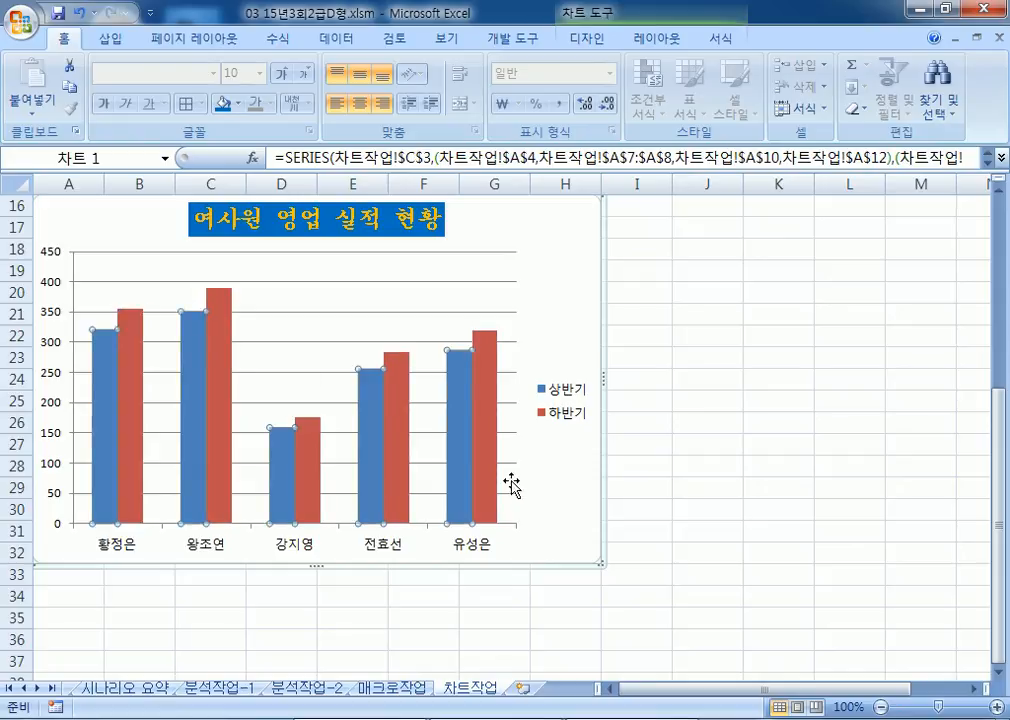
left_click(582, 499)
left_click(190, 353)
left_click(186, 338)
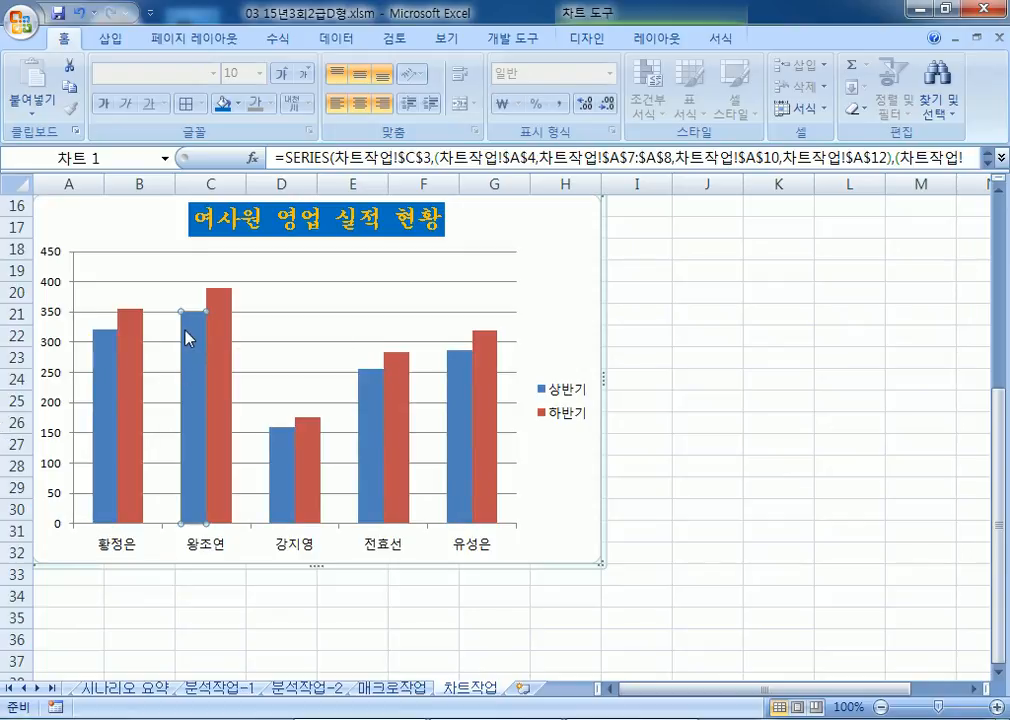
right_click(186, 338)
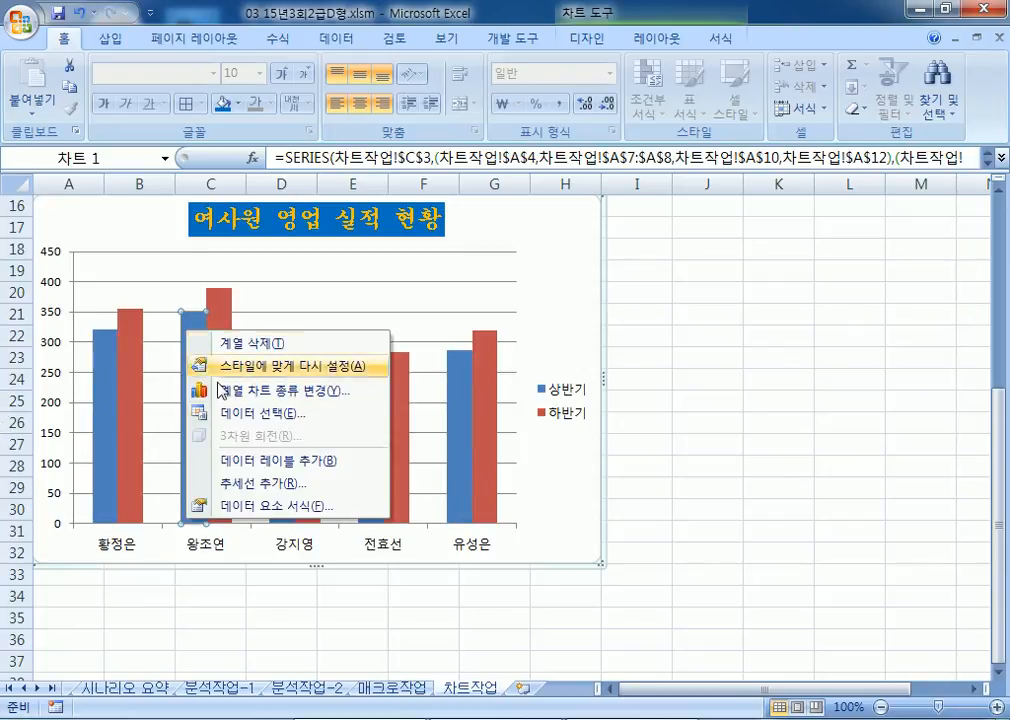
left_click(241, 459)
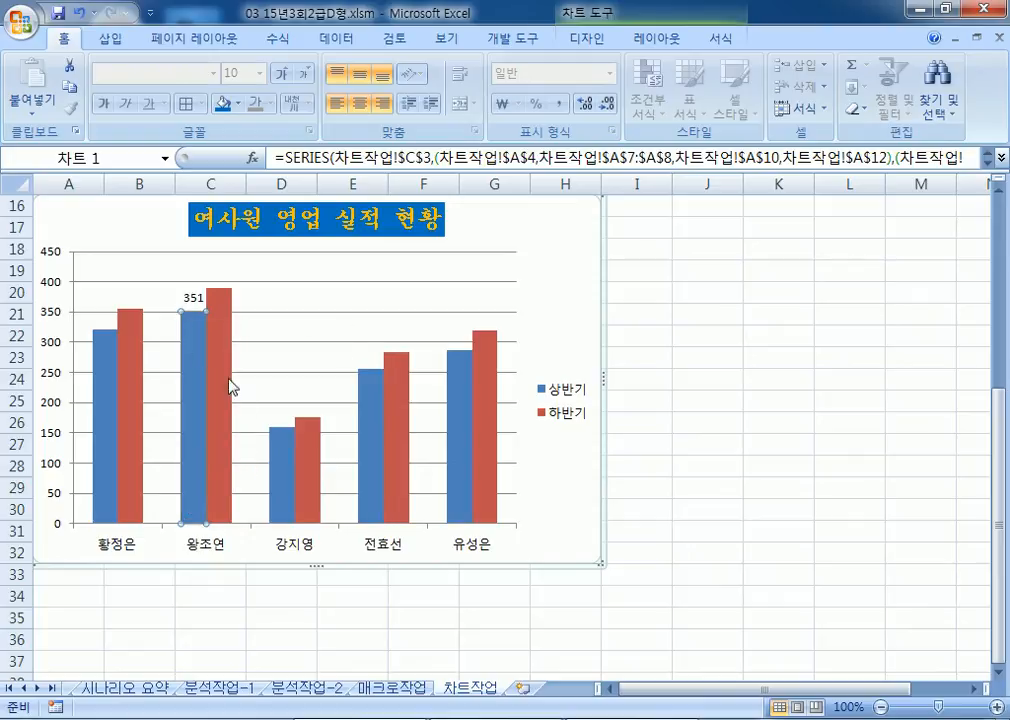
left_click(222, 371)
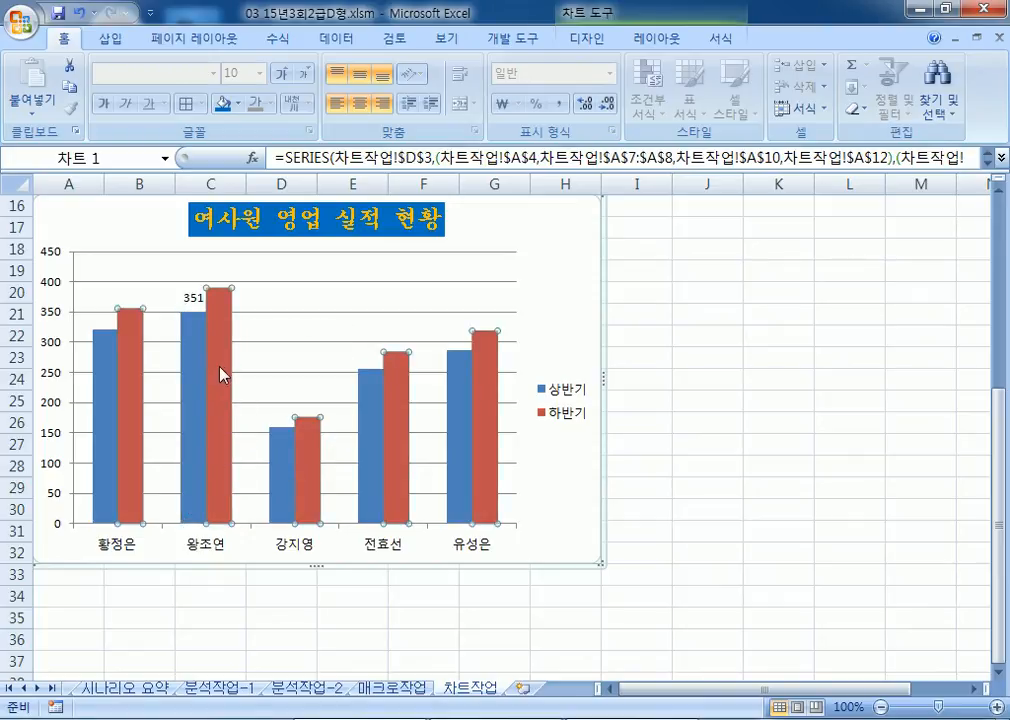
left_click(226, 392)
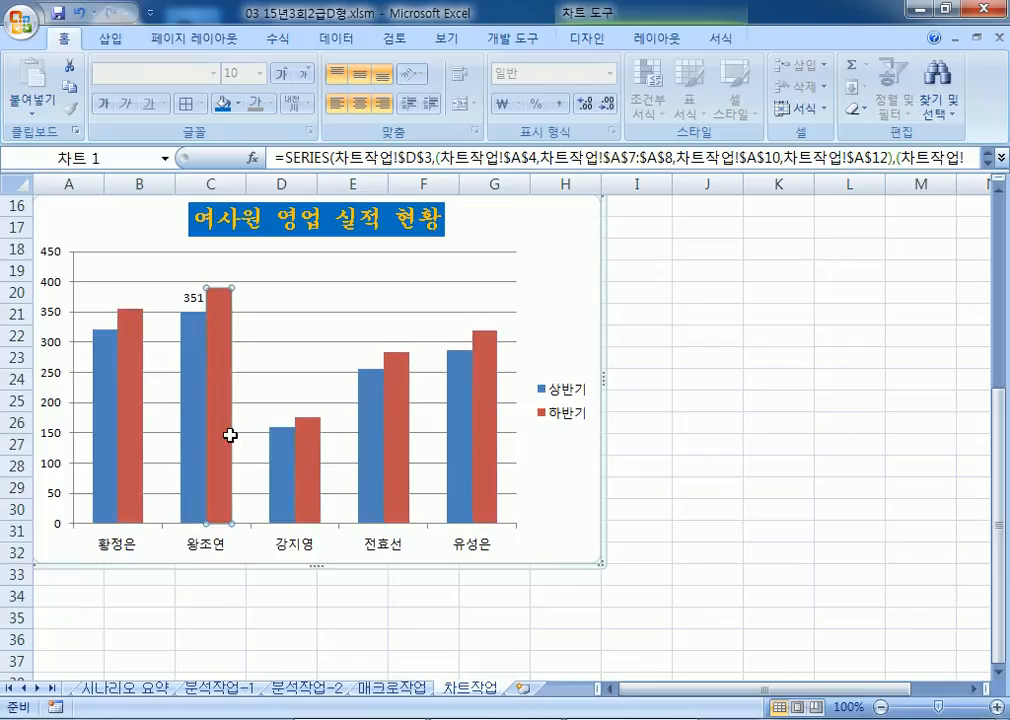
left_click(378, 283)
left_click(212, 350)
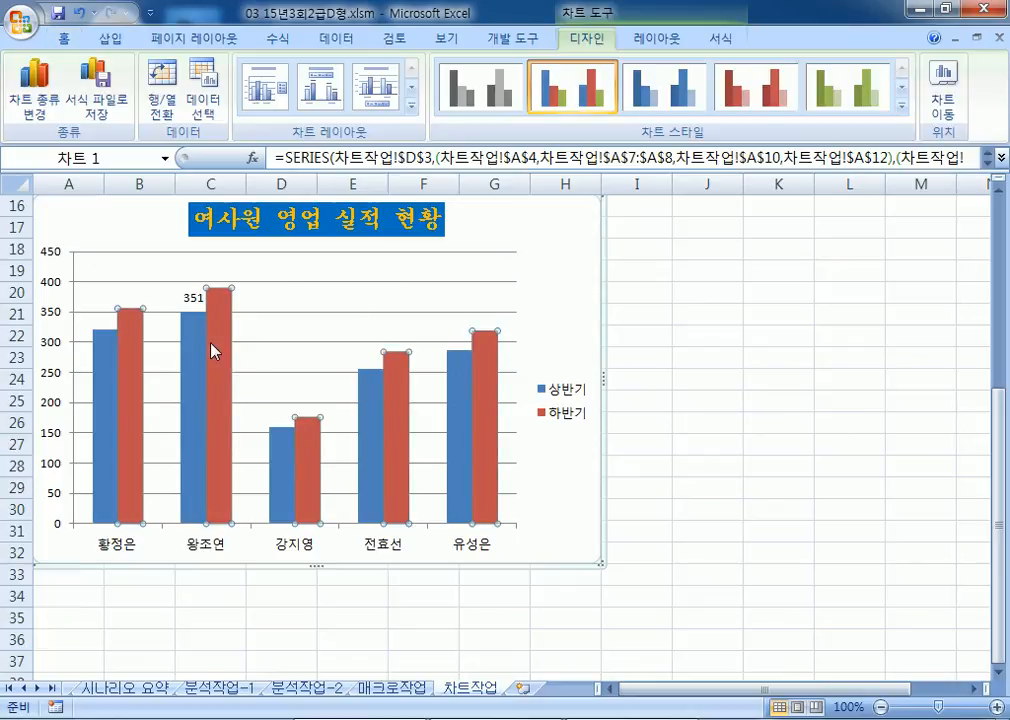
left_click(534, 314)
left_click(225, 350)
left_click(228, 360)
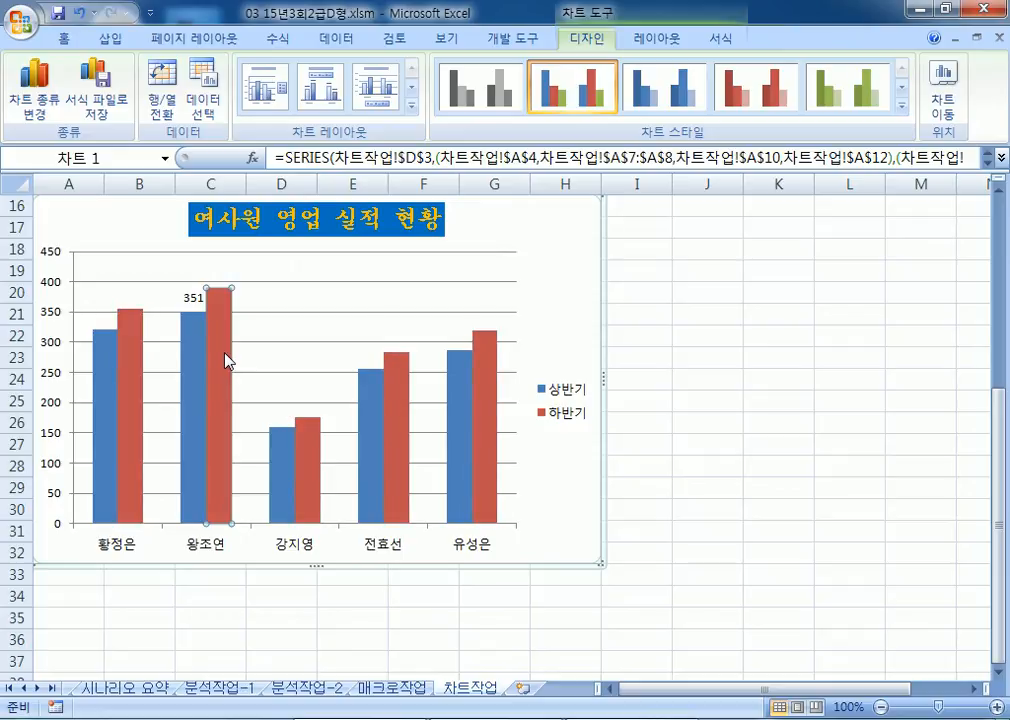
right_click(228, 360)
left_click(289, 479)
Step: In 축 서식, fix the value axis maximum at 500 and major unit at 100
left_click(68, 316)
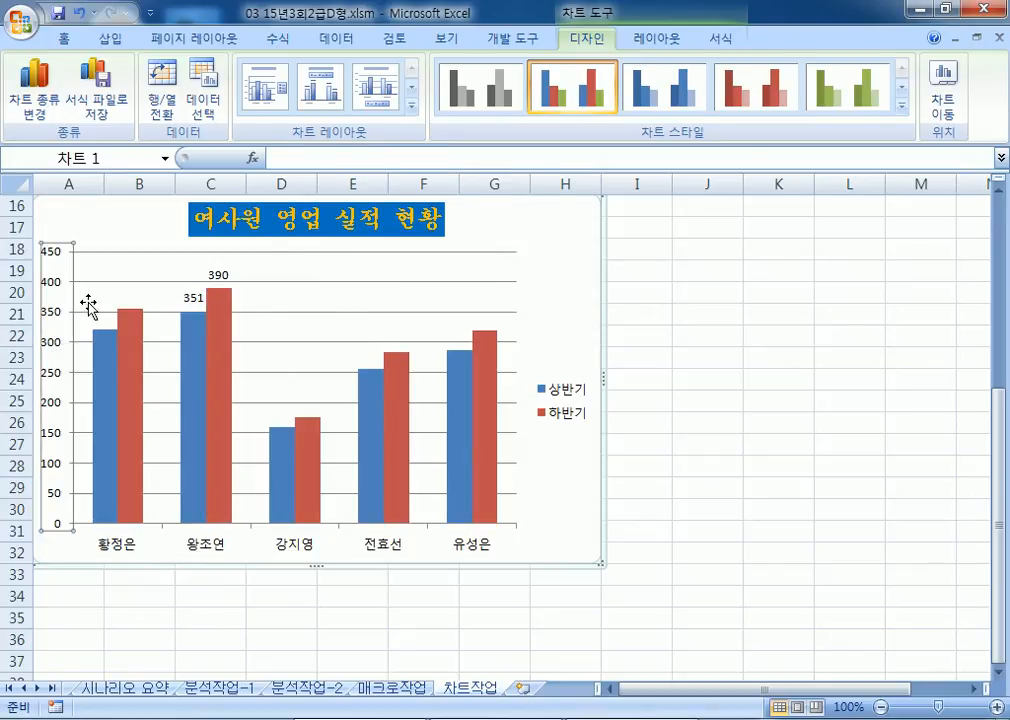
double_click(82, 308)
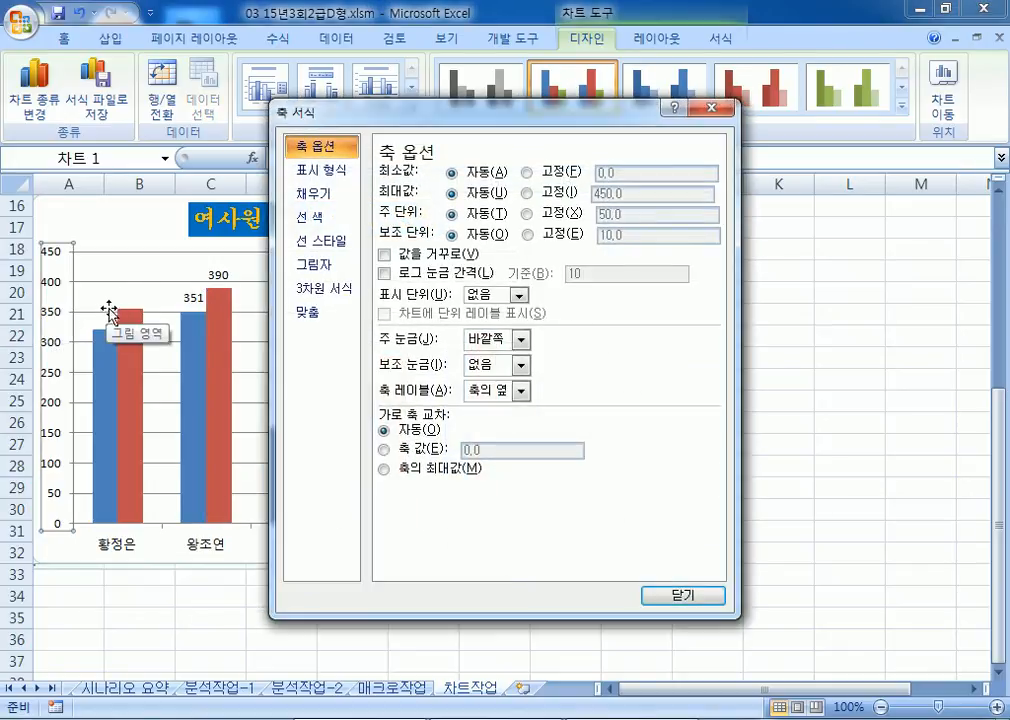
left_click(527, 193)
type("500")
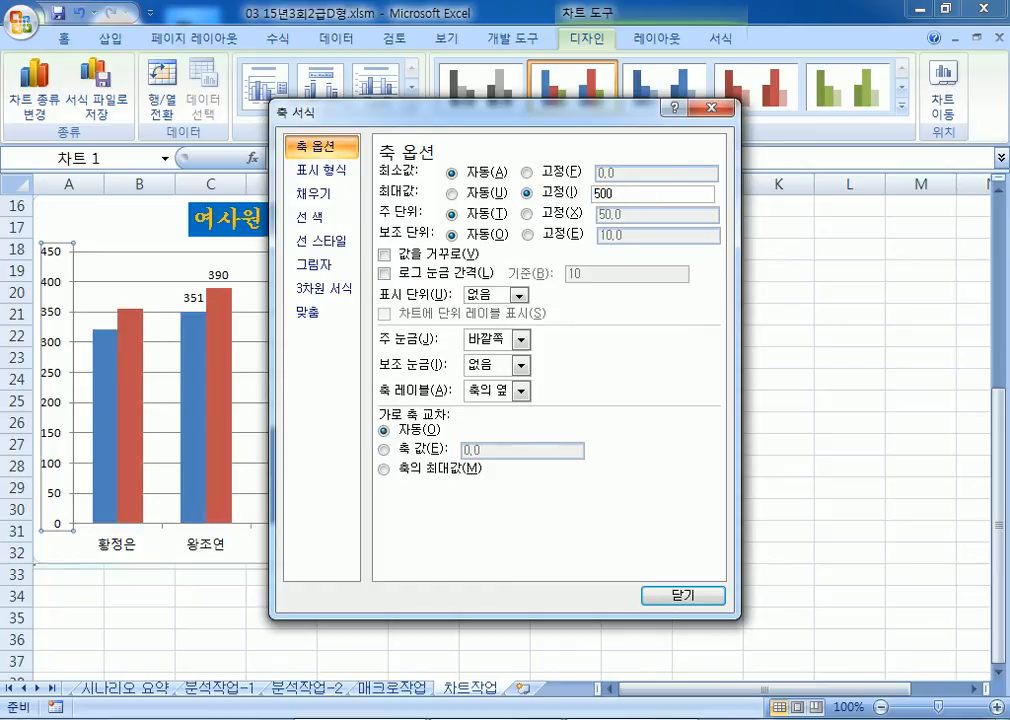
key("Tab")
key("Tab")
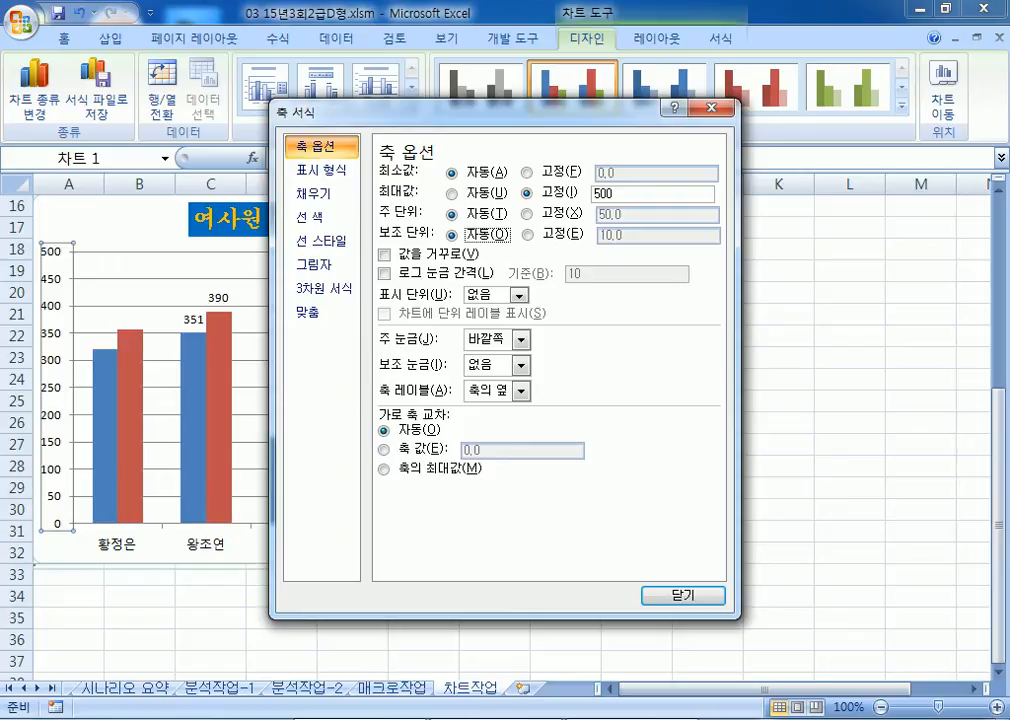
left_click(550, 214)
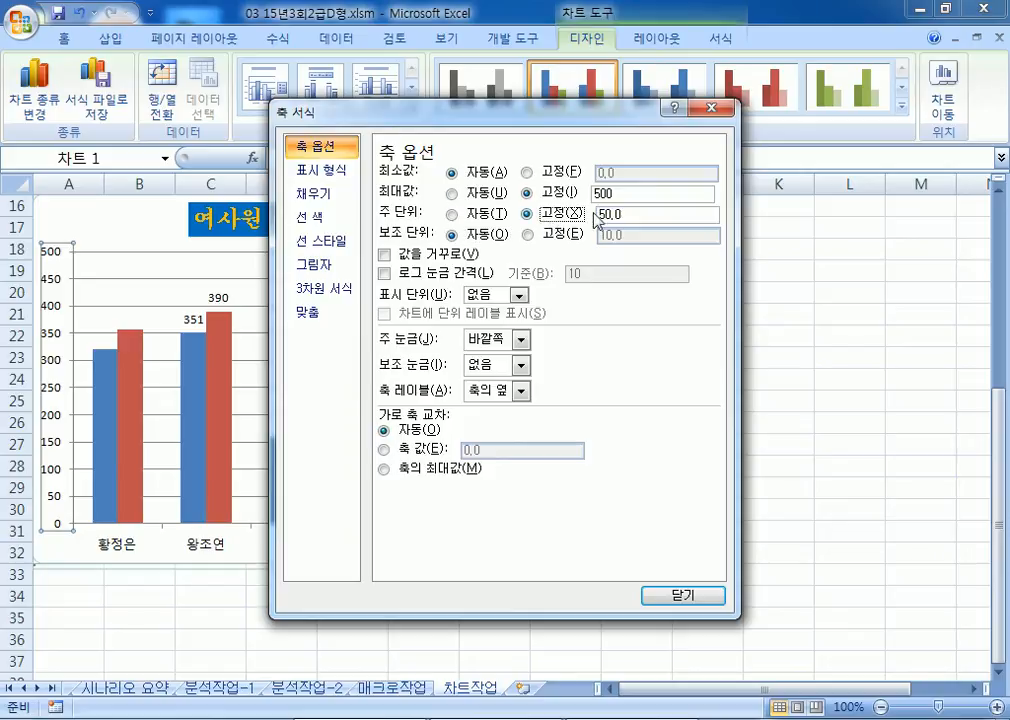
key("Tab")
type("100")
key("Return")
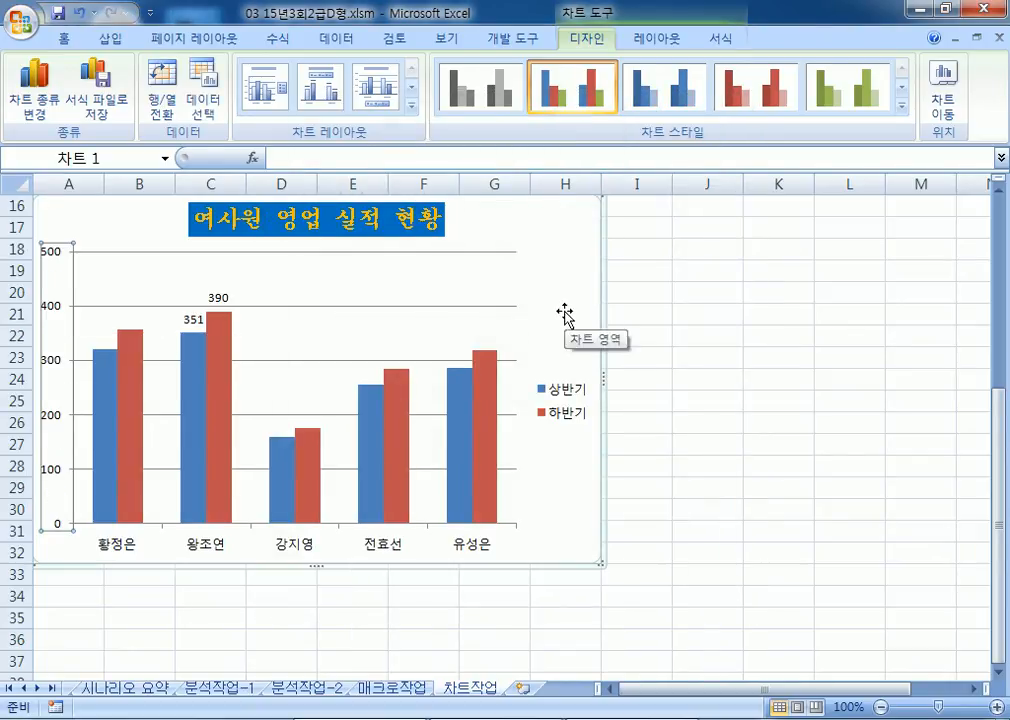
key("ctrl+1")
left_click_drag(559, 112, 914, 99)
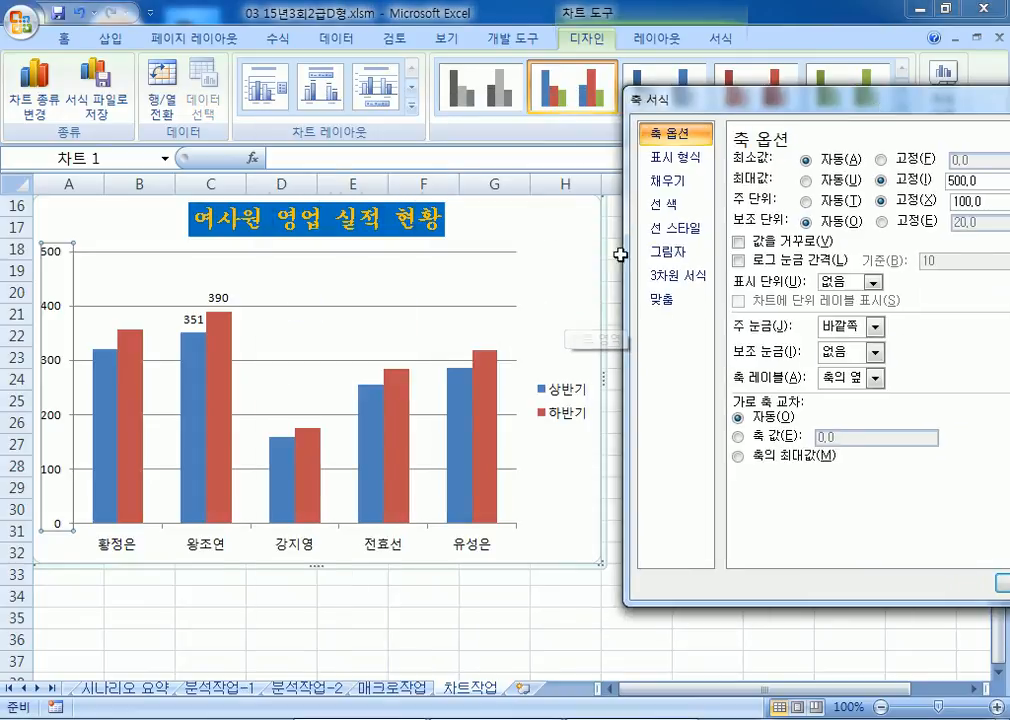
Step: Give the chart area 둥근 모서리 and the 오프셋 대각선 오른쪽 아래 outer shadow
left_click(530, 294)
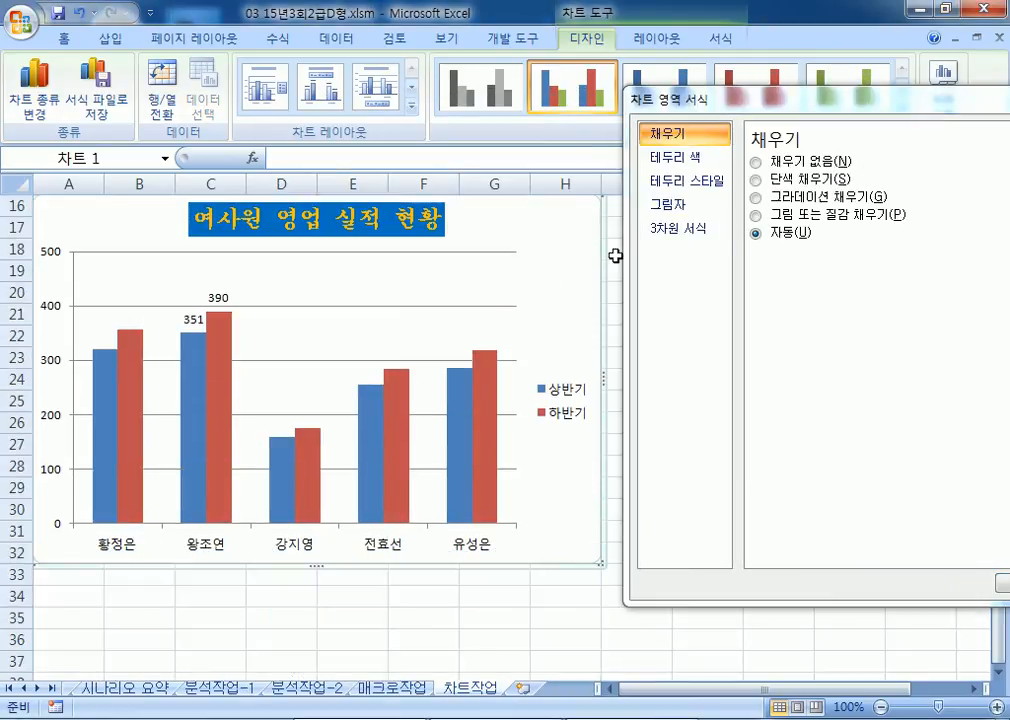
left_click(670, 182)
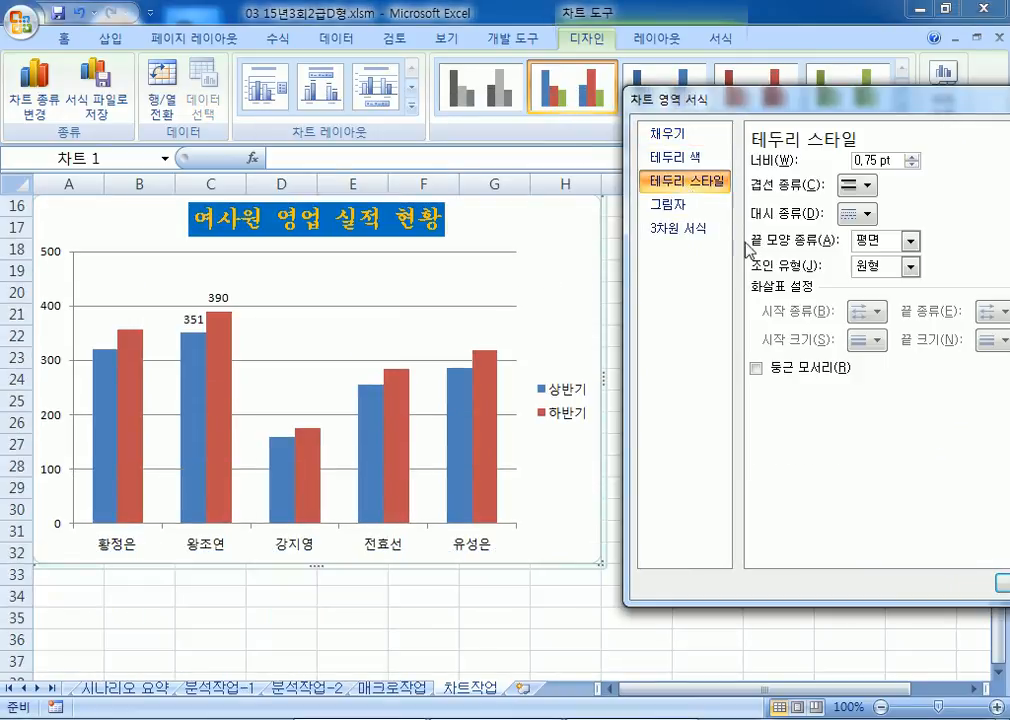
left_click(757, 368)
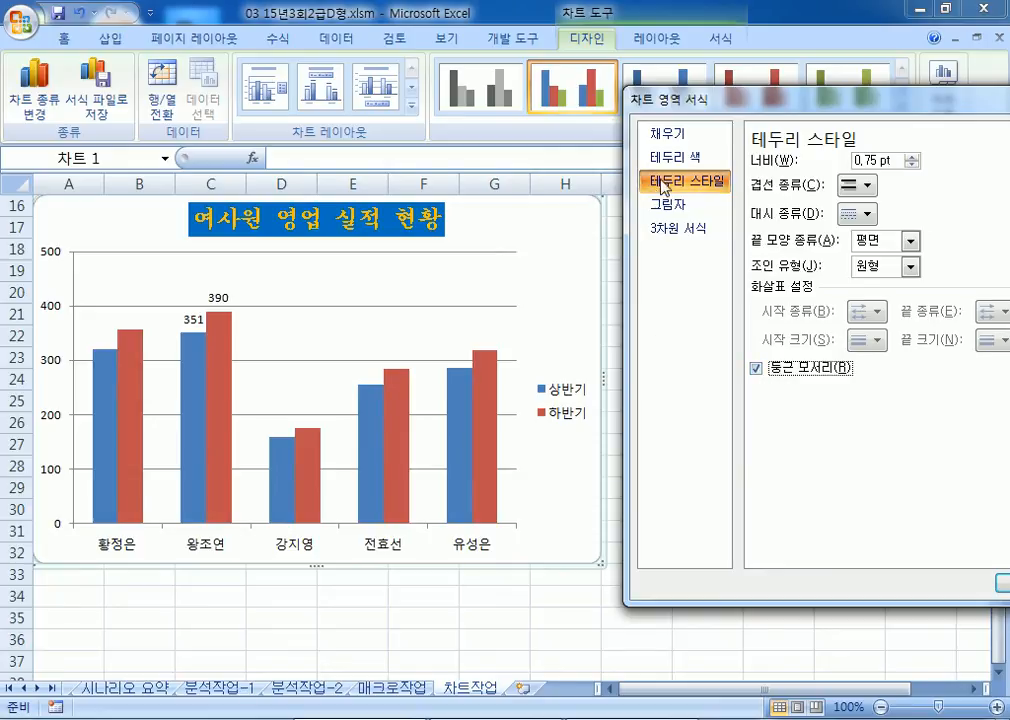
left_click(683, 210)
left_click_drag(625, 99, 550, 90)
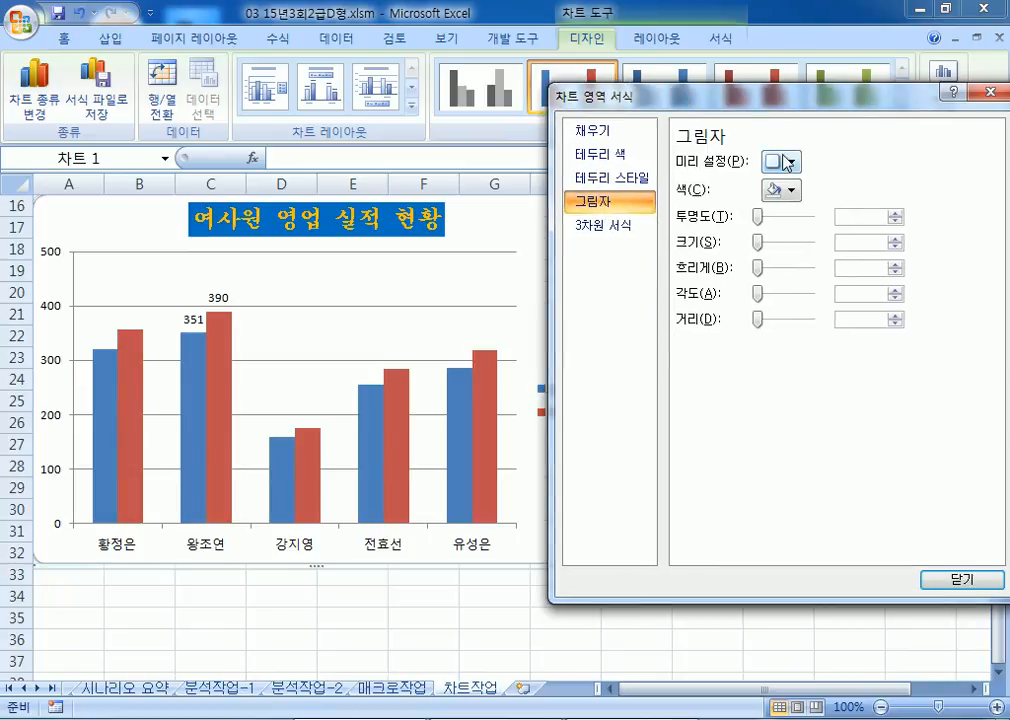
left_click(783, 161)
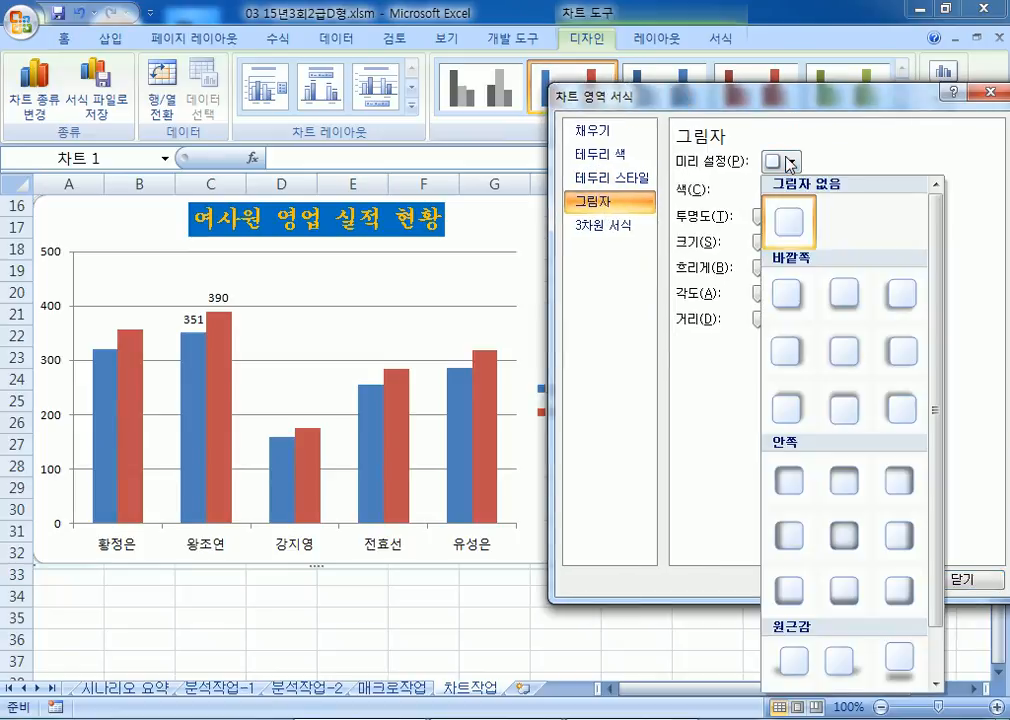
left_click(781, 295)
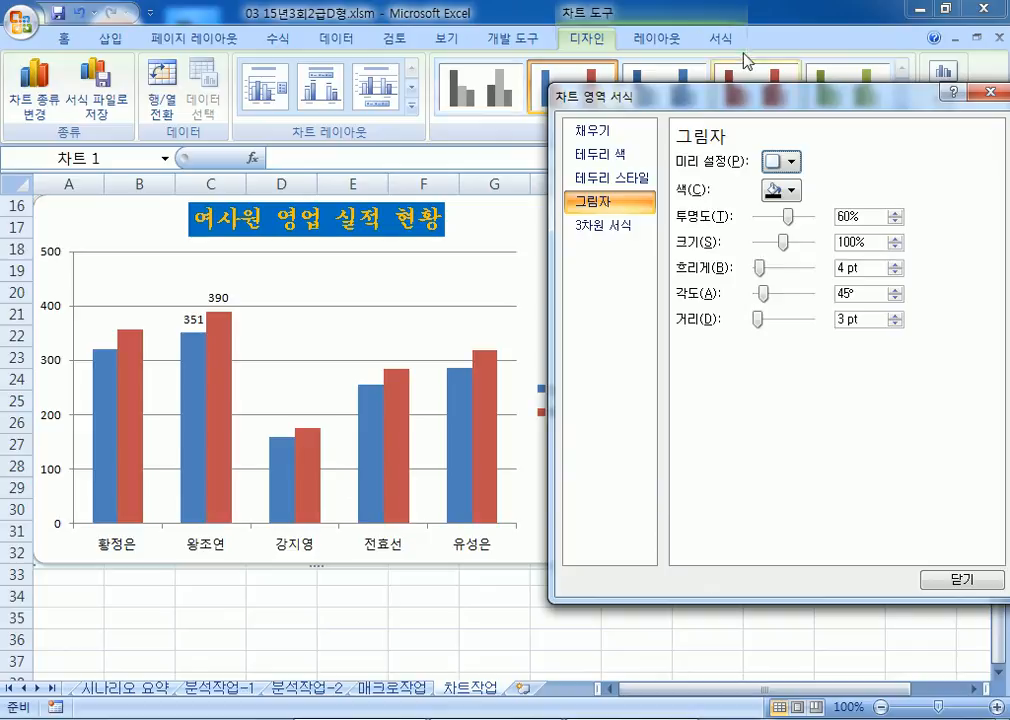
left_click_drag(703, 113, 632, 85)
left_click(859, 561)
left_click(805, 594)
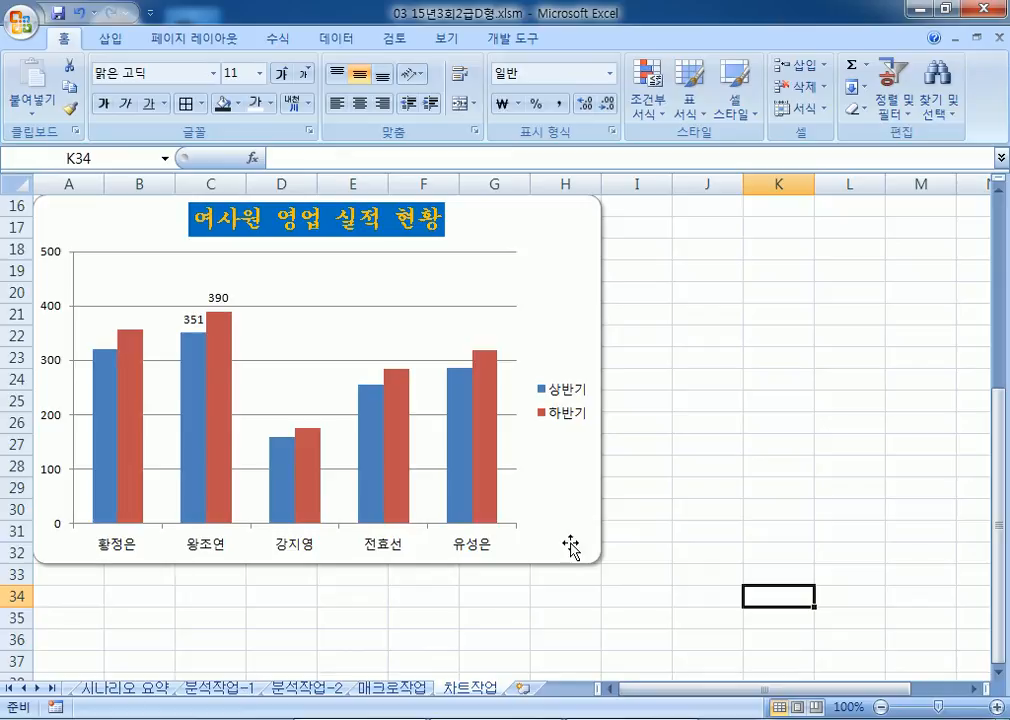
Step: Select the 사원별 영업 실적 title cell, then close the 03 15년3회2급D형.xlsm workbook
left_click(732, 445)
scroll(725, 487, "up", 5)
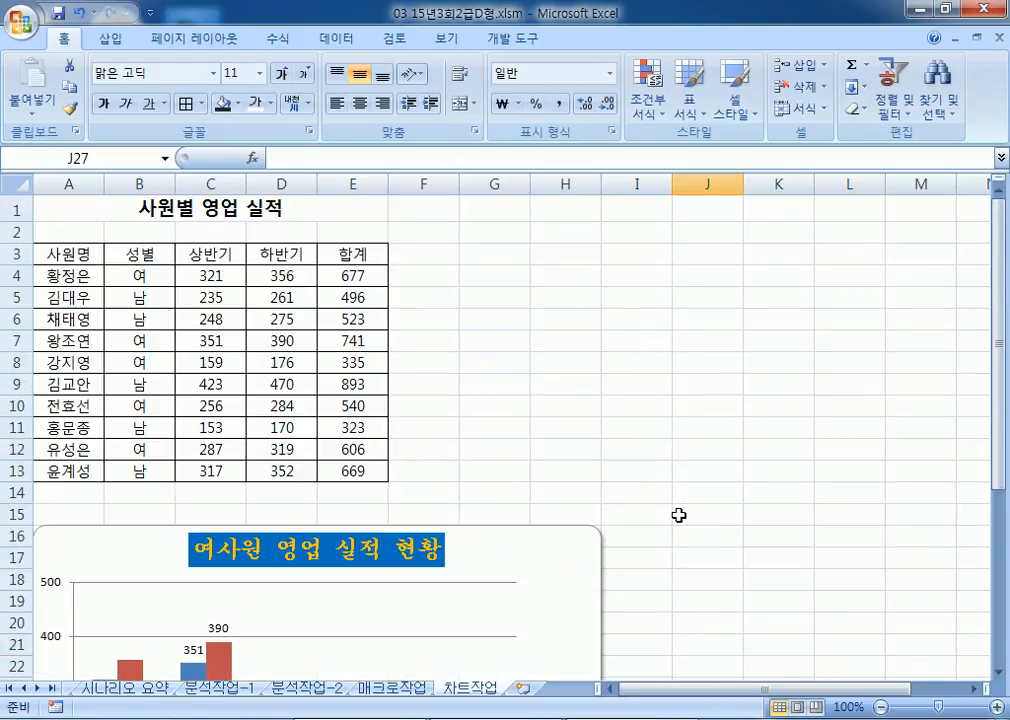
left_click(74, 204)
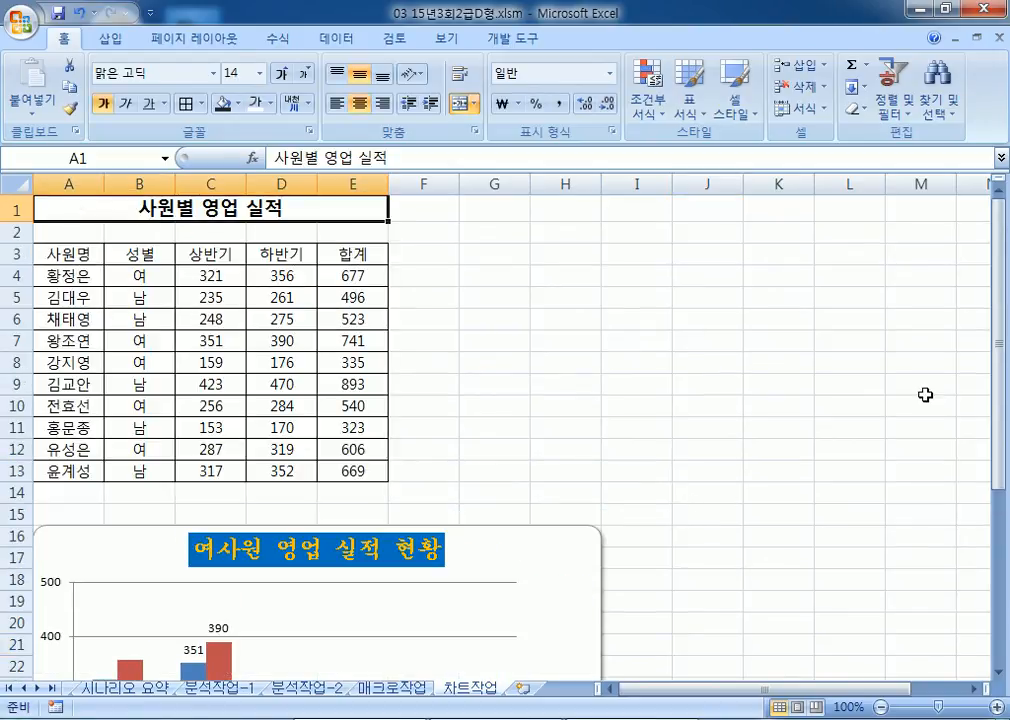
left_click(999, 38)
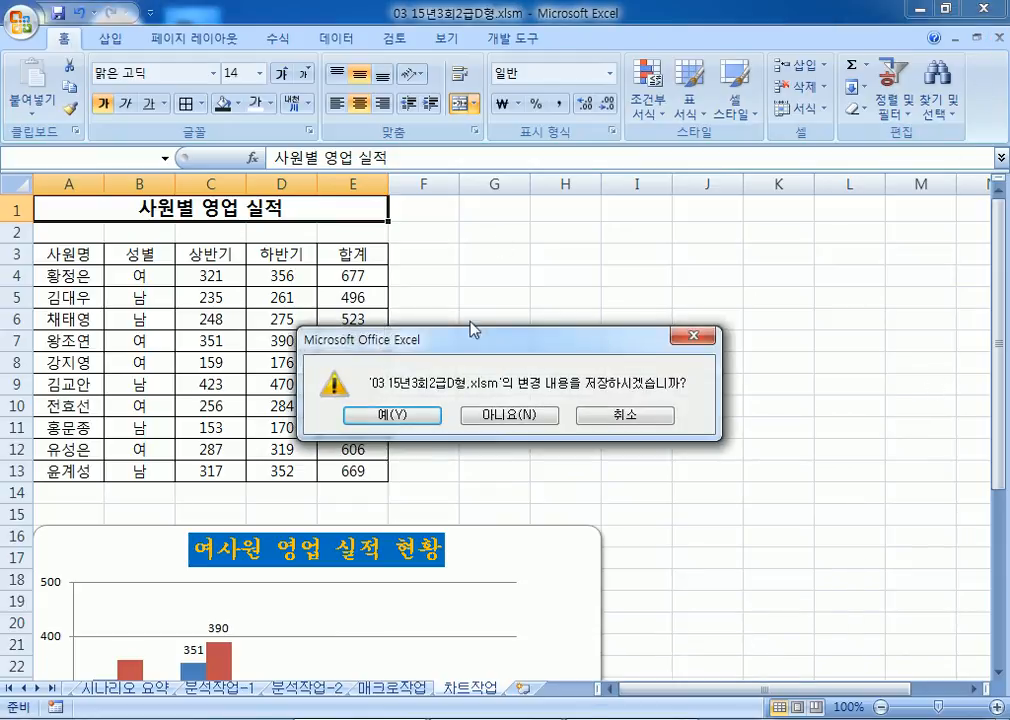
Step: Close without saving and open 04 15년2급상시.xlsm, entering its password
left_click(515, 413)
left_click(20, 22)
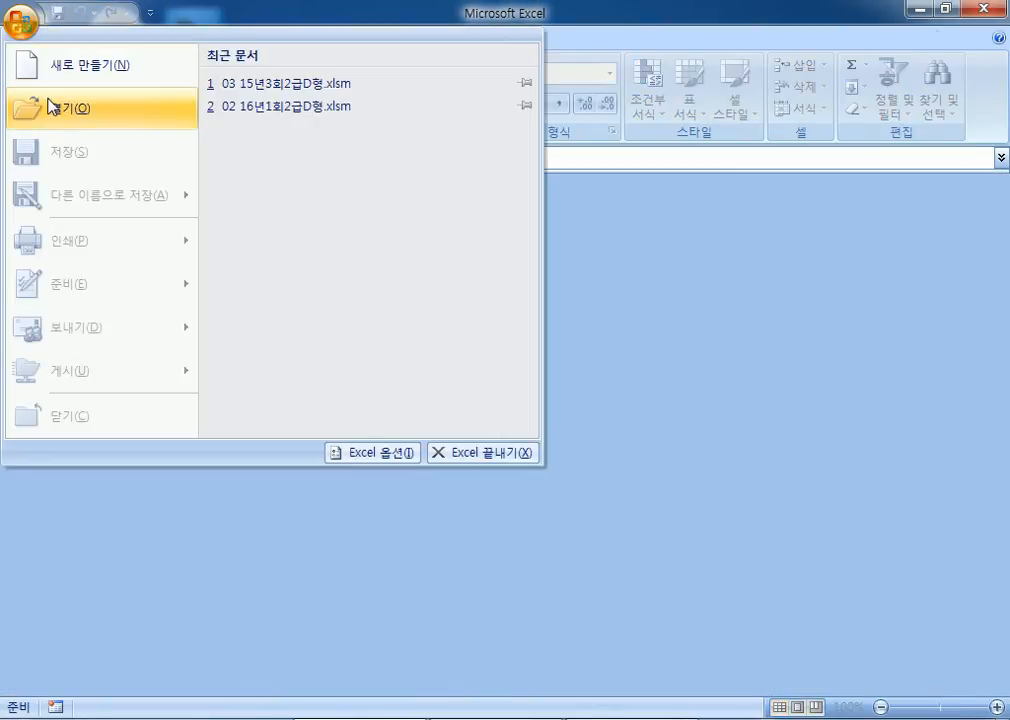
left_click(48, 104)
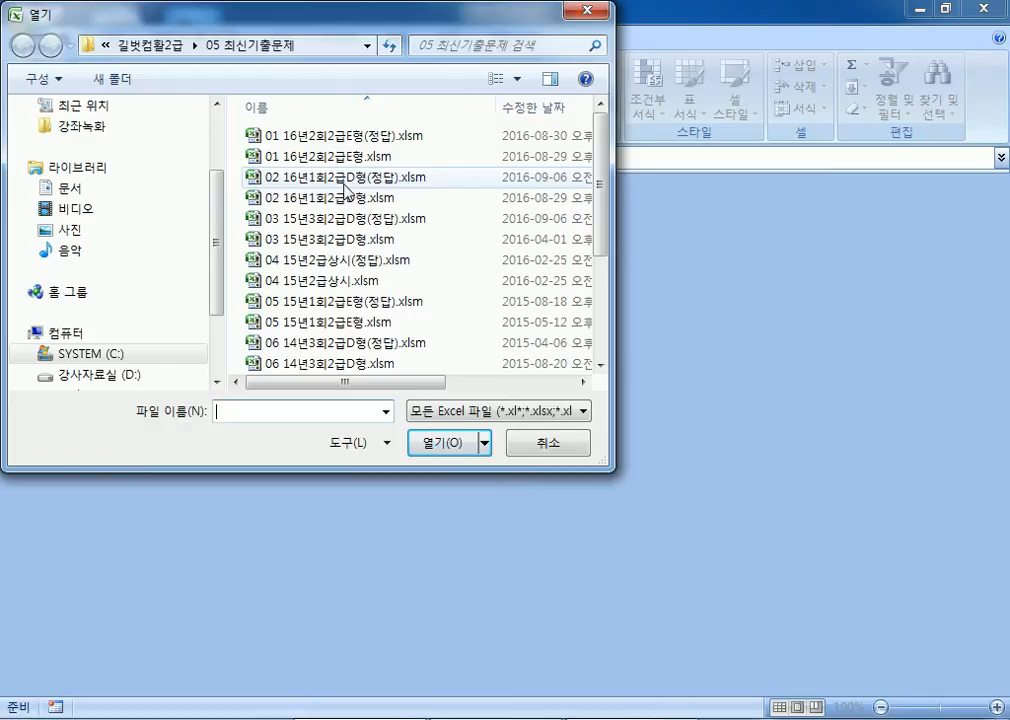
double_click(308, 283)
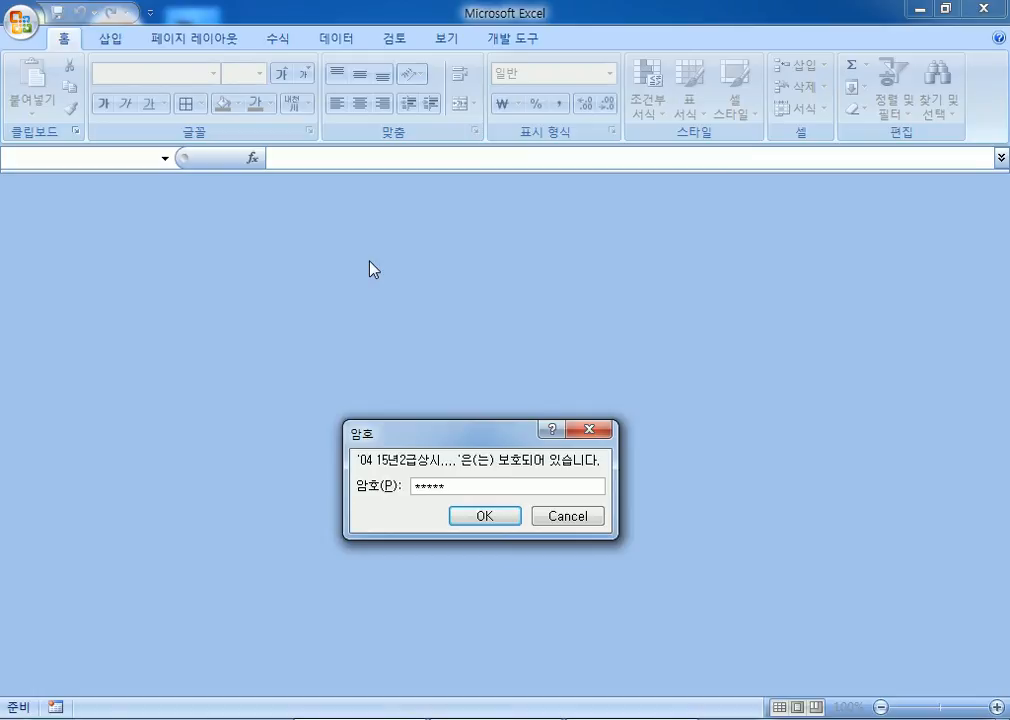
key("Return")
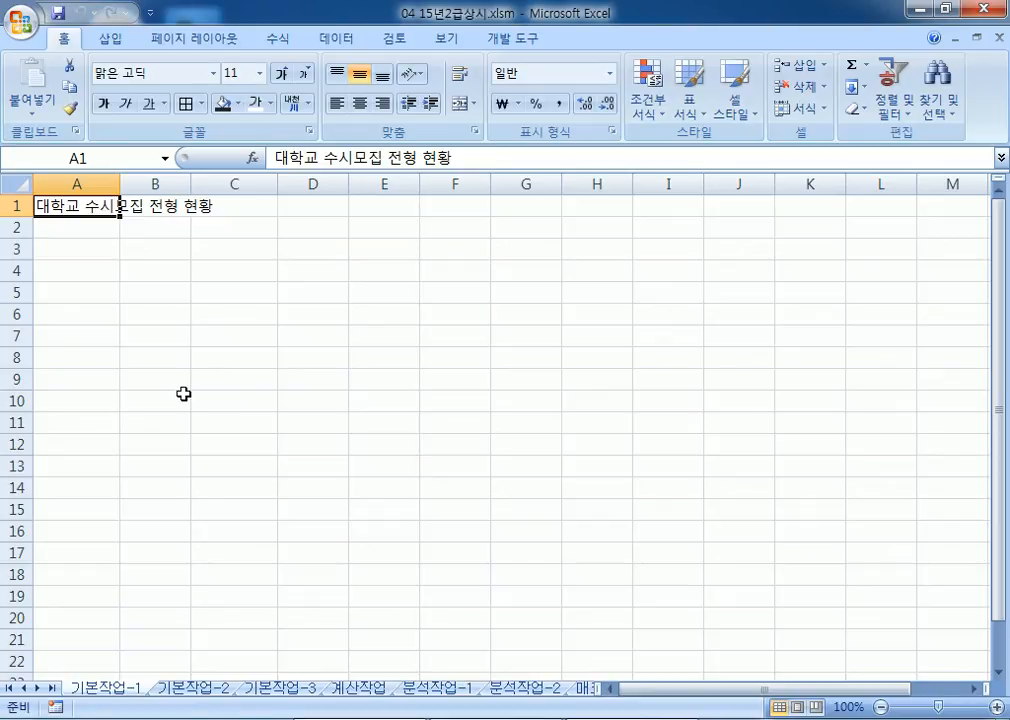
Step: On 기본작업-2, merge and centre the A1:F1 title in bold, underlined 20-point 궁서체
left_click(180, 690)
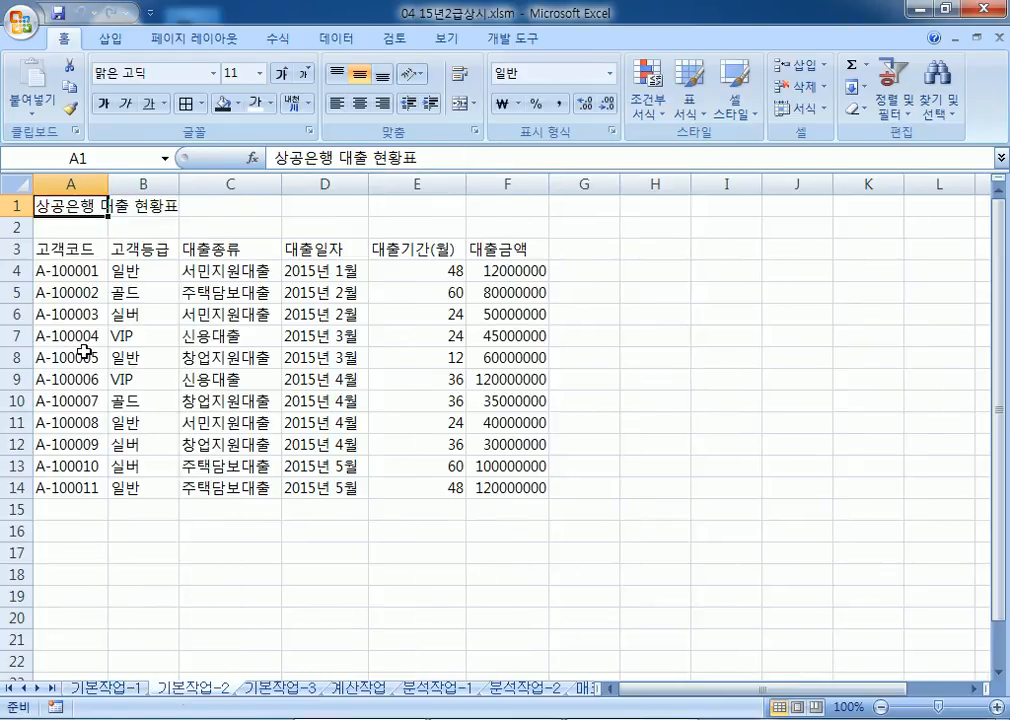
left_click_drag(80, 196, 478, 192)
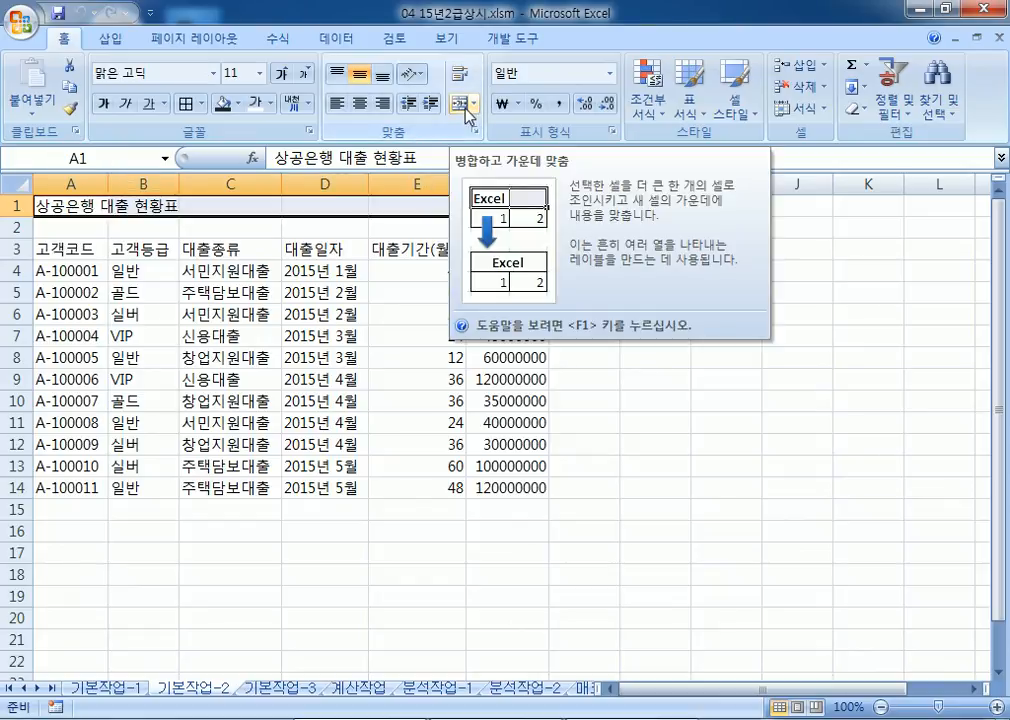
left_click(466, 105)
left_click(213, 73)
scroll(183, 265, "down", 14)
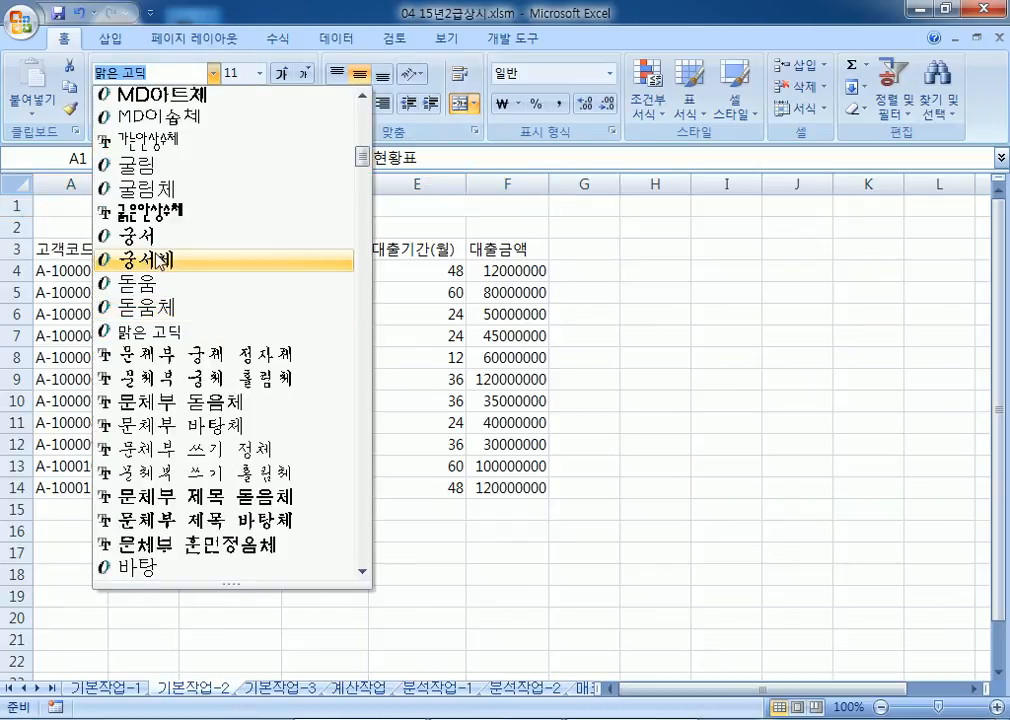
left_click(160, 259)
left_click(281, 74)
left_click(281, 74)
left_click(281, 74)
left_click(281, 74)
left_click(281, 74)
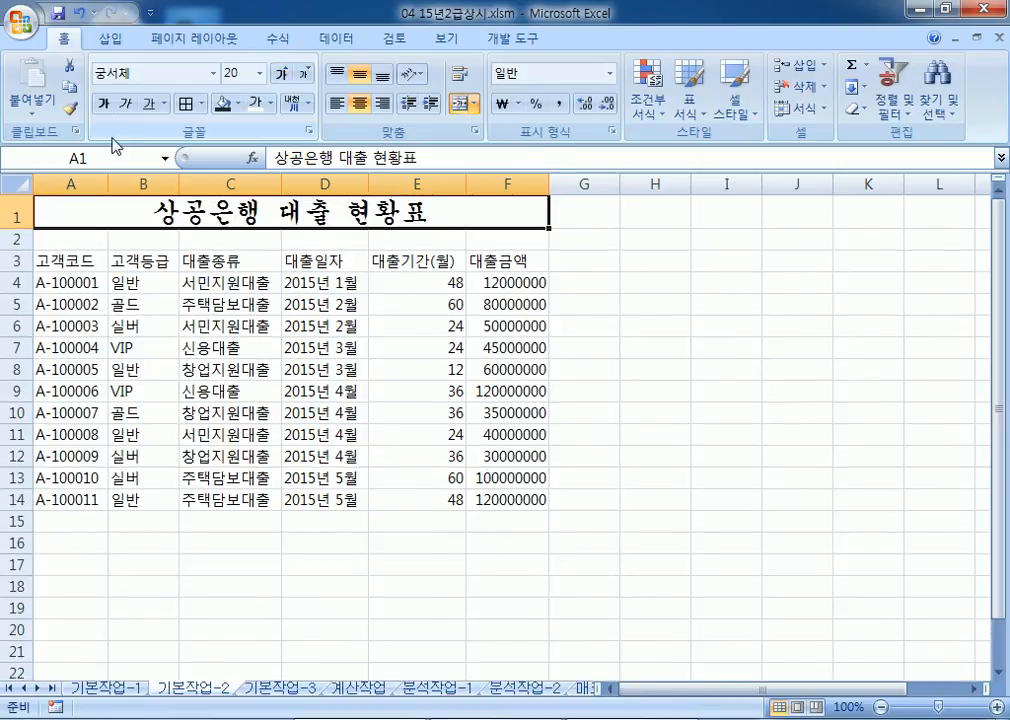
left_click(103, 104)
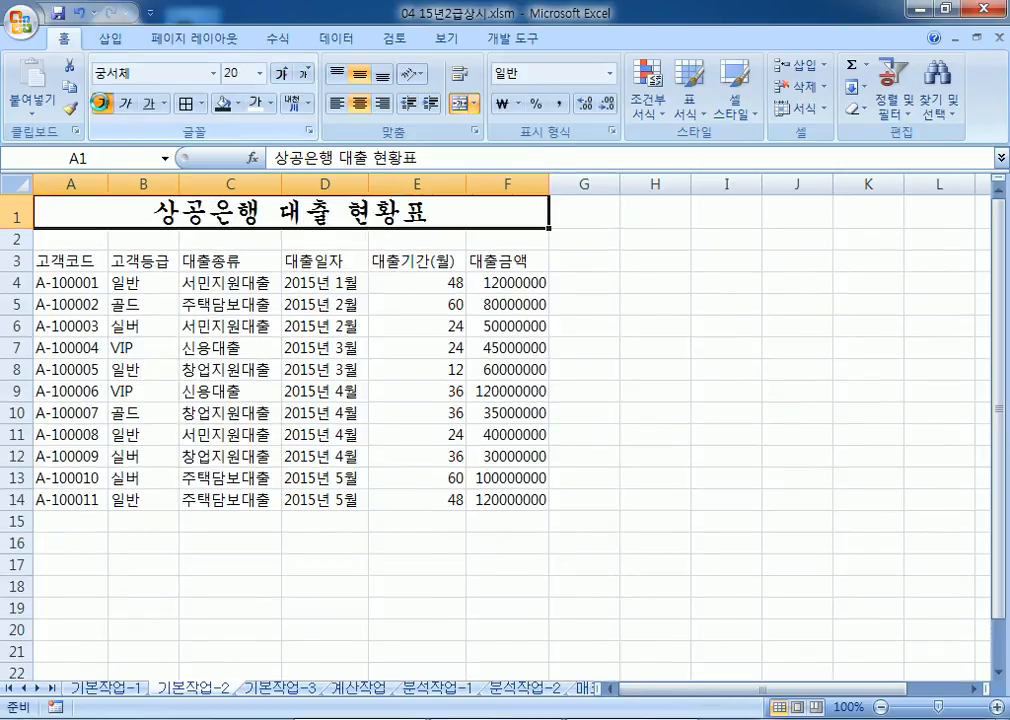
left_click(152, 105)
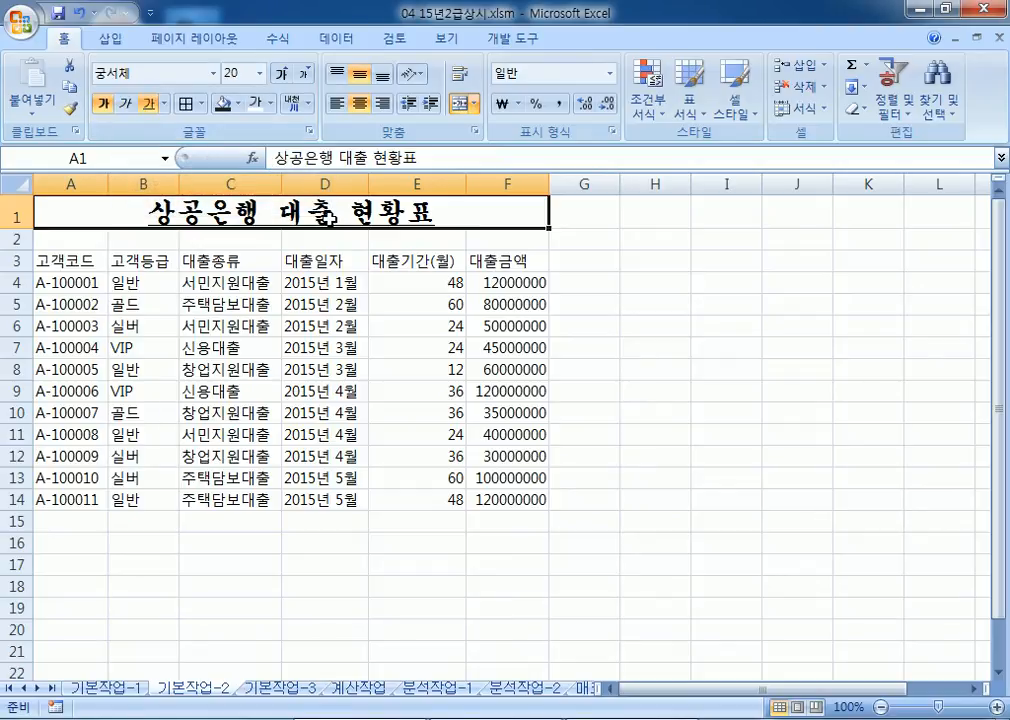
Step: Convert the word 대출 in the title to the hanja 貸出
double_click(326, 213)
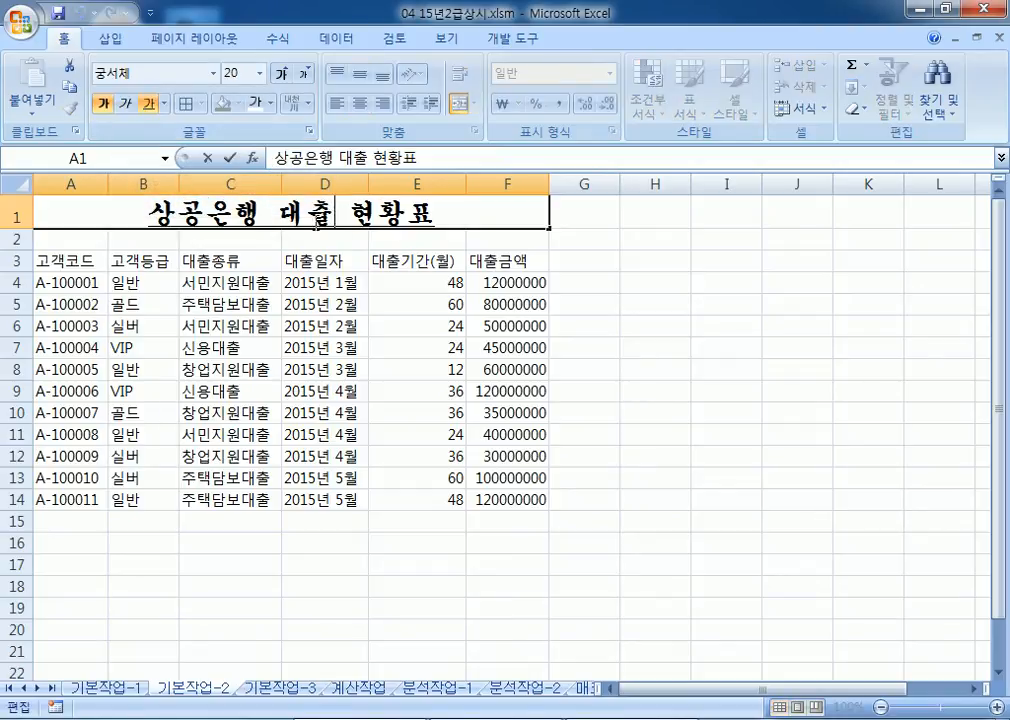
key("shift+Left")
key("shift+Left")
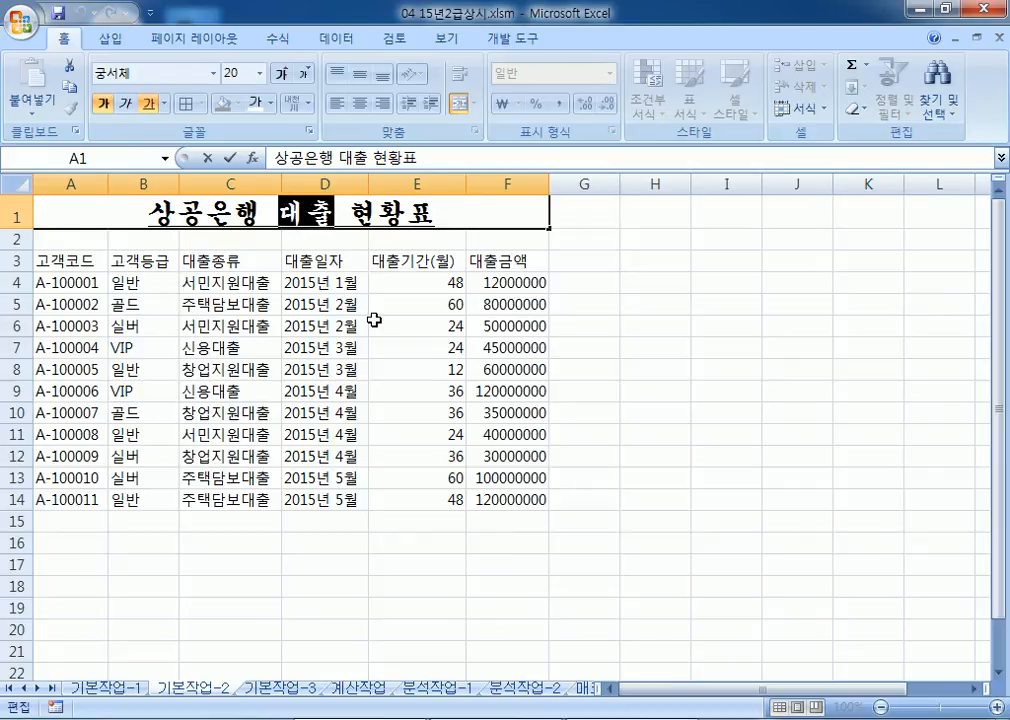
key("Hangul_Hanja")
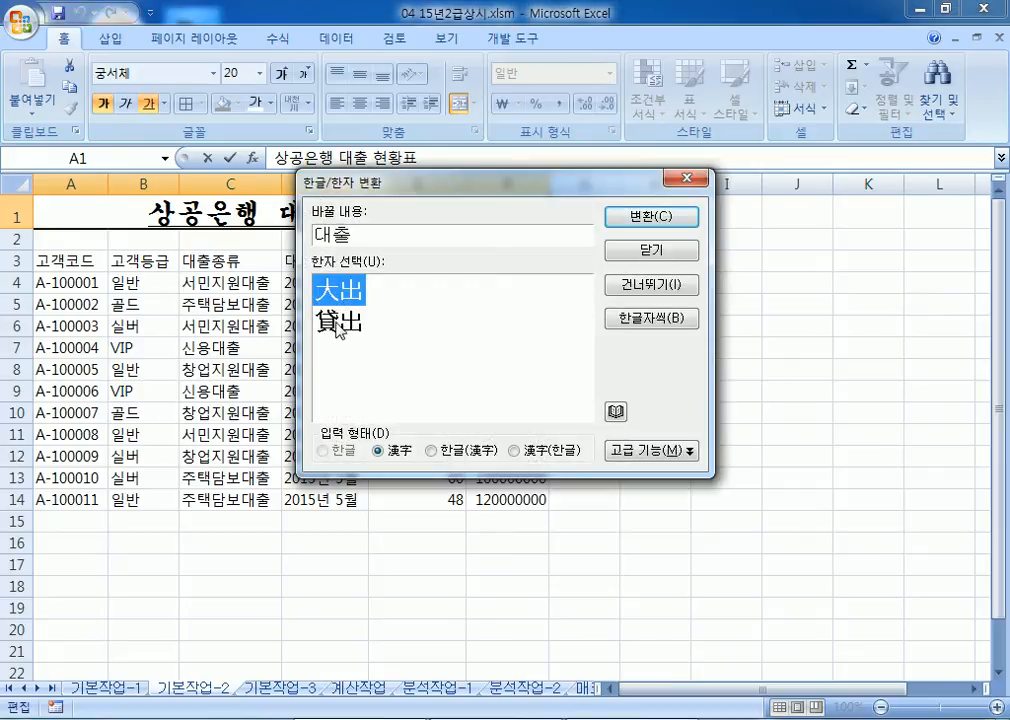
left_click(337, 324)
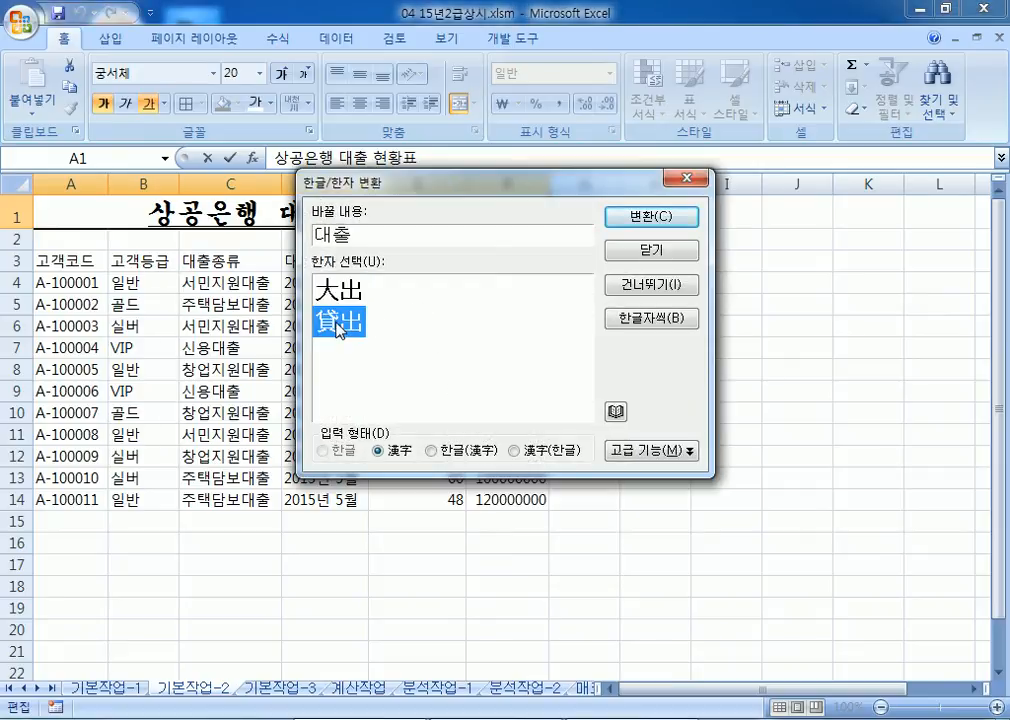
left_click(667, 228)
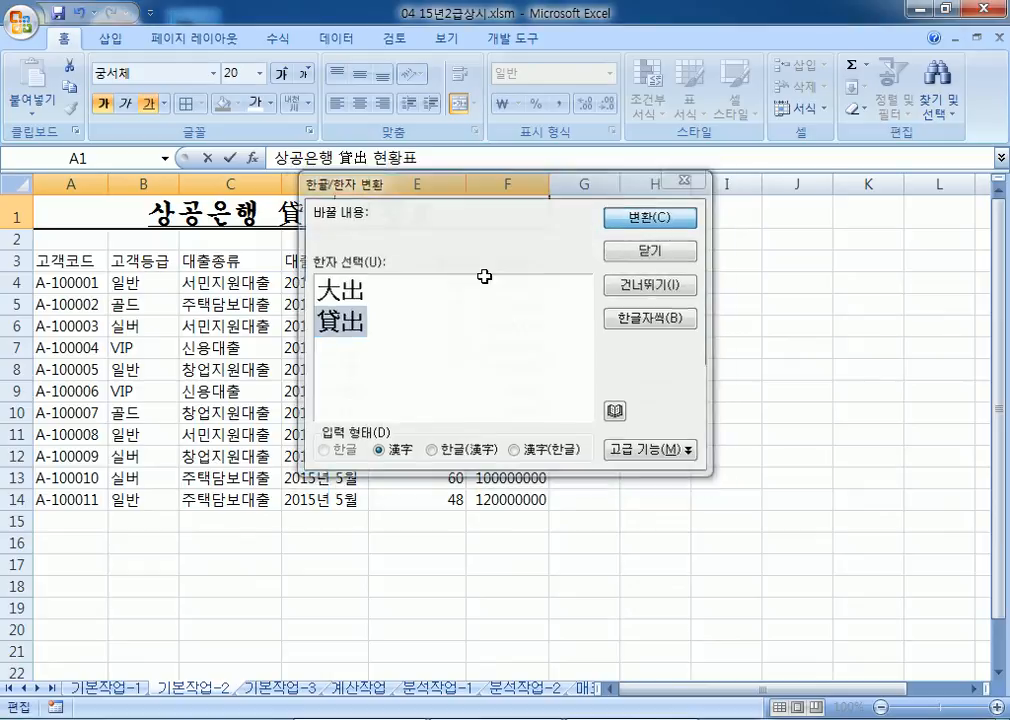
left_click(226, 343)
Step: Give header row A3:F3 the 강조색5 cell style and centred text
left_click_drag(52, 260, 515, 252)
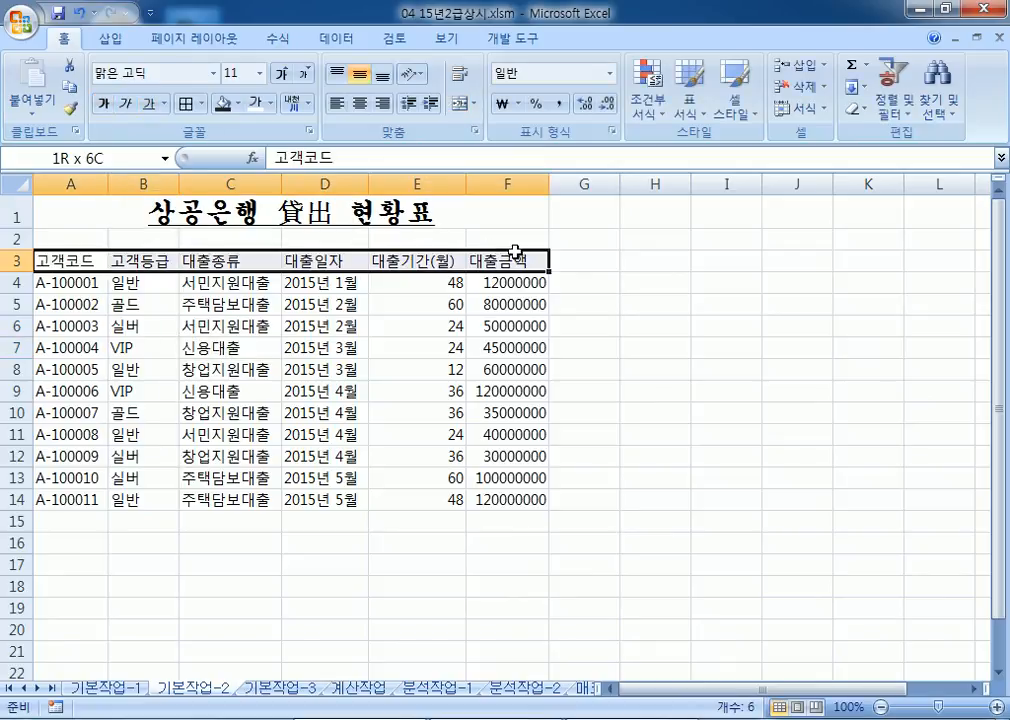
left_click(735, 98)
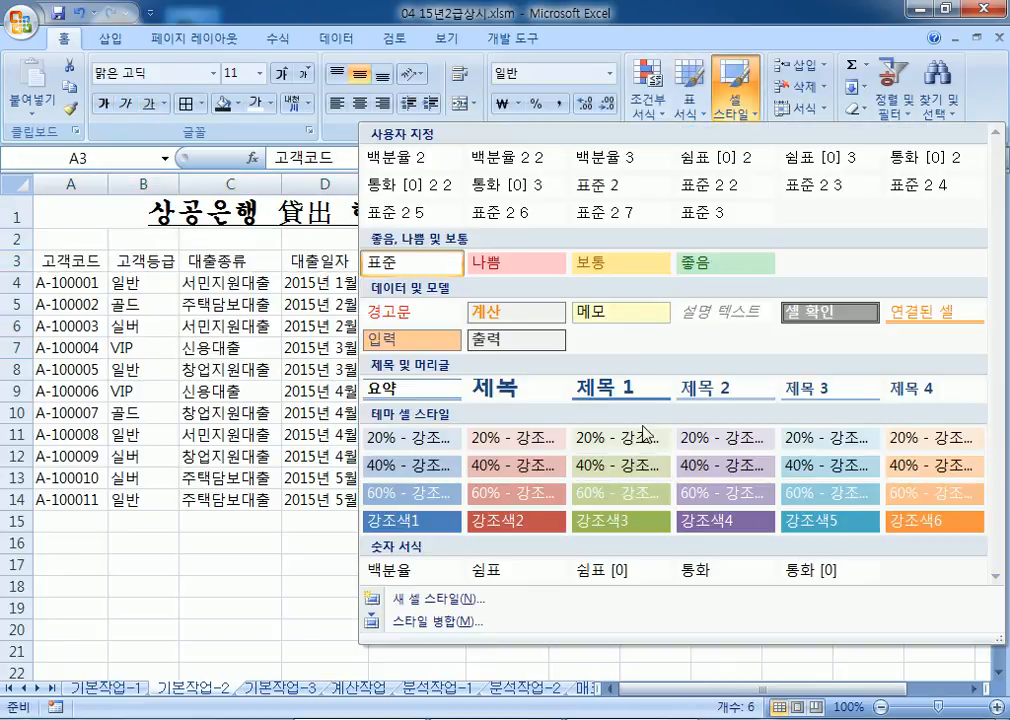
left_click(847, 527)
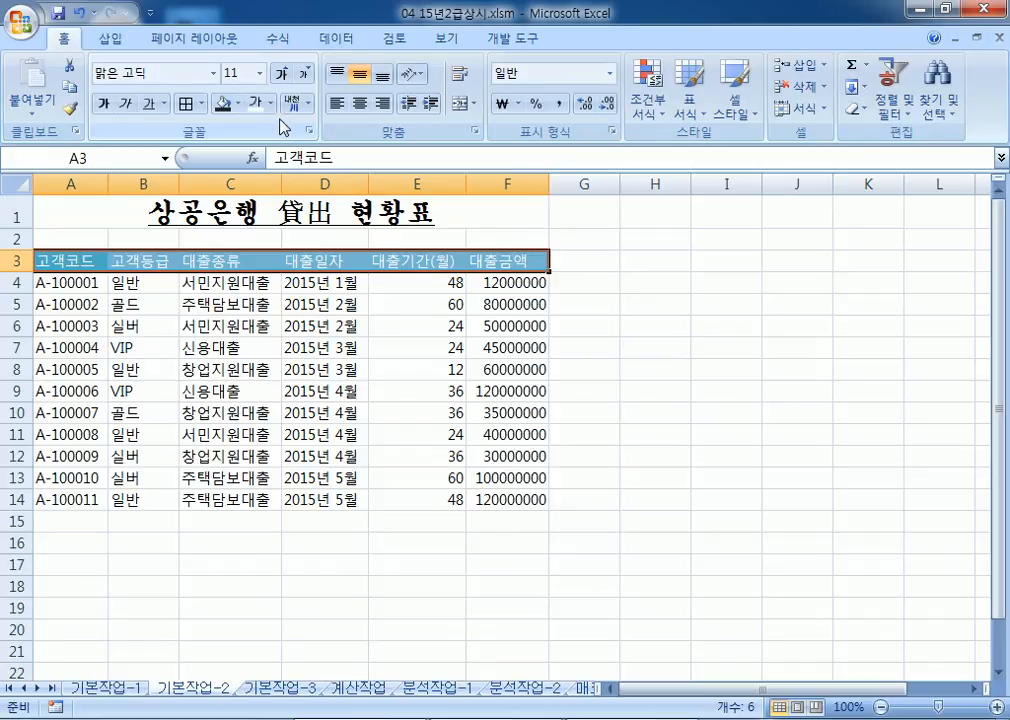
left_click(359, 103)
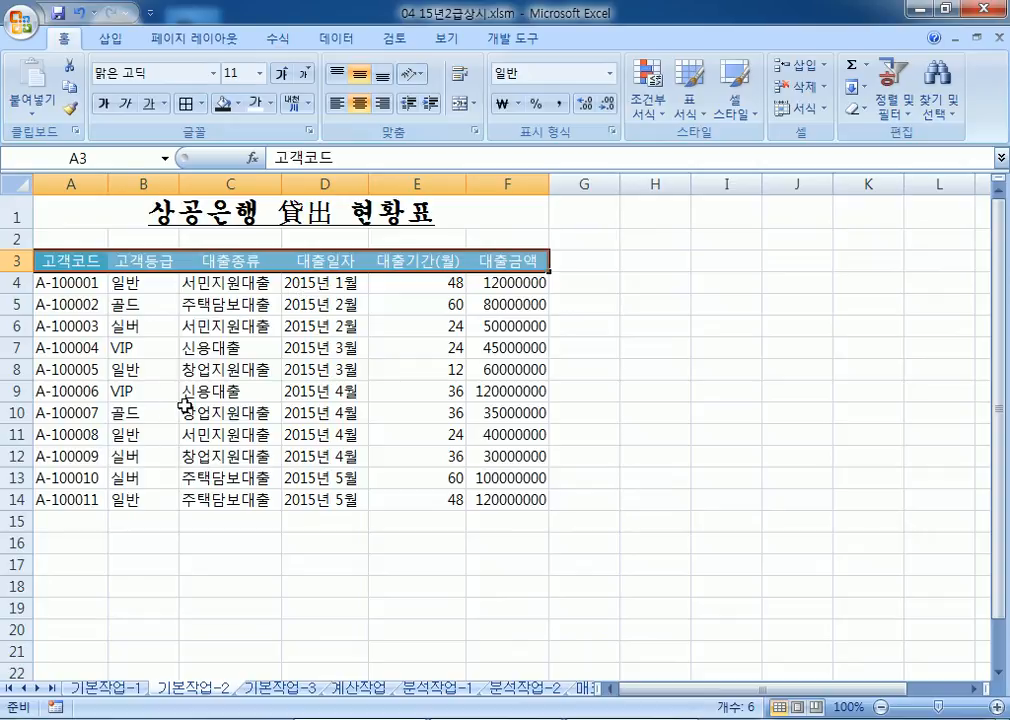
Step: Apply the custom number format #,##0원 to the loan amounts in F4:F14
left_click_drag(507, 282, 514, 499)
scroll(480, 476, "down", 3)
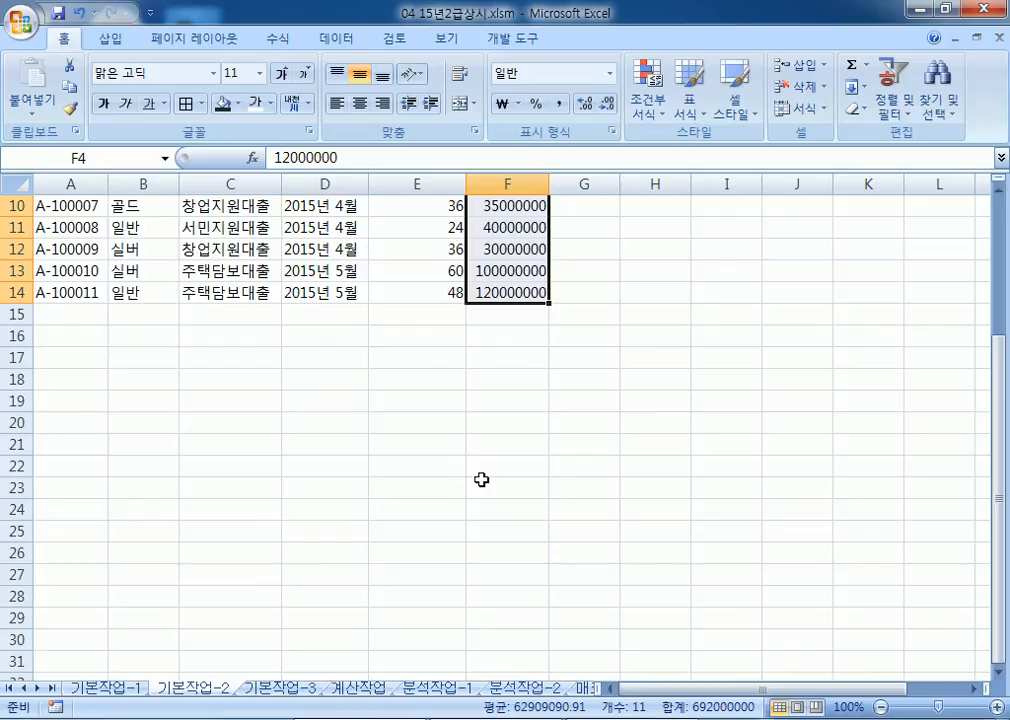
scroll(481, 480, "up", 1)
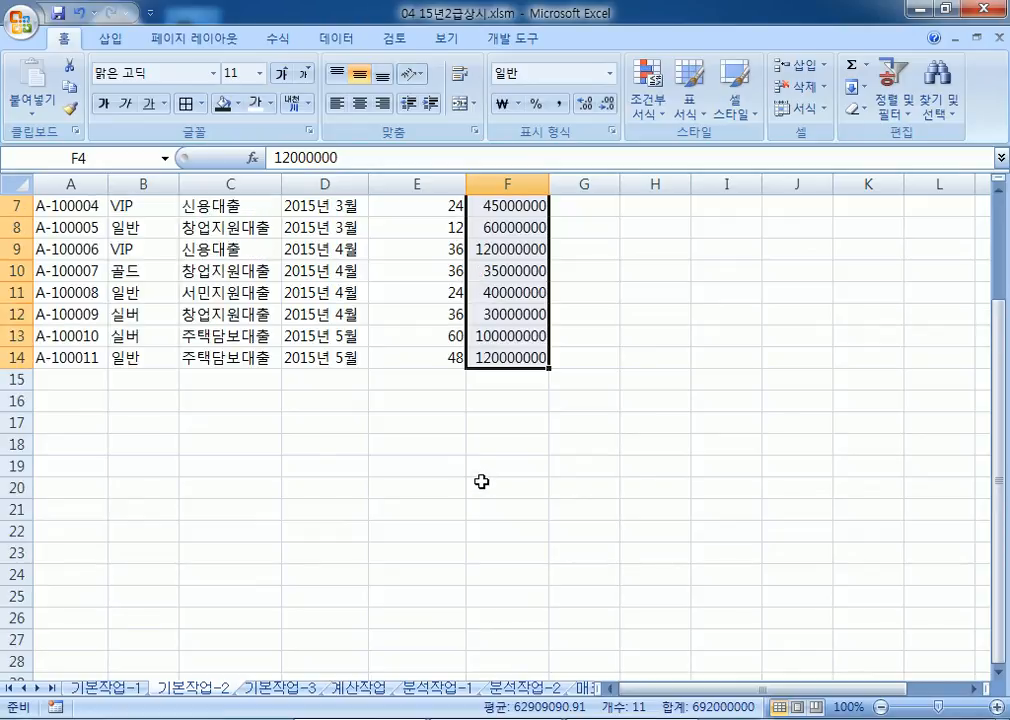
scroll(481, 480, "up", 2)
key("ctrl+1")
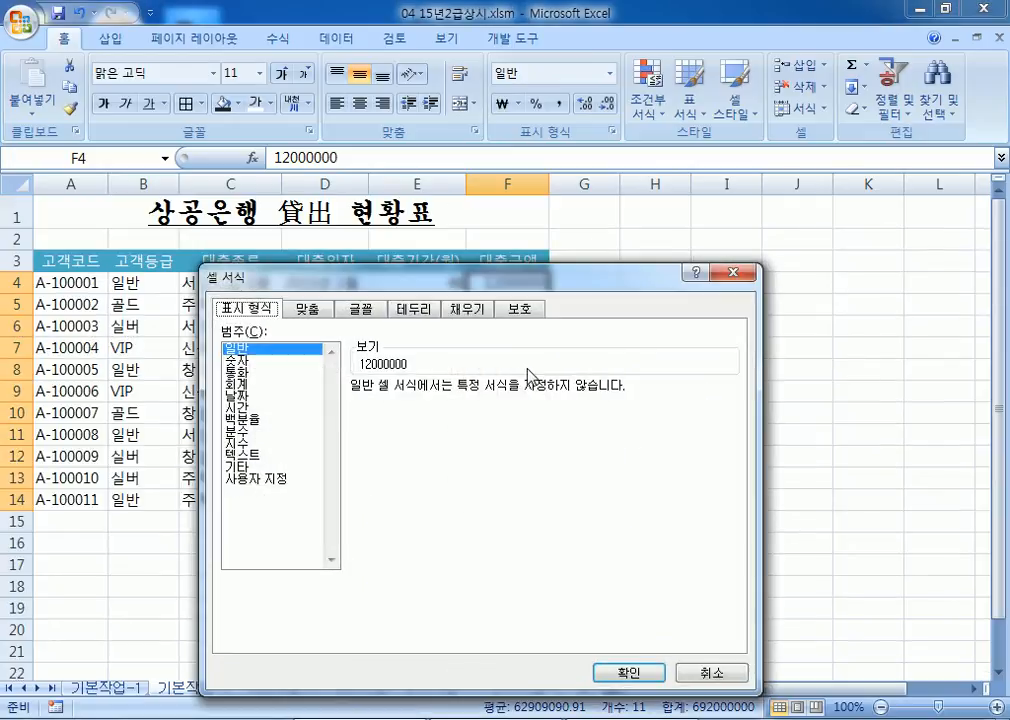
left_click_drag(354, 288, 596, 90)
left_click(505, 305)
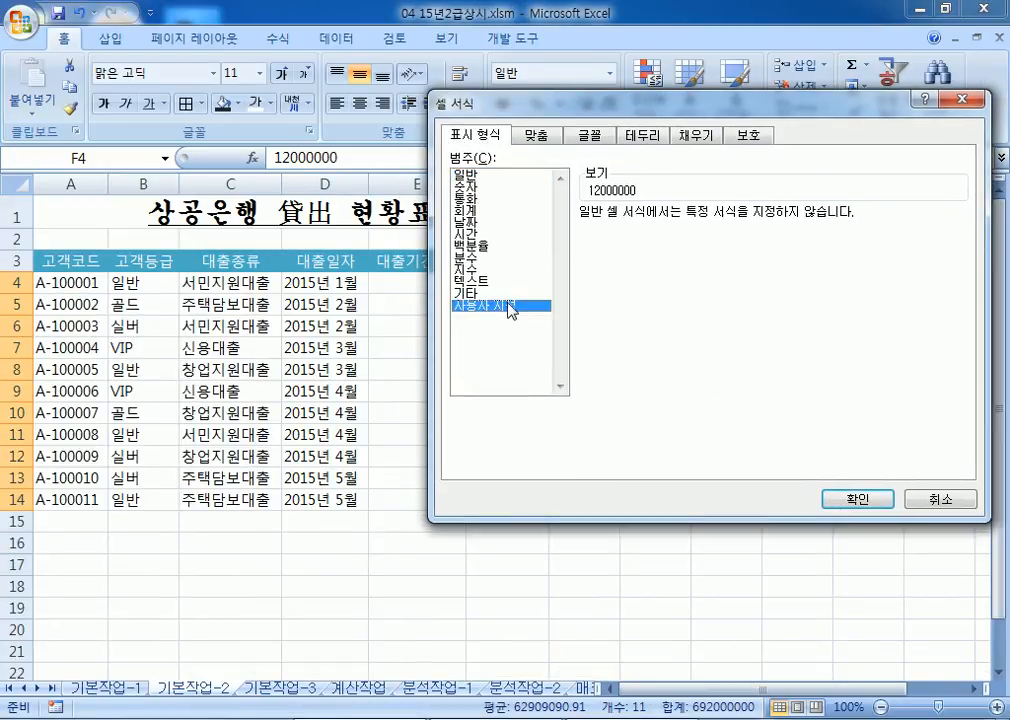
left_click(628, 282)
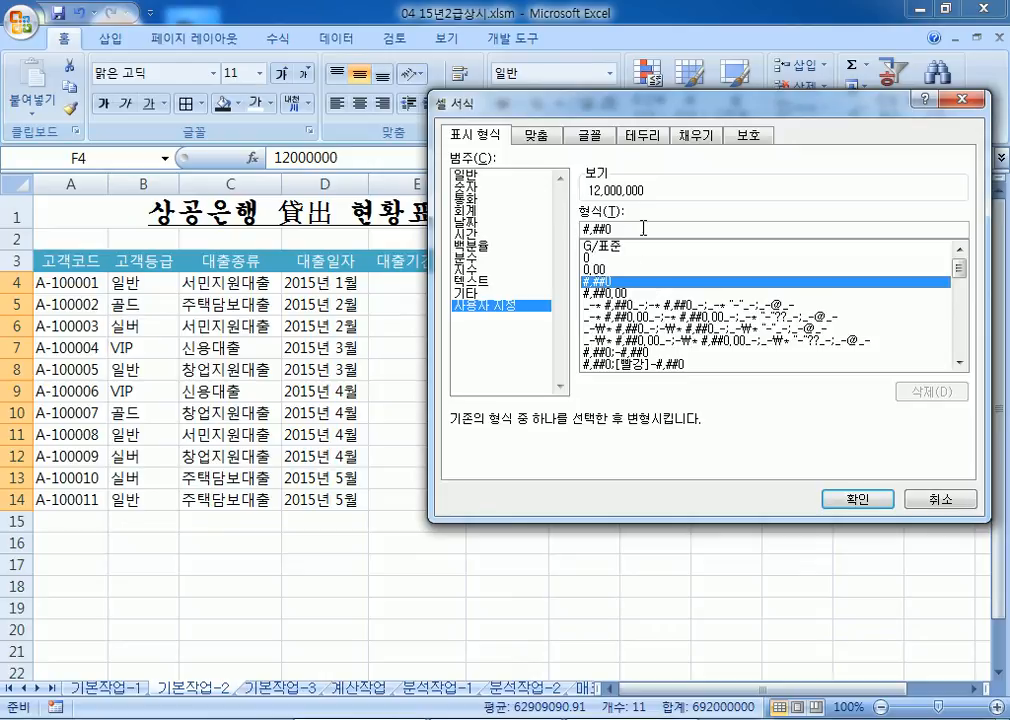
left_click(686, 231)
type("원")
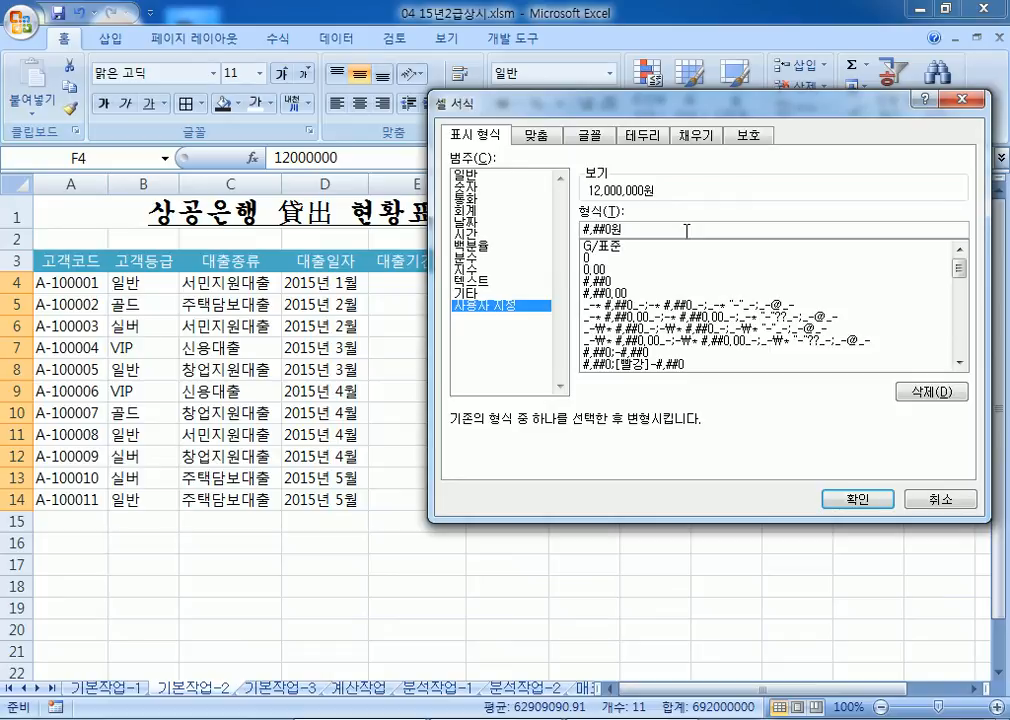
key("Return")
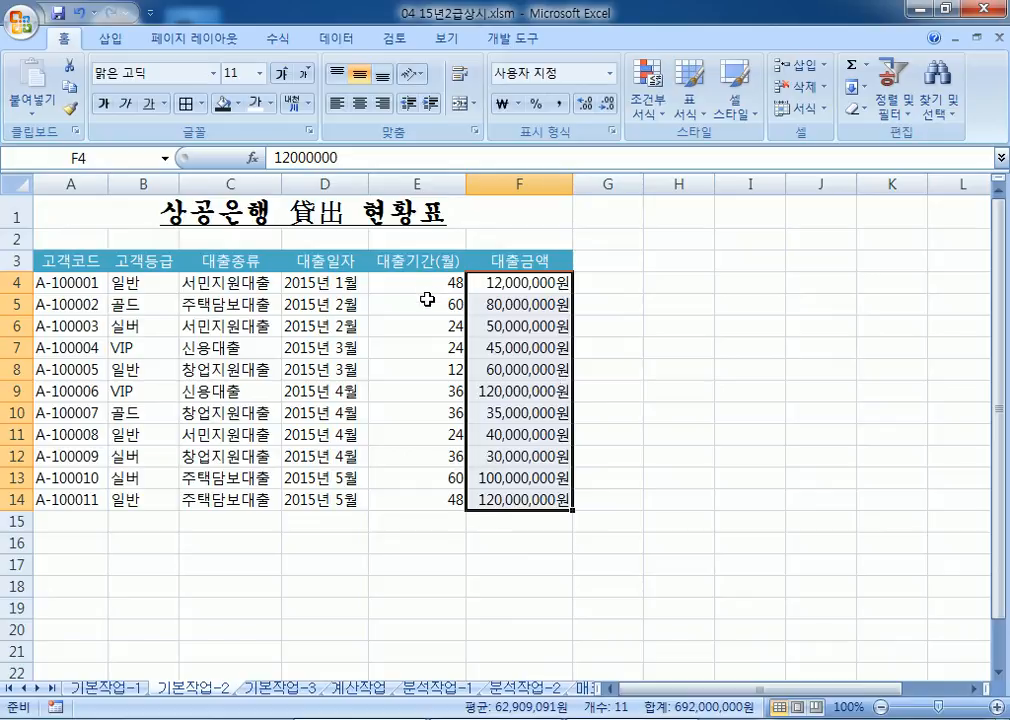
Step: Give every cell of the loan table A3:F14 an All Borders outline
left_click_drag(54, 261, 511, 492)
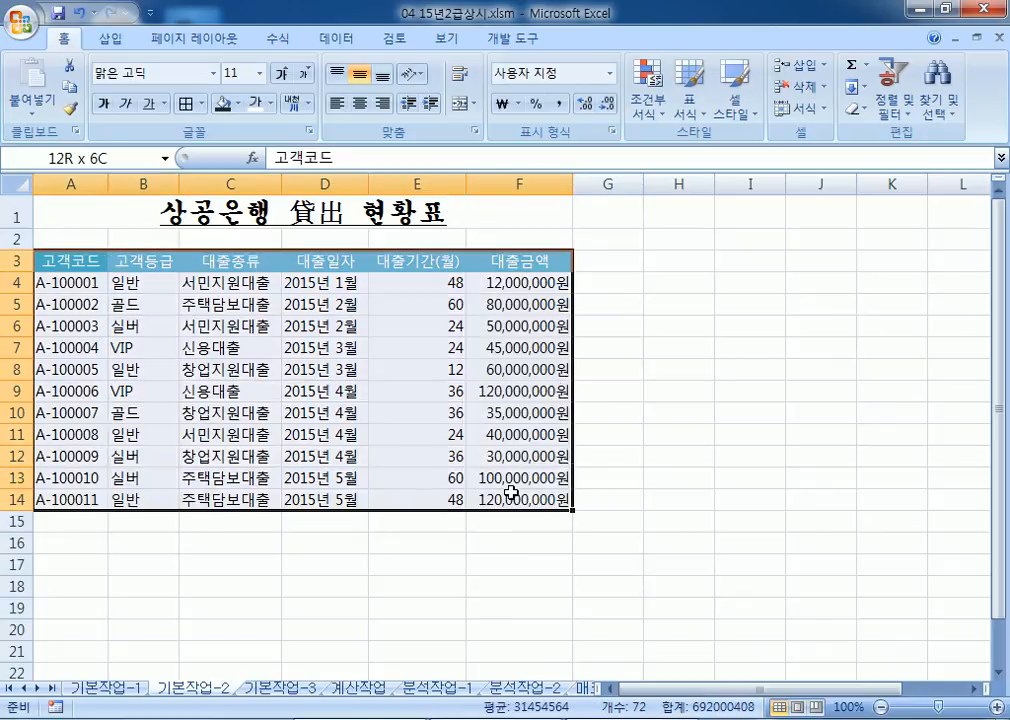
left_click(202, 103)
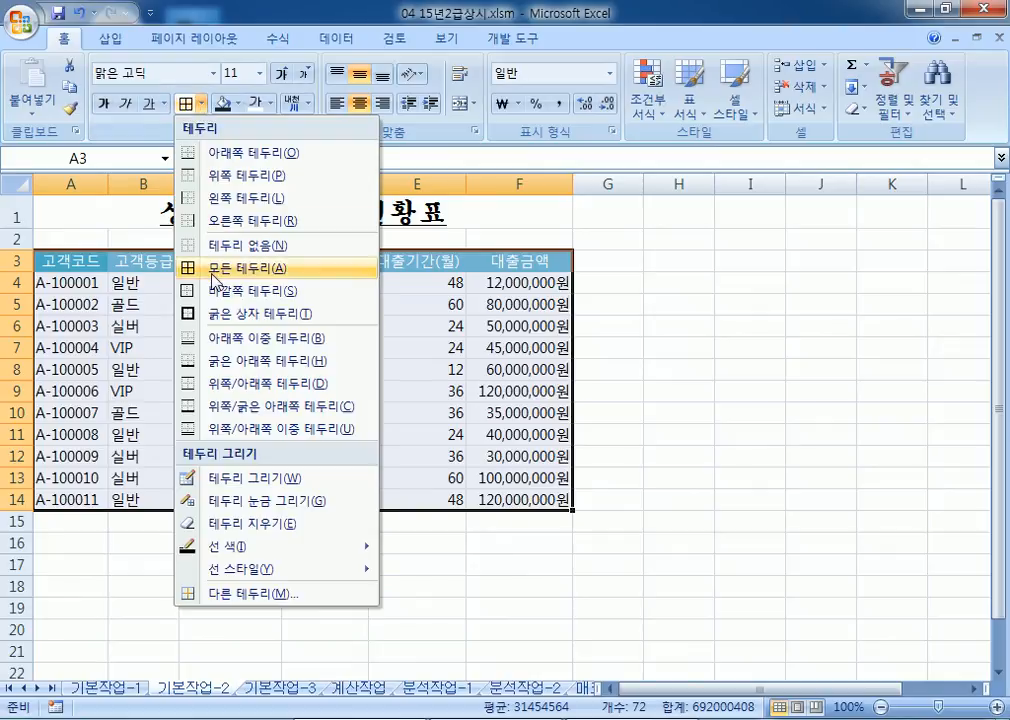
left_click(210, 274)
left_click(142, 218)
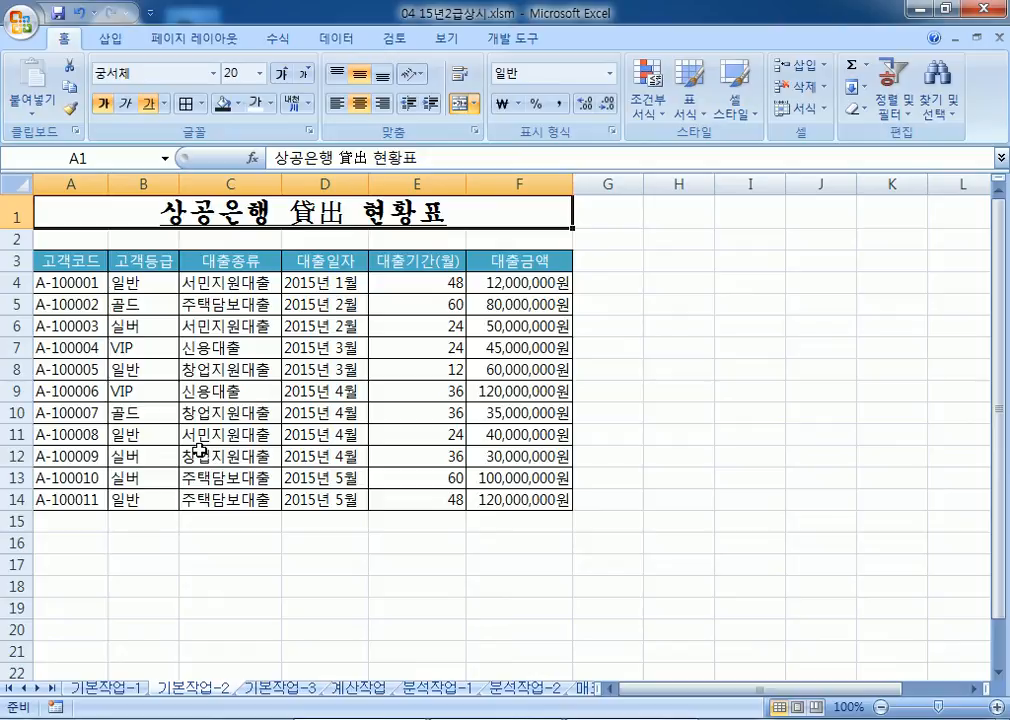
Step: Switch to the 기본작업-3 sheet, select B3, and bring up the Windows start menu
left_click(268, 689)
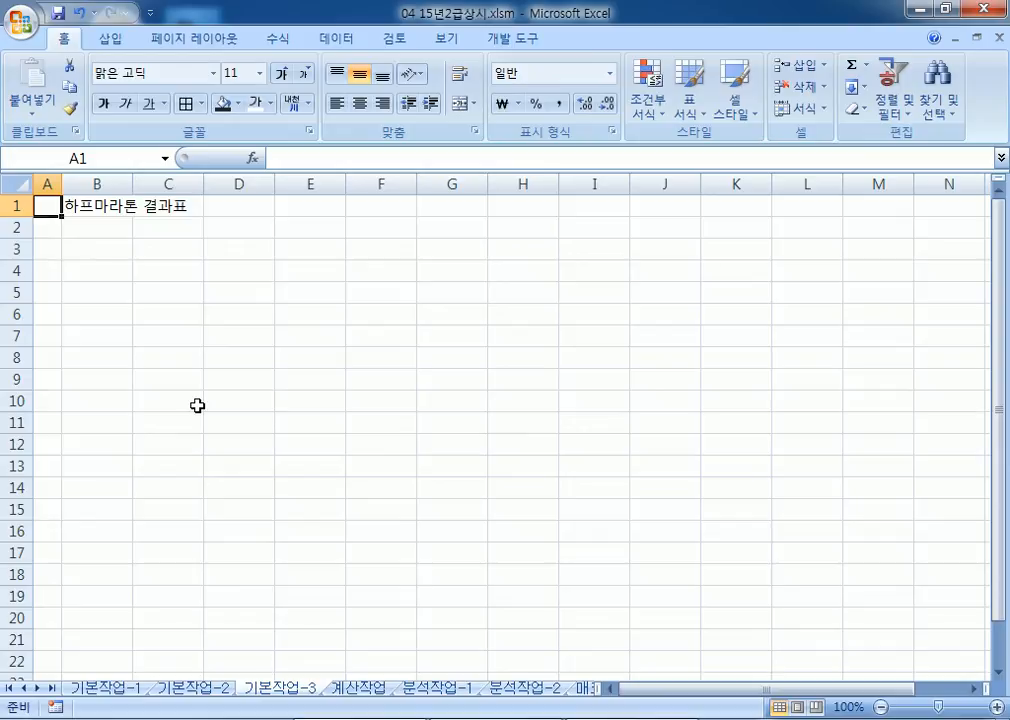
left_click(100, 252)
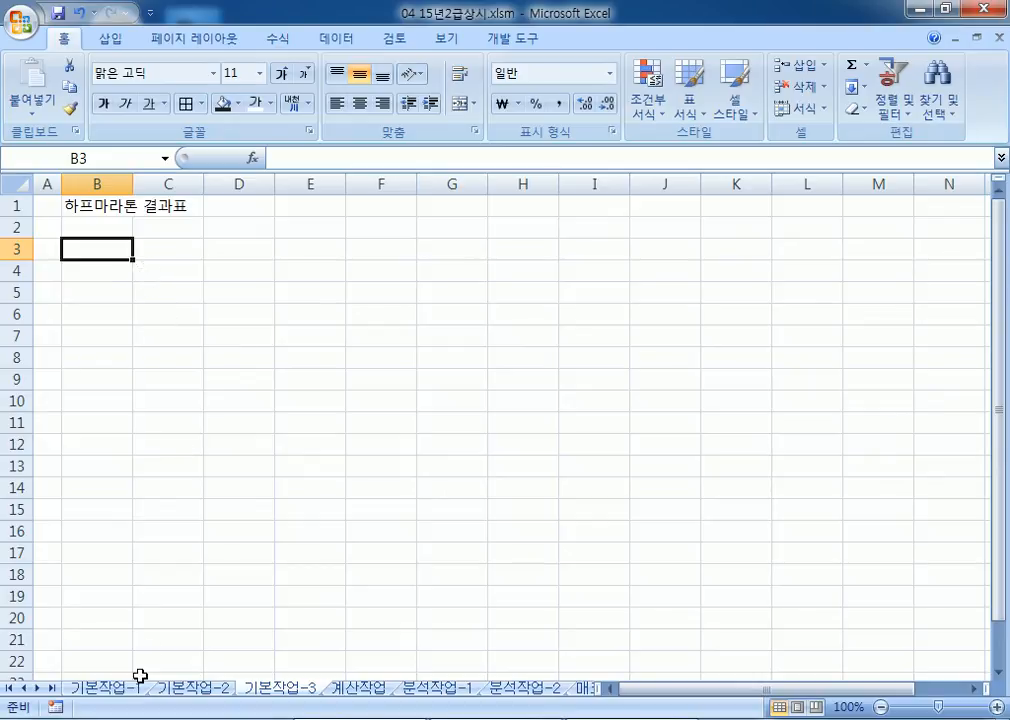
key("super")
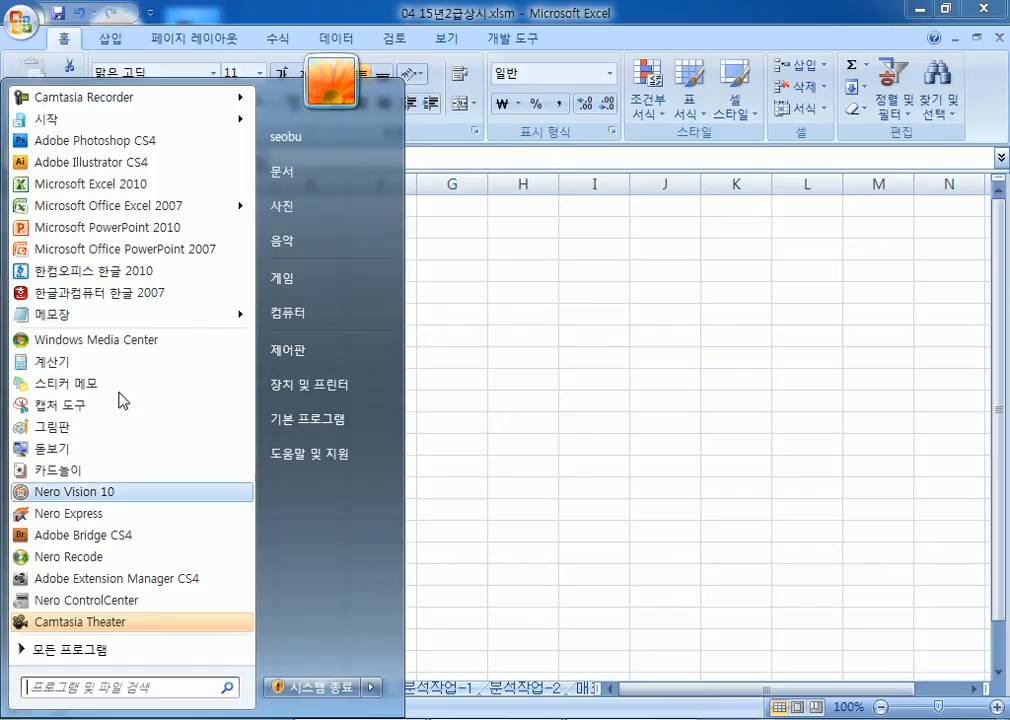
Step: Create a new folder named OA on the SYSTEM (C:) drive
left_click(285, 319)
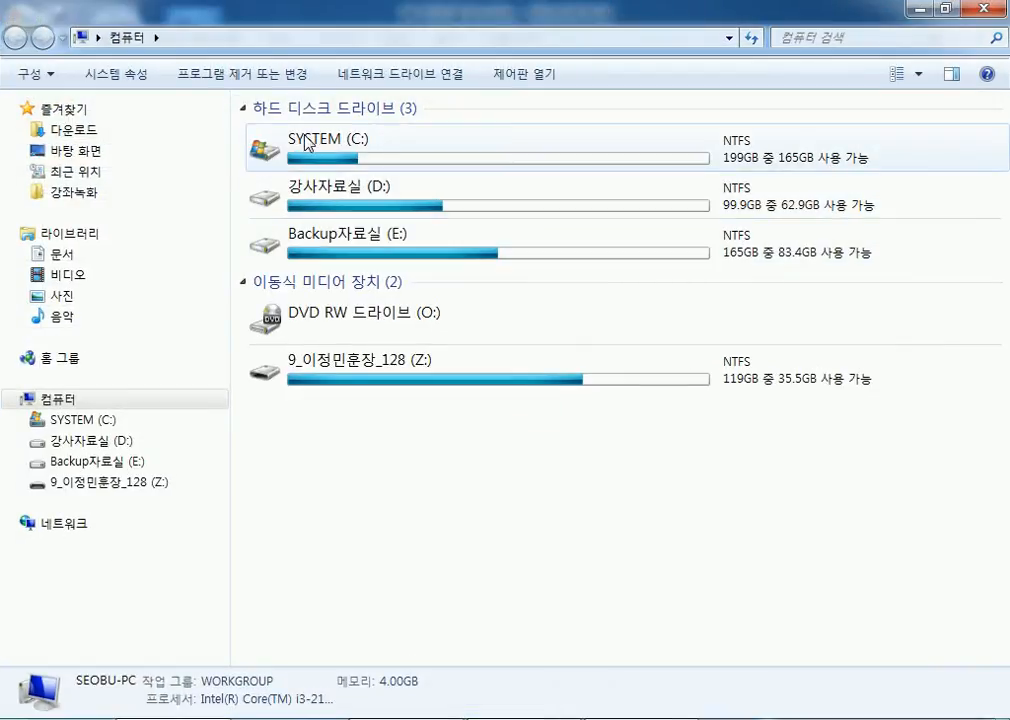
double_click(306, 142)
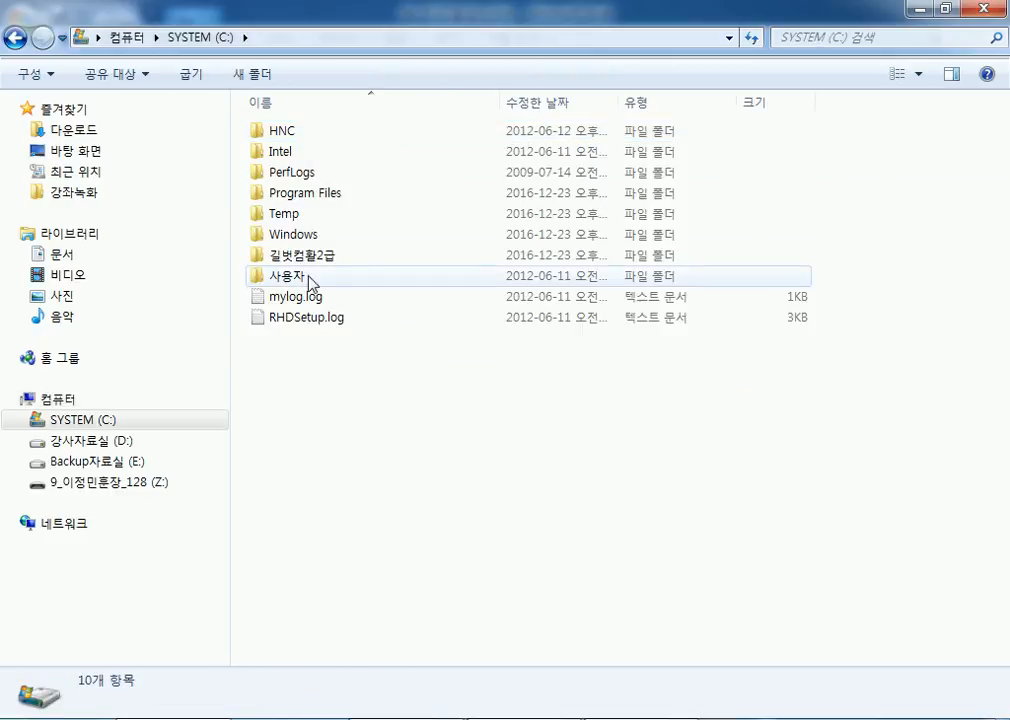
mouse_move(298, 262)
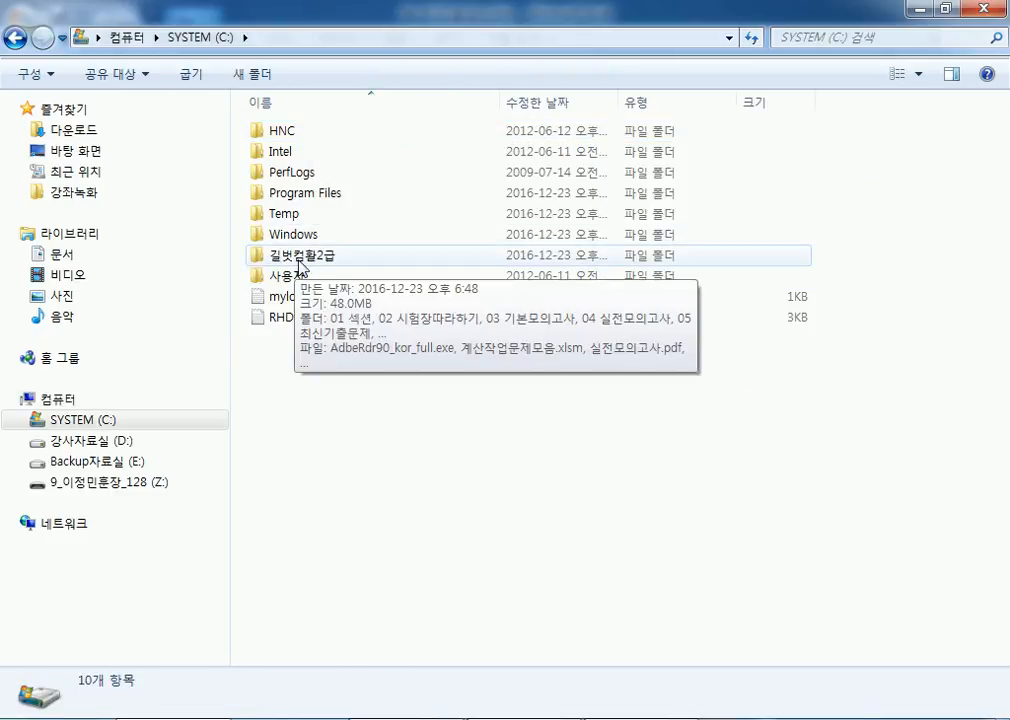
left_click(254, 76)
type("oa")
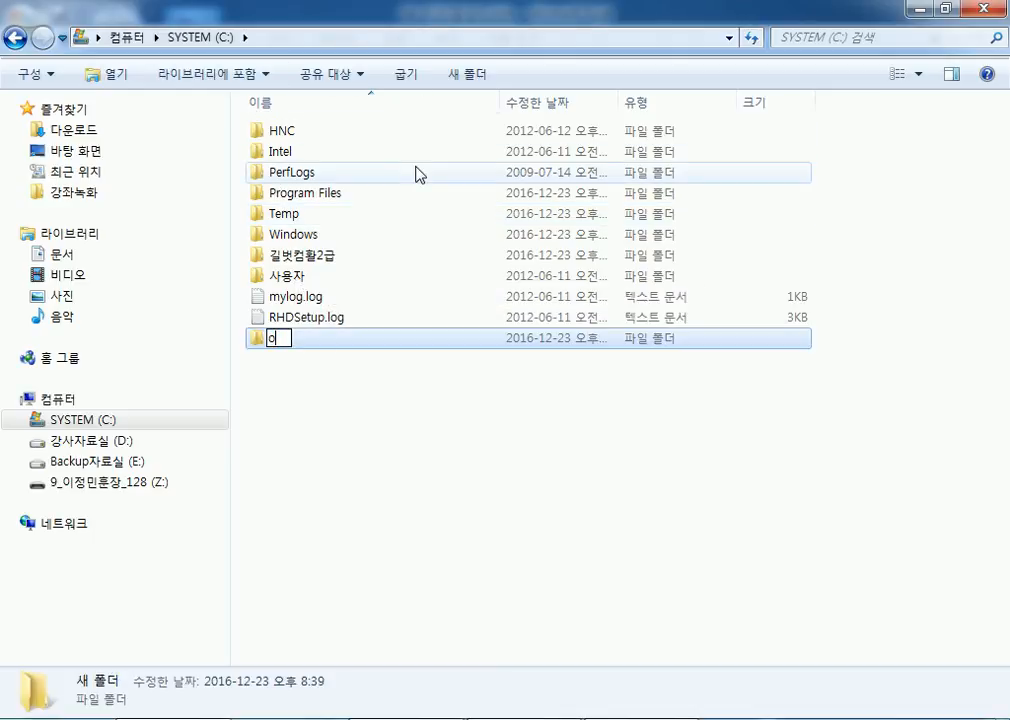
key("BackSpace")
key("BackSpace")
type("OA")
key("Return")
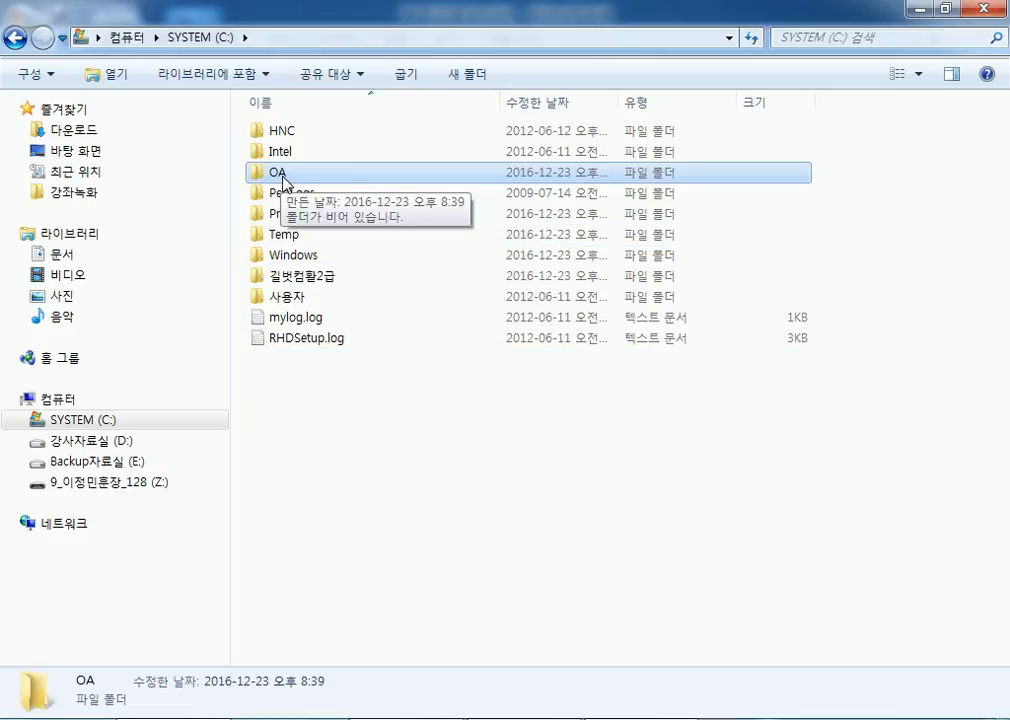
Step: Browse to C:\길벗컴활2급\05 최신기출문제
double_click(285, 182)
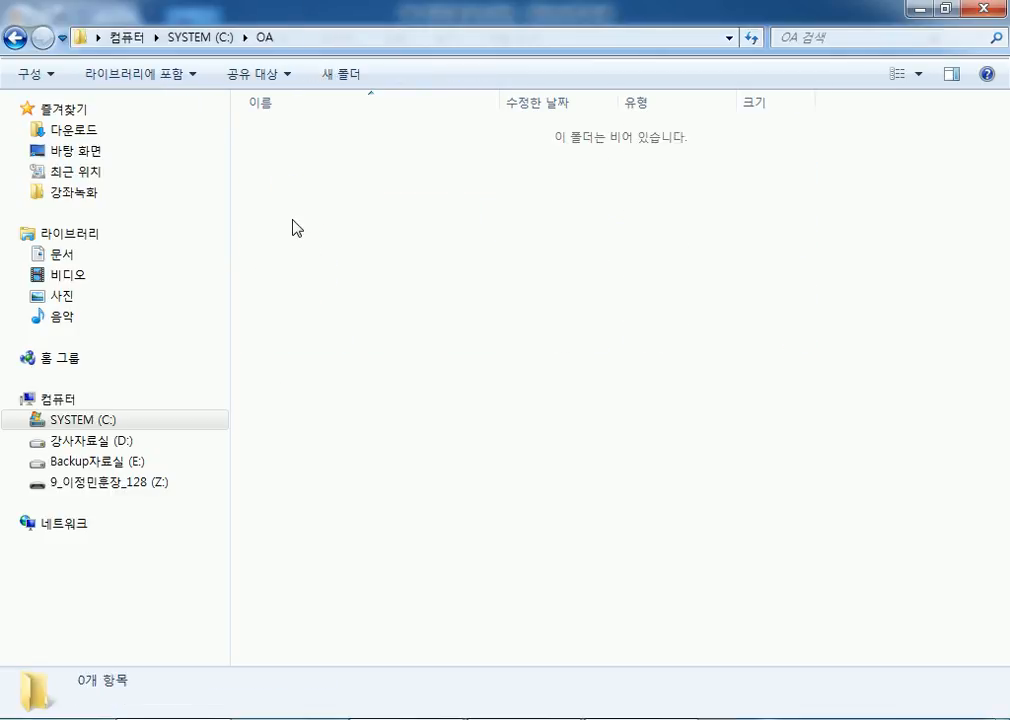
left_click(10, 42)
double_click(291, 284)
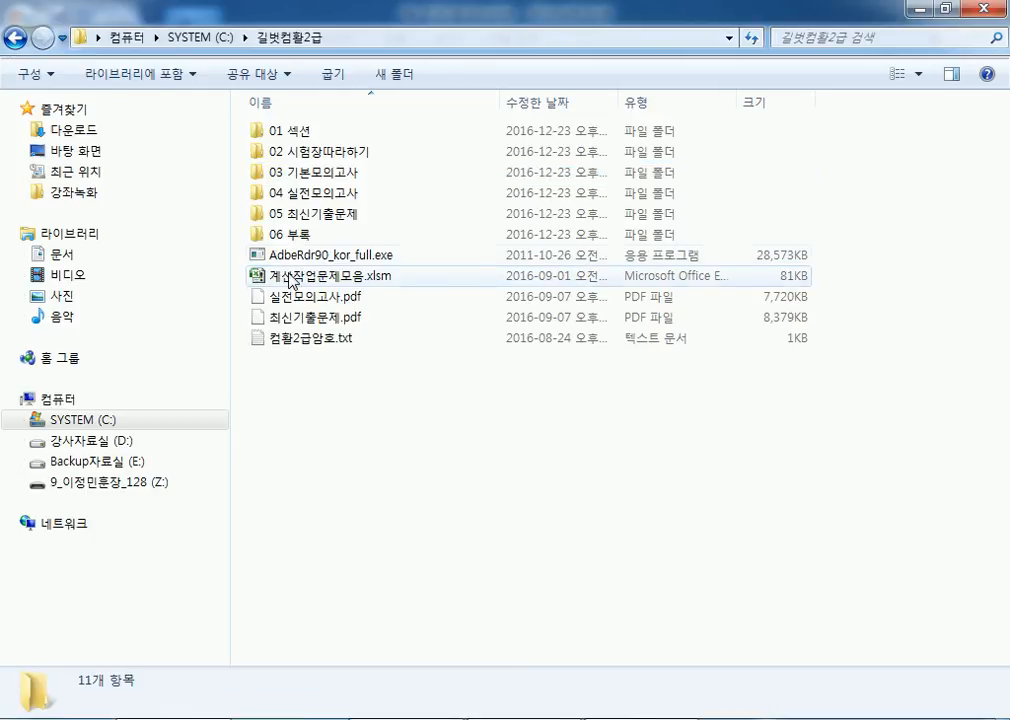
double_click(285, 214)
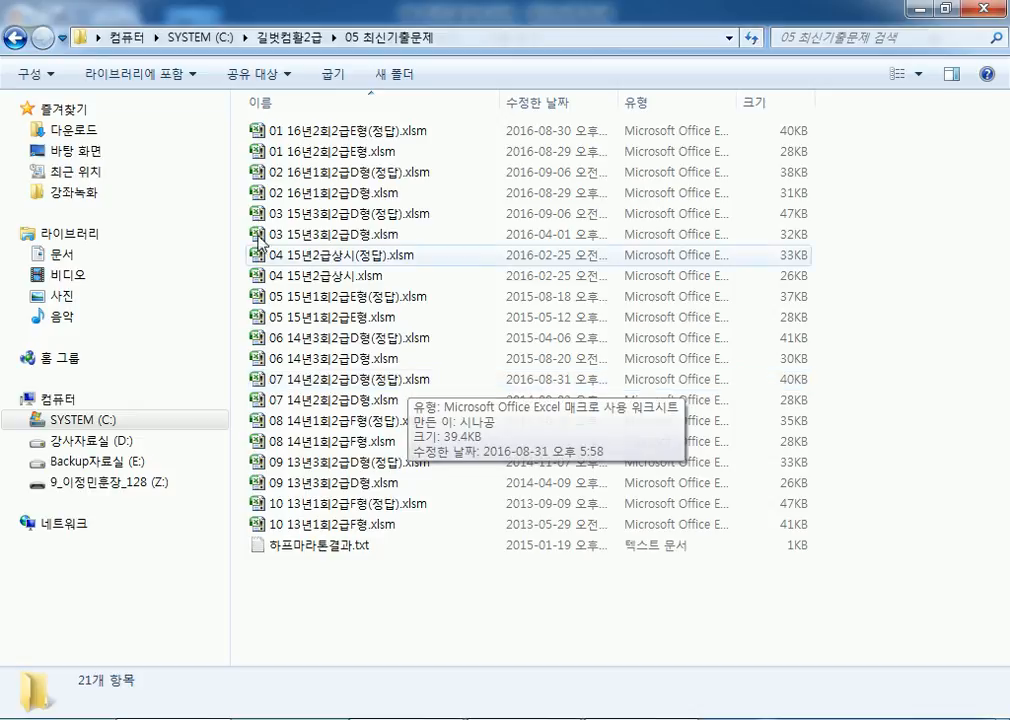
left_click(13, 38)
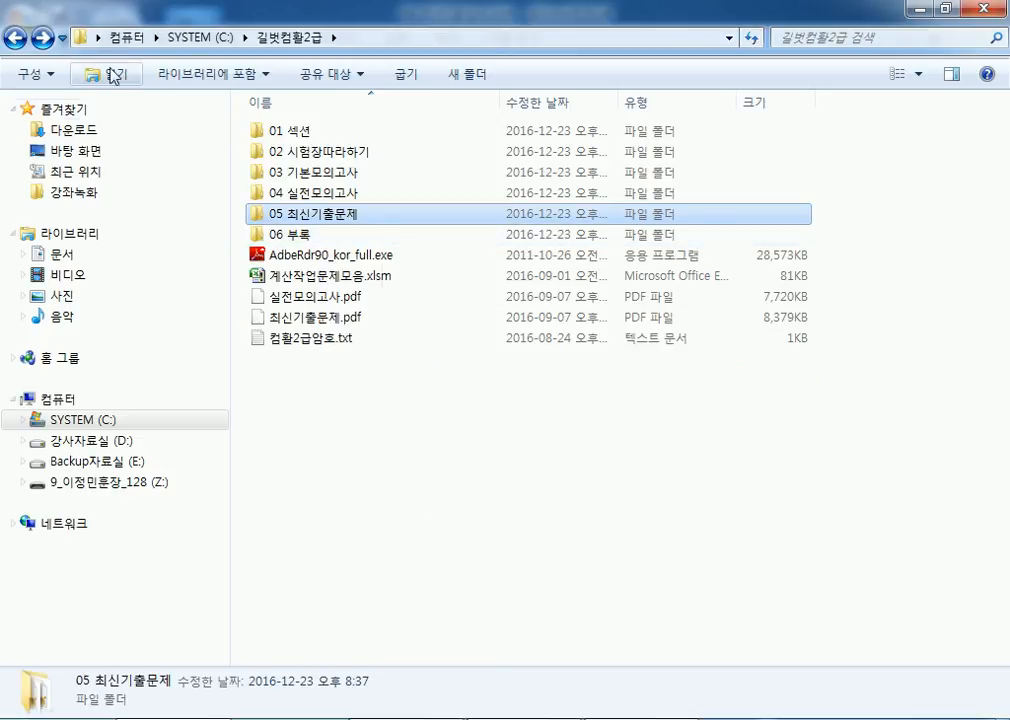
left_click(13, 38)
left_click(291, 174)
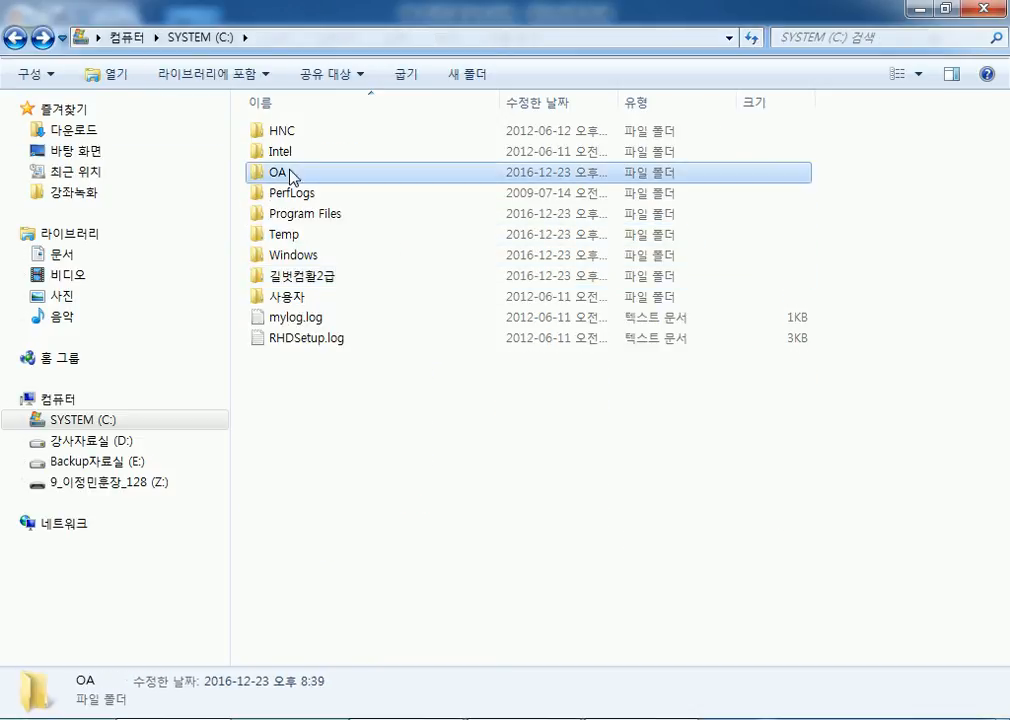
double_click(288, 277)
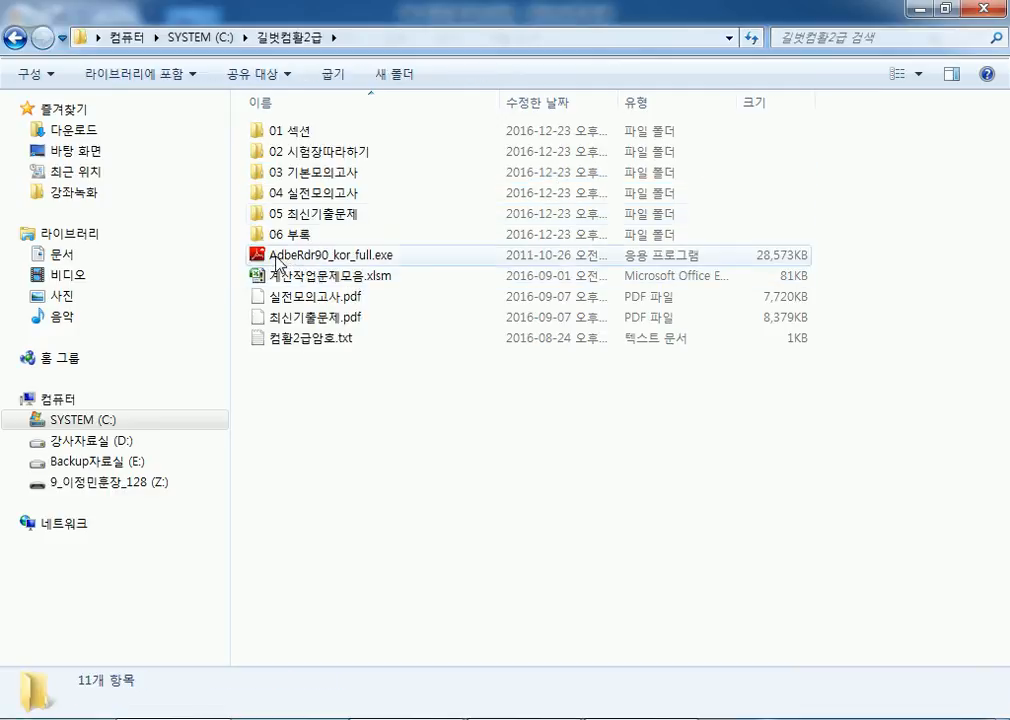
double_click(291, 210)
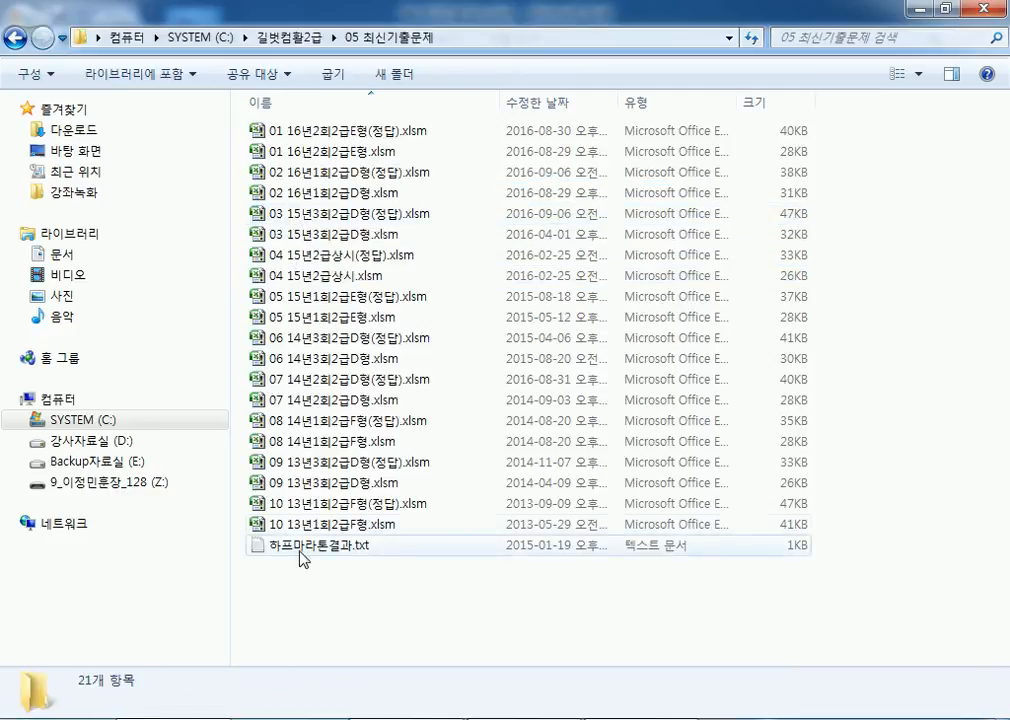
Step: Open 하프마라톤결과.txt in Notepad and copy the selected marathon results
left_click(299, 555)
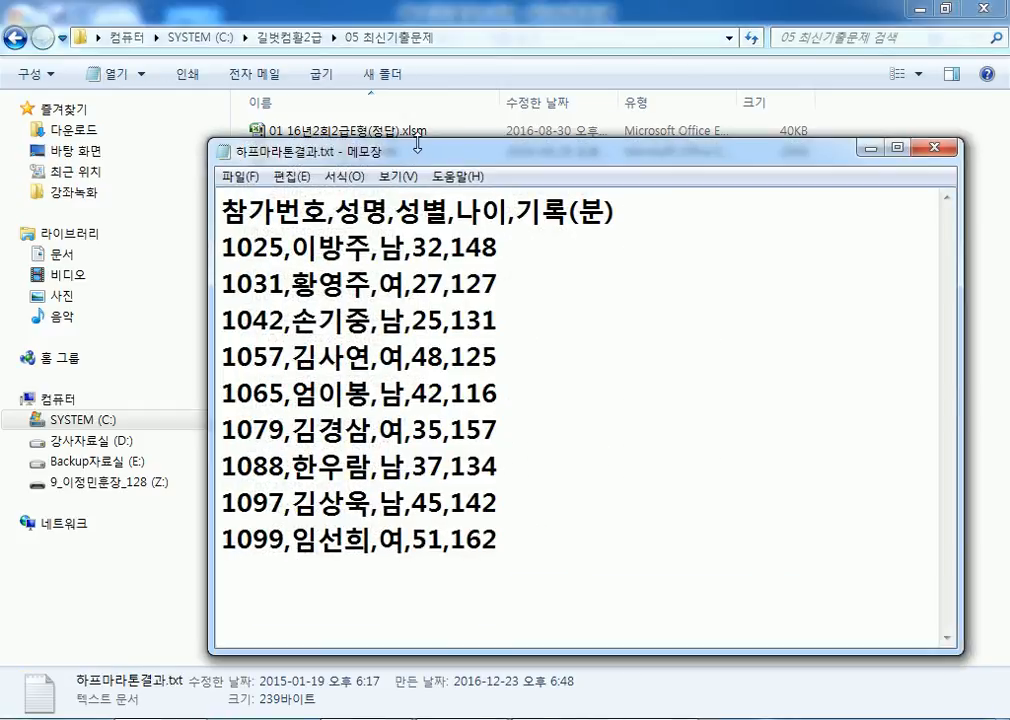
left_click_drag(407, 153, 319, 29)
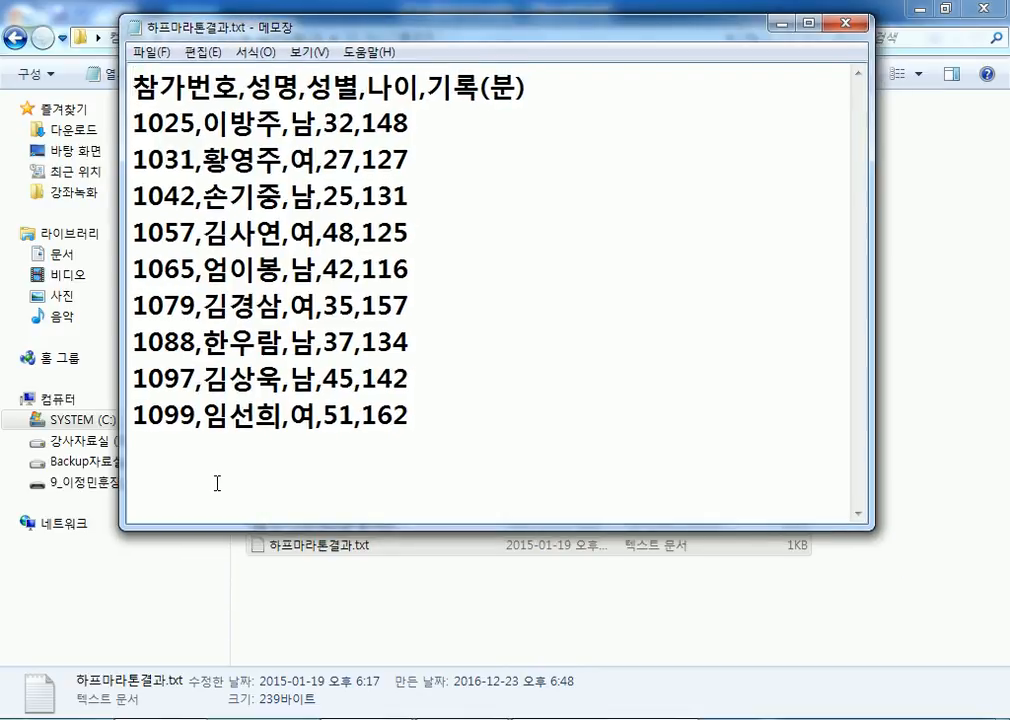
left_click(845, 22)
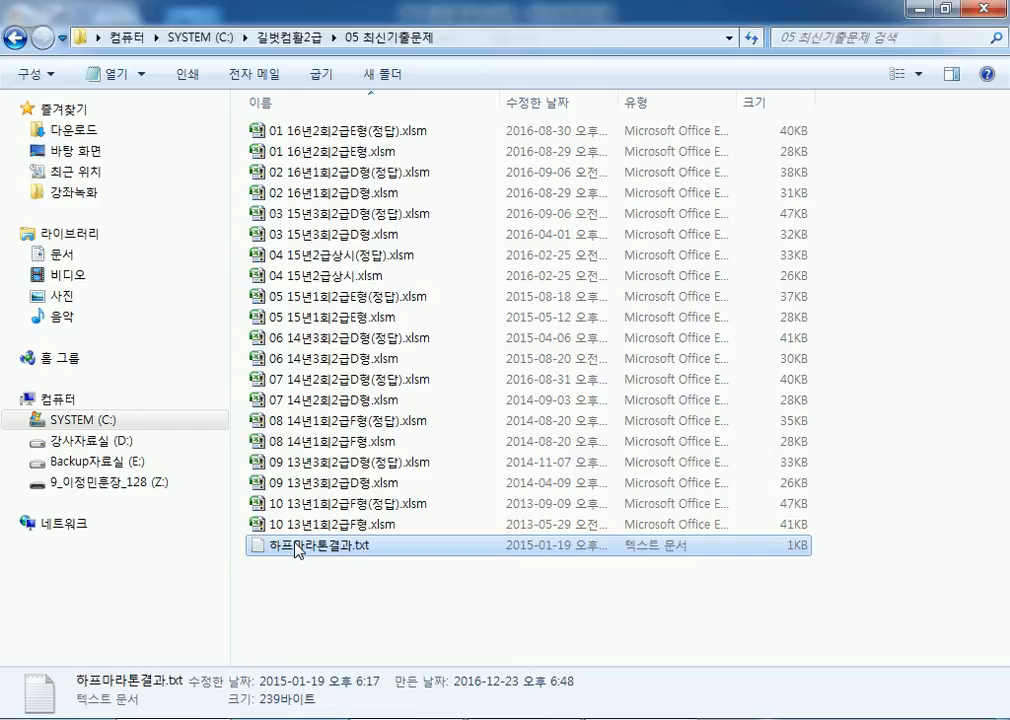
double_click(297, 546)
left_click_drag(503, 424, 135, 90)
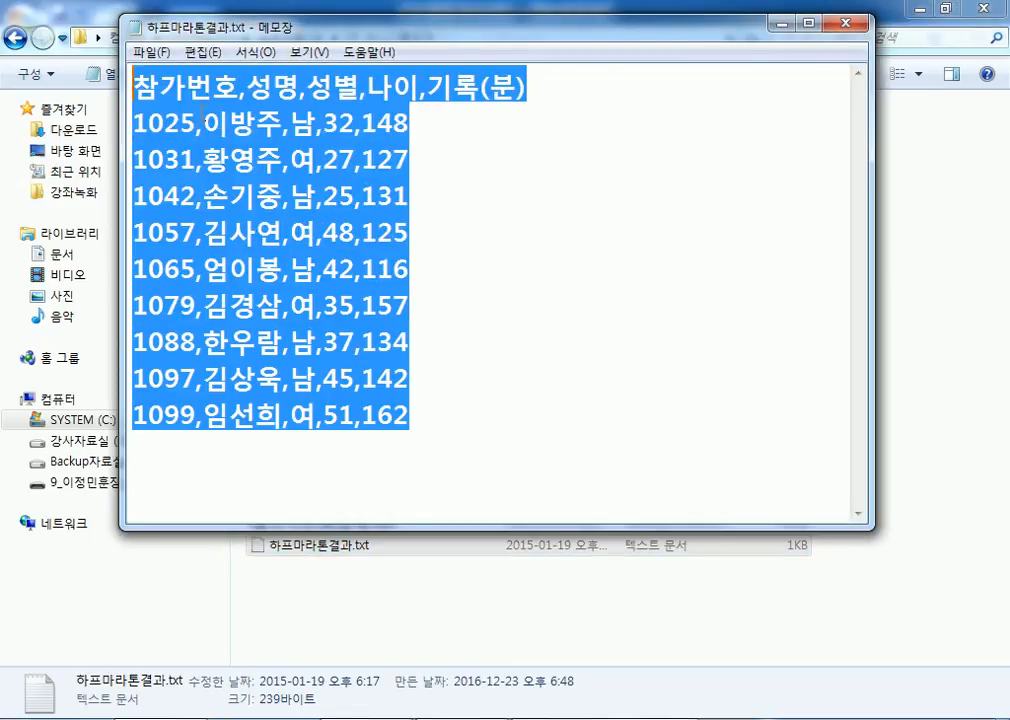
right_click(216, 120)
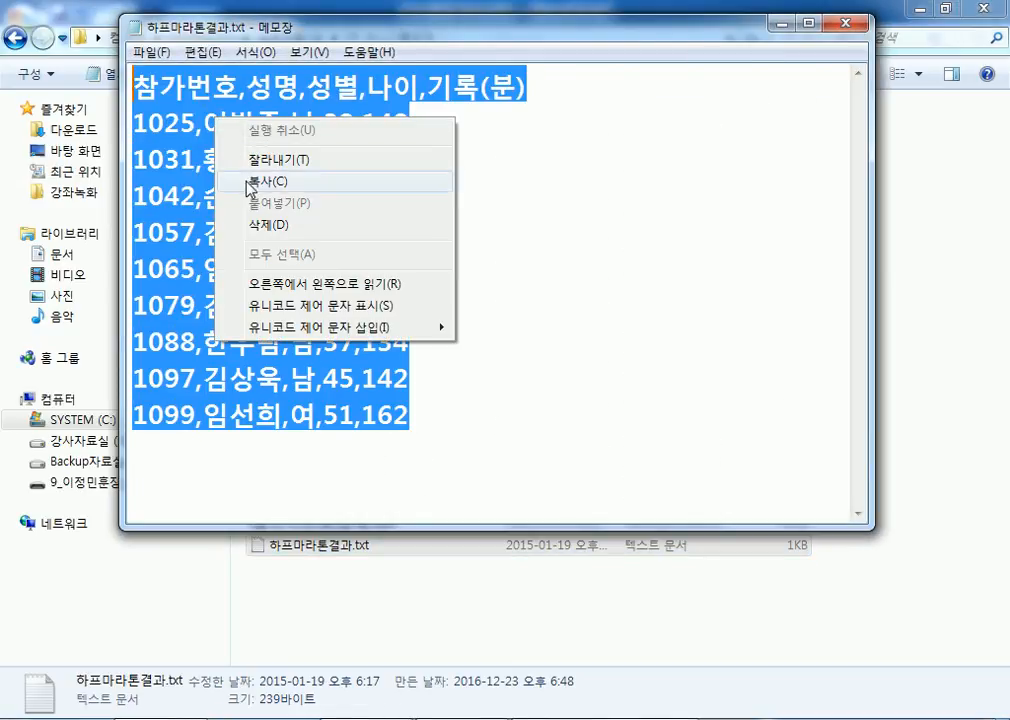
left_click(252, 182)
Step: Select all the text, copy it again, and close Notepad to return to Excel
left_click(634, 205)
left_click(202, 52)
left_click(248, 295)
left_click(202, 52)
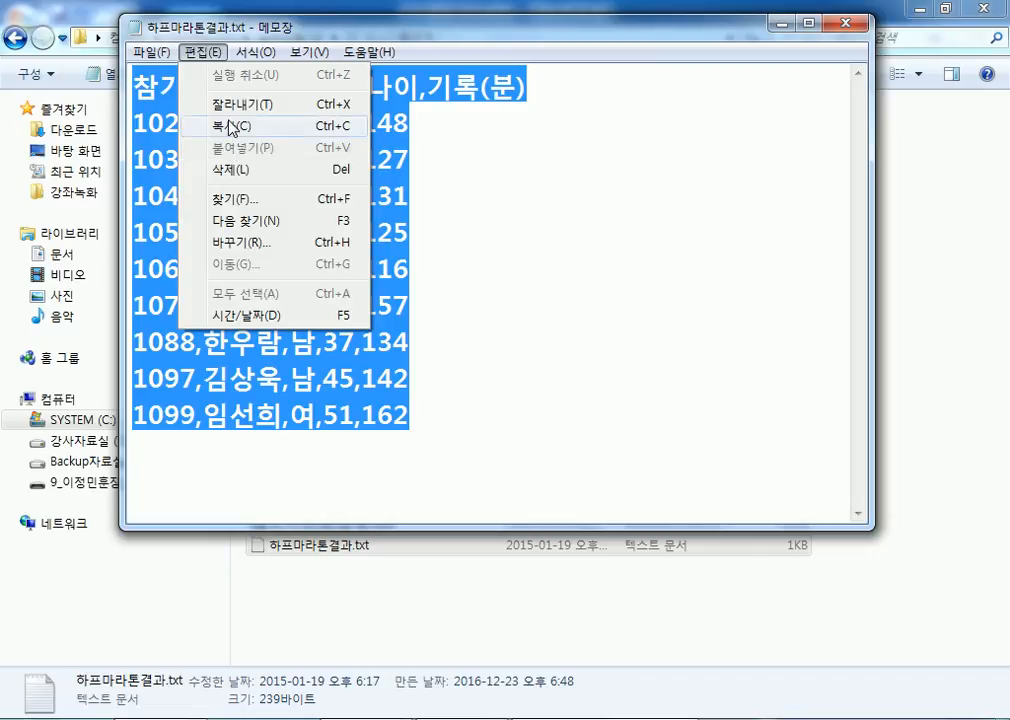
left_click(231, 127)
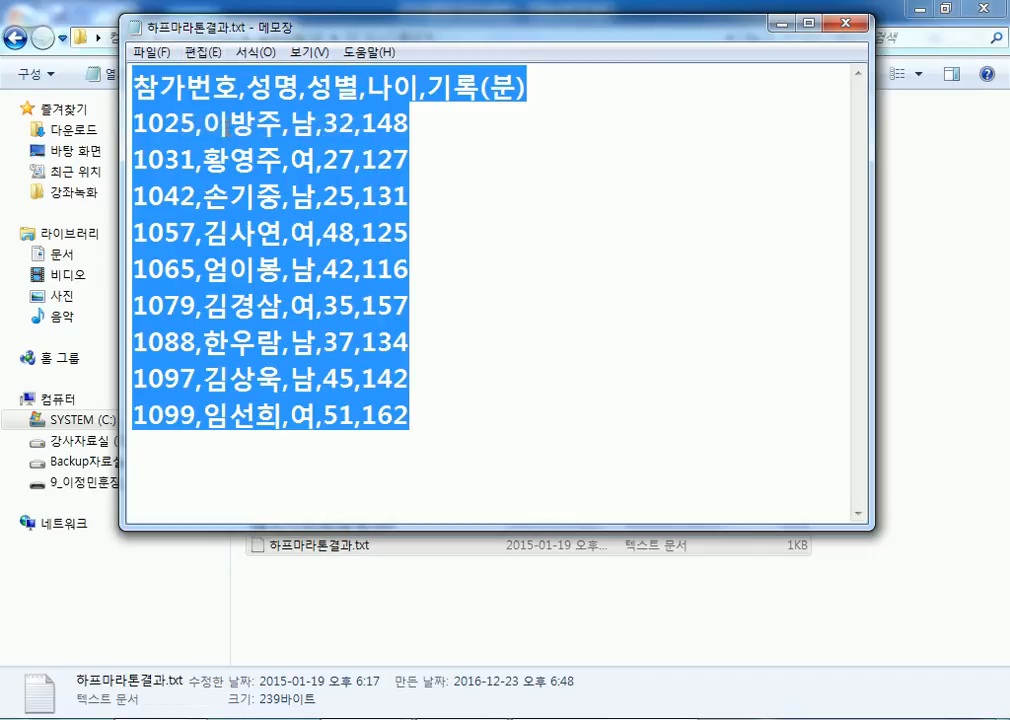
right_click(228, 124)
left_click(847, 28)
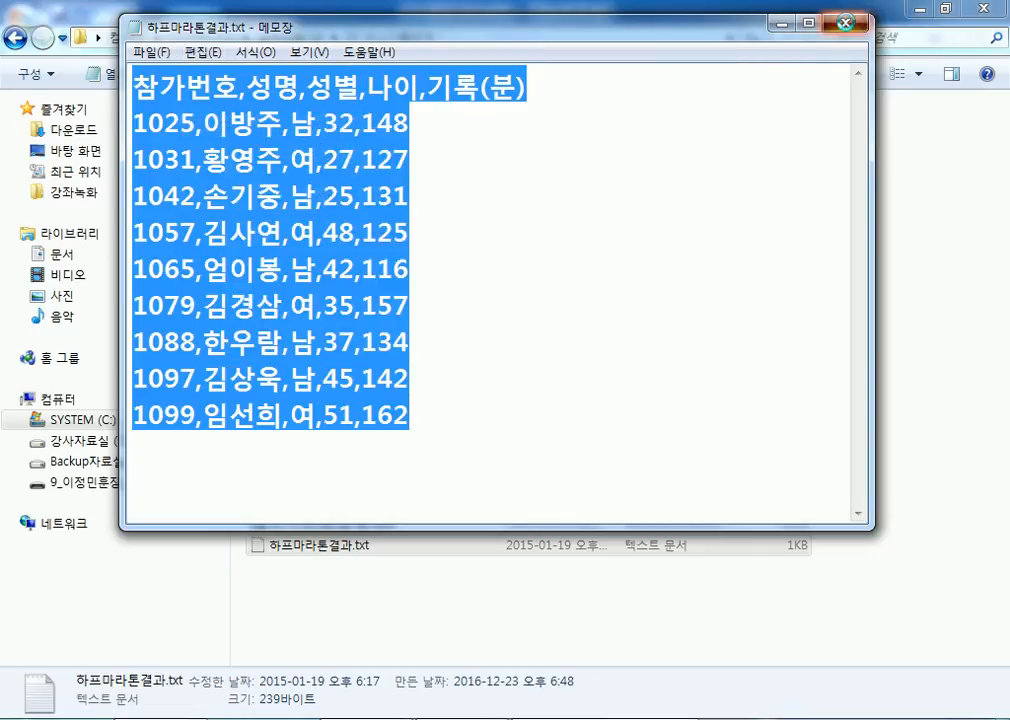
left_click(848, 26)
left_click(430, 718)
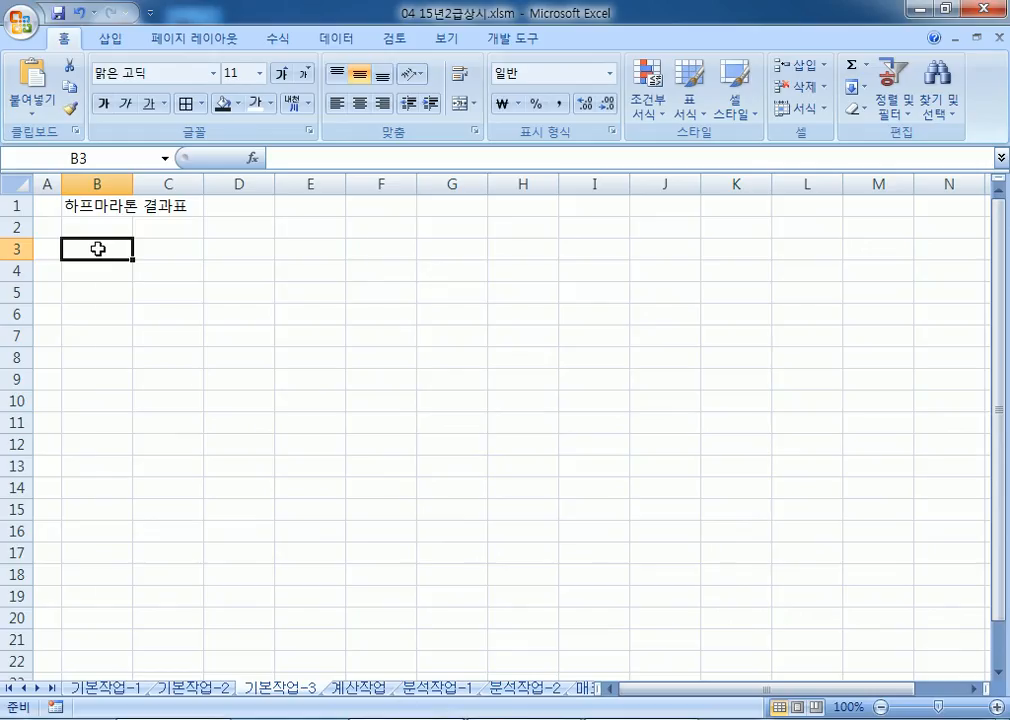
Step: Paste the copied marathon results into B3 of the 기본작업-3 sheet
right_click(98, 249)
left_click(150, 309)
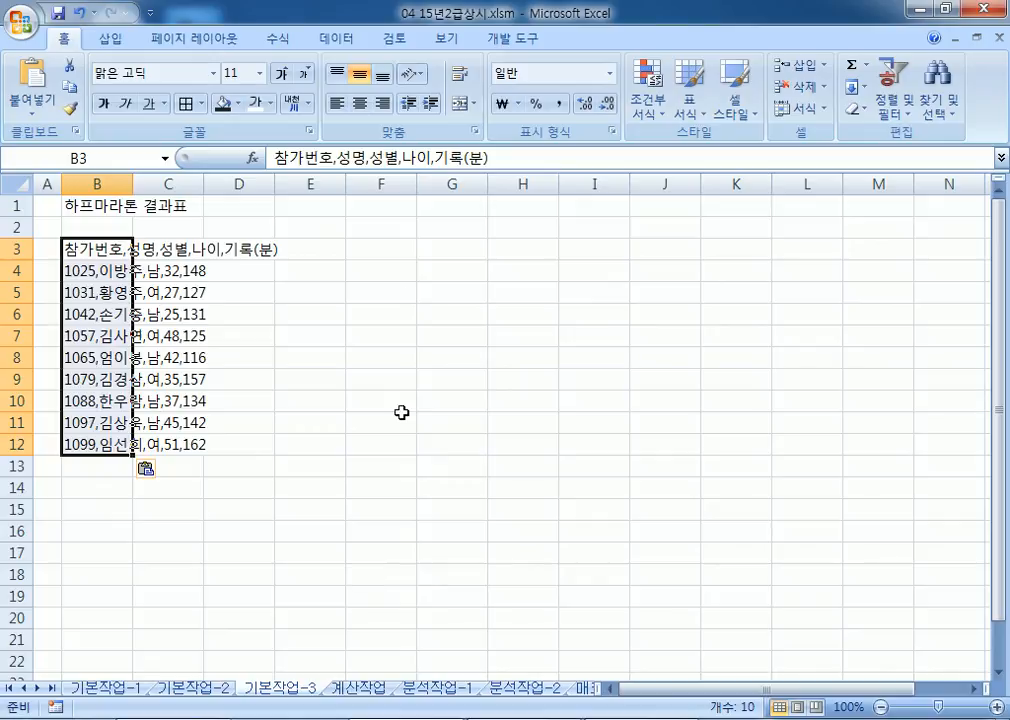
left_click(350, 42)
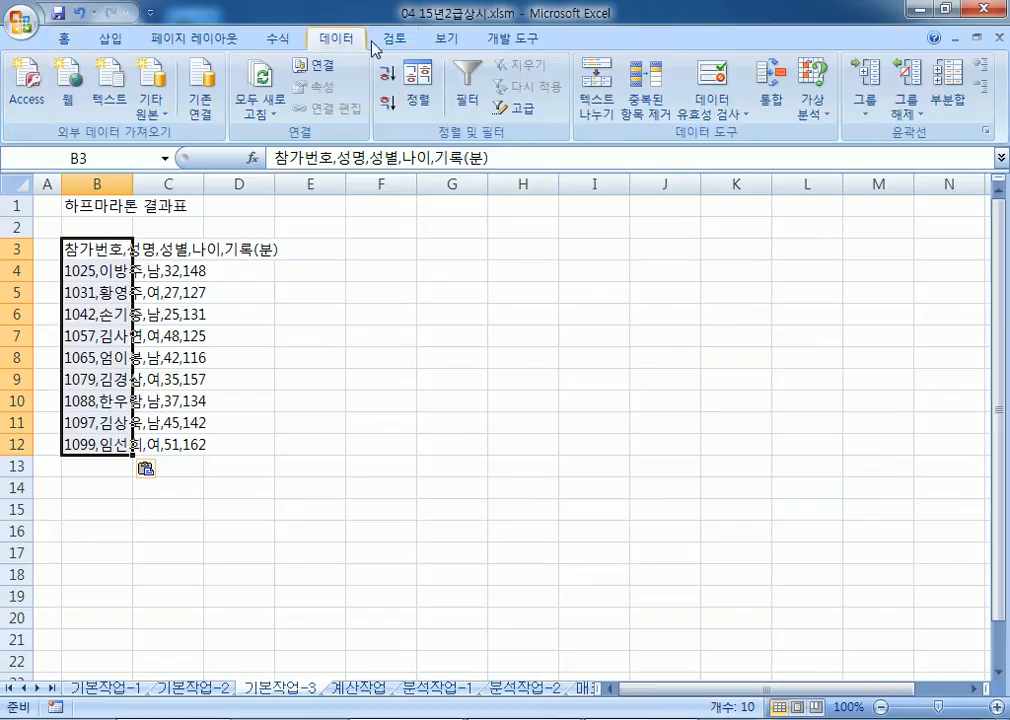
Step: Start Text to Columns on B3:B12 using the Delimited option
left_click(594, 102)
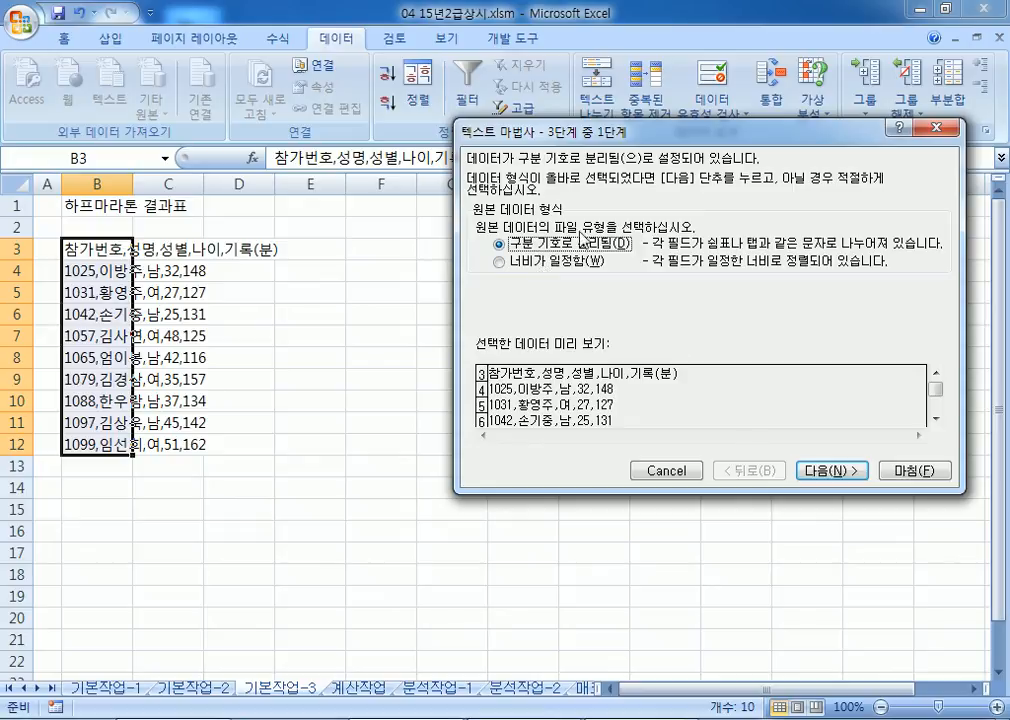
left_click(538, 271)
left_click(535, 244)
left_click_drag(480, 131, 344, 126)
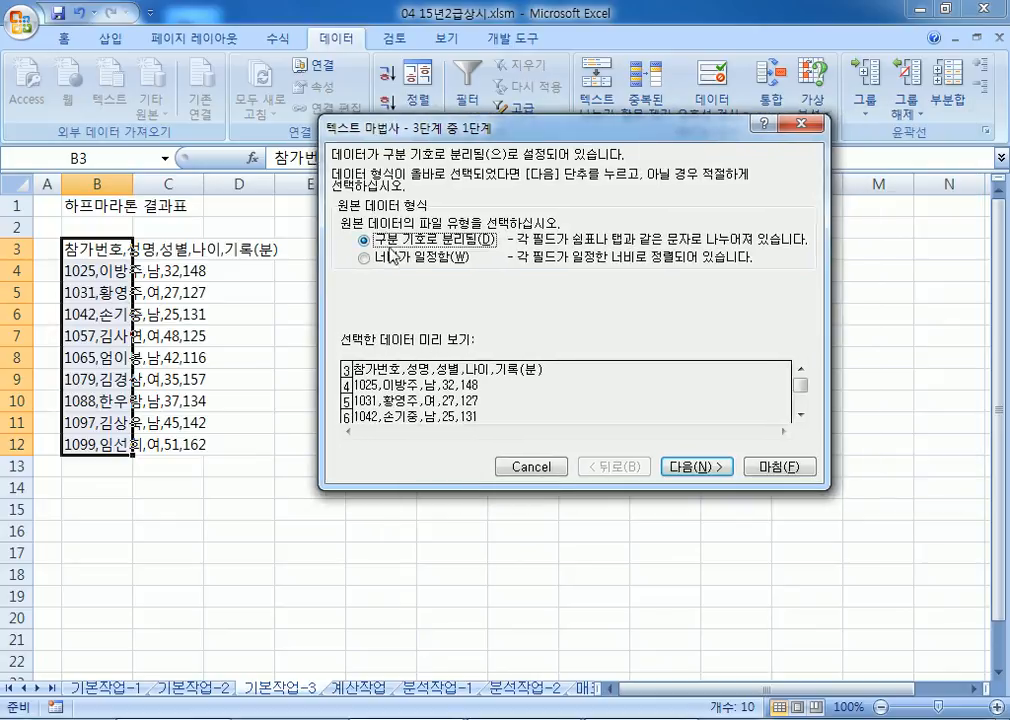
left_click(705, 467)
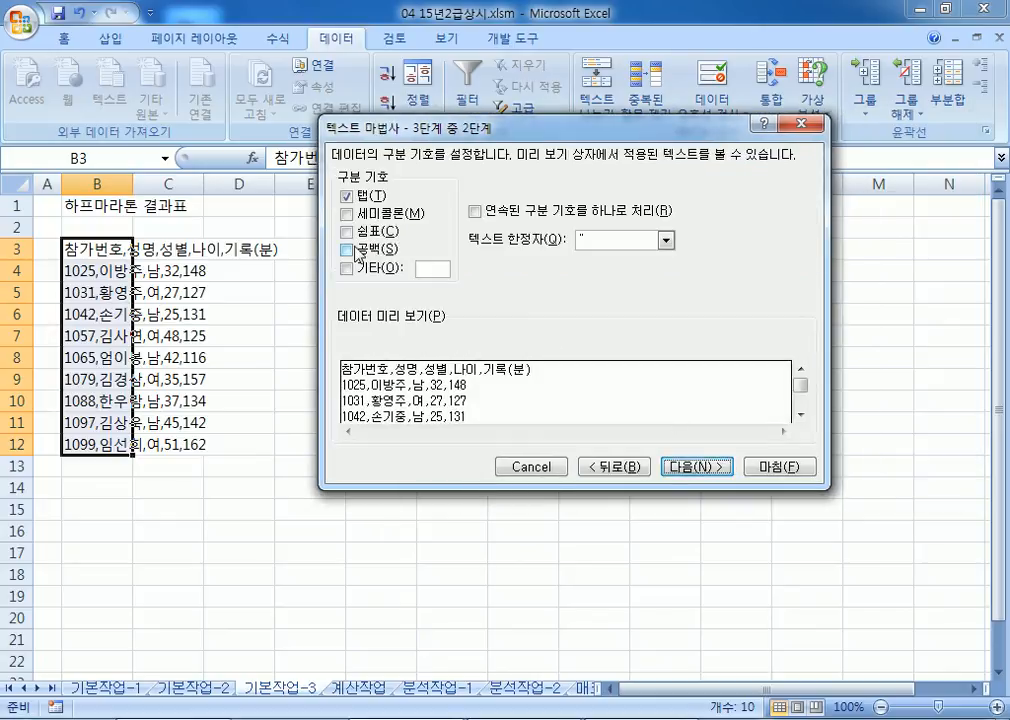
Step: Split at commas instead of tabs, producing columns B–F, then select I3
left_click(349, 233)
left_click(346, 196)
left_click(360, 233)
left_click(360, 233)
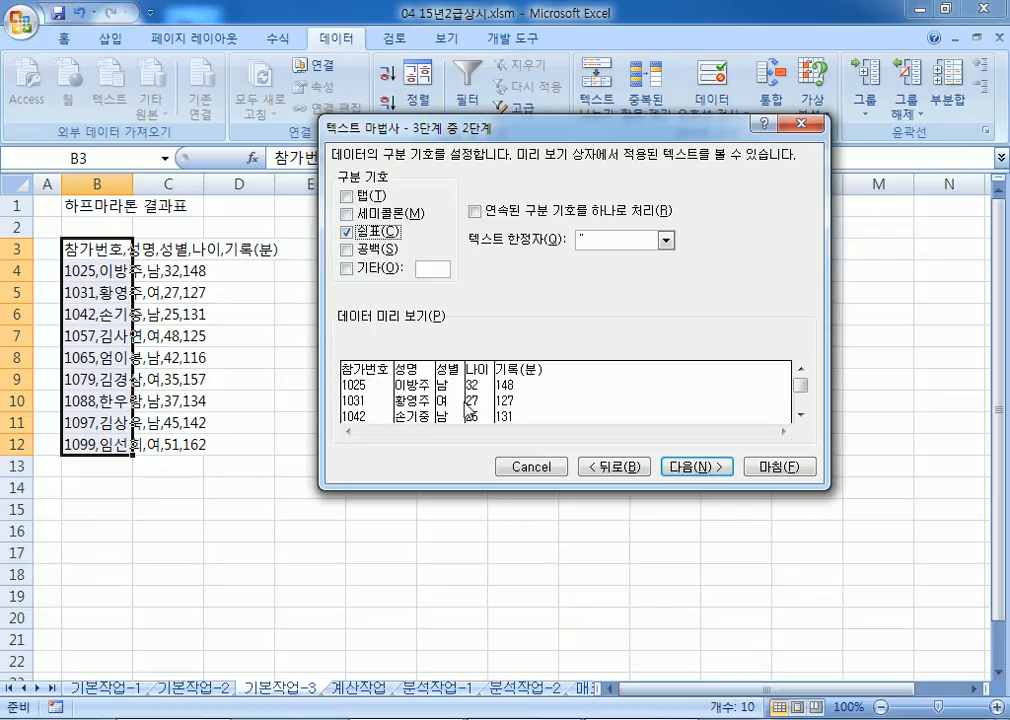
left_click(362, 232)
left_click(348, 232)
left_click(350, 232)
left_click(704, 468)
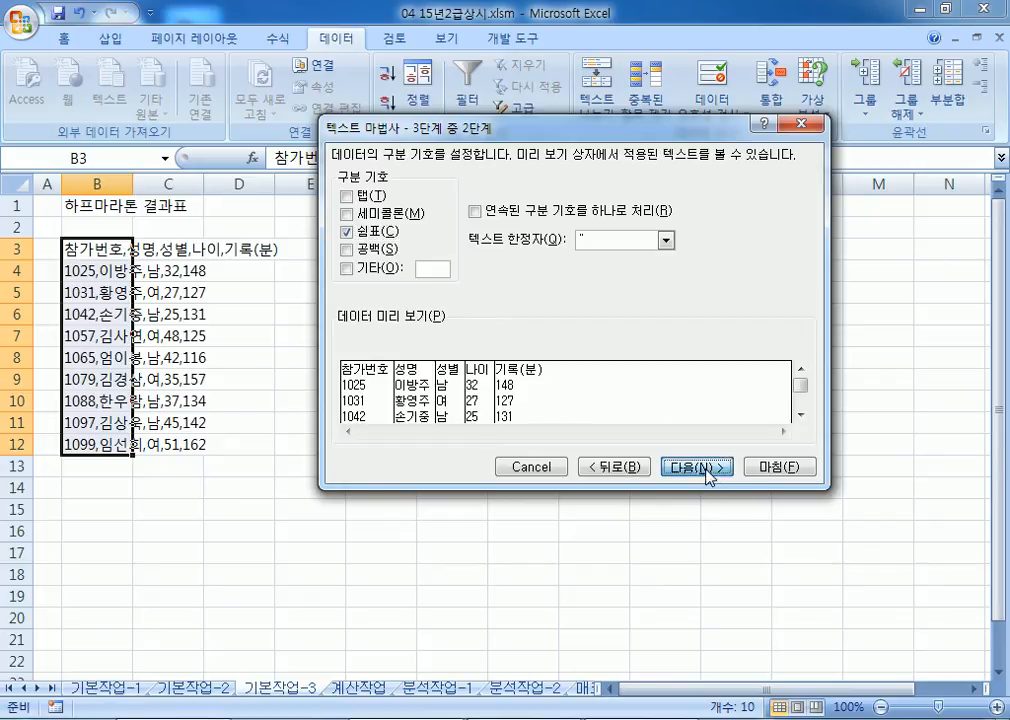
left_click(786, 474)
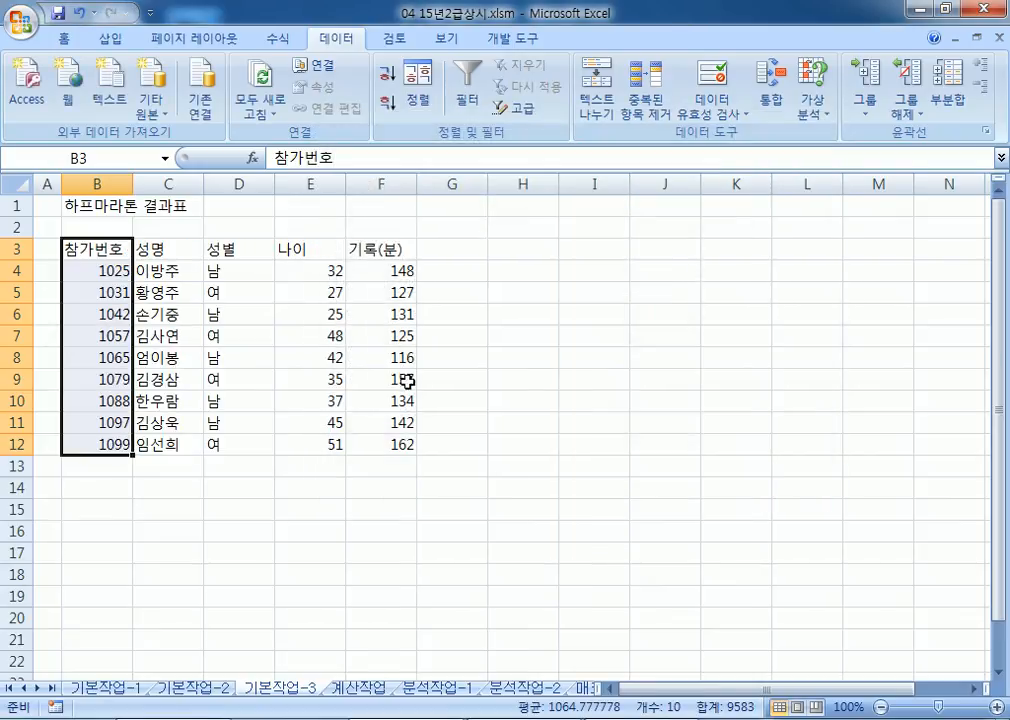
left_click(512, 481)
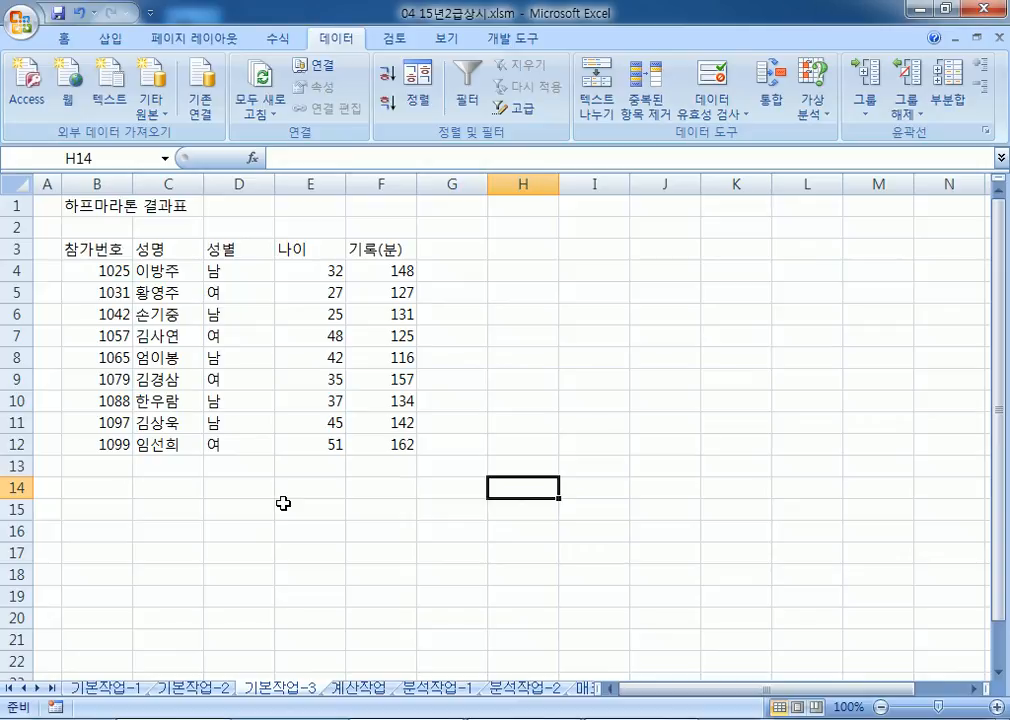
left_click(609, 252)
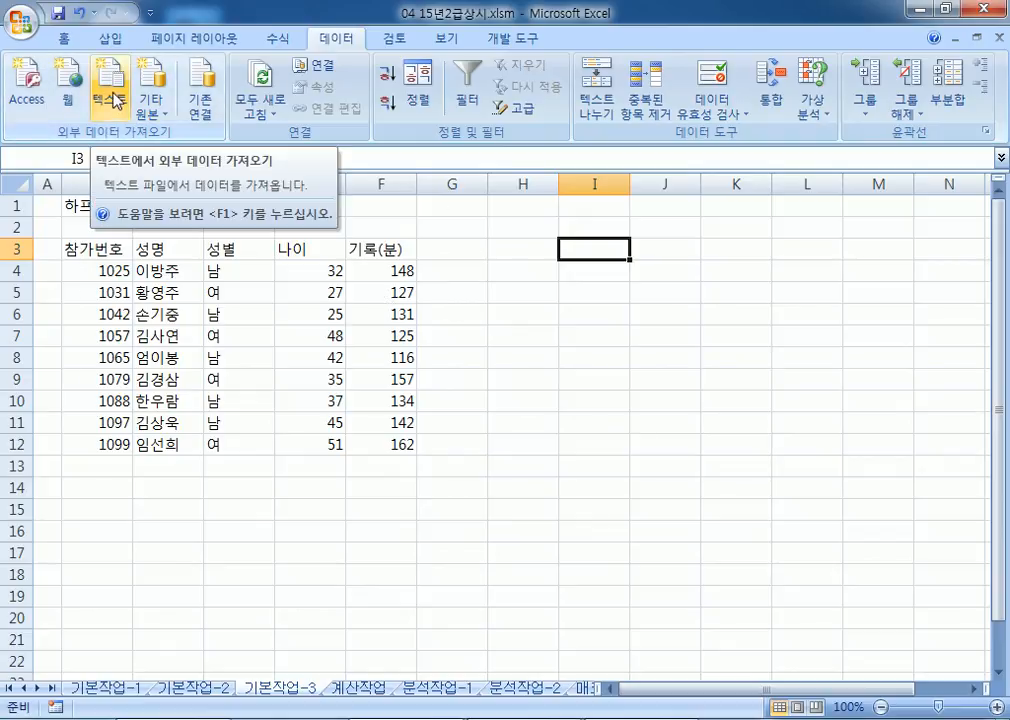
Step: Import 하프마라톤결과.txt as delimited text, placing the table at I3
left_click(117, 99)
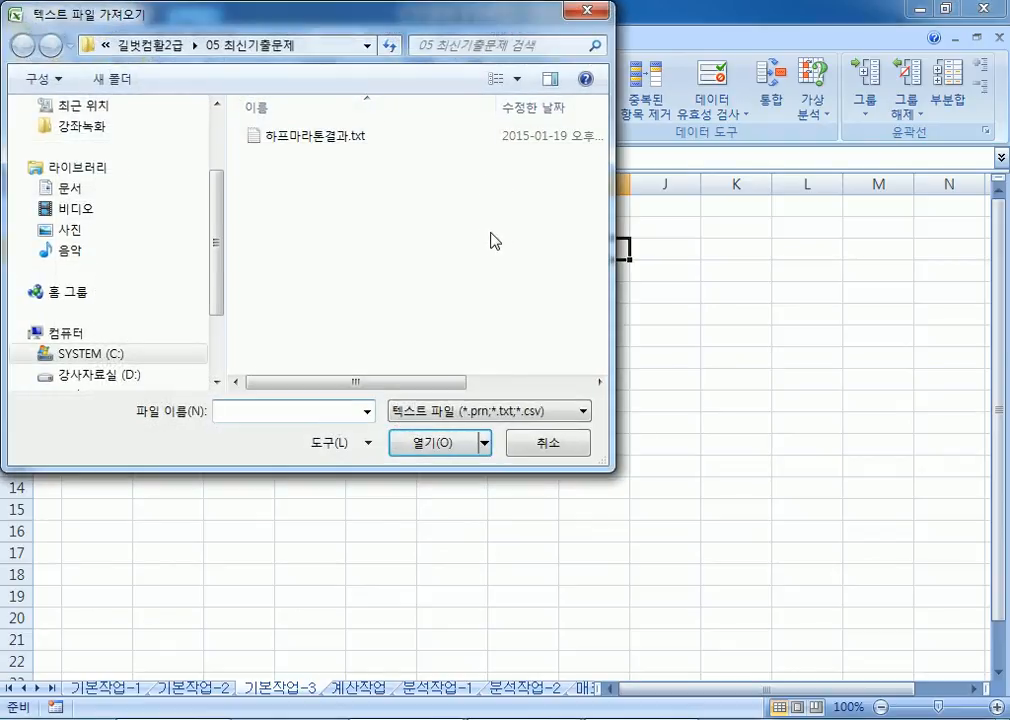
left_click(305, 140)
double_click(305, 140)
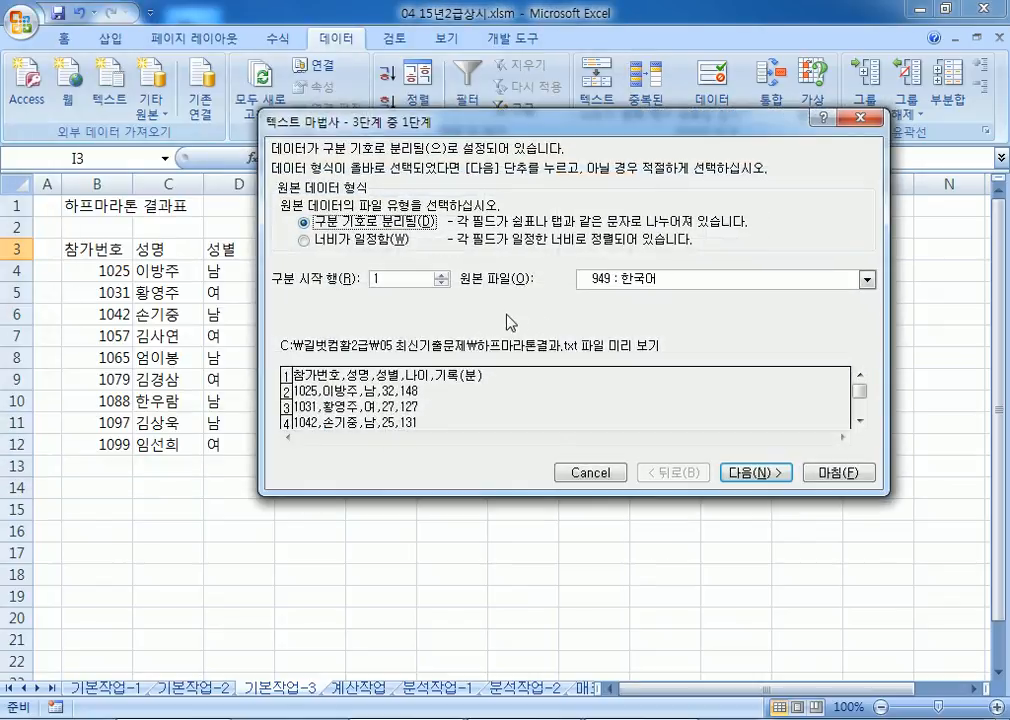
left_click(757, 473)
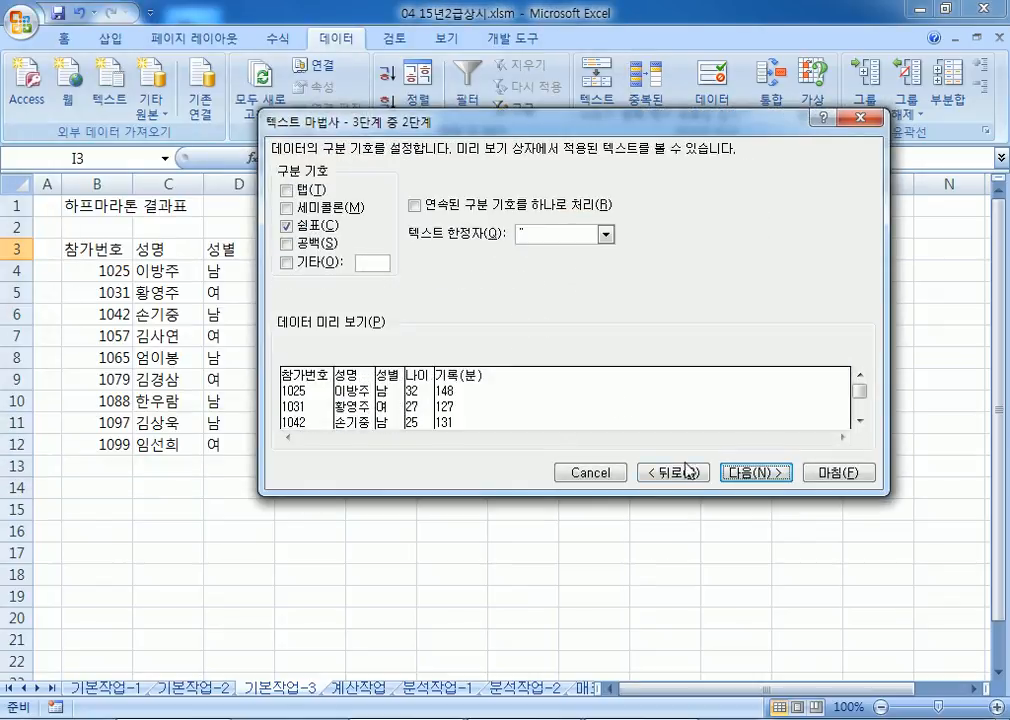
left_click(740, 476)
left_click(838, 472)
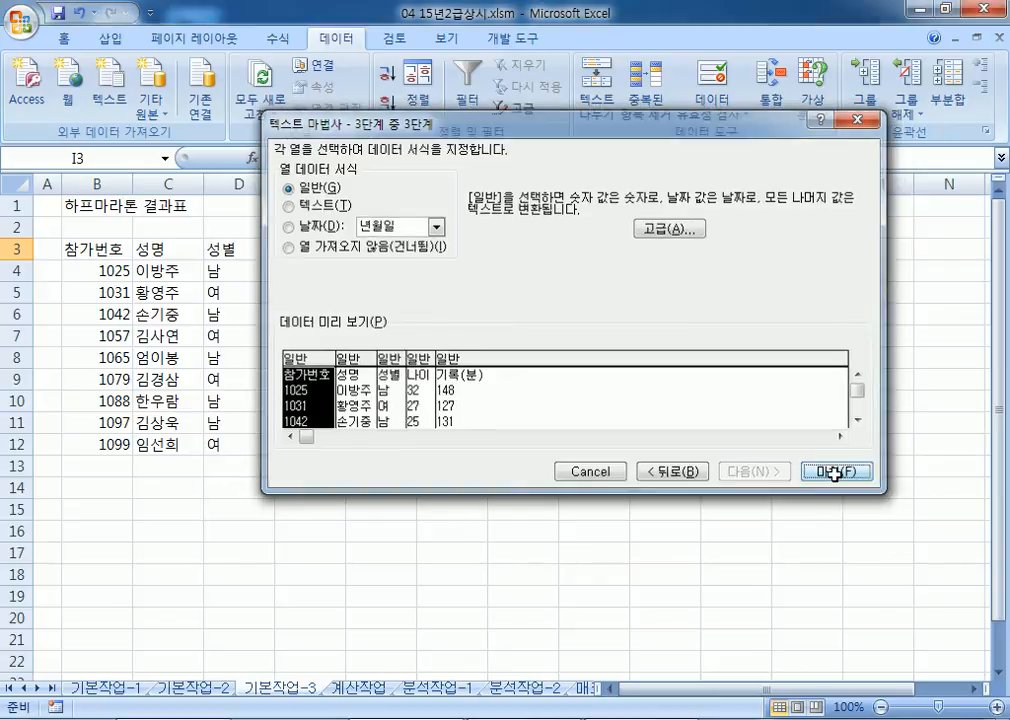
left_click(597, 356)
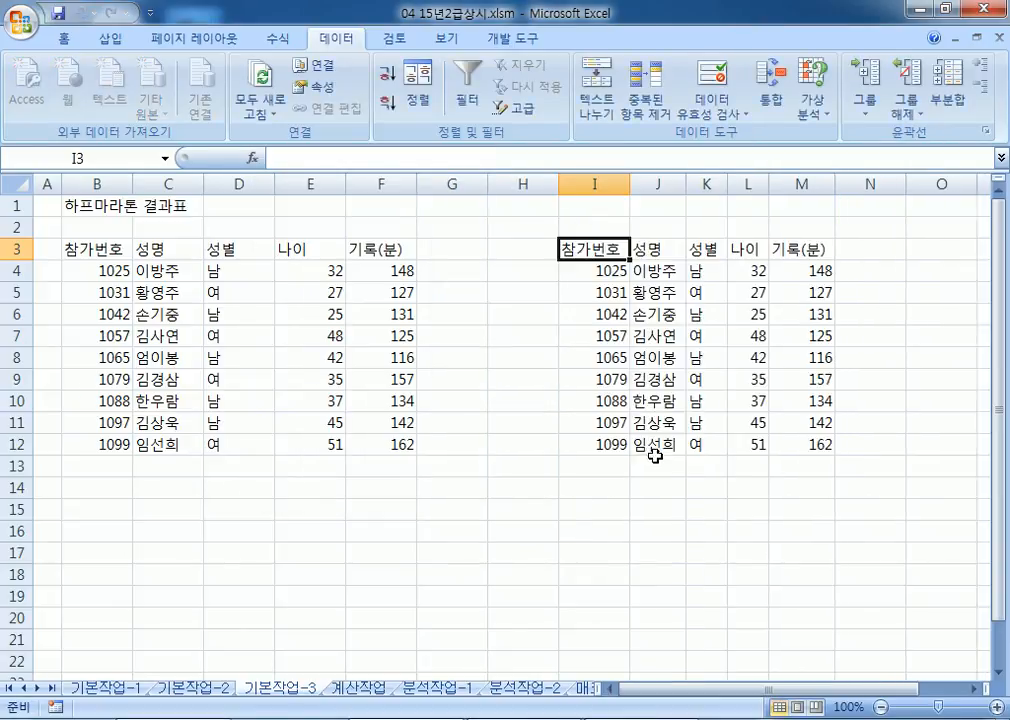
Step: Check the imported values against the originals, then switch to the 계산작업 sheet
left_click(672, 502)
left_click_drag(712, 184, 752, 181)
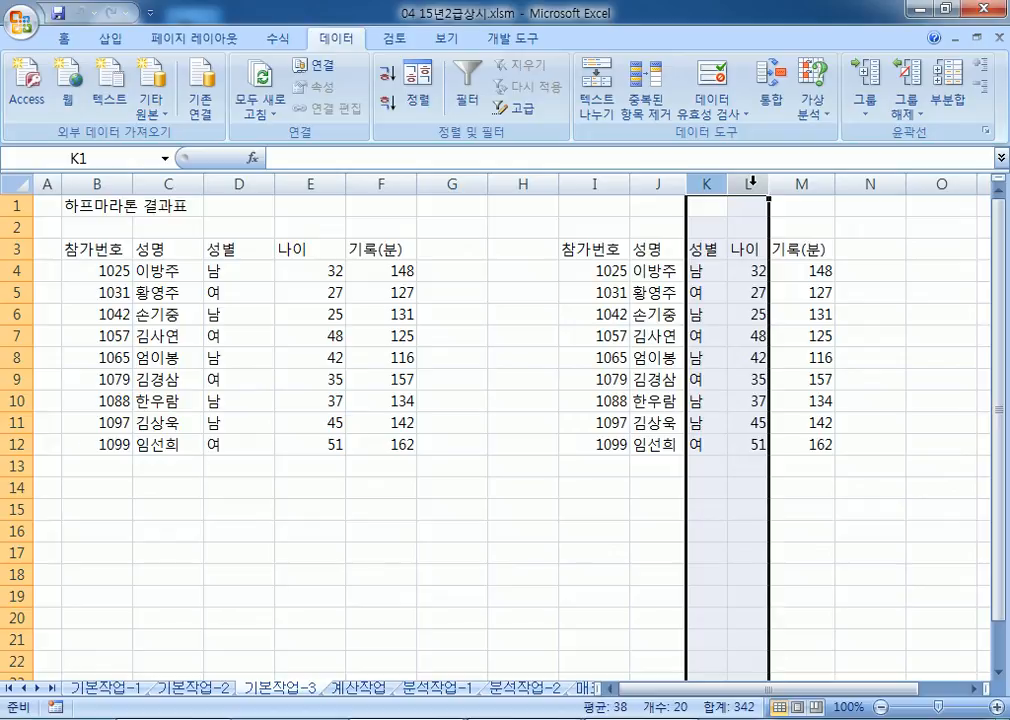
left_click(580, 314)
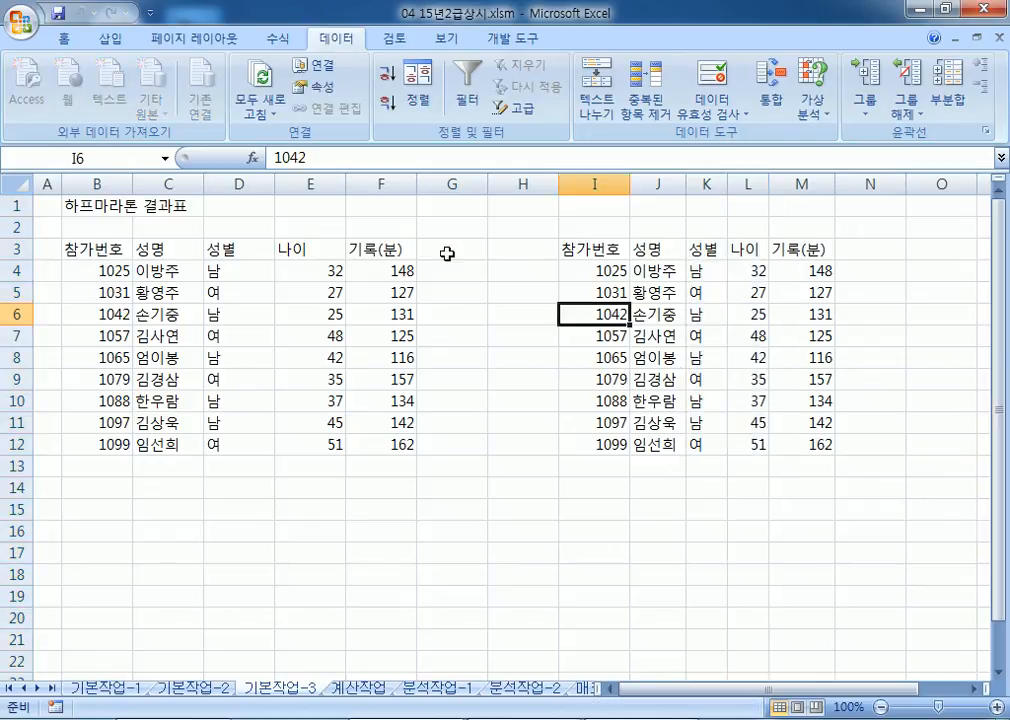
left_click(507, 486)
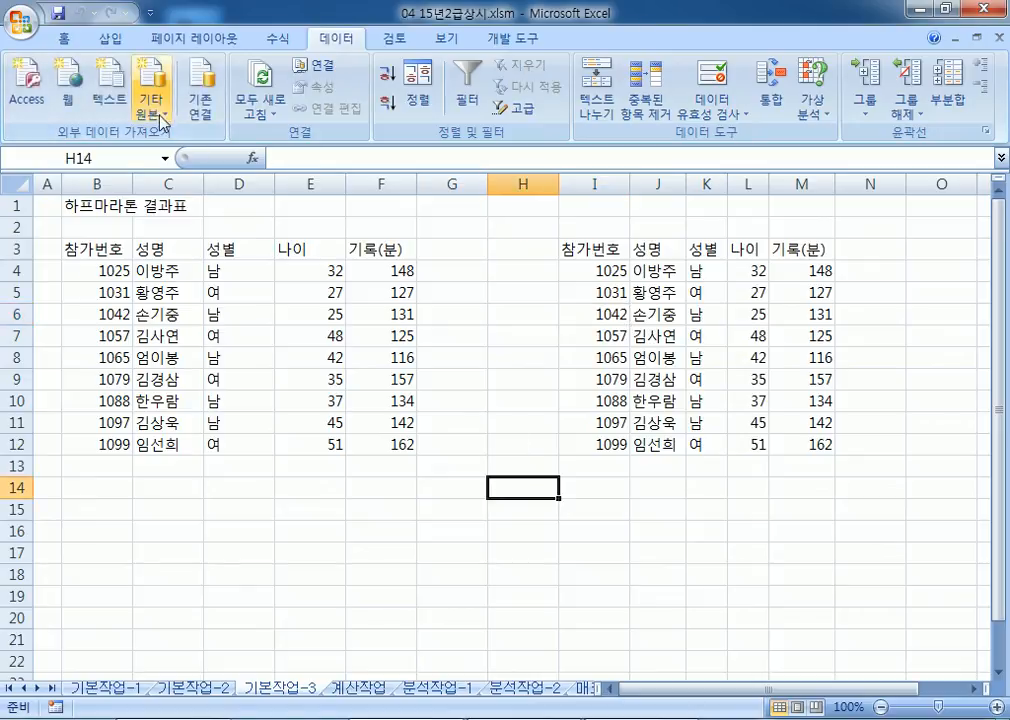
left_click(112, 100)
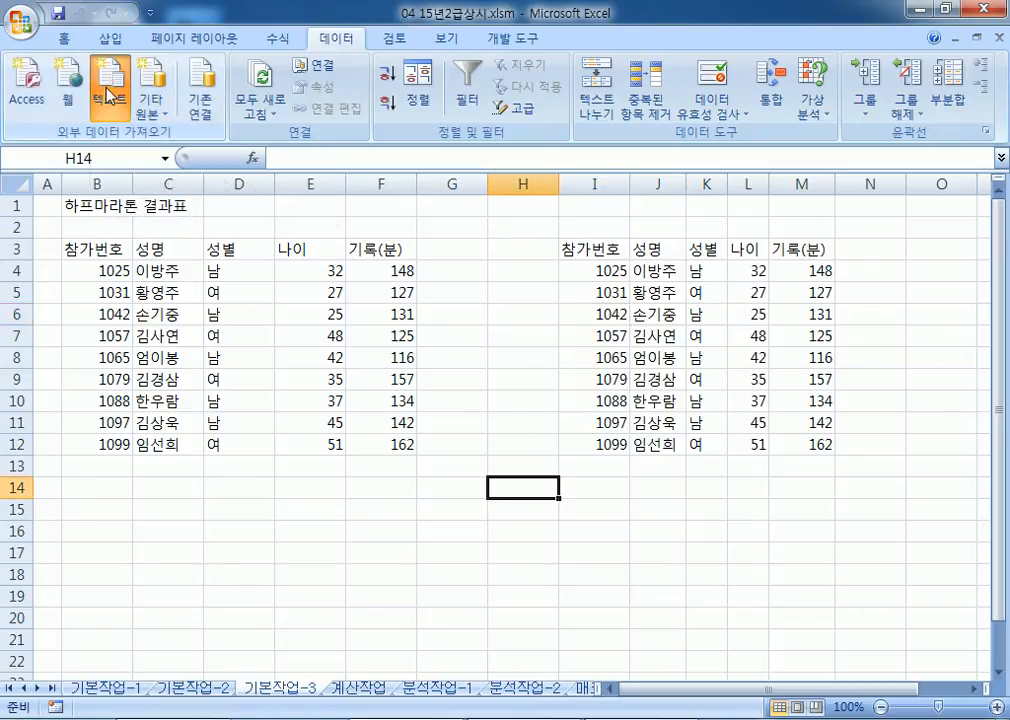
left_click(545, 443)
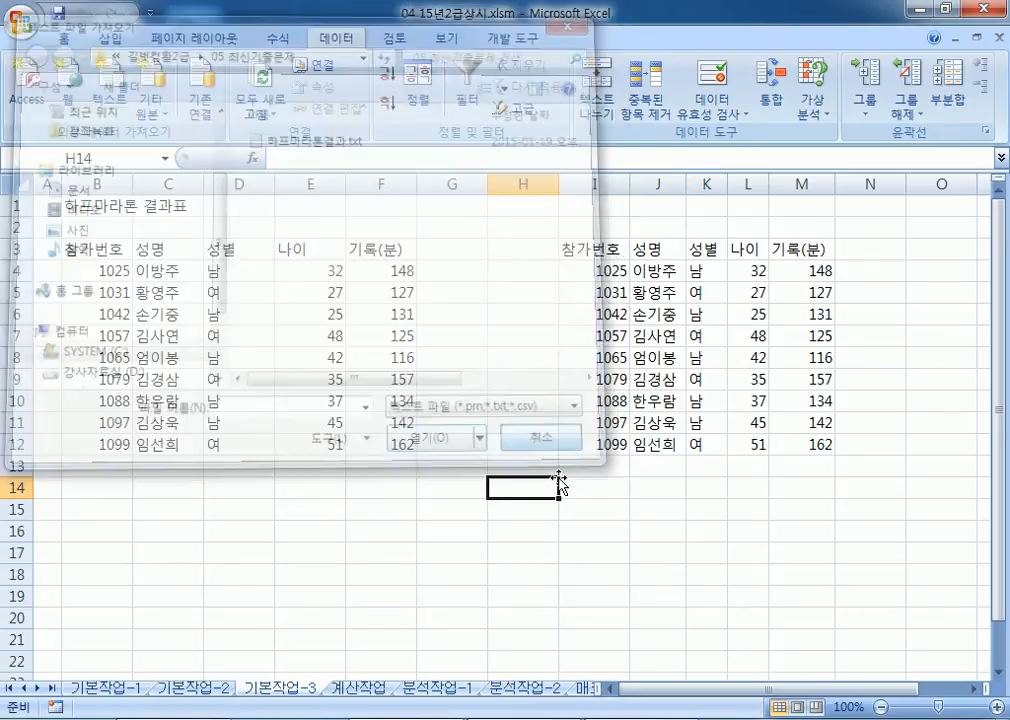
left_click(579, 484)
left_click(697, 270)
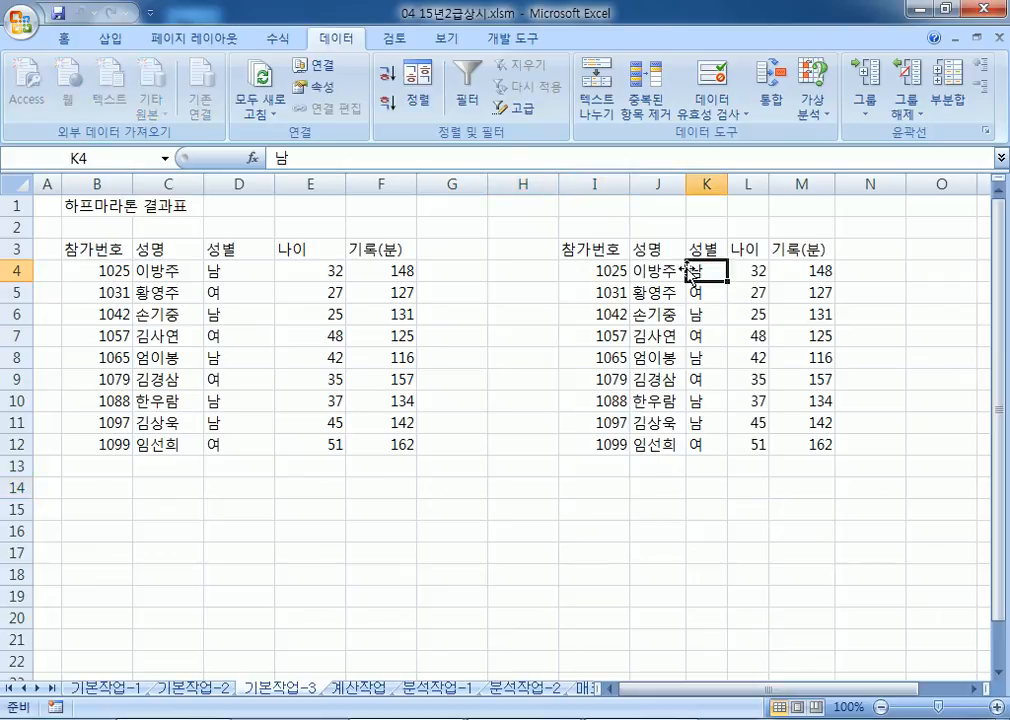
left_click(318, 377)
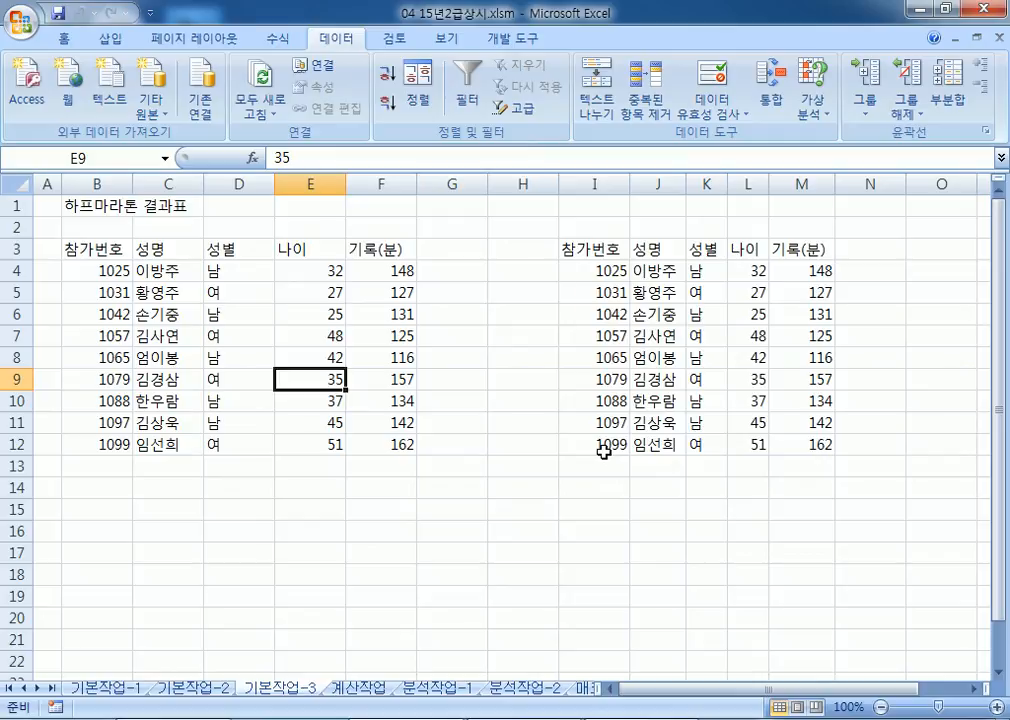
left_click(365, 693)
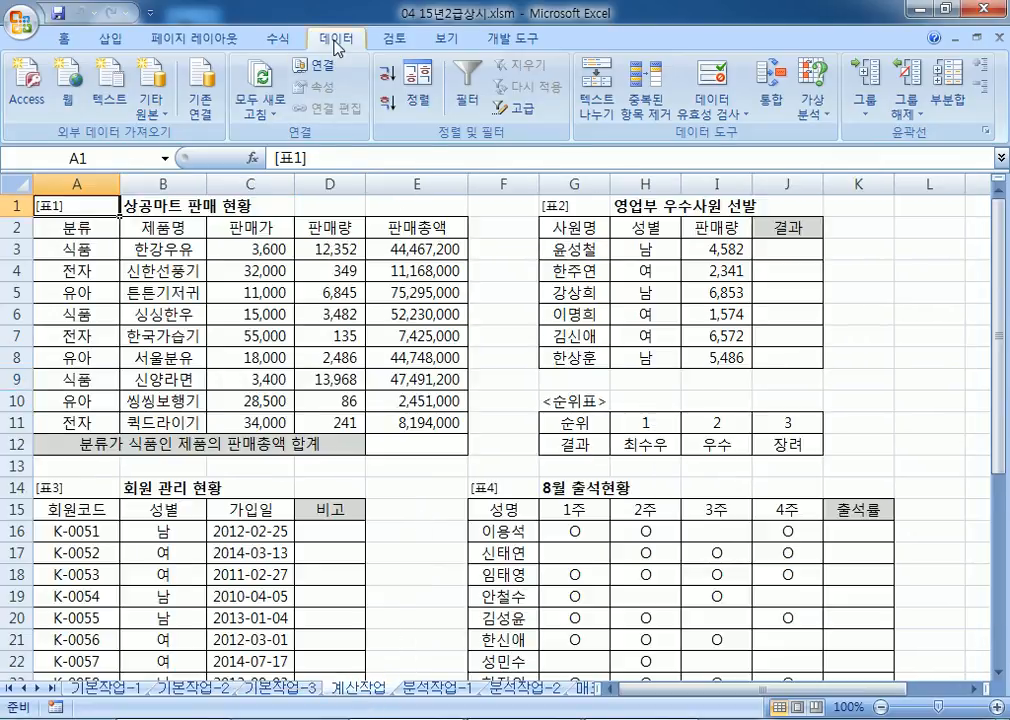
Step: Collapse the ribbon, then start a new '1.' line in the Notepad notes below the table view
double_click(277, 38)
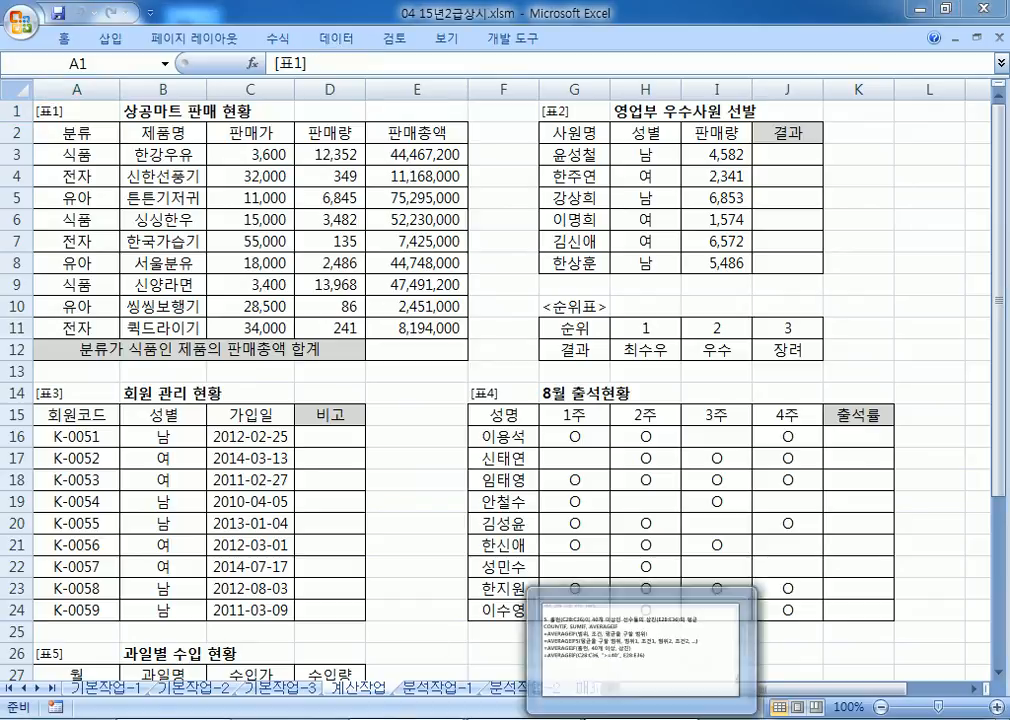
key("alt+Tab")
scroll(401, 569, "down", 2)
left_click(381, 567)
key("Return")
type("1.")
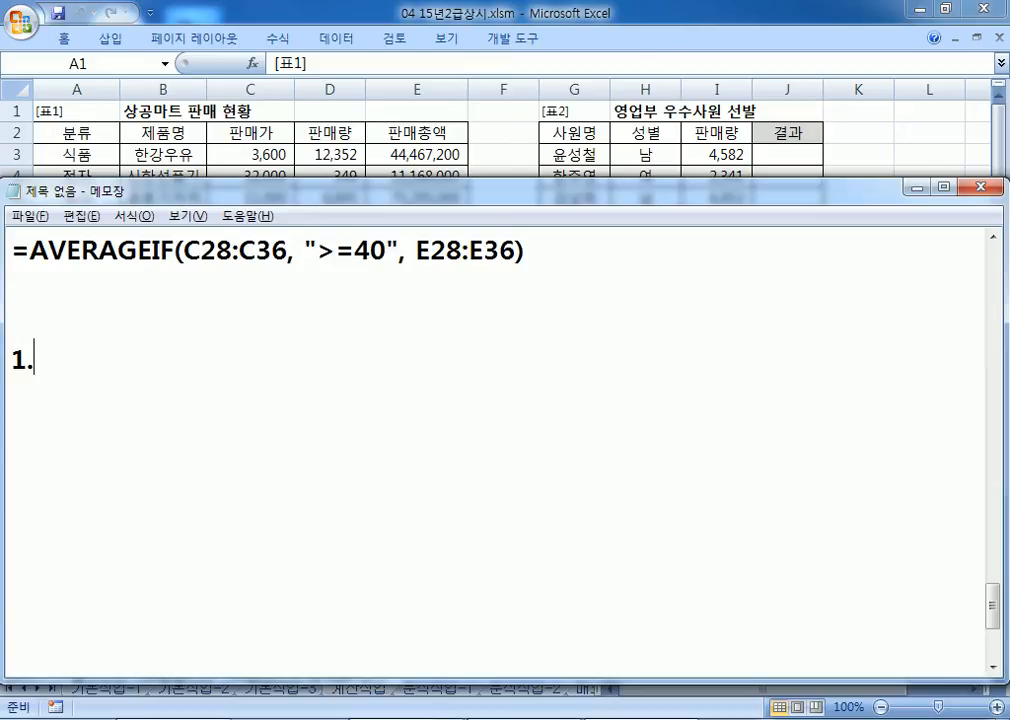
scroll(411, 646, "down", 1)
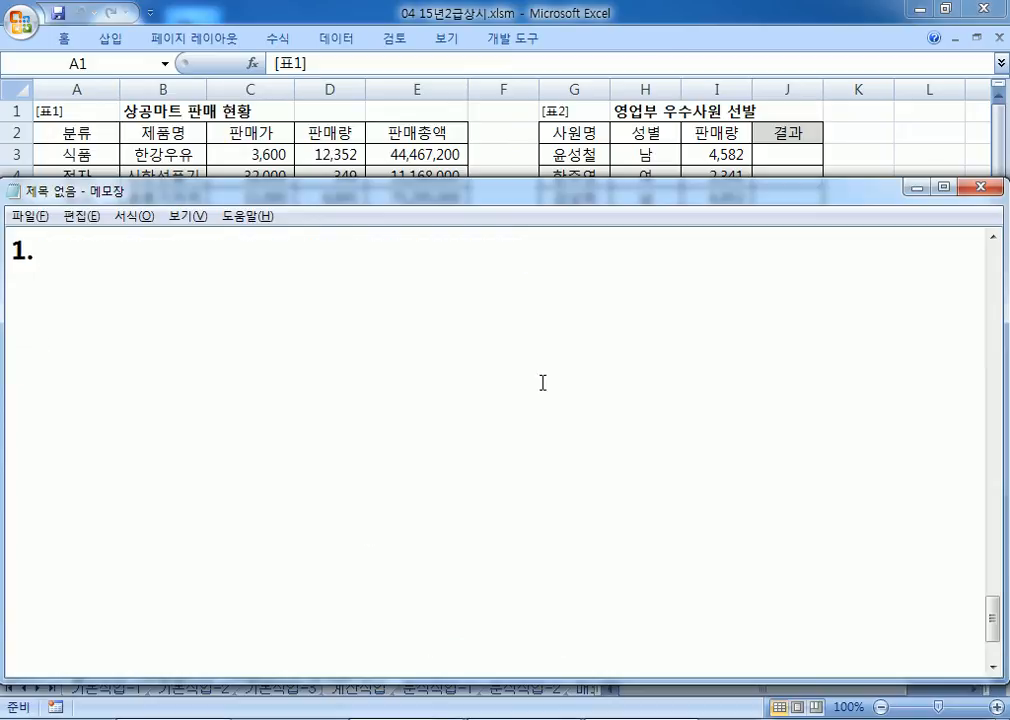
left_click_drag(365, 207, 362, 239)
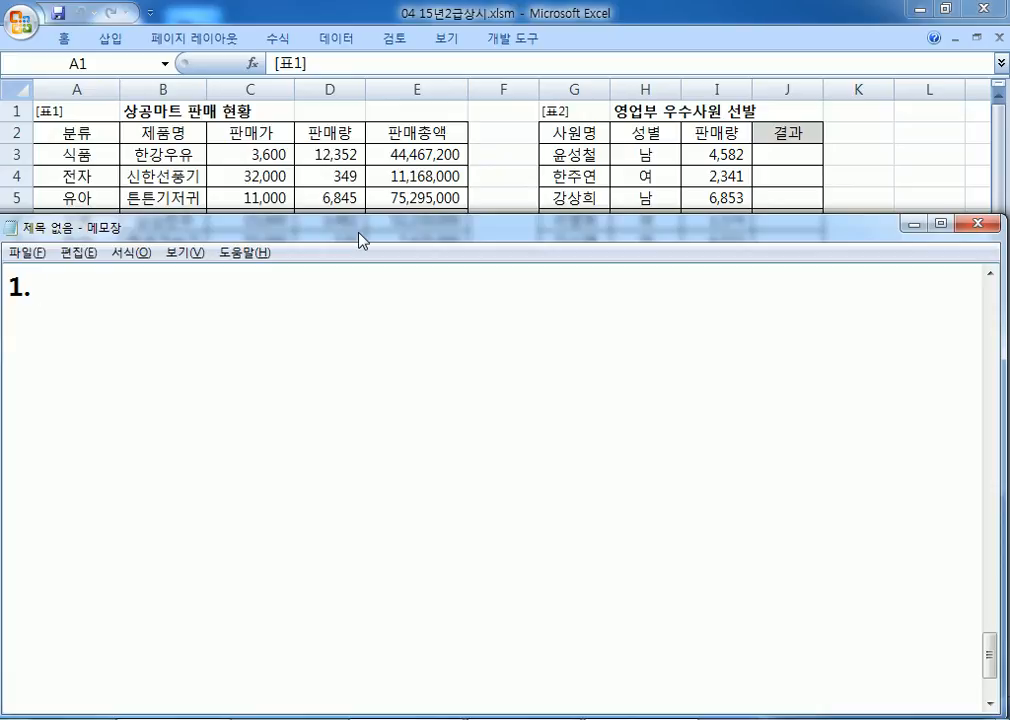
Step: Write the task: sum 판매총액(E3:E11) for products whose 분류(A3:A11) is "식품"
type("QN")
key("BackSpace")
key("BackSpace")
key("Hangul")
type("분ㄹㅠ(")
key("Hangul")
type("A")
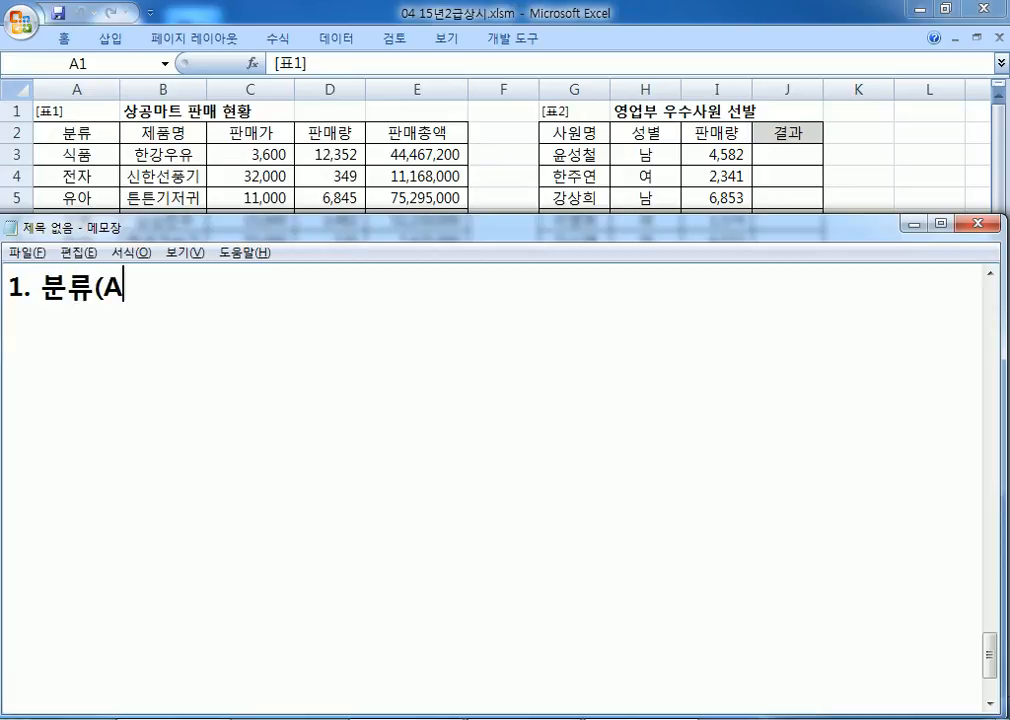
type("3:A11)")
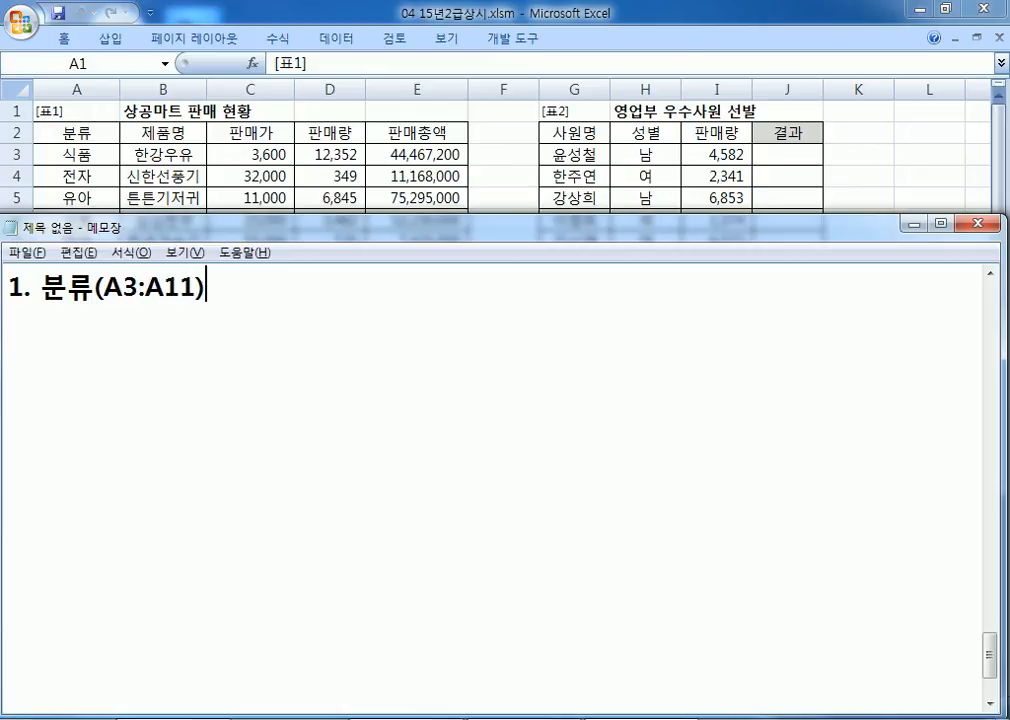
key("Hangul")
type("가 \"식품\"인 제품의 판매총액(E3:E11)의 합계")
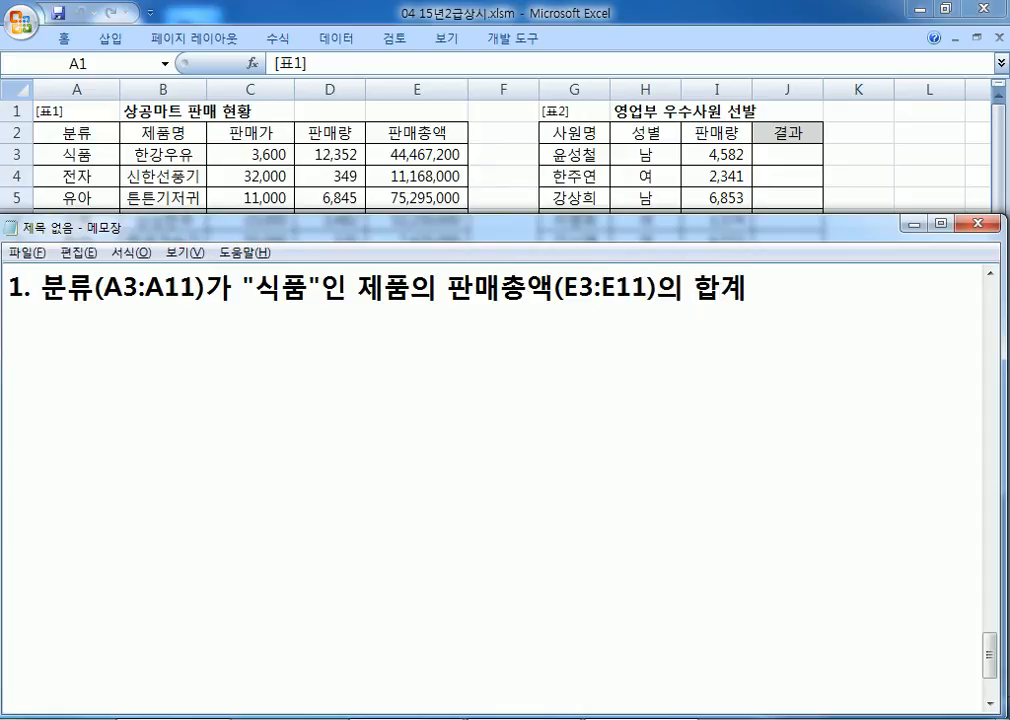
type("를 게ㅐ")
key("BackSpace")
key("BackSpace")
type("계산")
Step: Note choosing among SUMIF, COUNTIF, AVERAGEIF and write the syntax SUMIF=(범위, 조건, 합계를 구할 범위)
key("Return")
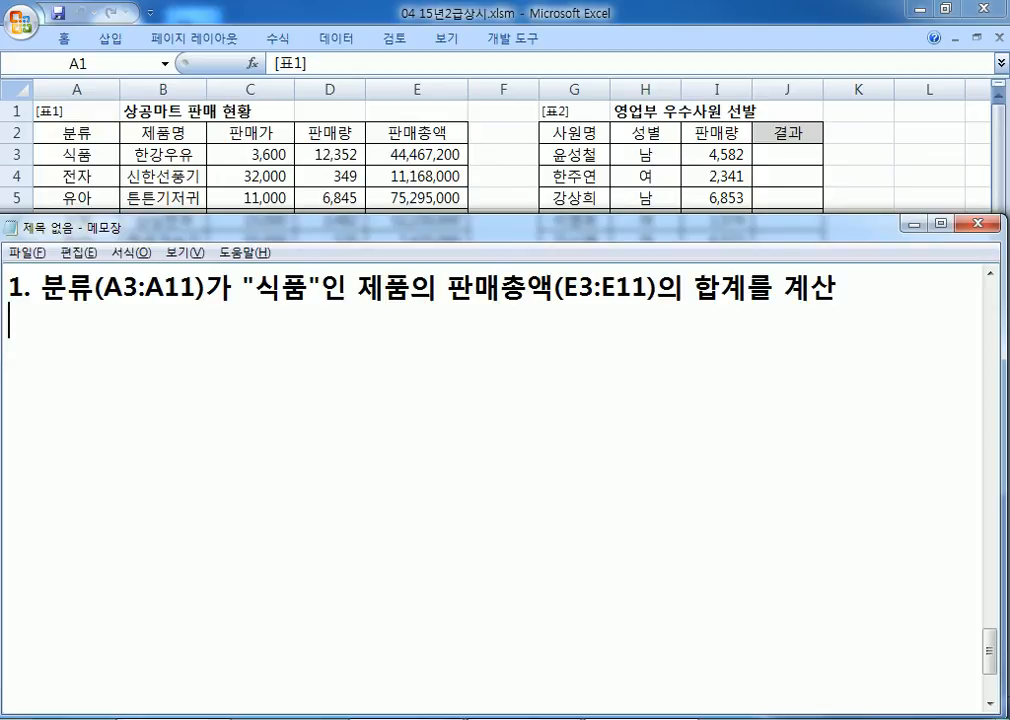
type("SUMIF, COUNTIF, ")
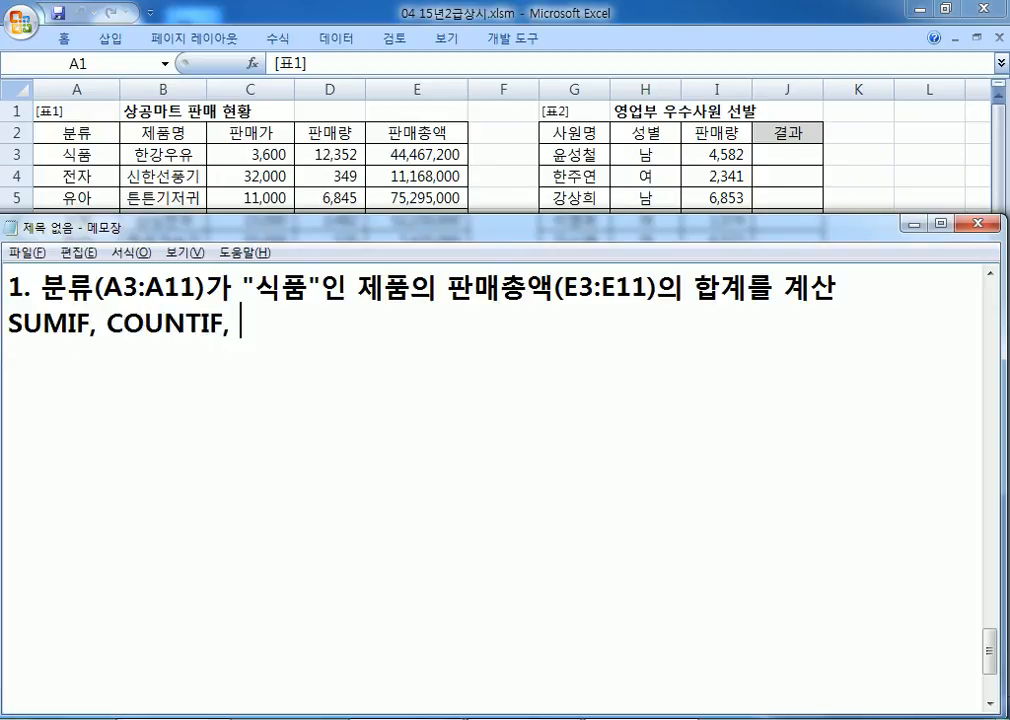
type("AVERAGEIF")
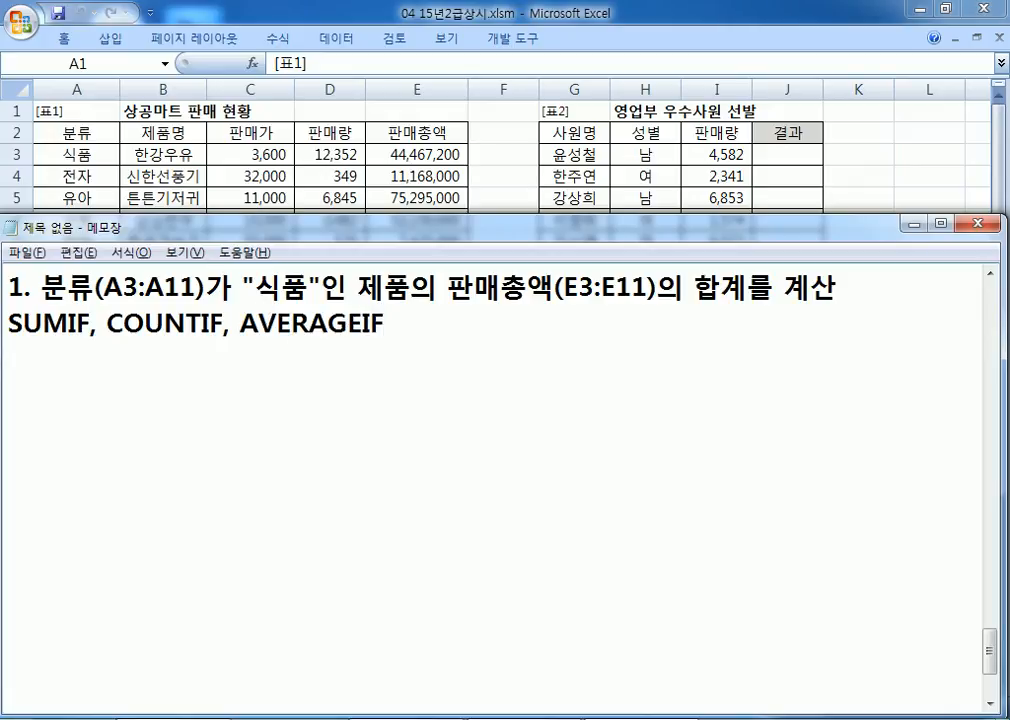
type("중")
key("End")
type("에서 선택")
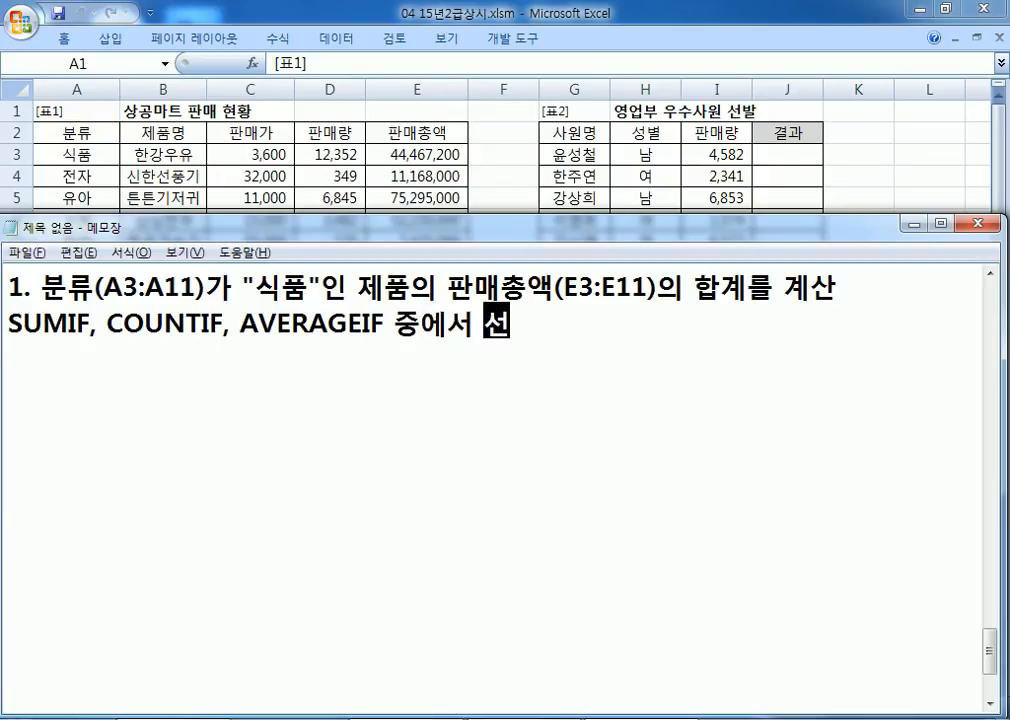
key("Return")
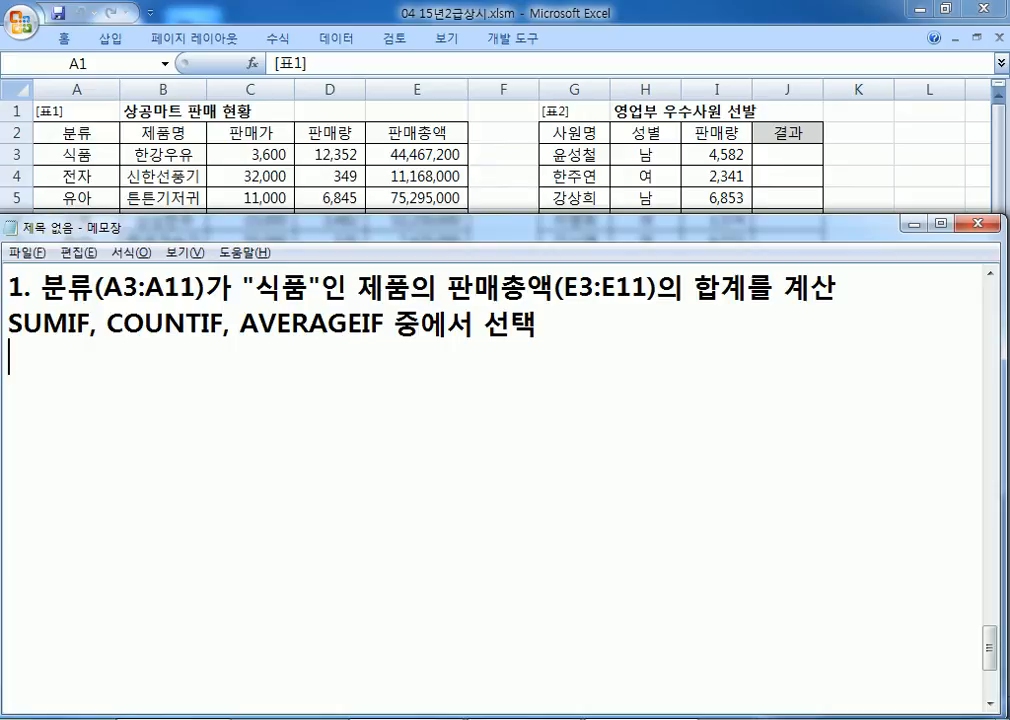
type("SUMIF")
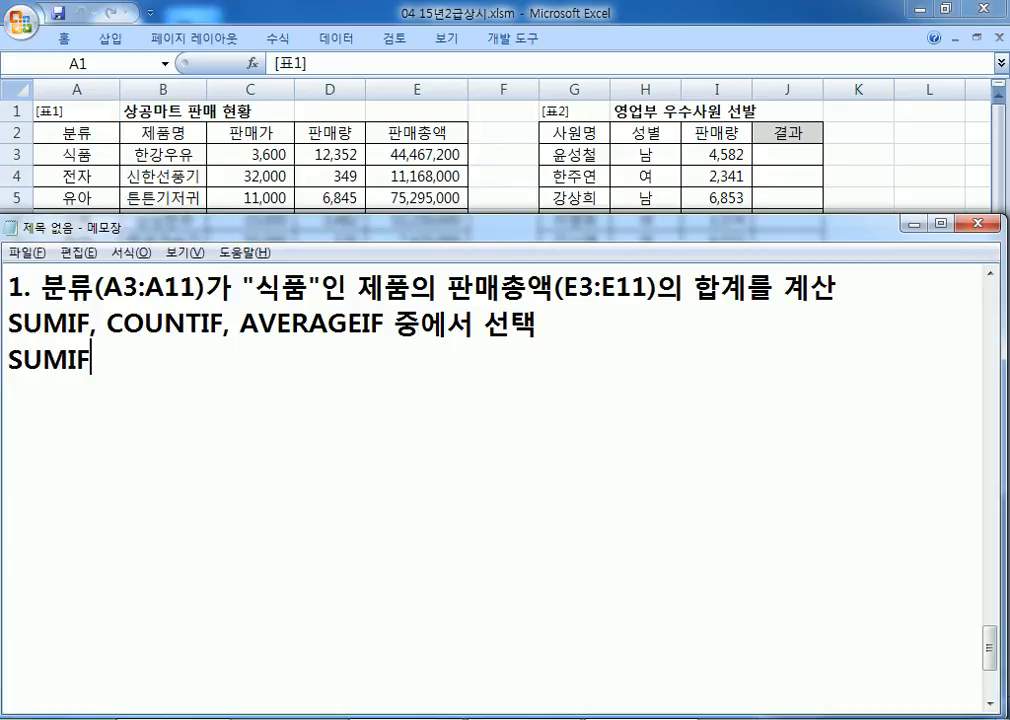
type("=")
key("End")
type("(")
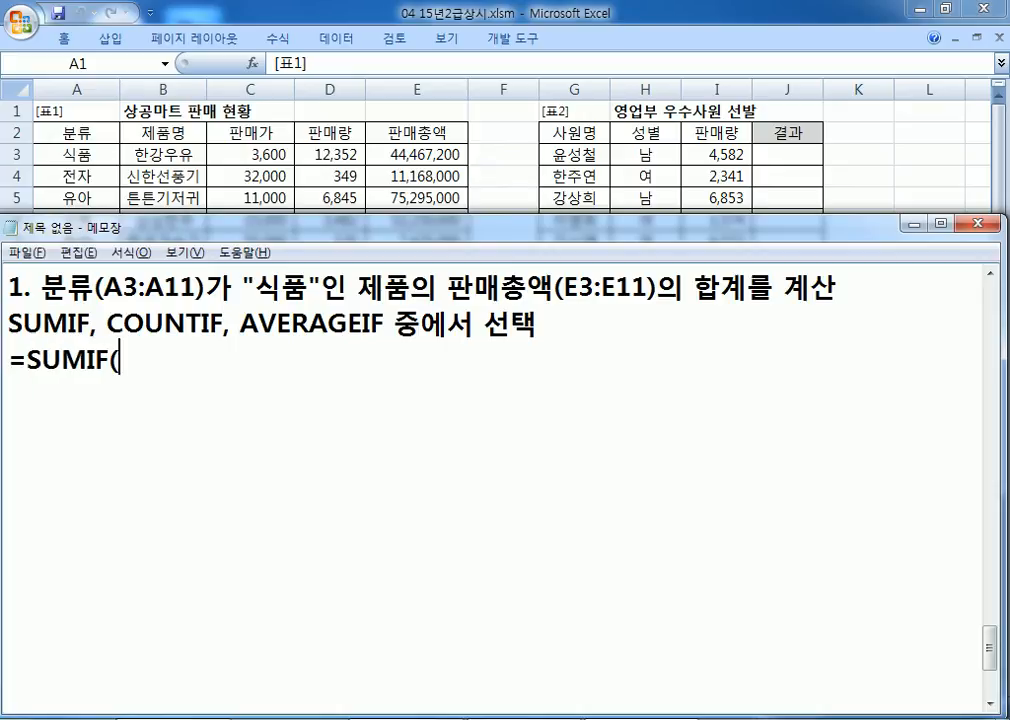
type("범위,")
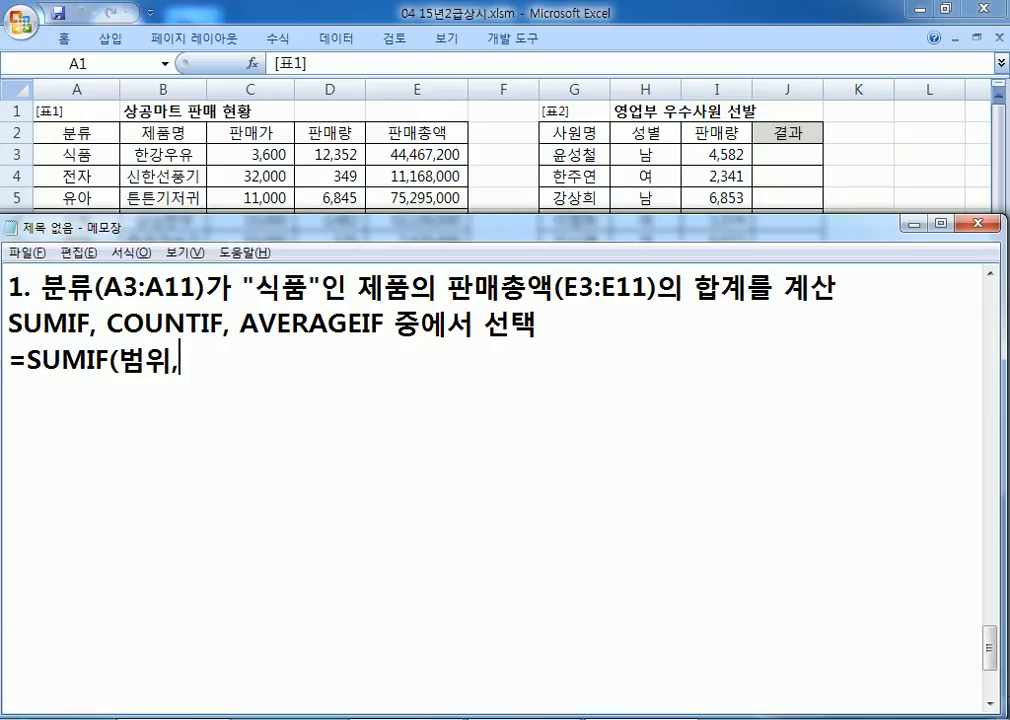
type(" 조건, ")
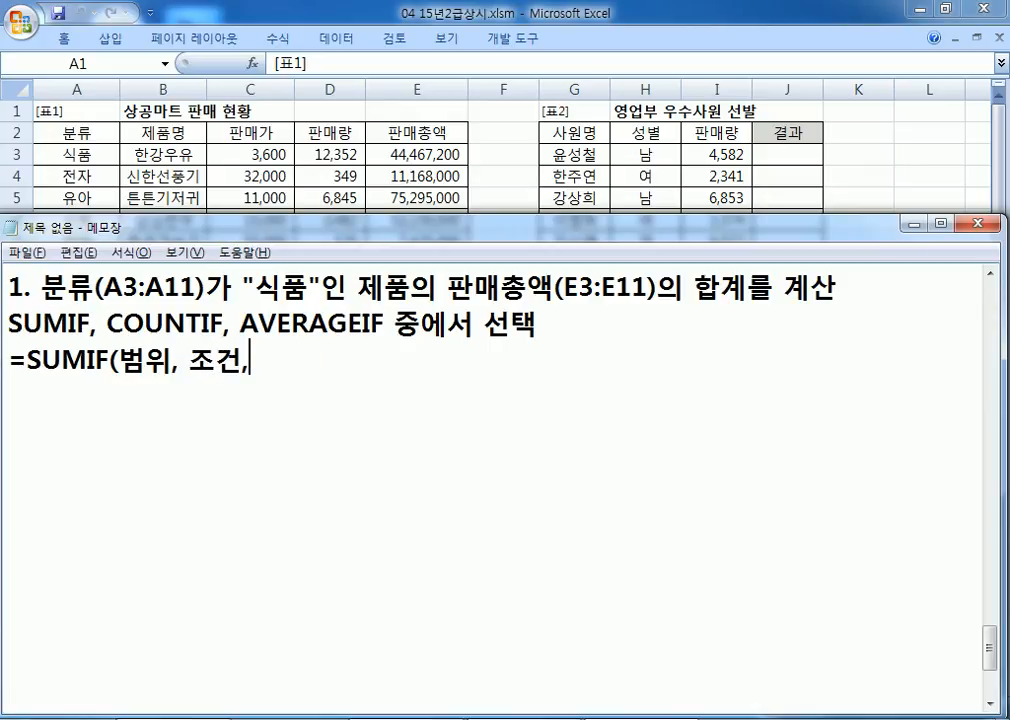
type("합계를 구")
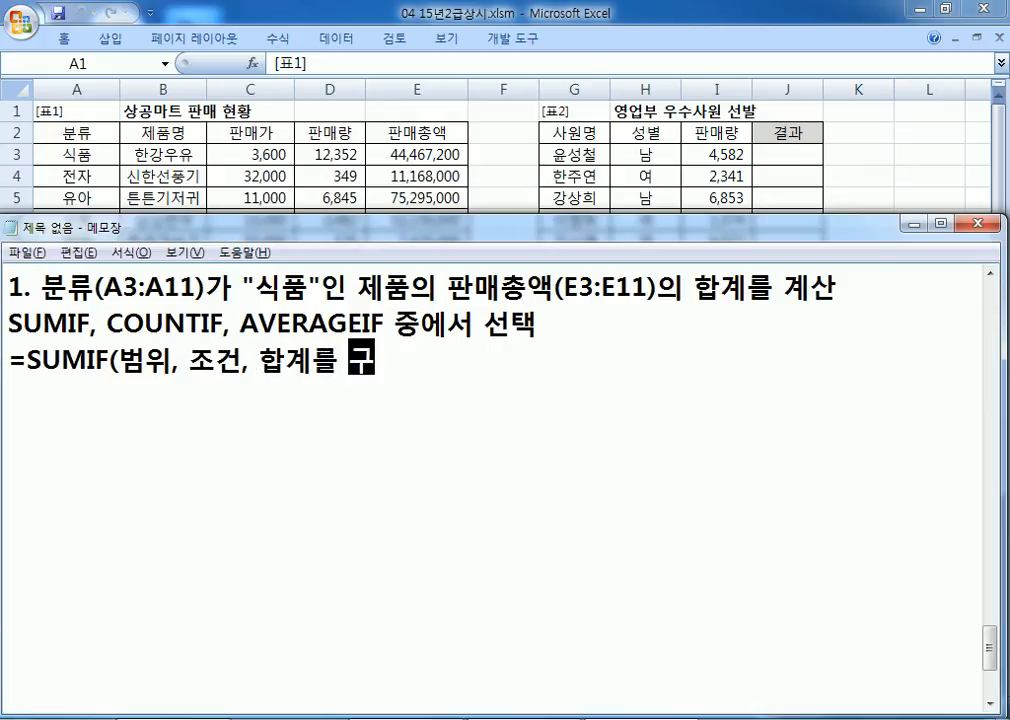
type("할 범위)")
key("Return")
Step: Duplicate the syntax line and rewrite it with column names as SUMIF(분류, "식품", 판매총액)
key("Up")
key("shift+Down")
key("ctrl+c")
key("Right")
key("ctrl+v")
key("Up")
key("Right")
key("Right")
key("Right")
key("Right")
key("Right")
key("Right")
key("Right")
type("분류")
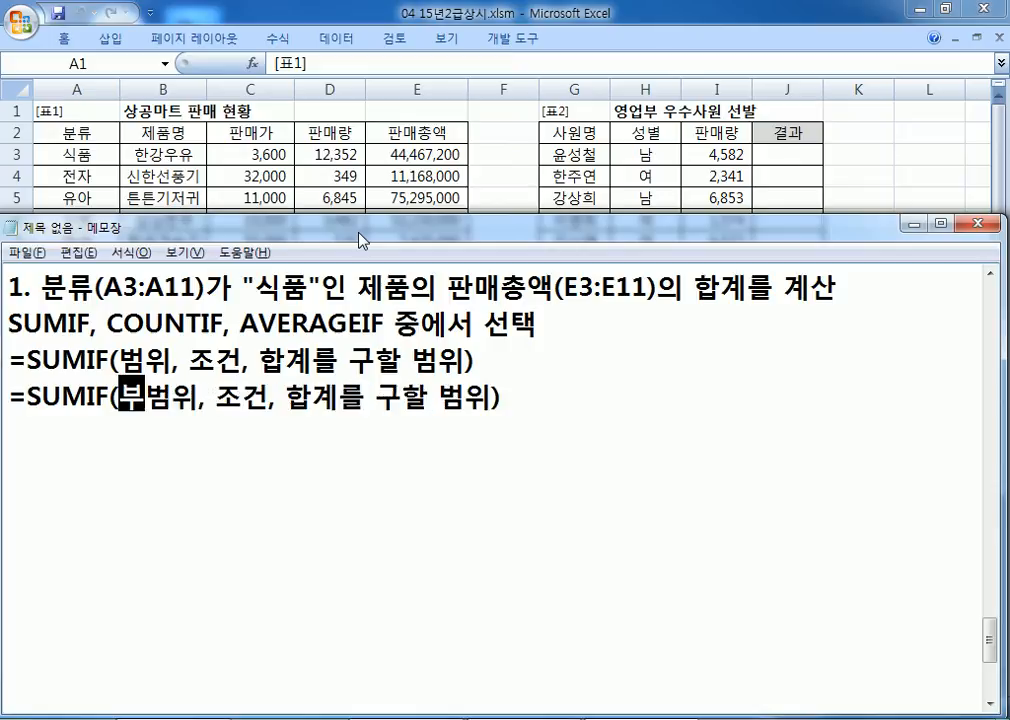
key("Delete")
key("Delete")
key("Right")
key("Right")
type("\"식품\"")
key("Delete")
key("Delete")
key("Right")
key("Right")
type("판매총액")
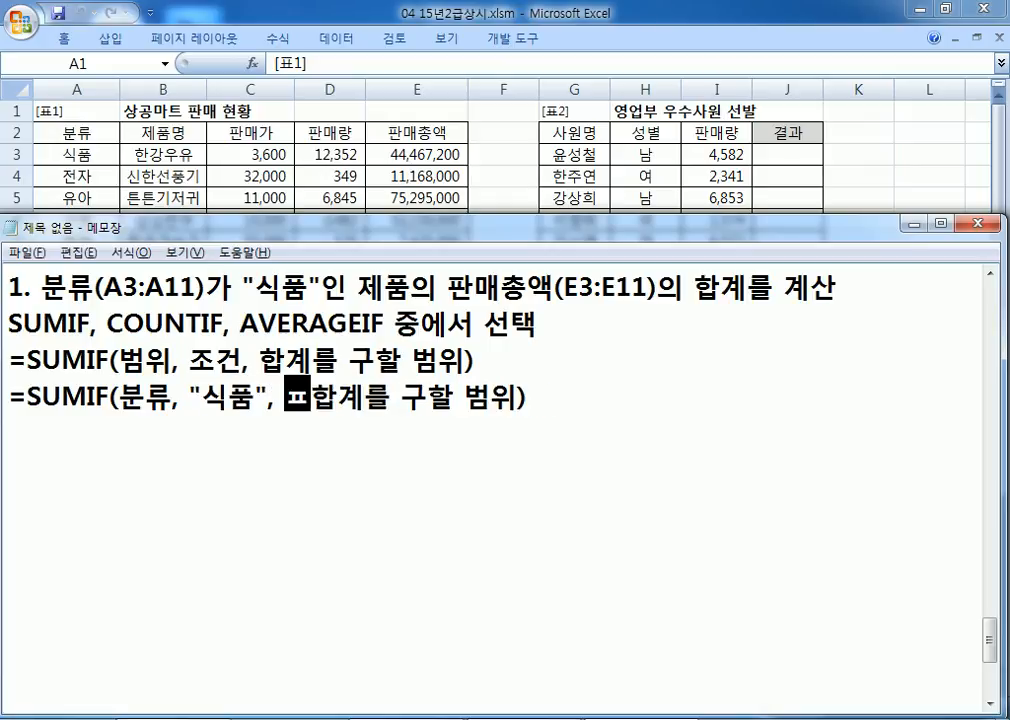
key("Delete")
key("Delete")
key("Delete")
key("Delete")
key("Delete")
key("Delete")
key("Delete")
key("Delete")
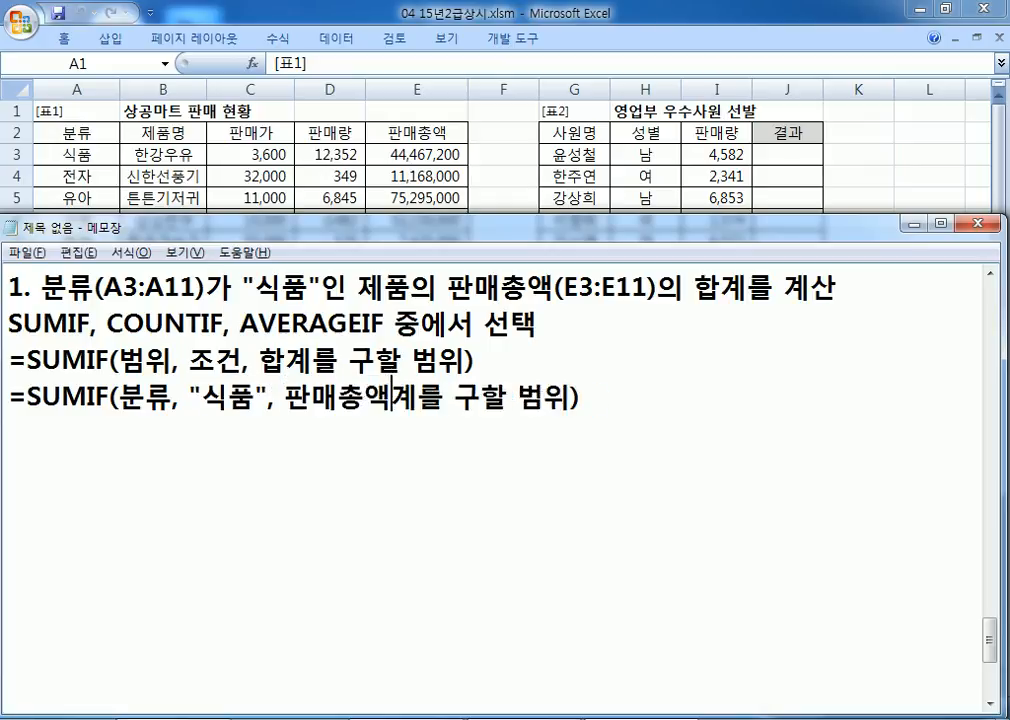
key("Delete")
Step: Duplicate that line, change it to =SUMIF(A3:A11, "식품", E3:E11), and select it for copying
key("End")
key("Home")
key("shift+Down")
key("ctrl+c")
key("Right")
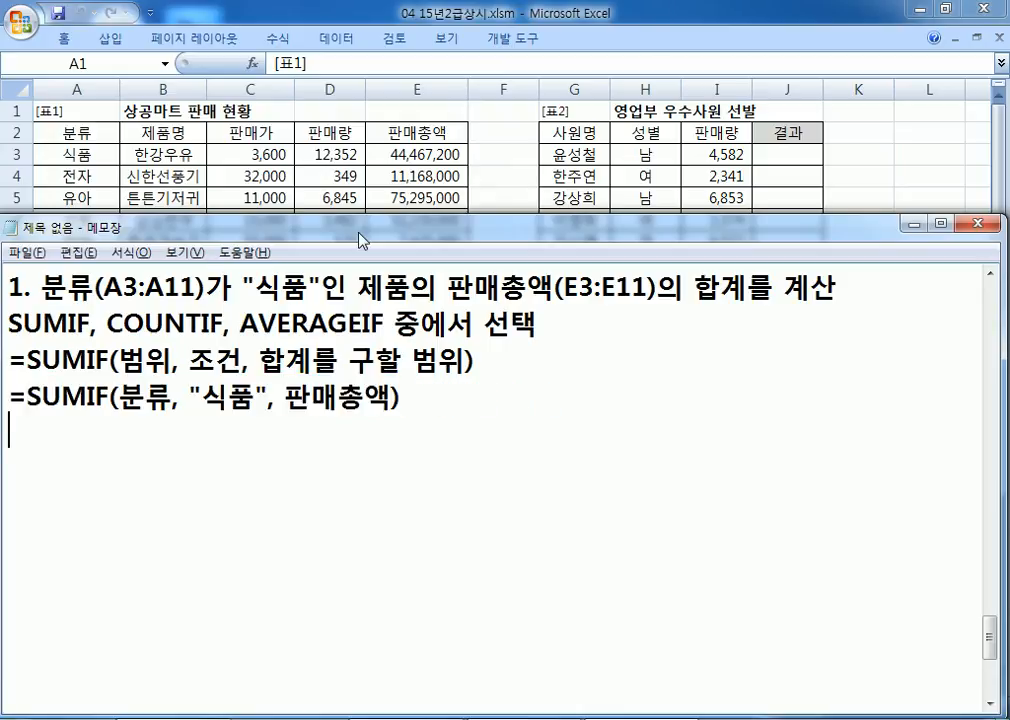
key("ctrl+v")
key("Up")
key("Right")
key("Right")
key("Right")
key("Right")
key("Right")
key("Right")
key("Right")
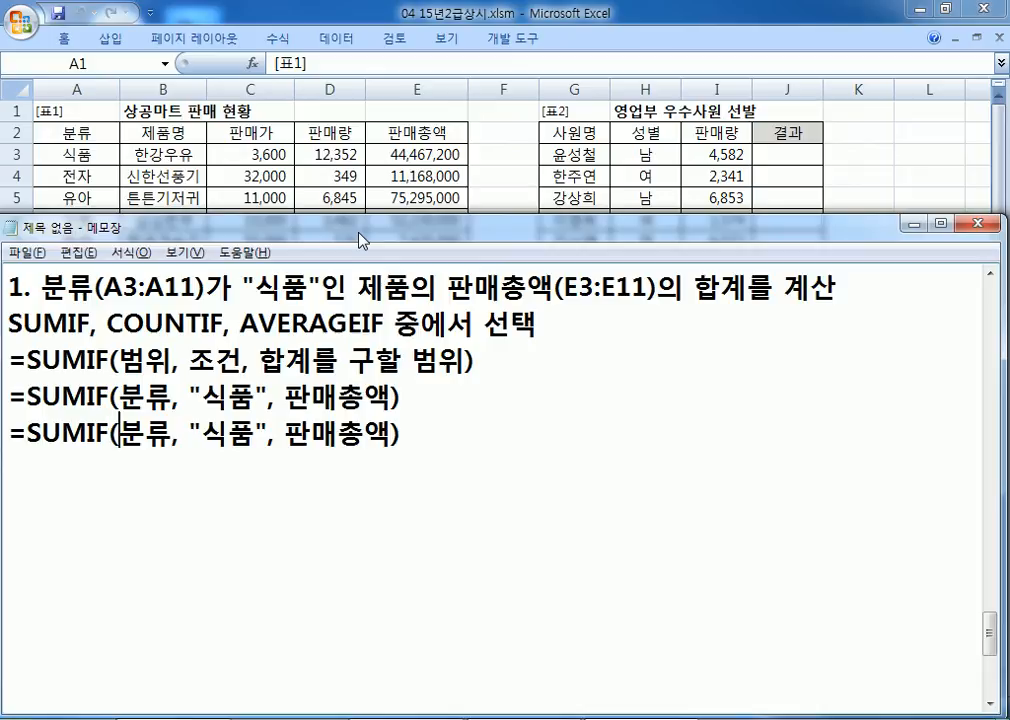
type("A3:A11")
key("Delete")
key("Delete")
key("Right")
key("Right")
key("Right")
key("Right")
key("Right")
key("Right")
key("Right")
key("Right")
key("Right")
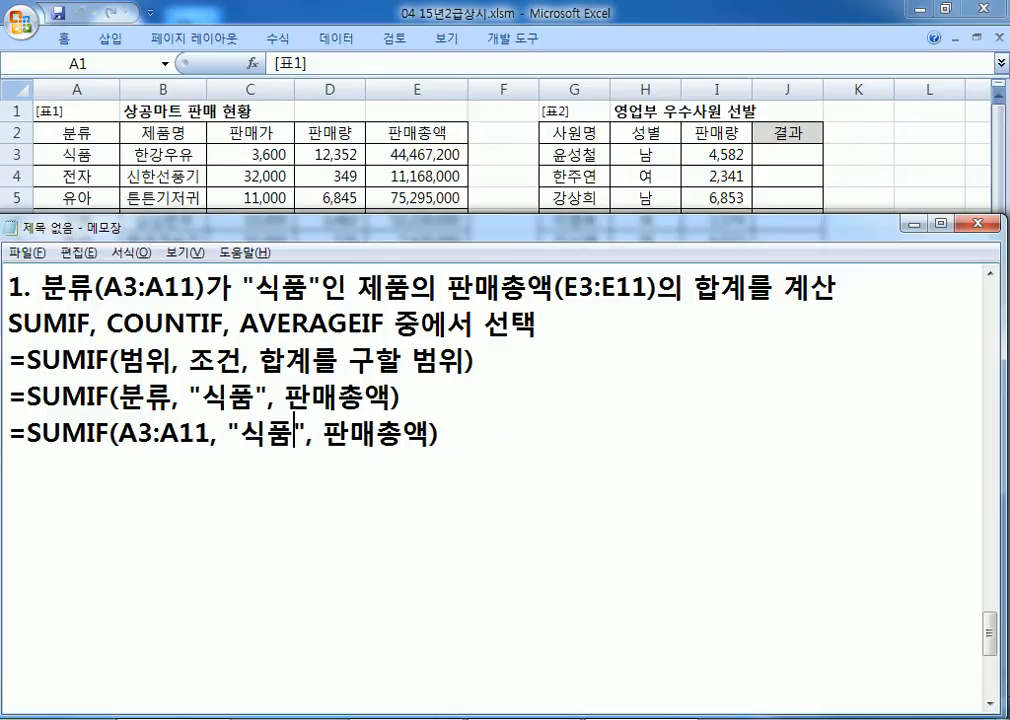
key("Left")
type("E3")
key("Delete")
key("Delete")
key("Delete")
key("Delete")
type(":E11")
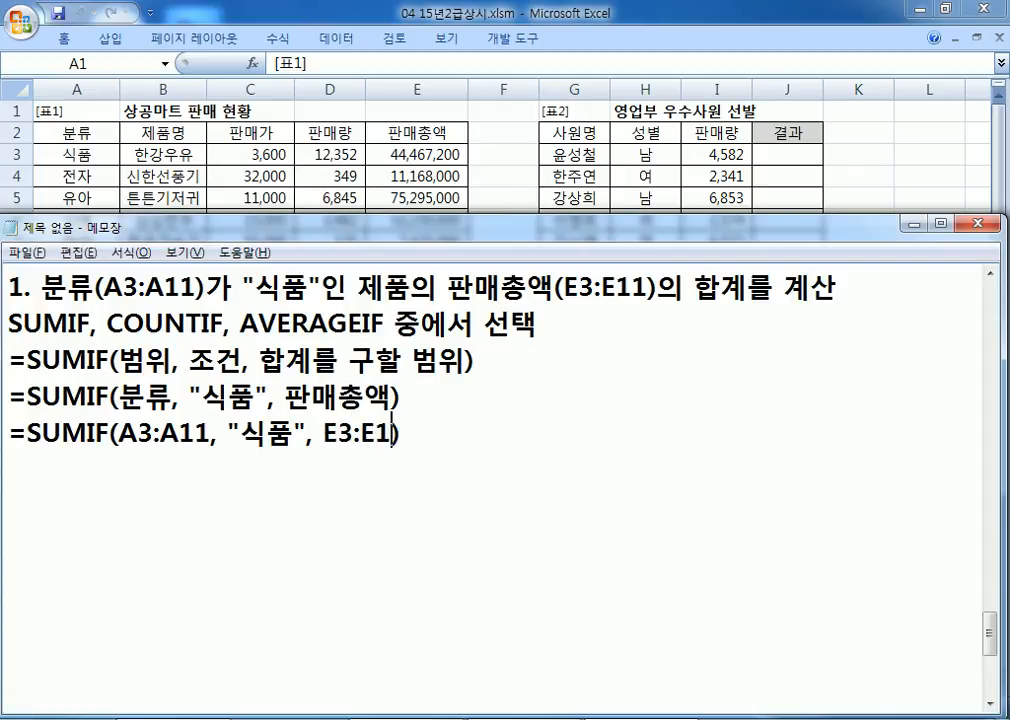
key("End")
key("shift+Home")
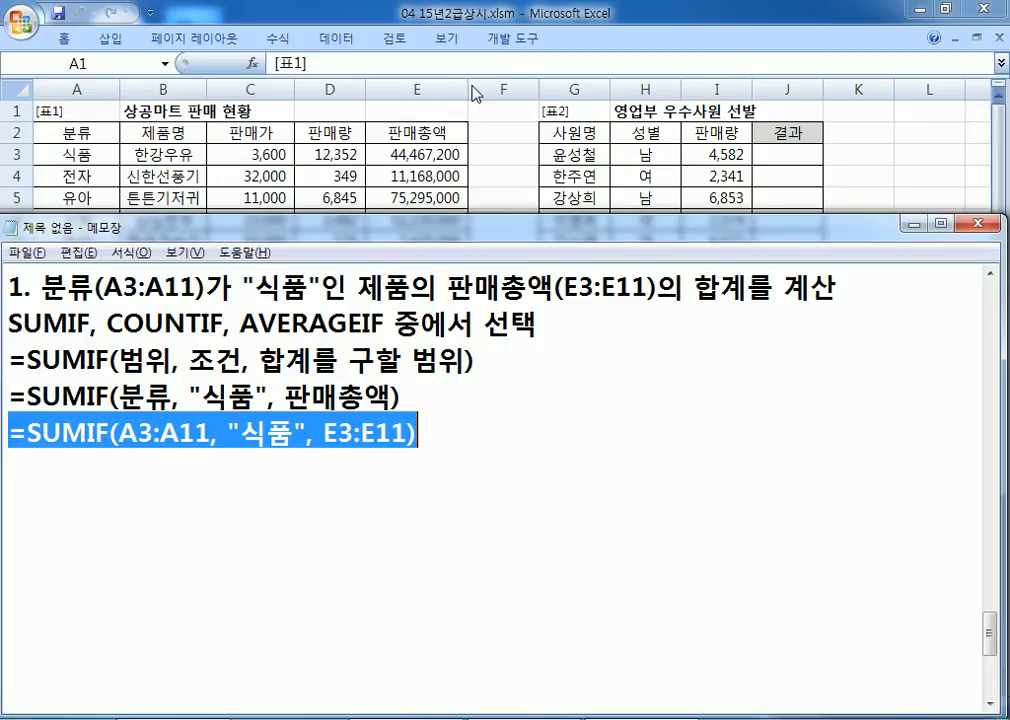
Step: Paste a partial formula into E12, hit the too-few-arguments error, and cancel the edit
left_click(375, 72)
left_click(415, 349)
key("ctrl+v")
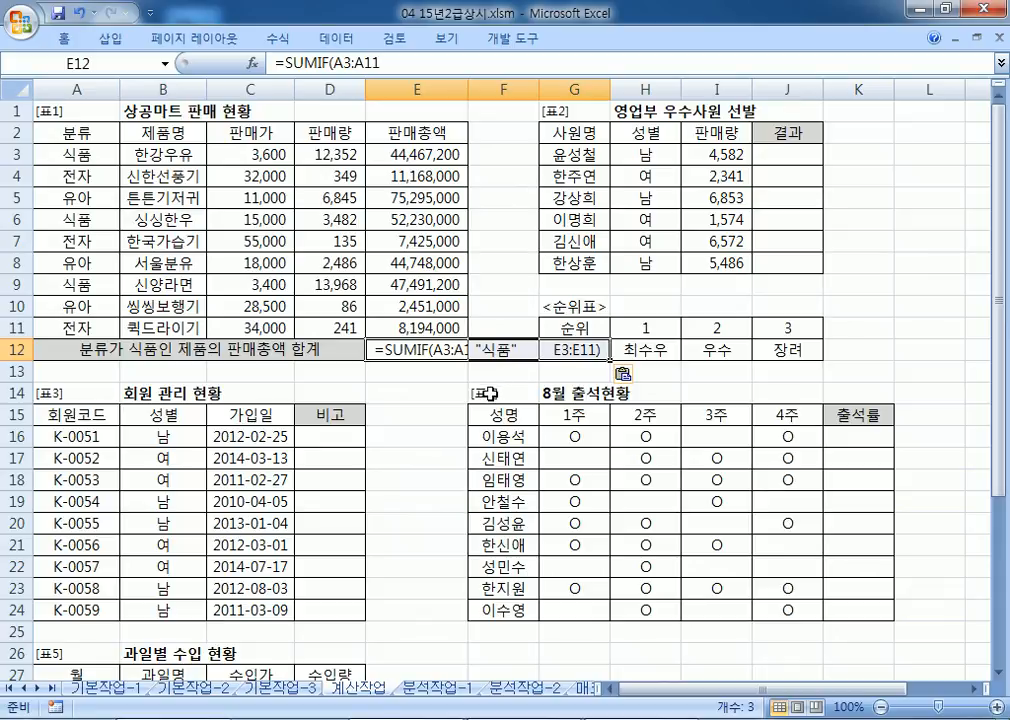
double_click(405, 349)
key("Return")
key("Return")
key("alt")
key("alt+Tab")
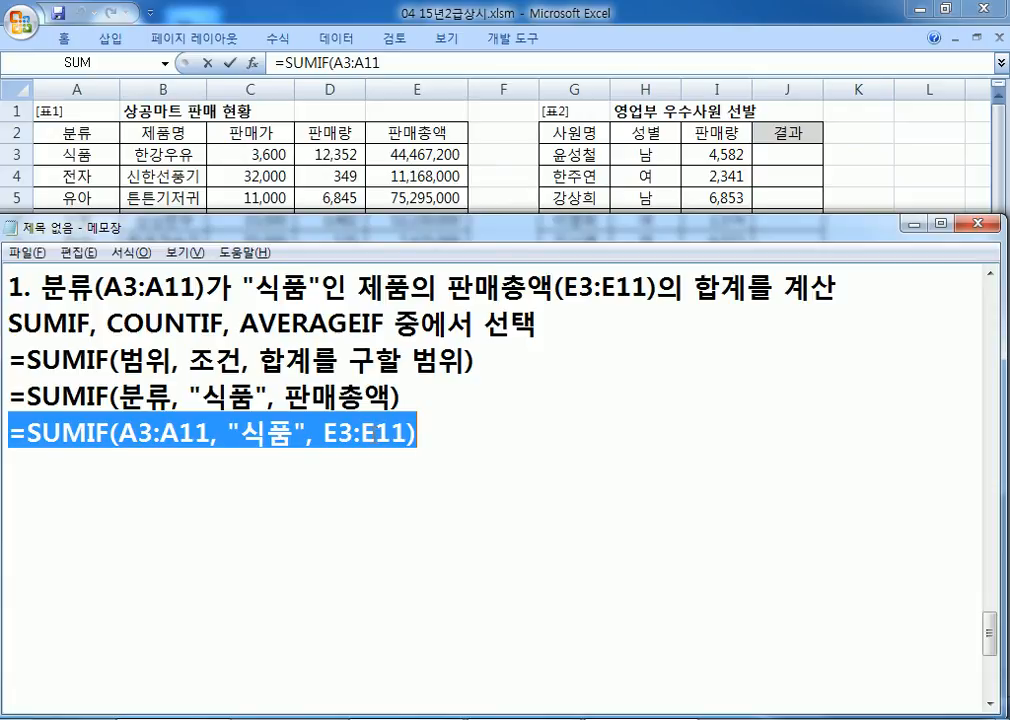
left_click(376, 433)
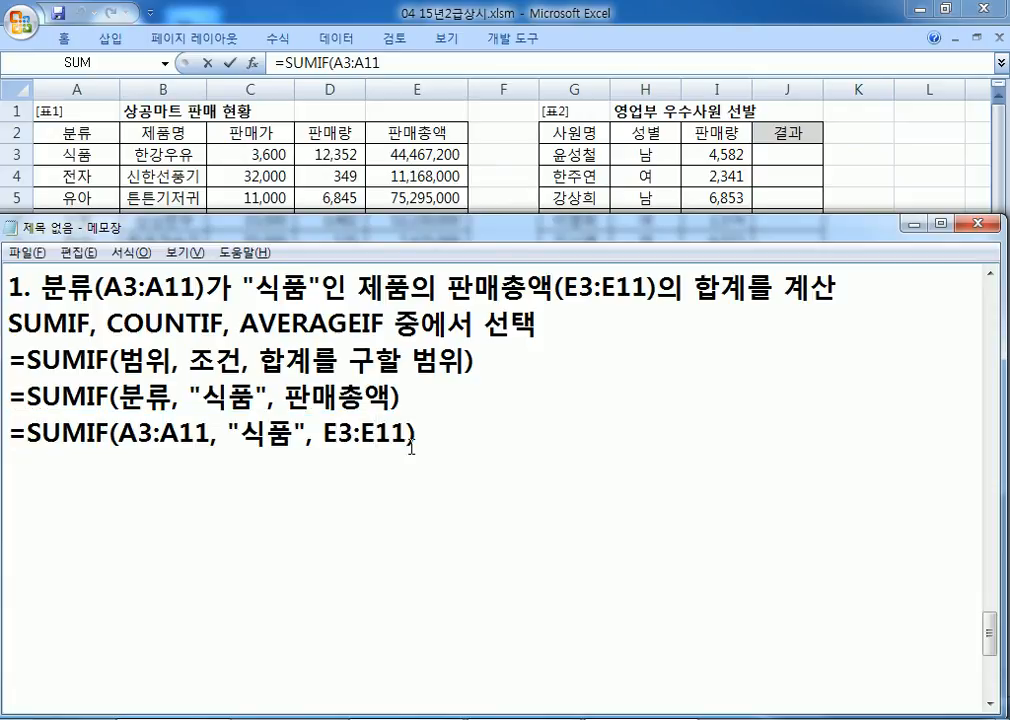
key("alt+Tab")
key("Escape")
Step: Replace E12's content with =SUMIF(A3:A11, "식품", E3:E11), giving 144,188,400
double_click(422, 352)
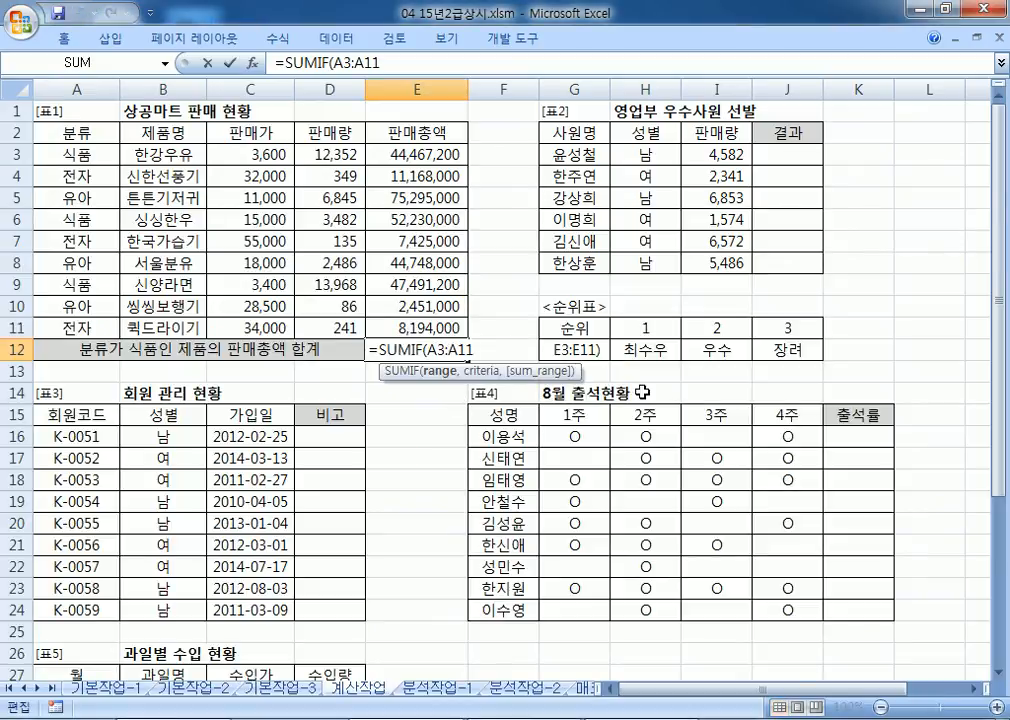
key("shift+Home")
key("ctrl+v")
key("Return")
key("Up")
key("Right")
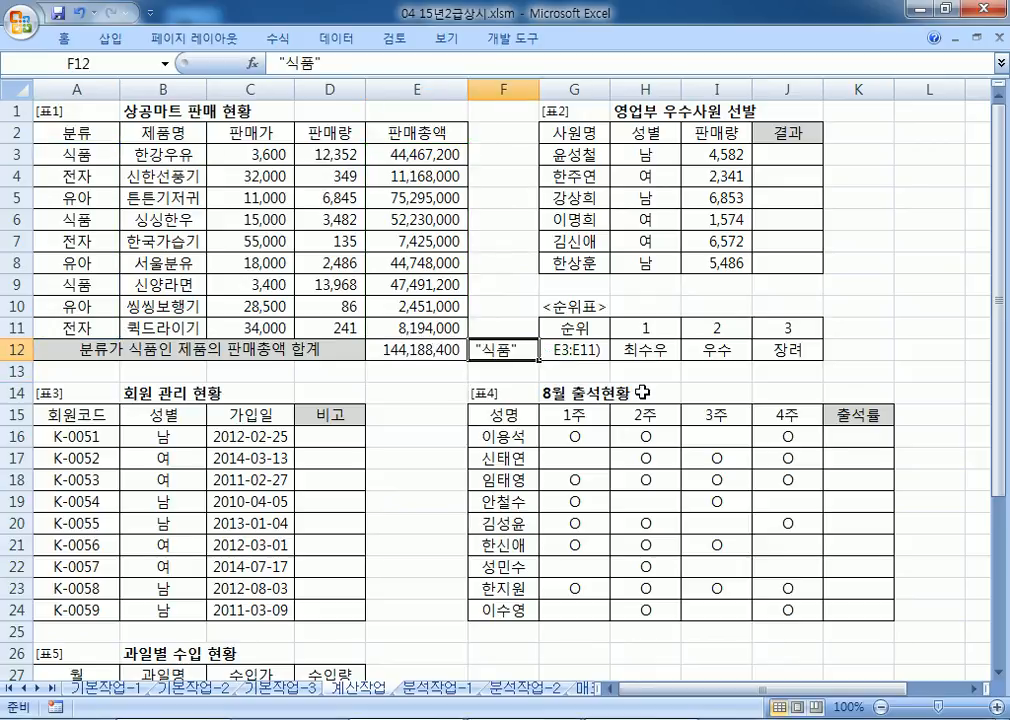
key("Left")
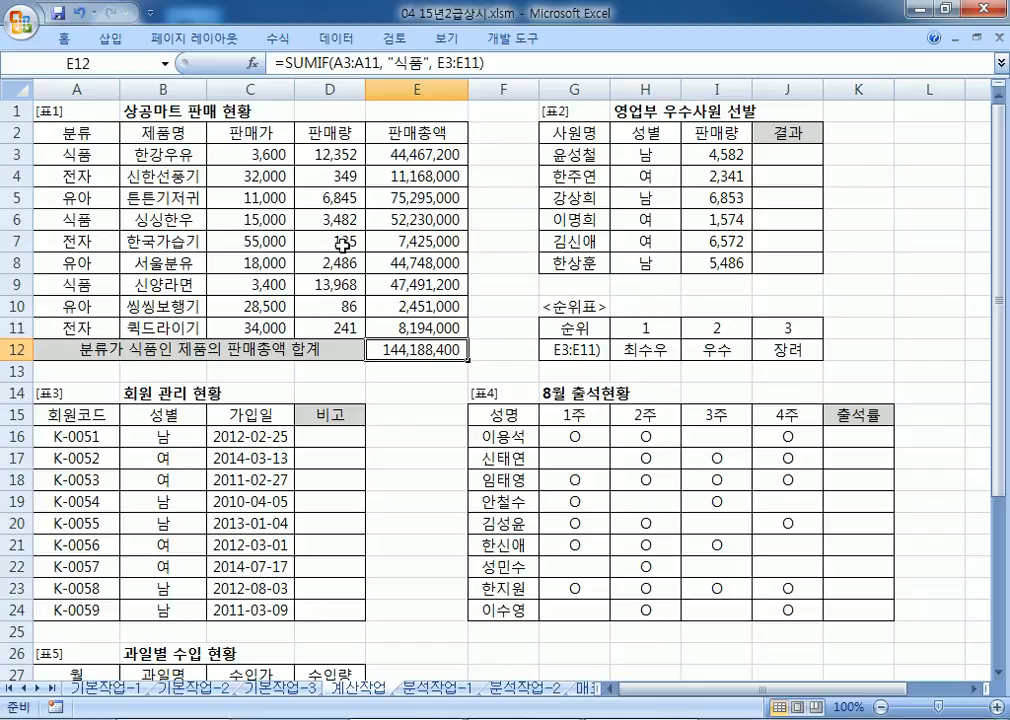
Step: Fill the 식품 cells A3, A6, A9 and their sales E3, E6, E9 yellow
left_click(56, 154)
left_click(443, 155)
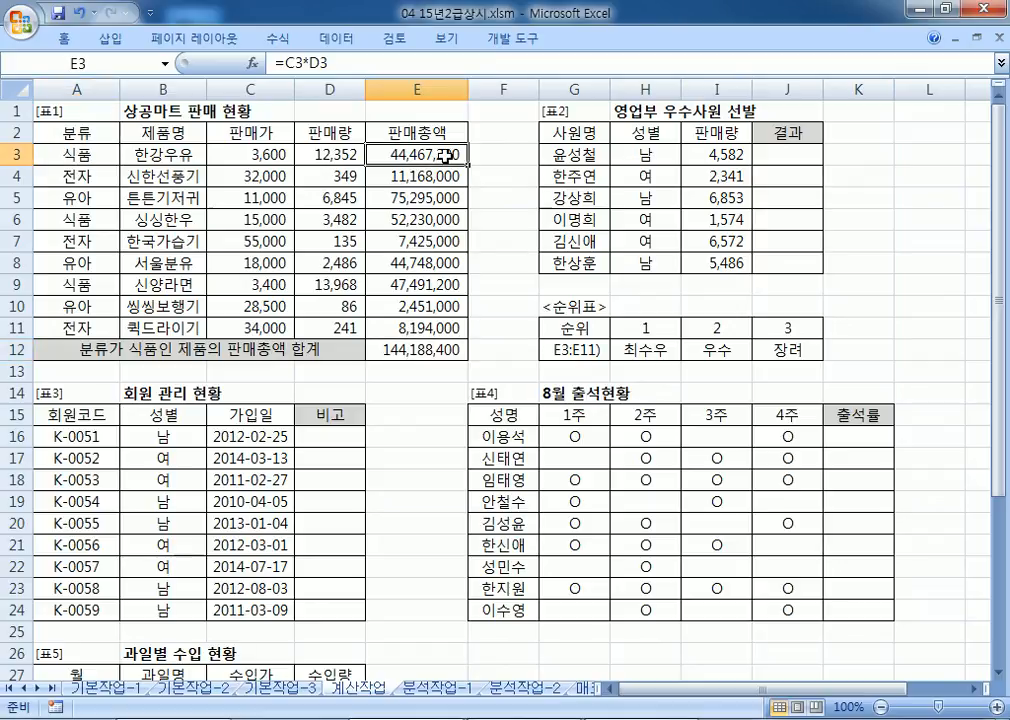
left_click(78, 155, "ctrl")
left_click(80, 219, "ctrl")
left_click(447, 219, "ctrl")
left_click(50, 284, "ctrl")
left_click(409, 284, "ctrl")
right_click(409, 284)
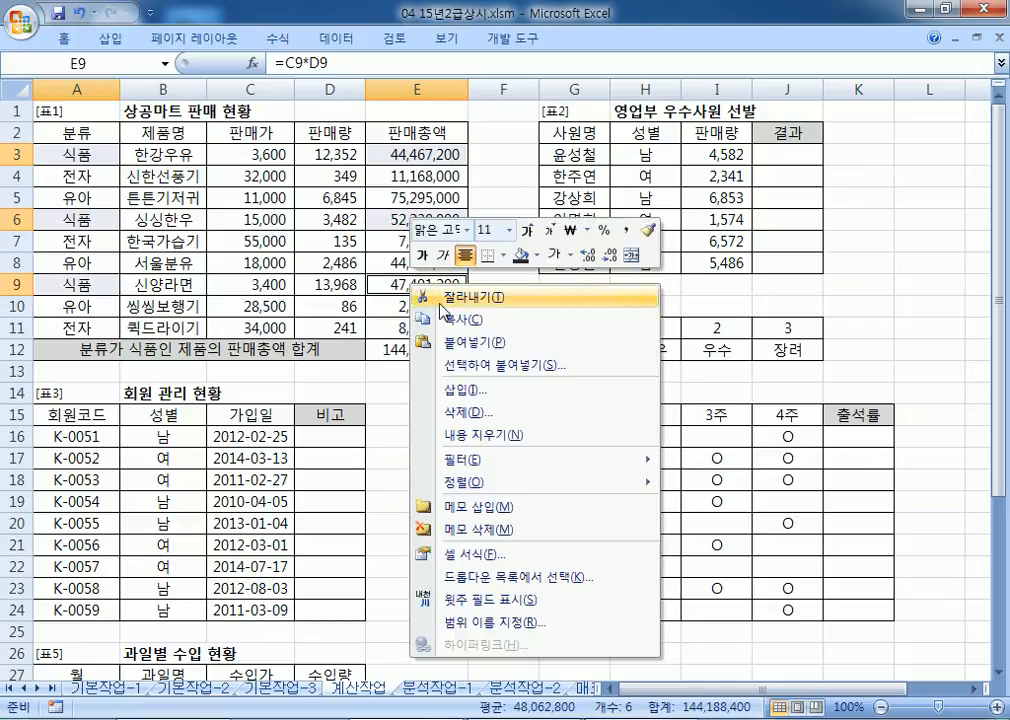
left_click(537, 258)
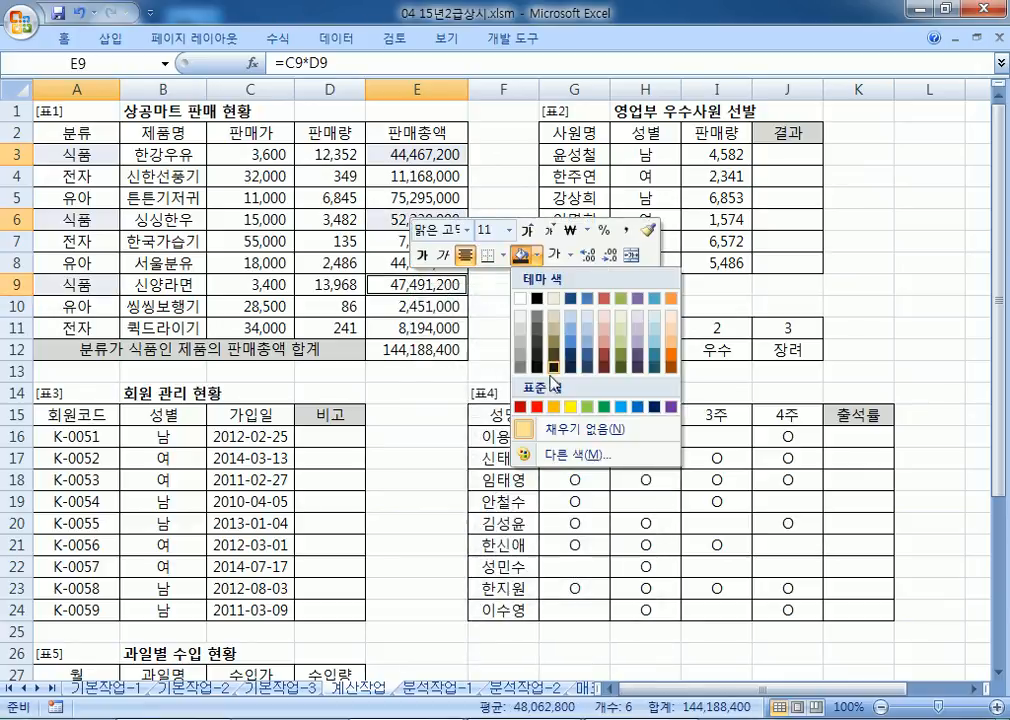
left_click(569, 411)
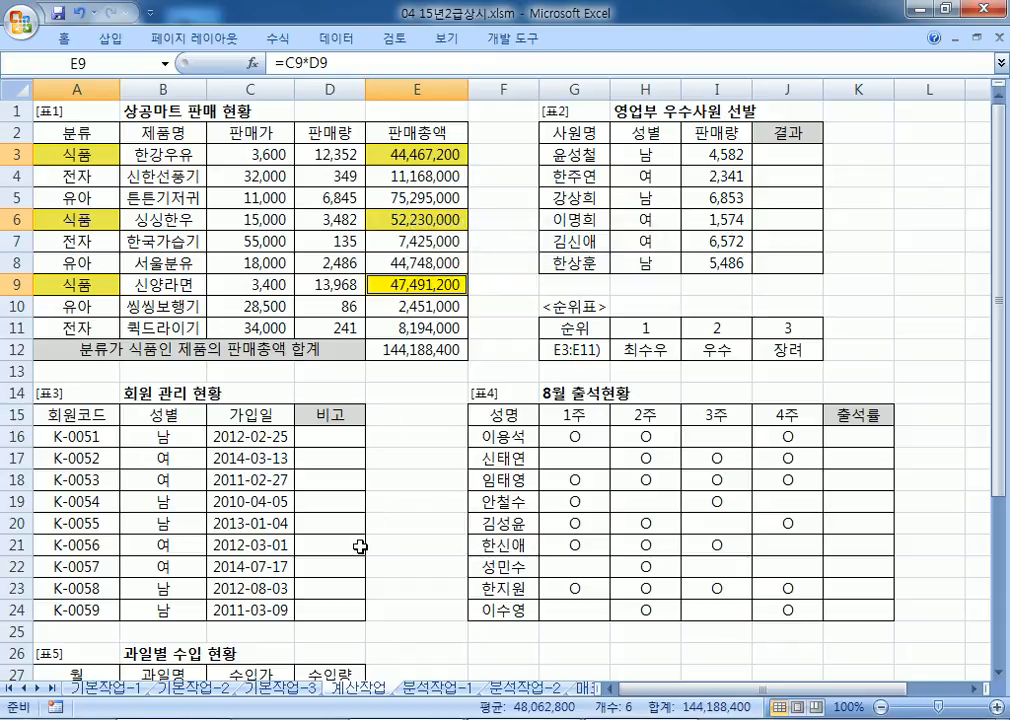
Step: Select E3, E6, E9 to confirm their sum matches E12's 144,188,400
left_click(395, 153)
left_click(401, 216, "ctrl")
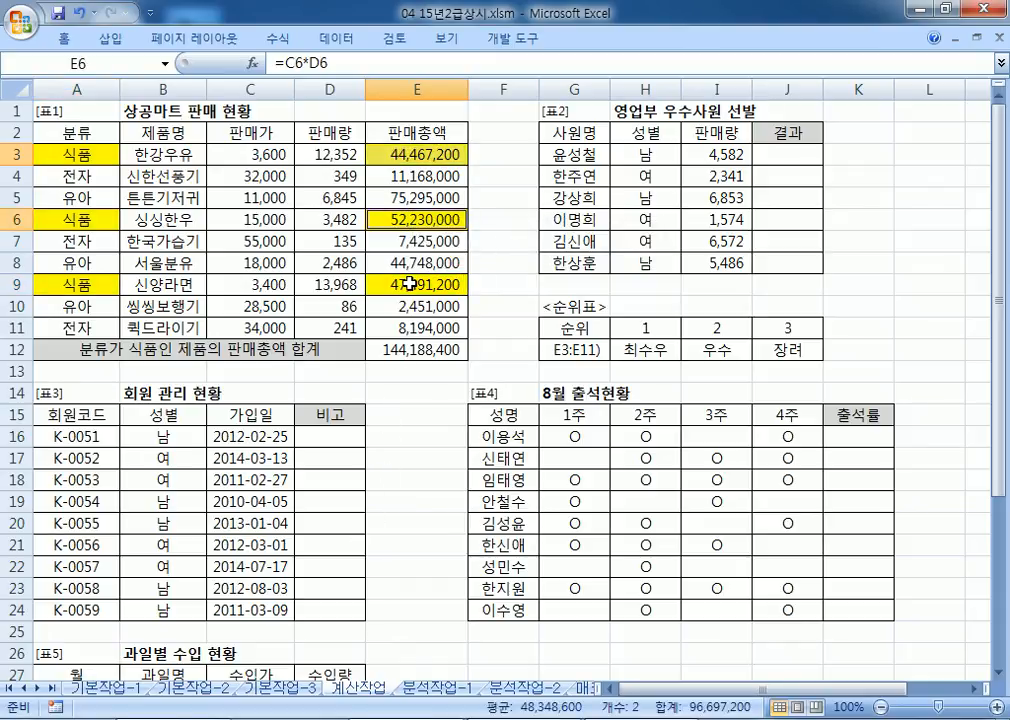
left_click(410, 284, "ctrl")
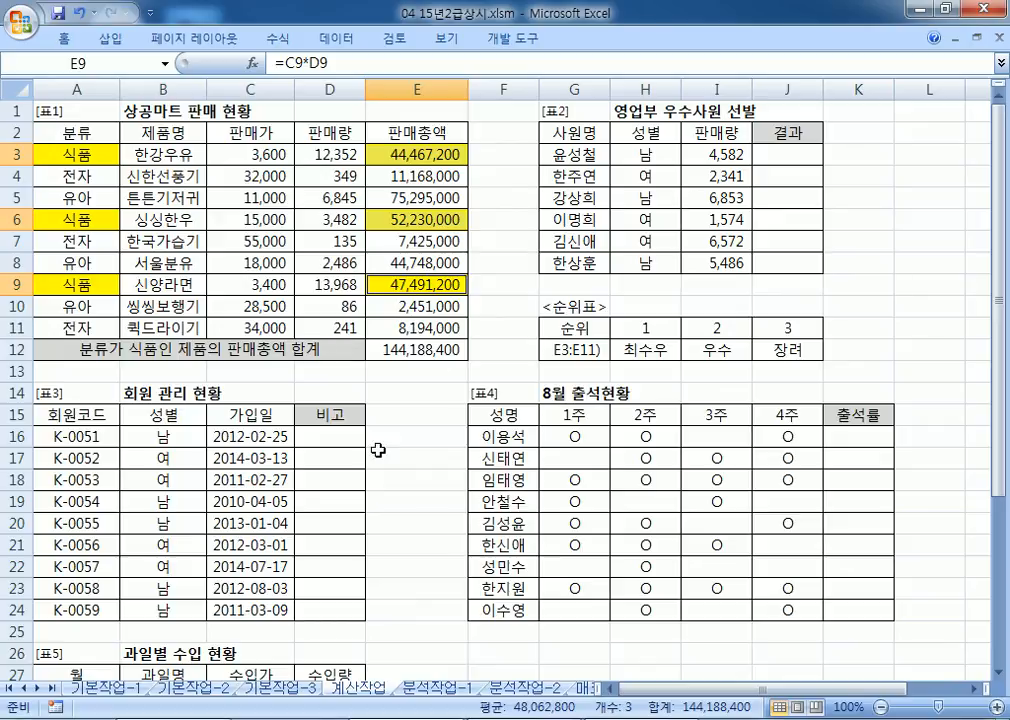
left_click(393, 348)
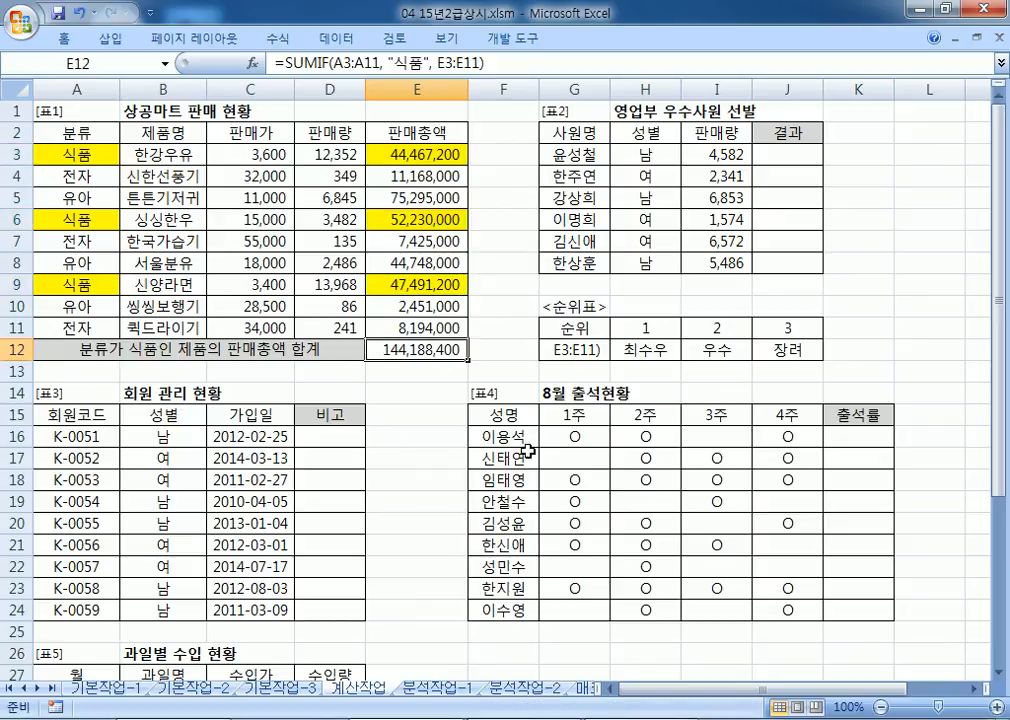
key("alt+Tab")
Step: Add an empty item '2.' below the formulas in the notes
left_click(397, 489)
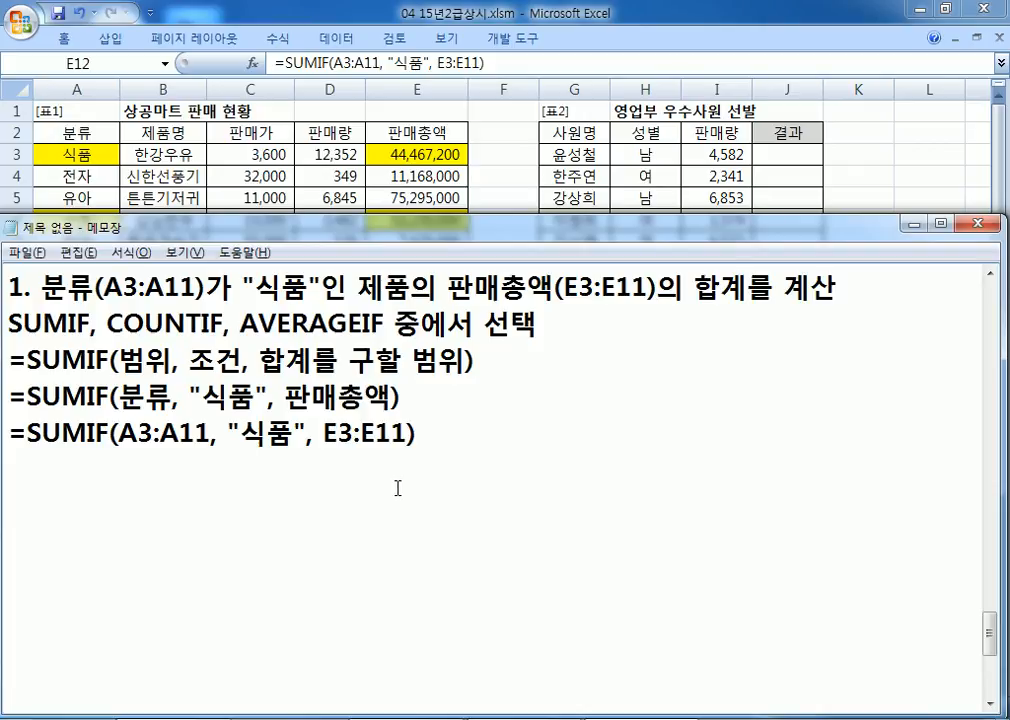
type("2.")
left_click(343, 718)
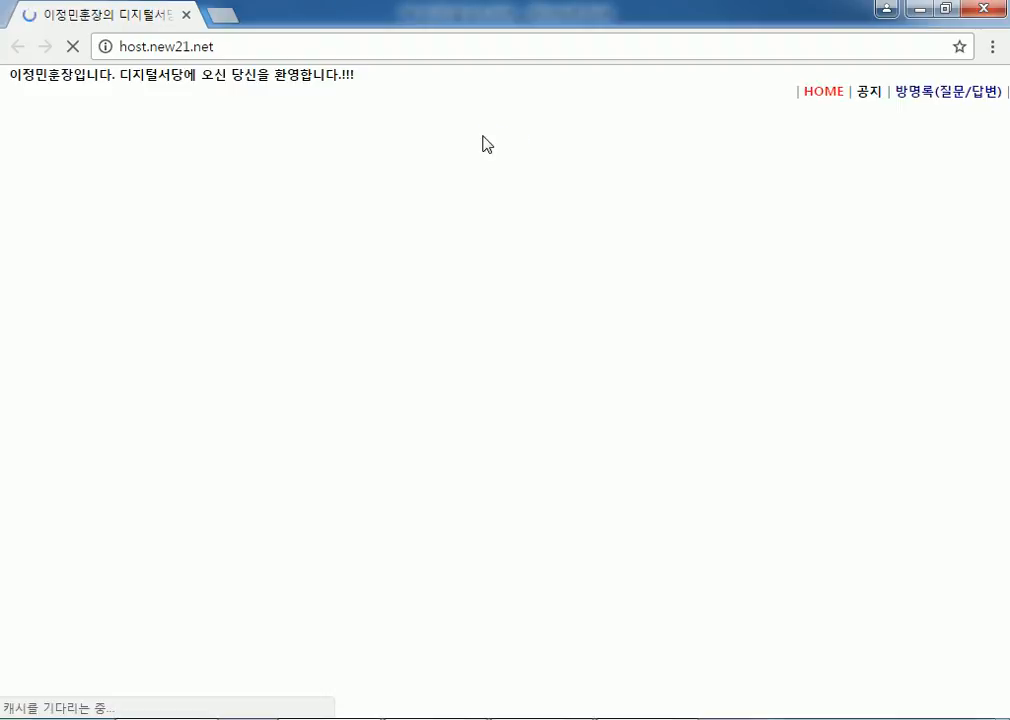
Step: Browse back and forth through the 공부방 and 공부방2 board post lists
left_click(893, 101)
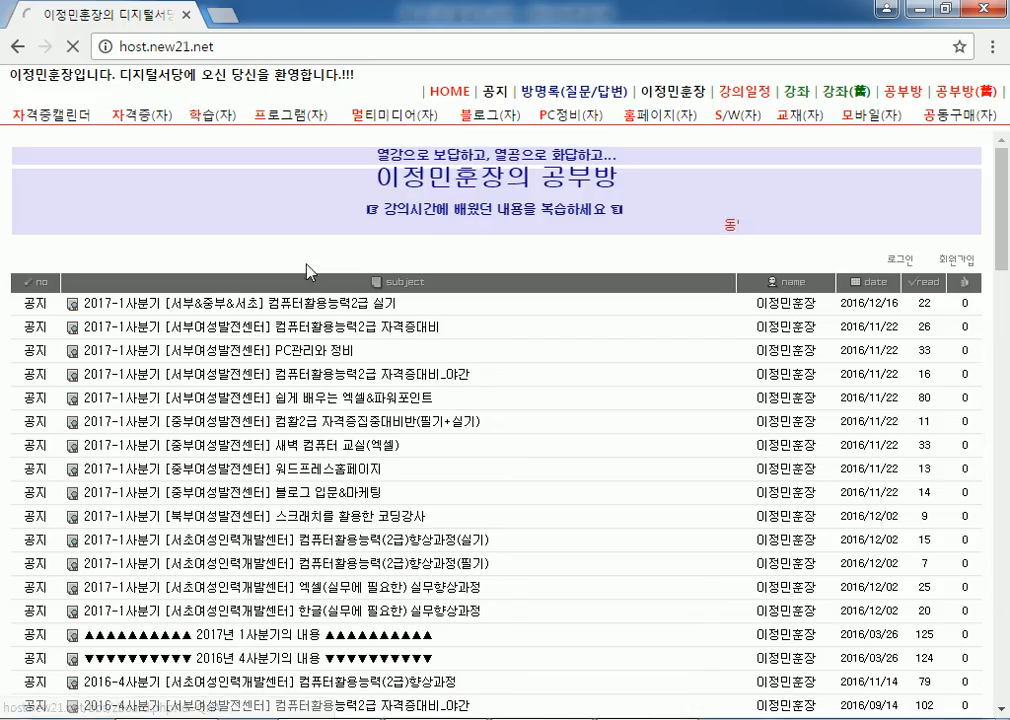
left_click(948, 100)
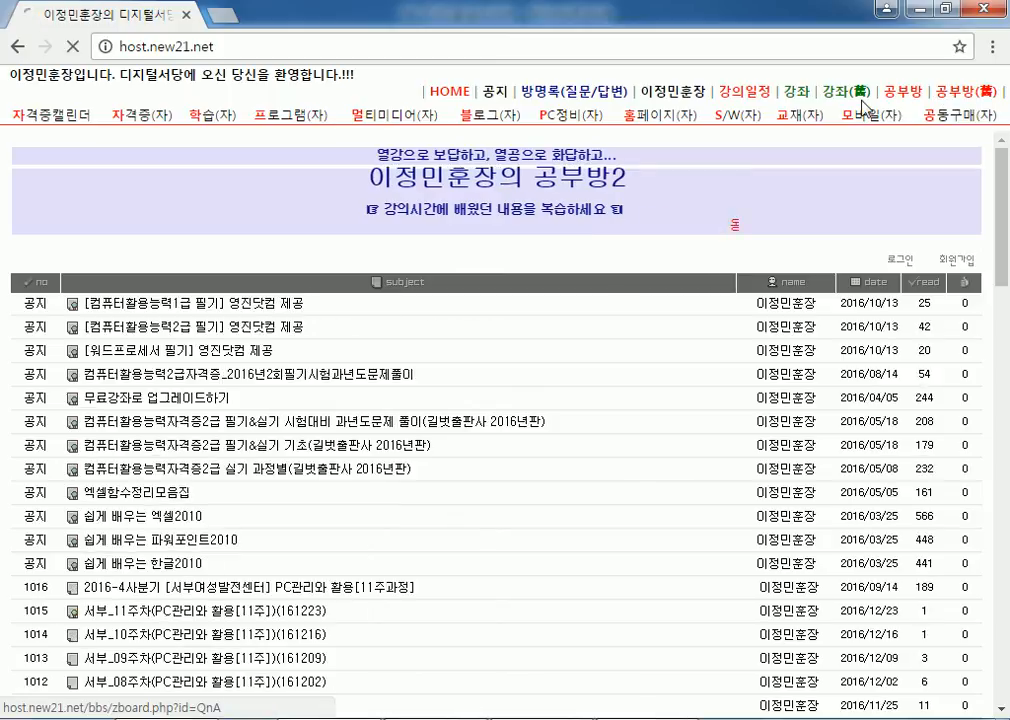
scroll(845, 150, "down", 2)
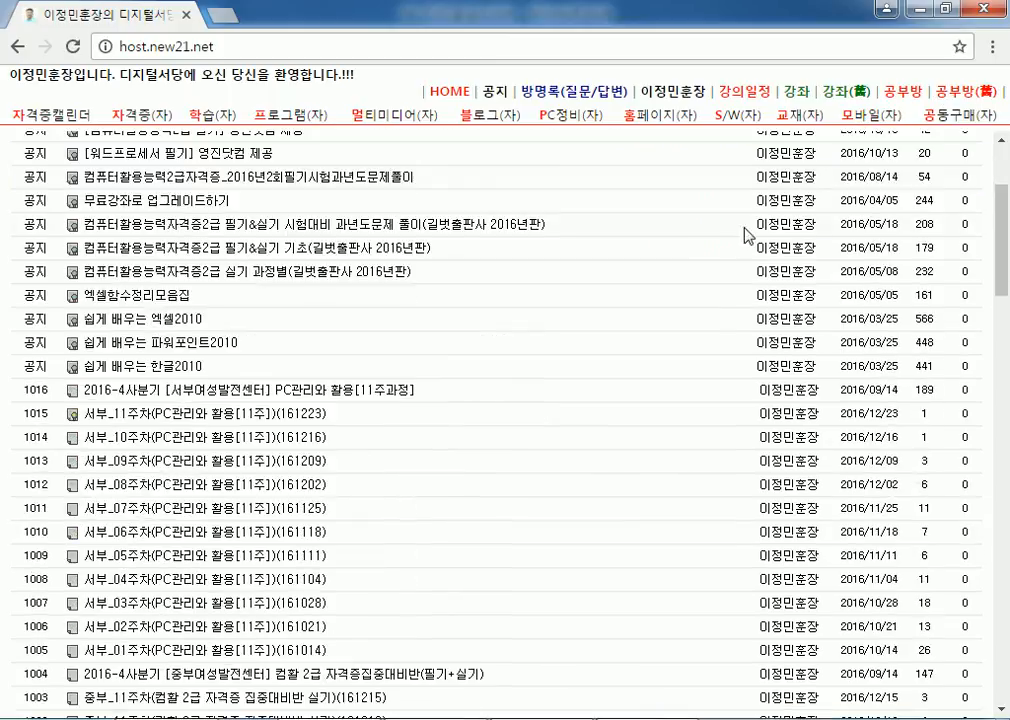
left_click(903, 101)
scroll(648, 284, "down", 4)
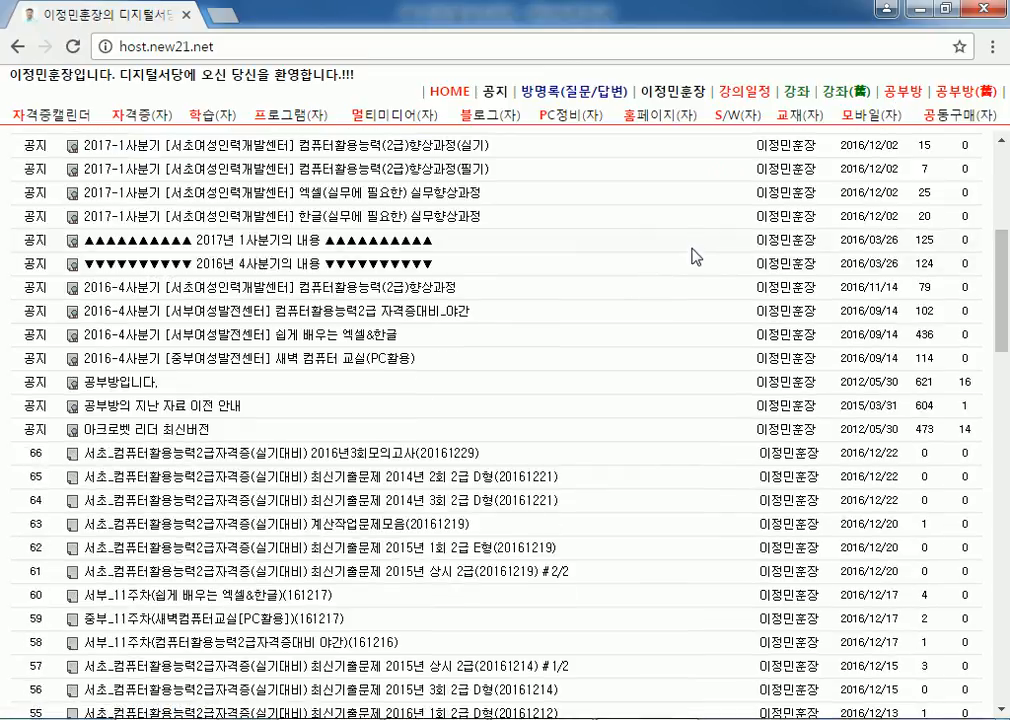
scroll(693, 257, "down", 3)
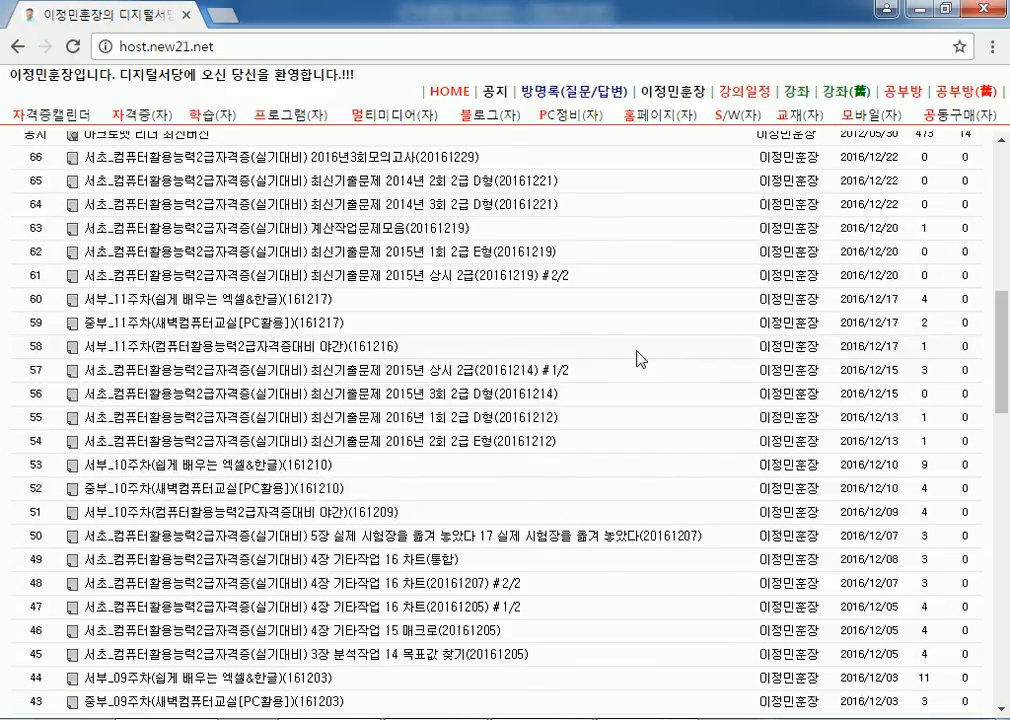
scroll(830, 208, "up", 2)
left_click(962, 93)
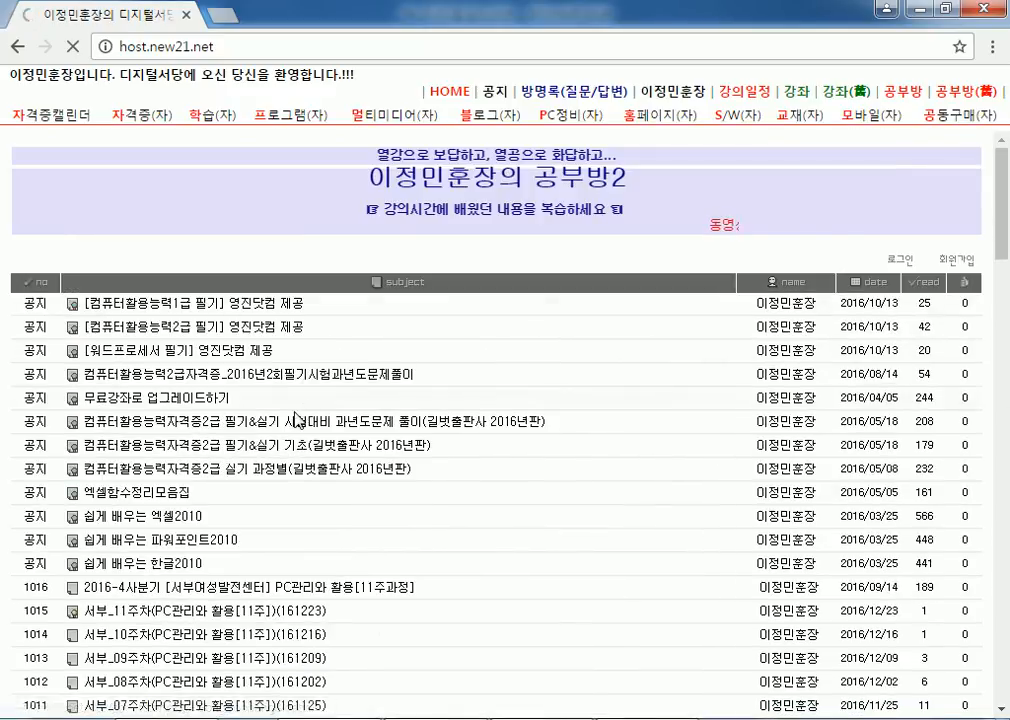
scroll(303, 412, "down", 4)
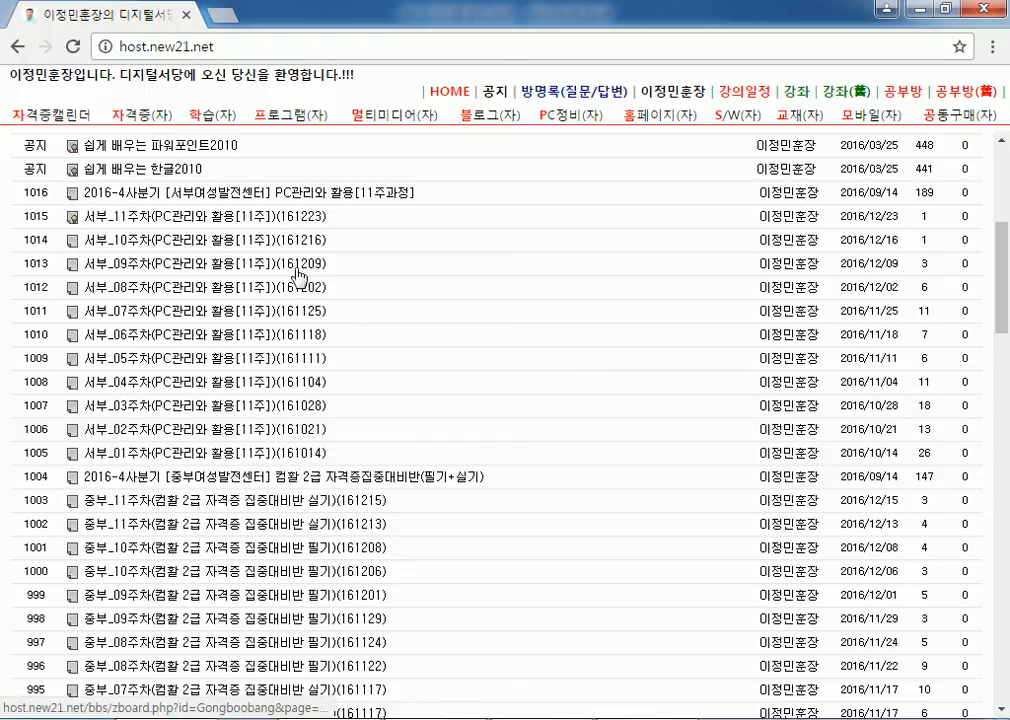
scroll(300, 446, "down", 3)
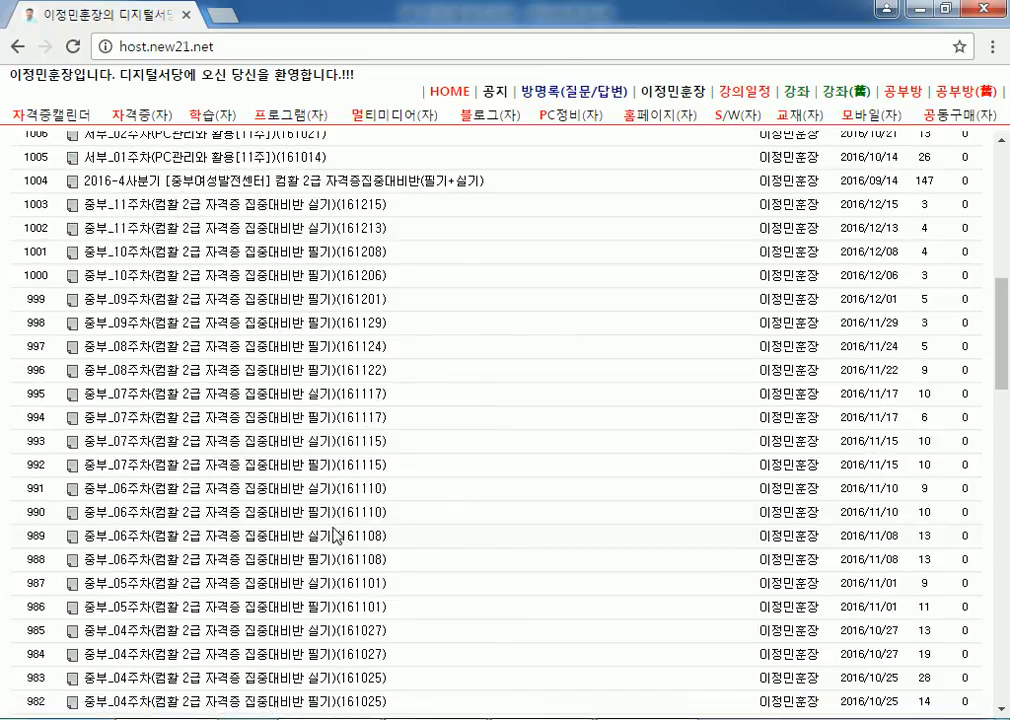
scroll(335, 537, "up", 3)
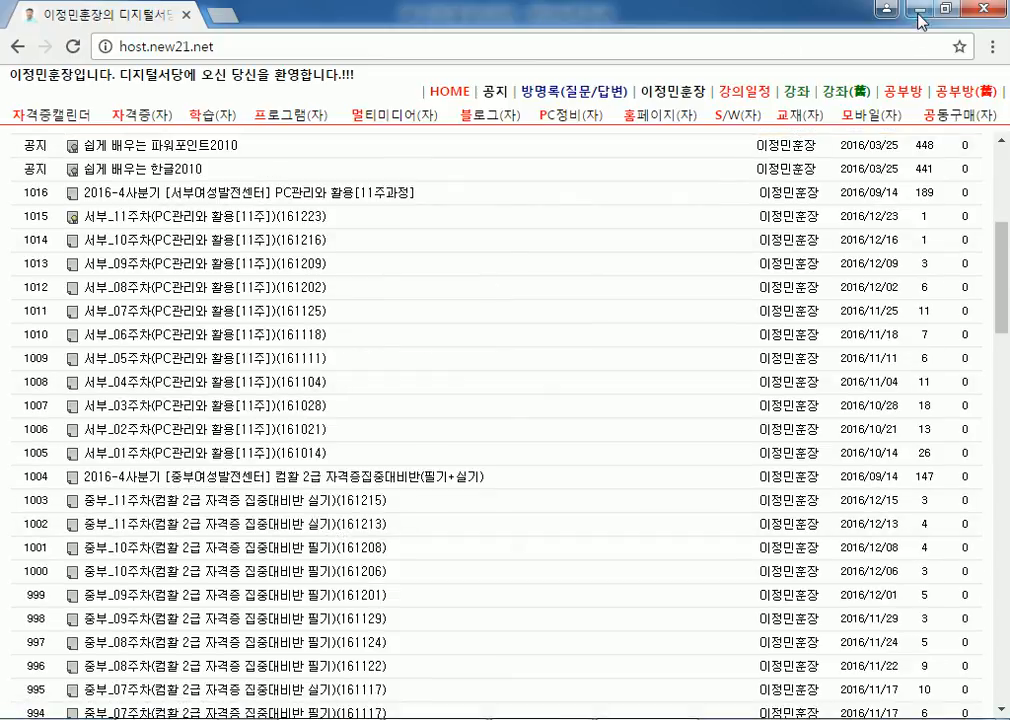
left_click(891, 102)
scroll(559, 440, "down", 10)
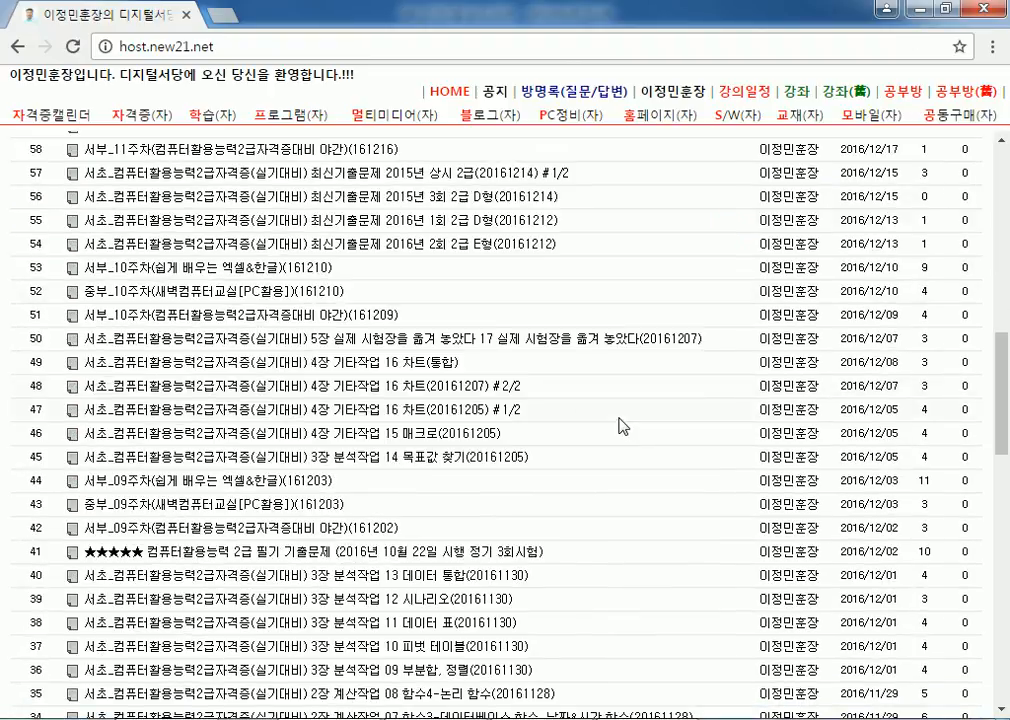
scroll(612, 423, "down", 2)
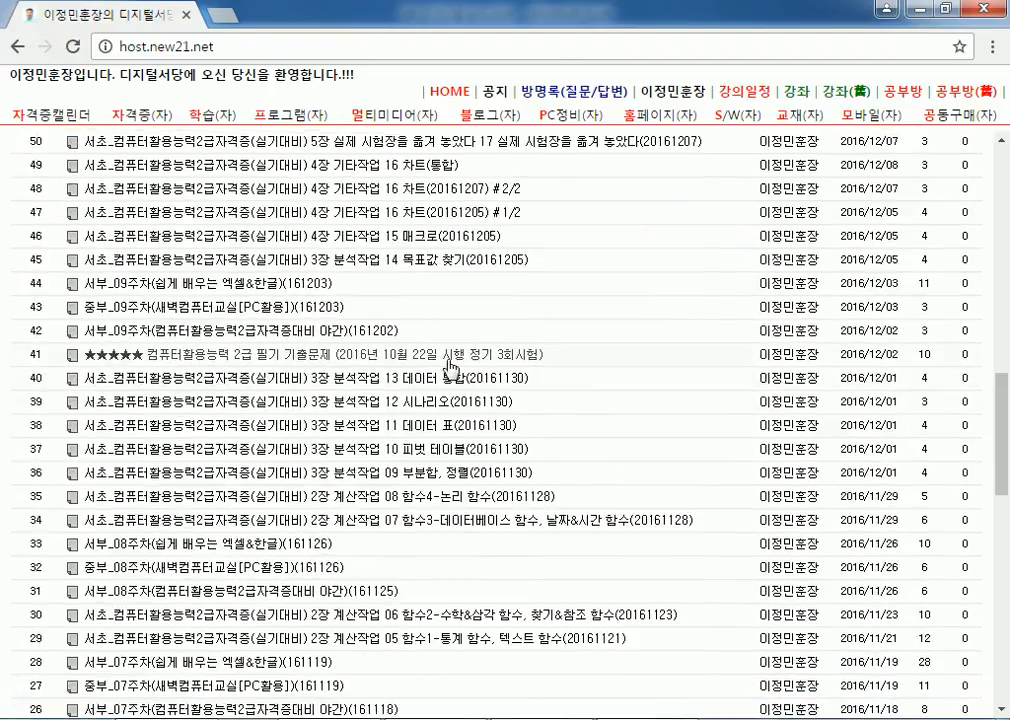
scroll(452, 358, "up", 2)
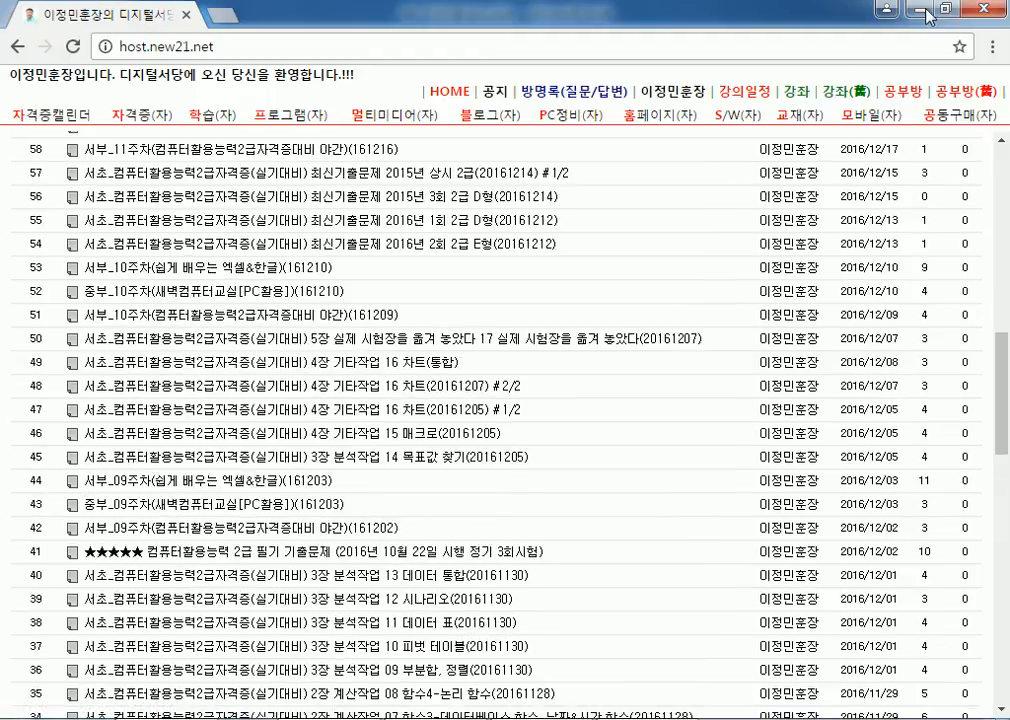
Step: Minimize and then close Chrome to get back to the notes and workbook
left_click(922, 12)
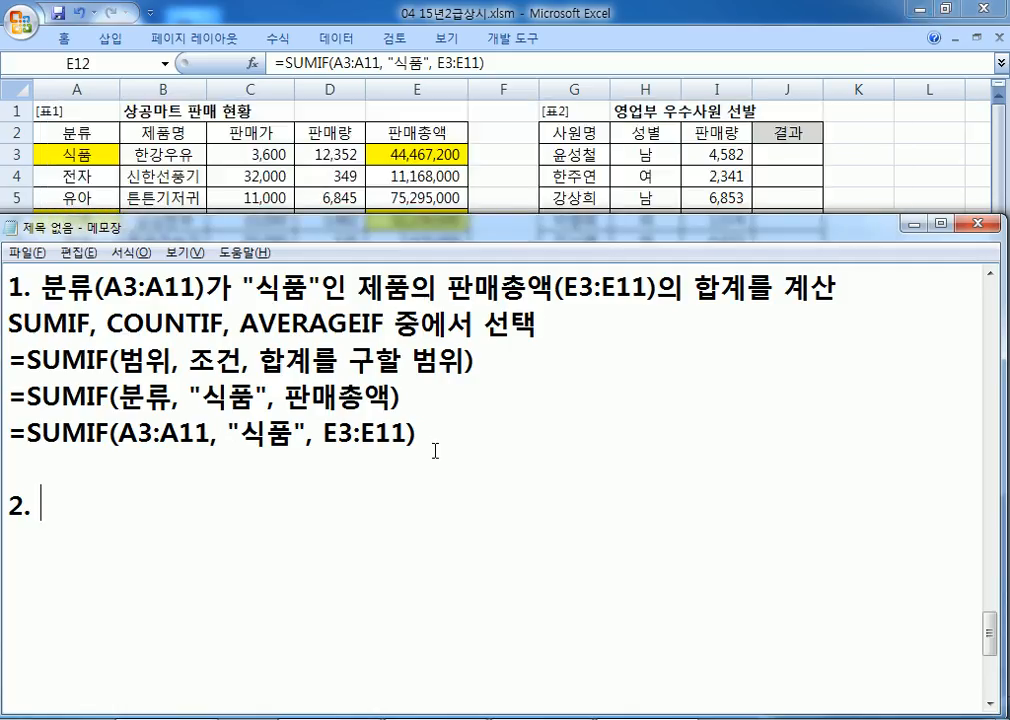
key("alt+Tab")
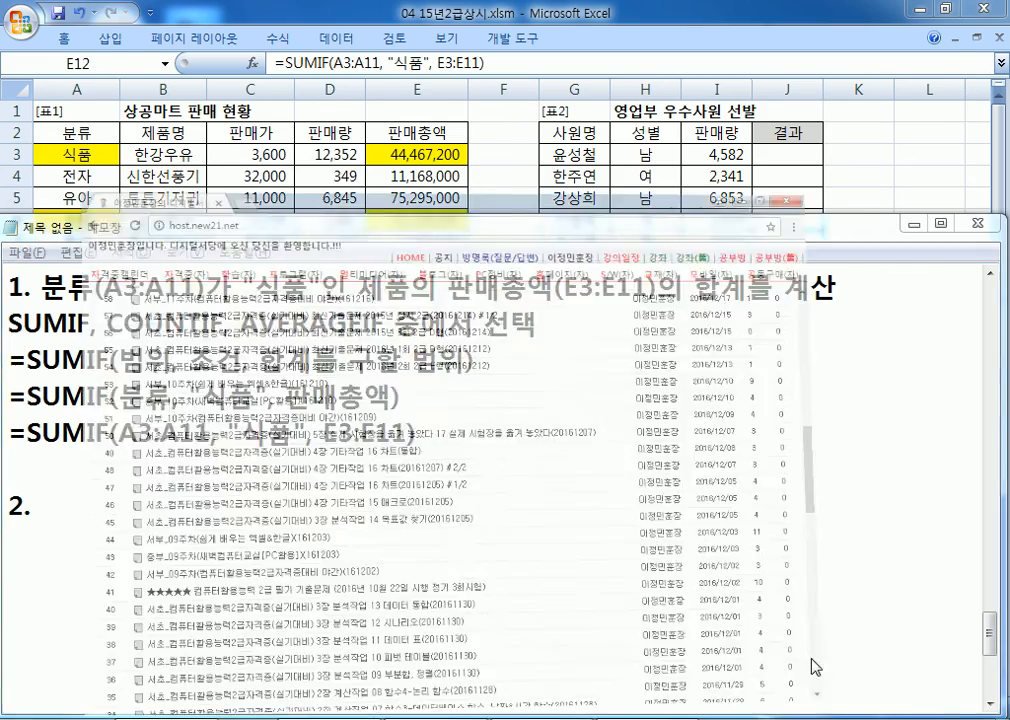
key("alt+Tab")
left_click(985, 11)
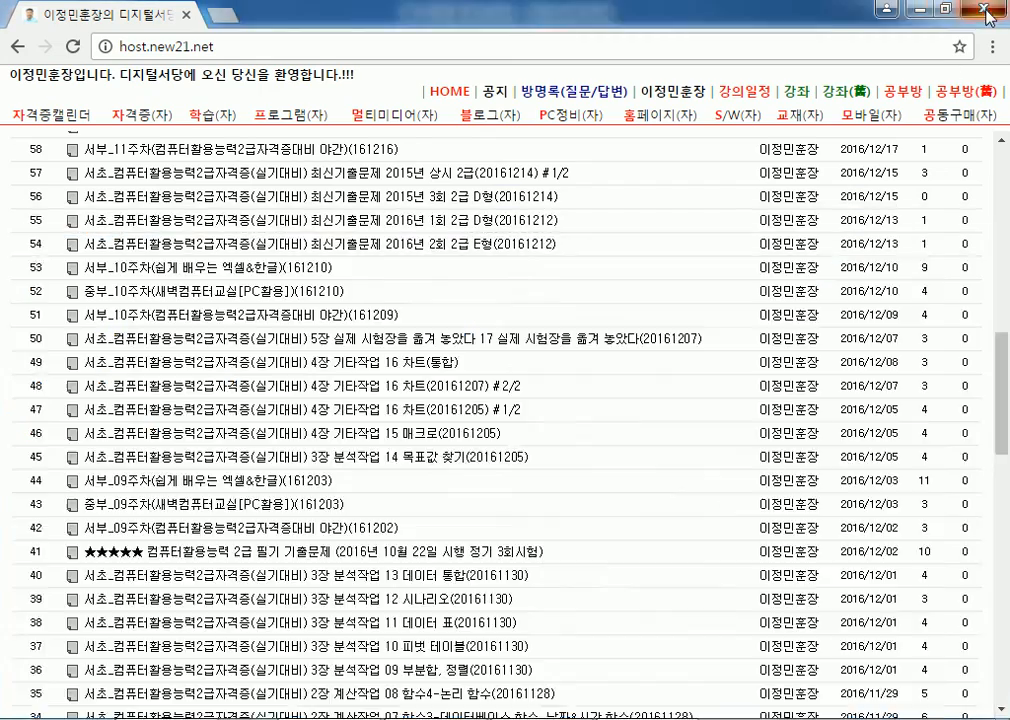
Step: Scroll Excel's sheet right so column G and the 영업부 우수사원 선발 table come first
key("alt+Tab")
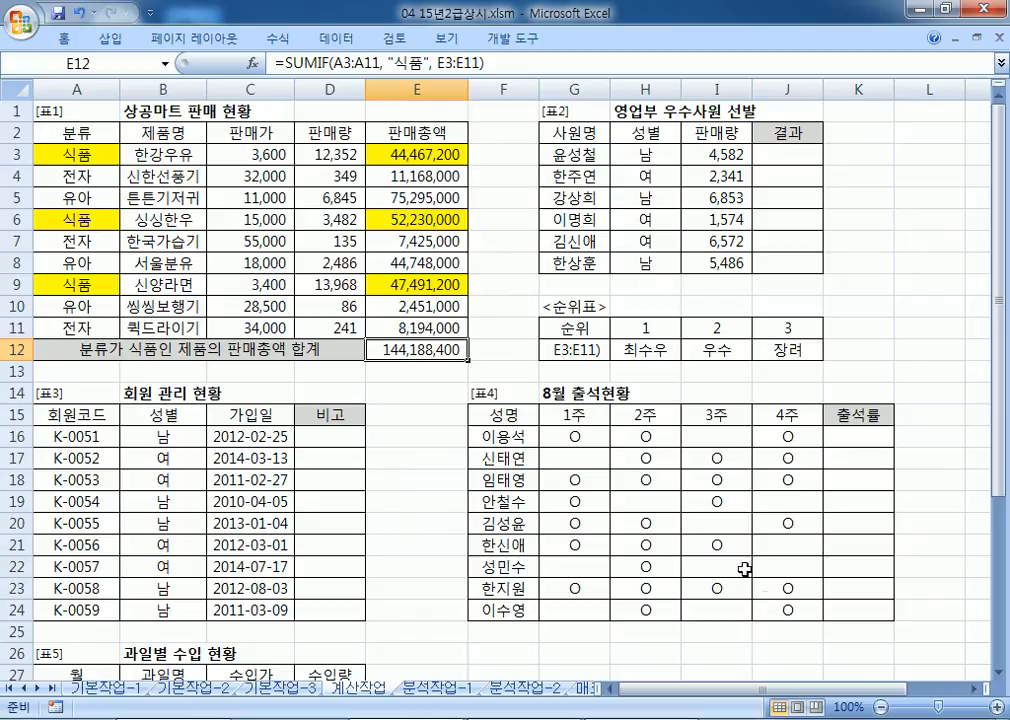
left_click(970, 689)
left_click(970, 689)
left_click(970, 689)
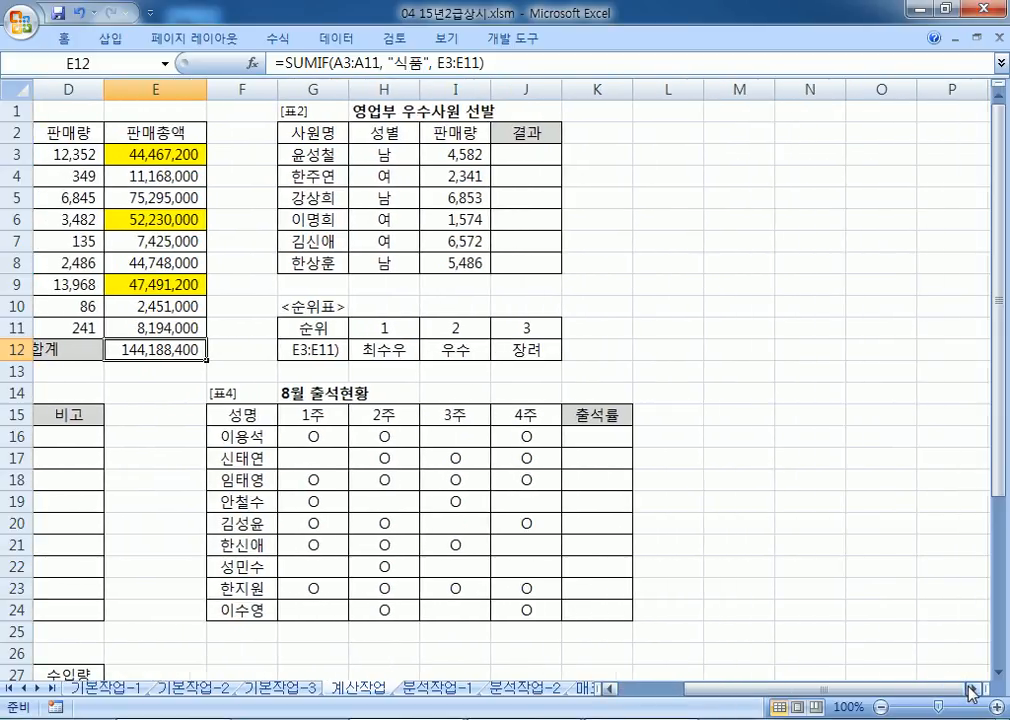
left_click(970, 689)
left_click(970, 689)
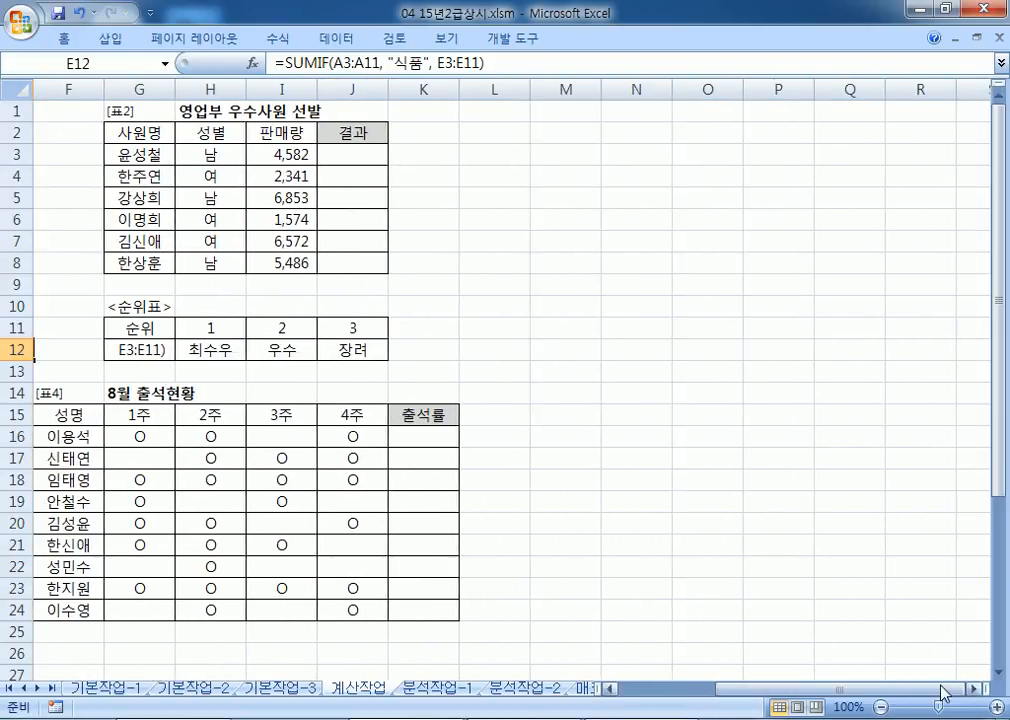
left_click(970, 689)
Step: Dock the Notepad notes on the right half, scrolled to item 2, and widen it
key("alt+Tab")
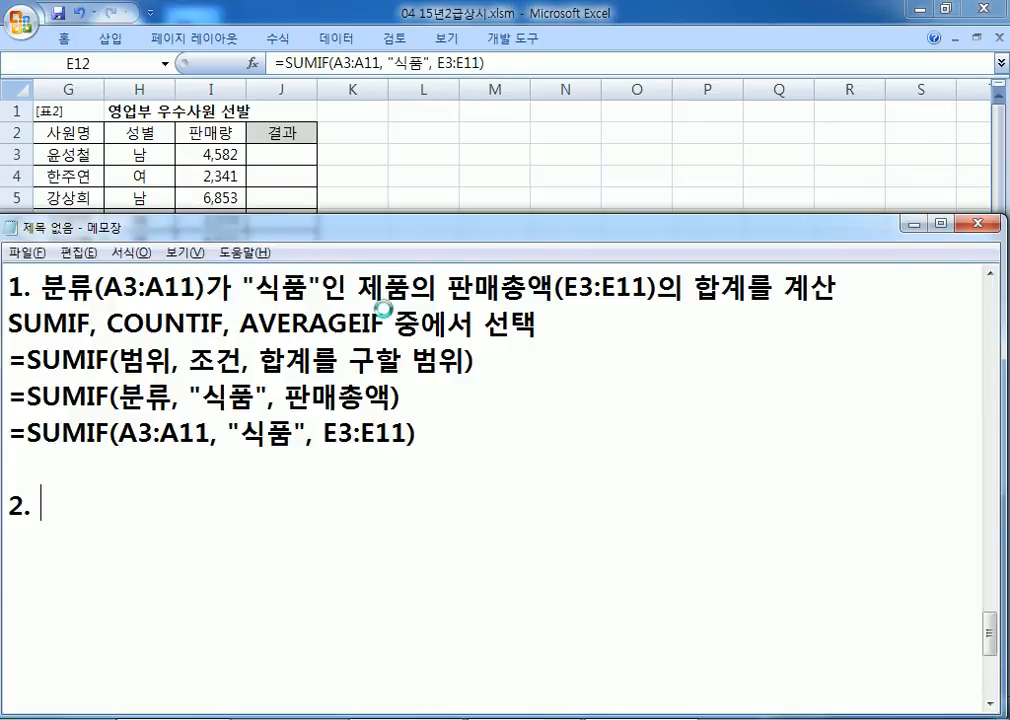
key("alt+Tab")
key("alt+Tab")
left_click_drag(276, 224, 1008, 60)
scroll(611, 352, "down", 10)
scroll(611, 352, "down", 15)
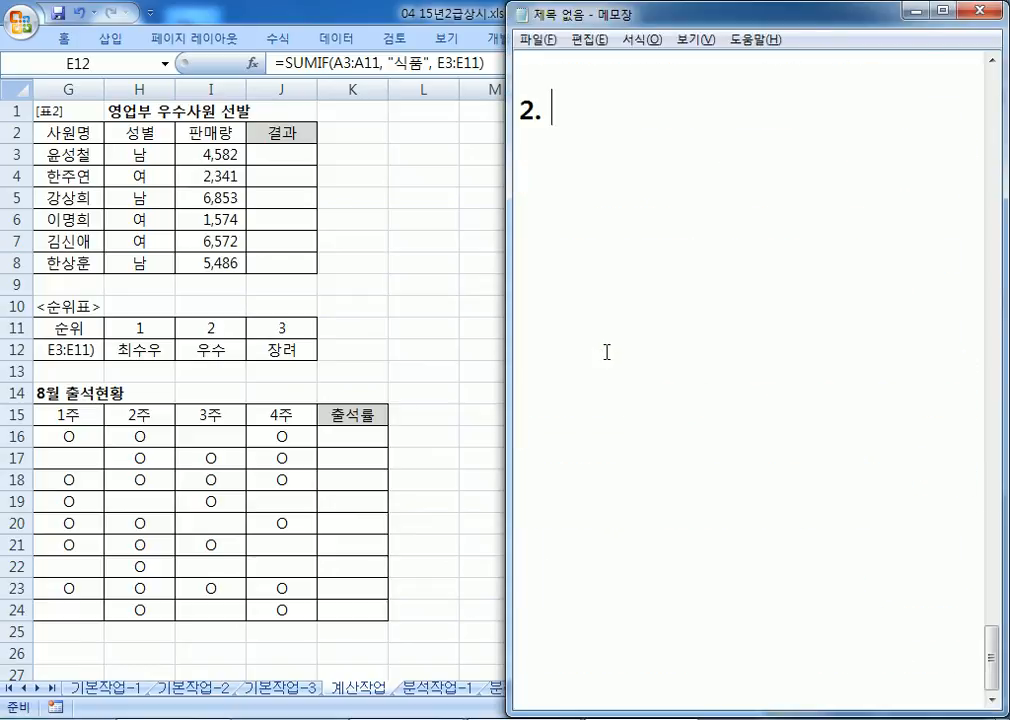
left_click_drag(507, 289, 321, 283)
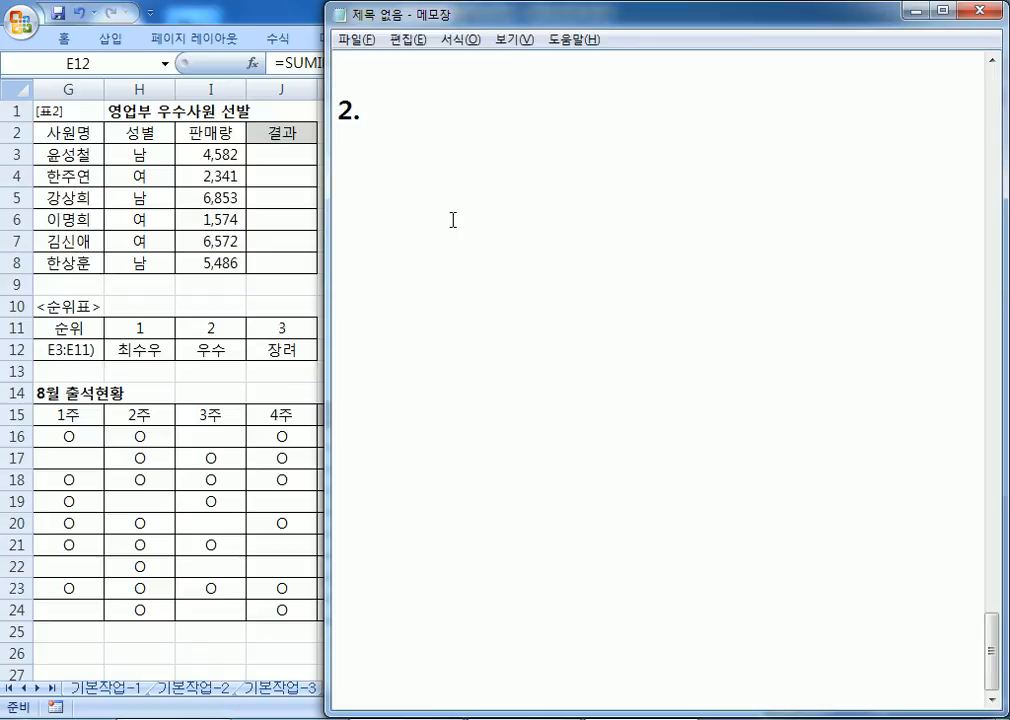
Step: Write note 2 as '판매량과 순위표를 이용하여 처리' and begin the line 1위 "최우수", 2위 "우수", 3위 "장려"
type("VKS")
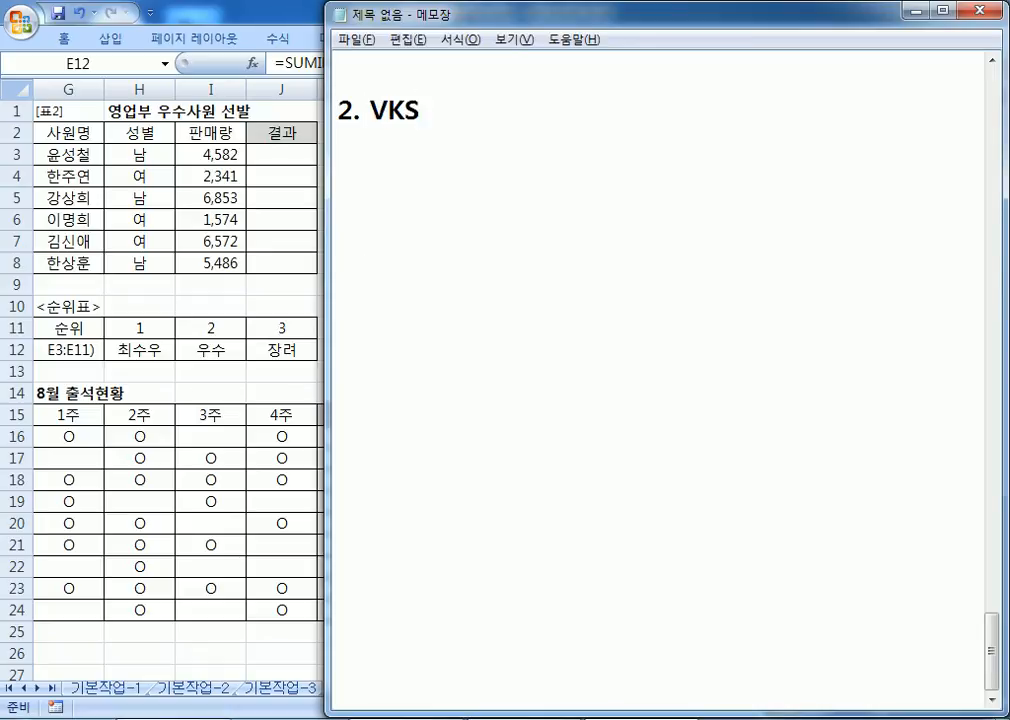
key("BackSpace")
key("BackSpace")
key("BackSpace")
type("판매량 수")
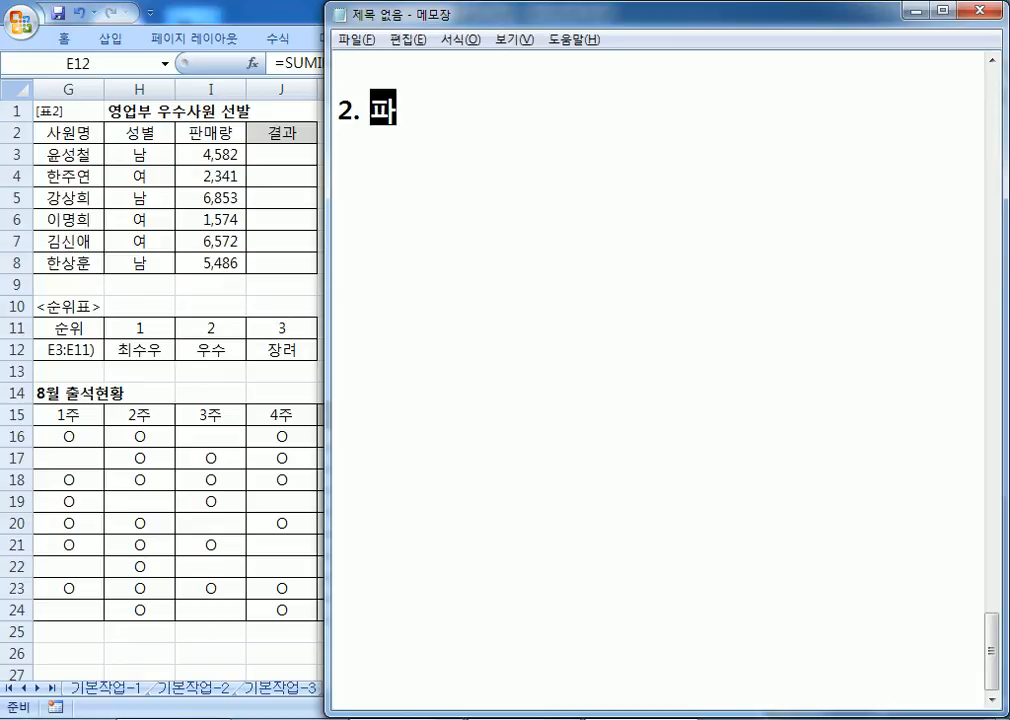
type("ㄴ위")
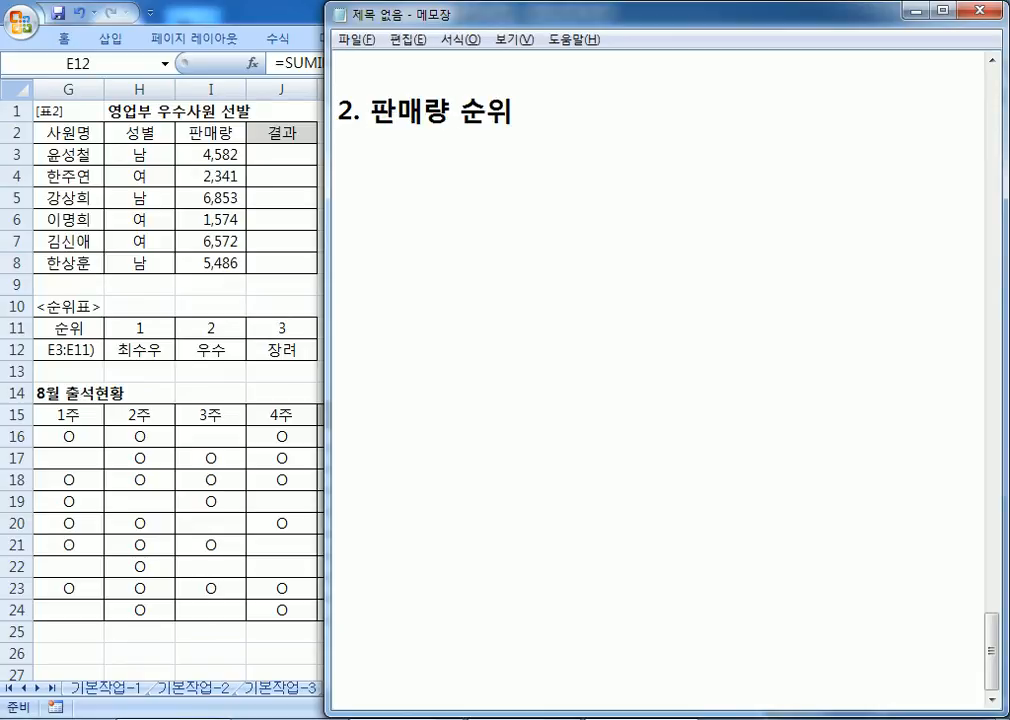
key("Left")
key("Left")
key("Left")
type("과")
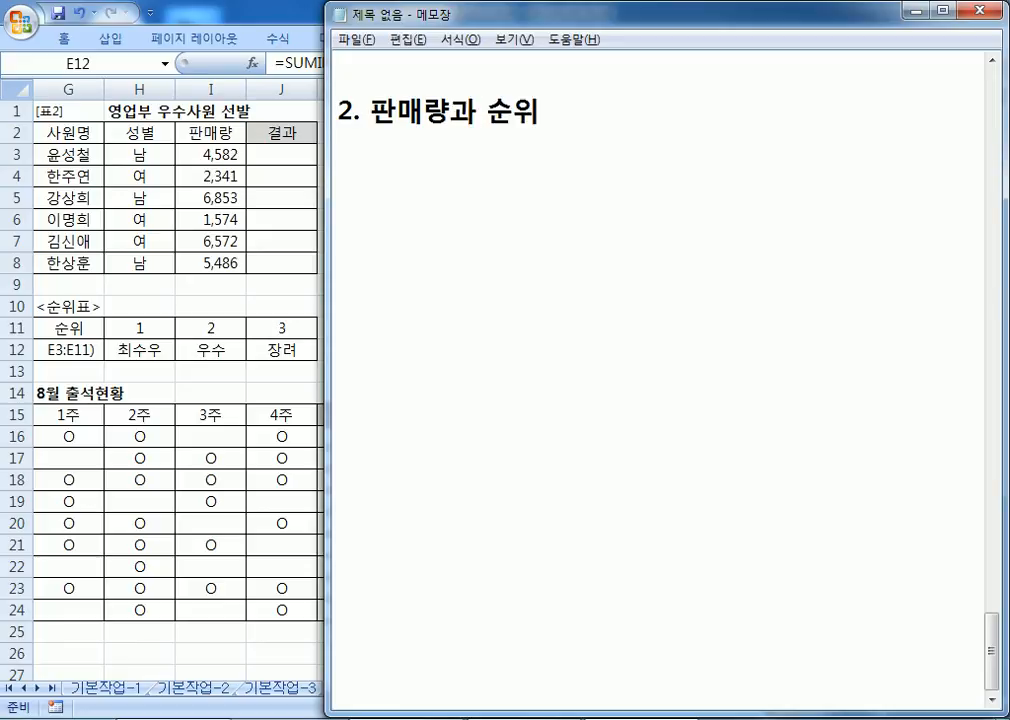
key("End")
type("푤")
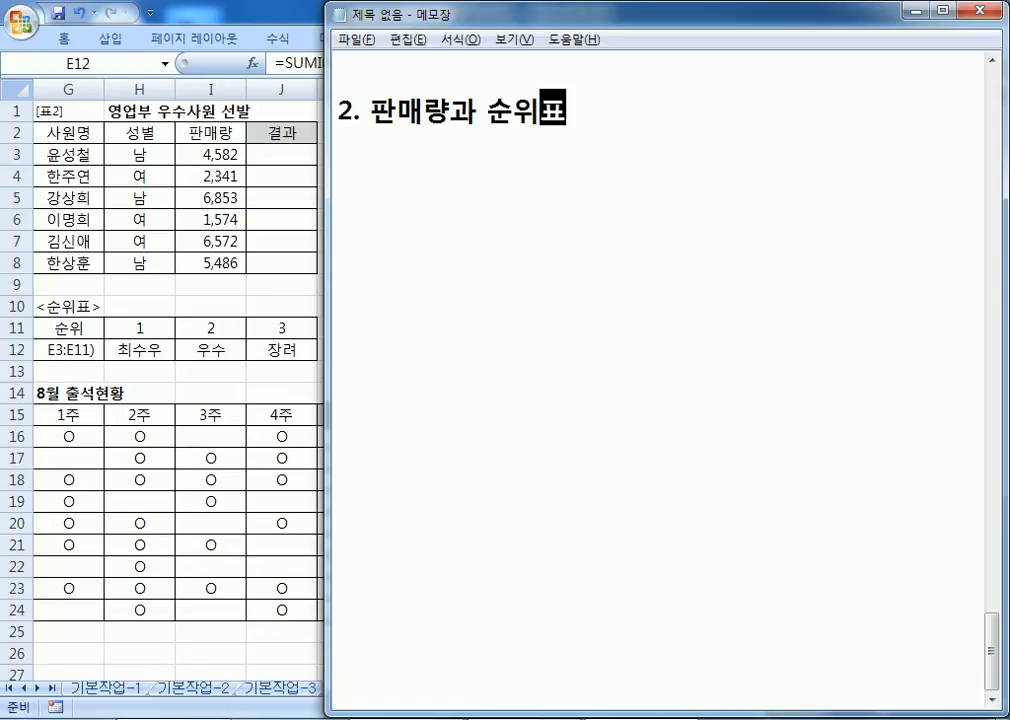
type("를 ㅣㅇ용하")
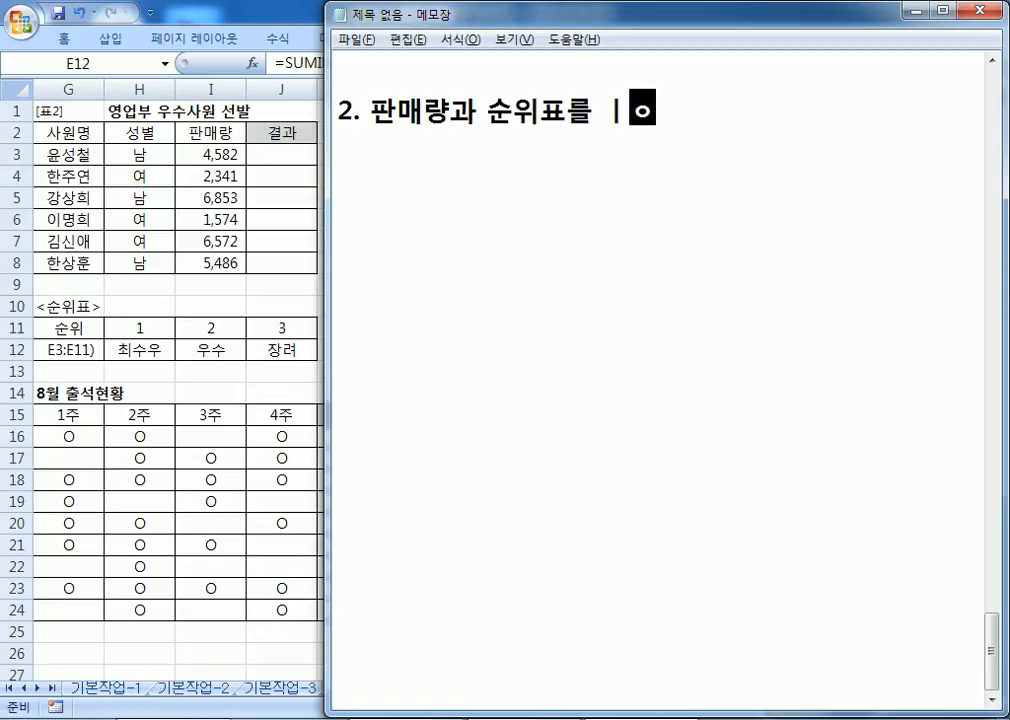
key("BackSpace")
key("BackSpace")
key("BackSpace")
key("BackSpace")
key("BackSpace")
type("이용ㅎ")
type("하여 처리")
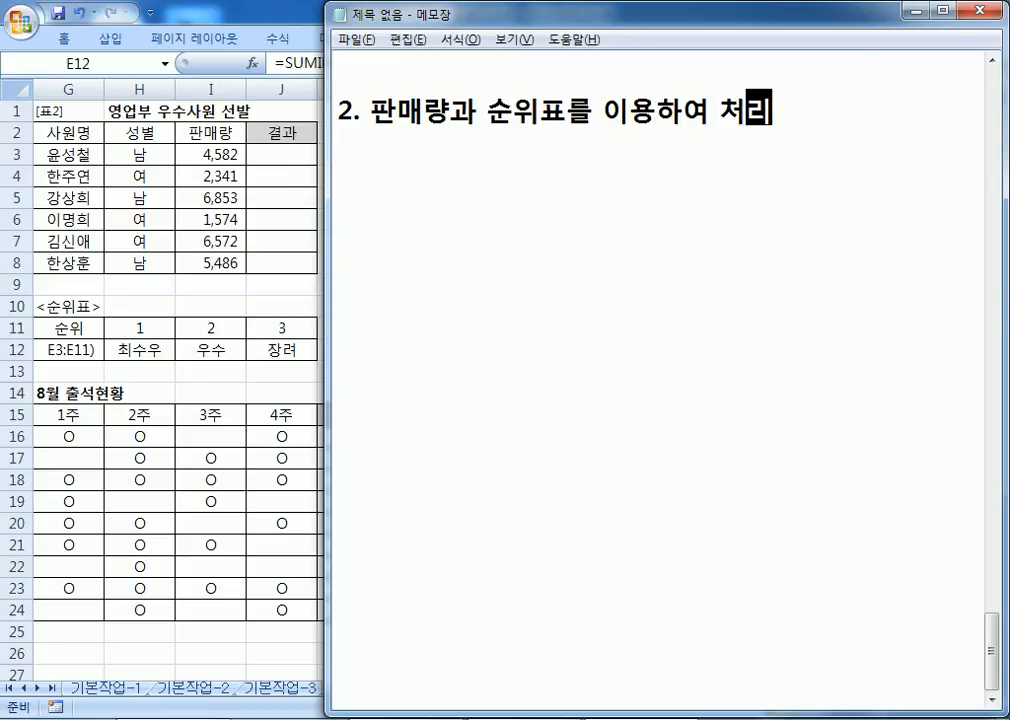
key("Return")
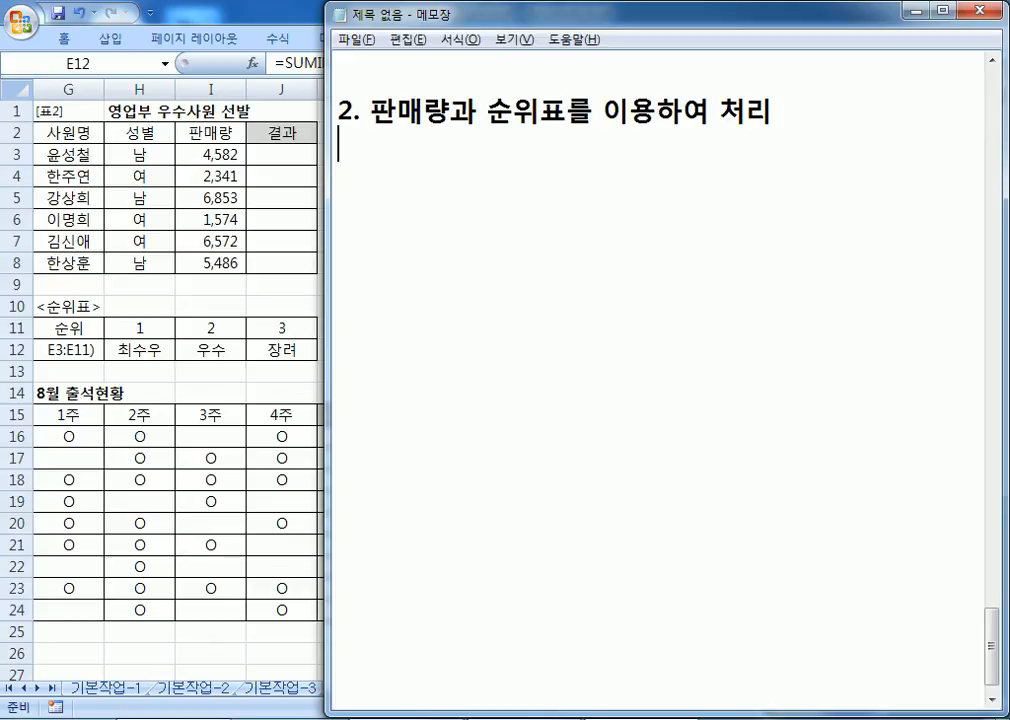
type("1위 \"")
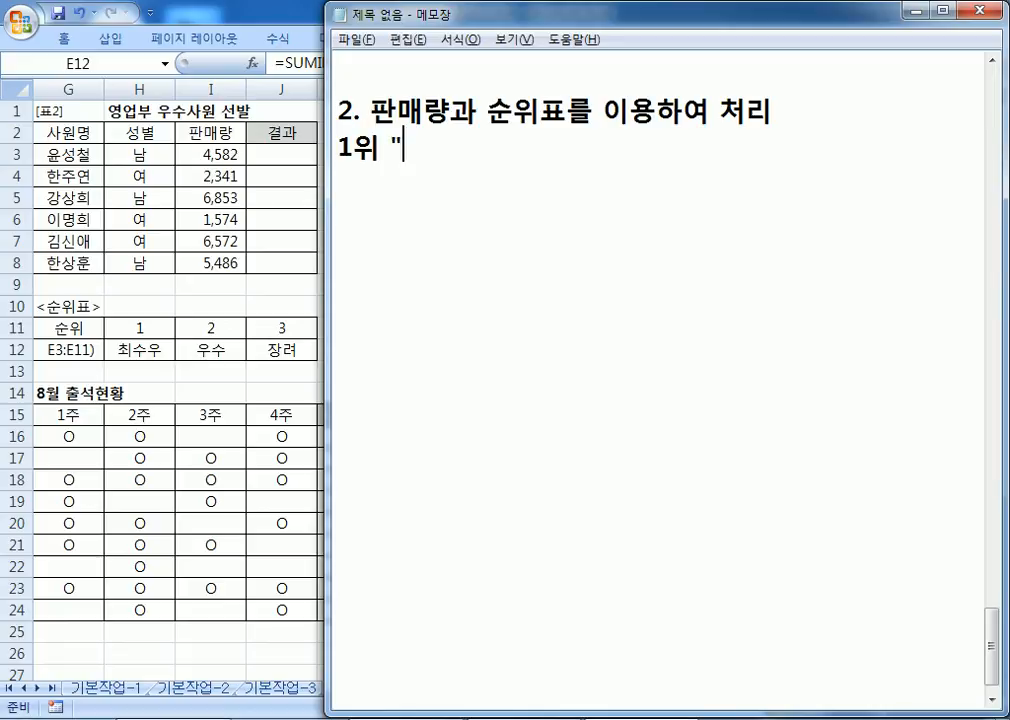
type("최우수\"")
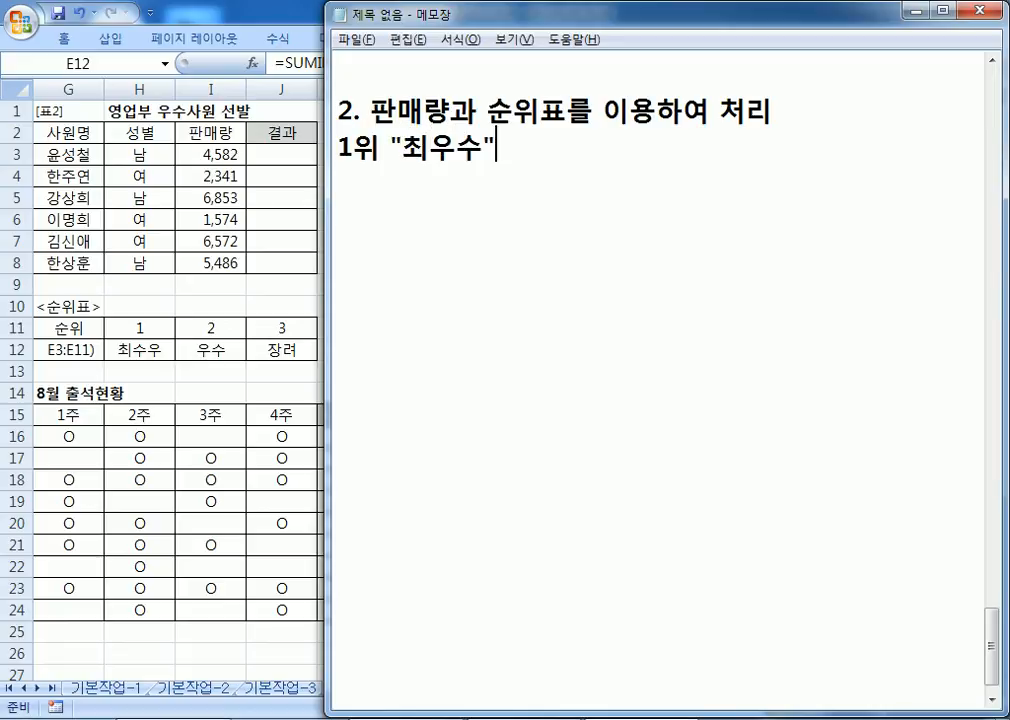
type(", 2위 ")
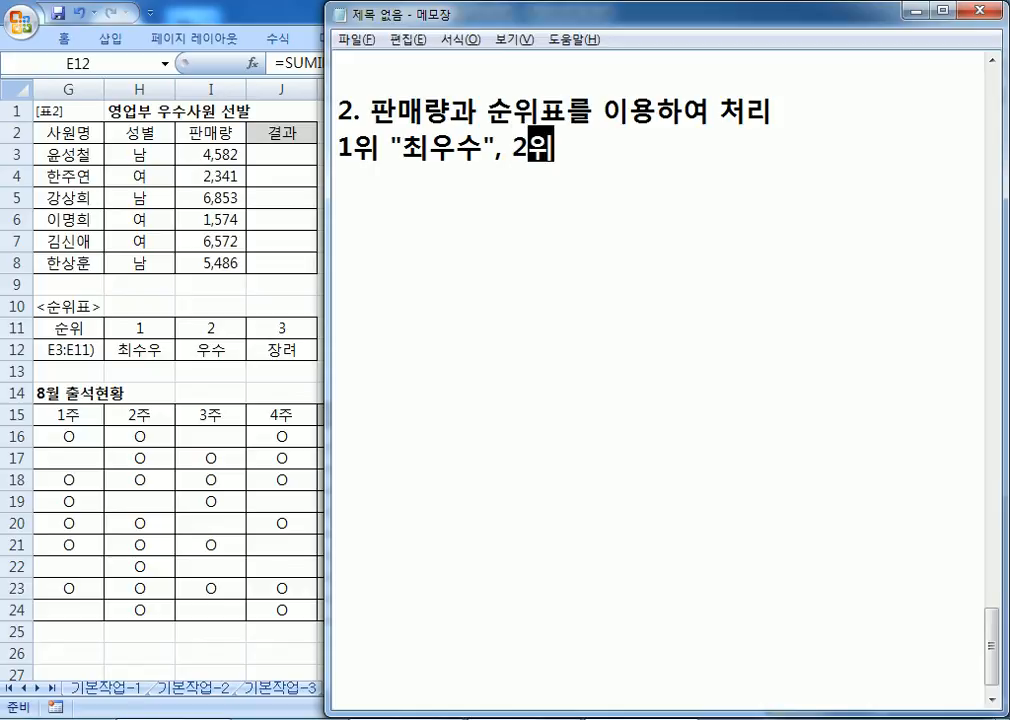
type("\"우수")
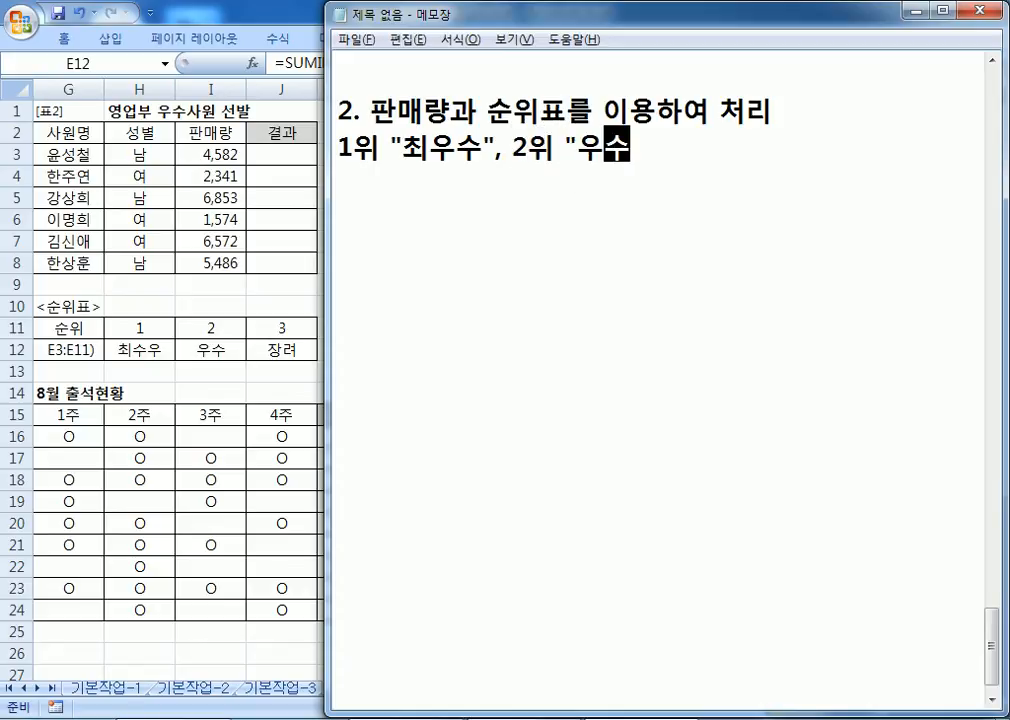
type("\", 3위 \"장려, ")
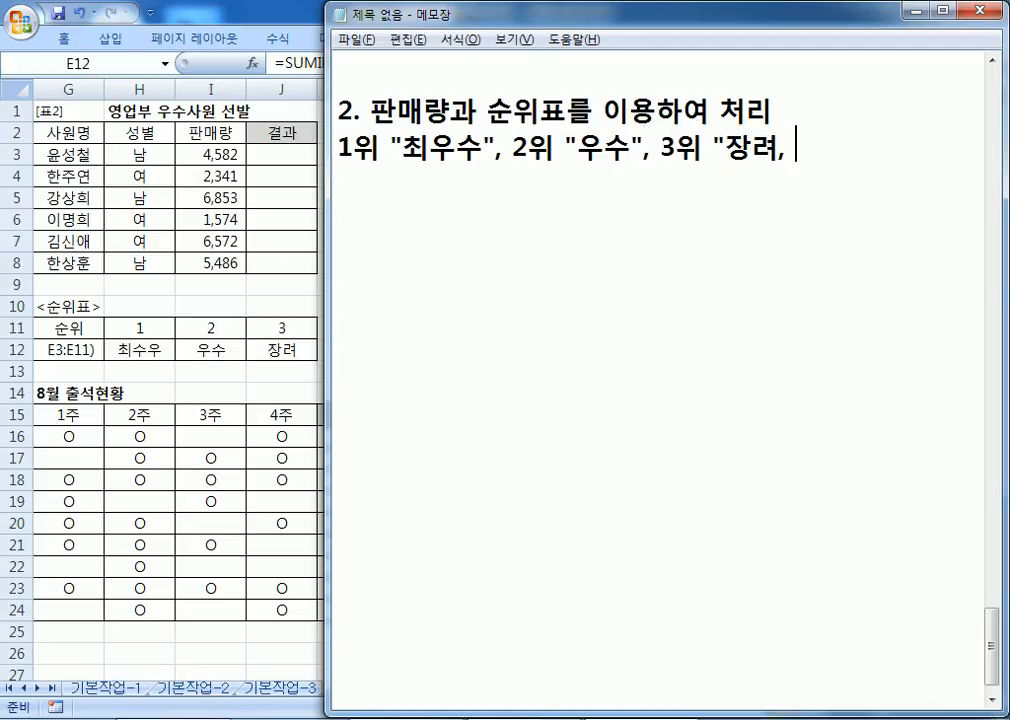
type("4위 \"장려ㅛ")
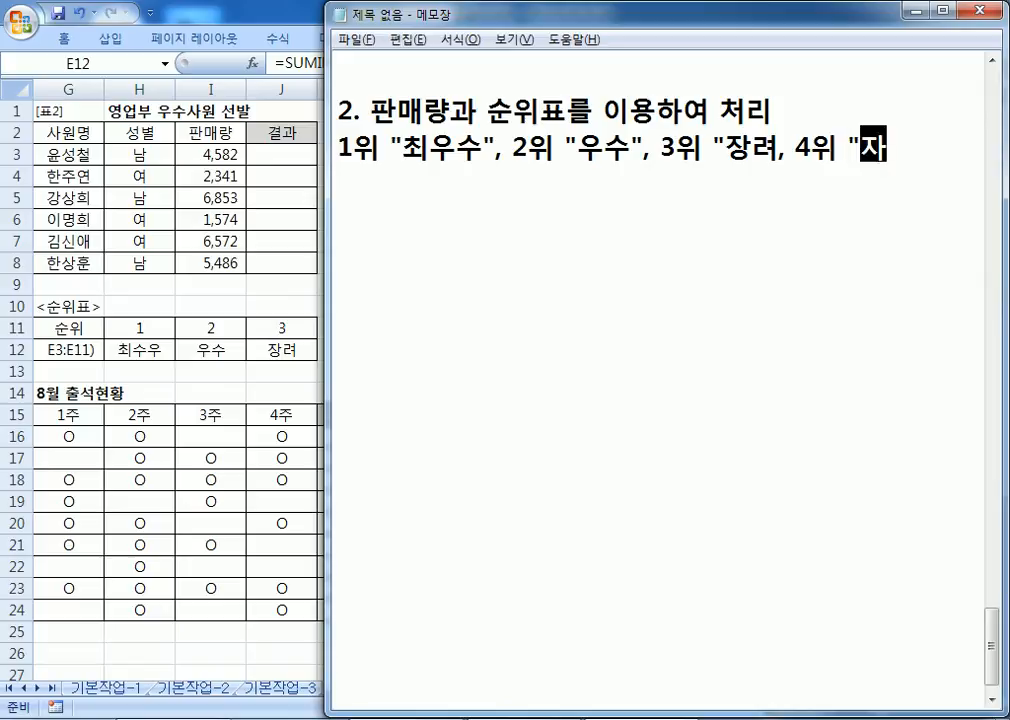
Step: Finish the award rule line with a trailing '...' and start a new line
key("BackSpace")
type("\"...")
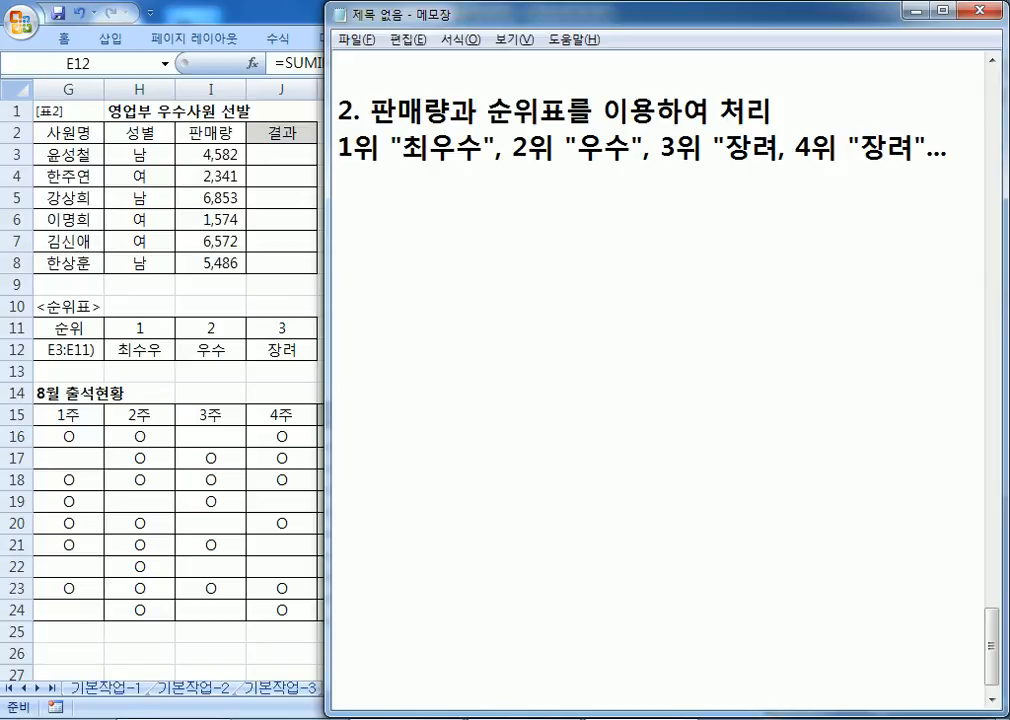
key("Left")
key("Left")
key("Left")
key("End")
key("Return")
Step: Duplicate the award rule line and edit the copy to end at 3위 이하는 "장려"
key("Up")
key("Right")
key("Right")
key("Right")
key("Right")
key("Right")
key("Right")
key("Right")
key("Right")
key("Right")
key("Right")
key("Right")
key("Right")
key("Right")
key("Right")
key("Right")
key("Right")
key("Right")
key("Right")
key("Right")
key("Right")
key("Home")
key("shift+Down")
key("ctrl+c")
key("ctrl+v")
key("ctrl+v")
key("Up")
key("Right")
key("Right")
key("Right")
key("Right")
key("Right")
key("Right")
key("Right")
key("Right")
key("Right")
key("Right")
key("Right")
key("Right")
key("Right")
key("Right")
key("Right")
key("Right")
key("Right")
key("Right")
key("Right")
key("Right")
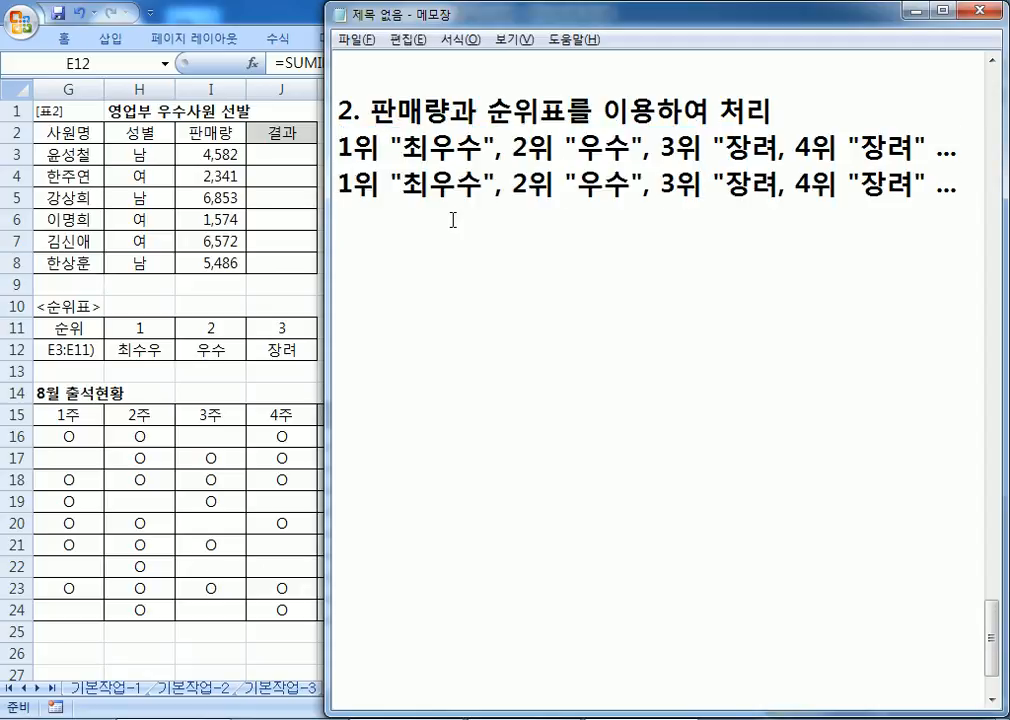
type("이하는")
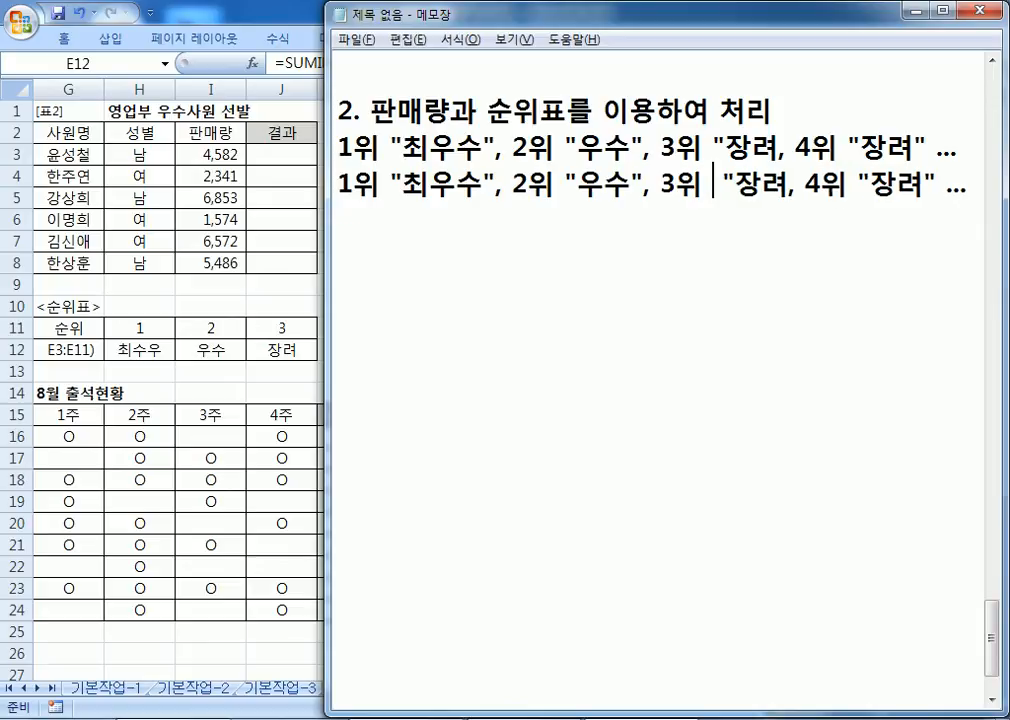
key("Right")
key("Right")
key("Right")
key("Right")
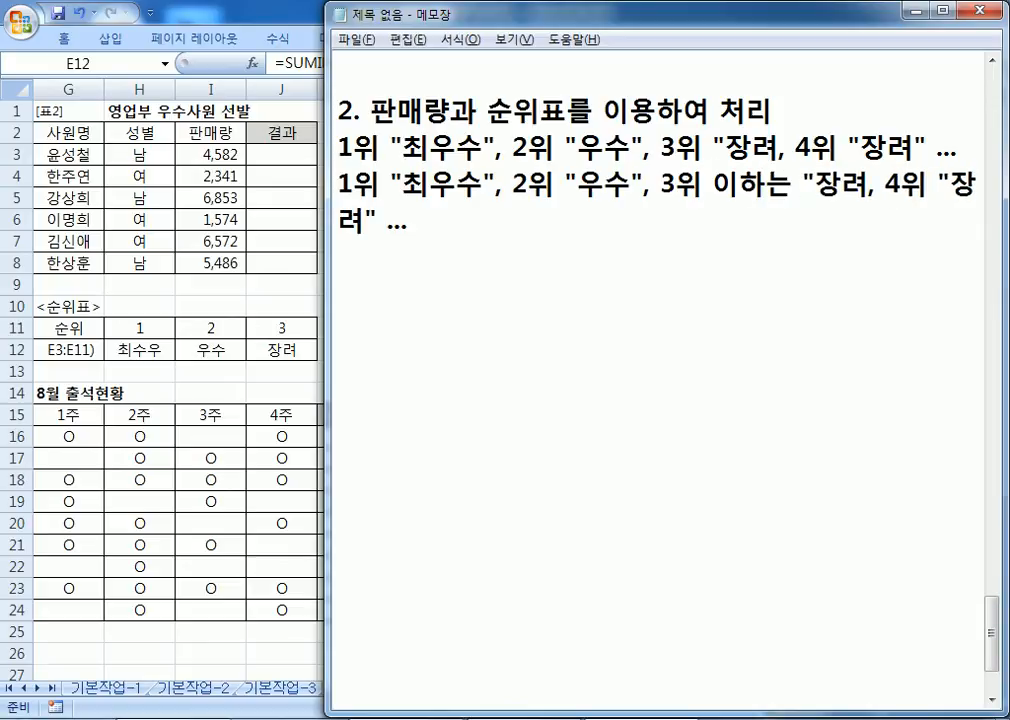
key("ctrl+shift+End")
key("Delete")
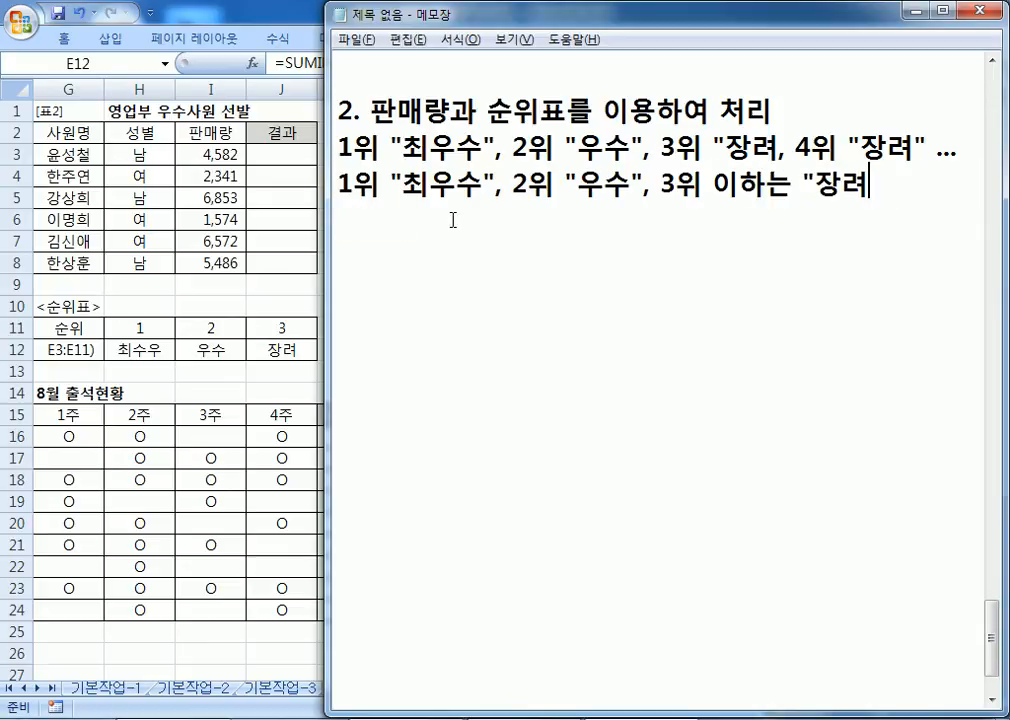
Step: Add a line 'HLOOKUP, RANK' and begin the =HLOOKUP( syntax line below it
key("Return")
type("HLOOKU")
type("P.")
key("BackSpace")
key("BackSpace")
type(", RANK")
key("Return")
type("=")
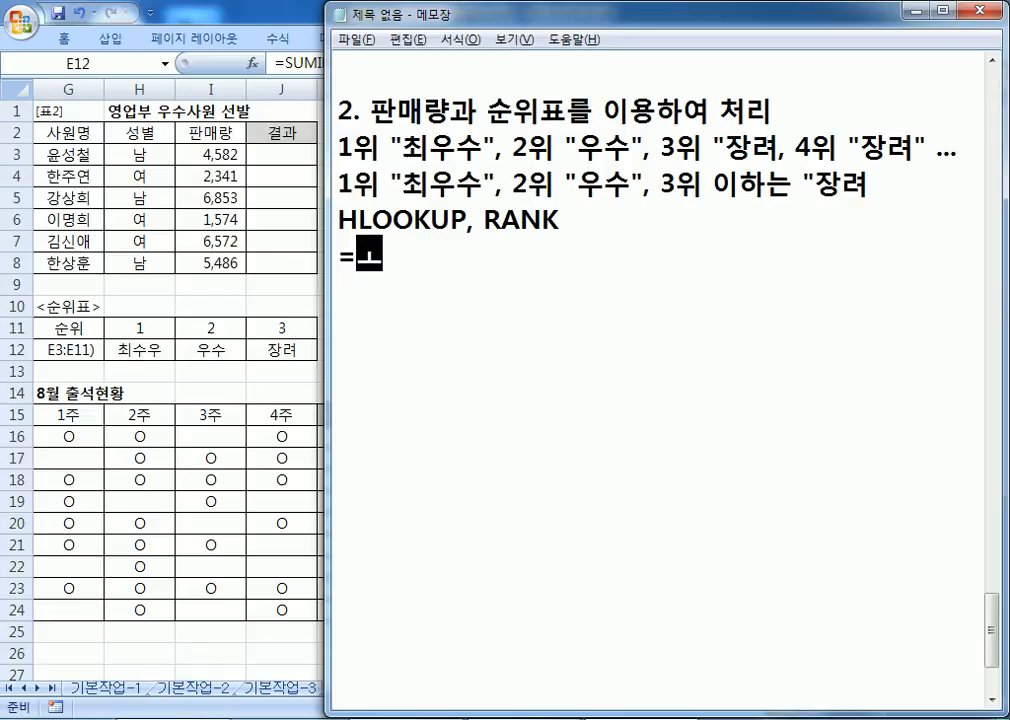
type("HLOOKUP")
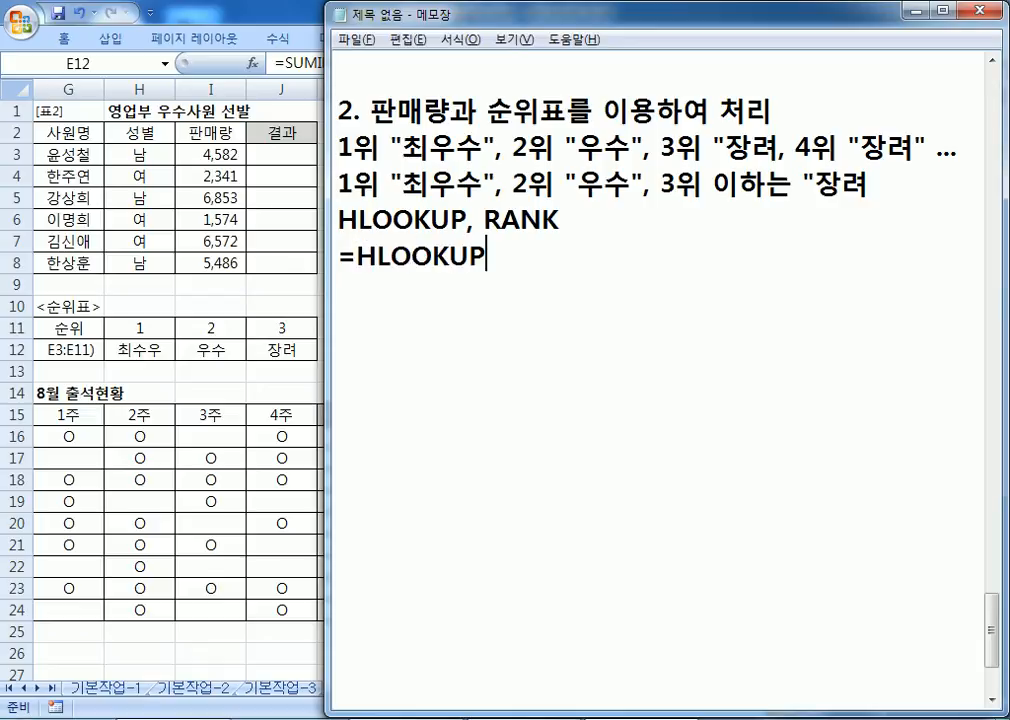
type("(찾는 값")
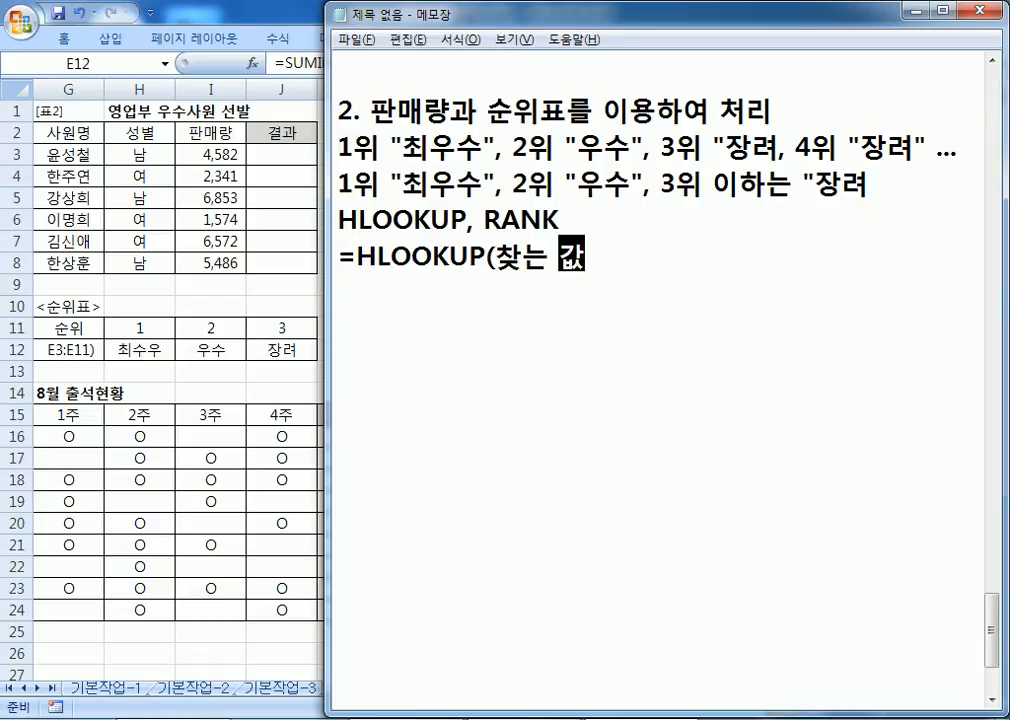
type(", 참조범위, ㅇ")
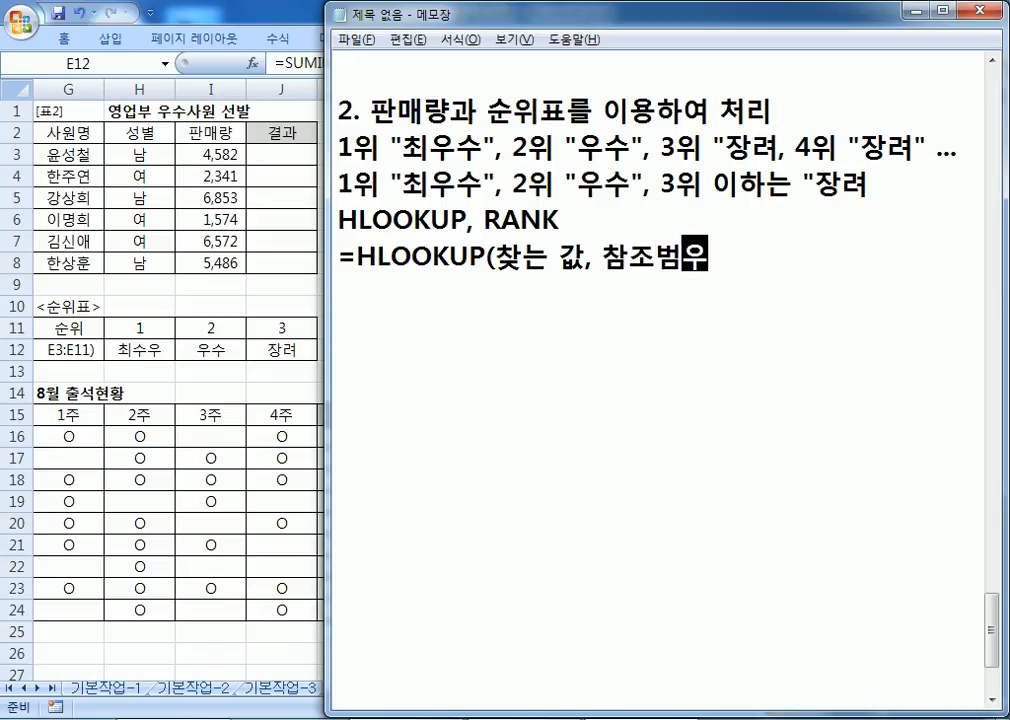
type("인")
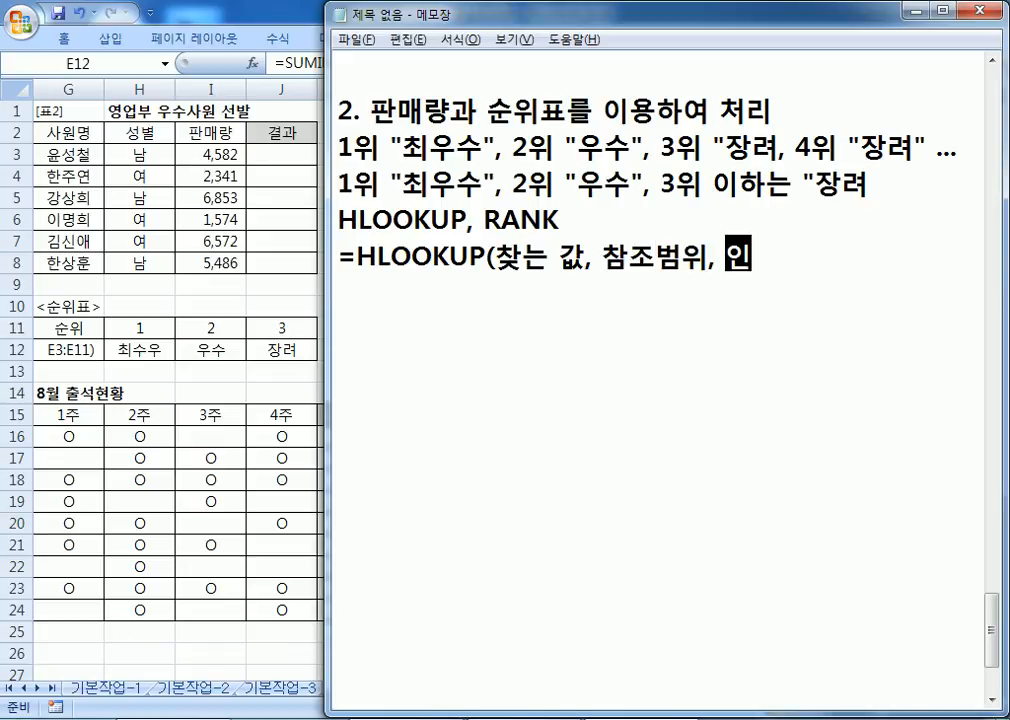
type("덱스, 옷ㅕ")
Step: Complete the syntax line =HLOOKUP(찾는 값, 참조범위, 인덱스, 옵션) and duplicate it below
key("BackSpace")
key("BackSpace")
key("BackSpace")
type("어ㅗㅂ")
key("BackSpace")
key("BackSpace")
key("BackSpace")
type("옵션)")
key("Home")
key("shift+End")
key("ctrl+c")
key("End")
key("Return")
key("ctrl+v")
key("Return")
key("Up")
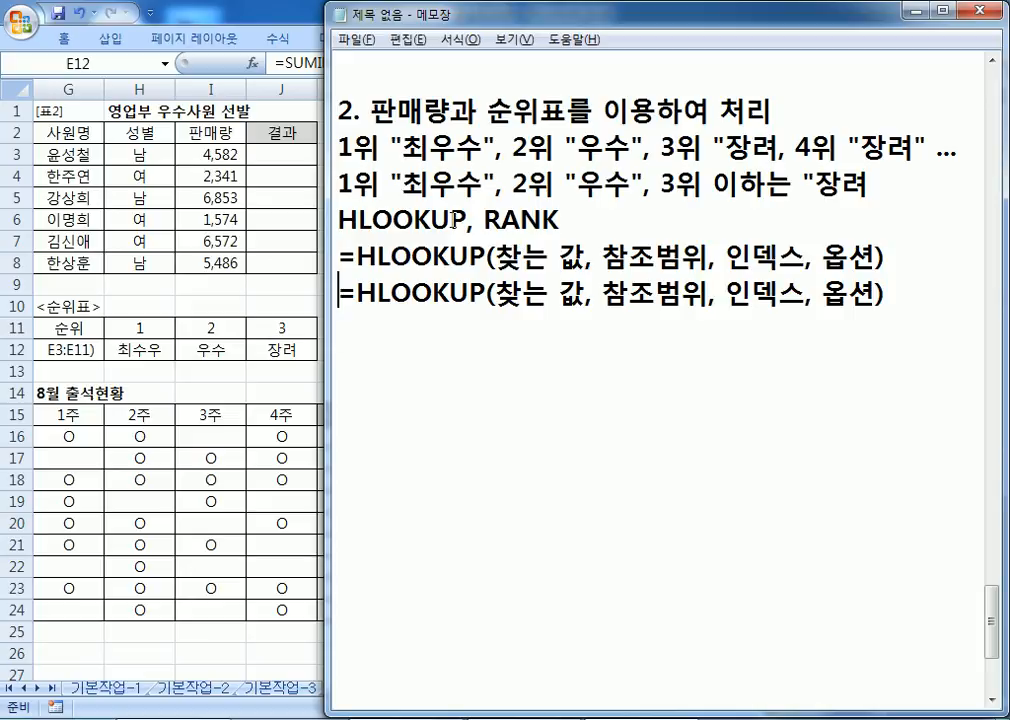
key("Right")
key("Right")
key("Right")
key("Right")
key("Right")
key("Right")
key("Right")
key("Right")
Step: In the copy, replace 찾는 값 with 순위 and 참조범위 with $H$11:$J$12
type("순위")
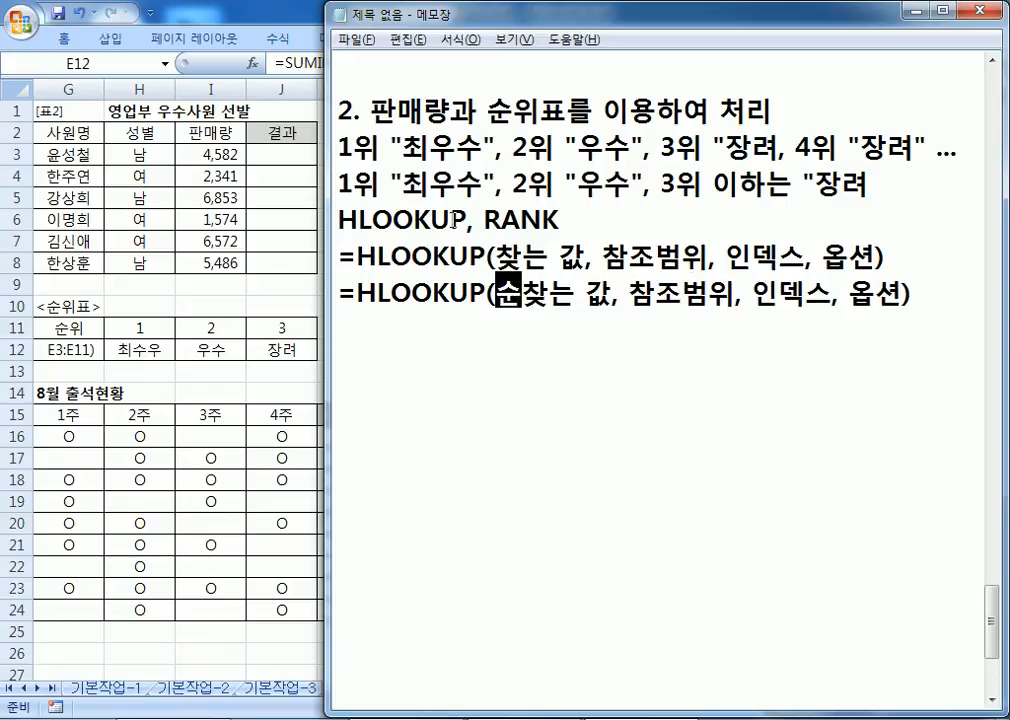
key("Delete")
key("Delete")
key("Delete")
key("Delete")
key("Right")
key("Right")
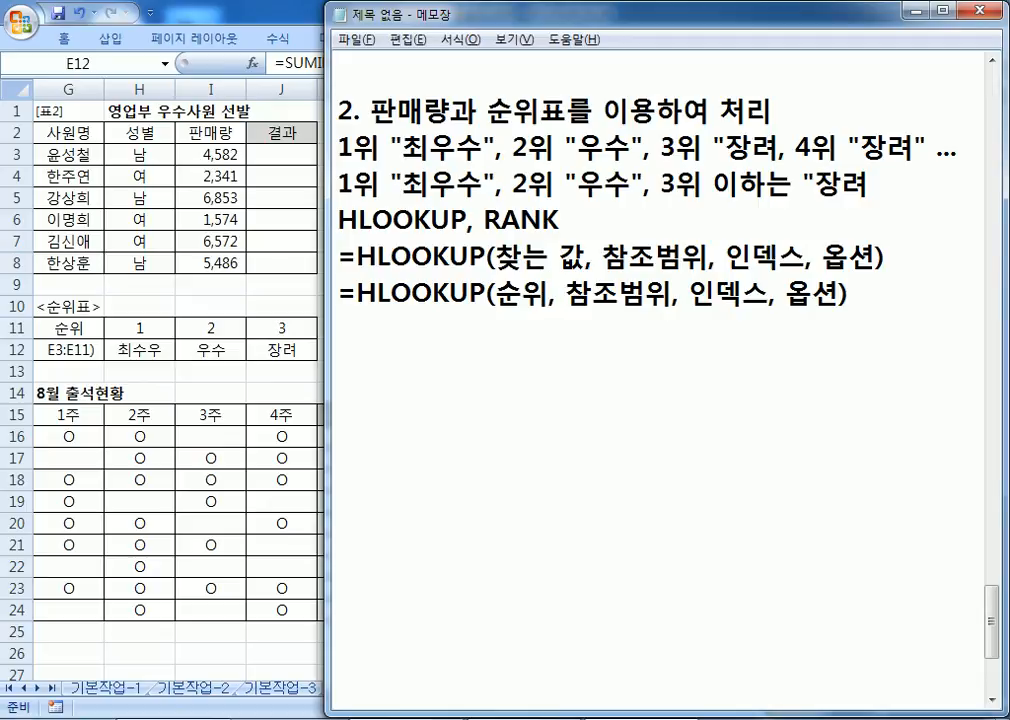
type("H11")
key("Delete")
key("Delete")
key("Delete")
key("Delete")
type(":")
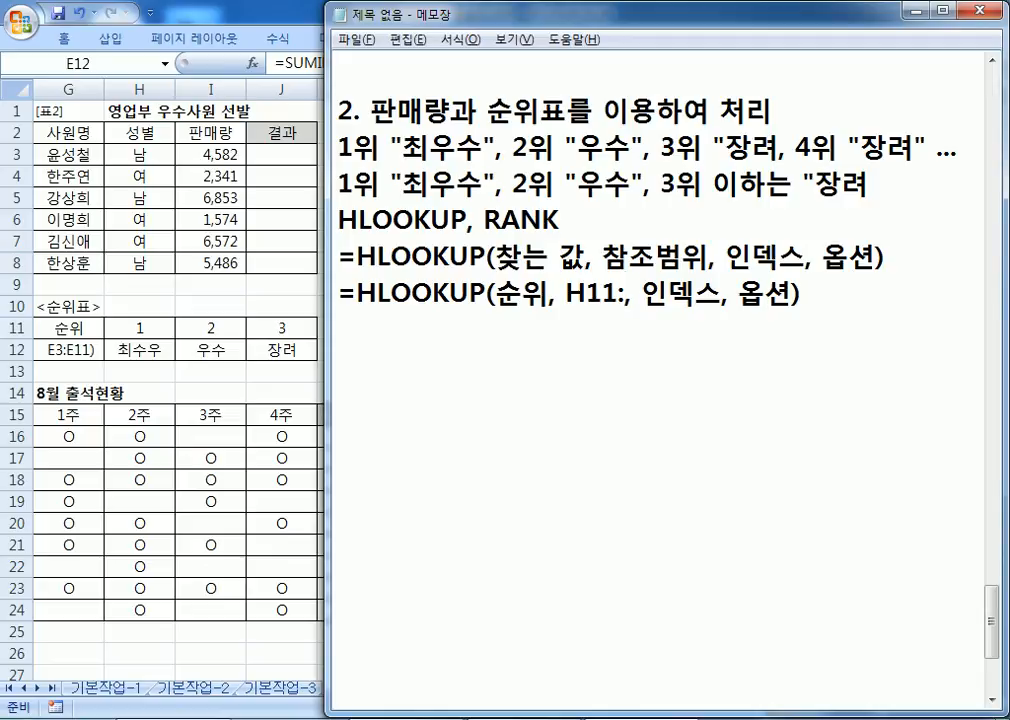
type("J1")
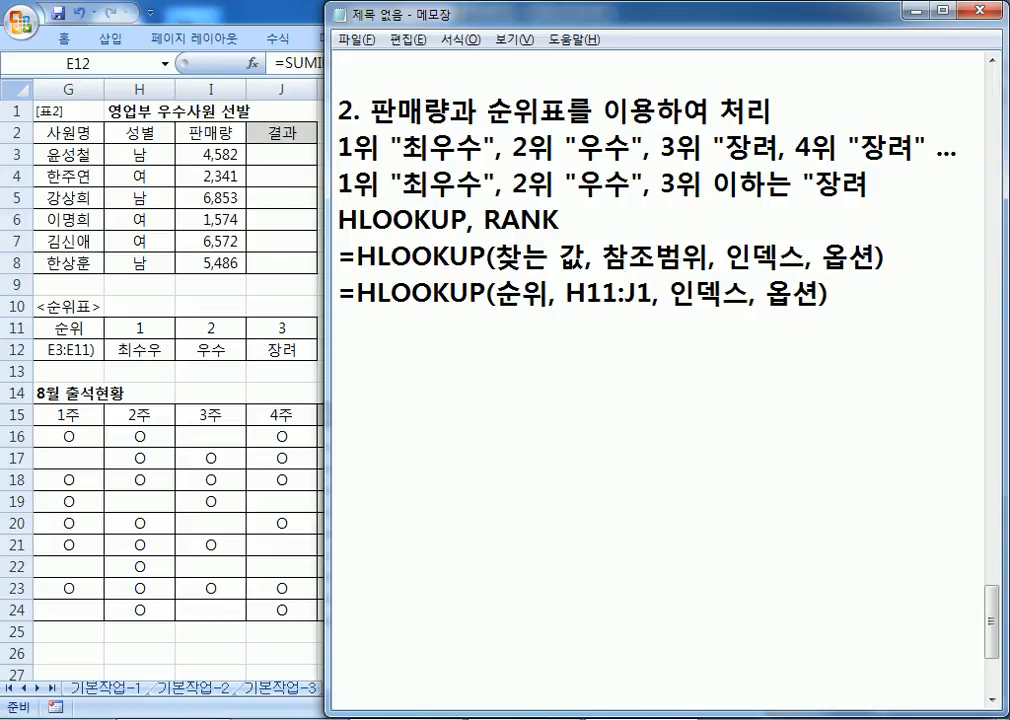
type("2")
key("Left")
key("Left")
key("Left")
key("Left")
key("Left")
key("Left")
key("Left")
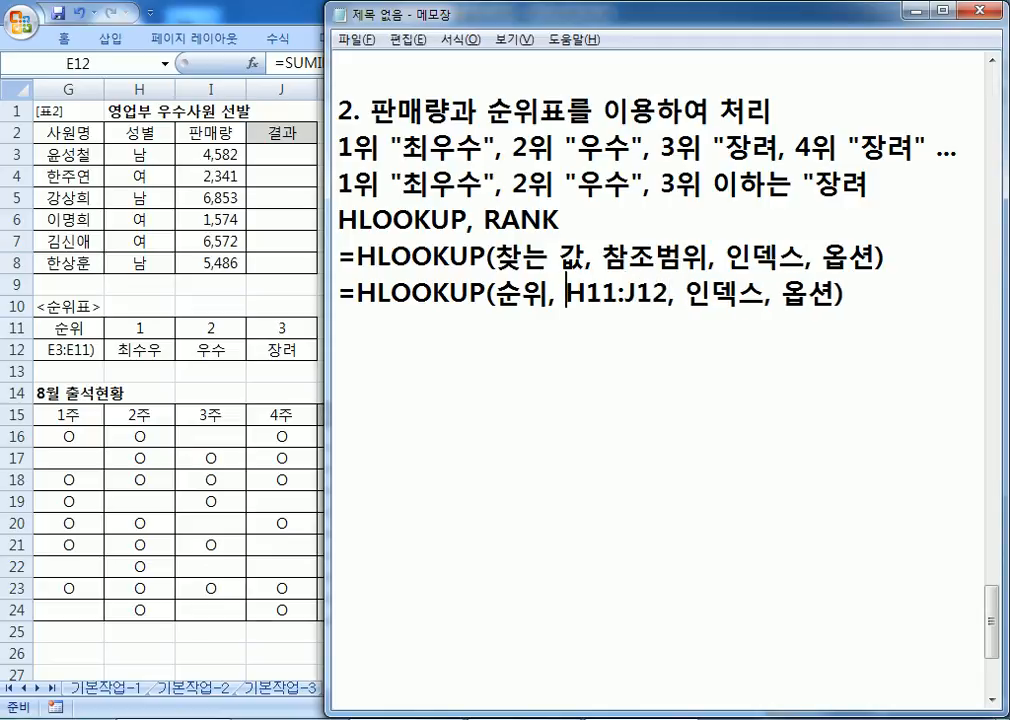
type("$")
key("Right")
type("$")
key("Right")
key("Right")
key("Right")
type("$")
key("Right")
type("$")
key("Right")
key("Right")
key("Right")
key("Right")
Step: Replace 인덱스 with 2 and 옵션 with 비슷하게 일치
key("Delete")
key("Delete")
type("2")
key("Delete")
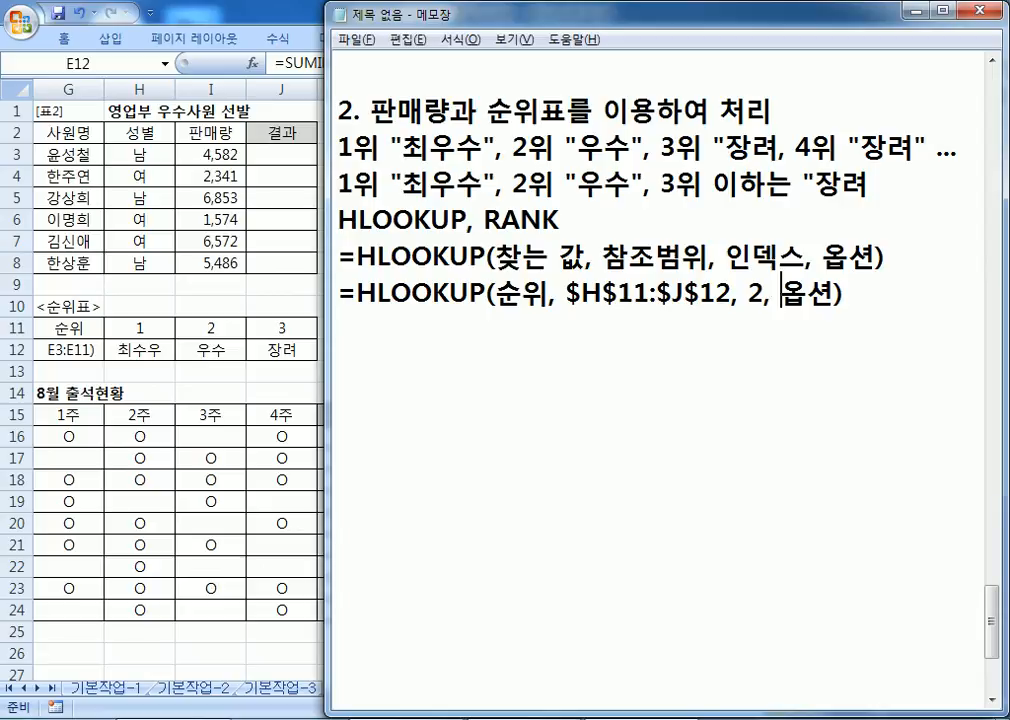
type("QLT")
key("BackSpace")
key("BackSpace")
key("BackSpace")
key("Hangul")
type("ㅂㅣㅅㅡㅅㅎㅏㄴ")
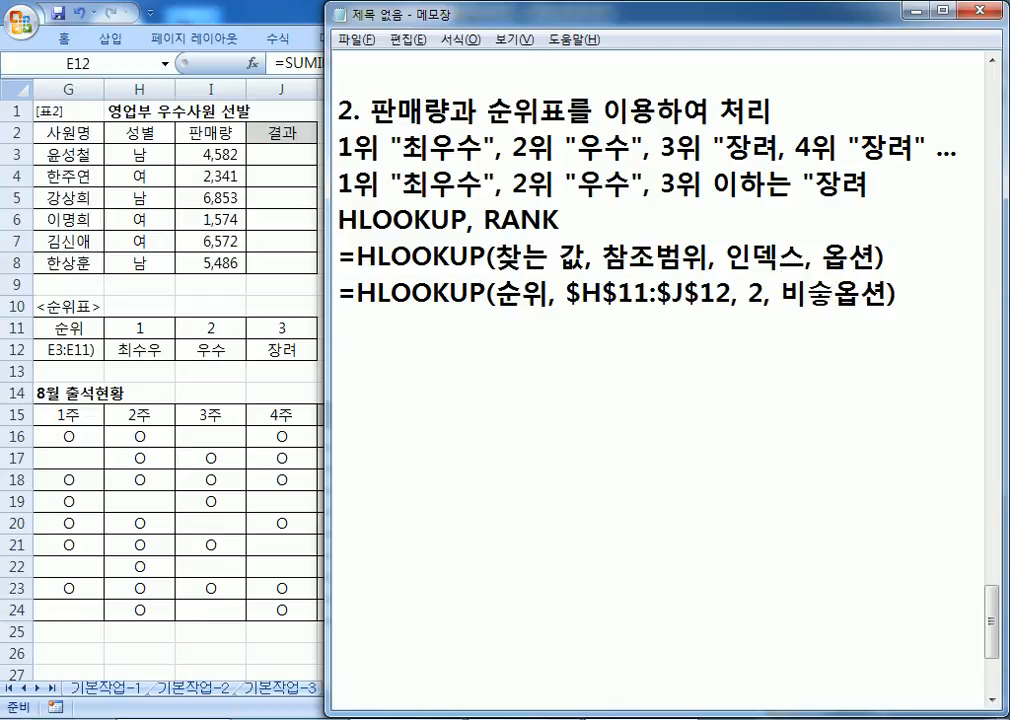
key("BackSpace")
type("ㄱㅔ ㅇㅣㄹㅊㅣ")
key("Delete")
key("Delete")
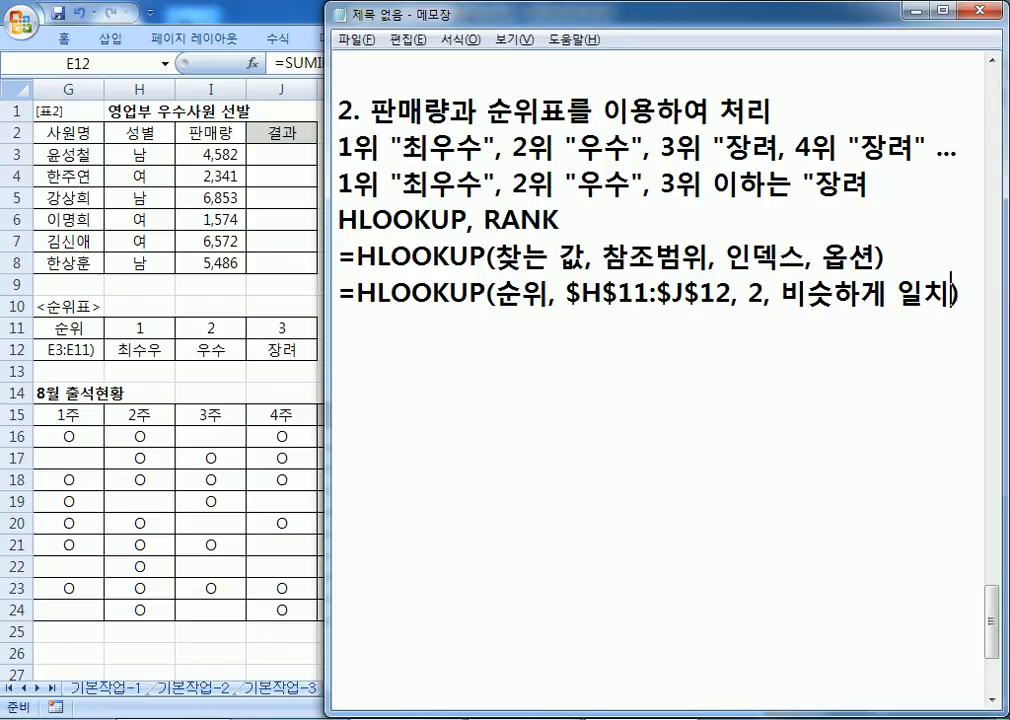
Step: Move Notepad lower and duplicate the filled-in HLOOKUP line onto a new line
left_click_drag(395, 15, 100, 238)
scroll(97, 410, "down", 2)
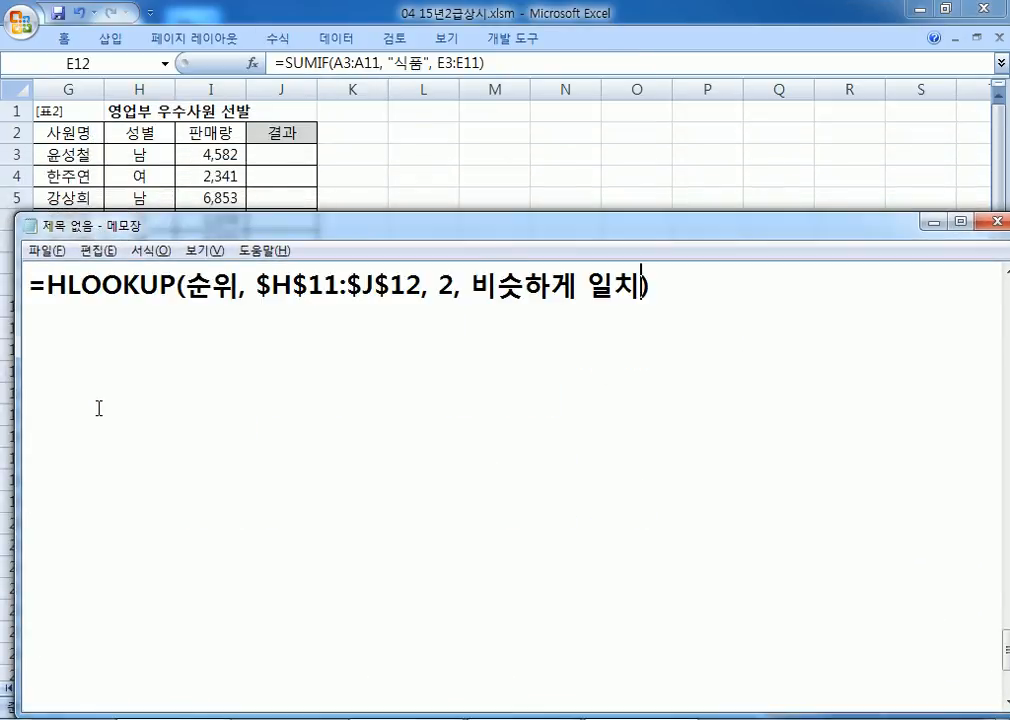
scroll(101, 402, "up", 1)
left_click_drag(30, 395, 50, 424)
key("ctrl+c")
left_click(50, 424)
key("ctrl+v")
Step: Replace 순위 in the new line with RANK(I3,I3:I8)
left_click_drag(186, 432, 236, 432)
type("구")
key("BackSpace")
key("BackSpace")
type("RANK(")
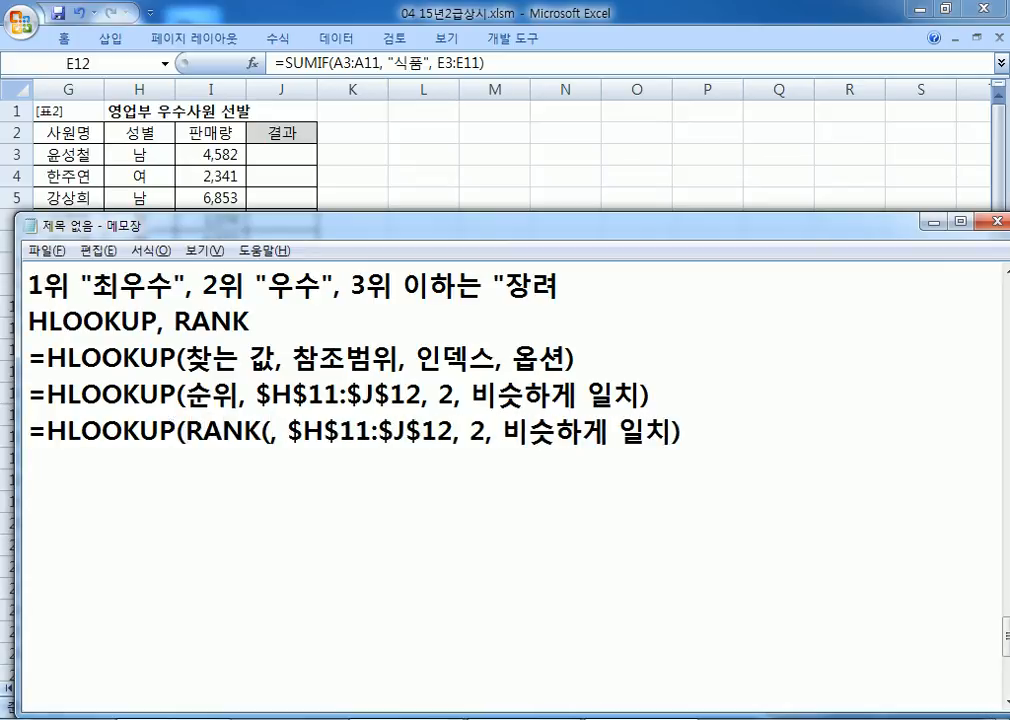
type("I3")
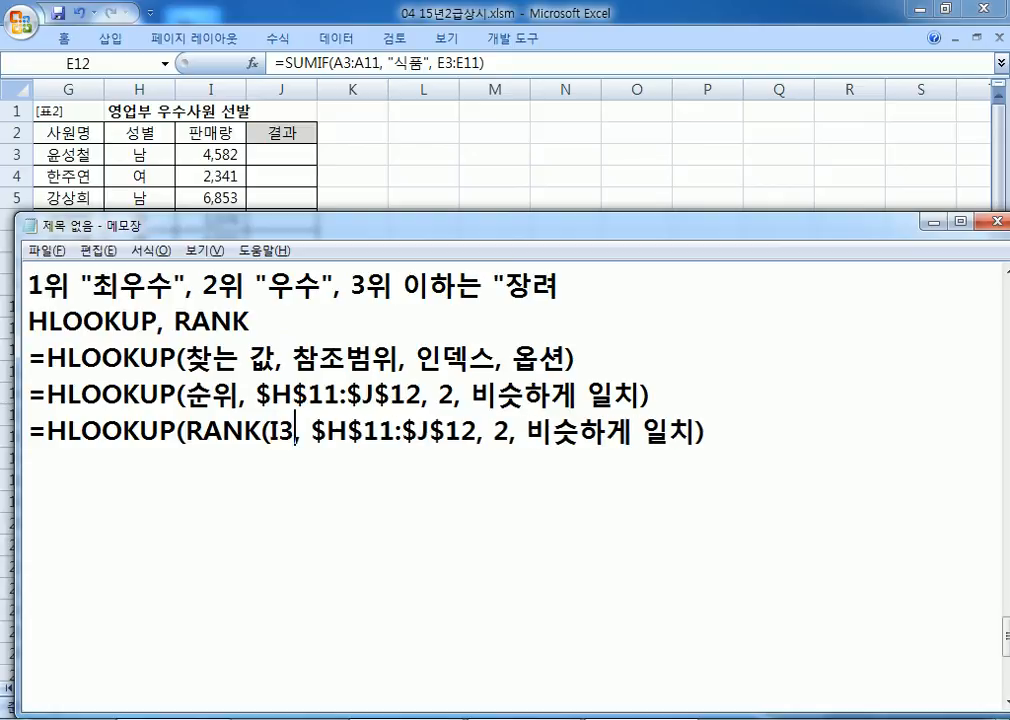
type(",")
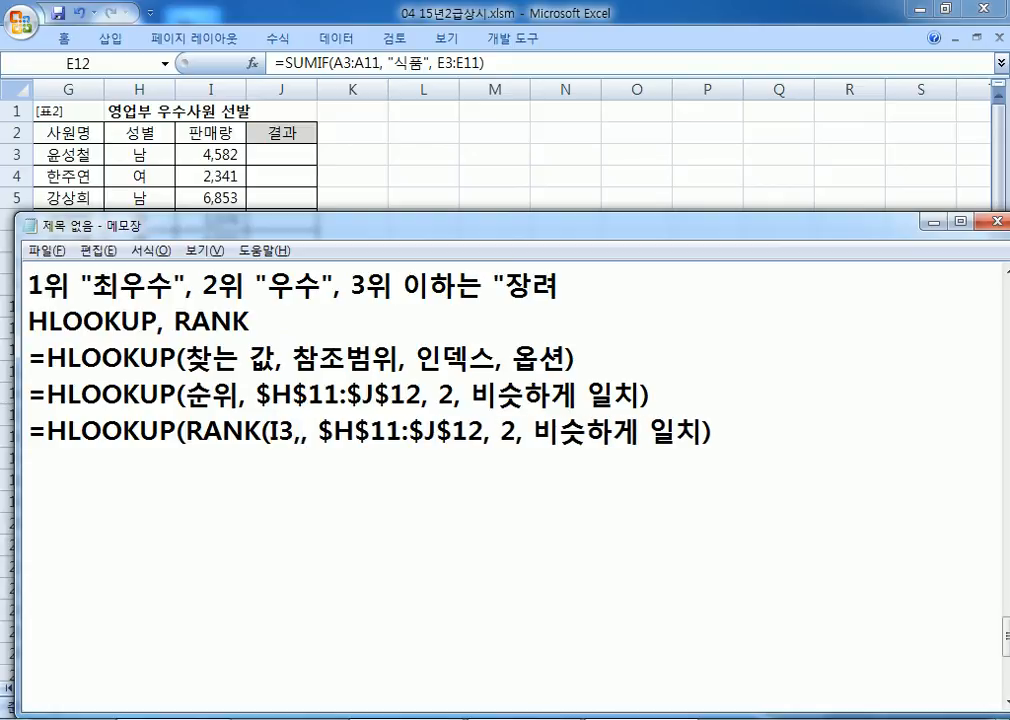
type("I3:")
key("alt+Tab")
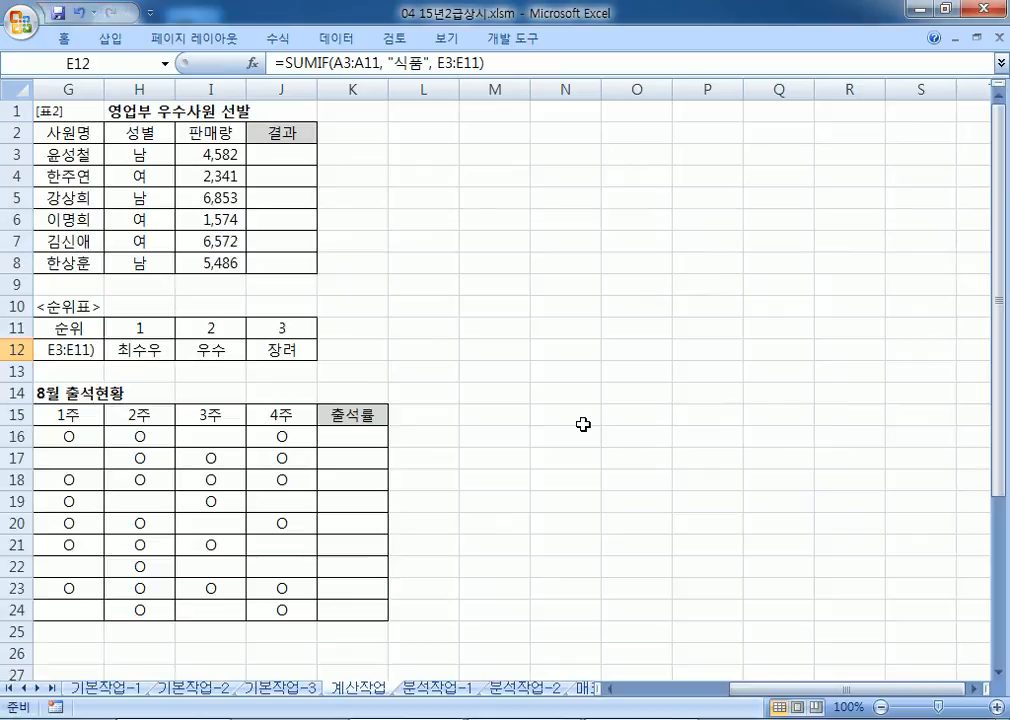
key("alt+Tab")
type("I8")
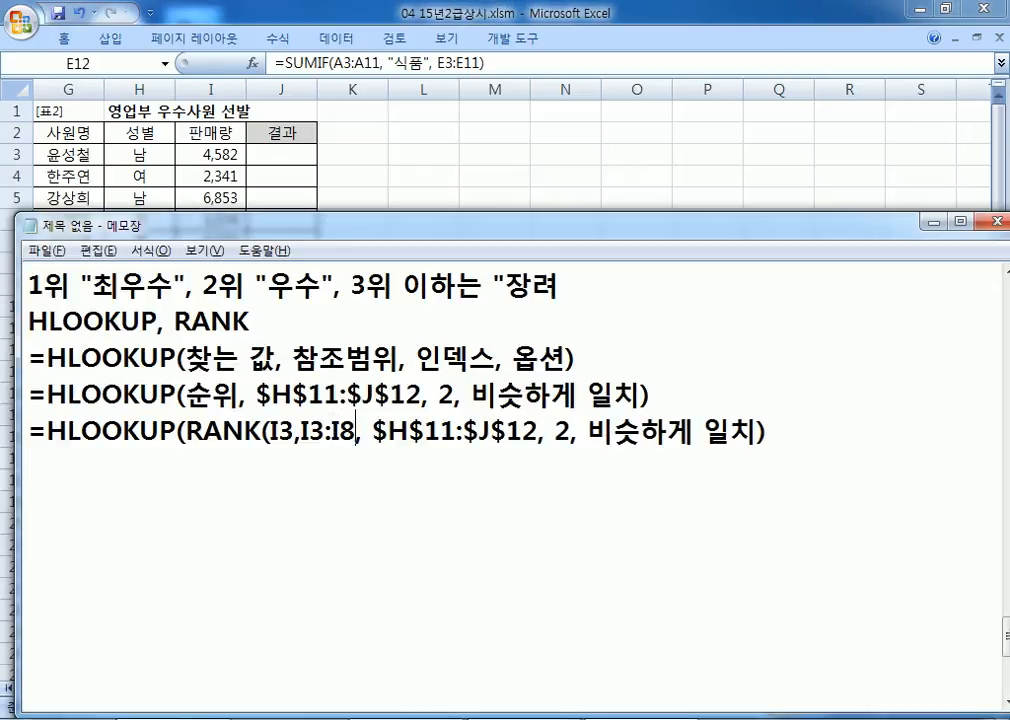
type(")")
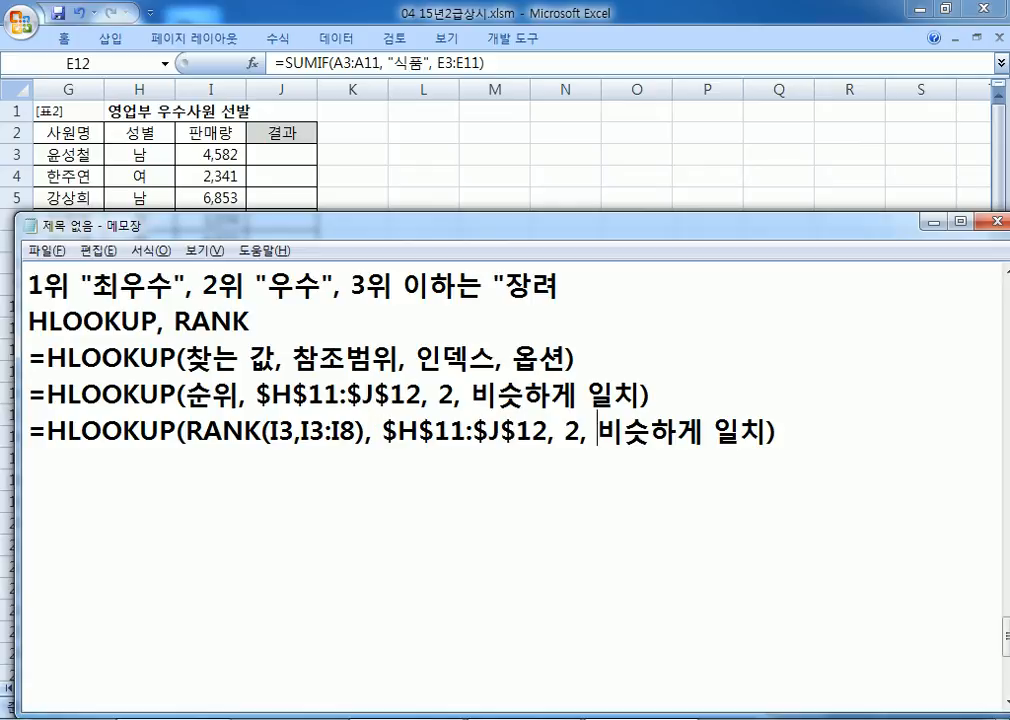
Step: Drop the 비슷하게 일치 argument, make the range $I$3:$I$8, and select the line
left_click_drag(597, 436, 766, 434)
key("BackSpace")
key("BackSpace")
key("BackSpace")
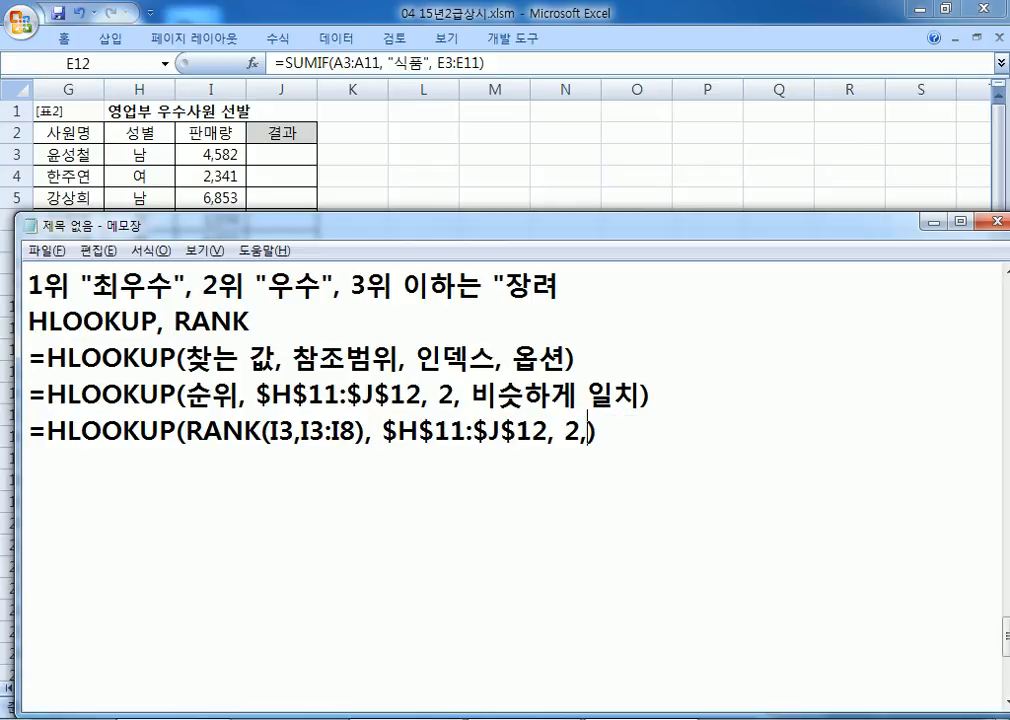
key("Left")
type("$")
key("Right")
type("$I")
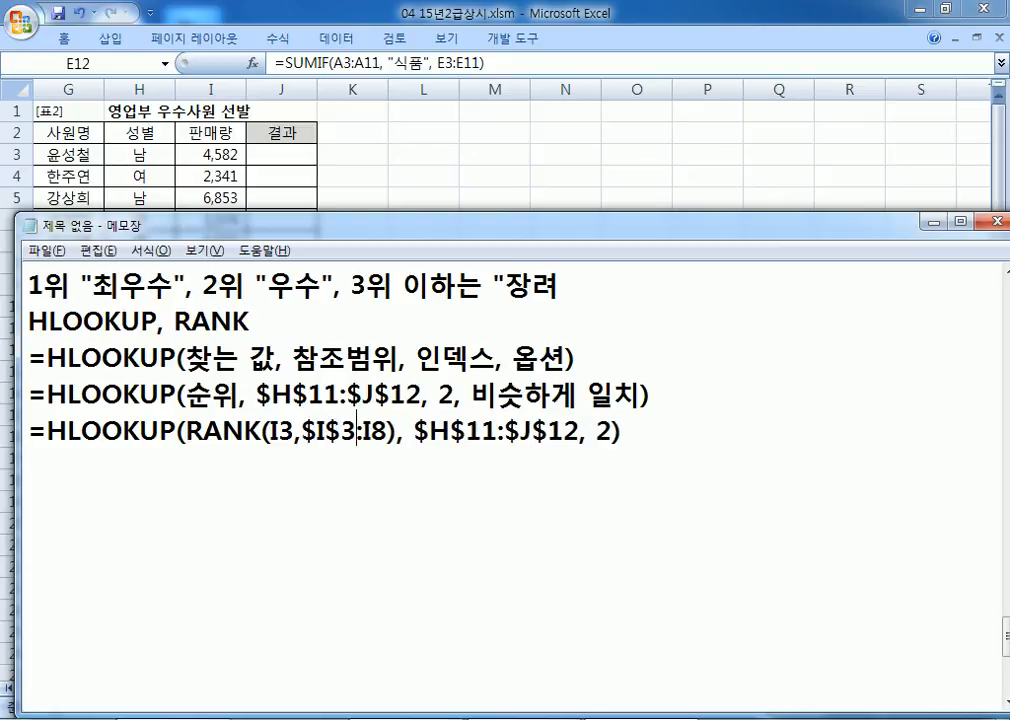
type("$")
key("Right")
type("$")
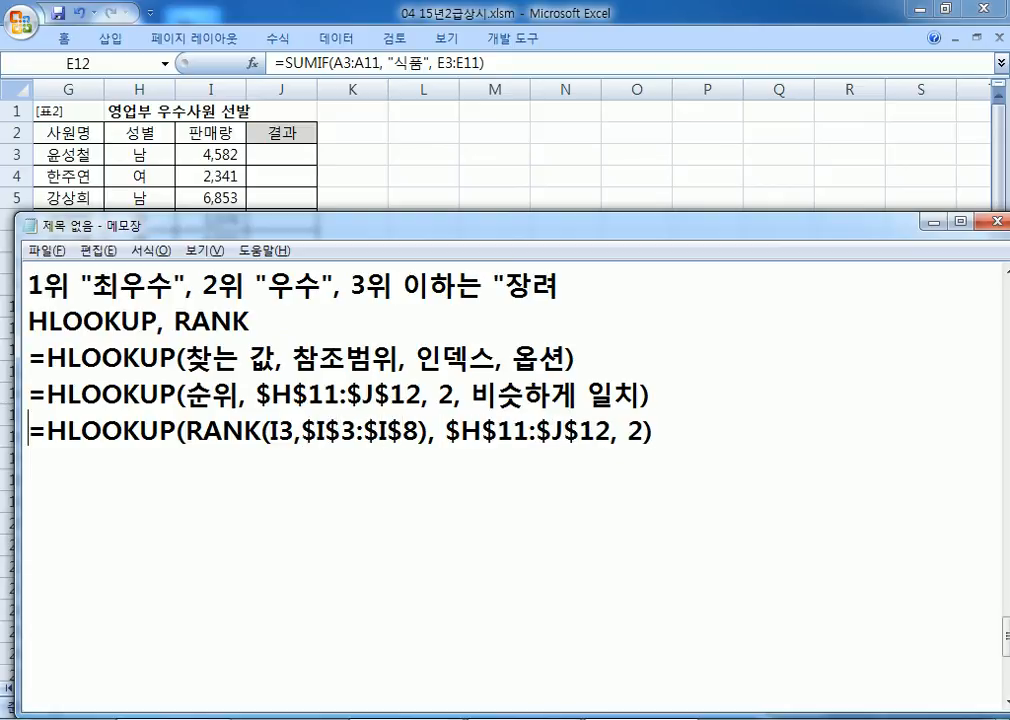
key("shift+End")
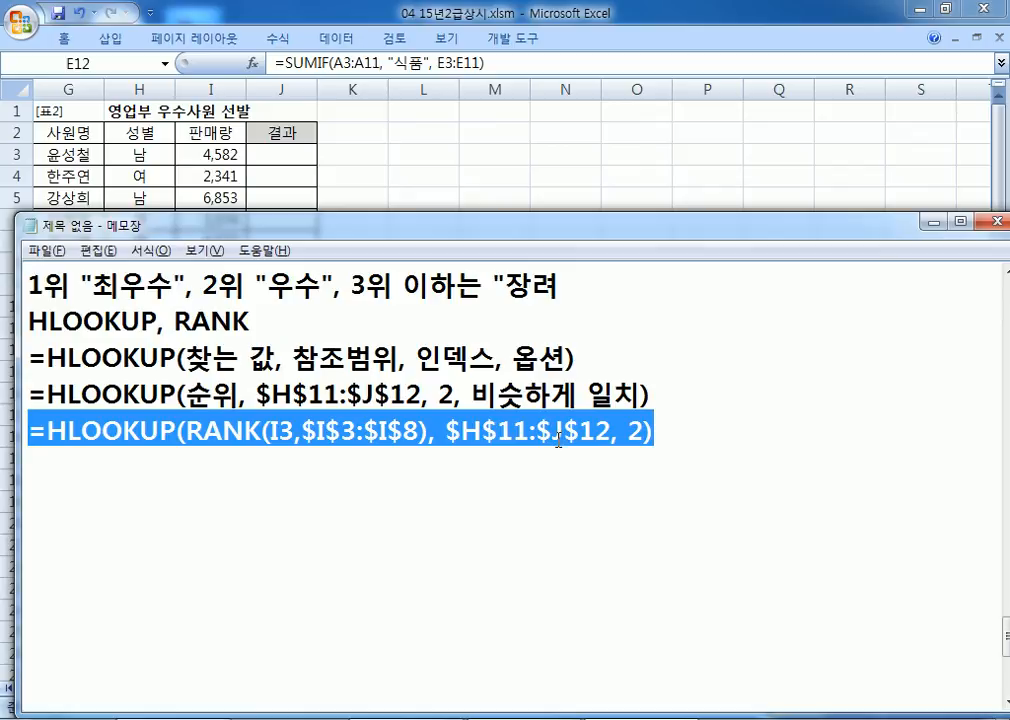
Step: Paste the formula into J3 in Excel; the attempt fails with a parentheses error
key("alt+Tab")
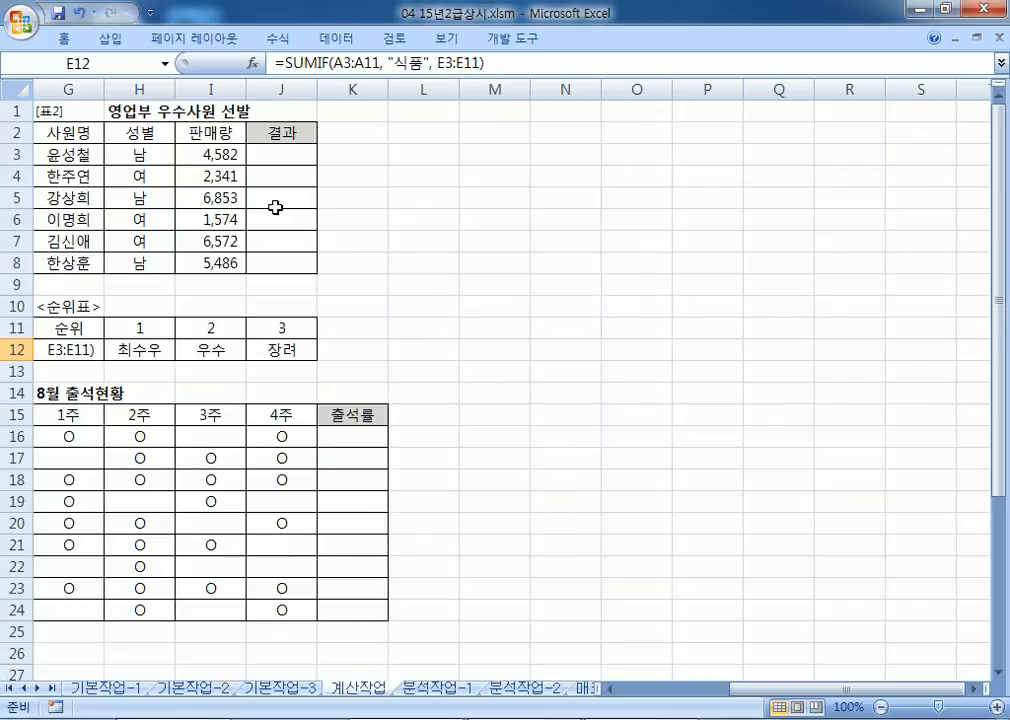
left_click(281, 150)
key("ctrl+v")
key("F2")
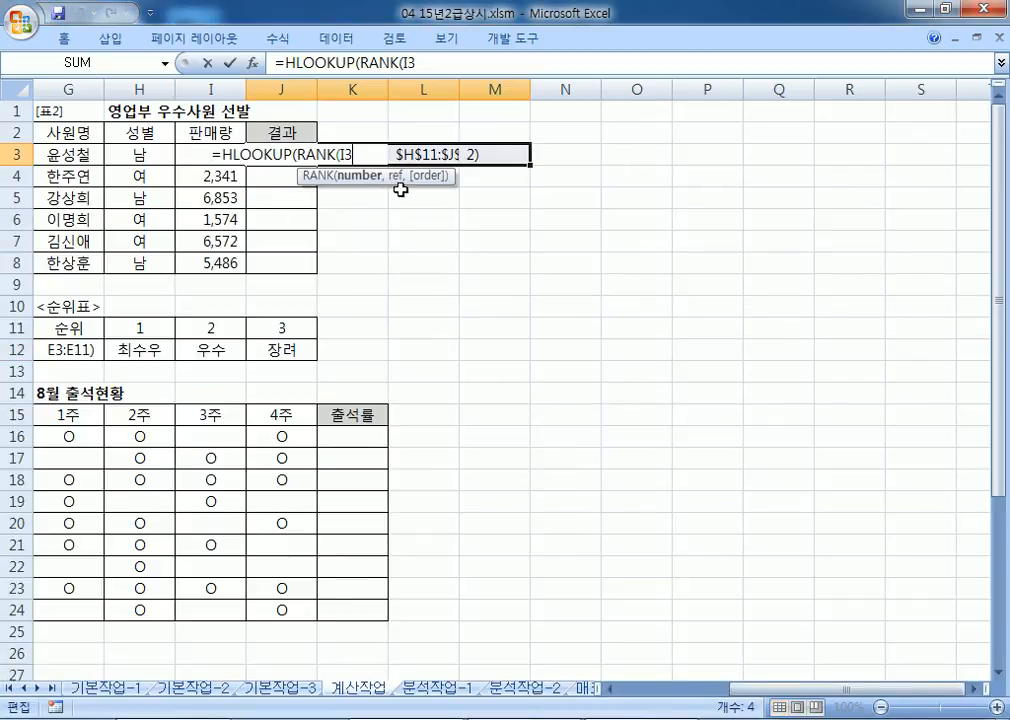
key("Return")
key("Return")
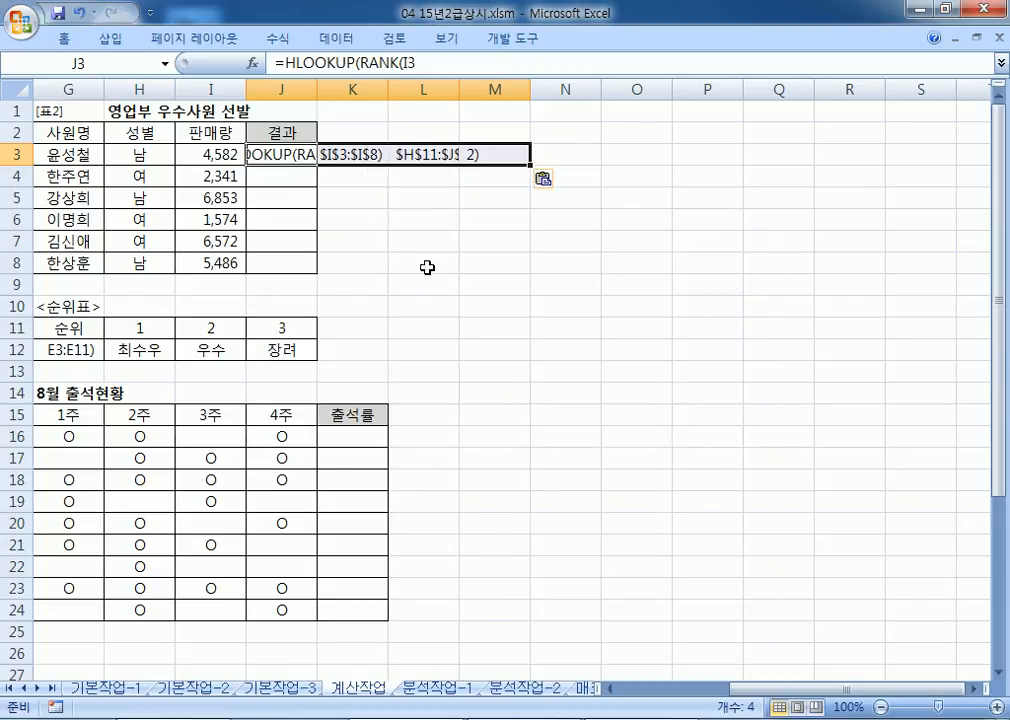
key("Escape")
Step: Clear the broken pasted text from J3, K3 and L3
left_click(449, 153)
left_click(300, 151)
key("Delete")
key("Right")
key("Delete")
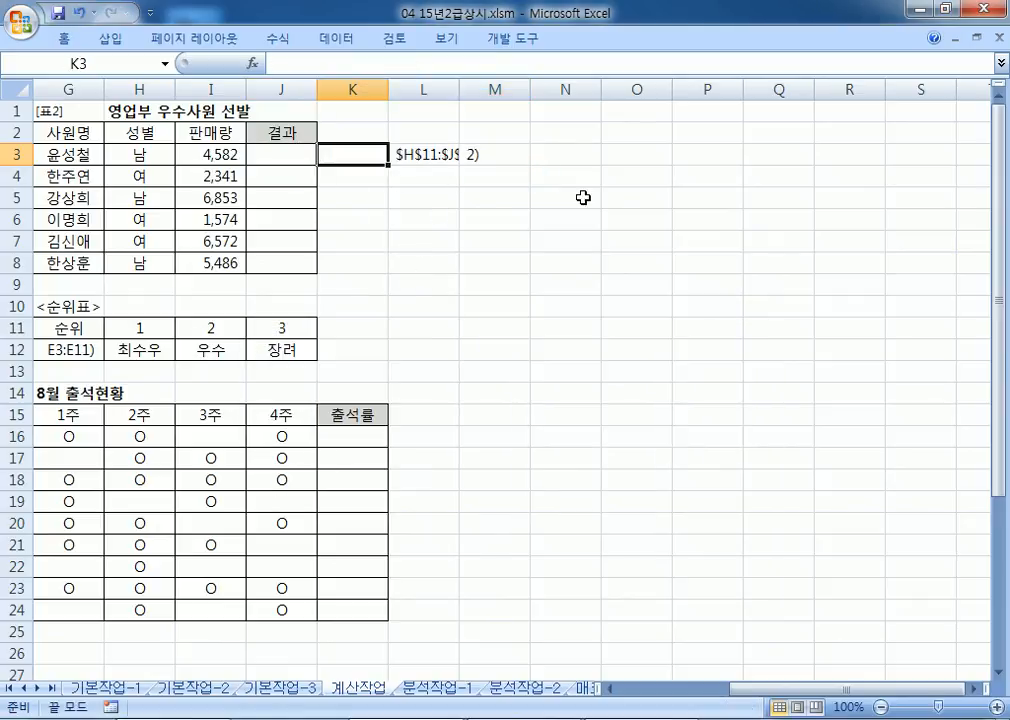
key("Right")
key("Delete")
key("Left")
key("Right")
key("Right")
key("Left")
key("Left")
key("Left")
Step: Paste the HLOOKUP–RANK formula inside J3, commit it, and fill it down to J8
key("F2")
key("ctrl+v")
key("Return")
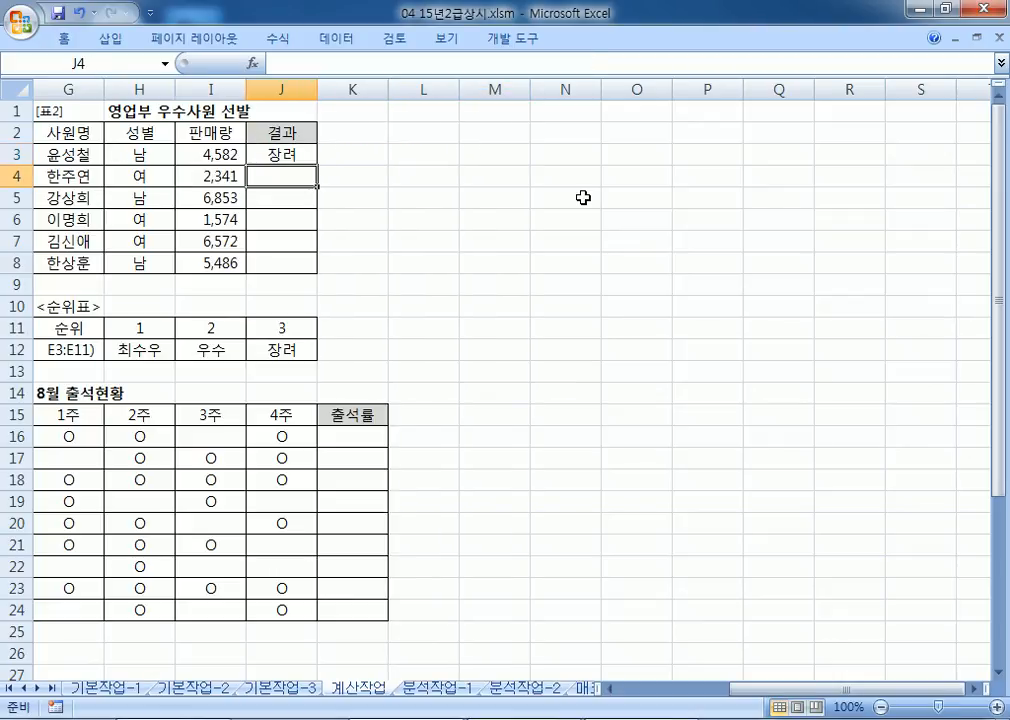
key("Up")
left_click_drag(317, 163, 318, 268)
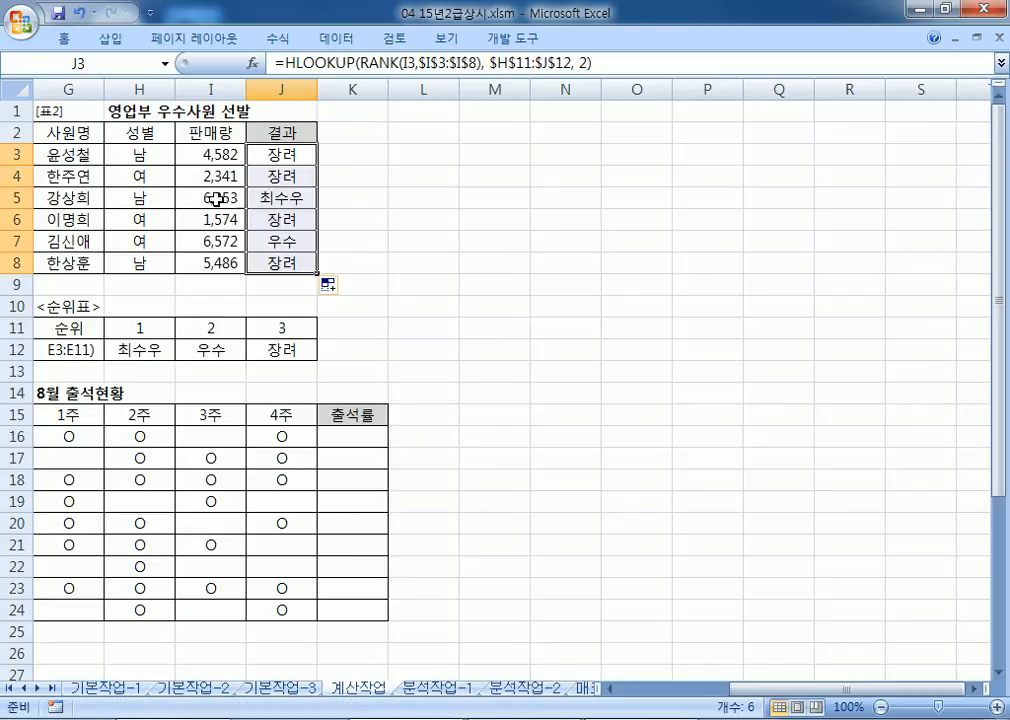
left_click(273, 196)
left_click(285, 242)
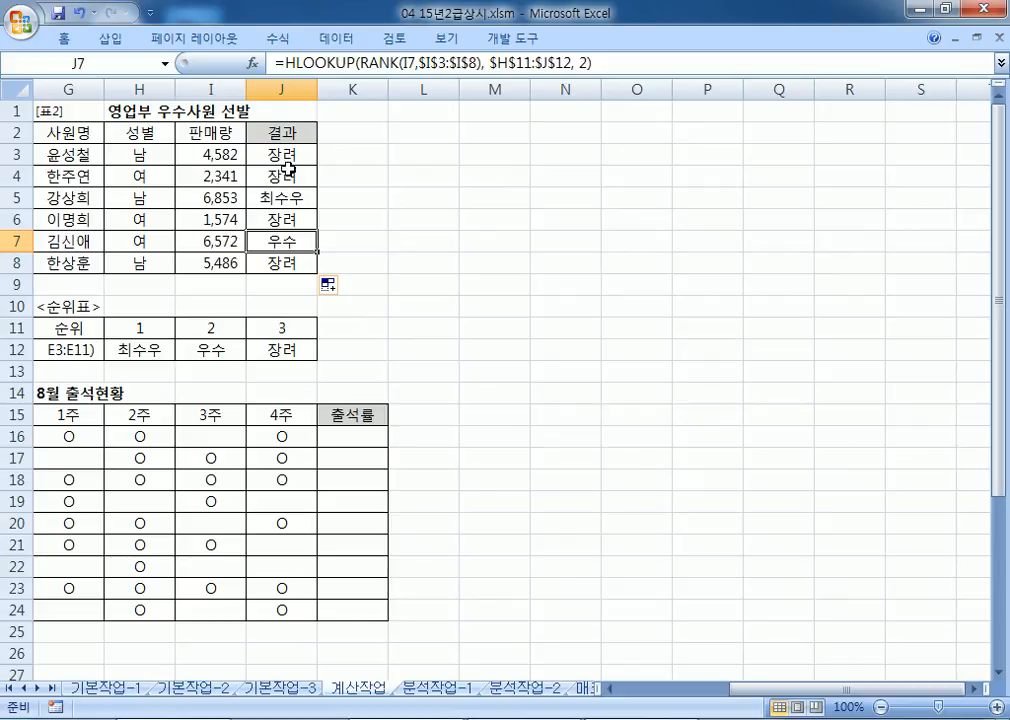
left_click(350, 154)
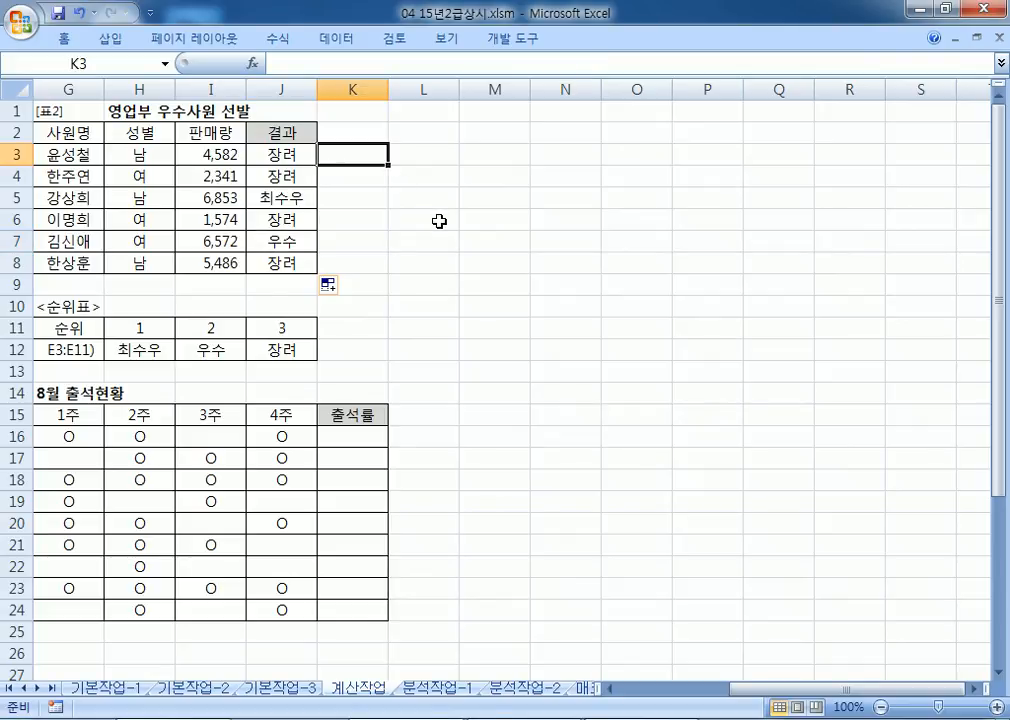
key("alt+Tab")
key("alt+Tab")
key("alt+Tab")
Step: Enter =RANK(I3,$I$3:$I$8) in K3 using the expression copied from Notepad
left_click_drag(182, 430, 430, 432)
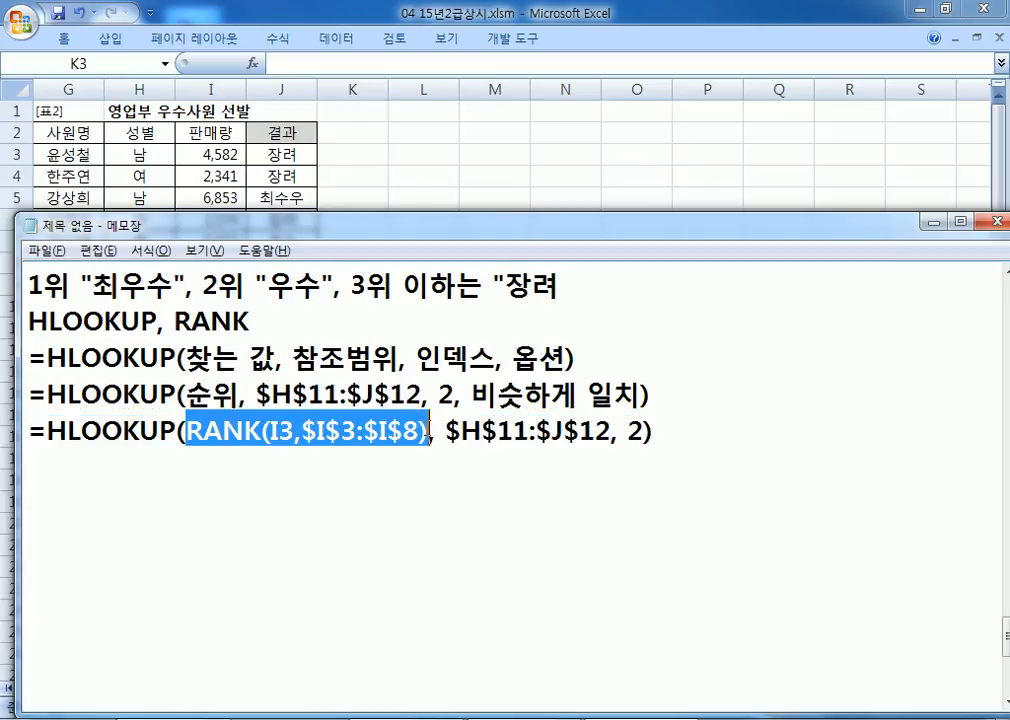
key("ctrl+c")
left_click(355, 160)
type("=")
key("ctrl+v")
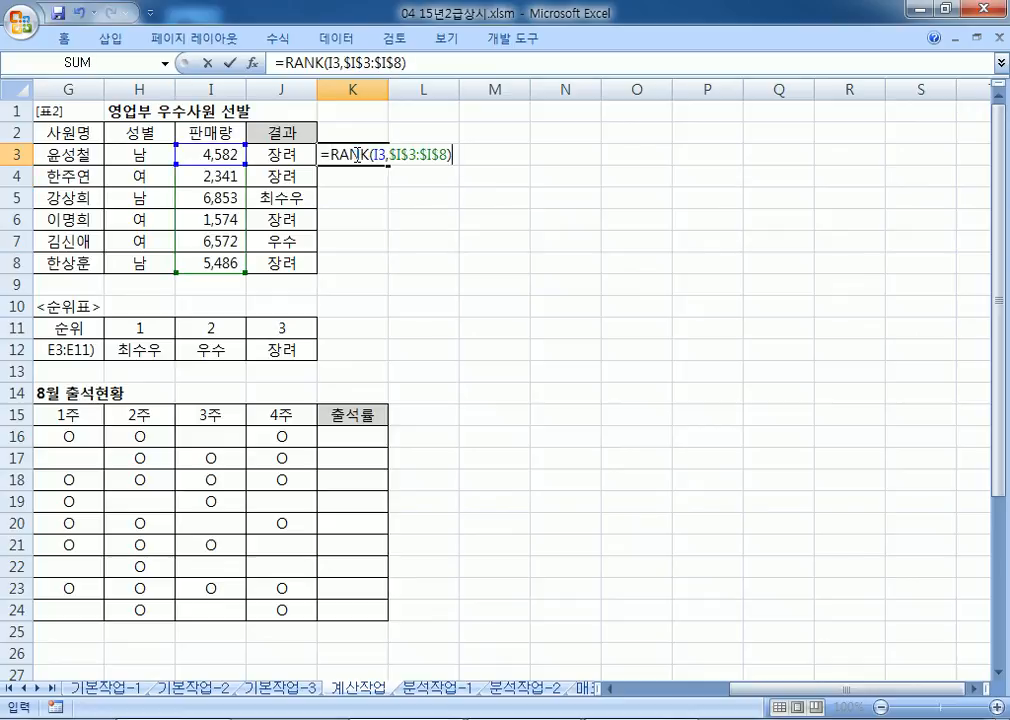
key("Return")
Step: Fill the rank formula from K3 down to K8 and check K5 and K7
left_click(420, 152)
left_click(352, 155)
left_click_drag(386, 165, 392, 266)
left_click(370, 200)
left_click(366, 238)
left_click(367, 193)
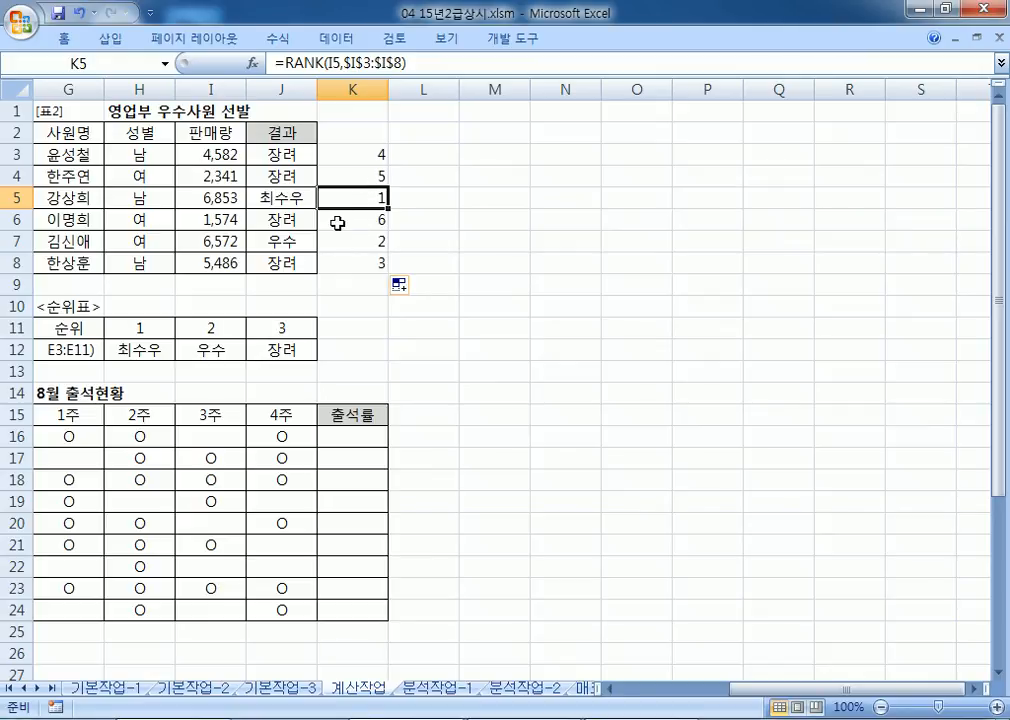
key("alt+Tab")
left_click(238, 481)
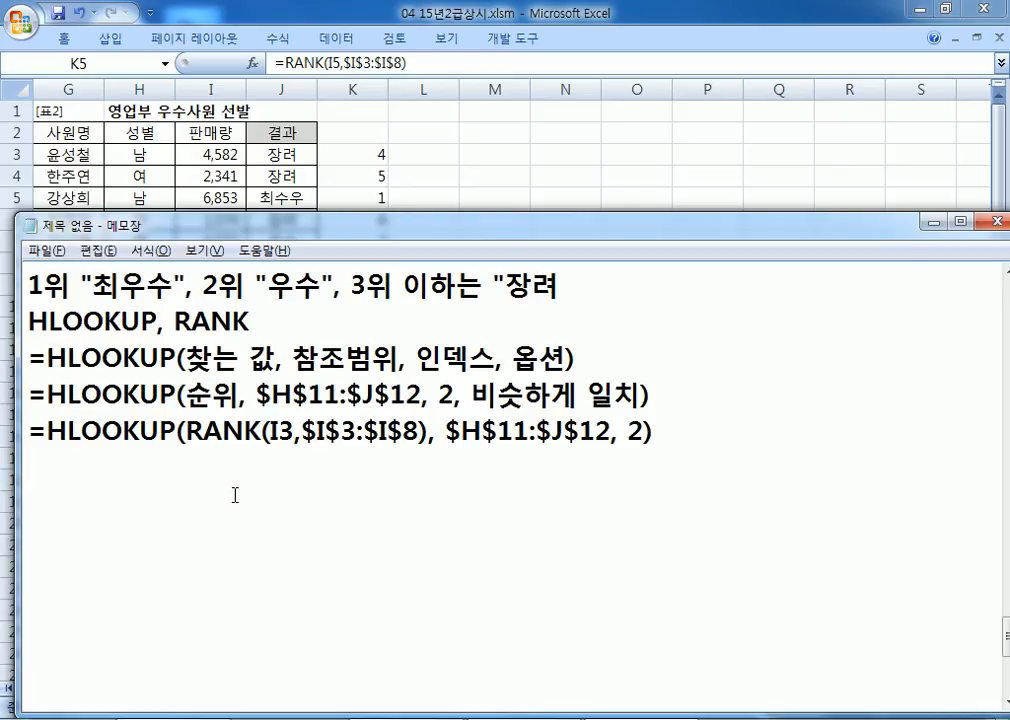
Step: Type note 3: 가입일의 연도가 2013년이나 2014년이면 "초보", 그 외에는 공백, then return to Excel
type("3. 가입일")
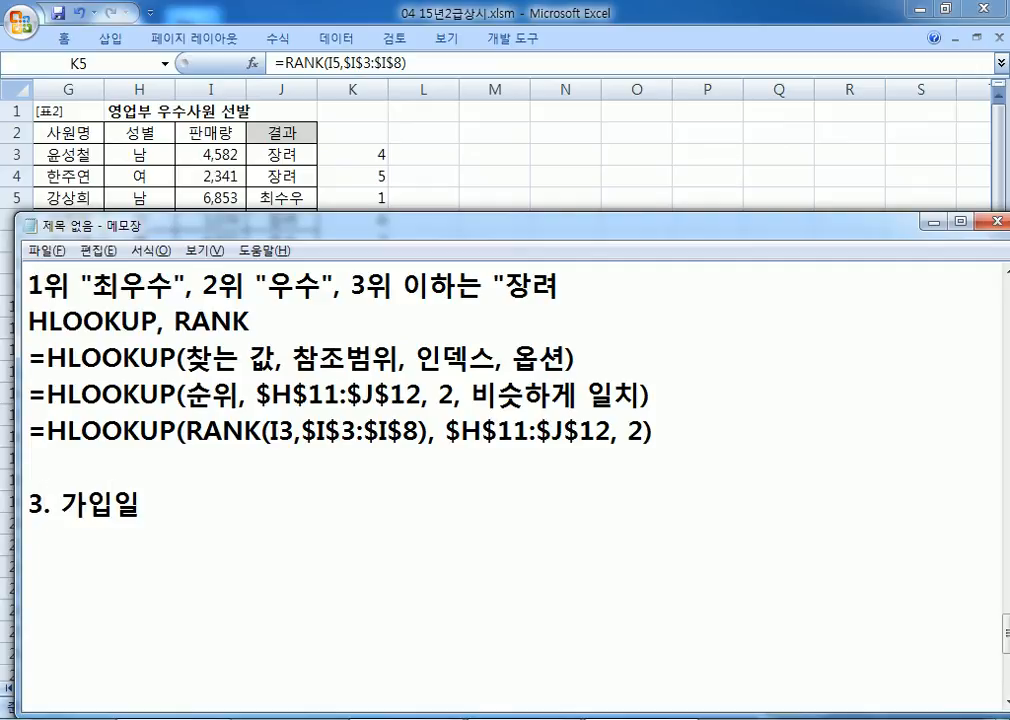
type("의 연도가 ")
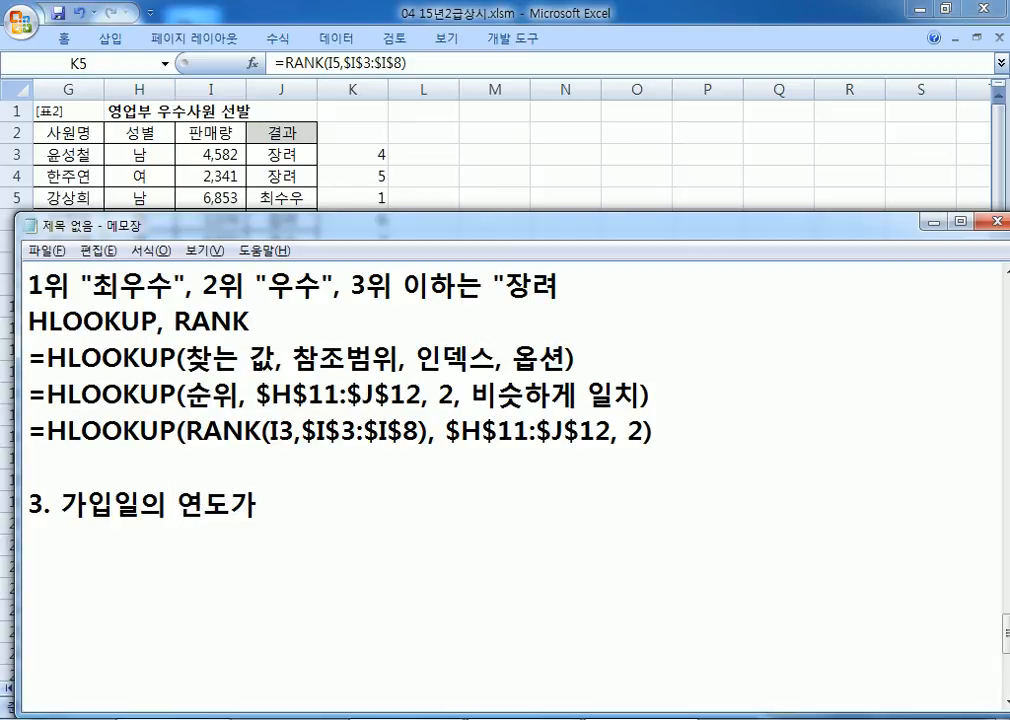
type("2013년이나 2013")
key("BackSpace")
type("4년ㅇ")
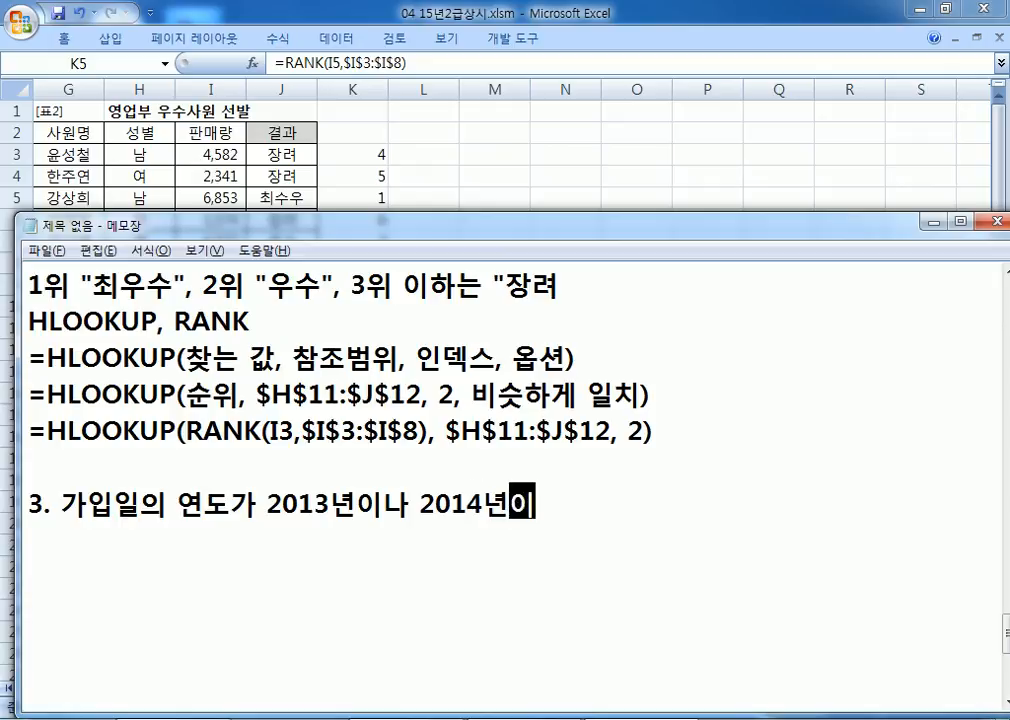
type("이면 \"초보\"")
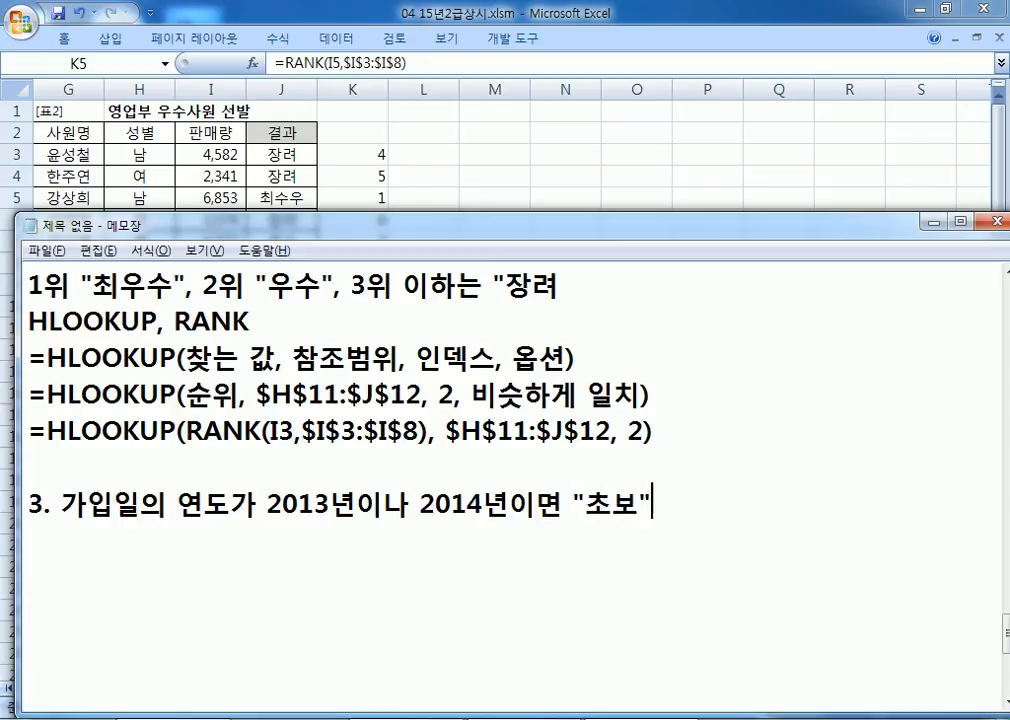
type(" ㄱ")
key("BackSpace")
key("BackSpace")
type(", 구")
key("BackSpace")
type("그 외에")
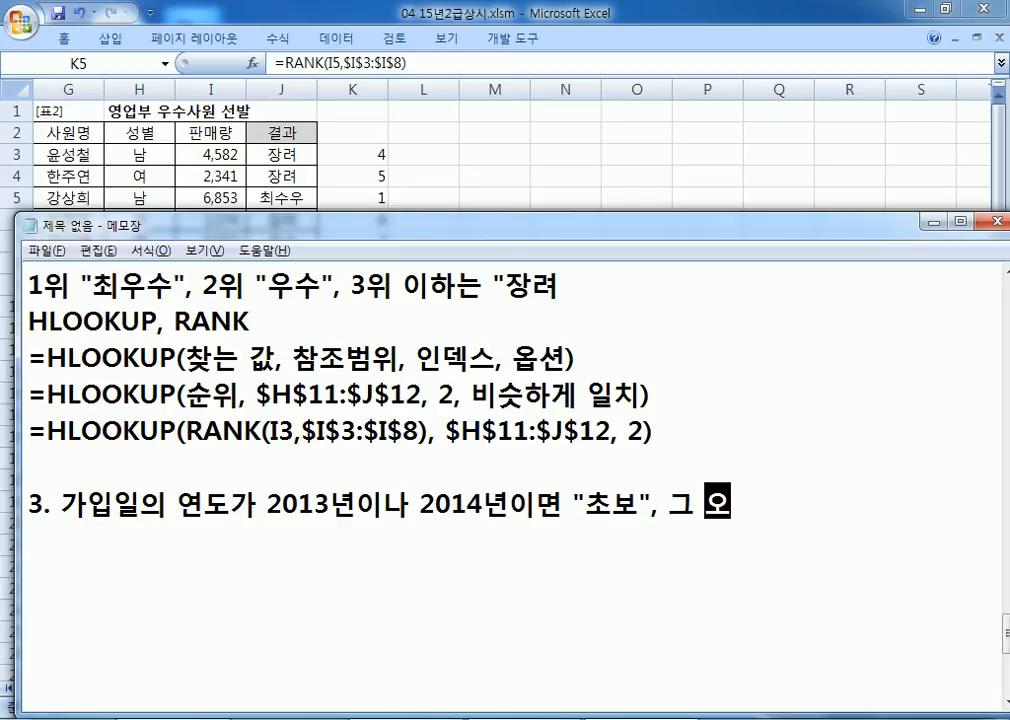
type("는 공백")
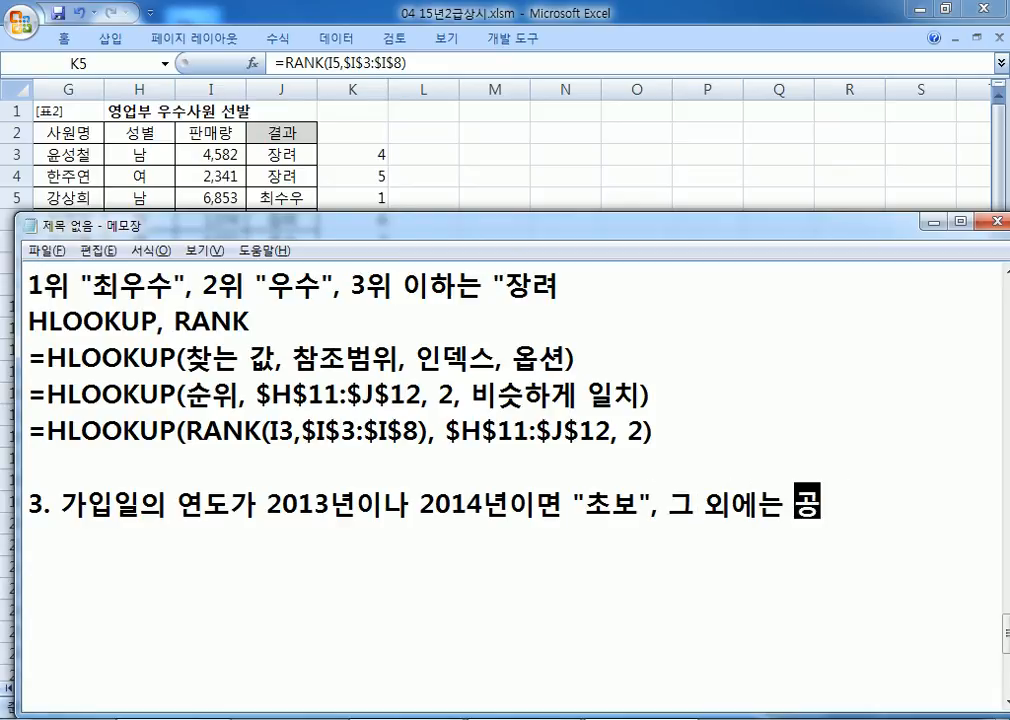
key("Return")
key("alt+Tab")
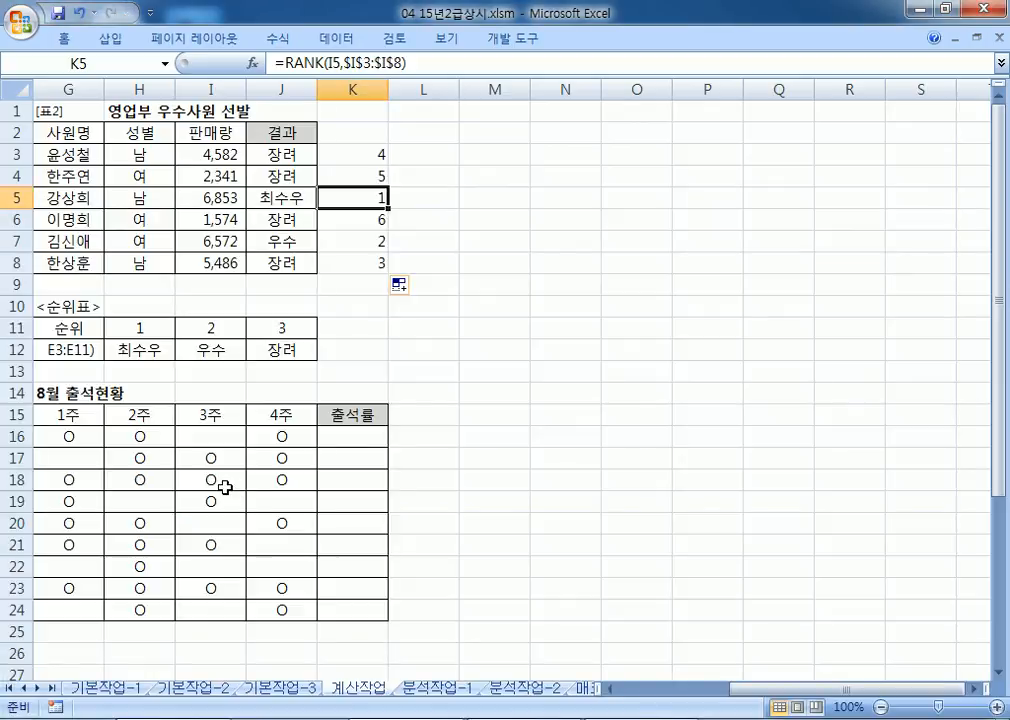
Step: Return the sheet to column A and bring the Notepad notes up on the right side
key("Home")
scroll(293, 476, "down", 3)
scroll(293, 476, "down", 2)
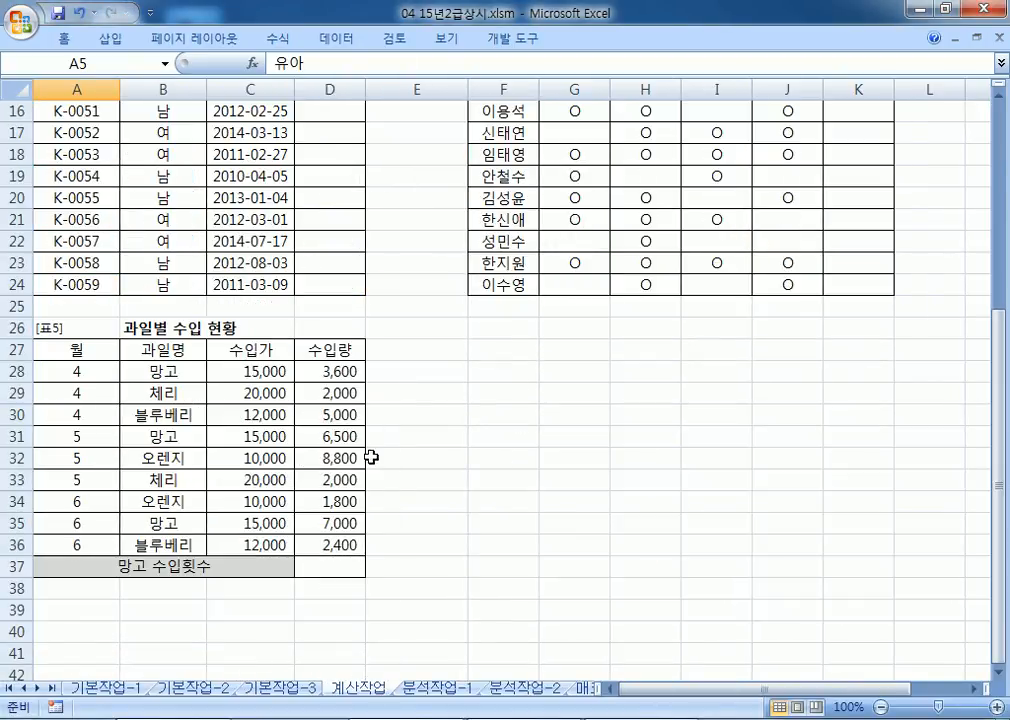
left_click(998, 96)
left_click(998, 96)
key("alt+Tab")
left_click_drag(309, 226, 1008, 138)
scroll(682, 385, "down", 4)
scroll(680, 388, "down", 10)
Step: Widen the notes window, restore the notes text and add the line 'IF, OR, YEAR'
key("ctrl+a")
key("Delete")
left_click_drag(513, 287, 373, 260)
key("ctrl+v")
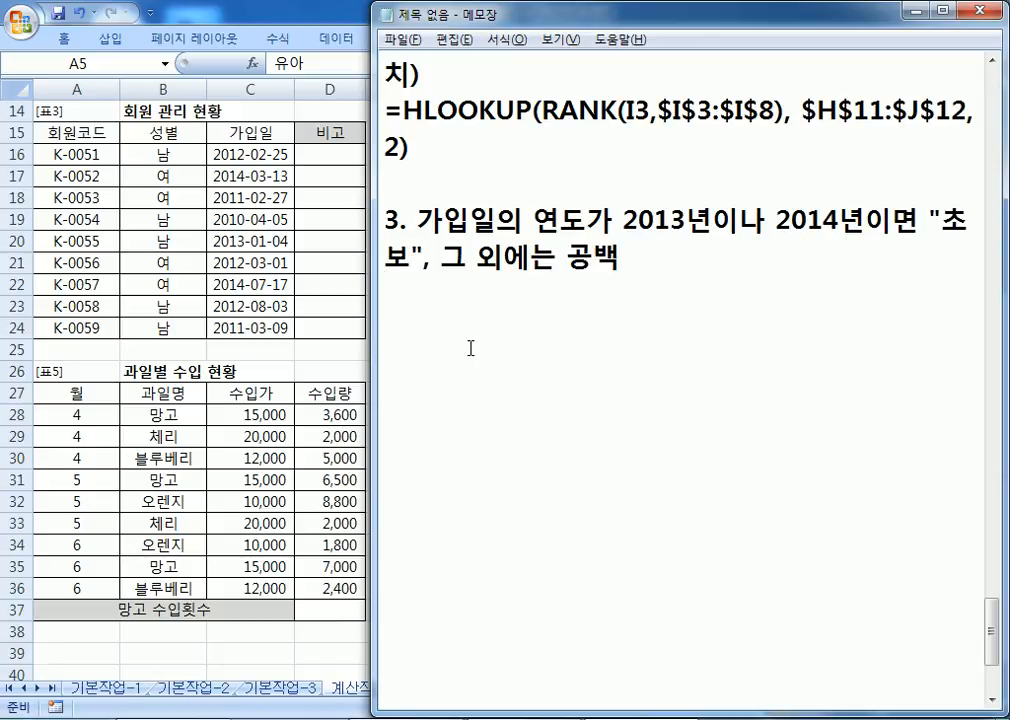
type("IF, OR,")
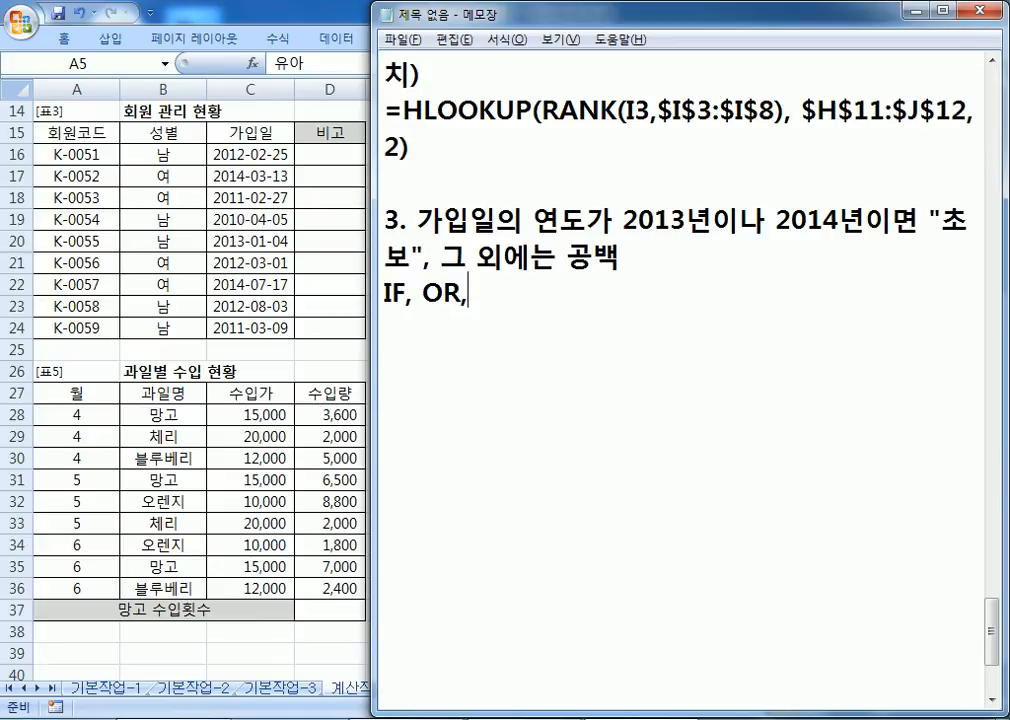
type(" YEAR")
key("Return")
Step: Draft the template =IF(조건, 참, 거짓) and duplicate it on a new line
type("=ㅑㄹ")
key("BackSpace")
key("BackSpace")
type("IF(조건")
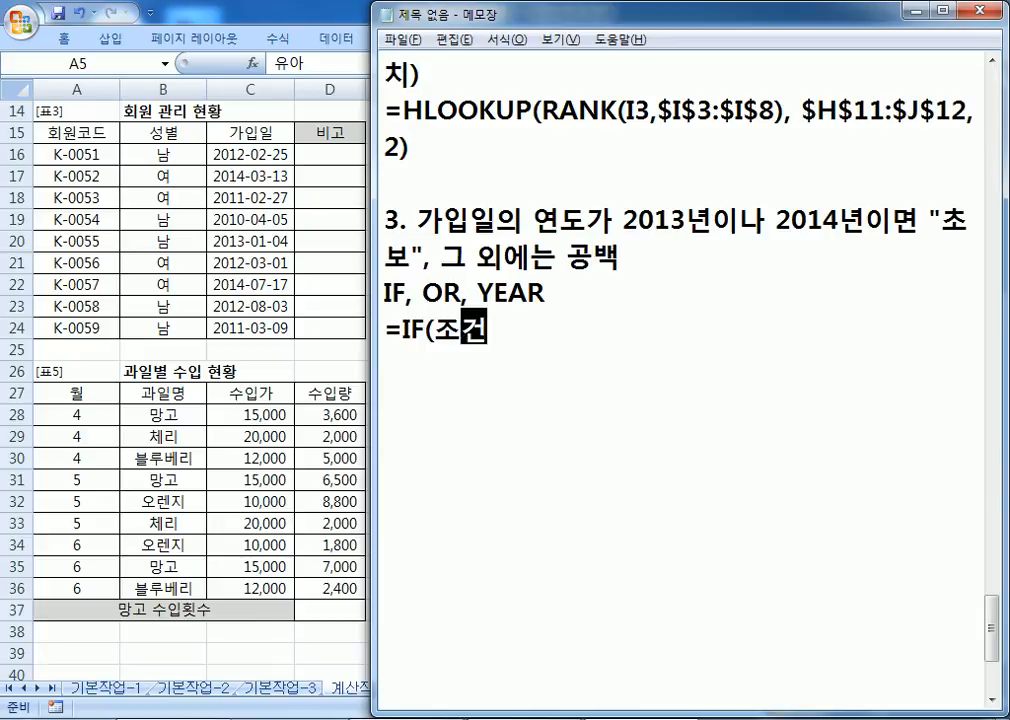
type(", 참, 거짓)")
key("Return")
key("Up")
key("shift+Down")
key("Down")
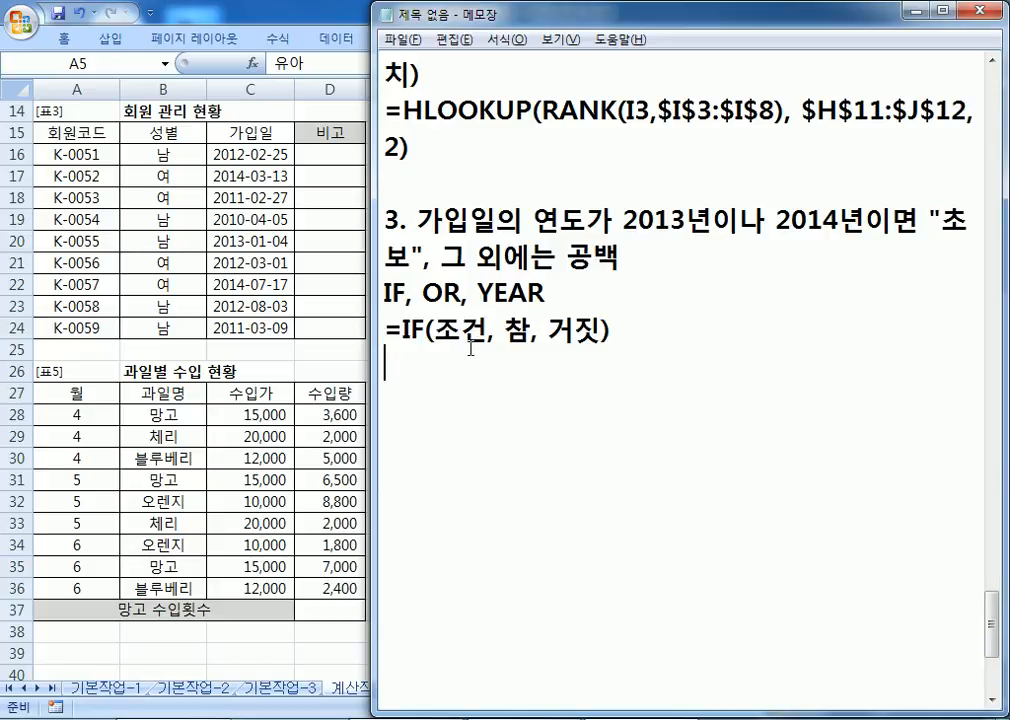
type("=IF(조건, 참, 거짓)")
key("Left")
key("Left")
key("Left")
key("Left")
key("Left")
key("Left")
Step: Fill the copy as =IF(가입일의 연도가 2013년이나 2014년, "초보", "") and enlarge the notes window
type("\"초보\"")
key("Delete")
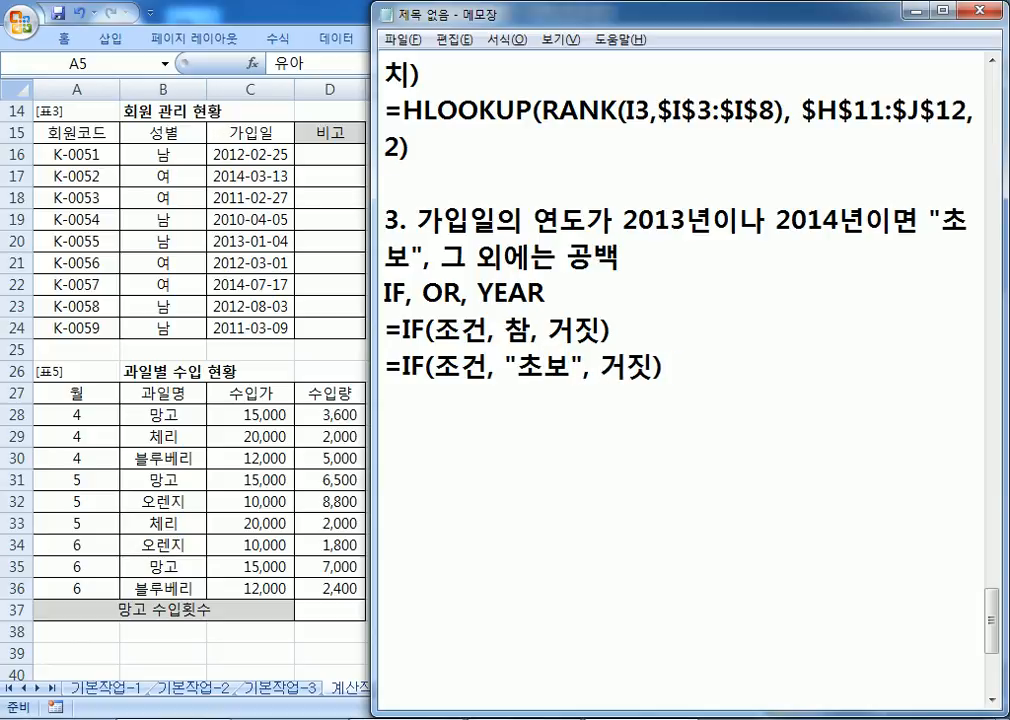
type("\"\"")
key("Delete")
key("Delete")
key("Left")
key("Left")
key("Left")
key("Left")
key("Left")
key("Left")
key("Left")
key("Left")
key("Left")
key("Left")
key("Left")
key("Left")
key("Left")
type("가입이일의 연도가 2013년")
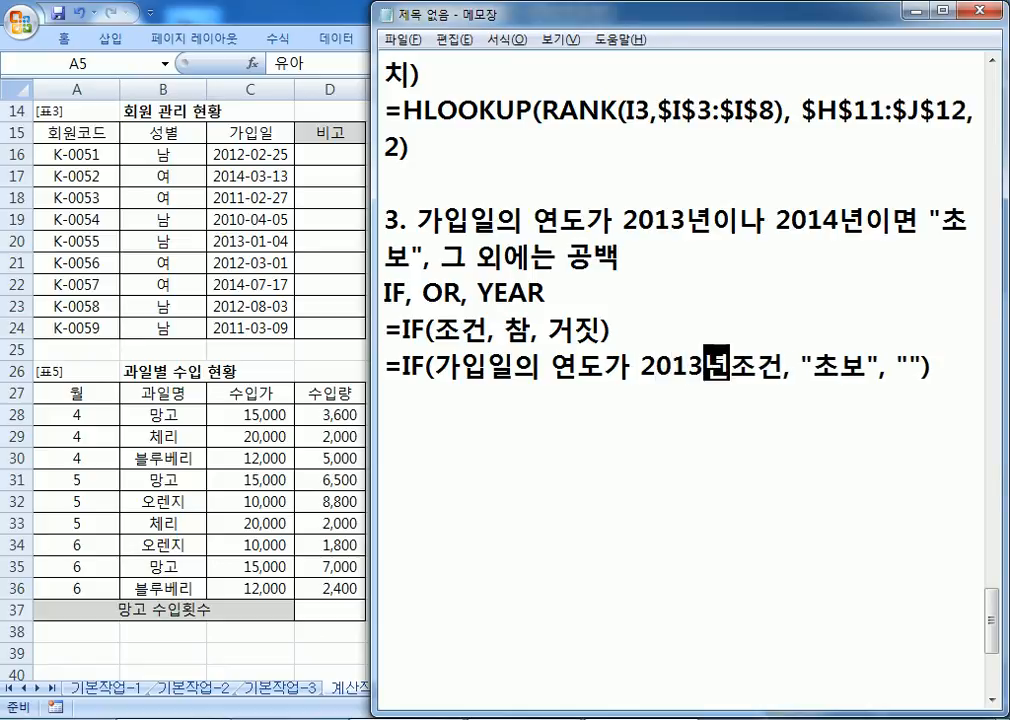
type("이나 201")
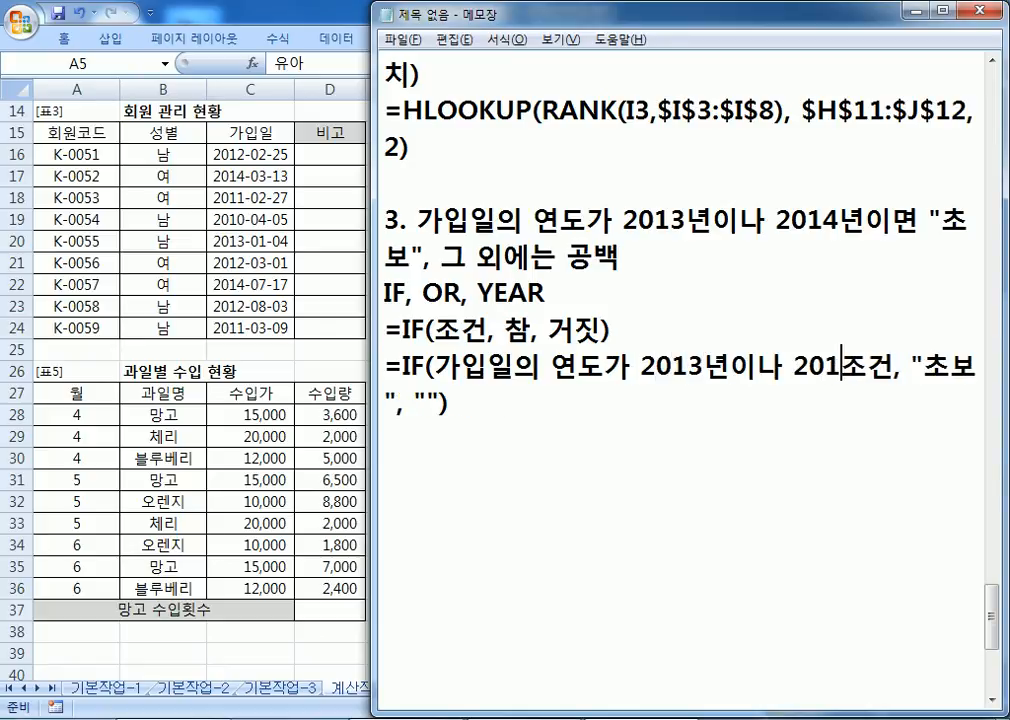
type("5")
key("BackSpace")
type("4년")
key("Delete")
key("Delete")
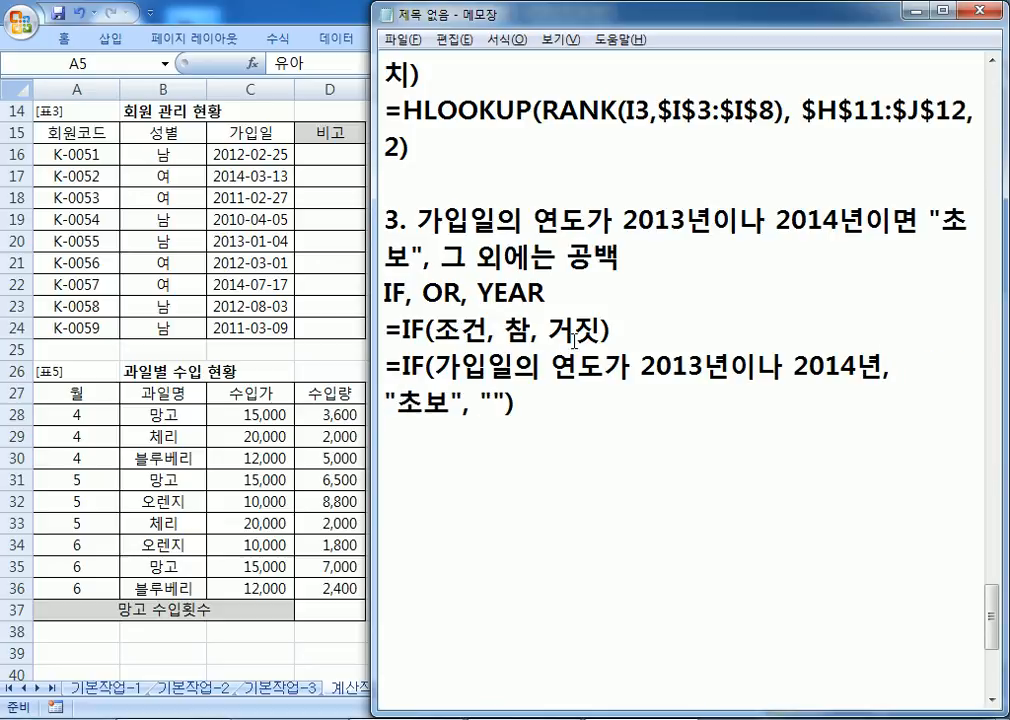
left_click_drag(440, 14, 189, 220)
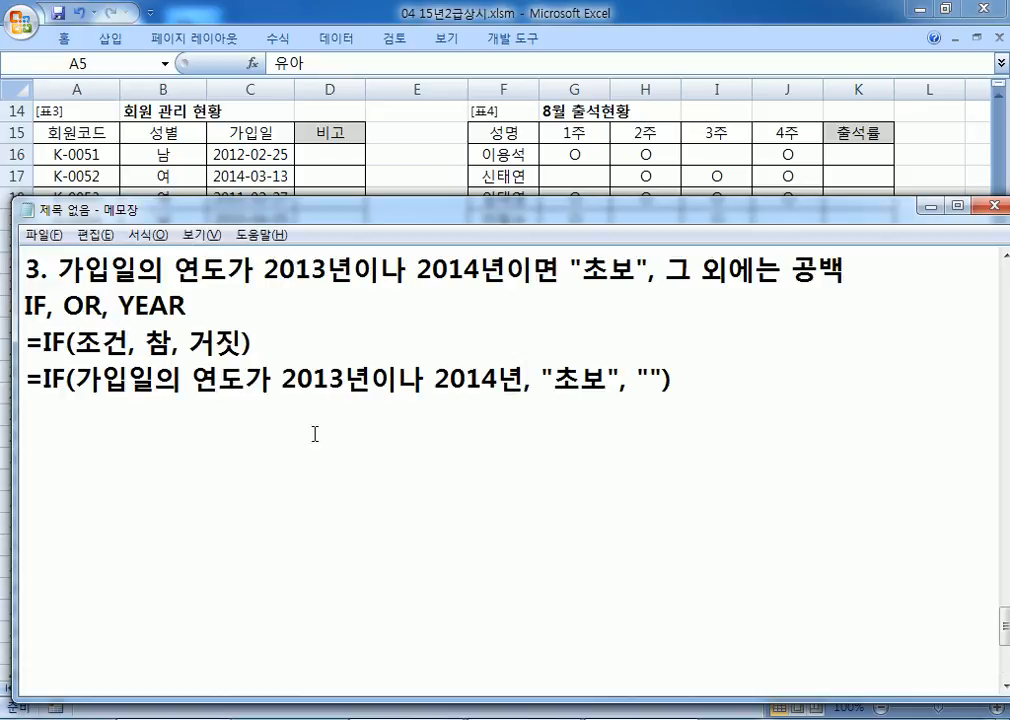
Step: Duplicate the draft formula line and insert OR( after =IF( in the copy
key("shift+Down")
key("ctrl+c")
key("Right")
key("ctrl+v")
key("Up")
key("Right")
key("Right")
key("Right")
key("Right")
type("OR(")
key("Right")
key("Right")
key("Right")
key("Right")
key("Right")
key("Right")
key("Right")
key("Right")
key("Right")
key("Right")
key("Right")
key("Right")
key("Right")
key("Right")
key("Right")
key("Right")
key("Right")
key("Right")
key("Left")
key("Left")
key("Left")
key("Left")
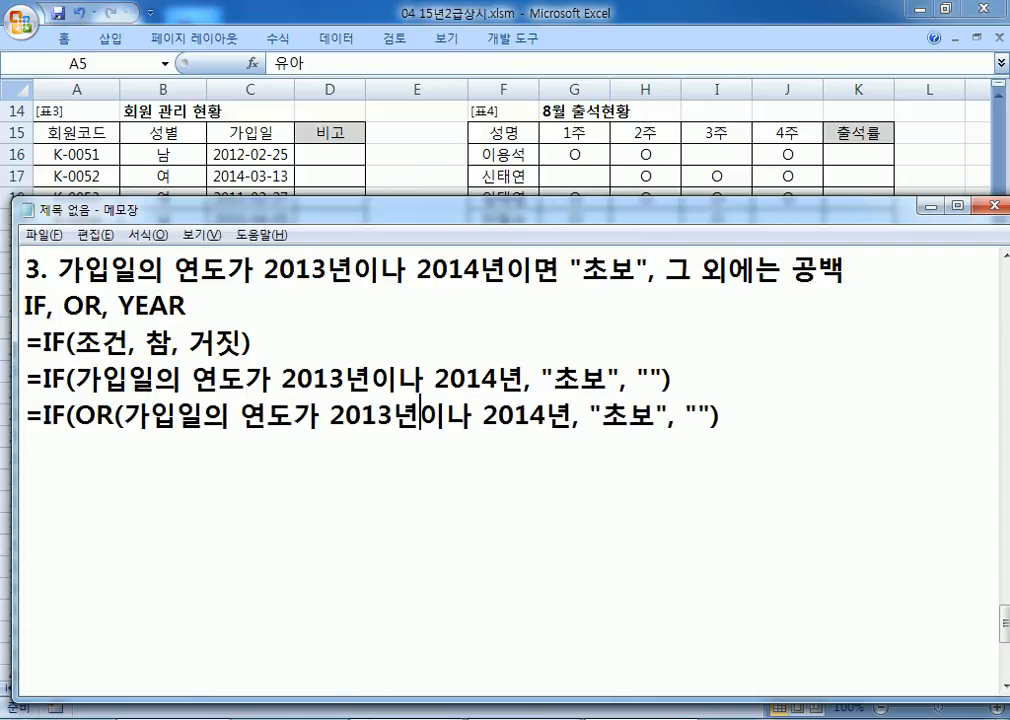
Step: Split the condition into 가입일의 연도가 2013년, 가입일의 연도가 2014년 and close the OR
type(", ")
type("RKDL")
key("BackSpace")
key("BackSpace")
key("BackSpace")
key("BackSpace")
key("Hangul")
type("강")
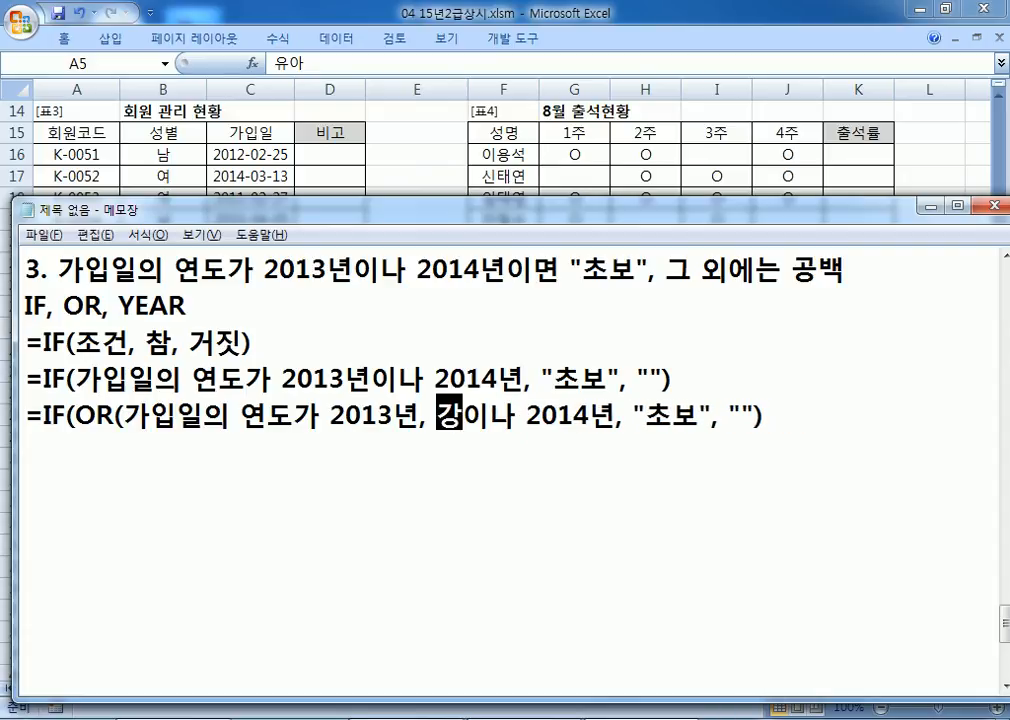
type("입일의 연도")
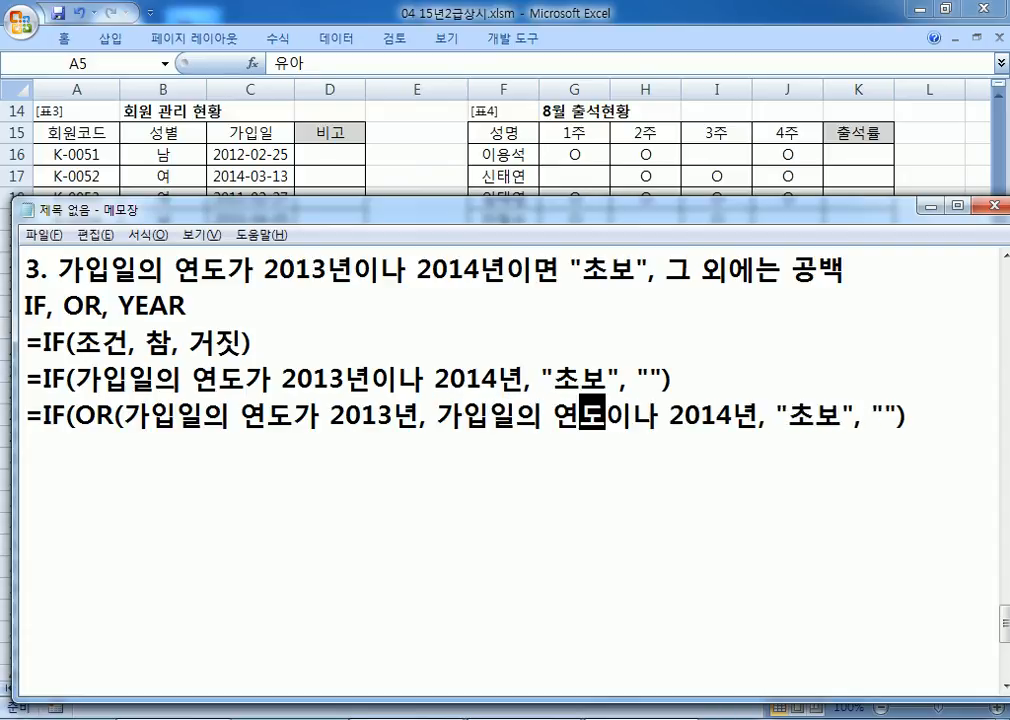
key("Delete")
key("Delete")
type("가")
key("Right")
key("Right")
key("Right")
key("Right")
key("Right")
key("Right")
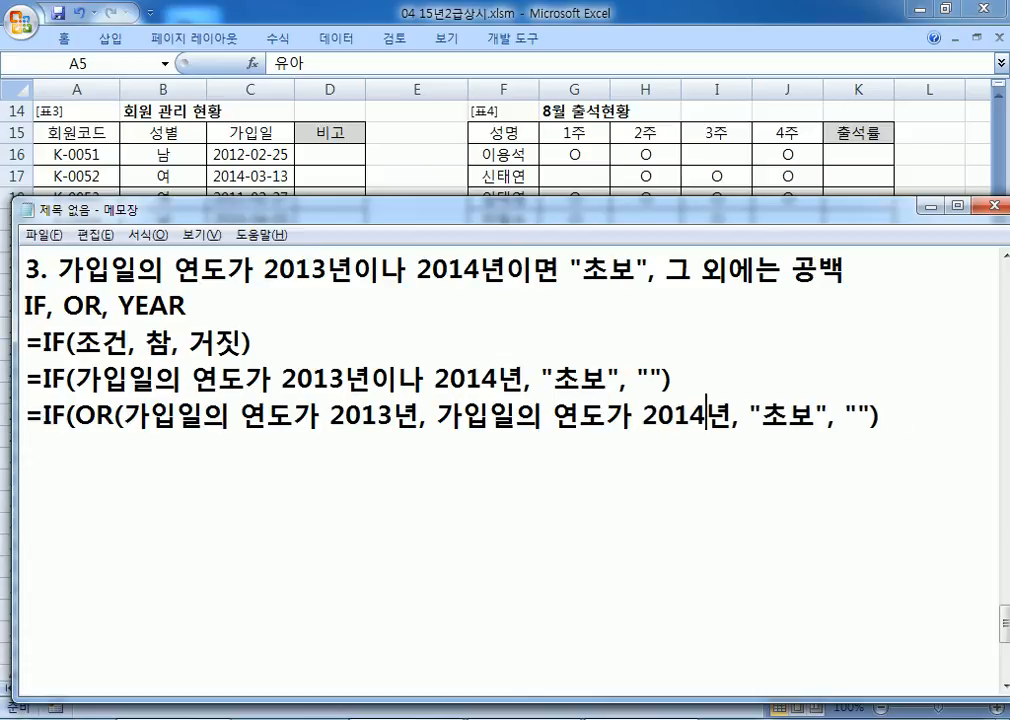
type(")")
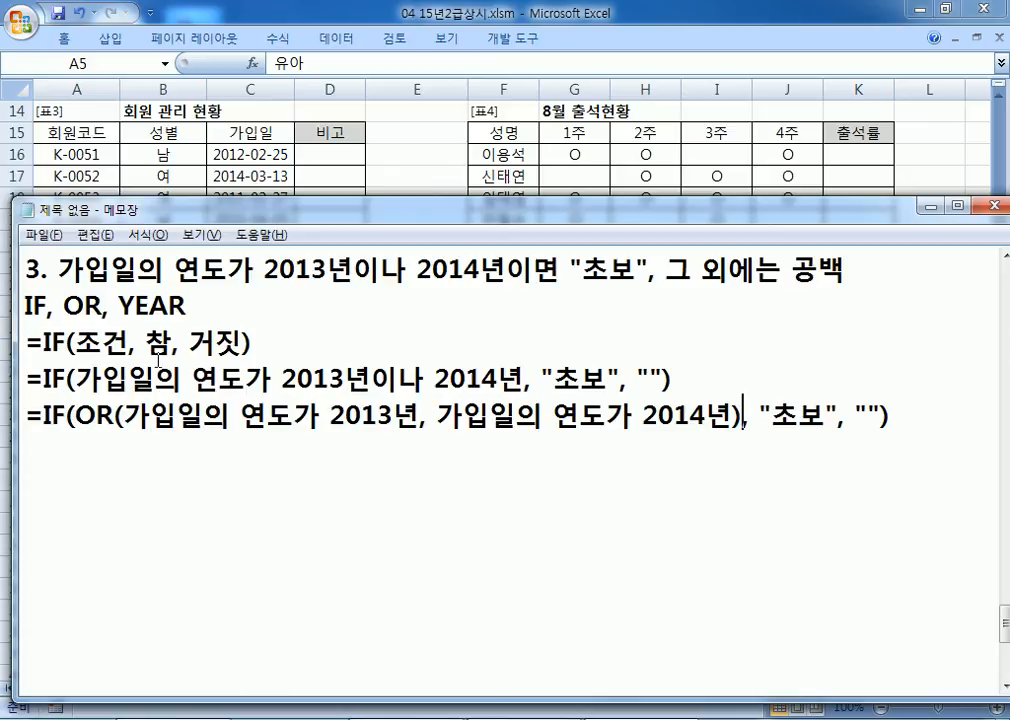
Step: Duplicate the OR line and rewrite its first condition as YEAR(C16)=2013
left_click_drag(352, 271, 523, 263)
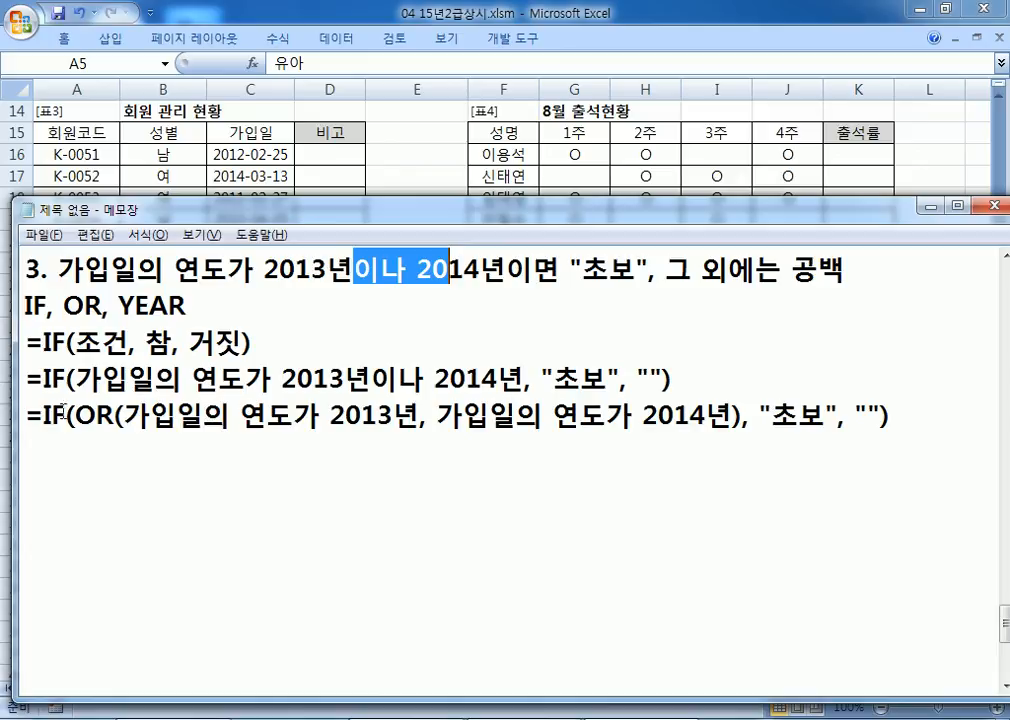
left_click_drag(24, 415, 22, 442)
key("ctrl+c")
key("ctrl+v")
key("ctrl+v")
left_click_drag(125, 452, 295, 453)
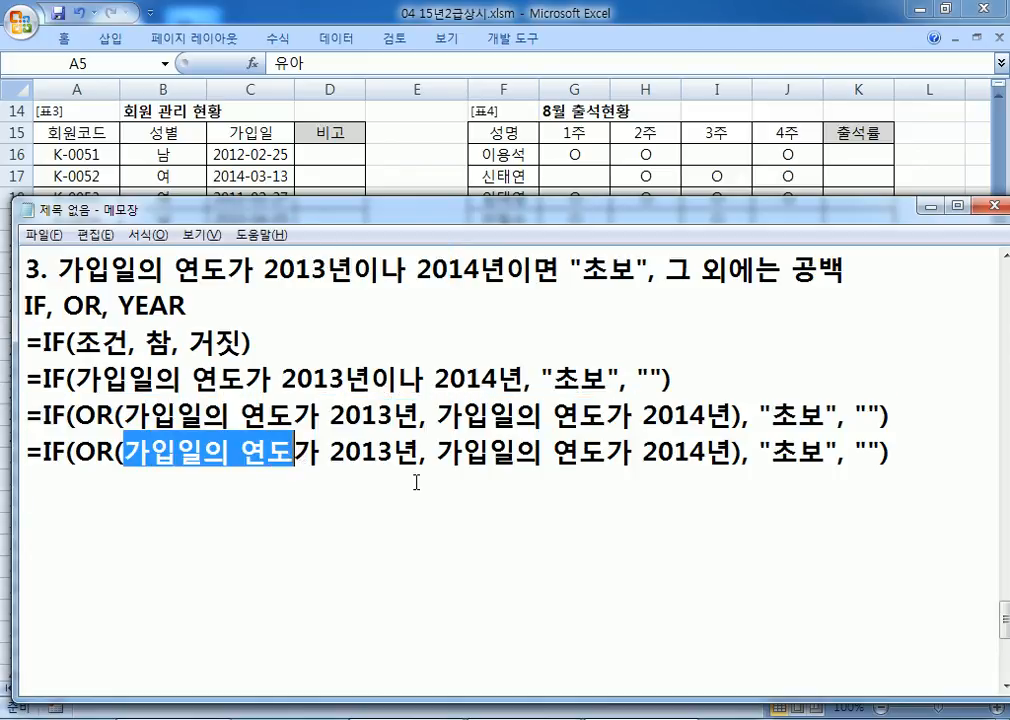
type("YEAR(")
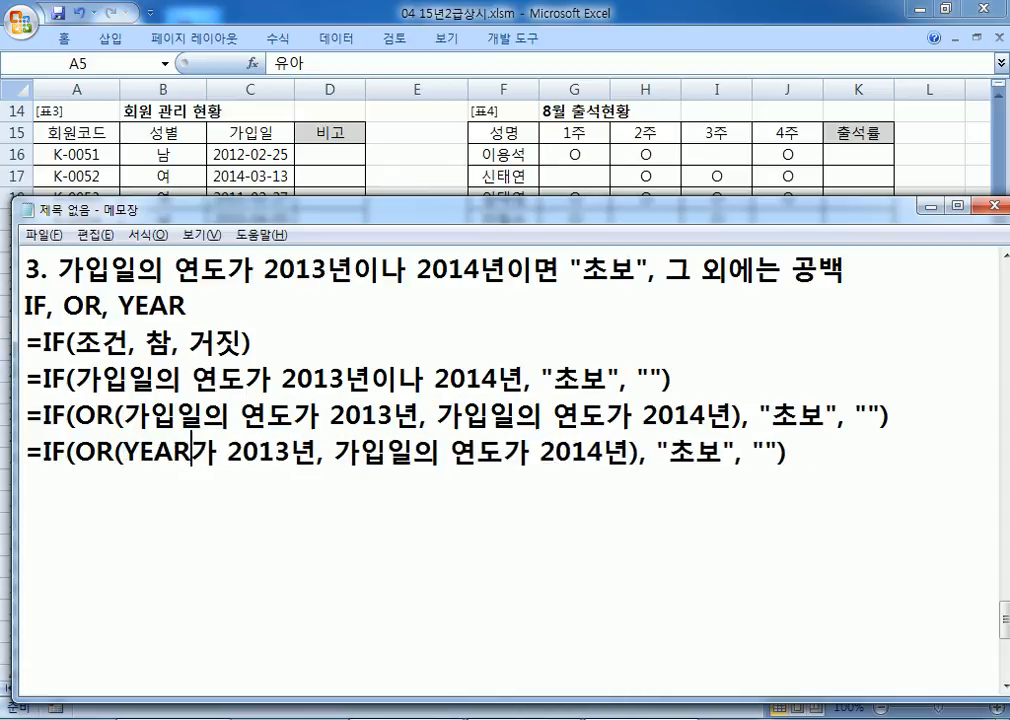
type("C15")
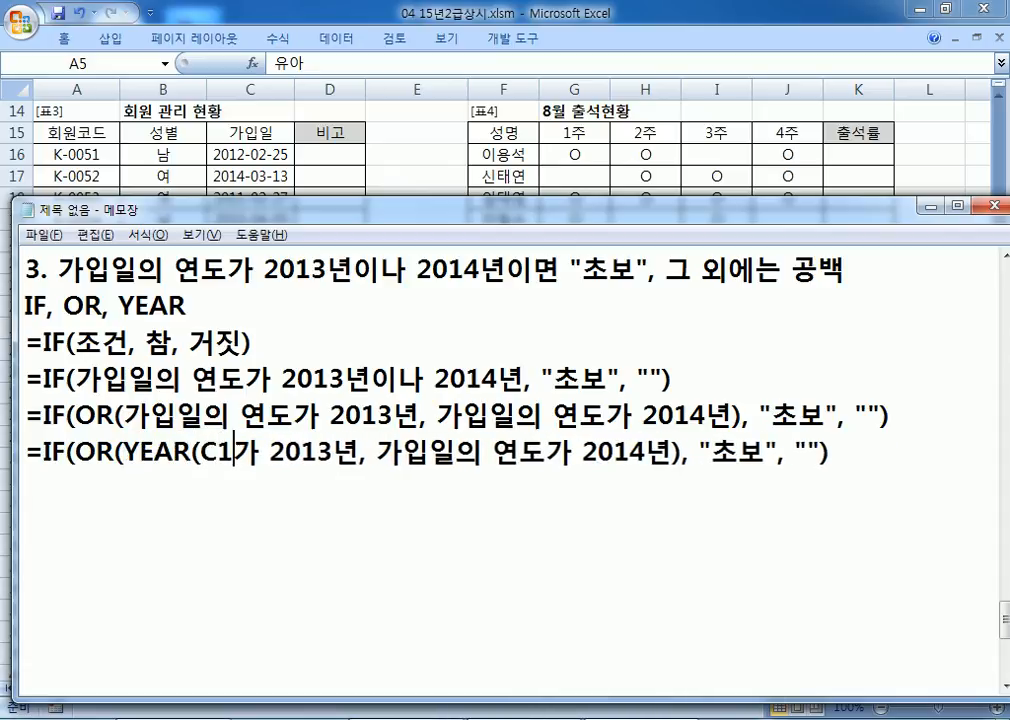
key("BackSpace")
type("6")
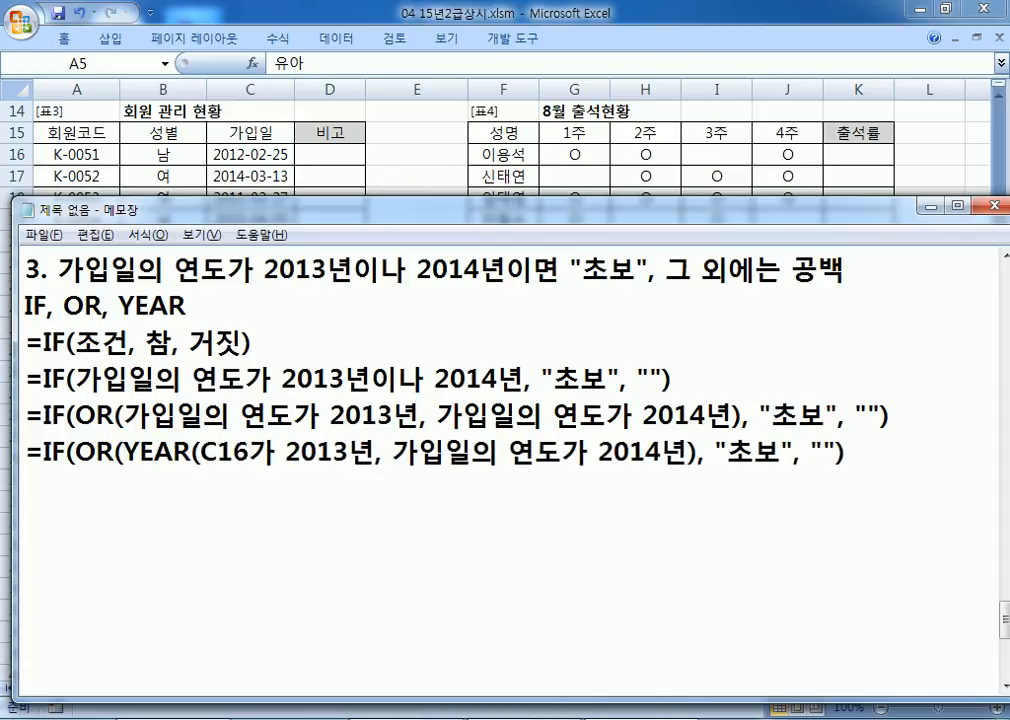
type(")=")
key("Delete")
key("Delete")
key("Right")
key("Right")
key("Right")
Step: Rewrite the second condition as YEAR(C16)=2014 and copy the finished formula line
key("Right")
key("Delete")
key("Right")
key("Right")
type("YEAR(C16")
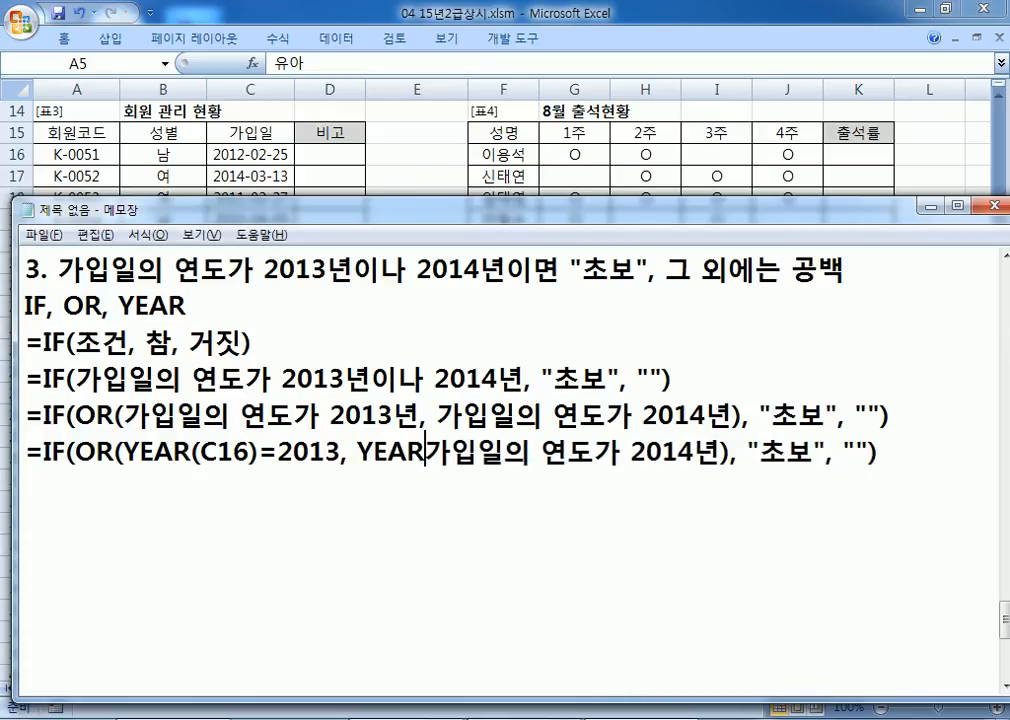
type(")=")
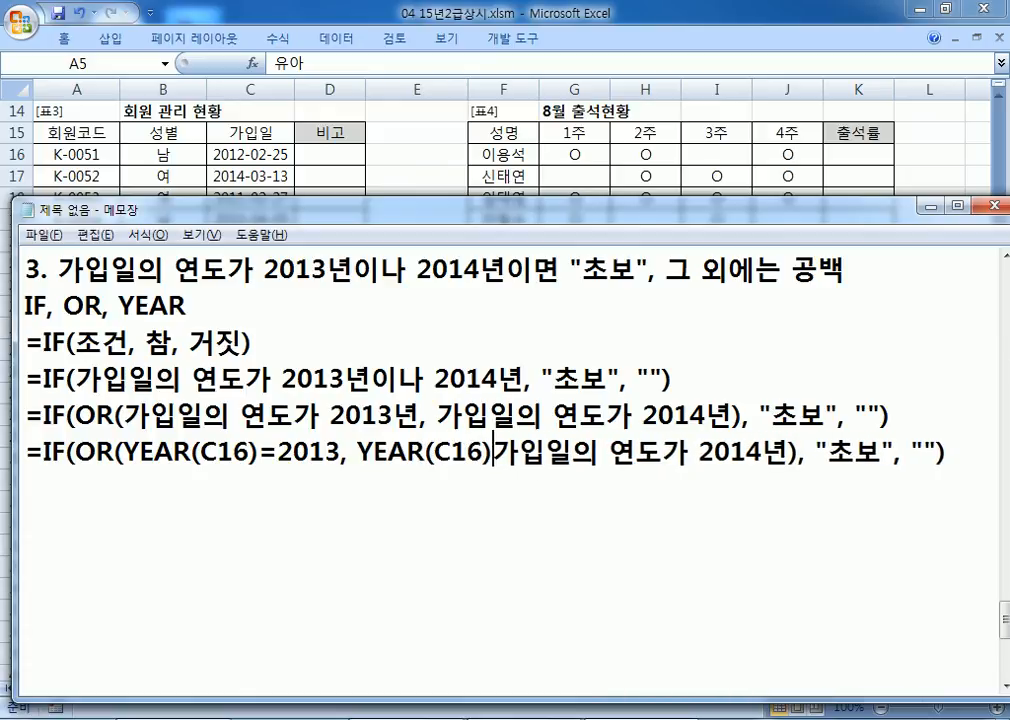
key("Delete")
key("Delete")
key("Delete")
key("Delete")
key("Delete")
key("Delete")
key("Delete")
key("Delete")
key("Delete")
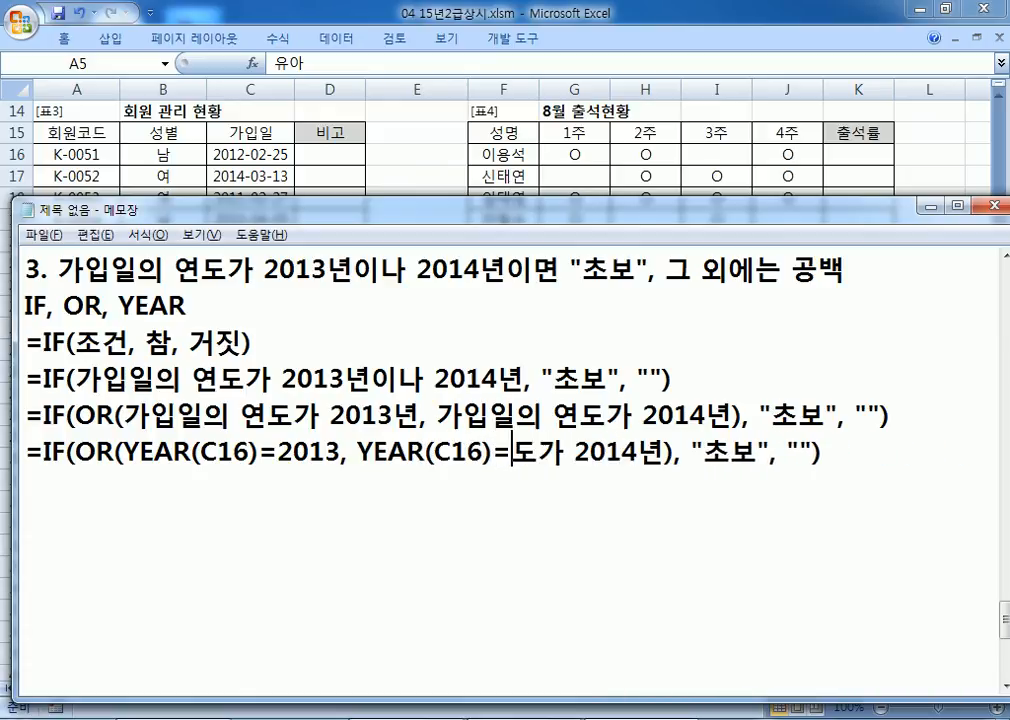
key("Right")
key("Right")
key("Right")
key("Right")
key("Delete")
key("Home")
key("shift+End")
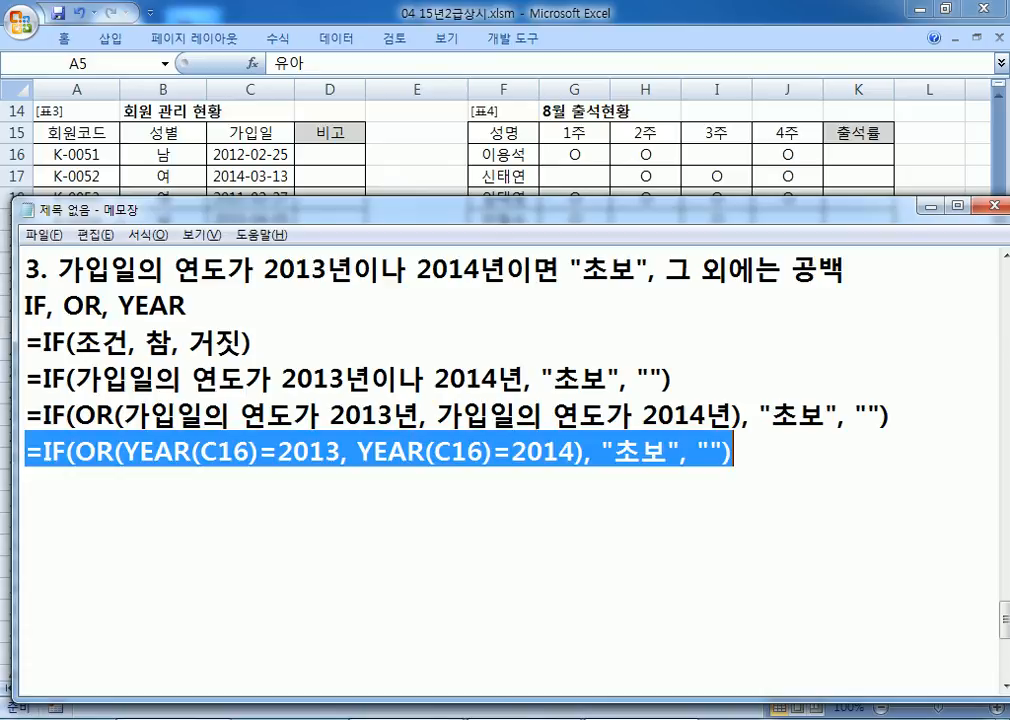
left_click(214, 537)
key("alt+Tab")
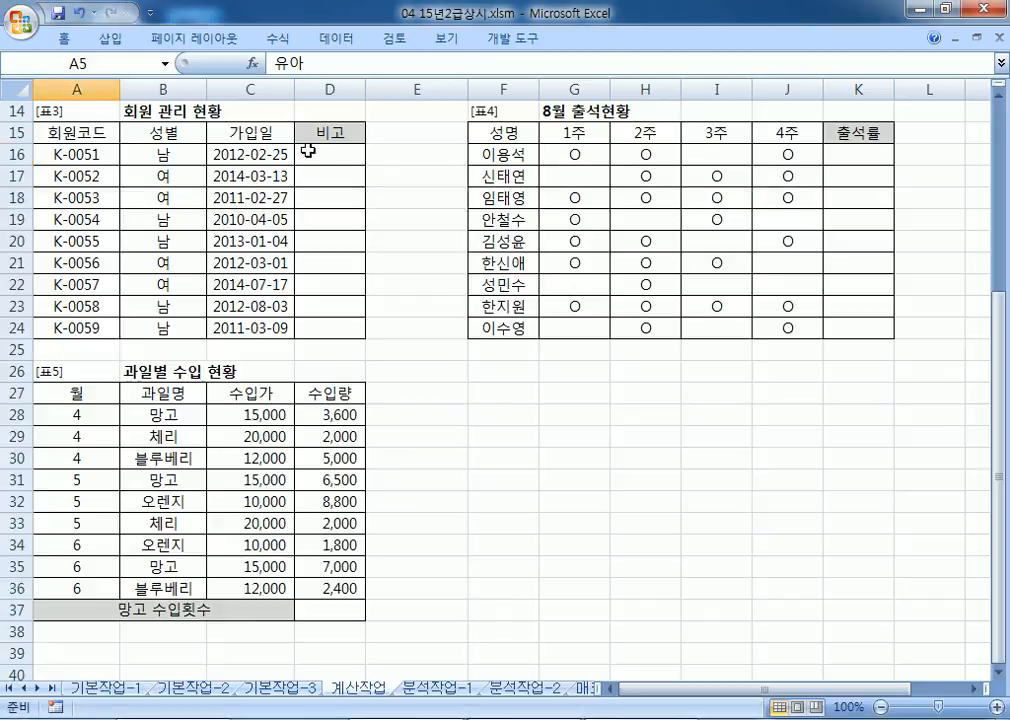
Step: Paste =IF(OR(YEAR(C16)=2013, YEAR(C16)=2014), "초보", "") into D16 and fill it down to D24
left_click(307, 150)
key("ctrl+v")
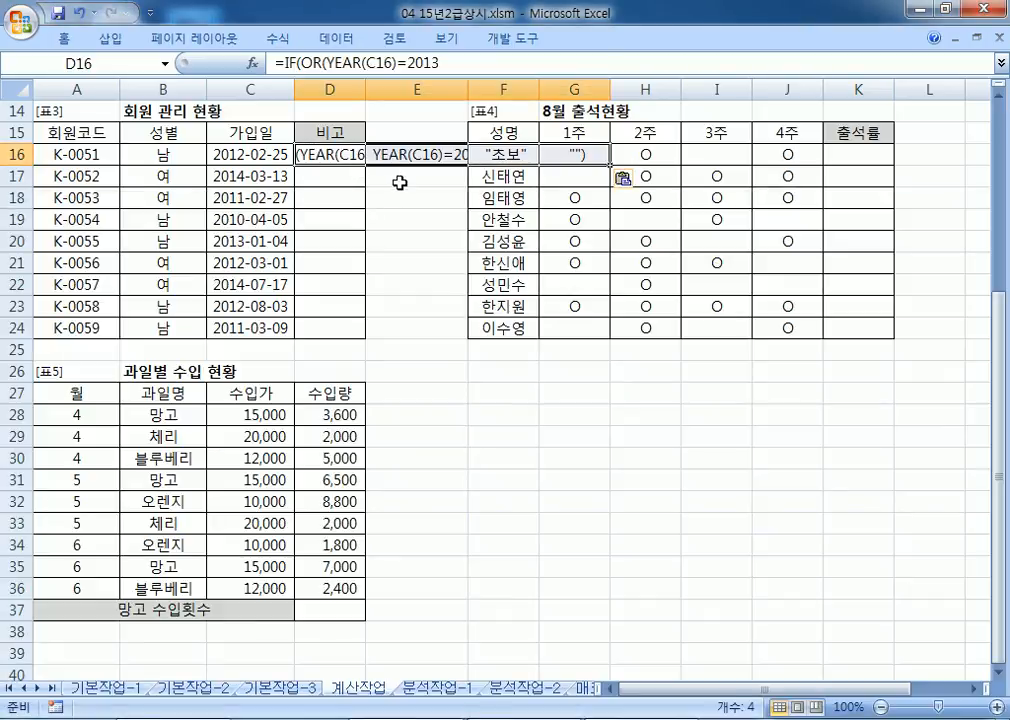
key("ctrl+z")
double_click(329, 152)
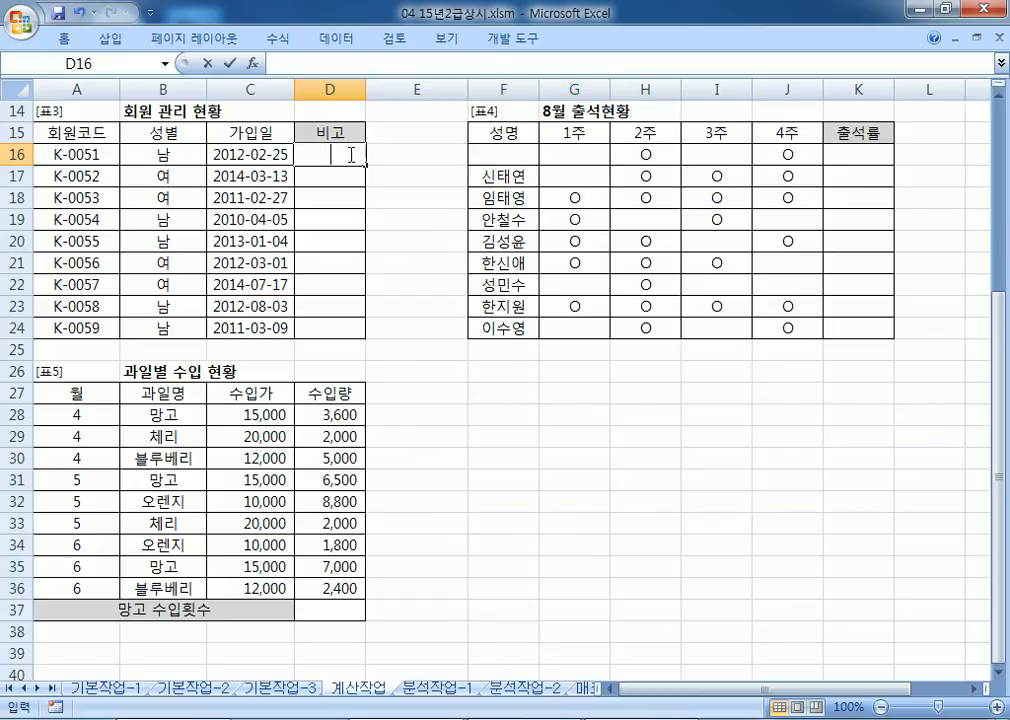
key("ctrl+v")
key("Return")
left_click(346, 154)
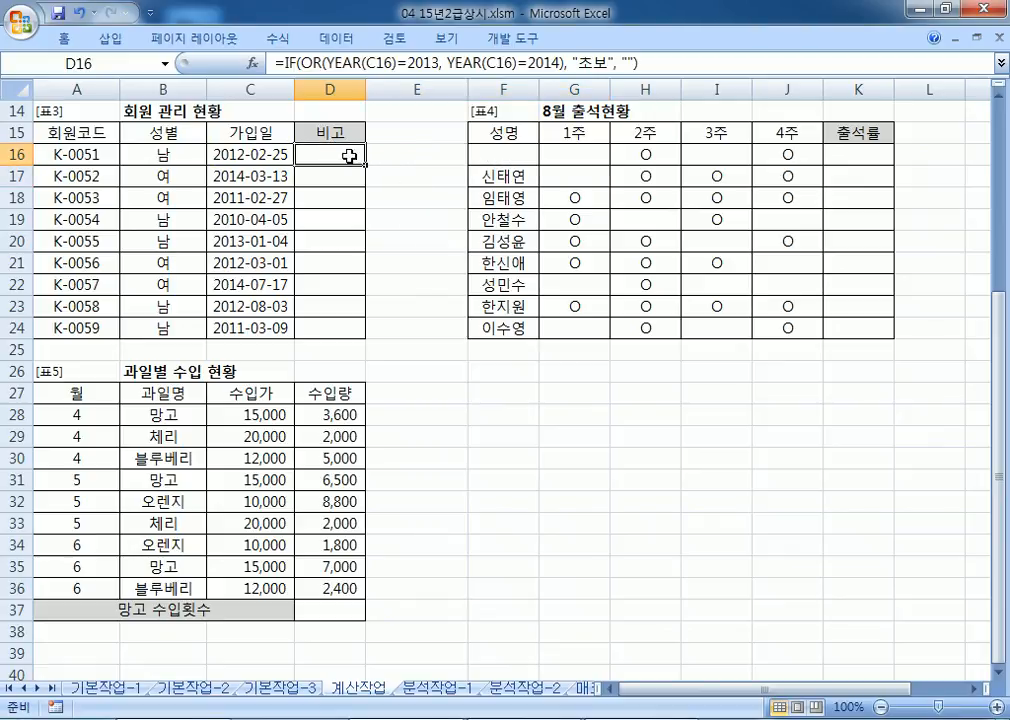
double_click(365, 164)
left_click(341, 155)
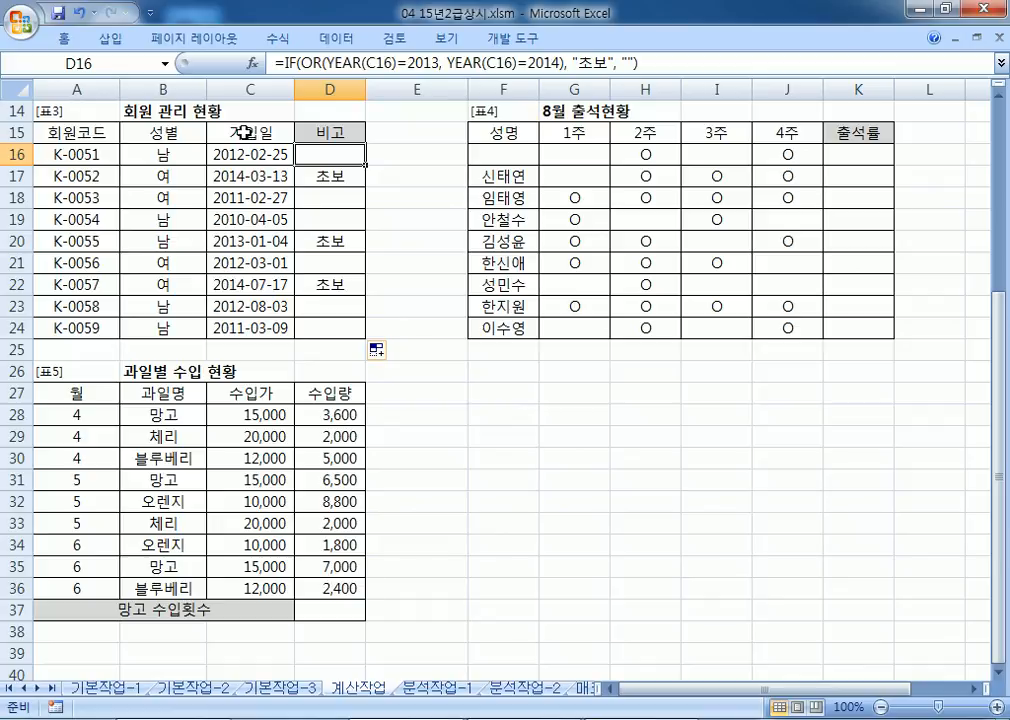
key("alt+Tab")
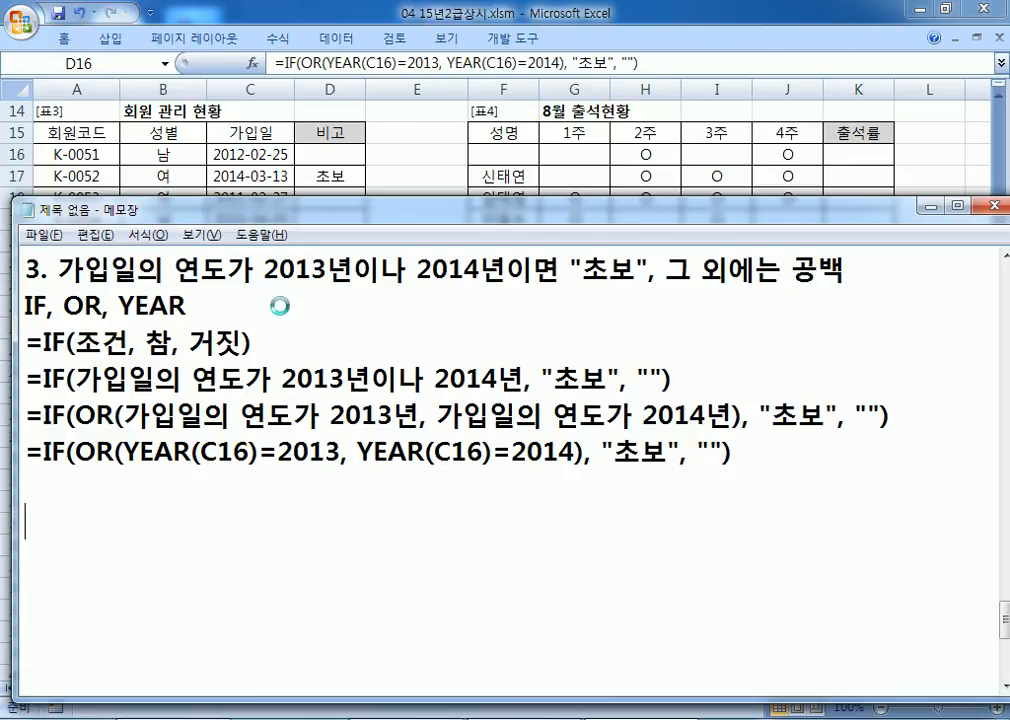
Step: Add a new note item '4.' below the finished formulas
key("alt+Tab")
key("alt+Tab")
type("4.")
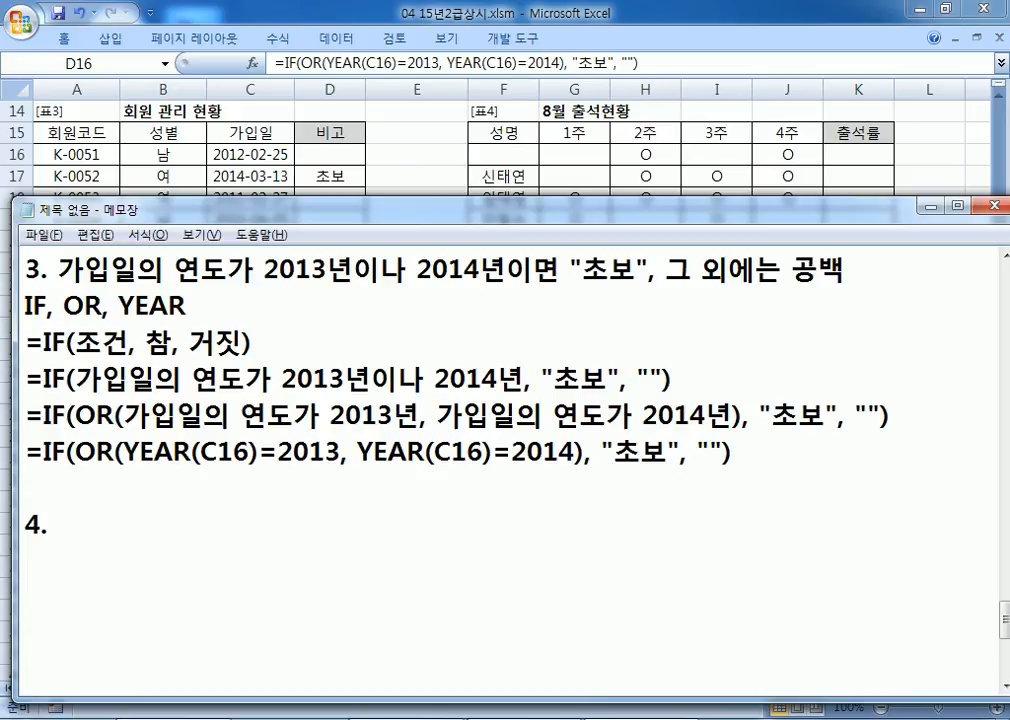
Step: Add the note '* YEAR(TODAY()) : 2016' beneath the question 3 formulas
left_click(169, 497)
key("Return")
type("* YEAR")
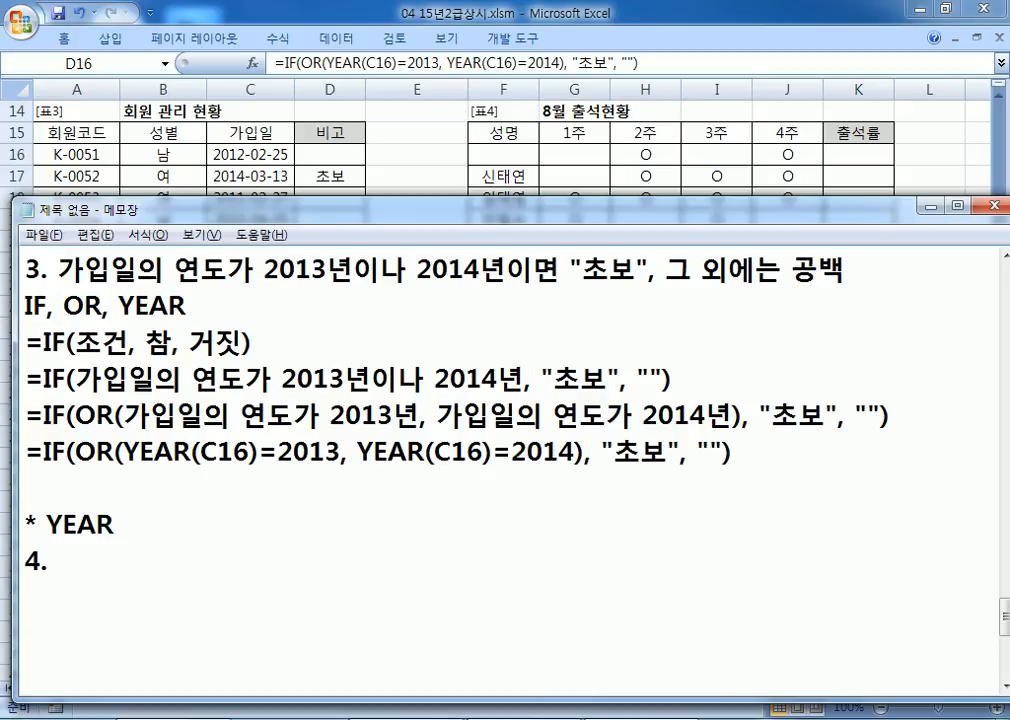
type("(TOD")
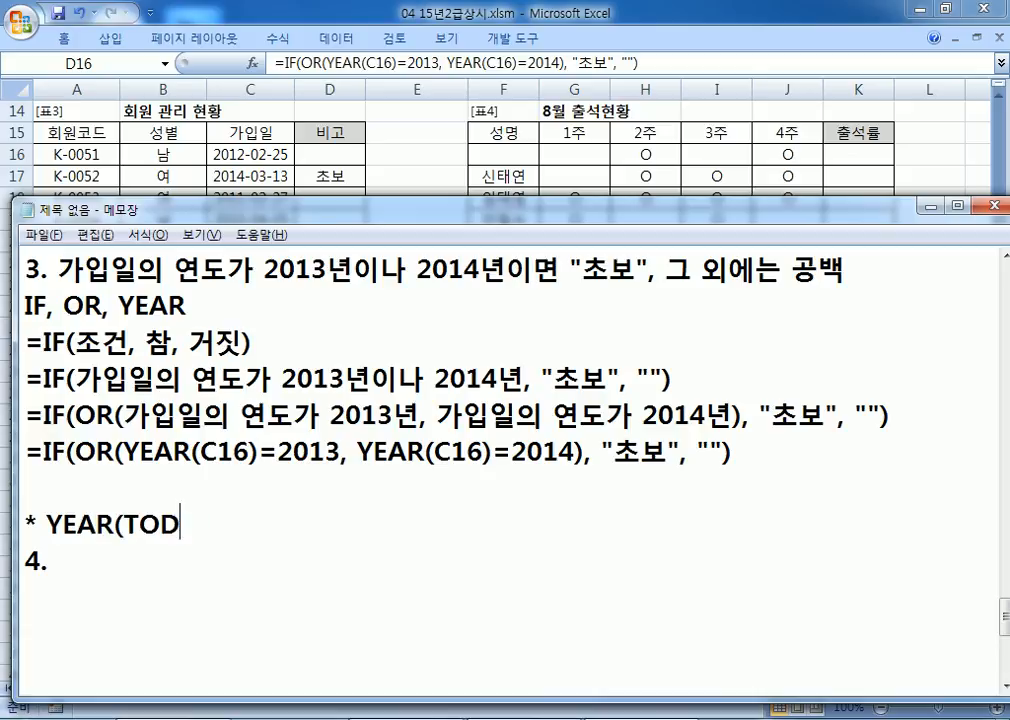
type("AY())")
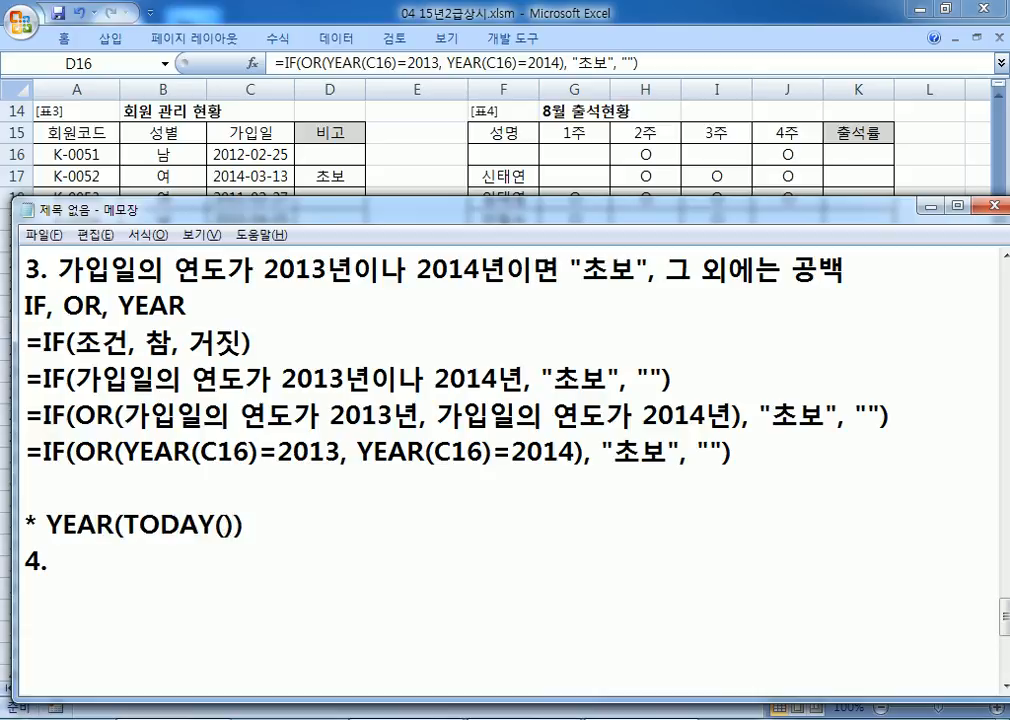
type(" : 2016")
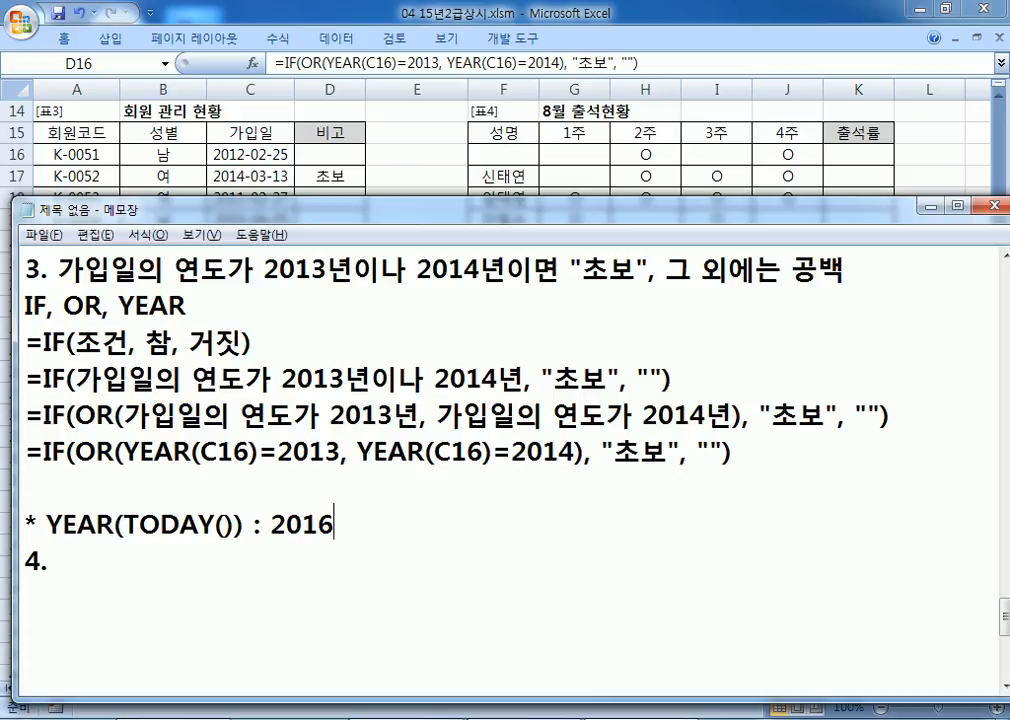
left_click(170, 502)
key("Down")
key("Down")
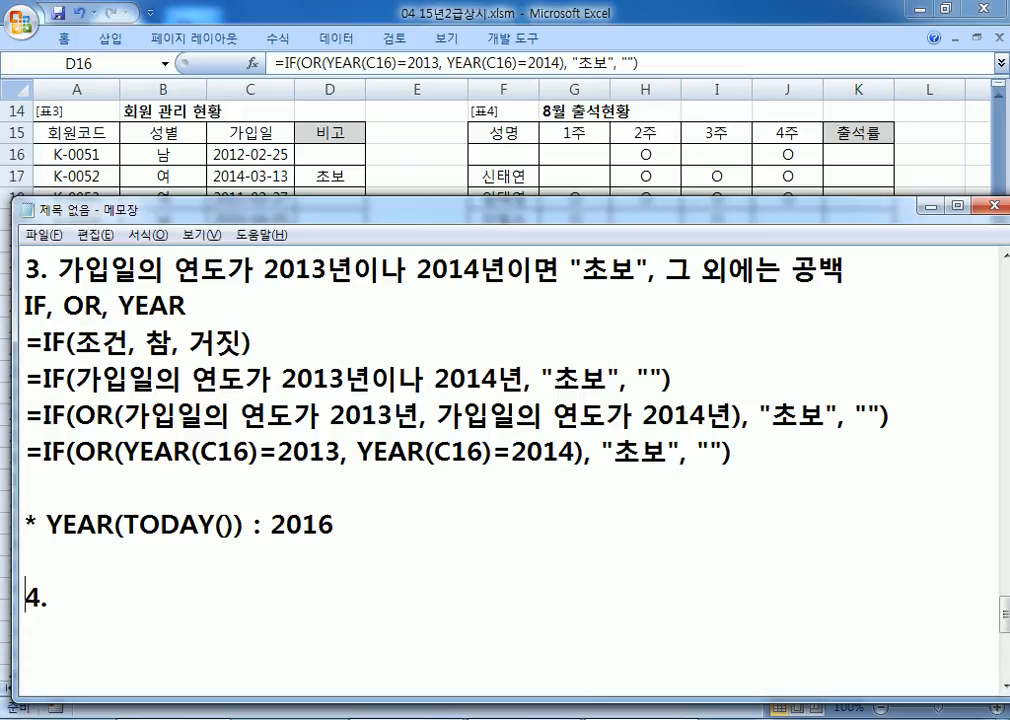
scroll(129, 361, "down", 3)
Step: Begin item 4: attendance is checked with "O" in the 출석부 area, by "O" count
left_click(115, 266)
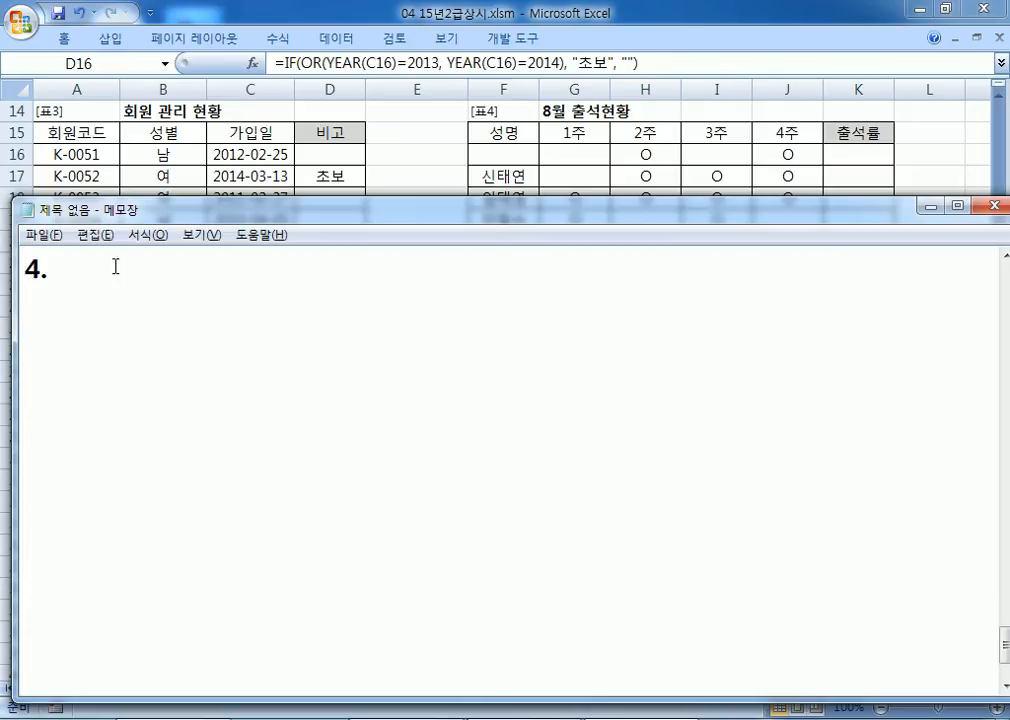
type("출")
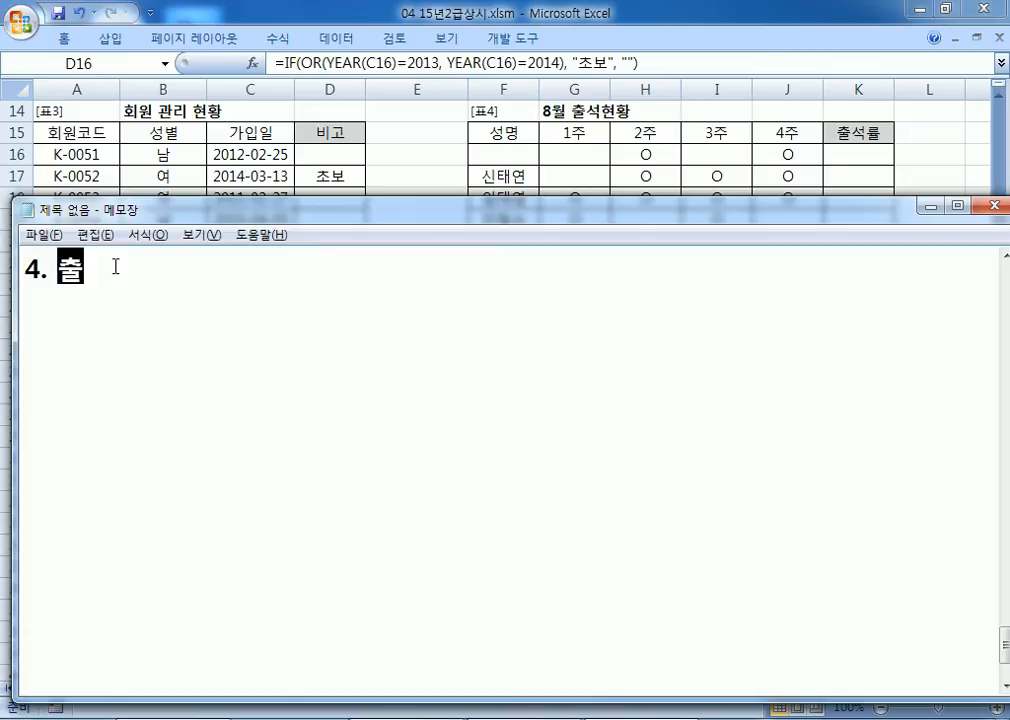
type("ㄹ석부")
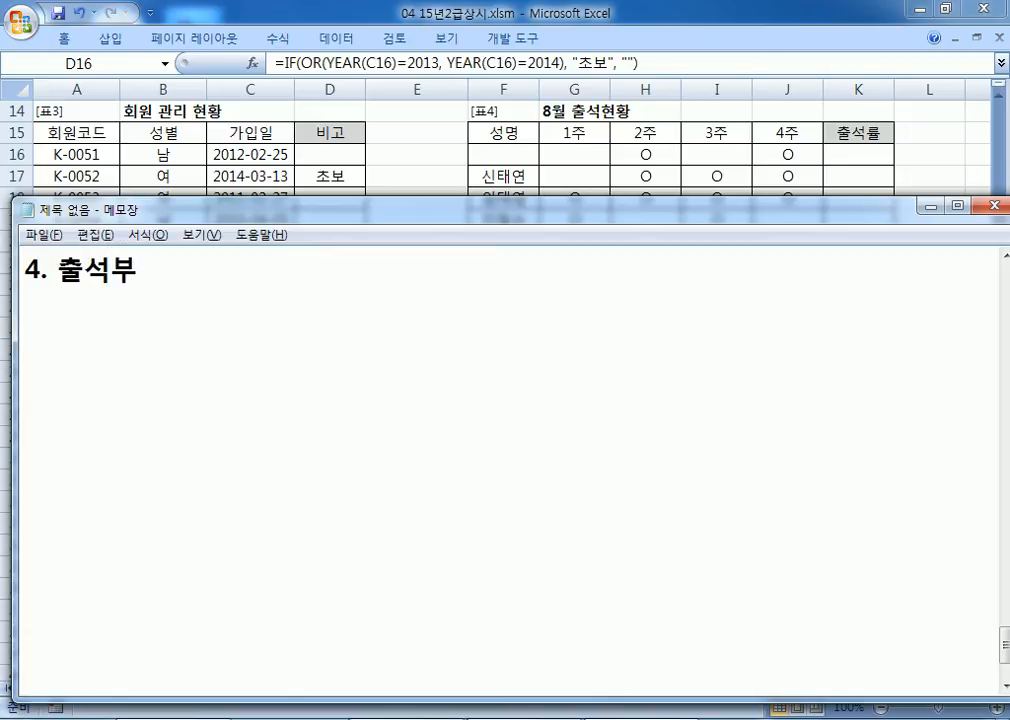
type("의 여")
key("BackSpace")
key("BackSpace")
key("BackSpace")
type("영역")
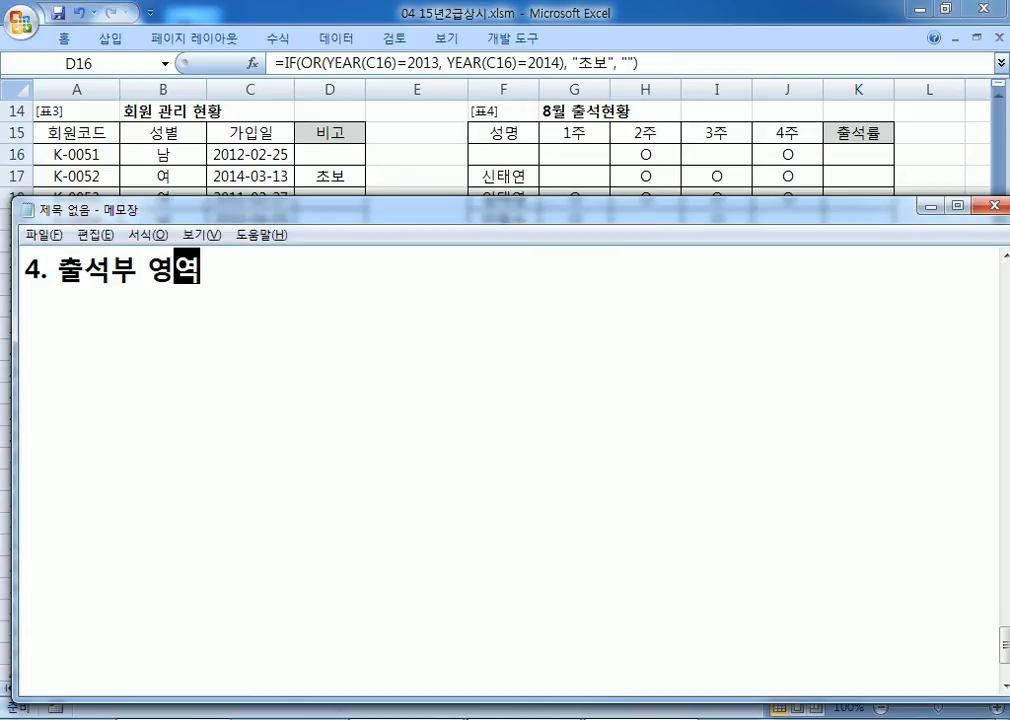
type("에 O")
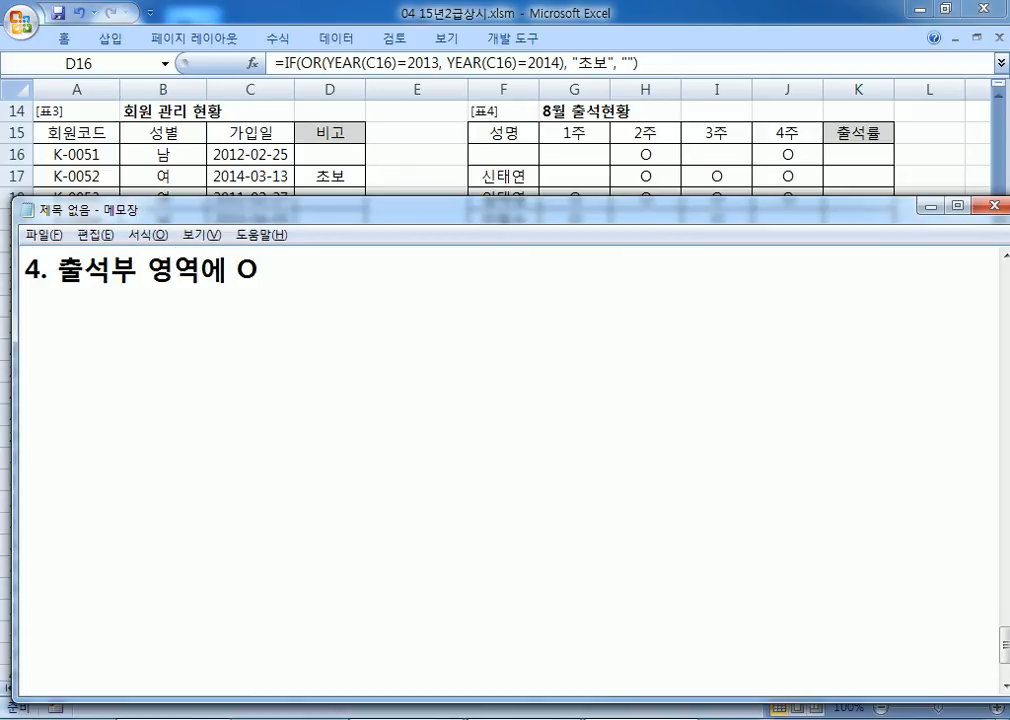
key("Left")
type("\"")
key("Right")
type("\"로 출")
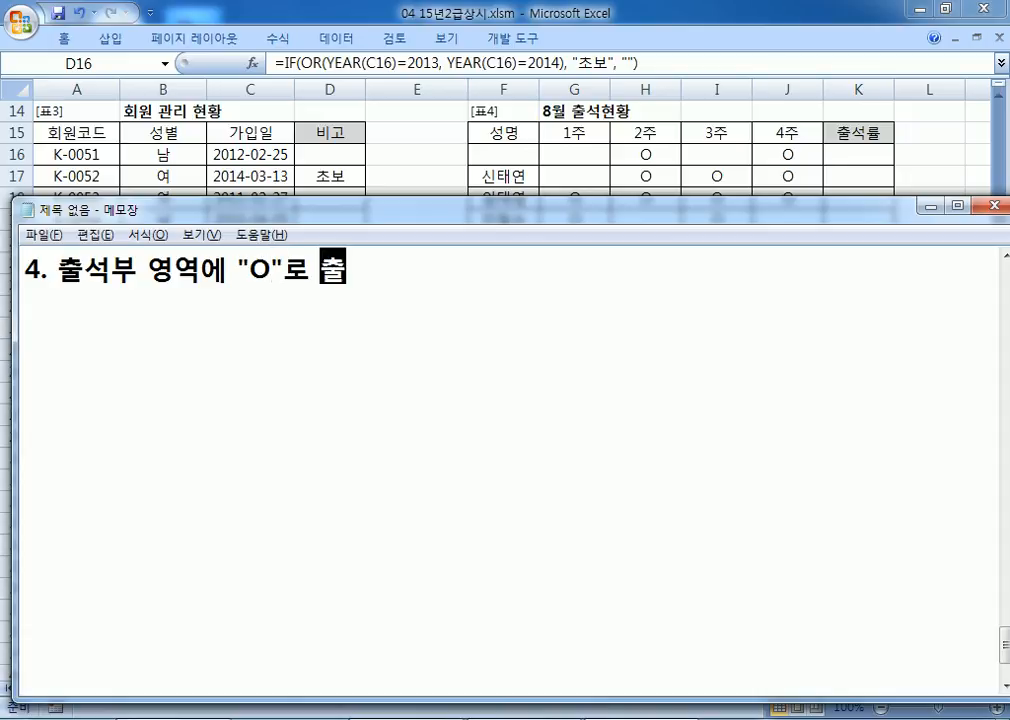
type("석을 체")
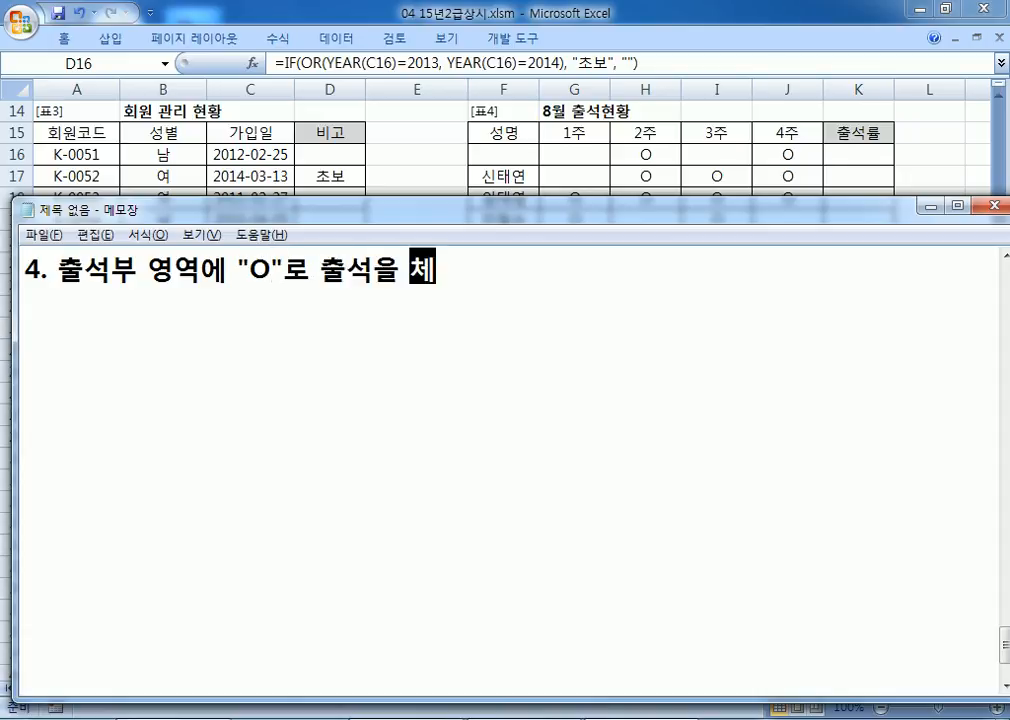
type("크했다.")
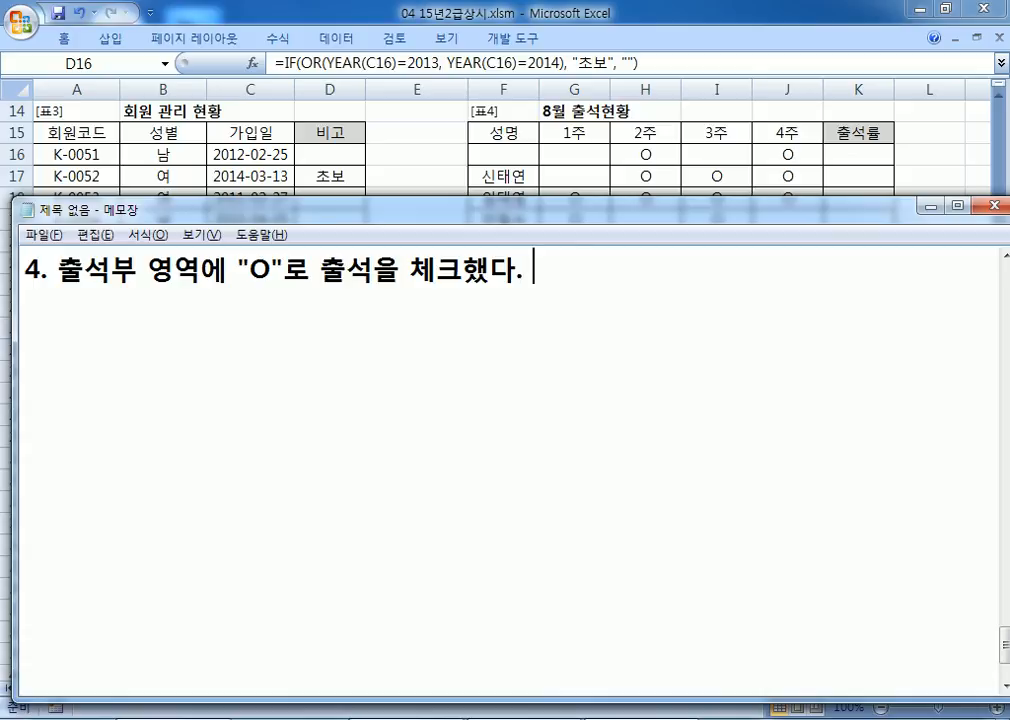
type("개수")
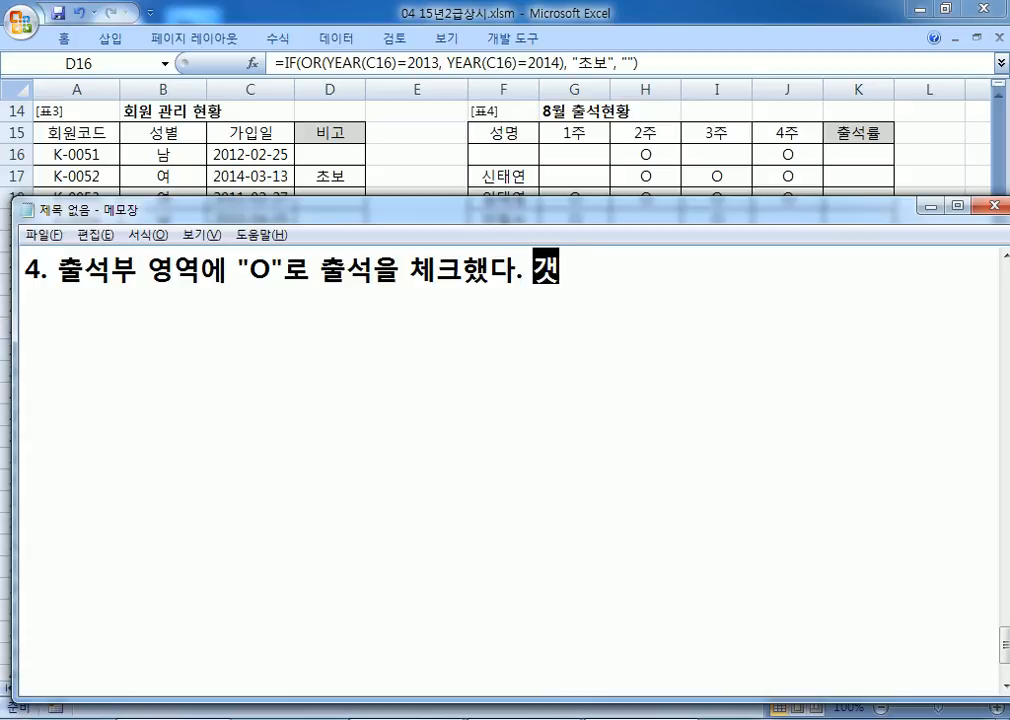
type("가")
left_click(533, 271)
type("\"ㅐ")
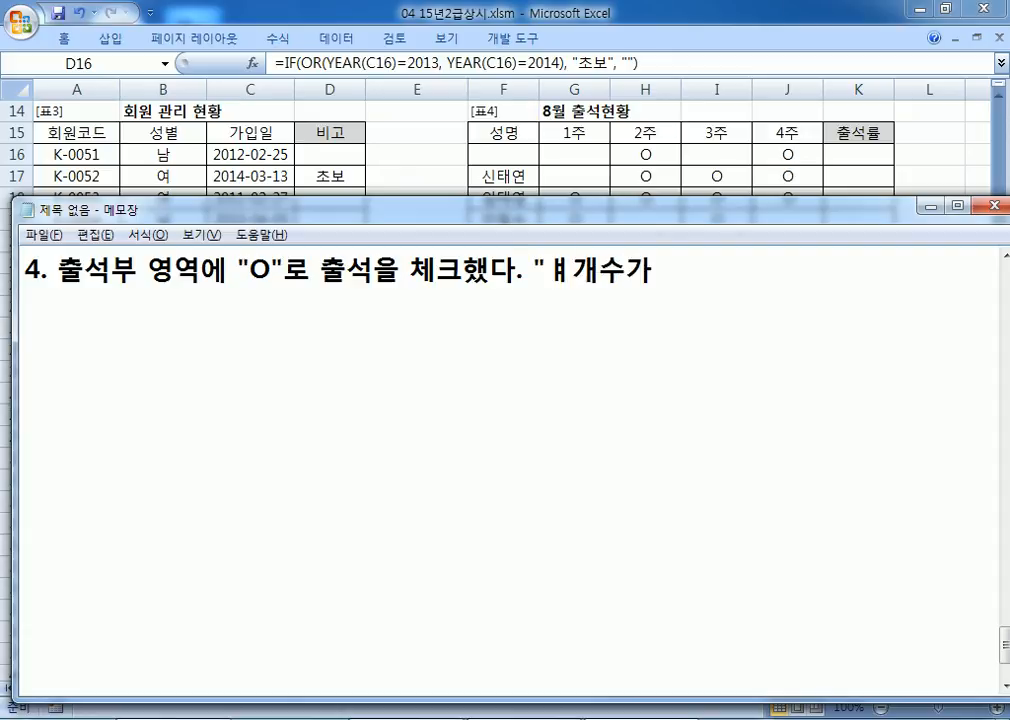
key("BackSpace")
type("OI")
key("BackSpace")
type("\"")
Step: Map 1–4 "O" marks to "25%", "50%", "75%", "100%" 로 표시, then return to Excel
key("End")
type("1")
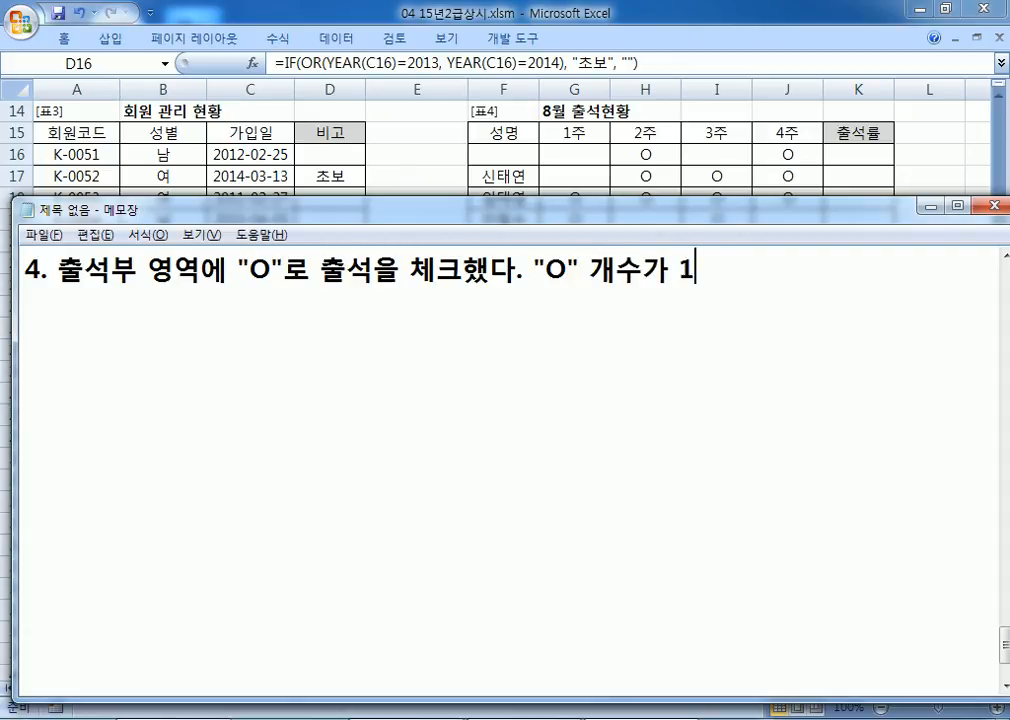
type("개이며ㄴ \"25%")
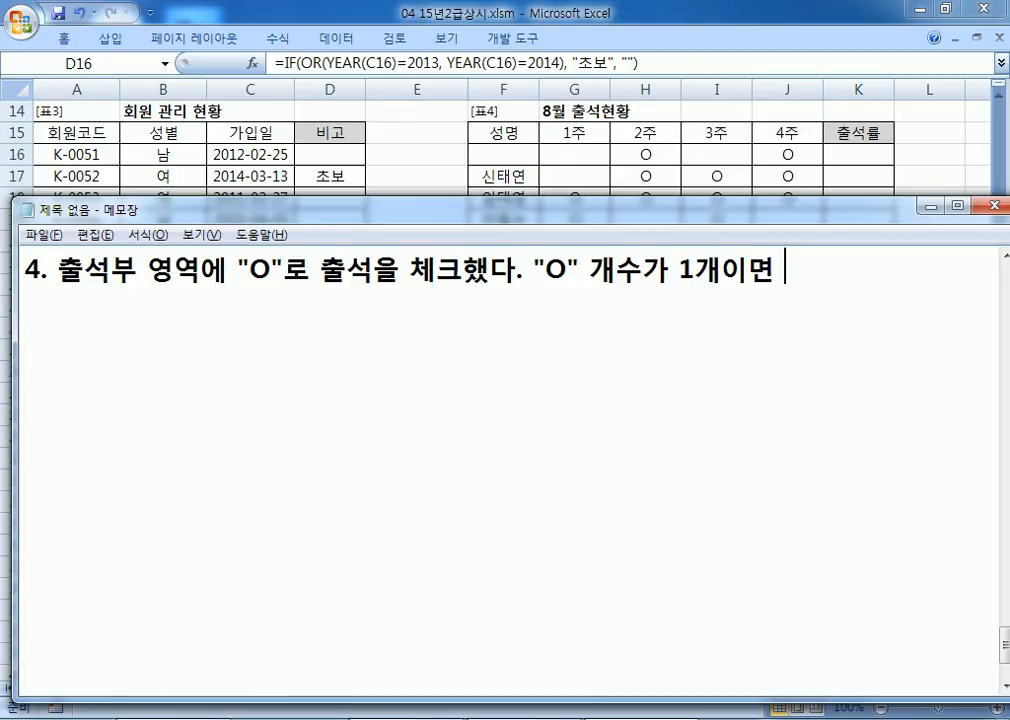
type("\", 2ㄱ")
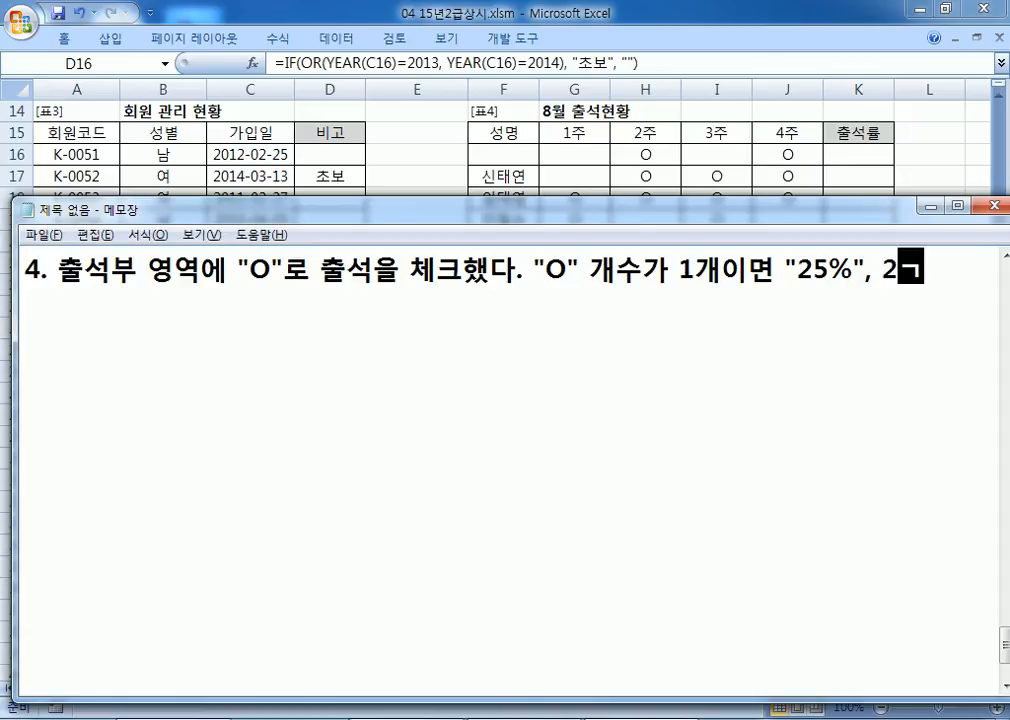
type("ㅐ이면 ")
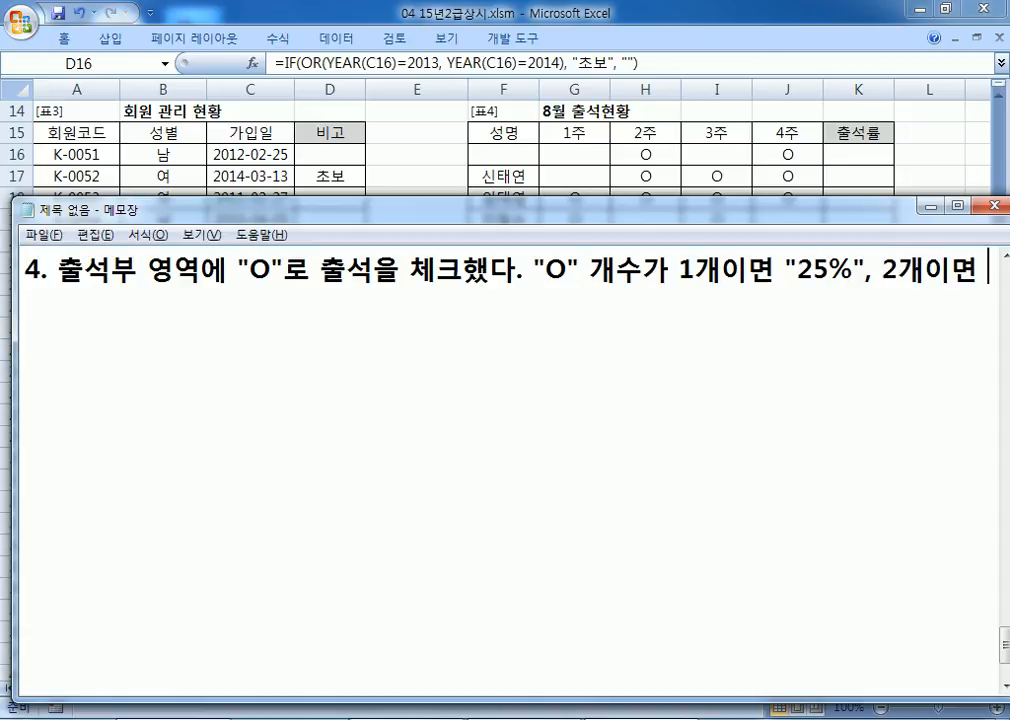
type("\"")
type("50%\",")
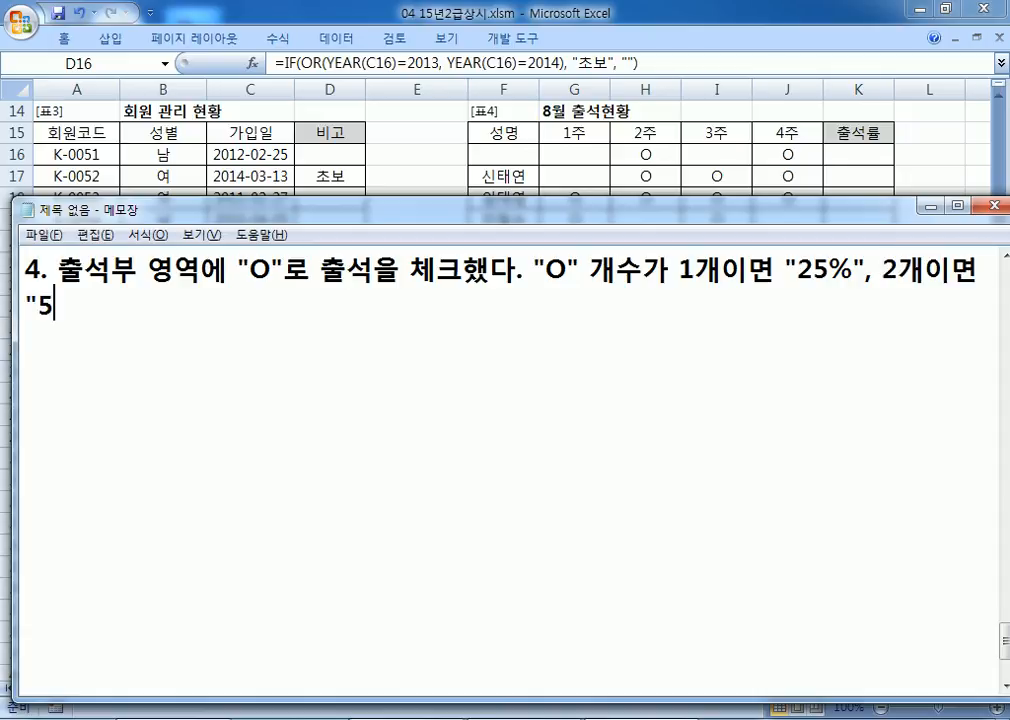
type(" 3개이면 \"75%\", 4개이면 ")
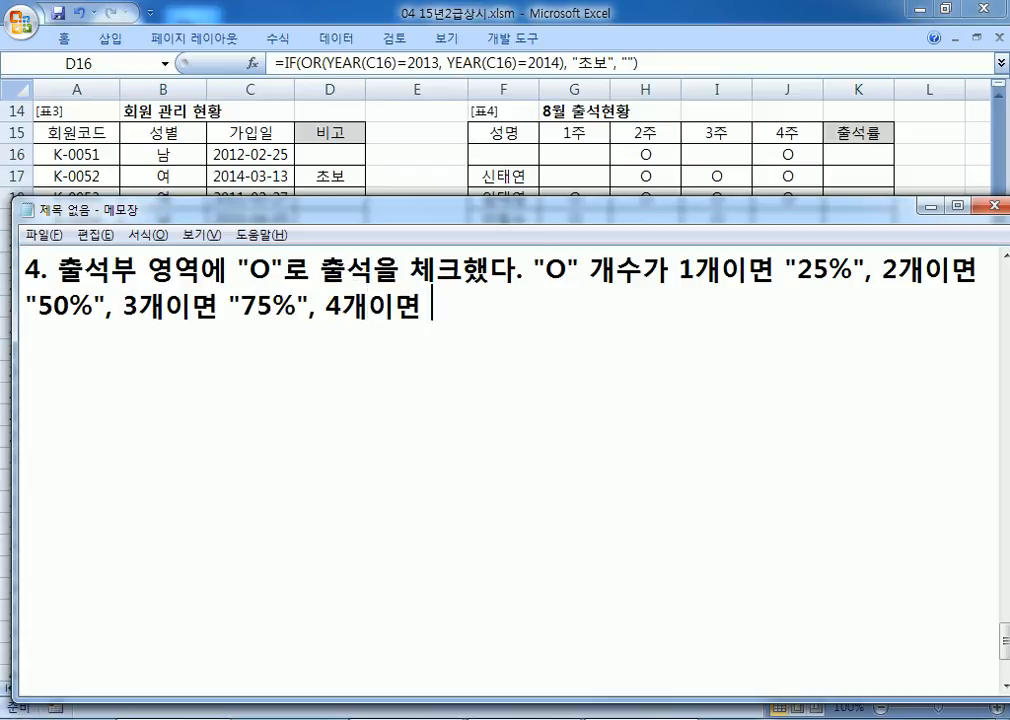
type("\"100%\"")
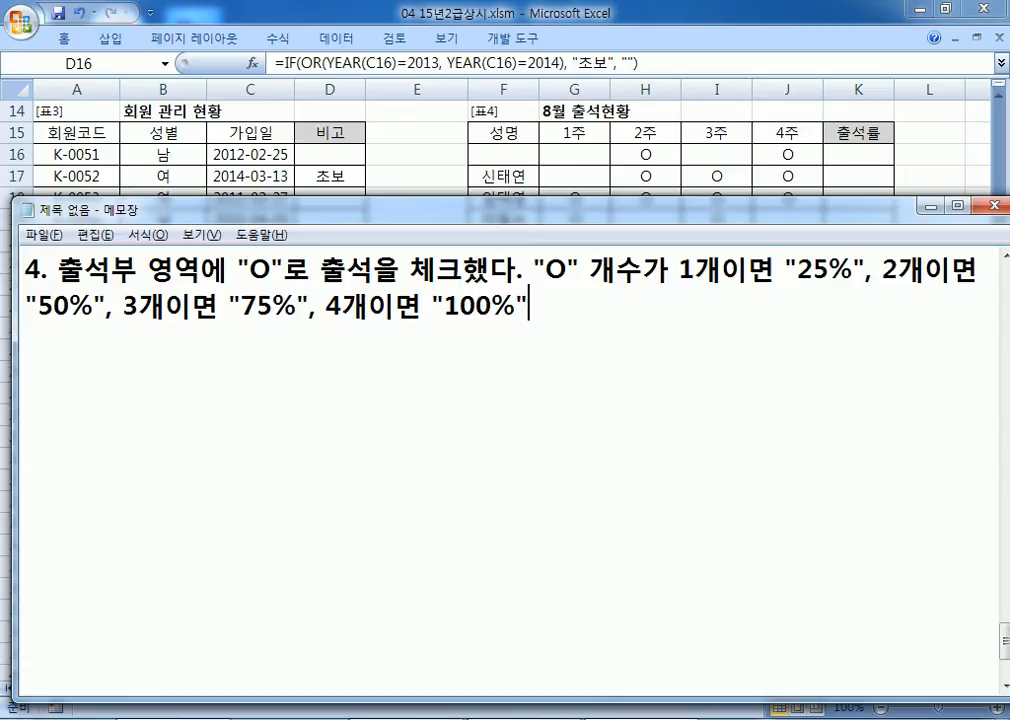
type("VH")
key("BackSpace")
key("BackSpace")
type("로 ㅍ표시")
key("Return")
key("alt+Tab")
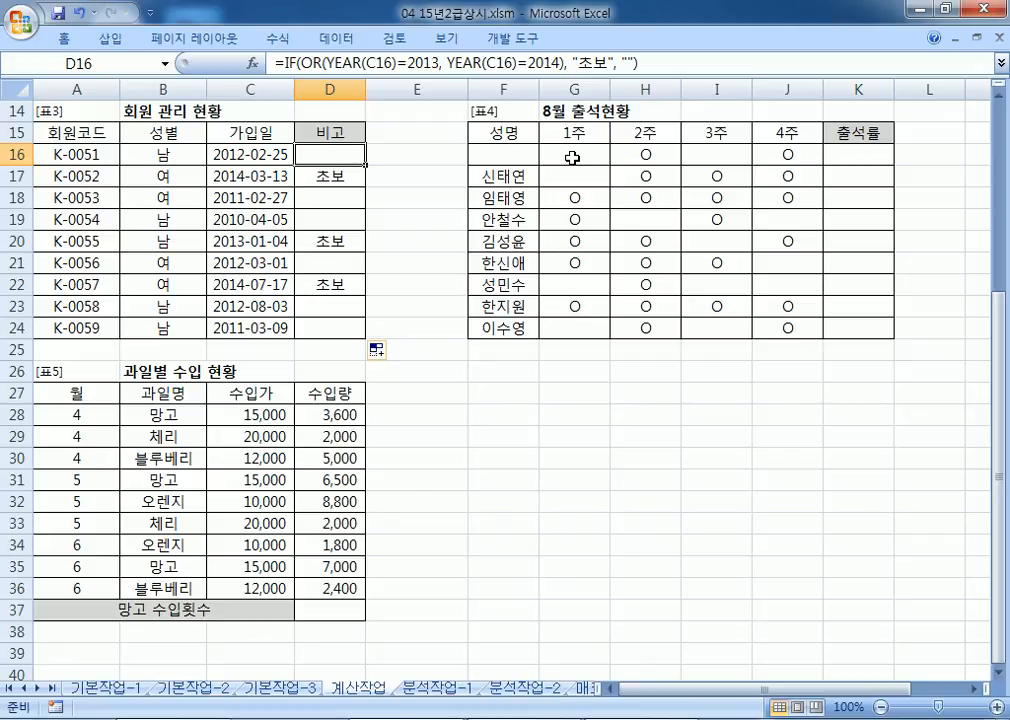
Step: Enter a member name in F16, then select G16:J16 and K16 before returning to Notepad
left_click(495, 152)
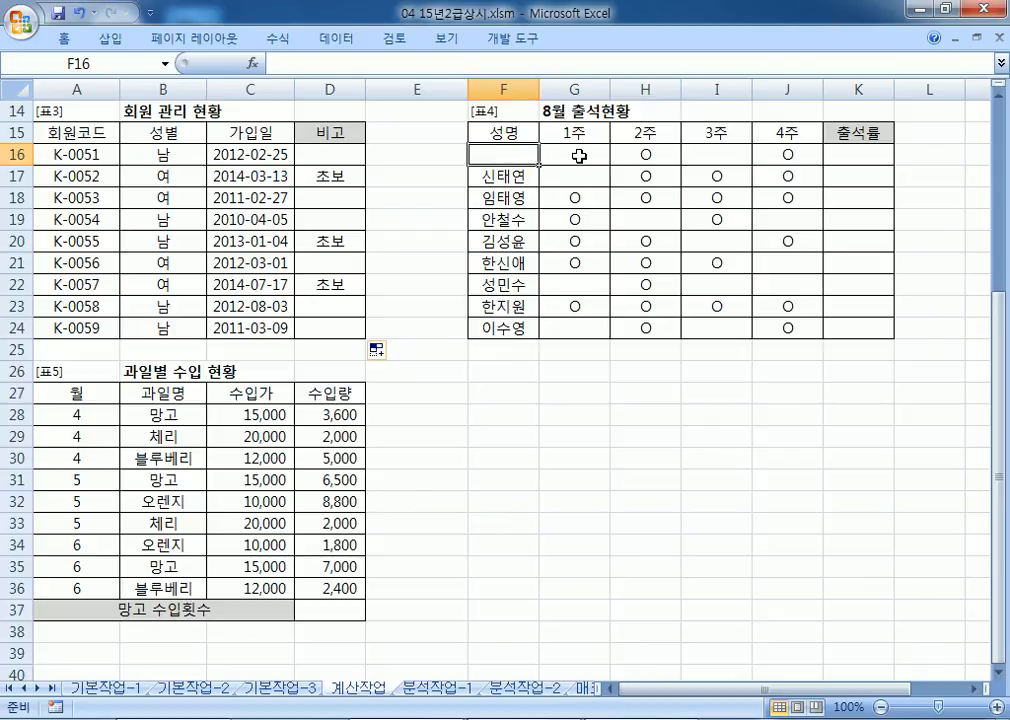
type("아무게")
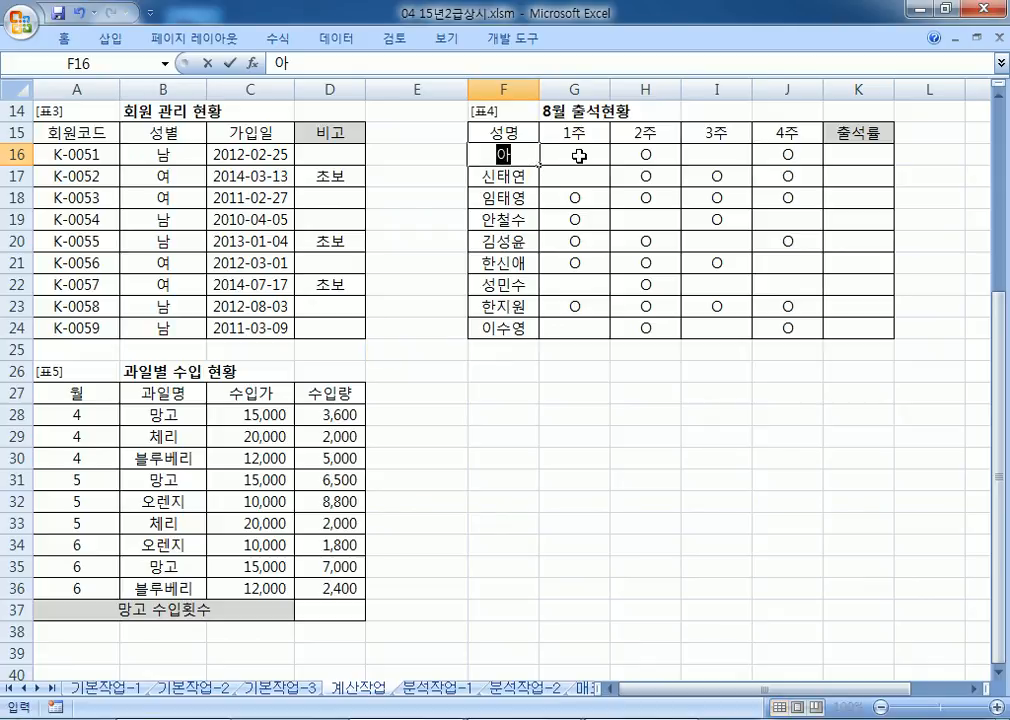
key("Return")
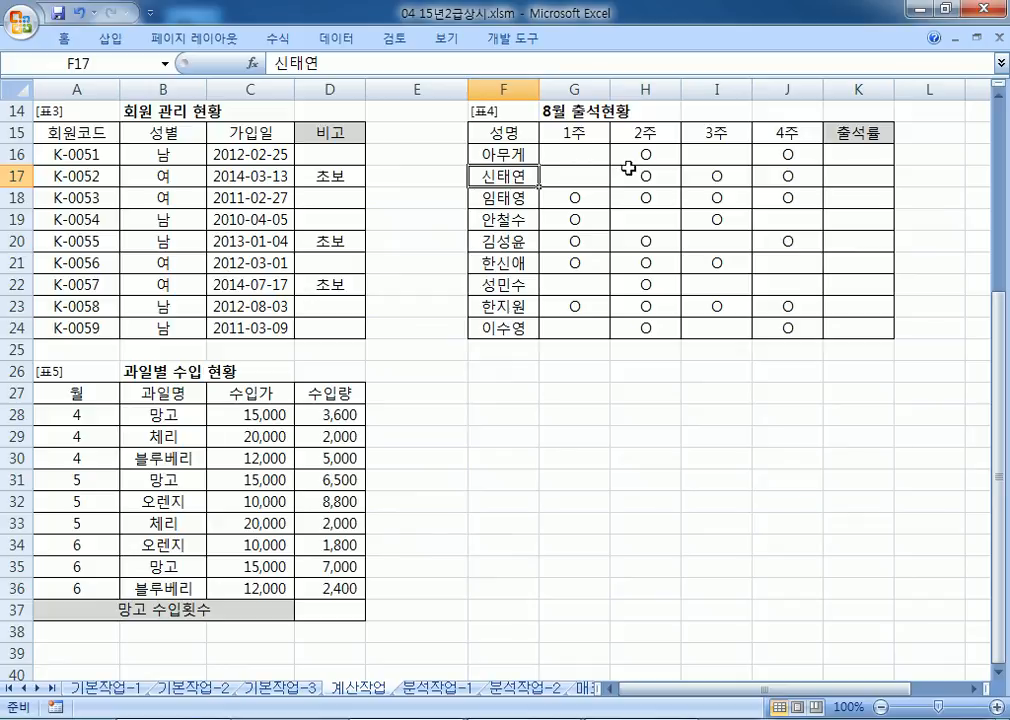
left_click(585, 156)
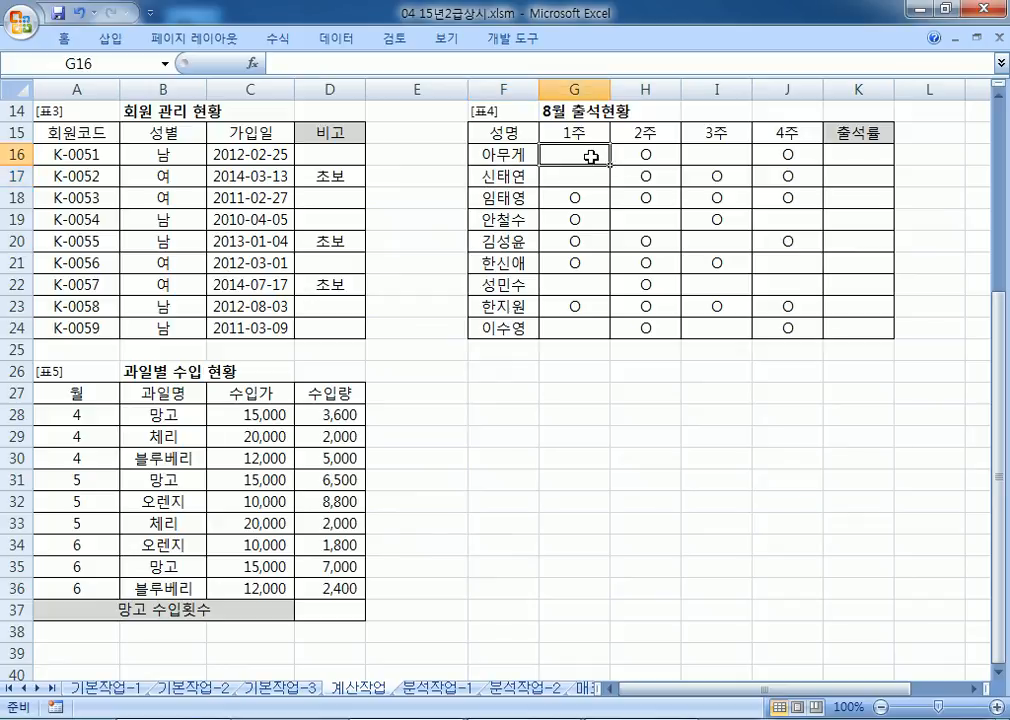
left_click_drag(592, 157, 790, 155)
left_click(842, 153)
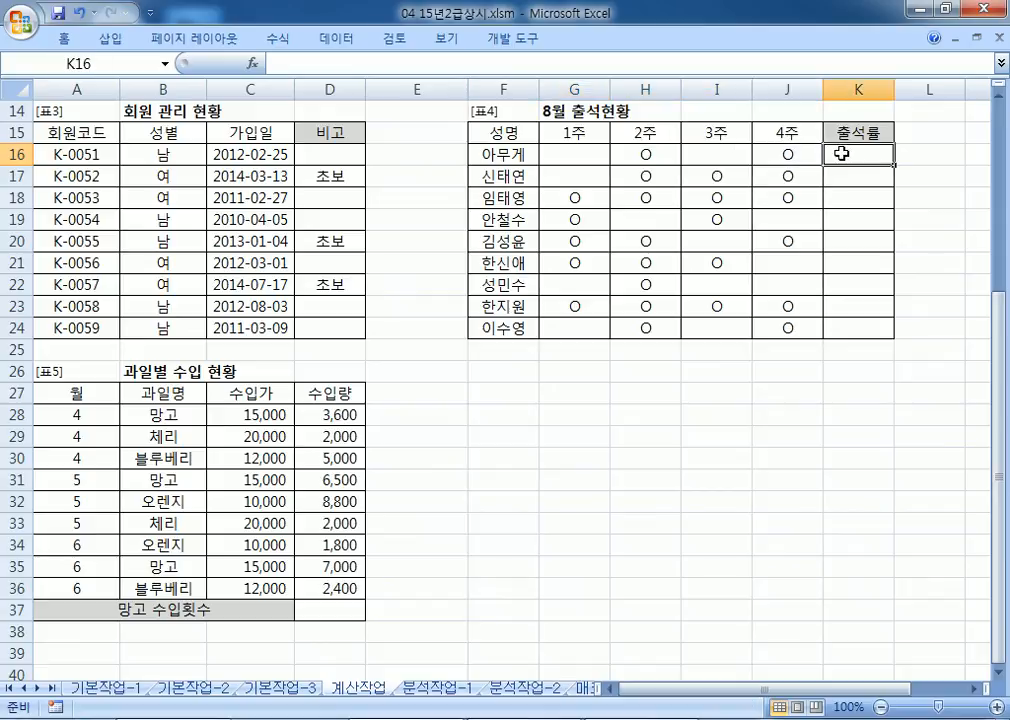
key("alt+Tab")
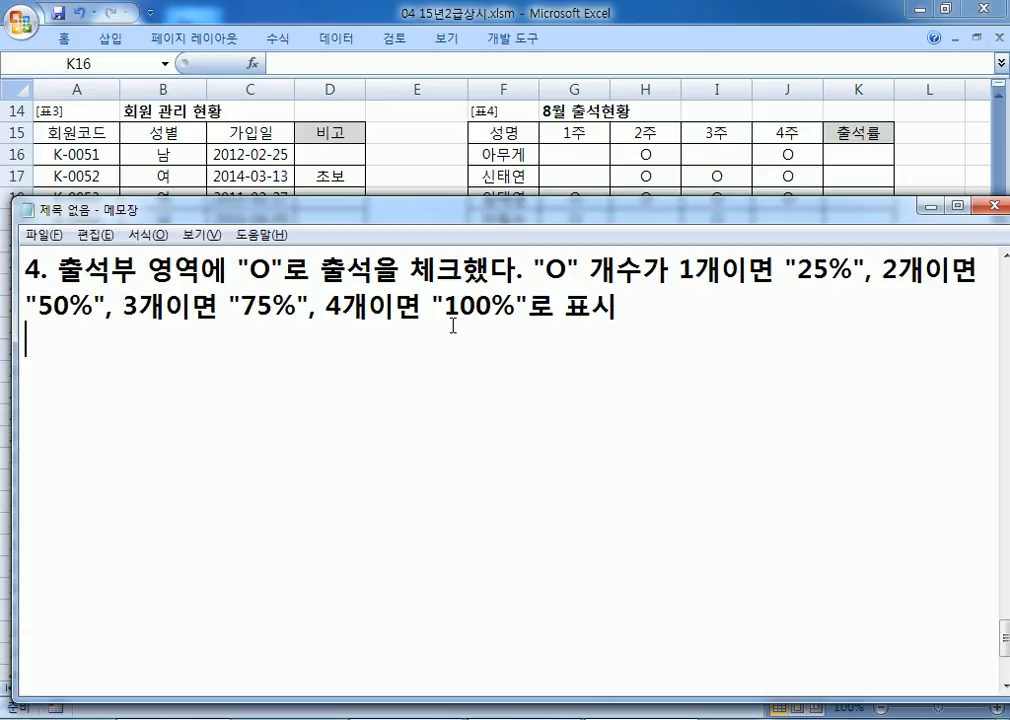
Step: Add a 'CHOOSE, COUNTA' hint line and draft =CHOOSE(COUNTA(), "25%", "50%", "75%", "100%")
type("CHOOSE, ")
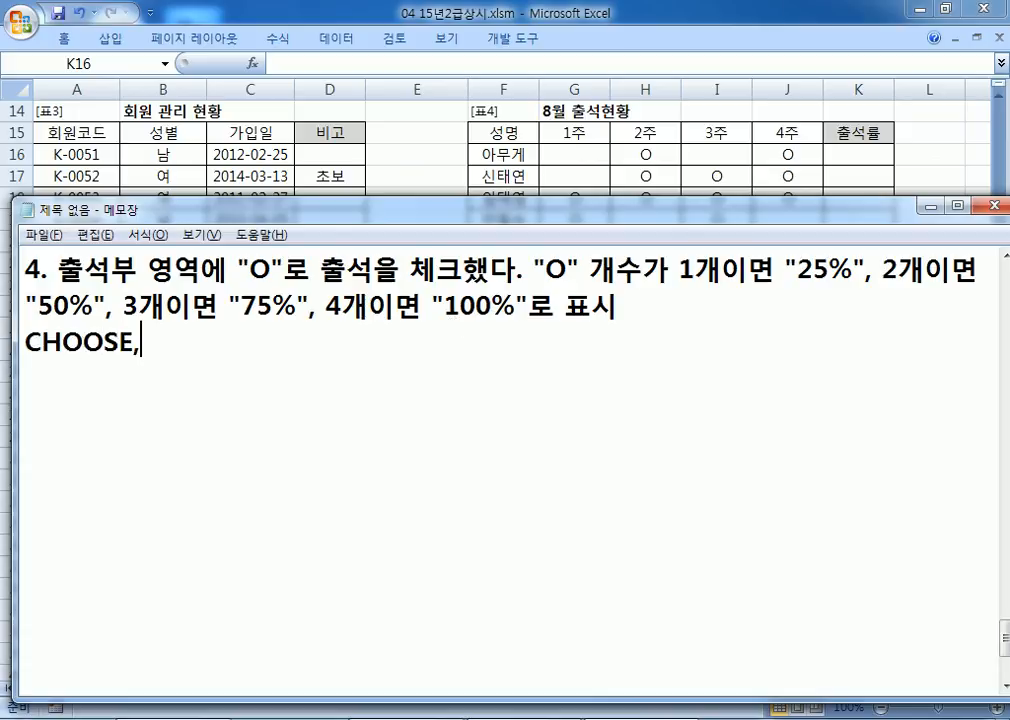
type("CO")
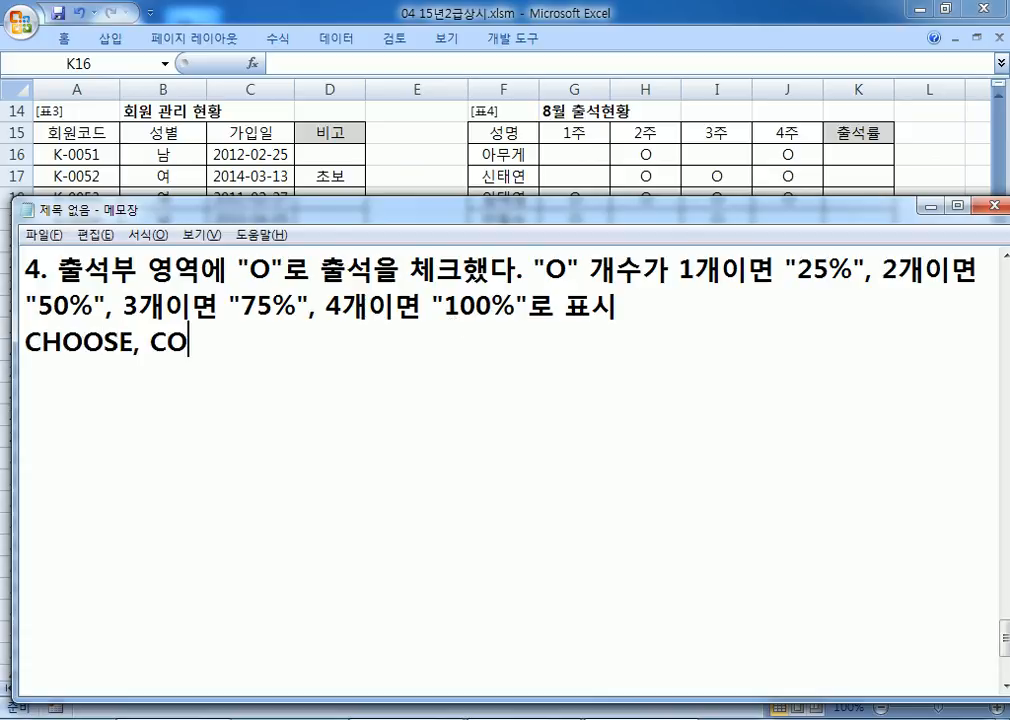
type("UNTA")
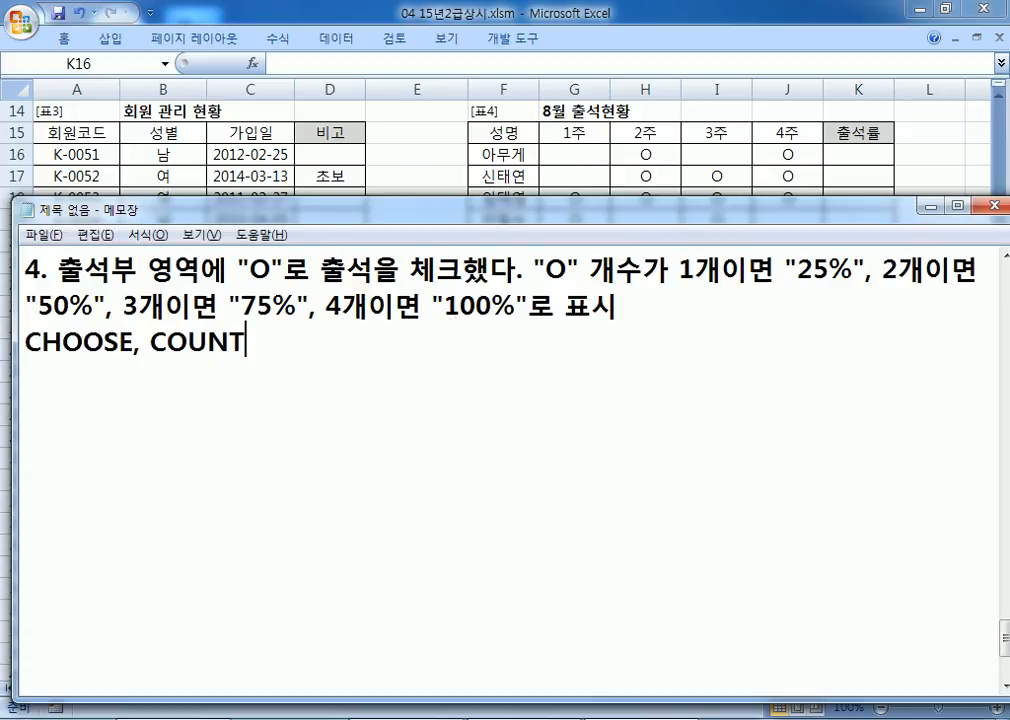
key("Return")
type("=체")
key("BackSpace")
key("BackSpace")
key("Hangul")
type("CH")
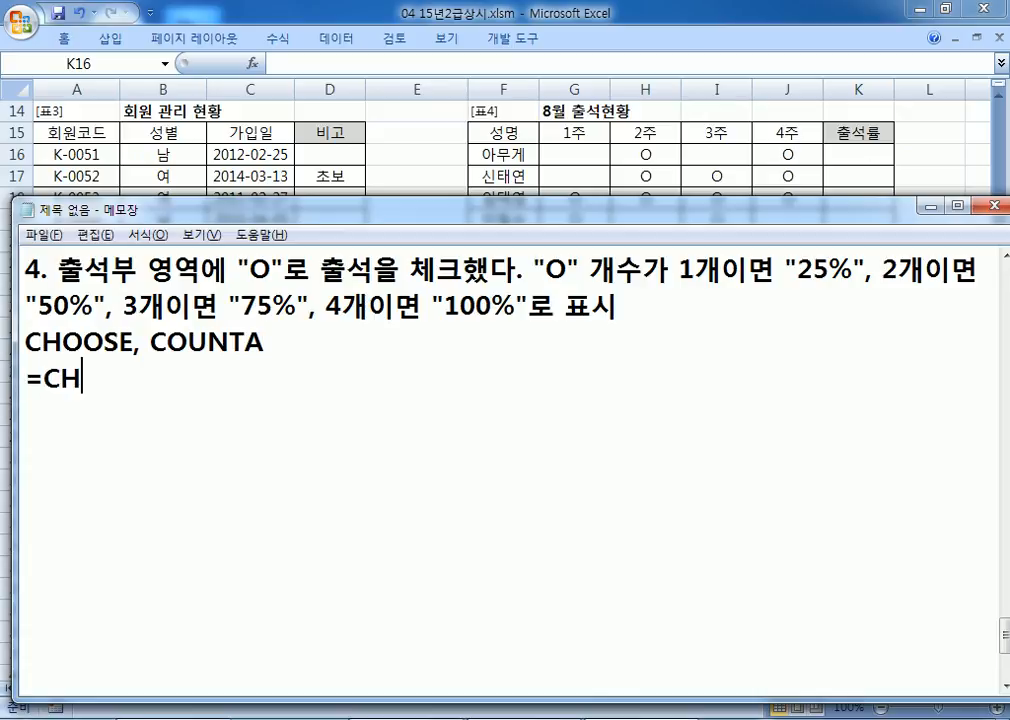
type("OOSE(CO")
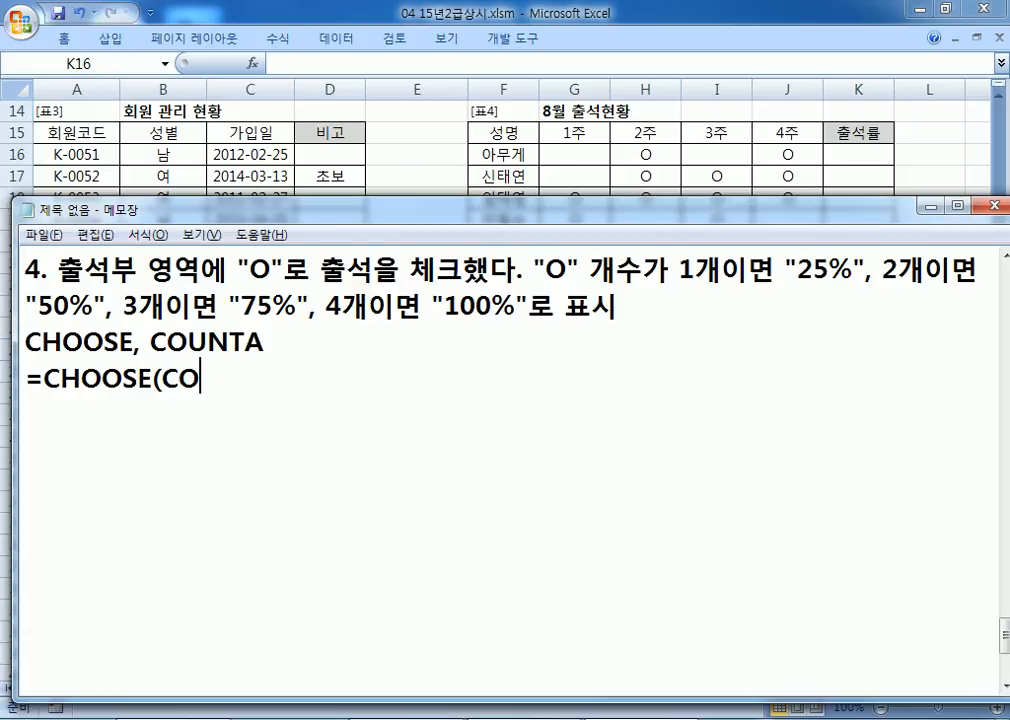
type("UNTA()")
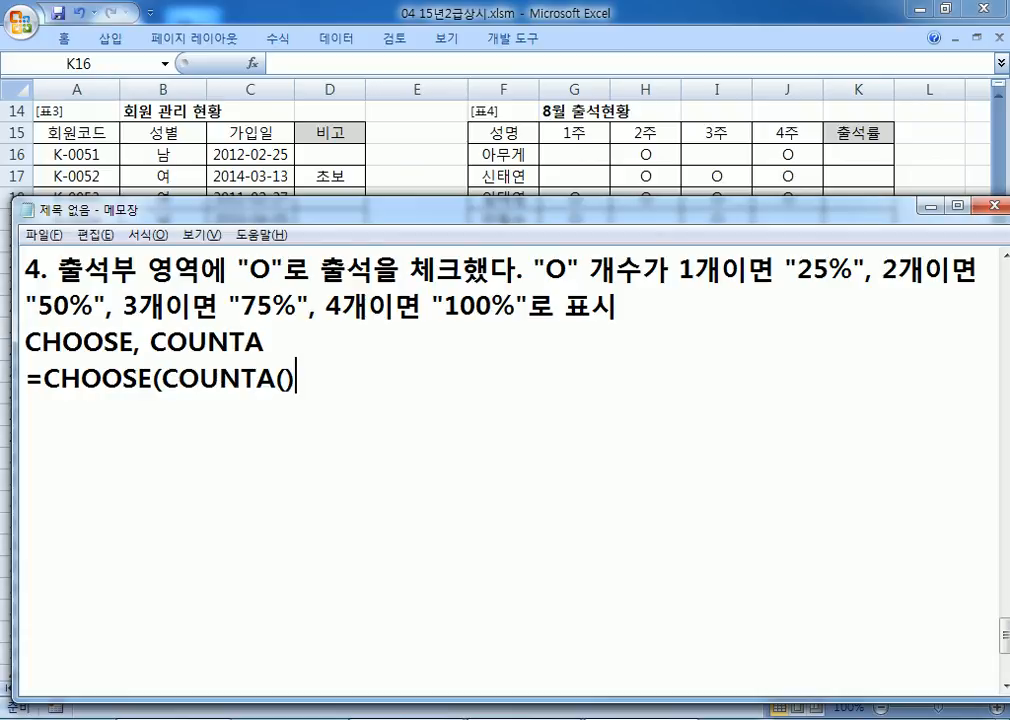
key("Left")
key("Right")
type(", \"25")
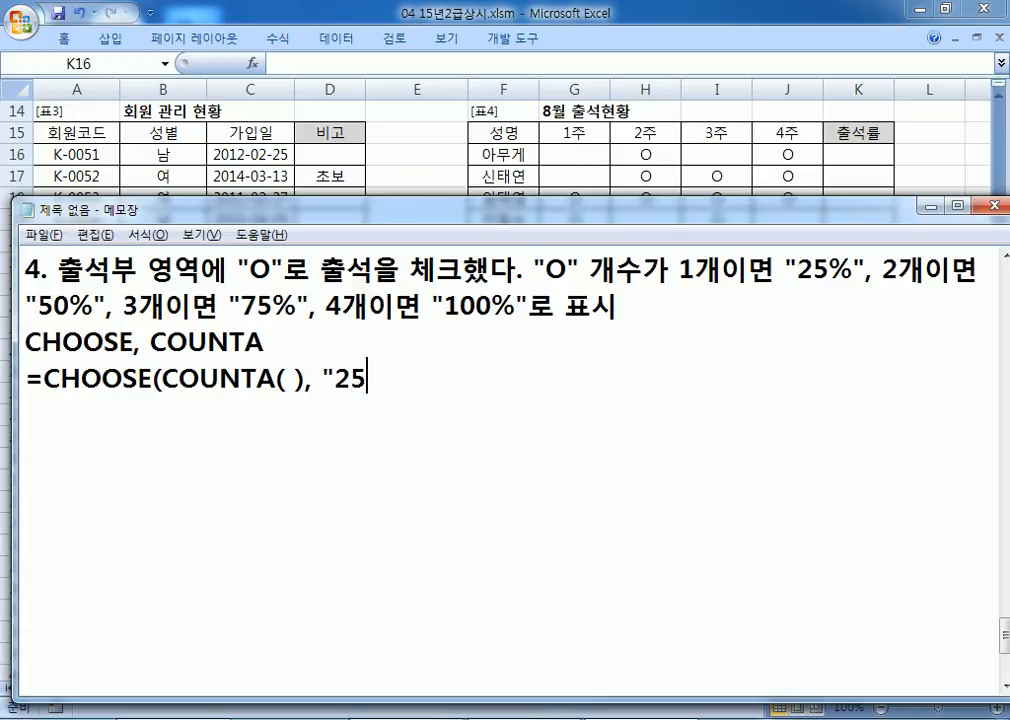
type("%\", \"509")
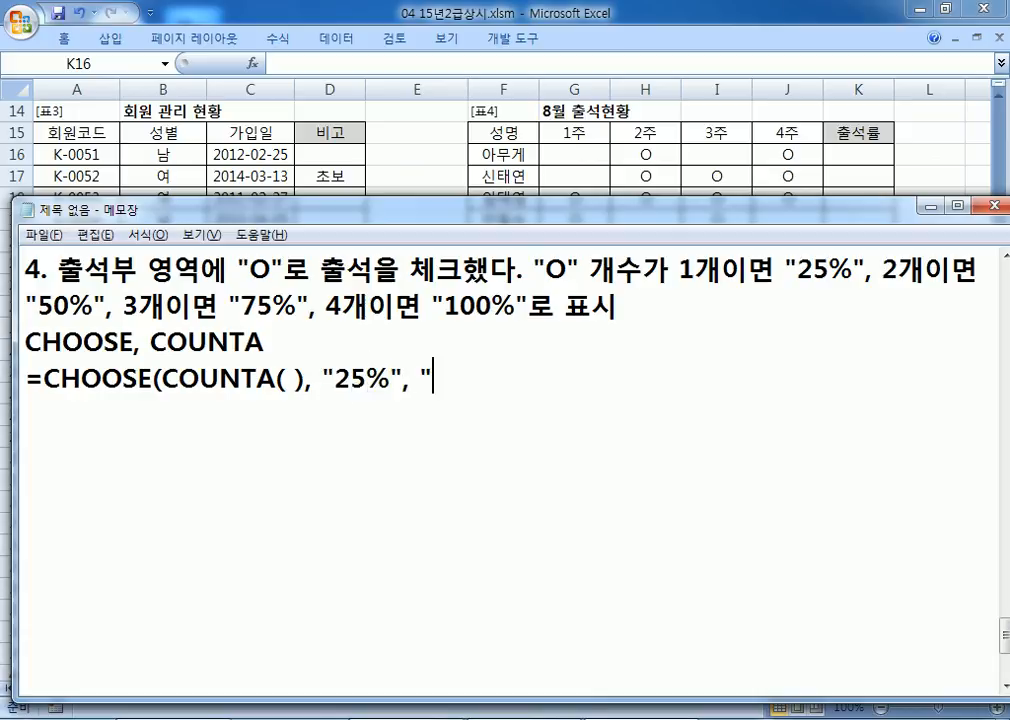
type("%")
key("BackSpace")
key("BackSpace")
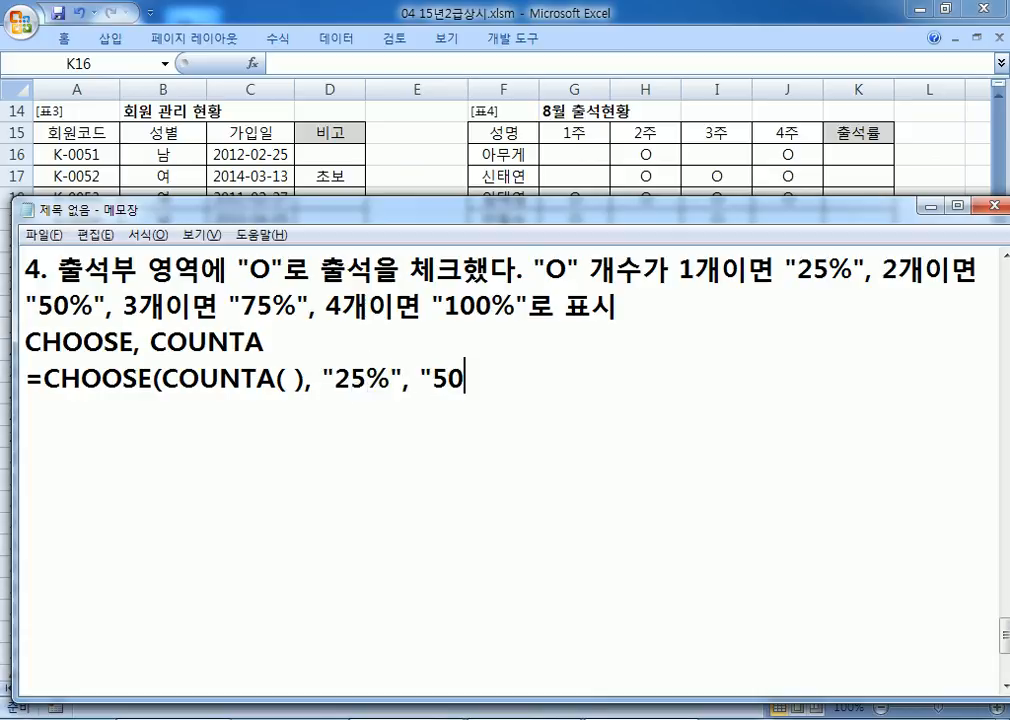
type("%\", \"")
type("75%\",")
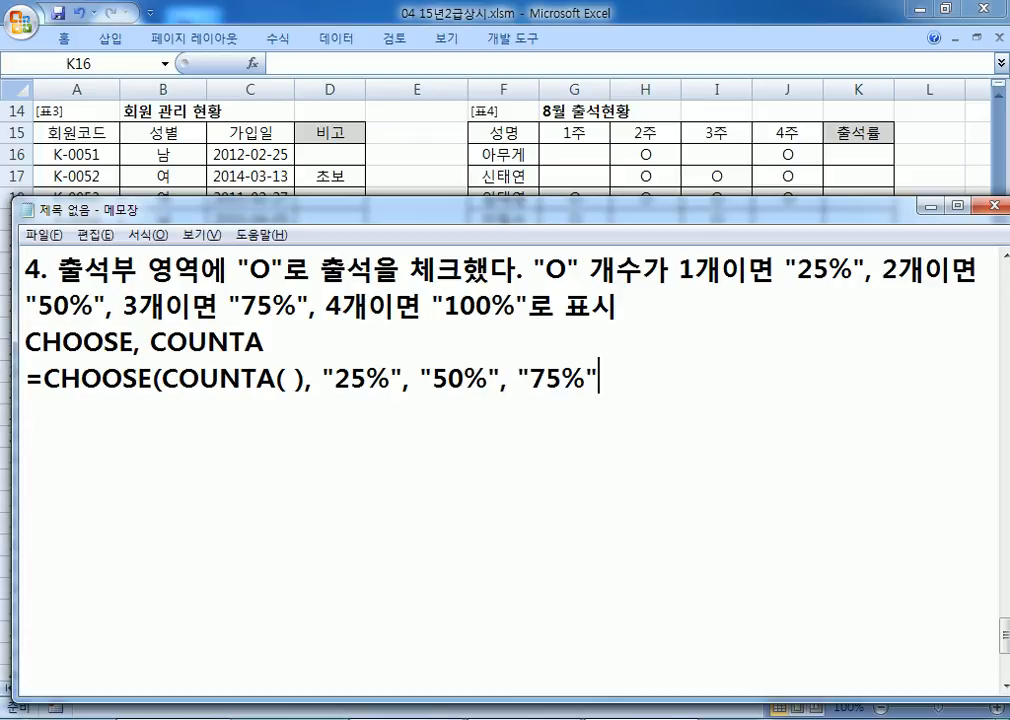
type(" \"100%\")")
Step: Fill in G16:J16 as the COUNTA range
key("Left")
key("Left")
key("Left")
key("Left")
key("Left")
key("Left")
key("Left")
key("Left")
key("Left")
key("Left")
key("Left")
key("Left")
key("Left")
key("Left")
key("Left")
key("Left")
key("Left")
key("Left")
key("Left")
key("Left")
key("Left")
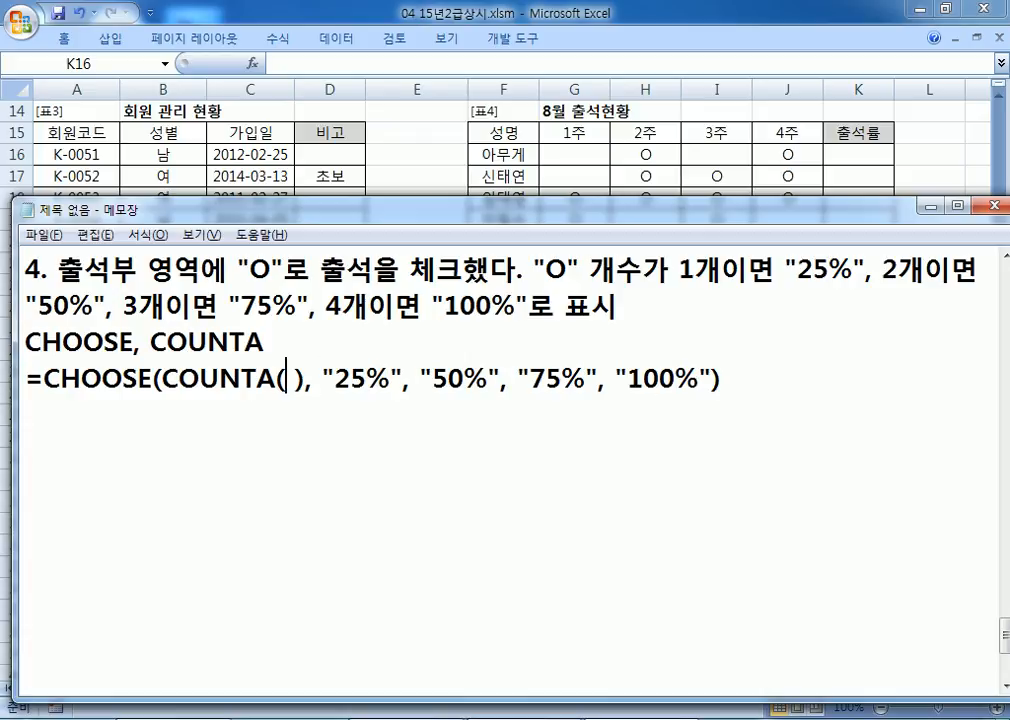
key("Delete")
type("ㅎ")
key("BackSpace")
type("G1")
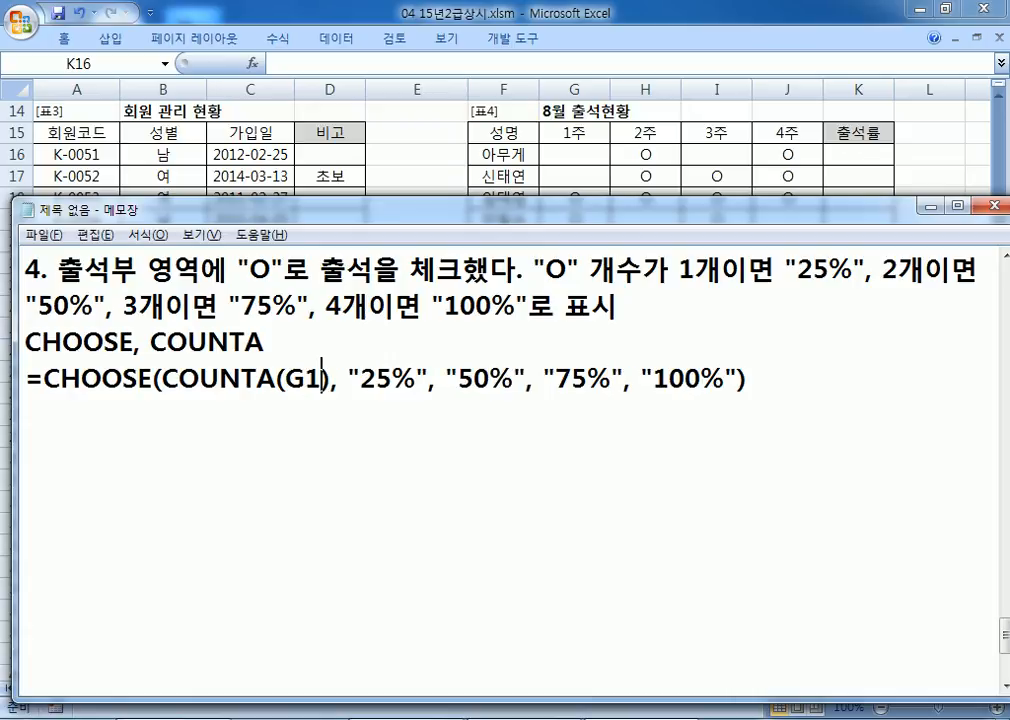
type("6:")
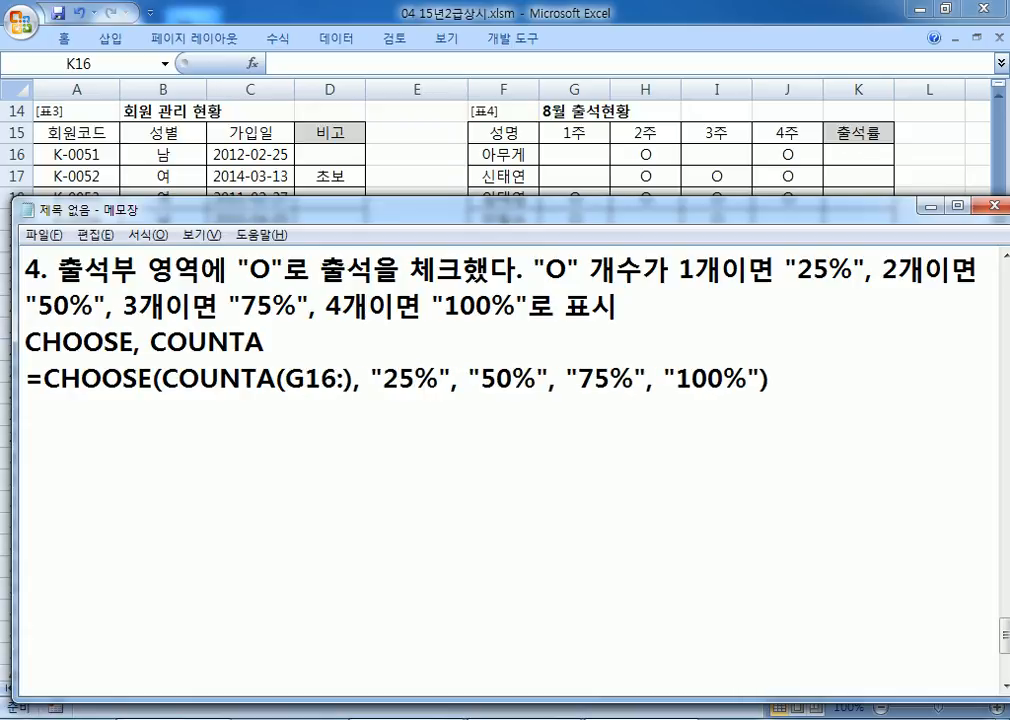
type("J16")
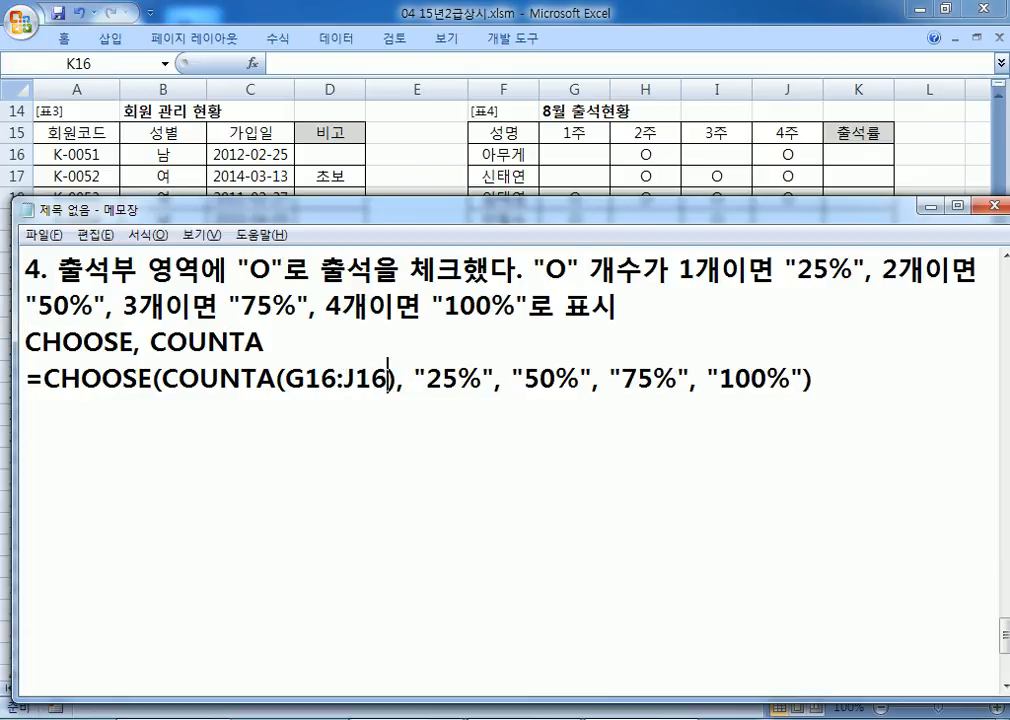
Step: Copy the CHOOSE/COUNTA formula from Notepad and enter it in K16
key("shift+End")
key("ctrl+c")
left_click(870, 158)
key("ctrl+v")
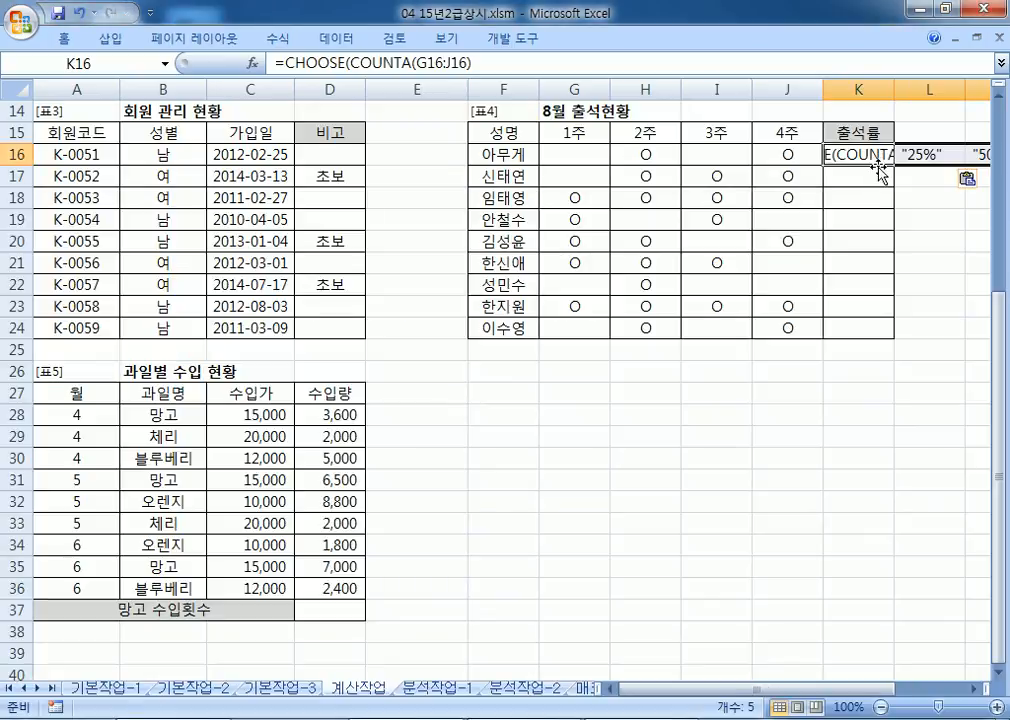
key("Delete")
double_click(879, 154)
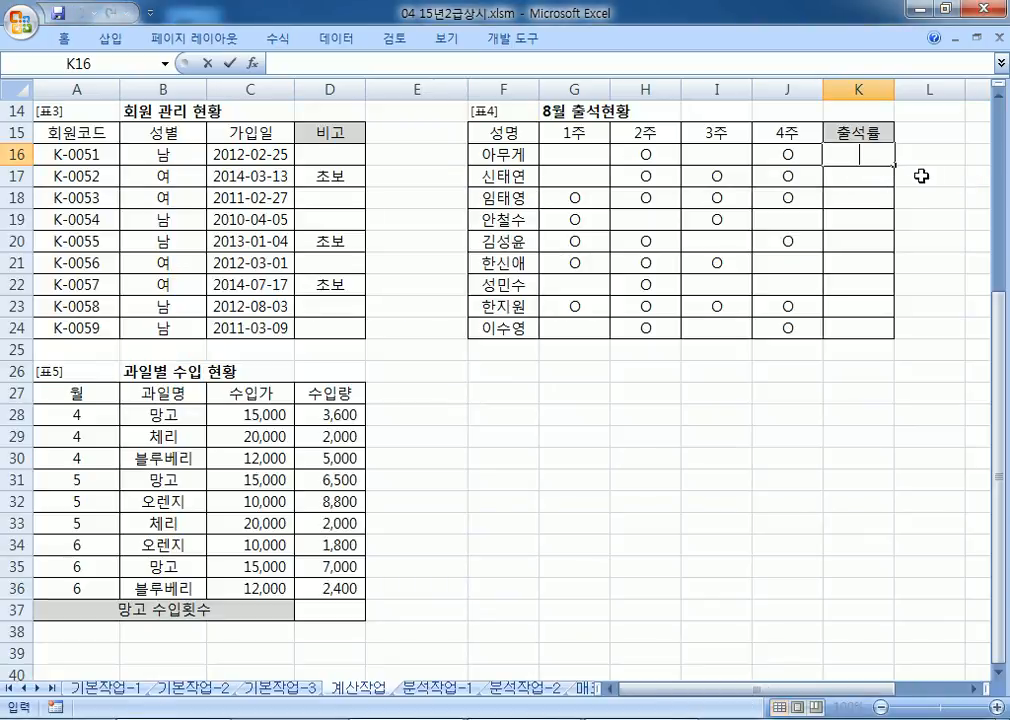
key("ctrl+v")
key("BackSpace")
key("Return")
Step: Fill K16's formula down to K24 and spot-check the rates against the O marks
left_click(889, 154)
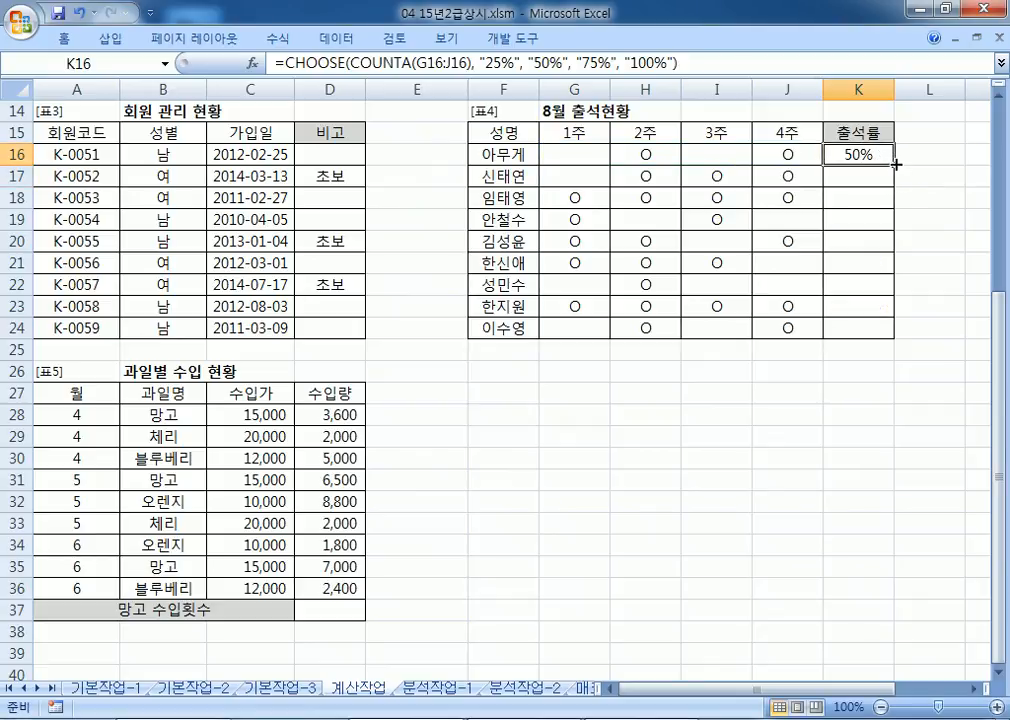
left_click_drag(893, 163, 890, 330)
left_click(875, 199)
left_click(868, 154)
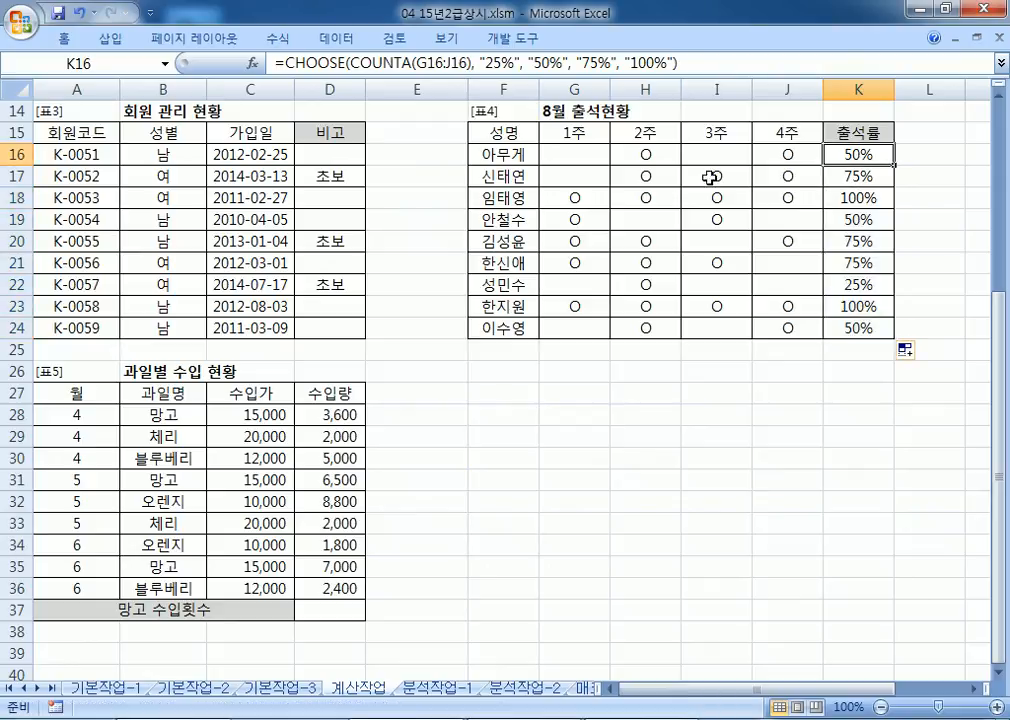
left_click(830, 176)
left_click(838, 198)
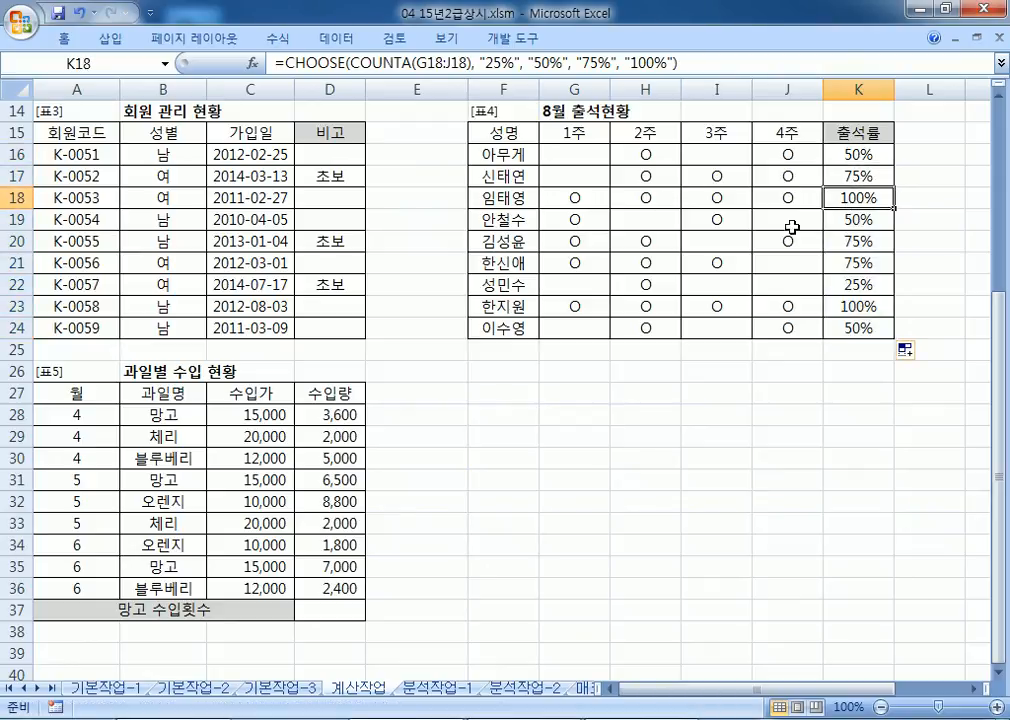
left_click(640, 286)
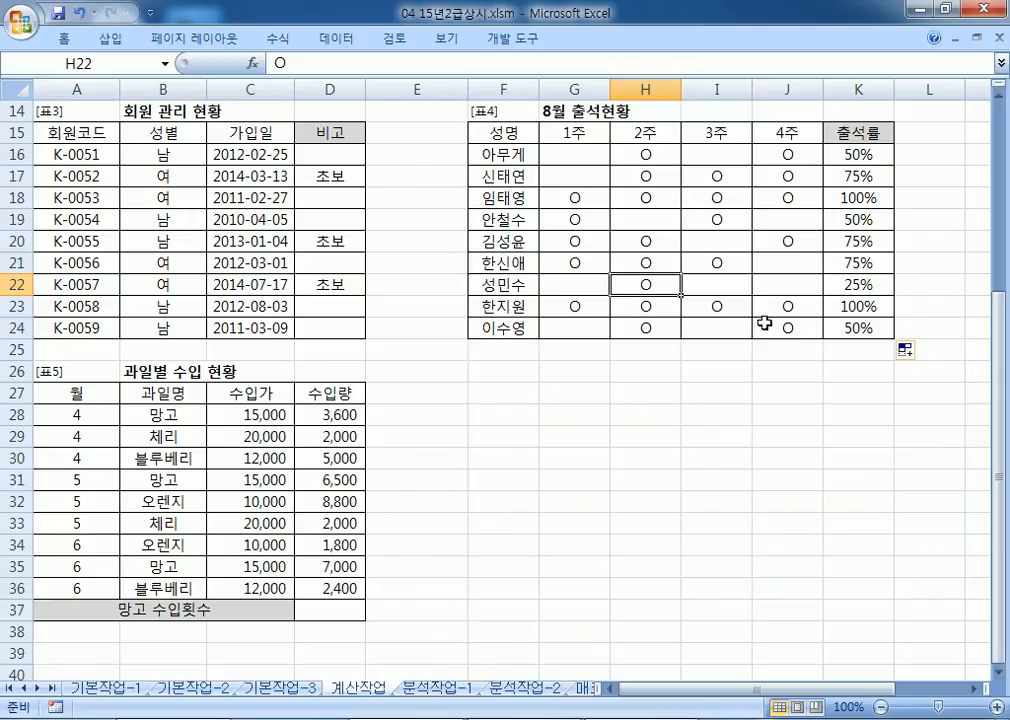
key("alt+Tab")
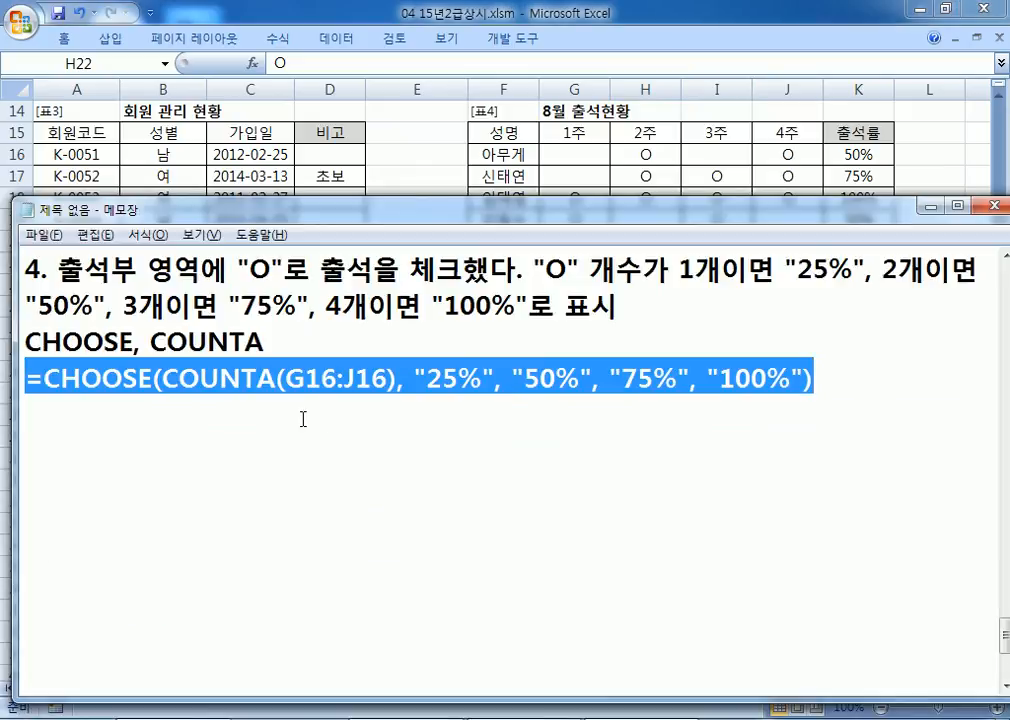
Step: Start item 5 with '5. 과일명 중 "망고"', glancing at the fruit table in Excel
scroll(230, 419, "down", 1)
left_click(96, 350)
scroll(138, 340, "up", 1)
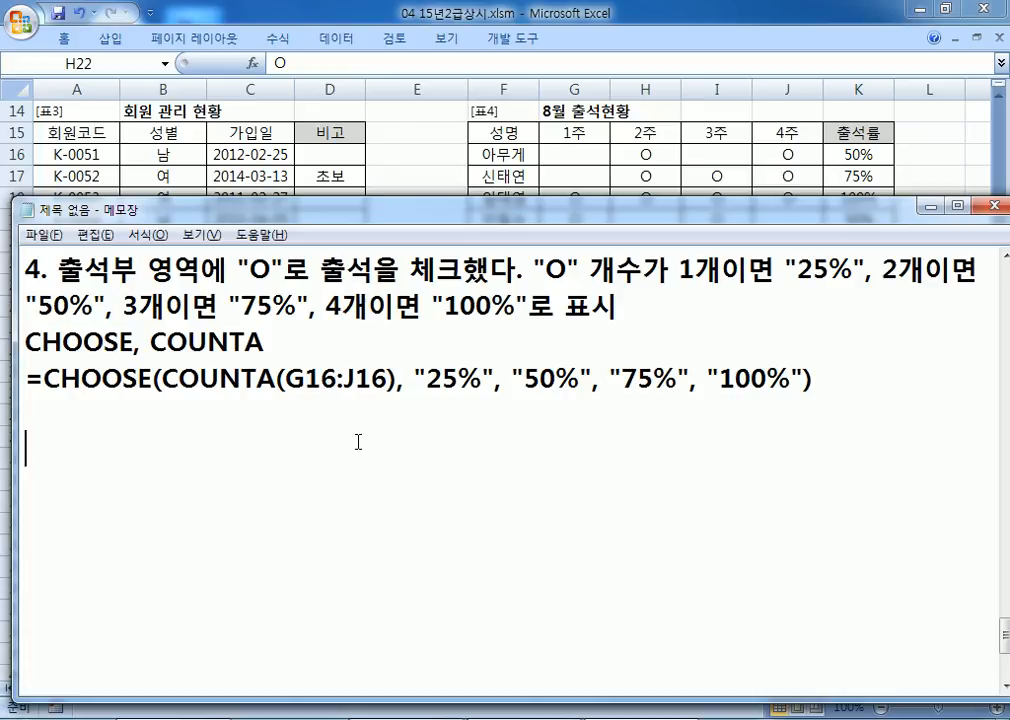
type("5. RHKDLFAUDDML")
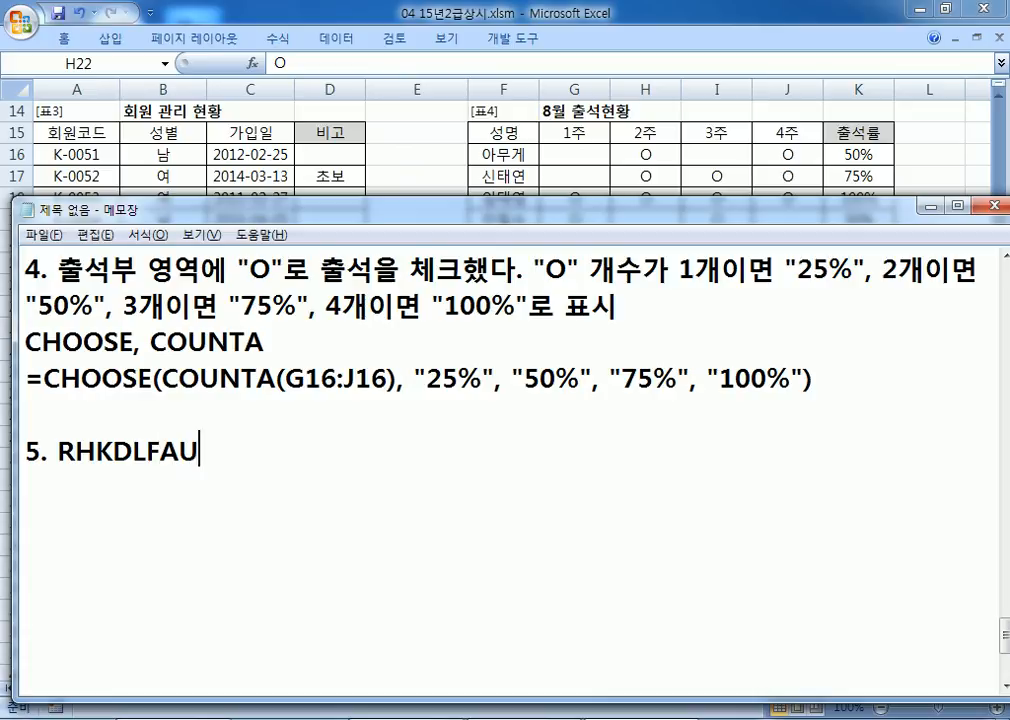
key("BackSpace")
key("BackSpace")
key("BackSpace")
key("BackSpace")
key("BackSpace")
key("BackSpace")
key("BackSpace")
key("BackSpace")
key("BackSpace")
key("BackSpace")
key("BackSpace")
key("BackSpace")
key("Hangul")
type("고ㅏ일명")
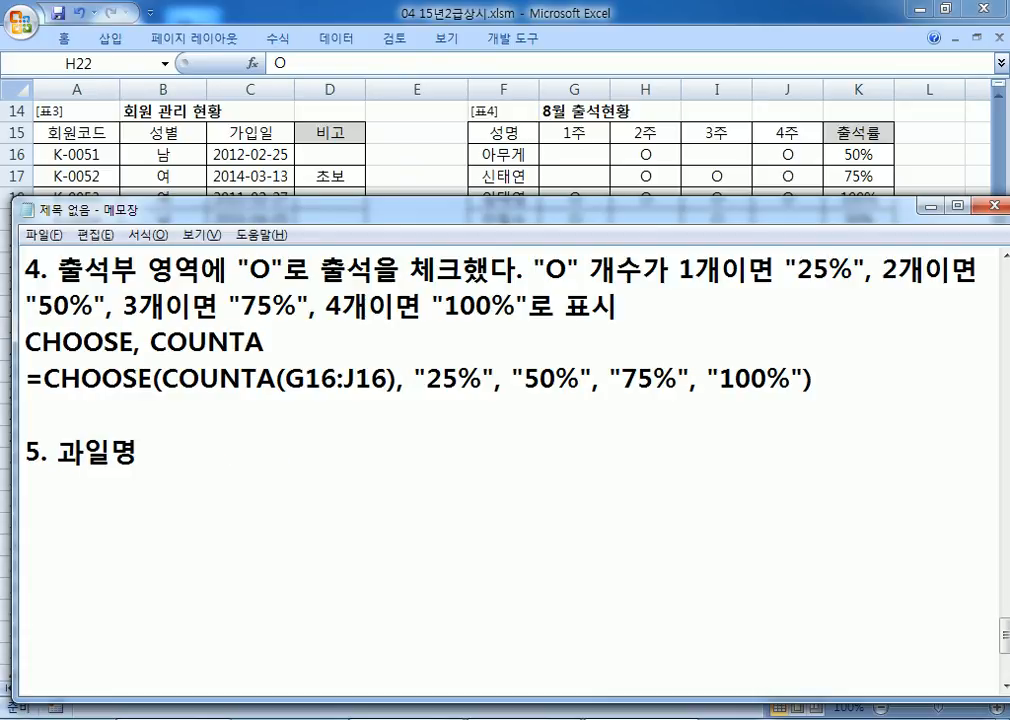
type(" 중 :")
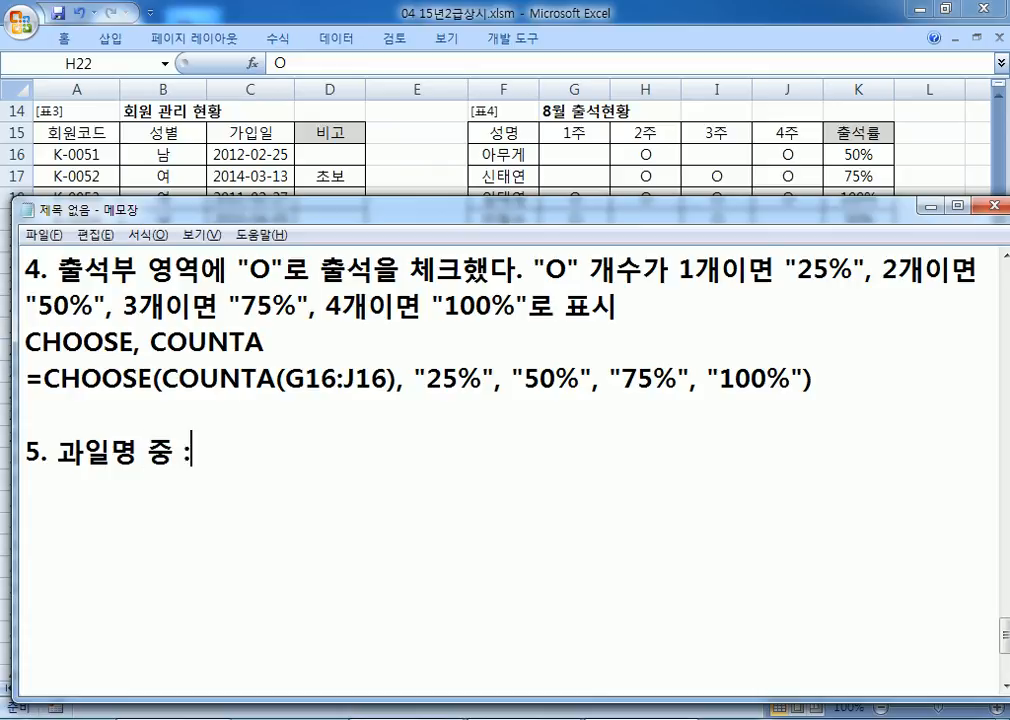
key("BackSpace")
type("\"망고\"")
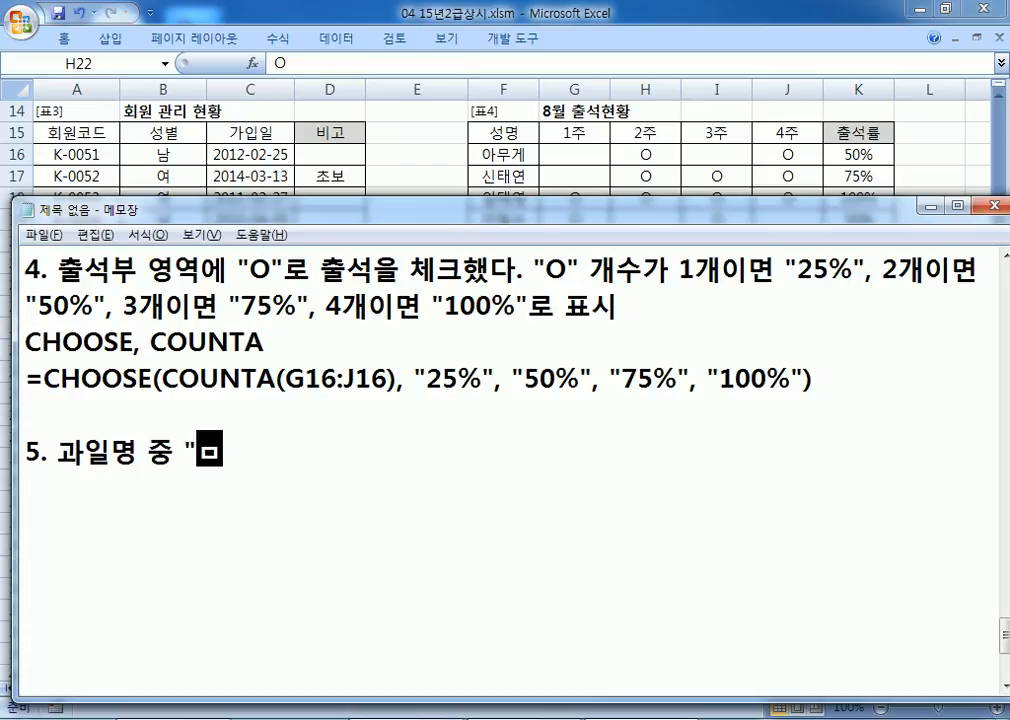
key("alt+Tab")
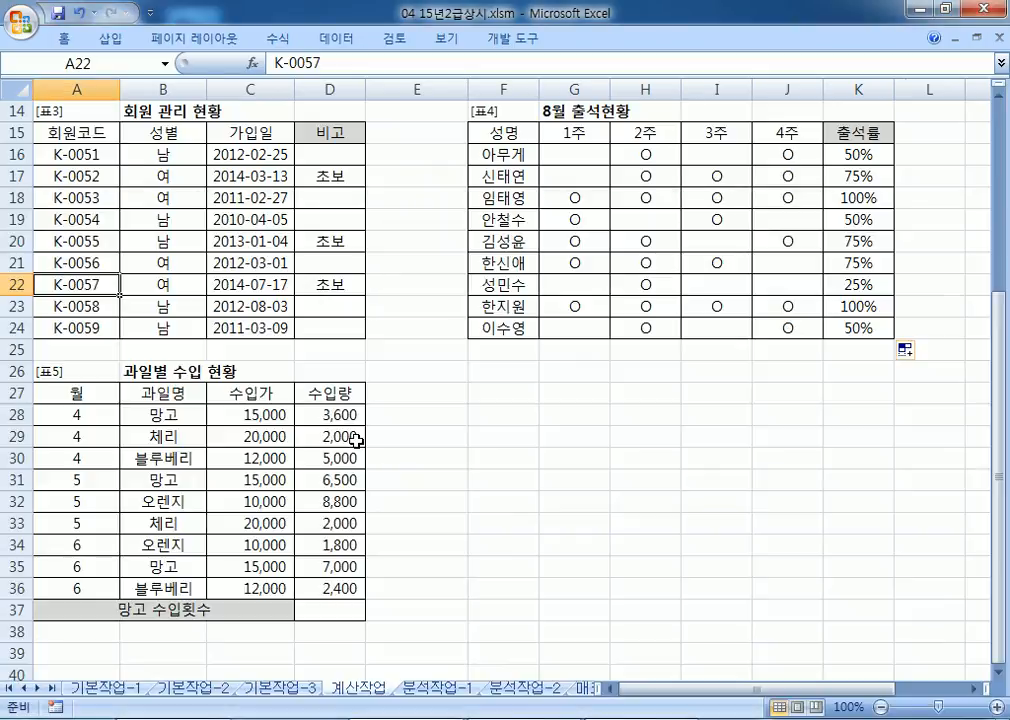
scroll(565, 330, "down", 2)
scroll(565, 330, "down", 2)
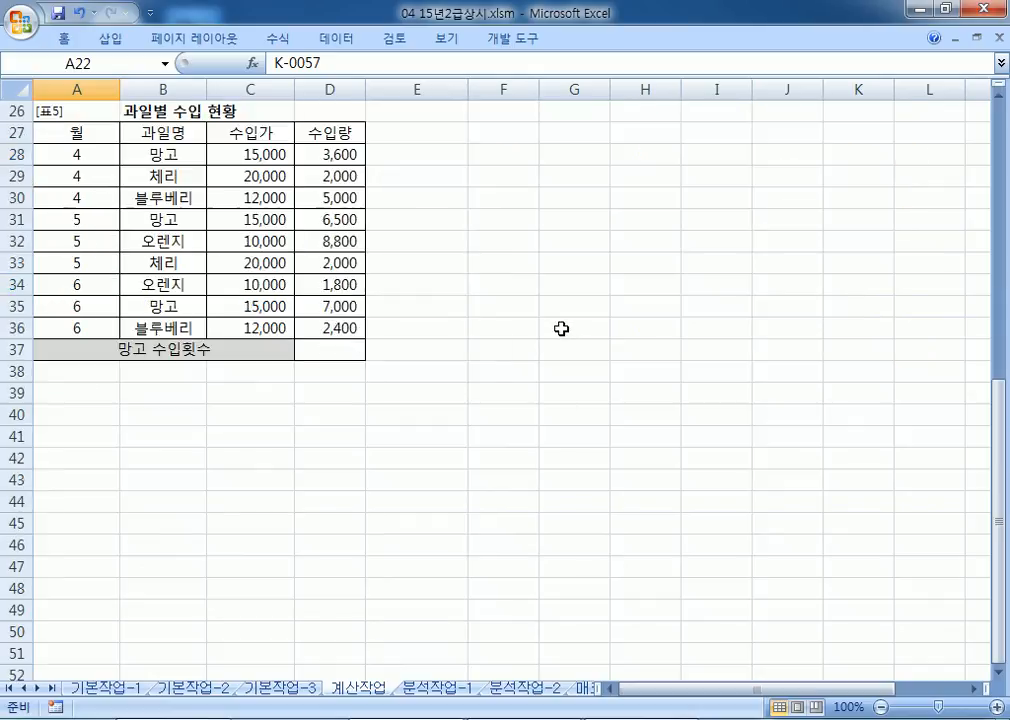
key("alt+Tab")
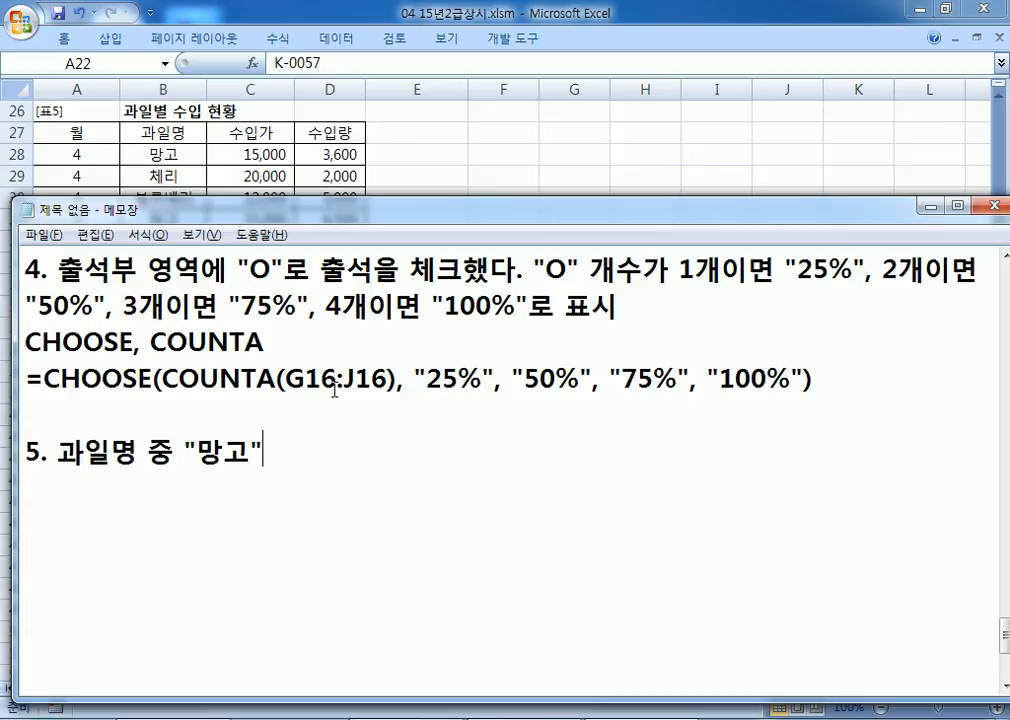
Step: Note that 망고's import count is calculated, with "회" shown after the number
type("의 수입횟")
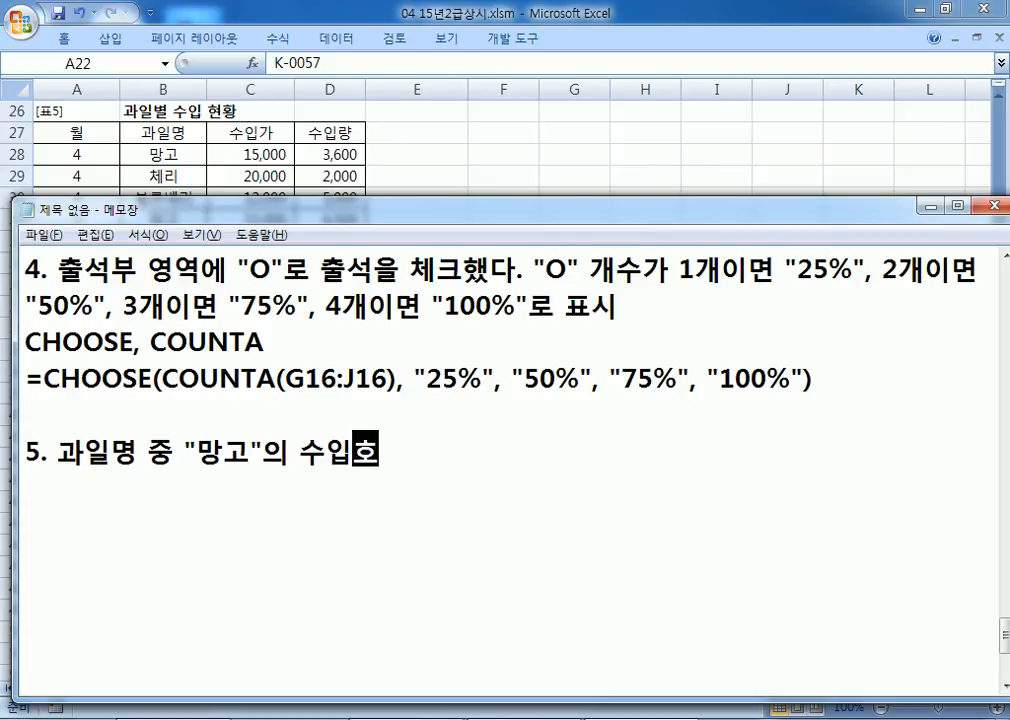
type("수를 계사")
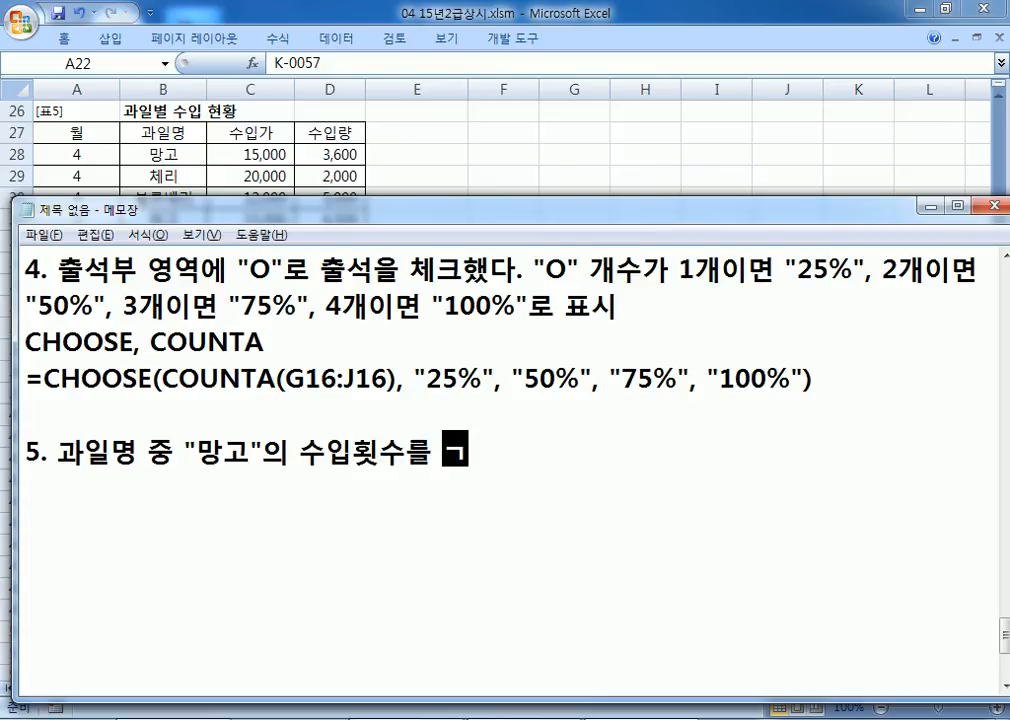
type("ㄴ")
key("Return")
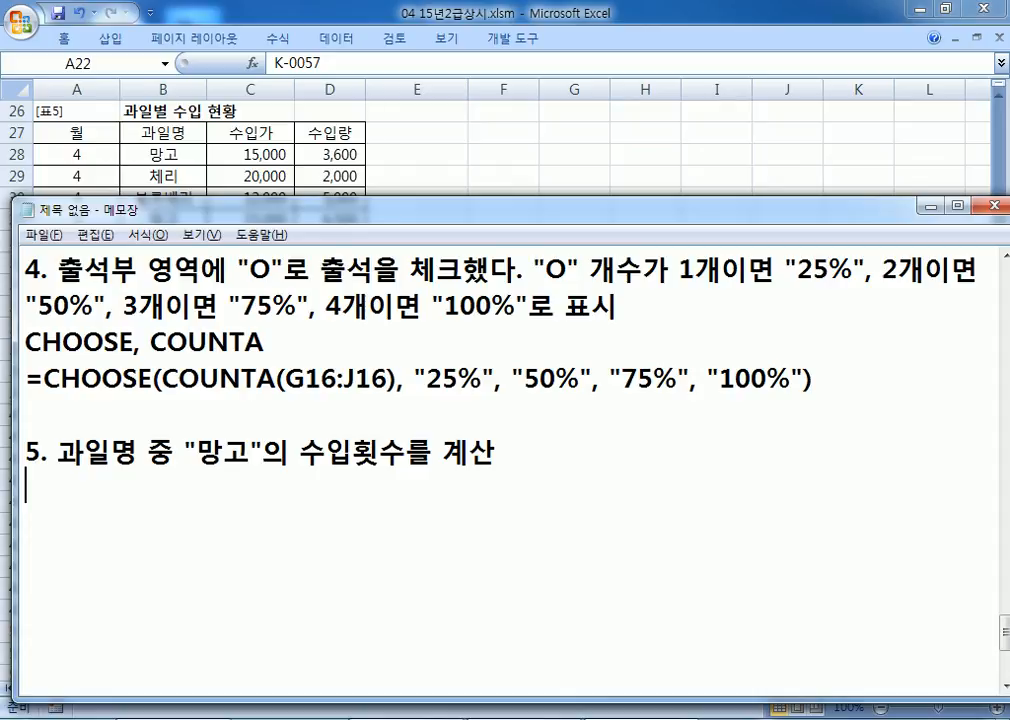
type("숫자 뒤에 ")
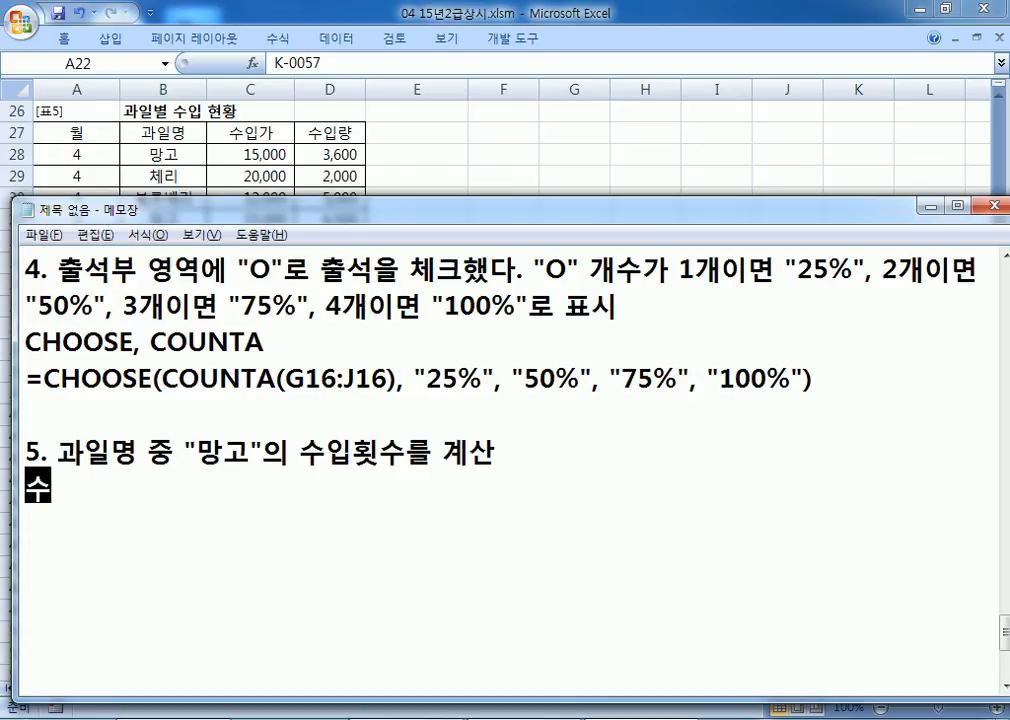
type(":")
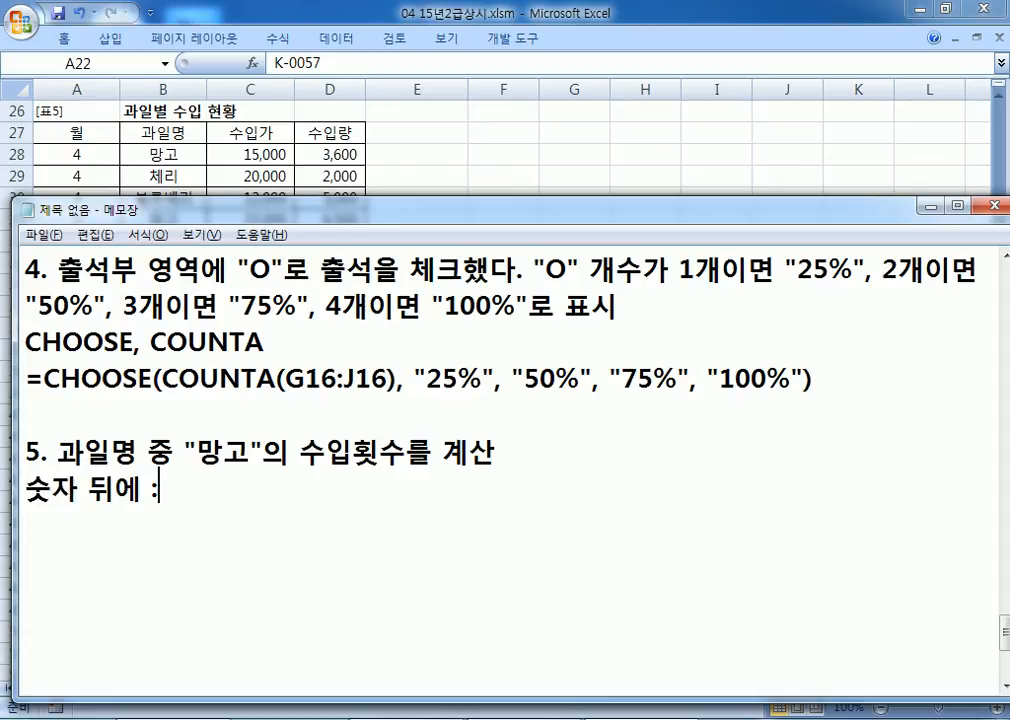
key("BackSpace")
type("\"회")
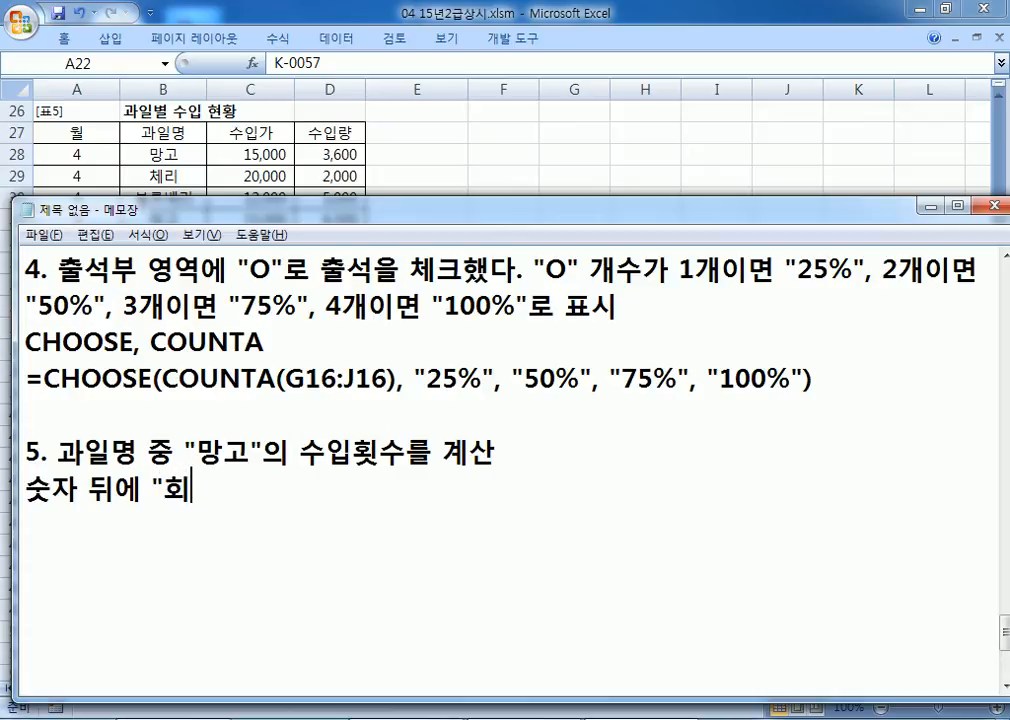
type("\"를 표시")
key("Return")
Step: Add the hints 'DSUM, DCOUNT, DAVERAGE 중에서 선택' and '& 연산자'
type("DSUM,")
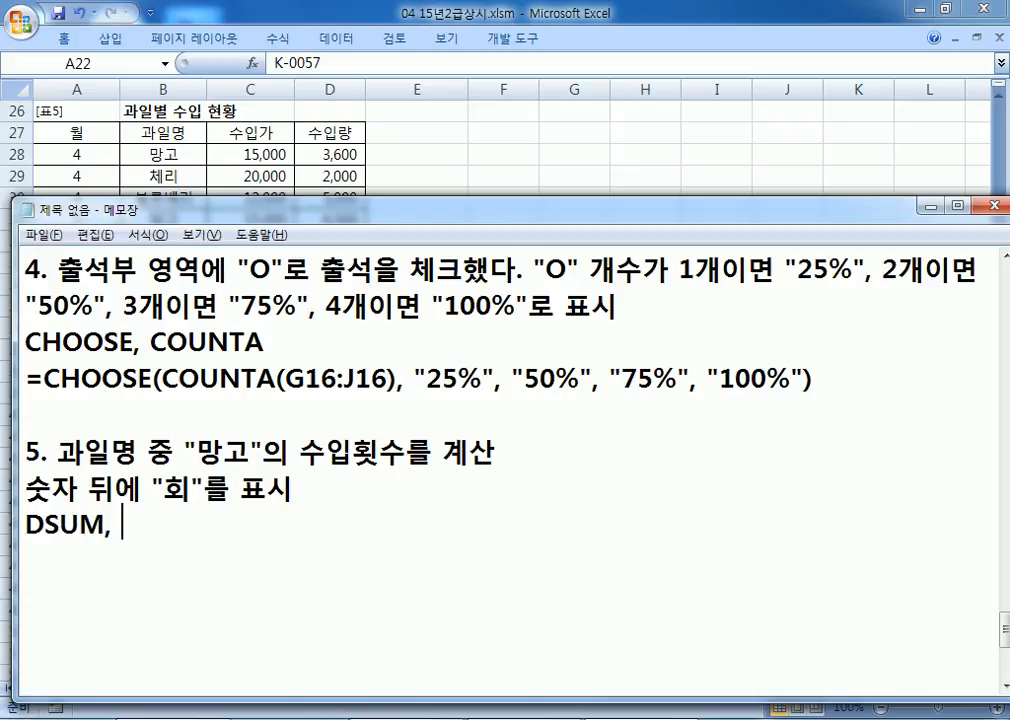
type(" DCOUNT")
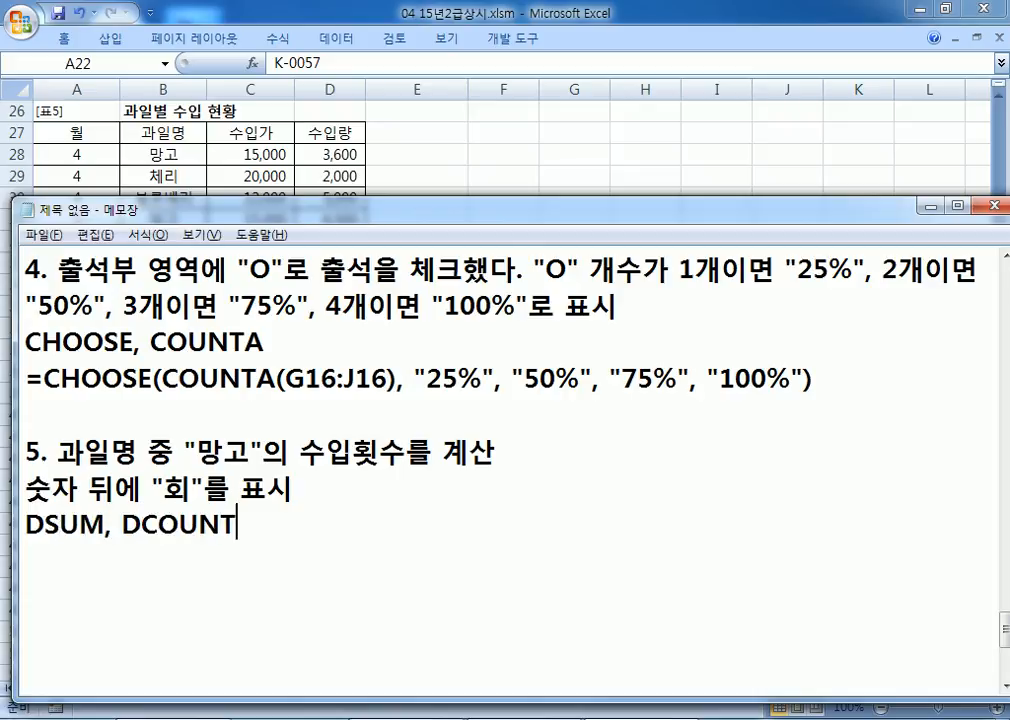
type(", DAVERAGE 중에서 선")
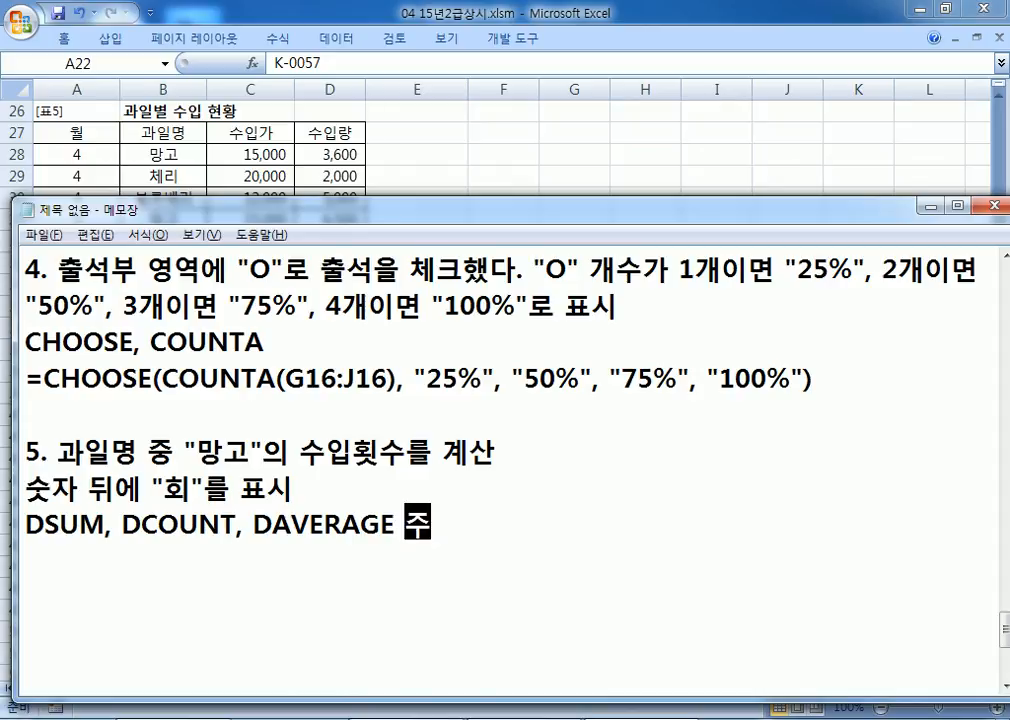
type("택, ")
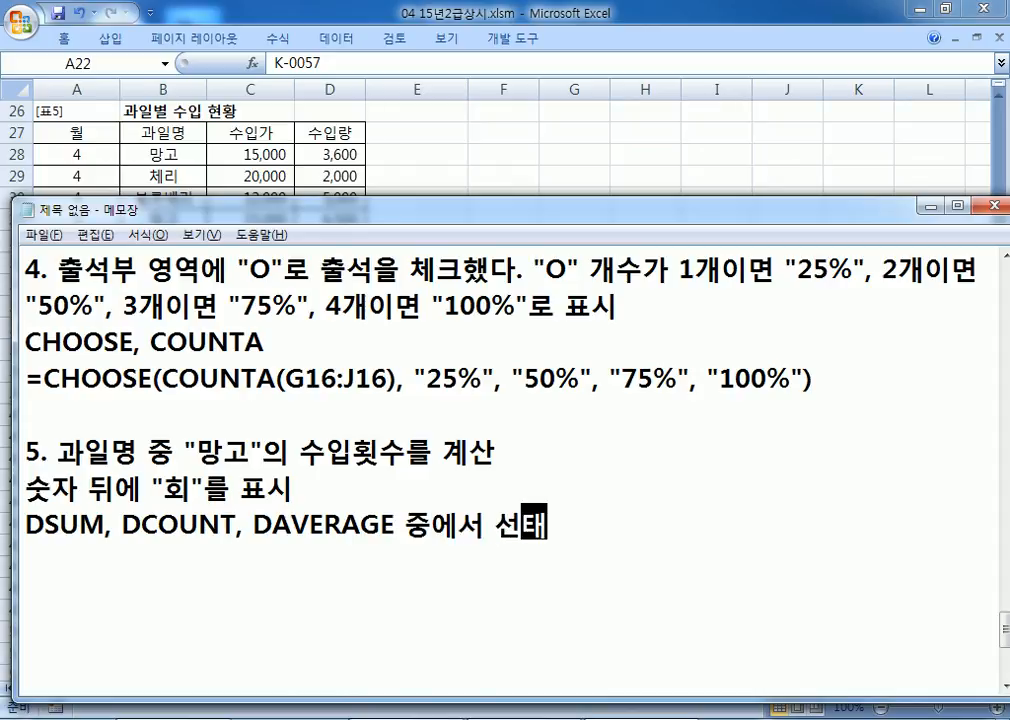
type("ㅅ")
key("BackSpace")
type("ㄱ")
key("BackSpace")
key("Return")
type("&")
key("BackSpace")
key("BackSpace")
type("&DUSTK")
key("BackSpace")
key("BackSpace")
key("BackSpace")
key("BackSpace")
key("BackSpace")
type("ㅇ")
key("BackSpace")
key("BackSpace")
type("연산자")
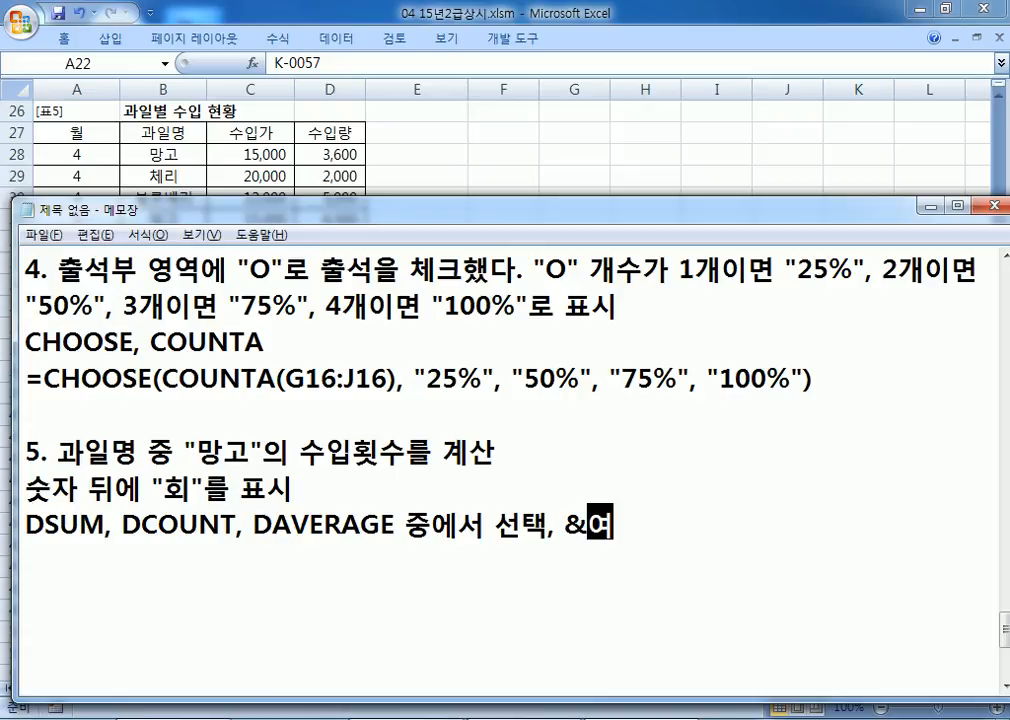
key("Return")
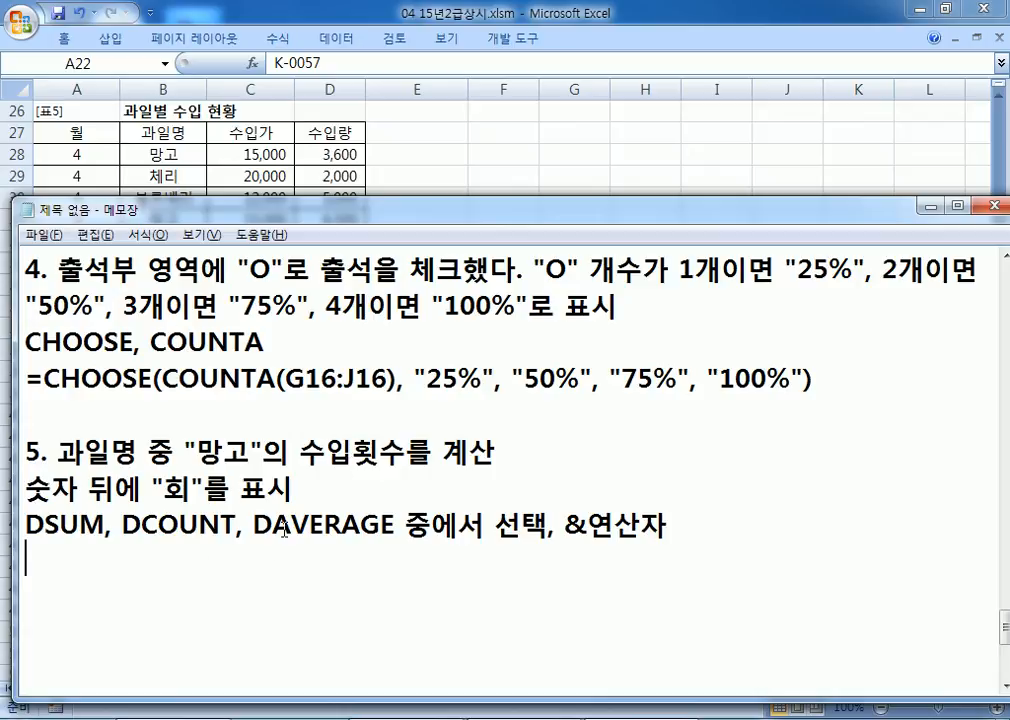
scroll(285, 530, "down", 2)
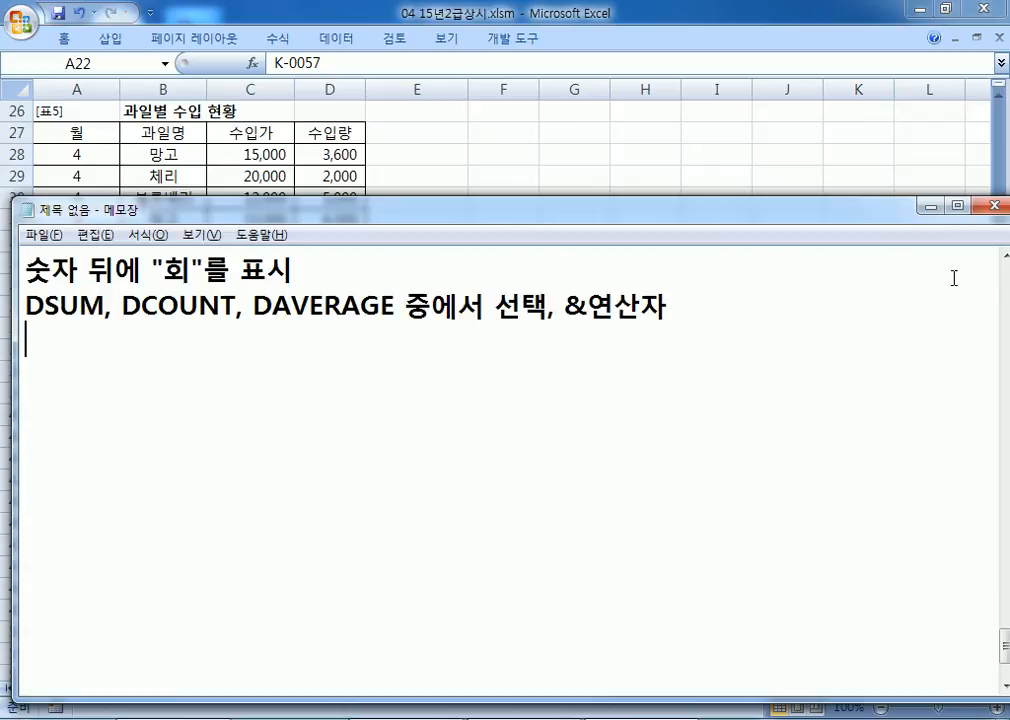
Step: Write the template =DCOUNT(데이터베이스, 계산항목, 조건범위)&"회"
left_click(999, 257)
type("=DCOPUNT")
key("BackSpace")
key("BackSpace")
key("BackSpace")
key("BackSpace")
type("UNT(")
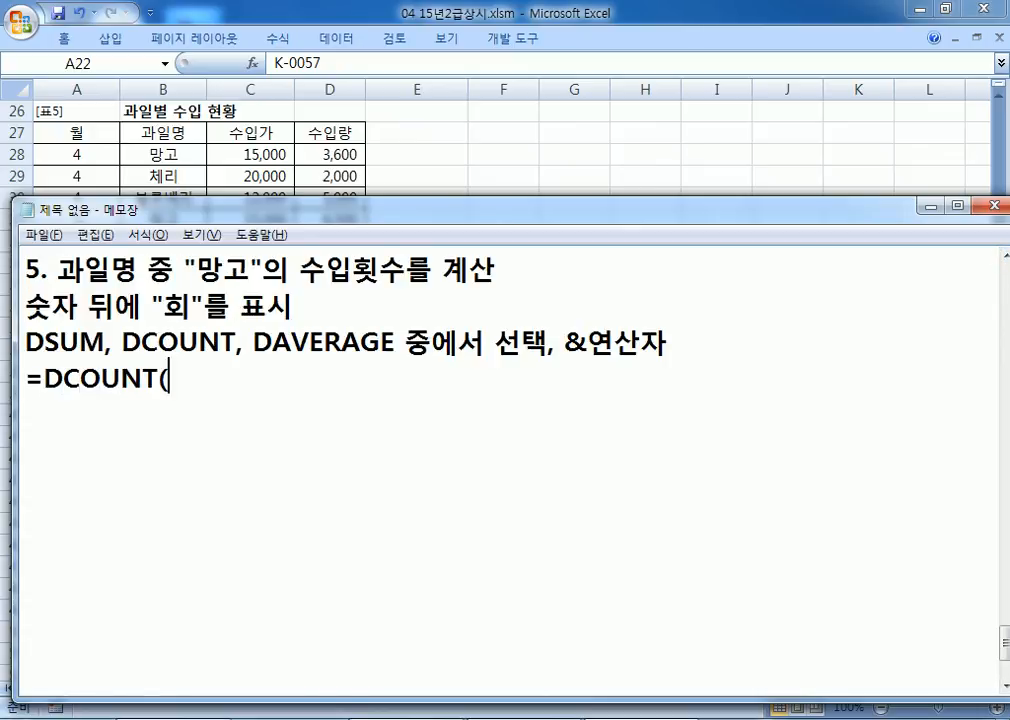
type("데이")
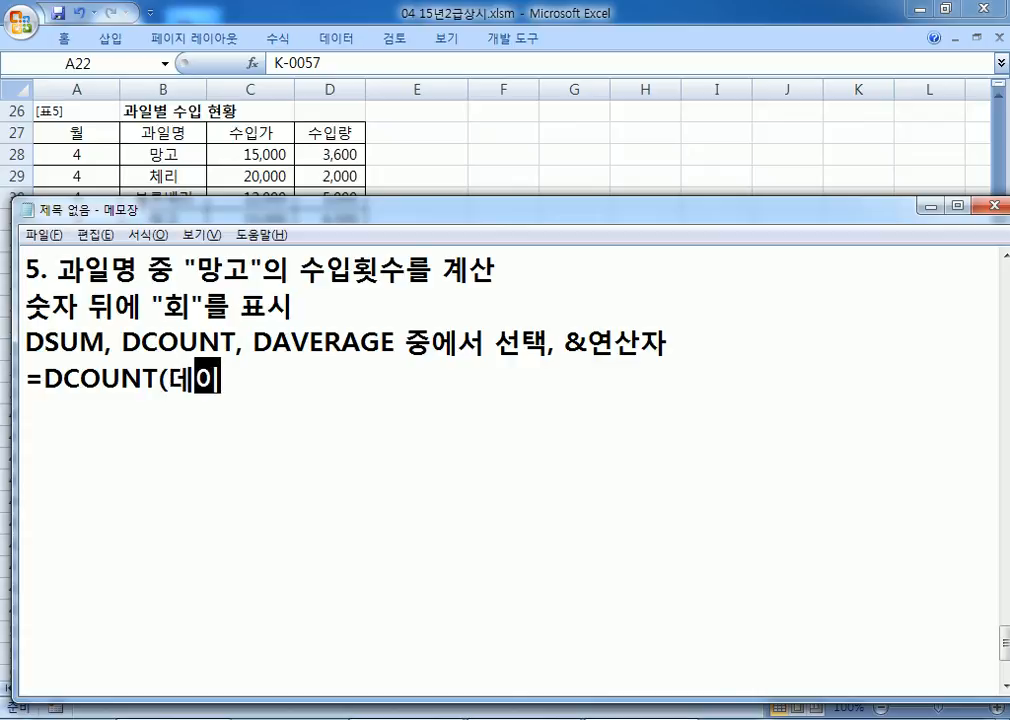
type("ㅌ터베이스, ")
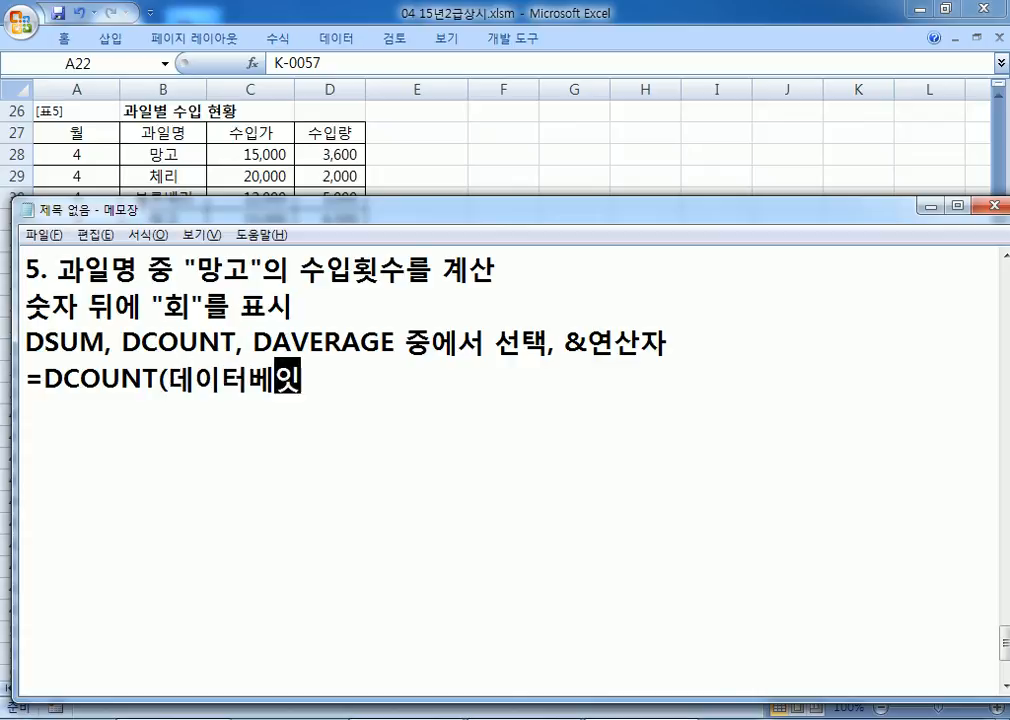
type("계산하")
type("항목, ")
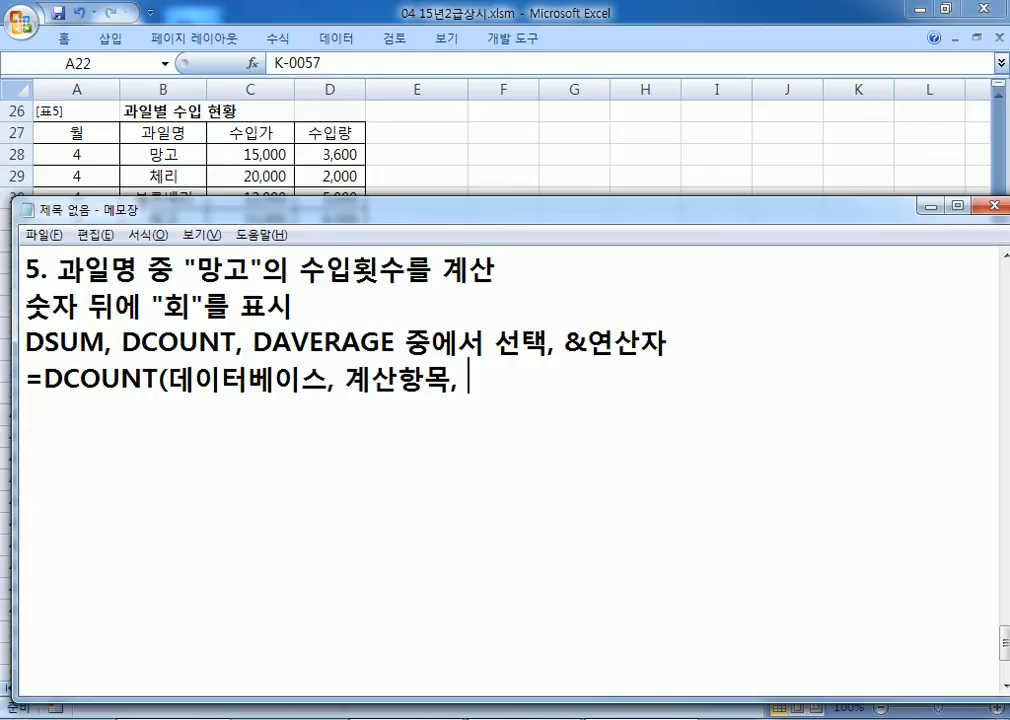
type("조건범")
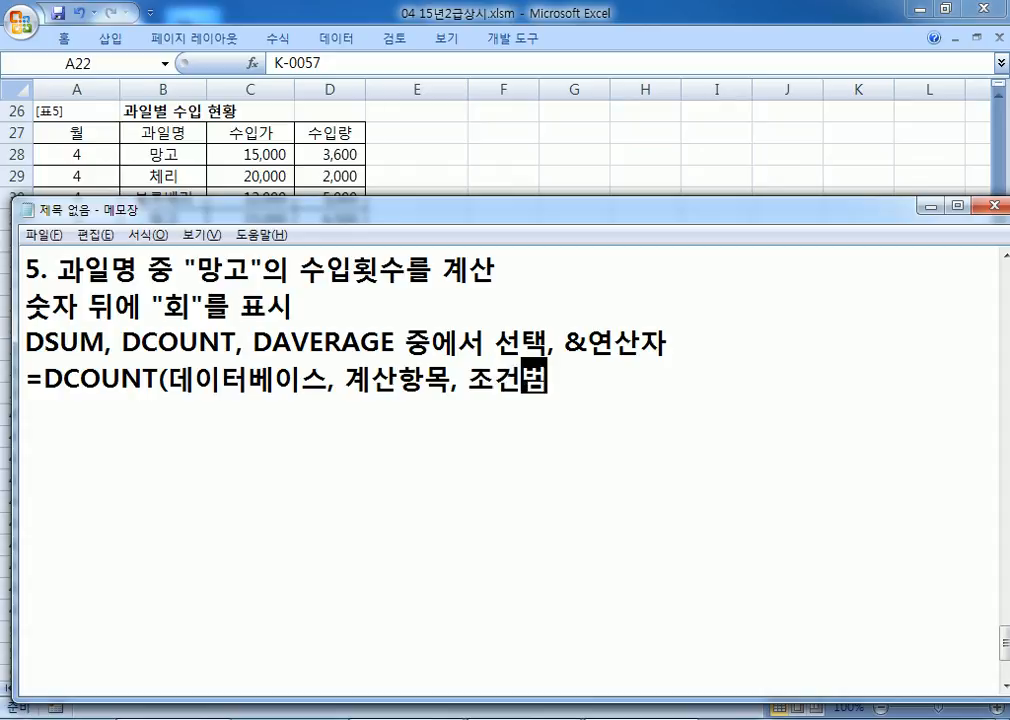
key("BackSpace")
key("BackSpace")
type("ㅜㅣ")
key("BackSpace")
key("BackSpace")
type("ㅓㅁㅇㅜㅣ)")
type("&\"회")
type("\"")
key("Return")
Step: Duplicate the DCOUNT line and replace 데이터베이스 with A27:D36
key("Up")
key("shift+Down")
key("ctrl+c")
key("ctrl+v")
key("ctrl+v")
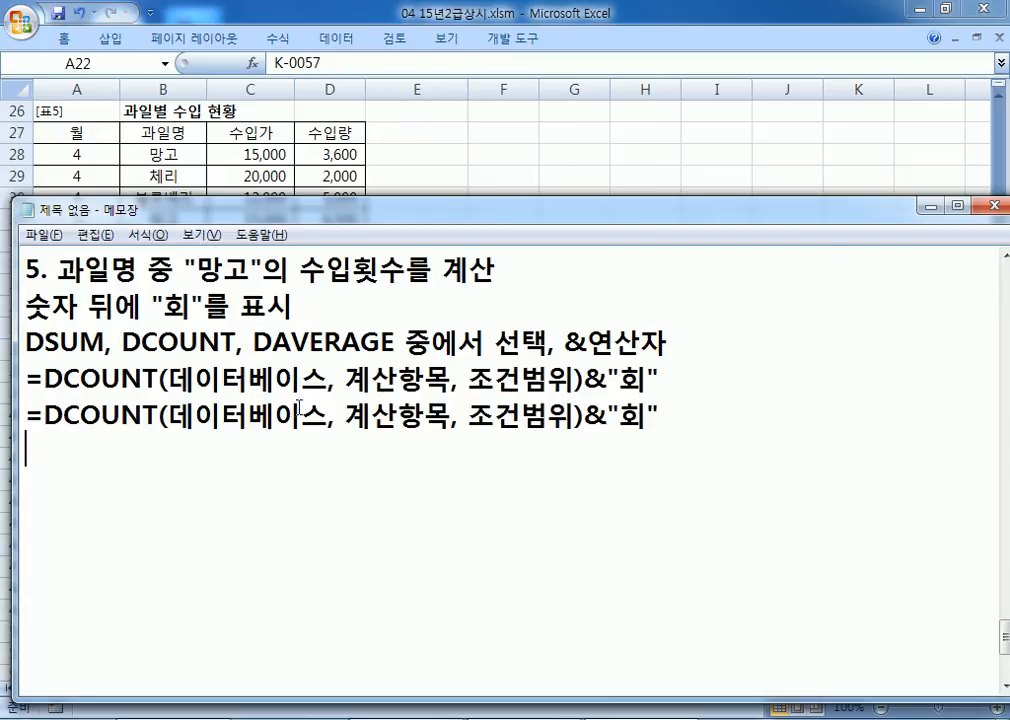
left_click_drag(167, 414, 335, 420)
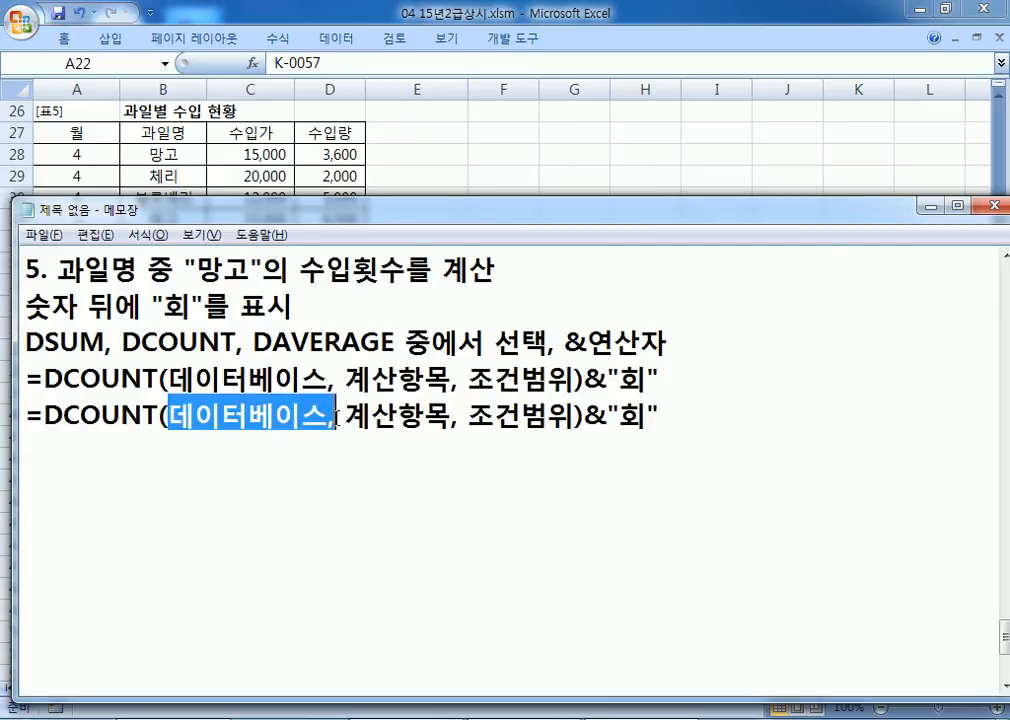
type("A27:")
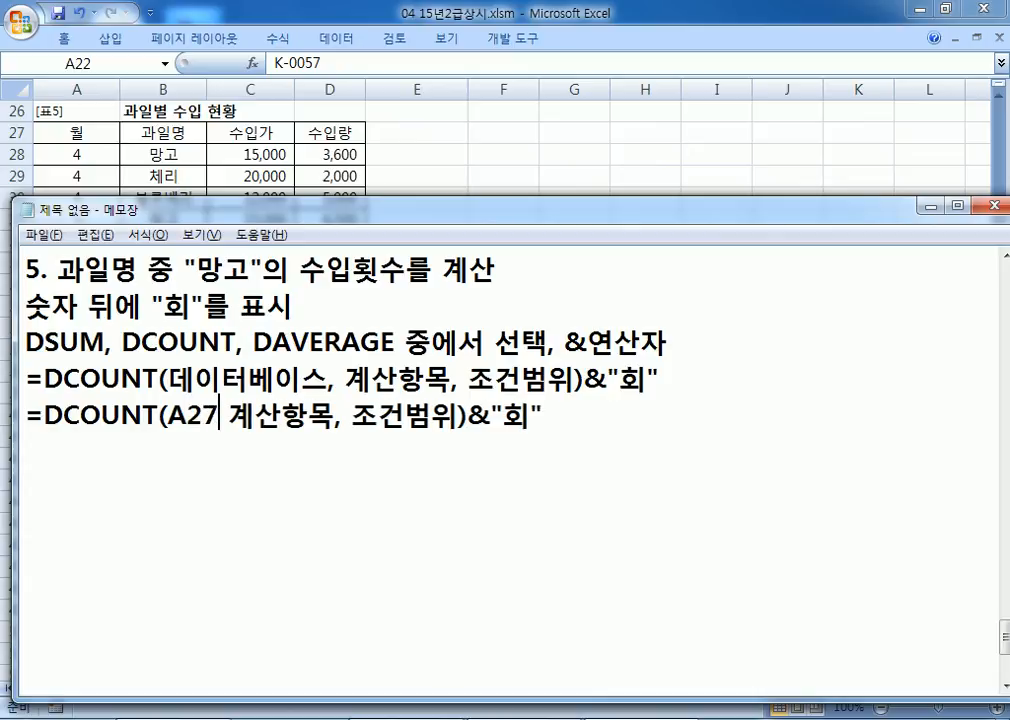
key("alt+Tab")
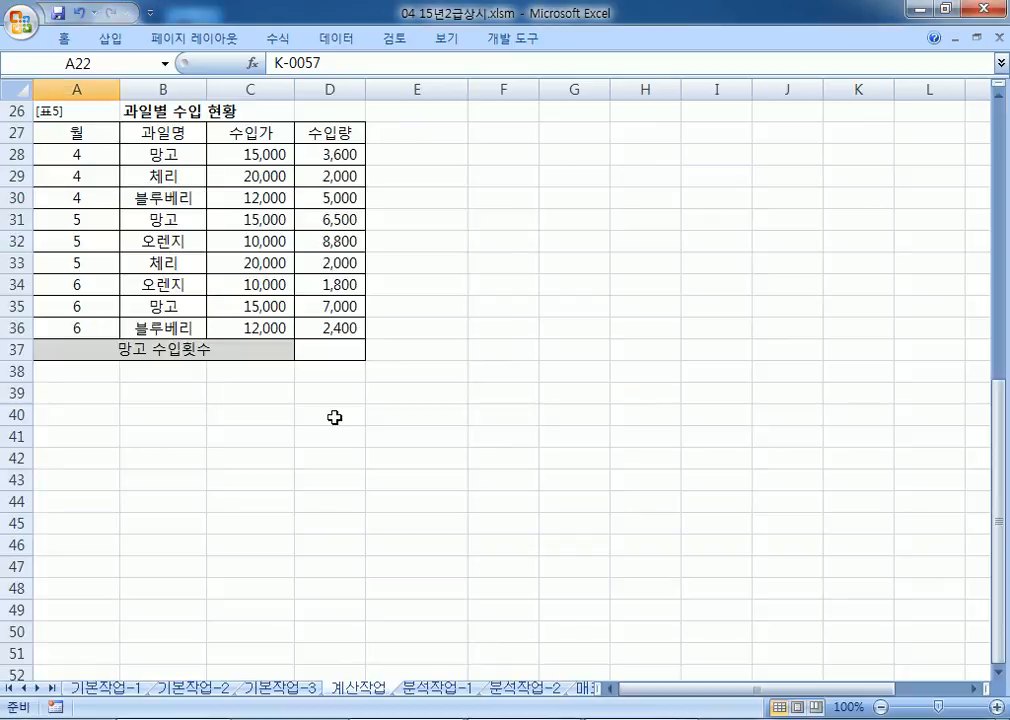
key("alt+Tab")
type("D36")
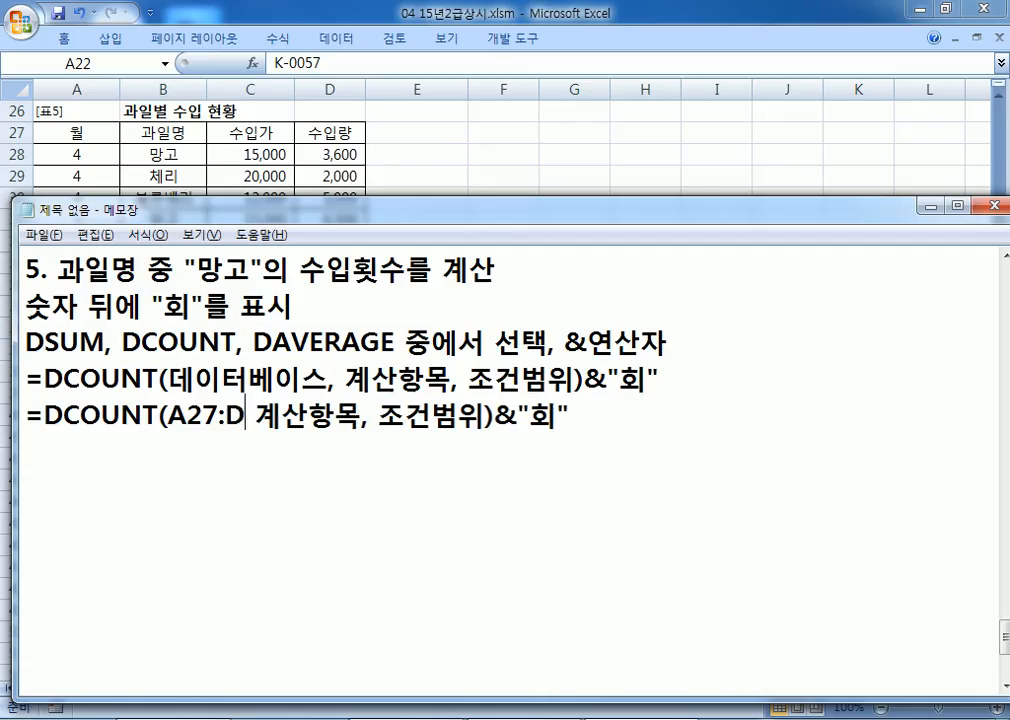
type(",")
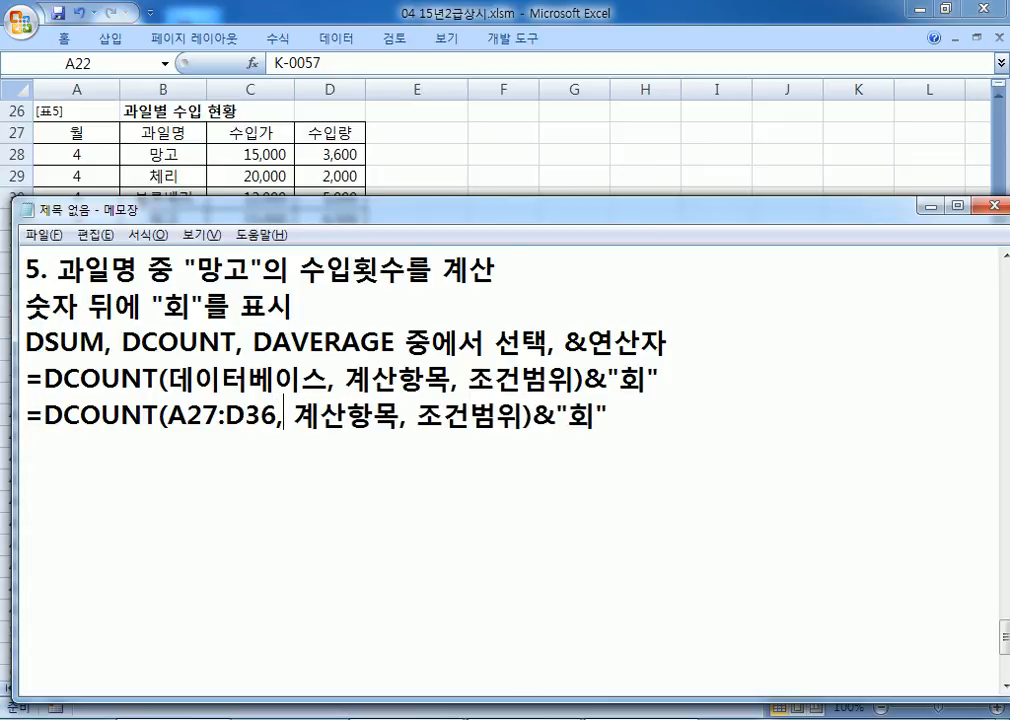
Step: Replace the 조건범위 placeholder with B27:B28, the 과일명 header and 망고 cells
key("Right")
key("Right")
key("Right")
key("Right")
key("Right")
key("Right")
key("Right")
key("Right")
key("Left")
key("Left")
key("alt+Tab")
left_click_drag(185, 133, 186, 157)
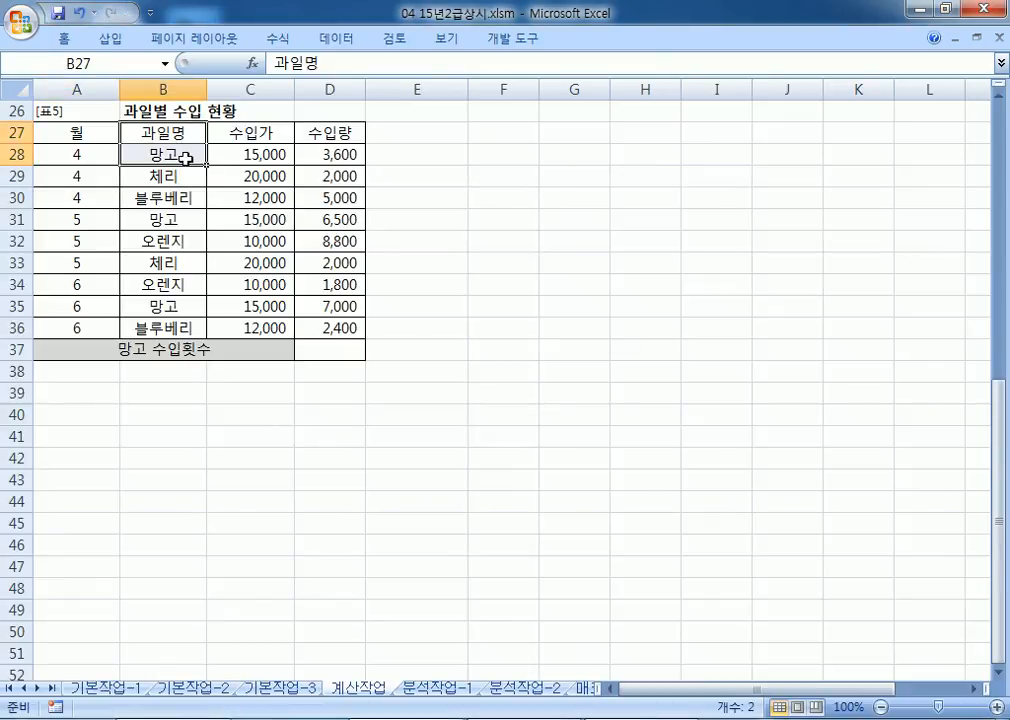
key("alt+Tab")
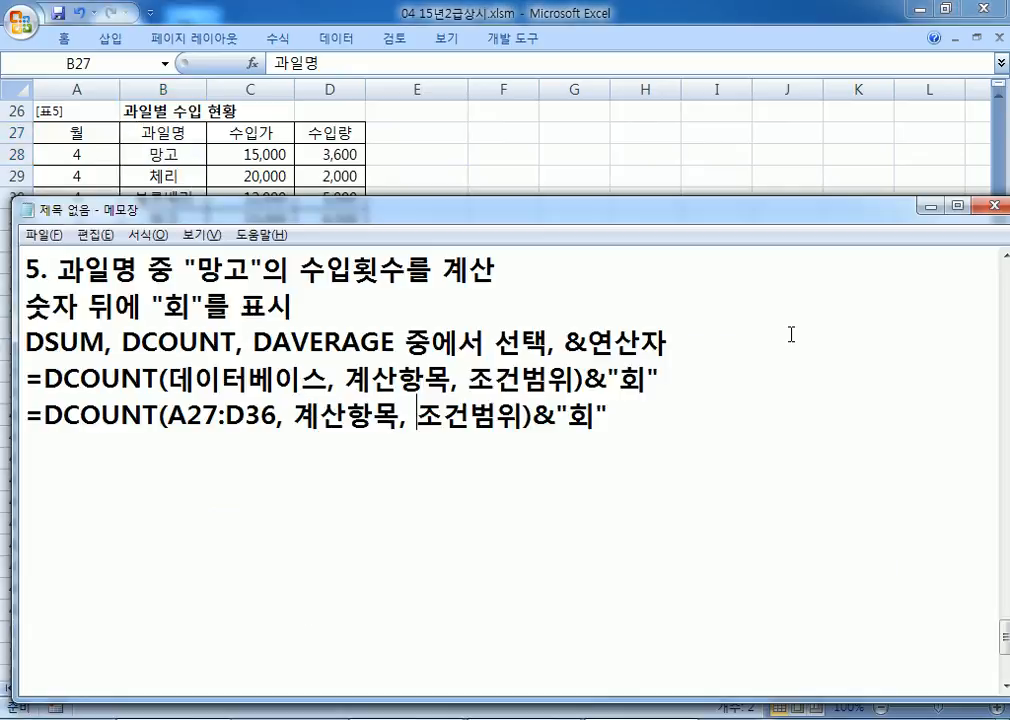
type("B27")
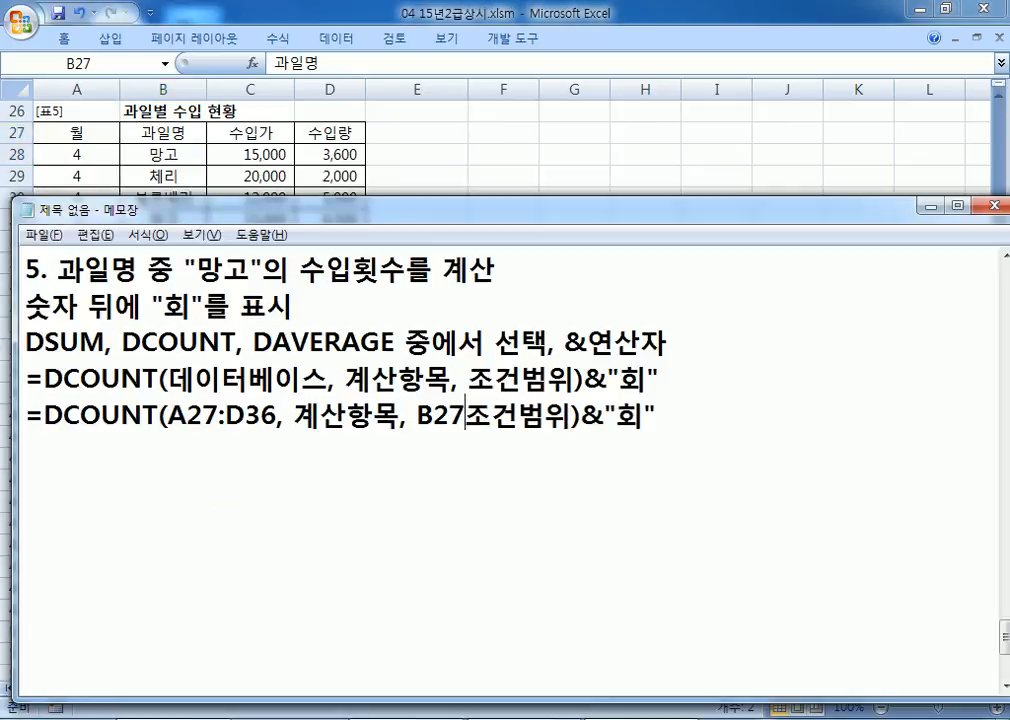
type(":B2")
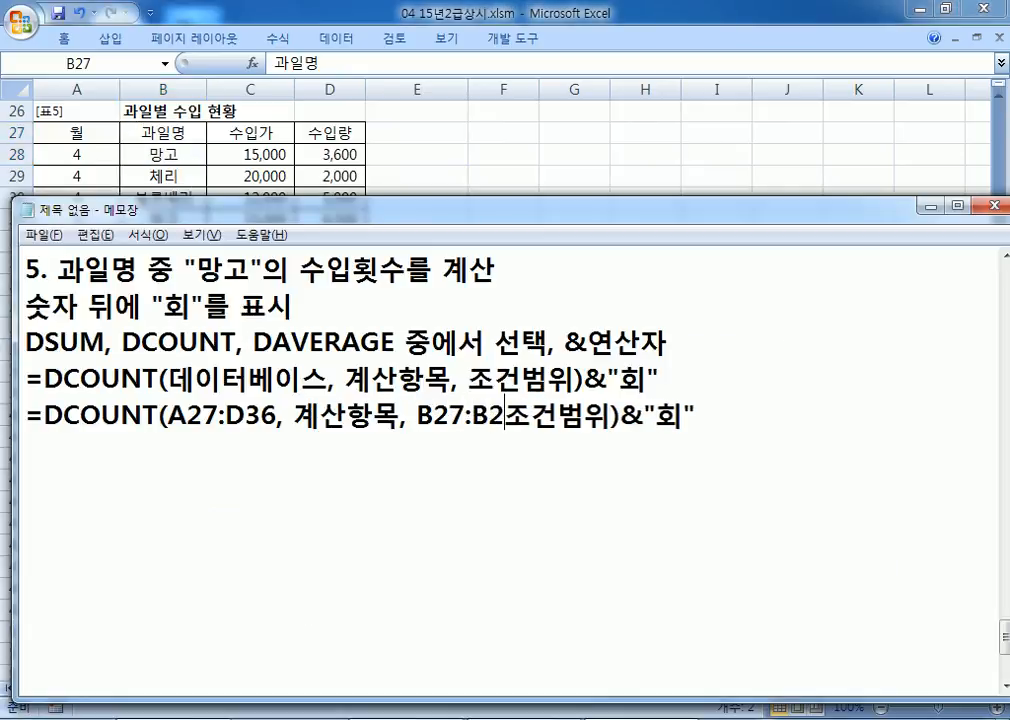
type("8")
key("Delete")
key("Delete")
key("Delete")
key("Delete")
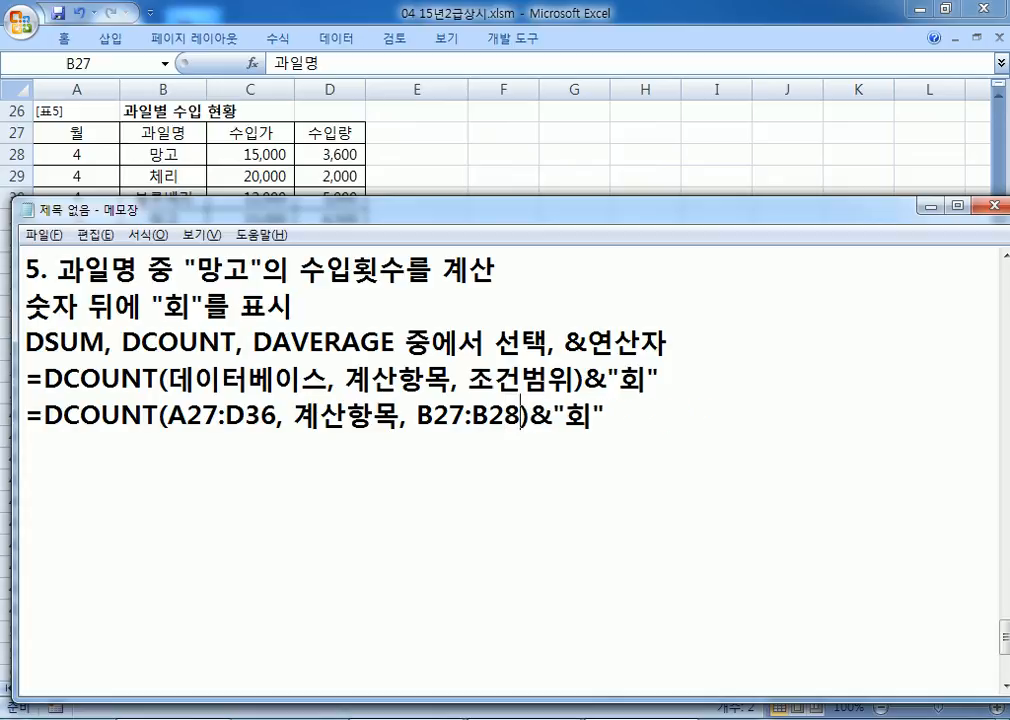
left_click(165, 132)
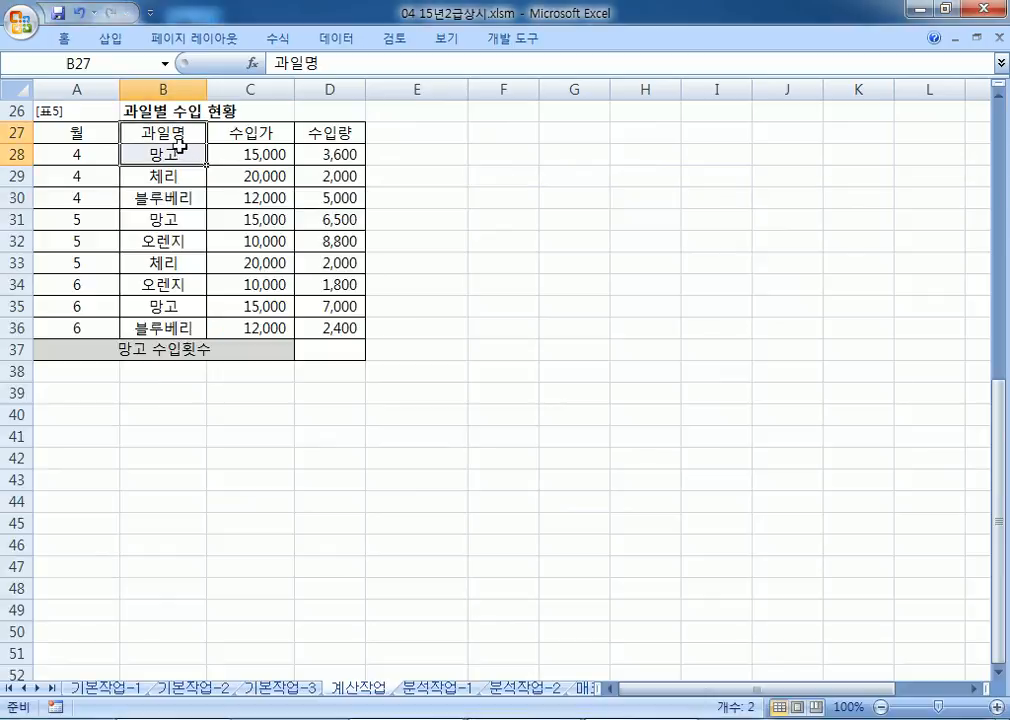
Step: Highlight B27:B28 on the fruit table to confirm the criteria range, then return to Notepad
left_click_drag(175, 142, 171, 153)
left_click(436, 217)
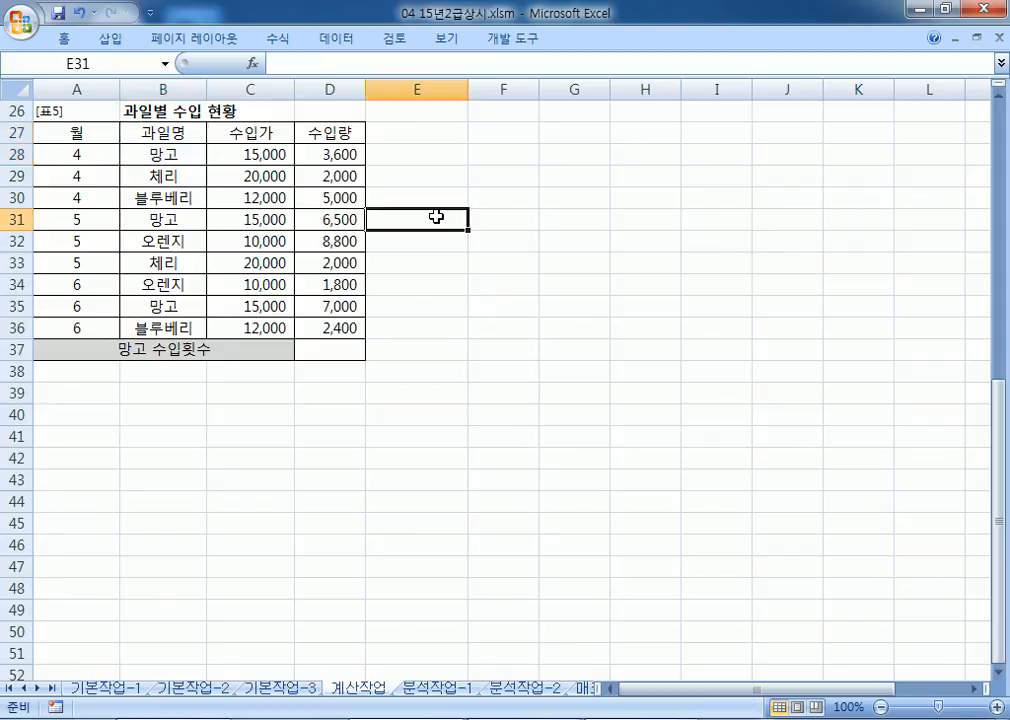
key("alt+Tab")
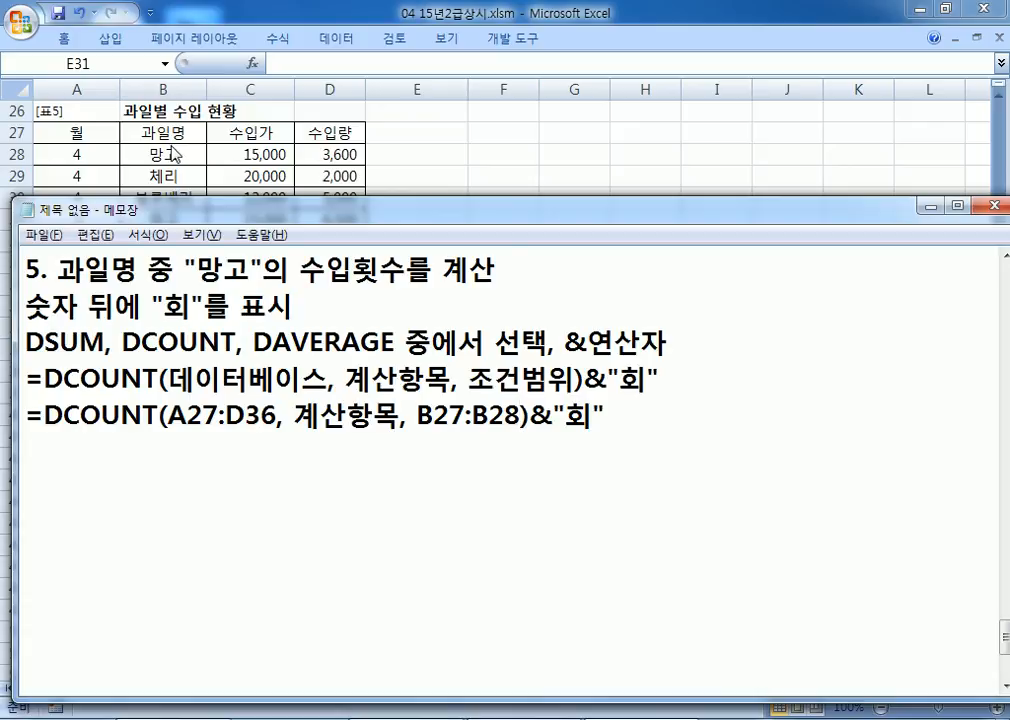
Step: Replace 계산항목 with A27 in the DCOUNT draft and point out A27 in Excel
left_click_drag(293, 416, 400, 416)
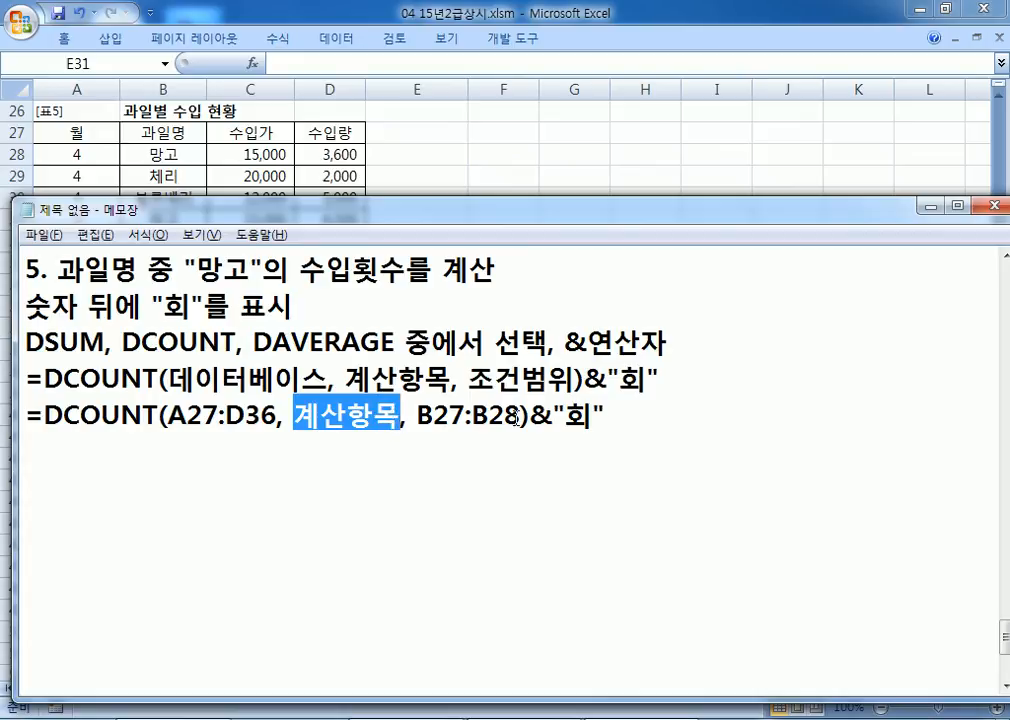
type("A27")
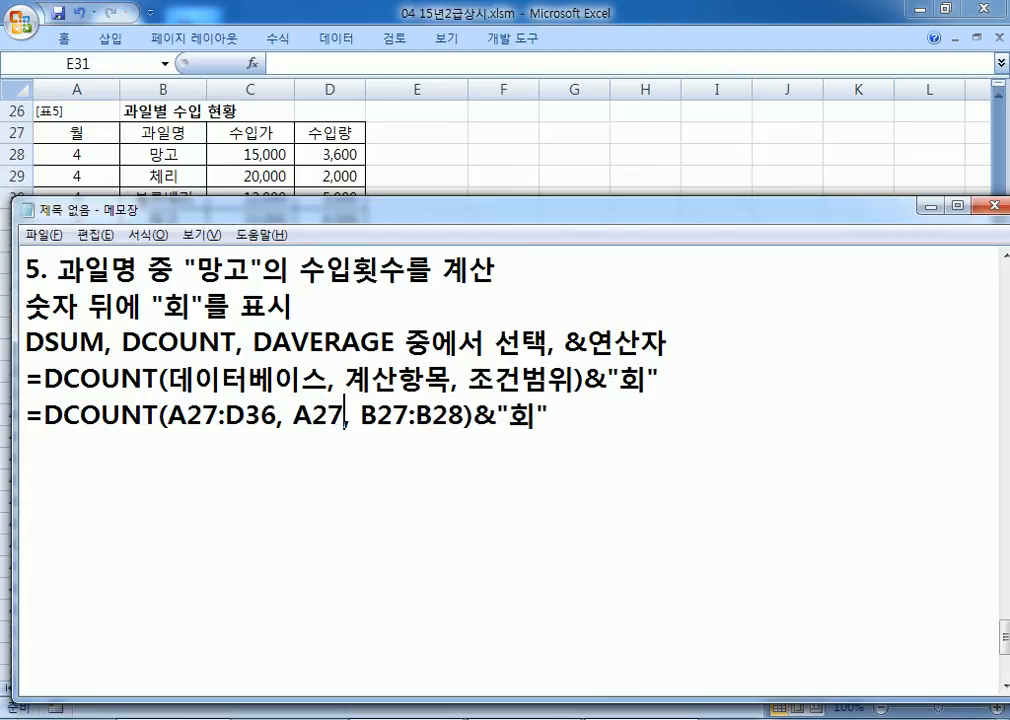
key("alt+Tab")
left_click(78, 138)
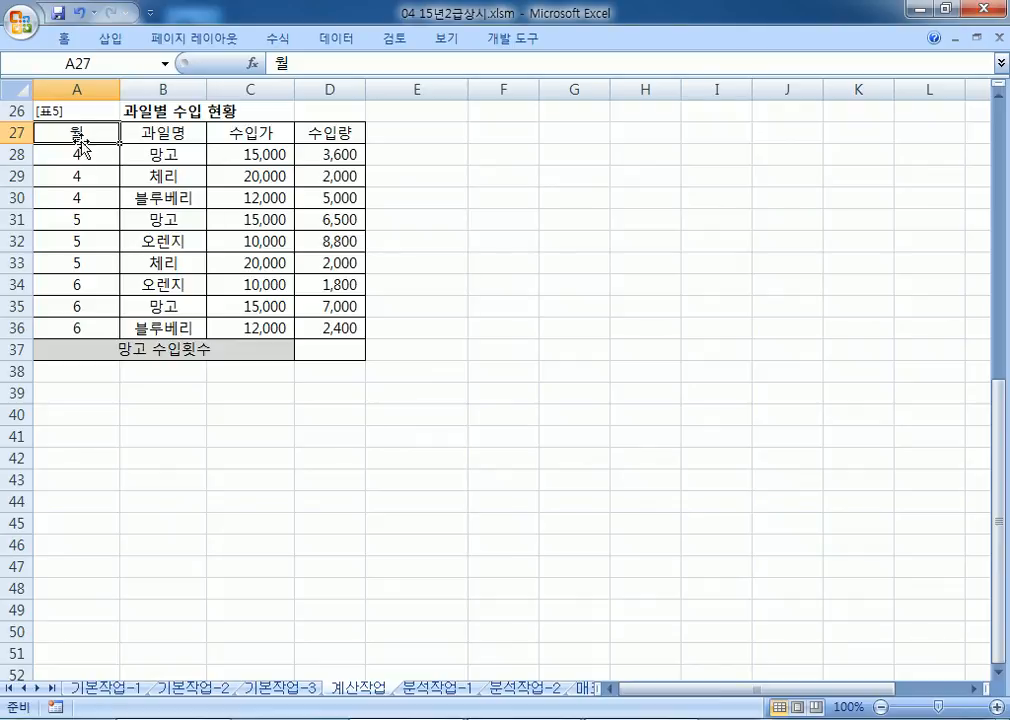
Step: Select the month cells A28, A31 and A35 of the three 망고 rows
left_click_drag(79, 136, 79, 262)
left_click(145, 152)
left_click(88, 154)
left_click(87, 219, "ctrl")
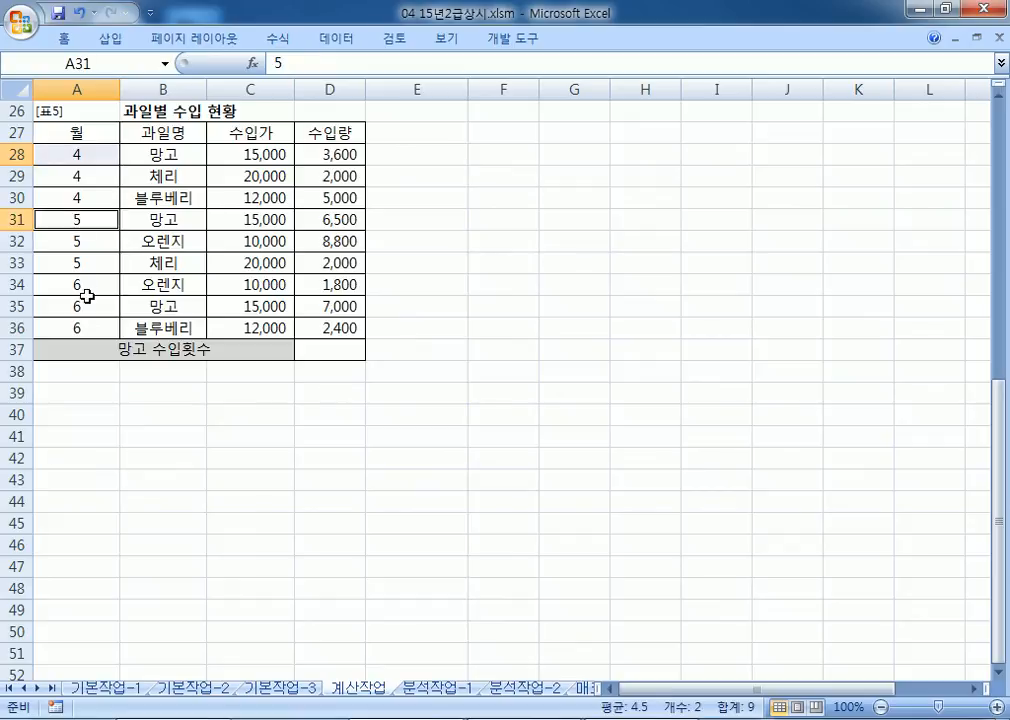
left_click(80, 305, "ctrl")
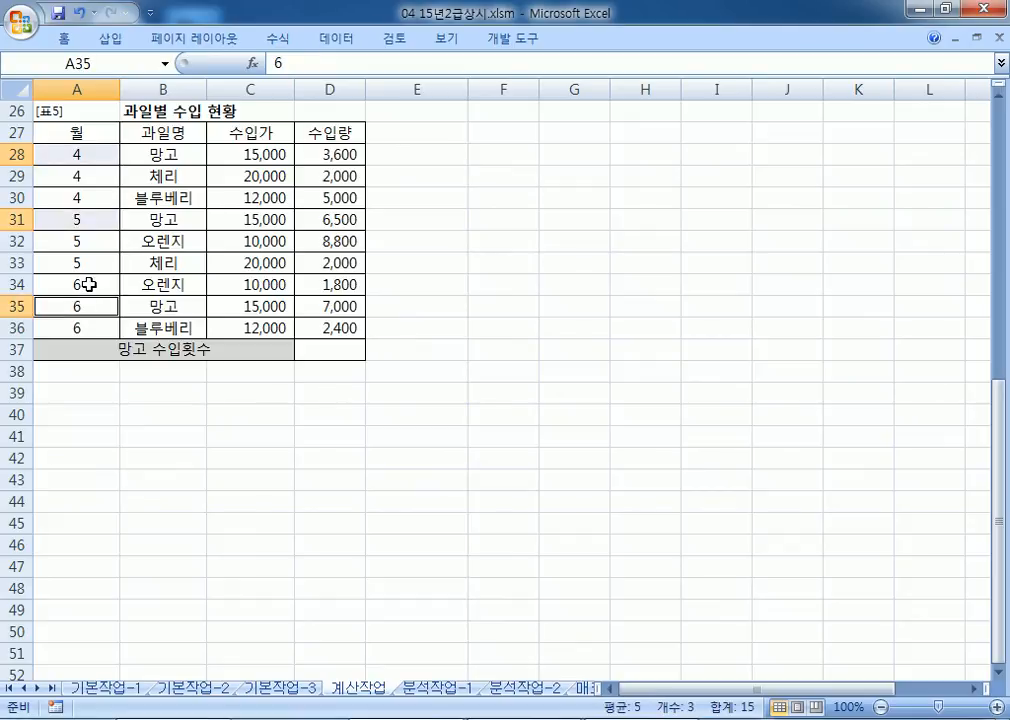
Step: Add the 망고 prices C28, C31, C35 and quantities D28, D31, D35, then return to Notepad
left_click(248, 139)
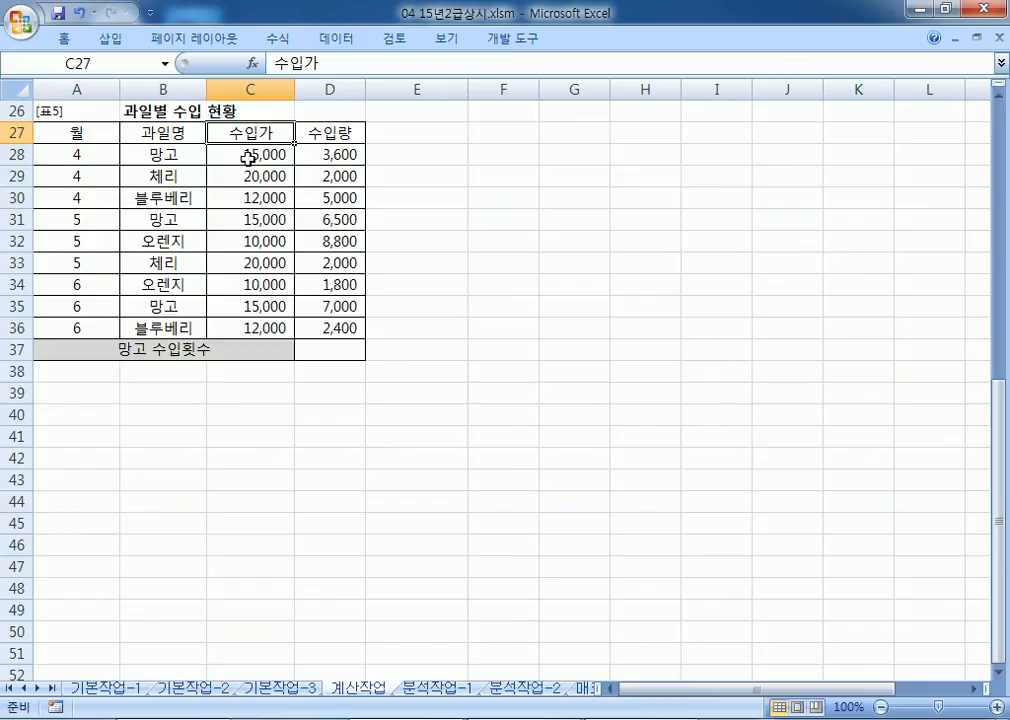
key("Down")
left_click(243, 220, "ctrl")
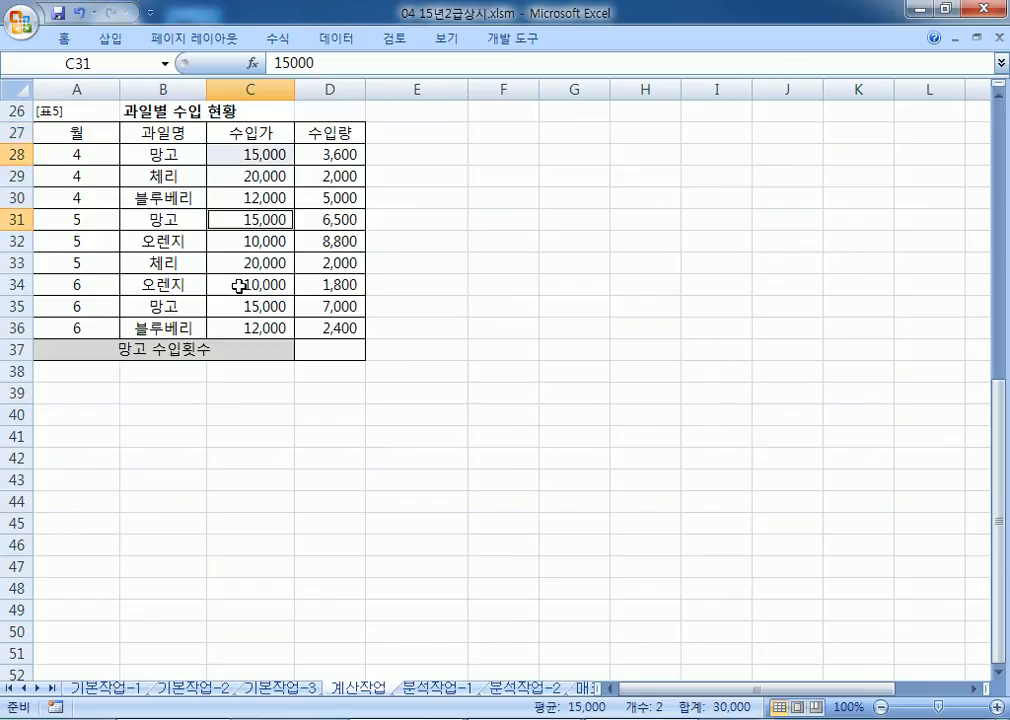
left_click(242, 306, "ctrl")
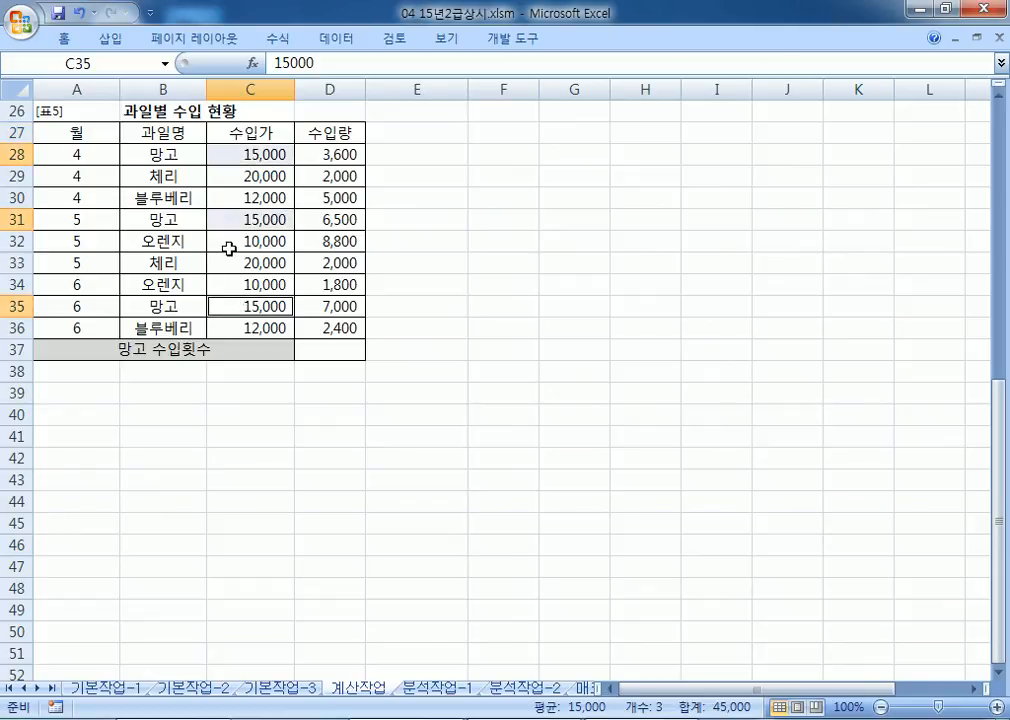
left_click(340, 155)
left_click(340, 219, "ctrl")
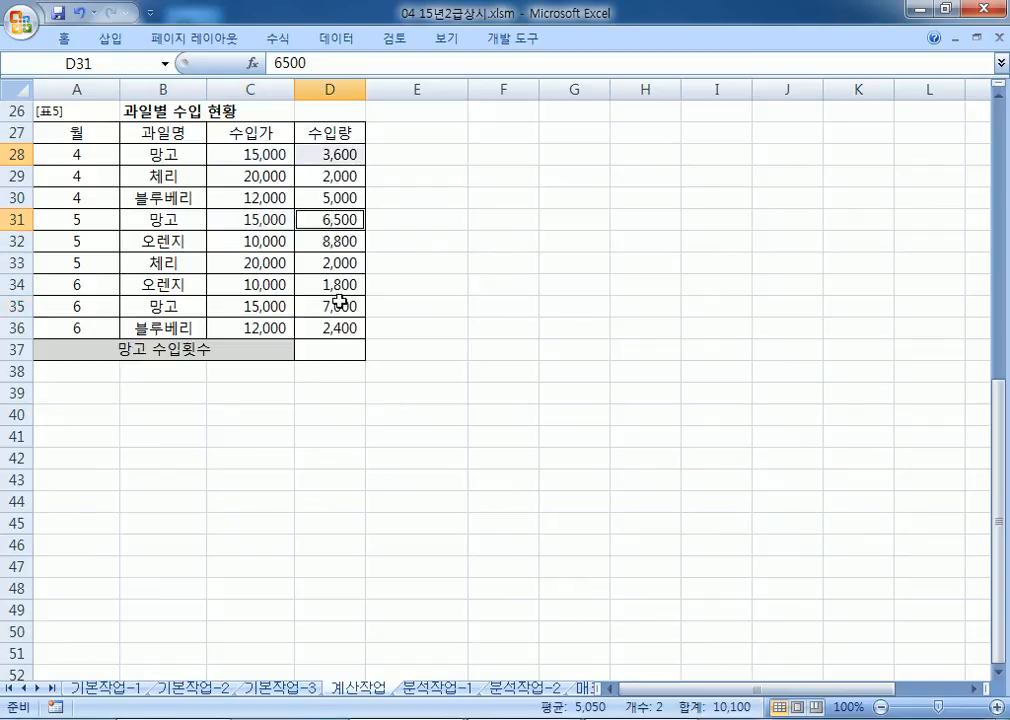
left_click(340, 306, "ctrl")
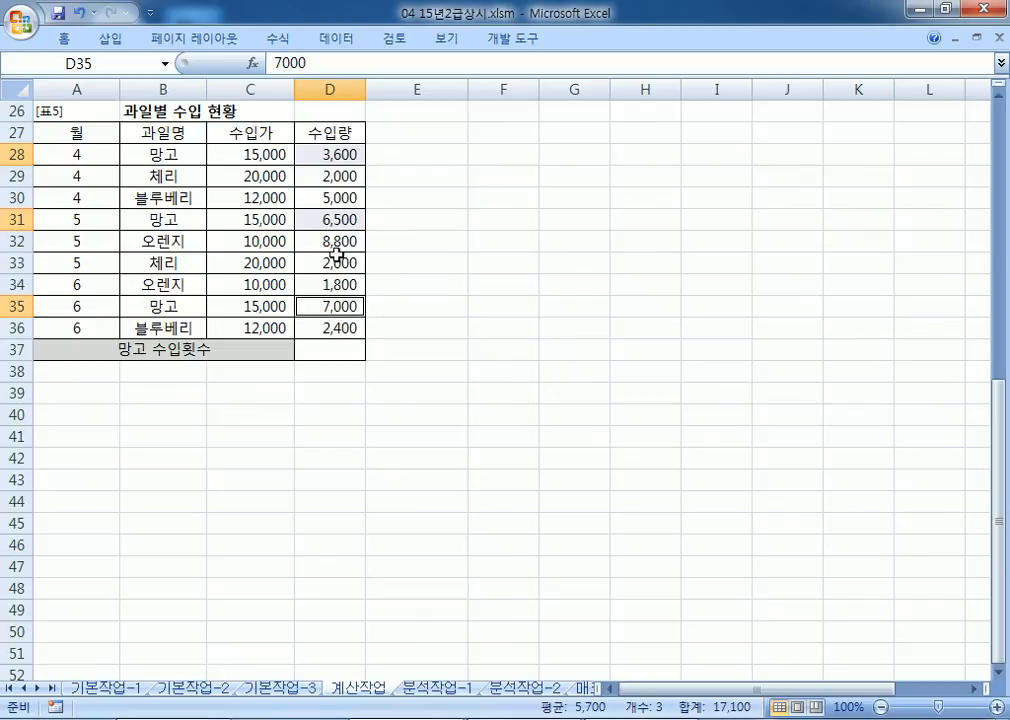
key("alt+Tab")
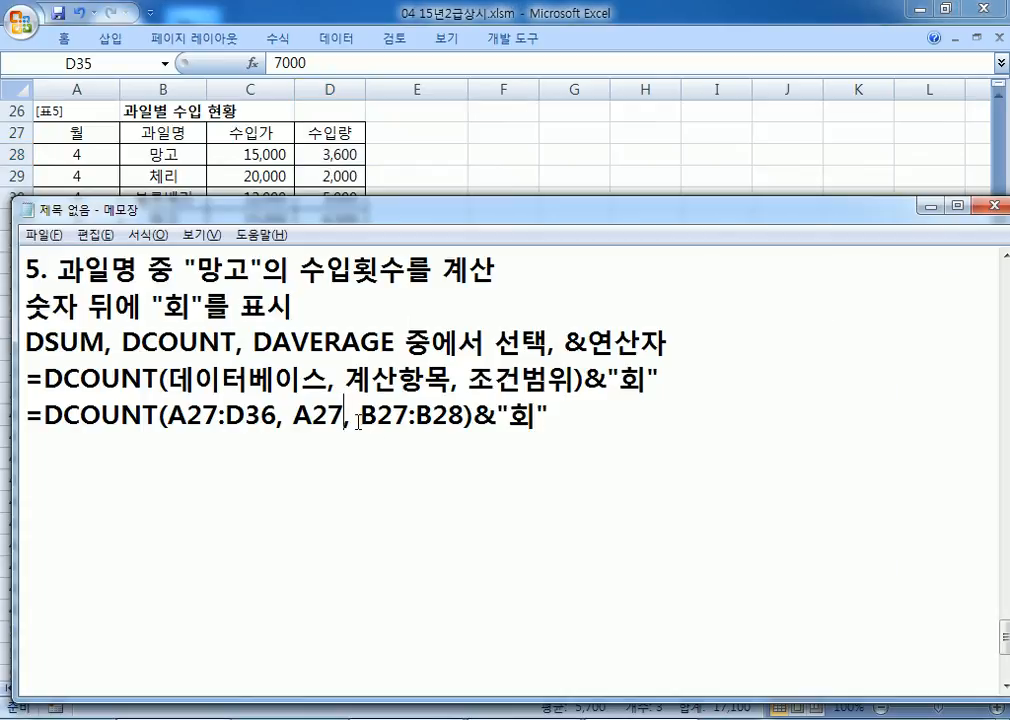
Step: Duplicate the A27 DCOUNT line and change the copies' field argument to C27 and D27
key("shift+Up")
key("shift+Down")
key("shift+Down")
key("ctrl+c")
key("ctrl+z")
key("ctrl+z")
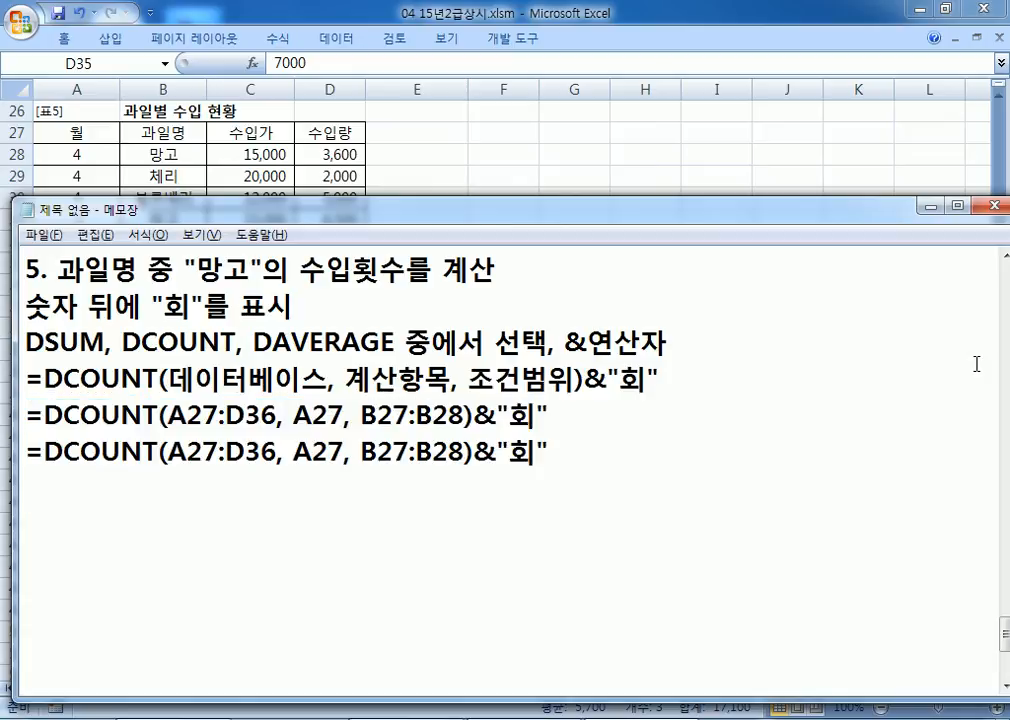
key("ctrl+v")
key("Left")
key("Left")
key("ctrl+Left")
key("ctrl+Left")
key("Up")
key("Left")
key("Left")
key("Left")
key("Delete")
type("C")
key("Down")
key("Left")
key("Delete")
type("D")
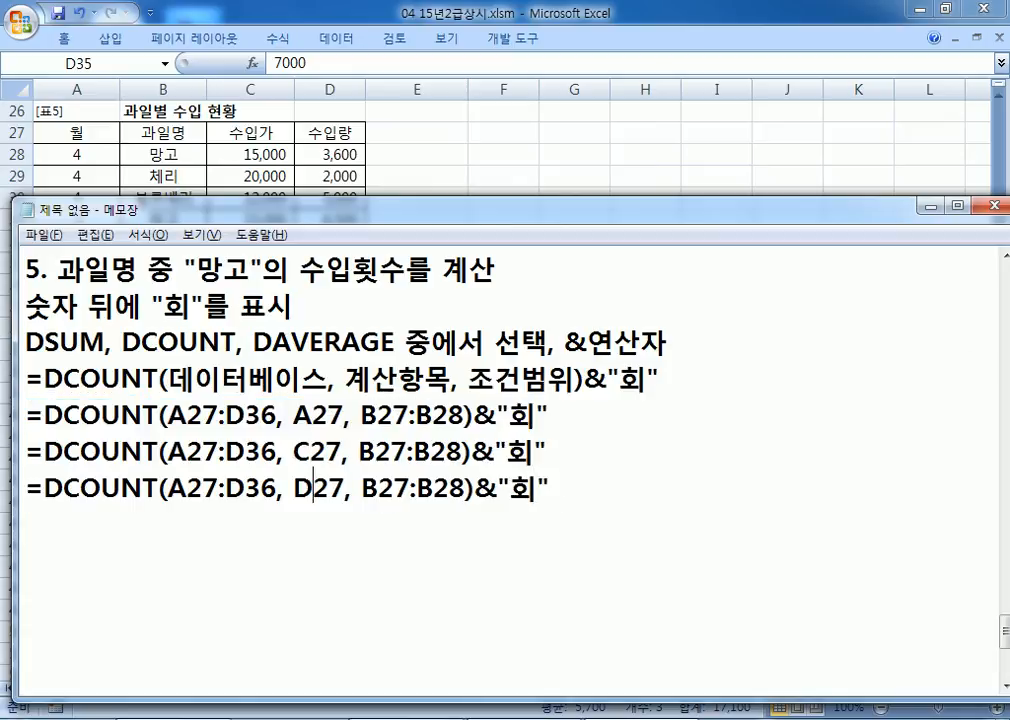
Step: Add a copy of the A27 formula line using field argument 1
key("Up")
key("Up")
key("Home")
key("shift+Down")
key("ctrl+c")
key("Down")
key("Up")
key("ctrl+v")
key("Left")
key("Left")
key("Left")
key("Left")
key("Left")
key("Left")
key("Left")
key("Left")
key("Left")
key("Left")
key("Left")
key("Left")
key("Left")
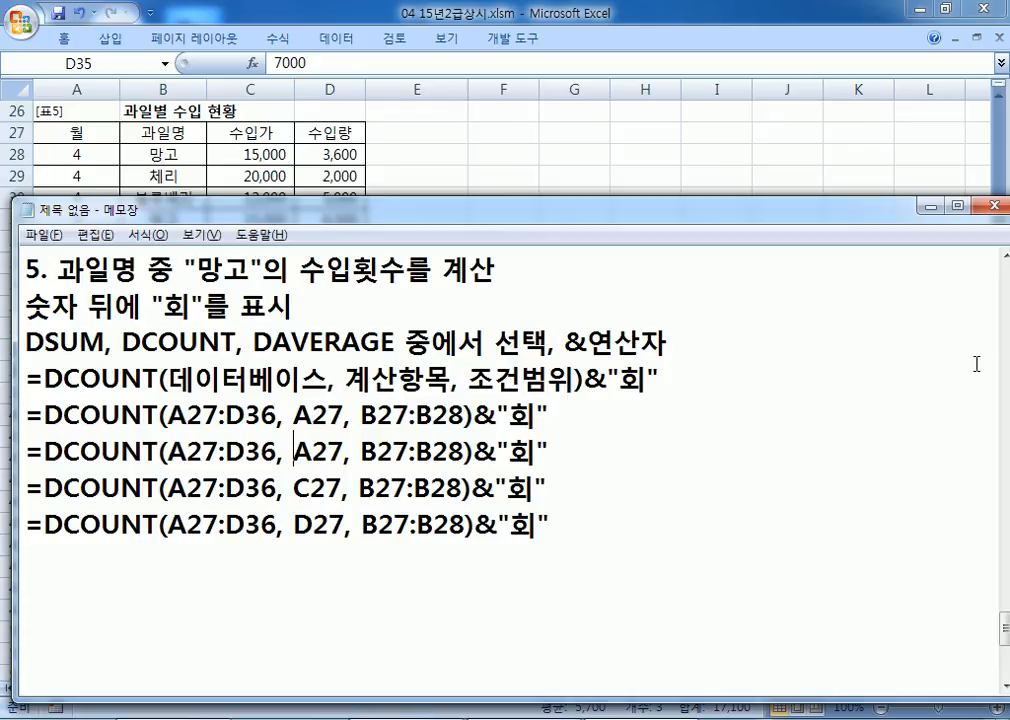
key("Delete")
key("Delete")
type("1")
key("Delete")
Step: Add a copy of the C27 formula line using field argument 3
key("Down")
key("Home")
key("shift+Down")
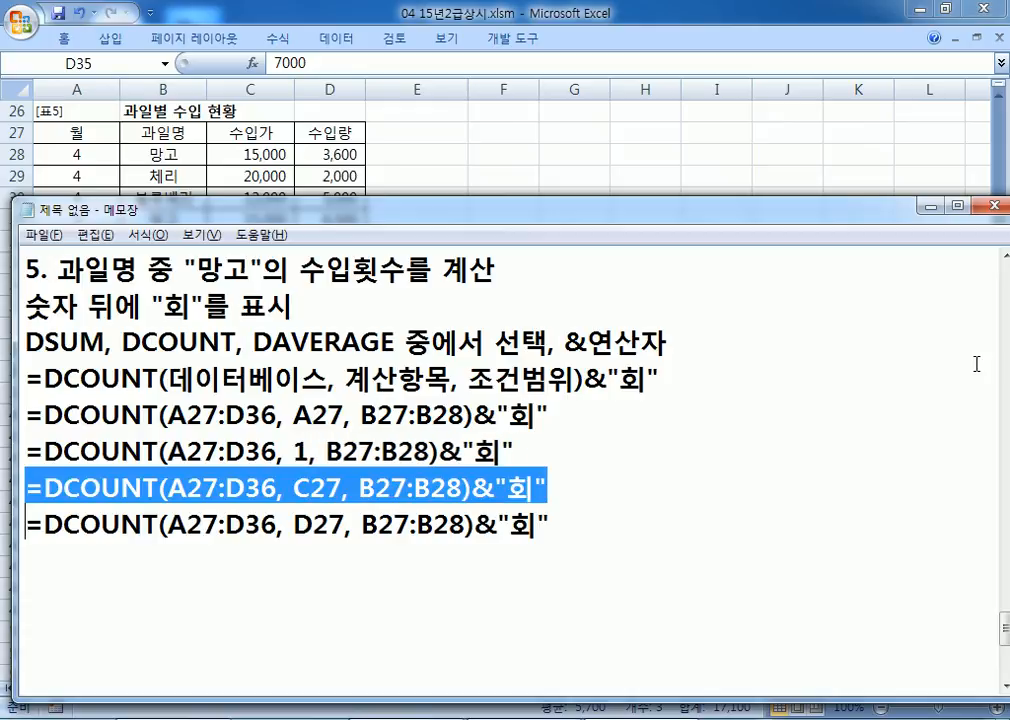
key("ctrl+c")
key("ctrl+v")
key("ctrl+v")
key("Left")
key("Left")
key("Left")
key("Left")
key("Left")
key("Left")
key("Left")
key("Left")
key("Left")
key("Left")
key("Left")
key("Left")
key("Left")
key("Left")
key("Left")
key("Left")
key("Left")
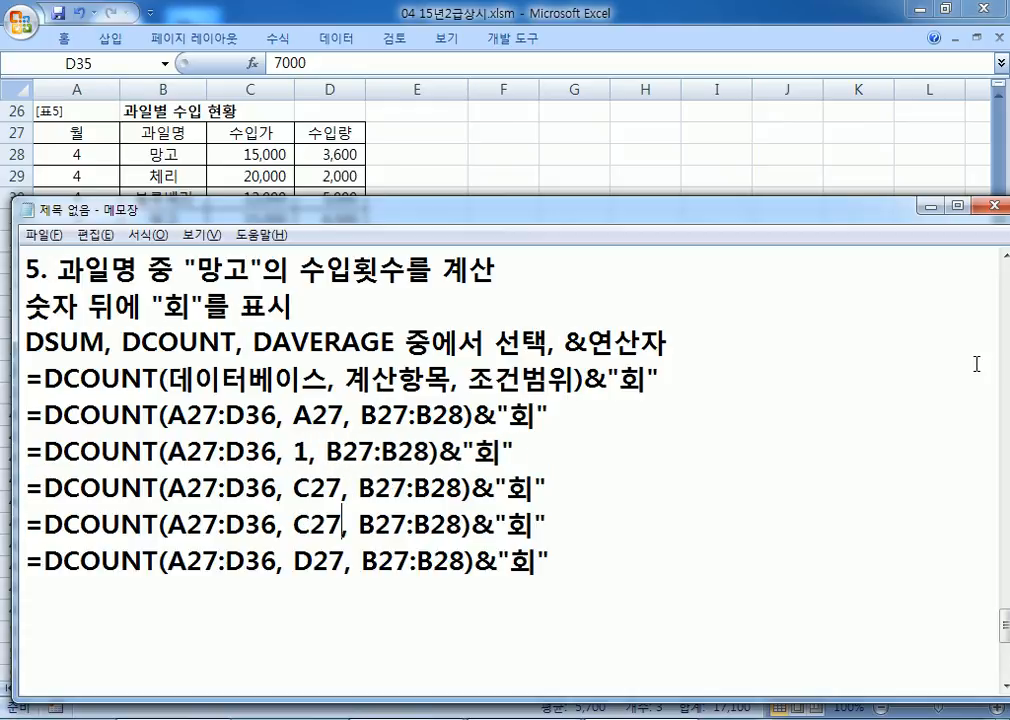
key("Left")
key("Delete")
key("Delete")
type("3")
key("Delete")
Step: Add a copy of the D27 formula line using field argument 4
key("Down")
key("Home")
key("shift+Down")
key("ctrl+c")
key("ctrl+v")
key("ctrl+v")
key("Left")
key("Left")
key("Left")
key("Left")
key("Left")
key("Left")
key("Left")
key("Left")
key("Left")
key("Left")
key("Left")
key("Left")
key("Left")
key("Left")
key("Left")
key("Left")
key("Left")
key("Left")
type("4")
key("Delete")
key("Delete")
key("Delete")
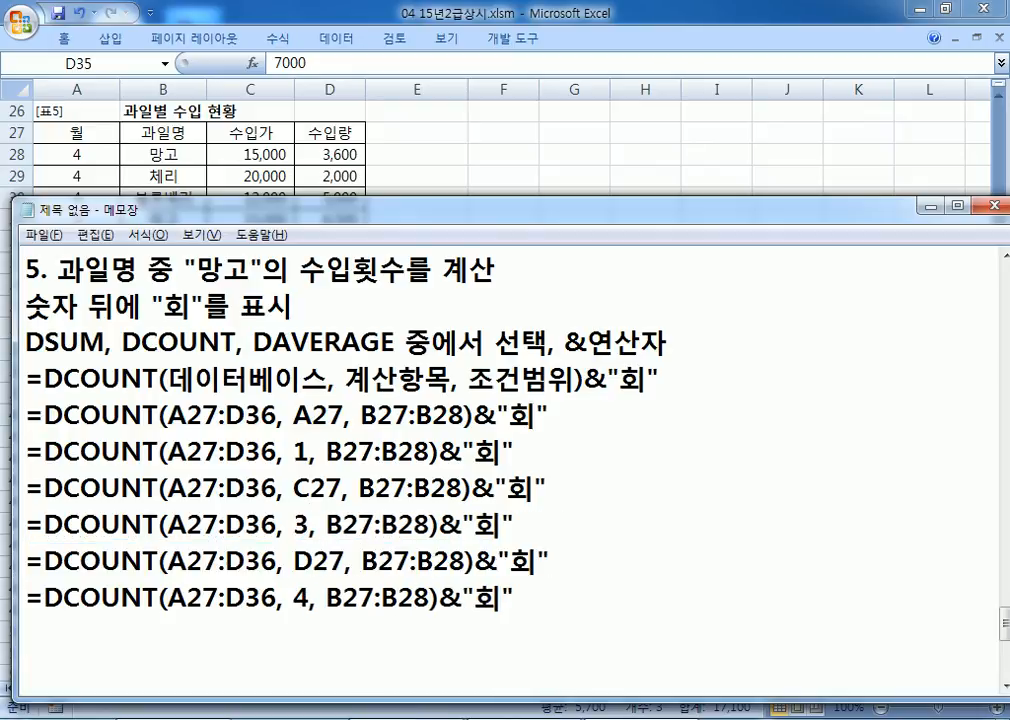
scroll(974, 372, "down", 1)
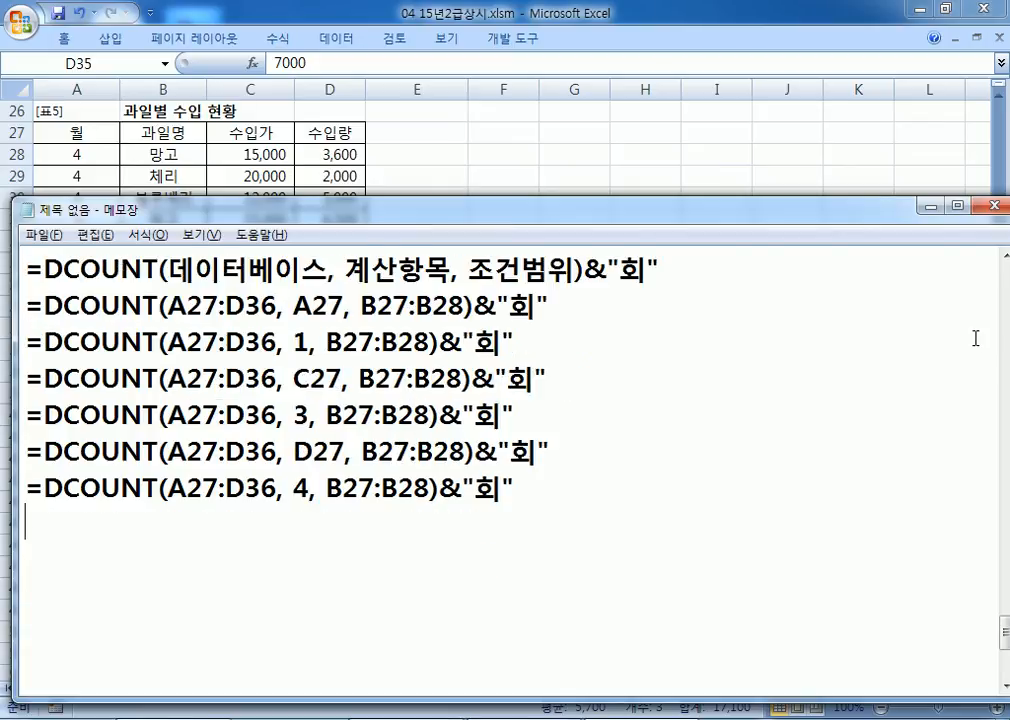
Step: Add a B27 DCOUNT variant noted 'X 과일명은 문자항목이기때문에'
key("ctrl+v")
key("Left")
key("Left")
key("Left")
key("Left")
key("Left")
key("Left")
key("Left")
key("Left")
key("Left")
key("Left")
key("Left")
key("Left")
key("Left")
key("Left")
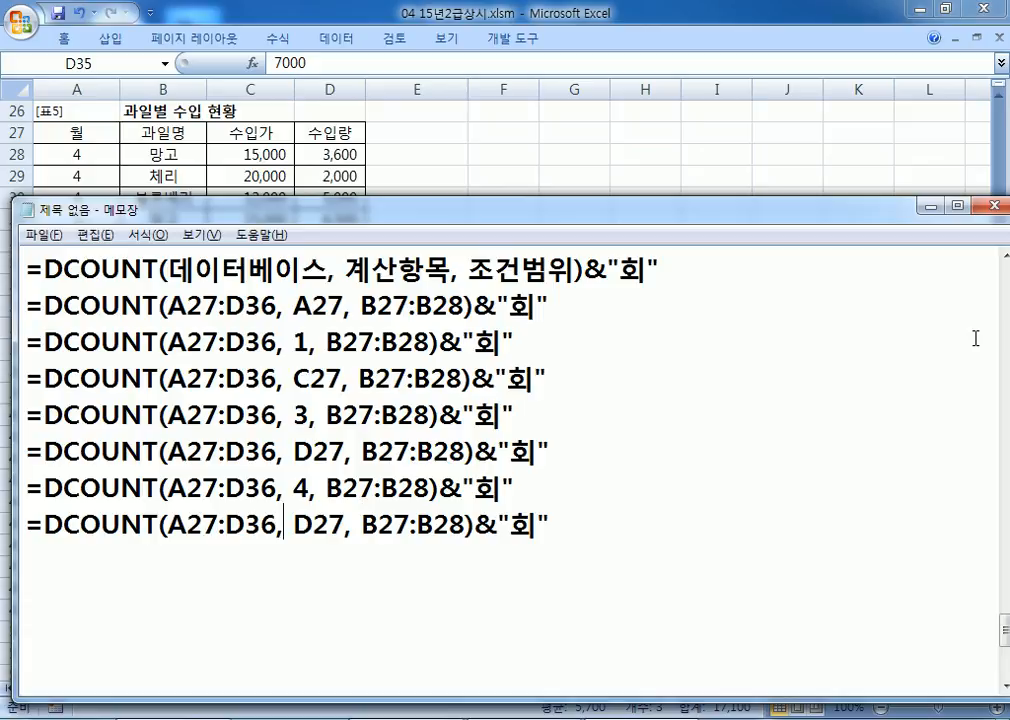
type("B")
key("Delete")
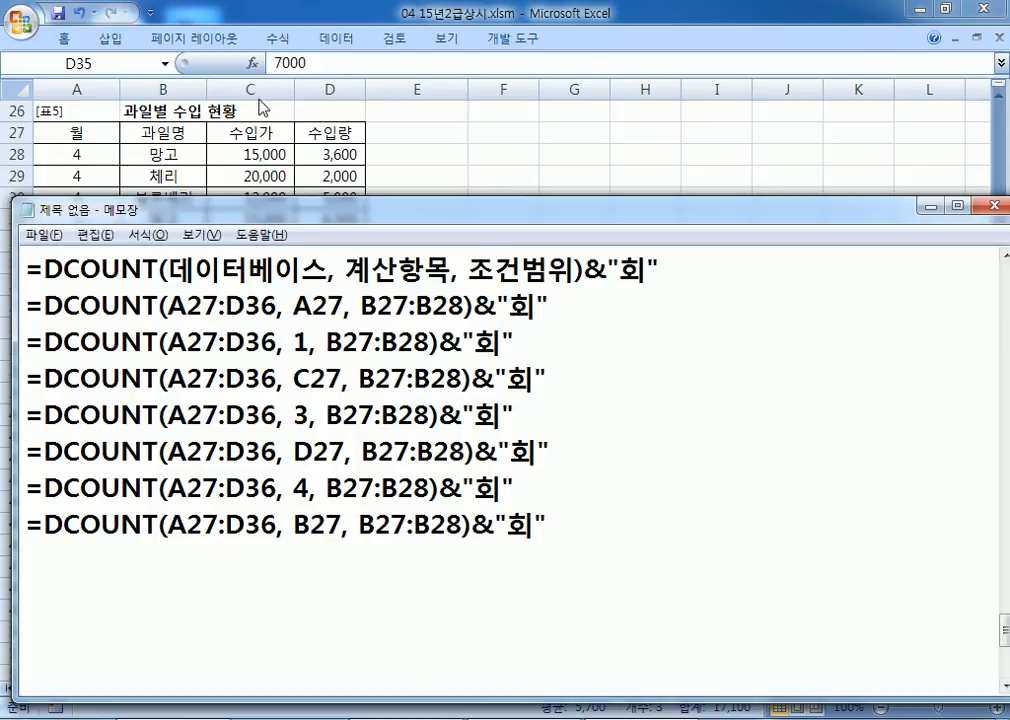
type("ㅌ")
key("BackSpace")
type("X 과일명")
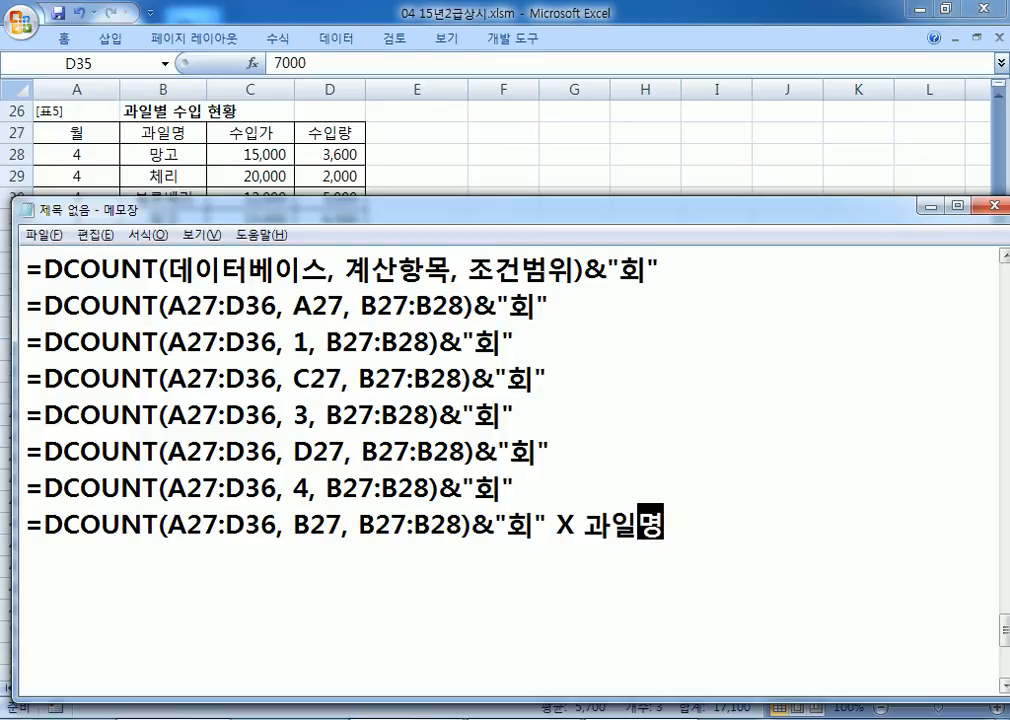
type("은 문자항목")
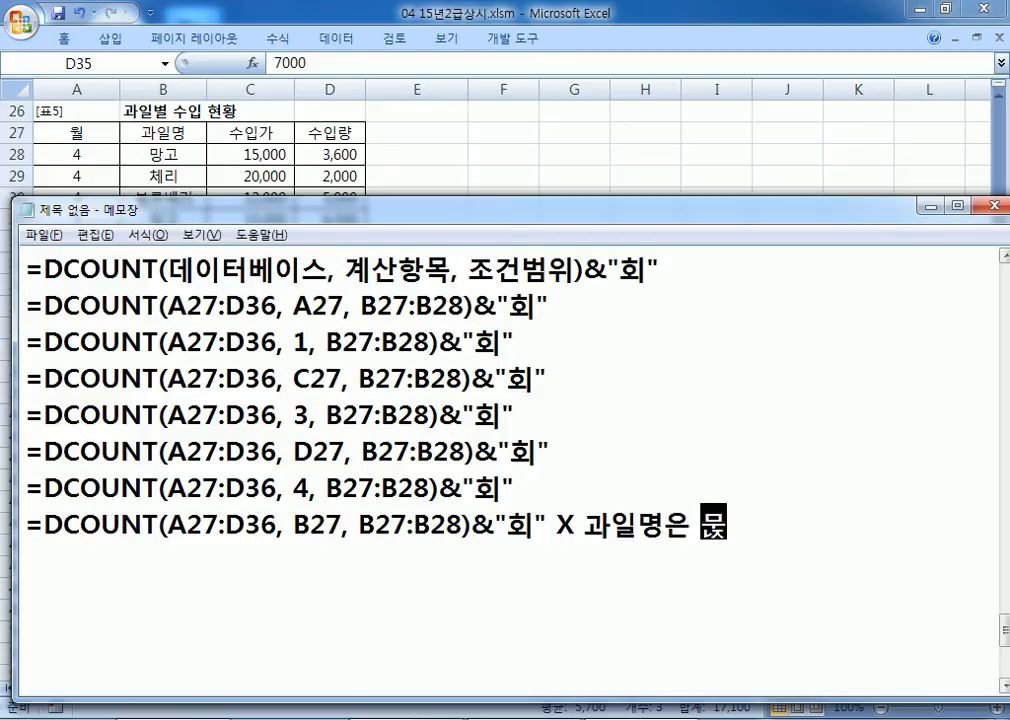
type("이기때무네")
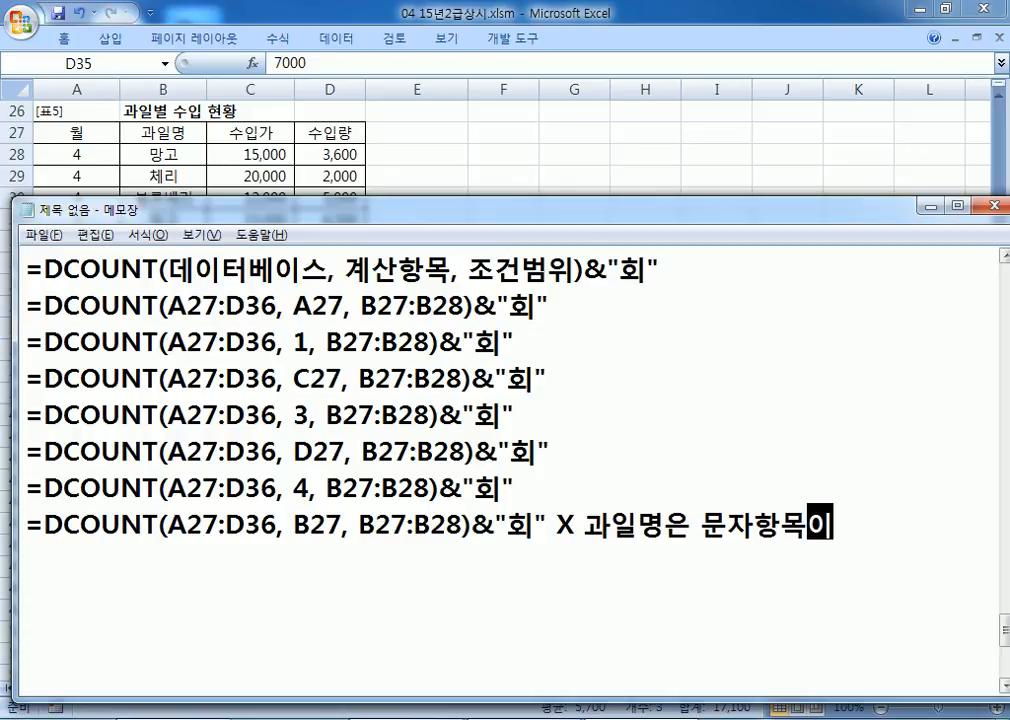
key("BackSpace")
key("BackSpace")
key("BackSpace")
type("문에")
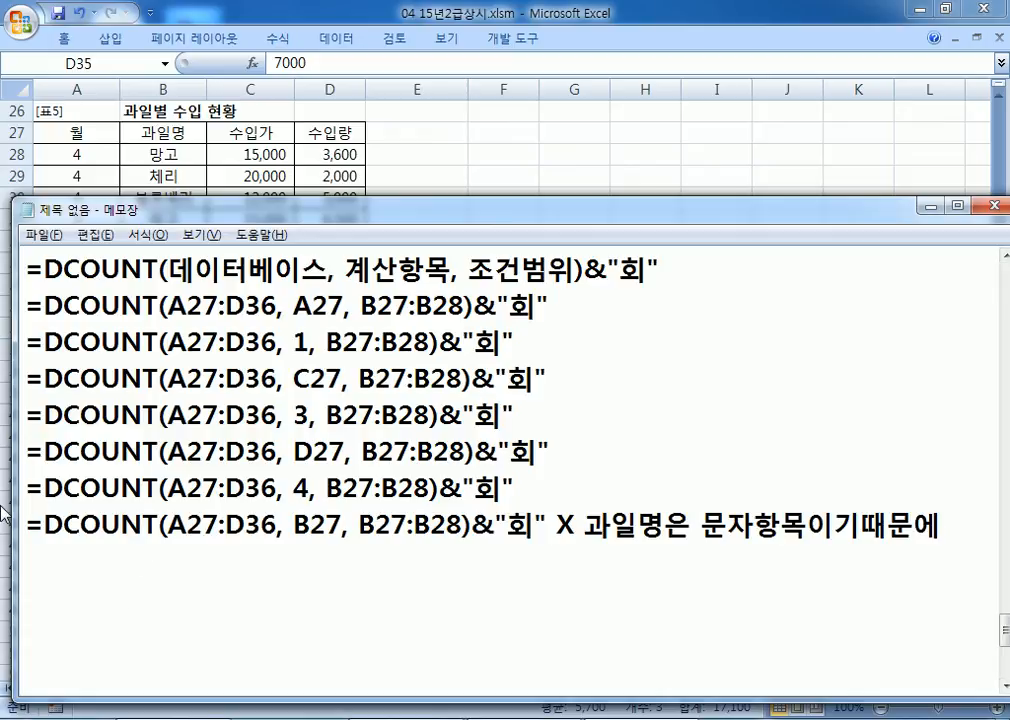
Step: Copy the B27 line and change its field argument to 2
left_click_drag(29, 526, 29, 553)
left_click(252, 578)
key("ctrl+v")
left_click_drag(293, 560, 342, 560)
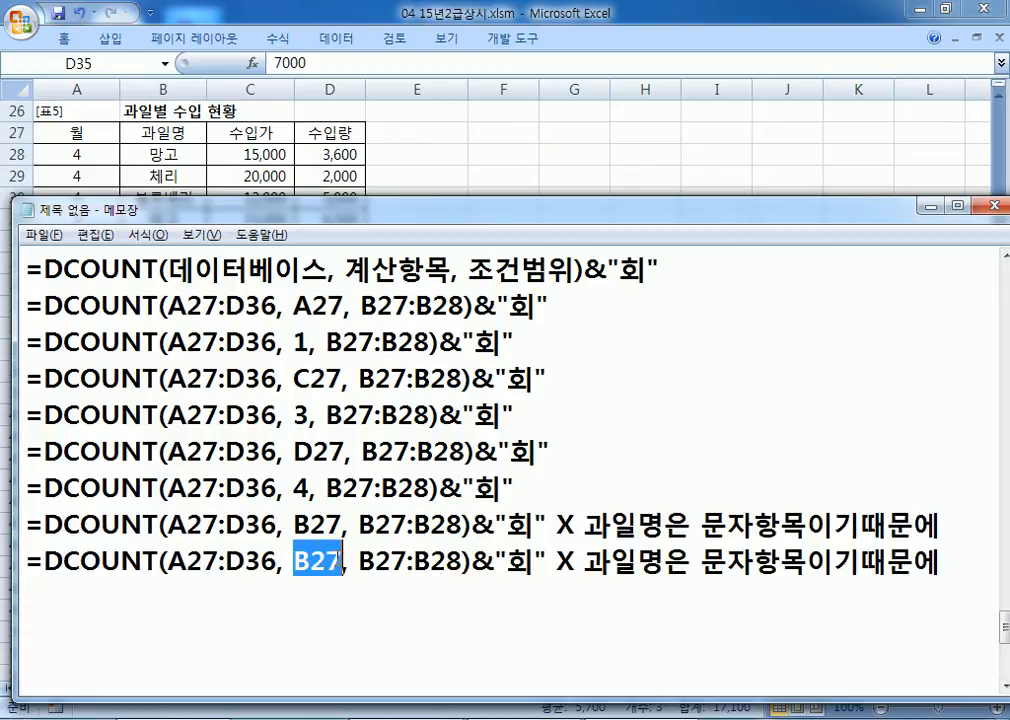
type("2")
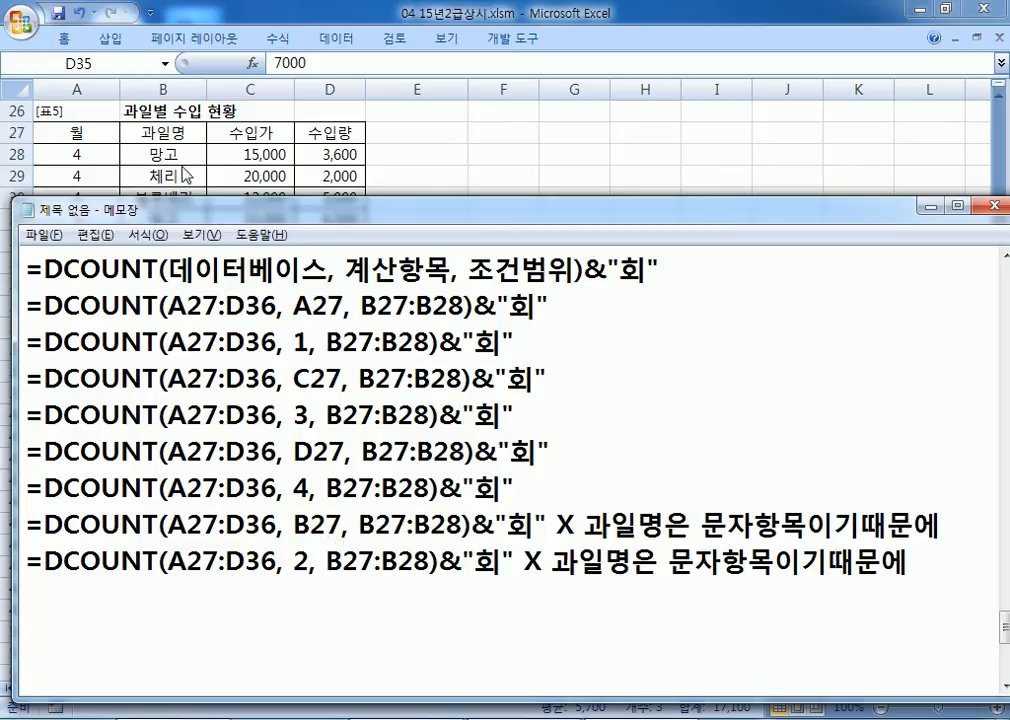
Step: Mark the spot before 때문에 in both notes and highlight DCOUNT and its OUN letters
left_click(858, 527)
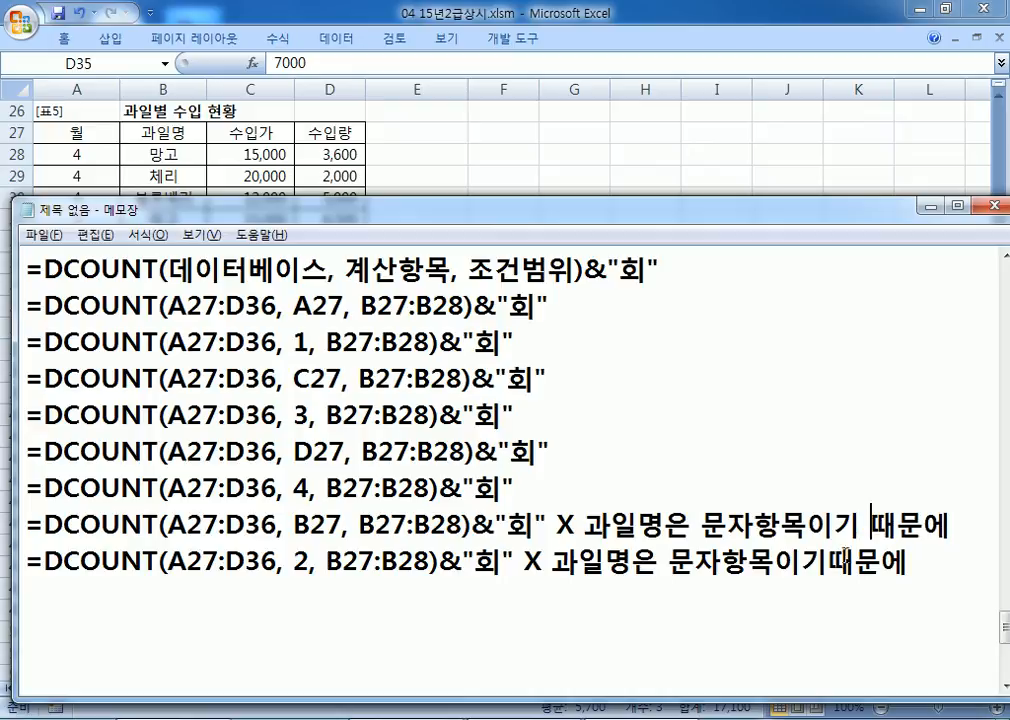
left_click(834, 562)
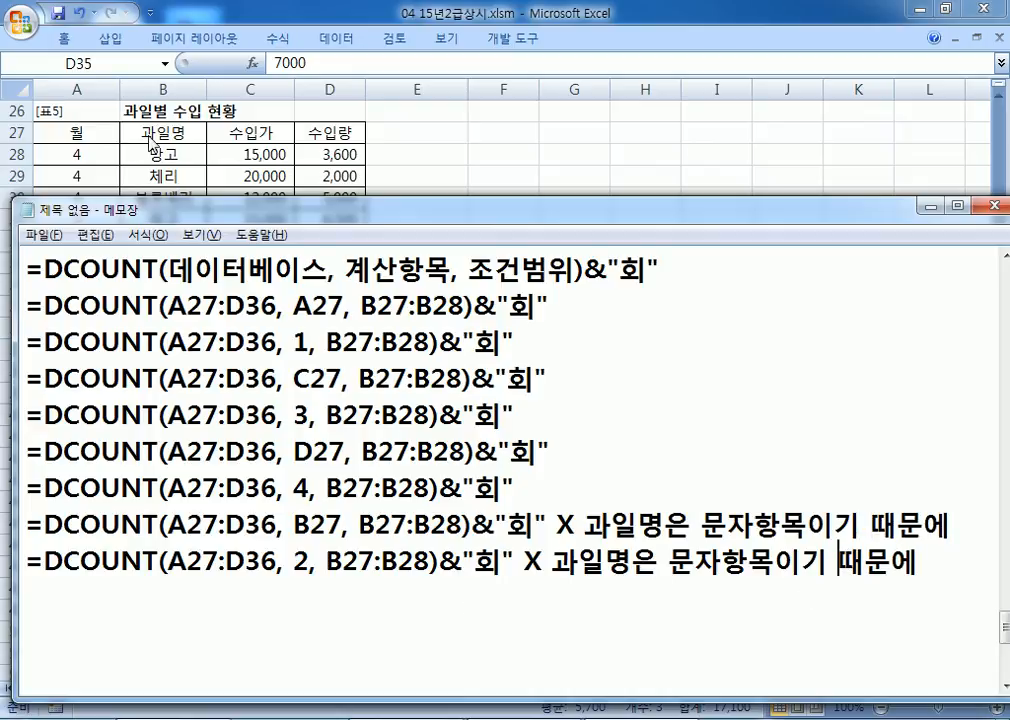
left_click_drag(158, 560, 43, 545)
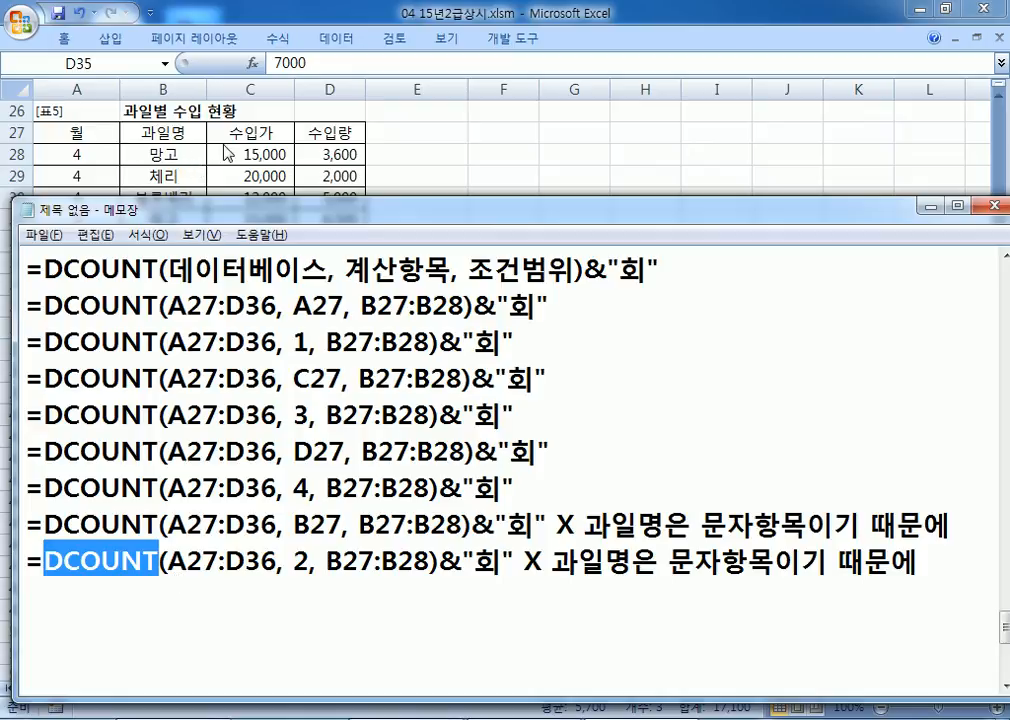
scroll(176, 353, "up", 1)
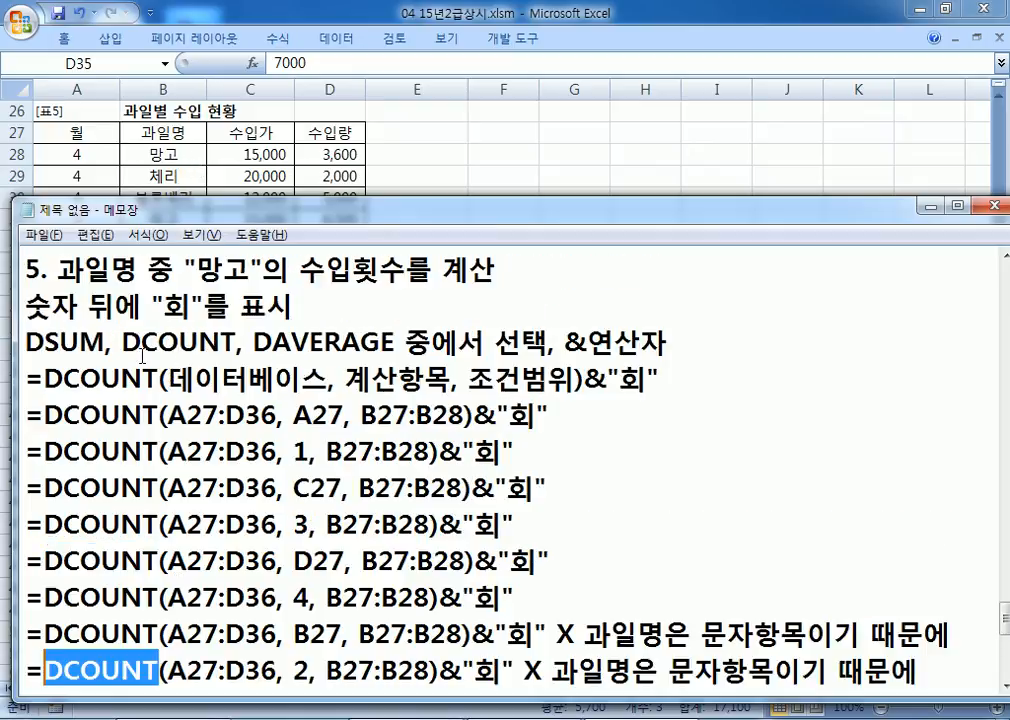
left_click_drag(156, 345, 228, 343)
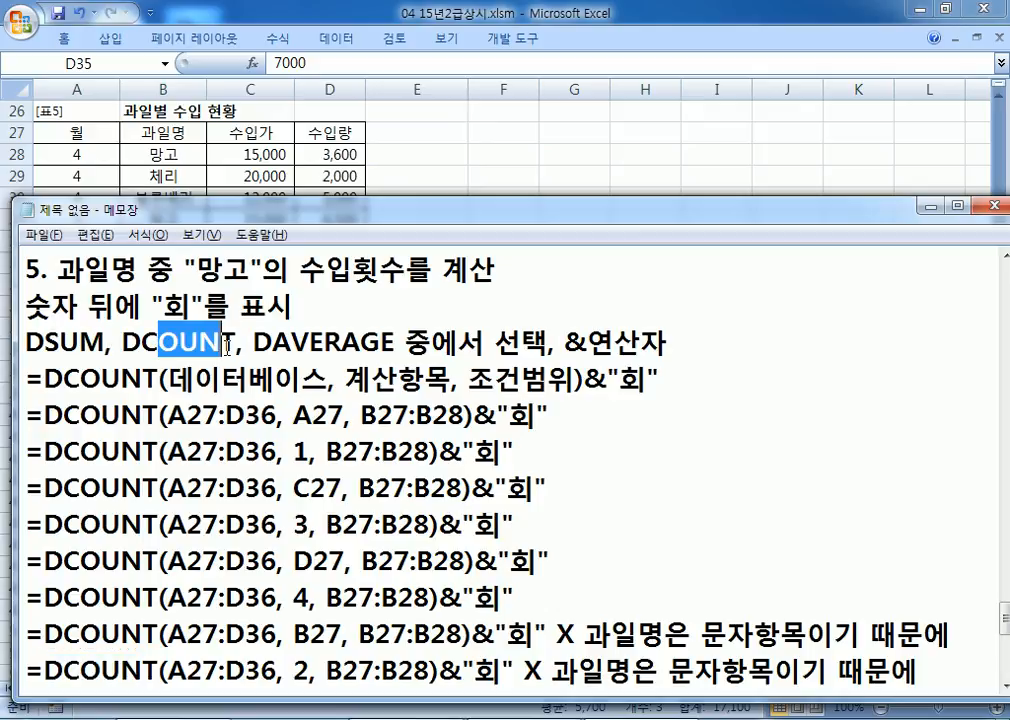
scroll(227, 347, "down", 2)
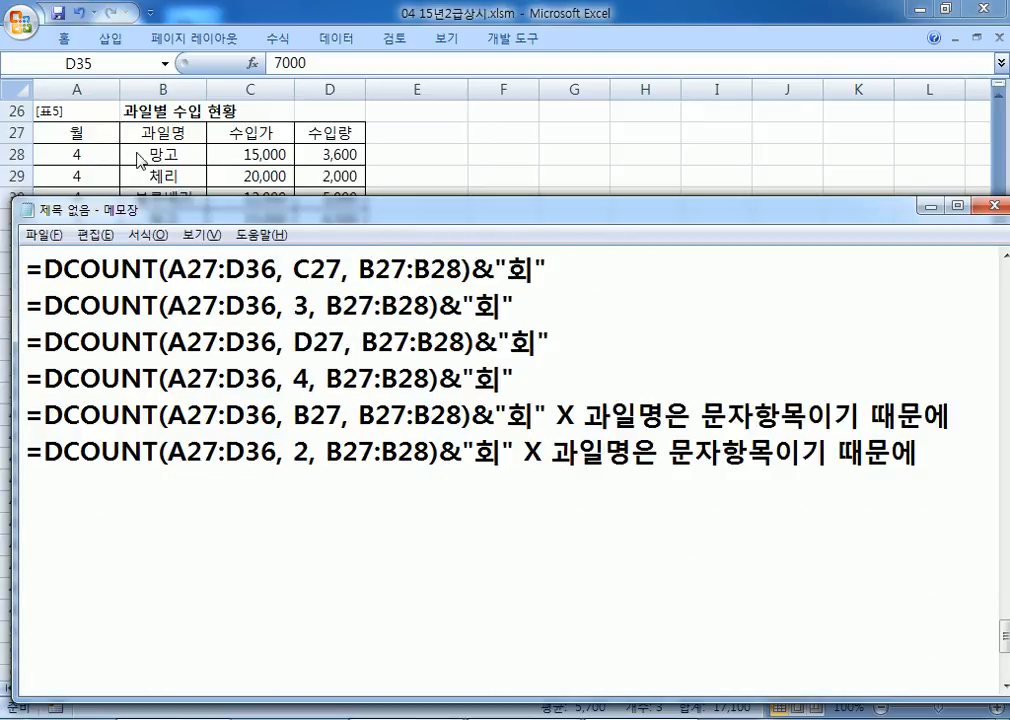
Step: Bring Excel forward and walk through the 망고 months, 수입가 and 수입량 in columns A, C and D
left_click(74, 133)
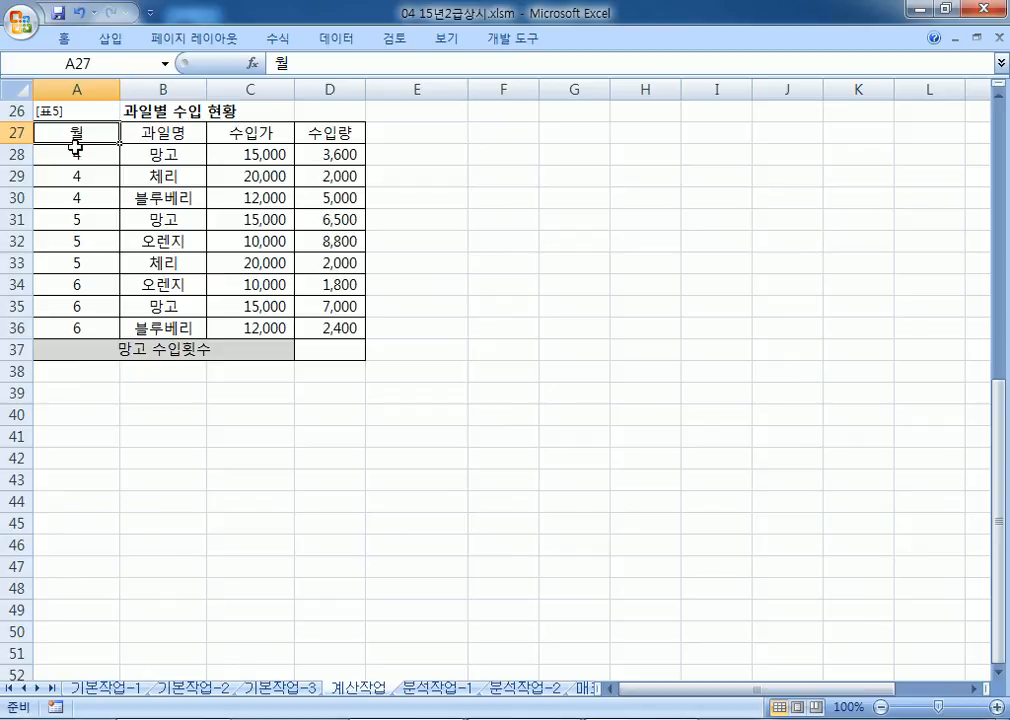
left_click(78, 156)
left_click(83, 219)
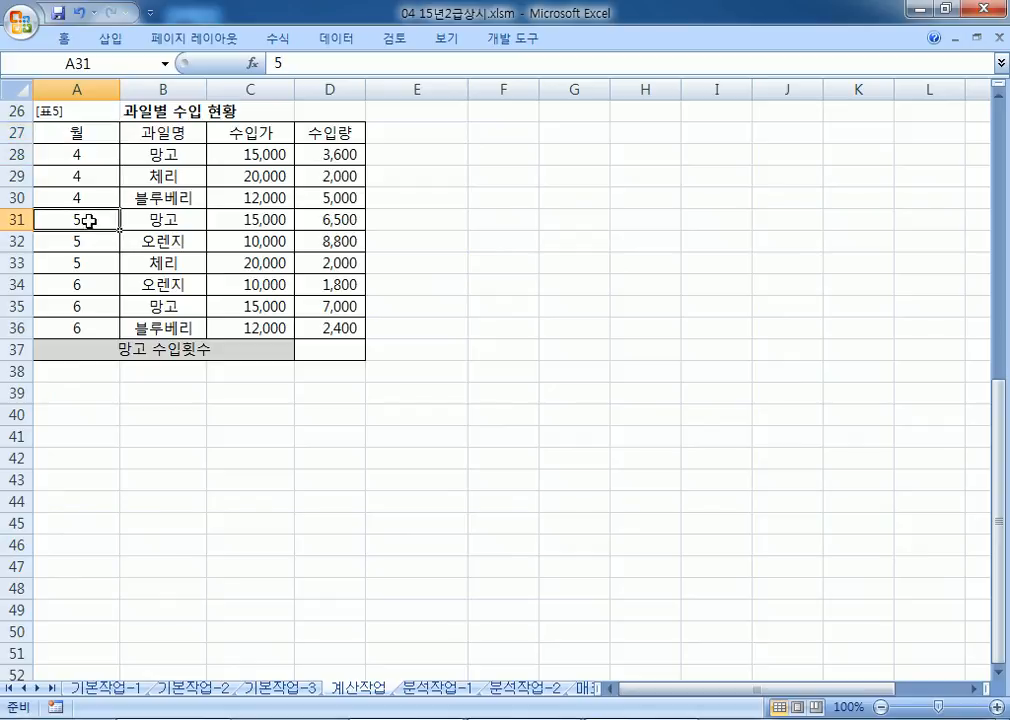
left_click(97, 306)
left_click(250, 132)
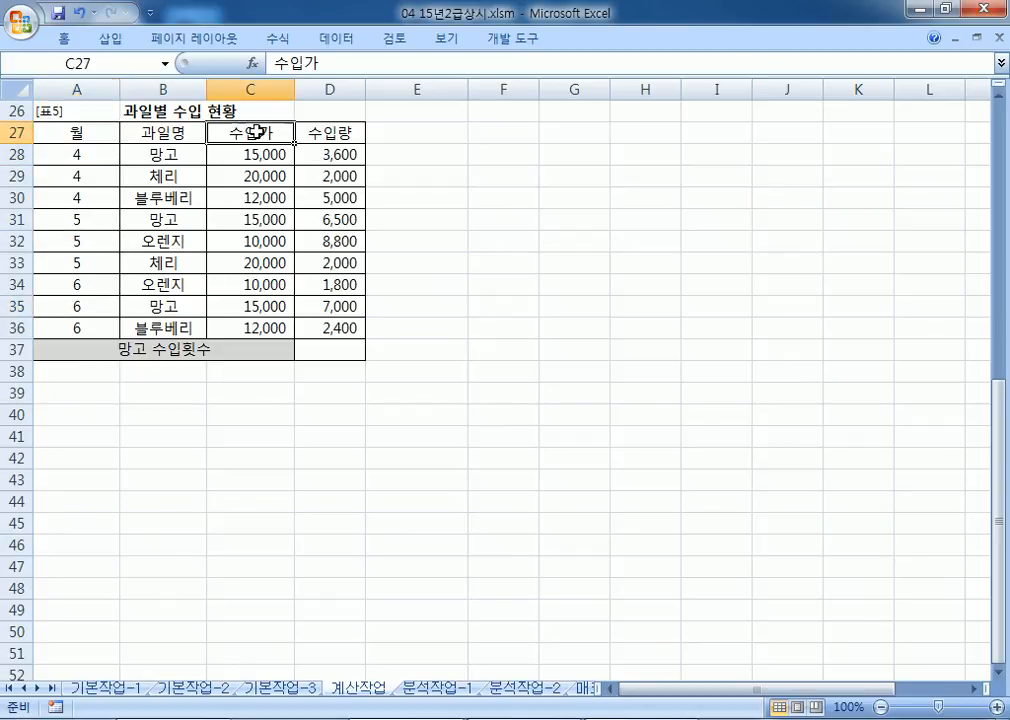
left_click(266, 160)
left_click(250, 219)
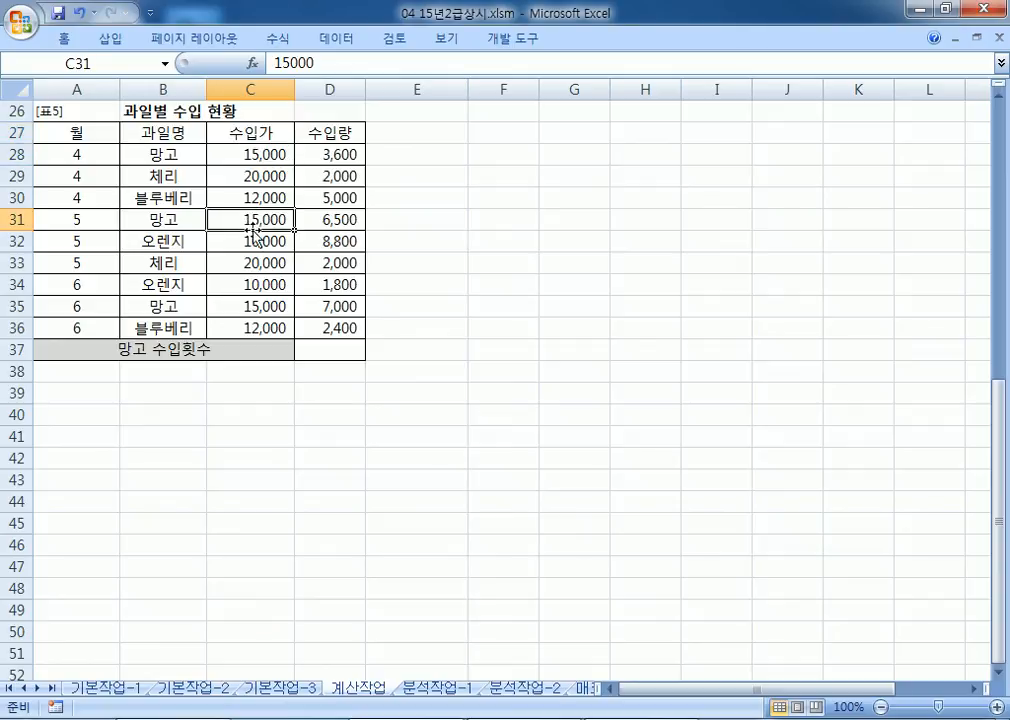
left_click(245, 305)
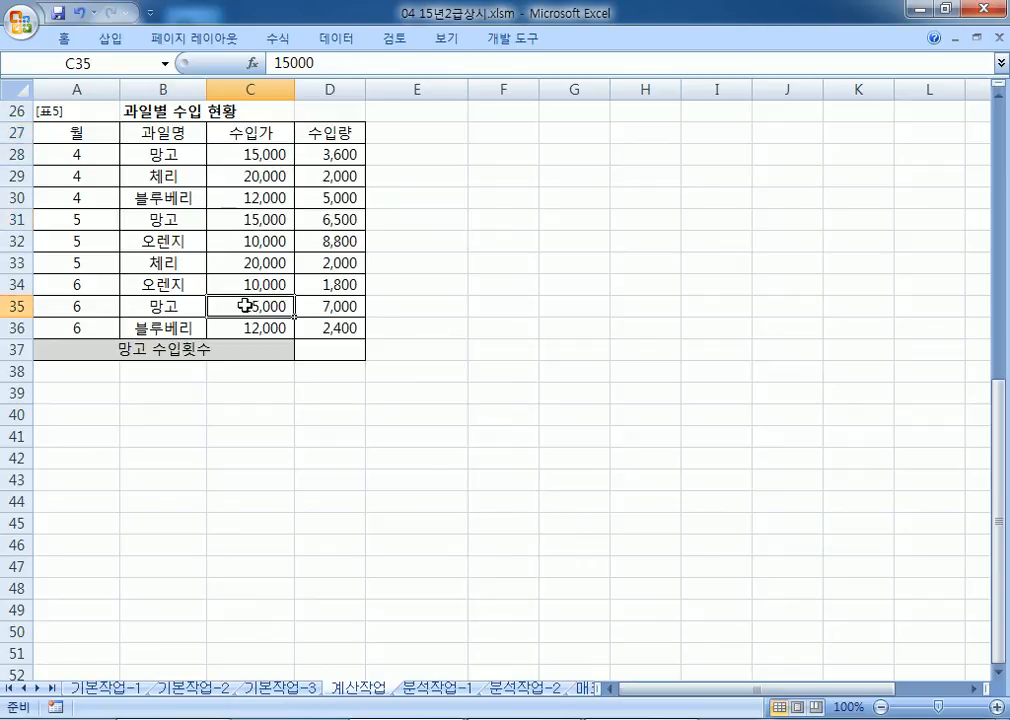
left_click(333, 131)
left_click(334, 155)
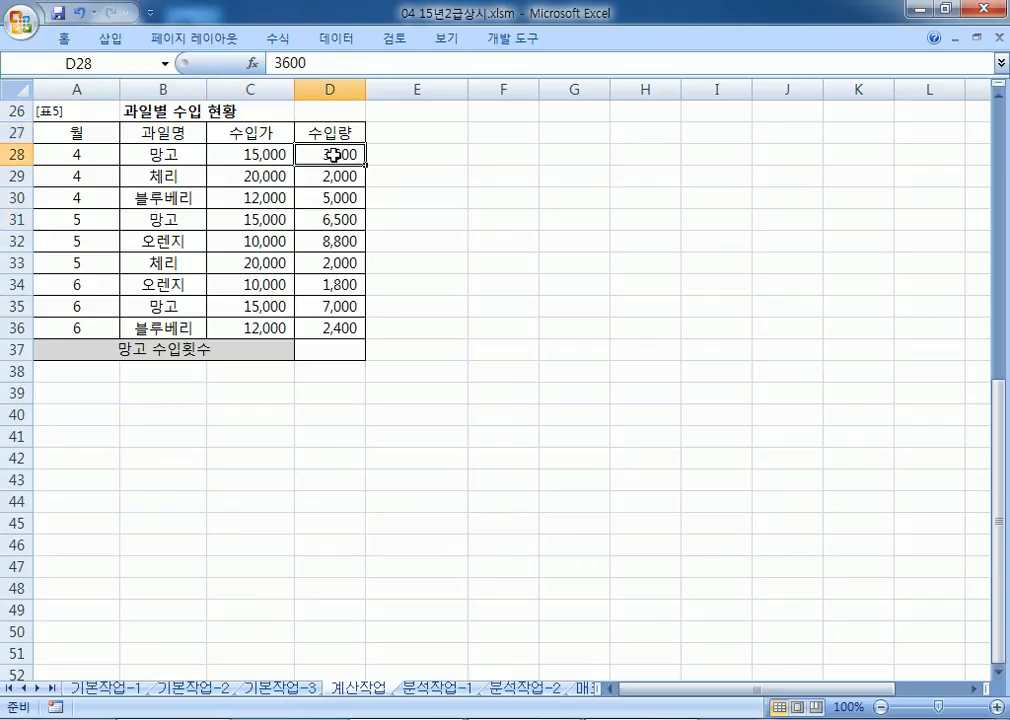
left_click(335, 219)
left_click(320, 304)
key("alt+Tab")
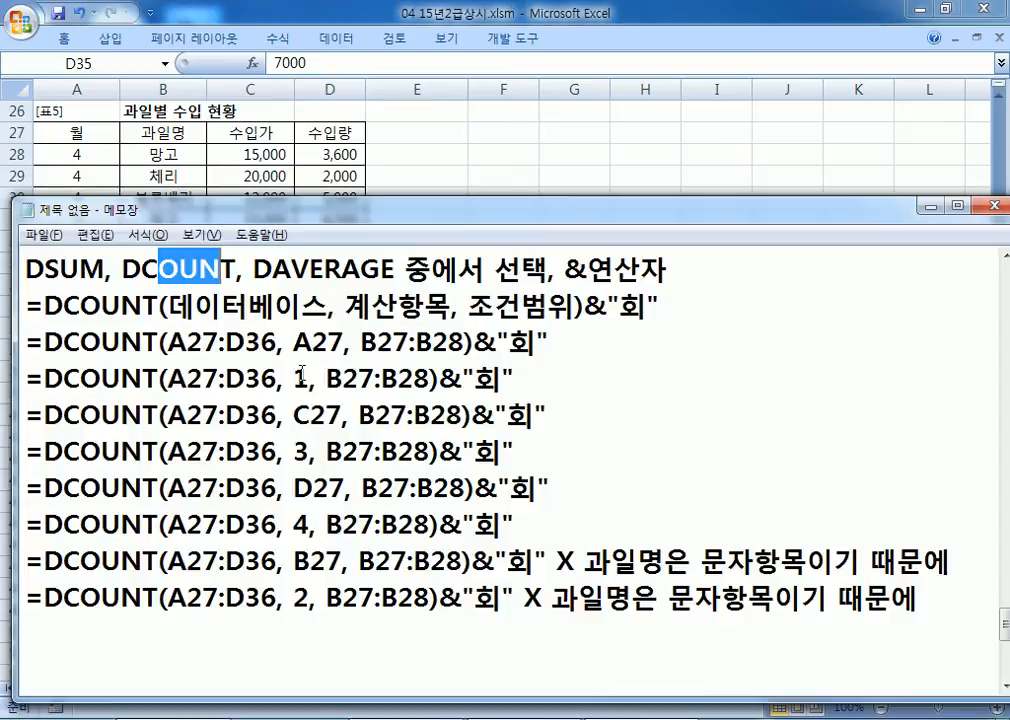
scroll(385, 397, "down", 1)
scroll(390, 405, "up", 1)
scroll(311, 617, "up", 1)
scroll(311, 612, "down", 2)
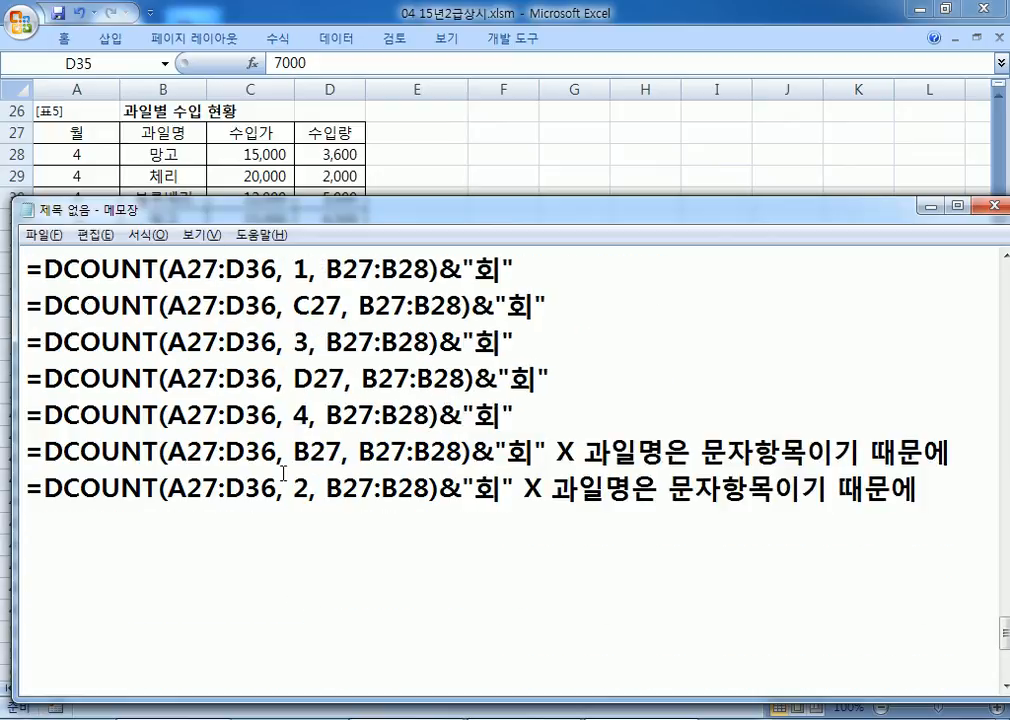
scroll(280, 500, "up", 1)
left_click(1004, 256)
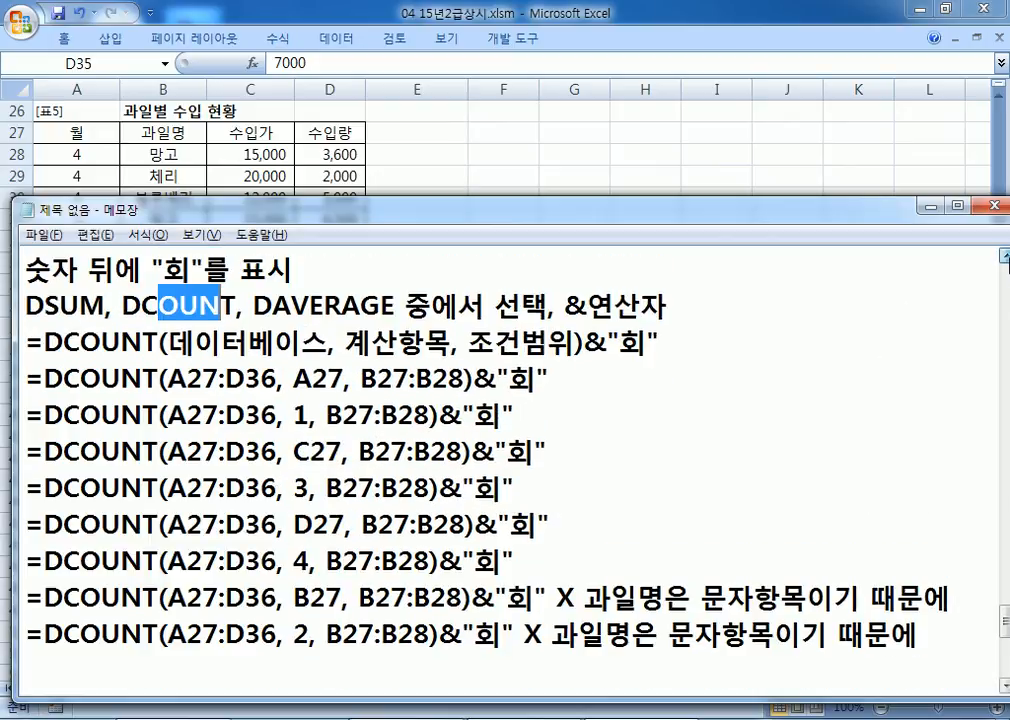
left_click(1004, 256)
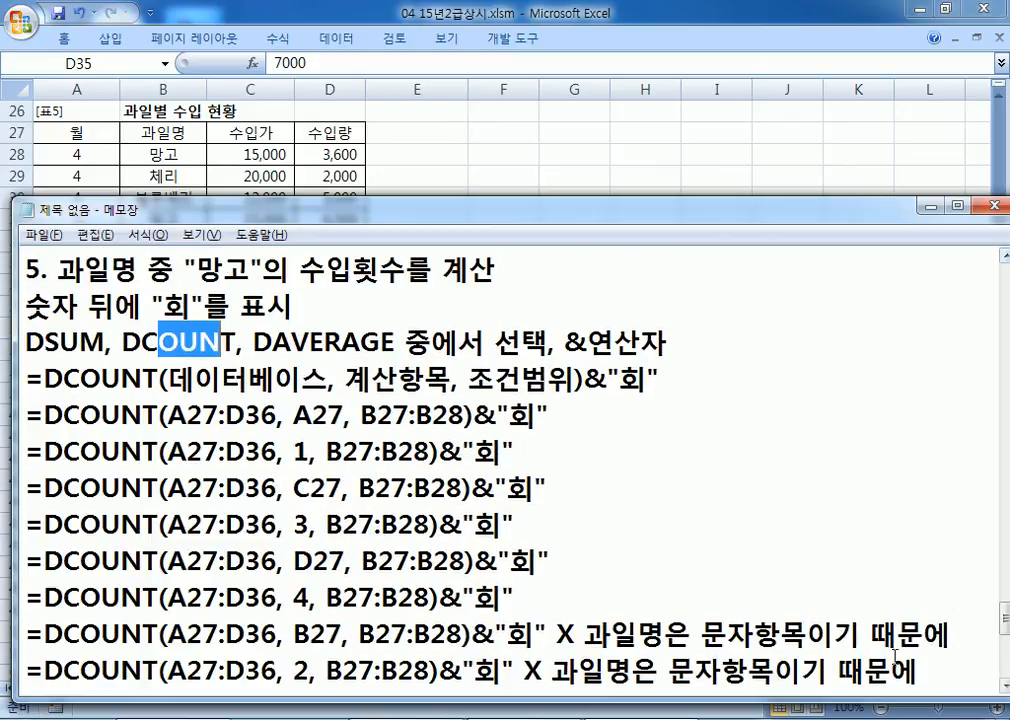
left_click(936, 677)
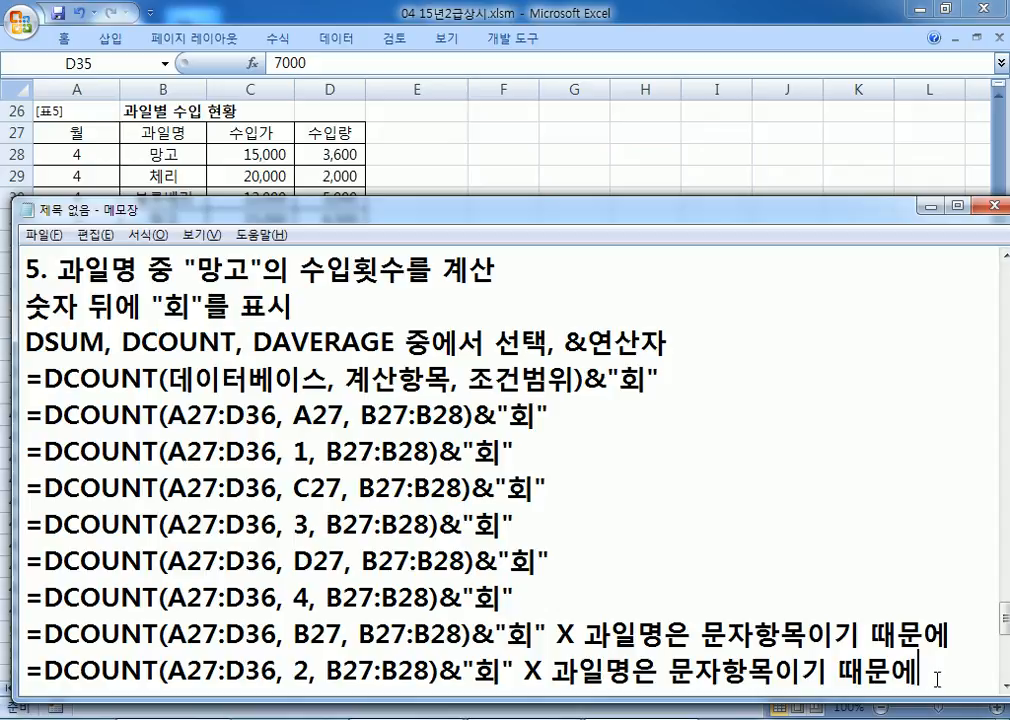
left_click(998, 707)
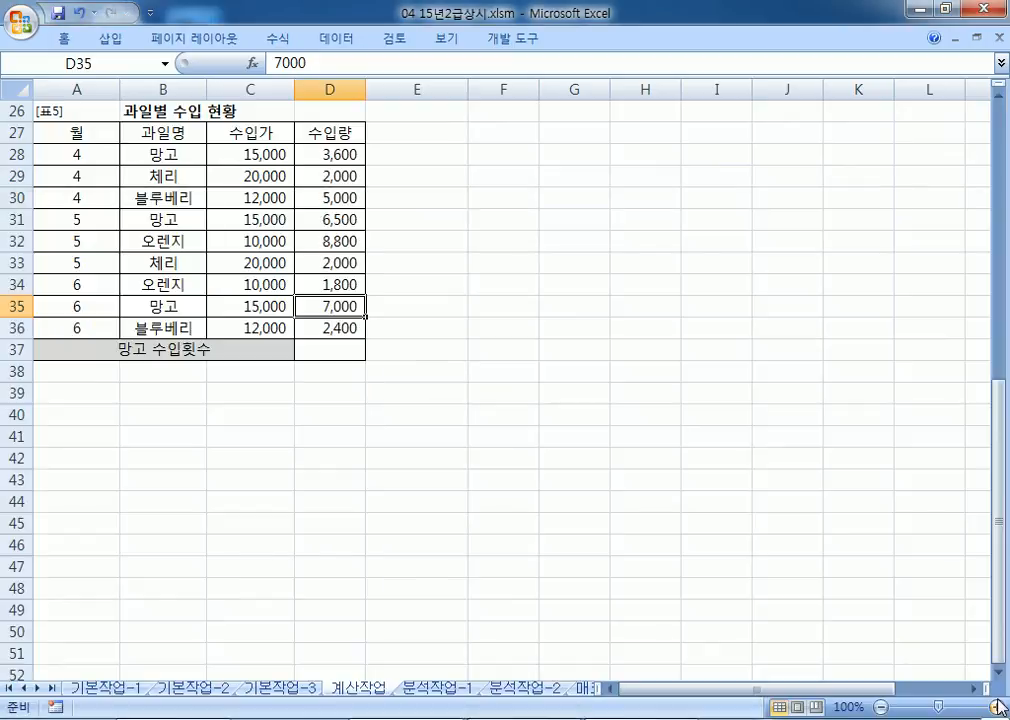
Step: On 분석작업-1, pin the ribbon and sort the table descending by 결제방식
key("ctrl+Page_Down")
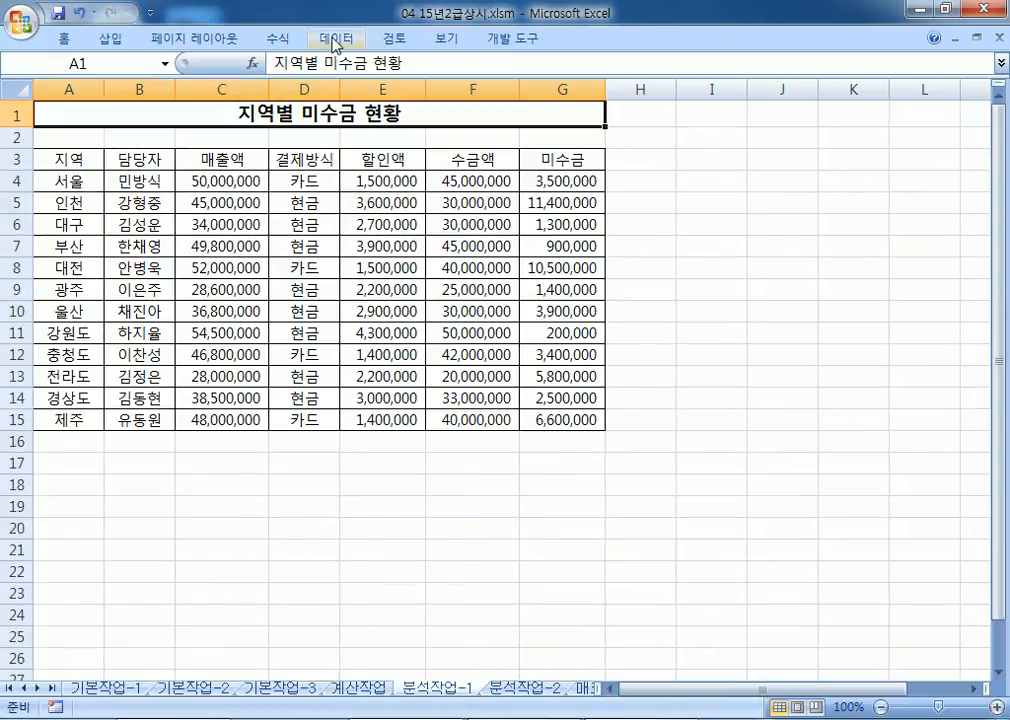
double_click(336, 40)
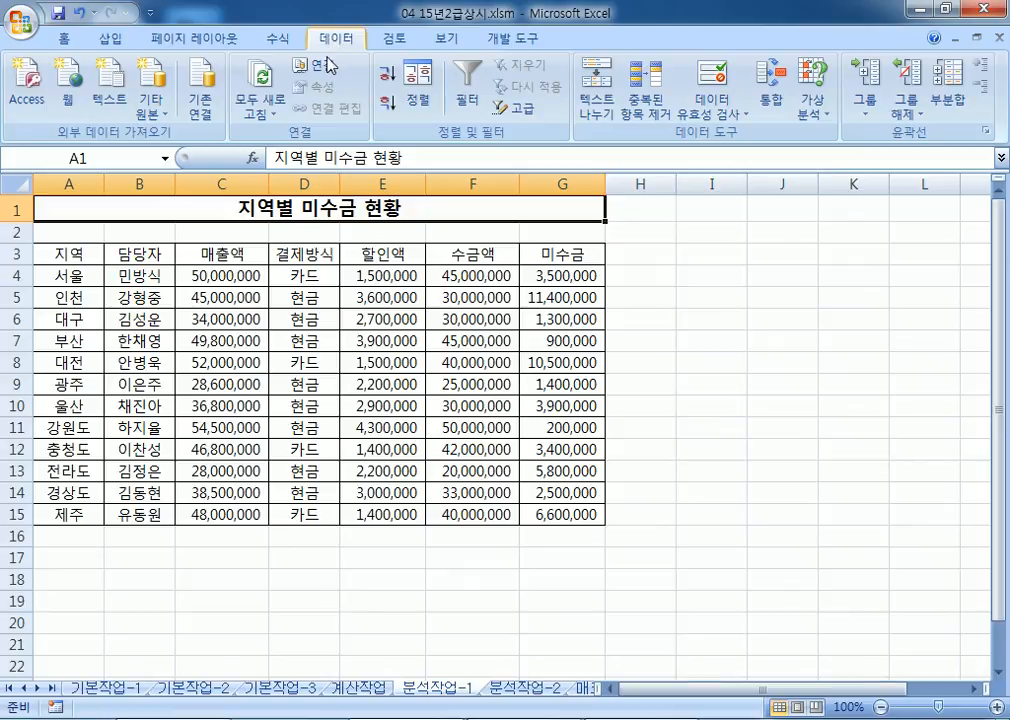
left_click(106, 260)
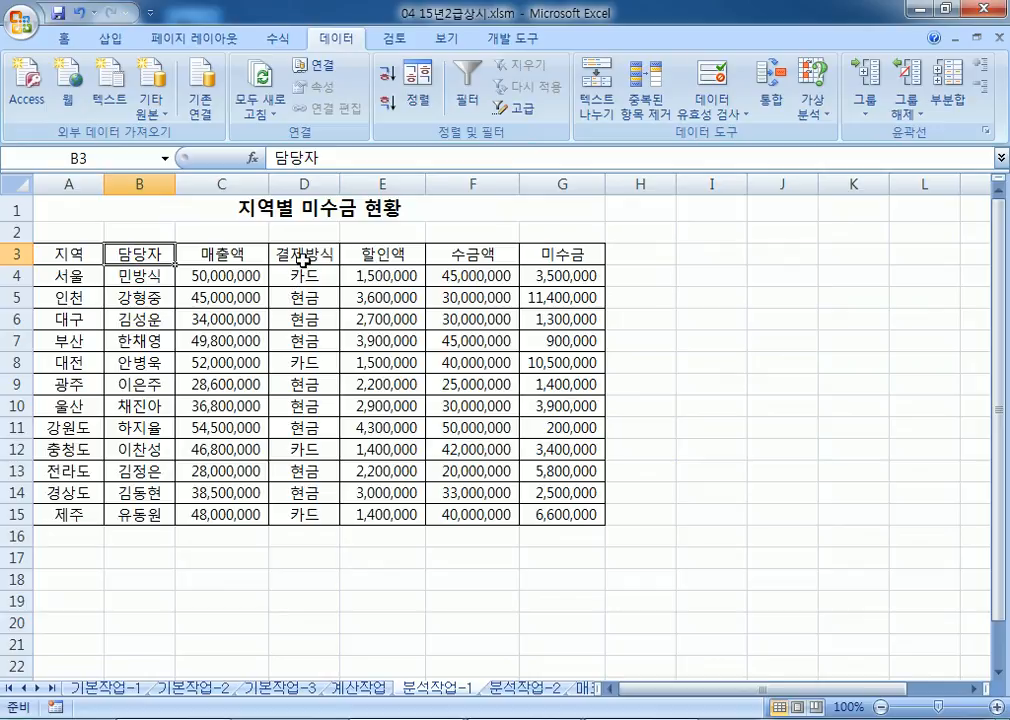
left_click(303, 260)
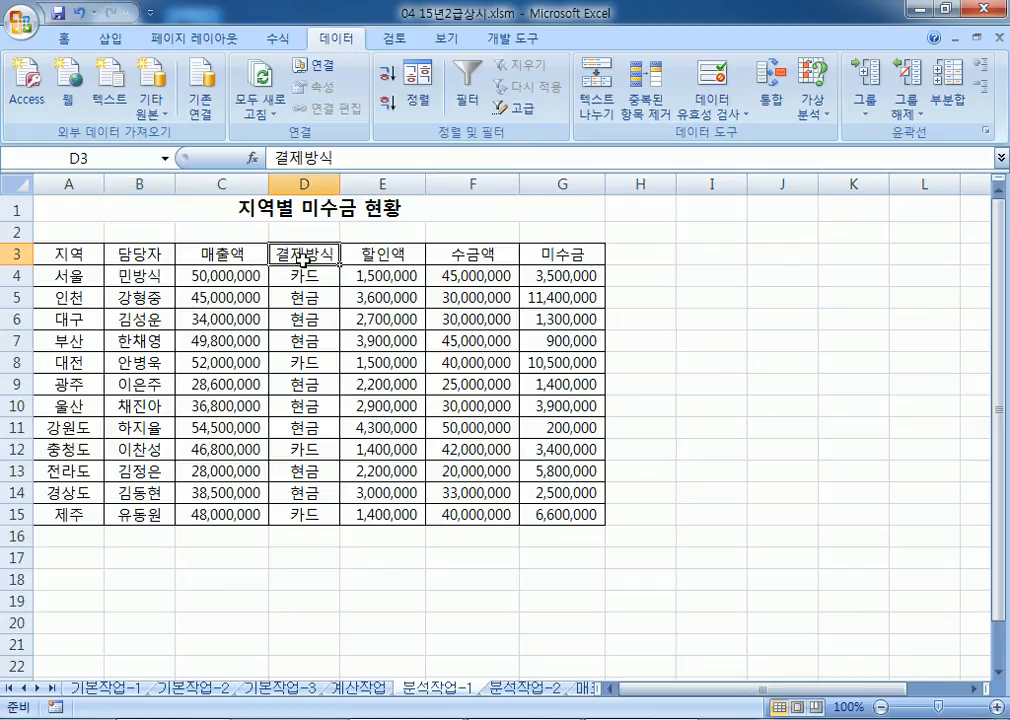
left_click(387, 105)
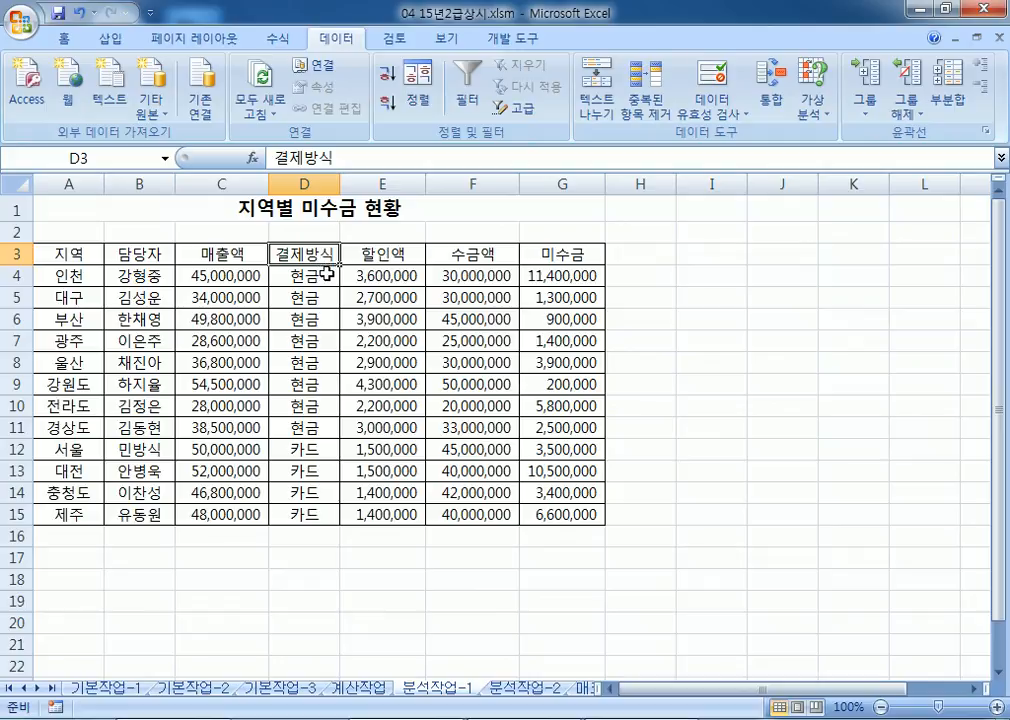
Step: Add subtotals grouped by 결제방식 for 할인액 and 수금액
left_click(949, 92)
left_click(496, 203)
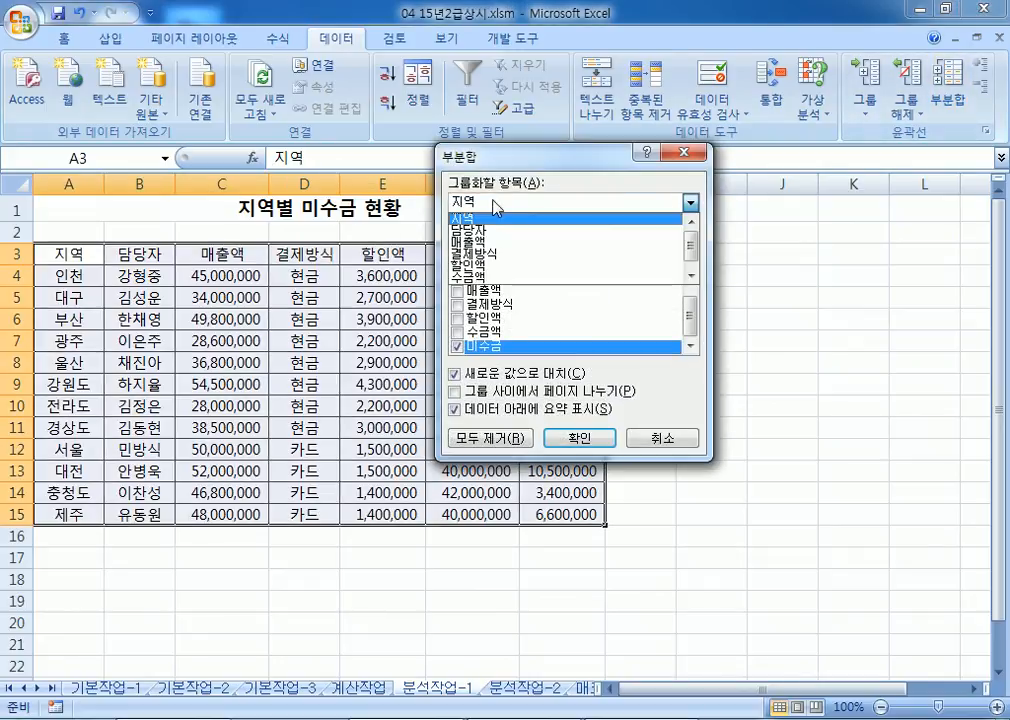
left_click(495, 253)
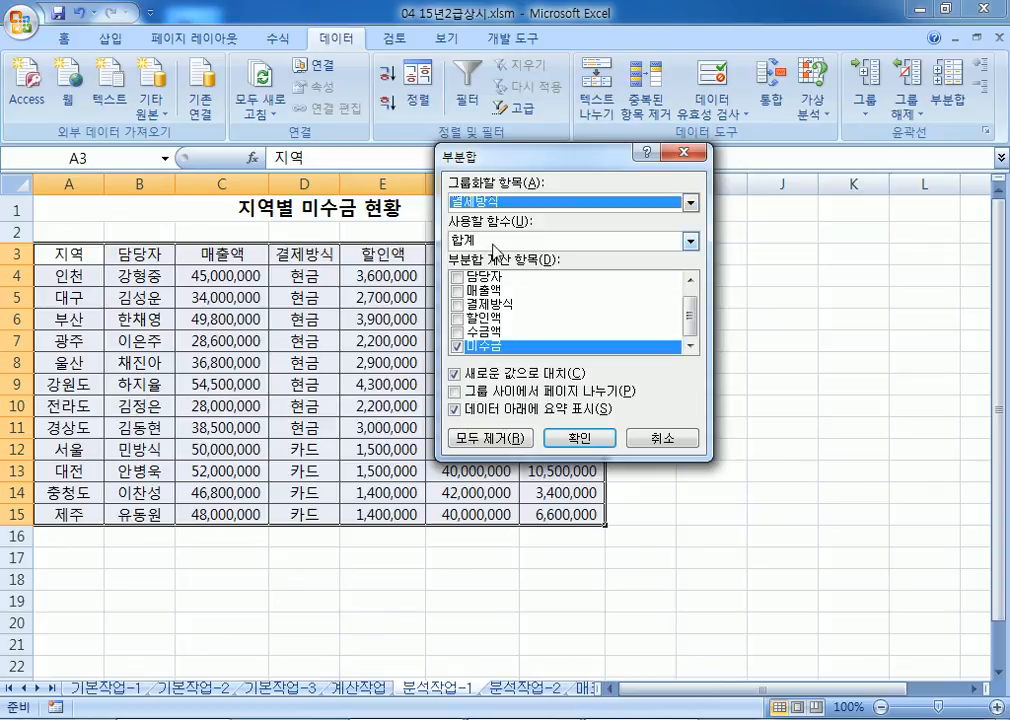
left_click(458, 319)
left_click(458, 319)
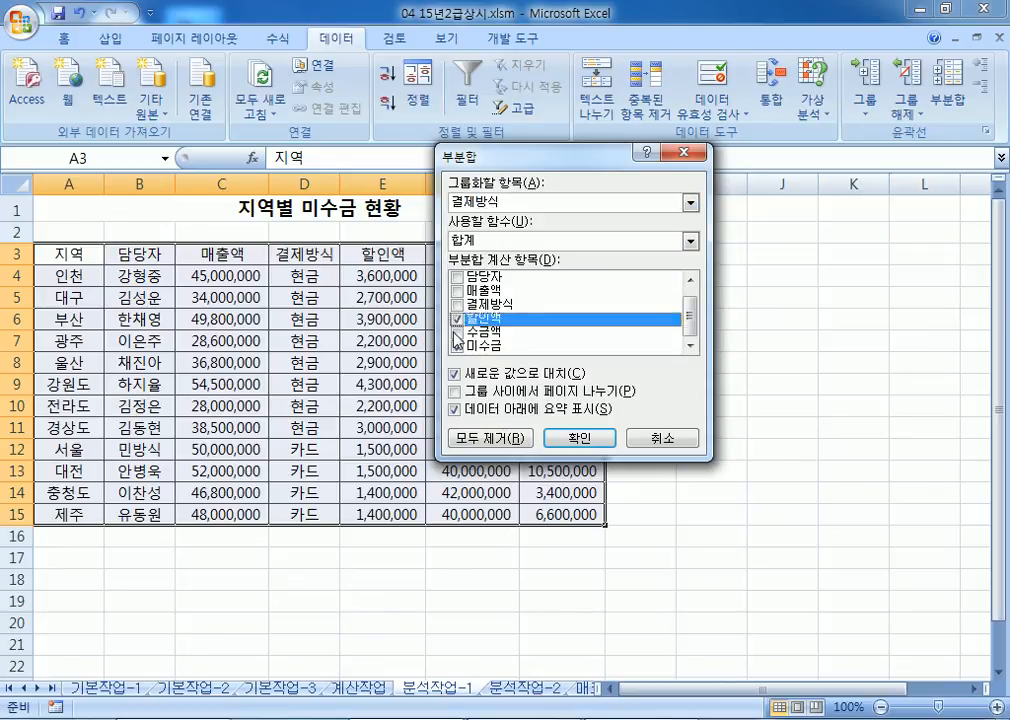
left_click(457, 333)
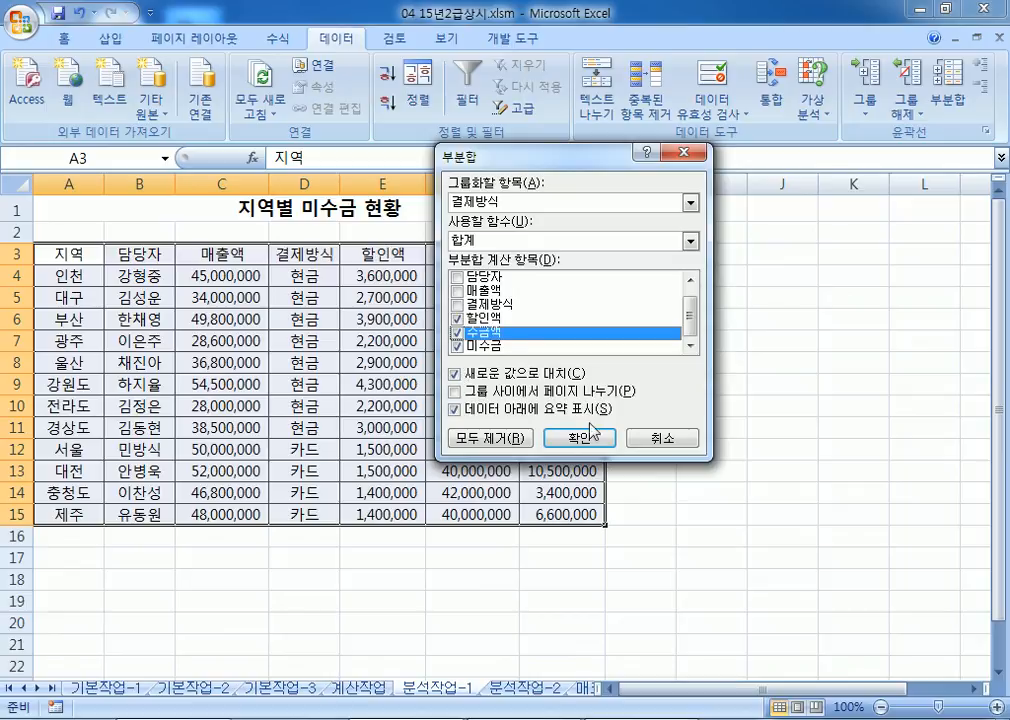
left_click(580, 438)
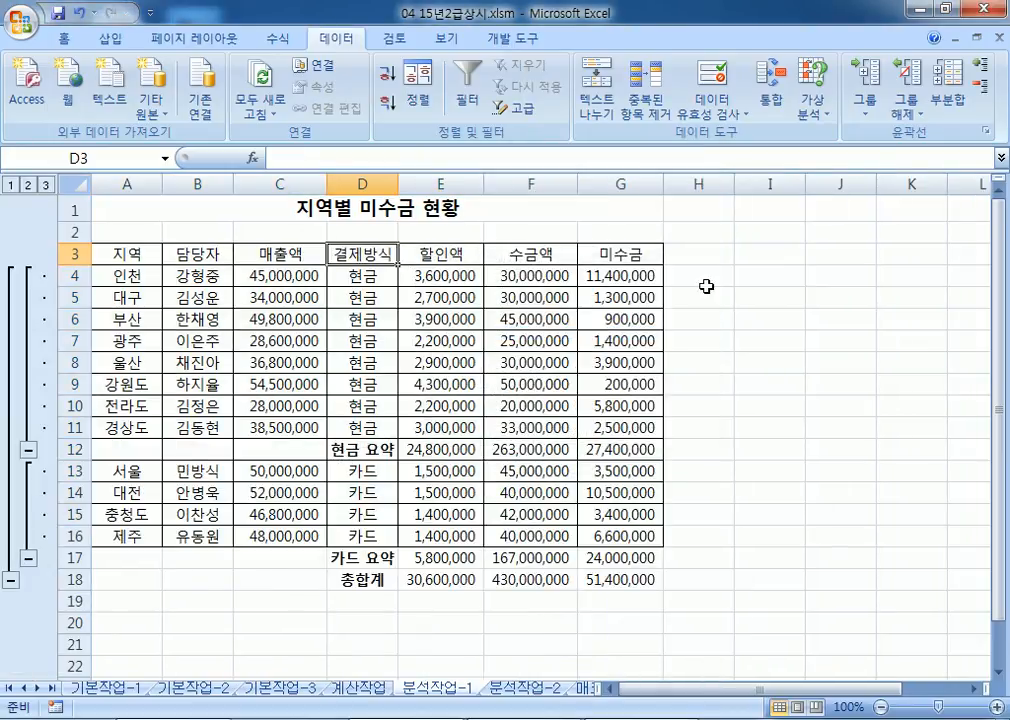
Step: Add nested 평균 subtotals while keeping the existing sum subtotals
left_click(948, 75)
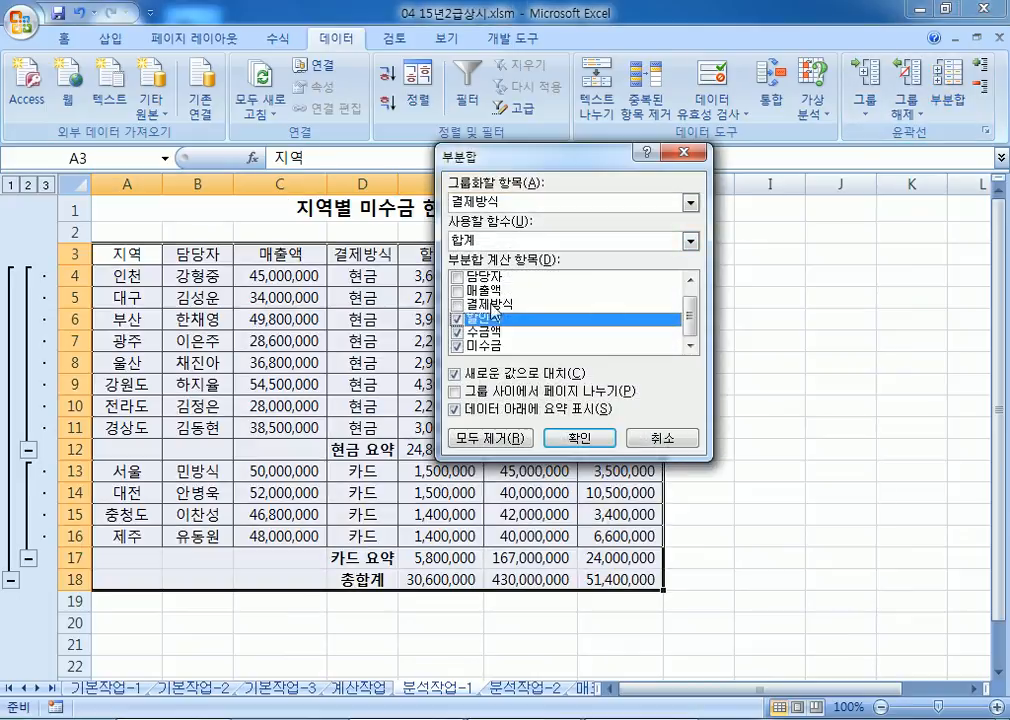
left_click(475, 241)
left_click(467, 282)
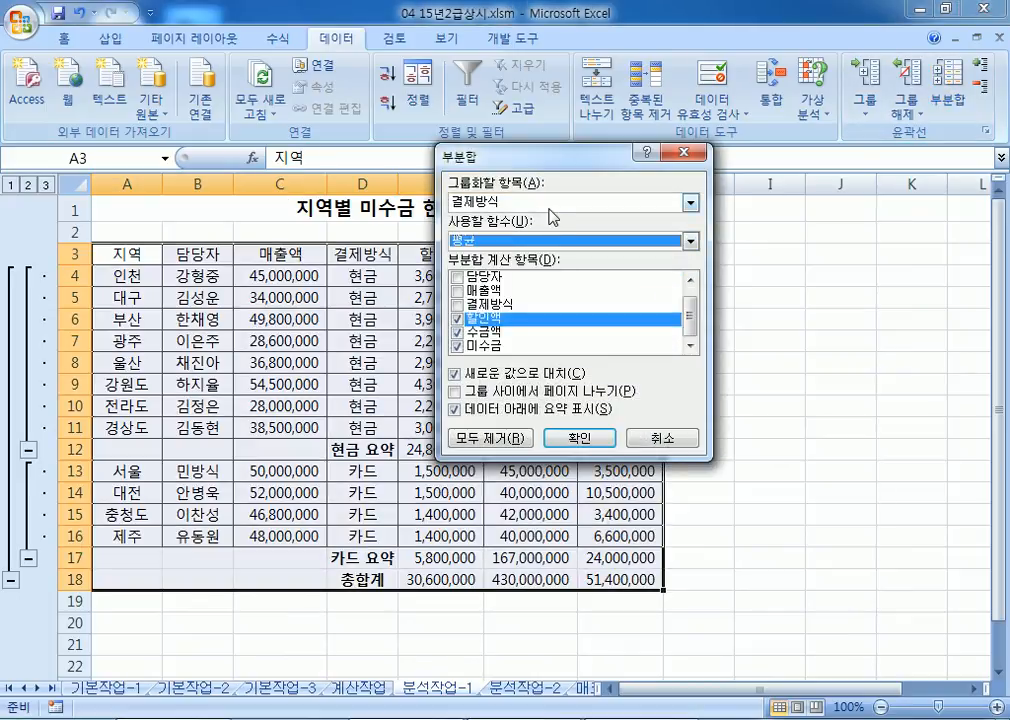
left_click(483, 376)
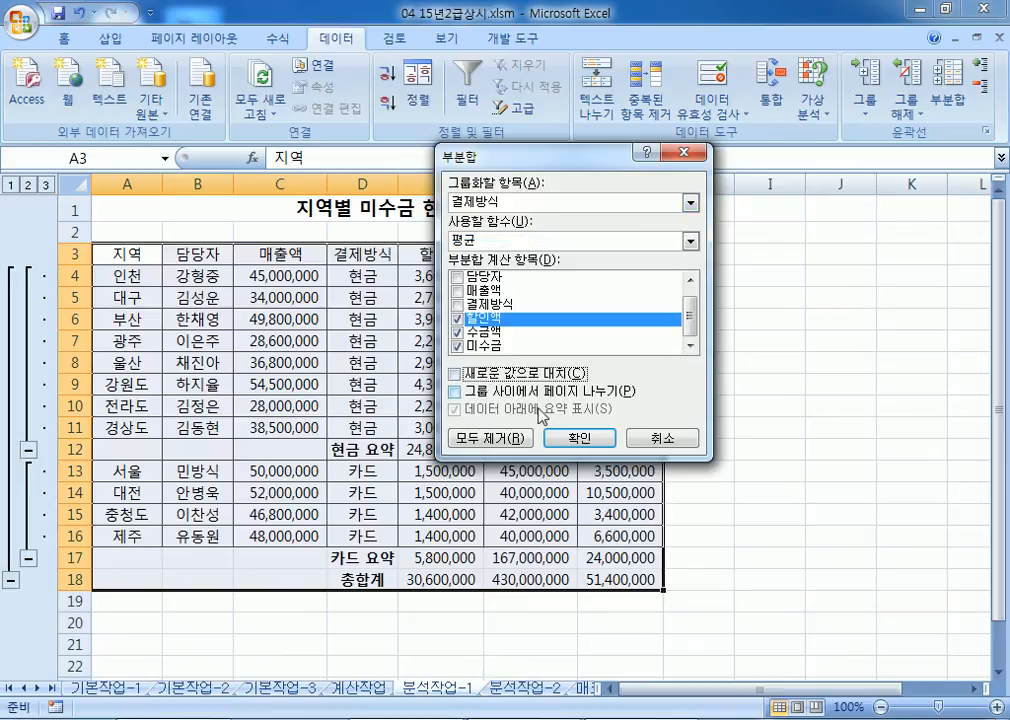
left_click(574, 439)
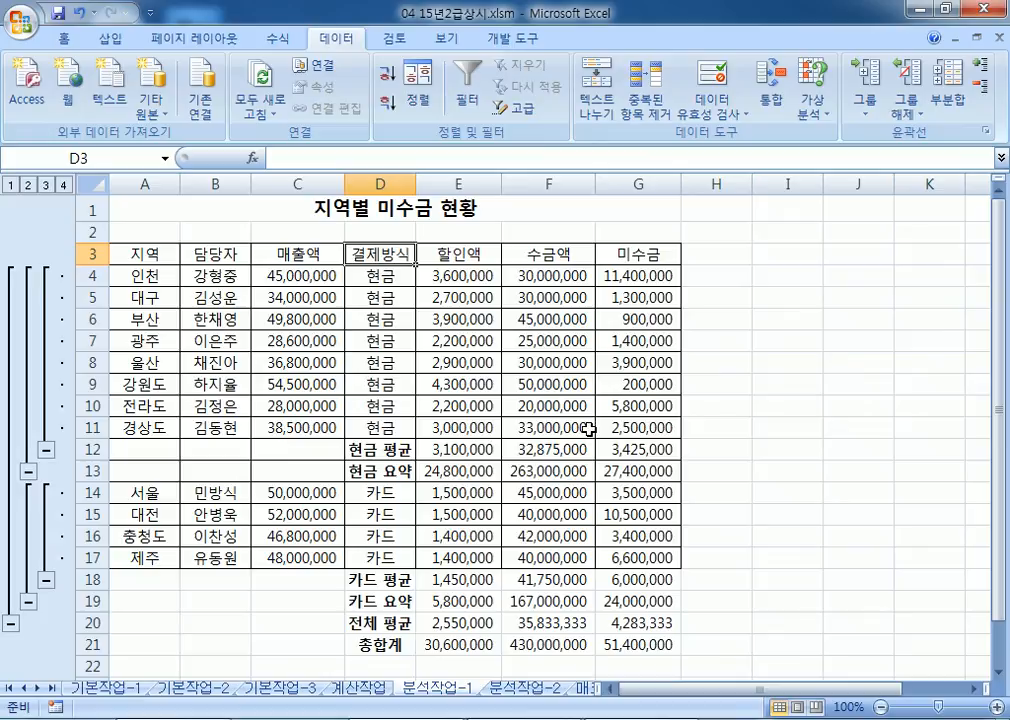
scroll(585, 431, "down", 2)
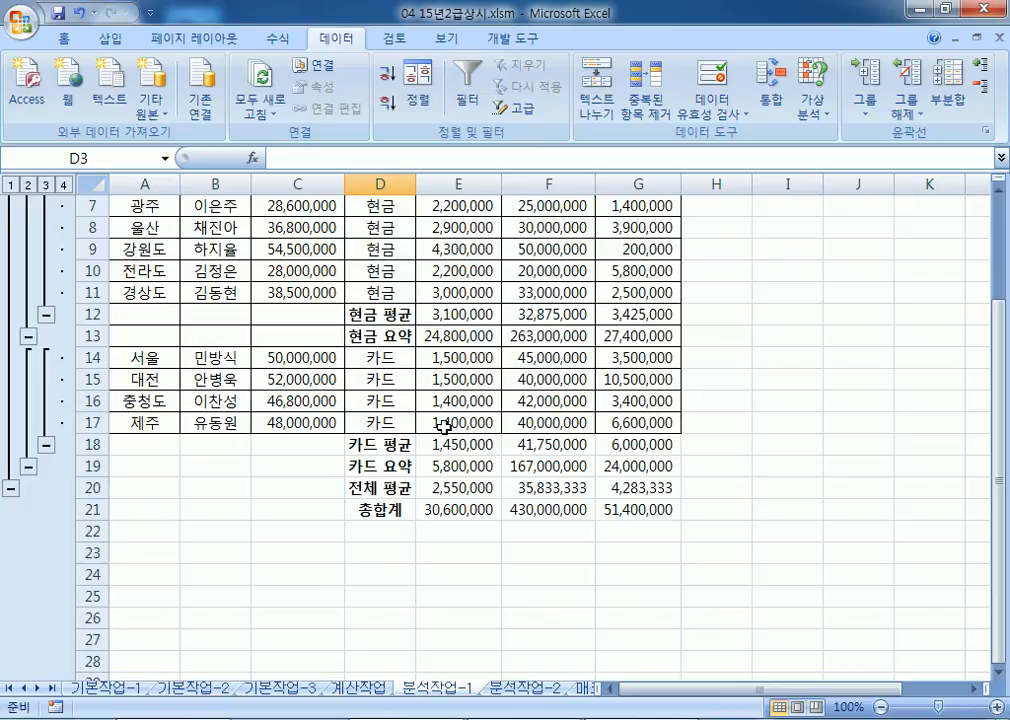
scroll(443, 425, "up", 2)
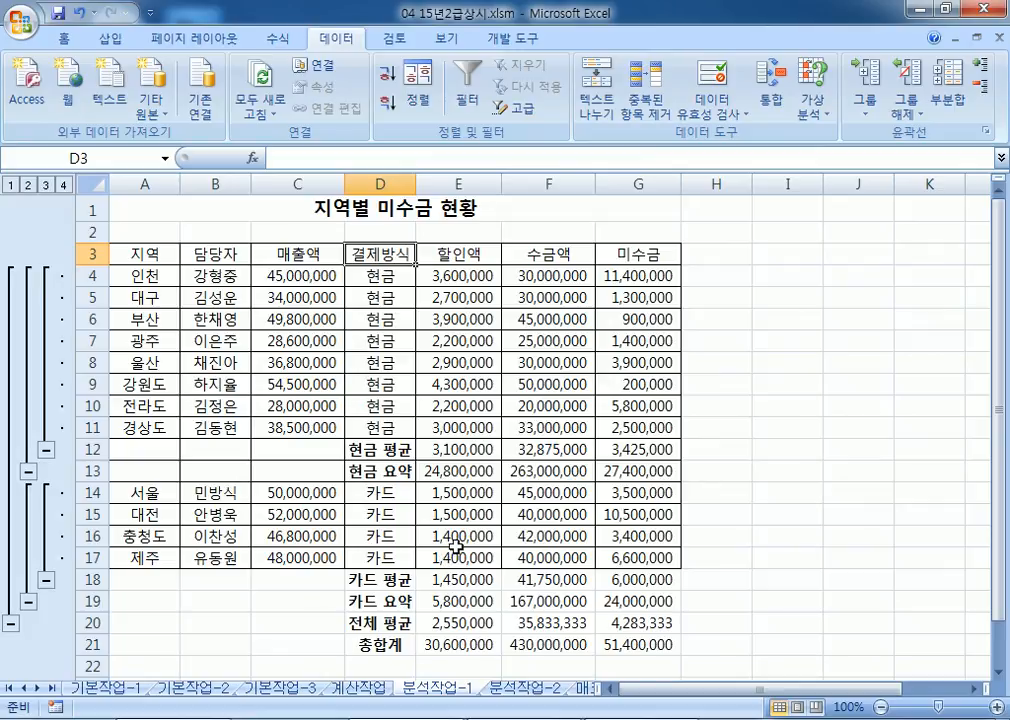
Step: Open the 분석작업-2 sheet and inspect the formulas in F7, D7, C7 and E7
left_click(517, 689)
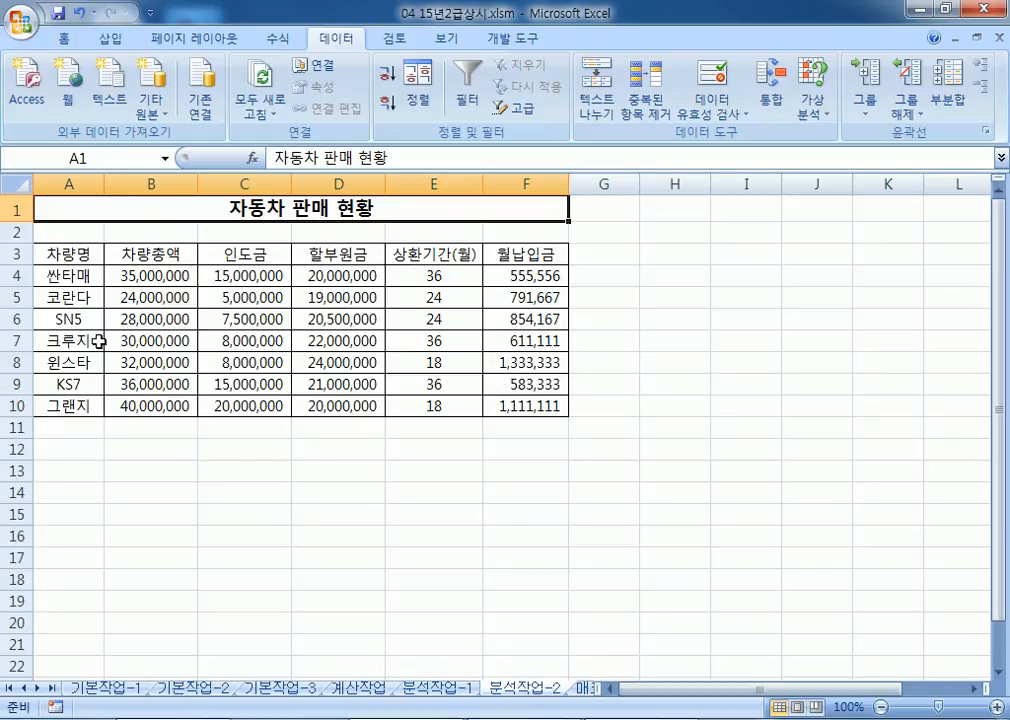
left_click(524, 341)
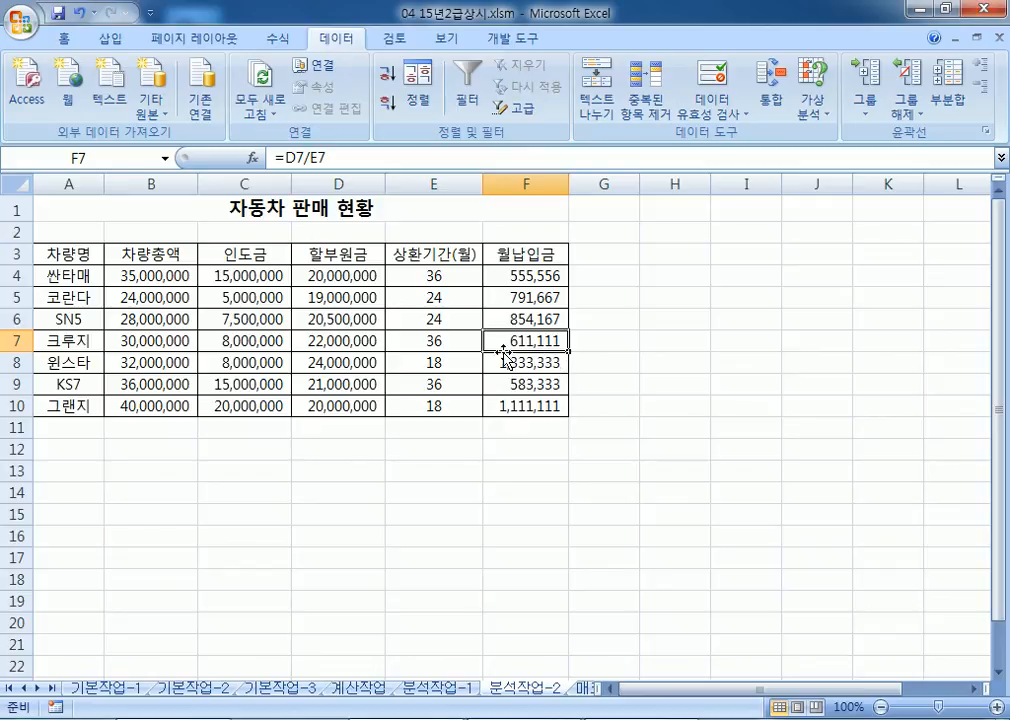
left_click(337, 340)
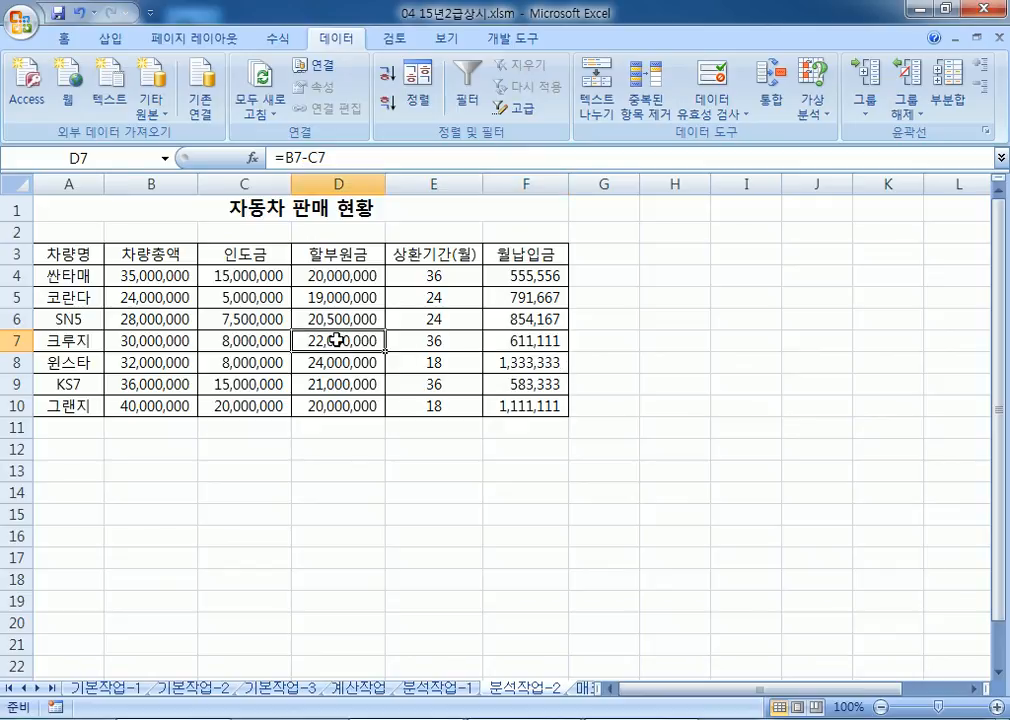
left_click(264, 340)
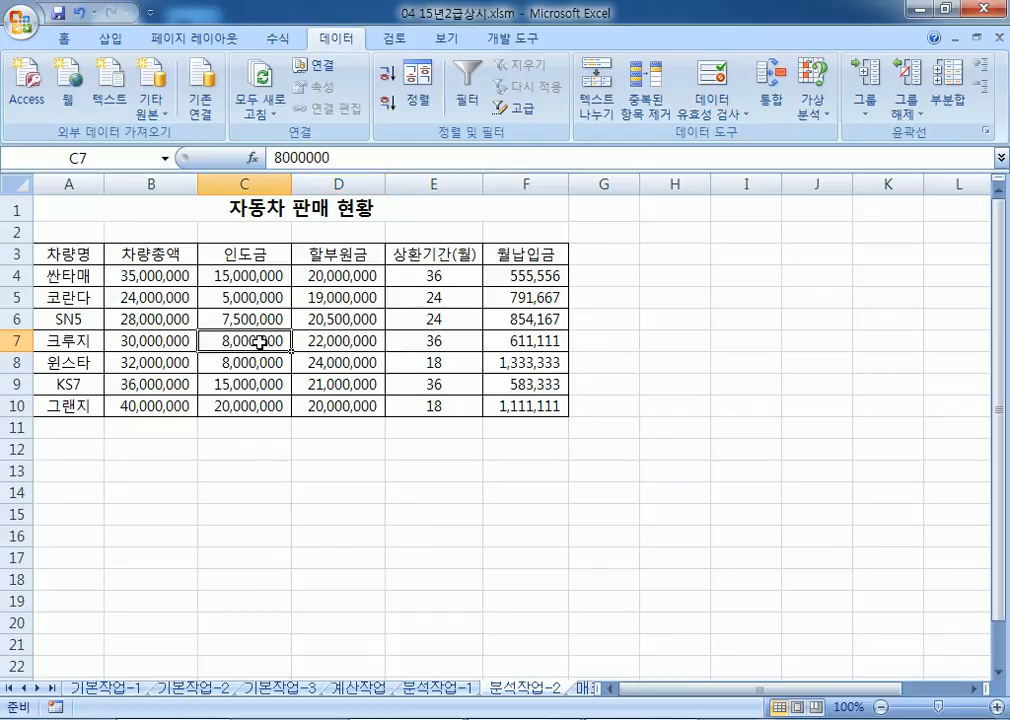
left_click(333, 345)
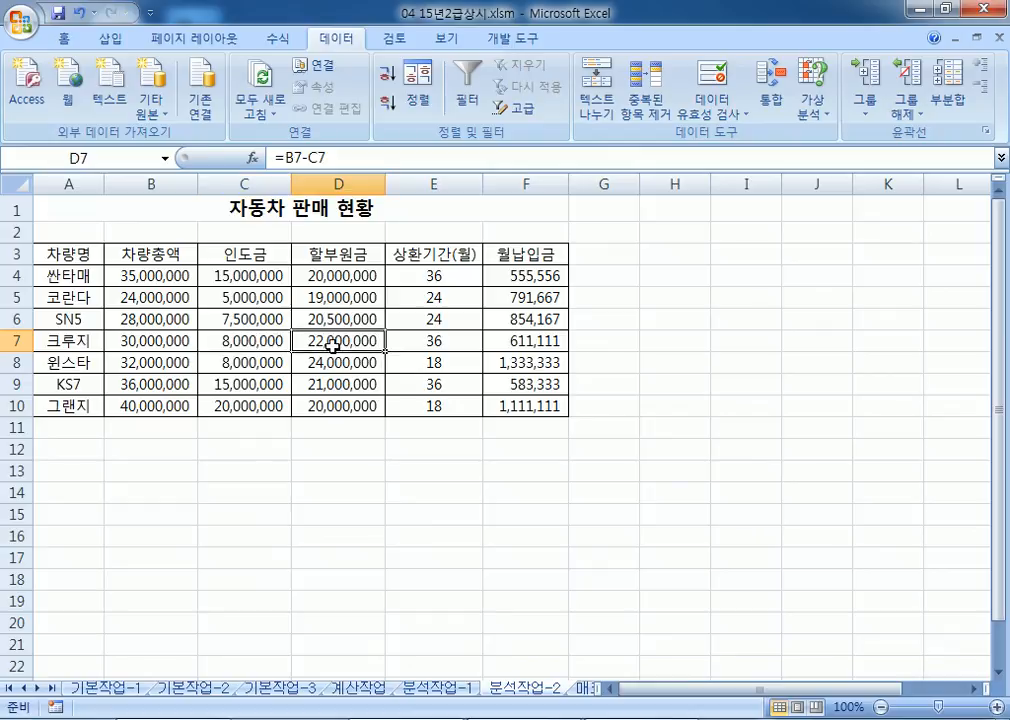
left_click(419, 345)
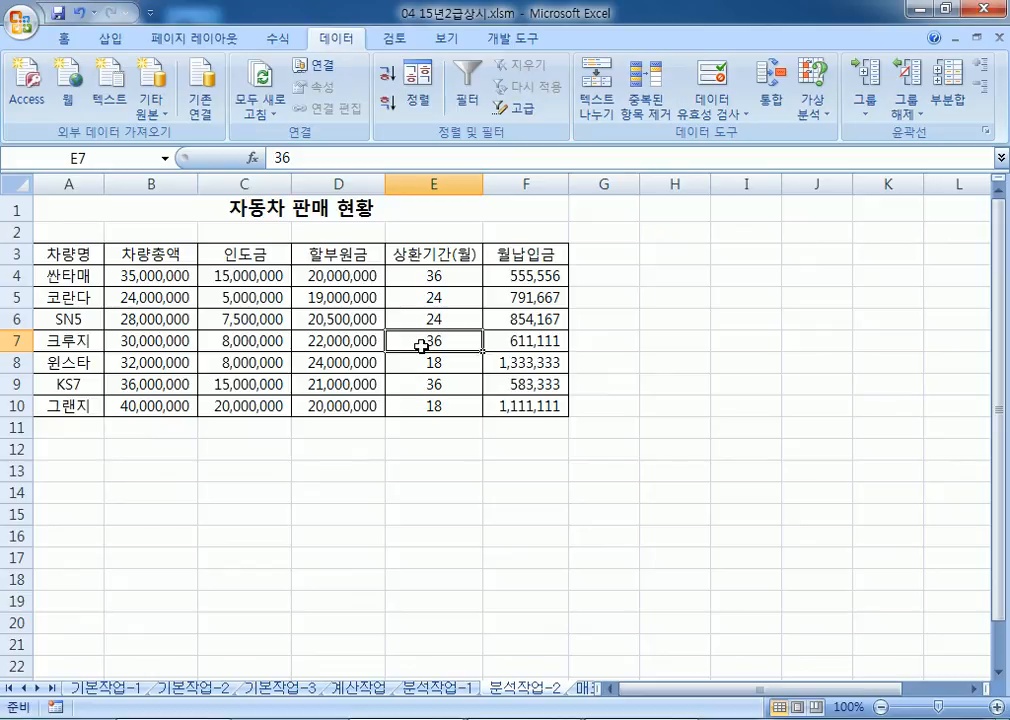
left_click(545, 342)
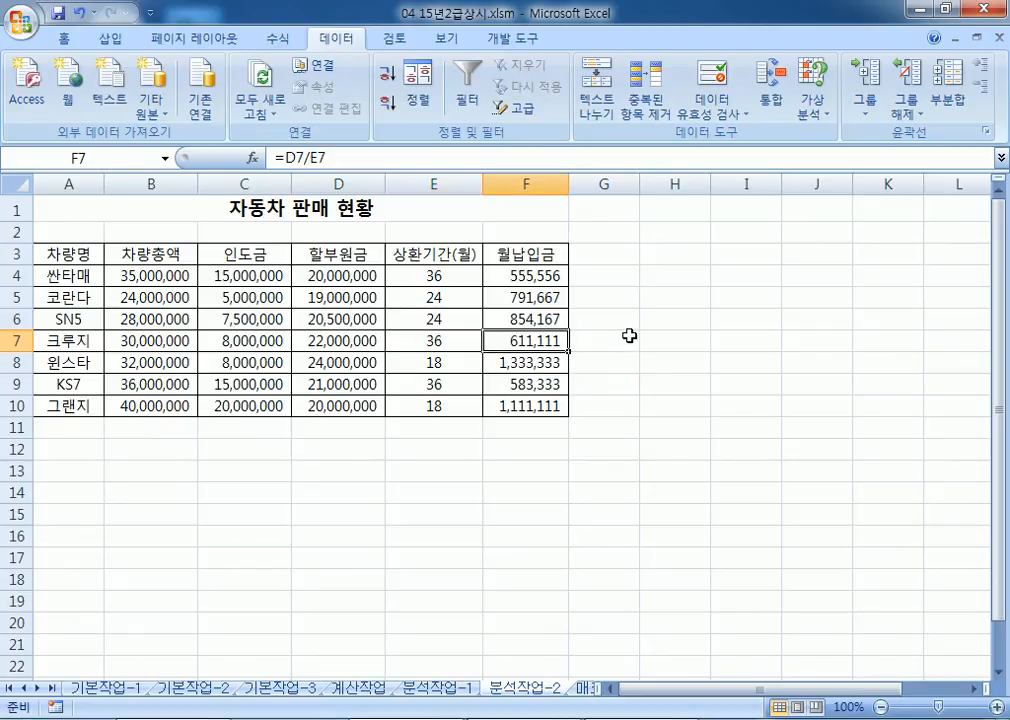
left_click(629, 336)
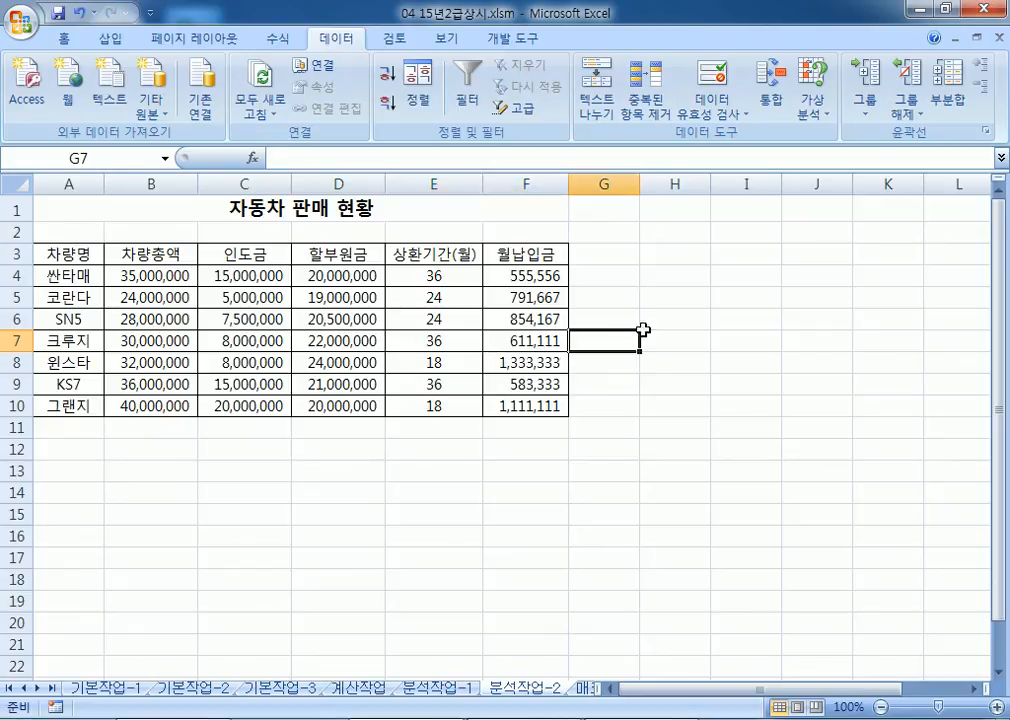
Step: Use Goal Seek to make F7 equal 500000 by changing E7
left_click(818, 110)
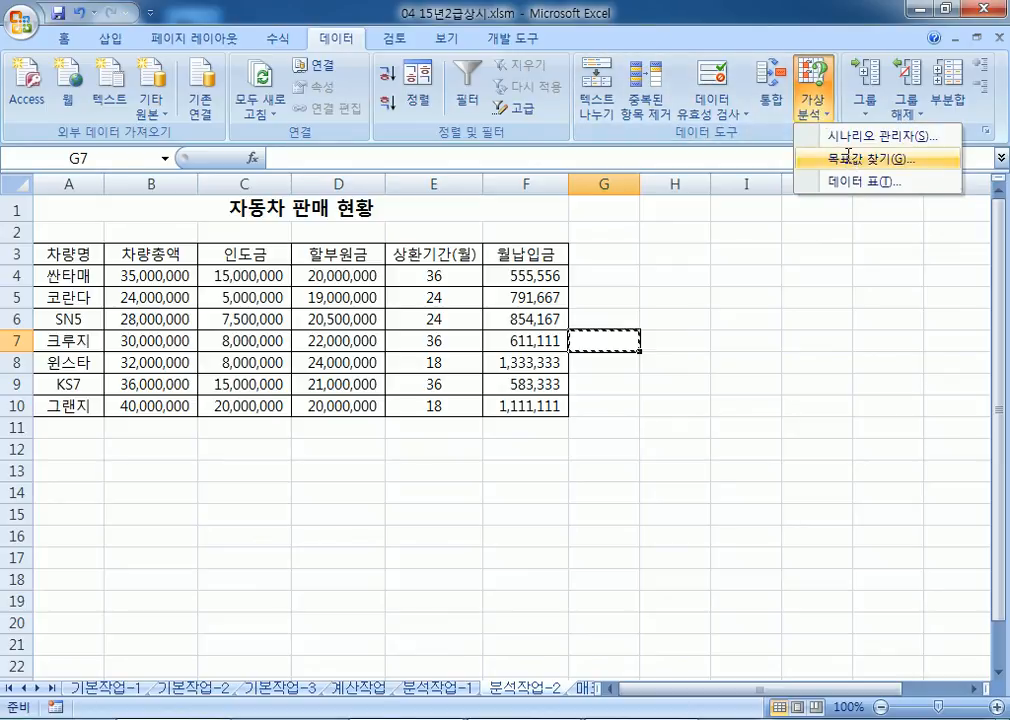
left_click(851, 160)
left_click_drag(548, 243, 719, 203)
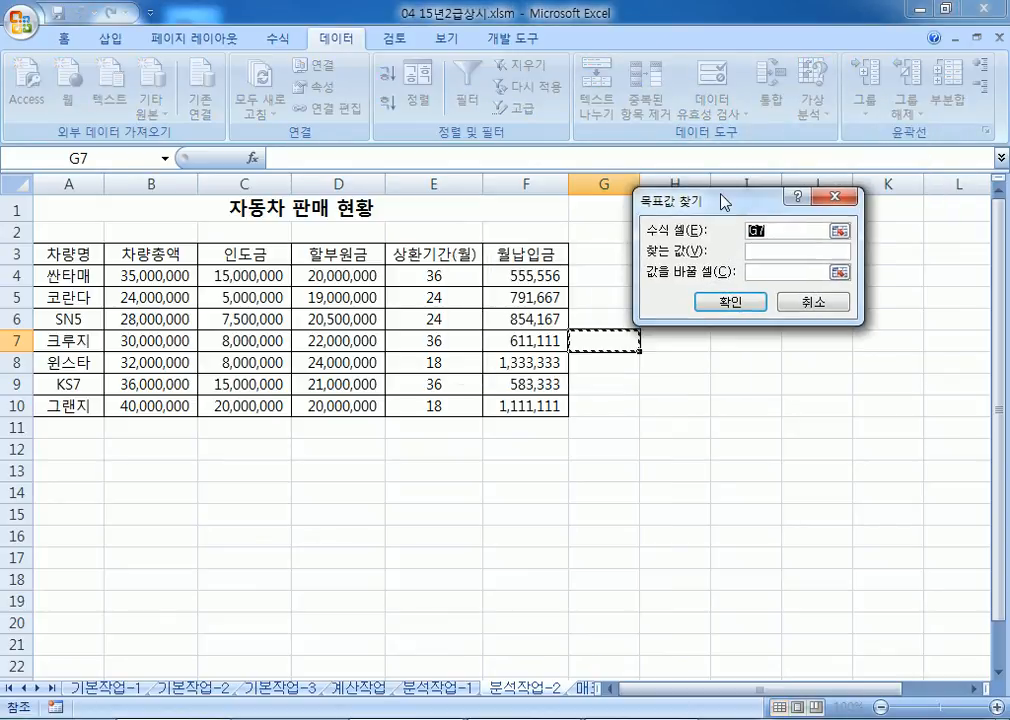
left_click(523, 341)
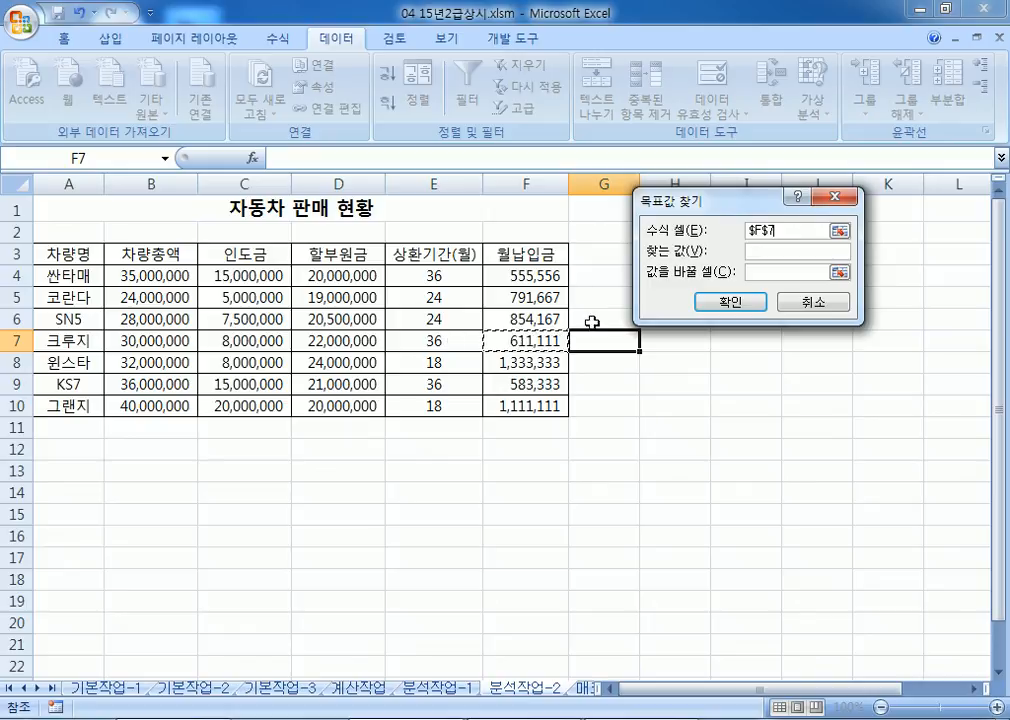
left_click_drag(732, 204, 668, 279)
left_click(712, 327)
type("500000")
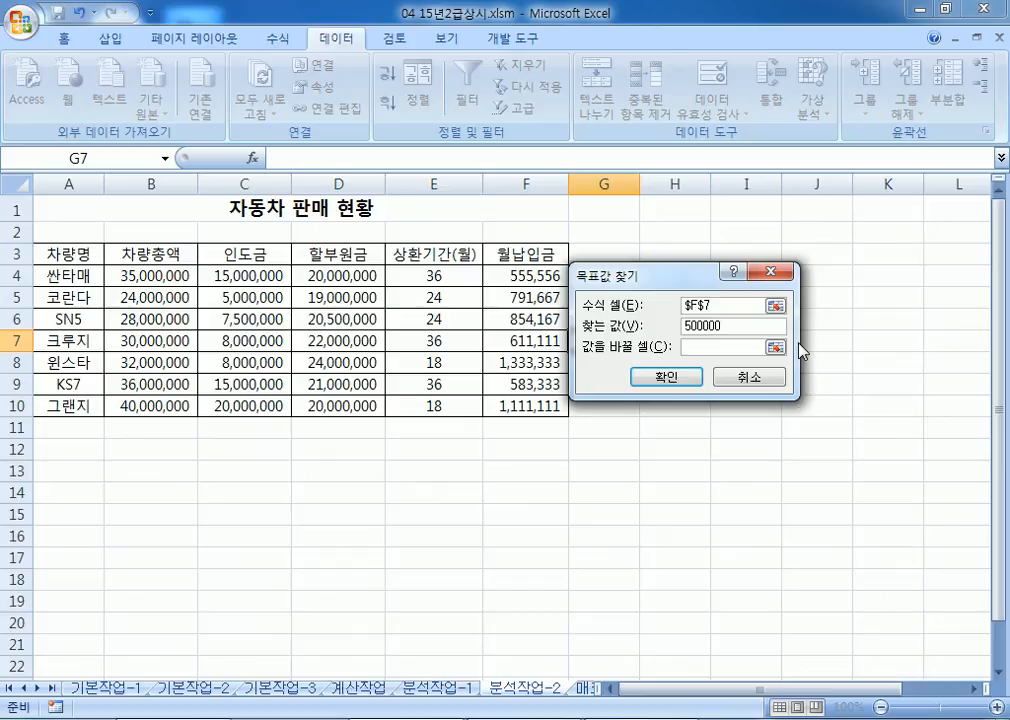
left_click(704, 348)
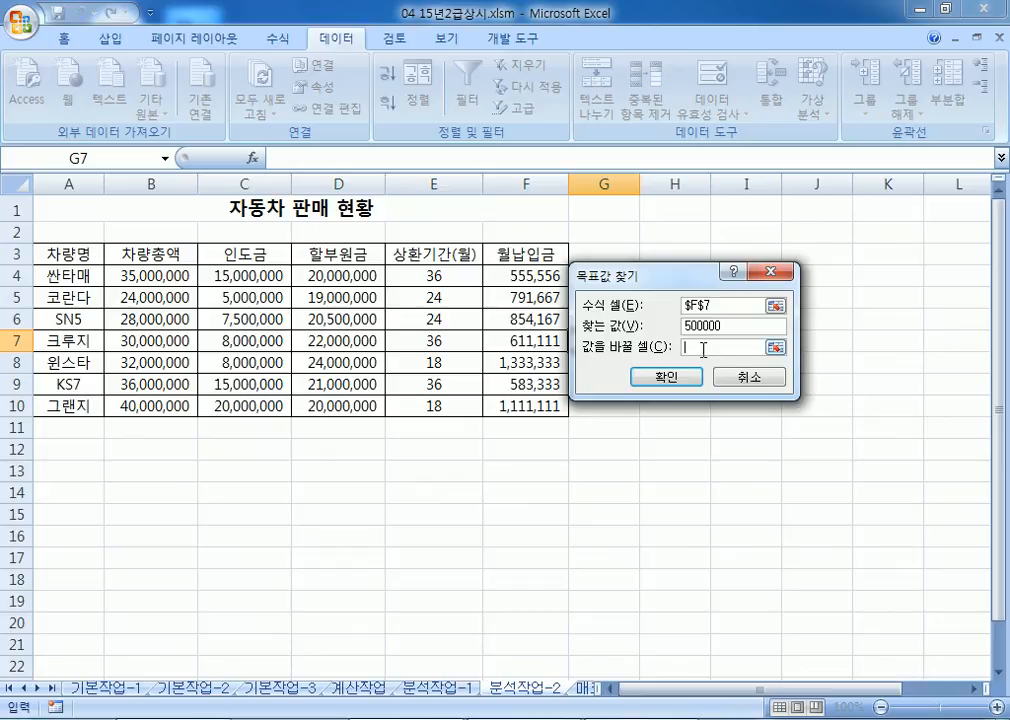
left_click(424, 341)
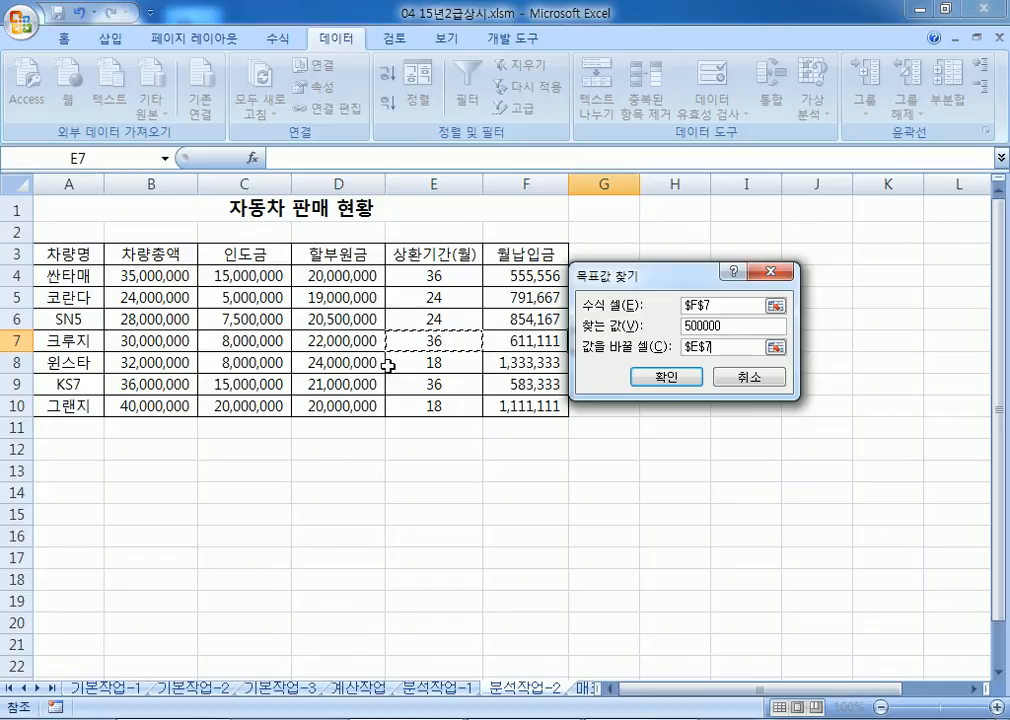
left_click(668, 376)
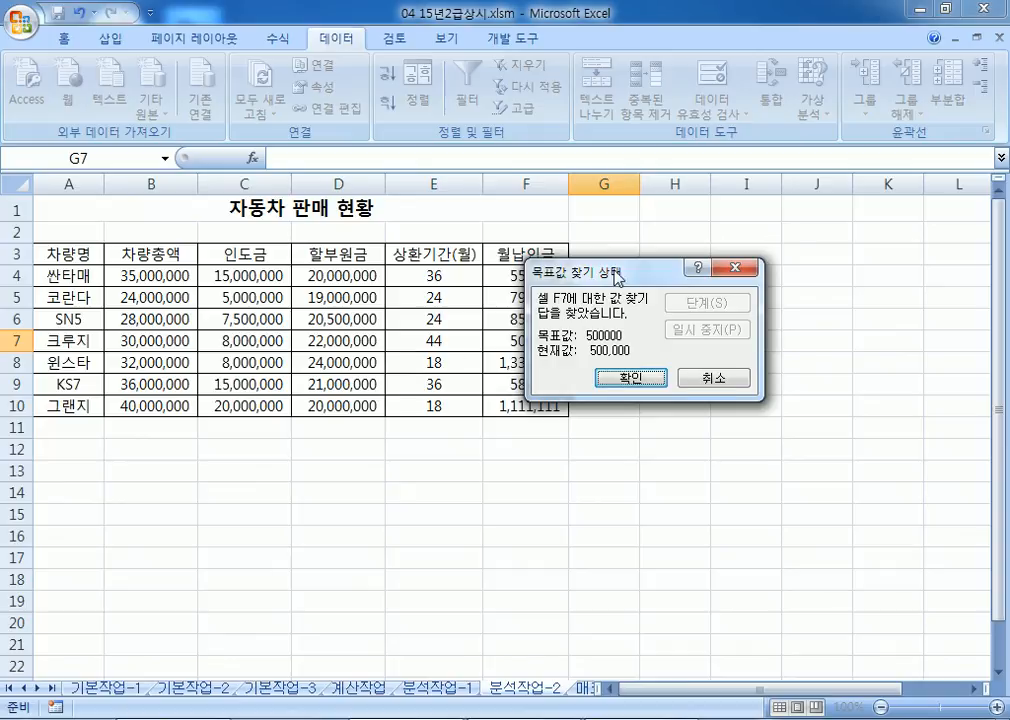
left_click_drag(610, 272, 656, 261)
key("Return")
Step: Verify F7, C7 and D7, then move to the 매크로작업 sheet
left_click(547, 340)
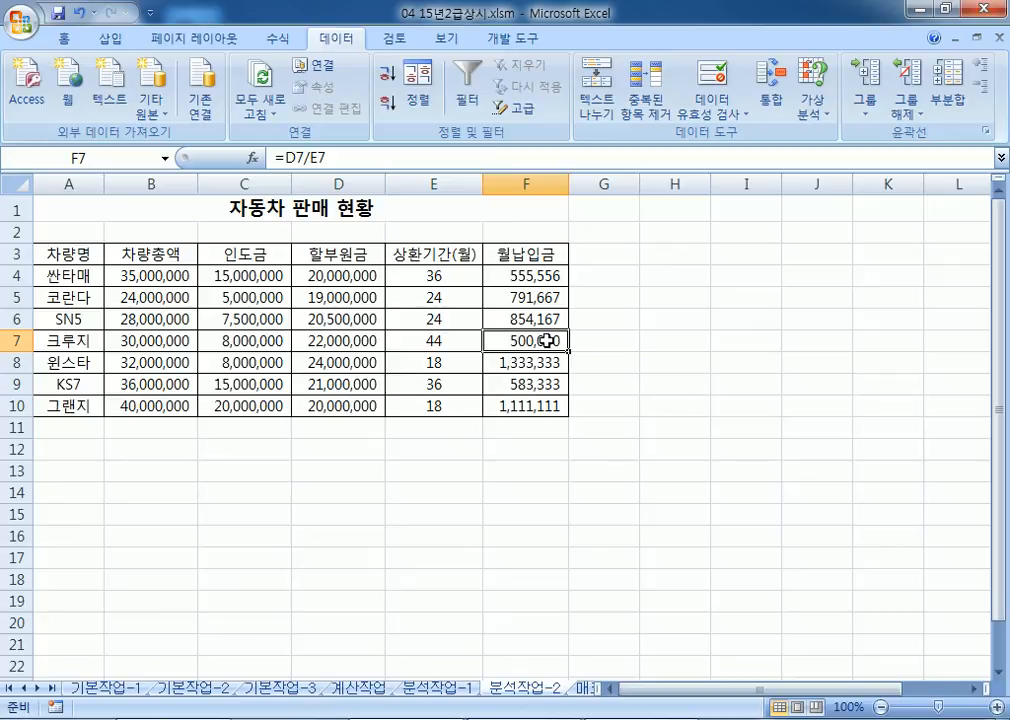
left_click(285, 343)
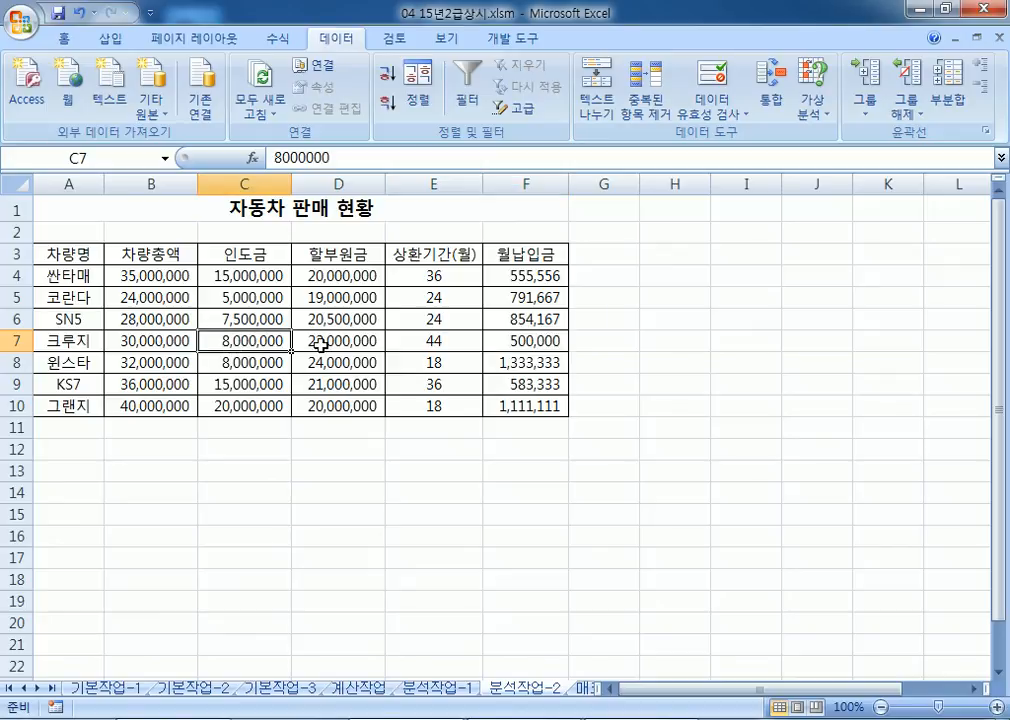
left_click(320, 341)
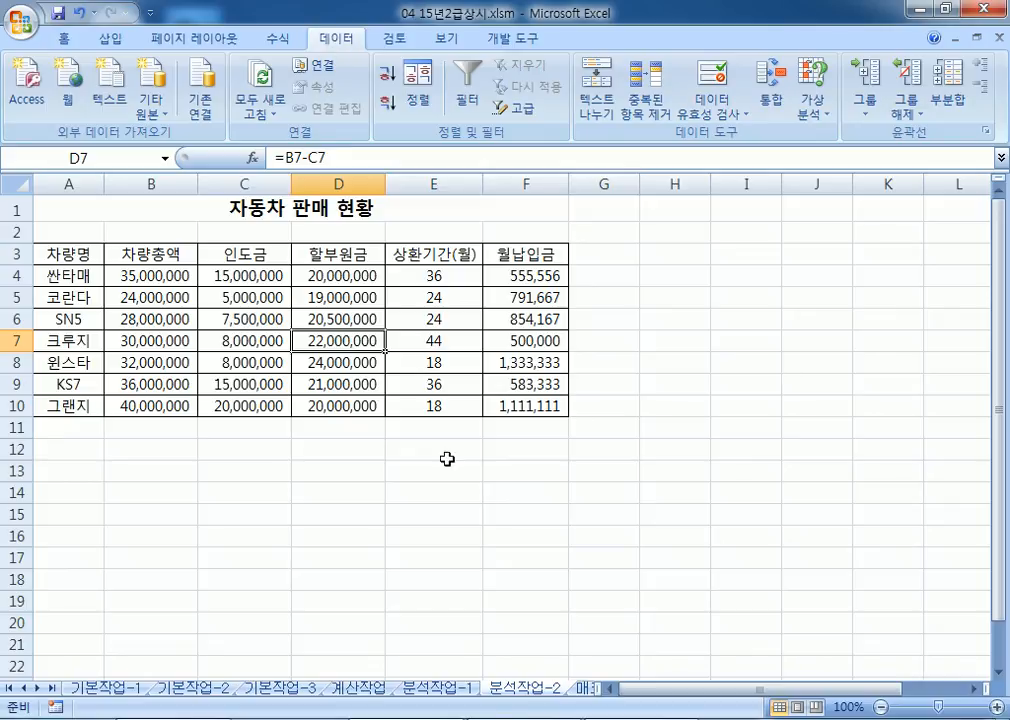
key("ctrl+Page_Down")
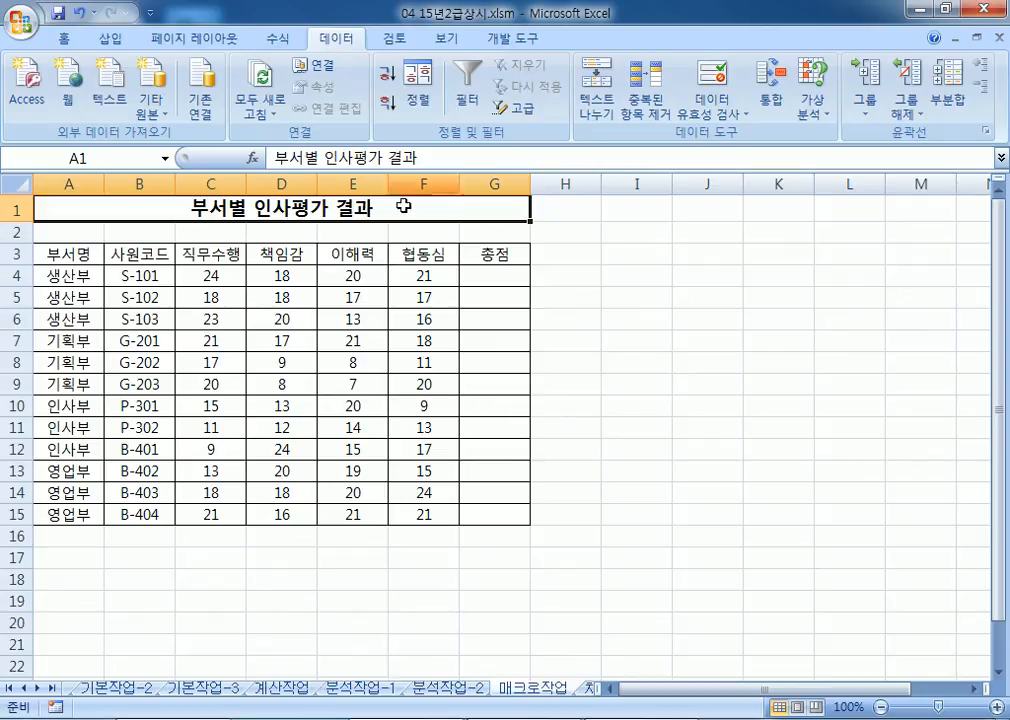
Step: Check G4 and C4:G15, then select I3:J4 for a button and show the 개발 도구 ribbon
left_click(484, 274)
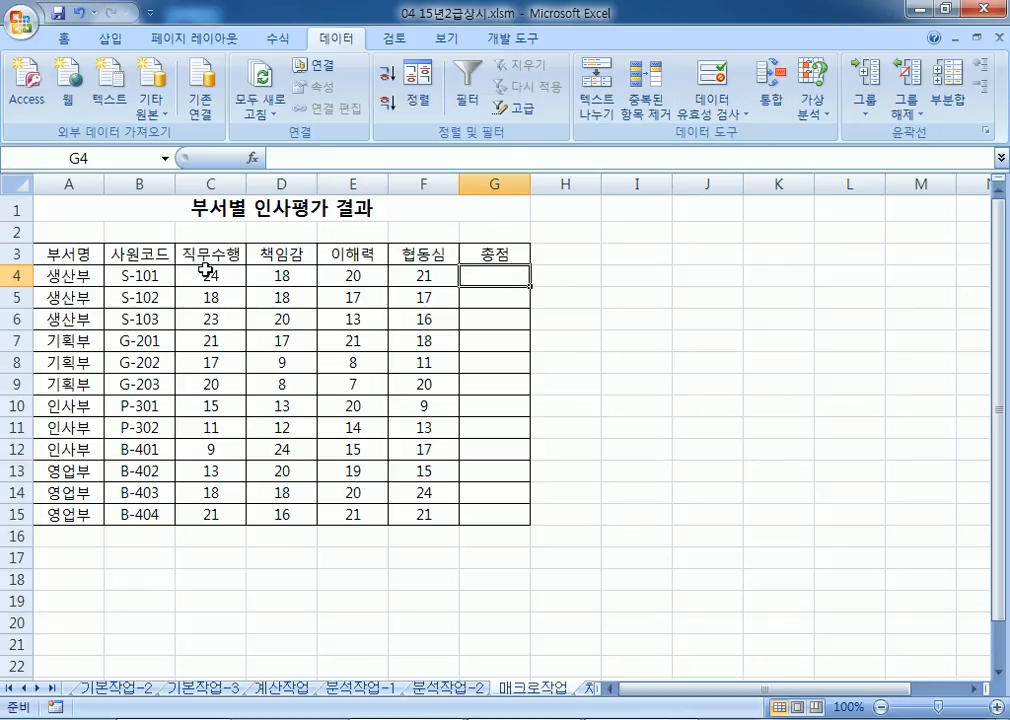
left_click_drag(204, 268, 471, 518)
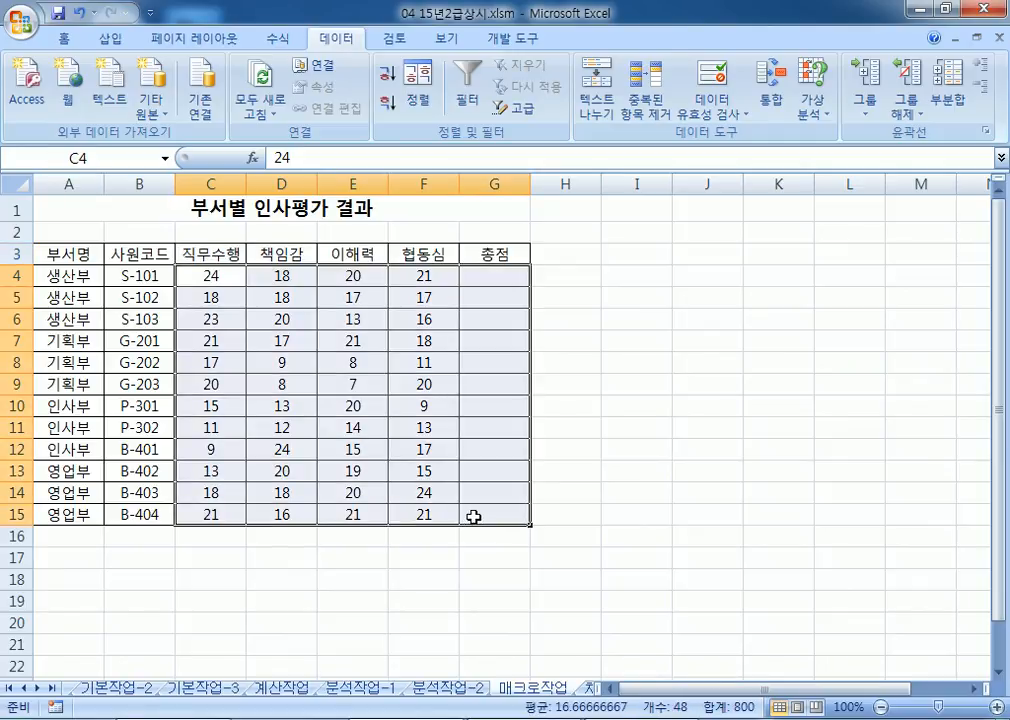
left_click(502, 276)
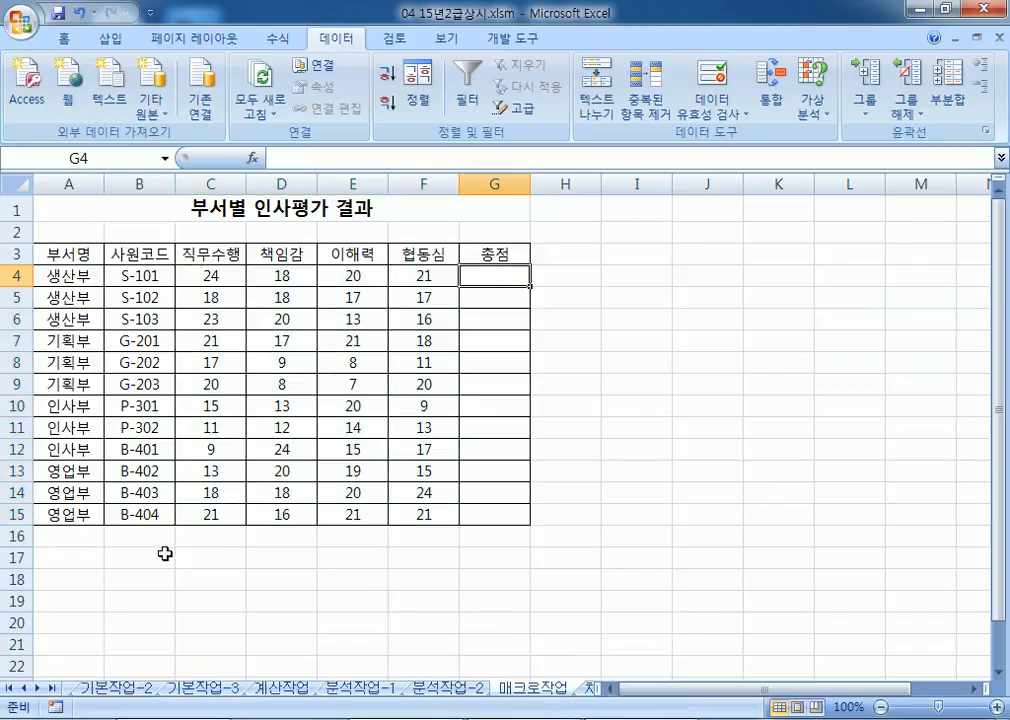
left_click_drag(622, 248, 691, 283)
left_click(491, 44)
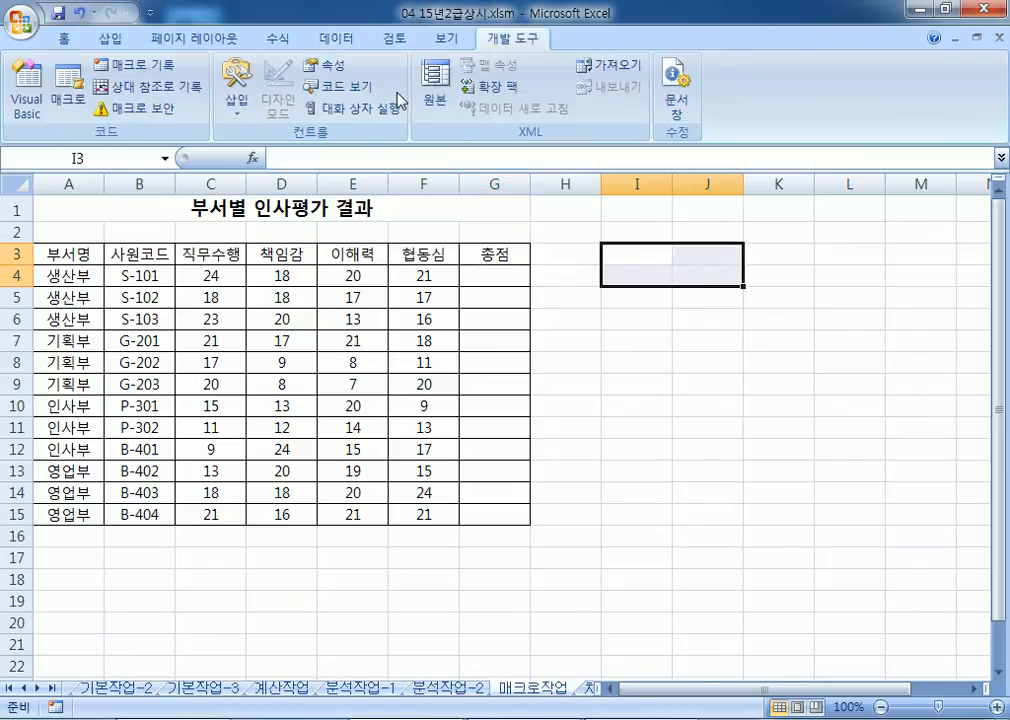
Step: Draw a button over I3:J4 and start recording a new macro named 총점 for it
left_click(237, 95)
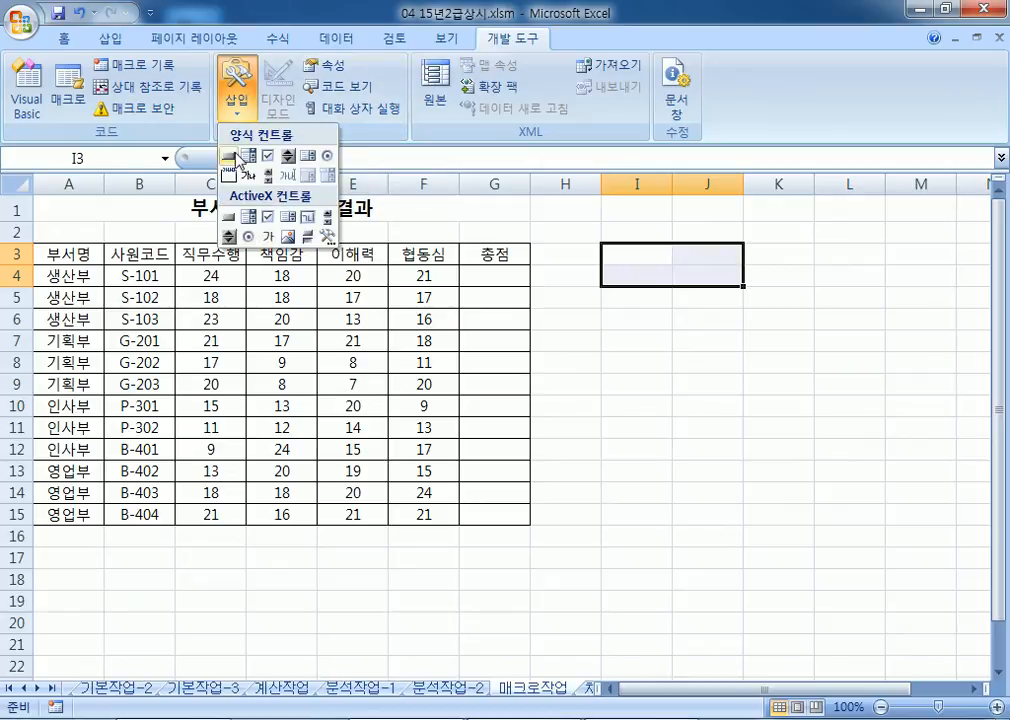
left_click(229, 153)
left_click_drag(606, 244, 742, 286)
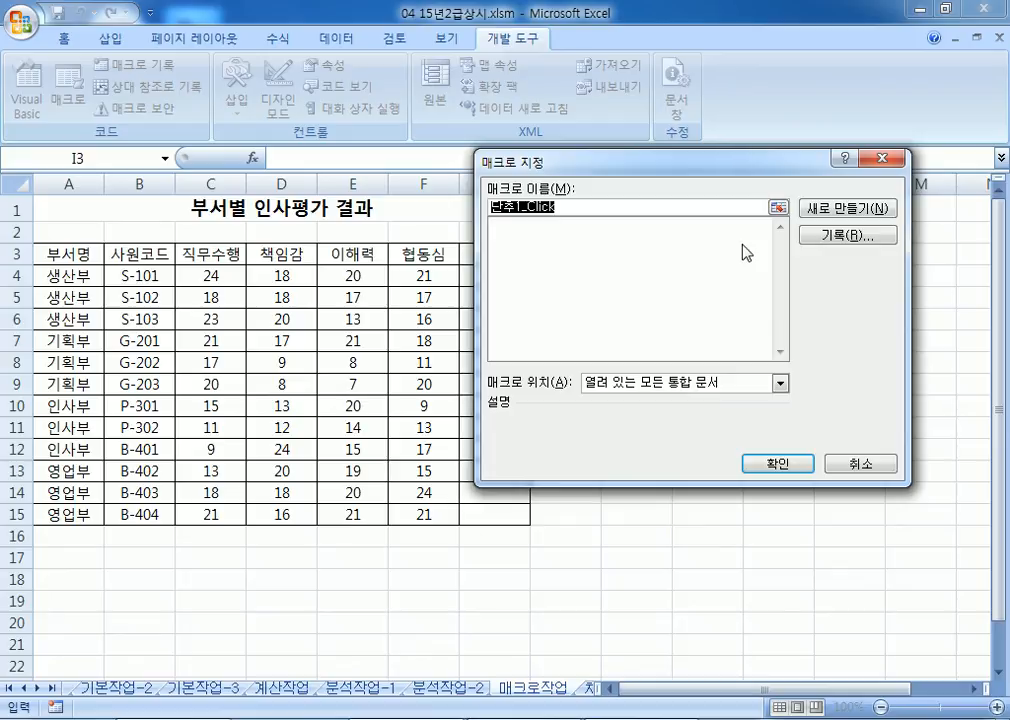
type("ㅊㅎ")
key("BackSpace")
key("BackSpace")
type("총점")
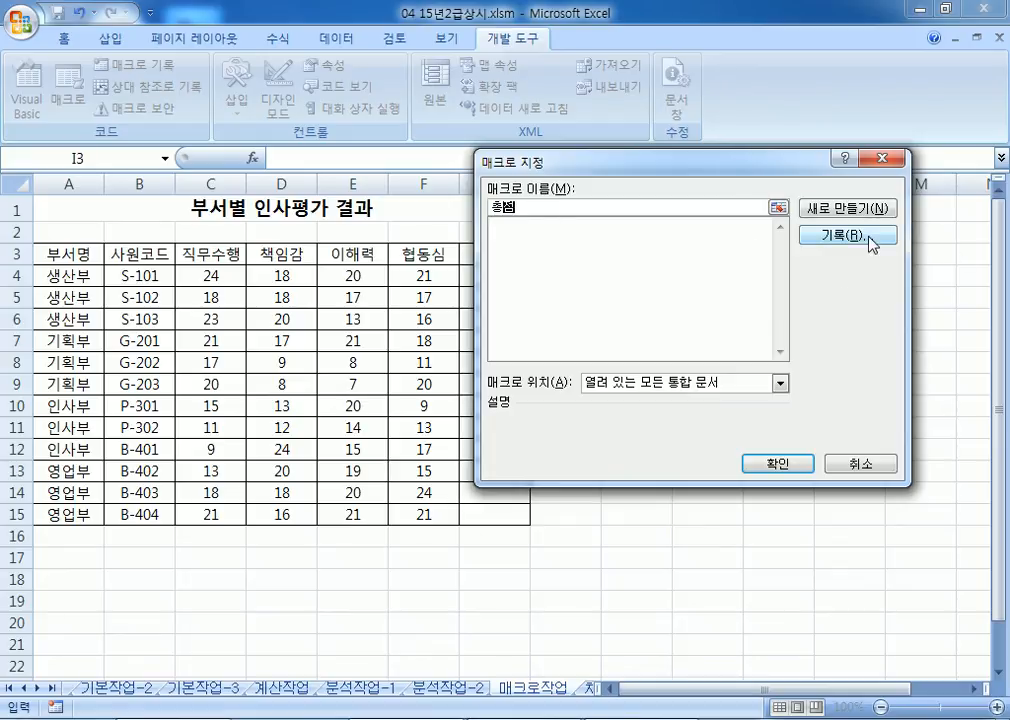
left_click(806, 237)
left_click(735, 432)
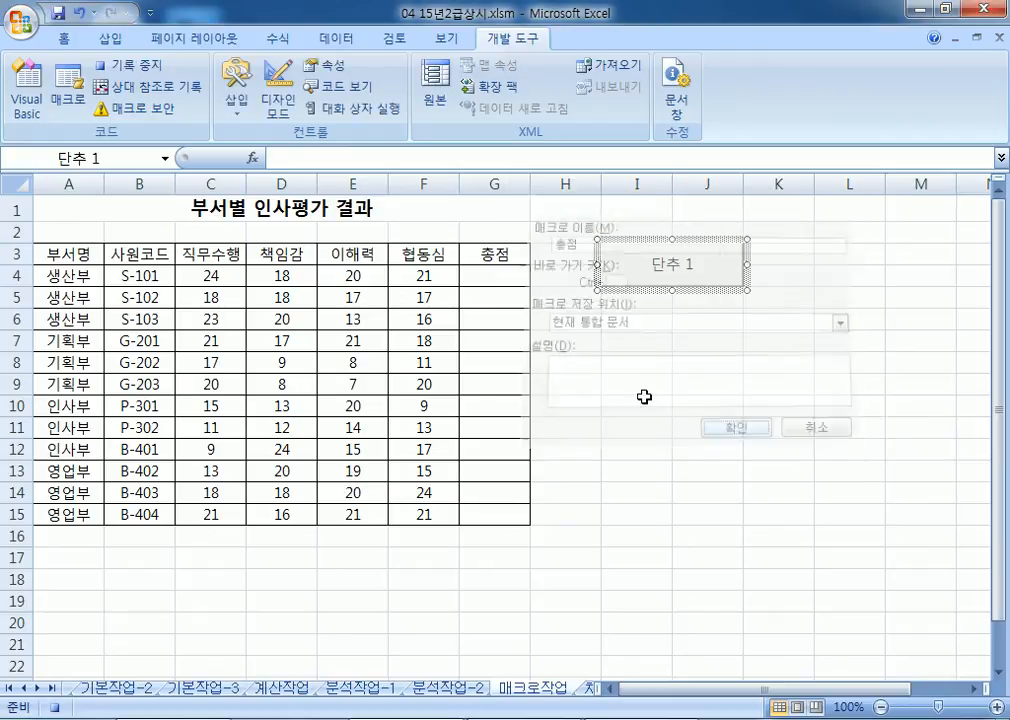
Step: Enter =SUM(C4:F4) in G4, fill it down to G15, and stop recording
left_click(486, 278)
type("=SUM(")
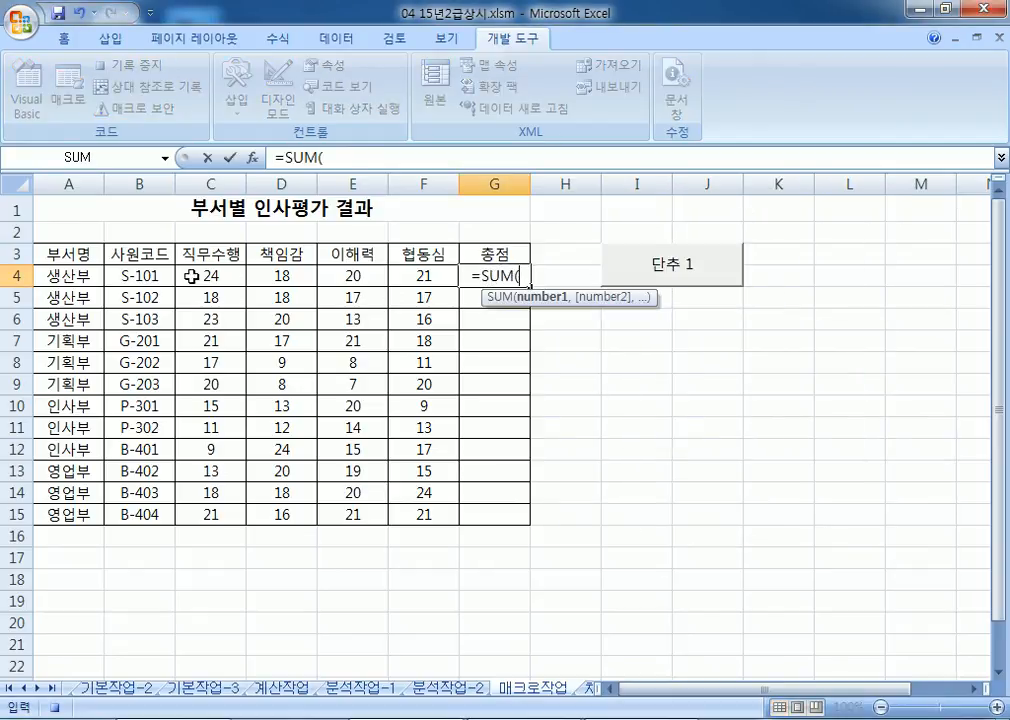
left_click_drag(186, 279, 417, 286)
key("Return")
left_click(511, 279)
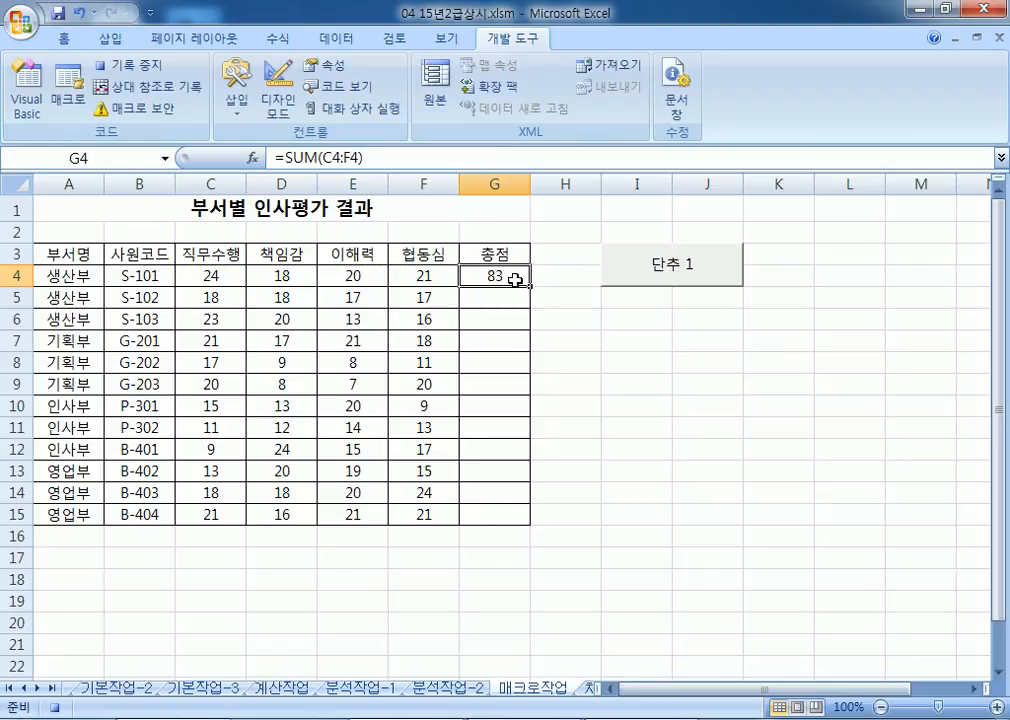
left_click_drag(531, 289, 534, 526)
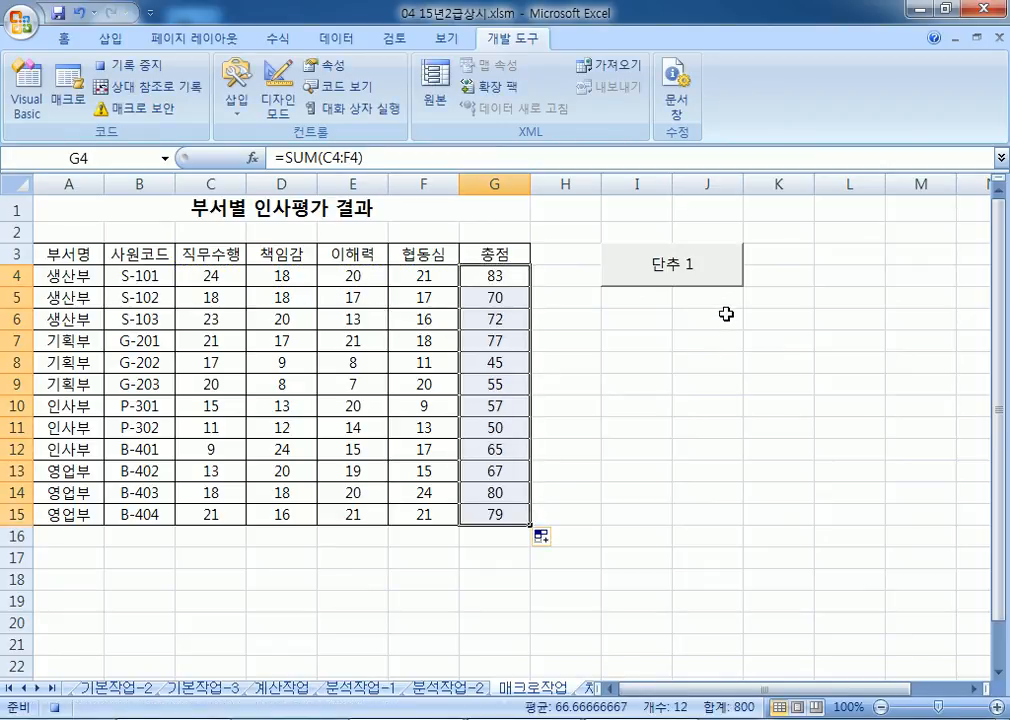
left_click(155, 68)
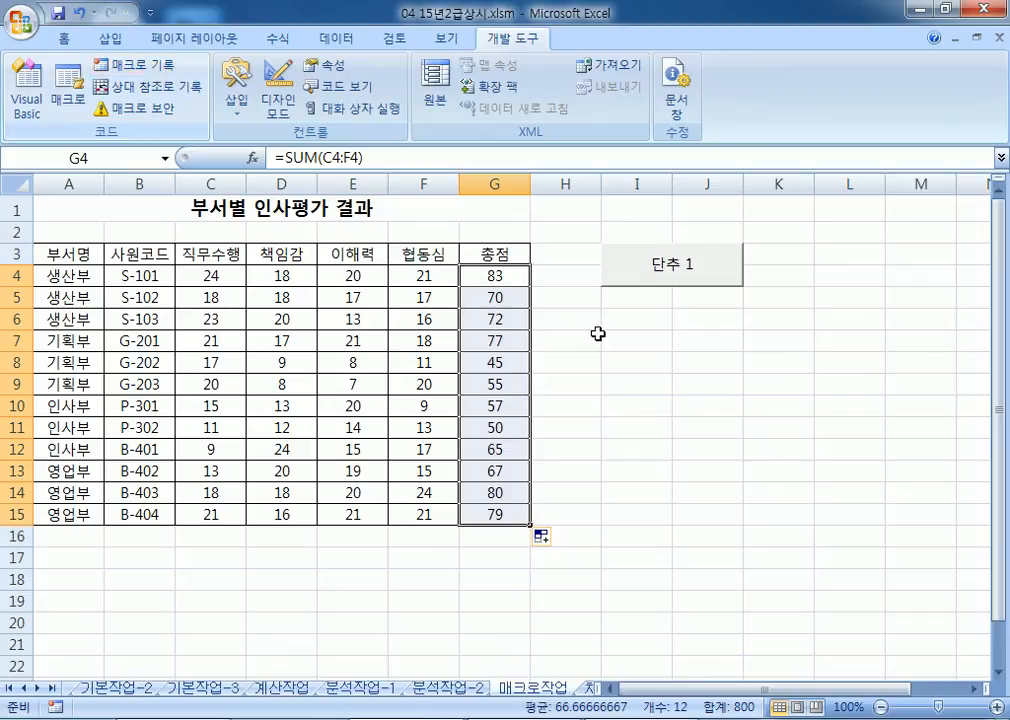
Step: Relabel the button from 단추 1 to 총점
right_click(688, 276)
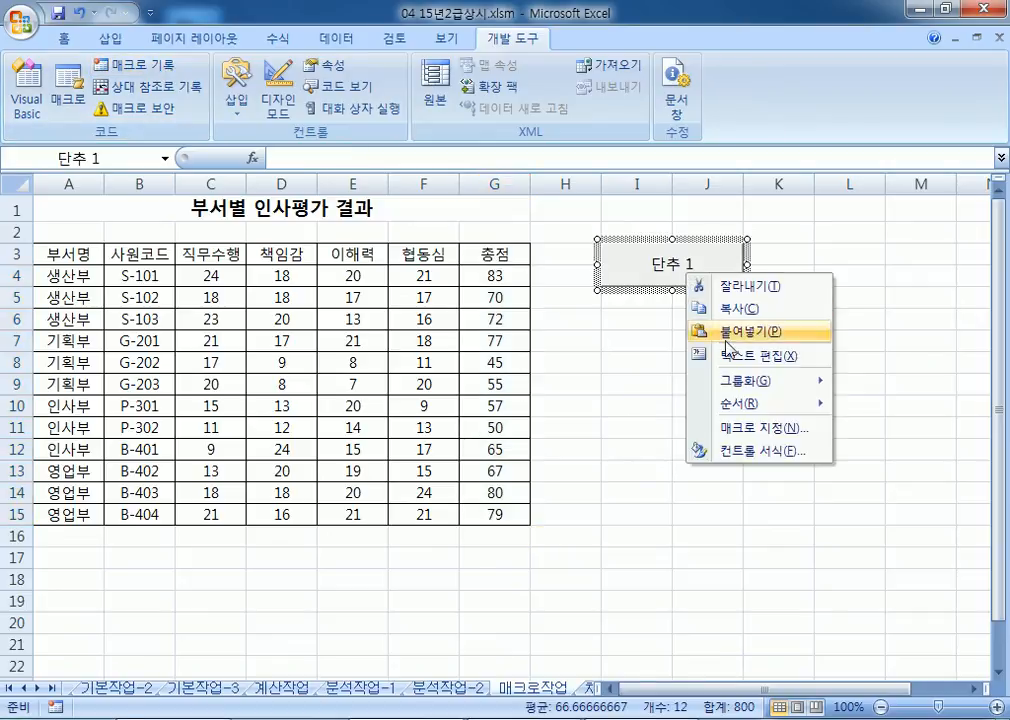
left_click(757, 355)
type("CHDWJ")
key("BackSpace")
key("BackSpace")
key("BackSpace")
key("BackSpace")
key("BackSpace")
type("총저")
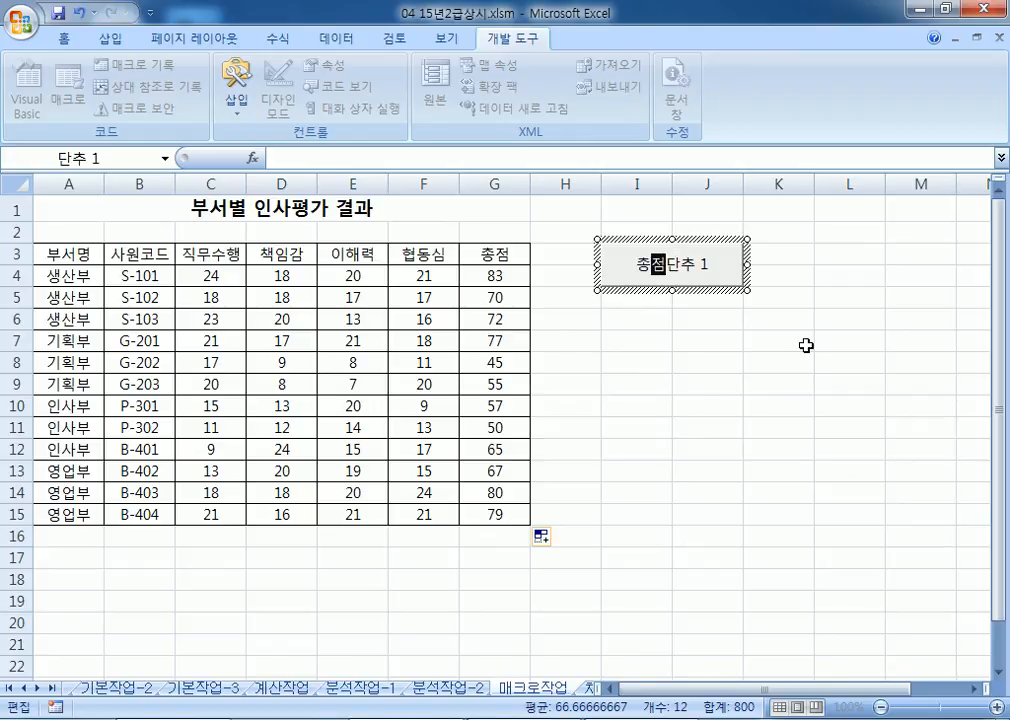
key("Delete")
key("Delete")
key("Delete")
key("Delete")
key("Escape")
Step: Clear the G4:G15 totals and run the 총점 button to refill them
left_click_drag(513, 286, 514, 518)
key("Delete")
left_click(707, 460)
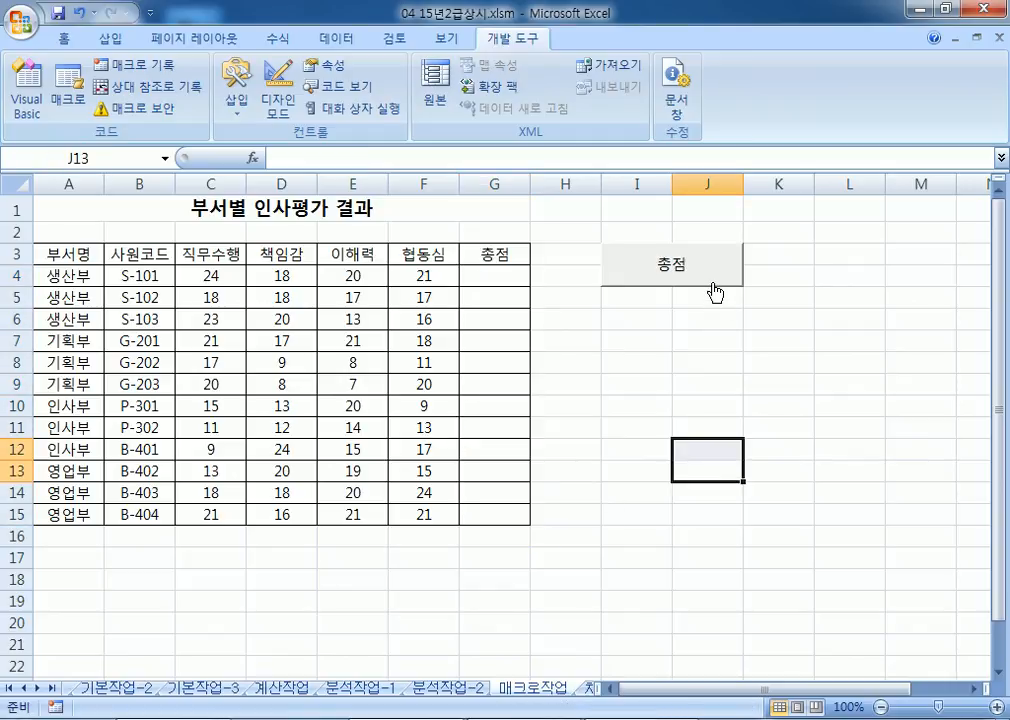
left_click(712, 289)
key("Delete")
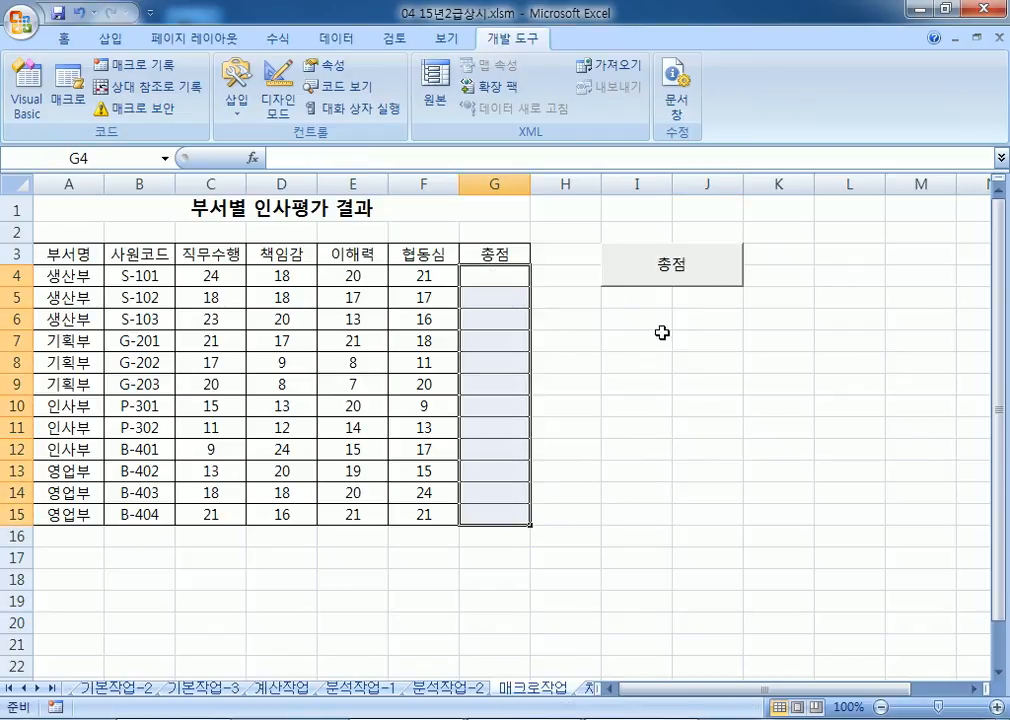
left_click(707, 362)
left_click(706, 266)
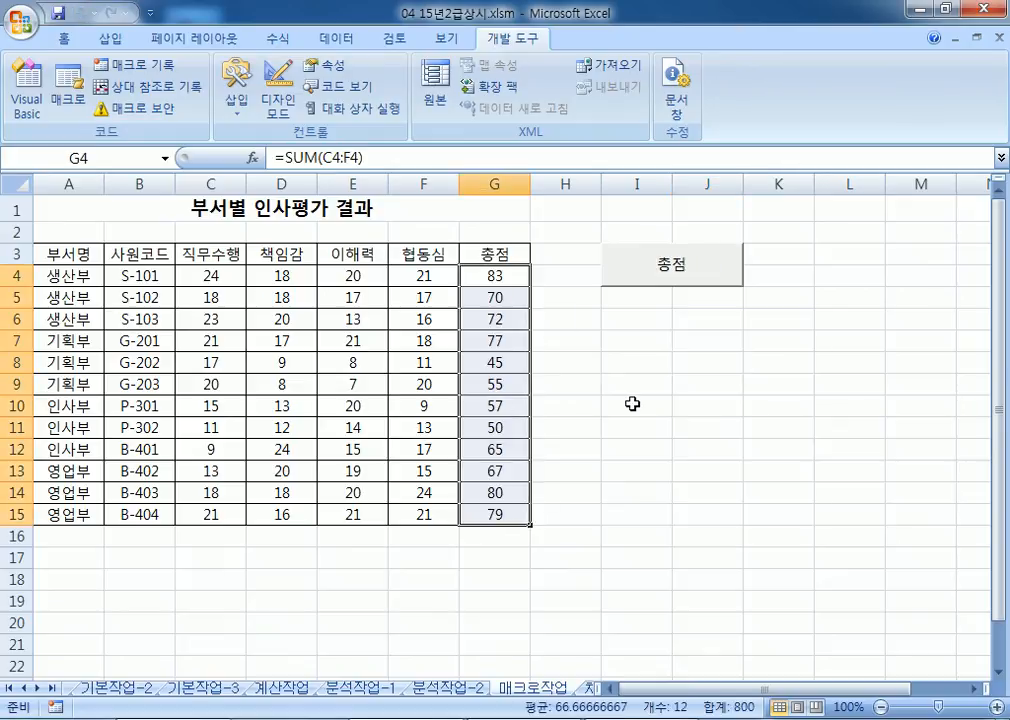
left_click_drag(62, 253, 483, 253)
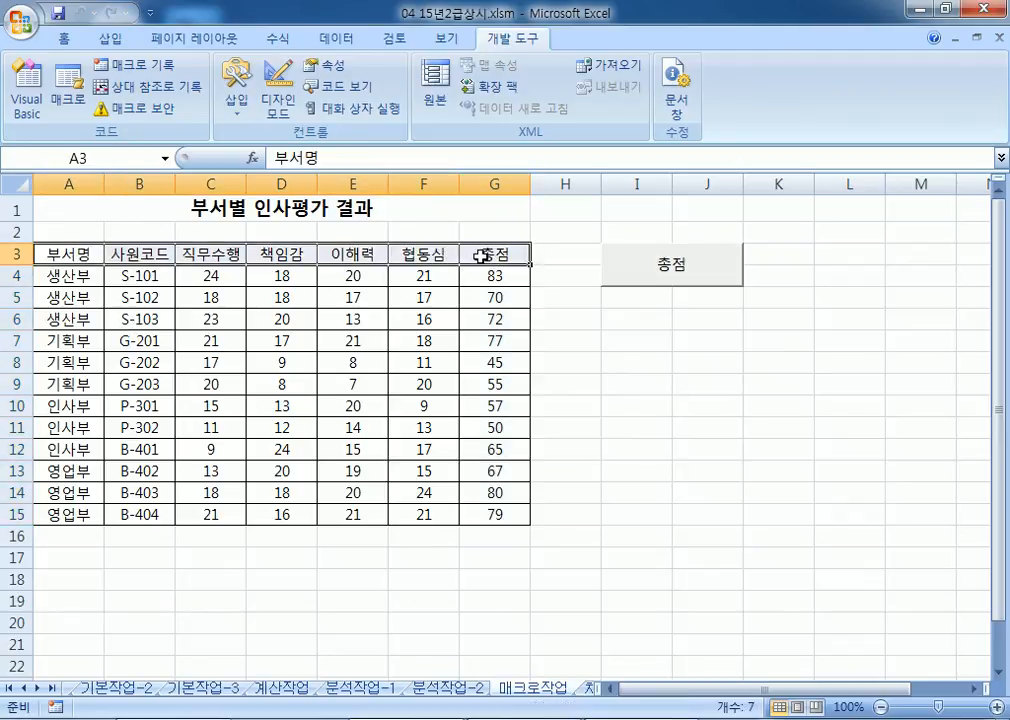
Step: Draw a rectangle shape over I7:J8 and label it 서식
left_click(64, 38)
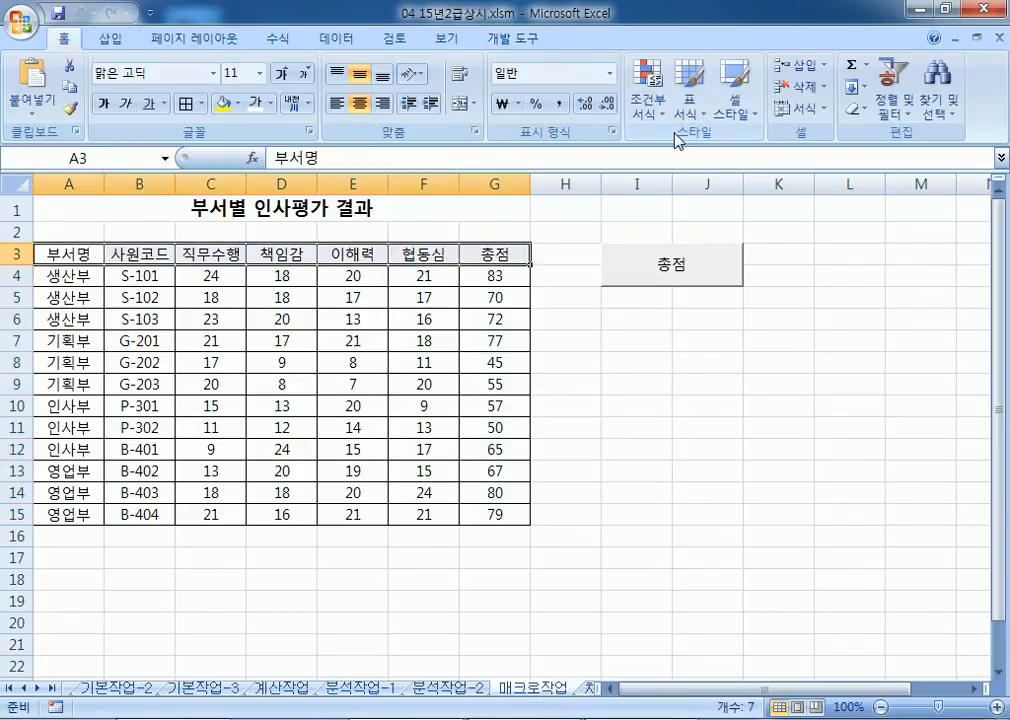
left_click(736, 115)
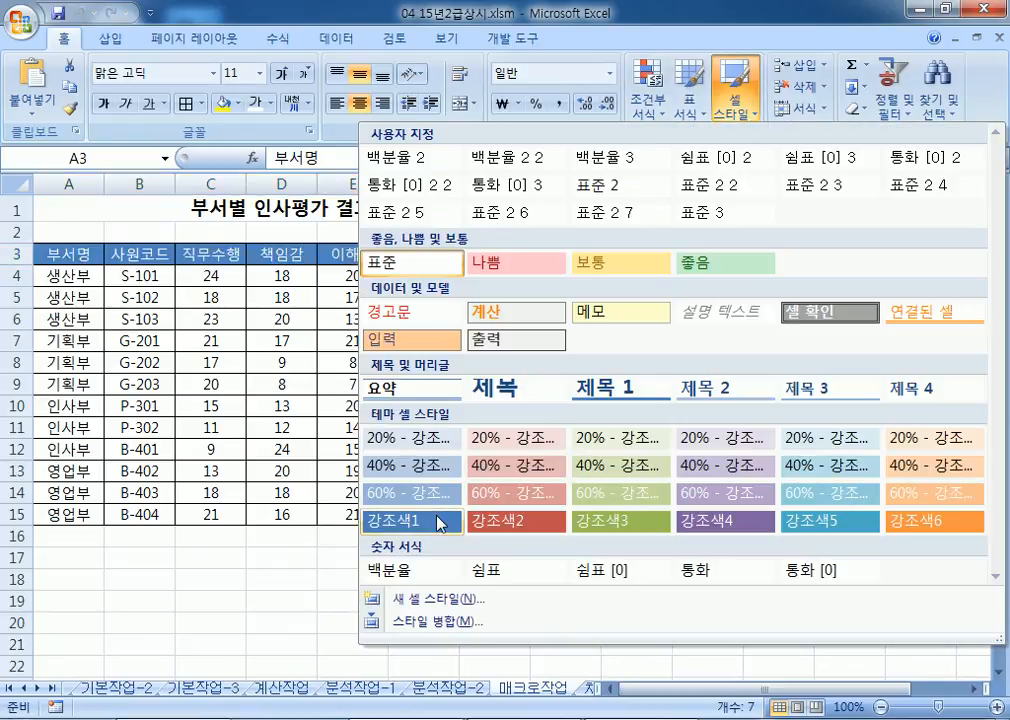
left_click(154, 220)
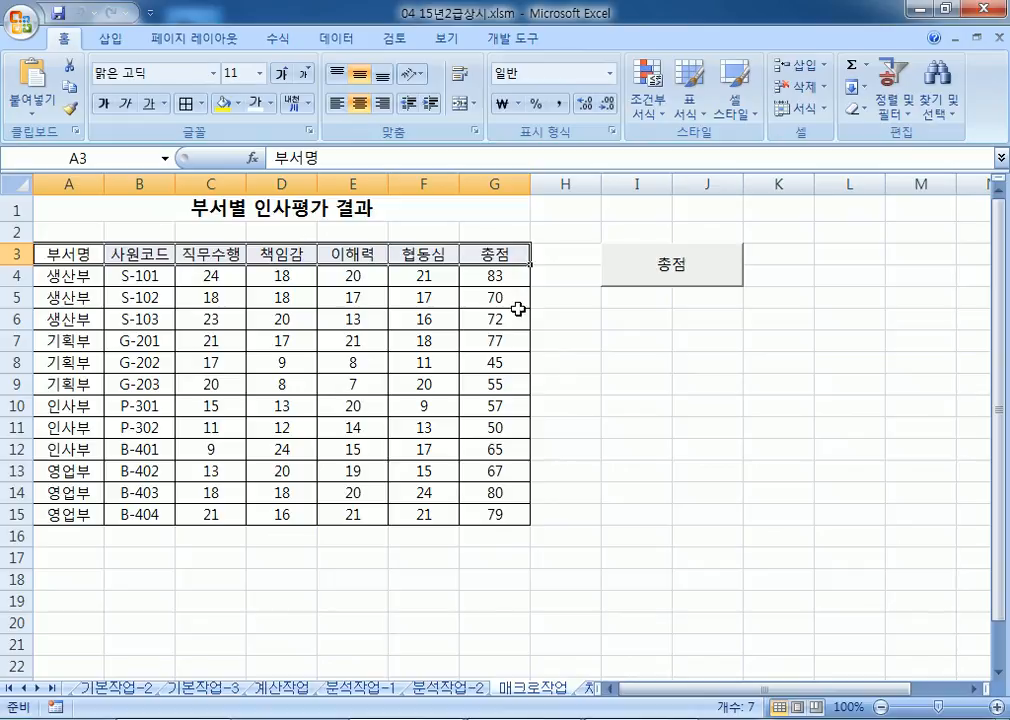
left_click_drag(632, 336, 730, 360)
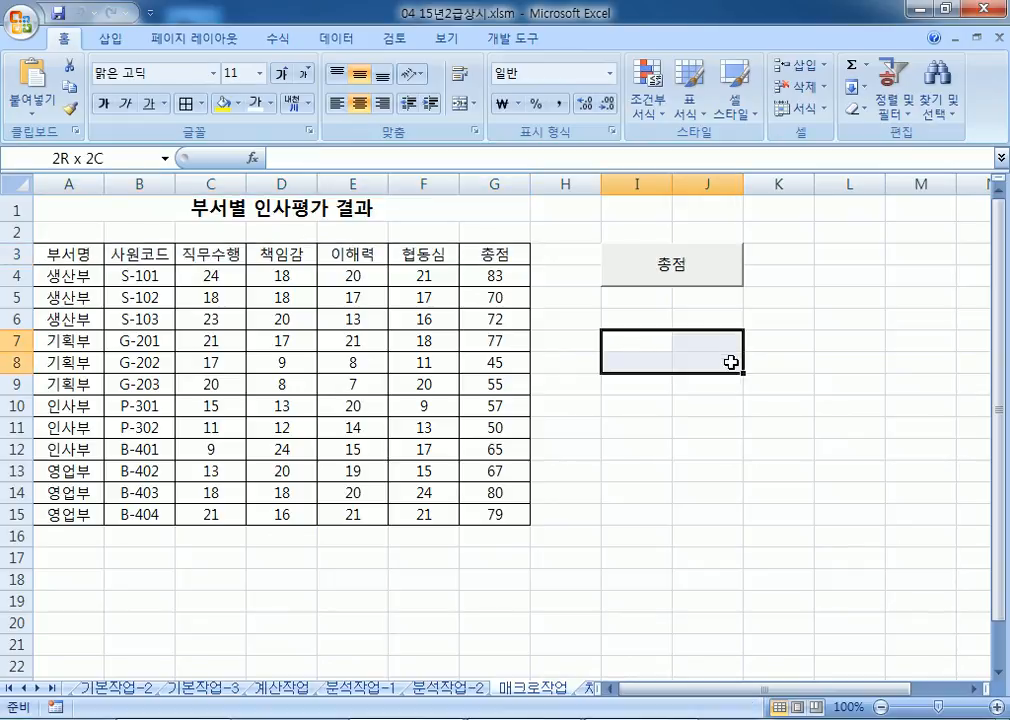
left_click_drag(731, 362, 731, 362)
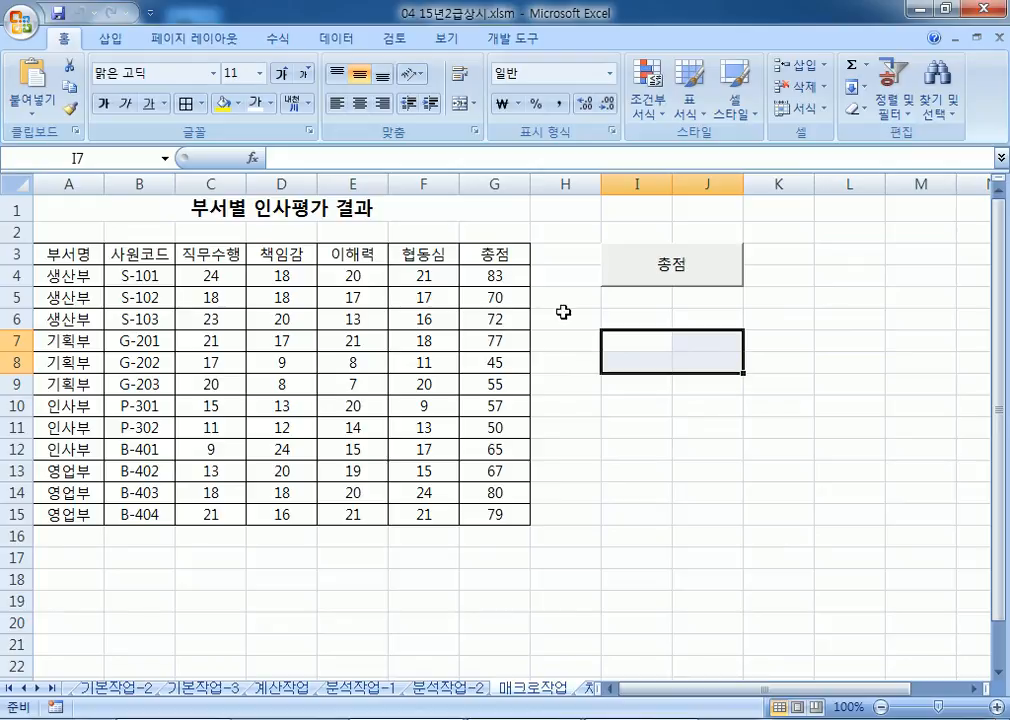
left_click(112, 40)
left_click(210, 100)
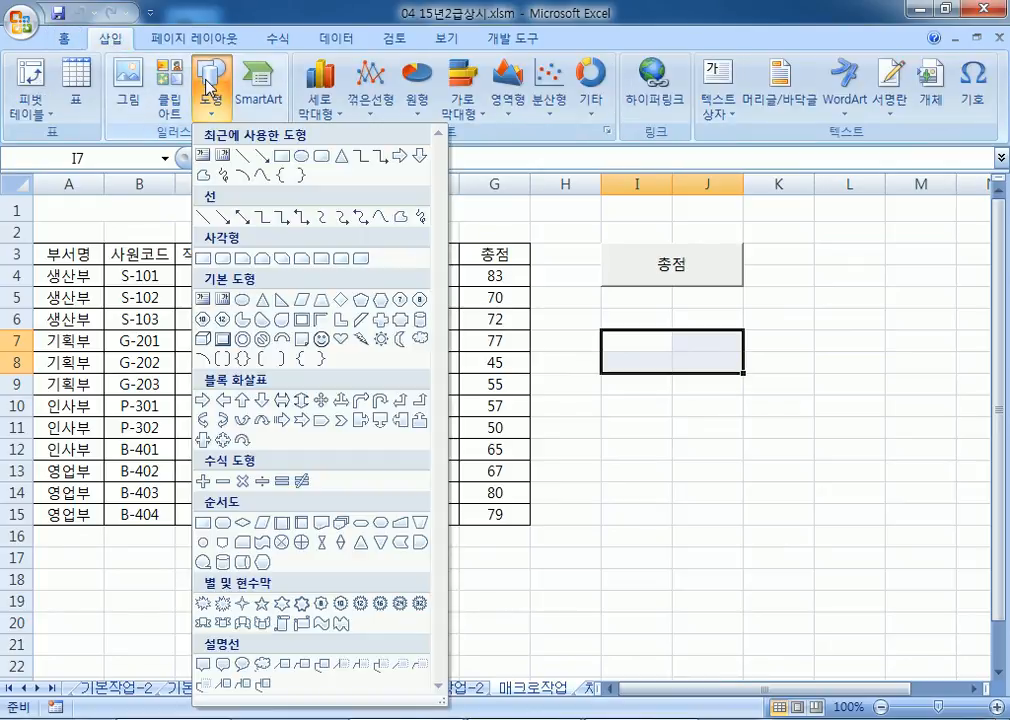
left_click(224, 257)
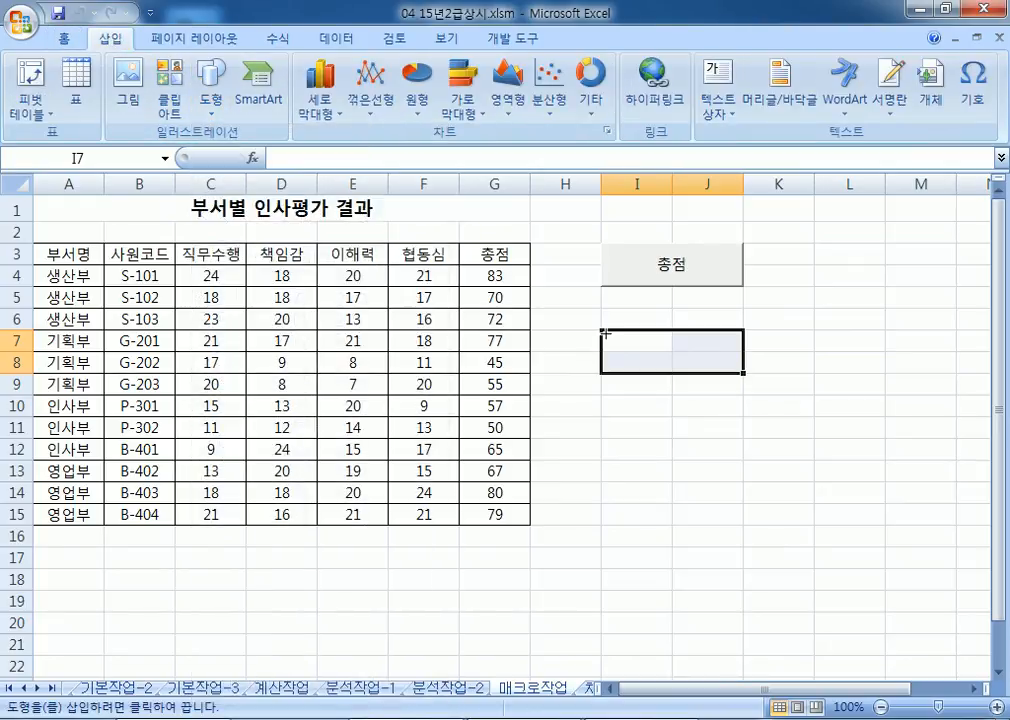
left_click_drag(613, 331, 743, 373)
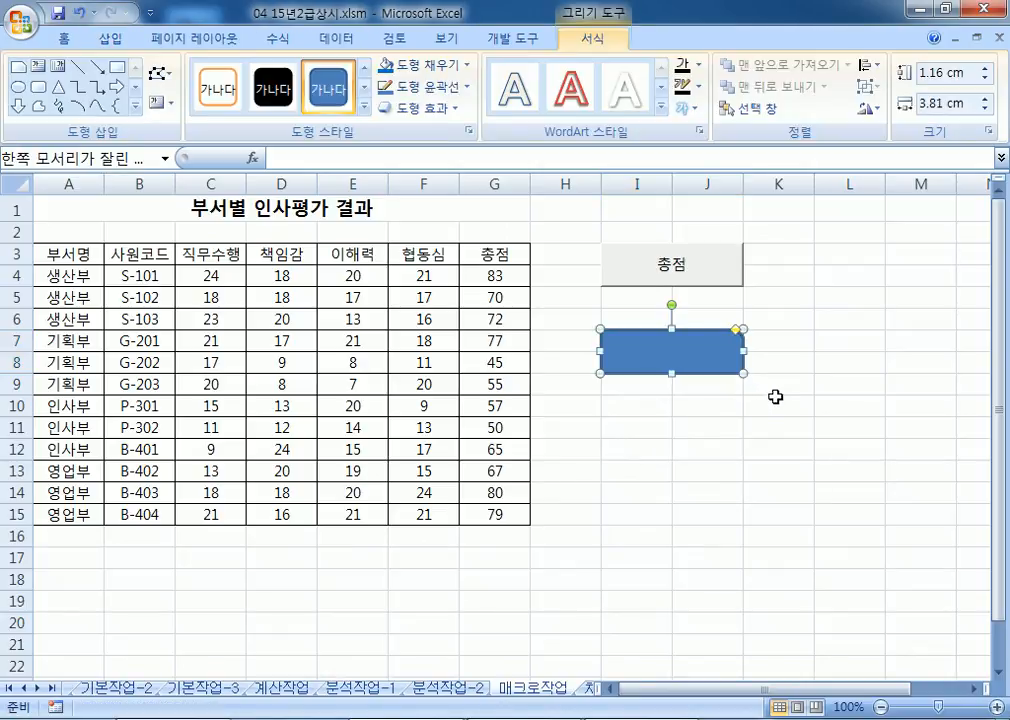
type("서식")
Step: Assign a new macro named 서식 to the shape and begin recording it
right_click(717, 338)
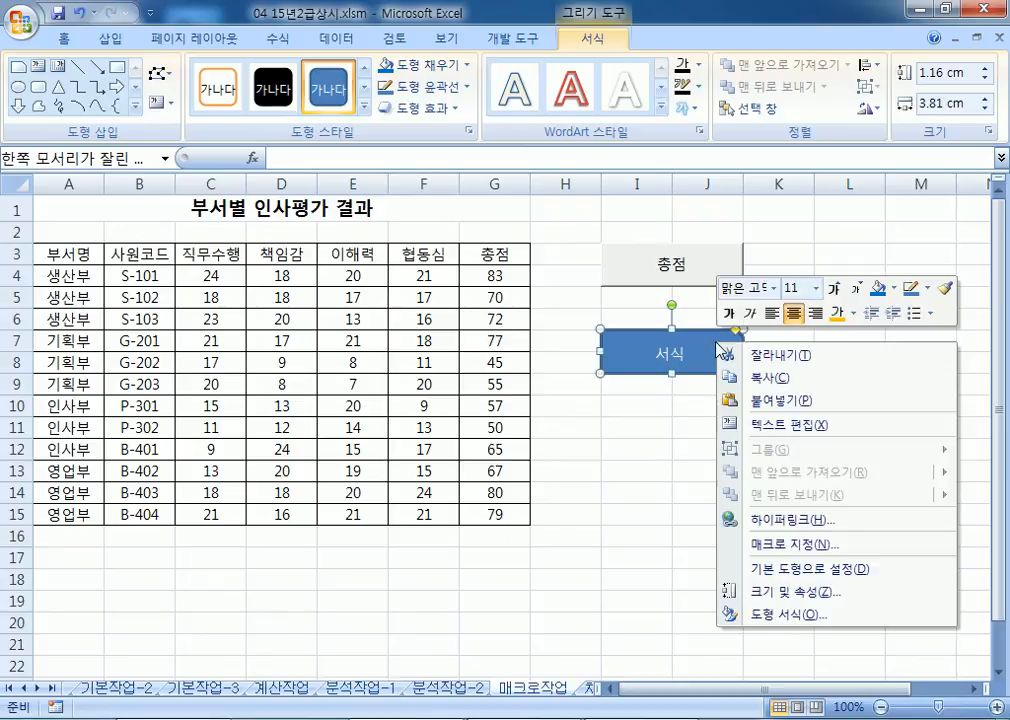
left_click(789, 545)
type("ㅅ")
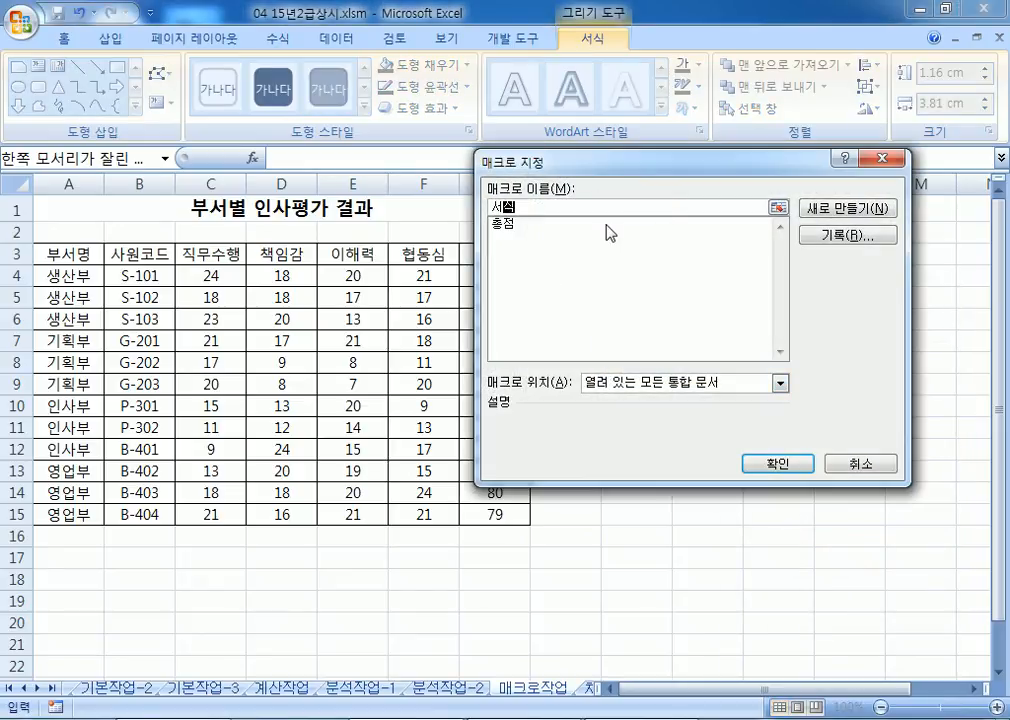
type("식")
left_click(843, 238)
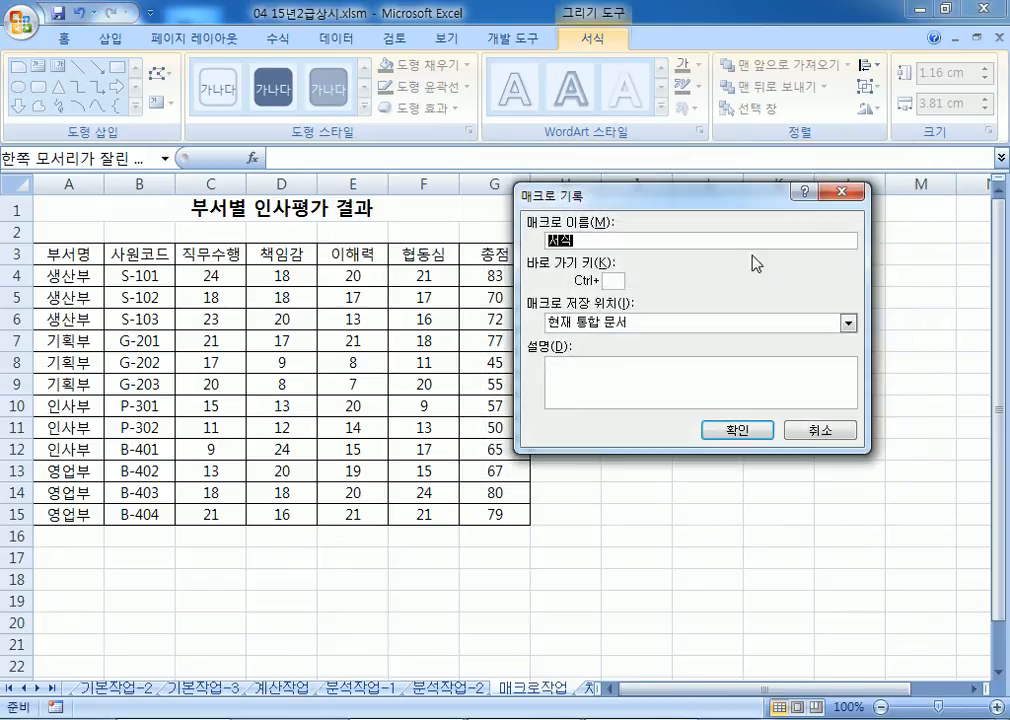
left_click(736, 430)
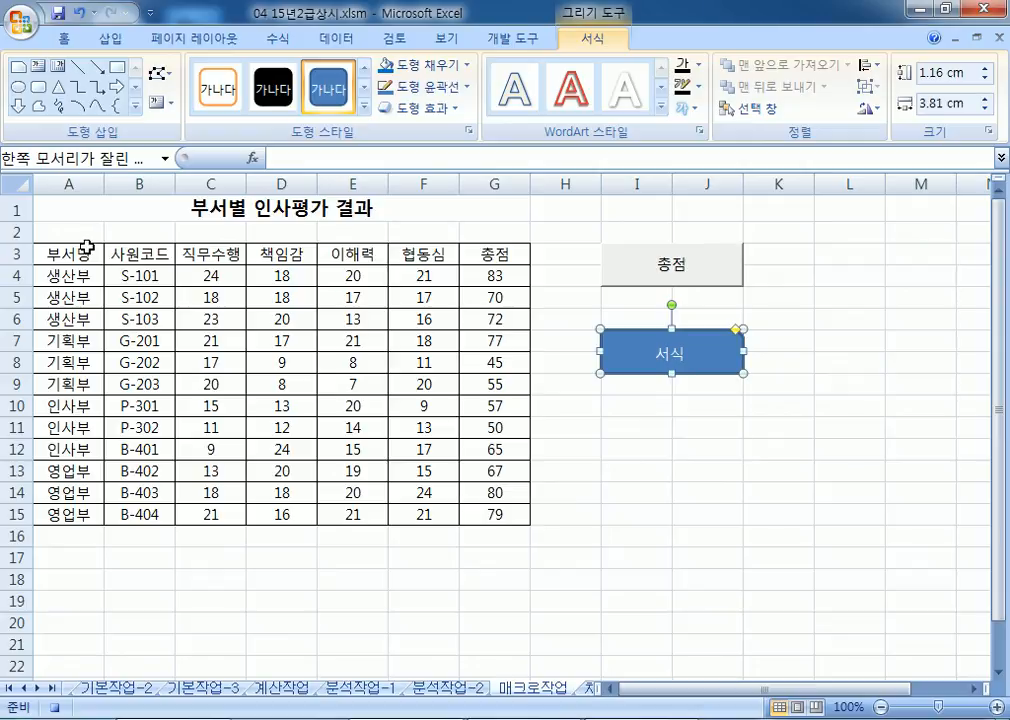
Step: Apply the 강조색1 cell style to header row A3:G3 and stop recording
left_click_drag(88, 247, 493, 258)
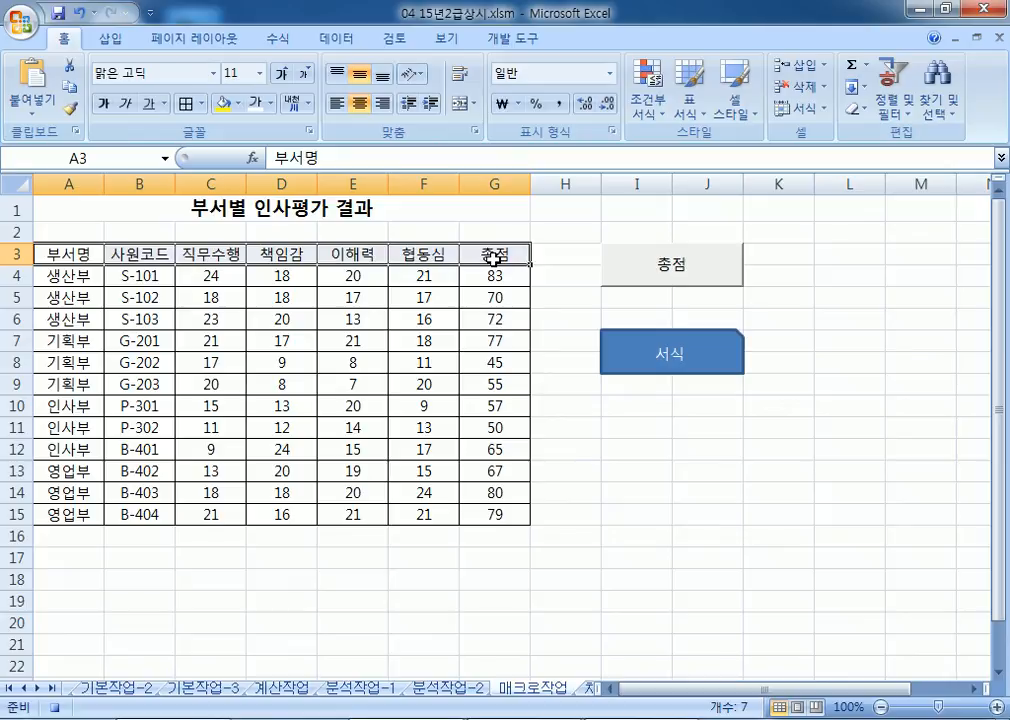
left_click(733, 110)
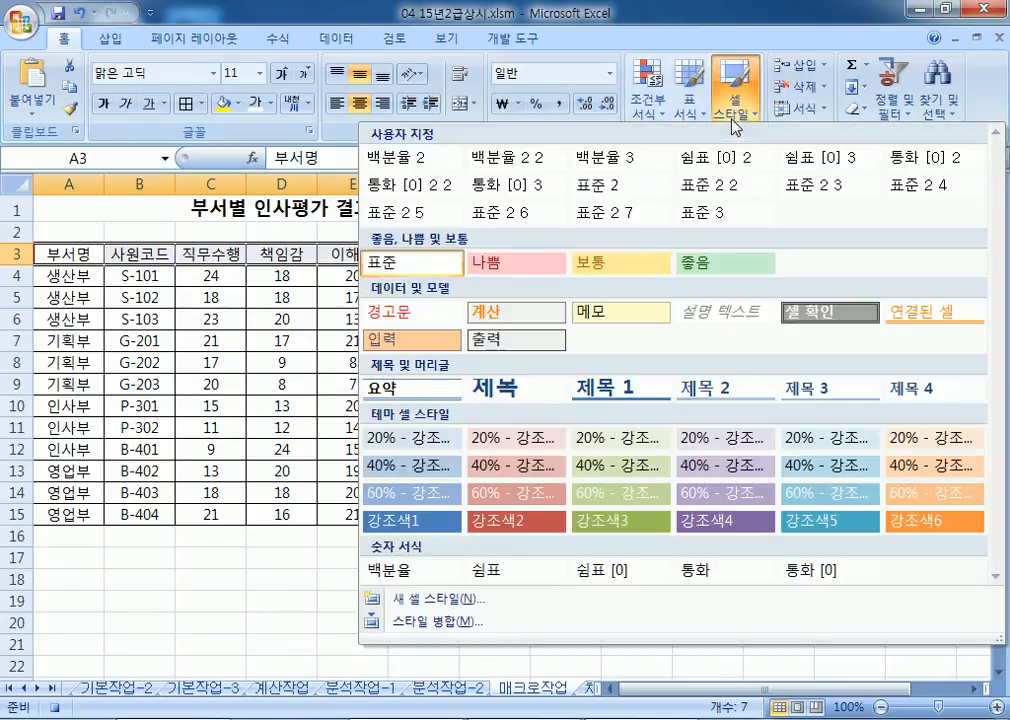
left_click(415, 513)
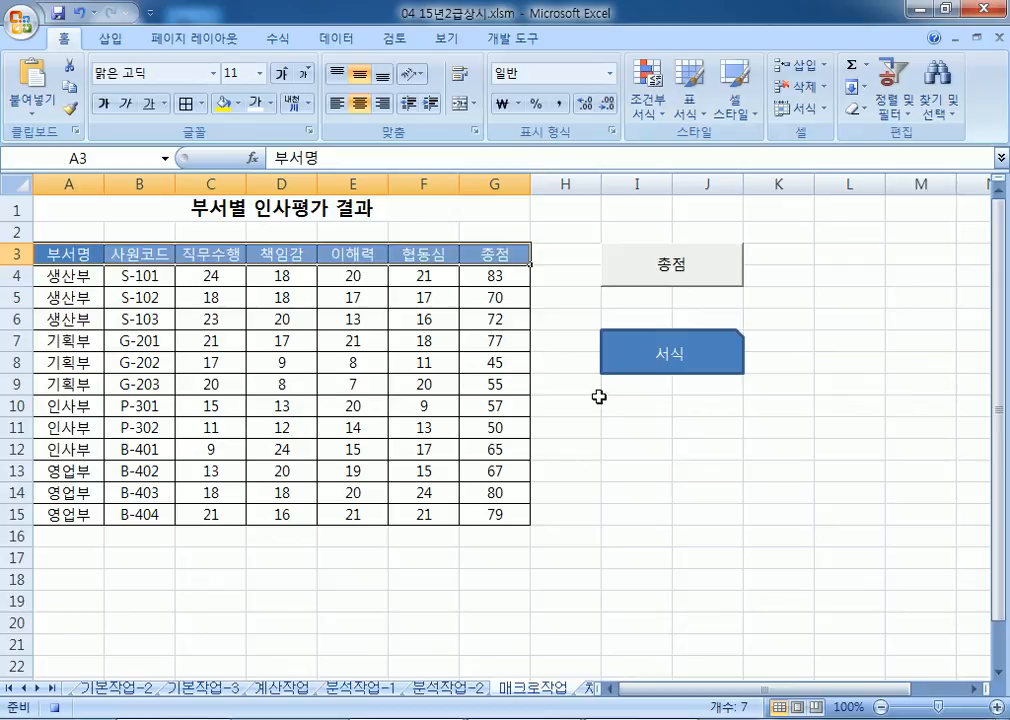
left_click(515, 40)
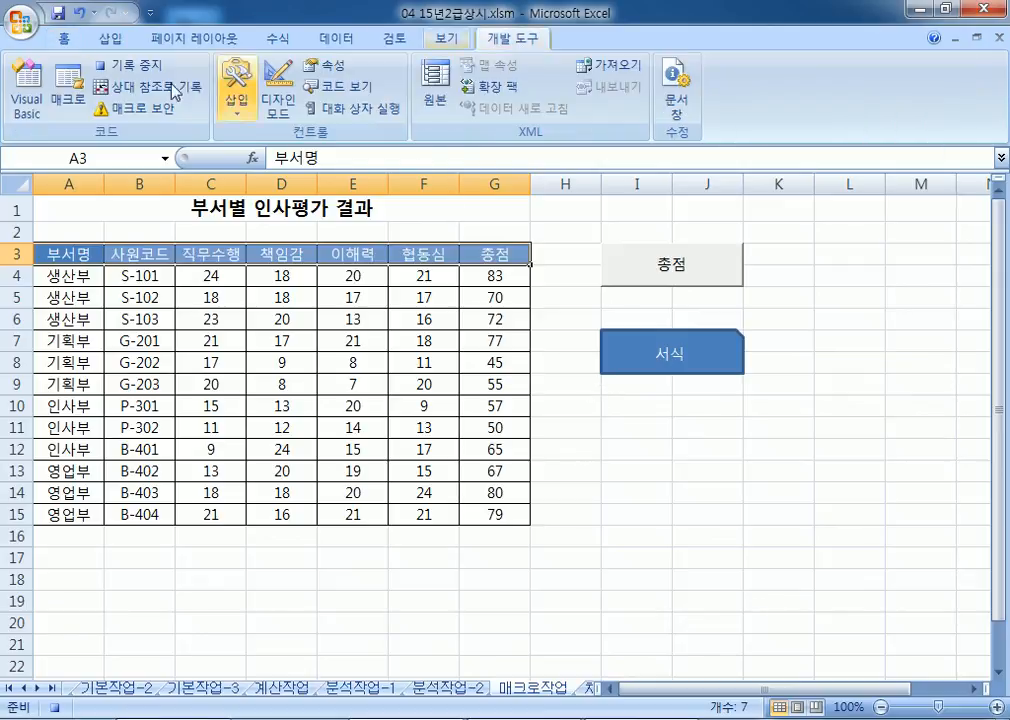
left_click(117, 67)
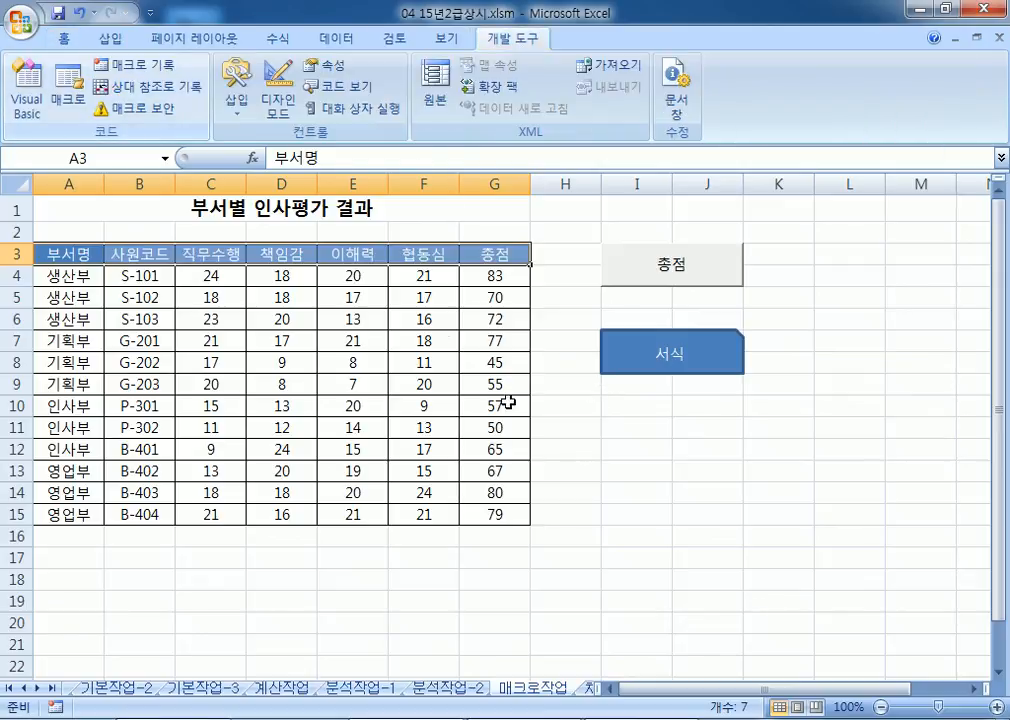
Step: Recolour the header row yellow, then dark grey on light green, restoring it with 서식 each time
left_click(65, 39)
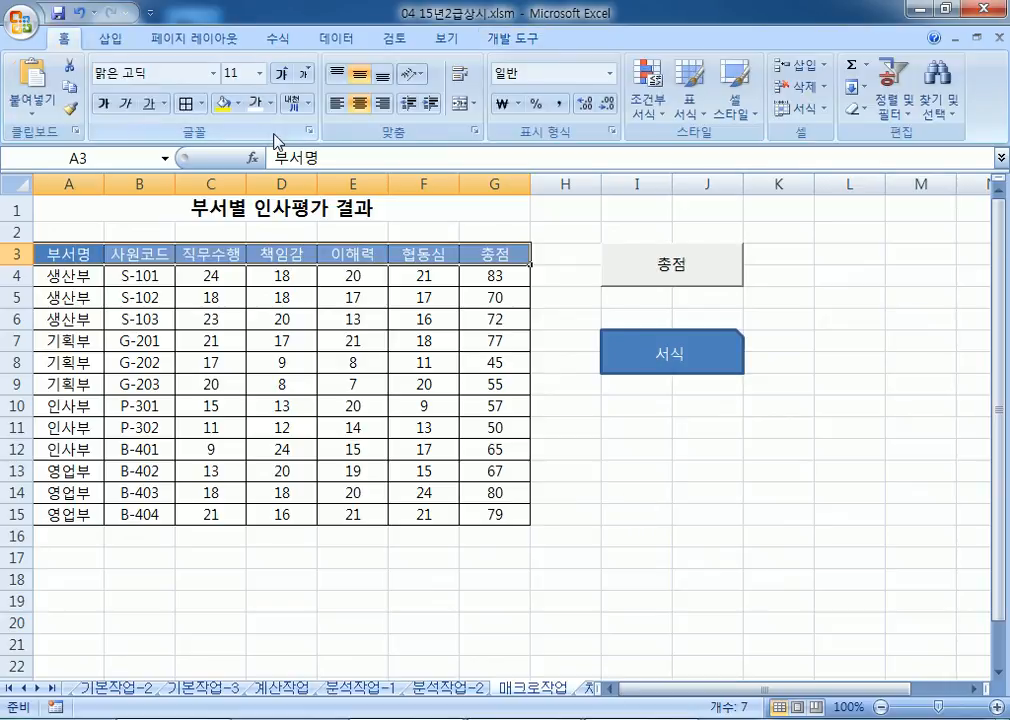
left_click(223, 103)
left_click(366, 406)
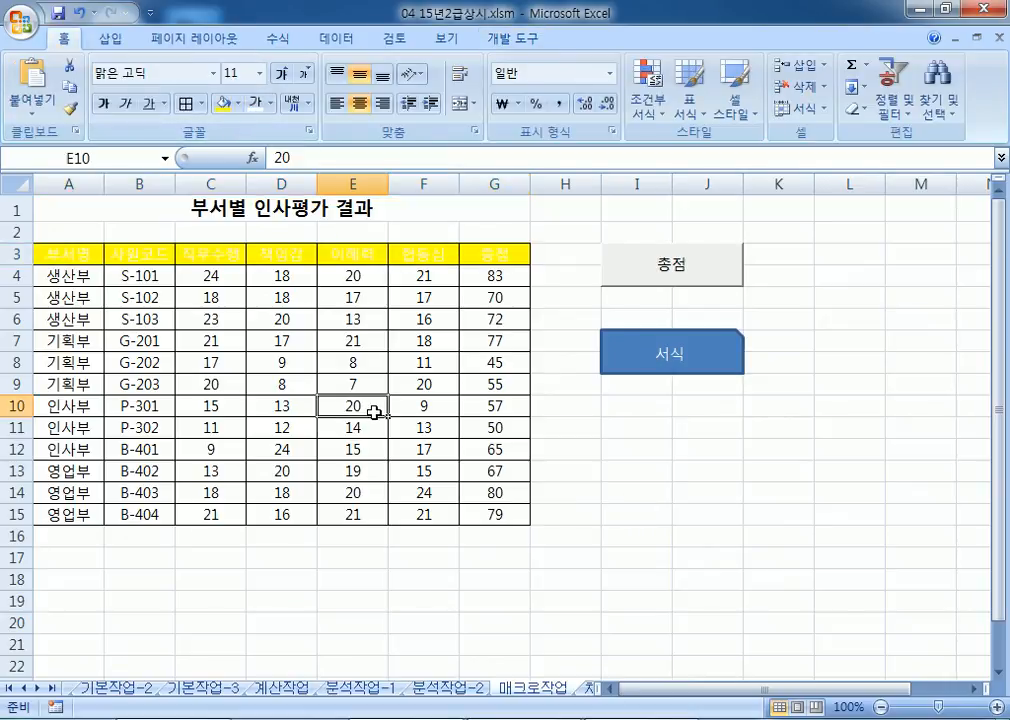
left_click(631, 354)
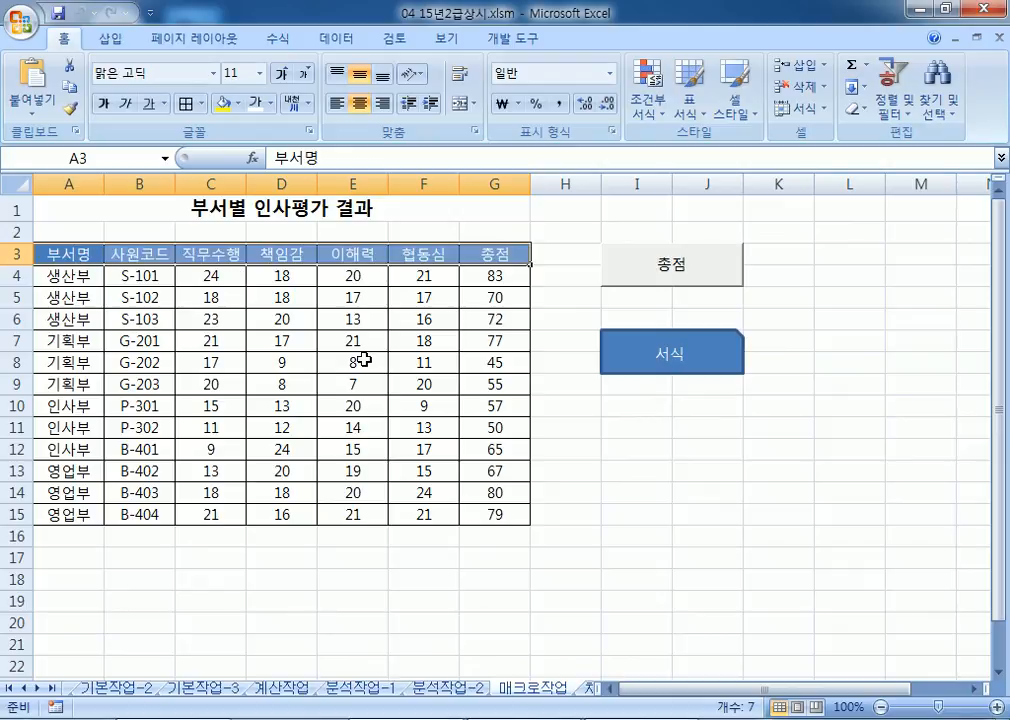
left_click(270, 104)
left_click(273, 200)
left_click(236, 104)
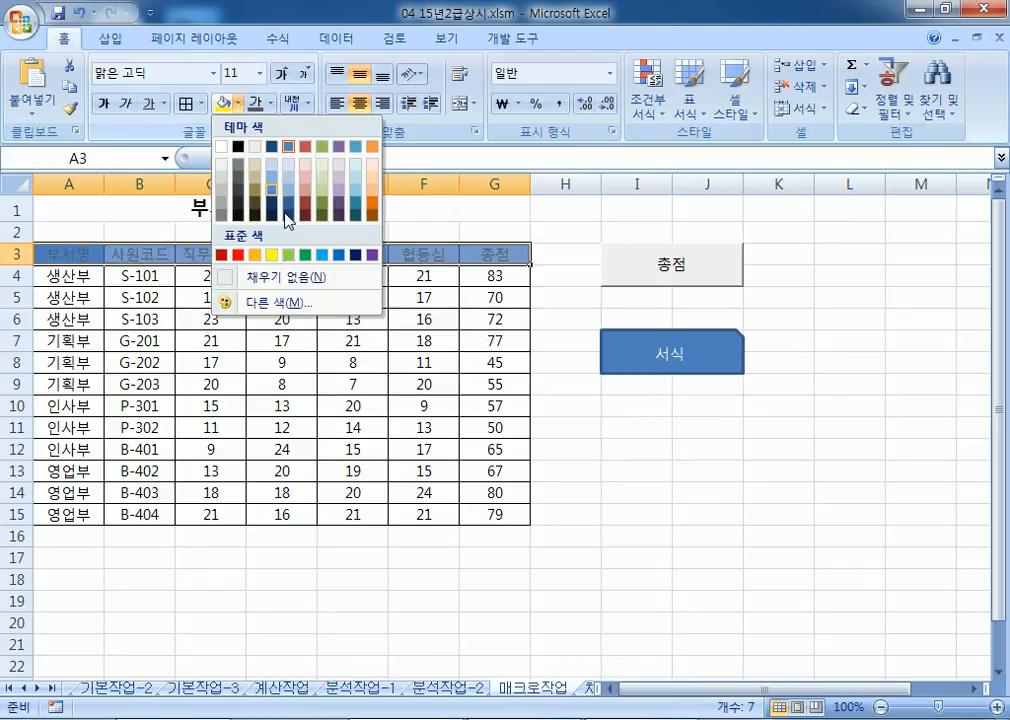
left_click(290, 255)
left_click(450, 414)
left_click(650, 366)
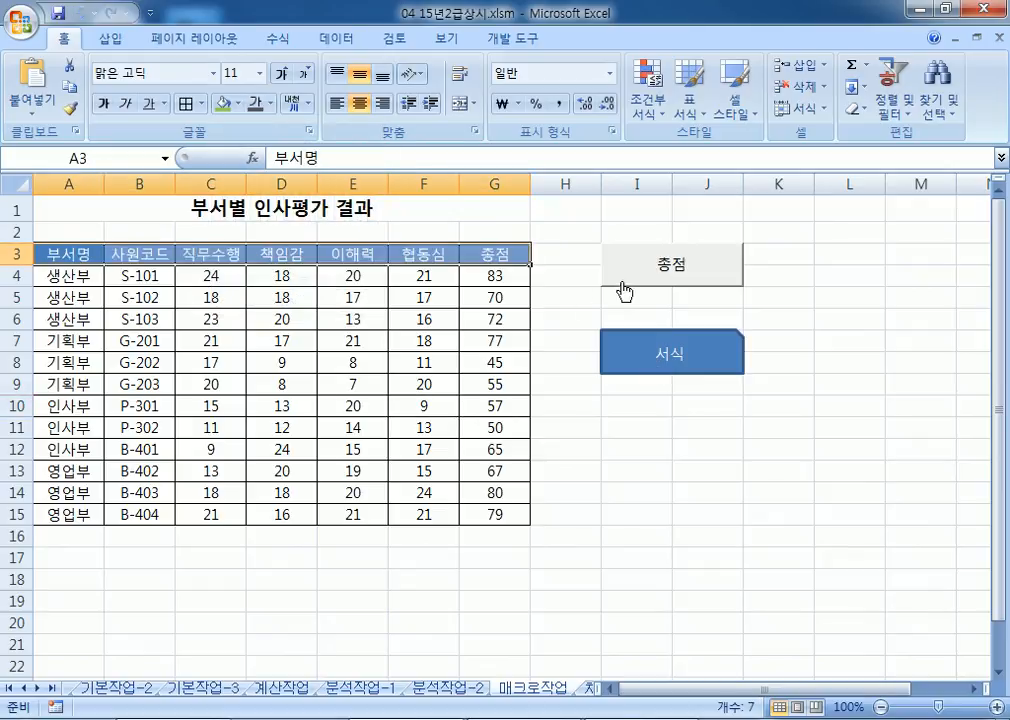
Step: Clear the G4:G15 totals and refill them with the 총점 button
left_click_drag(500, 276, 494, 514)
key("Delete")
left_click(778, 535)
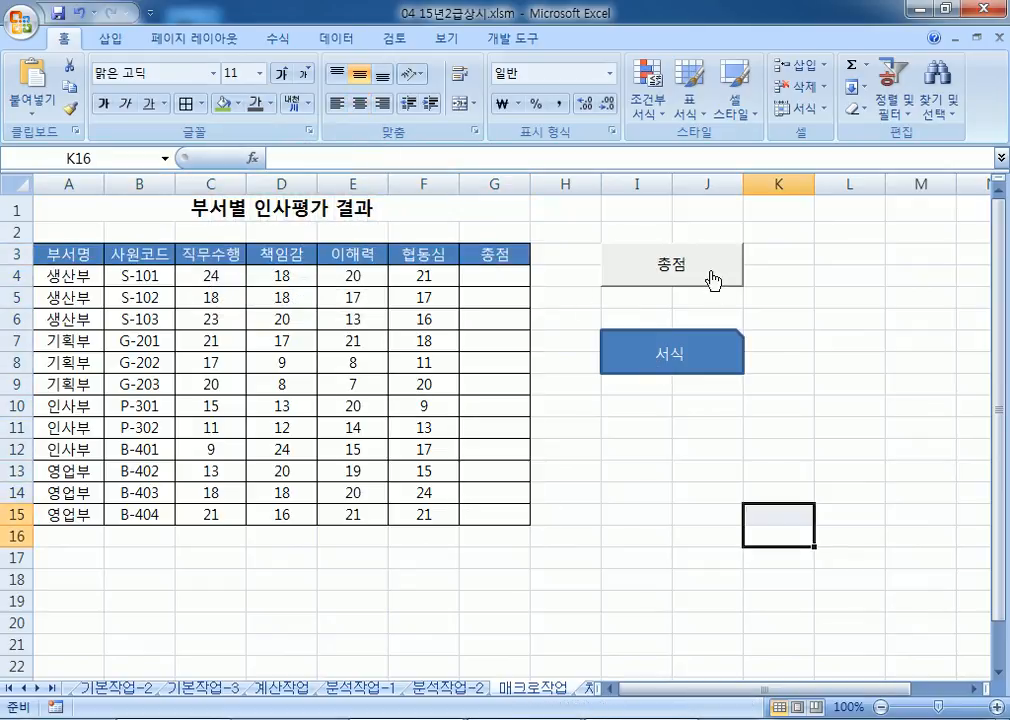
left_click(712, 277)
left_click(676, 497)
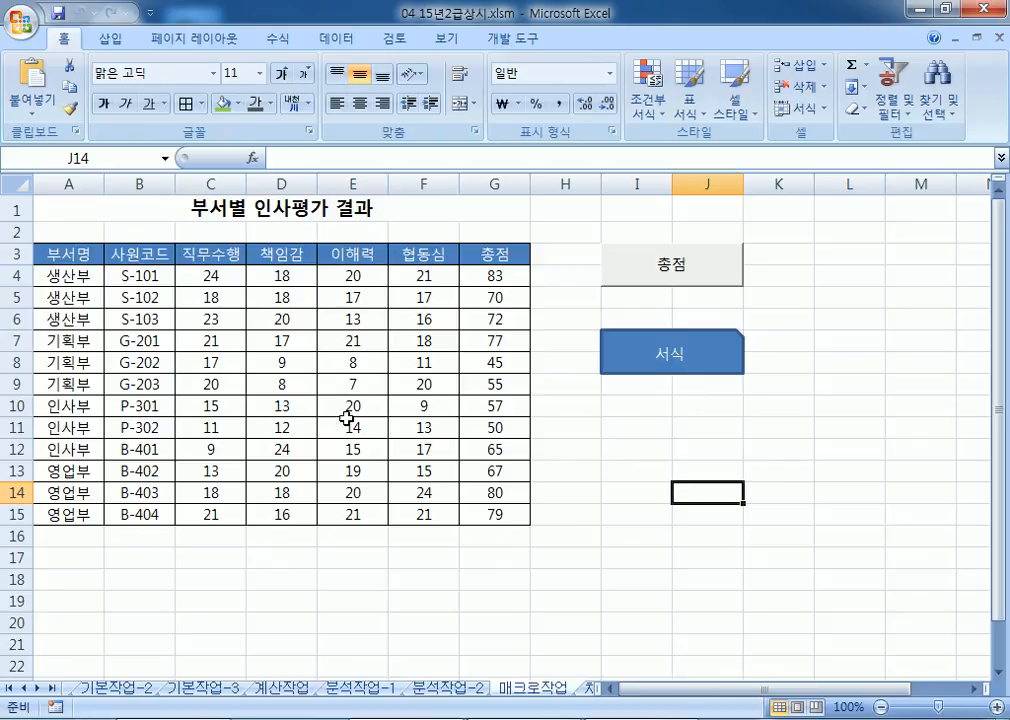
Step: Go to the 차트작업 sheet and select the 가전제품 생산 현황 chart and its legend
left_click(590, 689)
scroll(500, 453, "down", 3)
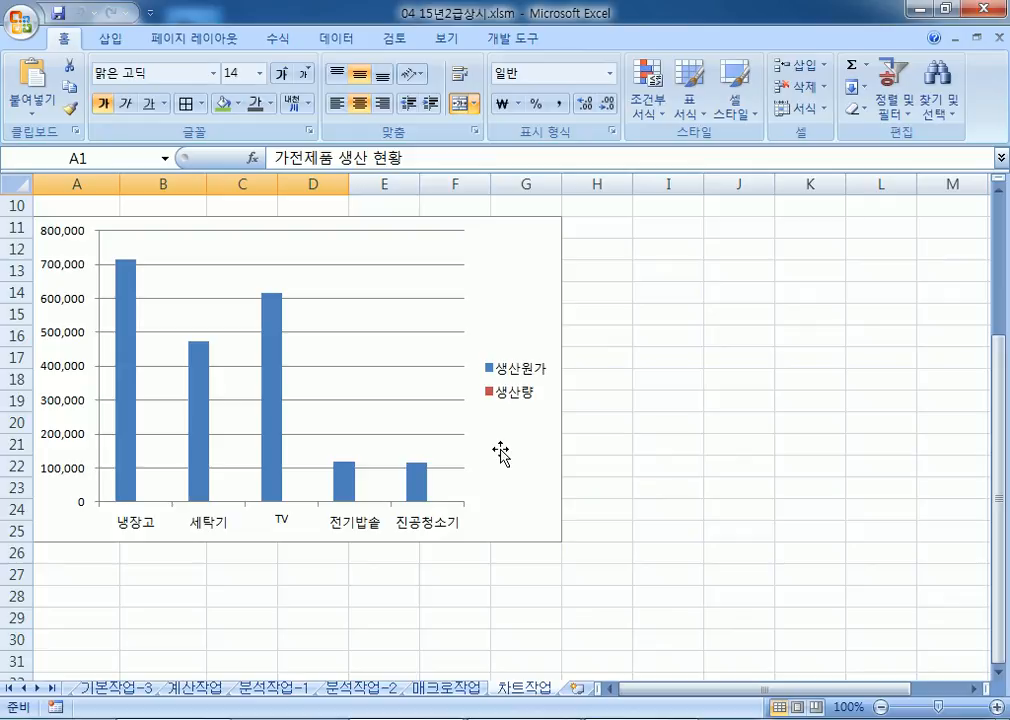
left_click(490, 398)
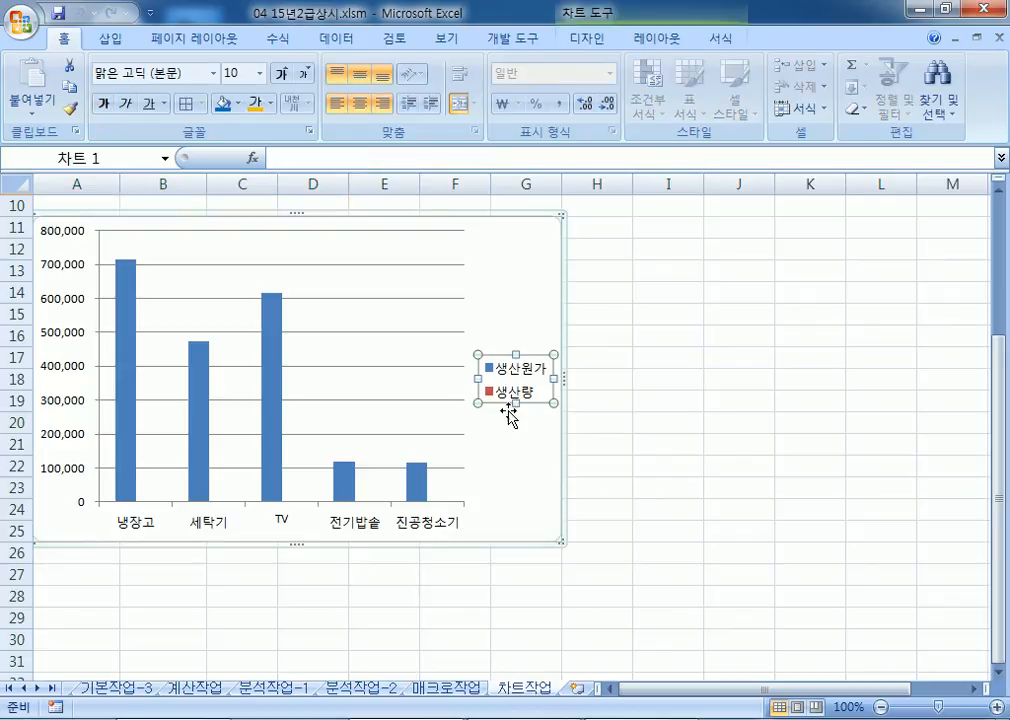
left_click(515, 465)
left_click(517, 398)
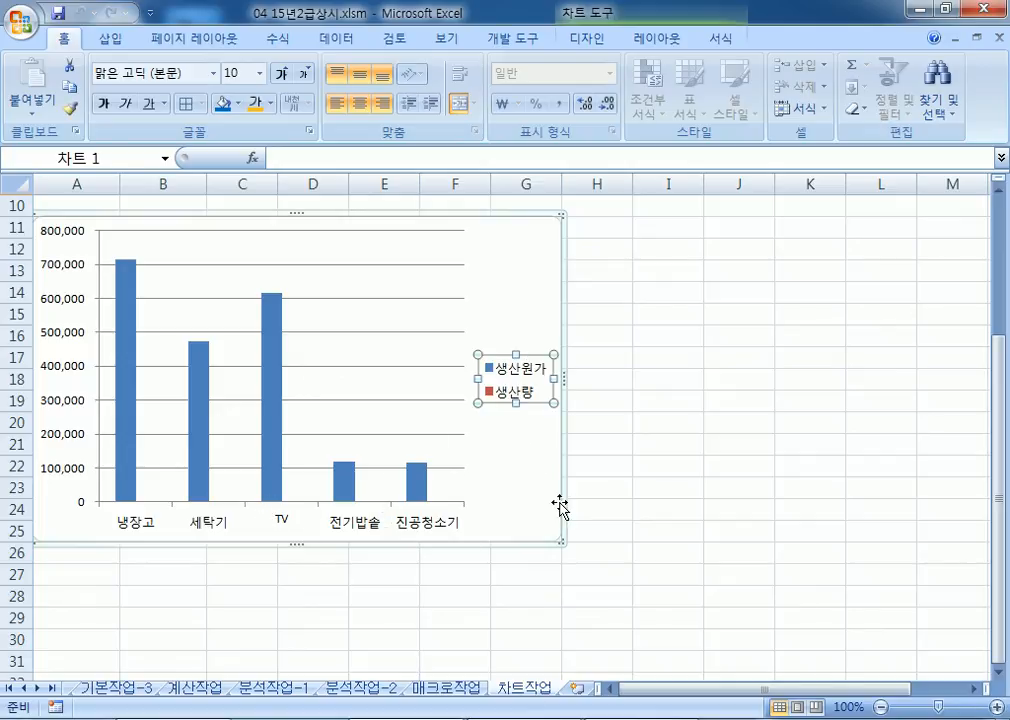
Step: Nudge the chart slightly and select the 생산량 series from the chart elements list
left_click(636, 355)
left_click(535, 308)
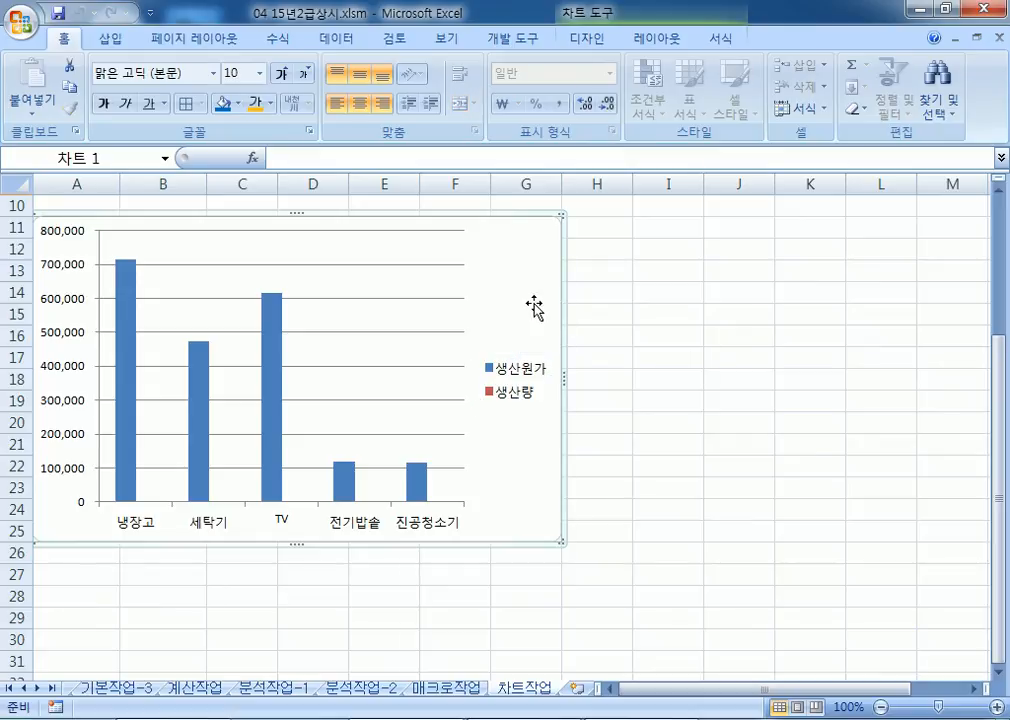
left_click(668, 42)
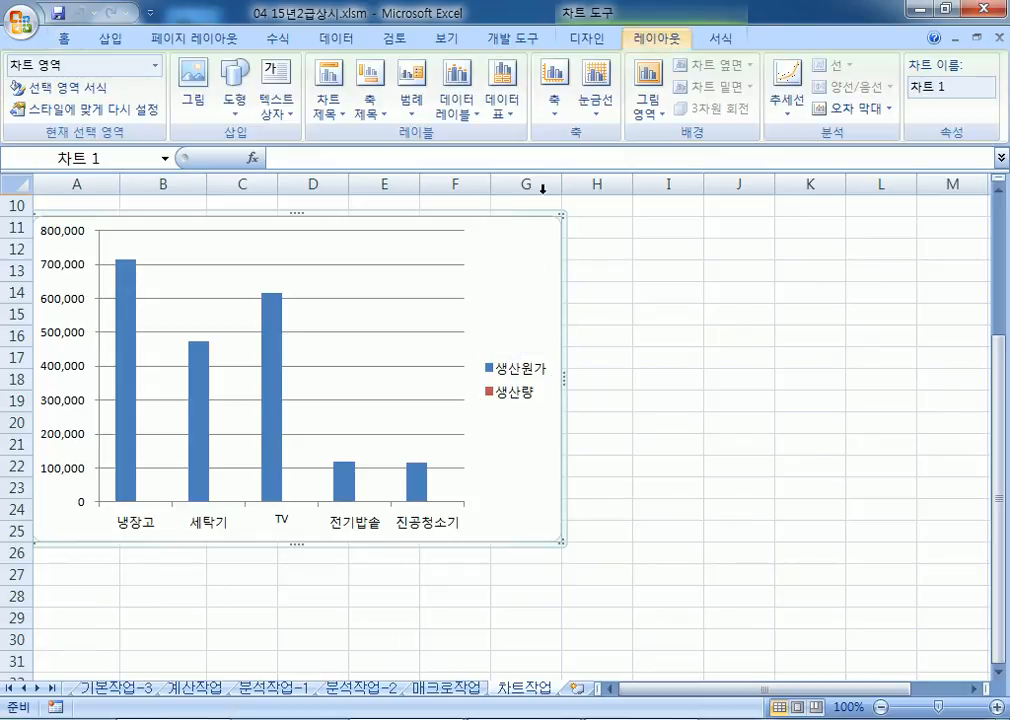
left_click_drag(491, 266, 500, 251)
left_click(667, 38)
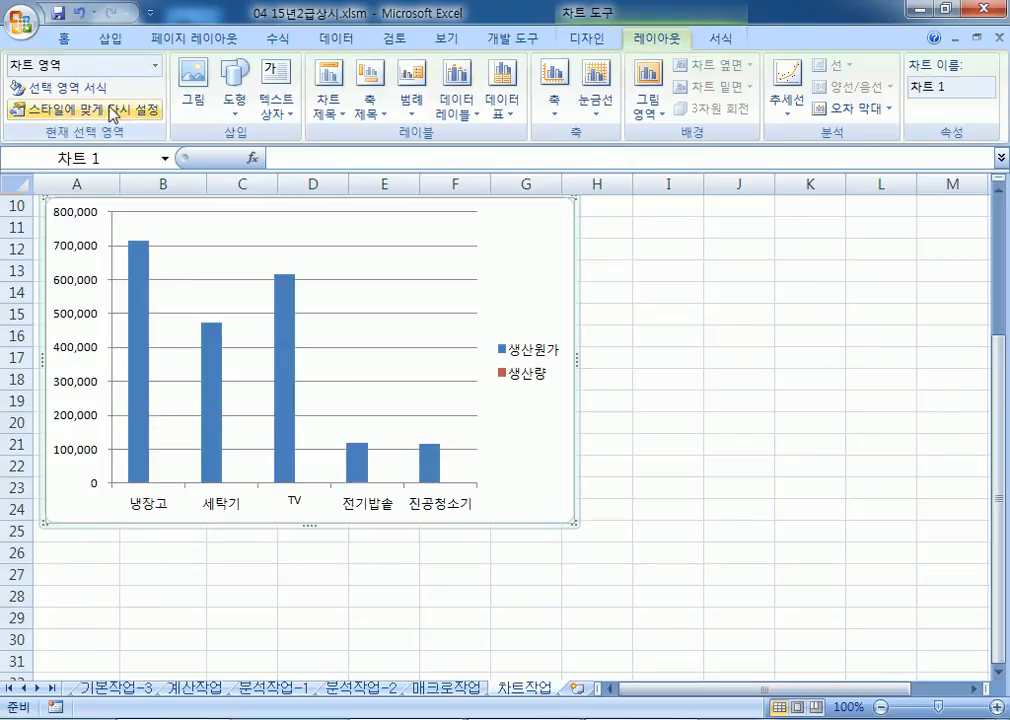
left_click(155, 66)
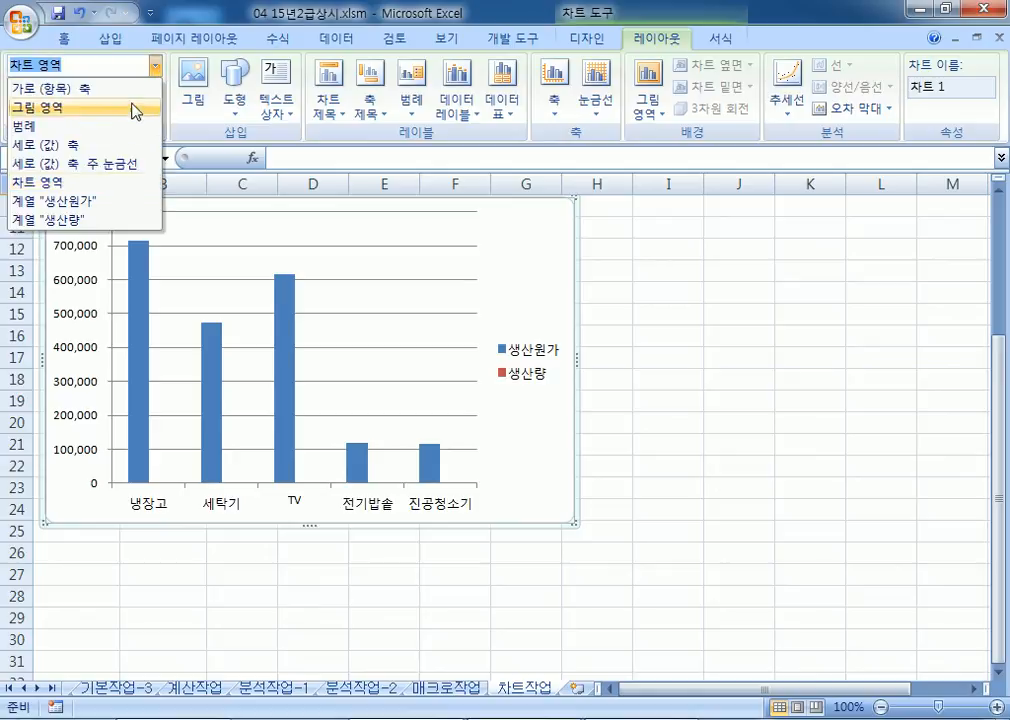
left_click(80, 222)
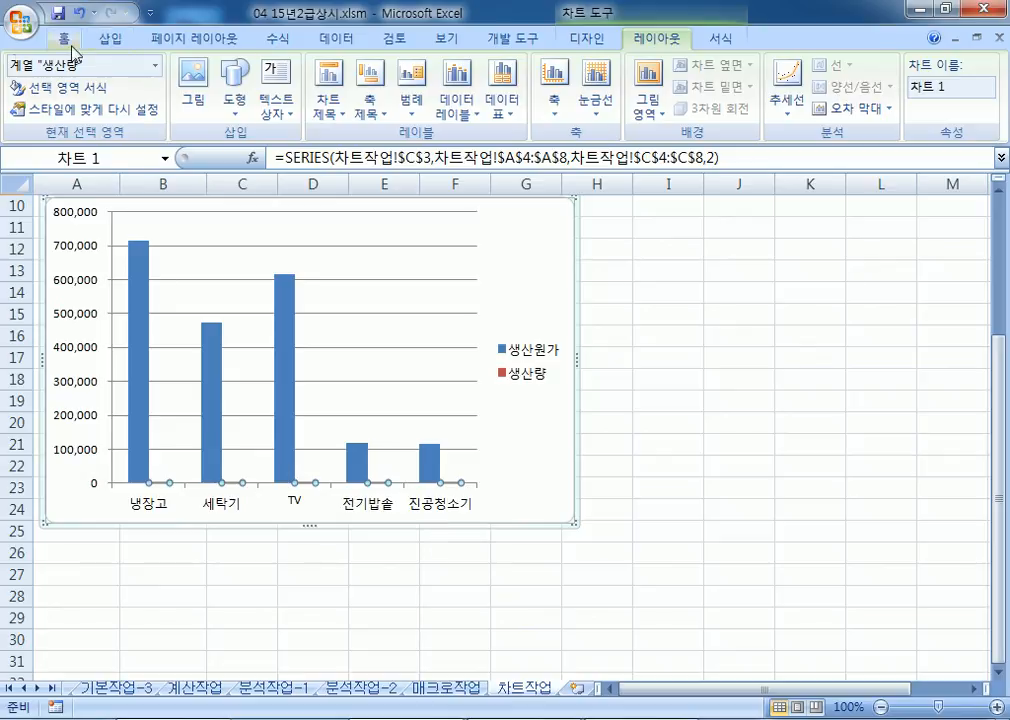
Step: Change the 생산량 series to a line chart with markers
left_click(594, 40)
left_click(42, 102)
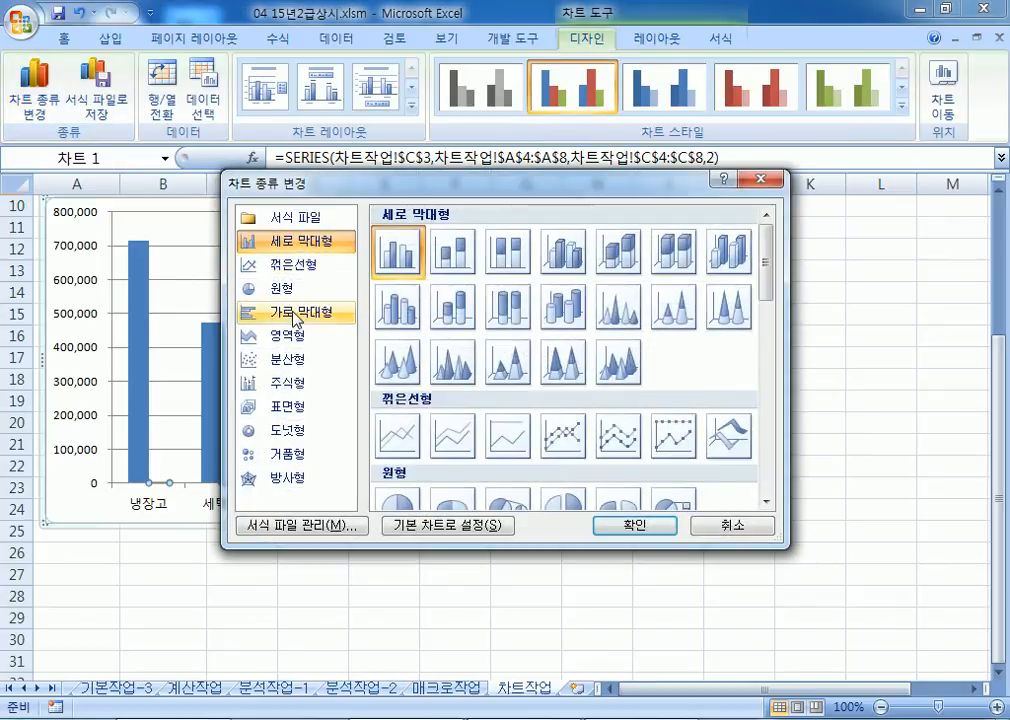
left_click(293, 264)
left_click(563, 436)
left_click(671, 527)
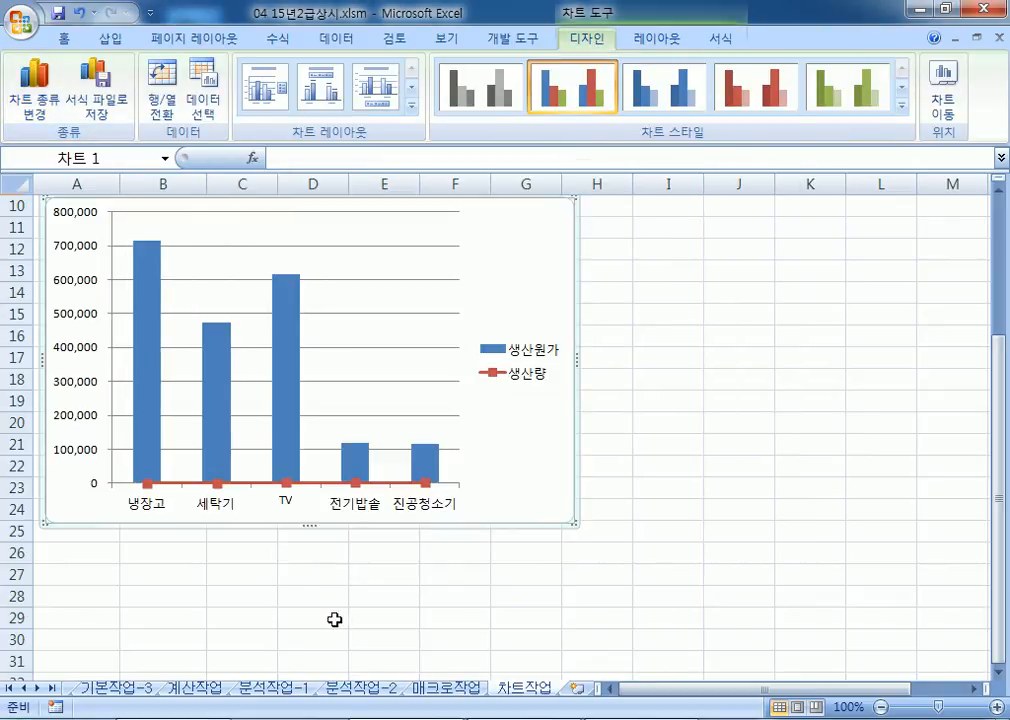
Step: Plot the 생산량 line on the secondary axis
left_click(321, 483)
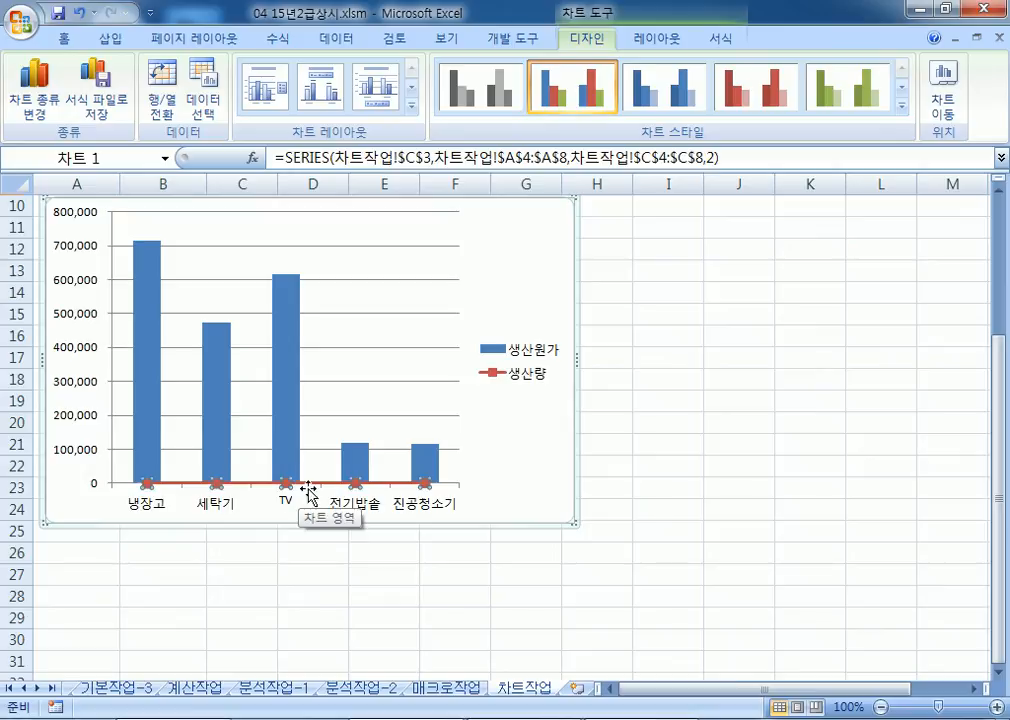
key("ctrl+1")
left_click(597, 178)
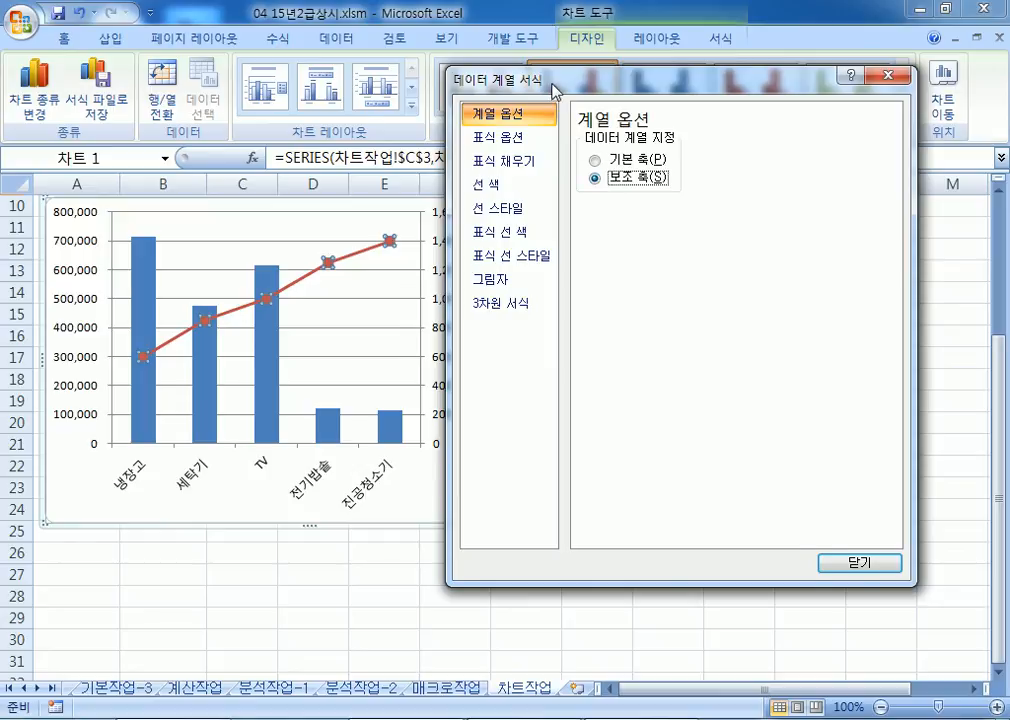
left_click_drag(452, 78, 584, 78)
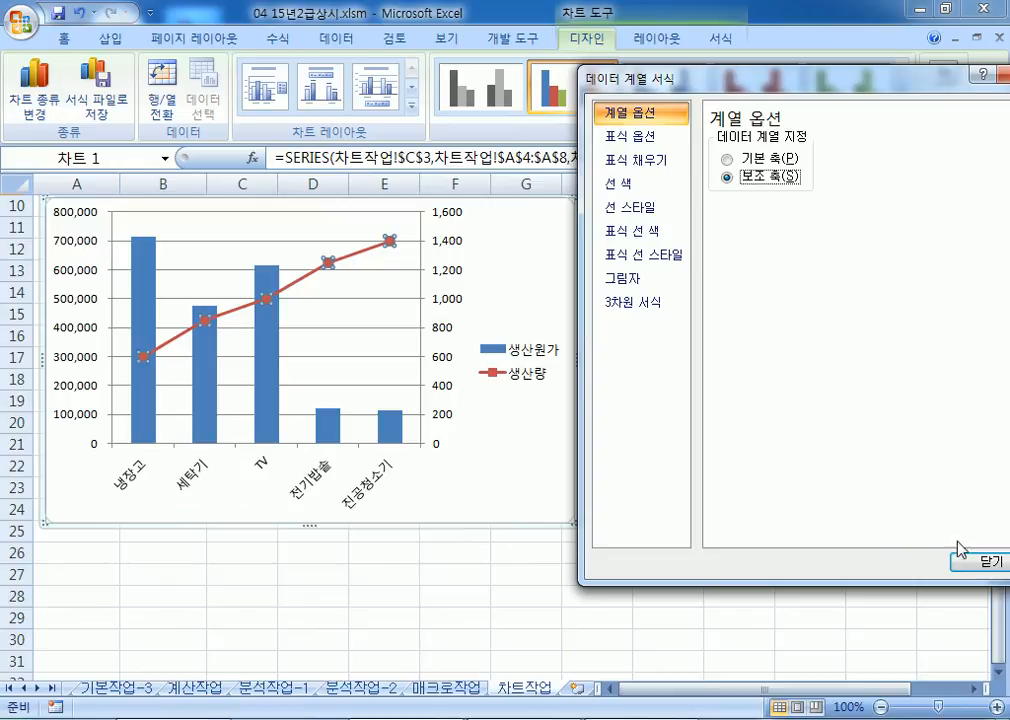
left_click(980, 561)
left_click(536, 500)
scroll(536, 500, "up", 2)
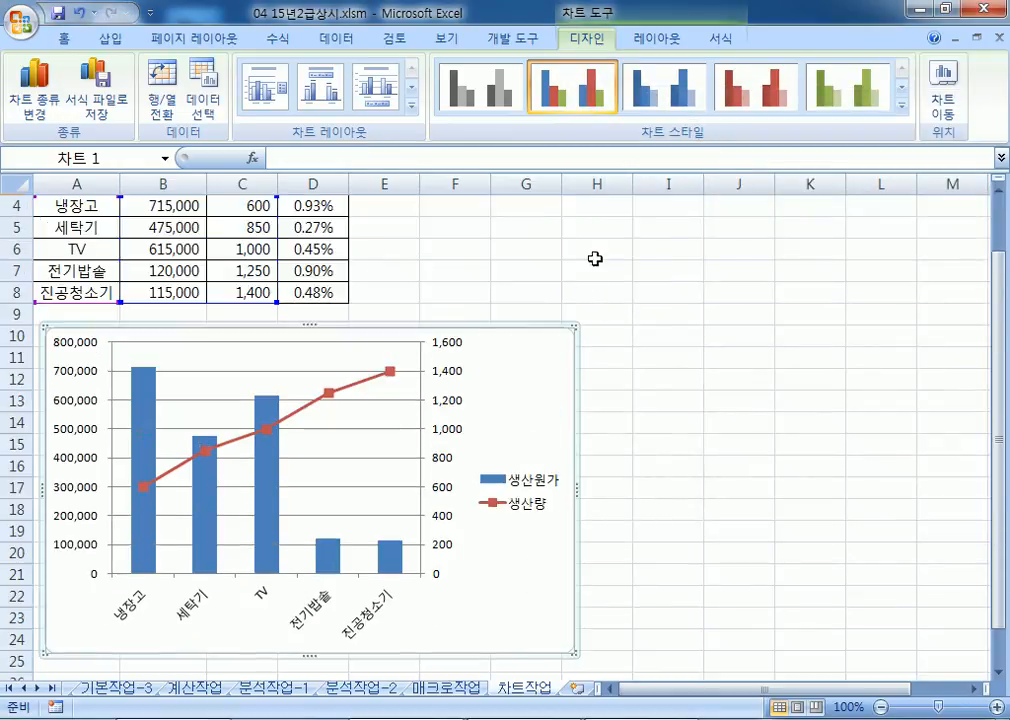
Step: Add a title above the chart reading 가전제품 생산 현황
left_click(657, 38)
left_click(330, 102)
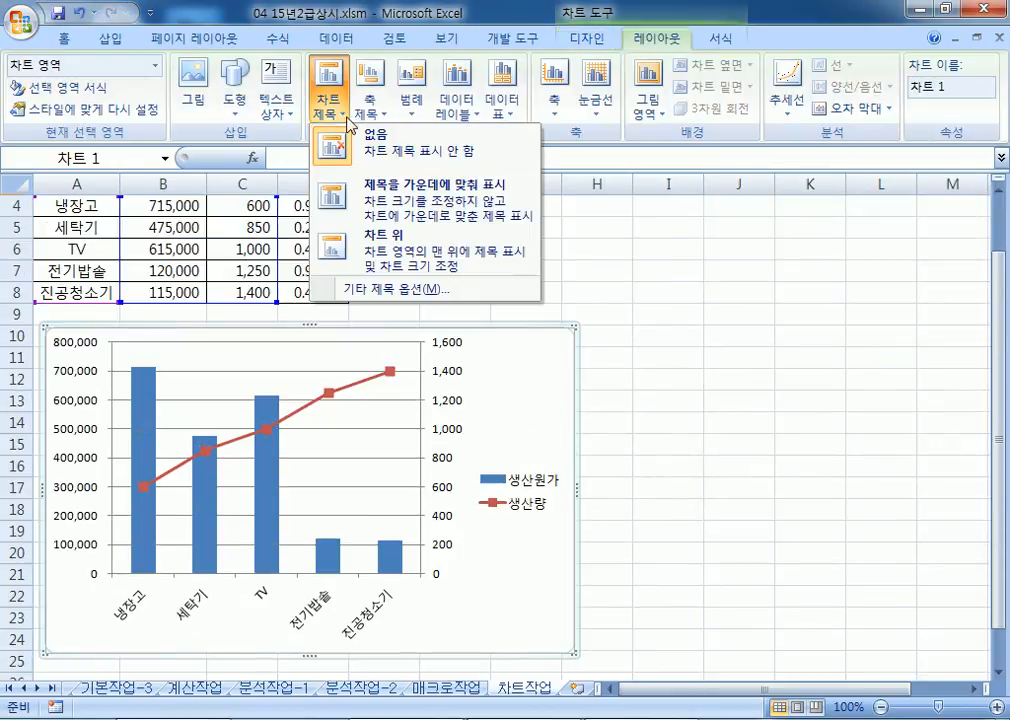
left_click(382, 237)
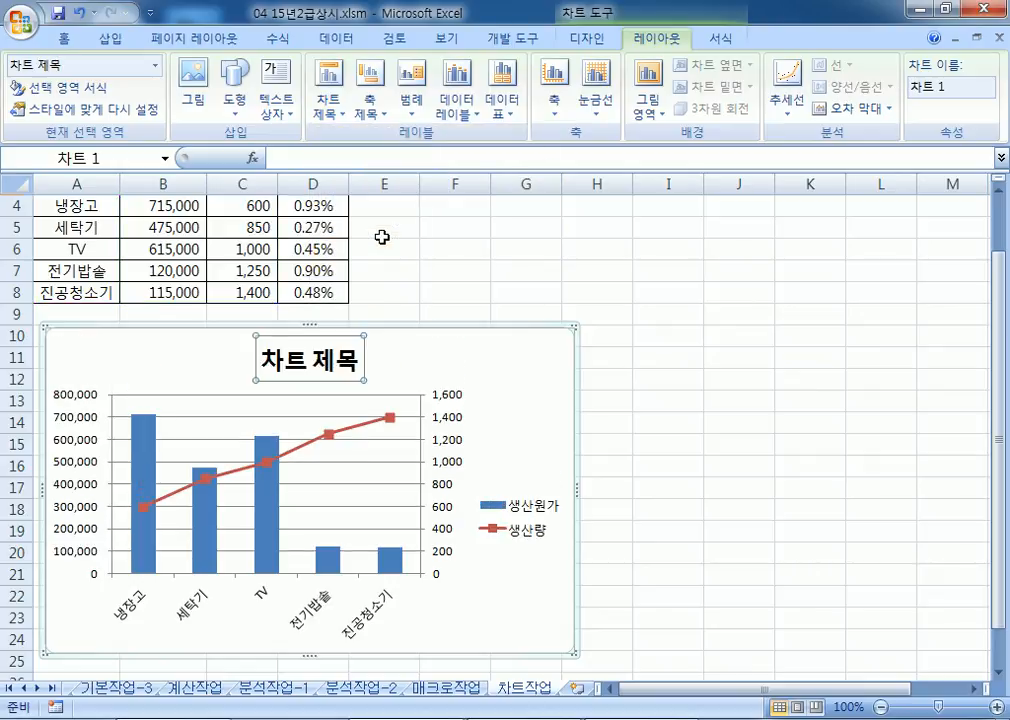
type("가전제품")
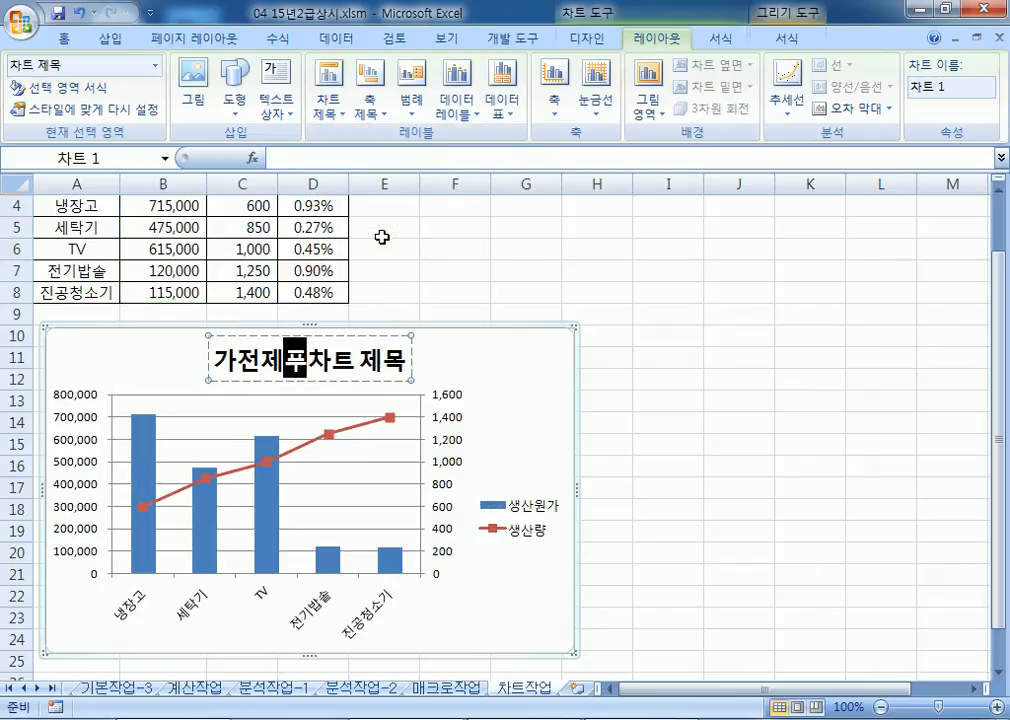
type(" 생산 현화")
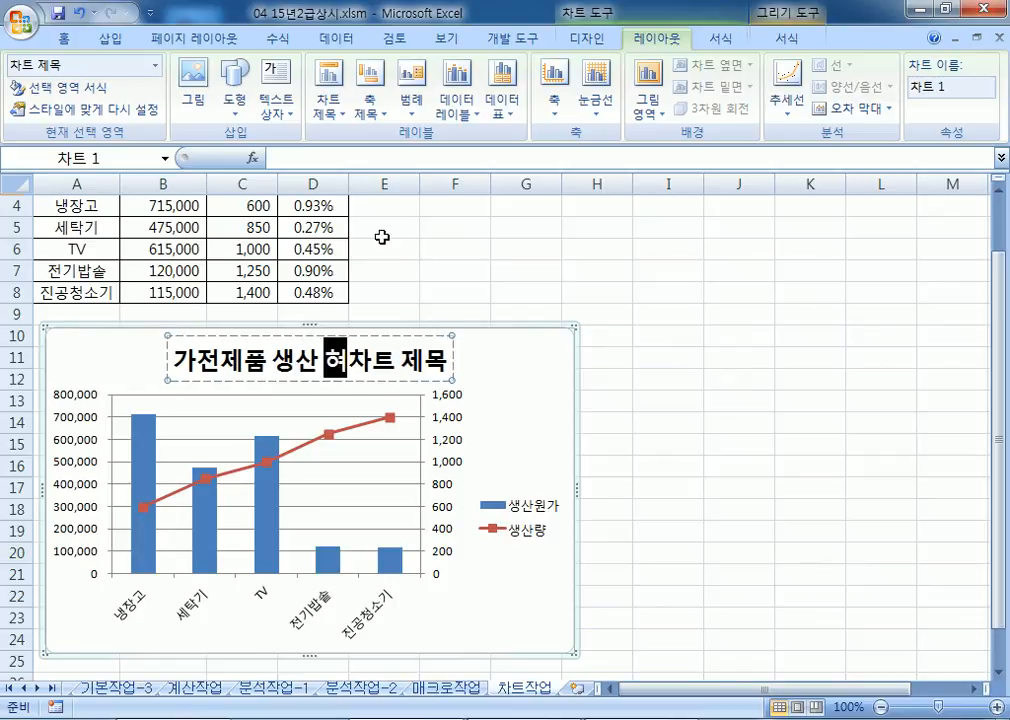
type("ㅇ")
key("Delete")
key("Delete")
key("Delete")
key("Delete")
key("Delete")
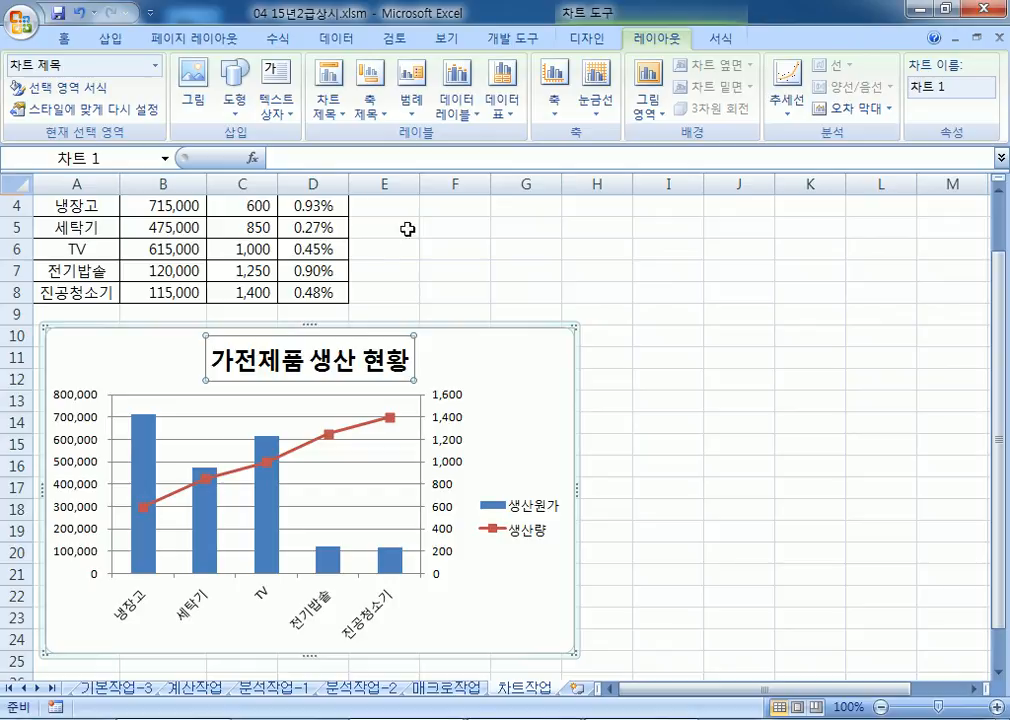
Step: Set the chart title font to 굴림체
left_click(65, 39)
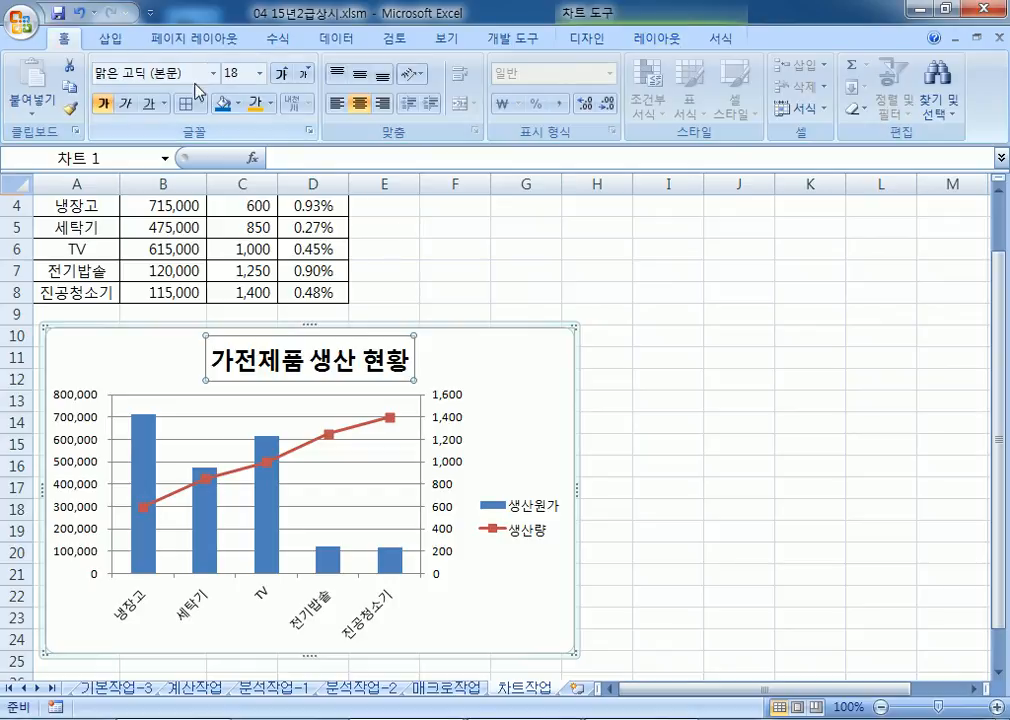
left_click(214, 73)
scroll(185, 280, "down", 18)
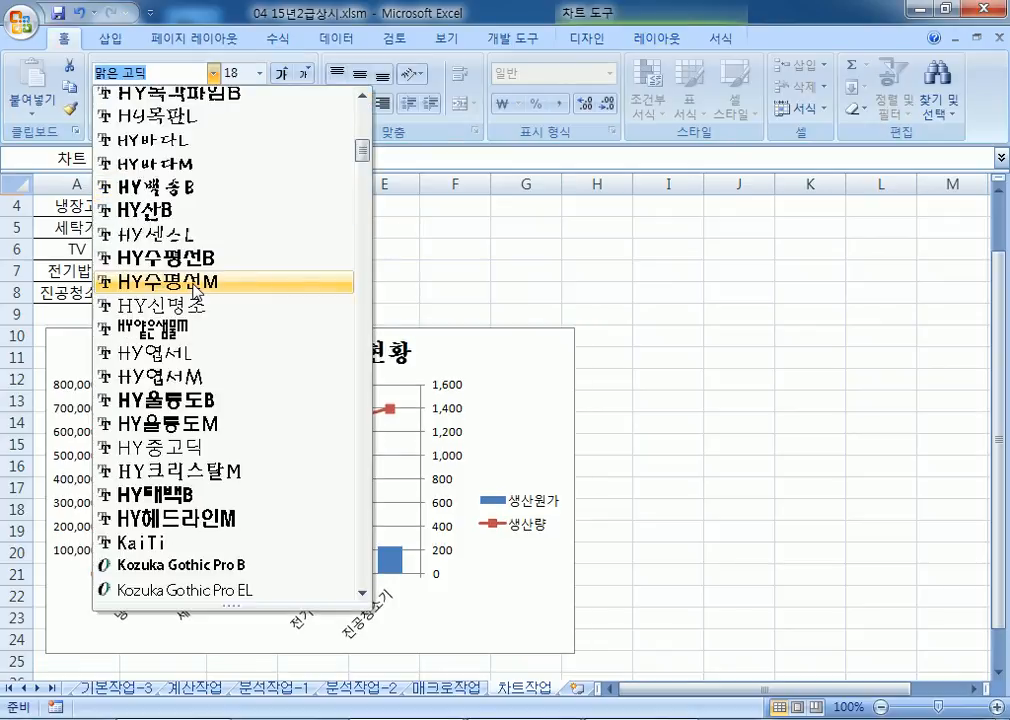
scroll(200, 285, "down", 9)
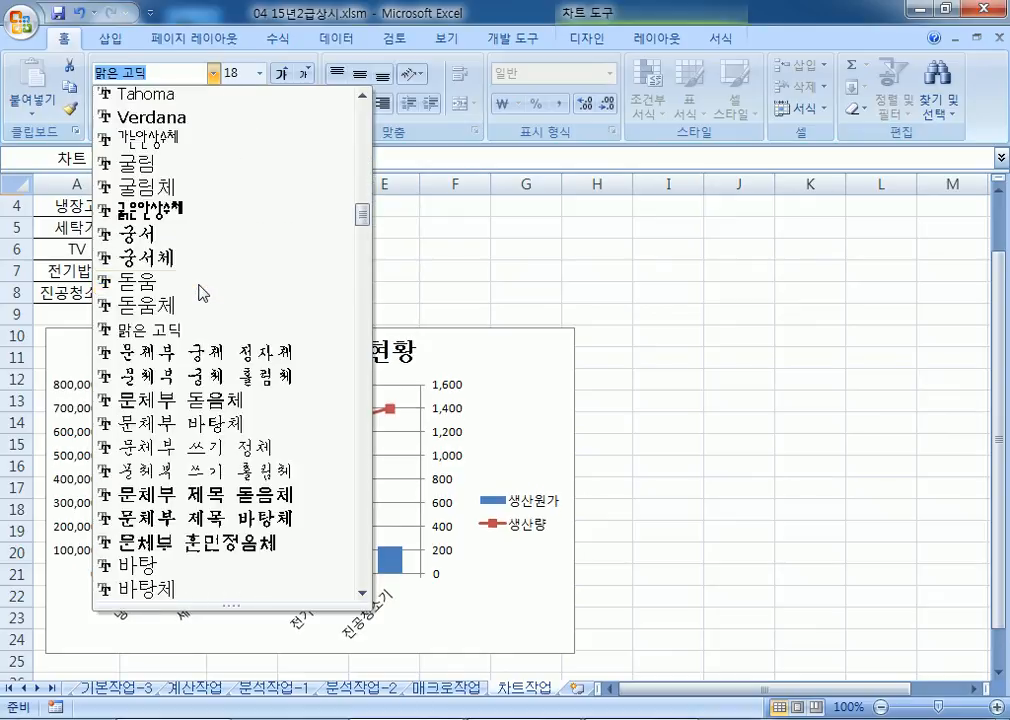
left_click(146, 186)
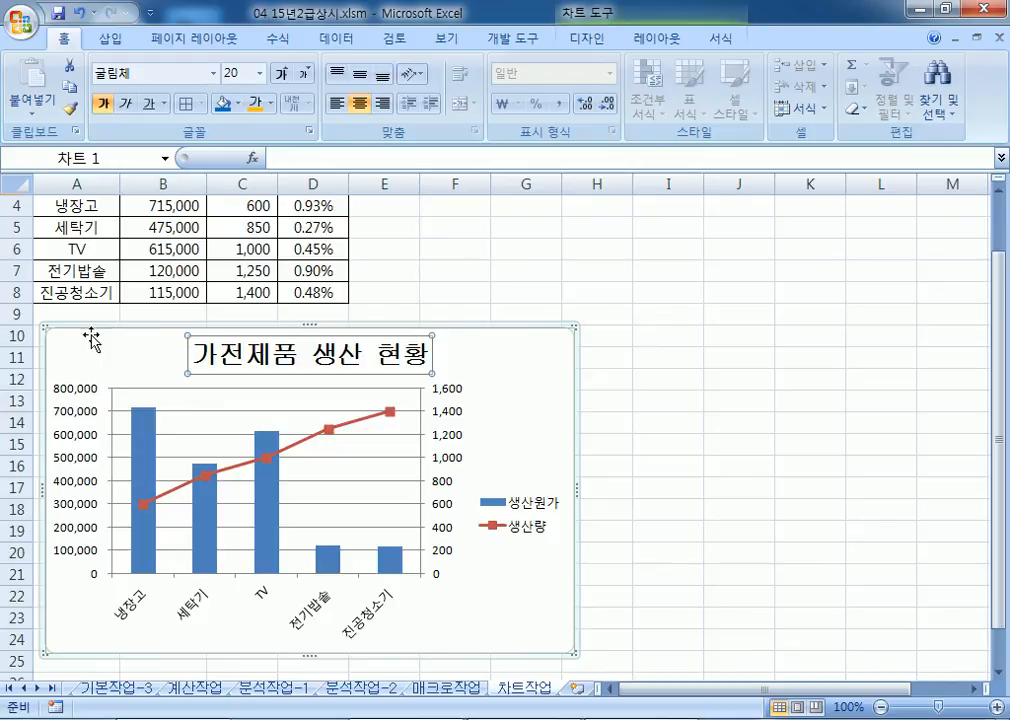
Step: Fix the primary axis maximum at 800,000 with a 200,000 major unit
double_click(70, 418)
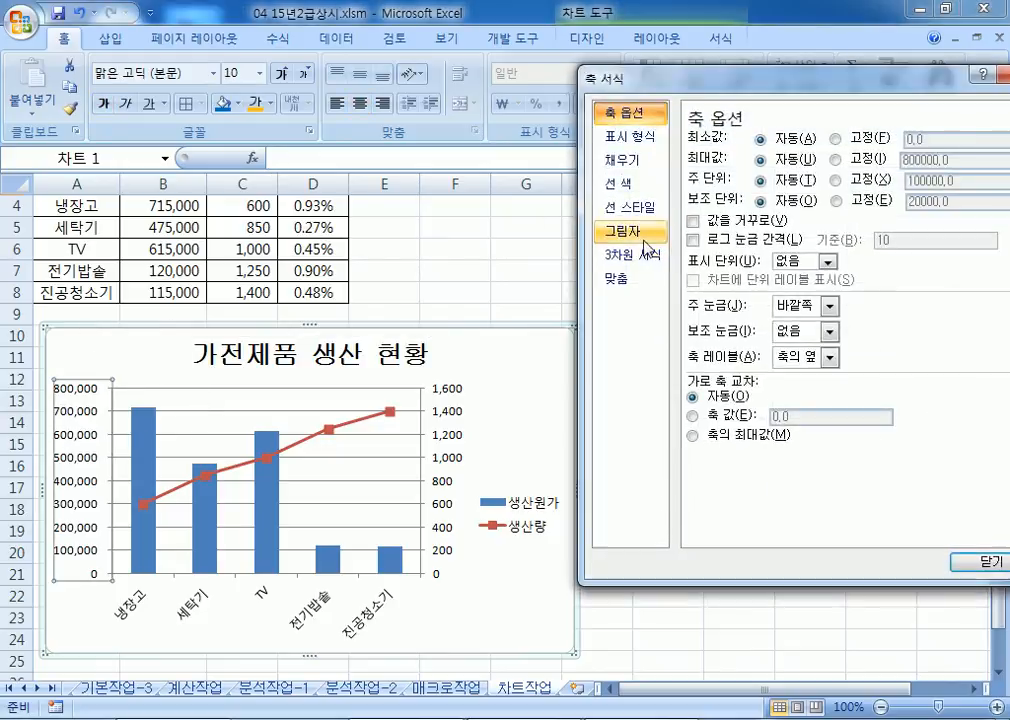
left_click(840, 160)
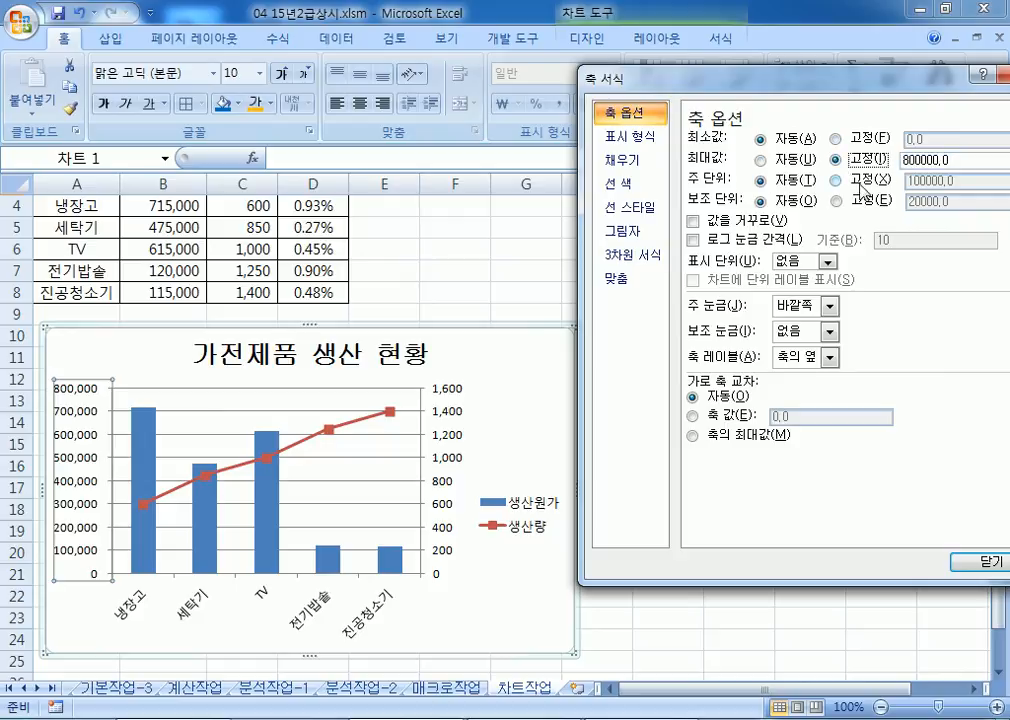
left_click(872, 180)
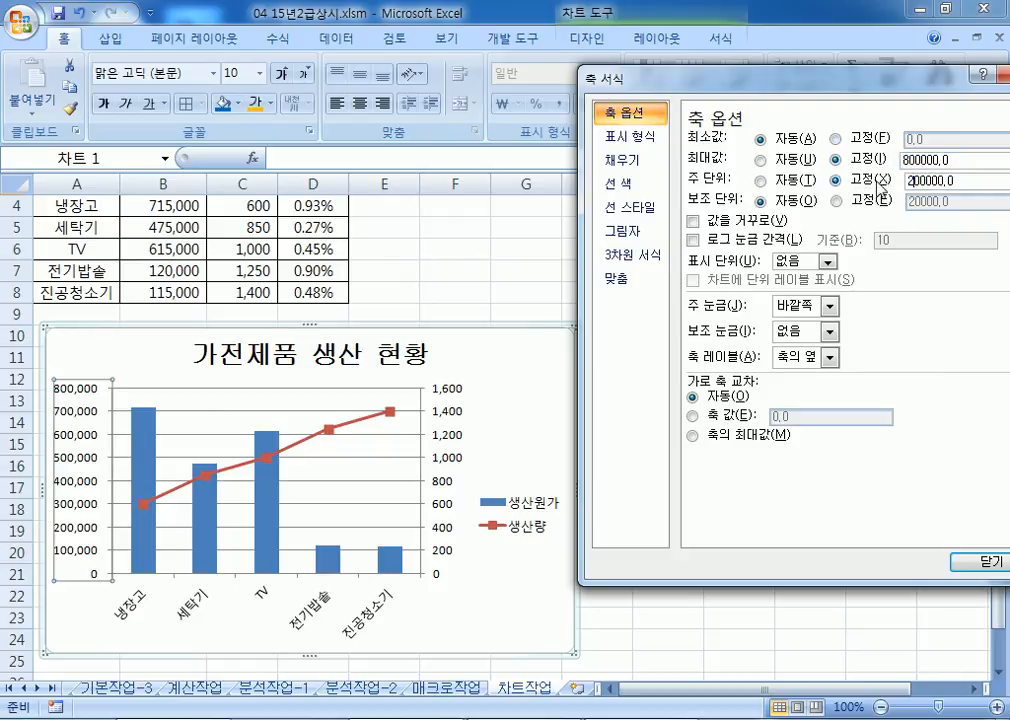
key("Tab")
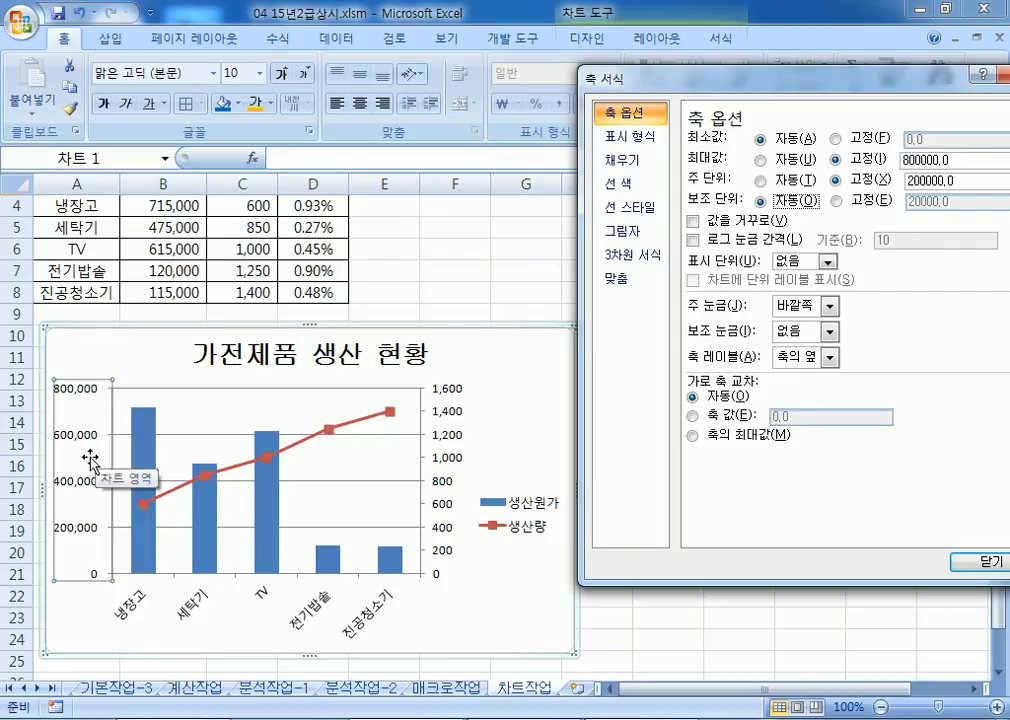
Step: Set the secondary axis major unit to 400
left_click(451, 418)
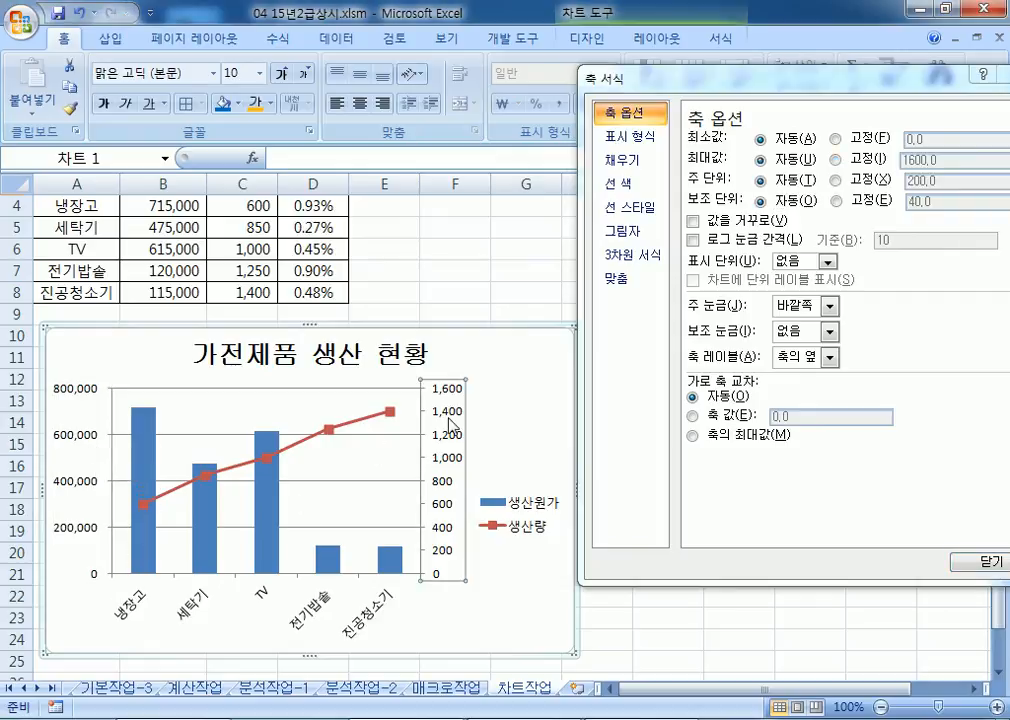
left_click(858, 180)
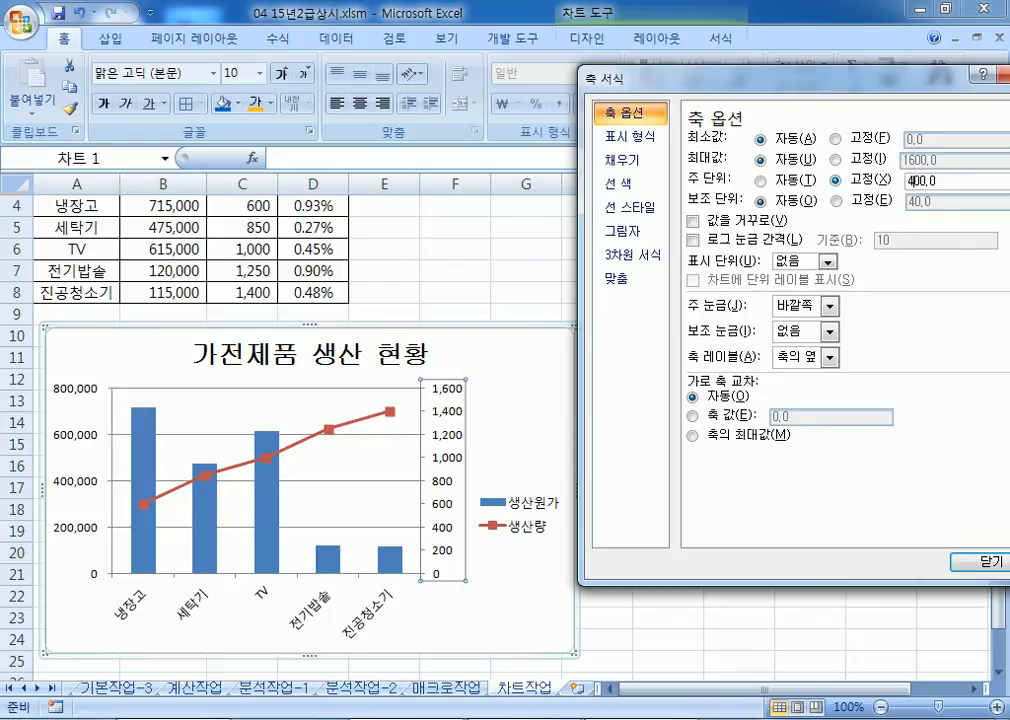
type("4")
key("Return")
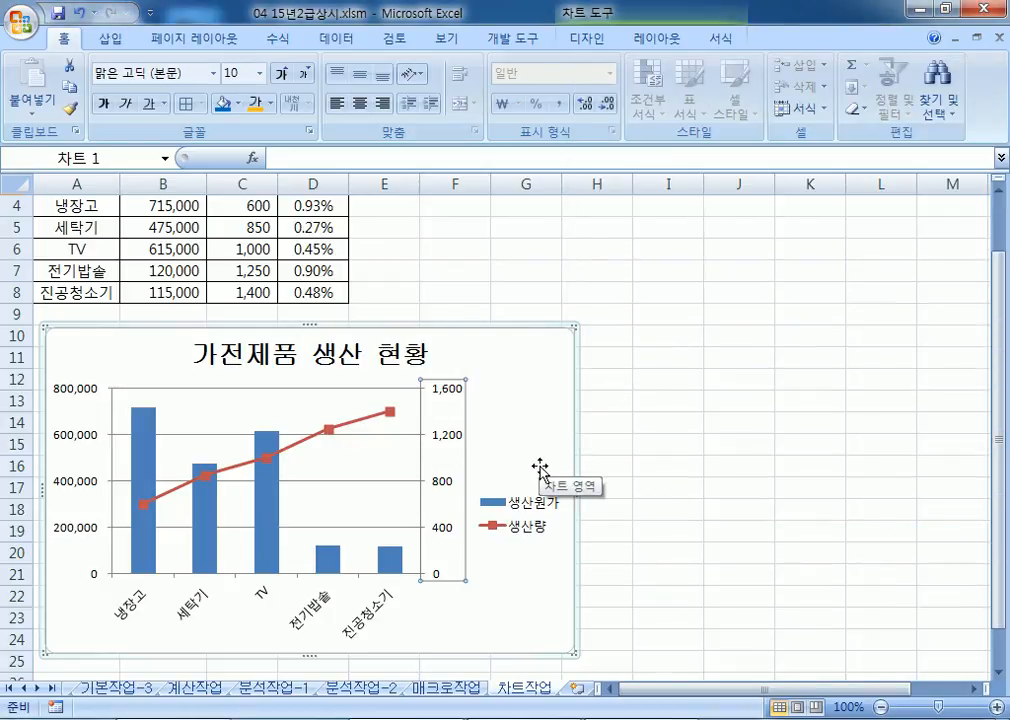
Step: Move the chart legend to the bottom of the chart
left_click(516, 498)
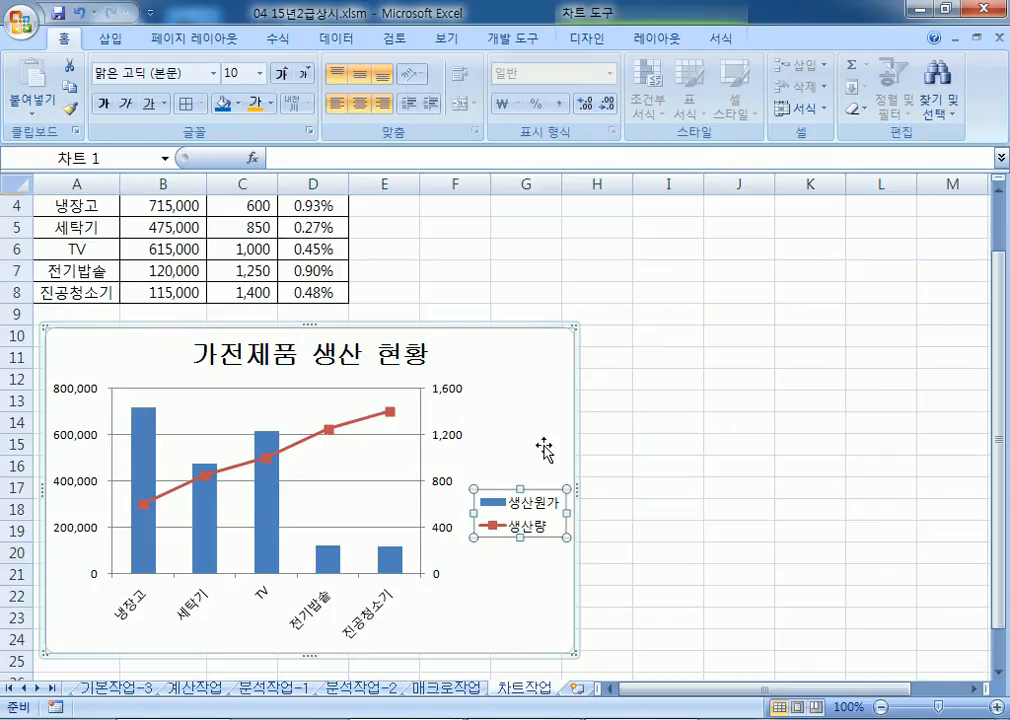
key("ctrl+1")
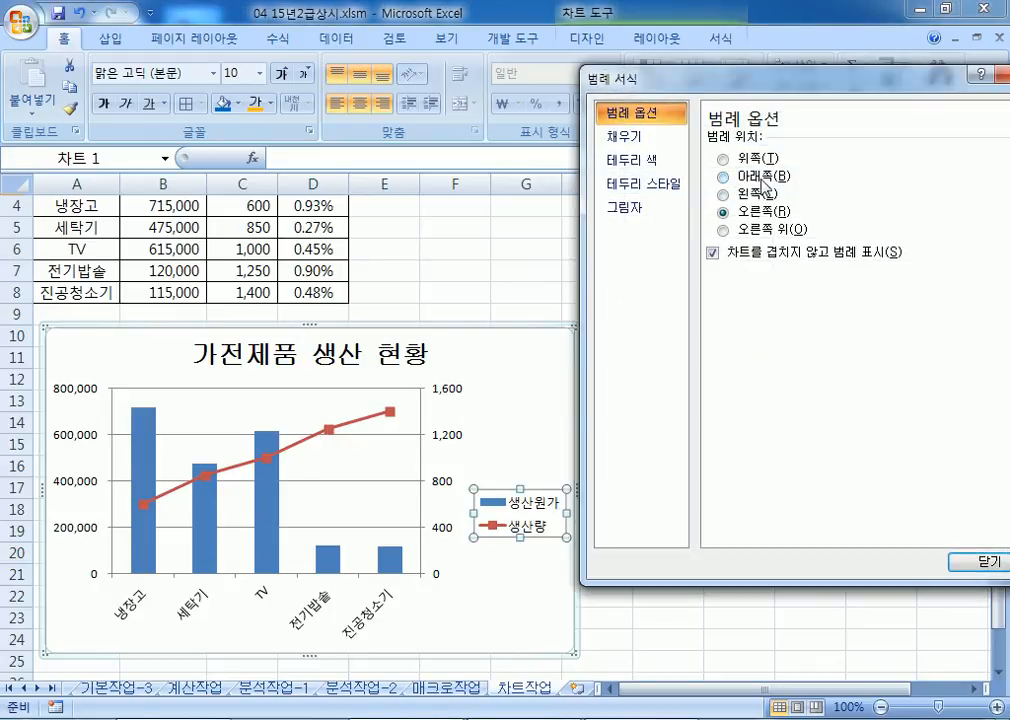
left_click(723, 176)
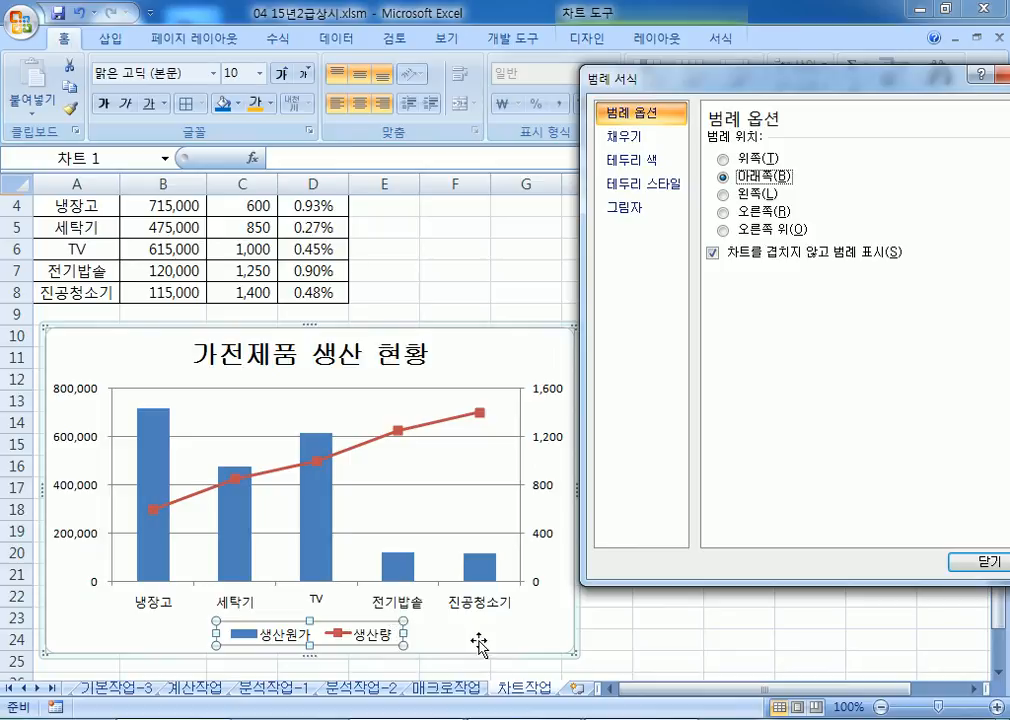
Step: Set the legend text to 굴림체 at size 12
left_click(213, 73)
left_click(170, 246)
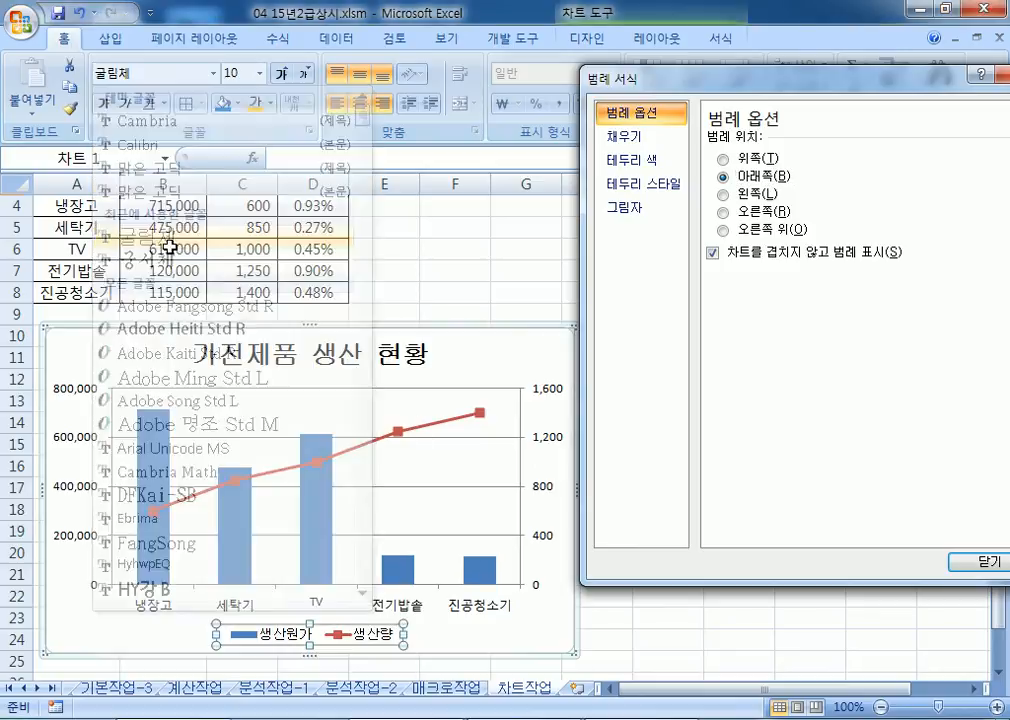
left_click(281, 74)
left_click(281, 74)
left_click(281, 74)
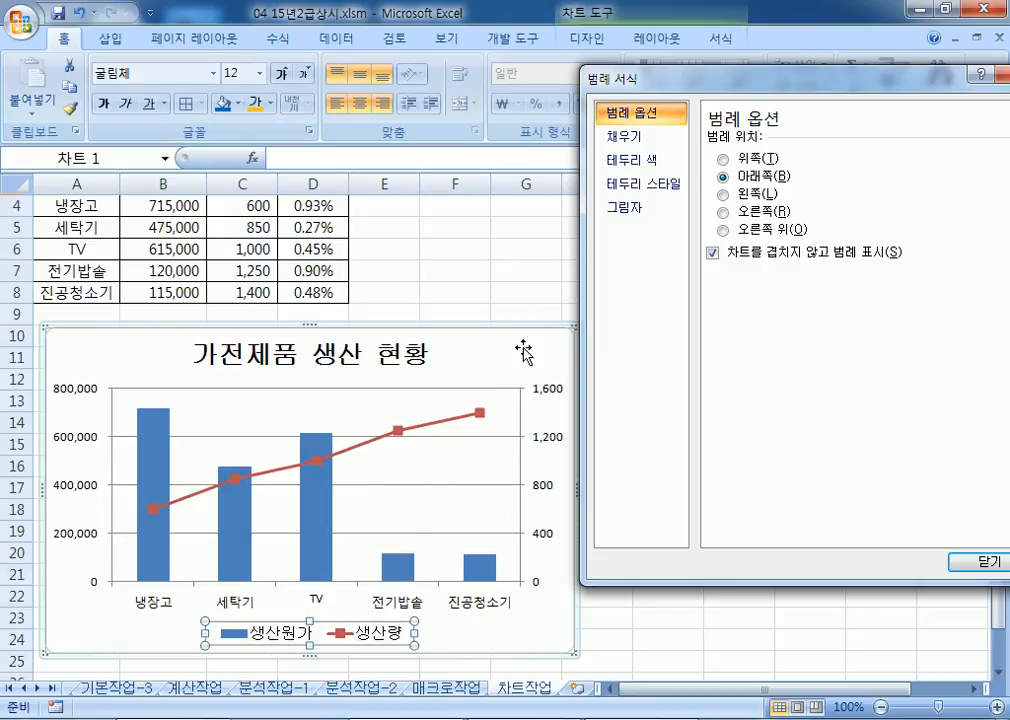
left_click(435, 334)
scroll(490, 372, "down", 3)
scroll(490, 372, "up", 2)
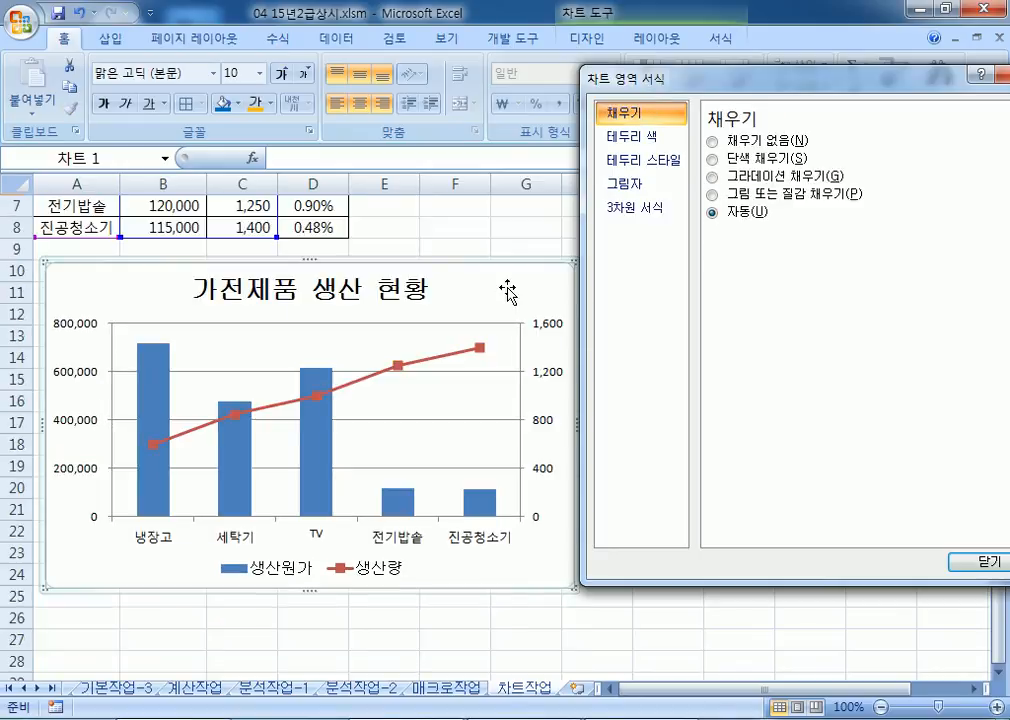
Step: Set the chart area border width to 2 pt and turn on rounded corners
left_click(653, 161)
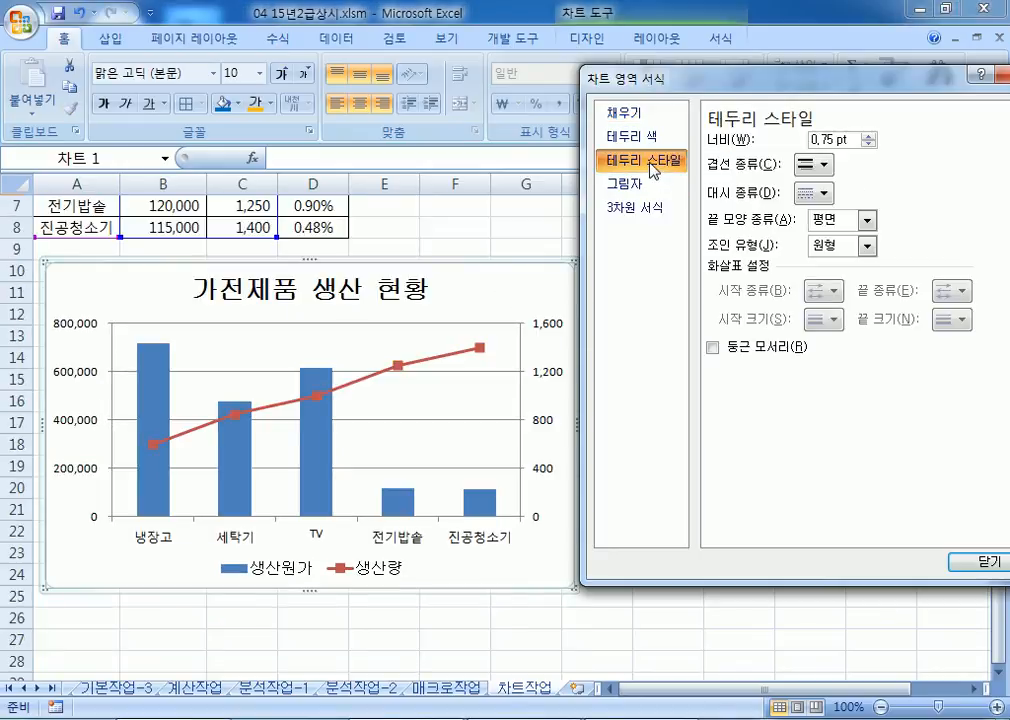
left_click(868, 137)
left_click(868, 137)
left_click(868, 137)
left_click(868, 137)
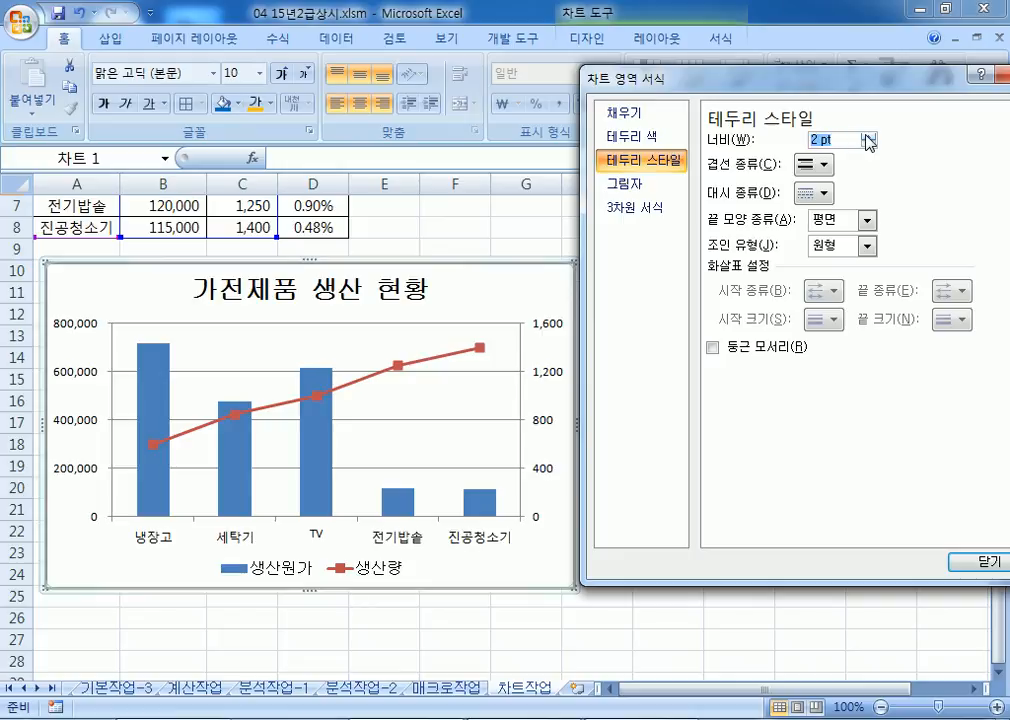
left_click(712, 347)
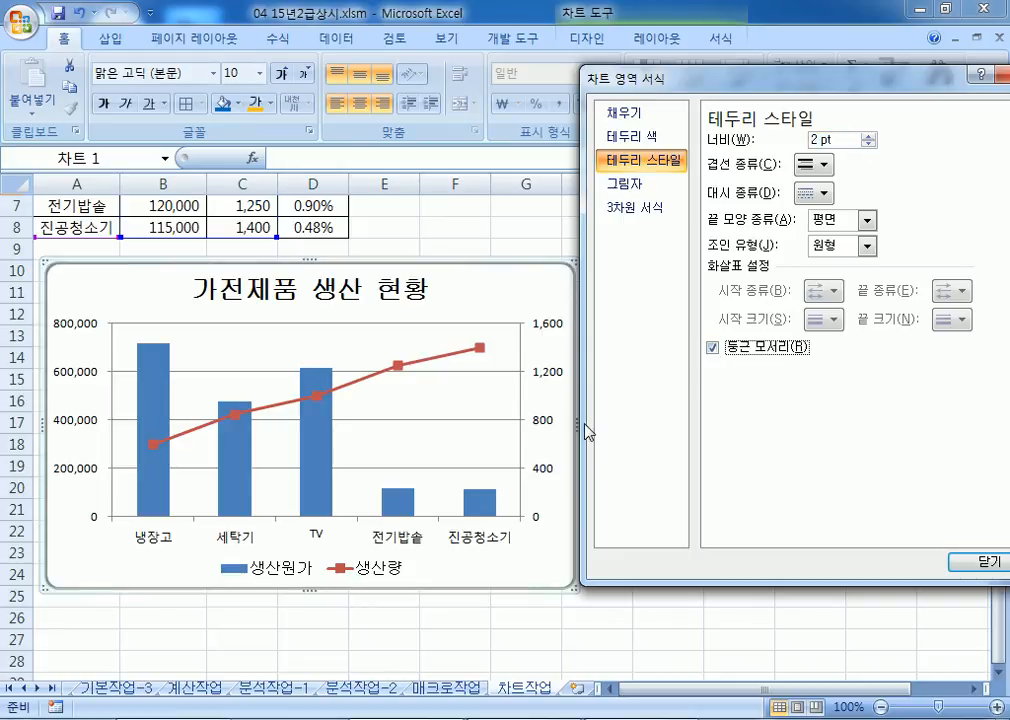
left_click_drag(689, 88, 730, 98)
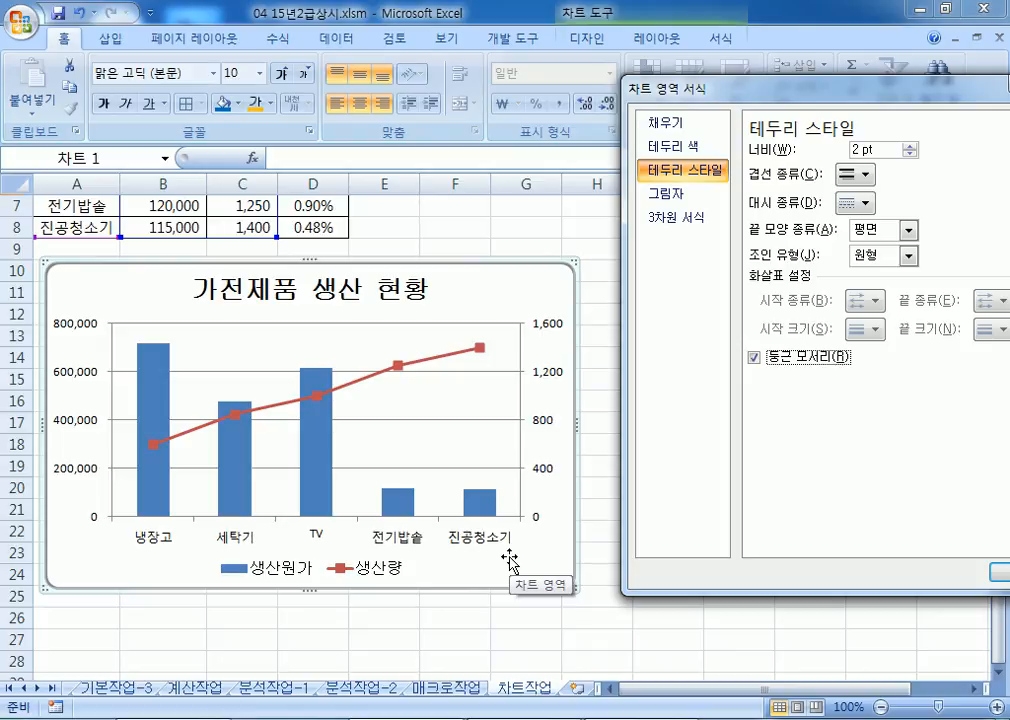
Step: Inspect the chart title, the 0–800,000 primary axis and the 0–1,600 secondary axis, then close the Format pane
left_click(340, 296)
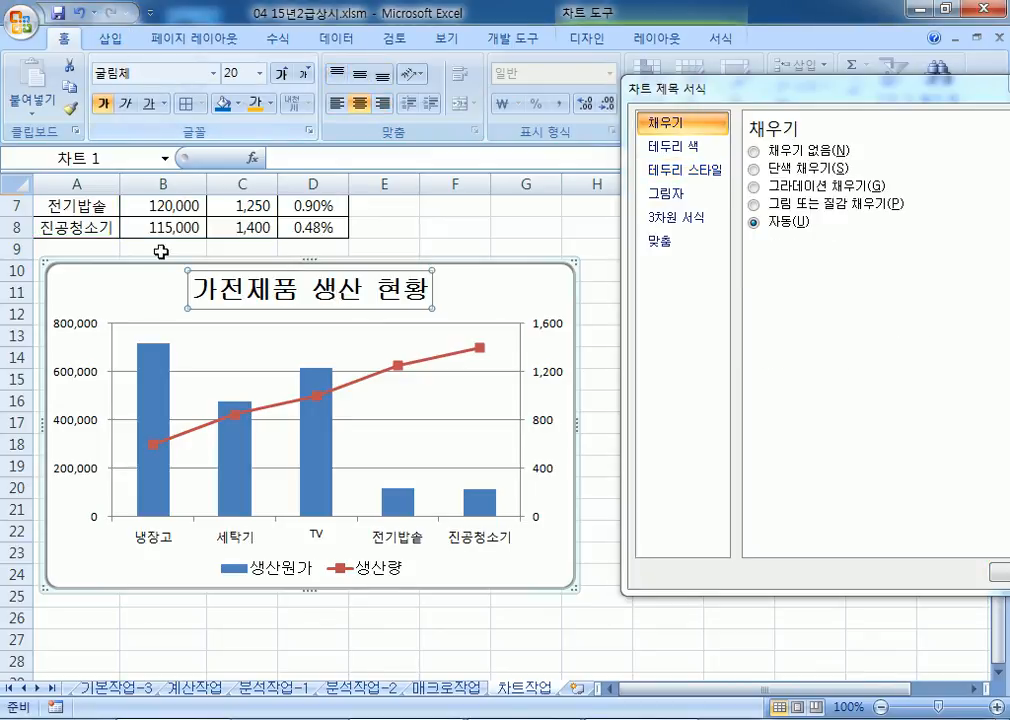
left_click(85, 339)
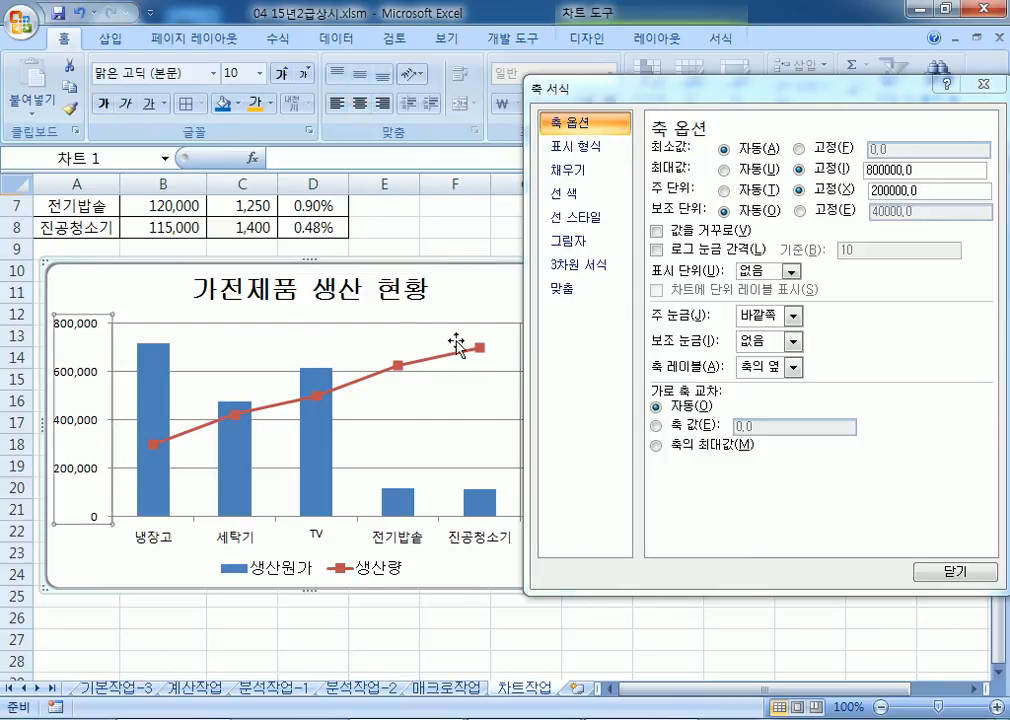
left_click_drag(565, 84, 640, 53)
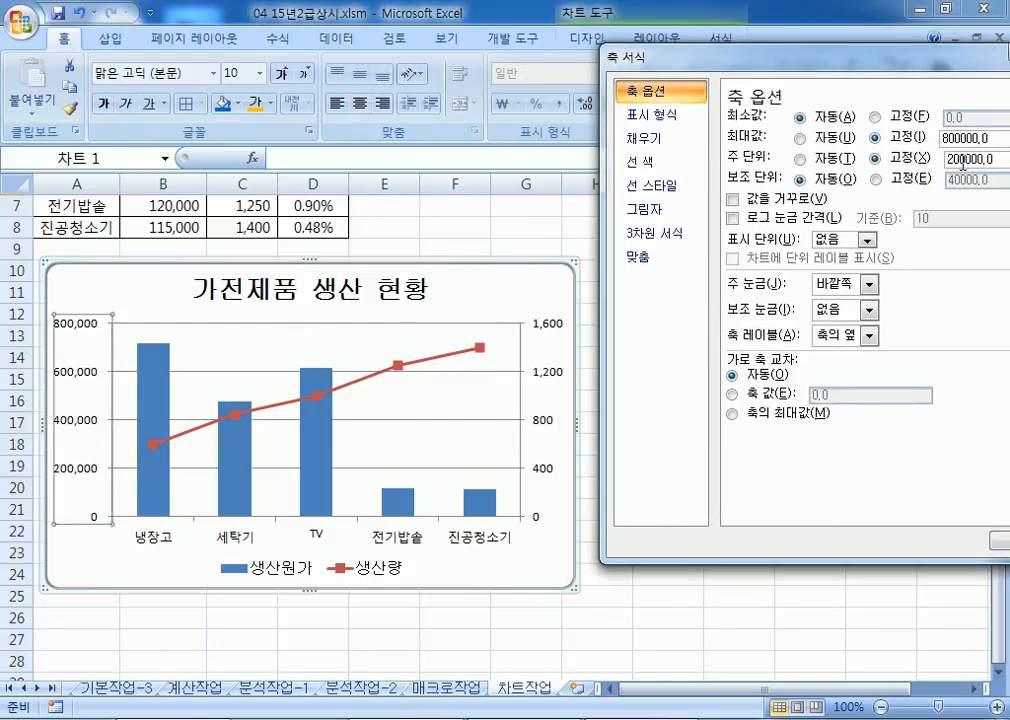
left_click(558, 318)
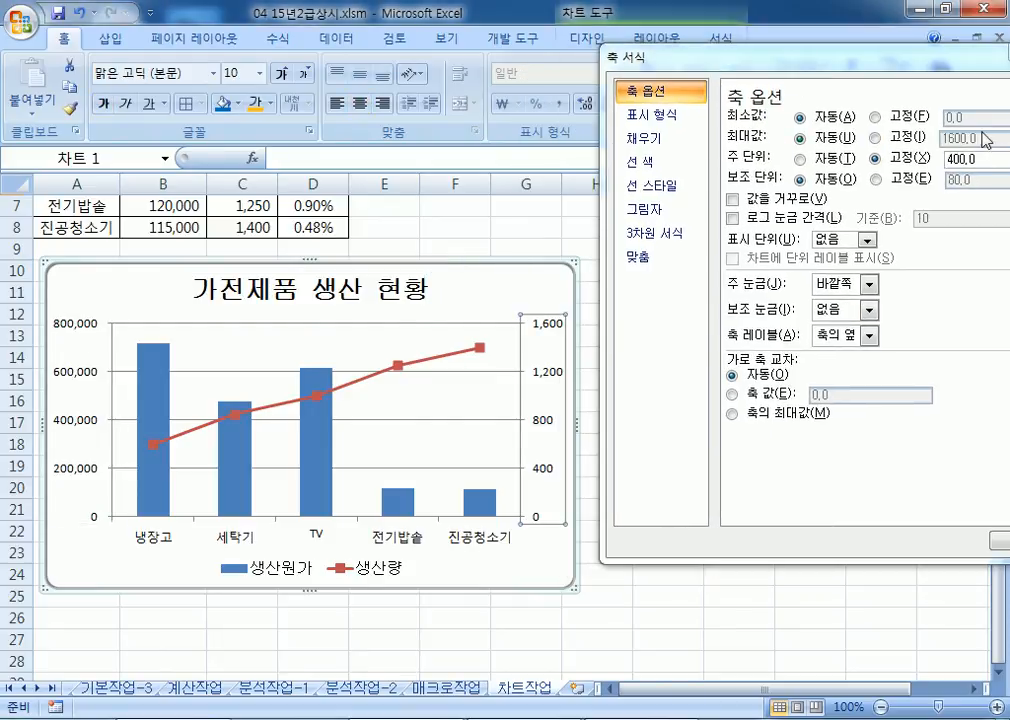
left_click(998, 545)
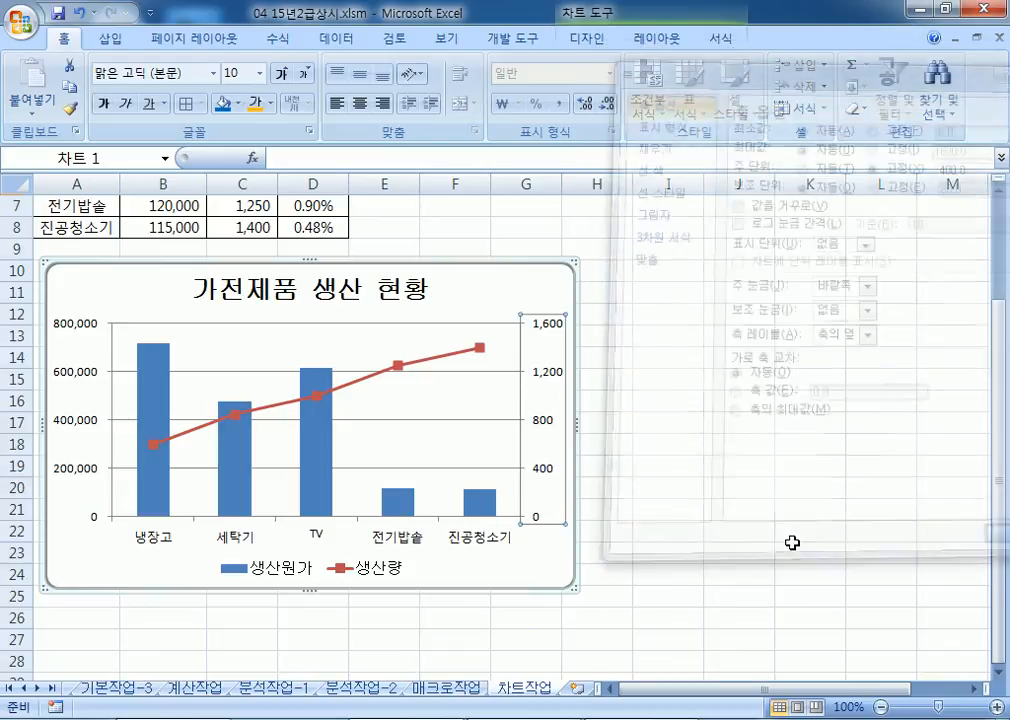